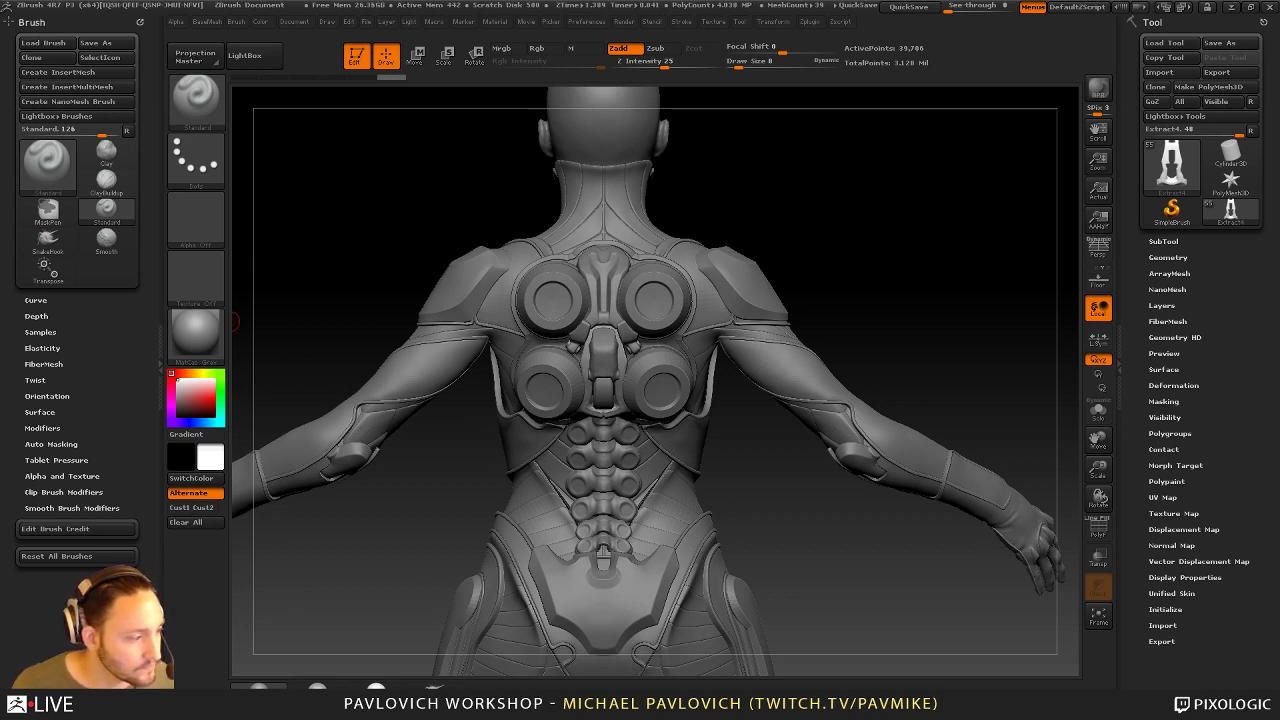
# Save the project, open the subtool list and make the hidden helmet and armor subtools visible
pyautogui.hotkey('ctrl', 's')
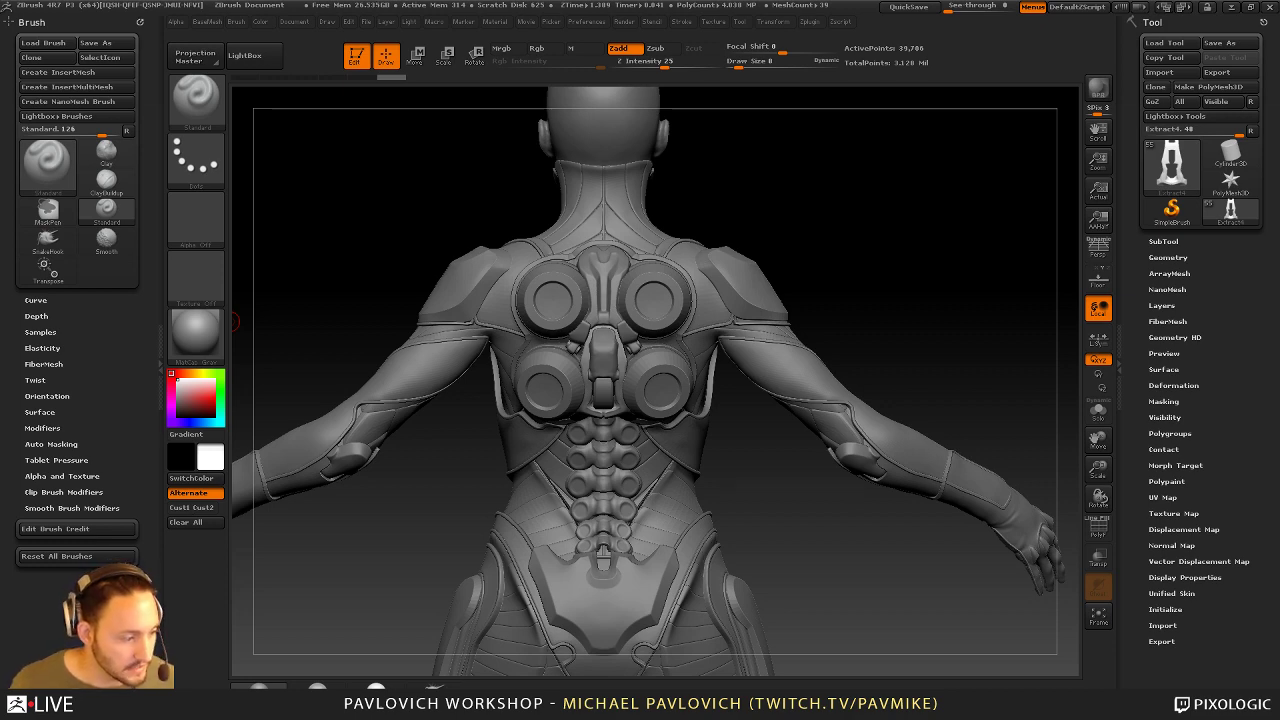
pyautogui.moveTo(903, 218)
pyautogui.mouseDown()
pyautogui.moveTo(955, 219)
pyautogui.moveTo(949, 194)
pyautogui.moveTo(786, 143)
pyautogui.moveTo(969, 240)
pyautogui.moveTo(911, 200)
pyautogui.moveTo(889, 115)
pyautogui.mouseUp()
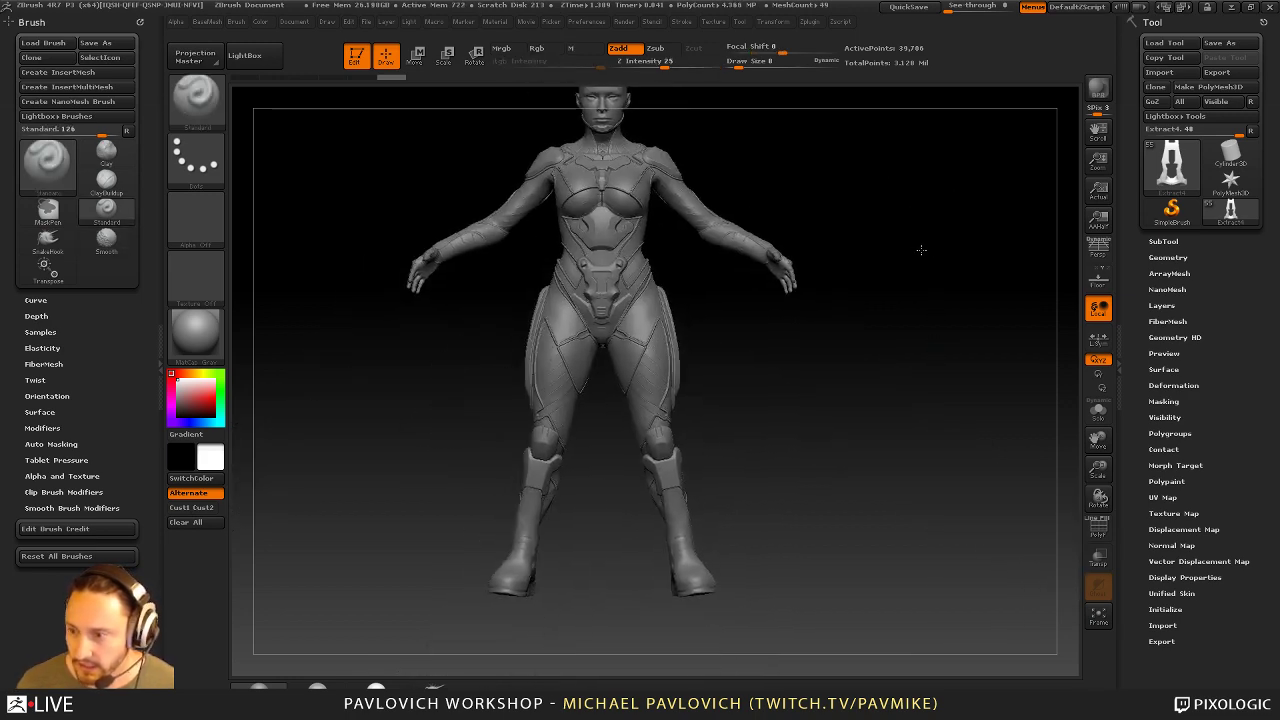
pyautogui.moveTo(920, 249); pyautogui.dragTo(880, 250)
pyautogui.click(1163, 241)
pyautogui.moveTo(997, 263); pyautogui.dragTo(1005, 297)
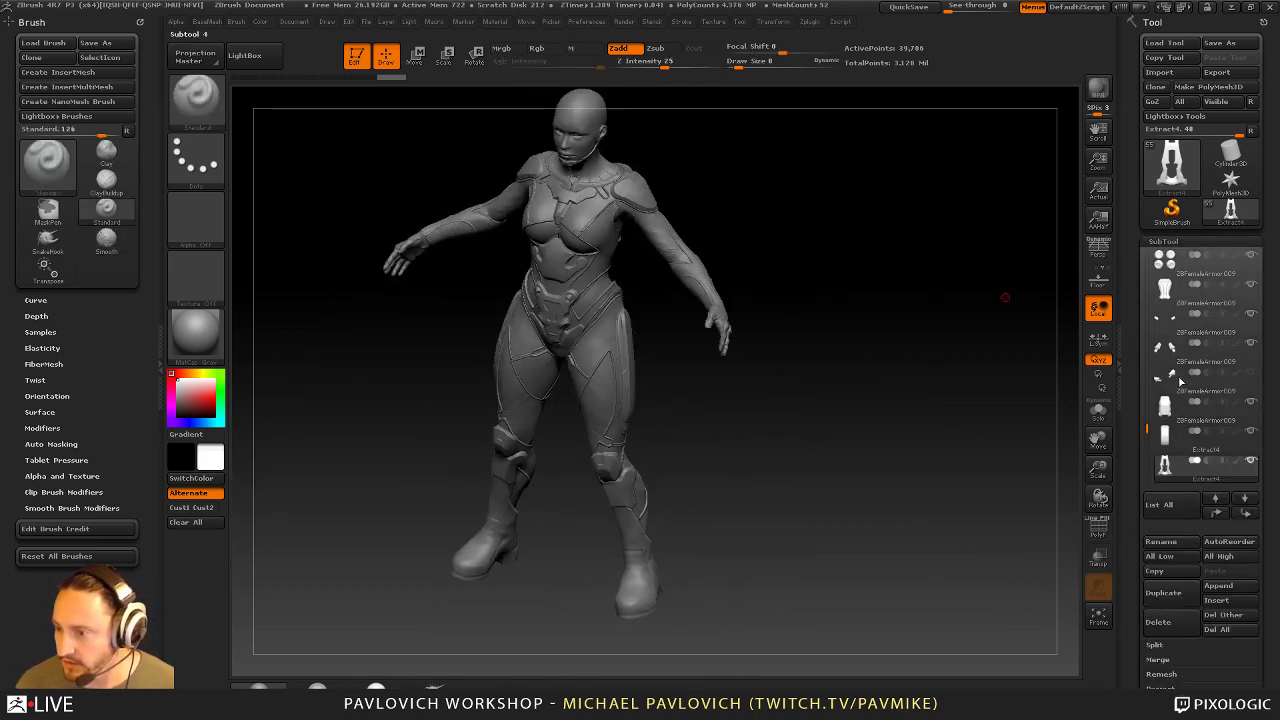
pyautogui.click(1252, 462)
pyautogui.click(1252, 462)
pyautogui.moveTo(906, 284)
pyautogui.mouseDown()
pyautogui.moveTo(884, 254)
pyautogui.moveTo(909, 337)
pyautogui.moveTo(834, 311)
pyautogui.moveTo(842, 241)
pyautogui.mouseUp()
# Load the ZModeler brush, switch back to the Standard brush and set the draw size to 24
pyautogui.press('b')
pyautogui.press('z')
pyautogui.press('m')
pyautogui.moveTo(975, 280)
pyautogui.mouseDown()
pyautogui.moveTo(873, 271)
pyautogui.moveTo(917, 334)
pyautogui.moveTo(923, 240)
pyautogui.moveTo(883, 314)
pyautogui.moveTo(820, 316)
pyautogui.mouseUp()
pyautogui.press('b')
pyautogui.press('s')
pyautogui.press('t')
pyautogui.press('s')
pyautogui.moveTo(570, 333); pyautogui.dragTo(566, 333)
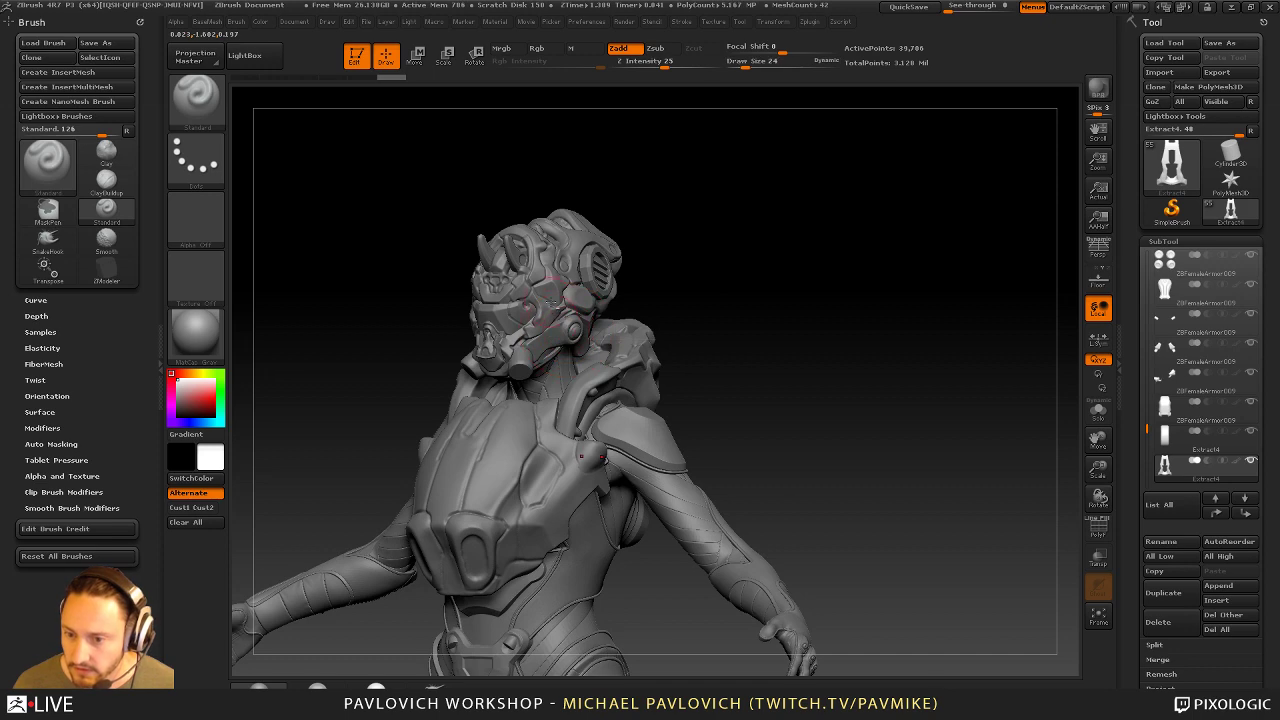
# Hide the helmet subtool and the bulky chest and backpack armor subtool
pyautogui.keyDown('alt'); pyautogui.click(540, 308); pyautogui.keyUp('alt')
pyautogui.click(1250, 255)
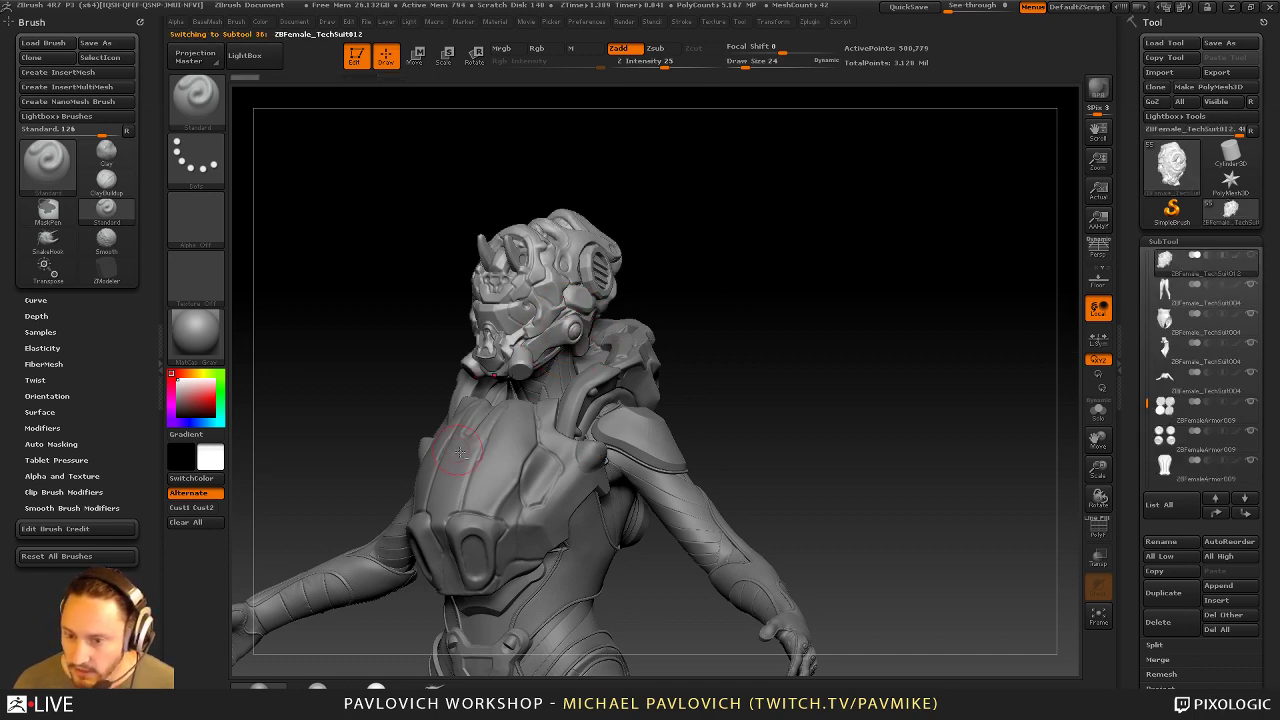
pyautogui.keyDown('alt'); pyautogui.click(460, 452); pyautogui.keyUp('alt')
pyautogui.moveTo(980, 380); pyautogui.dragTo(945, 385)
pyautogui.moveTo(857, 377); pyautogui.dragTo(689, 277)
pyautogui.moveTo(859, 253); pyautogui.dragTo(874, 270)
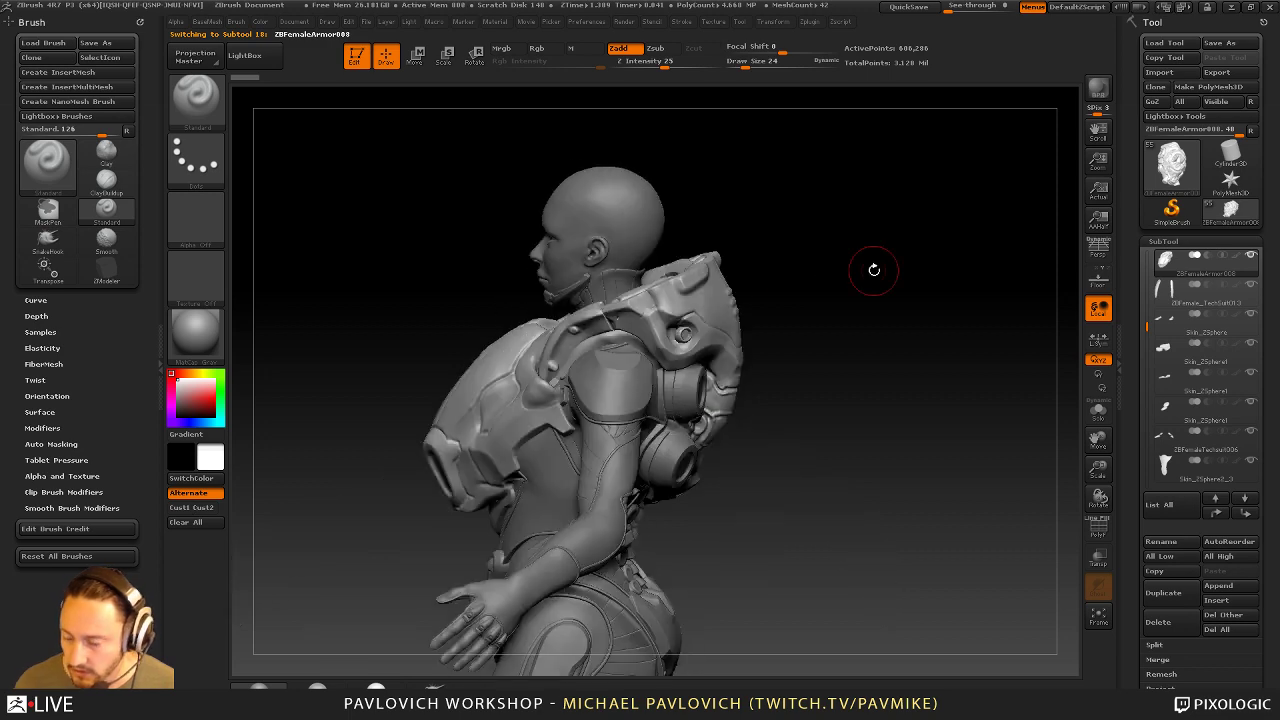
pyautogui.click(1210, 290)
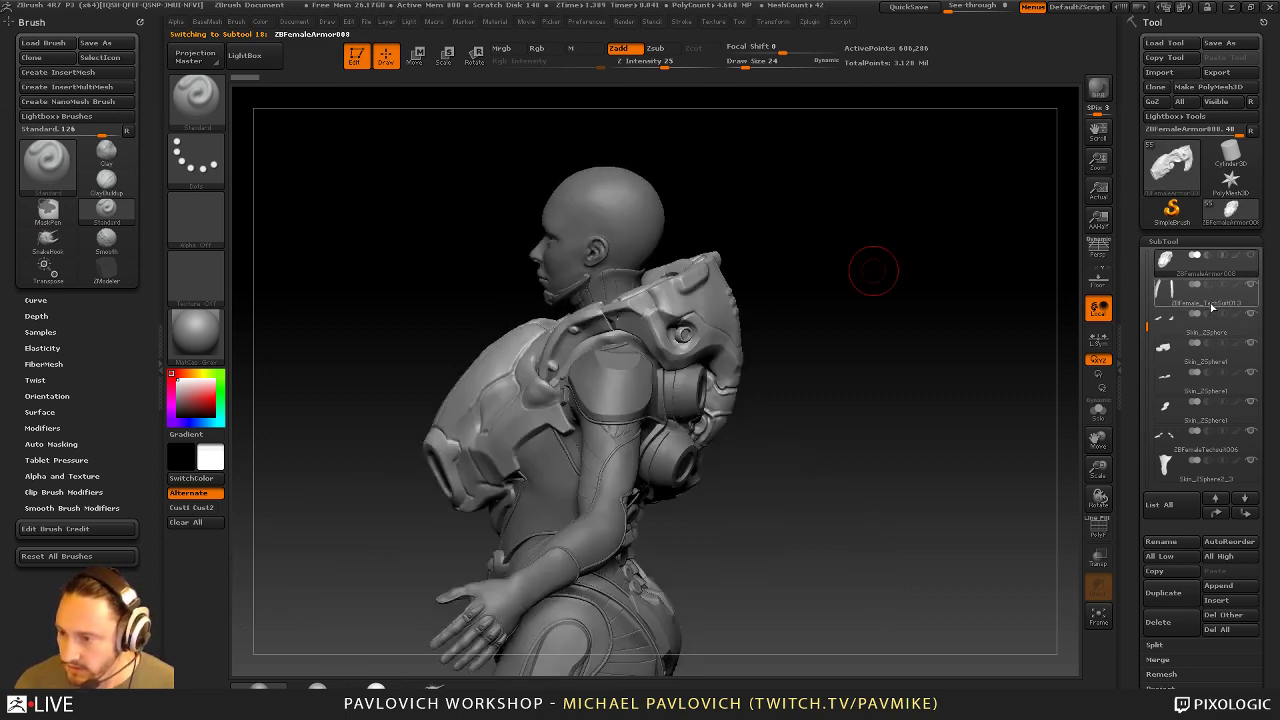
# Select the abdomen, pelvis and upper-chest plates in turn to examine the front torso armor
pyautogui.moveTo(860, 283)
pyautogui.mouseDown()
pyautogui.moveTo(823, 286)
pyautogui.moveTo(866, 309)
pyautogui.moveTo(941, 215)
pyautogui.moveTo(966, 271)
pyautogui.moveTo(1003, 226)
pyautogui.moveTo(911, 208)
pyautogui.moveTo(943, 334)
pyautogui.moveTo(817, 309)
pyautogui.moveTo(895, 287)
pyautogui.moveTo(911, 377)
pyautogui.moveTo(937, 283)
pyautogui.moveTo(983, 417)
pyautogui.moveTo(726, 374)
pyautogui.mouseUp()
pyautogui.keyDown('alt'); pyautogui.click(568, 446); pyautogui.keyUp('alt')
pyautogui.keyDown('alt'); pyautogui.click(572, 560); pyautogui.keyUp('alt')
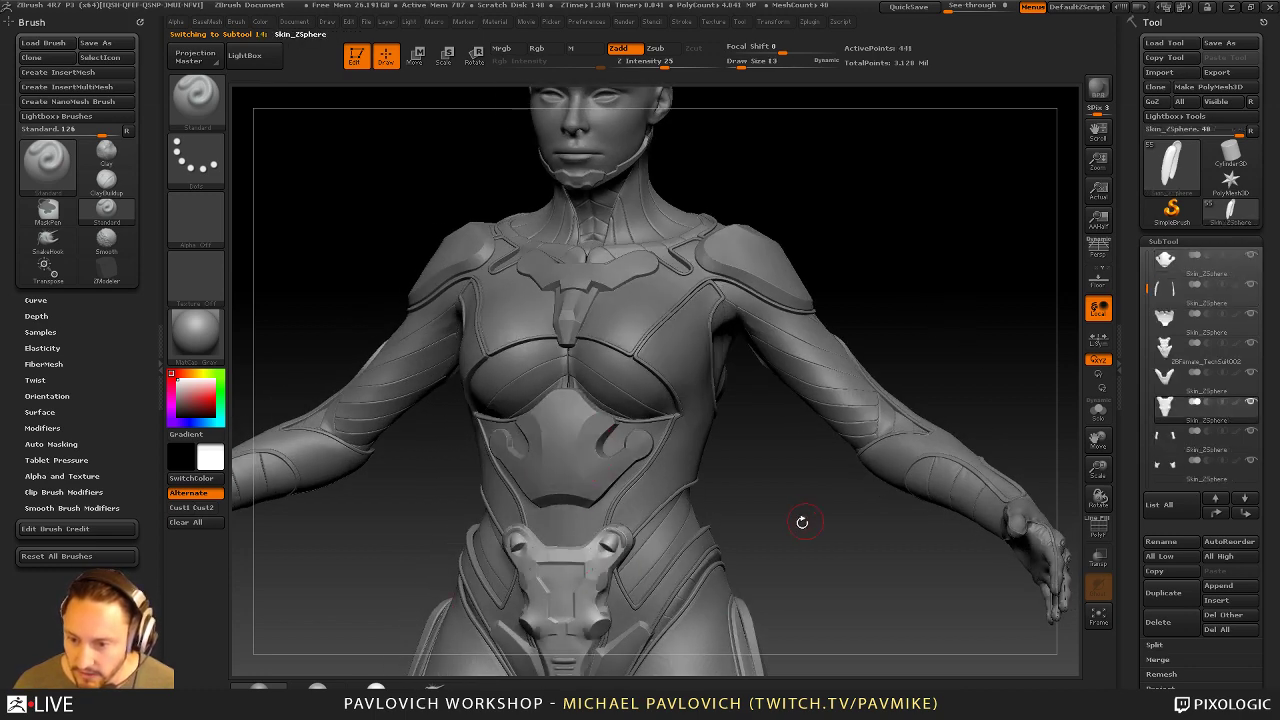
pyautogui.keyDown('alt'); pyautogui.moveTo(914, 241); pyautogui.dragTo(780, 295); pyautogui.keyUp('alt')
pyautogui.keyDown('alt'); pyautogui.click(617, 372); pyautogui.keyUp('alt')
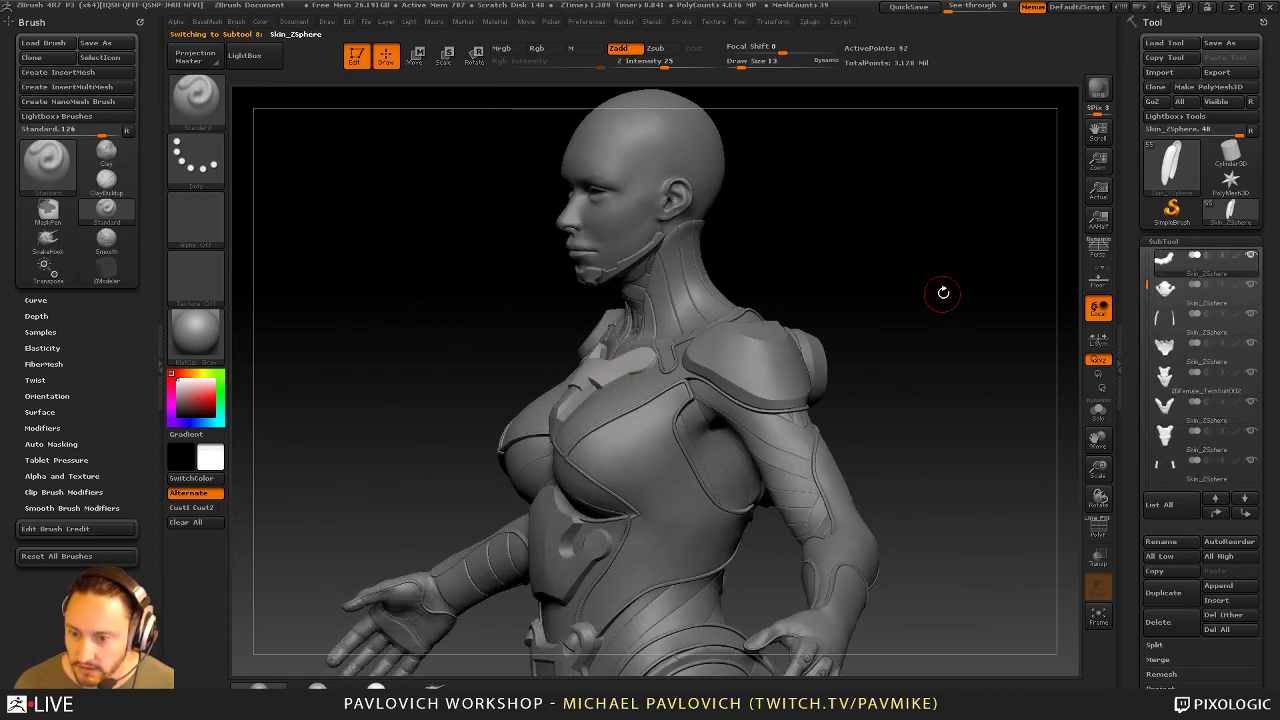
pyautogui.keyDown('alt'); pyautogui.moveTo(943, 291); pyautogui.dragTo(629, 366); pyautogui.keyUp('alt')
pyautogui.moveTo(826, 303); pyautogui.dragTo(657, 366)
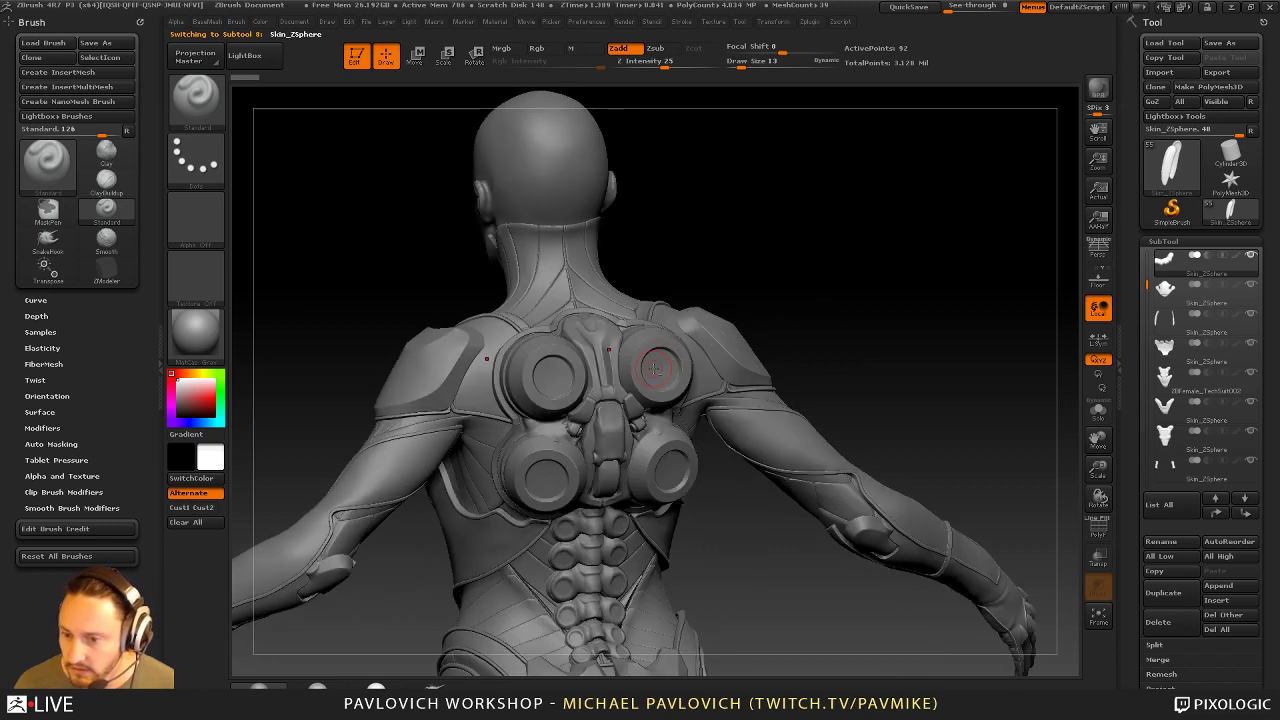
# Examine the round back units, their connector pieces and the spine segments by selecting them one by one
pyautogui.keyDown('alt'); pyautogui.click(682, 341); pyautogui.keyUp('alt')
pyautogui.moveTo(891, 280)
pyautogui.mouseDown()
pyautogui.moveTo(878, 300)
pyautogui.moveTo(886, 360)
pyautogui.moveTo(885, 324)
pyautogui.moveTo(601, 405)
pyautogui.mouseUp()
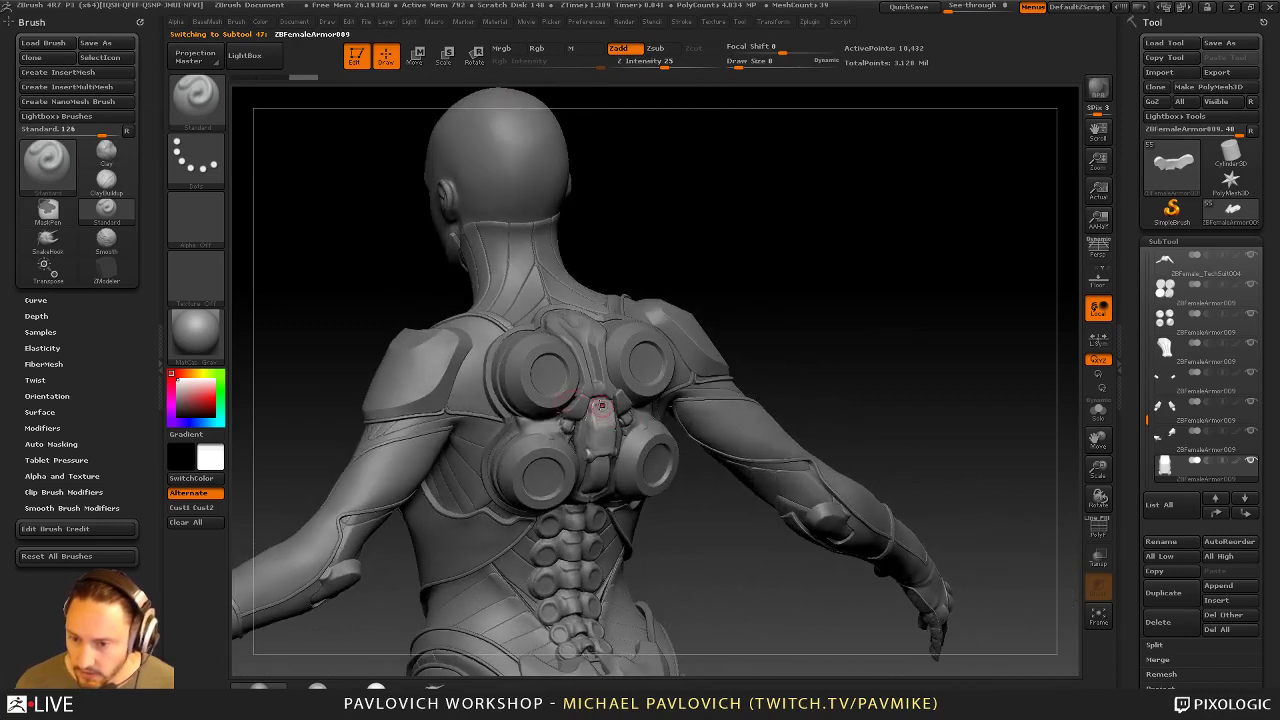
pyautogui.keyDown('alt'); pyautogui.moveTo(829, 350); pyautogui.dragTo(829, 420); pyautogui.keyUp('alt')
pyautogui.keyDown('alt'); pyautogui.click(645, 416); pyautogui.keyUp('alt')
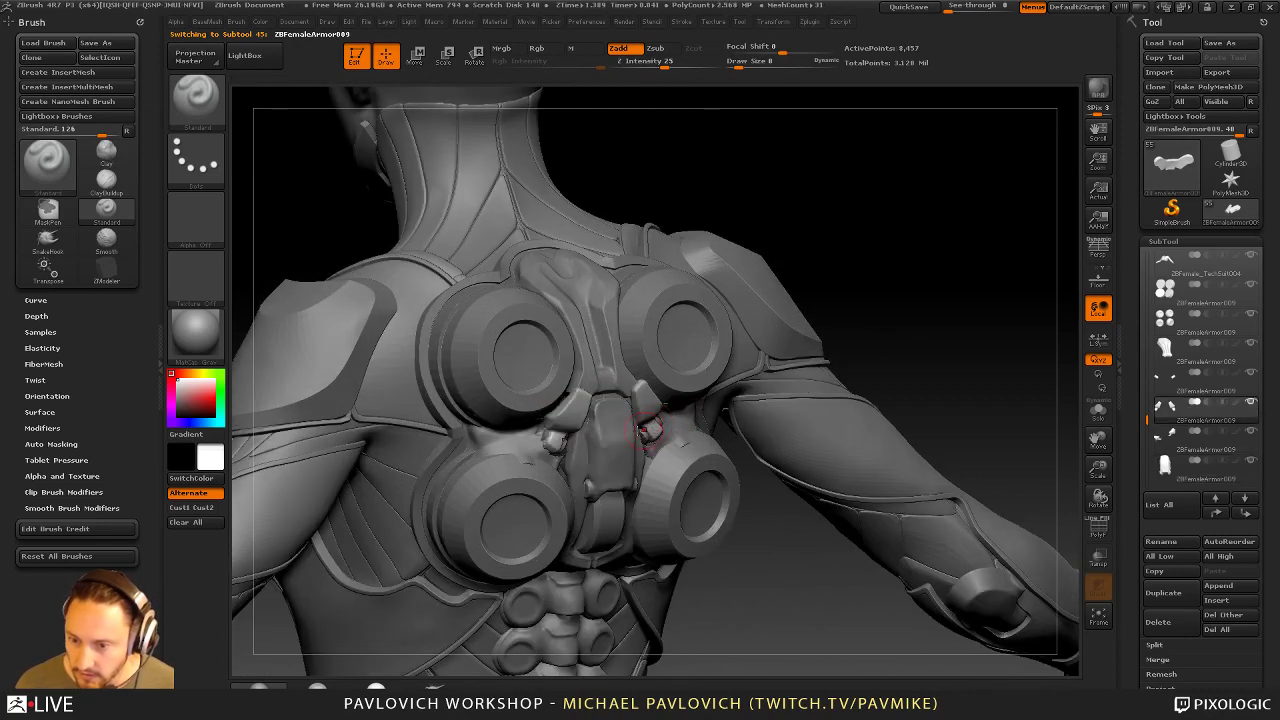
pyautogui.keyDown('alt'); pyautogui.click(628, 432); pyautogui.keyUp('alt')
pyautogui.moveTo(972, 333); pyautogui.dragTo(684, 324)
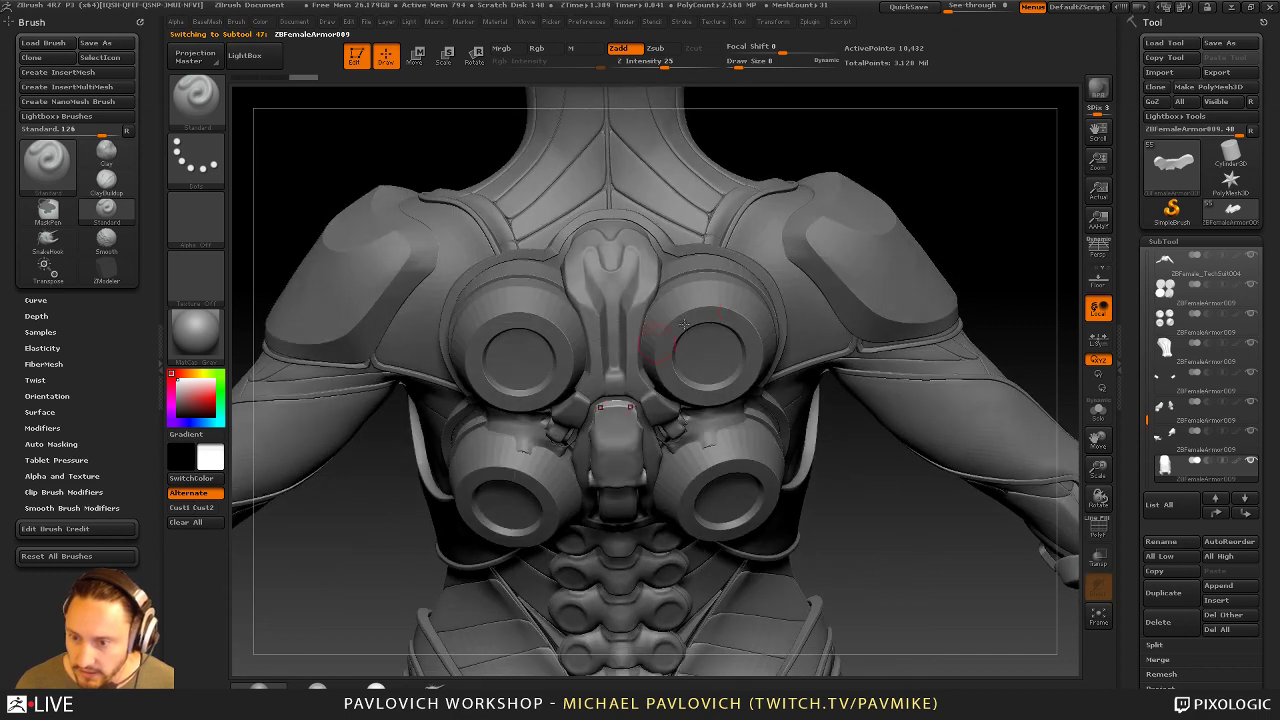
pyautogui.moveTo(983, 165)
pyautogui.mouseDown()
pyautogui.moveTo(876, 169)
pyautogui.moveTo(800, 250)
pyautogui.moveTo(484, 293)
pyautogui.mouseUp()
pyautogui.keyDown('alt'); pyautogui.click(528, 322); pyautogui.keyUp('alt')
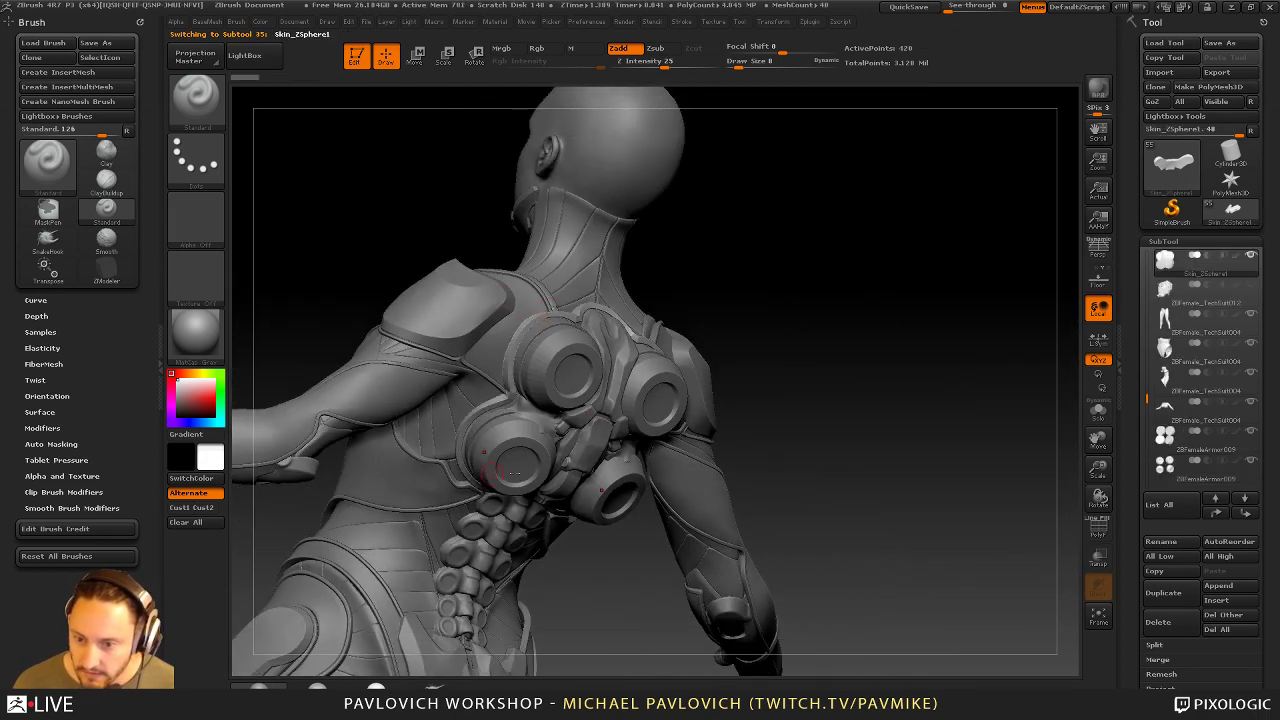
pyautogui.moveTo(880, 318); pyautogui.dragTo(765, 305)
pyautogui.moveTo(893, 407)
pyautogui.mouseDown()
pyautogui.moveTo(920, 331)
pyautogui.moveTo(1019, 349)
pyautogui.moveTo(905, 380)
pyautogui.moveTo(594, 425)
pyautogui.mouseUp()
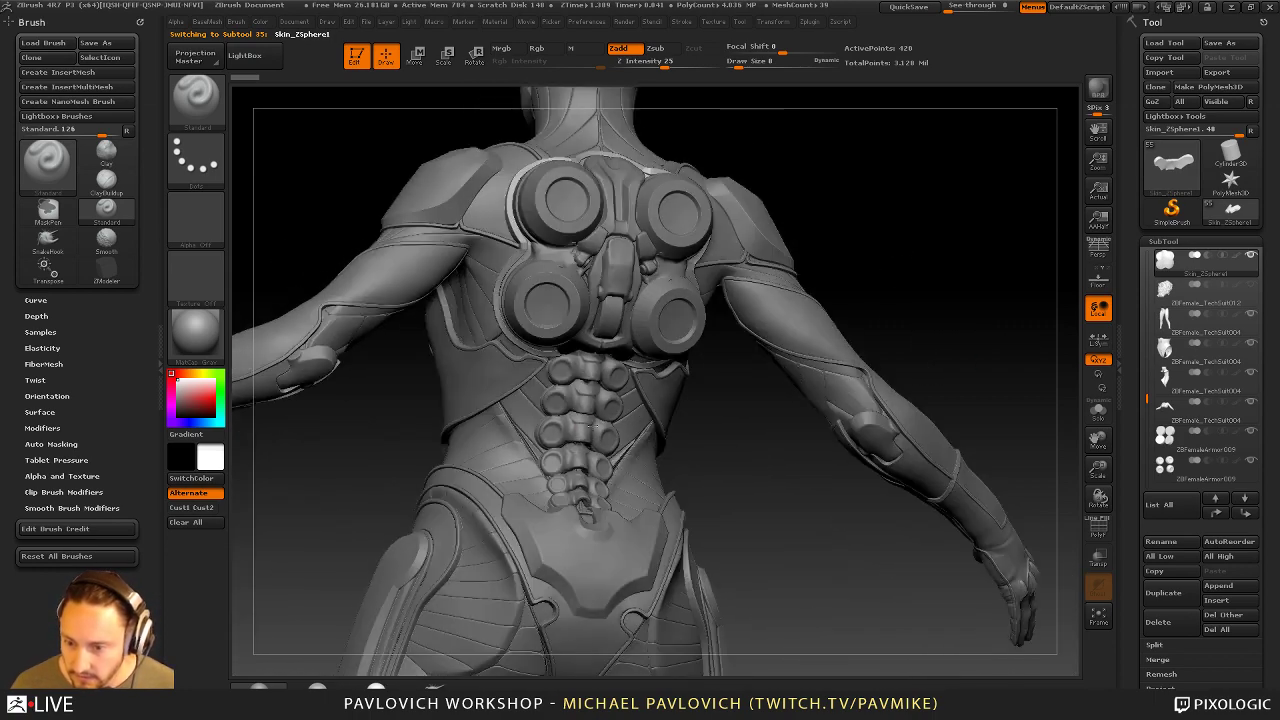
pyautogui.keyDown('alt'); pyautogui.click(594, 425); pyautogui.keyUp('alt')
# Examine the pelvis and thigh armor by selecting the individual panels and trim pieces
pyautogui.moveTo(900, 310)
pyautogui.mouseDown()
pyautogui.moveTo(949, 283)
pyautogui.moveTo(966, 254)
pyautogui.moveTo(1015, 266)
pyautogui.moveTo(951, 306)
pyautogui.moveTo(934, 400)
pyautogui.moveTo(890, 410)
pyautogui.moveTo(880, 385)
pyautogui.moveTo(1033, 179)
pyautogui.moveTo(983, 154)
pyautogui.moveTo(1000, 180)
pyautogui.mouseUp()
pyautogui.keyDown('alt'); pyautogui.click(602, 491); pyautogui.keyUp('alt')
pyautogui.moveTo(851, 626)
pyautogui.keyDown('alt'); pyautogui.mouseDown()
pyautogui.moveTo(815, 365)
pyautogui.moveTo(780, 429)
pyautogui.moveTo(760, 540)
pyautogui.mouseUp(); pyautogui.keyUp('alt')
pyautogui.keyDown('alt'); pyautogui.click(728, 420); pyautogui.keyUp('alt')
pyautogui.keyDown('alt'); pyautogui.click(703, 285); pyautogui.keyUp('alt')
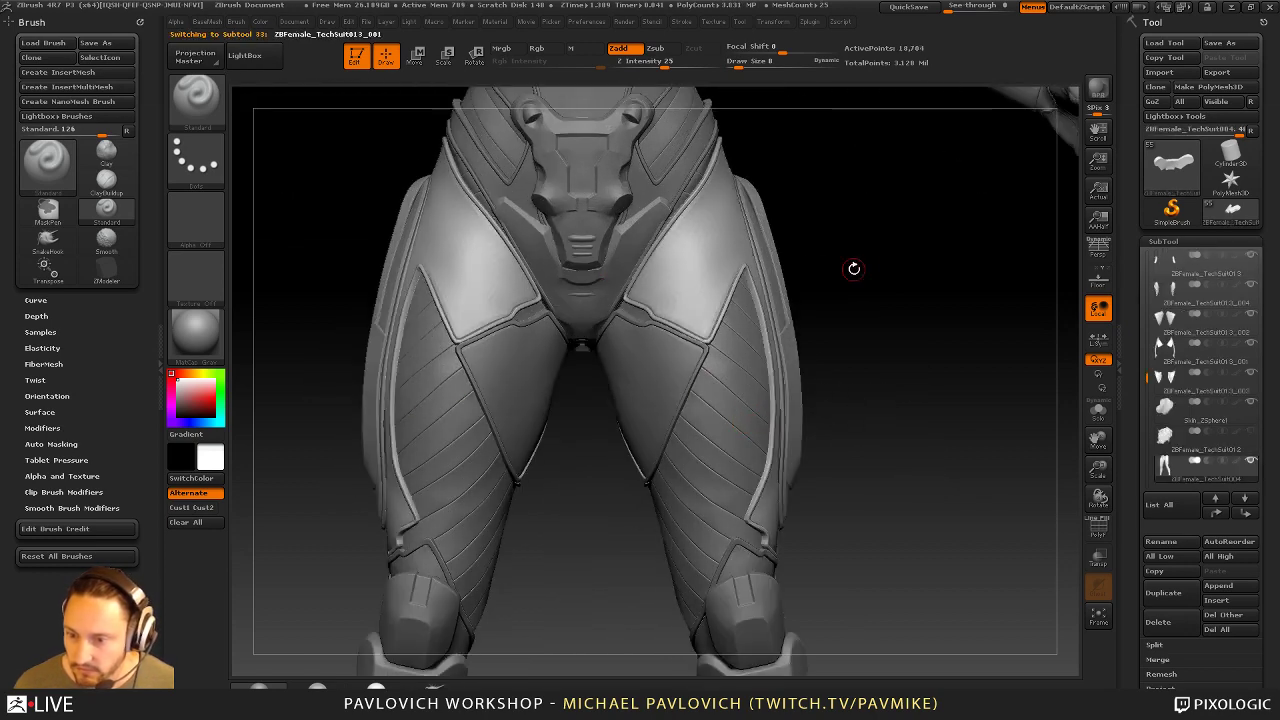
pyautogui.keyDown('alt'); pyautogui.moveTo(863, 374); pyautogui.dragTo(923, 443); pyautogui.keyUp('alt')
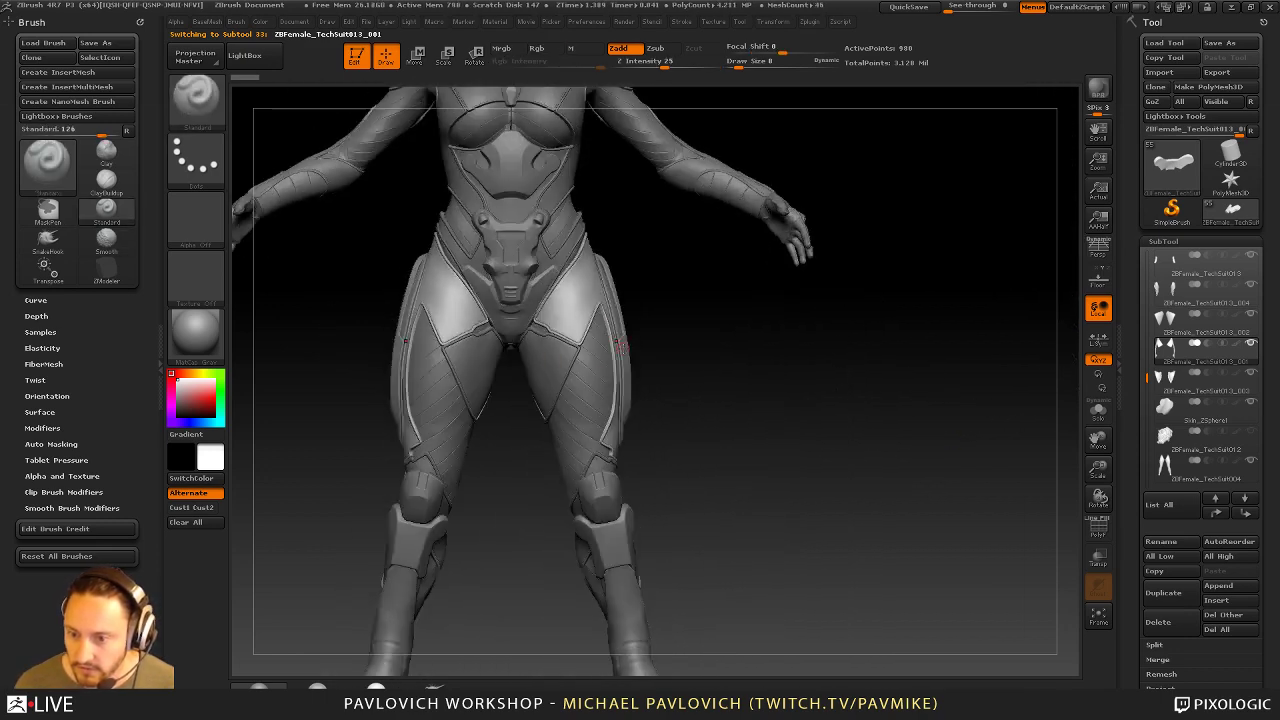
pyautogui.moveTo(746, 313); pyautogui.dragTo(690, 318)
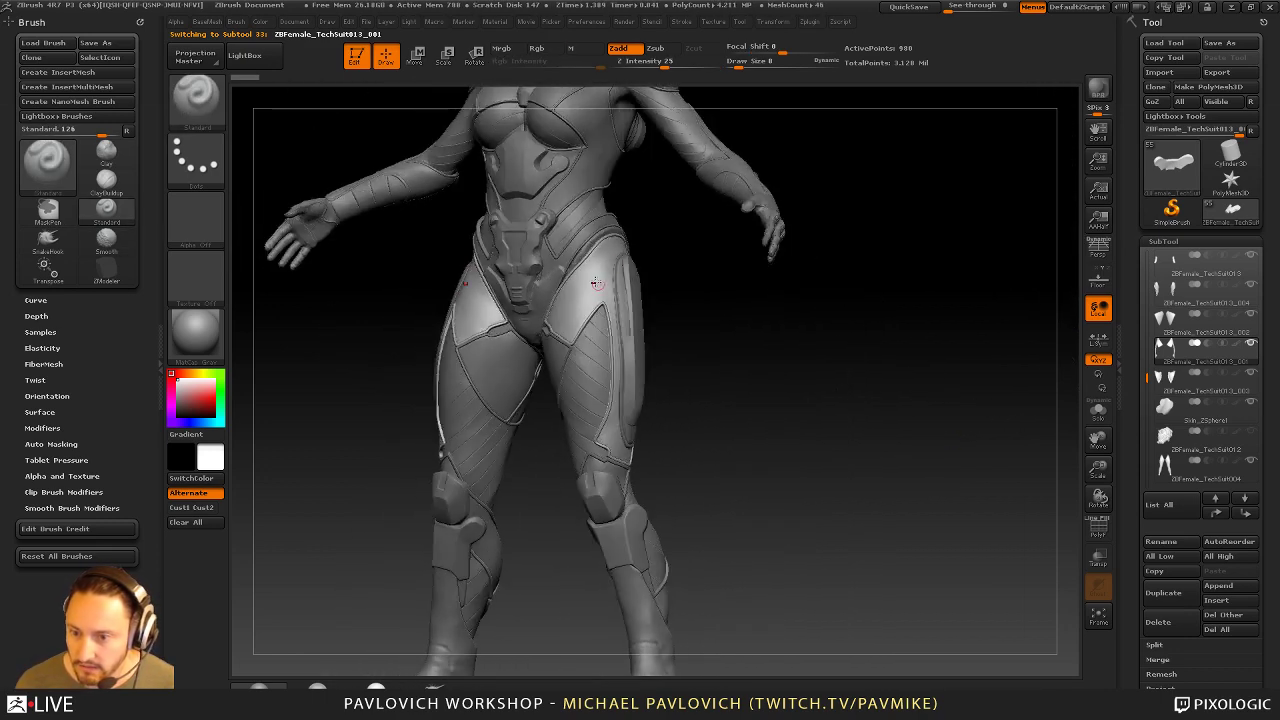
pyautogui.moveTo(748, 426); pyautogui.dragTo(657, 408)
pyautogui.keyDown('alt'); pyautogui.click(625, 360); pyautogui.keyUp('alt')
pyautogui.moveTo(767, 371); pyautogui.dragTo(690, 390)
# Examine the knee pieces and boots by selecting them and viewing the lower legs from several sides
pyautogui.keyDown('alt'); pyautogui.moveTo(740, 523); pyautogui.dragTo(848, 424); pyautogui.keyUp('alt')
pyautogui.keyDown('alt'); pyautogui.click(568, 500); pyautogui.keyUp('alt')
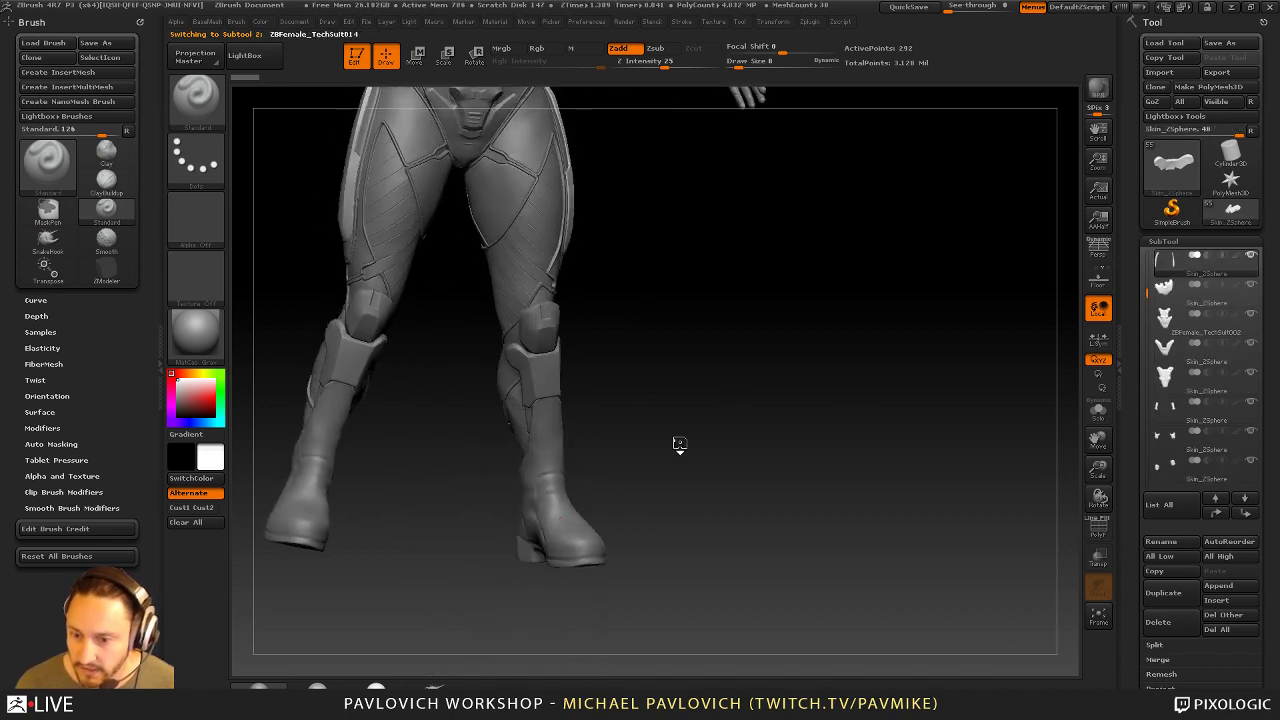
pyautogui.moveTo(680, 443); pyautogui.dragTo(797, 460)
pyautogui.keyDown('alt'); pyautogui.moveTo(825, 90); pyautogui.dragTo(875, 262); pyautogui.keyUp('alt')
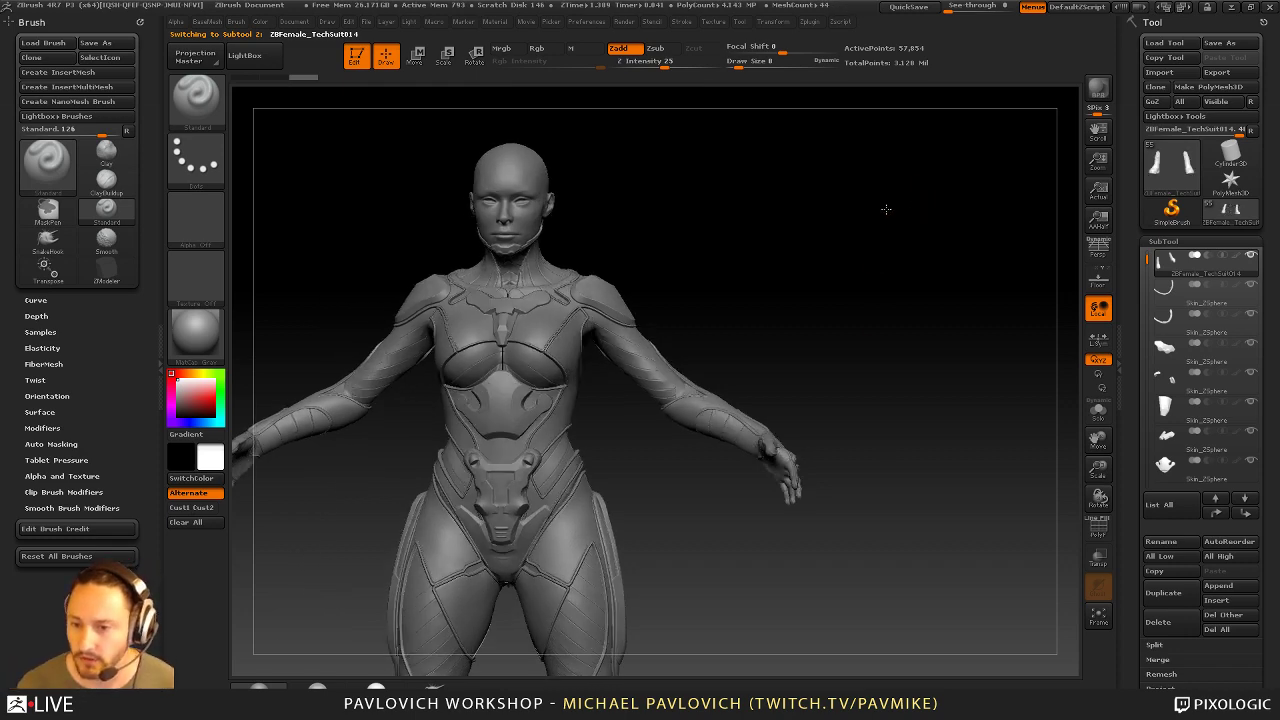
pyautogui.moveTo(886, 209); pyautogui.dragTo(1026, 360)
pyautogui.keyDown('alt'); pyautogui.moveTo(891, 660); pyautogui.dragTo(1010, 380); pyautogui.keyUp('alt')
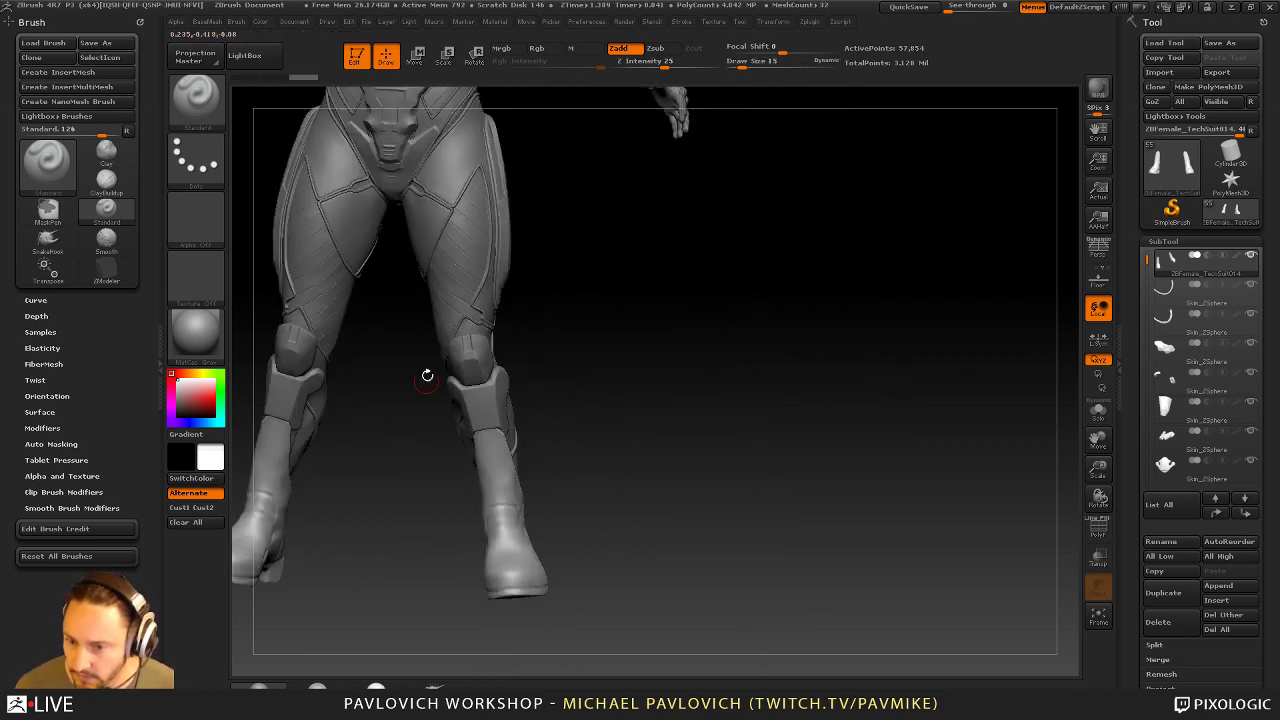
pyautogui.keyDown('alt'); pyautogui.click(466, 360); pyautogui.keyUp('alt')
pyautogui.keyDown('alt'); pyautogui.moveTo(718, 345); pyautogui.dragTo(763, 417); pyautogui.keyUp('alt')
pyautogui.keyDown('alt'); pyautogui.click(660, 470); pyautogui.keyUp('alt')
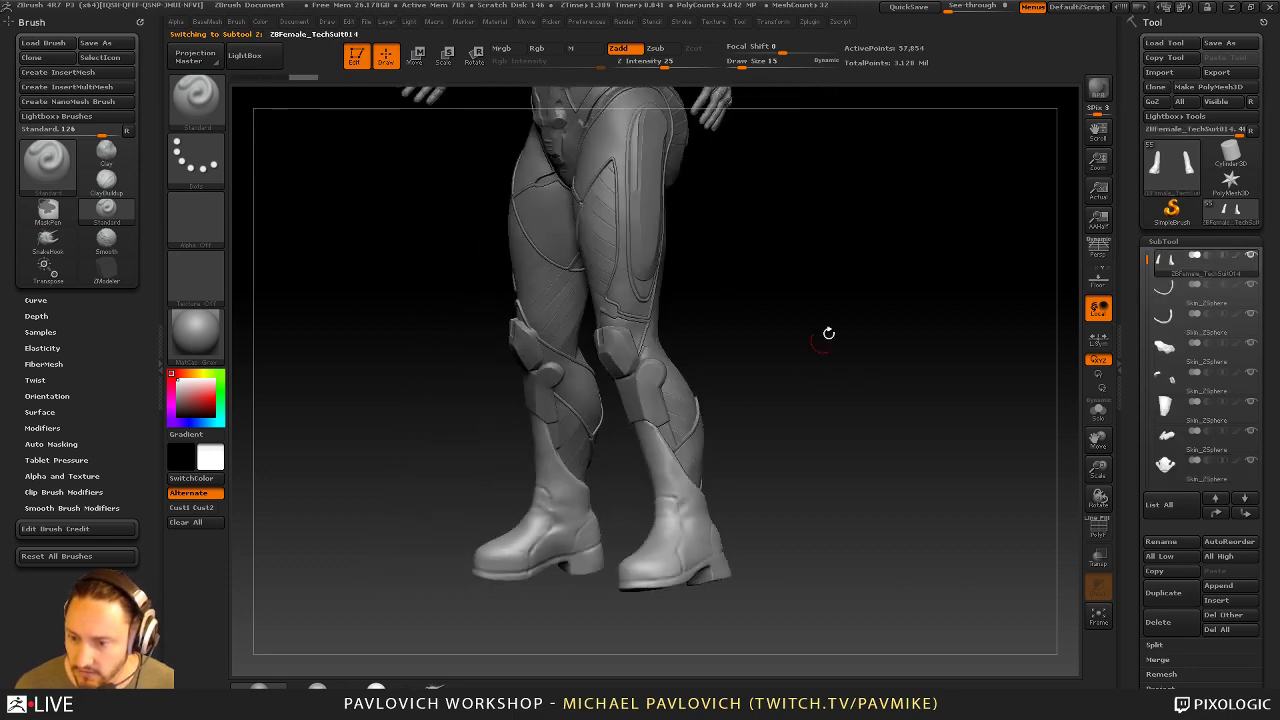
# Select the central armor piece between the round back units and set the draw size to 2
pyautogui.keyDown('alt'); pyautogui.moveTo(829, 334); pyautogui.dragTo(890, 200); pyautogui.keyUp('alt')
pyautogui.keyDown('alt'); pyautogui.click(628, 298); pyautogui.keyUp('alt')
pyautogui.moveTo(915, 130)
pyautogui.keyDown('alt'); pyautogui.mouseDown()
pyautogui.moveTo(919, 166)
pyautogui.moveTo(880, 314)
pyautogui.mouseUp(); pyautogui.keyUp('alt')
pyautogui.press('s')
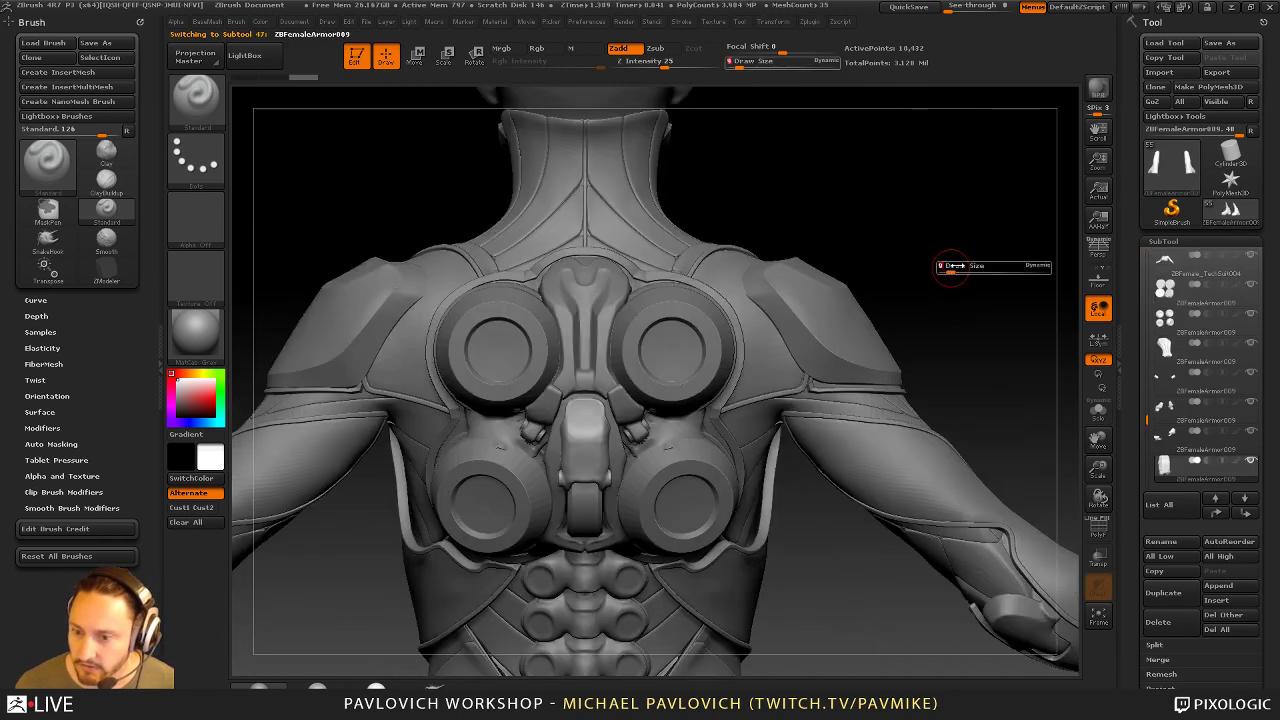
pyautogui.moveTo(961, 263)
pyautogui.mouseDown()
pyautogui.moveTo(942, 297)
pyautogui.moveTo(880, 308)
pyautogui.moveTo(937, 271)
pyautogui.moveTo(952, 280)
pyautogui.moveTo(945, 292)
pyautogui.mouseUp()
# Isolate the web-like pieces joining the upper and lower round back units and try deleting their hidden geometry
pyautogui.keyDown('alt'); pyautogui.click(645, 418); pyautogui.keyUp('alt')
pyautogui.click(1097, 412)
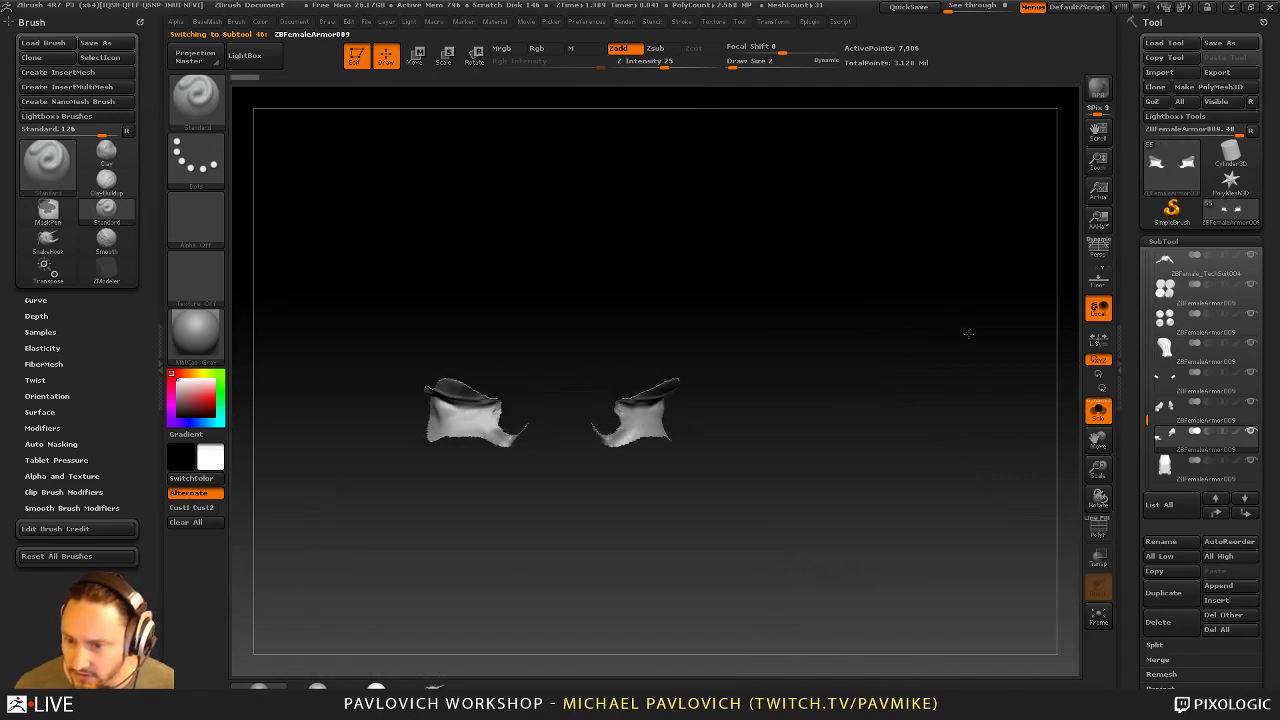
pyautogui.hotkey('ctrl', 'shift', 's')
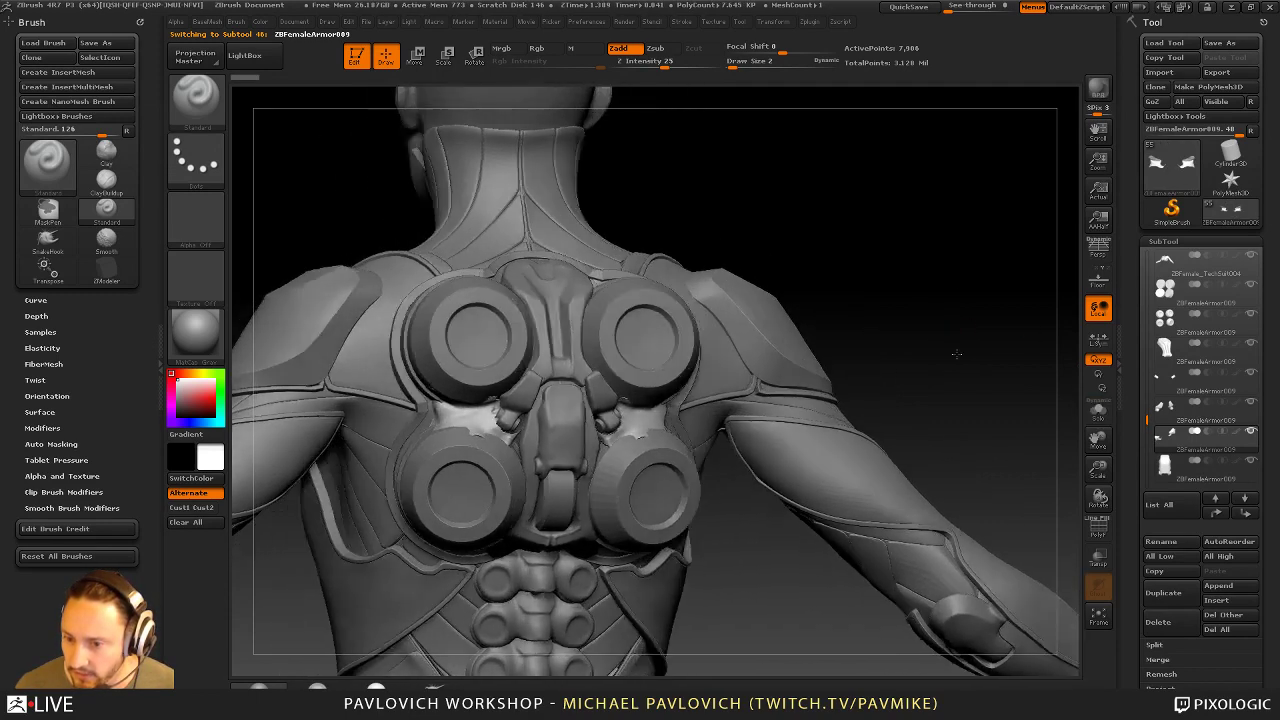
pyautogui.moveTo(956, 353)
pyautogui.mouseDown()
pyautogui.moveTo(940, 344)
pyautogui.moveTo(958, 343)
pyautogui.mouseUp()
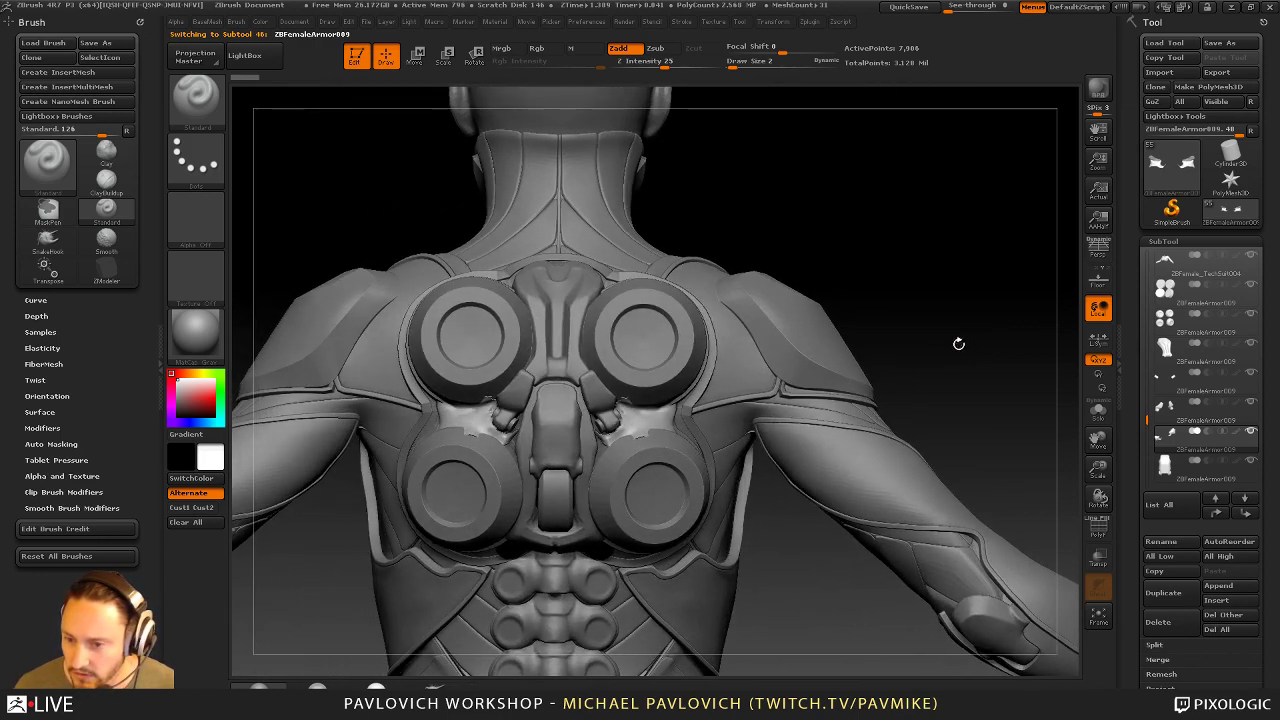
pyautogui.click(1095, 416)
pyautogui.hotkey('ctrl', 'shift', 'd')
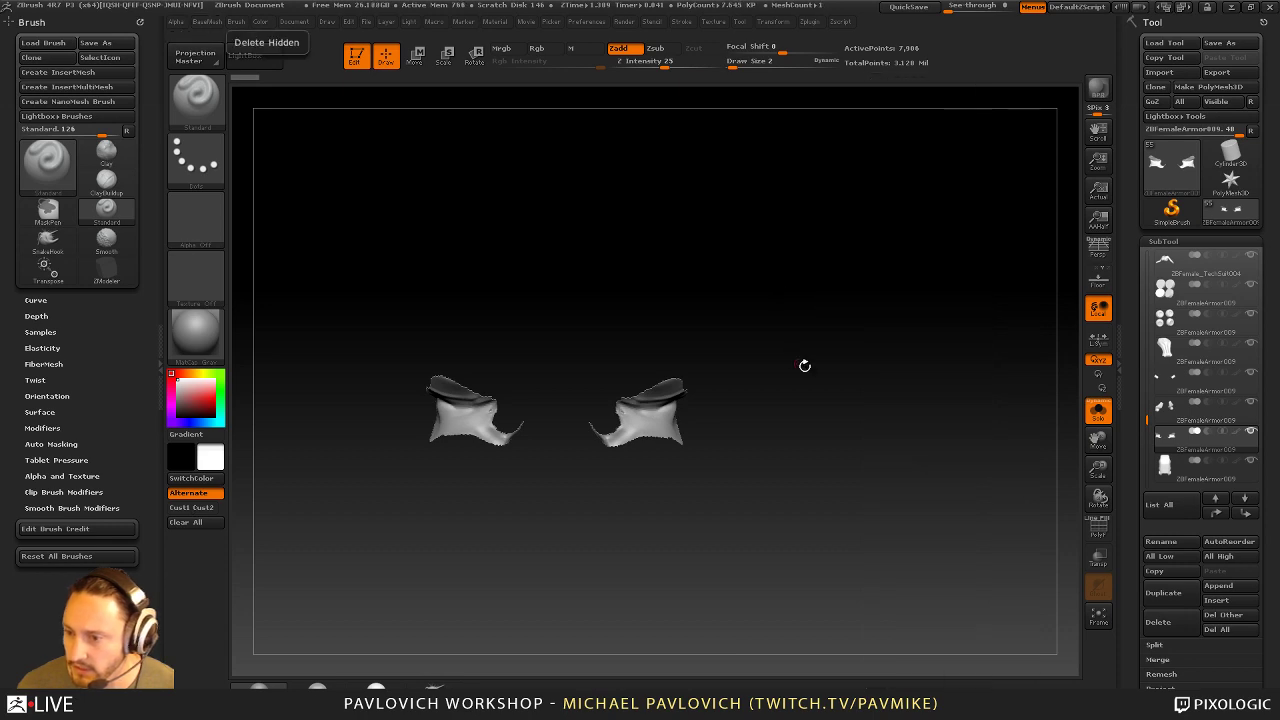
pyautogui.click(1098, 411)
# Compare the neighbouring back and shoulder subtools, reselect the web-like back pieces and isolate them for inspection
pyautogui.keyDown('alt'); pyautogui.click(692, 372); pyautogui.keyUp('alt')
pyautogui.keyDown('alt'); pyautogui.click(809, 342); pyautogui.keyUp('alt')
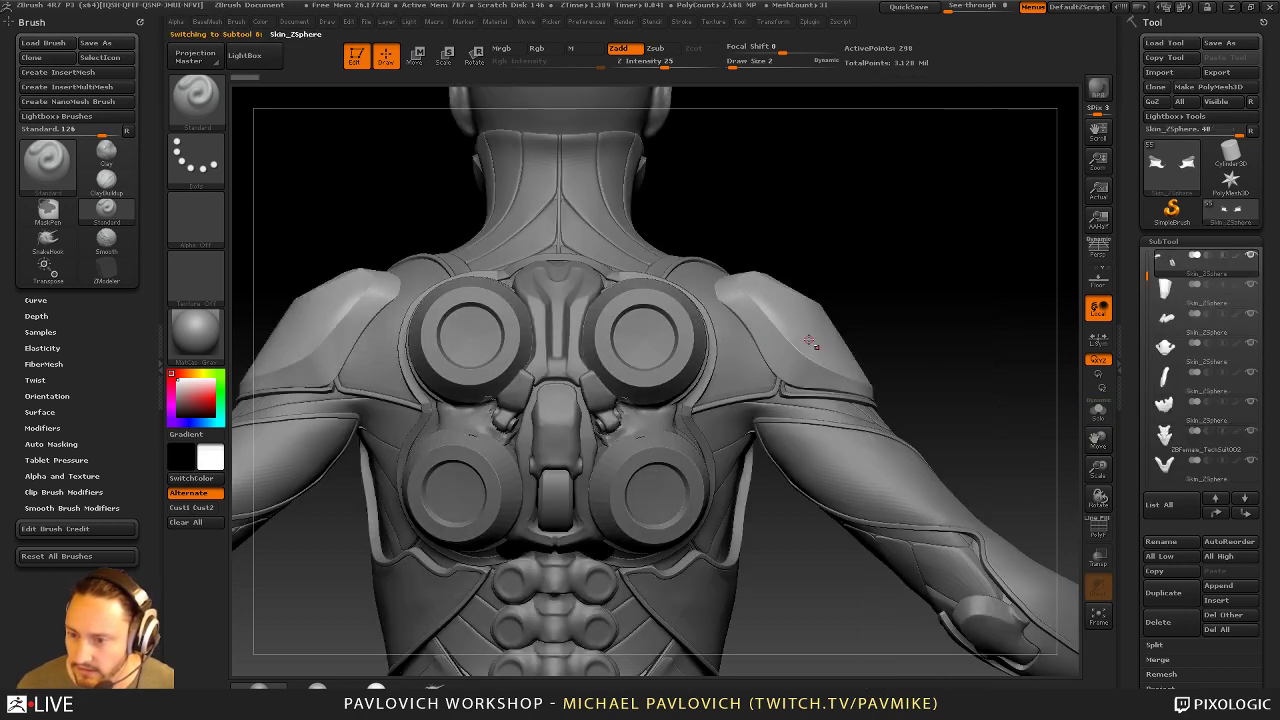
pyautogui.keyDown('alt'); pyautogui.click(678, 454); pyautogui.keyUp('alt')
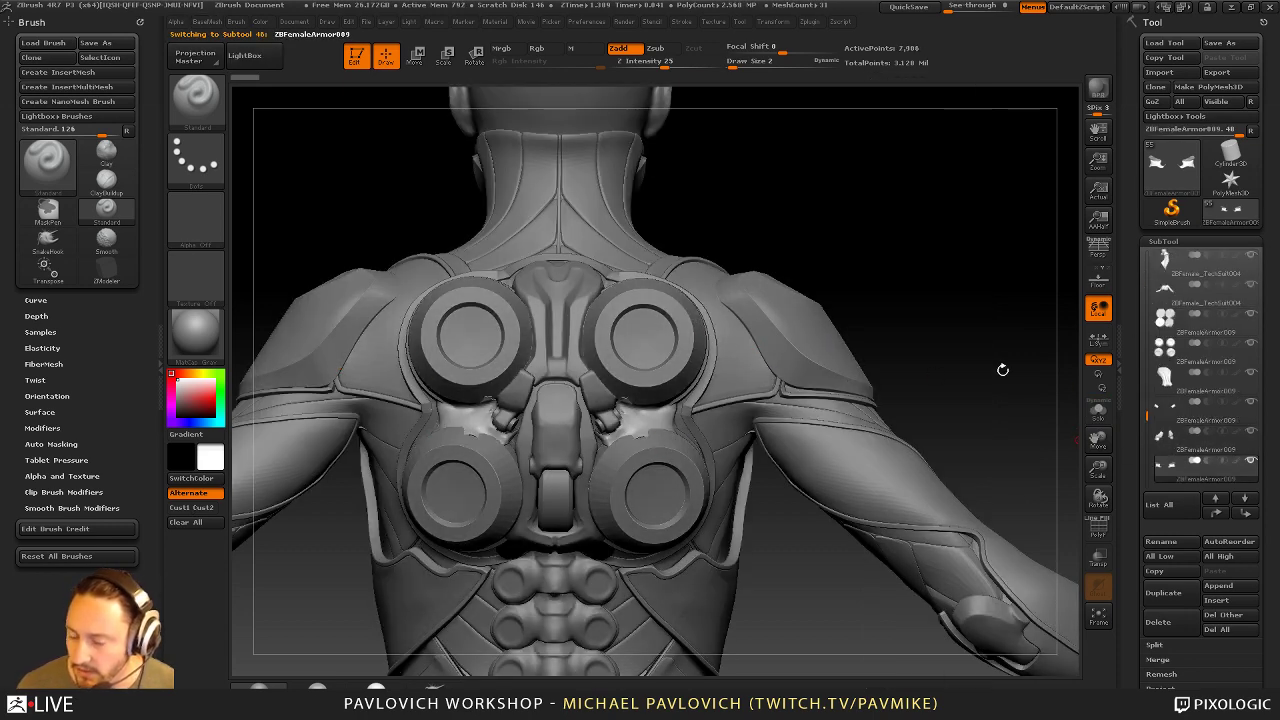
pyautogui.moveTo(1003, 370); pyautogui.dragTo(842, 290)
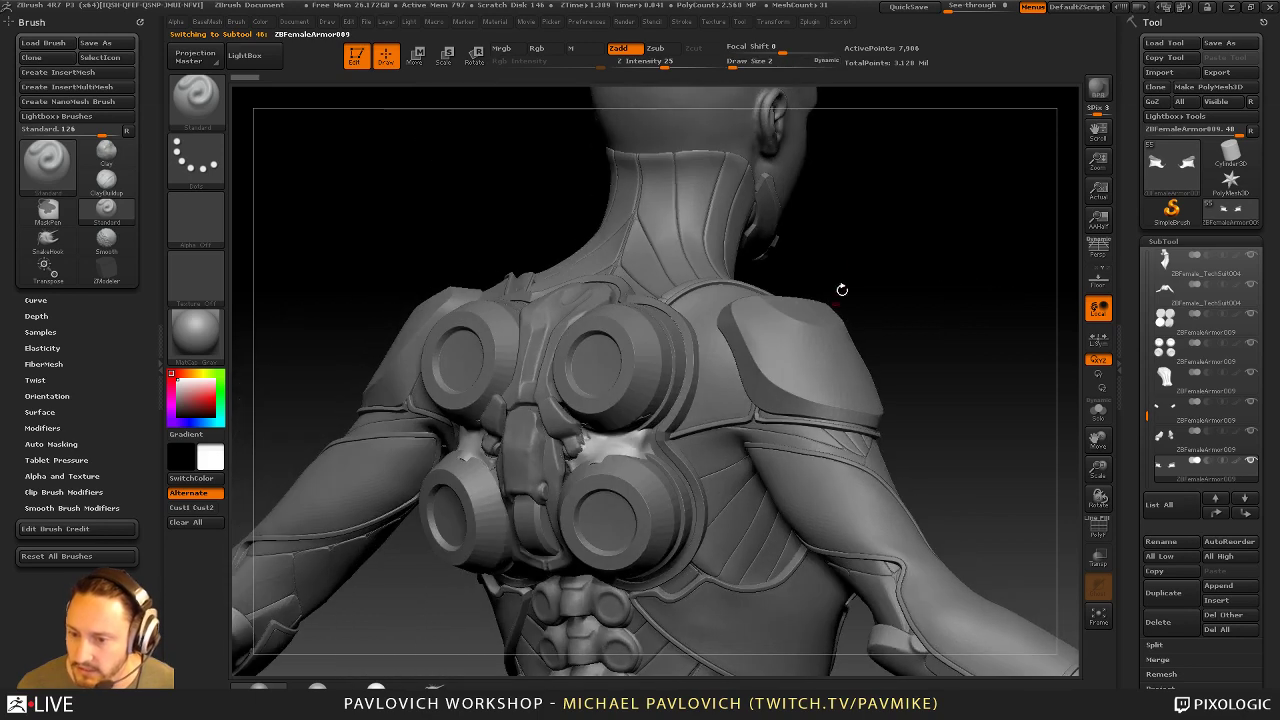
pyautogui.click(1097, 410)
pyautogui.moveTo(955, 348); pyautogui.dragTo(899, 347)
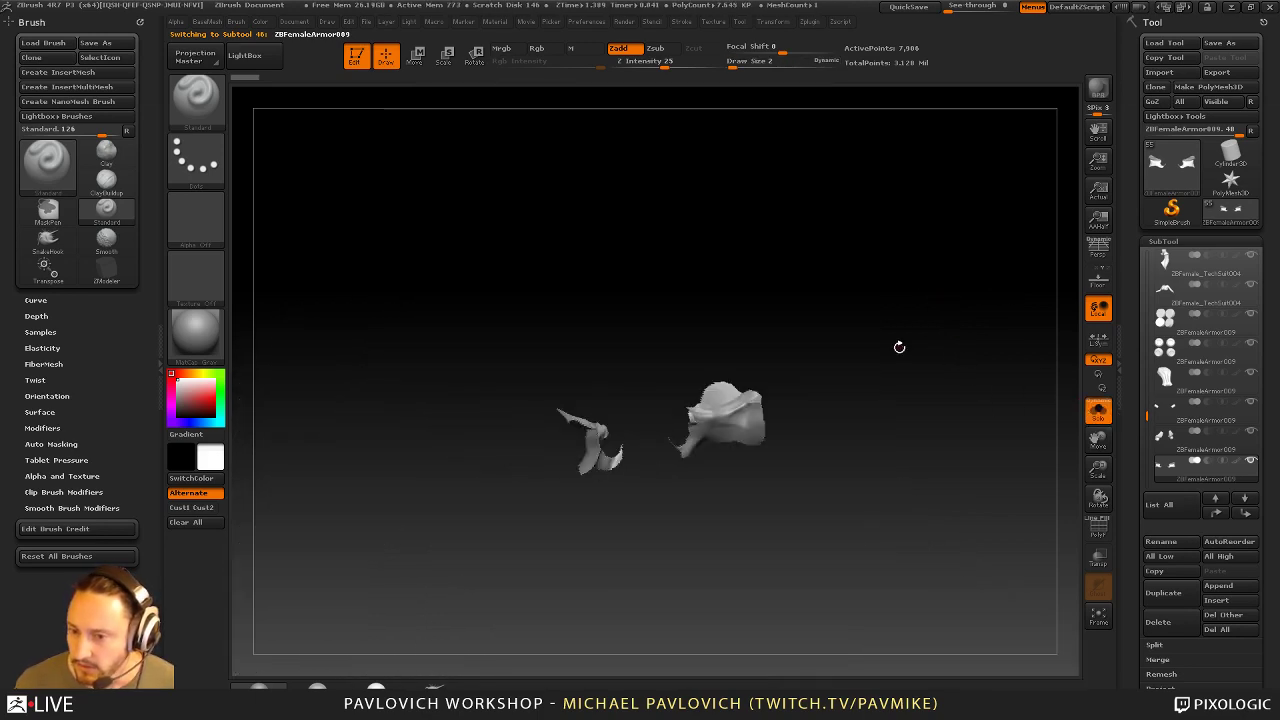
pyautogui.moveTo(921, 292); pyautogui.dragTo(955, 412)
# Toggle the double-sided display of the isolated web-like back pieces
pyautogui.press('2')
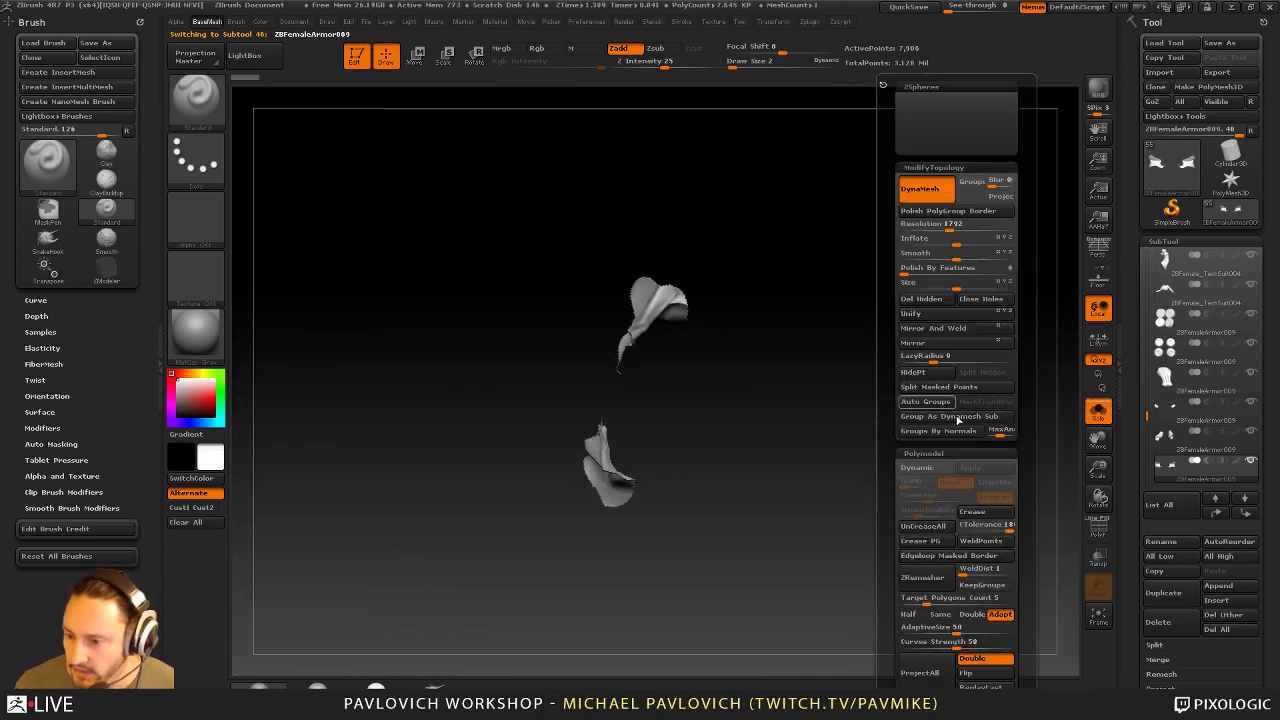
pyautogui.click(983, 657)
pyautogui.moveTo(766, 516); pyautogui.dragTo(1006, 414)
# Turn off solo display and permanently delete the subtool of web-like pieces between the round back units
pyautogui.click(1097, 416)
pyautogui.click(1094, 418)
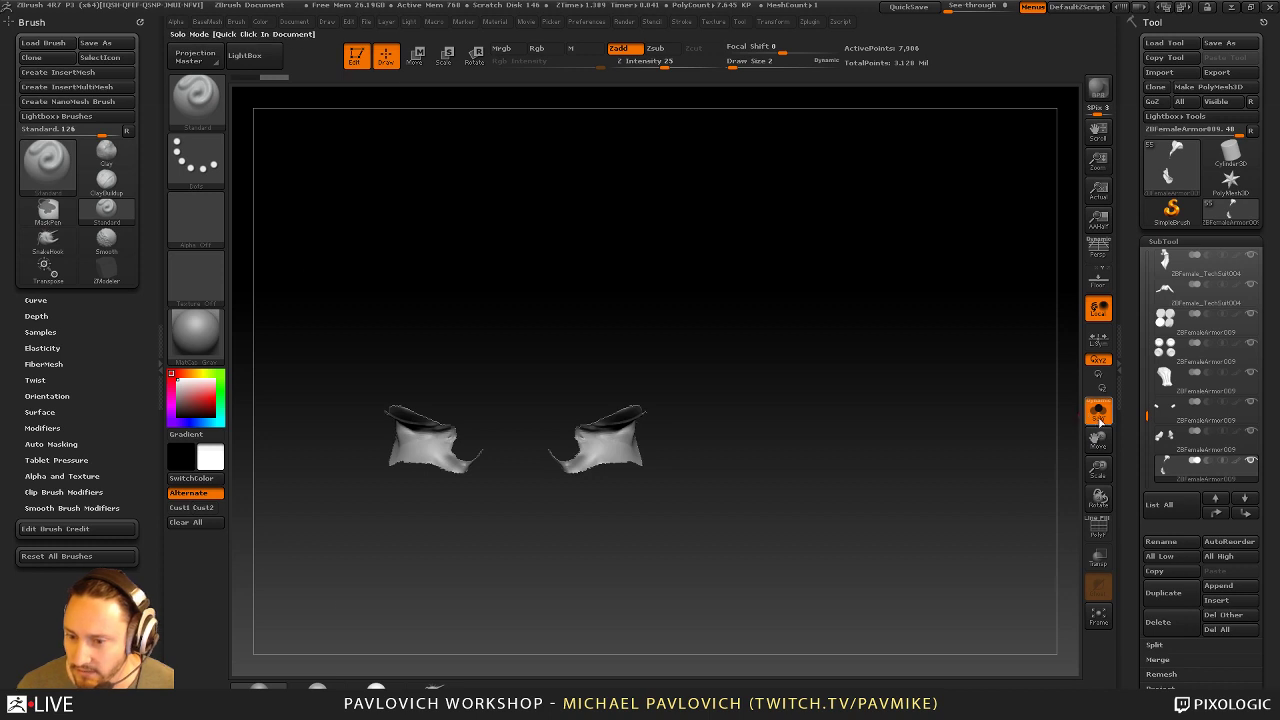
pyautogui.click(1098, 411)
pyautogui.click(1170, 622)
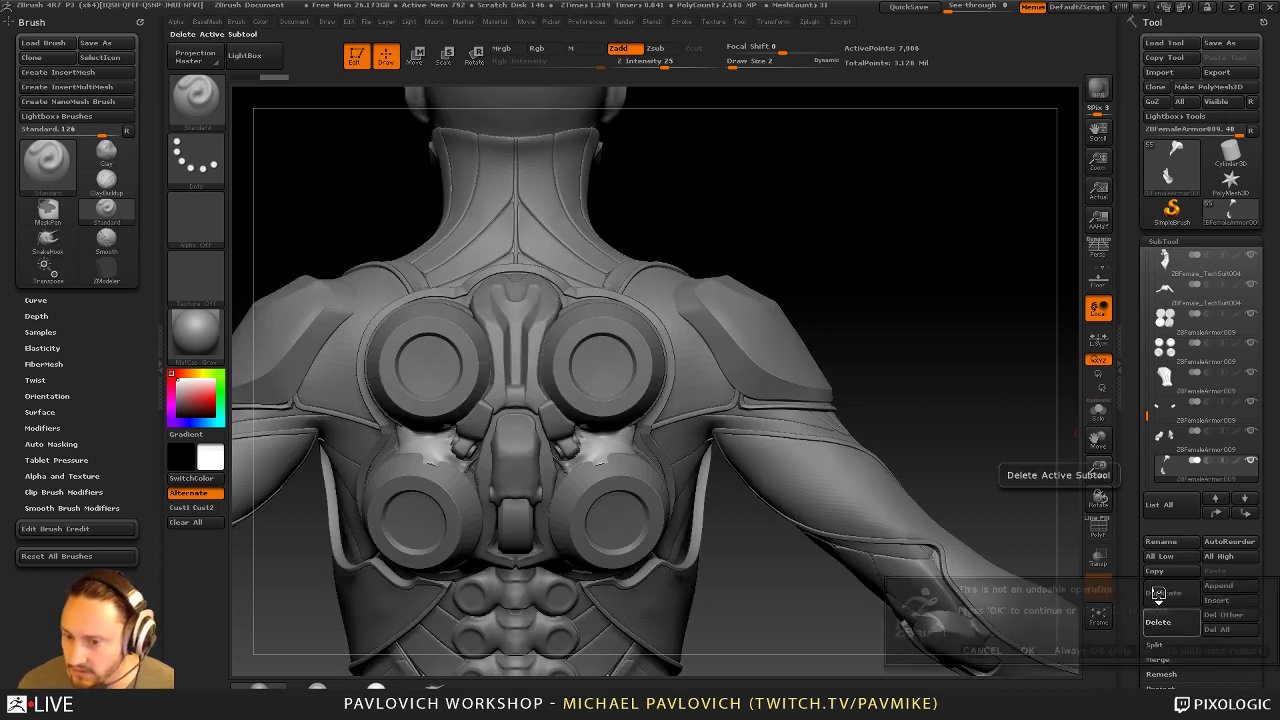
pyautogui.click(1027, 650)
pyautogui.moveTo(920, 285); pyautogui.dragTo(918, 282)
pyautogui.press('b')
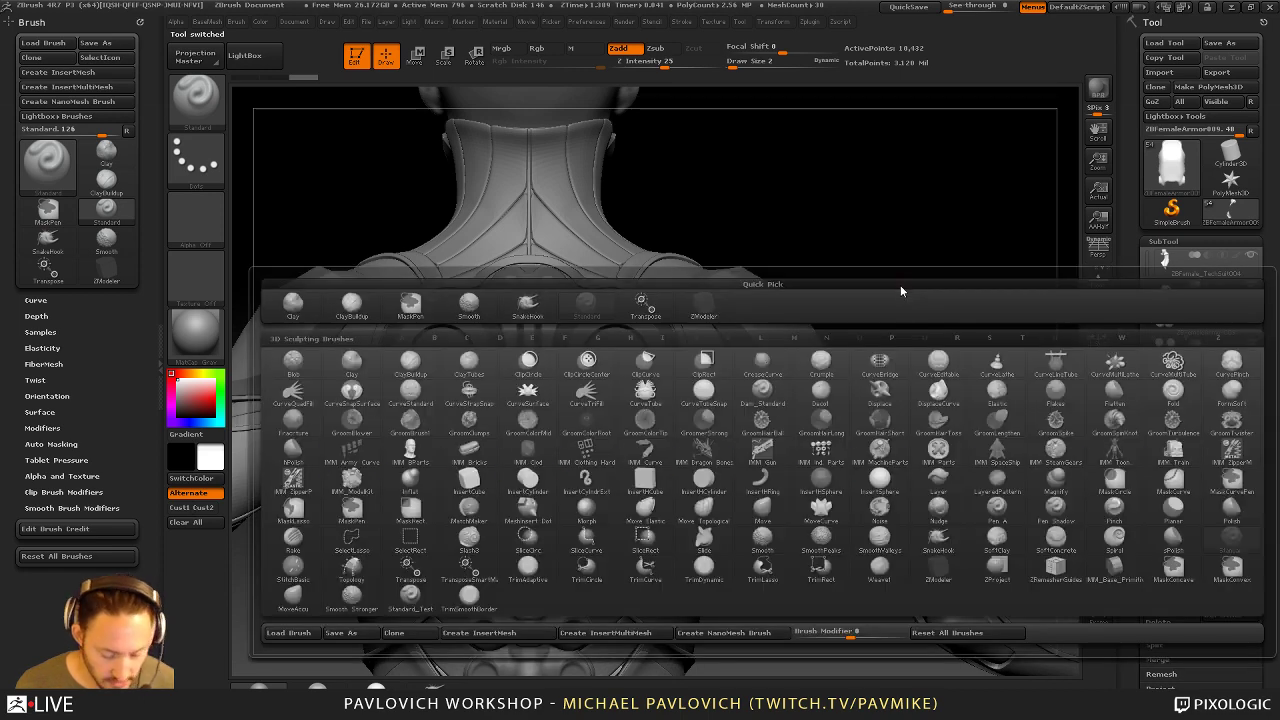
pyautogui.press('i')
pyautogui.click(470, 481)
pyautogui.keyDown('alt'); pyautogui.moveTo(880, 293); pyautogui.dragTo(877, 263); pyautogui.keyUp('alt')
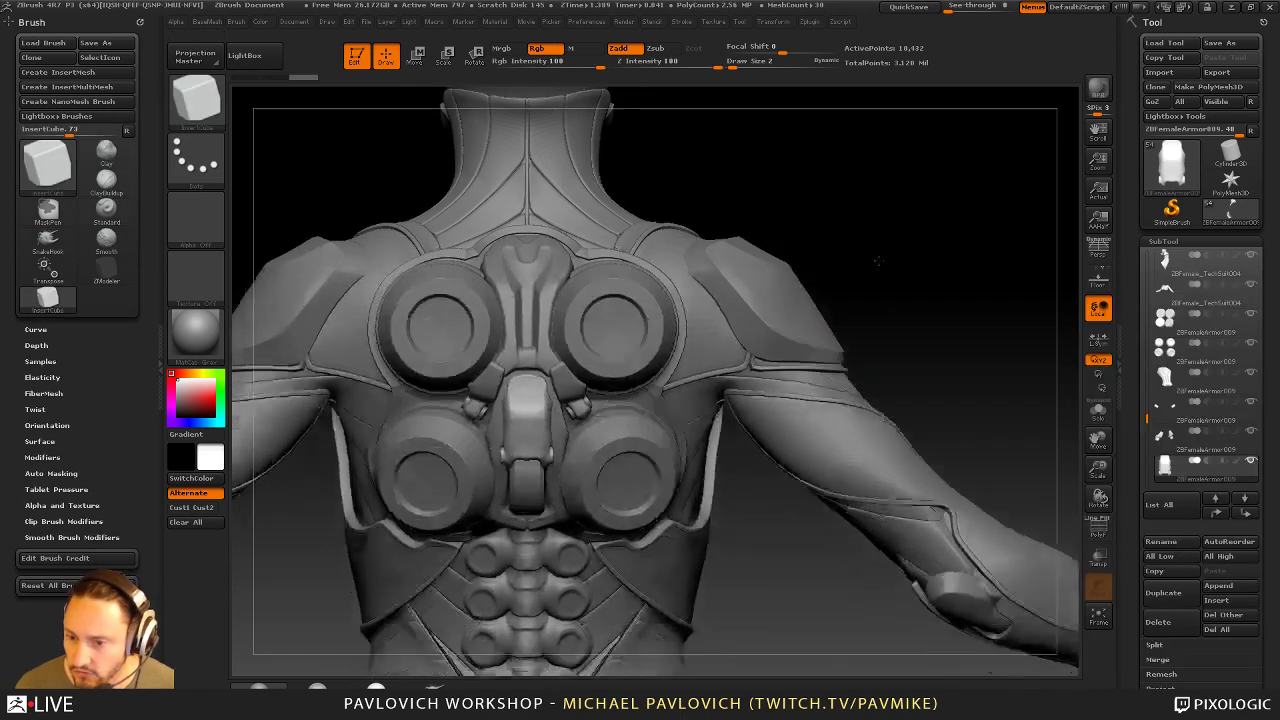
pyautogui.moveTo(946, 294)
pyautogui.mouseDown()
pyautogui.moveTo(914, 246)
pyautogui.moveTo(935, 253)
pyautogui.moveTo(894, 283)
pyautogui.moveTo(977, 271)
pyautogui.moveTo(946, 300)
pyautogui.moveTo(946, 283)
pyautogui.moveTo(915, 266)
pyautogui.mouseUp()
# Switch to the Standard brush with draw size 4 and select the Skin_ZSphere1 back plate behind the round units
pyautogui.press('b')
pyautogui.press('s')
pyautogui.press('t')
pyautogui.press('s')
pyautogui.moveTo(403, 417); pyautogui.dragTo(408, 417)
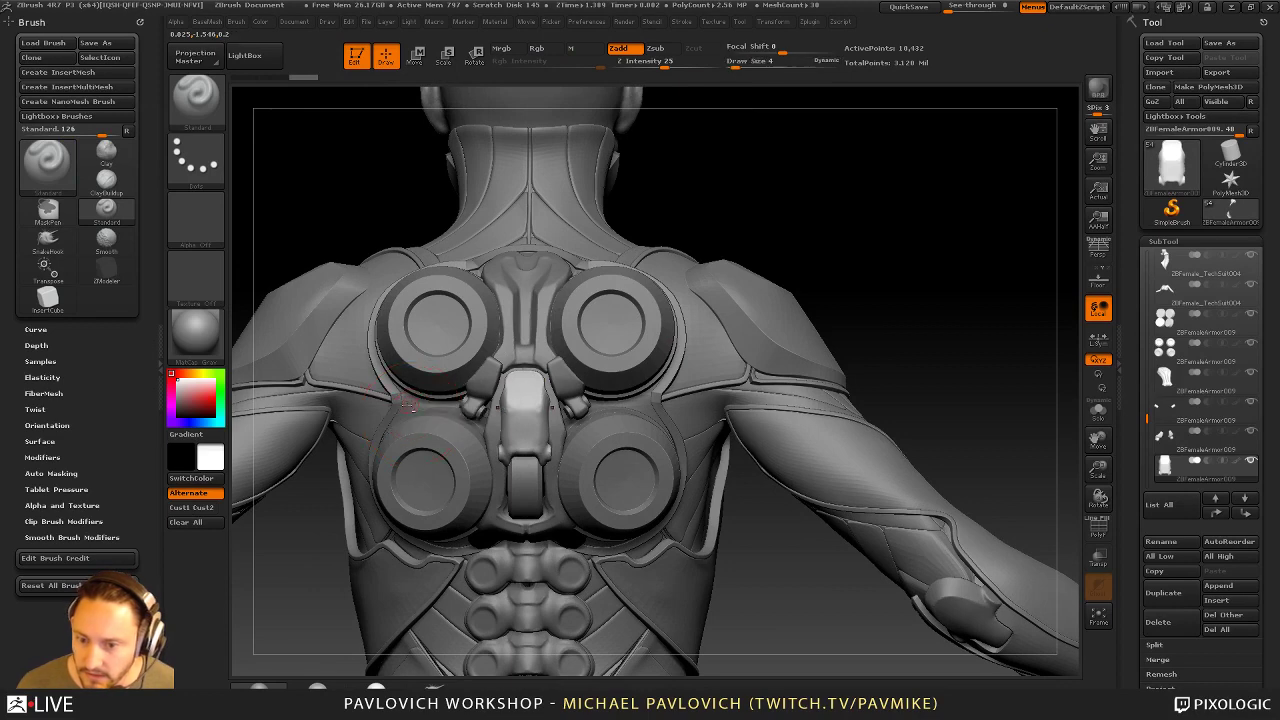
pyautogui.keyDown('alt'); pyautogui.click(410, 410); pyautogui.keyUp('alt')
pyautogui.moveTo(923, 251)
pyautogui.mouseDown()
pyautogui.moveTo(957, 271)
pyautogui.moveTo(860, 289)
pyautogui.moveTo(890, 302)
pyautogui.mouseUp()
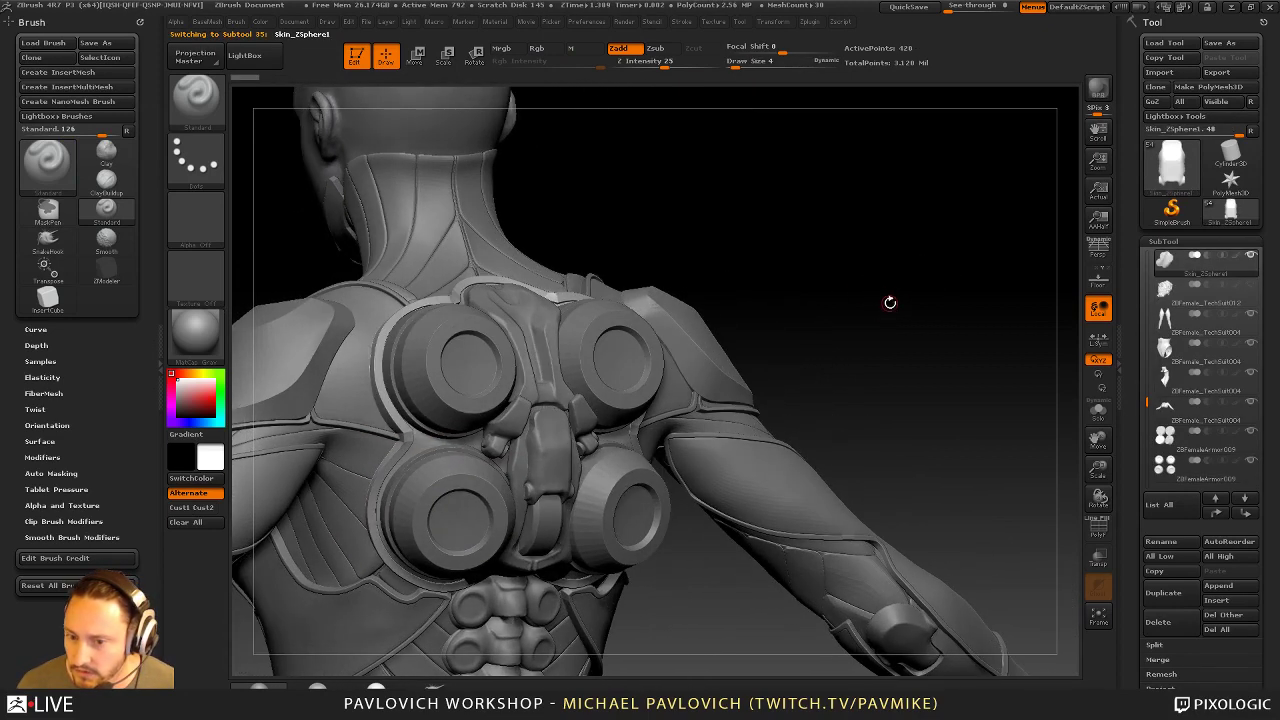
# Duplicate the back plate subtool, isolate the copy and try out the visibility of its polygroups
pyautogui.click(1163, 592)
pyautogui.click(1098, 410)
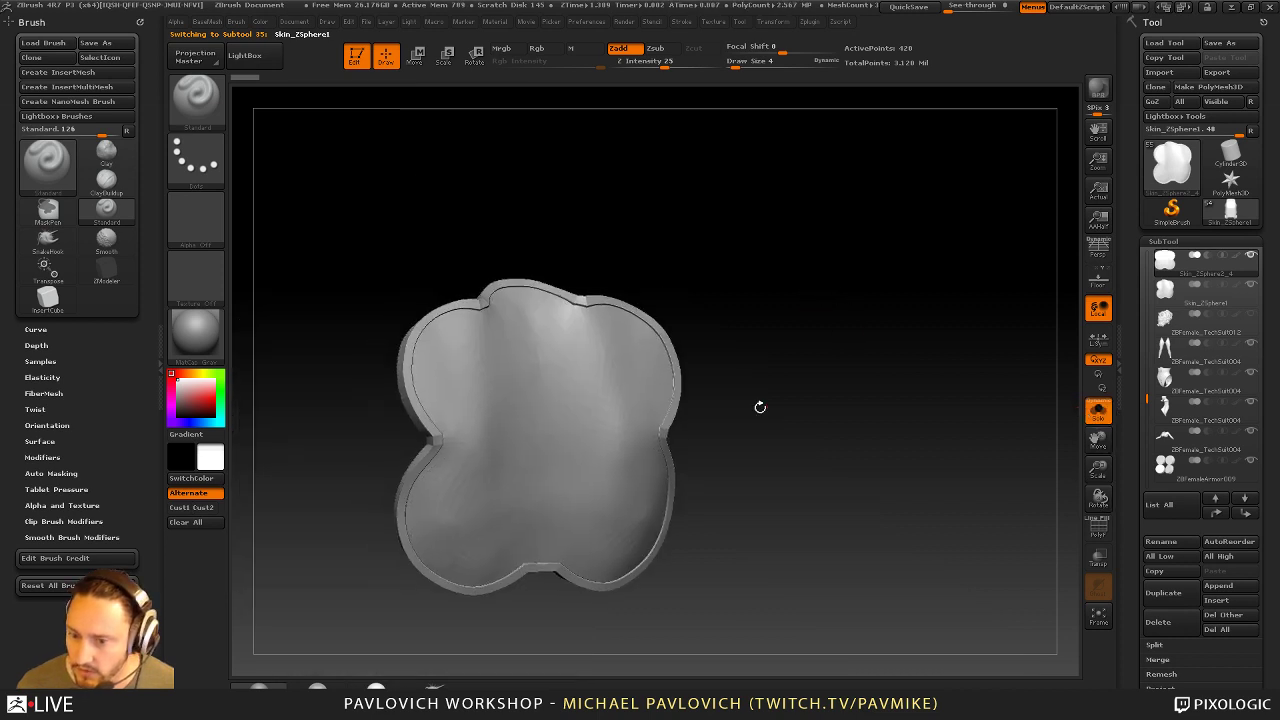
pyautogui.hotkey('ctrl', 'shift')
pyautogui.keyDown('ctrl'); pyautogui.keyDown('shift'); pyautogui.click(619, 428); pyautogui.keyUp('shift'); pyautogui.keyUp('ctrl')
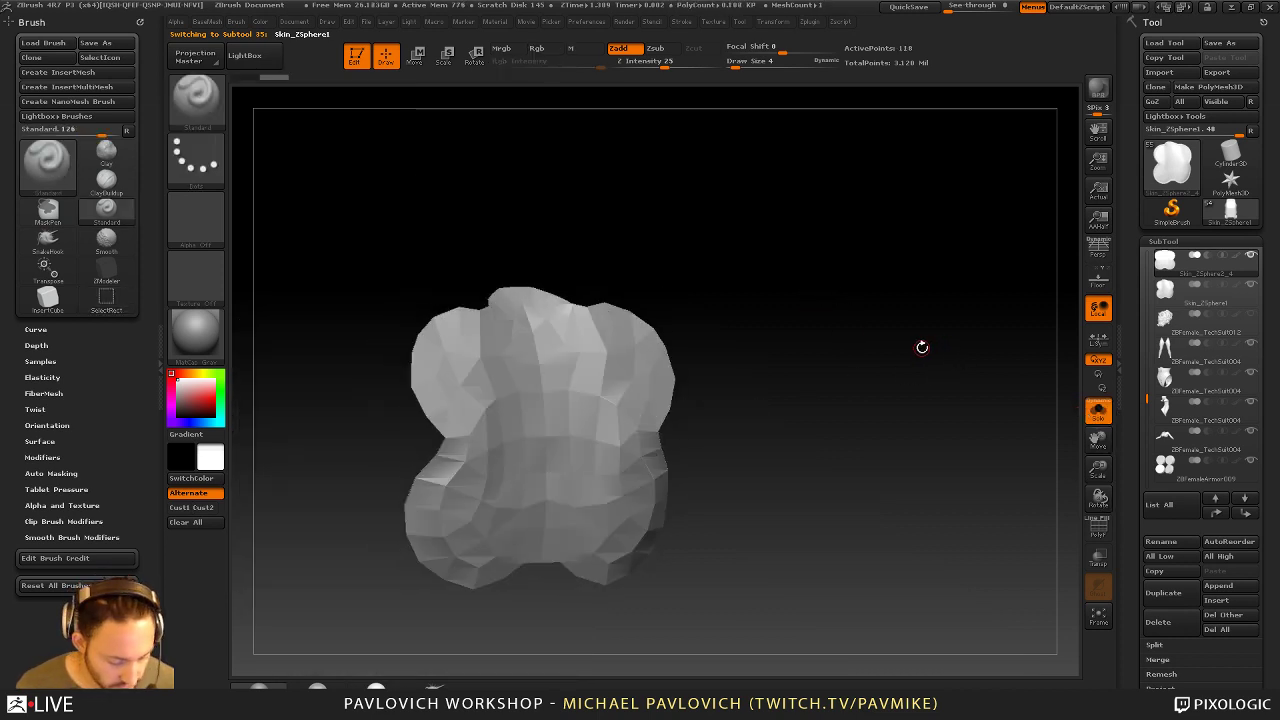
pyautogui.keyDown('ctrl'); pyautogui.keyDown('shift'); pyautogui.click(922, 350); pyautogui.keyUp('shift'); pyautogui.keyUp('ctrl')
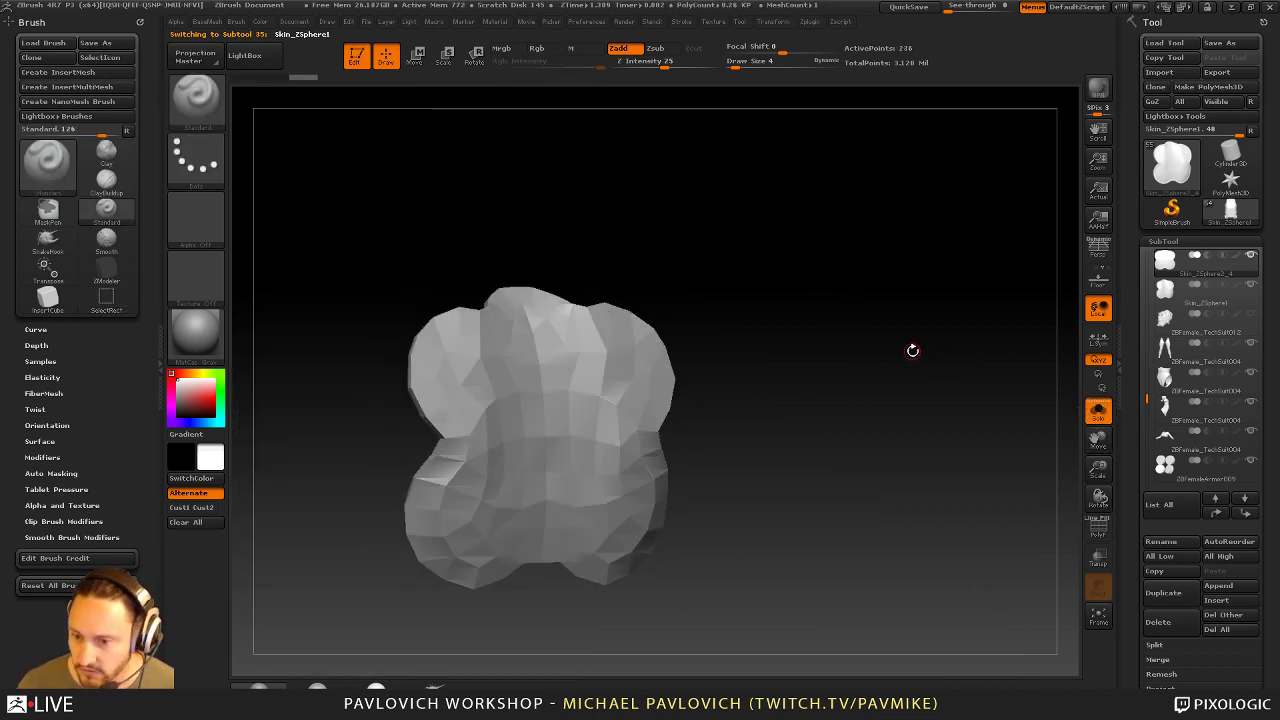
pyautogui.keyDown('ctrl'); pyautogui.keyDown('shift'); pyautogui.click(791, 374); pyautogui.keyUp('shift'); pyautogui.keyUp('ctrl')
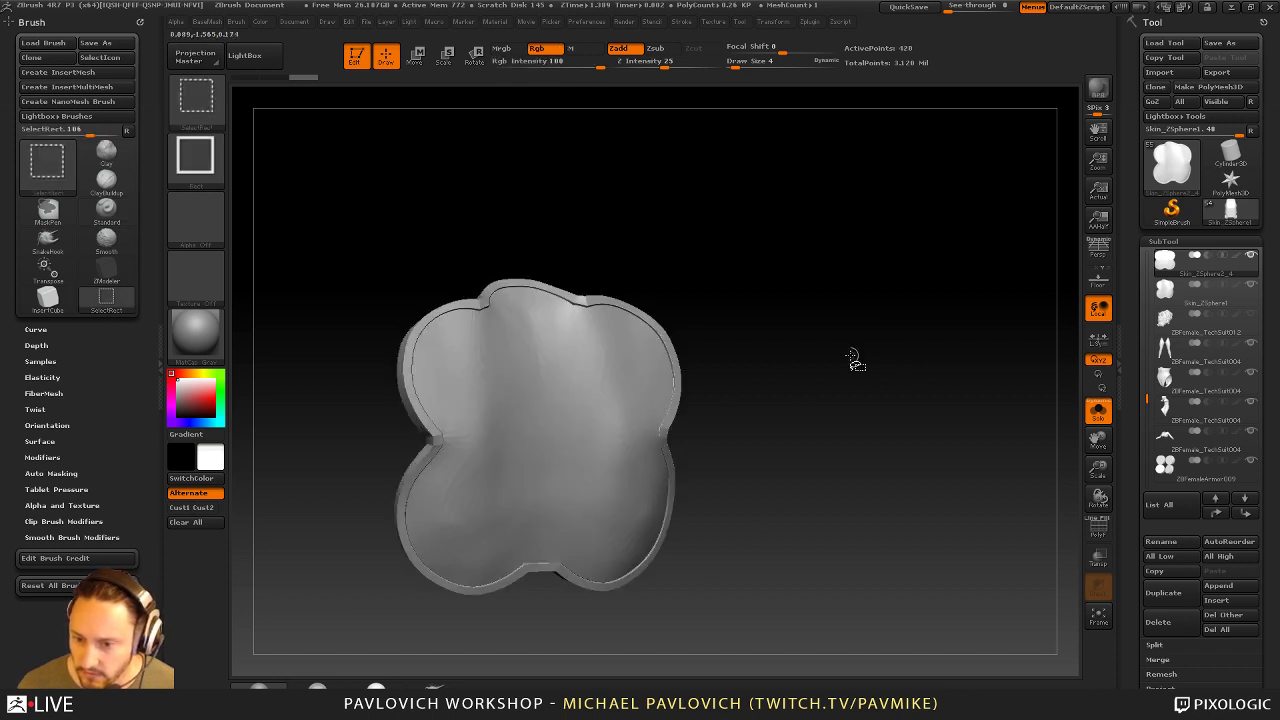
# Show only the main panel surface of the duplicated plate and delete its hidden rim geometry
pyautogui.keyDown('ctrl'); pyautogui.keyDown('shift'); pyautogui.click(479, 428); pyautogui.keyUp('shift'); pyautogui.keyUp('ctrl')
pyautogui.press('2')
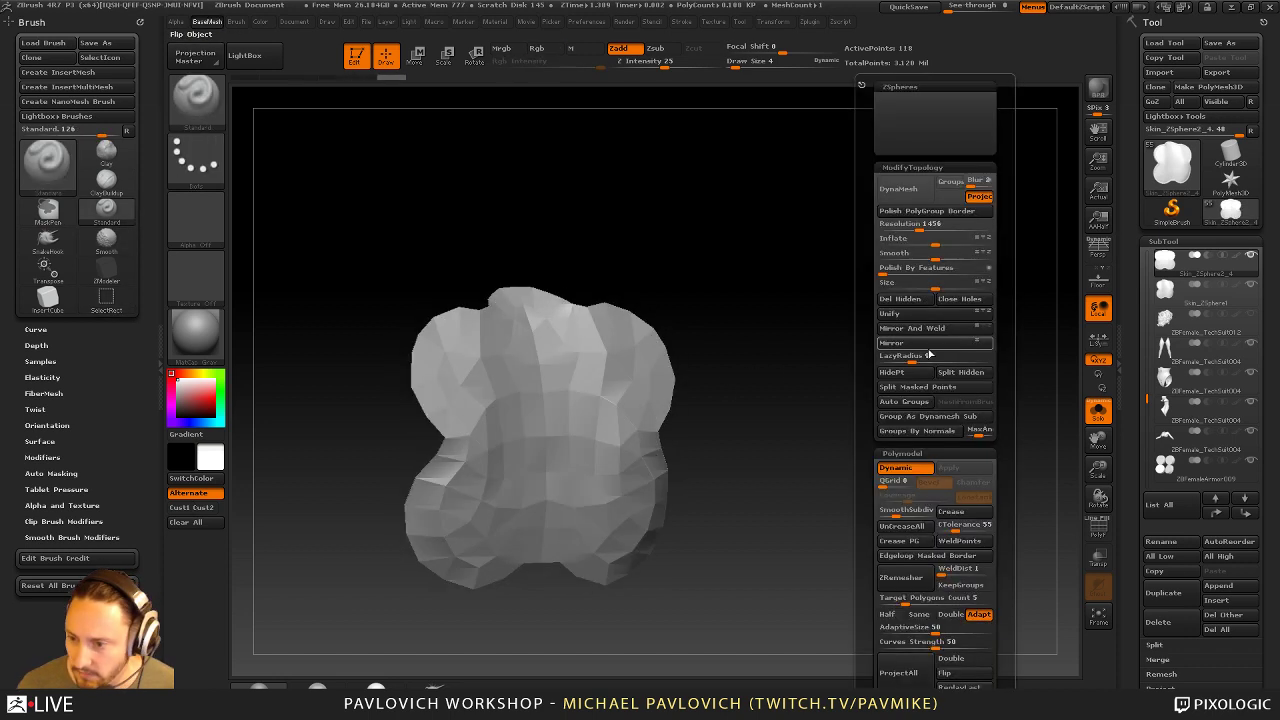
pyautogui.click(904, 299)
pyautogui.moveTo(837, 329); pyautogui.dragTo(935, 373)
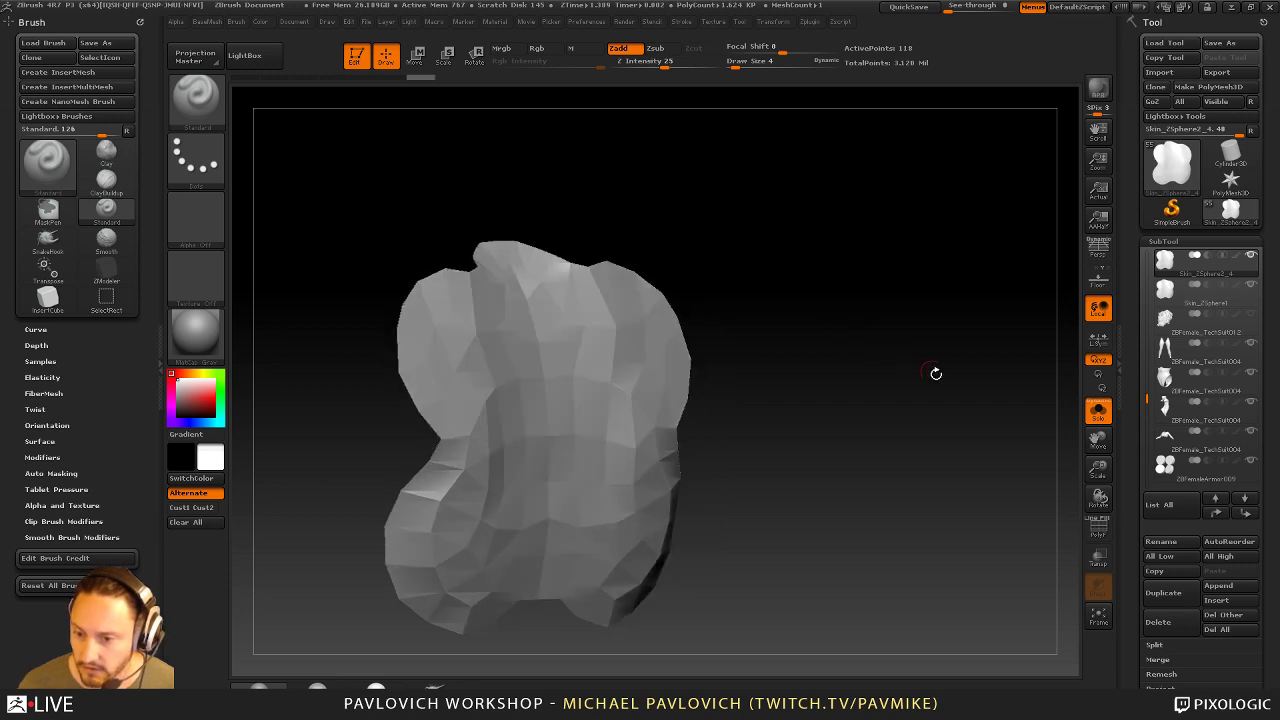
# Turn on polyframe display, turn off solo display and examine the trimmed panel in place behind the round back units
pyautogui.click(1098, 527)
pyautogui.click(1098, 411)
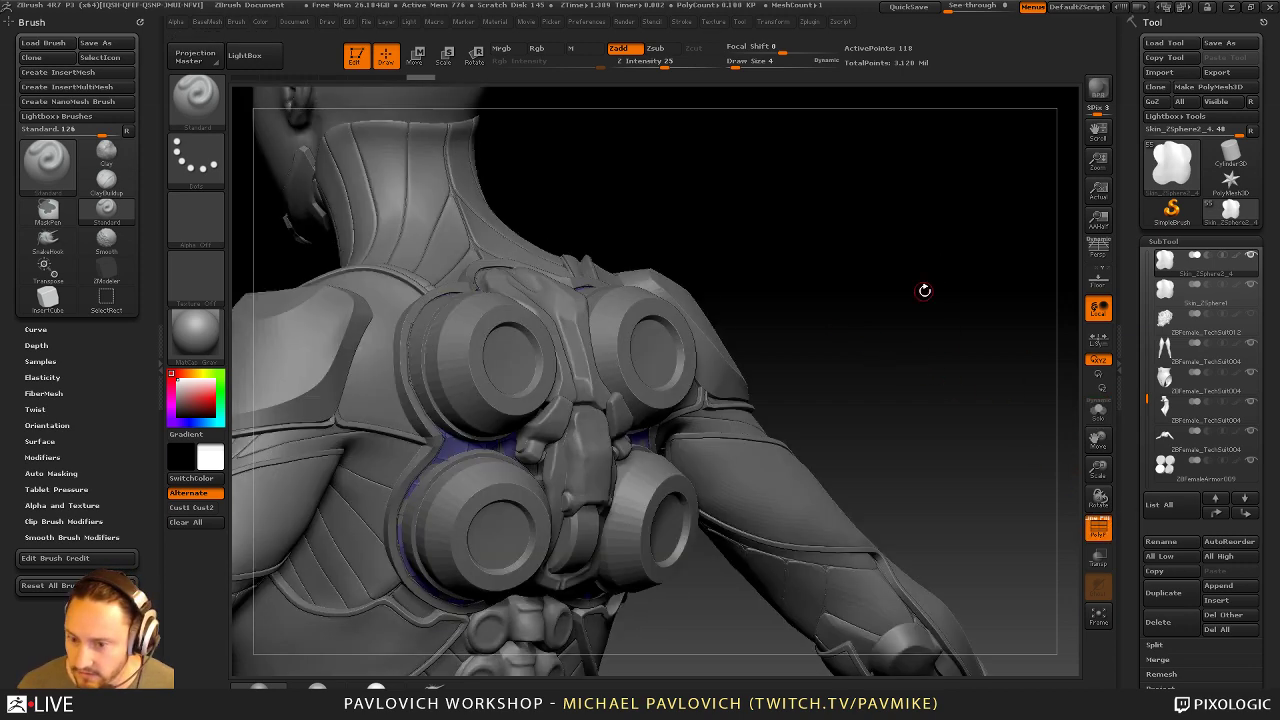
pyautogui.moveTo(874, 294); pyautogui.dragTo(811, 337)
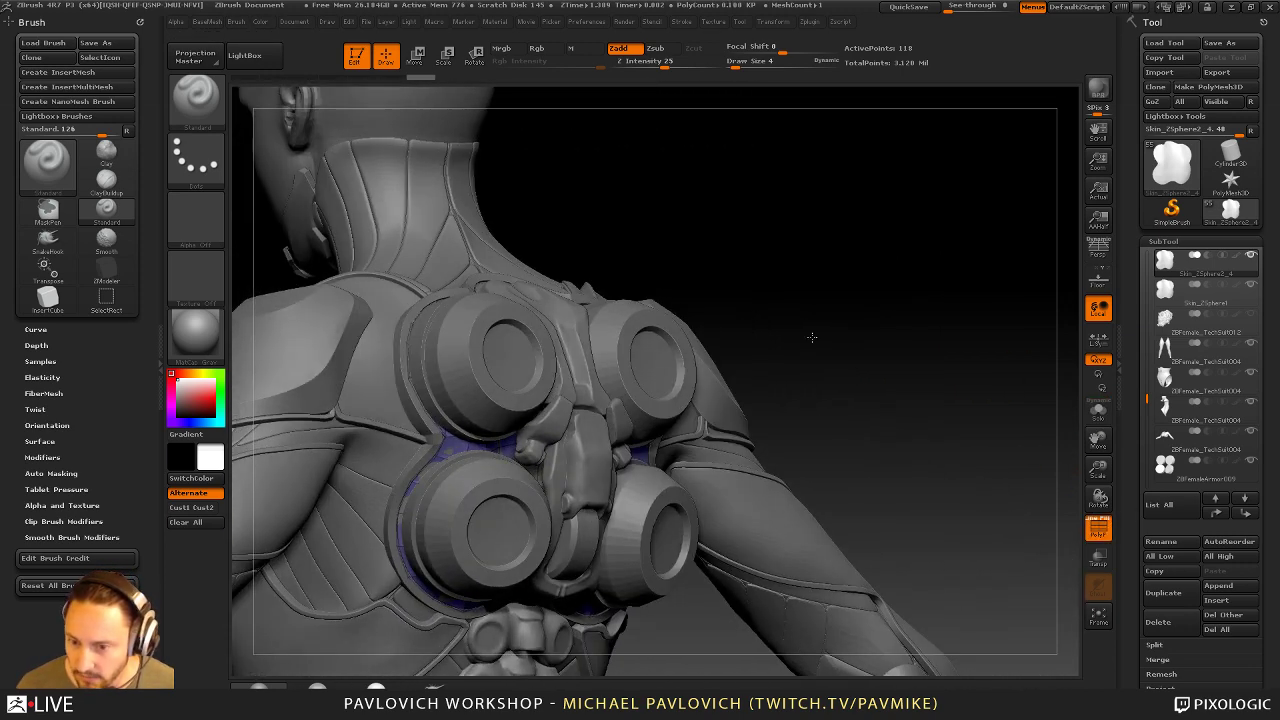
pyautogui.moveTo(907, 322); pyautogui.dragTo(800, 340)
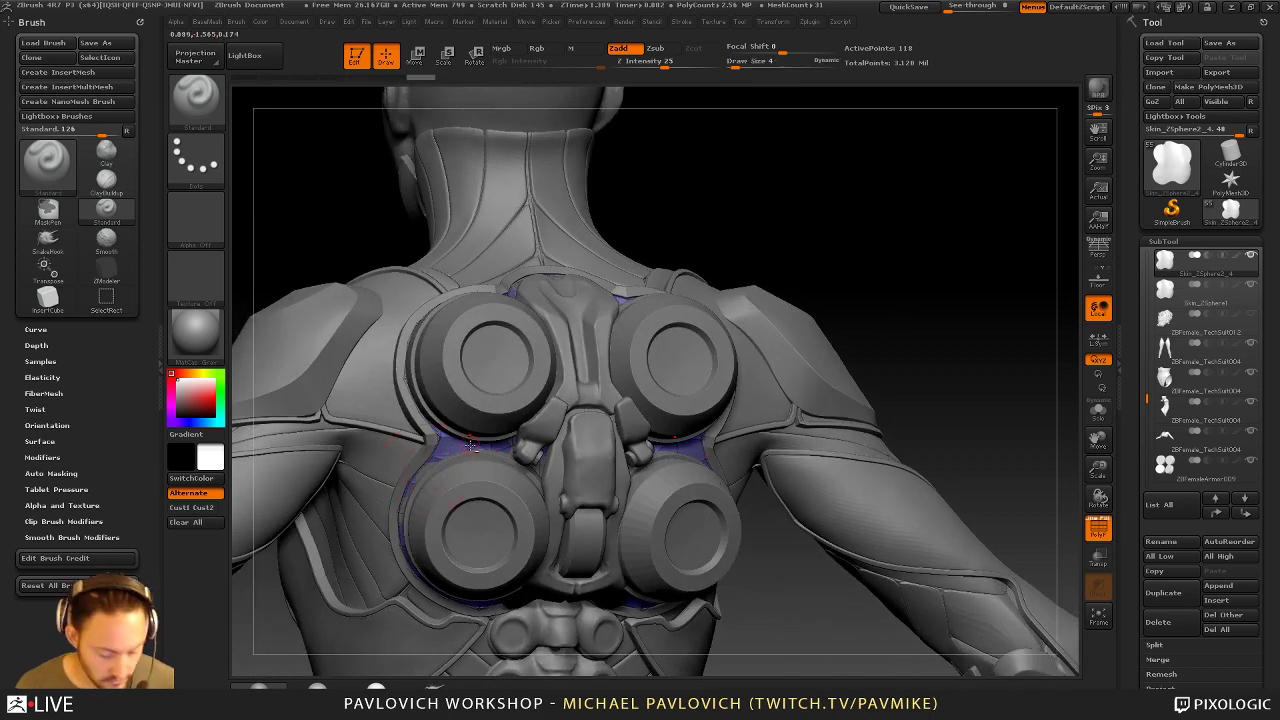
# Using the ZModeler brush, mark the band of polygons between the upper and lower round units as a temporary polygroup
pyautogui.press('b')
pyautogui.press('z')
pyautogui.press('m')
pyautogui.press('b')
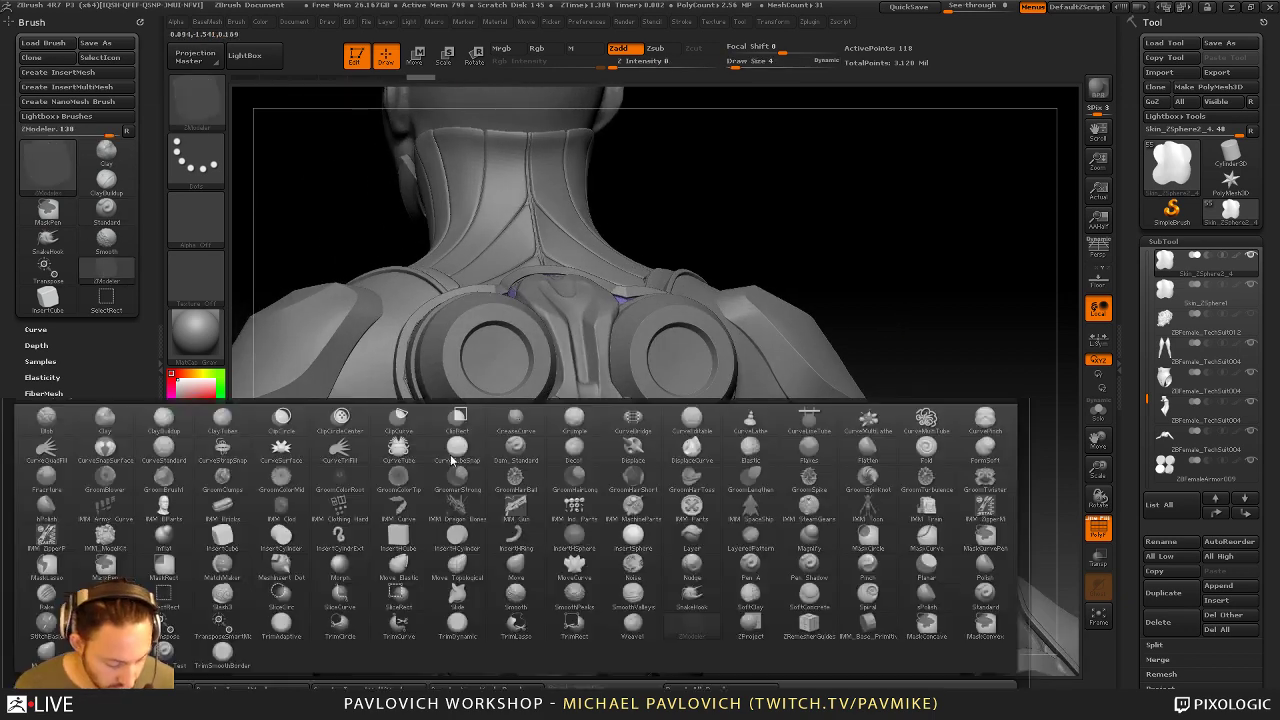
pyautogui.press('z')
pyautogui.press('m')
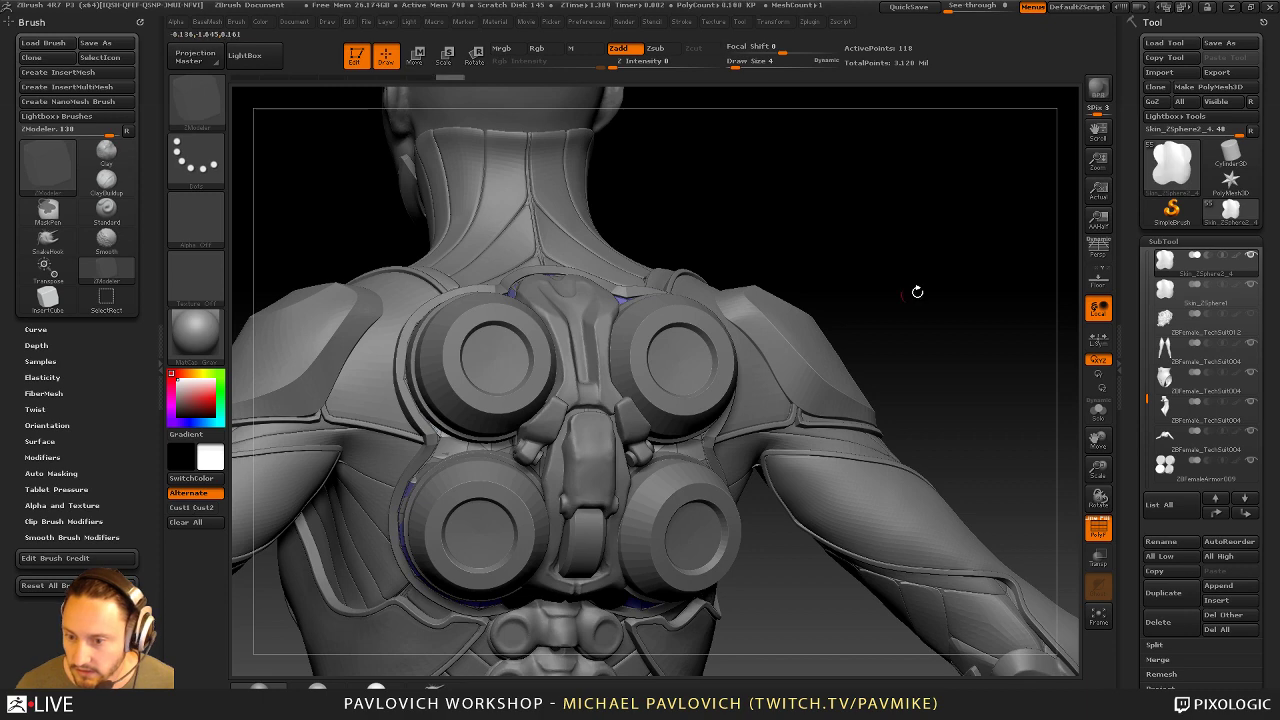
pyautogui.moveTo(914, 289); pyautogui.dragTo(960, 308)
pyautogui.click(1098, 410)
pyautogui.keyDown('alt'); pyautogui.click(472, 404); pyautogui.keyUp('alt')
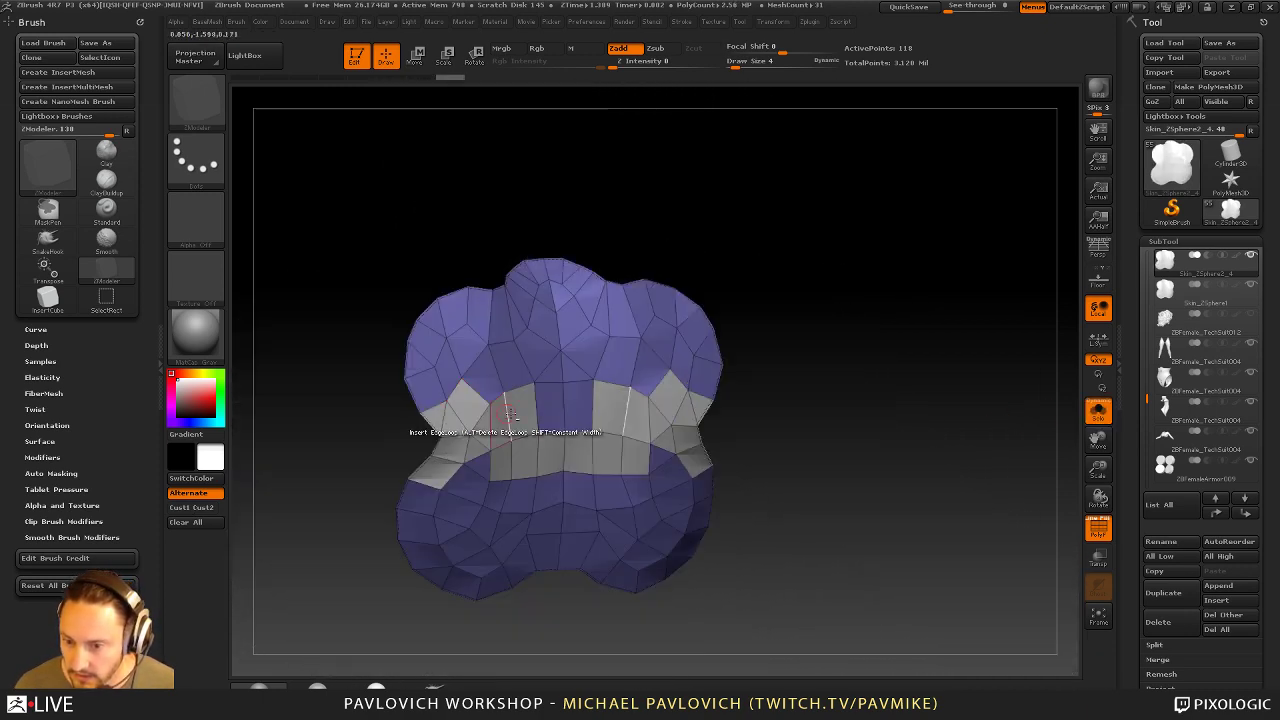
pyautogui.keyDown('alt'); pyautogui.click(549, 410); pyautogui.keyUp('alt')
pyautogui.keyDown('alt'); pyautogui.click(474, 474); pyautogui.keyUp('alt')
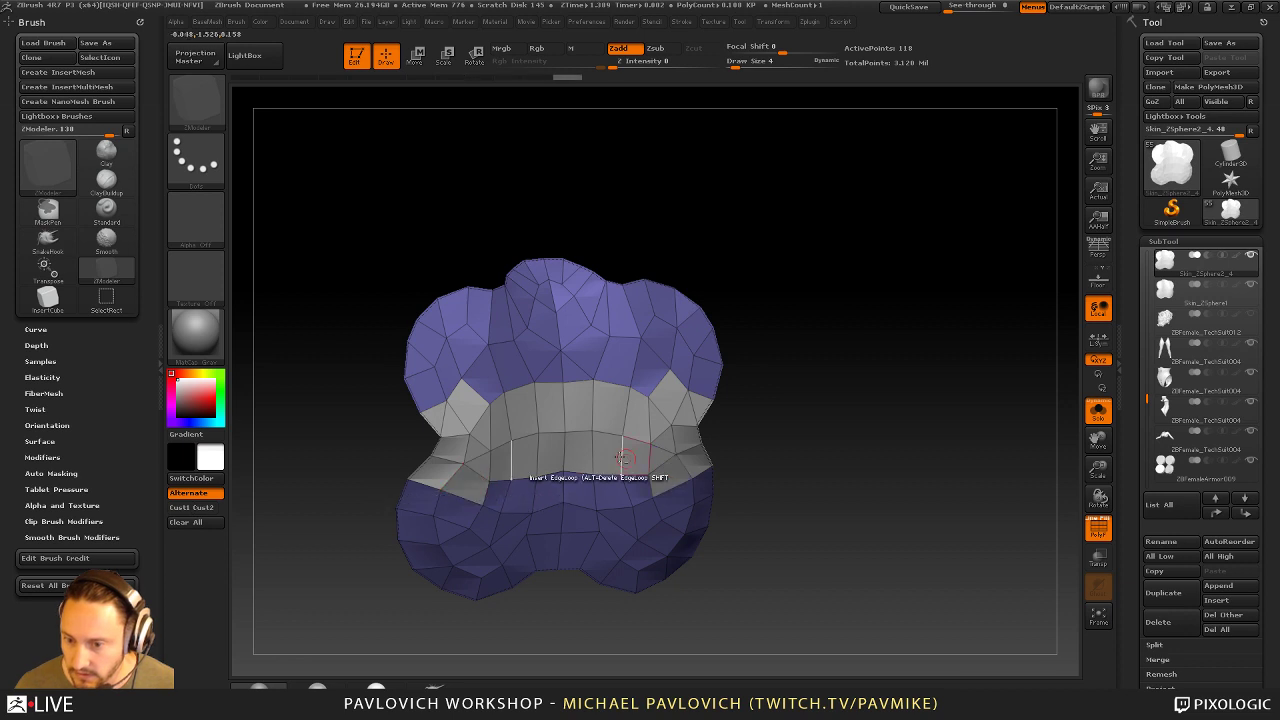
# Isolate the marked band of polygons, delete the hidden remainder of the panel and assign the band to one polygroup
pyautogui.keyDown('ctrl'); pyautogui.keyDown('shift'); pyautogui.click(545, 426); pyautogui.keyUp('shift'); pyautogui.keyUp('ctrl')
pyautogui.press('2')
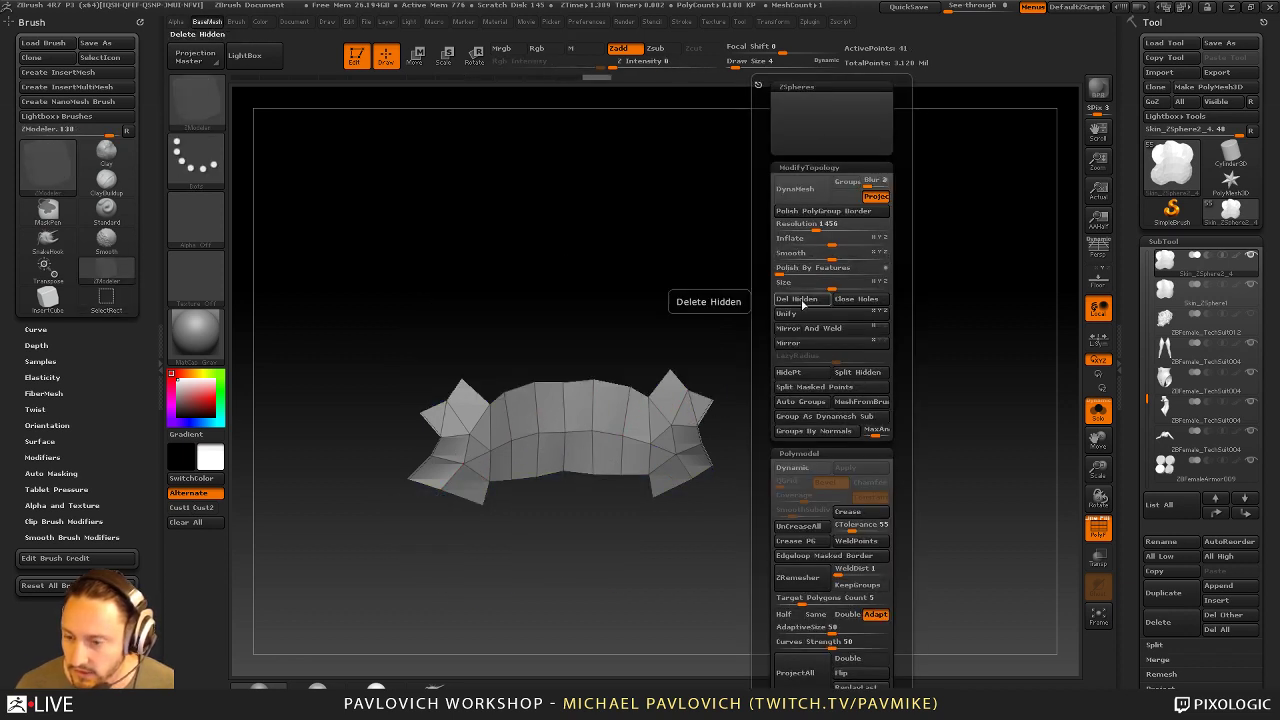
pyautogui.click(801, 299)
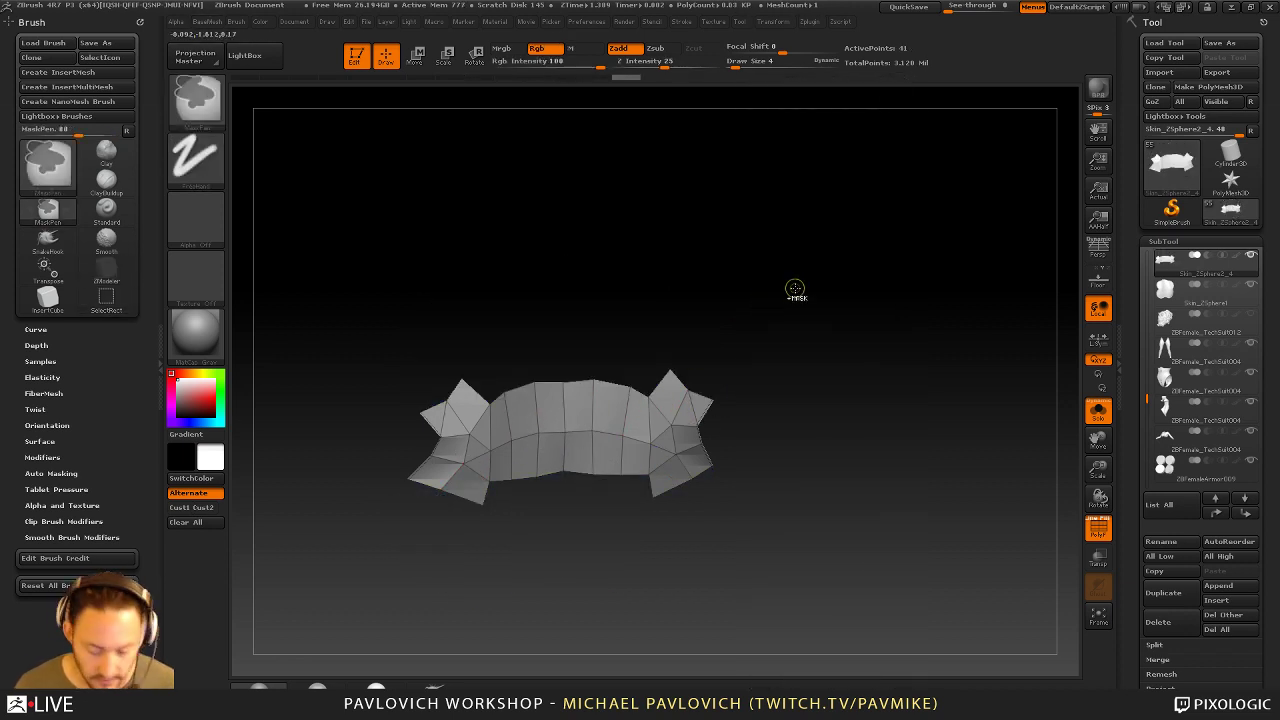
pyautogui.hotkey('ctrl', 'w')
# Thicken the band with the ZModeler QMesh polygon action targeting Polygroup All and show the full armor again
pyautogui.press('space')
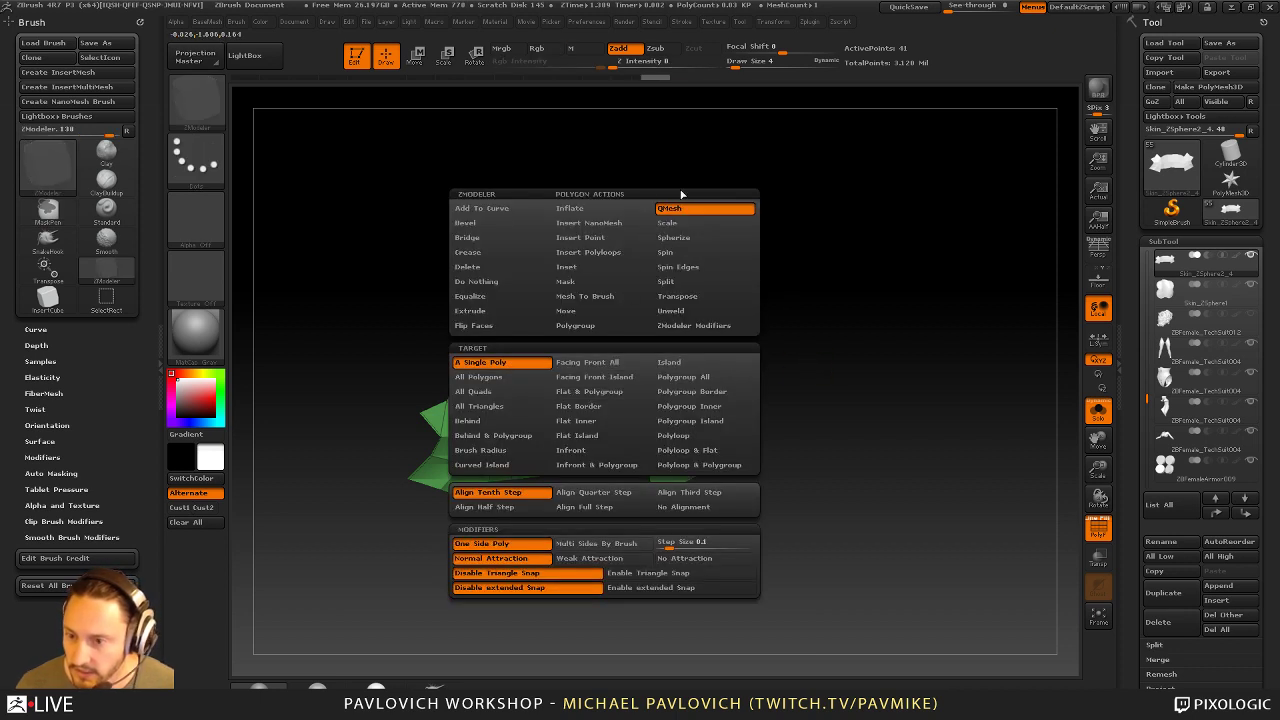
pyautogui.click(678, 378)
pyautogui.moveTo(742, 336); pyautogui.dragTo(725, 342)
pyautogui.click(637, 416)
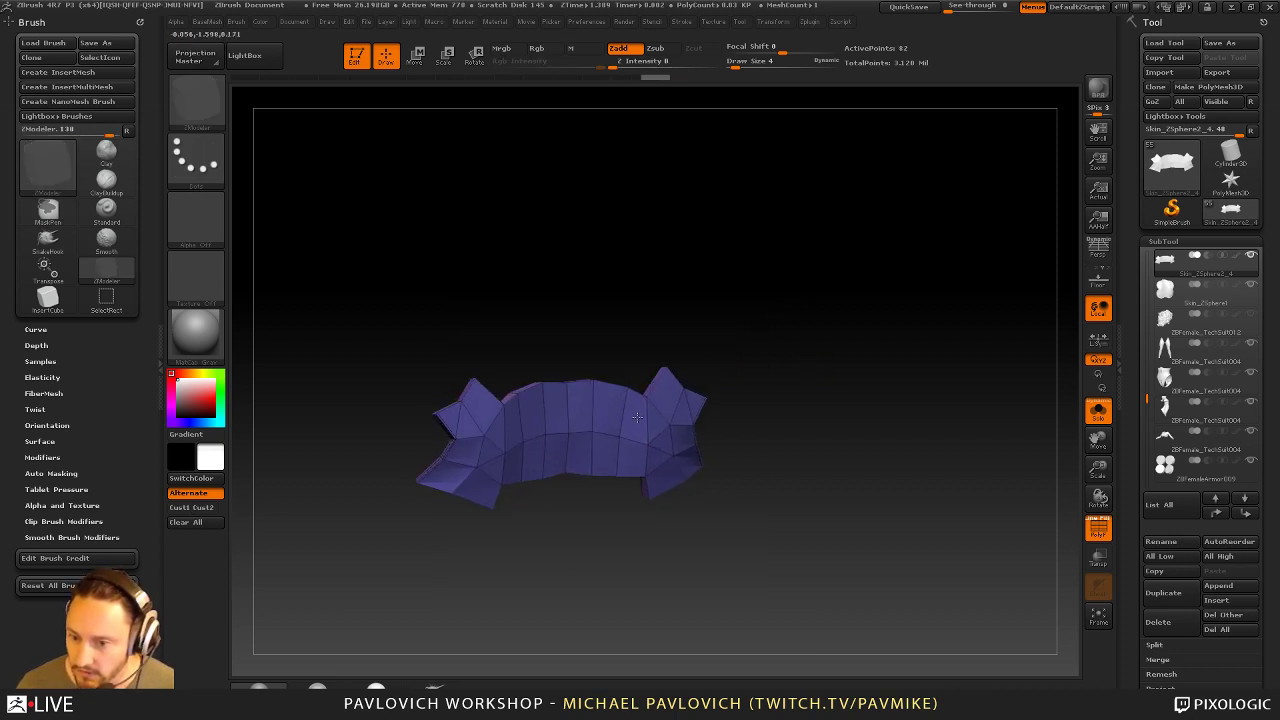
pyautogui.moveTo(859, 389)
pyautogui.mouseDown()
pyautogui.moveTo(811, 391)
pyautogui.moveTo(840, 392)
pyautogui.mouseUp()
pyautogui.click(1098, 410)
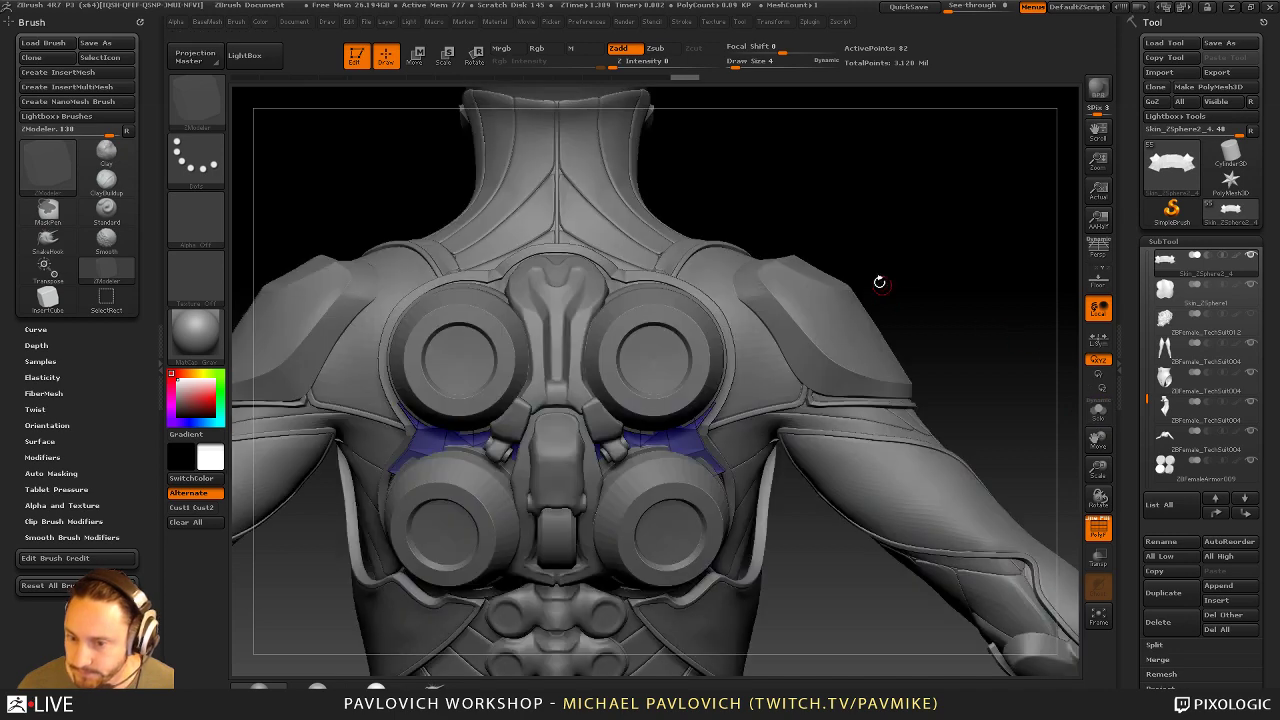
pyautogui.moveTo(938, 236); pyautogui.dragTo(953, 212)
pyautogui.press('space')
pyautogui.moveTo(914, 283); pyautogui.dragTo(942, 217)
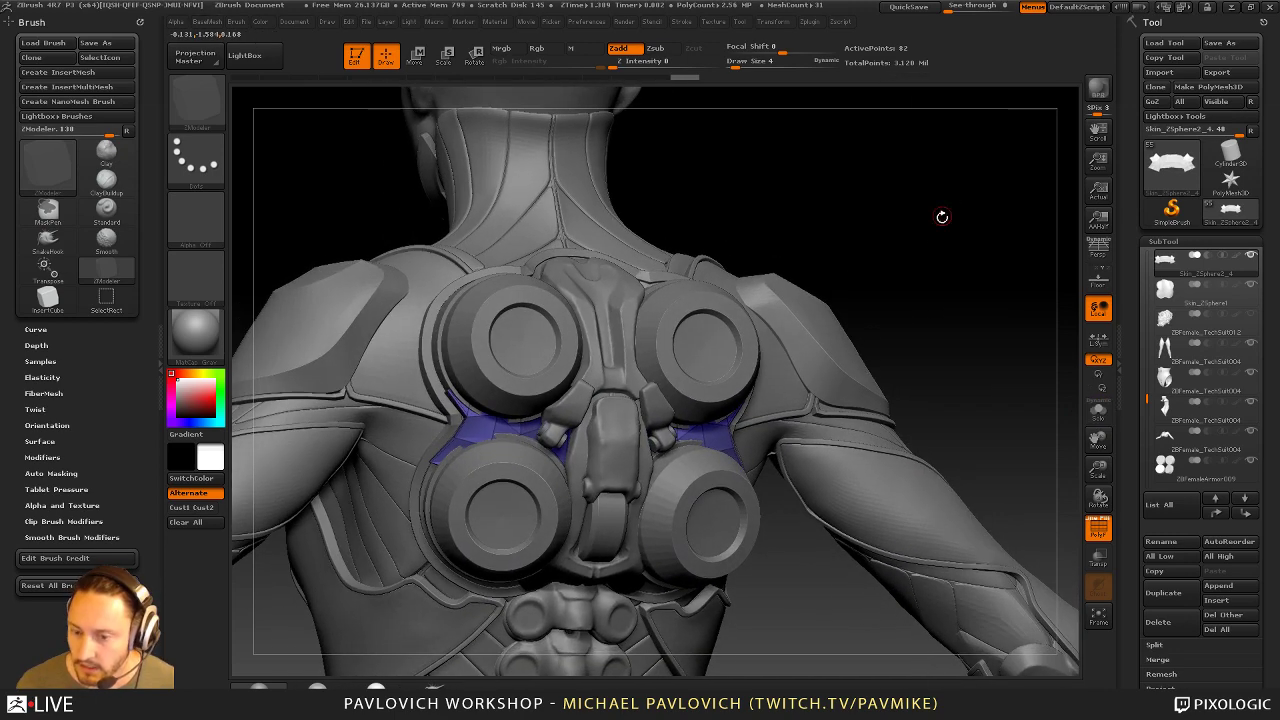
pyautogui.press('space')
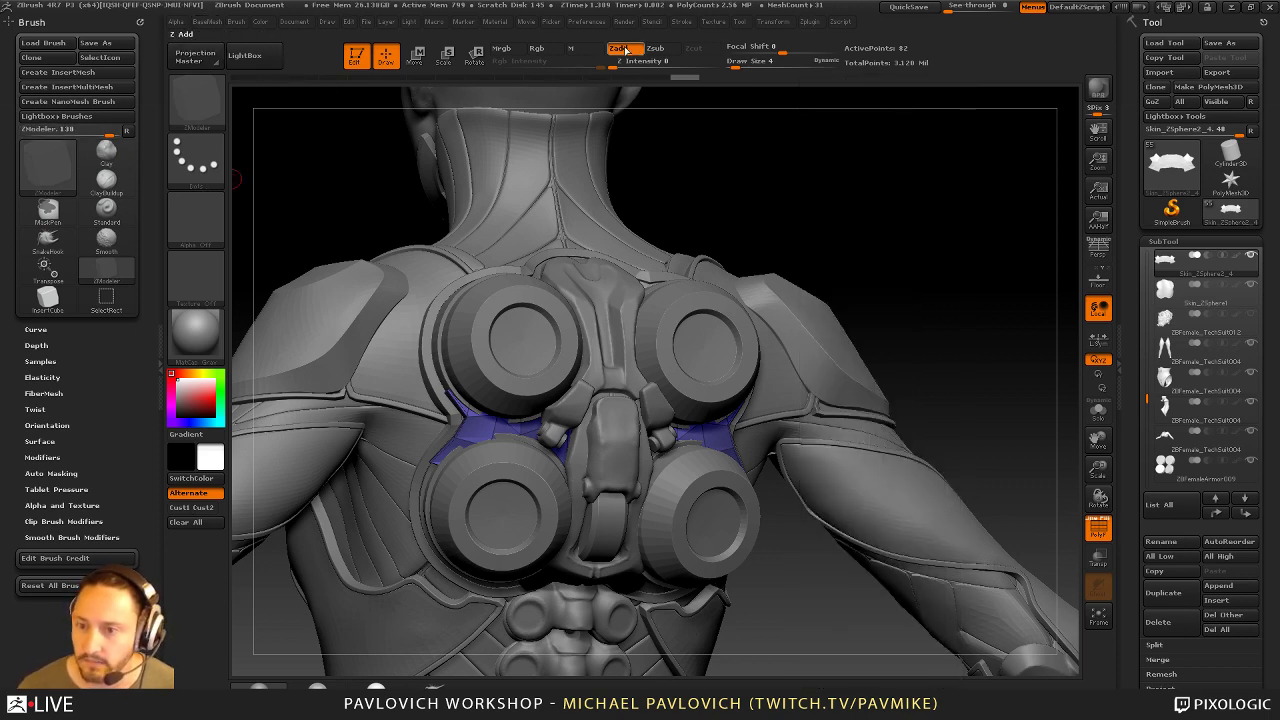
pyautogui.click(621, 48)
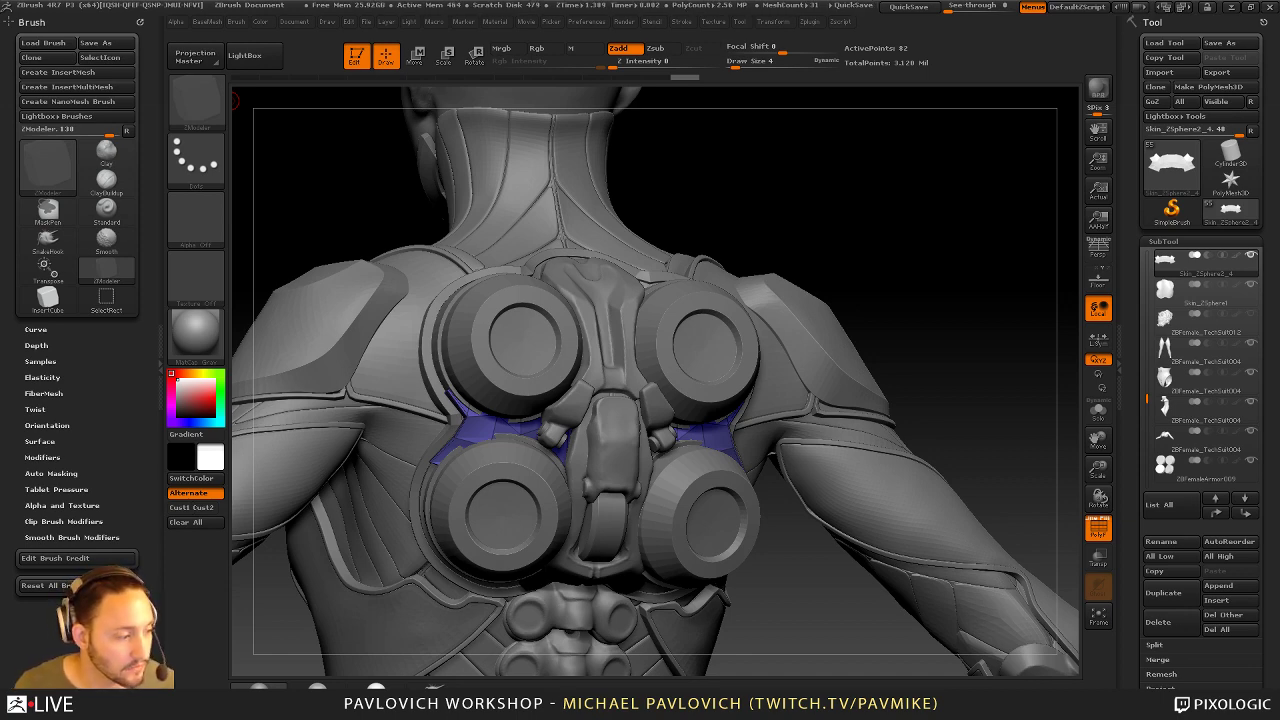
# Lay a straight horizontal Transpose move line from the middle of the connecting band outward and return to Draw mode
pyautogui.moveTo(886, 158); pyautogui.dragTo(931, 160)
pyautogui.press('w')
pyautogui.moveTo(590, 443)
pyautogui.keyDown('shift'); pyautogui.mouseDown()
pyautogui.moveTo(991, 423)
pyautogui.moveTo(943, 442)
pyautogui.mouseUp(); pyautogui.keyUp('shift')
pyautogui.press('q')
pyautogui.moveTo(972, 280)
pyautogui.mouseDown()
pyautogui.moveTo(981, 237)
pyautogui.moveTo(897, 286)
pyautogui.moveTo(1030, 294)
pyautogui.mouseUp()
# Select the Move brush, adjust its draw size and nudge the band's outer edge between the upper and lower round units
pyautogui.press(']')
pyautogui.press(']')
pyautogui.press(']')
pyautogui.press('b')
pyautogui.press('m')
pyautogui.press('v')
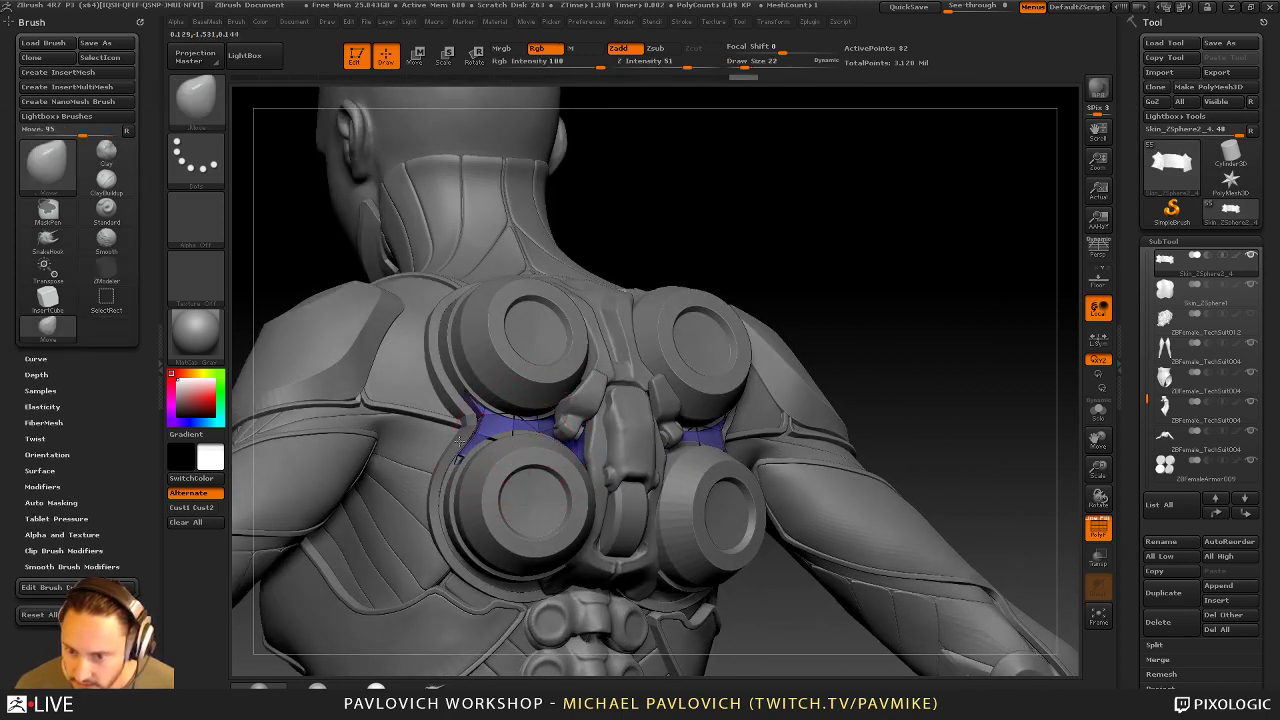
pyautogui.press('[')
pyautogui.moveTo(459, 441); pyautogui.dragTo(472, 444)
pyautogui.moveTo(846, 203)
pyautogui.mouseDown()
pyautogui.moveTo(810, 214)
pyautogui.moveTo(970, 197)
pyautogui.moveTo(903, 165)
pyautogui.moveTo(897, 129)
pyautogui.moveTo(940, 243)
pyautogui.moveTo(850, 250)
pyautogui.mouseUp()
# Pull the band's outer corner outward into the gap between the round units, reducing the Move brush's draw size from 15 to 9
pyautogui.press('s')
pyautogui.moveTo(505, 414)
pyautogui.mouseDown()
pyautogui.moveTo(521, 414)
pyautogui.moveTo(492, 383)
pyautogui.moveTo(462, 410)
pyautogui.moveTo(440, 402)
pyautogui.mouseUp()
pyautogui.press('s')
pyautogui.moveTo(745, 214); pyautogui.dragTo(640, 235)
pyautogui.press('s')
pyautogui.moveTo(424, 389); pyautogui.dragTo(402, 389)
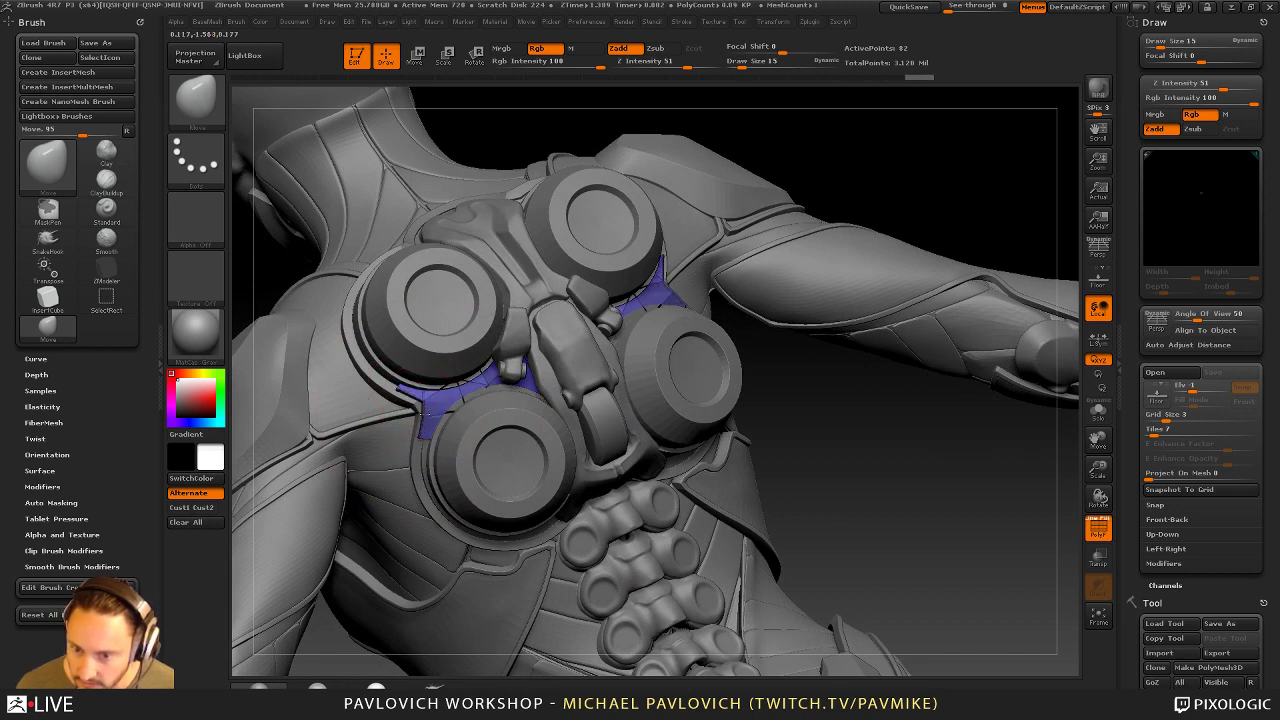
pyautogui.press('[')
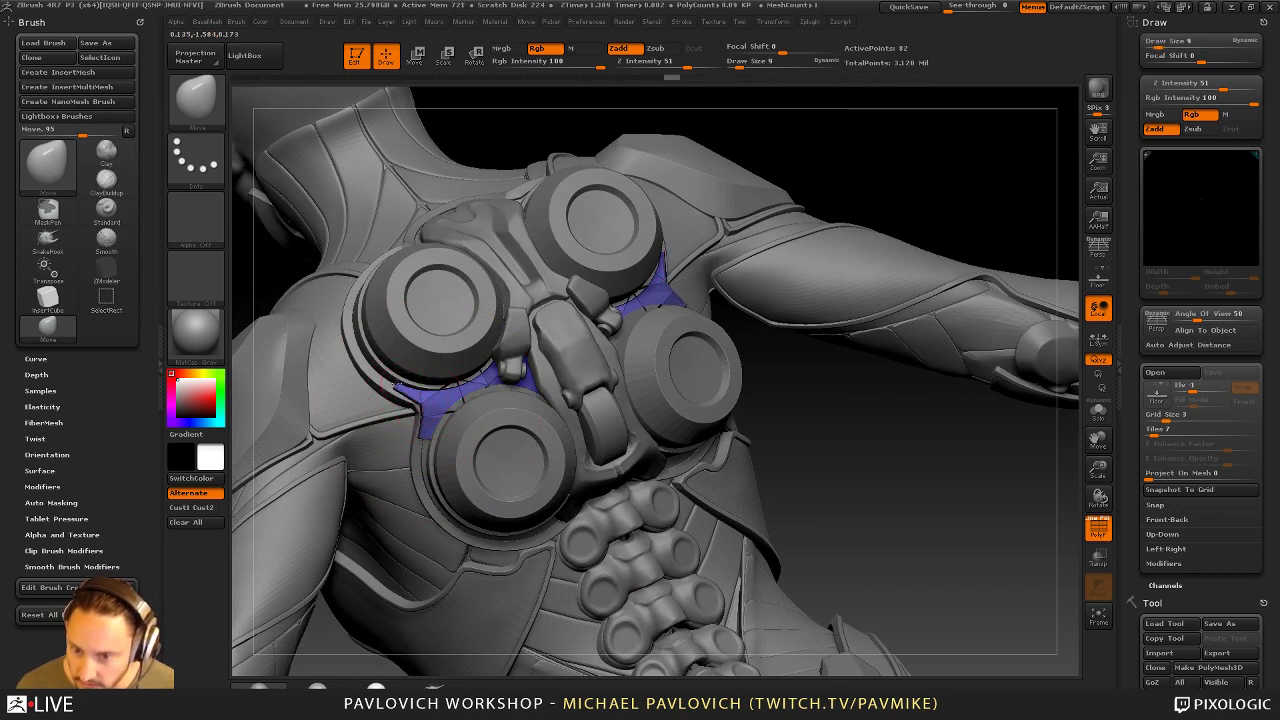
# Turn off polyframe display, check the band's fit on the back and open the geometry crease settings
pyautogui.moveTo(926, 109); pyautogui.dragTo(965, 160)
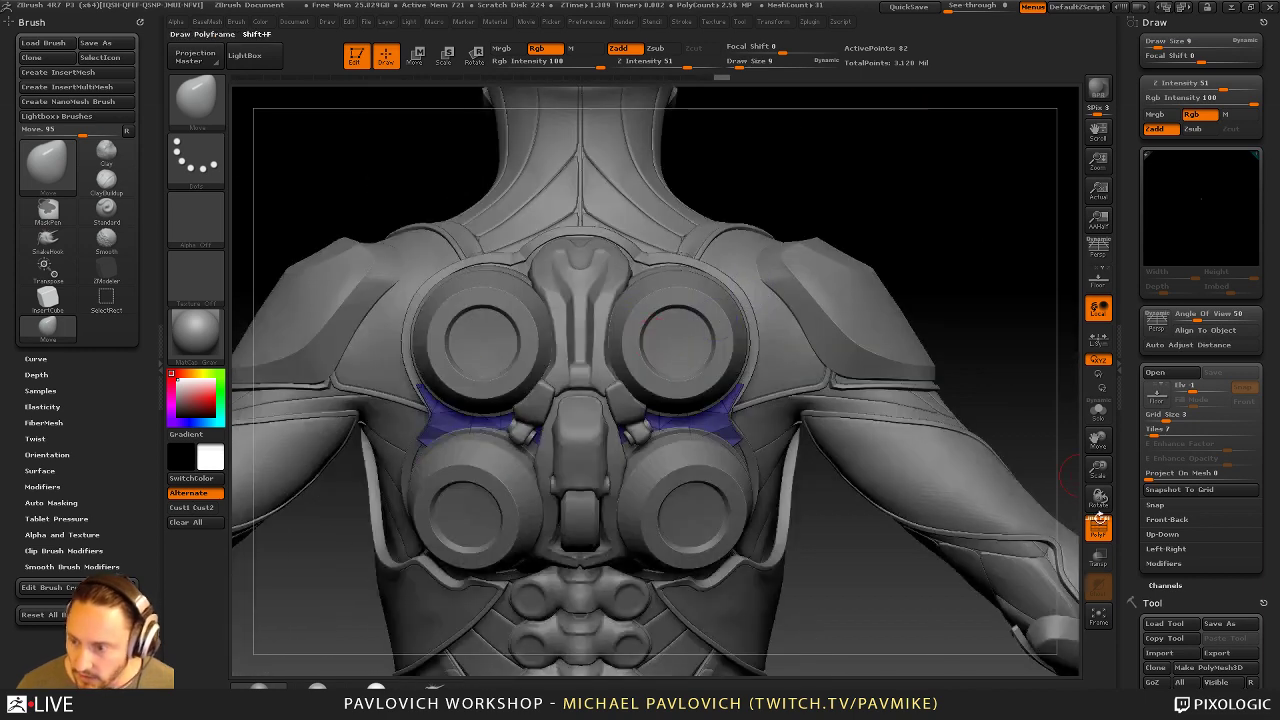
pyautogui.click(1098, 532)
pyautogui.moveTo(955, 248); pyautogui.dragTo(966, 274)
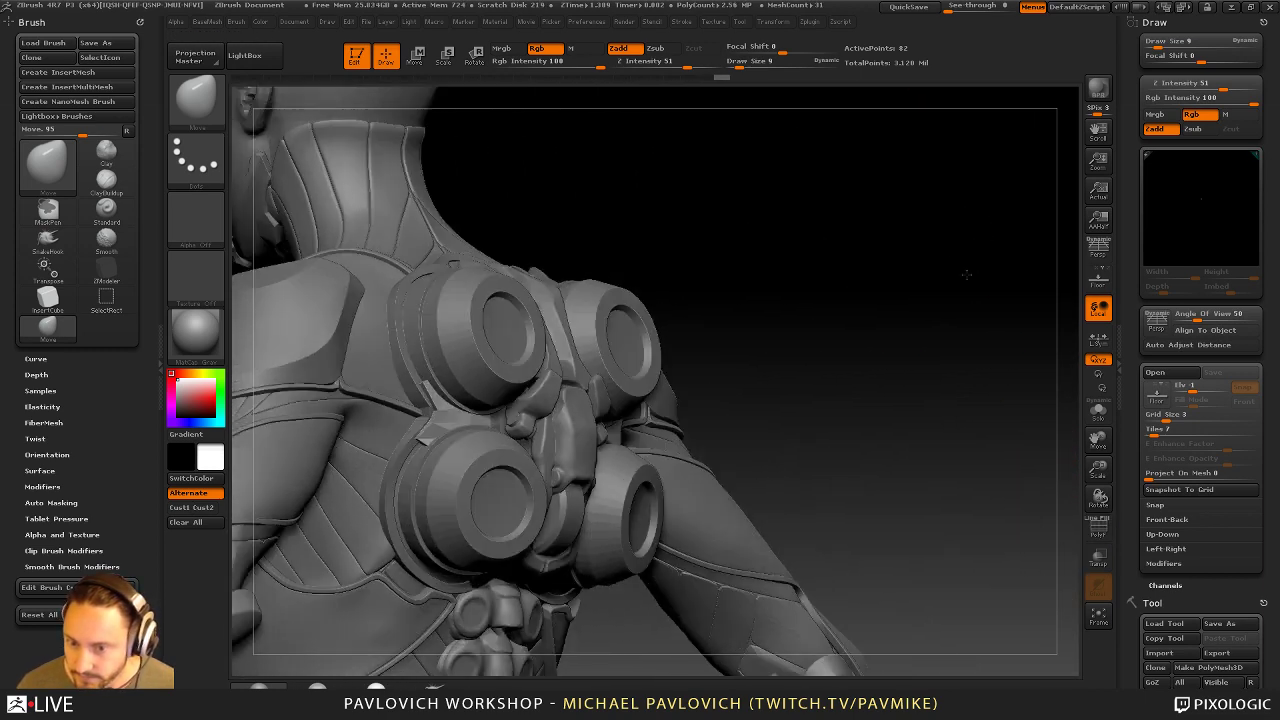
pyautogui.press('2')
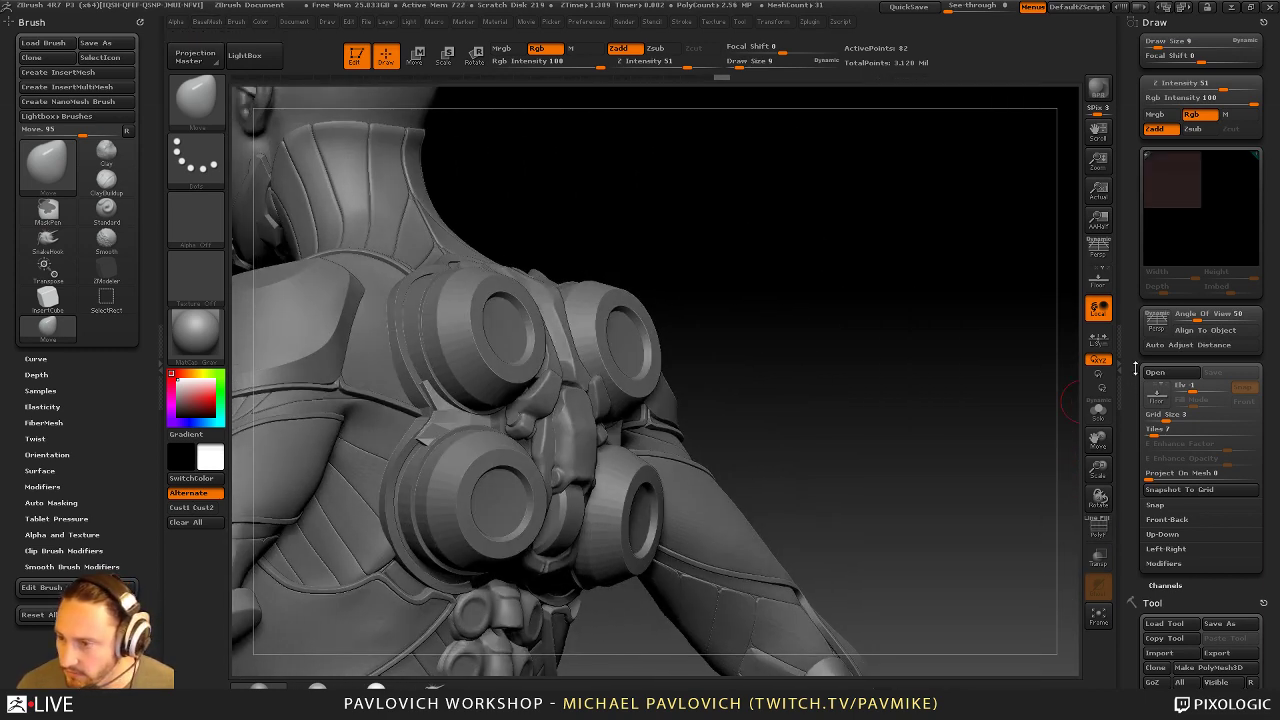
pyautogui.click(1262, 22)
pyautogui.moveTo(1130, 420); pyautogui.dragTo(1129, 60)
pyautogui.click(1167, 343)
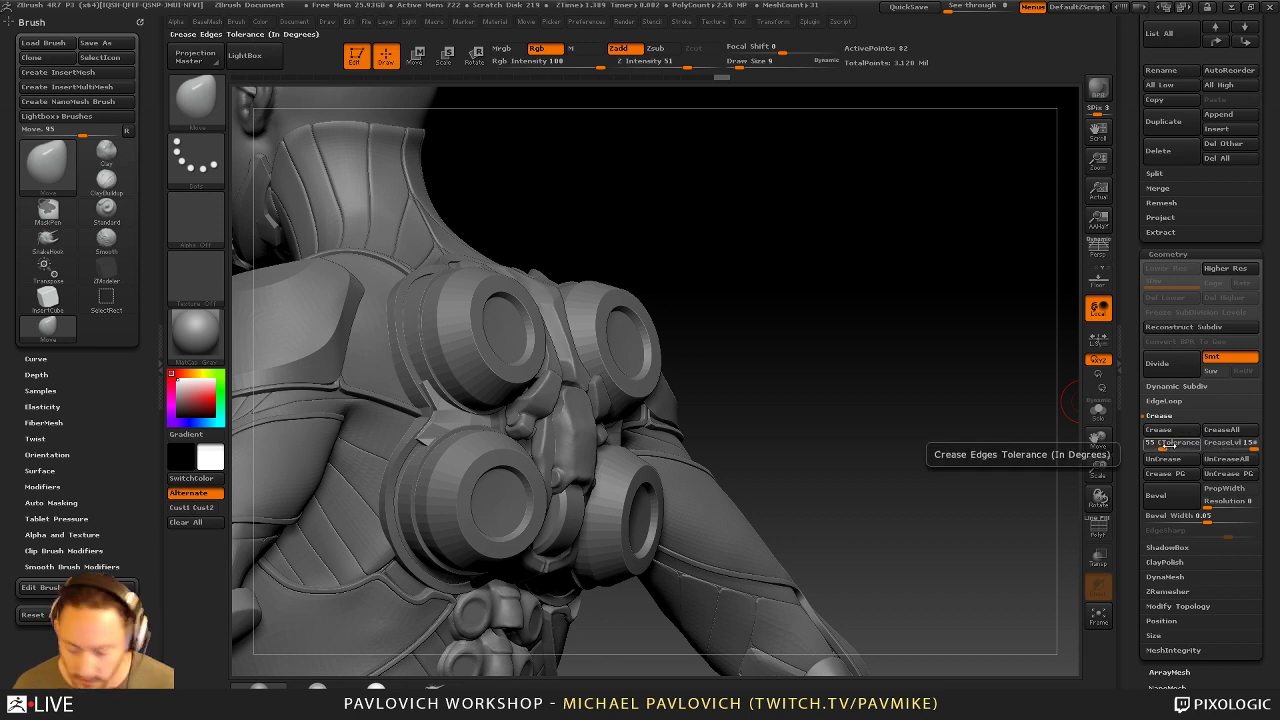
# Isolate the connecting band, turn on polyframe display and examine its front and side faces
pyautogui.click(1098, 410)
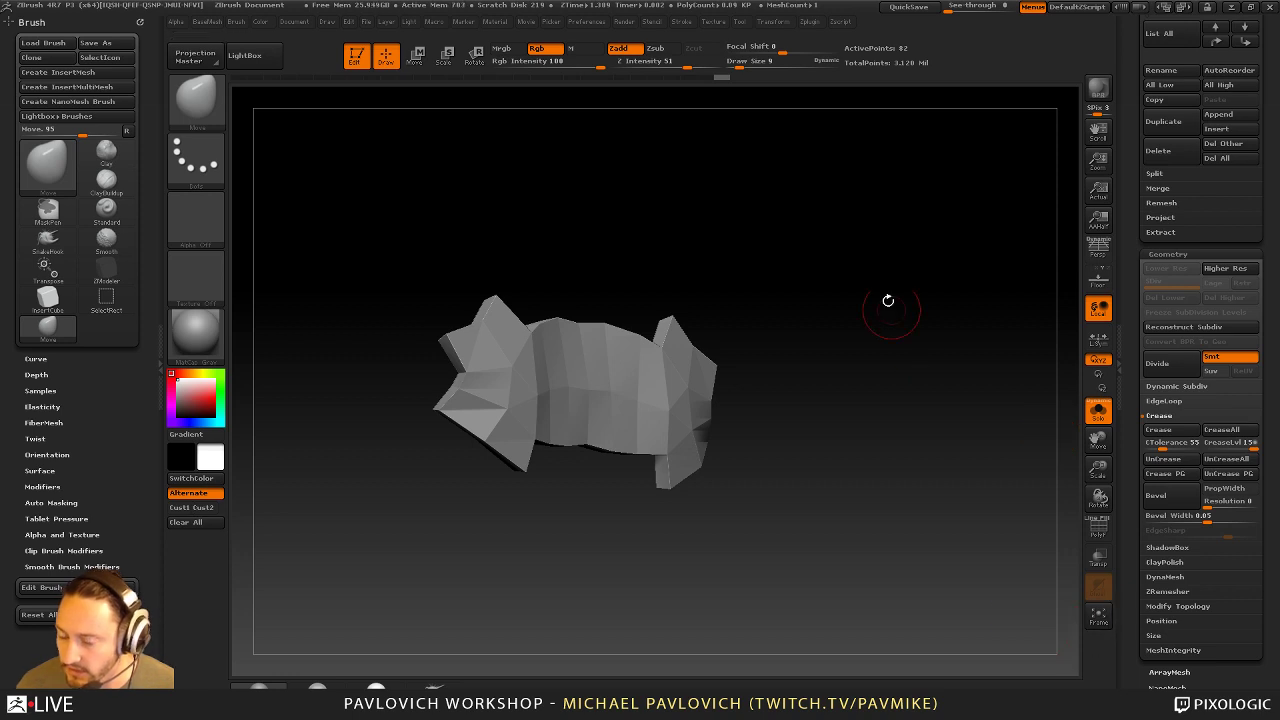
pyautogui.moveTo(891, 297); pyautogui.dragTo(954, 466)
pyautogui.click(1092, 520)
pyautogui.moveTo(1084, 504); pyautogui.dragTo(848, 350)
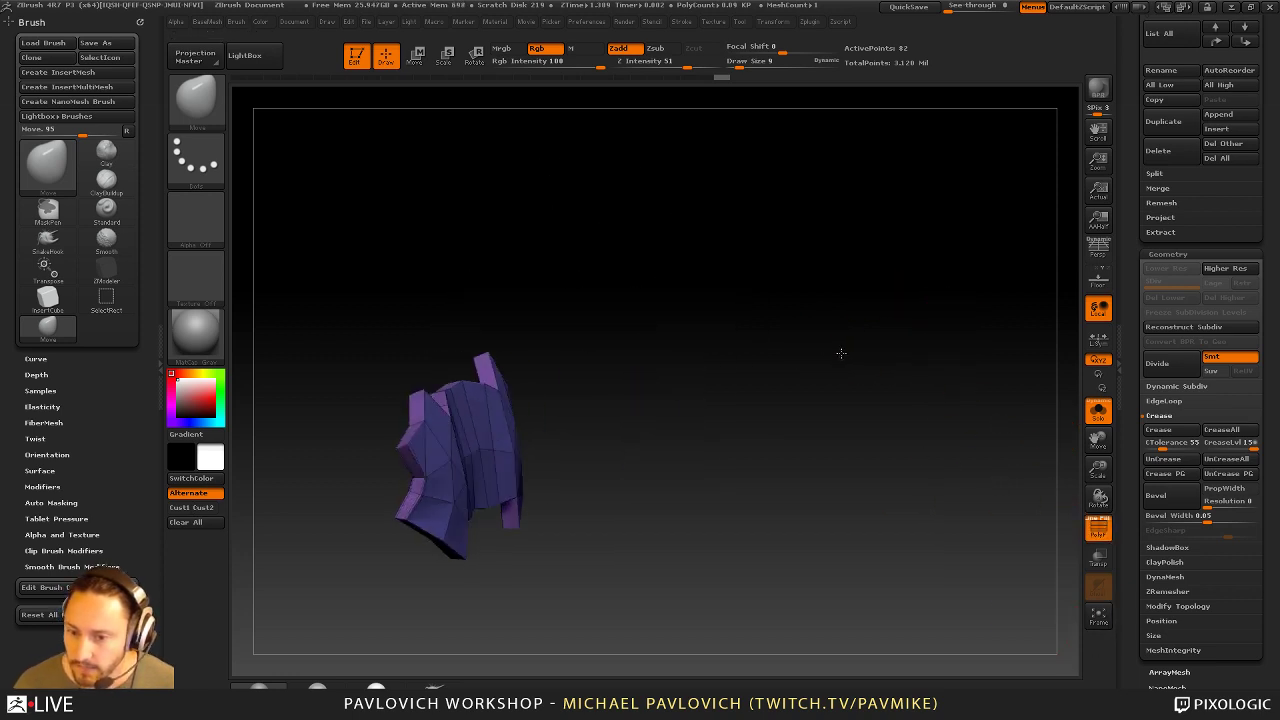
pyautogui.moveTo(859, 280); pyautogui.dragTo(775, 273)
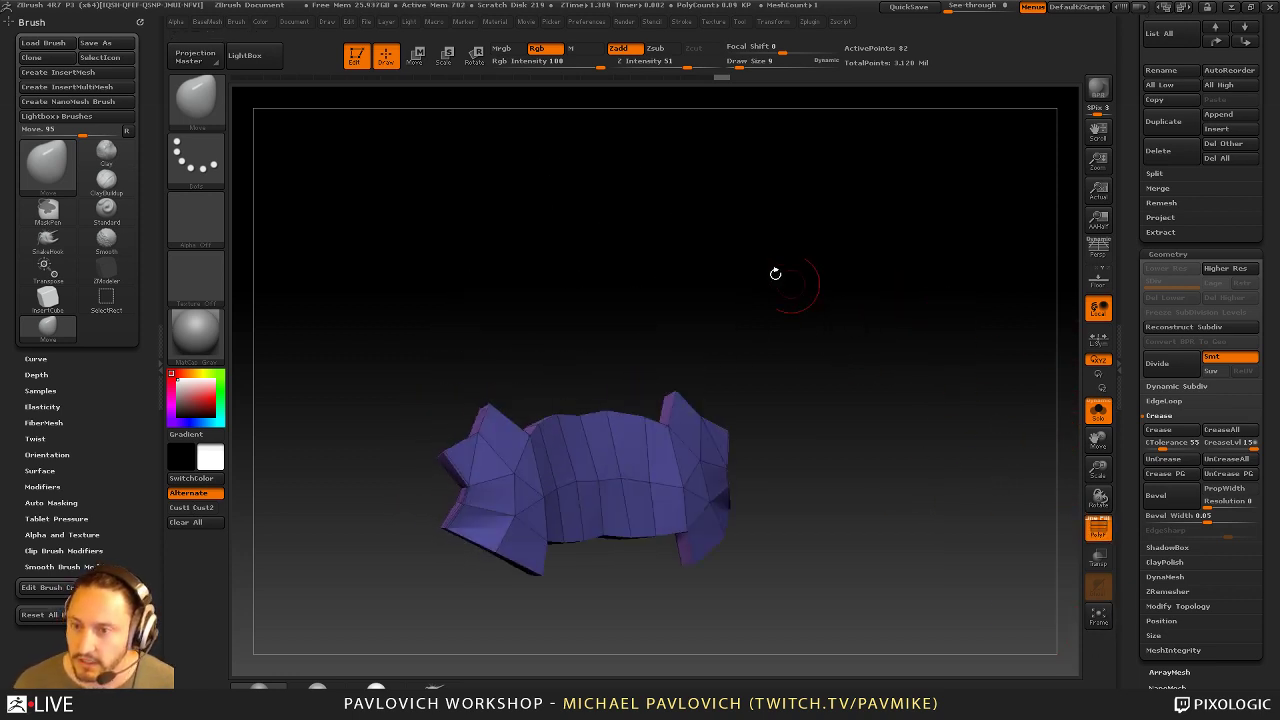
pyautogui.click(588, 22)
pyautogui.press('shift')
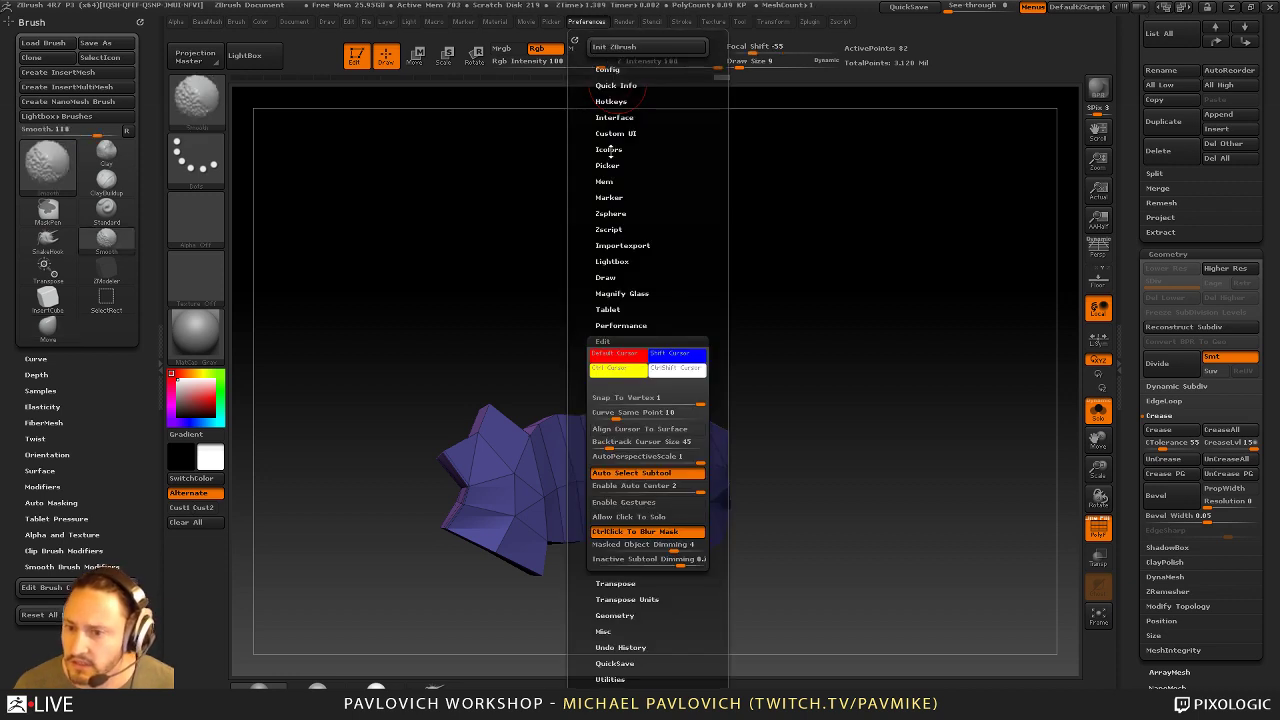
pyautogui.click(607, 69)
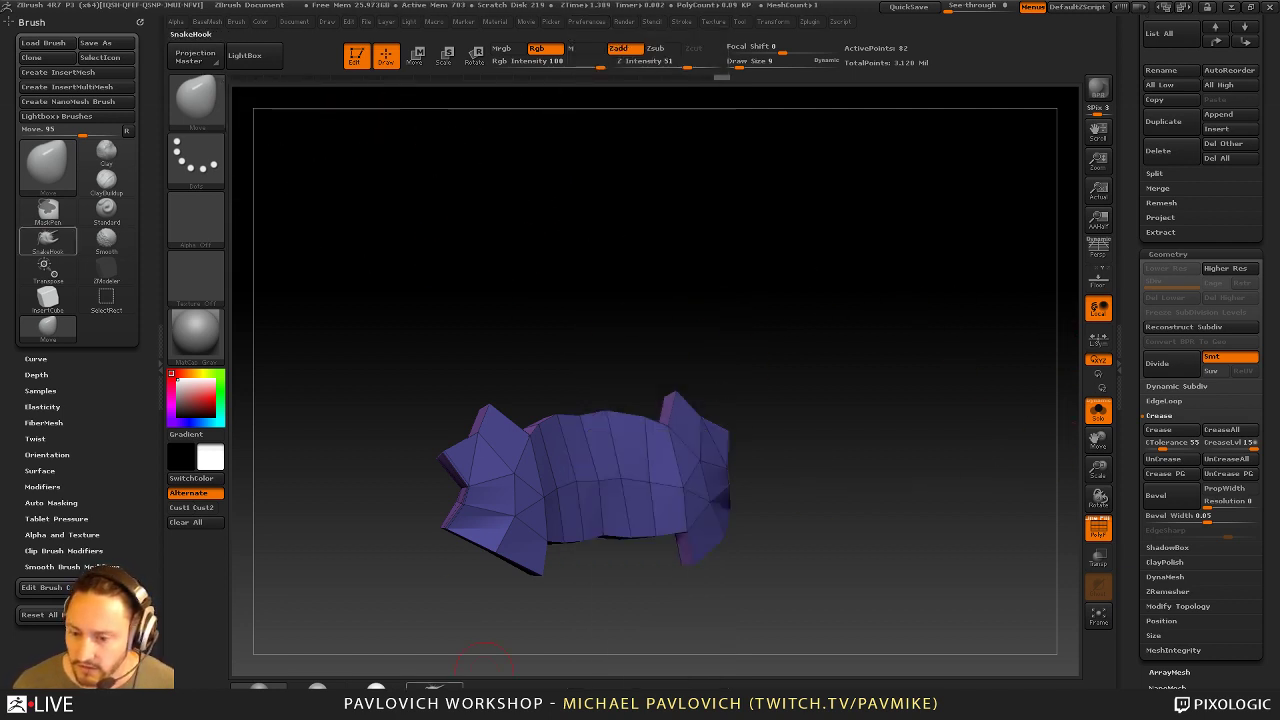
# Bring back the rest of the model, crease the band's edges at a tolerance of 55 and turn on its dynamic subdivision
pyautogui.moveTo(760, 381); pyautogui.dragTo(806, 338)
pyautogui.click(1103, 415)
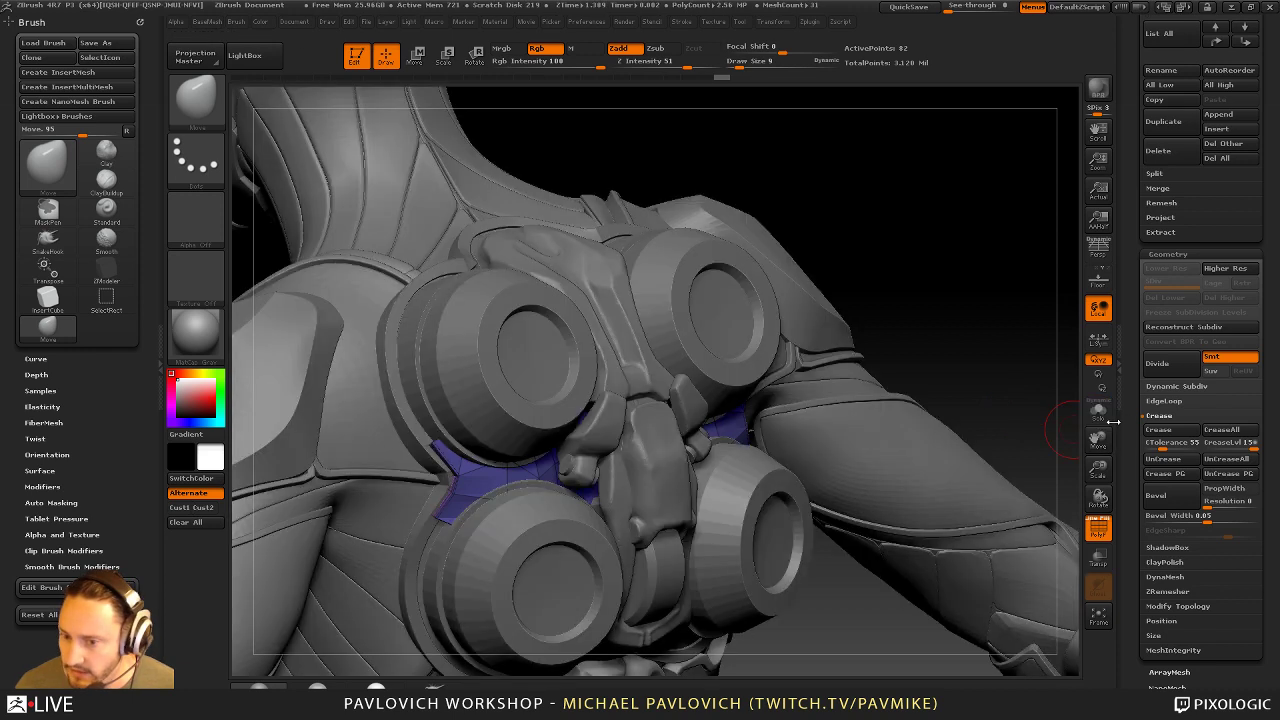
pyautogui.press('2')
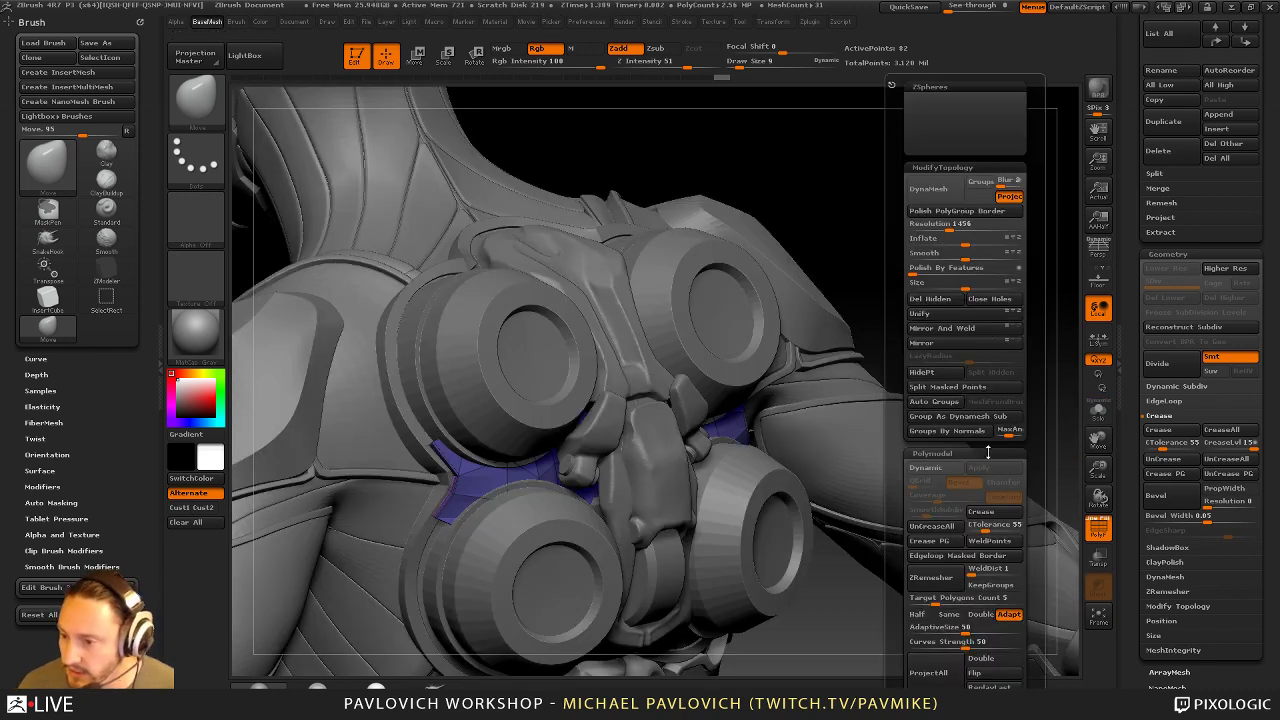
pyautogui.press('2')
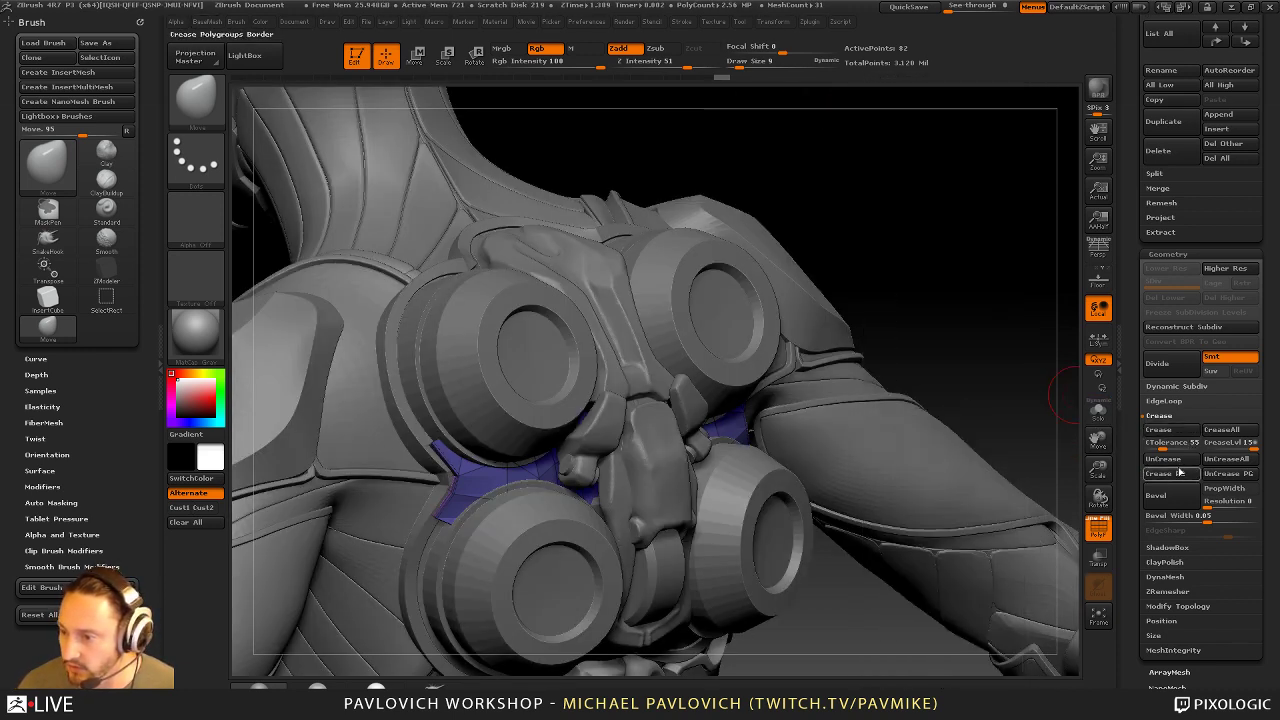
pyautogui.press('2')
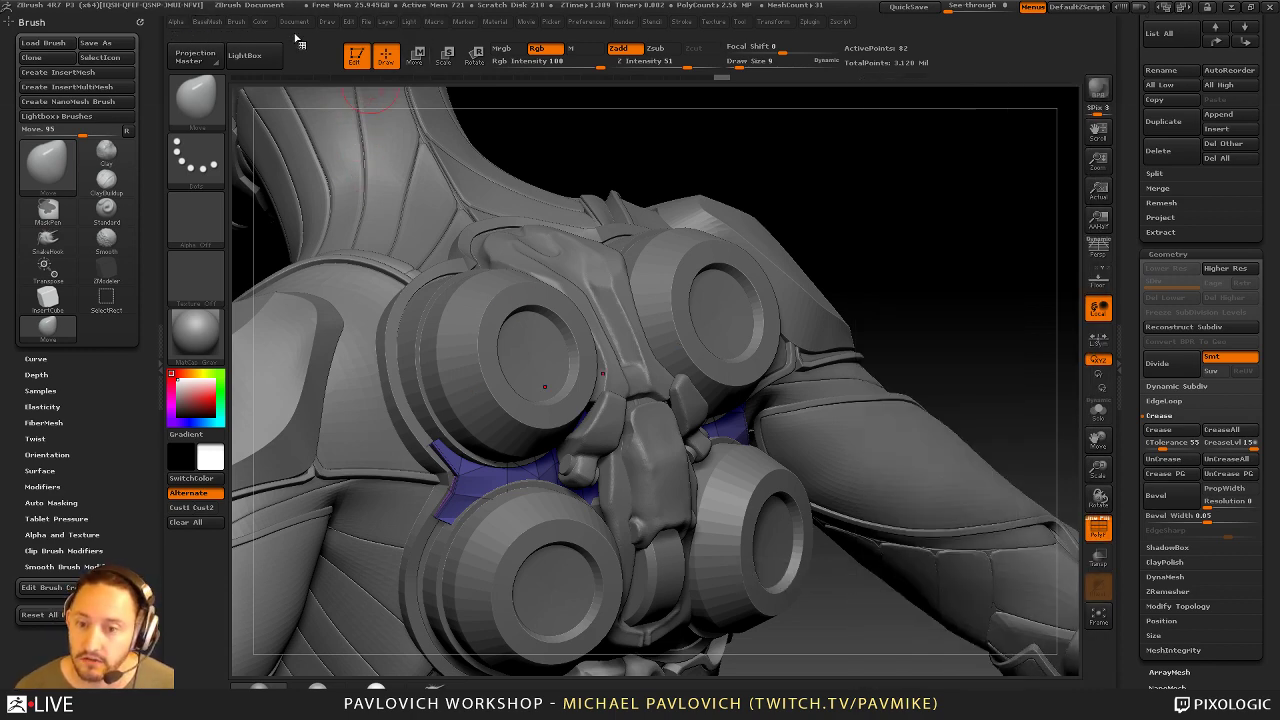
pyautogui.press('ctrl')
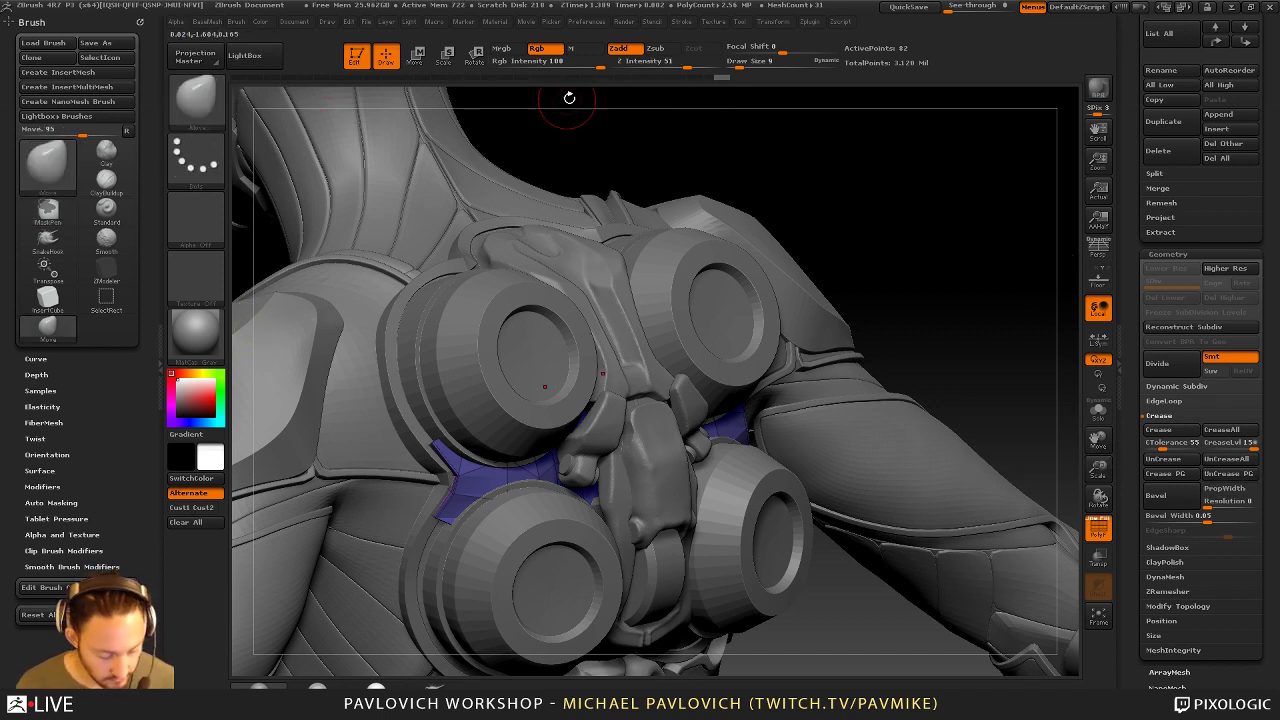
pyautogui.press('2')
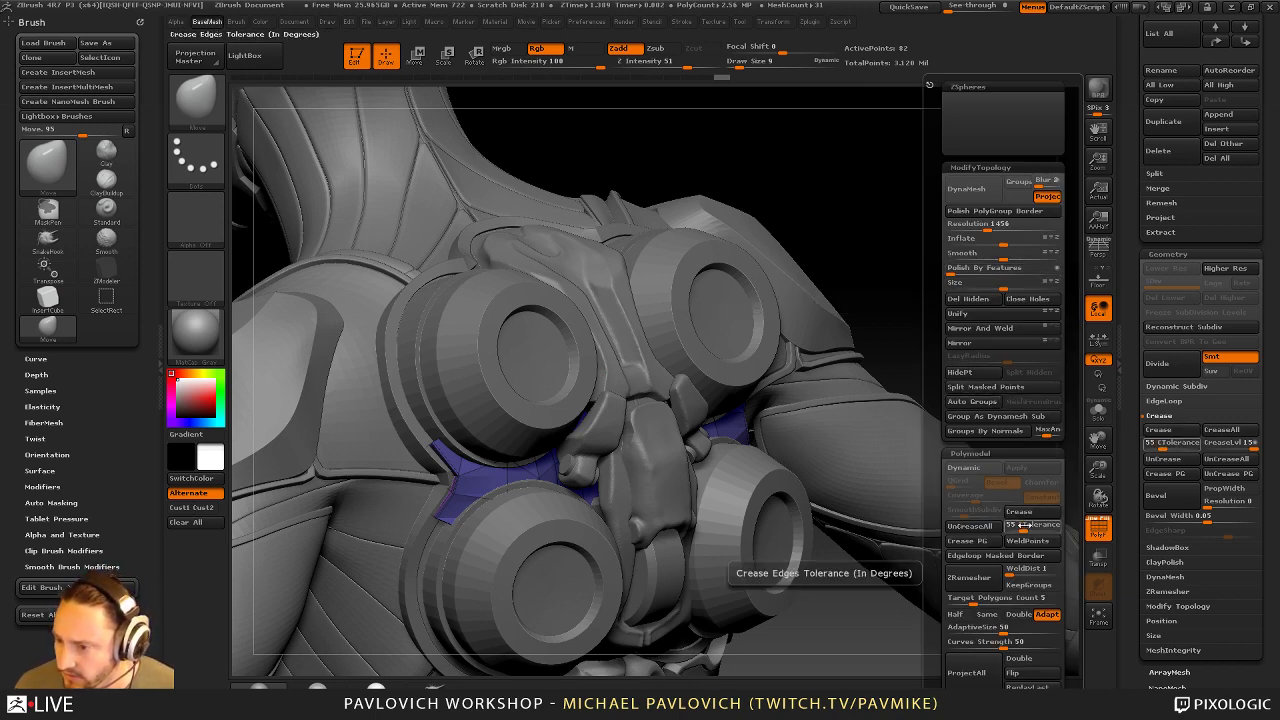
pyautogui.click(1015, 512)
pyautogui.click(980, 472)
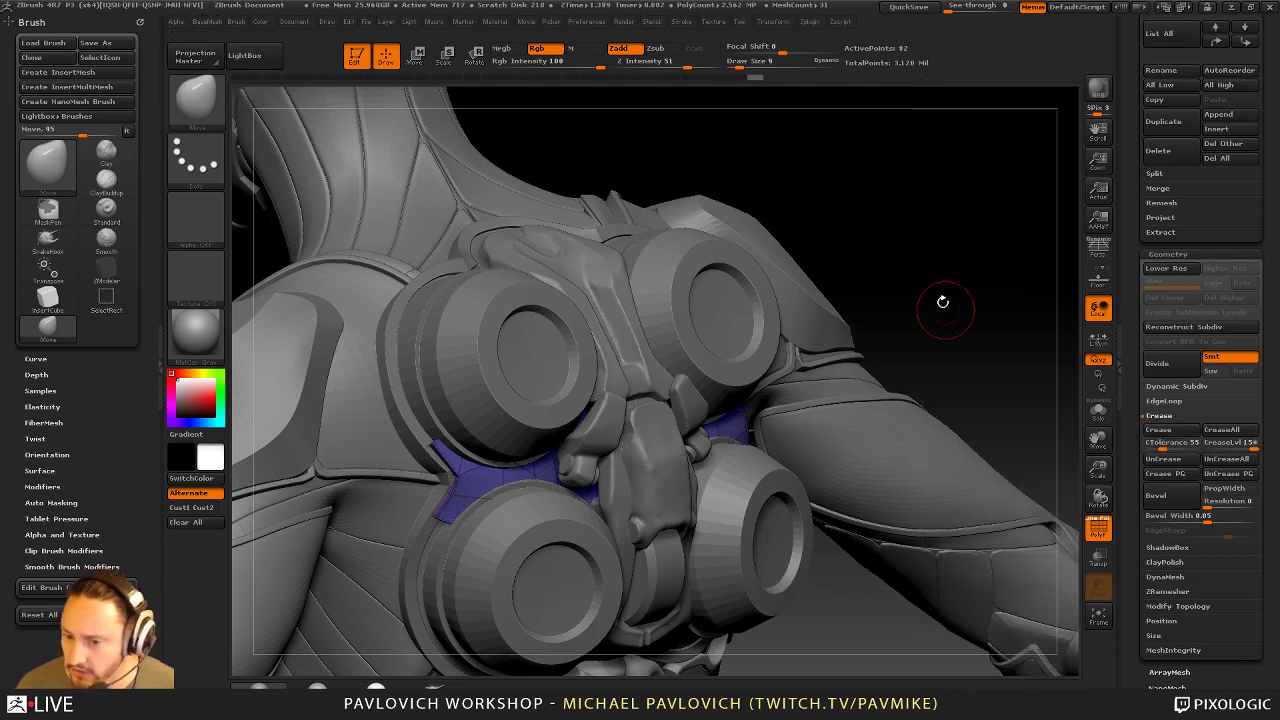
# Examine the smoothed band on its own, turn off polyframe display and check how it fits between the round units
pyautogui.keyDown('alt'); pyautogui.moveTo(943, 304); pyautogui.dragTo(915, 271); pyautogui.keyUp('alt')
pyautogui.click(1103, 415)
pyautogui.moveTo(963, 317); pyautogui.dragTo(950, 350)
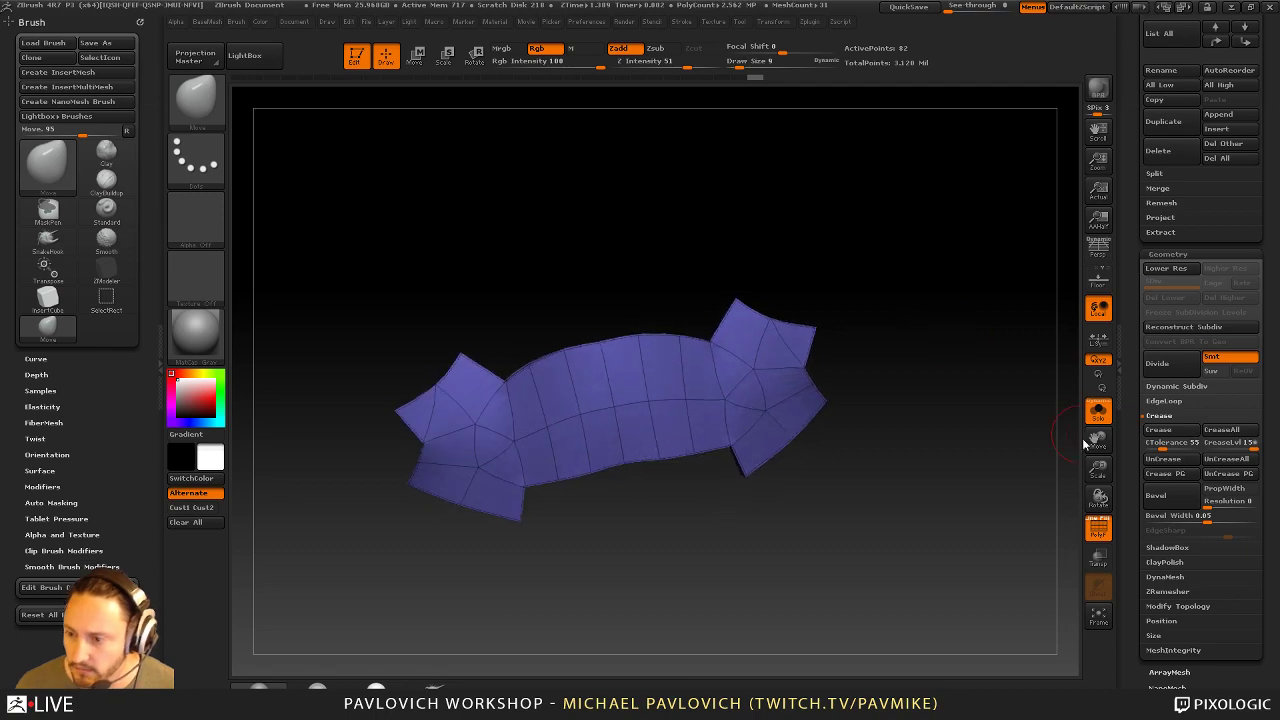
pyautogui.click(1106, 418)
pyautogui.moveTo(1006, 143)
pyautogui.mouseDown()
pyautogui.moveTo(1045, 122)
pyautogui.moveTo(972, 129)
pyautogui.moveTo(1020, 123)
pyautogui.moveTo(1006, 128)
pyautogui.mouseUp()
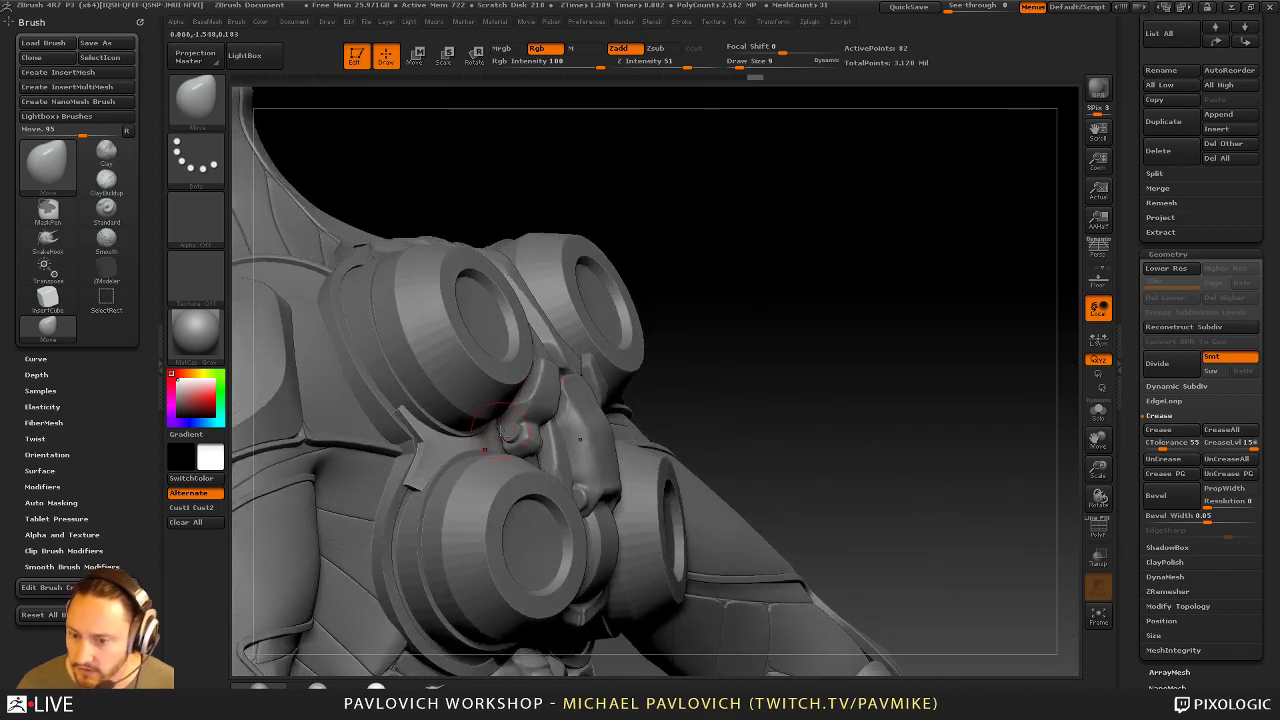
pyautogui.keyDown('alt'); pyautogui.click(524, 411); pyautogui.keyUp('alt')
pyautogui.moveTo(884, 314); pyautogui.dragTo(651, 388)
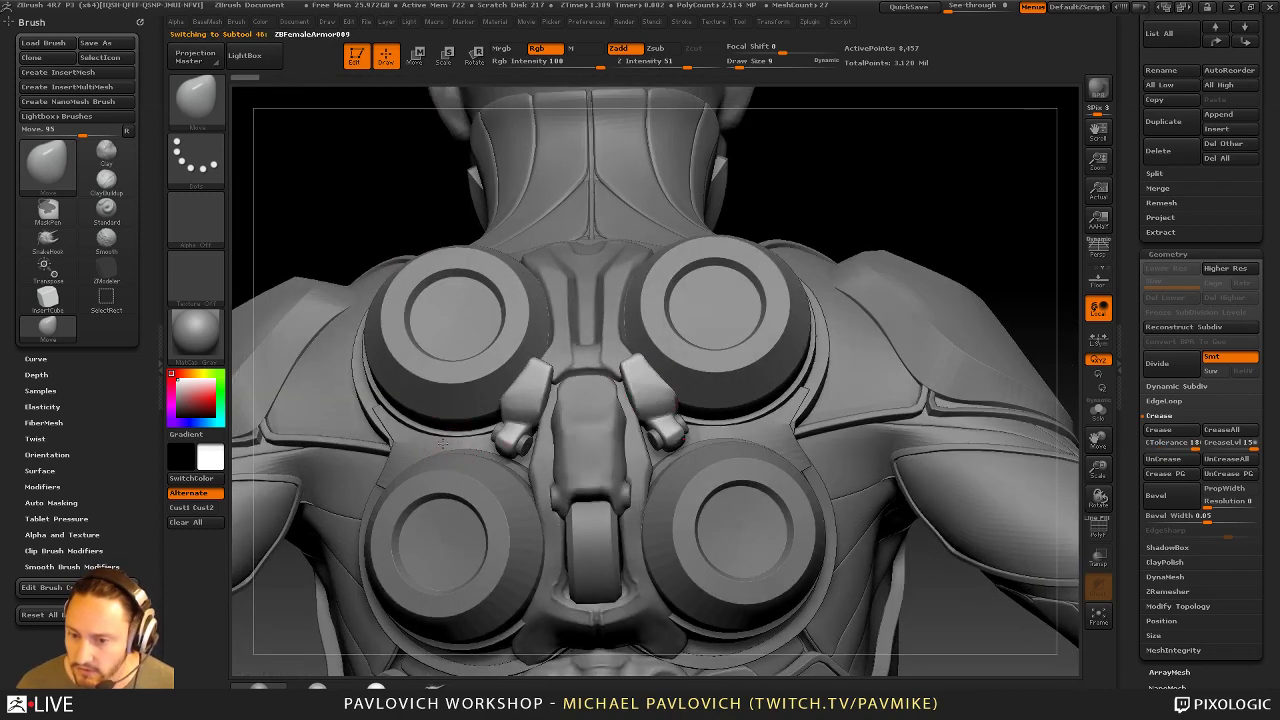
pyautogui.keyDown('alt'); pyautogui.click(443, 443); pyautogui.keyUp('alt')
pyautogui.moveTo(950, 187); pyautogui.dragTo(1020, 195)
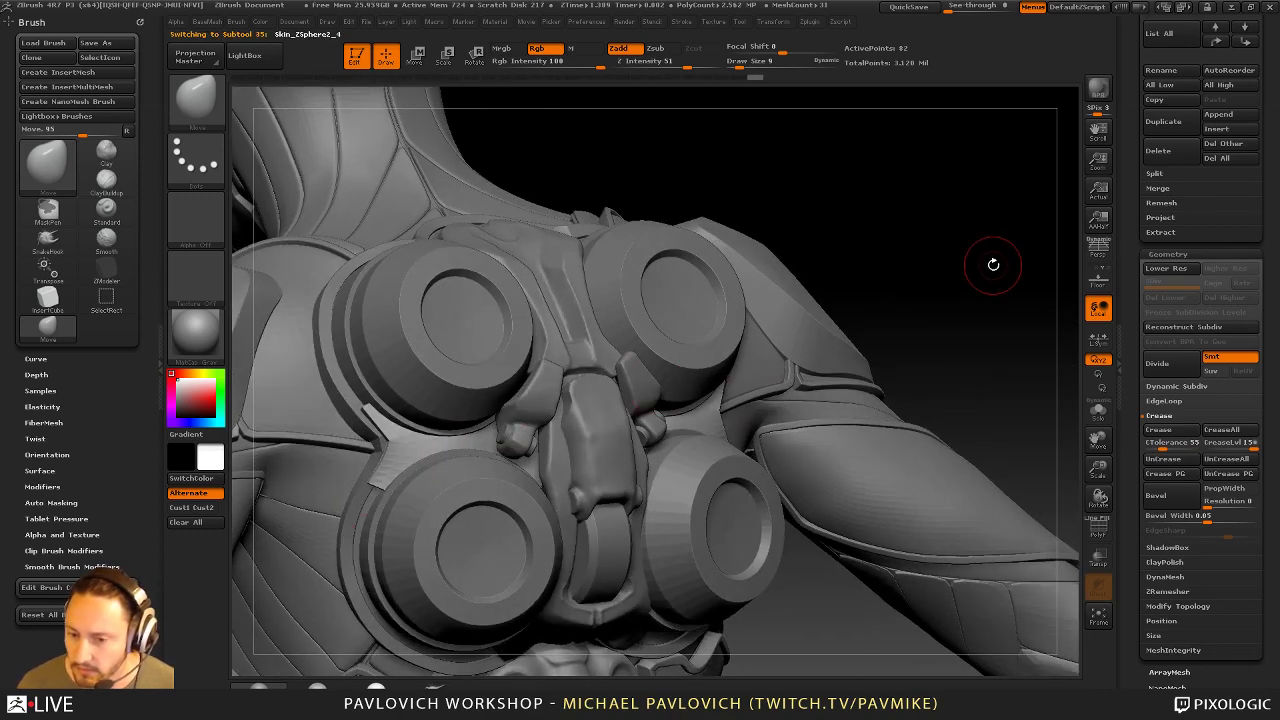
# Turn off projection in the band's DynaMesh settings
pyautogui.press('2')
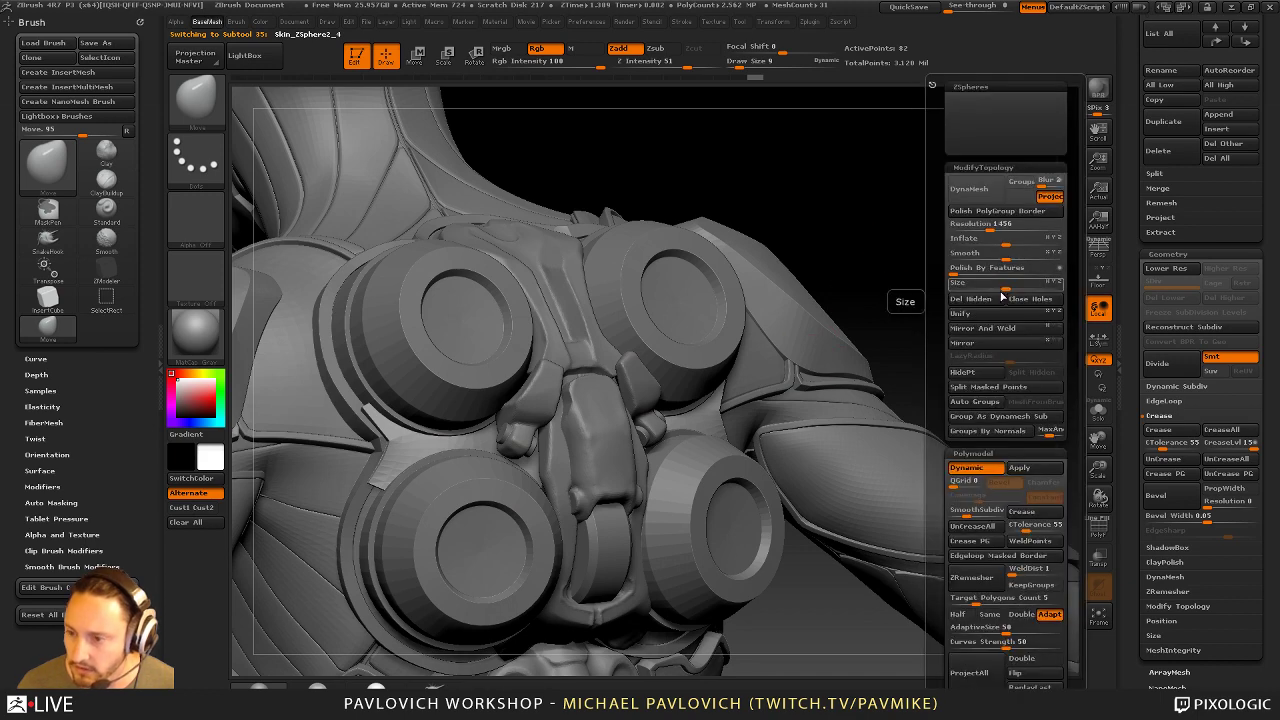
pyautogui.click(1050, 197)
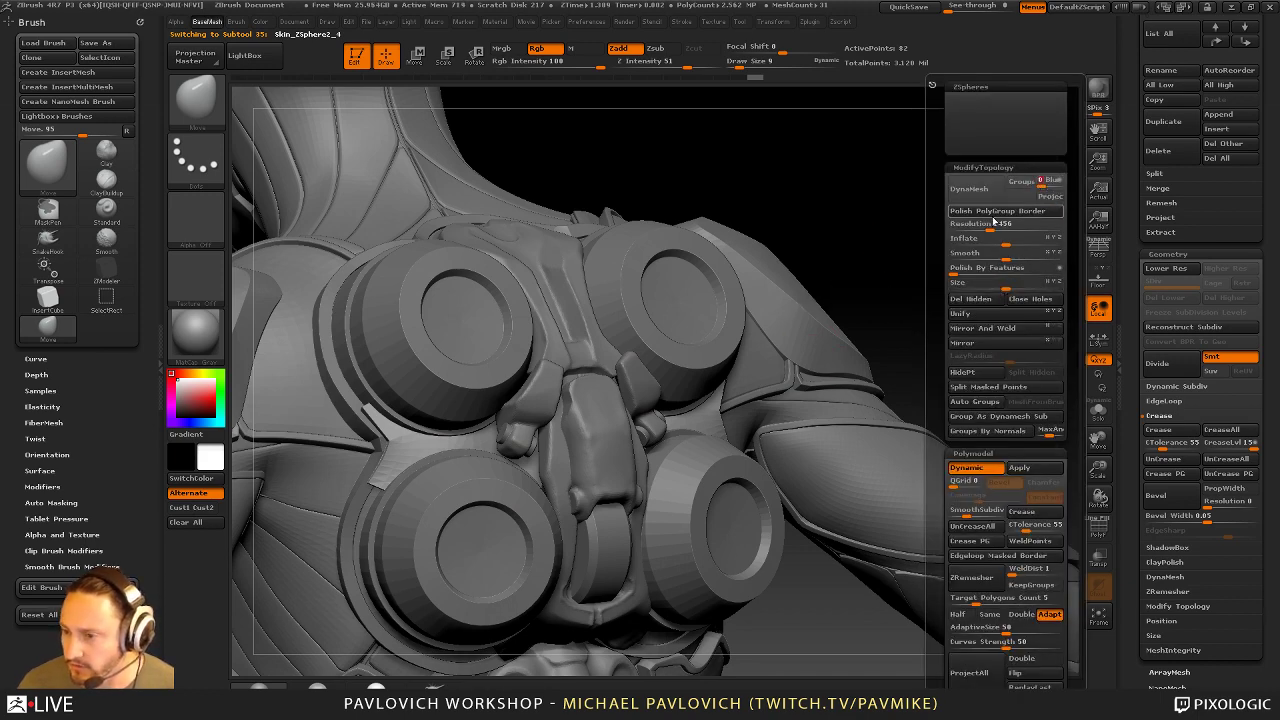
pyautogui.press('shift')
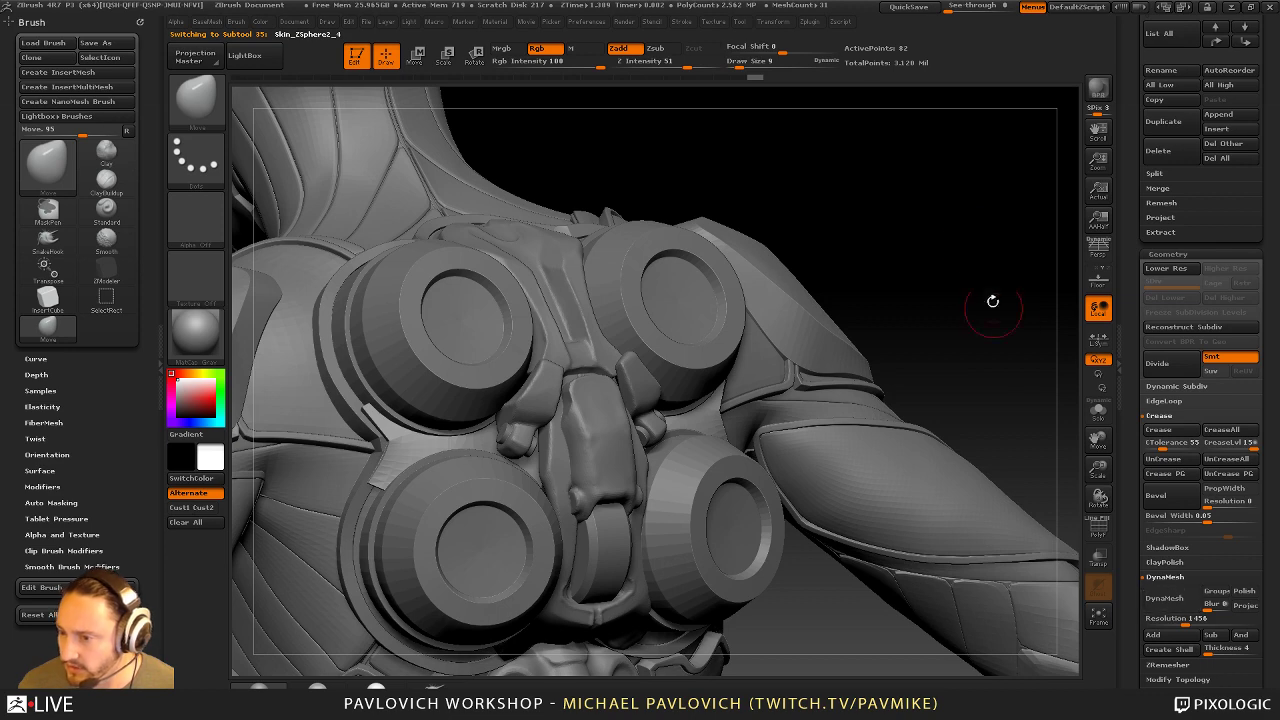
# Try converting the band with DynaMesh at a resolution of 2000, and undo the conversion
pyautogui.press('2')
pyautogui.click(976, 225)
pyautogui.press('Return')
pyautogui.click(945, 189)
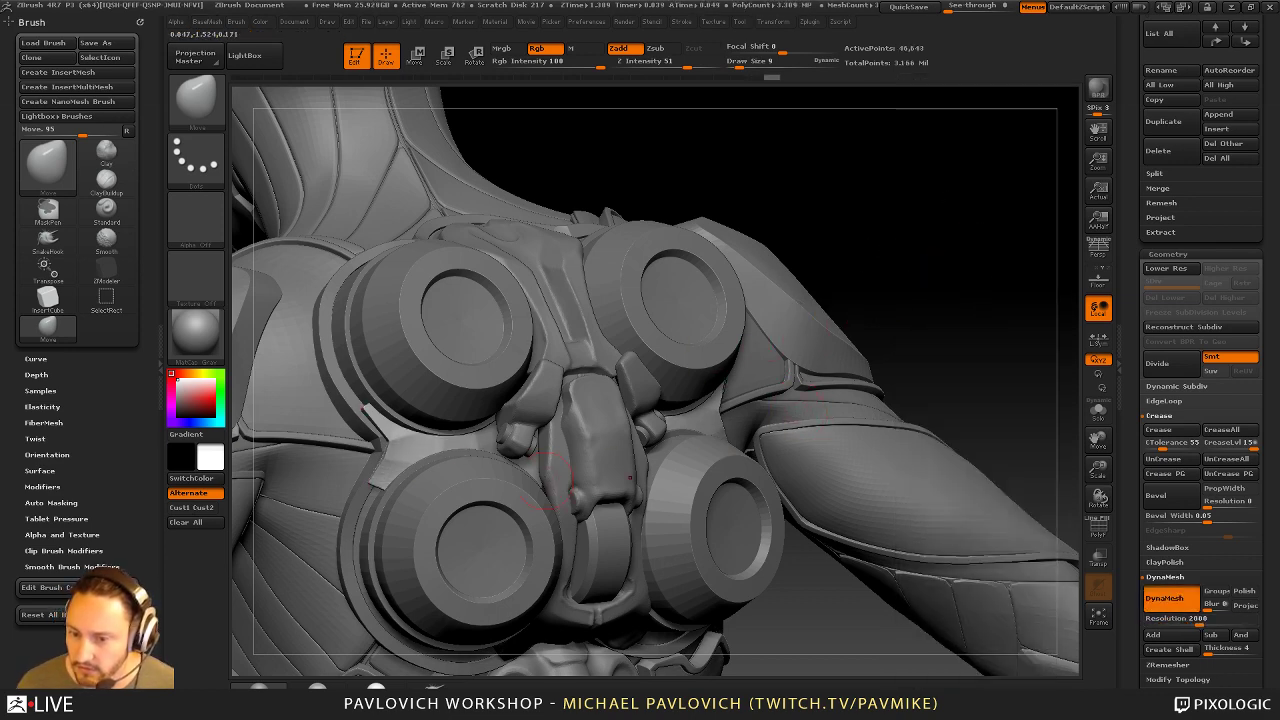
pyautogui.hotkey('ctrl', 'z')
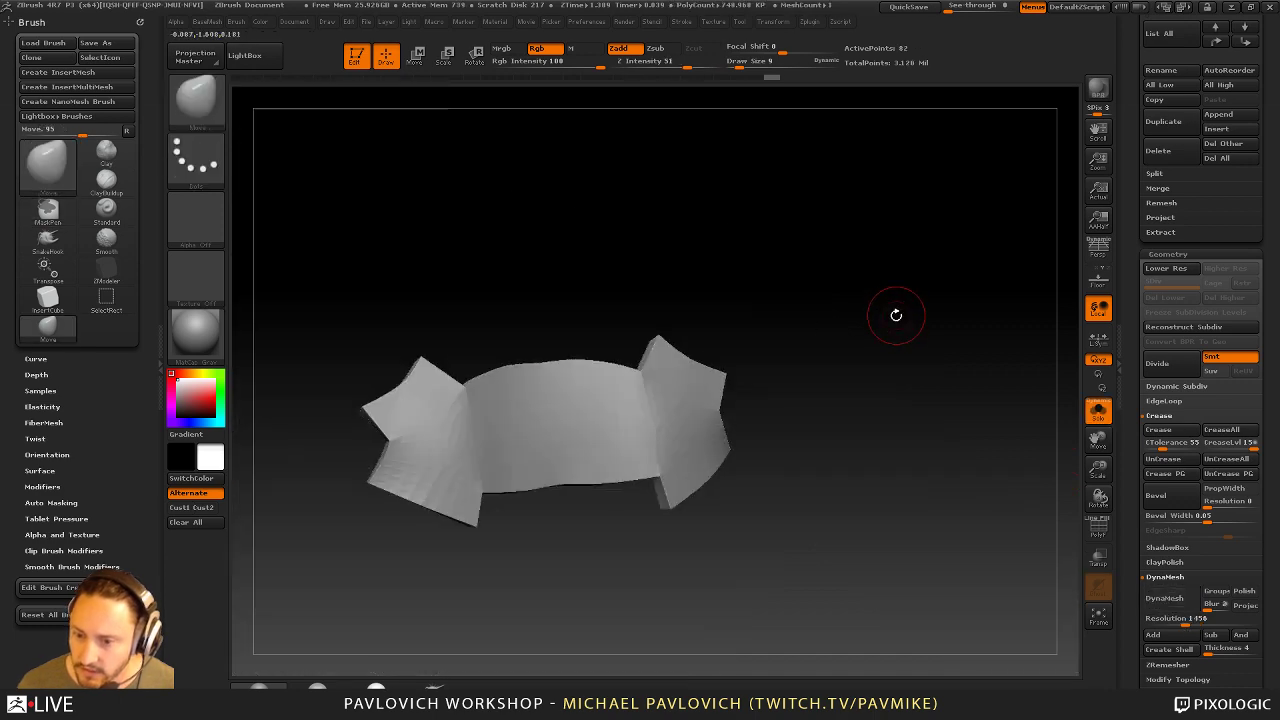
# Compare the isolated band with and without dynamic subdivision, and apply the subdivision as real levels
pyautogui.press('space')
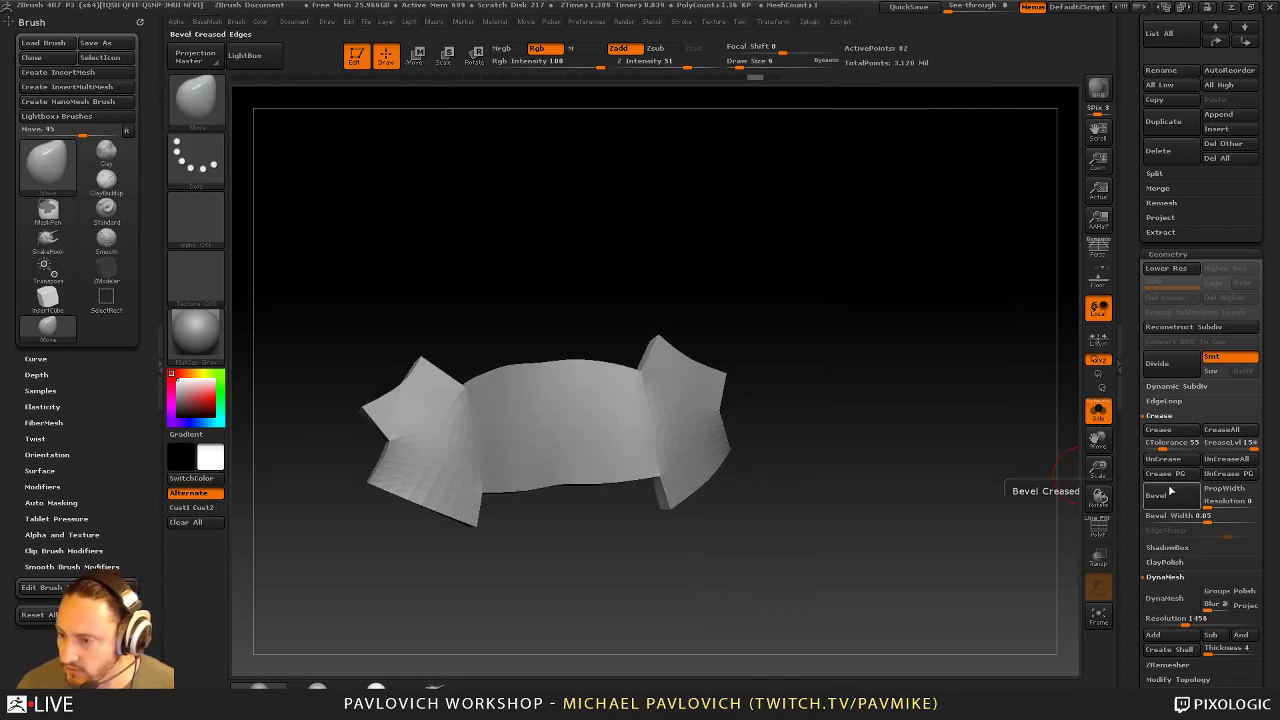
pyautogui.click(1177, 386)
pyautogui.click(1168, 360)
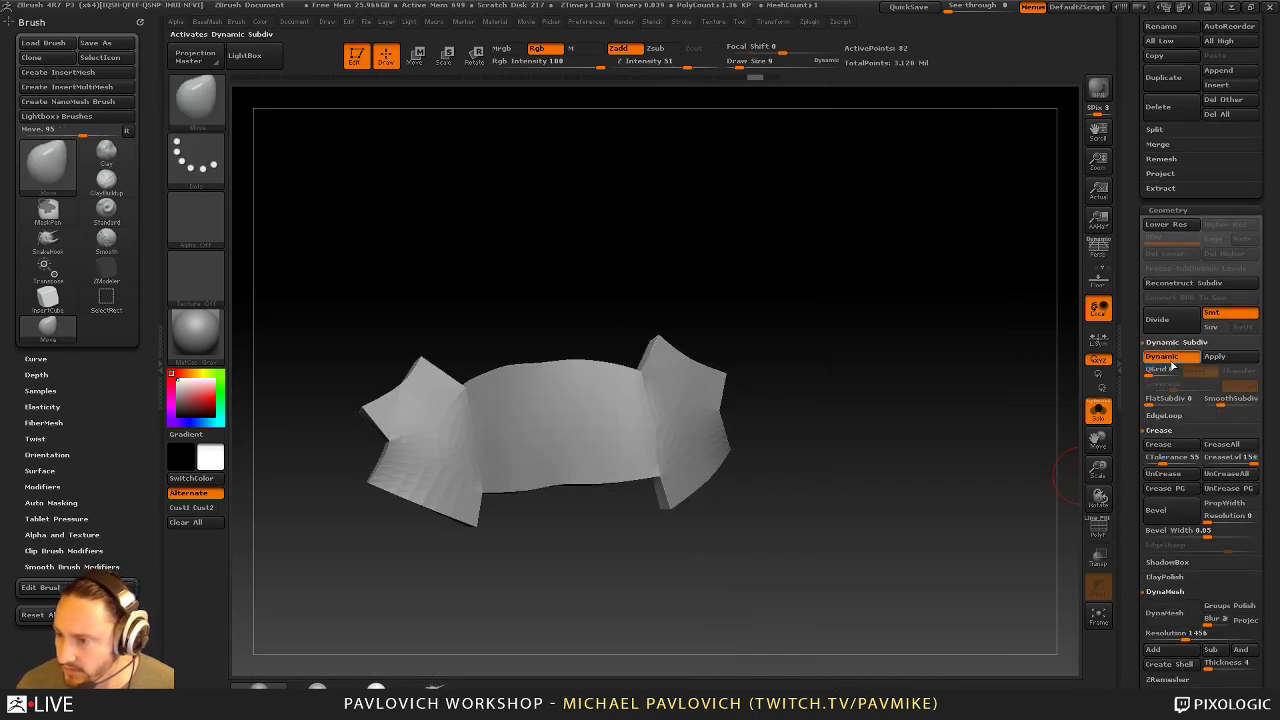
pyautogui.click(1170, 360)
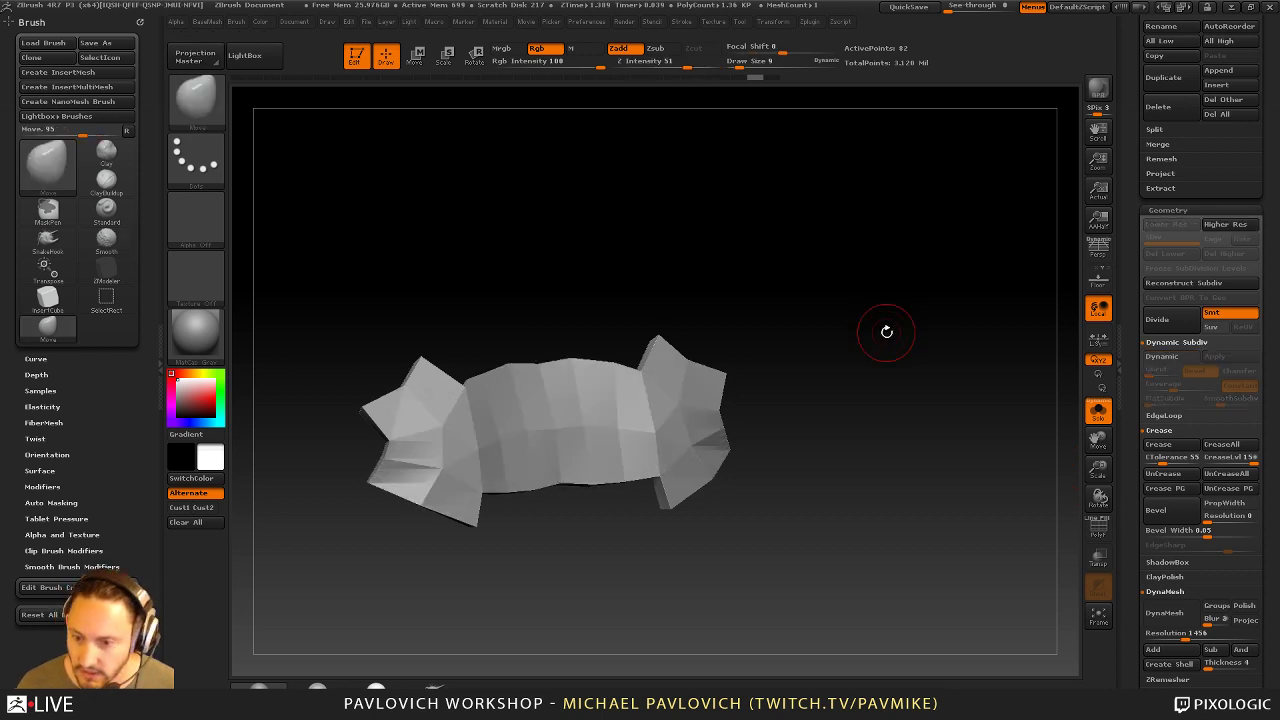
pyautogui.press('d')
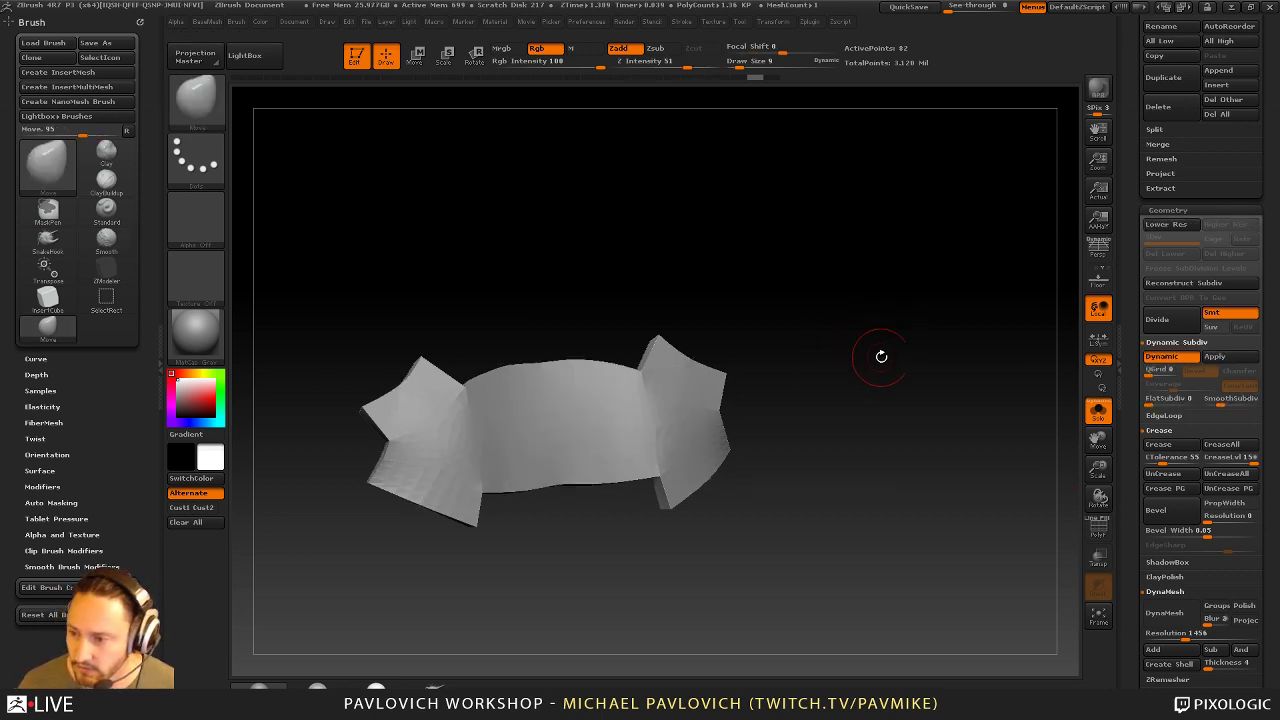
pyautogui.click(1230, 359)
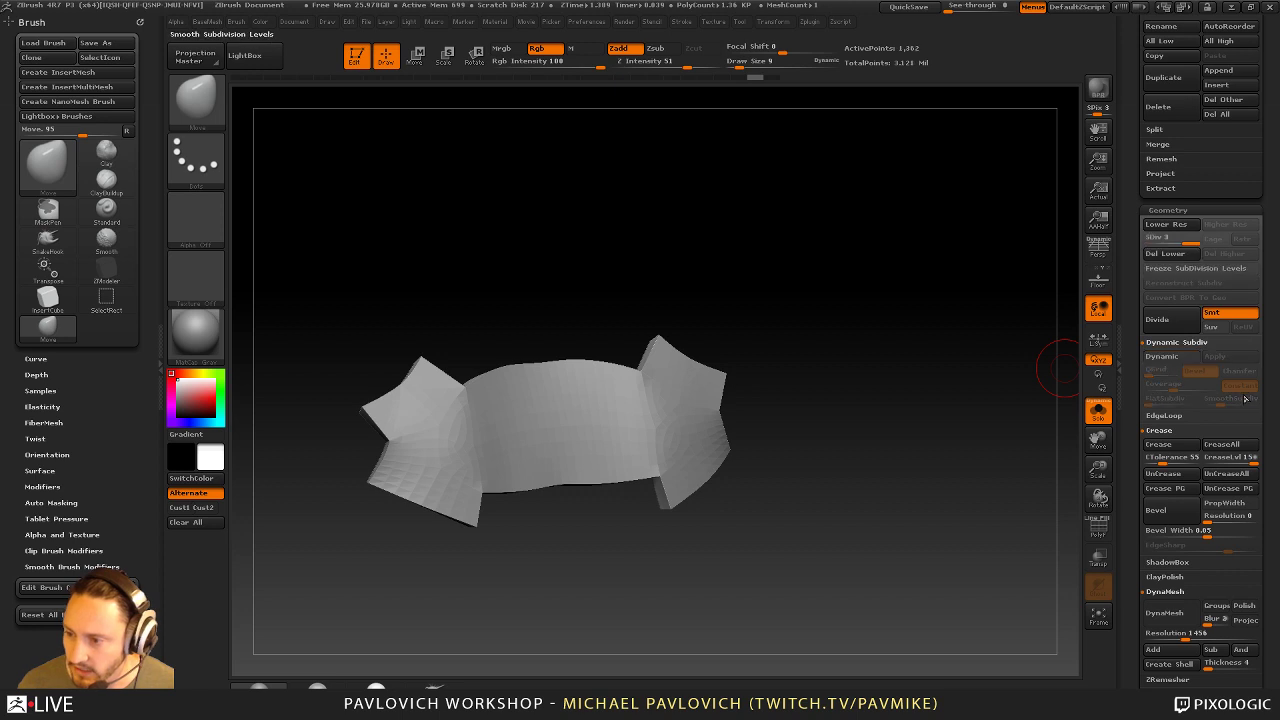
# Convert the subdivided band with DynaMesh at a resolution of 1456
pyautogui.press('1')
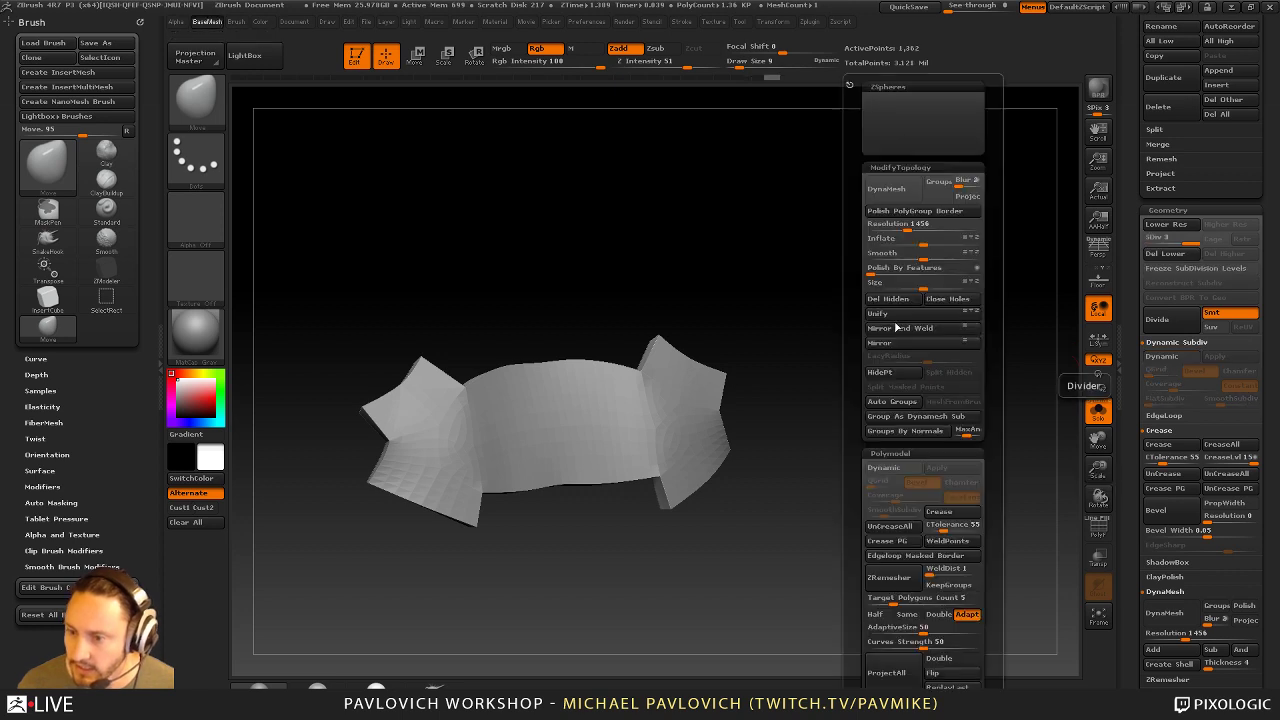
pyautogui.click(900, 192)
pyautogui.click(841, 222)
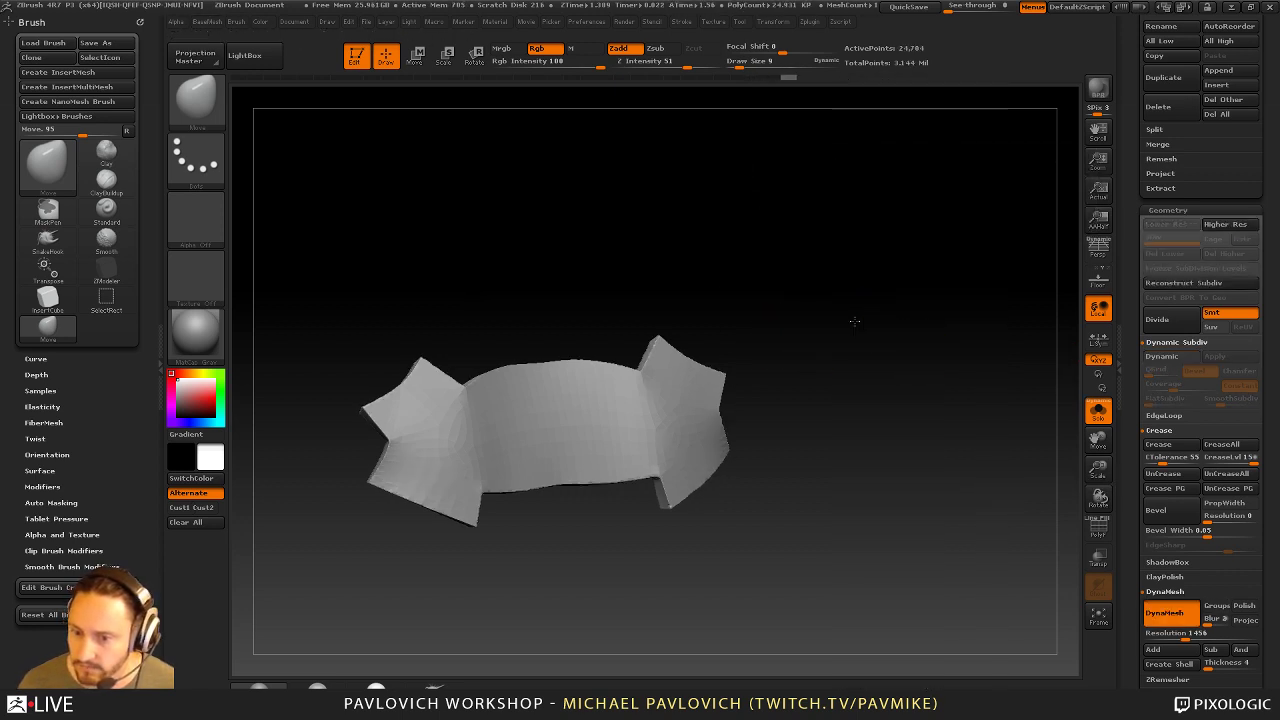
# Smooth both flared ends of the band with the Smooth brush at a draw size of 20
pyautogui.press('s')
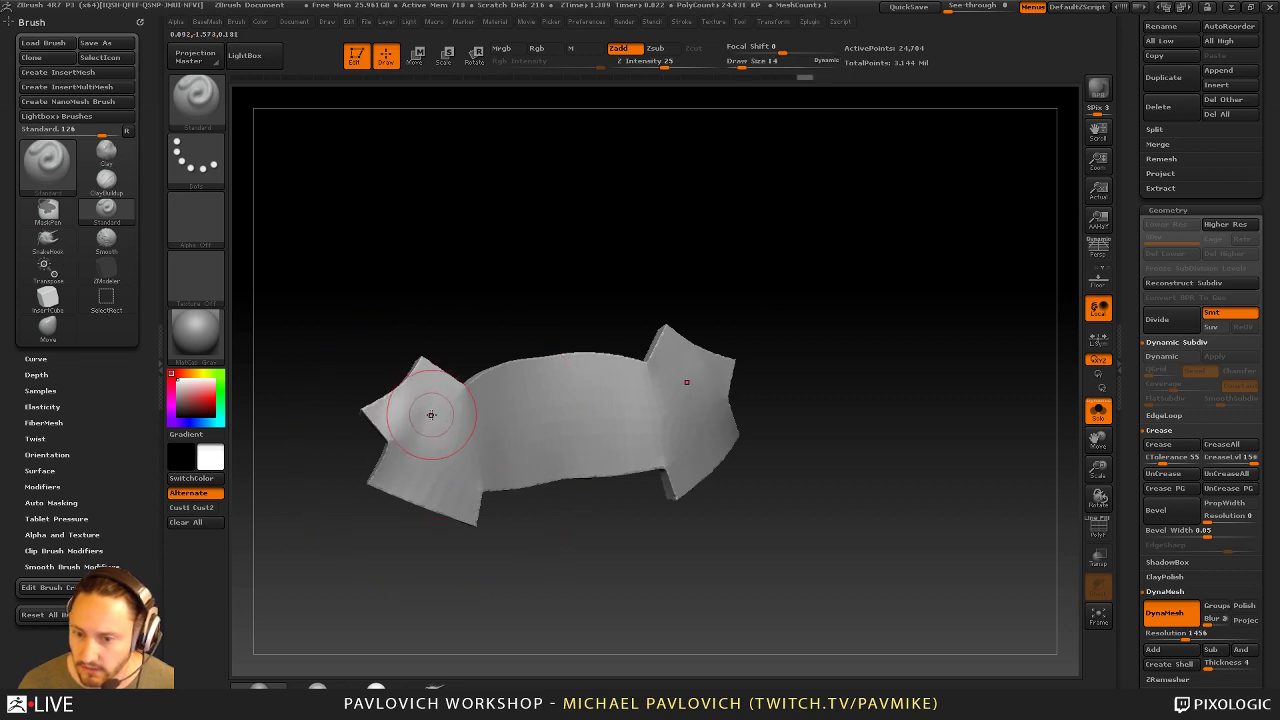
pyautogui.press('s')
pyautogui.moveTo(428, 422); pyautogui.dragTo(439, 422)
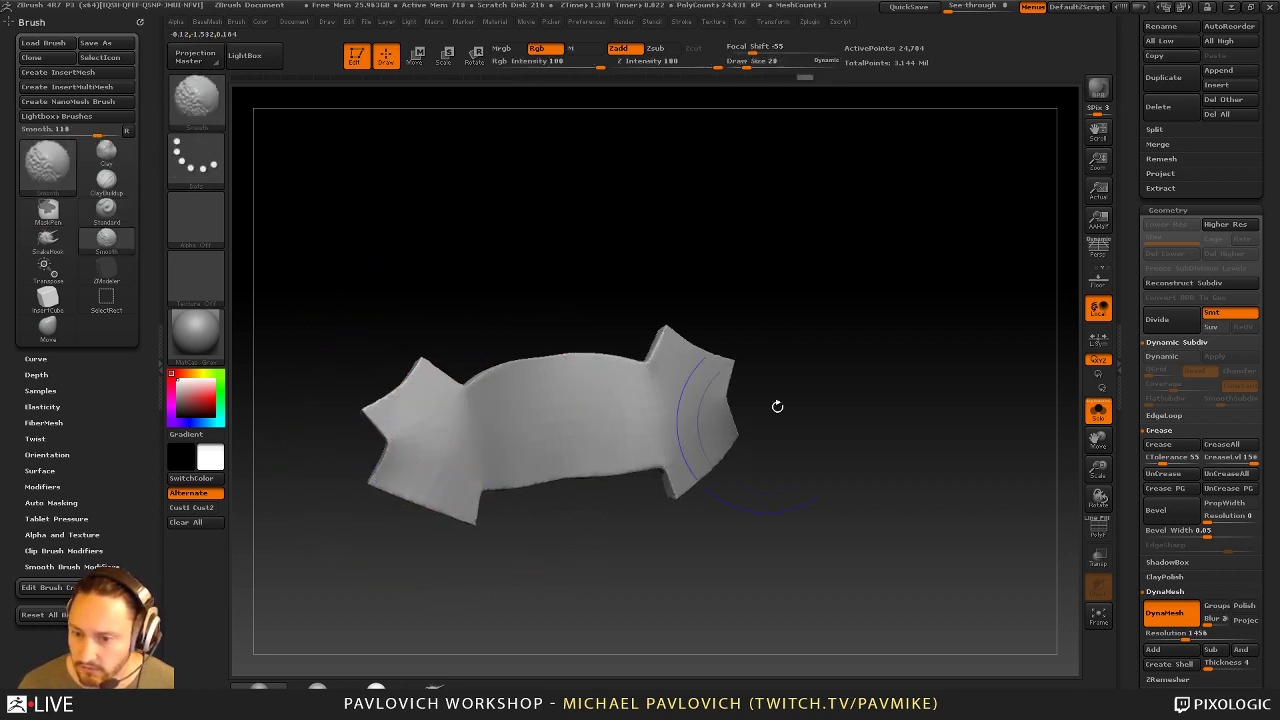
pyautogui.moveTo(823, 383); pyautogui.dragTo(457, 408)
# Try building up both ends of the band with the ClayTubes brush at a draw size of 24, and remesh it
pyautogui.press('s')
pyautogui.press('s')
pyautogui.press('b')
pyautogui.press('c')
pyautogui.press('t')
pyautogui.moveTo(530, 490)
pyautogui.mouseDown()
pyautogui.moveTo(489, 414)
pyautogui.moveTo(457, 420)
pyautogui.moveTo(461, 444)
pyautogui.moveTo(450, 405)
pyautogui.mouseUp()
pyautogui.moveTo(560, 540)
pyautogui.mouseDown()
pyautogui.moveTo(600, 480)
pyautogui.moveTo(705, 397)
pyautogui.mouseUp()
pyautogui.keyDown('shift'); pyautogui.moveTo(514, 423); pyautogui.dragTo(530, 440); pyautogui.keyUp('shift')
pyautogui.moveTo(720, 440); pyautogui.dragTo(631, 369)
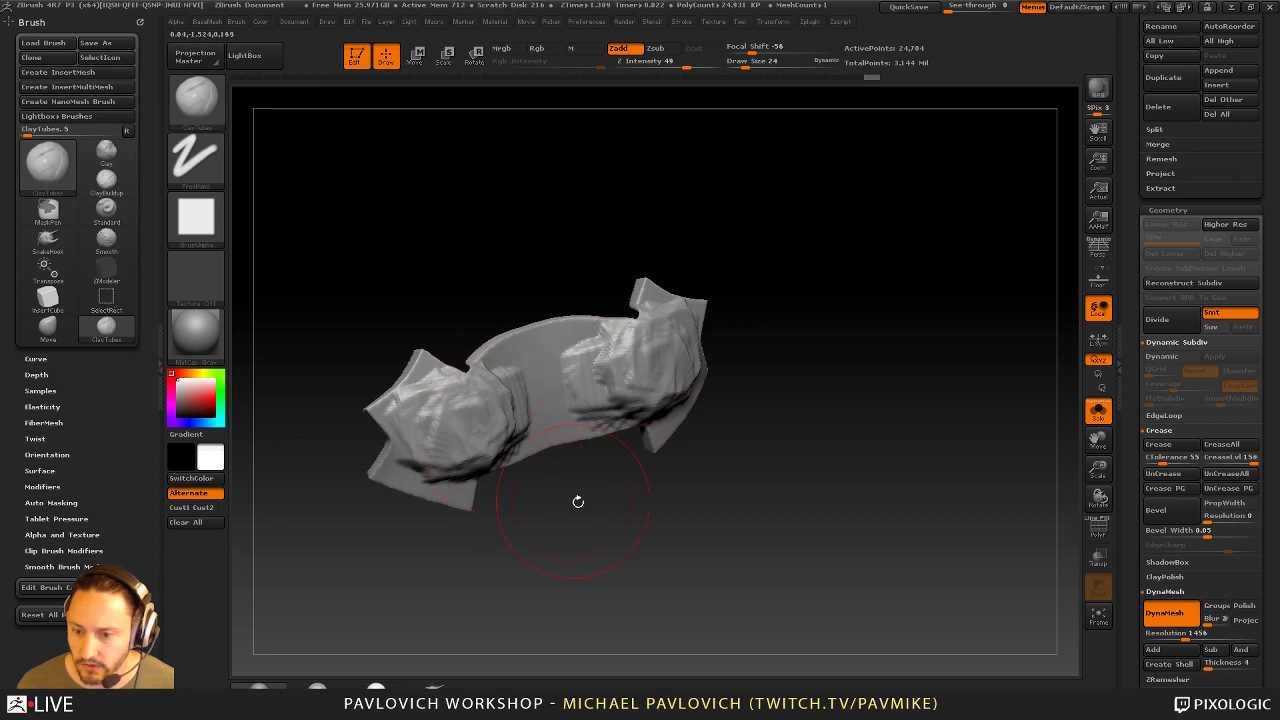
pyautogui.moveTo(577, 503); pyautogui.dragTo(567, 455)
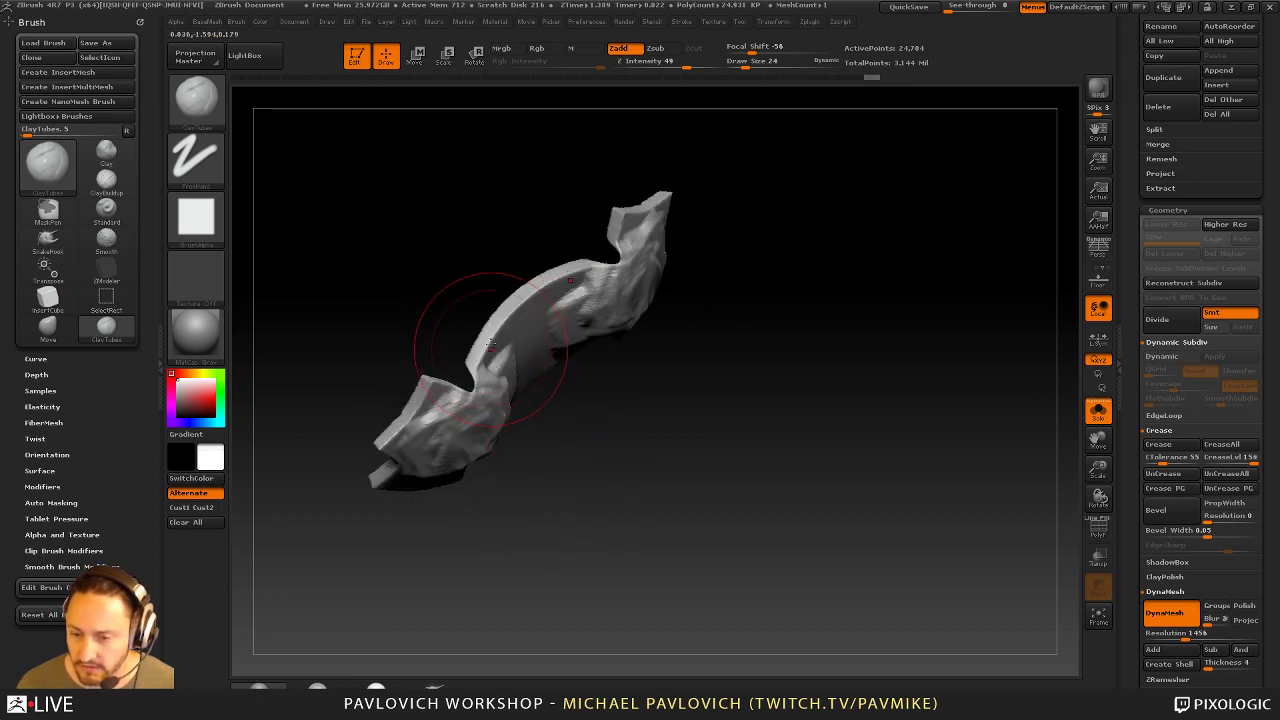
pyautogui.moveTo(579, 530); pyautogui.dragTo(883, 330)
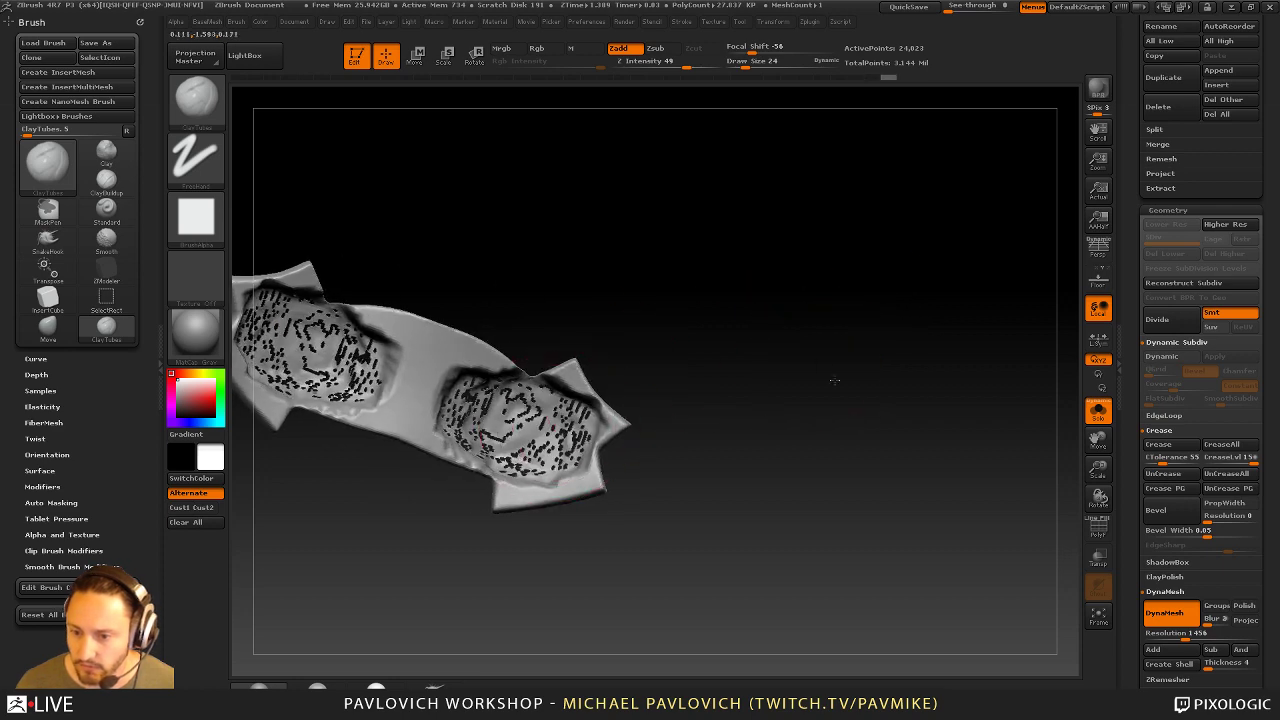
pyautogui.moveTo(834, 380); pyautogui.dragTo(718, 348)
# Undo the remesh and the ClayTubes strokes on the band
pyautogui.hotkey('ctrl', 'z')
pyautogui.hotkey('ctrl', 'z')
pyautogui.hotkey('ctrl', 'z')
pyautogui.hotkey('ctrl', 'z')
pyautogui.hotkey('ctrl', 'z')
pyautogui.hotkey('ctrl', 'z')
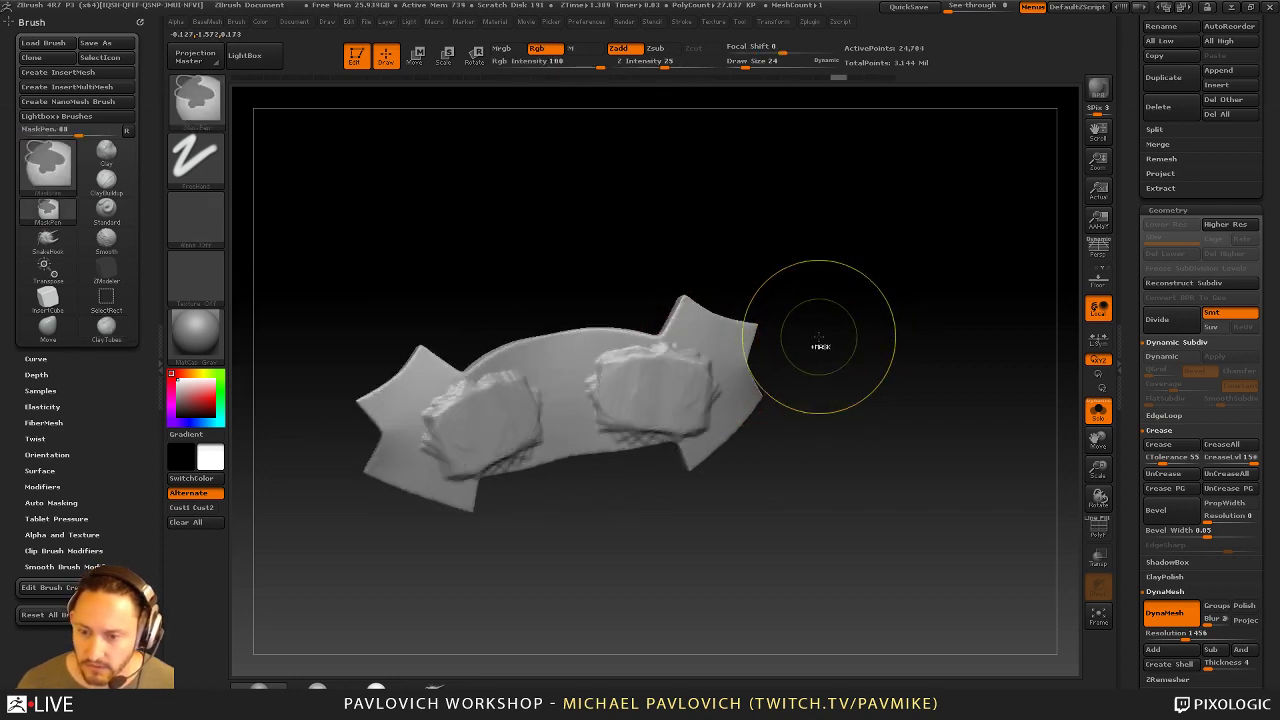
# Open the brush's auto masking settings, undo the test stroke on the band and select the Clay brush
pyautogui.click(61, 502)
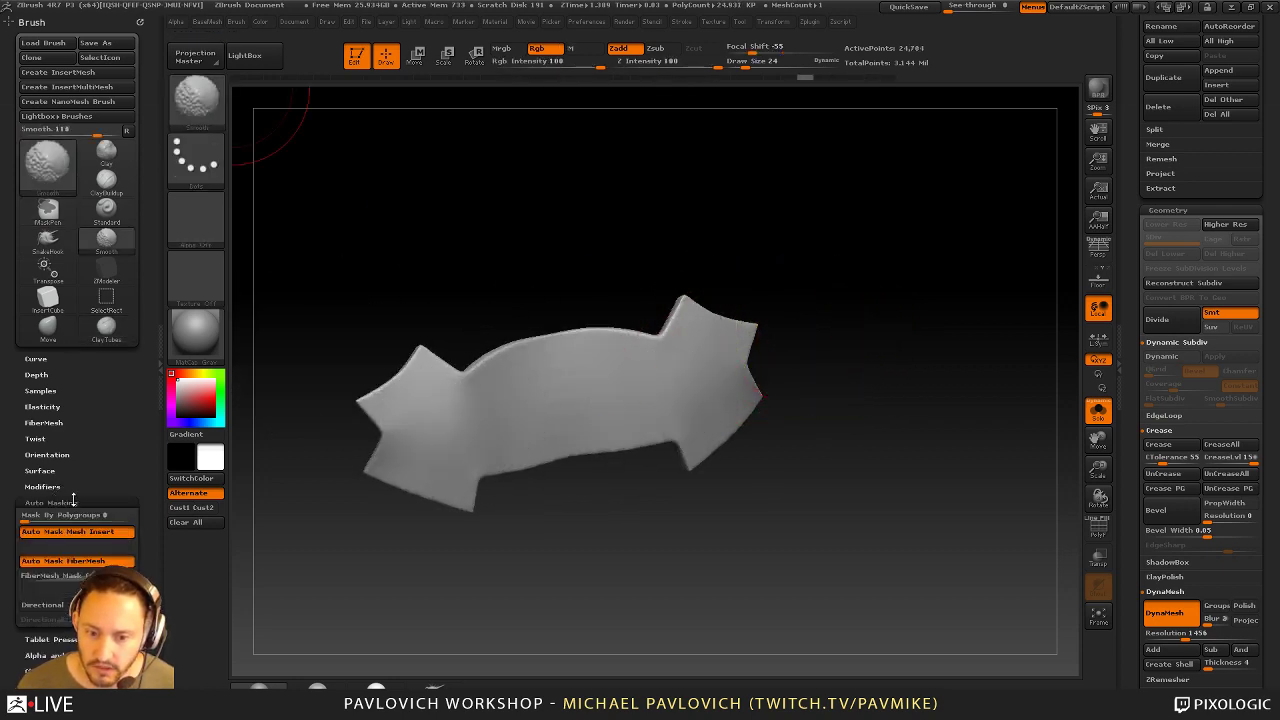
pyautogui.moveTo(527, 420)
pyautogui.mouseDown()
pyautogui.moveTo(463, 415)
pyautogui.moveTo(440, 428)
pyautogui.mouseUp()
pyautogui.moveTo(609, 246); pyautogui.dragTo(709, 322)
pyautogui.moveTo(817, 335)
pyautogui.mouseDown()
pyautogui.moveTo(754, 328)
pyautogui.moveTo(749, 309)
pyautogui.mouseUp()
pyautogui.hotkey('ctrl', 'z')
pyautogui.press('b')
pyautogui.press('c')
pyautogui.press('l')
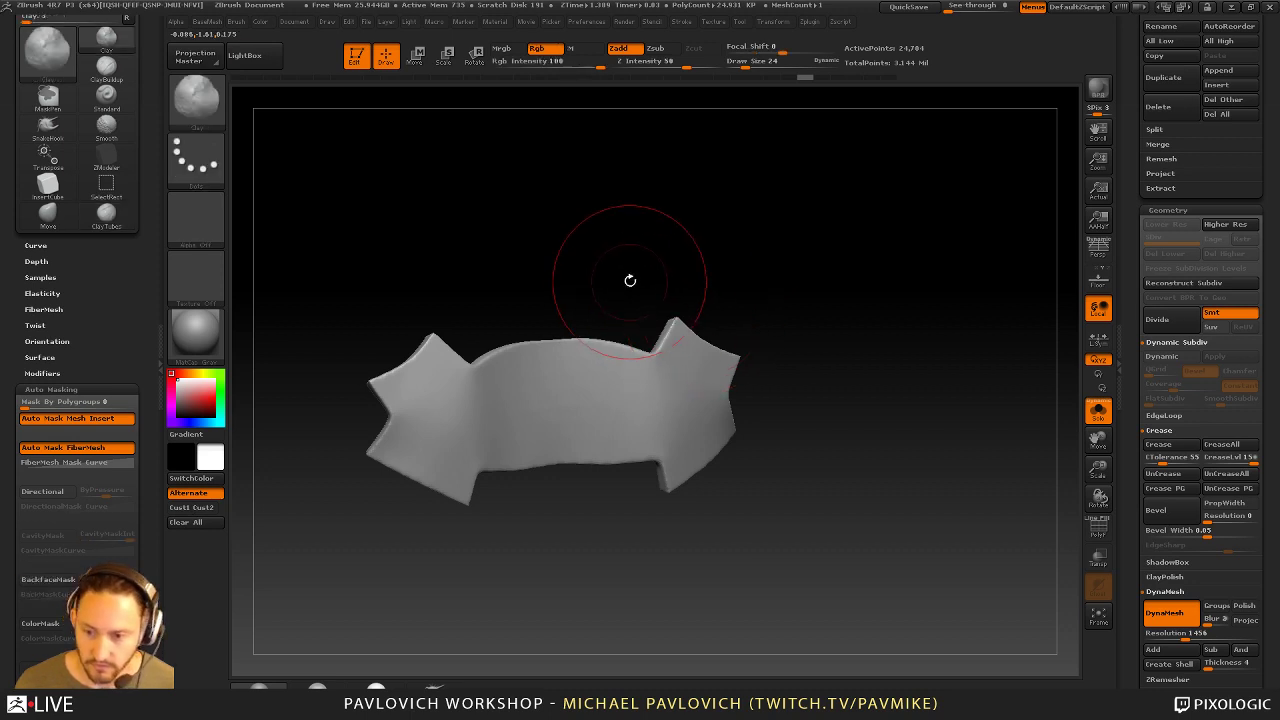
# Undo a test Clay stroke on the band and turn on backface masking for the Clay brush
pyautogui.moveTo(629, 280); pyautogui.dragTo(570, 305)
pyautogui.moveTo(508, 403); pyautogui.dragTo(500, 412)
pyautogui.hotkey('ctrl', 'z')
pyautogui.moveTo(500, 311); pyautogui.dragTo(657, 386)
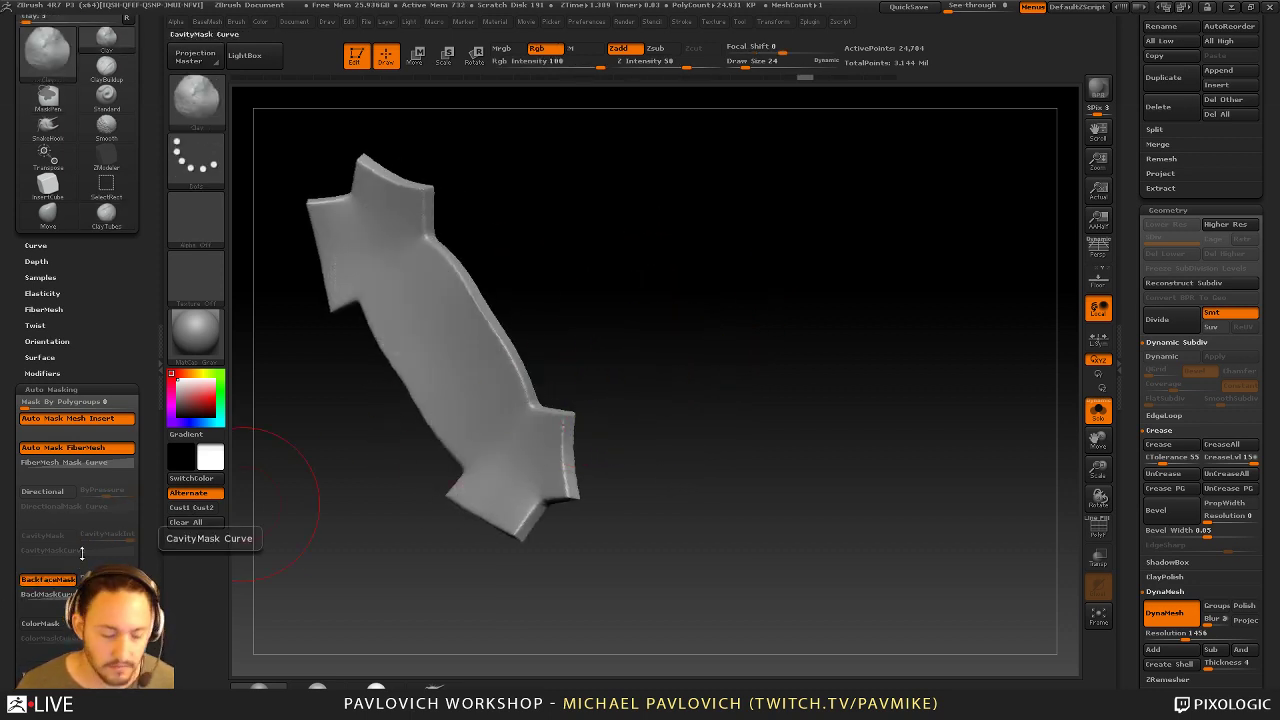
pyautogui.moveTo(857, 273); pyautogui.dragTo(765, 292)
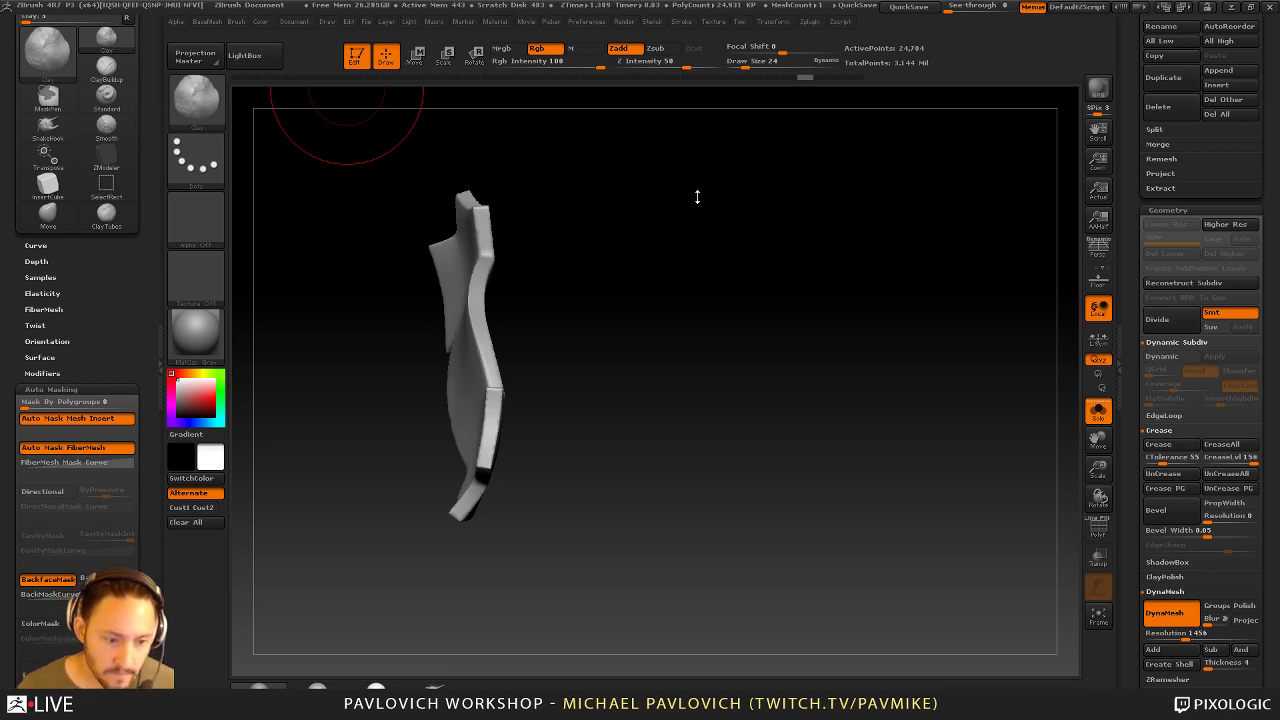
# Select the Standard brush, set its draw size to 1 and open the custom BaseMesh palette with the band seen straight on
pyautogui.moveTo(723, 282)
pyautogui.mouseDown()
pyautogui.moveTo(717, 271)
pyautogui.moveTo(703, 277)
pyautogui.moveTo(712, 285)
pyautogui.mouseUp()
pyautogui.press('b')
pyautogui.press('s')
pyautogui.press('t')
pyautogui.press('s')
pyautogui.press('s')
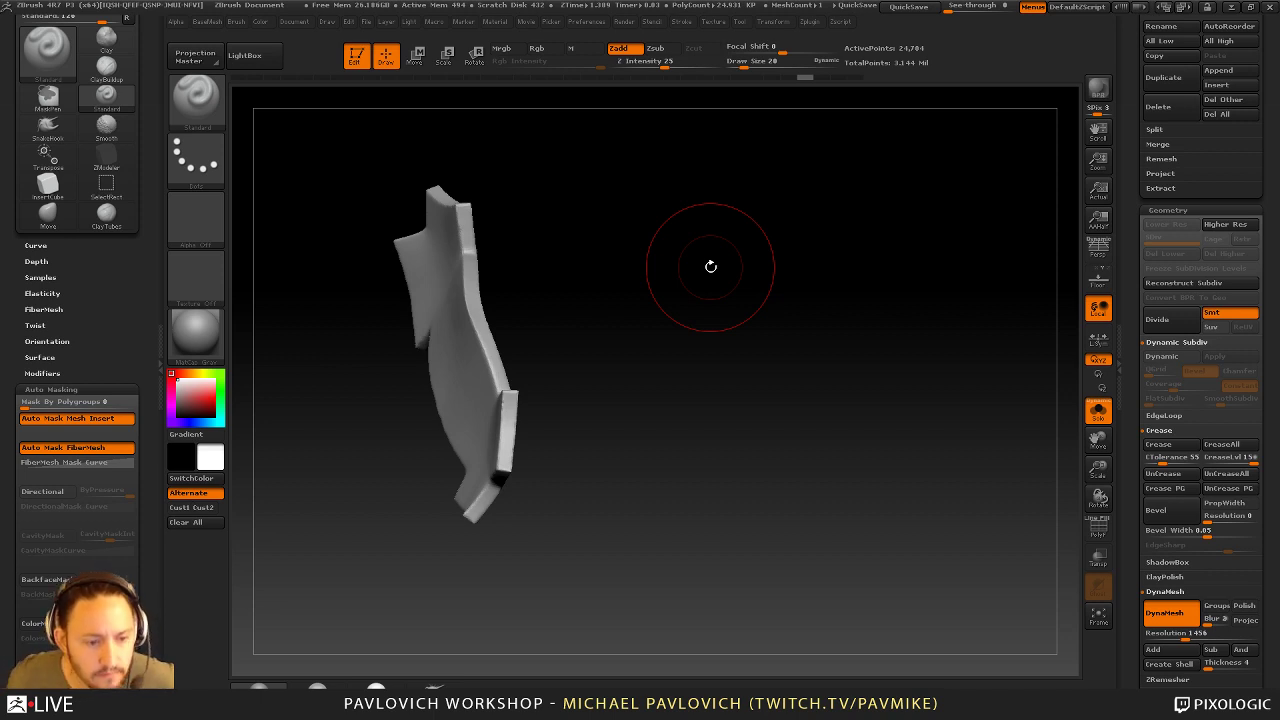
pyautogui.moveTo(851, 203)
pyautogui.mouseDown()
pyautogui.moveTo(857, 237)
pyautogui.moveTo(824, 244)
pyautogui.mouseUp()
pyautogui.press('s')
pyautogui.moveTo(1131, 263); pyautogui.dragTo(1131, 520)
pyautogui.moveTo(777, 289); pyautogui.dragTo(907, 285)
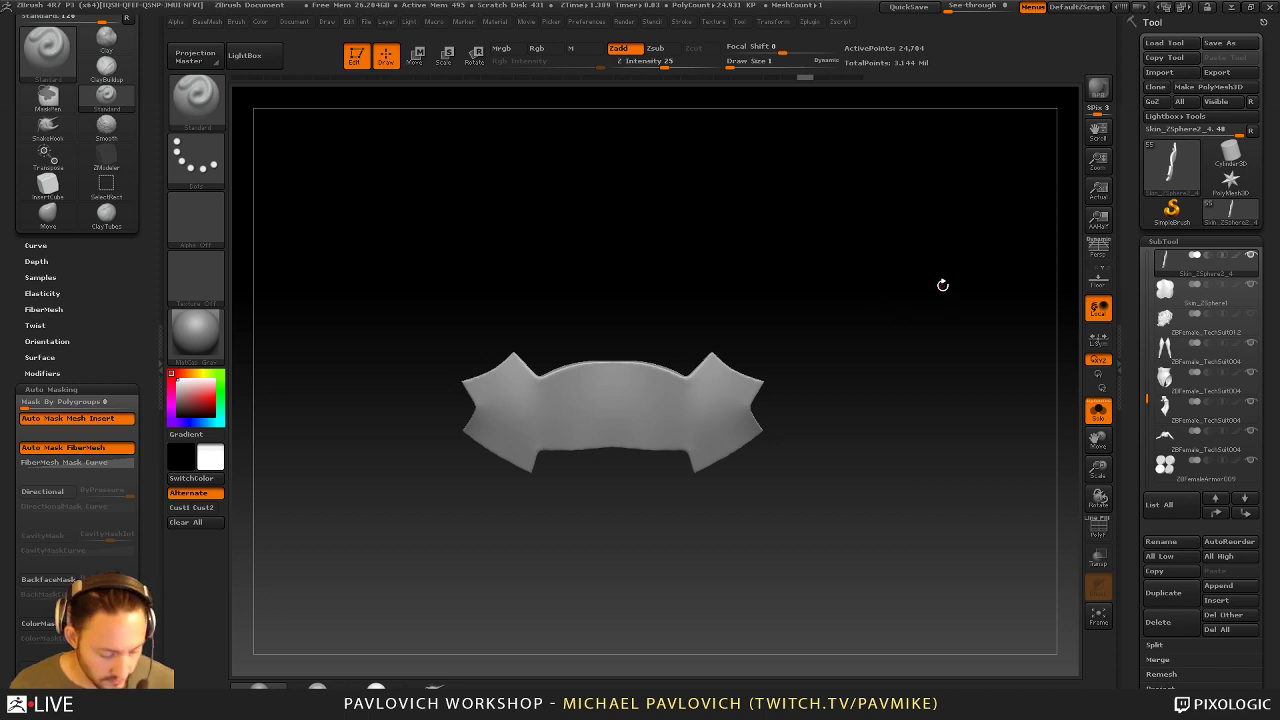
pyautogui.press('2')
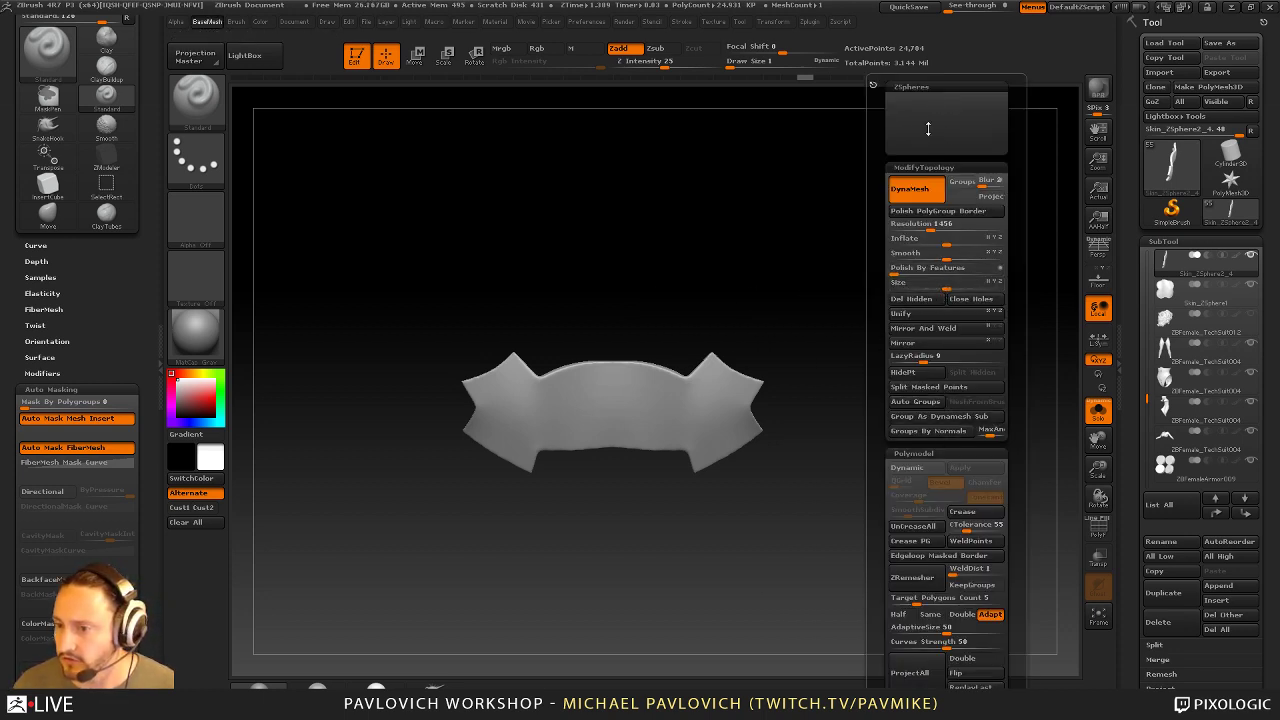
# Clear the canvas, draw a Cylinder3D primitive, put it in Edit mode and display its polygon wireframe
pyautogui.press('t')
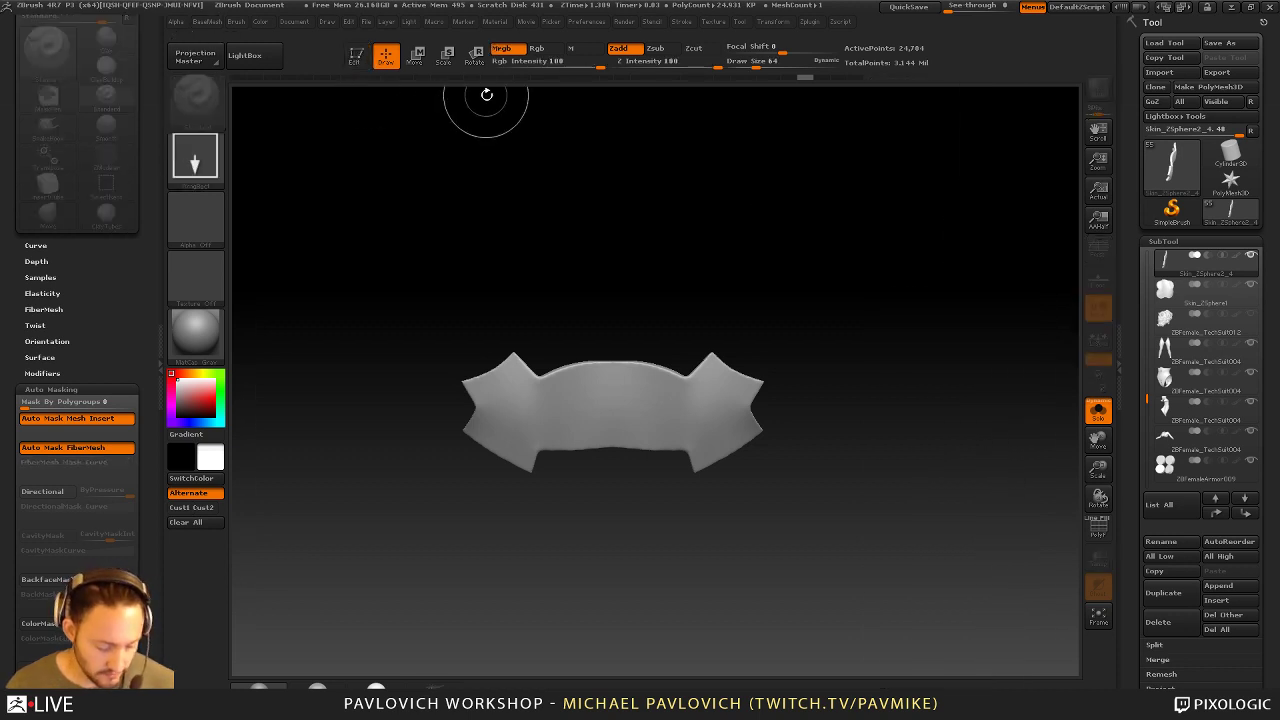
pyautogui.hotkey('ctrl', 'n')
pyautogui.click(1229, 152)
pyautogui.moveTo(521, 451); pyautogui.dragTo(474, 357)
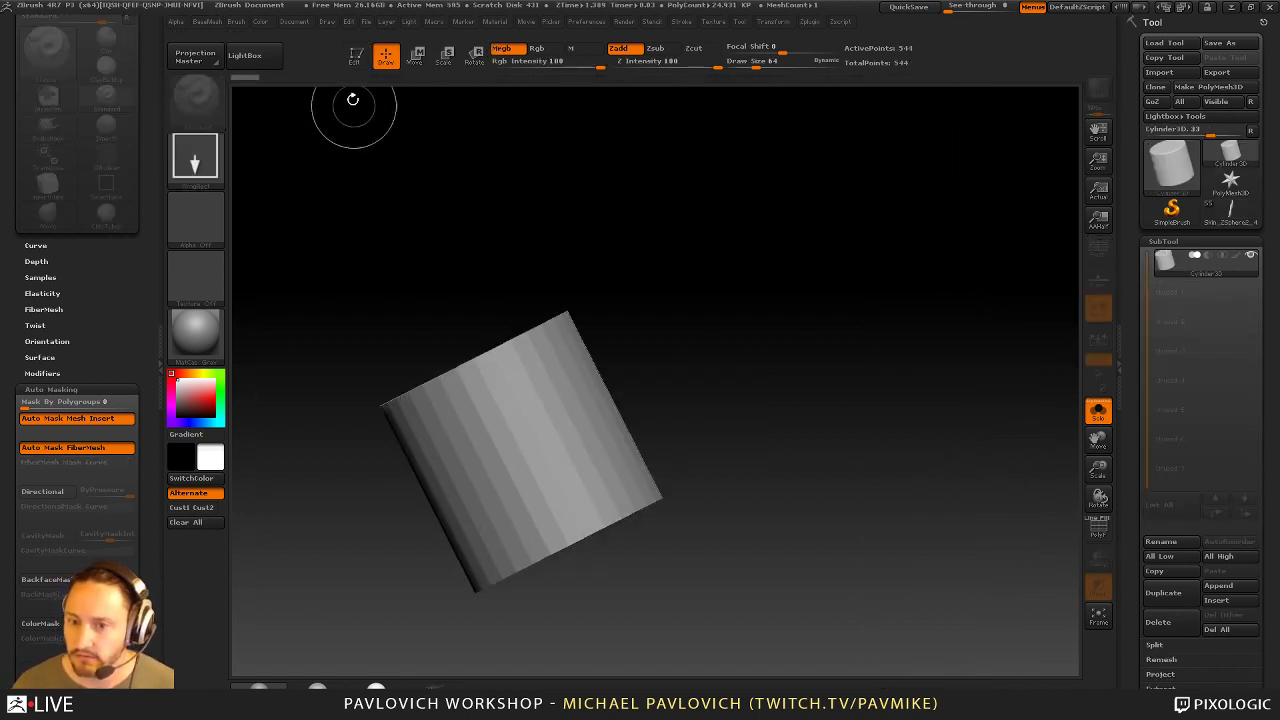
pyautogui.click(352, 51)
pyautogui.moveTo(907, 331); pyautogui.dragTo(983, 440)
pyautogui.click(1098, 530)
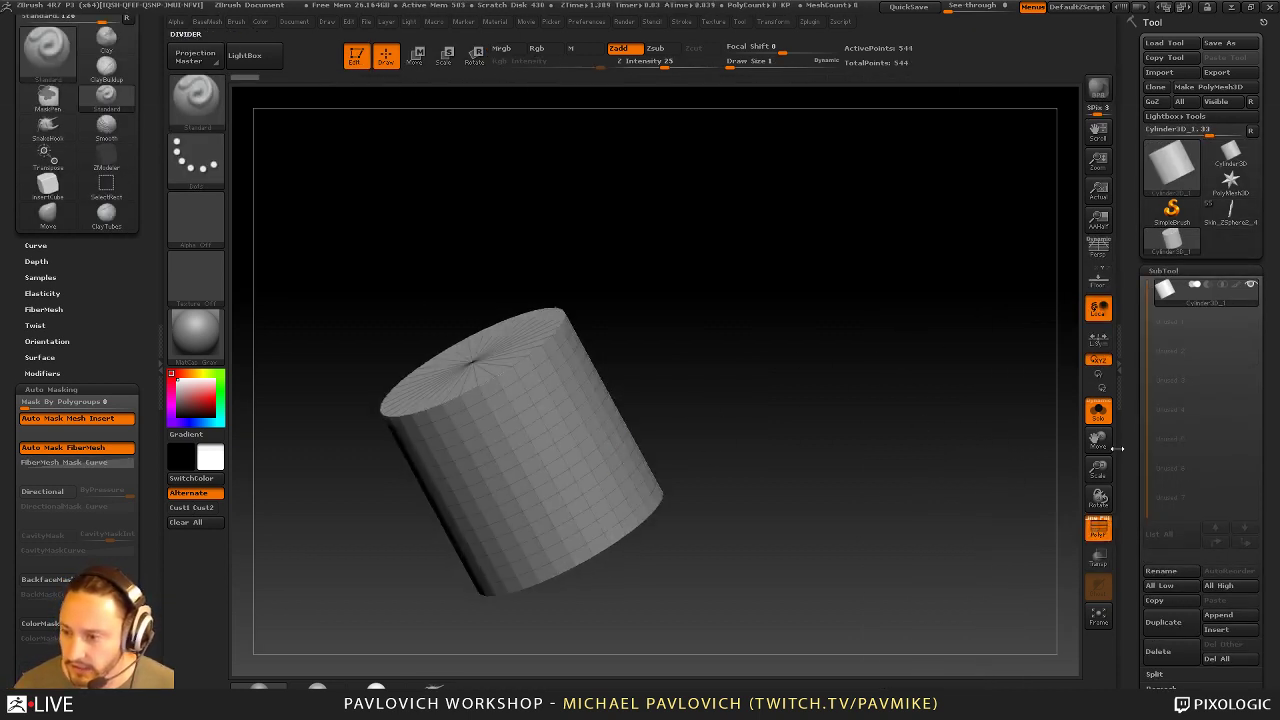
# Initialize the cylinder as a thick hollow tube by raising its inner radius, with HDivide 54 and VDivide 22
pyautogui.moveTo(1119, 455); pyautogui.dragTo(1154, 289)
pyautogui.click(1176, 163)
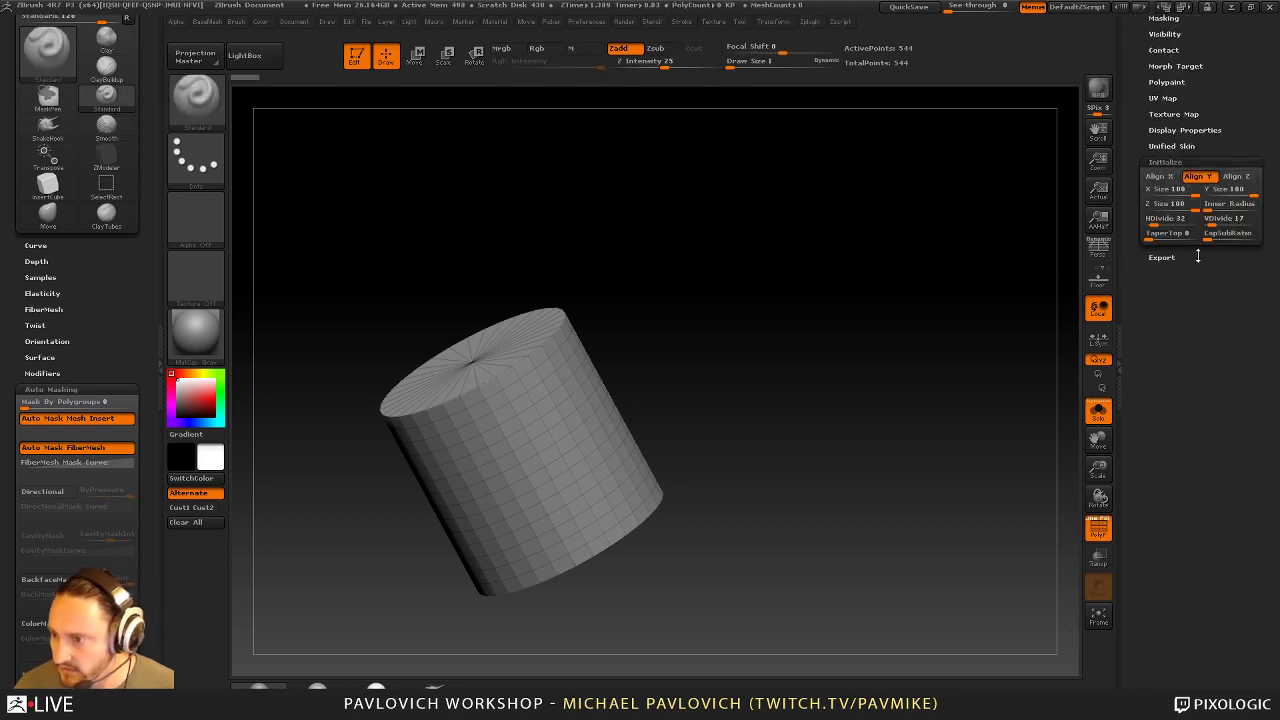
pyautogui.click(1183, 218)
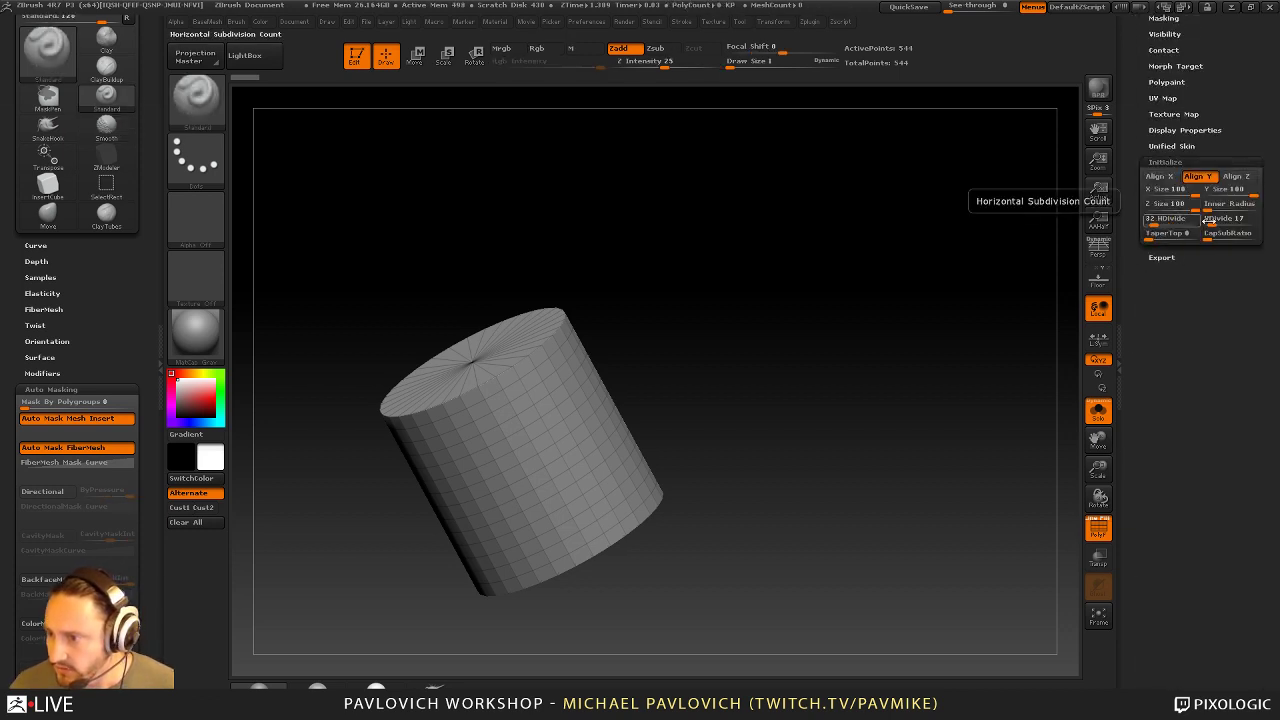
pyautogui.moveTo(1216, 206)
pyautogui.mouseDown()
pyautogui.moveTo(1232, 206)
pyautogui.moveTo(1176, 220)
pyautogui.moveTo(1236, 219)
pyautogui.moveTo(1213, 219)
pyautogui.mouseUp()
pyautogui.moveTo(890, 262); pyautogui.dragTo(818, 323)
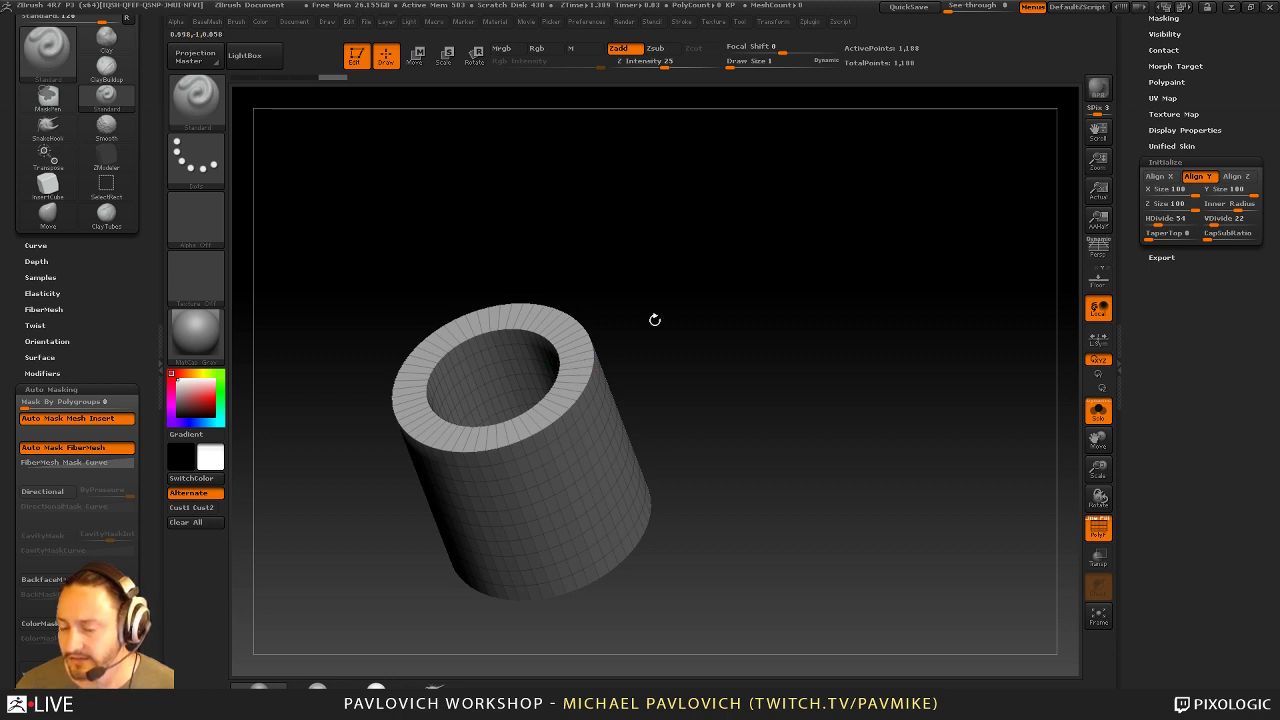
# Try to sculpt on the hollow cylinder primitive with the Standard brush at a draw size of 126
pyautogui.press('s')
pyautogui.moveTo(753, 367); pyautogui.dragTo(791, 351)
pyautogui.press('s')
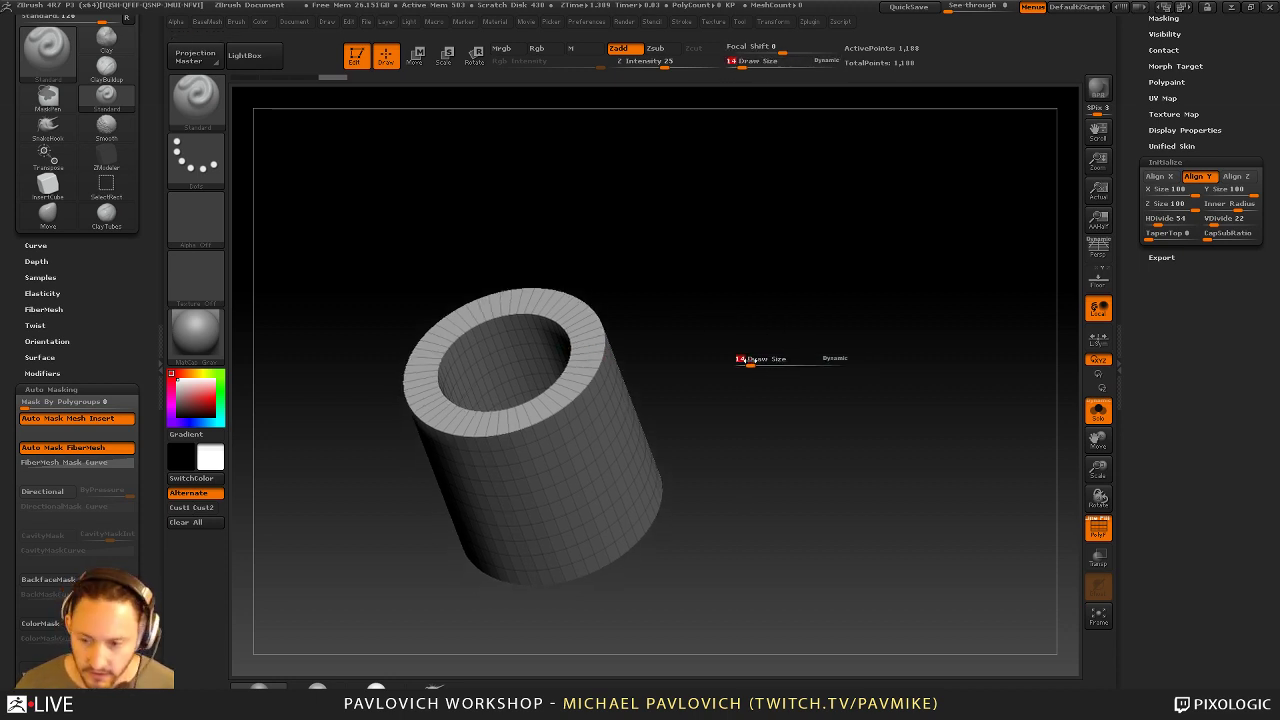
pyautogui.click(567, 459)
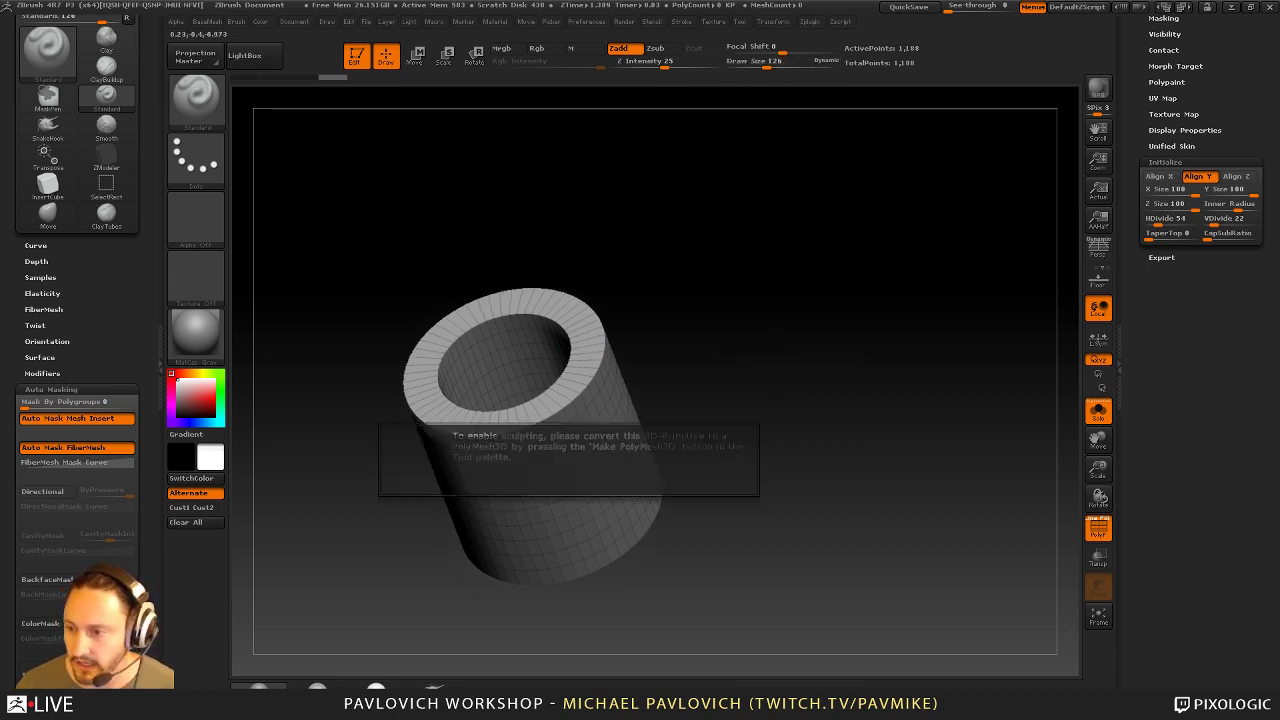
# Convert the hollow cylinder primitive into a PolyMesh3D
pyautogui.moveTo(1200, 345); pyautogui.dragTo(1200, 573)
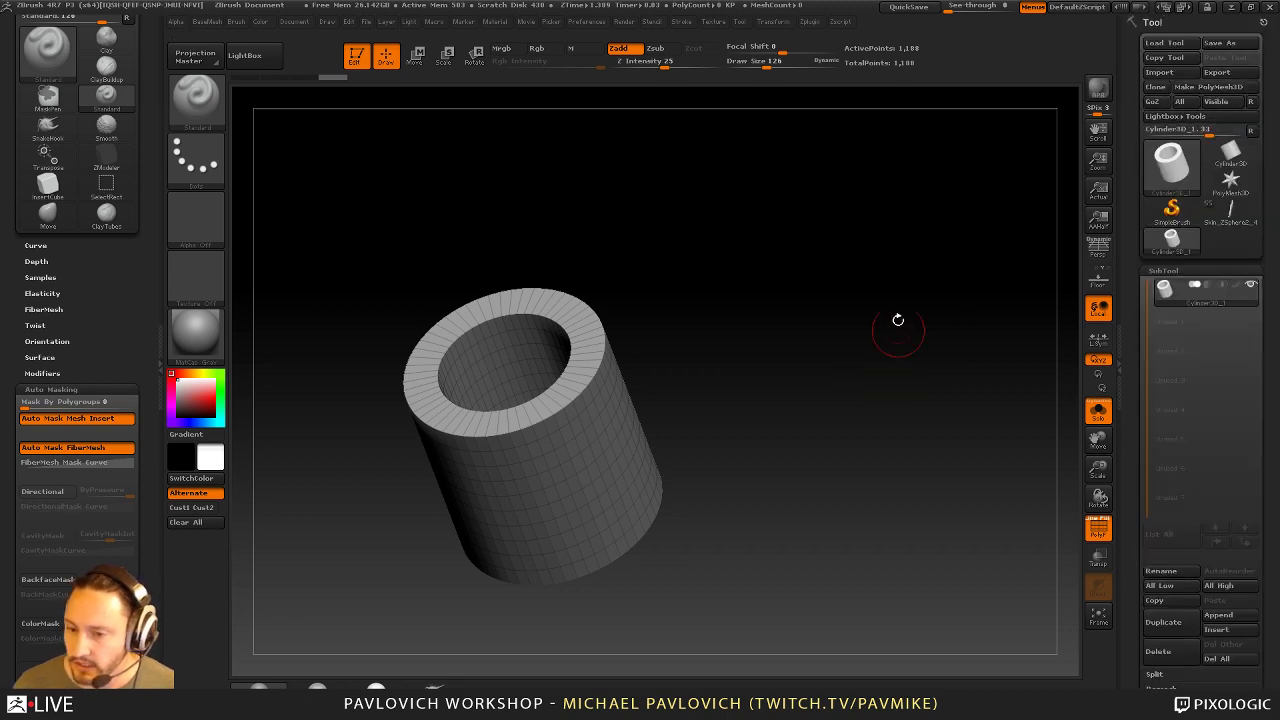
pyautogui.press('space')
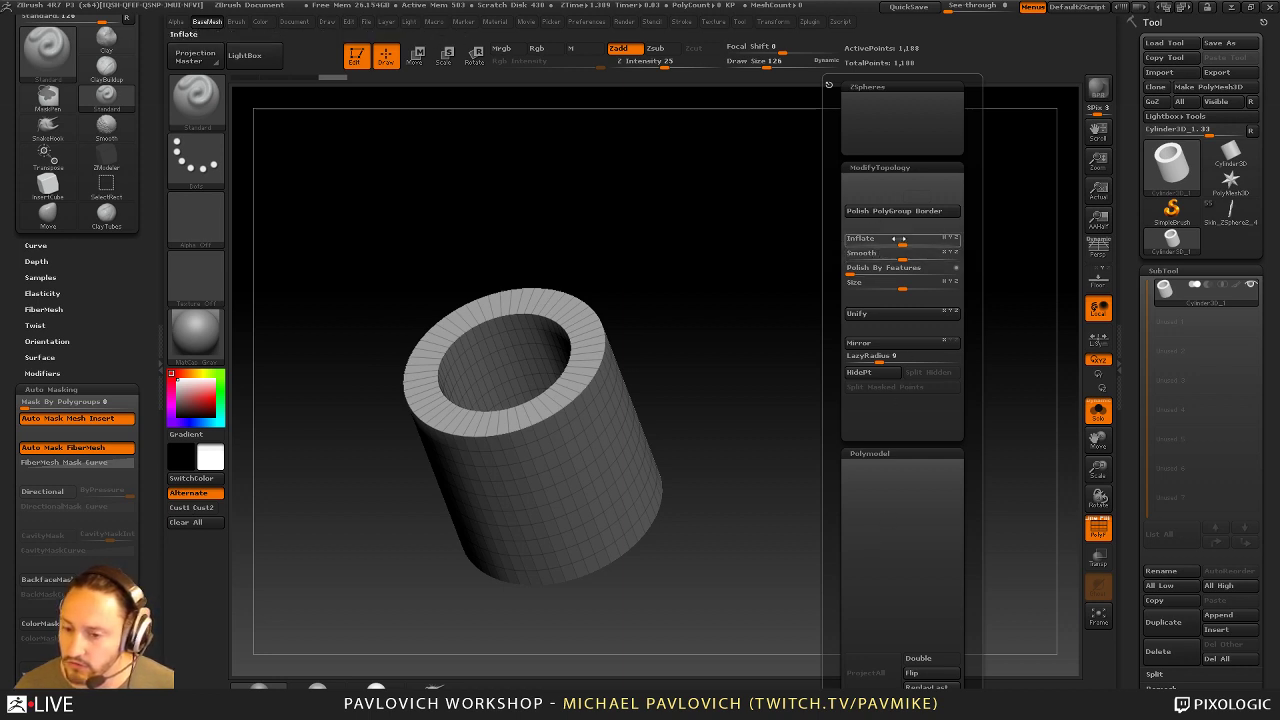
pyautogui.click(1207, 87)
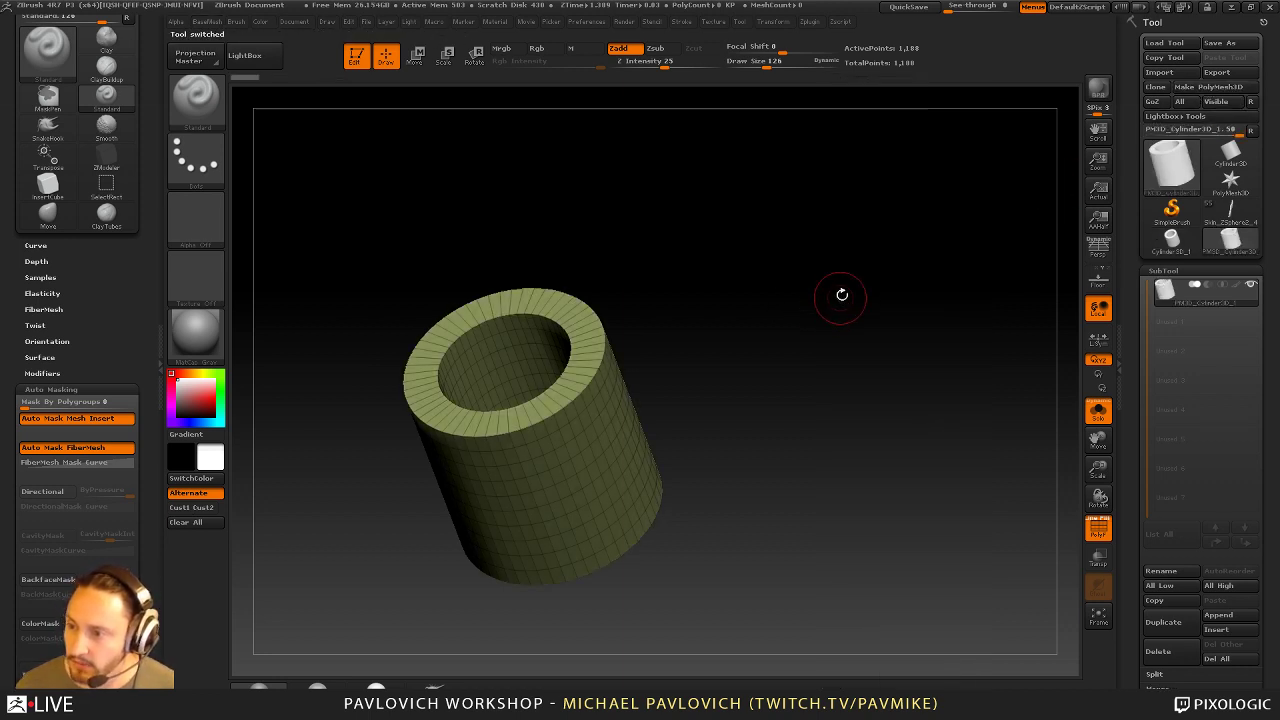
pyautogui.press('space')
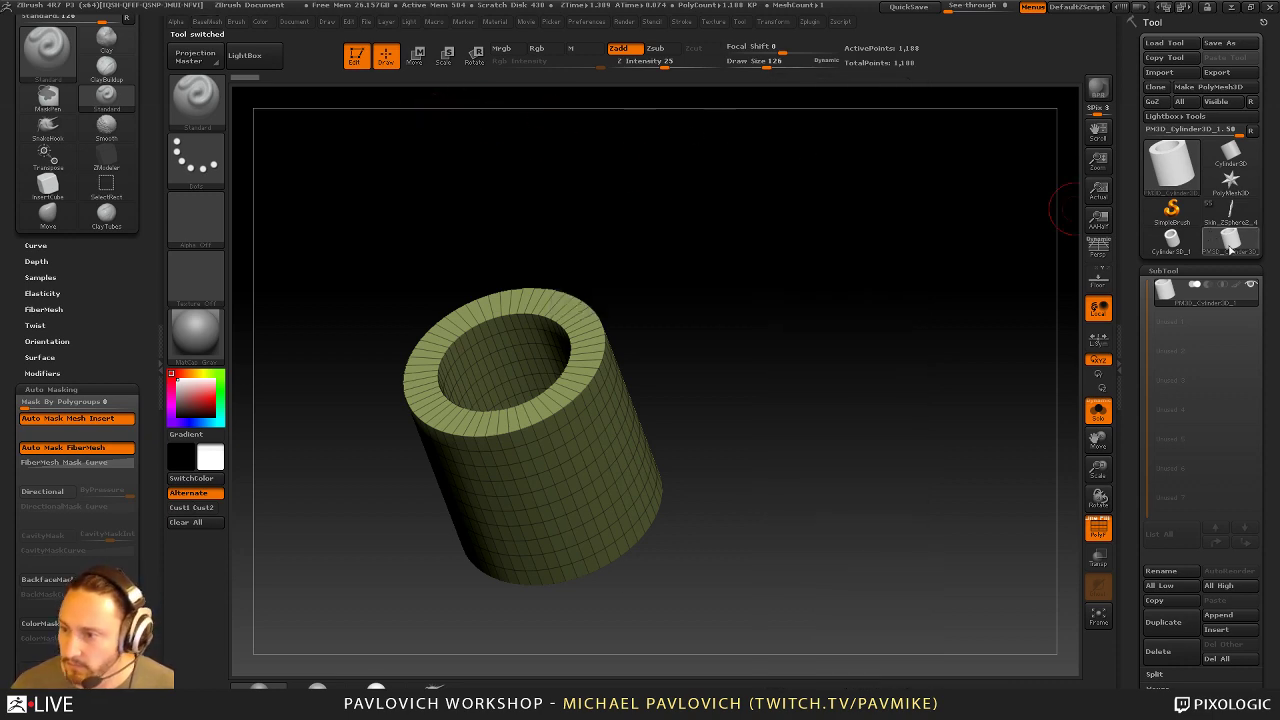
# Draw a ZSphere on the canvas, put it in Edit mode and clear the leftover cylinder drawing
pyautogui.click(1174, 212)
pyautogui.click(527, 236)
pyautogui.click(1172, 162)
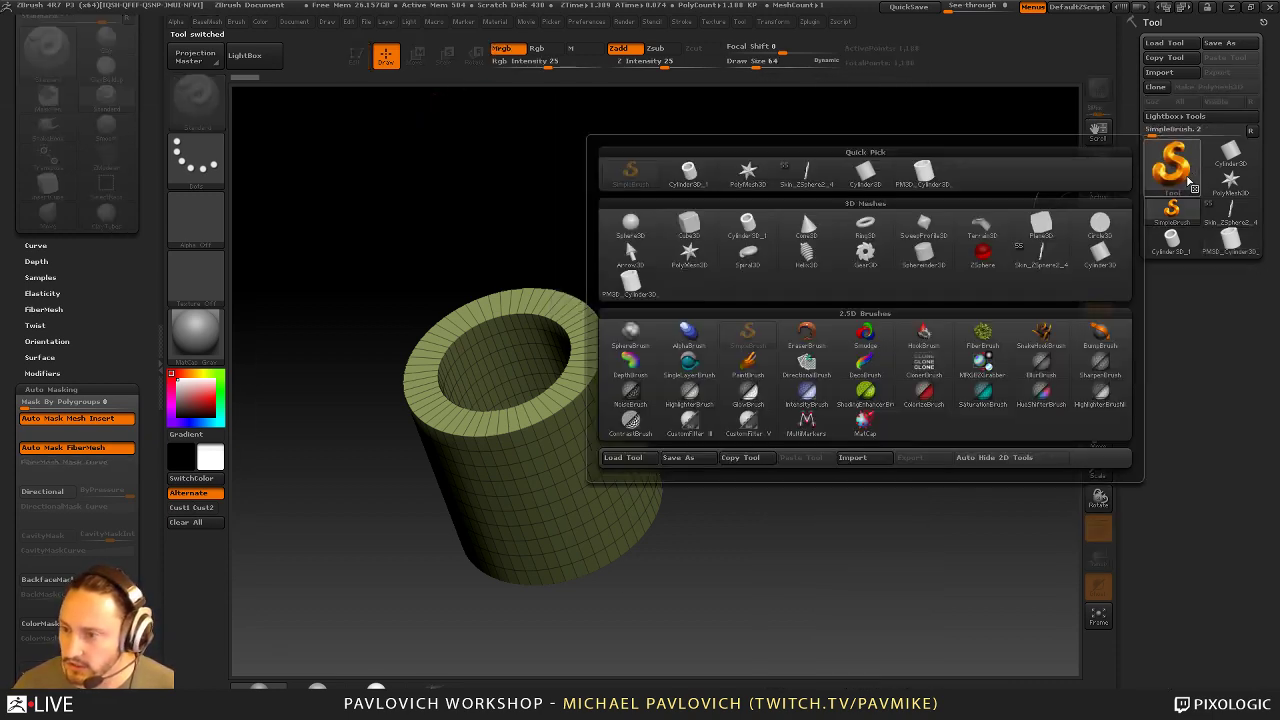
pyautogui.click(983, 252)
pyautogui.moveTo(769, 391); pyautogui.dragTo(808, 462)
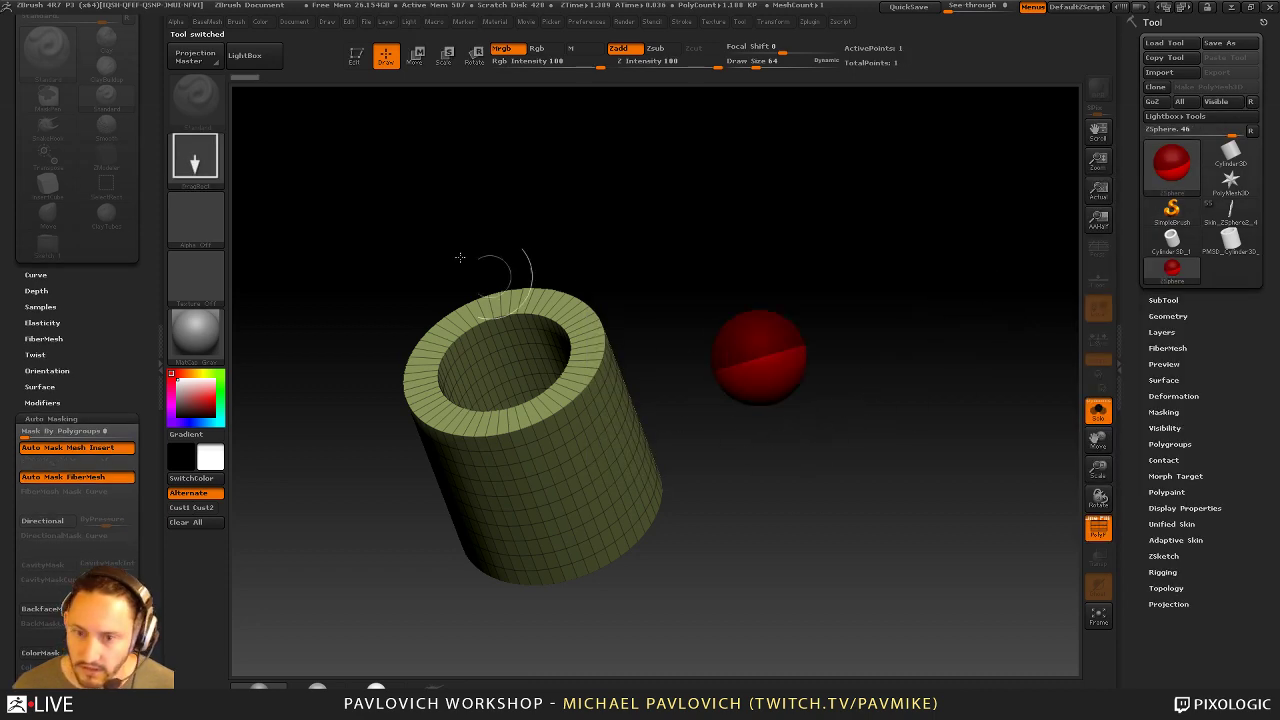
pyautogui.click(357, 56)
pyautogui.hotkey('ctrl', 'n')
pyautogui.keyDown('alt'); pyautogui.moveTo(996, 238); pyautogui.dragTo(857, 336); pyautogui.keyUp('alt')
# Examine the ZSphere options in the custom BaseMesh palette
pyautogui.press('1')
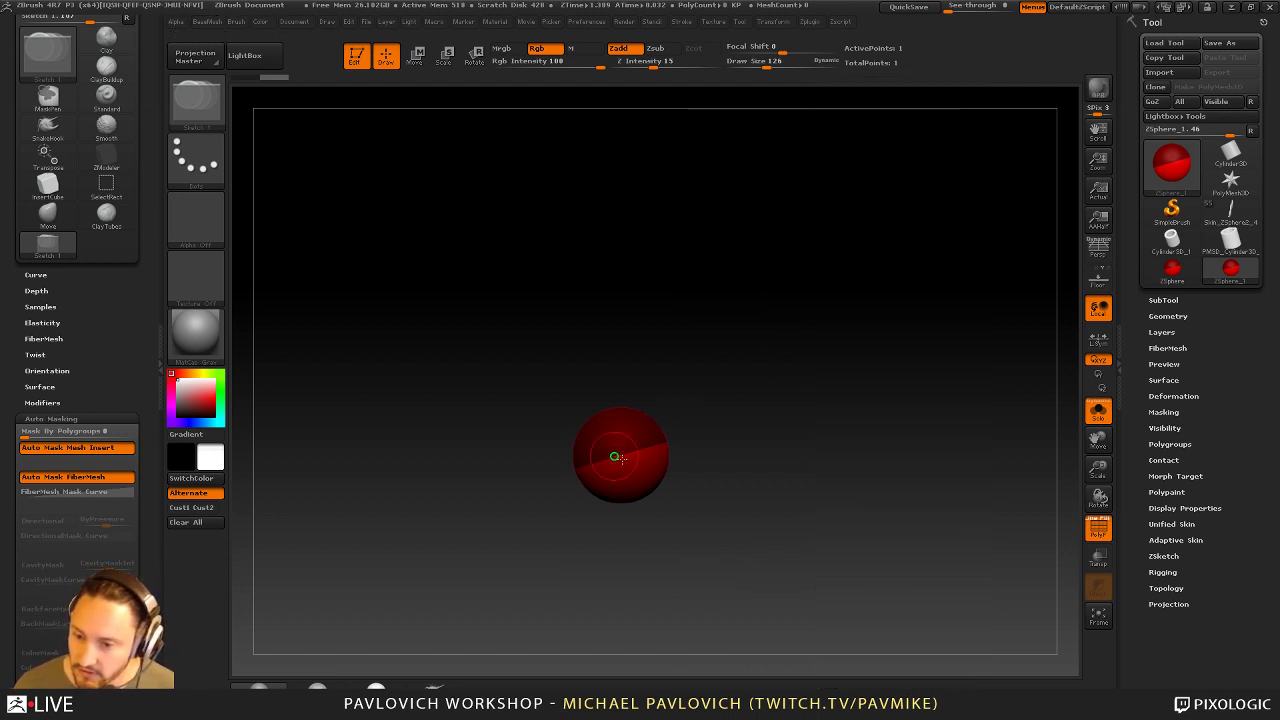
pyautogui.moveTo(789, 399); pyautogui.dragTo(825, 362)
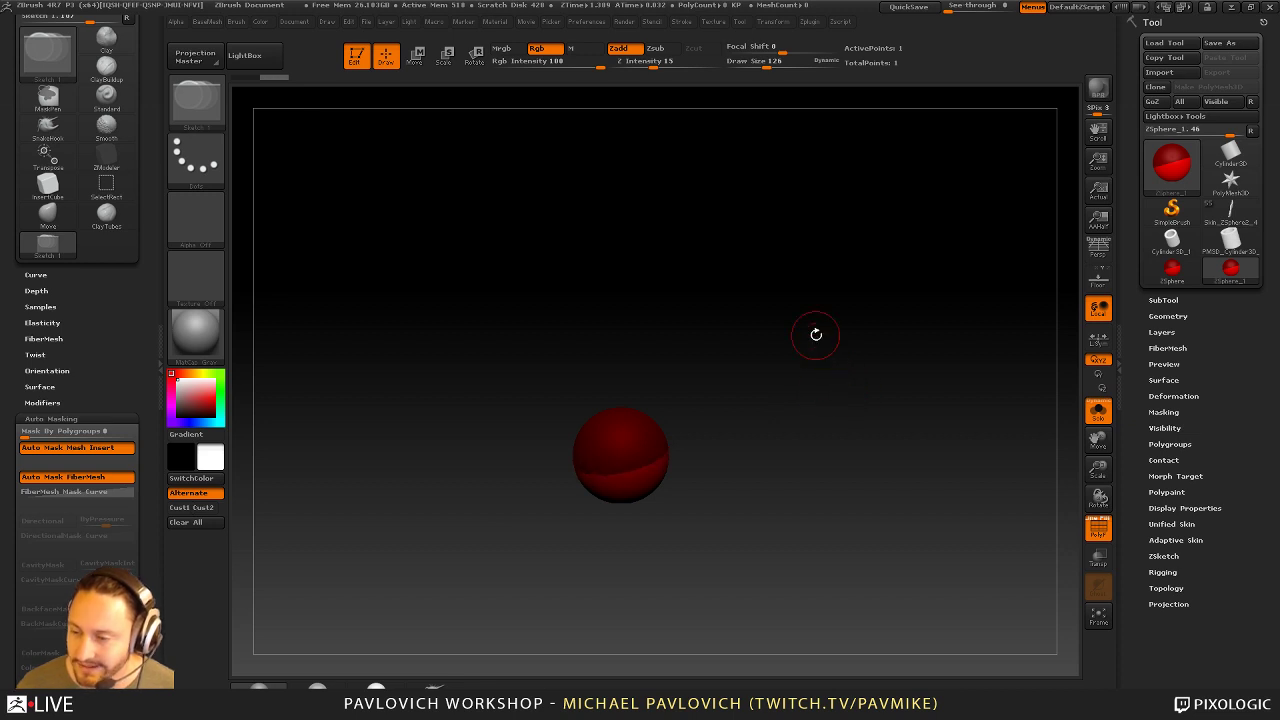
pyautogui.press('1')
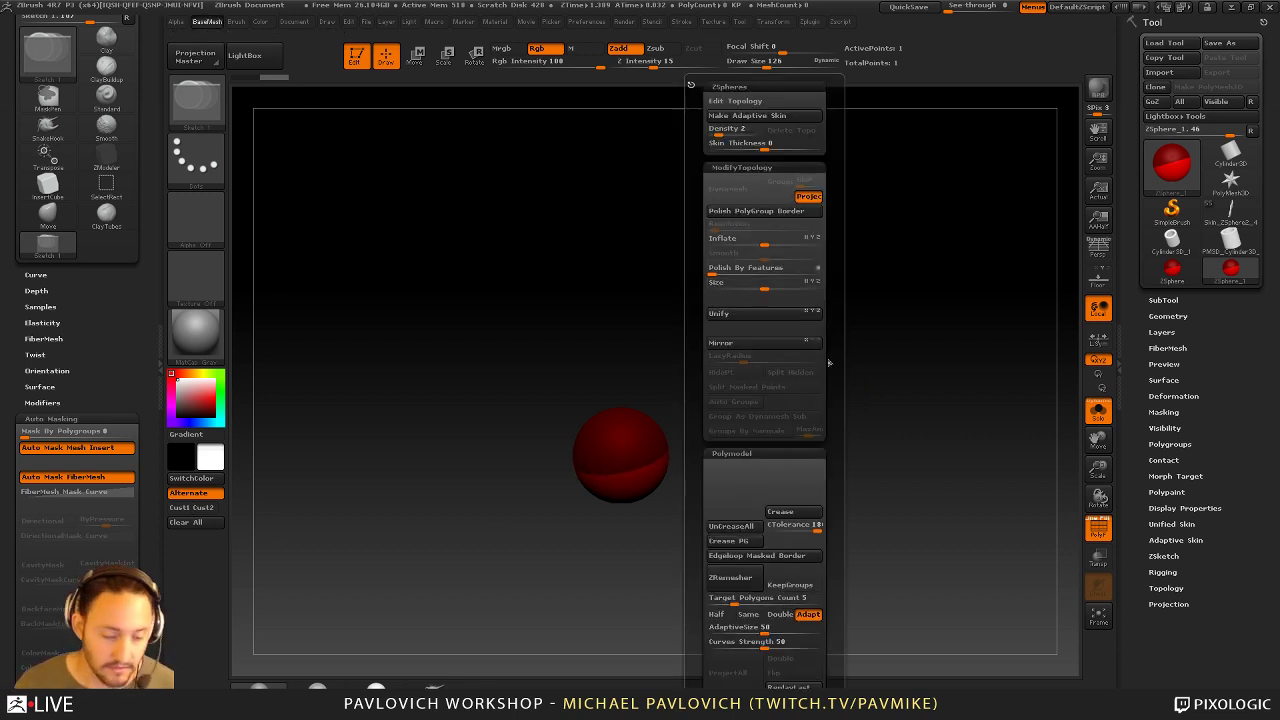
pyautogui.moveTo(814, 277)
pyautogui.mouseDown()
pyautogui.moveTo(851, 300)
pyautogui.moveTo(903, 280)
pyautogui.moveTo(818, 275)
pyautogui.mouseUp()
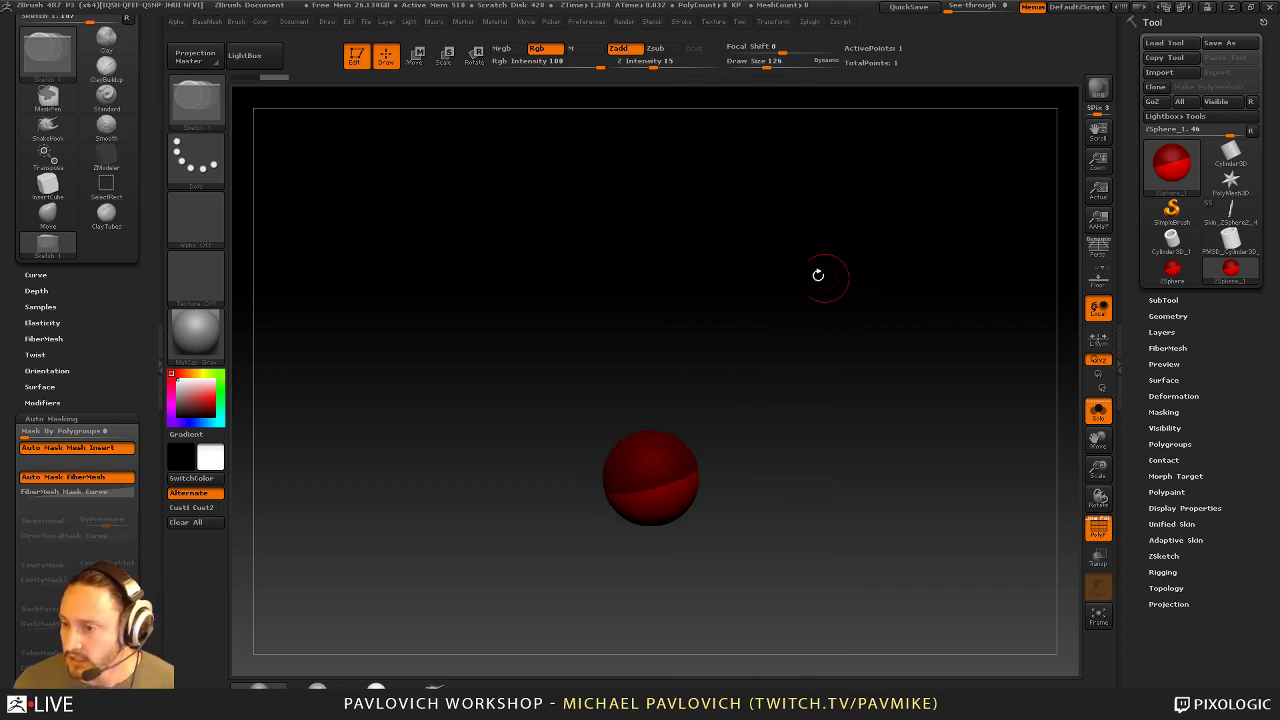
# Switch back to the band tool and turn off Solo to show the whole character from behind
pyautogui.click(1229, 212)
pyautogui.press('f')
pyautogui.hotkey('shift', 'f')
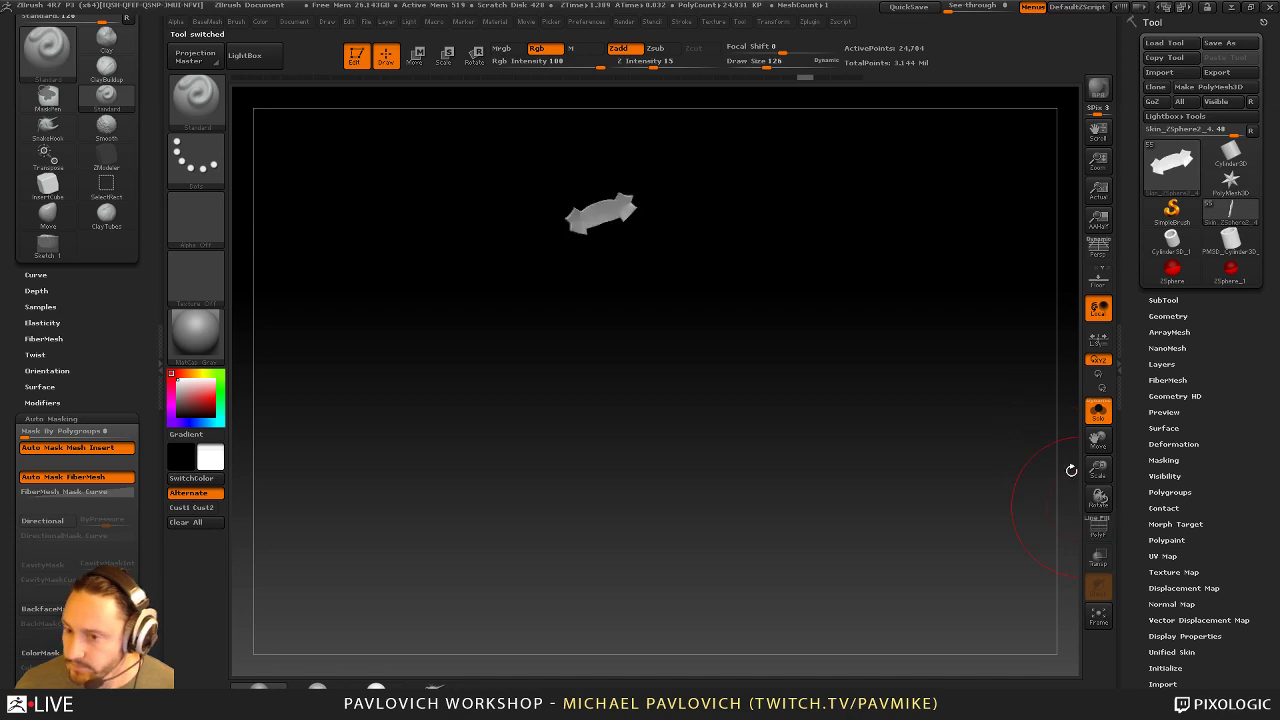
pyautogui.moveTo(828, 333)
pyautogui.keyDown('shift'); pyautogui.mouseDown()
pyautogui.moveTo(954, 314)
pyautogui.moveTo(940, 314)
pyautogui.mouseUp(); pyautogui.keyUp('shift')
pyautogui.click(1092, 417)
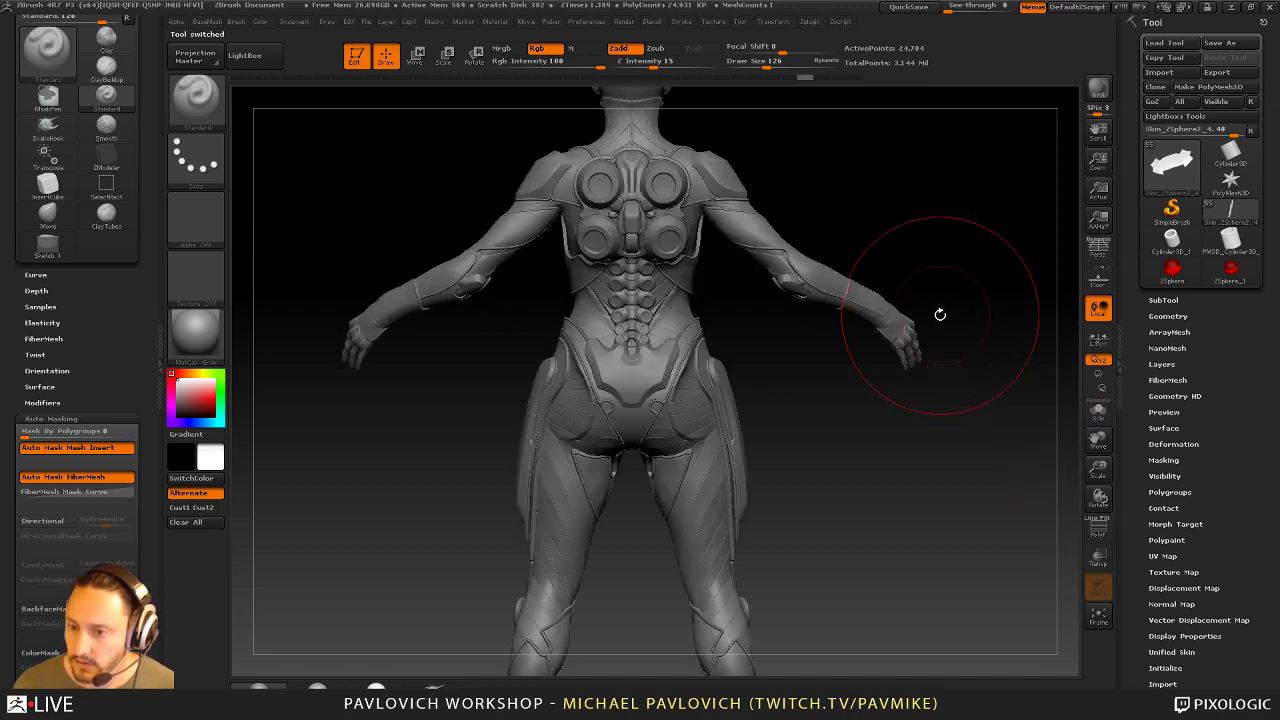
# Set the draw size to 30 and assign the ClipCurve brush, with the view closed in on the upper back armor
pyautogui.press('s')
pyautogui.moveTo(866, 392); pyautogui.dragTo(836, 398)
pyautogui.keyDown('alt'); pyautogui.moveTo(1000, 310); pyautogui.dragTo(886, 351); pyautogui.keyUp('alt')
pyautogui.moveTo(1014, 100)
pyautogui.keyDown('alt'); pyautogui.mouseDown()
pyautogui.moveTo(1028, 263)
pyautogui.moveTo(1057, 234)
pyautogui.moveTo(951, 242)
pyautogui.moveTo(1011, 399)
pyautogui.moveTo(851, 474)
pyautogui.moveTo(862, 476)
pyautogui.mouseUp(); pyautogui.keyUp('alt')
pyautogui.keyDown('ctrl'); pyautogui.keyDown('shift'); pyautogui.click(196, 100); pyautogui.keyUp('shift'); pyautogui.keyUp('ctrl')
pyautogui.keyDown('ctrl'); pyautogui.keyDown('shift'); pyautogui.click(391, 170); pyautogui.keyUp('shift'); pyautogui.keyUp('ctrl')
pyautogui.moveTo(973, 410)
pyautogui.keyDown('ctrl'); pyautogui.keyDown('shift'); pyautogui.mouseDown()
pyautogui.moveTo(811, 587)
pyautogui.moveTo(794, 586)
pyautogui.mouseUp(); pyautogui.keyUp('shift'); pyautogui.keyUp('ctrl')
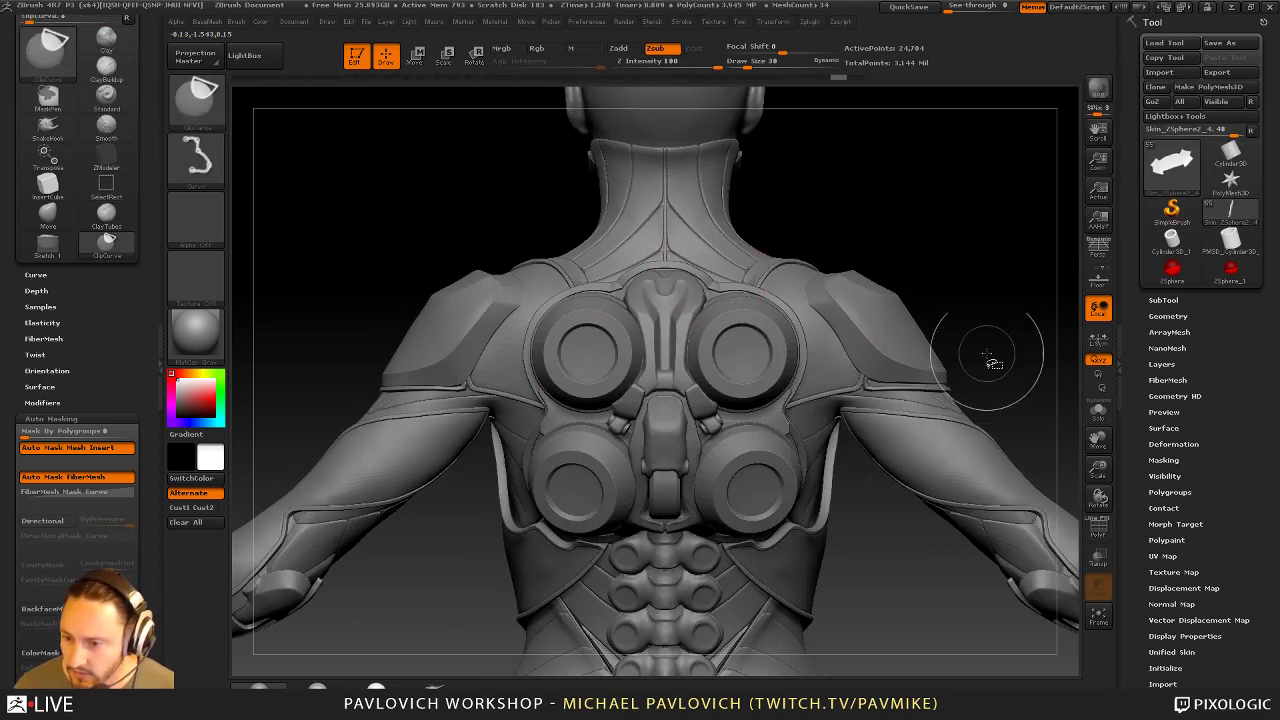
# Isolate the band and paint a round test mask near each of its ends at a draw size of 15
pyautogui.moveTo(978, 264)
pyautogui.mouseDown()
pyautogui.moveTo(1040, 268)
pyautogui.moveTo(1000, 277)
pyautogui.moveTo(923, 260)
pyautogui.moveTo(1035, 220)
pyautogui.moveTo(1006, 246)
pyautogui.mouseUp()
pyautogui.press('s')
pyautogui.moveTo(606, 428)
pyautogui.mouseDown()
pyautogui.moveTo(620, 428)
pyautogui.moveTo(597, 418)
pyautogui.moveTo(609, 417)
pyautogui.mouseUp()
pyautogui.keyDown('ctrl'); pyautogui.click(992, 272); pyautogui.keyUp('ctrl')
pyautogui.click(1098, 411)
pyautogui.moveTo(1020, 335)
pyautogui.mouseDown()
pyautogui.moveTo(1000, 283)
pyautogui.moveTo(985, 300)
pyautogui.mouseUp()
pyautogui.keyDown('ctrl'); pyautogui.moveTo(608, 436); pyautogui.dragTo(598, 417); pyautogui.keyUp('ctrl')
pyautogui.moveTo(880, 400); pyautogui.dragTo(814, 317)
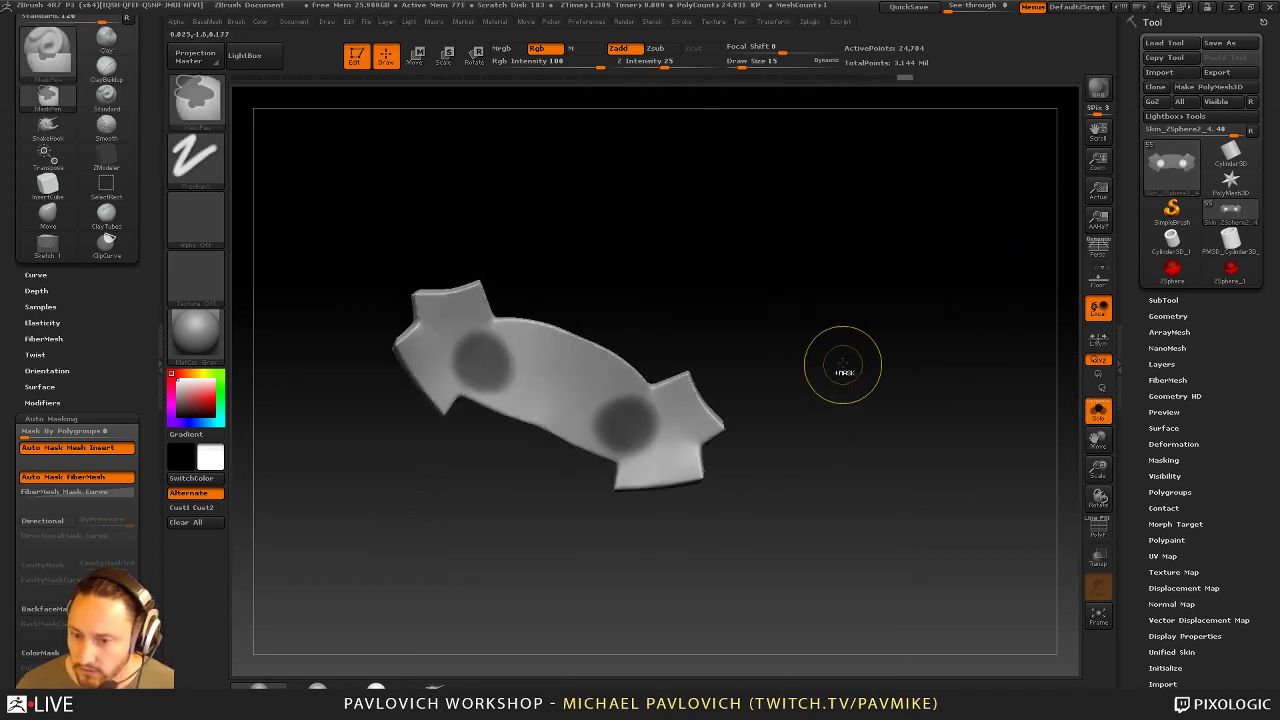
# Clear the mask from the band and turn on backface masking for the MaskPen brush
pyautogui.keyDown('ctrl'); pyautogui.moveTo(842, 368); pyautogui.dragTo(789, 449); pyautogui.keyUp('ctrl')
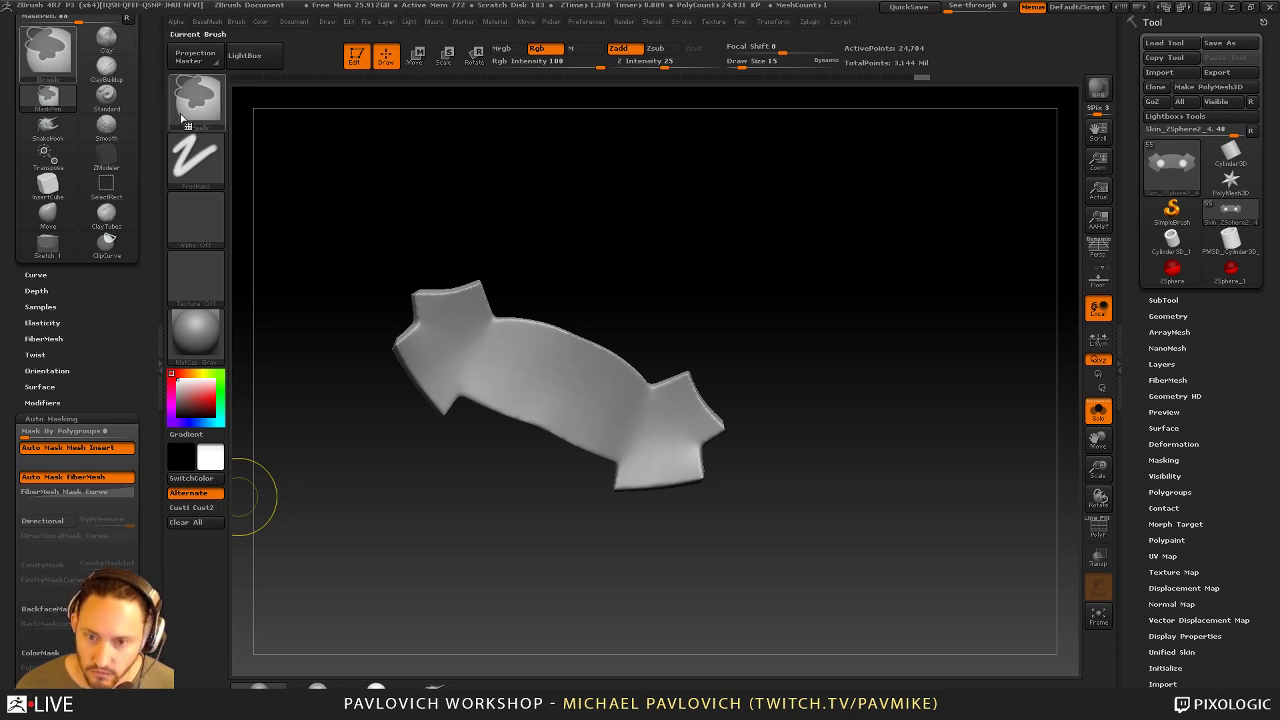
pyautogui.keyDown('ctrl'); pyautogui.click(45, 609); pyautogui.keyUp('ctrl')
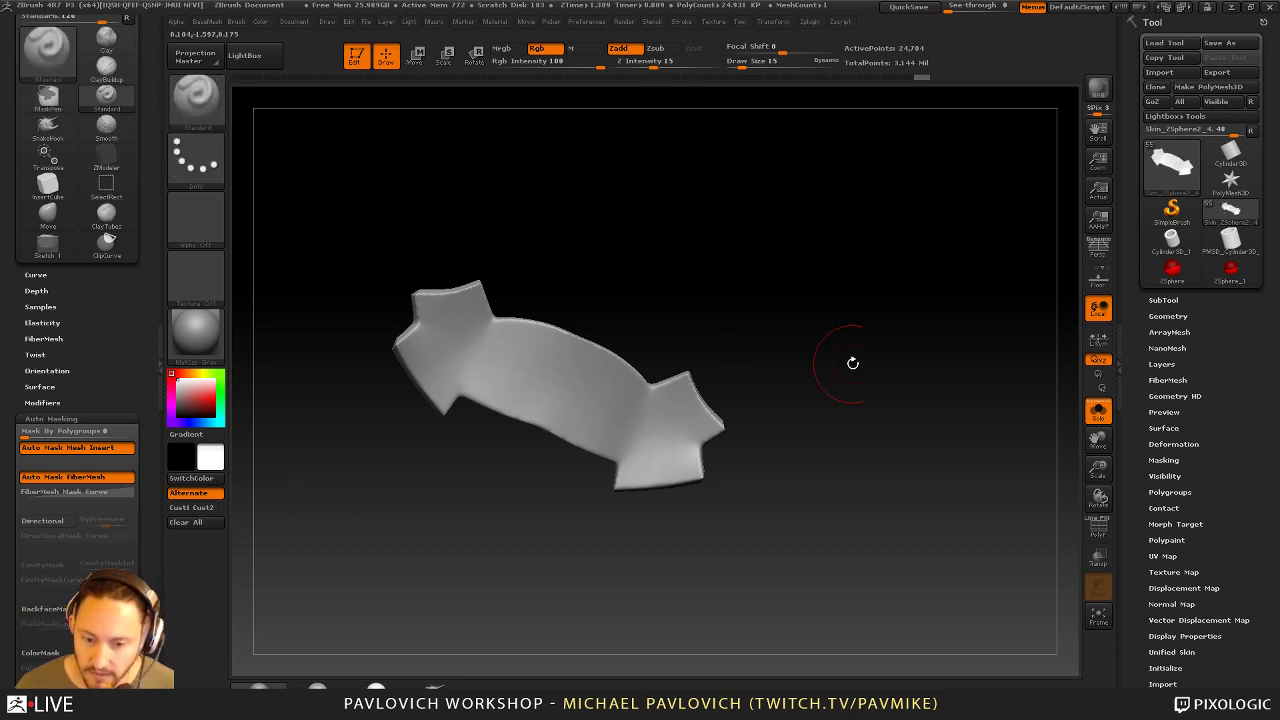
pyautogui.keyDown('shift'); pyautogui.moveTo(923, 350); pyautogui.dragTo(827, 336); pyautogui.keyUp('shift')
pyautogui.click(1095, 410)
# Turn on transparency with the ghost effect off so the band can be masked over the surrounding armor
pyautogui.keyDown('ctrl'); pyautogui.moveTo(569, 419); pyautogui.dragTo(662, 434); pyautogui.keyUp('ctrl')
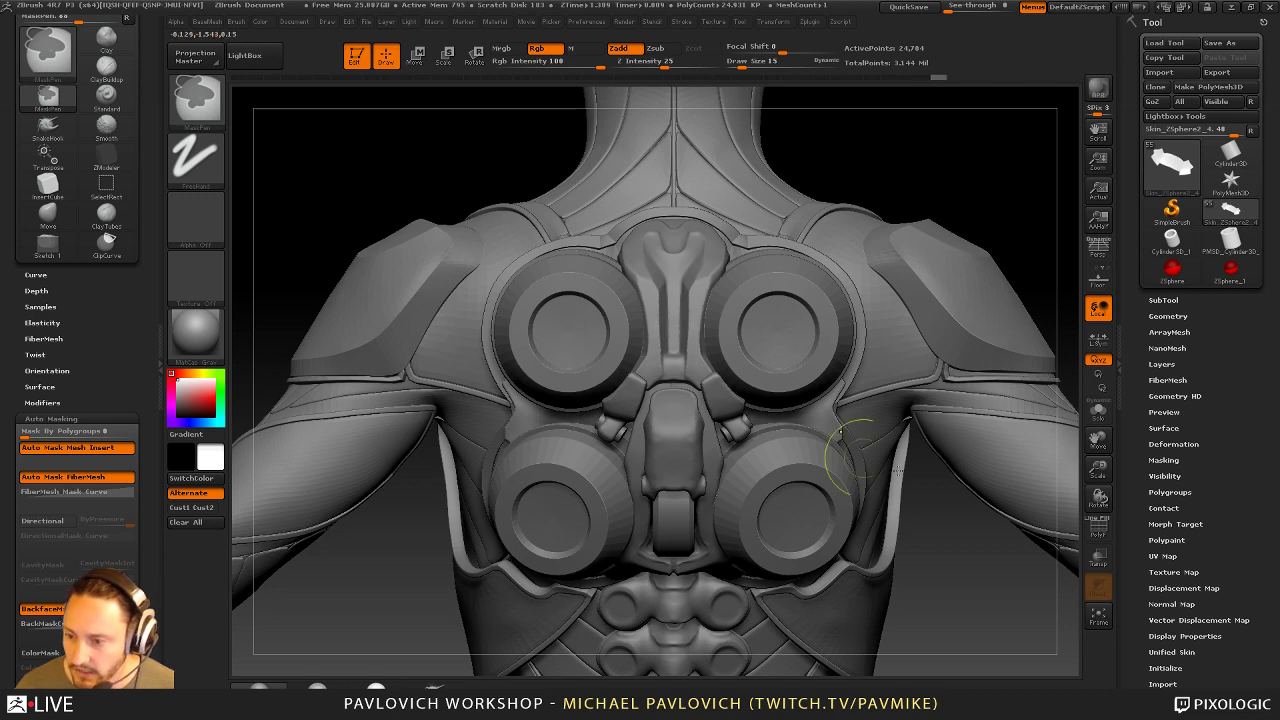
pyautogui.click(1098, 557)
pyautogui.keyDown('alt'); pyautogui.moveTo(950, 636); pyautogui.dragTo(892, 634); pyautogui.keyUp('alt')
pyautogui.click(1098, 588)
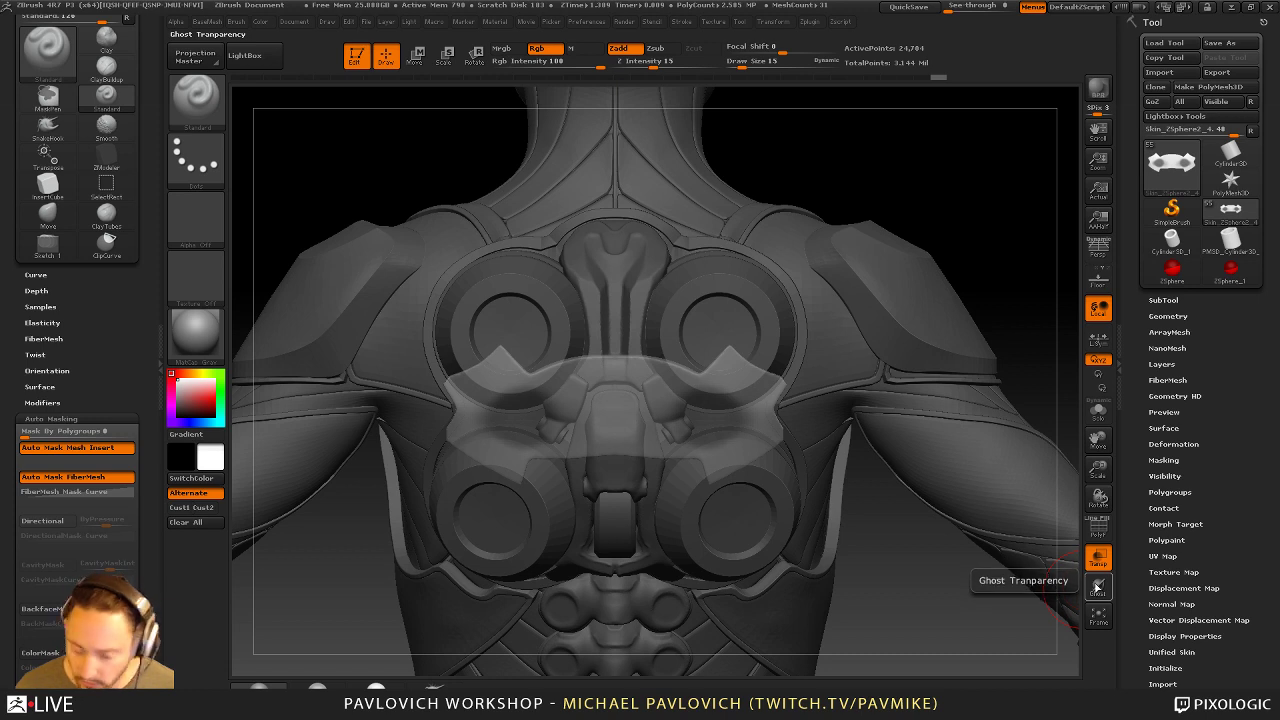
# Try a ClayTubes stroke on the middle of the band at a draw size of 15, and undo it
pyautogui.press('b')
pyautogui.press('c')
pyautogui.press('t')
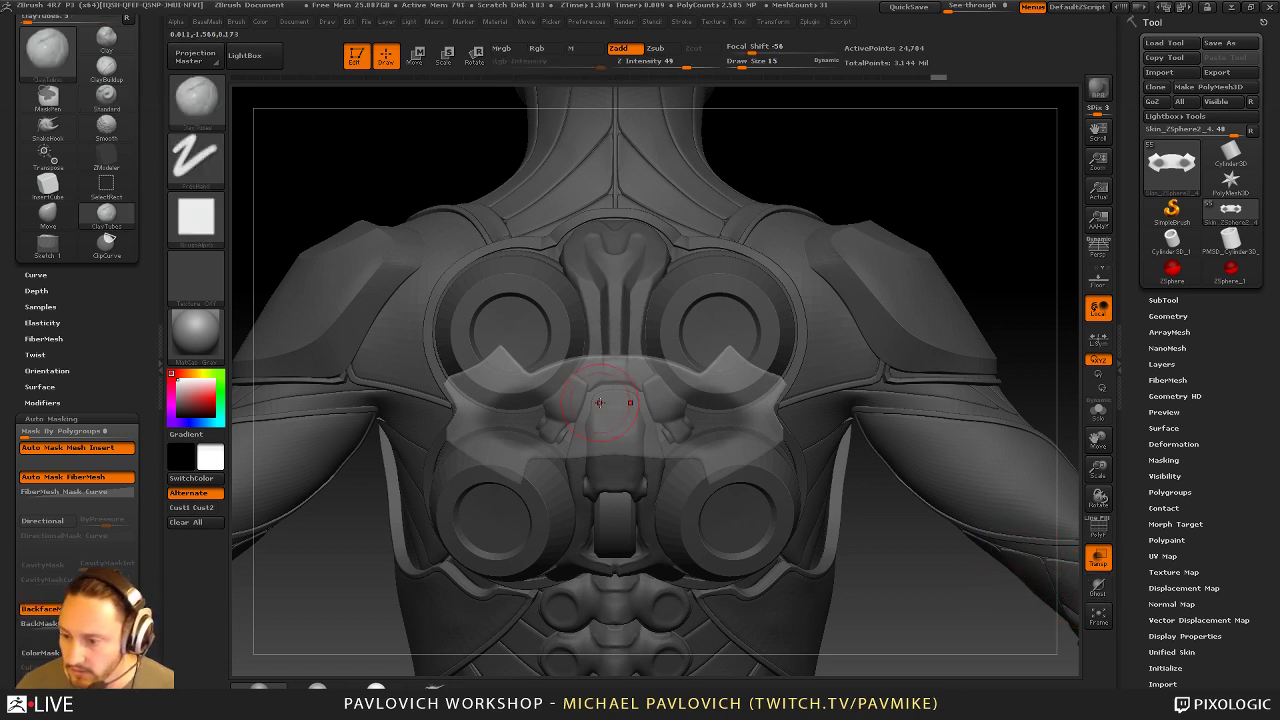
pyautogui.moveTo(600, 403)
pyautogui.mouseDown()
pyautogui.moveTo(590, 440)
pyautogui.moveTo(592, 376)
pyautogui.moveTo(606, 390)
pyautogui.mouseUp()
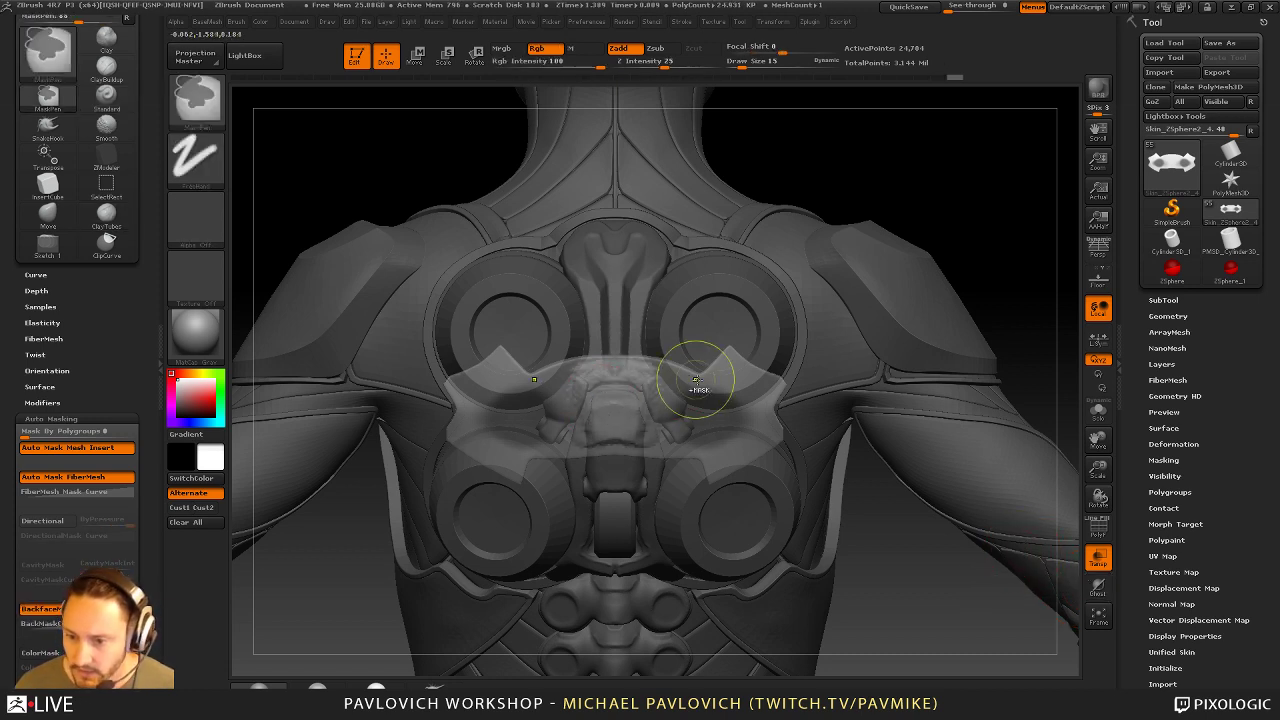
pyautogui.hotkey('ctrl', 'z')
# Select the Standard brush, set the draw size to 7 and turn on ghost transparency
pyautogui.press('b')
pyautogui.press('s')
pyautogui.press('t')
pyautogui.press('[')
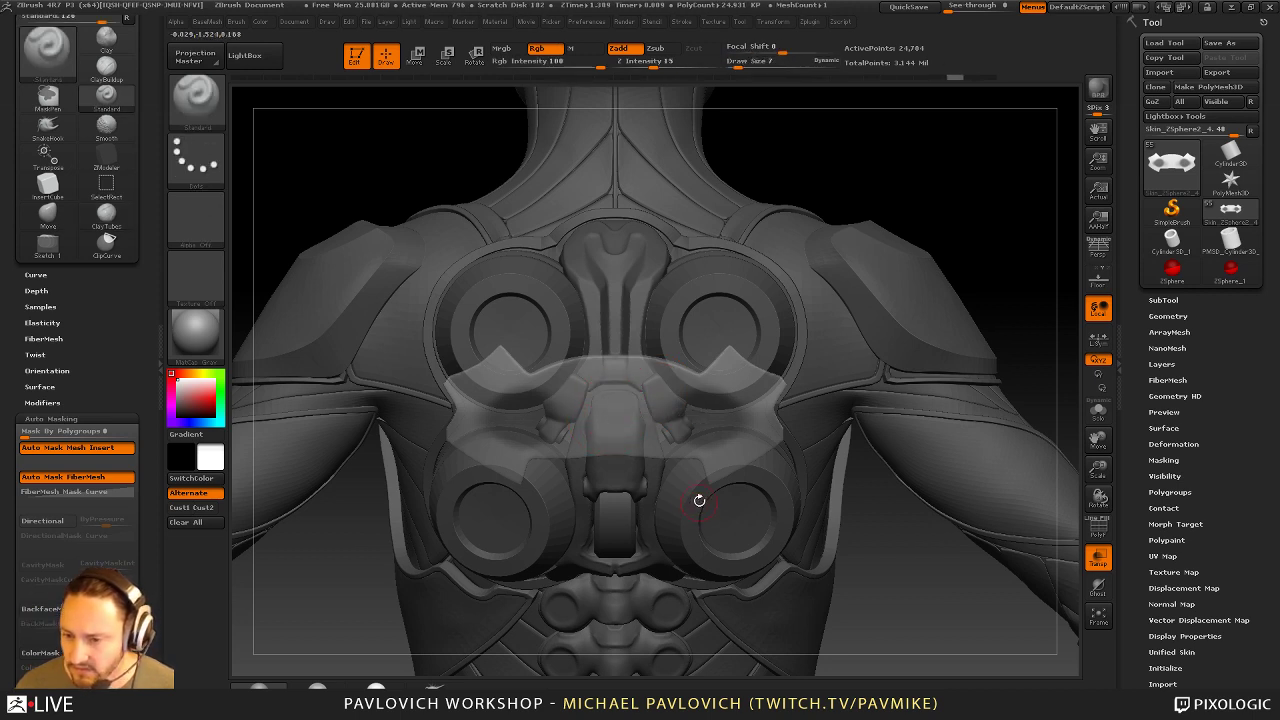
pyautogui.click(1098, 588)
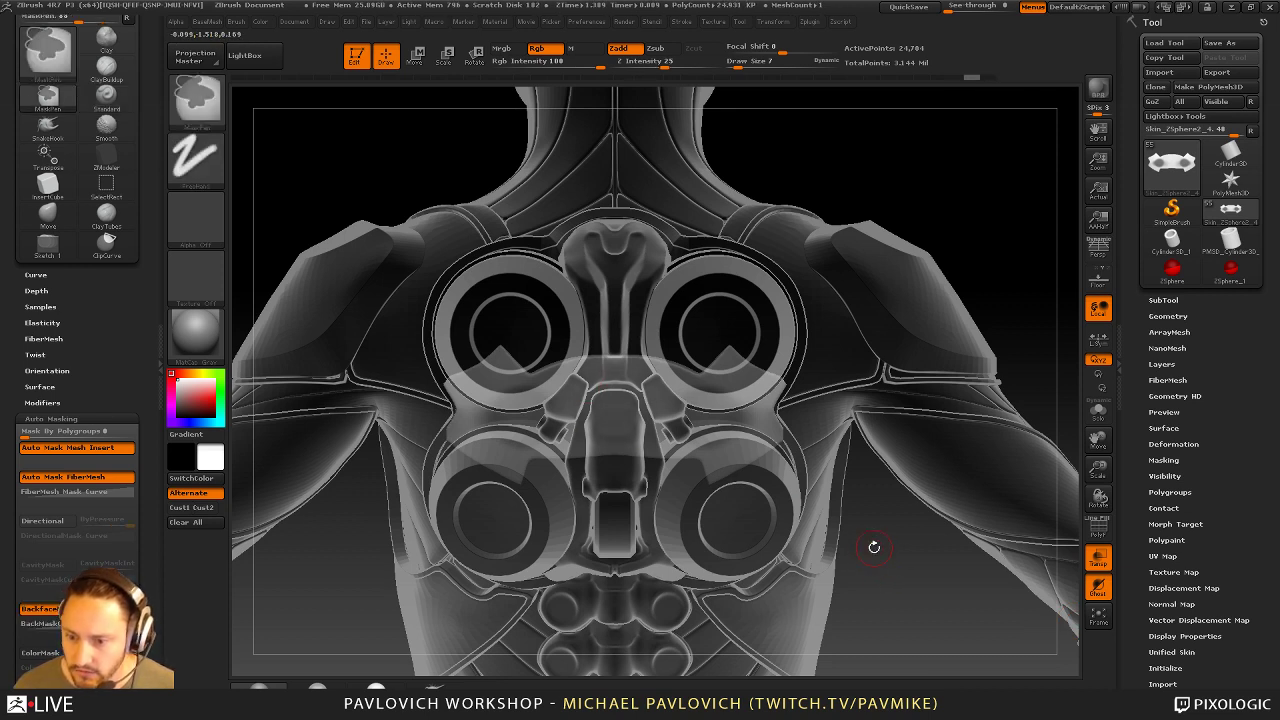
# Paint a mask over the middle of the band, invert it to protect the ends, and isolate the band
pyautogui.moveTo(580, 425)
pyautogui.keyDown('ctrl'); pyautogui.mouseDown()
pyautogui.moveTo(536, 386)
pyautogui.moveTo(592, 388)
pyautogui.moveTo(584, 402)
pyautogui.mouseUp(); pyautogui.keyUp('ctrl')
pyautogui.moveTo(500, 446)
pyautogui.keyDown('ctrl'); pyautogui.mouseDown()
pyautogui.moveTo(630, 432)
pyautogui.moveTo(618, 400)
pyautogui.mouseUp(); pyautogui.keyUp('ctrl')
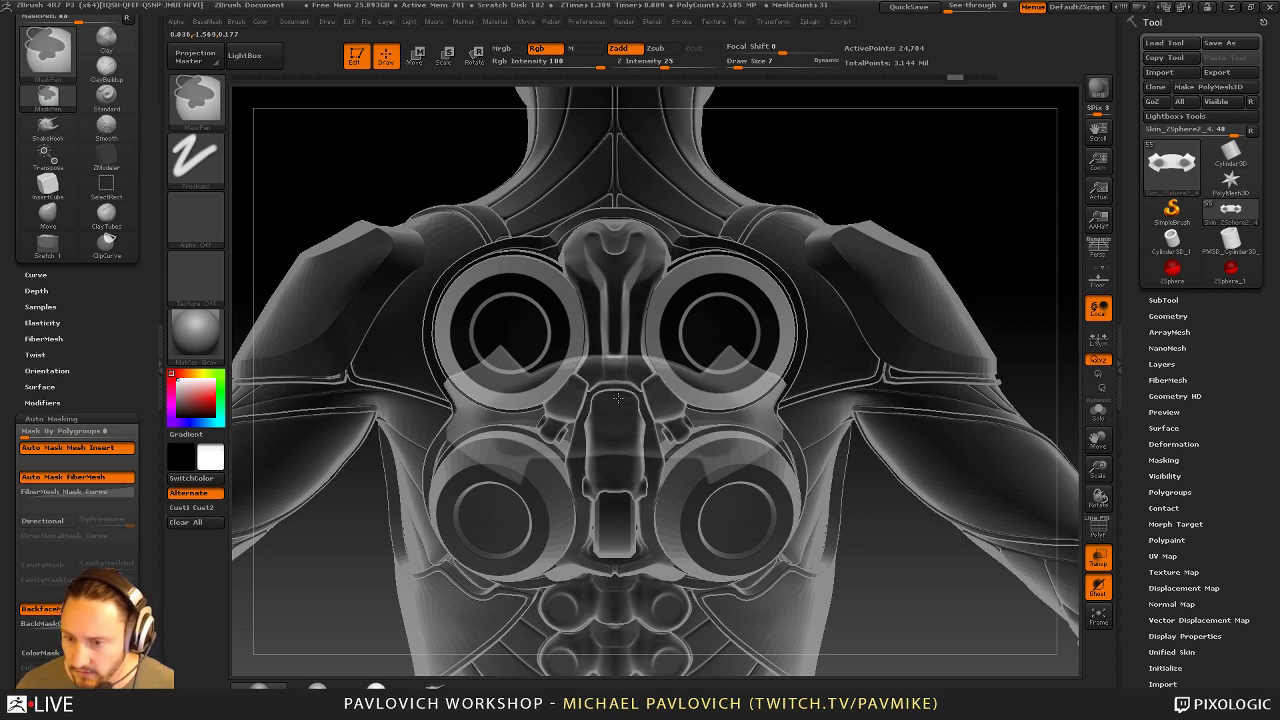
pyautogui.keyDown('ctrl'); pyautogui.moveTo(878, 573); pyautogui.dragTo(960, 569); pyautogui.keyUp('ctrl')
pyautogui.click(1098, 422)
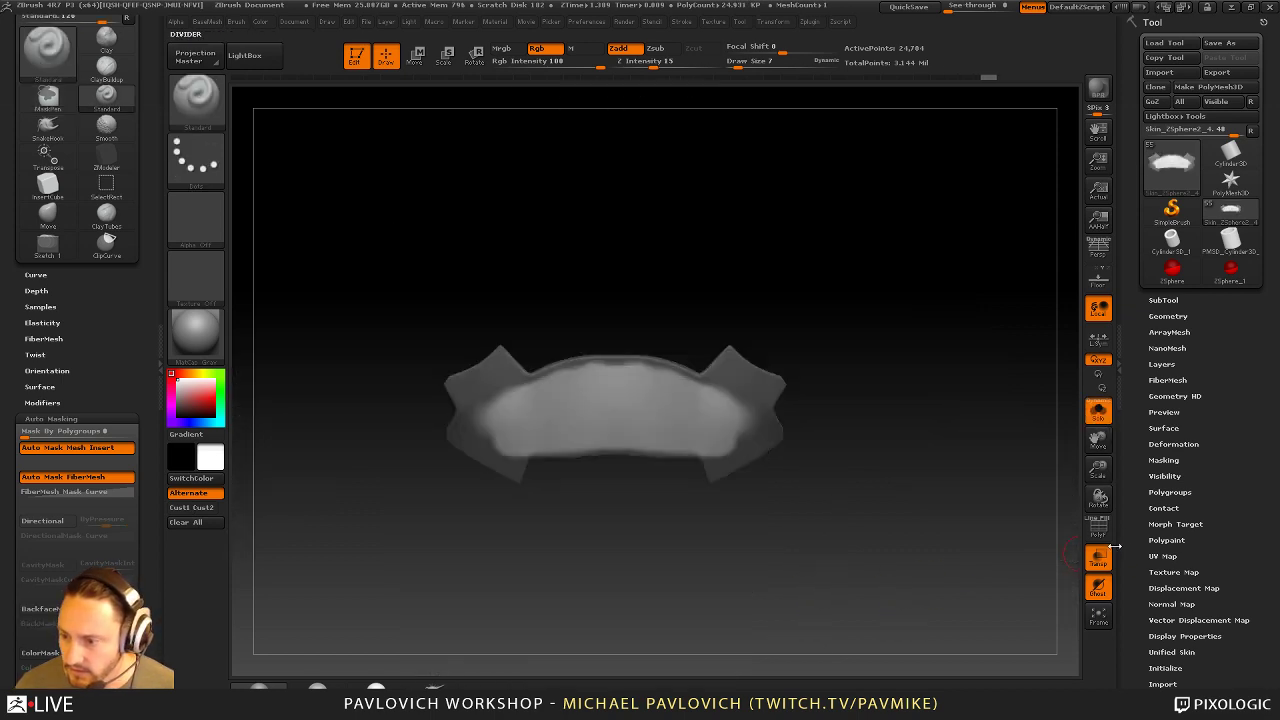
# Turn off transparency and isolation to show the band in place among the surrounding back armor
pyautogui.click(1098, 557)
pyautogui.click(1098, 415)
pyautogui.moveTo(988, 274); pyautogui.dragTo(985, 271)
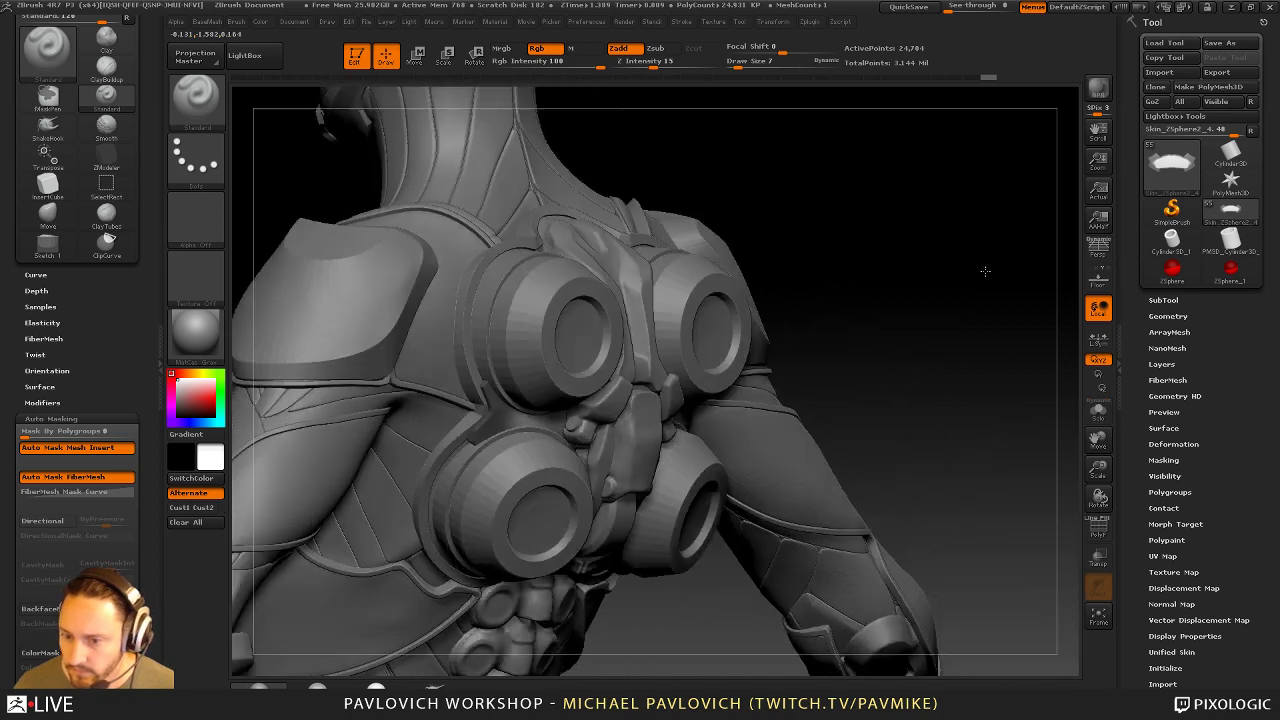
# Reposition the unmasked middle of the band between the round units using a Transpose Move line
pyautogui.press('w')
pyautogui.moveTo(650, 427); pyautogui.dragTo(925, 419)
pyautogui.moveTo(812, 286); pyautogui.dragTo(722, 341)
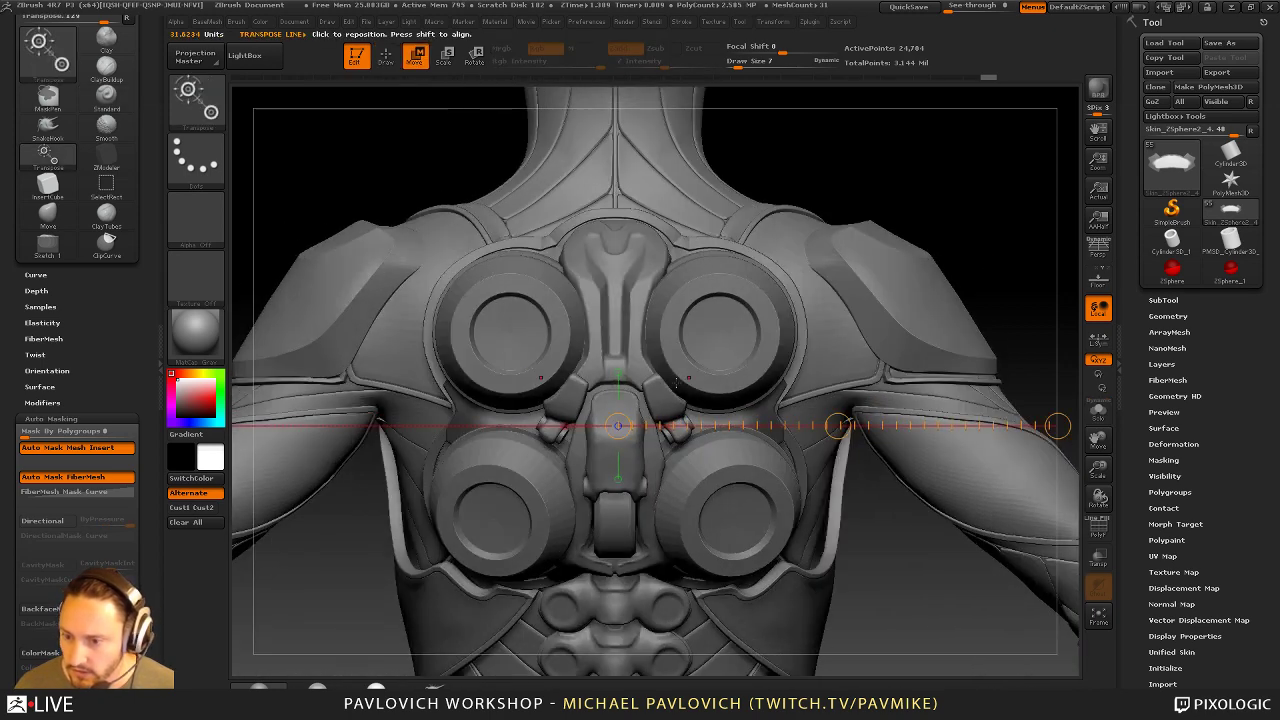
pyautogui.click(680, 425)
pyautogui.moveTo(681, 428); pyautogui.dragTo(717, 454, button='right')
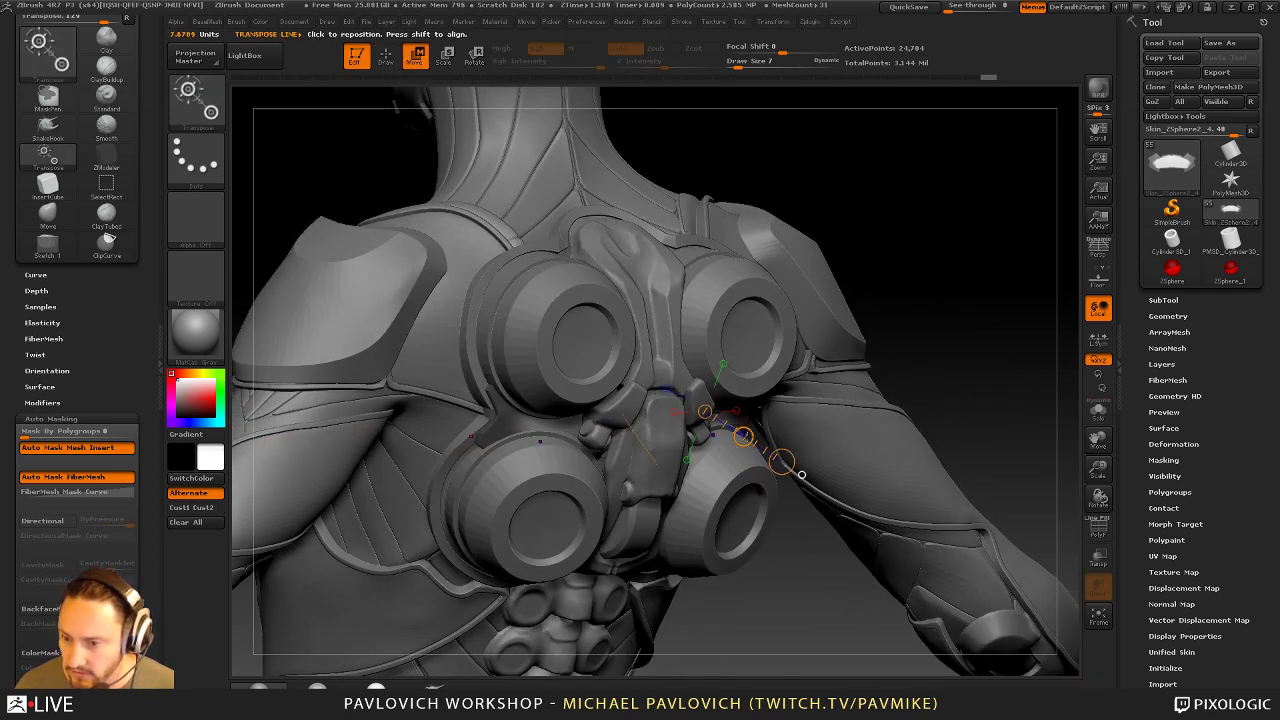
pyautogui.moveTo(743, 437); pyautogui.dragTo(752, 442)
pyautogui.press('q')
pyautogui.keyDown('shift'); pyautogui.moveTo(971, 351); pyautogui.dragTo(920, 372); pyautogui.keyUp('shift')
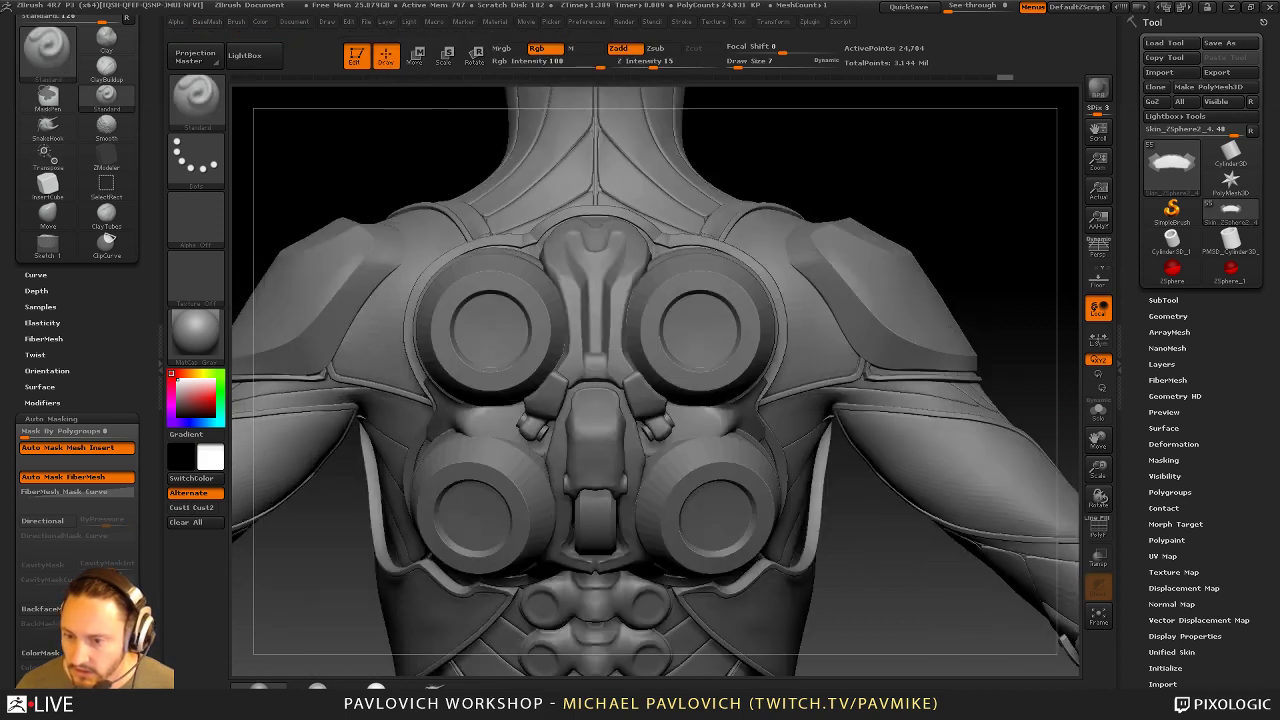
pyautogui.press('w')
pyautogui.keyDown('shift'); pyautogui.moveTo(655, 422); pyautogui.dragTo(1044, 422); pyautogui.keyUp('shift')
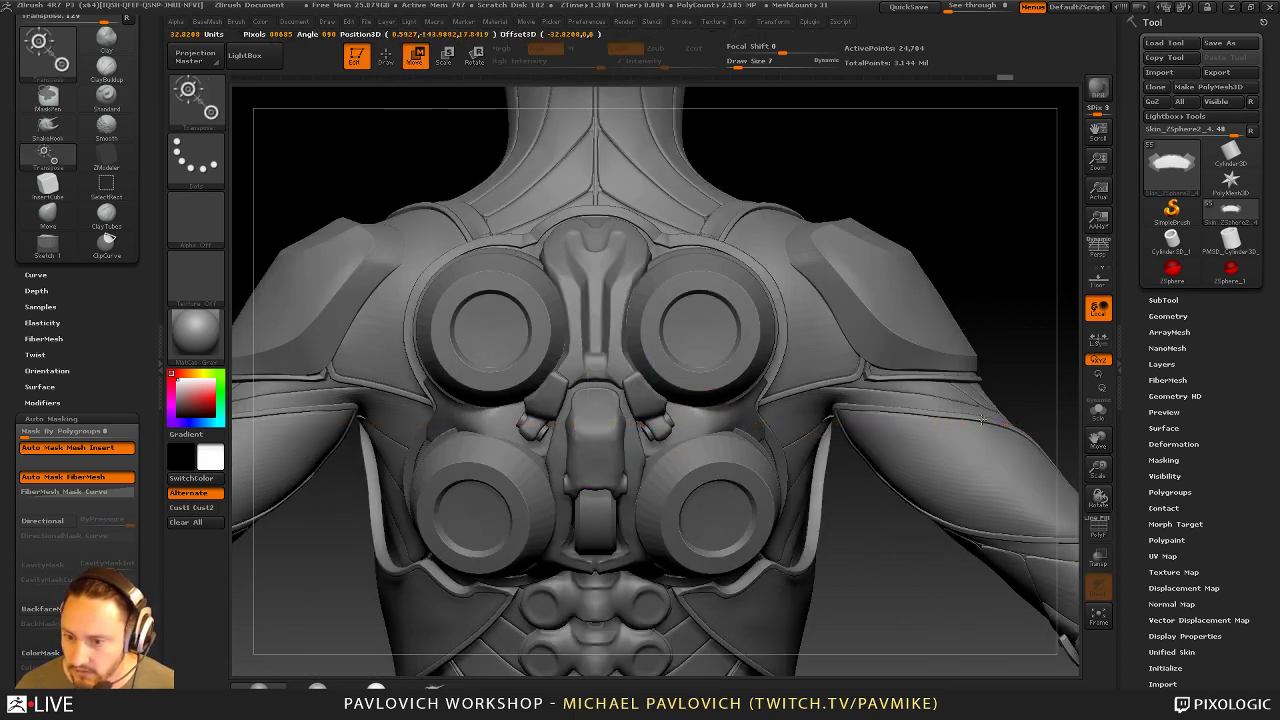
# Adjust the band's shape with the Move brush at a draw size of 24, and select the Standard brush
pyautogui.press('b')
pyautogui.press('m')
pyautogui.press('v')
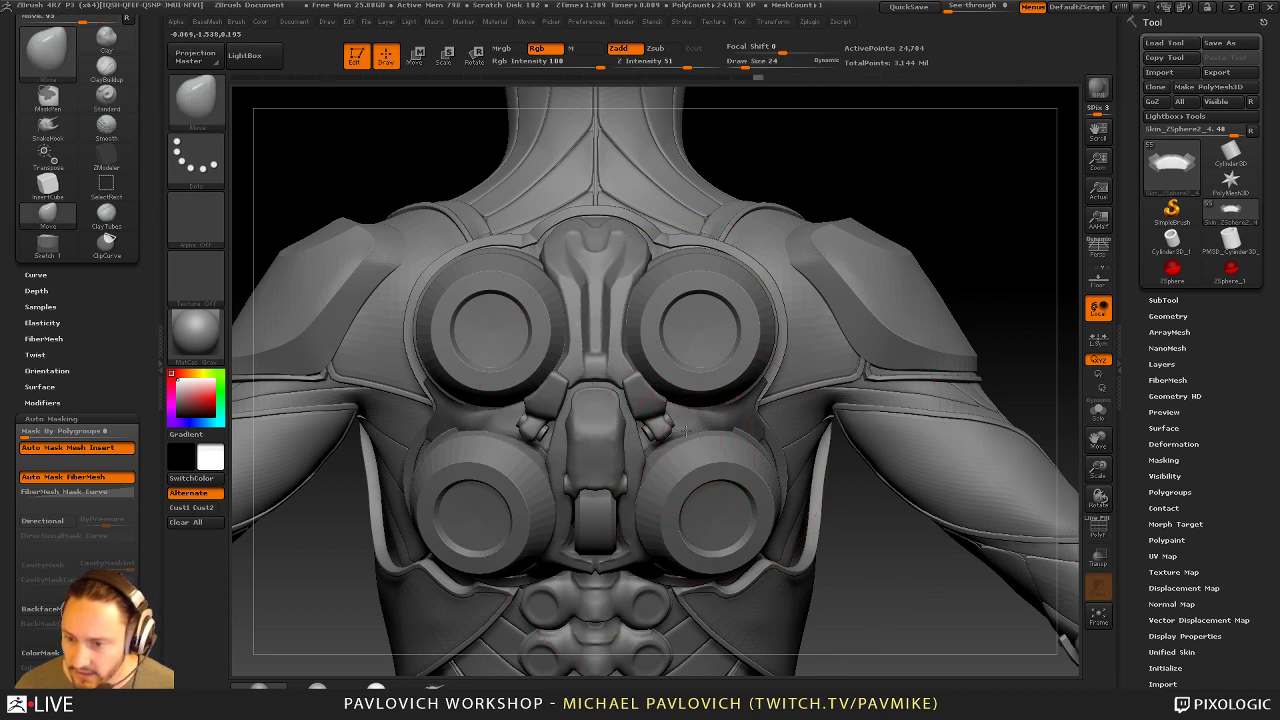
pyautogui.press('b')
pyautogui.press('s')
pyautogui.press('t')
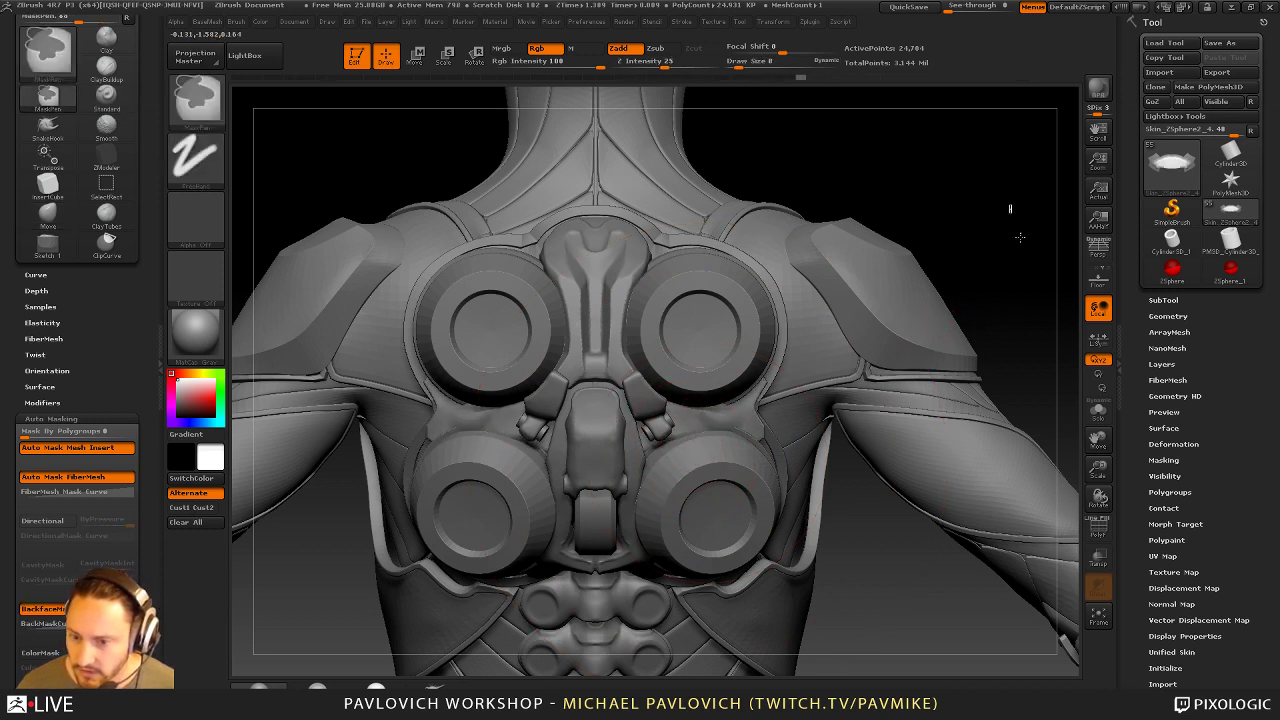
# Smooth the band and switch the smoothing brush to Smooth Stronger
pyautogui.press('shift')
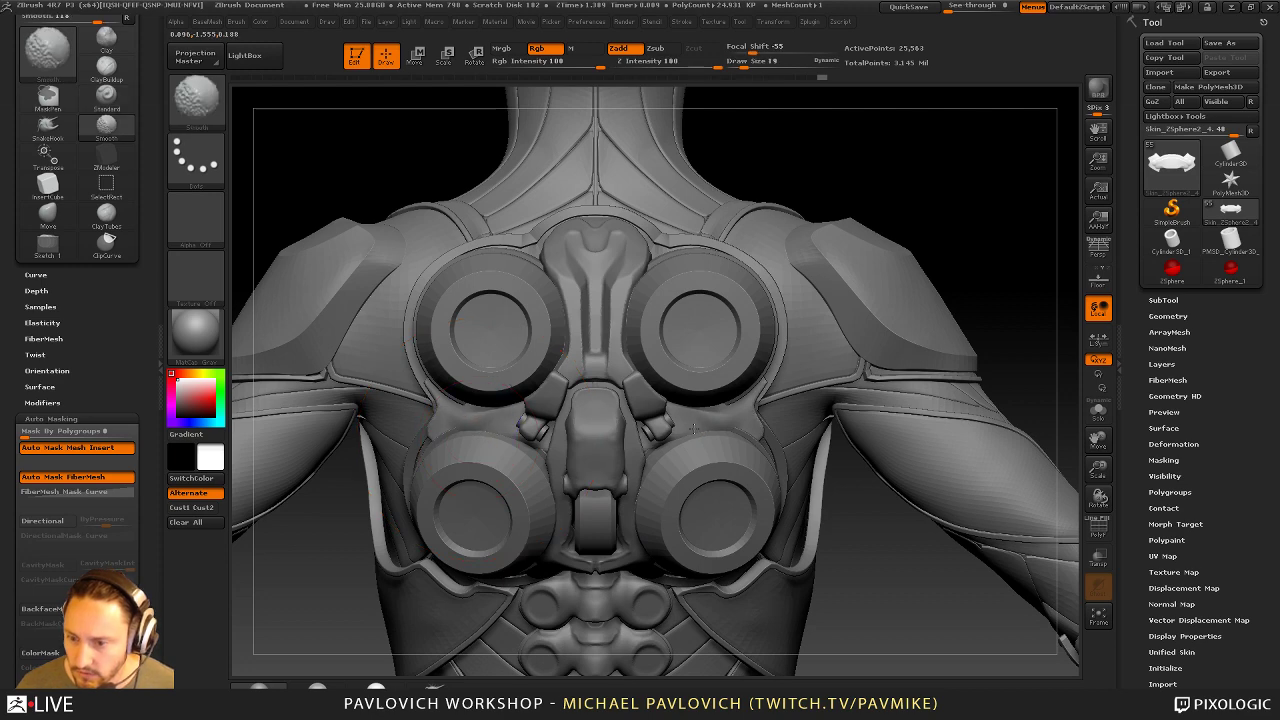
pyautogui.keyDown('shift'); pyautogui.click(200, 103); pyautogui.keyUp('shift')
pyautogui.keyDown('shift'); pyautogui.click(331, 408); pyautogui.keyUp('shift')
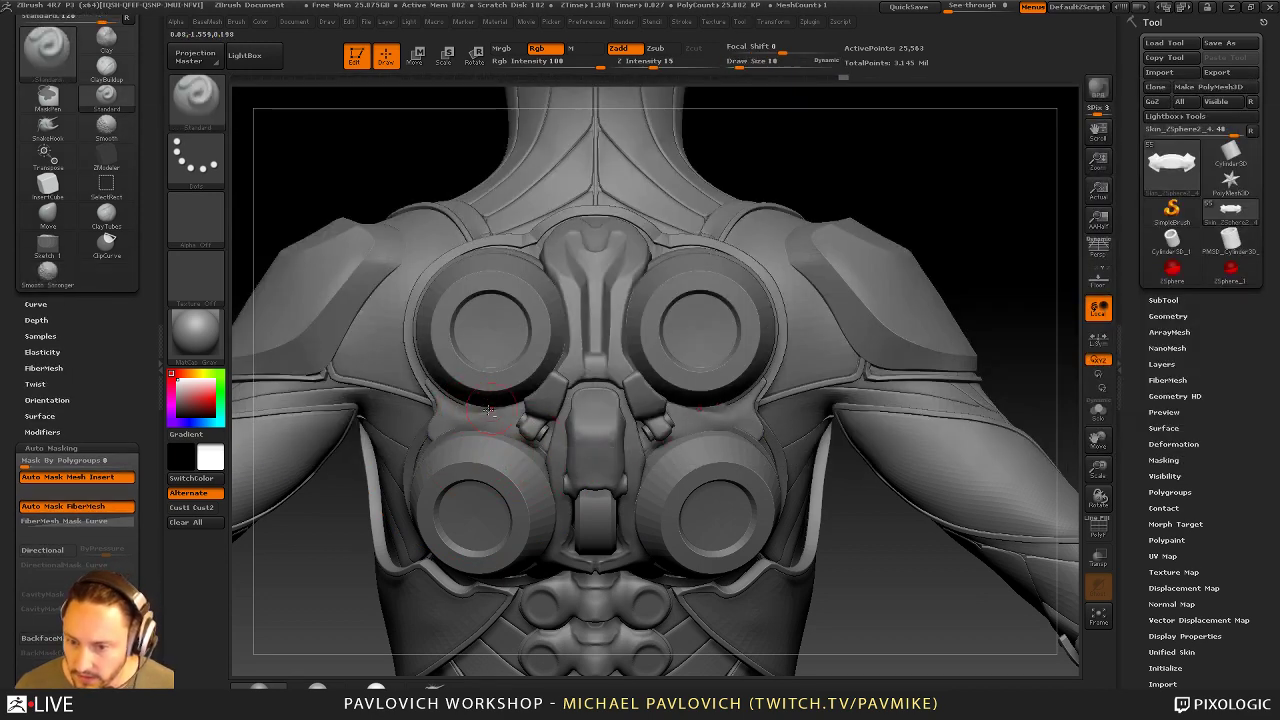
# Set the Standard brush's draw size to 6, raise its Z Intensity and turn off Rgb
pyautogui.press('s')
pyautogui.moveTo(489, 408); pyautogui.dragTo(484, 408)
pyautogui.moveTo(902, 177); pyautogui.dragTo(794, 134)
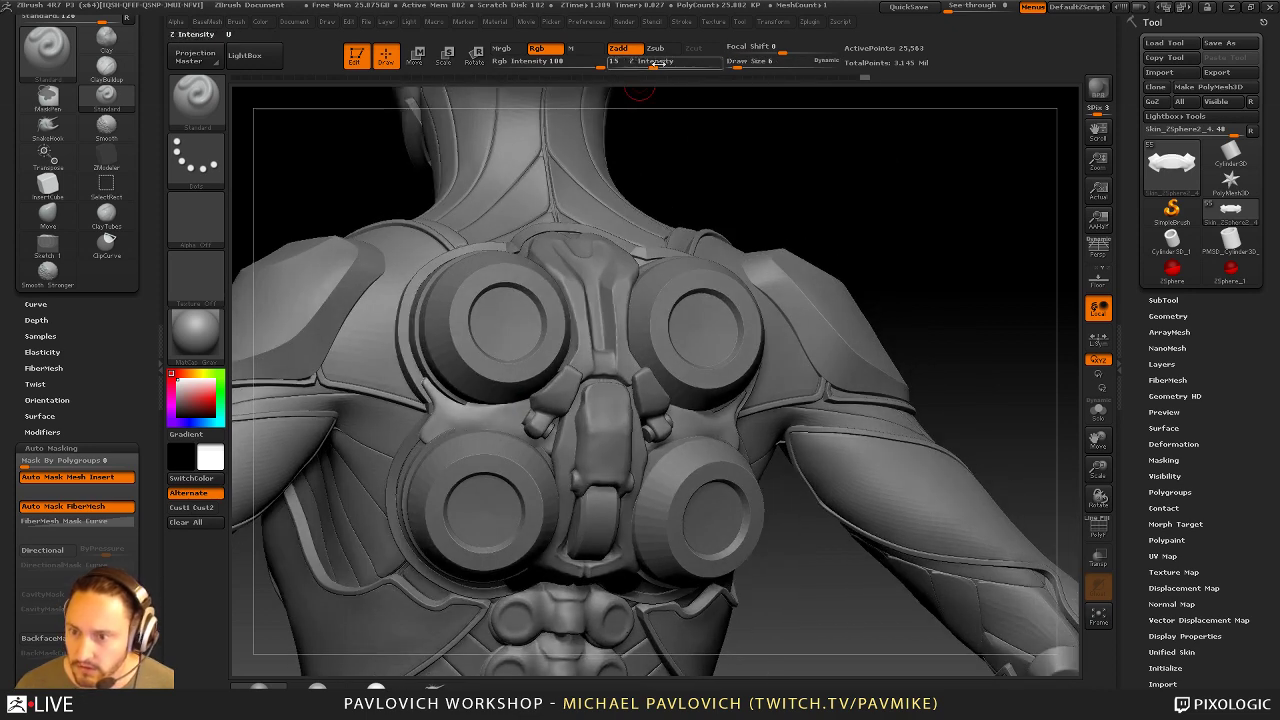
pyautogui.moveTo(659, 62); pyautogui.dragTo(675, 64)
pyautogui.click(548, 50)
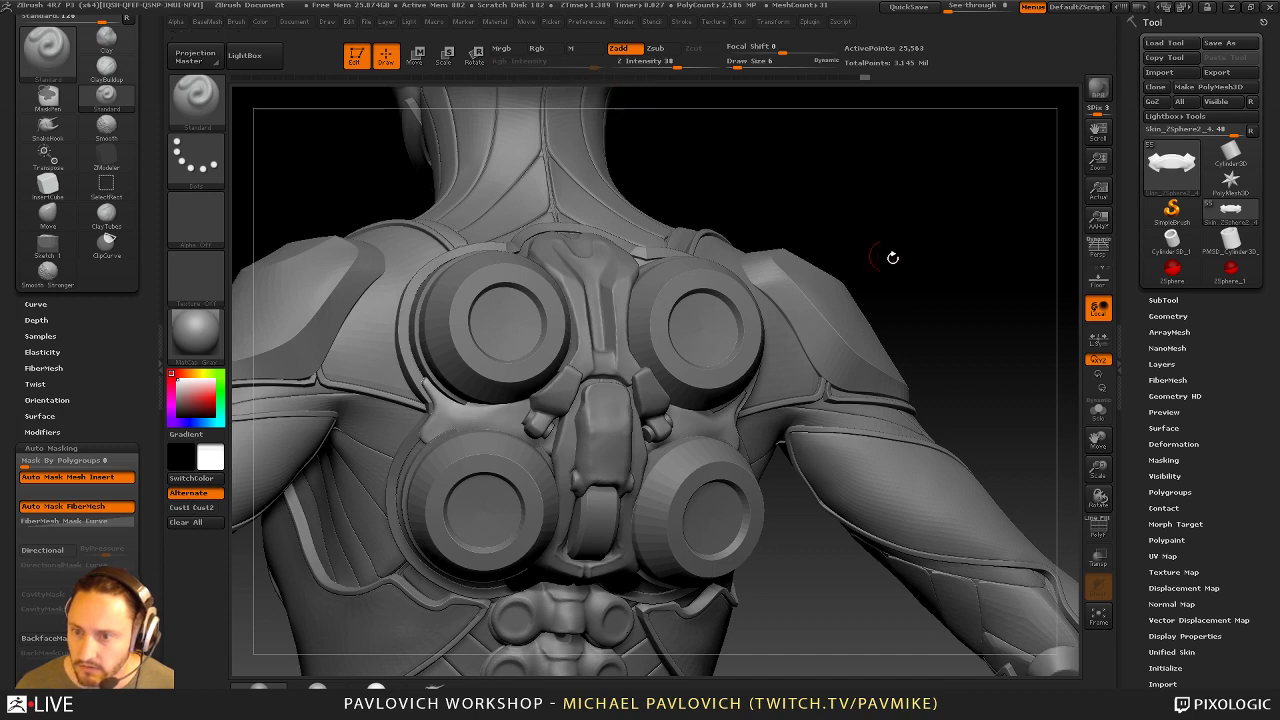
pyautogui.press('2')
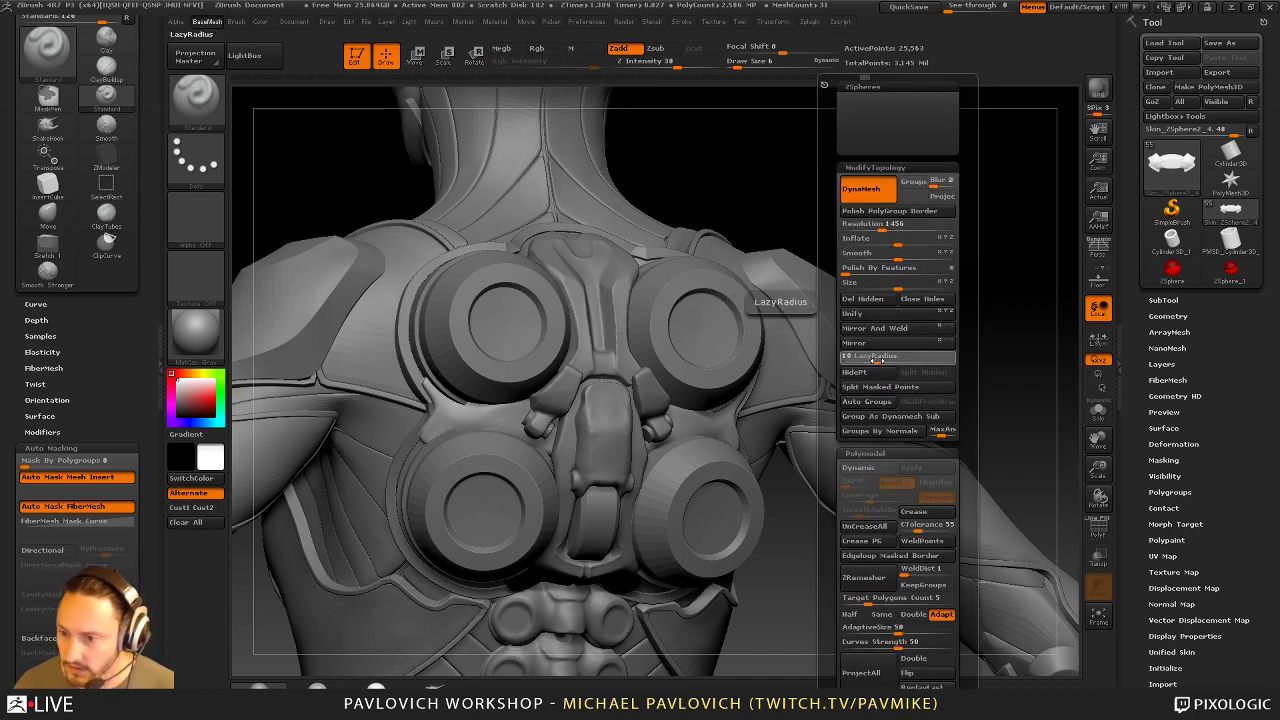
pyautogui.press('2')
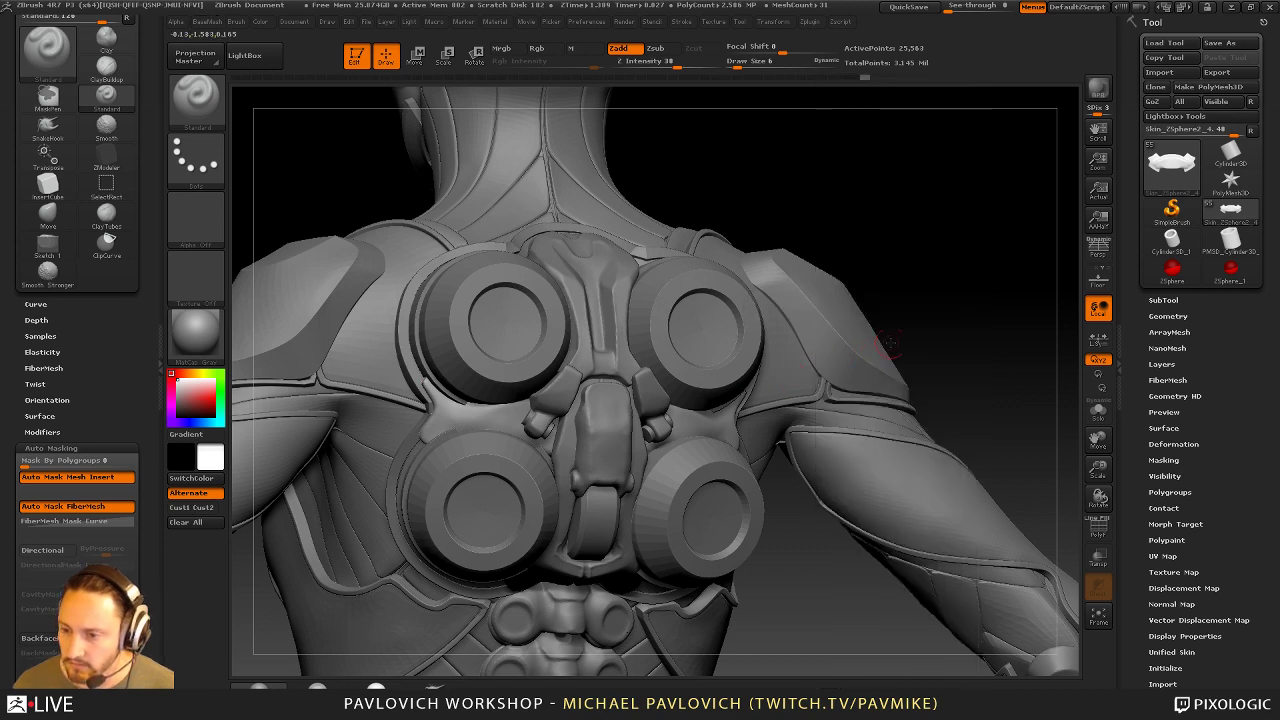
pyautogui.keyDown('shift'); pyautogui.moveTo(978, 286); pyautogui.dragTo(900, 300); pyautogui.keyUp('shift')
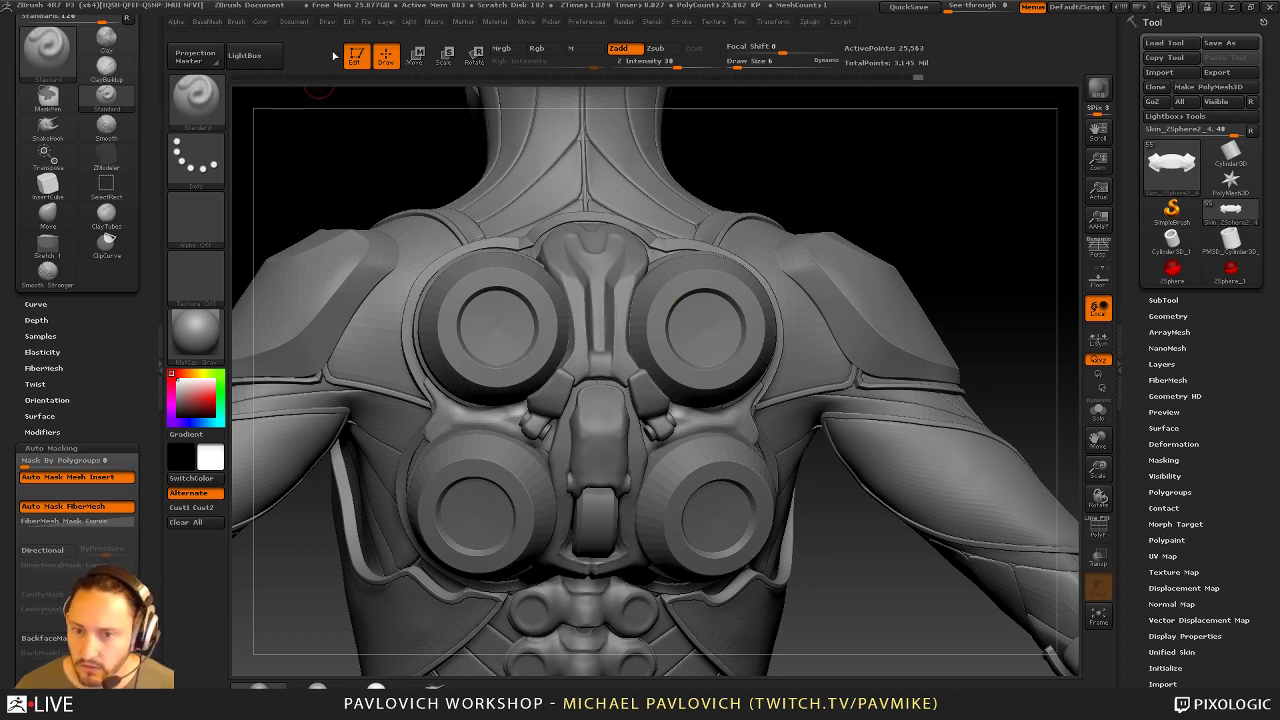
# Reset all brushes to their default settings
pyautogui.click(236, 22)
pyautogui.scroll(-10, 245, 468)
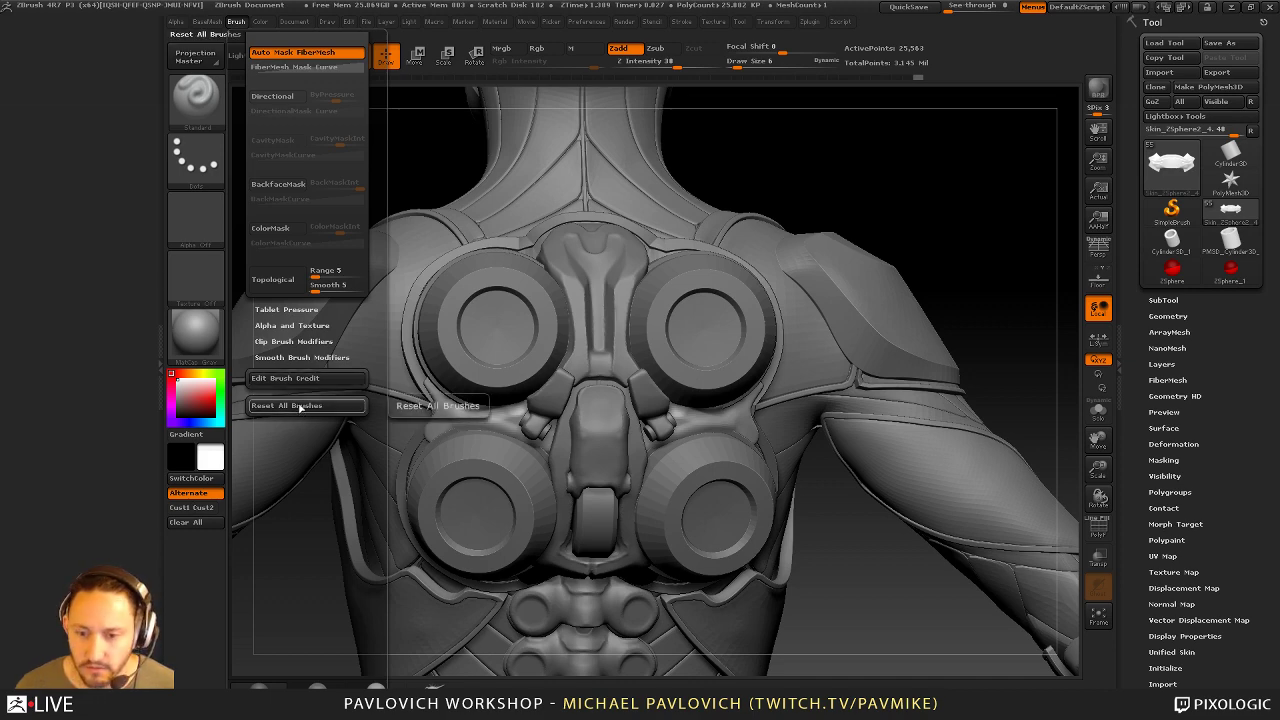
pyautogui.click(330, 406)
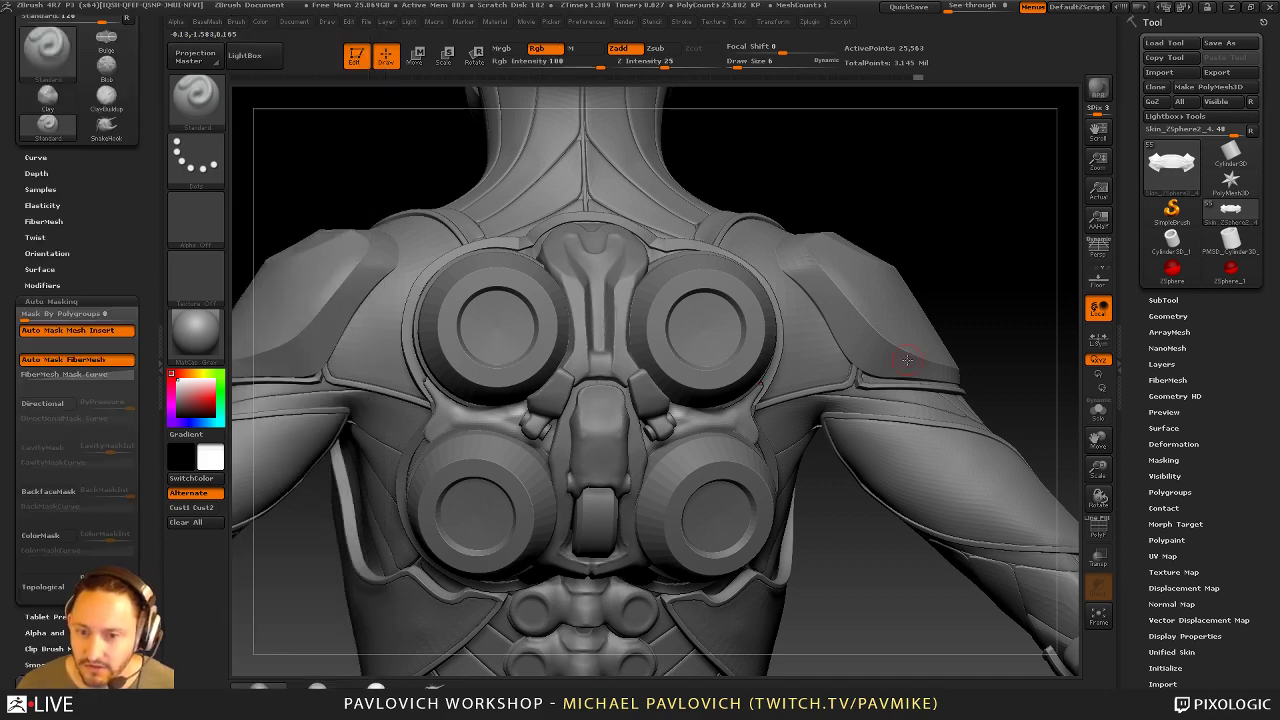
pyautogui.press('1')
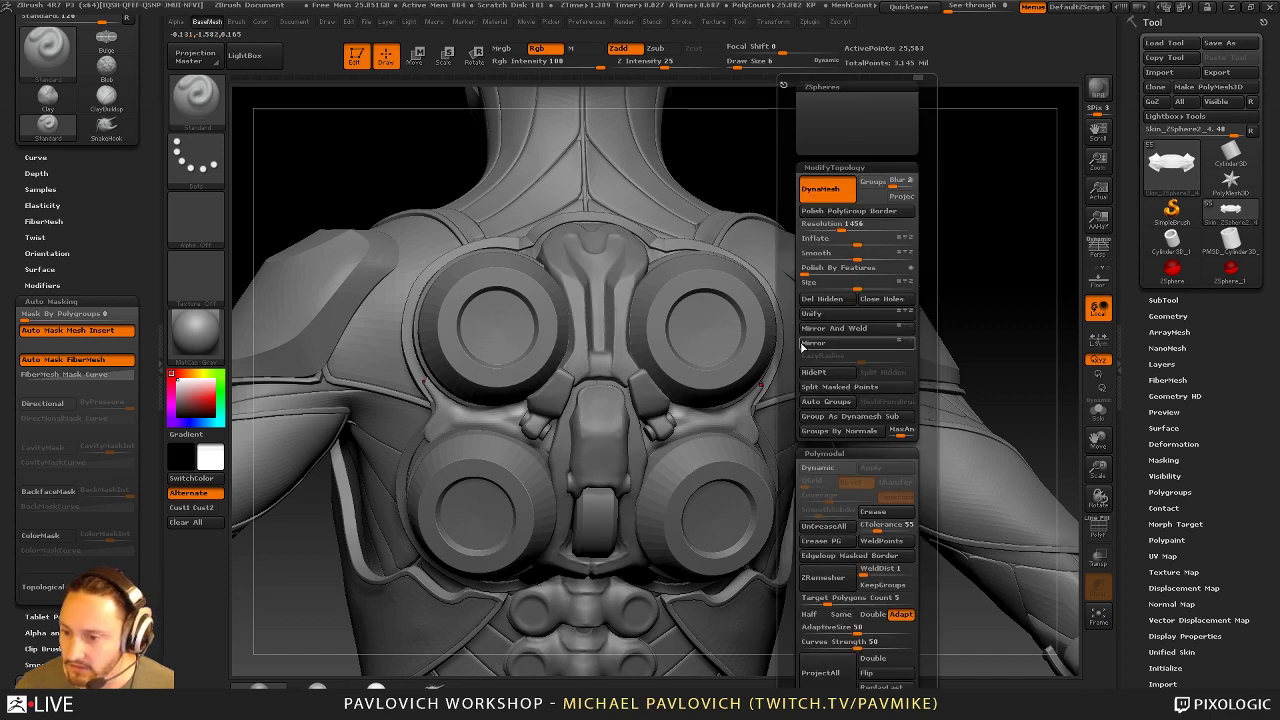
pyautogui.keyDown('alt'); pyautogui.moveTo(974, 194); pyautogui.dragTo(994, 198); pyautogui.keyUp('alt')
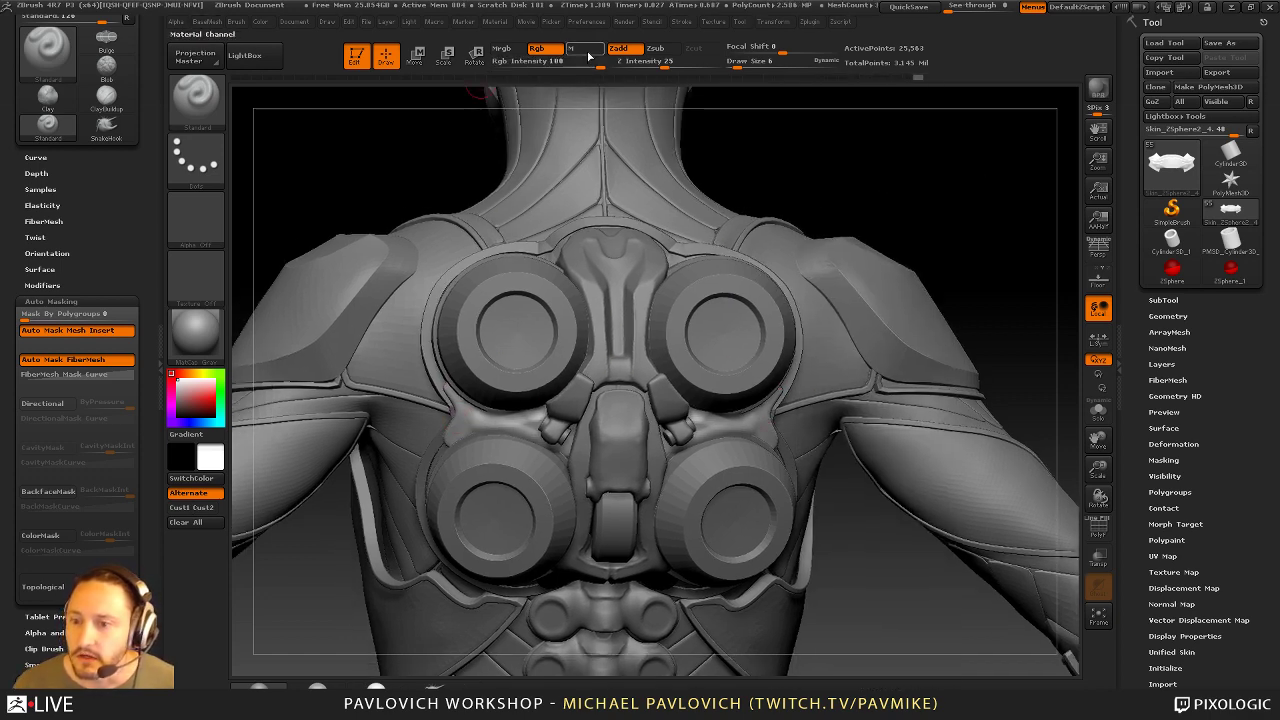
# Sculpt strokes along the band with the Standard brush at Z Intensity 39, Rgb off and draw sizes 6 and 2
pyautogui.moveTo(676, 66); pyautogui.dragTo(679, 62)
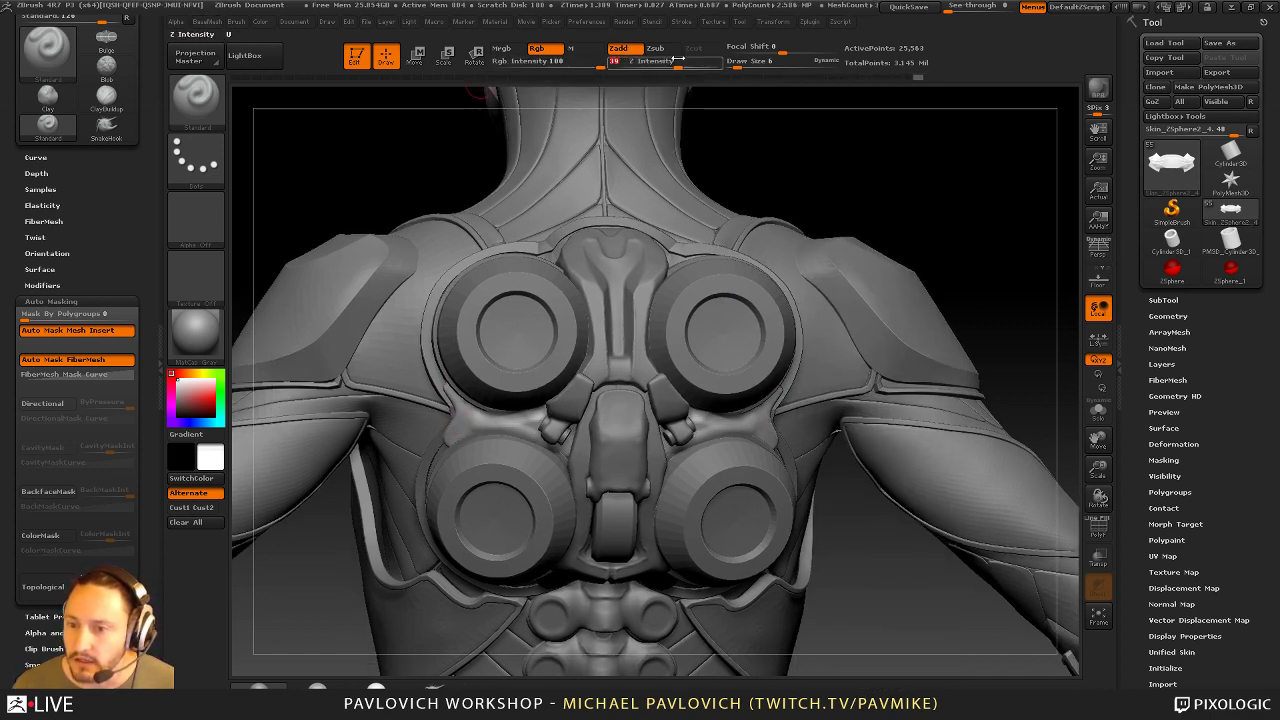
pyautogui.click(546, 49)
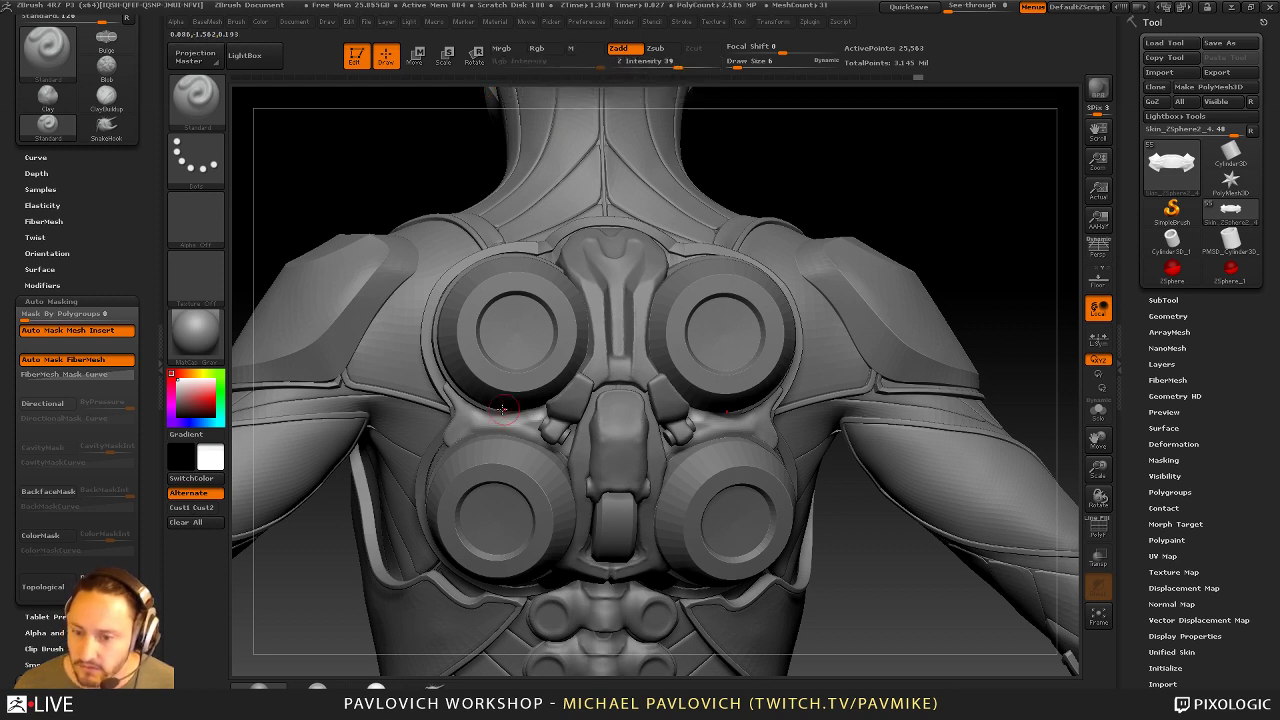
pyautogui.moveTo(462, 402); pyautogui.dragTo(546, 412)
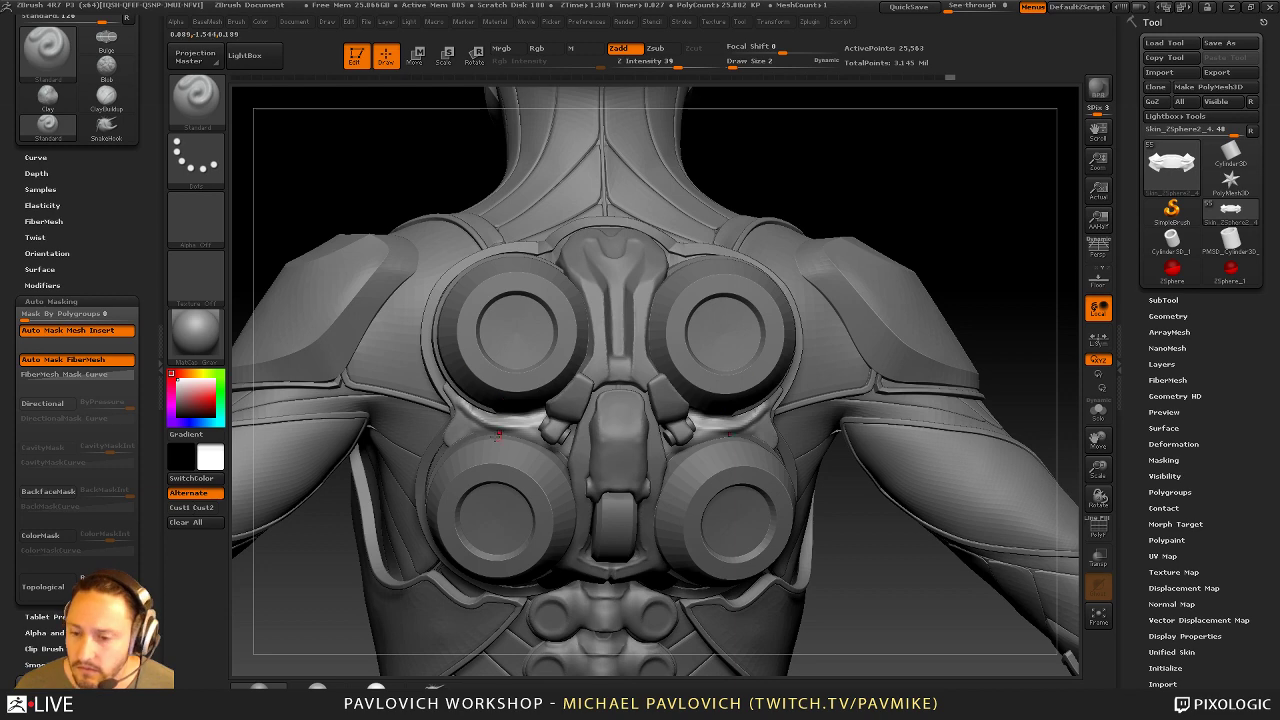
pyautogui.press('[')
pyautogui.press('[')
pyautogui.moveTo(494, 420)
pyautogui.mouseDown()
pyautogui.moveTo(538, 416)
pyautogui.moveTo(501, 425)
pyautogui.mouseUp()
pyautogui.moveTo(941, 209); pyautogui.dragTo(950, 211)
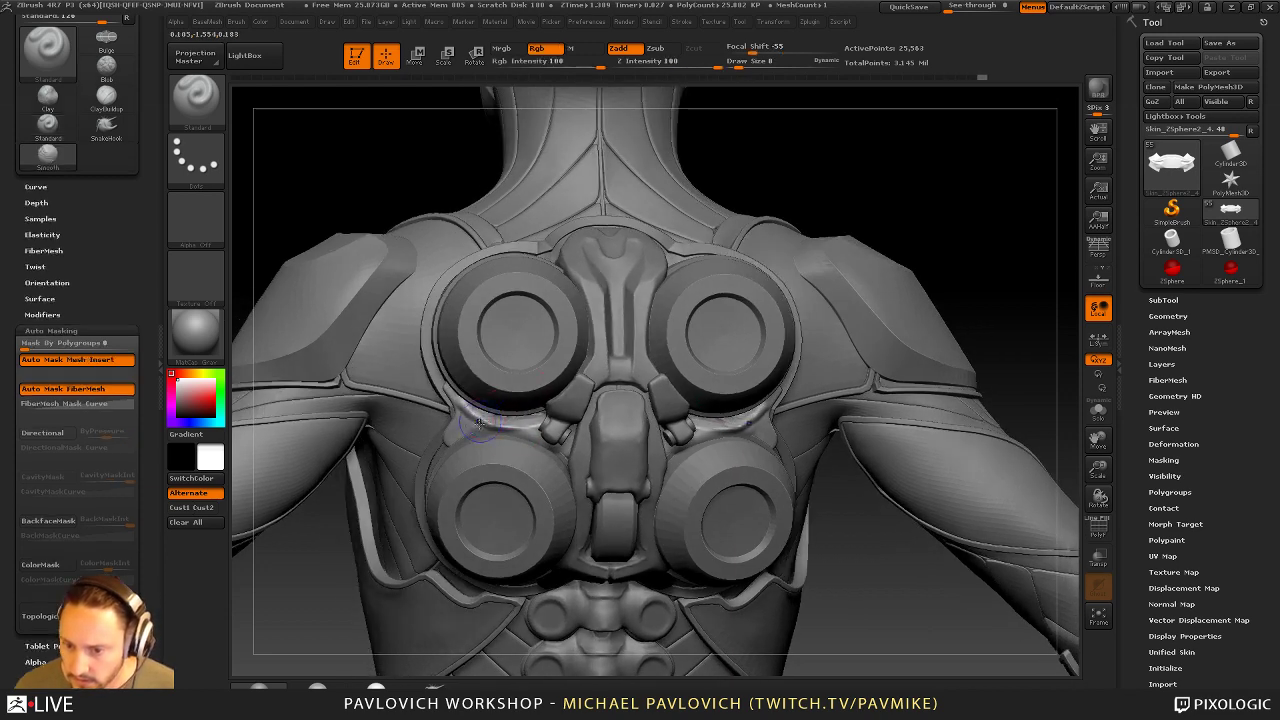
# Flatten the band's surface between the upper and lower round units with the TrimDynamic brush
pyautogui.press('b')
pyautogui.press('t')
pyautogui.press('d')
pyautogui.moveTo(457, 411)
pyautogui.mouseDown()
pyautogui.moveTo(532, 428)
pyautogui.moveTo(482, 430)
pyautogui.moveTo(534, 428)
pyautogui.mouseUp()
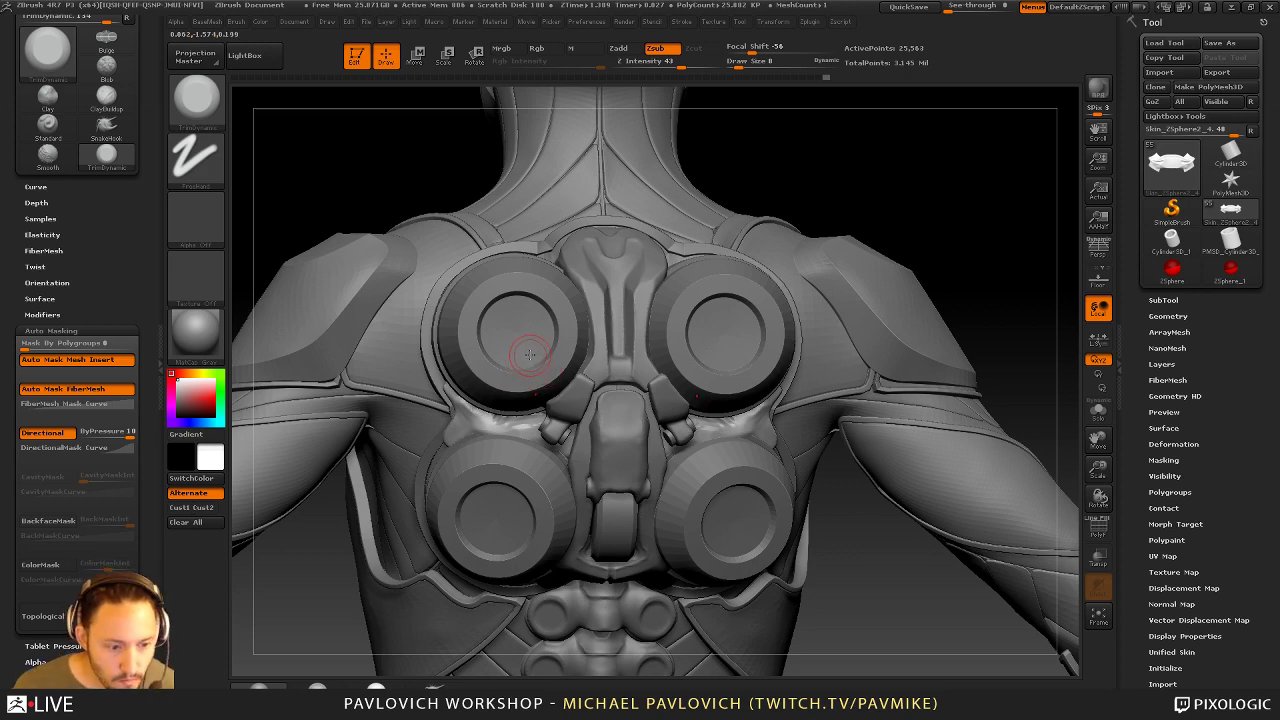
pyautogui.moveTo(906, 257); pyautogui.dragTo(780, 285)
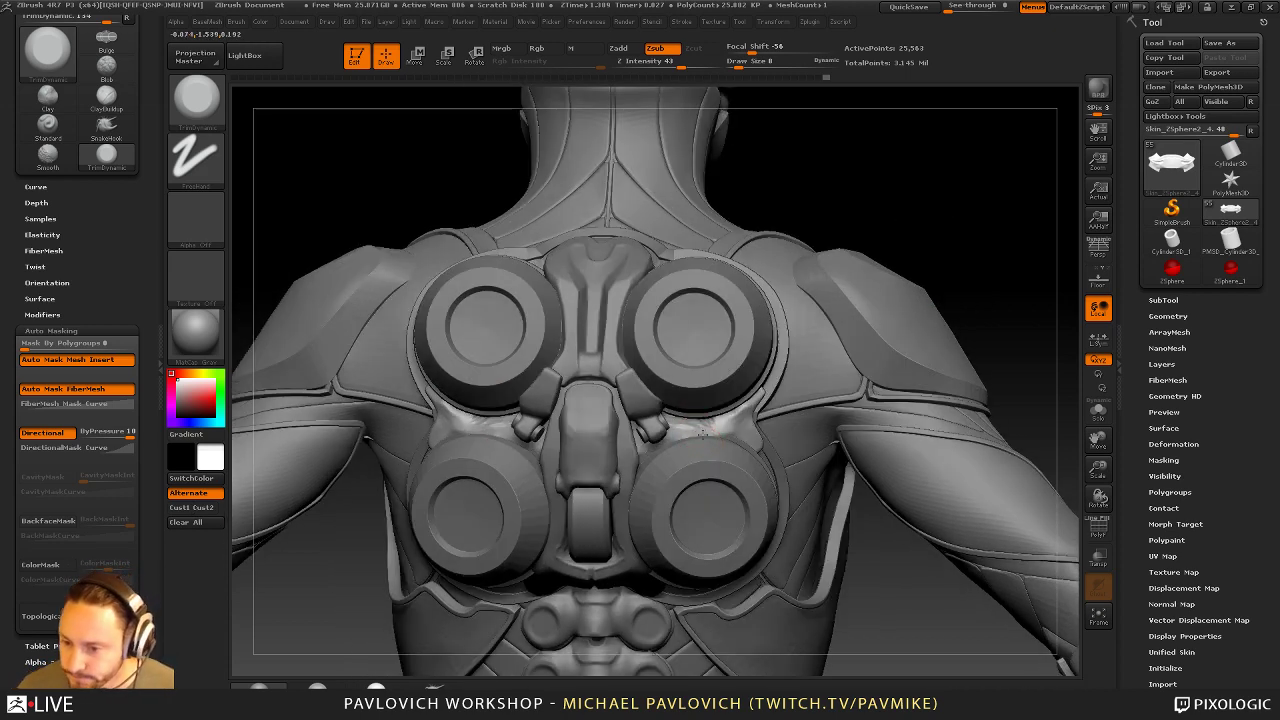
# Build up the band beside the lower round unit with the Standard brush, and update its DynaMesh
pyautogui.moveTo(1051, 270); pyautogui.dragTo(1022, 272)
pyautogui.press('b')
pyautogui.press('s')
pyautogui.press('t')
pyautogui.moveTo(686, 436); pyautogui.dragTo(709, 434)
pyautogui.keyDown('ctrl'); pyautogui.moveTo(894, 312); pyautogui.dragTo(915, 330); pyautogui.keyUp('ctrl')
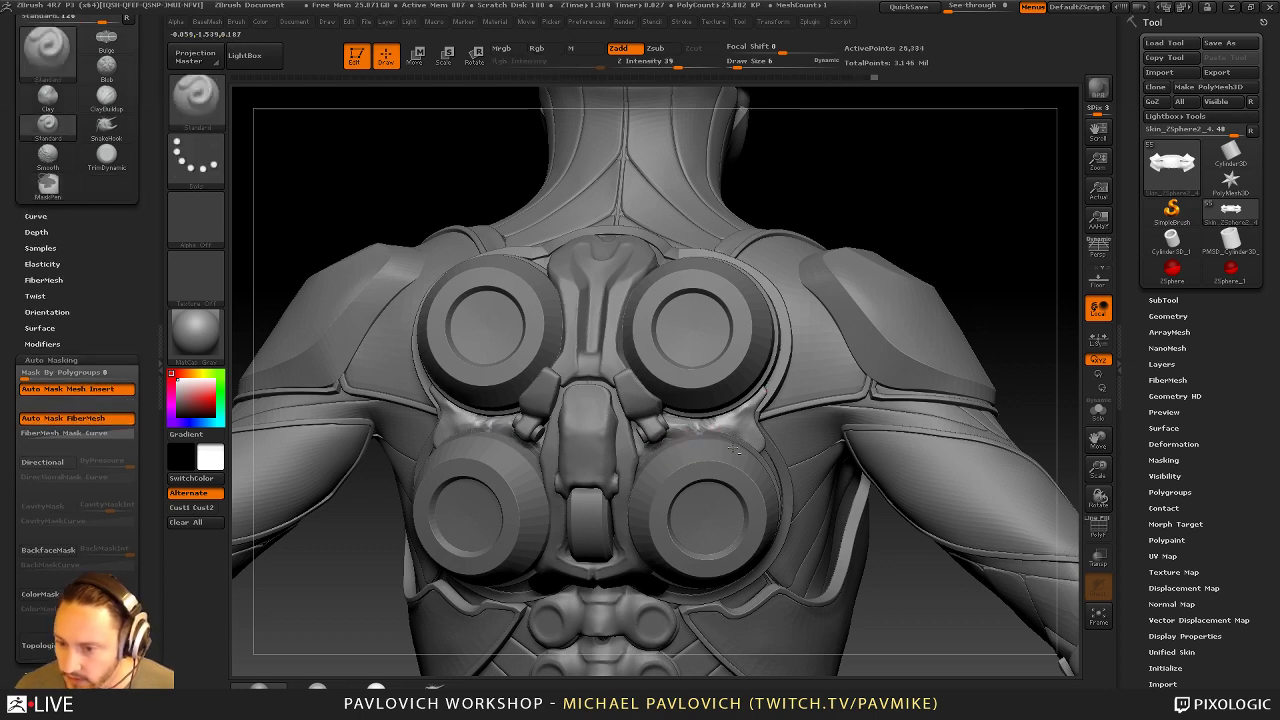
pyautogui.moveTo(998, 268)
pyautogui.keyDown('ctrl'); pyautogui.mouseDown()
pyautogui.moveTo(1014, 283)
pyautogui.moveTo(950, 285)
pyautogui.mouseUp(); pyautogui.keyUp('ctrl')
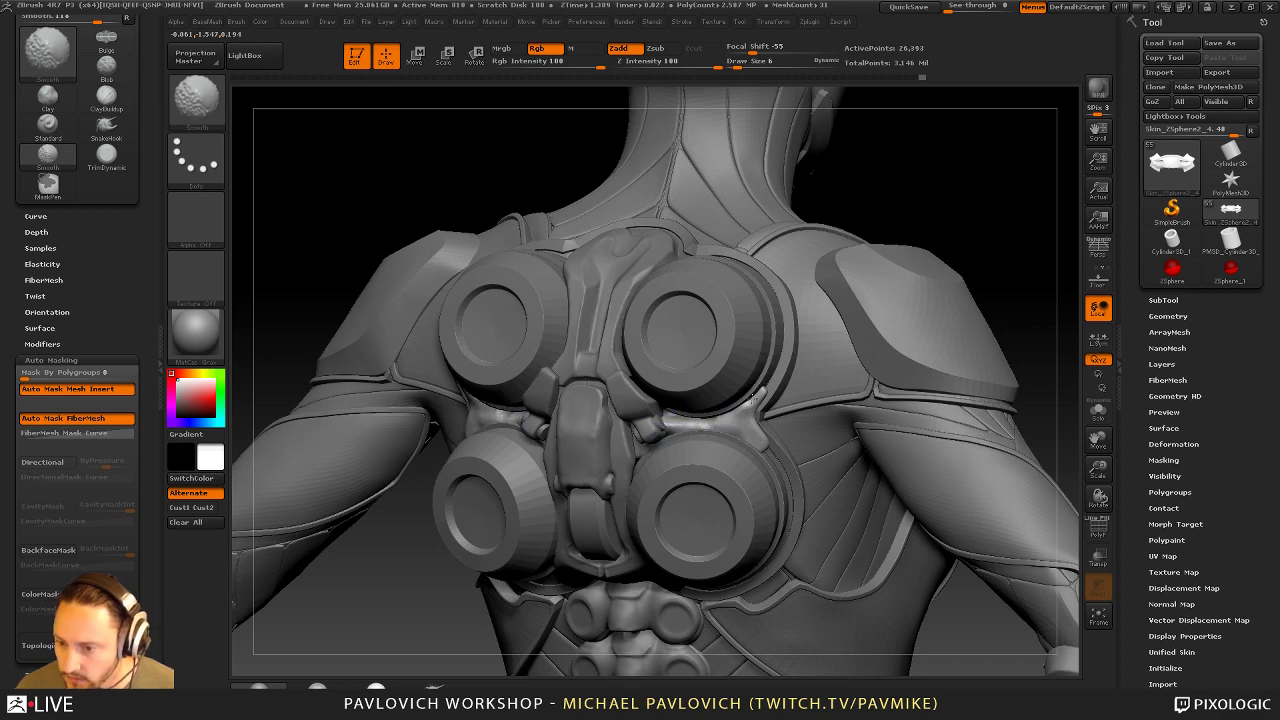
# Set the draw size to 5 and select the pelvic armor plate on the front of the body
pyautogui.moveTo(1006, 185)
pyautogui.mouseDown()
pyautogui.moveTo(1043, 180)
pyautogui.moveTo(1006, 222)
pyautogui.moveTo(990, 203)
pyautogui.moveTo(1017, 223)
pyautogui.moveTo(994, 166)
pyautogui.moveTo(1010, 156)
pyautogui.moveTo(700, 300)
pyautogui.mouseUp()
pyautogui.moveTo(820, 280)
pyautogui.mouseDown()
pyautogui.moveTo(866, 245)
pyautogui.moveTo(697, 283)
pyautogui.moveTo(890, 300)
pyautogui.mouseUp()
pyautogui.press('s')
pyautogui.moveTo(555, 441)
pyautogui.mouseDown()
pyautogui.moveTo(573, 441)
pyautogui.moveTo(553, 440)
pyautogui.mouseUp()
pyautogui.keyDown('alt'); pyautogui.click(560, 482); pyautogui.keyUp('alt')
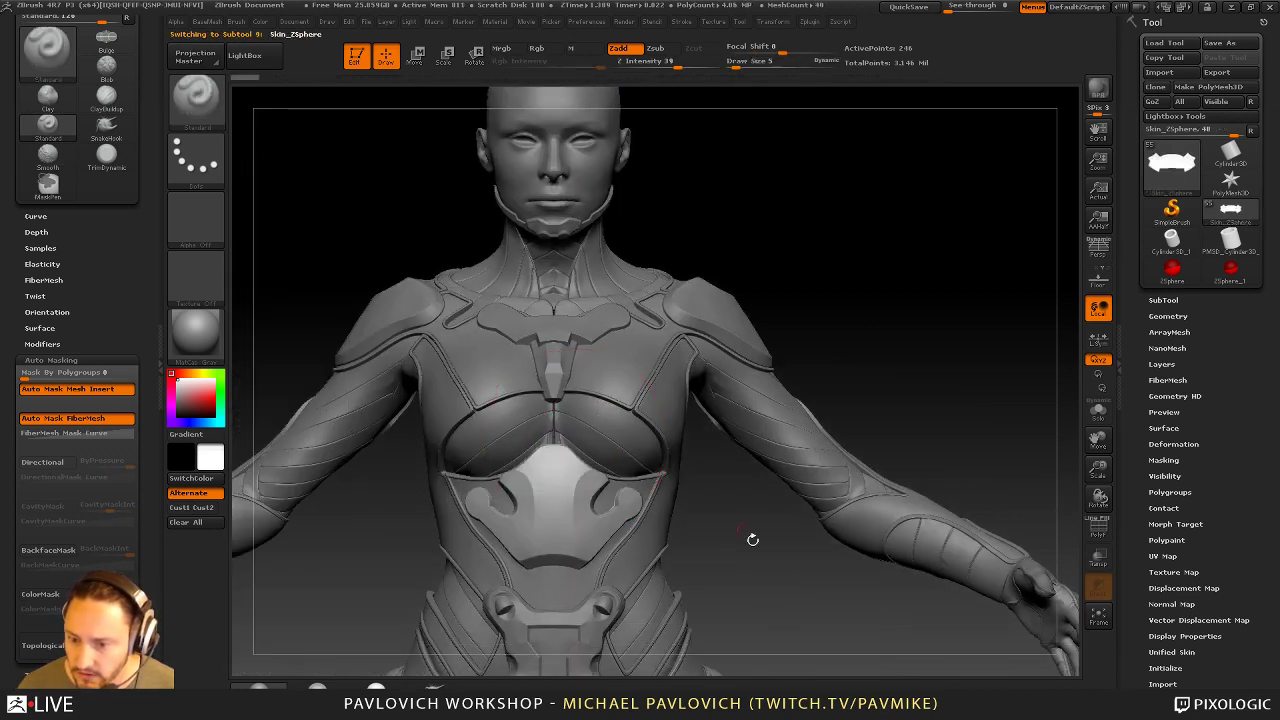
pyautogui.keyDown('alt'); pyautogui.moveTo(765, 610); pyautogui.dragTo(758, 321); pyautogui.keyUp('alt')
pyautogui.keyDown('alt'); pyautogui.click(560, 412); pyautogui.keyUp('alt')
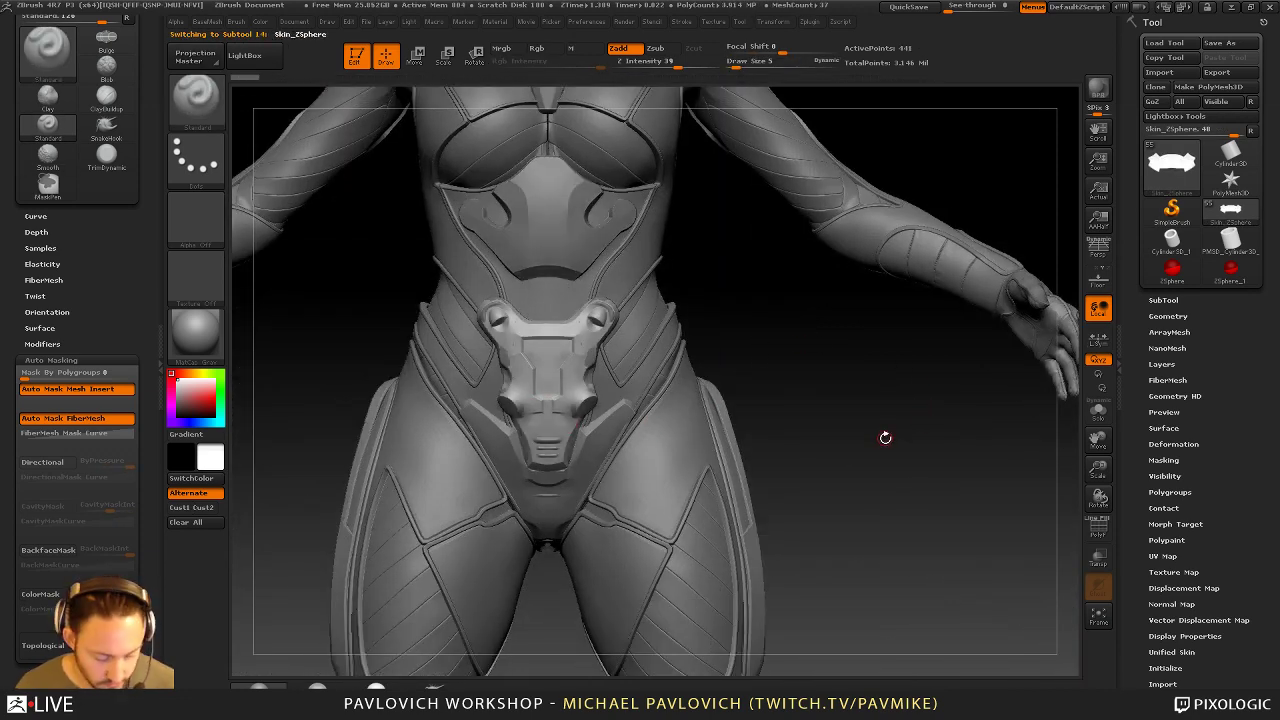
# Isolate the pelvic plate and examine its wireframe, polygroups and surface up close, then show the whole body again
pyautogui.click(1098, 412)
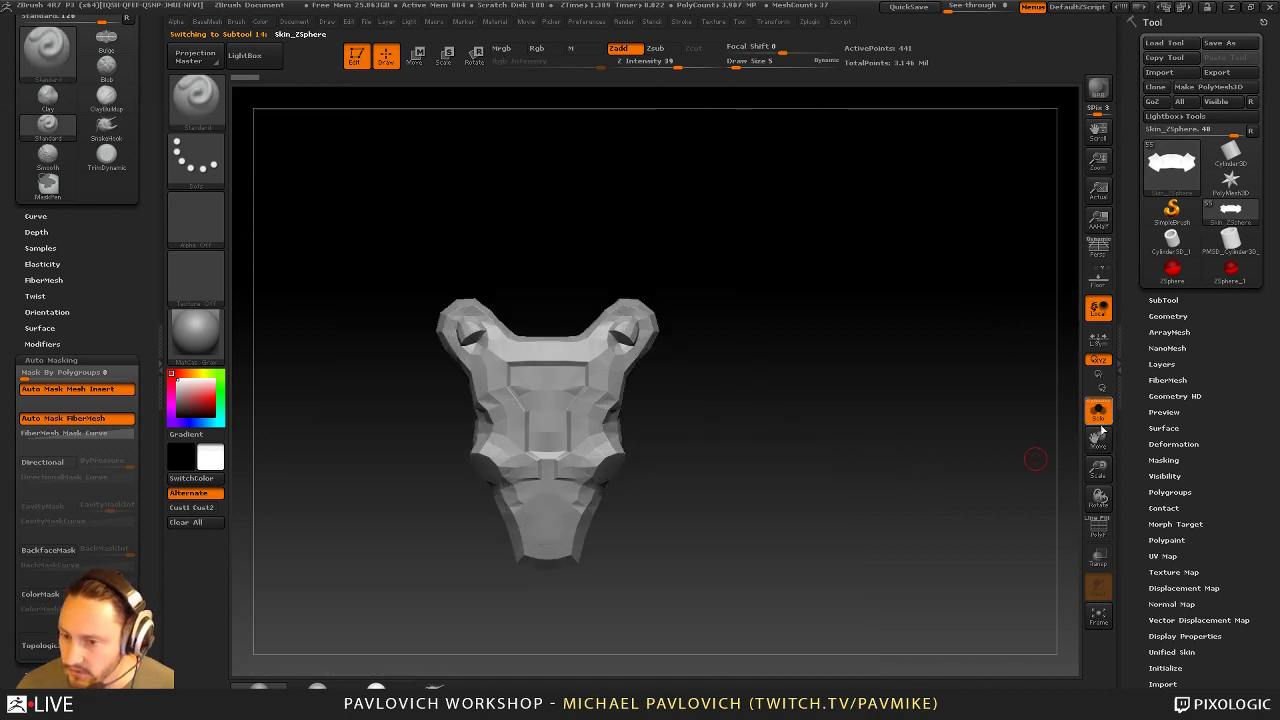
pyautogui.click(1098, 528)
pyautogui.moveTo(1030, 525); pyautogui.dragTo(727, 397)
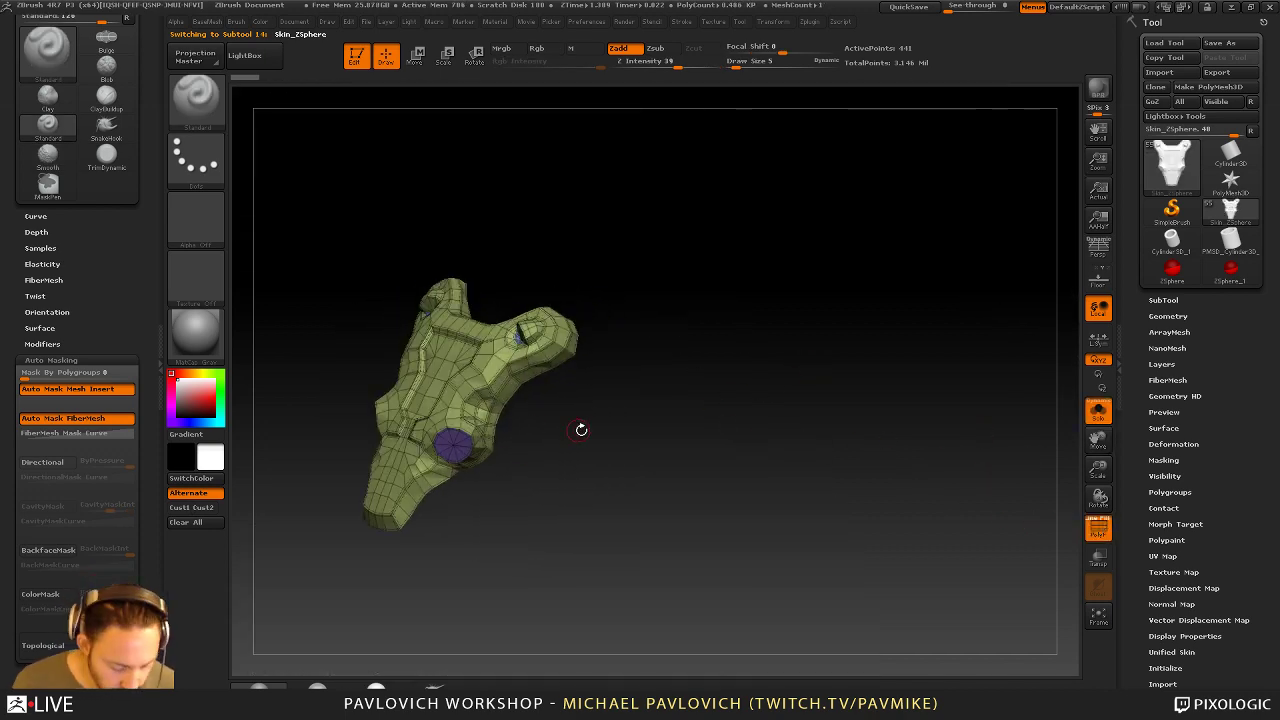
pyautogui.keyDown('shift'); pyautogui.moveTo(743, 440); pyautogui.dragTo(804, 483); pyautogui.keyUp('shift')
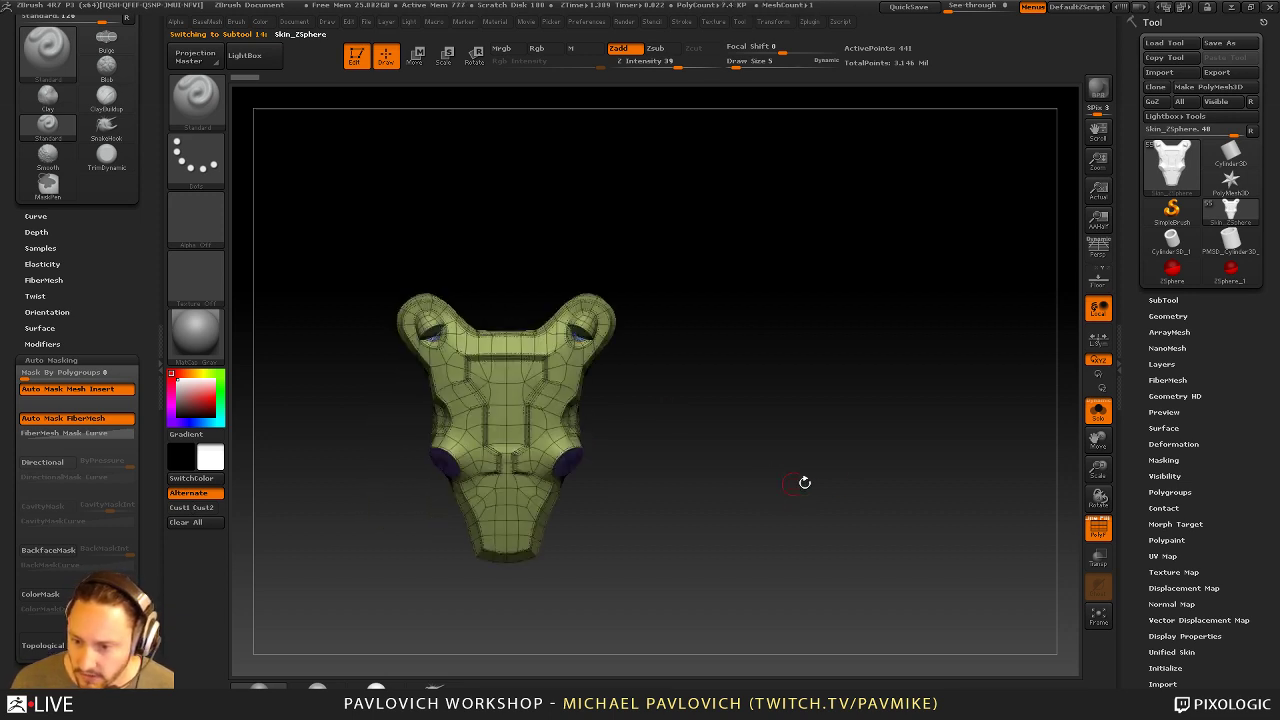
pyautogui.click(1108, 528)
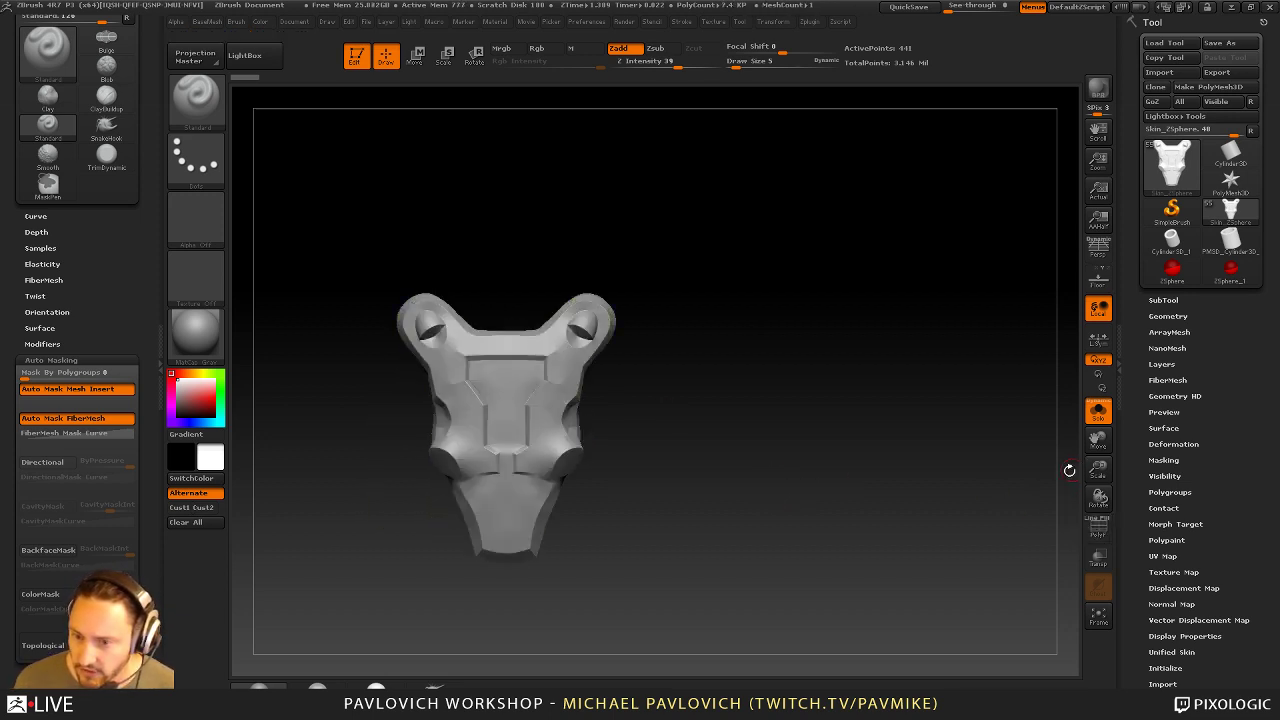
pyautogui.keyDown('alt'); pyautogui.moveTo(697, 364); pyautogui.dragTo(697, 430); pyautogui.keyUp('alt')
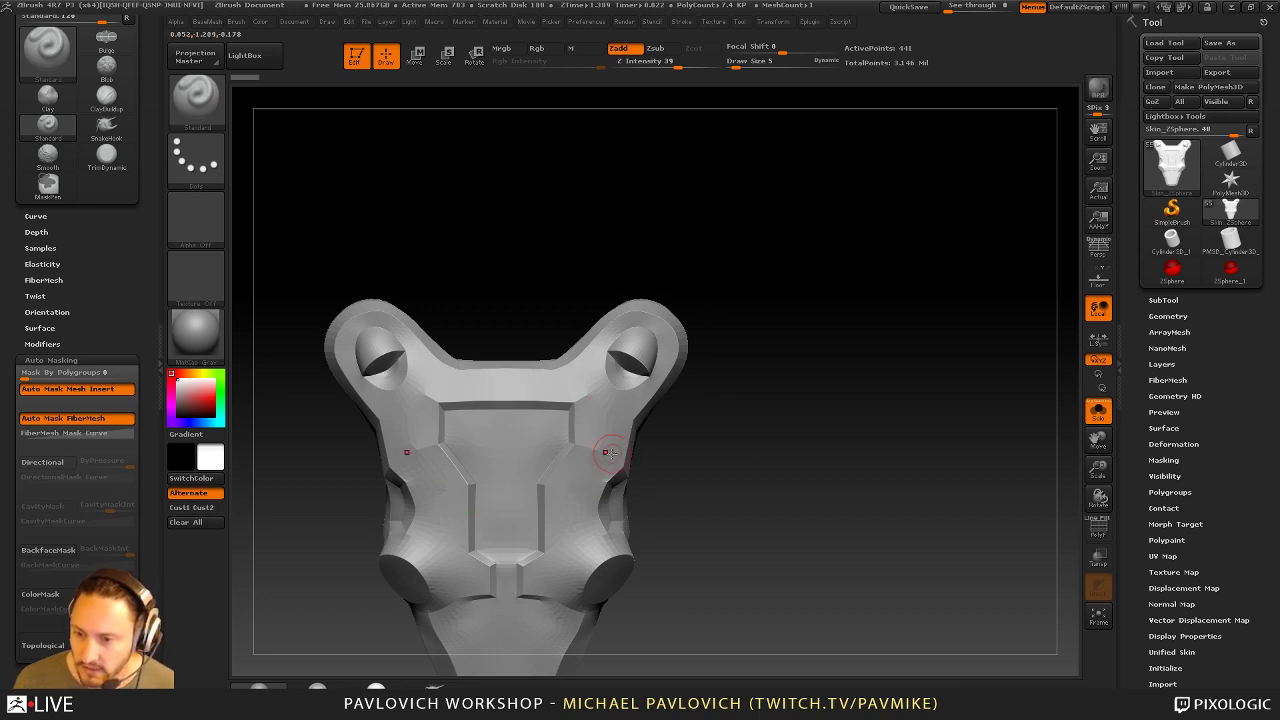
pyautogui.moveTo(838, 354); pyautogui.dragTo(1057, 380)
pyautogui.click(1098, 410)
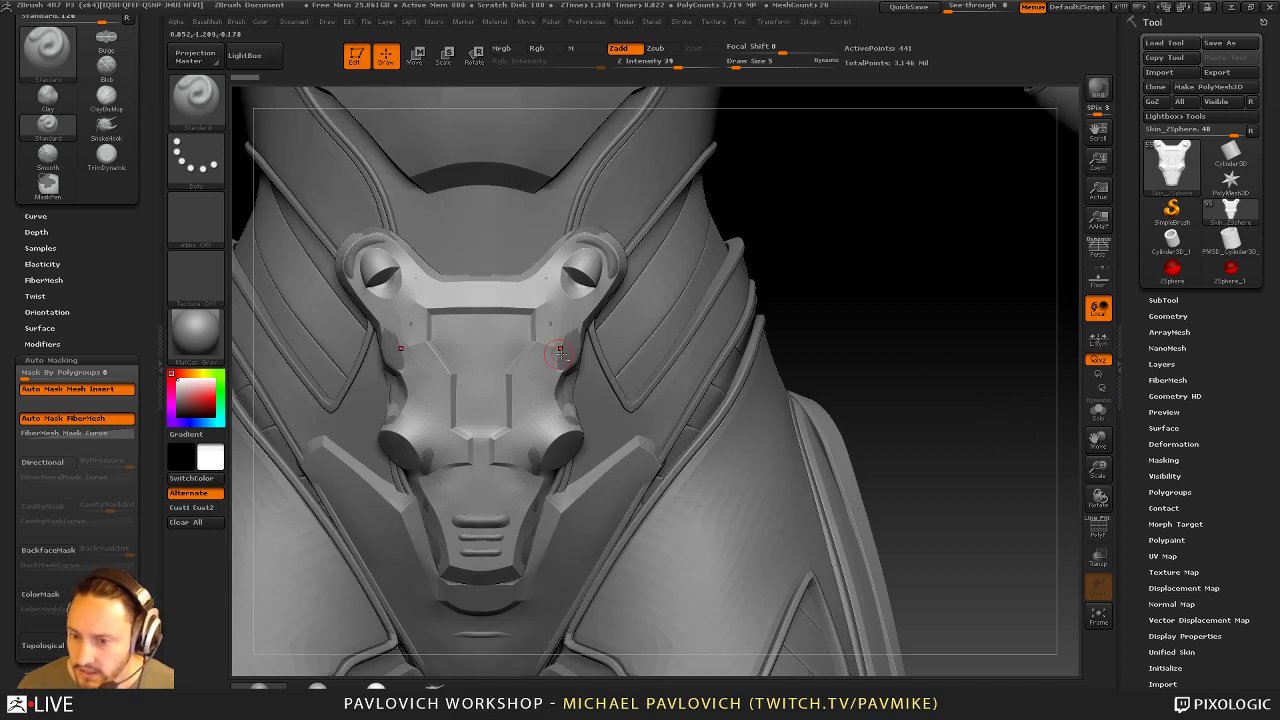
# Isolate the detailed pelvic armor piece and leave canvas snapshots of it from several angles
pyautogui.keyDown('alt'); pyautogui.click(832, 360); pyautogui.keyUp('alt')
pyautogui.click(1097, 412)
pyautogui.moveTo(900, 400)
pyautogui.mouseDown()
pyautogui.moveTo(951, 431)
pyautogui.moveTo(866, 371)
pyautogui.moveTo(965, 383)
pyautogui.moveTo(900, 380)
pyautogui.moveTo(883, 346)
pyautogui.moveTo(886, 412)
pyautogui.moveTo(866, 350)
pyautogui.moveTo(943, 446)
pyautogui.moveTo(738, 303)
pyautogui.moveTo(737, 336)
pyautogui.moveTo(850, 325)
pyautogui.mouseUp()
pyautogui.hotkey('shift', 's')
pyautogui.moveTo(850, 325)
pyautogui.keyDown('alt'); pyautogui.mouseDown()
pyautogui.moveTo(785, 296)
pyautogui.moveTo(803, 331)
pyautogui.moveTo(803, 300)
pyautogui.moveTo(808, 316)
pyautogui.moveTo(786, 346)
pyautogui.moveTo(820, 297)
pyautogui.moveTo(869, 266)
pyautogui.moveTo(794, 377)
pyautogui.moveTo(754, 350)
pyautogui.mouseUp(); pyautogui.keyUp('alt')
pyautogui.hotkey('shift', 's')
pyautogui.hotkey('shift', 's')
pyautogui.keyDown('alt'); pyautogui.moveTo(823, 264); pyautogui.dragTo(932, 390); pyautogui.keyUp('alt')
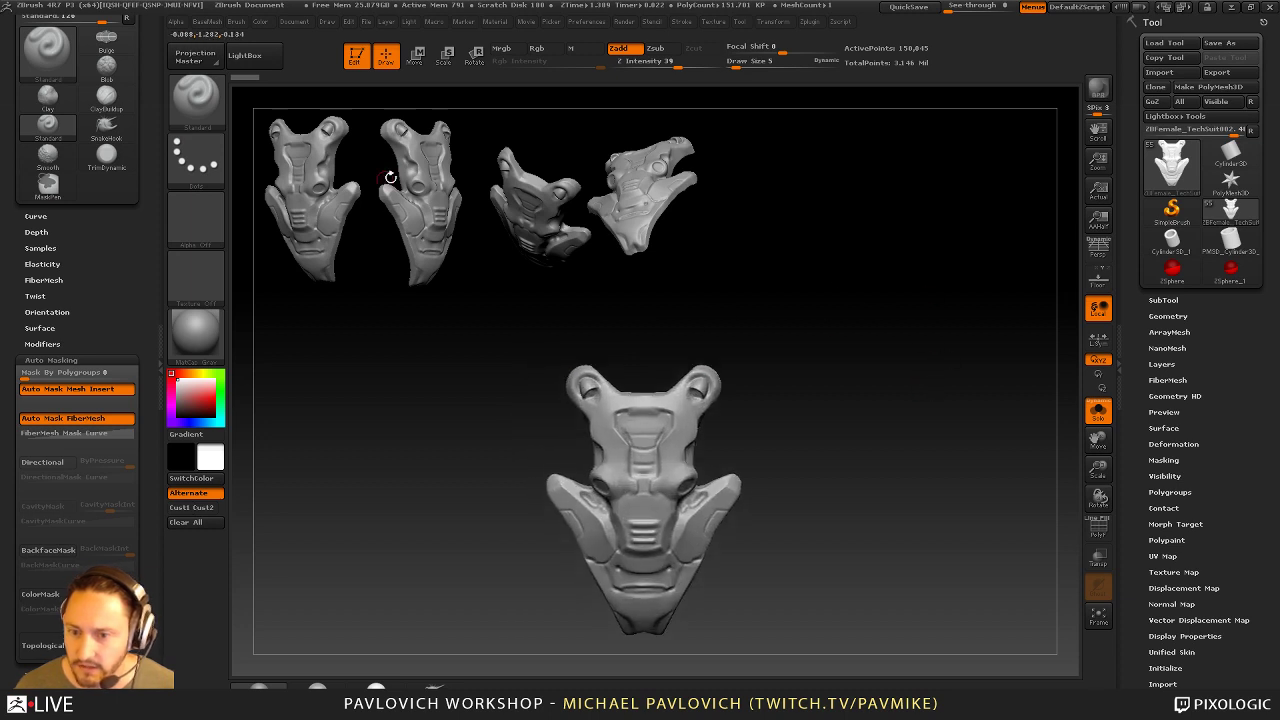
# Isolate the simpler low-poly pelvic plate, examine its forms up close, and show the whole body again
pyautogui.click(1098, 410)
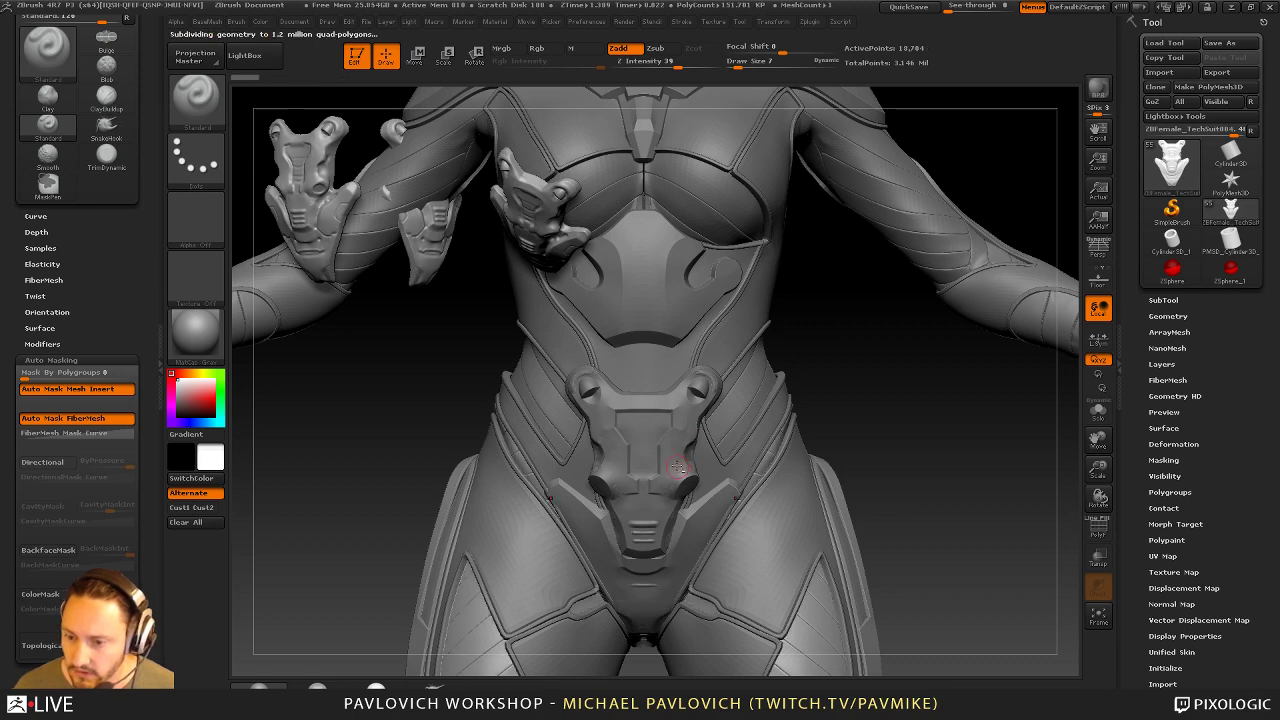
pyautogui.keyDown('alt'); pyautogui.click(759, 468); pyautogui.keyUp('alt')
pyautogui.click(1097, 411)
pyautogui.moveTo(949, 459); pyautogui.dragTo(665, 437)
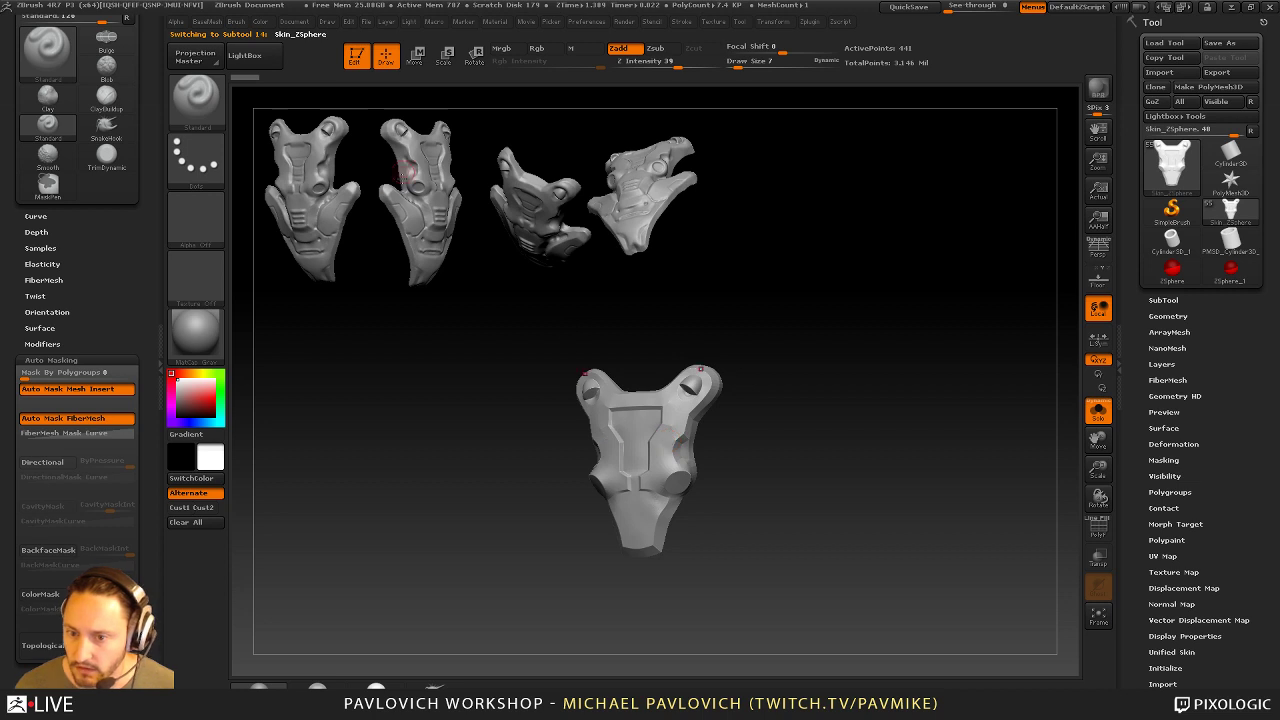
pyautogui.moveTo(793, 424); pyautogui.dragTo(830, 441)
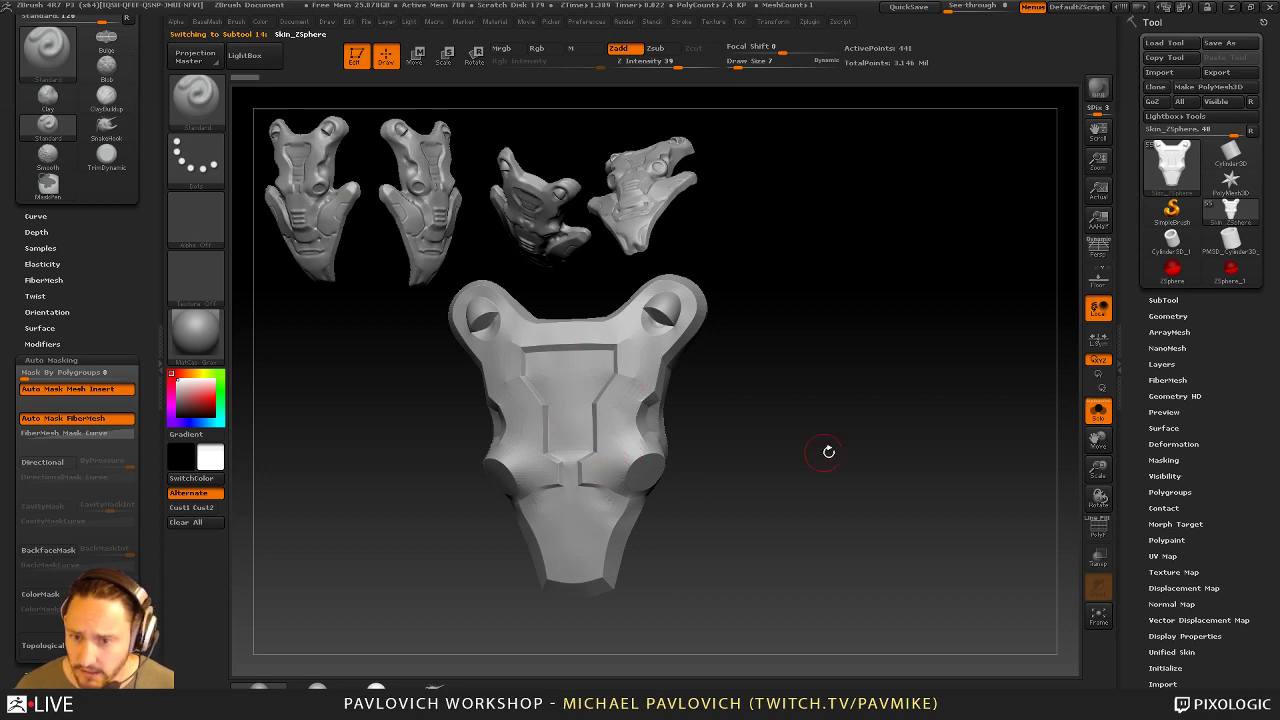
pyautogui.keyDown('alt'); pyautogui.moveTo(828, 451); pyautogui.dragTo(757, 423); pyautogui.keyUp('alt')
pyautogui.click(1098, 410)
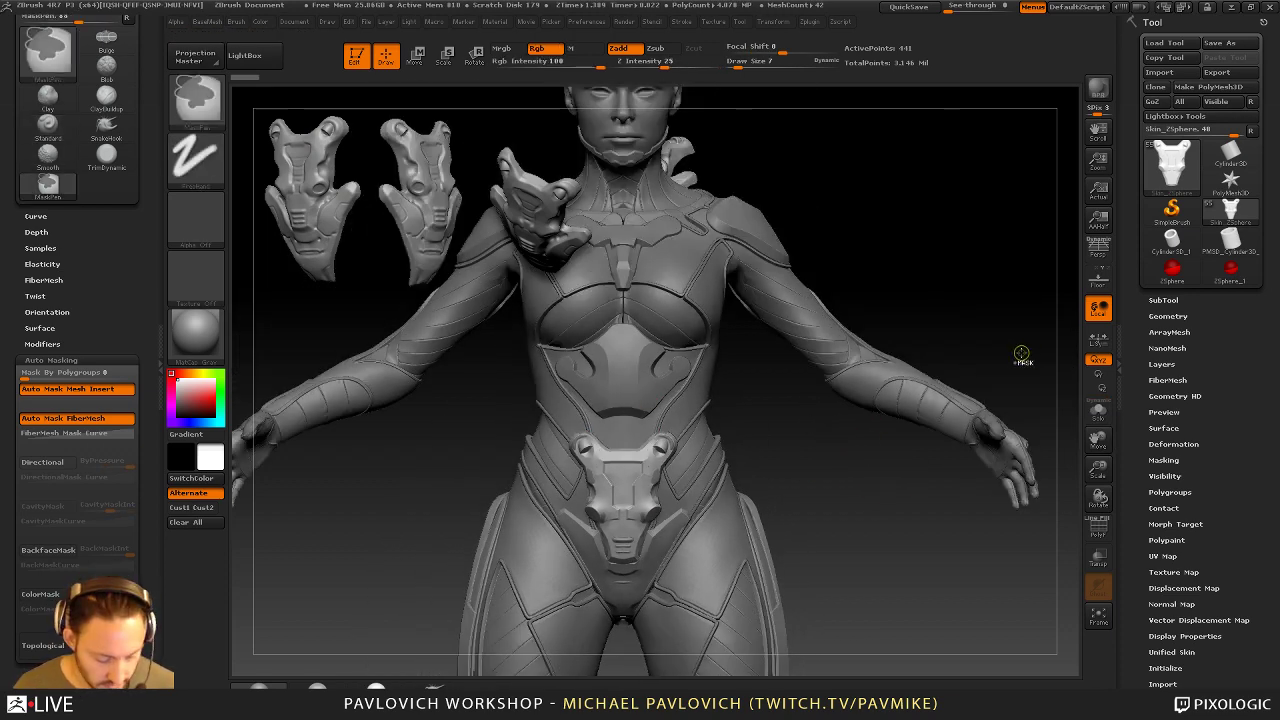
# Clear the pelvic armor snapshots from the canvas and set the draw size to 10
pyautogui.hotkey('ctrl', 'n')
pyautogui.press('s')
pyautogui.moveTo(644, 477); pyautogui.dragTo(649, 477)
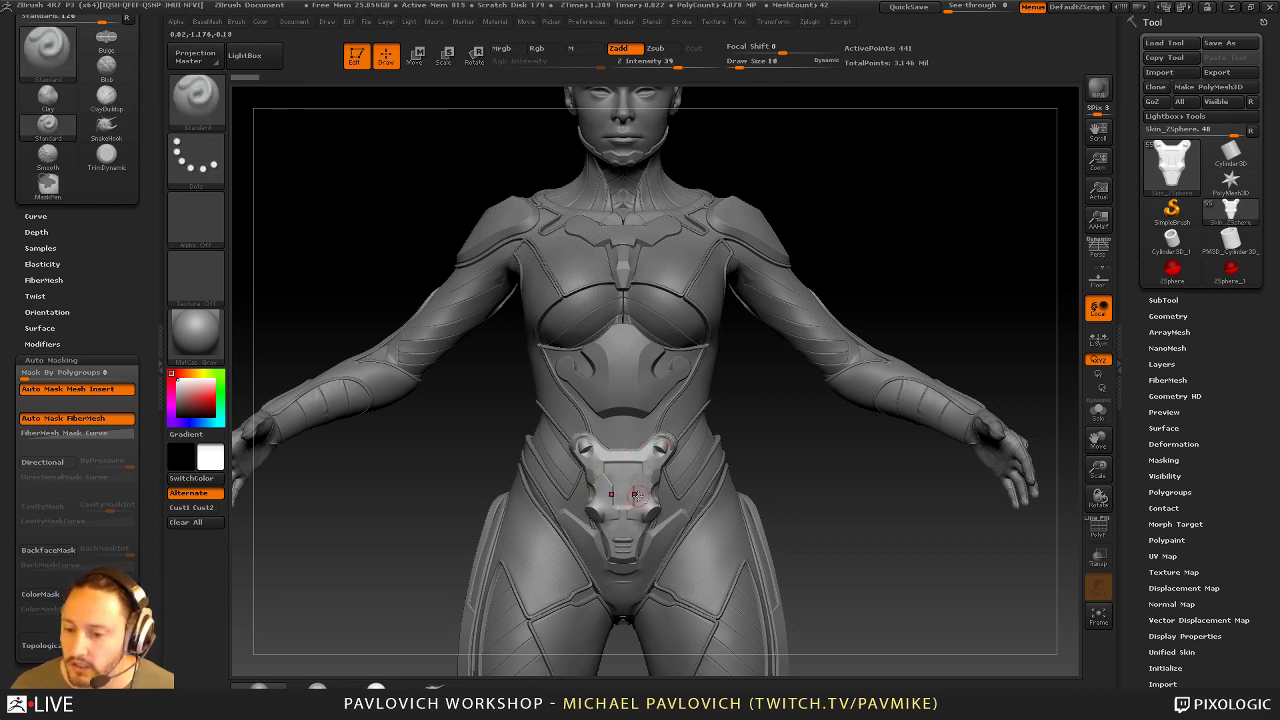
# Select the V-shaped Skin_ZSphere subtool listed directly below the detailed pelvic armor piece, and bring the character's back into view
pyautogui.keyDown('alt'); pyautogui.click(678, 483); pyautogui.keyUp('alt')
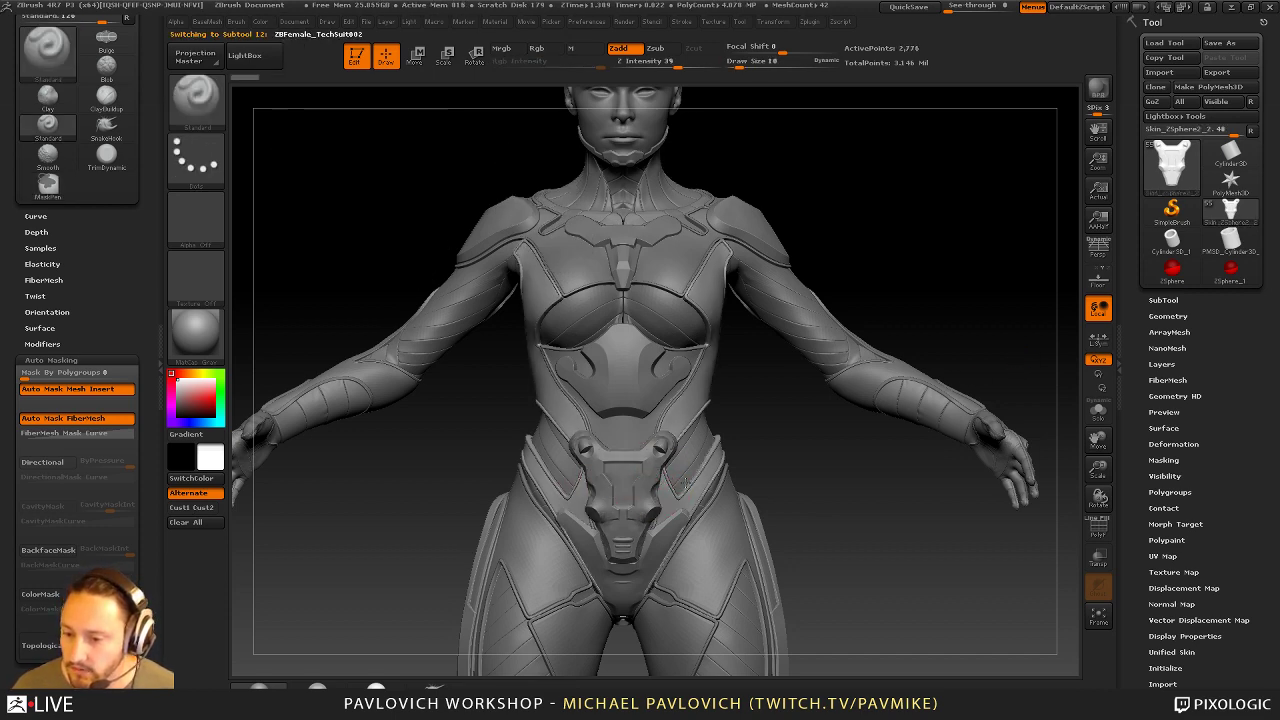
pyautogui.click(1168, 300)
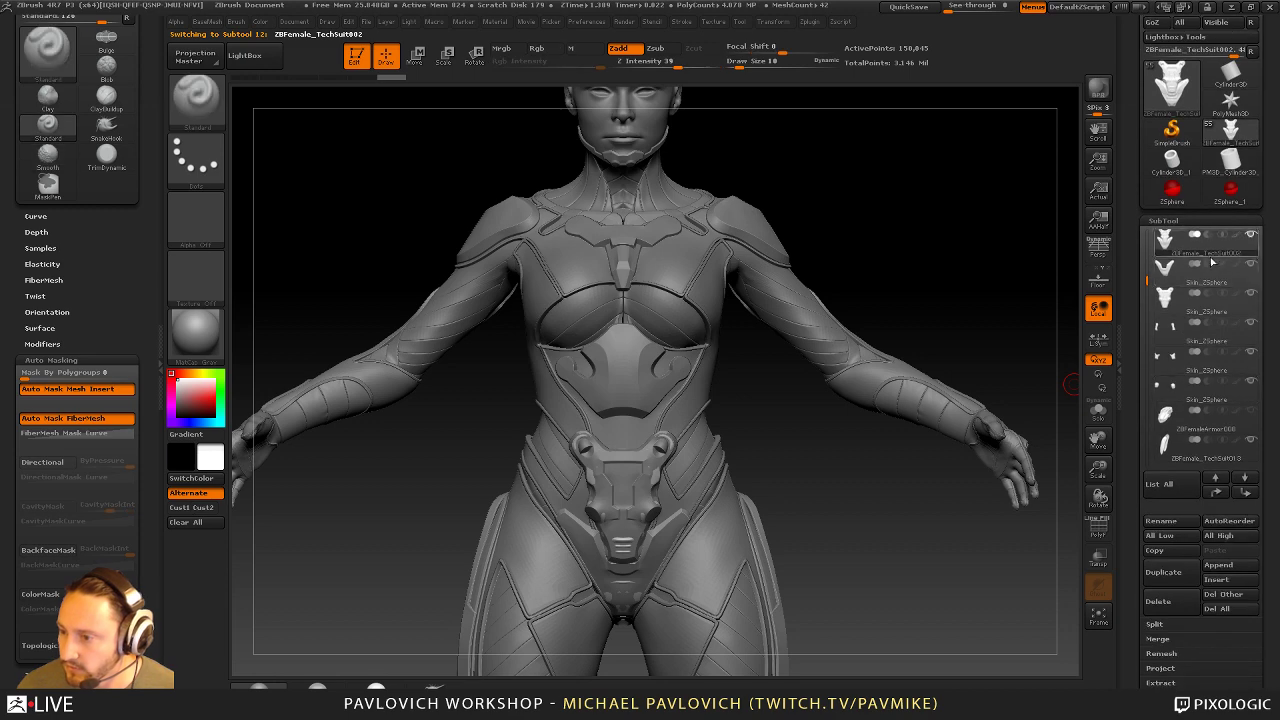
pyautogui.click(1200, 266)
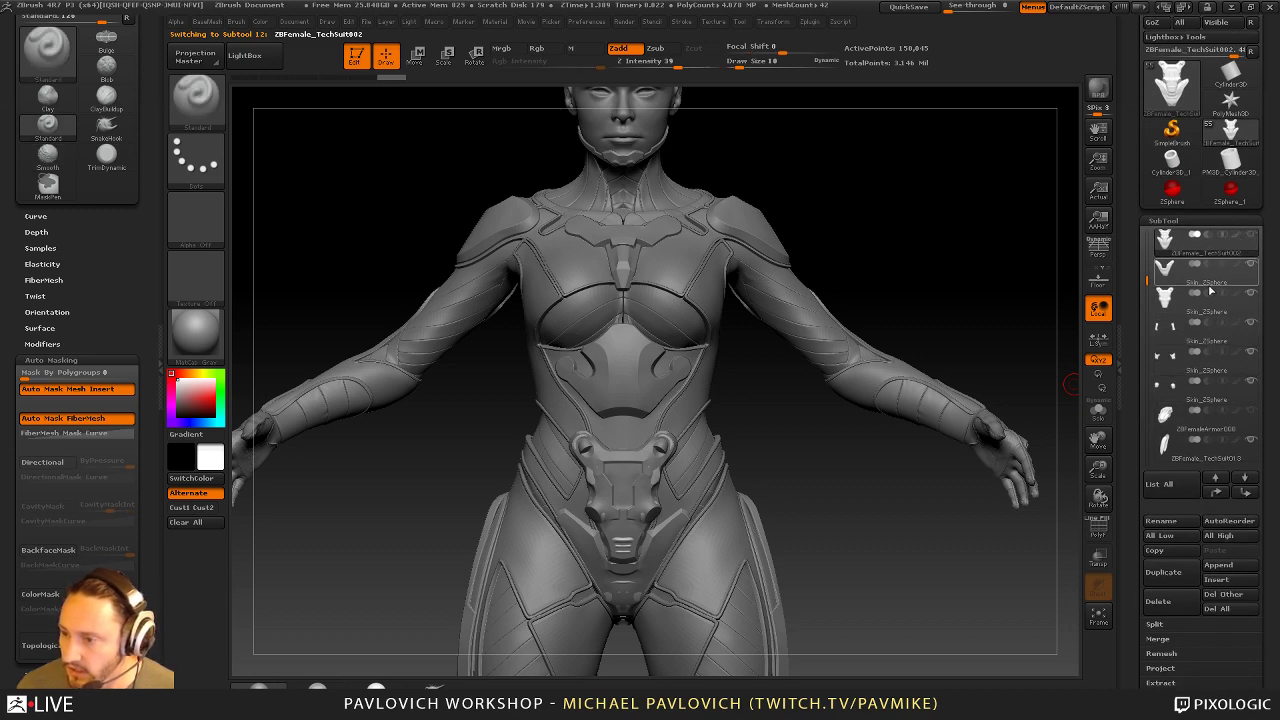
pyautogui.moveTo(983, 226)
pyautogui.mouseDown()
pyautogui.moveTo(1030, 228)
pyautogui.moveTo(980, 215)
pyautogui.moveTo(974, 200)
pyautogui.moveTo(976, 251)
pyautogui.moveTo(1000, 232)
pyautogui.moveTo(974, 226)
pyautogui.moveTo(988, 233)
pyautogui.mouseUp()
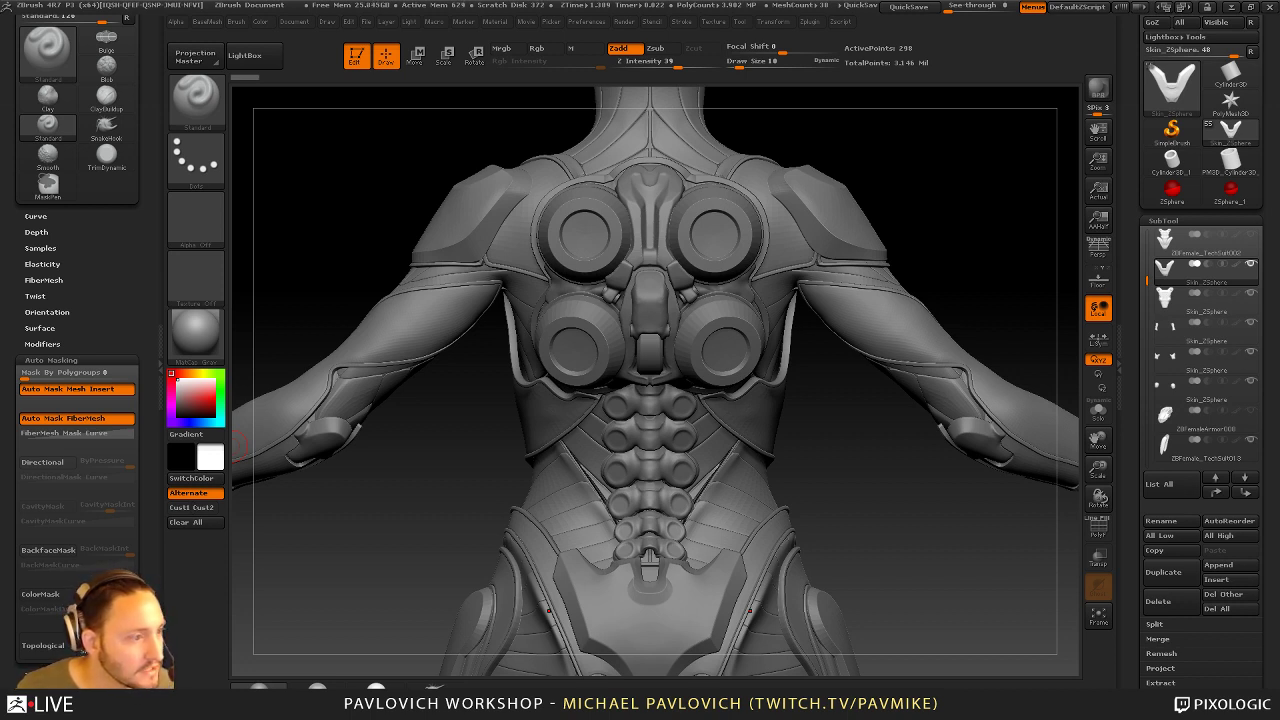
pyautogui.moveTo(0, 300); pyautogui.dragTo(0, 445)
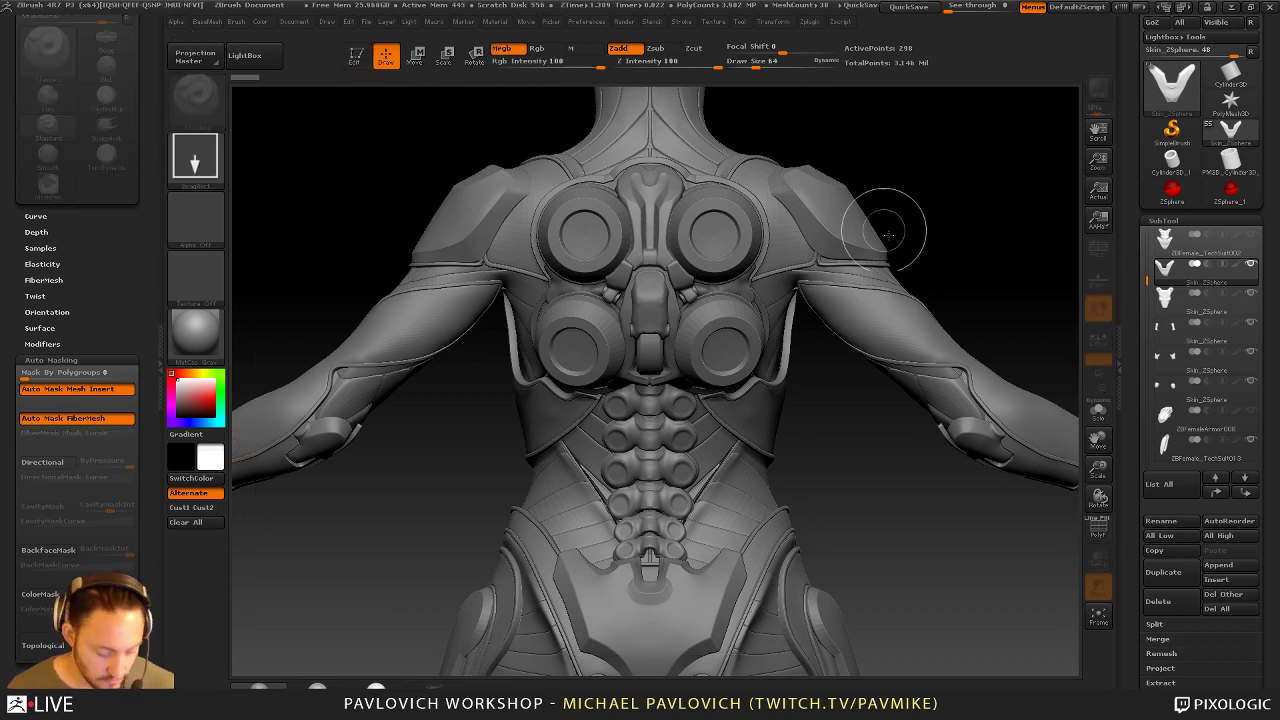
# Clear the canvas and place the hollow Cylinder3D_1 primitive on it in edit mode
pyautogui.hotkey('ctrl', 'n')
pyautogui.click(1172, 163)
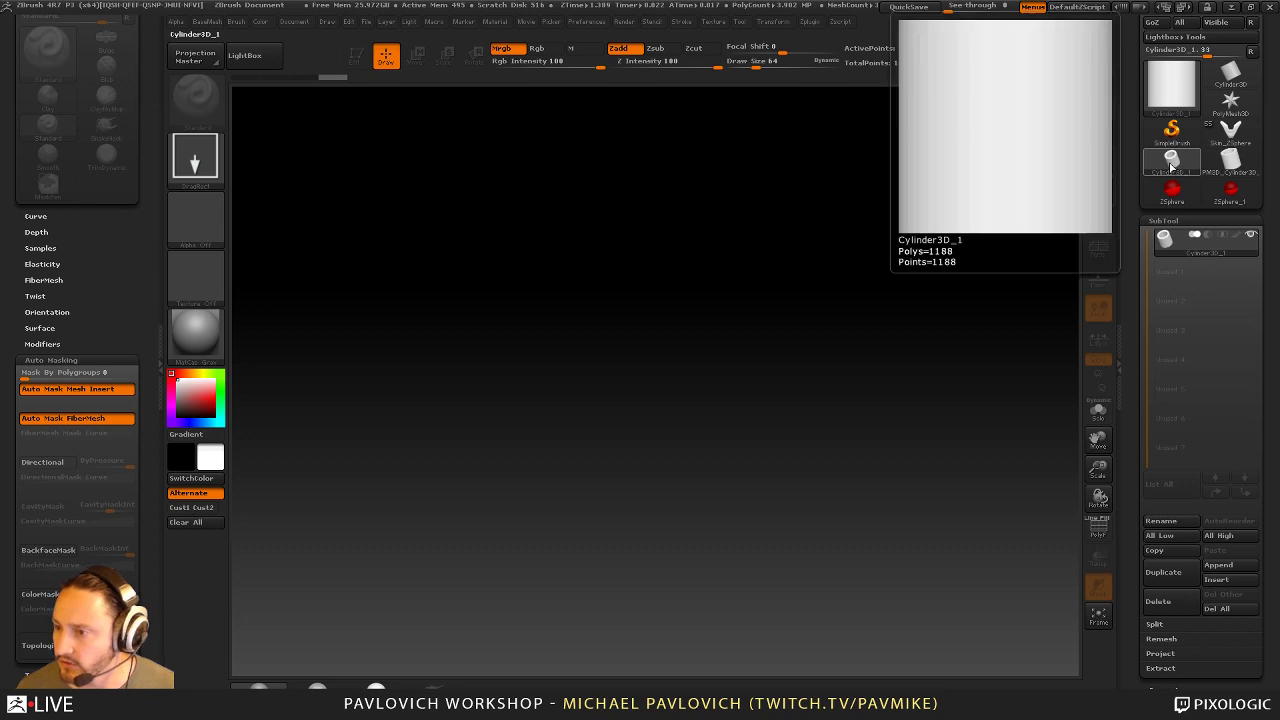
pyautogui.moveTo(615, 395); pyautogui.dragTo(646, 533)
pyautogui.click(356, 56)
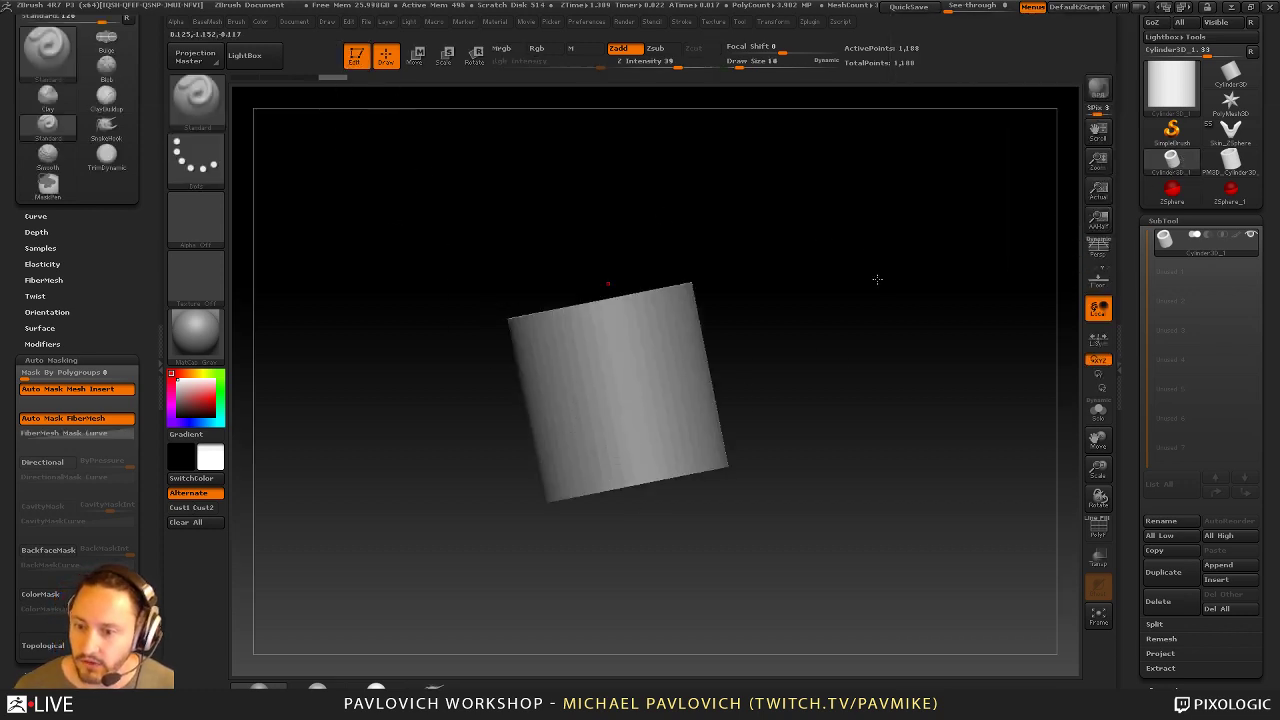
pyautogui.moveTo(877, 280); pyautogui.dragTo(969, 373)
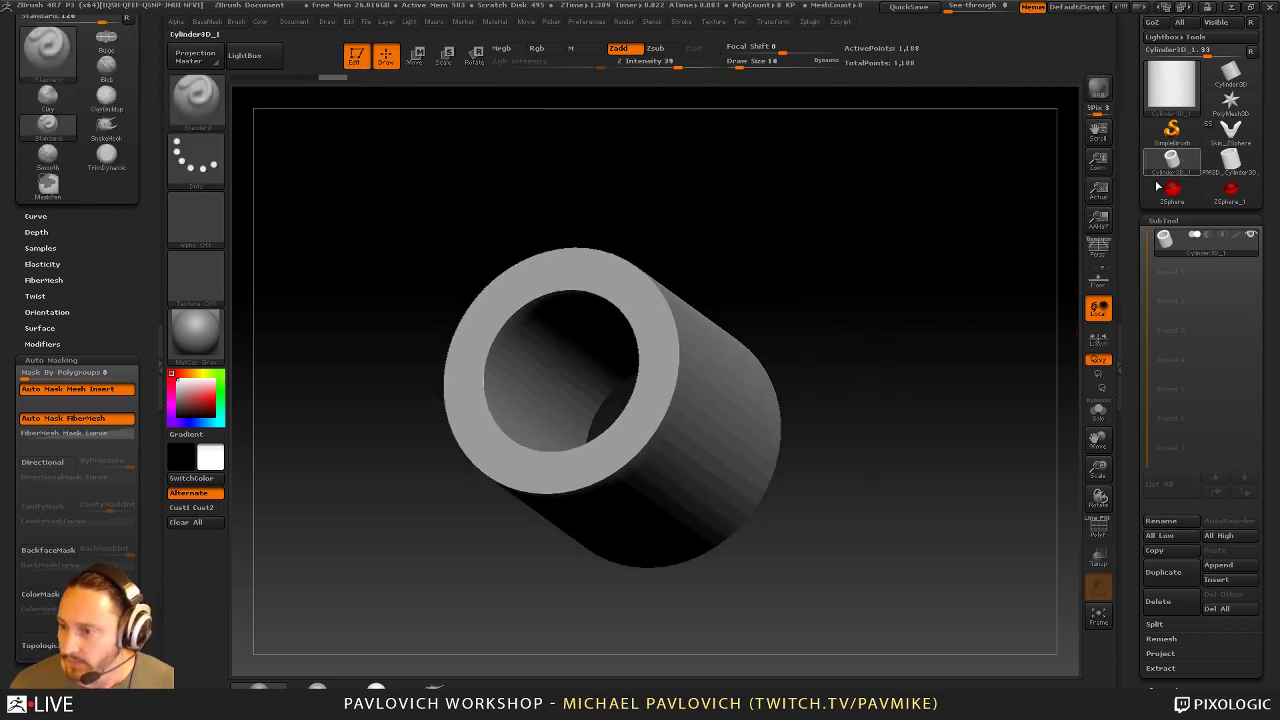
# Show the tube's wireframe, set its vertical division count to 30, and convert it to a PolyMesh3D
pyautogui.moveTo(1131, 323); pyautogui.dragTo(1125, 243)
pyautogui.click(1098, 528)
pyautogui.moveTo(985, 350); pyautogui.dragTo(1005, 320)
pyautogui.click(1168, 303)
pyautogui.moveTo(1174, 308); pyautogui.dragTo(1171, 482)
pyautogui.moveTo(1236, 355)
pyautogui.mouseDown()
pyautogui.moveTo(1206, 355)
pyautogui.moveTo(1237, 359)
pyautogui.mouseUp()
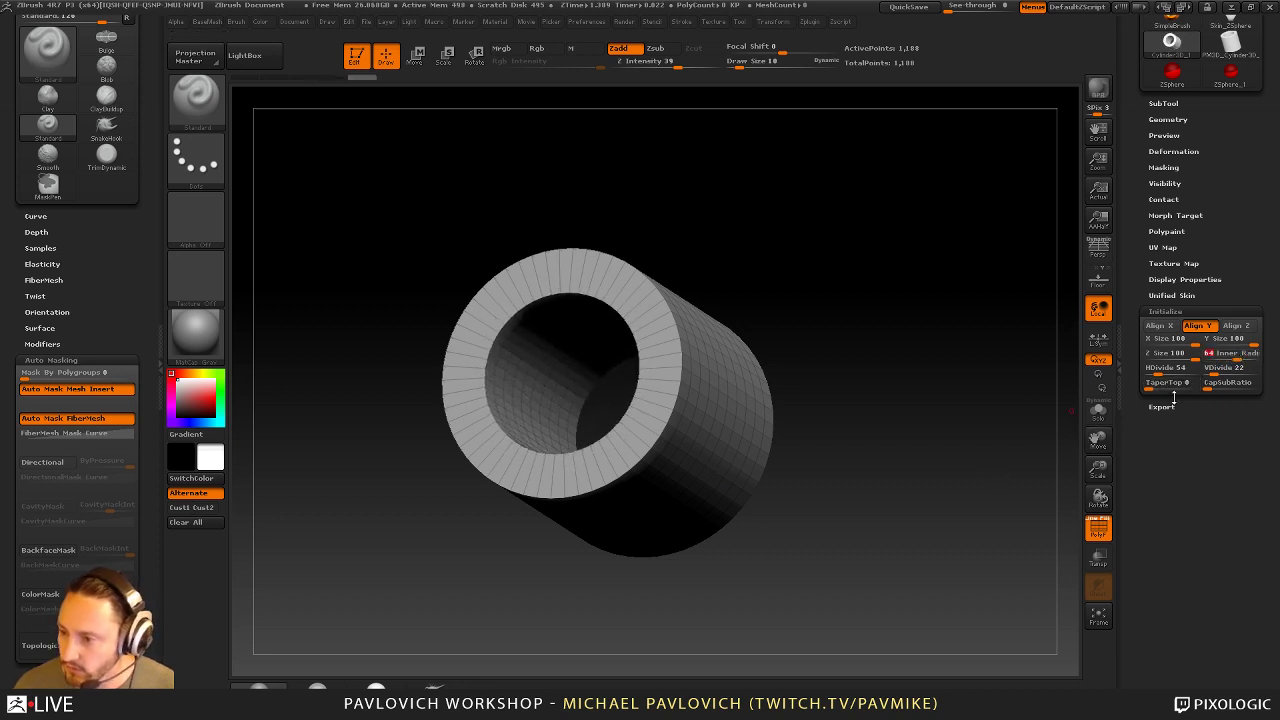
pyautogui.moveTo(957, 429); pyautogui.dragTo(652, 395)
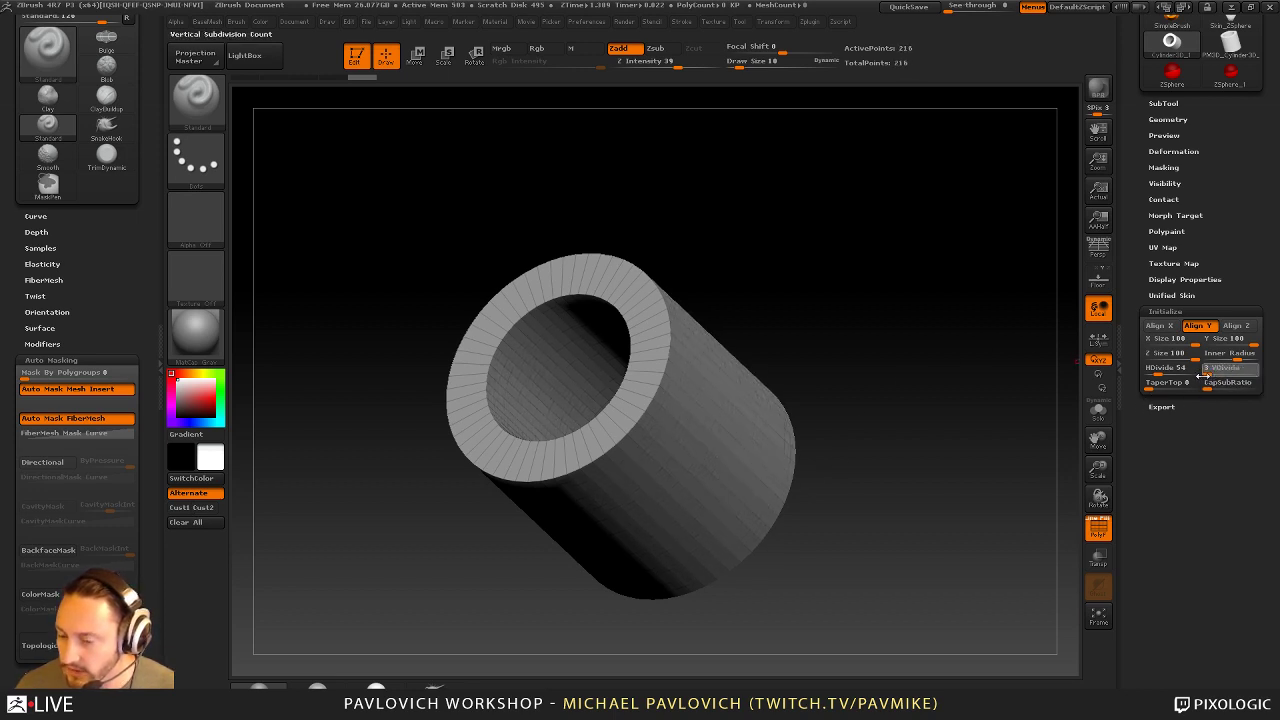
pyautogui.write('30')
pyautogui.press('Return')
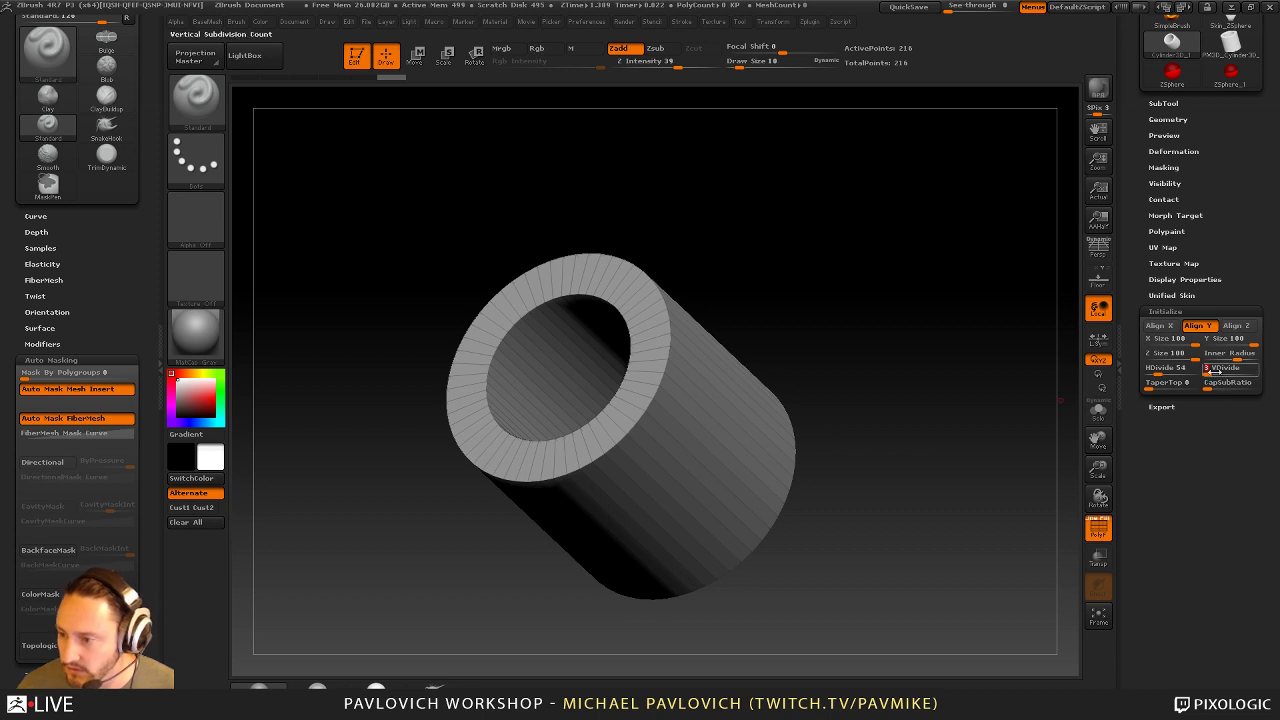
pyautogui.moveTo(1137, 354); pyautogui.dragTo(1140, 436)
pyautogui.click(1212, 86)
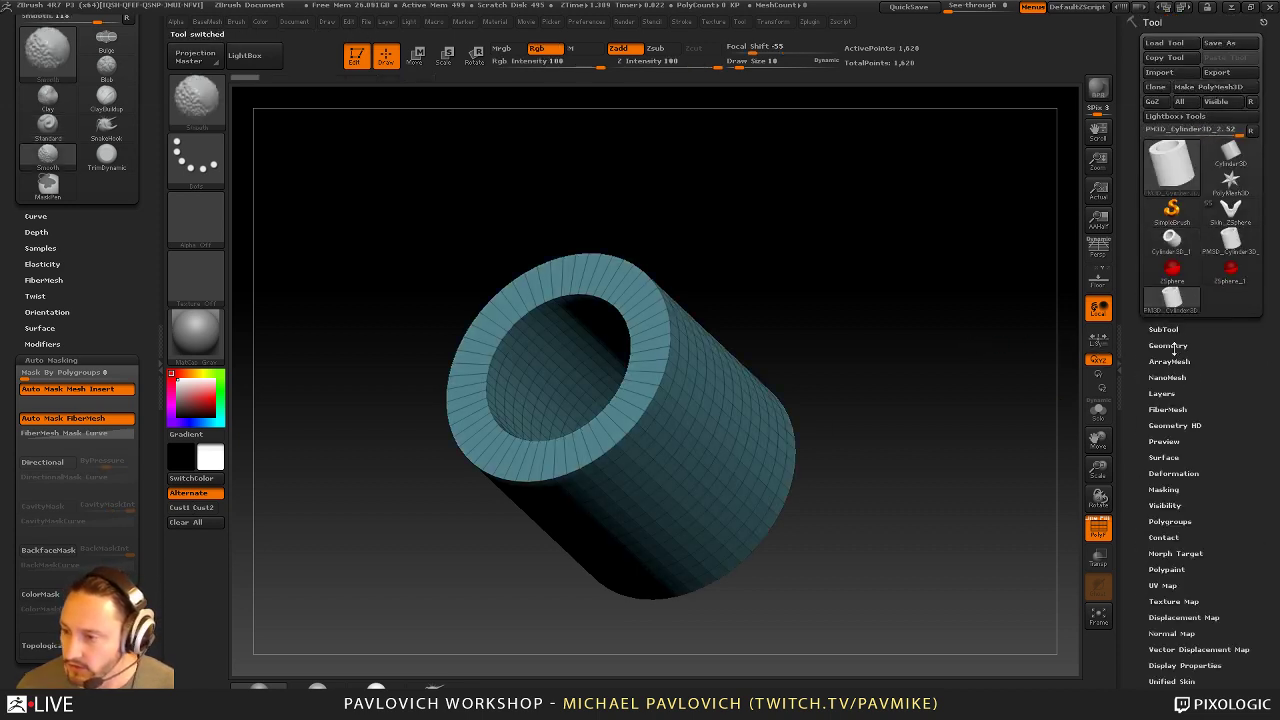
# Try Delete Loops on the tube with the angle tolerance at 45, undoing each attempt
pyautogui.click(1167, 345)
pyautogui.click(1163, 269)
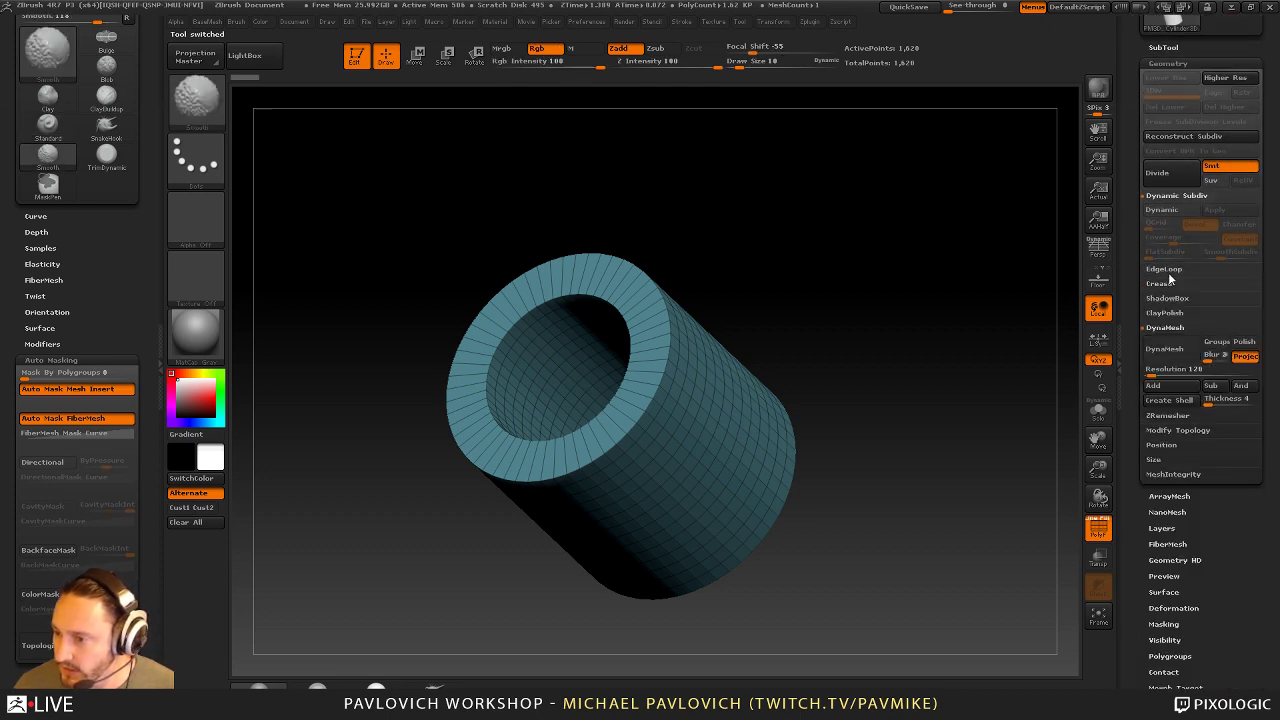
pyautogui.click(1170, 512)
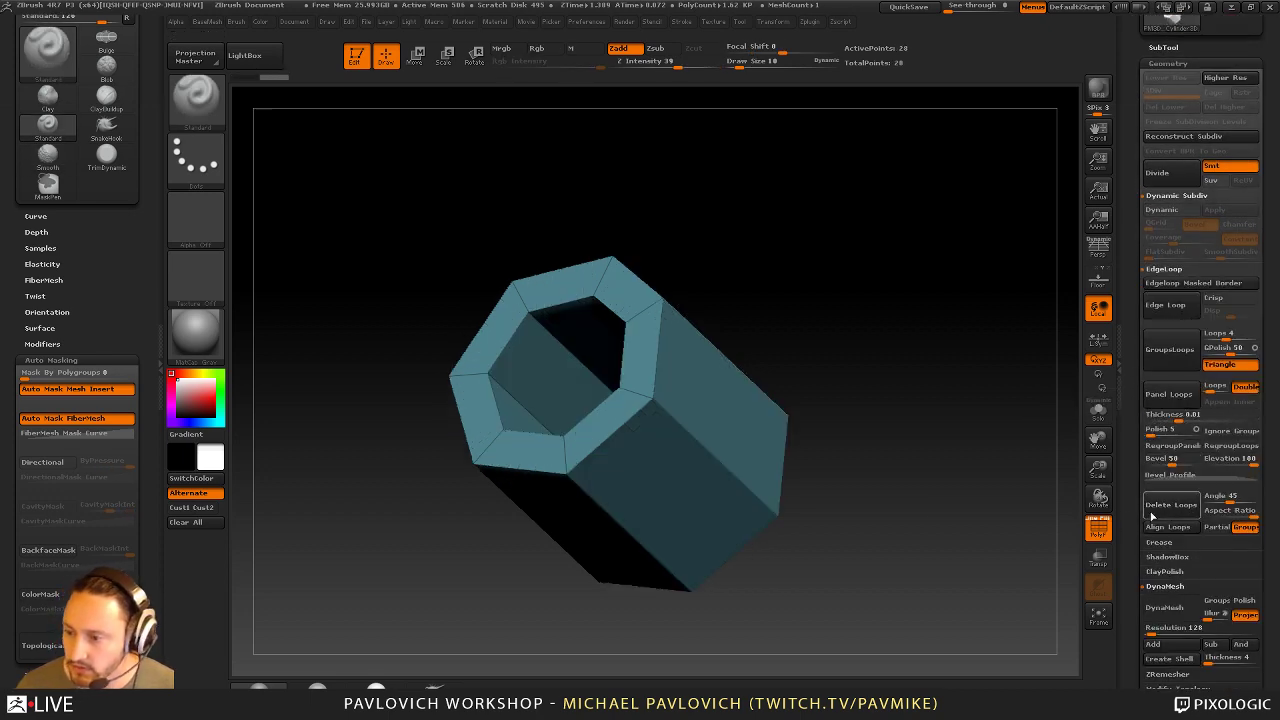
pyautogui.hotkey('ctrl', 'z')
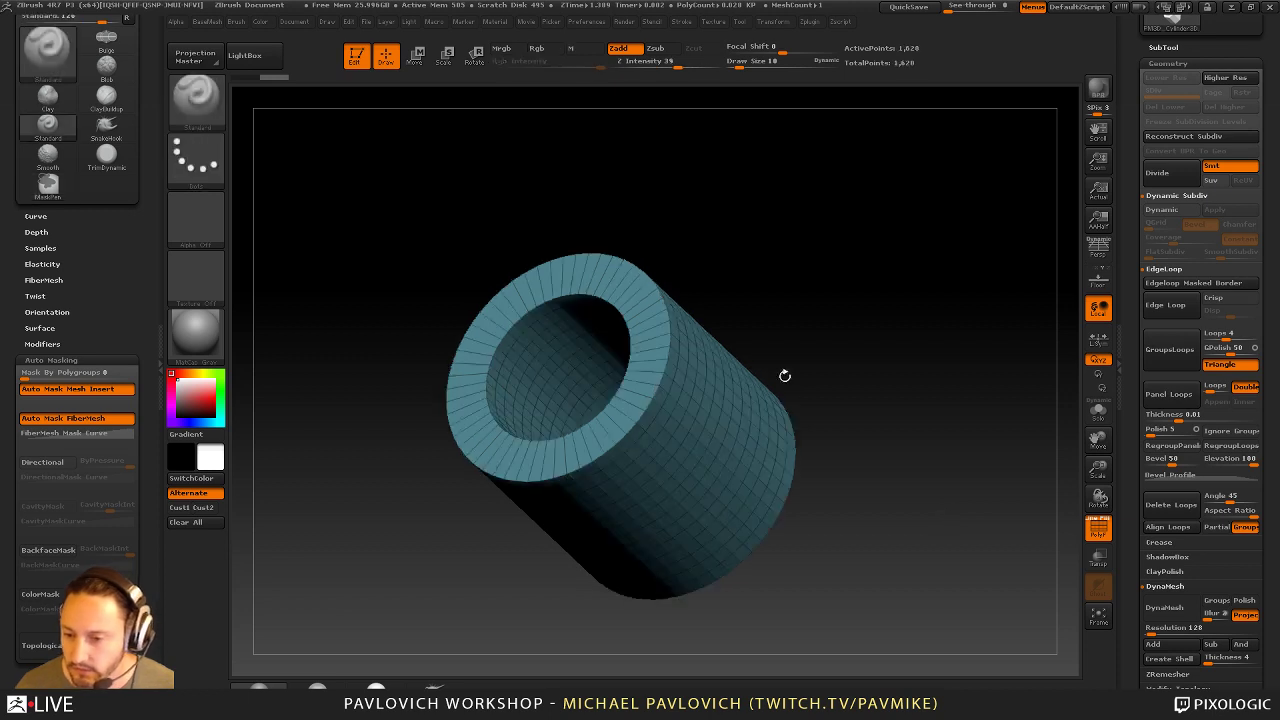
pyautogui.click(1177, 506)
pyautogui.hotkey('ctrl', 'z')
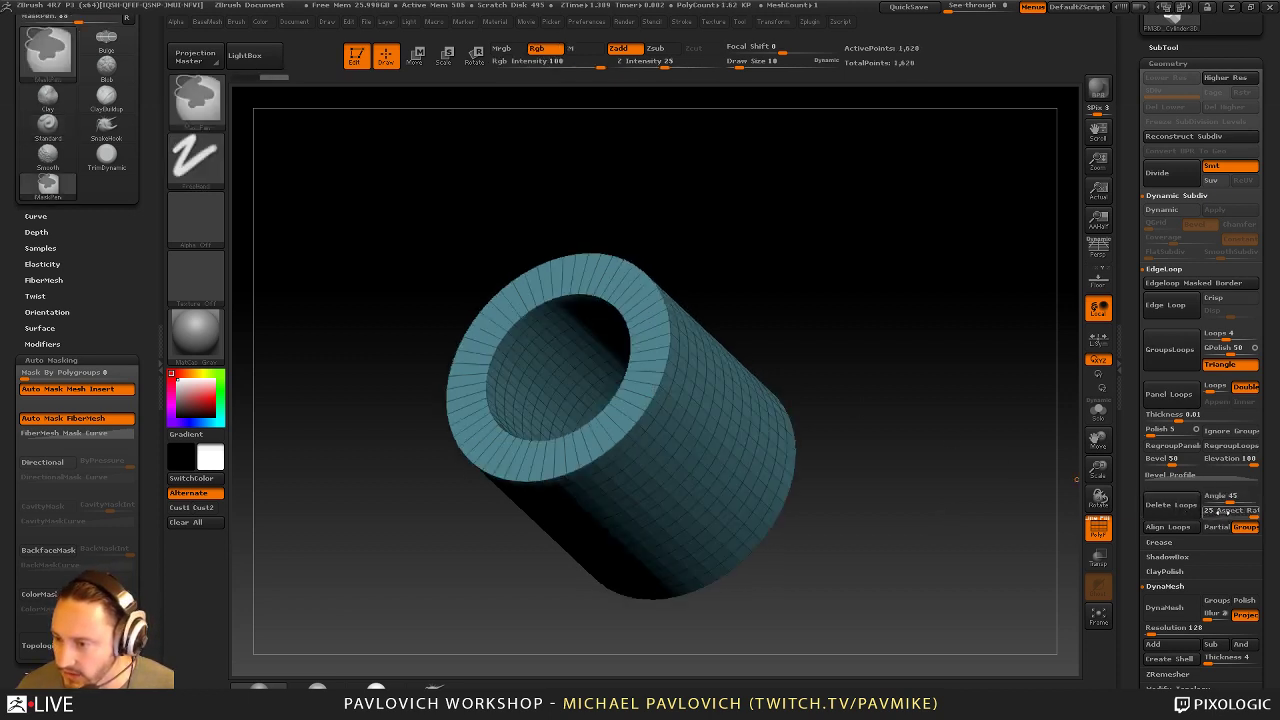
# Try Delete Loops on the tube with the angle tolerance lowered to 25.1571, and undo it
pyautogui.moveTo(1227, 497); pyautogui.dragTo(1219, 499)
pyautogui.click(1185, 507)
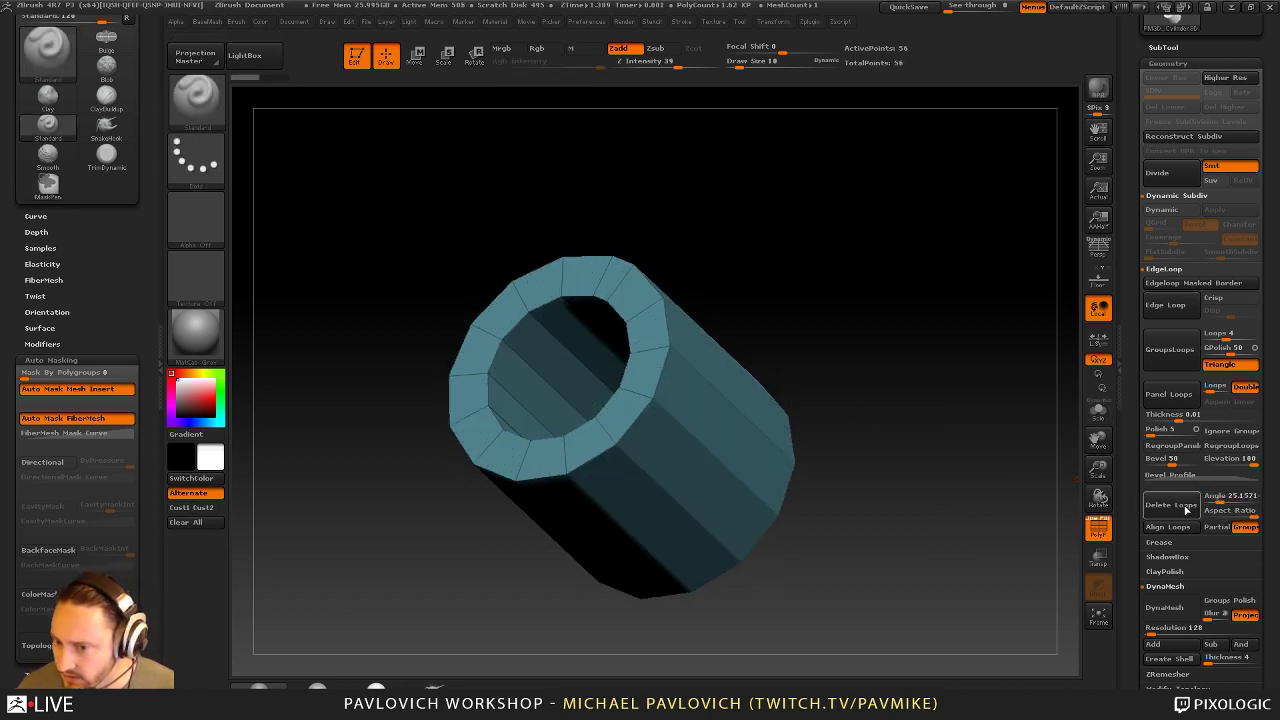
pyautogui.hotkey('ctrl', 'z')
# Set the Delete Loops angle tolerance to 11.1714, try it on the tube, and undo the loop deletion
pyautogui.click(1219, 498)
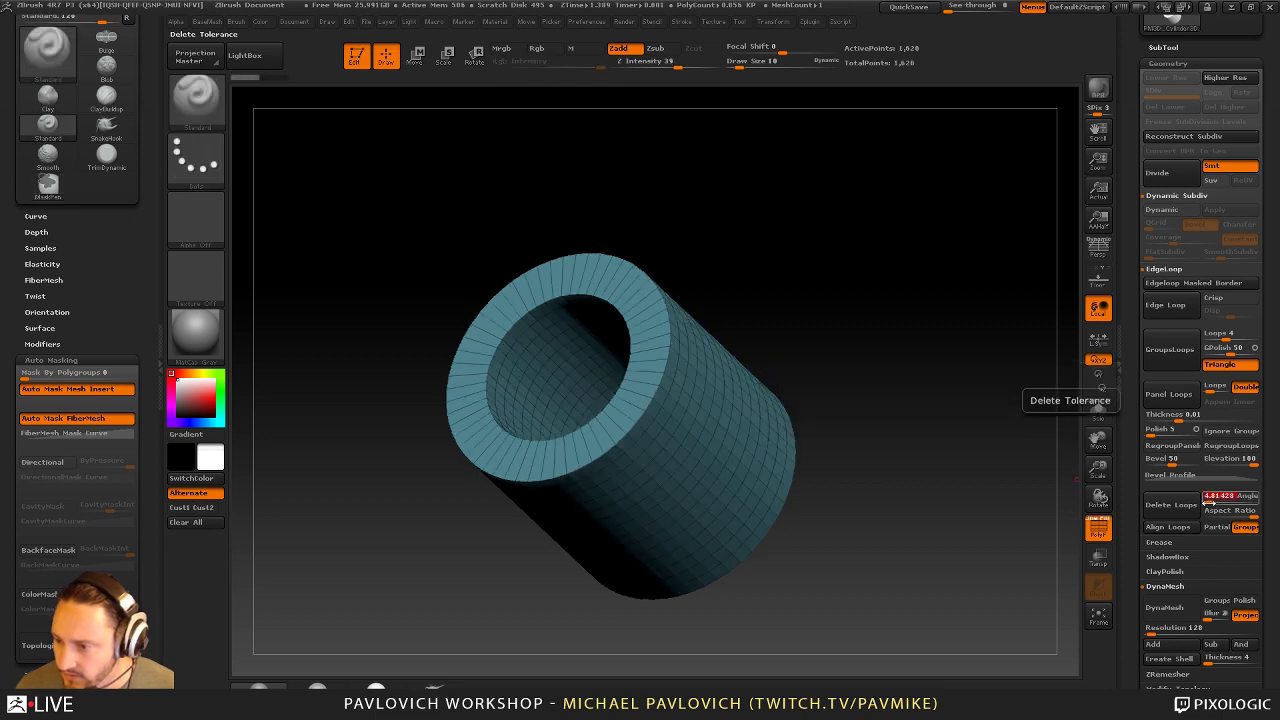
pyautogui.moveTo(1219, 498); pyautogui.dragTo(1218, 497)
pyautogui.click(1171, 504)
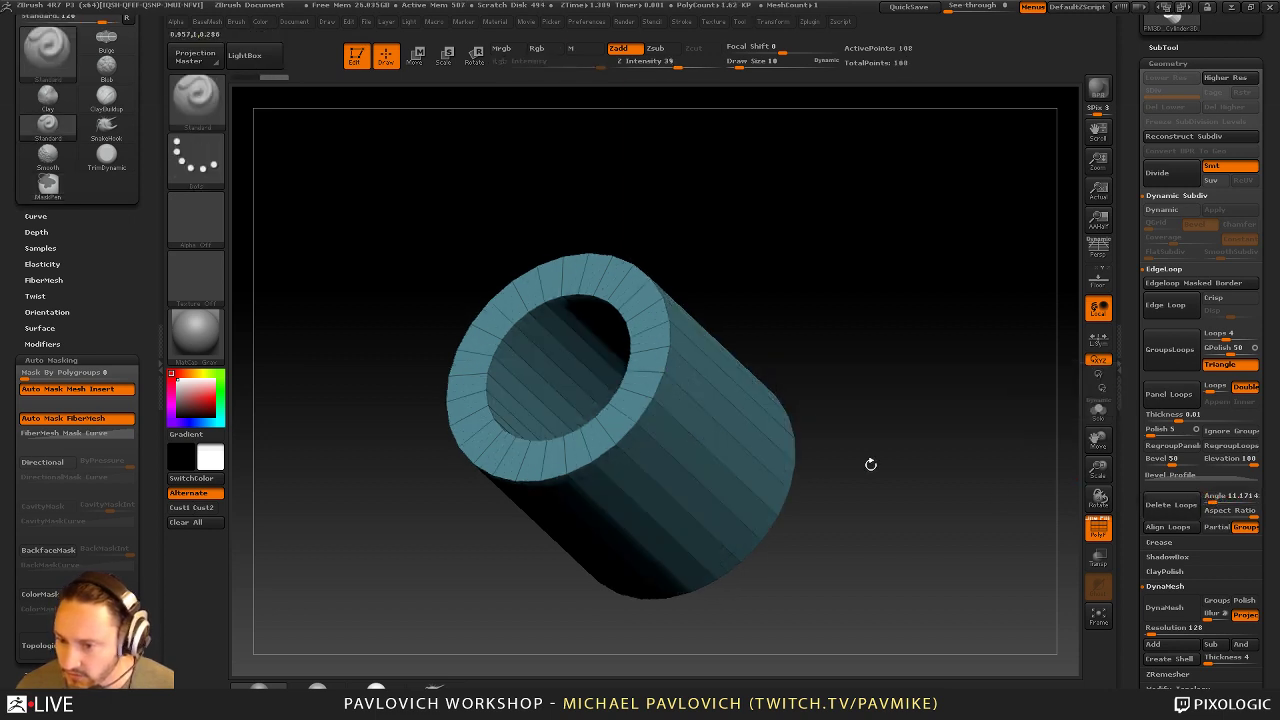
pyautogui.moveTo(966, 380)
pyautogui.mouseDown()
pyautogui.moveTo(1010, 425)
pyautogui.moveTo(954, 385)
pyautogui.mouseUp()
pyautogui.hotkey('ctrl', 'z')
# Switch to the ZModeler brush, delete one edge loop near the tube's open front rim, and insert two edge loops there
pyautogui.keyDown('ctrl'); pyautogui.moveTo(729, 400); pyautogui.dragTo(806, 360, button='right'); pyautogui.keyUp('ctrl')
pyautogui.press('b')
pyautogui.press('z')
pyautogui.press('m')
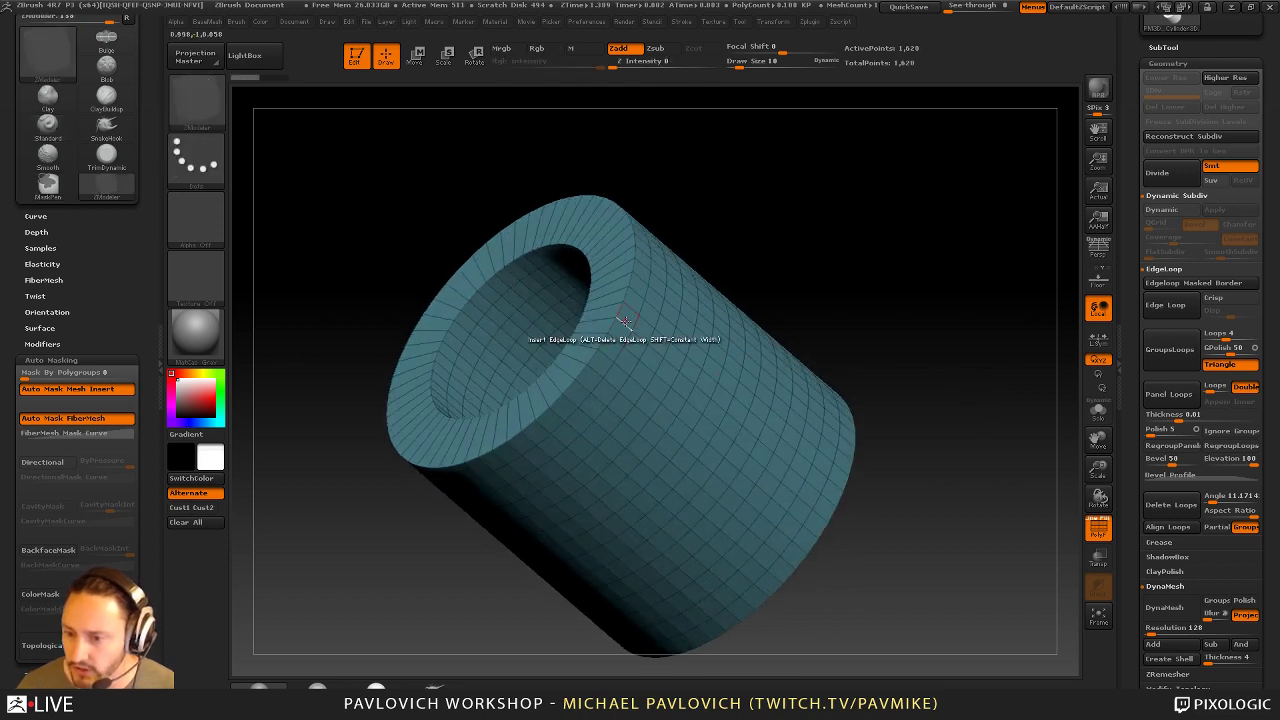
pyautogui.press('space')
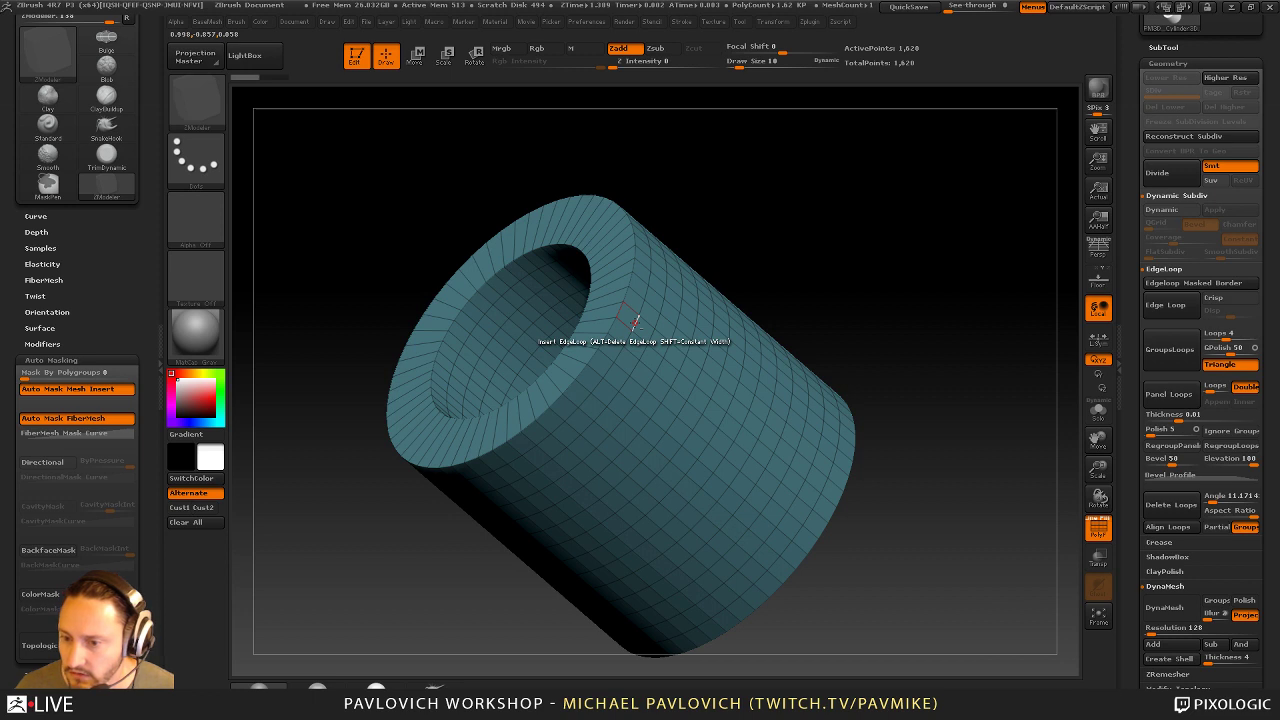
pyautogui.keyDown('alt'); pyautogui.click(635, 322); pyautogui.keyUp('alt')
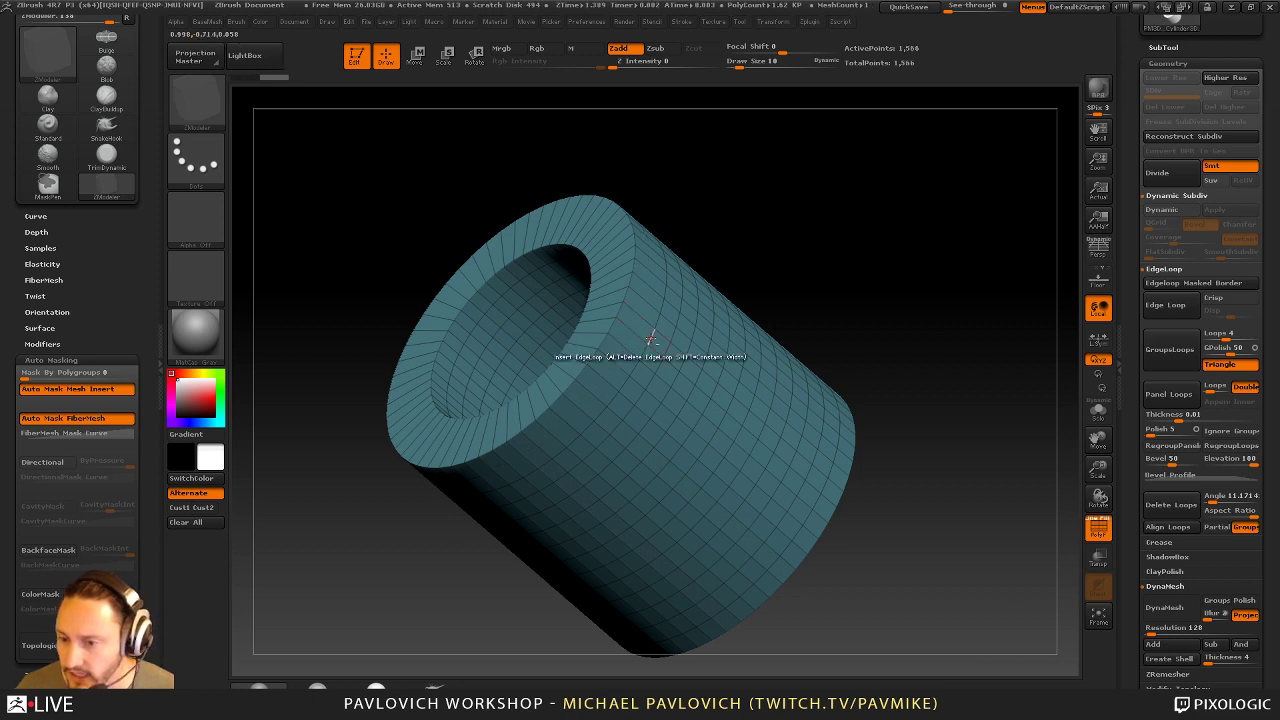
pyautogui.click(627, 327)
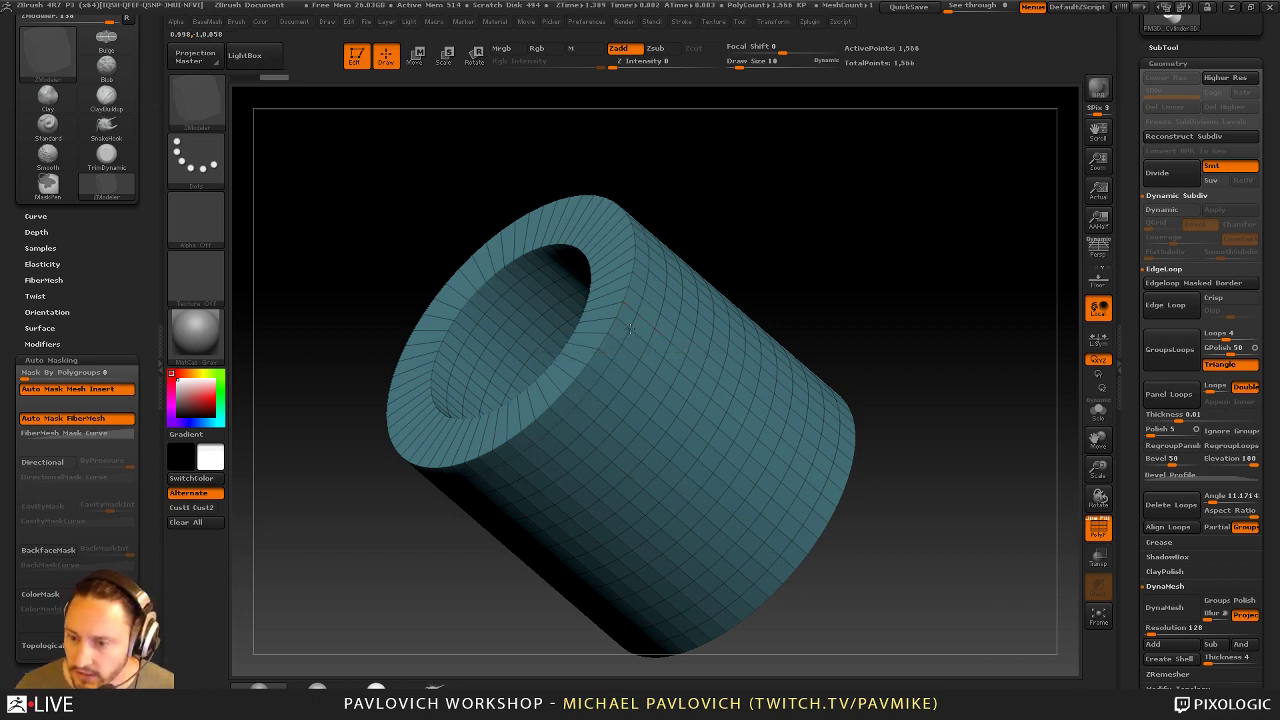
pyautogui.click(644, 318)
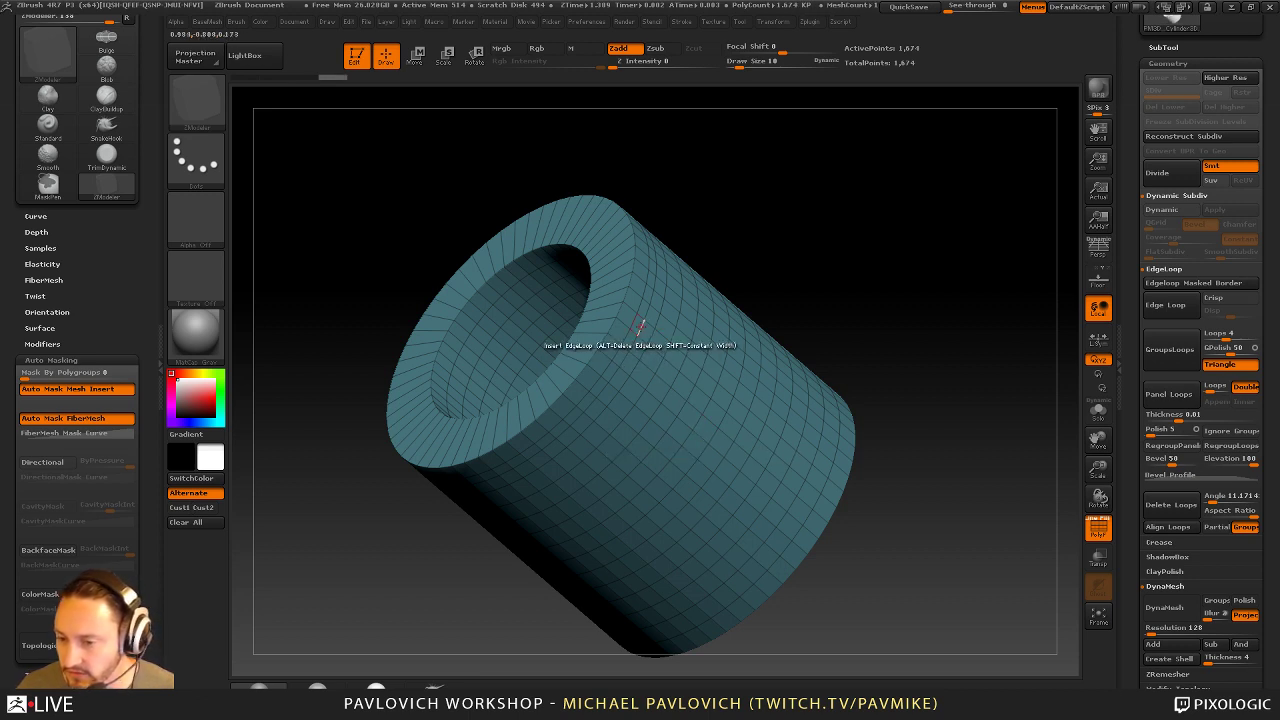
# Delete several edge loops around the tube individually with ZModeler's Insert Single EdgeLoop action, and remove the remaining nonessential ones with Delete Loops
pyautogui.press('space')
pyautogui.press('space')
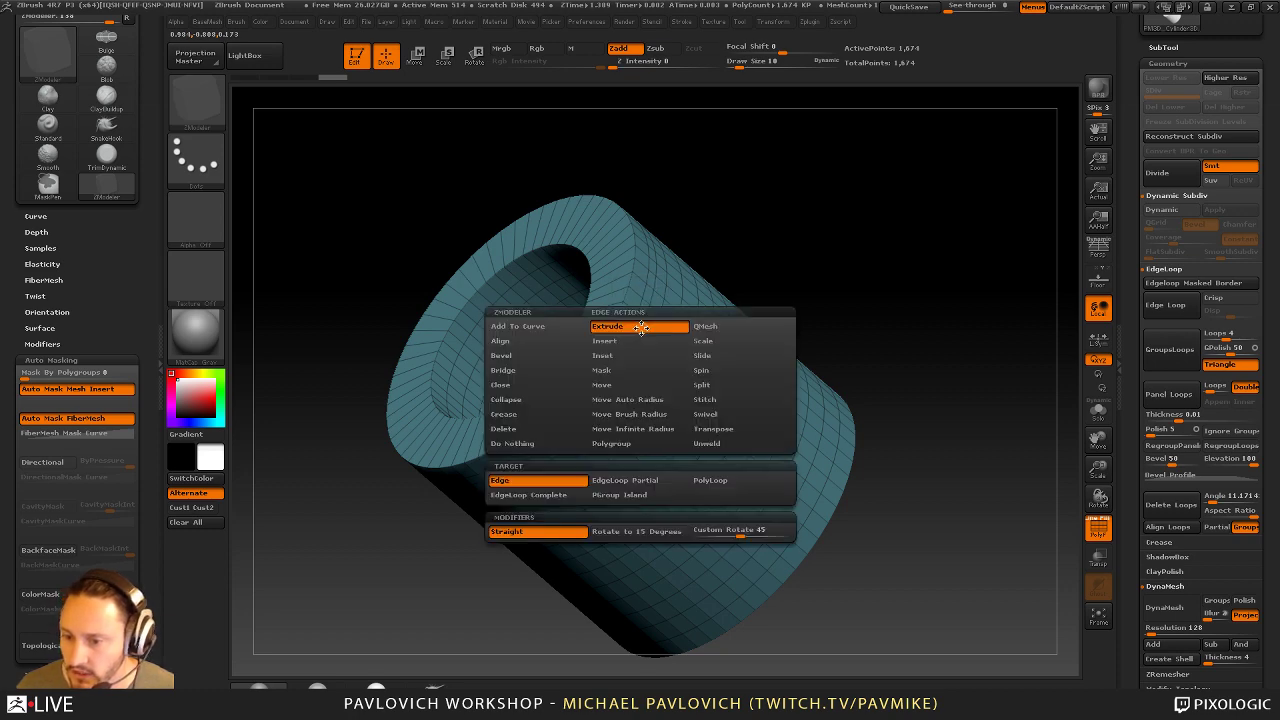
pyautogui.click(626, 342)
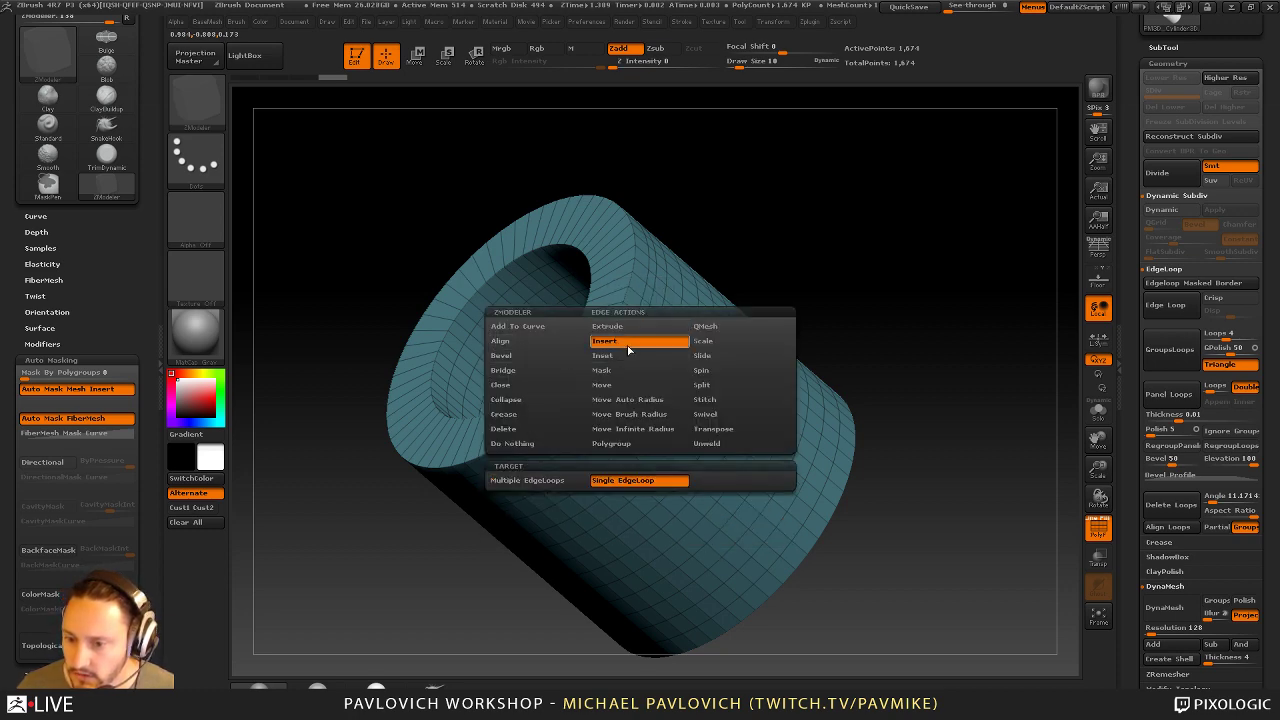
pyautogui.keyDown('alt'); pyautogui.click(637, 345); pyautogui.keyUp('alt')
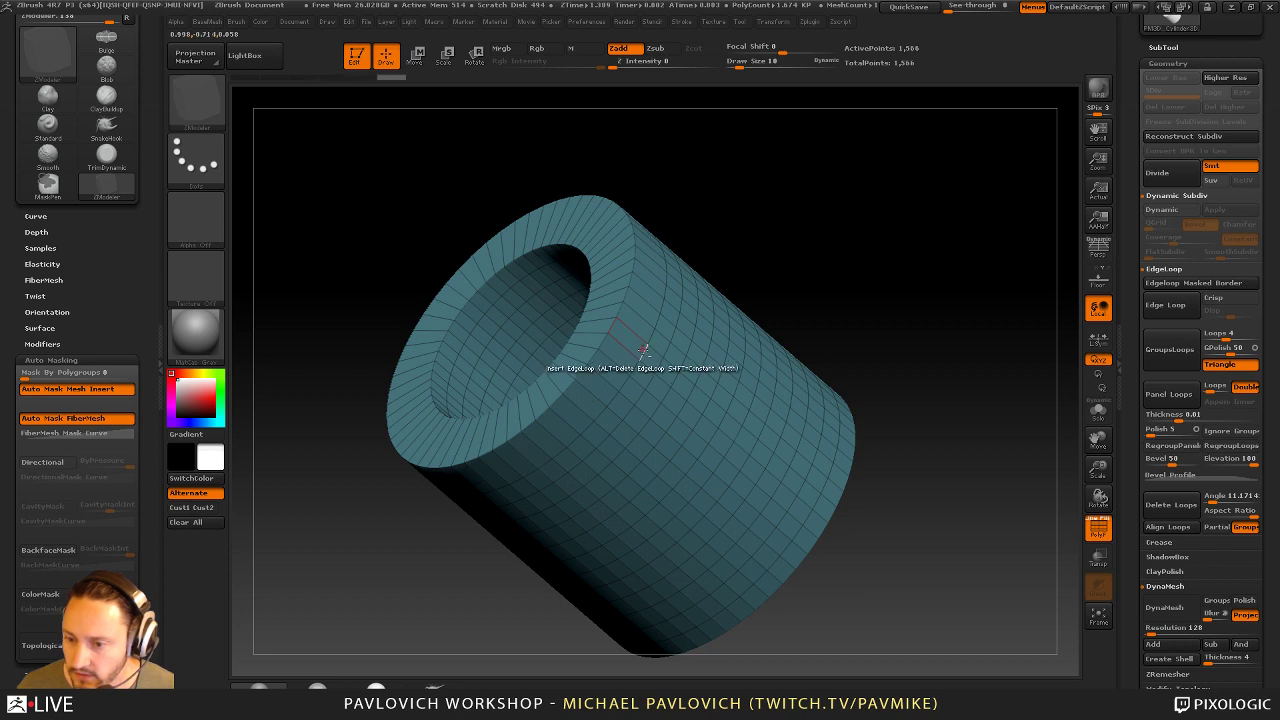
pyautogui.keyDown('alt'); pyautogui.click(654, 358); pyautogui.keyUp('alt')
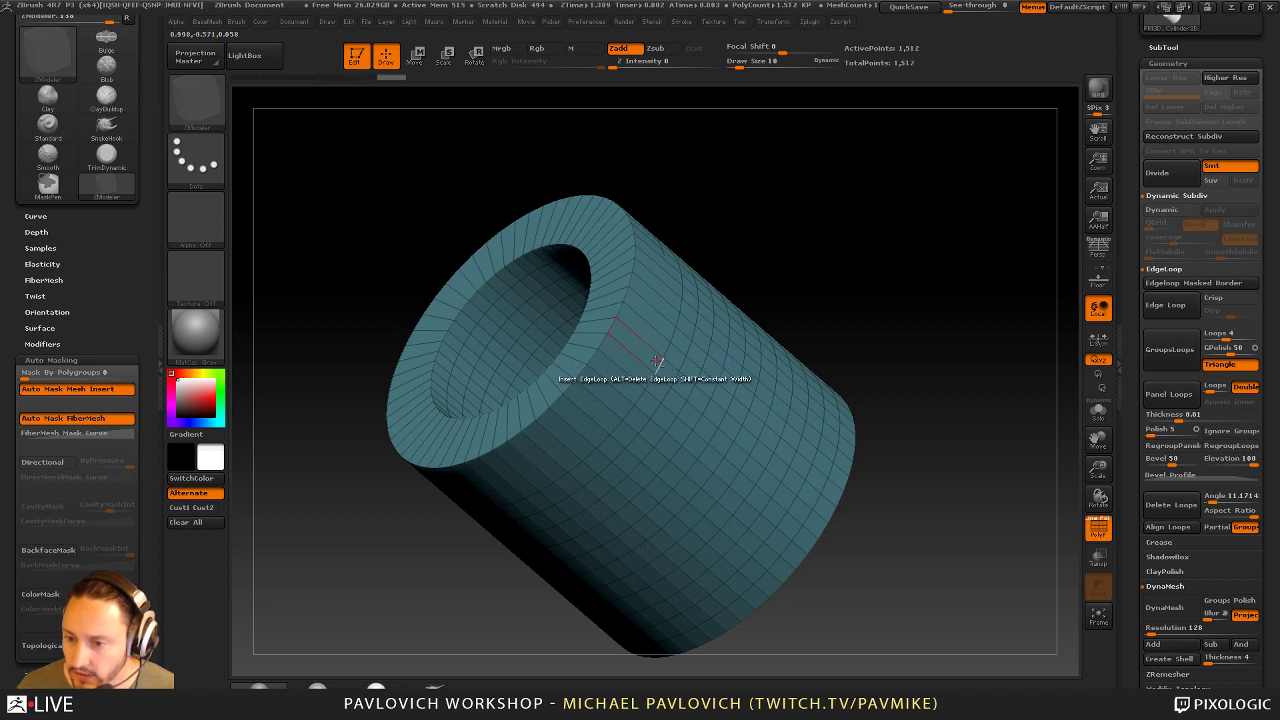
pyautogui.keyDown('alt'); pyautogui.click(705, 405); pyautogui.keyUp('alt')
pyautogui.keyDown('alt'); pyautogui.click(715, 414); pyautogui.keyUp('alt')
pyautogui.keyDown('alt'); pyautogui.click(735, 427); pyautogui.keyUp('alt')
pyautogui.keyDown('alt'); pyautogui.click(750, 441); pyautogui.keyUp('alt')
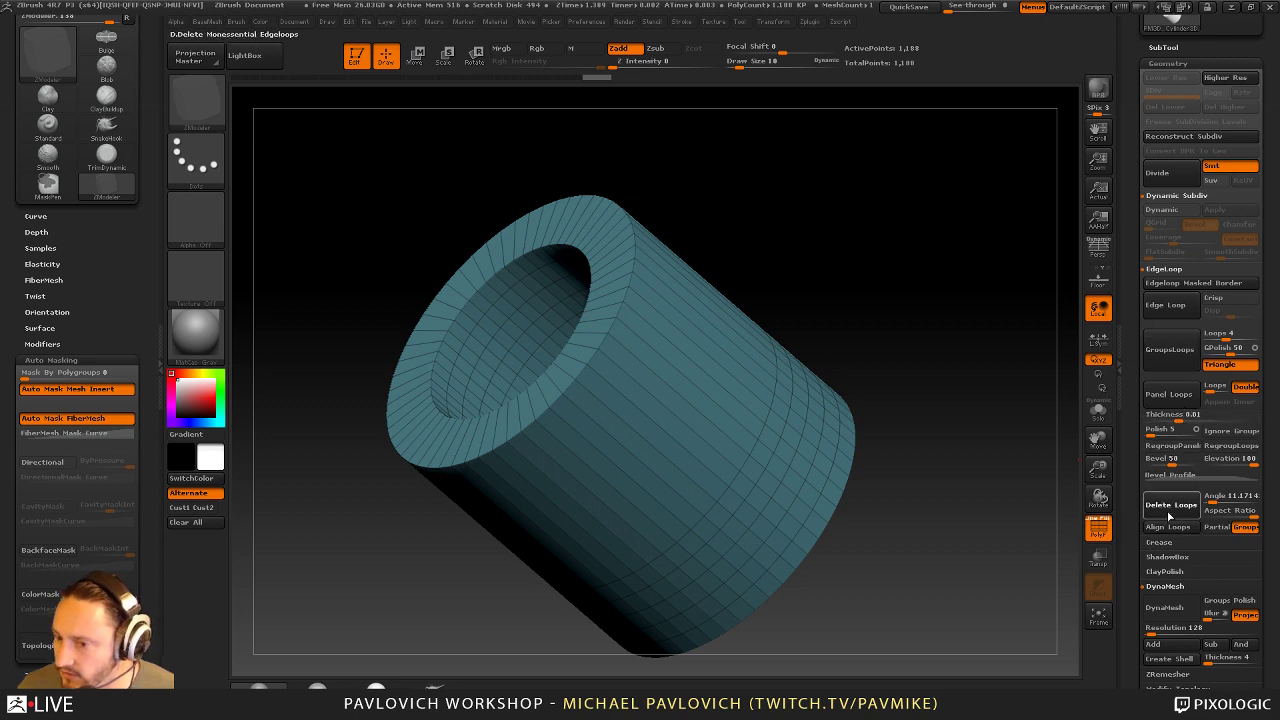
pyautogui.click(1171, 504)
pyautogui.moveTo(970, 300); pyautogui.dragTo(974, 320)
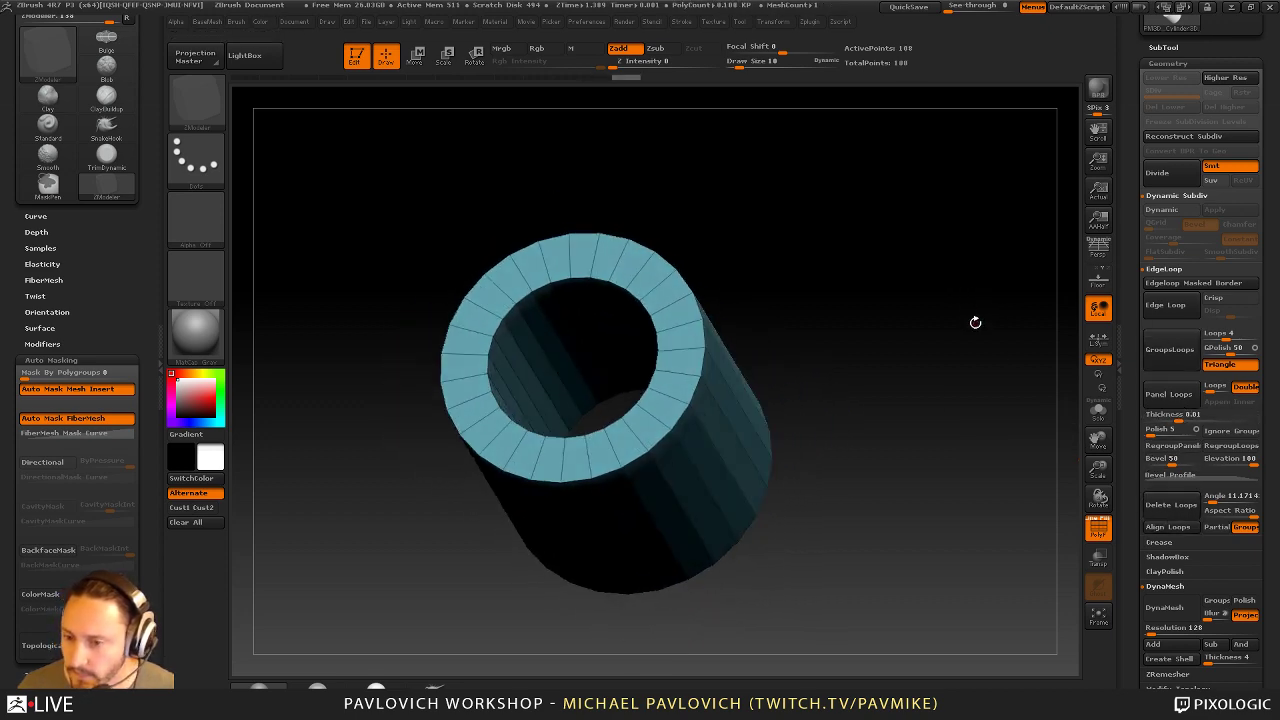
# Undo the last loop deletion and switch back to the Cylinder3D_1 primitive's initialization settings
pyautogui.hotkey('ctrl', 'z')
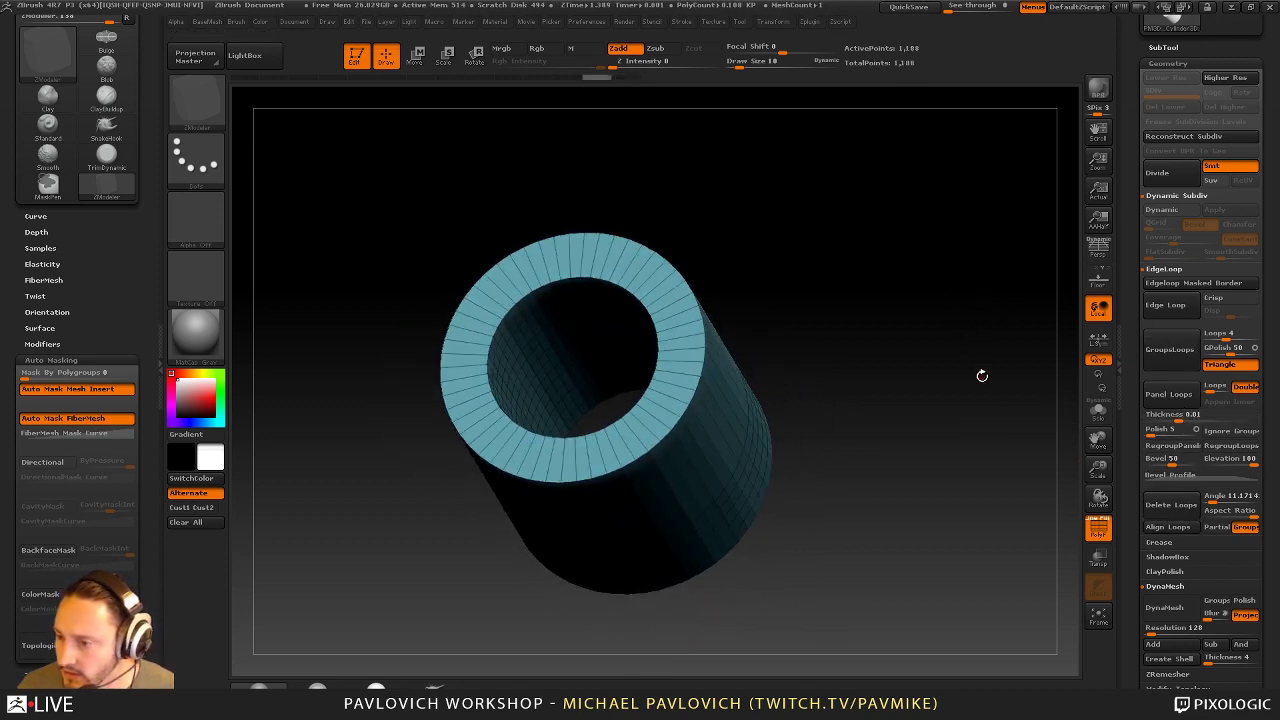
pyautogui.moveTo(1127, 453); pyautogui.dragTo(1131, 573)
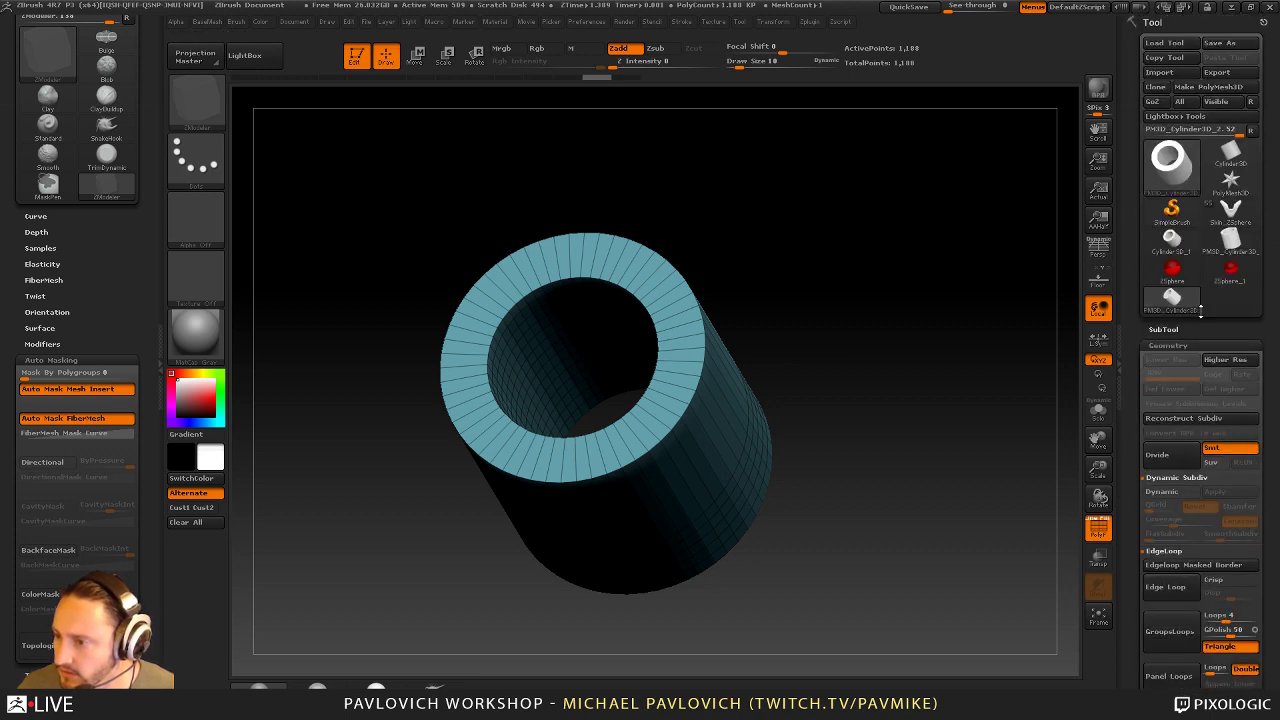
pyautogui.click(1185, 302)
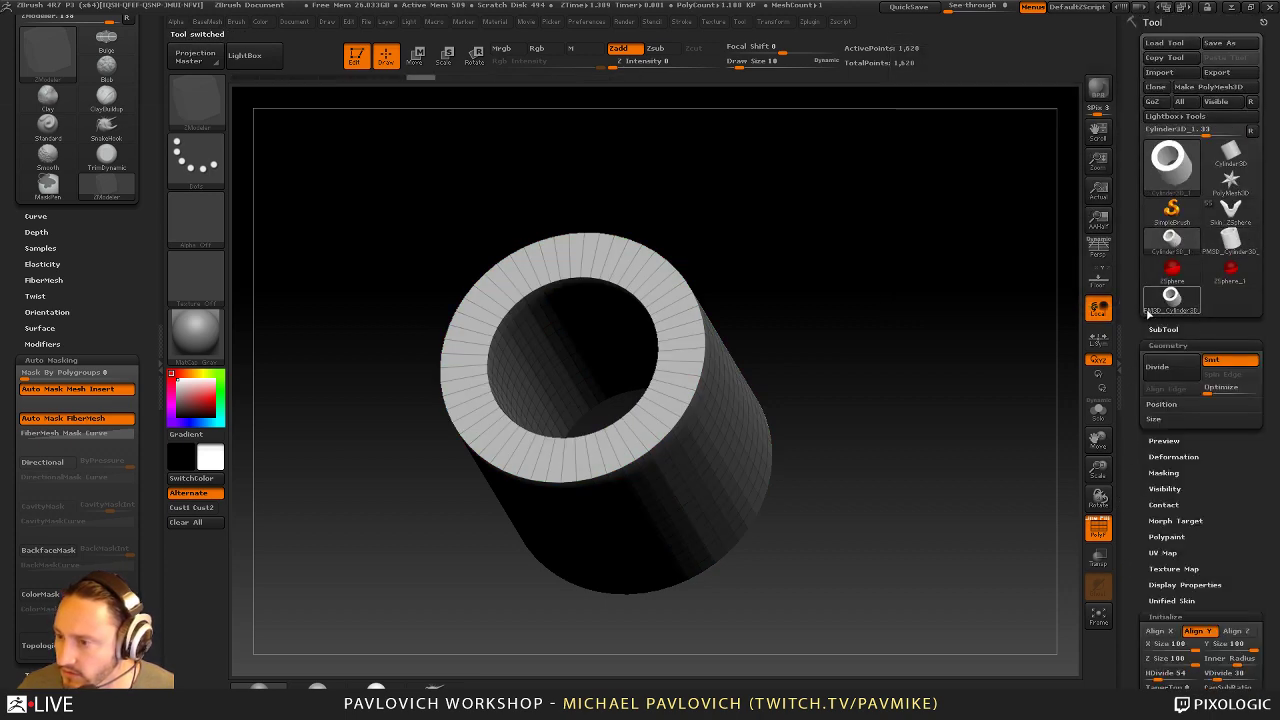
pyautogui.moveTo(1129, 165); pyautogui.dragTo(1129, 92)
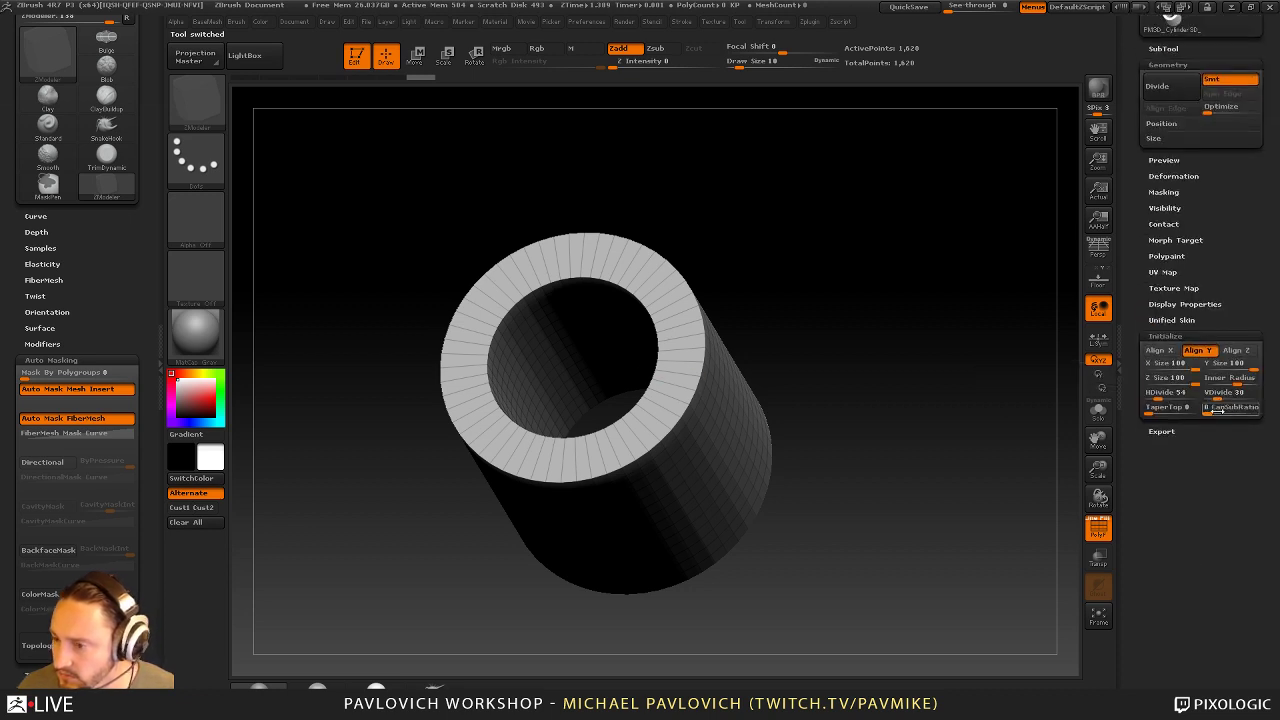
# Set the cylinder primitive's HDivide to 24 and VDivide to 4, and convert it to a PolyMesh3D
pyautogui.click(1172, 395)
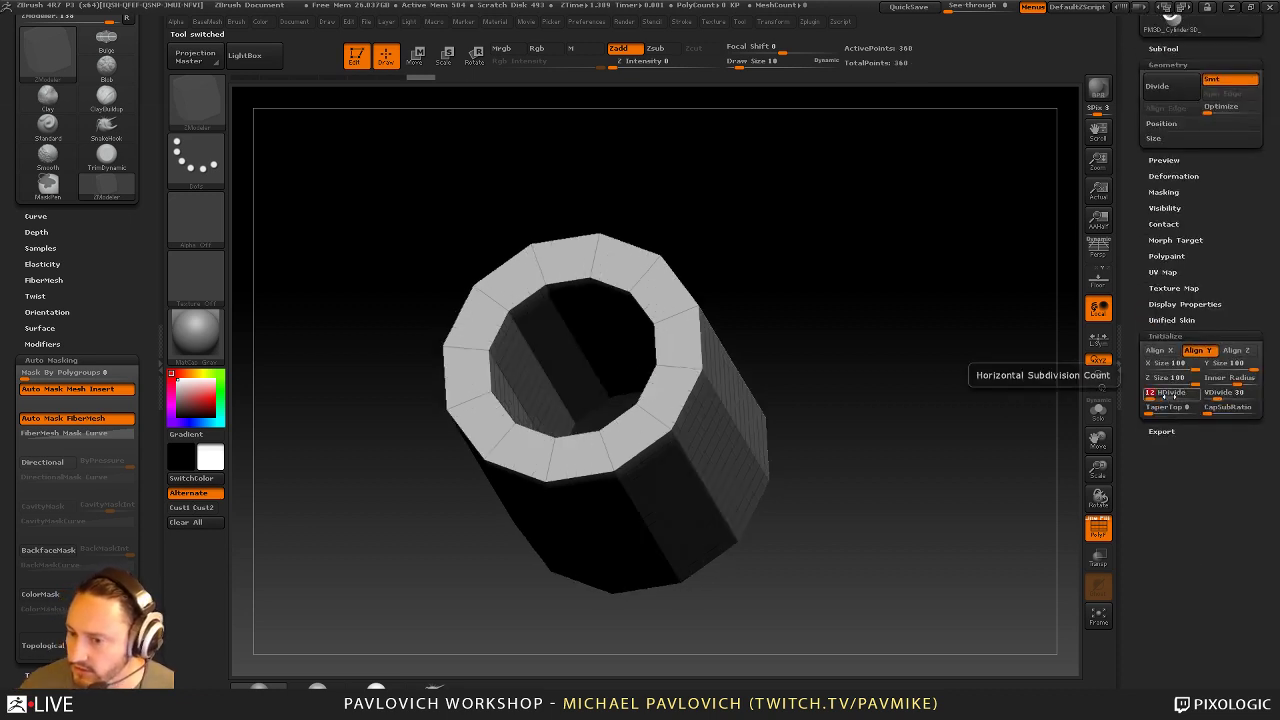
pyautogui.click(1172, 395)
pyautogui.moveTo(1222, 394); pyautogui.dragTo(1196, 394)
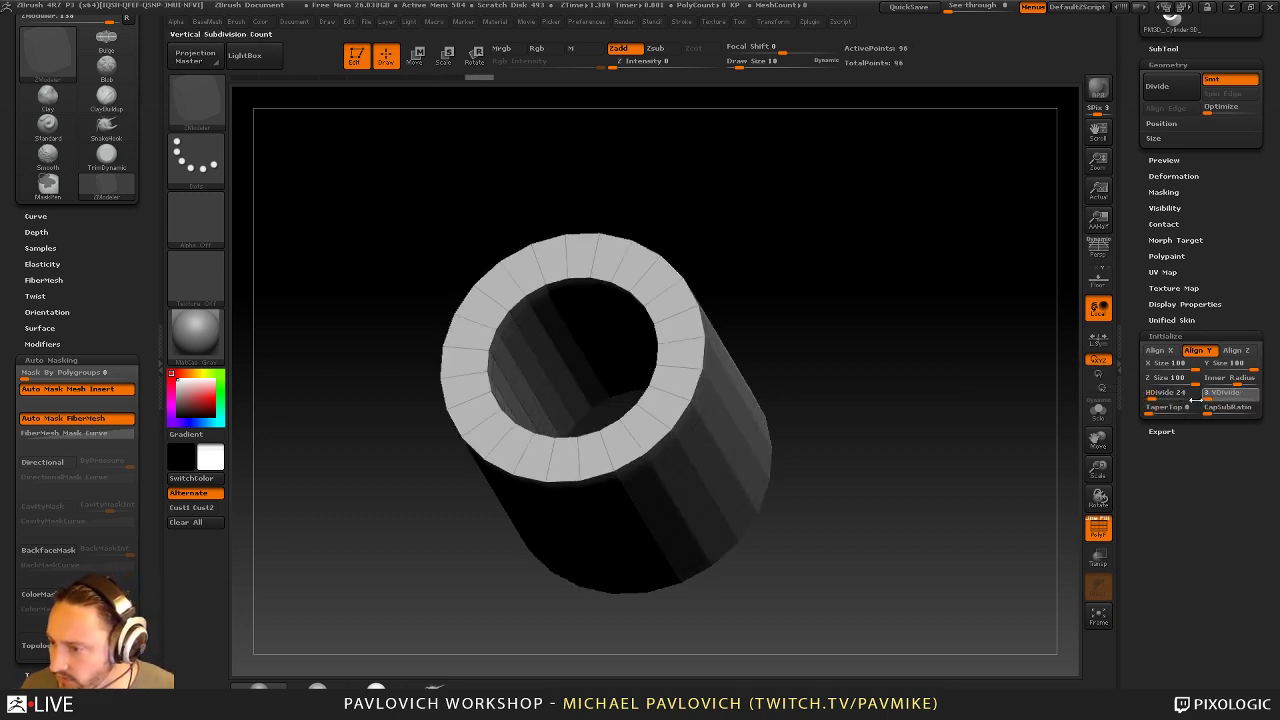
pyautogui.moveTo(1135, 298); pyautogui.dragTo(1139, 595)
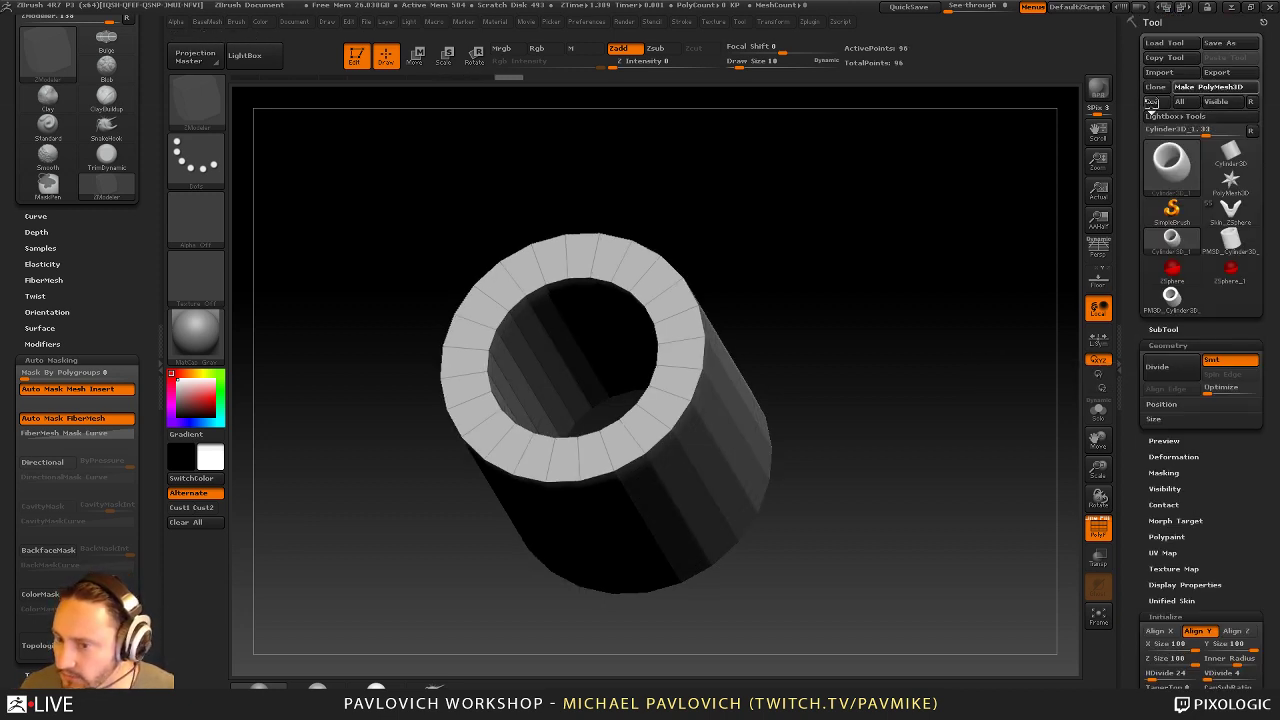
pyautogui.click(1208, 87)
# Assign separate polygroups to the tube's rims, inner wall and outer wall with Groups By Normals
pyautogui.moveTo(905, 262); pyautogui.dragTo(909, 290)
pyautogui.scroll(-5, 1133, 455)
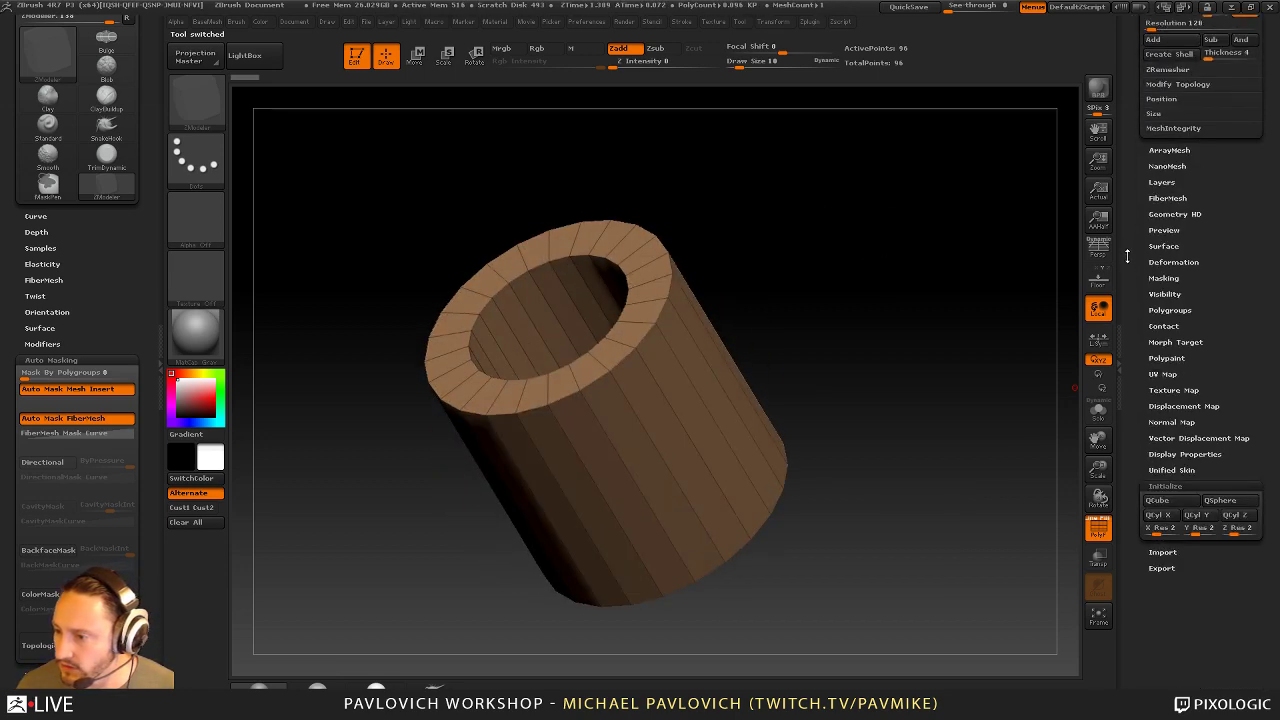
pyautogui.click(1168, 315)
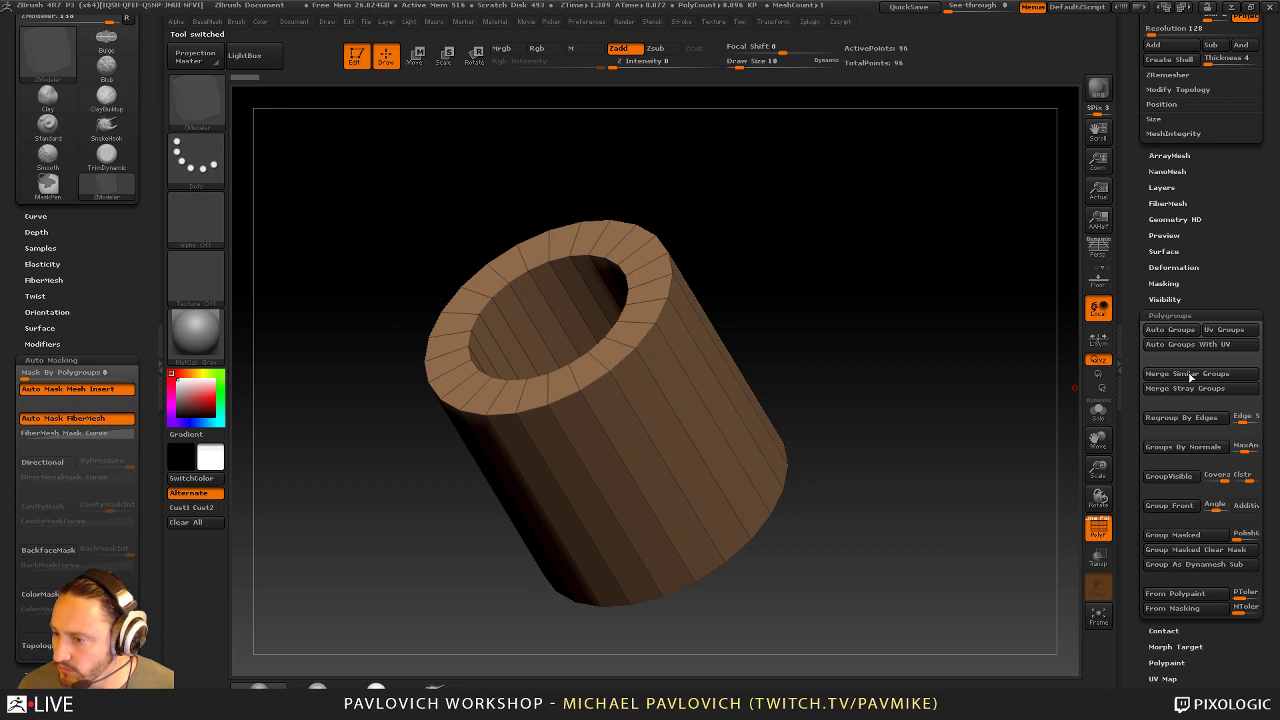
pyautogui.click(1196, 447)
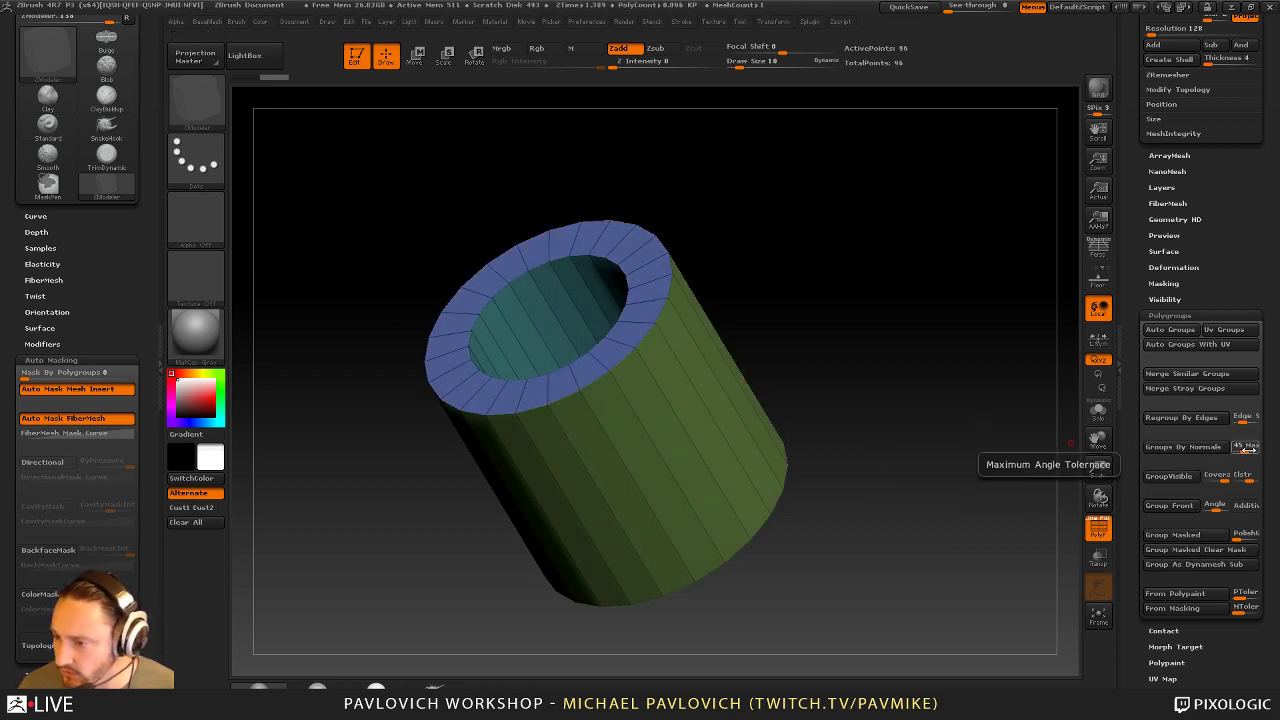
# Set ZModeler's QMesh polygon target to Polygroup All and reselect the ZModeler brush
pyautogui.moveTo(914, 286); pyautogui.dragTo(840, 166)
pyautogui.moveTo(745, 335)
pyautogui.mouseDown()
pyautogui.moveTo(979, 358)
pyautogui.moveTo(700, 350)
pyautogui.mouseUp()
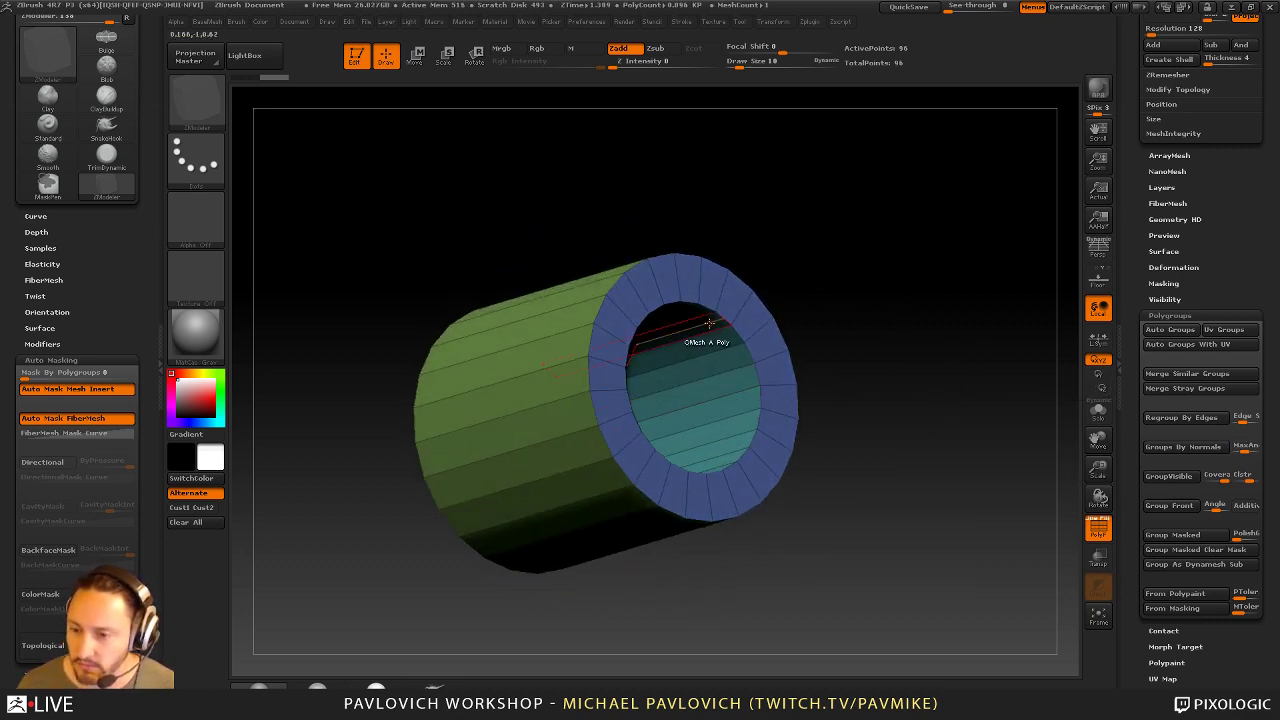
pyautogui.moveTo(805, 400); pyautogui.dragTo(846, 317)
pyautogui.press('space')
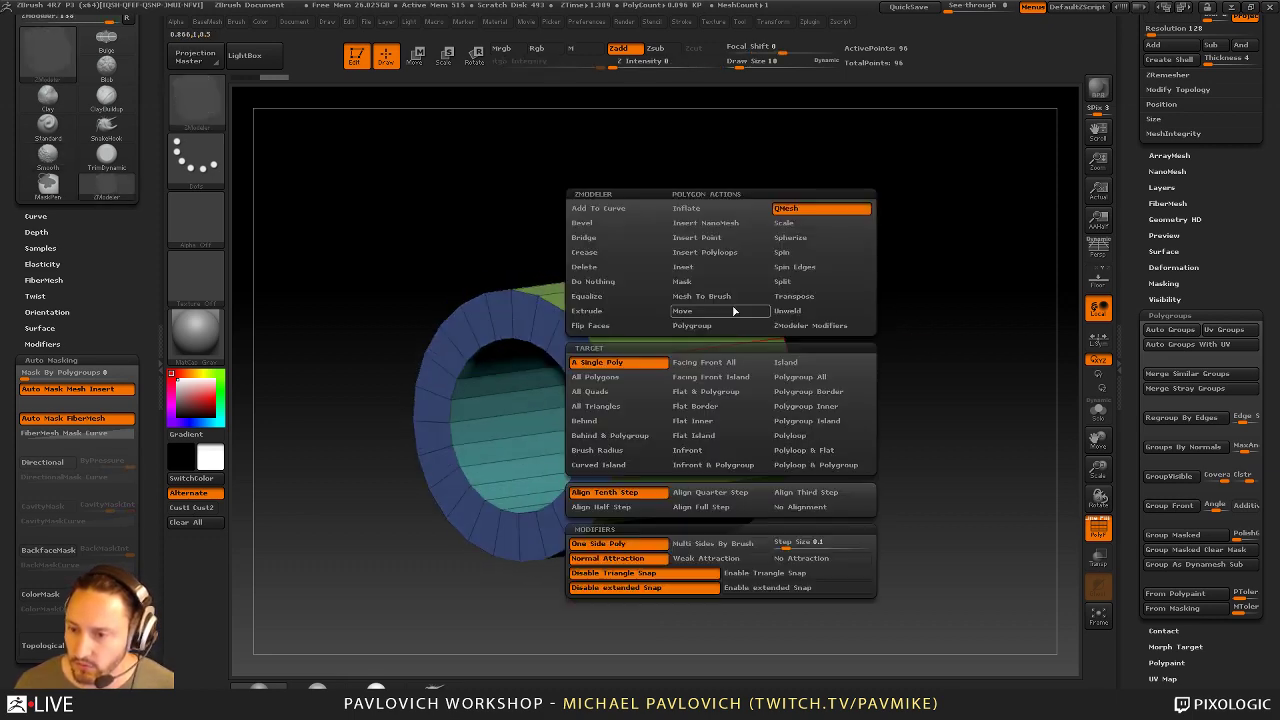
pyautogui.click(800, 377)
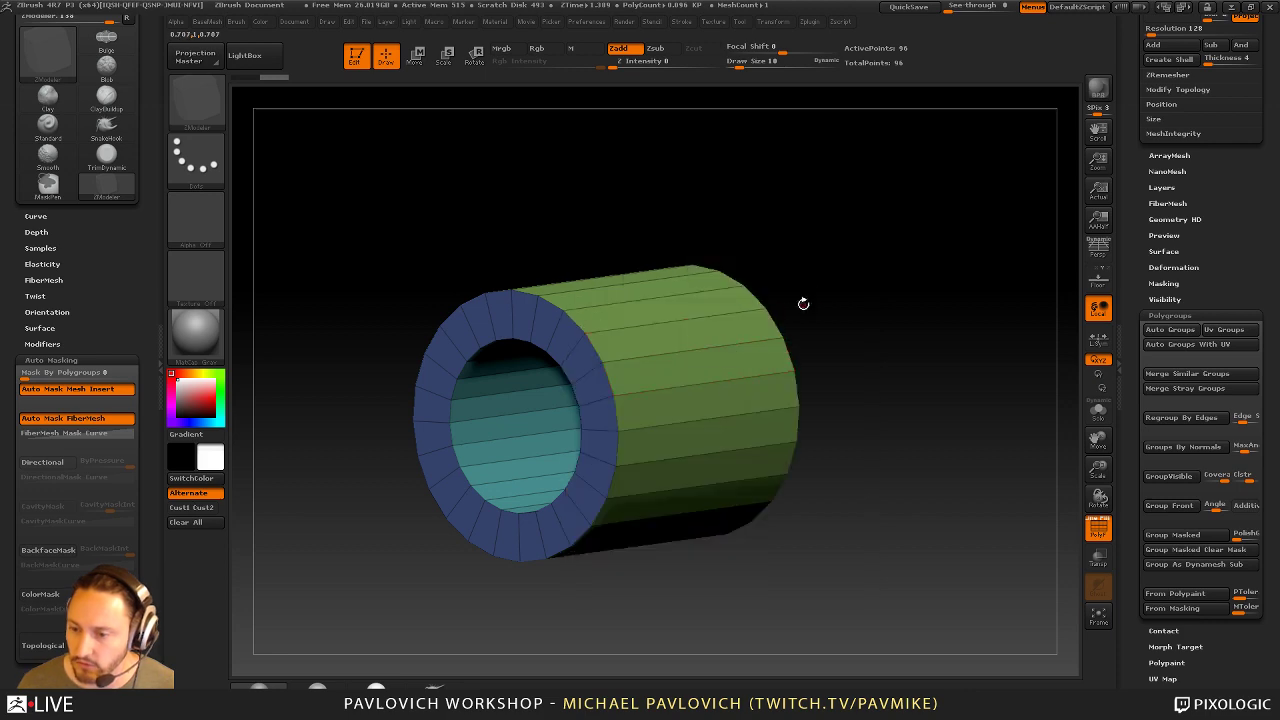
pyautogui.moveTo(806, 300); pyautogui.dragTo(712, 338)
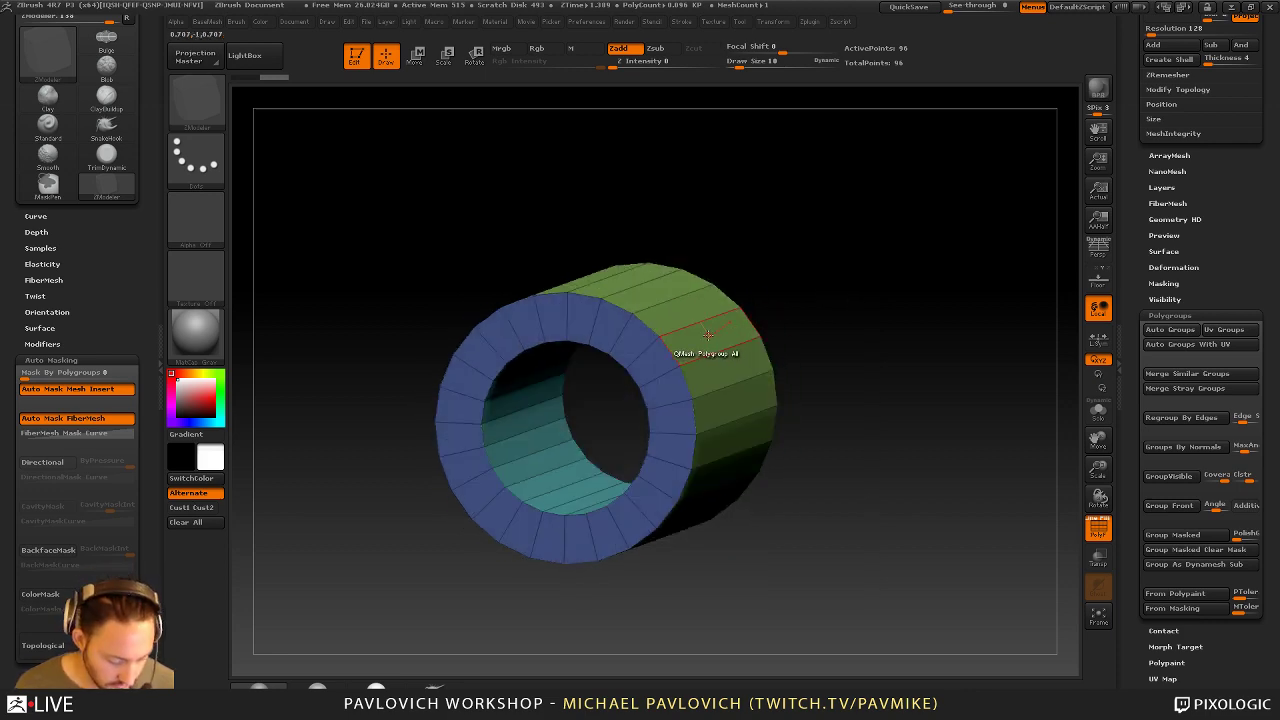
pyautogui.press('b')
pyautogui.press('z')
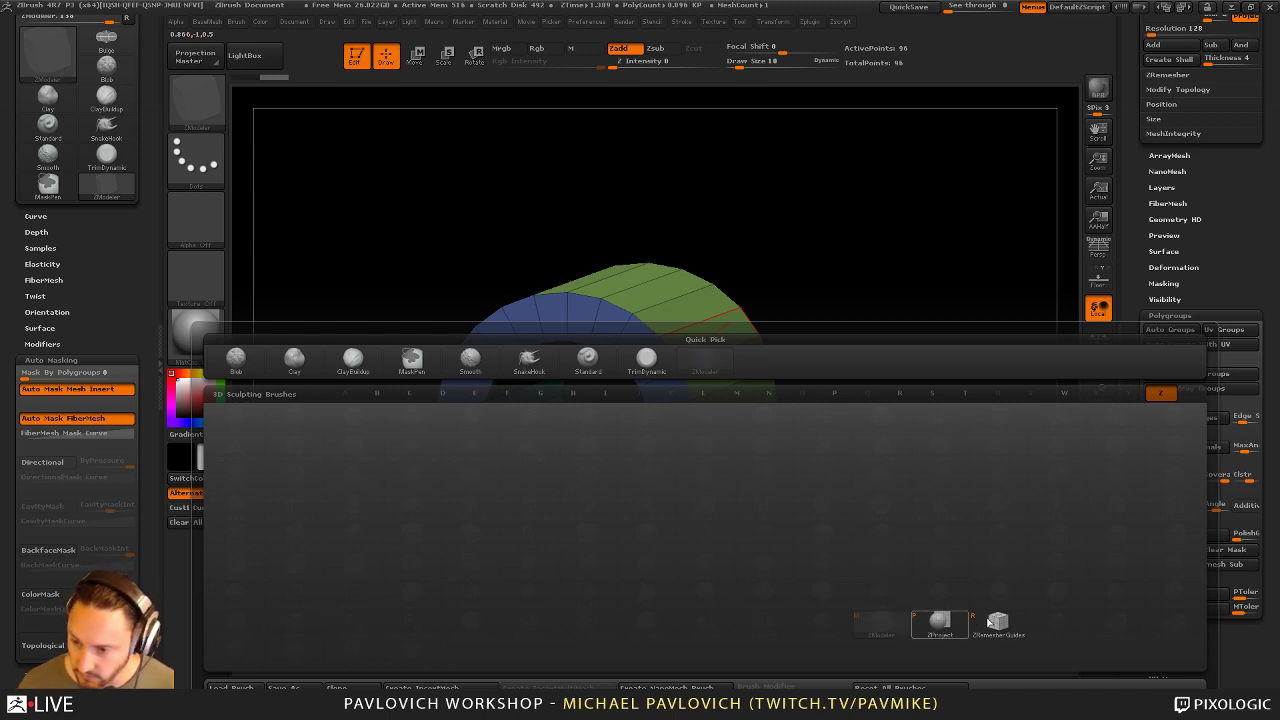
pyautogui.click(880, 622)
# Change the QMesh polygon target to Polygroup Island and push the tube's inner wall outward to thin the wall
pyautogui.moveTo(887, 295)
pyautogui.mouseDown()
pyautogui.moveTo(834, 303)
pyautogui.moveTo(905, 312)
pyautogui.mouseUp()
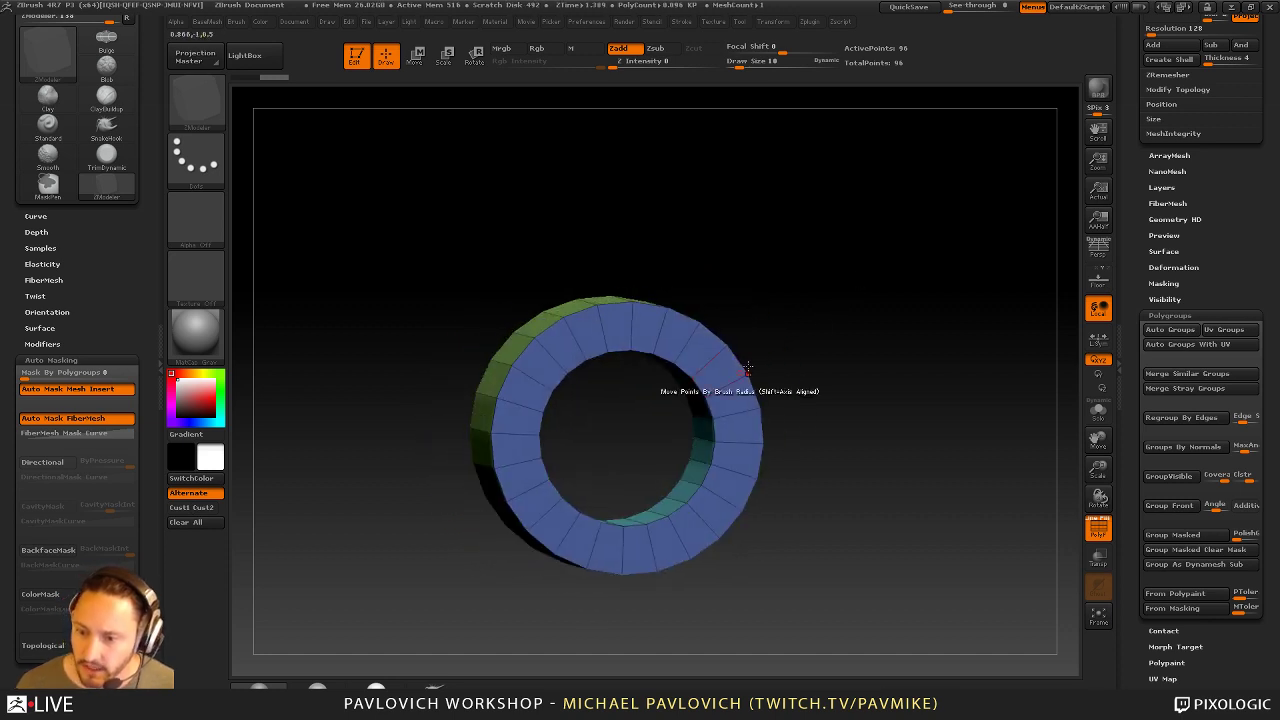
pyautogui.moveTo(820, 335)
pyautogui.mouseDown()
pyautogui.moveTo(815, 275)
pyautogui.moveTo(832, 338)
pyautogui.mouseUp()
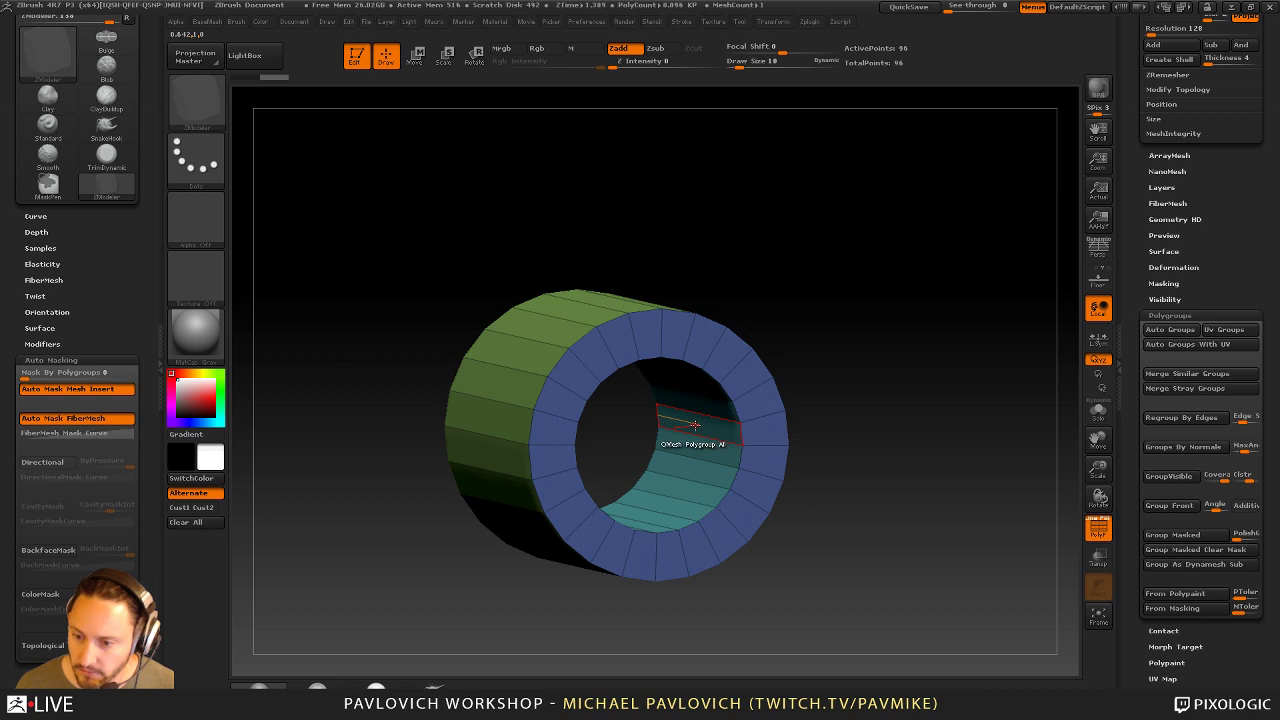
pyautogui.press('space')
pyautogui.click(786, 424)
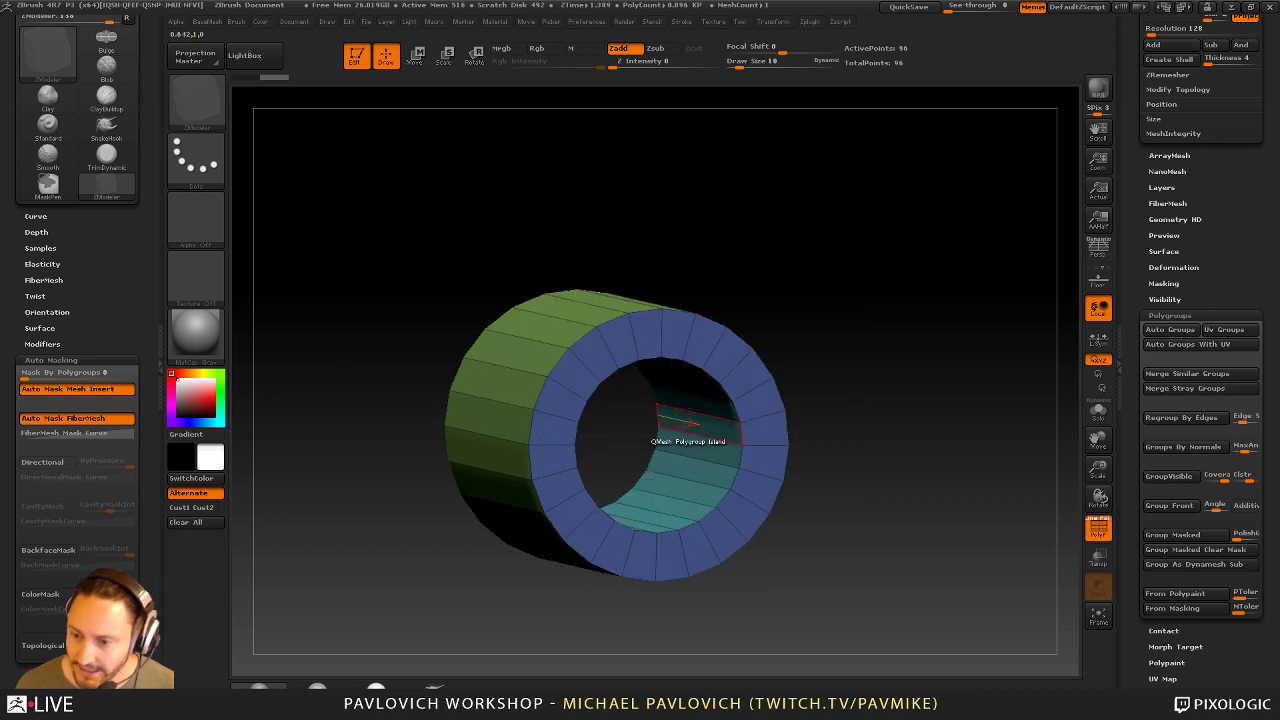
pyautogui.moveTo(692, 424)
pyautogui.mouseDown()
pyautogui.moveTo(653, 432)
pyautogui.moveTo(715, 425)
pyautogui.moveTo(678, 431)
pyautogui.moveTo(694, 437)
pyautogui.mouseUp()
# Look at the symmetry settings with the tube seen end-on, and turn on the floor grid to check its orientation
pyautogui.moveTo(885, 376); pyautogui.dragTo(796, 365)
pyautogui.press('w')
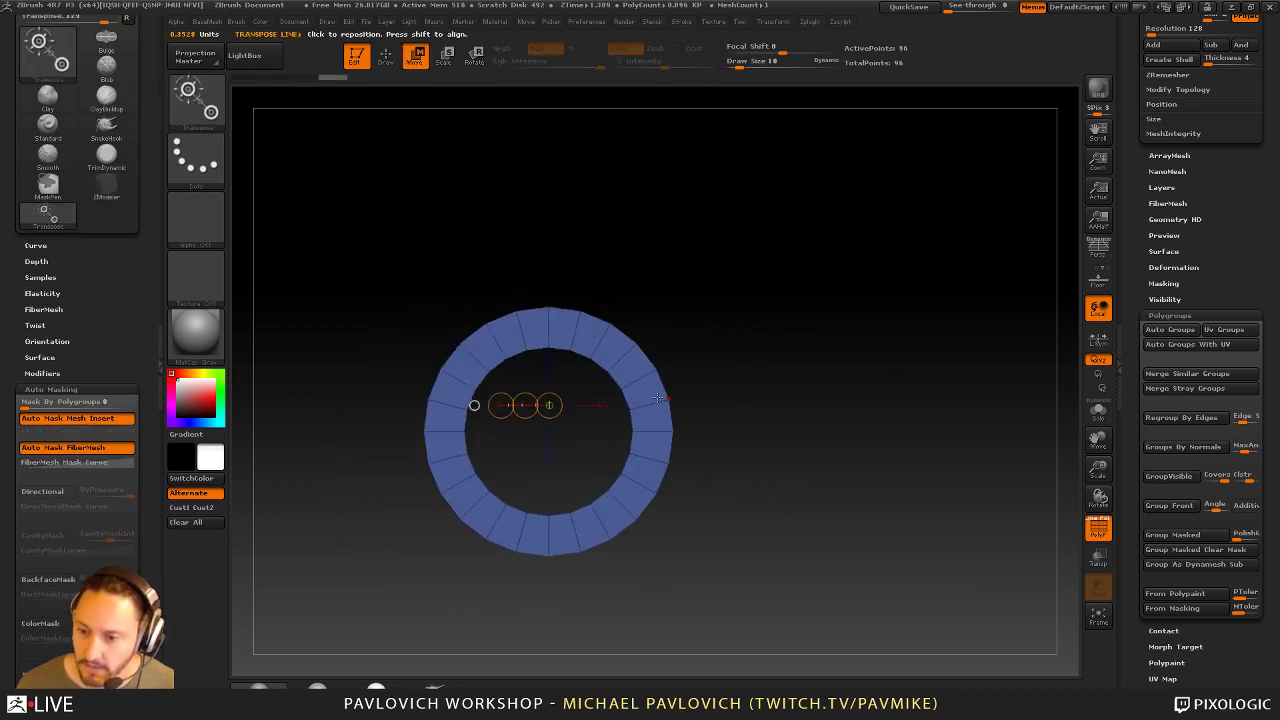
pyautogui.click(773, 21)
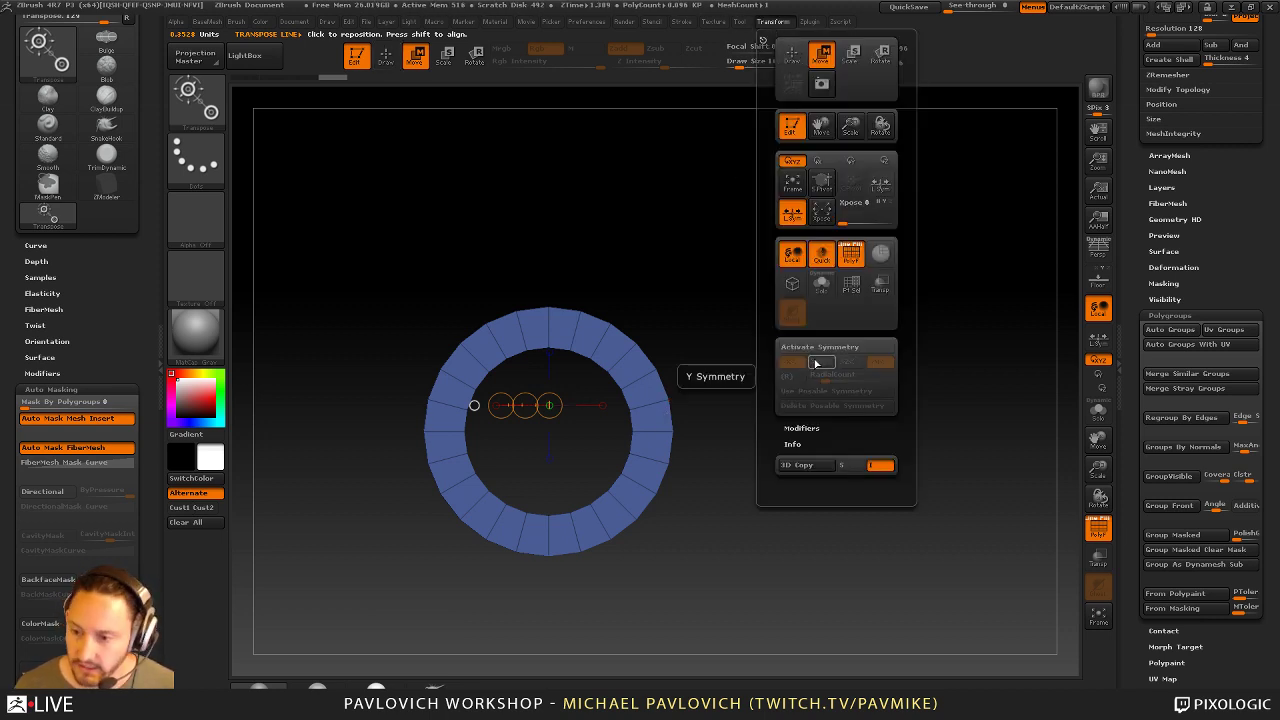
pyautogui.moveTo(705, 390); pyautogui.dragTo(620, 452)
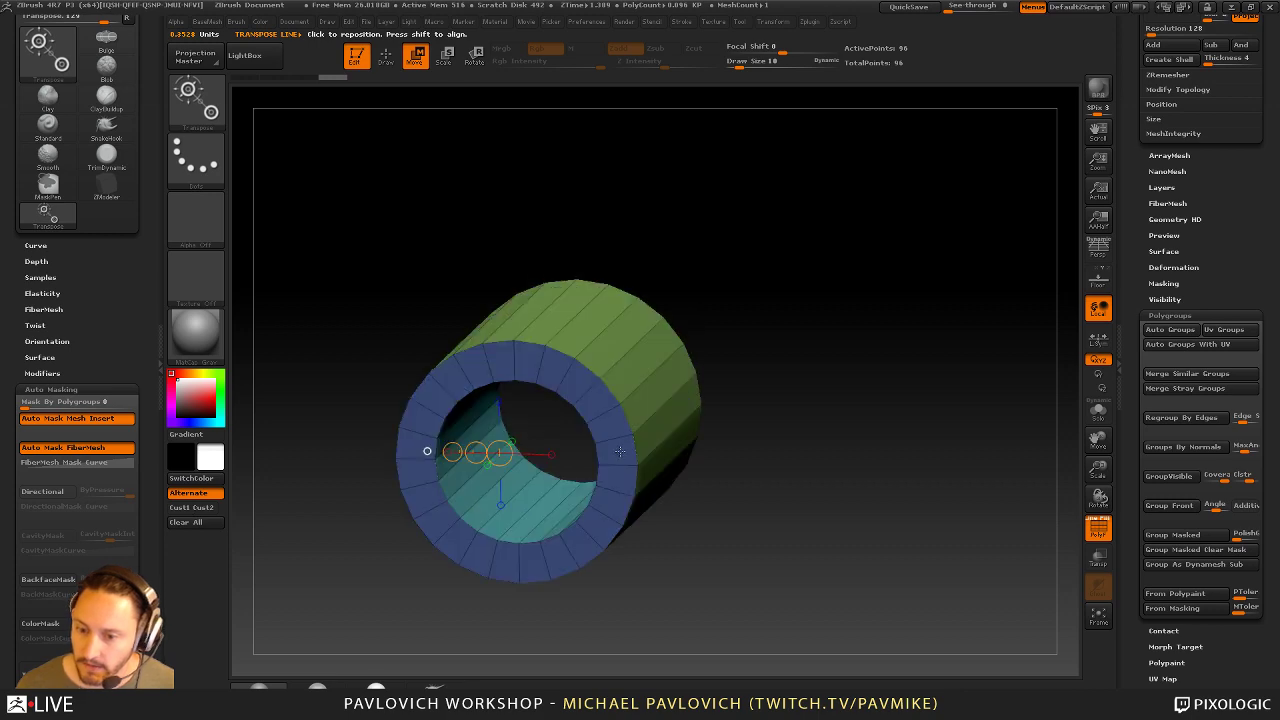
pyautogui.click(1100, 282)
pyautogui.moveTo(842, 358); pyautogui.dragTo(857, 231)
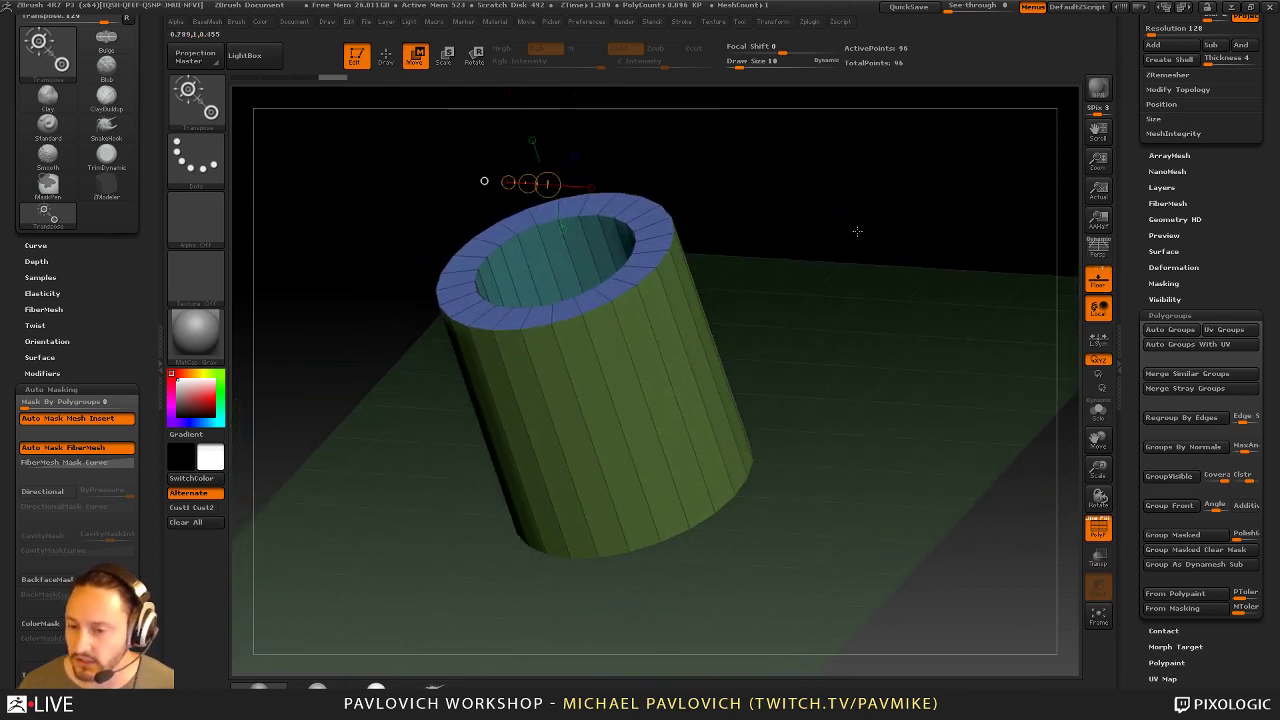
# Rotate the tube 90° in a straight side view with a Transpose line so that it lies horizontally
pyautogui.press('q')
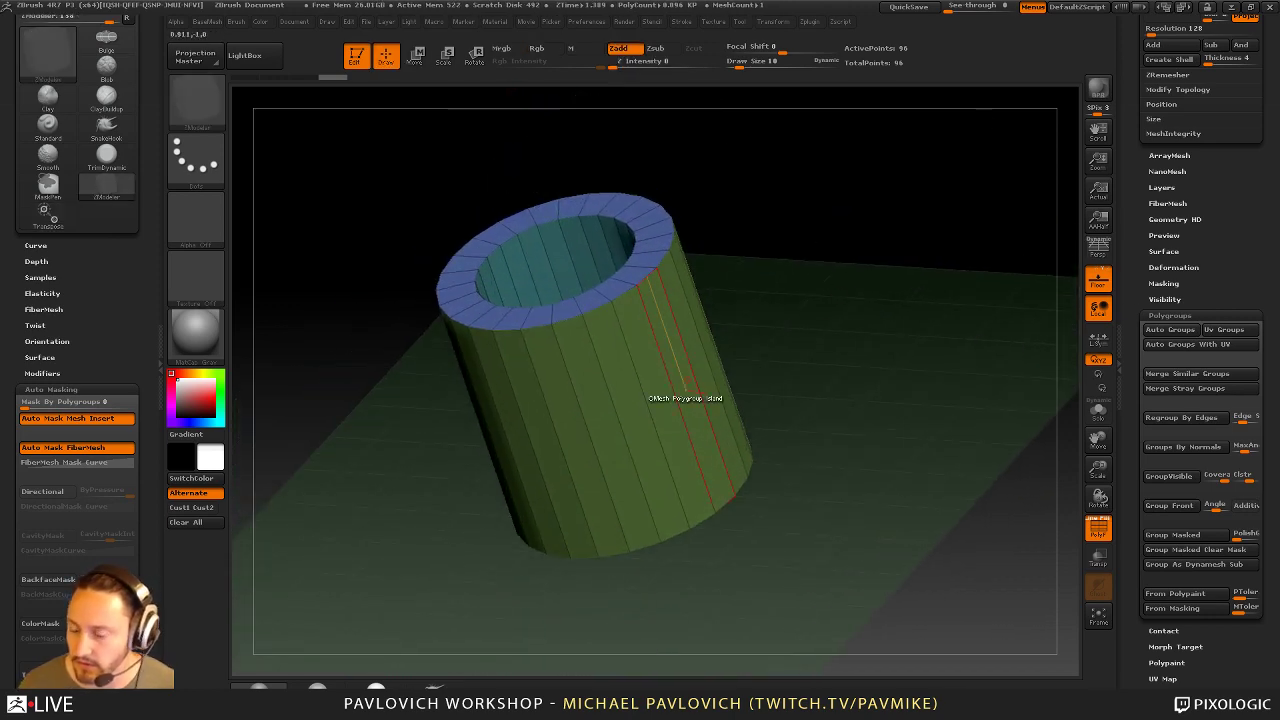
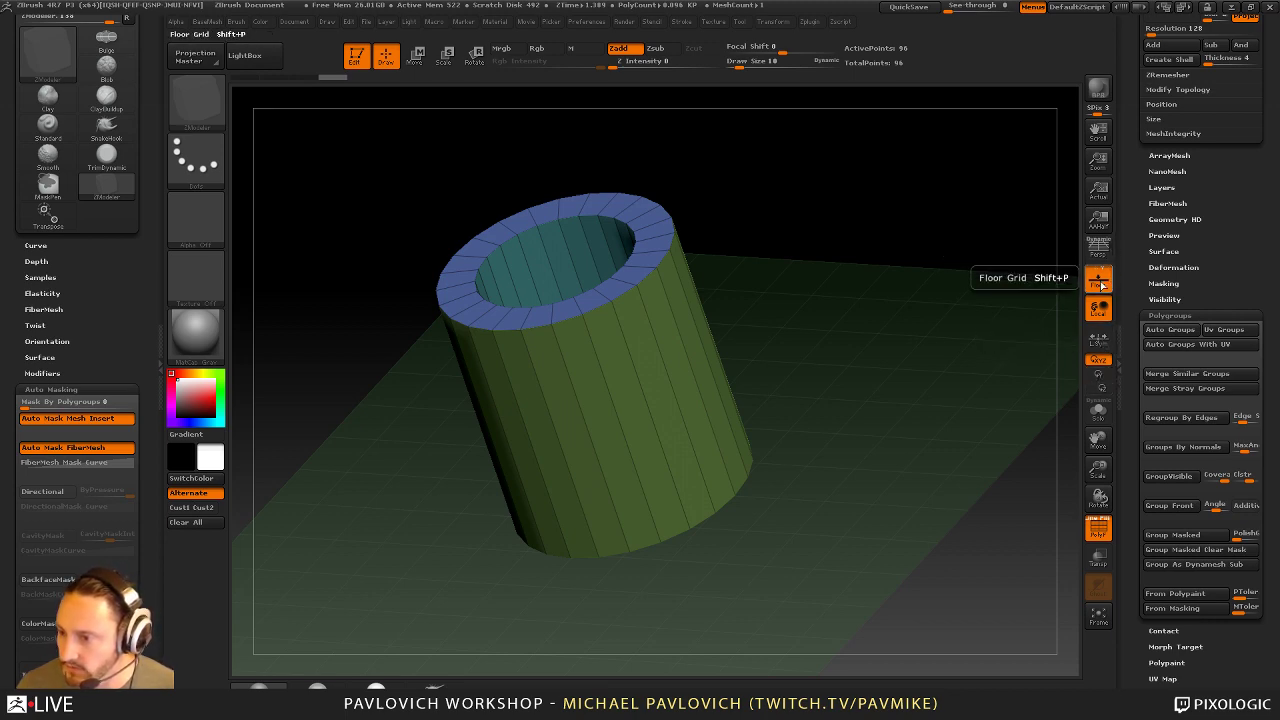
pyautogui.moveTo(950, 280); pyautogui.dragTo(857, 243)
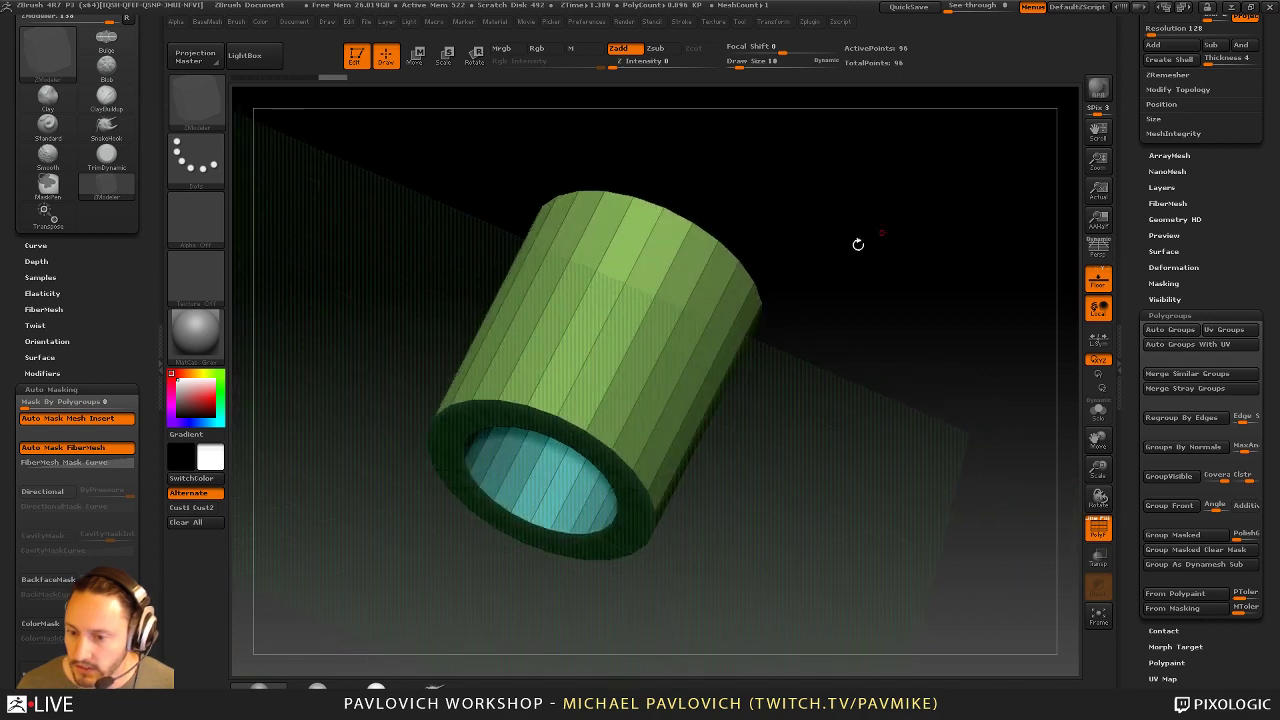
pyautogui.keyDown('shift'); pyautogui.moveTo(800, 286); pyautogui.dragTo(834, 297); pyautogui.keyUp('shift')
pyautogui.press('w')
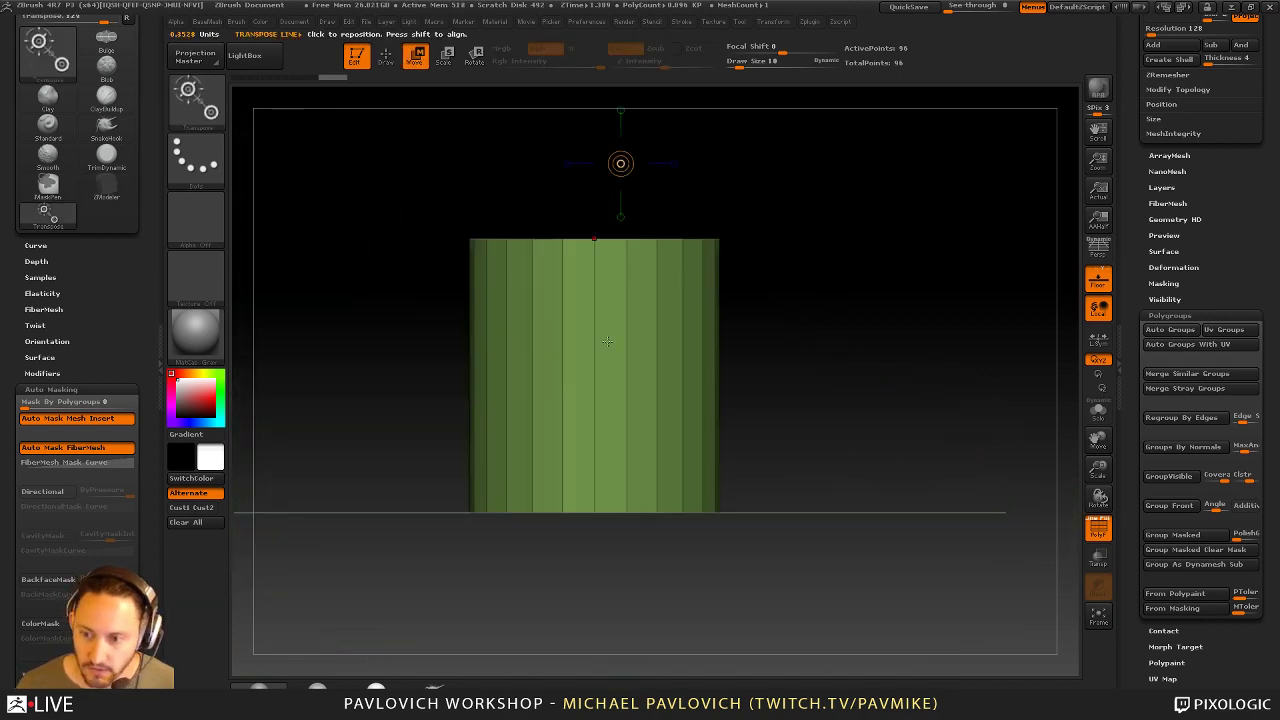
pyautogui.moveTo(586, 360); pyautogui.dragTo(986, 360)
pyautogui.moveTo(578, 260)
pyautogui.mouseDown()
pyautogui.moveTo(628, 330)
pyautogui.moveTo(809, 357)
pyautogui.moveTo(885, 275)
pyautogui.moveTo(903, 283)
pyautogui.mouseUp()
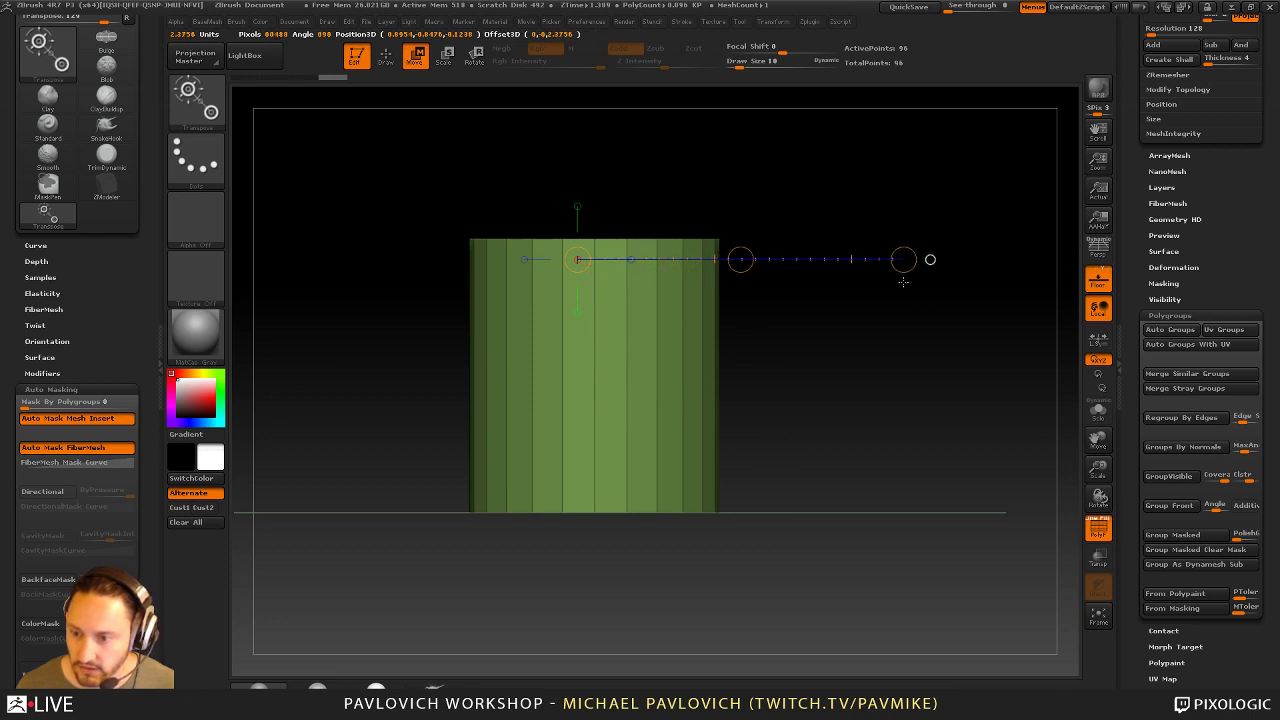
pyautogui.moveTo(779, 507); pyautogui.dragTo(623, 357)
pyautogui.press('r')
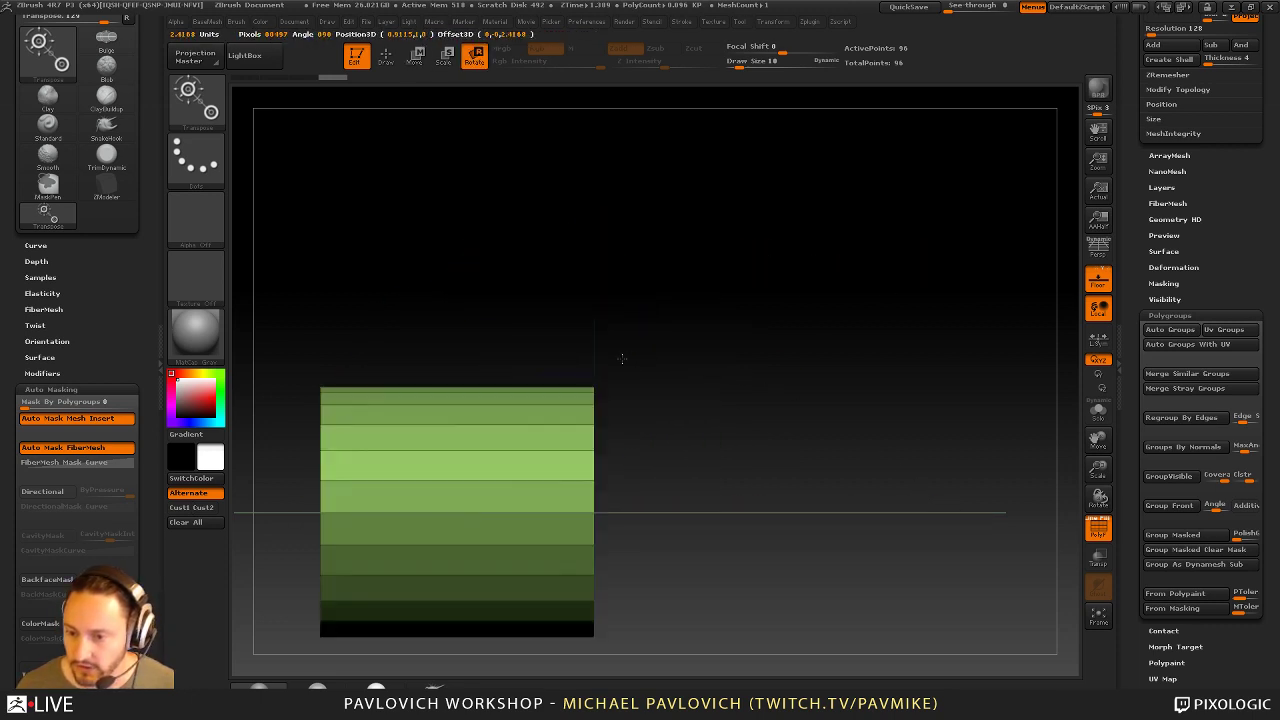
# Squash the tube vertically into an oval cross-section, using a vertical Transpose line placed at its outer edge in front view
pyautogui.moveTo(808, 365)
pyautogui.keyDown('alt'); pyautogui.mouseDown()
pyautogui.moveTo(863, 347)
pyautogui.moveTo(883, 319)
pyautogui.mouseUp(); pyautogui.keyUp('alt')
pyautogui.press('q')
pyautogui.press('w')
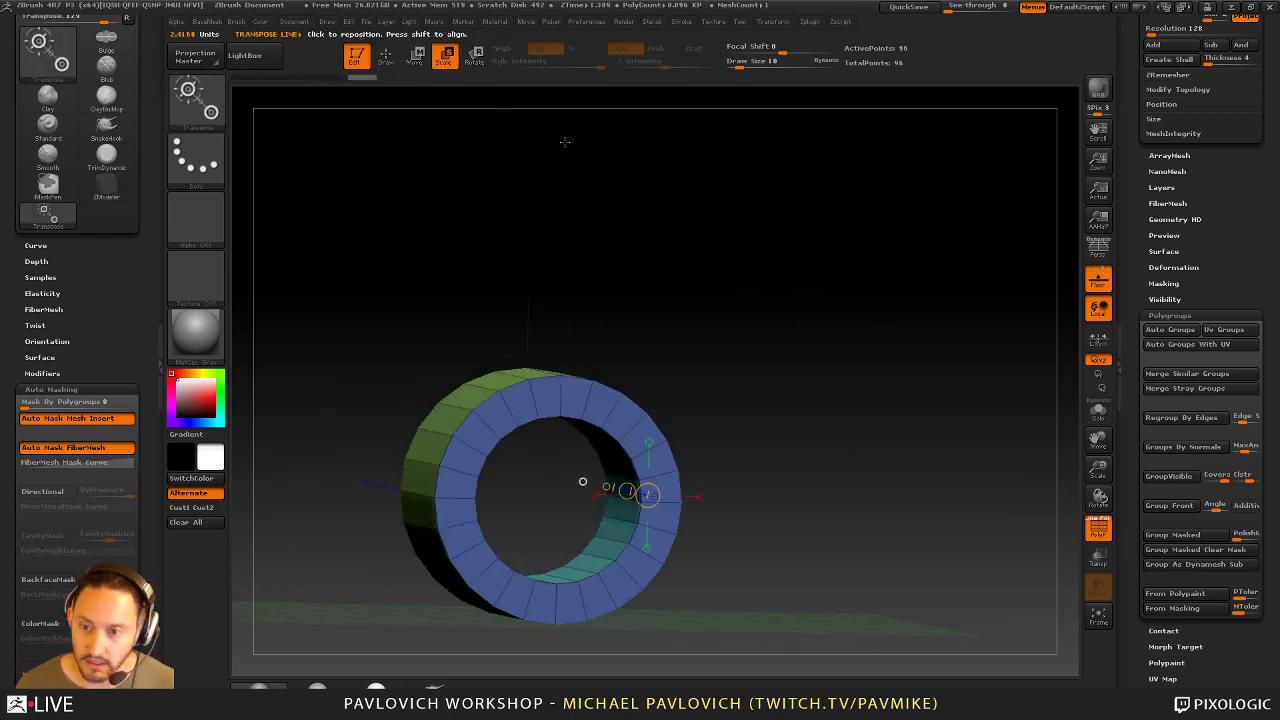
pyautogui.press('q')
pyautogui.moveTo(560, 123)
pyautogui.mouseDown()
pyautogui.moveTo(774, 349)
pyautogui.moveTo(884, 318)
pyautogui.mouseUp()
pyautogui.keyDown('shift'); pyautogui.moveTo(931, 452); pyautogui.dragTo(880, 446); pyautogui.keyUp('shift')
pyautogui.press('w')
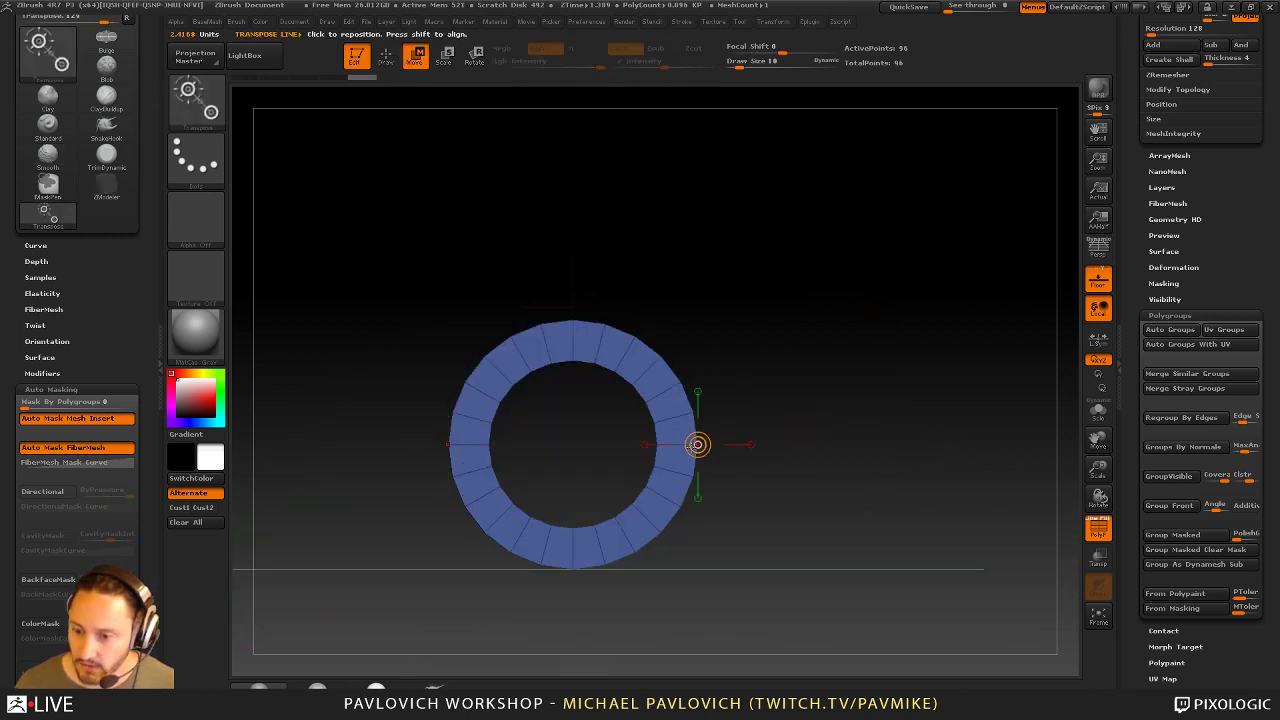
pyautogui.moveTo(657, 445); pyautogui.dragTo(647, 582)
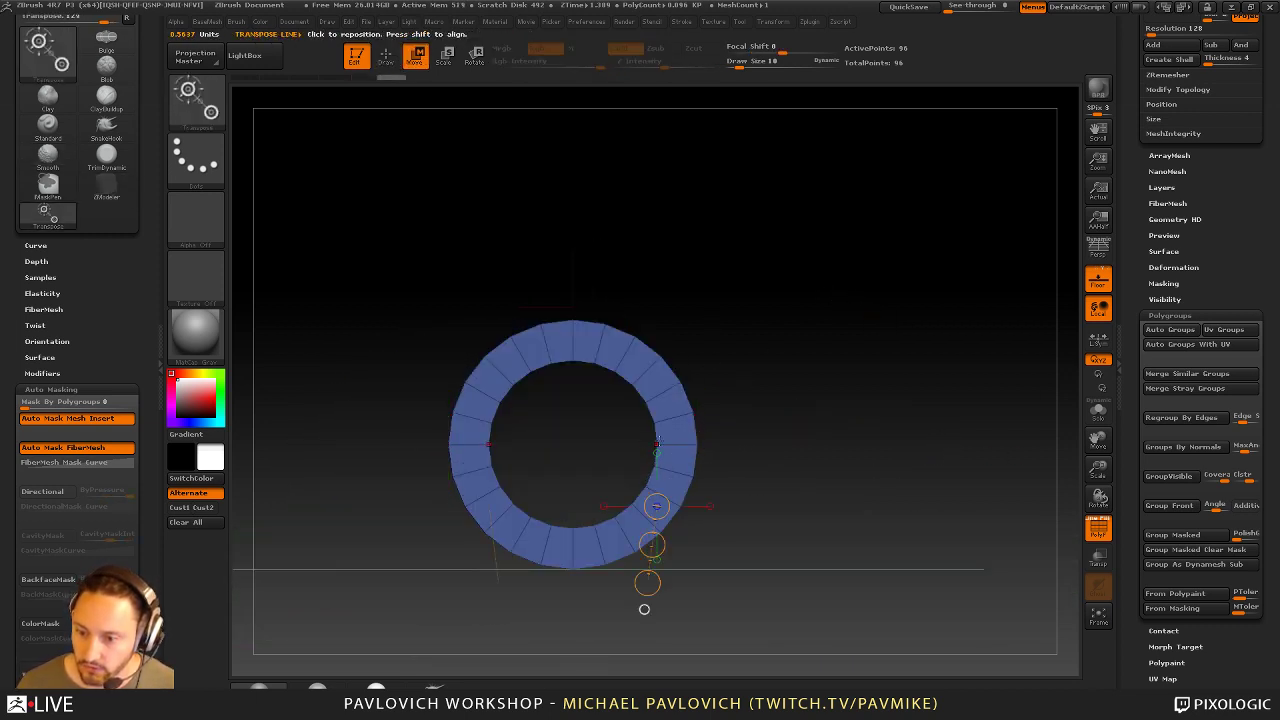
pyautogui.keyDown('shift'); pyautogui.moveTo(697, 446); pyautogui.dragTo(697, 213); pyautogui.keyUp('shift')
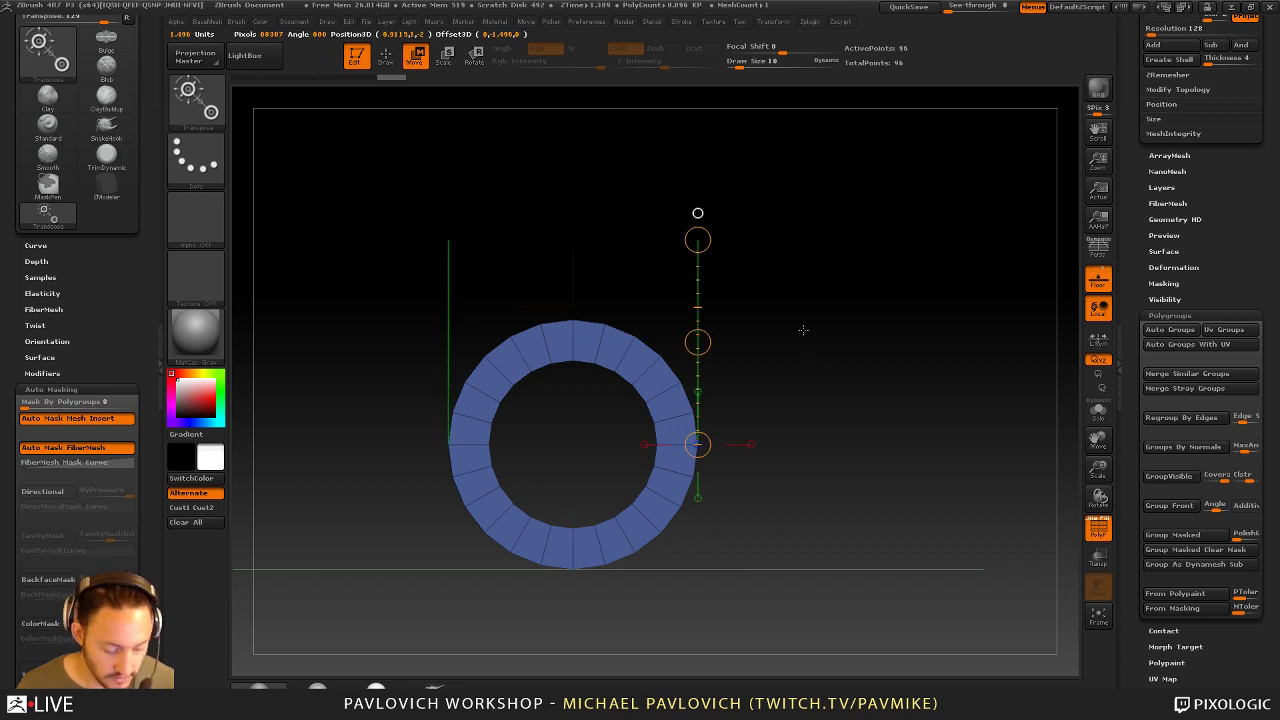
pyautogui.moveTo(697, 213); pyautogui.dragTo(723, 272)
pyautogui.press('q')
# Isolate the polygroup of the tube's inner wall so that the rest of the tube is hidden
pyautogui.moveTo(927, 317)
pyautogui.mouseDown()
pyautogui.moveTo(889, 327)
pyautogui.moveTo(922, 334)
pyautogui.moveTo(886, 294)
pyautogui.moveTo(934, 293)
pyautogui.mouseUp()
pyautogui.moveTo(1131, 315); pyautogui.dragTo(1125, 465)
pyautogui.moveTo(805, 338); pyautogui.dragTo(849, 349)
pyautogui.hotkey('ctrl', 'shift')
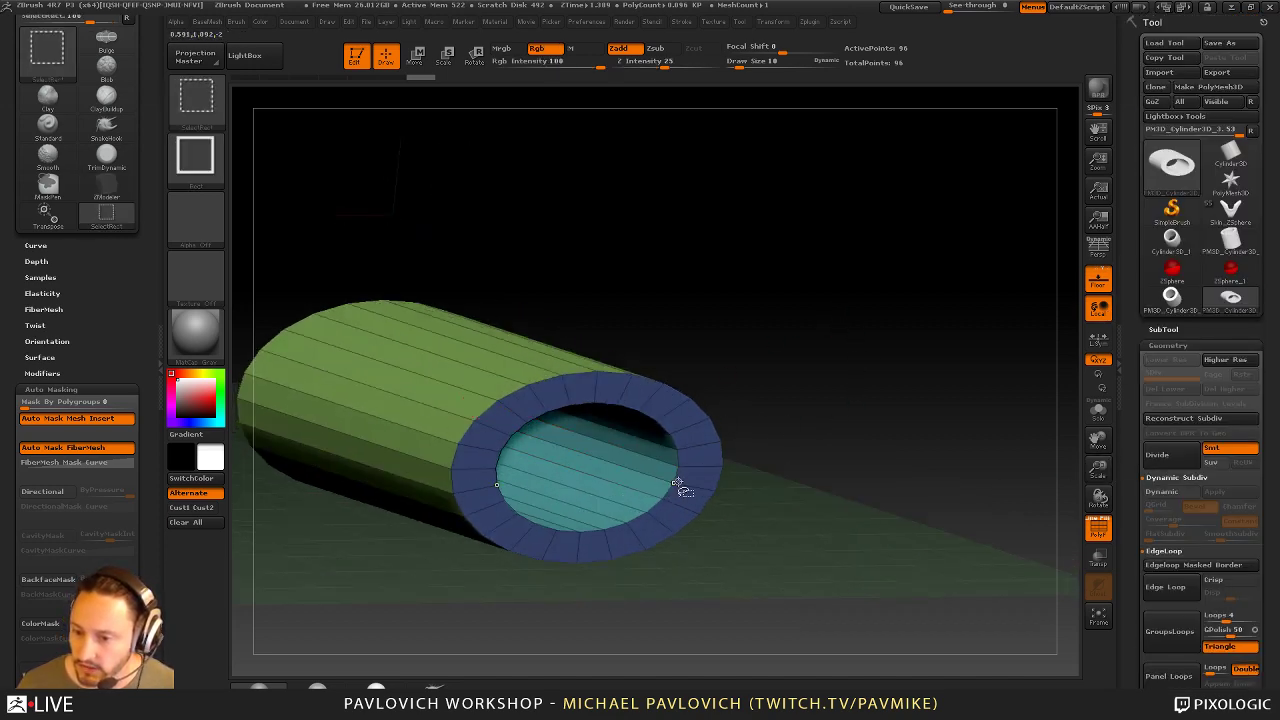
pyautogui.keyDown('ctrl'); pyautogui.keyDown('shift'); pyautogui.click(675, 467); pyautogui.keyUp('shift'); pyautogui.keyUp('ctrl')
pyautogui.keyDown('ctrl'); pyautogui.keyDown('alt'); pyautogui.keyDown('shift'); pyautogui.click(713, 444); pyautogui.keyUp('shift'); pyautogui.keyUp('alt'); pyautogui.keyUp('ctrl')
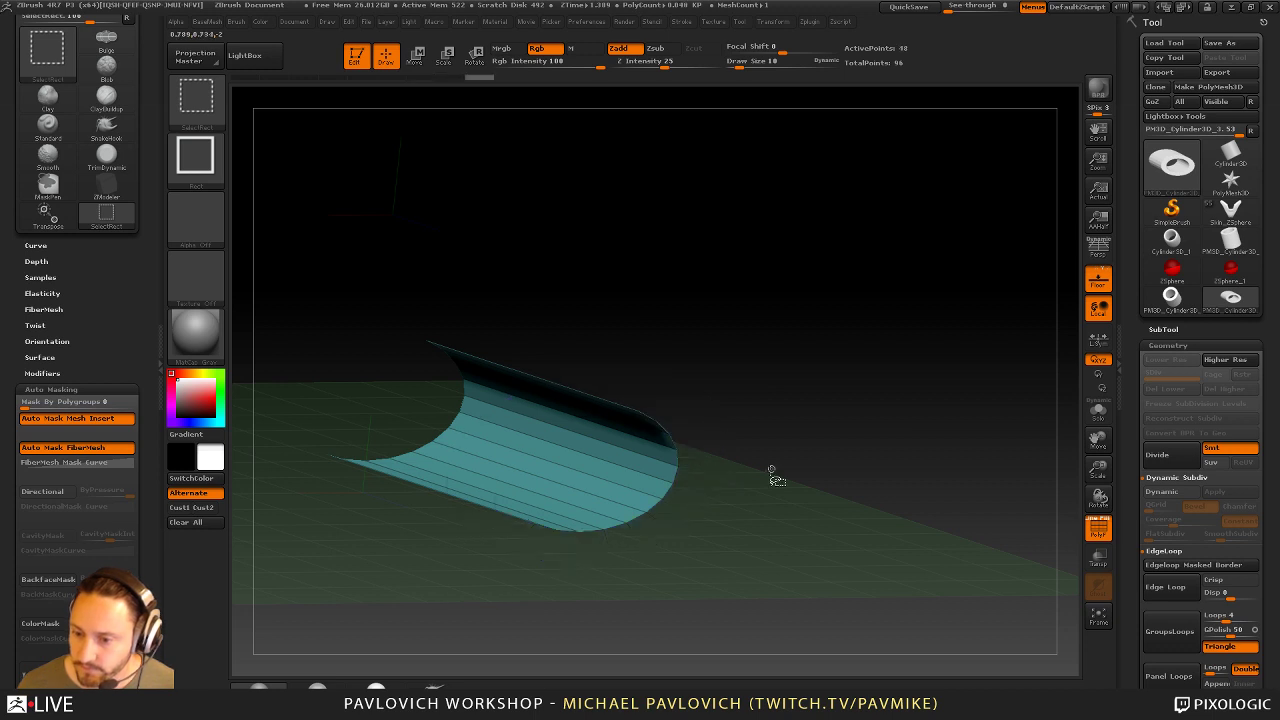
# Duplicate the tube's subtool and delete the hidden geometry from the copy, keeping only the inner wall
pyautogui.click(1163, 329)
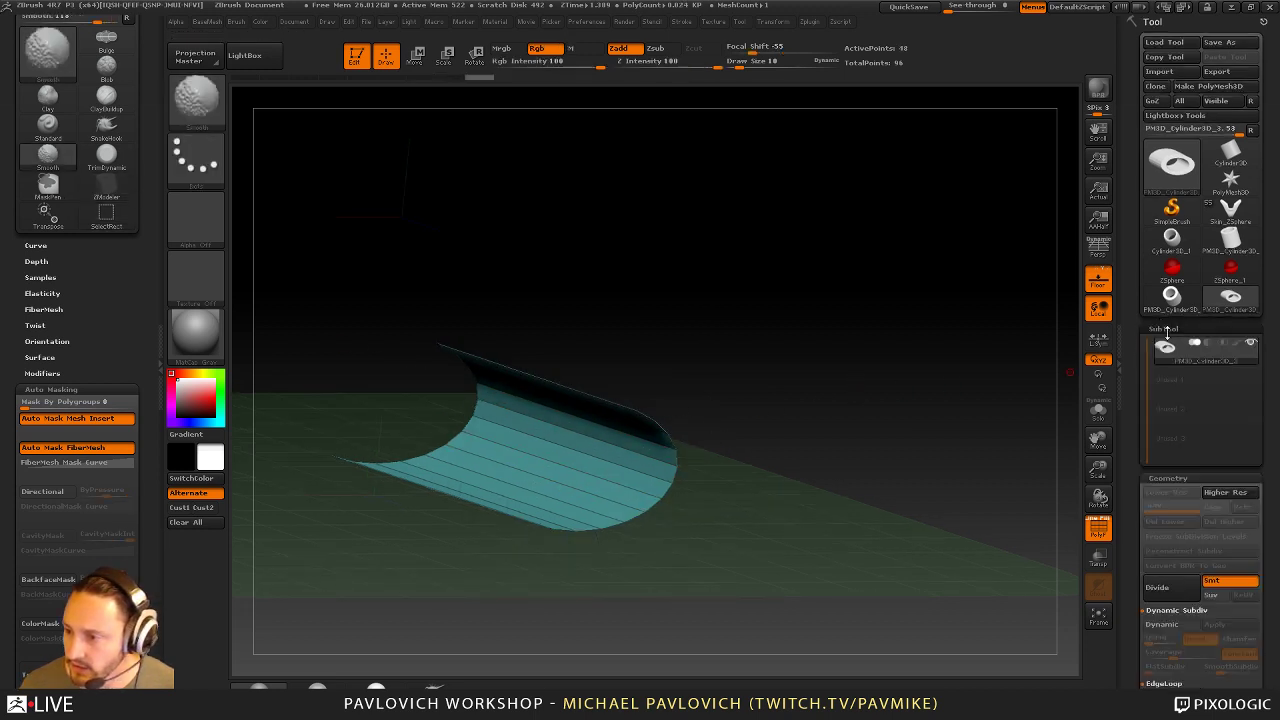
pyautogui.click(1175, 543)
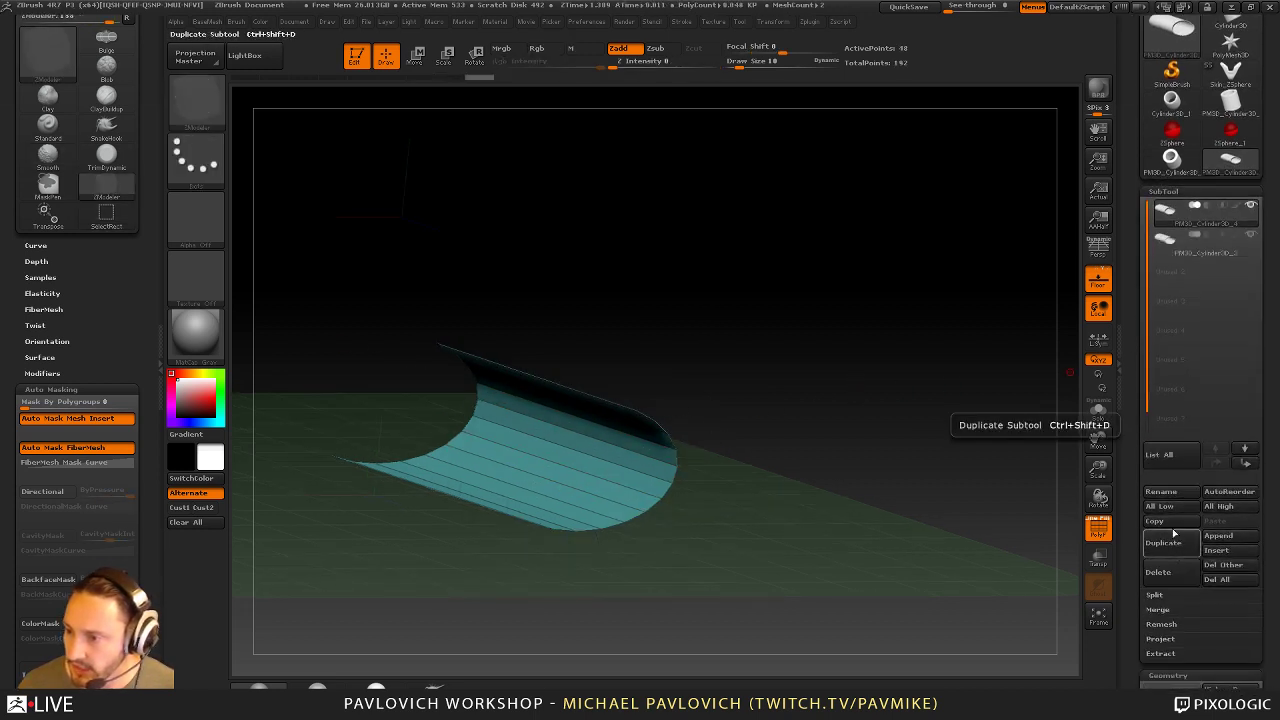
pyautogui.press('2')
pyautogui.press('2')
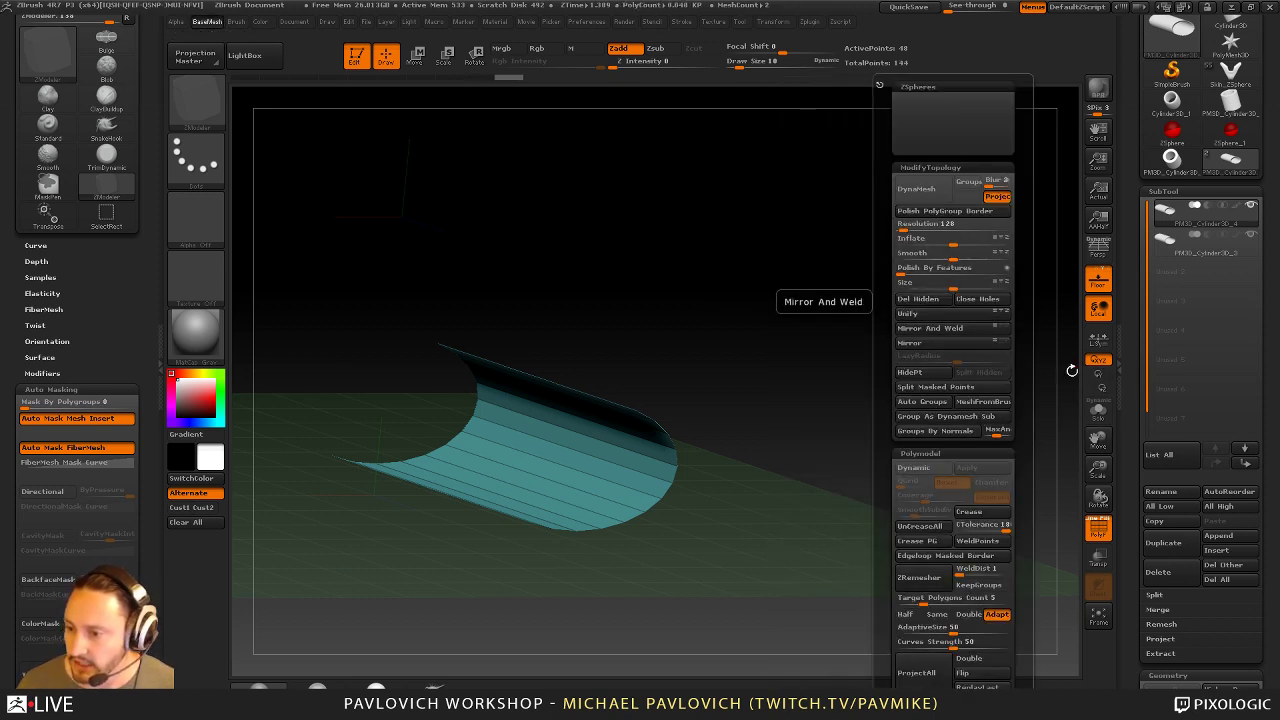
pyautogui.click(1168, 675)
pyautogui.press('shift')
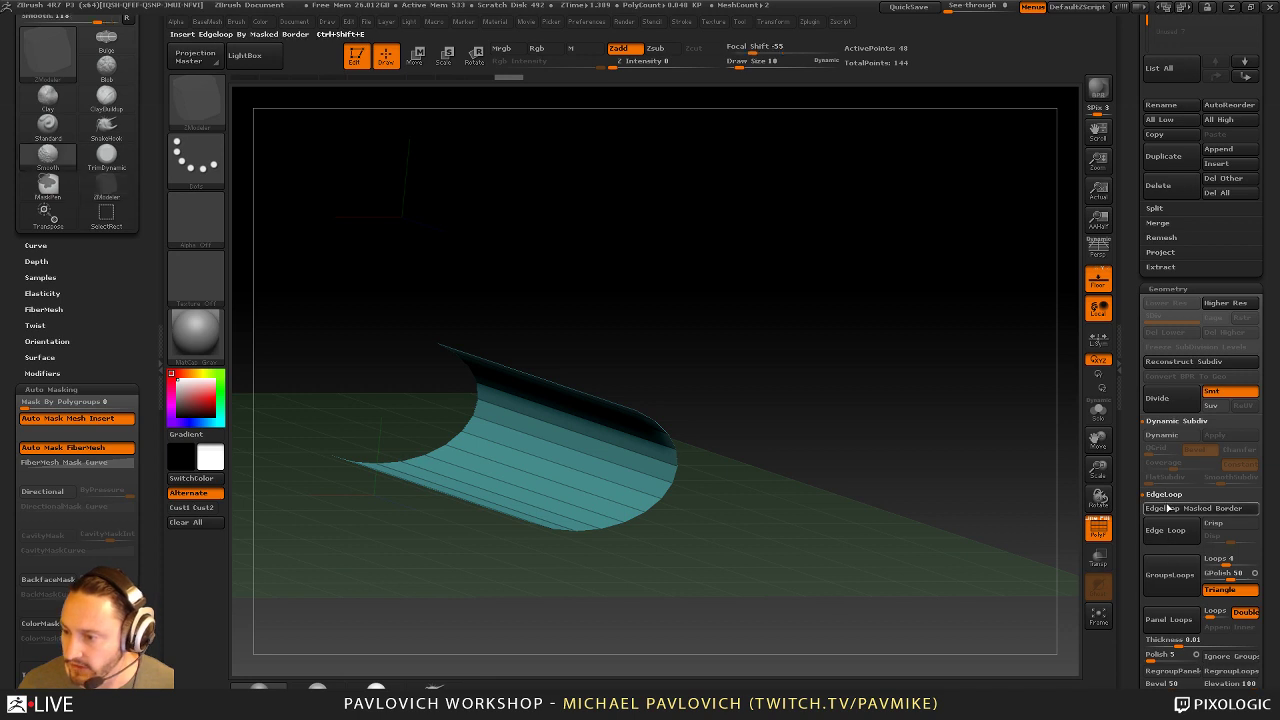
pyautogui.click(1166, 494)
pyautogui.click(1165, 553)
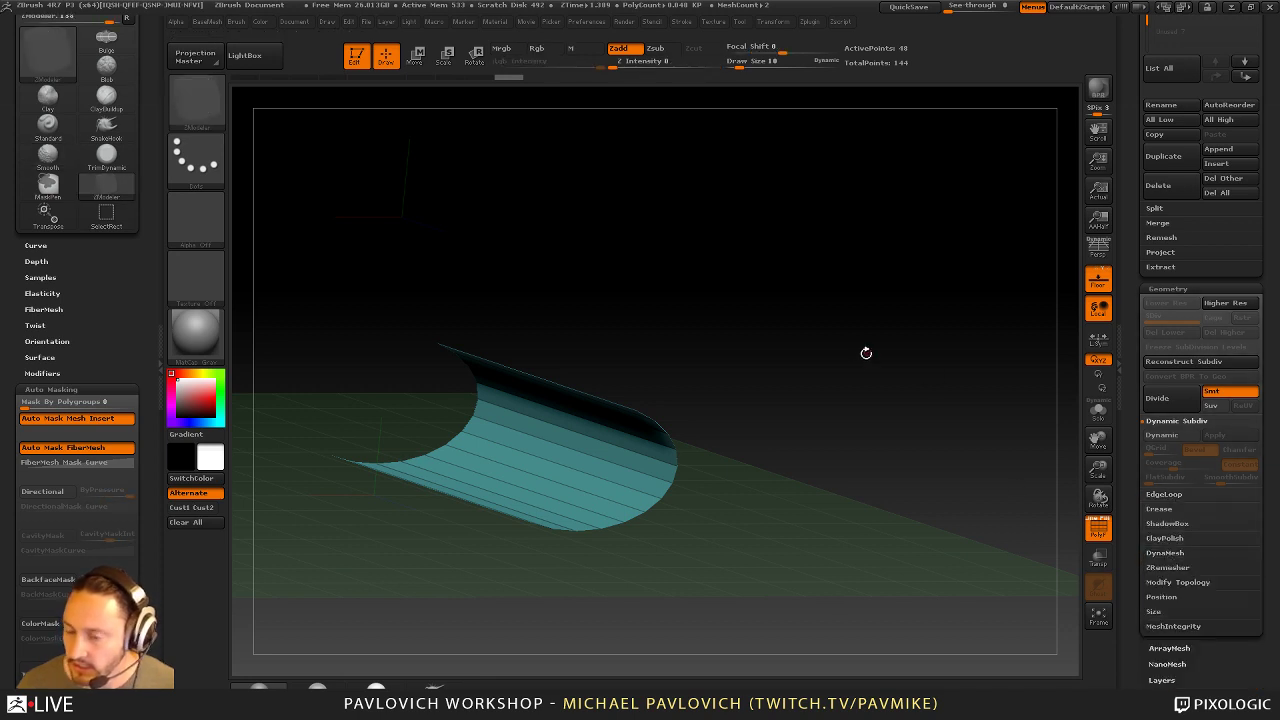
# Try to thicken the inner-wall shell with QMesh on its polygroup island and flip its faces
pyautogui.moveTo(893, 417)
pyautogui.mouseDown()
pyautogui.moveTo(854, 412)
pyautogui.moveTo(909, 417)
pyautogui.moveTo(873, 413)
pyautogui.mouseUp()
pyautogui.moveTo(697, 424); pyautogui.dragTo(663, 397)
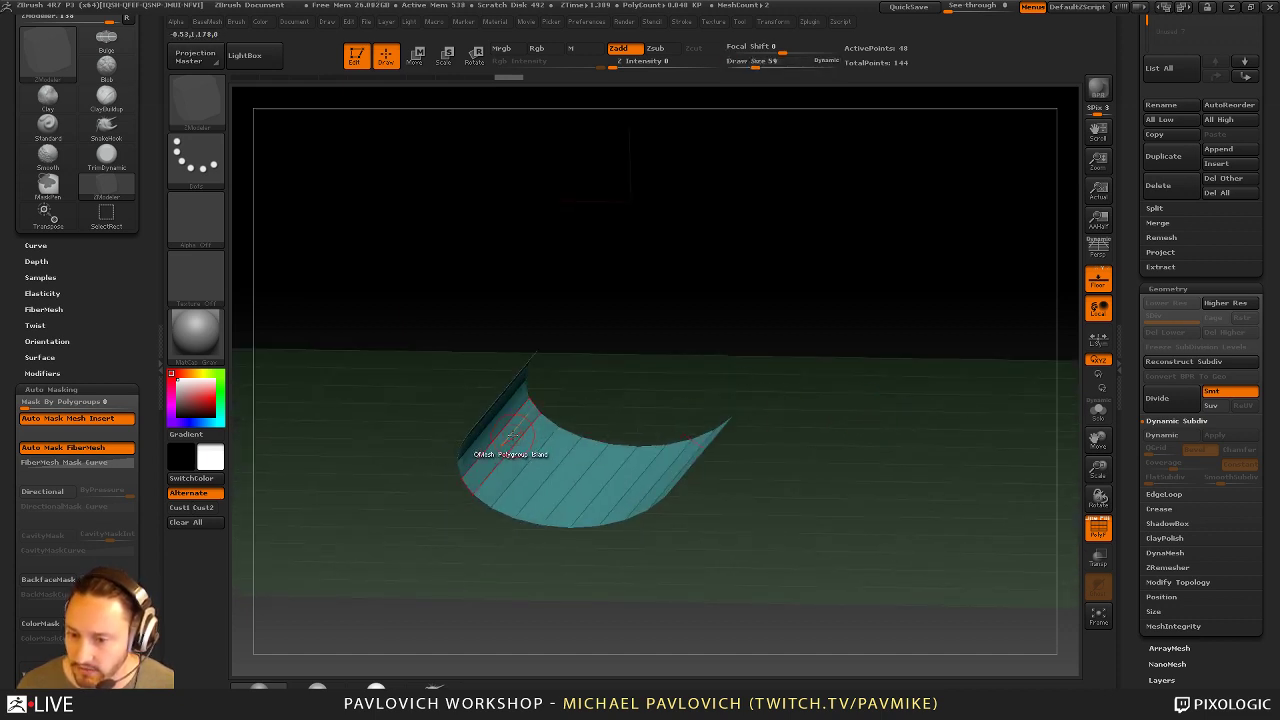
pyautogui.press('space')
pyautogui.moveTo(497, 458); pyautogui.dragTo(485, 461)
pyautogui.moveTo(1134, 443); pyautogui.dragTo(1140, 262)
pyautogui.click(1163, 348)
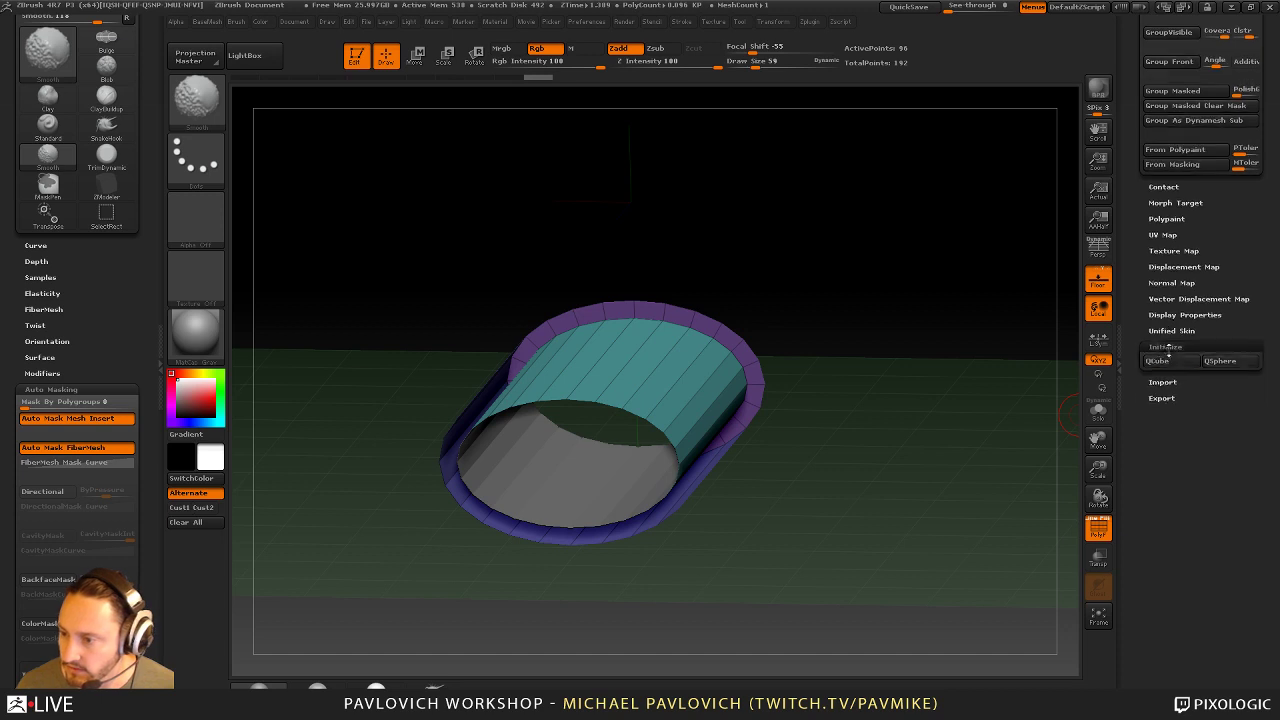
pyautogui.click(1182, 316)
pyautogui.click(1211, 358)
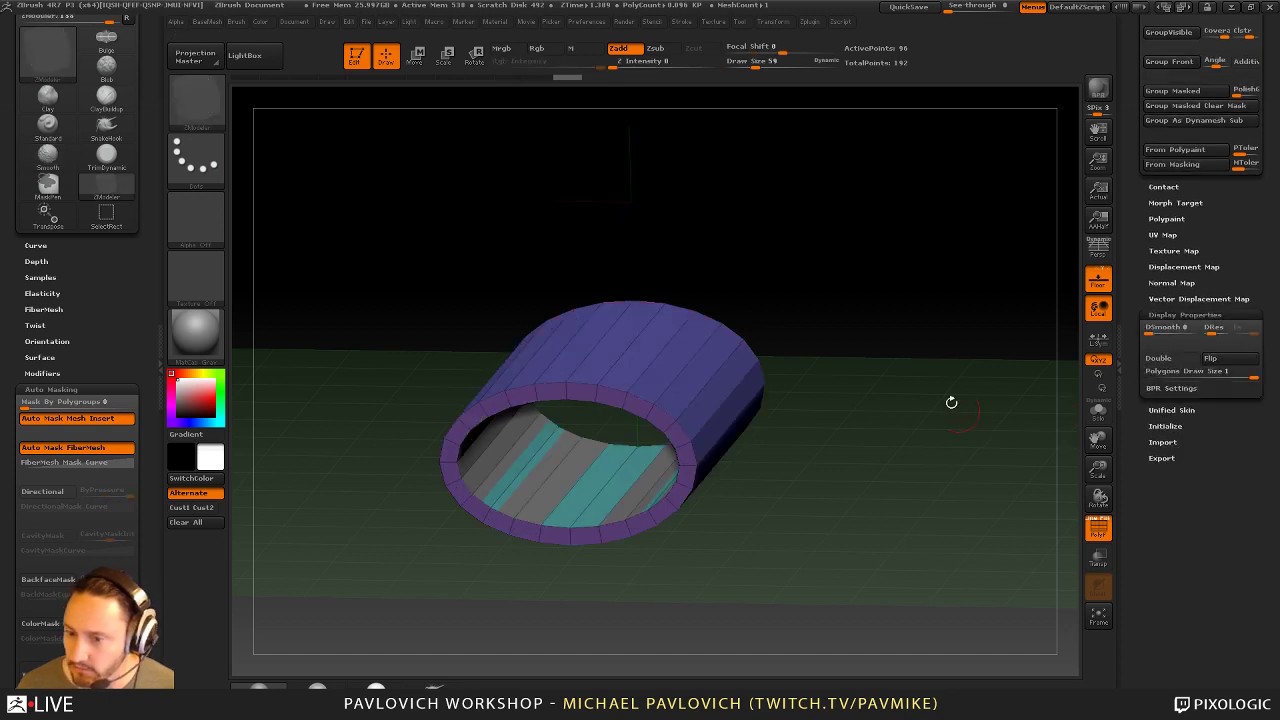
pyautogui.moveTo(951, 400); pyautogui.dragTo(904, 338)
pyautogui.hotkey('ctrl', 'z')
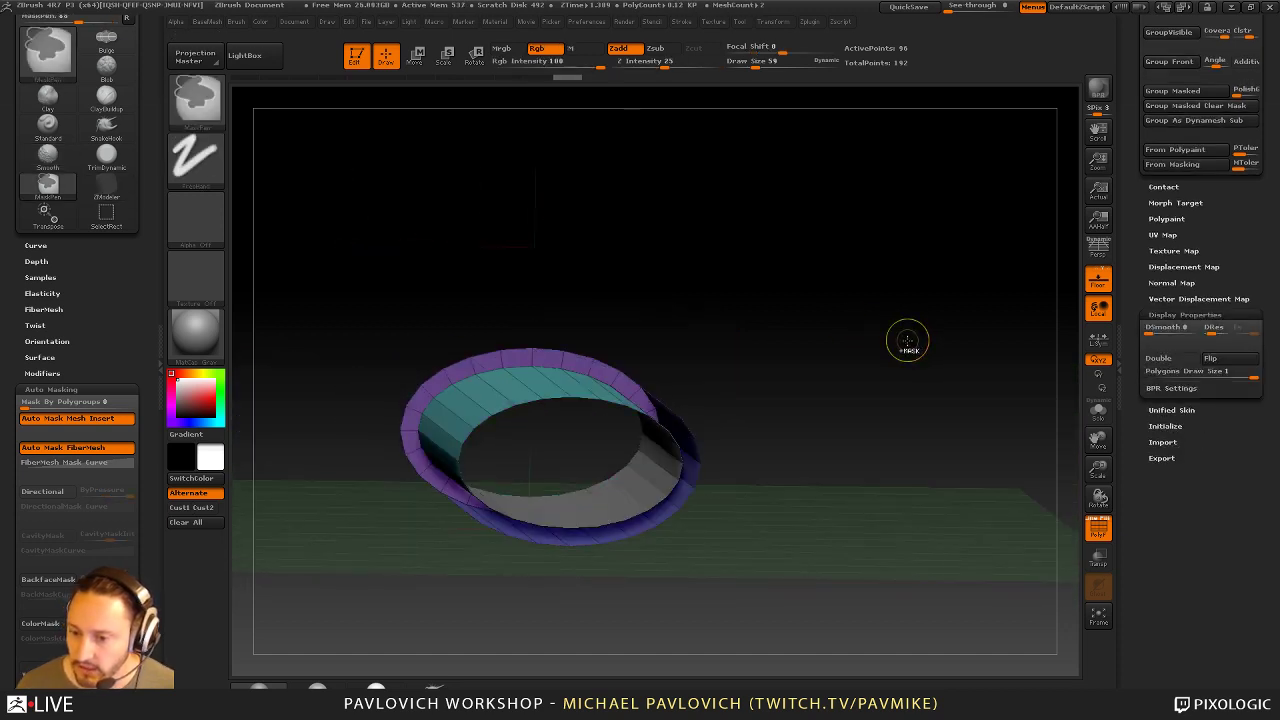
pyautogui.hotkey('ctrl', 'z')
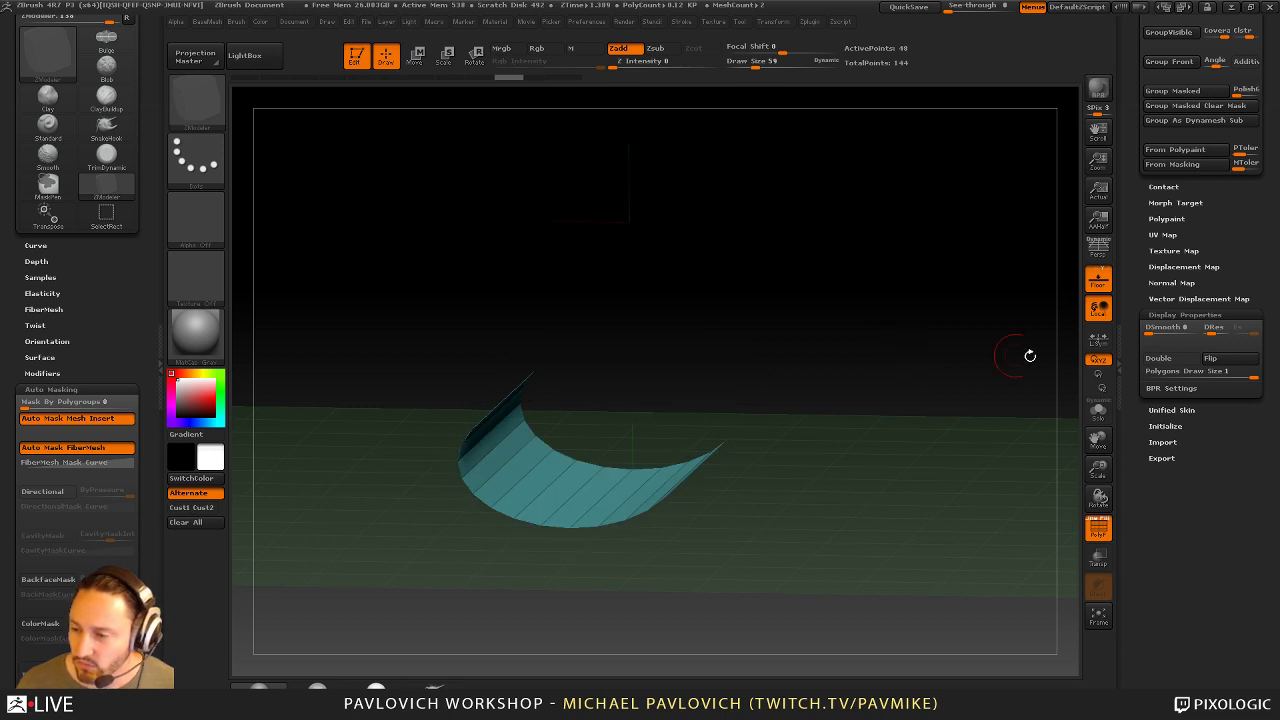
# Flip the inner-wall shell's faces outward and show the shell alone in Solo mode
pyautogui.moveTo(1030, 355); pyautogui.dragTo(971, 432)
pyautogui.click(1097, 413)
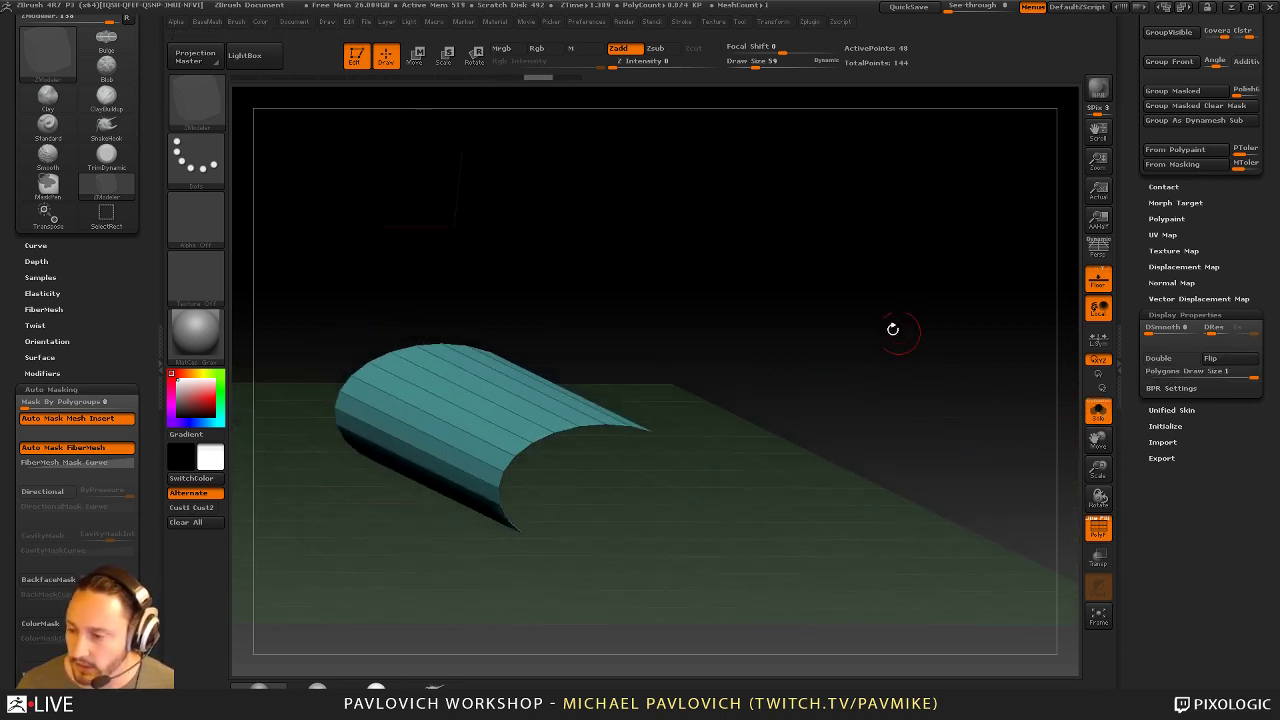
pyautogui.moveTo(893, 329)
pyautogui.mouseDown()
pyautogui.moveTo(894, 297)
pyautogui.moveTo(914, 306)
pyautogui.moveTo(905, 312)
pyautogui.mouseUp()
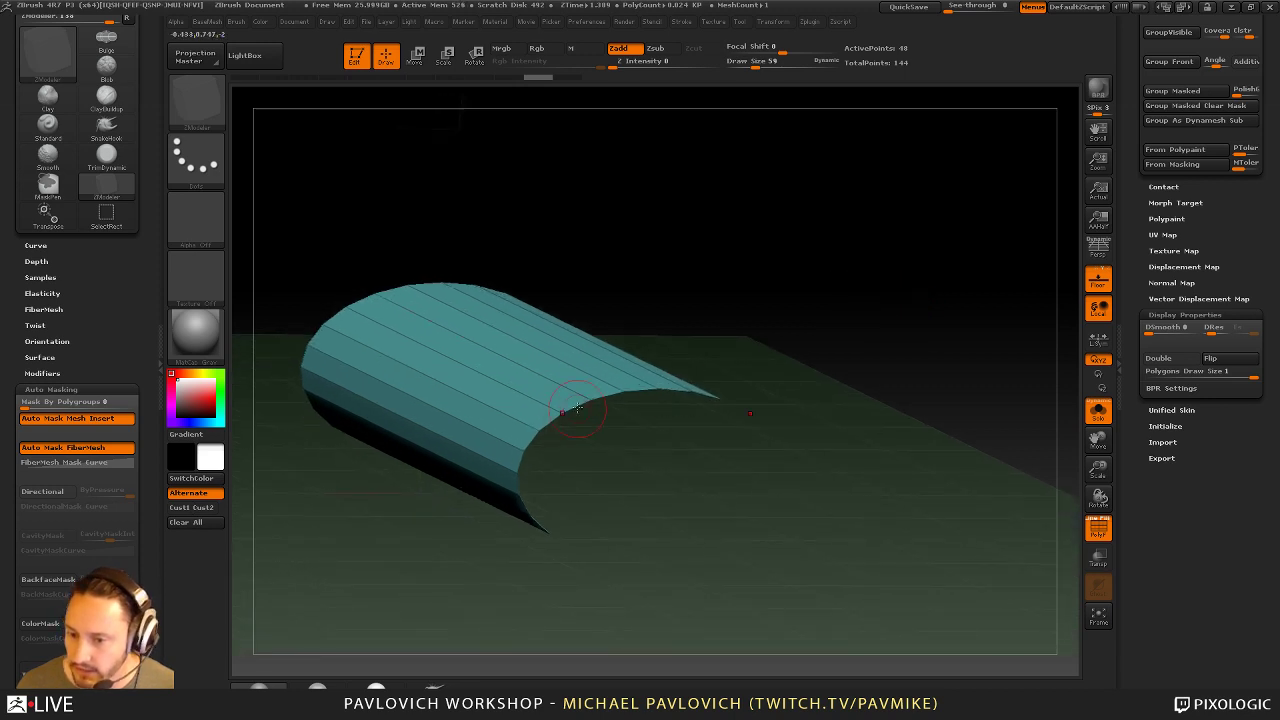
# Close the open holes at both ends of the shell with the ZModeler edge action Close set to Convex Hole
pyautogui.press('space')
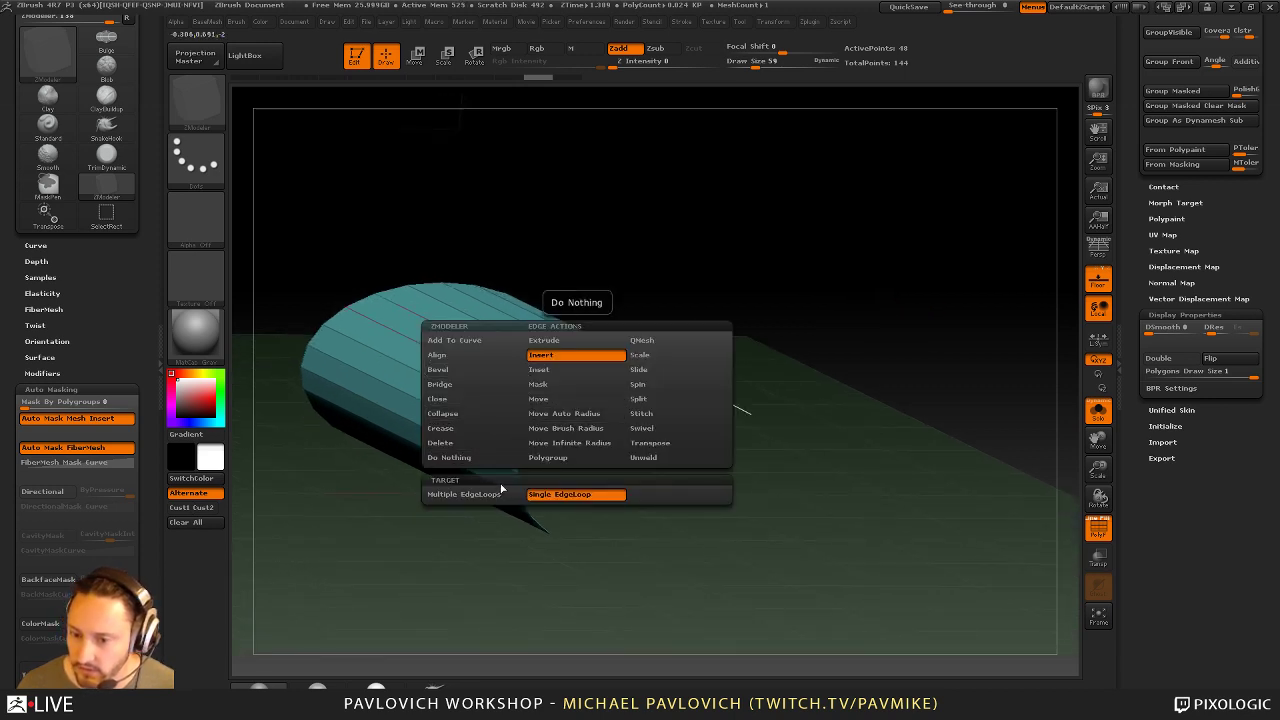
pyautogui.click(455, 399)
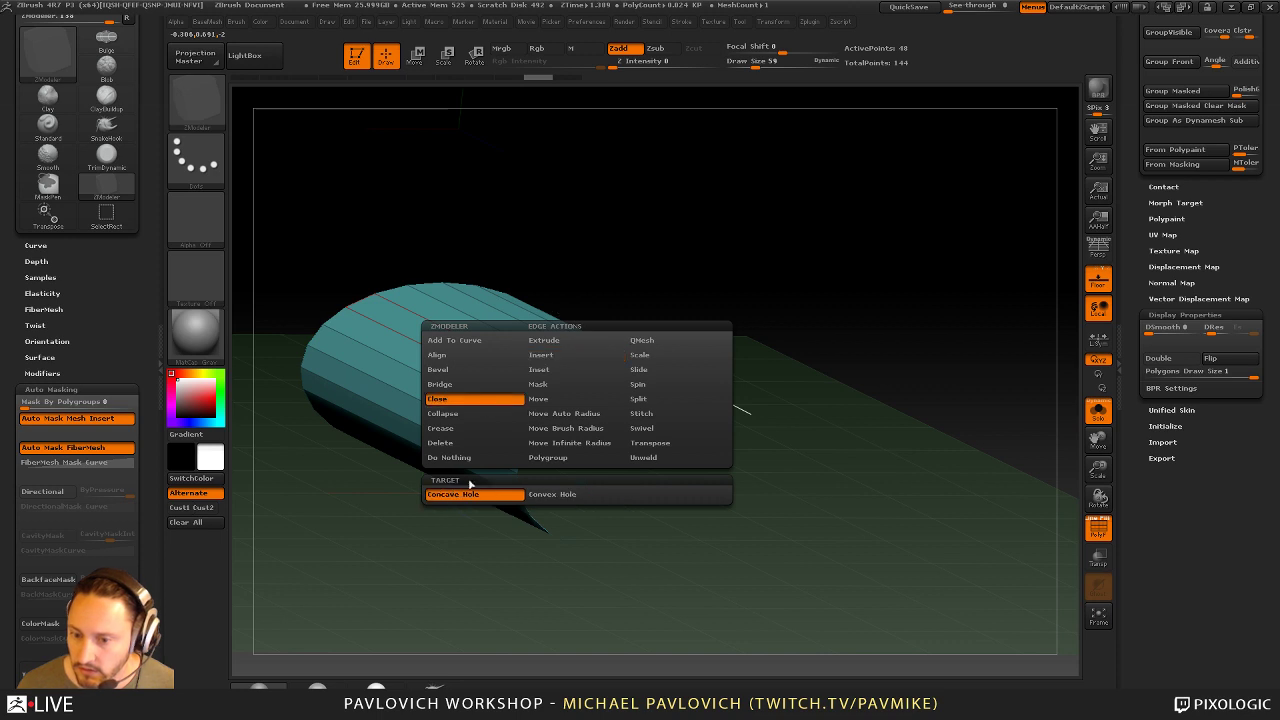
pyautogui.click(566, 494)
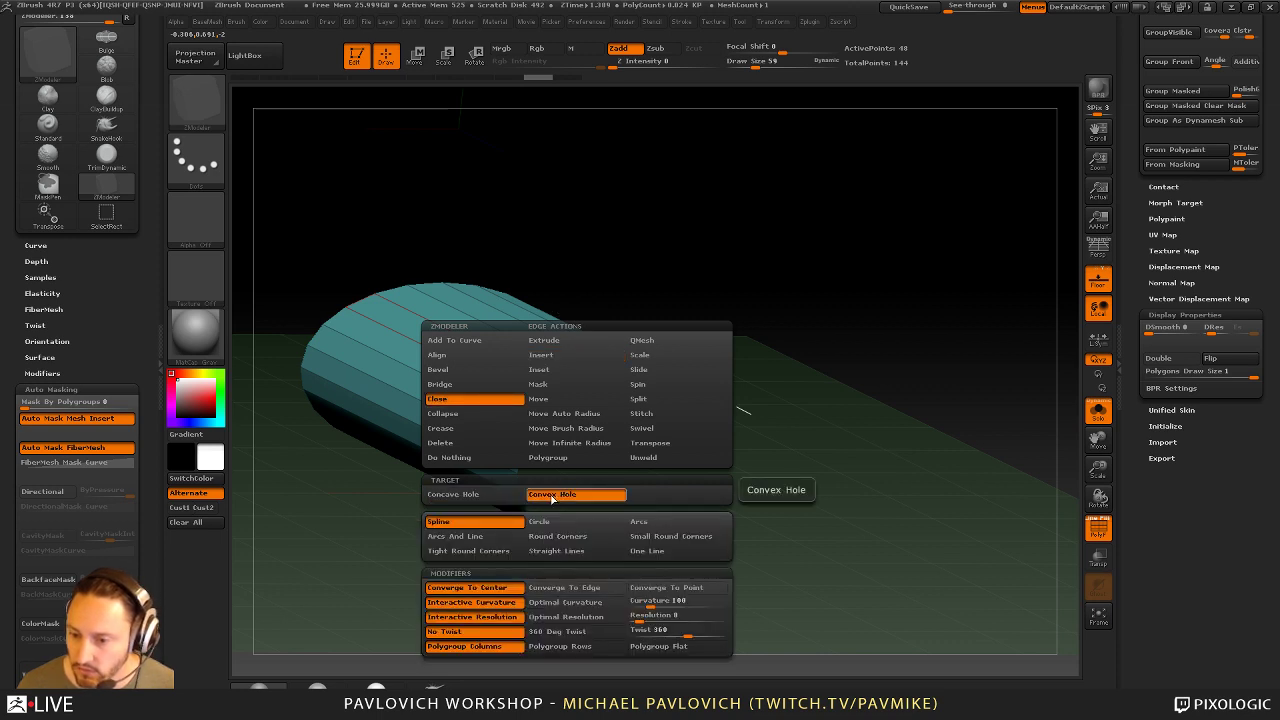
pyautogui.click(575, 405)
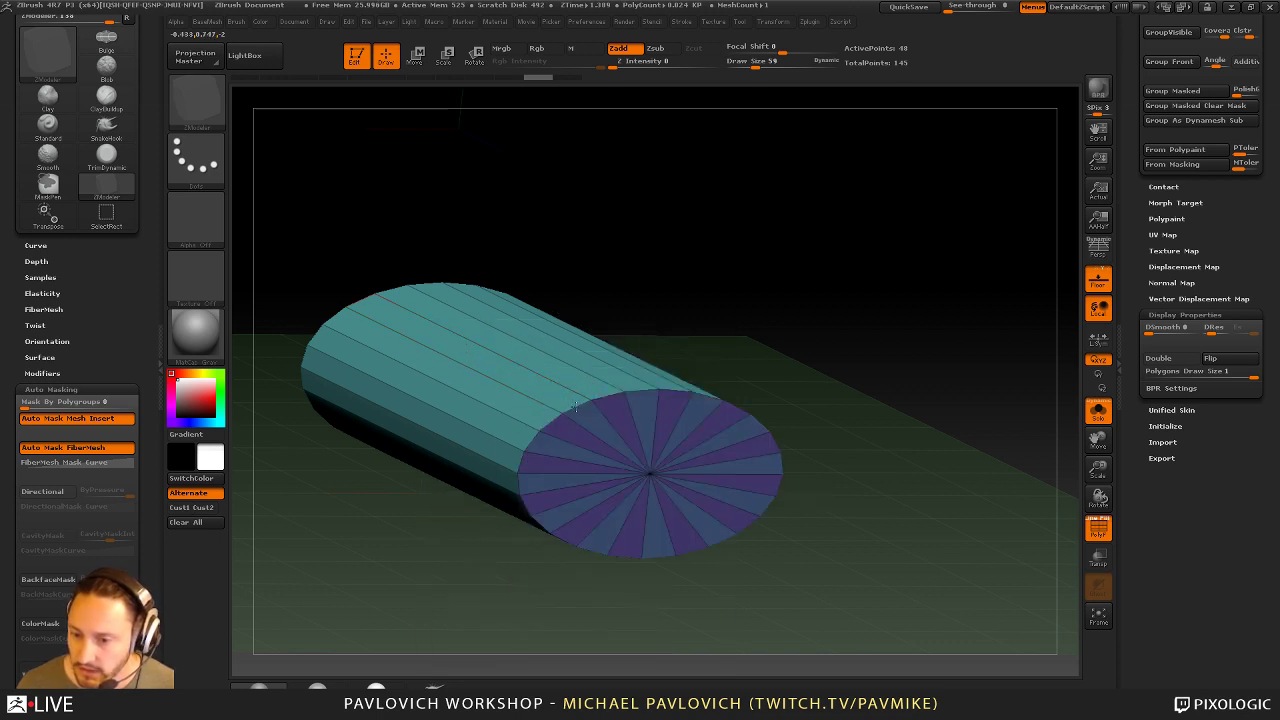
pyautogui.moveTo(651, 289); pyautogui.dragTo(860, 354)
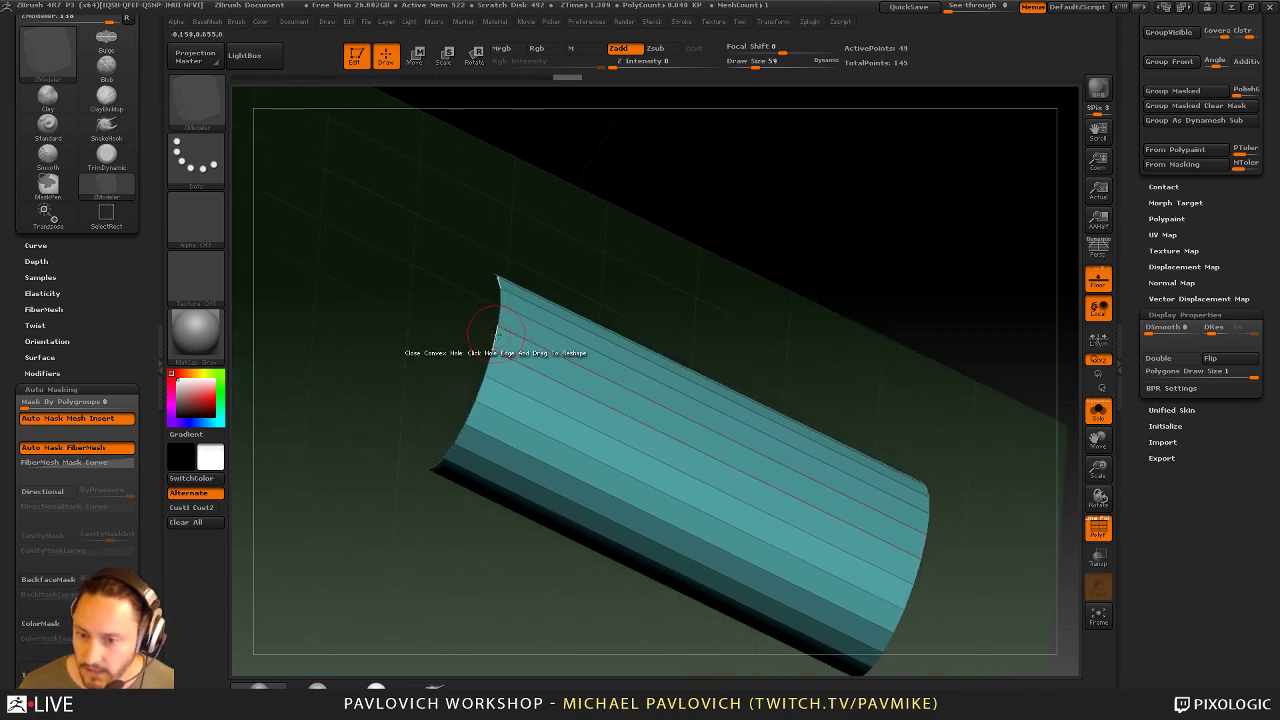
pyautogui.click(495, 330)
# Isolate the plug's end caps, merge them into a single polygroup, and show the whole plug again
pyautogui.keyDown('ctrl'); pyautogui.keyDown('shift'); pyautogui.click(457, 366); pyautogui.keyUp('shift'); pyautogui.keyUp('ctrl')
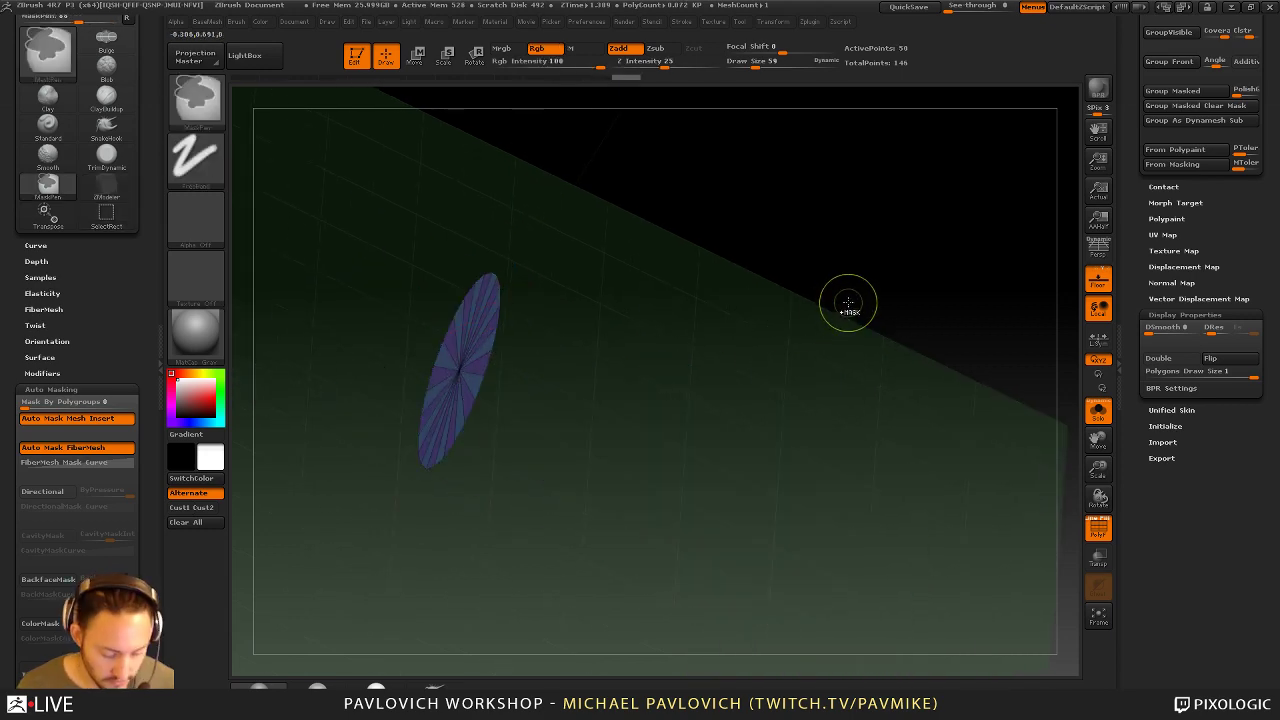
pyautogui.hotkey('ctrl', 'w')
pyautogui.moveTo(871, 300); pyautogui.dragTo(817, 331)
pyautogui.keyDown('ctrl'); pyautogui.keyDown('shift'); pyautogui.click(850, 313); pyautogui.keyUp('shift'); pyautogui.keyUp('ctrl')
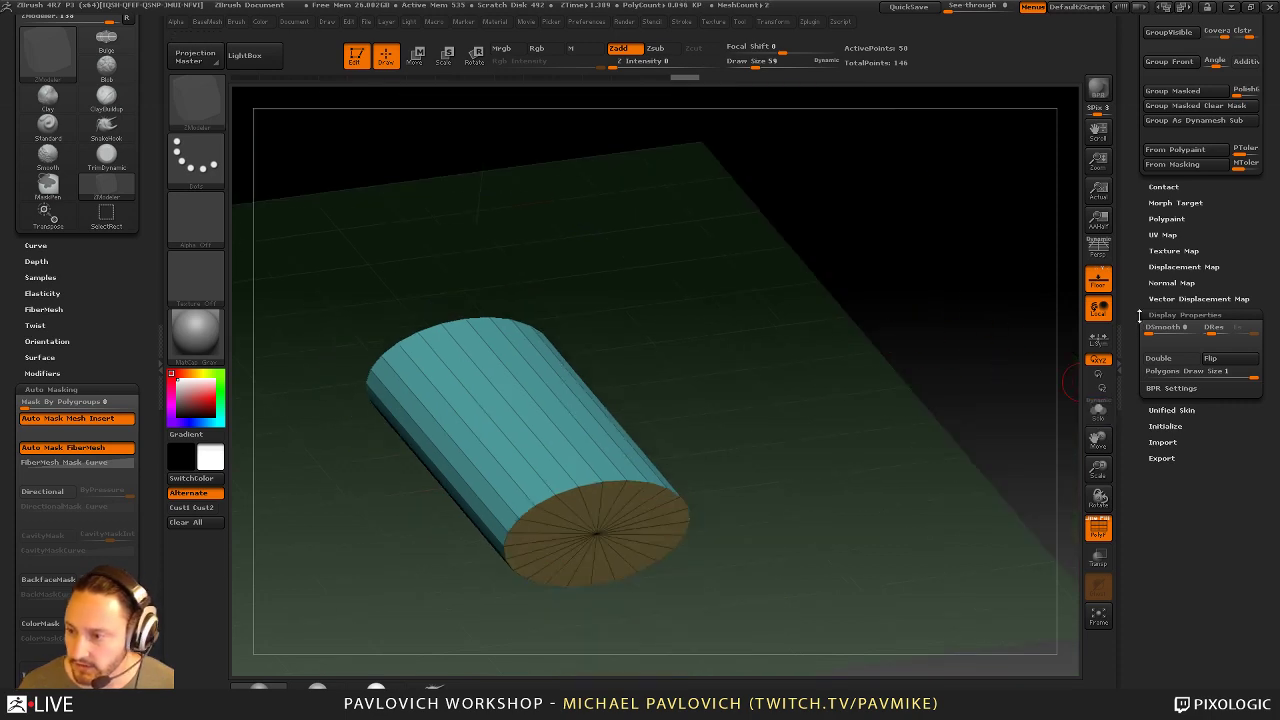
# Examine the original tube alone in Solo mode, and reselect the inner plug with both subtools shown
pyautogui.moveTo(1139, 316); pyautogui.dragTo(1147, 520)
pyautogui.click(1204, 354)
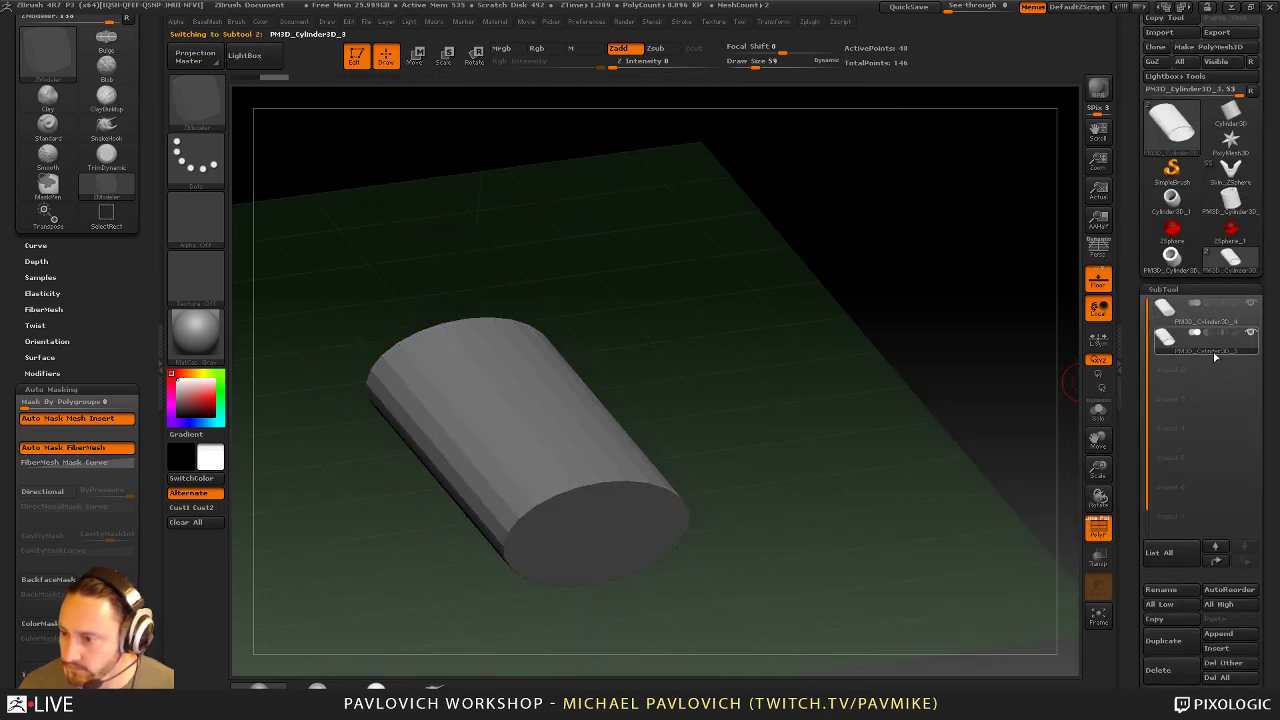
pyautogui.press('b')
pyautogui.press('z')
pyautogui.press('m')
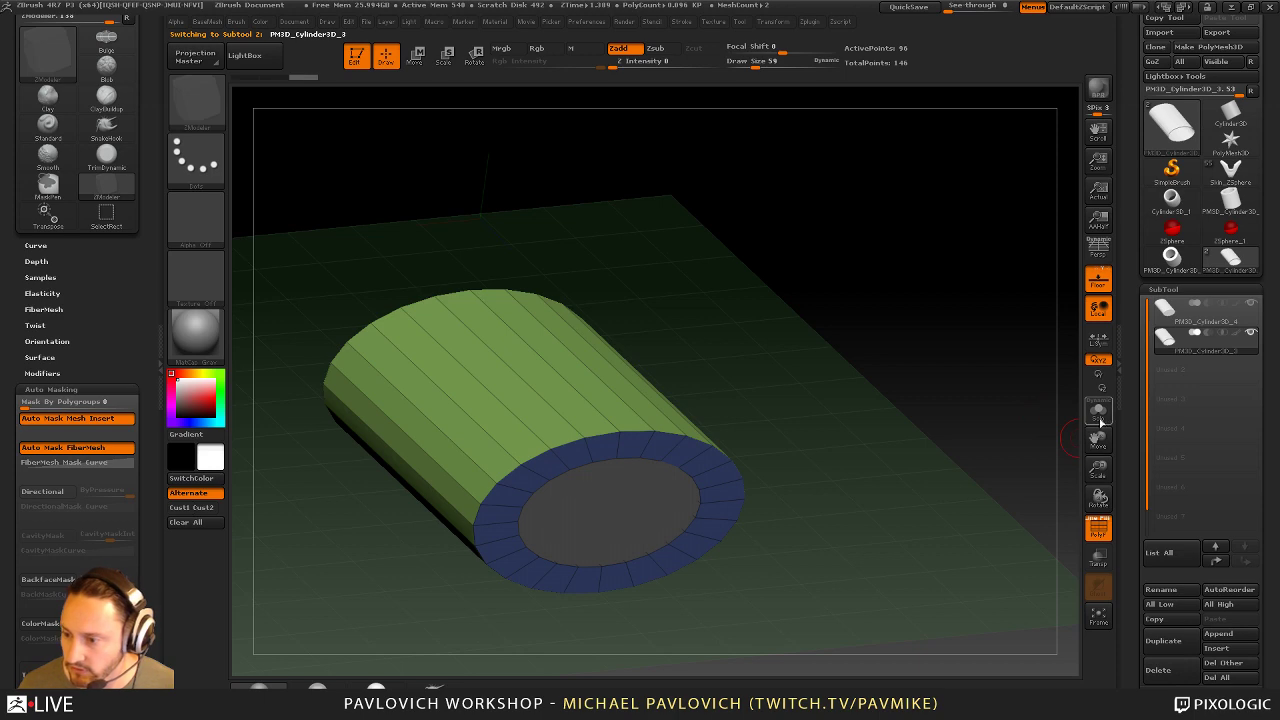
pyautogui.click(1098, 412)
pyautogui.moveTo(952, 366); pyautogui.dragTo(791, 461)
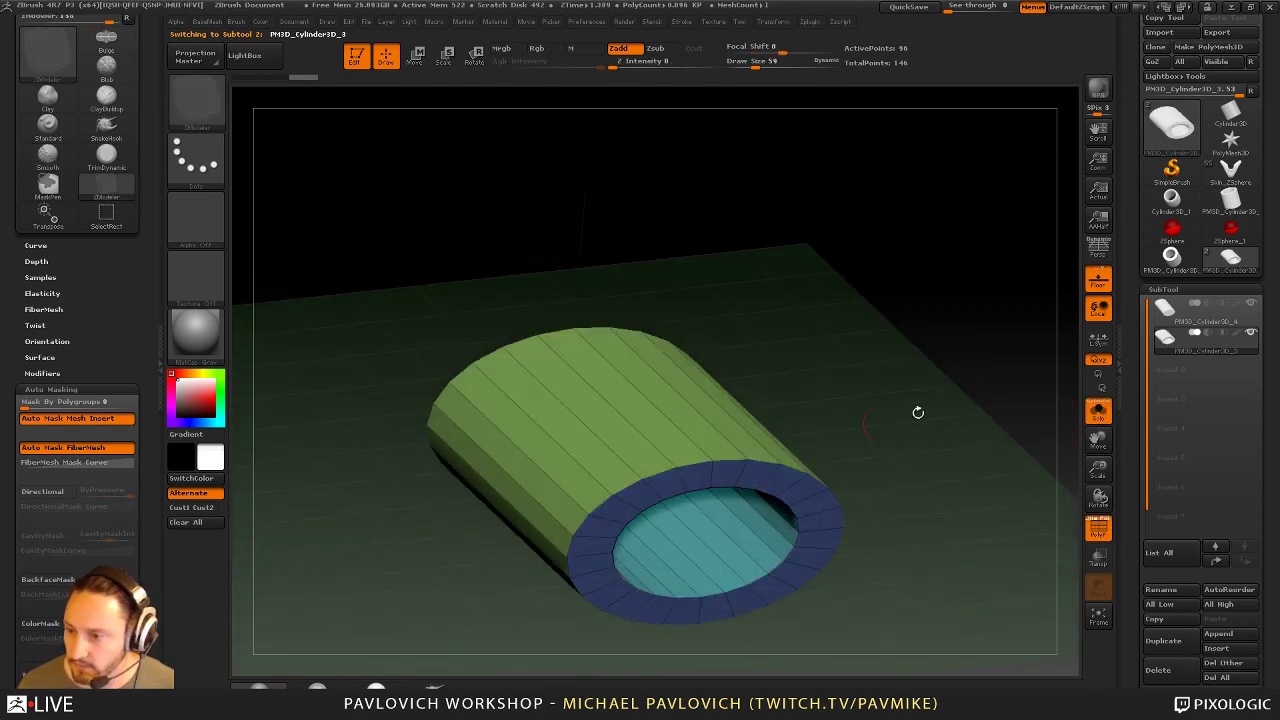
pyautogui.click(1193, 326)
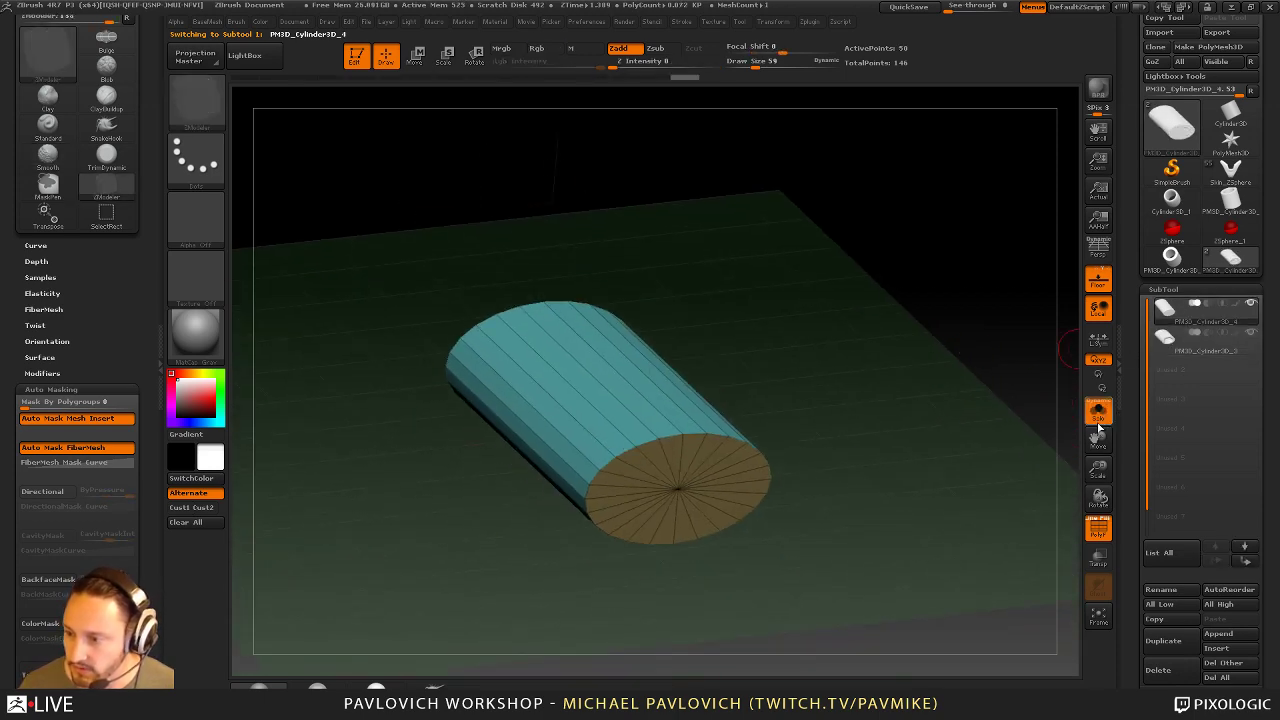
pyautogui.click(1098, 424)
# Turn off the floor grid and check the plug's fit inside the tube with the Standard brush active
pyautogui.click(1098, 280)
pyautogui.press('b')
pyautogui.press('s')
pyautogui.press('t')
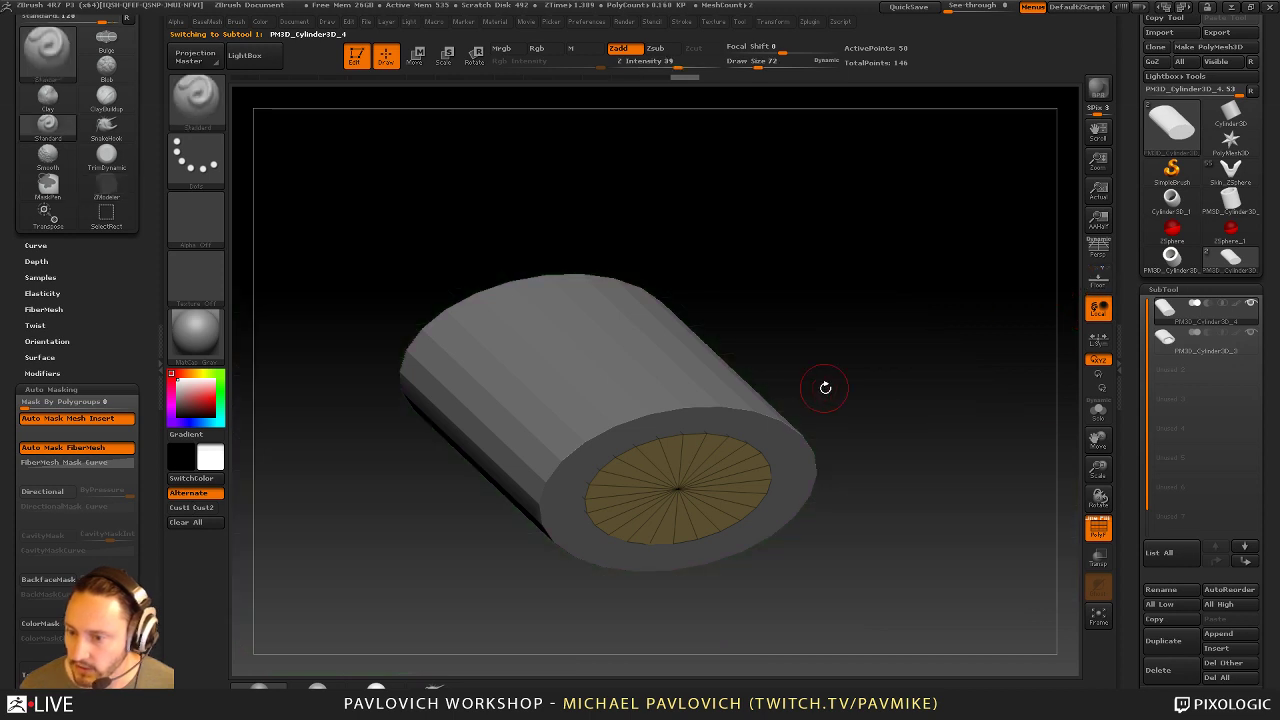
pyautogui.moveTo(825, 387); pyautogui.dragTo(885, 329)
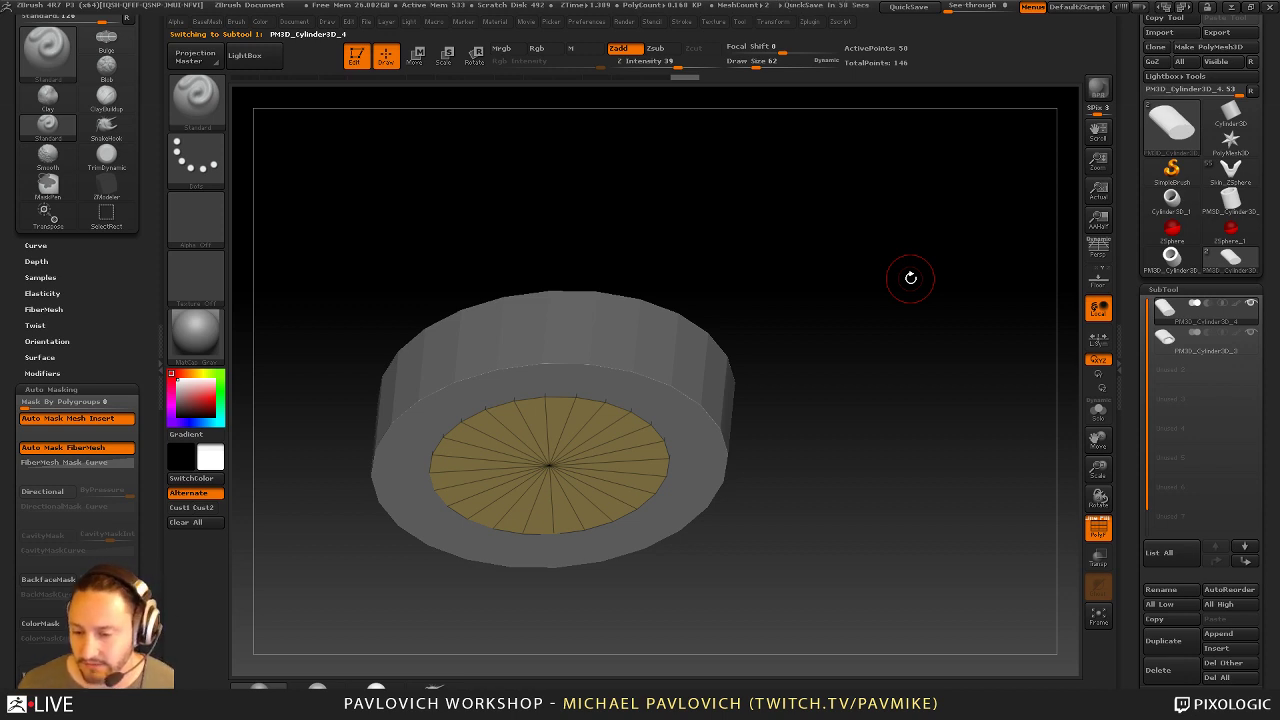
pyautogui.moveTo(823, 211); pyautogui.dragTo(840, 209)
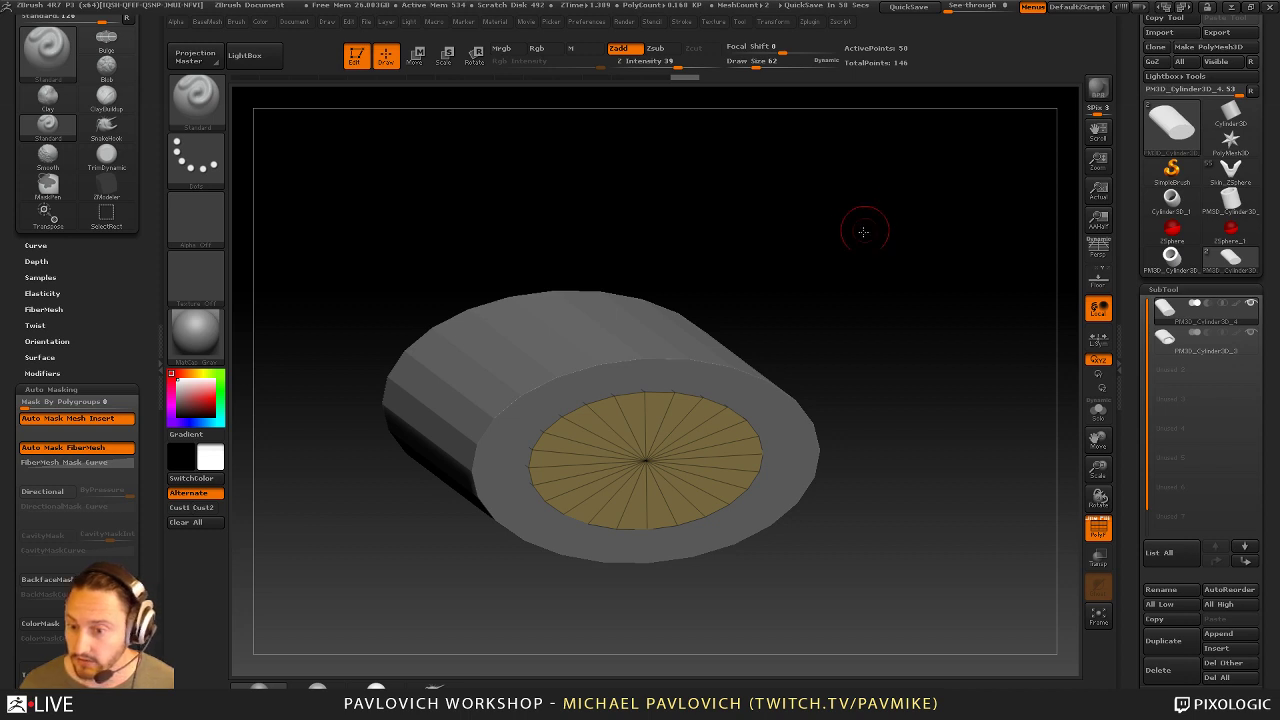
pyautogui.moveTo(863, 232); pyautogui.dragTo(911, 229)
pyautogui.moveTo(911, 229)
pyautogui.keyDown('alt'); pyautogui.mouseDown()
pyautogui.moveTo(774, 191)
pyautogui.moveTo(851, 257)
pyautogui.mouseUp(); pyautogui.keyUp('alt')
# Bevel the complete edge loop around each end cap of the inner plug with the ZModeler Bevel edge action
pyautogui.press('b')
pyautogui.press('z')
pyautogui.press('m')
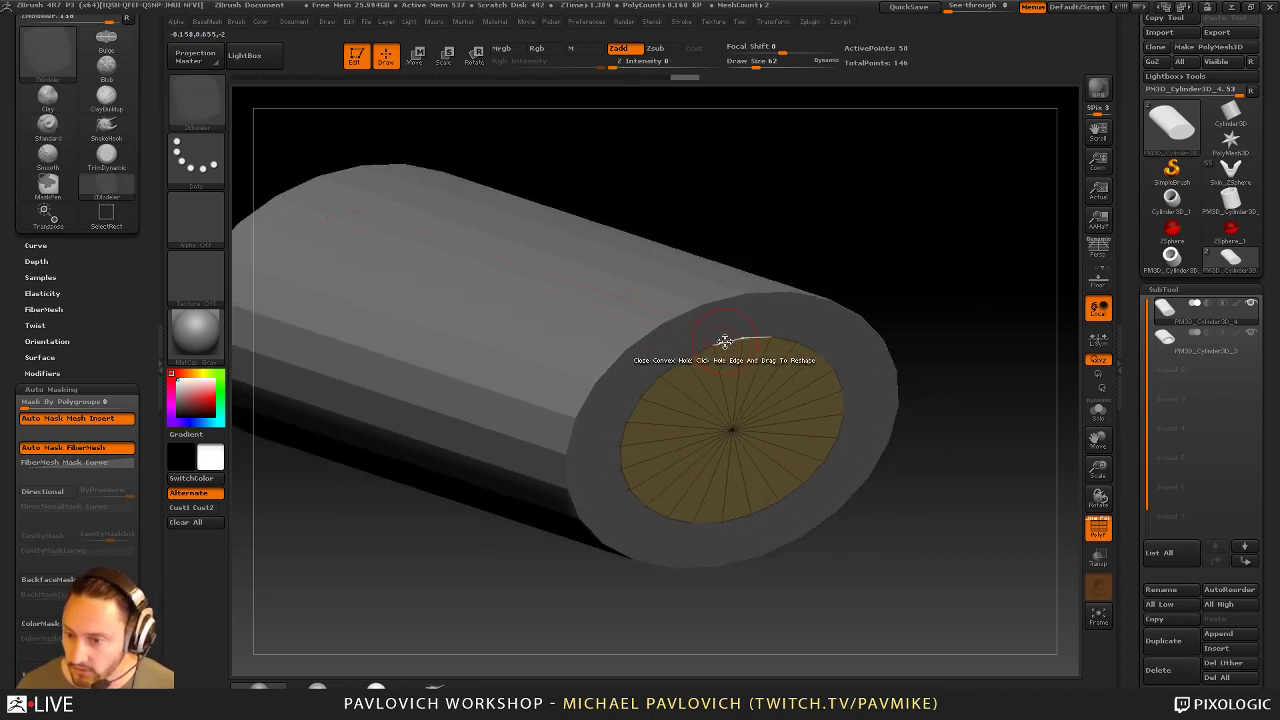
pyautogui.press('space')
pyautogui.click(664, 371)
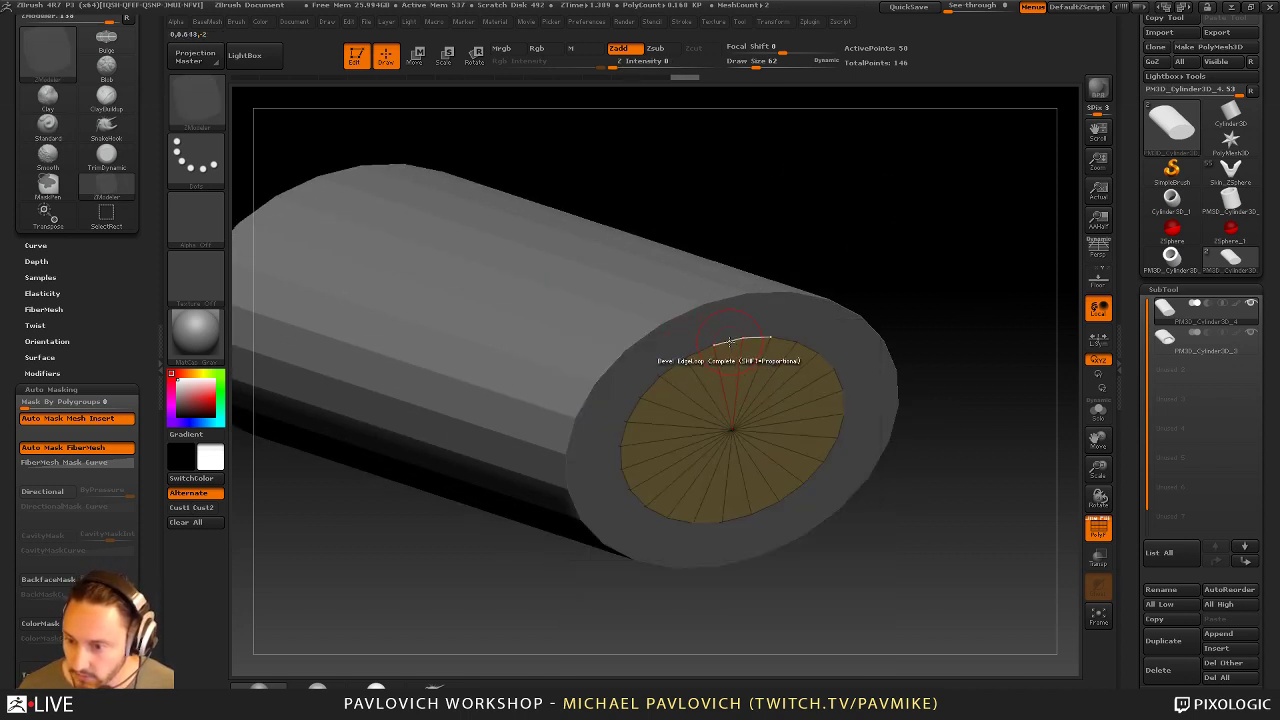
pyautogui.click(730, 342)
pyautogui.moveTo(778, 204); pyautogui.dragTo(900, 243)
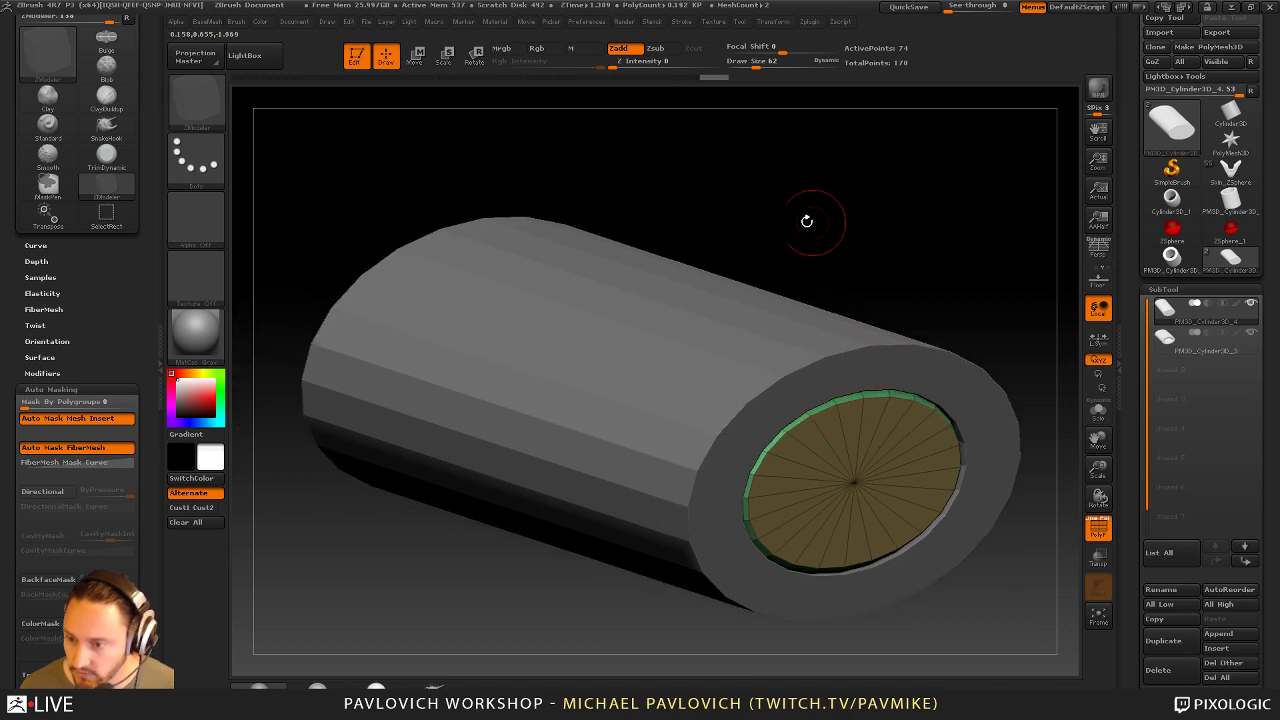
pyautogui.moveTo(807, 221); pyautogui.dragTo(925, 228)
pyautogui.click(566, 326)
# Select the outer tube and bevel the inner and outer rims at both of its ends
pyautogui.moveTo(927, 296); pyautogui.dragTo(797, 190)
pyautogui.keyDown('alt'); pyautogui.click(862, 304); pyautogui.keyUp('alt')
pyautogui.keyDown('alt'); pyautogui.moveTo(914, 263); pyautogui.dragTo(864, 245); pyautogui.keyUp('alt')
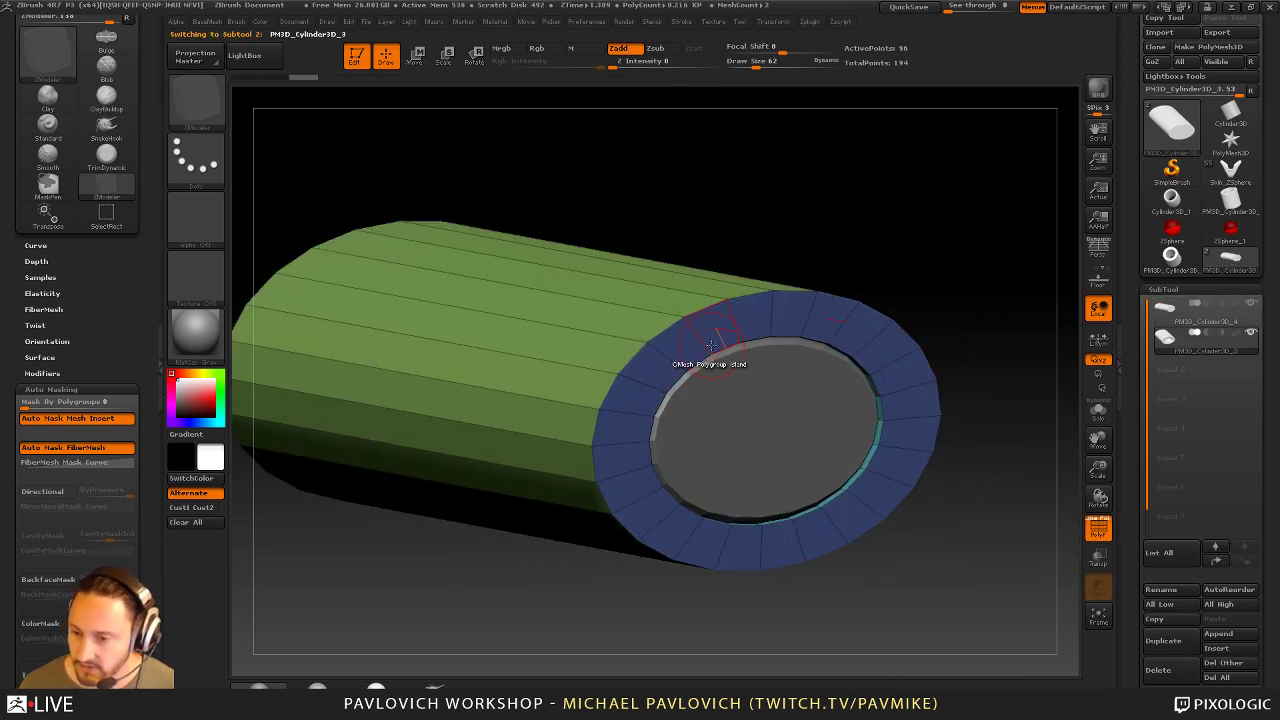
pyautogui.click(720, 333)
pyautogui.moveTo(963, 270); pyautogui.dragTo(933, 248)
pyautogui.click(417, 325)
# Turn on Dynamic Subdivision for the tube, hide the polyframe display, and select the inner plug
pyautogui.press('d')
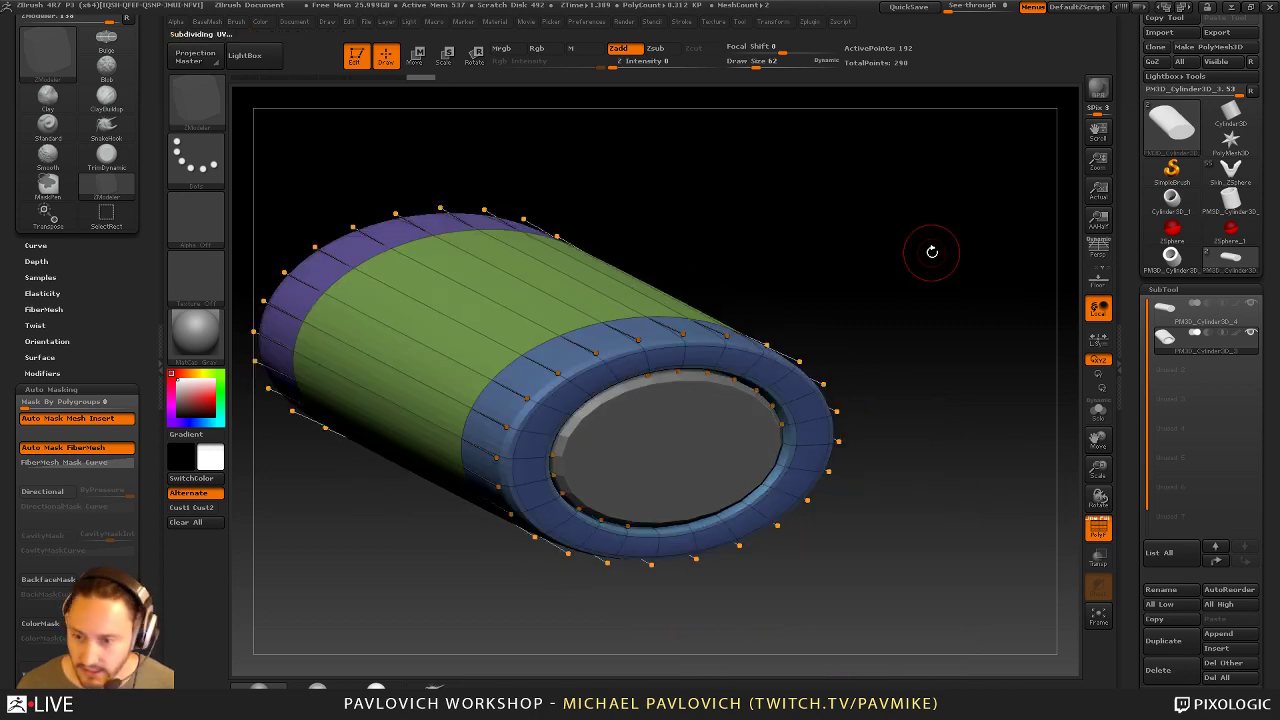
pyautogui.click(1093, 522)
pyautogui.moveTo(963, 351)
pyautogui.mouseDown()
pyautogui.moveTo(994, 343)
pyautogui.moveTo(960, 370)
pyautogui.moveTo(926, 349)
pyautogui.moveTo(926, 337)
pyautogui.moveTo(969, 349)
pyautogui.moveTo(926, 311)
pyautogui.mouseUp()
pyautogui.keyDown('alt'); pyautogui.click(752, 437); pyautogui.keyUp('alt')
# Switch to the Standard brush with a draw size of 93 and look over the smoothed plug inside the tube
pyautogui.press('b')
pyautogui.press('s')
pyautogui.press('t')
pyautogui.press('s')
pyautogui.moveTo(916, 355); pyautogui.dragTo(923, 355)
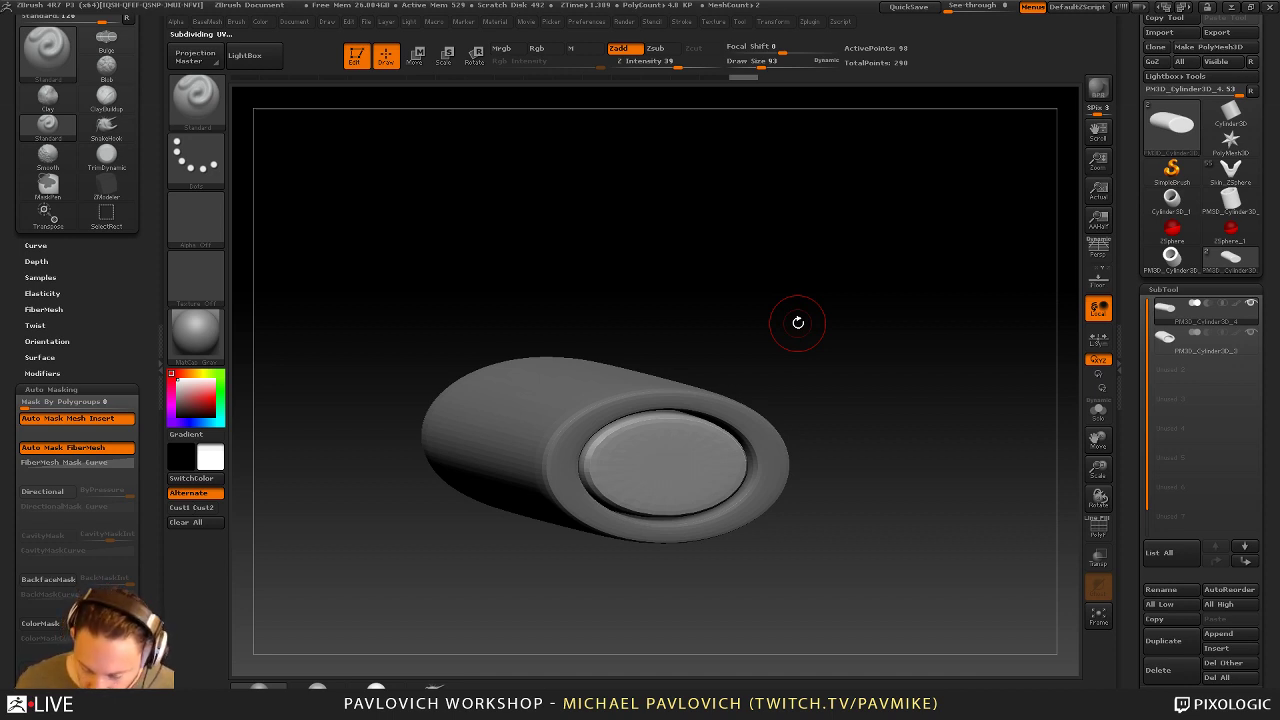
pyautogui.moveTo(825, 324); pyautogui.dragTo(984, 358)
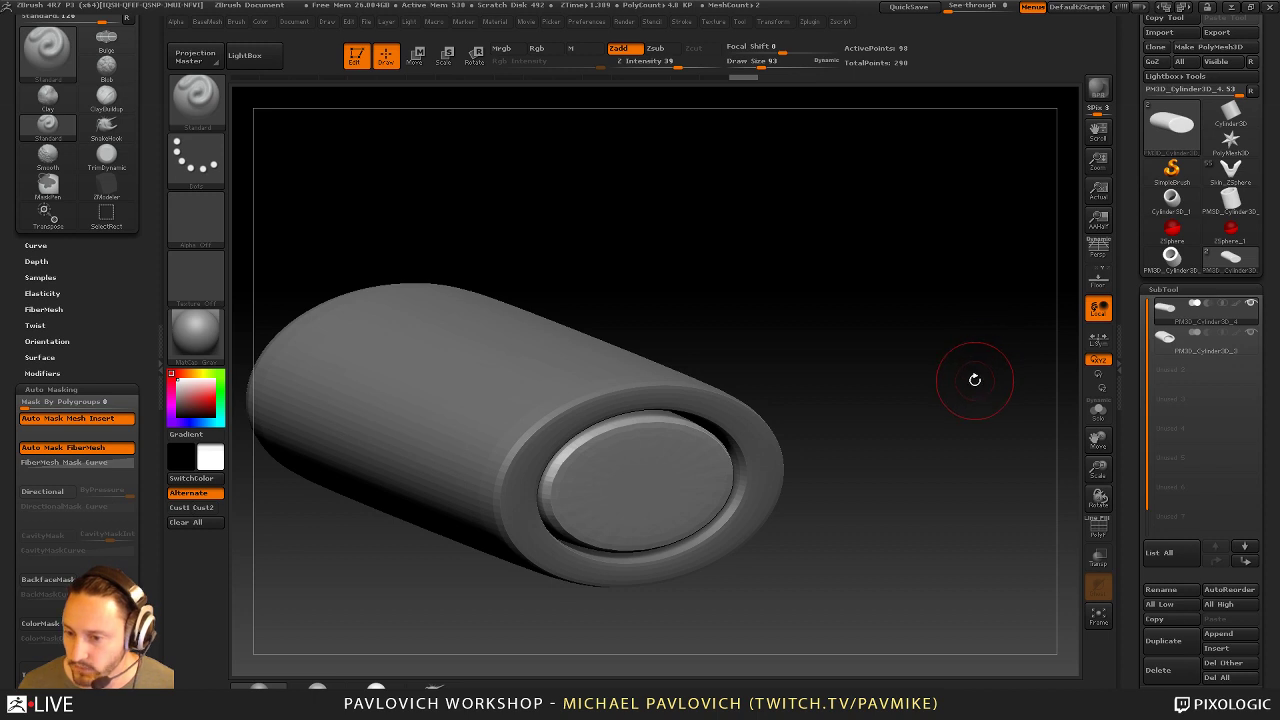
pyautogui.press('space')
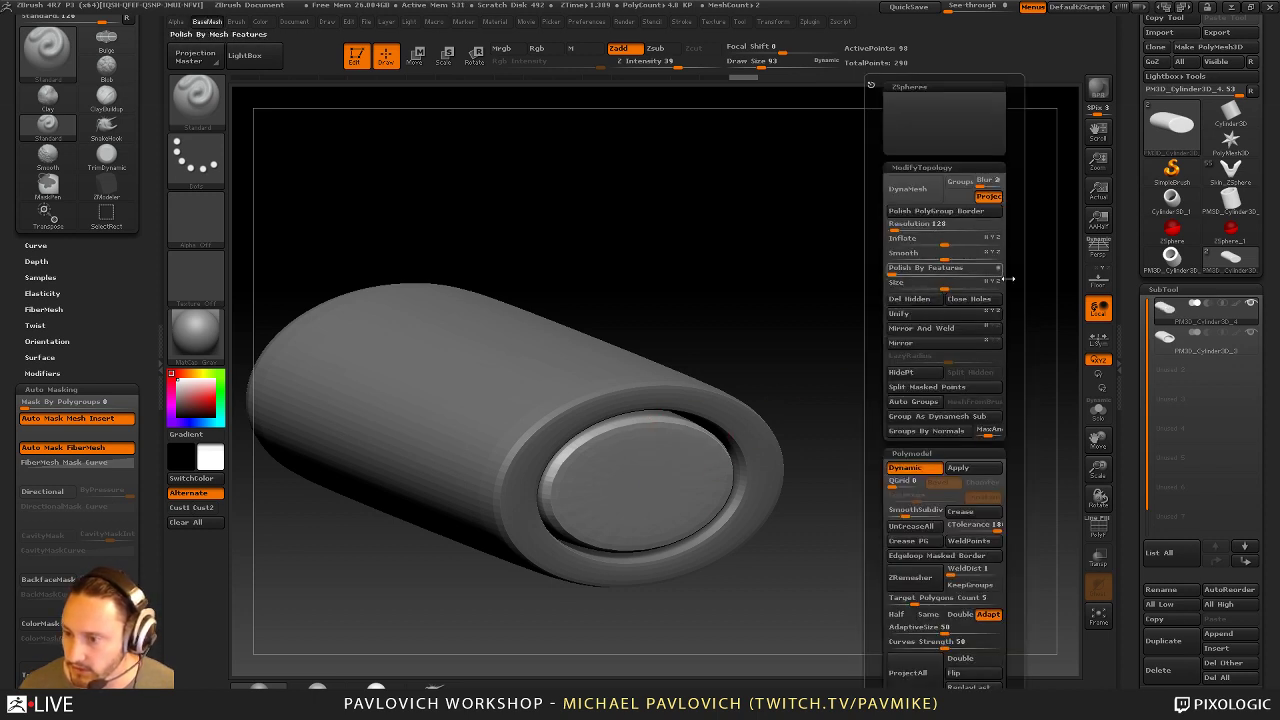
pyautogui.moveTo(1134, 453)
pyautogui.mouseDown()
pyautogui.moveTo(1127, 305)
pyautogui.moveTo(1134, 333)
pyautogui.mouseUp()
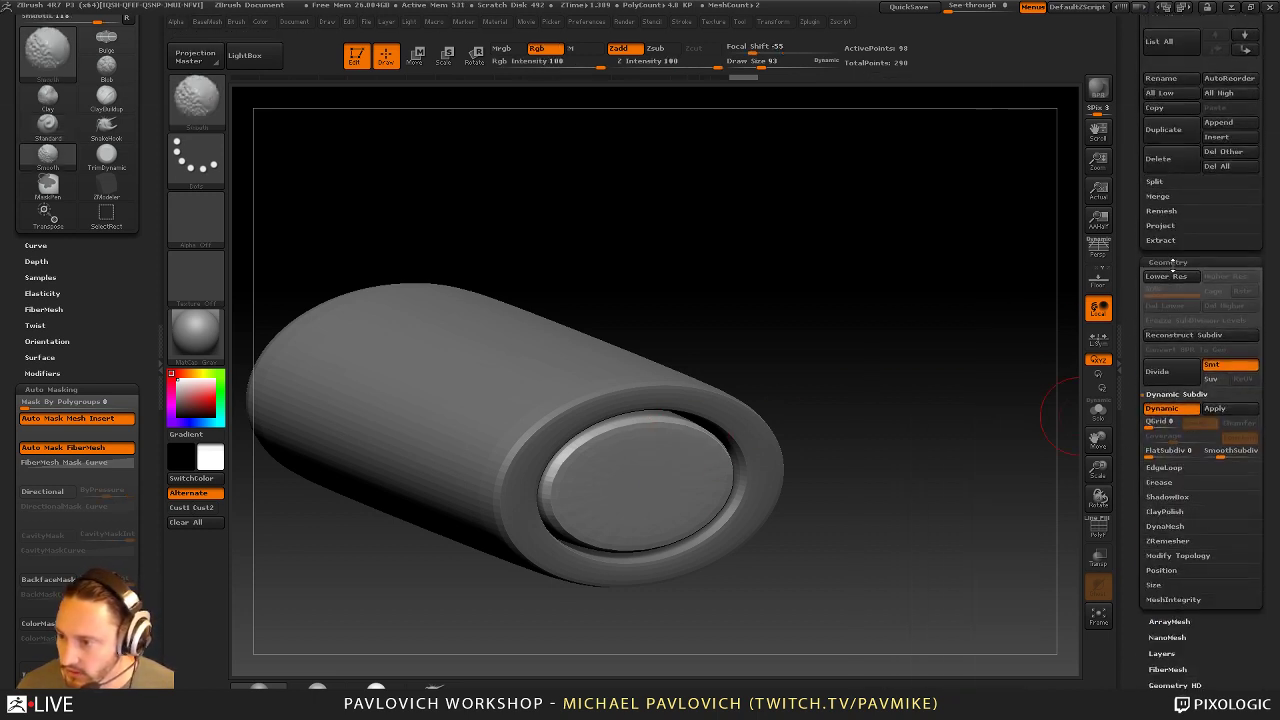
pyautogui.keyDown('shift'); pyautogui.click(1171, 263); pyautogui.keyUp('shift')
pyautogui.keyDown('shift'); pyautogui.click(1160, 442); pyautogui.keyUp('shift')
pyautogui.keyDown('shift'); pyautogui.click(1166, 391); pyautogui.keyUp('shift')
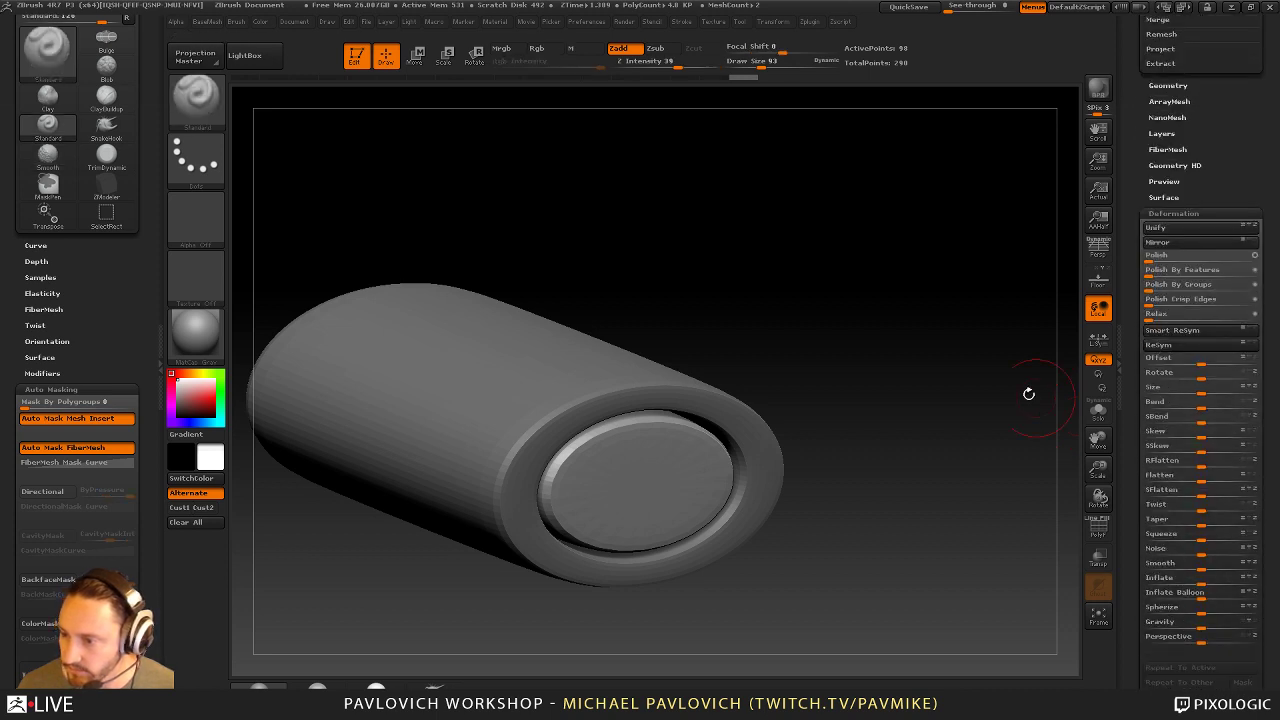
pyautogui.press('space')
pyautogui.moveTo(870, 240); pyautogui.dragTo(946, 296)
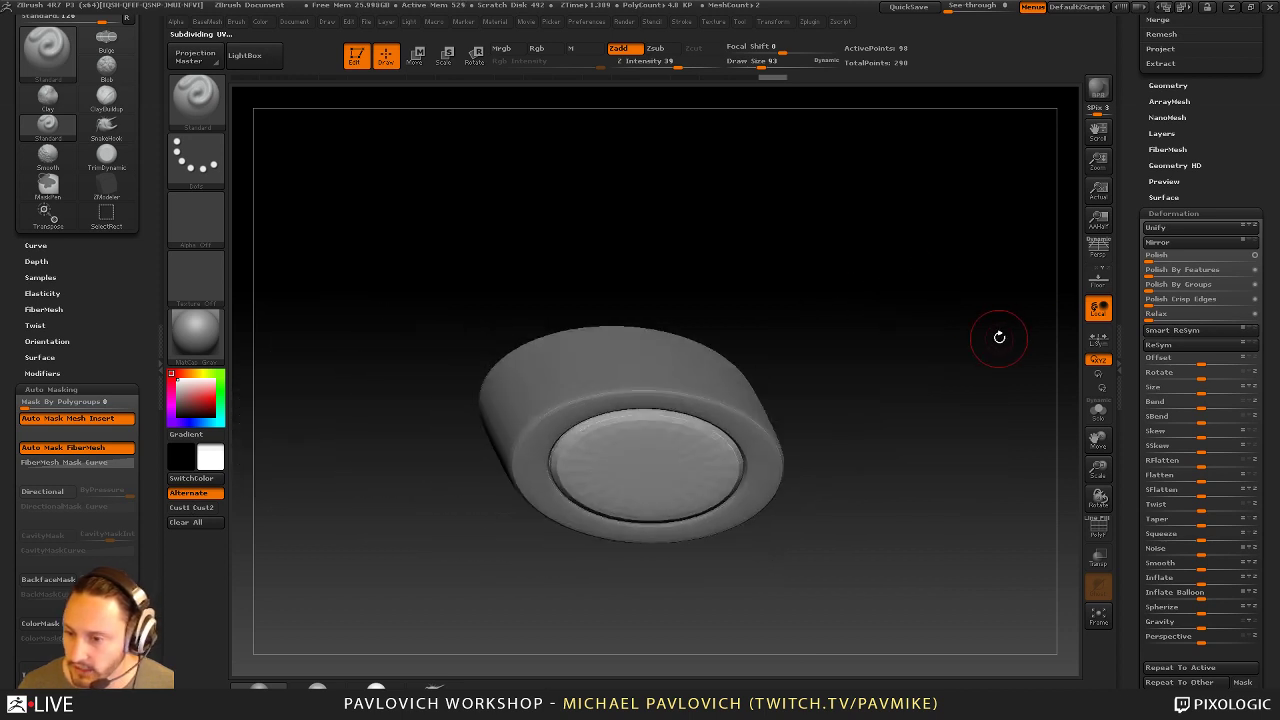
# Raise the inner plug's Dynamic Subdivision smooth level to 4 in its geometry settings
pyautogui.press('1')
pyautogui.moveTo(1140, 107); pyautogui.dragTo(1140, 218)
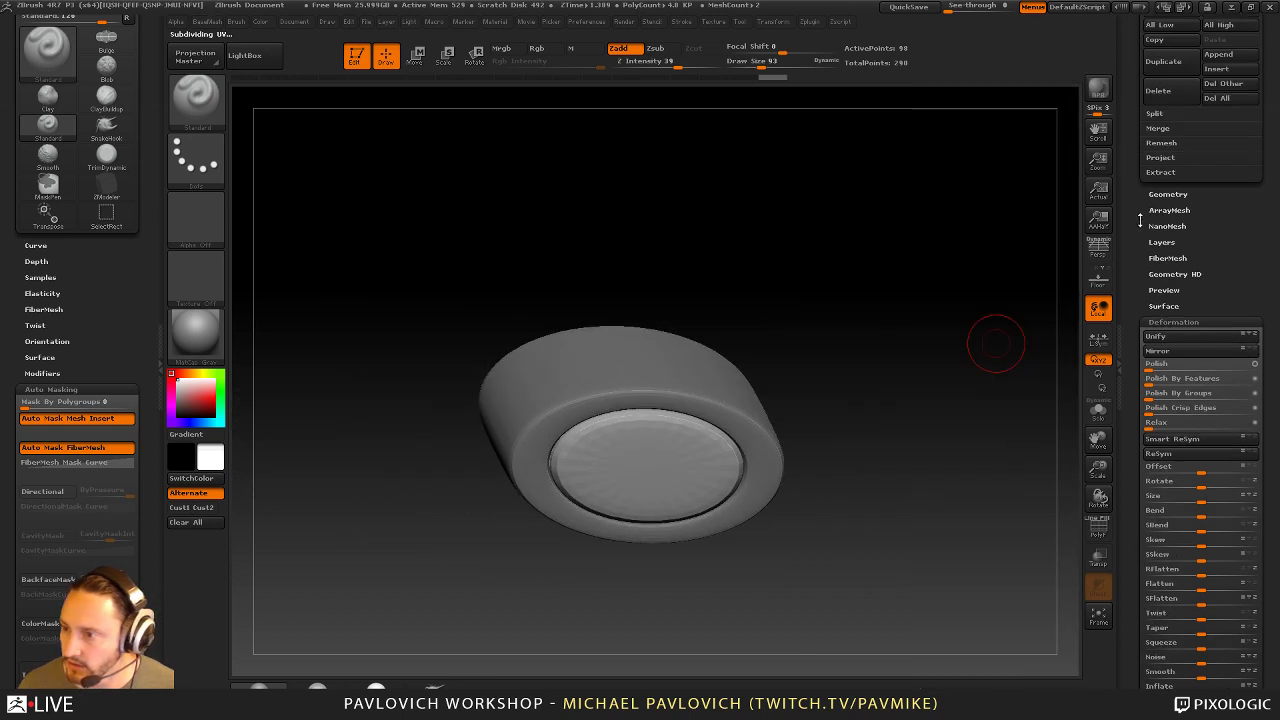
pyautogui.click(1162, 198)
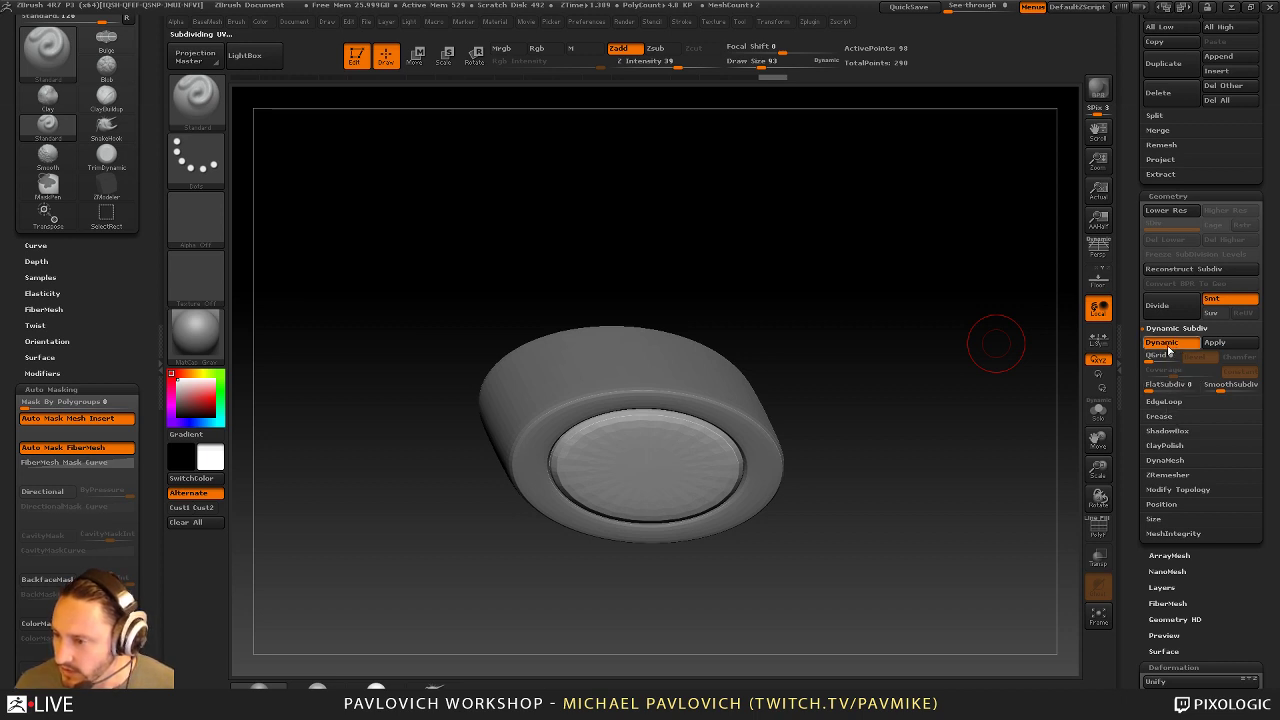
pyautogui.moveTo(1222, 387); pyautogui.dragTo(1236, 389)
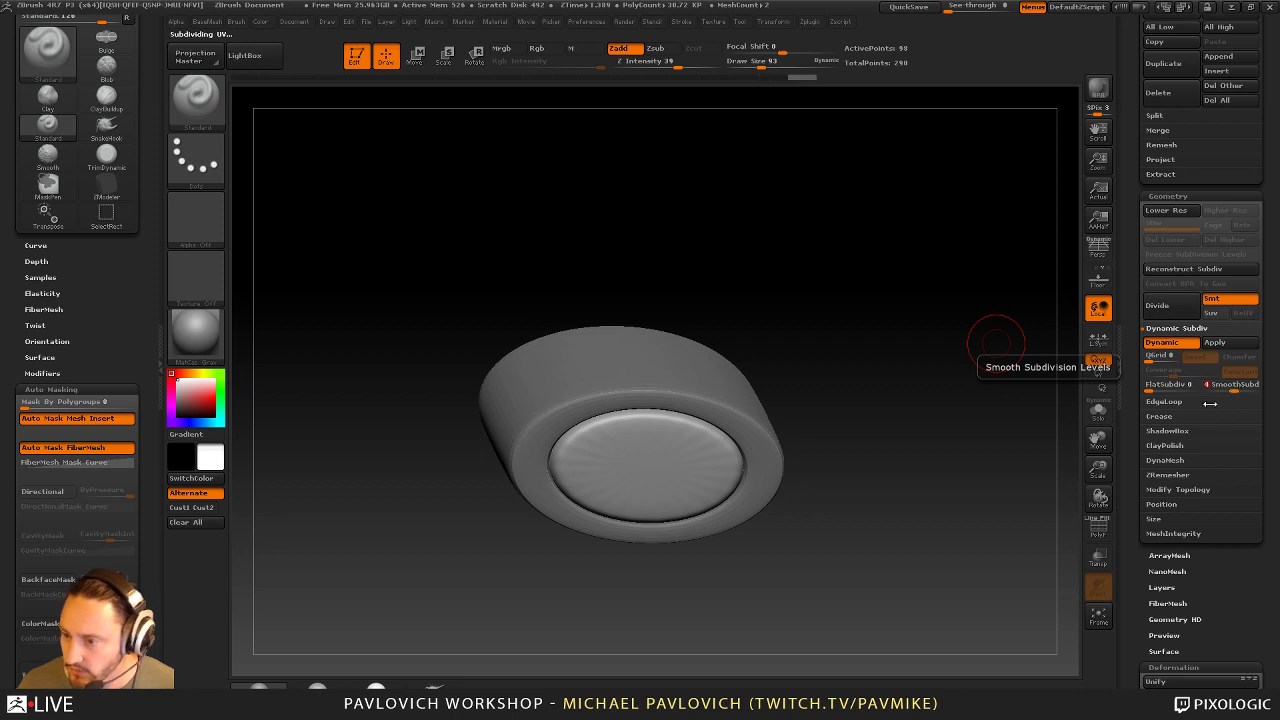
# Isolate the plug with its polyframe shown and Dynamic Subdivision off, and reduce the draw size to 53
pyautogui.click(1098, 528)
pyautogui.moveTo(830, 493)
pyautogui.mouseDown()
pyautogui.moveTo(920, 380)
pyautogui.moveTo(959, 432)
pyautogui.mouseUp()
pyautogui.hotkey('shift', 'd')
pyautogui.click(1099, 412)
pyautogui.press('s')
pyautogui.keyDown('alt'); pyautogui.moveTo(965, 430); pyautogui.dragTo(1019, 349); pyautogui.keyUp('alt')
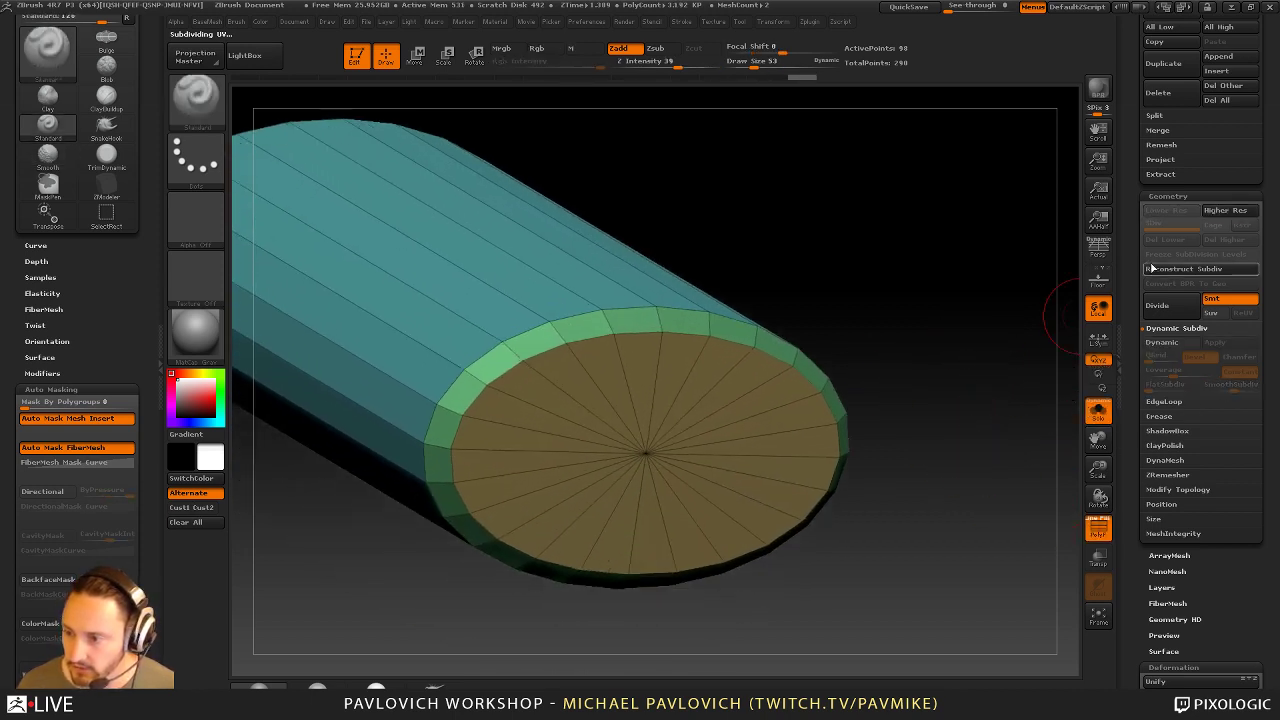
# Insert an edge loop around the plug's end cap close to its rim with the ZModeler Insert edge action
pyautogui.press('b')
pyautogui.press('z')
pyautogui.press('m')
pyautogui.press('space')
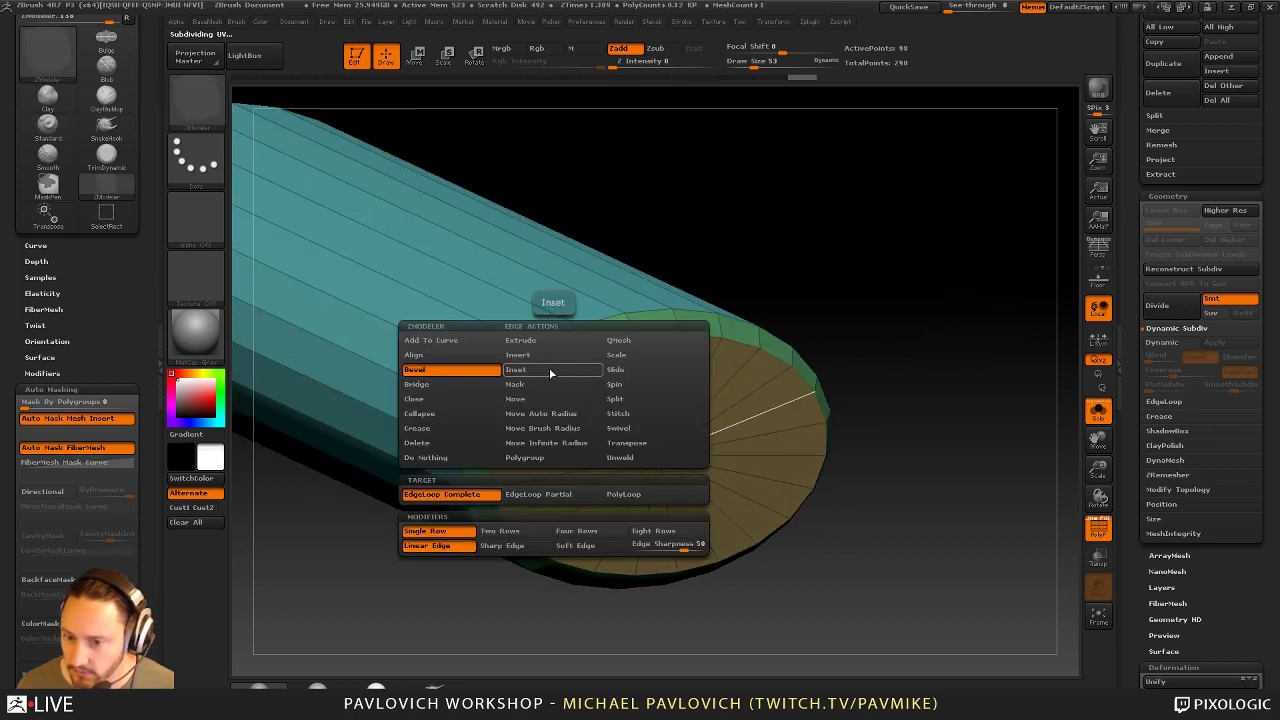
pyautogui.click(549, 369)
pyautogui.click(540, 494)
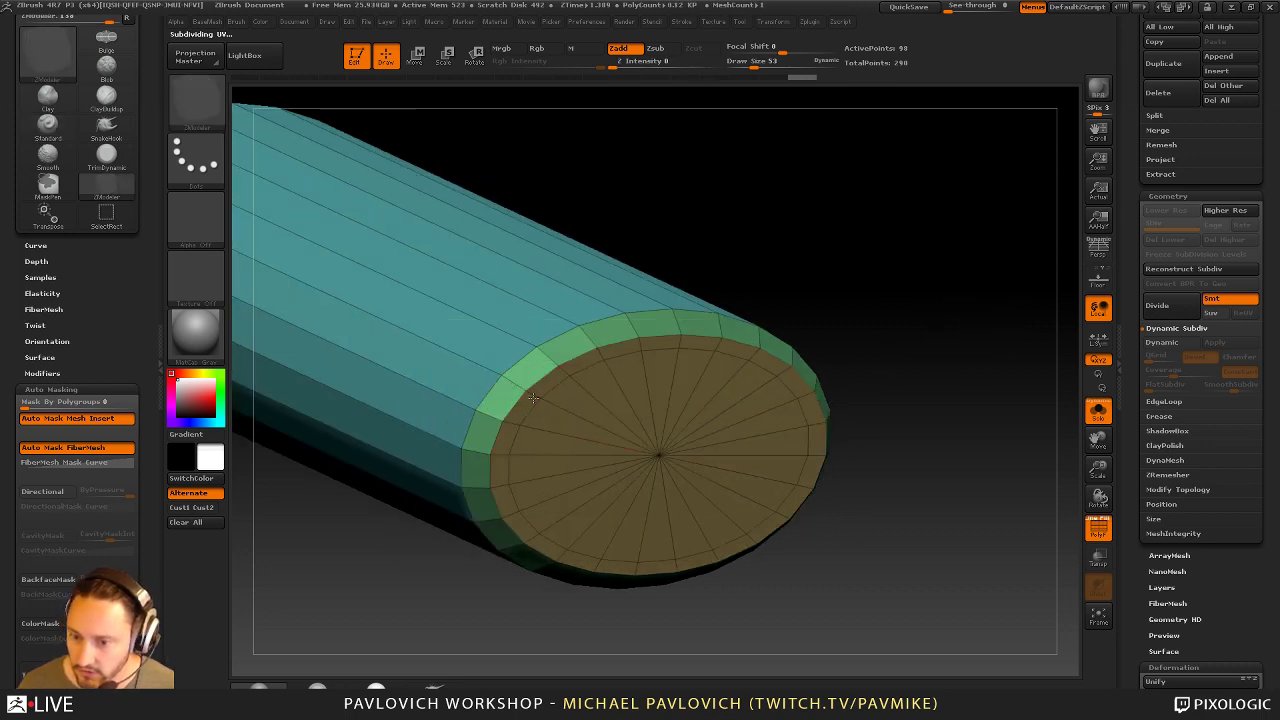
# Turn the plug's Dynamic Subdivision back on, bring the outer tube back into view, and hide the polyframe
pyautogui.press('d')
pyautogui.click(1100, 414)
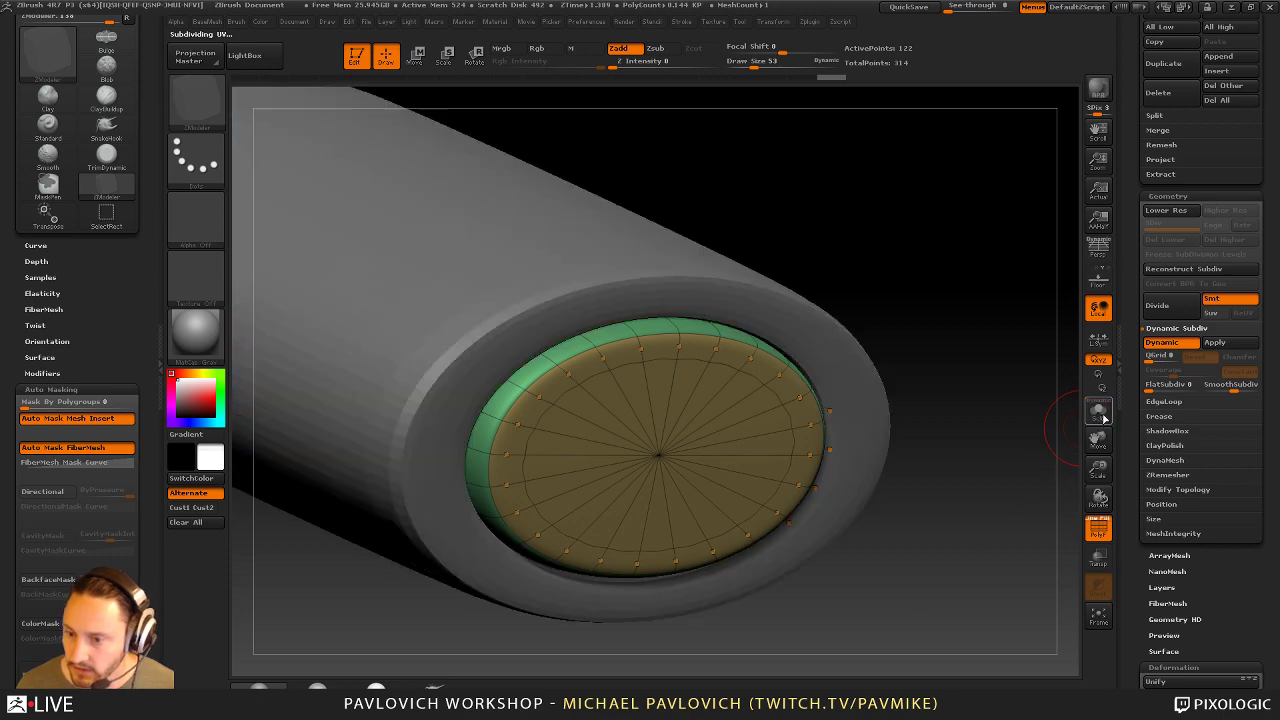
pyautogui.click(1098, 527)
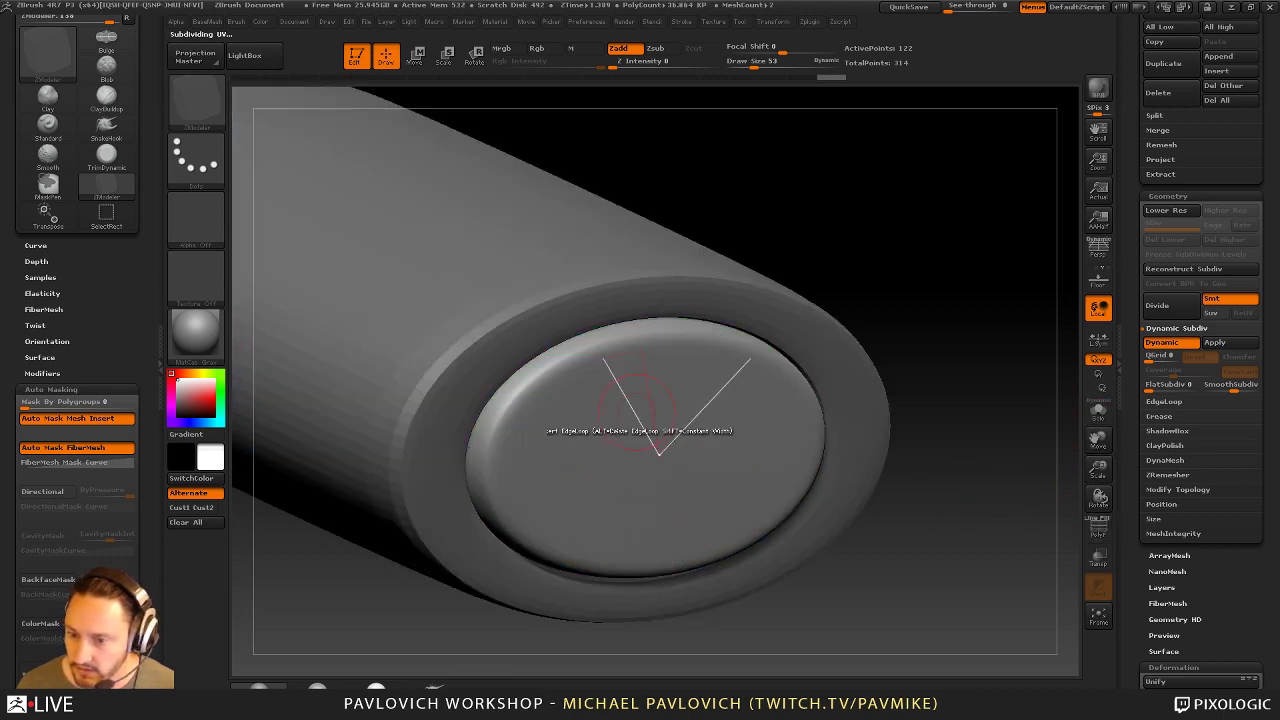
# Switch to the Standard brush, select the outer tube, and raise its smooth subdivision level to 4
pyautogui.moveTo(987, 326); pyautogui.dragTo(860, 294)
pyautogui.press('b')
pyautogui.press('s')
pyautogui.press('t')
pyautogui.moveTo(800, 350); pyautogui.dragTo(976, 342)
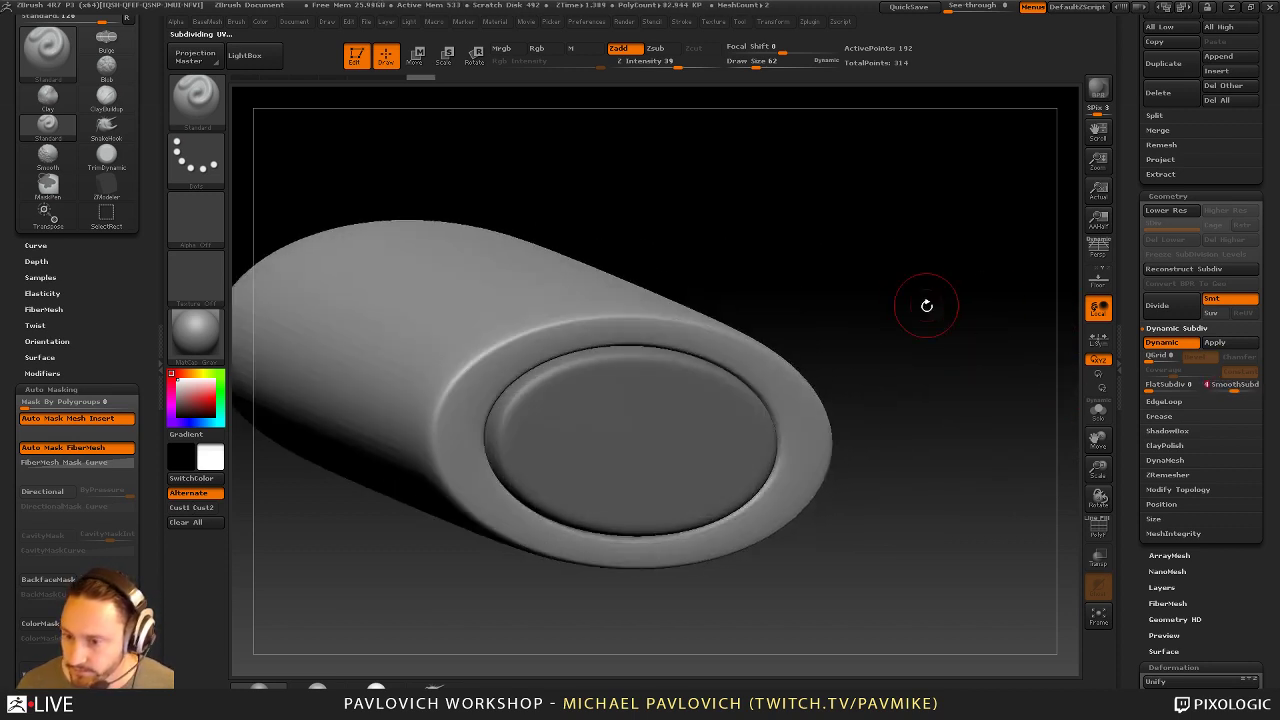
pyautogui.moveTo(923, 300); pyautogui.dragTo(894, 342)
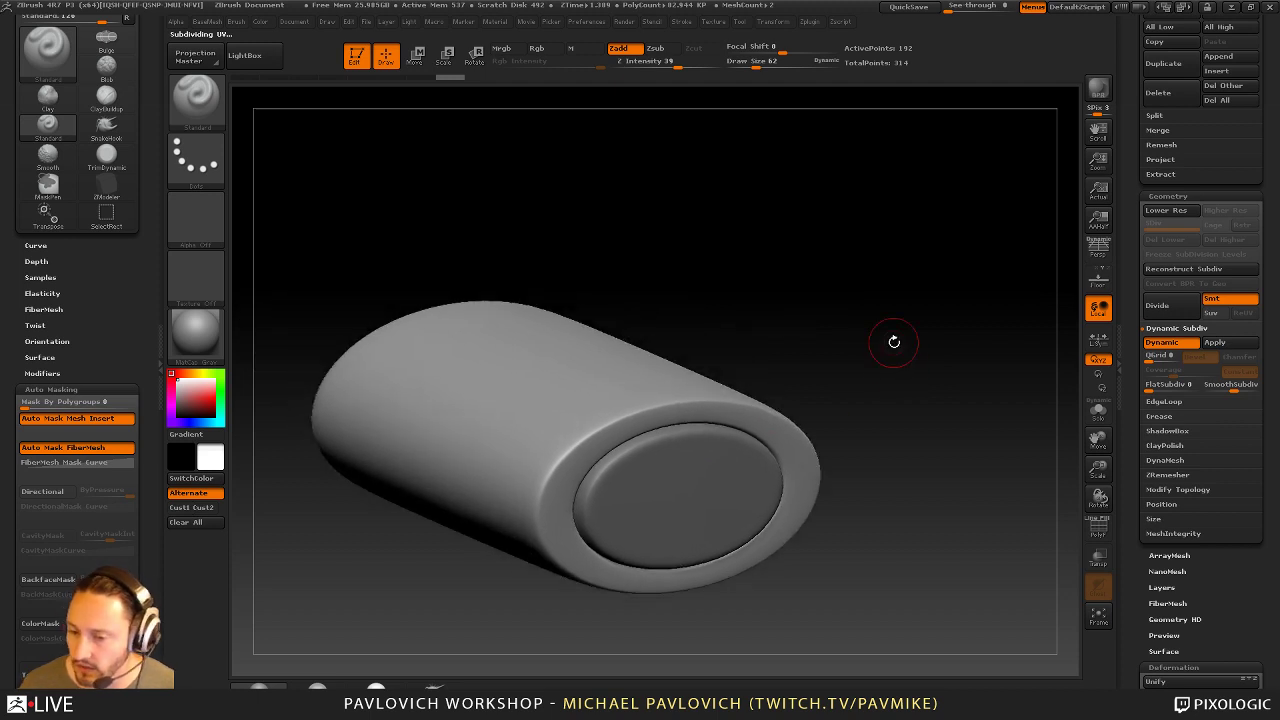
# Apply Dynamic Subdivision on the outer tube and on the inner plug to convert both to real subdivision levels
pyautogui.scroll(10, 1134, 398)
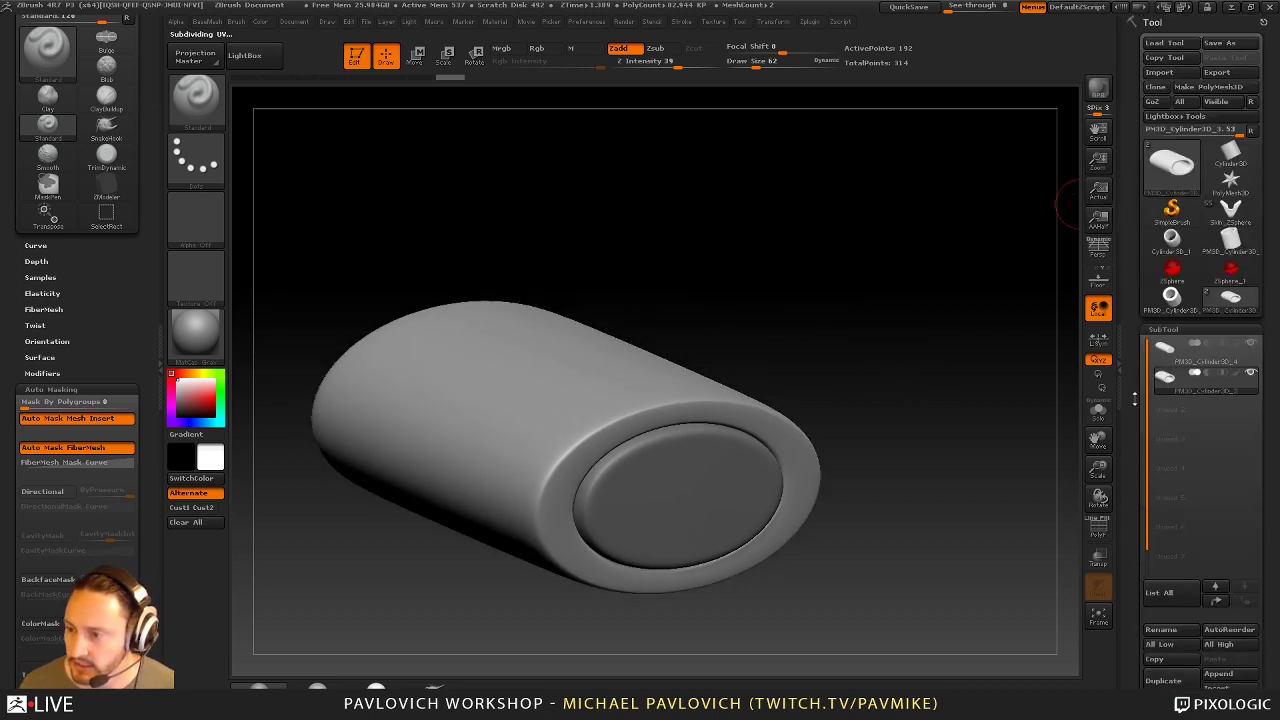
pyautogui.keyDown('alt'); pyautogui.moveTo(914, 399); pyautogui.dragTo(909, 394); pyautogui.keyUp('alt')
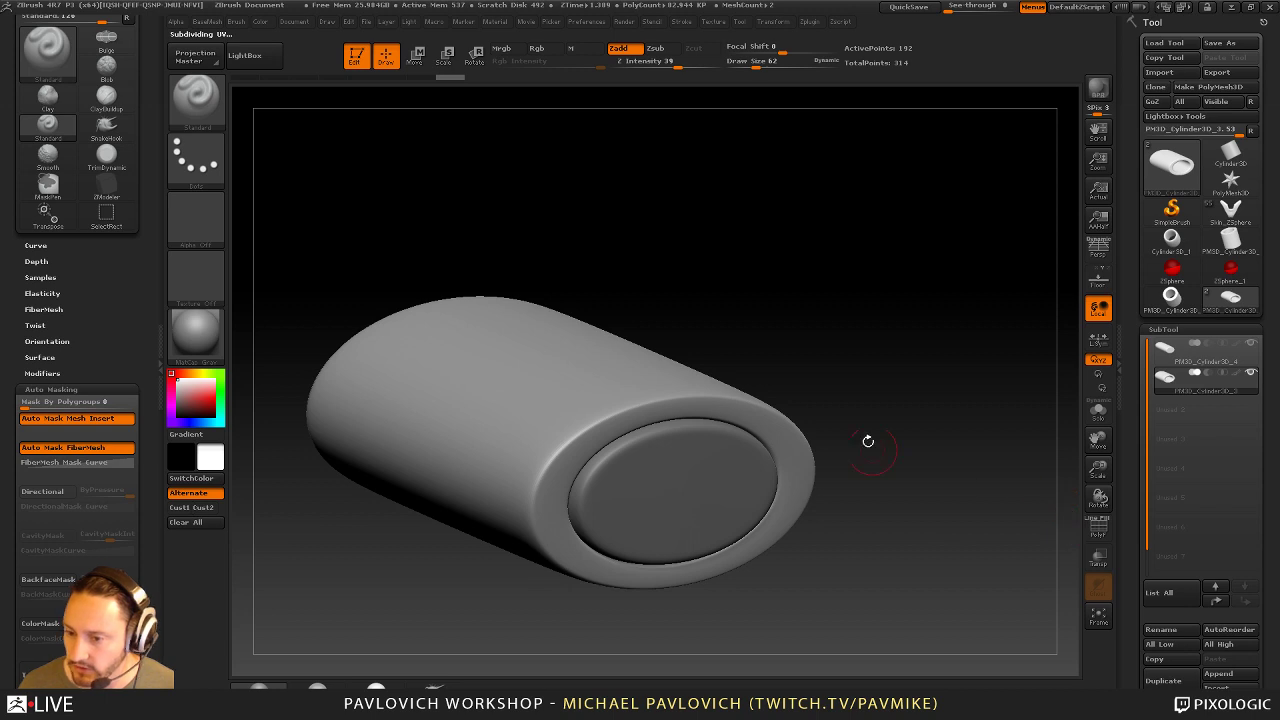
pyautogui.press('2')
pyautogui.click(957, 475)
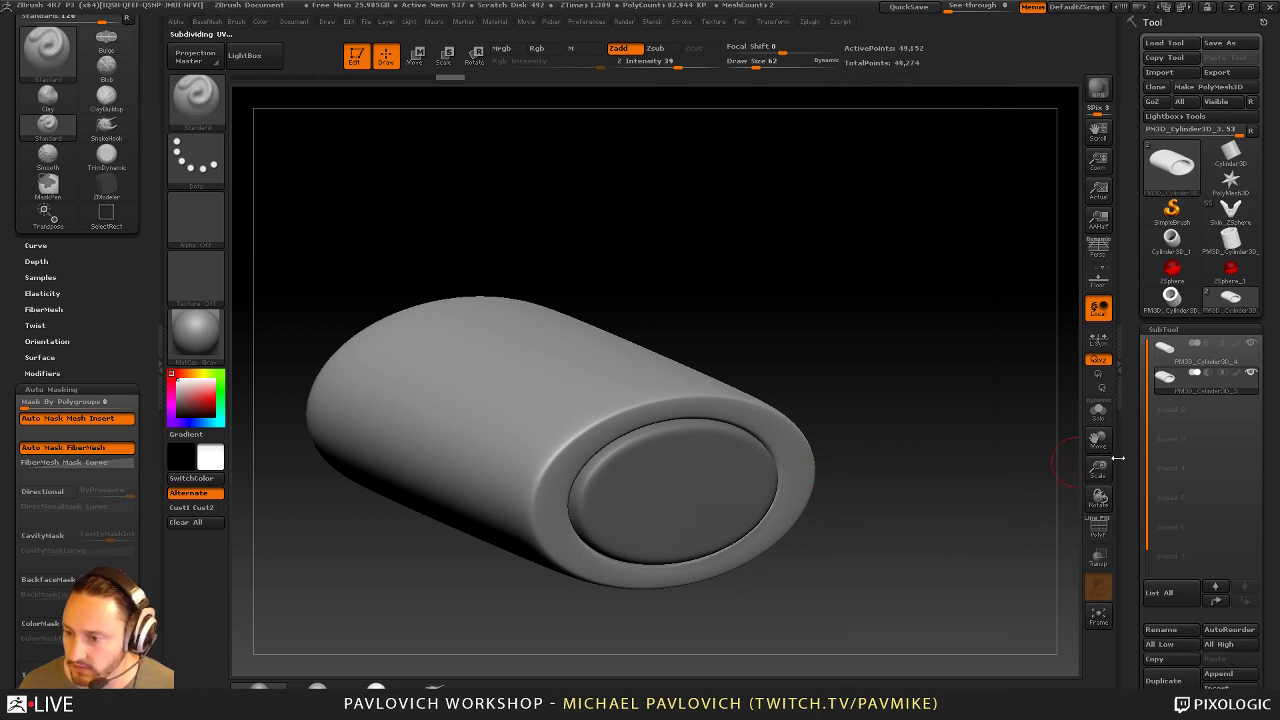
pyautogui.scroll(-10, 1180, 493)
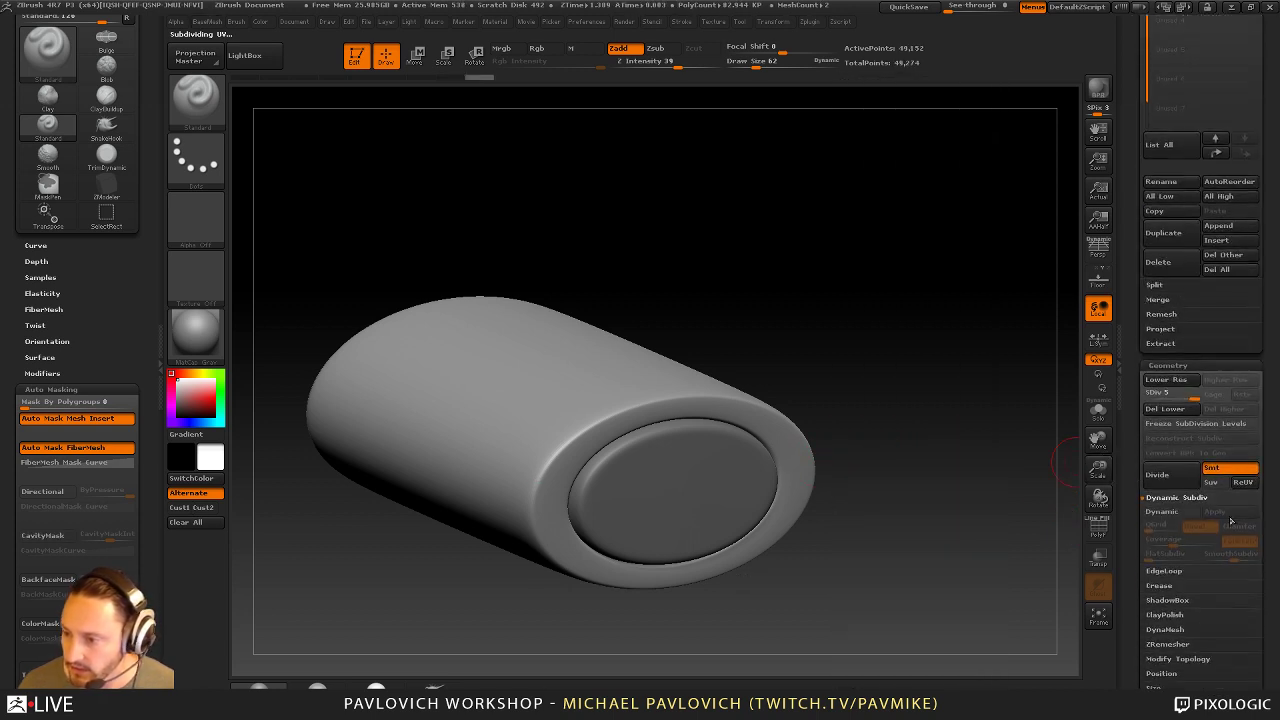
pyautogui.keyDown('alt'); pyautogui.click(740, 477); pyautogui.keyUp('alt')
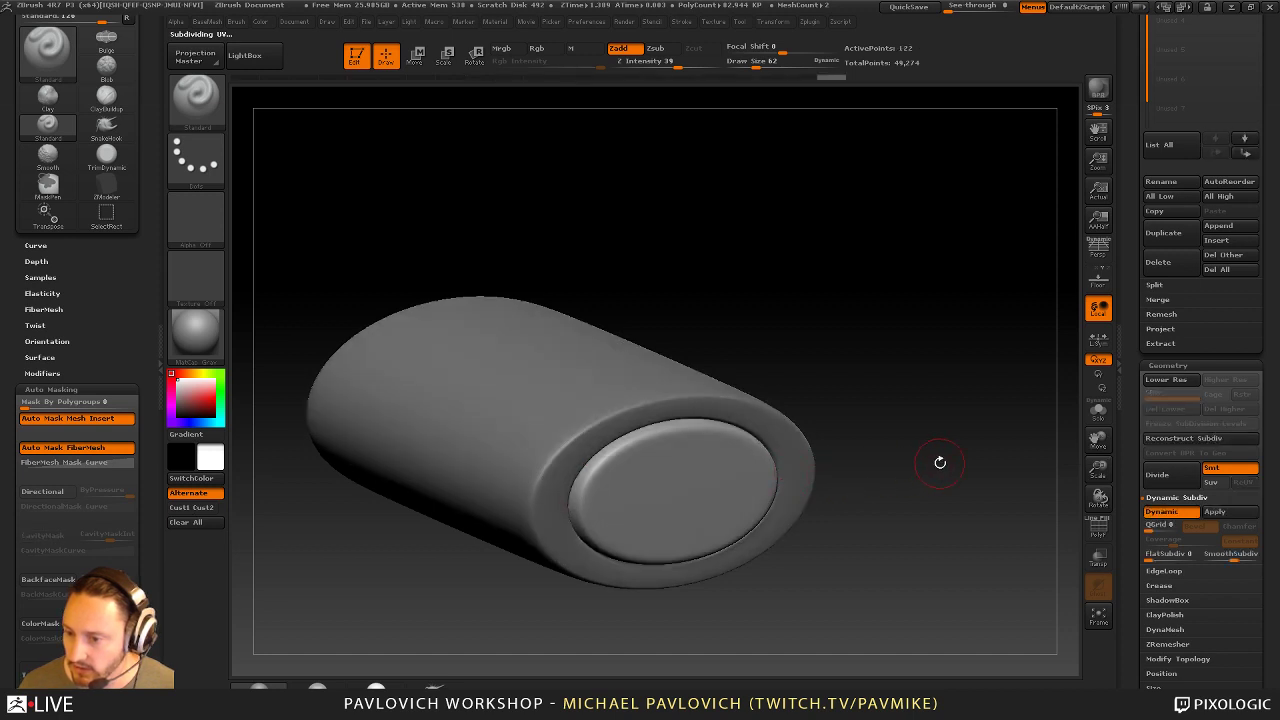
pyautogui.click(1211, 513)
# Try to DynaMesh the plug with projection off and without freezing its subdivision levels
pyautogui.moveTo(1075, 295); pyautogui.dragTo(1085, 403)
pyautogui.moveTo(982, 362); pyautogui.dragTo(967, 367)
pyautogui.press('4')
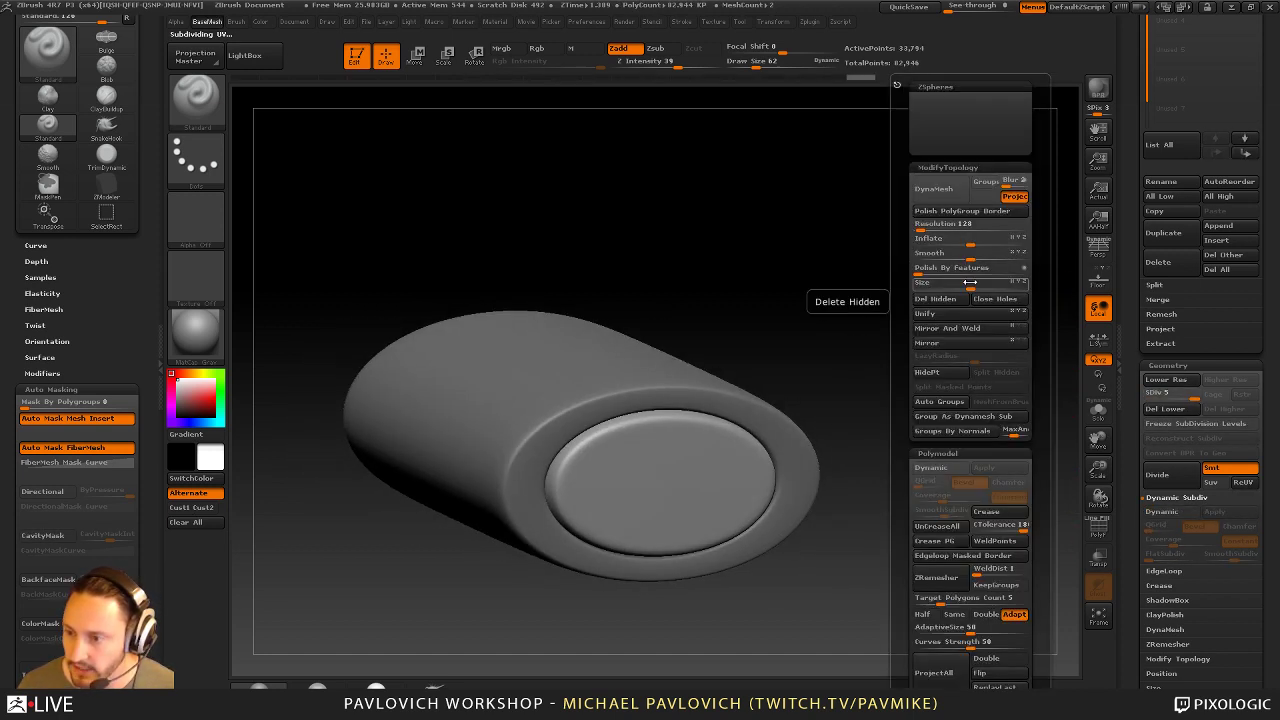
pyautogui.click(1012, 198)
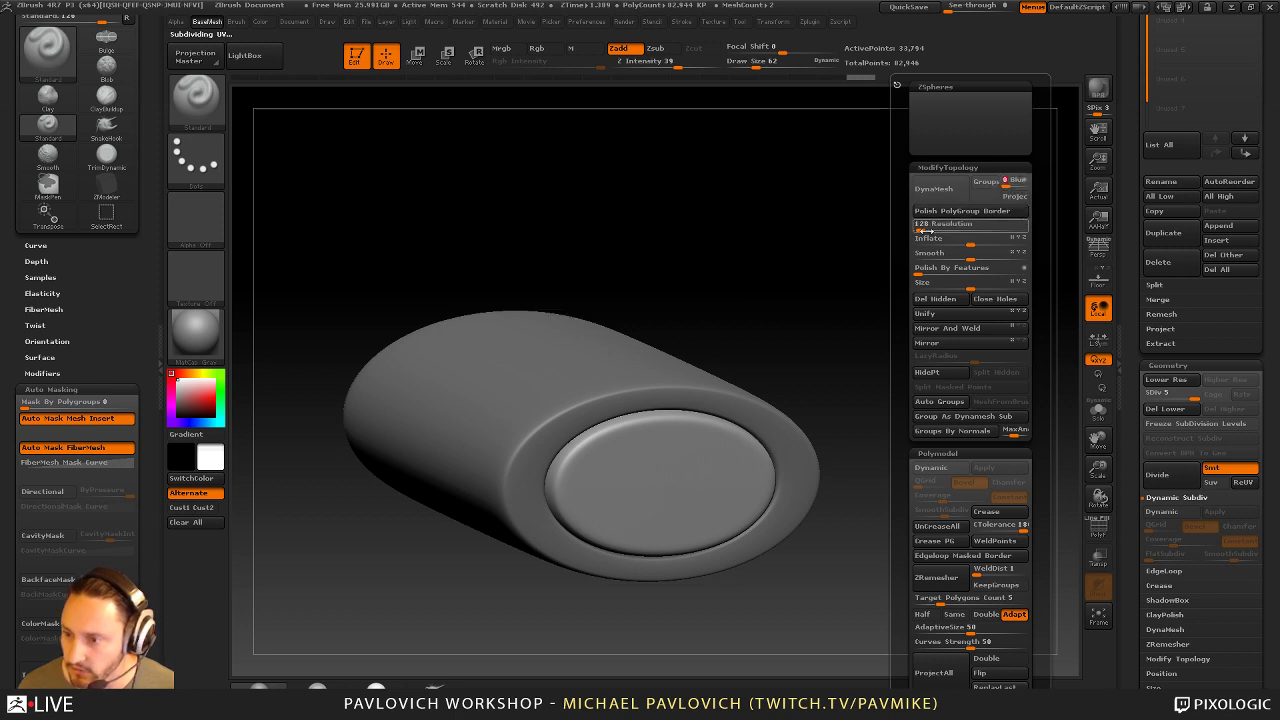
pyautogui.click(933, 189)
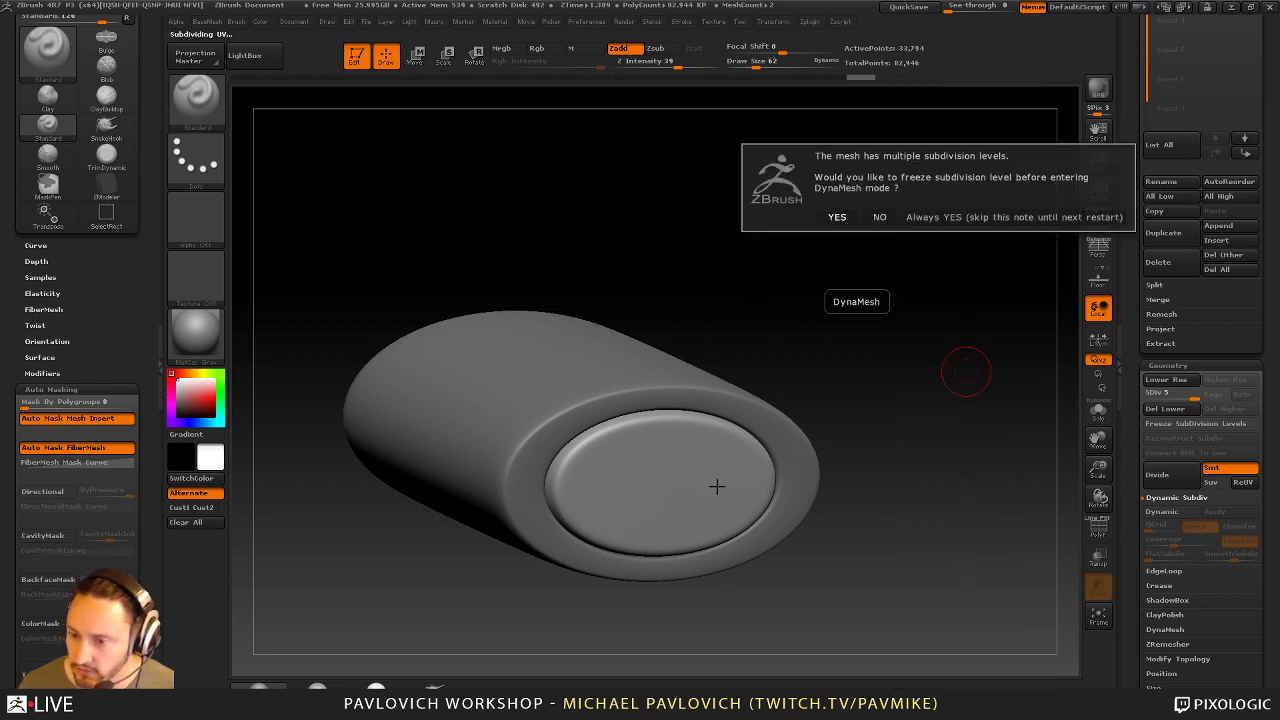
pyautogui.click(878, 218)
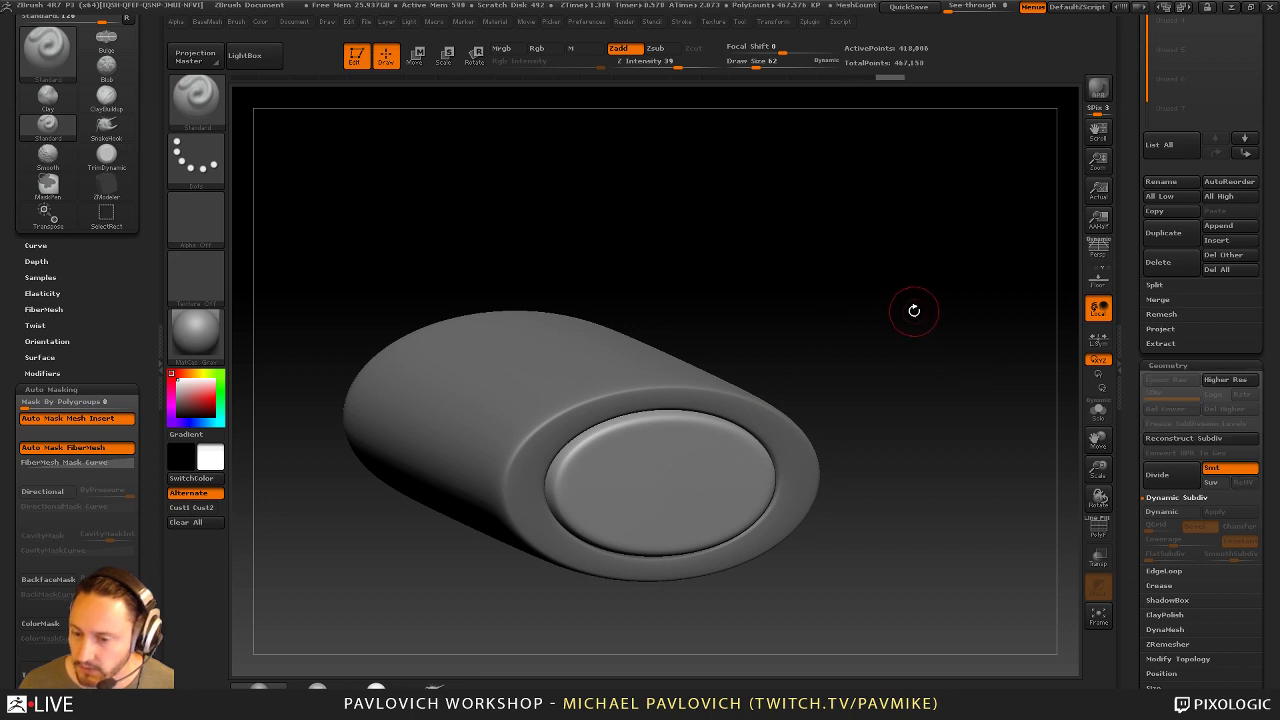
# Undo the plug's DynaMesh, remesh the plug at a resolution of 296, and make the outer tube active
pyautogui.press('2')
pyautogui.click(873, 229)
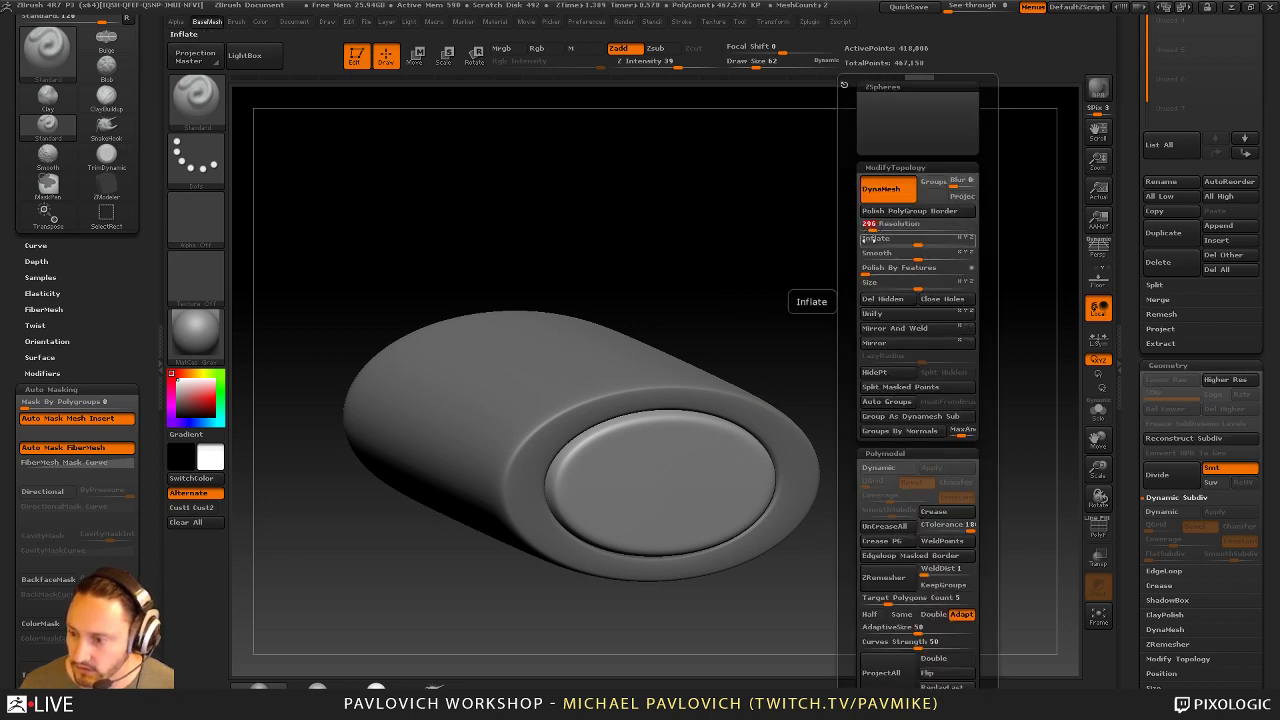
pyautogui.click(1162, 630)
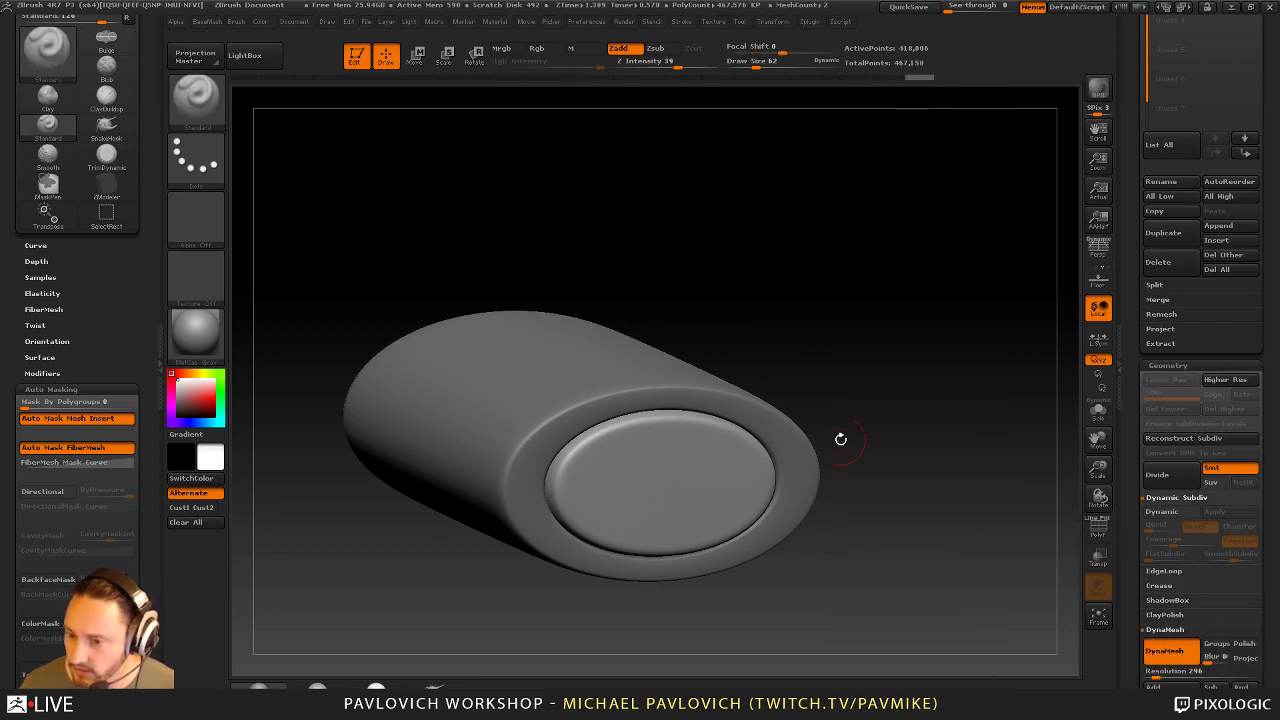
pyautogui.hotkey('ctrl', 'z')
pyautogui.hotkey('ctrl', 'z')
pyautogui.hotkey('ctrl', 'z')
pyautogui.hotkey('ctrl', 'z')
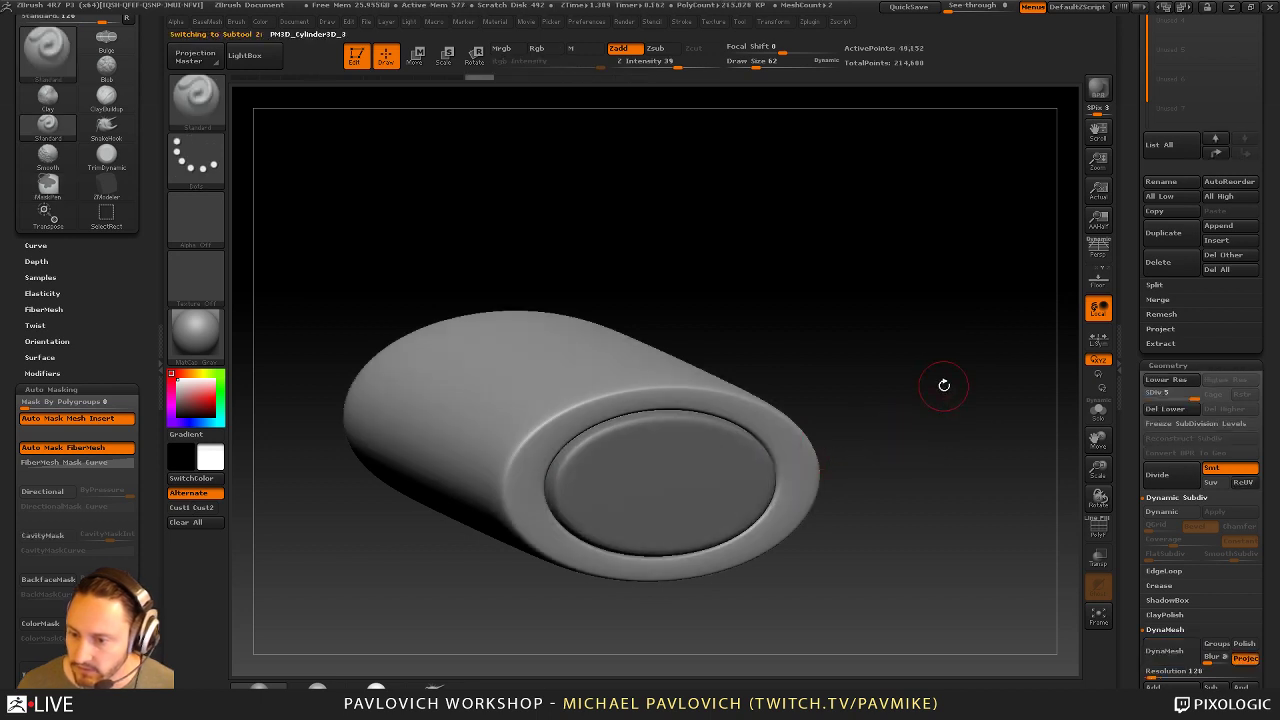
# DynaMesh the outer tube at resolution 136 with projection off, without freezing its subdivision levels
pyautogui.press('F1')
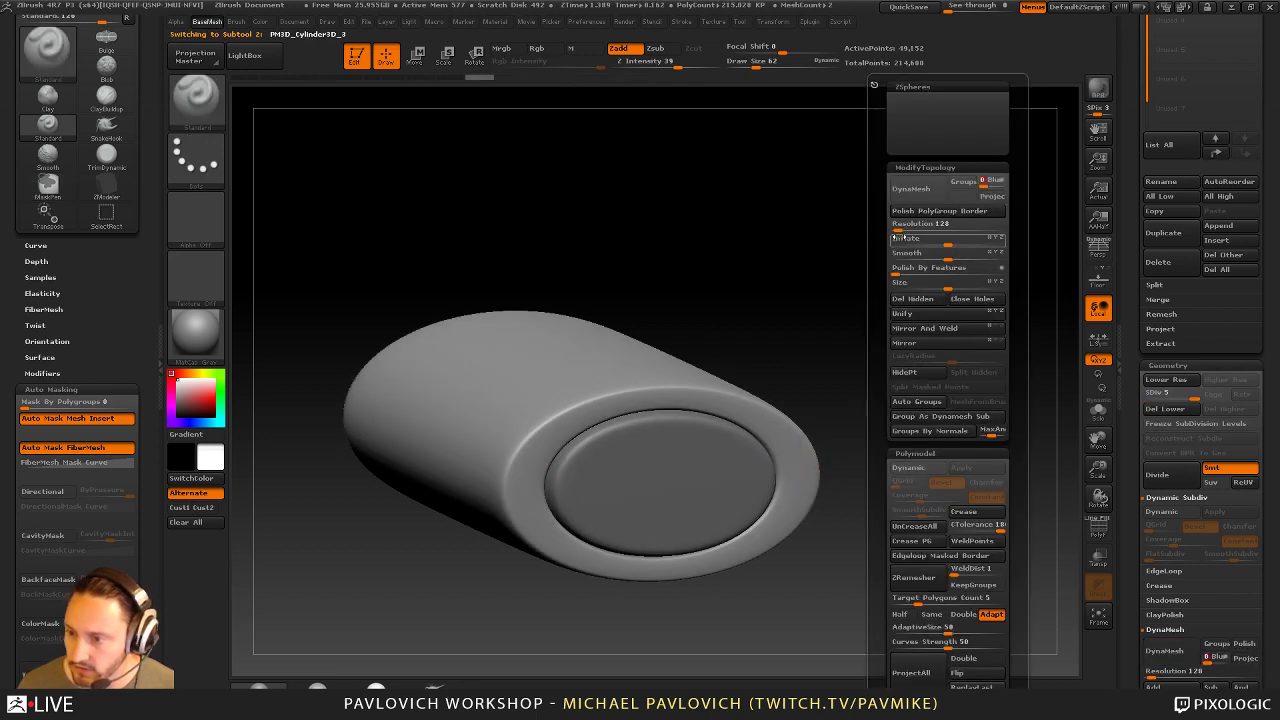
pyautogui.click(901, 226)
pyautogui.click(916, 189)
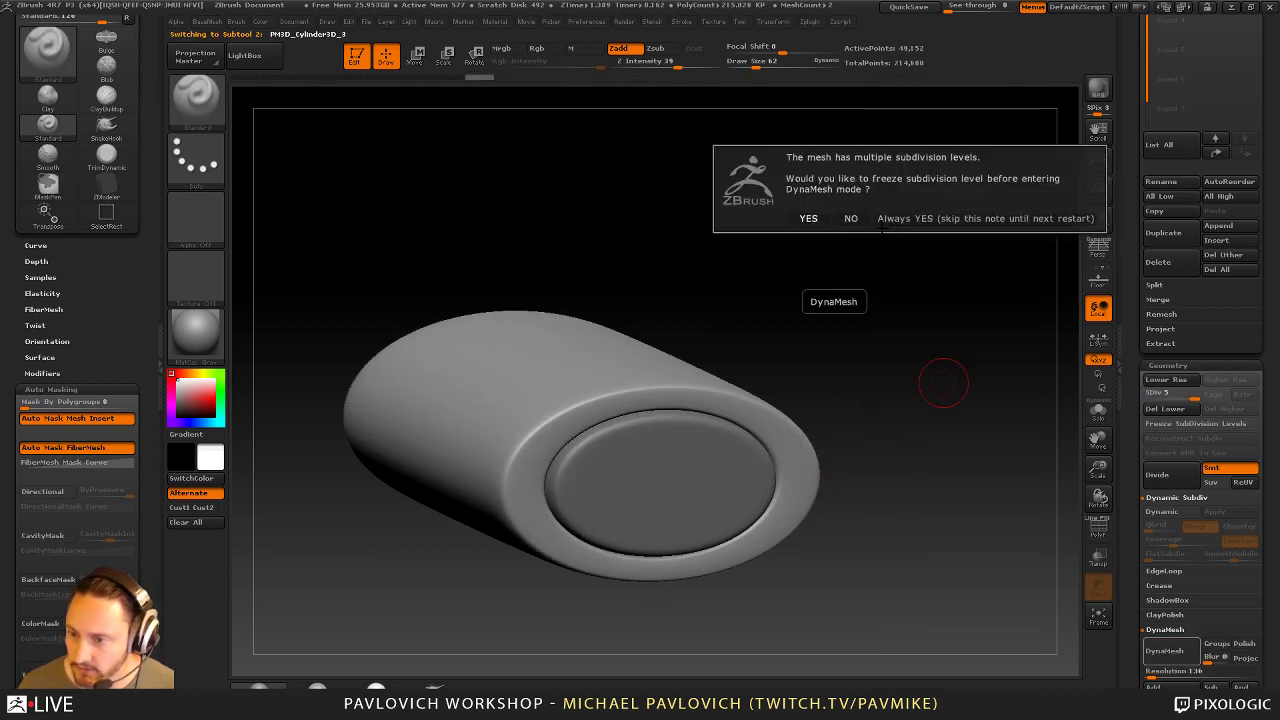
pyautogui.click(851, 218)
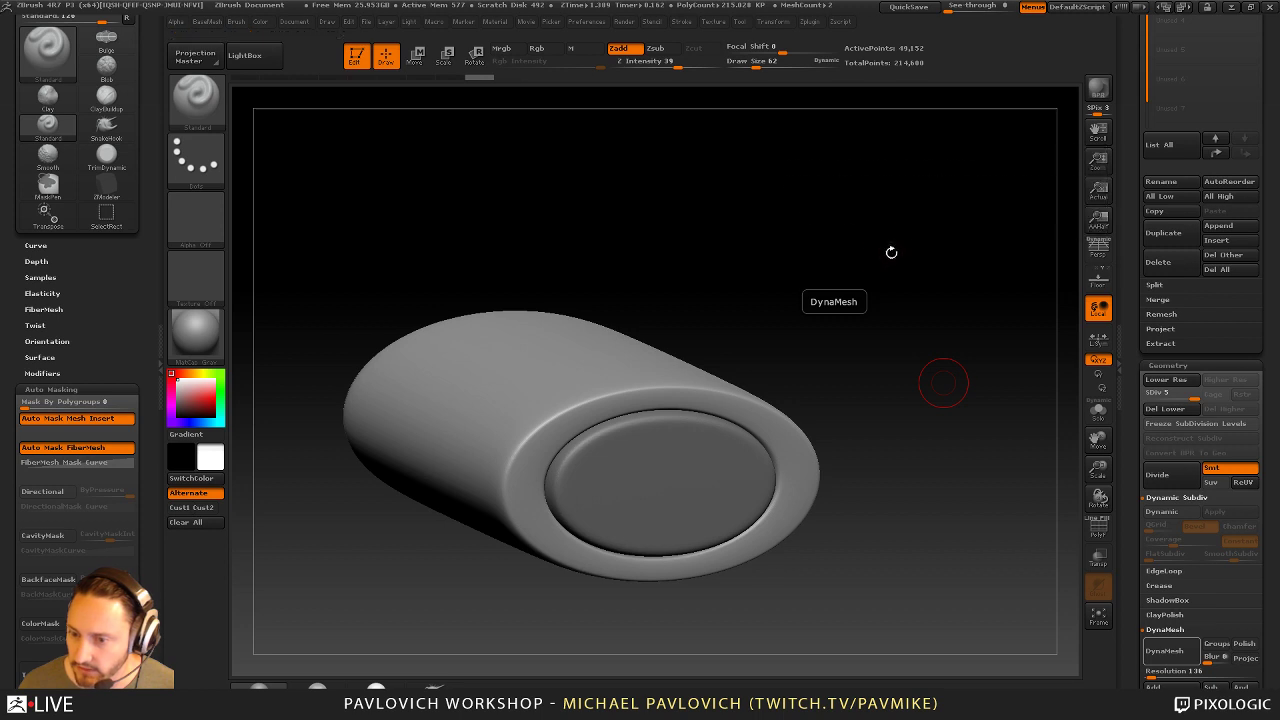
# Show the polyframe, select the inner plug, and merge it down with the tube into one subtool
pyautogui.click(1098, 527)
pyautogui.keyDown('alt'); pyautogui.click(730, 478); pyautogui.keyUp('alt')
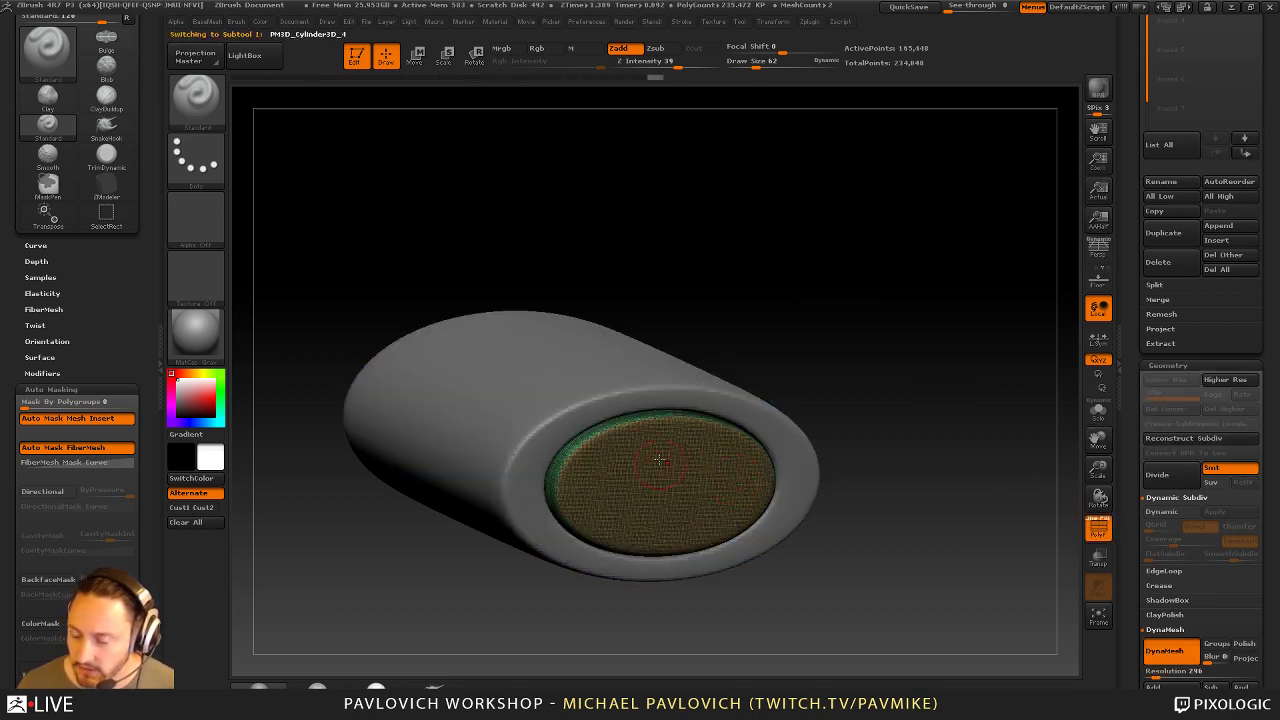
pyautogui.scroll(5, 1150, 420)
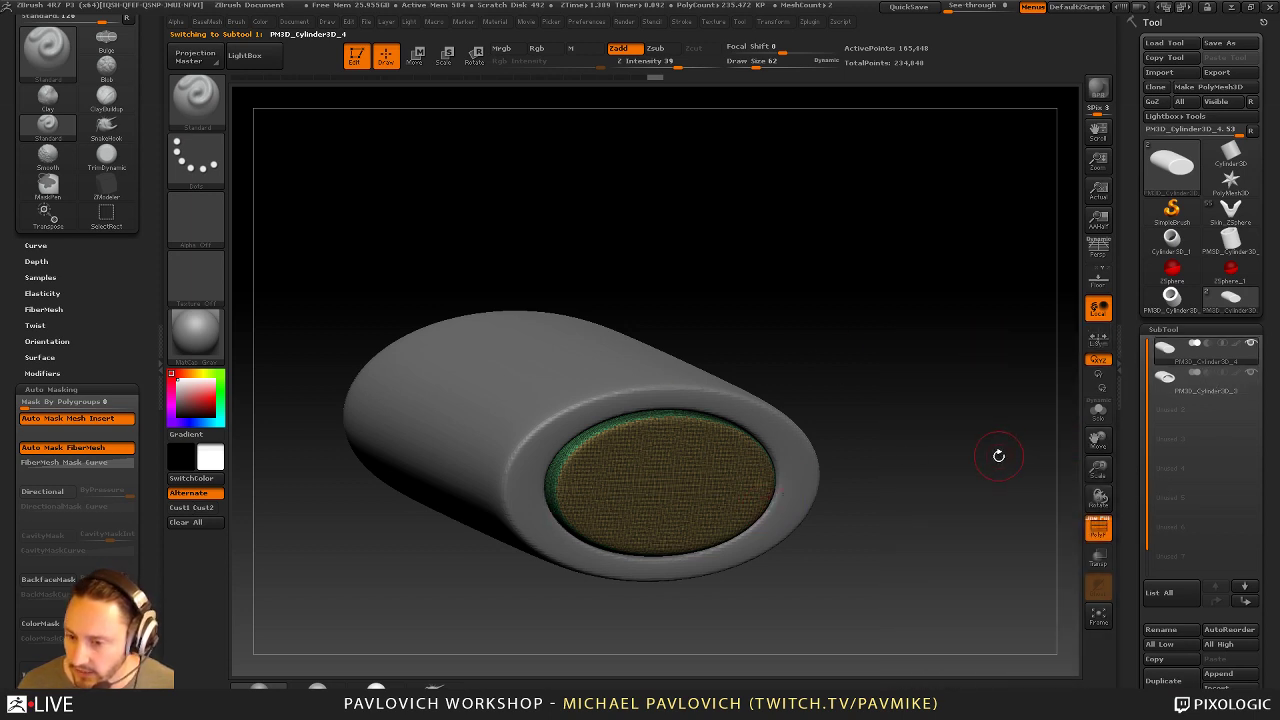
pyautogui.hotkey('ctrl', 'm')
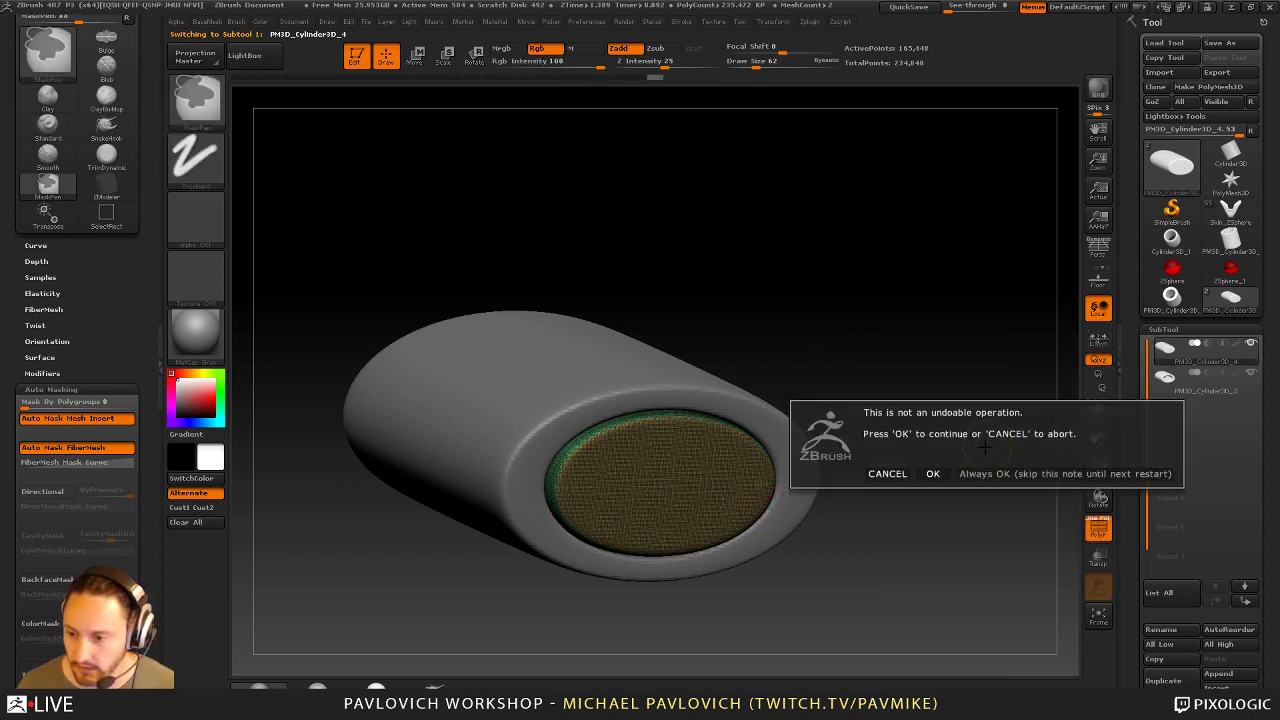
pyautogui.click(1010, 473)
# Hide the polyframe and update the DynaMesh so the merged tube and plug fuse into one mesh
pyautogui.scroll(-3, 1194, 244)
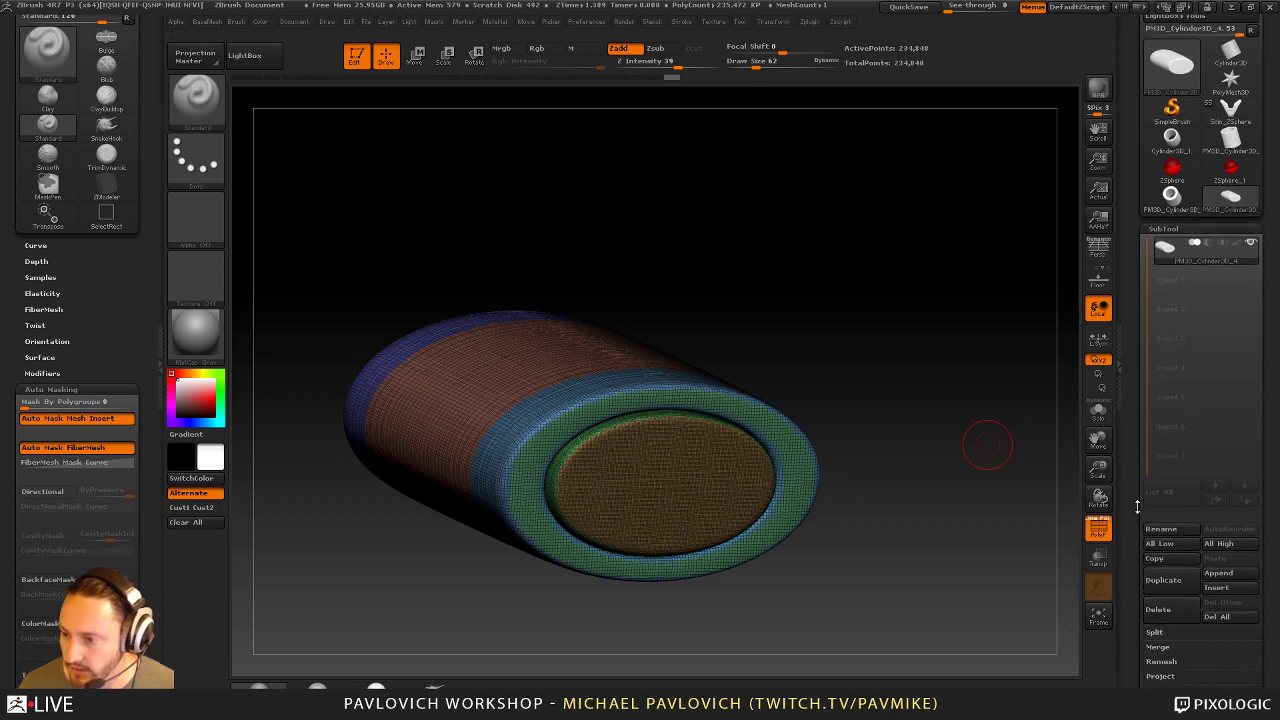
pyautogui.moveTo(1137, 507); pyautogui.dragTo(1139, 612)
pyautogui.click(1161, 568)
pyautogui.hotkey('shift', 'f')
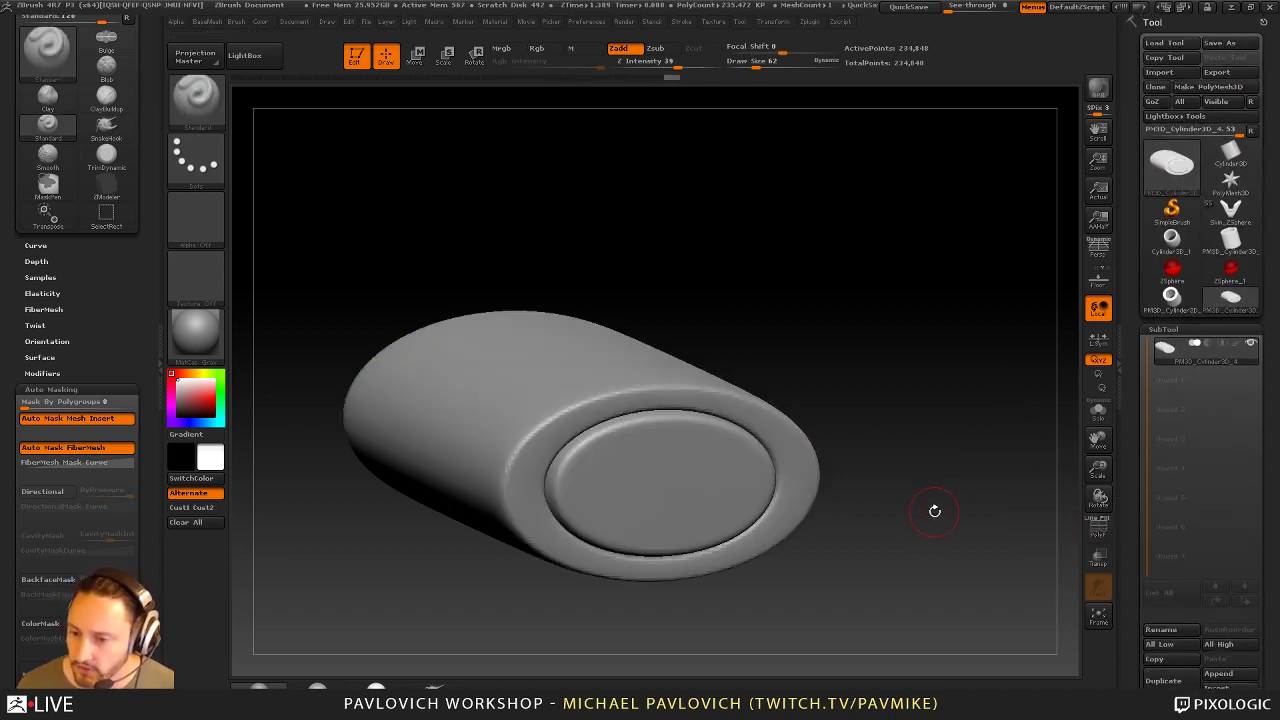
pyautogui.moveTo(878, 273)
pyautogui.keyDown('ctrl'); pyautogui.keyDown('shift'); pyautogui.mouseDown()
pyautogui.moveTo(980, 431)
pyautogui.moveTo(657, 406)
pyautogui.mouseUp(); pyautogui.keyUp('shift'); pyautogui.keyUp('ctrl')
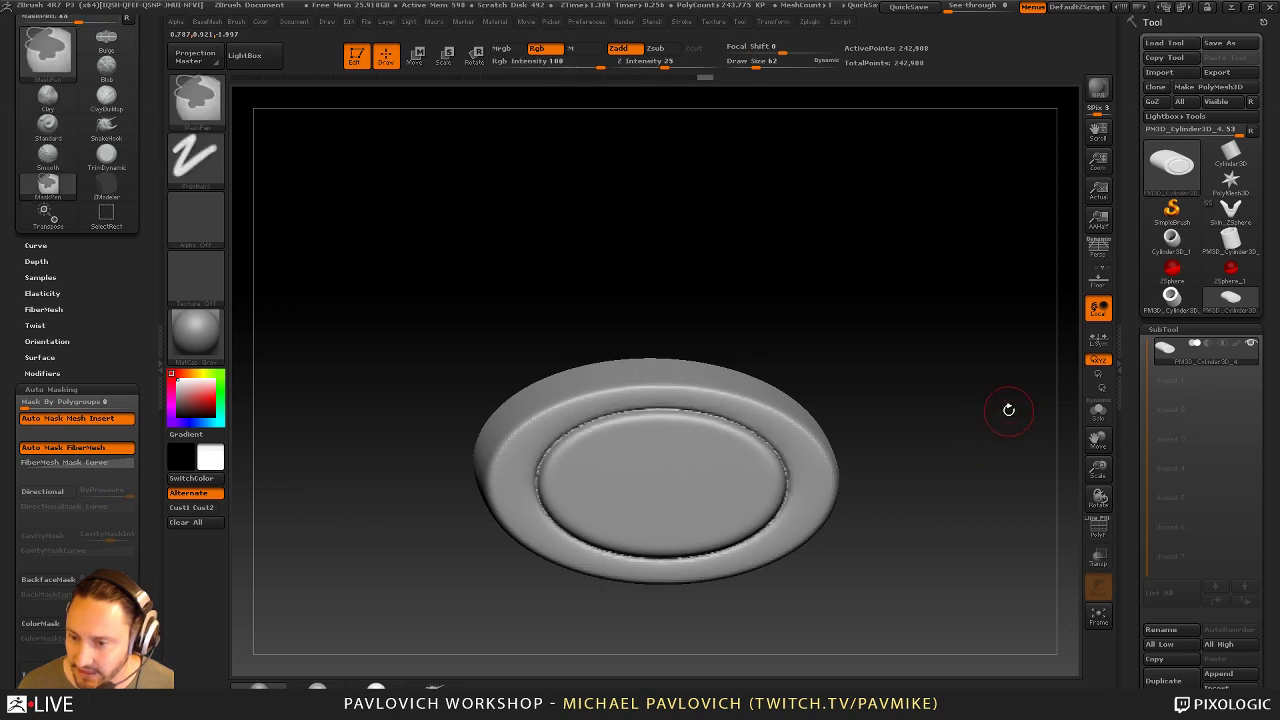
# Undo the DynaMesh update that fused the tube and plug, and show the polyframe on the merged mesh
pyautogui.hotkey('ctrl', 'z')
pyautogui.keyDown('alt'); pyautogui.moveTo(879, 395); pyautogui.dragTo(901, 413); pyautogui.keyUp('alt')
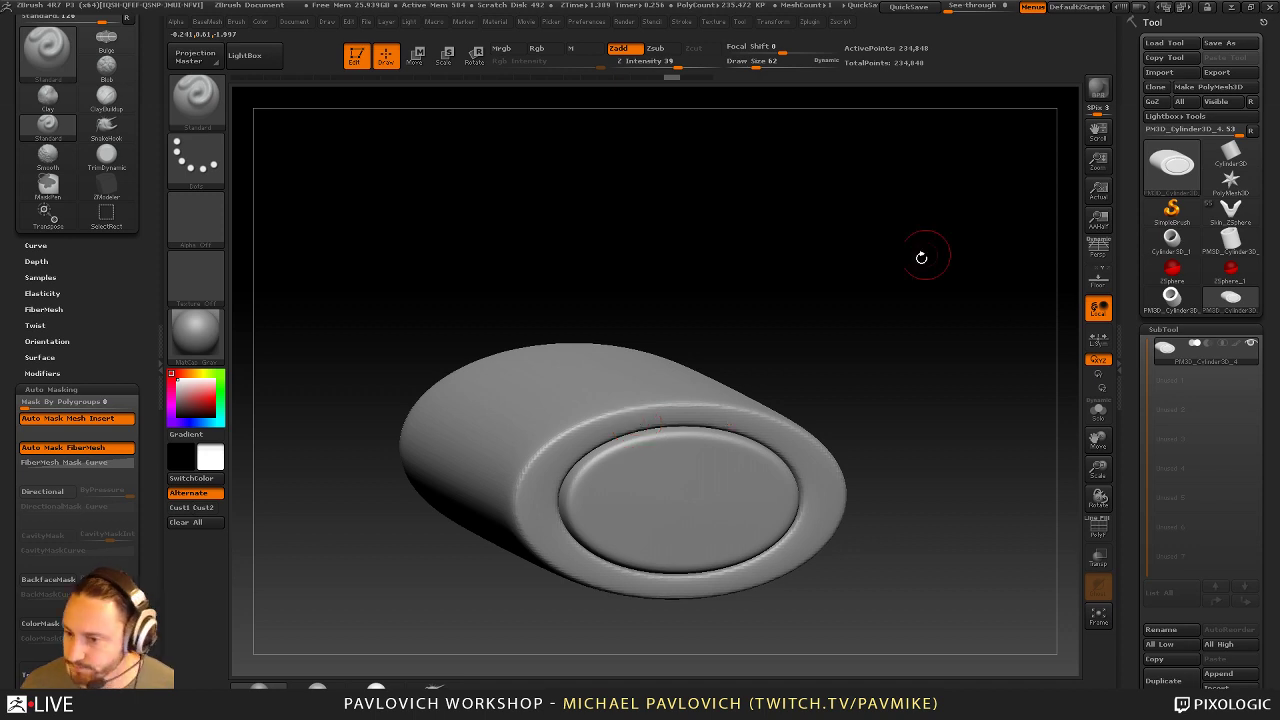
pyautogui.moveTo(921, 257); pyautogui.dragTo(1034, 451)
pyautogui.hotkey('shift', 'f')
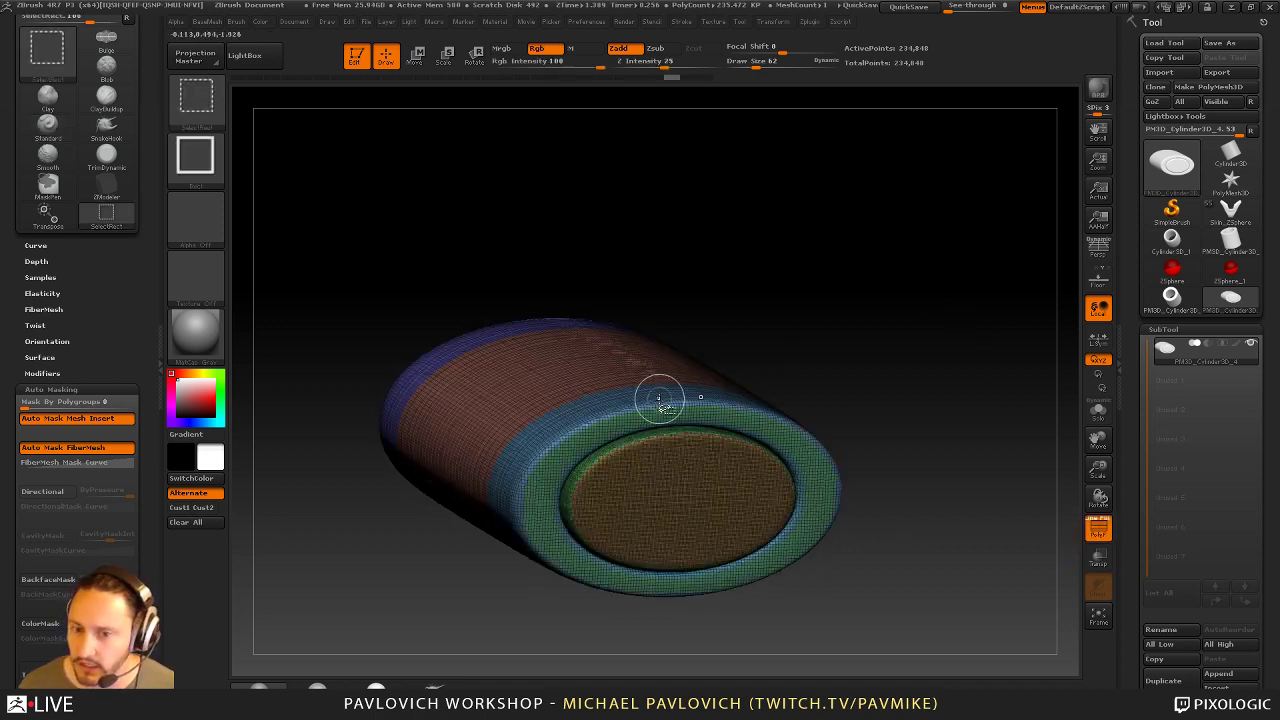
# Isolate the outer bevel polygroup at the tube's open end and grow the visible area across the rim
pyautogui.keyDown('ctrl'); pyautogui.keyDown('shift'); pyautogui.click(567, 423); pyautogui.keyUp('shift'); pyautogui.keyUp('ctrl')
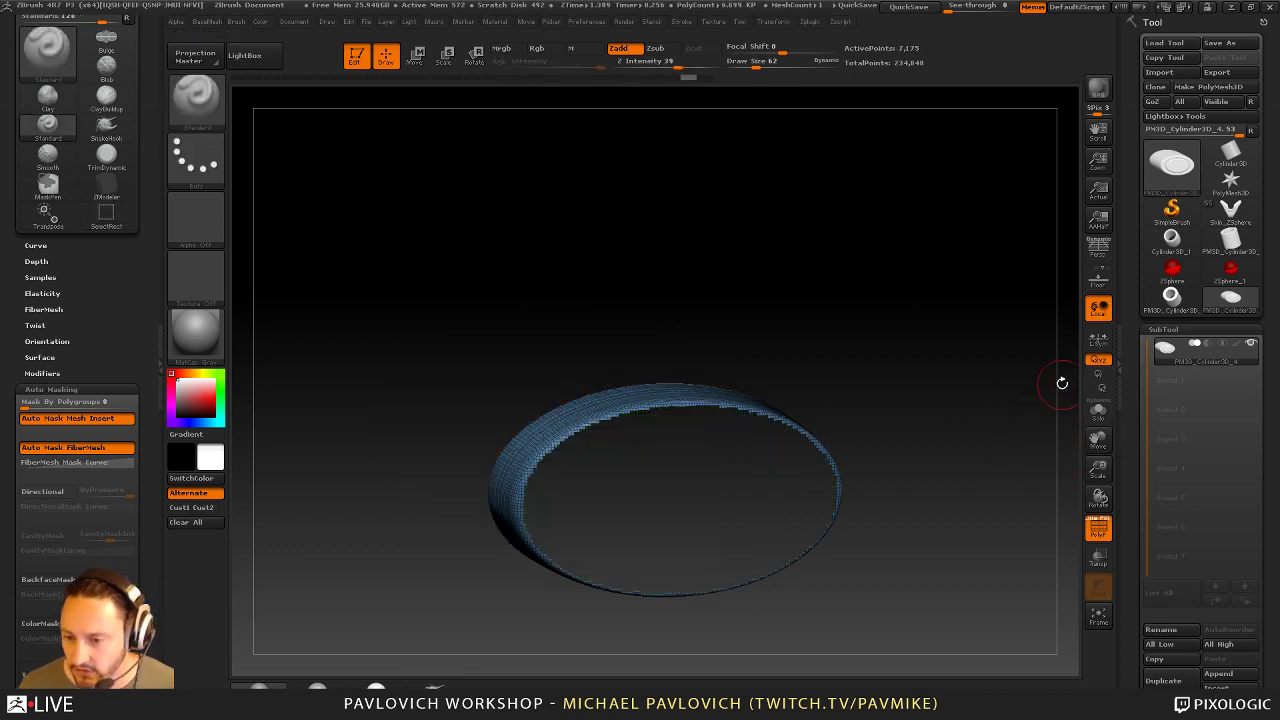
pyautogui.keyDown('ctrl'); pyautogui.keyDown('shift'); pyautogui.click(1036, 384); pyautogui.keyUp('shift'); pyautogui.keyUp('ctrl')
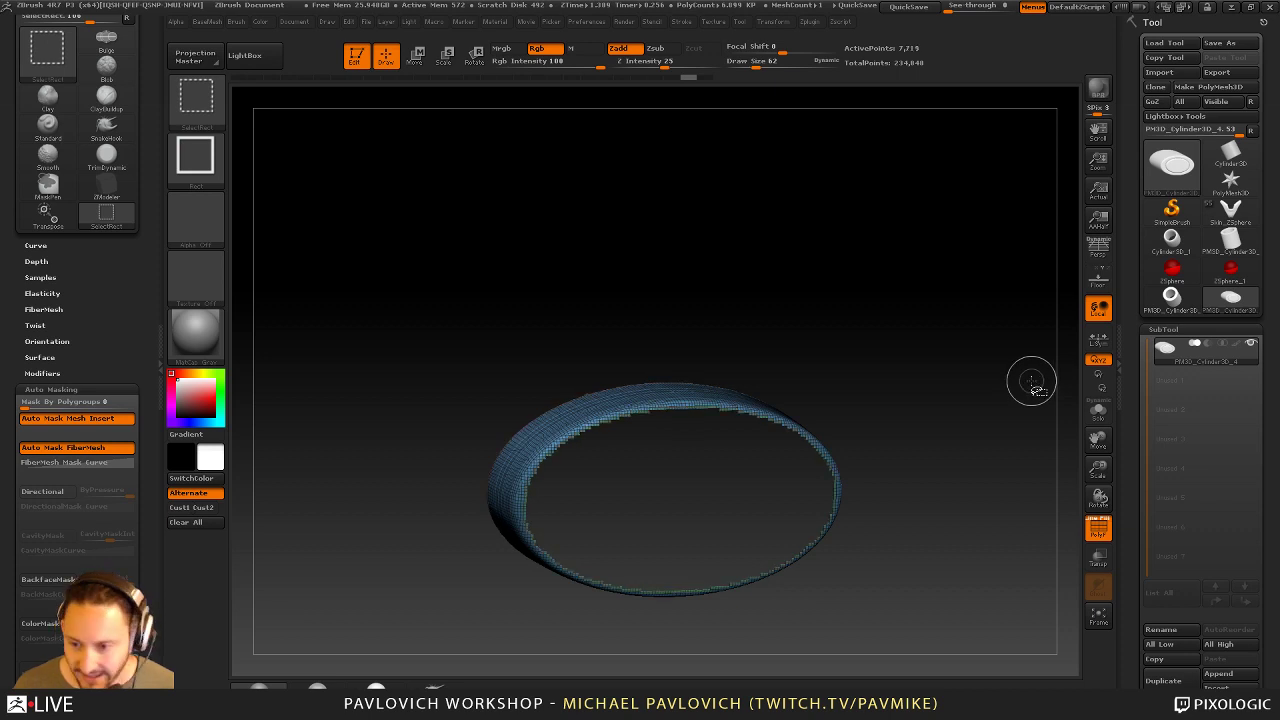
pyautogui.hotkey('ctrl', 'shift', 'x')
pyautogui.hotkey('ctrl', 'shift', 'x')
pyautogui.hotkey('ctrl', 'shift', 'x')
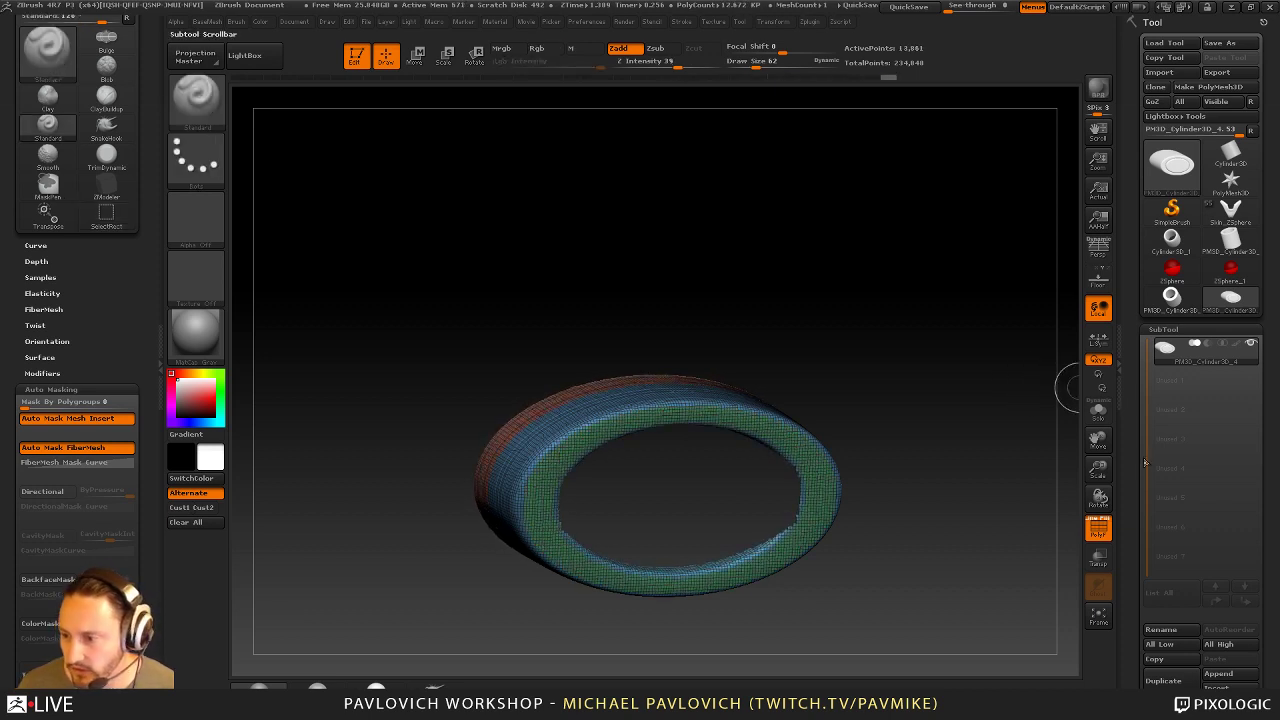
# Grow the visibility to the entire outer tube without the plug, and assign it a single polygroup
pyautogui.moveTo(1129, 463); pyautogui.dragTo(1127, 267)
pyautogui.scroll(-2, 1126, 263)
pyautogui.click(1175, 445)
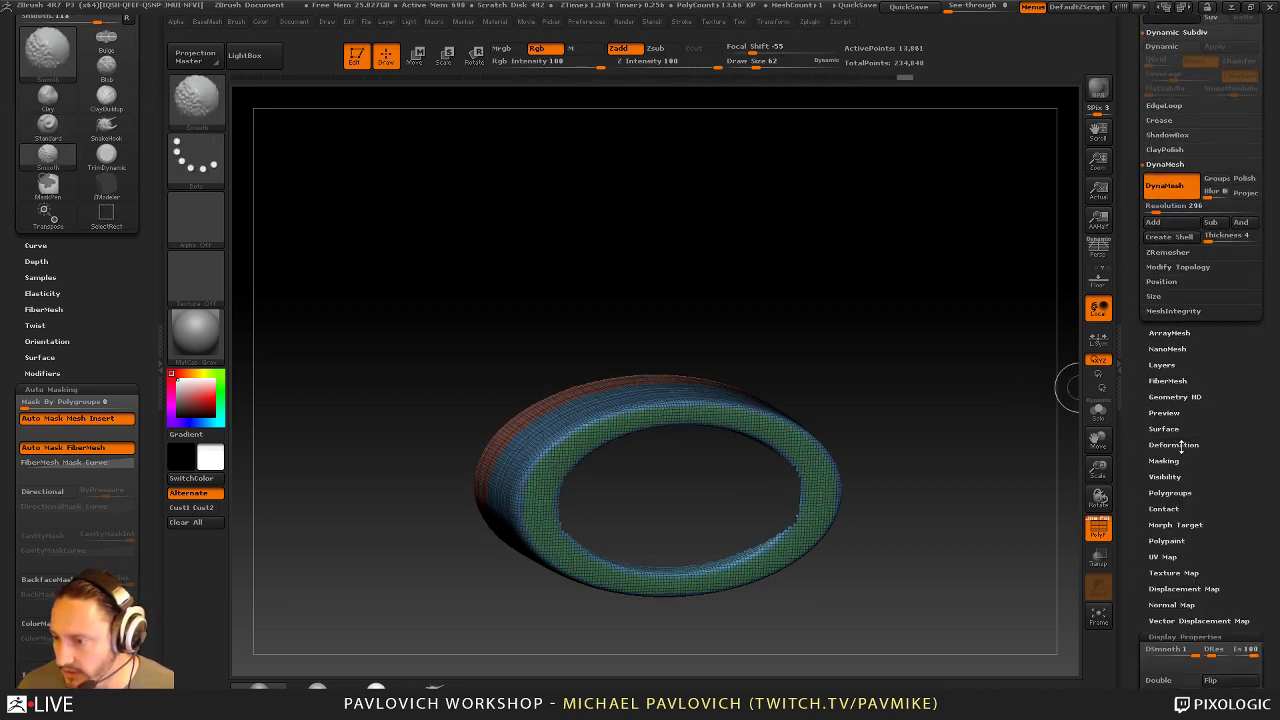
pyautogui.click(1165, 476)
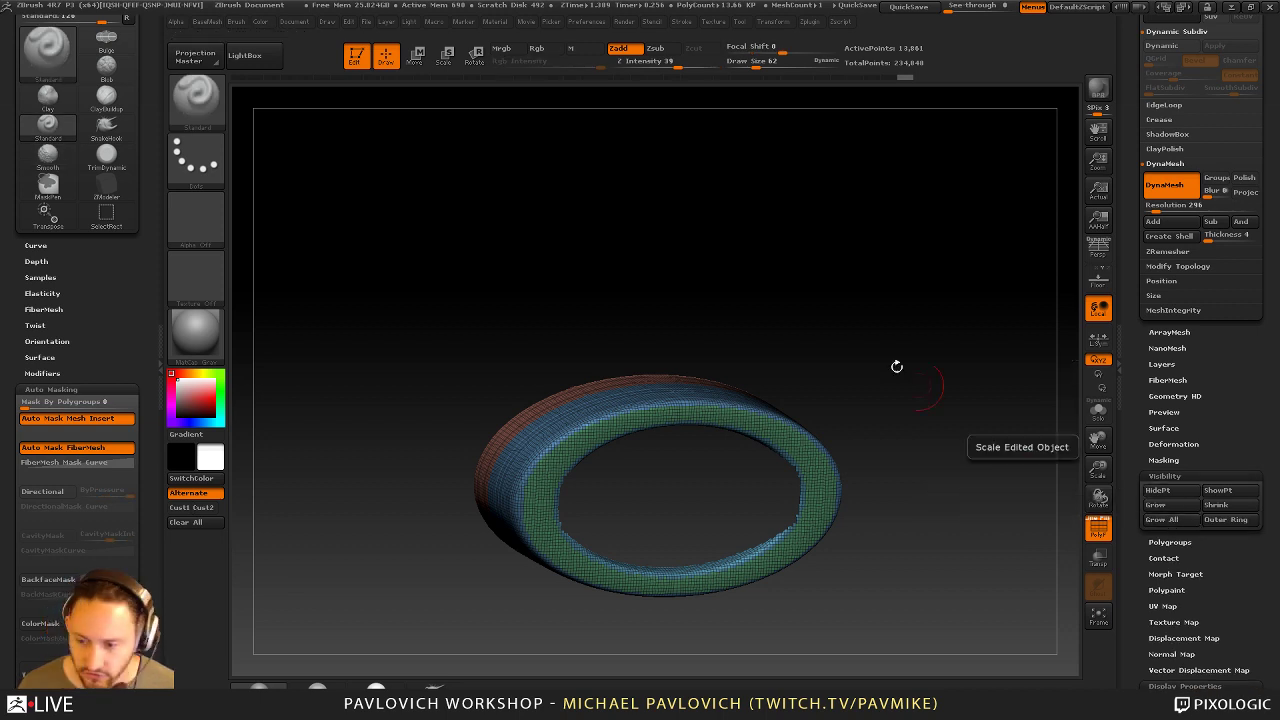
pyautogui.keyDown('ctrl'); pyautogui.keyDown('shift'); pyautogui.click(862, 319); pyautogui.keyUp('shift'); pyautogui.keyUp('ctrl')
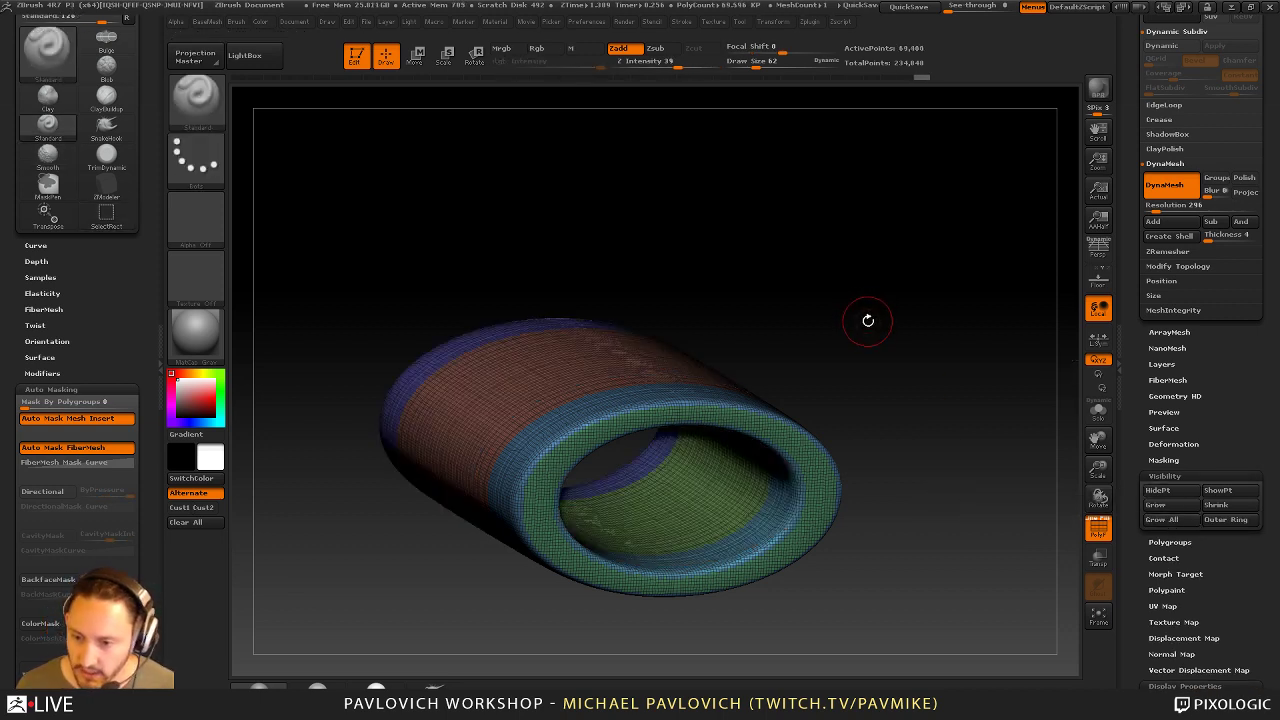
pyautogui.press('ctrl')
pyautogui.hotkey('ctrl', 'w')
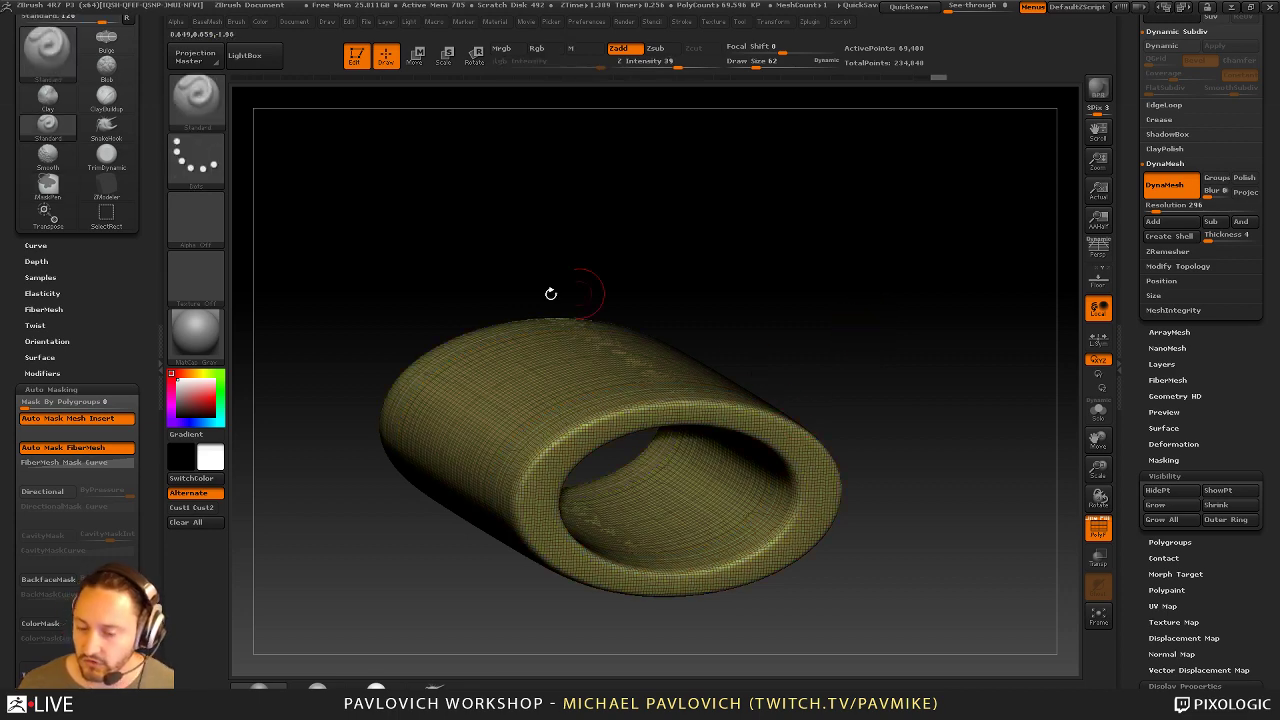
# Mask a patch on the tube's outer wall, turn it into its own polygroup, and clear the mask
pyautogui.press('shift')
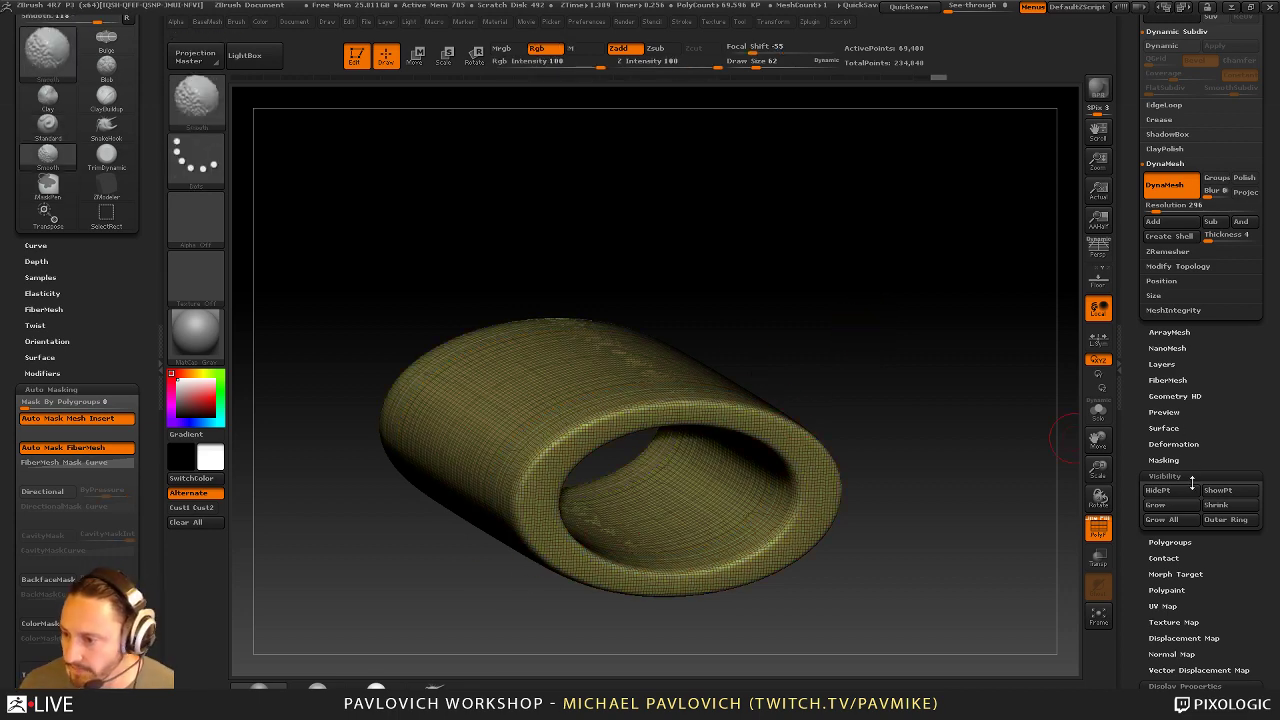
pyautogui.click(1180, 476)
pyautogui.click(1178, 493)
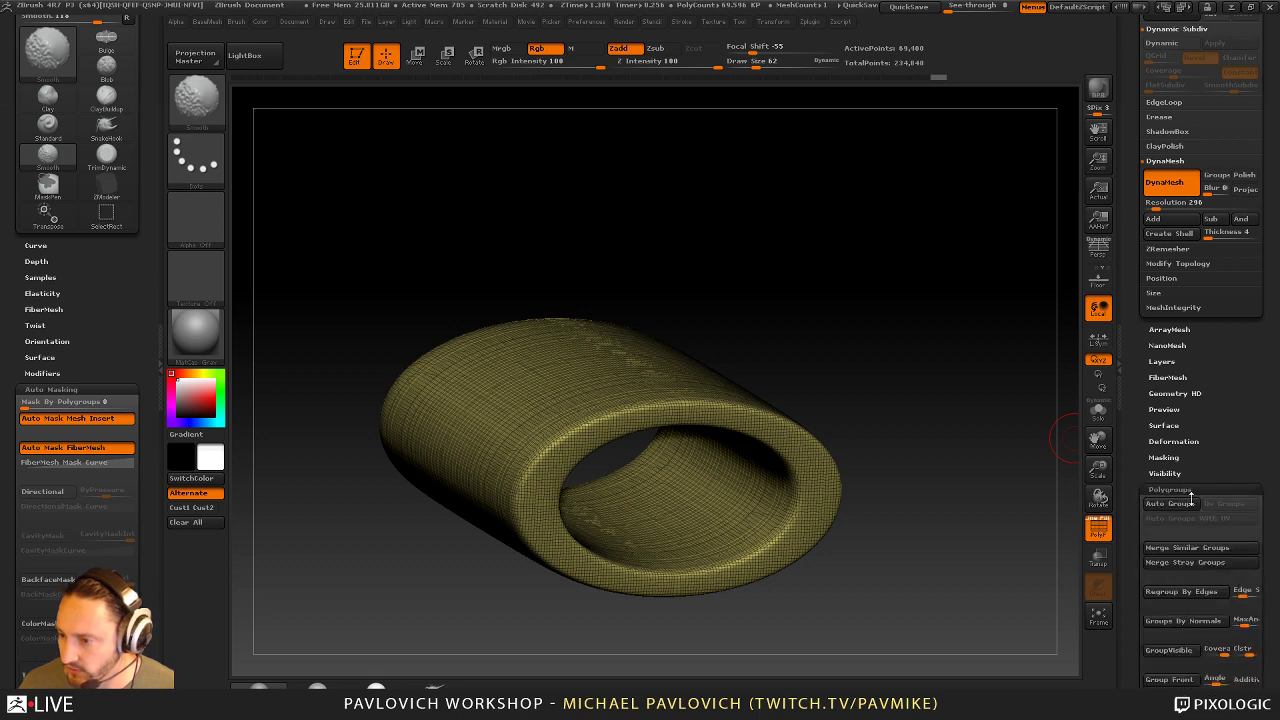
pyautogui.keyDown('ctrl'); pyautogui.moveTo(540, 375); pyautogui.dragTo(522, 408); pyautogui.keyUp('ctrl')
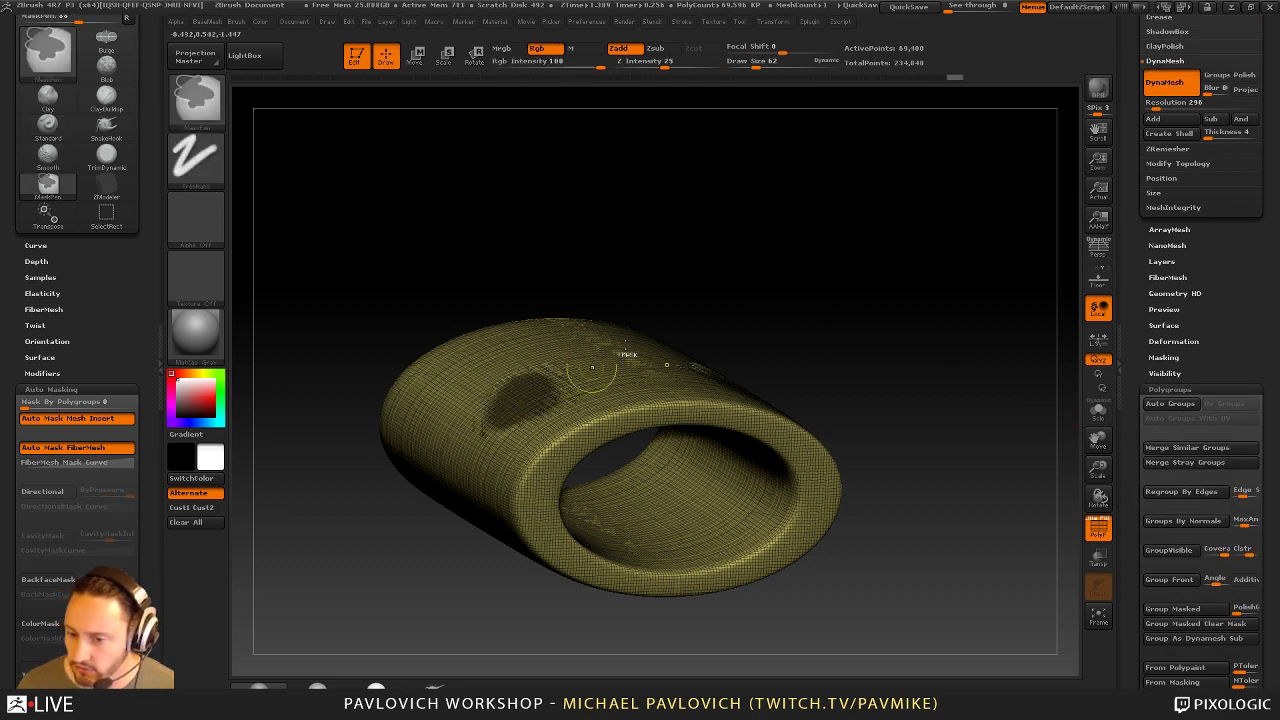
pyautogui.moveTo(852, 288); pyautogui.dragTo(905, 330)
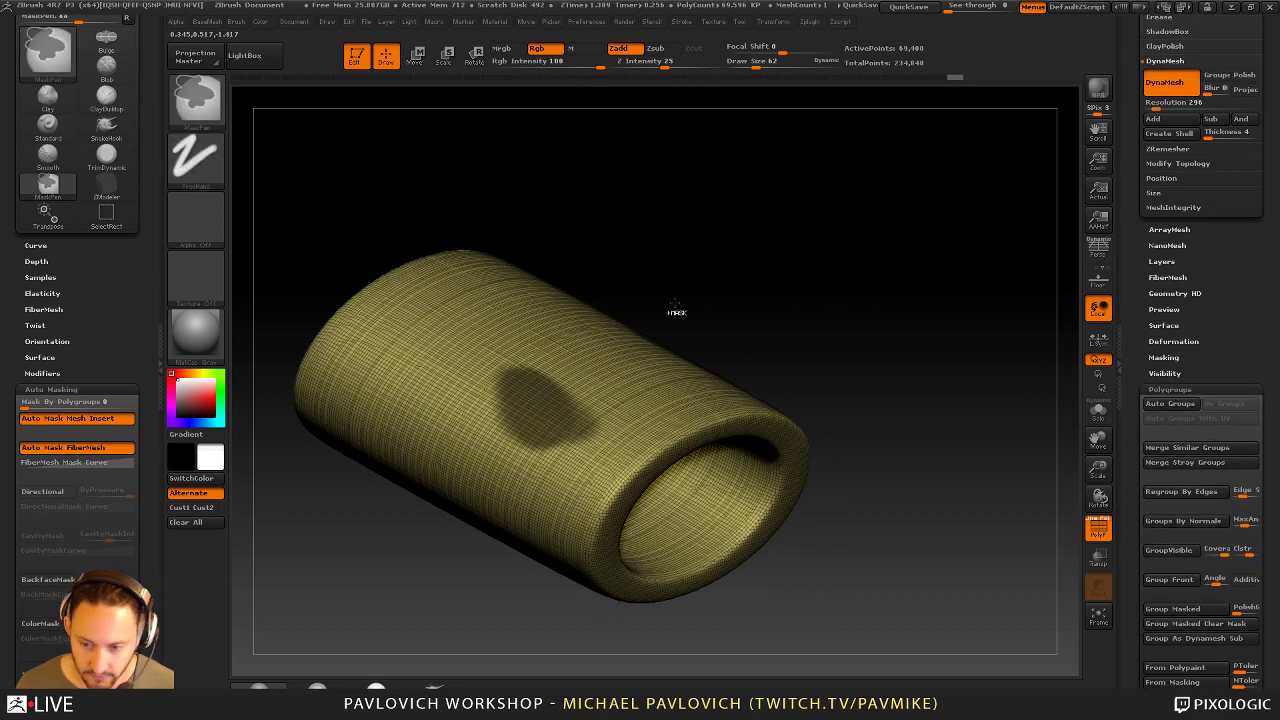
pyautogui.hotkey('ctrl', 'w')
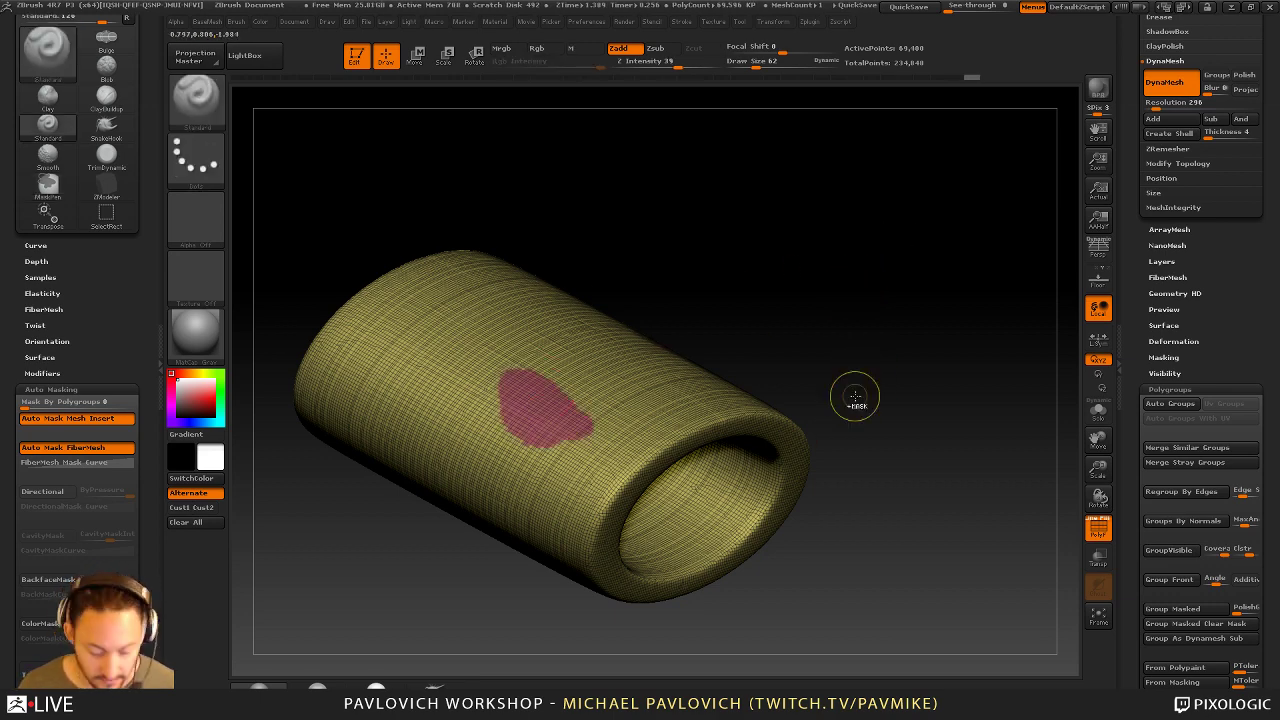
pyautogui.keyDown('ctrl'); pyautogui.moveTo(855, 397); pyautogui.dragTo(923, 329); pyautogui.keyUp('ctrl')
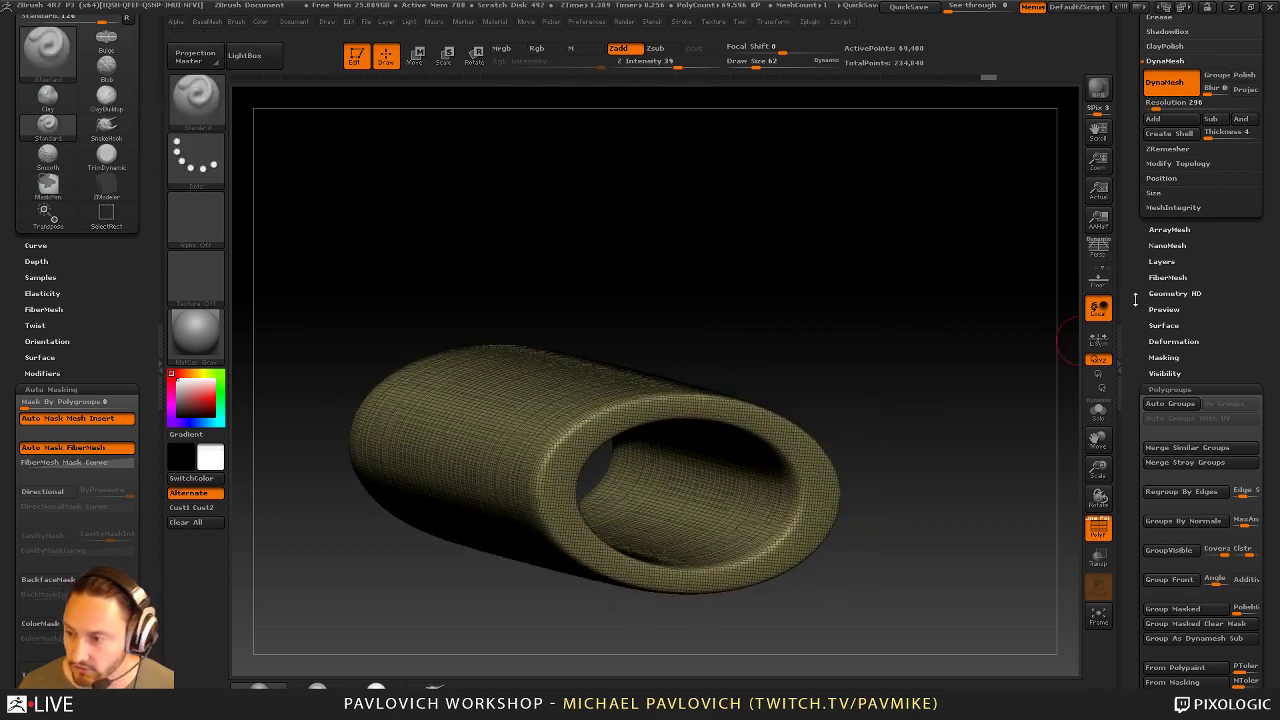
# Isolate the inner plug, assign it a single polygroup, and show the whole mesh again
pyautogui.moveTo(1135, 300); pyautogui.dragTo(1136, 481)
pyautogui.keyDown('ctrl'); pyautogui.keyDown('shift'); pyautogui.click(934, 334); pyautogui.keyUp('shift'); pyautogui.keyUp('ctrl')
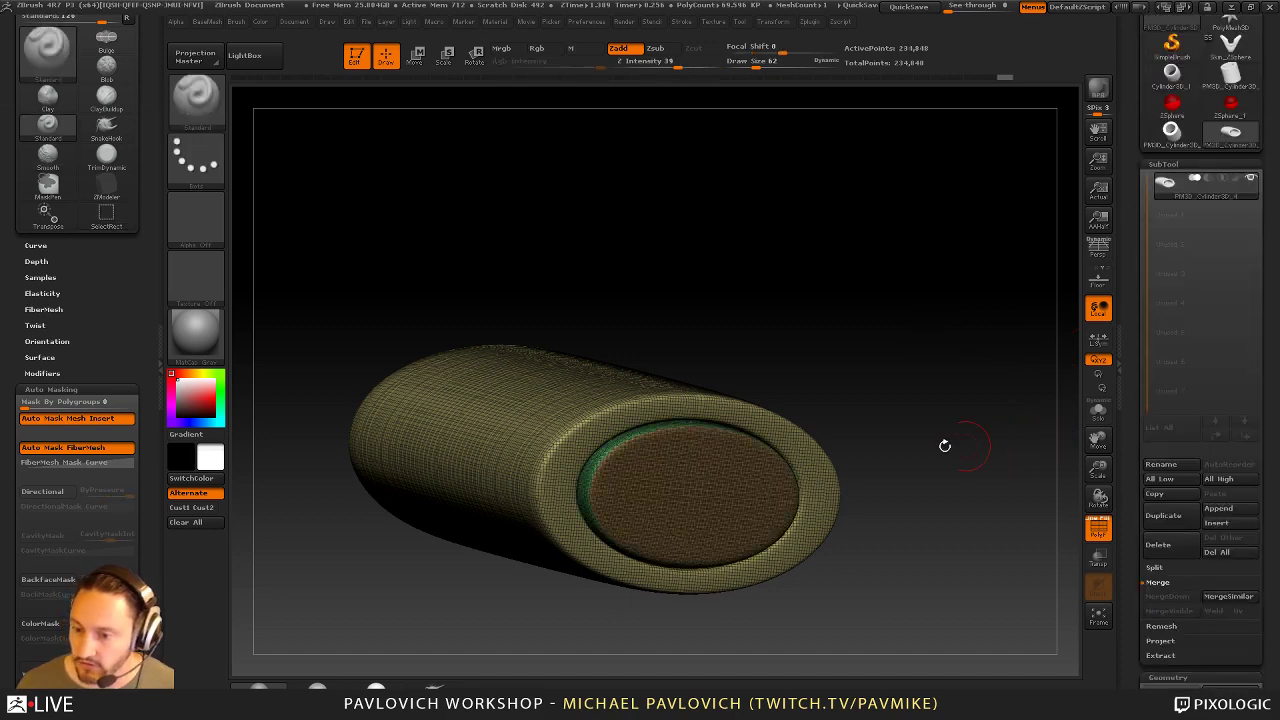
pyautogui.keyDown('ctrl'); pyautogui.keyDown('shift'); pyautogui.click(706, 476); pyautogui.keyUp('shift'); pyautogui.keyUp('ctrl')
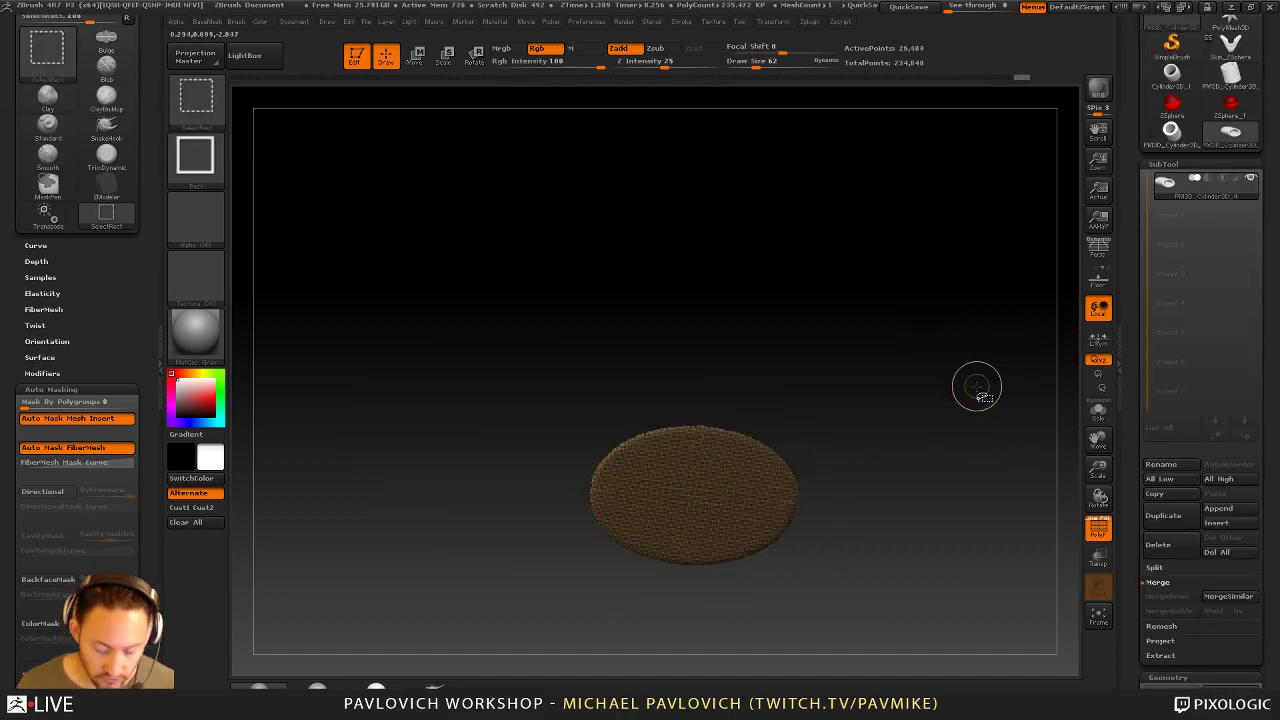
pyautogui.keyDown('ctrl'); pyautogui.keyDown('shift'); pyautogui.click(977, 390); pyautogui.keyUp('shift'); pyautogui.keyUp('ctrl')
pyautogui.keyDown('ctrl'); pyautogui.keyDown('shift'); pyautogui.click(965, 390); pyautogui.keyUp('shift'); pyautogui.keyUp('ctrl')
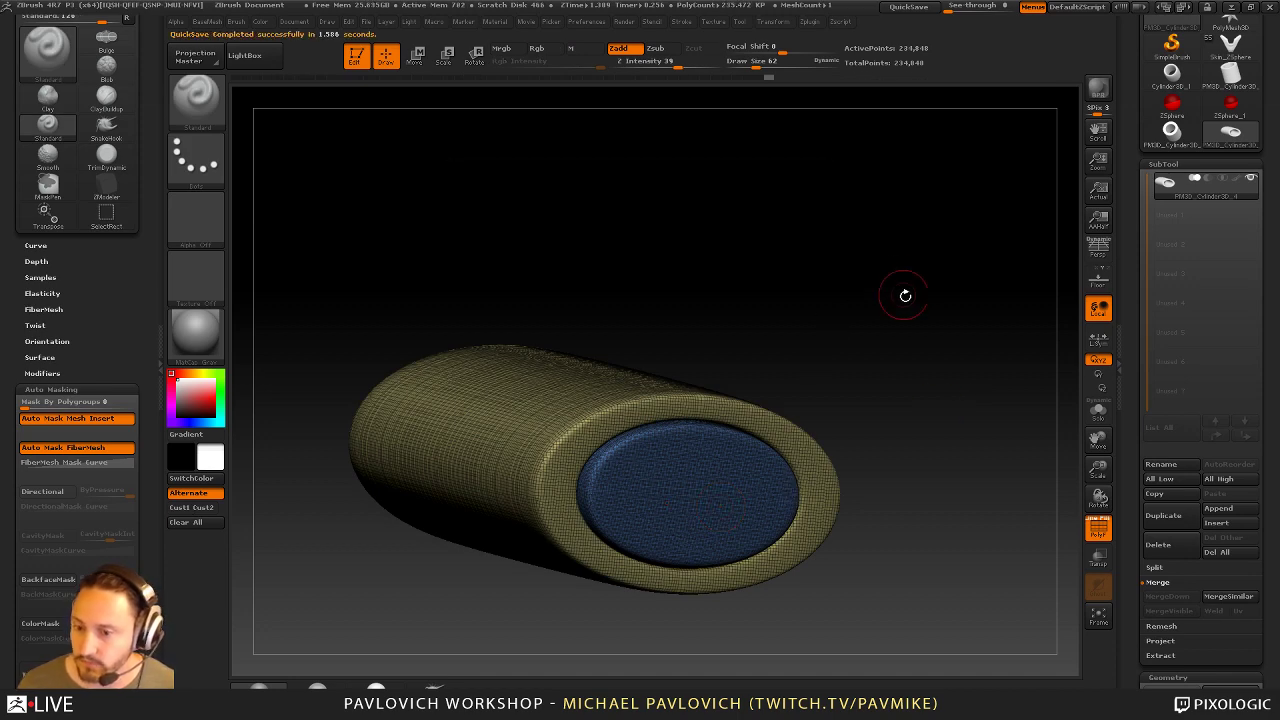
# Enable Groups for DynaMesh and update the mesh at resolution 296 so the tube and plug are remeshed separately
pyautogui.moveTo(1131, 372); pyautogui.dragTo(1137, 237)
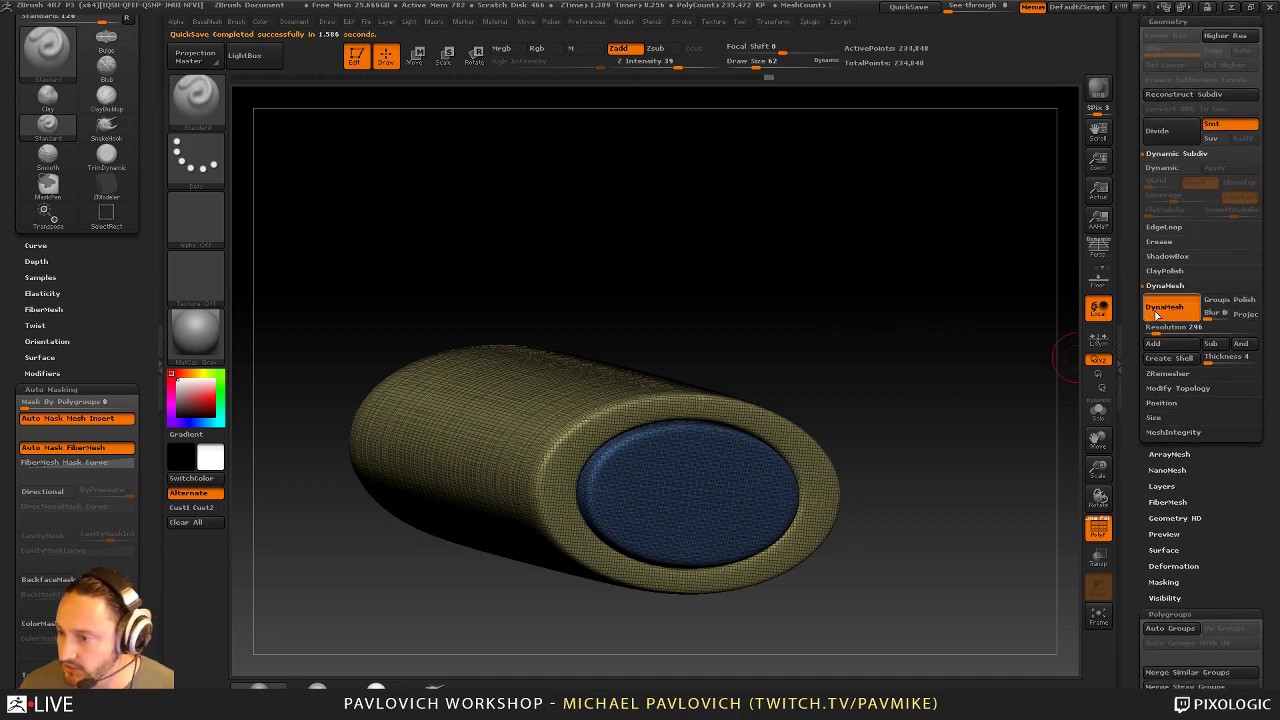
pyautogui.click(1216, 299)
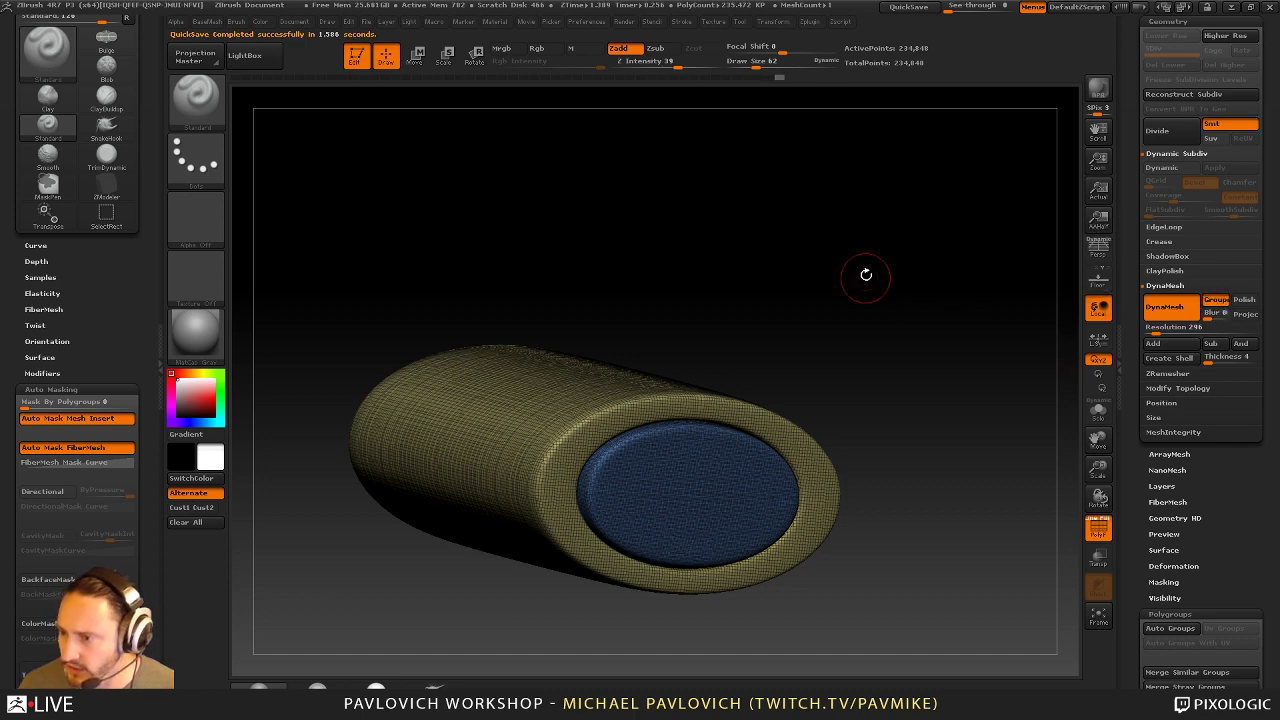
pyautogui.press('space')
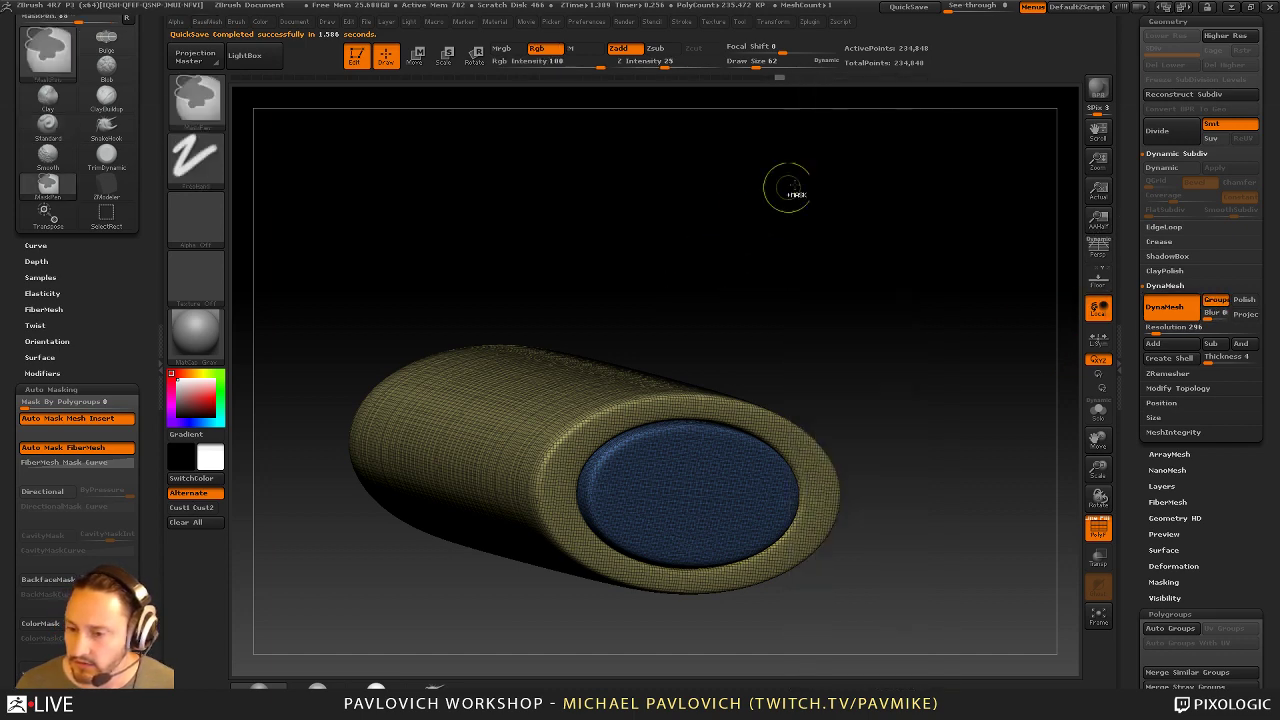
pyautogui.keyDown('ctrl'); pyautogui.moveTo(786, 189); pyautogui.dragTo(880, 268); pyautogui.keyUp('ctrl')
pyautogui.moveTo(913, 432); pyautogui.dragTo(778, 528)
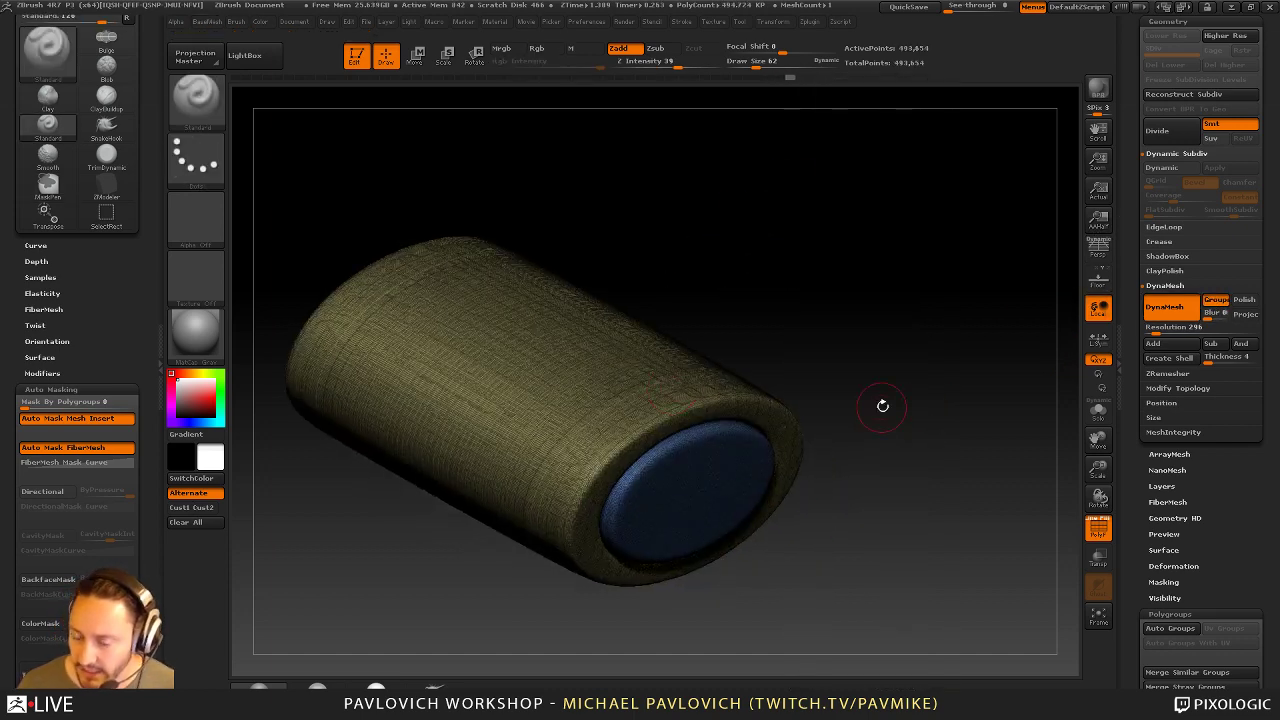
# Examine the separated tube and plug by isolating each polygroup with the polyframe hidden, and restore the full polyframe view
pyautogui.moveTo(882, 405); pyautogui.dragTo(1029, 457)
pyautogui.click(1098, 528)
pyautogui.keyDown('ctrl'); pyautogui.keyDown('shift'); pyautogui.click(768, 406); pyautogui.keyUp('shift'); pyautogui.keyUp('ctrl')
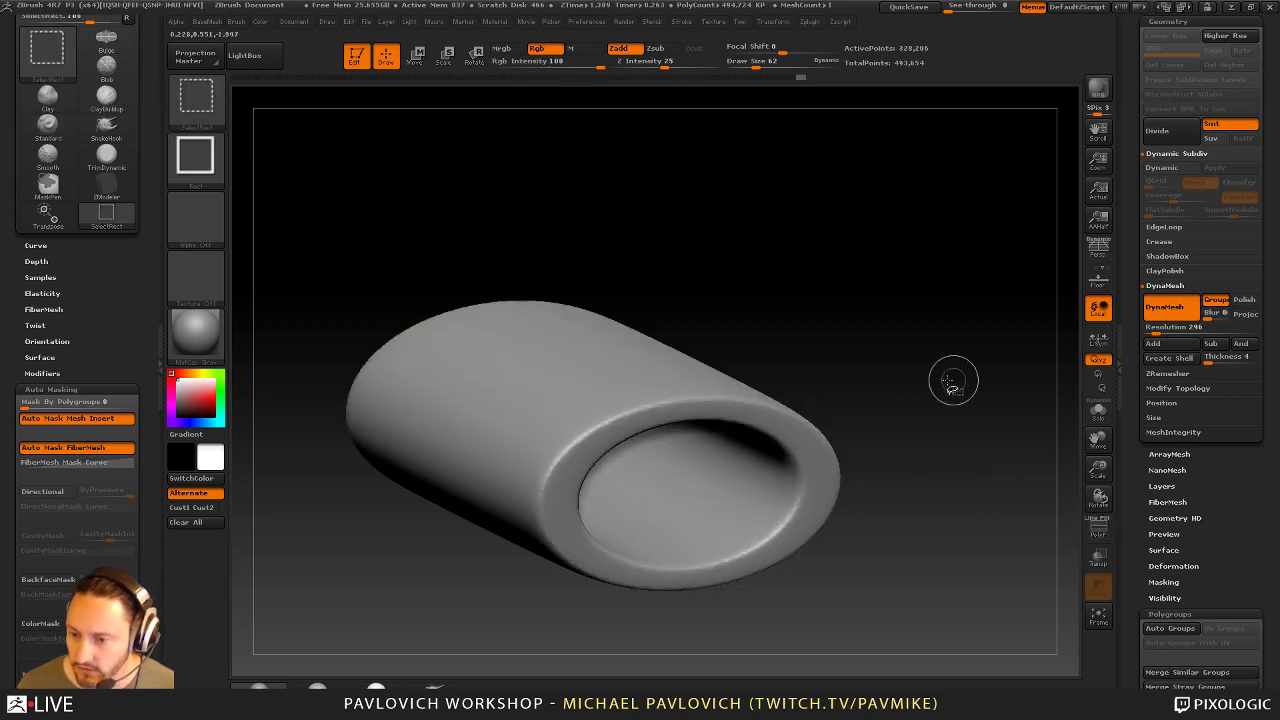
pyautogui.keyDown('ctrl'); pyautogui.keyDown('shift'); pyautogui.click(928, 404); pyautogui.keyUp('shift'); pyautogui.keyUp('ctrl')
pyautogui.keyDown('ctrl'); pyautogui.keyDown('shift'); pyautogui.click(757, 466); pyautogui.keyUp('shift'); pyautogui.keyUp('ctrl')
pyautogui.keyDown('ctrl'); pyautogui.keyDown('shift'); pyautogui.click(909, 440); pyautogui.keyUp('shift'); pyautogui.keyUp('ctrl')
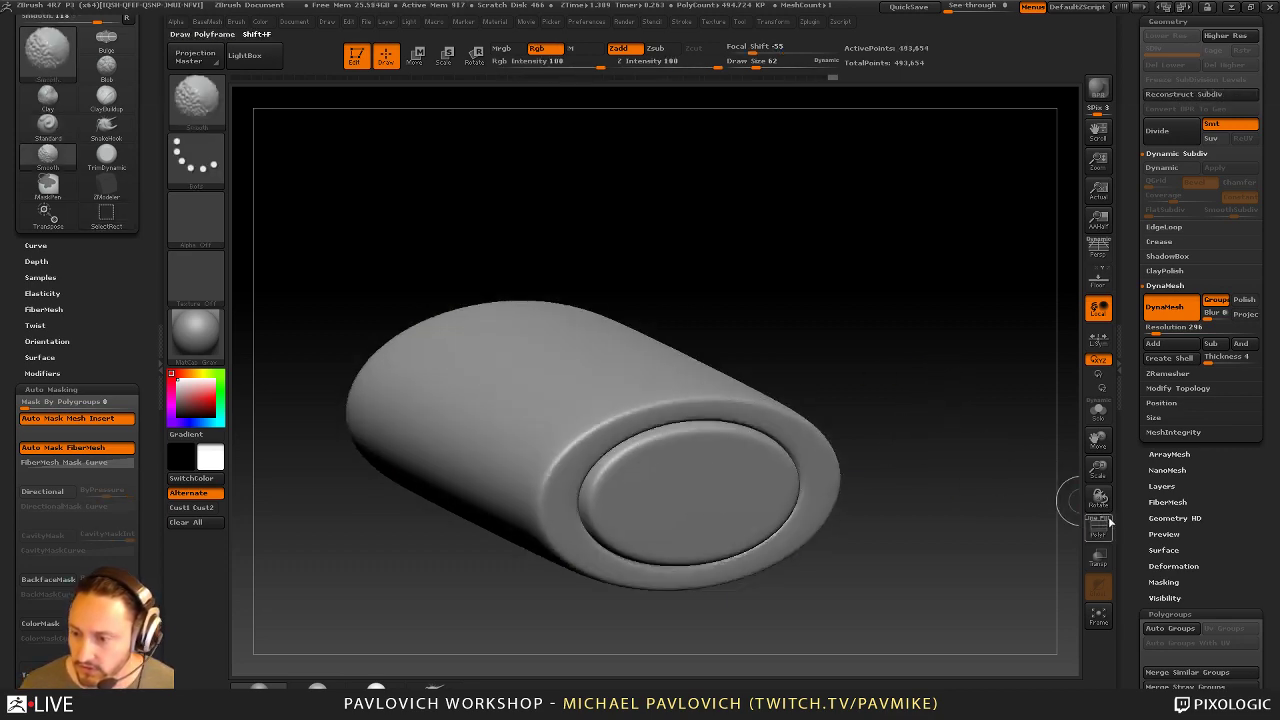
pyautogui.hotkey('shift', 'f')
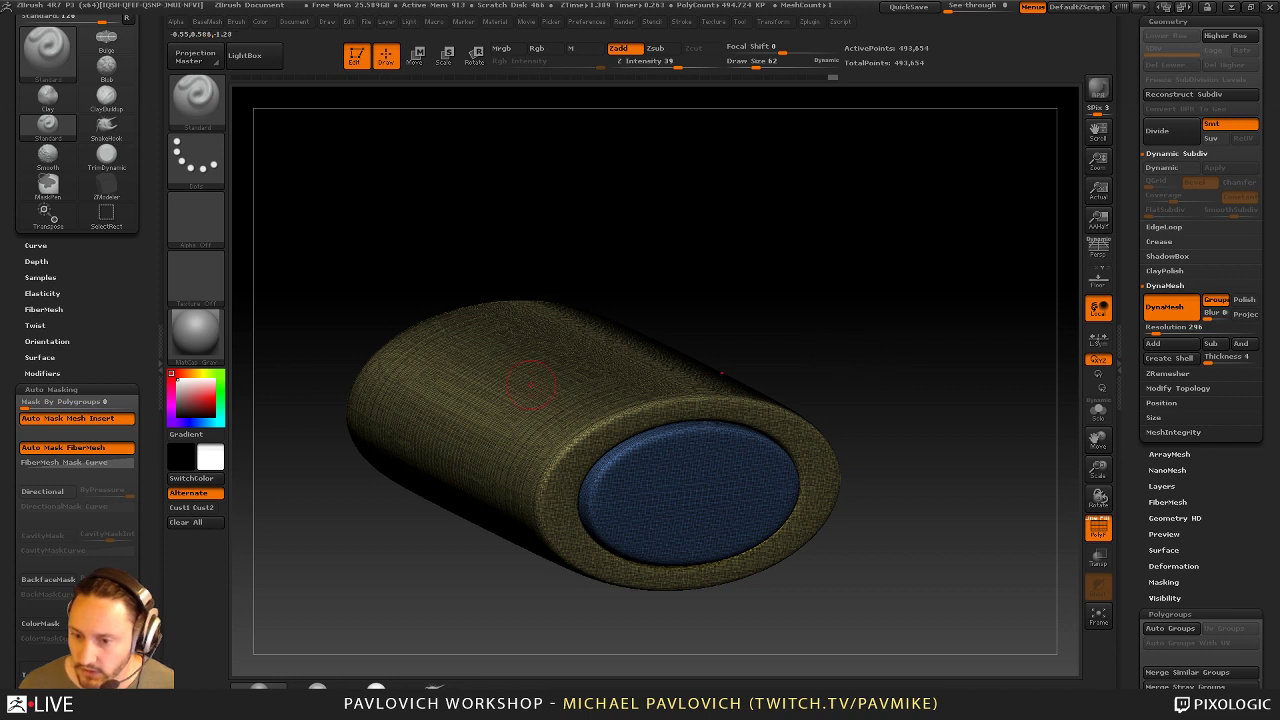
# Try to pull the tube's outer wall upward with the Move brush, and undo the stroke
pyautogui.press('b')
pyautogui.press('c')
pyautogui.press('t')
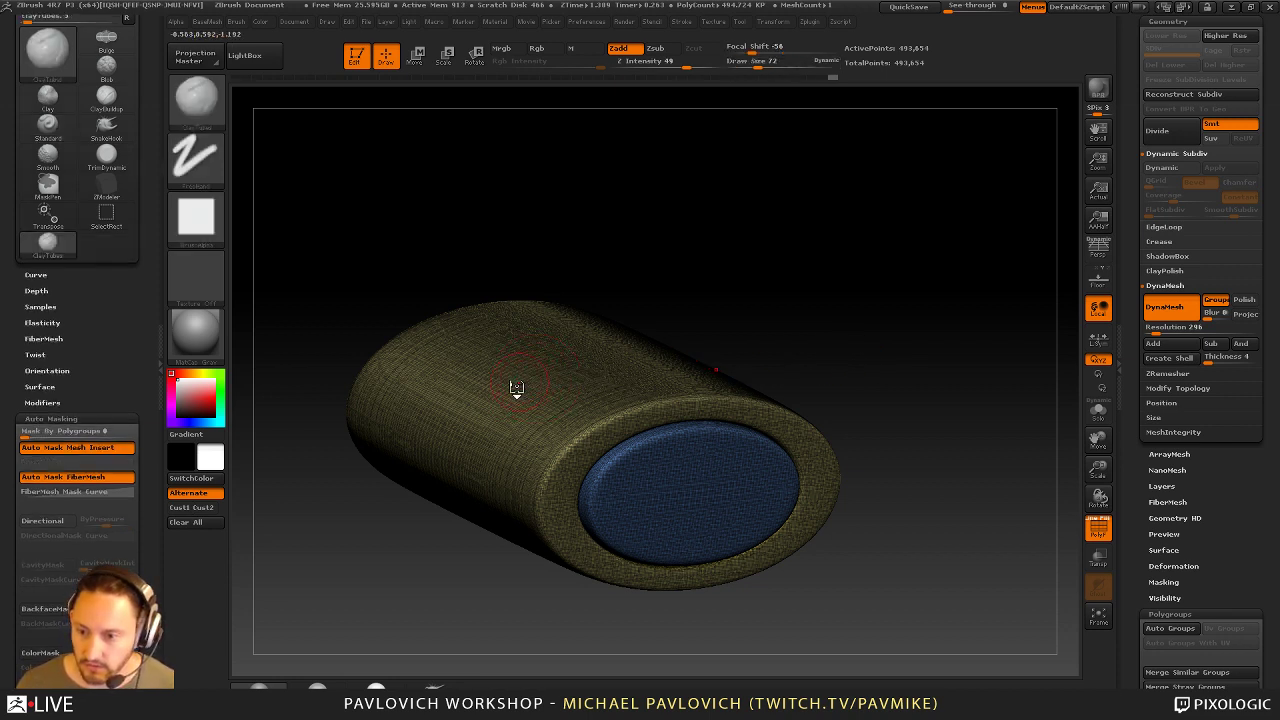
pyautogui.press('b')
pyautogui.press('m')
pyautogui.press('v')
pyautogui.moveTo(517, 389)
pyautogui.mouseDown()
pyautogui.moveTo(357, 223)
pyautogui.moveTo(392, 137)
pyautogui.mouseUp()
pyautogui.hotkey('ctrl', 'z')
# Choose the SnakeHook brush for pulling out the tube's surface
pyautogui.press('b')
pyautogui.press('s')
pyautogui.press('h')
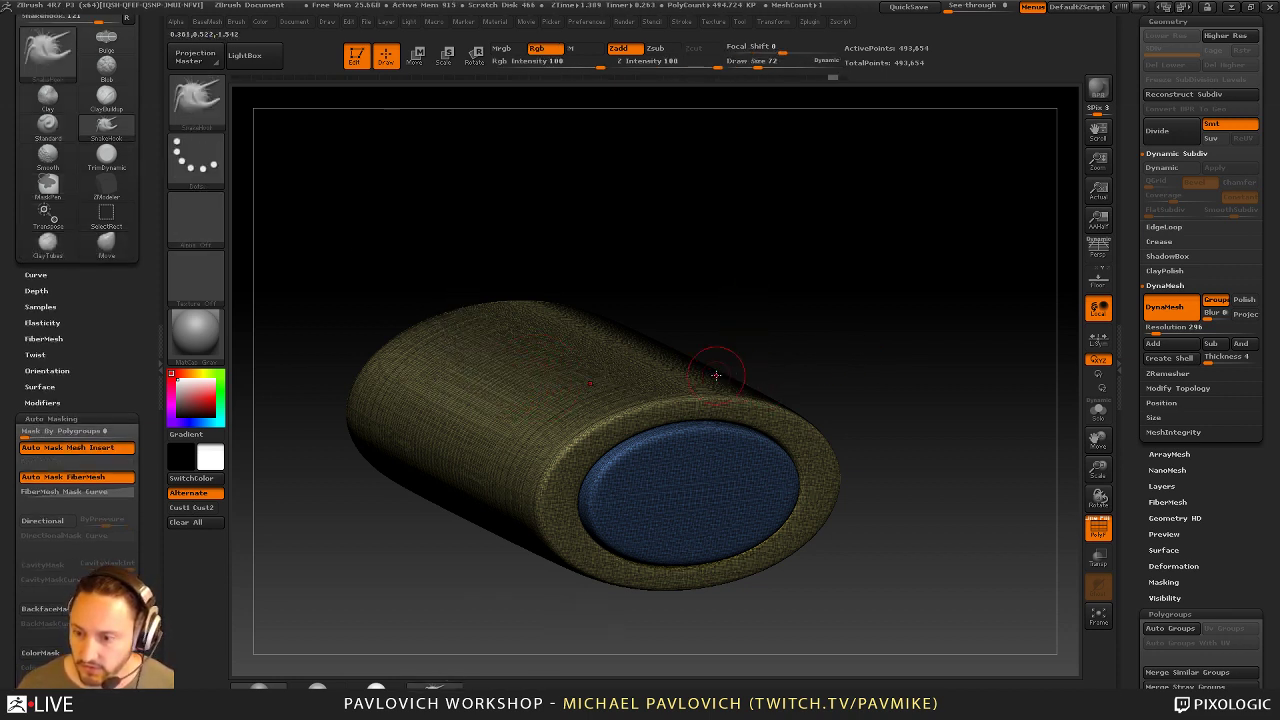
# Try pulling horns out of the cylinder's upper surface with SnakeHook and remeshing with DynaMesh, and undo both
pyautogui.moveTo(716, 375); pyautogui.dragTo(878, 188)
pyautogui.keyDown('ctrl'); pyautogui.moveTo(990, 368); pyautogui.dragTo(1030, 491); pyautogui.keyUp('ctrl')
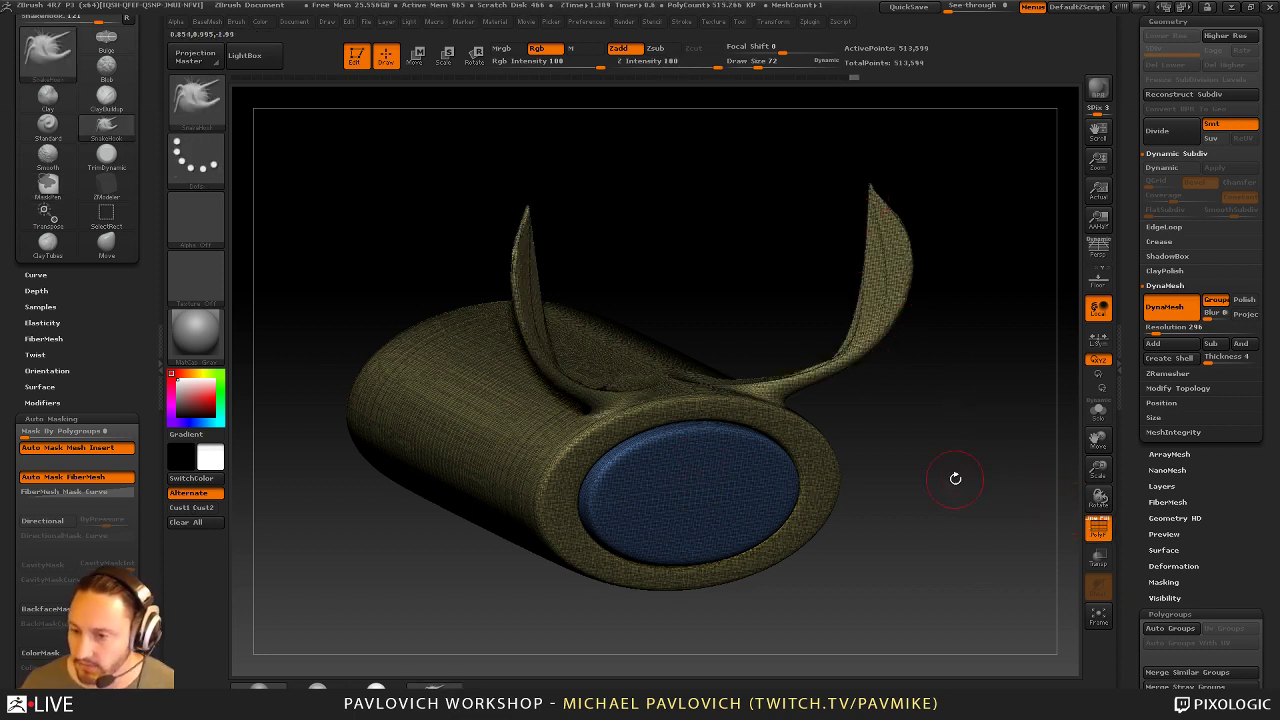
pyautogui.hotkey('ctrl', 'z')
pyautogui.hotkey('ctrl', 'z')
# Slice the cylinder vertically, right of its centre in side view, with SliceCurve and remesh it with DynaMesh
pyautogui.moveTo(988, 289)
pyautogui.mouseDown()
pyautogui.moveTo(850, 313)
pyautogui.moveTo(923, 300)
pyautogui.mouseUp()
pyautogui.keyDown('ctrl'); pyautogui.keyDown('shift'); pyautogui.click(208, 104); pyautogui.keyUp('shift'); pyautogui.keyUp('ctrl')
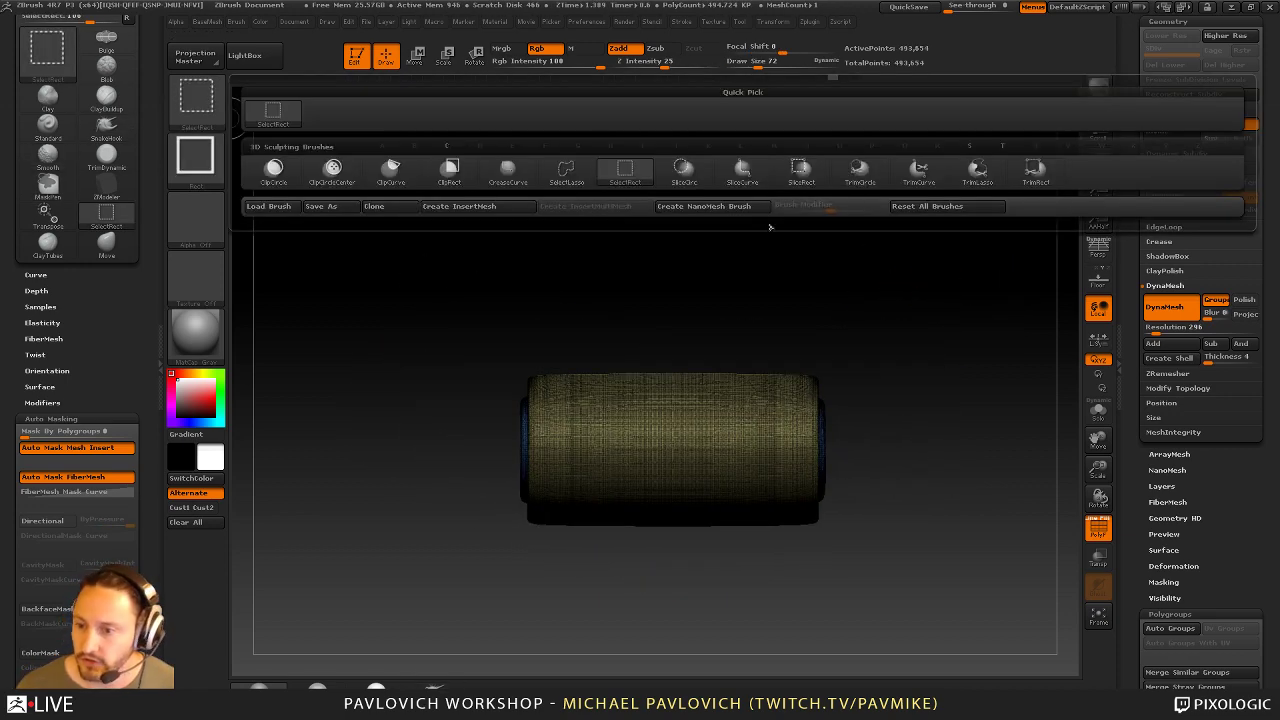
pyautogui.click(742, 168)
pyautogui.keyDown('ctrl'); pyautogui.keyDown('shift'); pyautogui.moveTo(727, 180); pyautogui.dragTo(729, 686); pyautogui.keyUp('shift'); pyautogui.keyUp('ctrl')
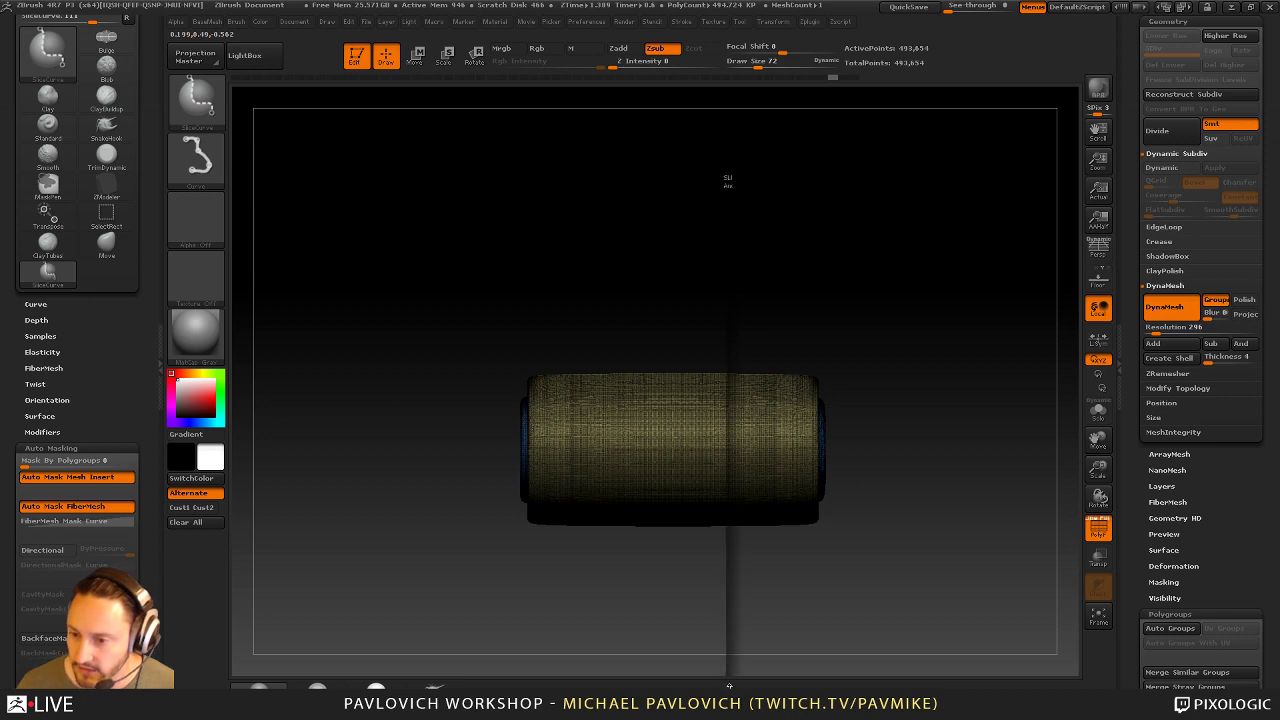
pyautogui.moveTo(966, 383); pyautogui.dragTo(891, 349)
pyautogui.press('space')
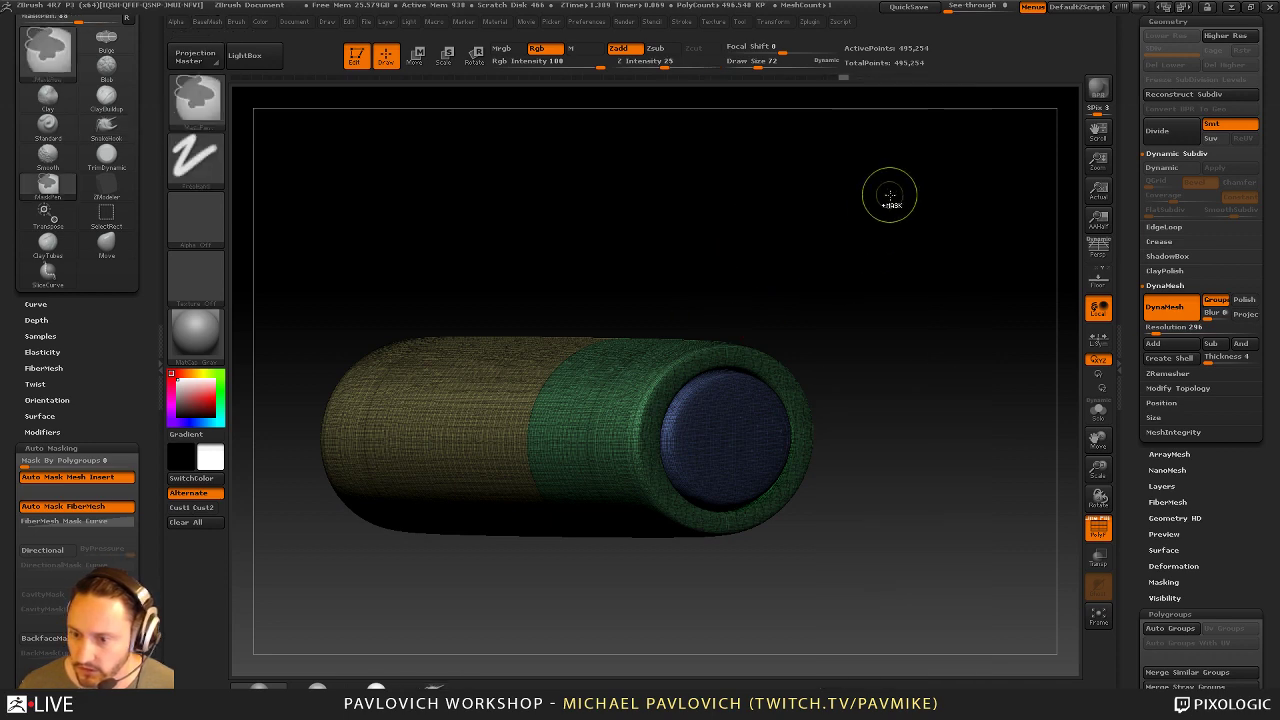
pyautogui.keyDown('ctrl'); pyautogui.moveTo(893, 207); pyautogui.dragTo(945, 454); pyautogui.keyUp('ctrl')
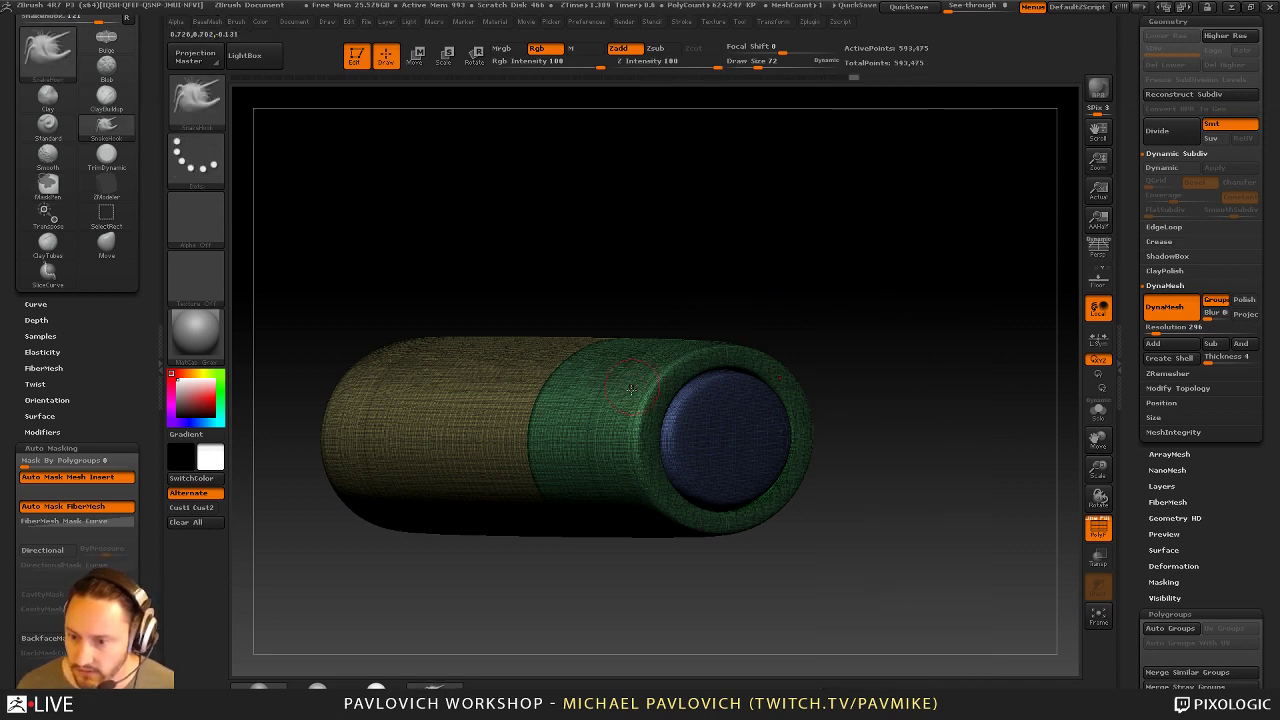
# Isolate the yellow section to inspect the closed cut face, and show the whole model again
pyautogui.moveTo(730, 267)
pyautogui.keyDown('alt'); pyautogui.mouseDown()
pyautogui.moveTo(900, 300)
pyautogui.moveTo(803, 293)
pyautogui.moveTo(877, 309)
pyautogui.moveTo(868, 322)
pyautogui.mouseUp(); pyautogui.keyUp('alt')
pyautogui.keyDown('ctrl'); pyautogui.keyDown('shift'); pyautogui.click(572, 377); pyautogui.keyUp('shift'); pyautogui.keyUp('ctrl')
pyautogui.keyDown('ctrl'); pyautogui.keyDown('shift'); pyautogui.click(875, 315); pyautogui.keyUp('shift'); pyautogui.keyUp('ctrl')
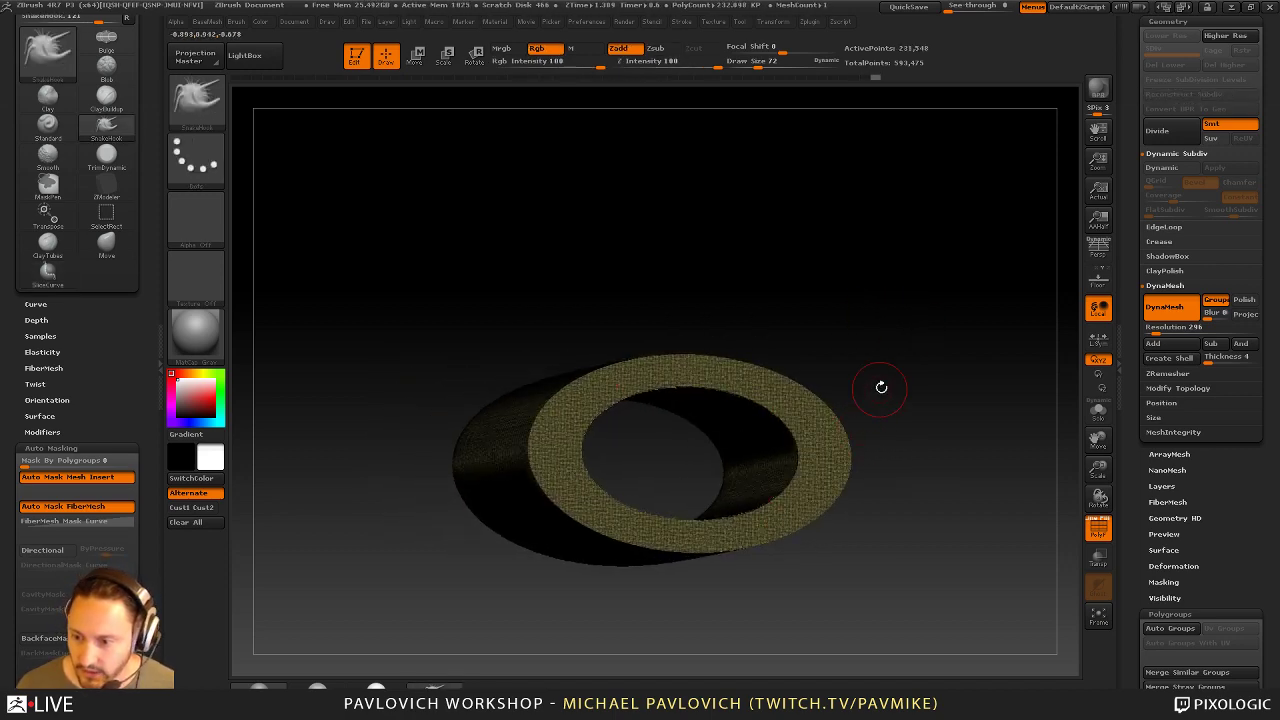
pyautogui.moveTo(881, 387); pyautogui.dragTo(814, 457)
pyautogui.keyDown('ctrl'); pyautogui.keyDown('alt'); pyautogui.keyDown('shift'); pyautogui.click(822, 447); pyautogui.keyUp('shift'); pyautogui.keyUp('alt'); pyautogui.keyUp('ctrl')
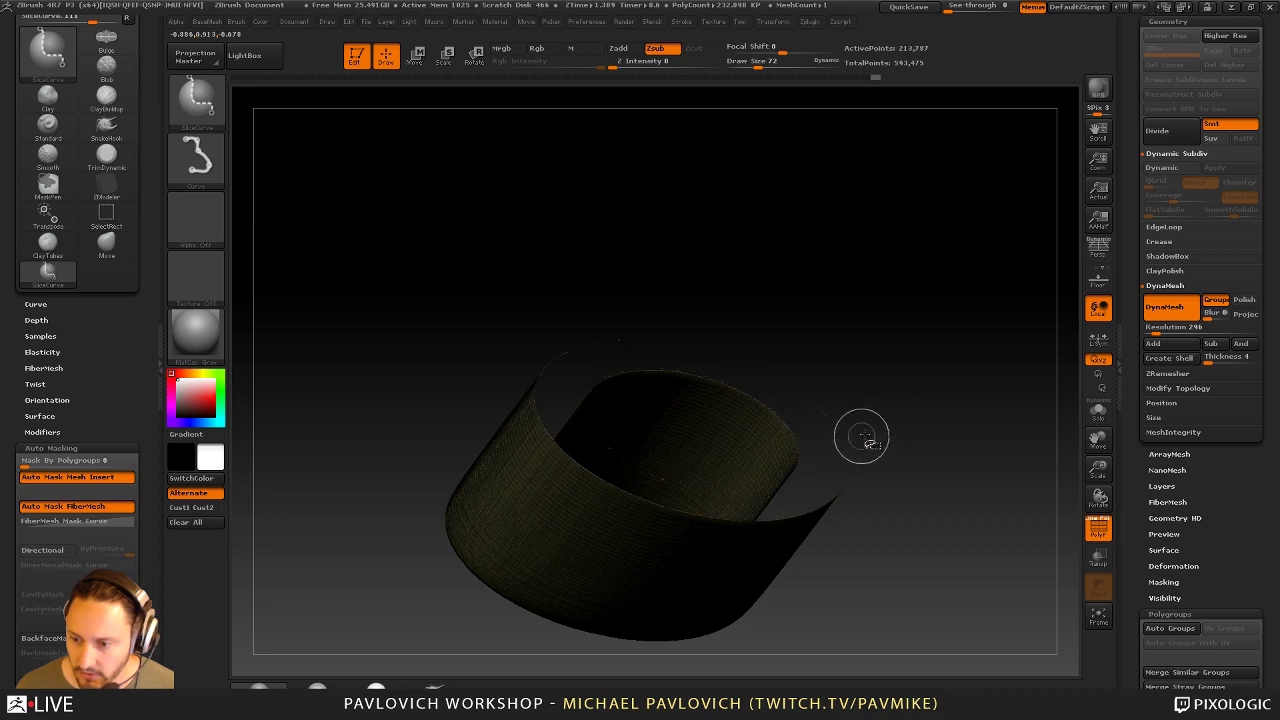
pyautogui.keyDown('ctrl'); pyautogui.keyDown('shift'); pyautogui.click(914, 409); pyautogui.keyUp('shift'); pyautogui.keyUp('ctrl')
# Switch the visibility brush back to SelectRect and hide the polyframe wireframe lines while keeping the polygroup colours
pyautogui.keyDown('ctrl'); pyautogui.keyDown('shift'); pyautogui.click(213, 105); pyautogui.keyUp('shift'); pyautogui.keyUp('ctrl')
pyautogui.keyDown('ctrl'); pyautogui.keyDown('shift'); pyautogui.click(273, 117); pyautogui.keyUp('shift'); pyautogui.keyUp('ctrl')
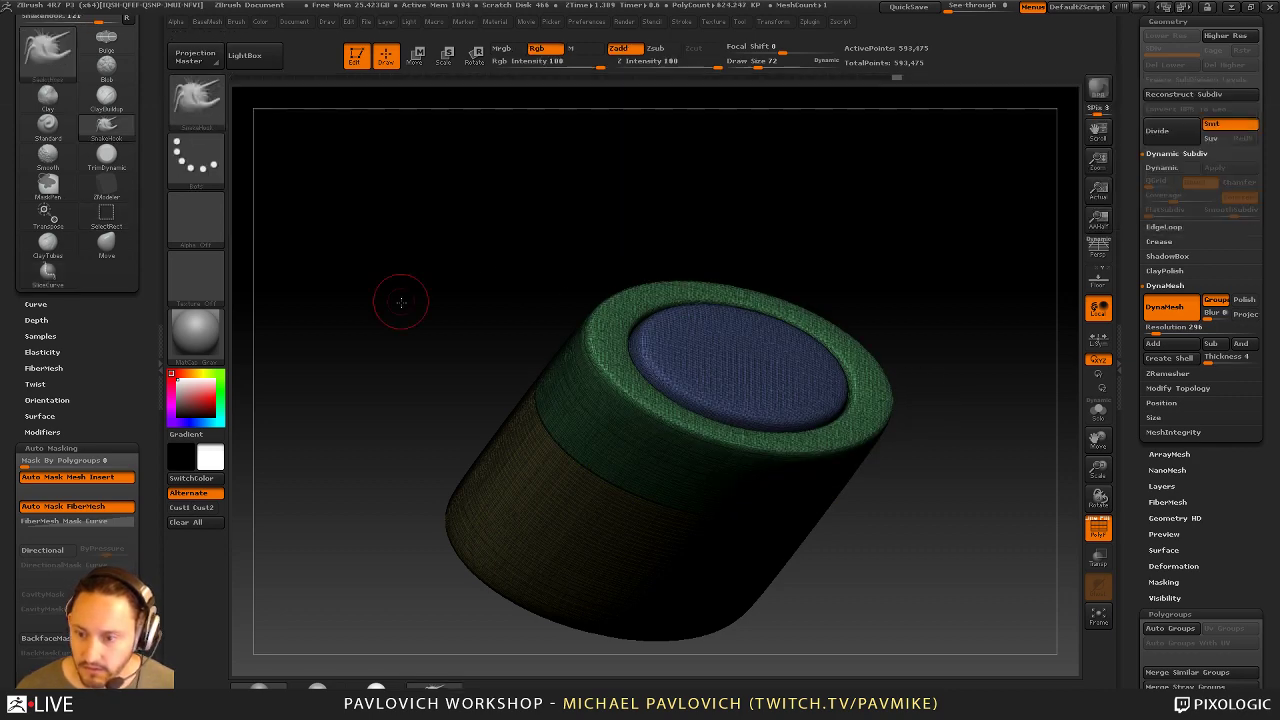
pyautogui.moveTo(400, 301); pyautogui.dragTo(586, 403)
pyautogui.click(1094, 528)
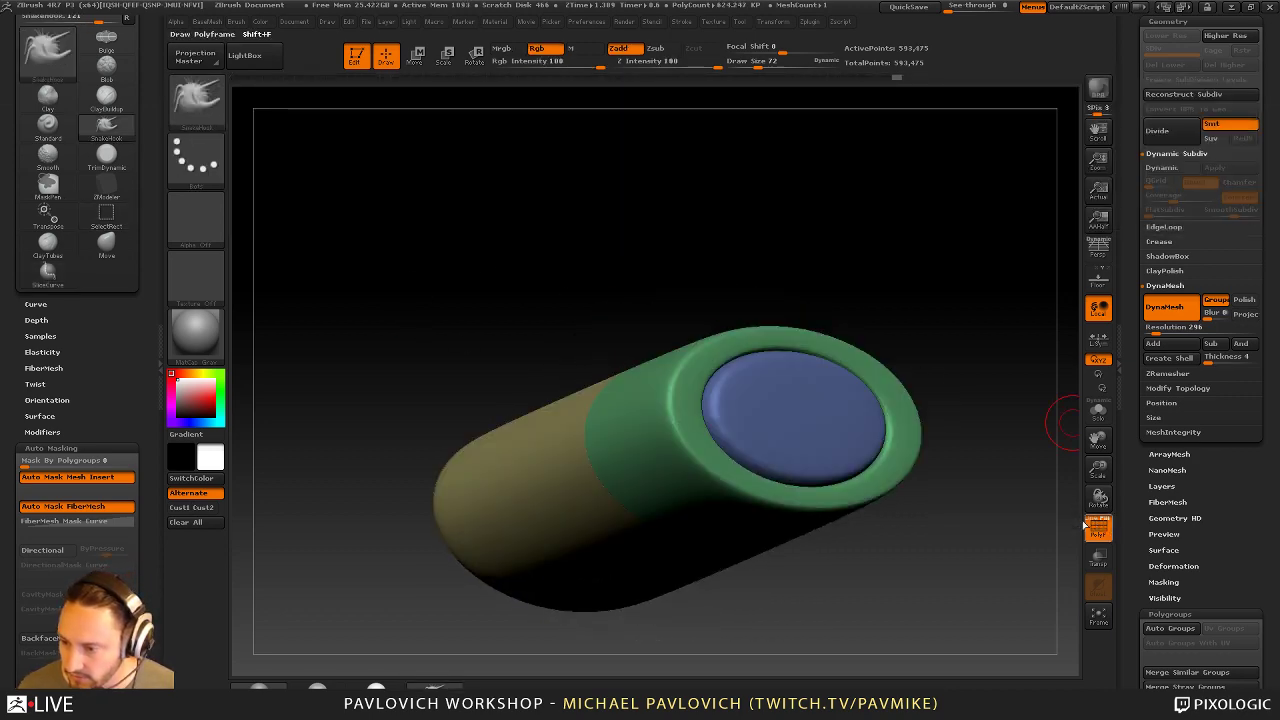
# Isolate the yellow section and its ring-shaped cut face to examine them, and restore full visibility
pyautogui.moveTo(950, 290)
pyautogui.mouseDown()
pyautogui.moveTo(934, 266)
pyautogui.moveTo(986, 366)
pyautogui.moveTo(866, 306)
pyautogui.moveTo(909, 329)
pyautogui.moveTo(874, 342)
pyautogui.mouseUp()
pyautogui.keyDown('ctrl'); pyautogui.keyDown('shift'); pyautogui.click(603, 409); pyautogui.keyUp('shift'); pyautogui.keyUp('ctrl')
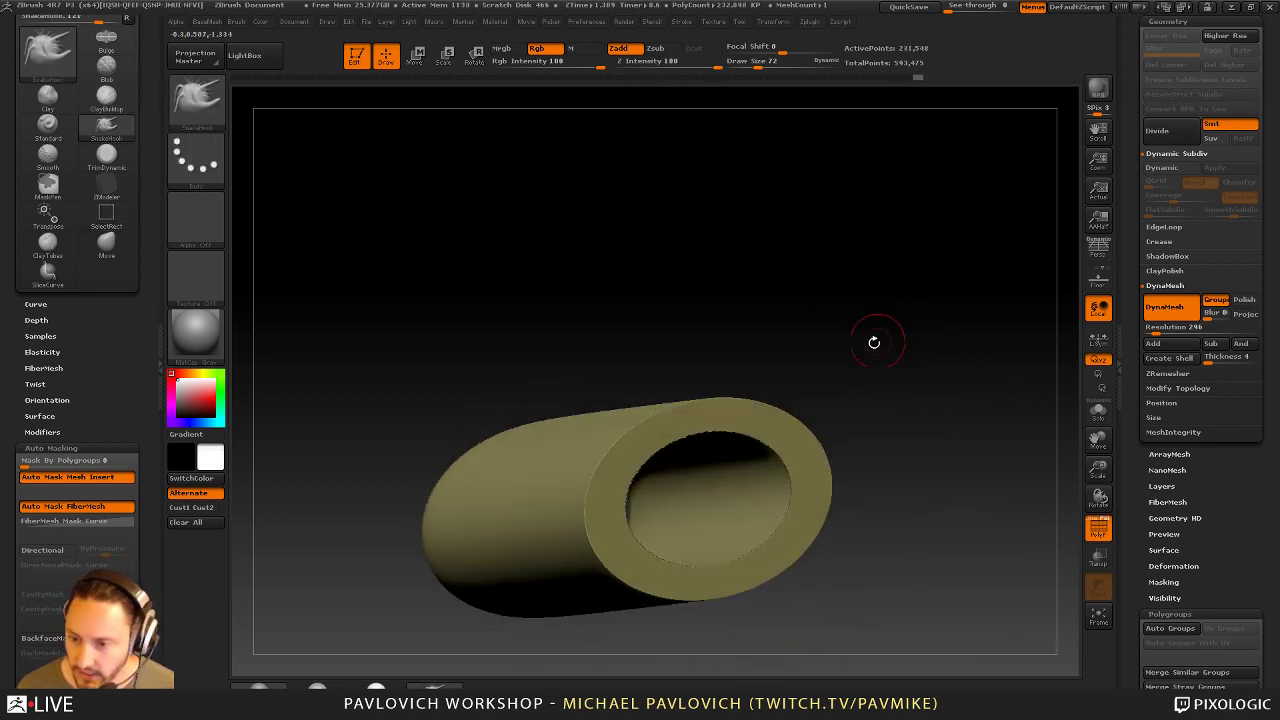
pyautogui.keyDown('ctrl'); pyautogui.keyDown('shift'); pyautogui.click(566, 437); pyautogui.keyUp('shift'); pyautogui.keyUp('ctrl')
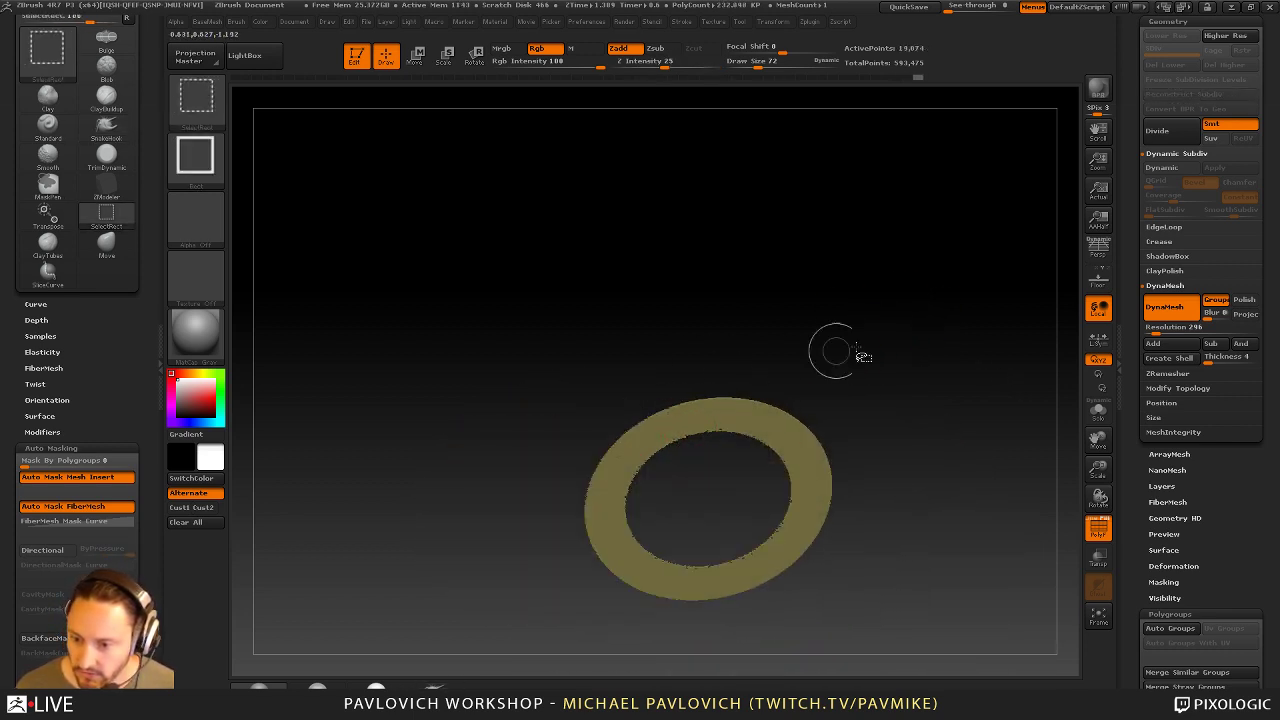
pyautogui.keyDown('ctrl'); pyautogui.keyDown('shift'); pyautogui.click(904, 318); pyautogui.keyUp('shift'); pyautogui.keyUp('ctrl')
# Isolate the green section together with its cut face, examine it, and show the whole model again
pyautogui.moveTo(904, 318); pyautogui.dragTo(703, 449)
pyautogui.keyDown('ctrl'); pyautogui.keyDown('shift'); pyautogui.click(703, 449); pyautogui.keyUp('shift'); pyautogui.keyUp('ctrl')
pyautogui.hotkey('ctrl', 'shift', 'a')
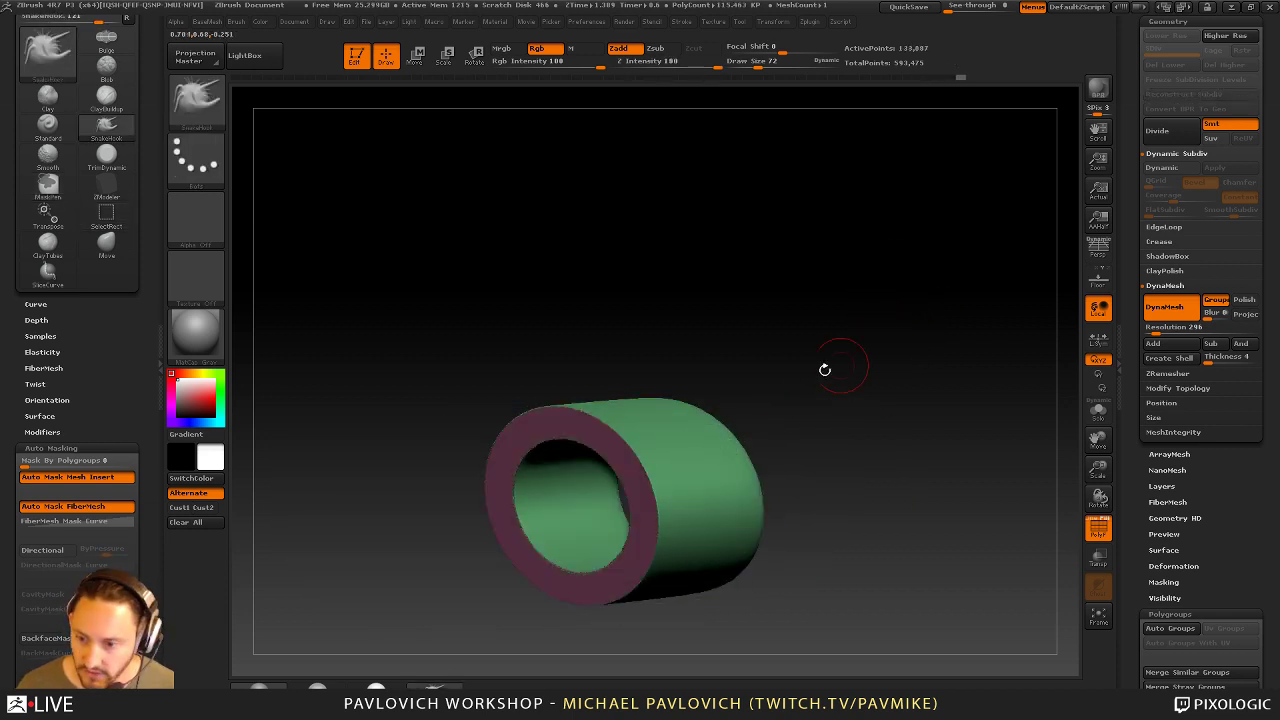
pyautogui.moveTo(793, 378); pyautogui.dragTo(851, 361)
pyautogui.moveTo(775, 409); pyautogui.dragTo(943, 352)
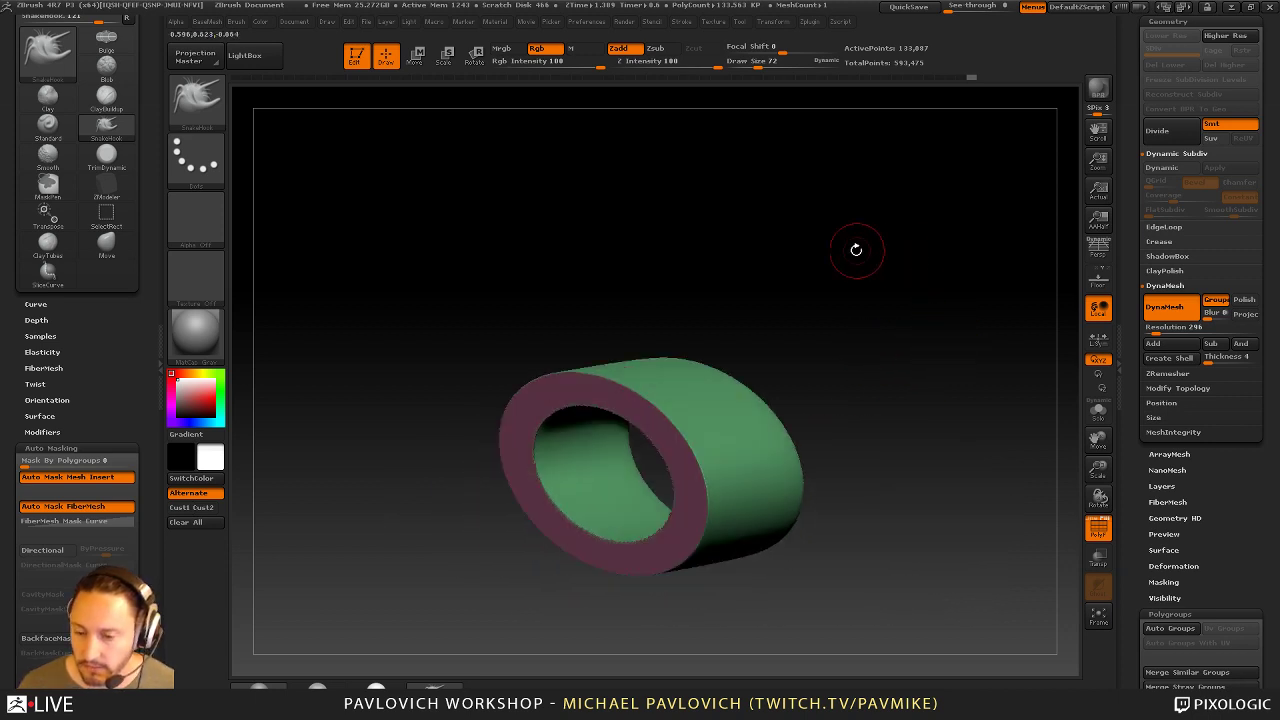
pyautogui.keyDown('ctrl'); pyautogui.keyDown('shift'); pyautogui.click(950, 335); pyautogui.keyUp('shift'); pyautogui.keyUp('ctrl')
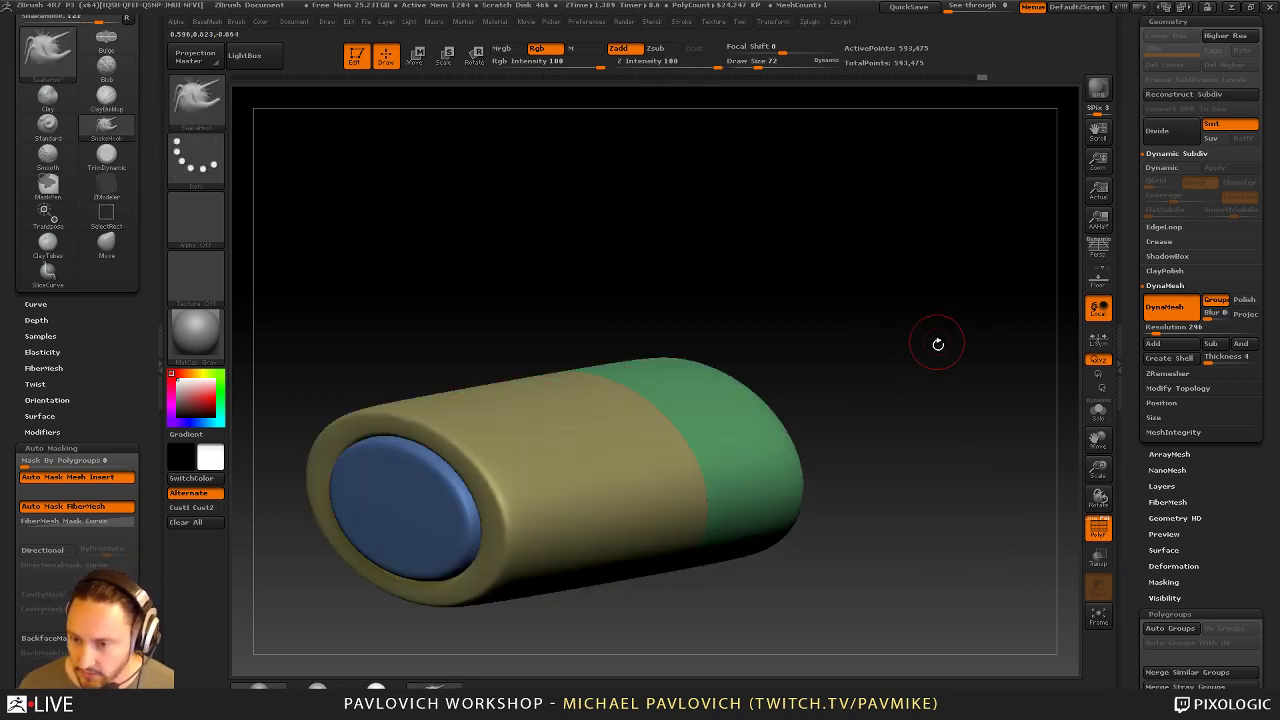
# Isolate the yellow section with its brown cut face, inspect the hollow interior, and restore full visibility
pyautogui.press('2')
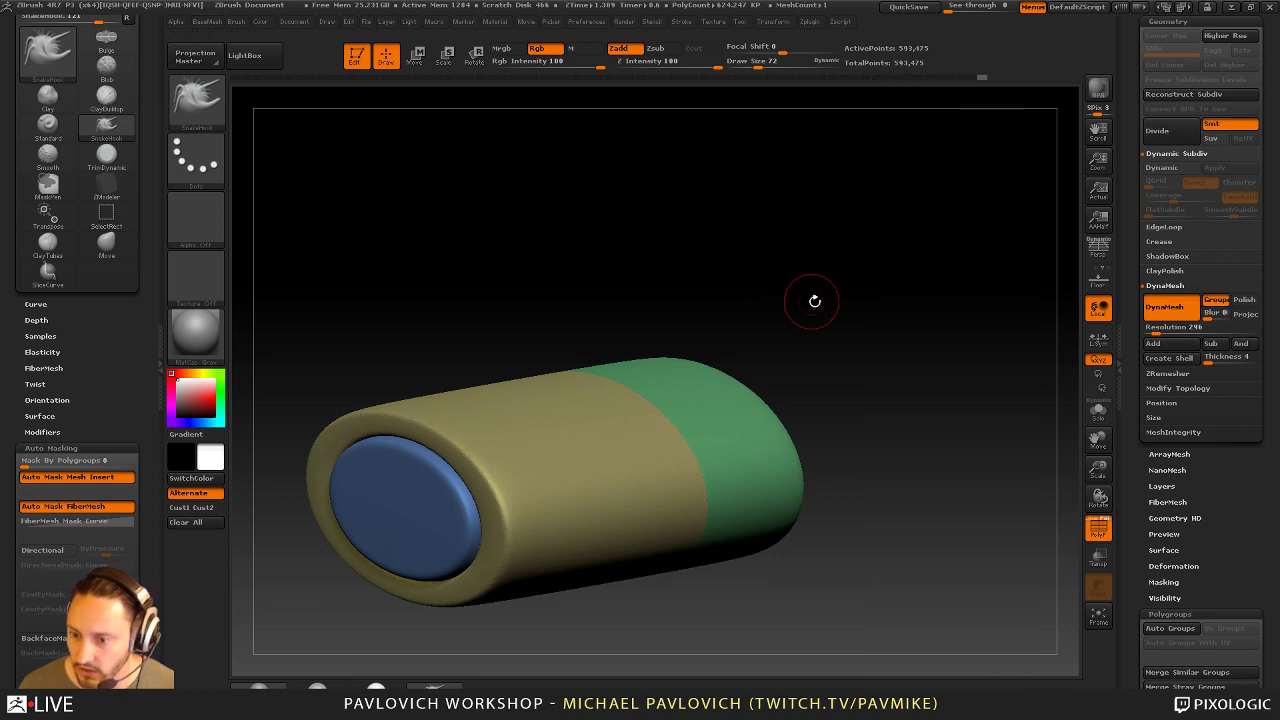
pyautogui.moveTo(814, 300); pyautogui.dragTo(560, 400)
pyautogui.keyDown('ctrl'); pyautogui.keyDown('shift'); pyautogui.click(582, 445); pyautogui.keyUp('shift'); pyautogui.keyUp('ctrl')
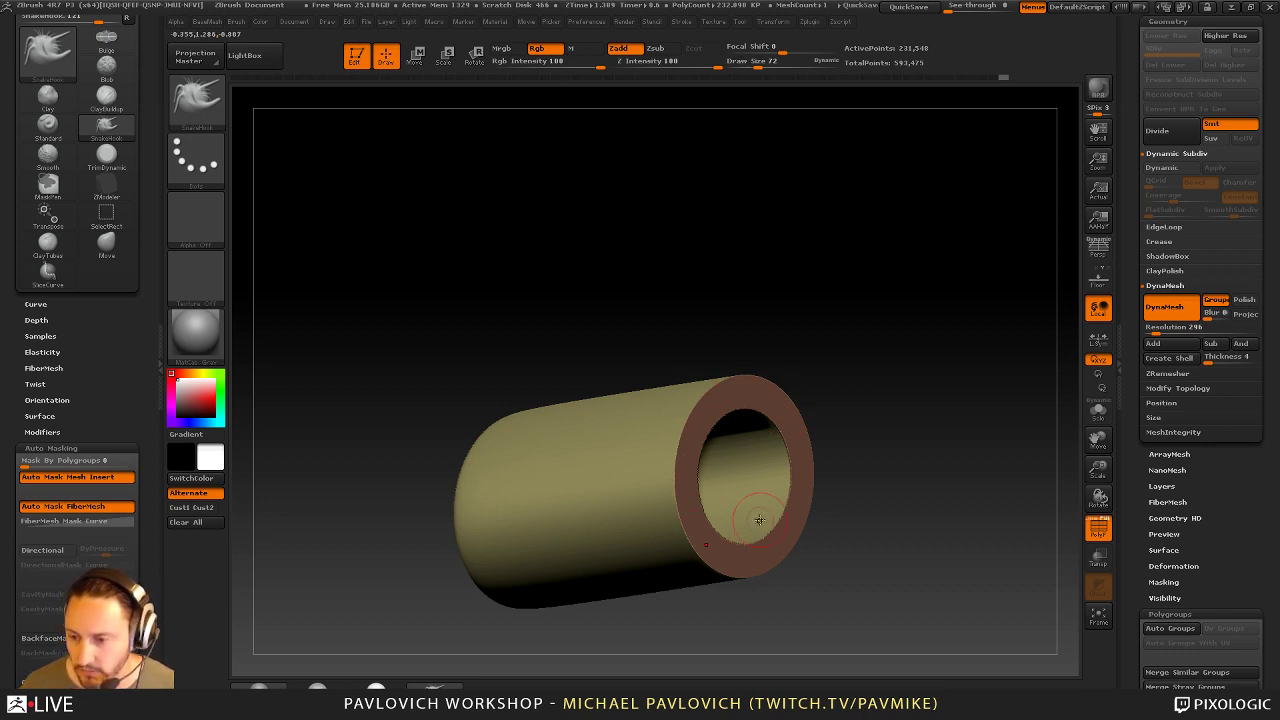
pyautogui.keyDown('ctrl'); pyautogui.keyDown('shift'); pyautogui.click(957, 249); pyautogui.keyUp('shift'); pyautogui.keyUp('ctrl')
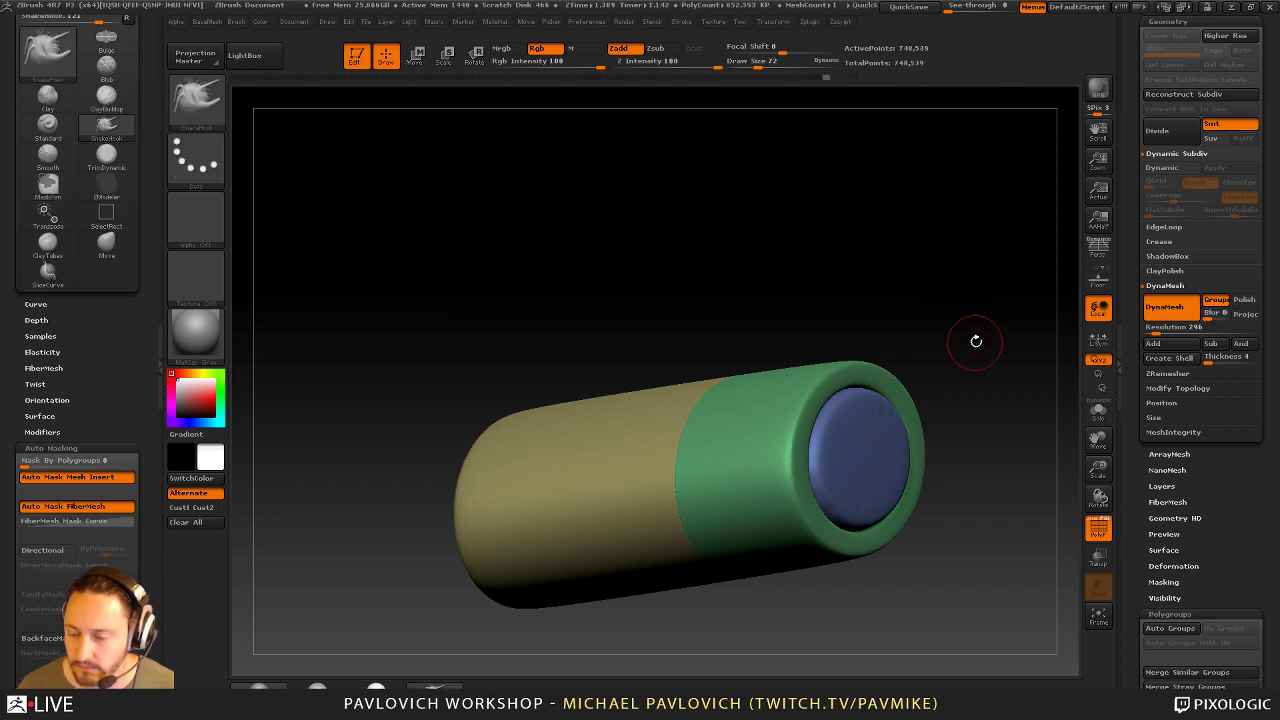
# Isolate the yellow section of the remeshed model, extend visibility to its connected cut face, and examine the holes in it
pyautogui.keyDown('ctrl'); pyautogui.keyDown('shift'); pyautogui.click(634, 420); pyautogui.keyUp('shift'); pyautogui.keyUp('ctrl')
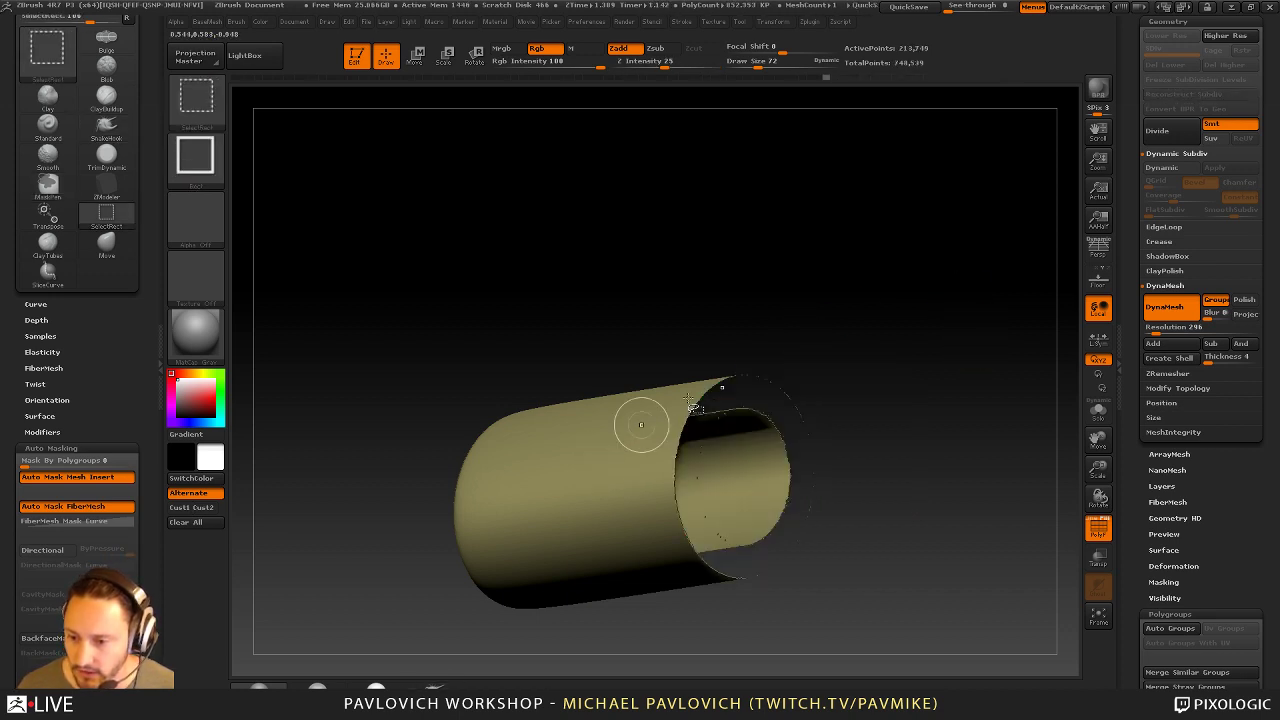
pyautogui.keyDown('ctrl'); pyautogui.keyDown('shift'); pyautogui.click(923, 327); pyautogui.keyUp('shift'); pyautogui.keyUp('ctrl')
pyautogui.moveTo(902, 347); pyautogui.dragTo(817, 373)
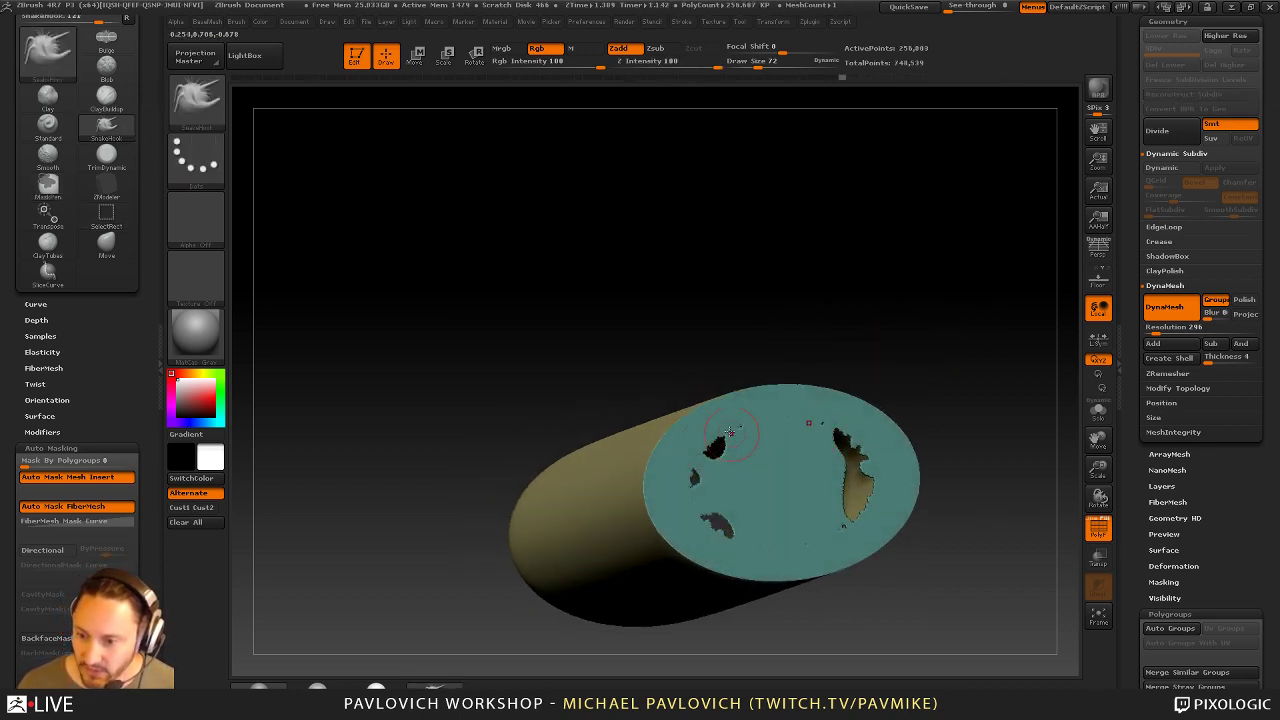
pyautogui.keyDown('alt'); pyautogui.moveTo(897, 371); pyautogui.dragTo(871, 383); pyautogui.keyUp('alt')
pyautogui.keyDown('ctrl'); pyautogui.keyDown('shift'); pyautogui.click(915, 443); pyautogui.keyUp('shift'); pyautogui.keyUp('ctrl')
# Try hiding the yellow shell and parts around the cut and grouping the visible faces into one polygroup, and undo the changes
pyautogui.keyDown('ctrl'); pyautogui.keyDown('shift'); pyautogui.doubleClick(635, 402); pyautogui.keyUp('shift'); pyautogui.keyUp('ctrl')
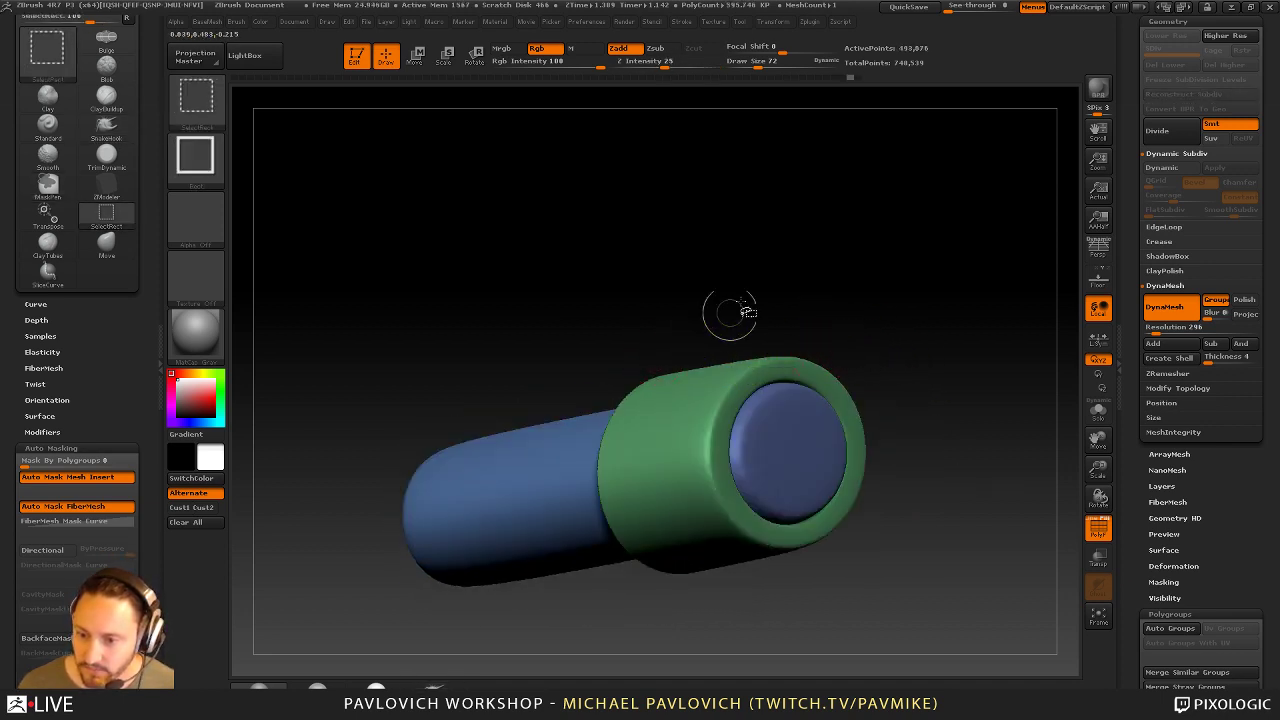
pyautogui.moveTo(866, 298); pyautogui.dragTo(935, 303)
pyautogui.moveTo(821, 297); pyautogui.dragTo(862, 334)
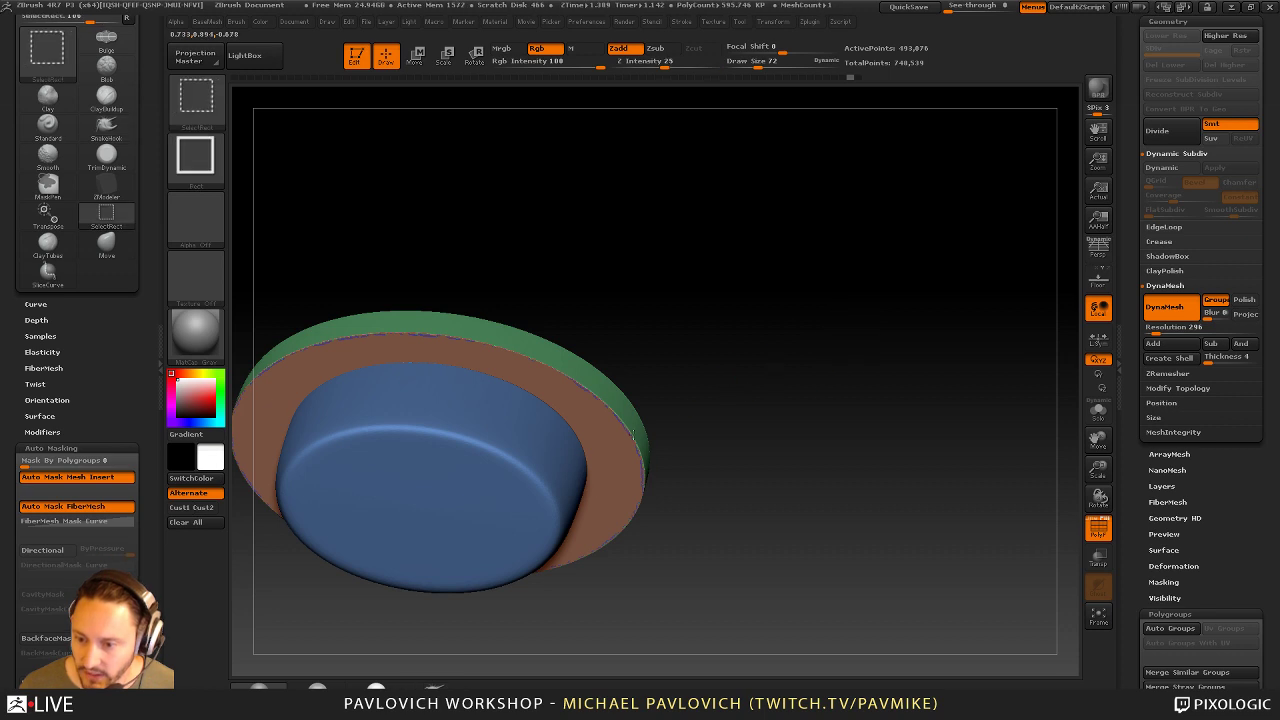
pyautogui.keyDown('ctrl'); pyautogui.keyDown('shift'); pyautogui.click(620, 467); pyautogui.keyUp('shift'); pyautogui.keyUp('ctrl')
pyautogui.moveTo(773, 416); pyautogui.dragTo(735, 320)
pyautogui.keyDown('ctrl'); pyautogui.keyDown('shift'); pyautogui.moveTo(788, 238); pyautogui.dragTo(840, 369); pyautogui.keyUp('shift'); pyautogui.keyUp('ctrl')
pyautogui.keyDown('ctrl'); pyautogui.keyDown('shift'); pyautogui.click(583, 451); pyautogui.keyUp('shift'); pyautogui.keyUp('ctrl')
pyautogui.hotkey('ctrl', 'w')
pyautogui.keyDown('ctrl'); pyautogui.keyDown('shift'); pyautogui.click(591, 443); pyautogui.keyUp('shift'); pyautogui.keyUp('ctrl')
pyautogui.hotkey('ctrl', 'z')
pyautogui.hotkey('ctrl', 'z')
pyautogui.hotkey('ctrl', 'z')
pyautogui.hotkey('ctrl', 'z')
pyautogui.hotkey('ctrl', 'z')
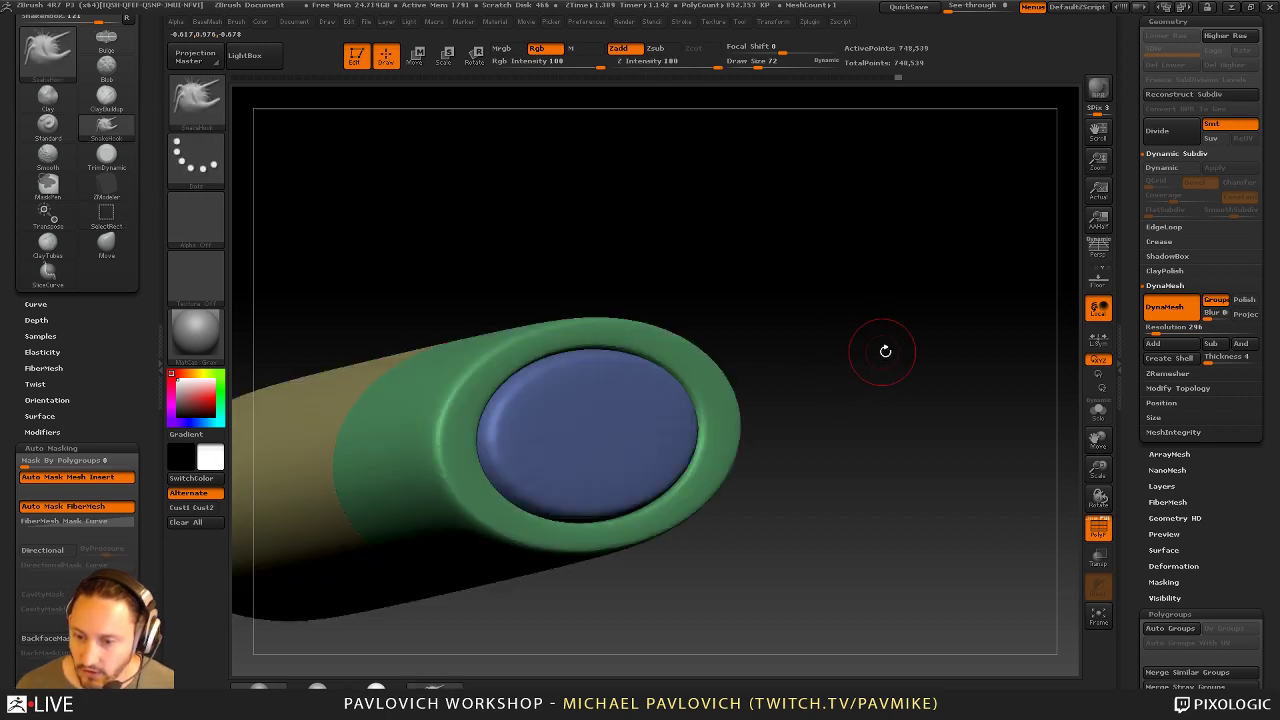
# Roll the undo history back to the state before the second DynaMesh remesh and show the whole model
pyautogui.moveTo(895, 76); pyautogui.dragTo(926, 340)
pyautogui.keyDown('ctrl'); pyautogui.keyDown('shift'); pyautogui.click(548, 425); pyautogui.keyUp('shift'); pyautogui.keyUp('ctrl')
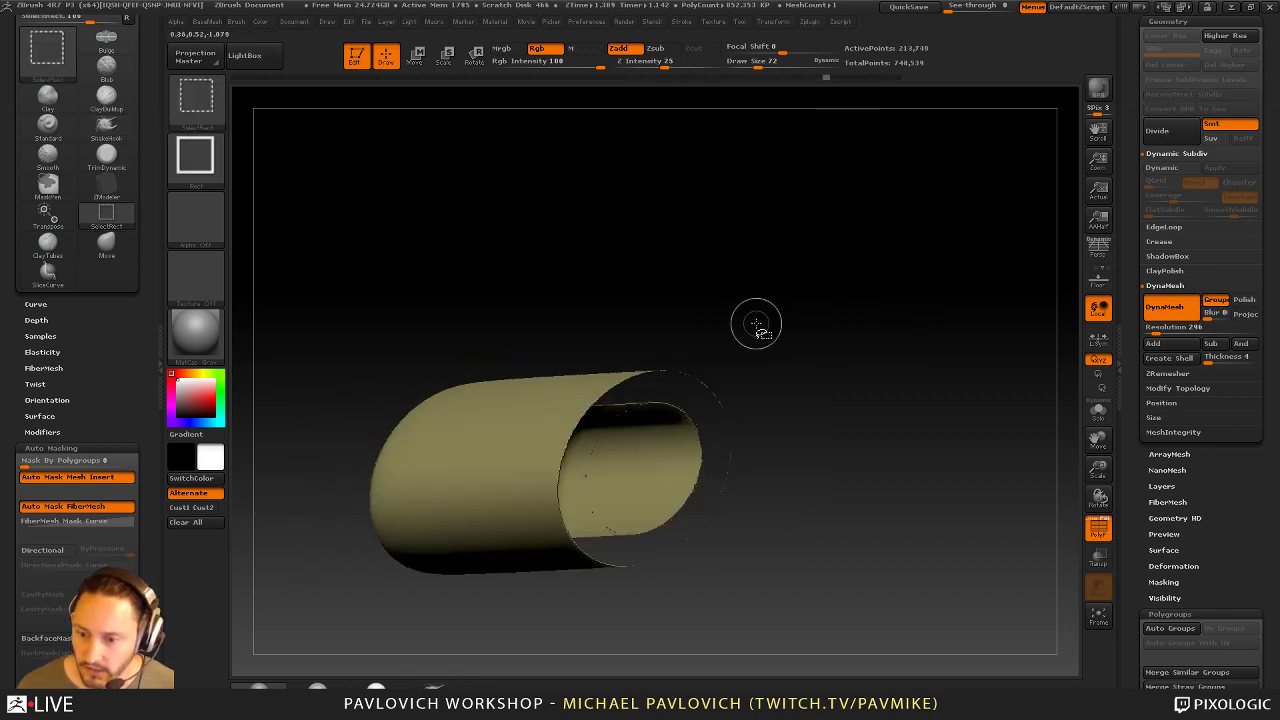
pyautogui.keyDown('ctrl'); pyautogui.keyDown('shift'); pyautogui.click(906, 308); pyautogui.keyUp('shift'); pyautogui.keyUp('ctrl')
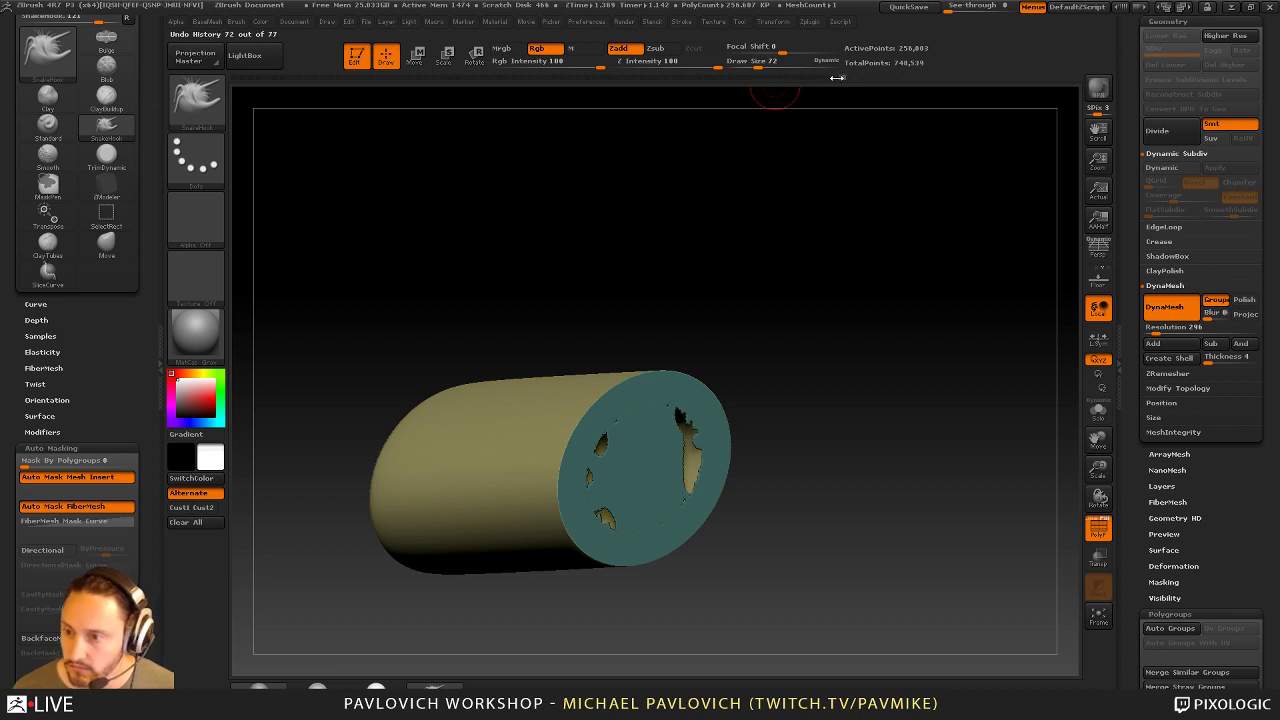
pyautogui.moveTo(838, 77); pyautogui.dragTo(801, 83)
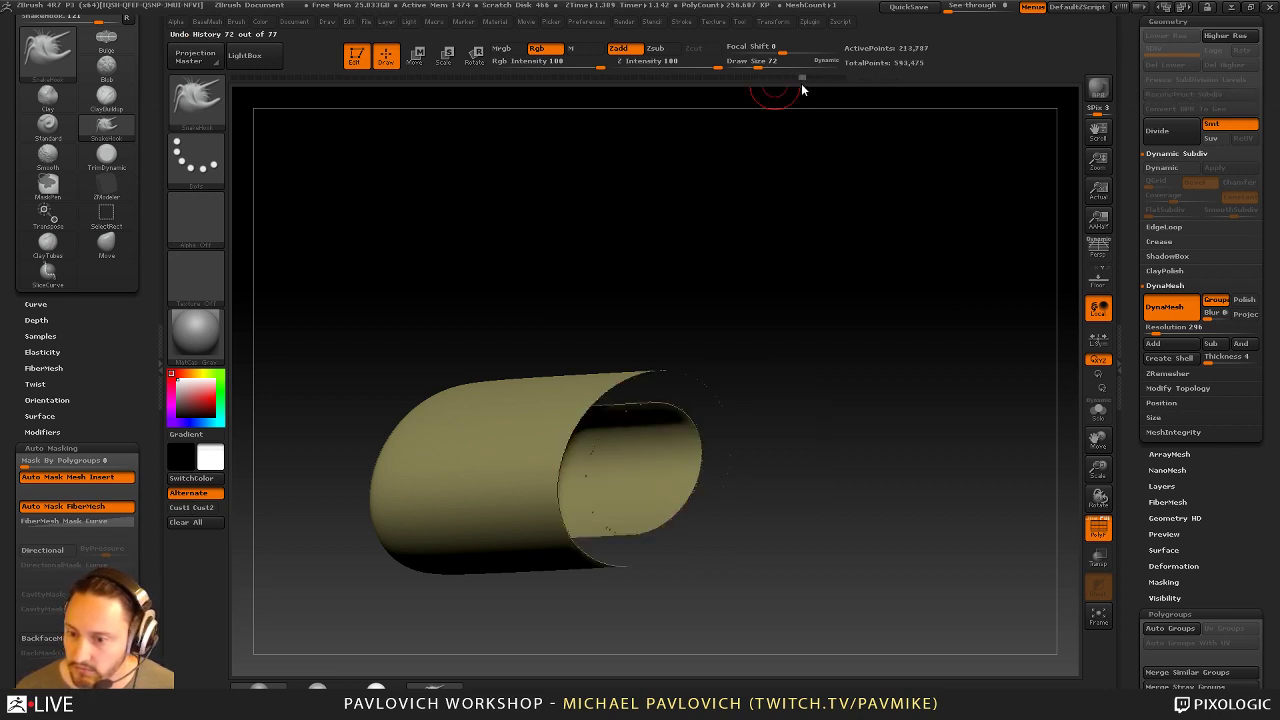
pyautogui.keyDown('ctrl'); pyautogui.keyDown('shift'); pyautogui.click(898, 362); pyautogui.keyUp('shift'); pyautogui.keyUp('ctrl')
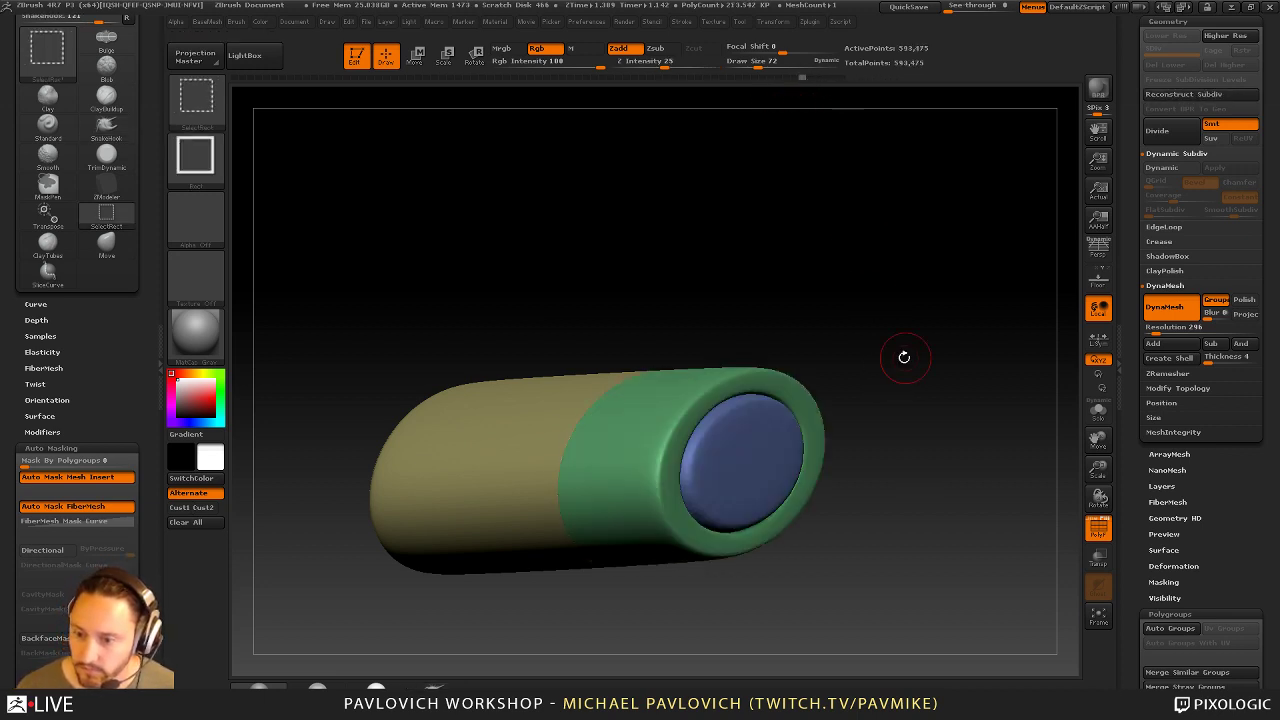
# Isolate the yellow section with its cut face, merge them into a single polygroup, and show the whole model
pyautogui.keyDown('ctrl'); pyautogui.keyDown('shift'); pyautogui.click(534, 424); pyautogui.keyUp('shift'); pyautogui.keyUp('ctrl')
pyautogui.keyDown('ctrl'); pyautogui.keyDown('shift'); pyautogui.click(845, 323); pyautogui.keyUp('shift'); pyautogui.keyUp('ctrl')
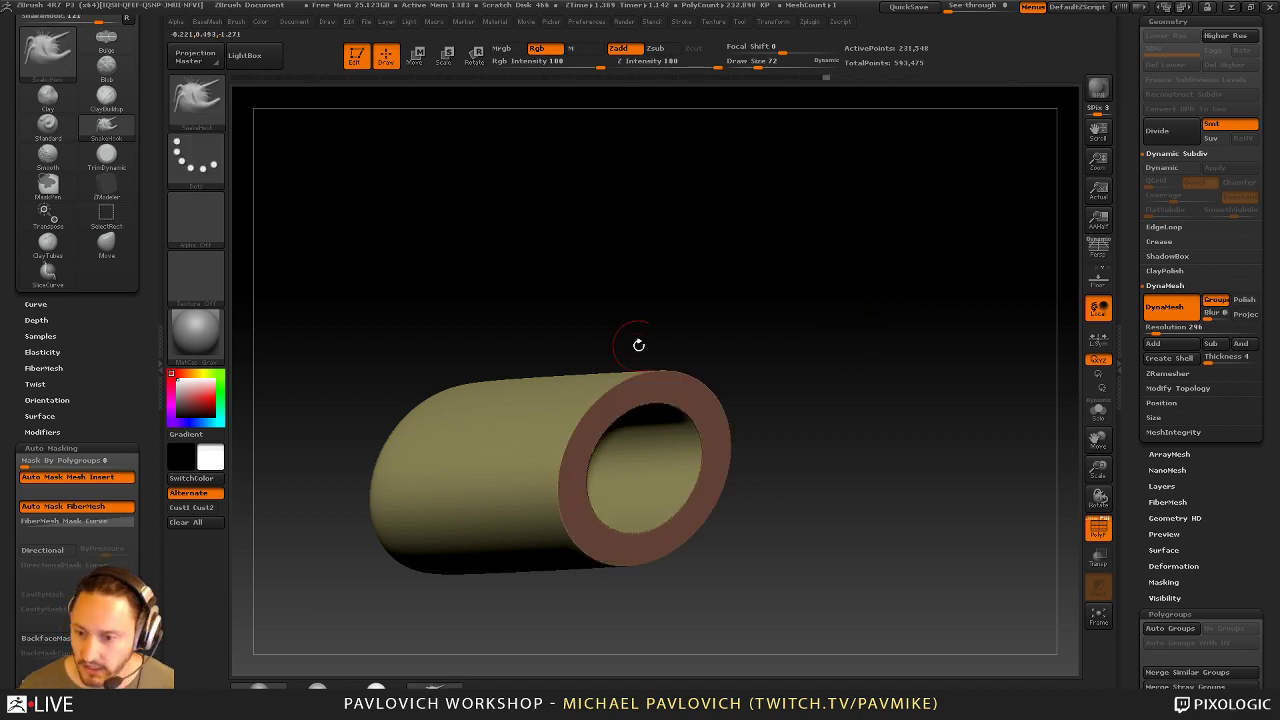
pyautogui.moveTo(640, 346); pyautogui.dragTo(828, 341)
pyautogui.hotkey('ctrl', 'w')
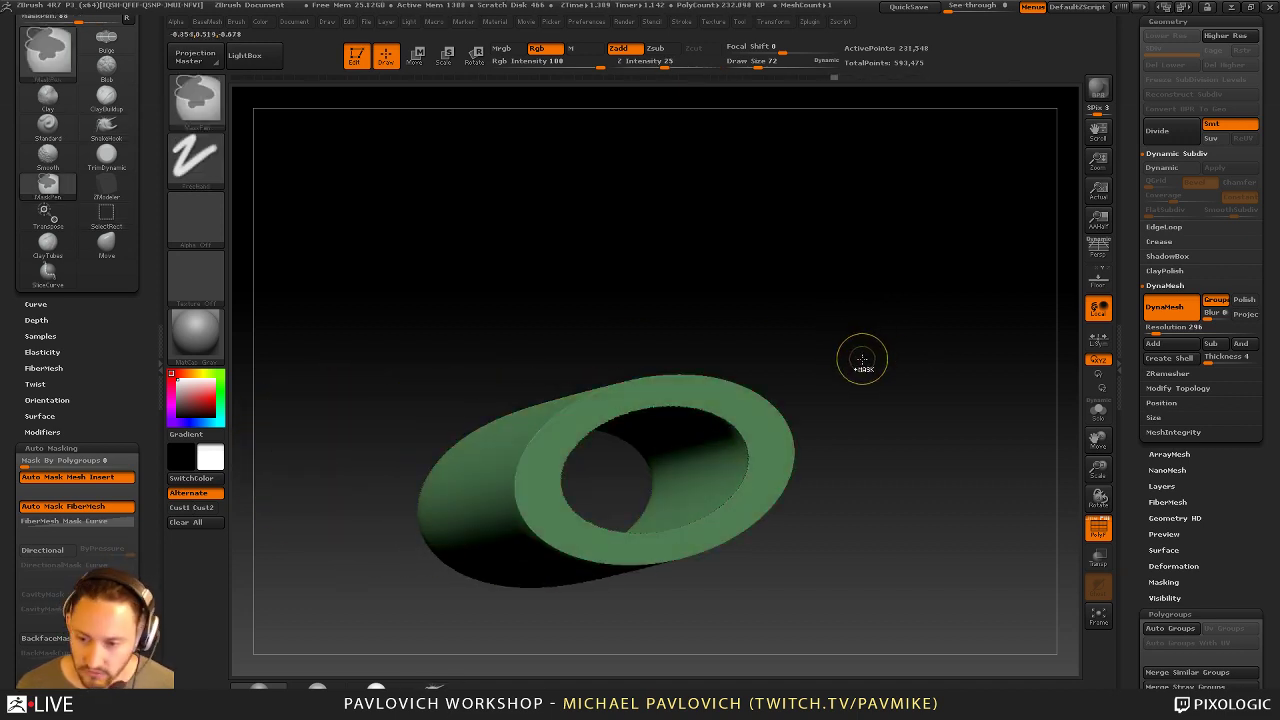
pyautogui.keyDown('ctrl'); pyautogui.keyDown('shift'); pyautogui.click(868, 346); pyautogui.keyUp('shift'); pyautogui.keyUp('ctrl')
# Isolate the shorter outer section with its cut face, merge them into a single polygroup, and restore full visibility
pyautogui.moveTo(868, 346); pyautogui.dragTo(877, 342)
pyautogui.keyDown('ctrl'); pyautogui.keyDown('shift'); pyautogui.click(685, 419); pyautogui.keyUp('shift'); pyautogui.keyUp('ctrl')
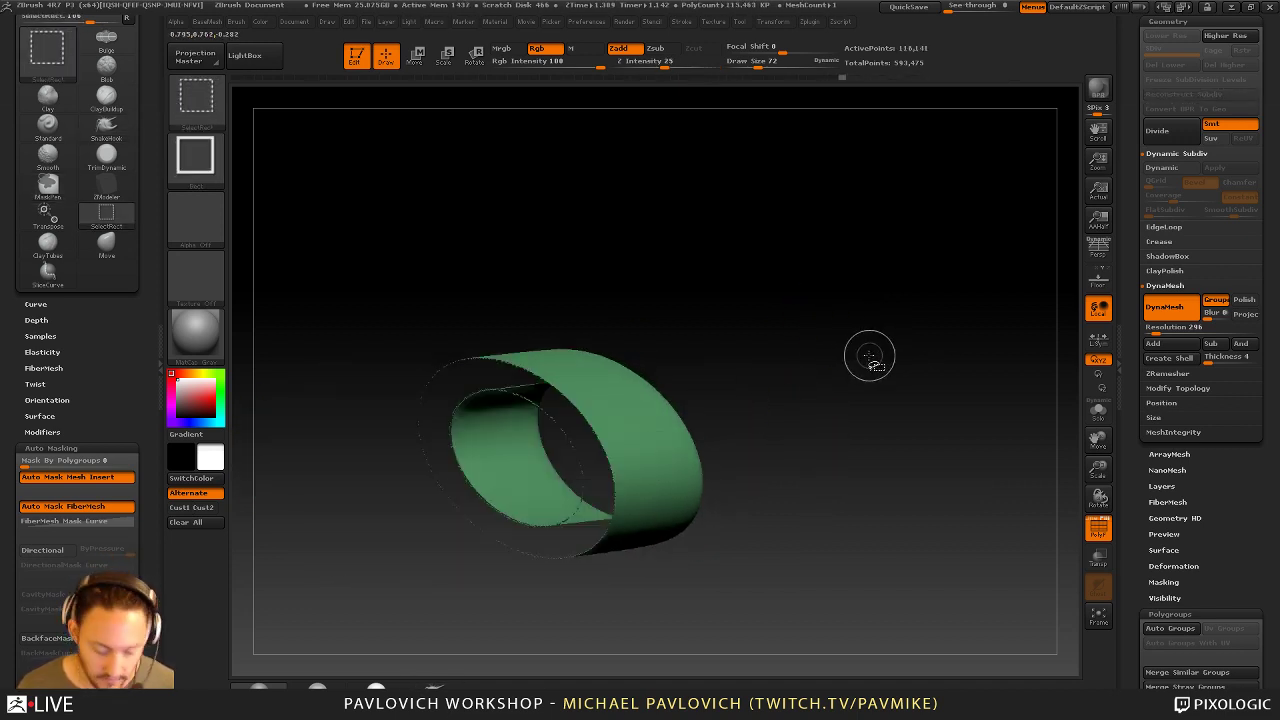
pyautogui.hotkey('ctrl', 'shift', 'a')
pyautogui.hotkey('ctrl', 'w')
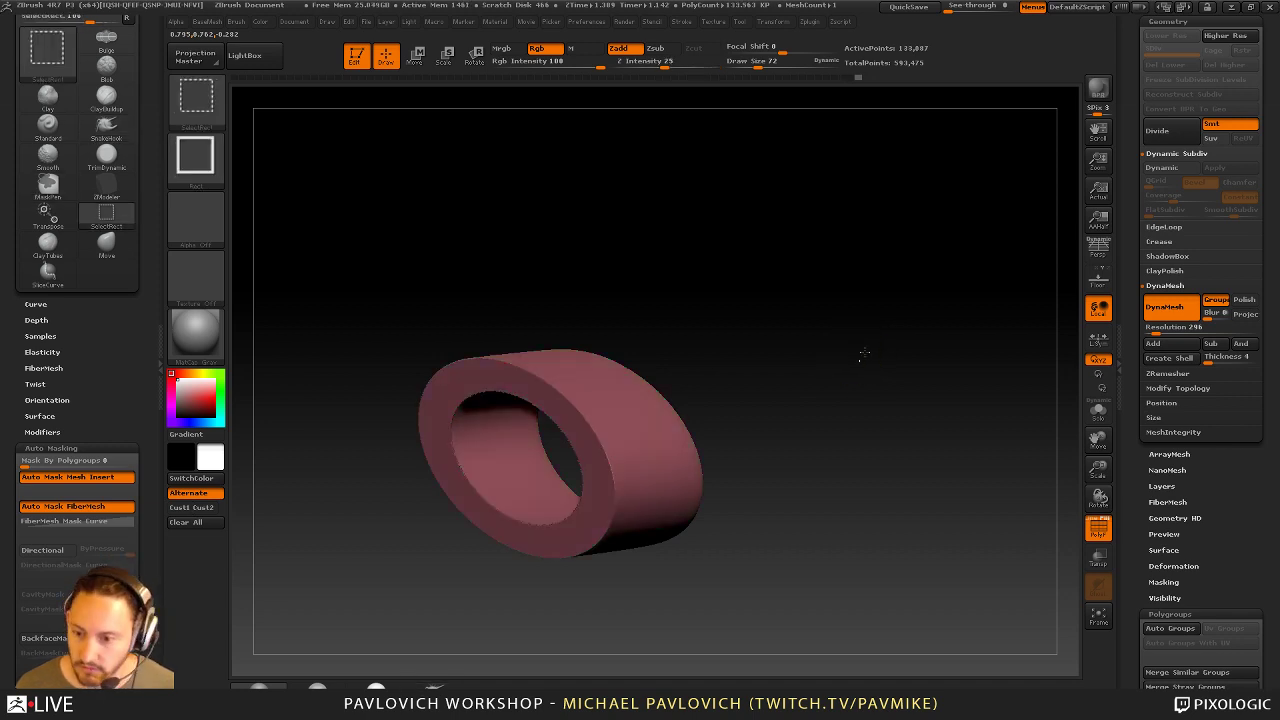
pyautogui.keyDown('ctrl'); pyautogui.keyDown('shift'); pyautogui.click(863, 354); pyautogui.keyUp('shift'); pyautogui.keyUp('ctrl')
# Isolate the blue plug inside the red section to check its cut end, and restore full visibility
pyautogui.moveTo(900, 354); pyautogui.dragTo(780, 466)
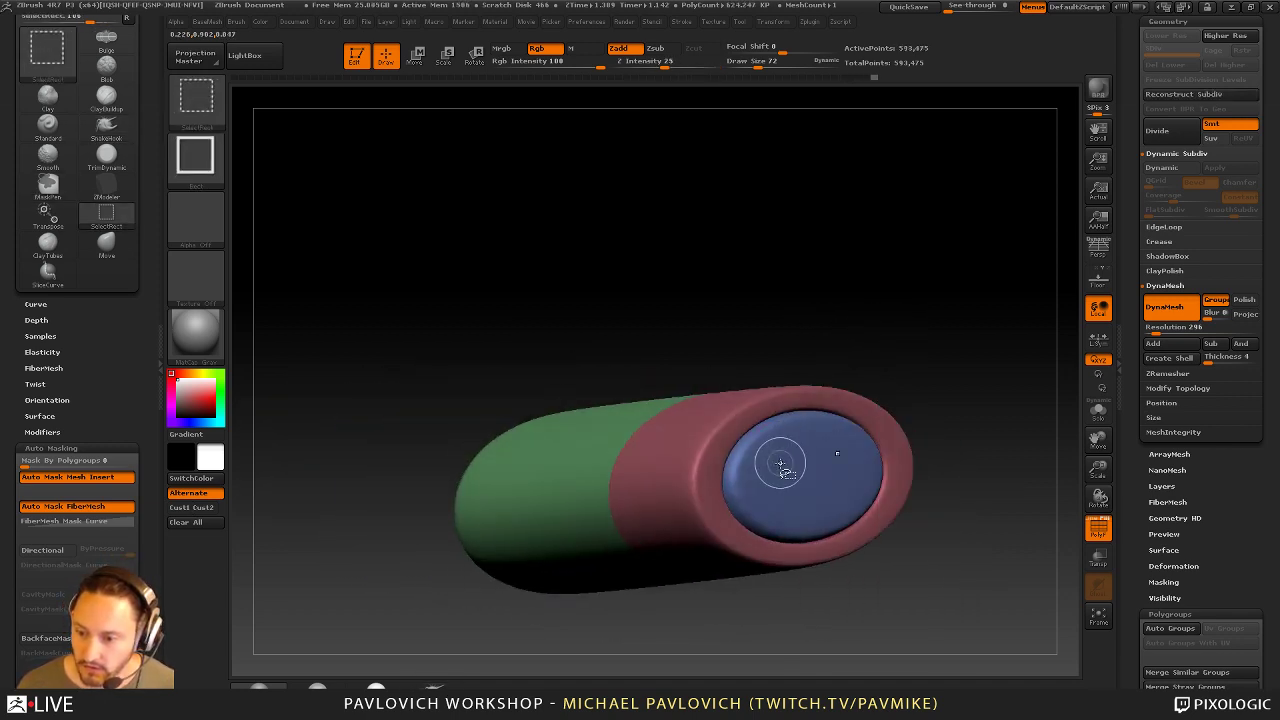
pyautogui.keyDown('ctrl'); pyautogui.keyDown('shift'); pyautogui.click(780, 466); pyautogui.keyUp('shift'); pyautogui.keyUp('ctrl')
pyautogui.moveTo(871, 334); pyautogui.dragTo(927, 330)
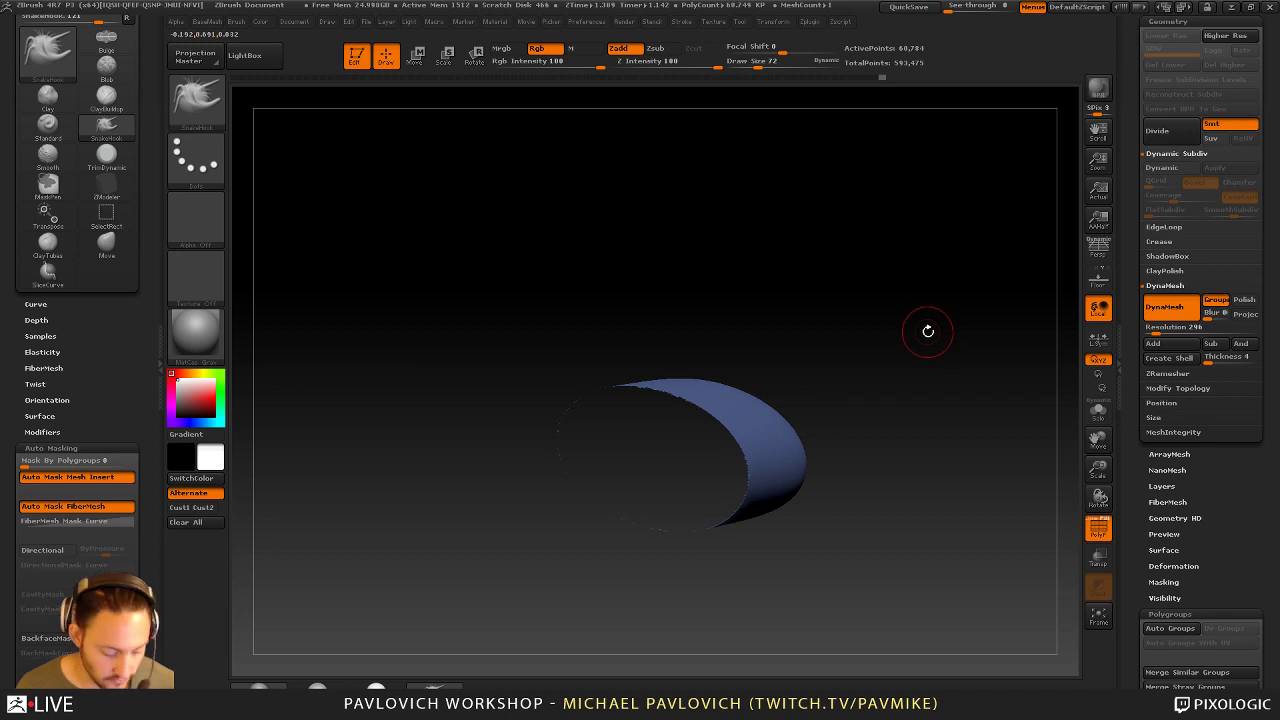
pyautogui.keyDown('ctrl'); pyautogui.keyDown('shift'); pyautogui.click(928, 330); pyautogui.keyUp('shift'); pyautogui.keyUp('ctrl')
pyautogui.keyDown('ctrl'); pyautogui.keyDown('shift'); pyautogui.click(902, 344); pyautogui.keyUp('shift'); pyautogui.keyUp('ctrl')
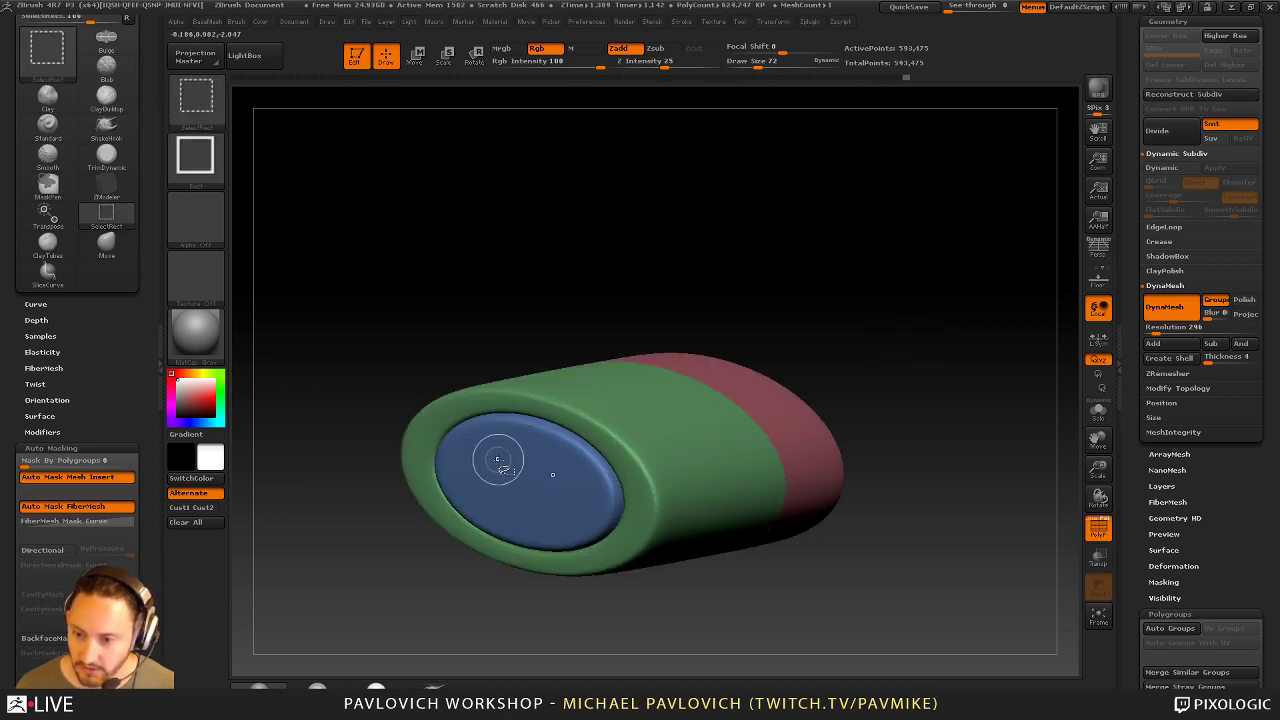
# Isolate the blue plug inside the green section with its connected cut face and merge them into one polygroup
pyautogui.keyDown('ctrl'); pyautogui.keyDown('shift'); pyautogui.click(497, 460); pyautogui.keyUp('shift'); pyautogui.keyUp('ctrl')
pyautogui.keyDown('ctrl'); pyautogui.keyDown('shift'); pyautogui.moveTo(912, 346); pyautogui.dragTo(871, 334); pyautogui.keyUp('shift'); pyautogui.keyUp('ctrl')
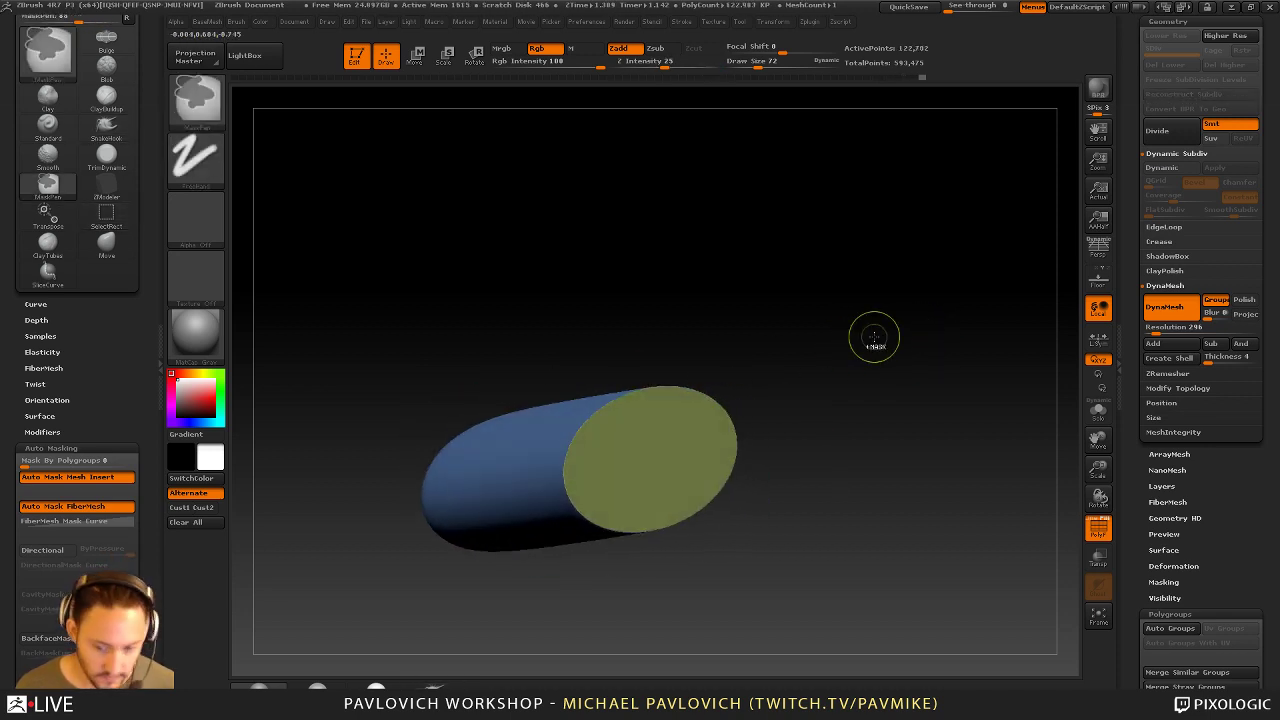
pyautogui.hotkey('ctrl', 'w')
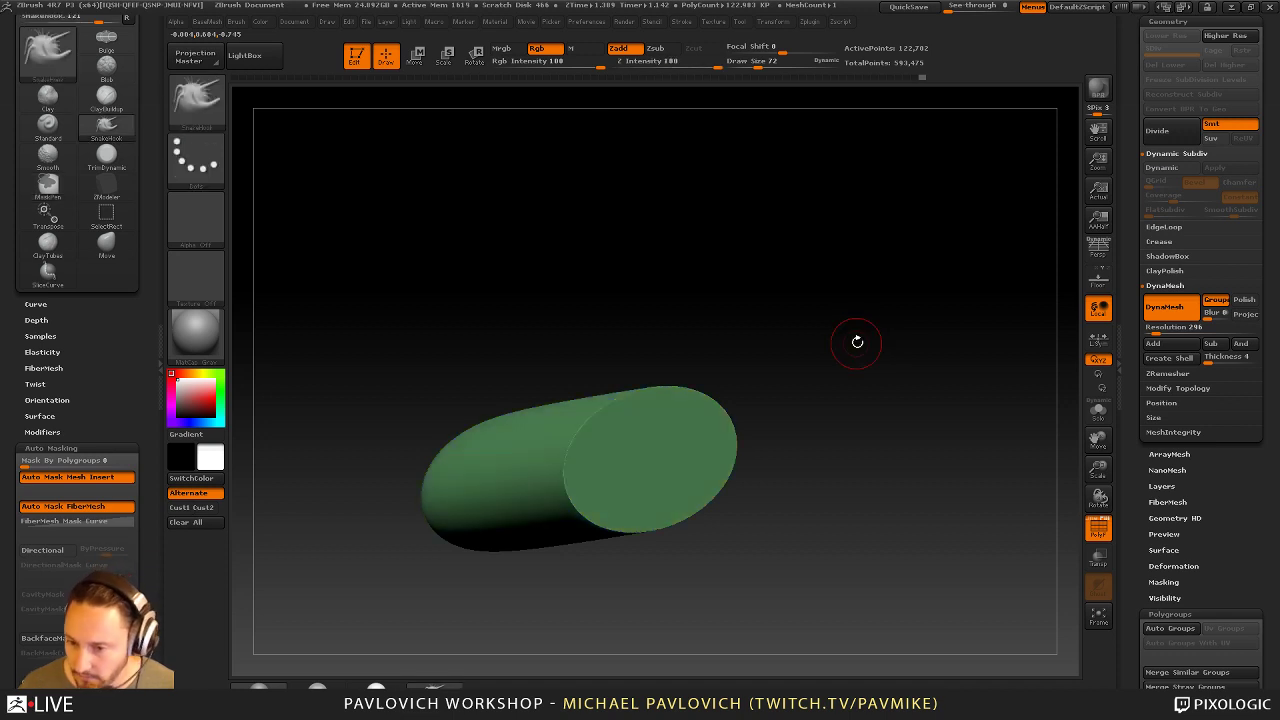
# Restore full visibility, regroup the mesh with Auto Groups, and choose to wait for the program to respond
pyautogui.keyDown('ctrl'); pyautogui.keyDown('shift'); pyautogui.click(862, 345); pyautogui.keyUp('shift'); pyautogui.keyUp('ctrl')
pyautogui.moveTo(860, 315)
pyautogui.mouseDown()
pyautogui.moveTo(888, 299)
pyautogui.moveTo(911, 349)
pyautogui.mouseUp()
pyautogui.scroll(-5, 1169, 382)
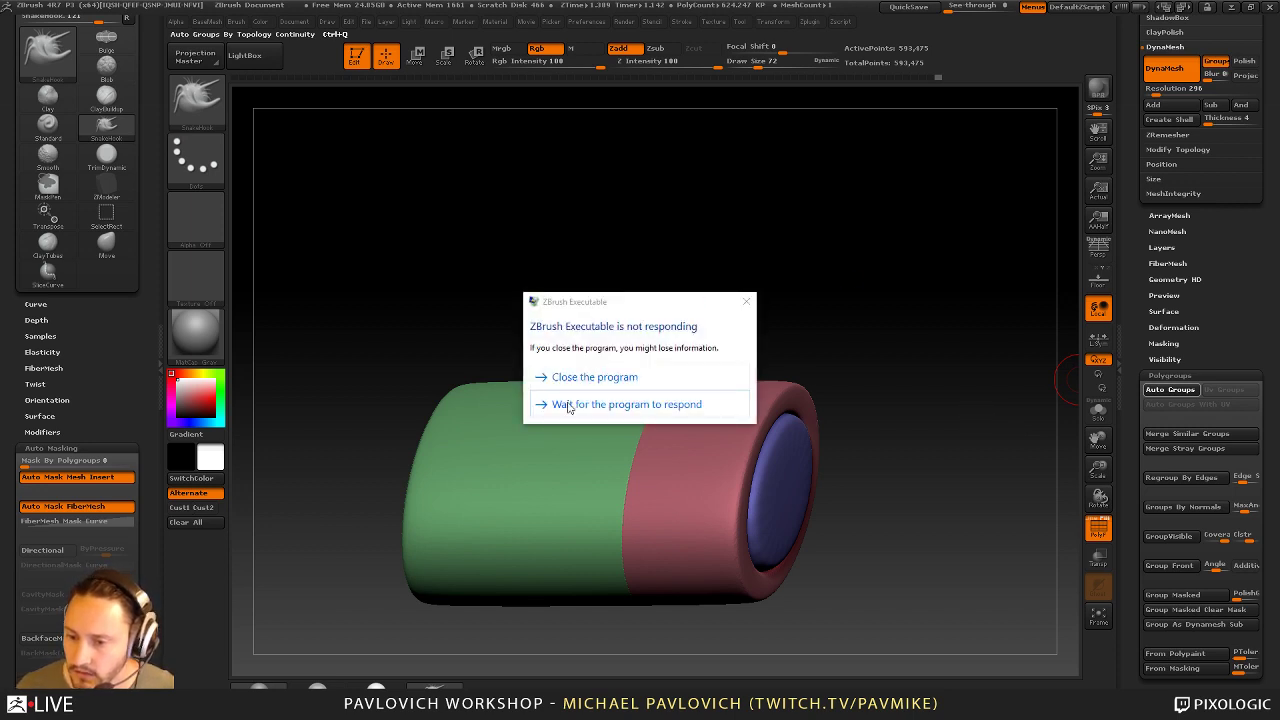
pyautogui.click(565, 405)
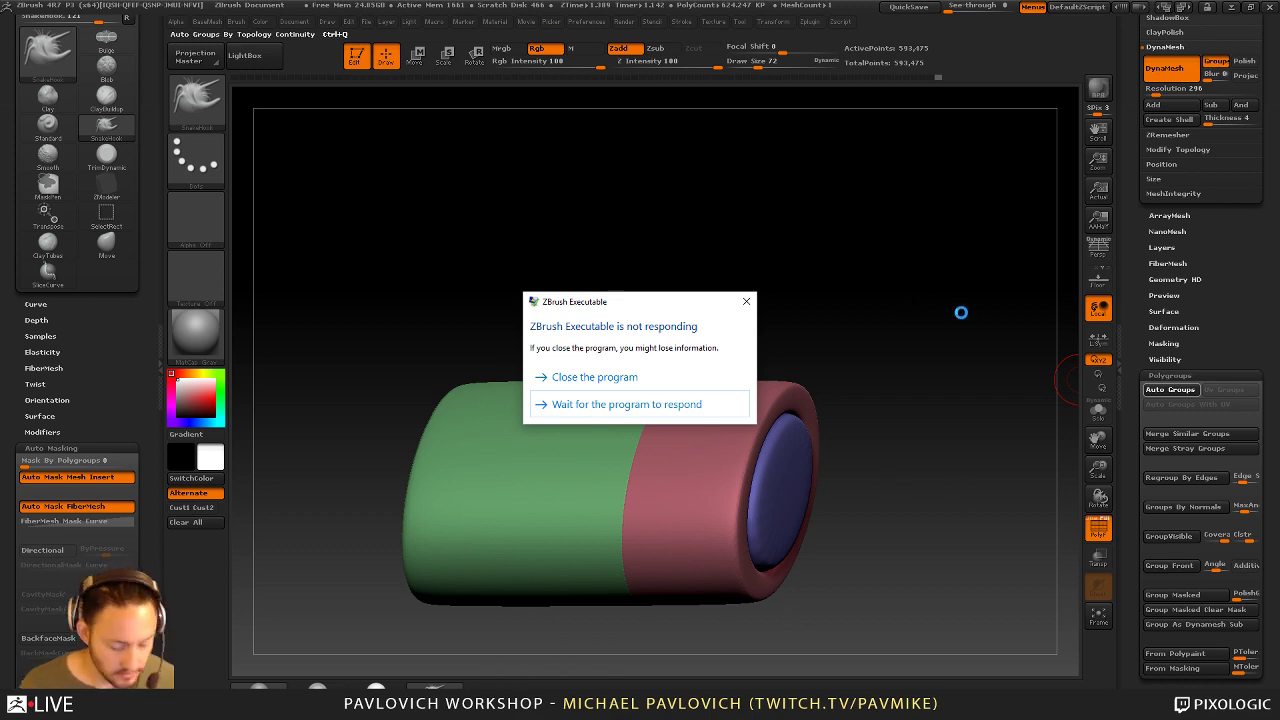
# Switch to Task Manager, end the ZBrush Executable task, and close Task Manager
pyautogui.hotkey('ctrl', 'shift', 'Escape')
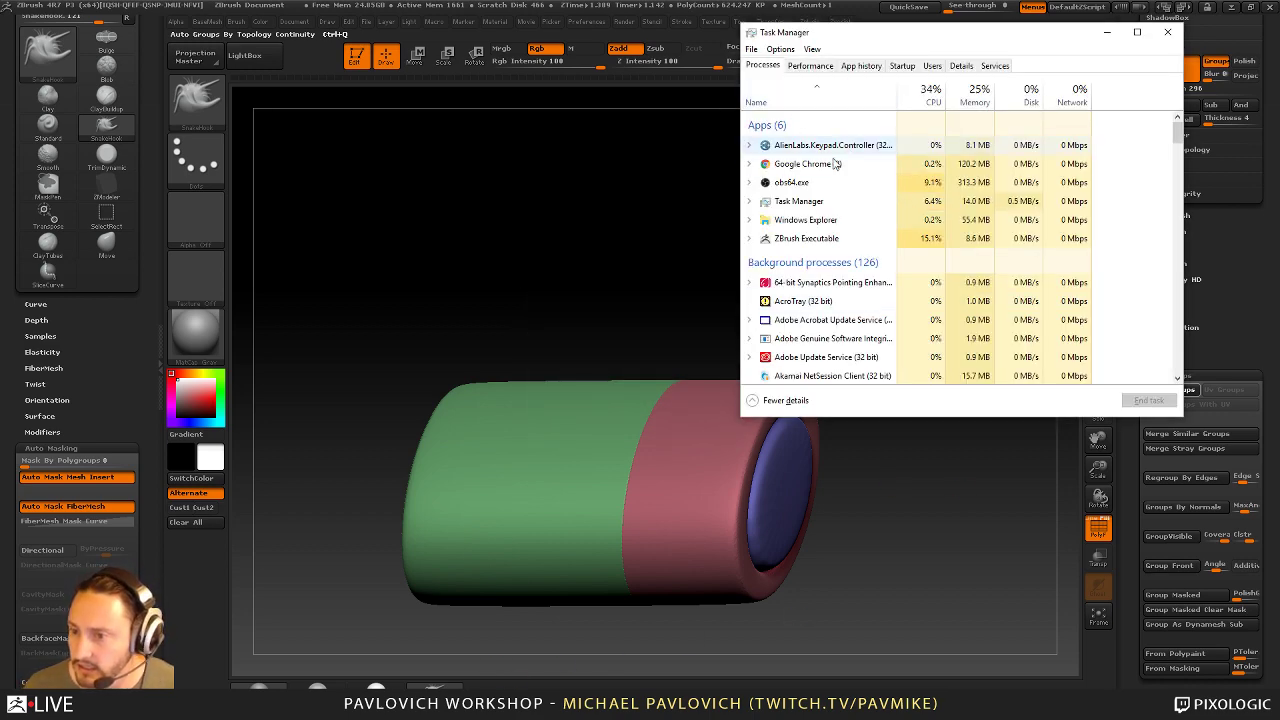
pyautogui.rightClick(818, 238)
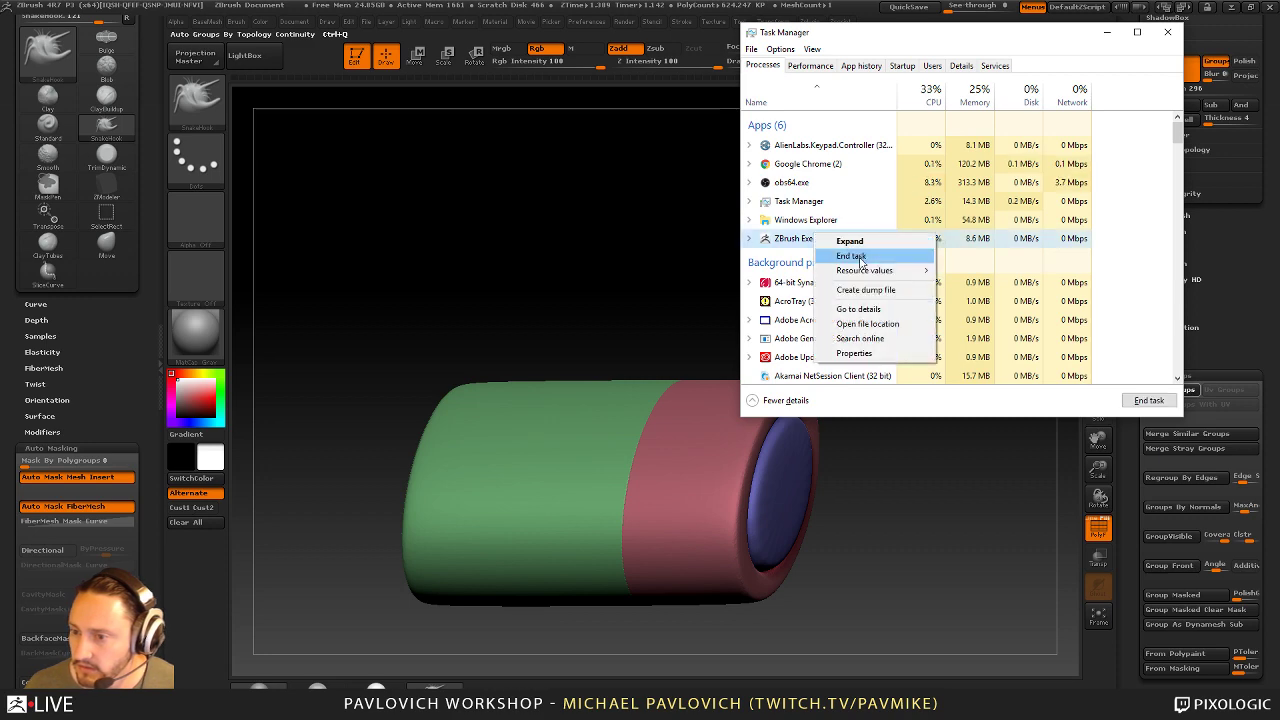
pyautogui.click(860, 256)
pyautogui.click(1167, 32)
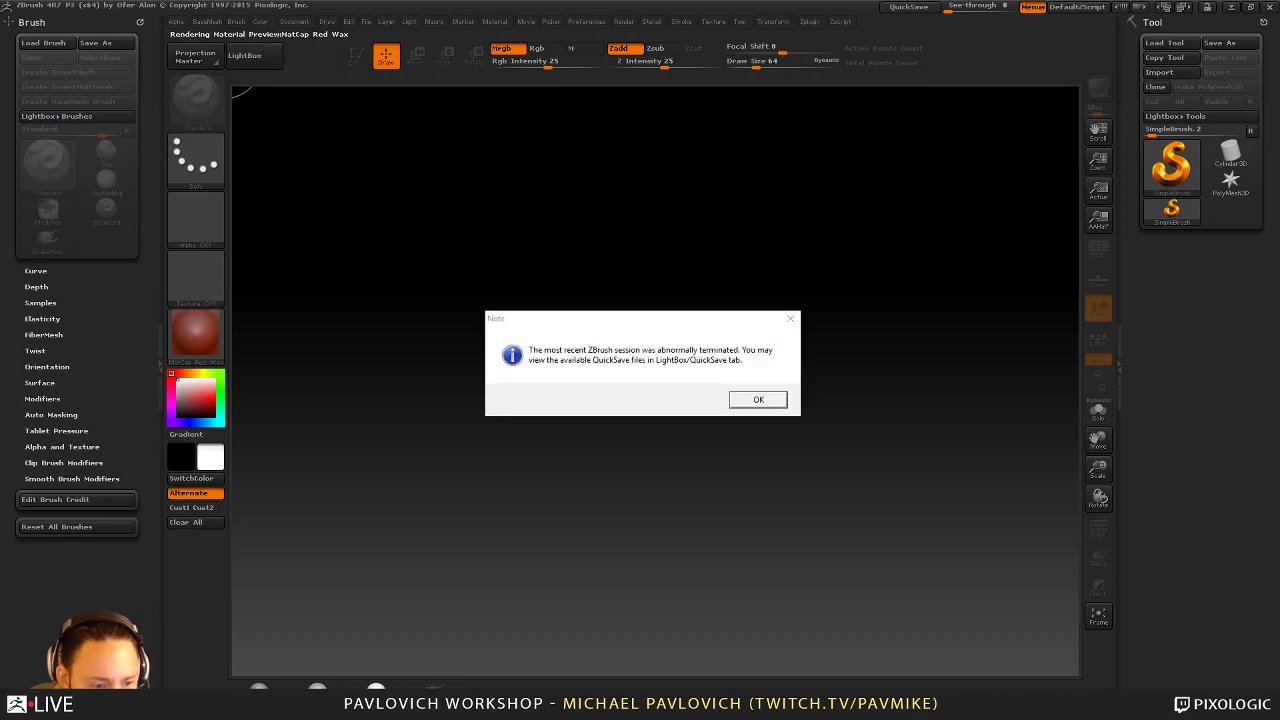
# Dismiss the abnormal termination notice in ZBrush and load the QuickSave project QS_45636.ZPR
pyautogui.click(758, 400)
pyautogui.press('s')
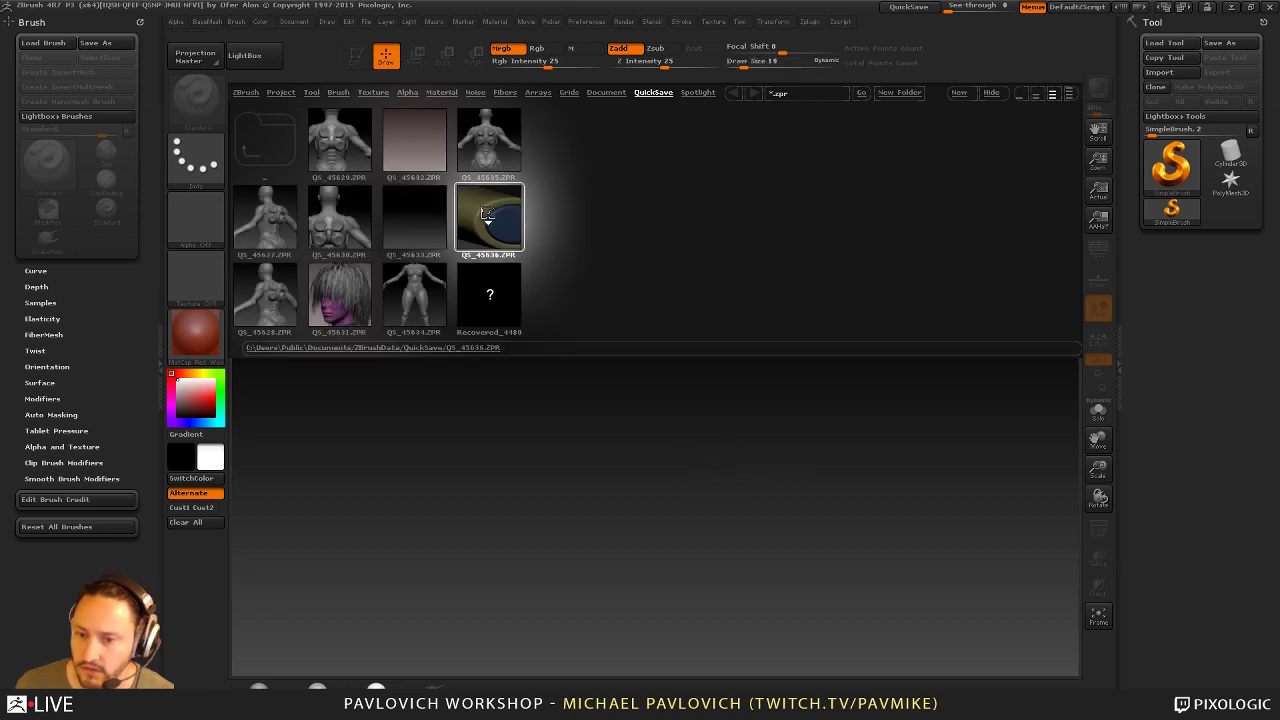
pyautogui.doubleClick(500, 222)
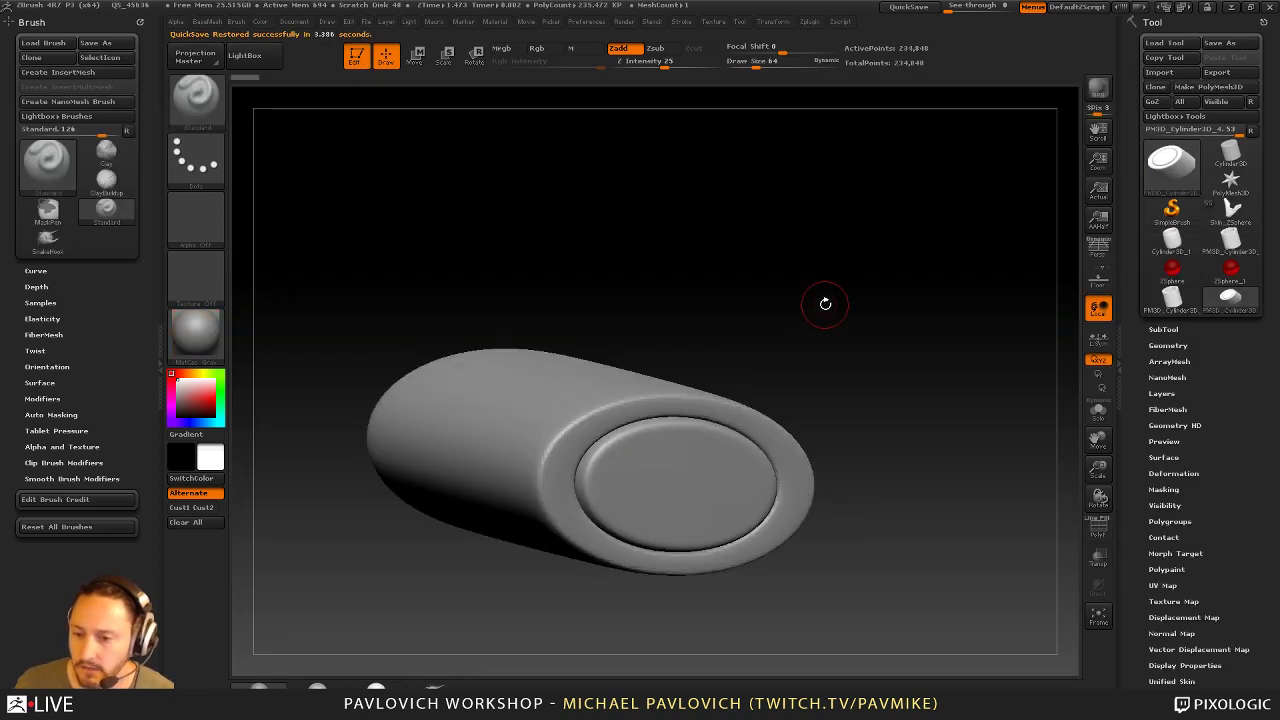
# Set the draw size to 82 and display the cylinder's polyframe
pyautogui.hotkey('shift', 'f')
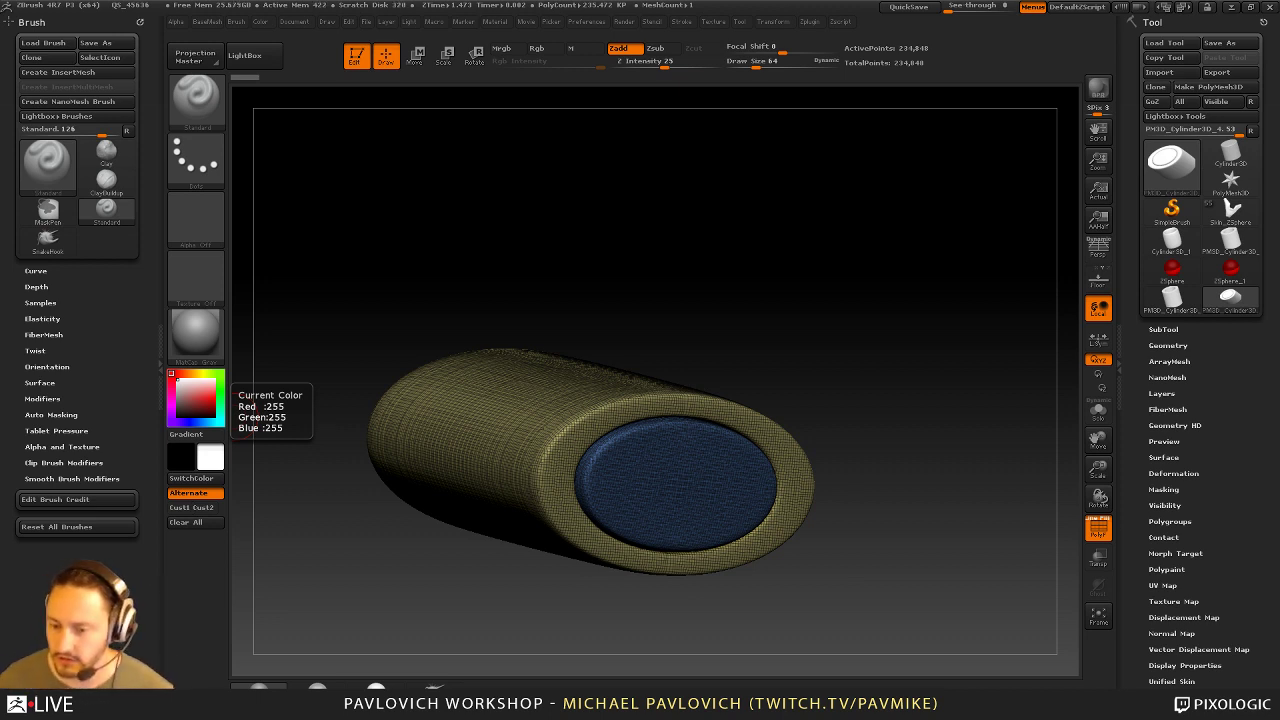
pyautogui.click(1098, 530)
pyautogui.moveTo(846, 314)
pyautogui.mouseDown()
pyautogui.moveTo(857, 337)
pyautogui.moveTo(877, 334)
pyautogui.moveTo(889, 277)
pyautogui.moveTo(882, 338)
pyautogui.mouseUp()
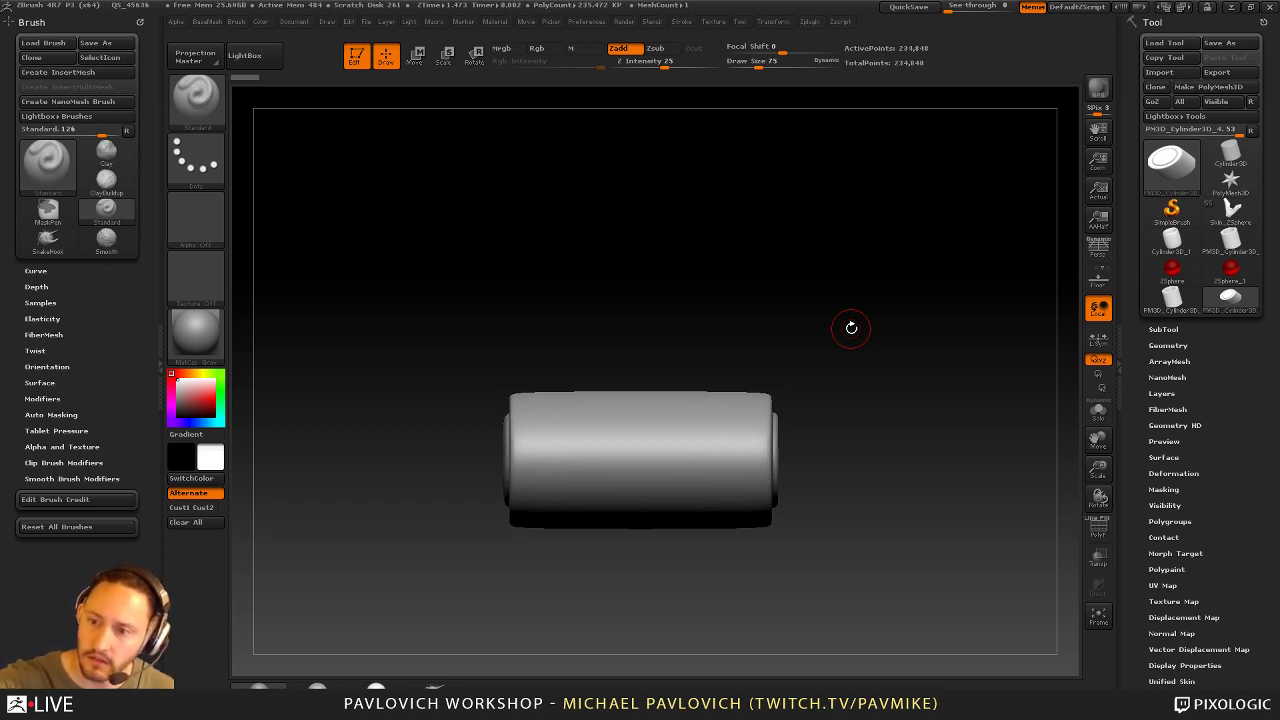
pyautogui.moveTo(851, 327); pyautogui.dragTo(943, 383)
pyautogui.press('s')
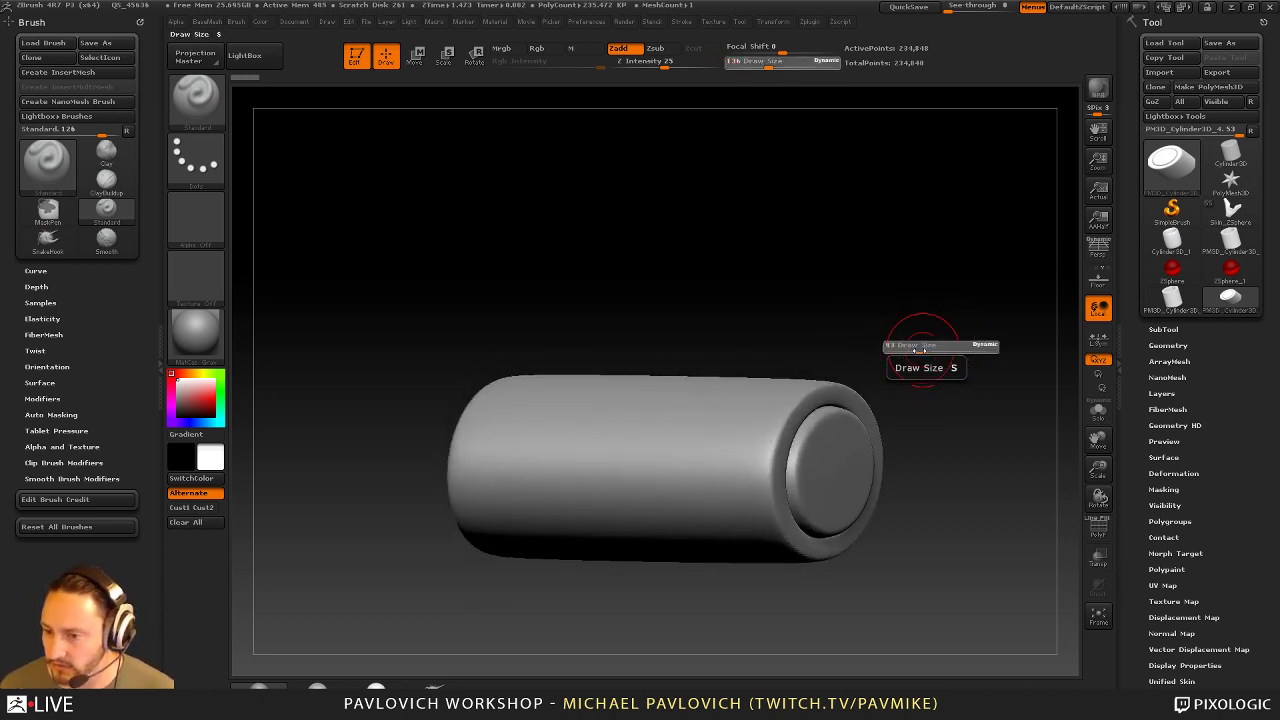
pyautogui.moveTo(900, 343)
pyautogui.mouseDown()
pyautogui.moveTo(1057, 449)
pyautogui.moveTo(960, 440)
pyautogui.mouseUp()
pyautogui.click(1098, 528)
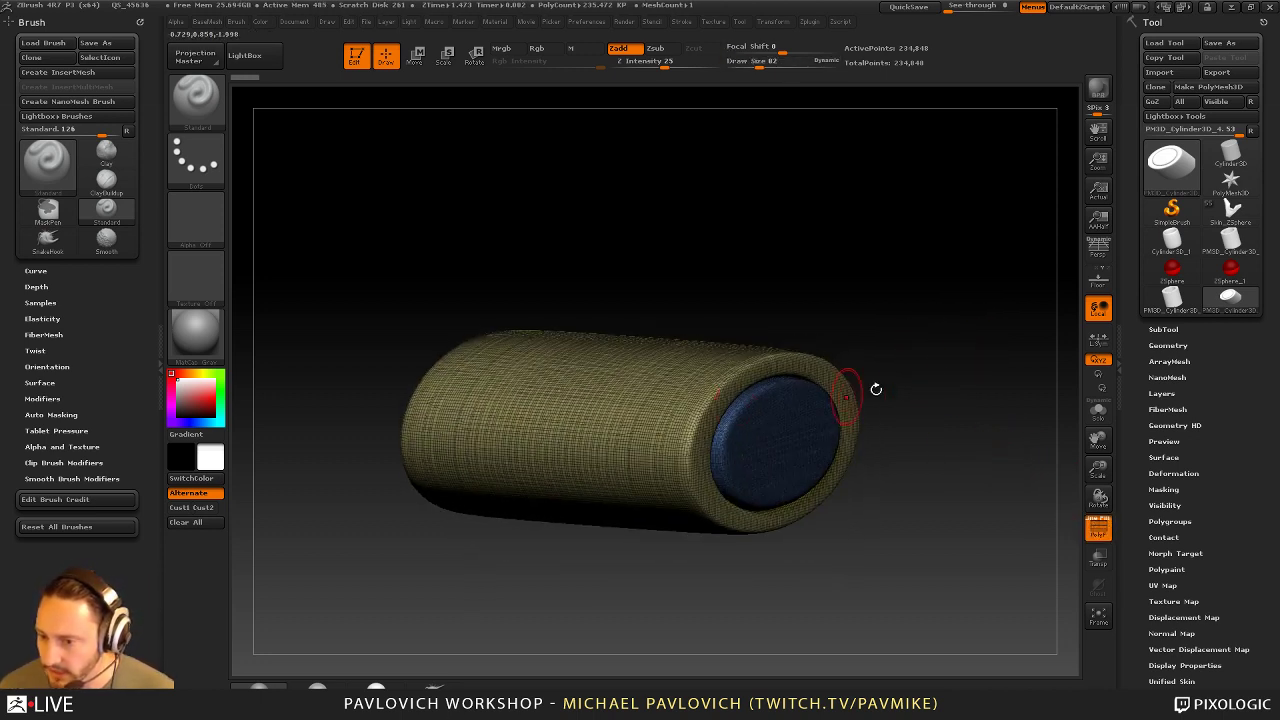
# Slice straight across the cylinder in side view with the SliceCurve brush, splitting off roughly its right-hand third
pyautogui.keyDown('shift'); pyautogui.moveTo(874, 389); pyautogui.dragTo(883, 380); pyautogui.keyUp('shift')
pyautogui.keyDown('ctrl'); pyautogui.keyDown('shift'); pyautogui.click(194, 107); pyautogui.keyUp('shift'); pyautogui.keyUp('ctrl')
pyautogui.keyDown('ctrl'); pyautogui.keyDown('shift'); pyautogui.click(704, 247); pyautogui.keyUp('shift'); pyautogui.keyUp('ctrl')
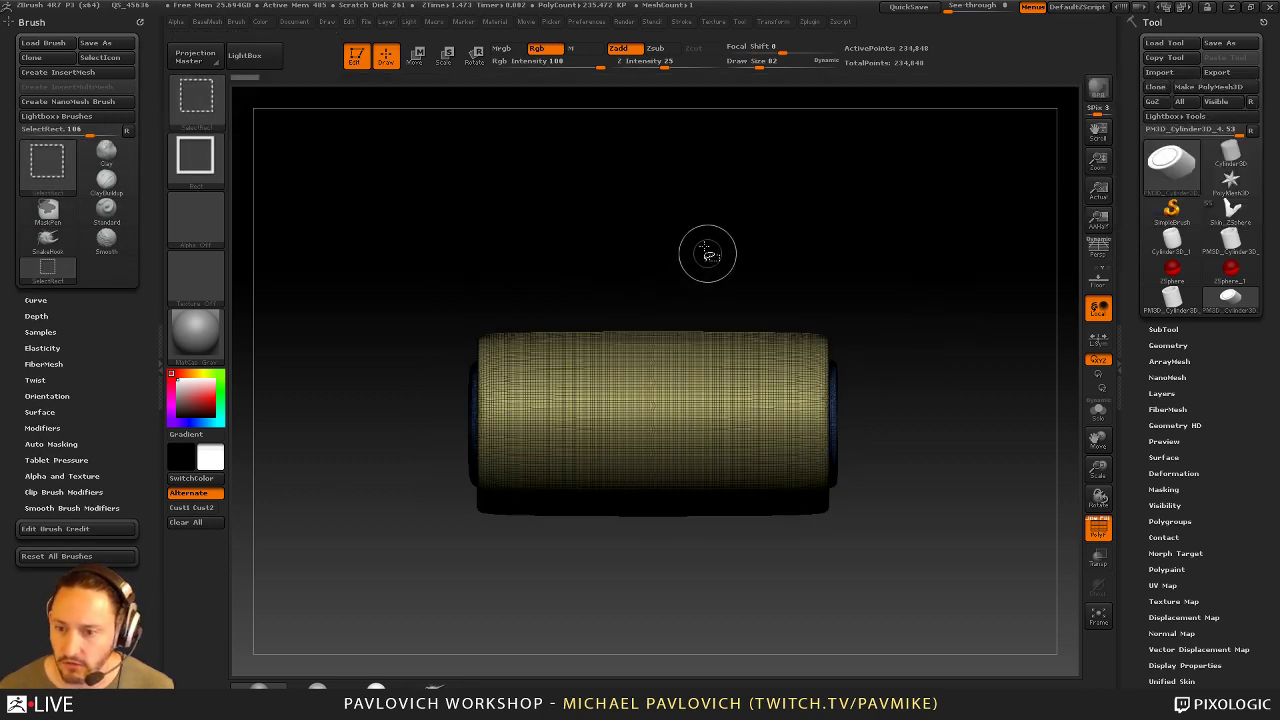
pyautogui.keyDown('ctrl'); pyautogui.keyDown('shift'); pyautogui.click(214, 108); pyautogui.keyUp('shift'); pyautogui.keyUp('ctrl')
pyautogui.keyDown('ctrl'); pyautogui.keyDown('shift'); pyautogui.click(743, 174); pyautogui.keyUp('shift'); pyautogui.keyUp('ctrl')
pyautogui.moveTo(704, 170)
pyautogui.keyDown('ctrl'); pyautogui.keyDown('shift'); pyautogui.mouseDown()
pyautogui.moveTo(704, 623)
pyautogui.moveTo(783, 637)
pyautogui.mouseUp(); pyautogui.keyUp('shift'); pyautogui.keyUp('ctrl')
pyautogui.moveTo(720, 196)
pyautogui.keyDown('ctrl'); pyautogui.keyDown('shift'); pyautogui.mouseDown()
pyautogui.moveTo(715, 307)
pyautogui.moveTo(869, 632)
pyautogui.mouseUp(); pyautogui.keyUp('shift'); pyautogui.keyUp('ctrl')
pyautogui.moveTo(880, 600); pyautogui.dragTo(943, 488)
# Isolate the green outer section to examine its open cut side, and restore full visibility
pyautogui.press('2')
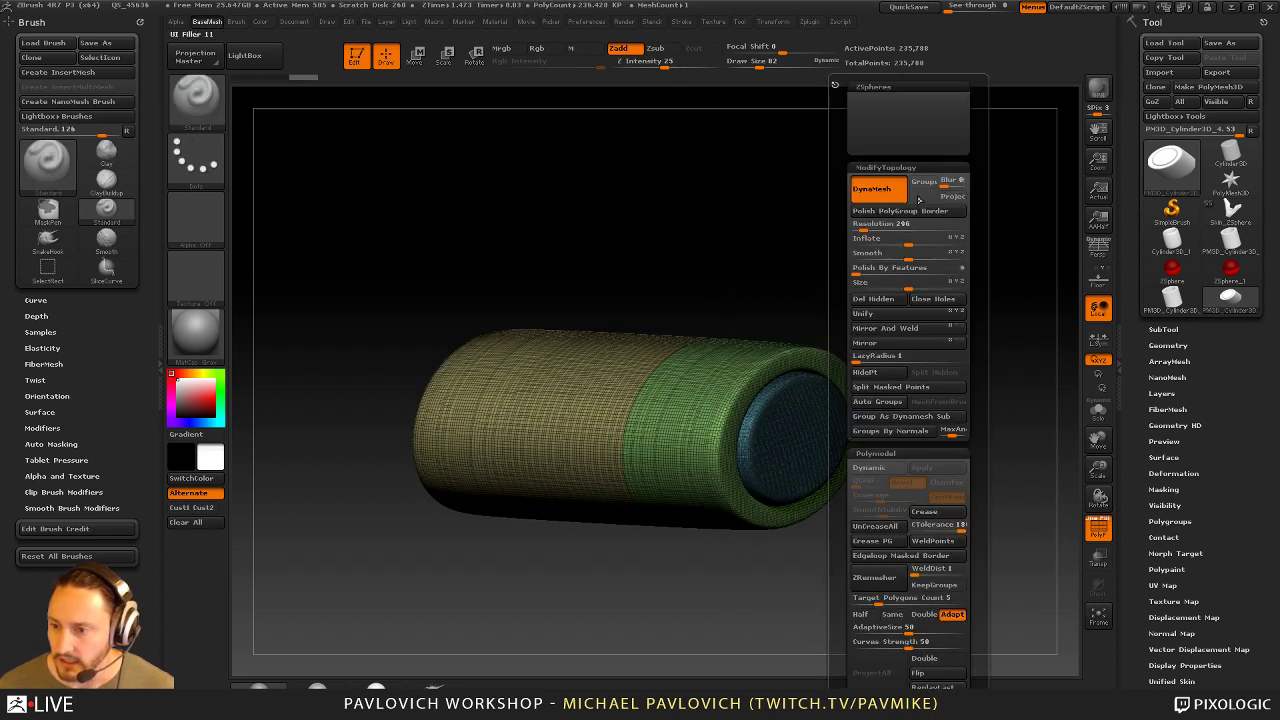
pyautogui.moveTo(805, 262); pyautogui.dragTo(776, 282)
pyautogui.keyDown('ctrl'); pyautogui.keyDown('shift'); pyautogui.click(771, 367); pyautogui.keyUp('shift'); pyautogui.keyUp('ctrl')
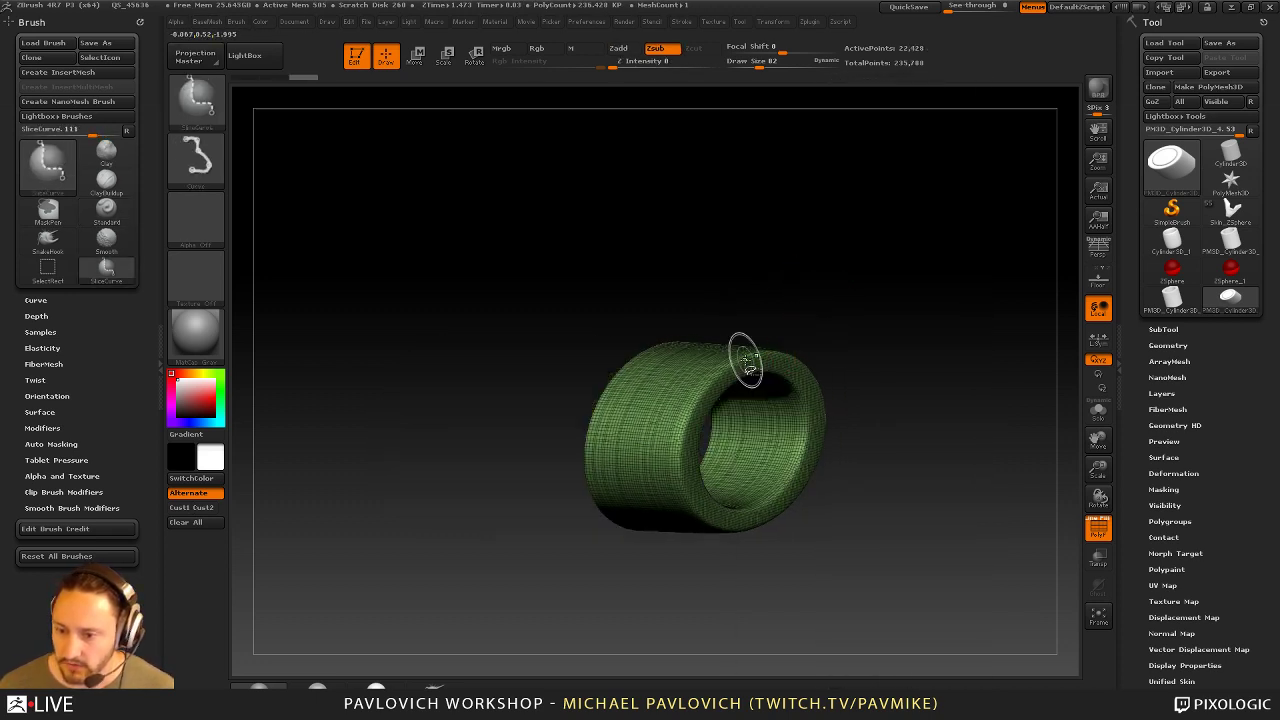
pyautogui.keyDown('ctrl'); pyautogui.keyDown('shift'); pyautogui.moveTo(883, 314); pyautogui.dragTo(929, 309); pyautogui.keyUp('shift'); pyautogui.keyUp('ctrl')
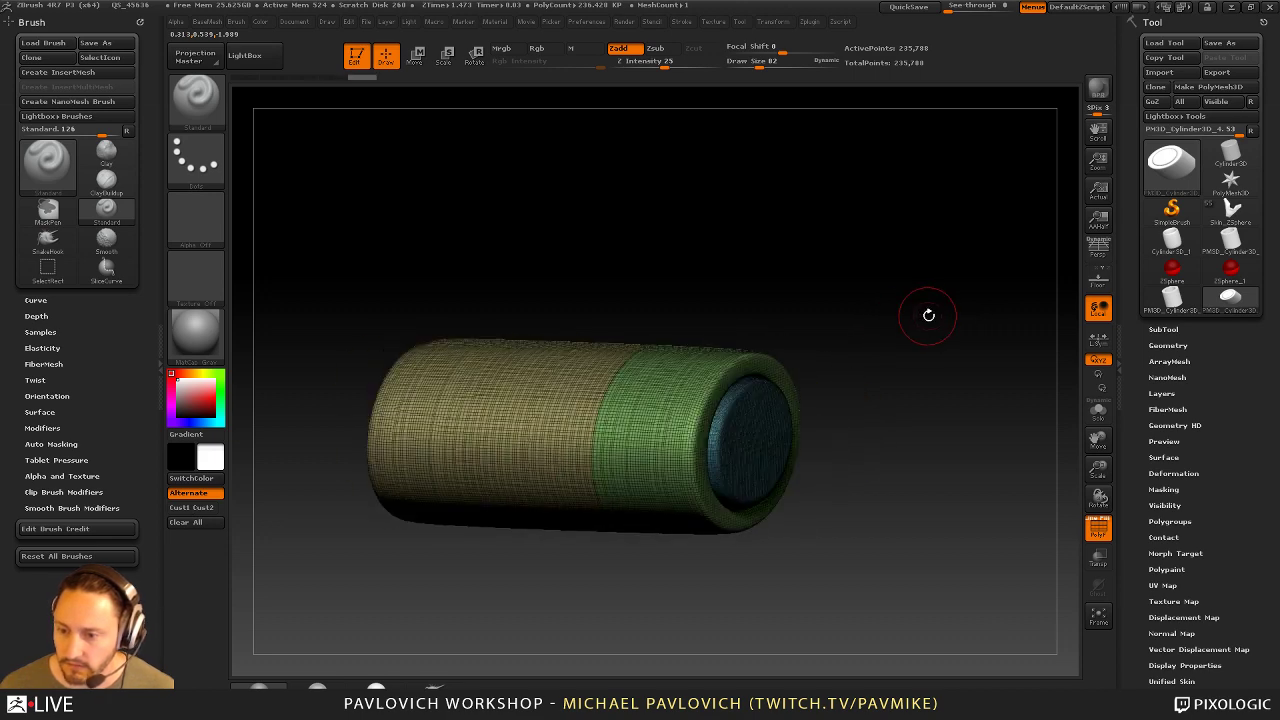
# Enable DynaMesh Groups, set the resolution to 128, and remesh the sliced cylinder into separate closed sections
pyautogui.press('space')
pyautogui.click(944, 186)
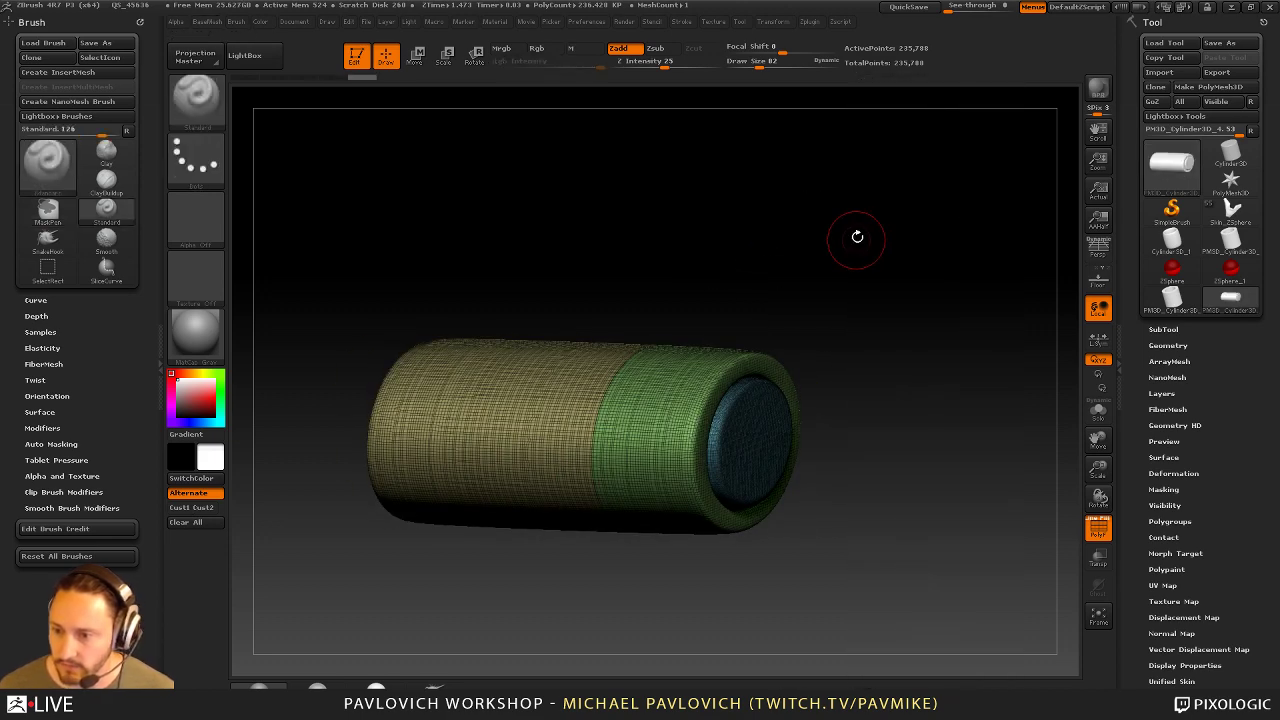
pyautogui.press('space')
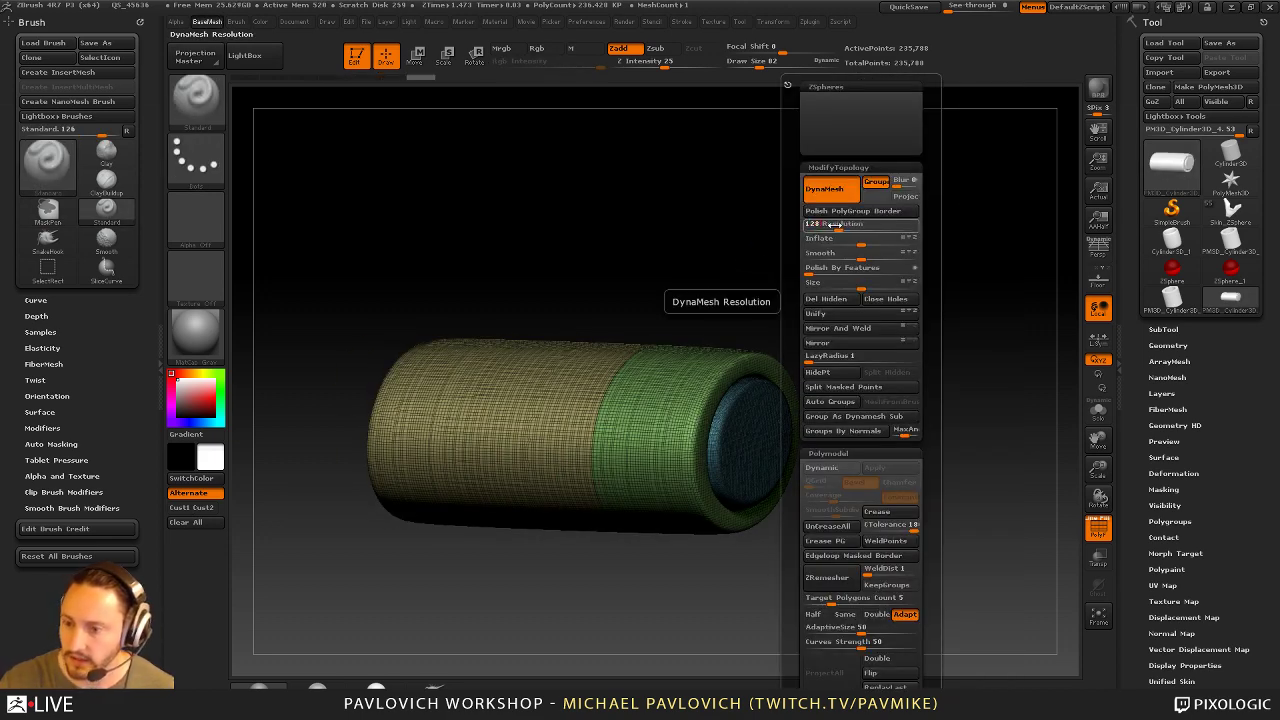
pyautogui.press('Return')
pyautogui.keyDown('ctrl'); pyautogui.moveTo(904, 178); pyautogui.dragTo(984, 274); pyautogui.keyUp('ctrl')
pyautogui.moveTo(879, 240); pyautogui.dragTo(857, 289)
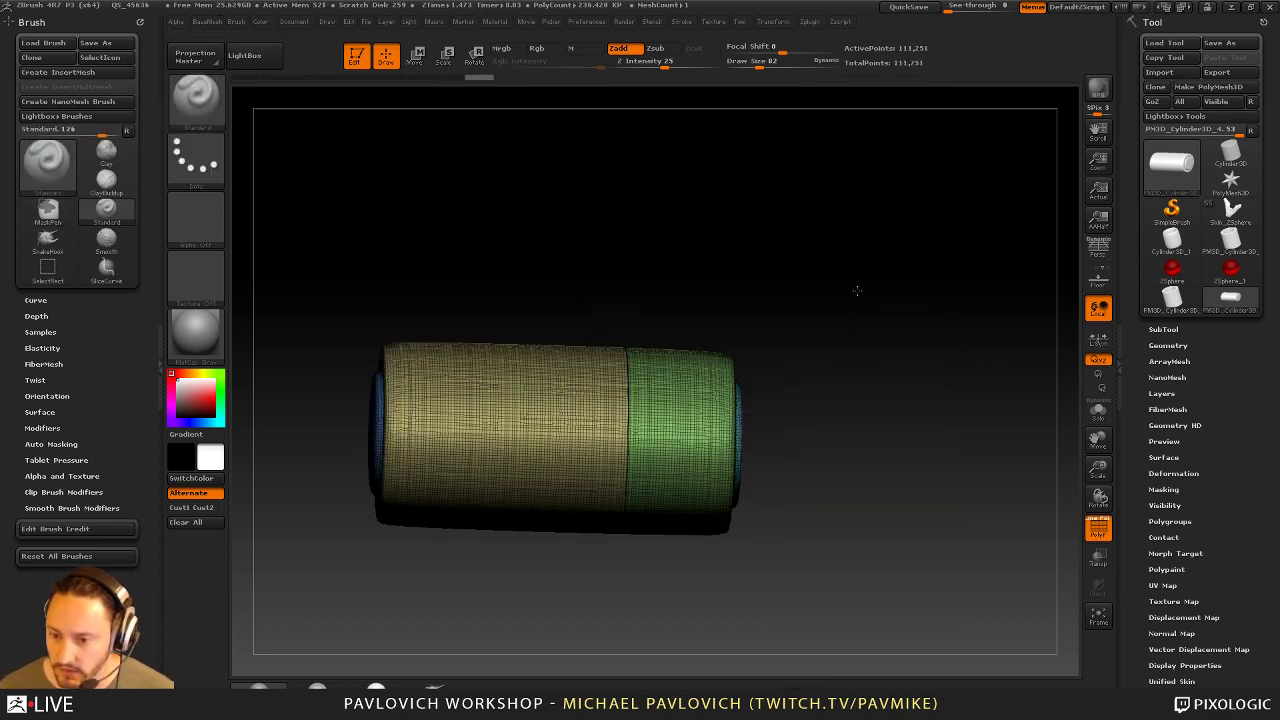
# Isolate the shorter green outer section with its cut face, merge them into one polygroup, and show the whole model
pyautogui.keyDown('ctrl'); pyautogui.keyDown('shift'); pyautogui.click(716, 378); pyautogui.keyUp('shift'); pyautogui.keyUp('ctrl')
pyautogui.keyDown('ctrl'); pyautogui.keyDown('shift'); pyautogui.click(896, 324); pyautogui.keyUp('shift'); pyautogui.keyUp('ctrl')
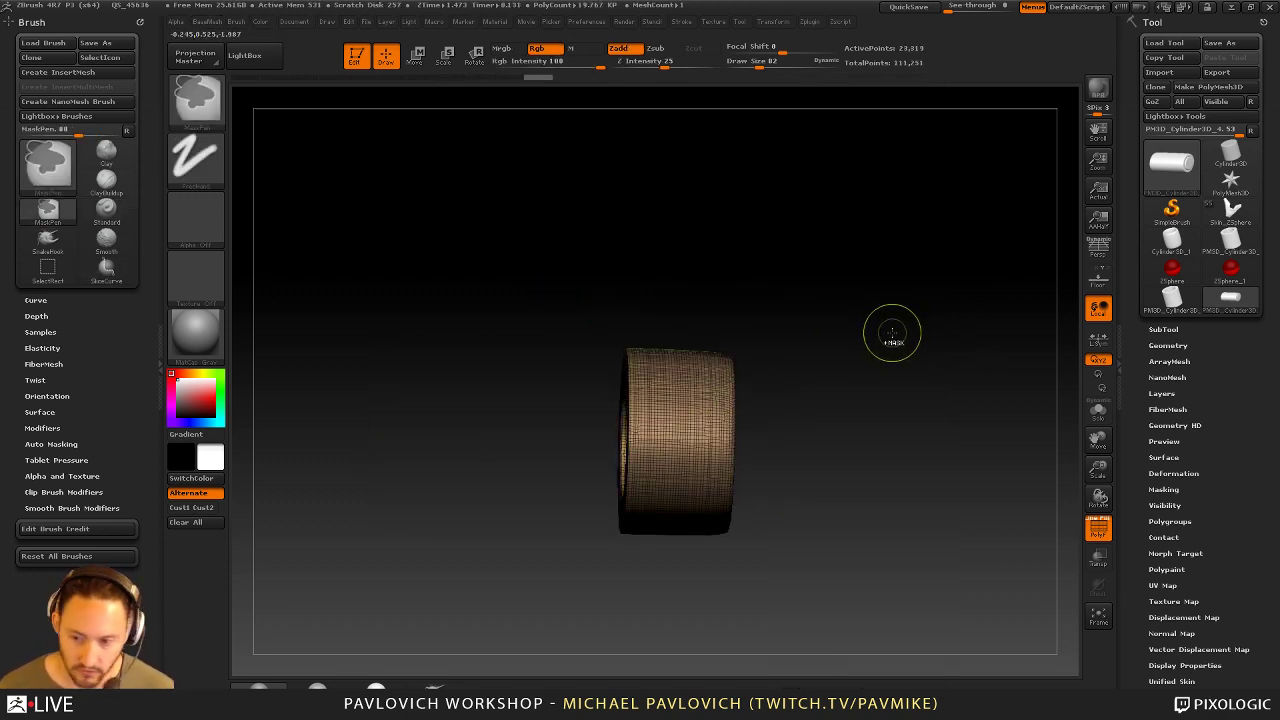
pyautogui.keyDown('ctrl'); pyautogui.keyDown('shift'); pyautogui.click(898, 327); pyautogui.keyUp('shift'); pyautogui.keyUp('ctrl')
# Isolate the longer yellow outer section with its blue cut face, merge them into one polygroup, and restore full visibility
pyautogui.keyDown('ctrl'); pyautogui.keyDown('shift'); pyautogui.click(586, 406); pyautogui.keyUp('shift'); pyautogui.keyUp('ctrl')
pyautogui.hotkey('ctrl', 'shift', 'c')
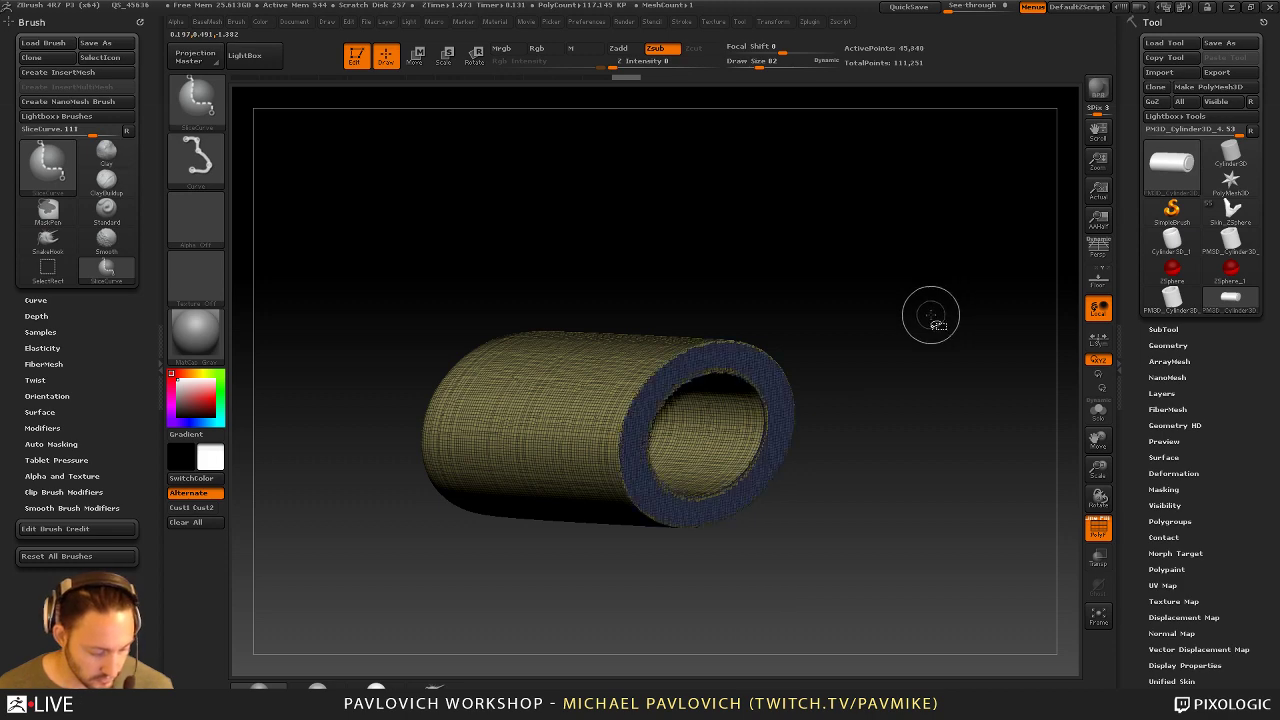
pyautogui.hotkey('ctrl', 'w')
pyautogui.keyDown('ctrl'); pyautogui.keyDown('shift'); pyautogui.click(928, 323); pyautogui.keyUp('shift'); pyautogui.keyUp('ctrl')
# Isolate the shorter teal plug with its connected cut face, merge them into one polygroup, and show everything
pyautogui.keyDown('ctrl'); pyautogui.keyDown('shift'); pyautogui.click(818, 417); pyautogui.keyUp('shift'); pyautogui.keyUp('ctrl')
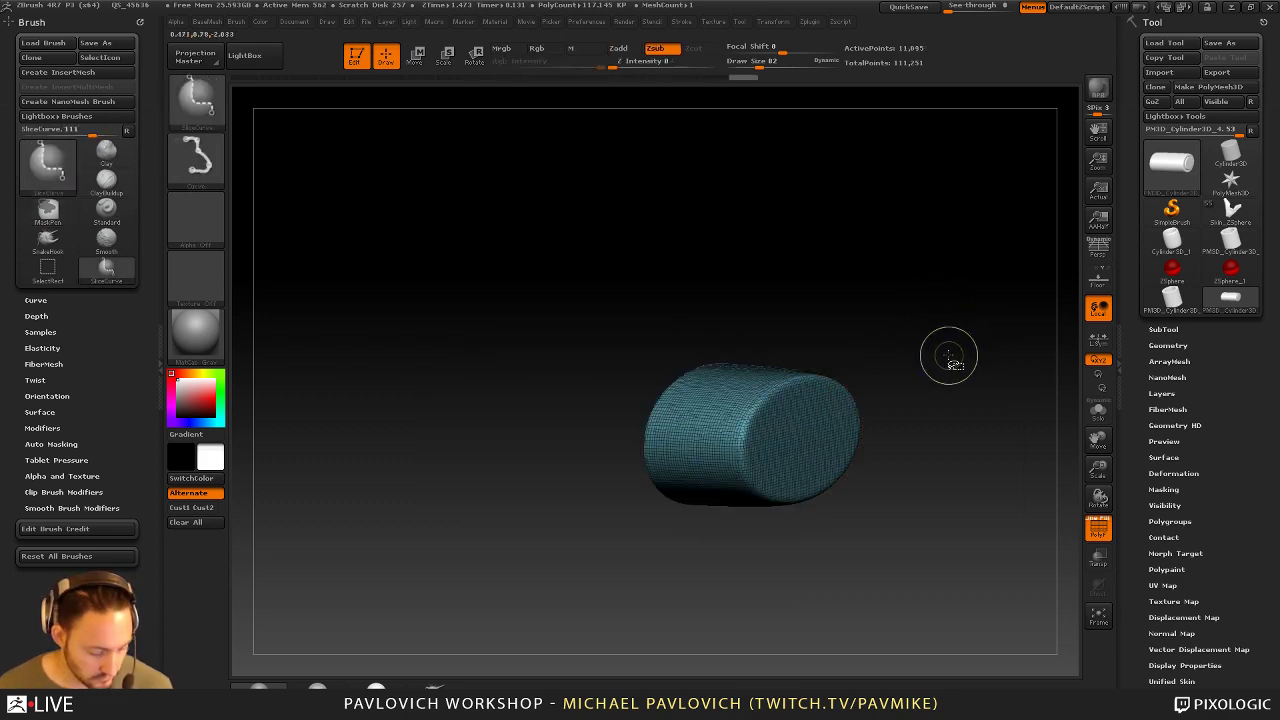
pyautogui.hotkey('ctrl', 'shift', 'a')
pyautogui.hotkey('ctrl', 'w')
pyautogui.keyDown('ctrl'); pyautogui.keyDown('shift'); pyautogui.click(931, 354); pyautogui.keyUp('shift'); pyautogui.keyUp('ctrl')
# Isolate the longer blue plug with its green cut face, merge them into one polygroup, and restore full visibility
pyautogui.moveTo(923, 337); pyautogui.dragTo(1030, 343)
pyautogui.keyDown('ctrl'); pyautogui.keyDown('shift'); pyautogui.click(676, 424); pyautogui.keyUp('shift'); pyautogui.keyUp('ctrl')
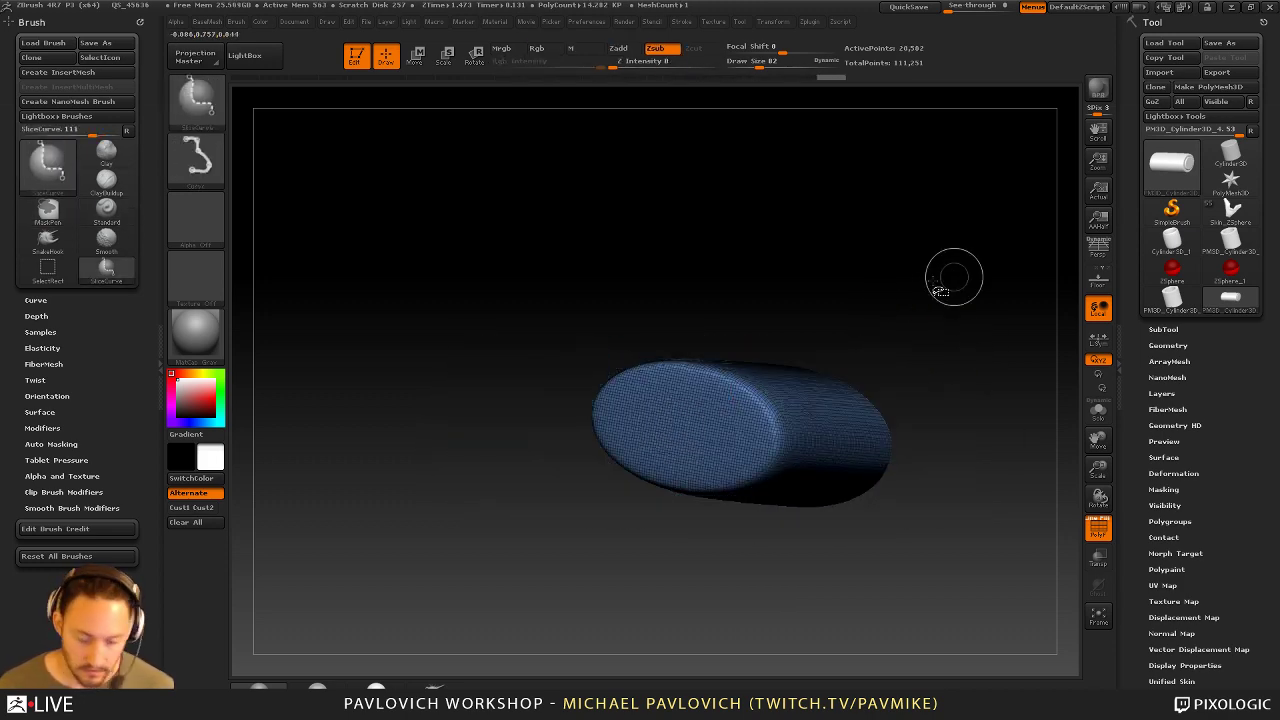
pyautogui.hotkey('ctrl', 'shift', 'a')
pyautogui.moveTo(930, 286); pyautogui.dragTo(874, 280)
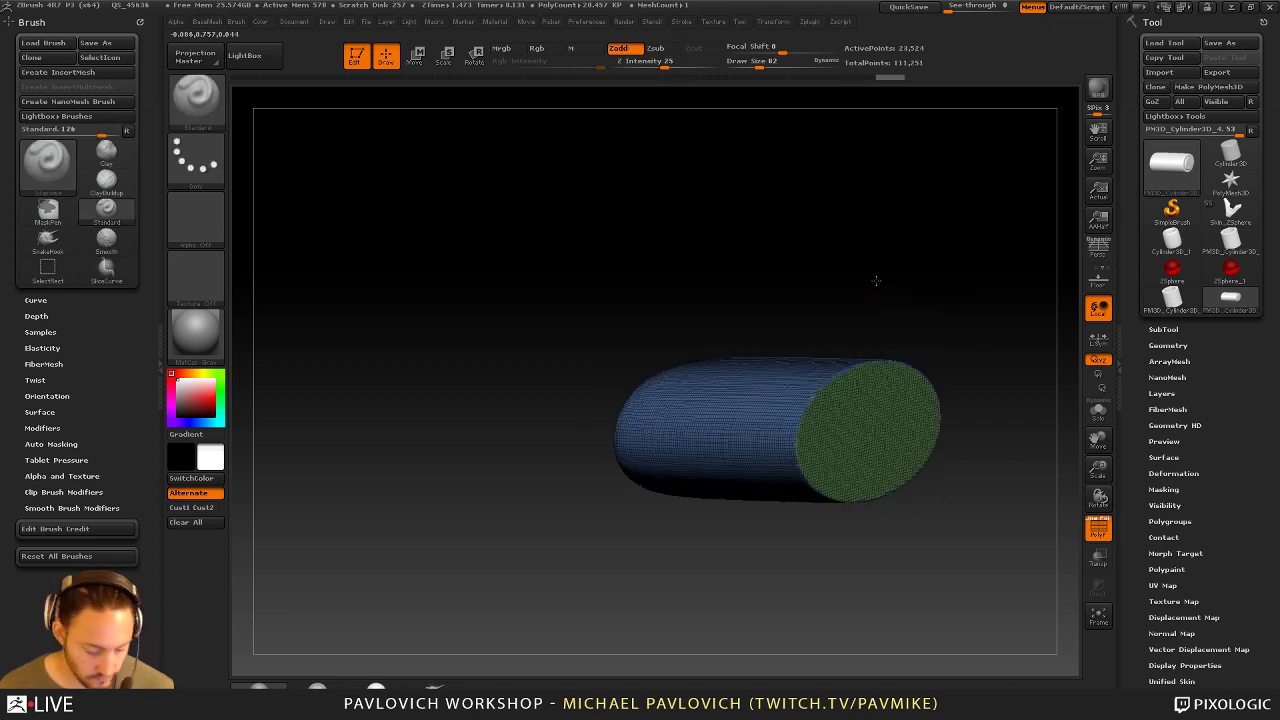
pyautogui.hotkey('ctrl', 'w')
pyautogui.keyDown('ctrl'); pyautogui.keyDown('shift'); pyautogui.click(940, 278); pyautogui.keyUp('shift'); pyautogui.keyUp('ctrl')
# Remesh the regrouped cylinder with DynaMesh
pyautogui.keyDown('alt'); pyautogui.moveTo(983, 260); pyautogui.dragTo(868, 277); pyautogui.keyUp('alt')
pyautogui.keyDown('shift'); pyautogui.moveTo(868, 277); pyautogui.dragTo(913, 276); pyautogui.keyUp('shift')
pyautogui.keyDown('ctrl'); pyautogui.moveTo(923, 217); pyautogui.dragTo(975, 396); pyautogui.keyUp('ctrl')
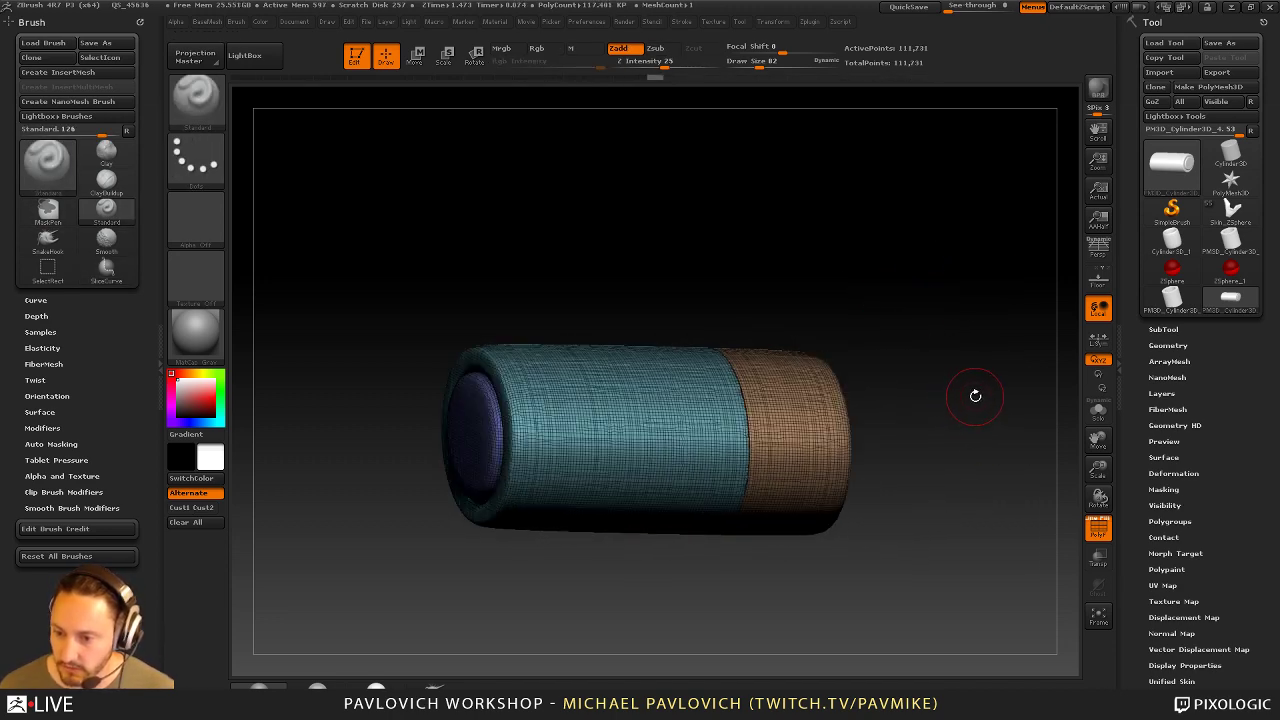
# Isolate the shorter brown outer section and hide the polyframe to examine its cut rim
pyautogui.keyDown('ctrl'); pyautogui.keyDown('shift'); pyautogui.click(843, 432); pyautogui.keyUp('shift'); pyautogui.keyUp('ctrl')
pyautogui.hotkey('shift', 'f')
pyautogui.moveTo(1020, 443); pyautogui.dragTo(1016, 396)
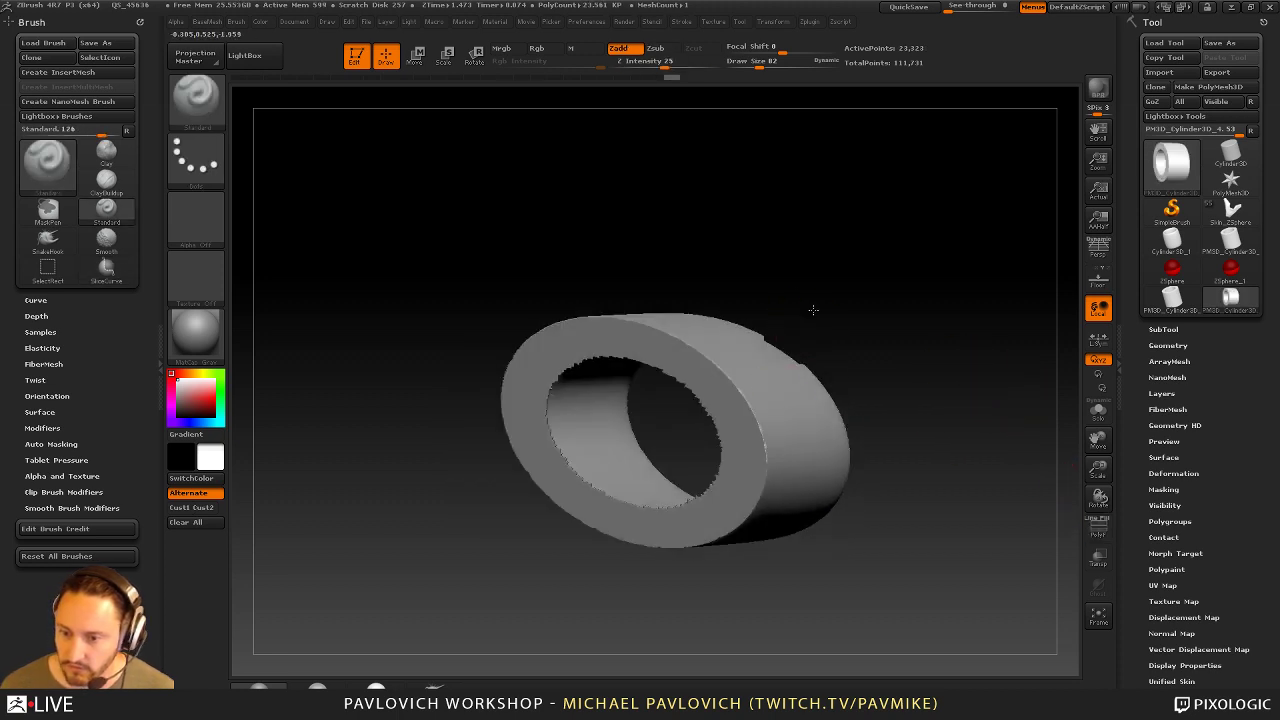
pyautogui.keyDown('shift'); pyautogui.moveTo(813, 310); pyautogui.dragTo(631, 367); pyautogui.keyUp('shift')
pyautogui.moveTo(1001, 321); pyautogui.dragTo(1001, 367)
# Apply a slight Polish By Features deformation to the isolated outer section
pyautogui.press('2')
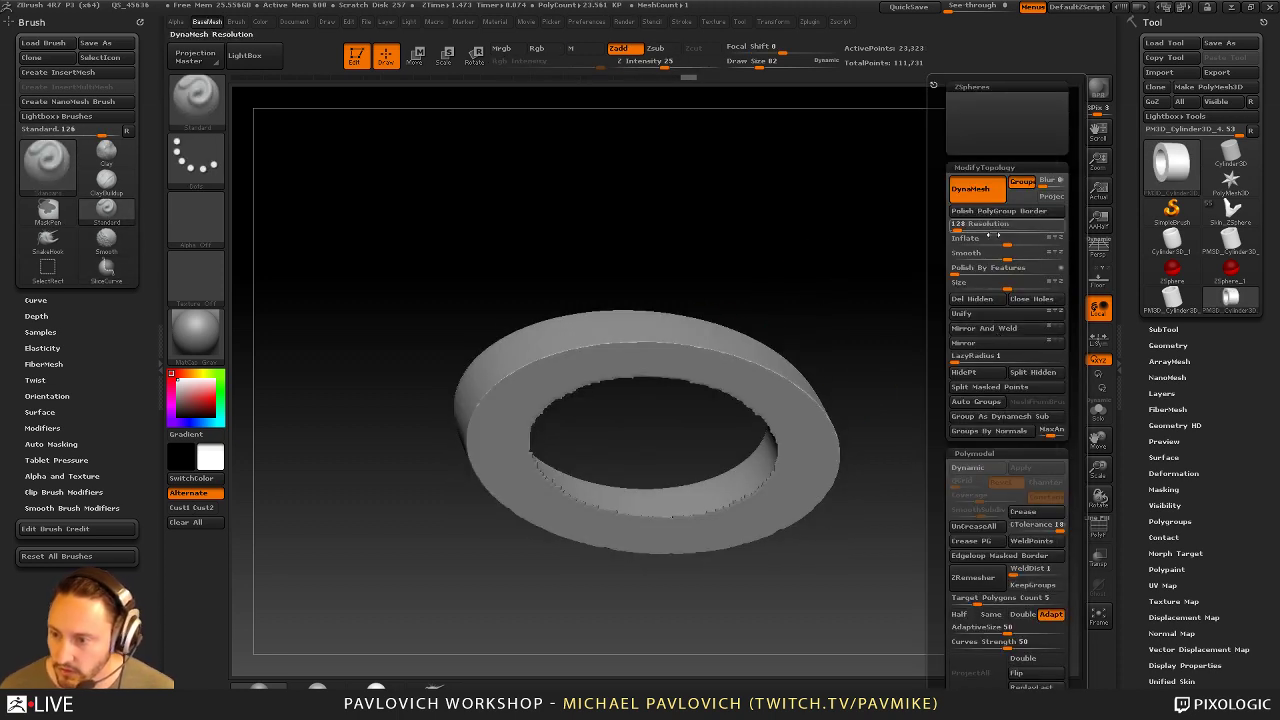
pyautogui.click(1180, 474)
pyautogui.press('space')
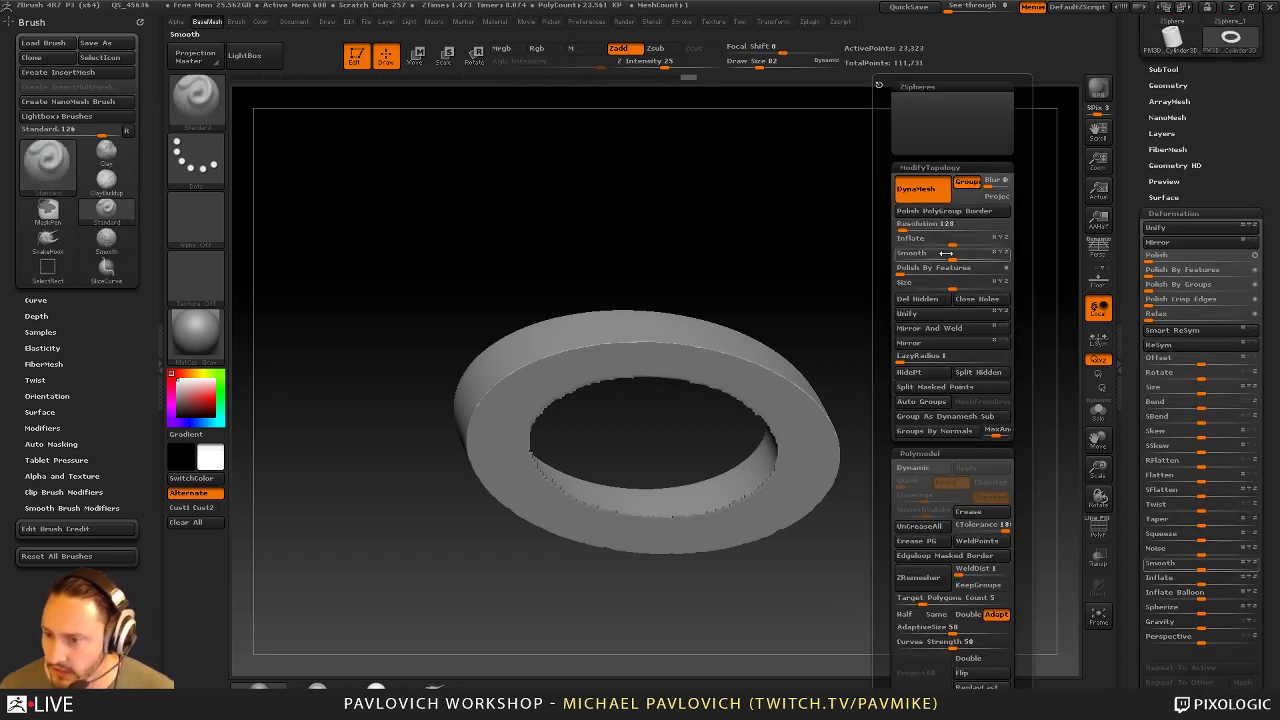
pyautogui.click(910, 268)
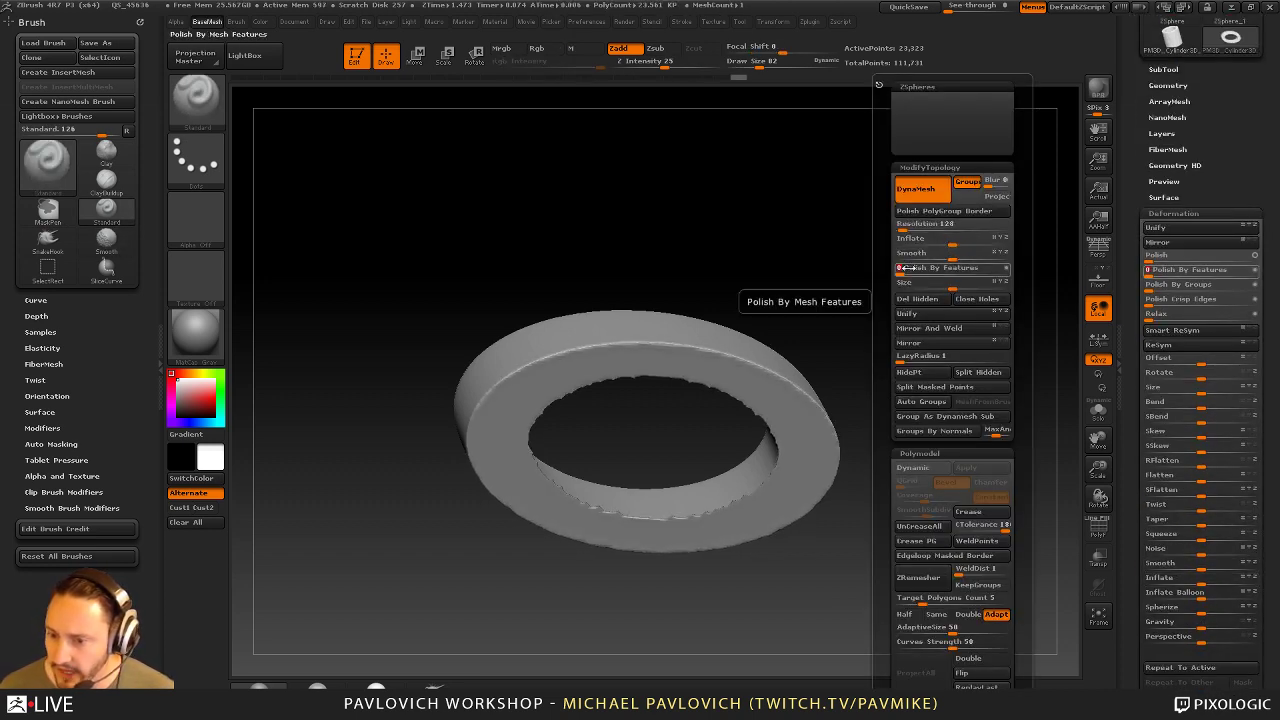
pyautogui.moveTo(880, 335); pyautogui.dragTo(934, 333)
pyautogui.press('space')
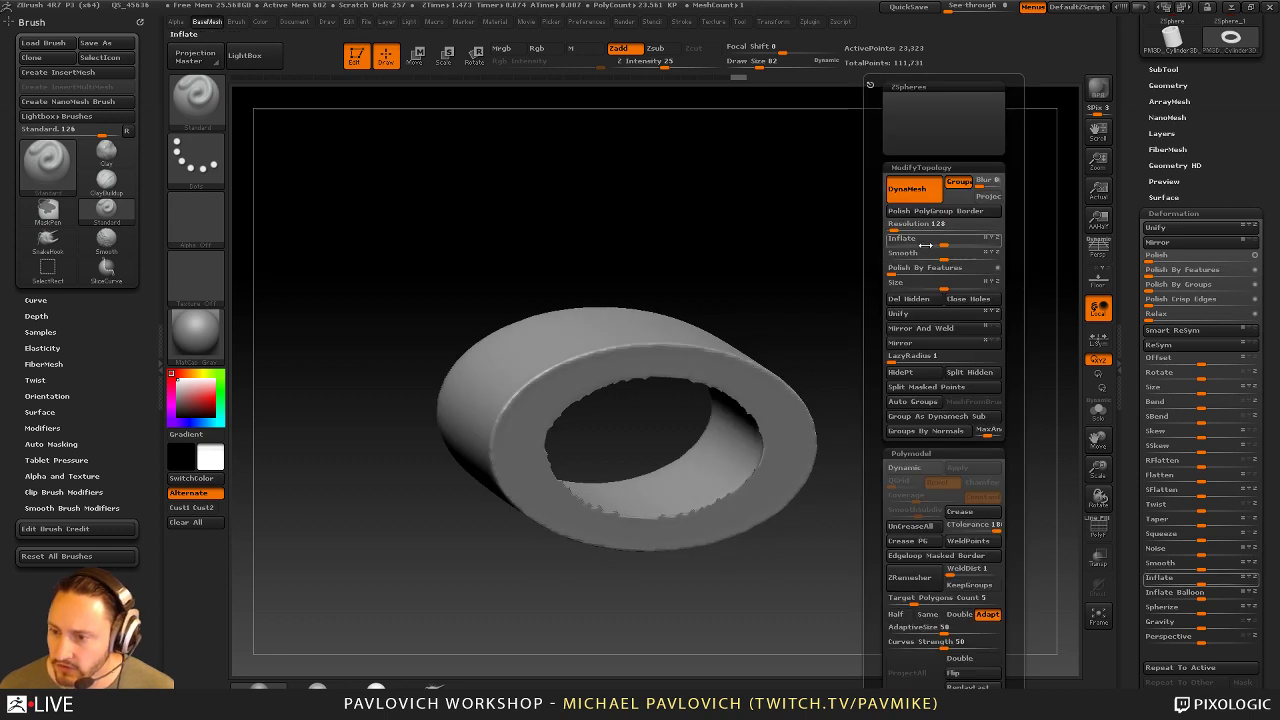
# Smooth the jagged inner edge of the shorter section's cut face with the Smooth brush
pyautogui.moveTo(831, 370); pyautogui.dragTo(676, 358)
pyautogui.press('shift')
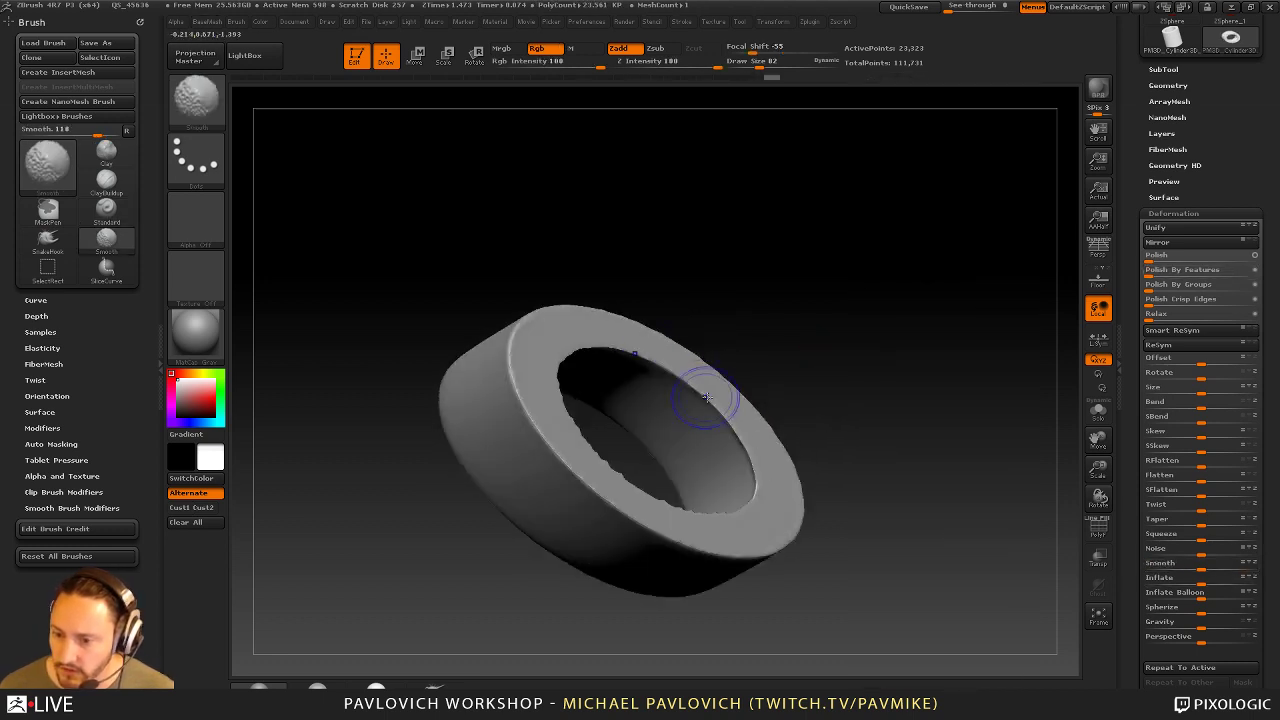
pyautogui.moveTo(805, 357); pyautogui.dragTo(562, 410)
pyautogui.keyDown('ctrl'); pyautogui.moveTo(937, 277); pyautogui.dragTo(971, 368); pyautogui.keyUp('ctrl')
# Isolate the longer outer section, smooth the inner rim of its cut face, and restore full visibility
pyautogui.moveTo(946, 368)
pyautogui.mouseDown()
pyautogui.moveTo(868, 355)
pyautogui.moveTo(914, 286)
pyautogui.moveTo(600, 286)
pyautogui.mouseUp()
pyautogui.keyDown('ctrl'); pyautogui.keyDown('shift'); pyautogui.click(945, 340); pyautogui.keyUp('shift'); pyautogui.keyUp('ctrl')
pyautogui.press('b')
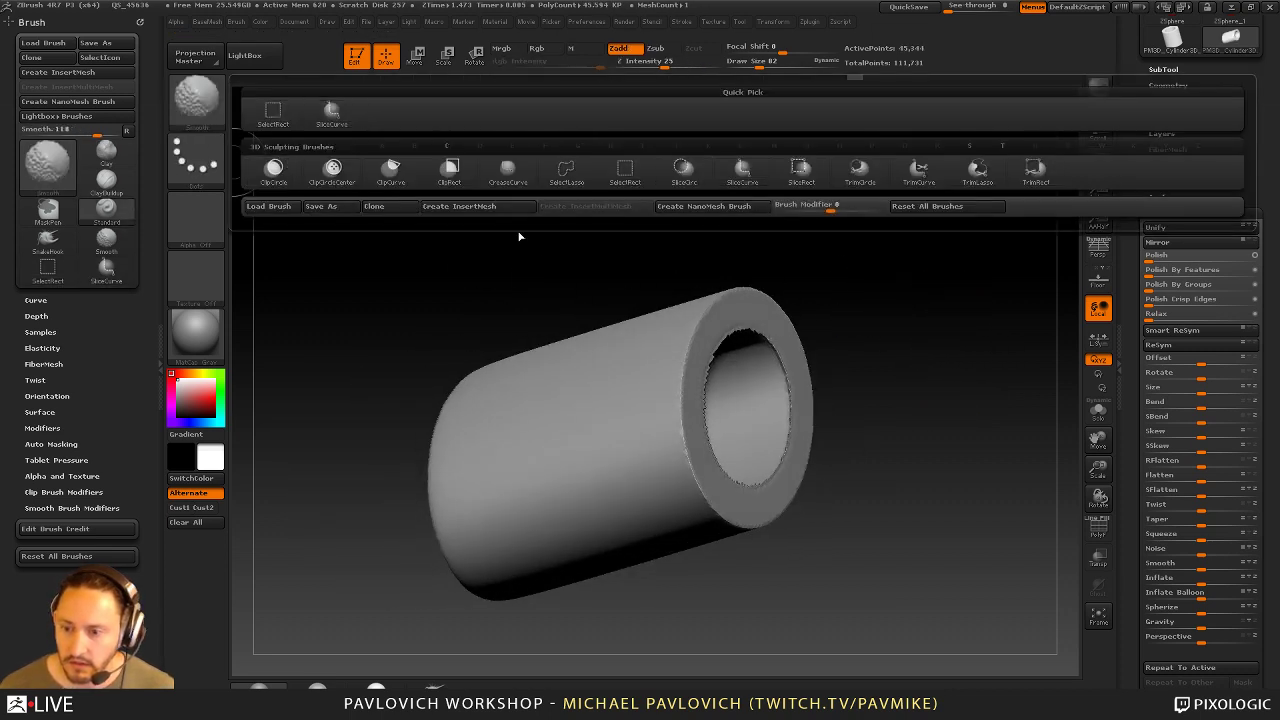
pyautogui.moveTo(520, 237); pyautogui.dragTo(898, 355)
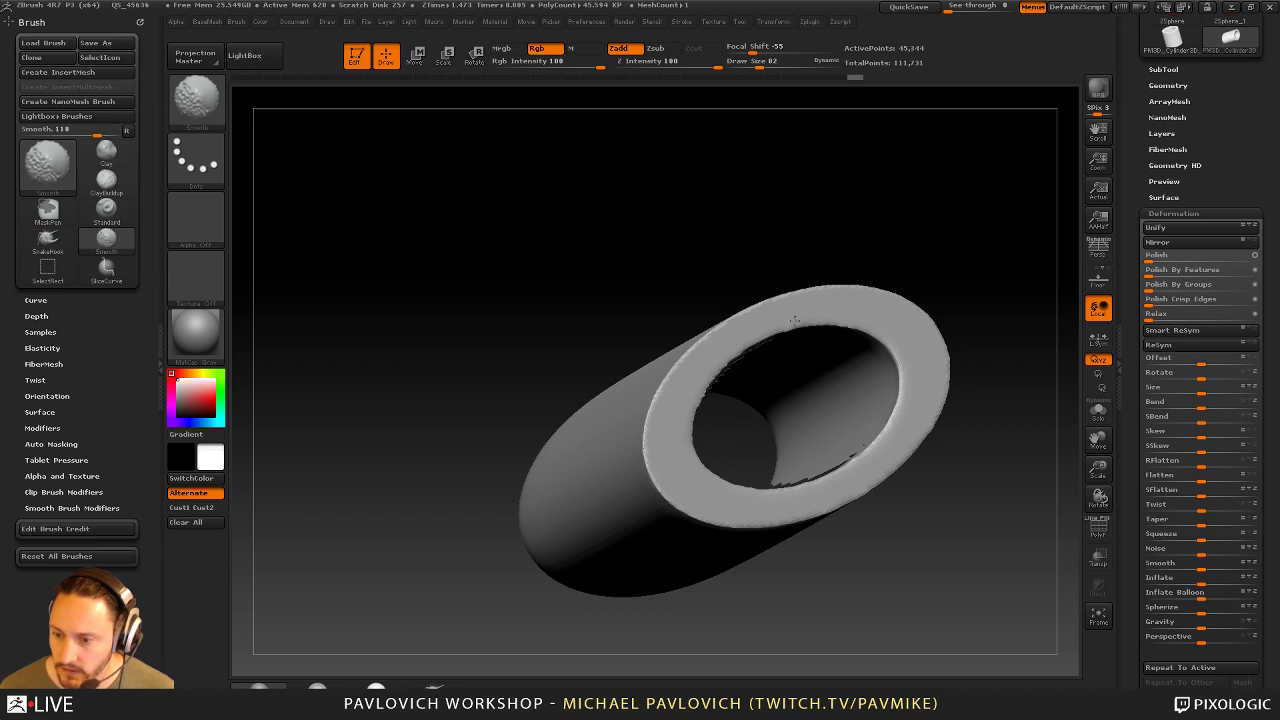
pyautogui.keyDown('shift'); pyautogui.moveTo(795, 320); pyautogui.dragTo(750, 342); pyautogui.keyUp('shift')
pyautogui.keyDown('ctrl'); pyautogui.moveTo(971, 177); pyautogui.dragTo(1015, 260); pyautogui.keyUp('ctrl')
pyautogui.keyDown('alt'); pyautogui.moveTo(1022, 300); pyautogui.dragTo(969, 286); pyautogui.keyUp('alt')
pyautogui.keyDown('ctrl'); pyautogui.keyDown('shift'); pyautogui.click(946, 294); pyautogui.keyUp('shift'); pyautogui.keyUp('ctrl')
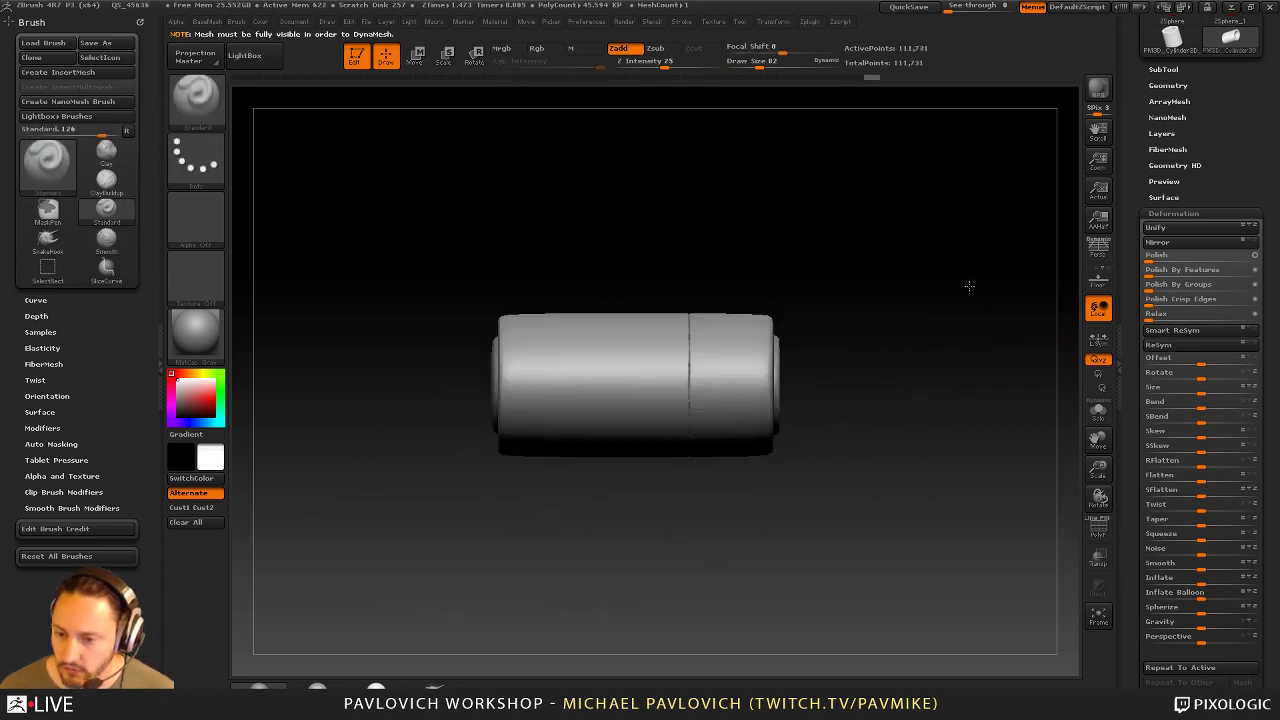
# Isolate the complete shorter section with its inner core and examine its cut face
pyautogui.hotkey('ctrl', 'shift')
pyautogui.keyDown('ctrl'); pyautogui.keyDown('shift'); pyautogui.moveTo(938, 233); pyautogui.dragTo(764, 546); pyautogui.keyUp('shift'); pyautogui.keyUp('ctrl')
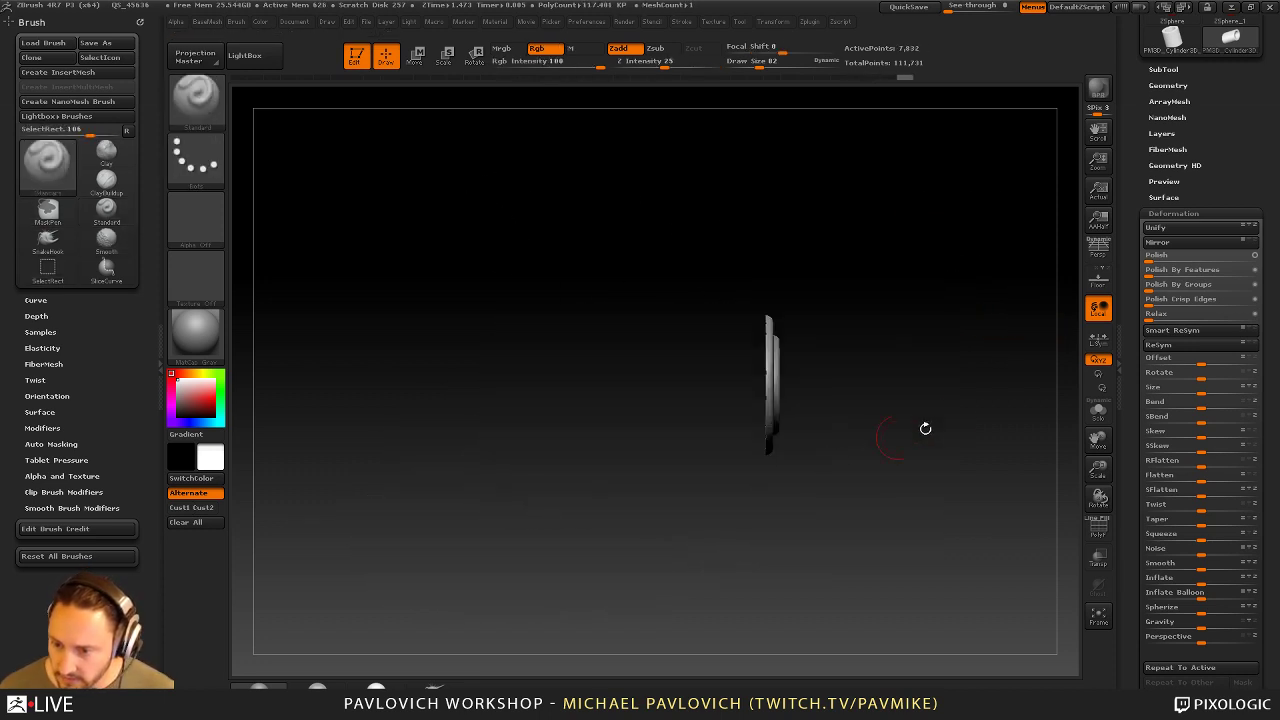
pyautogui.moveTo(923, 428); pyautogui.dragTo(1012, 420)
pyautogui.keyDown('ctrl'); pyautogui.keyDown('shift'); pyautogui.click(943, 417); pyautogui.keyUp('shift'); pyautogui.keyUp('ctrl')
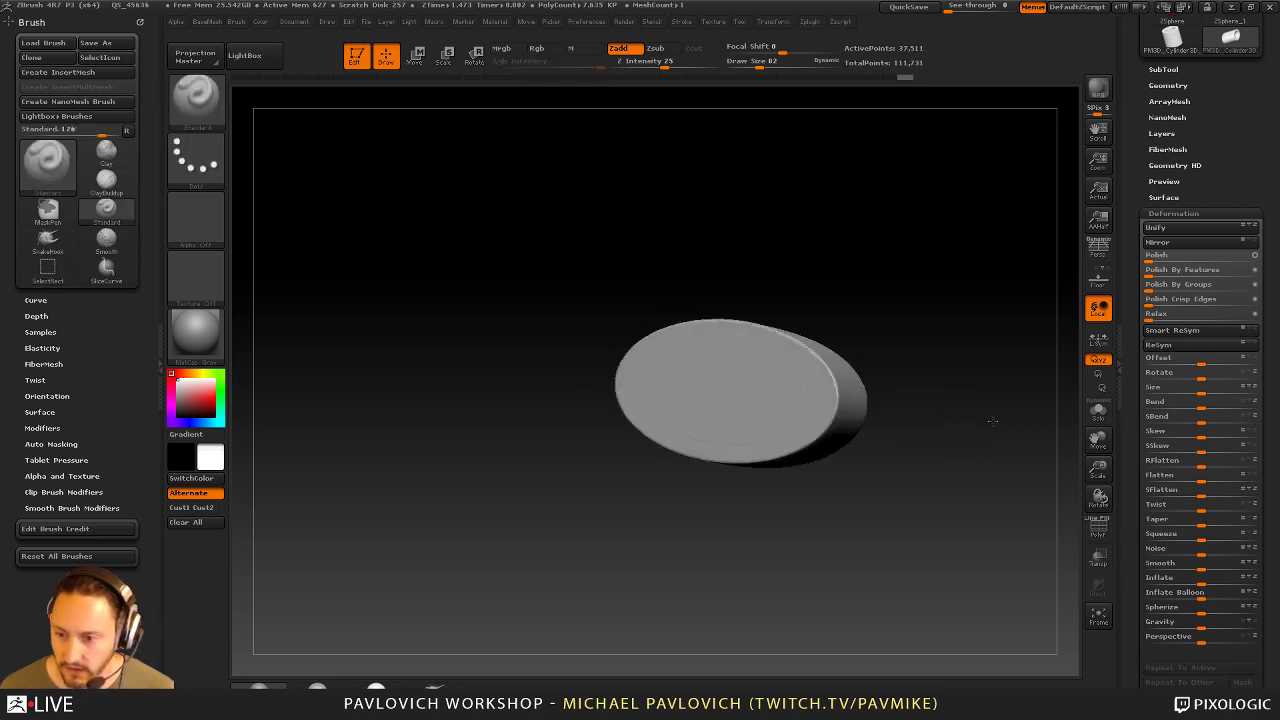
pyautogui.moveTo(923, 329); pyautogui.dragTo(968, 400)
pyautogui.moveTo(974, 405); pyautogui.dragTo(862, 391)
# Isolate the shorter section's inner core, set the draw size to 101, and smooth the rim of its cut face
pyautogui.hotkey('ctrl', 'shift', 'z')
pyautogui.moveTo(866, 314); pyautogui.dragTo(763, 366)
pyautogui.hotkey('ctrl', 'shift', 'z')
pyautogui.moveTo(842, 345); pyautogui.dragTo(687, 385)
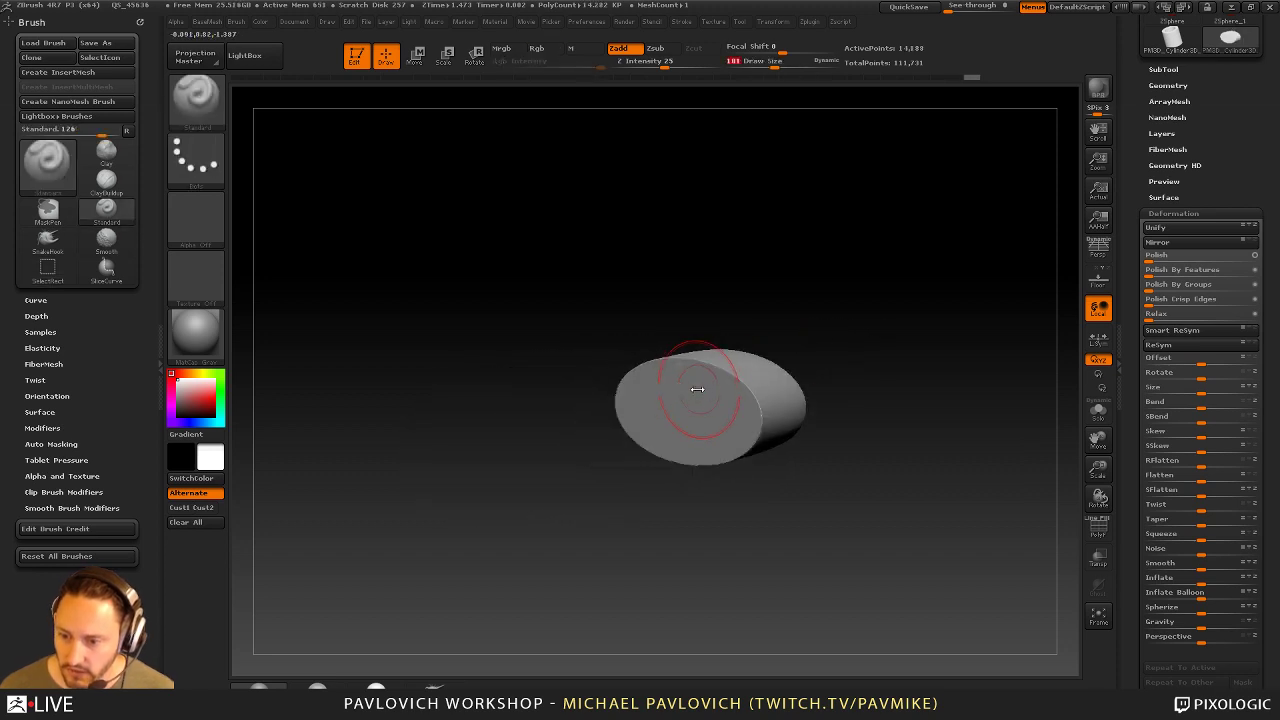
pyautogui.press('shift')
pyautogui.moveTo(720, 448); pyautogui.dragTo(903, 320)
pyautogui.hotkey('ctrl', 'shift', 'z')
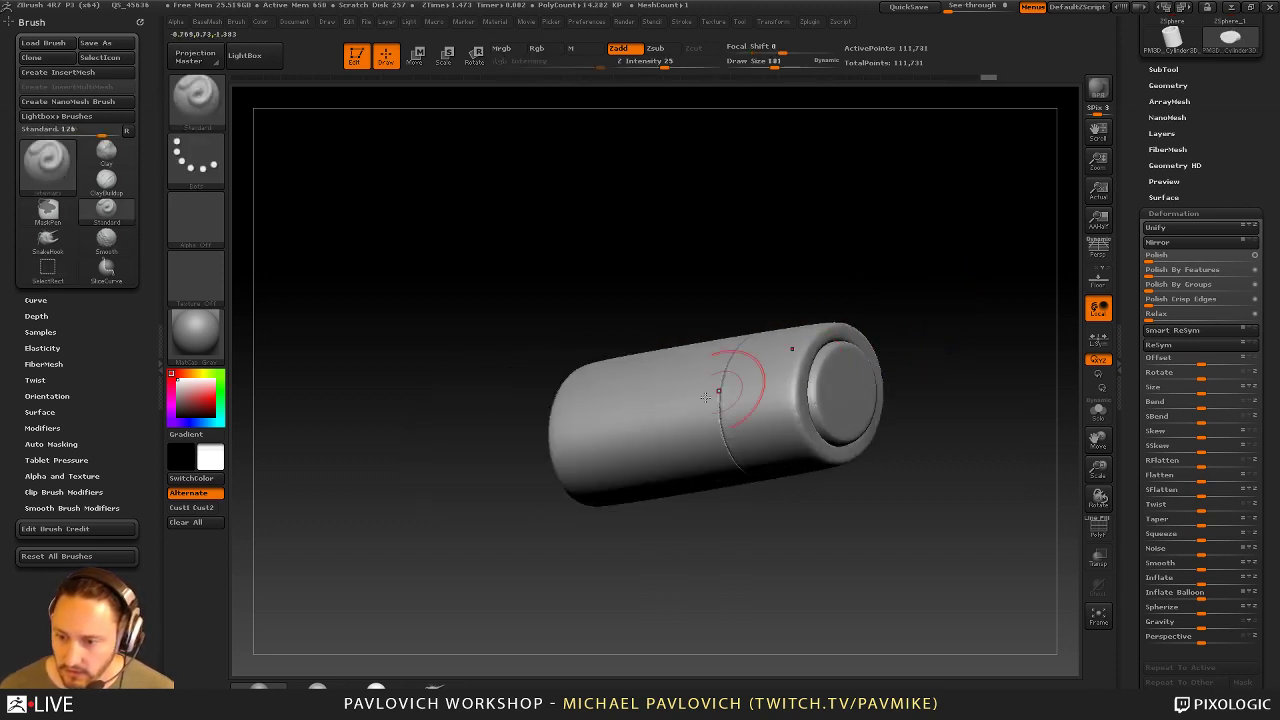
# Isolate the longer section's inner core, smooth the rim of its cut face, and restore full visibility
pyautogui.moveTo(723, 389); pyautogui.dragTo(589, 511)
pyautogui.hotkey('ctrl', 'shift', 'z')
pyautogui.moveTo(903, 340); pyautogui.dragTo(723, 394)
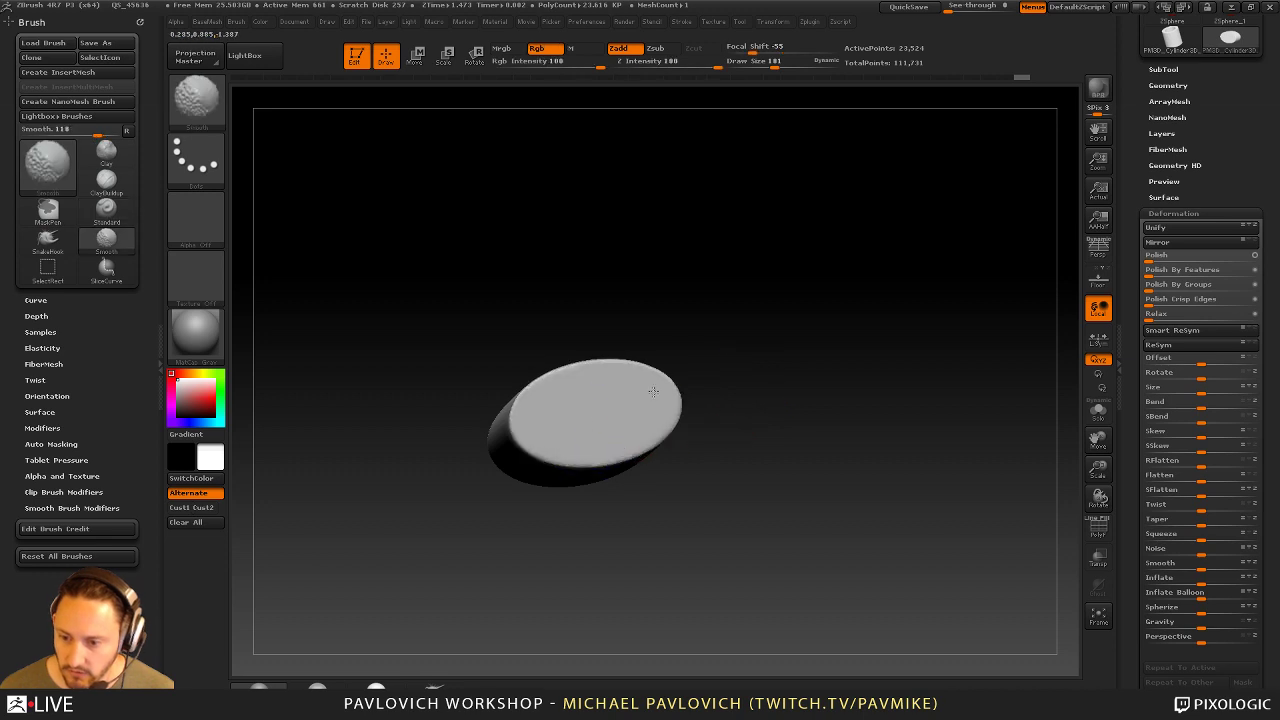
pyautogui.keyDown('ctrl'); pyautogui.keyDown('shift'); pyautogui.click(917, 290); pyautogui.keyUp('shift'); pyautogui.keyUp('ctrl')
pyautogui.moveTo(917, 290); pyautogui.dragTo(820, 386)
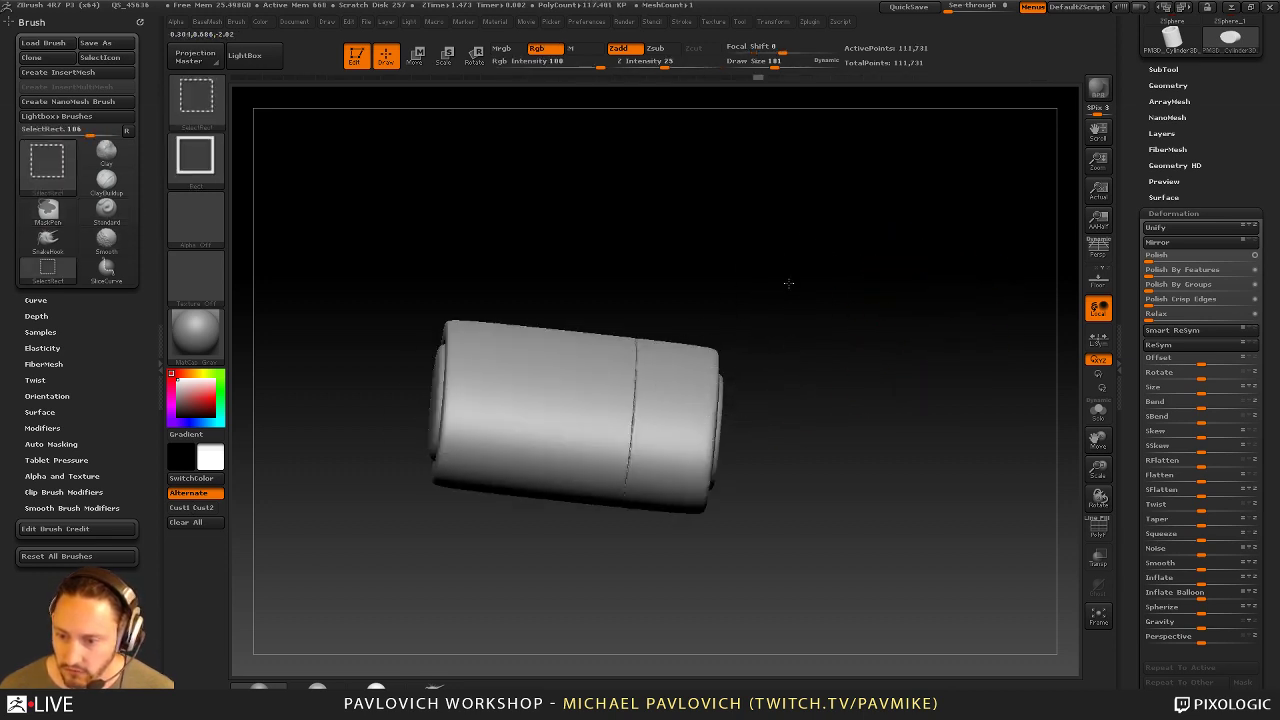
# Isolate the shorter section together with its inner core and show the polyframe to check its polygroups
pyautogui.keyDown('ctrl'); pyautogui.keyDown('shift'); pyautogui.moveTo(789, 280); pyautogui.dragTo(717, 442); pyautogui.keyUp('shift'); pyautogui.keyUp('ctrl')
pyautogui.moveTo(713, 396)
pyautogui.keyDown('ctrl'); pyautogui.keyDown('shift'); pyautogui.mouseDown()
pyautogui.moveTo(877, 334)
pyautogui.moveTo(934, 349)
pyautogui.moveTo(926, 317)
pyautogui.moveTo(914, 368)
pyautogui.moveTo(874, 371)
pyautogui.moveTo(918, 328)
pyautogui.moveTo(765, 383)
pyautogui.mouseUp(); pyautogui.keyUp('shift'); pyautogui.keyUp('ctrl')
pyautogui.hotkey('ctrl', 'shift', 'a')
pyautogui.hotkey('shift', 'f')
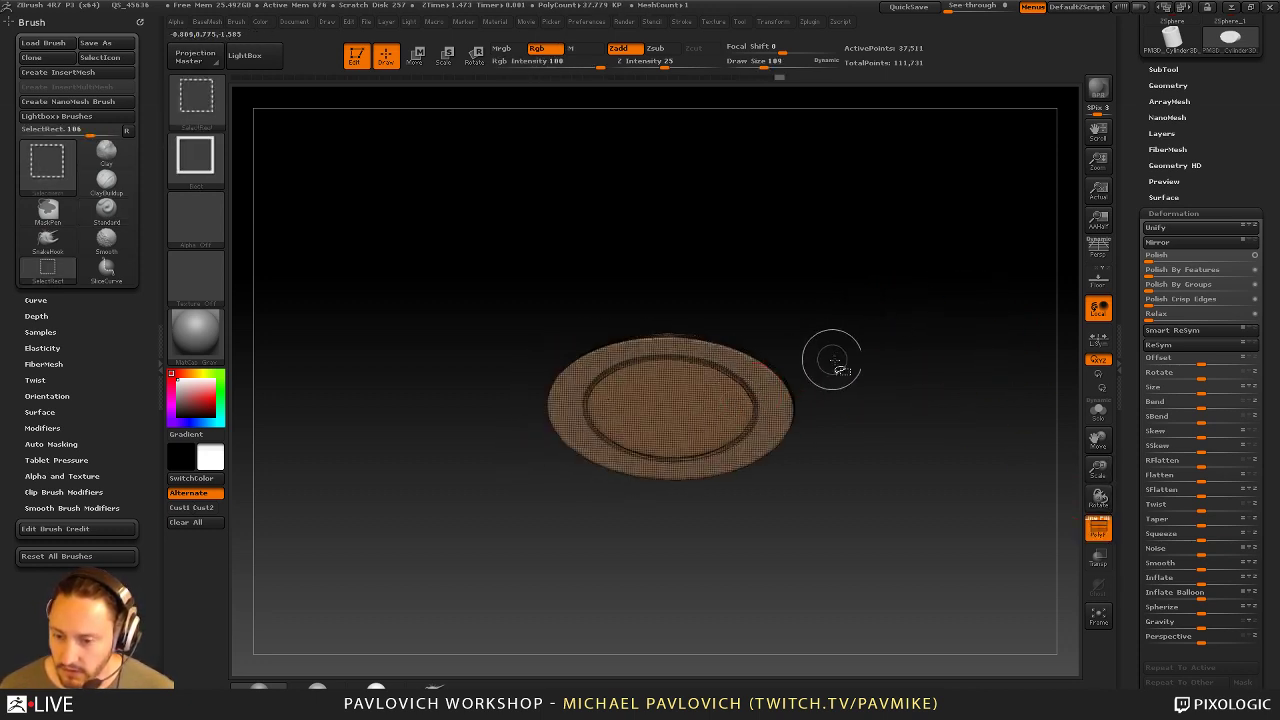
pyautogui.moveTo(891, 357)
pyautogui.mouseDown()
pyautogui.moveTo(729, 366)
pyautogui.moveTo(886, 355)
pyautogui.moveTo(930, 385)
pyautogui.mouseUp()
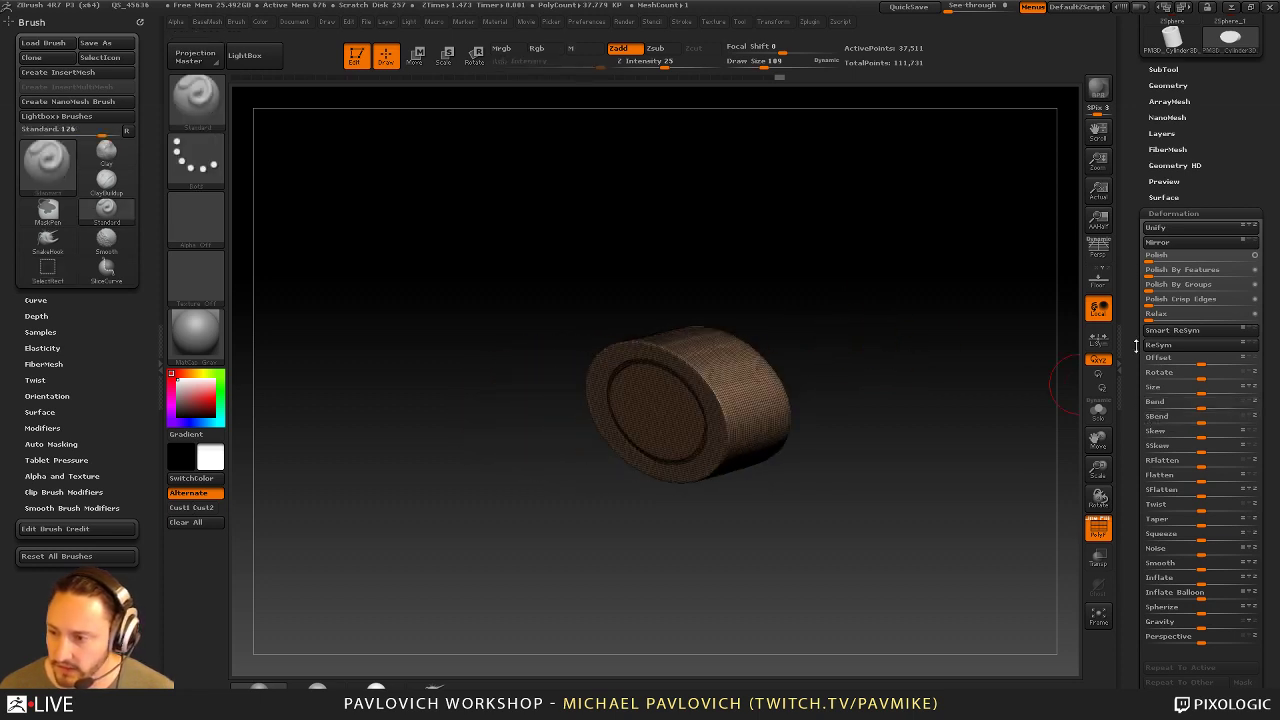
# Assign a separate polygroup to the shorter section's inner core and restore full visibility
pyautogui.click(1163, 69)
pyautogui.moveTo(1031, 277)
pyautogui.mouseDown()
pyautogui.moveTo(976, 329)
pyautogui.moveTo(903, 360)
pyautogui.mouseUp()
pyautogui.keyDown('ctrl'); pyautogui.keyDown('shift'); pyautogui.click(986, 352); pyautogui.keyUp('shift'); pyautogui.keyUp('ctrl')
pyautogui.keyDown('ctrl'); pyautogui.keyDown('shift'); pyautogui.click(200, 116); pyautogui.keyUp('shift'); pyautogui.keyUp('ctrl')
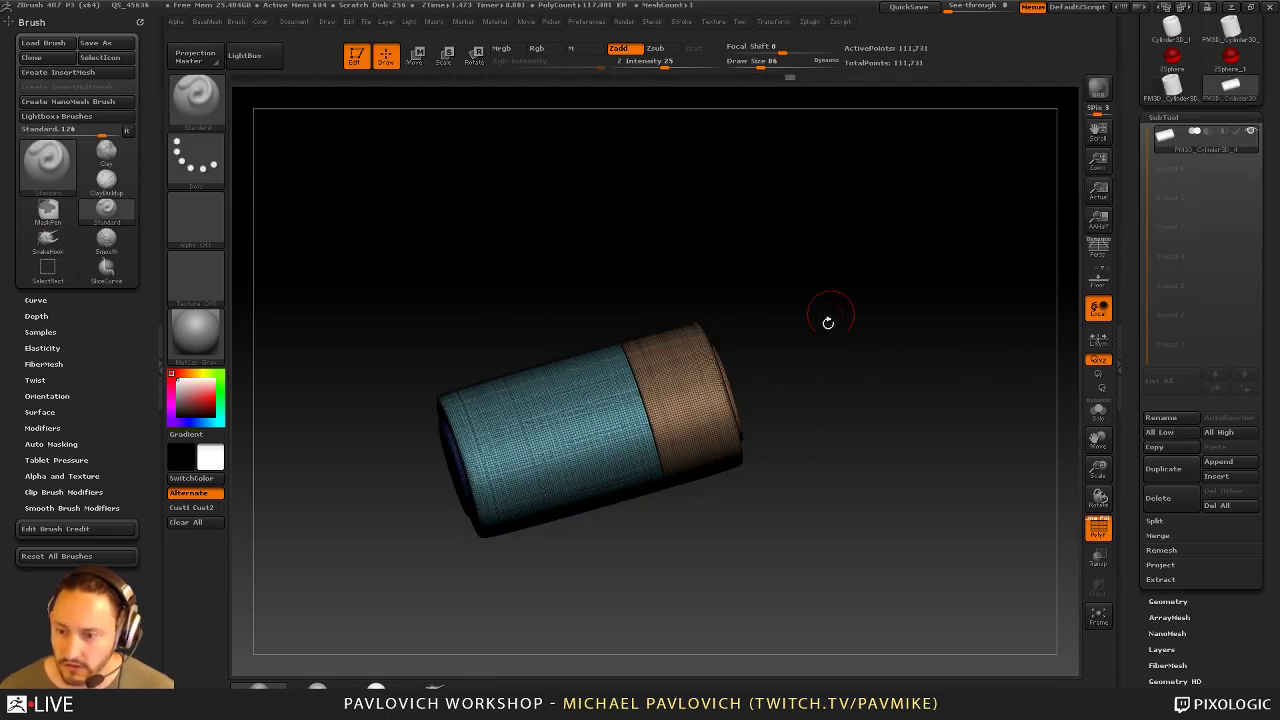
pyautogui.moveTo(826, 320); pyautogui.dragTo(720, 365)
pyautogui.keyDown('ctrl'); pyautogui.keyDown('shift'); pyautogui.click(675, 400); pyautogui.keyUp('shift'); pyautogui.keyUp('ctrl')
pyautogui.hotkey('ctrl', 'w')
pyautogui.keyDown('ctrl'); pyautogui.keyDown('shift'); pyautogui.click(890, 351); pyautogui.keyUp('shift'); pyautogui.keyUp('ctrl')
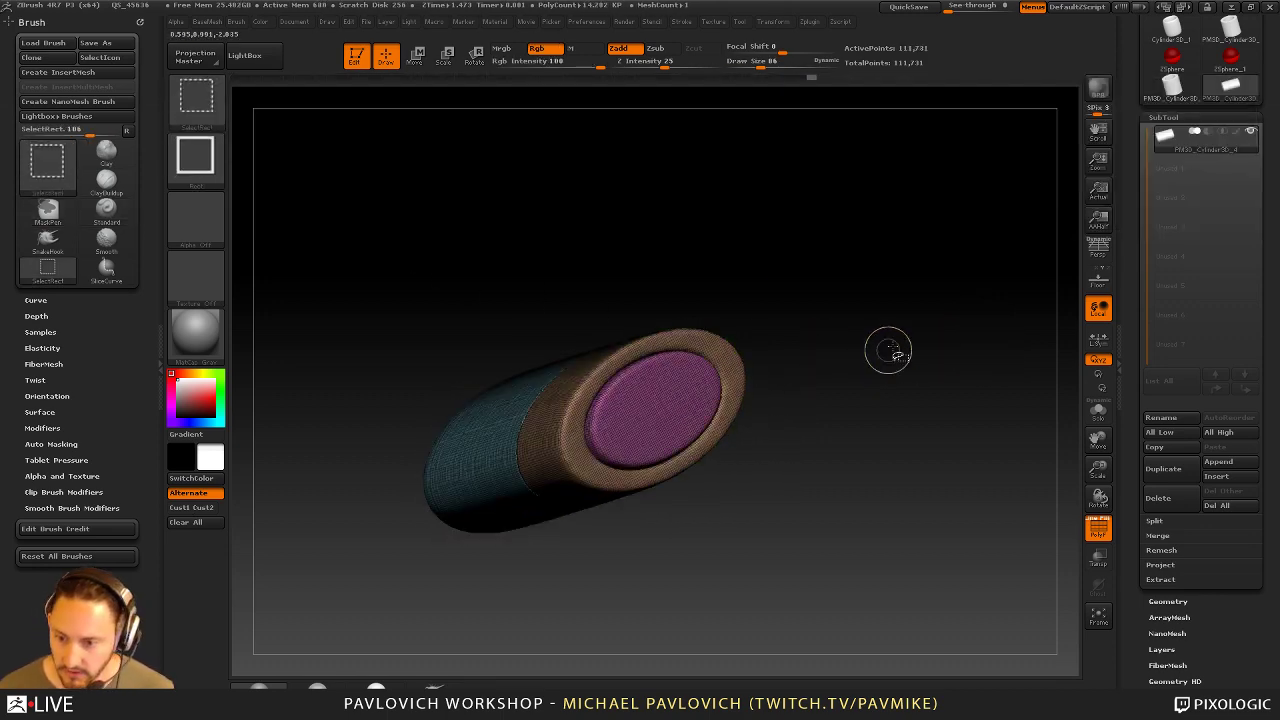
# Hide the longer section and its core, and split the hidden part into its own subtool
pyautogui.moveTo(837, 300)
pyautogui.mouseDown()
pyautogui.moveTo(914, 301)
pyautogui.moveTo(840, 325)
pyautogui.moveTo(831, 383)
pyautogui.moveTo(886, 366)
pyautogui.moveTo(812, 378)
pyautogui.mouseUp()
pyautogui.keyDown('ctrl'); pyautogui.keyDown('shift'); pyautogui.click(628, 404); pyautogui.keyUp('shift'); pyautogui.keyUp('ctrl')
pyautogui.keyDown('ctrl'); pyautogui.keyDown('shift'); pyautogui.click(650, 432); pyautogui.keyUp('shift'); pyautogui.keyUp('ctrl')
pyautogui.keyDown('ctrl'); pyautogui.keyDown('shift'); pyautogui.click(880, 348); pyautogui.keyUp('shift'); pyautogui.keyUp('ctrl')
pyautogui.keyDown('ctrl'); pyautogui.keyDown('shift'); pyautogui.click(632, 402); pyautogui.keyUp('shift'); pyautogui.keyUp('ctrl')
pyautogui.keyDown('ctrl'); pyautogui.keyDown('shift'); pyautogui.moveTo(704, 398); pyautogui.dragTo(680, 424); pyautogui.keyUp('shift'); pyautogui.keyUp('ctrl')
pyautogui.keyDown('ctrl'); pyautogui.keyDown('shift'); pyautogui.click(638, 428); pyautogui.keyUp('shift'); pyautogui.keyUp('ctrl')
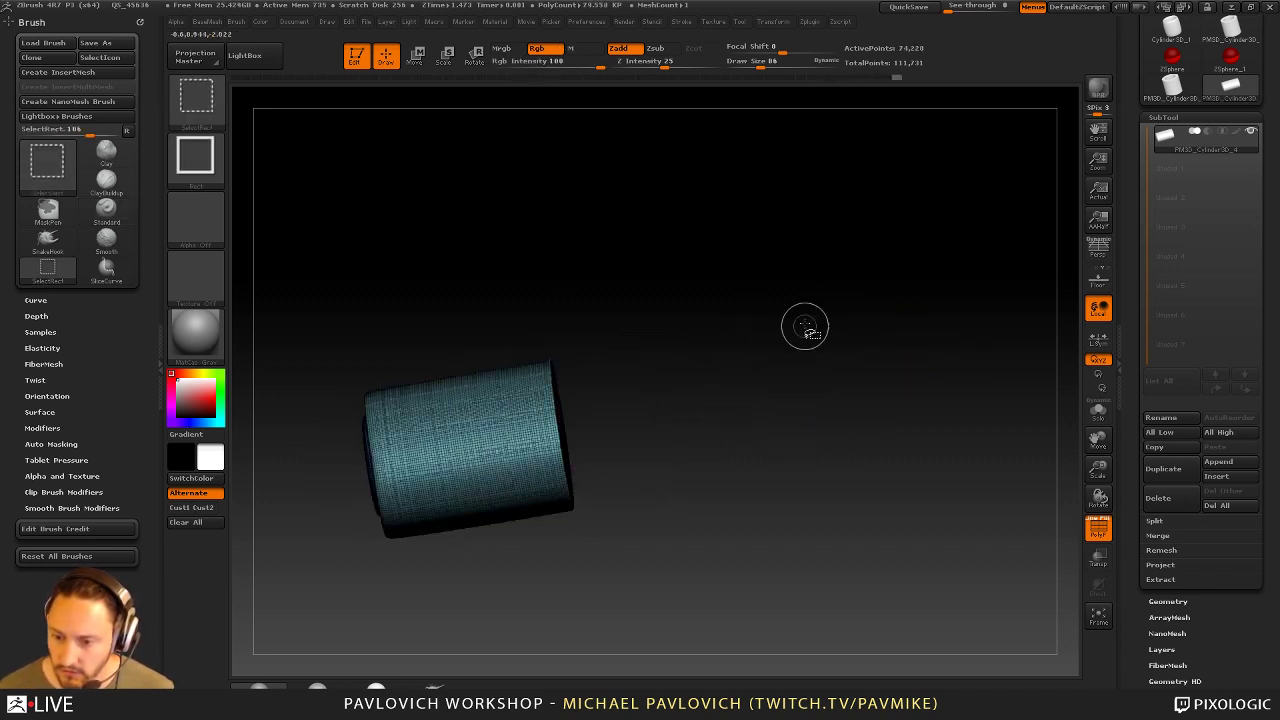
pyautogui.keyDown('ctrl'); pyautogui.keyDown('shift'); pyautogui.moveTo(839, 308); pyautogui.dragTo(935, 329); pyautogui.keyUp('shift'); pyautogui.keyUp('ctrl')
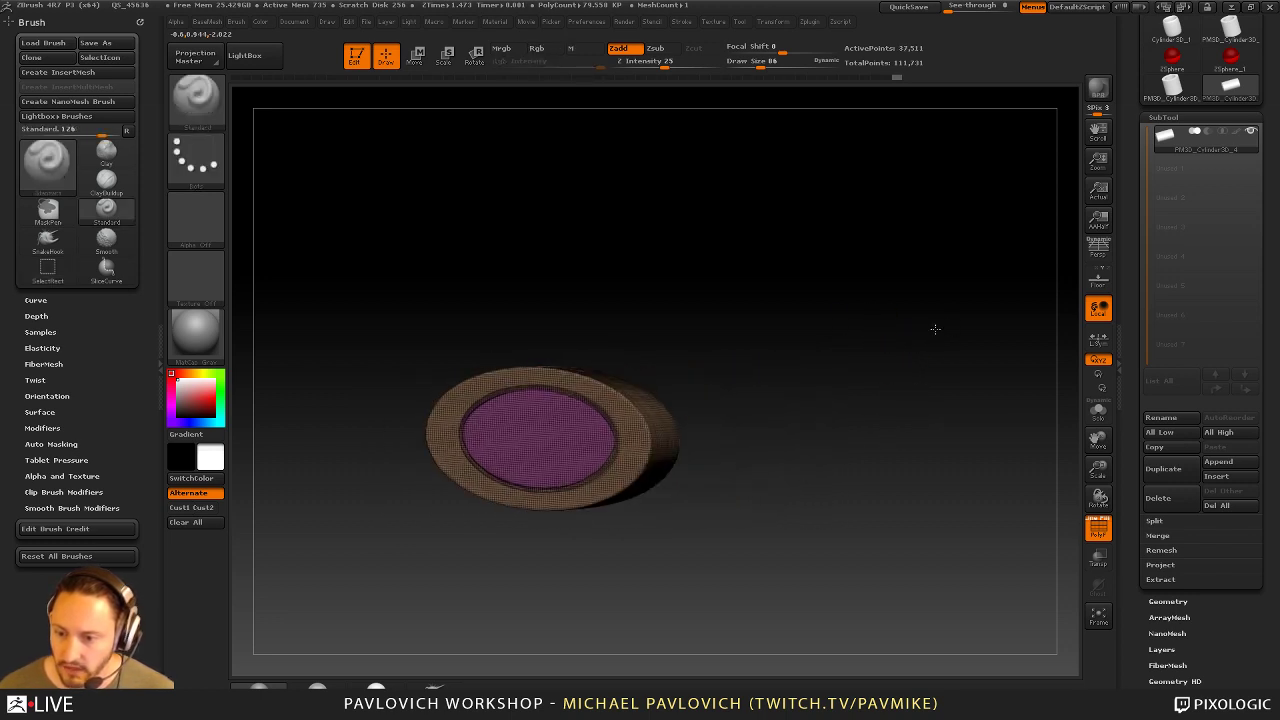
pyautogui.click(1156, 521)
pyautogui.click(1177, 534)
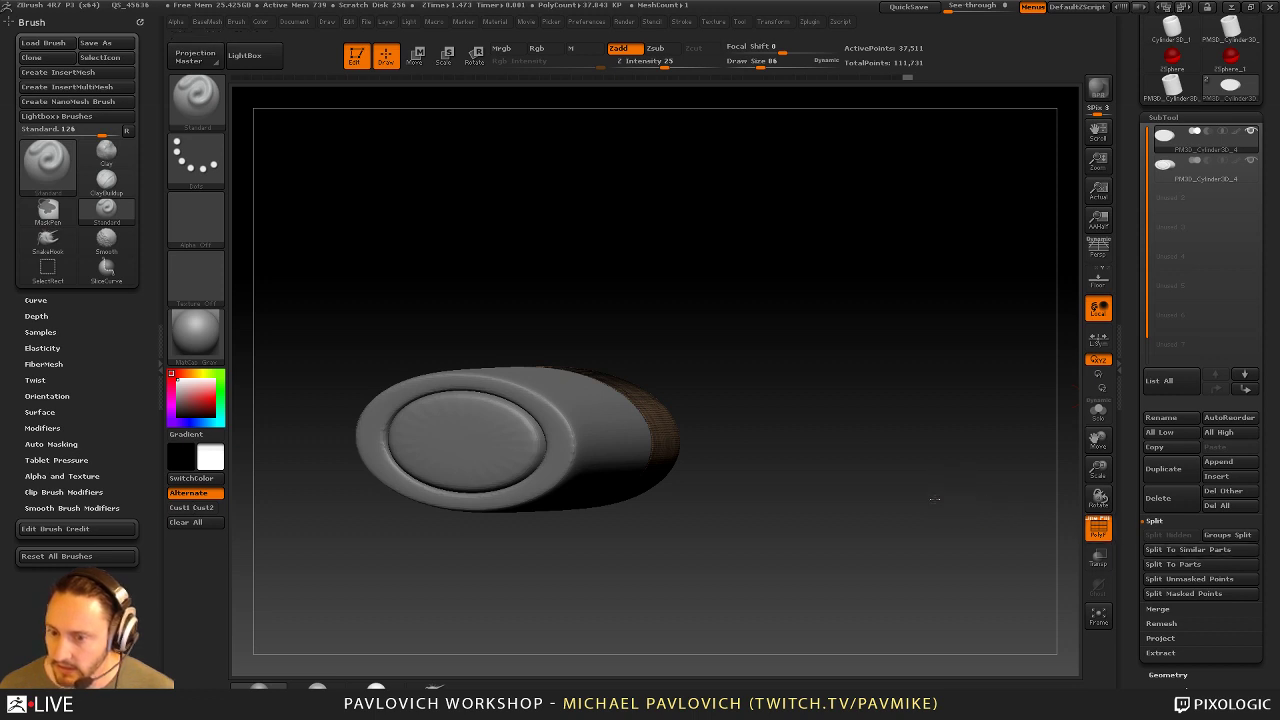
# Examine each of the two split subtools in solo mode from several angles
pyautogui.moveTo(934, 498); pyautogui.dragTo(663, 414)
pyautogui.click(1099, 412)
pyautogui.moveTo(986, 392); pyautogui.dragTo(944, 395)
pyautogui.click(1203, 174)
pyautogui.moveTo(922, 326); pyautogui.dragTo(960, 362)
pyautogui.moveTo(1070, 427)
pyautogui.mouseDown()
pyautogui.moveTo(951, 380)
pyautogui.moveTo(1080, 417)
pyautogui.mouseUp()
pyautogui.click(1099, 412)
pyautogui.moveTo(981, 393); pyautogui.dragTo(1009, 360)
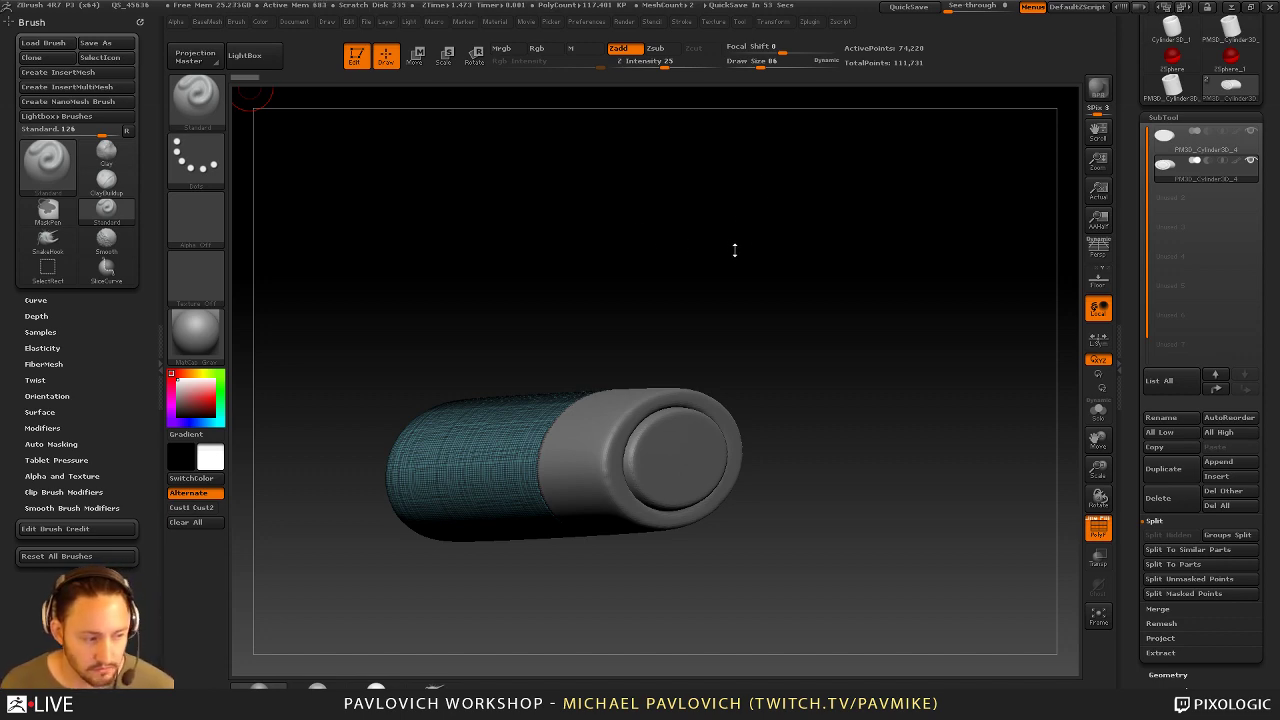
pyautogui.moveTo(734, 250); pyautogui.dragTo(730, 348)
# Solo the longer section, hide the polyframe, and isolate the jagged disc on its cut face for inspection
pyautogui.click(1098, 410)
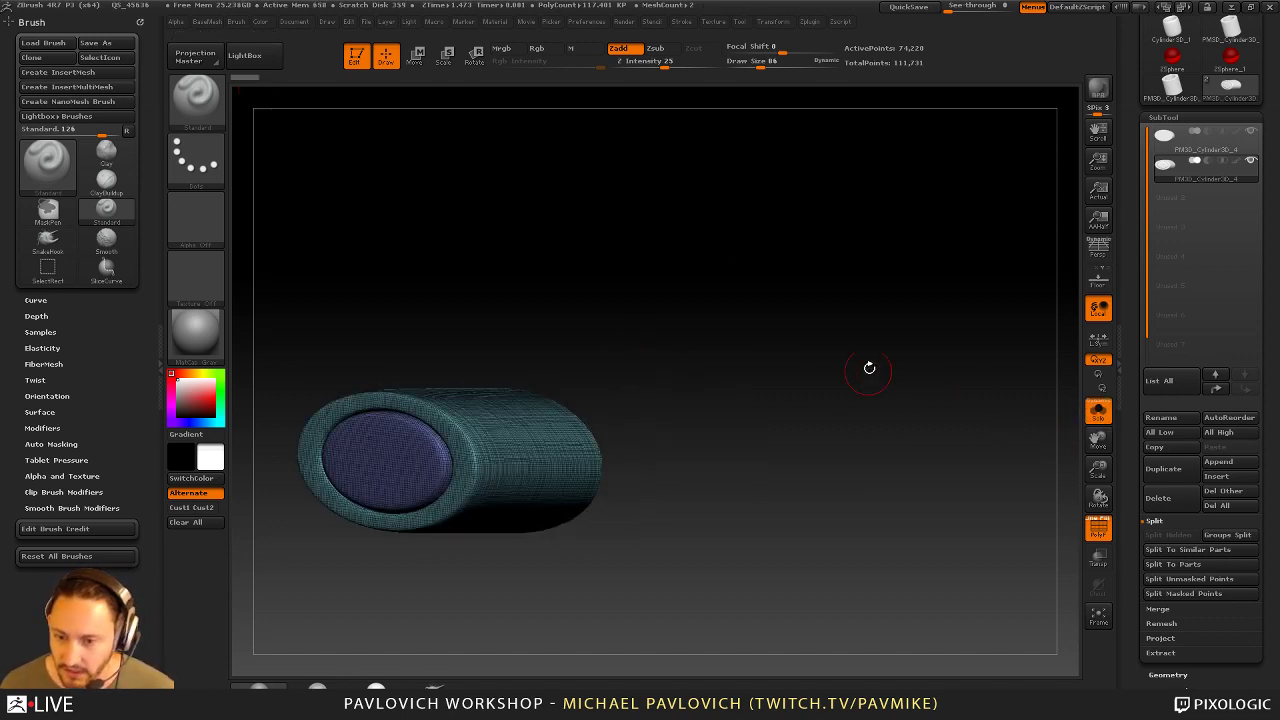
pyautogui.keyDown('alt'); pyautogui.moveTo(869, 366); pyautogui.dragTo(917, 401); pyautogui.keyUp('alt')
pyautogui.moveTo(858, 270)
pyautogui.mouseDown()
pyautogui.moveTo(934, 391)
pyautogui.moveTo(900, 370)
pyautogui.mouseUp()
pyautogui.hotkey('shift', 'f')
pyautogui.keyDown('ctrl'); pyautogui.keyDown('shift'); pyautogui.click(682, 469); pyautogui.keyUp('shift'); pyautogui.keyUp('ctrl')
pyautogui.keyDown('ctrl'); pyautogui.keyDown('shift'); pyautogui.click(861, 351); pyautogui.keyUp('shift'); pyautogui.keyUp('ctrl')
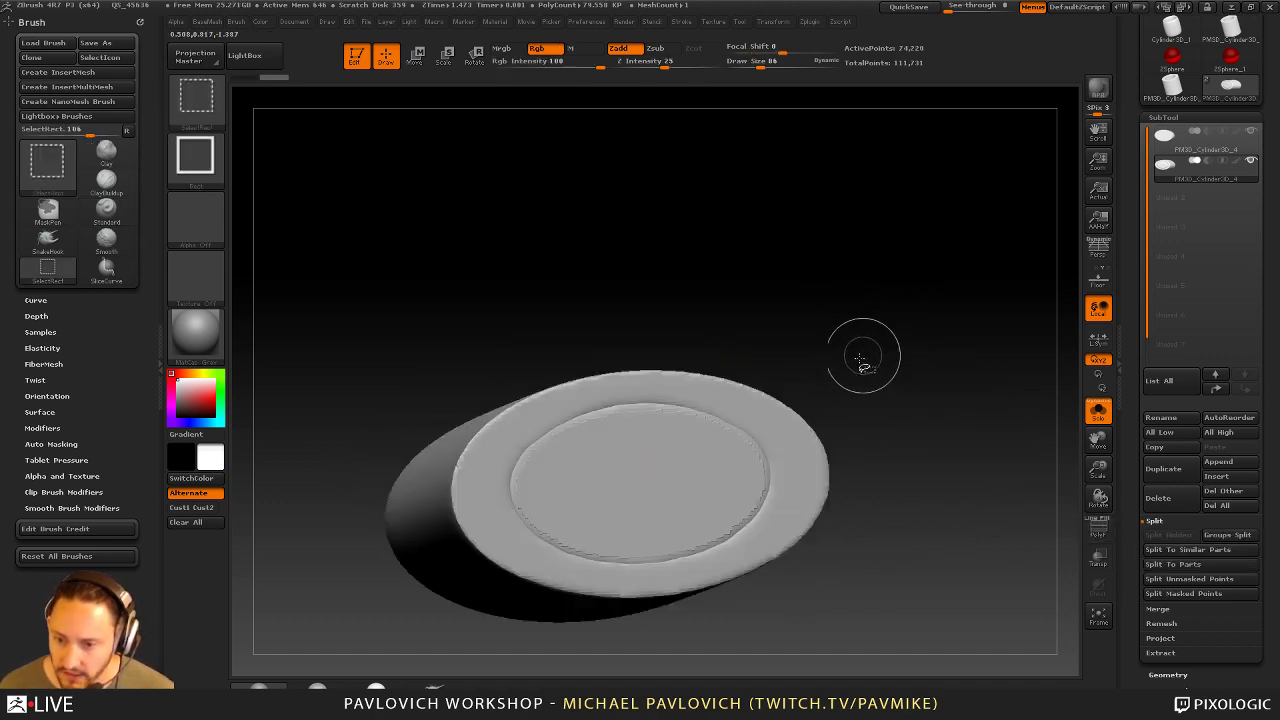
pyautogui.keyDown('ctrl'); pyautogui.keyDown('shift'); pyautogui.click(727, 437); pyautogui.keyUp('shift'); pyautogui.keyUp('ctrl')
pyautogui.moveTo(854, 363); pyautogui.dragTo(888, 374)
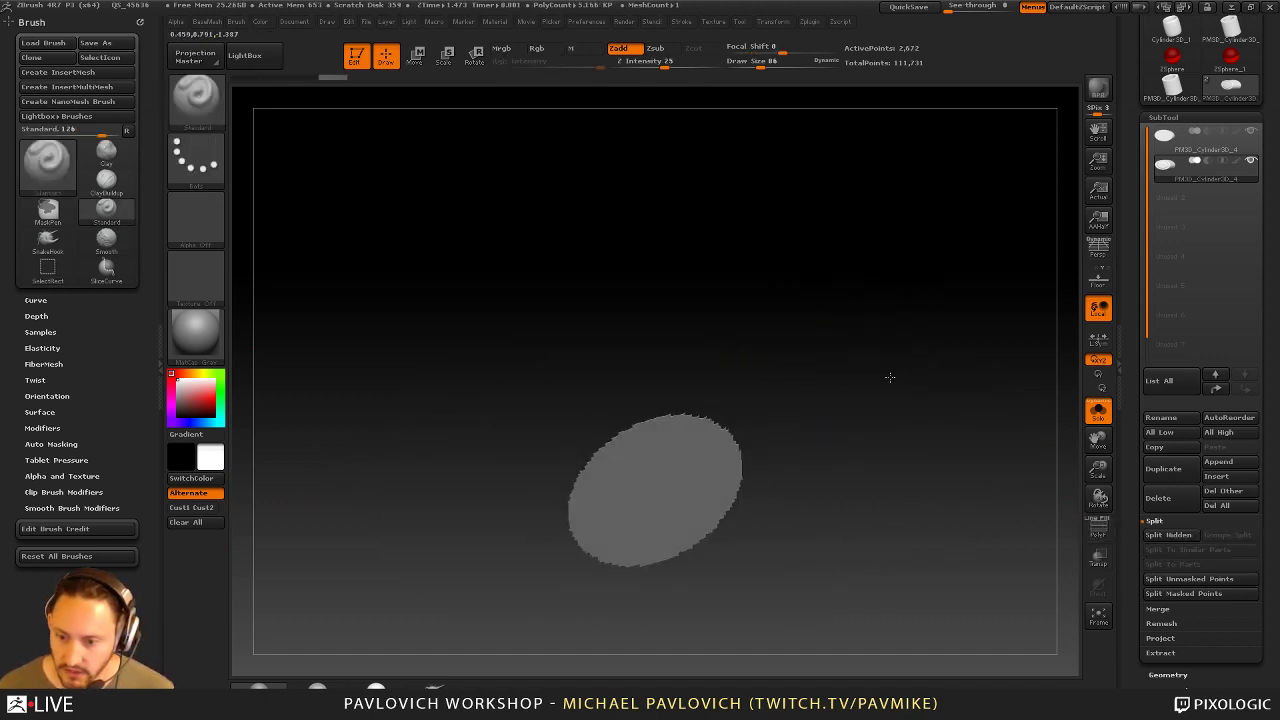
# Restore the longer section's hidden parts and compare its capped end with its cut face
pyautogui.keyDown('ctrl'); pyautogui.keyDown('shift'); pyautogui.click(916, 381); pyautogui.keyUp('shift'); pyautogui.keyUp('ctrl')
pyautogui.moveTo(1023, 449); pyautogui.dragTo(715, 372)
pyautogui.keyDown('ctrl'); pyautogui.keyDown('shift'); pyautogui.click(725, 372); pyautogui.keyUp('shift'); pyautogui.keyUp('ctrl')
pyautogui.moveTo(860, 346); pyautogui.dragTo(860, 392)
pyautogui.keyDown('ctrl'); pyautogui.keyDown('shift'); pyautogui.click(946, 377); pyautogui.keyUp('shift'); pyautogui.keyUp('ctrl')
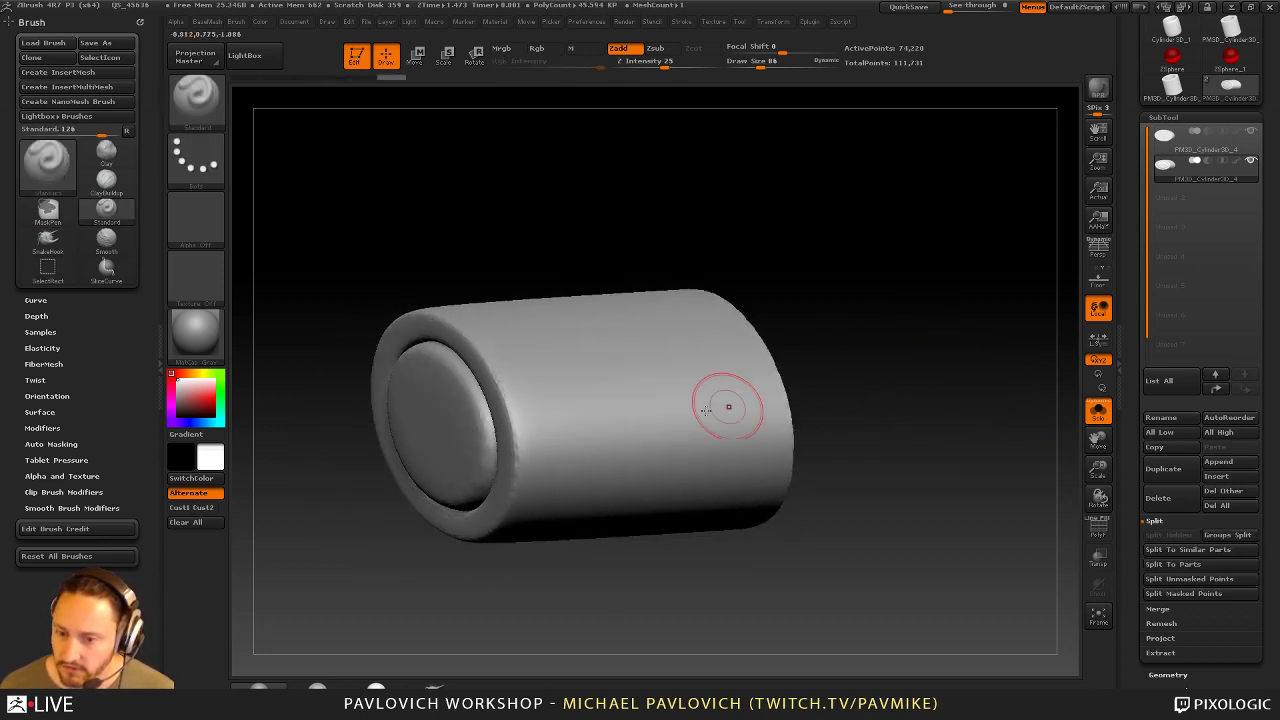
pyautogui.keyDown('ctrl'); pyautogui.keyDown('shift'); pyautogui.click(465, 405); pyautogui.keyUp('shift'); pyautogui.keyUp('ctrl')
pyautogui.moveTo(874, 220)
pyautogui.keyDown('ctrl'); pyautogui.keyDown('shift'); pyautogui.mouseDown()
pyautogui.moveTo(926, 315)
pyautogui.moveTo(900, 281)
pyautogui.mouseUp(); pyautogui.keyUp('shift'); pyautogui.keyUp('ctrl')
pyautogui.keyDown('ctrl'); pyautogui.keyDown('shift'); pyautogui.click(906, 283); pyautogui.keyUp('shift'); pyautogui.keyUp('ctrl')
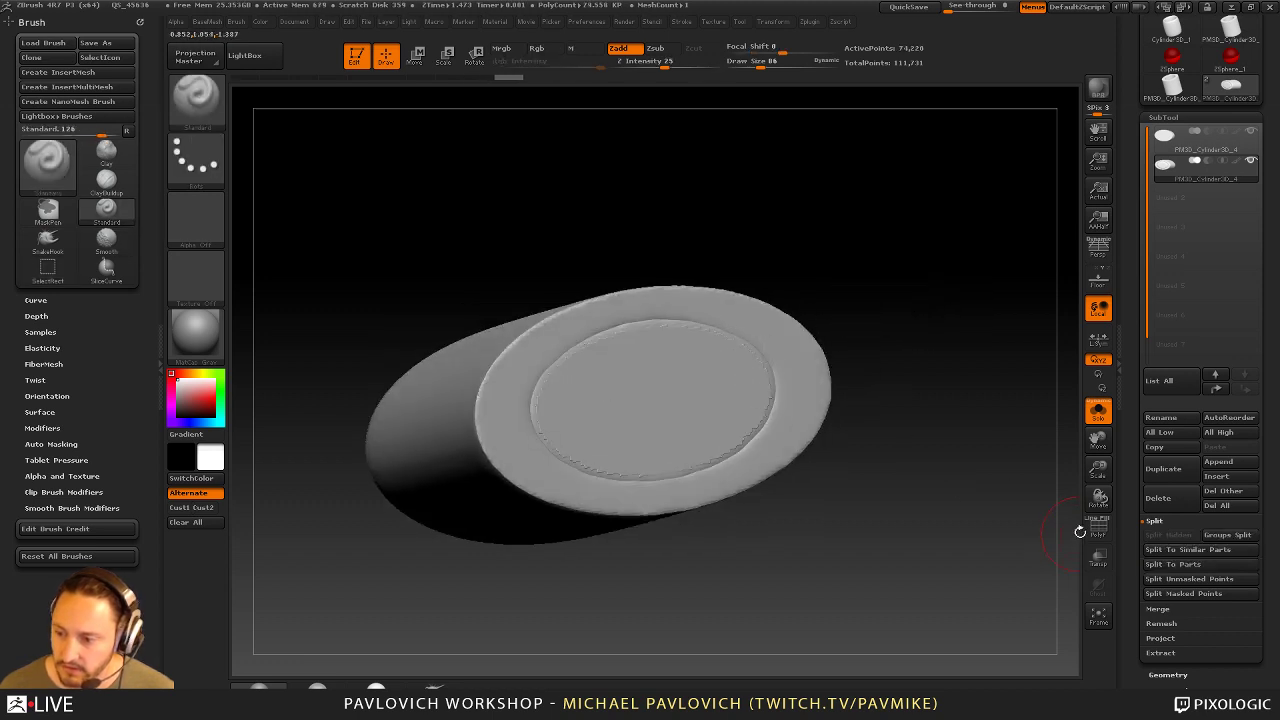
# Show the polyframe, isolate the stray overlapping discs on the longer section's cut face, and delete them with Del Hidden after inverting visibility
pyautogui.click(1094, 530)
pyautogui.keyDown('ctrl'); pyautogui.keyDown('shift'); pyautogui.click(677, 366); pyautogui.keyUp('shift'); pyautogui.keyUp('ctrl')
pyautogui.keyDown('ctrl'); pyautogui.keyDown('shift'); pyautogui.click(752, 366); pyautogui.keyUp('shift'); pyautogui.keyUp('ctrl')
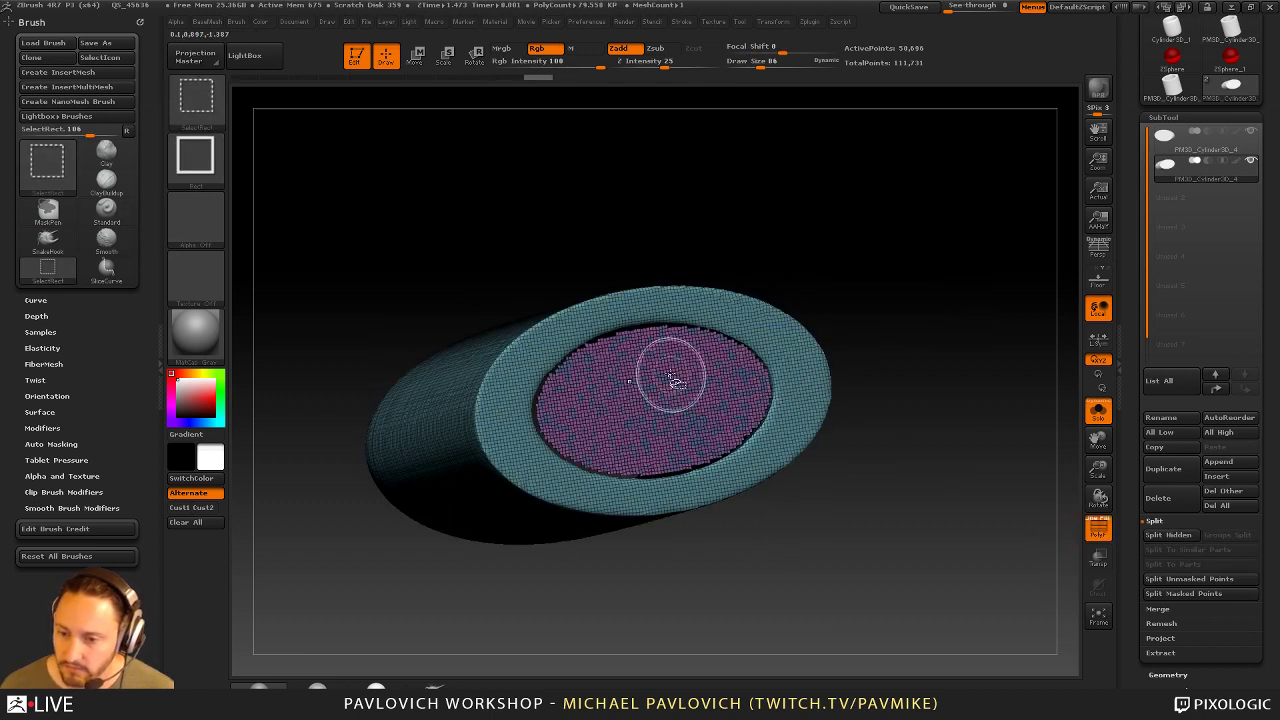
pyautogui.keyDown('ctrl'); pyautogui.keyDown('shift'); pyautogui.click(670, 372); pyautogui.keyUp('shift'); pyautogui.keyUp('ctrl')
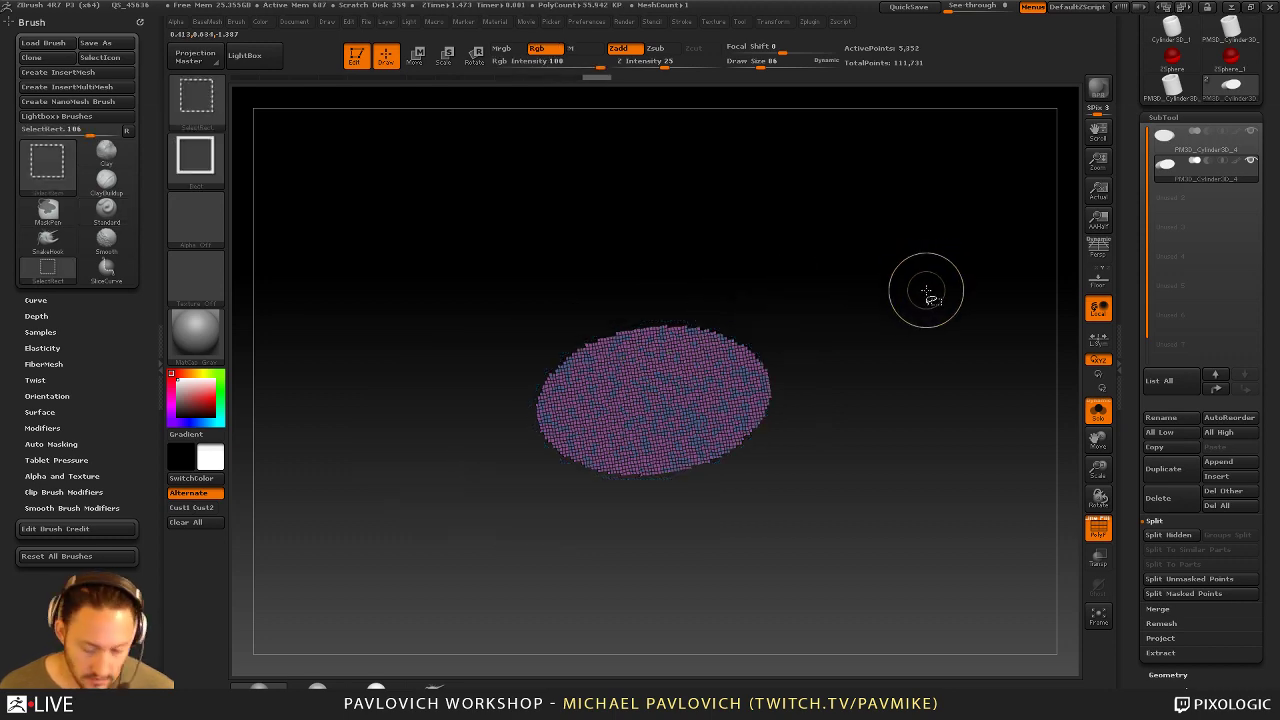
pyautogui.keyDown('ctrl'); pyautogui.keyDown('shift'); pyautogui.moveTo(908, 256); pyautogui.dragTo(1005, 390); pyautogui.keyUp('shift'); pyautogui.keyUp('ctrl')
pyautogui.press('2')
pyautogui.click(949, 300)
# Switch to the shorter section's subtool, check it alone for stray faces, and show both subtools without the polyframe
pyautogui.keyDown('alt'); pyautogui.click(872, 388); pyautogui.keyUp('alt')
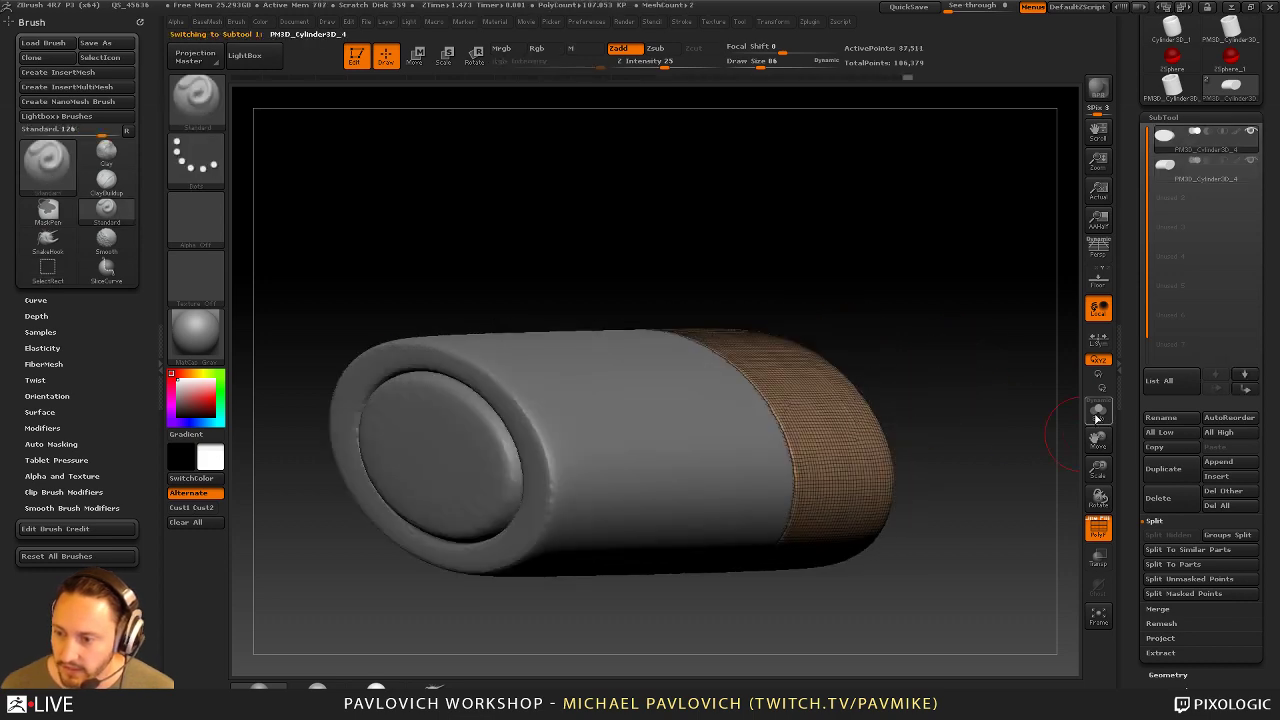
pyautogui.click(1098, 413)
pyautogui.moveTo(900, 372); pyautogui.dragTo(923, 443)
pyautogui.keyDown('ctrl'); pyautogui.keyDown('shift'); pyautogui.click(722, 436); pyautogui.keyUp('shift'); pyautogui.keyUp('ctrl')
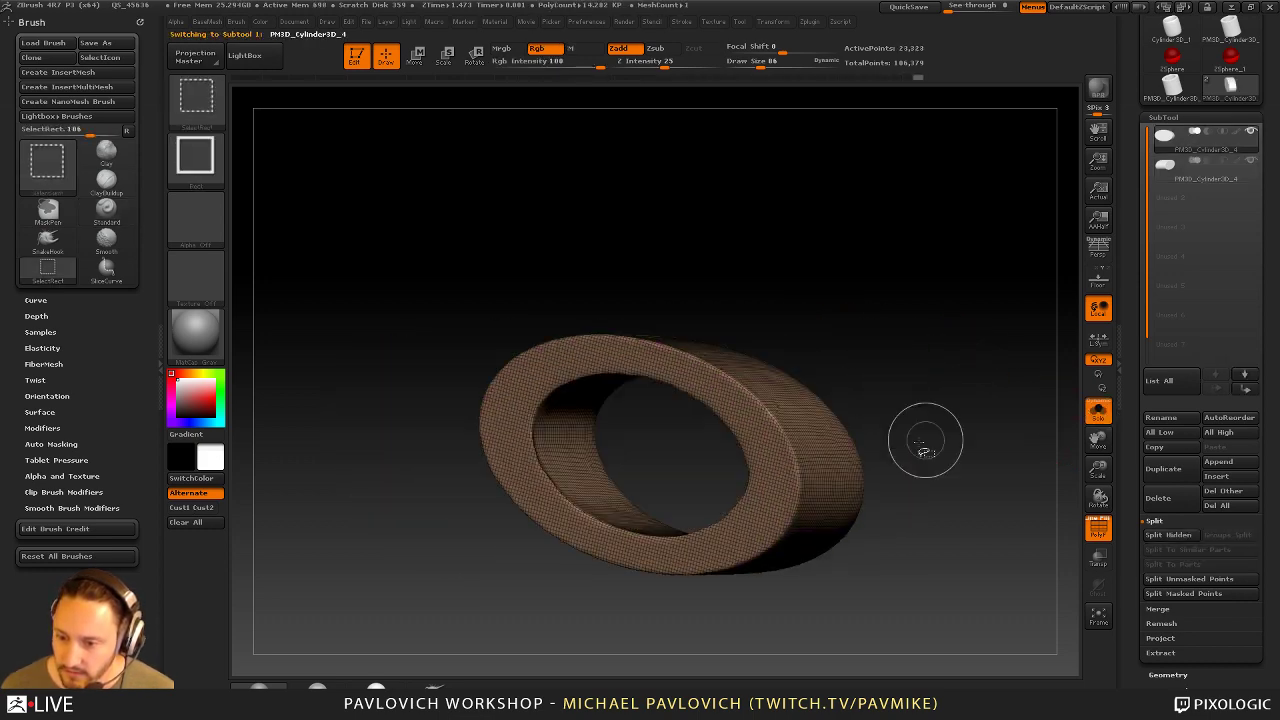
pyautogui.keyDown('ctrl'); pyautogui.keyDown('shift'); pyautogui.click(803, 456); pyautogui.keyUp('shift'); pyautogui.keyUp('ctrl')
pyautogui.keyDown('ctrl'); pyautogui.keyDown('shift'); pyautogui.moveTo(908, 375); pyautogui.dragTo(906, 402); pyautogui.keyUp('shift'); pyautogui.keyUp('ctrl')
pyautogui.keyDown('ctrl'); pyautogui.keyDown('shift'); pyautogui.click(983, 376); pyautogui.keyUp('shift'); pyautogui.keyUp('ctrl')
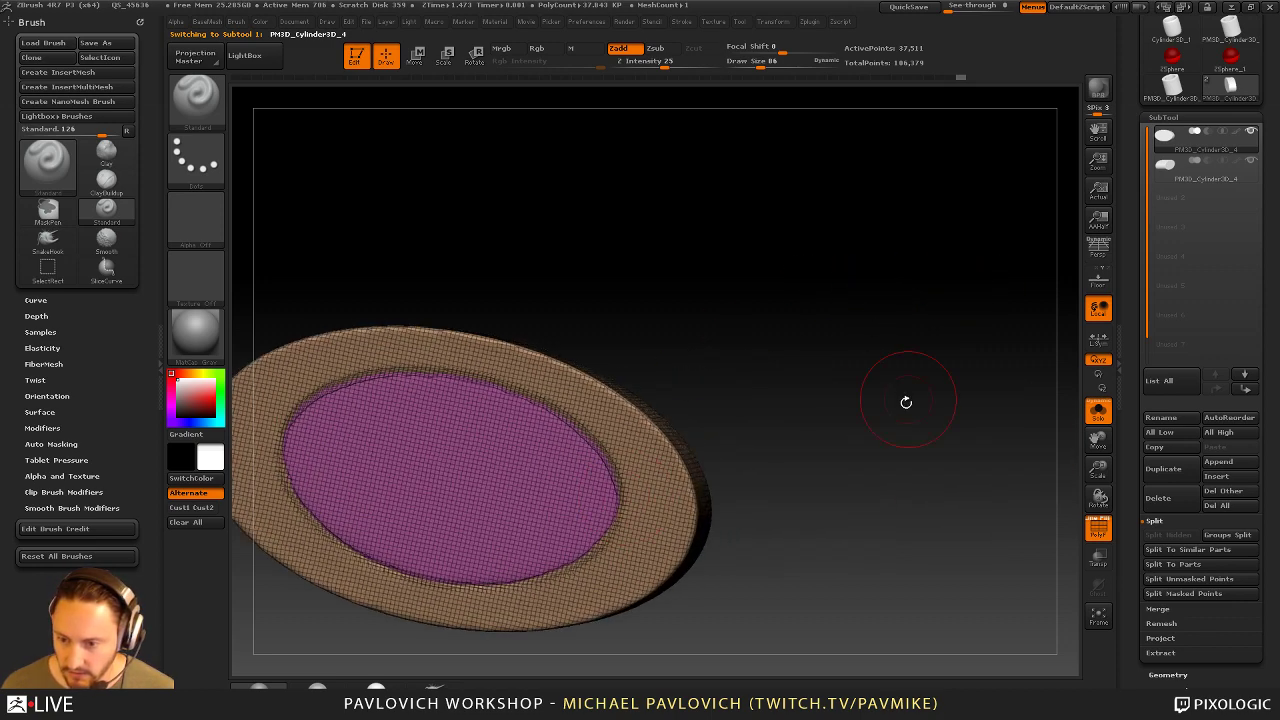
pyautogui.moveTo(863, 362); pyautogui.dragTo(858, 324)
pyautogui.click(1098, 411)
pyautogui.hotkey('shift', 'f')
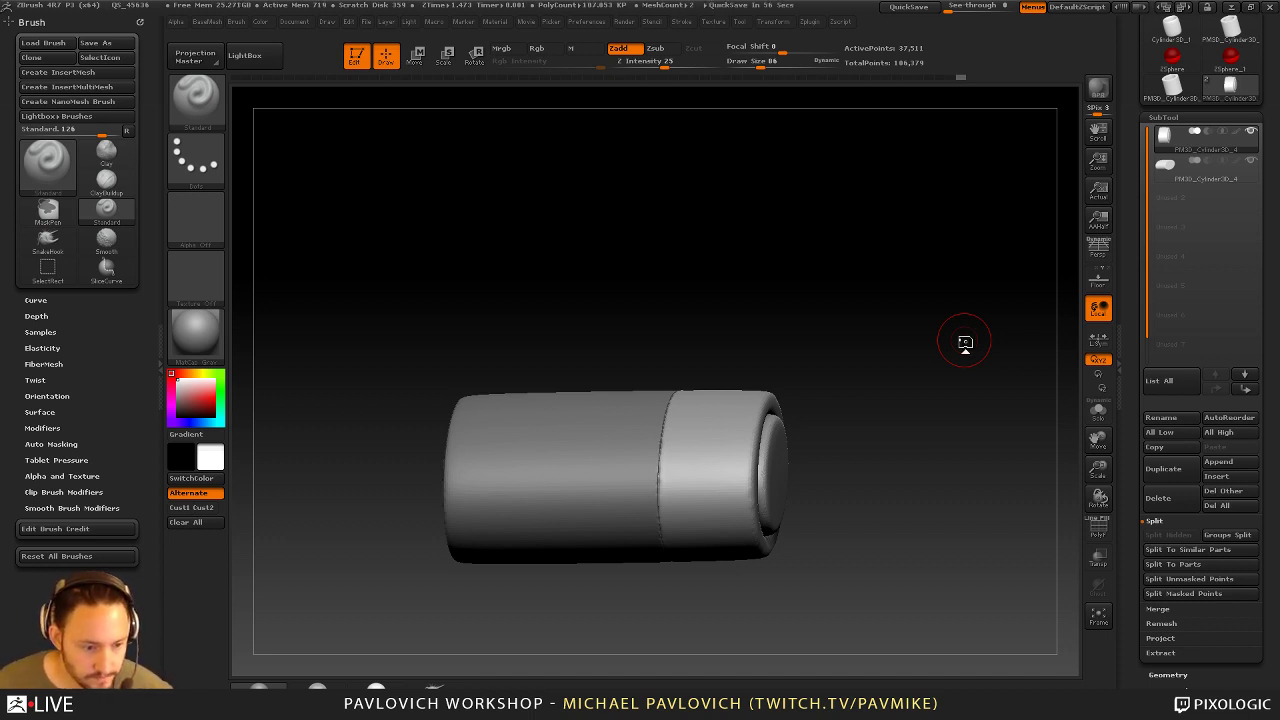
pyautogui.moveTo(829, 267); pyautogui.dragTo(892, 272)
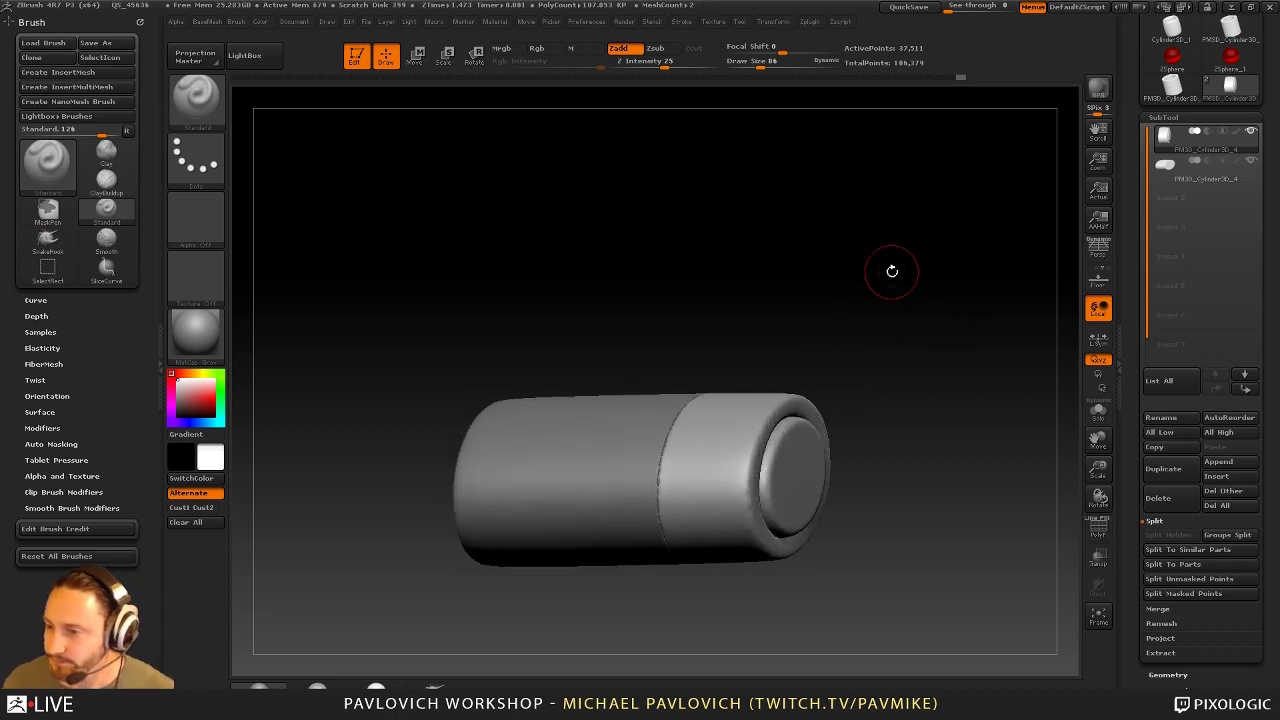
# Switch to the ZBFemale_TechSuit014 character tool, reduce the brush size, and select the boots subtool
pyautogui.moveTo(1137, 118); pyautogui.dragTo(1140, 311)
pyautogui.click(1232, 210)
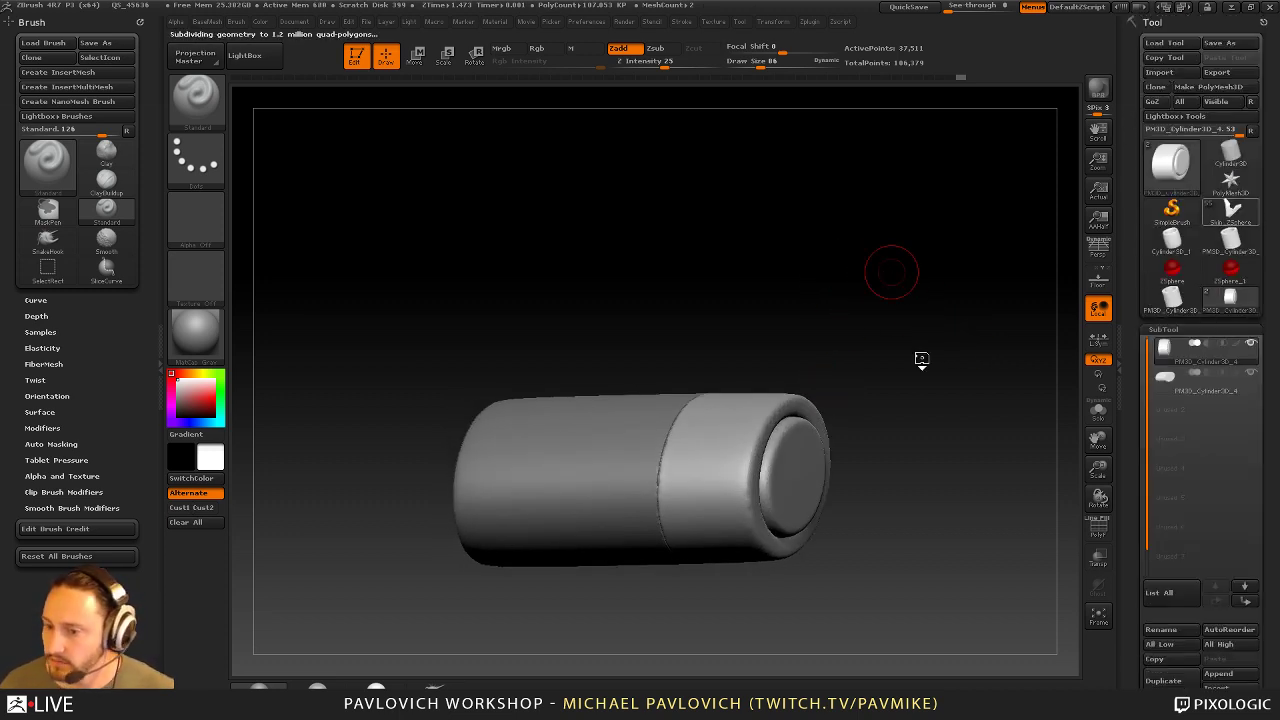
pyautogui.moveTo(964, 294); pyautogui.dragTo(916, 294)
pyautogui.moveTo(916, 294)
pyautogui.keyDown('alt'); pyautogui.mouseDown()
pyautogui.moveTo(940, 406)
pyautogui.moveTo(823, 360)
pyautogui.mouseUp(); pyautogui.keyUp('alt')
pyautogui.press('[')
pyautogui.press('[')
pyautogui.press('[')
pyautogui.press('[')
pyautogui.press('[')
pyautogui.press('[')
pyautogui.moveTo(880, 308)
pyautogui.keyDown('alt'); pyautogui.mouseDown()
pyautogui.moveTo(903, 447)
pyautogui.moveTo(687, 419)
pyautogui.moveTo(790, 374)
pyautogui.mouseUp(); pyautogui.keyUp('alt')
pyautogui.keyDown('alt'); pyautogui.click(602, 418); pyautogui.keyUp('alt')
pyautogui.moveTo(783, 299)
pyautogui.keyDown('alt'); pyautogui.mouseDown()
pyautogui.moveTo(895, 354)
pyautogui.moveTo(762, 393)
pyautogui.moveTo(743, 386)
pyautogui.mouseUp(); pyautogui.keyUp('alt')
# Try to clip the boots with a ClipCurve stroke running from between the feet toward the shin
pyautogui.keyDown('ctrl'); pyautogui.keyDown('shift'); pyautogui.click(183, 100); pyautogui.keyUp('shift'); pyautogui.keyUp('ctrl')
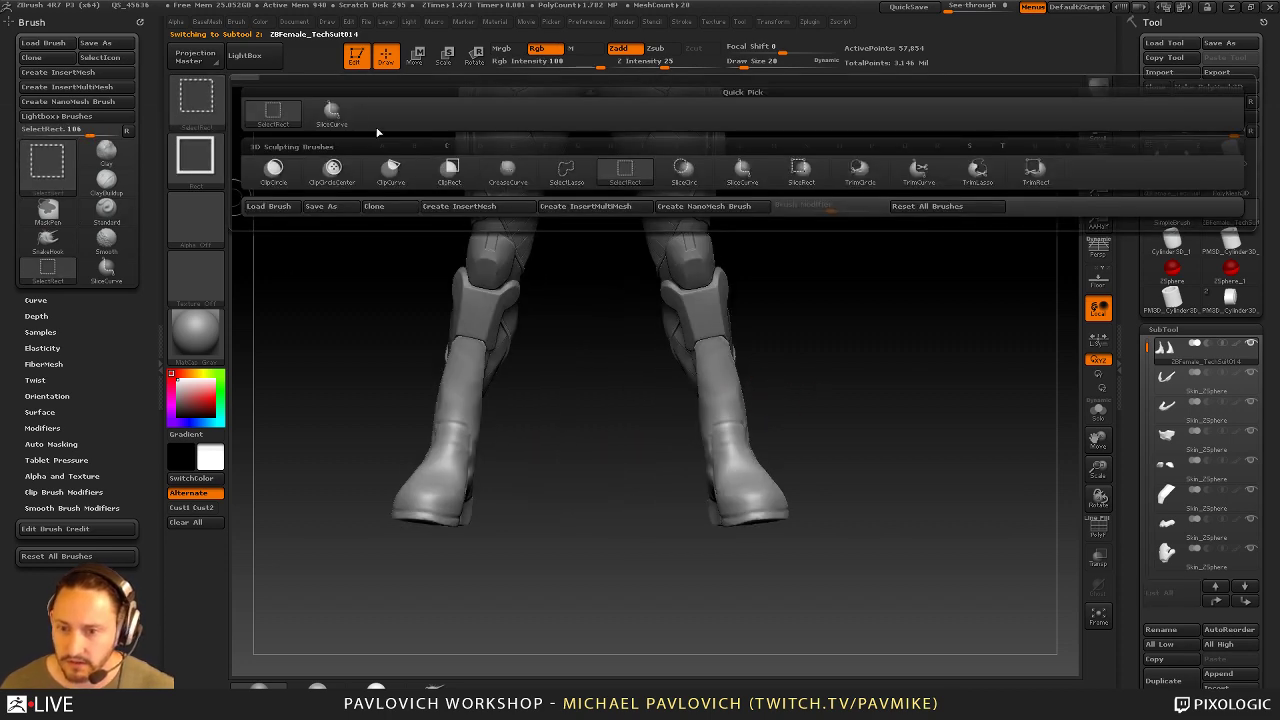
pyautogui.keyDown('ctrl'); pyautogui.keyDown('shift'); pyautogui.click(391, 170); pyautogui.keyUp('shift'); pyautogui.keyUp('ctrl')
pyautogui.keyDown('ctrl'); pyautogui.keyDown('shift'); pyautogui.moveTo(642, 532); pyautogui.dragTo(694, 340); pyautogui.keyUp('shift'); pyautogui.keyUp('ctrl')
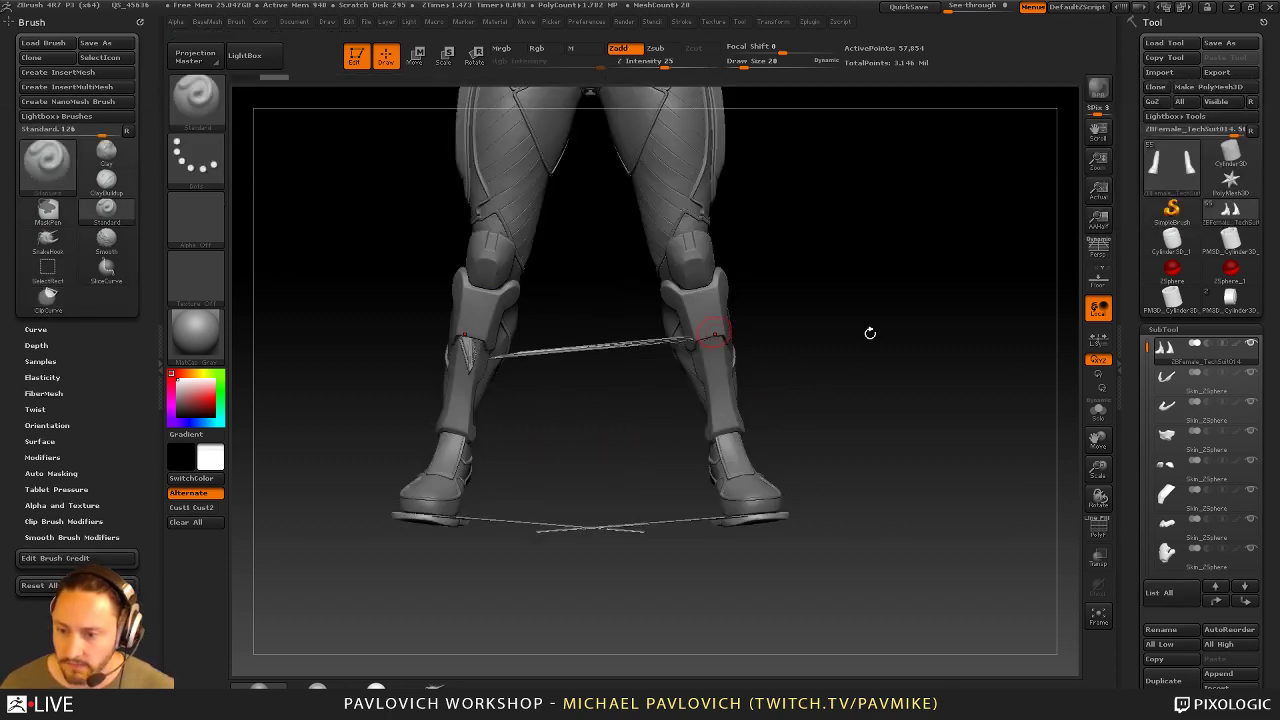
pyautogui.hotkey('ctrl', 'z')
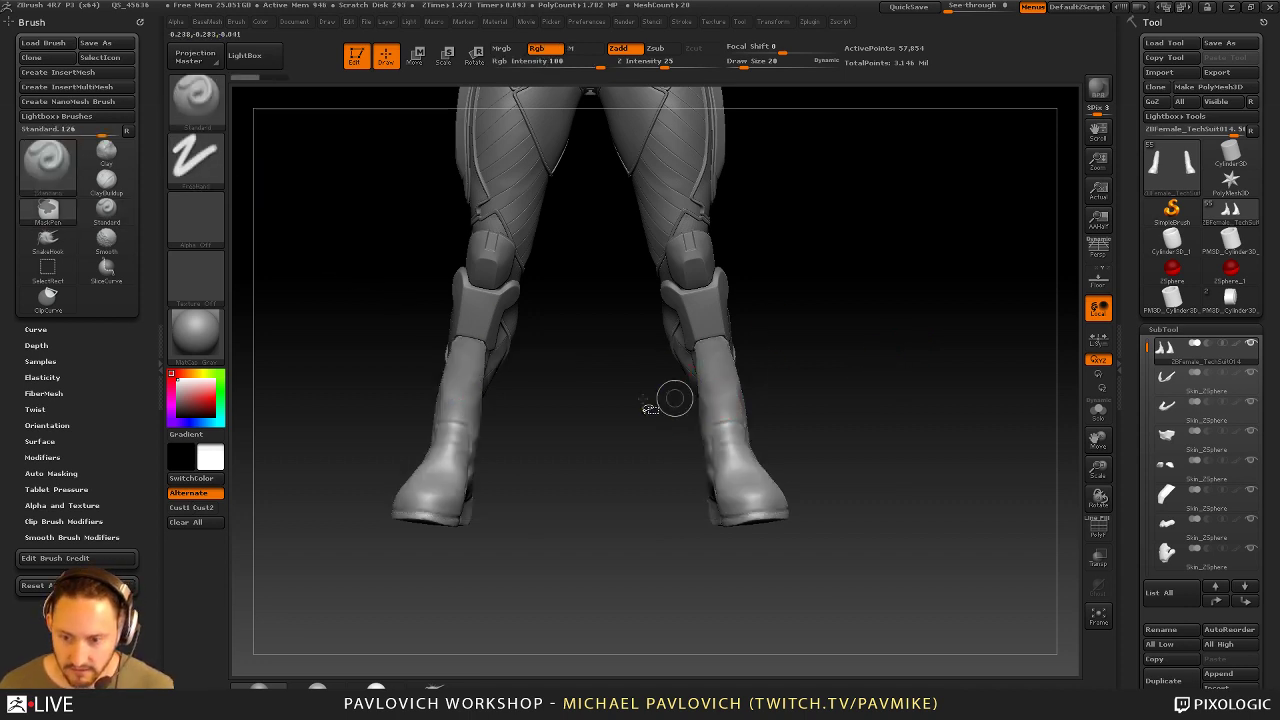
# Hide the boot on the character's right leg with the SelectRect brush and delete it with Del Hidden
pyautogui.keyDown('ctrl'); pyautogui.keyDown('shift'); pyautogui.click(210, 127); pyautogui.keyUp('shift'); pyautogui.keyUp('ctrl')
pyautogui.keyDown('ctrl'); pyautogui.keyDown('shift'); pyautogui.click(332, 122); pyautogui.keyUp('shift'); pyautogui.keyUp('ctrl')
pyautogui.keyDown('ctrl'); pyautogui.moveTo(289, 186); pyautogui.dragTo(507, 595); pyautogui.keyUp('ctrl')
pyautogui.moveTo(658, 518)
pyautogui.keyDown('ctrl'); pyautogui.keyDown('shift'); pyautogui.mouseDown()
pyautogui.moveTo(716, 420)
pyautogui.moveTo(846, 393)
pyautogui.mouseUp(); pyautogui.keyUp('shift'); pyautogui.keyUp('ctrl')
pyautogui.keyDown('ctrl'); pyautogui.keyDown('shift'); pyautogui.click(812, 342); pyautogui.keyUp('shift'); pyautogui.keyUp('ctrl')
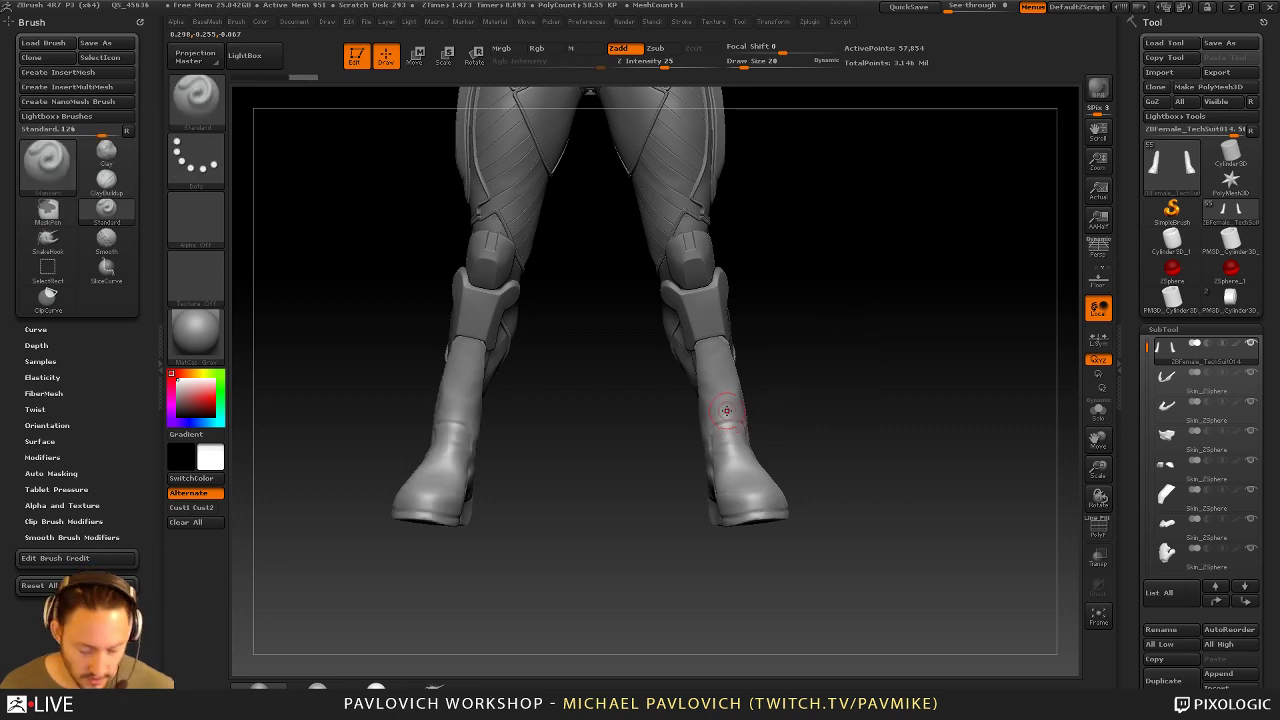
pyautogui.moveTo(243, 183)
pyautogui.keyDown('ctrl'); pyautogui.keyDown('alt'); pyautogui.keyDown('shift'); pyautogui.mouseDown()
pyautogui.moveTo(406, 491)
pyautogui.moveTo(534, 643)
pyautogui.moveTo(560, 648)
pyautogui.mouseUp(); pyautogui.keyUp('shift'); pyautogui.keyUp('alt'); pyautogui.keyUp('ctrl')
pyautogui.moveTo(943, 300); pyautogui.dragTo(936, 318)
pyautogui.press('space')
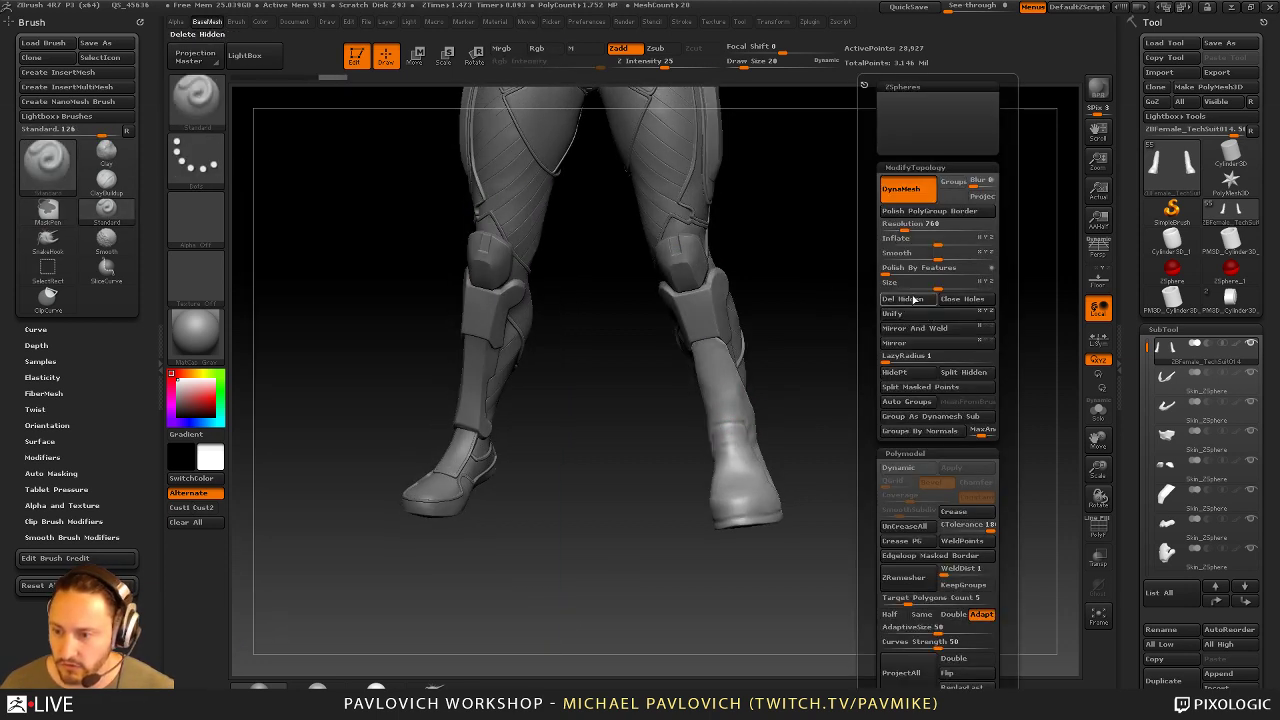
pyautogui.click(913, 300)
# Set the draw size to 26 and move the remaining boot's subtool to the top of the subtool list
pyautogui.moveTo(882, 365); pyautogui.dragTo(748, 387)
pyautogui.keyDown('alt'); pyautogui.moveTo(847, 360); pyautogui.dragTo(803, 381); pyautogui.keyUp('alt')
pyautogui.press('s')
pyautogui.moveTo(802, 382)
pyautogui.mouseDown()
pyautogui.moveTo(744, 380)
pyautogui.moveTo(877, 374)
pyautogui.moveTo(846, 376)
pyautogui.mouseUp()
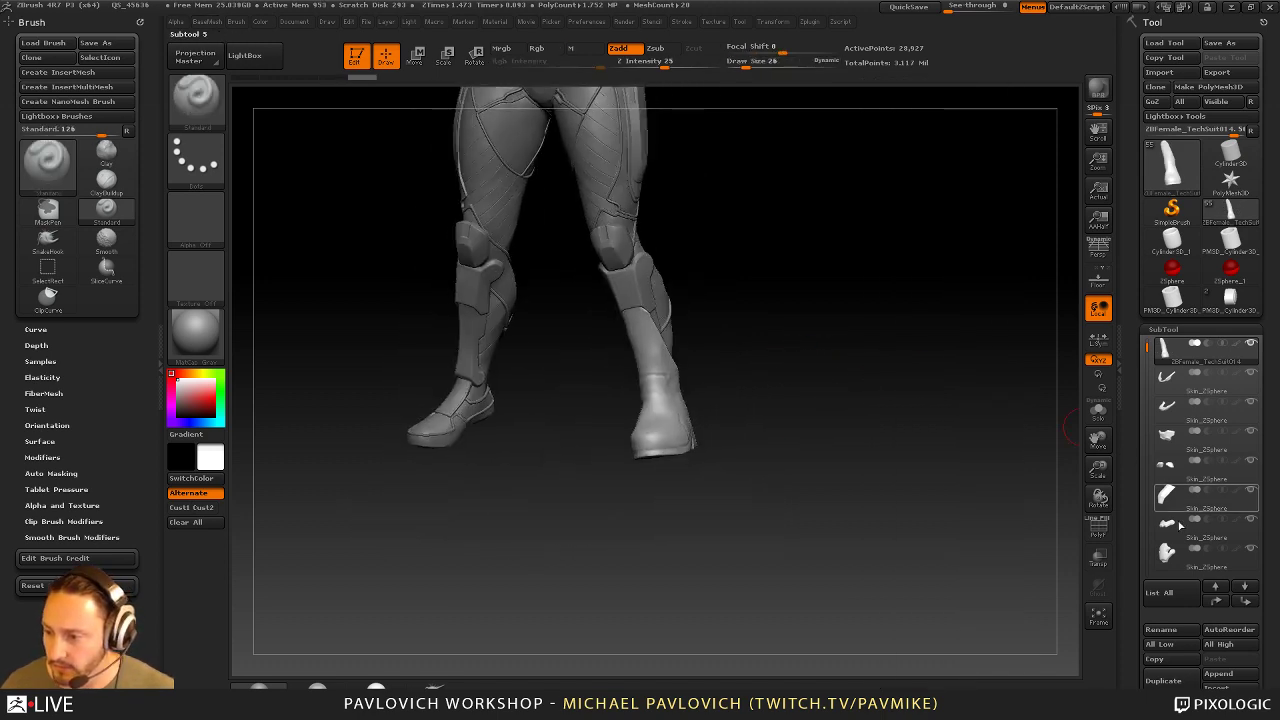
pyautogui.keyDown('shift'); pyautogui.click(1216, 603); pyautogui.keyUp('shift')
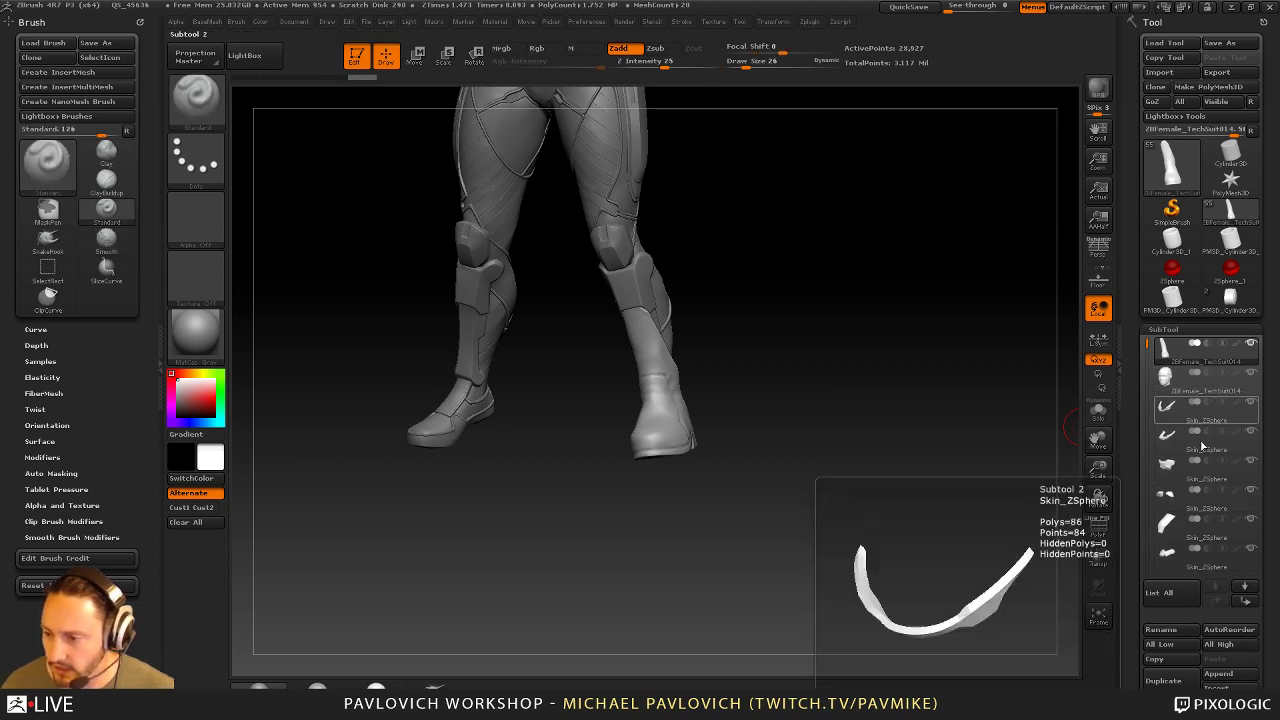
pyautogui.scroll(-2, 1192, 665)
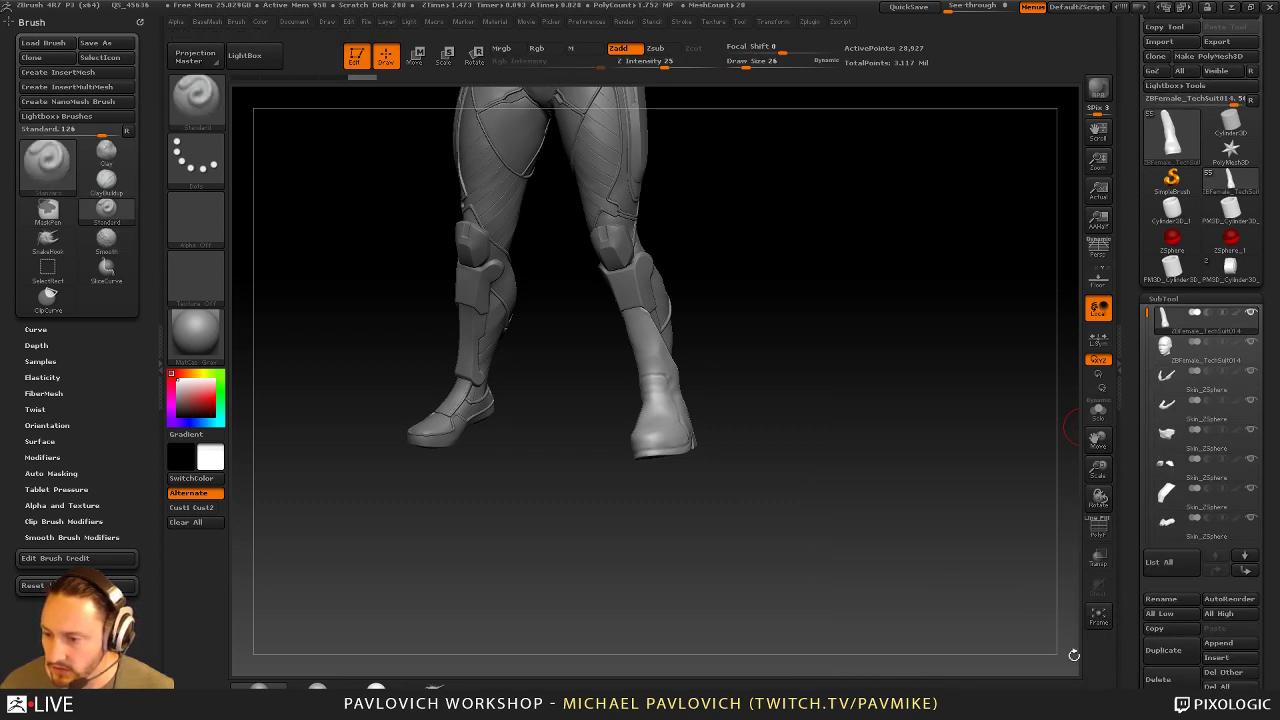
# Insert a ZSphere subtool below the boot, show only the boot and the ZSphere, and select the ZSphere
pyautogui.click(1210, 660)
pyautogui.click(1040, 513)
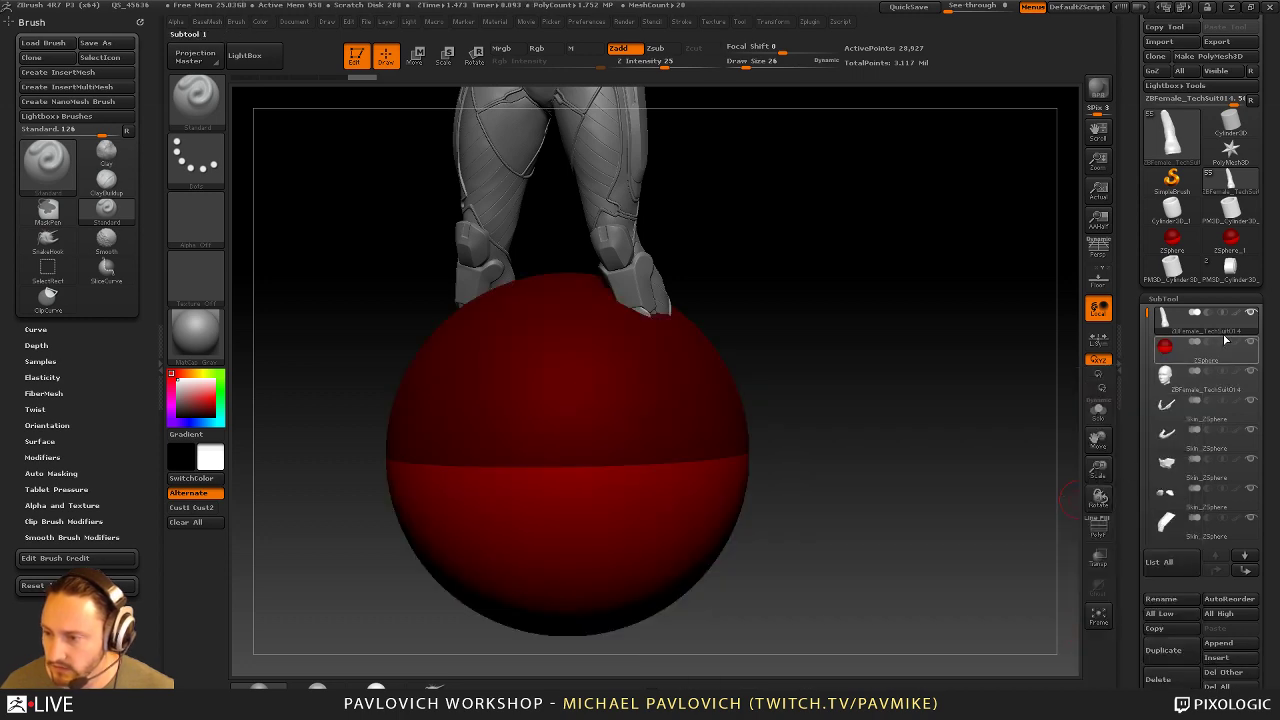
pyautogui.click(1210, 352)
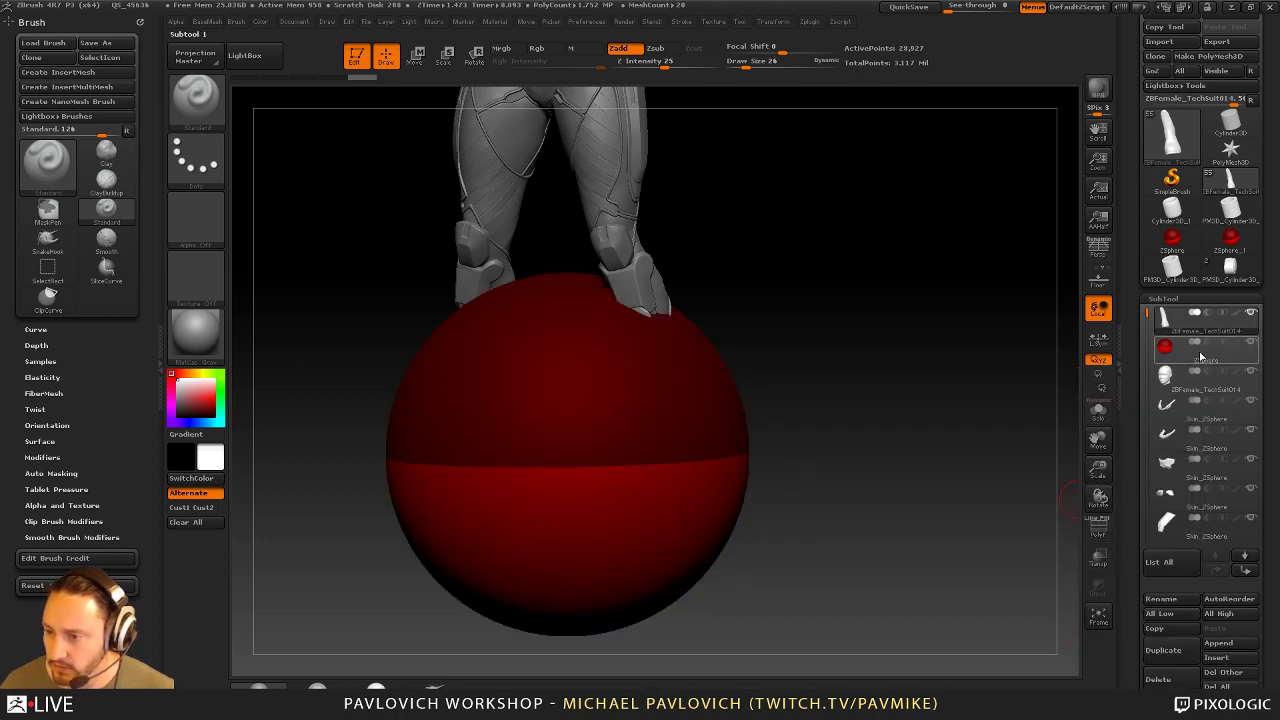
pyautogui.click(1254, 323)
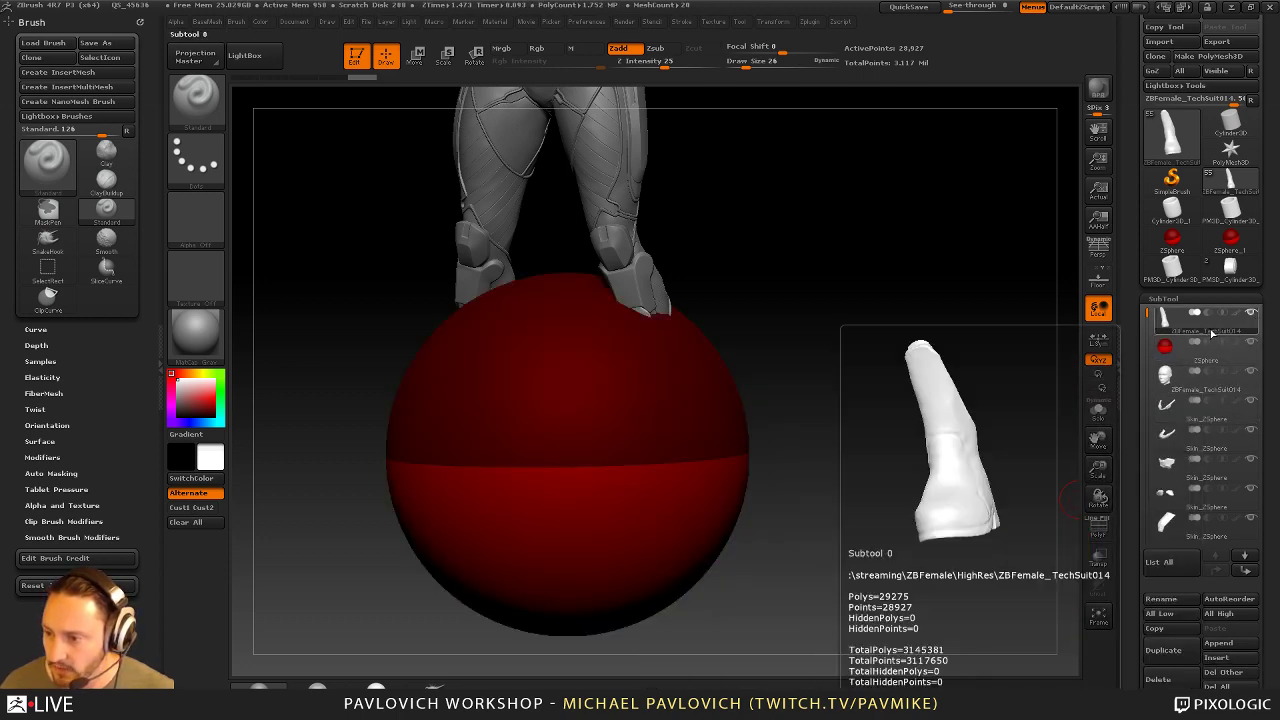
pyautogui.click(1250, 315)
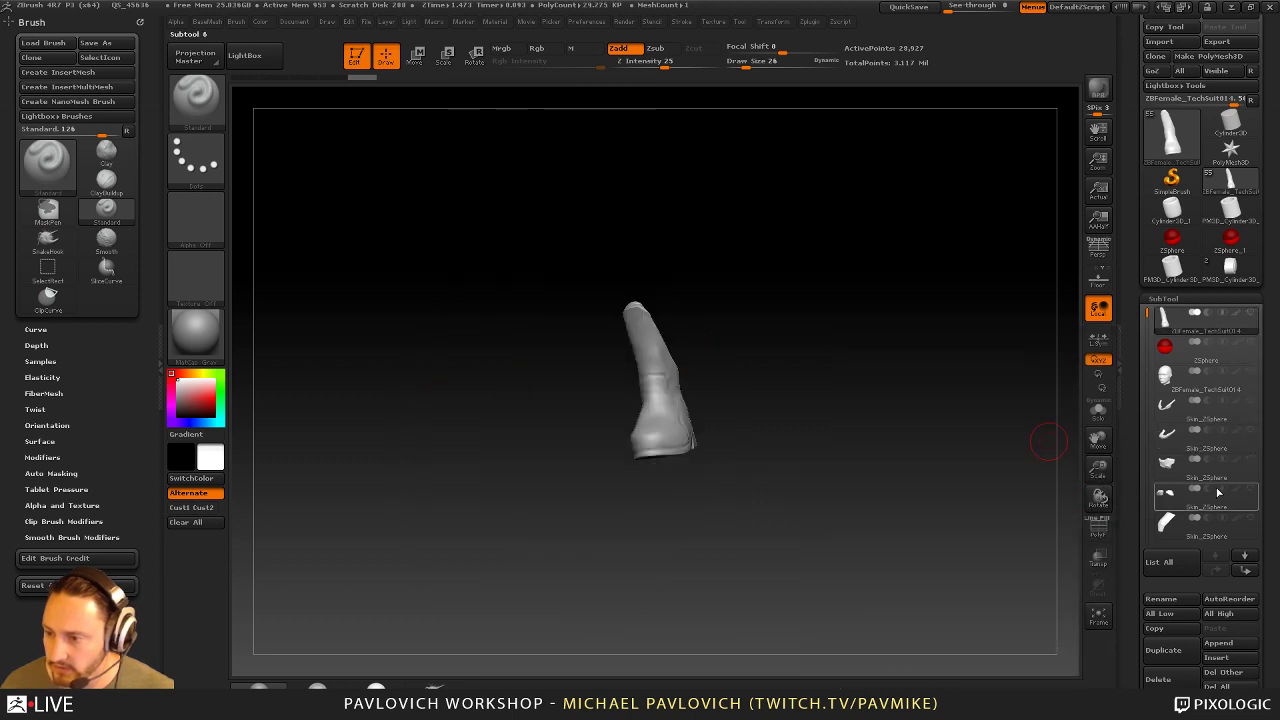
pyautogui.click(1250, 343)
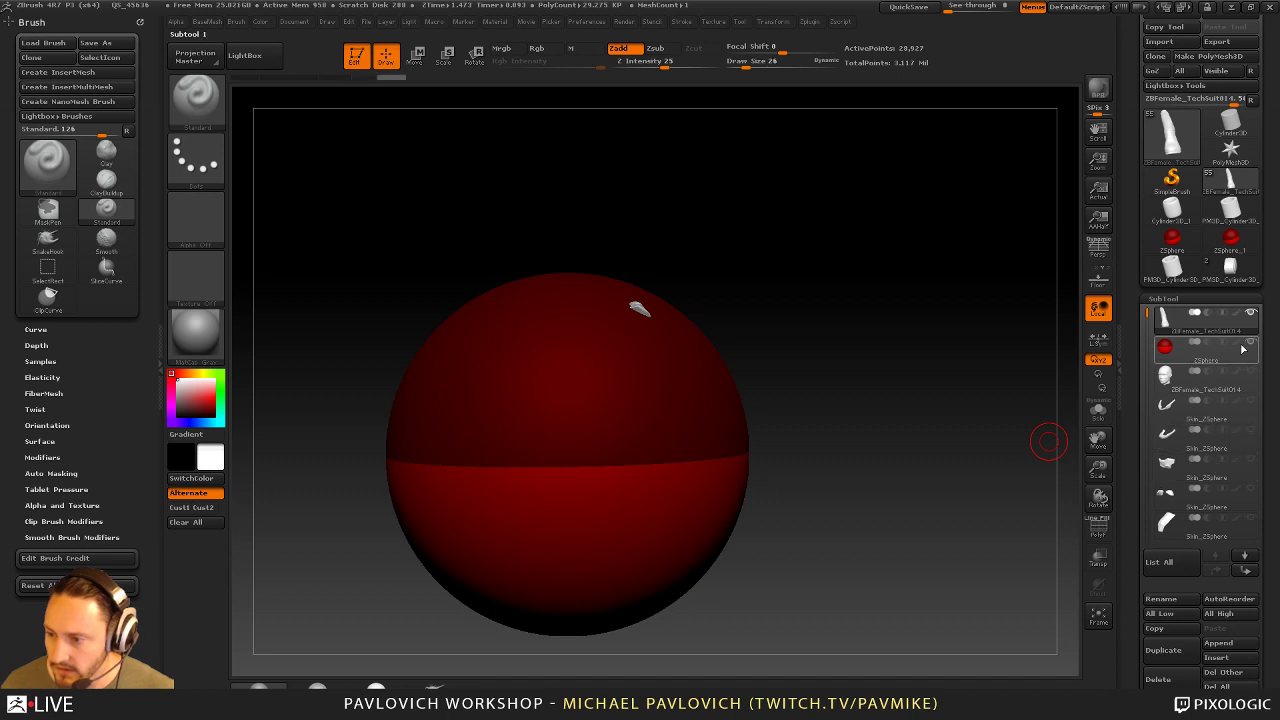
pyautogui.click(1200, 350)
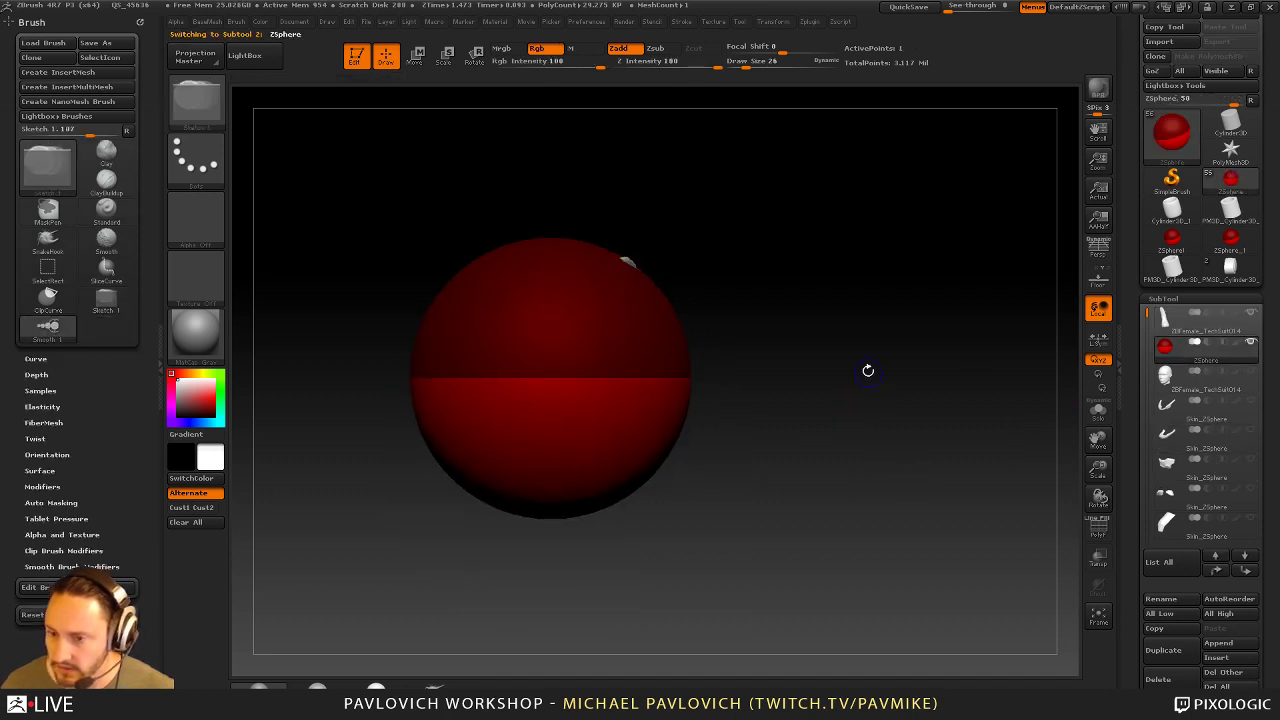
# Scale the ZSphere down and move it inside the boot, using transparency while positioning it
pyautogui.press('e')
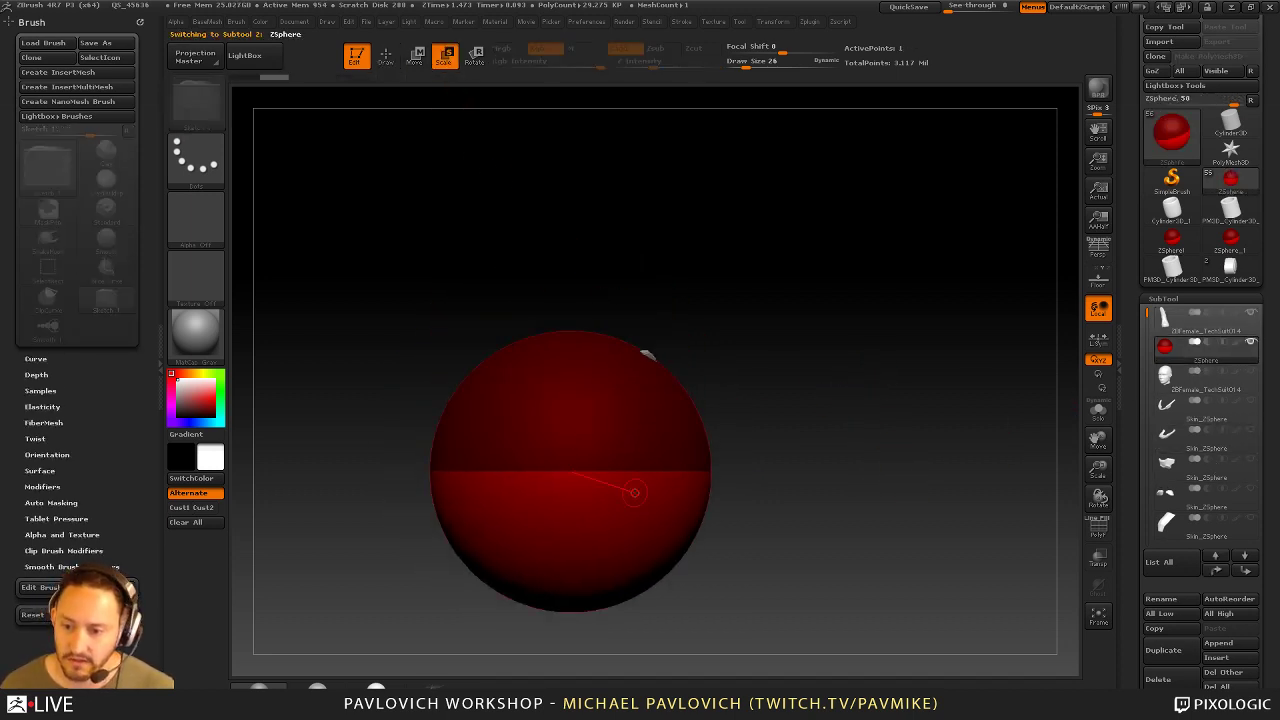
pyautogui.moveTo(634, 492); pyautogui.dragTo(300, 66)
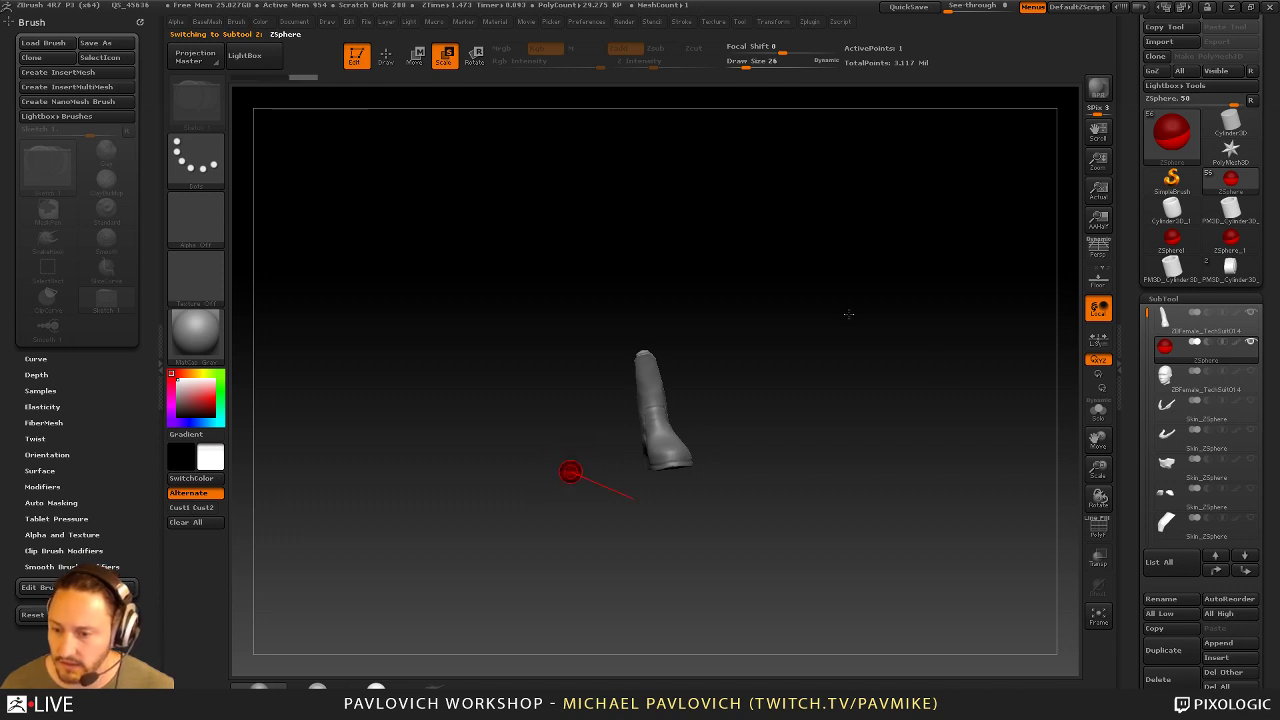
pyautogui.click(1102, 565)
pyautogui.keyDown('ctrl'); pyautogui.moveTo(893, 440); pyautogui.dragTo(857, 573, button='right'); pyautogui.keyUp('ctrl')
pyautogui.press('w')
pyautogui.moveTo(541, 528); pyautogui.dragTo(703, 478)
pyautogui.moveTo(820, 440); pyautogui.dragTo(857, 343)
pyautogui.press('e')
pyautogui.moveTo(645, 428)
pyautogui.mouseDown()
pyautogui.moveTo(666, 440)
pyautogui.moveTo(652, 430)
pyautogui.mouseUp()
pyautogui.press('w')
pyautogui.moveTo(740, 383); pyautogui.dragTo(945, 418)
pyautogui.click(1103, 558)
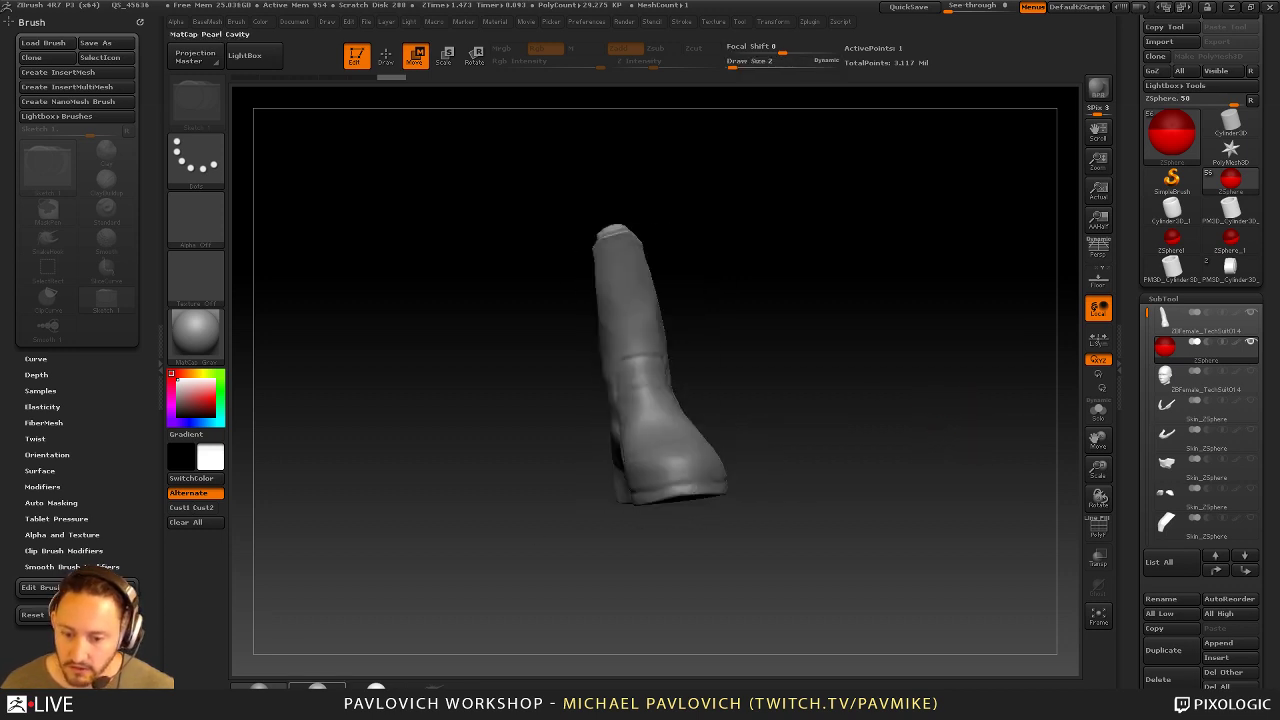
# Apply the MatCap Pearl Cavity material and darken the active colour to grey
pyautogui.click(200, 335)
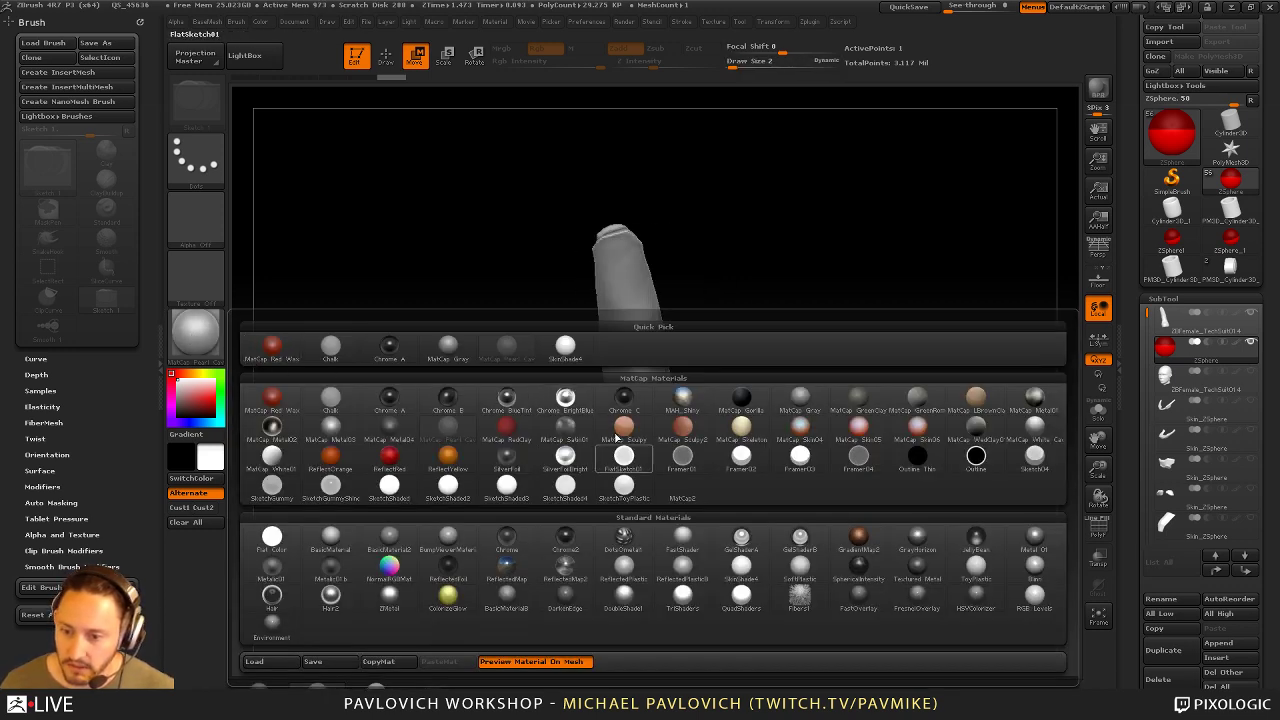
pyautogui.click(617, 437)
pyautogui.moveTo(185, 399); pyautogui.dragTo(177, 398)
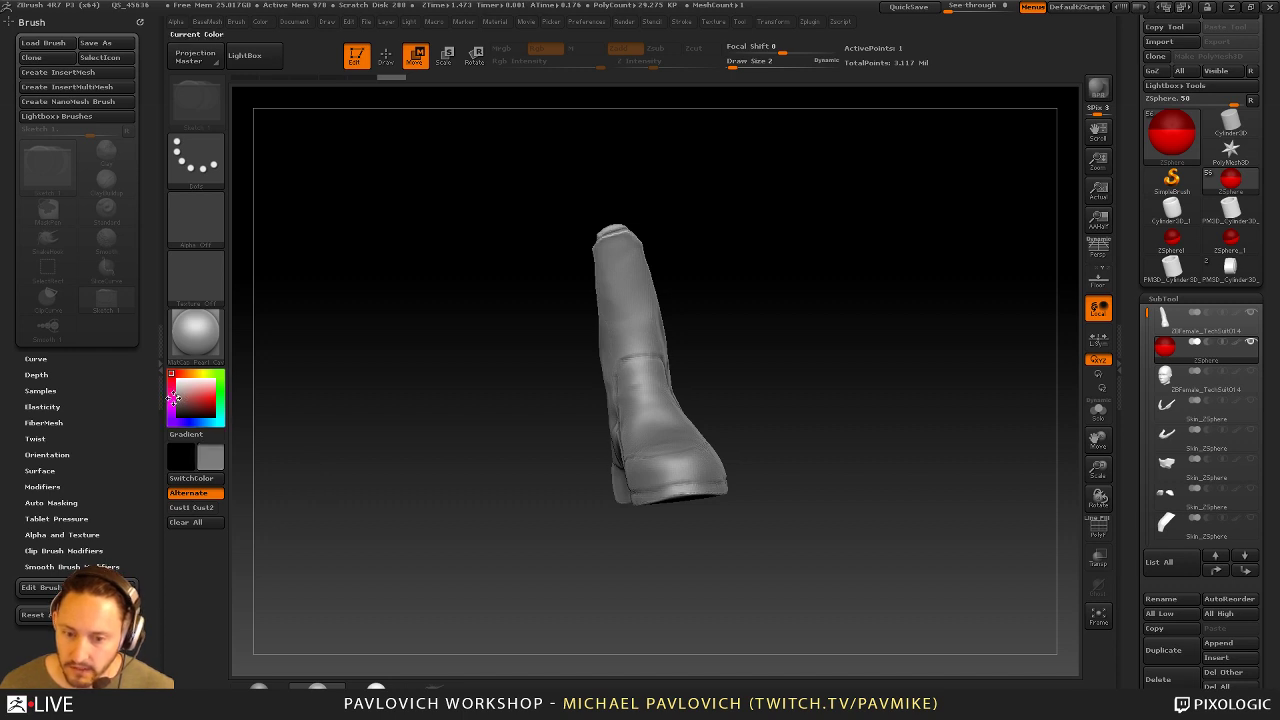
pyautogui.moveTo(929, 297); pyautogui.dragTo(920, 325)
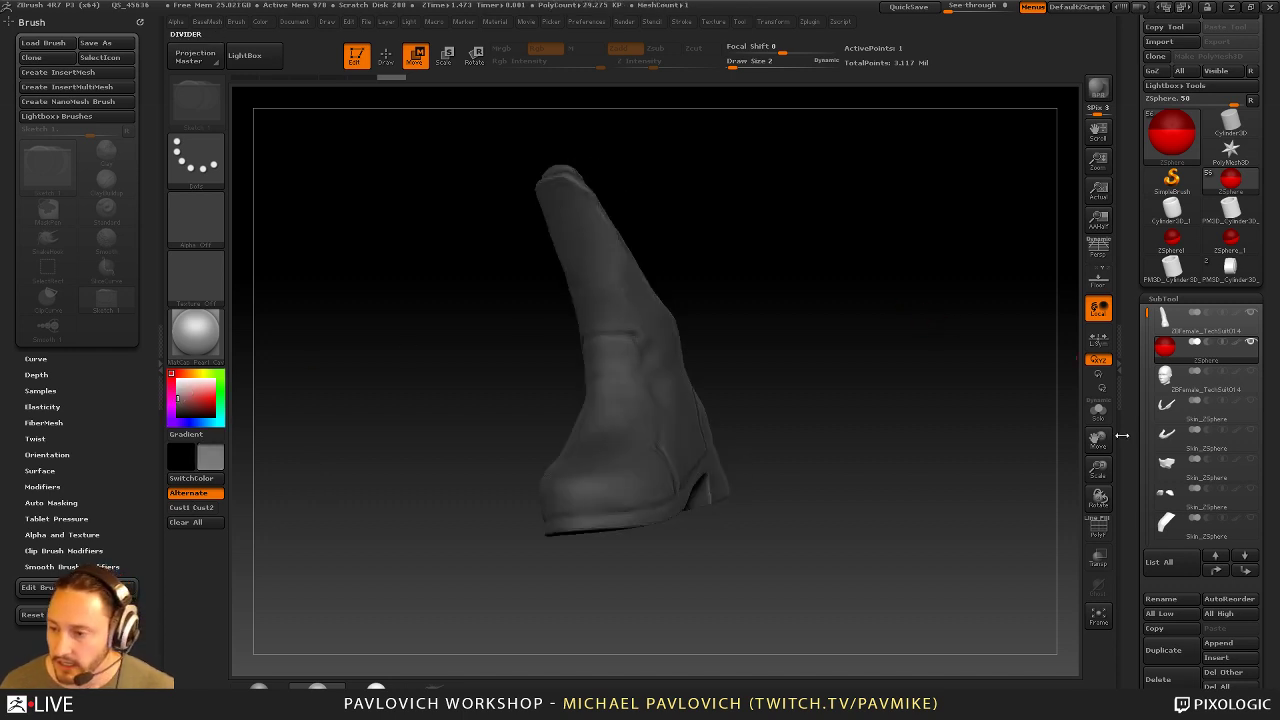
# Turn on Edit Topology for the ZSphere, orient the boot to show its sole, and return to Draw mode
pyautogui.moveTo(1134, 436); pyautogui.dragTo(1188, 366)
pyautogui.click(1163, 438)
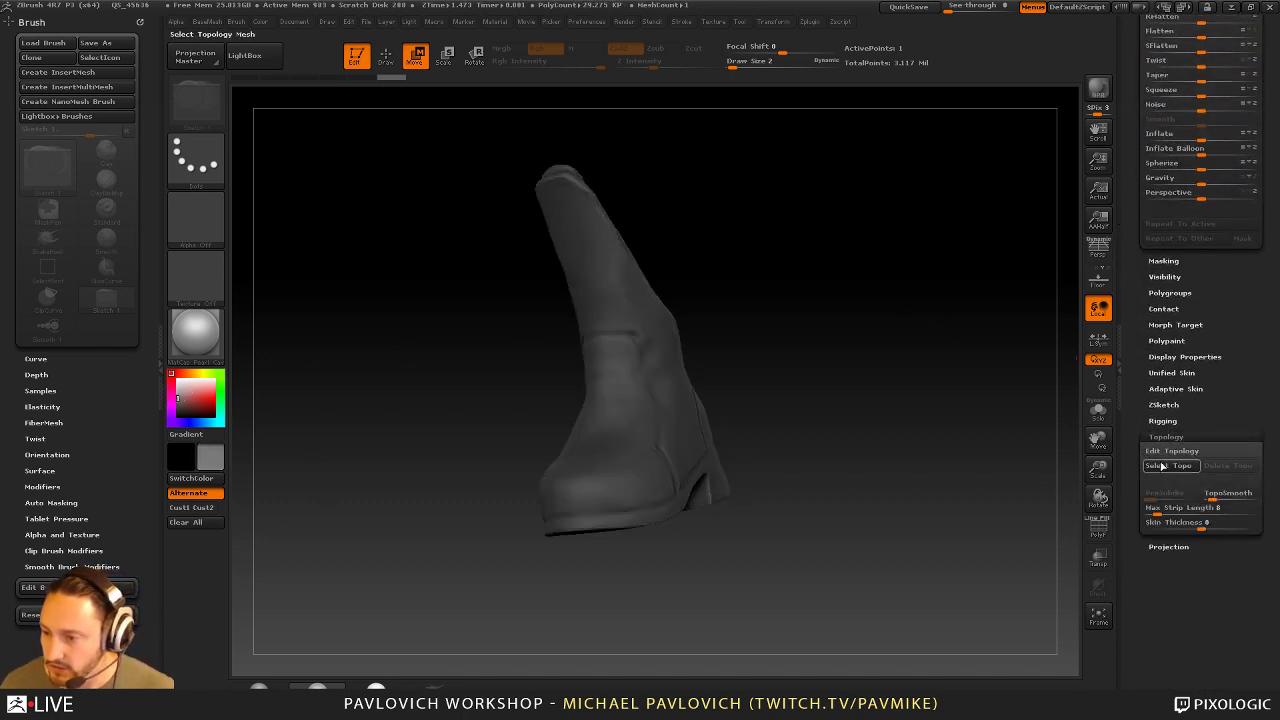
pyautogui.click(1172, 451)
pyautogui.keyDown('alt'); pyautogui.moveTo(849, 303); pyautogui.dragTo(563, 491); pyautogui.keyUp('alt')
pyautogui.press('q')
# Place topology points along one side of the sole's edge from the forefoot to the heel's front corner
pyautogui.click(553, 491)
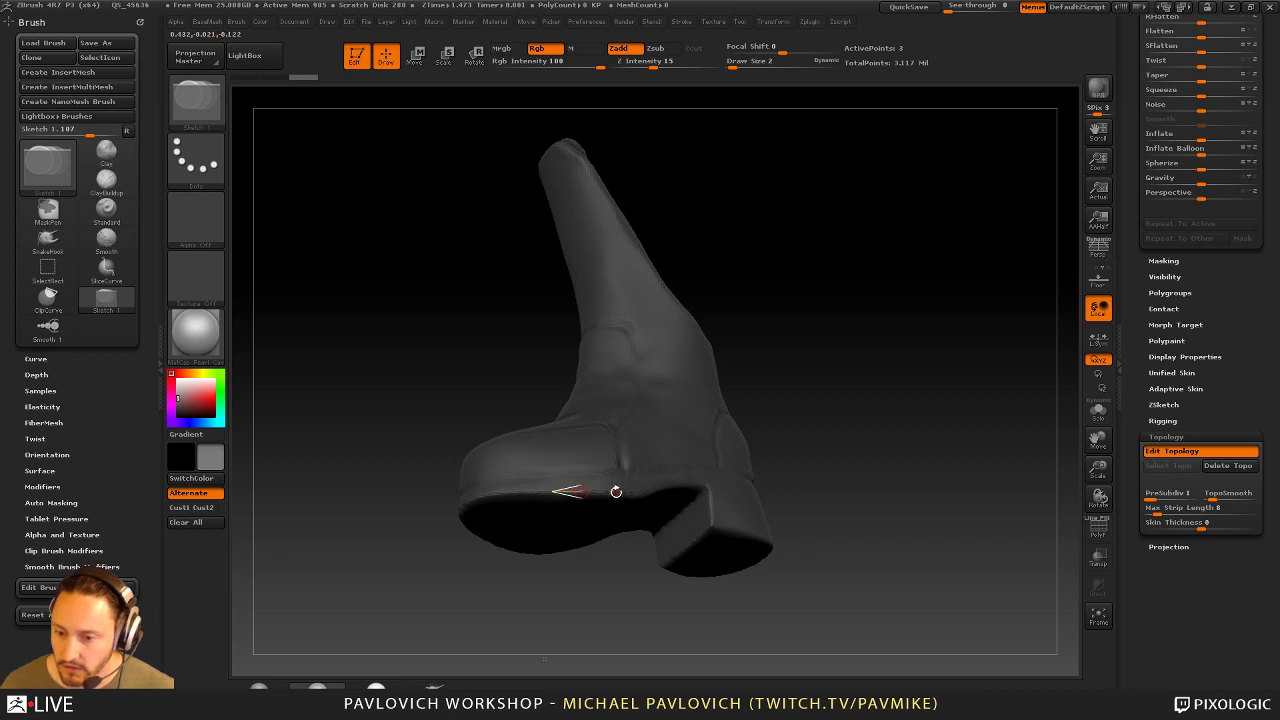
pyautogui.click(616, 491)
pyautogui.click(646, 496)
pyautogui.moveTo(760, 449); pyautogui.dragTo(629, 458)
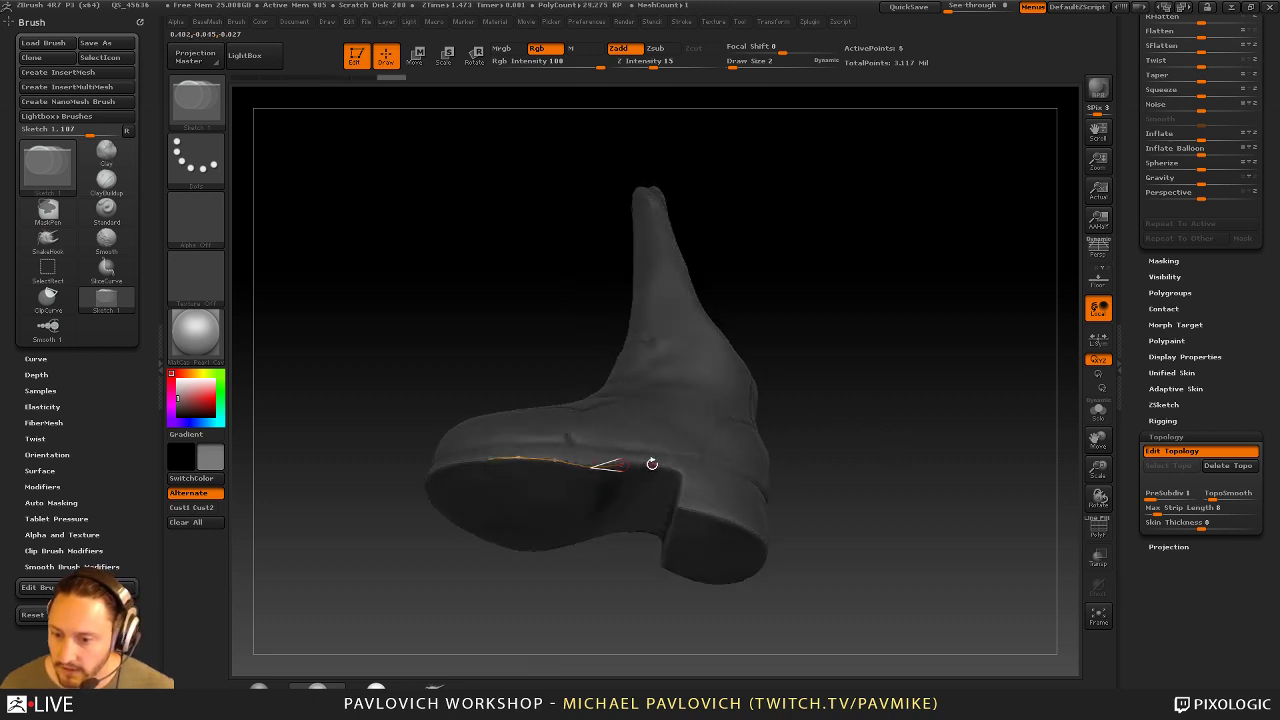
pyautogui.click(678, 467)
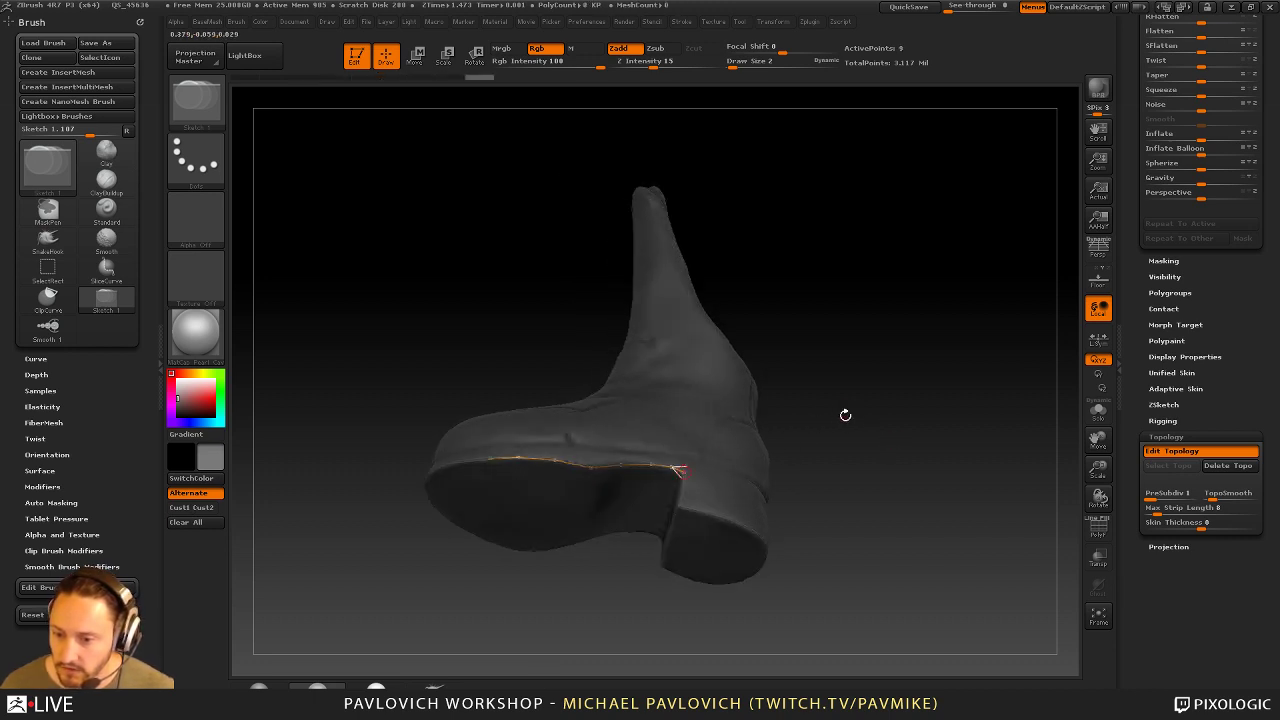
pyautogui.moveTo(845, 414); pyautogui.dragTo(711, 498)
pyautogui.click(708, 514)
# Continue the topology points around the heel's bottom rim to its opposite front corner
pyautogui.moveTo(849, 491); pyautogui.dragTo(767, 474)
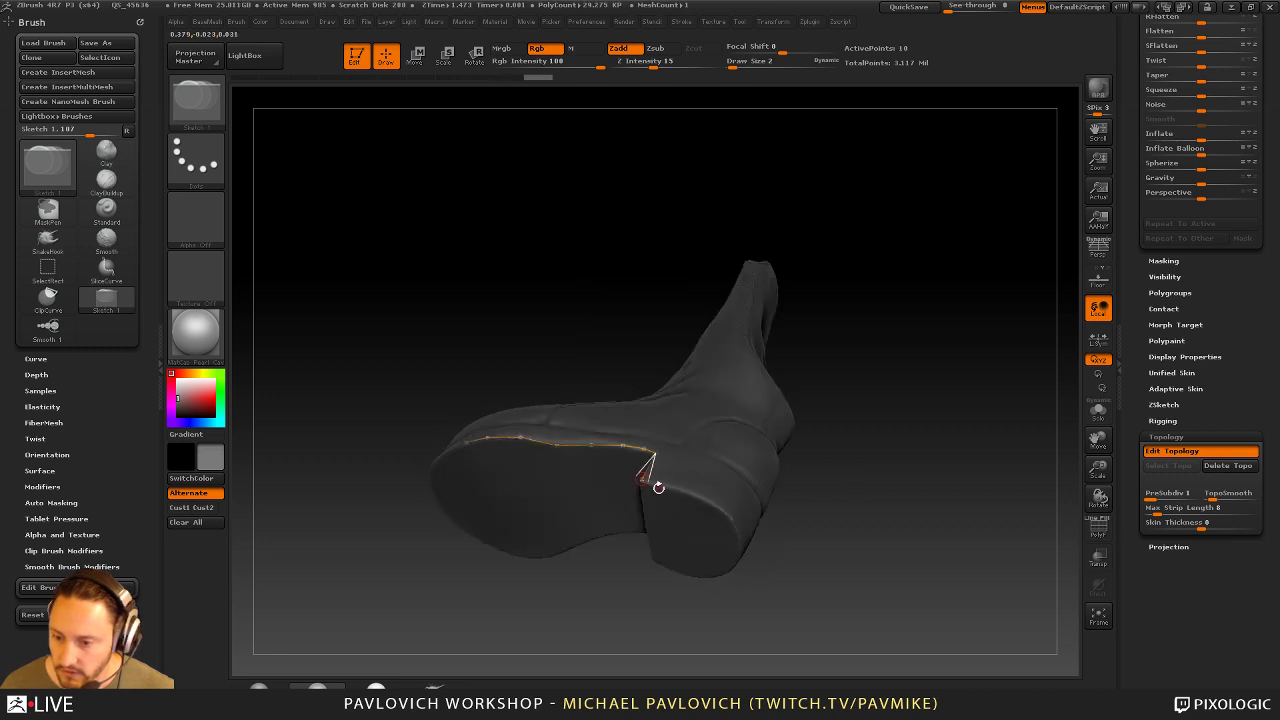
pyautogui.click(660, 487)
pyautogui.click(697, 494)
pyautogui.click(715, 501)
pyautogui.click(729, 515)
pyautogui.moveTo(840, 505); pyautogui.dragTo(775, 467)
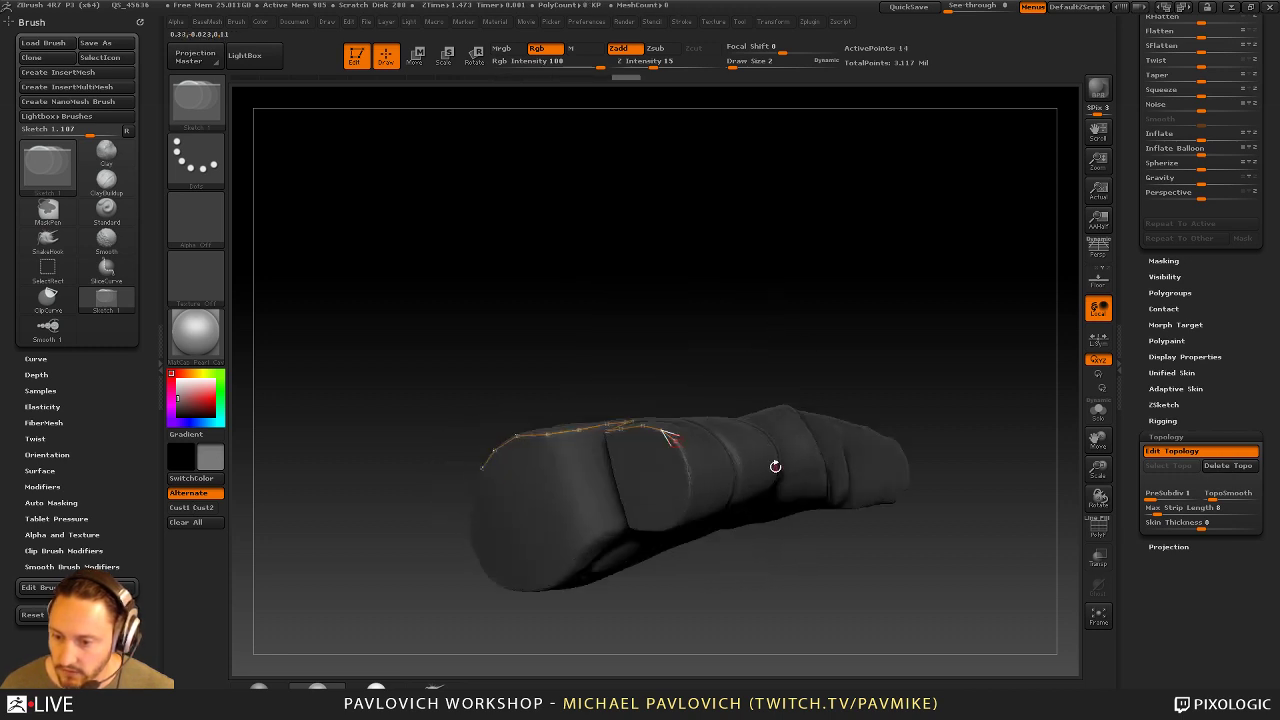
pyautogui.click(691, 484)
pyautogui.moveTo(691, 484); pyautogui.dragTo(722, 483)
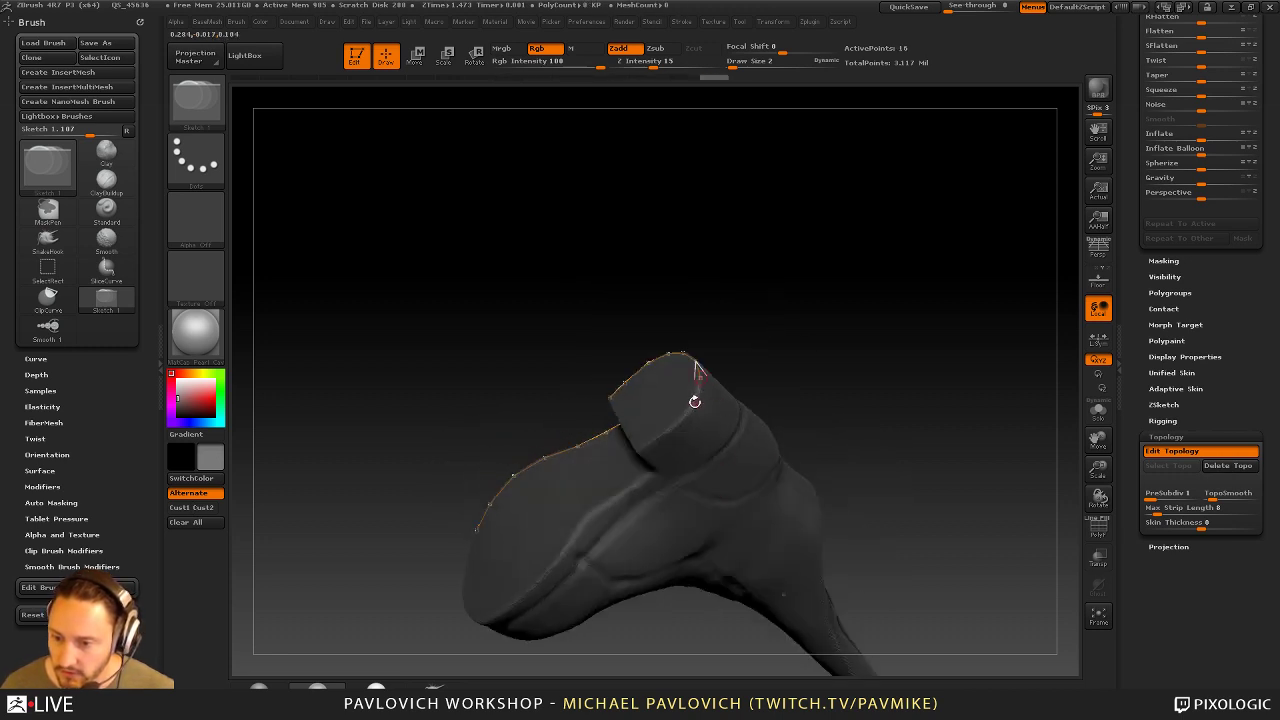
pyautogui.click(681, 420)
pyautogui.click(672, 430)
# Run the topology outline down the heel's front edge, along the other side of the sole and around the toe, closing the loop
pyautogui.moveTo(779, 387); pyautogui.dragTo(885, 312)
pyautogui.click(696, 461)
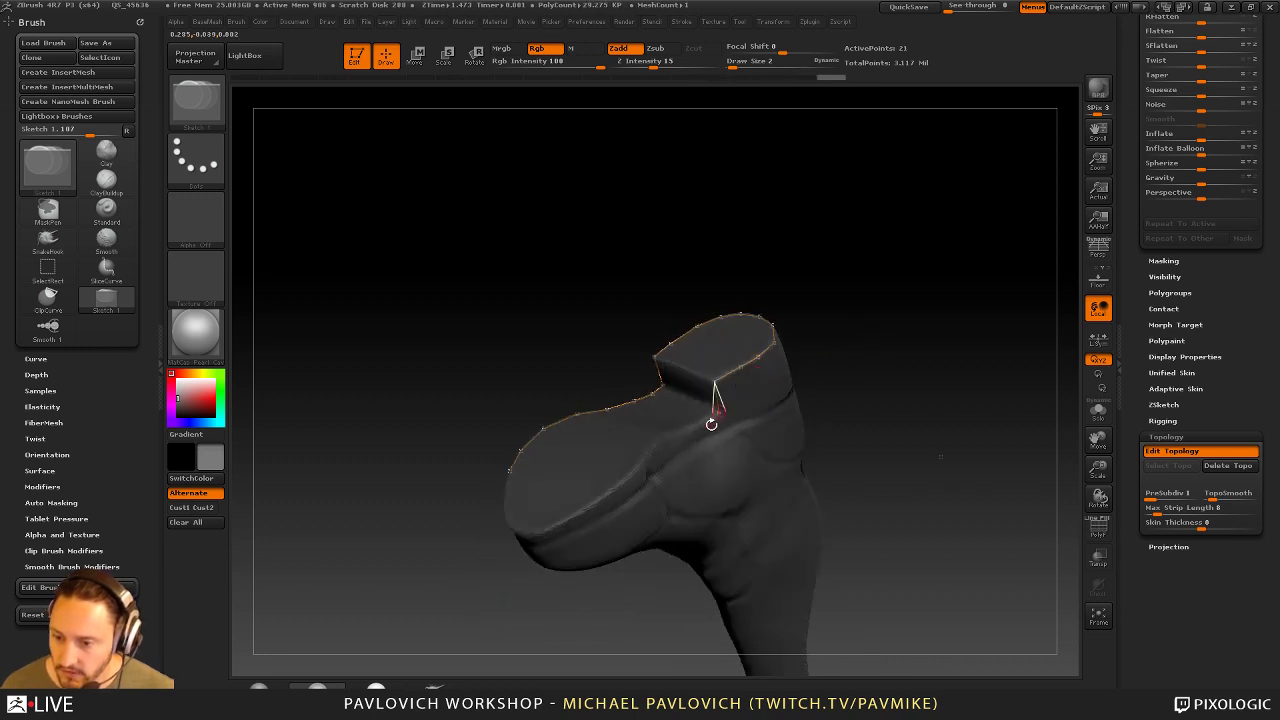
pyautogui.click(652, 443)
pyautogui.click(626, 466)
pyautogui.click(600, 494)
pyautogui.moveTo(862, 402); pyautogui.dragTo(897, 363)
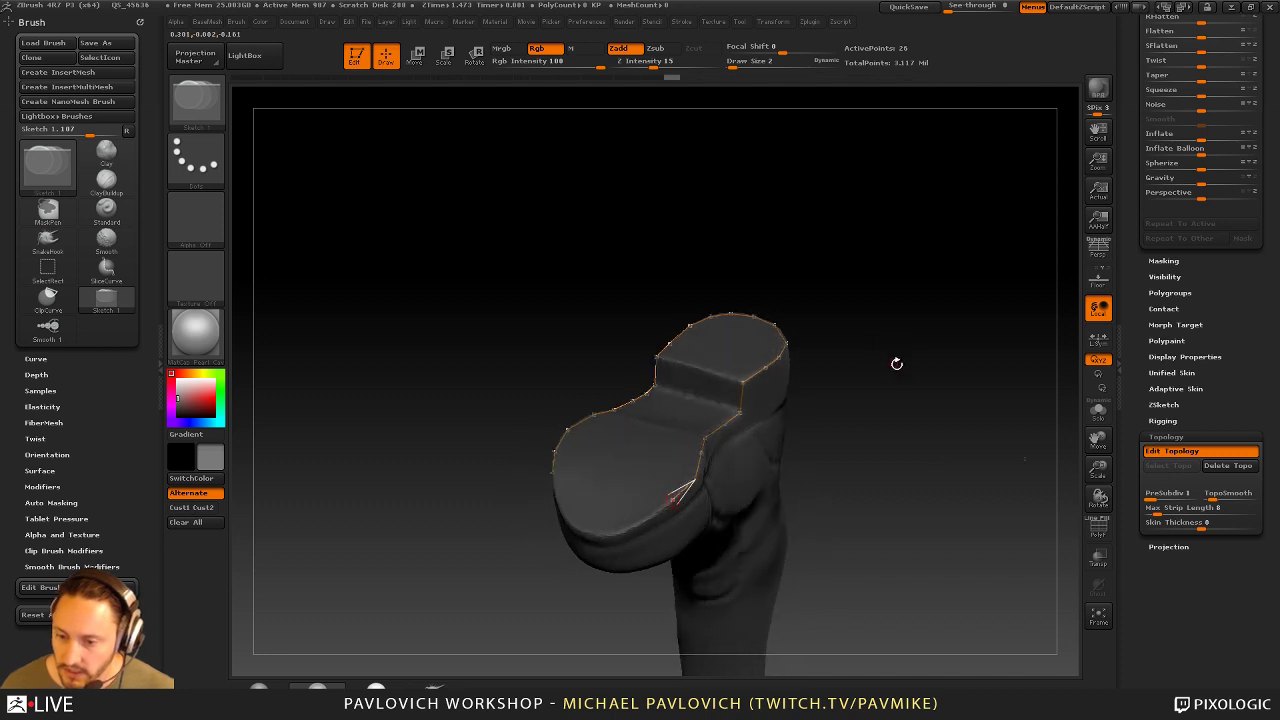
pyautogui.click(593, 532)
pyautogui.moveTo(860, 460); pyautogui.dragTo(916, 416)
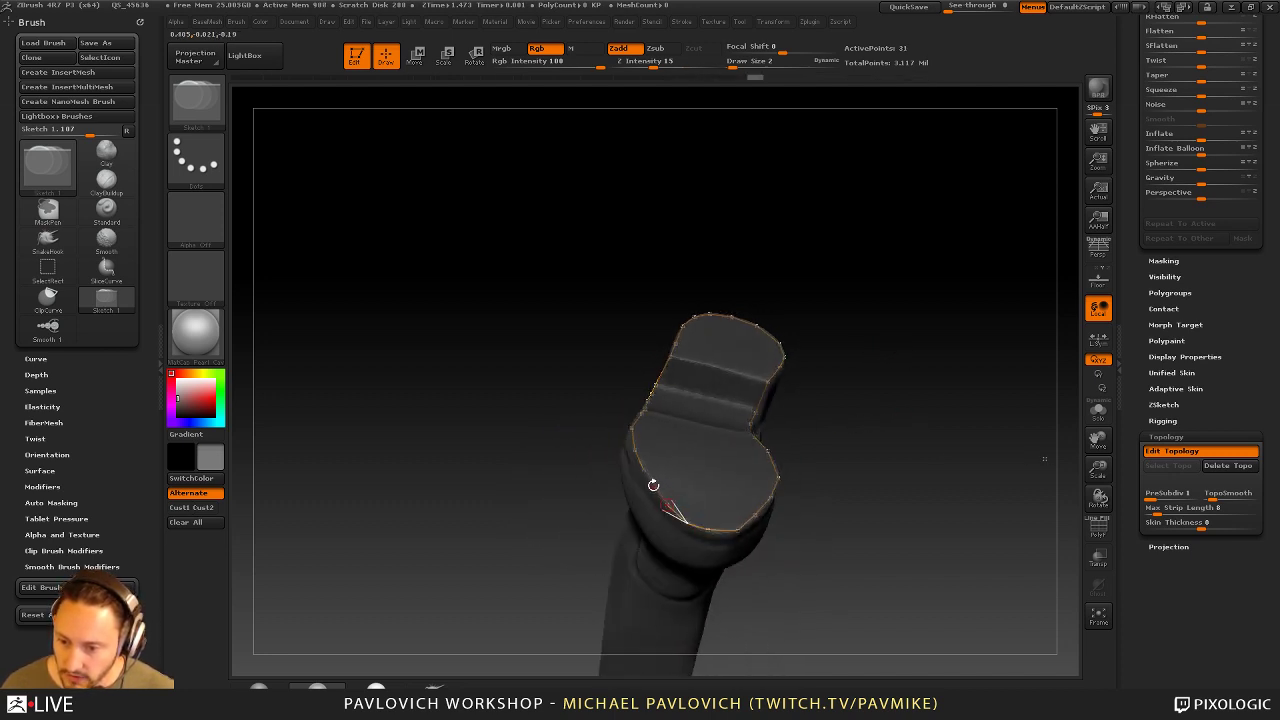
pyautogui.moveTo(866, 480); pyautogui.dragTo(898, 308)
# Connect the heel's two front corners with a topology line across its front edge
pyautogui.click(648, 393)
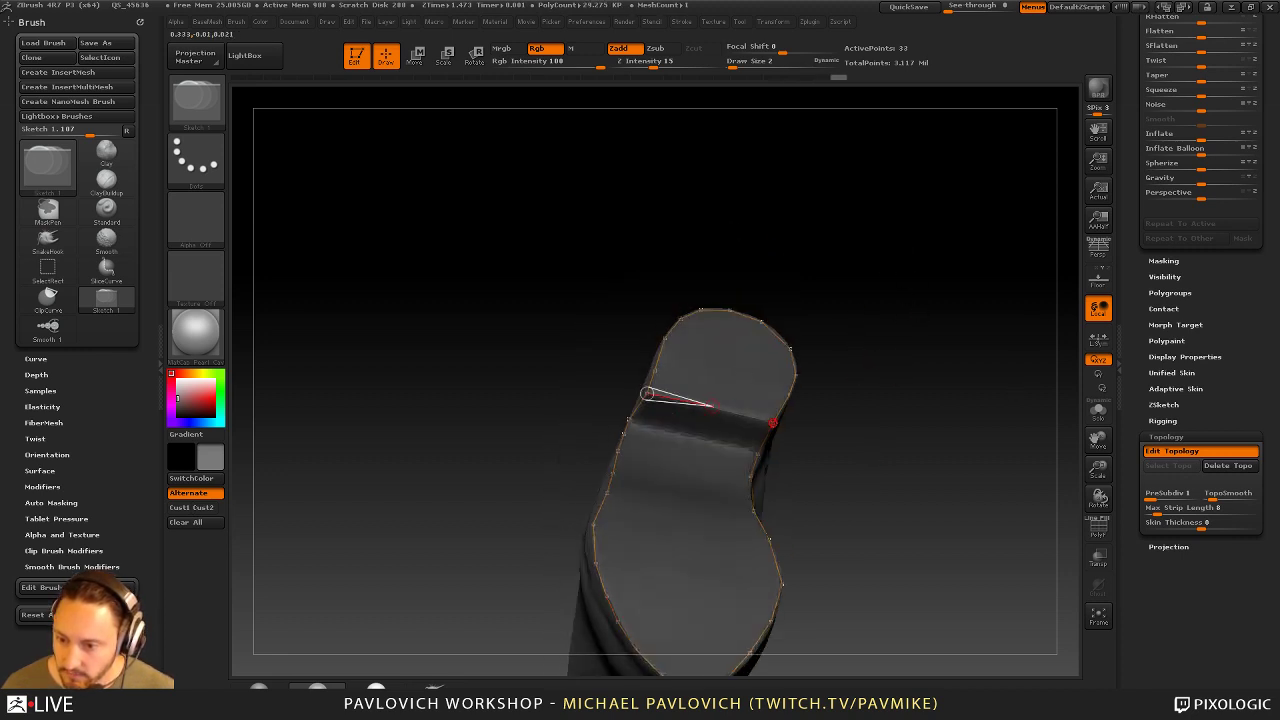
pyautogui.click(771, 422)
pyautogui.moveTo(893, 363); pyautogui.dragTo(862, 422)
pyautogui.moveTo(783, 446); pyautogui.dragTo(802, 437)
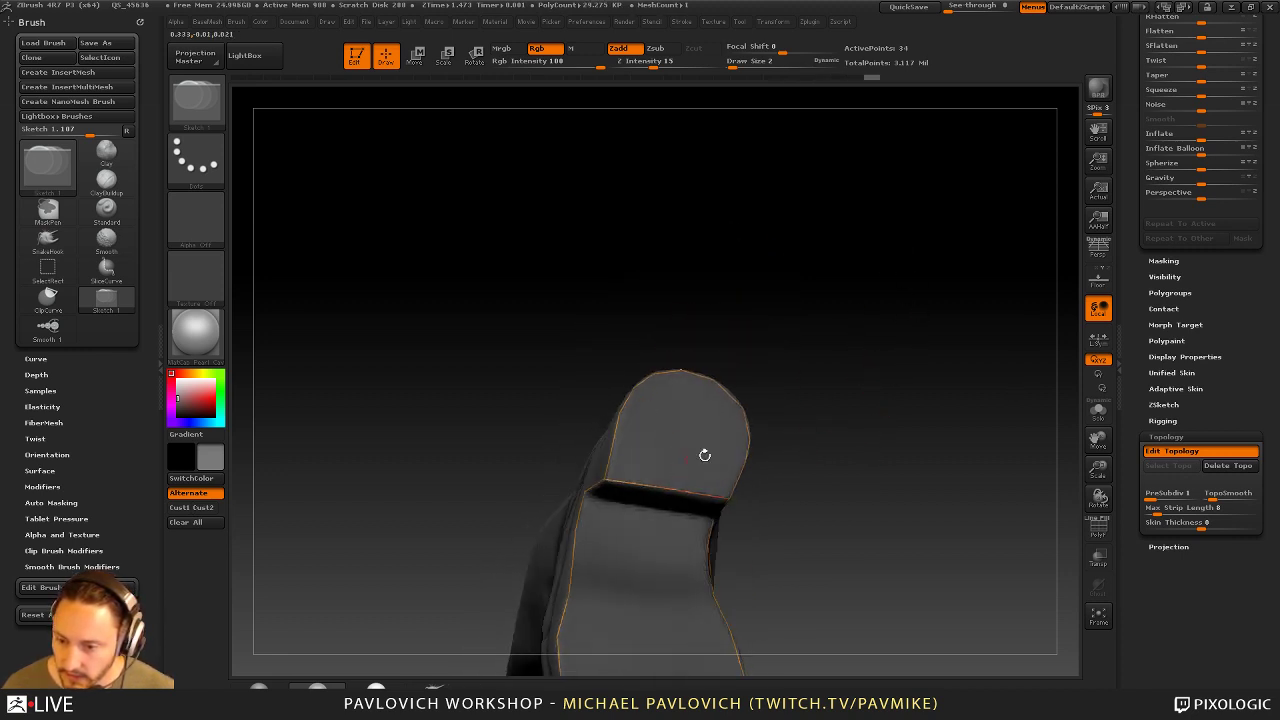
pyautogui.moveTo(704, 455); pyautogui.dragTo(657, 466)
pyautogui.moveTo(826, 447); pyautogui.dragTo(683, 467)
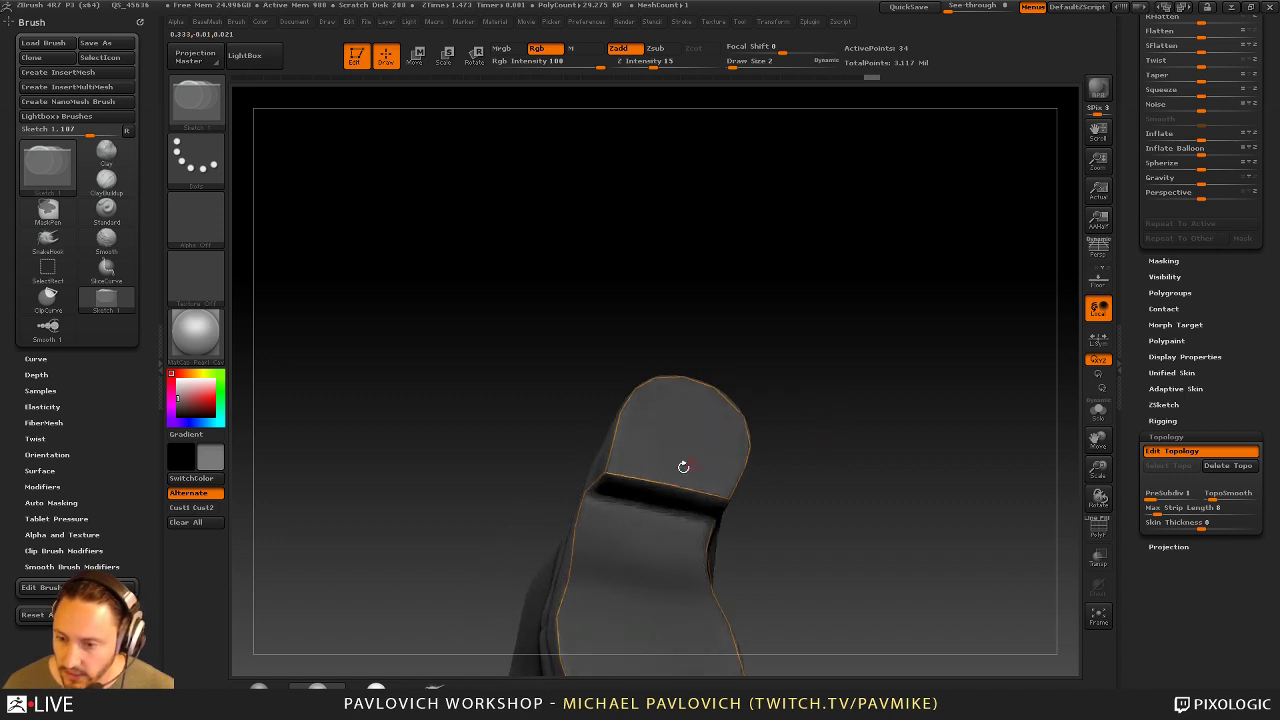
# Place a topology point at the centre of the heel, linked to the midpoint of its front edge and one side point
pyautogui.click(682, 431)
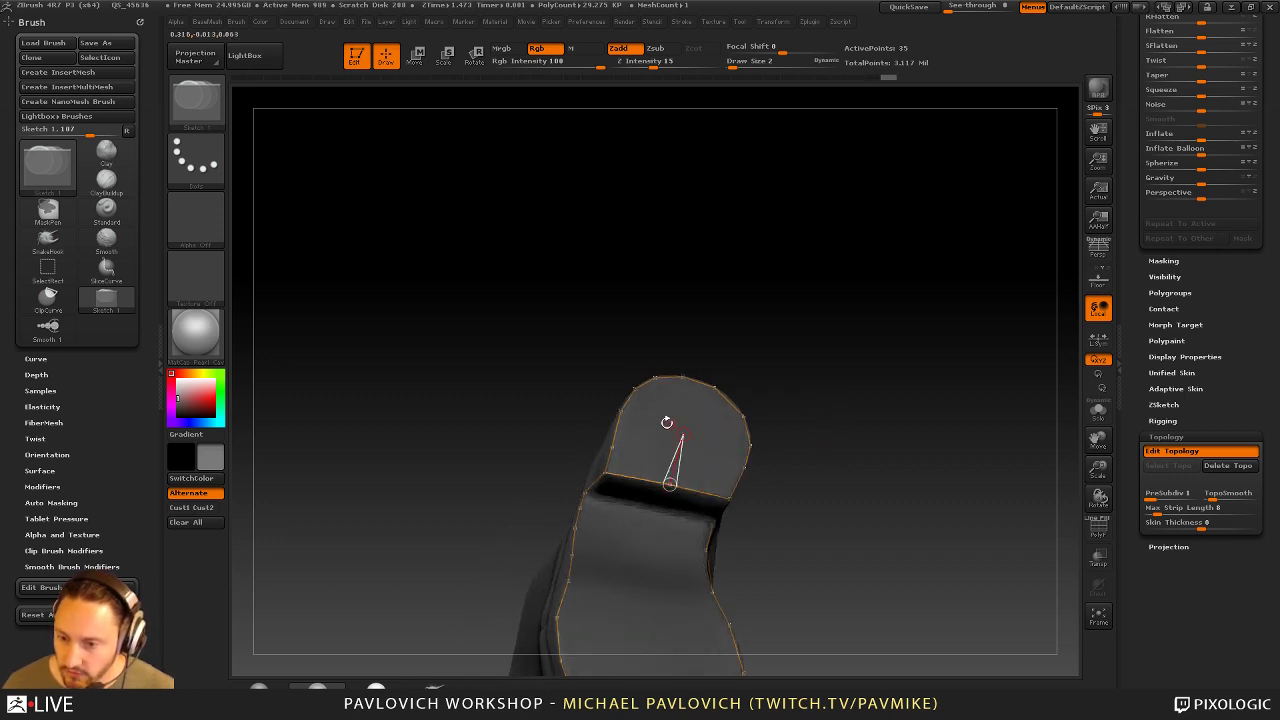
pyautogui.click(613, 446)
pyautogui.moveTo(778, 343); pyautogui.dragTo(755, 340)
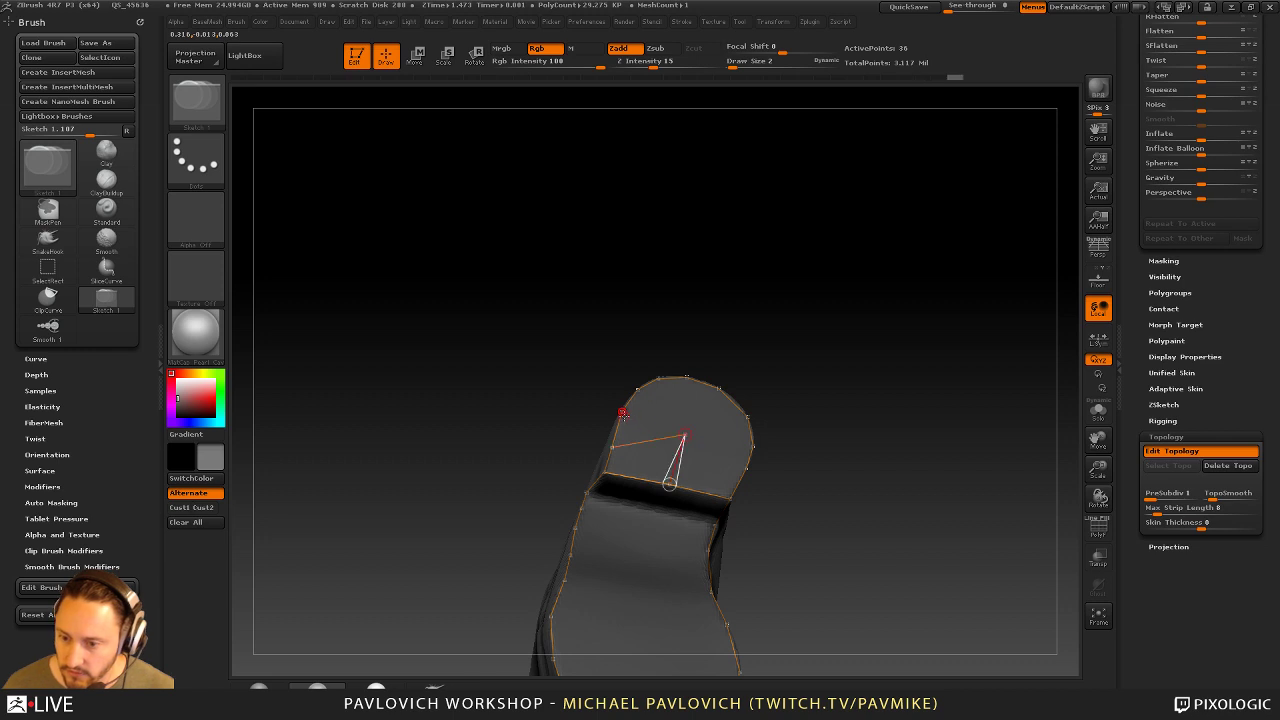
pyautogui.click(622, 411)
pyautogui.click(638, 389)
pyautogui.click(659, 378)
pyautogui.moveTo(710, 340); pyautogui.dragTo(780, 340)
pyautogui.hotkey('ctrl', 'z')
pyautogui.hotkey('ctrl', 'z')
pyautogui.hotkey('ctrl', 'z')
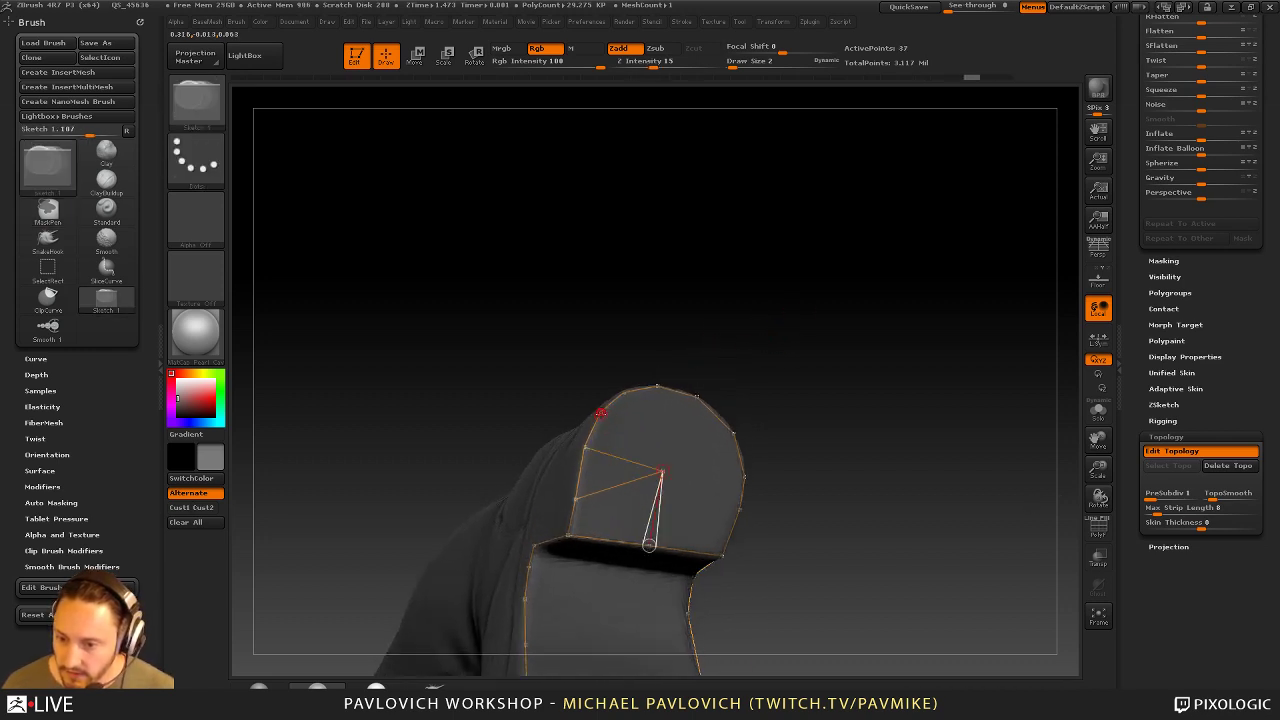
# Connect the heel's centre point to the remaining rim points so the edges form a fan
pyautogui.click(624, 394)
pyautogui.click(658, 383)
pyautogui.click(696, 397)
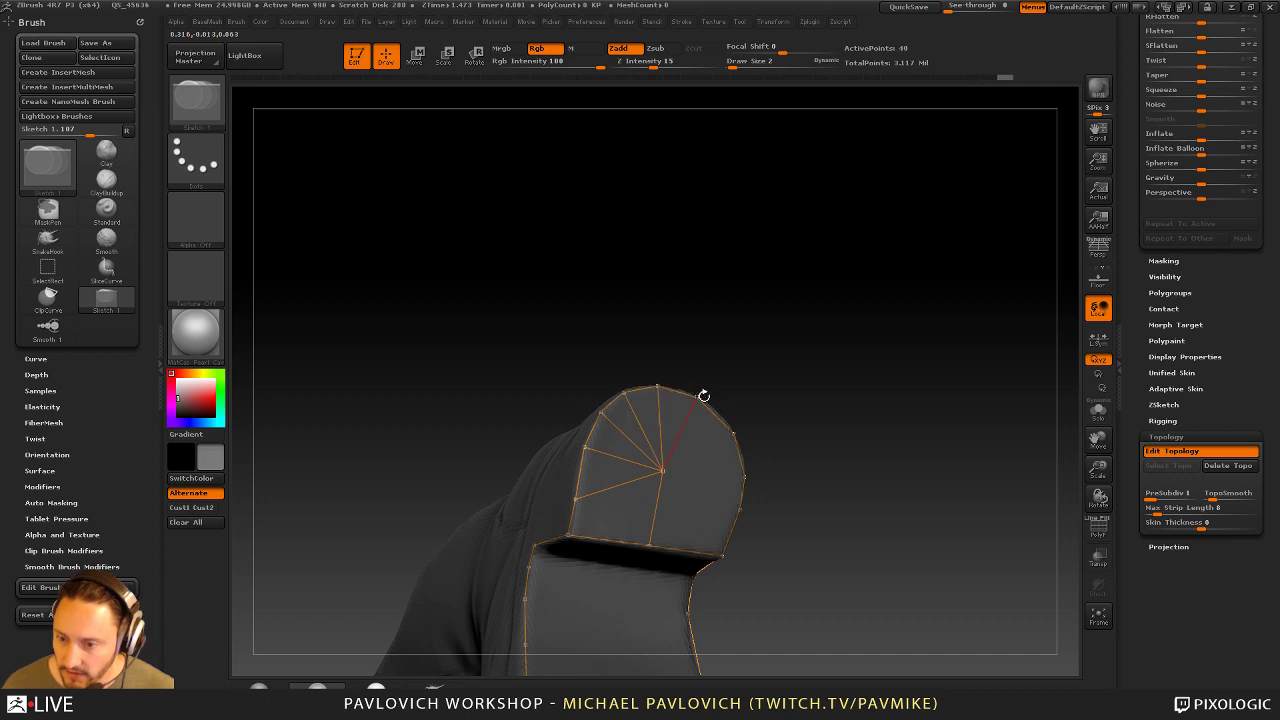
pyautogui.click(733, 433)
pyautogui.click(746, 474)
pyautogui.click(740, 497)
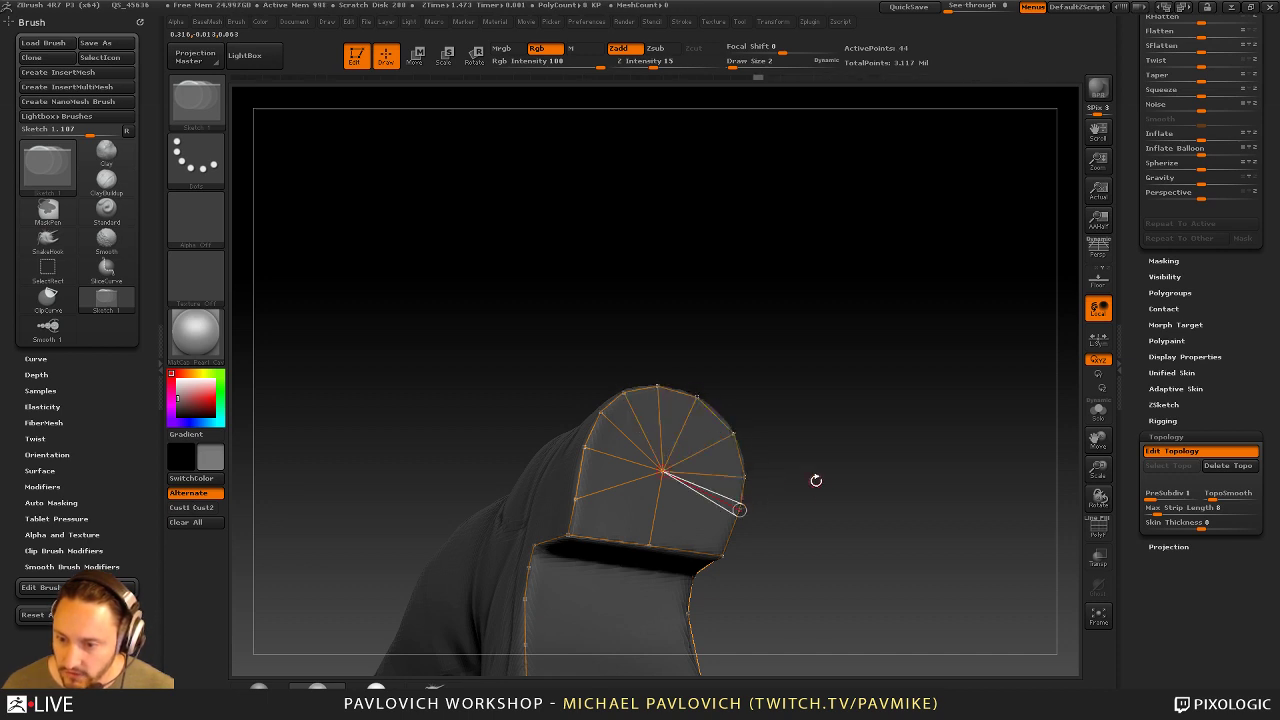
# Move the heel's centre topology point closer to the heel's front edge
pyautogui.moveTo(814, 477); pyautogui.dragTo(826, 397)
pyautogui.press('w')
pyautogui.moveTo(763, 347); pyautogui.dragTo(750, 350)
pyautogui.moveTo(662, 386); pyautogui.dragTo(647, 428)
pyautogui.press('q')
# Draw a topology centreline from the heel's front edge along the middle of the sole to the toe area
pyautogui.moveTo(763, 374)
pyautogui.mouseDown()
pyautogui.moveTo(894, 371)
pyautogui.moveTo(851, 342)
pyautogui.moveTo(903, 343)
pyautogui.moveTo(877, 209)
pyautogui.moveTo(800, 289)
pyautogui.mouseUp()
pyautogui.click(616, 388)
pyautogui.moveTo(763, 374); pyautogui.dragTo(701, 384)
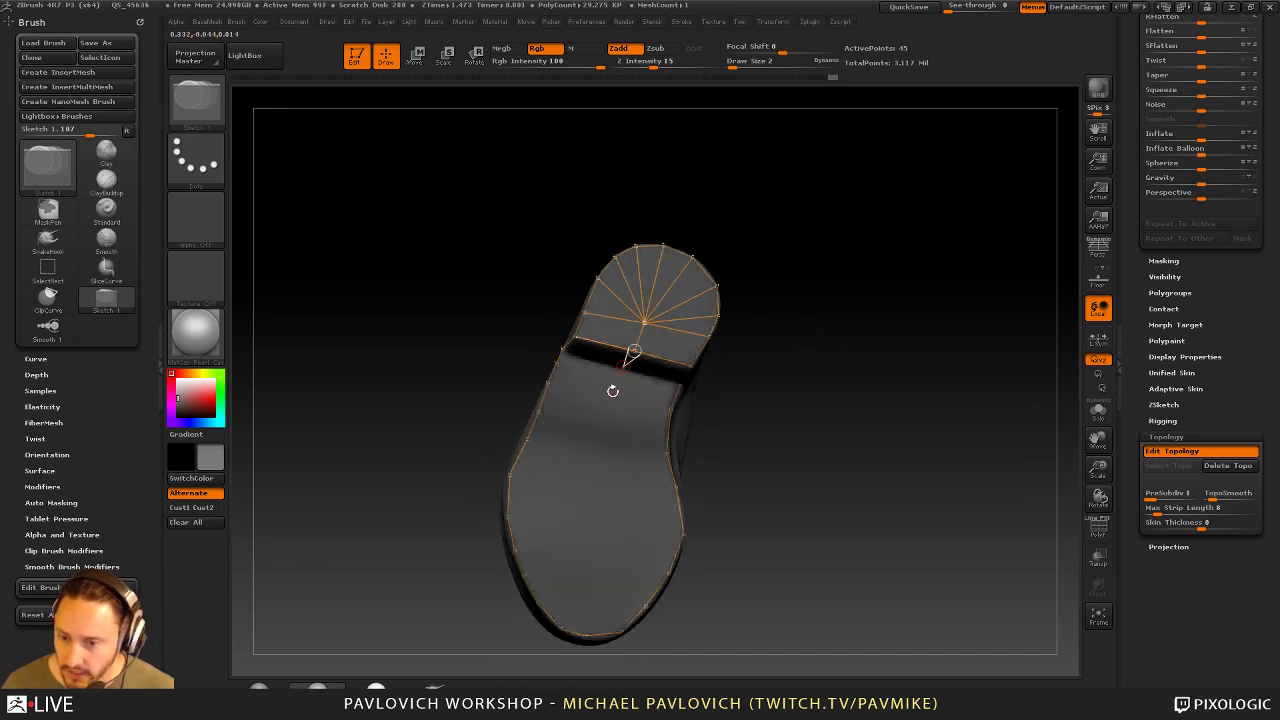
pyautogui.click(596, 458)
pyautogui.click(593, 492)
pyautogui.click(591, 526)
pyautogui.click(589, 560)
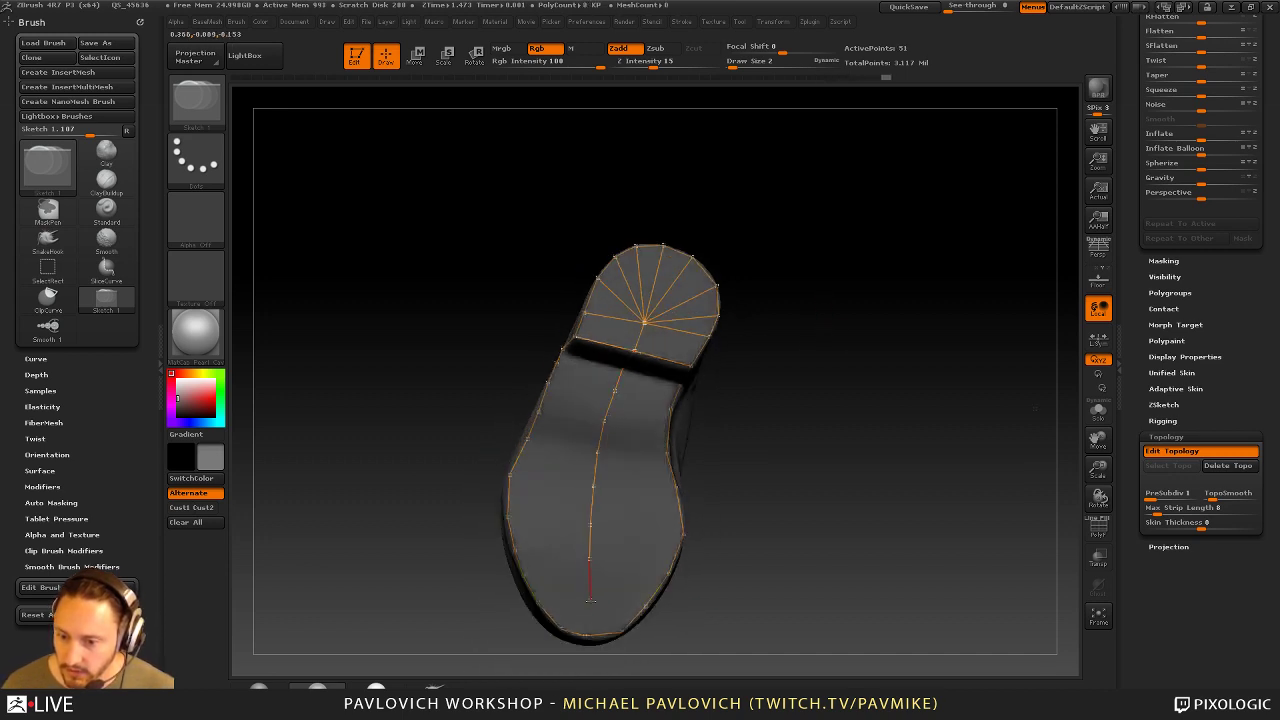
pyautogui.click(590, 598)
# Turn the line at the toe and run a second inner topology line back along the narrower side toward the heel
pyautogui.click(625, 590)
pyautogui.click(645, 553)
pyautogui.click(644, 512)
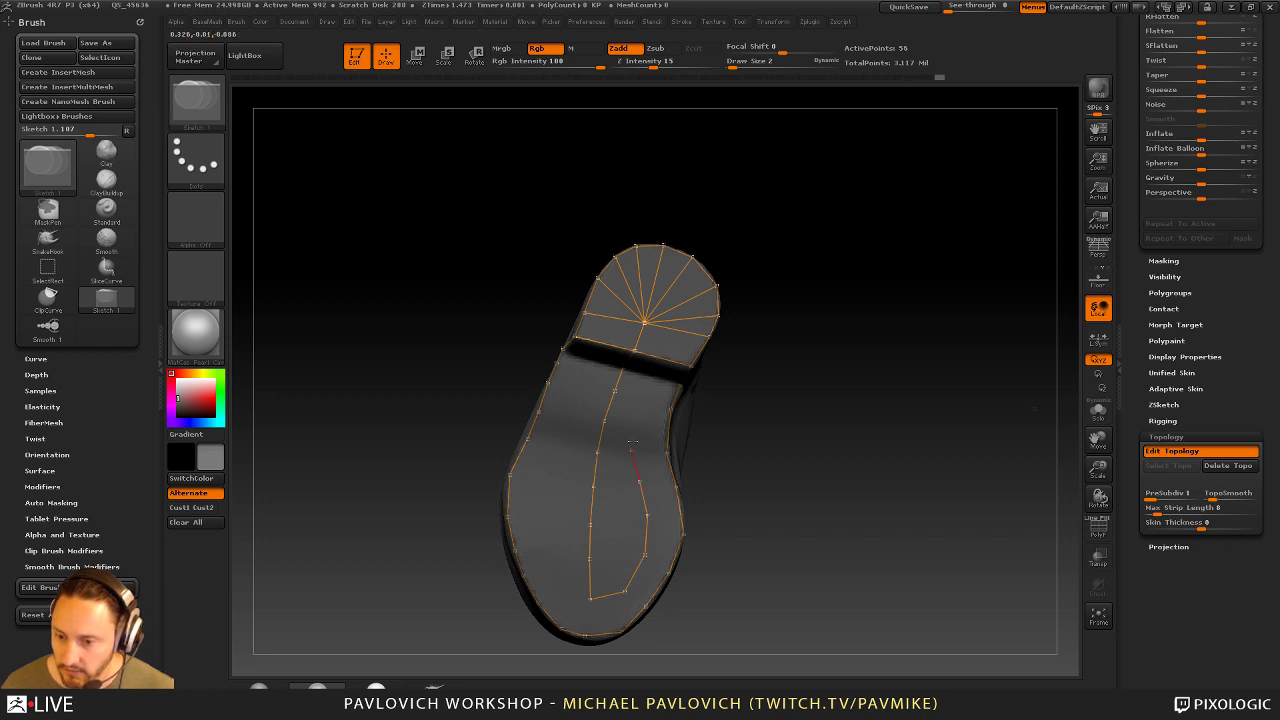
pyautogui.click(646, 397)
# Join the narrower-side inner line to the sole's rear edge and connect that point to the heel front's centre and near corner
pyautogui.moveTo(768, 378); pyautogui.dragTo(810, 364)
pyautogui.click(654, 407)
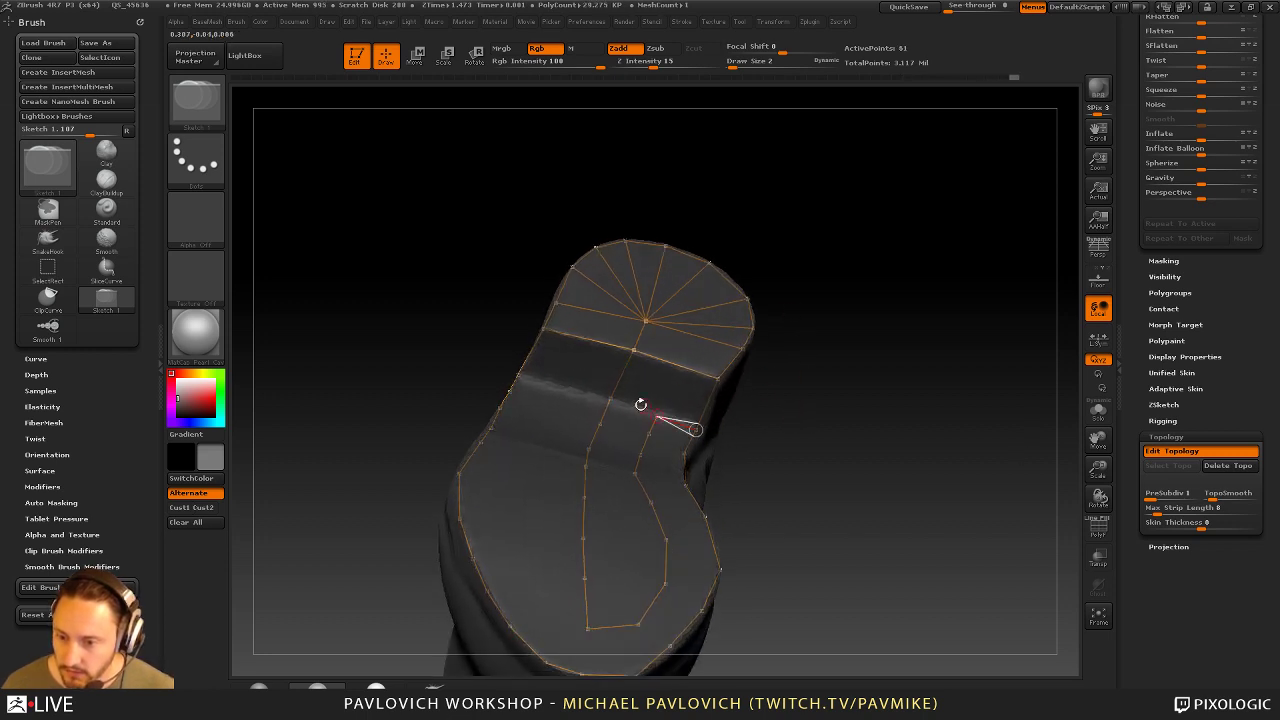
pyautogui.click(660, 404)
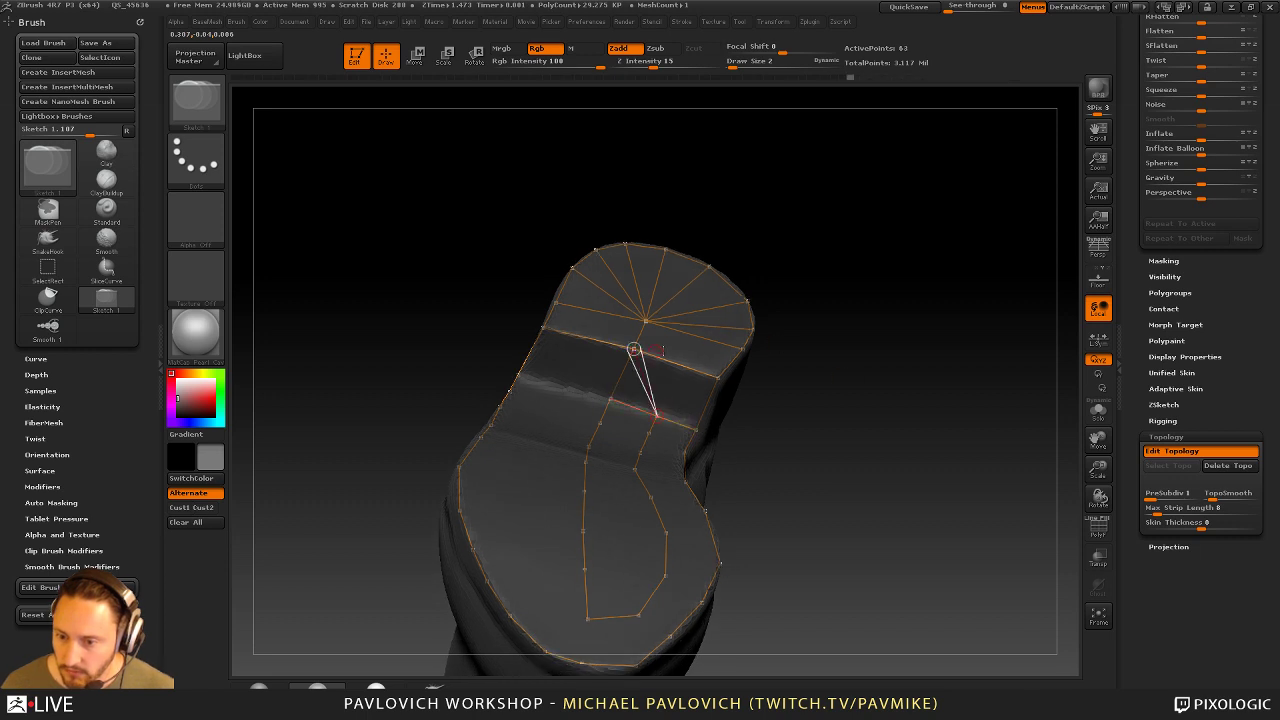
pyautogui.click(661, 411)
pyautogui.click(713, 381)
pyautogui.moveTo(820, 374); pyautogui.dragTo(837, 370)
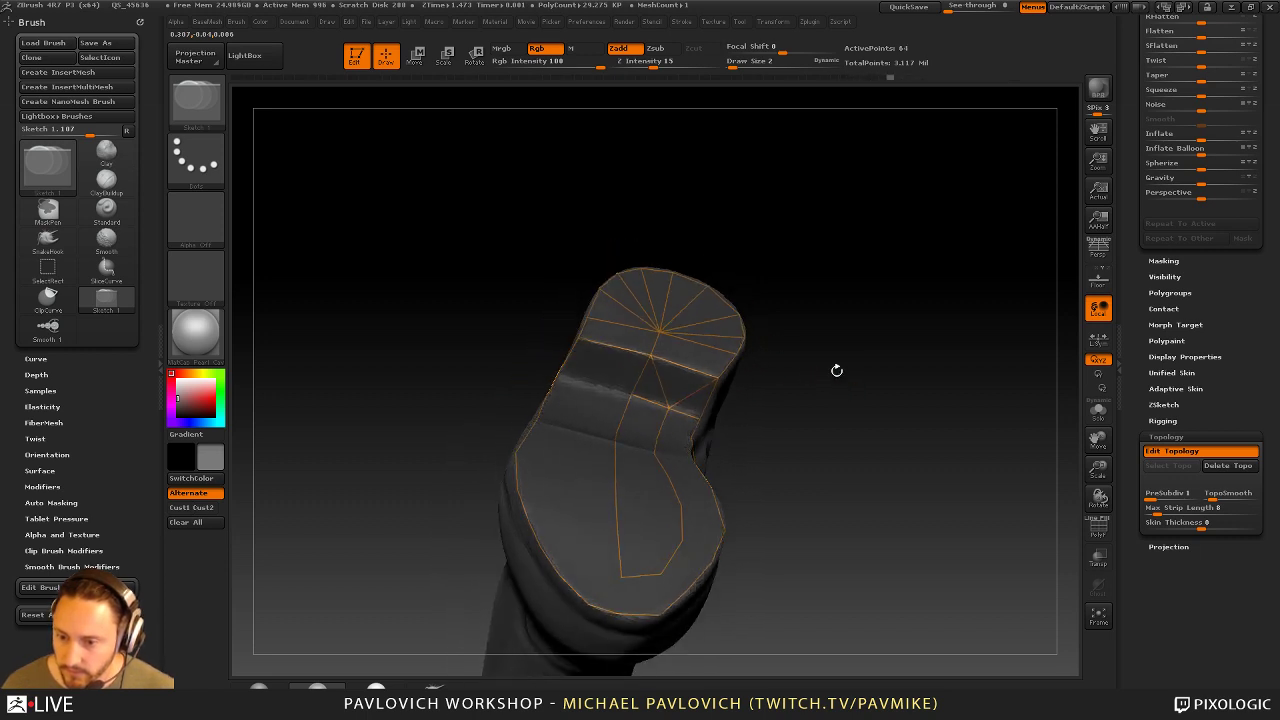
# Add a matching point on the wider side of the sole's rear edge and connect it to the centreline and heel front
pyautogui.click(590, 387)
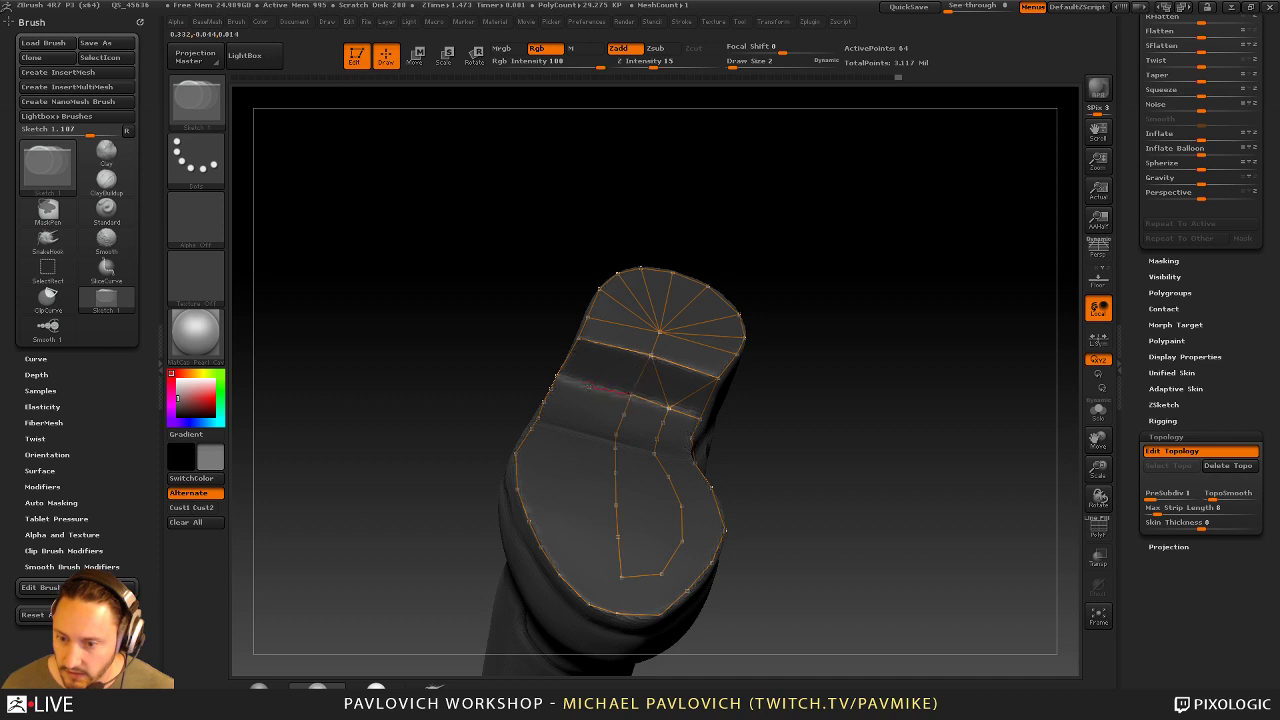
pyautogui.click(631, 394)
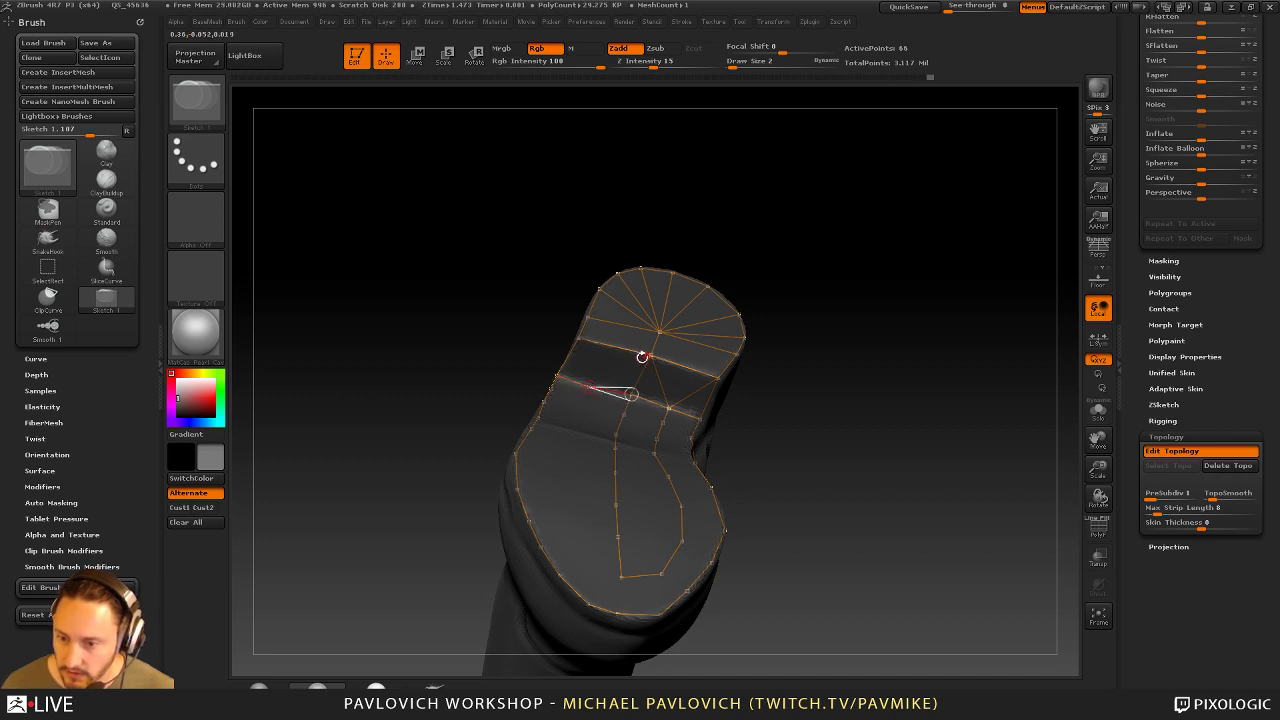
pyautogui.click(583, 343)
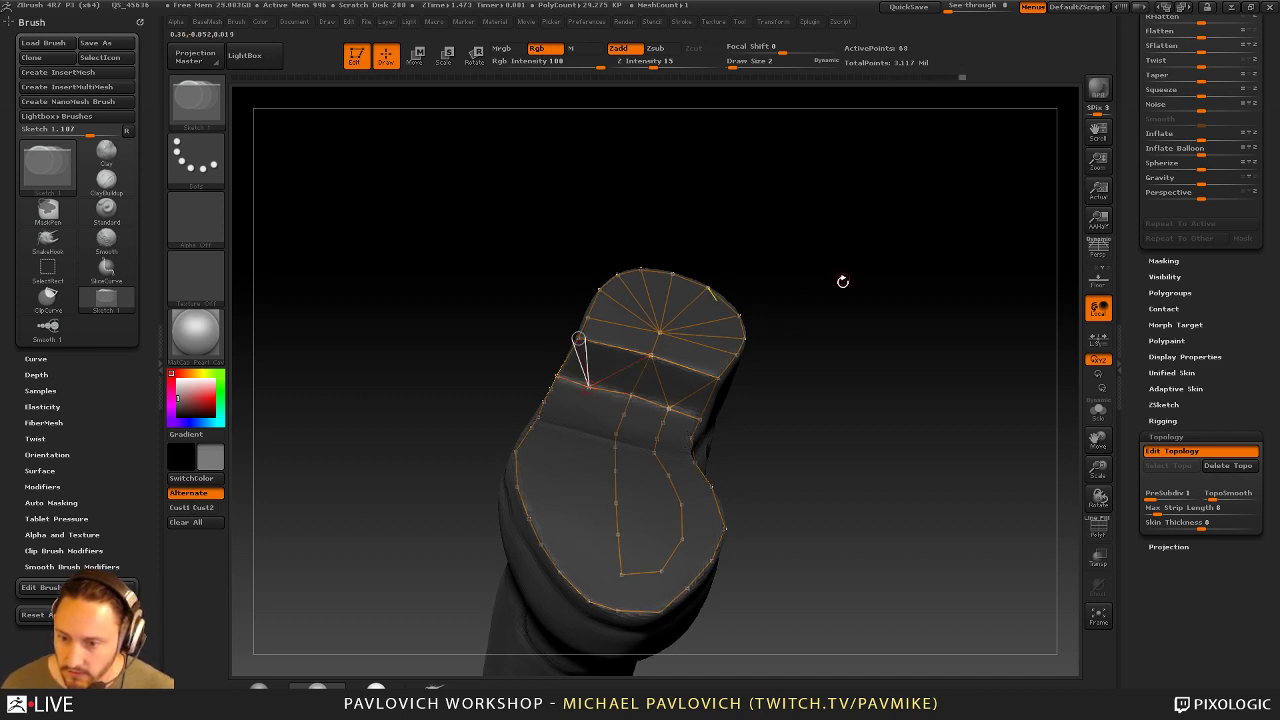
pyautogui.moveTo(843, 280); pyautogui.dragTo(838, 335)
# Draw an inner topology line from the rear edge down the sole's wider side and close it onto the centreline at the toe
pyautogui.click(580, 398)
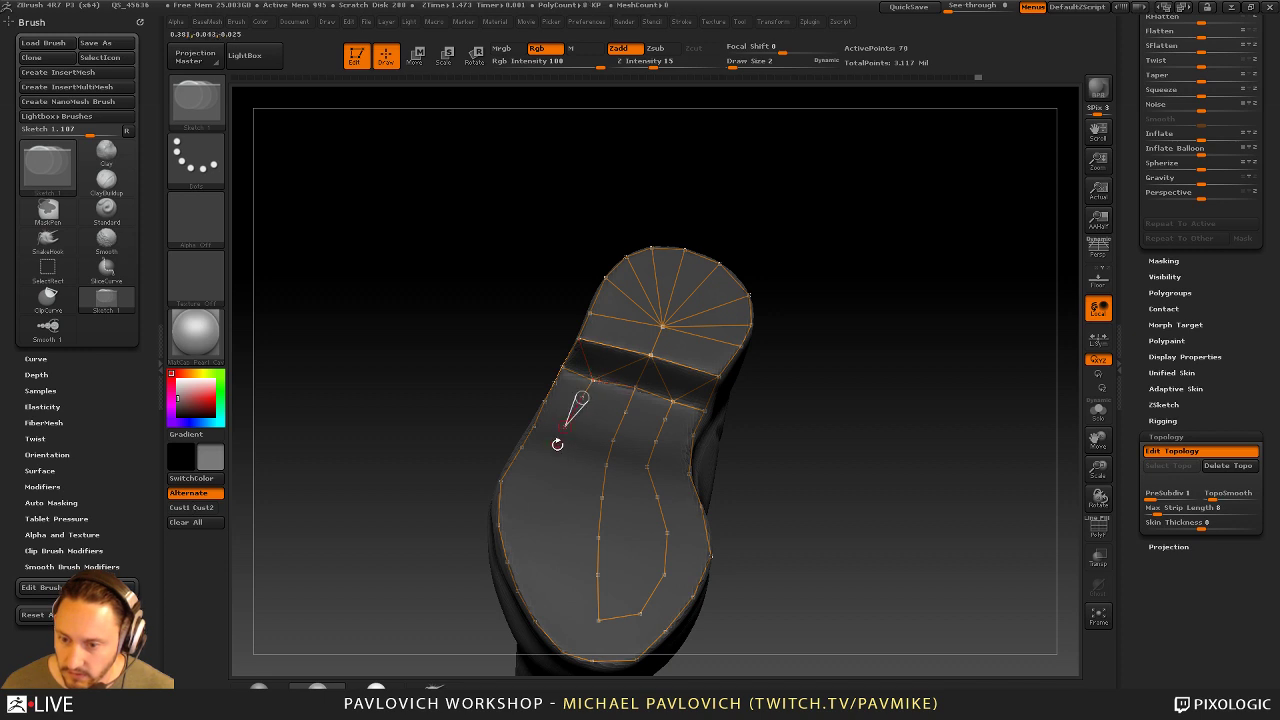
pyautogui.click(555, 450)
pyautogui.click(536, 500)
pyautogui.click(533, 523)
pyautogui.click(539, 553)
pyautogui.click(550, 586)
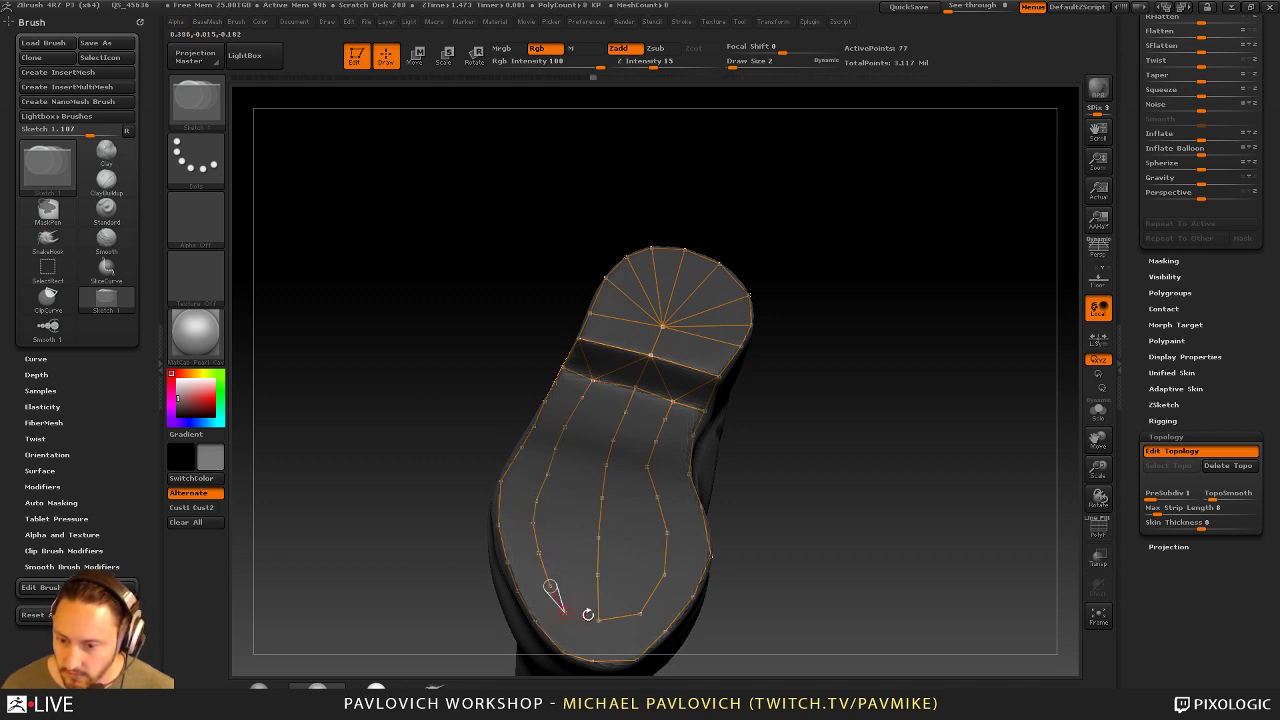
pyautogui.moveTo(710, 565); pyautogui.dragTo(822, 424)
pyautogui.click(575, 524)
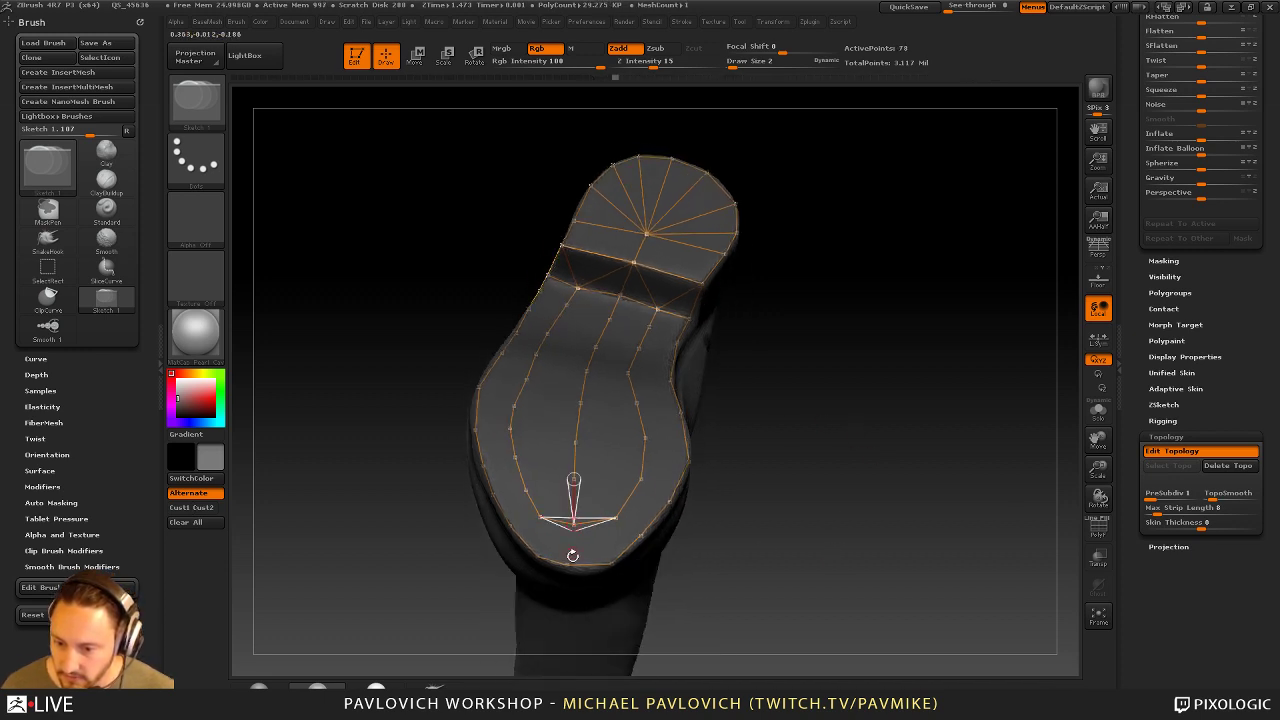
# Connect the toe points of the centreline and narrower-side inner line to the sole's outer rim
pyautogui.click(568, 564)
pyautogui.keyDown('ctrl'); pyautogui.click(616, 518); pyautogui.keyUp('ctrl')
pyautogui.click(611, 564)
pyautogui.moveTo(704, 497); pyautogui.dragTo(626, 519)
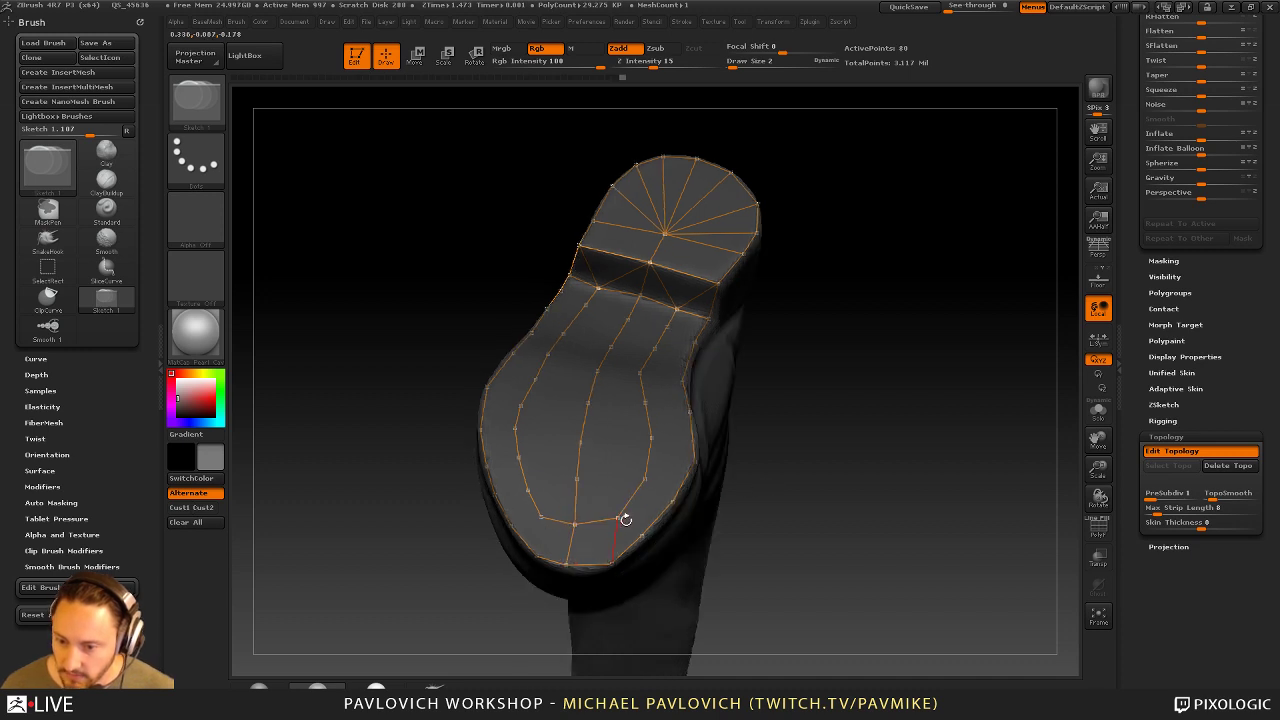
pyautogui.click(642, 536)
pyautogui.keyDown('ctrl'); pyautogui.click(645, 480); pyautogui.keyUp('ctrl')
pyautogui.click(673, 502)
pyautogui.keyDown('ctrl'); pyautogui.click(652, 438); pyautogui.keyUp('ctrl')
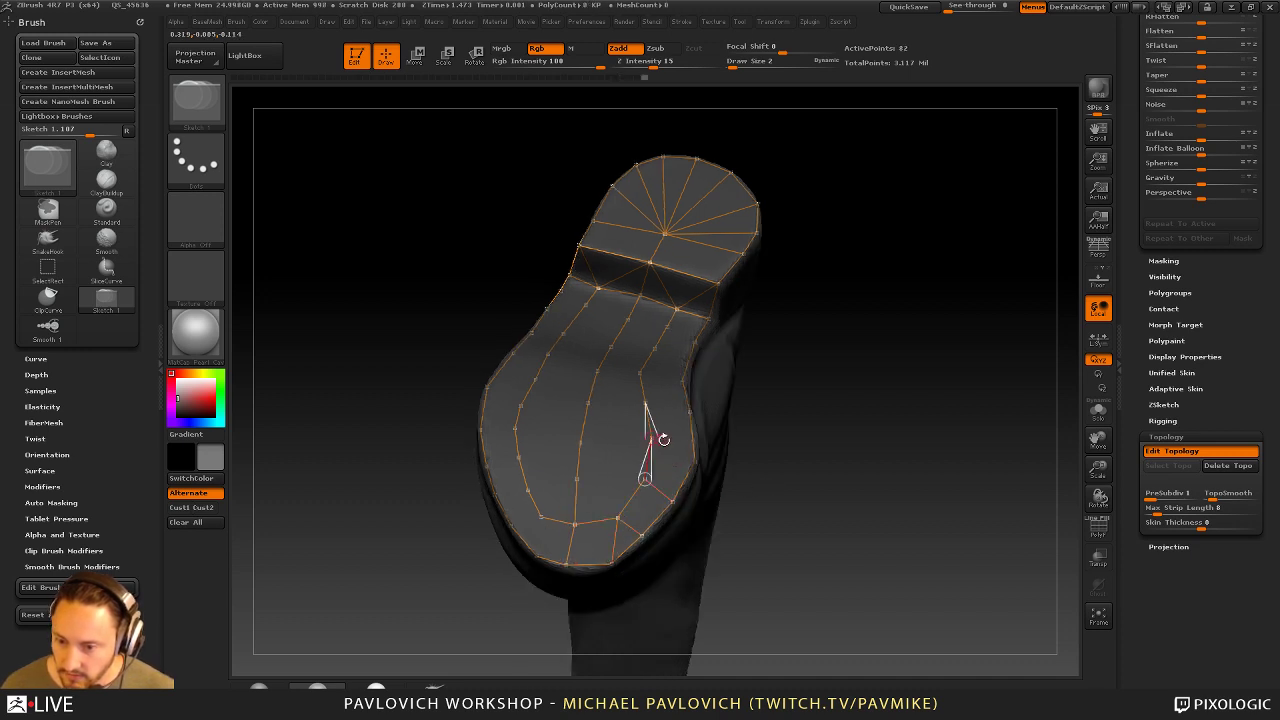
pyautogui.click(694, 462)
# Connect the remaining narrower-side inner points to the outer rim, from the ball of the foot back toward the heel
pyautogui.moveTo(793, 387); pyautogui.dragTo(795, 405)
pyautogui.keyDown('ctrl'); pyautogui.click(648, 397); pyautogui.keyUp('ctrl')
pyautogui.click(692, 405)
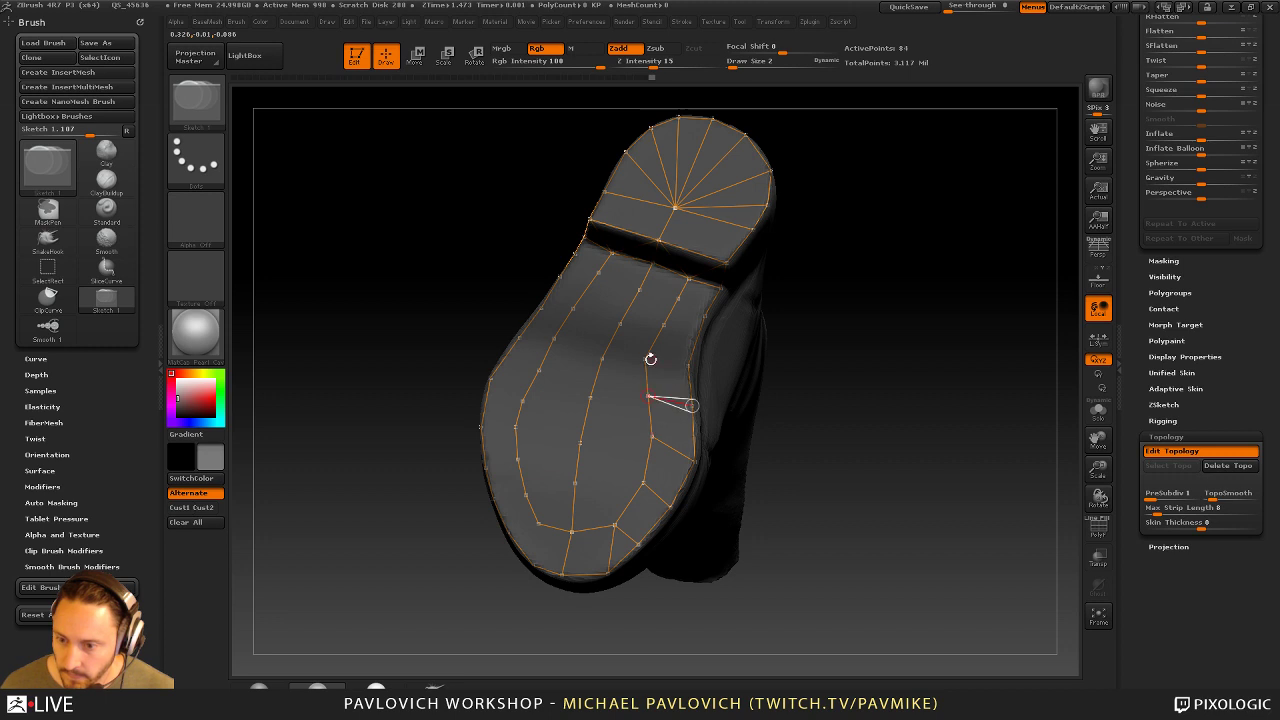
pyautogui.keyDown('ctrl'); pyautogui.click(647, 360); pyautogui.keyUp('ctrl')
pyautogui.click(688, 366)
pyautogui.click(664, 325)
pyautogui.click(697, 341)
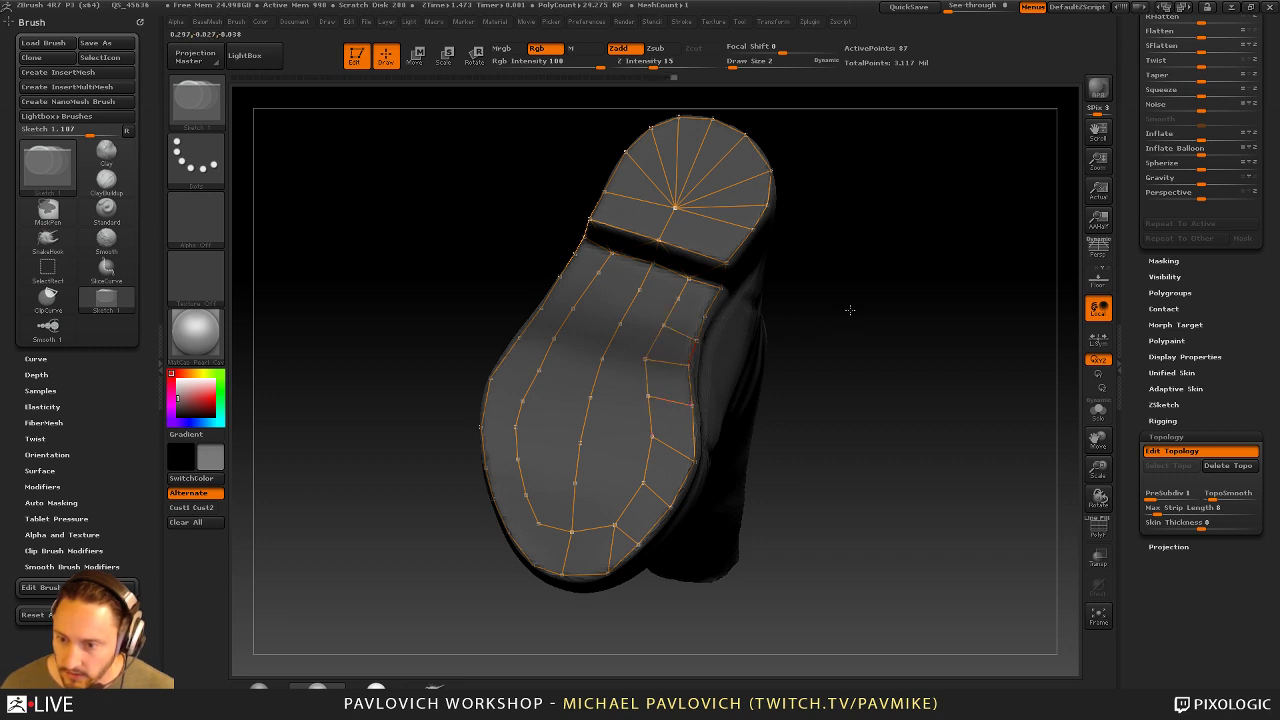
pyautogui.moveTo(849, 309); pyautogui.dragTo(848, 303)
pyautogui.click(705, 313)
pyautogui.moveTo(760, 300); pyautogui.dragTo(808, 258)
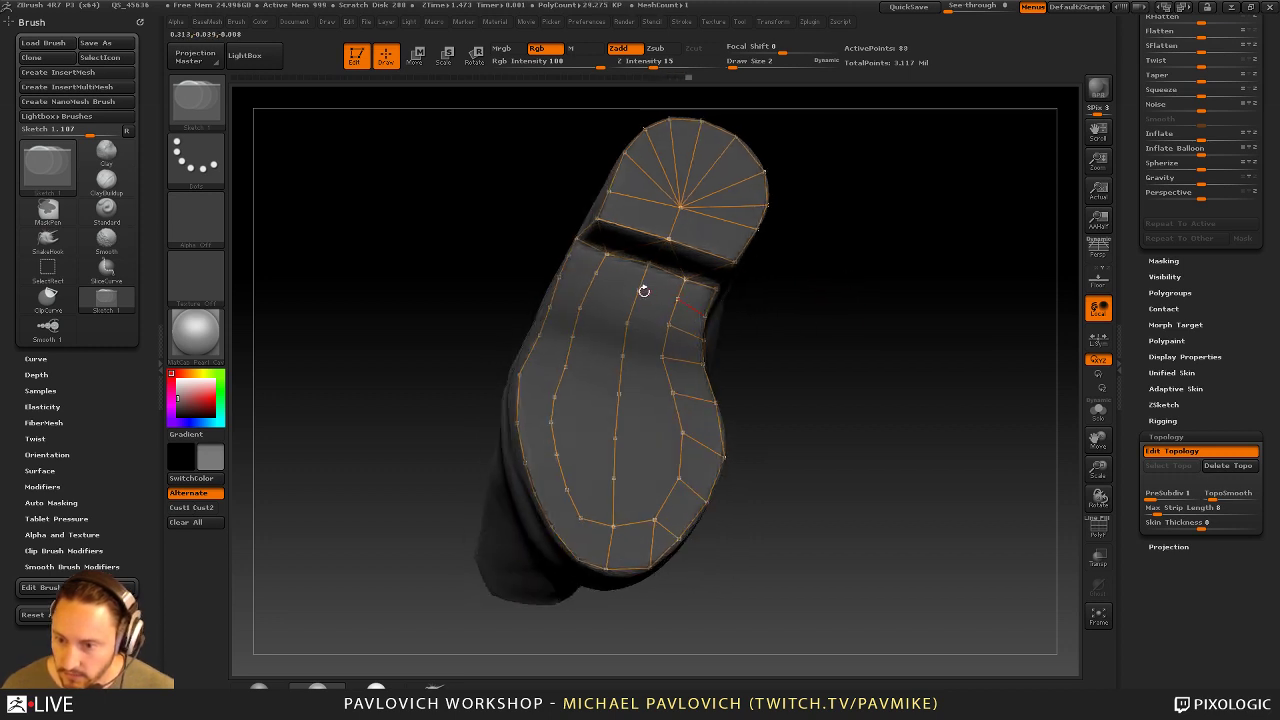
# Add cross edges between the centreline and the narrower-side inner line, from the heel end to the middle of the sole
pyautogui.click(677, 298)
pyautogui.keyDown('ctrl'); pyautogui.click(627, 323); pyautogui.keyUp('ctrl')
pyautogui.click(669, 325)
pyautogui.keyDown('ctrl'); pyautogui.click(623, 356); pyautogui.keyUp('ctrl')
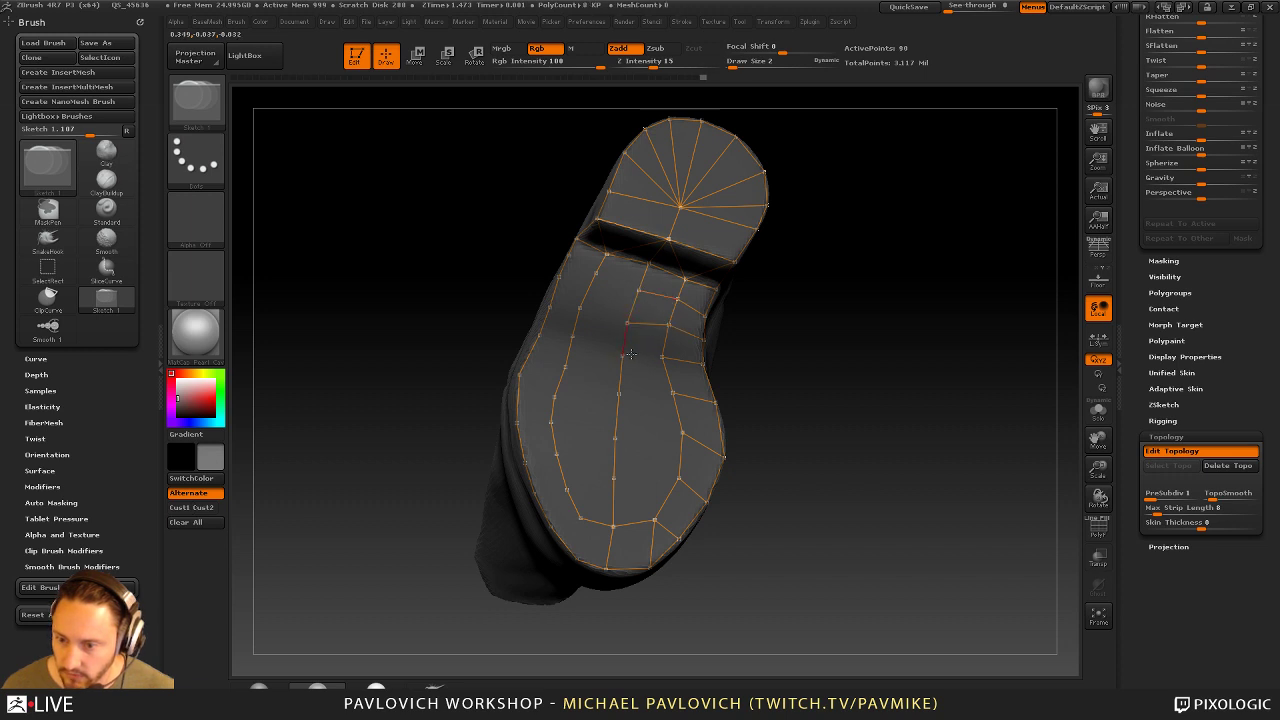
pyautogui.click(662, 357)
pyautogui.keyDown('ctrl'); pyautogui.click(619, 394); pyautogui.keyUp('ctrl')
pyautogui.click(672, 393)
pyautogui.keyDown('ctrl'); pyautogui.click(615, 438); pyautogui.keyUp('ctrl')
pyautogui.click(681, 439)
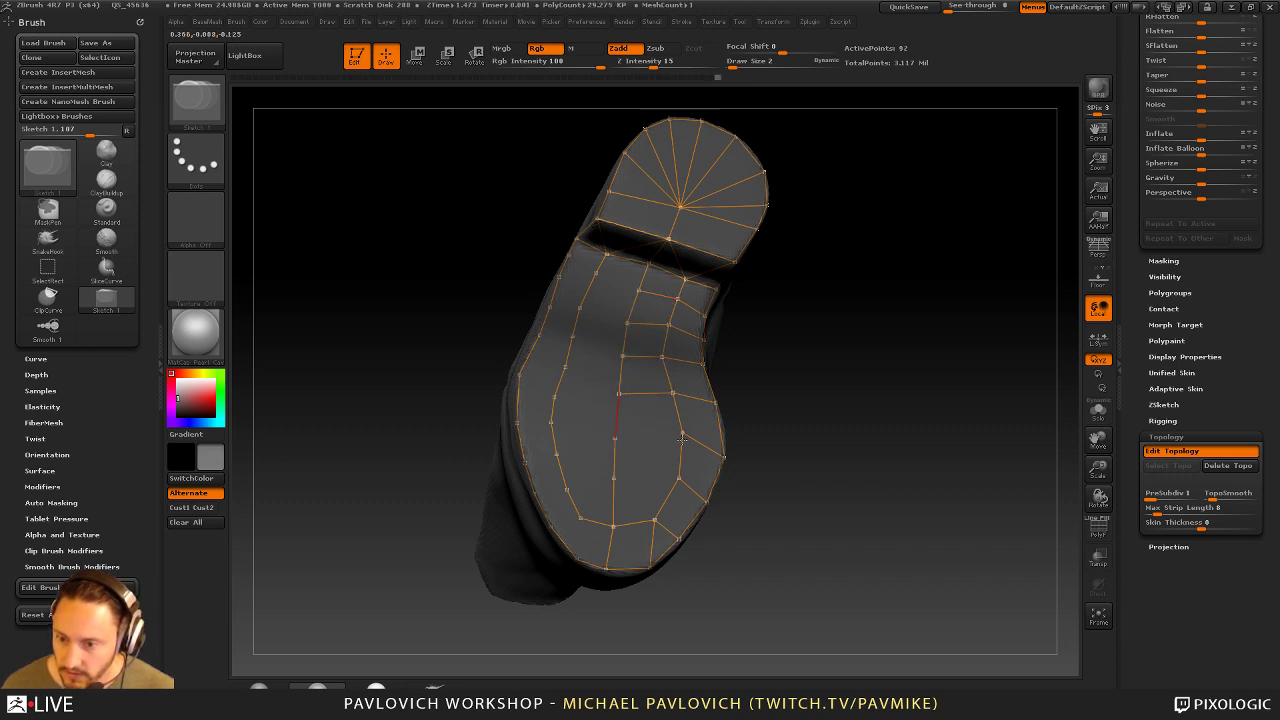
pyautogui.click(614, 478)
pyautogui.hotkey('ctrl', 'z')
pyautogui.hotkey('ctrl', 'z')
pyautogui.hotkey('ctrl', 'z')
# Add two more cross edges between the centreline and the narrower-side inner line at the ball of the foot
pyautogui.moveTo(797, 396); pyautogui.dragTo(768, 398)
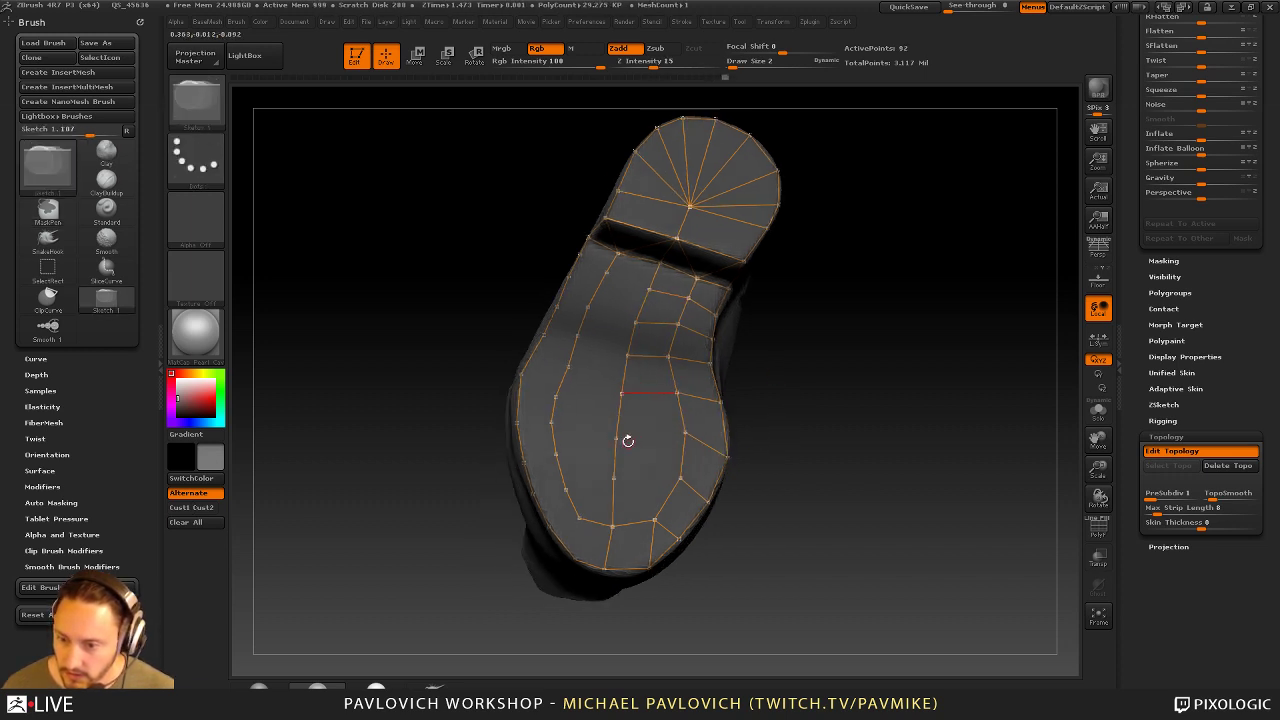
pyautogui.keyDown('ctrl'); pyautogui.click(616, 438); pyautogui.keyUp('ctrl')
pyautogui.click(684, 434)
pyautogui.keyDown('ctrl'); pyautogui.click(614, 478); pyautogui.keyUp('ctrl')
pyautogui.click(681, 478)
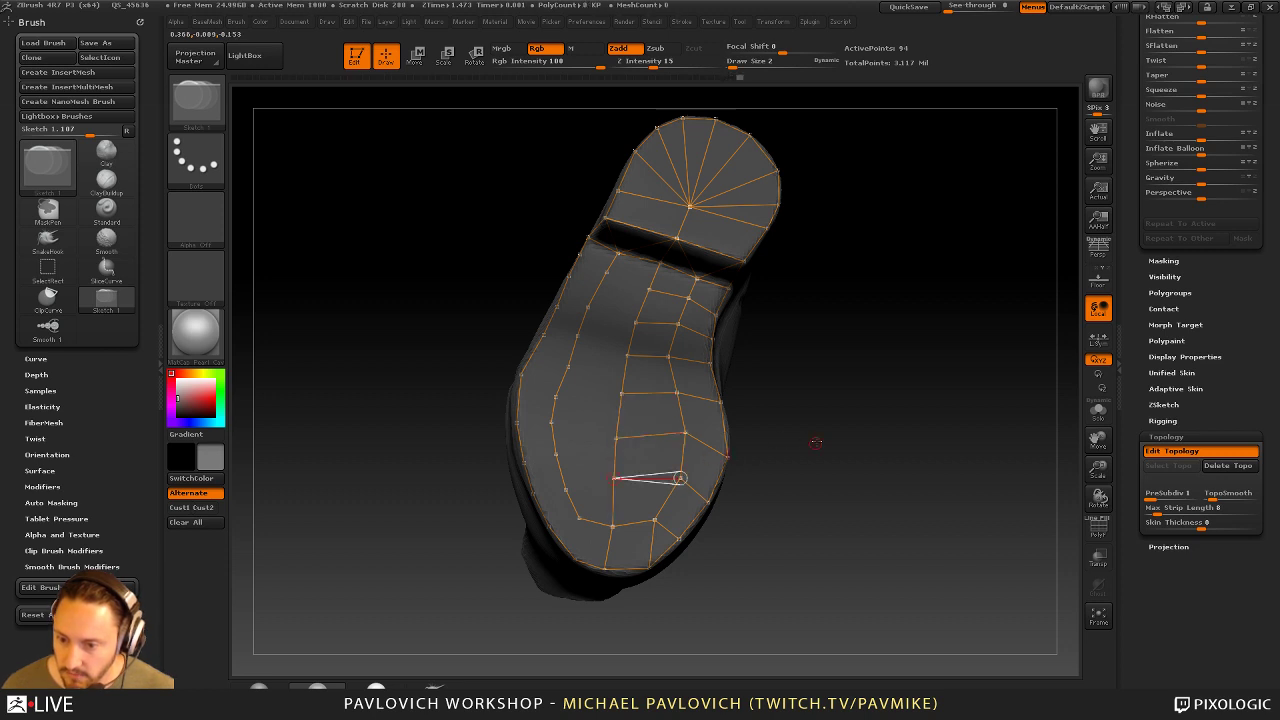
# Connect the wider-side inner line to the centreline with the first two cross edges nearest the heel
pyautogui.moveTo(815, 443); pyautogui.dragTo(840, 425)
pyautogui.keyDown('ctrl'); pyautogui.click(599, 278); pyautogui.keyUp('ctrl')
pyautogui.click(642, 295)
pyautogui.keyDown('ctrl'); pyautogui.click(583, 311); pyautogui.keyUp('ctrl')
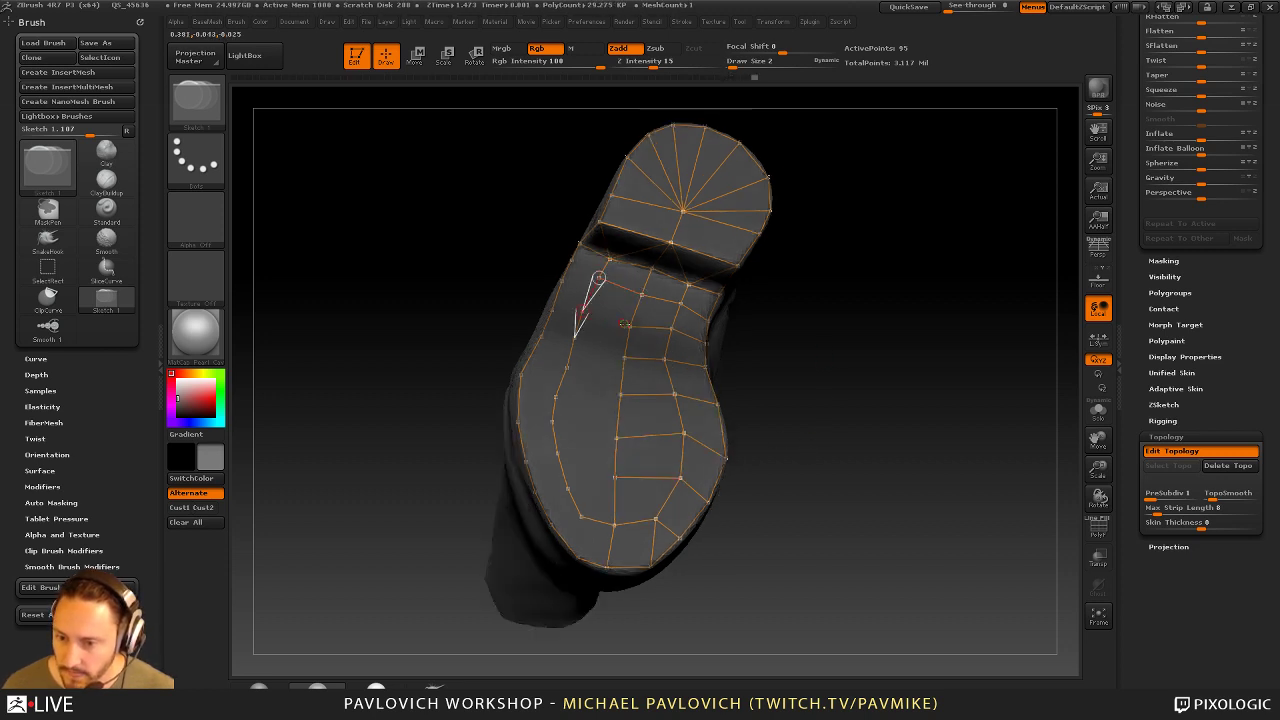
pyautogui.click(629, 326)
pyautogui.hotkey('ctrl', 'z')
pyautogui.moveTo(785, 300); pyautogui.dragTo(762, 302)
pyautogui.keyDown('ctrl'); pyautogui.click(583, 311); pyautogui.keyUp('ctrl')
pyautogui.click(629, 326)
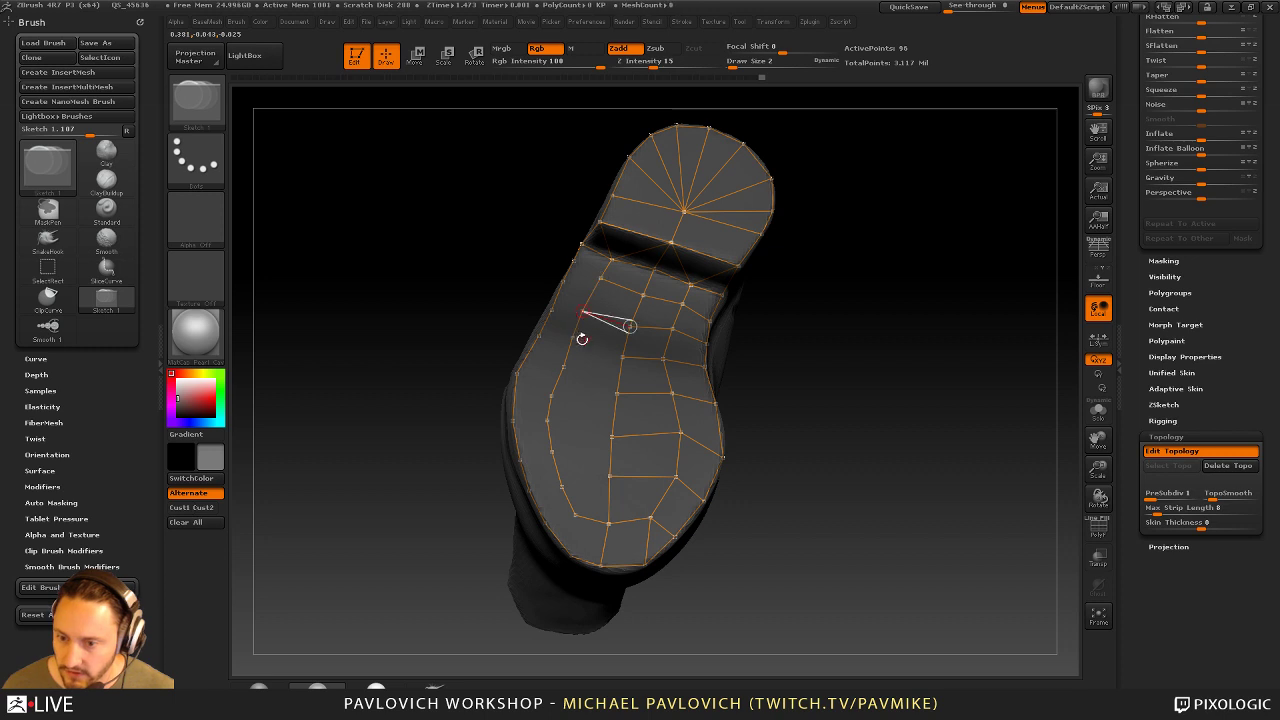
# Continue the cross edges between the wider-side inner line and the centreline for three more rows toward the toe
pyautogui.keyDown('ctrl'); pyautogui.click(573, 340); pyautogui.keyUp('ctrl')
pyautogui.click(622, 356)
pyautogui.keyDown('ctrl'); pyautogui.click(564, 367); pyautogui.keyUp('ctrl')
pyautogui.click(617, 393)
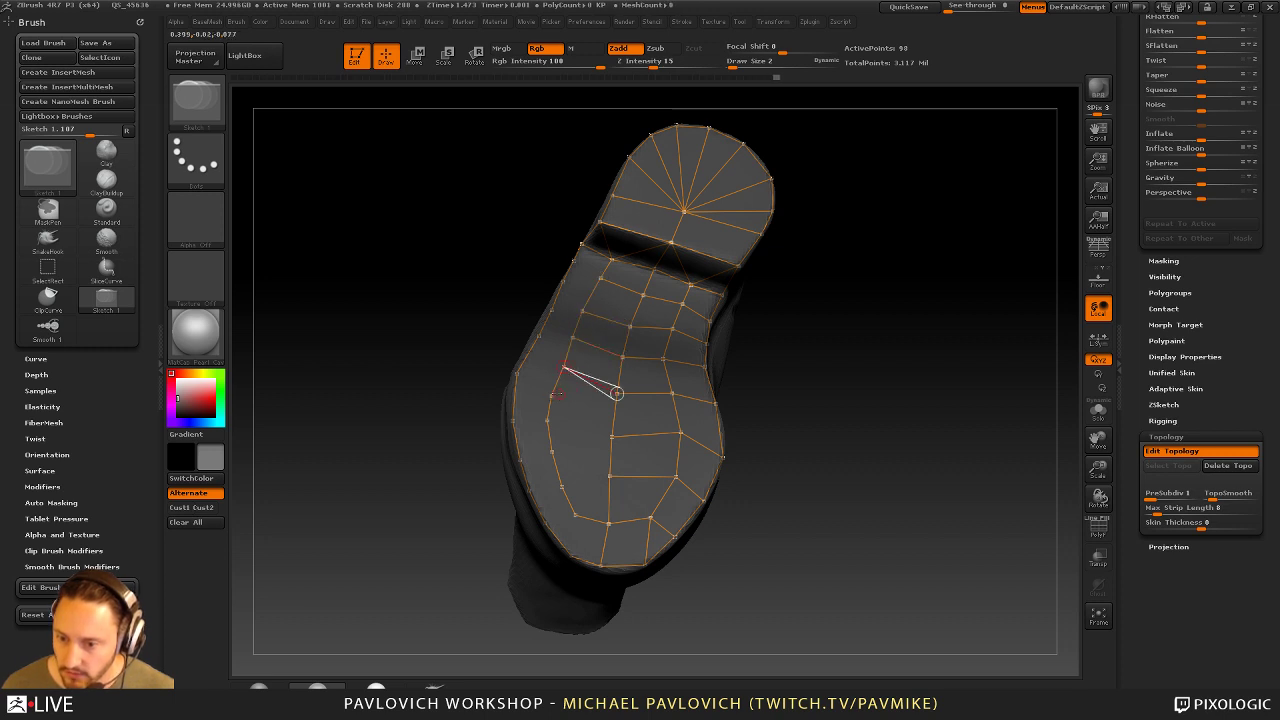
pyautogui.keyDown('ctrl'); pyautogui.click(551, 396); pyautogui.keyUp('ctrl')
pyautogui.click(611, 435)
# Shift the inner topology points along the sole to even out the spacing of the cross rows
pyautogui.press('w')
pyautogui.moveTo(611, 435); pyautogui.dragTo(620, 375)
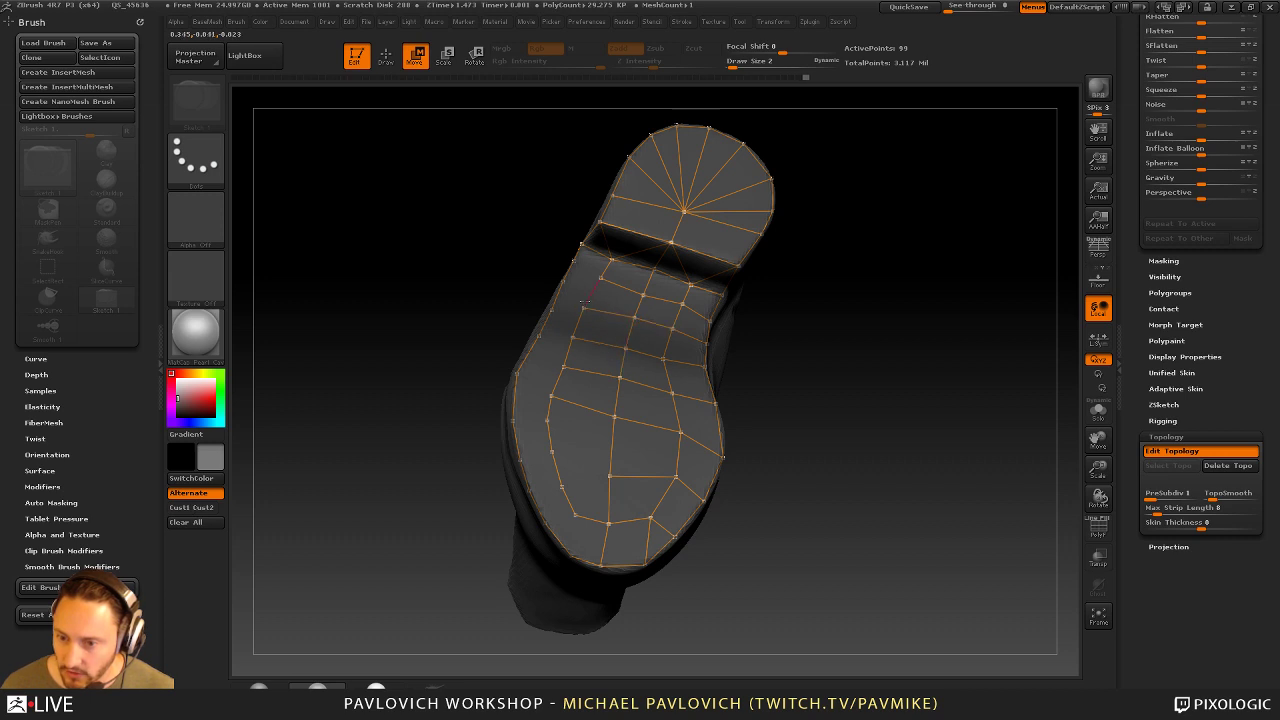
pyautogui.press('q')
# Insert a point on the wider-side inner line, connect it to the centreline, and move that centreline point toward the heel
pyautogui.click(543, 445)
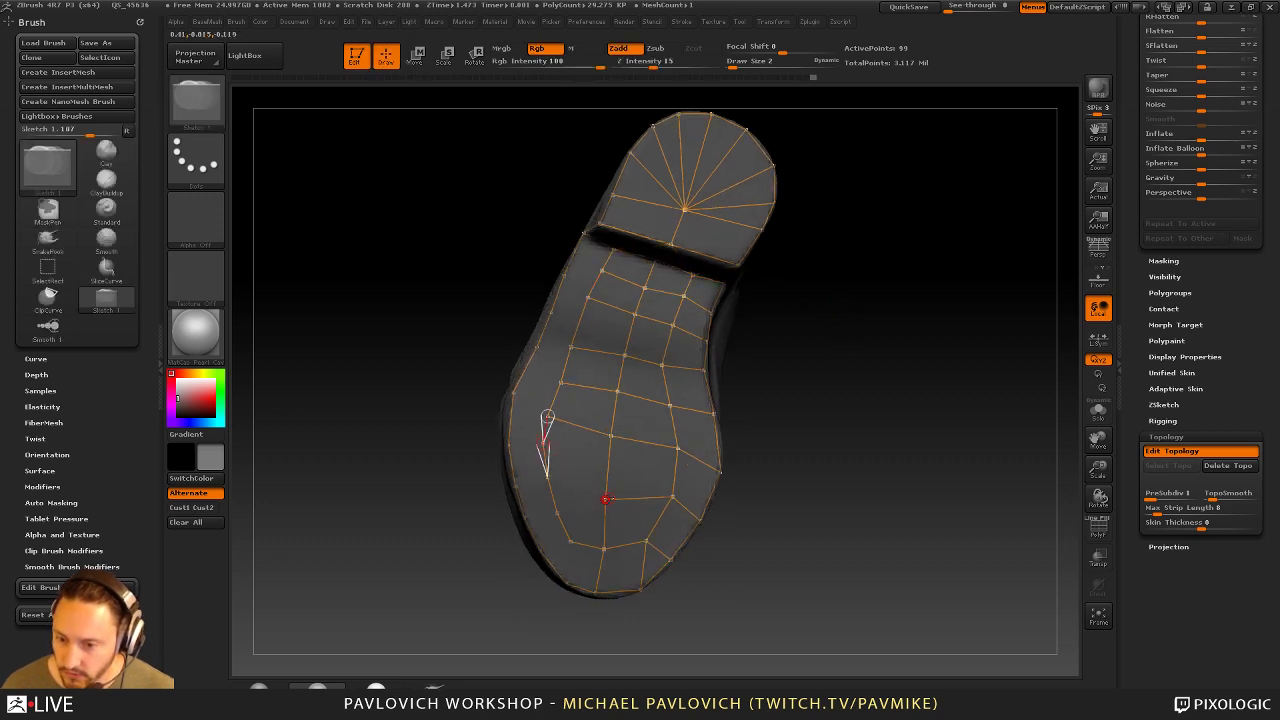
pyautogui.click(605, 498)
pyautogui.press('w')
pyautogui.moveTo(605, 498); pyautogui.dragTo(608, 471)
pyautogui.press('q')
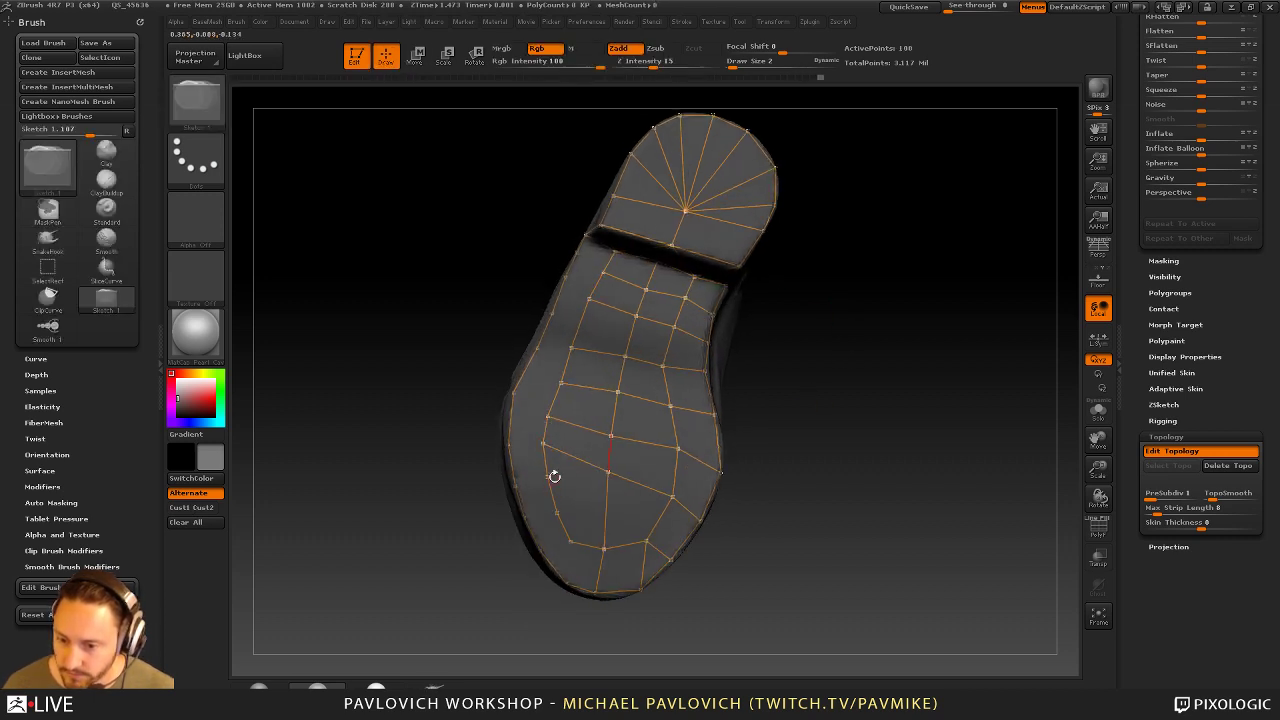
# Delete the extra point on the wider-side inner line and slide its neighbour toward the toe to close the gap
pyautogui.keyDown('alt'); pyautogui.click(554, 476); pyautogui.keyUp('alt')
pyautogui.moveTo(818, 422); pyautogui.dragTo(806, 424)
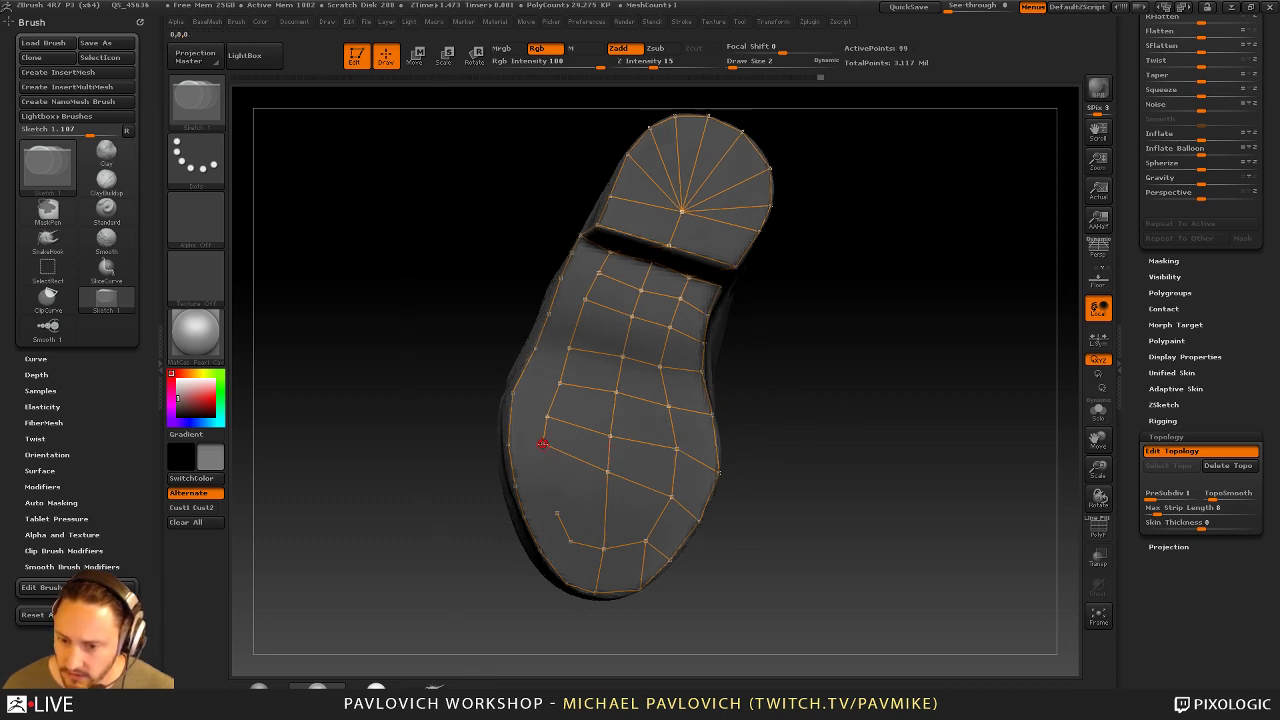
pyautogui.press('w')
pyautogui.press('q')
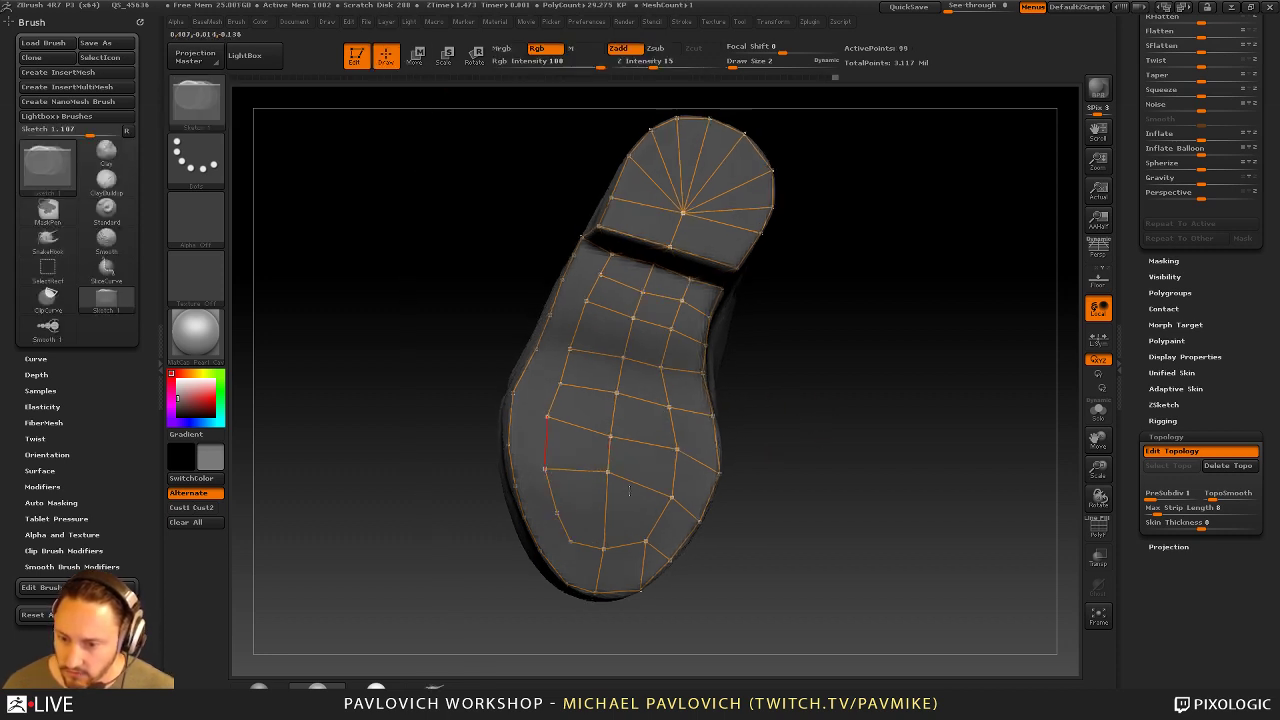
# Add a cross edge to a new centreline point near the toe and link it diagonally to the narrower-side inner corner
pyautogui.click(558, 512)
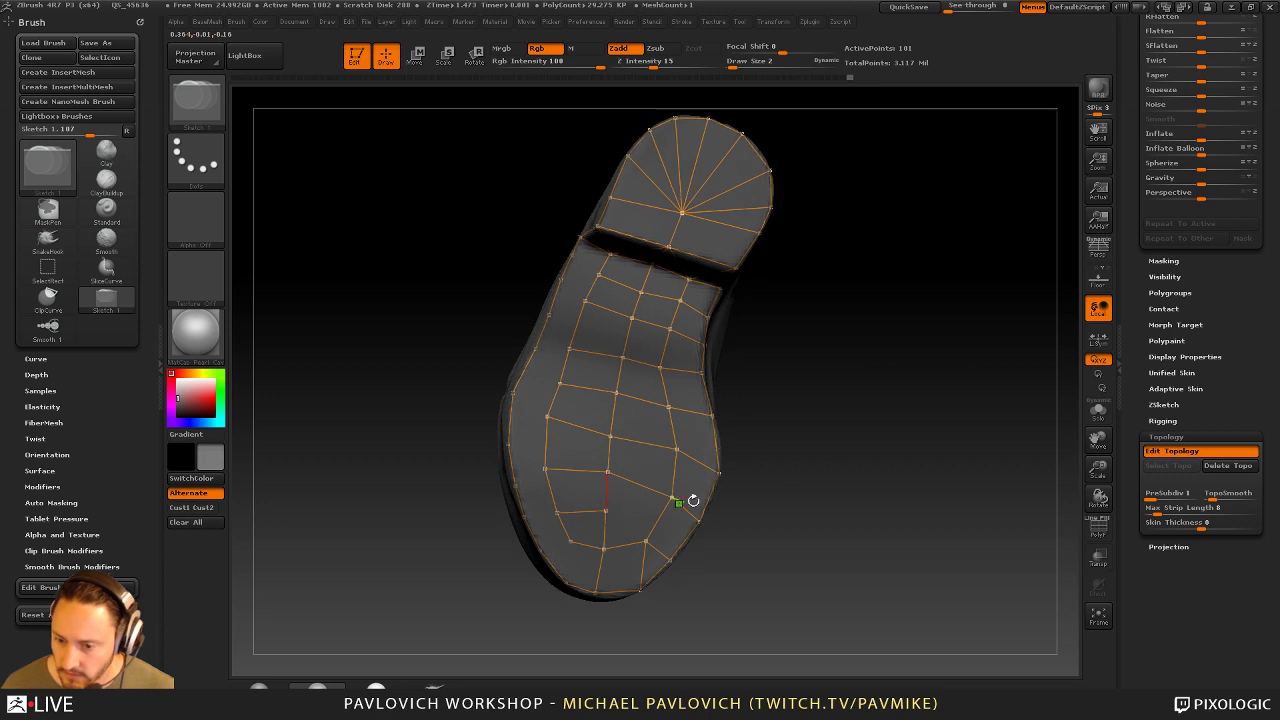
pyautogui.keyDown('alt'); pyautogui.moveTo(616, 512); pyautogui.dragTo(626, 494, button='right'); pyautogui.keyUp('alt')
pyautogui.click(616, 492)
pyautogui.click(656, 523)
pyautogui.moveTo(839, 487); pyautogui.dragTo(846, 492)
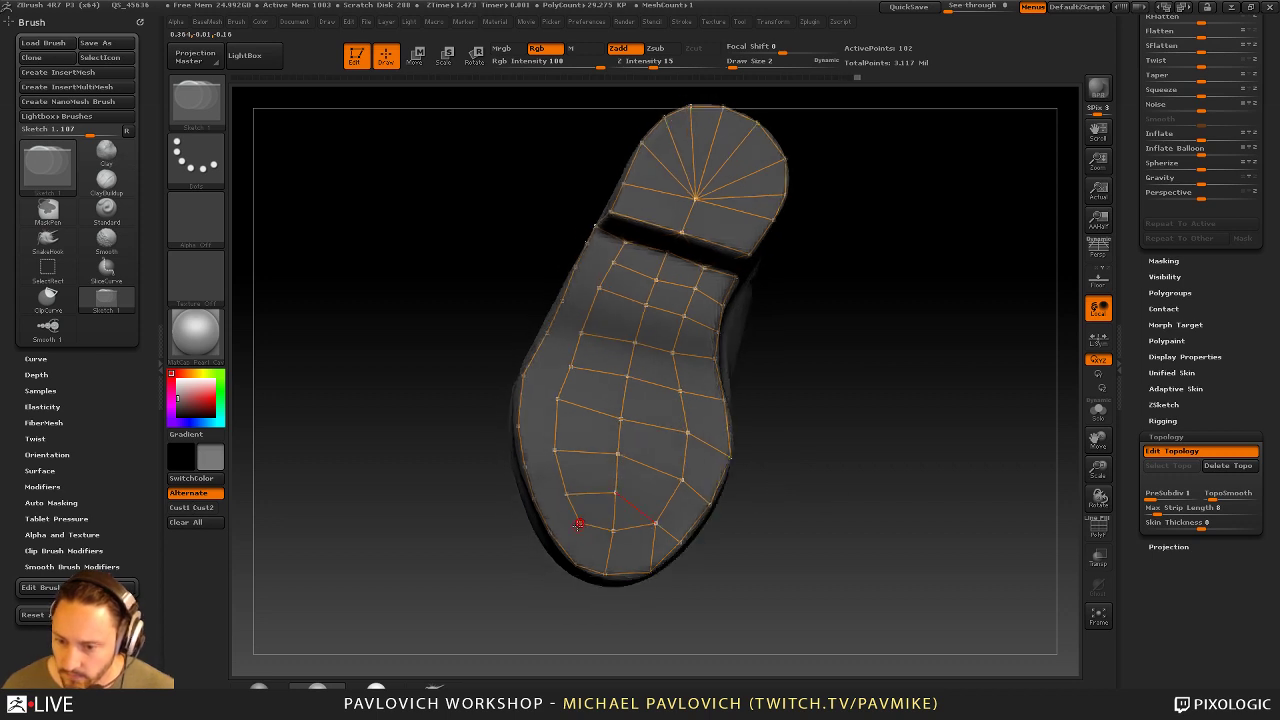
# Connect the wider-side inner points around the toe and ball of the foot to the outer rim
pyautogui.click(581, 523)
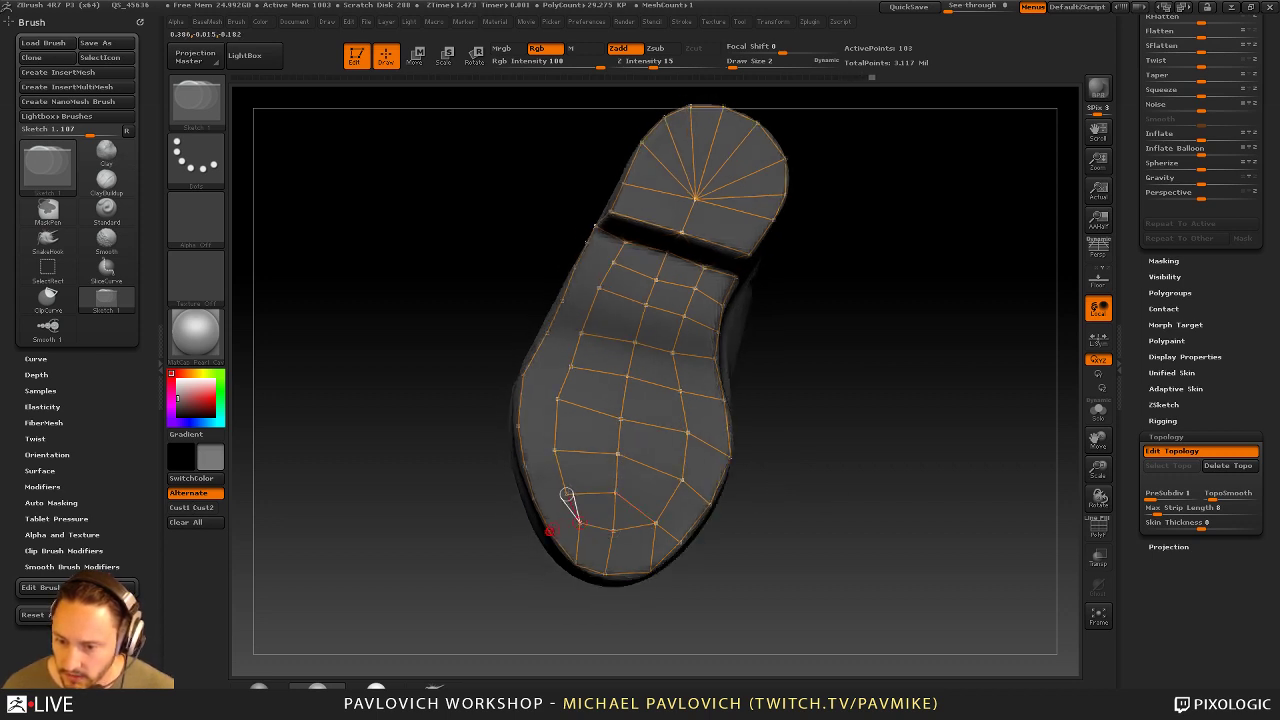
pyautogui.click(549, 531)
pyautogui.click(566, 494)
pyautogui.click(535, 498)
pyautogui.click(554, 451)
pyautogui.click(525, 467)
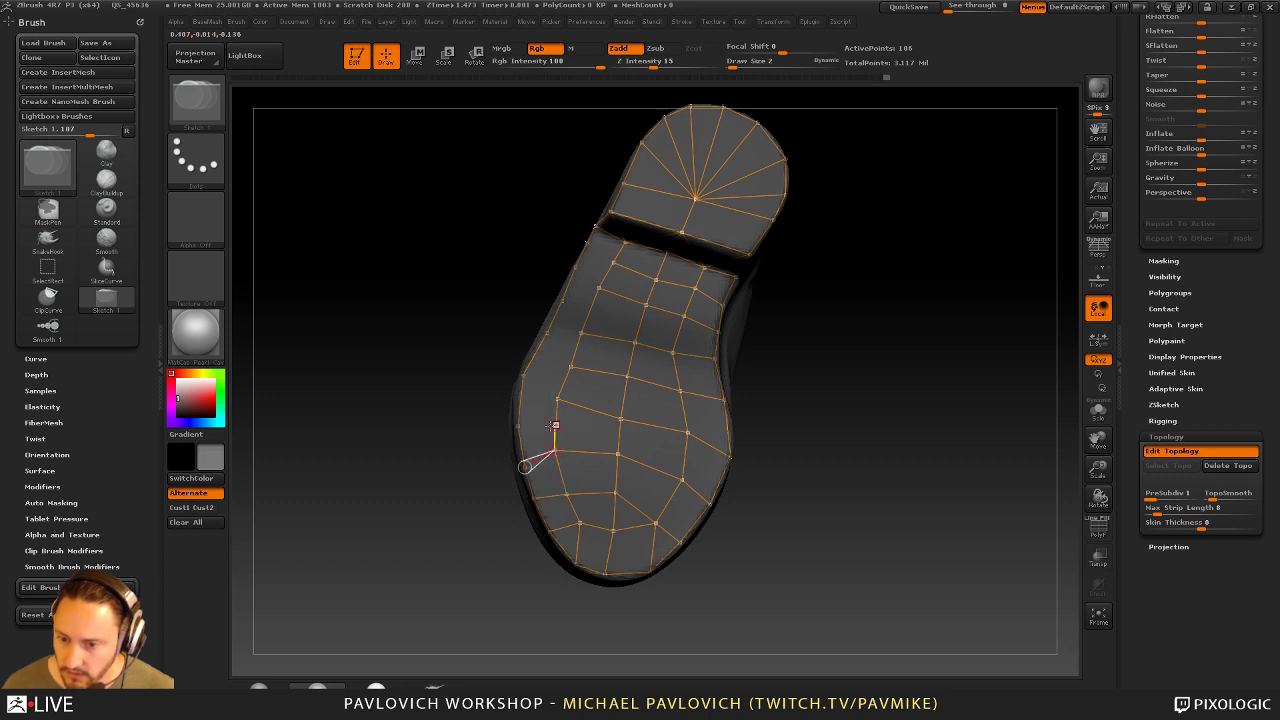
pyautogui.click(554, 450)
pyautogui.click(518, 426)
# Connect the next wider-side inner points to the outer rim, moving back toward the sole's waist
pyautogui.keyDown('ctrl'); pyautogui.click(557, 399); pyautogui.keyUp('ctrl')
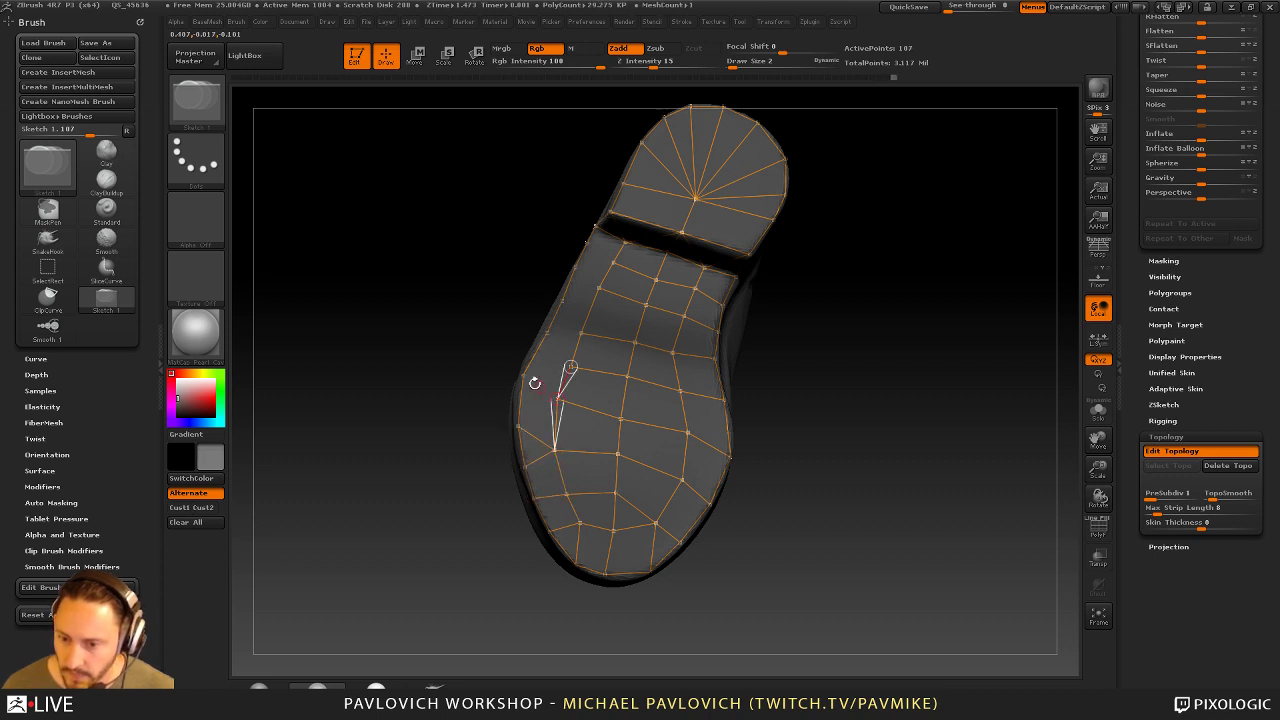
pyautogui.click(523, 375)
pyautogui.keyDown('ctrl'); pyautogui.click(571, 367); pyautogui.keyUp('ctrl')
pyautogui.click(548, 334)
pyautogui.keyDown('ctrl'); pyautogui.click(582, 334); pyautogui.keyUp('ctrl')
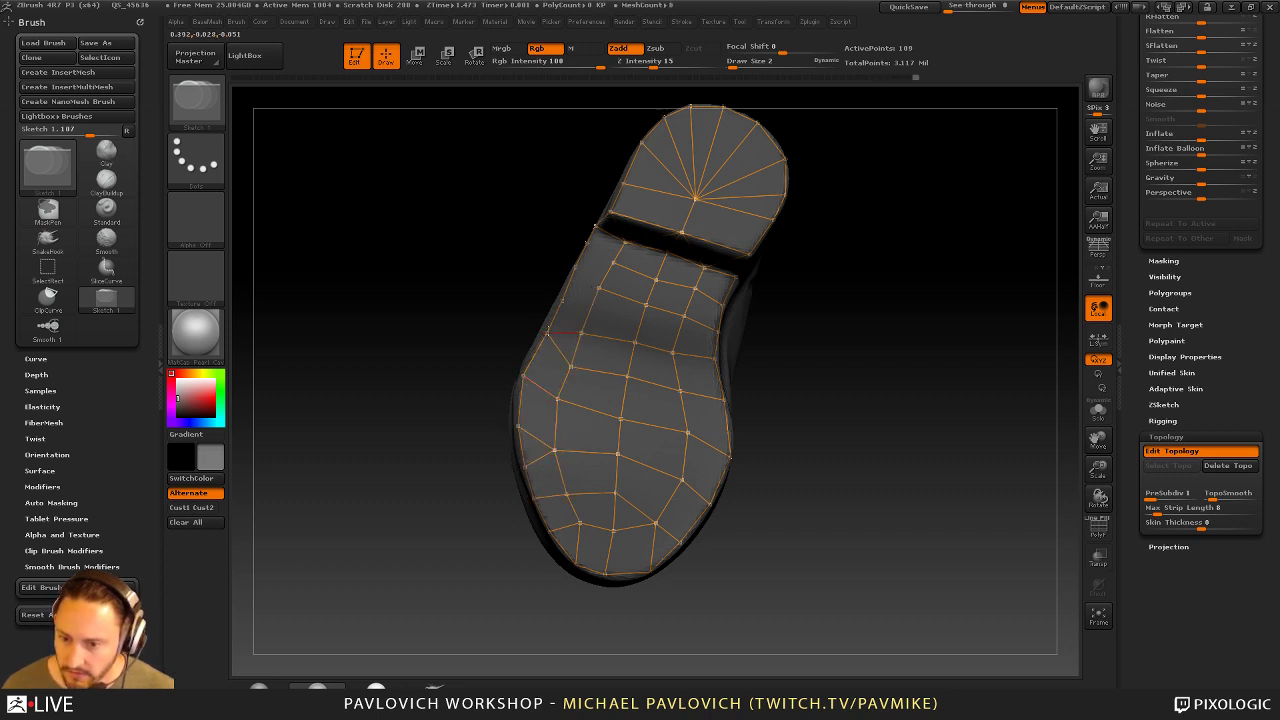
pyautogui.click(555, 334)
# Insert a rim point on the wider side of the waist, connect it to the inner line, and delete the diagonal edge
pyautogui.keyDown('alt'); pyautogui.moveTo(486, 303); pyautogui.dragTo(496, 418); pyautogui.keyUp('alt')
pyautogui.click(585, 483)
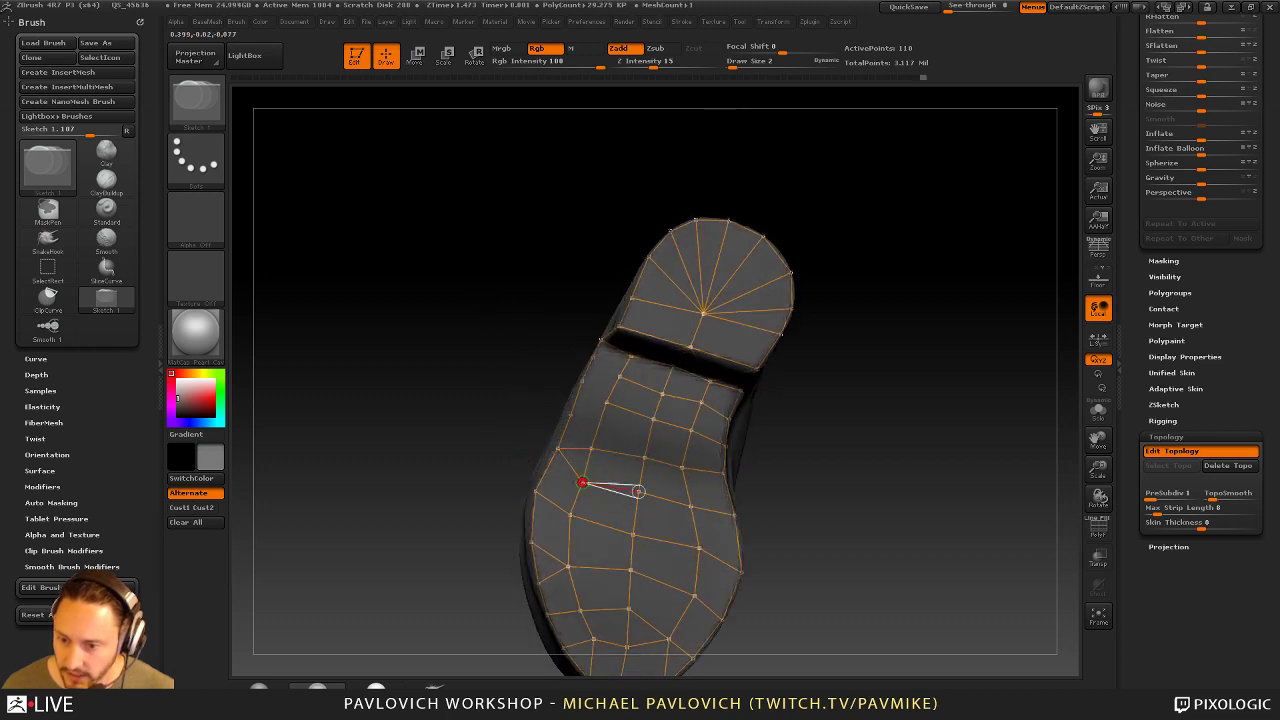
pyautogui.click(537, 488)
pyautogui.keyDown('alt'); pyautogui.click(557, 448); pyautogui.keyUp('alt')
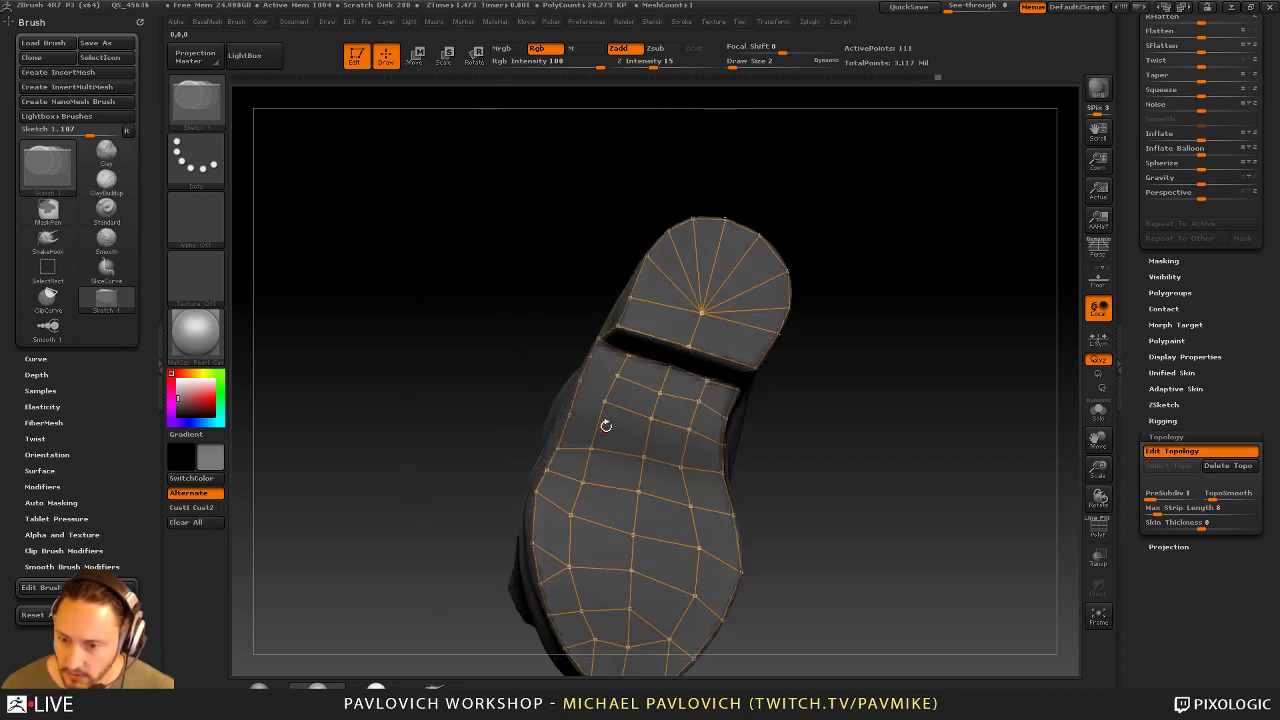
# Move the wider-side inner point near the heel closer to the rear edge and tie the row to the rim
pyautogui.press('w')
pyautogui.moveTo(605, 402)
pyautogui.mouseDown()
pyautogui.moveTo(600, 416)
pyautogui.moveTo(613, 388)
pyautogui.mouseUp()
pyautogui.press('q')
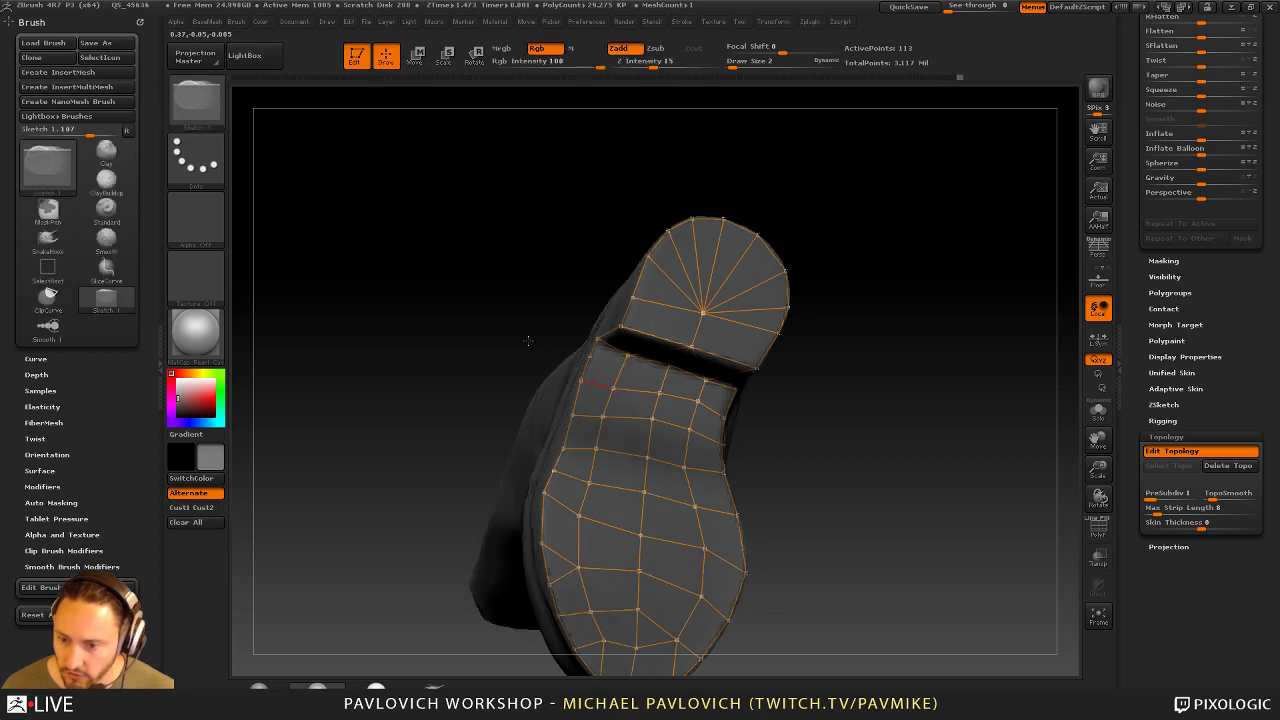
# Shift the inner-row points along the sole's narrow waist, near the heel, so they sit on the sole's edge
pyautogui.moveTo(528, 341)
pyautogui.mouseDown()
pyautogui.moveTo(622, 372)
pyautogui.moveTo(871, 334)
pyautogui.moveTo(640, 400)
pyautogui.moveTo(656, 412)
pyautogui.moveTo(663, 252)
pyautogui.moveTo(711, 309)
pyautogui.moveTo(563, 333)
pyautogui.moveTo(573, 302)
pyautogui.mouseUp()
pyautogui.press('w')
pyautogui.press('q')
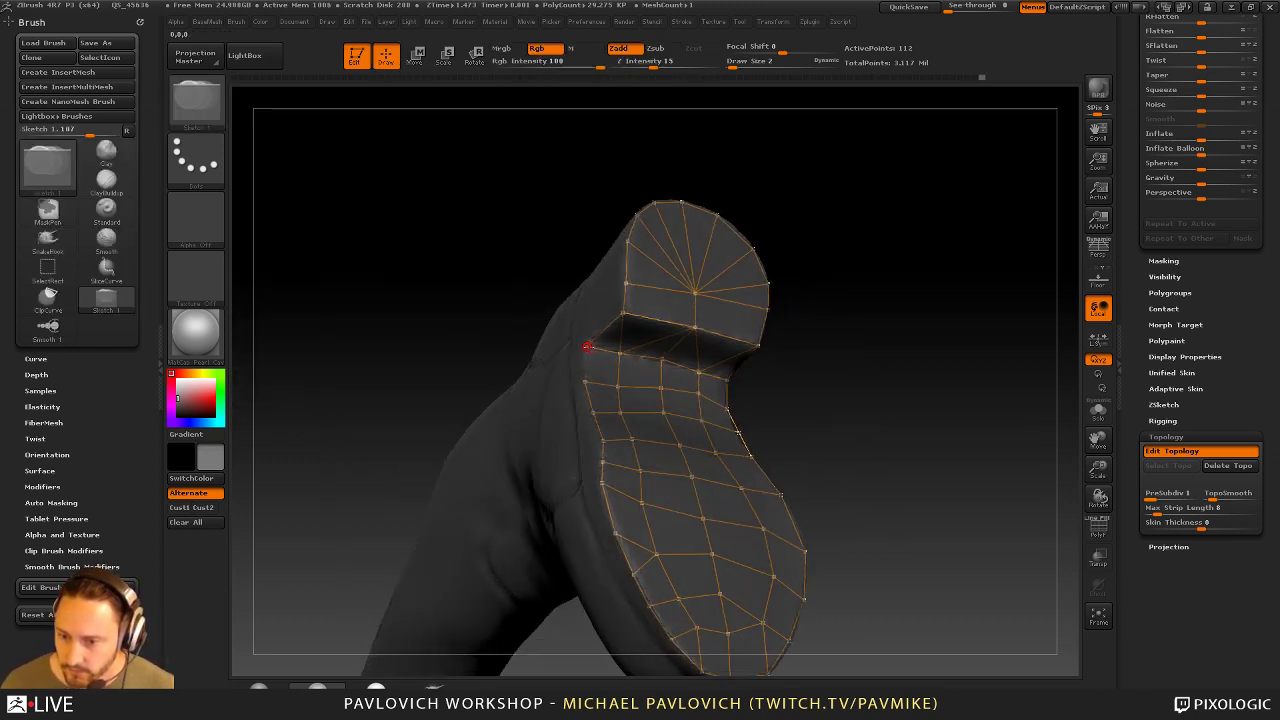
pyautogui.press('w')
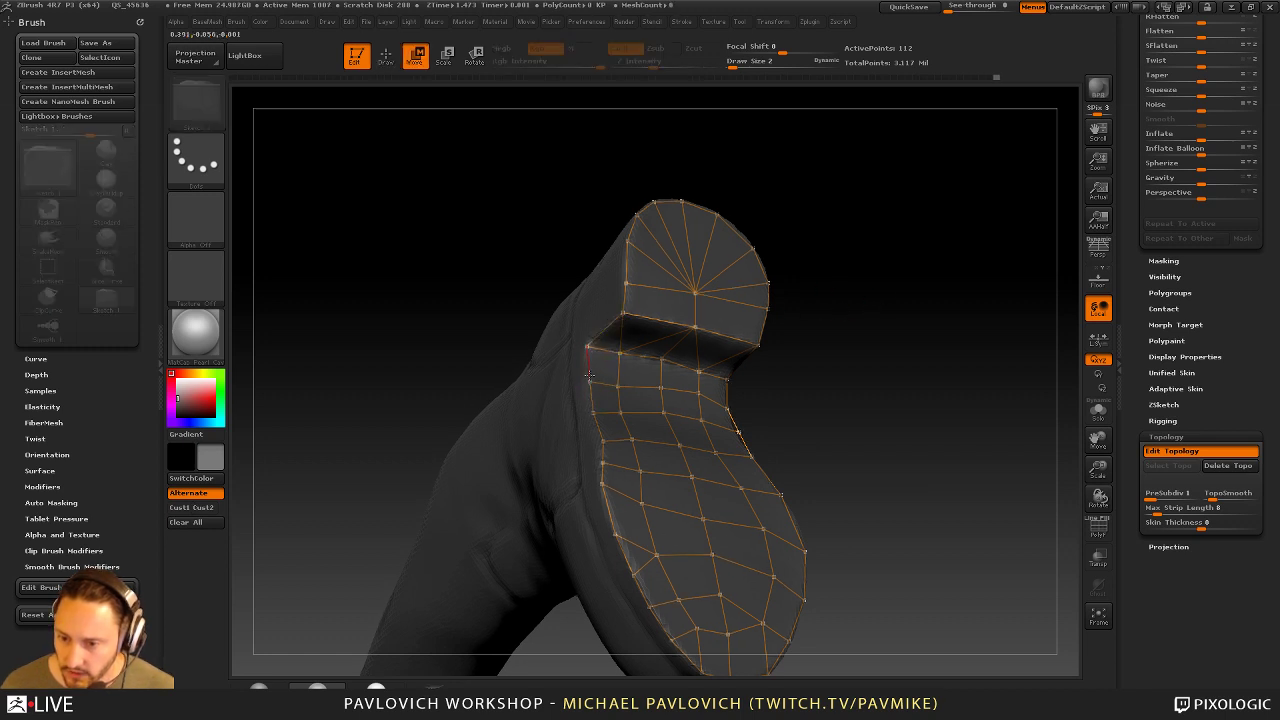
pyautogui.click(590, 381)
pyautogui.click(587, 346)
pyautogui.moveTo(593, 412); pyautogui.dragTo(593, 409)
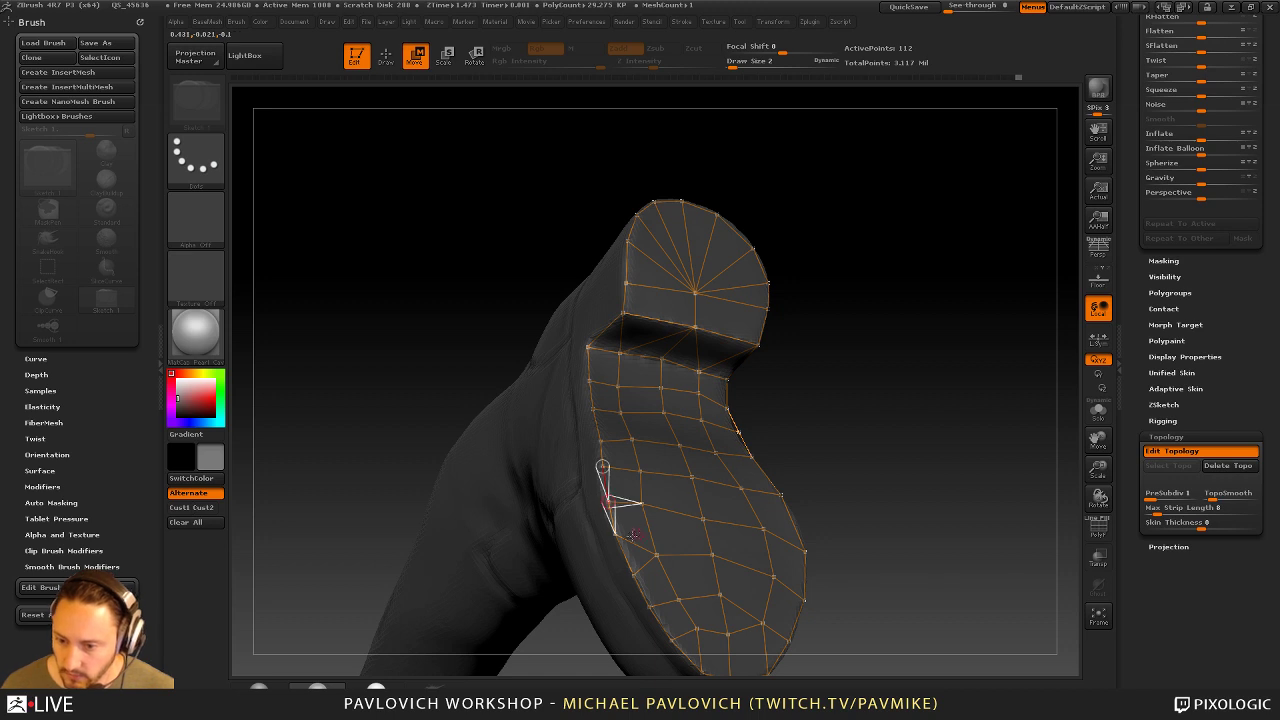
pyautogui.moveTo(874, 434); pyautogui.dragTo(842, 426)
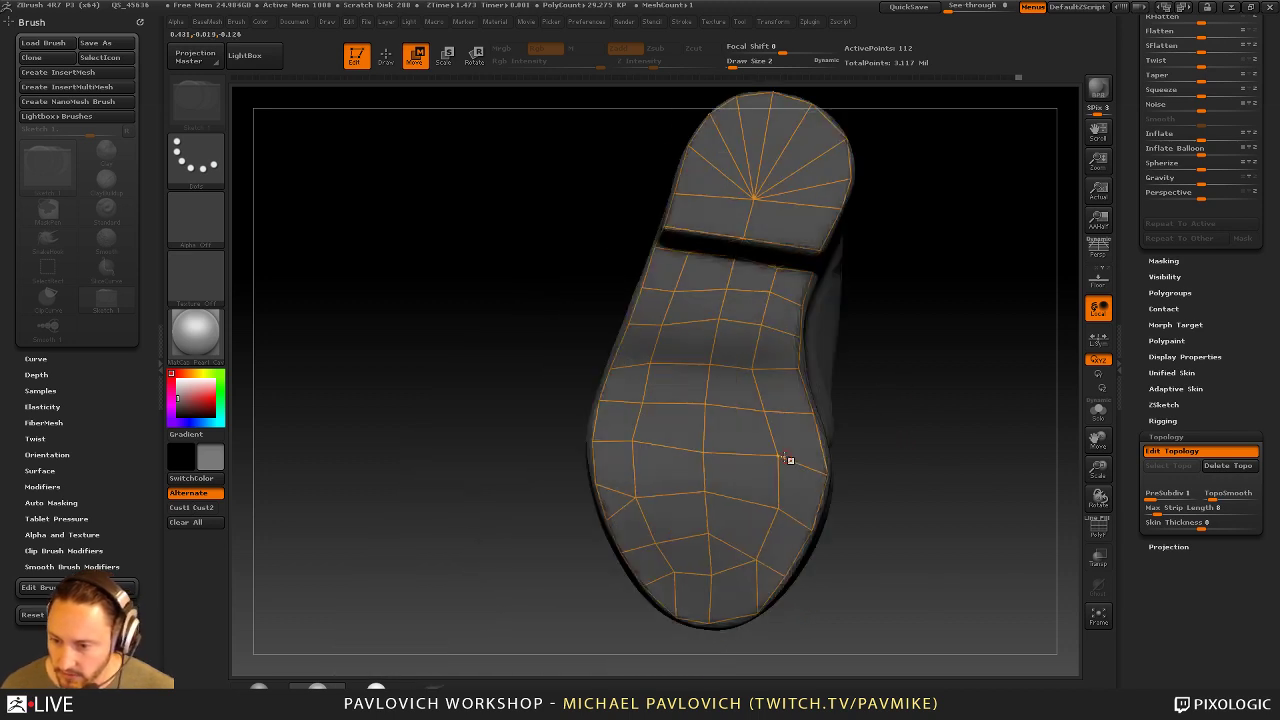
pyautogui.moveTo(928, 417); pyautogui.dragTo(848, 453)
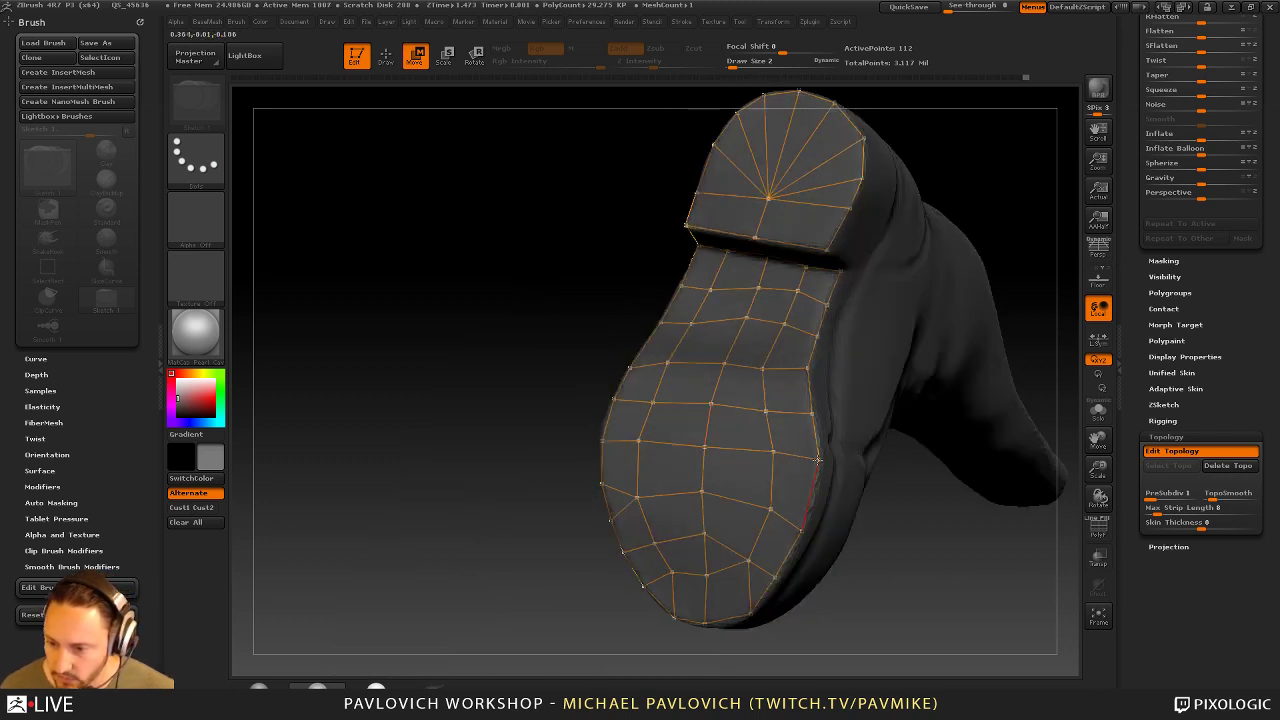
pyautogui.moveTo(955, 490); pyautogui.dragTo(991, 543)
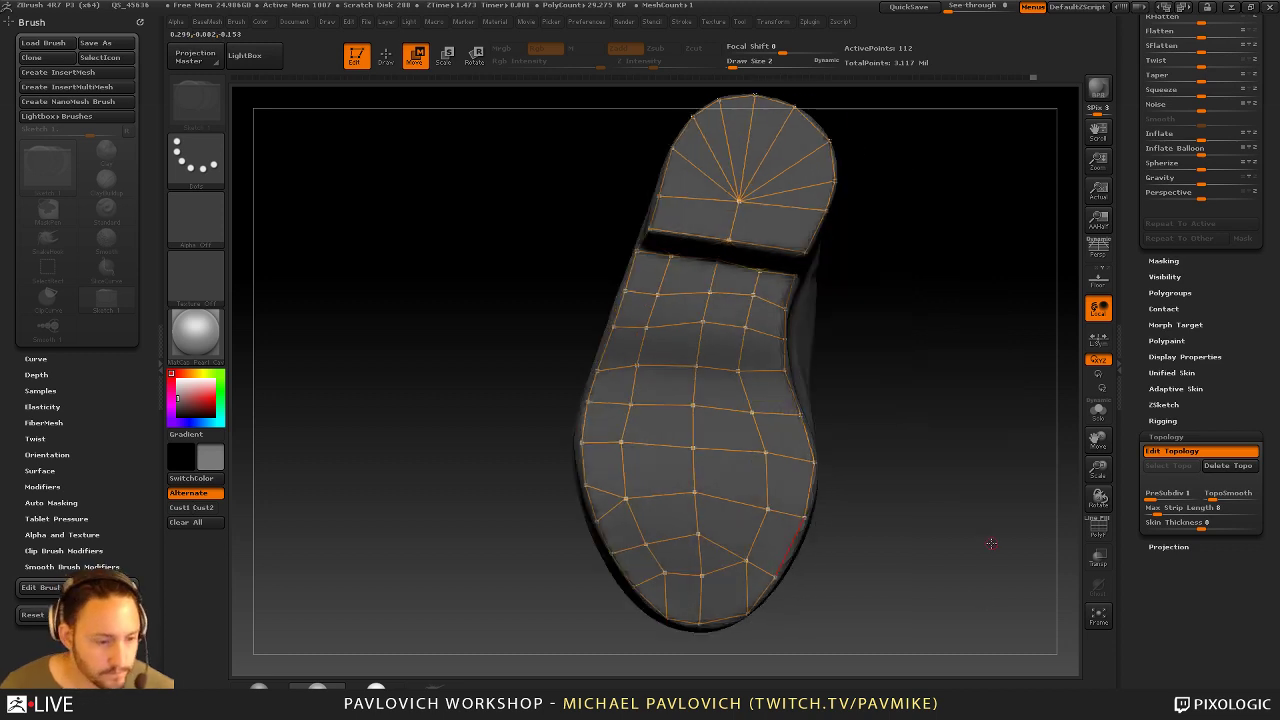
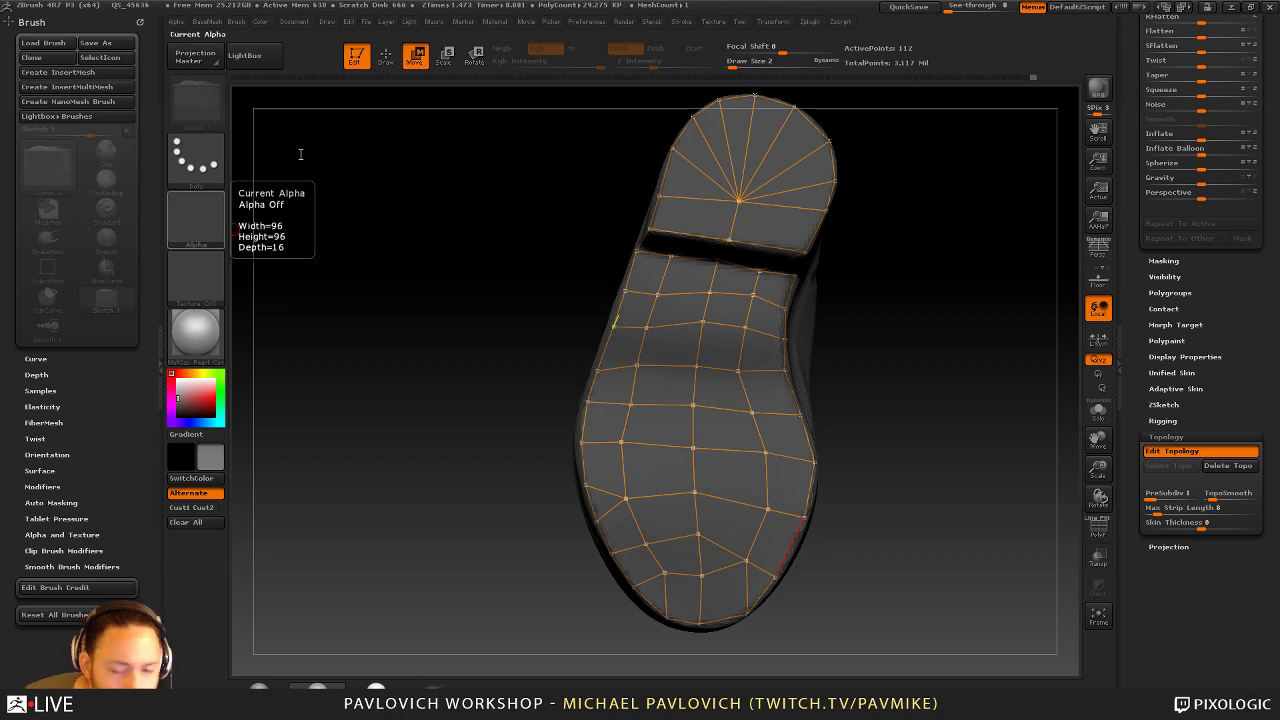
# View the marzipan slice photo in Chrome, then switch back to ZBrush and load the PM3D_Cylinder3D tool
pyautogui.hotkey('alt', 'Tab')
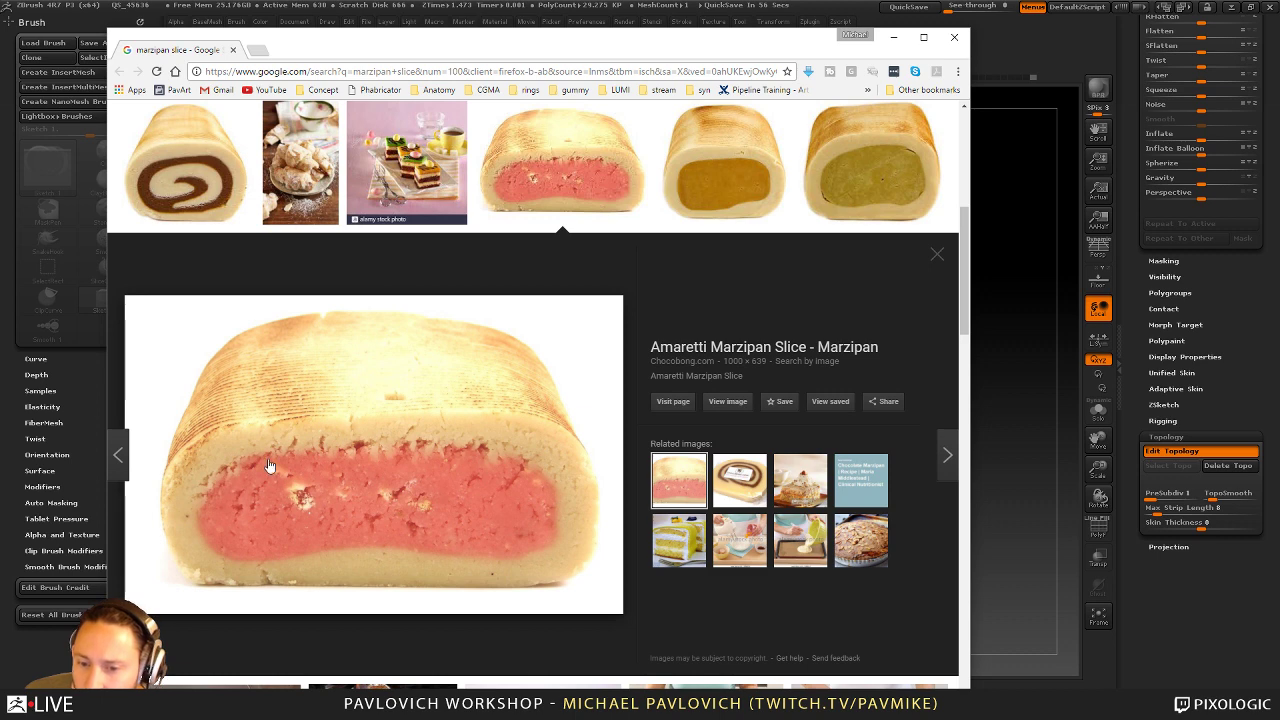
pyautogui.hotkey('alt', 'Tab')
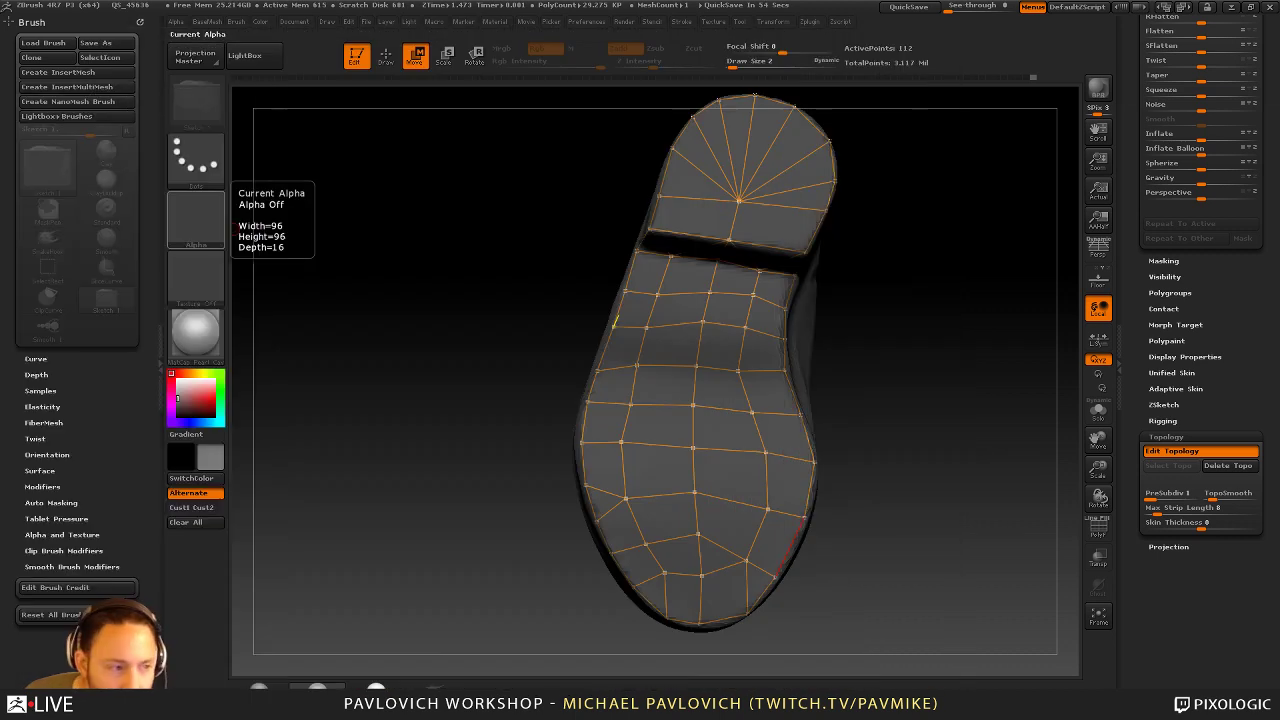
pyautogui.moveTo(1152, 314); pyautogui.dragTo(1205, 588)
pyautogui.click(1176, 302)
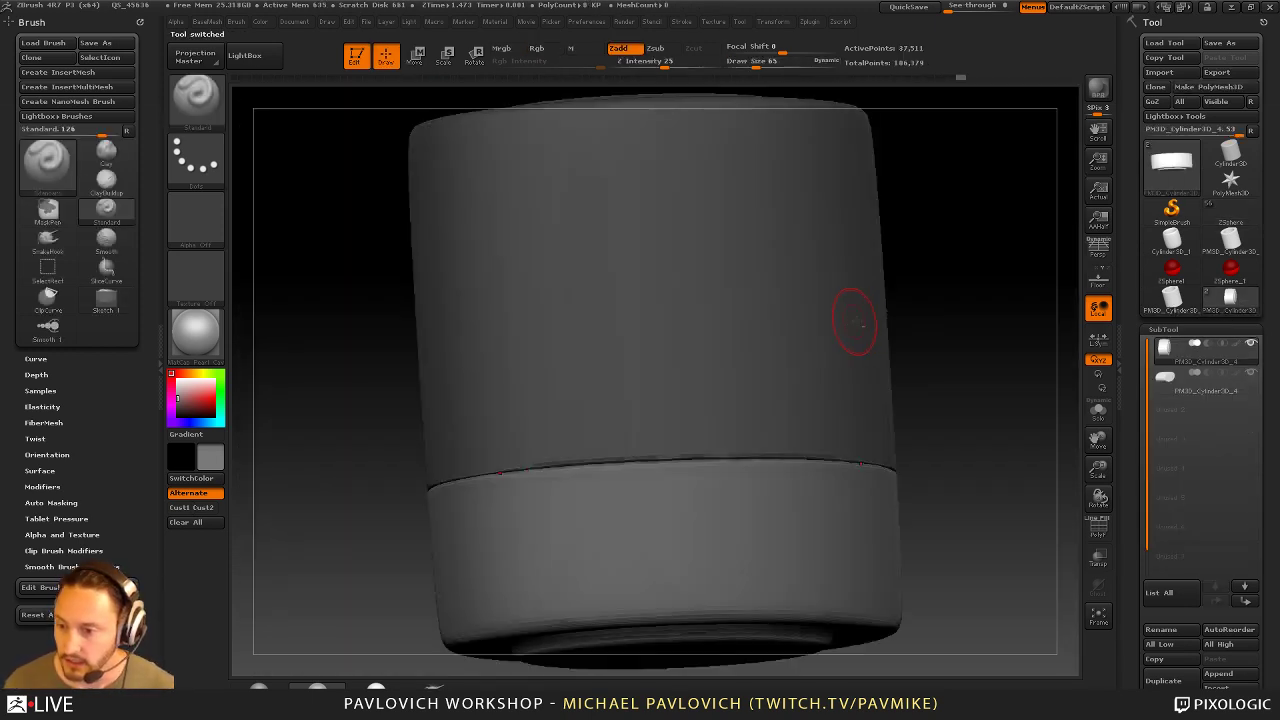
# Isolate the lower cylinder subtool, display its polygroup wireframe, and split its polygroups into separate subtools
pyautogui.click(1098, 410)
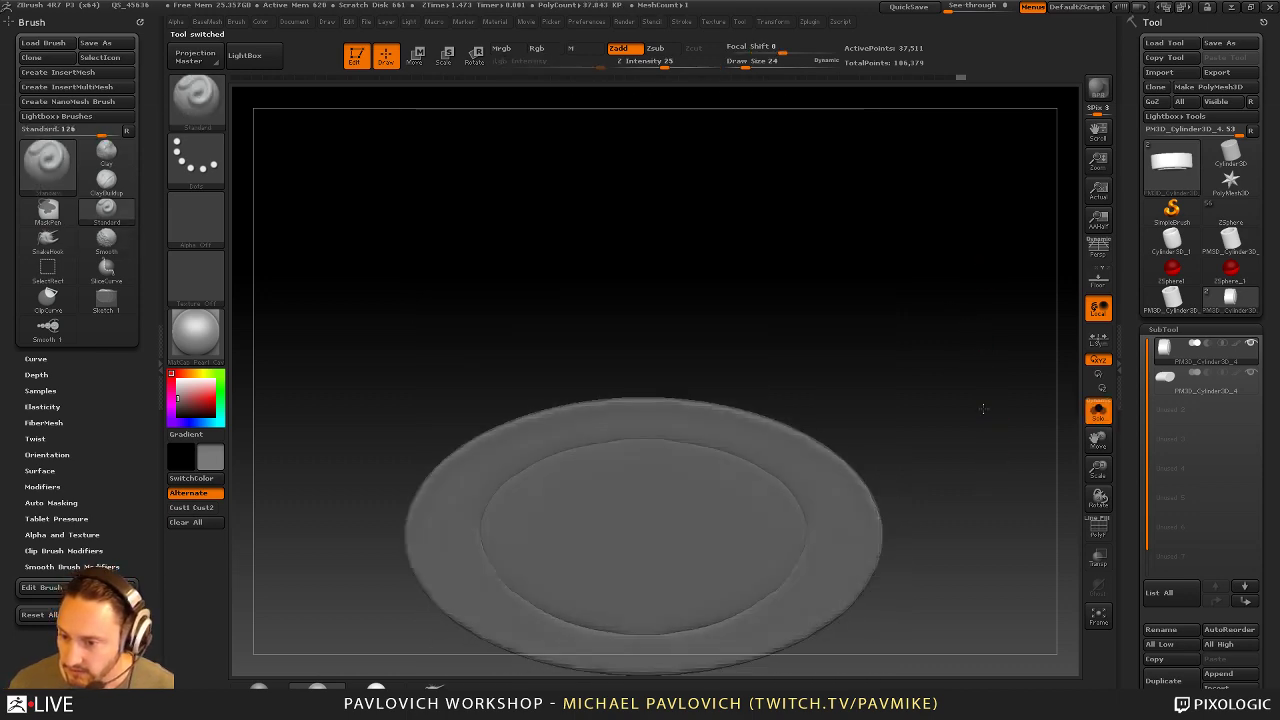
pyautogui.click(1094, 530)
pyautogui.moveTo(1020, 385); pyautogui.dragTo(1056, 495)
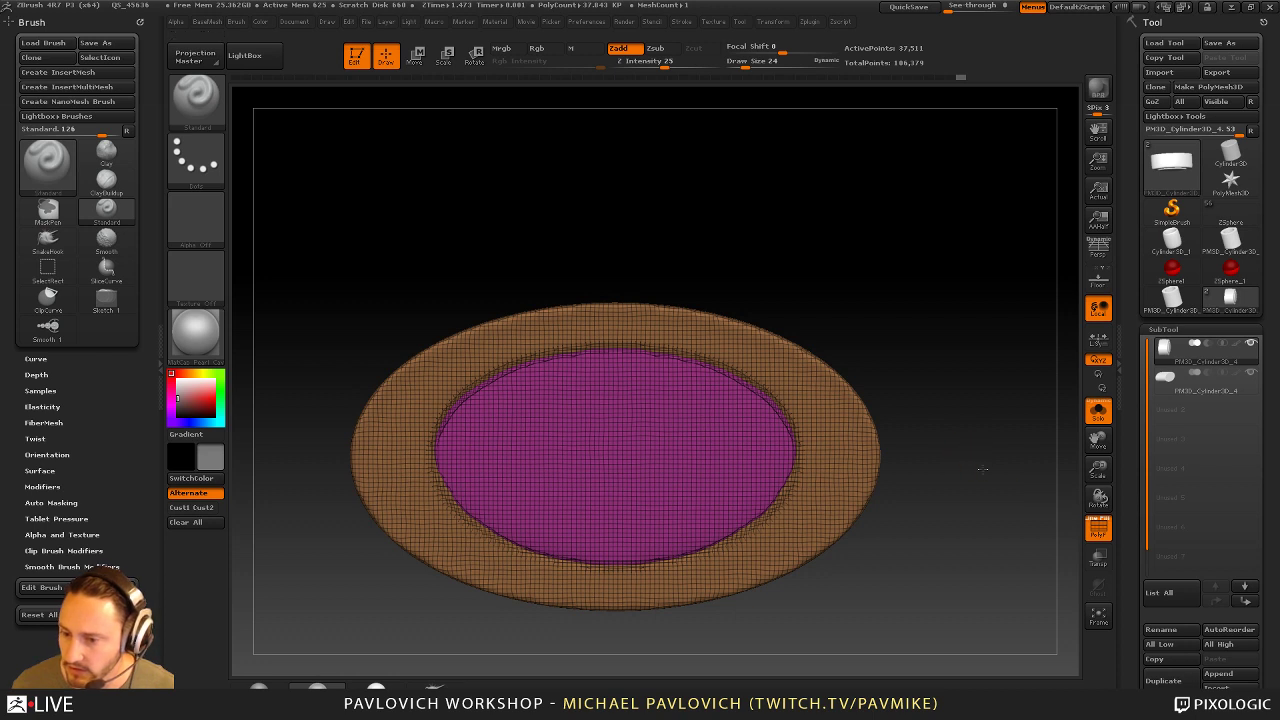
pyautogui.moveTo(983, 468); pyautogui.dragTo(1005, 428)
pyautogui.press('space')
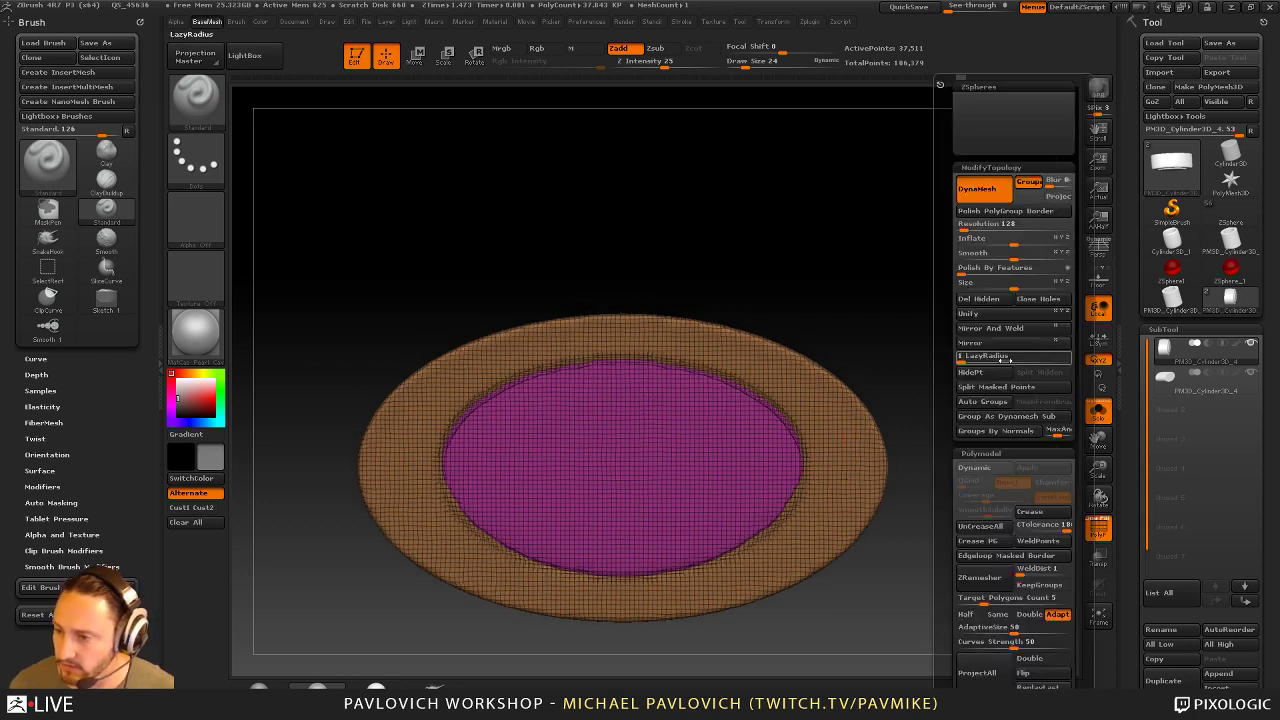
pyautogui.moveTo(1130, 611); pyautogui.dragTo(1130, 172)
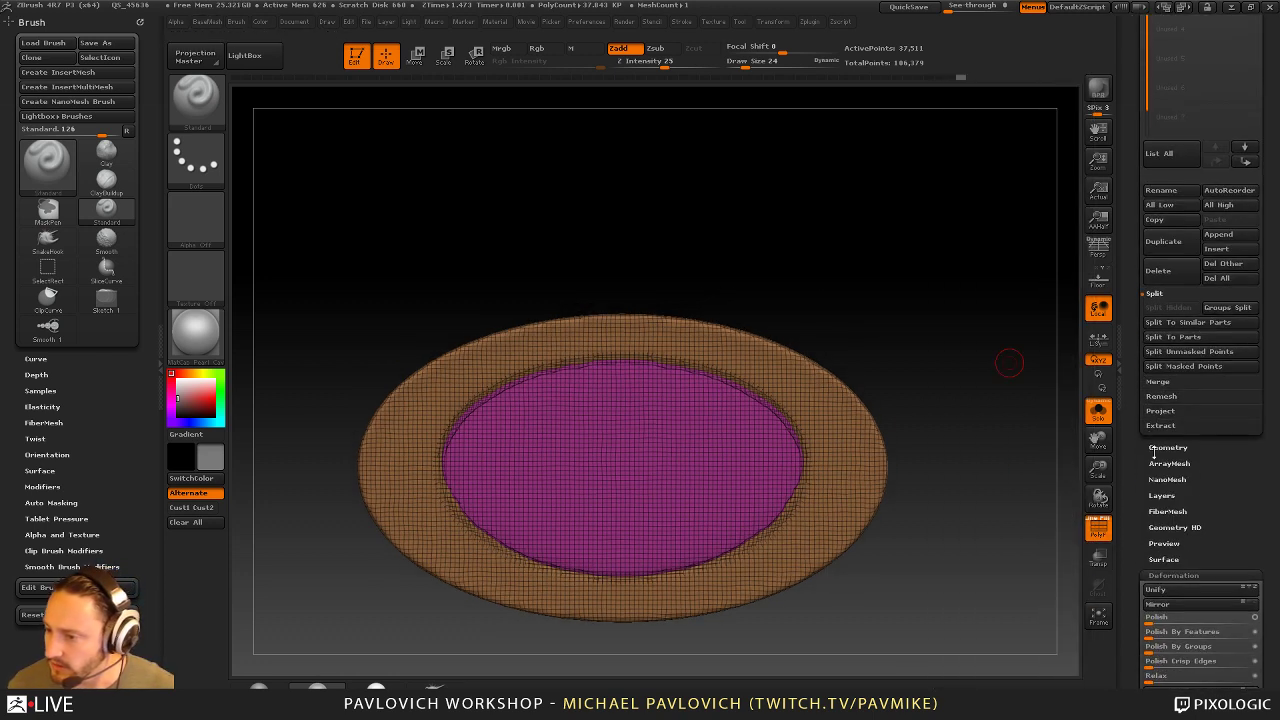
pyautogui.click(1199, 340)
pyautogui.click(1027, 360)
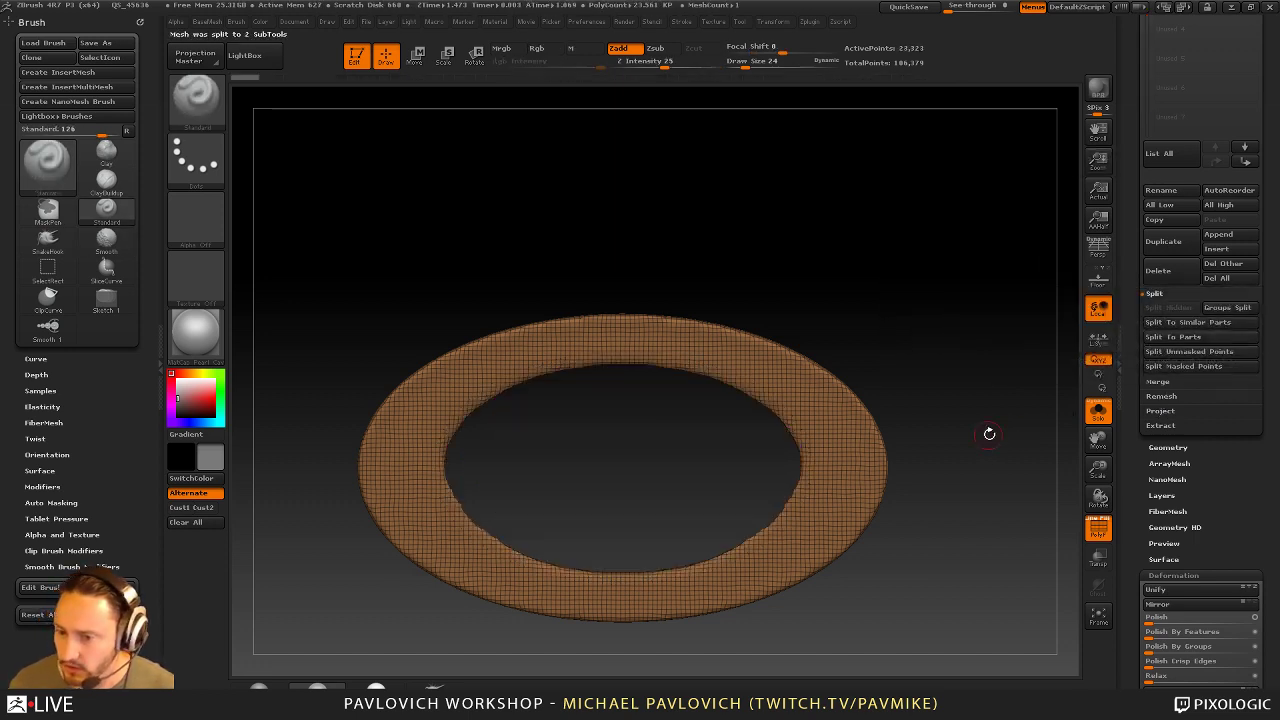
# Turn off the isolation, hide the remaining cylinder subtool, and select the inner core inside the ring
pyautogui.moveTo(986, 434); pyautogui.dragTo(1093, 441)
pyautogui.click(1099, 410)
pyautogui.scroll(5, 1165, 442)
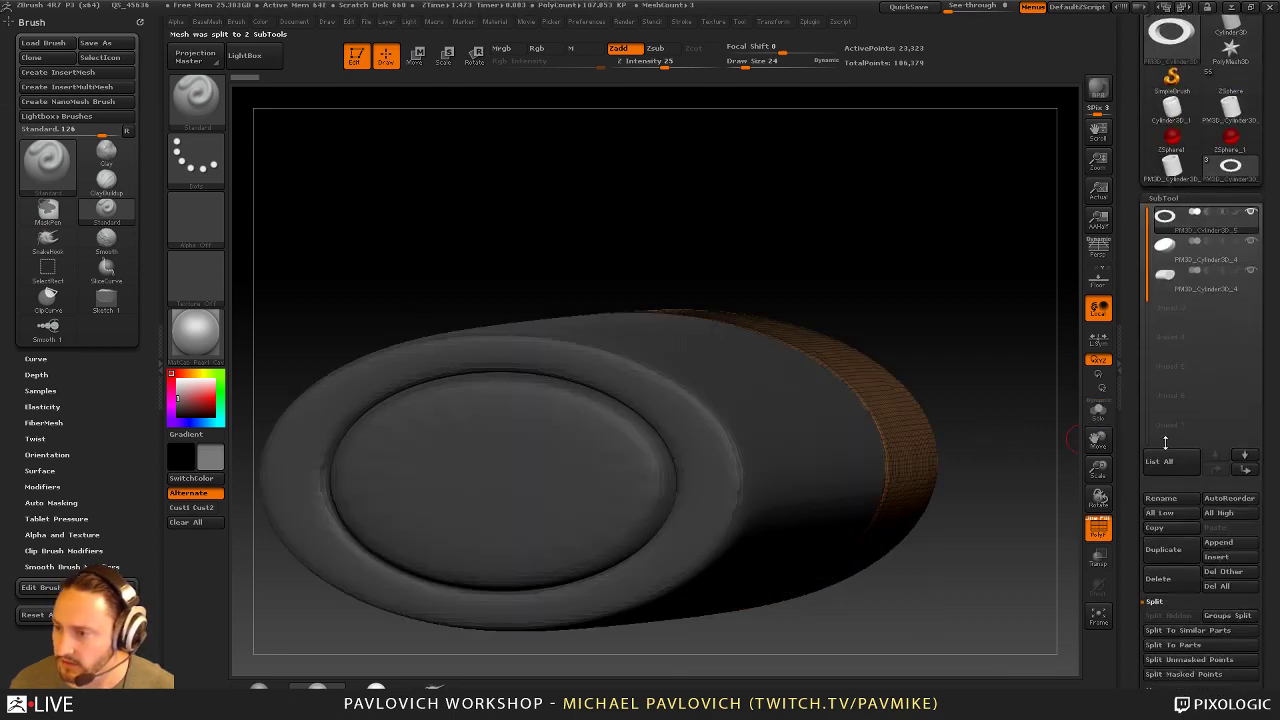
pyautogui.click(1250, 274)
pyautogui.moveTo(933, 324); pyautogui.dragTo(977, 354)
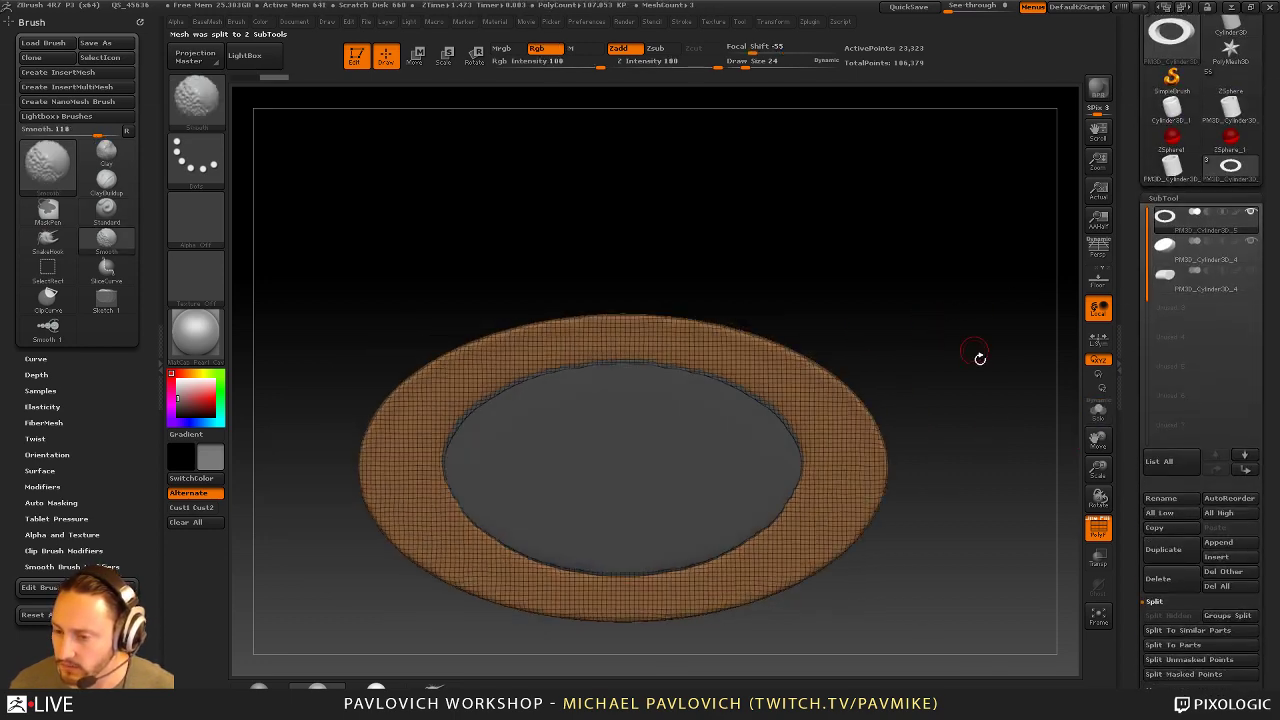
pyautogui.keyDown('alt'); pyautogui.click(745, 465); pyautogui.keyUp('alt')
pyautogui.moveTo(951, 406); pyautogui.dragTo(1006, 446)
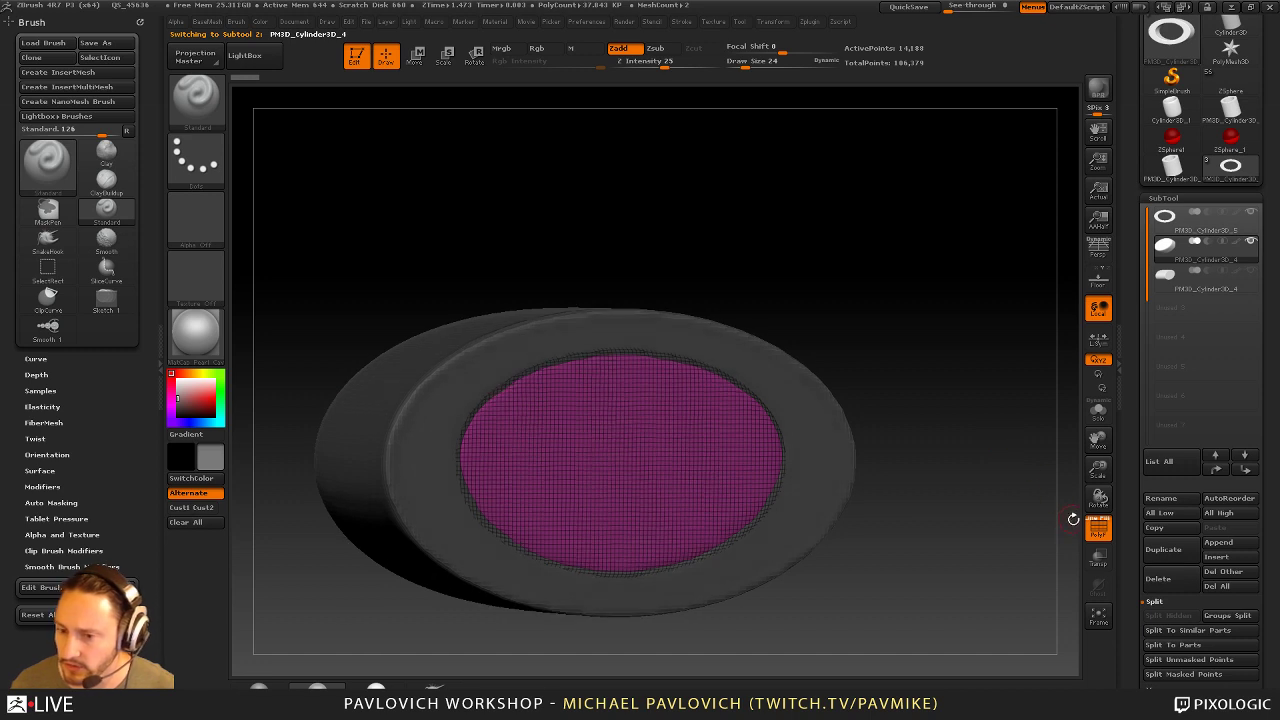
# Turn off the wireframe display and nudge the inner core along its vertical direction with a Transpose Move line
pyautogui.keyDown('shift'); pyautogui.moveTo(1051, 512); pyautogui.dragTo(1043, 517); pyautogui.keyUp('shift')
pyautogui.press('w')
pyautogui.keyDown('shift'); pyautogui.moveTo(605, 451); pyautogui.dragTo(606, 194); pyautogui.keyUp('shift')
pyautogui.moveTo(988, 418); pyautogui.dragTo(1002, 490)
pyautogui.hotkey('shift', 'f')
pyautogui.moveTo(604, 452)
pyautogui.mouseDown()
pyautogui.moveTo(1063, 386)
pyautogui.moveTo(686, 462)
pyautogui.moveTo(1023, 464)
pyautogui.mouseUp()
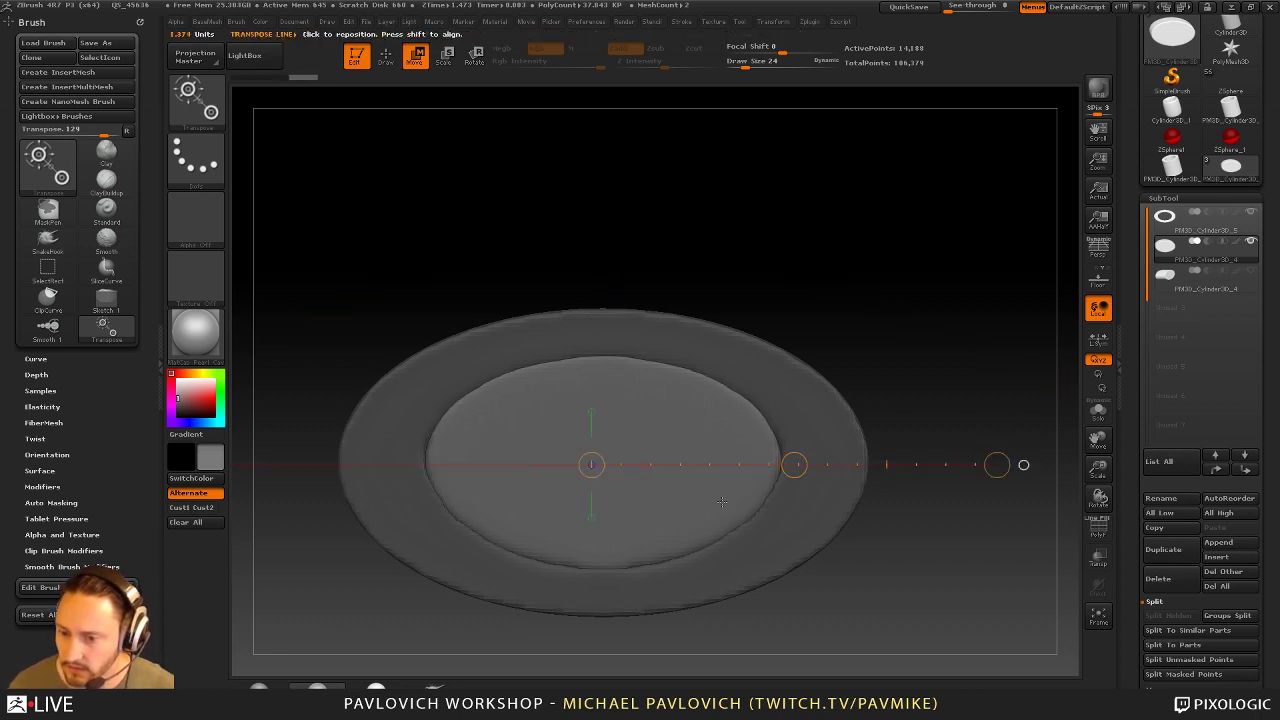
pyautogui.moveTo(658, 509); pyautogui.dragTo(706, 624)
pyautogui.moveTo(602, 465)
pyautogui.keyDown('shift'); pyautogui.mouseDown()
pyautogui.moveTo(600, 246)
pyautogui.moveTo(598, 257)
pyautogui.mouseUp(); pyautogui.keyUp('shift')
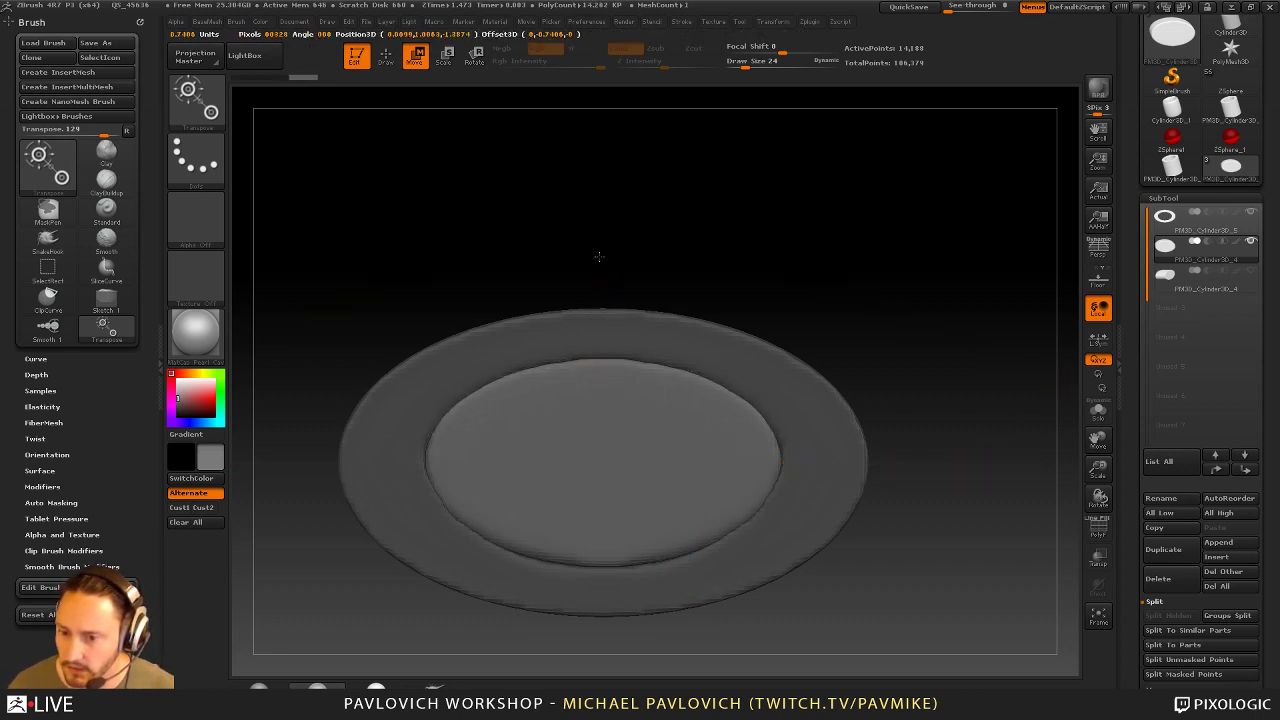
pyautogui.moveTo(605, 354); pyautogui.dragTo(601, 356)
# Return to Draw mode and set the brush draw size to 45
pyautogui.press('q')
pyautogui.moveTo(958, 337); pyautogui.dragTo(939, 348)
pyautogui.press('s')
pyautogui.moveTo(939, 348)
pyautogui.mouseDown()
pyautogui.moveTo(951, 345)
pyautogui.moveTo(920, 316)
pyautogui.moveTo(937, 320)
pyautogui.mouseUp()
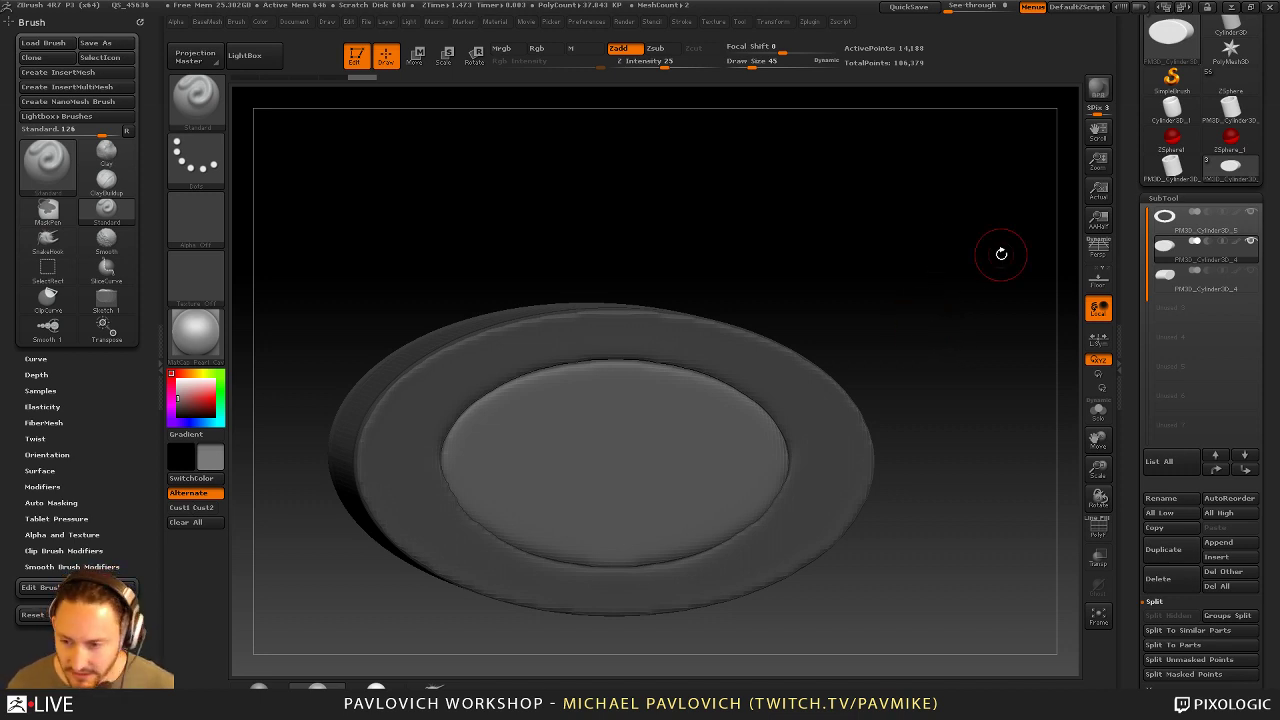
# Choose a pink colour (R 201, G 136, B 167) and fill the inner core with it
pyautogui.click(1098, 528)
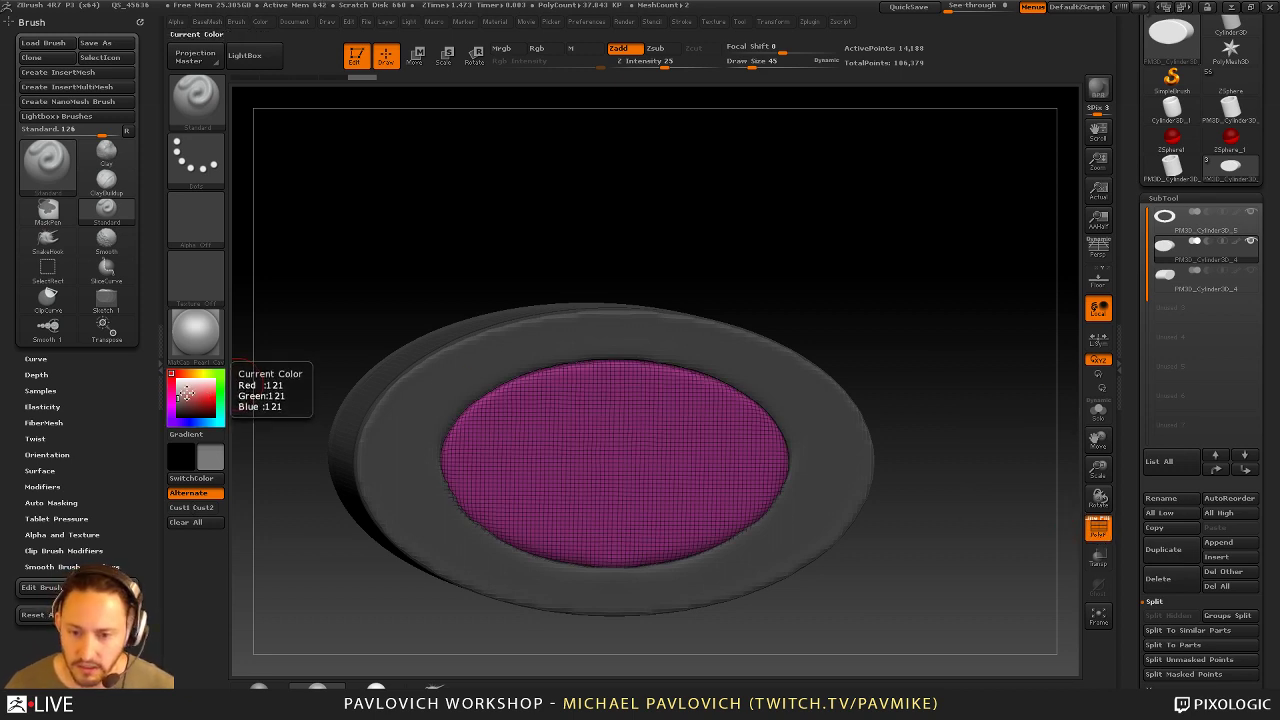
pyautogui.moveTo(172, 391); pyautogui.dragTo(190, 391)
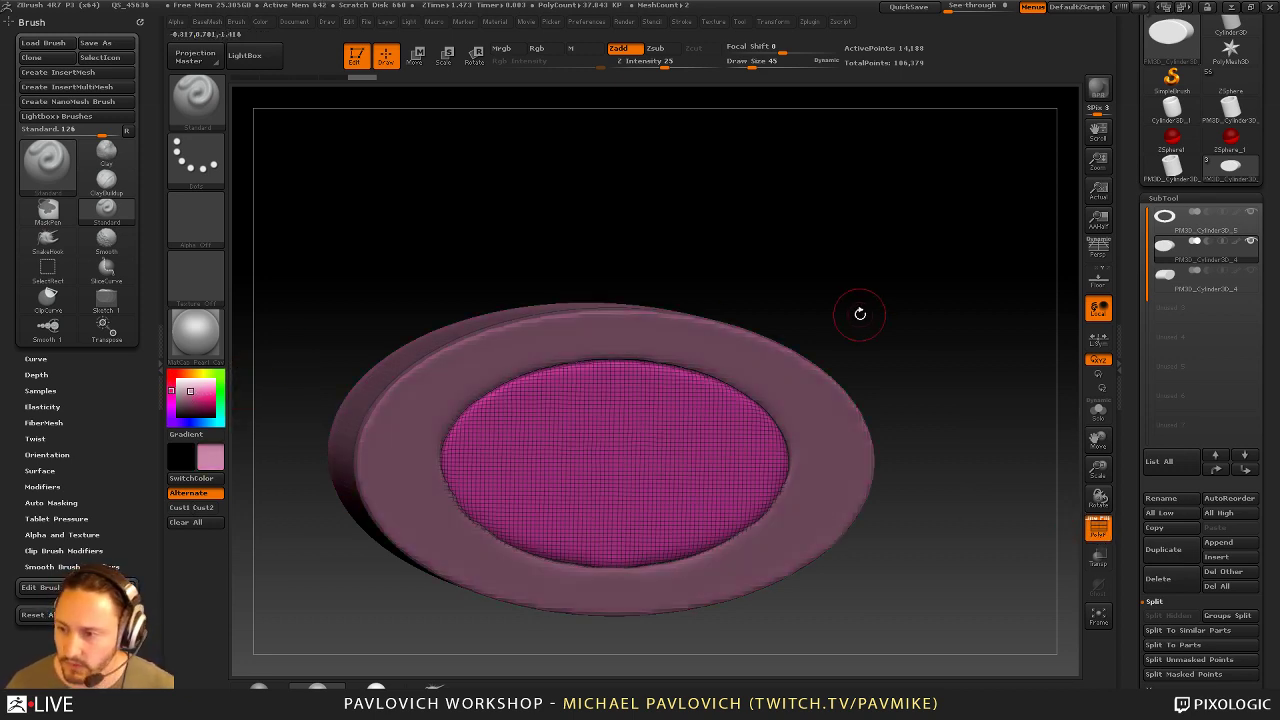
pyautogui.click(1098, 528)
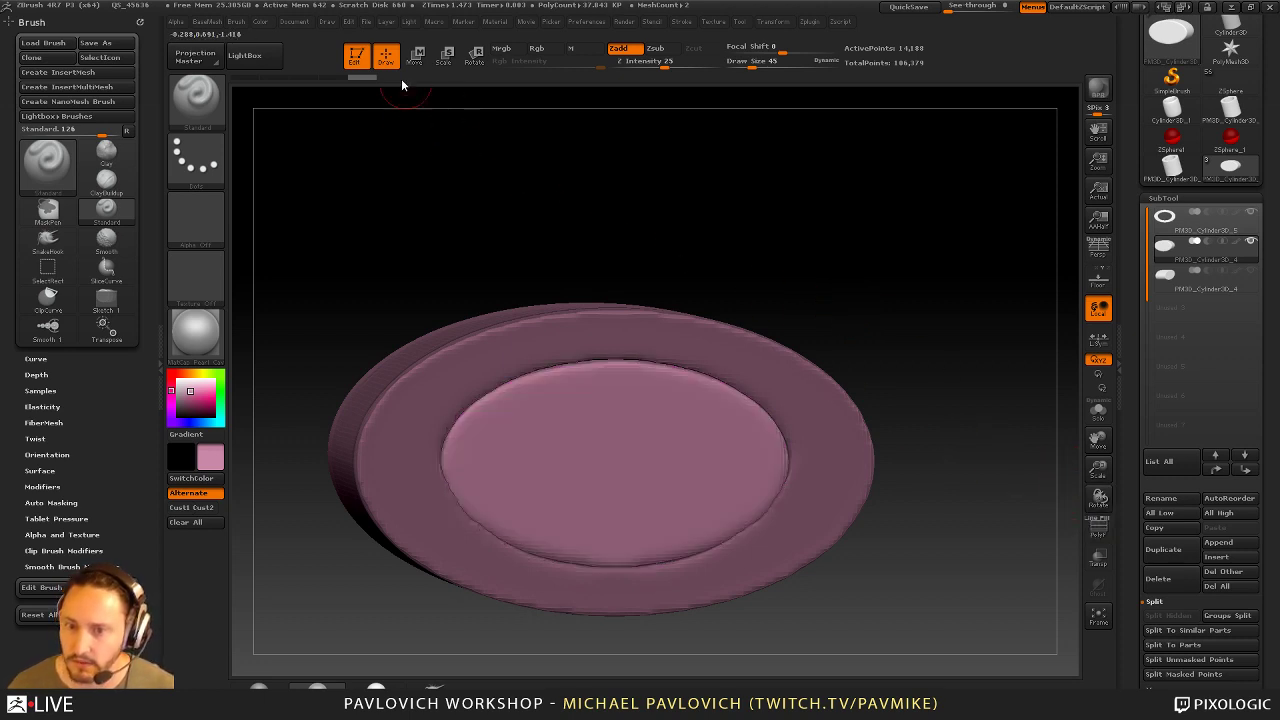
pyautogui.click(261, 26)
pyautogui.click(304, 292)
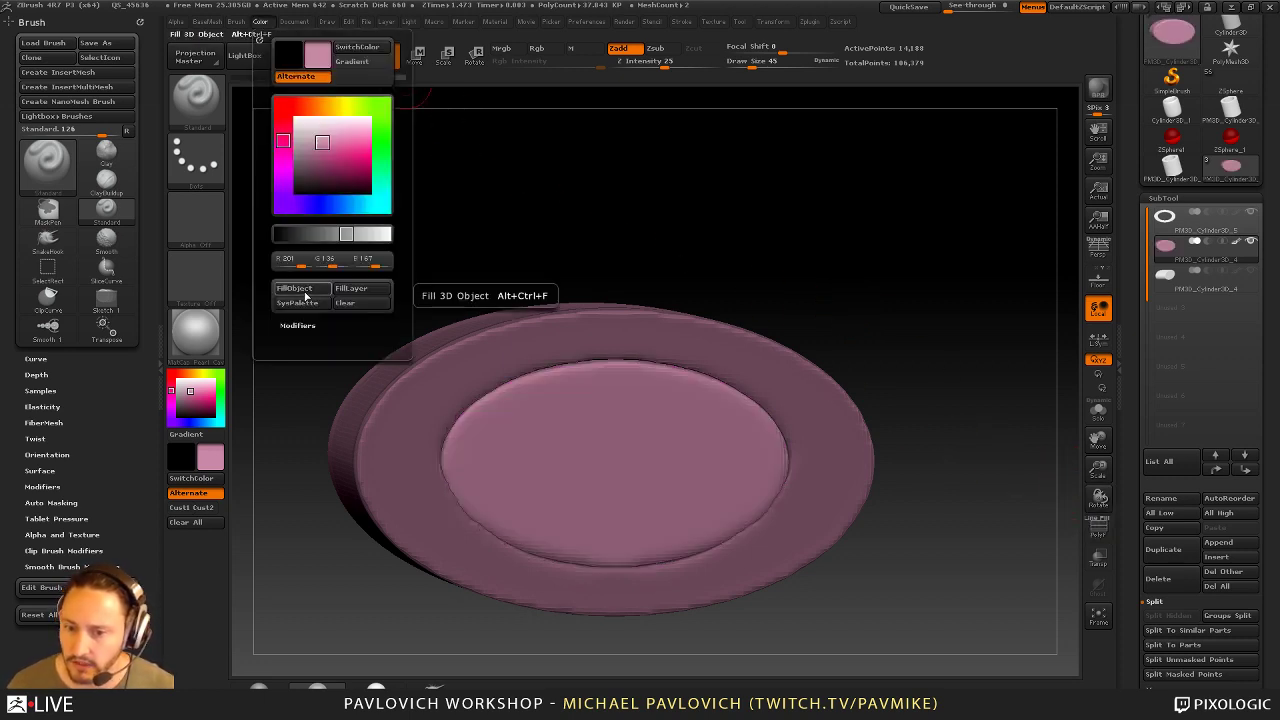
# Select the outer ring subtool and fill it with a brown colour
pyautogui.click(1195, 220)
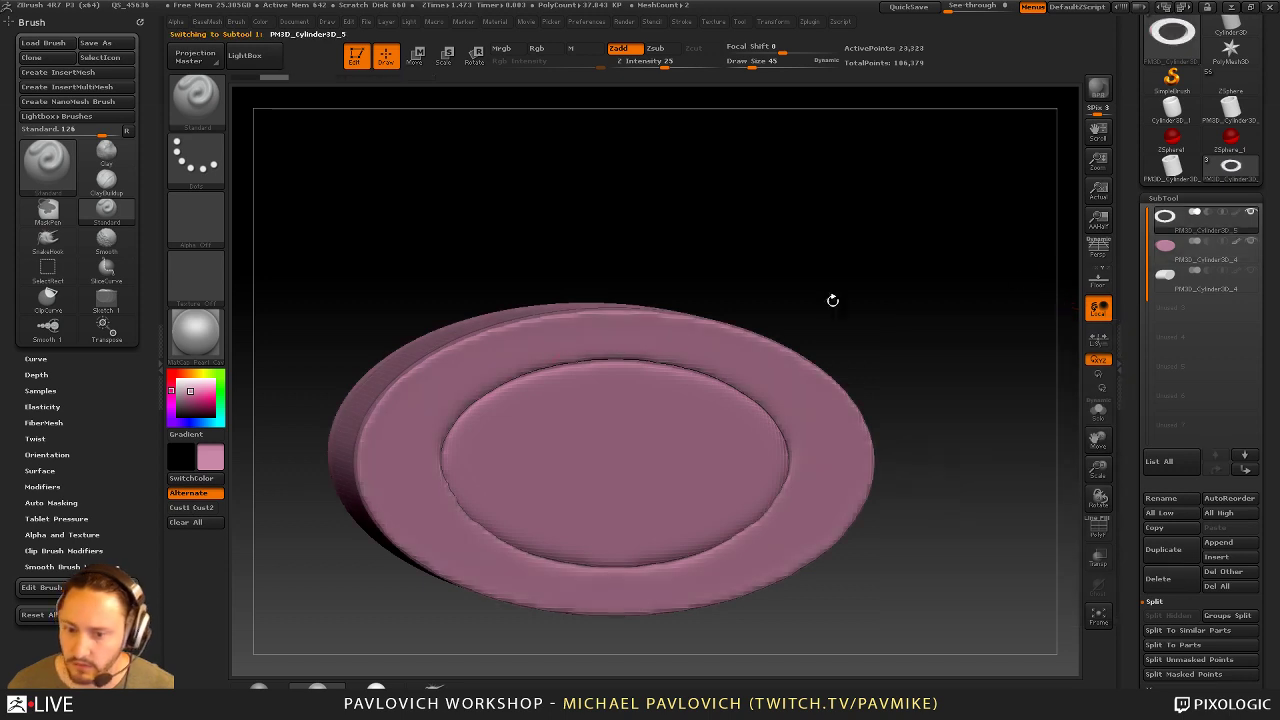
pyautogui.moveTo(172, 389)
pyautogui.mouseDown()
pyautogui.moveTo(186, 374)
pyautogui.moveTo(191, 398)
pyautogui.mouseUp()
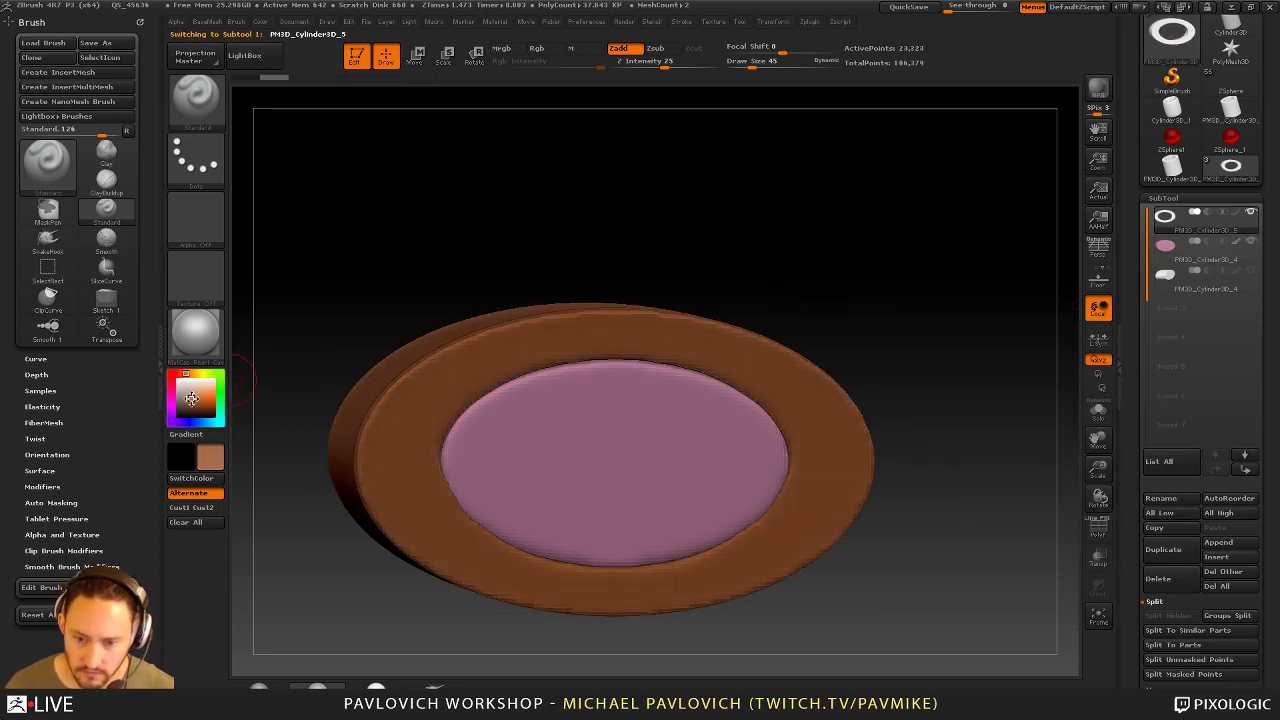
pyautogui.press('ctrl')
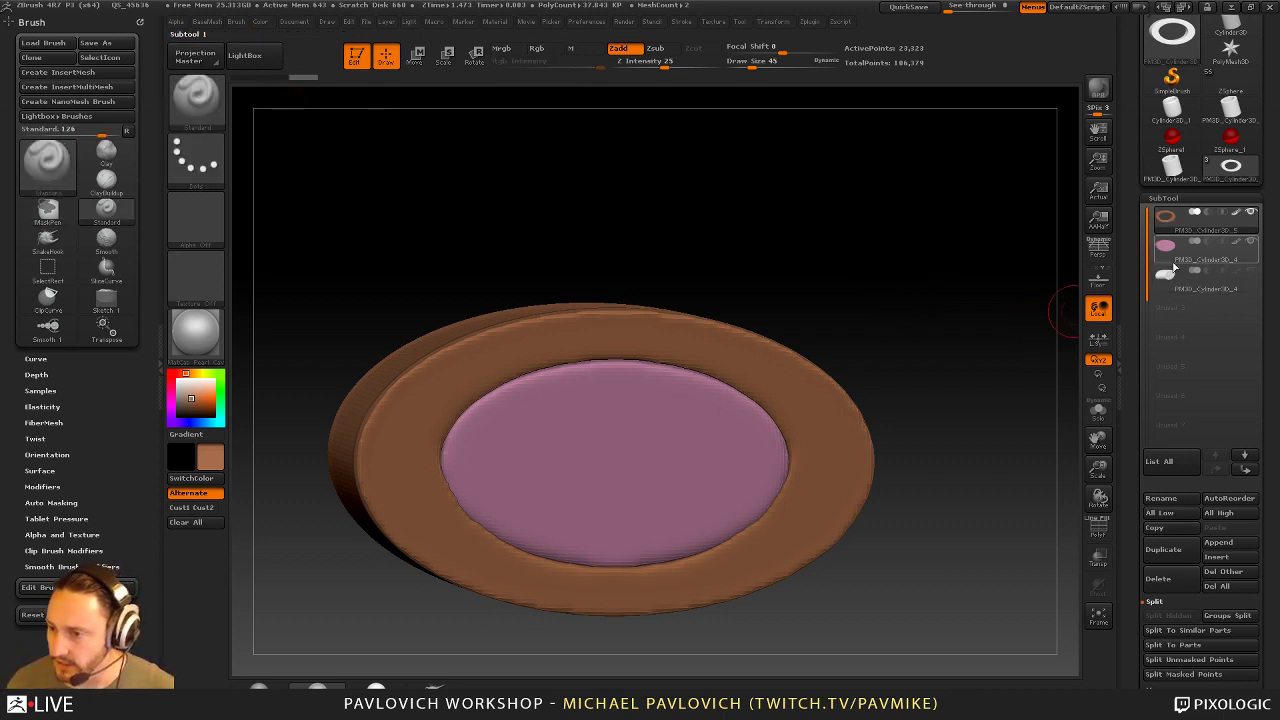
# Merge the outer ring down with the inner core and re-DynaMesh the result with Groups turned off
pyautogui.hotkey('ctrl', 'e')
pyautogui.click(970, 388)
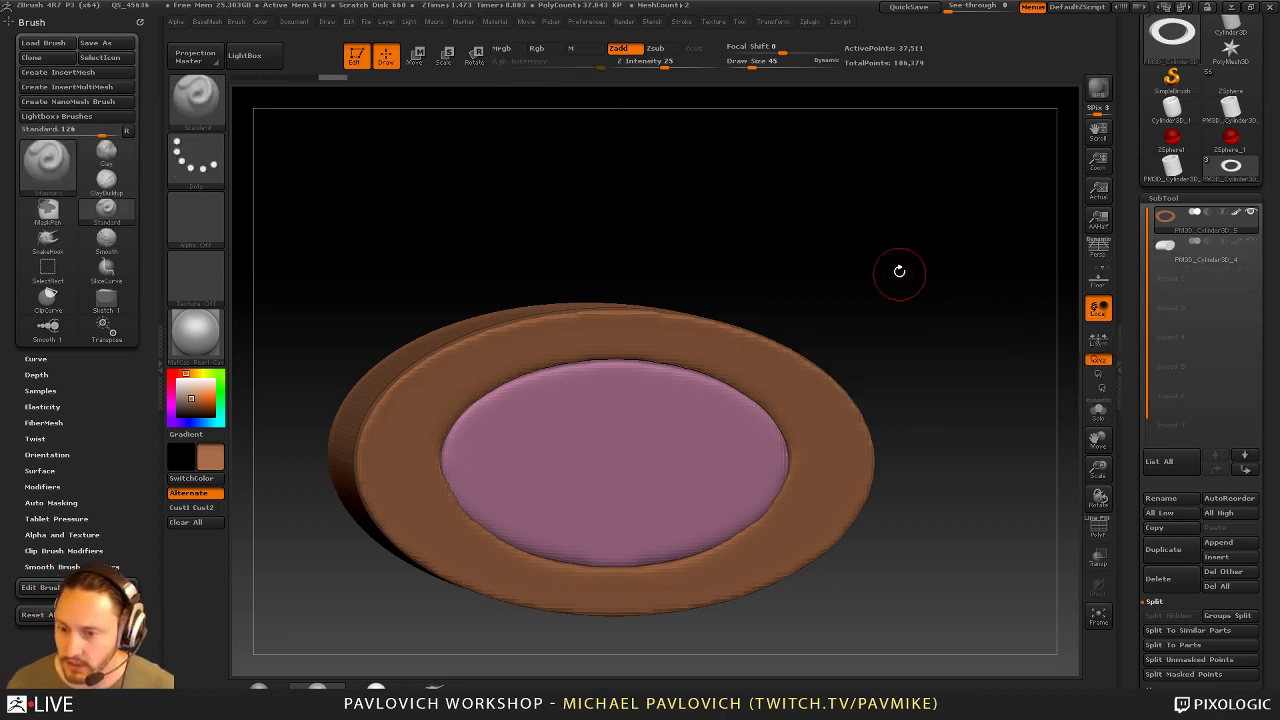
pyautogui.press('1')
pyautogui.press('1')
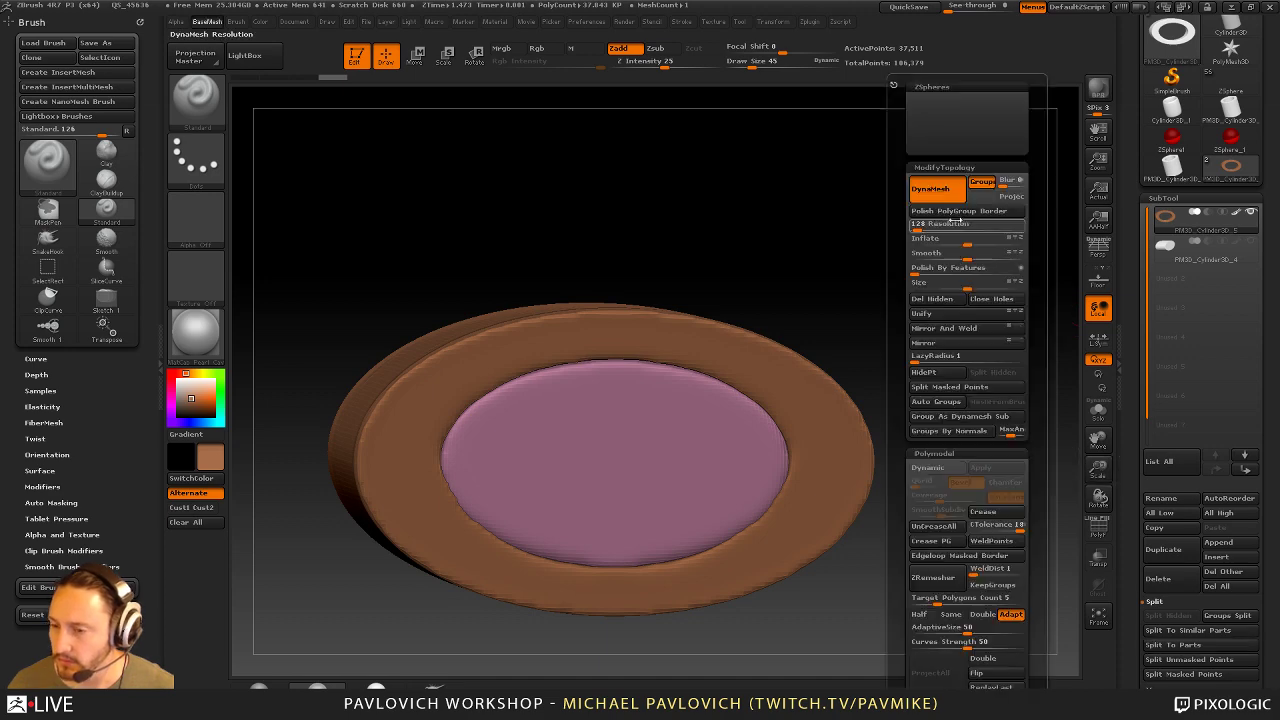
pyautogui.click(980, 184)
pyautogui.moveTo(888, 314)
pyautogui.keyDown('ctrl'); pyautogui.mouseDown()
pyautogui.moveTo(983, 374)
pyautogui.moveTo(970, 420)
pyautogui.moveTo(967, 341)
pyautogui.moveTo(923, 340)
pyautogui.moveTo(898, 321)
pyautogui.mouseUp(); pyautogui.keyUp('ctrl')
# Open NoiseMaker for the merged mesh, enlarge the model in its preview, and raise the middle of the noise curve
pyautogui.moveTo(1139, 470); pyautogui.dragTo(1133, 252)
pyautogui.click(1161, 346)
pyautogui.click(1165, 329)
pyautogui.click(1168, 346)
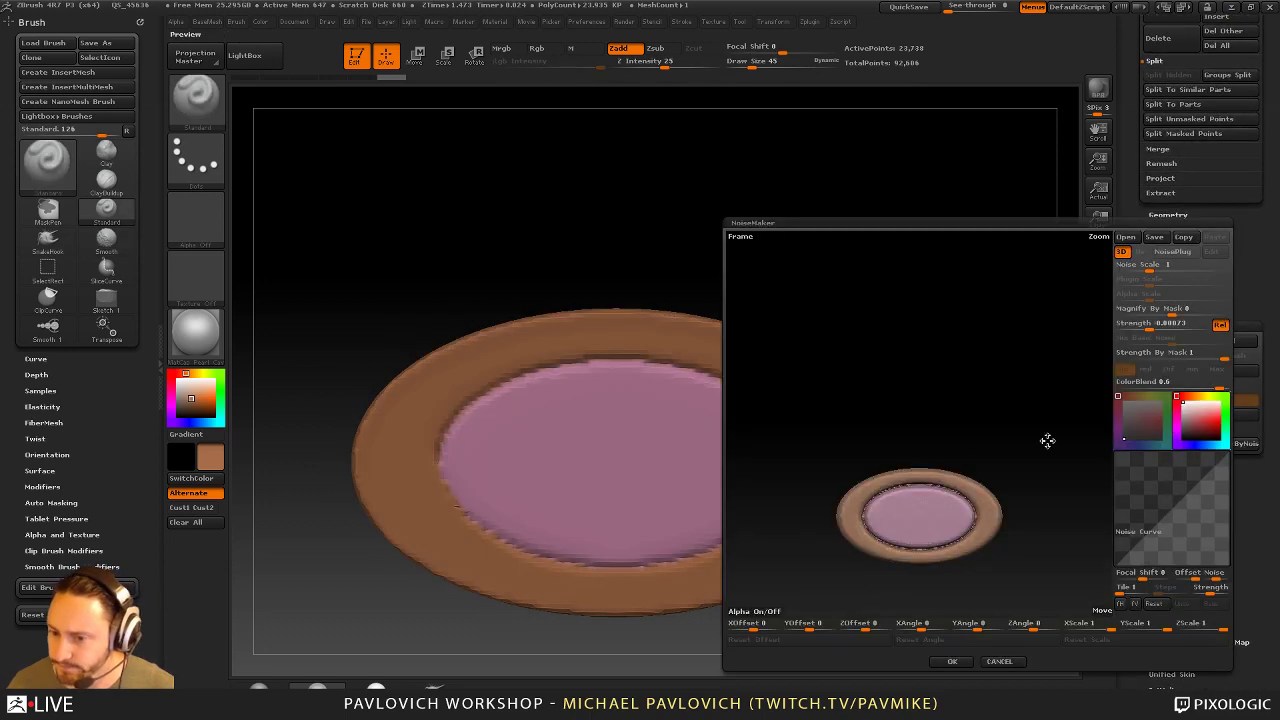
pyautogui.keyDown('alt'); pyautogui.moveTo(1005, 425); pyautogui.dragTo(1021, 472); pyautogui.keyUp('alt')
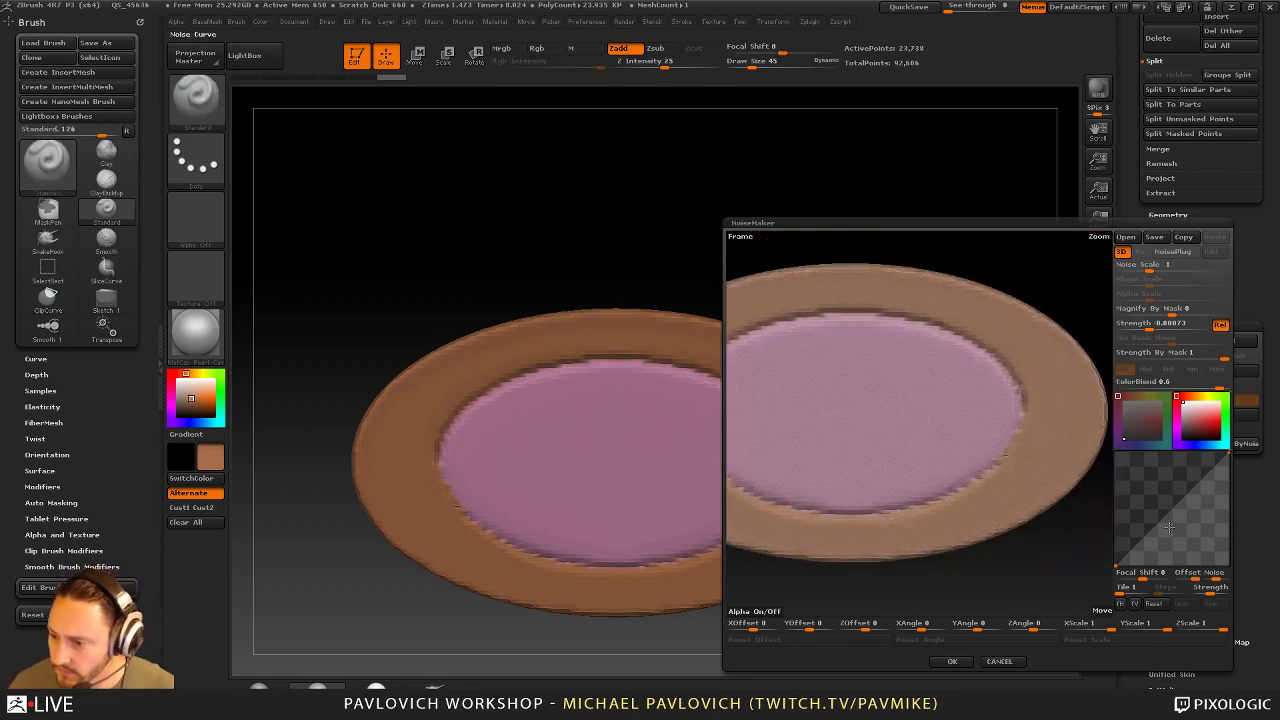
pyautogui.moveTo(1169, 527); pyautogui.dragTo(1179, 485)
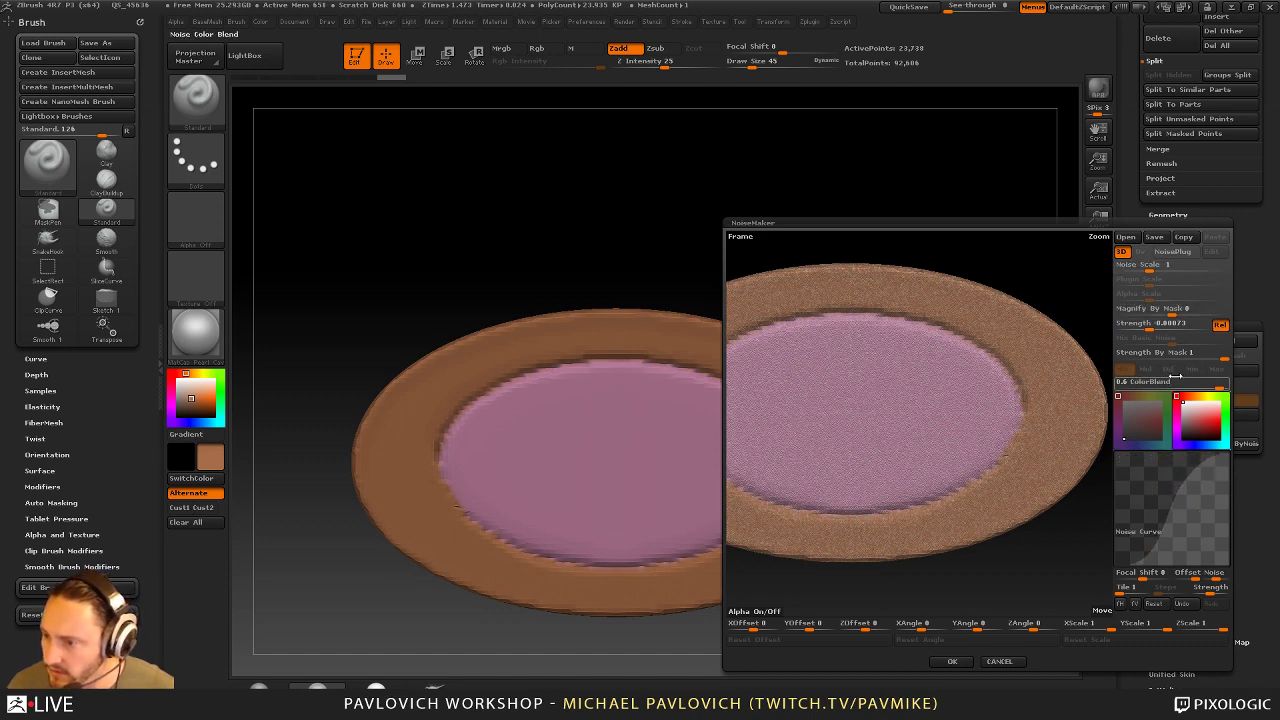
# Set the noise ColorBlend to 0 and the noise Strength to 0.00533
pyautogui.moveTo(1187, 382); pyautogui.dragTo(1179, 382)
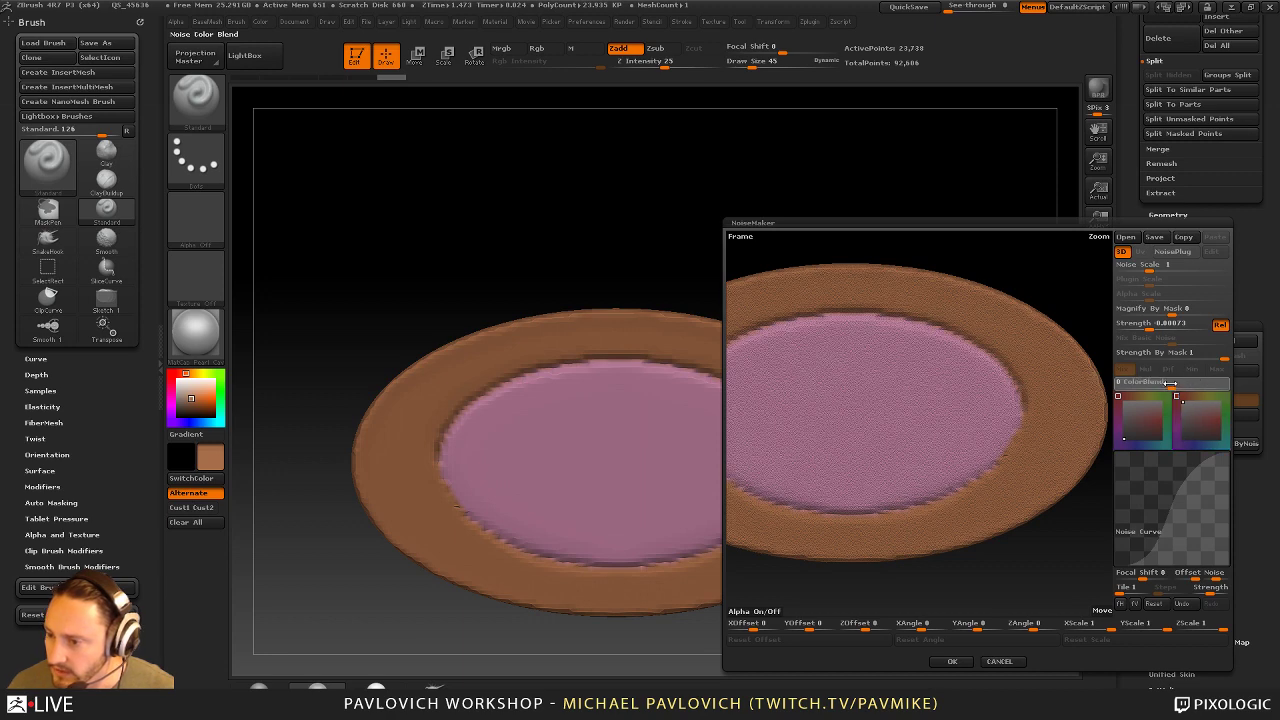
pyautogui.click(1156, 323)
pyautogui.moveTo(1160, 325); pyautogui.dragTo(1180, 324)
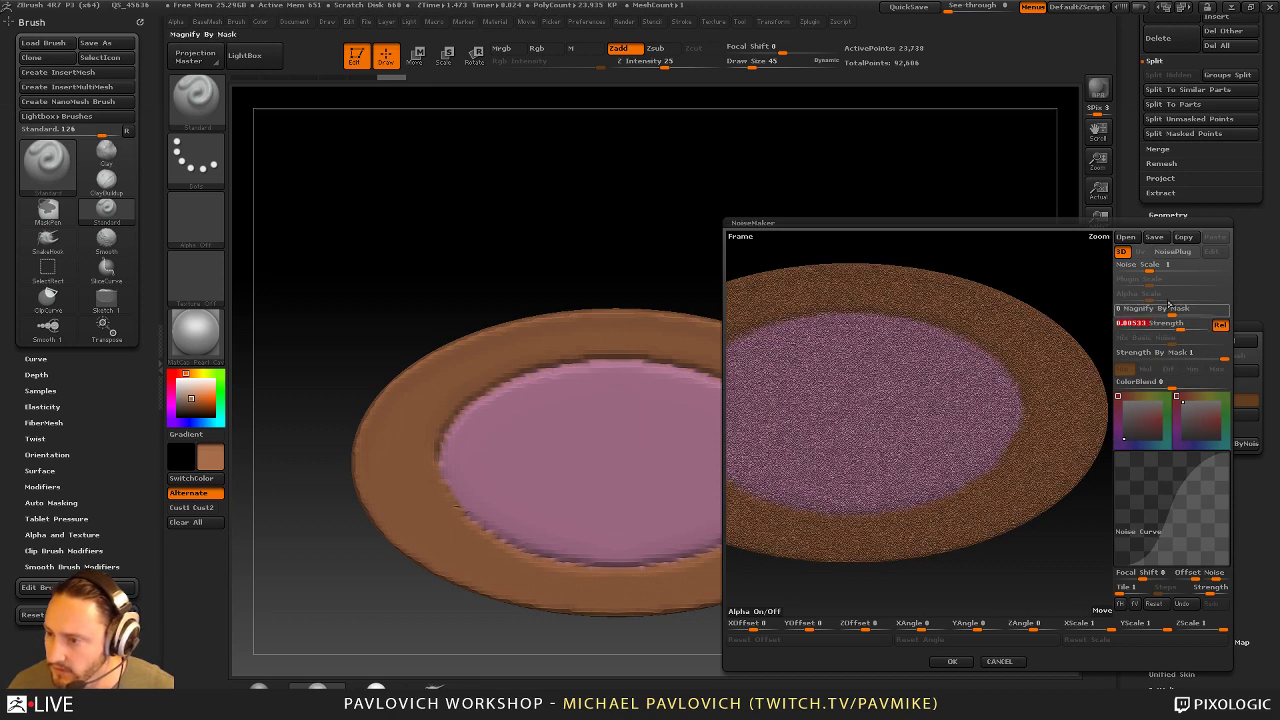
# Set the Noise Scale to 49.44933 and return the noise curve to a straight line
pyautogui.moveTo(1150, 268); pyautogui.dragTo(1188, 272)
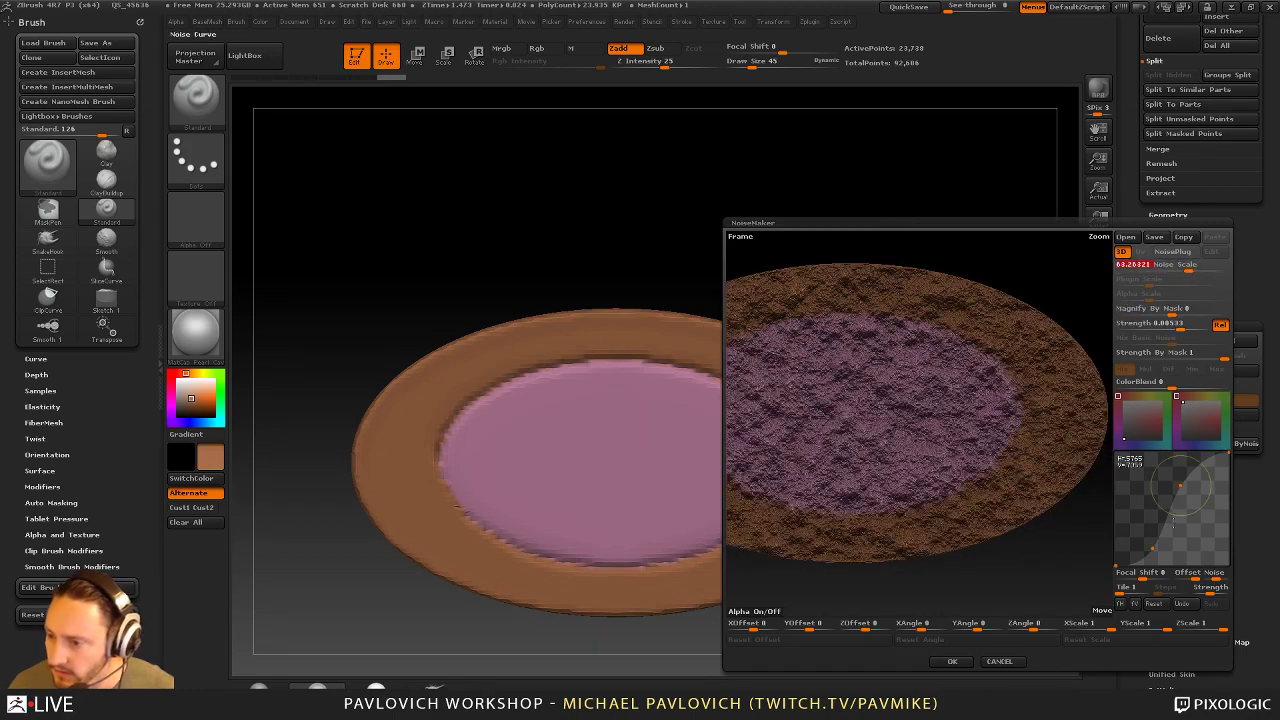
pyautogui.moveTo(1178, 488)
pyautogui.mouseDown()
pyautogui.moveTo(1198, 541)
pyautogui.moveTo(1138, 499)
pyautogui.moveTo(1147, 521)
pyautogui.moveTo(1222, 558)
pyautogui.moveTo(1219, 522)
pyautogui.moveTo(1220, 543)
pyautogui.moveTo(1176, 478)
pyautogui.moveTo(1182, 501)
pyautogui.mouseUp()
pyautogui.keyDown('alt'); pyautogui.moveTo(1052, 548); pyautogui.dragTo(1200, 548); pyautogui.keyUp('alt')
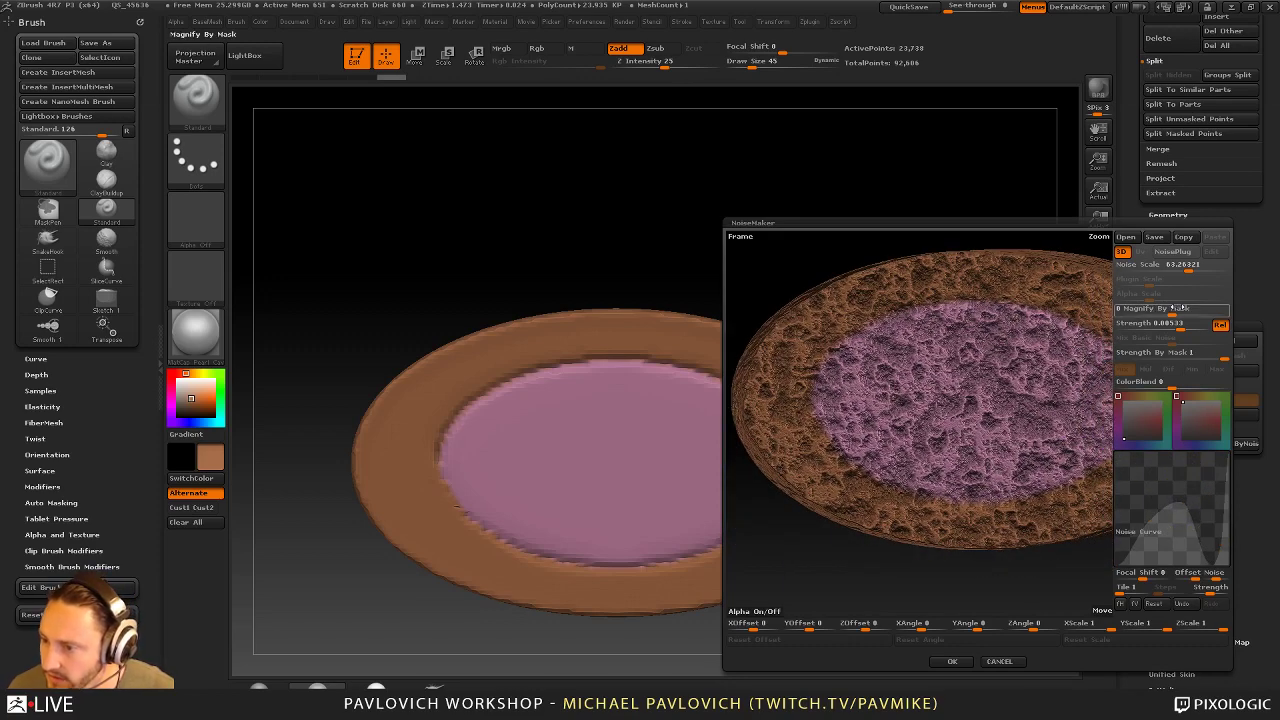
pyautogui.moveTo(1186, 268); pyautogui.dragTo(1176, 268)
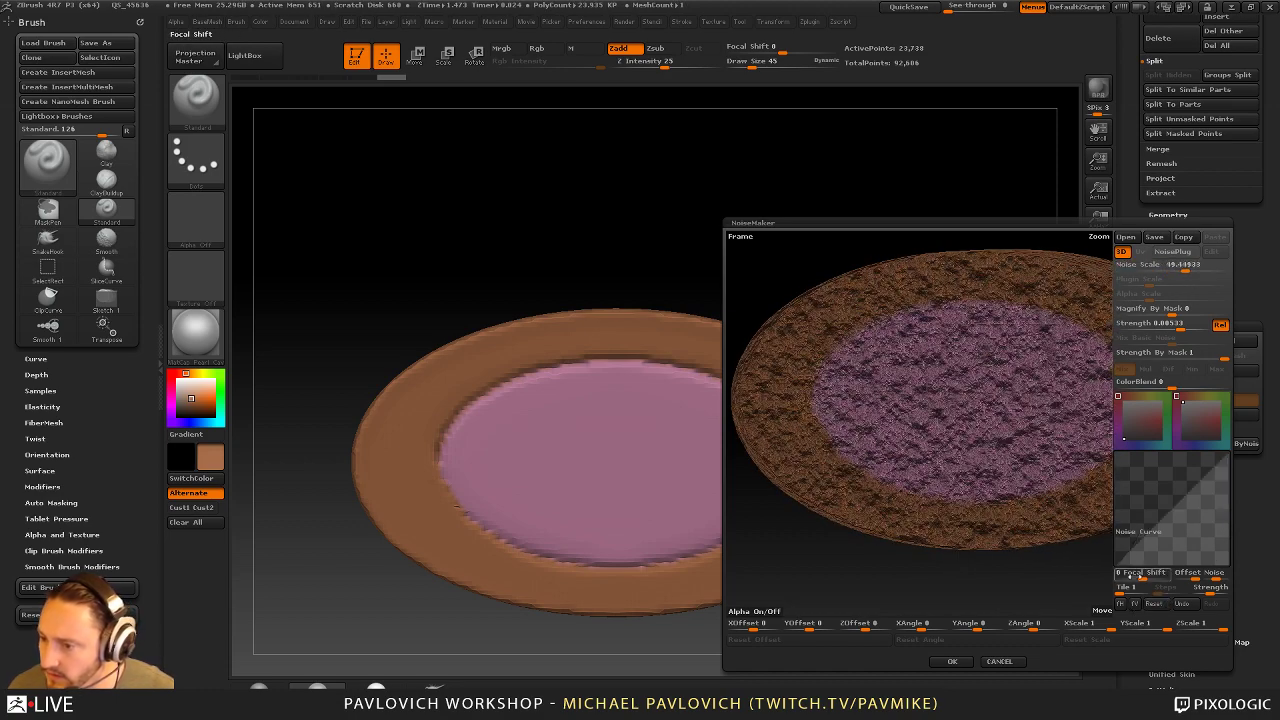
pyautogui.moveTo(1040, 585)
pyautogui.mouseDown()
pyautogui.moveTo(975, 589)
pyautogui.moveTo(1091, 548)
pyautogui.moveTo(1025, 580)
pyautogui.mouseUp()
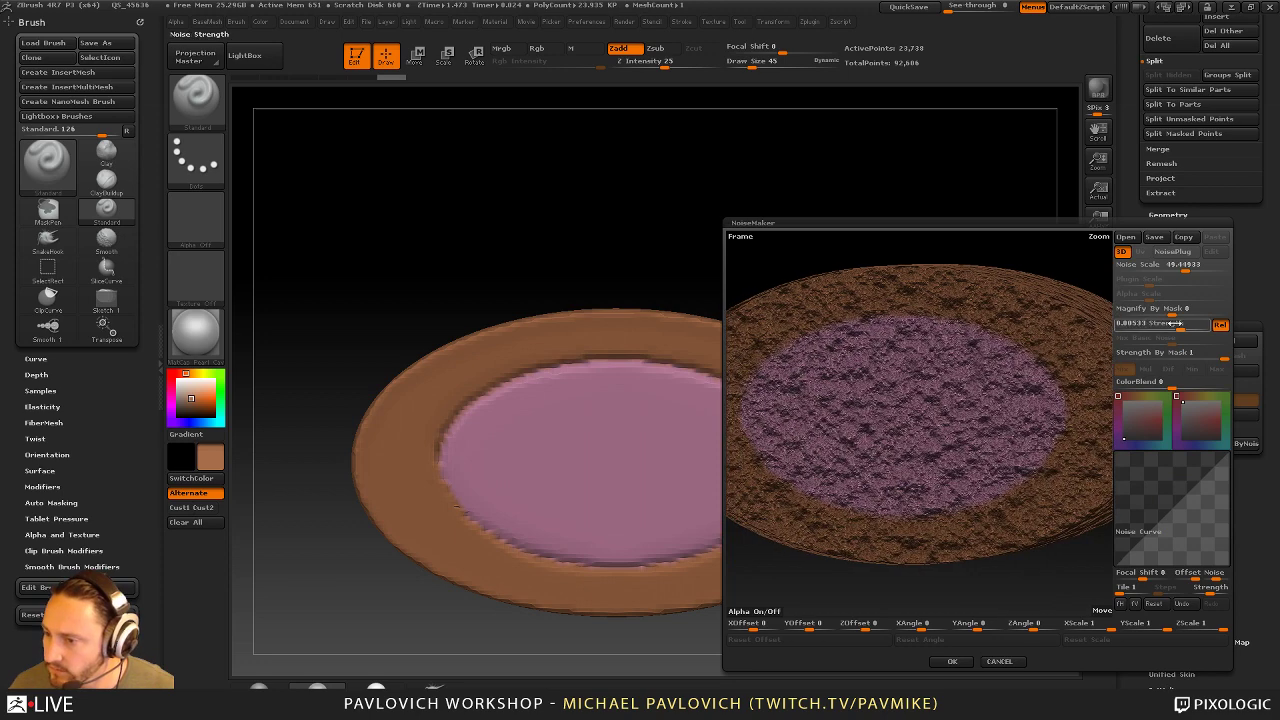
# Bend the noise curve into a steep rise with a dip between two peaks, set Strength to 0.00174 and accept the noise
pyautogui.moveTo(1196, 325); pyautogui.dragTo(1172, 327)
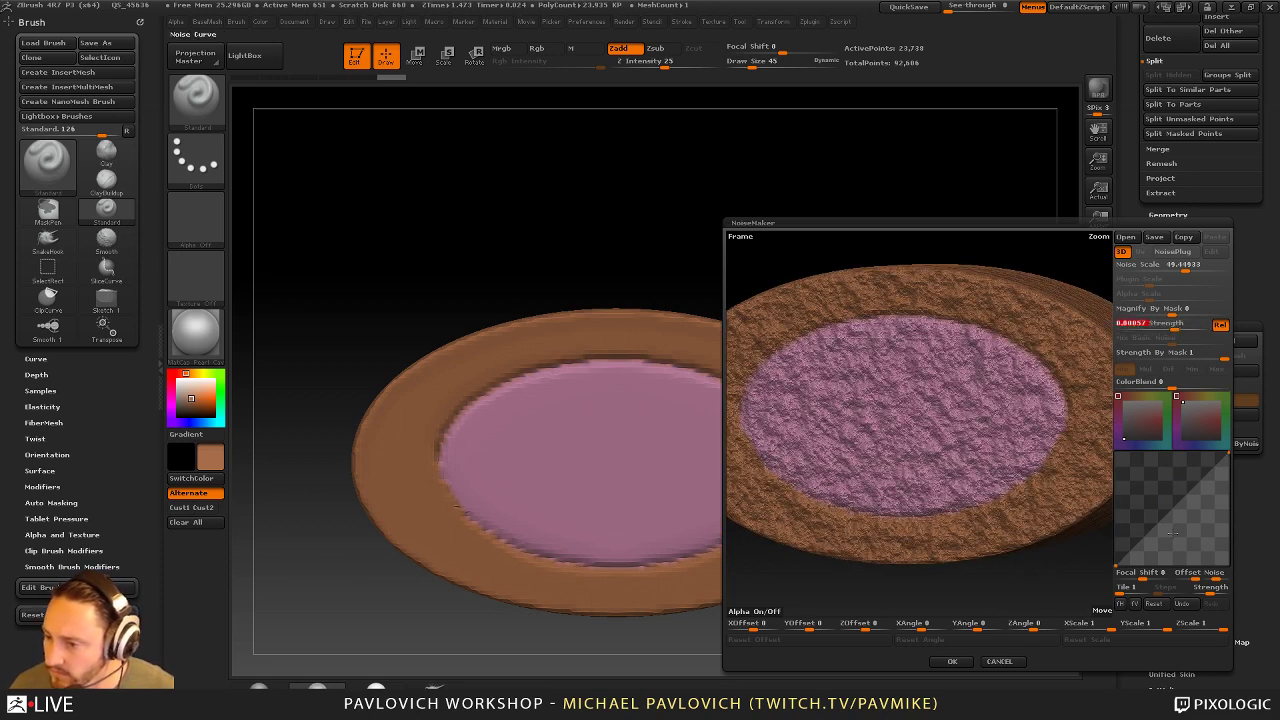
pyautogui.moveTo(1138, 540); pyautogui.dragTo(1150, 547)
pyautogui.moveTo(1180, 500); pyautogui.dragTo(1176, 459)
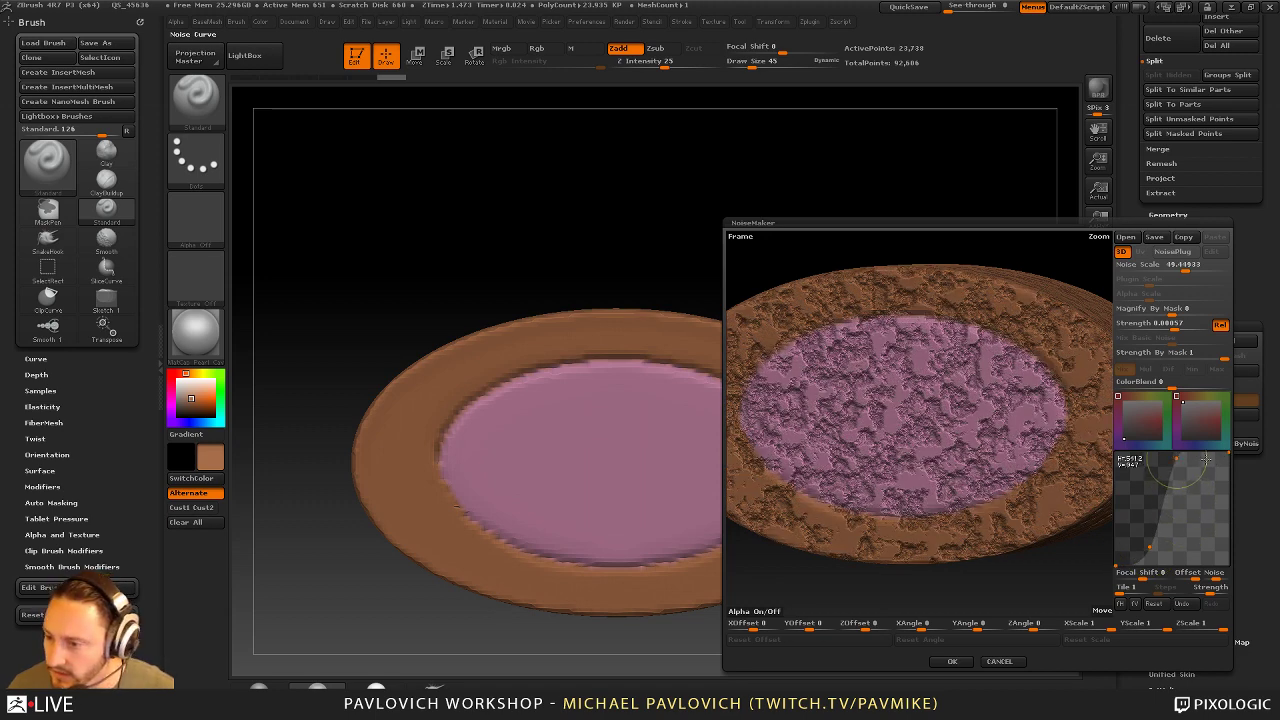
pyautogui.moveTo(1206, 459); pyautogui.dragTo(1205, 487)
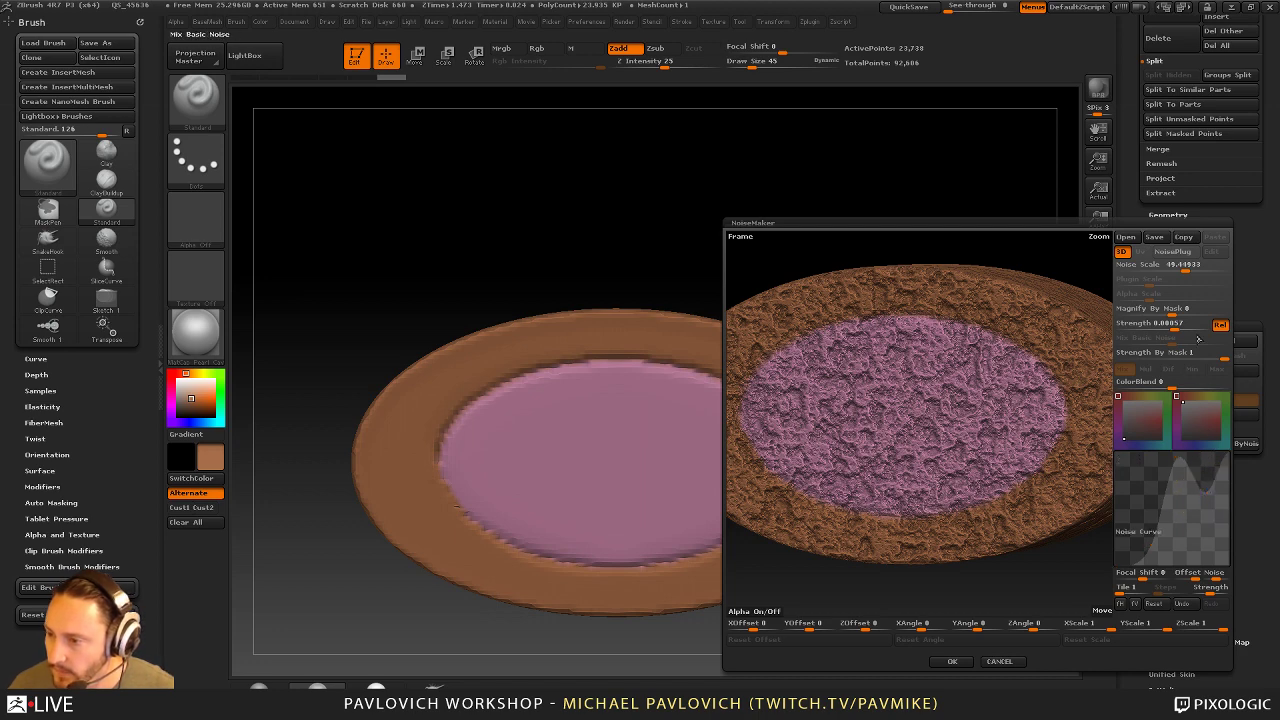
pyautogui.moveTo(1174, 327); pyautogui.dragTo(1180, 326)
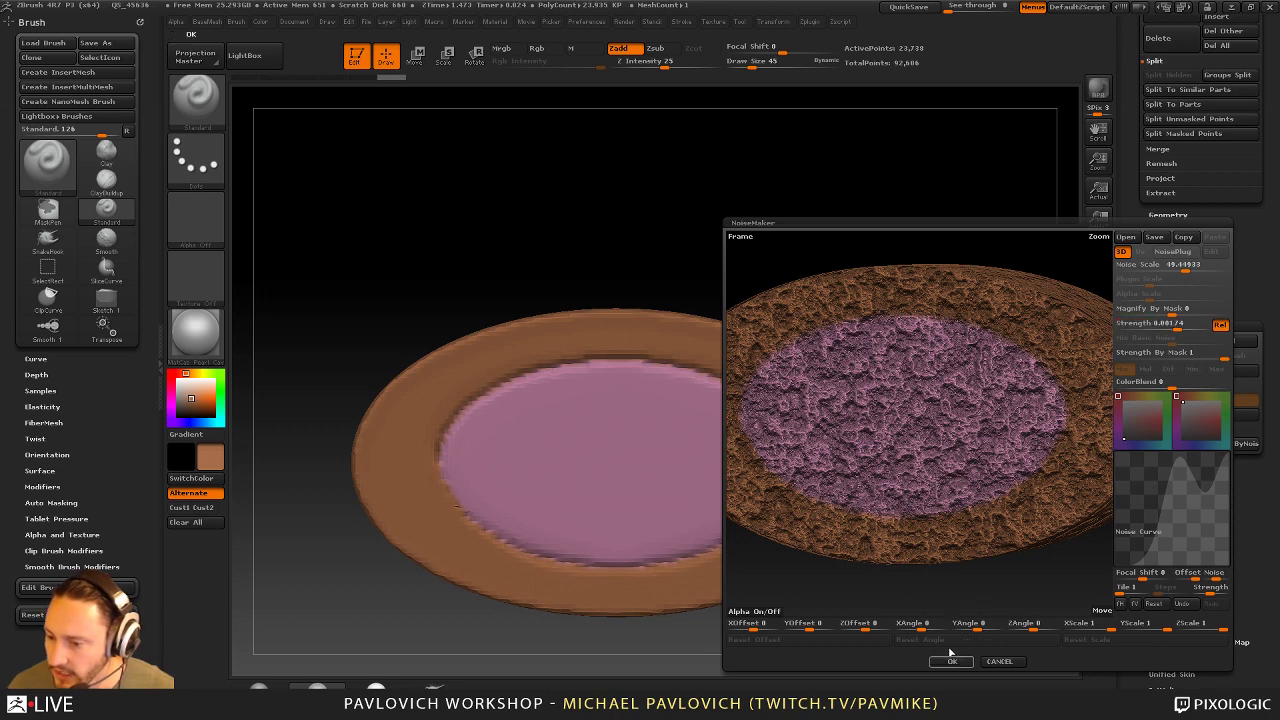
pyautogui.click(952, 661)
# Paint a mask over the pink core and the inner part of the brown ring, and invert the mask
pyautogui.moveTo(950, 296)
pyautogui.mouseDown()
pyautogui.moveTo(962, 282)
pyautogui.moveTo(917, 280)
pyautogui.moveTo(957, 283)
pyautogui.mouseUp()
pyautogui.press('s')
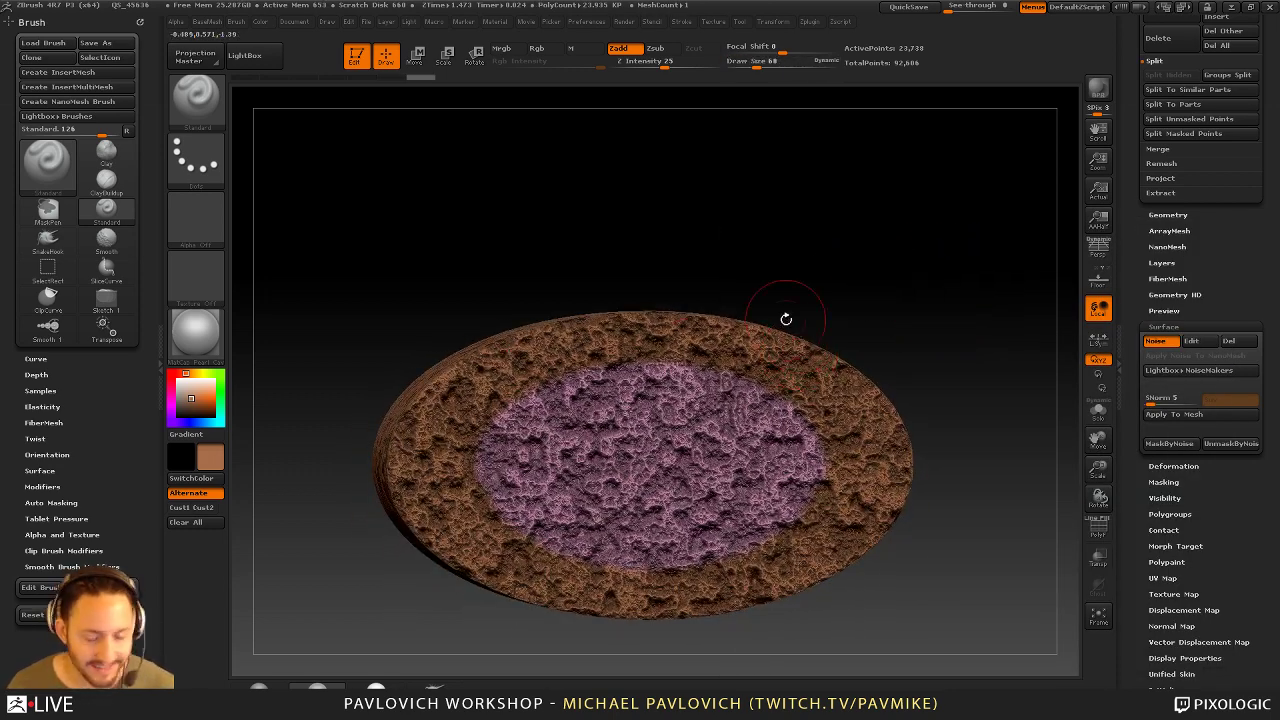
pyautogui.moveTo(626, 265); pyautogui.dragTo(597, 309)
pyautogui.moveTo(914, 214)
pyautogui.mouseDown()
pyautogui.moveTo(766, 346)
pyautogui.moveTo(600, 380)
pyautogui.moveTo(621, 390)
pyautogui.moveTo(740, 350)
pyautogui.moveTo(580, 376)
pyautogui.moveTo(498, 408)
pyautogui.moveTo(498, 520)
pyautogui.moveTo(570, 540)
pyautogui.moveTo(568, 440)
pyautogui.moveTo(780, 450)
pyautogui.moveTo(600, 480)
pyautogui.moveTo(623, 534)
pyautogui.mouseUp()
pyautogui.press('s')
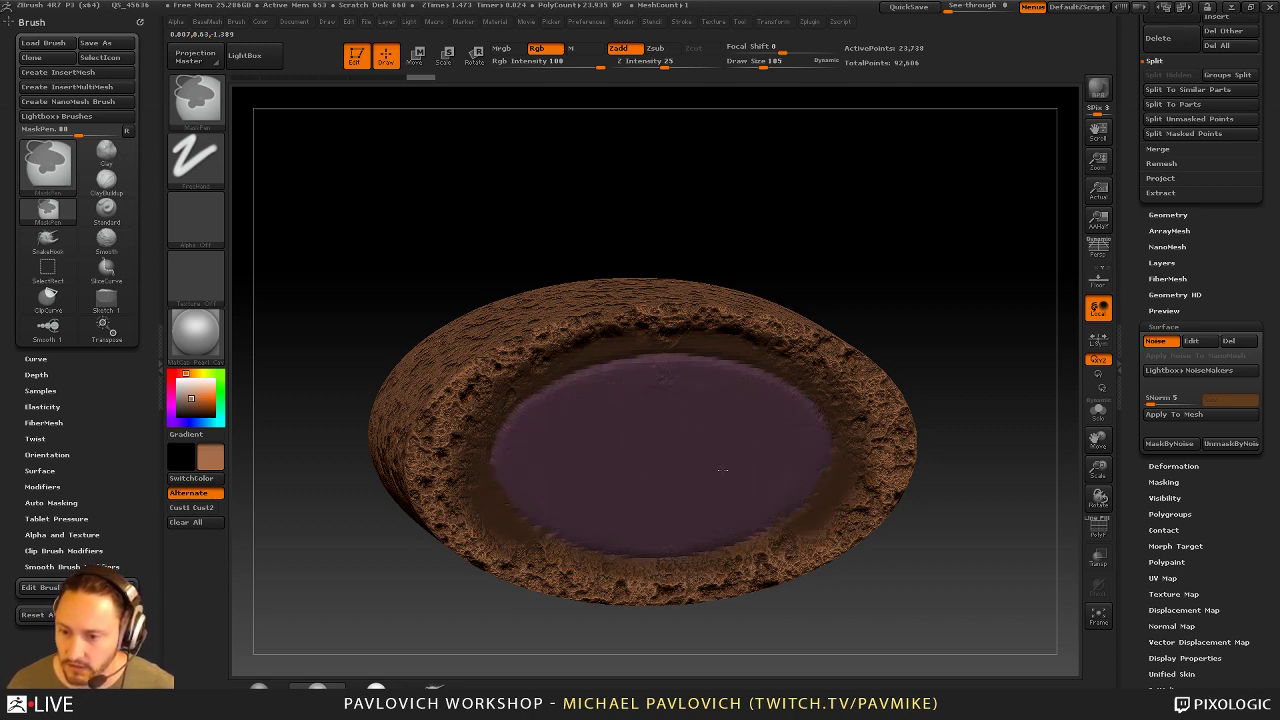
pyautogui.keyDown('ctrl'); pyautogui.click(1004, 316); pyautogui.keyUp('ctrl')
pyautogui.moveTo(971, 303)
pyautogui.mouseDown()
pyautogui.moveTo(960, 294)
pyautogui.moveTo(990, 300)
pyautogui.mouseUp()
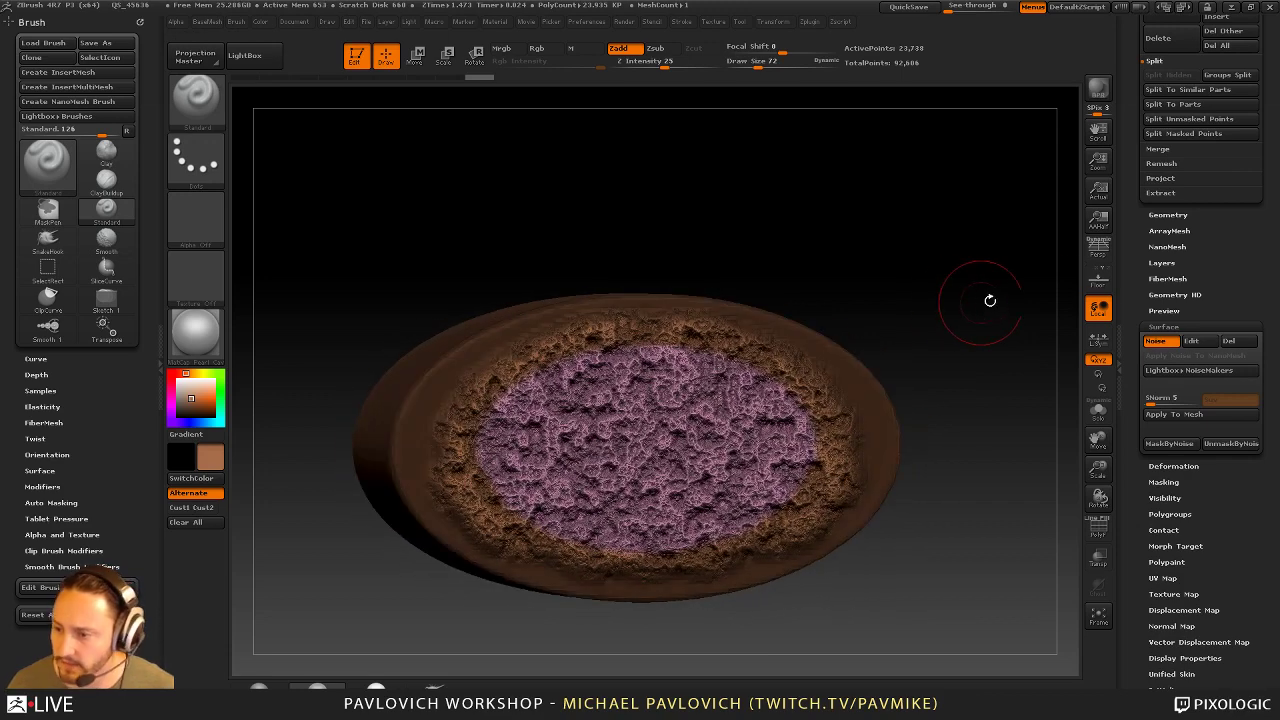
# Add a new layer to the mesh and store a morph target
pyautogui.click(1163, 263)
pyautogui.click(1156, 437)
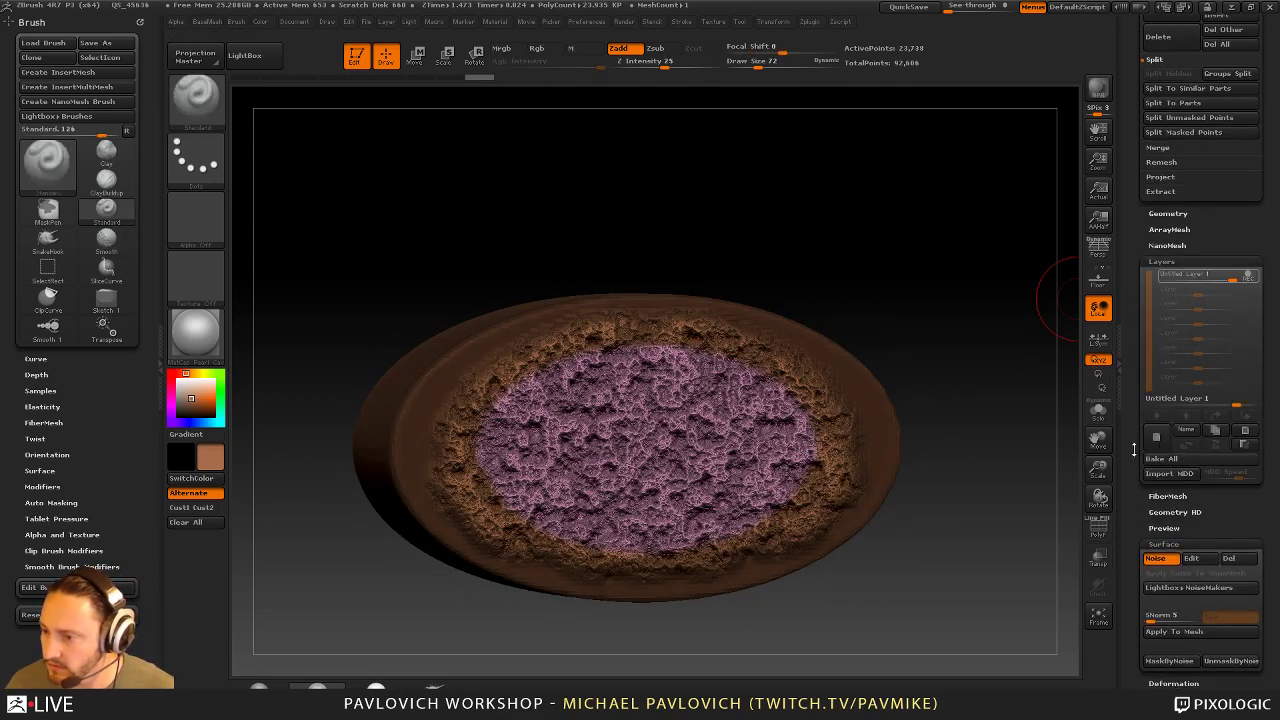
pyautogui.scroll(-5, 1134, 450)
pyautogui.press('shift')
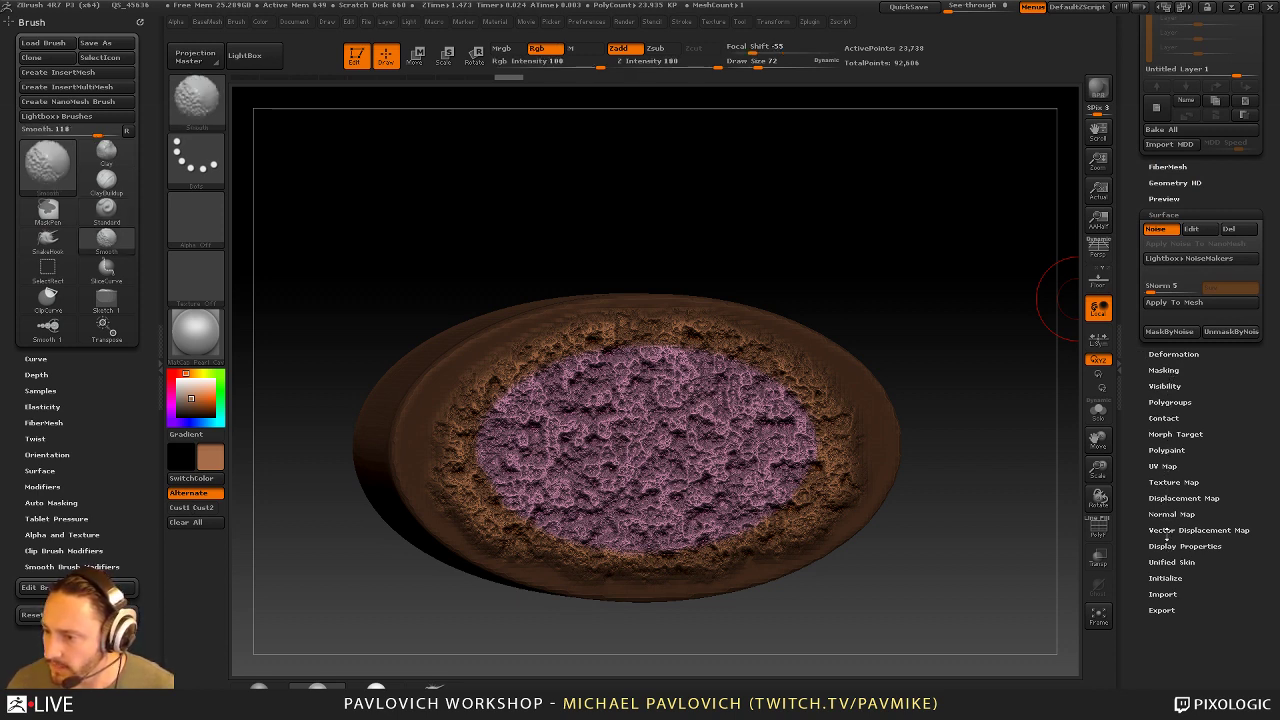
pyautogui.scroll(1, 1141, 421)
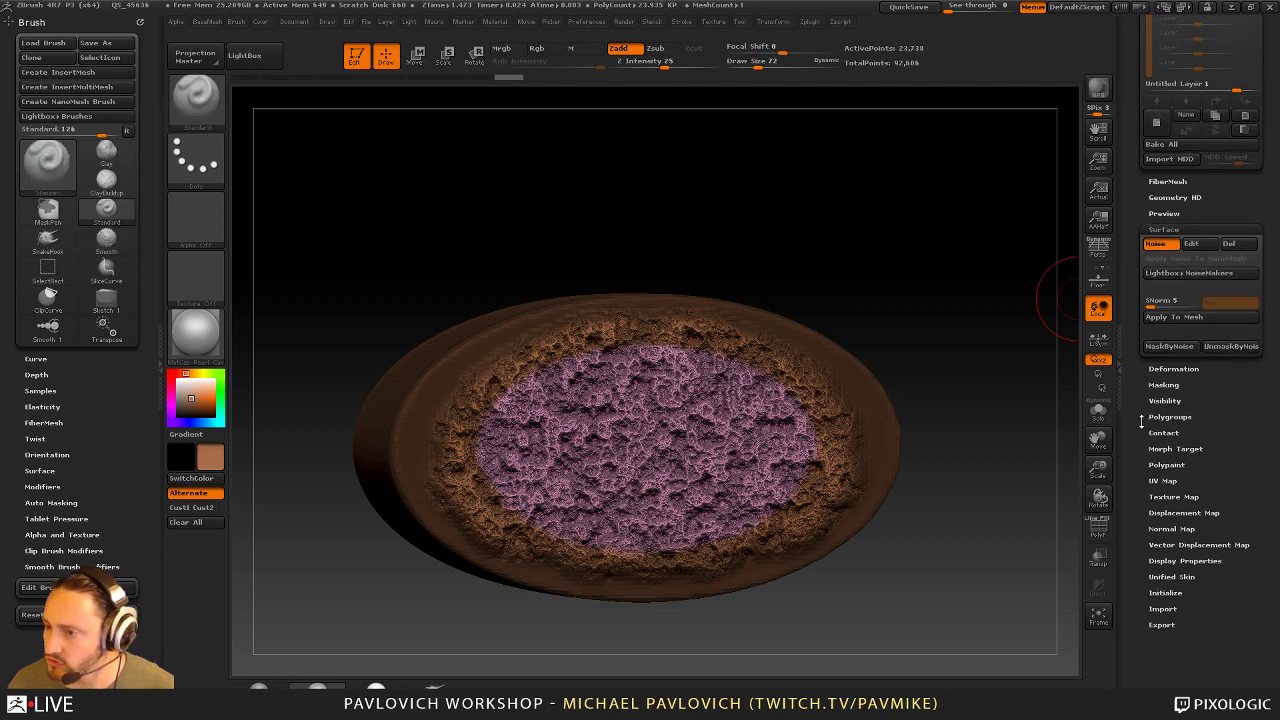
pyautogui.click(1168, 244)
pyautogui.press('shift')
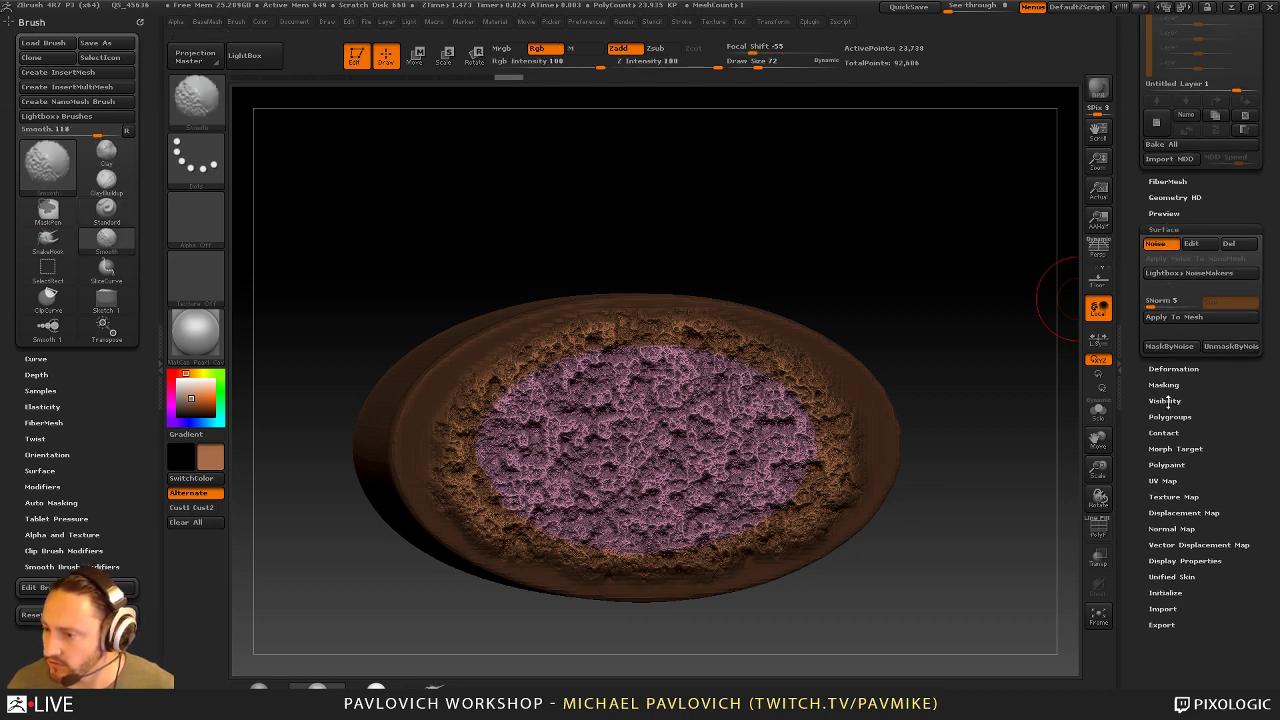
pyautogui.scroll(10, 1168, 400)
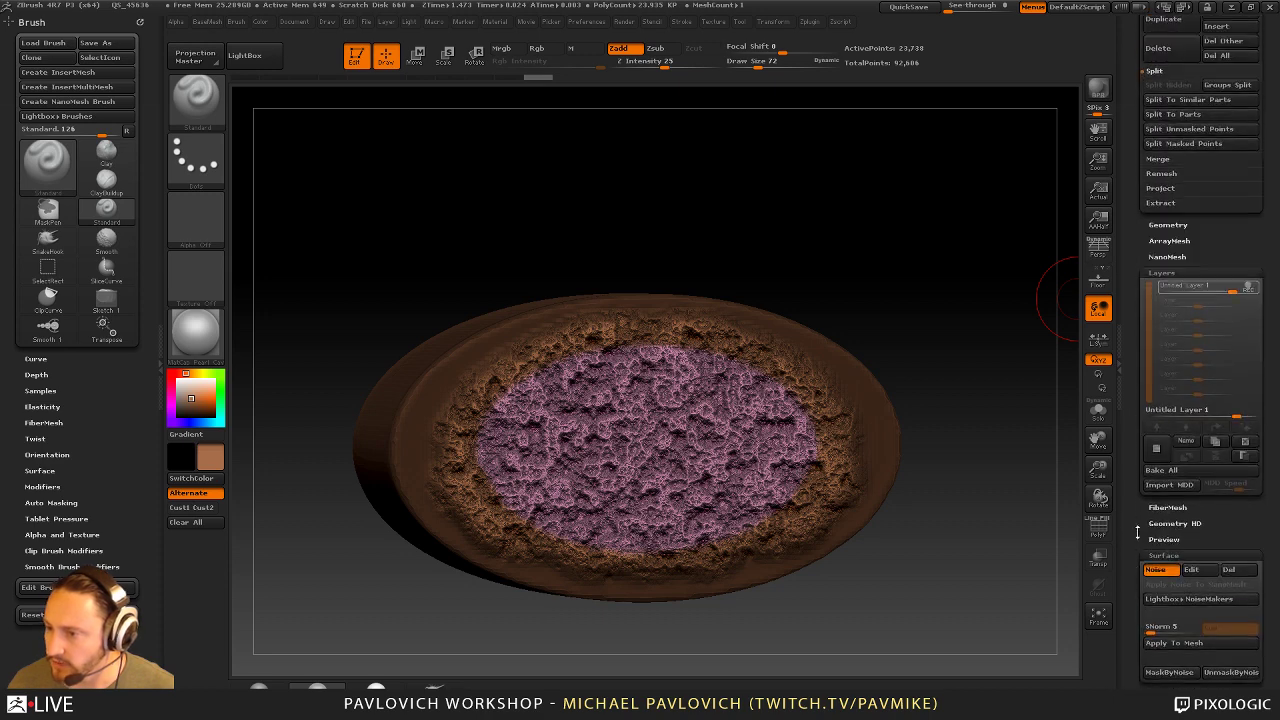
pyautogui.scroll(-7, 1150, 480)
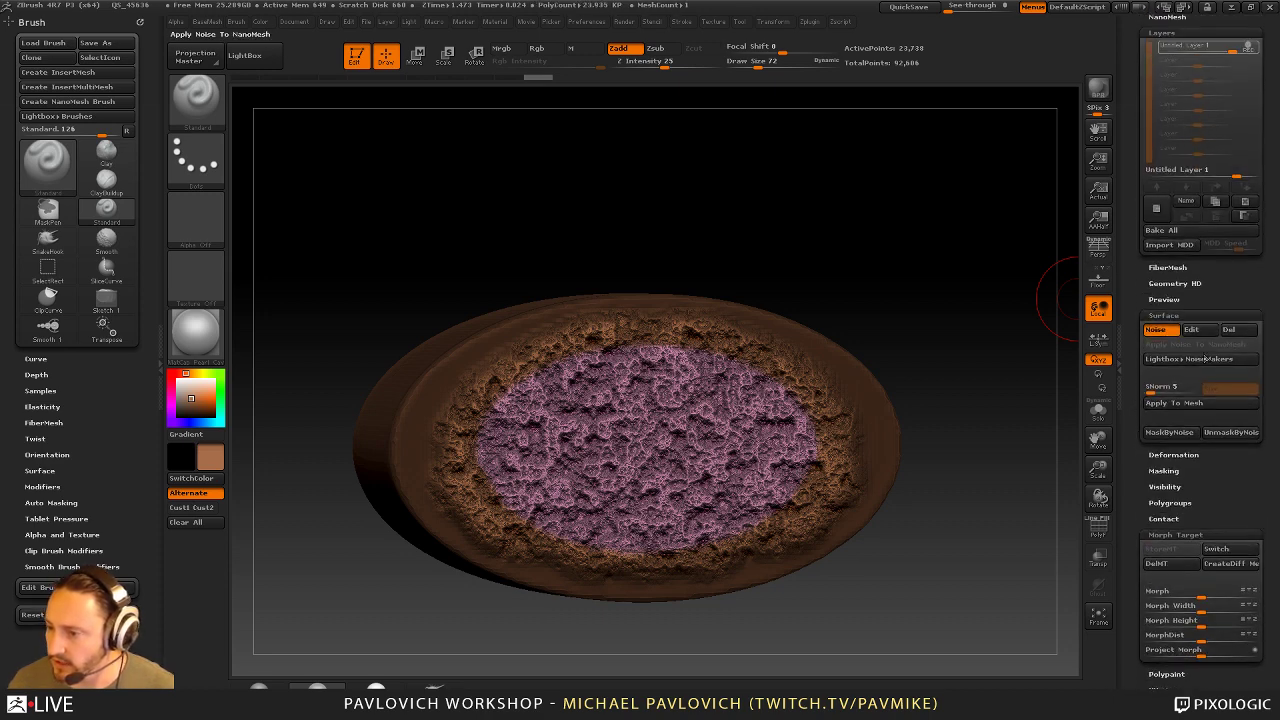
# Apply the surface noise to the mesh and check the displaced core from several angles
pyautogui.click(1175, 404)
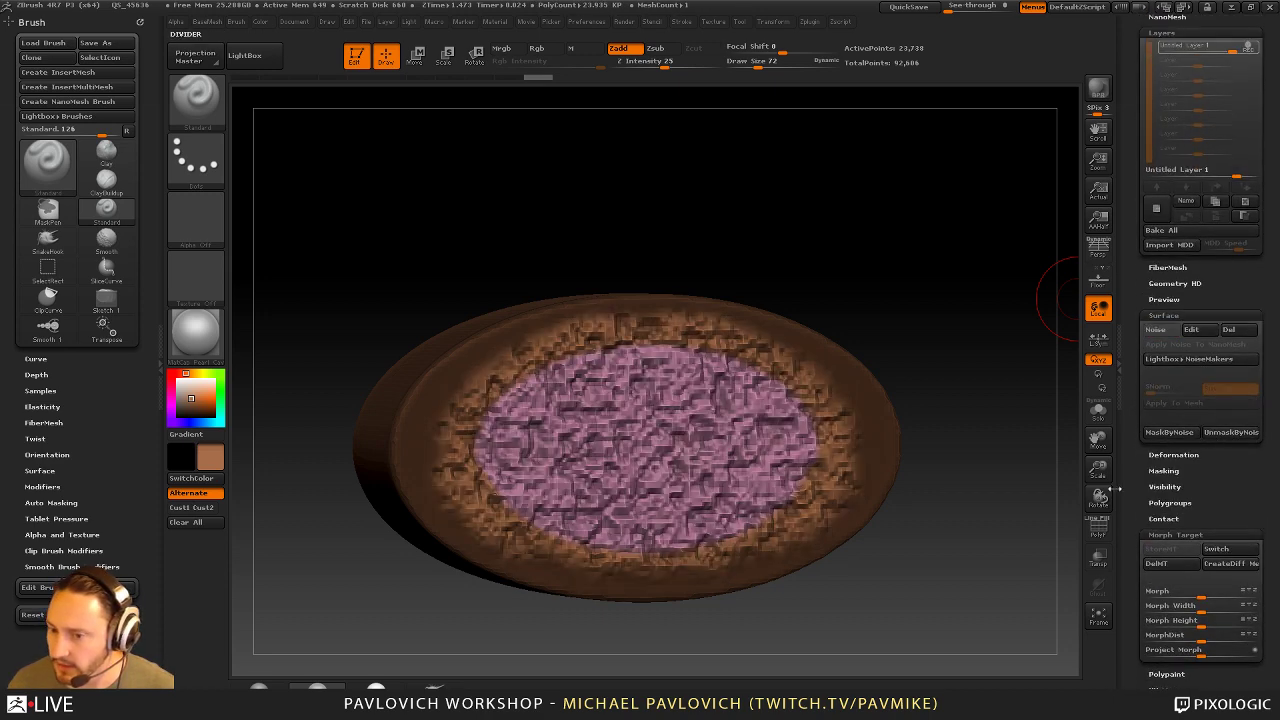
pyautogui.moveTo(1044, 489); pyautogui.dragTo(946, 486)
pyautogui.moveTo(979, 383); pyautogui.dragTo(969, 401)
pyautogui.moveTo(805, 487); pyautogui.dragTo(883, 460)
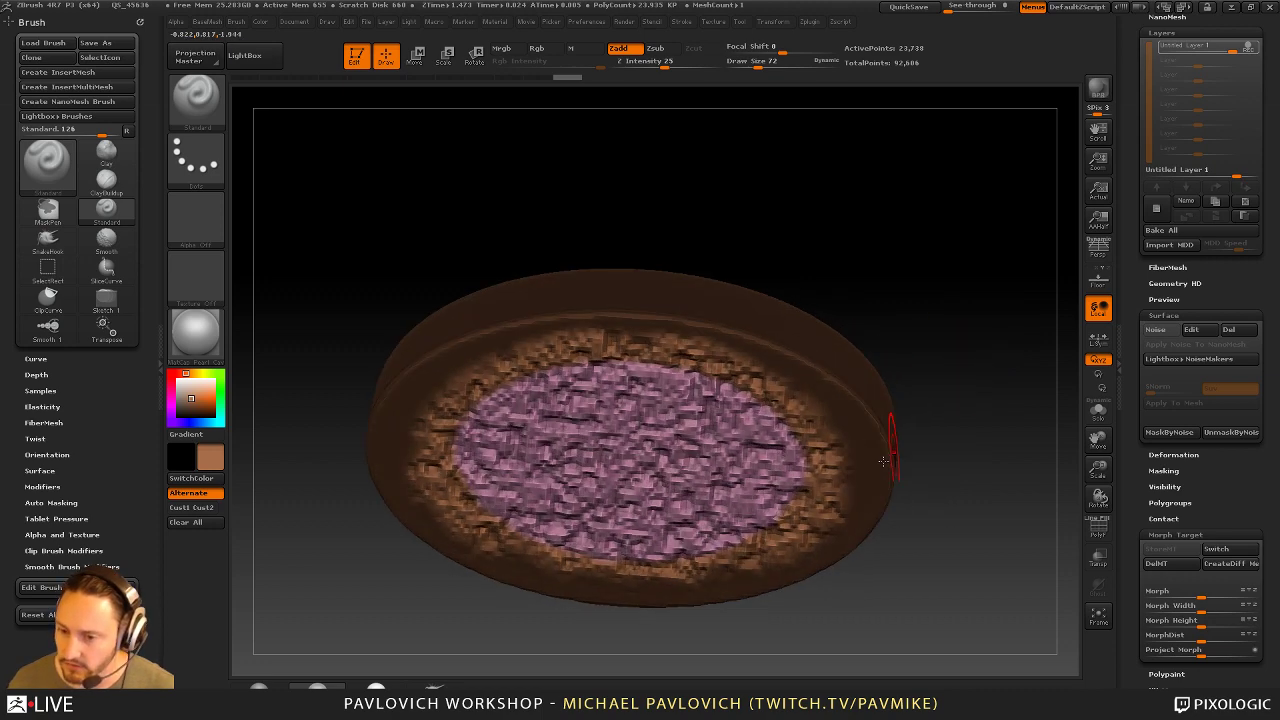
pyautogui.moveTo(943, 362); pyautogui.dragTo(946, 296)
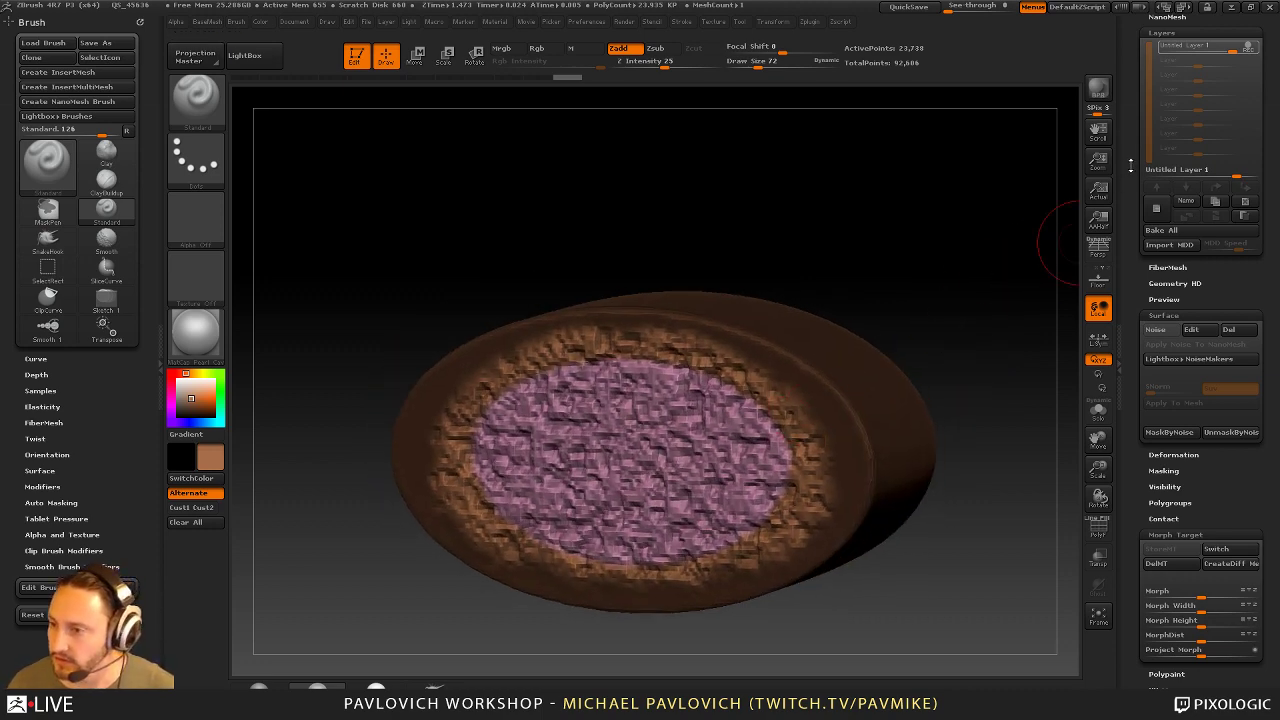
# Clear the mask from the mesh
pyautogui.moveTo(1131, 165); pyautogui.dragTo(1131, 213)
pyautogui.press('ctrl')
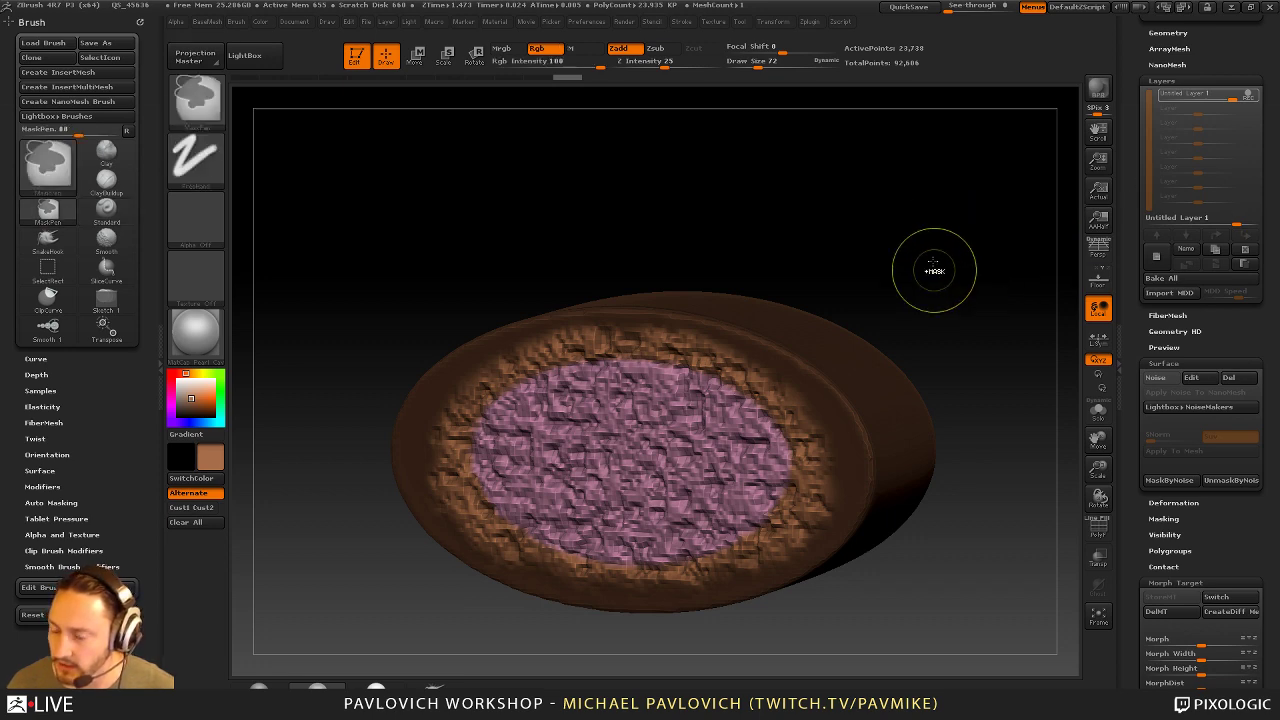
pyautogui.keyDown('ctrl'); pyautogui.click(986, 291); pyautogui.keyUp('ctrl')
pyautogui.moveTo(986, 291)
pyautogui.mouseDown()
pyautogui.moveTo(675, 336)
pyautogui.moveTo(1023, 291)
pyautogui.moveTo(889, 292)
pyautogui.moveTo(986, 280)
pyautogui.moveTo(989, 266)
pyautogui.mouseUp()
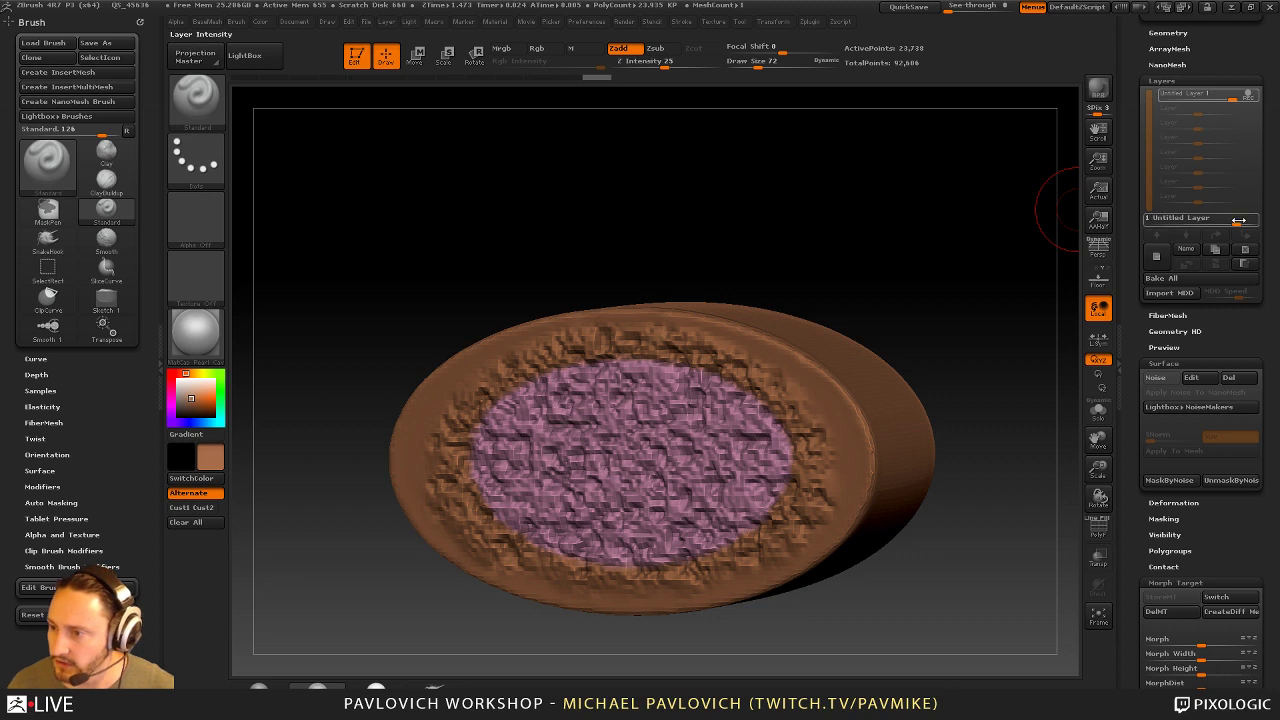
# Preview the noise layer at intensities of 0, 0.35353 and 1
pyautogui.moveTo(1203, 98); pyautogui.dragTo(1198, 98)
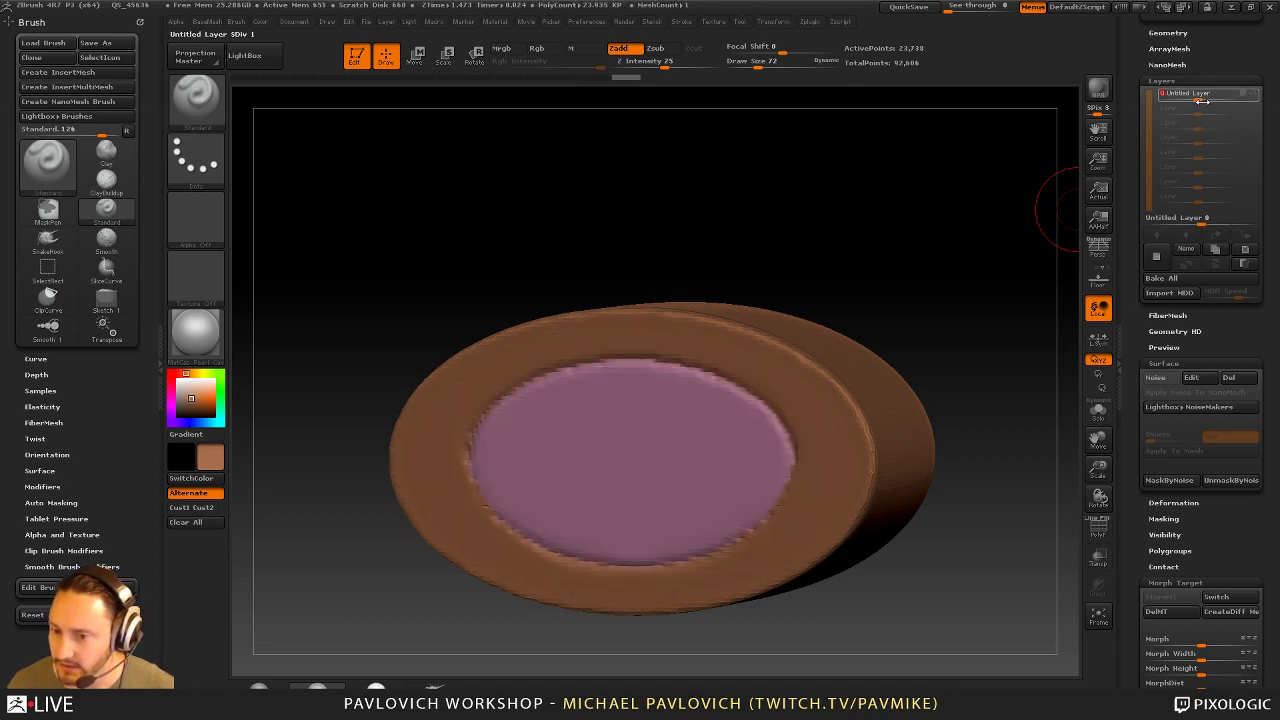
pyautogui.click(1214, 96)
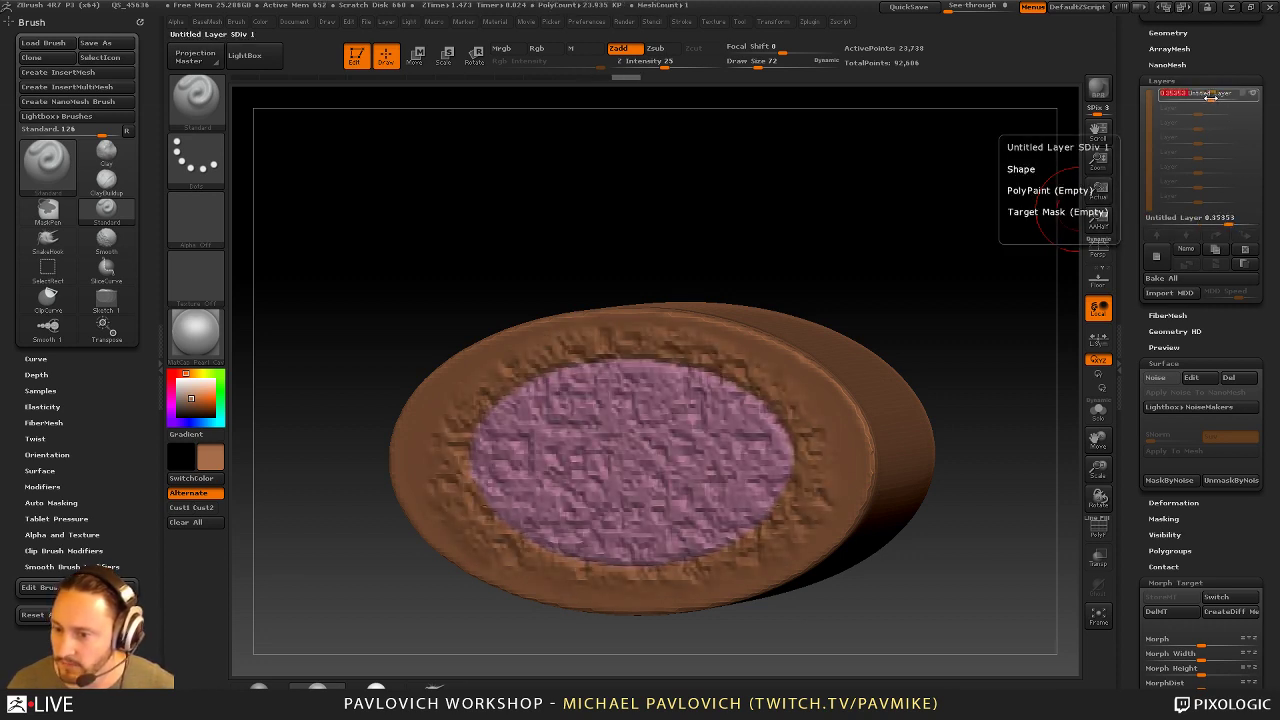
pyautogui.moveTo(1213, 95); pyautogui.dragTo(1268, 104)
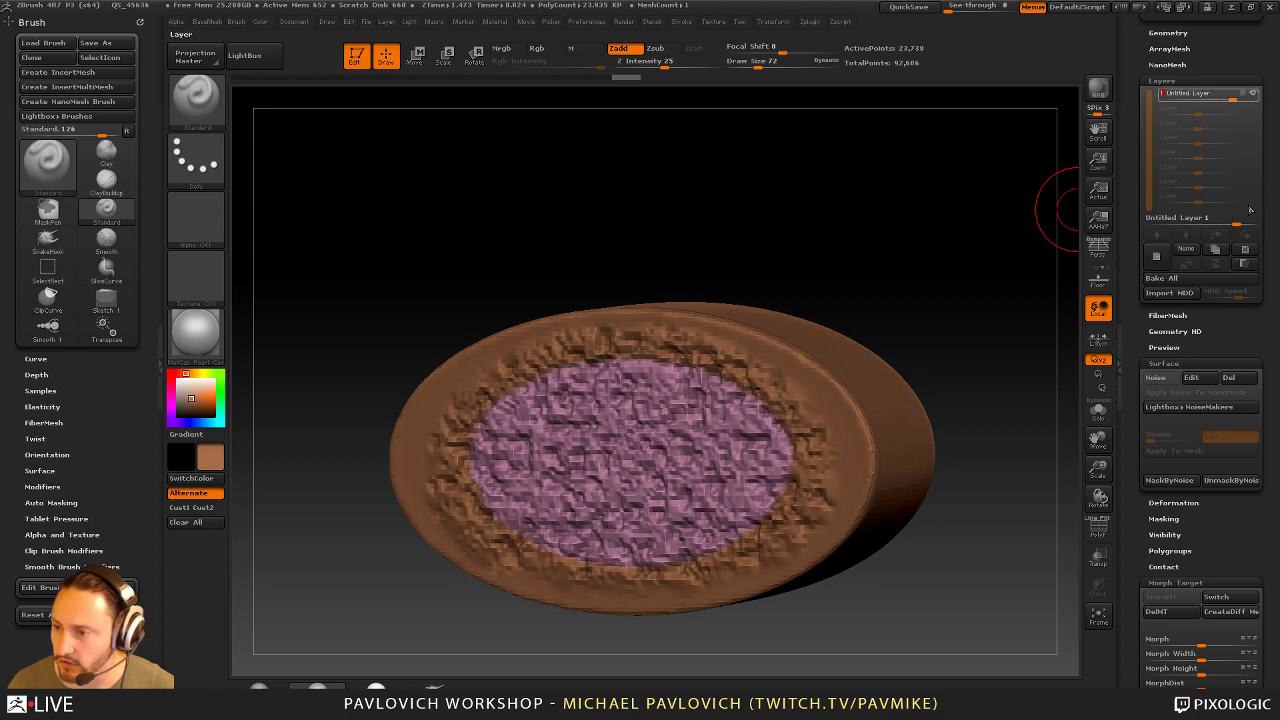
# Set the noise layer's intensity to -0.37373 and bake all layers into the mesh
pyautogui.moveTo(1250, 210); pyautogui.dragTo(1171, 219)
pyautogui.moveTo(1188, 98)
pyautogui.mouseDown()
pyautogui.moveTo(1200, 98)
pyautogui.moveTo(1181, 111)
pyautogui.mouseUp()
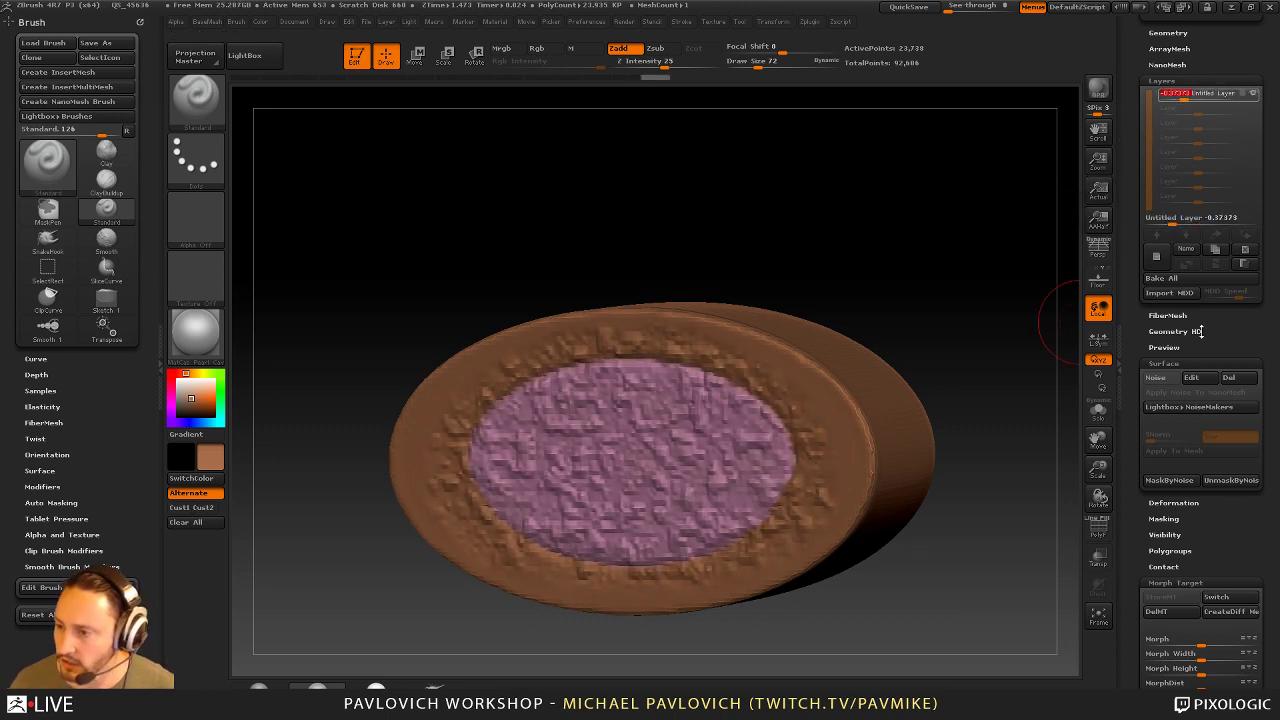
pyautogui.click(1168, 278)
pyautogui.moveTo(1003, 369)
pyautogui.mouseDown()
pyautogui.moveTo(1050, 370)
pyautogui.moveTo(971, 320)
pyautogui.mouseUp()
# Select the Morph brush with Rgb off and brush the noise away from the brown ring around the core
pyautogui.scroll(-5, 1190, 380)
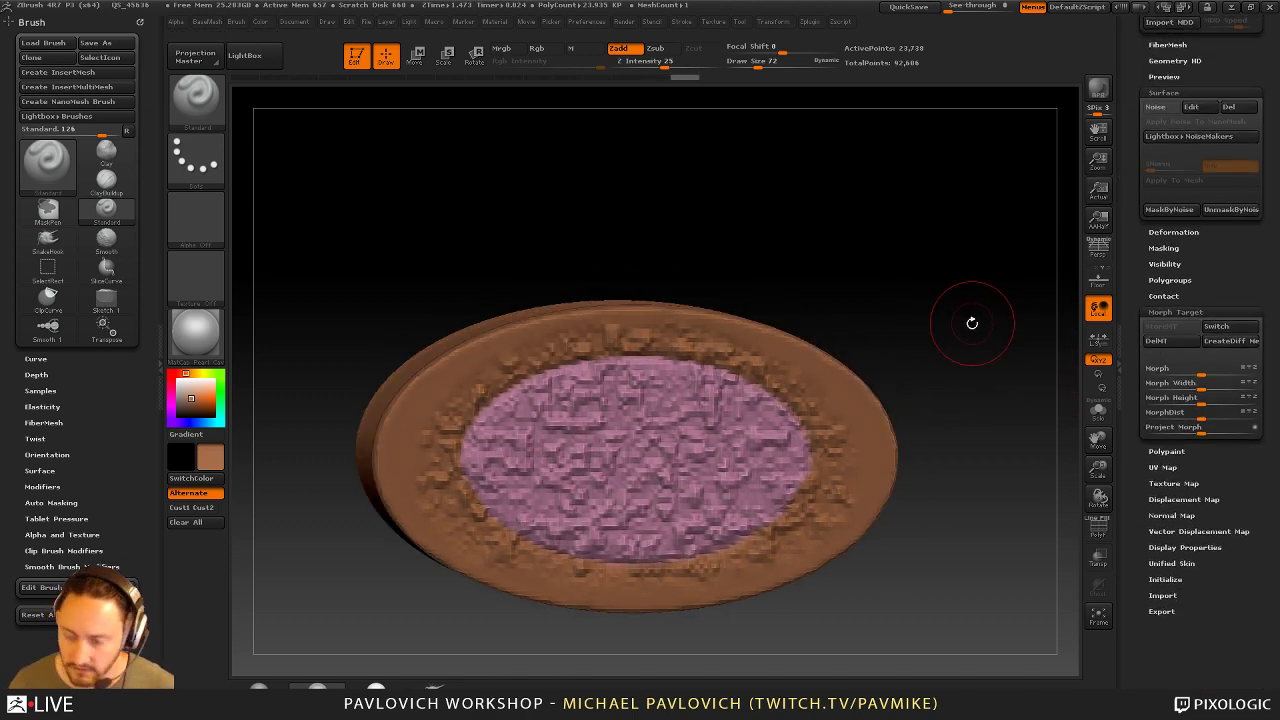
pyautogui.press('b')
pyautogui.press('o')
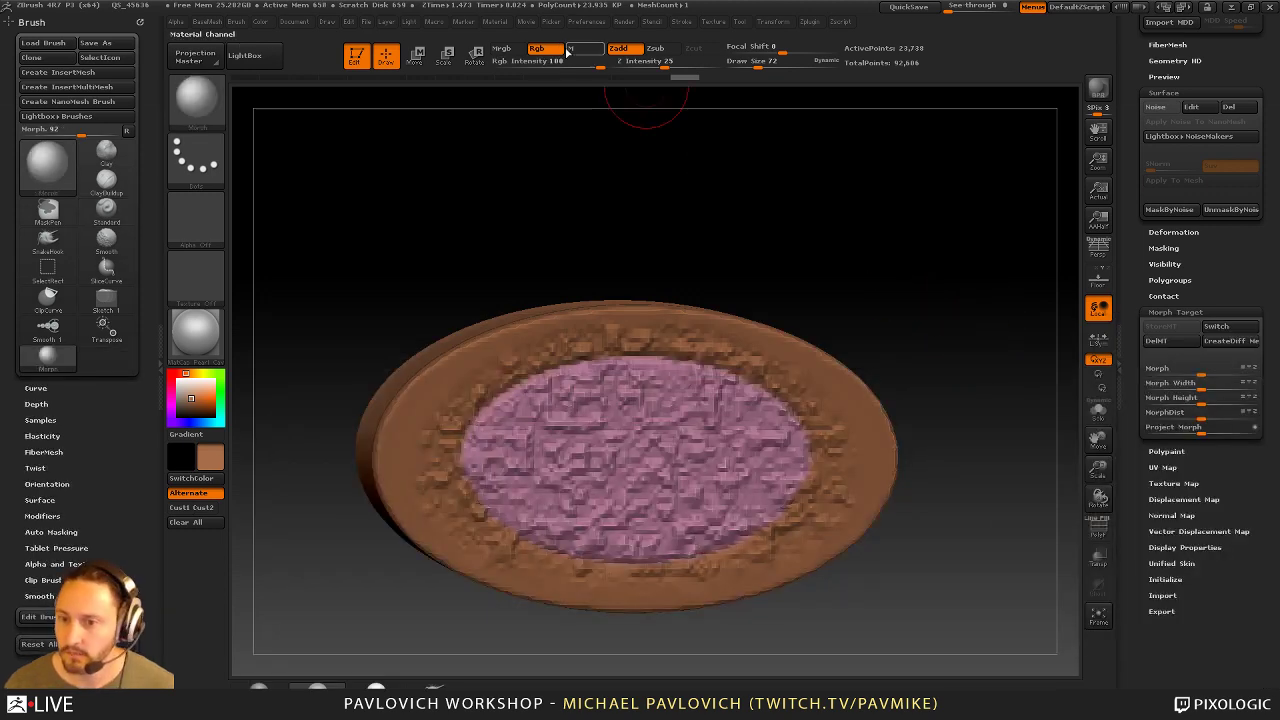
pyautogui.press('s')
pyautogui.moveTo(708, 410); pyautogui.dragTo(698, 410)
pyautogui.moveTo(735, 335)
pyautogui.mouseDown()
pyautogui.moveTo(765, 390)
pyautogui.moveTo(864, 491)
pyautogui.moveTo(700, 550)
pyautogui.moveTo(562, 520)
pyautogui.mouseUp()
pyautogui.hotkey('ctrl', 'z')
pyautogui.press('s')
pyautogui.press('s')
pyautogui.moveTo(617, 345); pyautogui.dragTo(597, 345)
pyautogui.moveTo(740, 320); pyautogui.dragTo(623, 318)
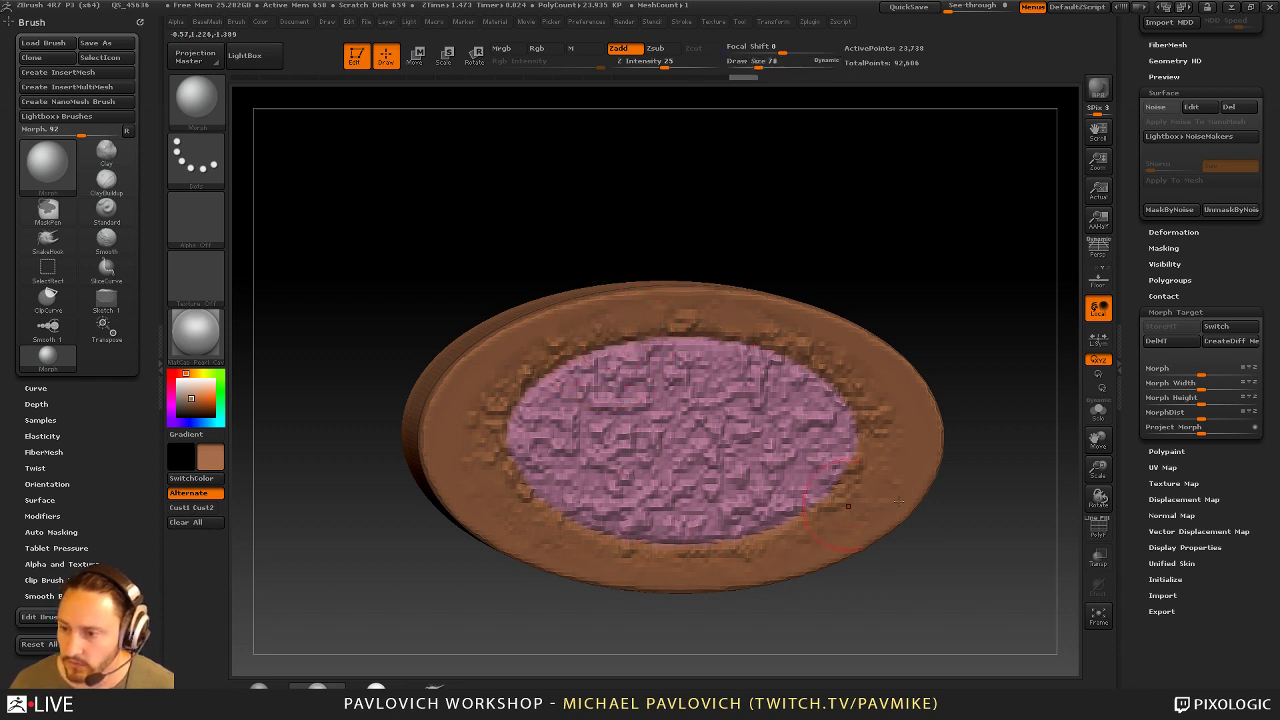
# Switch the morph target and brush the noise back onto the pink core and its rim
pyautogui.click(1228, 327)
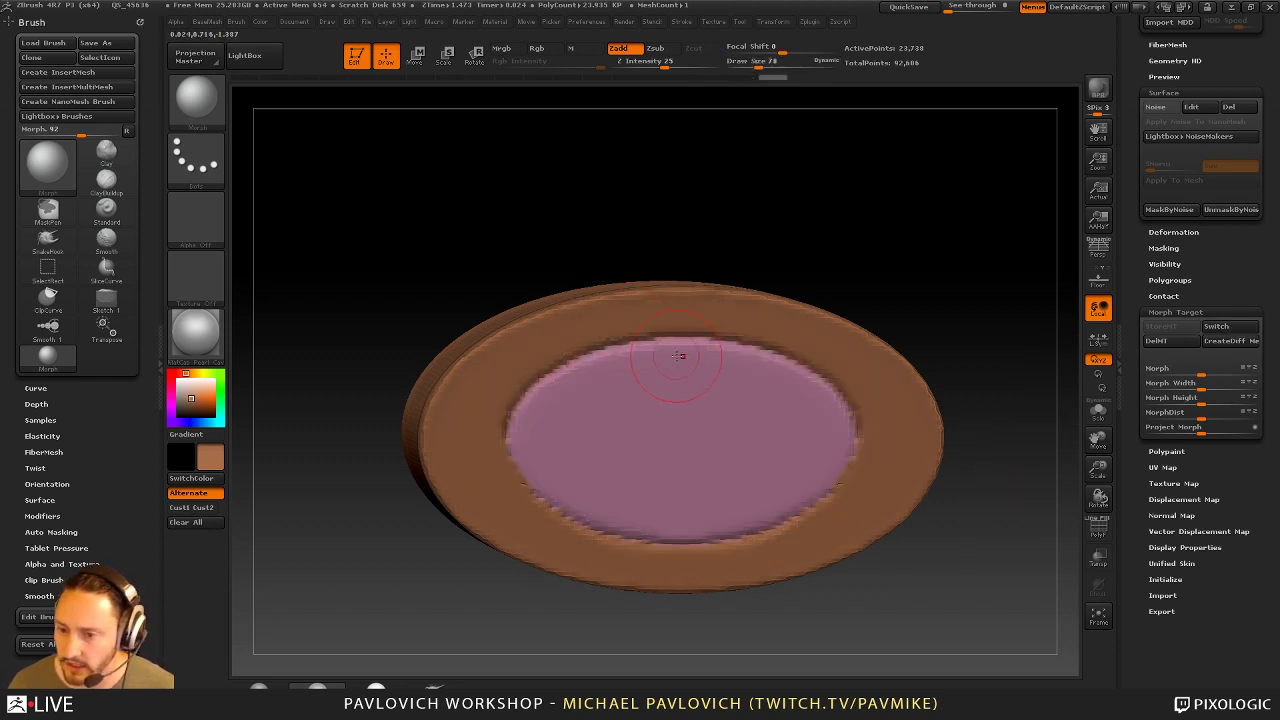
pyautogui.moveTo(678, 356)
pyautogui.mouseDown()
pyautogui.moveTo(628, 357)
pyautogui.moveTo(540, 398)
pyautogui.moveTo(504, 450)
pyautogui.mouseUp()
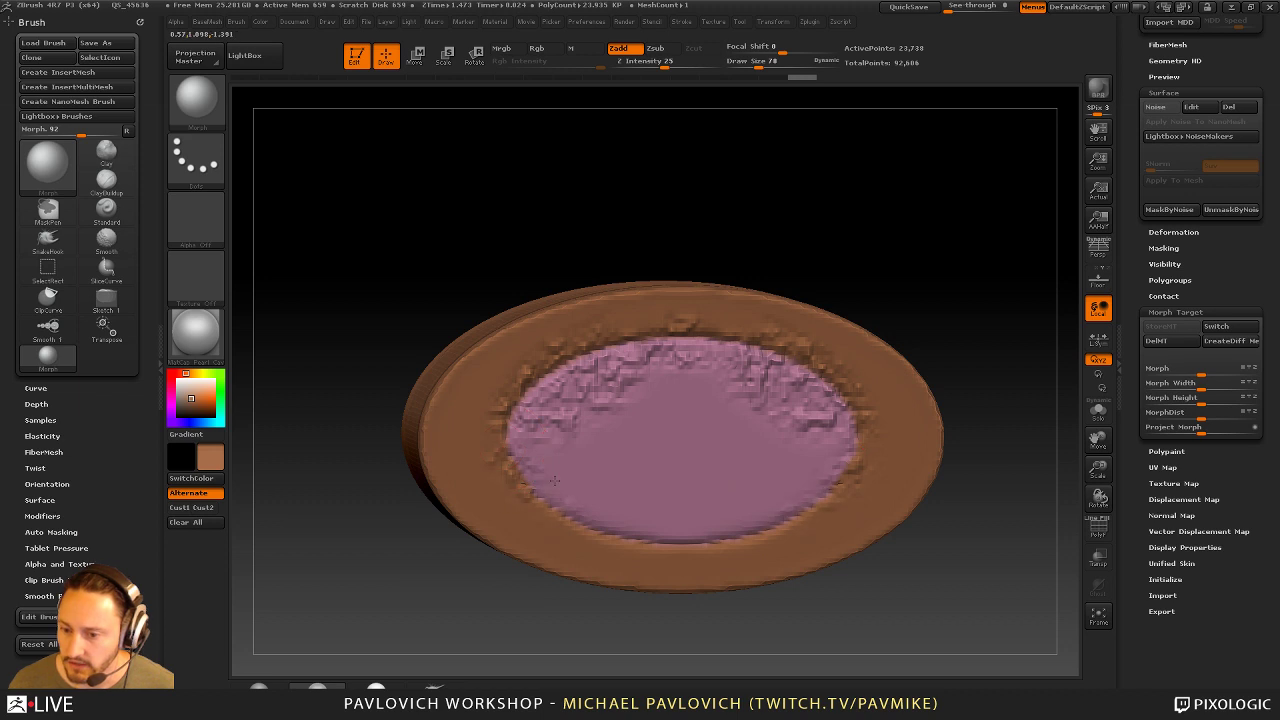
pyautogui.moveTo(971, 314); pyautogui.dragTo(900, 331)
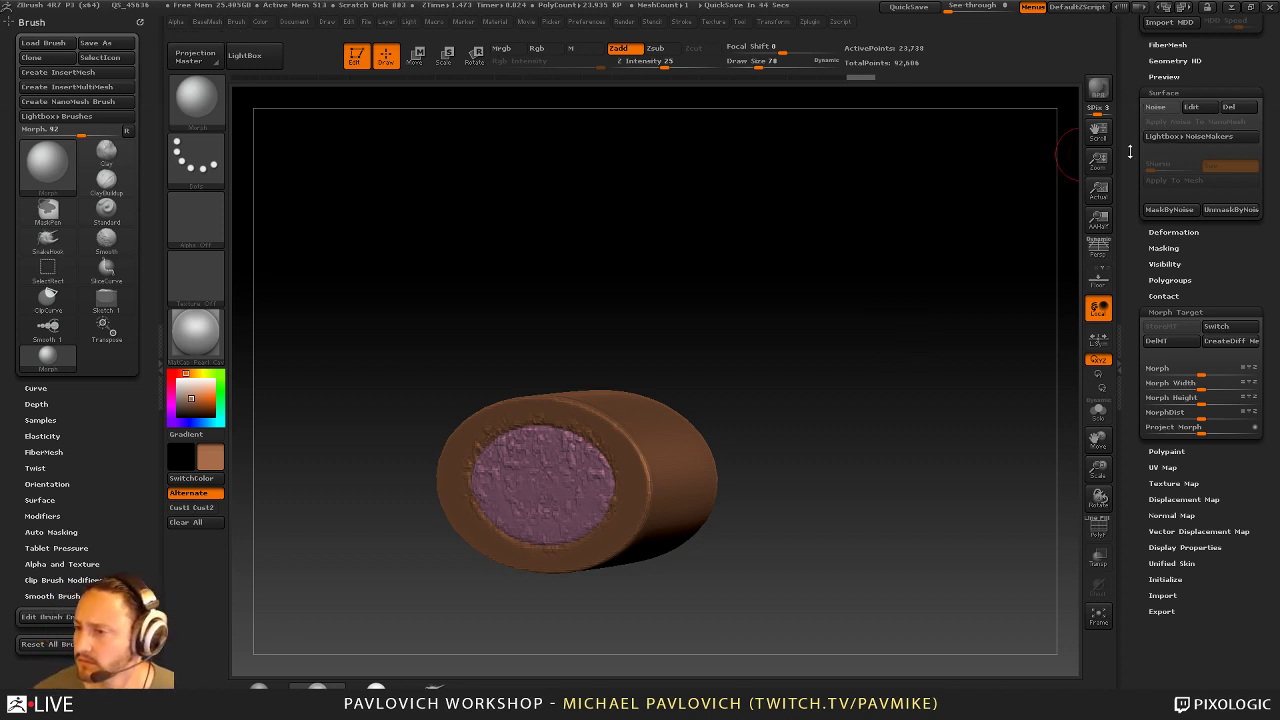
# Leave Edit mode, clear the canvas and select SimpleBrush as the active tool
pyautogui.moveTo(1130, 134); pyautogui.dragTo(1120, 405)
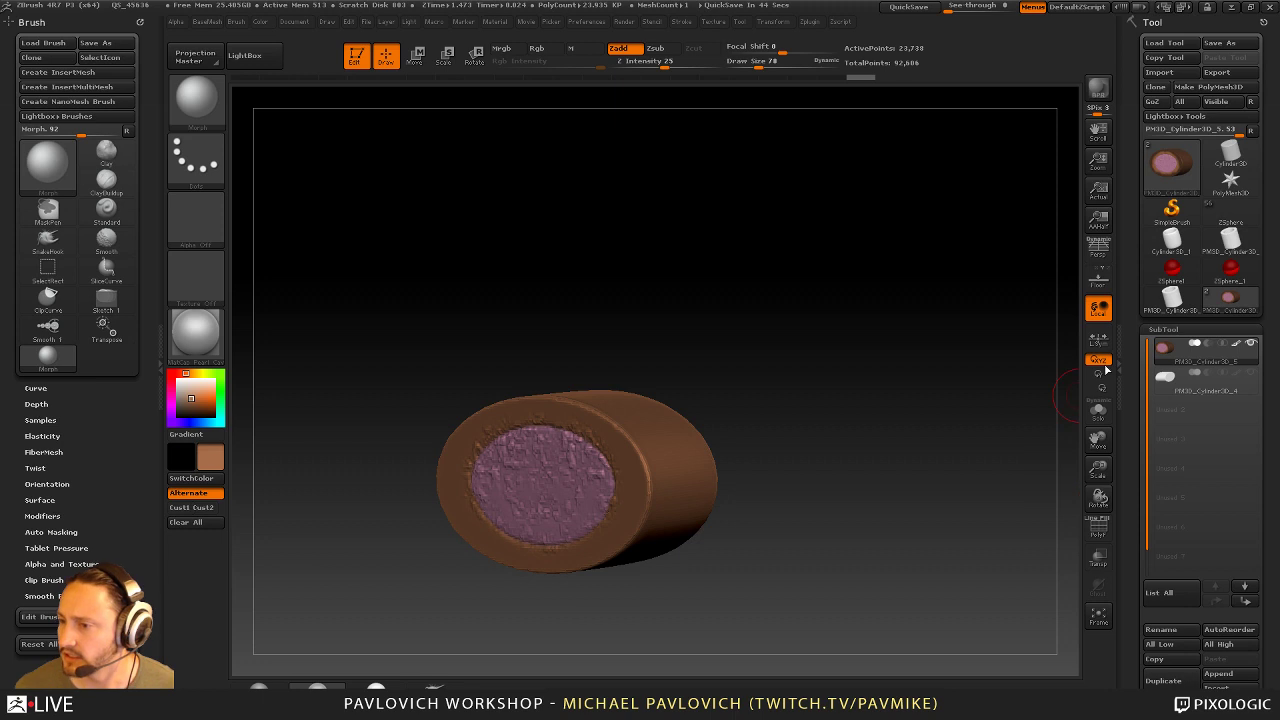
pyautogui.click(359, 63)
pyautogui.hotkey('ctrl', 'n')
pyautogui.press('s')
pyautogui.moveTo(813, 335); pyautogui.dragTo(818, 340)
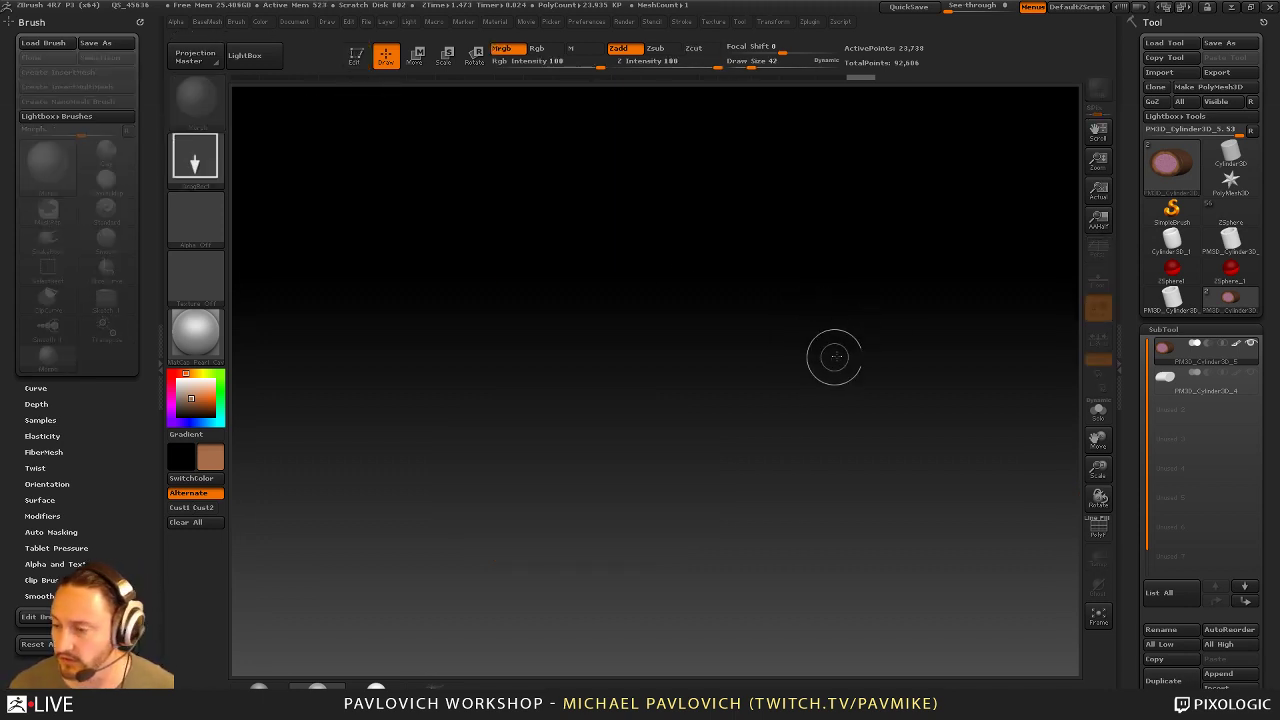
pyautogui.click(1185, 219)
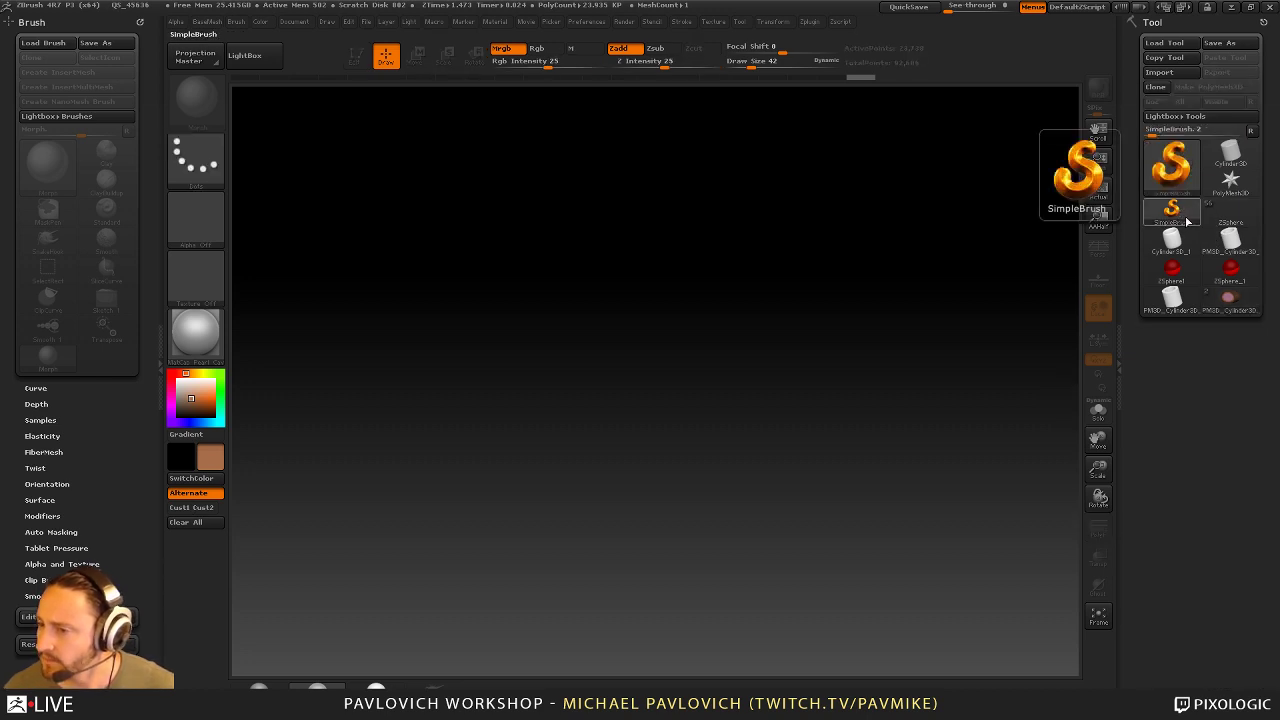
pyautogui.click(1230, 155)
pyautogui.moveTo(628, 374); pyautogui.dragTo(667, 497)
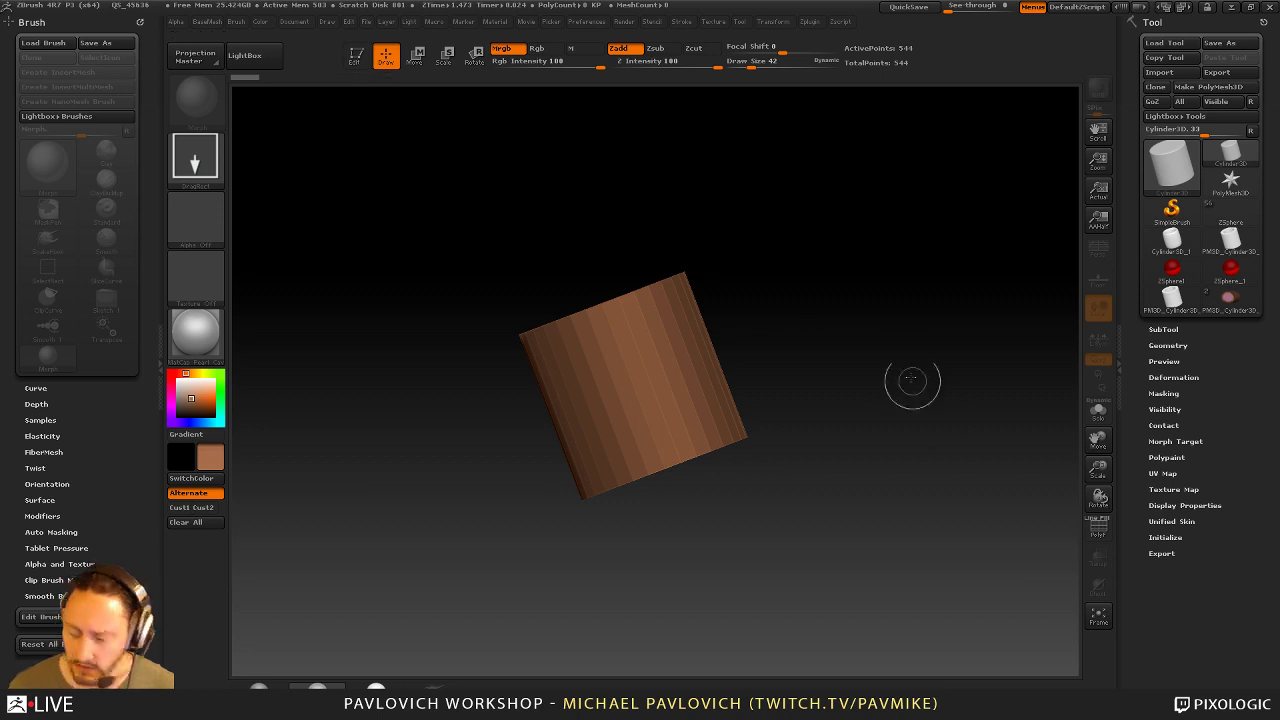
pyautogui.hotkey('ctrl', 'n')
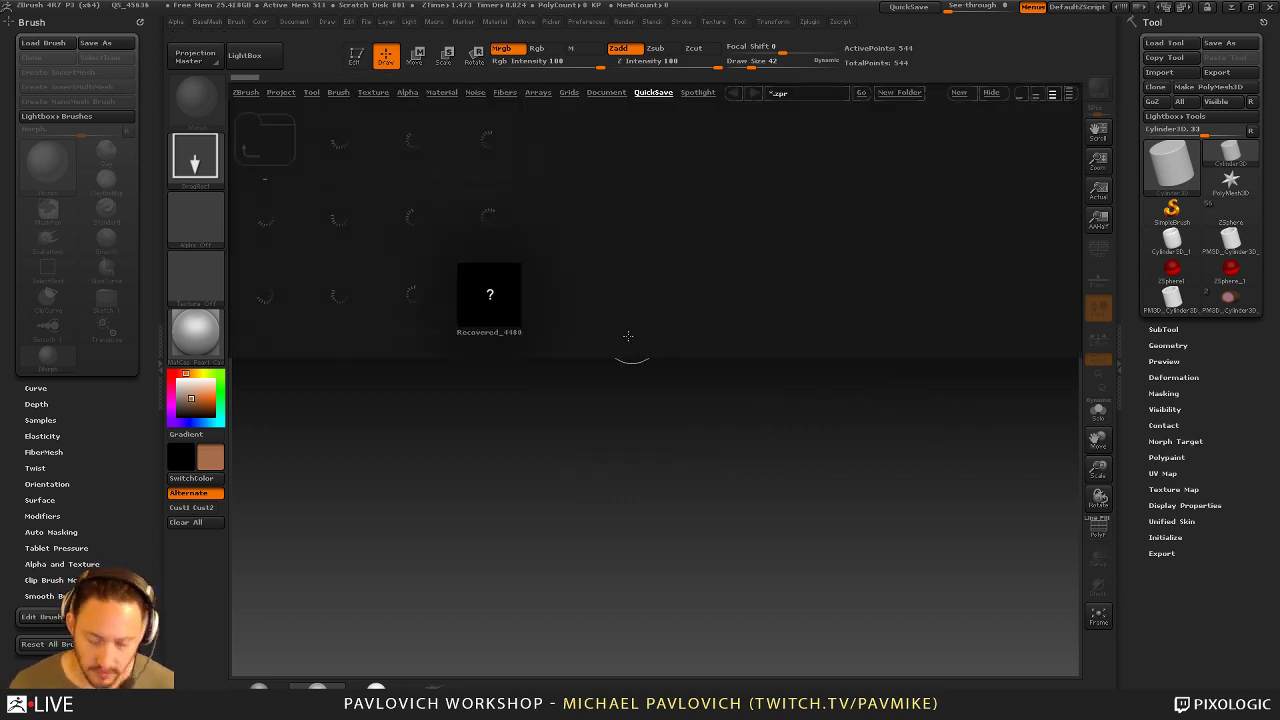
# Load the DemoHead tool from LightBox onto the canvas and enter Edit mode
pyautogui.click(313, 93)
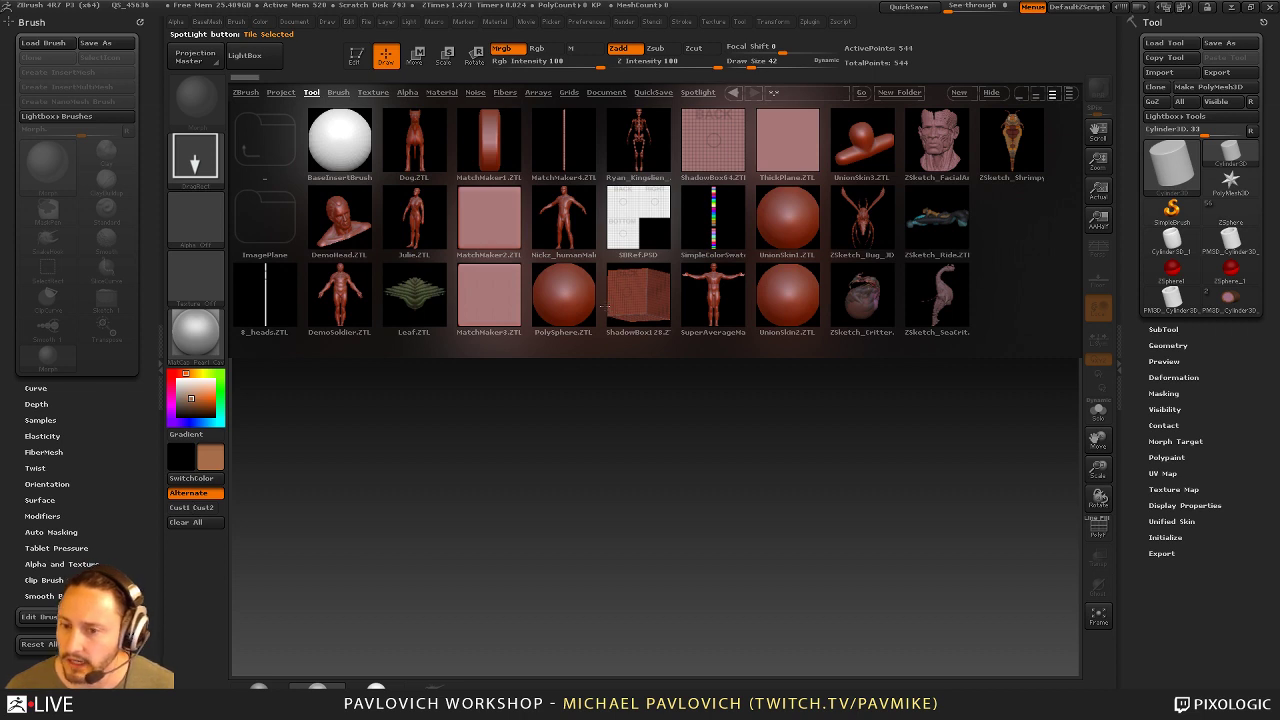
pyautogui.doubleClick(340, 218)
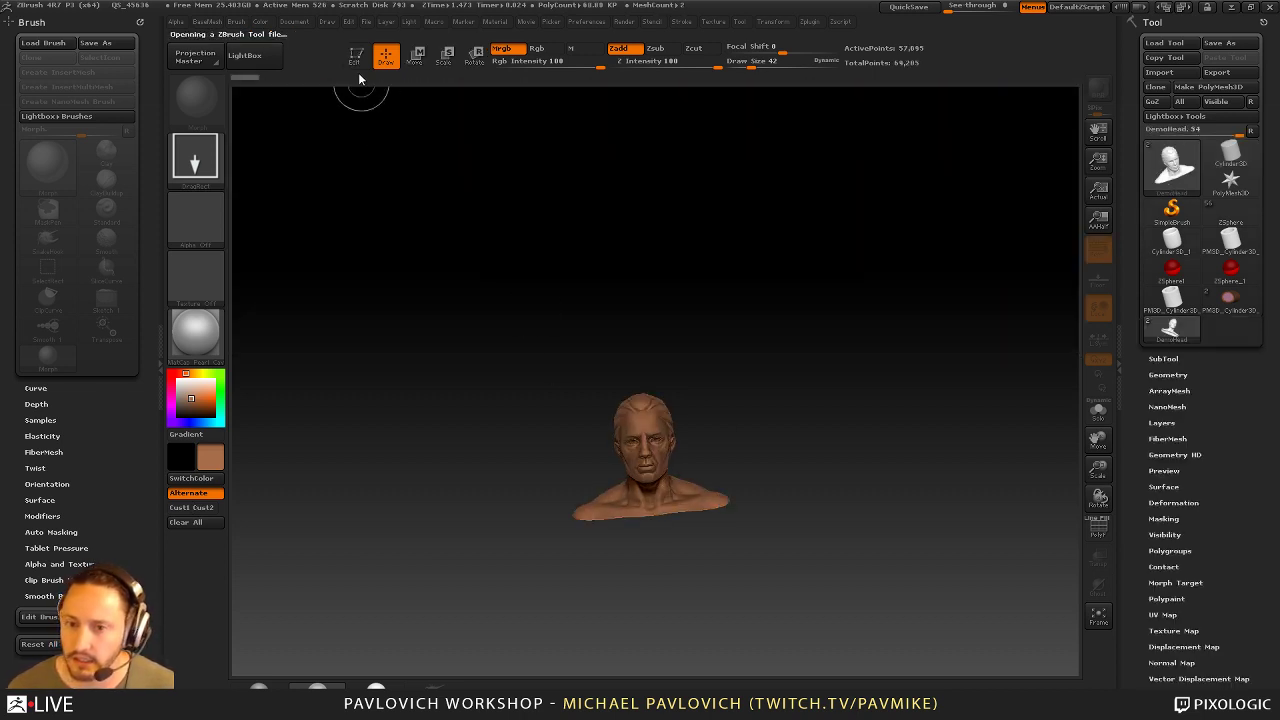
pyautogui.press('t')
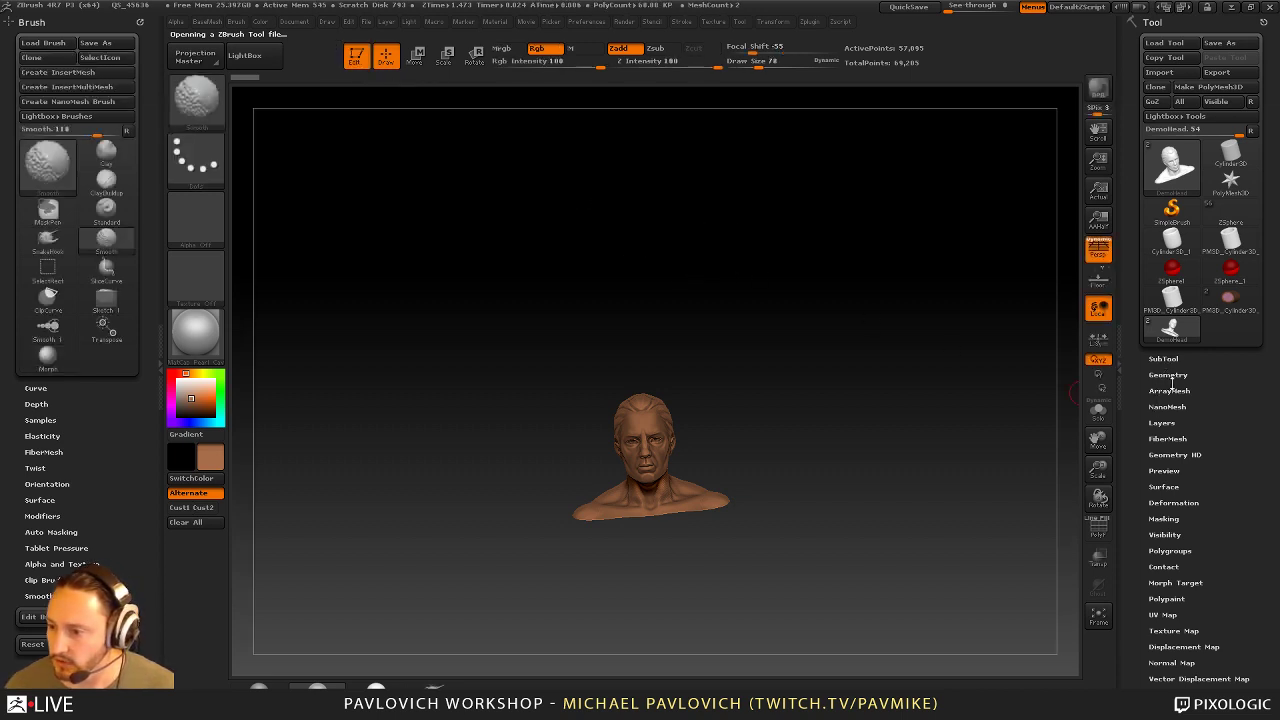
# Select the eyes subtool of the head model and delete it
pyautogui.click(1163, 358)
pyautogui.click(1208, 200)
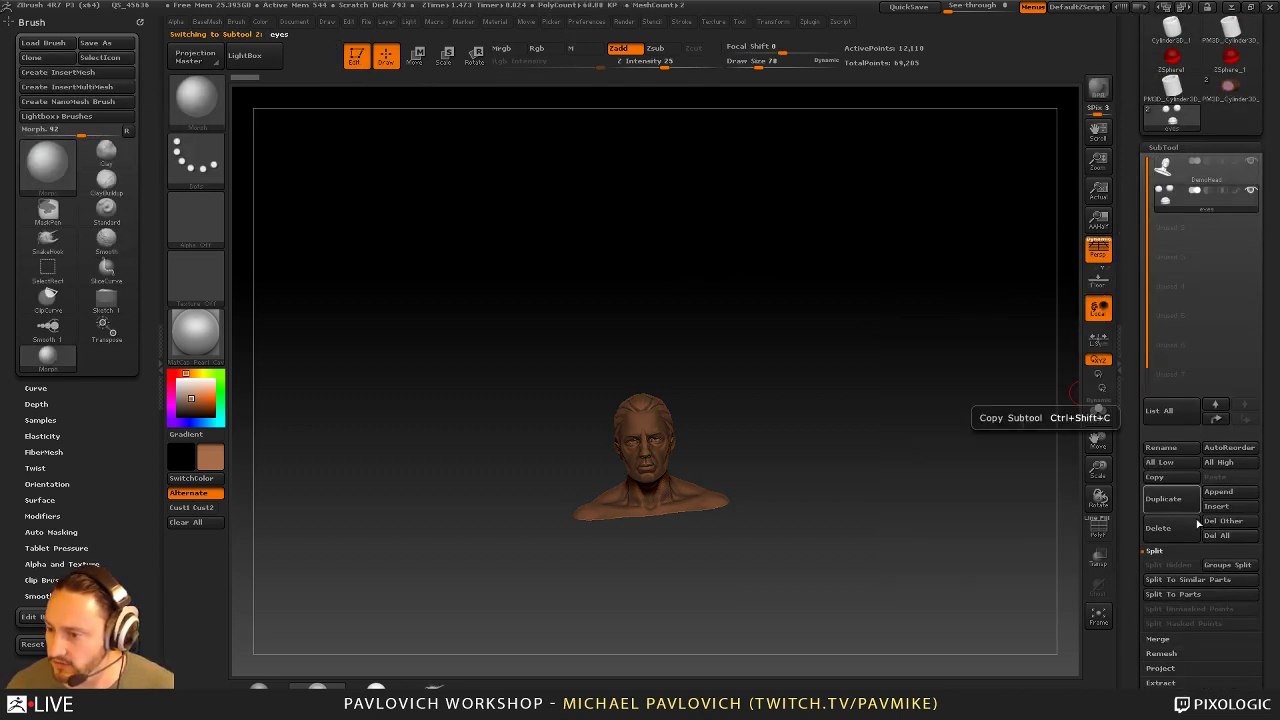
pyautogui.click(1165, 528)
pyautogui.click(1027, 557)
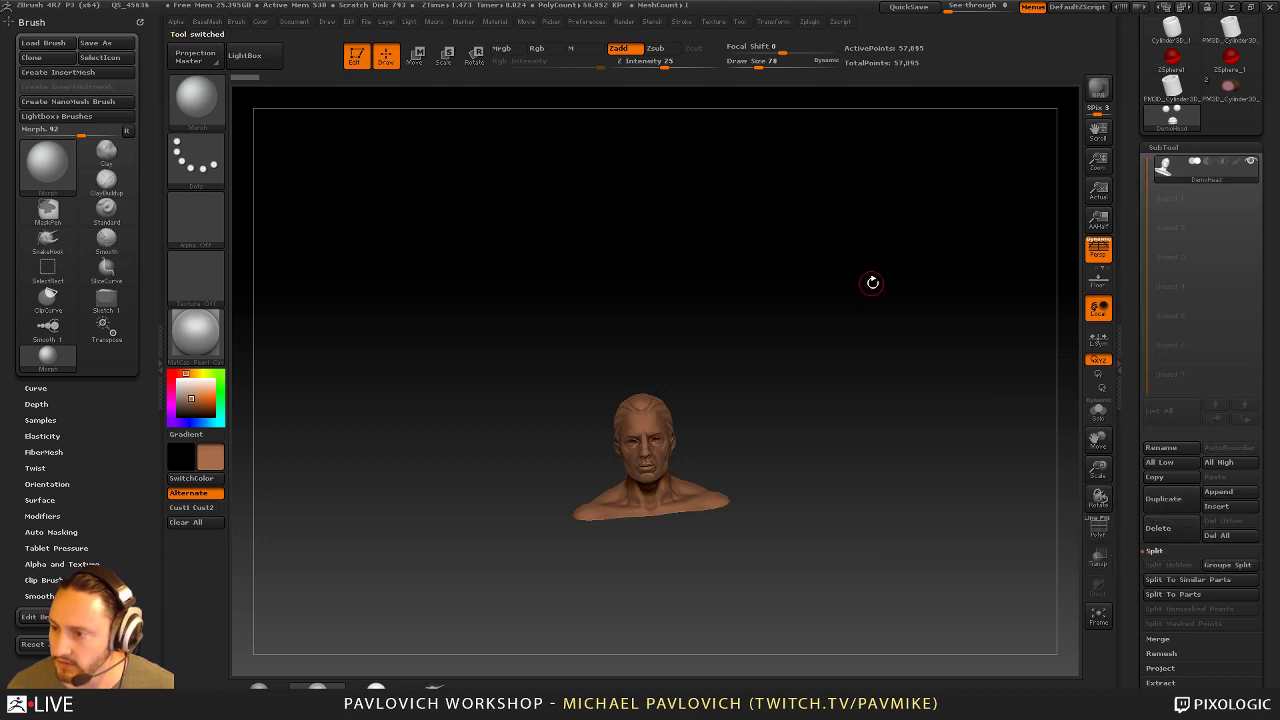
# Display the head's polyframe with the Standard brush active and lower the mesh to subdivision level 1
pyautogui.press('f')
pyautogui.moveTo(960, 437); pyautogui.dragTo(1069, 392)
pyautogui.click(1094, 522)
pyautogui.moveTo(1131, 446); pyautogui.dragTo(1200, 243)
pyautogui.click(1183, 176)
pyautogui.moveTo(980, 231)
pyautogui.keyDown('shift'); pyautogui.mouseDown()
pyautogui.moveTo(992, 275)
pyautogui.moveTo(1063, 257)
pyautogui.mouseUp(); pyautogui.keyUp('shift')
pyautogui.press('b')
pyautogui.press('s')
pyautogui.press('t')
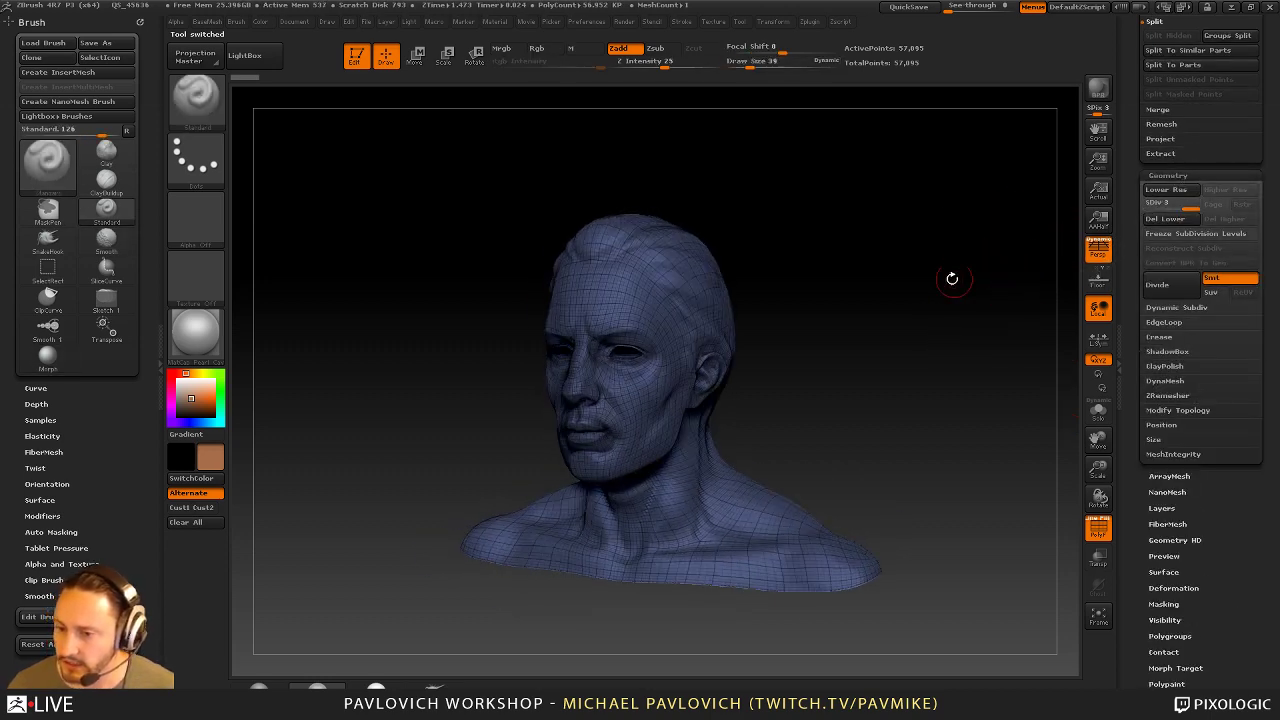
pyautogui.click(1143, 203)
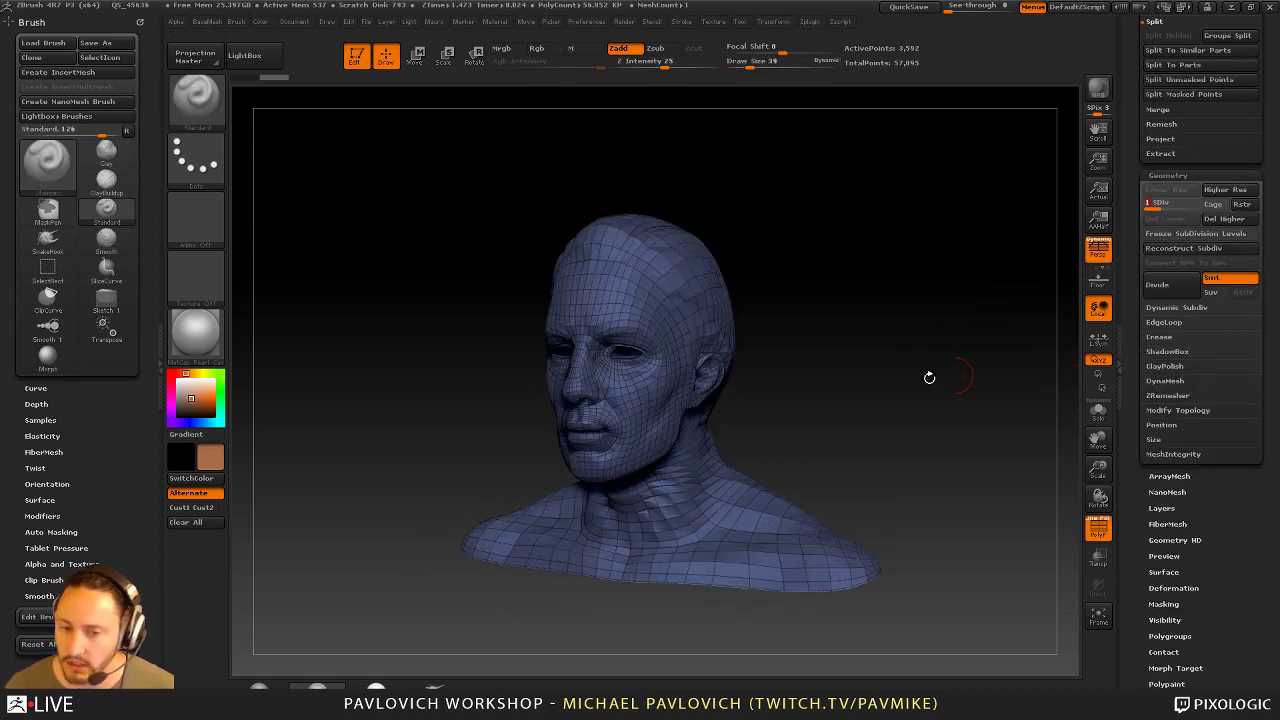
# Dock the Zplugin palette in the tray and create a UV Master working clone of the head
pyautogui.click(140, 22)
pyautogui.click(809, 24)
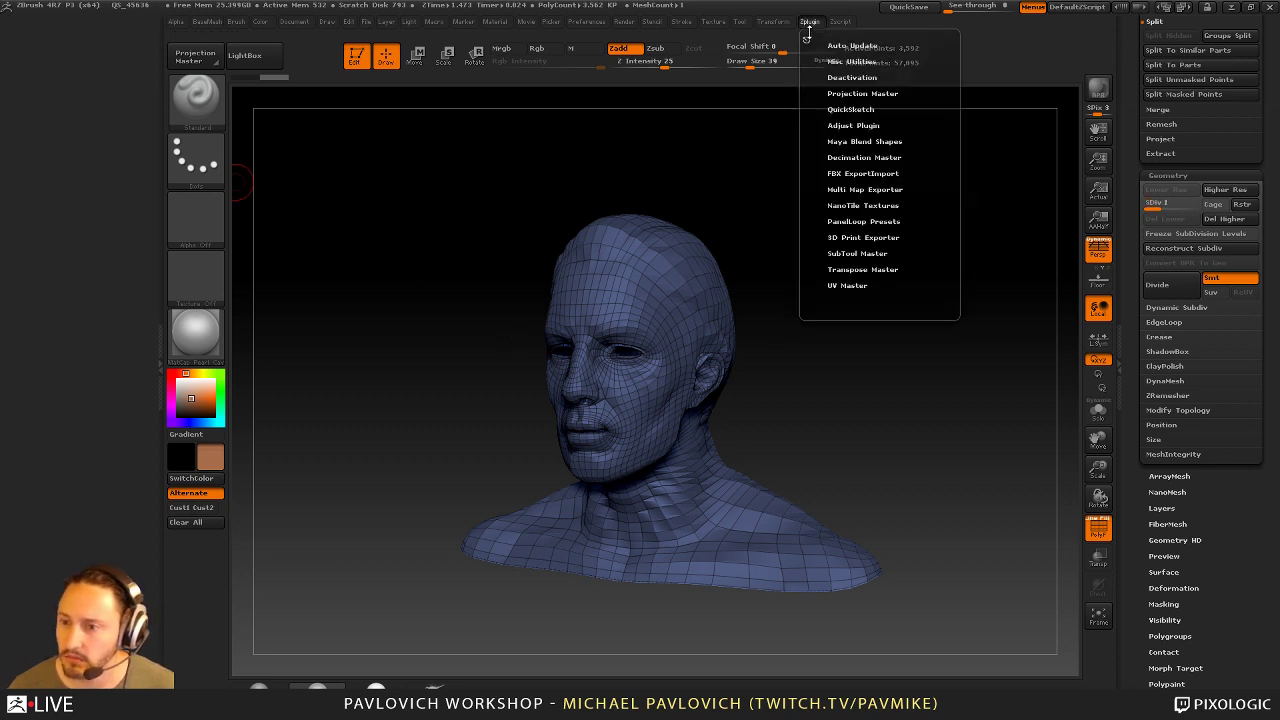
pyautogui.moveTo(806, 37); pyautogui.dragTo(110, 108)
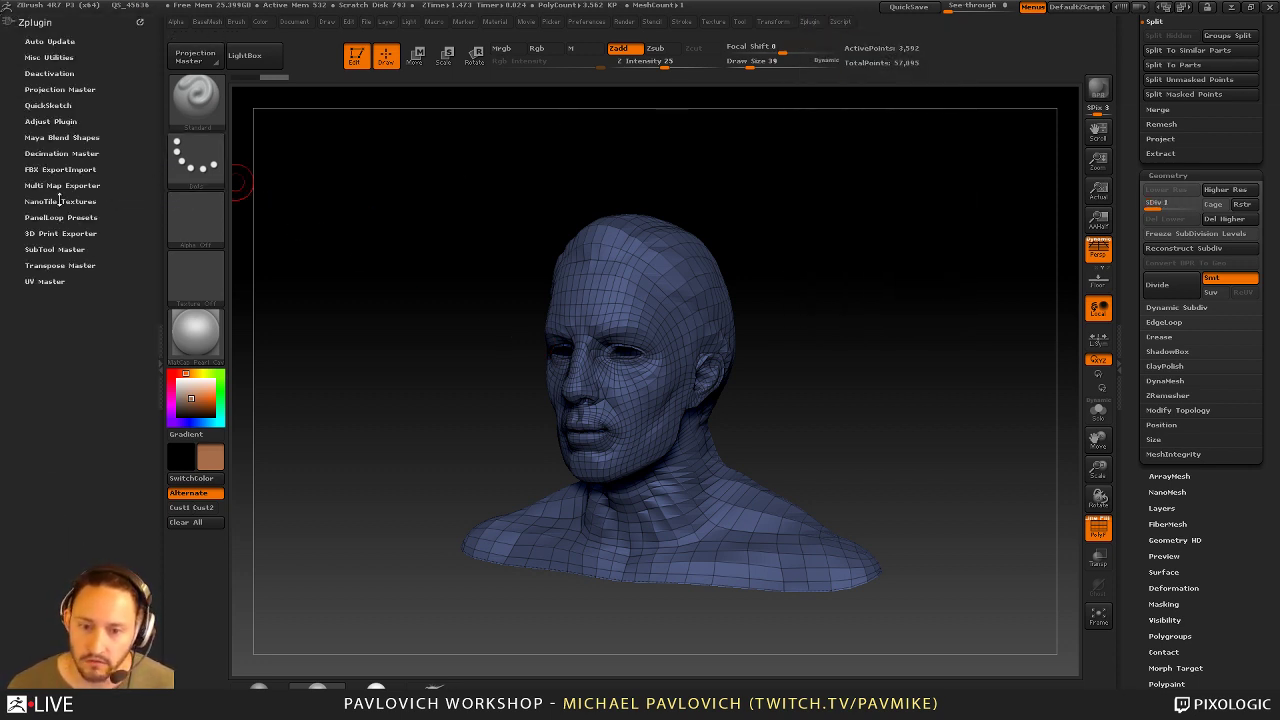
pyautogui.click(46, 281)
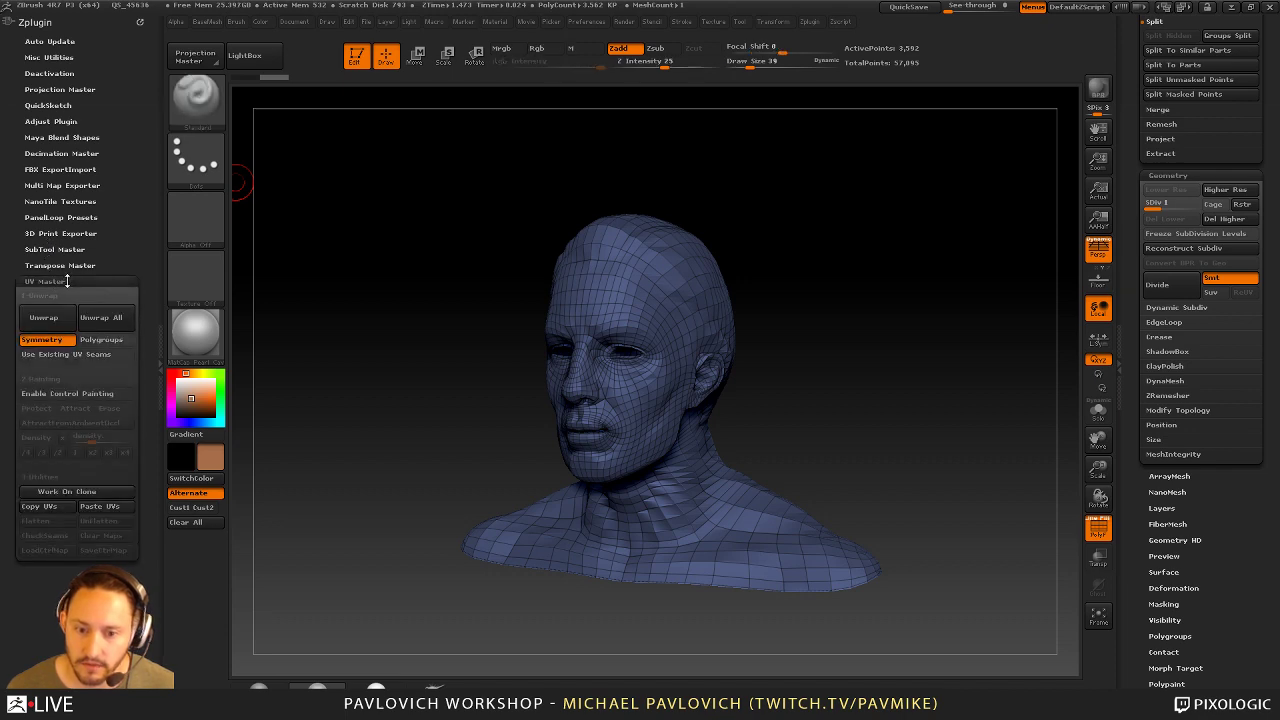
pyautogui.click(66, 491)
pyautogui.moveTo(846, 274); pyautogui.dragTo(917, 274)
pyautogui.scroll(3, 1193, 322)
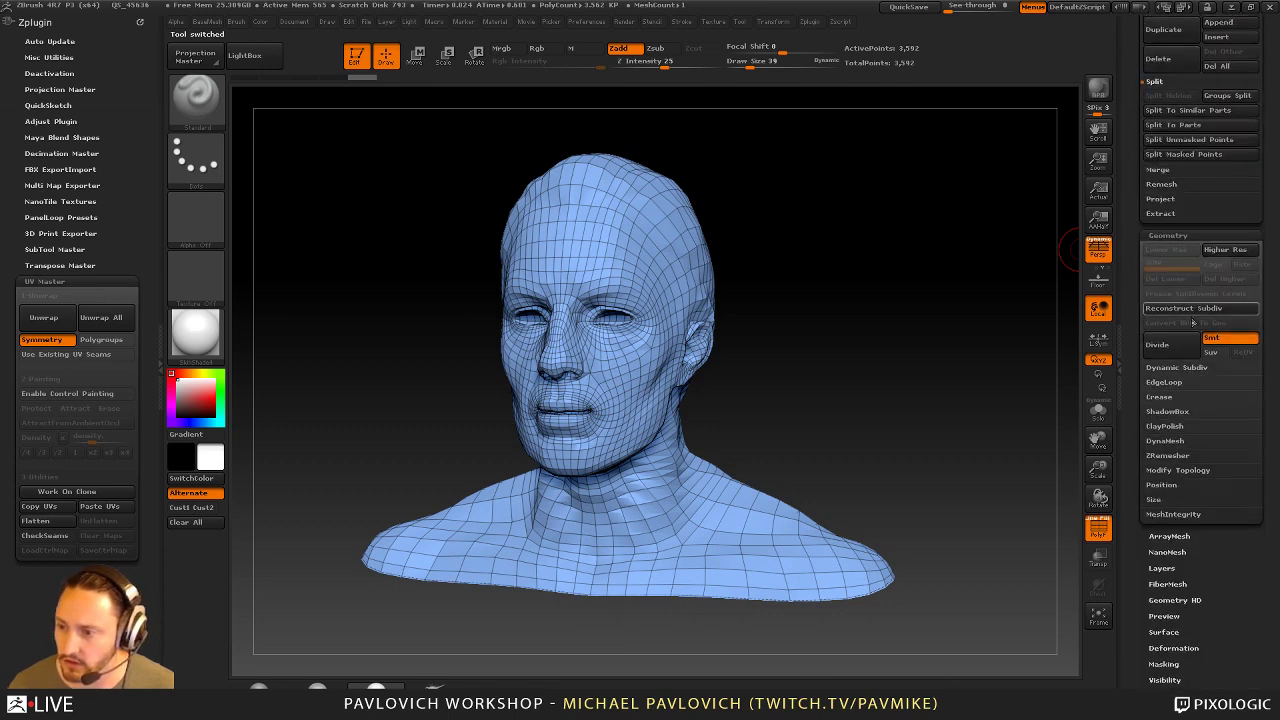
pyautogui.scroll(2, 1120, 258)
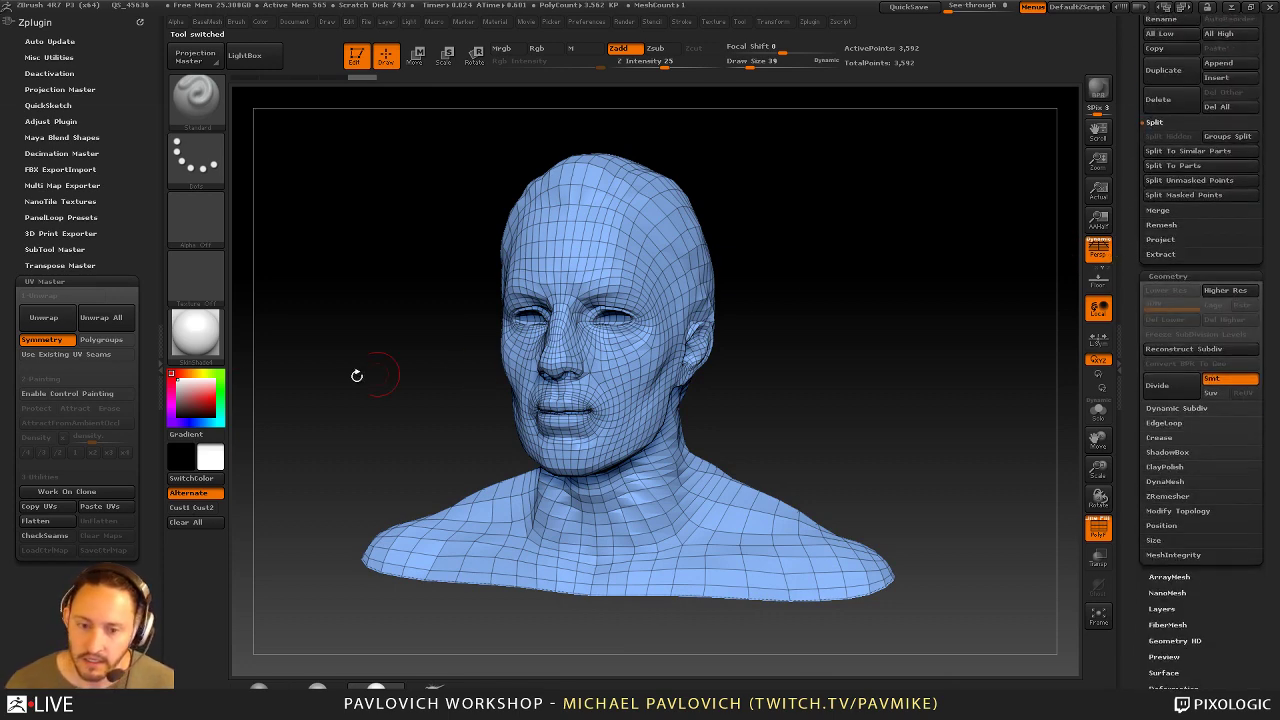
# Frame the eyes closely, set the draw size to 10 and choose SelectLasso as the selection brush
pyautogui.moveTo(825, 281)
pyautogui.mouseDown()
pyautogui.moveTo(966, 283)
pyautogui.moveTo(943, 277)
pyautogui.moveTo(923, 320)
pyautogui.moveTo(904, 291)
pyautogui.moveTo(889, 386)
pyautogui.moveTo(903, 357)
pyautogui.mouseUp()
pyautogui.press('s')
pyautogui.click(878, 352)
pyautogui.moveTo(928, 182)
pyautogui.keyDown('alt'); pyautogui.mouseDown()
pyautogui.moveTo(914, 316)
pyautogui.moveTo(960, 338)
pyautogui.moveTo(962, 280)
pyautogui.moveTo(968, 317)
pyautogui.mouseUp(); pyautogui.keyUp('alt')
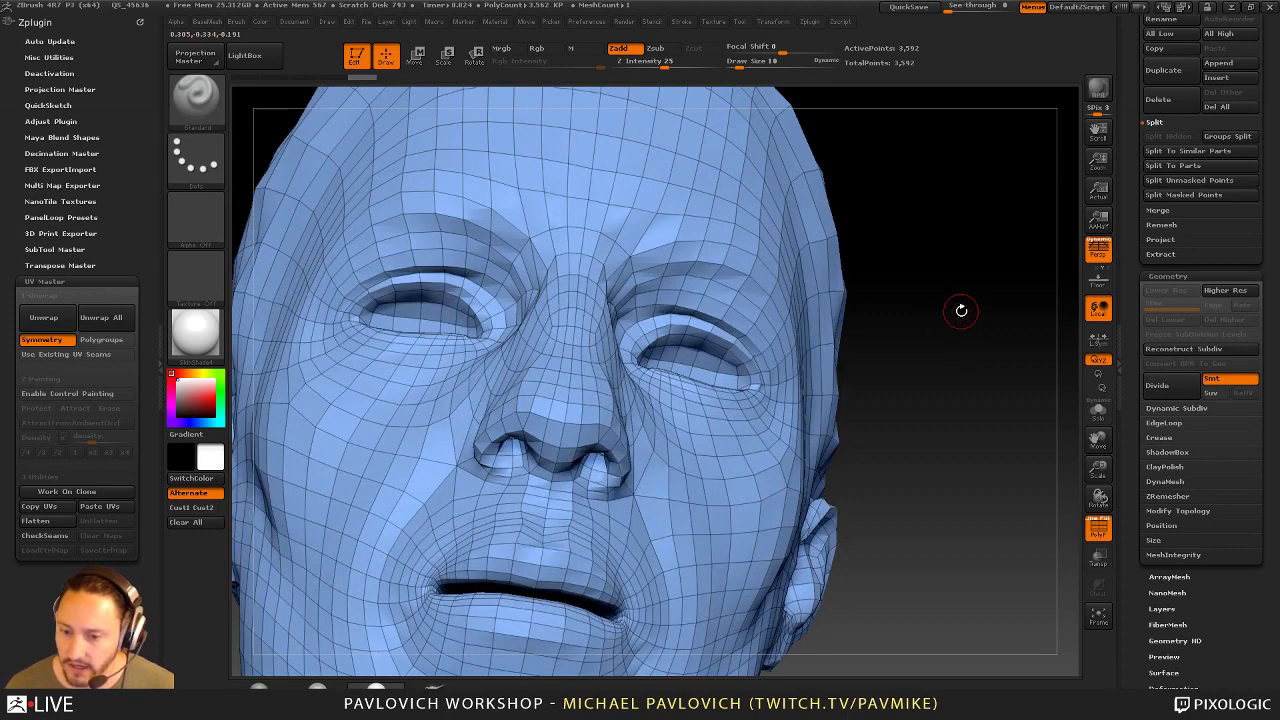
pyautogui.hotkey('ctrl', 'shift', 'b')
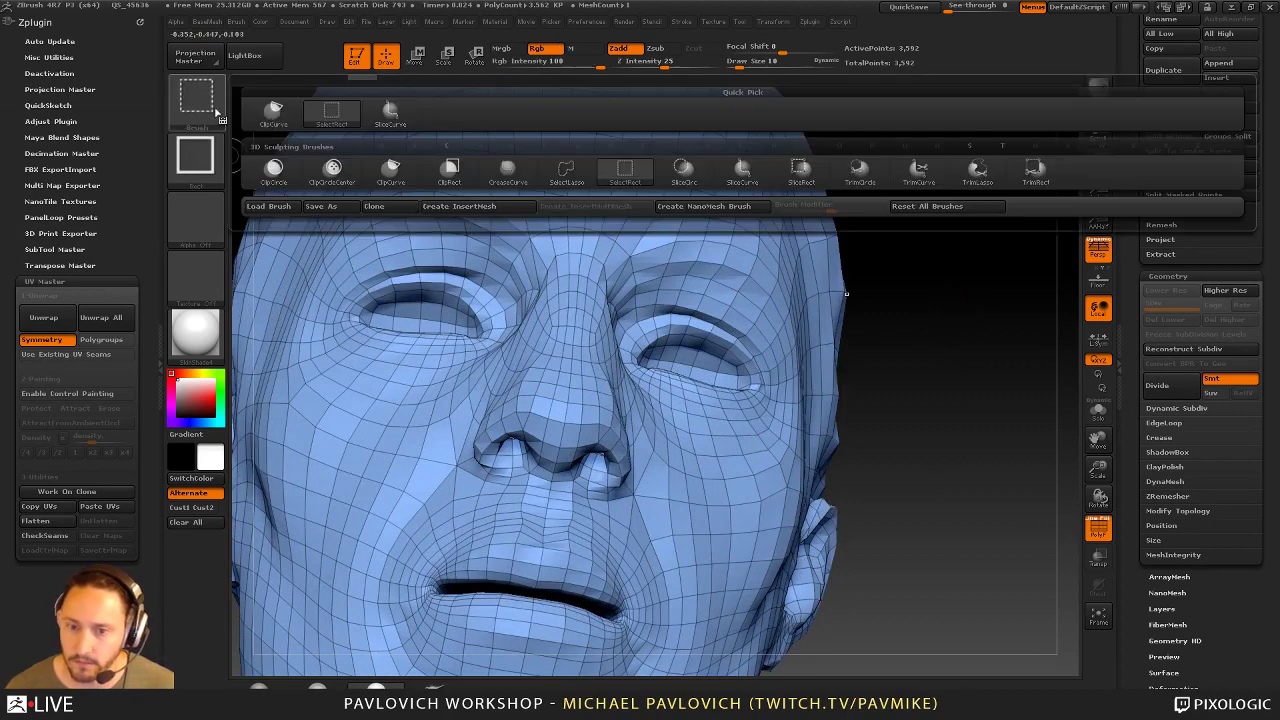
pyautogui.click(530, 175)
pyautogui.moveTo(876, 302)
pyautogui.mouseDown()
pyautogui.moveTo(994, 337)
pyautogui.moveTo(1003, 374)
pyautogui.mouseUp()
# With ZModeler active, isolate the edge loops around both eye openings and assign them their own polygroup
pyautogui.press('b')
pyautogui.press('z')
pyautogui.press('m')
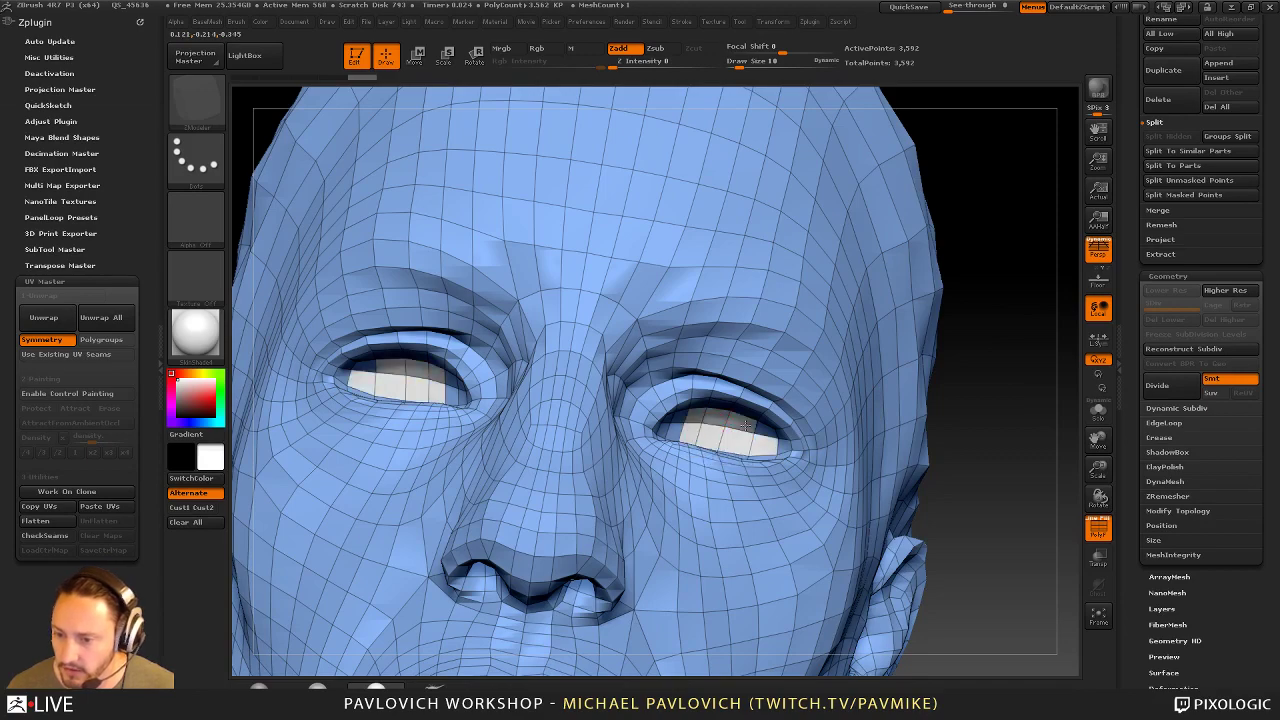
pyautogui.moveTo(1025, 398)
pyautogui.mouseDown()
pyautogui.moveTo(1004, 316)
pyautogui.moveTo(937, 348)
pyautogui.moveTo(988, 369)
pyautogui.mouseUp()
pyautogui.keyDown('ctrl'); pyautogui.keyDown('shift'); pyautogui.click(740, 398); pyautogui.keyUp('shift'); pyautogui.keyUp('ctrl')
pyautogui.press('2')
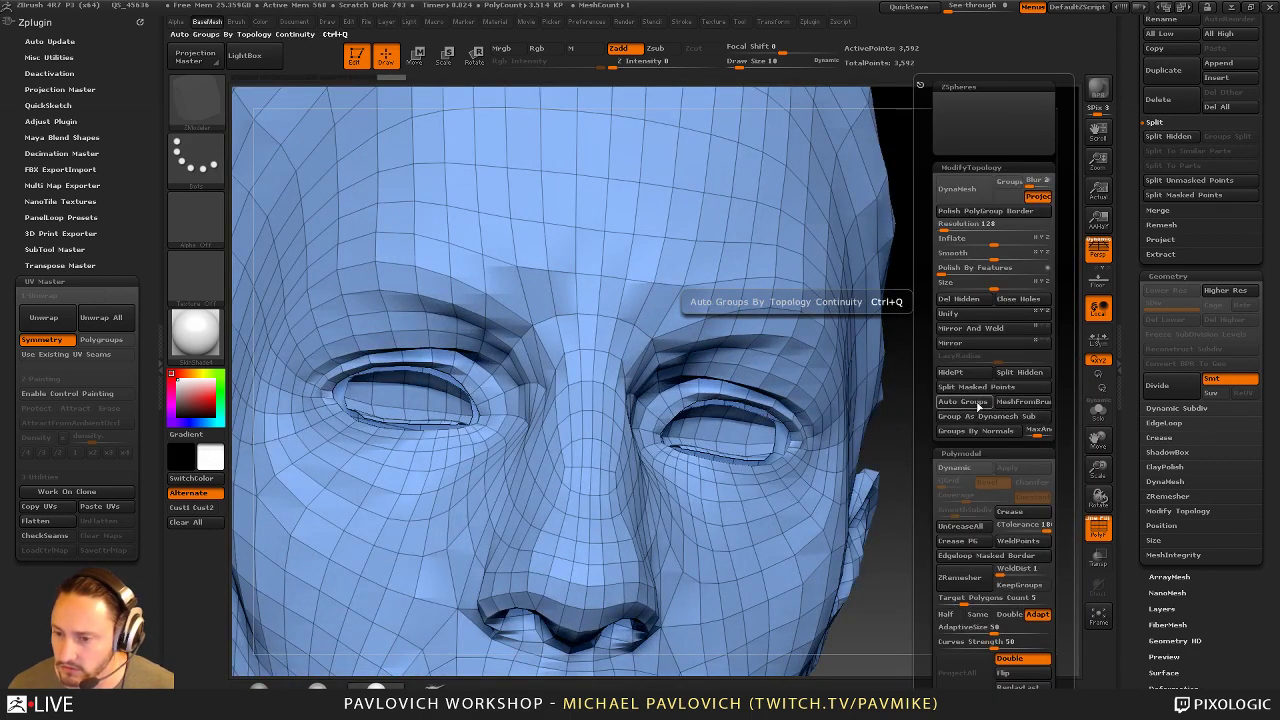
pyautogui.moveTo(977, 408)
pyautogui.keyDown('ctrl'); pyautogui.keyDown('shift'); pyautogui.mouseDown()
pyautogui.moveTo(986, 451)
pyautogui.moveTo(960, 390)
pyautogui.moveTo(959, 413)
pyautogui.mouseUp(); pyautogui.keyUp('shift'); pyautogui.keyUp('ctrl')
pyautogui.hotkey('ctrl', 'w')
pyautogui.keyDown('ctrl'); pyautogui.keyDown('shift'); pyautogui.click(970, 424); pyautogui.keyUp('shift'); pyautogui.keyUp('ctrl')
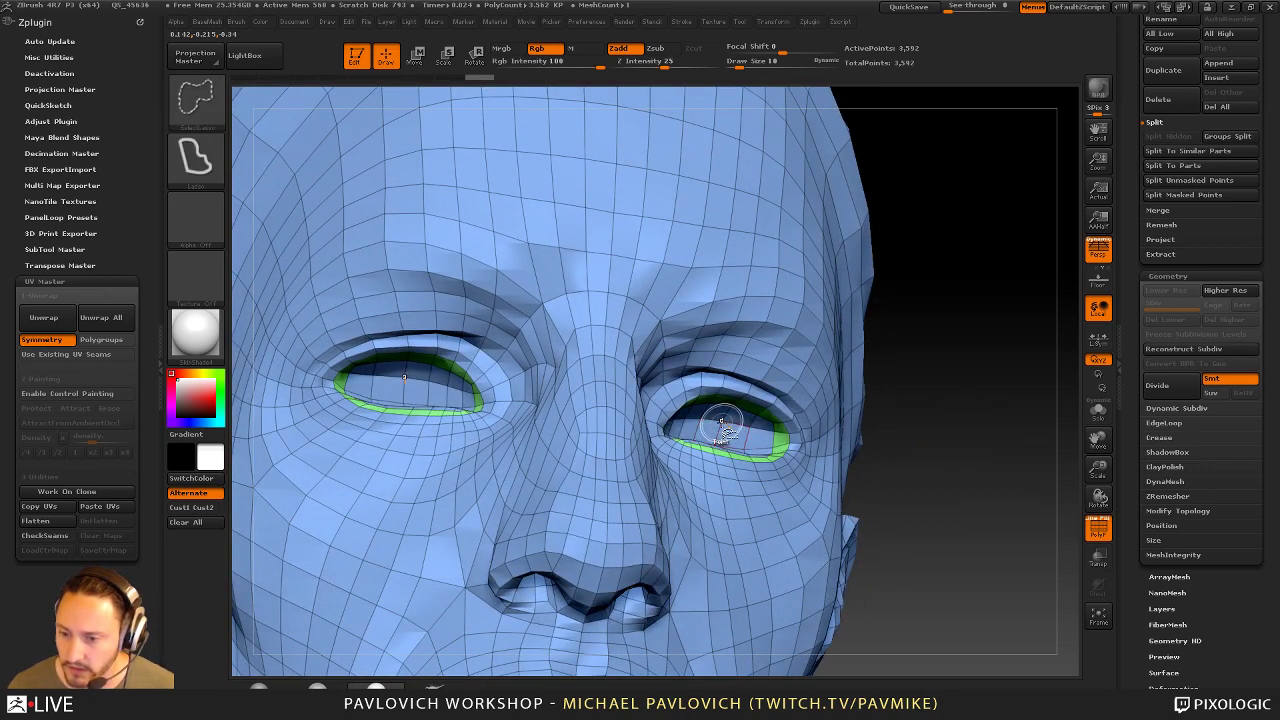
# Reduce the draw size to 4, hide an edge loop inside the eye sockets and auto-group the separated pieces
pyautogui.press('[')
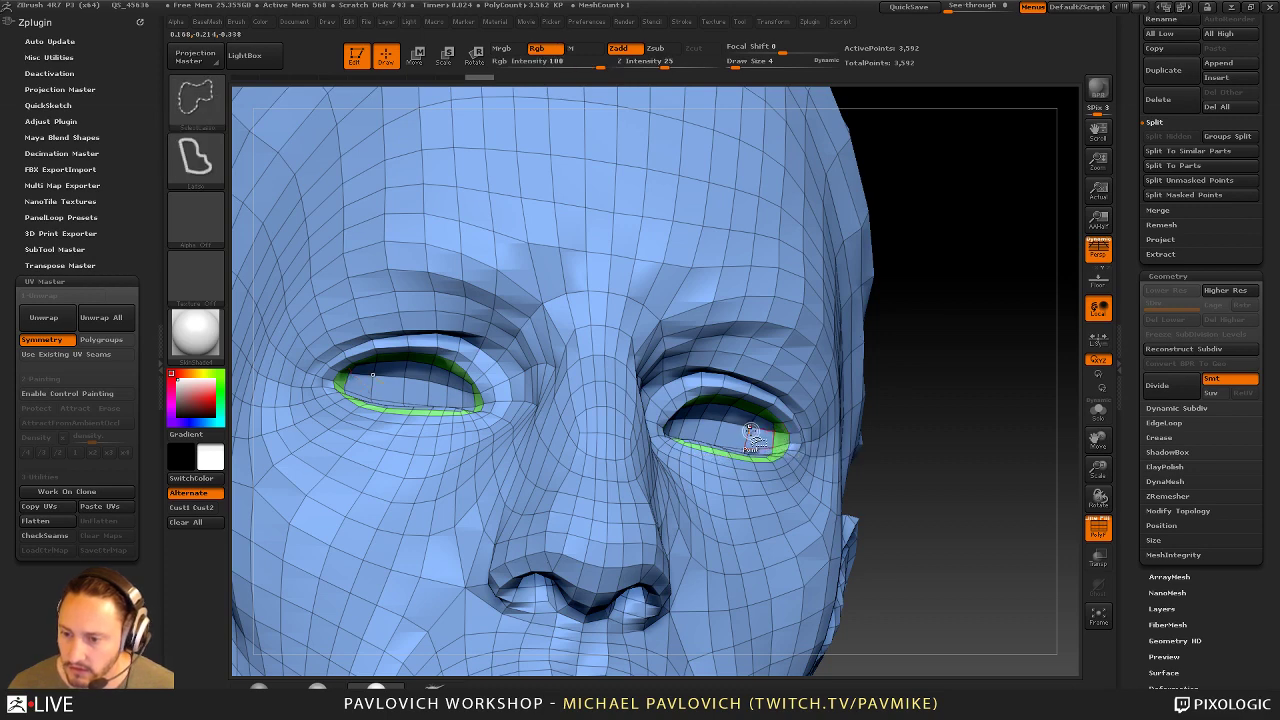
pyautogui.keyDown('ctrl'); pyautogui.keyDown('shift'); pyautogui.click(750, 429); pyautogui.keyUp('shift'); pyautogui.keyUp('ctrl')
pyautogui.press('space')
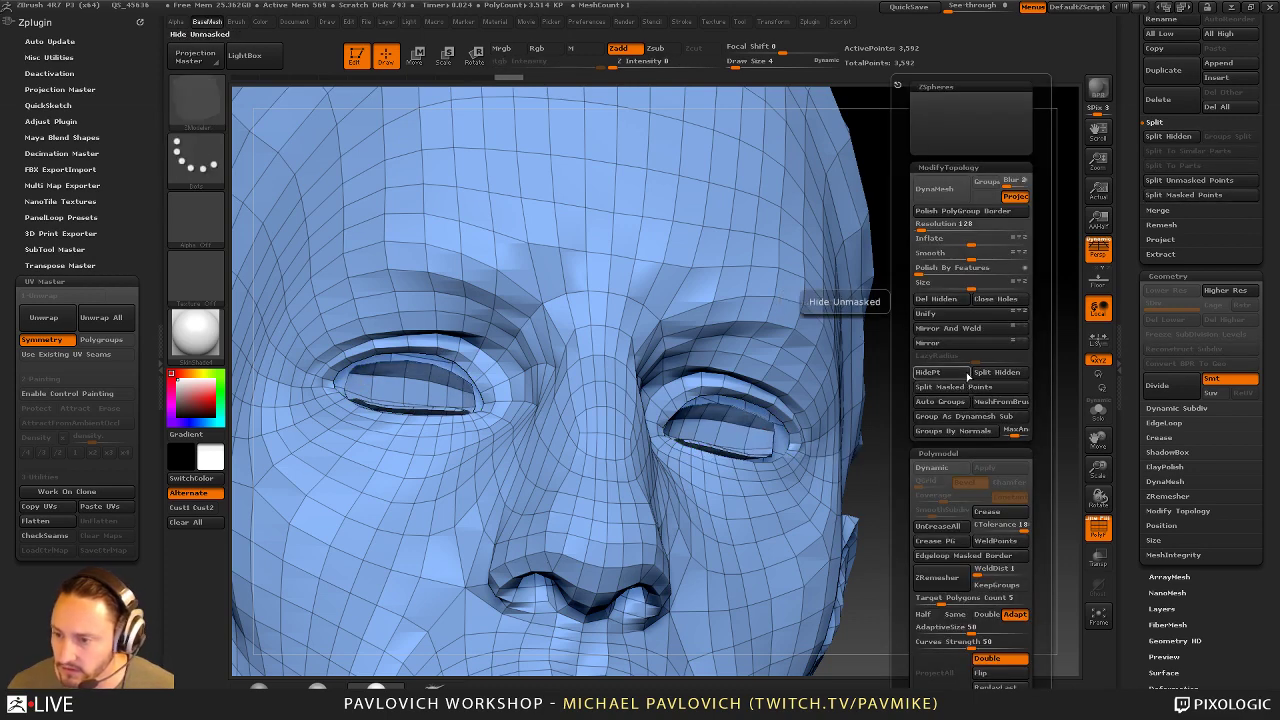
pyautogui.click(960, 401)
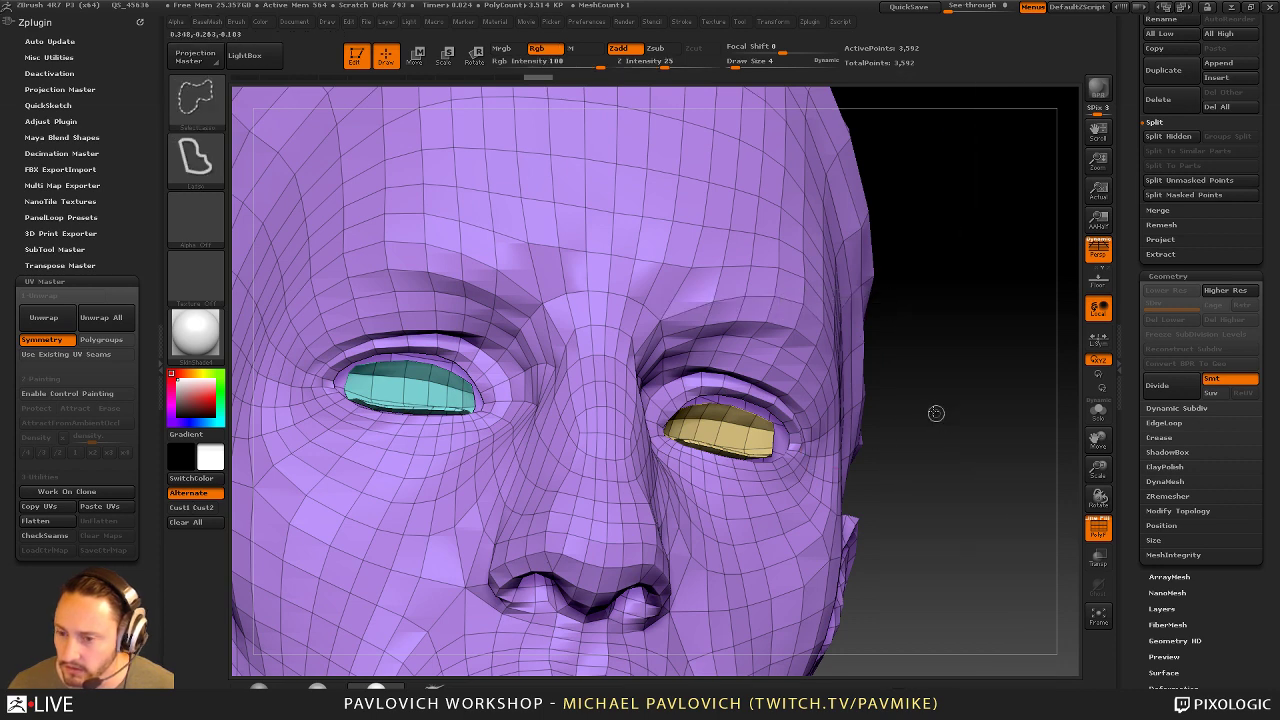
# Switch to SelectRect, isolate both inner eye-socket pieces and merge them into one polygroup
pyautogui.keyDown('ctrl'); pyautogui.keyDown('shift'); pyautogui.click(395, 385); pyautogui.keyUp('shift'); pyautogui.keyUp('ctrl')
pyautogui.keyDown('ctrl'); pyautogui.keyDown('shift'); pyautogui.click(196, 95); pyautogui.keyUp('shift'); pyautogui.keyUp('ctrl')
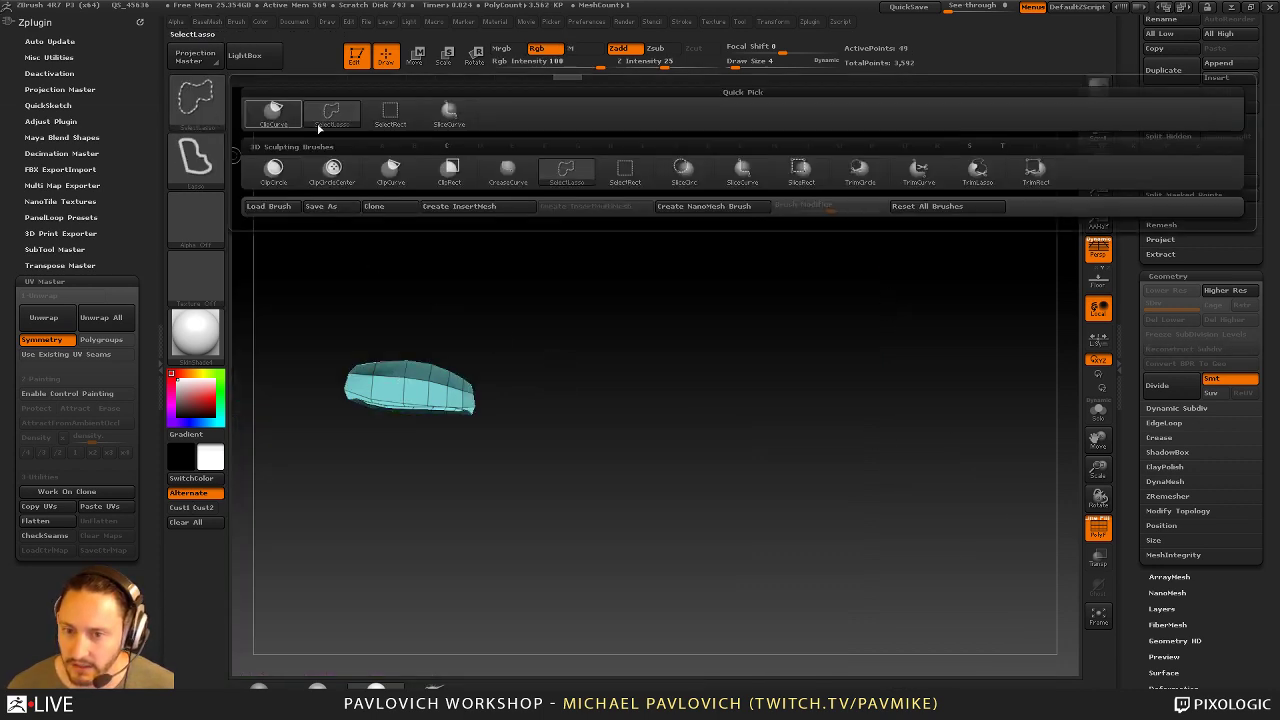
pyautogui.click(391, 117)
pyautogui.keyDown('ctrl'); pyautogui.keyDown('shift'); pyautogui.click(723, 421); pyautogui.keyUp('shift'); pyautogui.keyUp('ctrl')
pyautogui.keyDown('ctrl'); pyautogui.keyDown('shift'); pyautogui.moveTo(895, 379); pyautogui.dragTo(966, 417); pyautogui.keyUp('shift'); pyautogui.keyUp('ctrl')
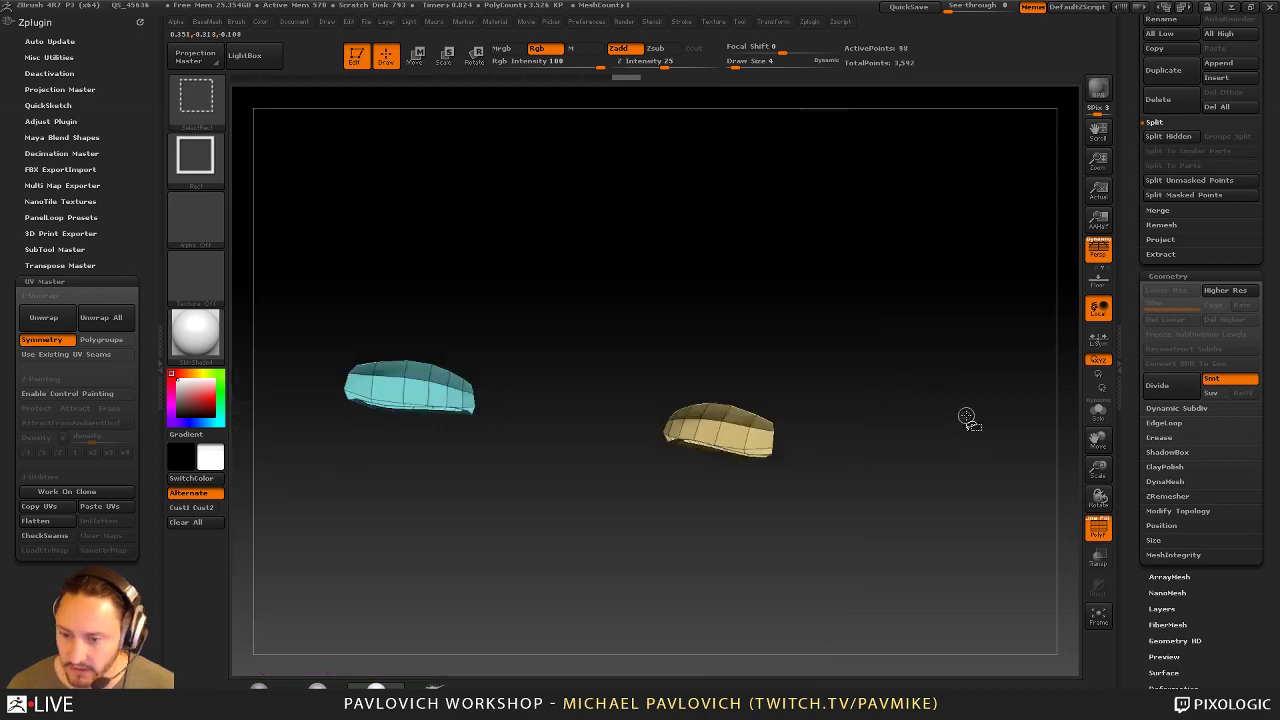
pyautogui.hotkey('ctrl', 'w')
pyautogui.keyDown('ctrl'); pyautogui.keyDown('shift'); pyautogui.click(954, 408); pyautogui.keyUp('shift'); pyautogui.keyUp('ctrl')
# Isolate the inner eye sockets together with their surrounding loops and combine them into a single polygroup
pyautogui.keyDown('ctrl'); pyautogui.keyDown('shift'); pyautogui.click(752, 438); pyautogui.keyUp('shift'); pyautogui.keyUp('ctrl')
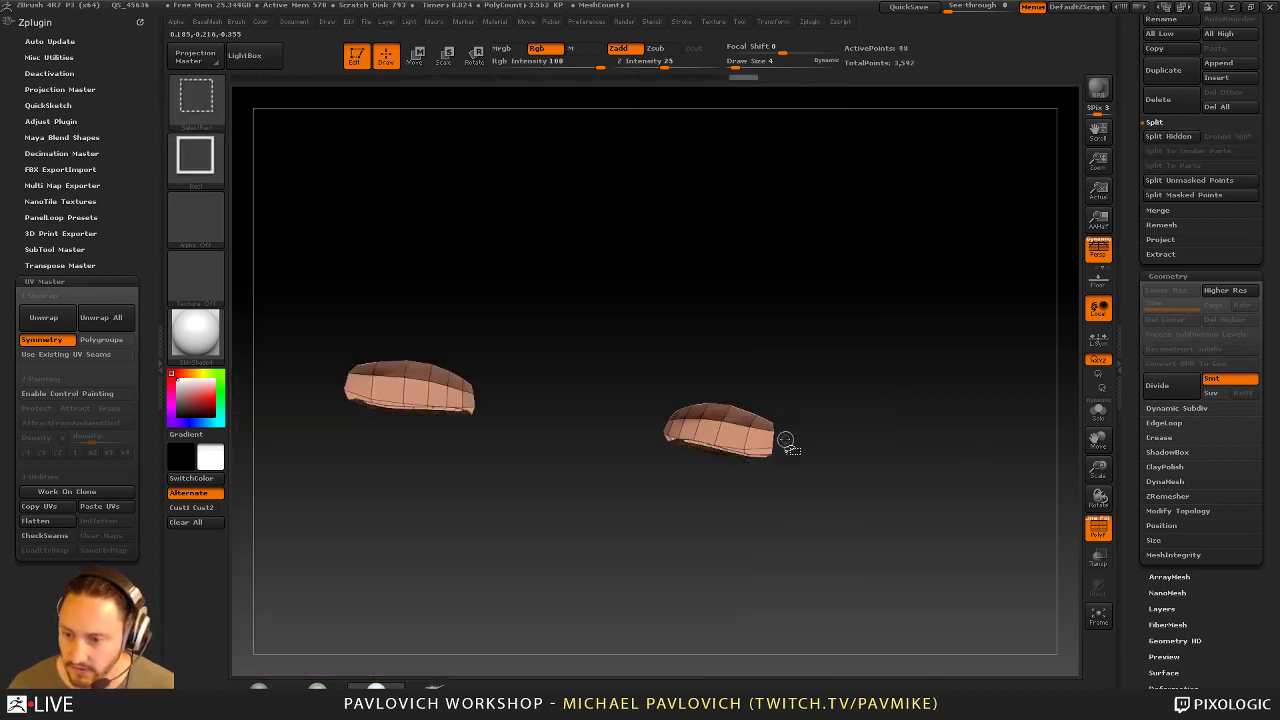
pyautogui.keyDown('ctrl'); pyautogui.keyDown('shift'); pyautogui.click(786, 436); pyautogui.keyUp('shift'); pyautogui.keyUp('ctrl')
pyautogui.keyDown('ctrl'); pyautogui.keyDown('shift'); pyautogui.click(956, 410); pyautogui.keyUp('shift'); pyautogui.keyUp('ctrl')
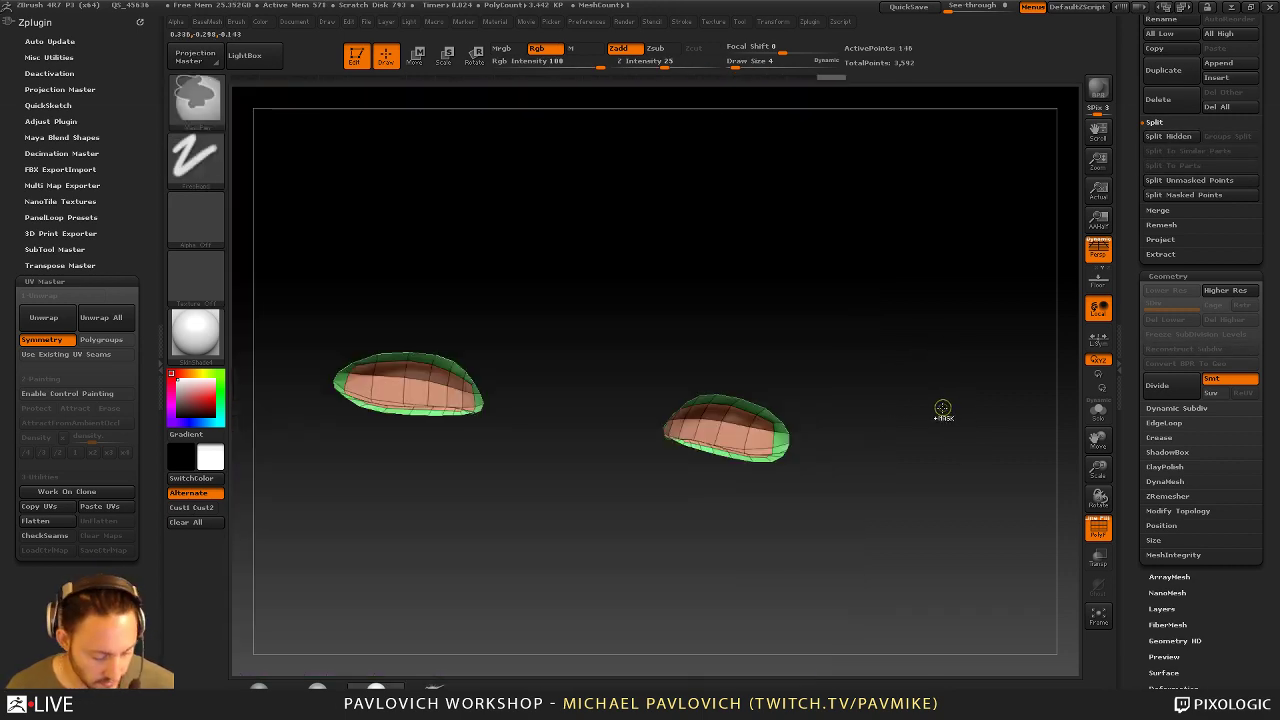
pyautogui.hotkey('ctrl', 'w')
pyautogui.keyDown('ctrl'); pyautogui.keyDown('shift'); pyautogui.click(951, 395); pyautogui.keyUp('shift'); pyautogui.keyUp('ctrl')
# Unwrap the cloned head's UVs with the Polygroups option enabled and check the flattened layout
pyautogui.keyDown('alt'); pyautogui.moveTo(951, 394); pyautogui.dragTo(886, 256); pyautogui.keyUp('alt')
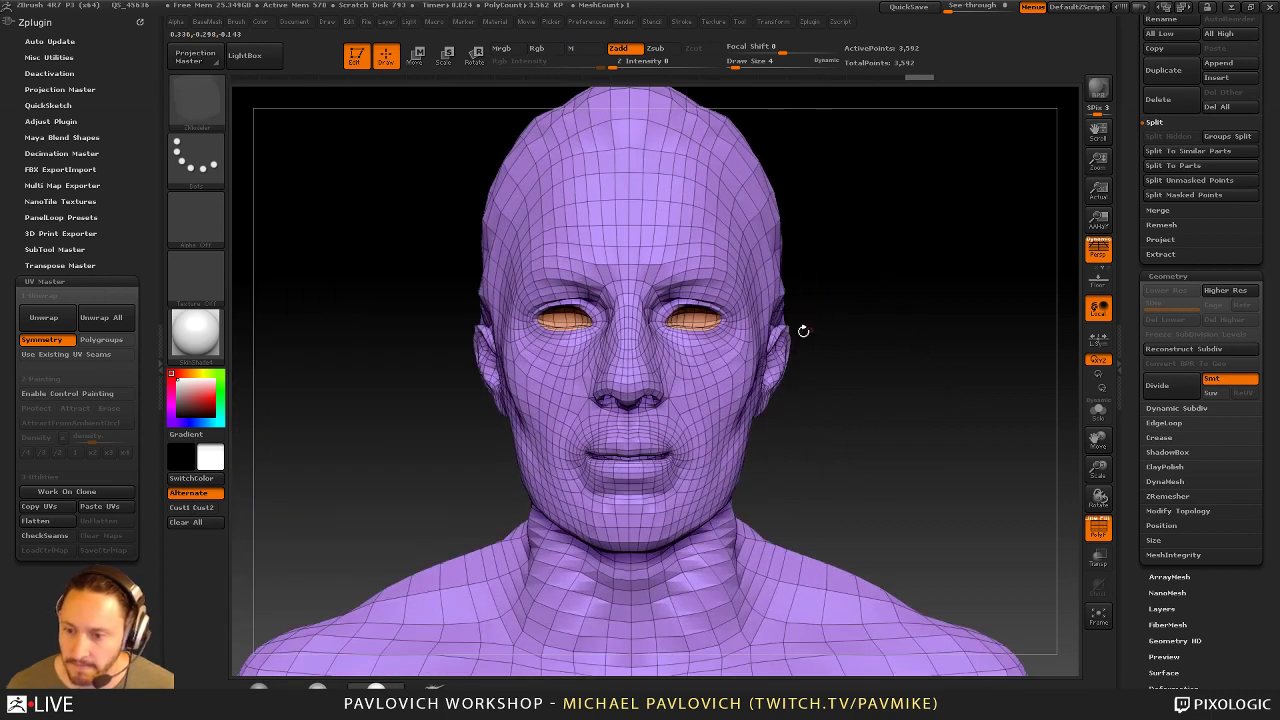
pyautogui.click(102, 341)
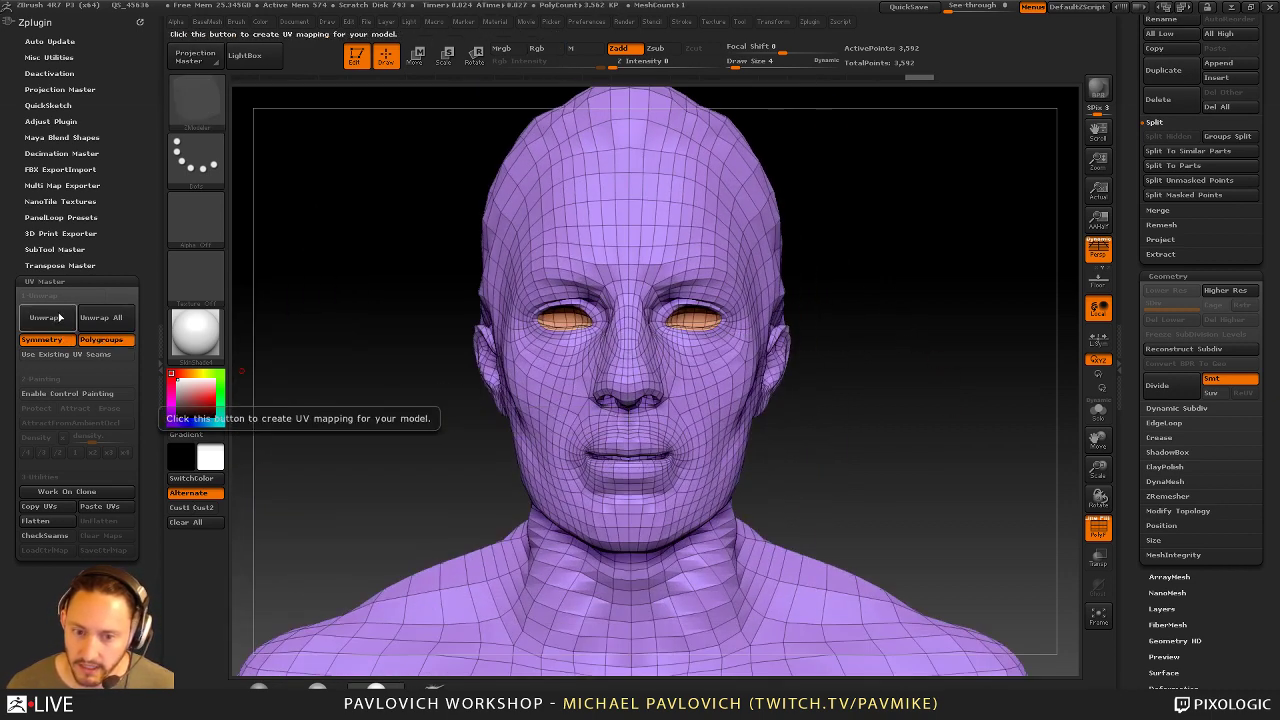
pyautogui.click(52, 318)
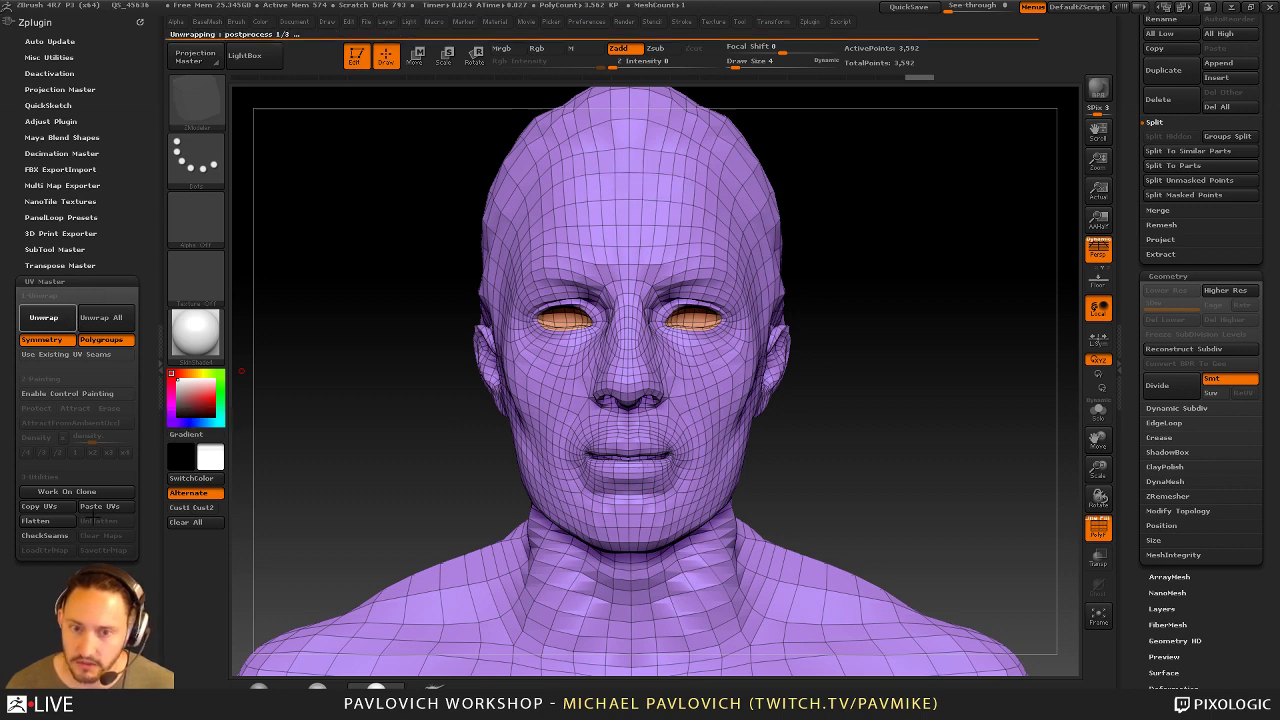
pyautogui.click(58, 523)
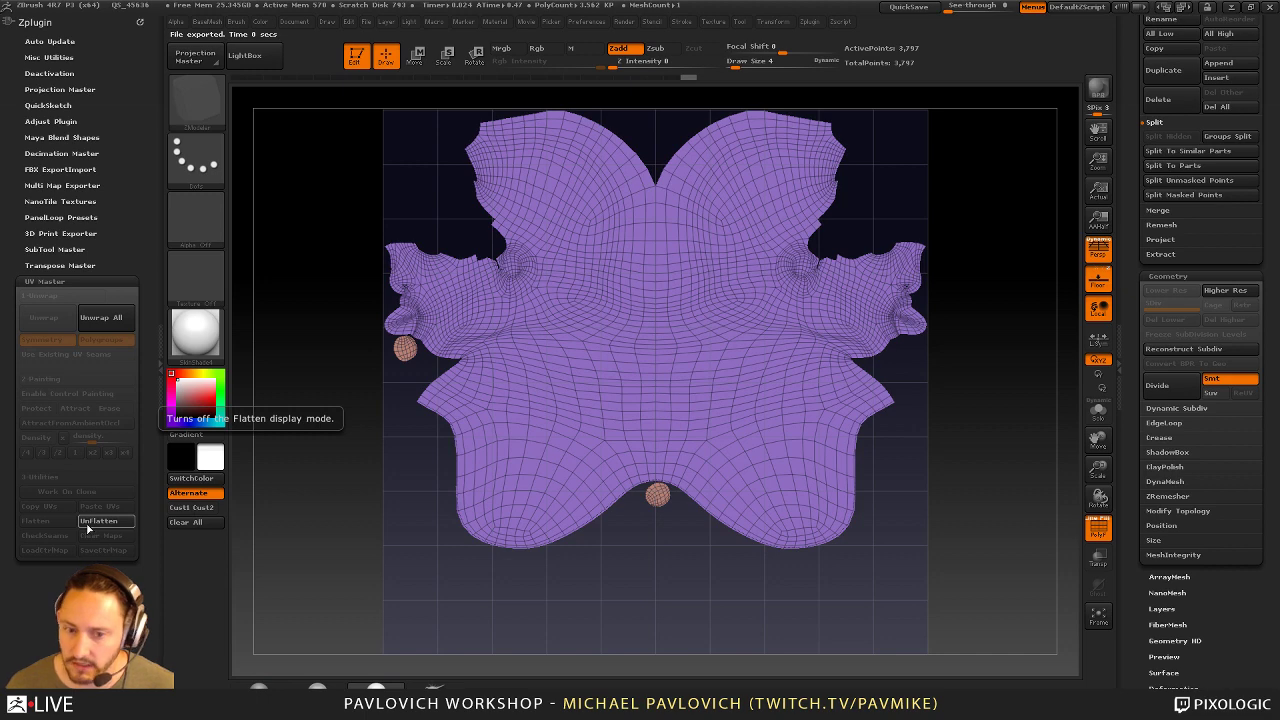
pyautogui.click(99, 521)
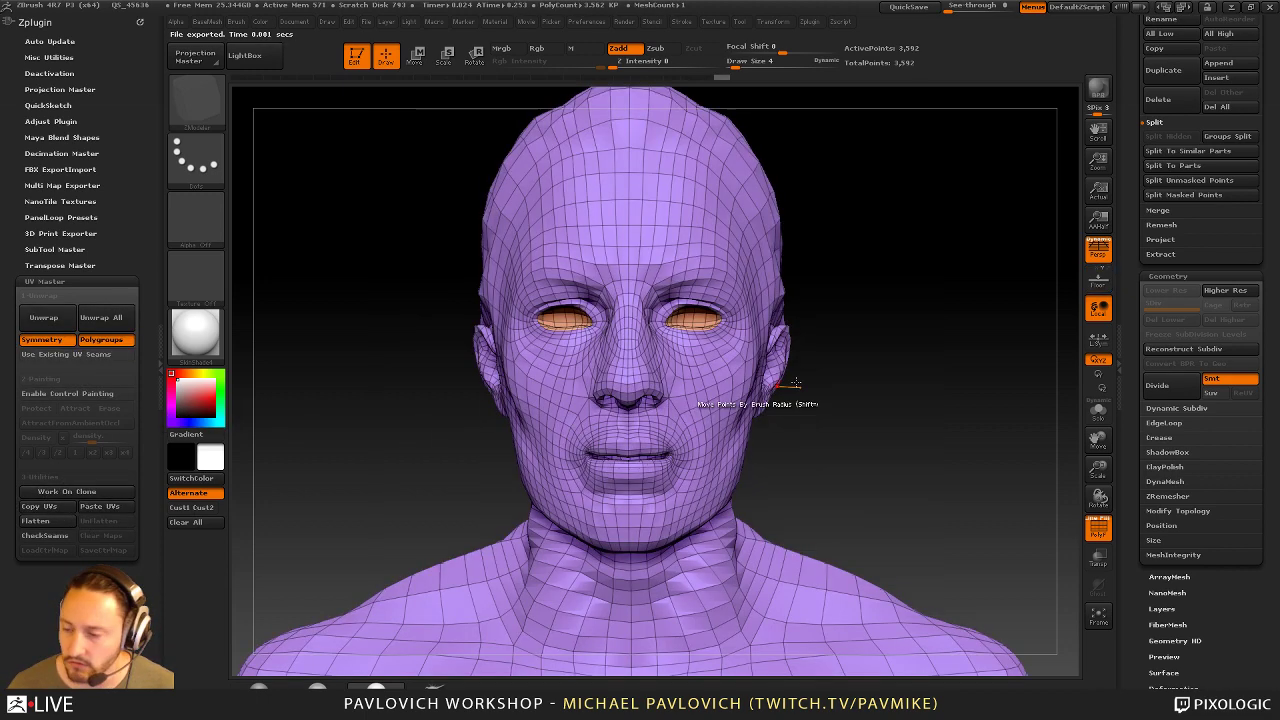
# Switch back to the original DemoHead_1 tool and raise it to its highest subdivision level
pyautogui.moveTo(1132, 279); pyautogui.dragTo(1117, 420)
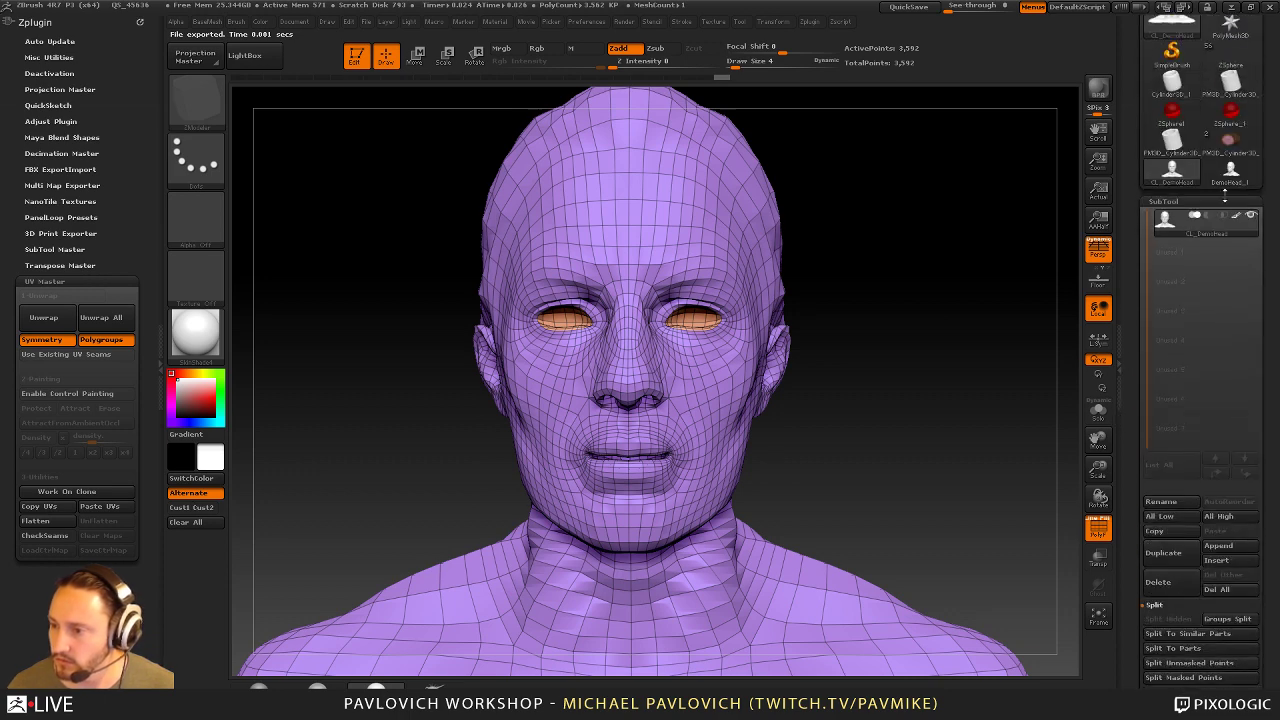
pyautogui.click(1230, 176)
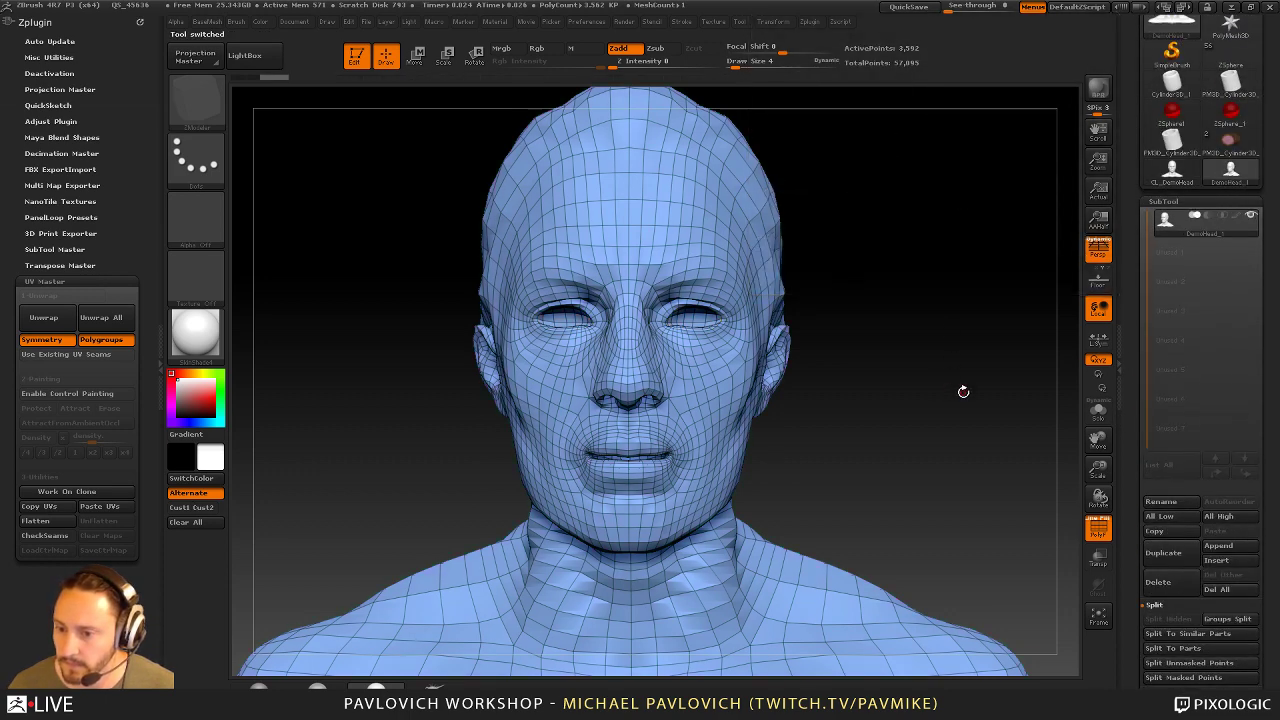
pyautogui.scroll(-5, 1181, 430)
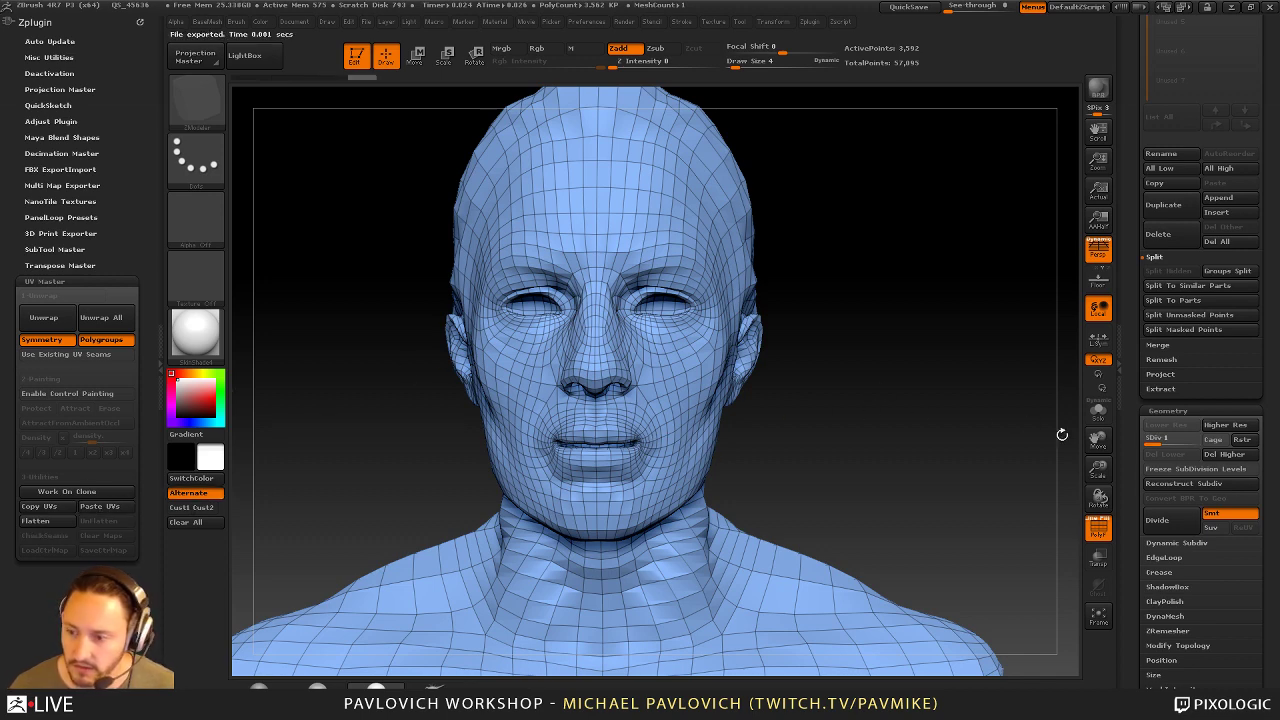
pyautogui.click(1192, 432)
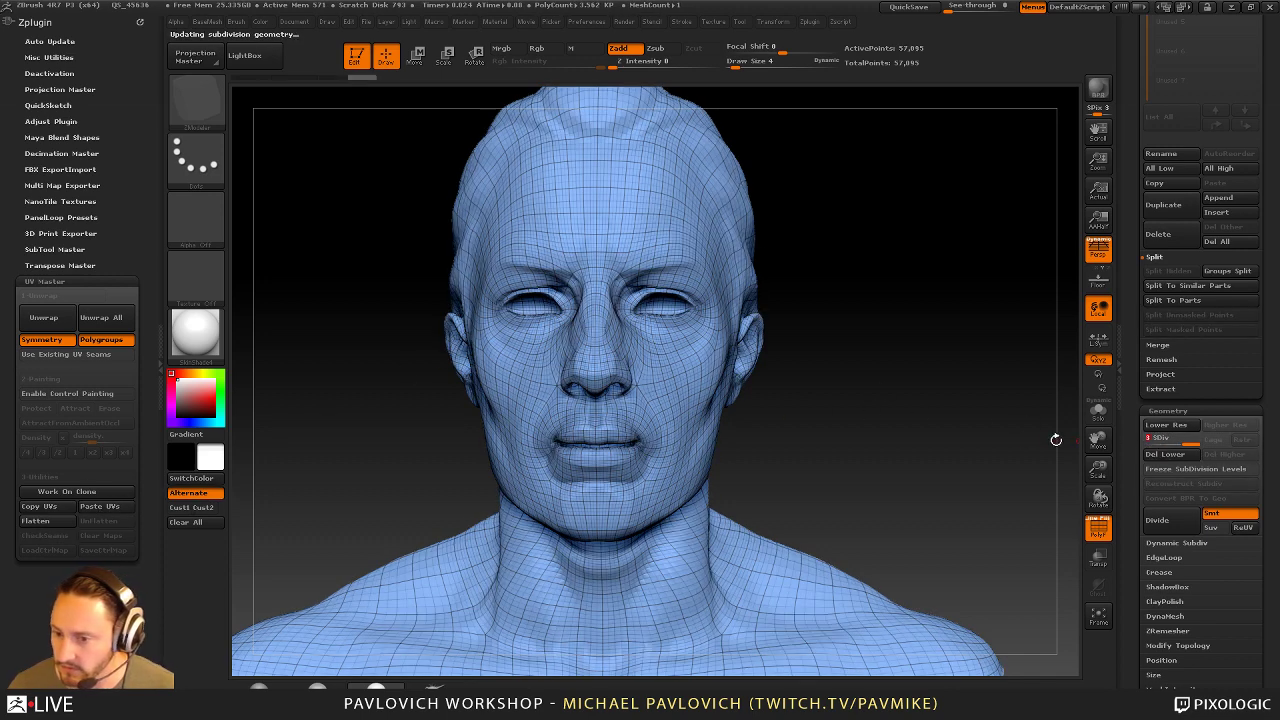
# Create a texture from the head's UV map at the highest subdivision level
pyautogui.moveTo(1057, 442); pyautogui.dragTo(1080, 448)
pyautogui.scroll(-6, 1150, 430)
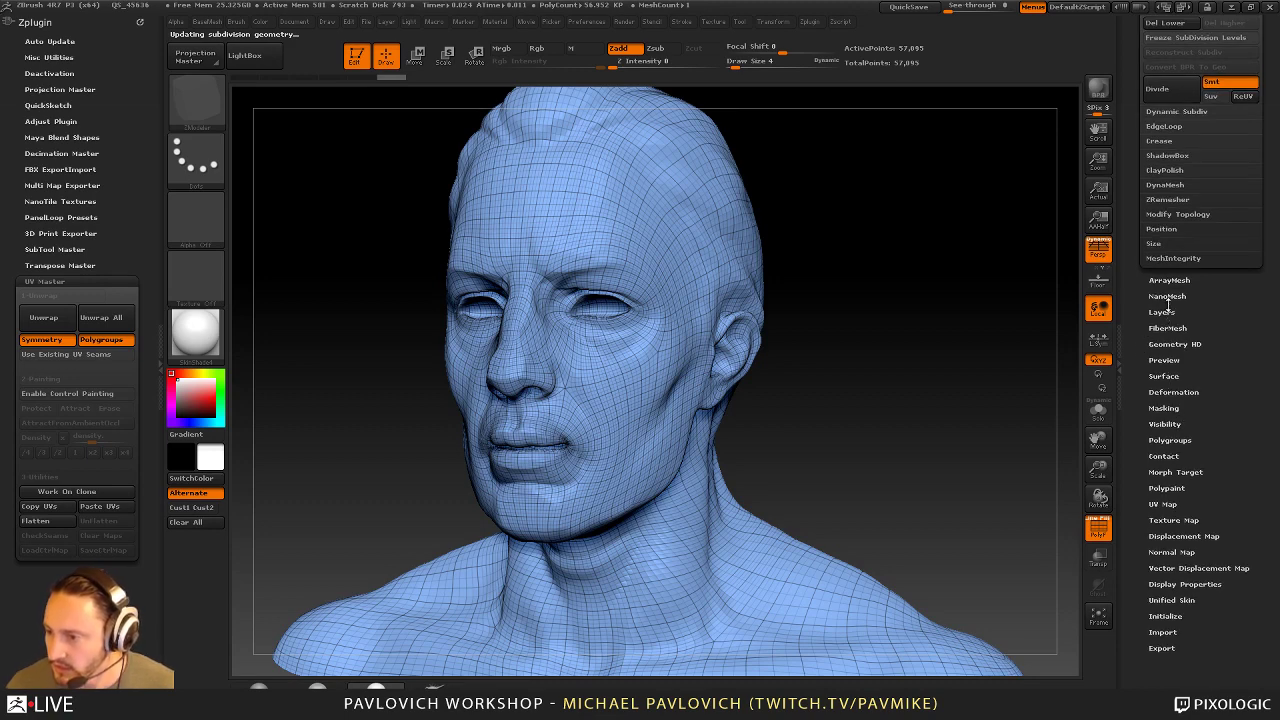
pyautogui.click(1165, 519)
pyautogui.click(1159, 452)
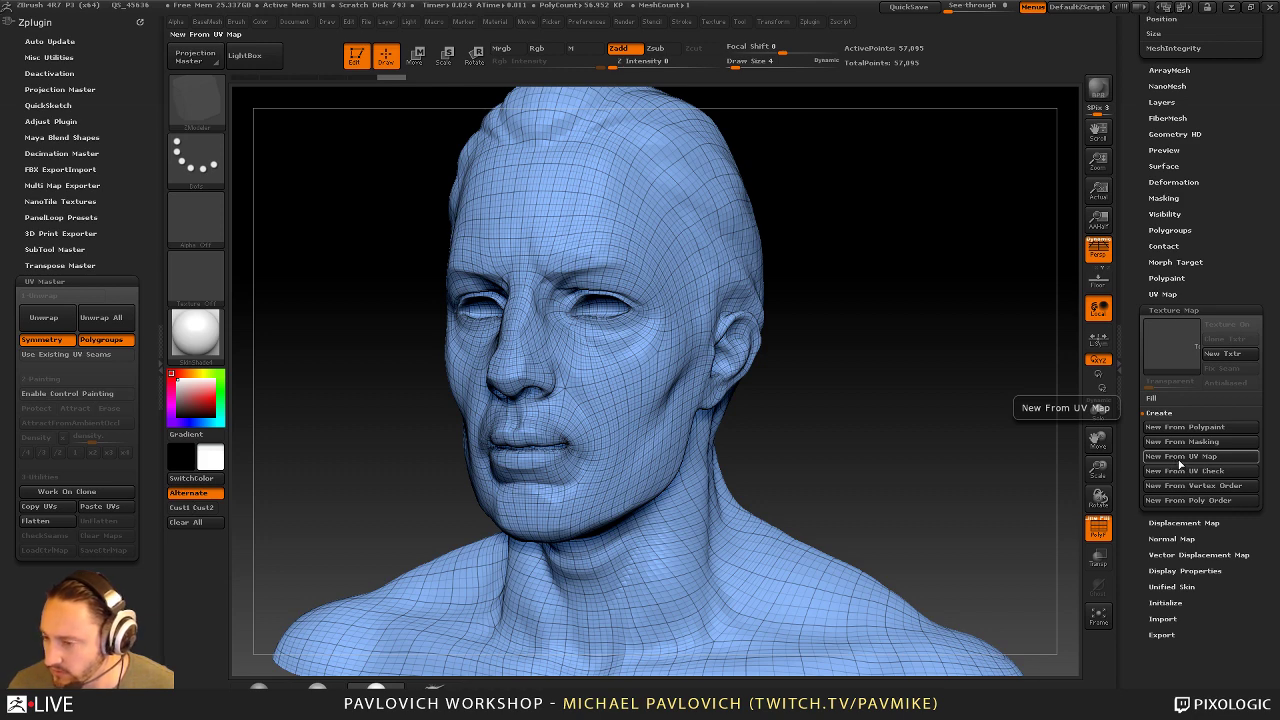
pyautogui.click(1180, 456)
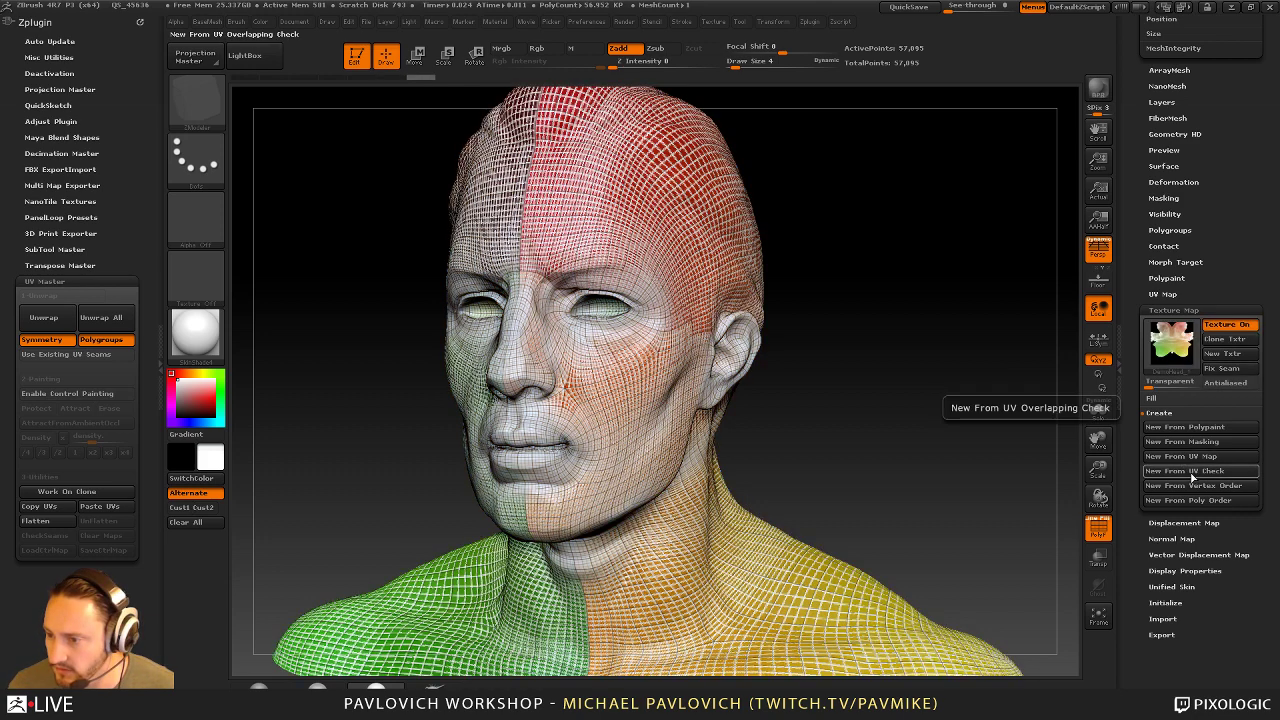
pyautogui.moveTo(1186, 352)
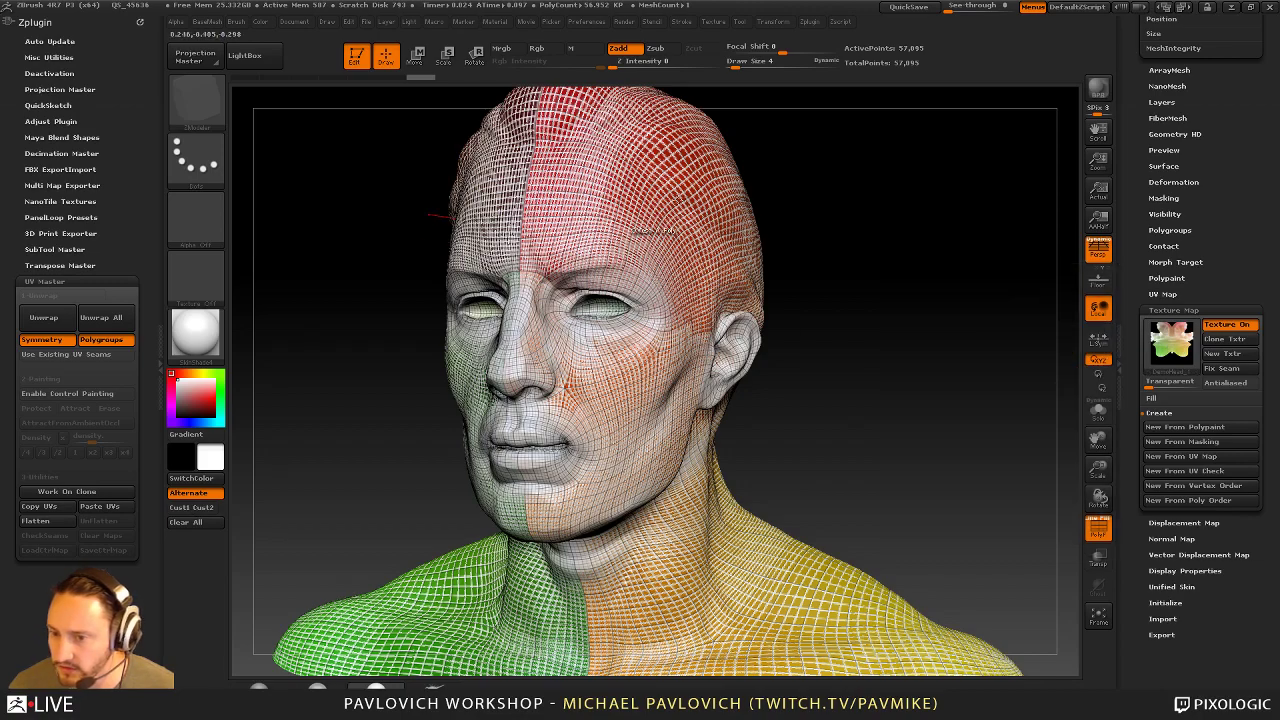
pyautogui.moveTo(879, 243)
pyautogui.mouseDown()
pyautogui.moveTo(809, 243)
pyautogui.moveTo(880, 241)
pyautogui.mouseUp()
# Set the head to subdivision level 1 and generate a new texture from its UV map
pyautogui.moveTo(1133, 236); pyautogui.dragTo(1133, 302)
pyautogui.scroll(3, 1160, 300)
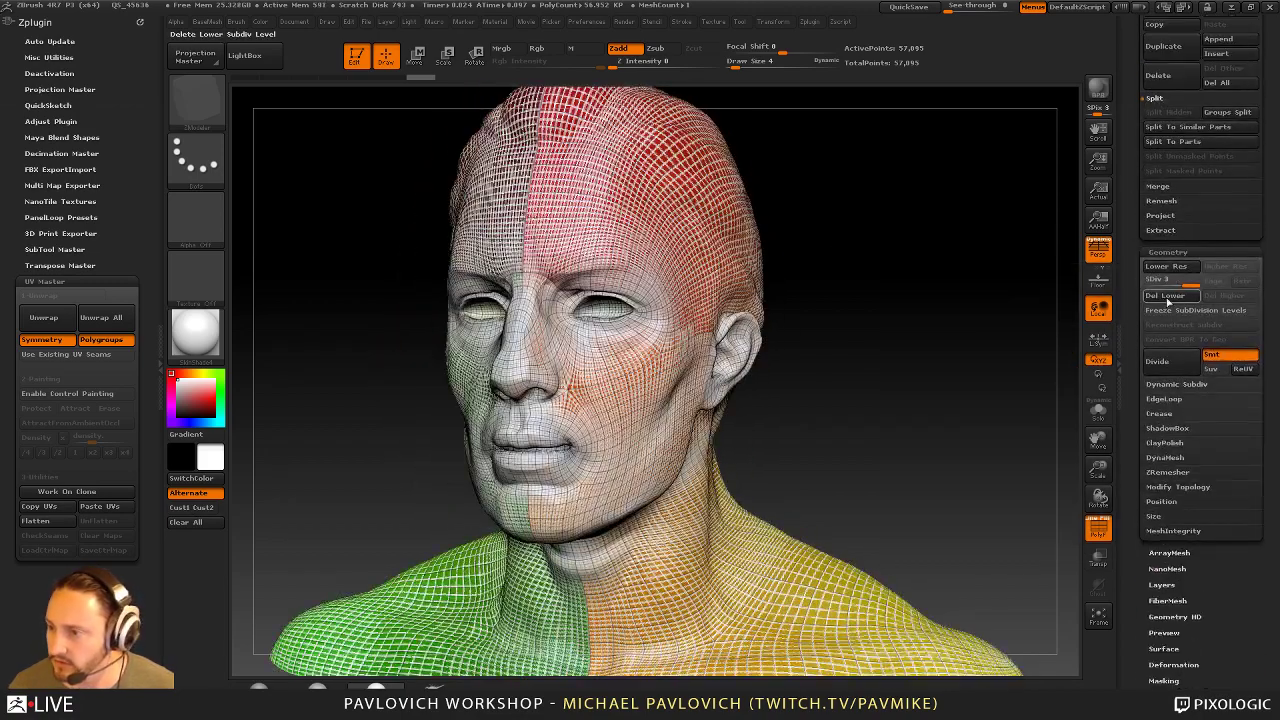
pyautogui.click(1144, 280)
pyautogui.moveTo(1131, 485); pyautogui.dragTo(1153, 279)
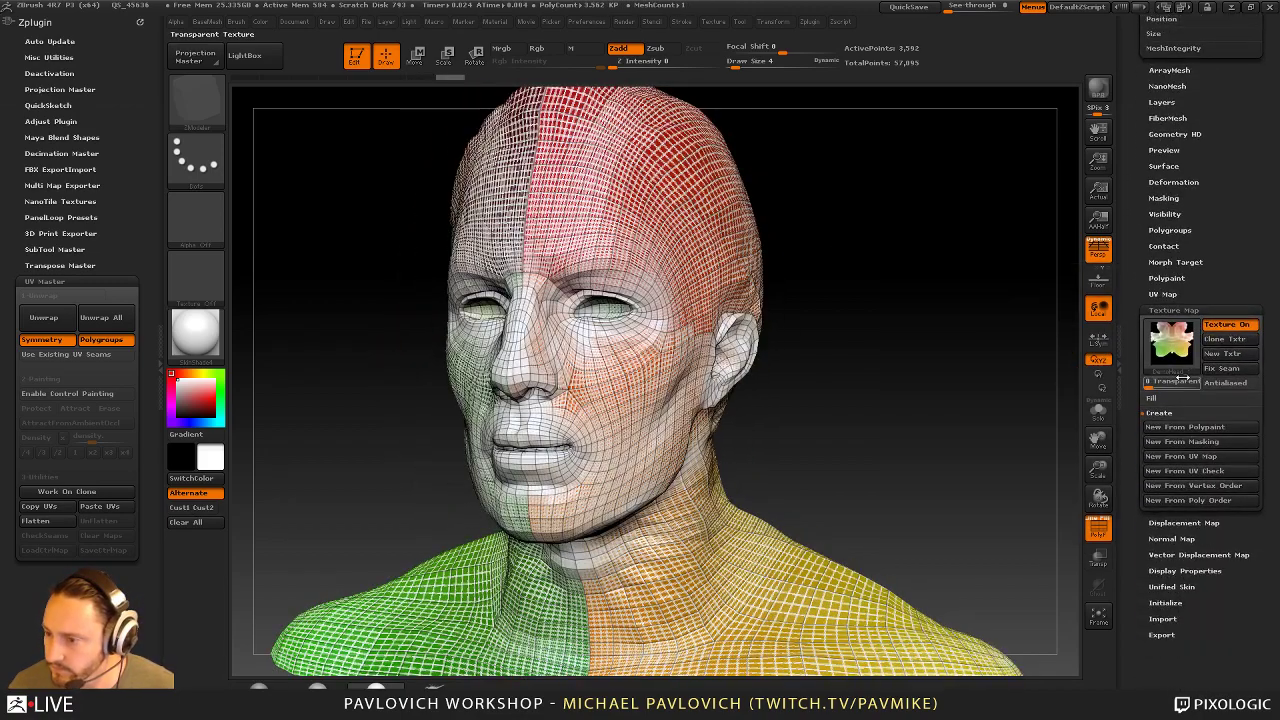
pyautogui.click(1172, 342)
pyautogui.click(1238, 326)
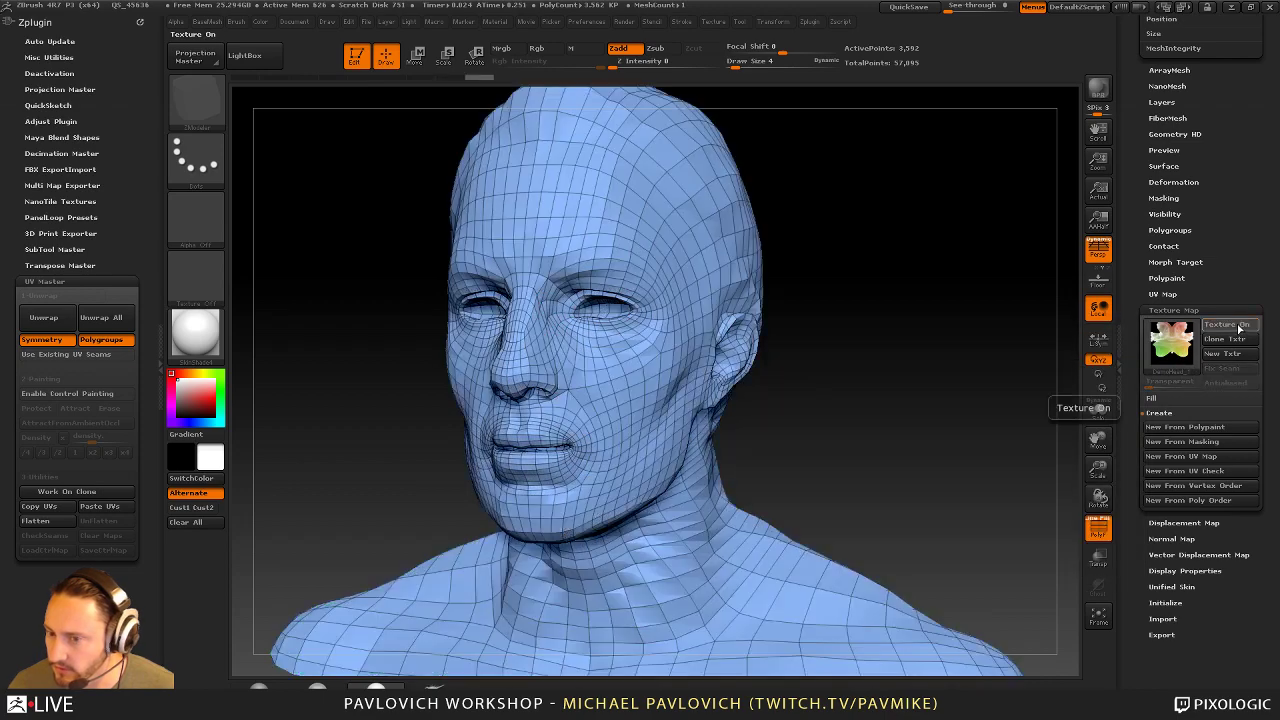
pyautogui.click(1240, 326)
pyautogui.click(1178, 456)
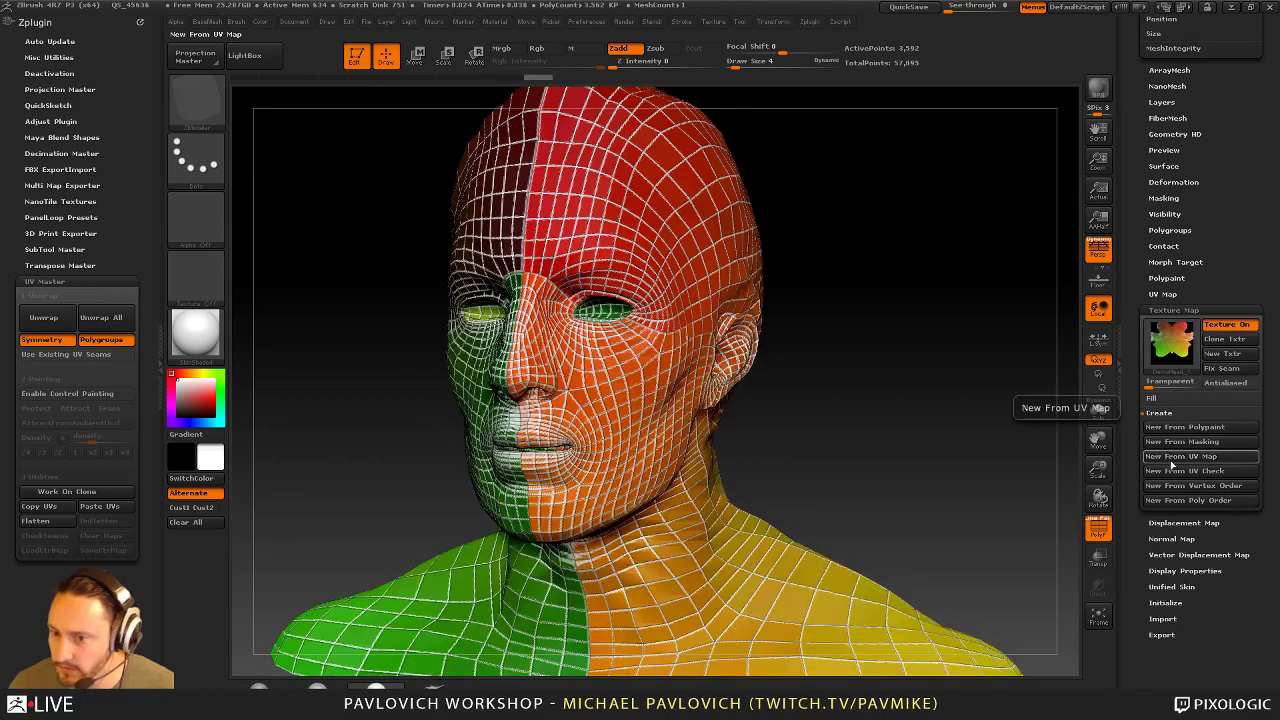
pyautogui.moveTo(944, 433); pyautogui.dragTo(965, 405)
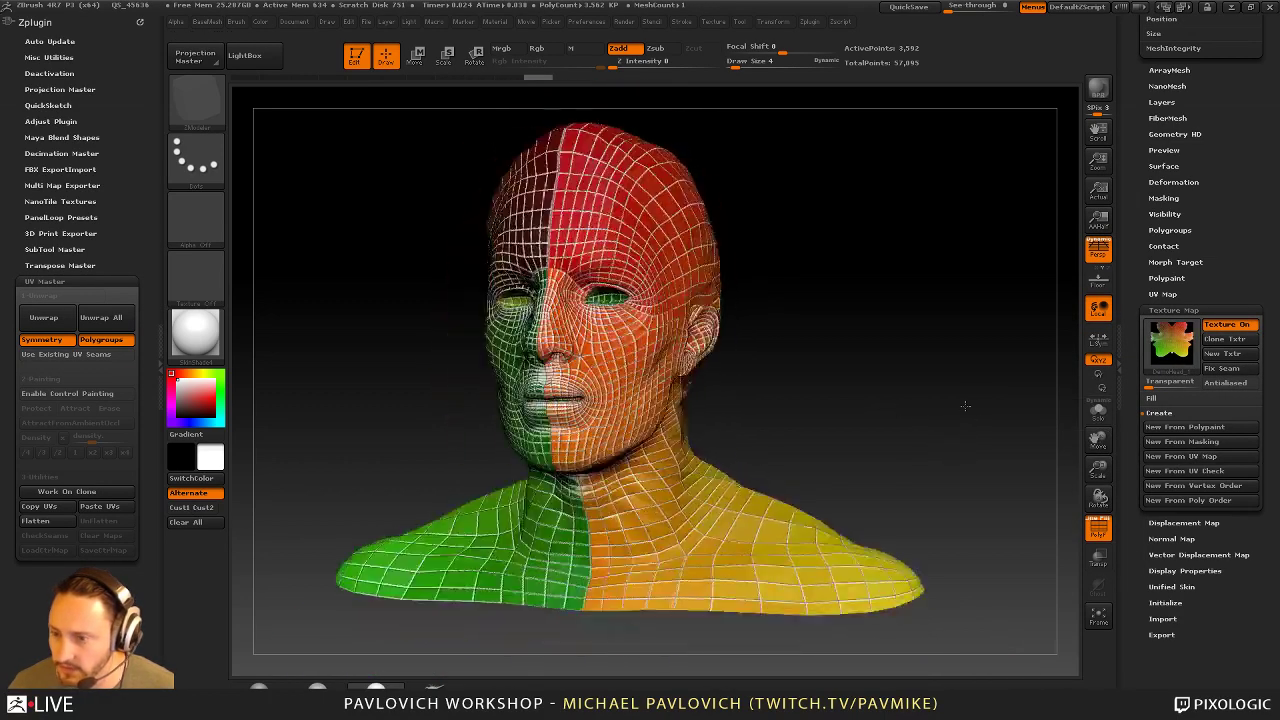
# Generate a UV Check texture for the head and inspect the front and side for overlapping UVs
pyautogui.click(1184, 470)
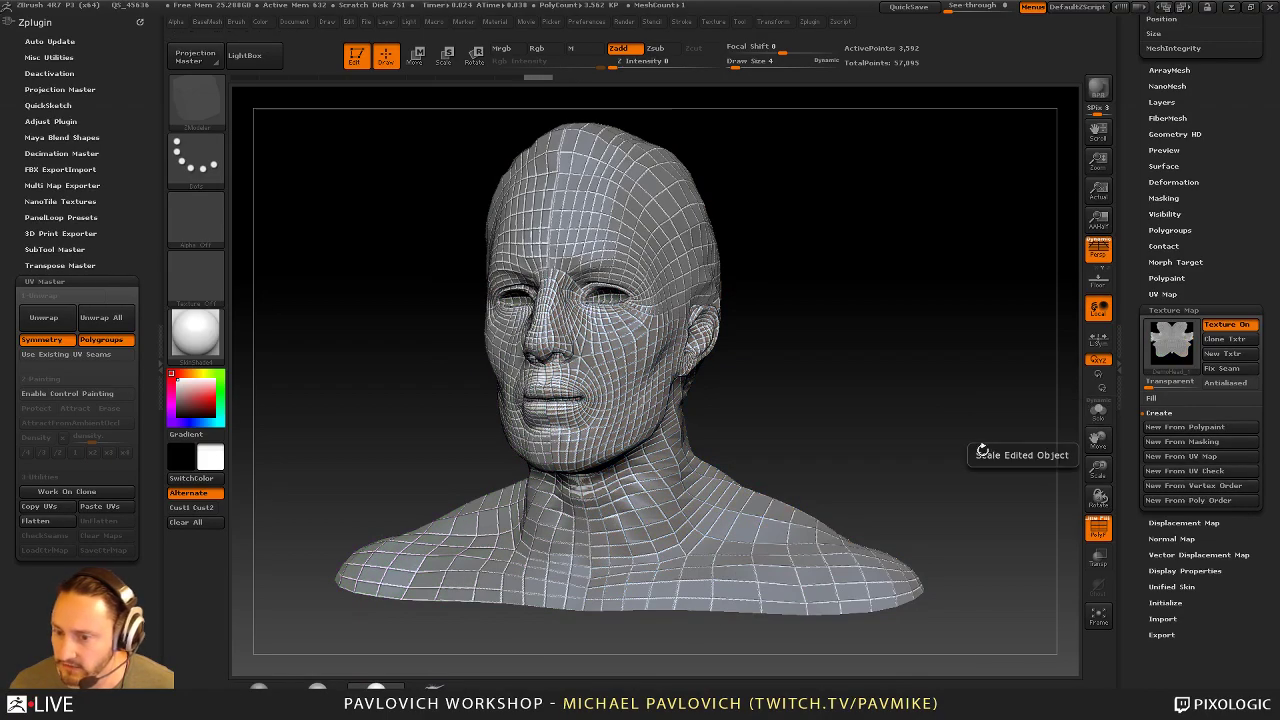
pyautogui.moveTo(1052, 448); pyautogui.dragTo(714, 440)
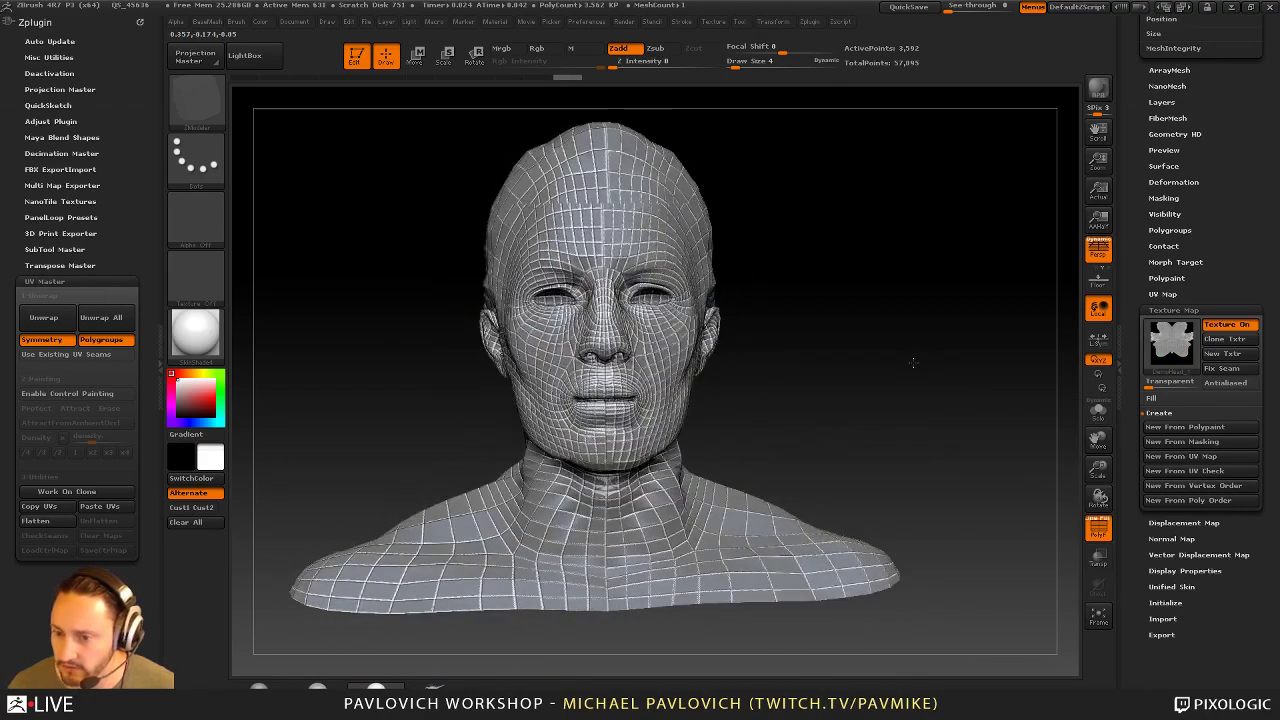
pyautogui.moveTo(911, 363)
pyautogui.mouseDown()
pyautogui.moveTo(660, 370)
pyautogui.moveTo(911, 357)
pyautogui.moveTo(891, 360)
pyautogui.mouseUp()
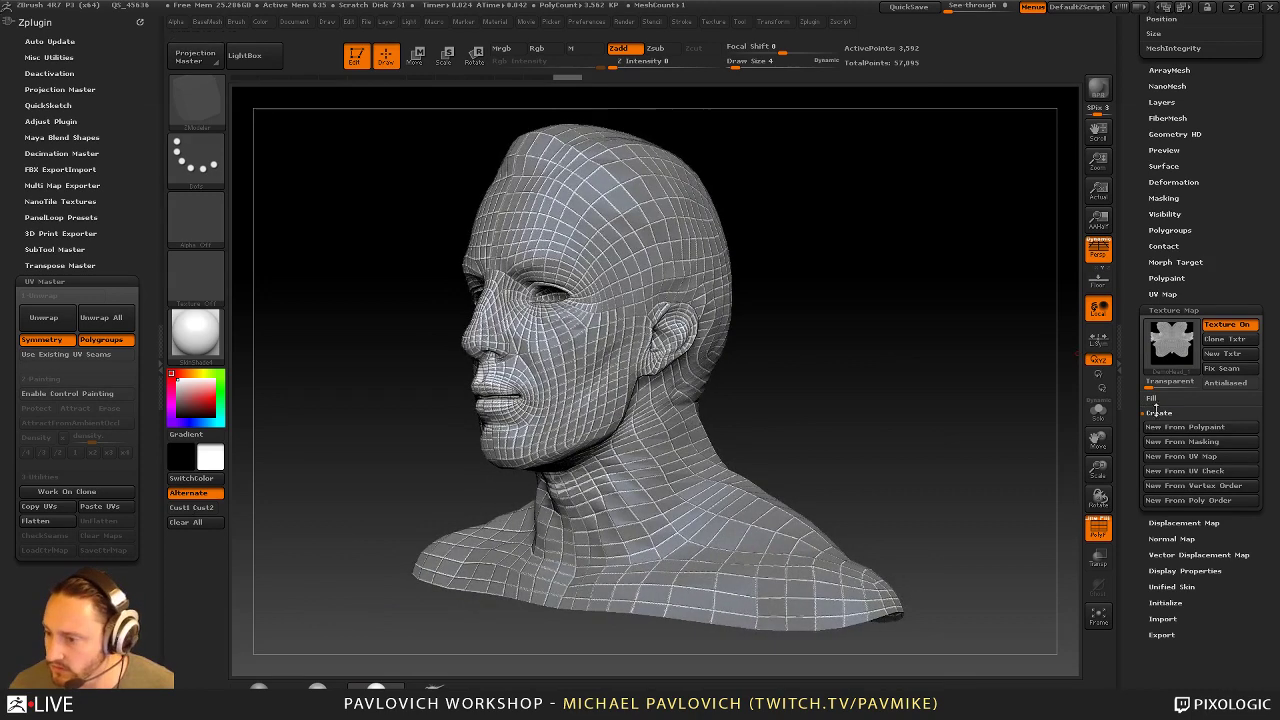
pyautogui.click(1172, 343)
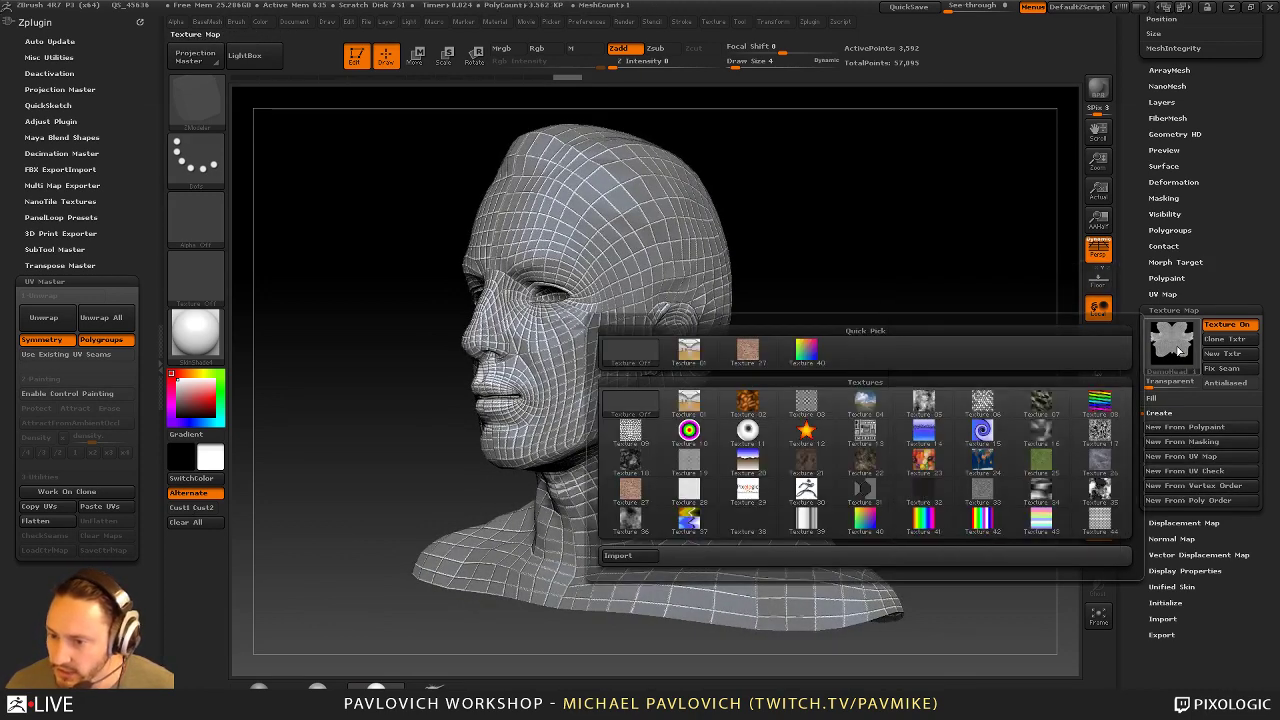
pyautogui.click(1177, 352)
pyautogui.click(1180, 352)
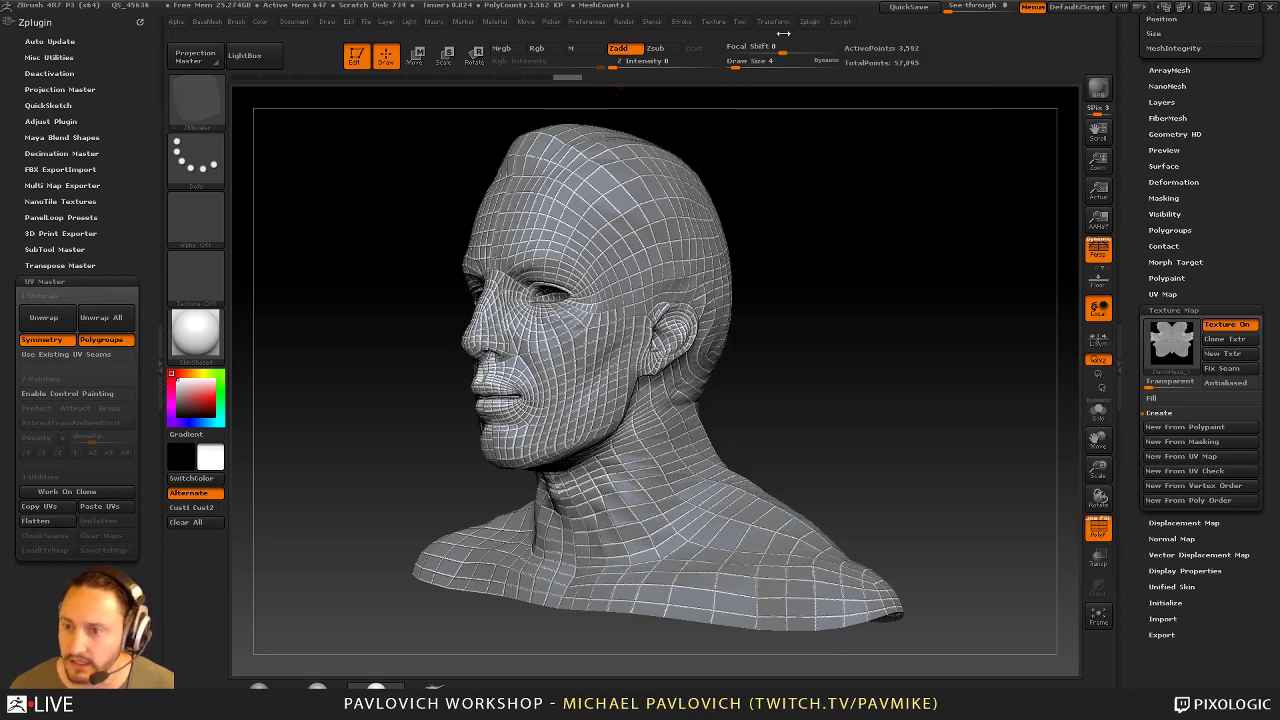
pyautogui.click(714, 21)
pyautogui.click(740, 104)
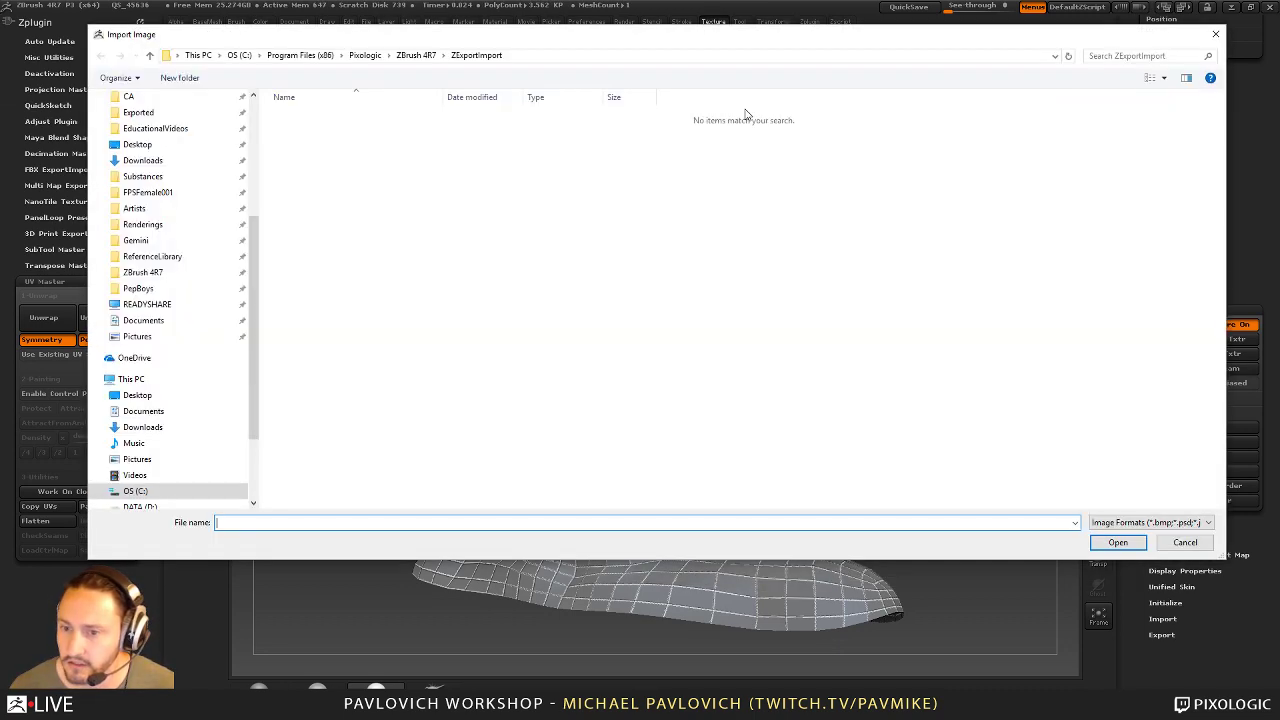
pyautogui.click(1184, 542)
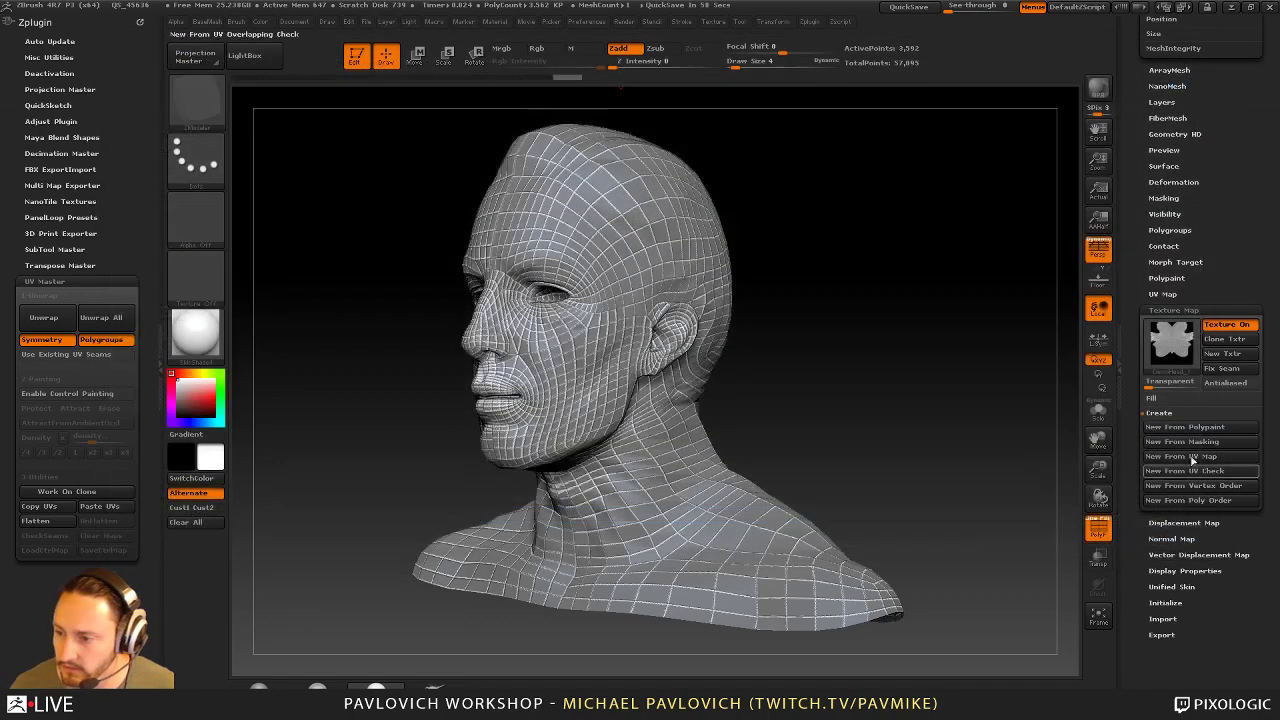
# Assign the cellular Texture 06 to the head and check how it maps onto the face
pyautogui.click(1173, 342)
pyautogui.click(998, 407)
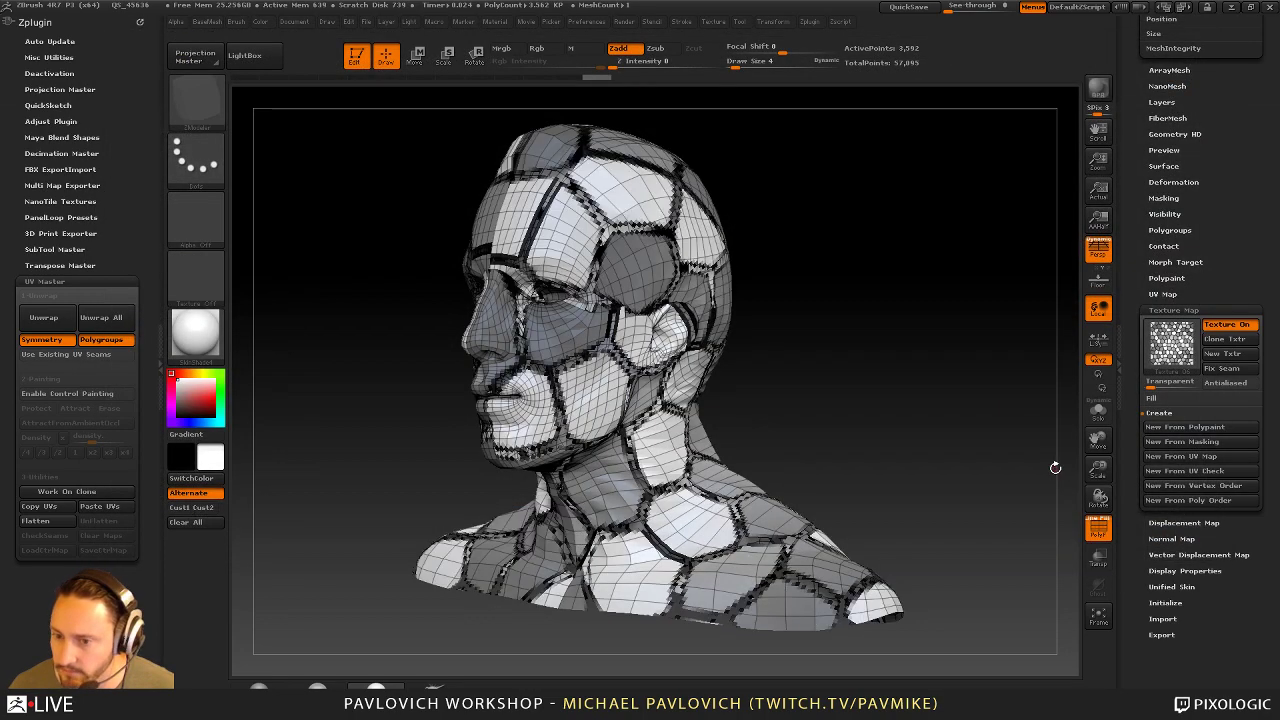
pyautogui.moveTo(1008, 456)
pyautogui.mouseDown()
pyautogui.moveTo(1120, 452)
pyautogui.moveTo(1022, 450)
pyautogui.mouseUp()
# Replace the head's texture with the brick pattern Texture 44 and inspect it from the front and side
pyautogui.click(1156, 371)
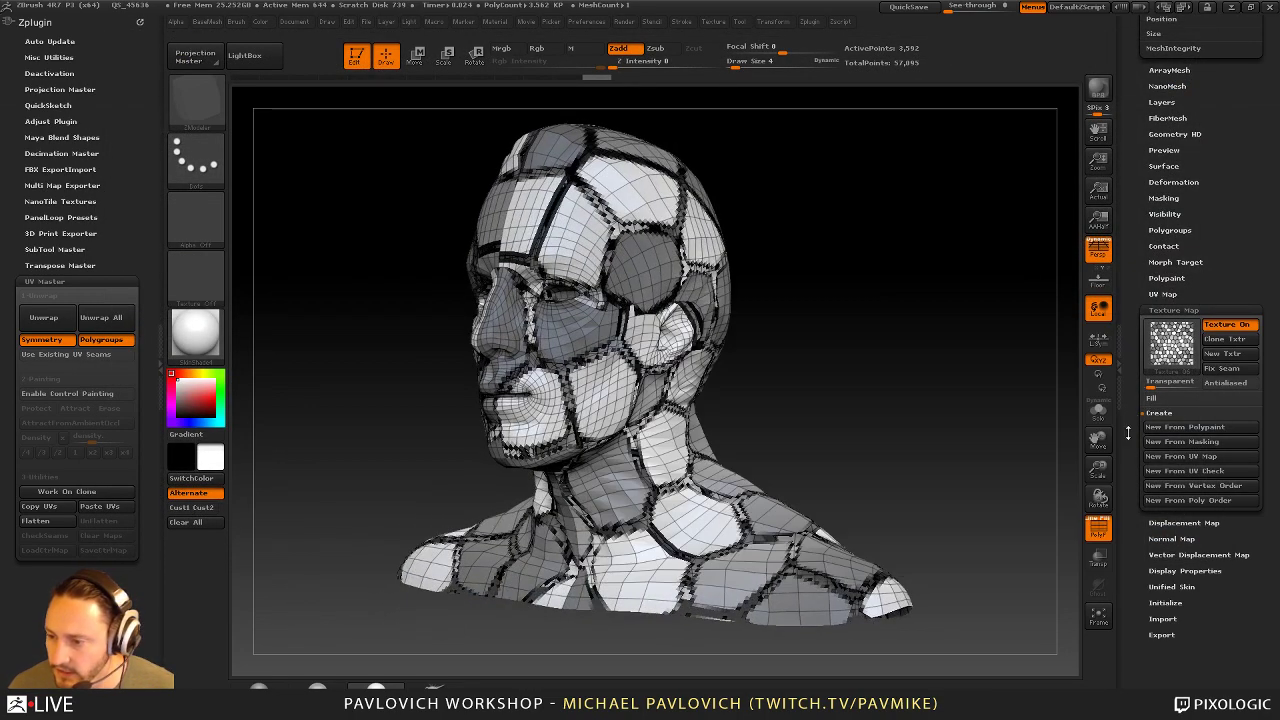
pyautogui.click(1156, 371)
pyautogui.click(1155, 370)
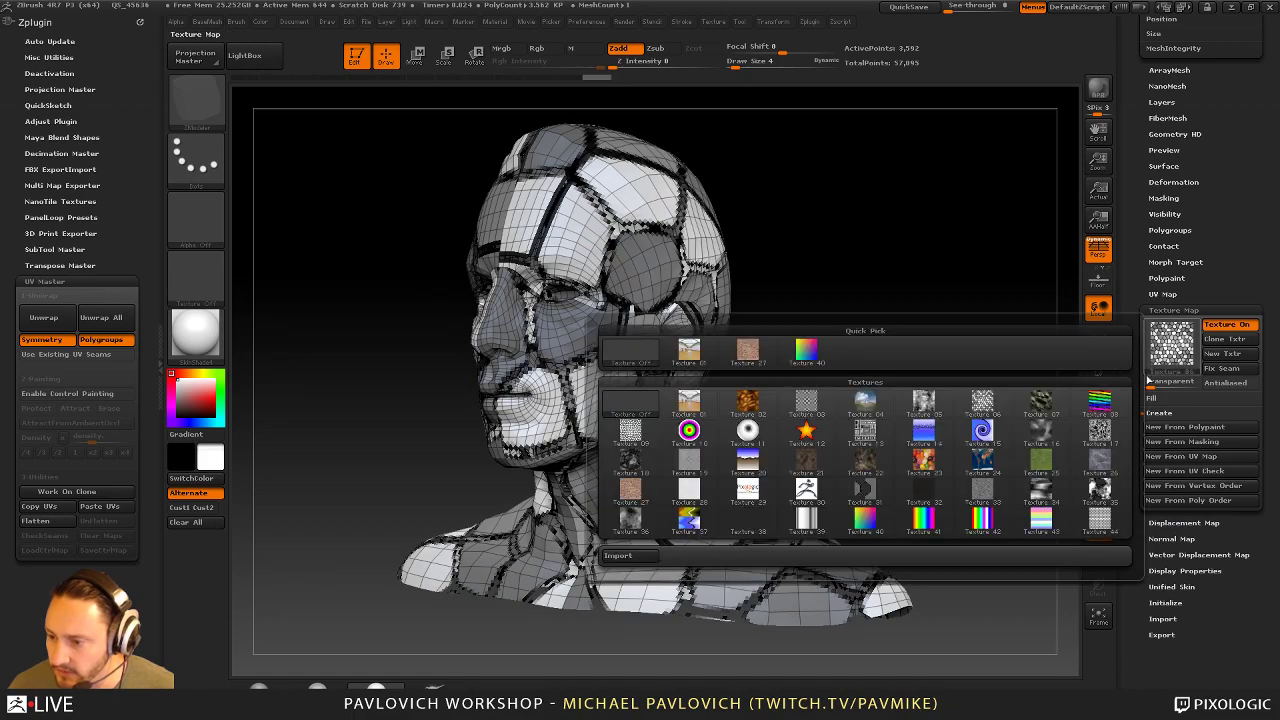
pyautogui.click(1100, 517)
pyautogui.moveTo(963, 463); pyautogui.dragTo(920, 418)
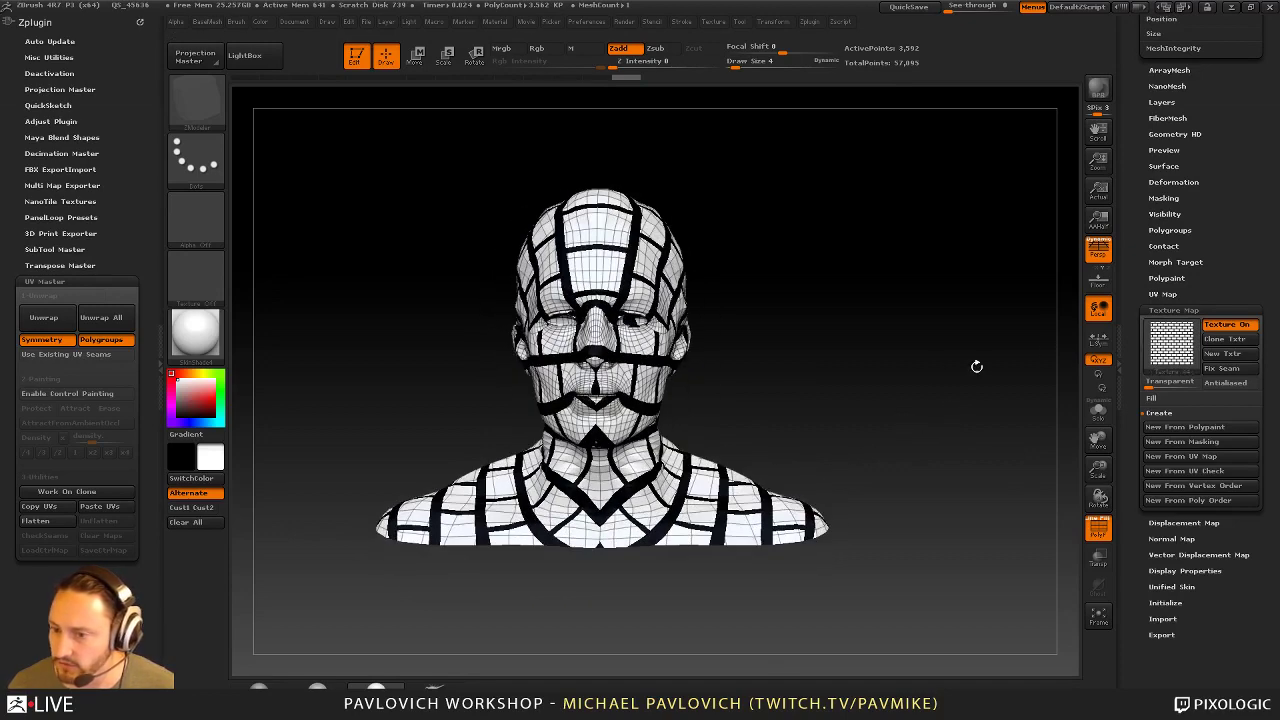
pyautogui.moveTo(977, 366); pyautogui.dragTo(872, 408)
# Hide the wireframe display and apply the running-figure logo, Texture 30, to the head
pyautogui.click(1226, 325)
pyautogui.moveTo(1030, 428); pyautogui.dragTo(979, 437)
pyautogui.click(1092, 522)
pyautogui.click(1168, 345)
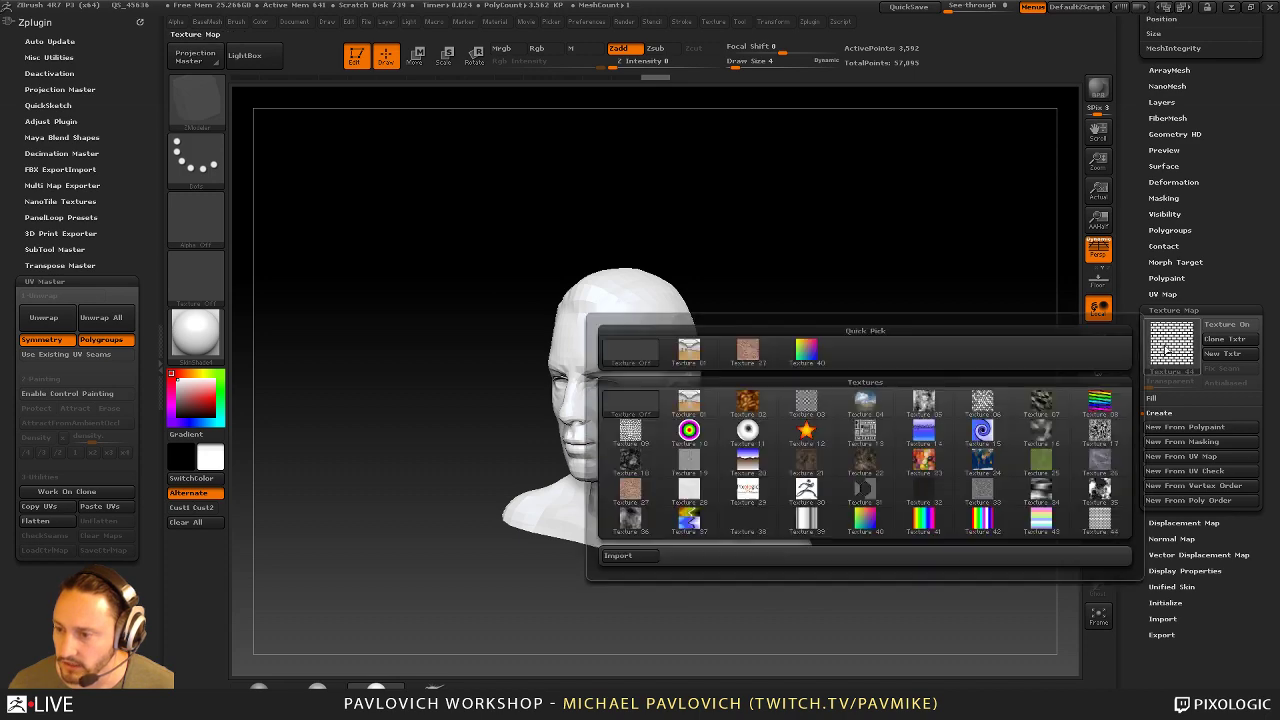
pyautogui.click(1226, 325)
pyautogui.click(1170, 345)
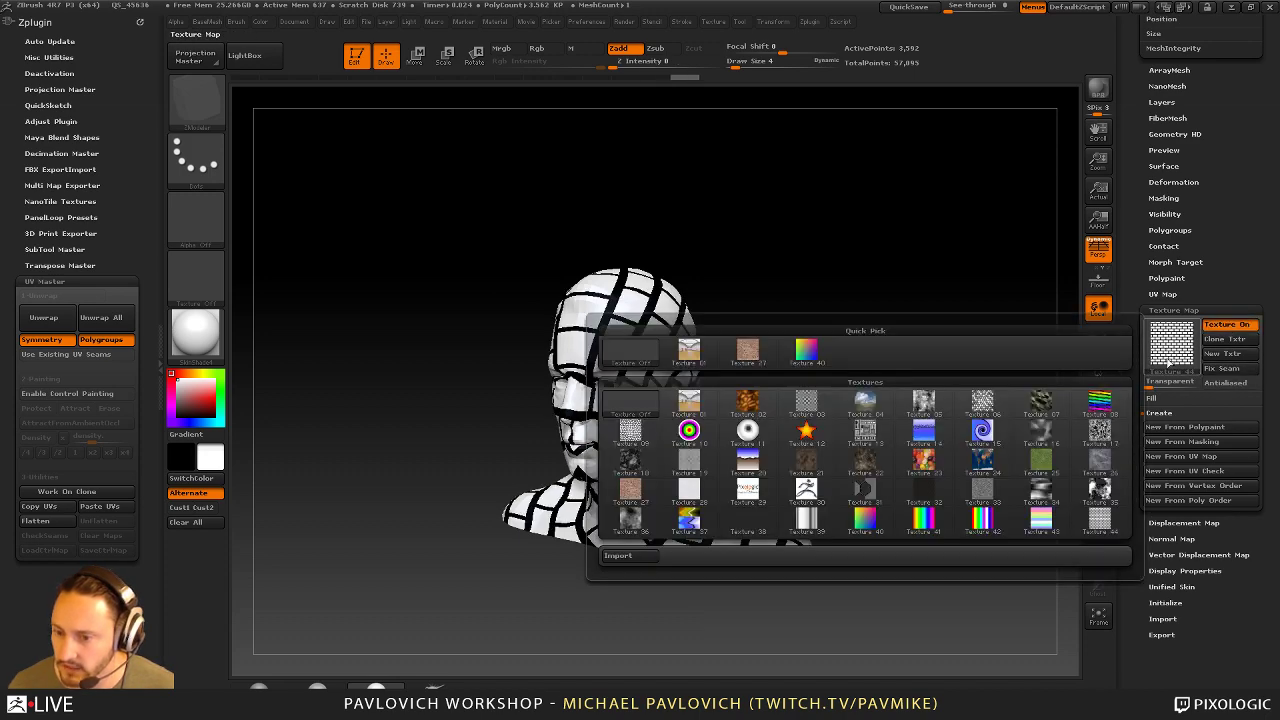
pyautogui.click(1168, 346)
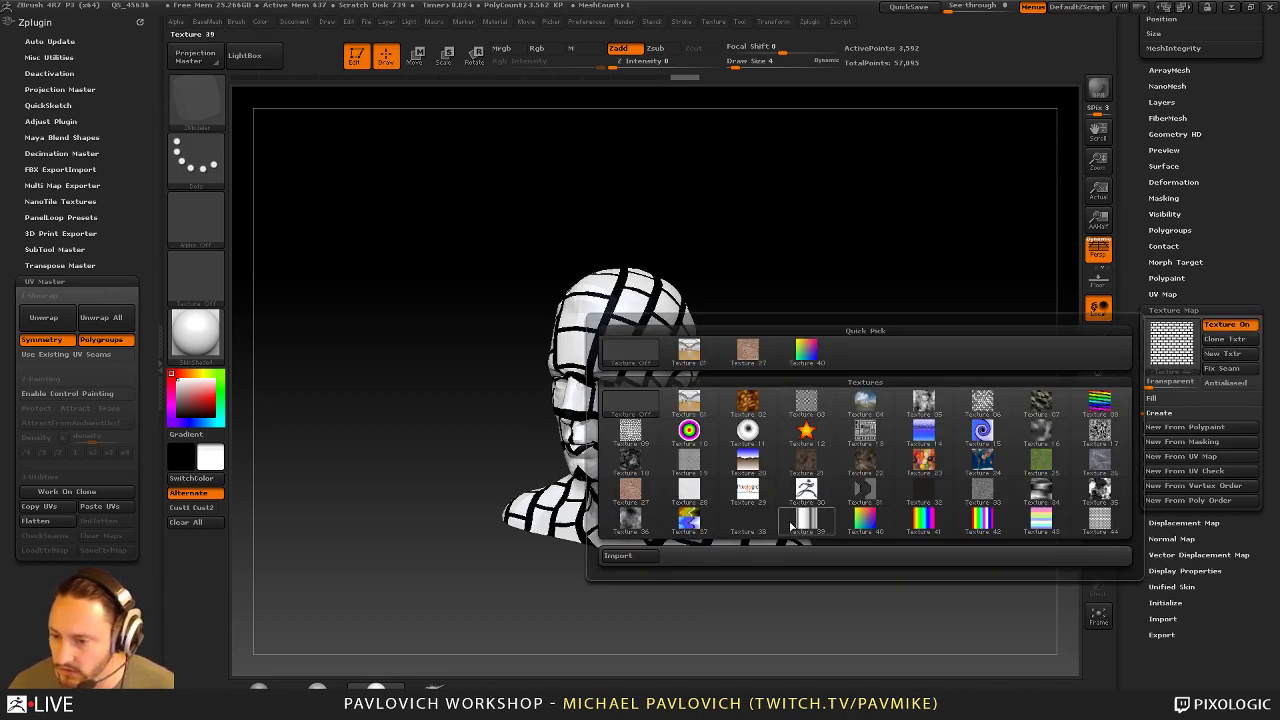
pyautogui.click(806, 488)
# Reapply the cellular Texture 06 and examine its seams close up around the face and ear
pyautogui.click(1170, 354)
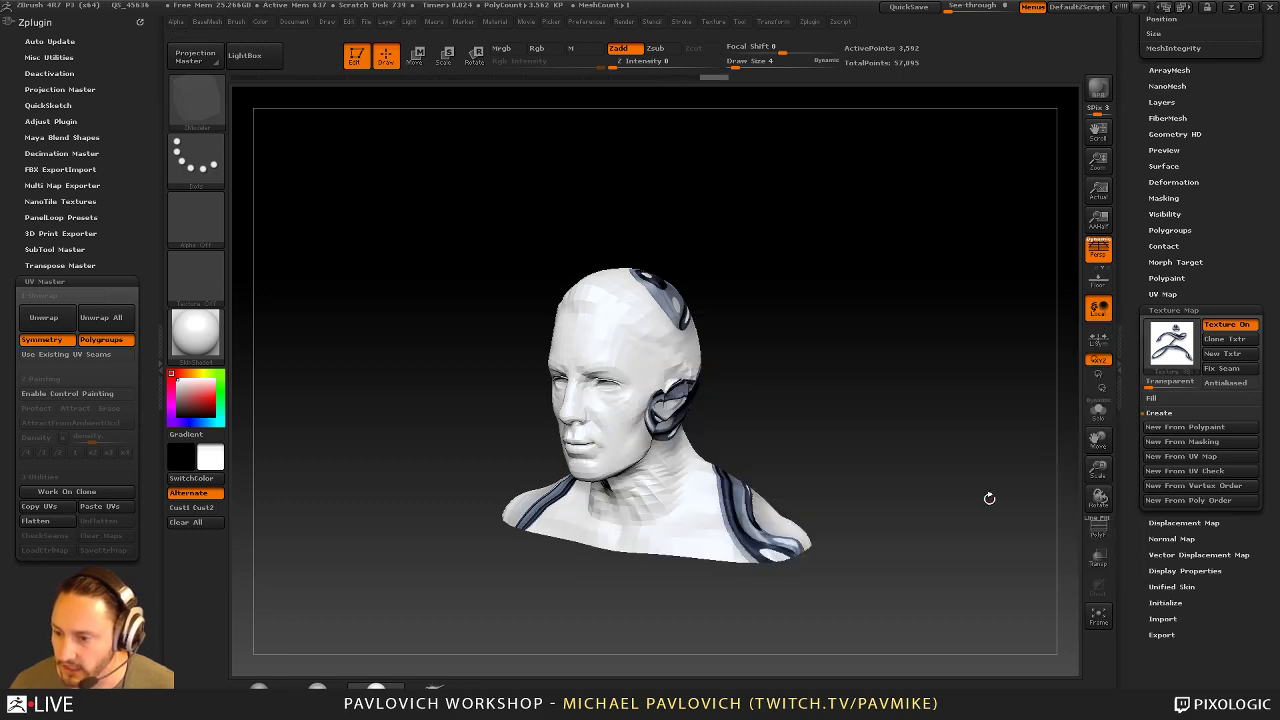
pyautogui.click(1157, 343)
pyautogui.click(984, 405)
pyautogui.moveTo(931, 439); pyautogui.dragTo(777, 457)
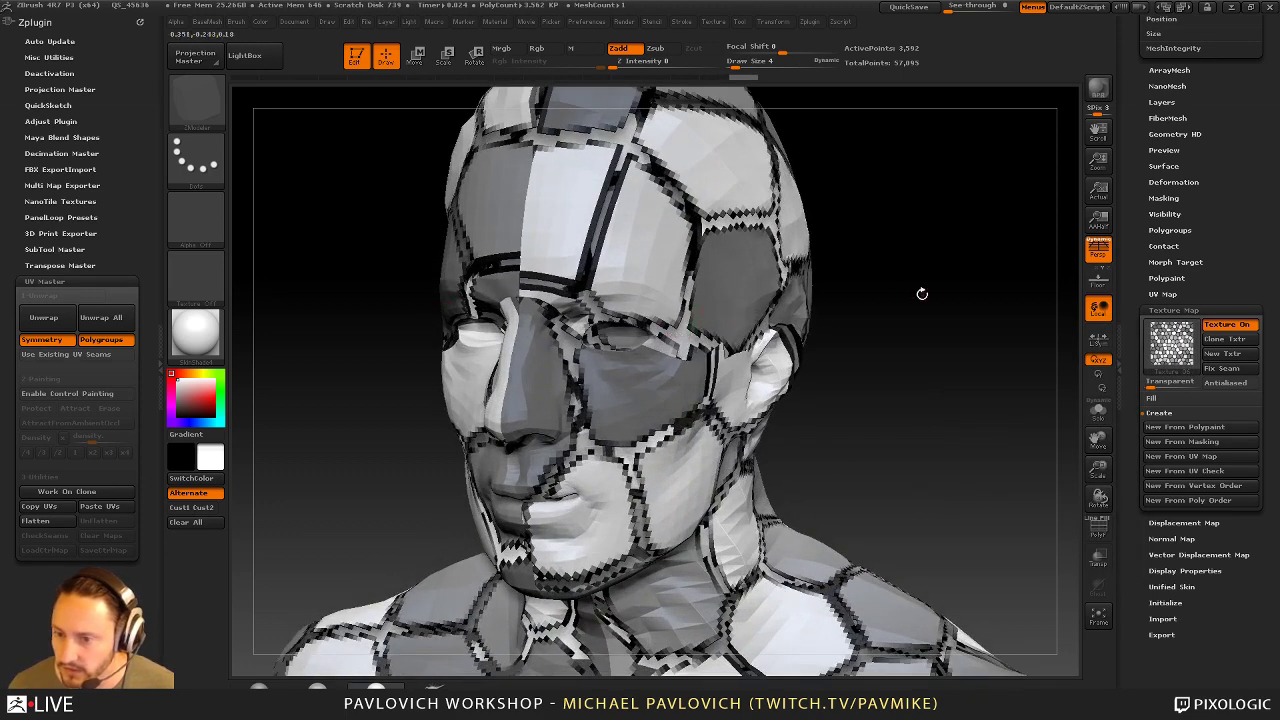
pyautogui.moveTo(920, 294)
pyautogui.mouseDown()
pyautogui.moveTo(877, 266)
pyautogui.moveTo(866, 275)
pyautogui.moveTo(906, 296)
pyautogui.mouseUp()
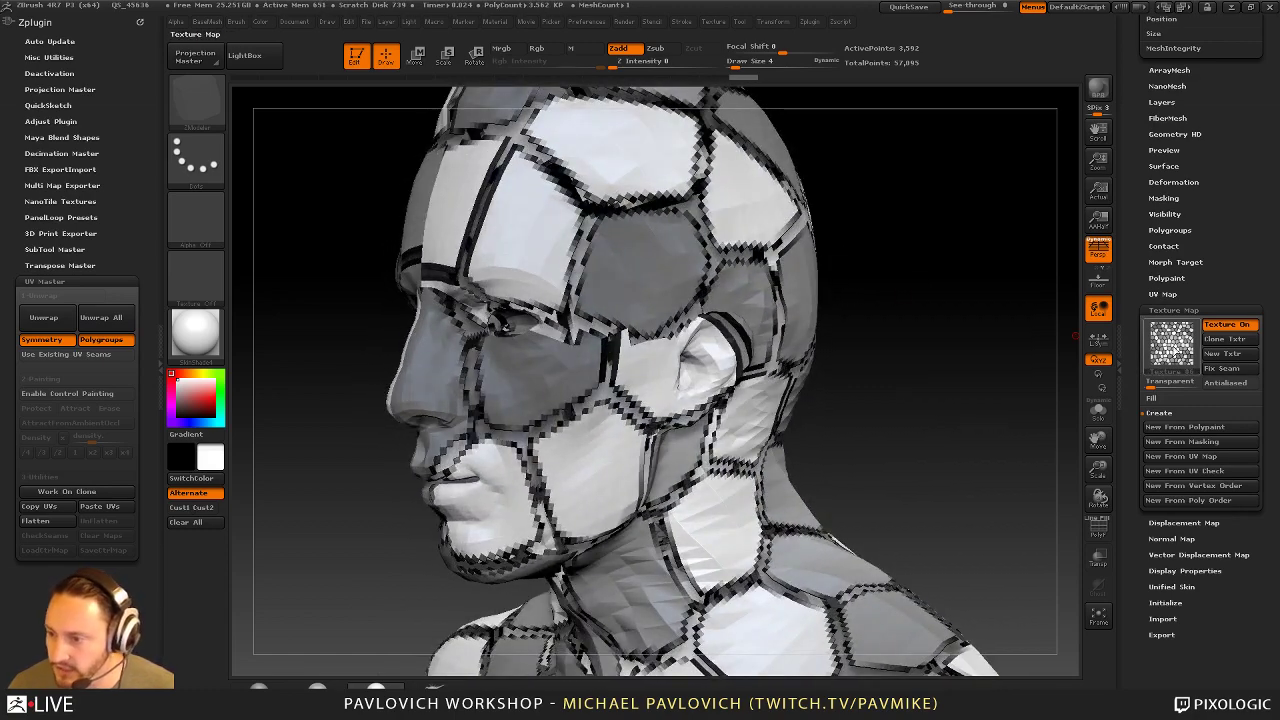
# Apply the dark cloudy Texture 18 to the head and examine the seam along the centre of the forehead
pyautogui.moveTo(1176, 348)
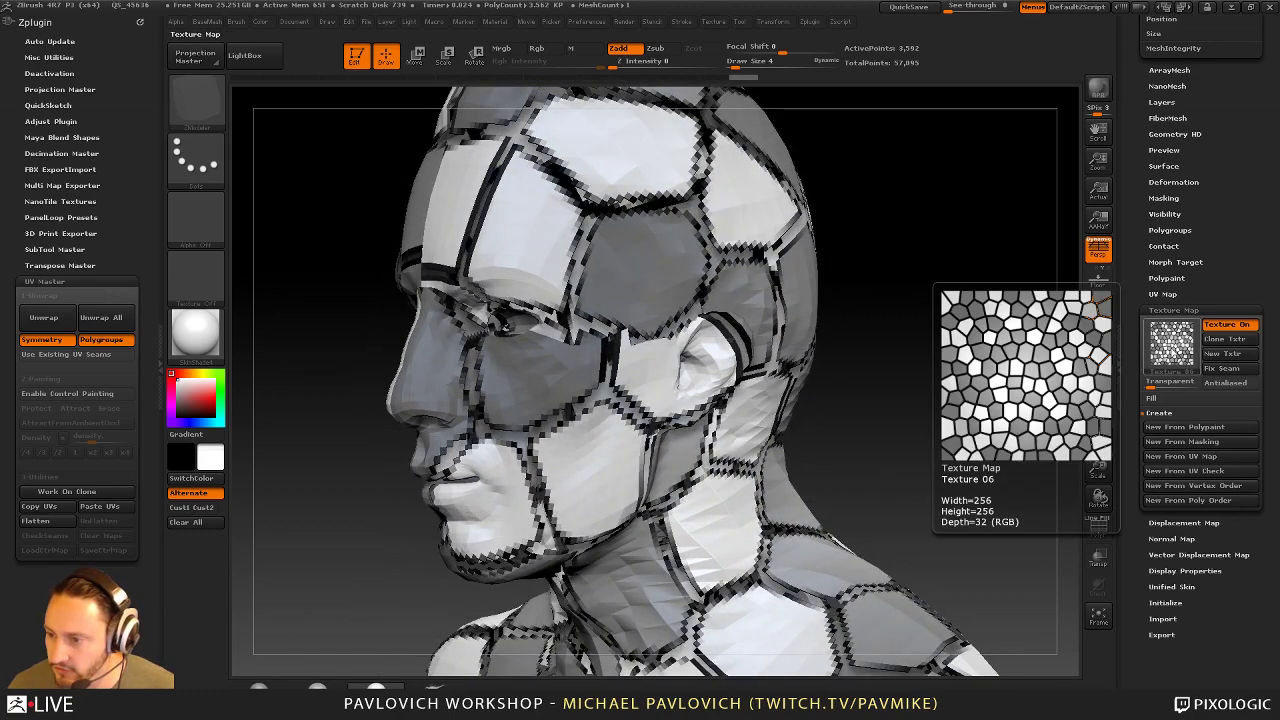
pyautogui.click(1180, 352)
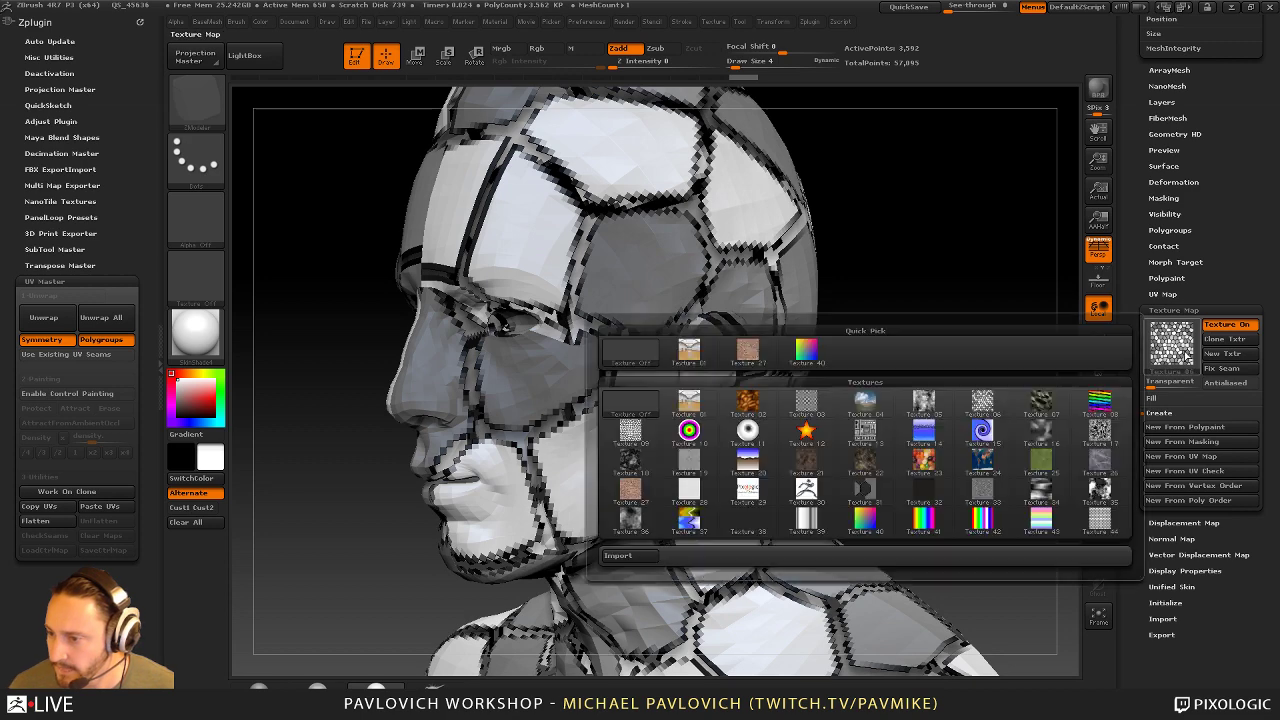
pyautogui.click(639, 462)
pyautogui.press('f')
pyautogui.moveTo(823, 320); pyautogui.dragTo(777, 360)
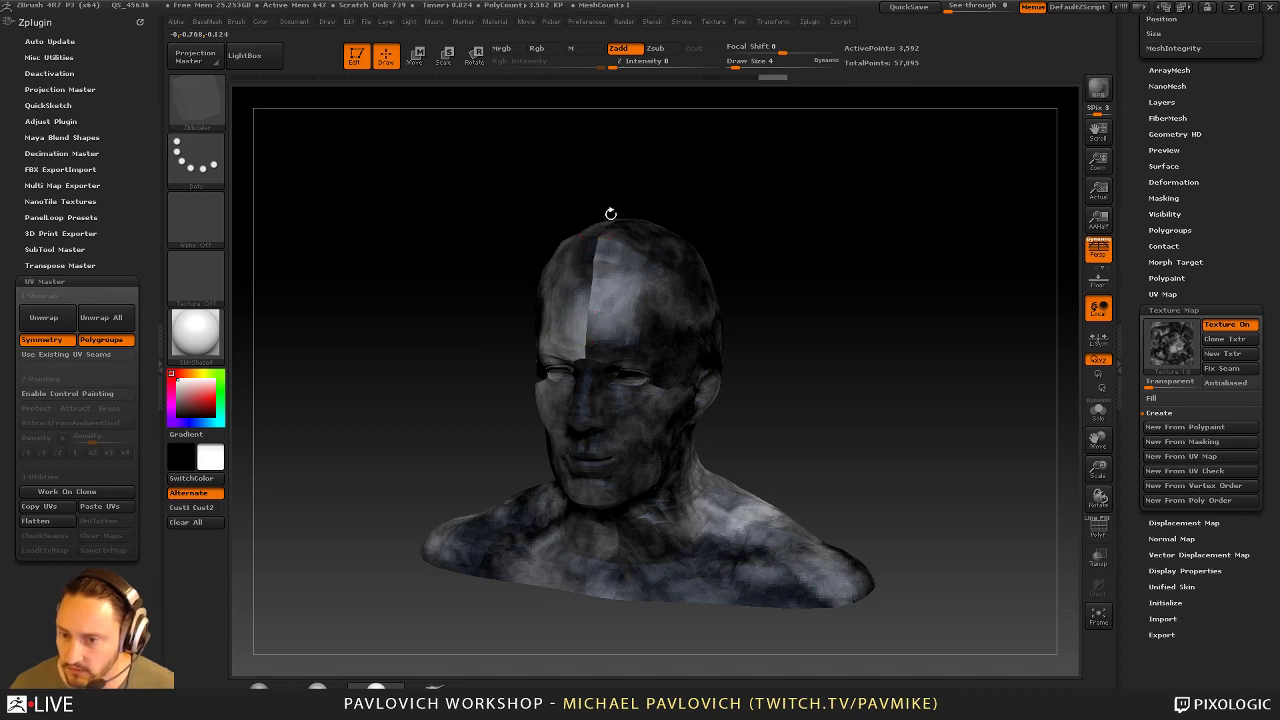
pyautogui.moveTo(609, 211); pyautogui.dragTo(983, 300)
# Turn off the head's texture display and switch to the CL_DemoHead clone tool
pyautogui.scroll(3, 1172, 468)
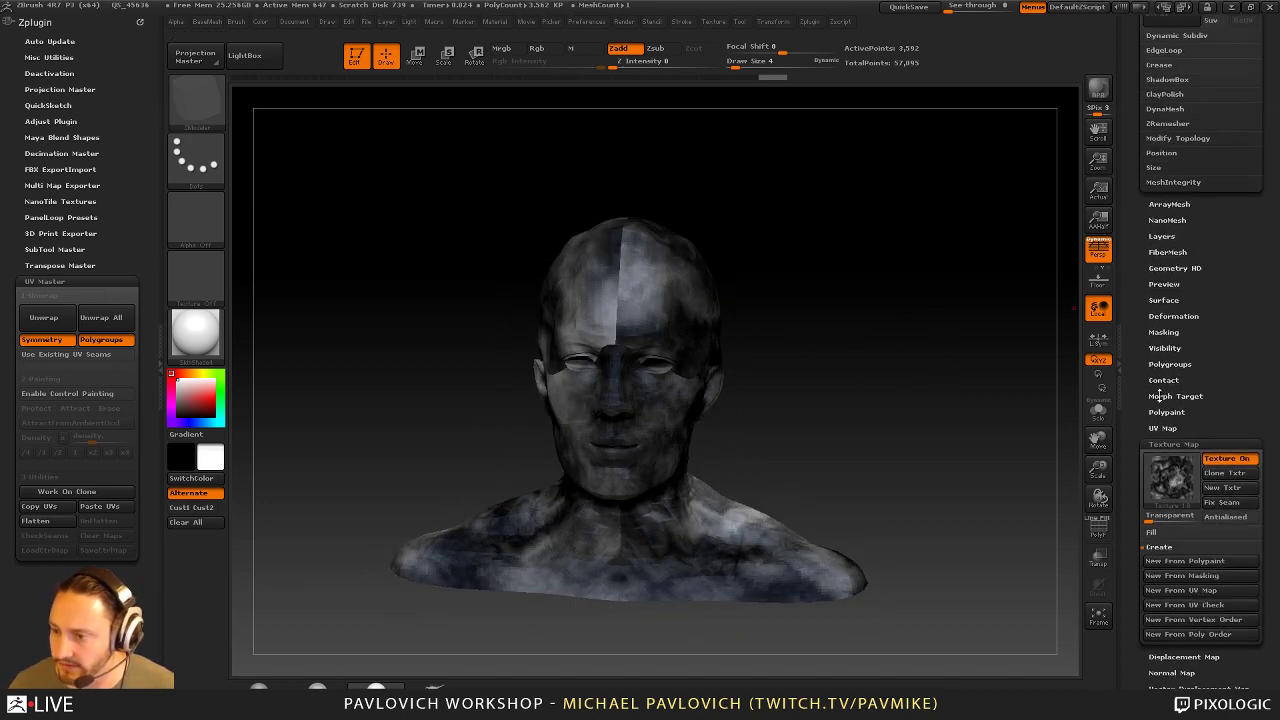
pyautogui.click(1214, 458)
pyautogui.moveTo(1134, 343); pyautogui.dragTo(1134, 680)
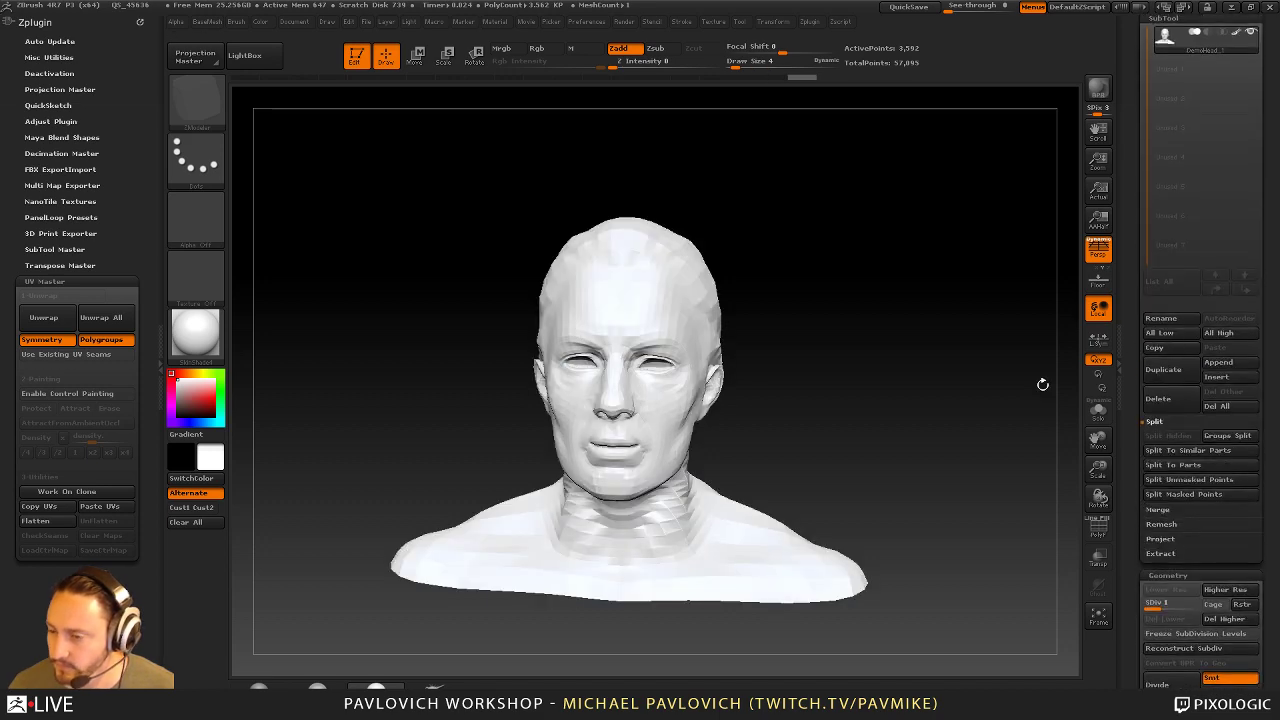
pyautogui.moveTo(1126, 217); pyautogui.dragTo(1131, 356)
pyautogui.keyDown('shift'); pyautogui.moveTo(974, 371); pyautogui.dragTo(968, 361); pyautogui.keyUp('shift')
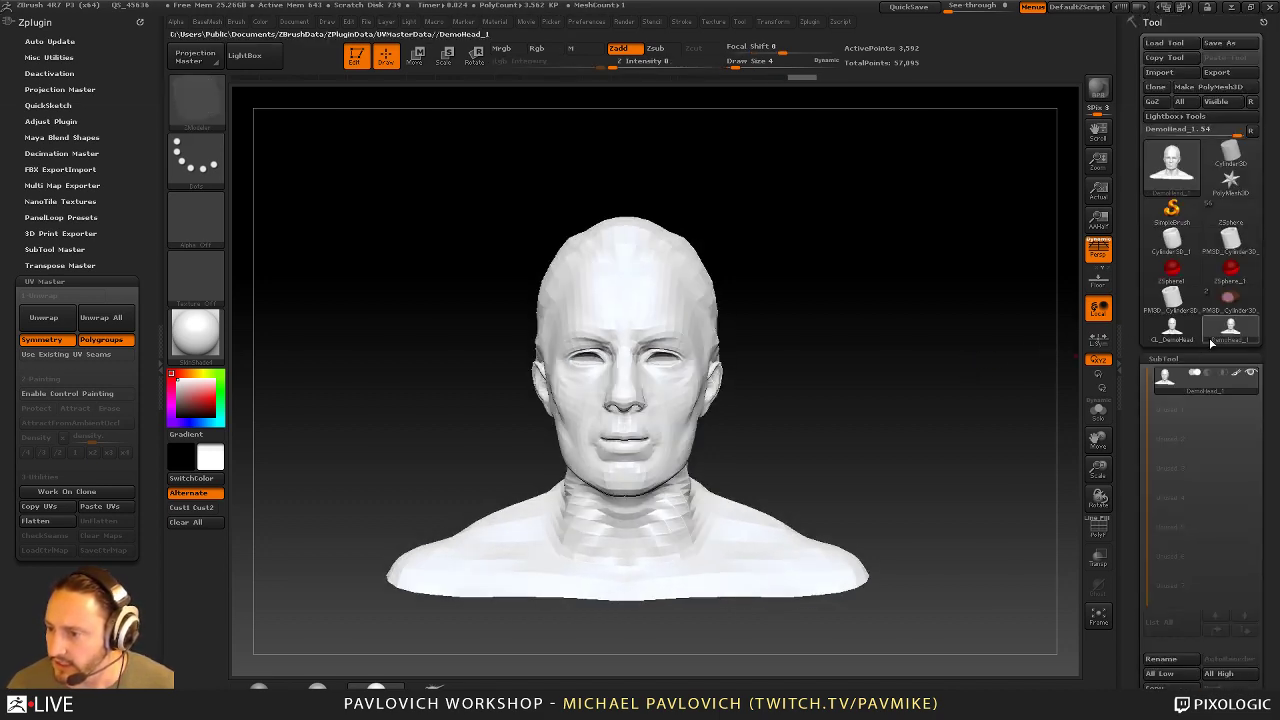
pyautogui.click(1180, 340)
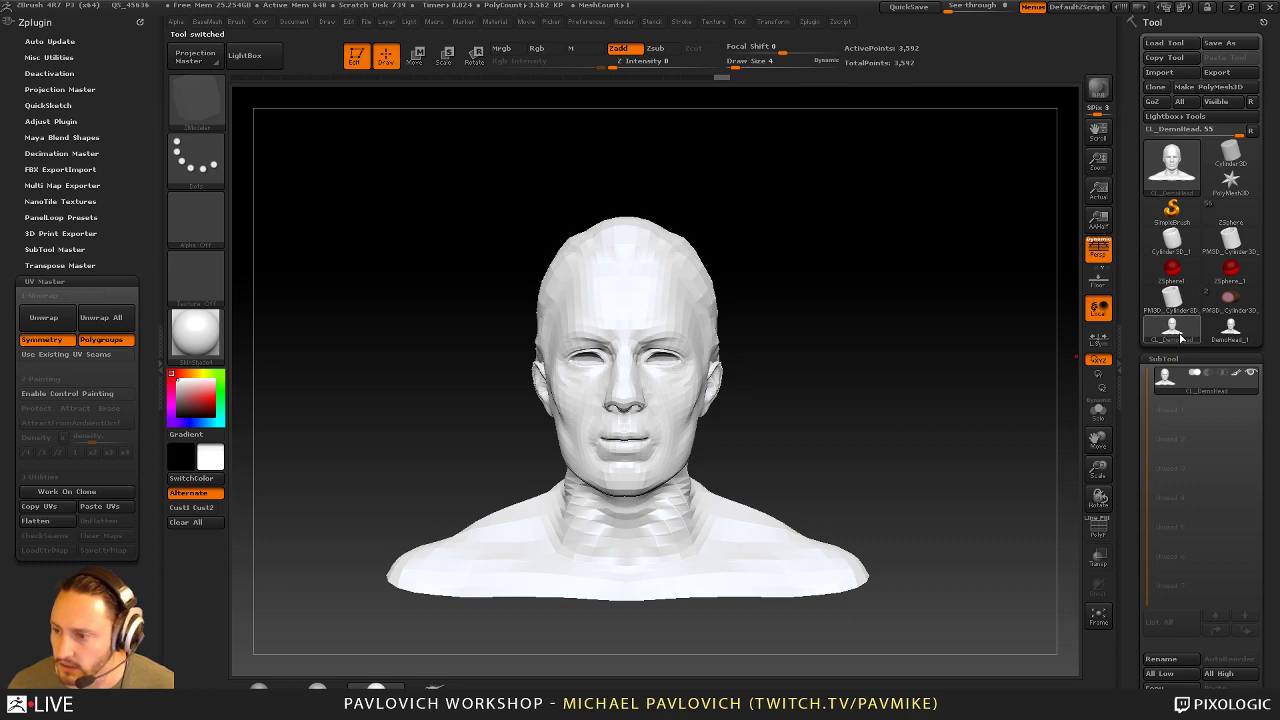
# Show the clone's polygroup wireframe and display its UV seams with UV Master's CheckSeams
pyautogui.moveTo(1137, 411); pyautogui.dragTo(1146, 270)
pyautogui.keyDown('alt'); pyautogui.moveTo(1015, 333); pyautogui.dragTo(972, 376); pyautogui.keyUp('alt')
pyautogui.click(1098, 527)
pyautogui.moveTo(900, 408); pyautogui.dragTo(869, 406)
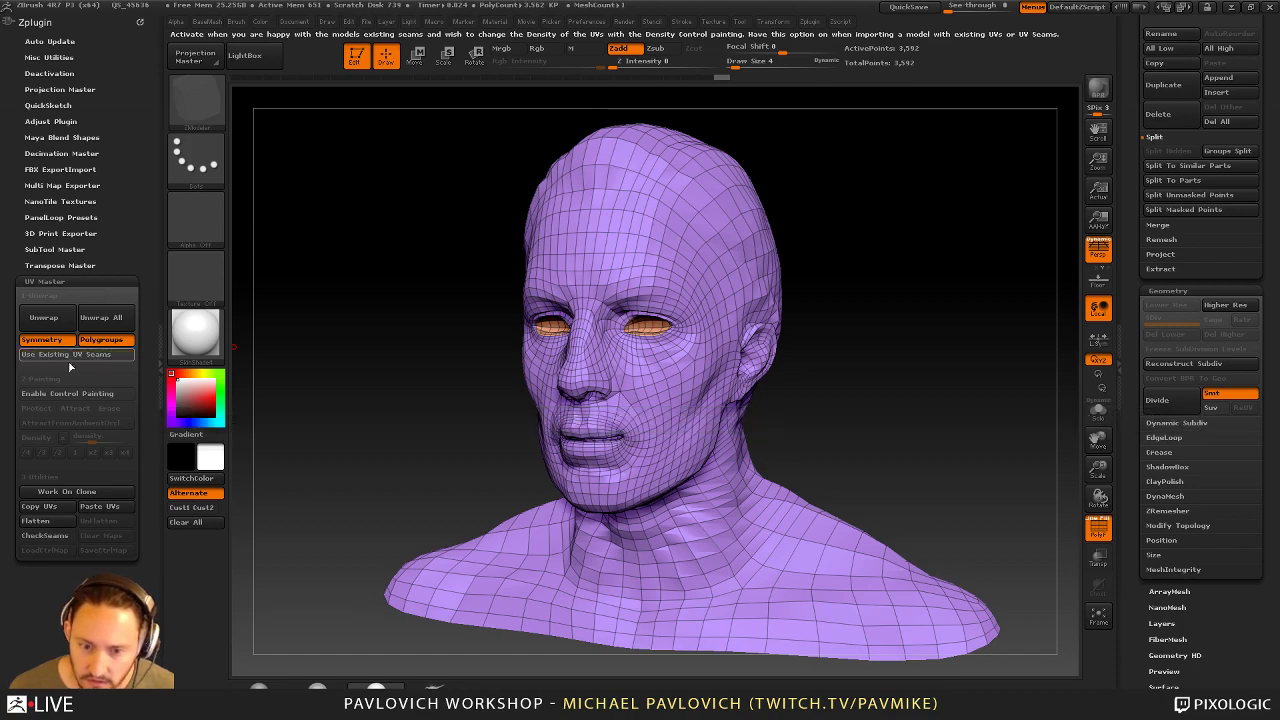
pyautogui.click(44, 535)
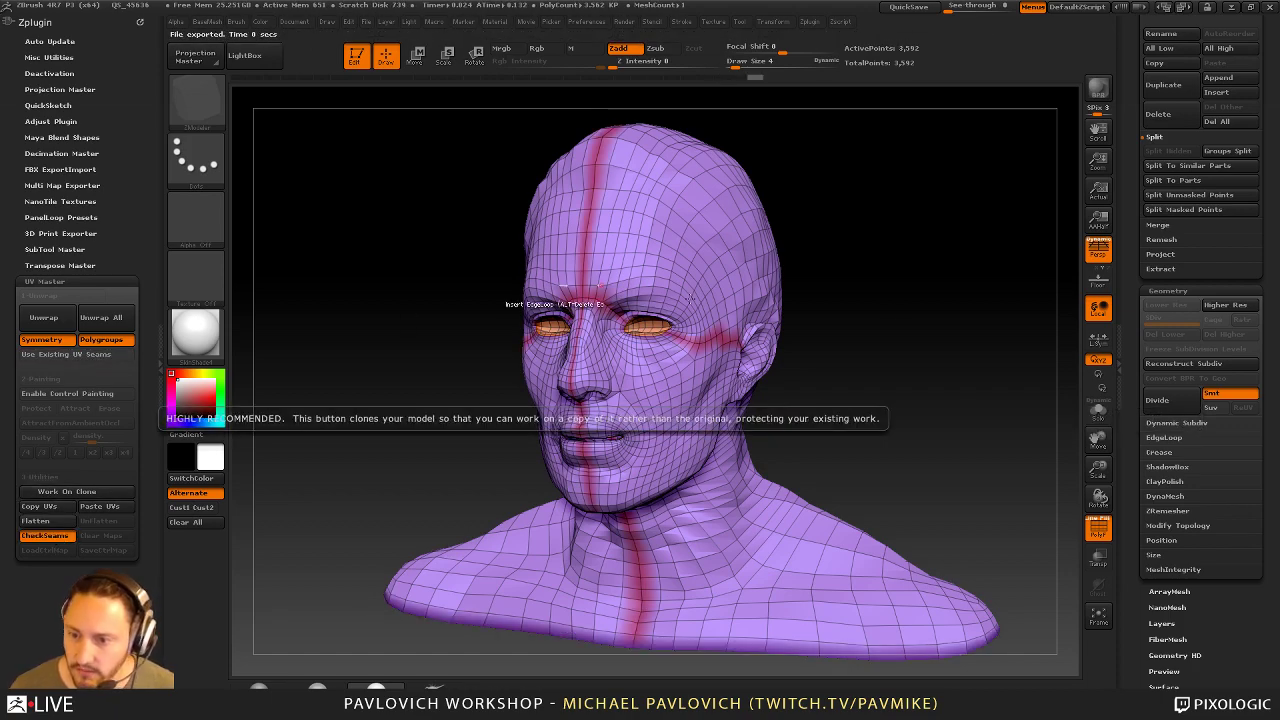
# Turn off the clone's CheckSeams display and enable Control Painting in Protect mode
pyautogui.moveTo(505, 300); pyautogui.dragTo(914, 324)
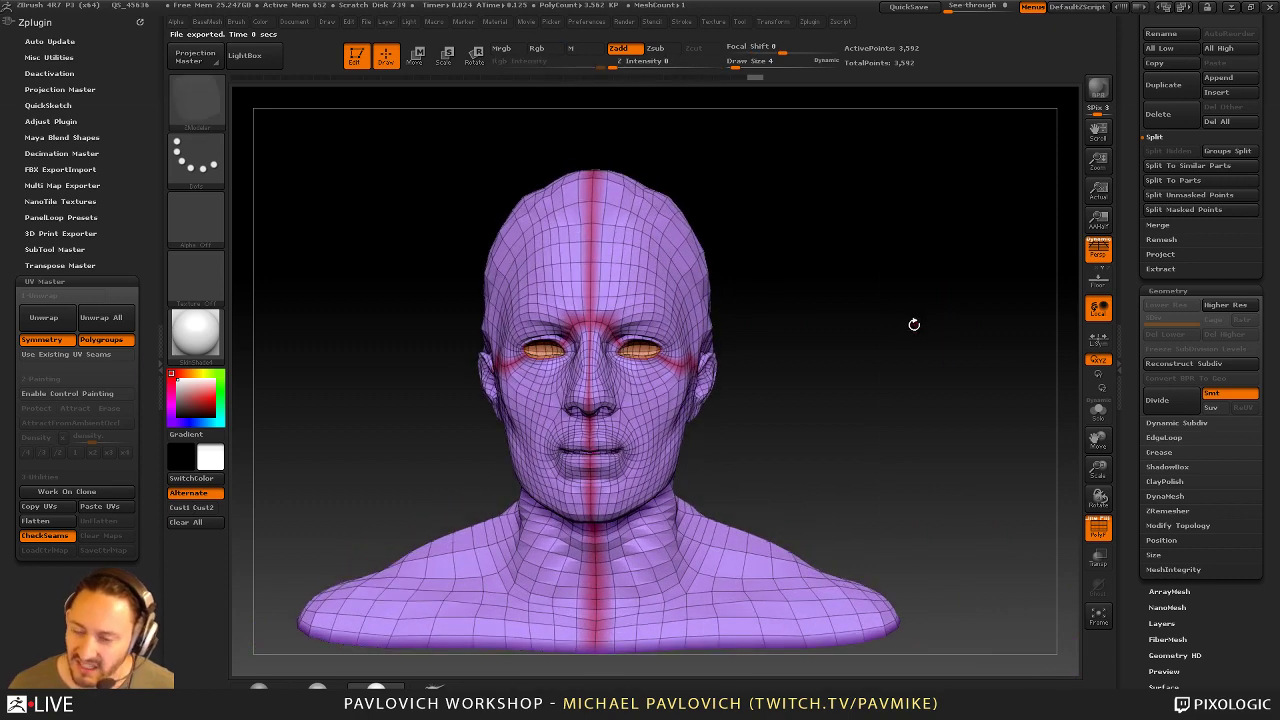
pyautogui.click(49, 537)
pyautogui.keyDown('alt'); pyautogui.moveTo(889, 396); pyautogui.dragTo(883, 378); pyautogui.keyUp('alt')
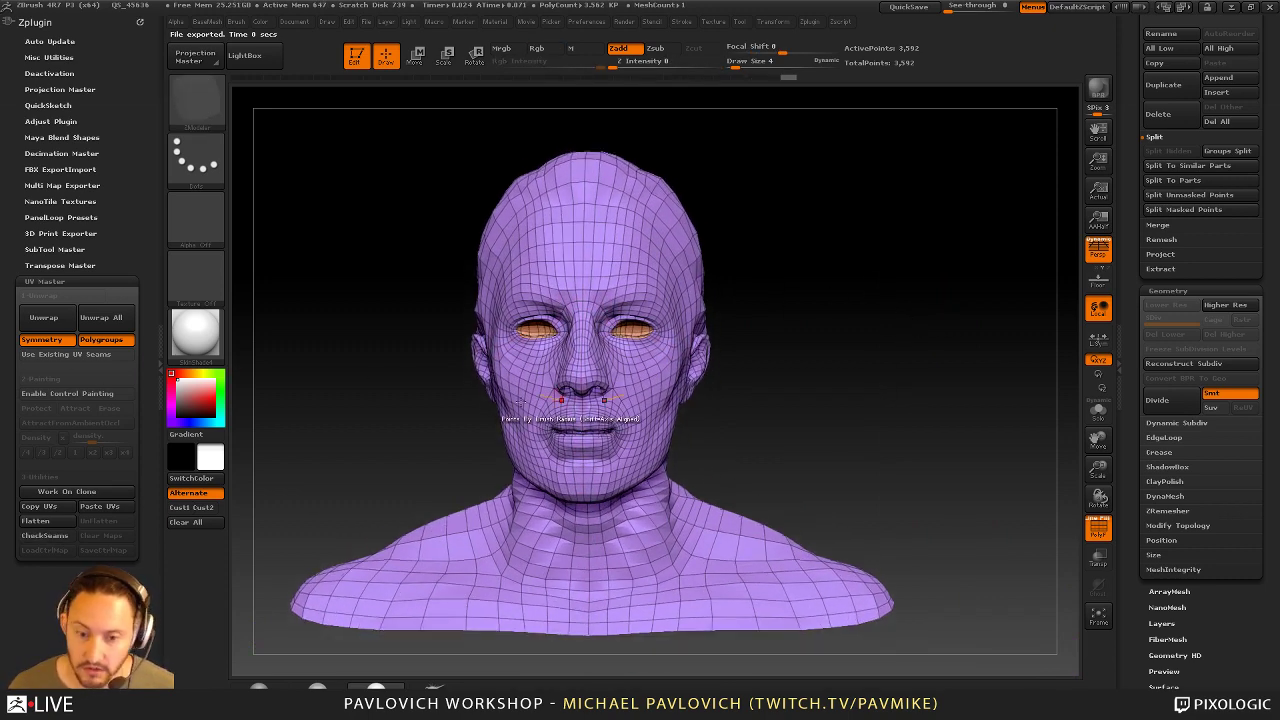
pyautogui.click(95, 395)
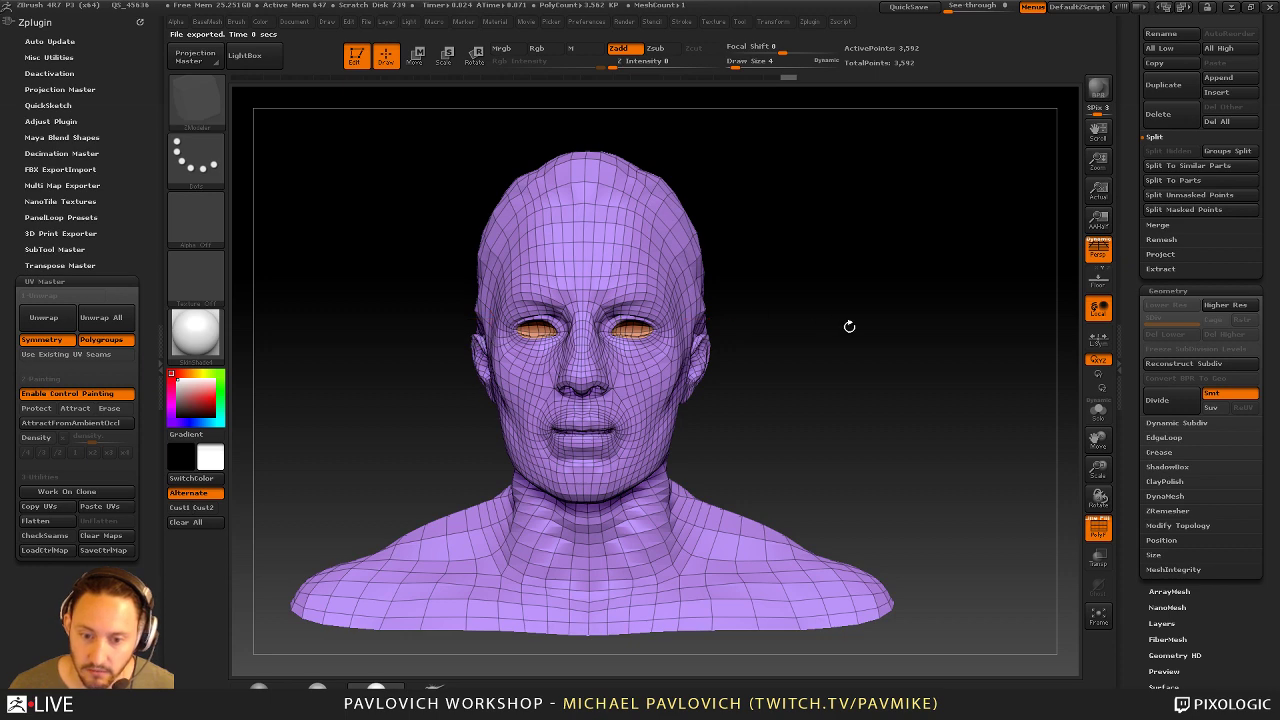
pyautogui.click(40, 408)
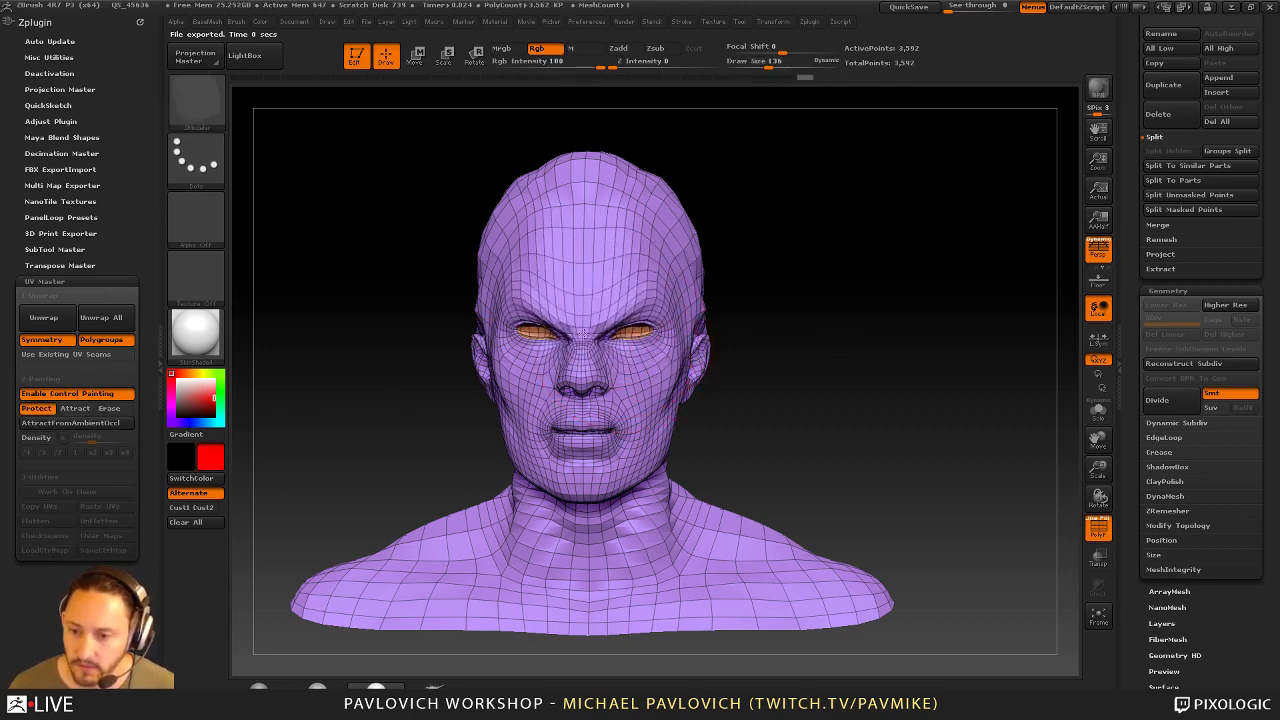
# Undo the stray sculpt edit and paint the whole face as protected, using the Standard brush with only Rgb active
pyautogui.hotkey('ctrl', 'z')
pyautogui.press('b')
pyautogui.press('s')
pyautogui.press('t')
pyautogui.keyDown('alt'); pyautogui.moveTo(780, 264); pyautogui.dragTo(820, 274); pyautogui.keyUp('alt')
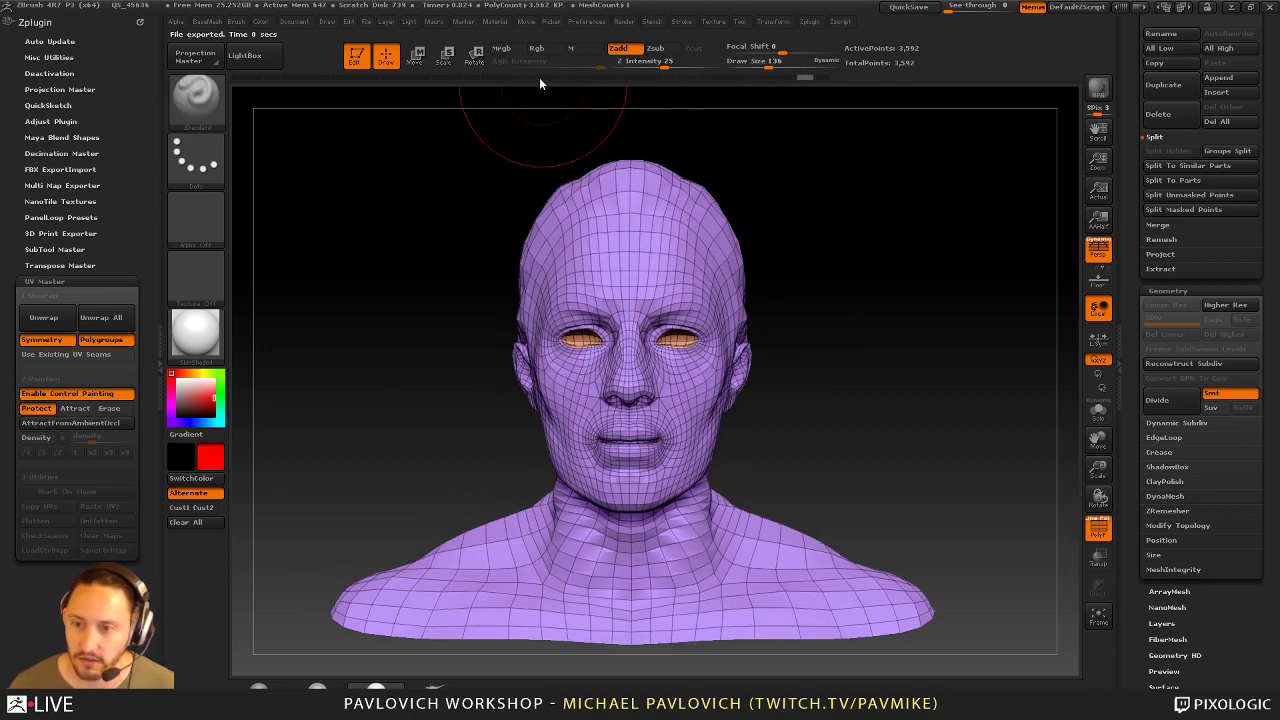
pyautogui.click(618, 48)
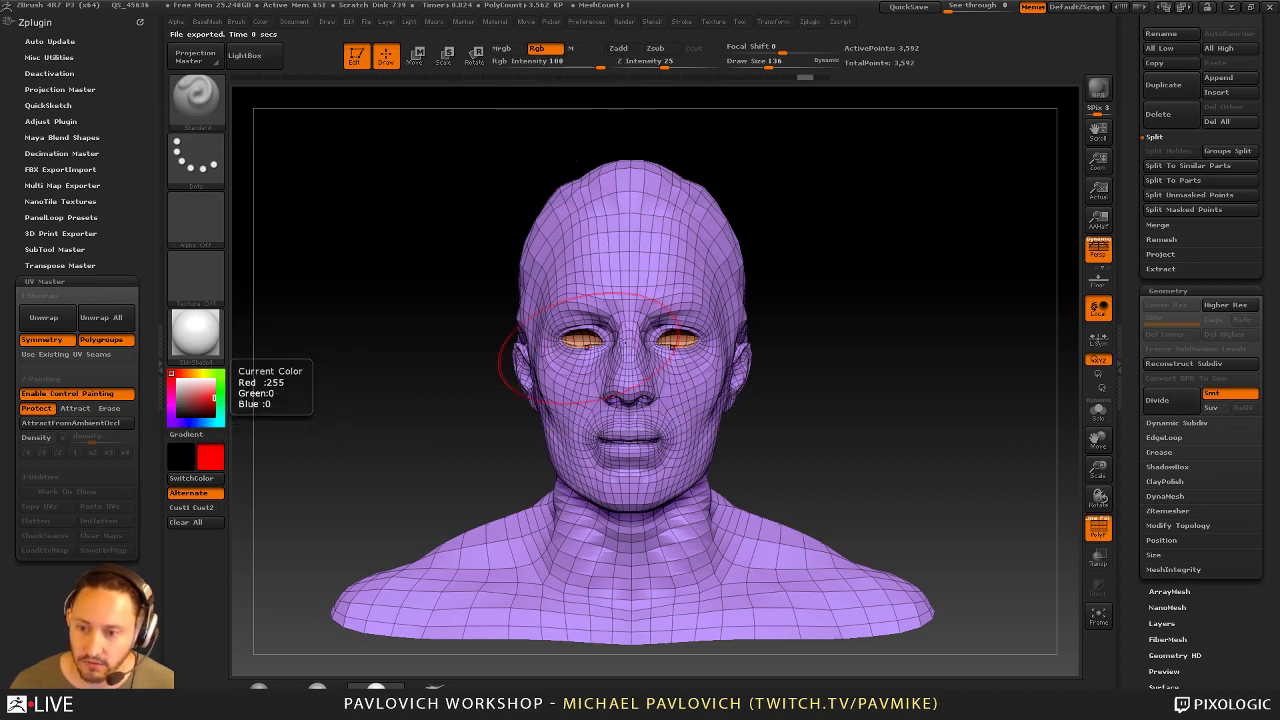
pyautogui.moveTo(646, 298)
pyautogui.mouseDown()
pyautogui.moveTo(628, 300)
pyautogui.moveTo(616, 246)
pyautogui.moveTo(554, 326)
pyautogui.moveTo(594, 456)
pyautogui.moveTo(550, 300)
pyautogui.moveTo(590, 244)
pyautogui.mouseUp()
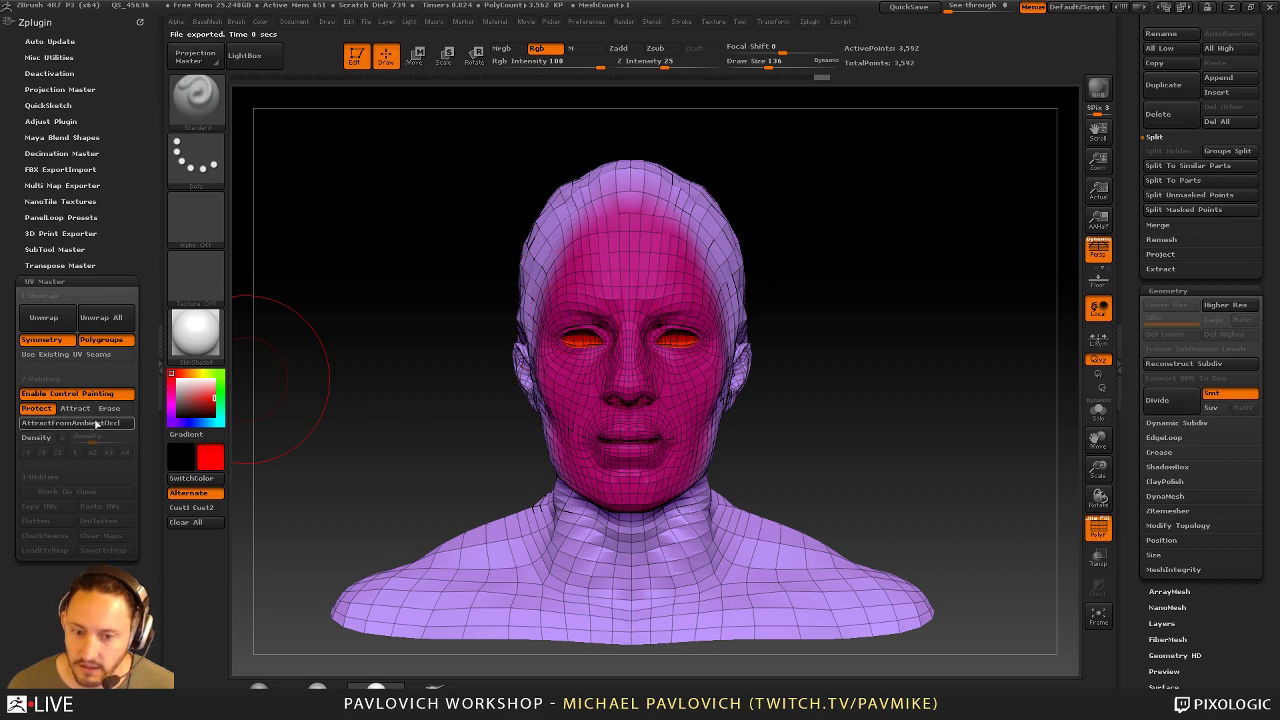
# Paint a seam-attracting stroke down the head behind the protected face in Attract mode, using Draw Size 62
pyautogui.click(75, 408)
pyautogui.moveTo(950, 330)
pyautogui.mouseDown()
pyautogui.moveTo(888, 294)
pyautogui.moveTo(824, 297)
pyautogui.mouseUp()
pyautogui.moveTo(722, 261)
pyautogui.mouseDown()
pyautogui.moveTo(690, 370)
pyautogui.moveTo(690, 525)
pyautogui.mouseUp()
pyautogui.hotkey('ctrl', 'z')
pyautogui.press('s')
pyautogui.moveTo(697, 270)
pyautogui.mouseDown()
pyautogui.moveTo(686, 270)
pyautogui.moveTo(686, 530)
pyautogui.mouseUp()
pyautogui.moveTo(840, 310)
pyautogui.mouseDown()
pyautogui.moveTo(954, 306)
pyautogui.moveTo(962, 325)
pyautogui.mouseUp()
pyautogui.press('f')
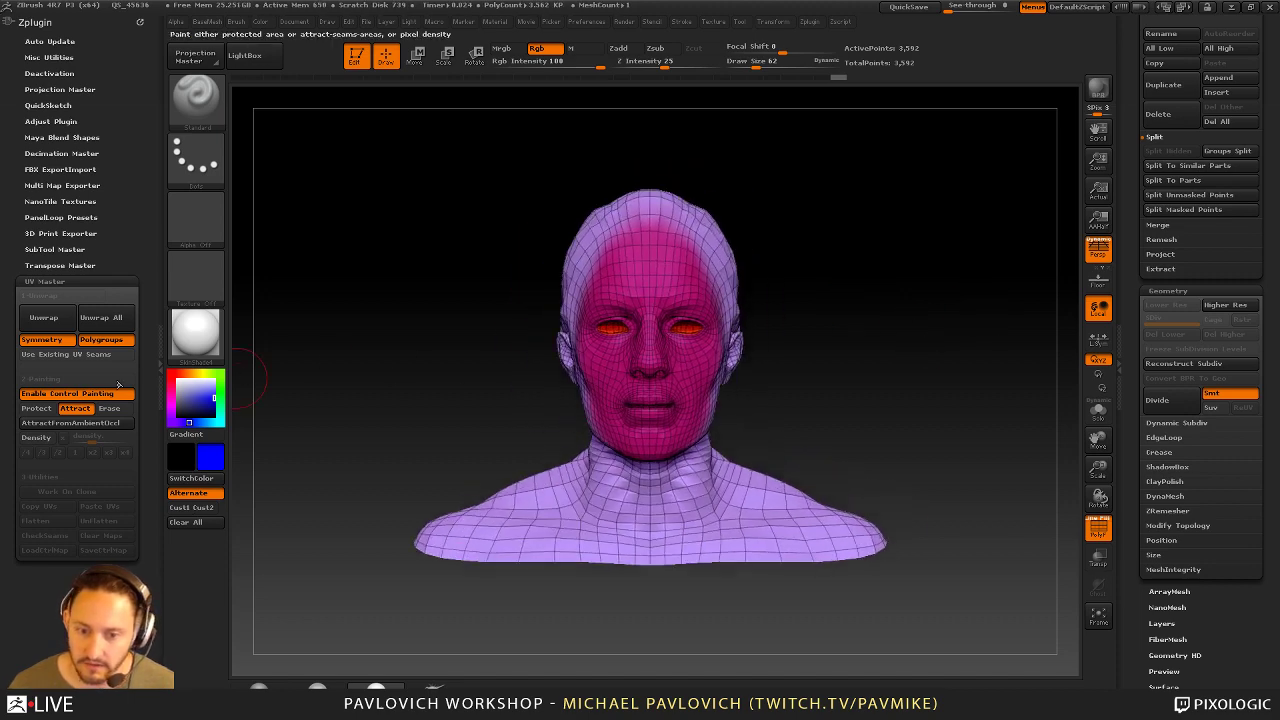
# Unwrap the clone with the painted control areas and display its new seams with CheckSeams
pyautogui.click(55, 320)
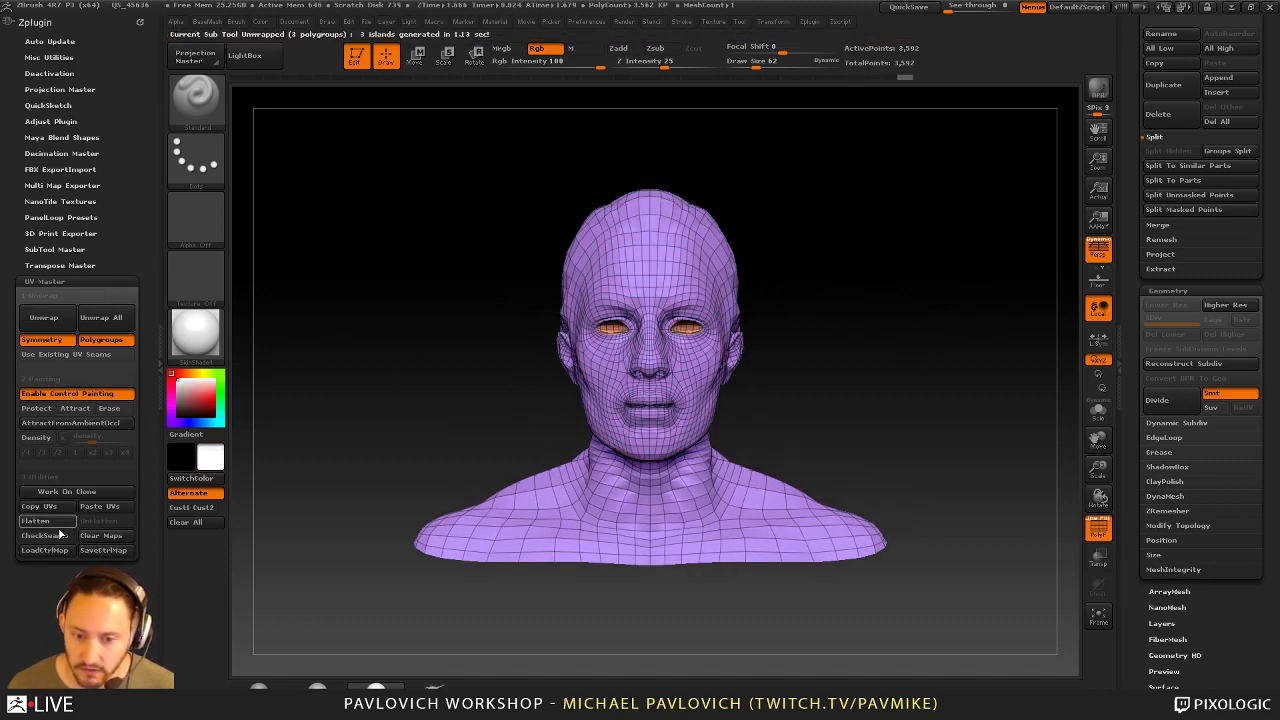
pyautogui.click(60, 535)
pyautogui.moveTo(961, 313); pyautogui.dragTo(919, 340)
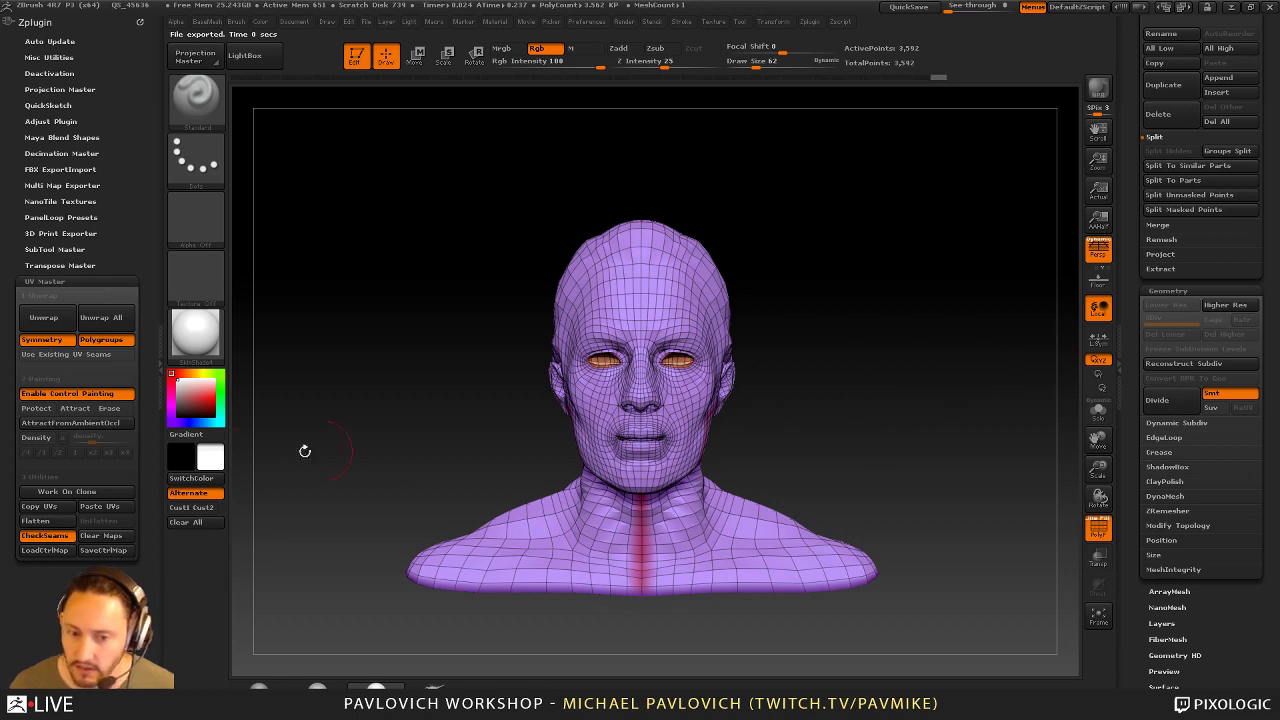
# Switch to the original DemoHead tool and paste the unwrapped clone's UVs onto it
pyautogui.moveTo(1134, 257); pyautogui.dragTo(1134, 700)
pyautogui.click(1229, 260)
pyautogui.scroll(-3, 1127, 425)
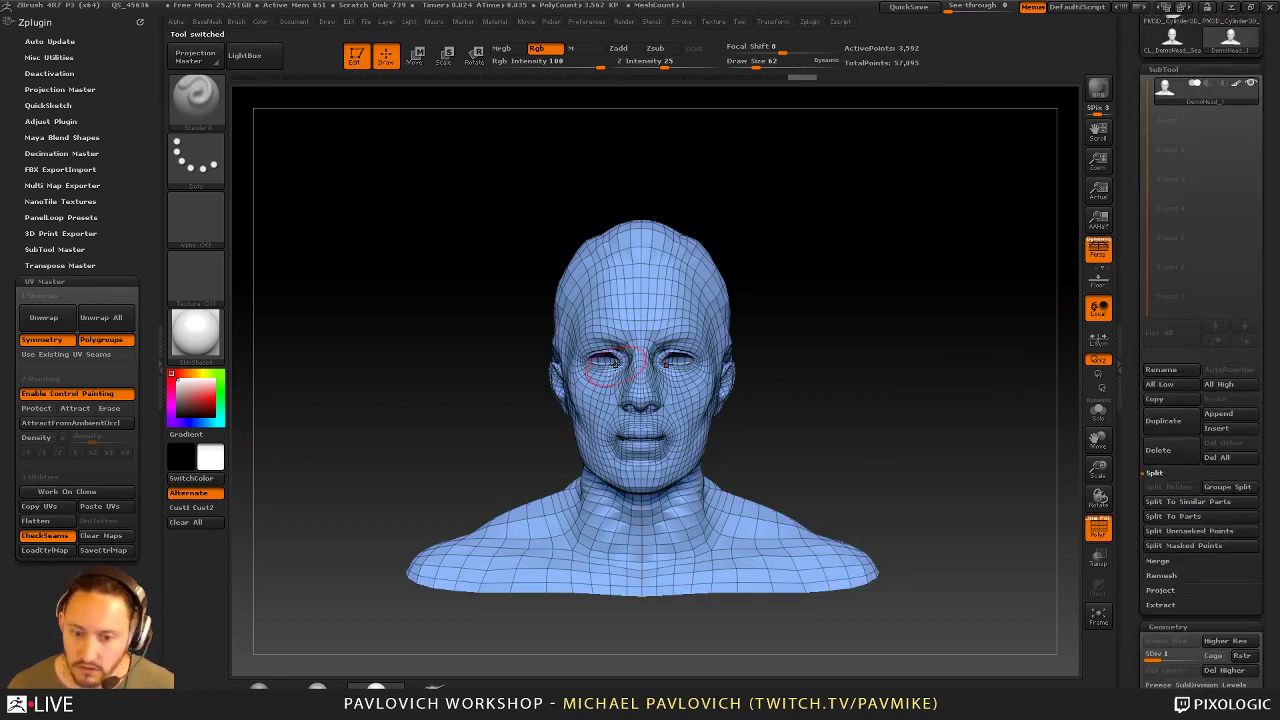
pyautogui.click(115, 507)
# Turn on the head's texture display and test the UVs with Texture 02 and the rainbow-striped Texture 08
pyautogui.scroll(-10, 1148, 396)
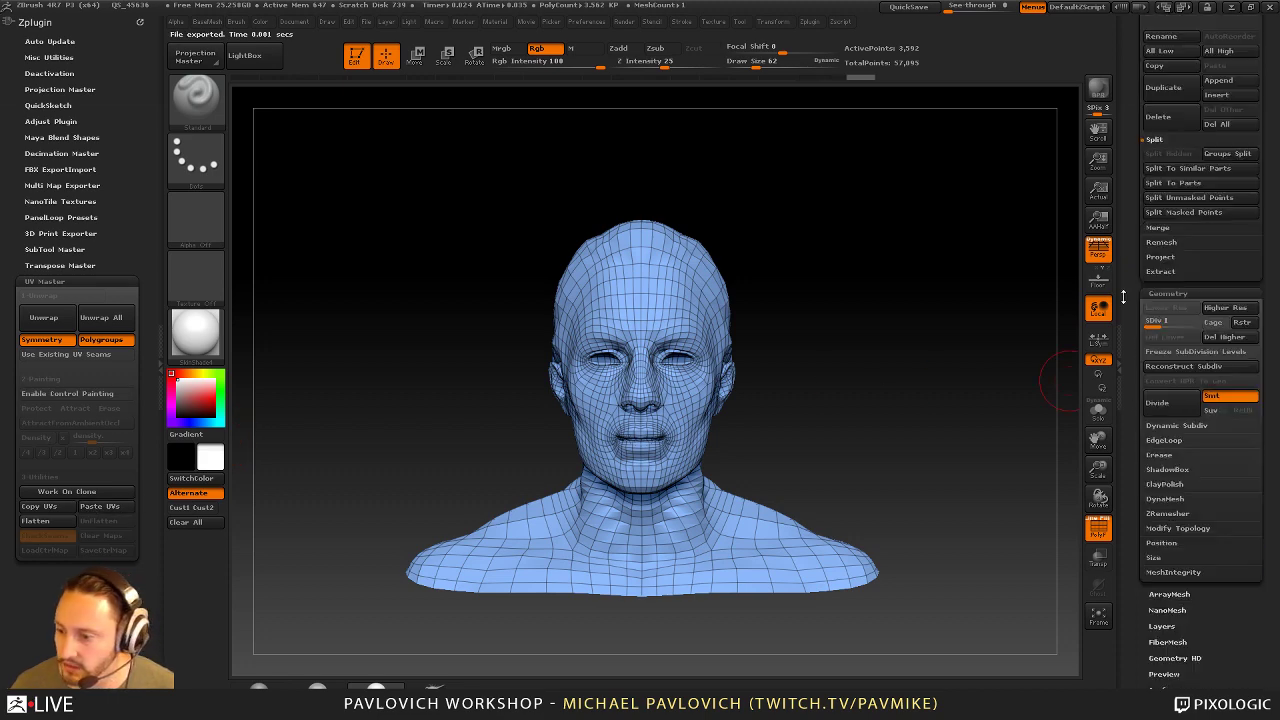
pyautogui.click(1227, 319)
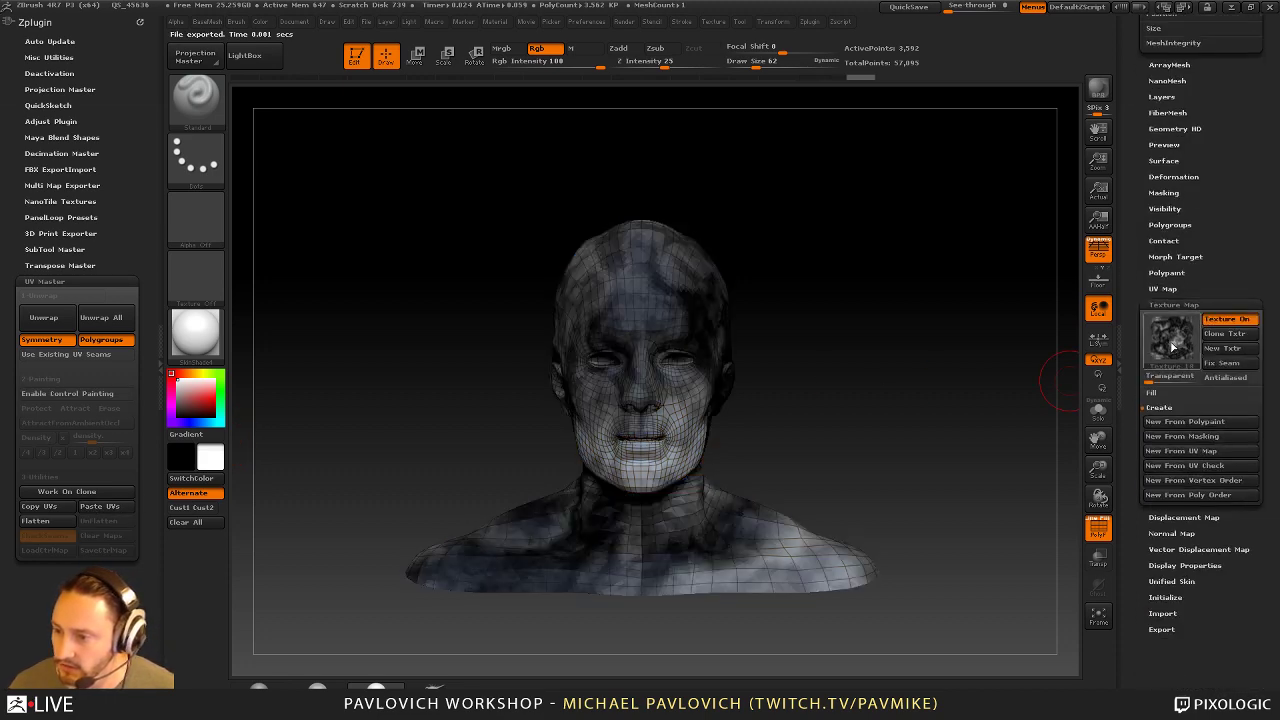
pyautogui.click(1163, 345)
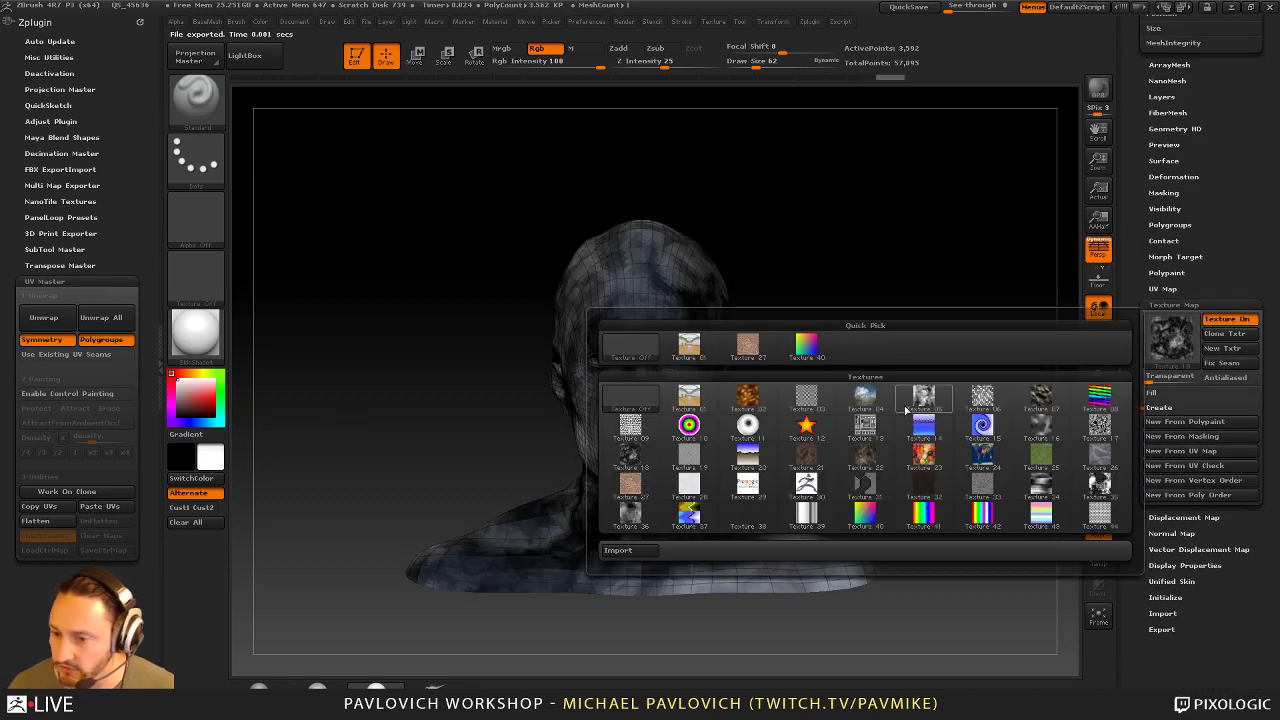
pyautogui.click(749, 403)
pyautogui.moveTo(871, 449); pyautogui.dragTo(981, 411)
pyautogui.click(1178, 340)
pyautogui.click(1100, 398)
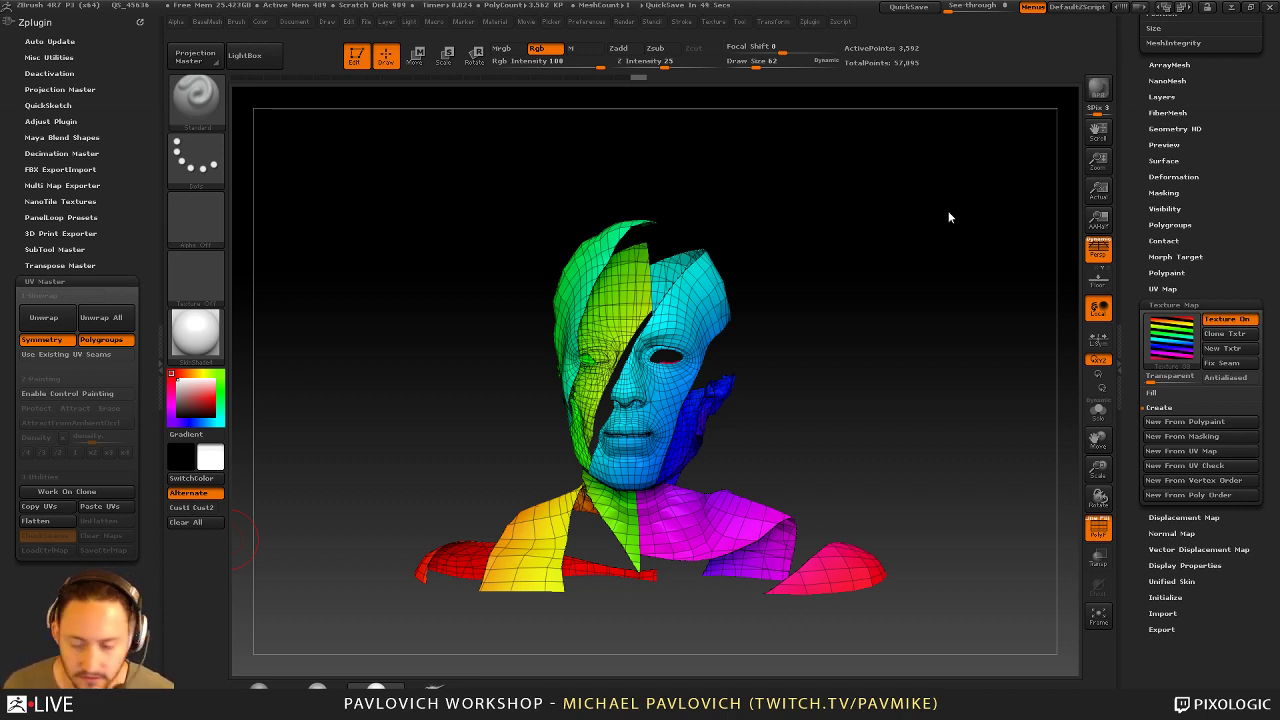
# Switch to the ZSphere tool holding the retopology wireframe and zoom in on the sole of the boot
pyautogui.moveTo(1131, 252); pyautogui.dragTo(1123, 491)
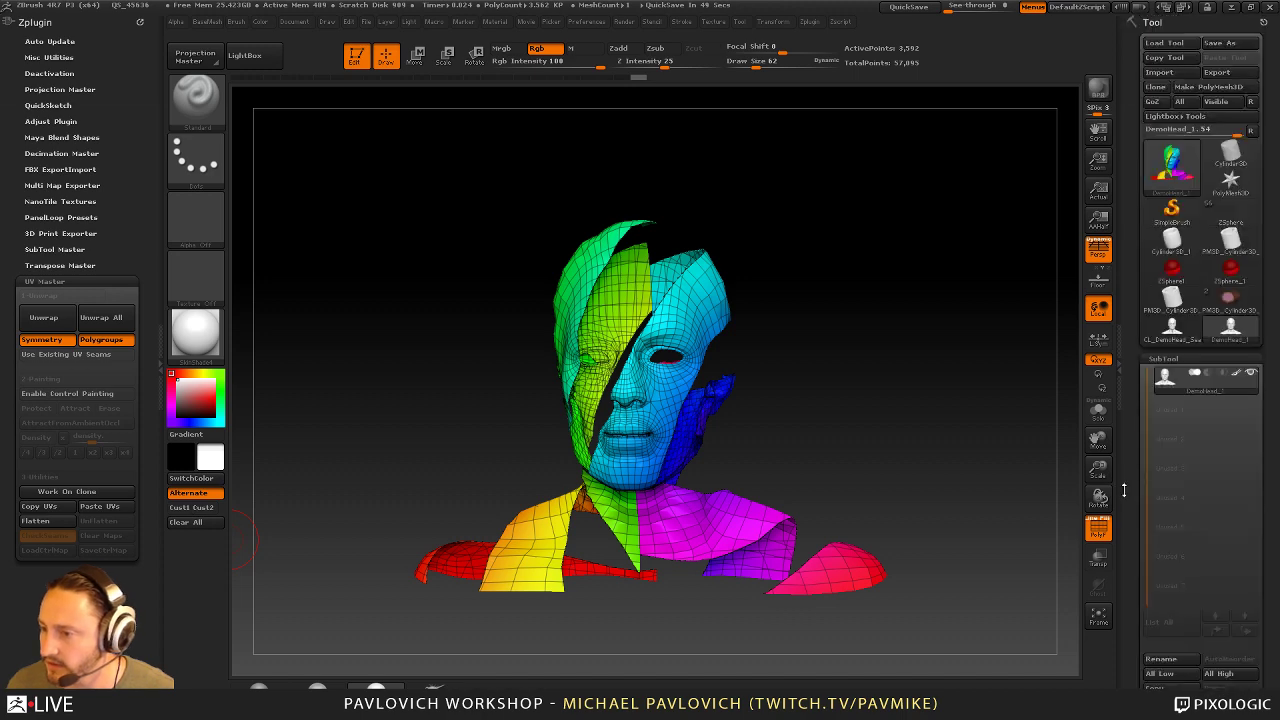
pyautogui.click(1224, 300)
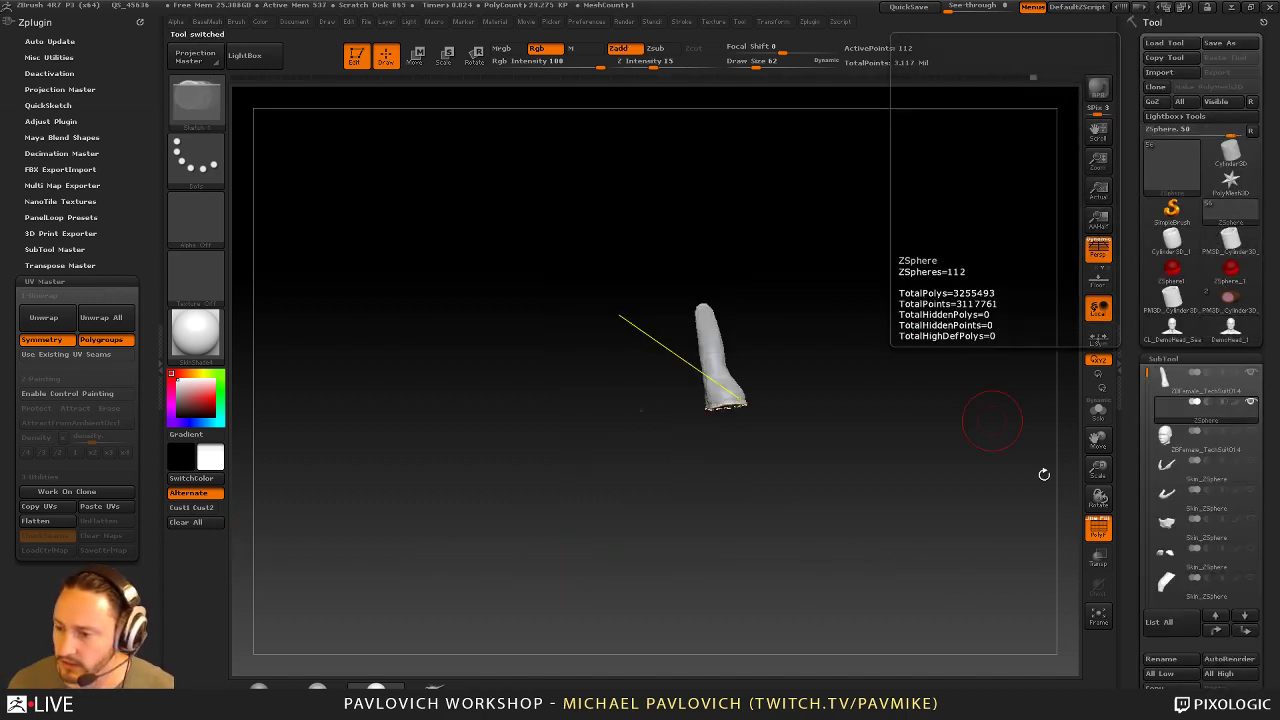
pyautogui.moveTo(881, 245)
pyautogui.keyDown('alt'); pyautogui.mouseDown()
pyautogui.moveTo(923, 329)
pyautogui.moveTo(945, 340)
pyautogui.moveTo(866, 380)
pyautogui.moveTo(885, 291)
pyautogui.mouseUp(); pyautogui.keyUp('alt')
pyautogui.moveTo(885, 291)
pyautogui.keyDown('alt'); pyautogui.mouseDown()
pyautogui.moveTo(940, 369)
pyautogui.moveTo(897, 343)
pyautogui.mouseUp(); pyautogui.keyUp('alt')
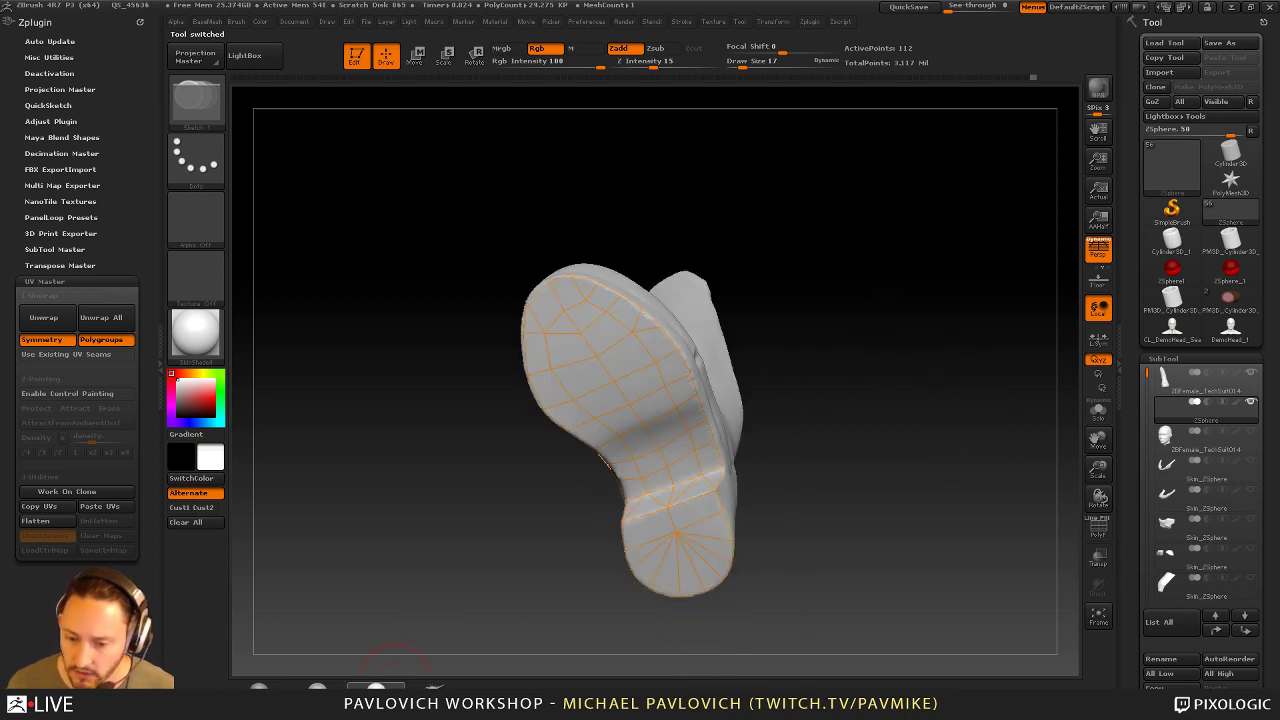
# Give the boot a pearl MatCap material and a mid-grey colour to make the orange topology lines stand out
pyautogui.click(317, 686)
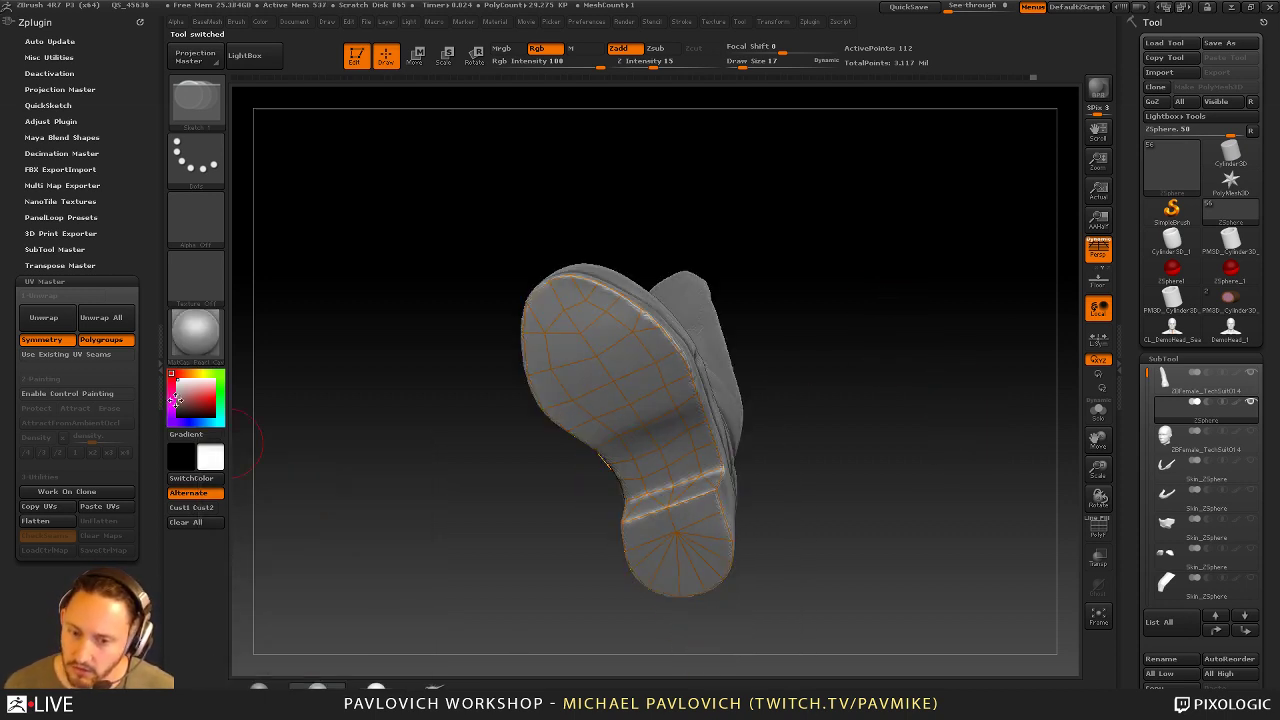
pyautogui.click(175, 400)
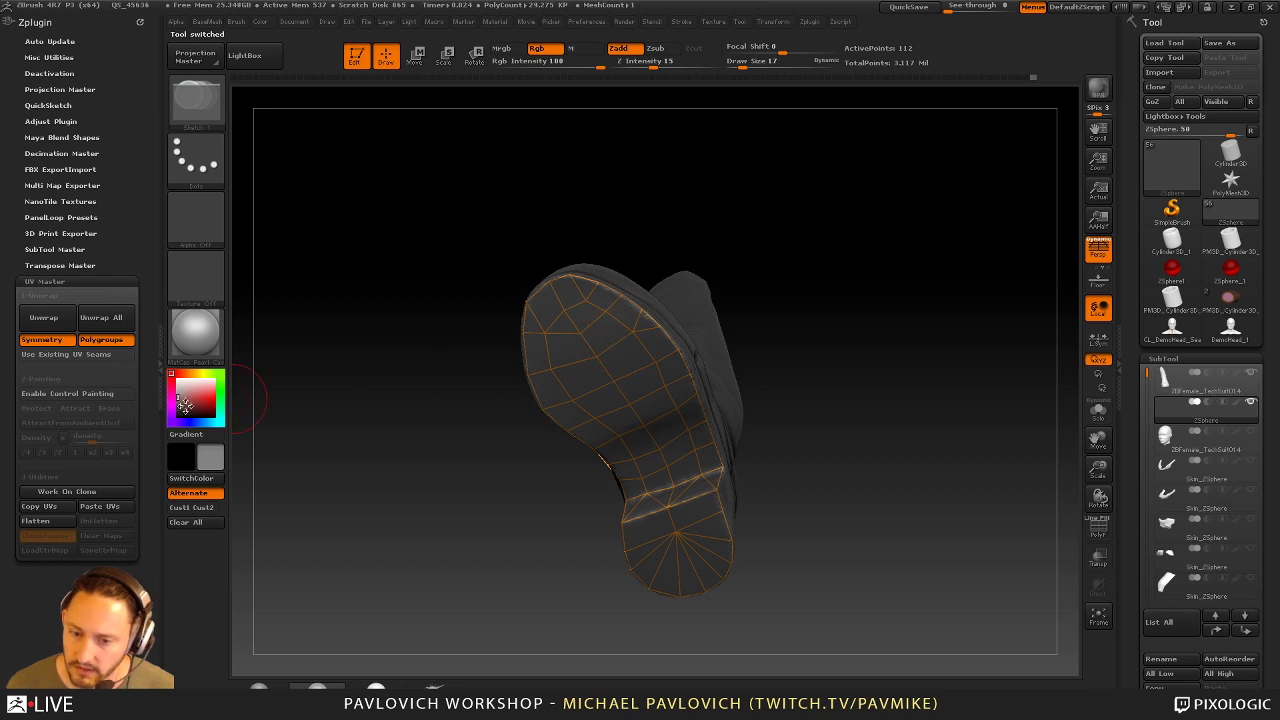
pyautogui.moveTo(885, 285); pyautogui.dragTo(931, 314)
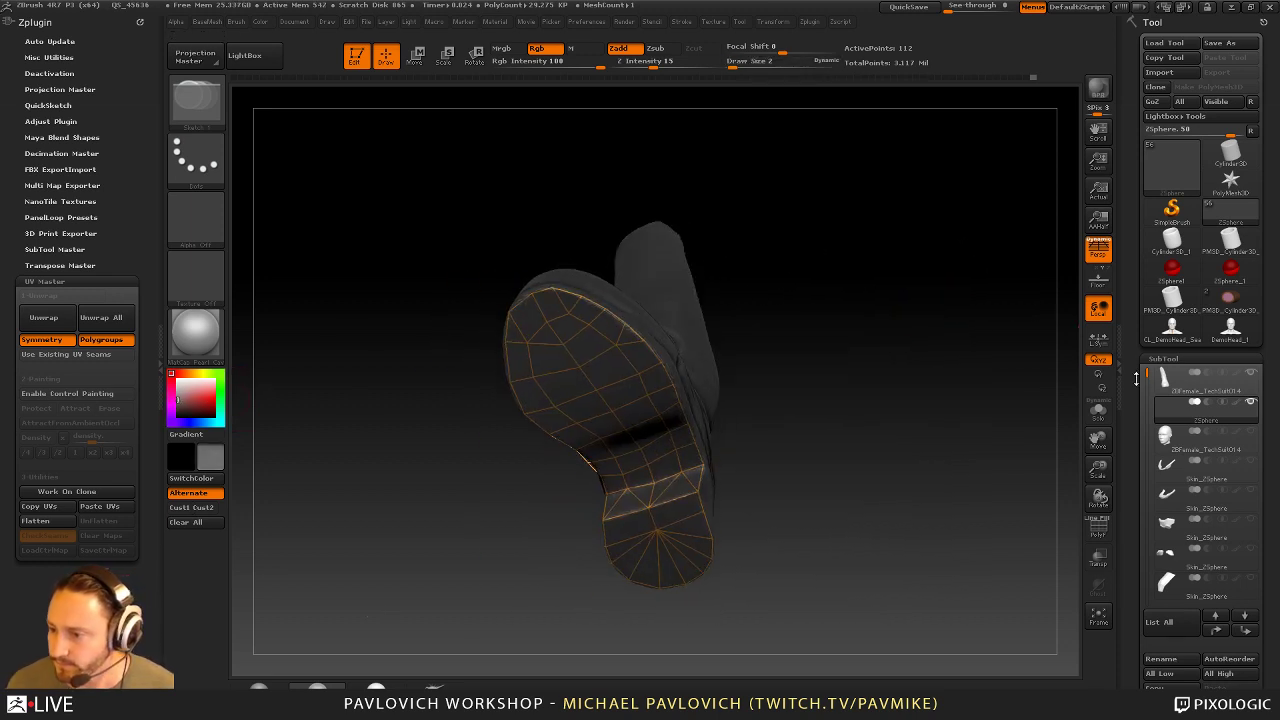
# Toggle the ZSphere's Edit Topology off and back on to compare the bare boot with its retopology wireframe
pyautogui.moveTo(1142, 420); pyautogui.dragTo(1140, 145)
pyautogui.press('shift')
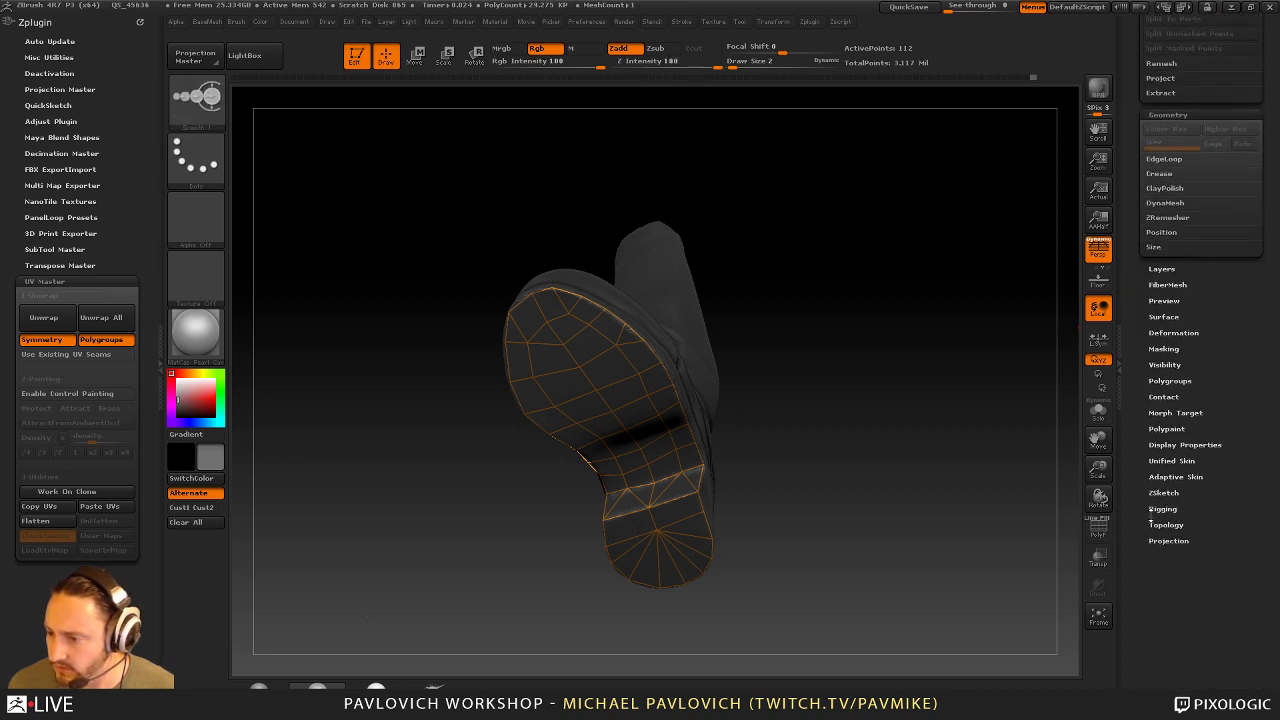
pyautogui.click(1152, 524)
pyautogui.click(1172, 479)
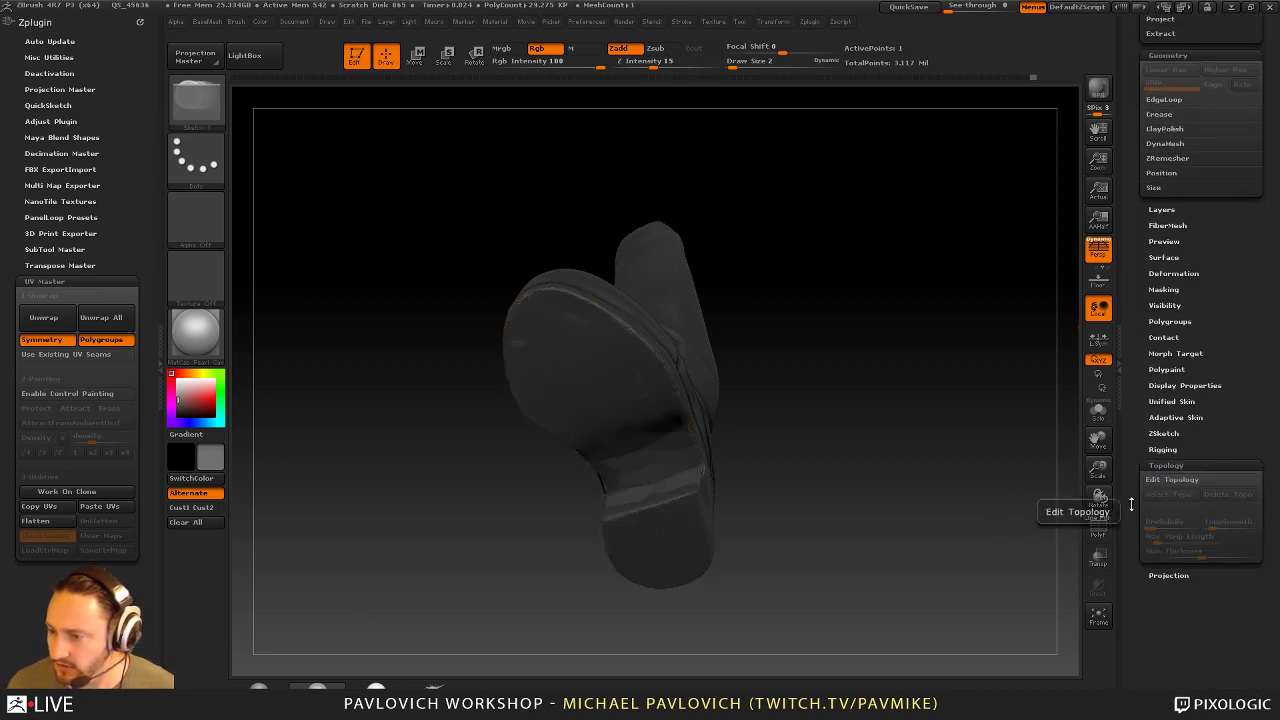
pyautogui.moveTo(929, 434); pyautogui.dragTo(923, 354)
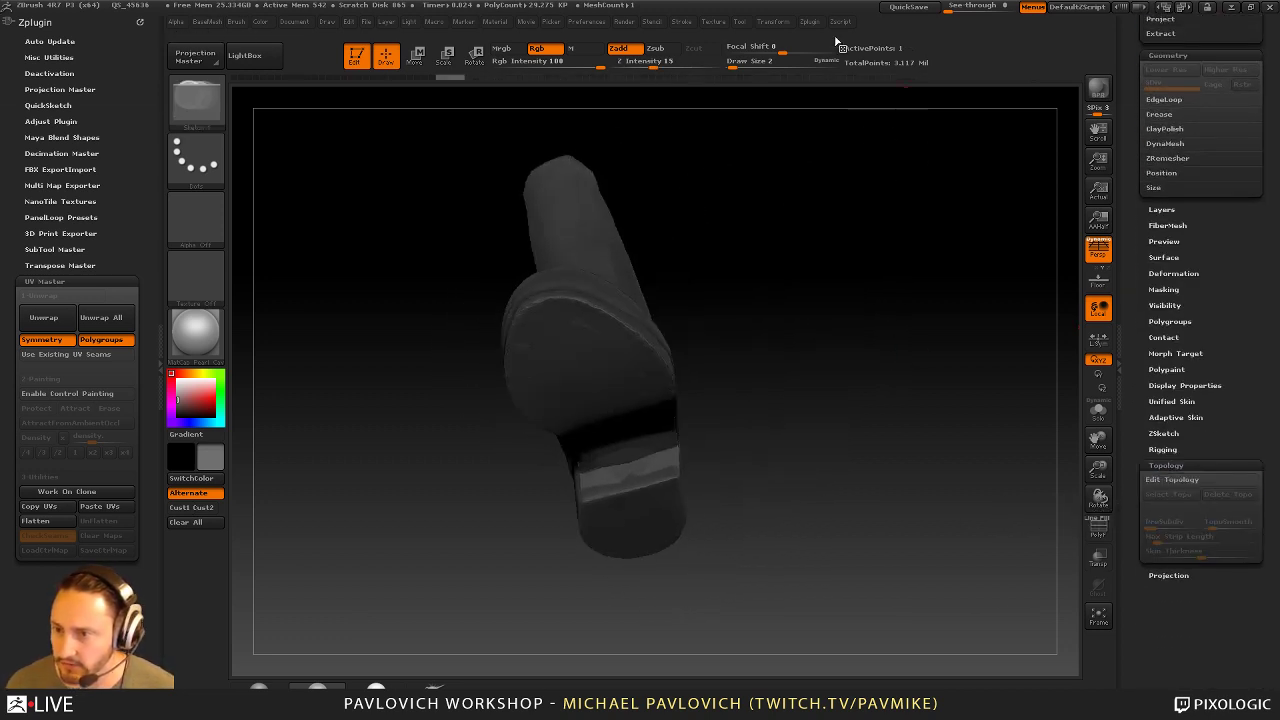
pyautogui.moveTo(930, 531); pyautogui.dragTo(956, 579)
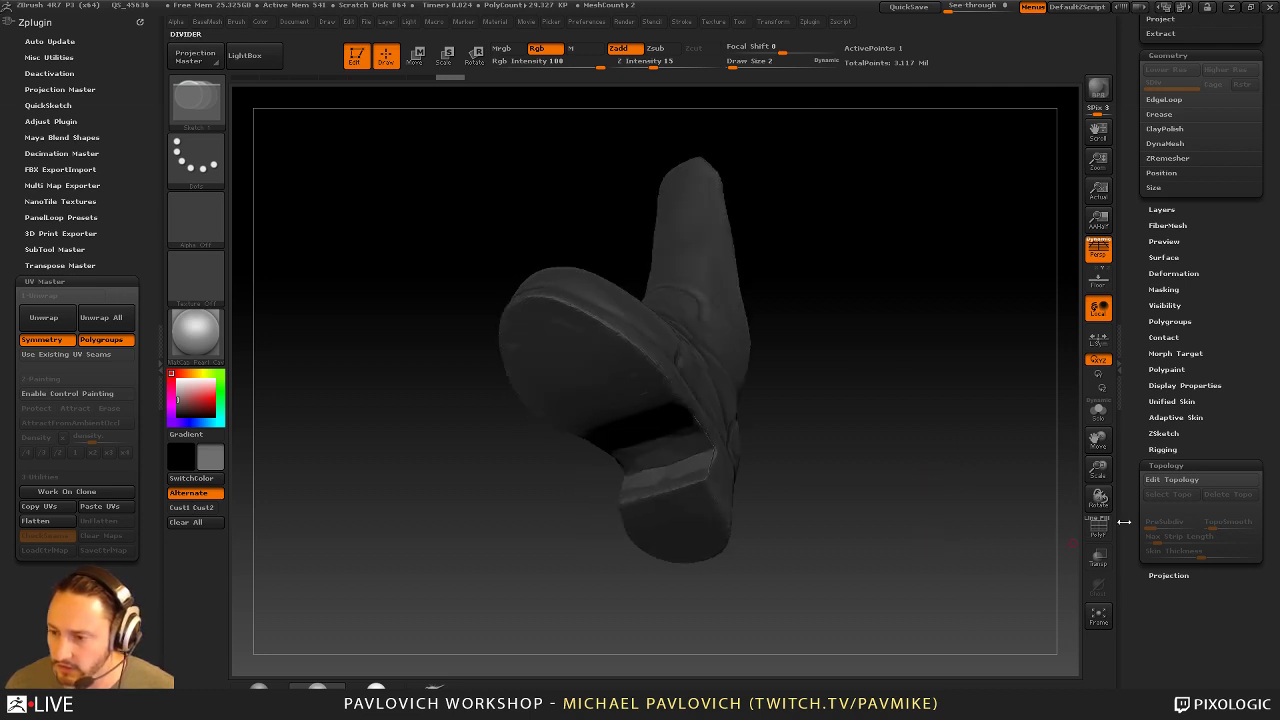
pyautogui.click(1166, 480)
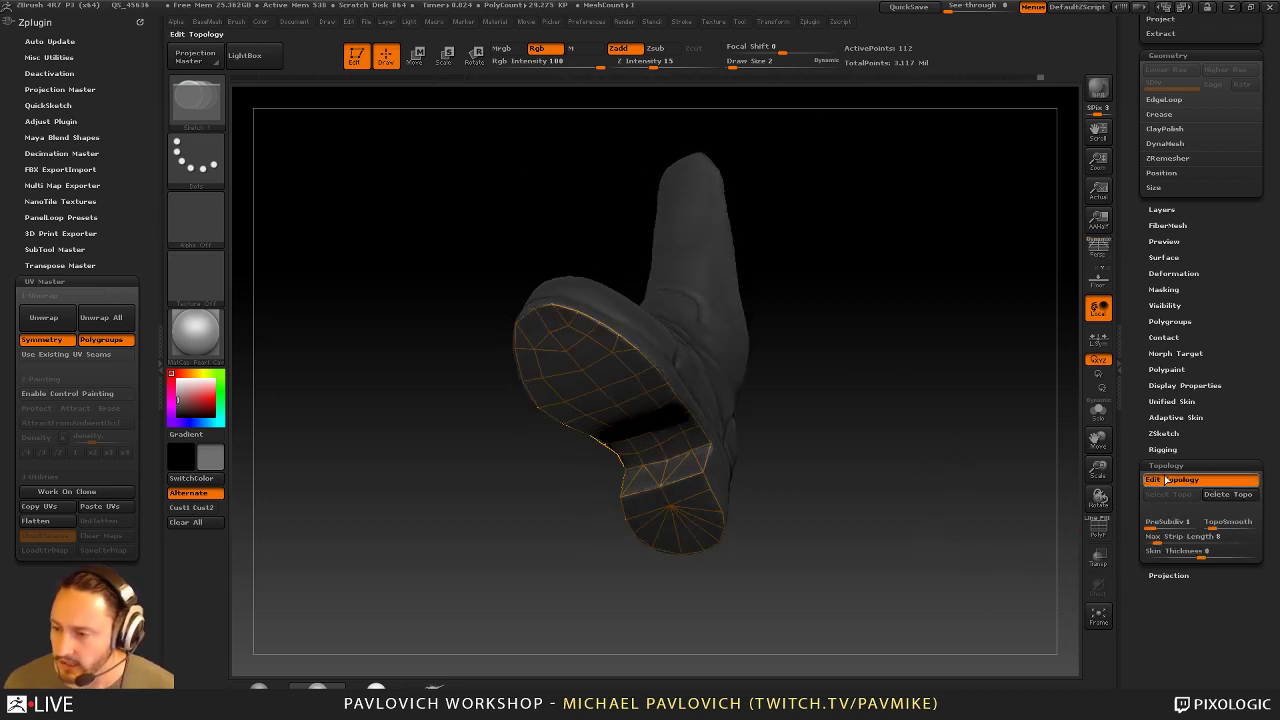
# Set the draw size to 1 and adjust the topology point on the sole edge just in front of the heel
pyautogui.press('2')
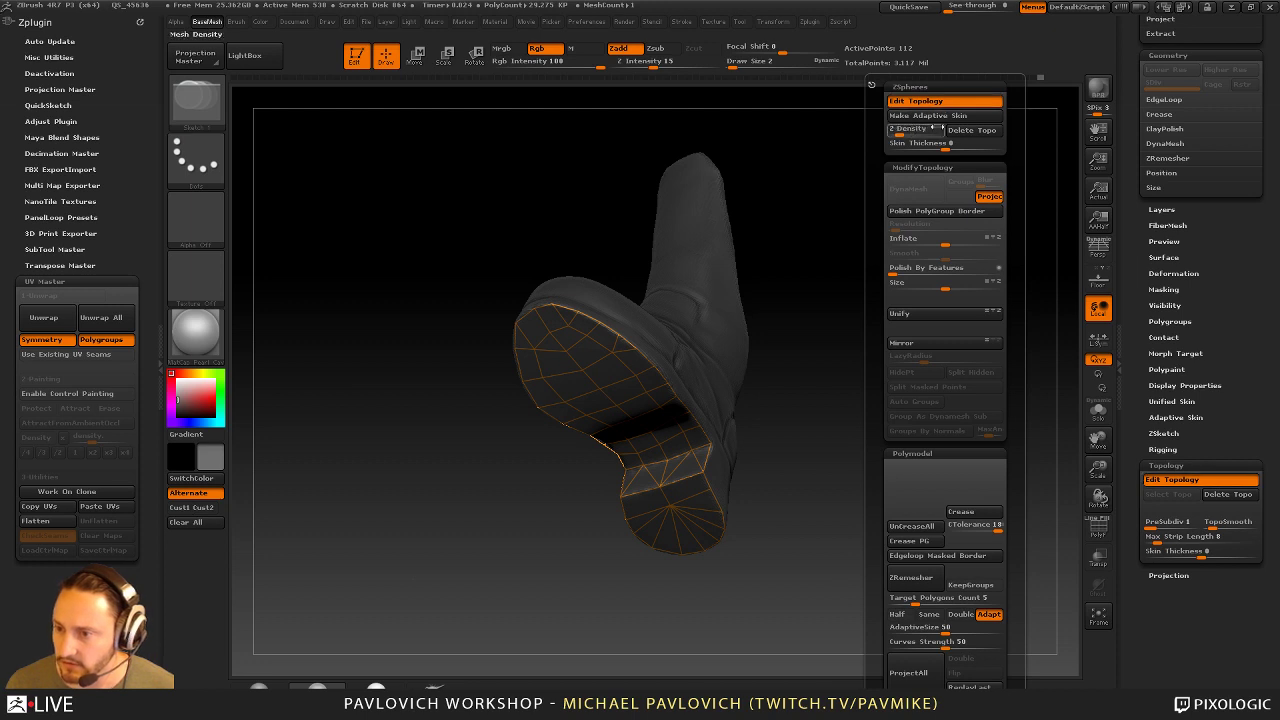
pyautogui.moveTo(886, 320)
pyautogui.mouseDown()
pyautogui.moveTo(920, 300)
pyautogui.moveTo(886, 305)
pyautogui.moveTo(967, 322)
pyautogui.moveTo(954, 358)
pyautogui.mouseUp()
pyautogui.press('s')
pyautogui.moveTo(954, 358)
pyautogui.mouseDown()
pyautogui.moveTo(920, 385)
pyautogui.moveTo(886, 369)
pyautogui.mouseUp()
pyautogui.press('s')
pyautogui.click(960, 401)
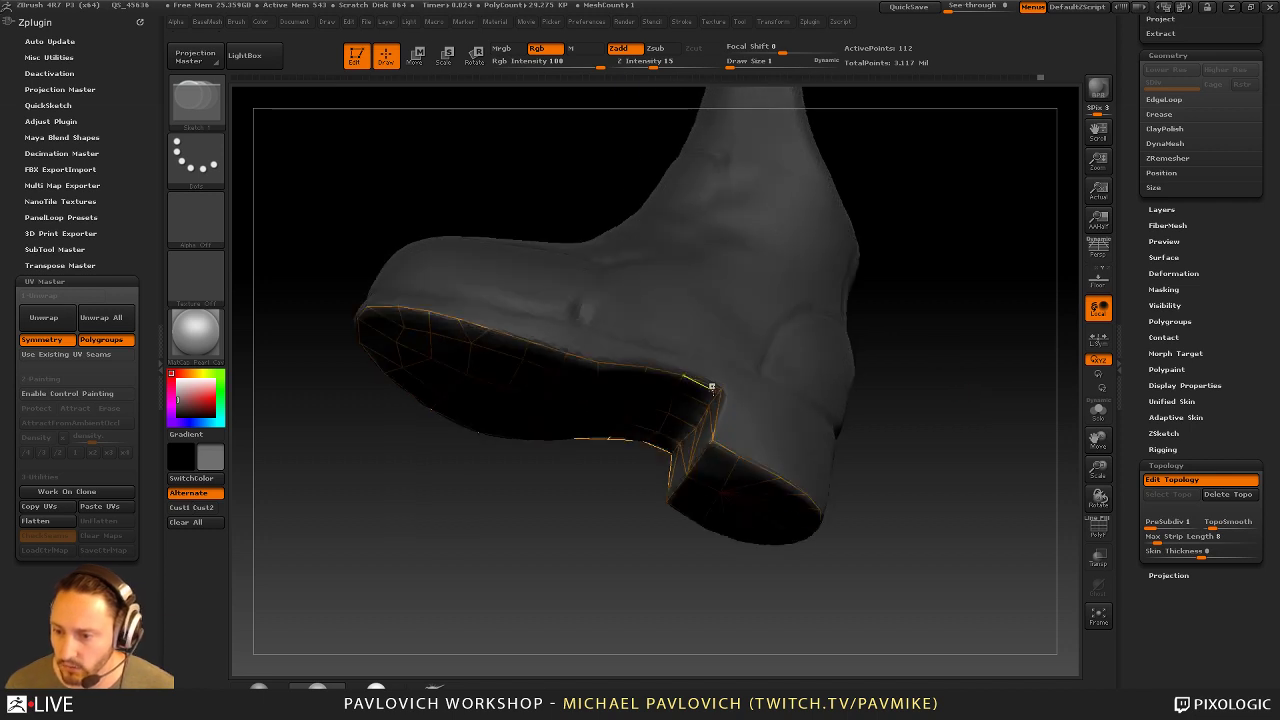
pyautogui.press('w')
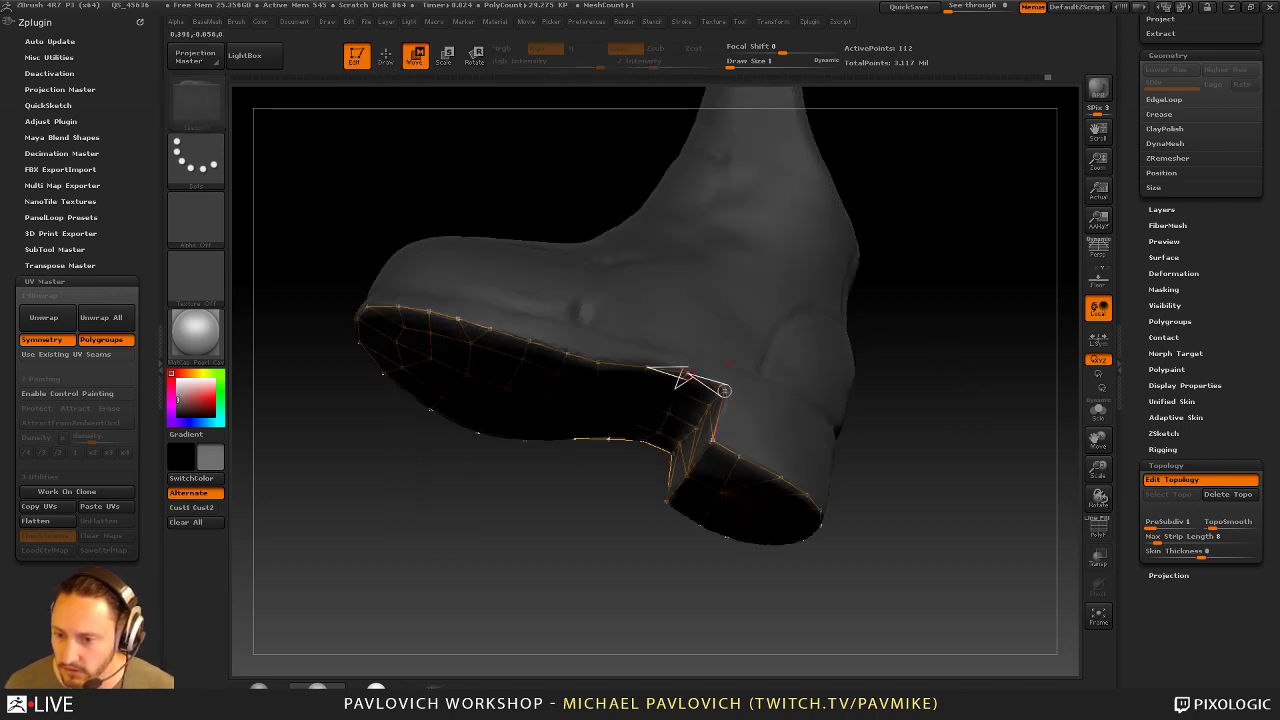
pyautogui.press('q')
pyautogui.moveTo(944, 323)
pyautogui.mouseDown()
pyautogui.moveTo(880, 350)
pyautogui.moveTo(897, 366)
pyautogui.mouseUp()
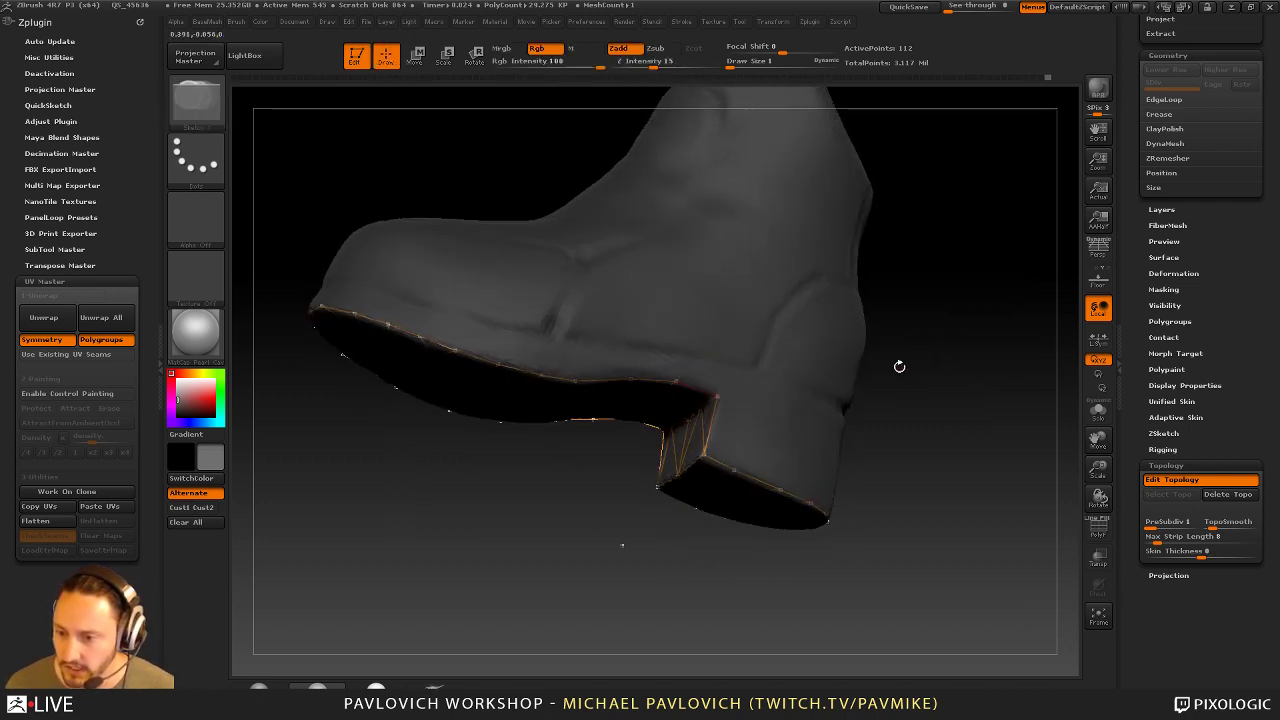
# Begin a topology line above the front corner of the heel and run it forward along the upper edge of the sole's side
pyautogui.click(726, 364)
pyautogui.click(680, 354)
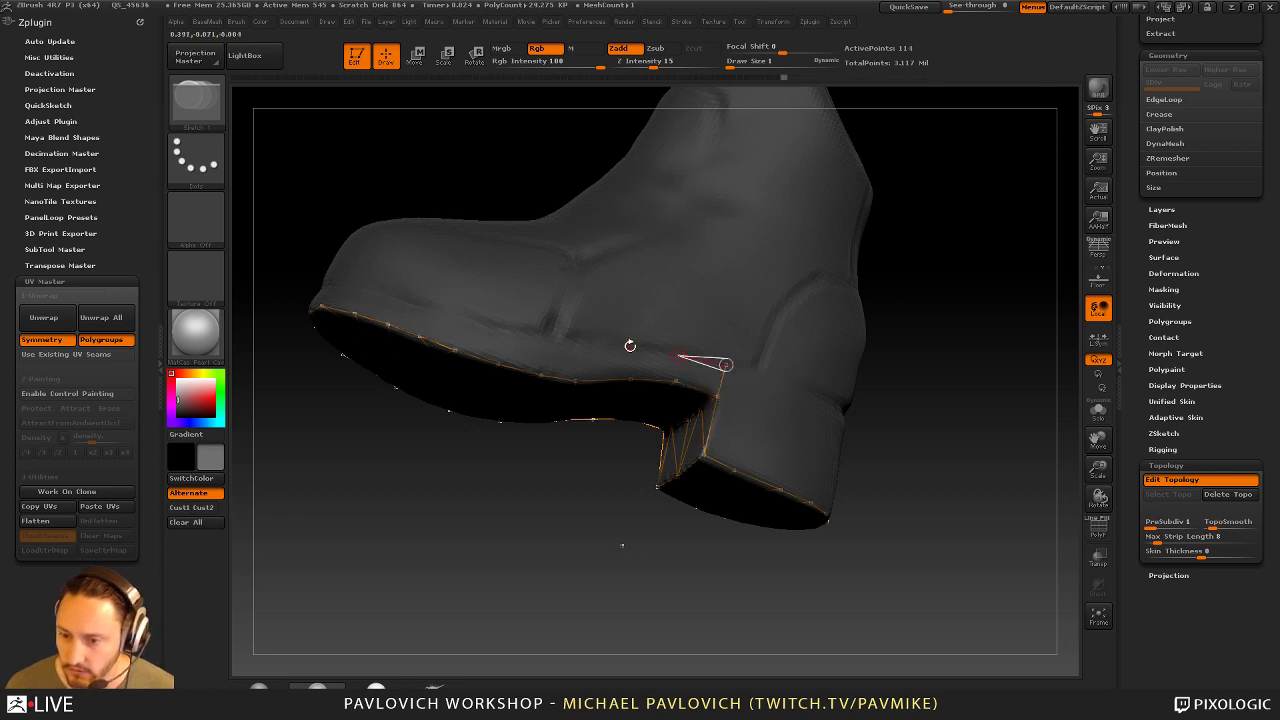
pyautogui.click(630, 350)
pyautogui.click(576, 349)
pyautogui.moveTo(491, 417); pyautogui.dragTo(545, 437)
pyautogui.click(569, 371)
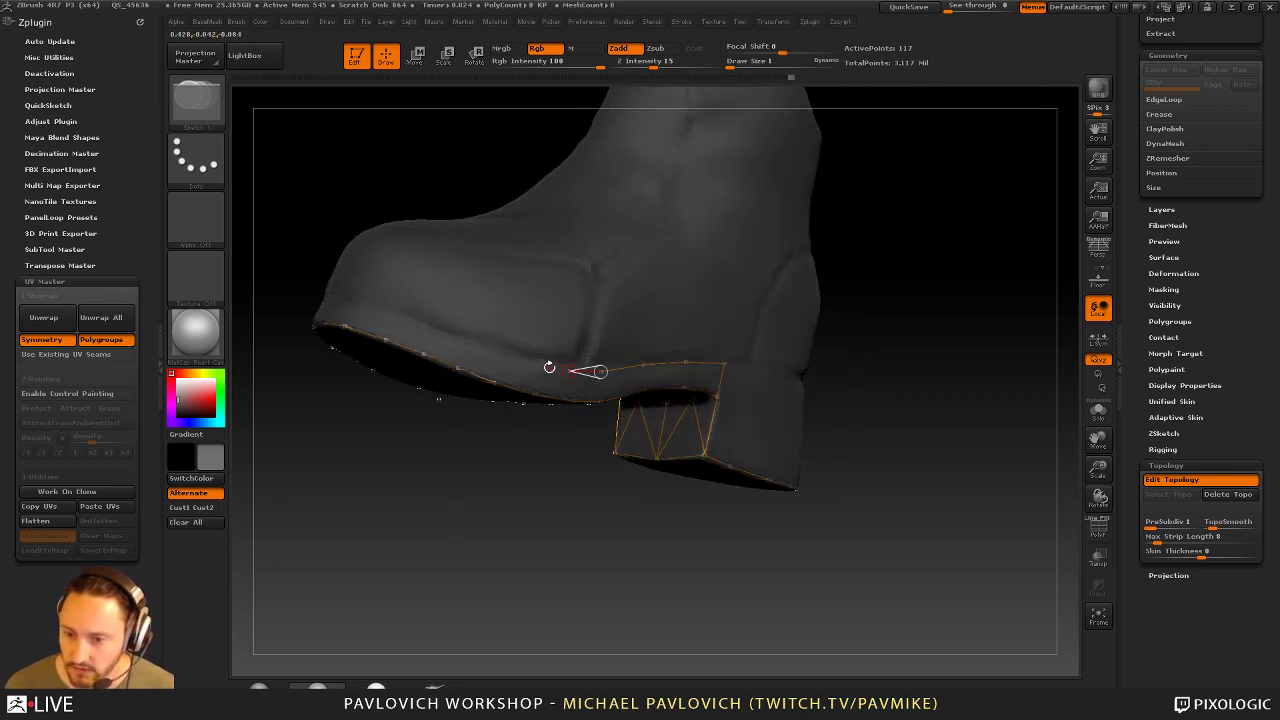
# Extend the upper sole line with four more points from the arch toward the forefoot
pyautogui.click(535, 365)
pyautogui.click(498, 353)
pyautogui.click(460, 340)
pyautogui.click(434, 333)
pyautogui.moveTo(374, 443); pyautogui.dragTo(503, 366)
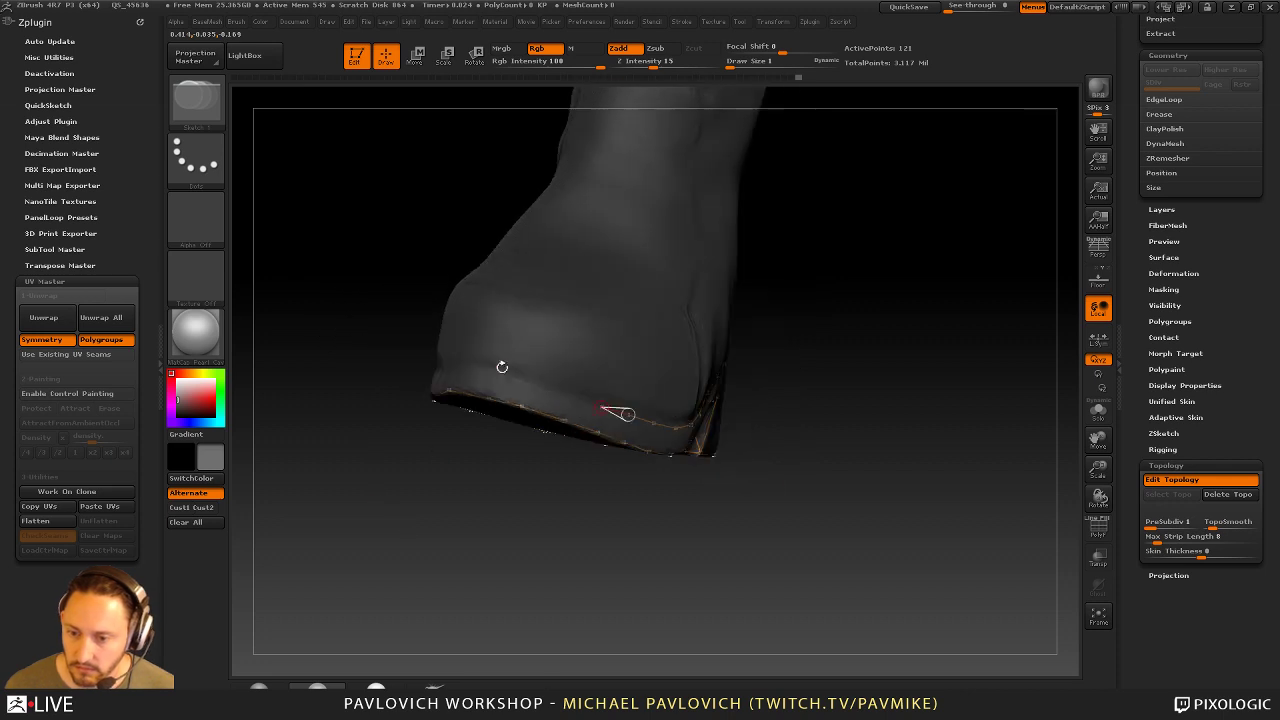
# Carry the upper sole line around the front of the toe to the boot's opposite side
pyautogui.click(569, 399)
pyautogui.click(527, 381)
pyautogui.click(499, 372)
pyautogui.moveTo(770, 356); pyautogui.dragTo(930, 378)
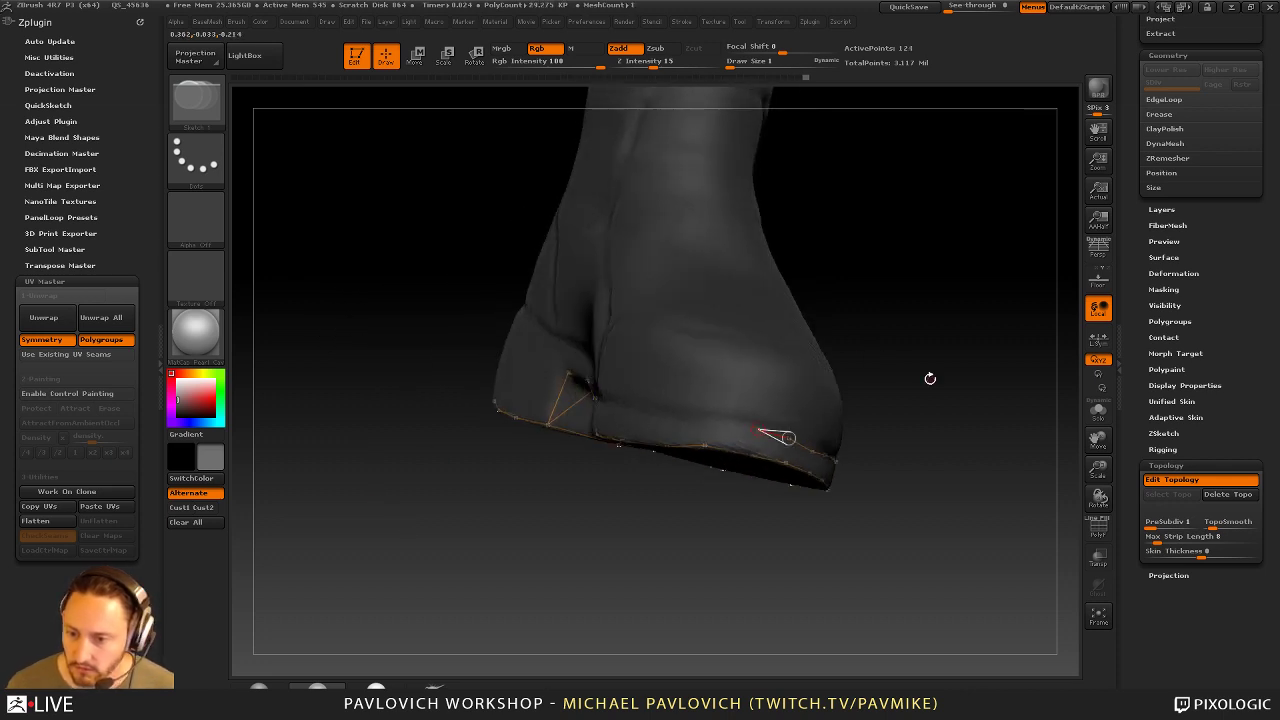
pyautogui.click(710, 420)
pyautogui.moveTo(849, 371); pyautogui.dragTo(953, 410)
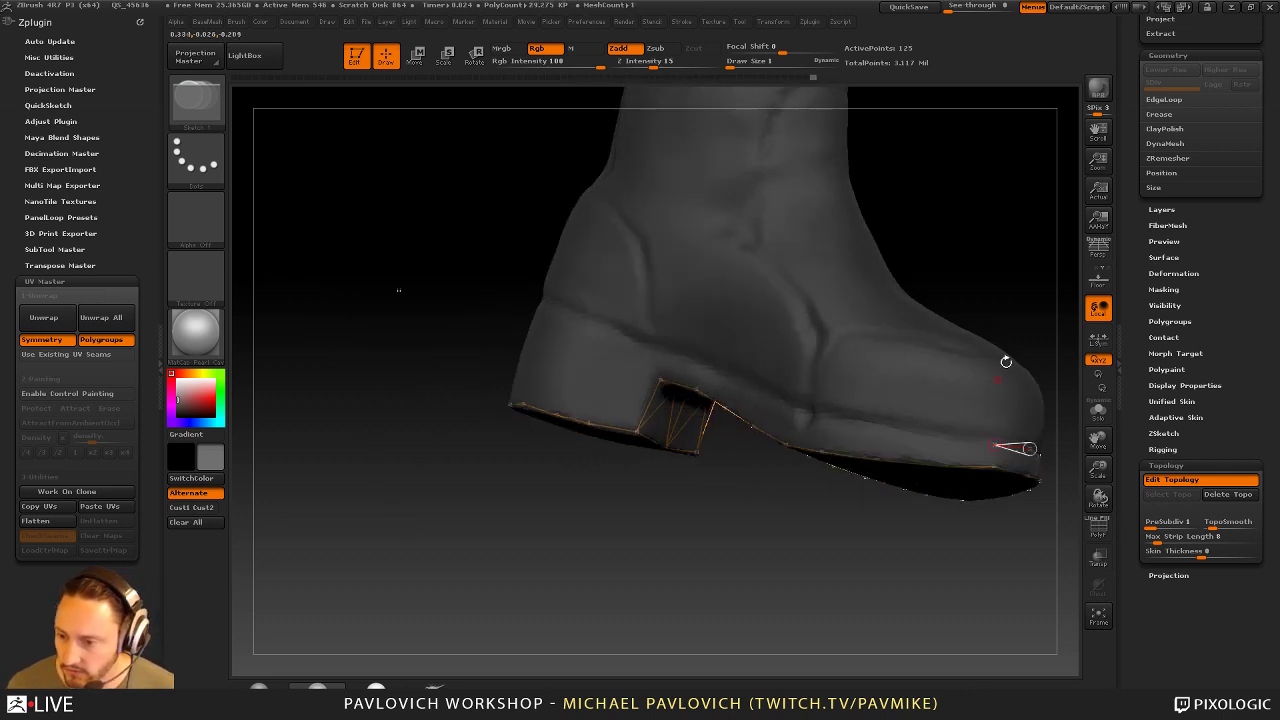
# Run the upper sole line back along the opposite side, from the toe to above the heel's front corner
pyautogui.moveTo(1006, 362); pyautogui.dragTo(897, 329)
pyautogui.click(862, 411)
pyautogui.click(820, 406)
pyautogui.click(762, 400)
pyautogui.click(720, 395)
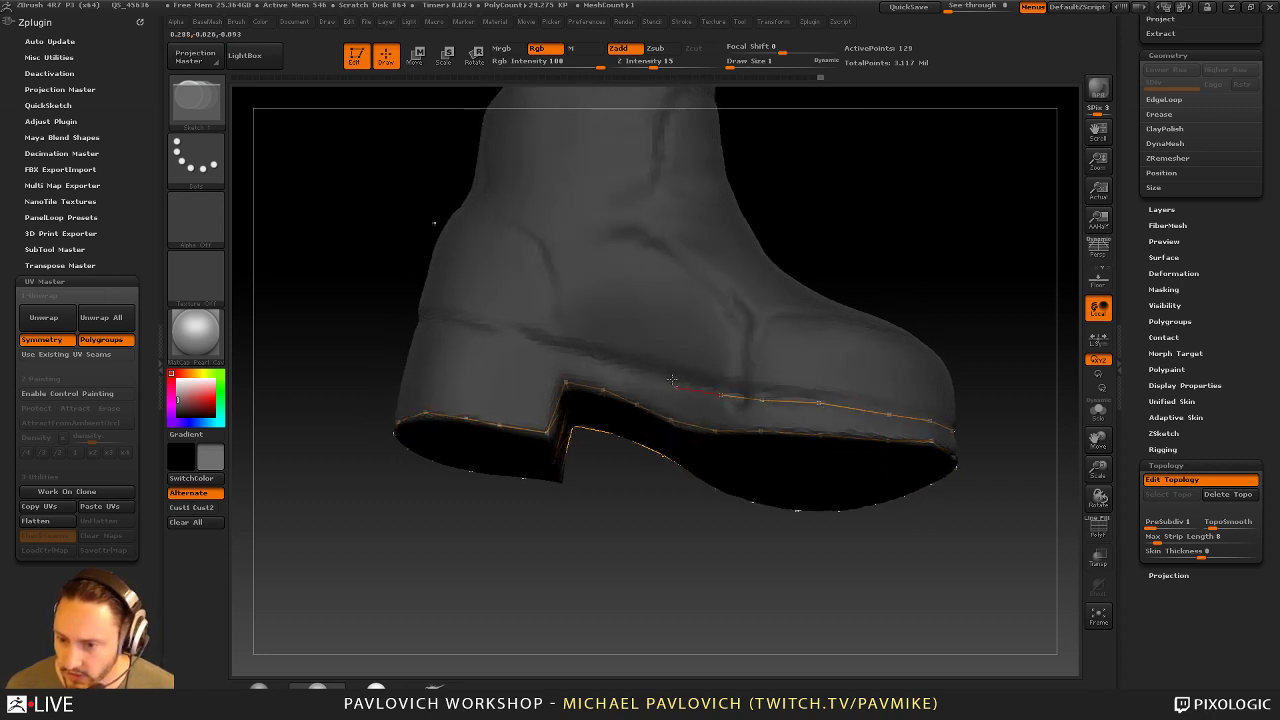
pyautogui.click(676, 387)
pyautogui.click(643, 376)
pyautogui.click(606, 364)
pyautogui.click(565, 352)
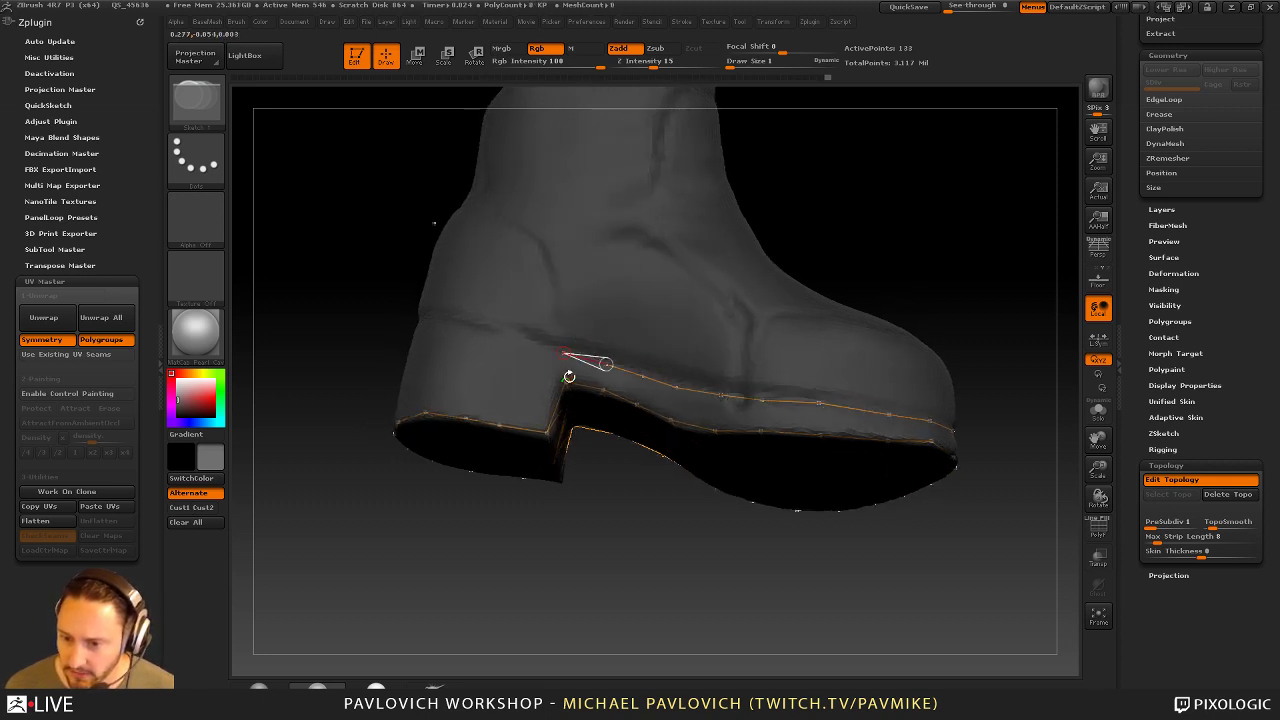
# Connect the line to the sole's heel corner and move its upper corner point slightly up and back
pyautogui.click(566, 382)
pyautogui.moveTo(779, 227); pyautogui.dragTo(759, 227)
pyautogui.press('w')
pyautogui.moveTo(563, 352); pyautogui.dragTo(547, 347)
pyautogui.press('q')
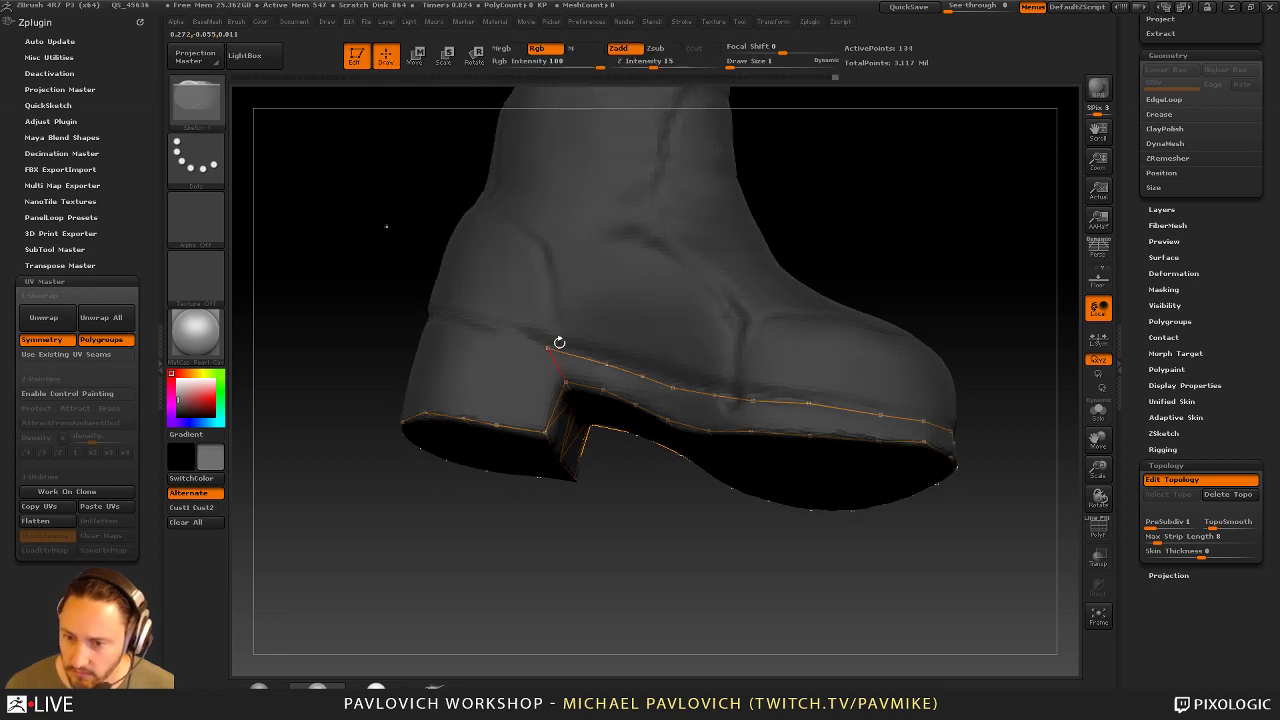
# Continue the upper line from the corner point along the side and onto the back of the heel
pyautogui.moveTo(700, 269); pyautogui.dragTo(632, 307, button='right')
pyautogui.click(513, 338)
pyautogui.click(471, 329)
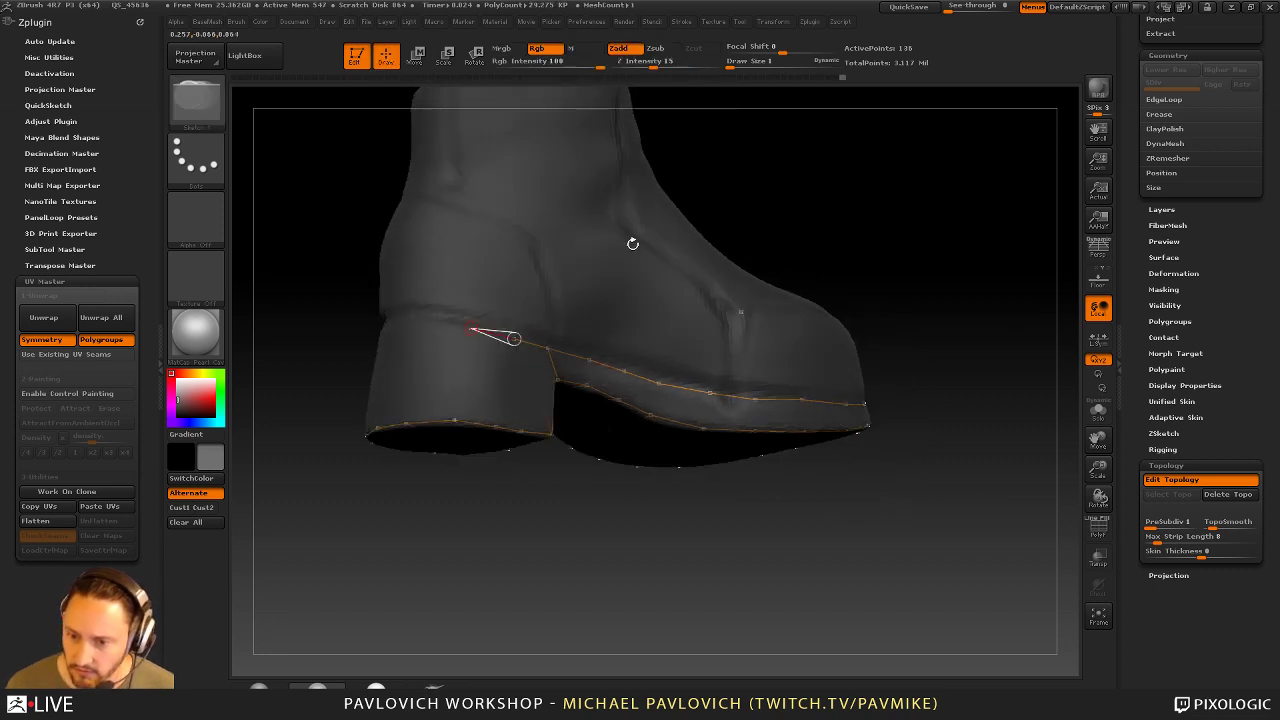
pyautogui.moveTo(631, 243); pyautogui.dragTo(976, 253, button='right')
pyautogui.click(595, 421)
pyautogui.click(552, 414)
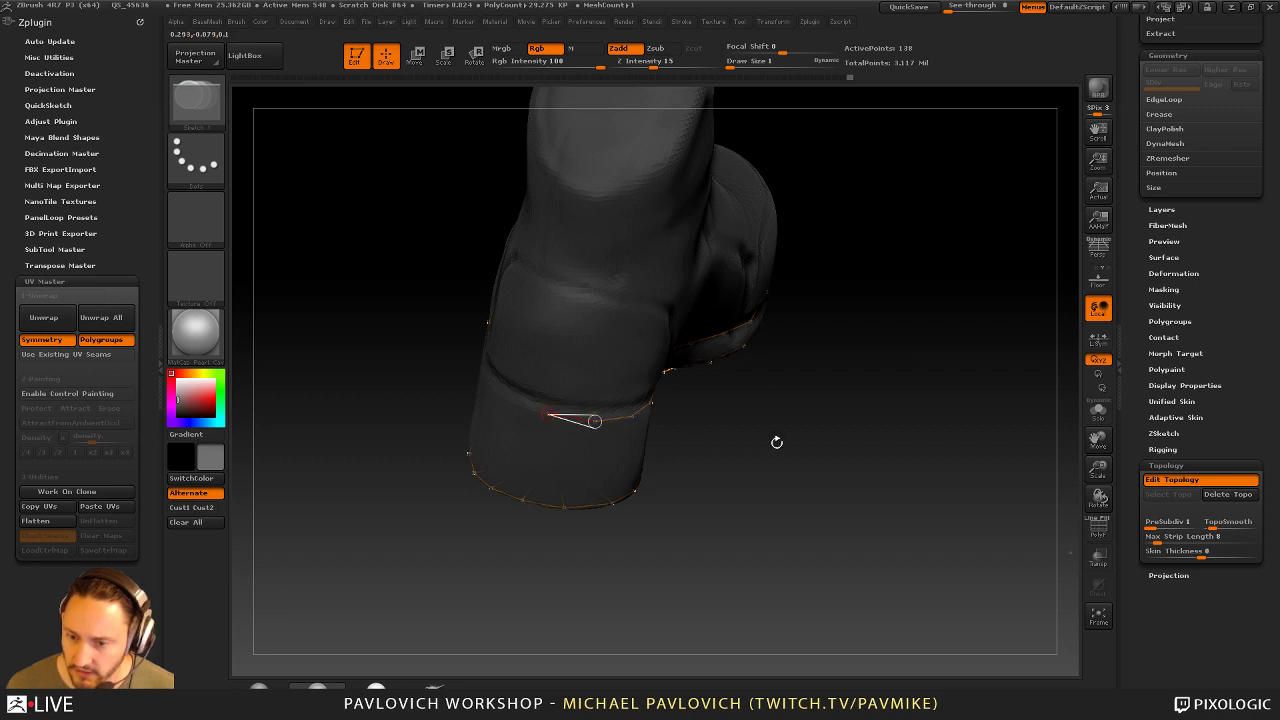
# Bring the upper line around the rest of the heel and close the loop at its starting corner point
pyautogui.moveTo(776, 440); pyautogui.dragTo(543, 496, button='right')
pyautogui.moveTo(514, 462); pyautogui.dragTo(691, 443)
pyautogui.click(621, 443)
pyautogui.click(576, 438)
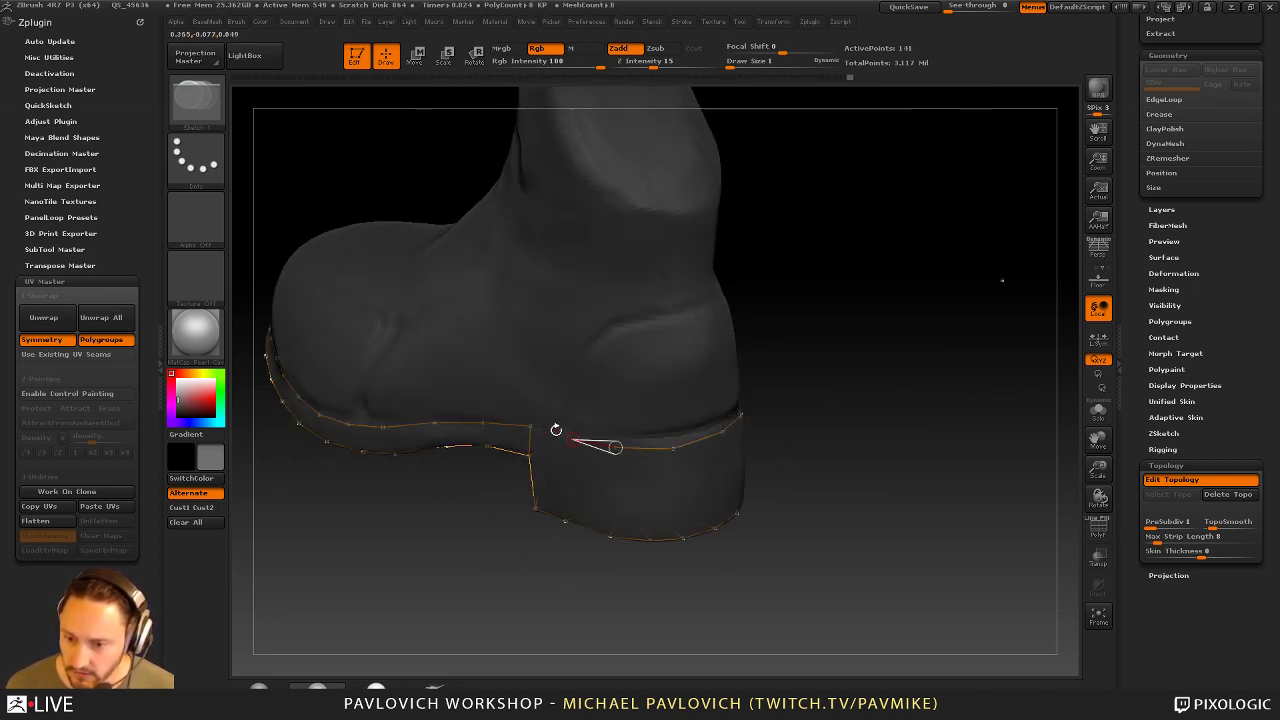
pyautogui.click(530, 426)
# Draw a second topology line around the heel below the upper one, starting at the sole's corner point
pyautogui.moveTo(611, 397); pyautogui.dragTo(820, 328, button='right')
pyautogui.moveTo(820, 416); pyautogui.dragTo(783, 398)
pyautogui.press('w')
pyautogui.press('q')
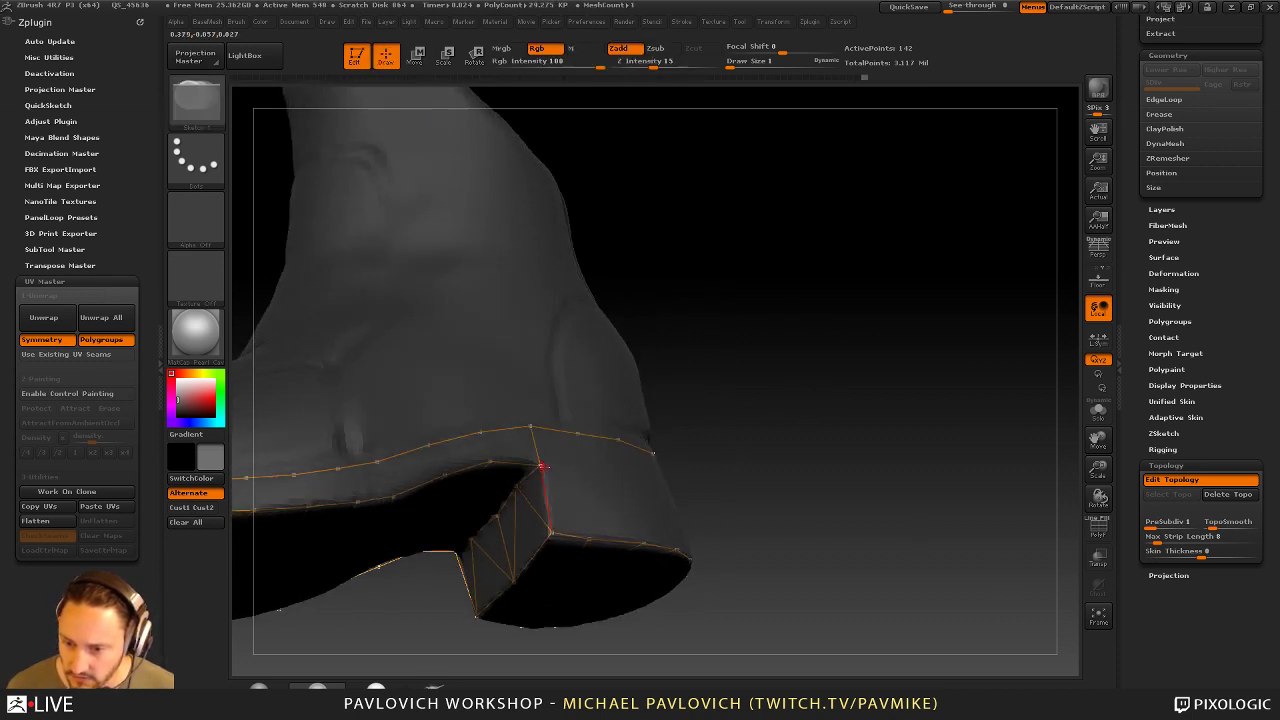
pyautogui.moveTo(665, 417)
pyautogui.mouseDown()
pyautogui.moveTo(806, 371)
pyautogui.moveTo(574, 468)
pyautogui.mouseUp()
pyautogui.click(574, 468)
pyautogui.click(611, 471)
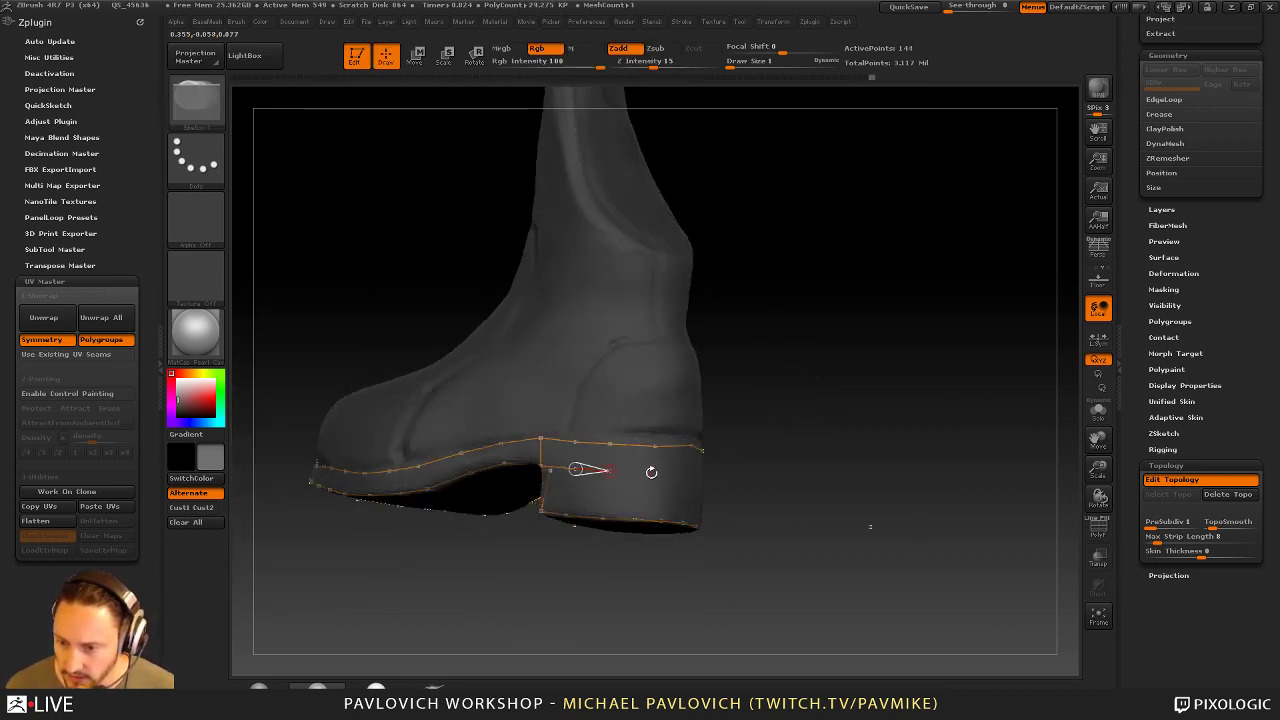
pyautogui.moveTo(775, 453); pyautogui.dragTo(599, 439)
pyautogui.click(626, 477)
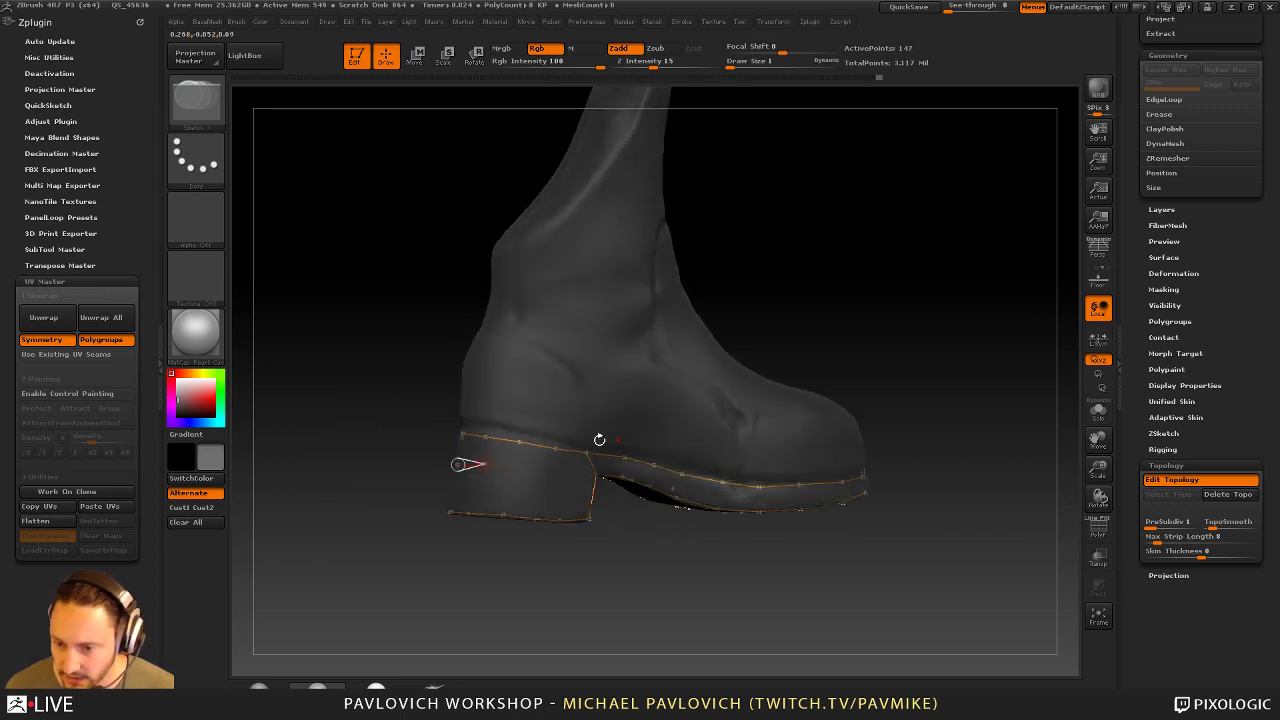
# Finish the second heel line by joining it to the sole's corner point on the opposite side
pyautogui.click(519, 471)
pyautogui.click(548, 473)
pyautogui.moveTo(546, 511); pyautogui.dragTo(558, 608, button='right')
pyautogui.click(533, 458)
pyautogui.moveTo(558, 608); pyautogui.dragTo(560, 520)
pyautogui.press('w')
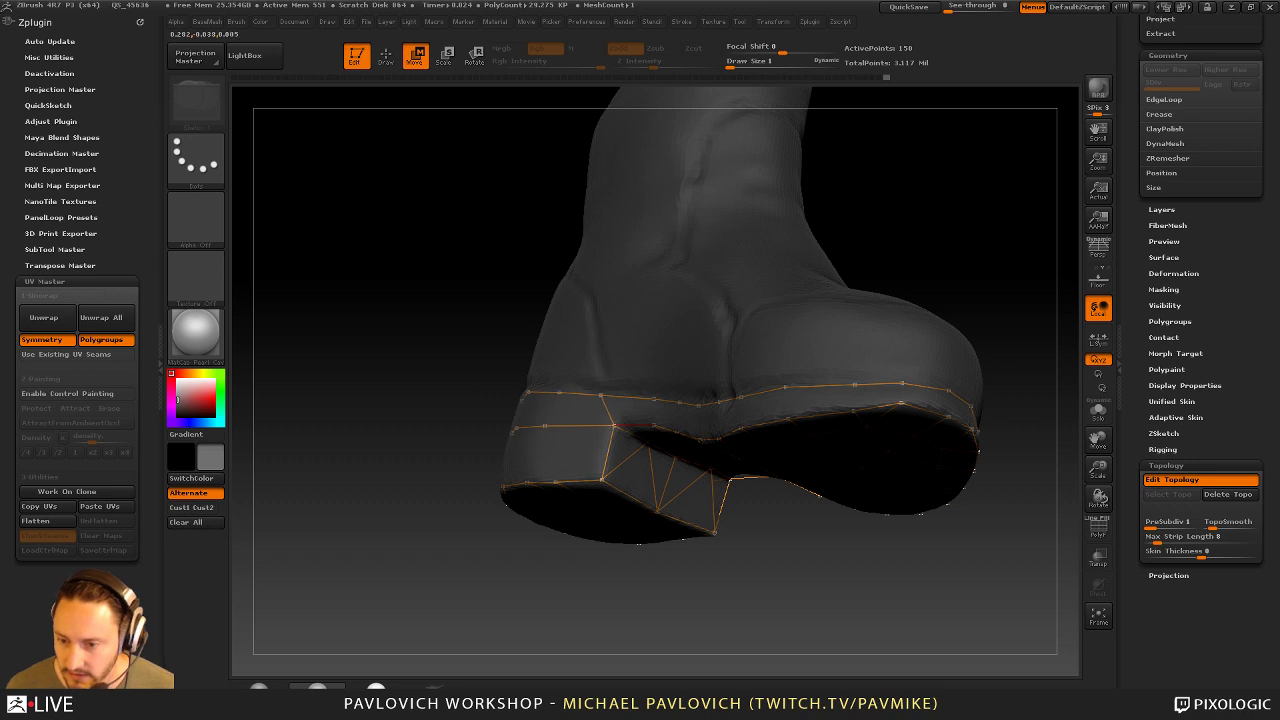
pyautogui.moveTo(659, 464); pyautogui.dragTo(659, 450, button='right')
pyautogui.press('q')
# Add cross edges between the upper line and the sole edge, from in front of the heel to the forefoot
pyautogui.click(654, 399)
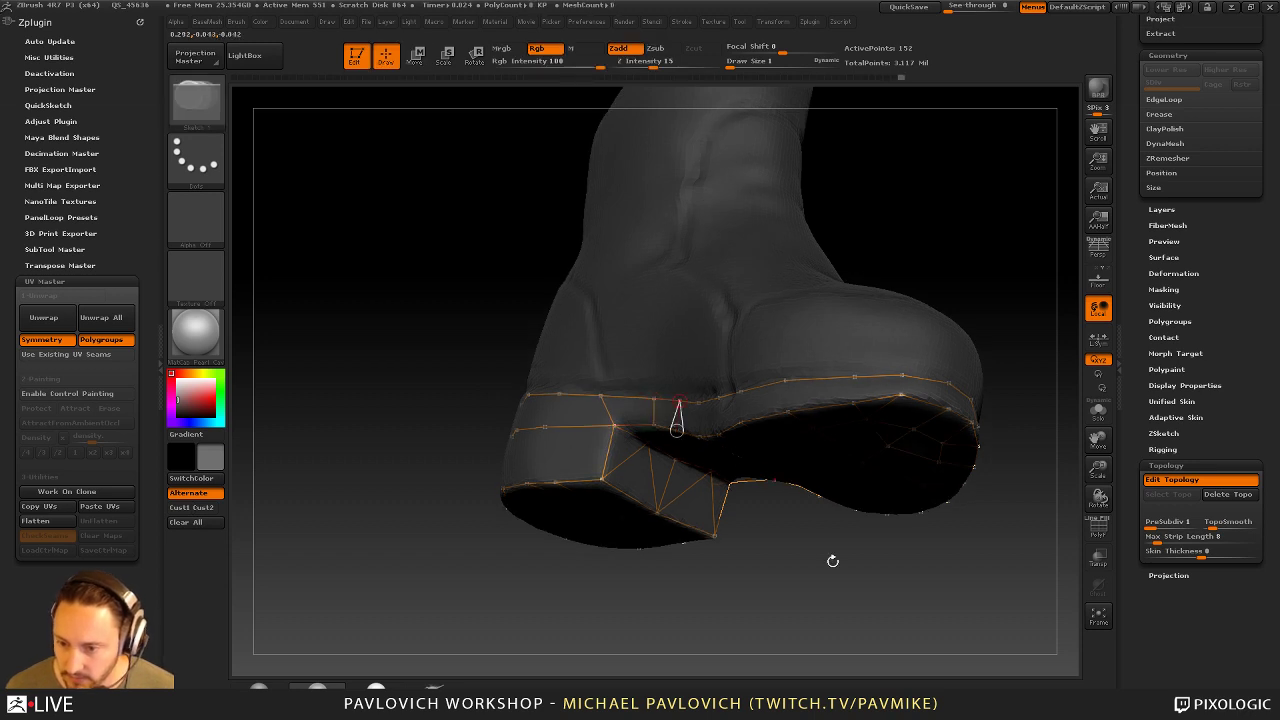
pyautogui.moveTo(832, 561); pyautogui.dragTo(686, 423)
pyautogui.keyDown('ctrl'); pyautogui.click(686, 402); pyautogui.keyUp('ctrl')
pyautogui.click(694, 434)
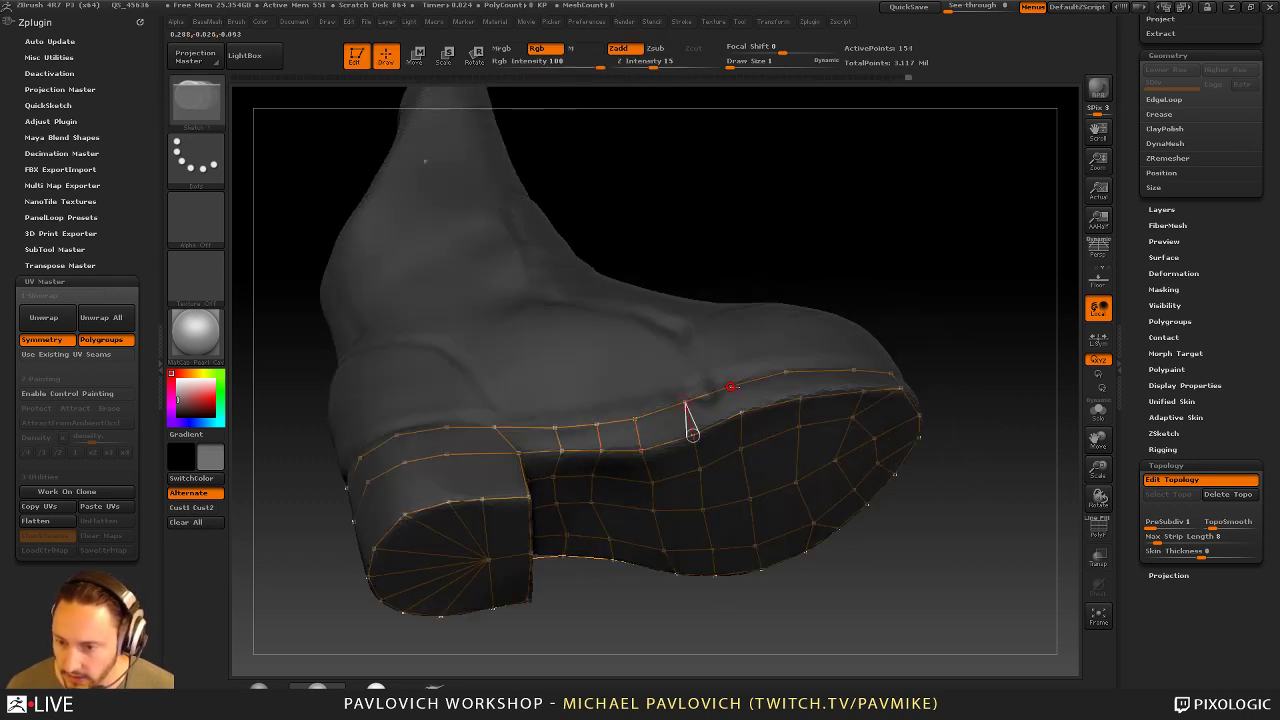
pyautogui.keyDown('ctrl'); pyautogui.click(731, 387); pyautogui.keyUp('ctrl')
pyautogui.click(741, 412)
pyautogui.keyDown('ctrl'); pyautogui.click(786, 372); pyautogui.keyUp('ctrl')
pyautogui.click(799, 398)
pyautogui.moveTo(1068, 317); pyautogui.dragTo(769, 386)
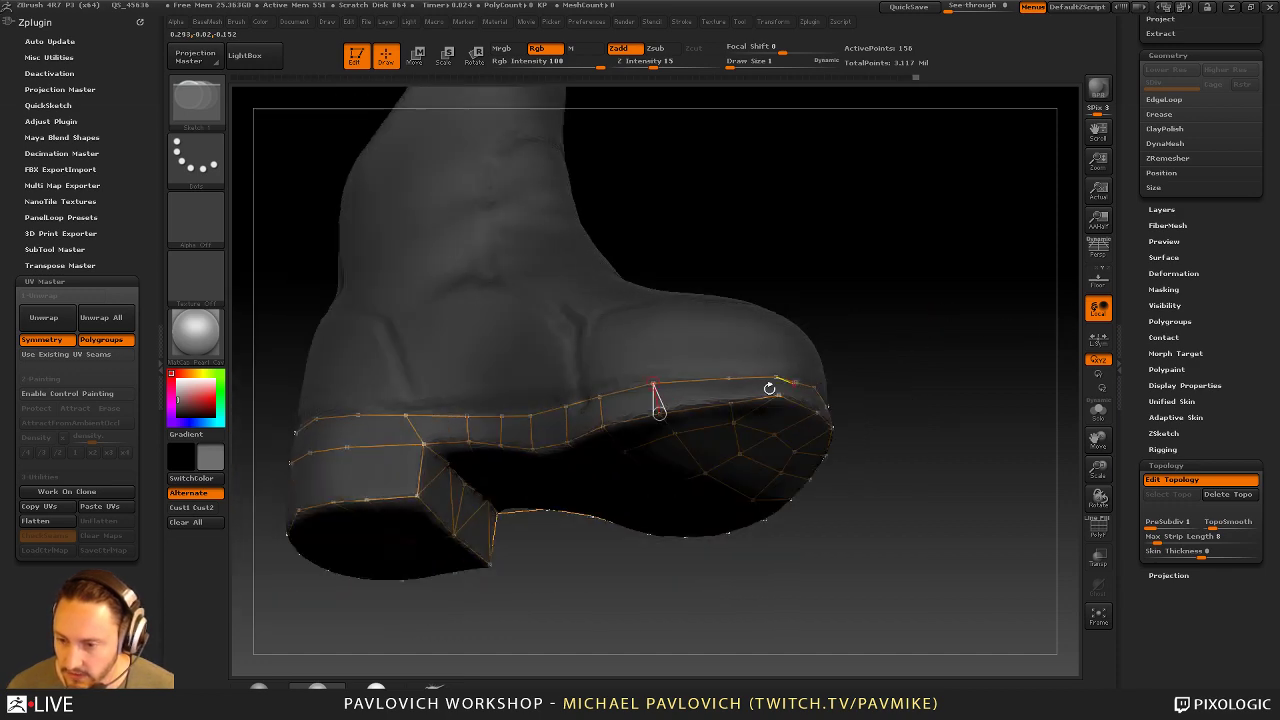
# Add two more cross edges between the upper line and the sole edge beside the toe
pyautogui.keyDown('ctrl'); pyautogui.click(729, 379); pyautogui.keyUp('ctrl')
pyautogui.click(732, 403)
pyautogui.keyDown('ctrl'); pyautogui.click(776, 377); pyautogui.keyUp('ctrl')
pyautogui.click(778, 395)
pyautogui.moveTo(946, 366); pyautogui.dragTo(258, 272)
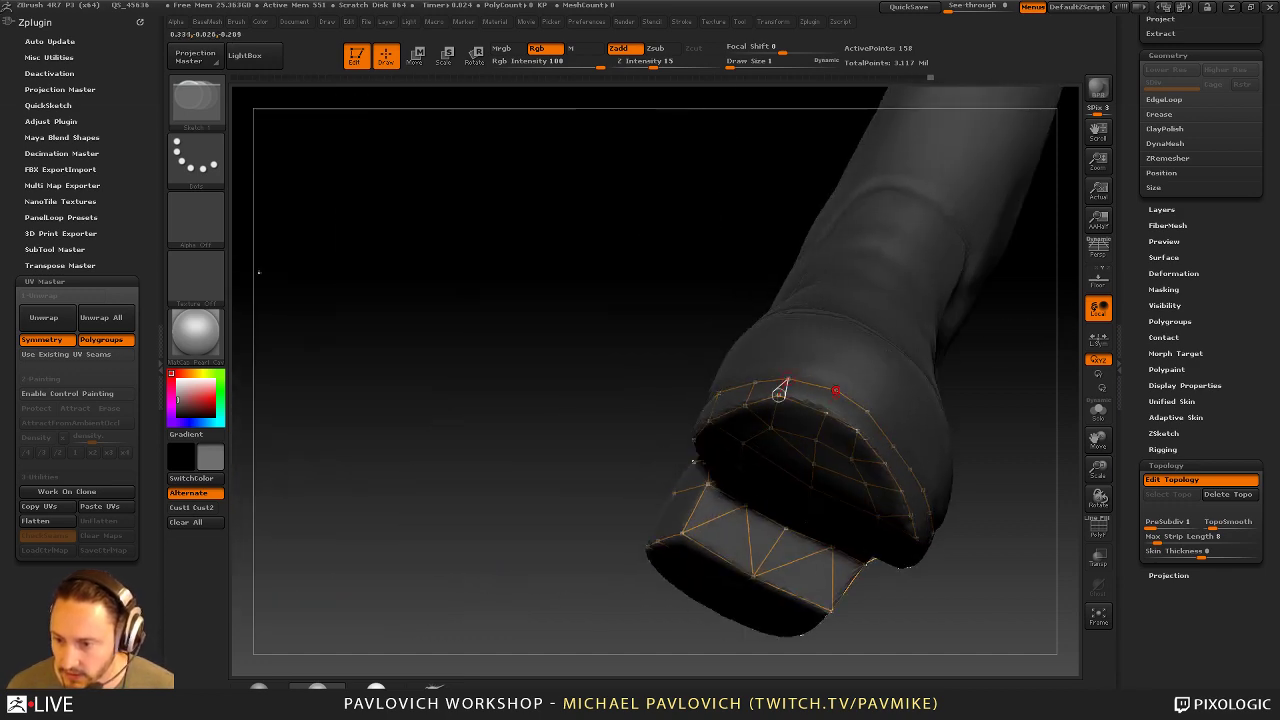
# Bridge the upper line and the sole edge with cross edges around the toe tip
pyautogui.click(834, 392)
pyautogui.moveTo(955, 395); pyautogui.dragTo(411, 416)
pyautogui.keyDown('ctrl'); pyautogui.click(702, 393); pyautogui.keyUp('ctrl')
pyautogui.click(686, 408)
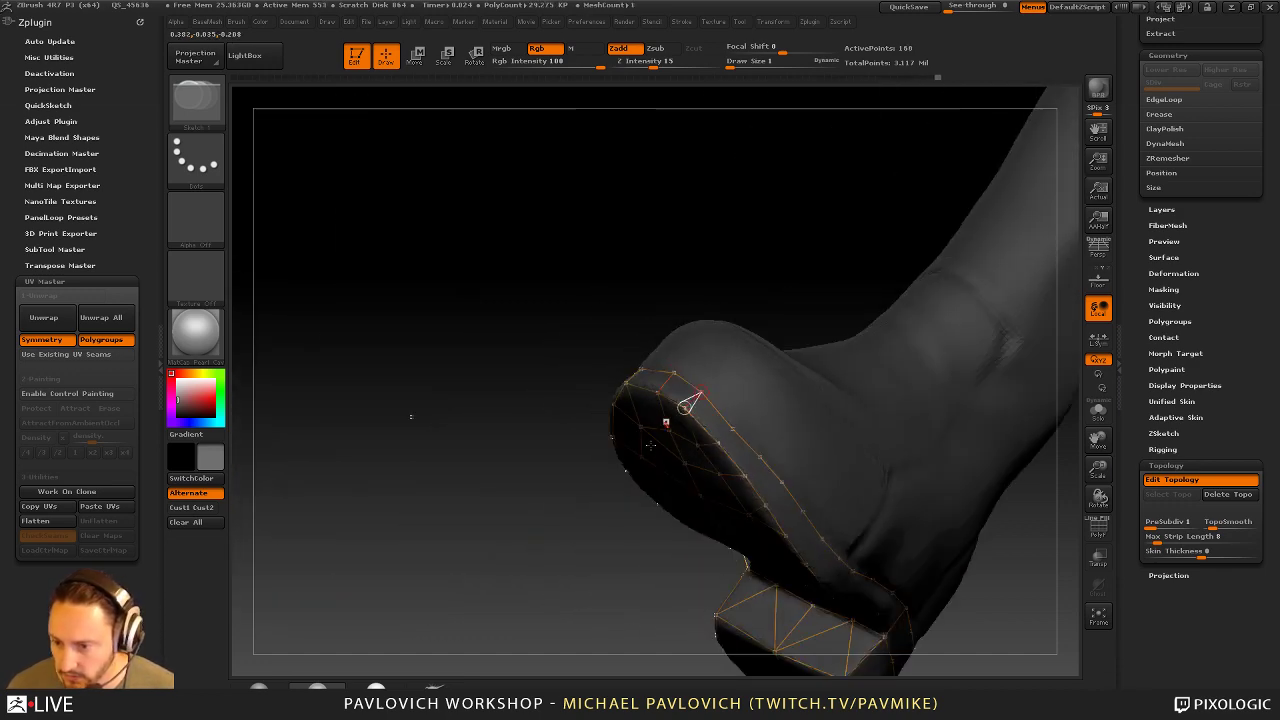
pyautogui.moveTo(666, 423); pyautogui.dragTo(614, 448, button='right')
pyautogui.click(709, 380)
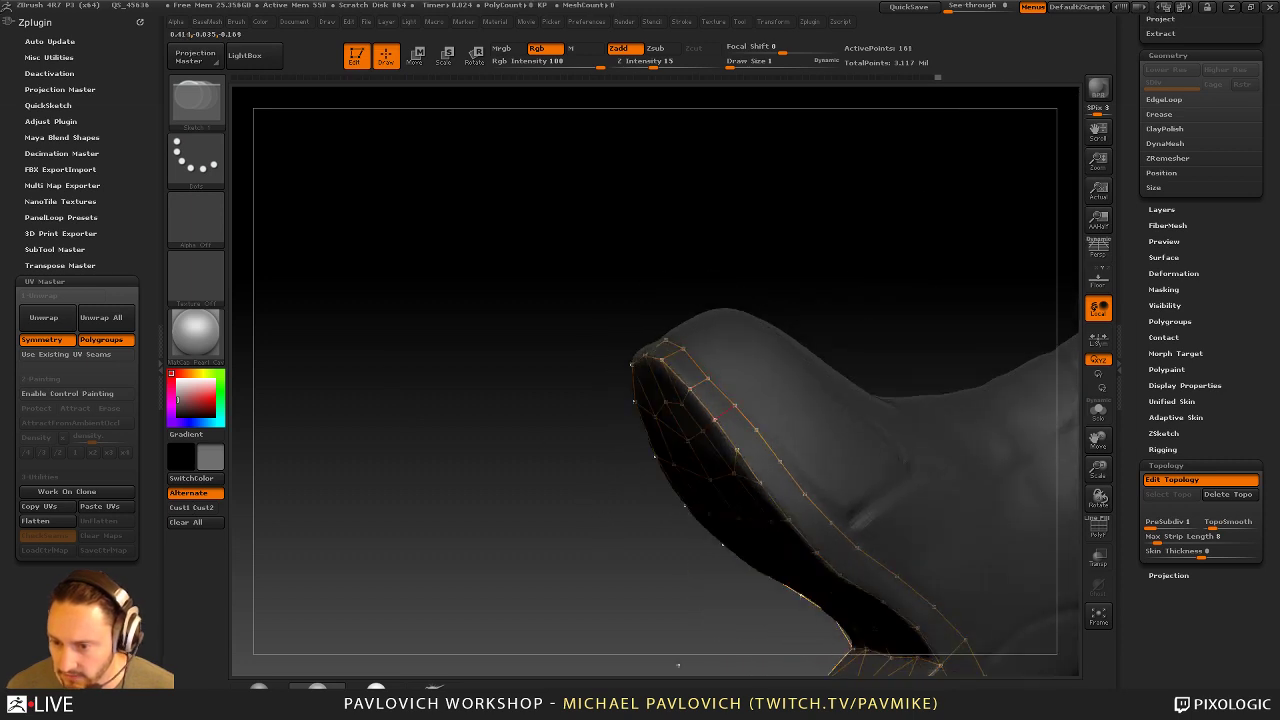
pyautogui.click(715, 419)
# Add cross edges to the side strip from behind the toe through the forefoot on the other side
pyautogui.keyDown('ctrl'); pyautogui.click(756, 430); pyautogui.keyUp('ctrl')
pyautogui.click(737, 450)
pyautogui.moveTo(603, 546); pyautogui.dragTo(633, 382)
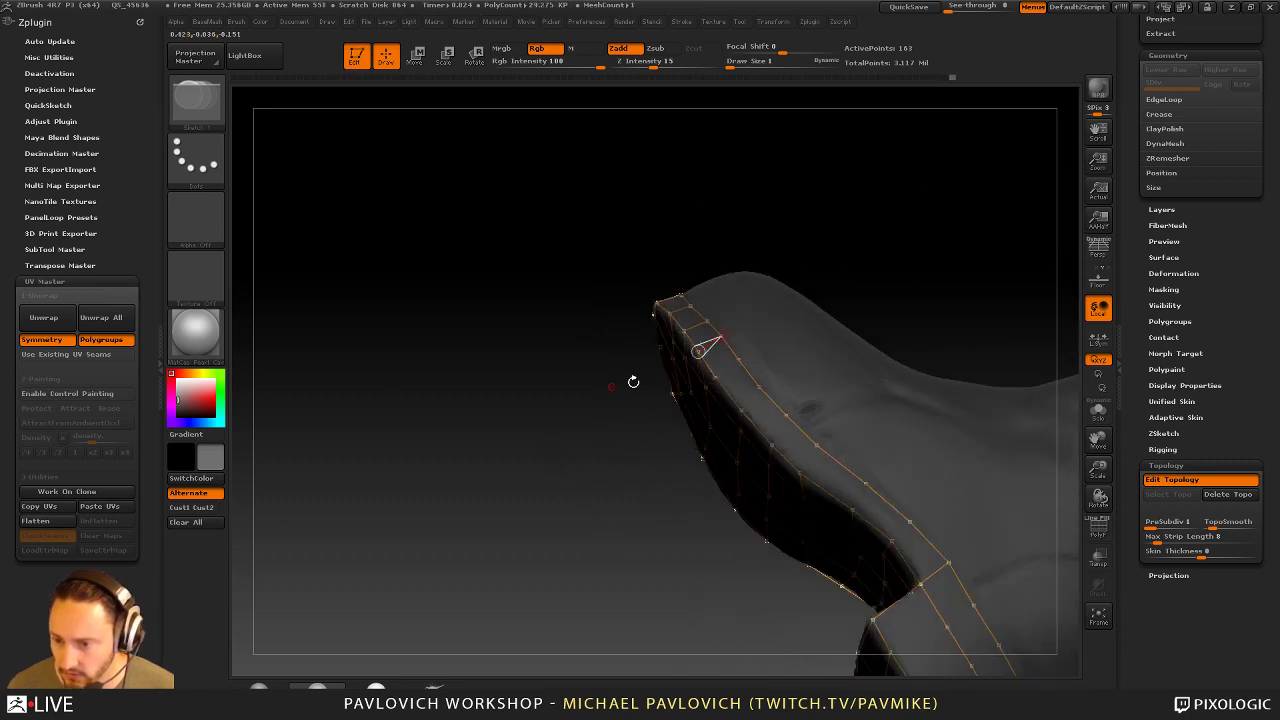
pyautogui.keyDown('ctrl'); pyautogui.click(738, 360); pyautogui.keyUp('ctrl')
pyautogui.click(716, 376)
pyautogui.keyDown('ctrl'); pyautogui.click(759, 388); pyautogui.keyUp('ctrl')
pyautogui.click(742, 408)
pyautogui.keyDown('ctrl'); pyautogui.click(786, 415); pyautogui.keyUp('ctrl')
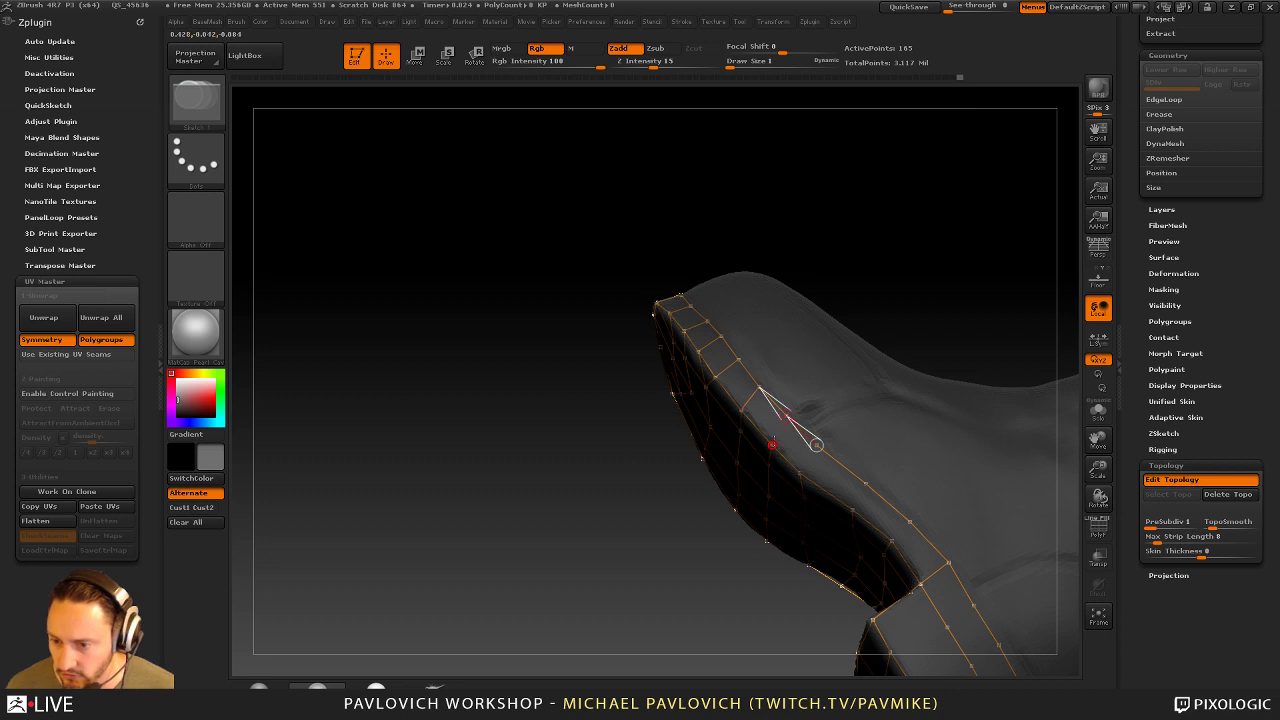
pyautogui.click(772, 445)
# Fill the remaining arch part of the side strip with cross edges up to the heel's front corner
pyautogui.keyDown('alt'); pyautogui.moveTo(698, 510); pyautogui.dragTo(650, 412); pyautogui.keyUp('alt')
pyautogui.click(752, 368)
pyautogui.click(806, 408)
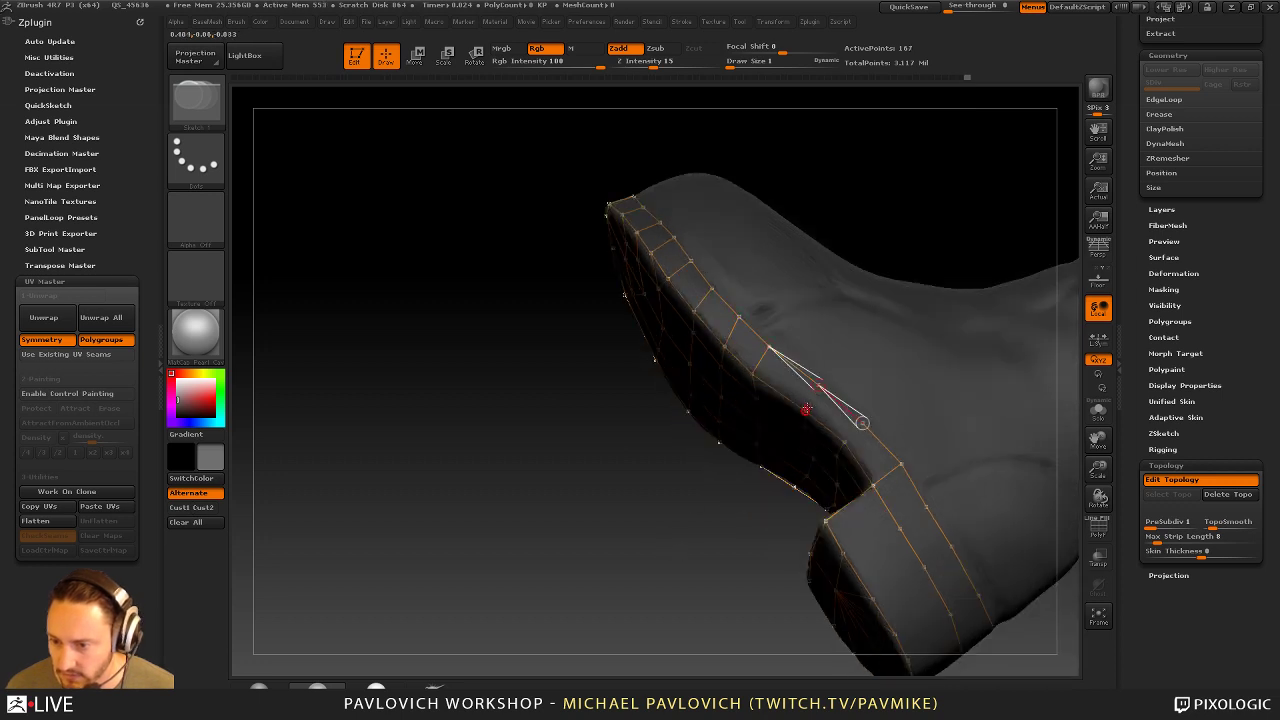
pyautogui.click(828, 447)
pyautogui.keyDown('alt'); pyautogui.moveTo(675, 563); pyautogui.dragTo(617, 414); pyautogui.keyUp('alt')
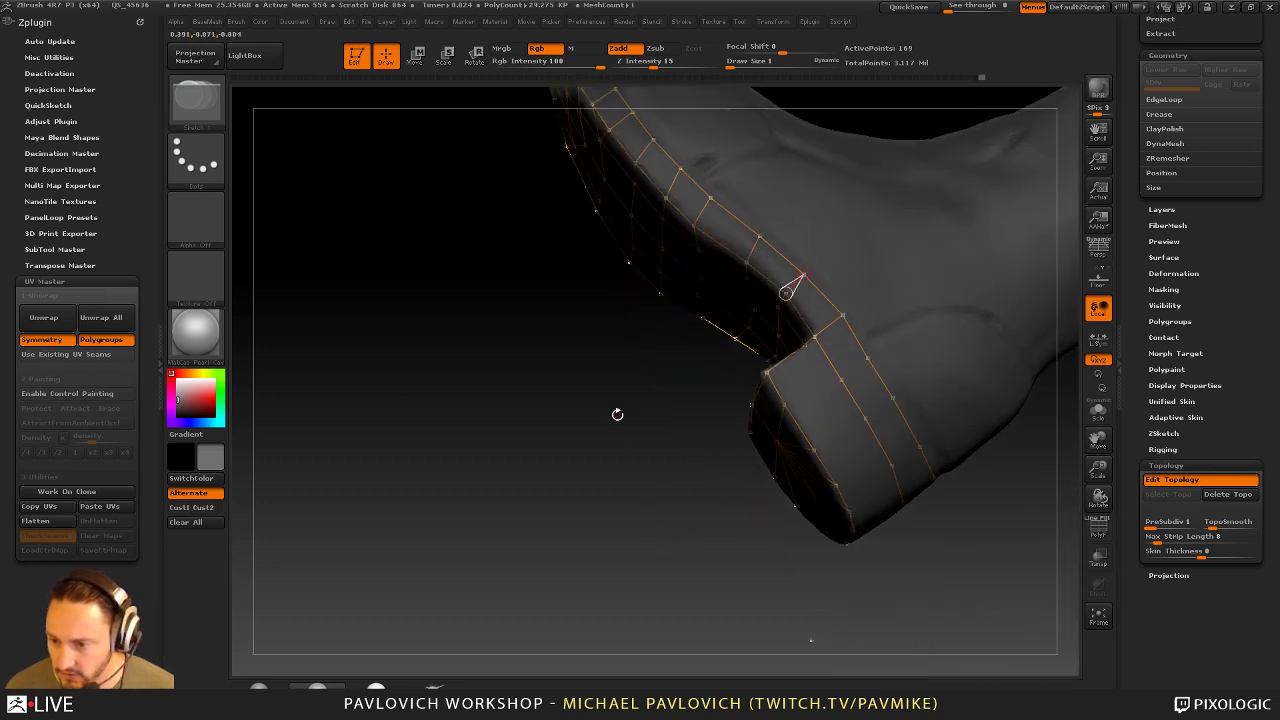
# Add cross edges between the two heel lines along the side of the heel
pyautogui.click(868, 358)
pyautogui.click(841, 380)
pyautogui.moveTo(750, 388); pyautogui.dragTo(690, 350)
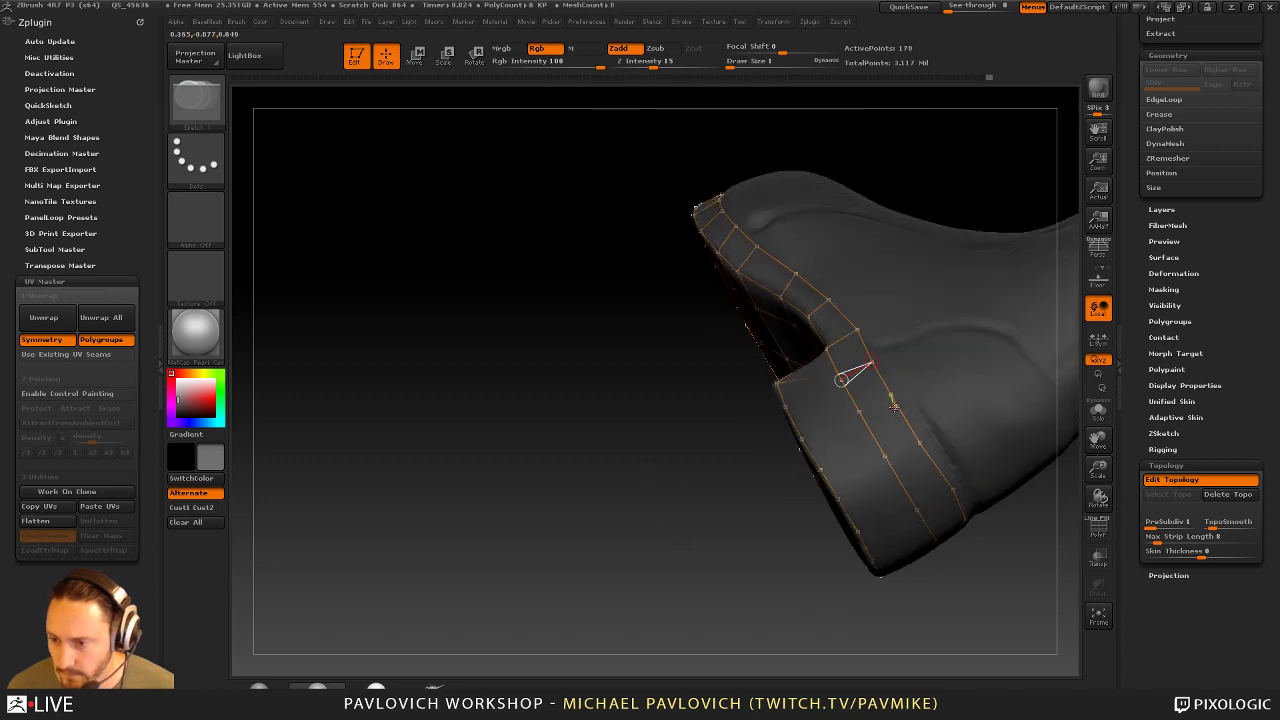
pyautogui.click(859, 412)
pyautogui.click(919, 442)
pyautogui.click(885, 456)
pyautogui.moveTo(760, 400); pyautogui.dragTo(749, 455)
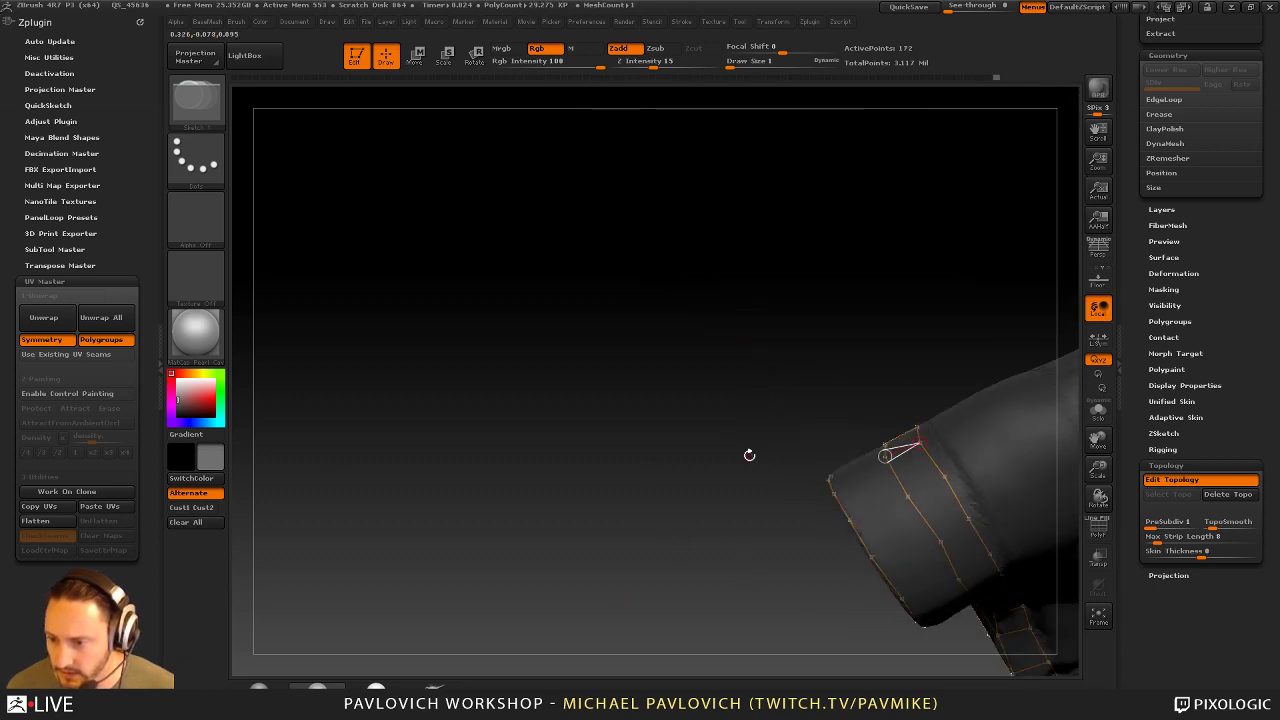
# Continue the cross edges between the two heel lines around the back and along the heel's opposite side
pyautogui.click(944, 476)
pyautogui.click(908, 496)
pyautogui.keyDown('alt'); pyautogui.moveTo(747, 629); pyautogui.dragTo(766, 335); pyautogui.keyUp('alt')
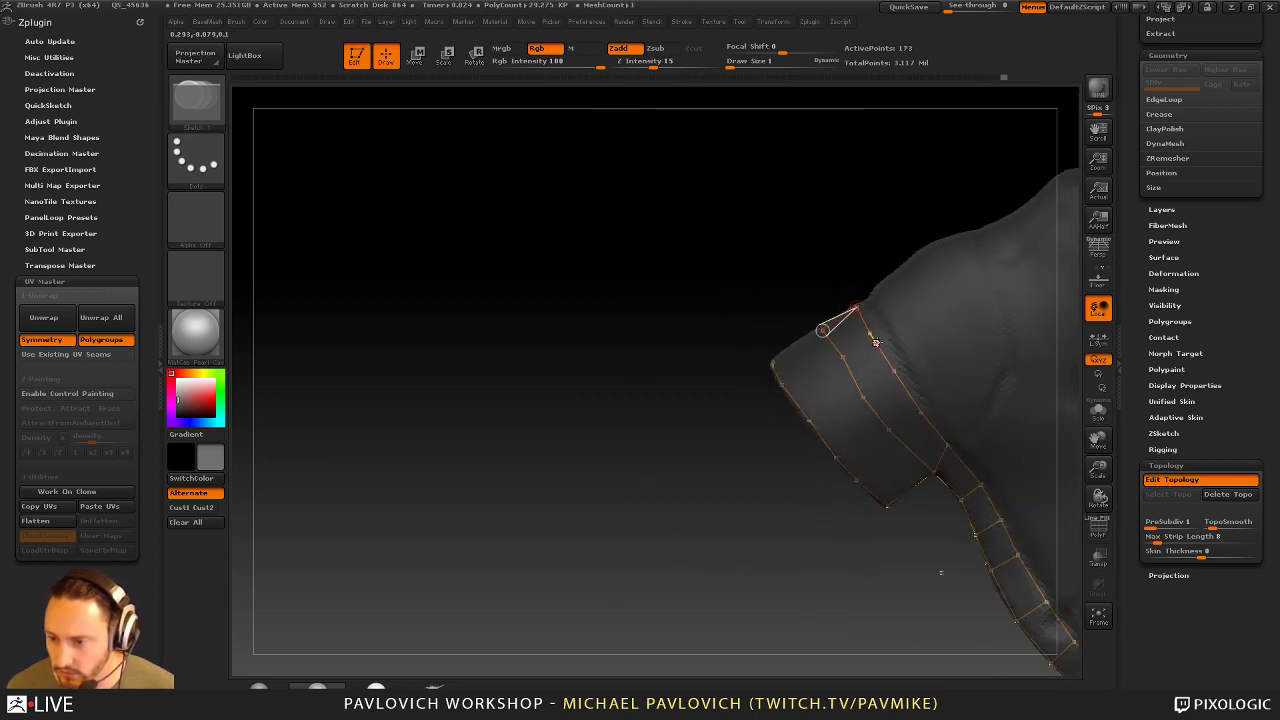
pyautogui.click(894, 371)
pyautogui.click(846, 354)
pyautogui.click(894, 371)
pyautogui.click(865, 396)
pyautogui.moveTo(800, 472); pyautogui.dragTo(737, 477)
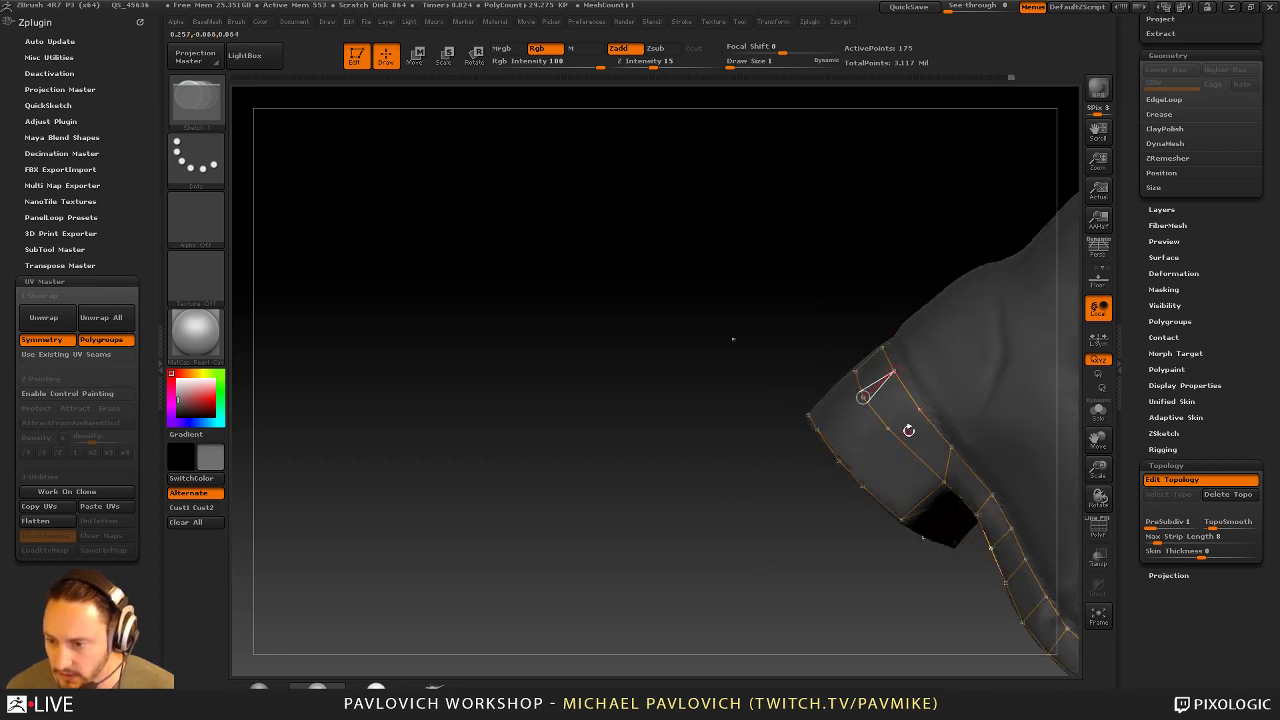
pyautogui.click(920, 410)
pyautogui.click(889, 427)
# Reposition a point on the lower heel line and connect that line to the heel's bottom edge with a cross edge
pyautogui.press('w')
pyautogui.moveTo(889, 427)
pyautogui.mouseDown()
pyautogui.moveTo(897, 434)
pyautogui.moveTo(866, 396)
pyautogui.mouseUp()
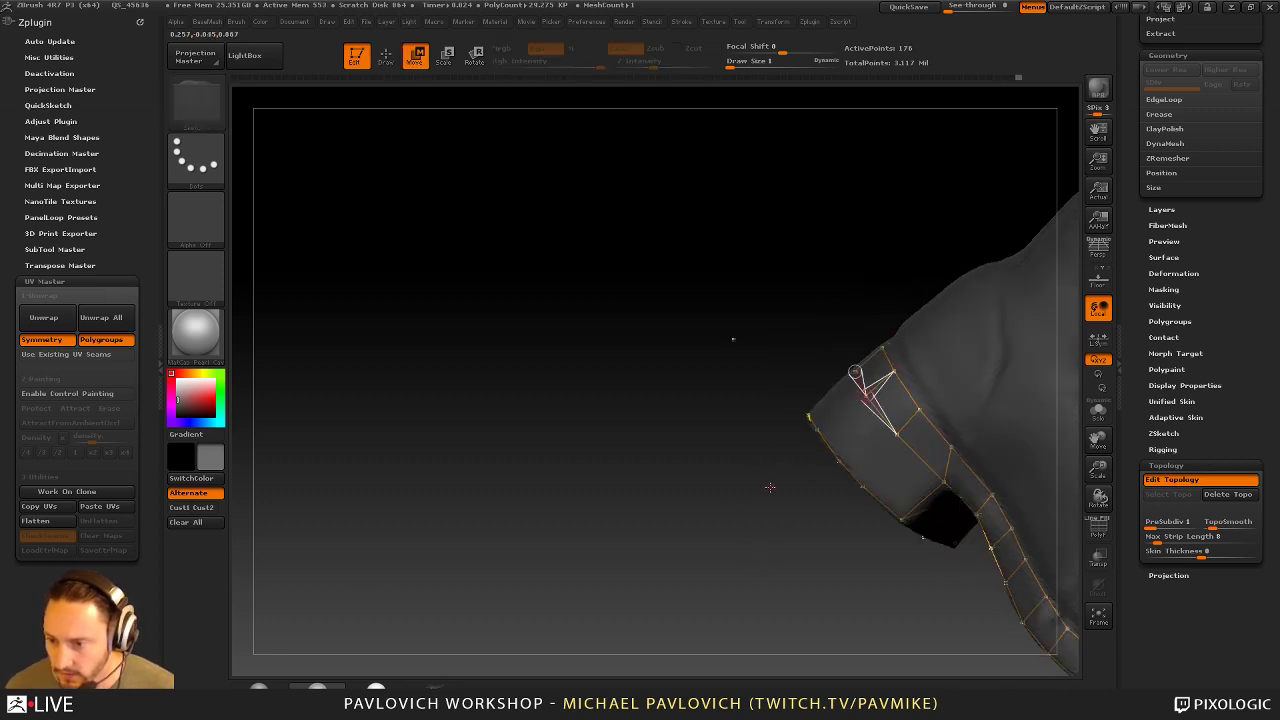
pyautogui.press('q')
pyautogui.click(863, 486)
pyautogui.moveTo(843, 506); pyautogui.dragTo(809, 523)
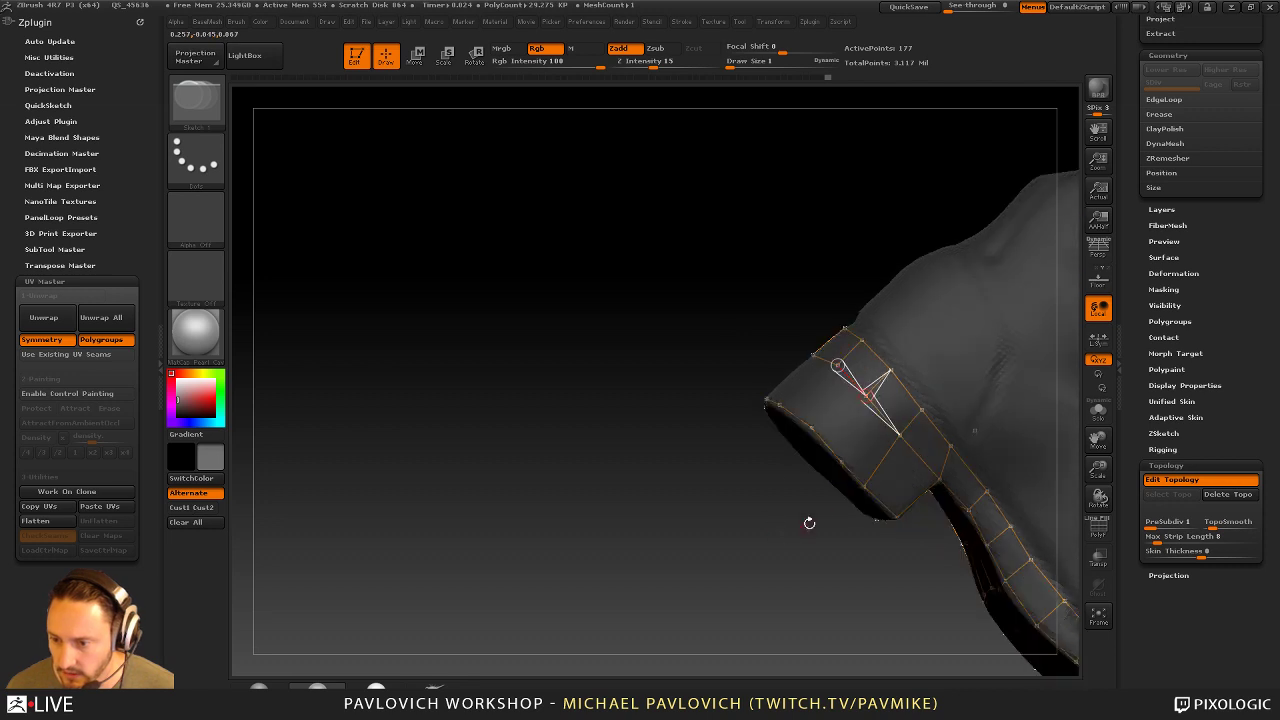
# Add cross edges from the lower heel line to the heel's bottom edge along the side and toward the back
pyautogui.click(847, 458)
pyautogui.keyDown('ctrl'); pyautogui.click(838, 368); pyautogui.keyUp('ctrl')
pyautogui.click(812, 427)
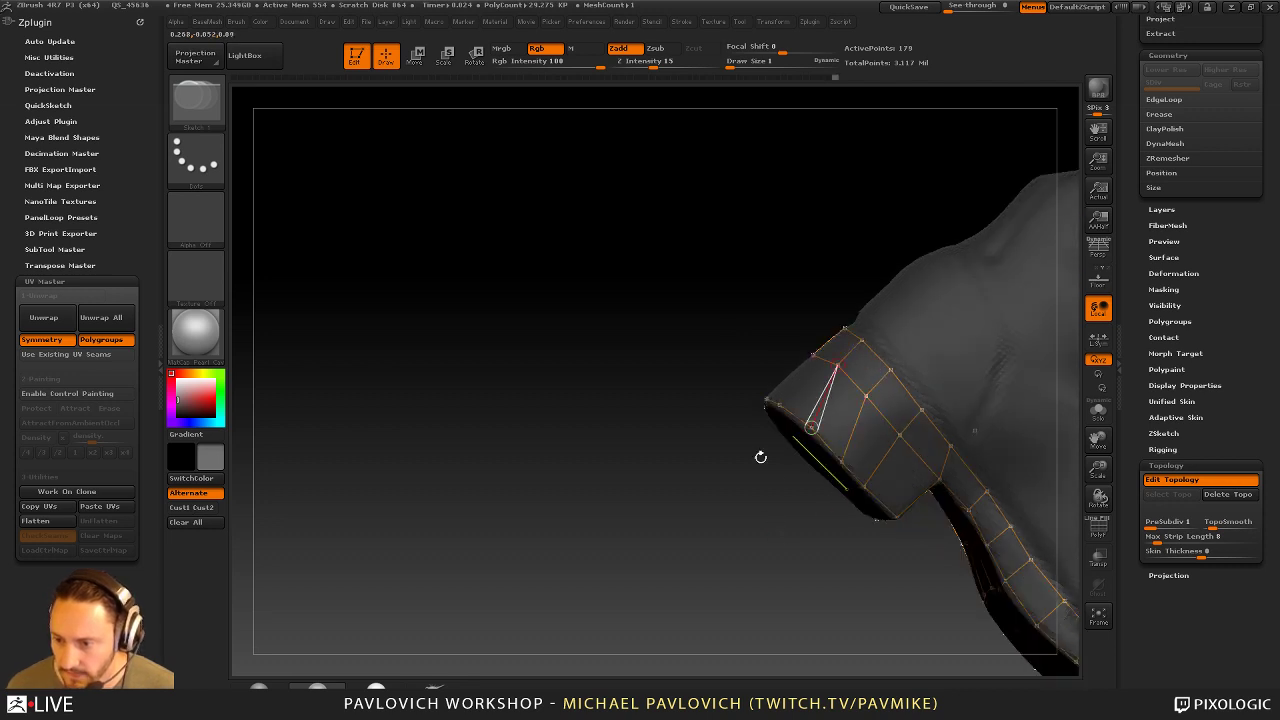
pyautogui.moveTo(760, 457); pyautogui.dragTo(819, 501)
pyautogui.keyDown('ctrl'); pyautogui.click(764, 339); pyautogui.keyUp('ctrl')
pyautogui.click(775, 404)
pyautogui.moveTo(906, 383); pyautogui.dragTo(886, 373)
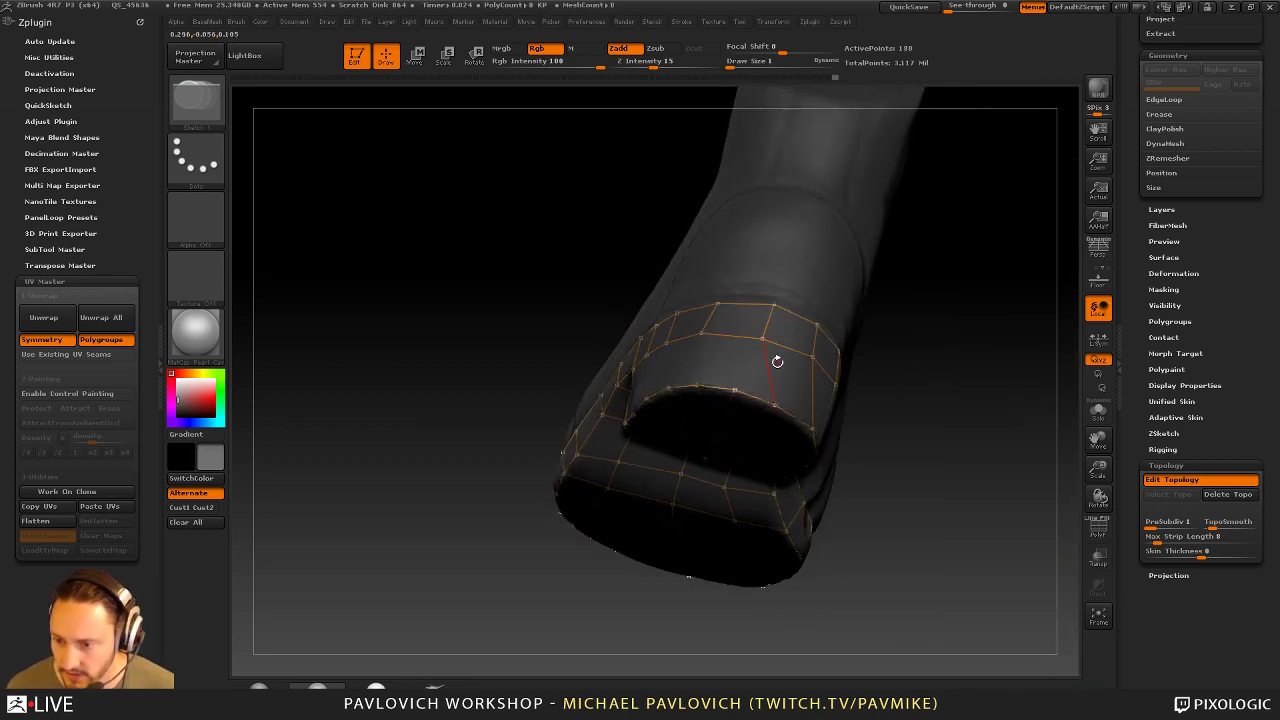
# Continue the cross edges from the lower heel line to the bottom edge around the back of the heel
pyautogui.keyDown('ctrl'); pyautogui.click(763, 340); pyautogui.keyUp('ctrl')
pyautogui.click(735, 389)
pyautogui.moveTo(821, 349); pyautogui.dragTo(925, 408)
pyautogui.keyDown('ctrl'); pyautogui.click(688, 326); pyautogui.keyUp('ctrl')
pyautogui.click(697, 387)
# Fill the heel's opposite side with cross edges between the lower heel line and the bottom edge up to the front corner
pyautogui.keyDown('ctrl'); pyautogui.click(749, 404); pyautogui.keyUp('ctrl')
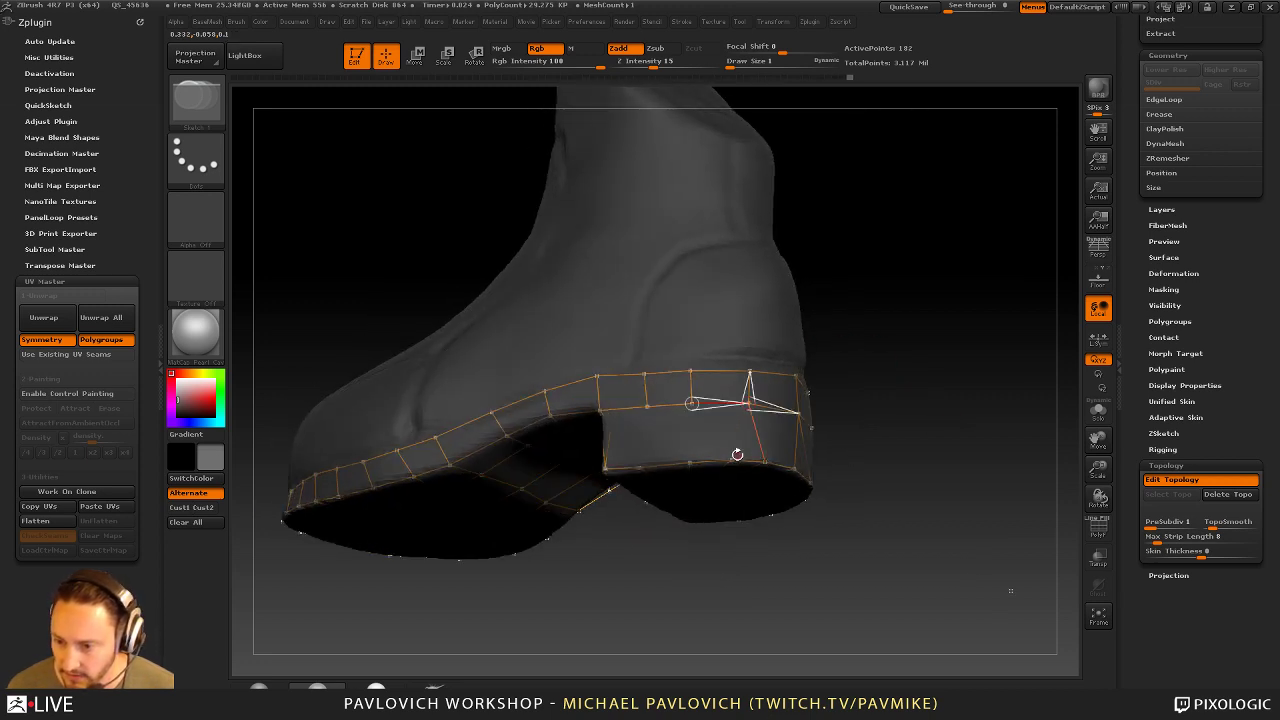
pyautogui.moveTo(843, 406); pyautogui.dragTo(760, 414)
pyautogui.click(731, 459)
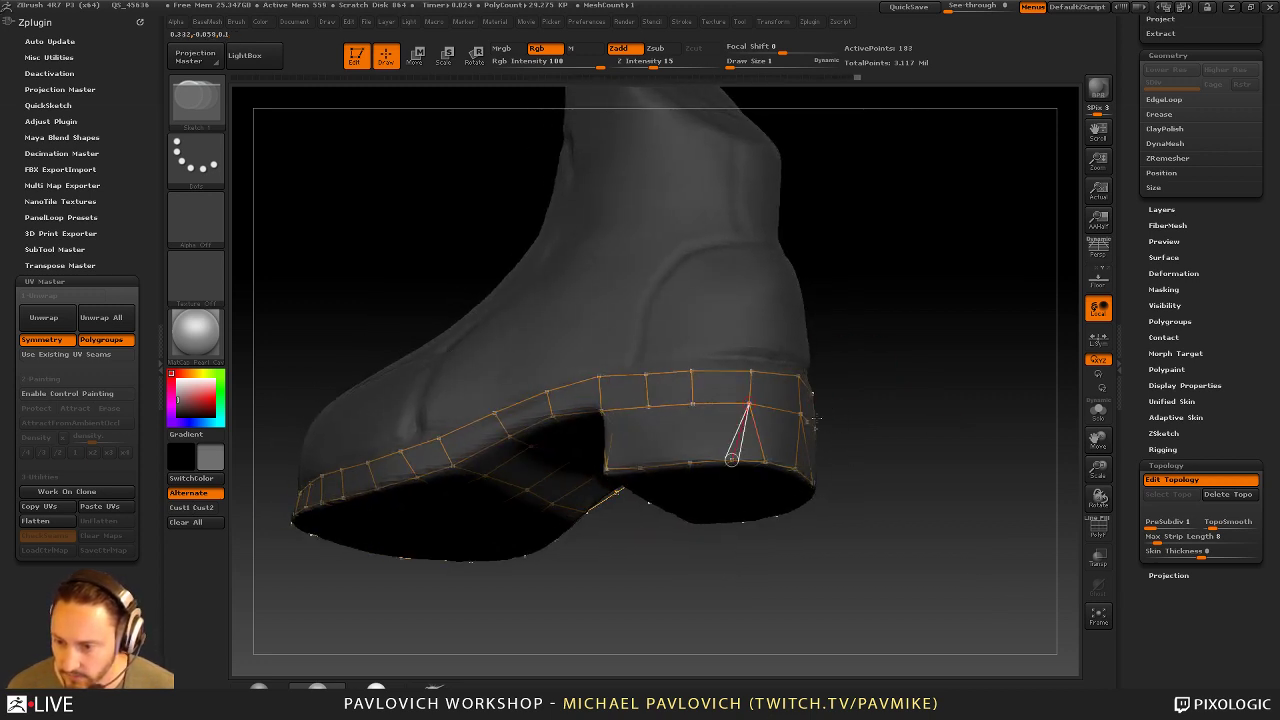
pyautogui.moveTo(840, 428); pyautogui.dragTo(902, 359)
pyautogui.keyDown('ctrl'); pyautogui.click(682, 406); pyautogui.keyUp('ctrl')
pyautogui.click(694, 461)
pyautogui.keyDown('ctrl'); pyautogui.click(639, 408); pyautogui.keyUp('ctrl')
pyautogui.click(640, 467)
# Reposition two points on the lower heel line so the cross edges on this side of the heel run straighter
pyautogui.press('w')
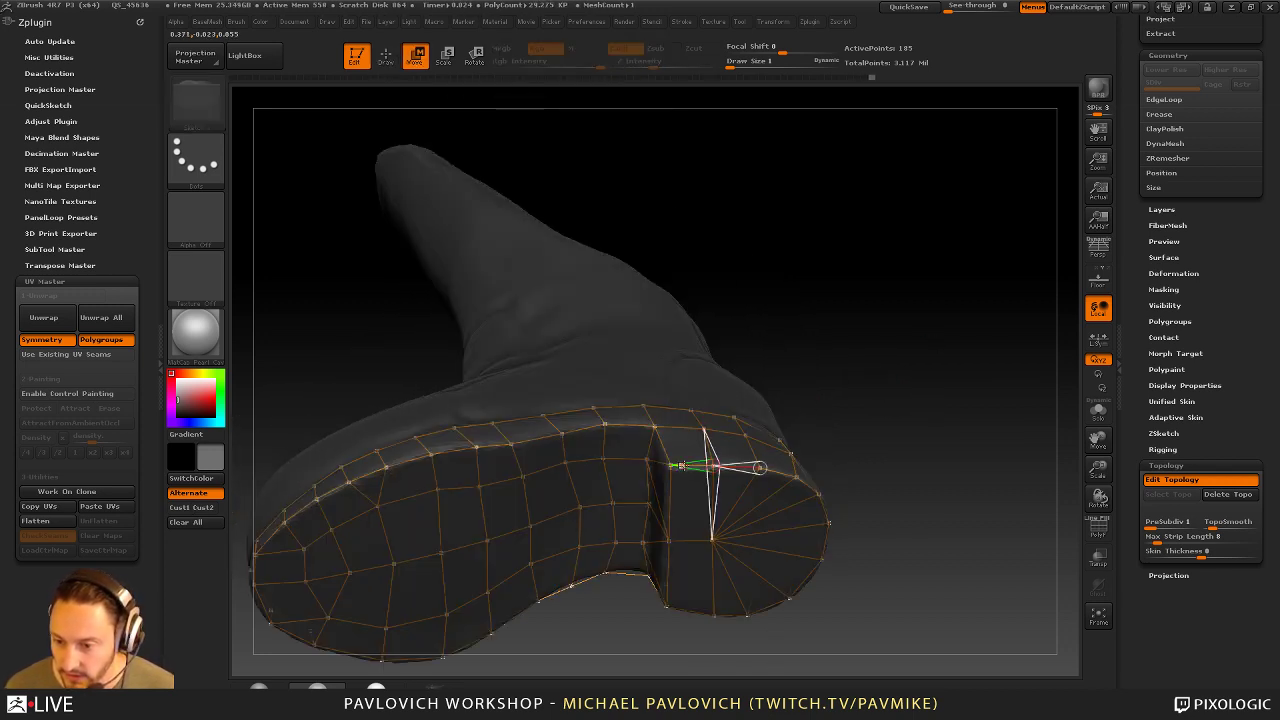
pyautogui.moveTo(845, 570); pyautogui.dragTo(826, 672)
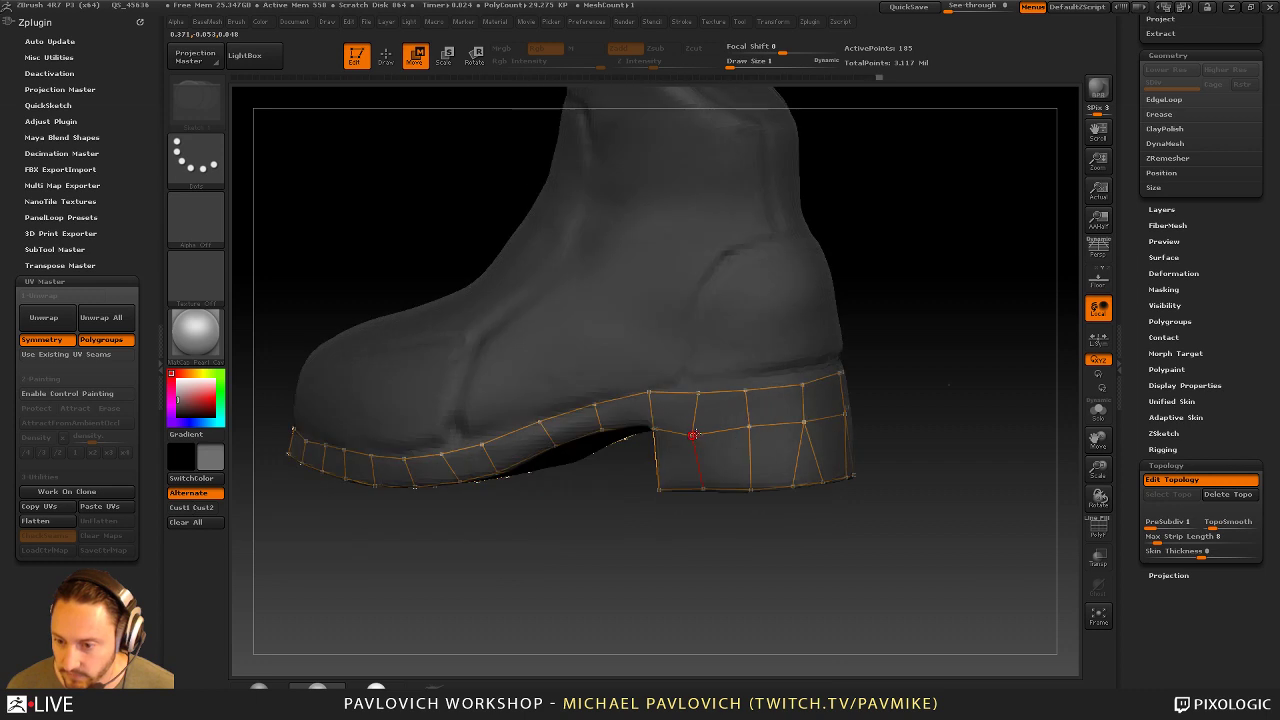
pyautogui.moveTo(691, 434); pyautogui.dragTo(704, 430)
pyautogui.moveTo(805, 423); pyautogui.dragTo(806, 428)
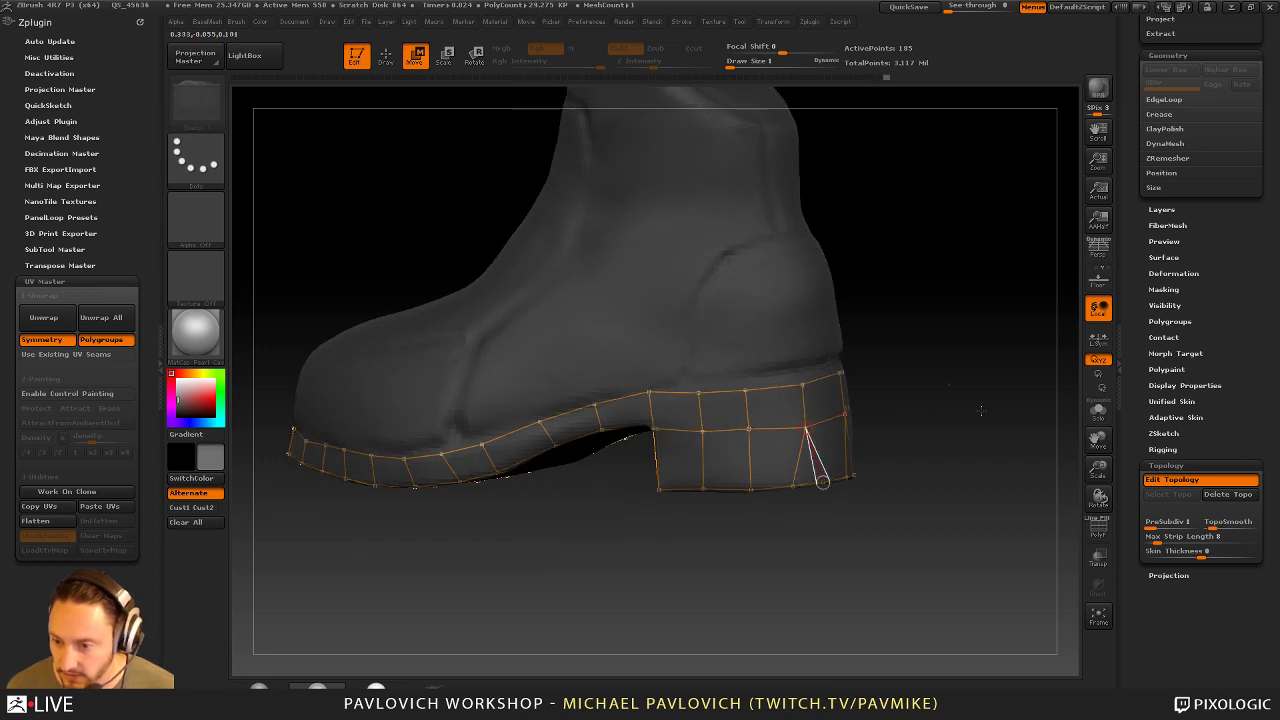
# Reposition topology points around the back and other side of the heel to even out the cross-edge spacing
pyautogui.moveTo(980, 408); pyautogui.dragTo(857, 422)
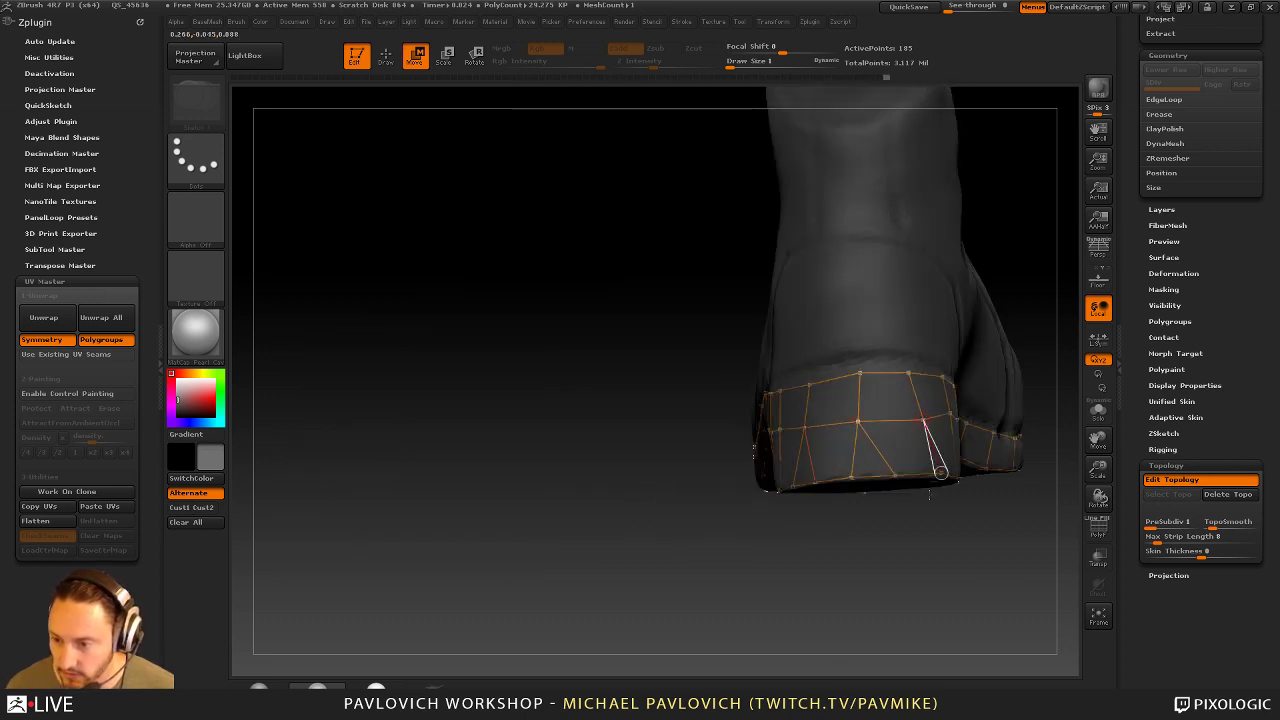
pyautogui.moveTo(975, 470); pyautogui.dragTo(914, 404)
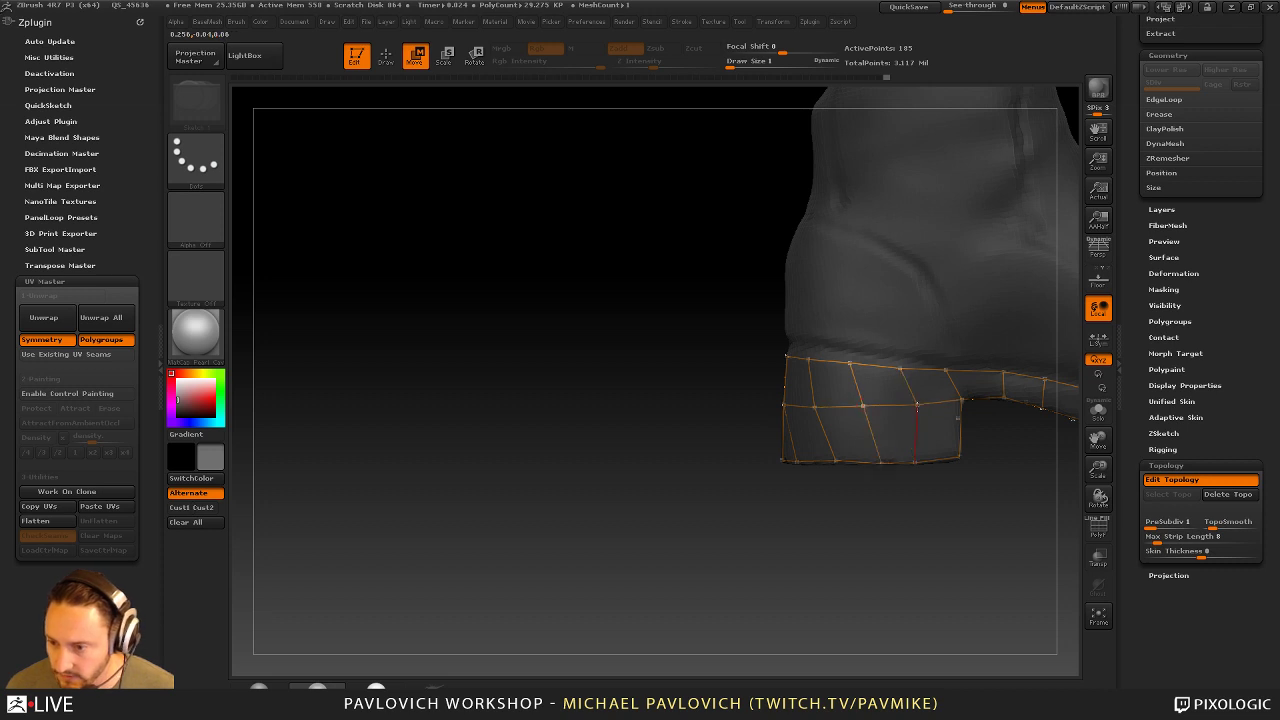
pyautogui.moveTo(851, 364); pyautogui.dragTo(869, 404)
pyautogui.moveTo(881, 462); pyautogui.dragTo(825, 364)
pyautogui.moveTo(816, 408); pyautogui.dragTo(823, 411)
pyautogui.moveTo(829, 457); pyautogui.dragTo(765, 358)
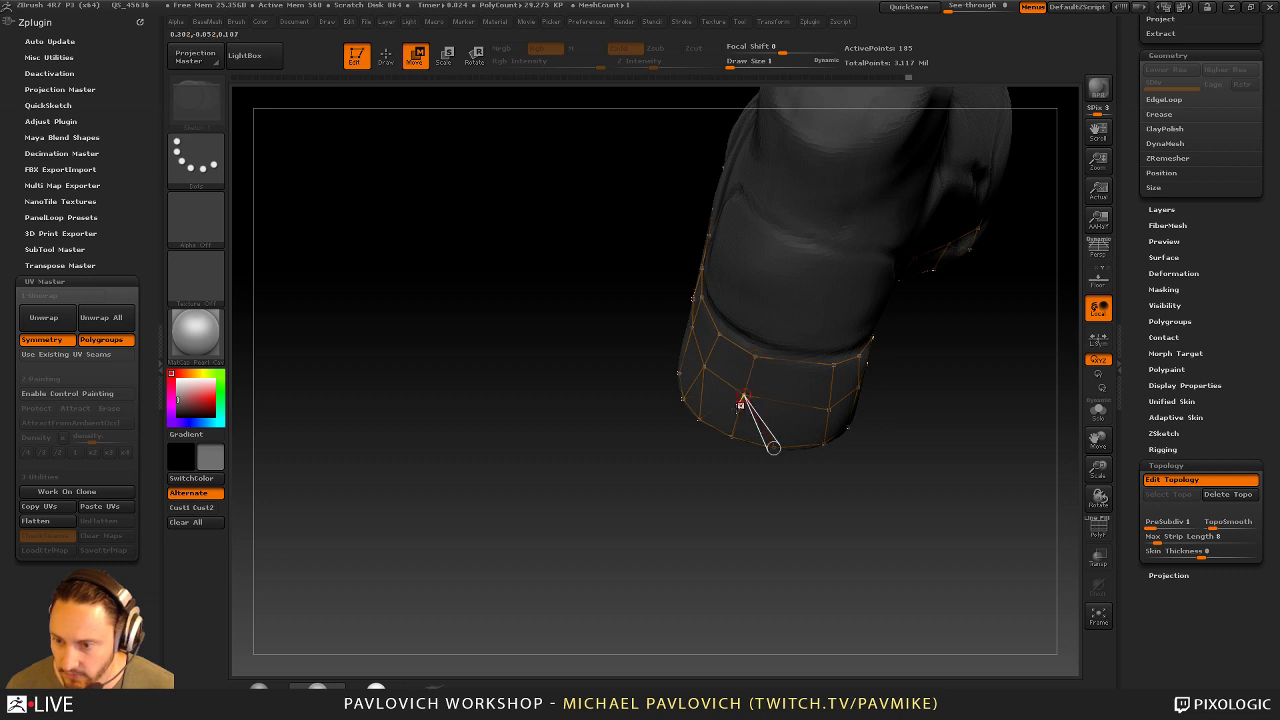
# Redraw the slanted cross edges at the back of the heel so they meet the bottom-edge points directly below them
pyautogui.press('q')
pyautogui.moveTo(751, 408)
pyautogui.mouseDown()
pyautogui.moveTo(730, 503)
pyautogui.moveTo(775, 403)
pyautogui.mouseUp()
pyautogui.moveTo(724, 512); pyautogui.dragTo(785, 367)
pyautogui.click(769, 414)
pyautogui.click(782, 386)
pyautogui.click(785, 366)
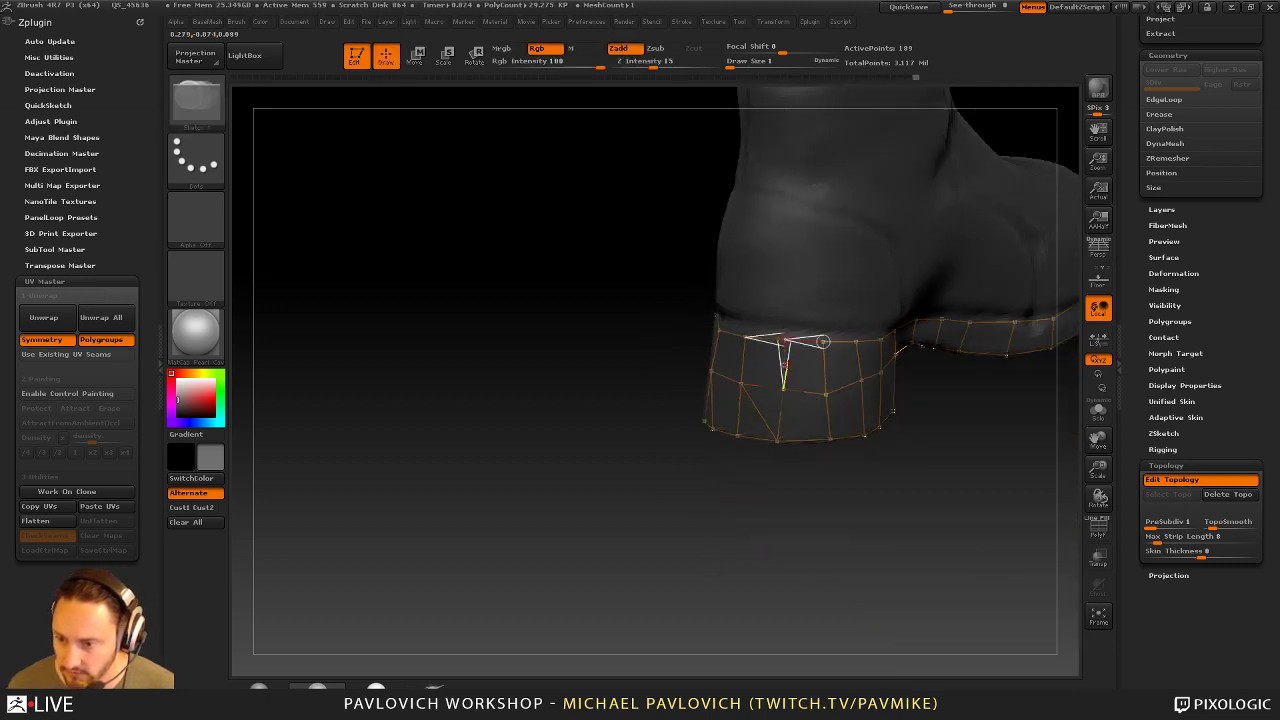
pyautogui.press('w')
pyautogui.press('q')
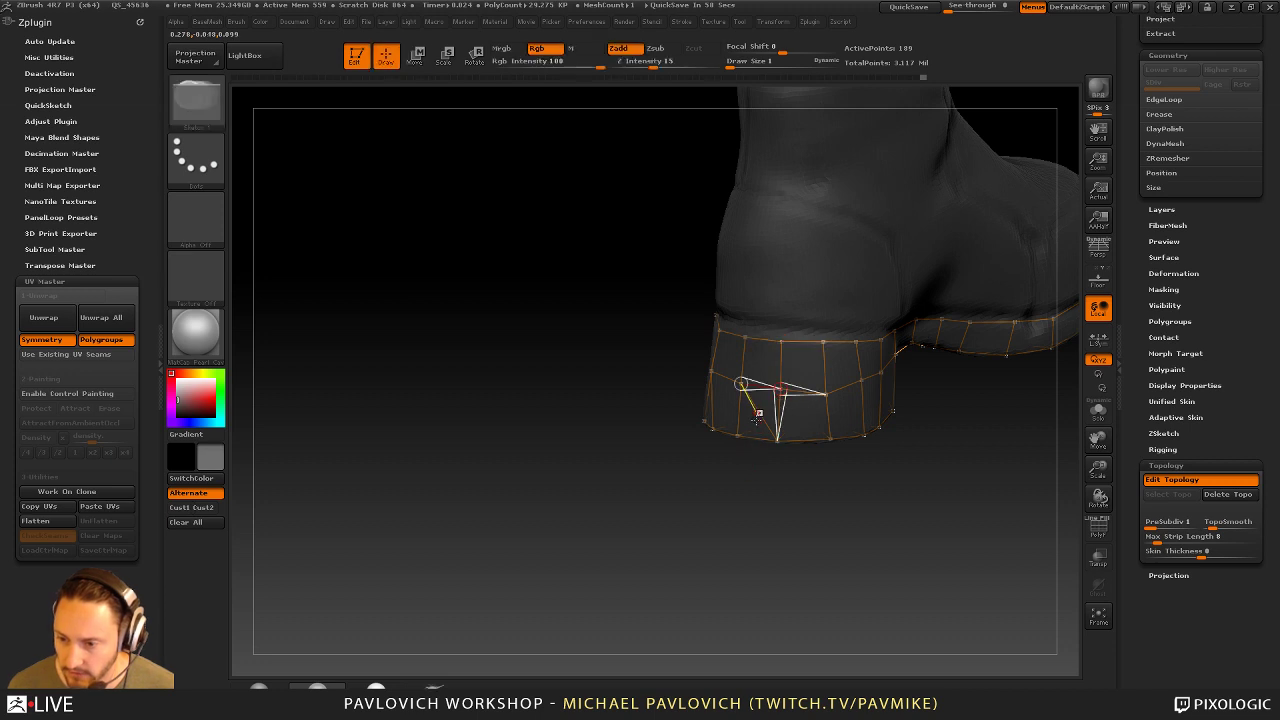
pyautogui.click(760, 407)
pyautogui.hotkey('ctrl', 'z')
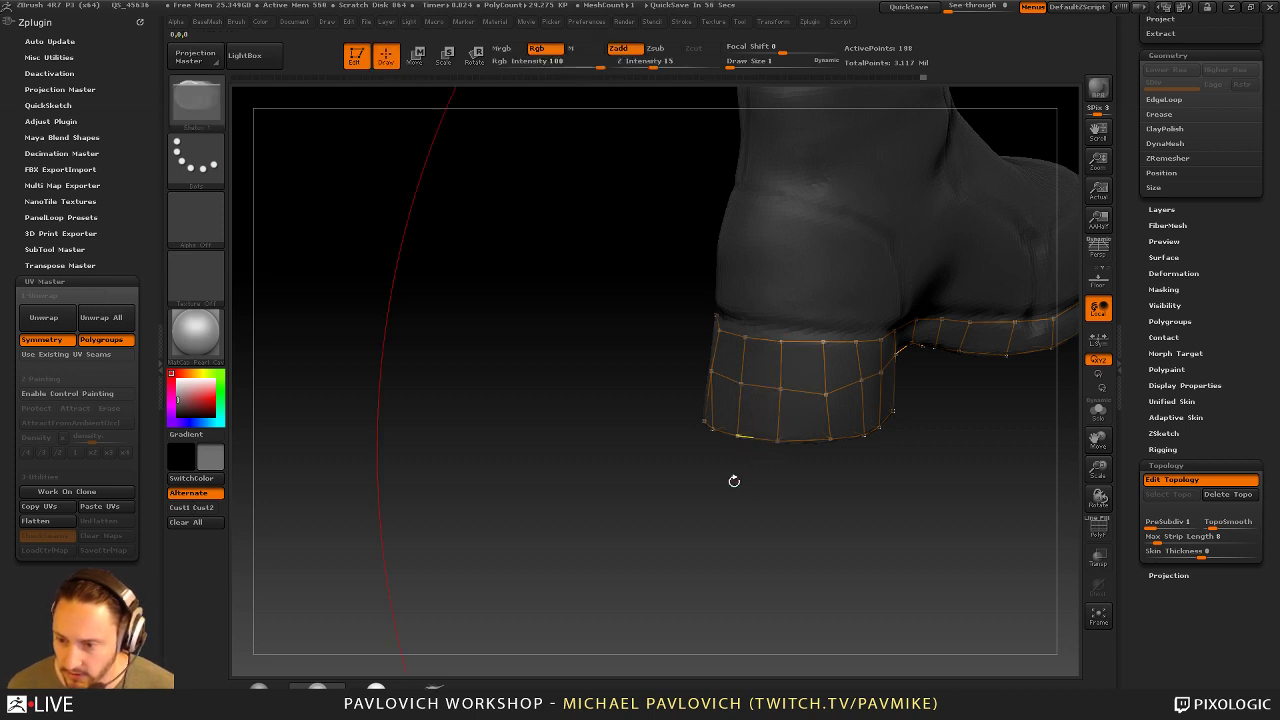
# Move points on the lower and upper heel lines to straighten the cross edges toward the front of the heel
pyautogui.moveTo(727, 529); pyautogui.dragTo(725, 464)
pyautogui.press('w')
pyautogui.moveTo(824, 387)
pyautogui.mouseDown()
pyautogui.moveTo(777, 386)
pyautogui.moveTo(840, 388)
pyautogui.mouseUp()
pyautogui.moveTo(839, 342); pyautogui.dragTo(847, 343)
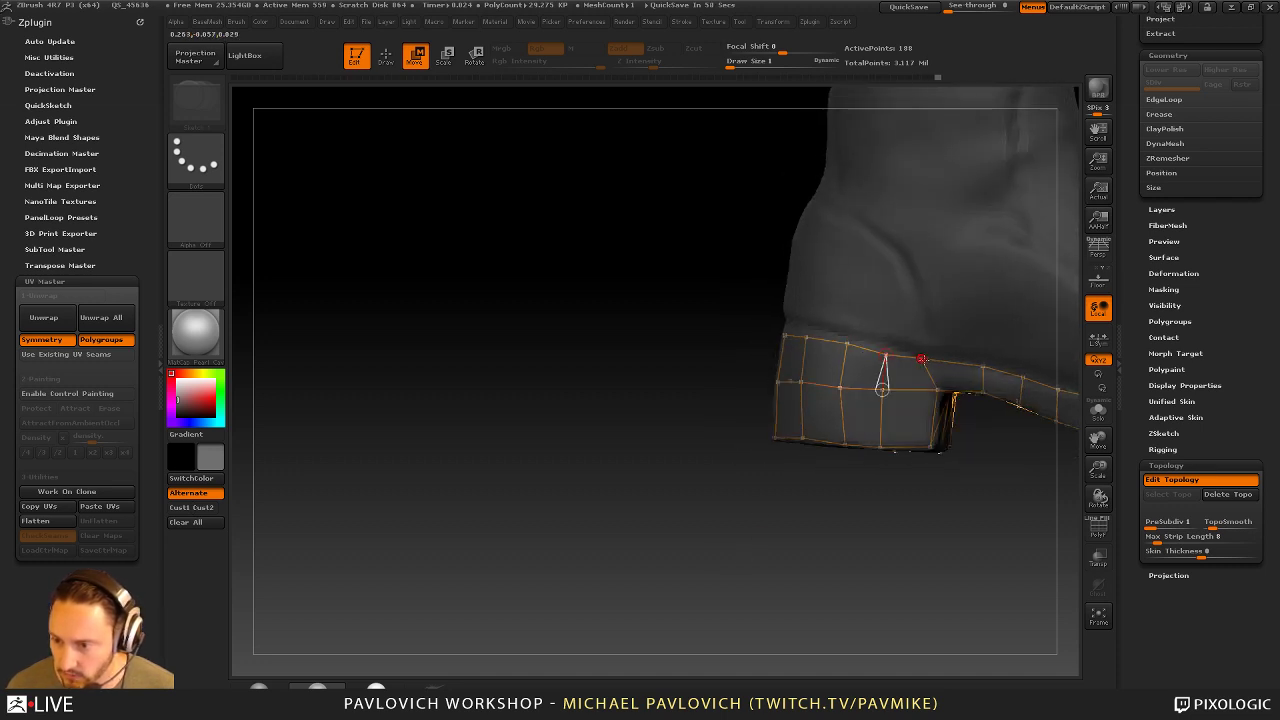
pyautogui.moveTo(921, 358); pyautogui.dragTo(932, 360)
pyautogui.press('q')
# Preview the adaptive skin of the finished sole and heel topology with only that subtool isolated
pyautogui.moveTo(752, 546)
pyautogui.keyDown('alt'); pyautogui.mouseDown()
pyautogui.moveTo(723, 525)
pyautogui.moveTo(1014, 372)
pyautogui.moveTo(1029, 450)
pyautogui.moveTo(723, 420)
pyautogui.mouseUp(); pyautogui.keyUp('alt')
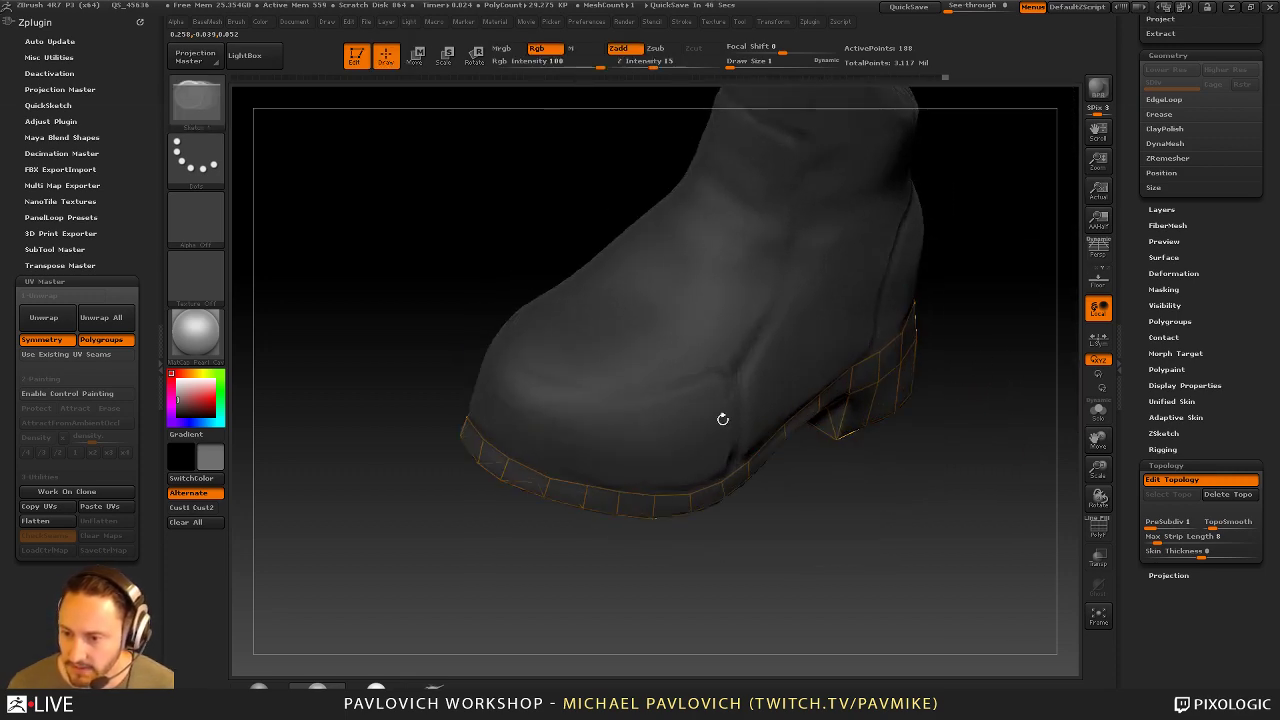
pyautogui.click(1098, 410)
pyautogui.moveTo(951, 499); pyautogui.dragTo(751, 357)
pyautogui.moveTo(840, 257)
pyautogui.mouseDown()
pyautogui.moveTo(1000, 360)
pyautogui.moveTo(1020, 349)
pyautogui.moveTo(966, 409)
pyautogui.moveTo(972, 367)
pyautogui.moveTo(942, 415)
pyautogui.moveTo(973, 422)
pyautogui.moveTo(947, 431)
pyautogui.moveTo(982, 409)
pyautogui.mouseUp()
pyautogui.click(1098, 410)
pyautogui.press('a')
pyautogui.click(1098, 410)
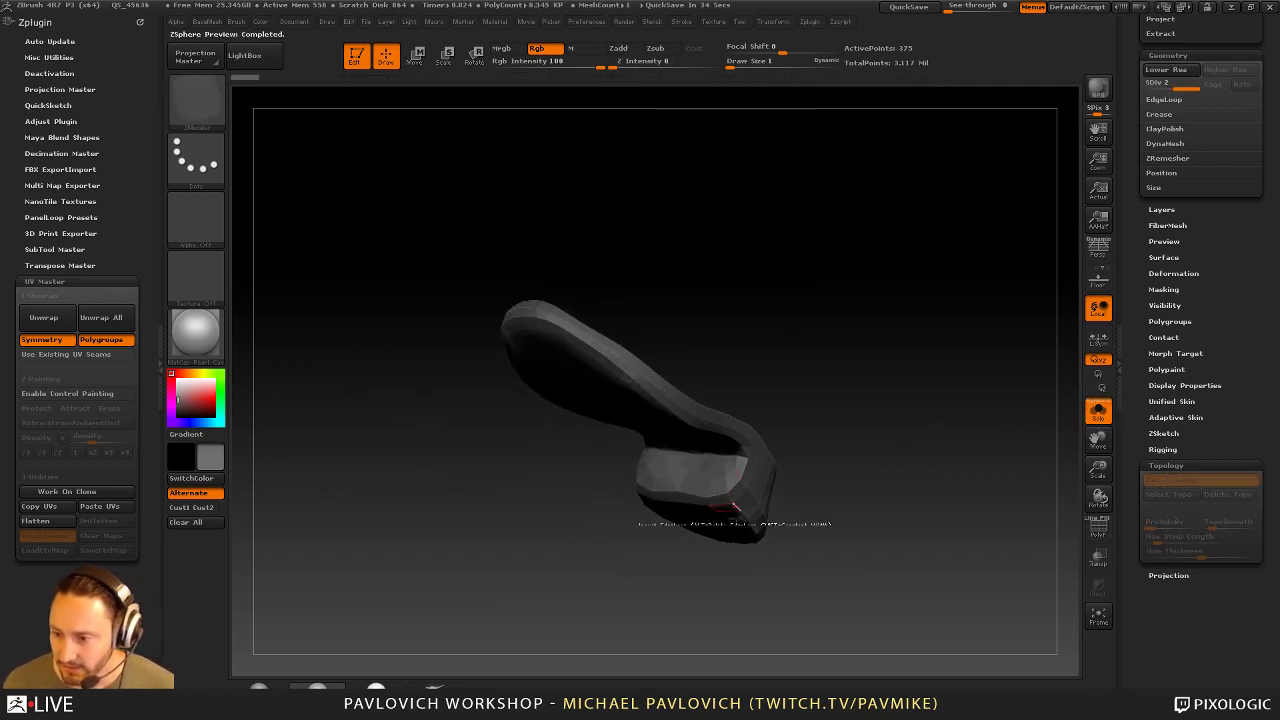
# Set the adaptive skin density to 1 and show the polygon wireframe on the previewed sole
pyautogui.press('shift')
pyautogui.click(1175, 419)
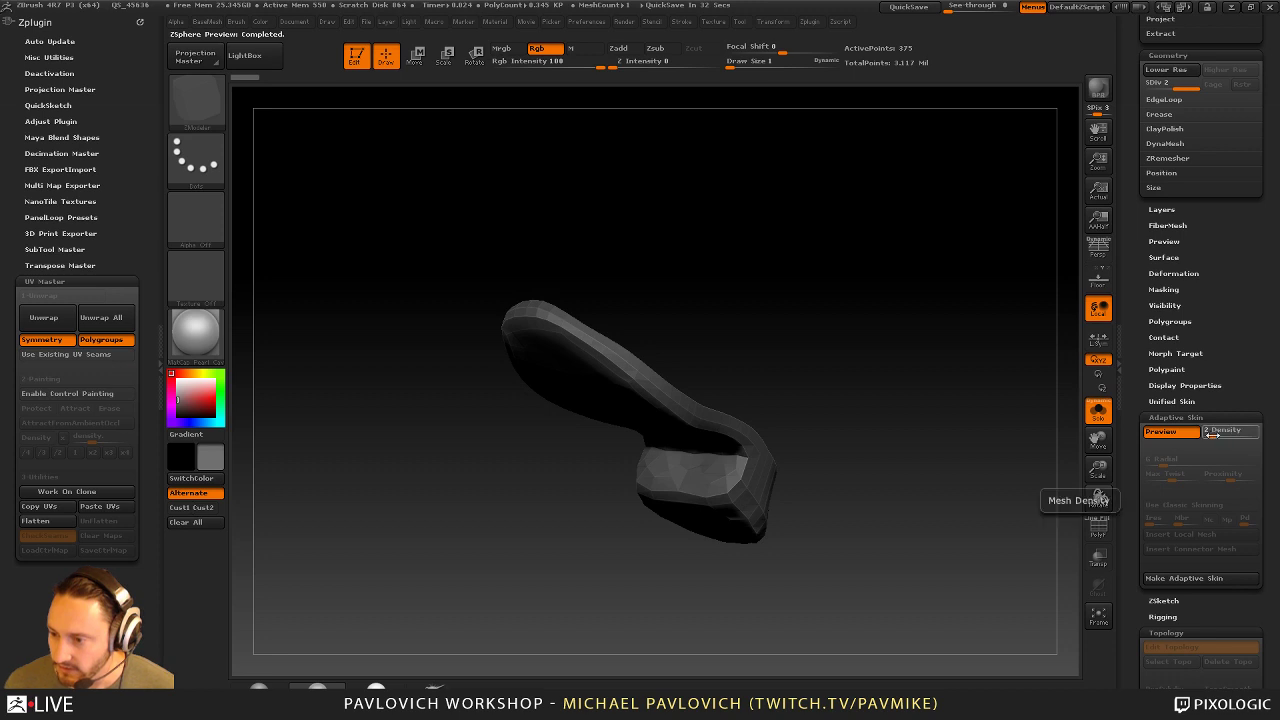
pyautogui.click(1210, 431)
pyautogui.moveTo(1023, 441); pyautogui.dragTo(960, 467)
pyautogui.click(1098, 526)
pyautogui.moveTo(978, 518); pyautogui.dragTo(657, 557)
pyautogui.moveTo(789, 473); pyautogui.dragTo(894, 357)
# Make an adaptive skin mesh from the previewed sole topology
pyautogui.press('2')
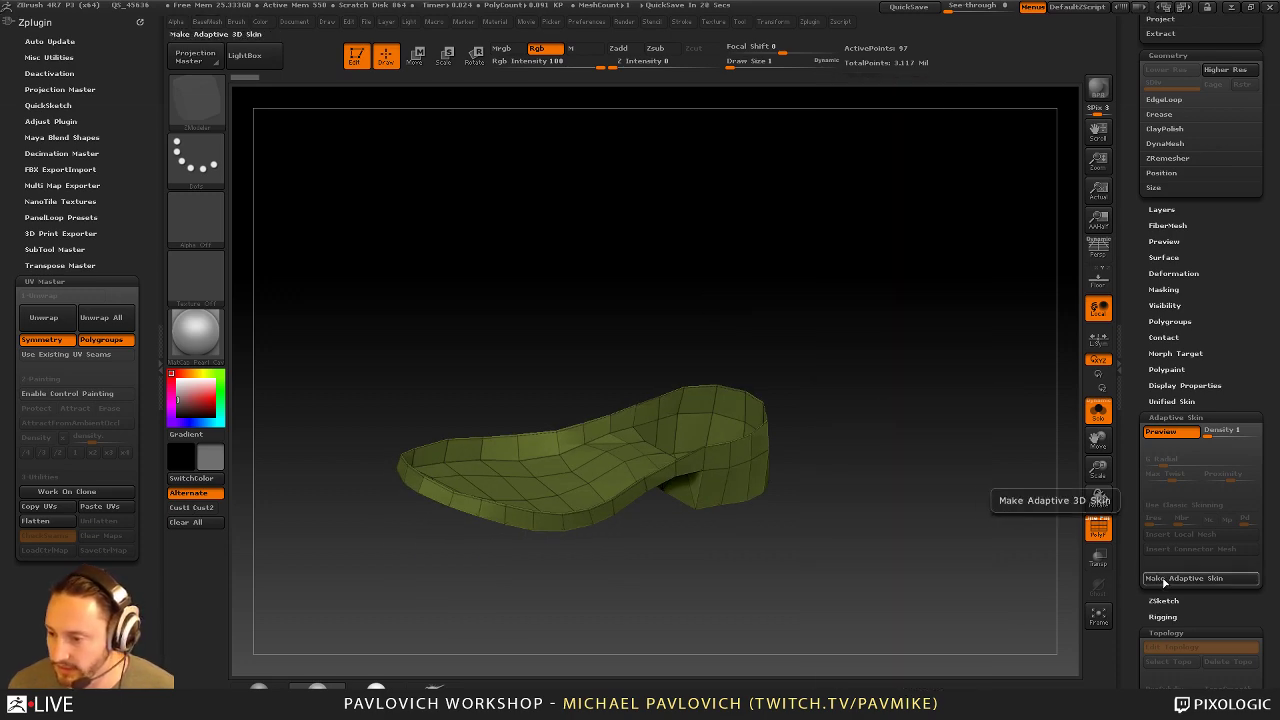
pyautogui.press('space')
pyautogui.click(944, 118)
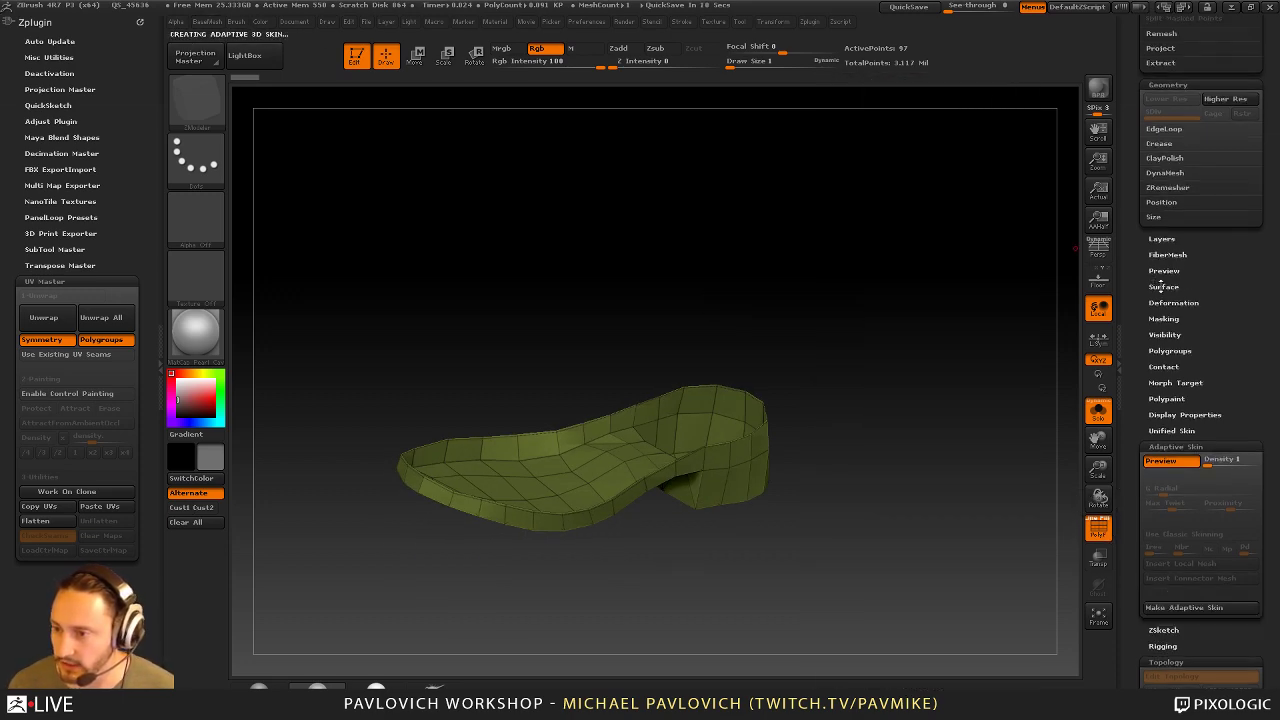
# Insert the new Skin_ZSphere sole mesh below the ZSphere in the subtool list
pyautogui.moveTo(1136, 458); pyautogui.dragTo(1150, 350)
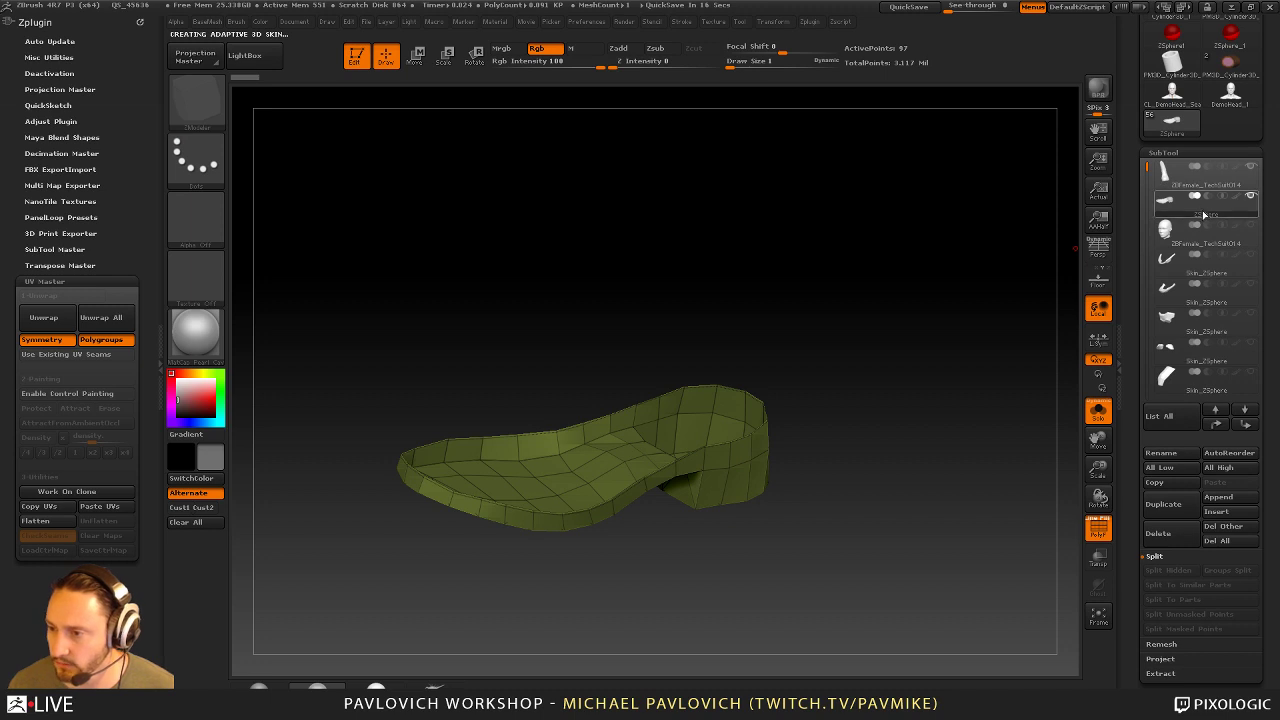
pyautogui.moveTo(1127, 230); pyautogui.dragTo(1150, 316)
pyautogui.moveTo(1231, 130)
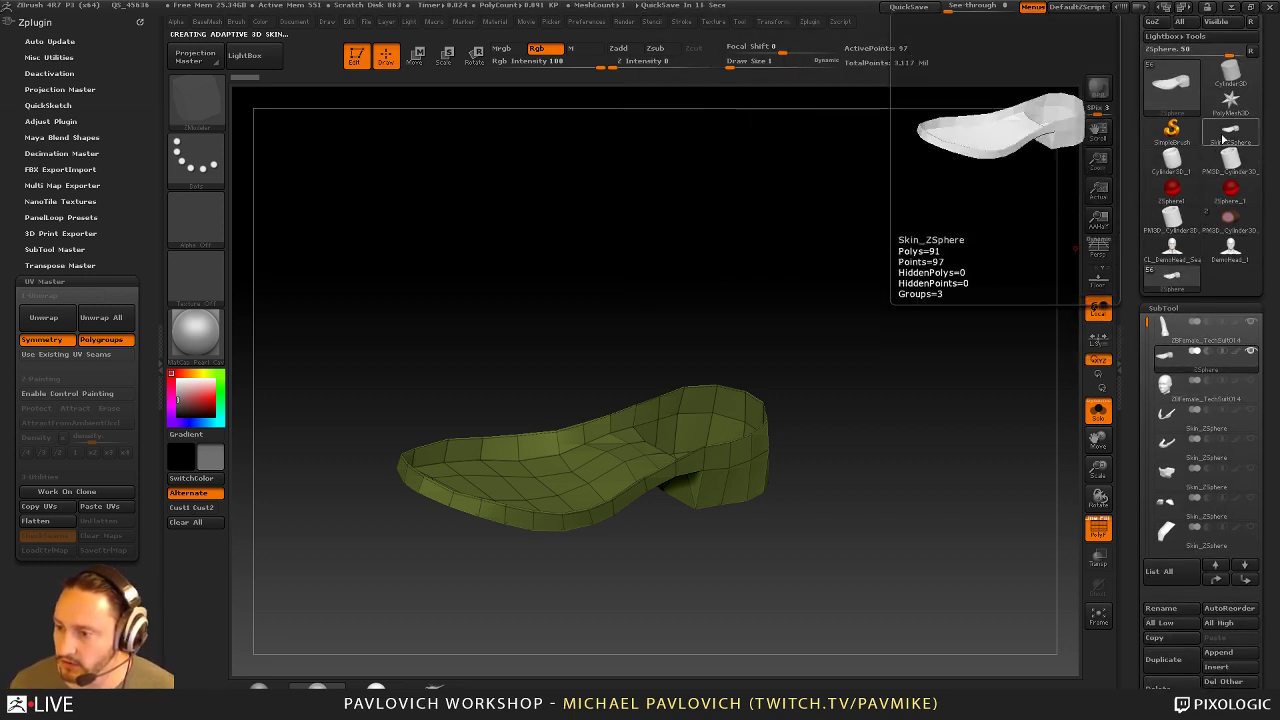
pyautogui.click(1226, 653)
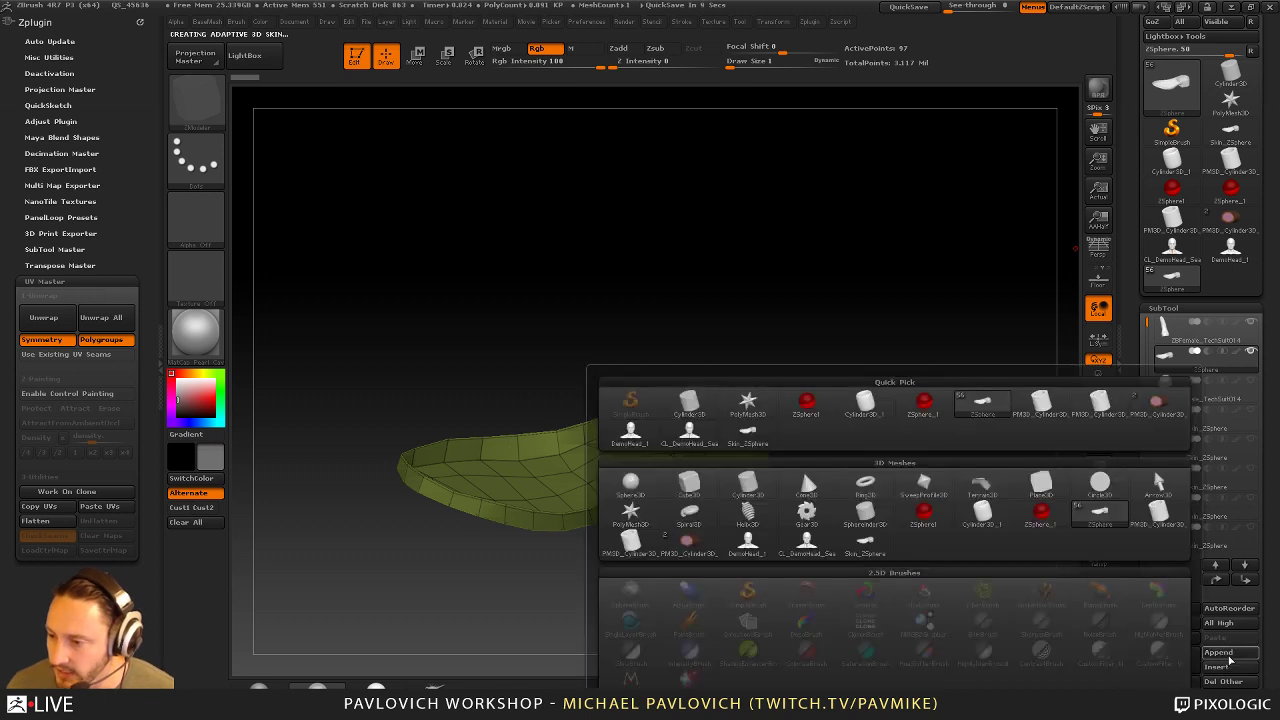
pyautogui.moveTo(1144, 326)
pyautogui.mouseDown()
pyautogui.moveTo(1155, 509)
pyautogui.moveTo(1159, 323)
pyautogui.mouseUp()
pyautogui.scroll(1, 1160, 323)
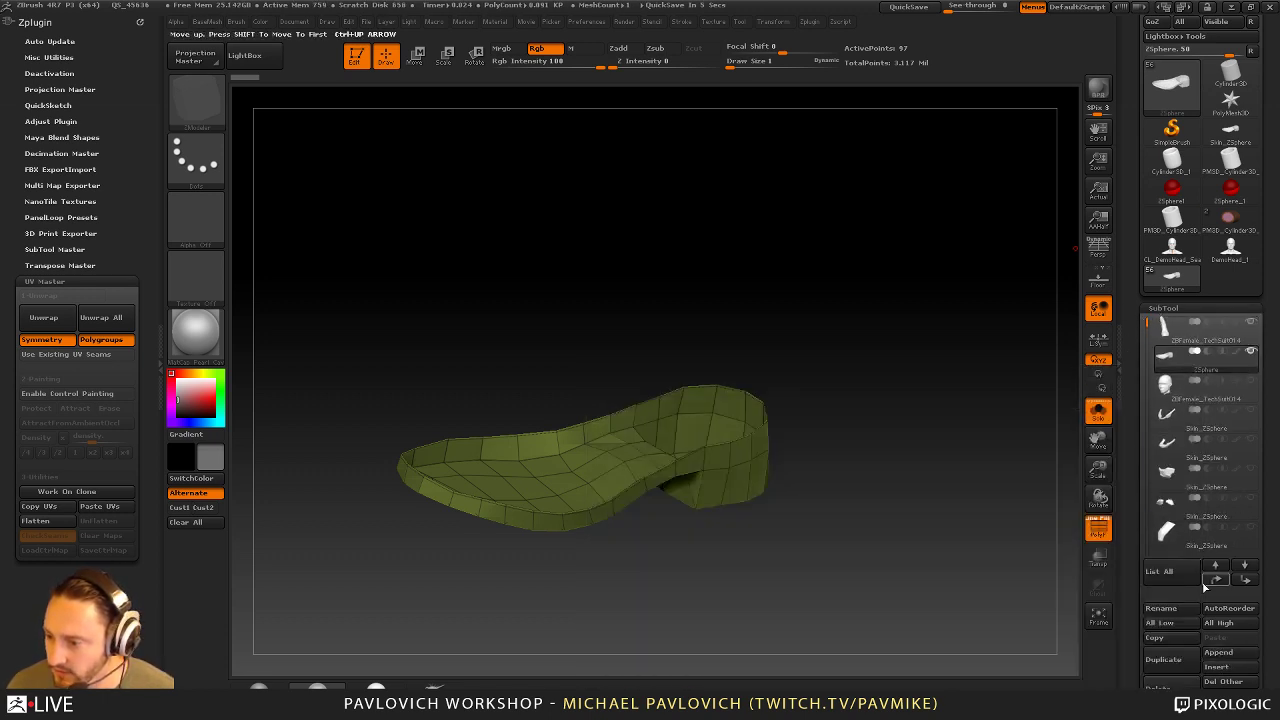
pyautogui.click(1216, 666)
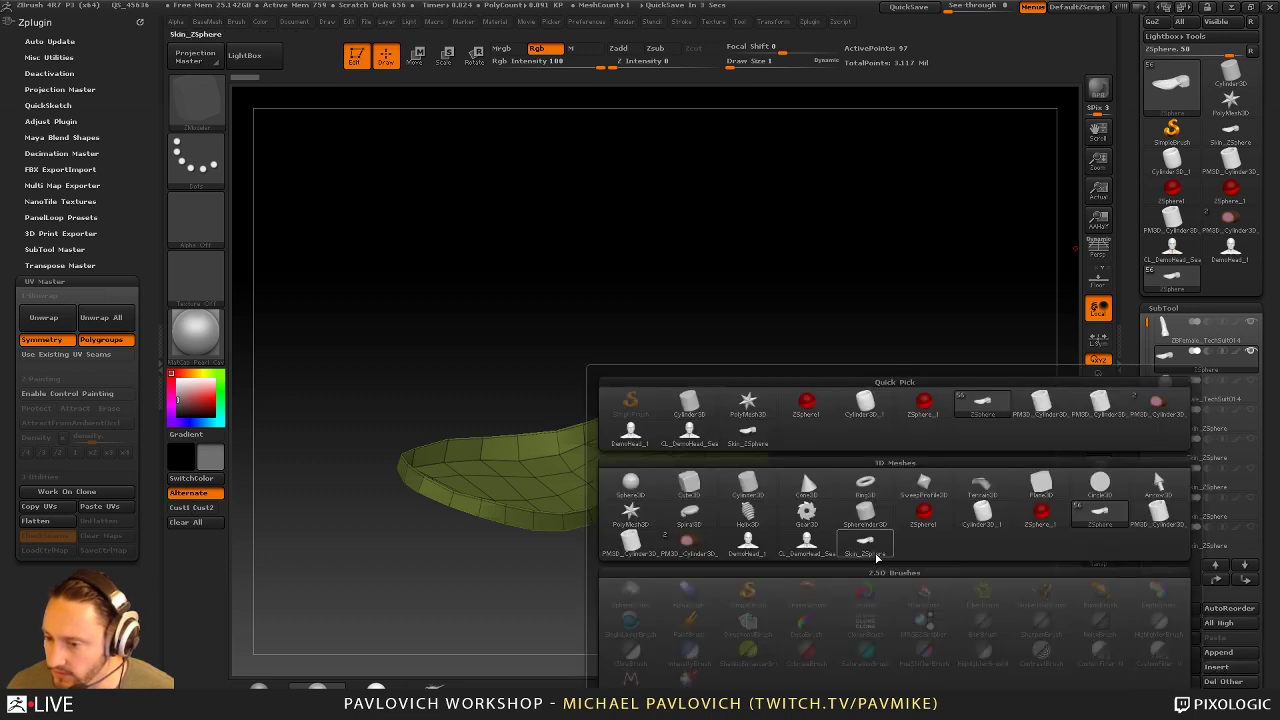
pyautogui.click(866, 541)
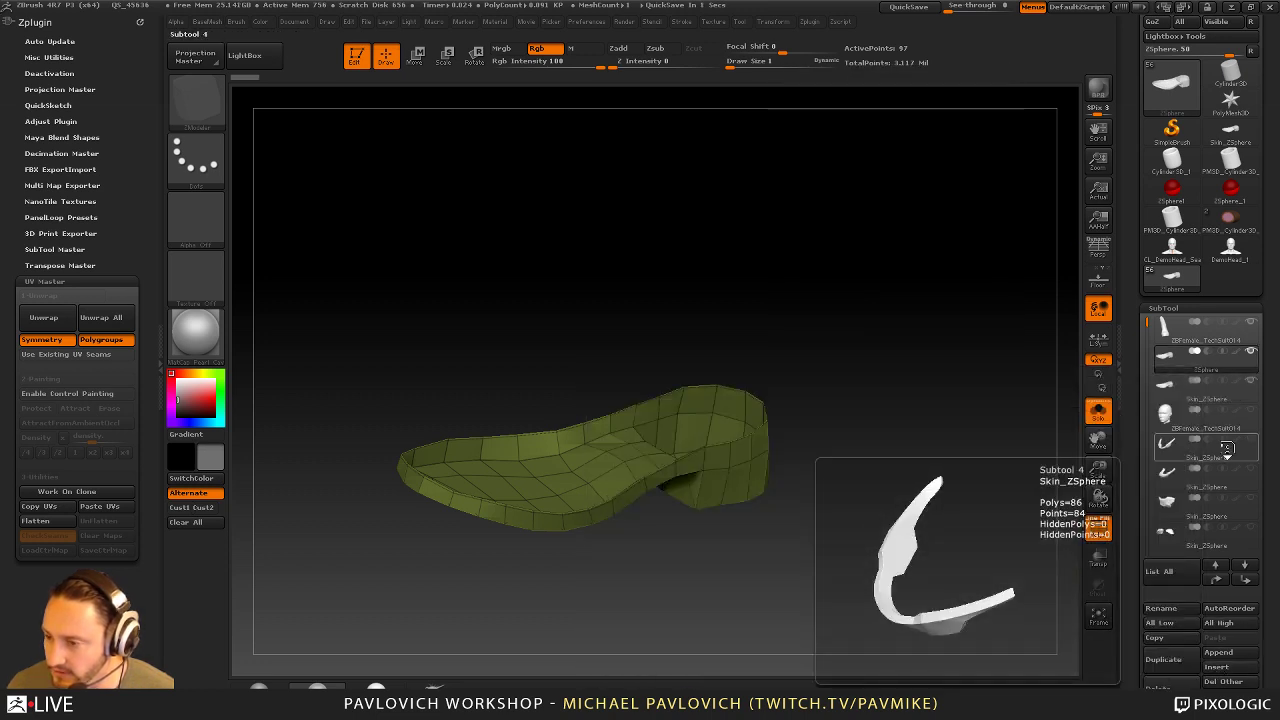
# Select the ZSphere subtool, move it two places down the list, and show the ZBFemale_TechSuit014 head subtool above it
pyautogui.click(1154, 402)
pyautogui.moveTo(881, 417); pyautogui.dragTo(958, 401)
pyautogui.click(1180, 355)
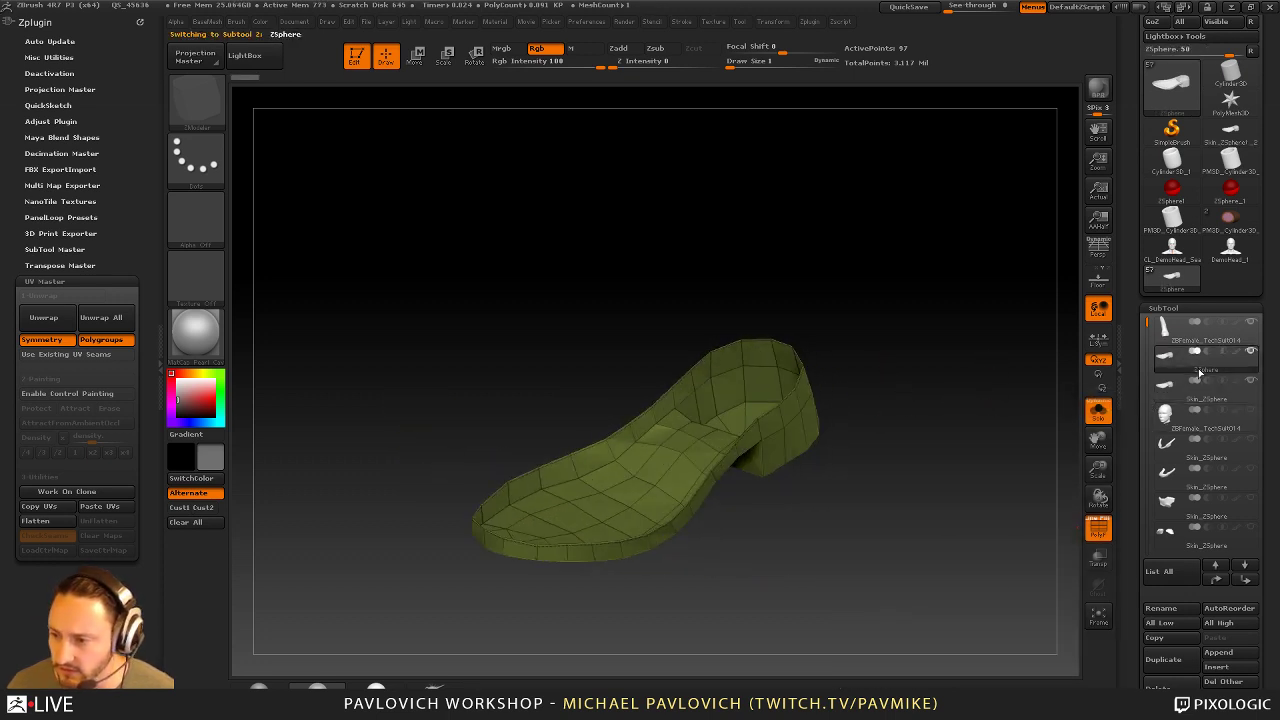
pyautogui.click(1245, 580)
pyautogui.click(1245, 580)
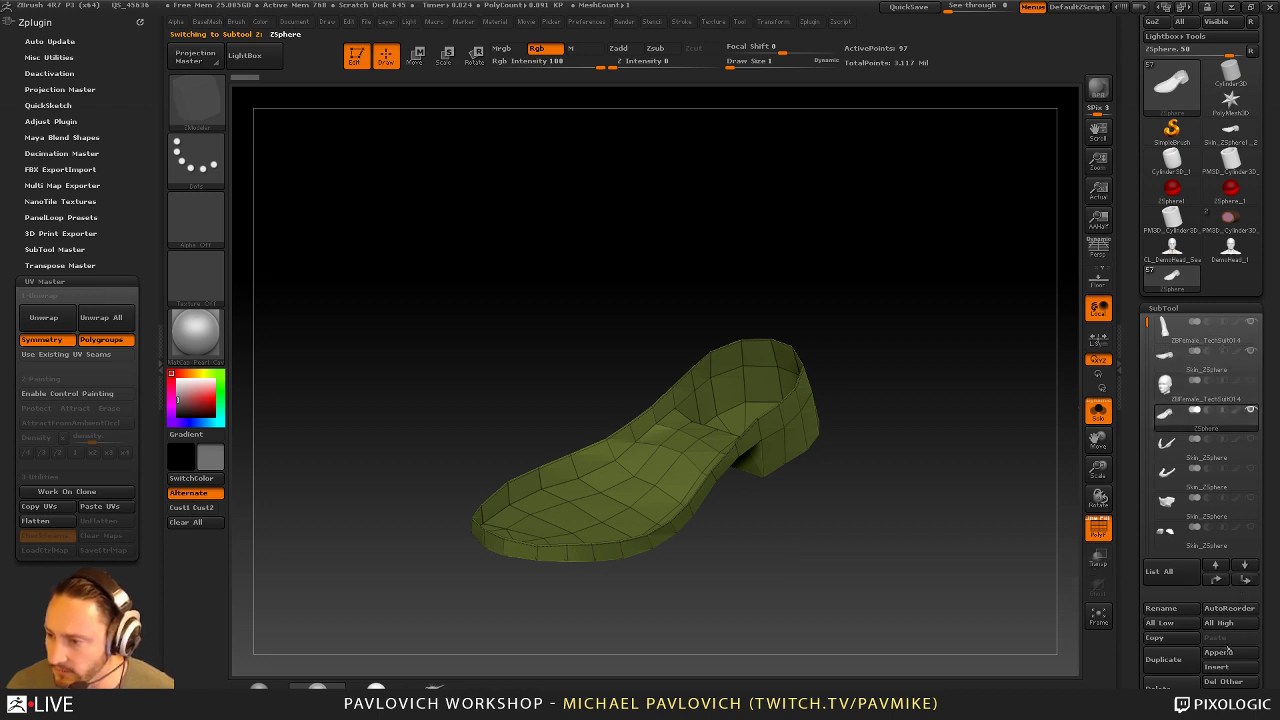
pyautogui.click(1250, 382)
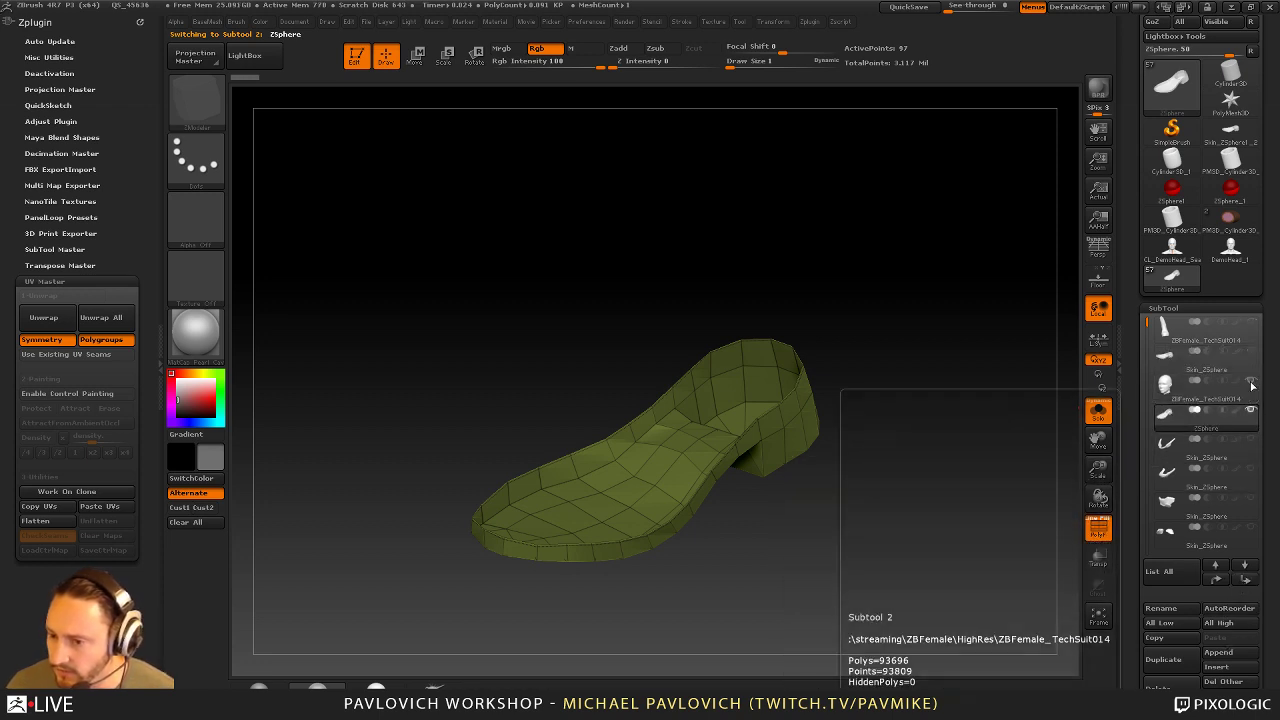
# Leave the adaptive skin preview and delete the ZSphere's sole topology mesh
pyautogui.keyDown('alt'); pyautogui.moveTo(900, 371); pyautogui.dragTo(863, 423); pyautogui.keyUp('alt')
pyautogui.press('2')
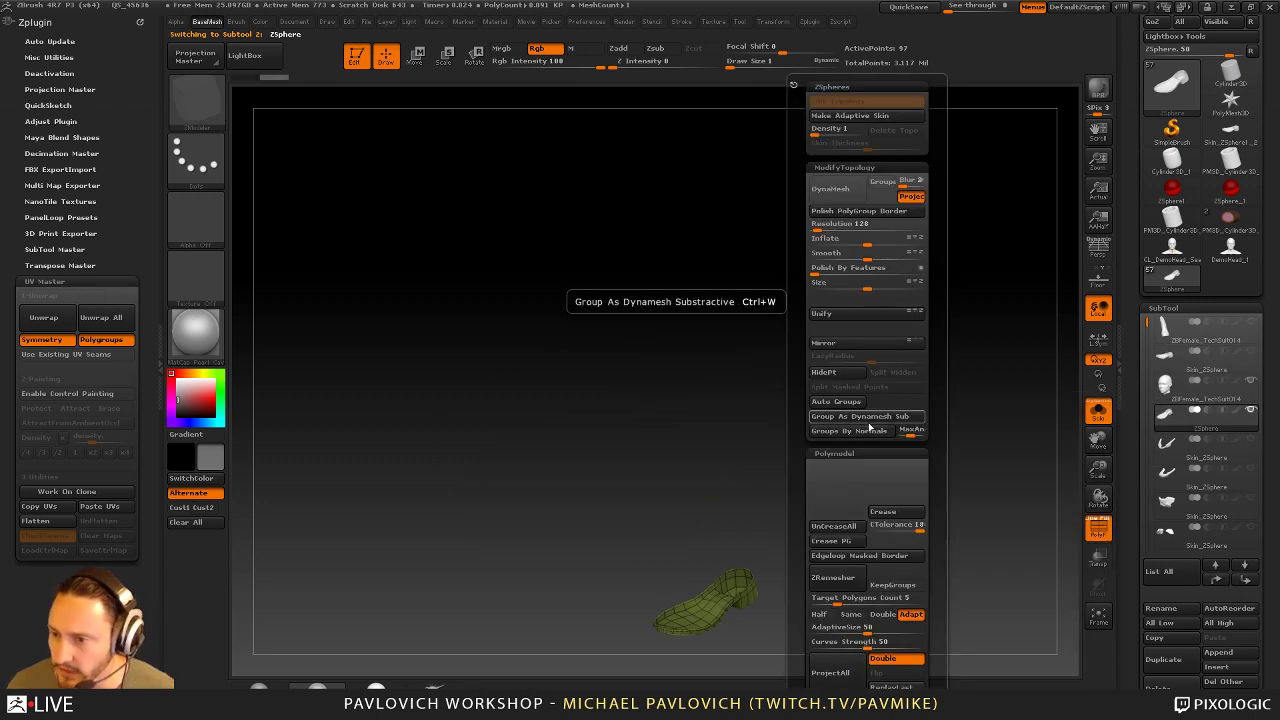
pyautogui.press('a')
pyautogui.press('a')
pyautogui.press('2')
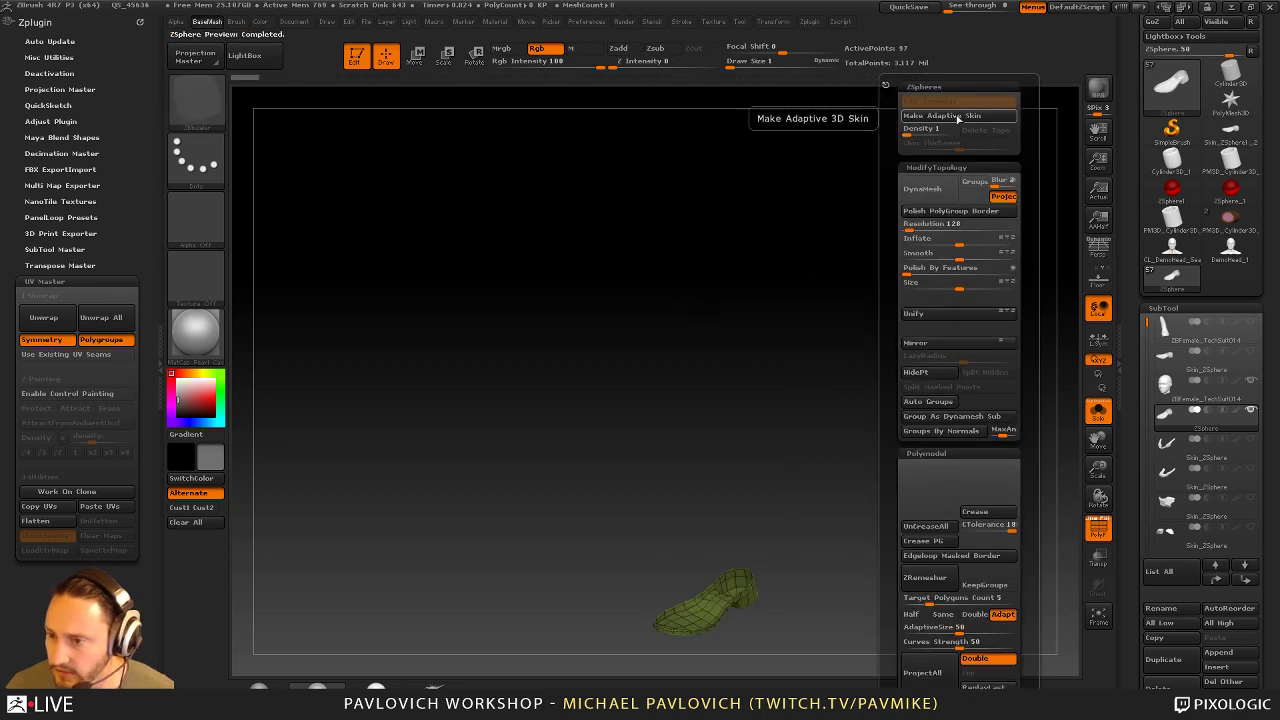
pyautogui.press('a')
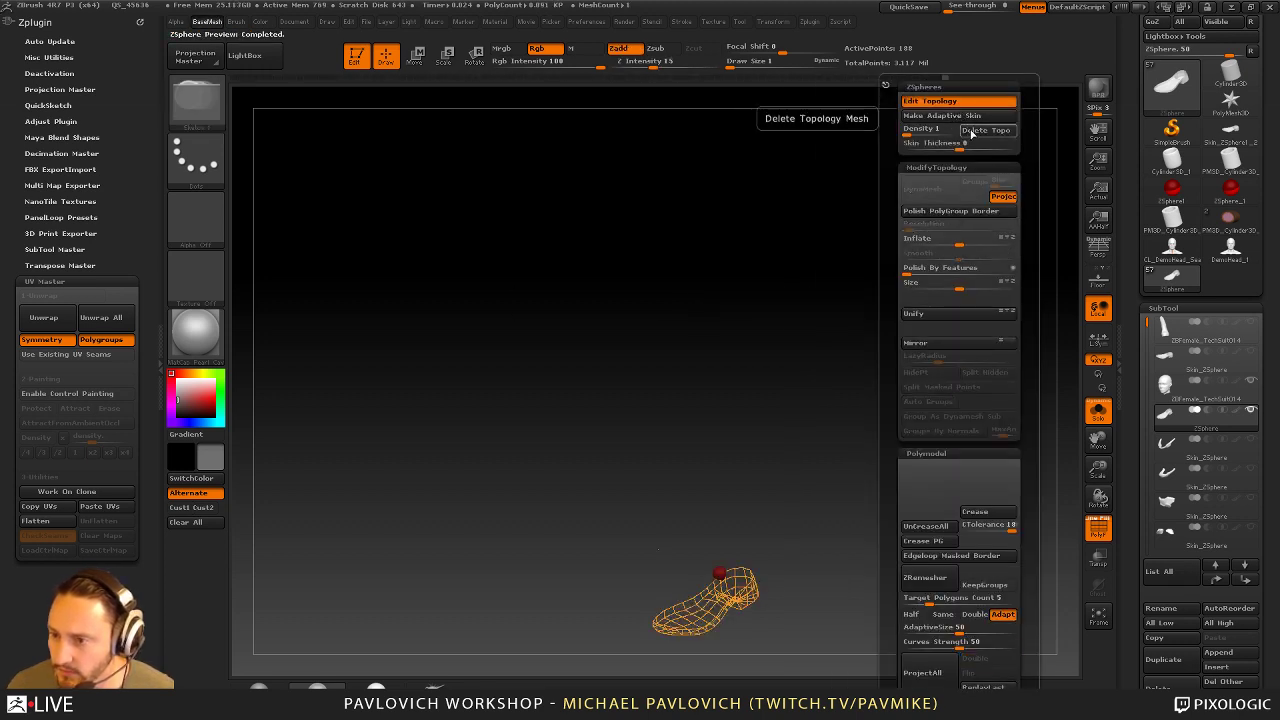
pyautogui.click(980, 131)
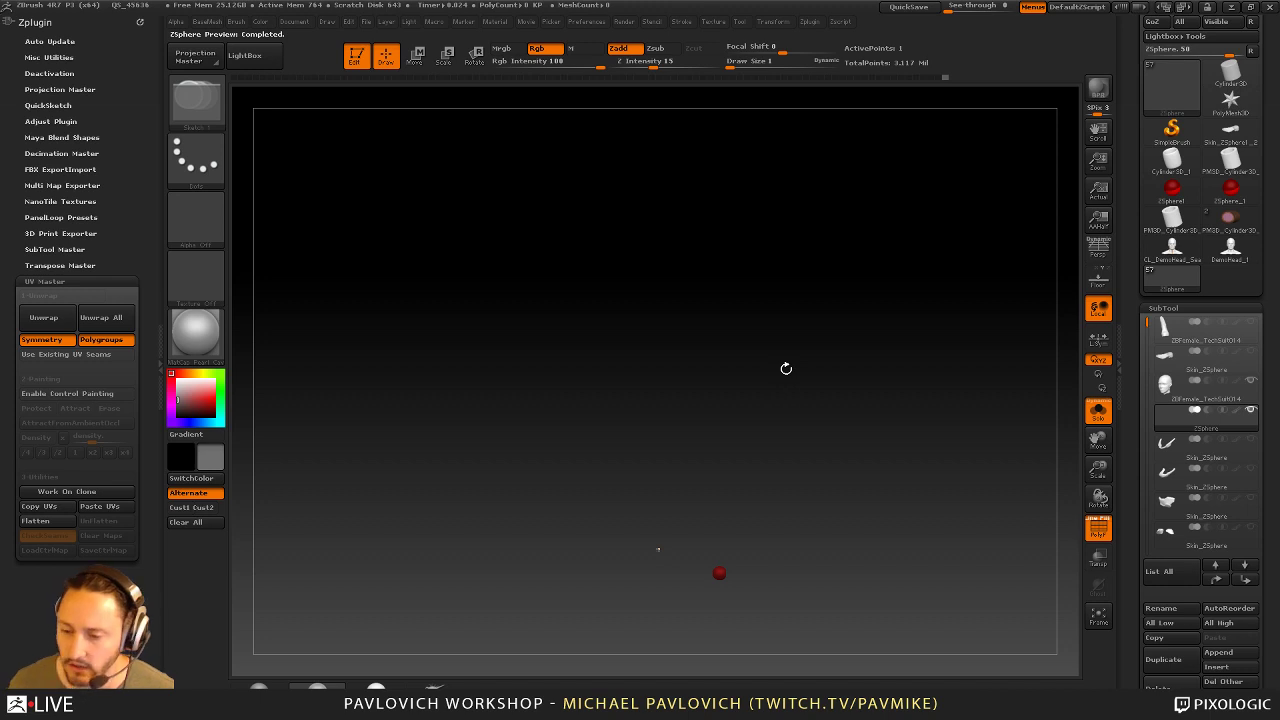
pyautogui.press('space')
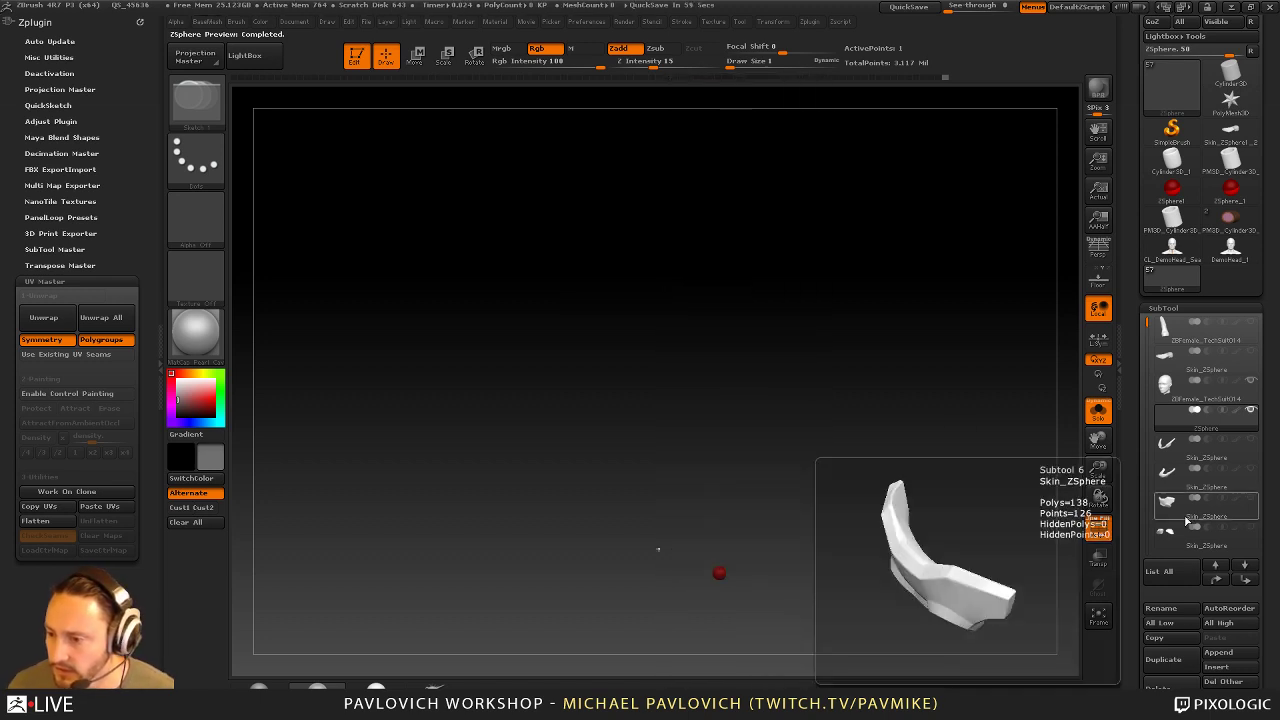
pyautogui.moveTo(1136, 522); pyautogui.dragTo(1126, 356)
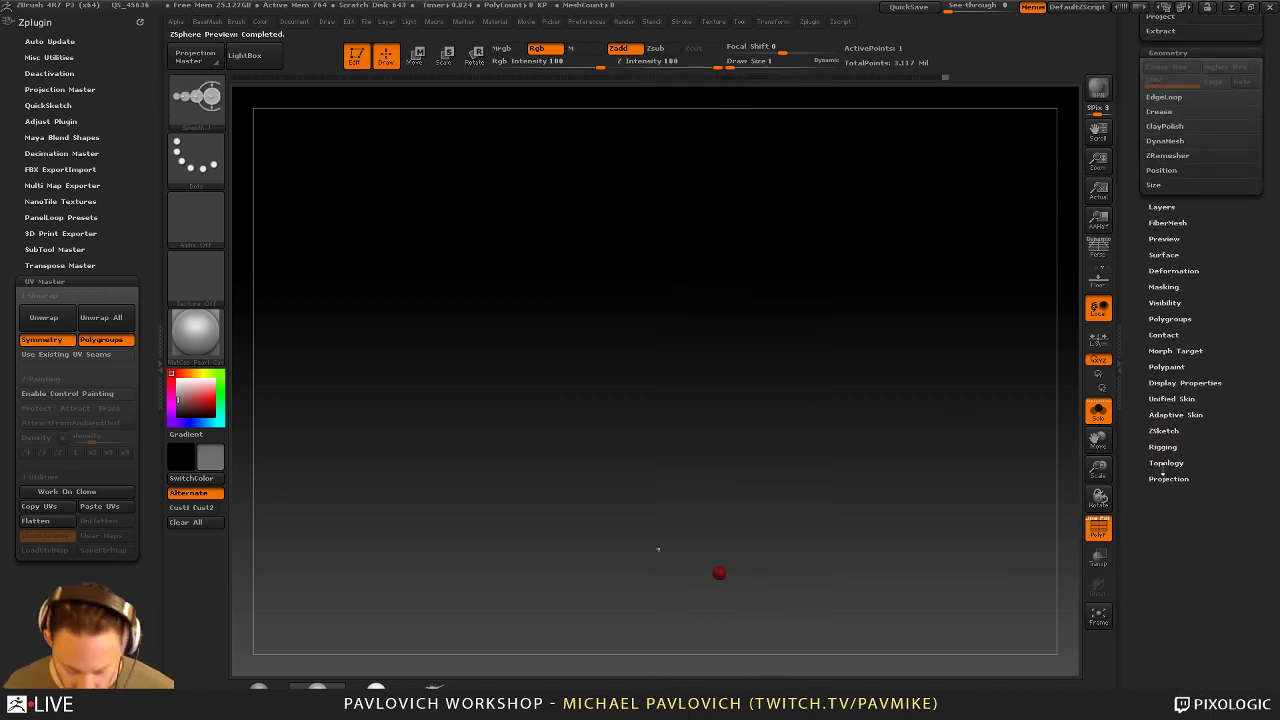
pyautogui.click(1164, 465)
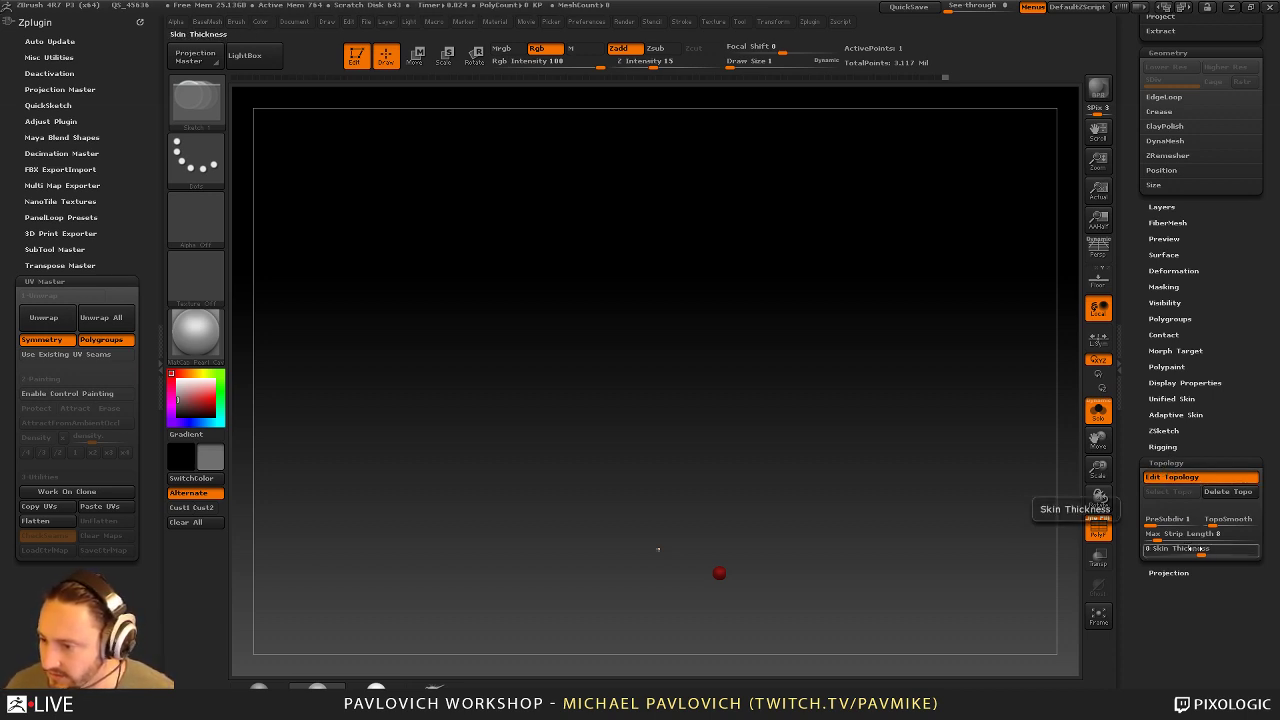
pyautogui.click(1175, 414)
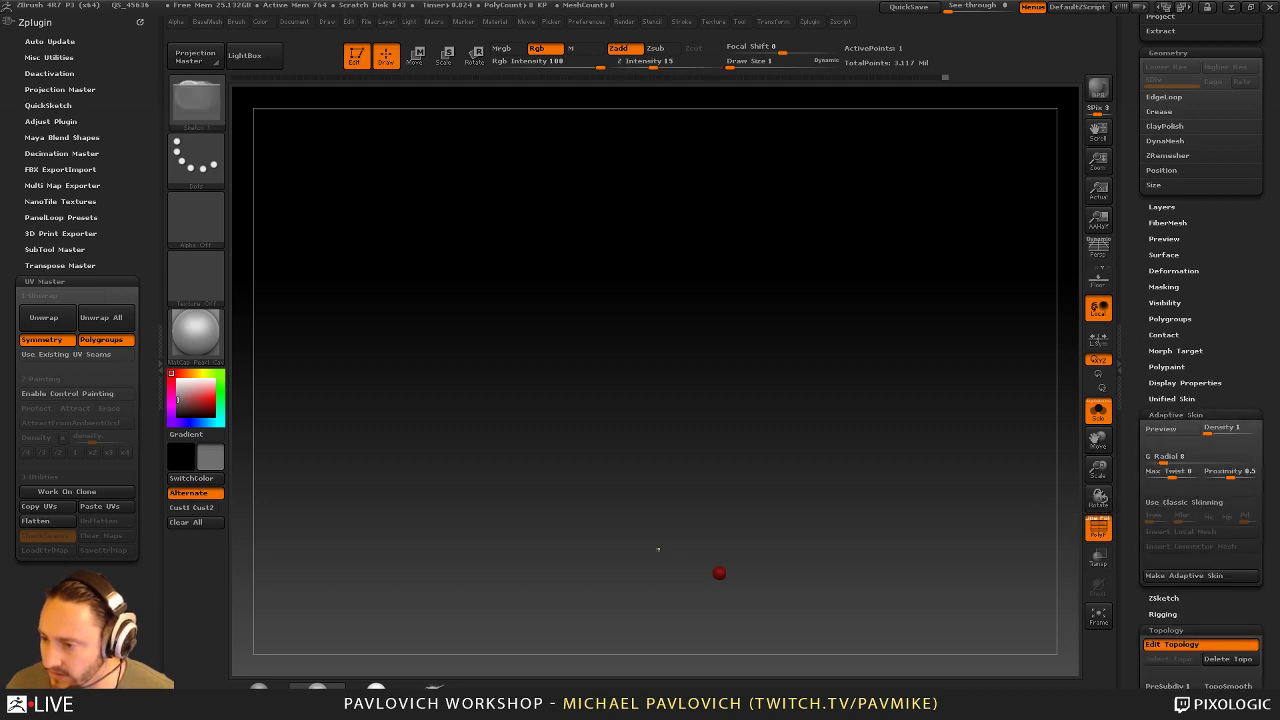
pyautogui.press('1')
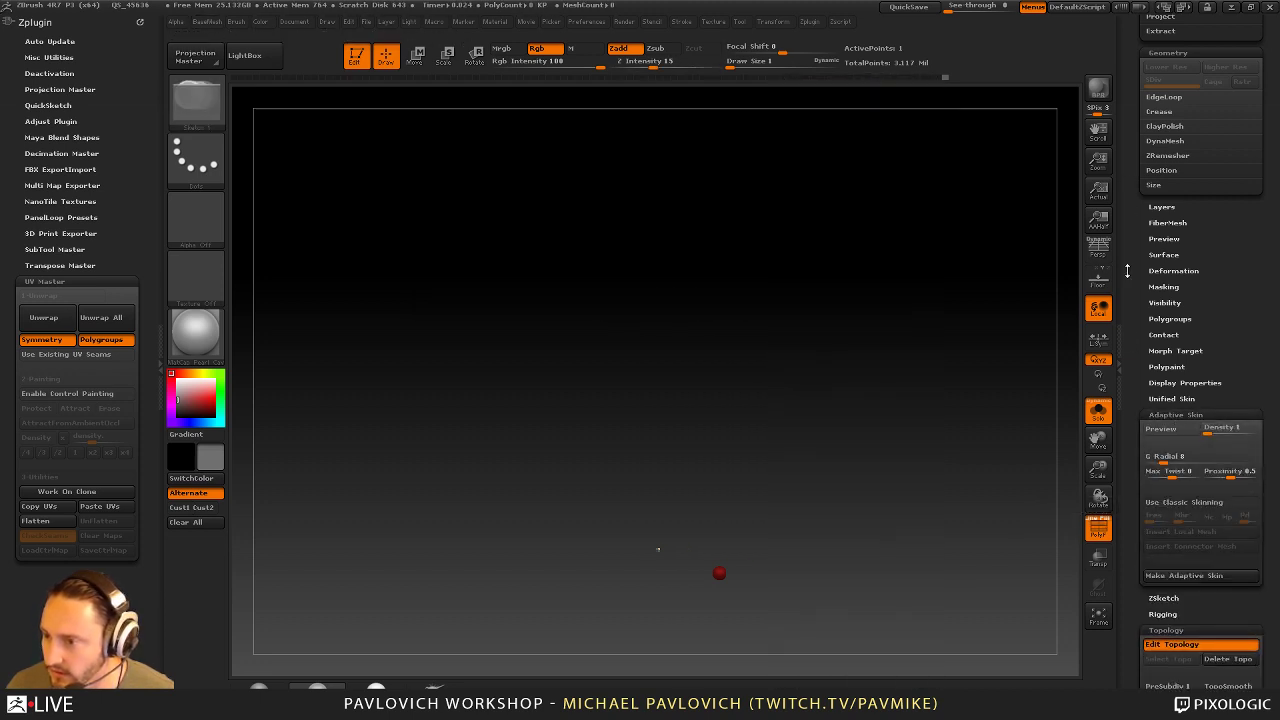
# Delete the leftover ZSphere subtool and select the Skin_ZSphere sole subtool
pyautogui.moveTo(1126, 270); pyautogui.dragTo(1128, 345)
pyautogui.click(1170, 650)
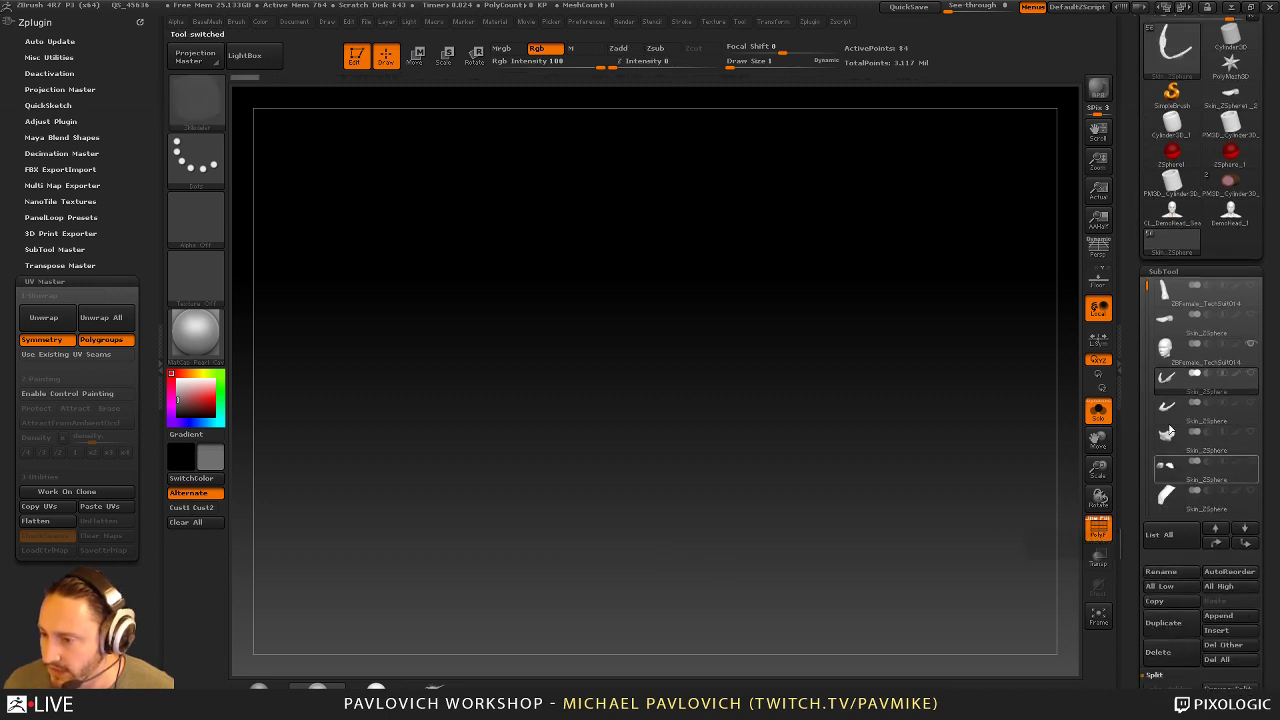
pyautogui.click(1165, 318)
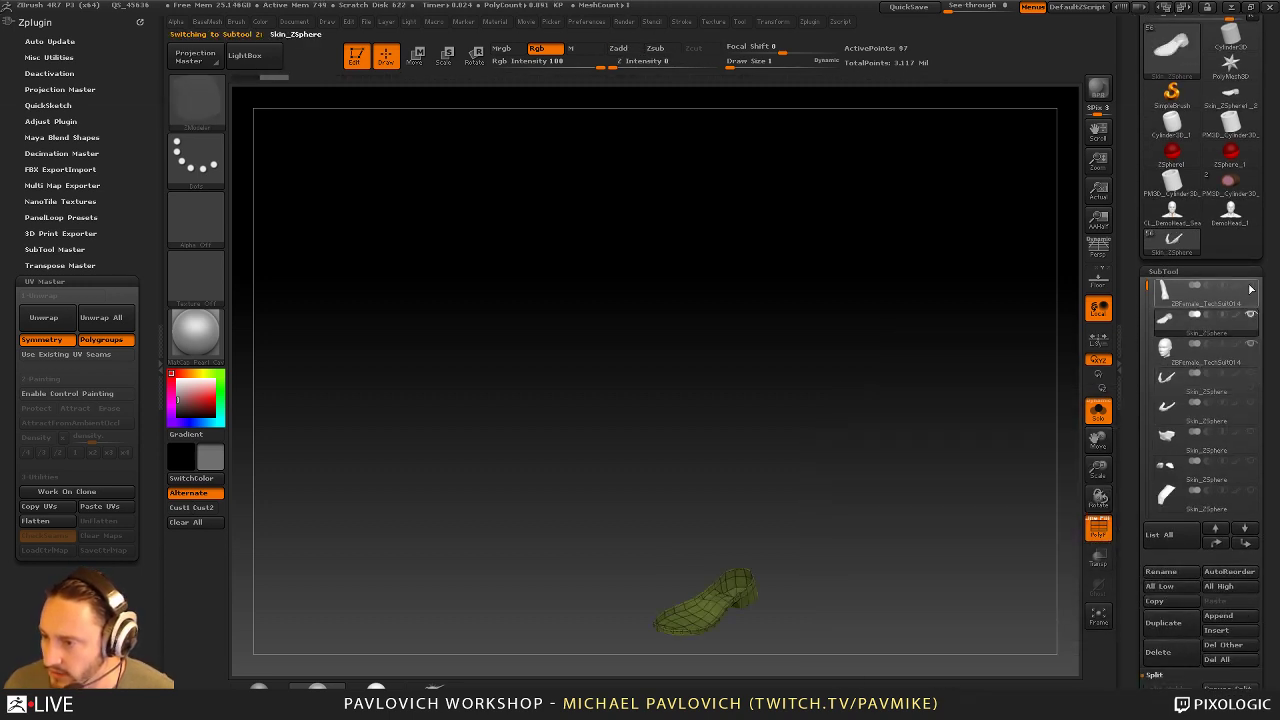
# Turn off the polyframe and Solo mode, and show the boot together with the sole mesh
pyautogui.moveTo(900, 368); pyautogui.dragTo(971, 554)
pyautogui.click(1098, 529)
pyautogui.keyDown('alt'); pyautogui.moveTo(927, 506); pyautogui.dragTo(896, 360); pyautogui.keyUp('alt')
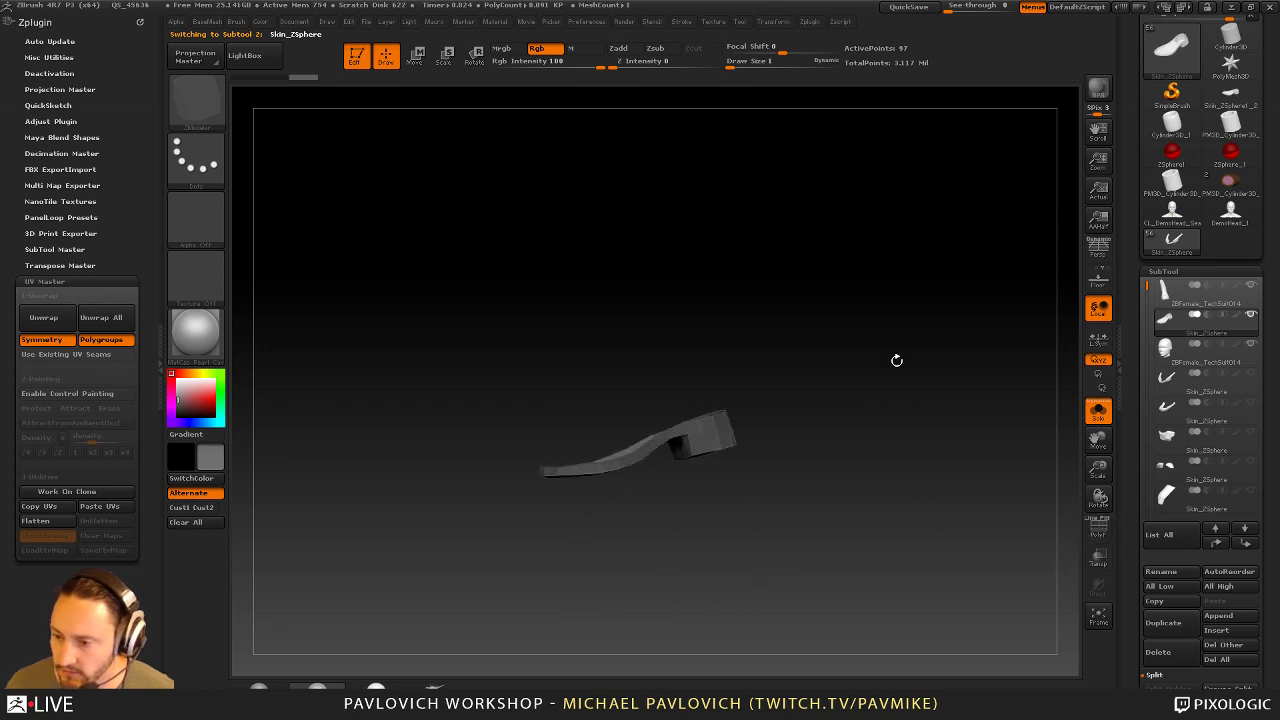
pyautogui.click(1097, 414)
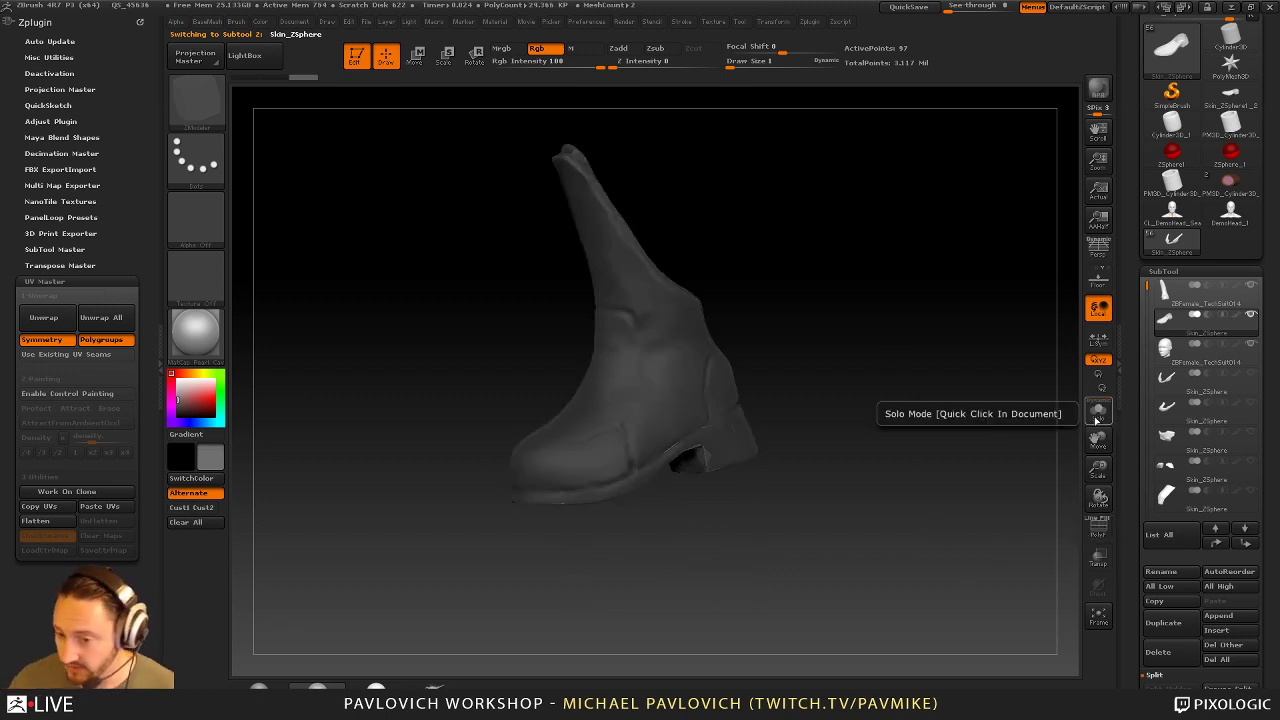
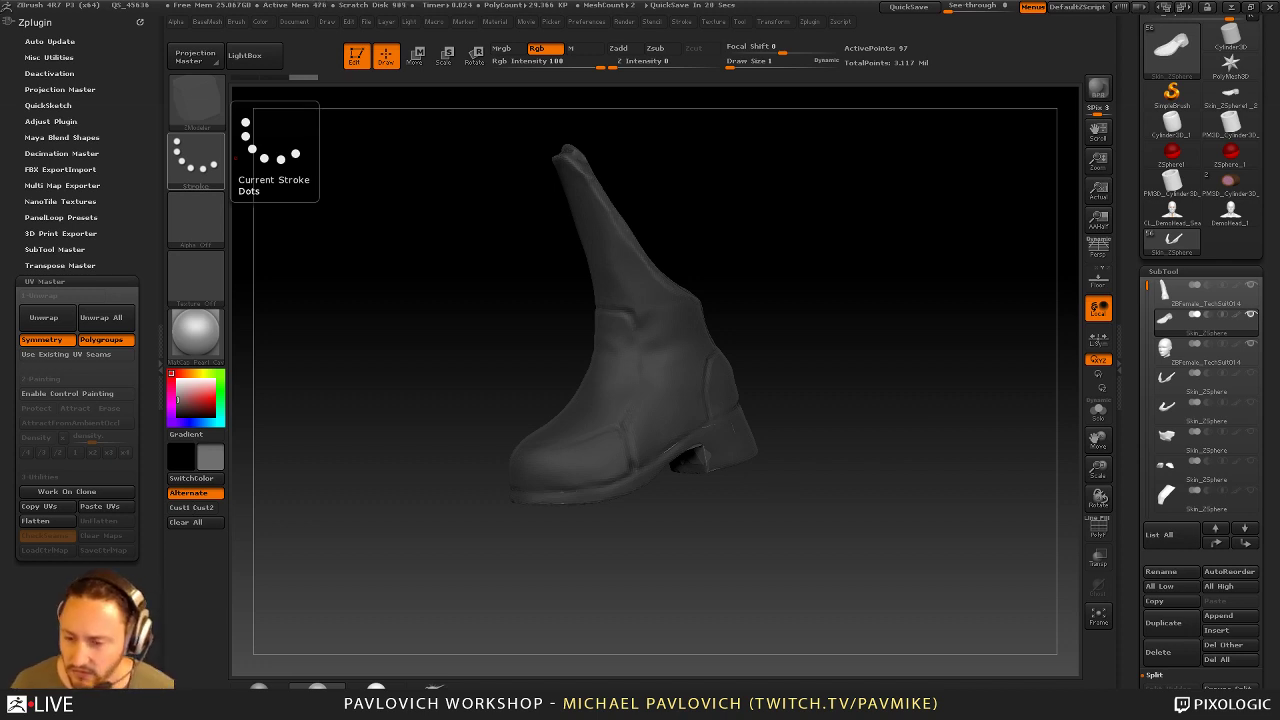
# Inspect how the sole mesh fits the boot's sole and heel from several angles, with and without Solo mode
pyautogui.moveTo(850, 340)
pyautogui.mouseDown()
pyautogui.moveTo(889, 365)
pyautogui.moveTo(874, 360)
pyautogui.mouseUp()
pyautogui.press('1')
pyautogui.press('s')
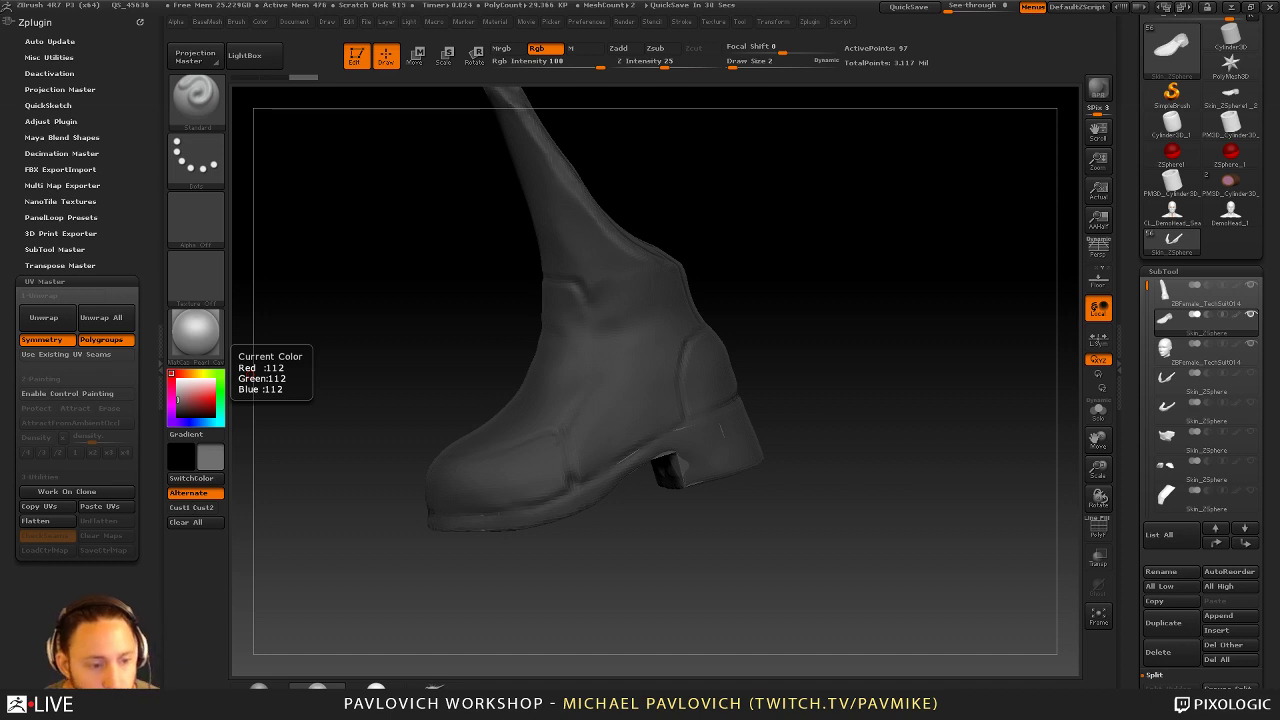
pyautogui.moveTo(894, 263); pyautogui.dragTo(950, 310)
pyautogui.moveTo(1014, 392); pyautogui.dragTo(1120, 427)
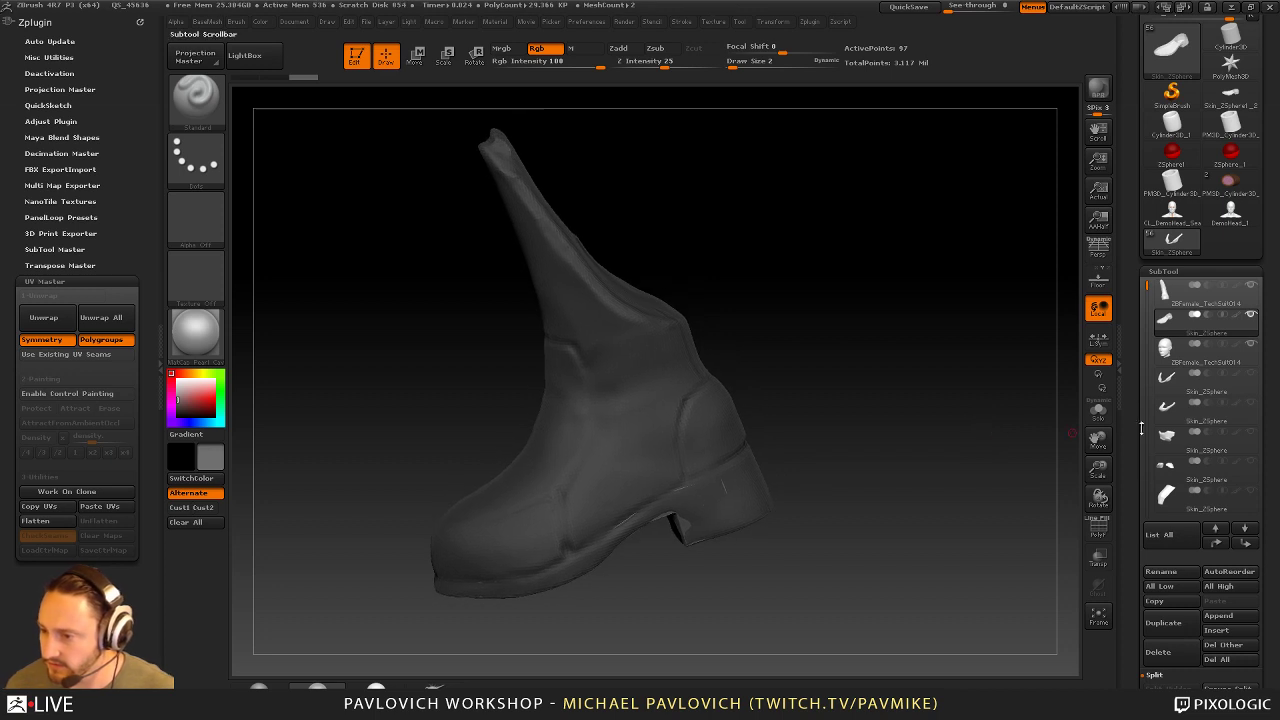
pyautogui.click(1098, 415)
pyautogui.moveTo(928, 417); pyautogui.dragTo(905, 335)
pyautogui.click(1098, 414)
pyautogui.moveTo(760, 430); pyautogui.dragTo(738, 389)
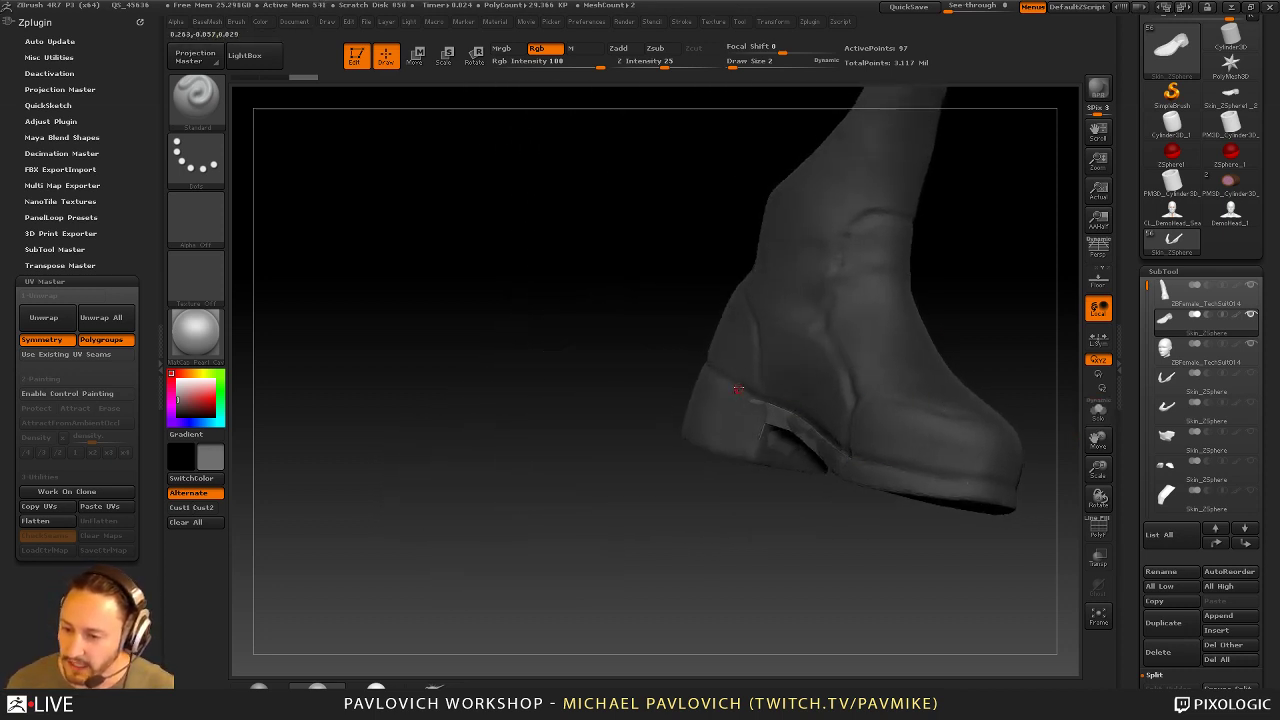
pyautogui.moveTo(729, 512)
pyautogui.mouseDown()
pyautogui.moveTo(851, 386)
pyautogui.moveTo(820, 404)
pyautogui.mouseUp()
pyautogui.press('s')
pyautogui.keyDown('alt'); pyautogui.moveTo(794, 399); pyautogui.dragTo(879, 404); pyautogui.keyUp('alt')
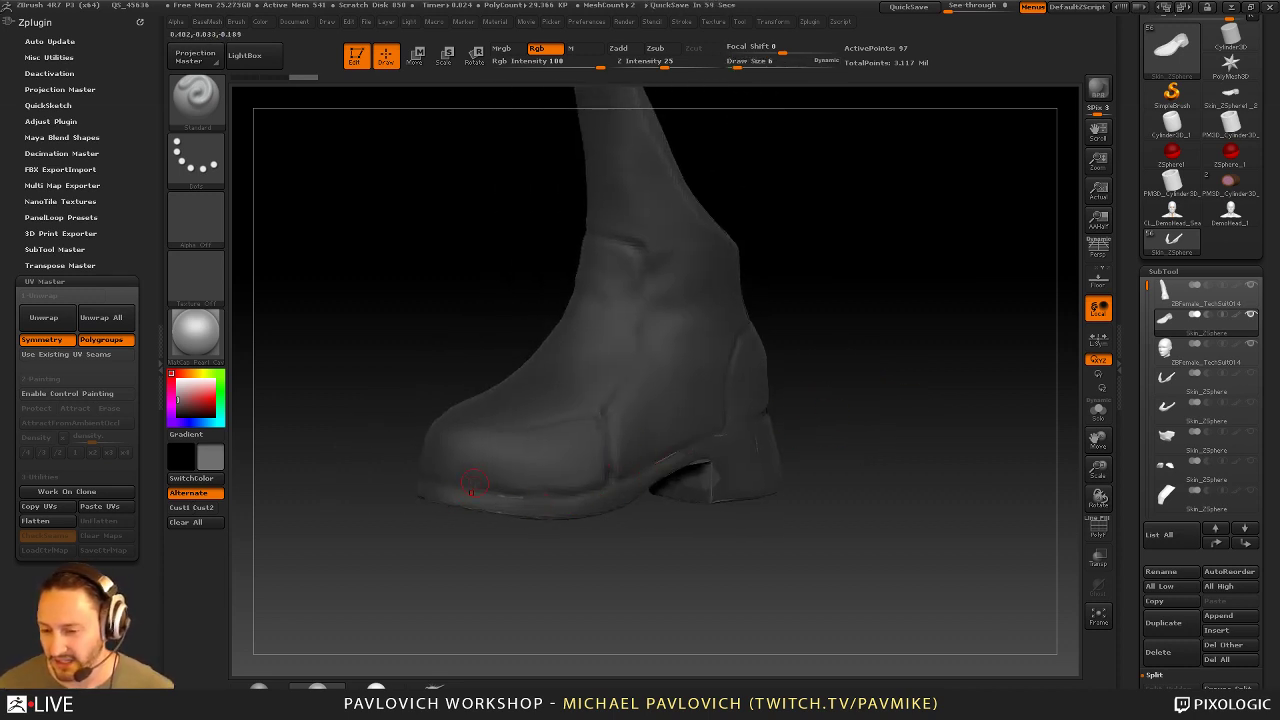
# Inflate the sole mesh slightly outward from the boot's sole and heel
pyautogui.moveTo(920, 329); pyautogui.dragTo(917, 315)
pyautogui.press('2')
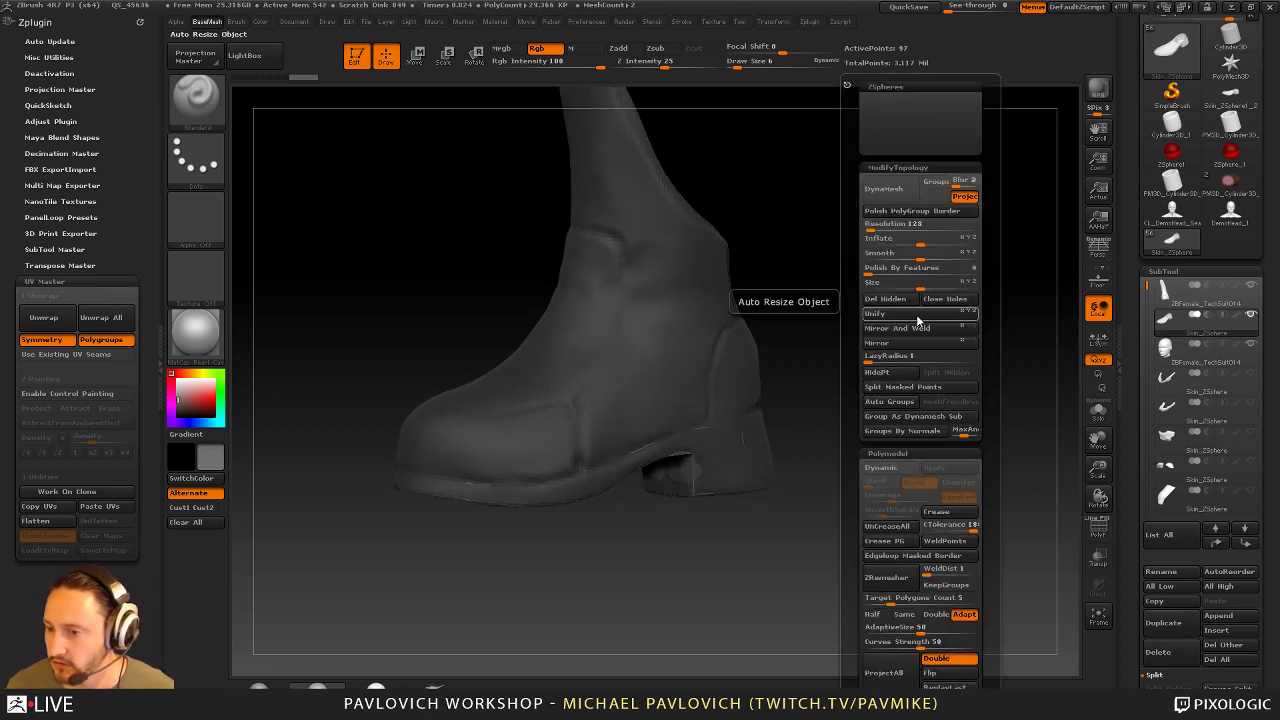
pyautogui.click(916, 242)
pyautogui.click(912, 242)
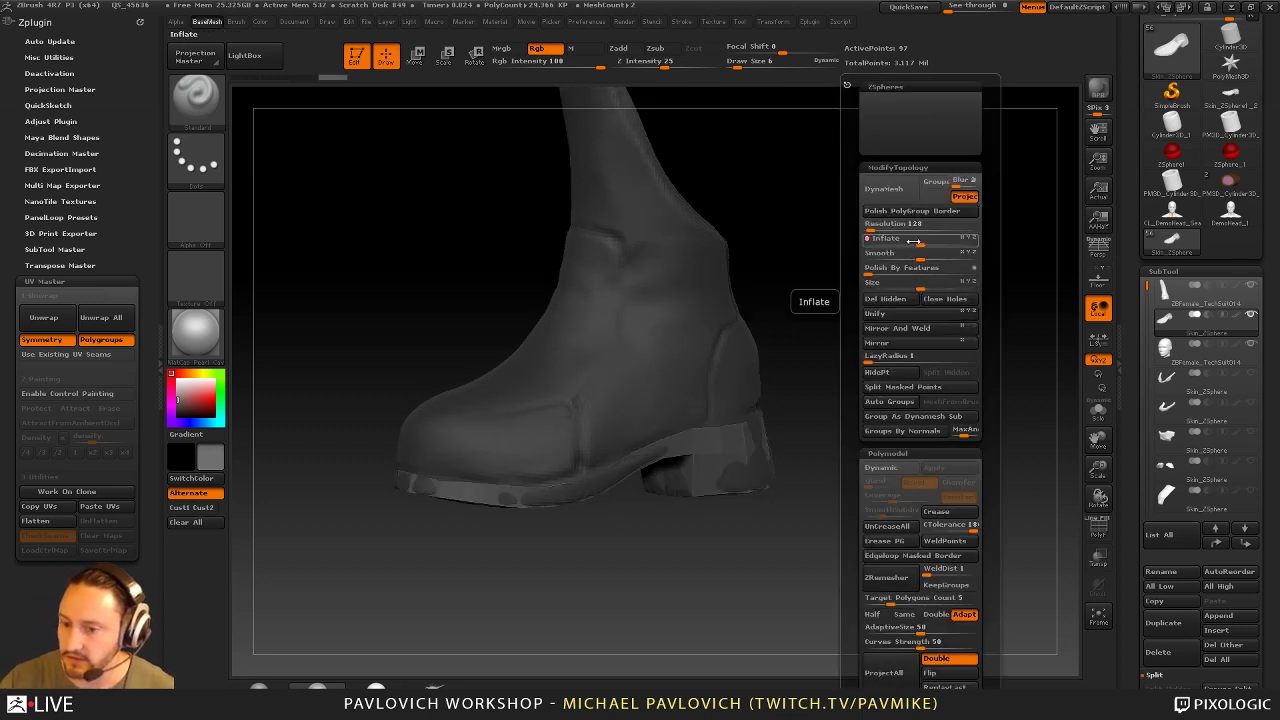
pyautogui.moveTo(903, 280); pyautogui.dragTo(851, 289)
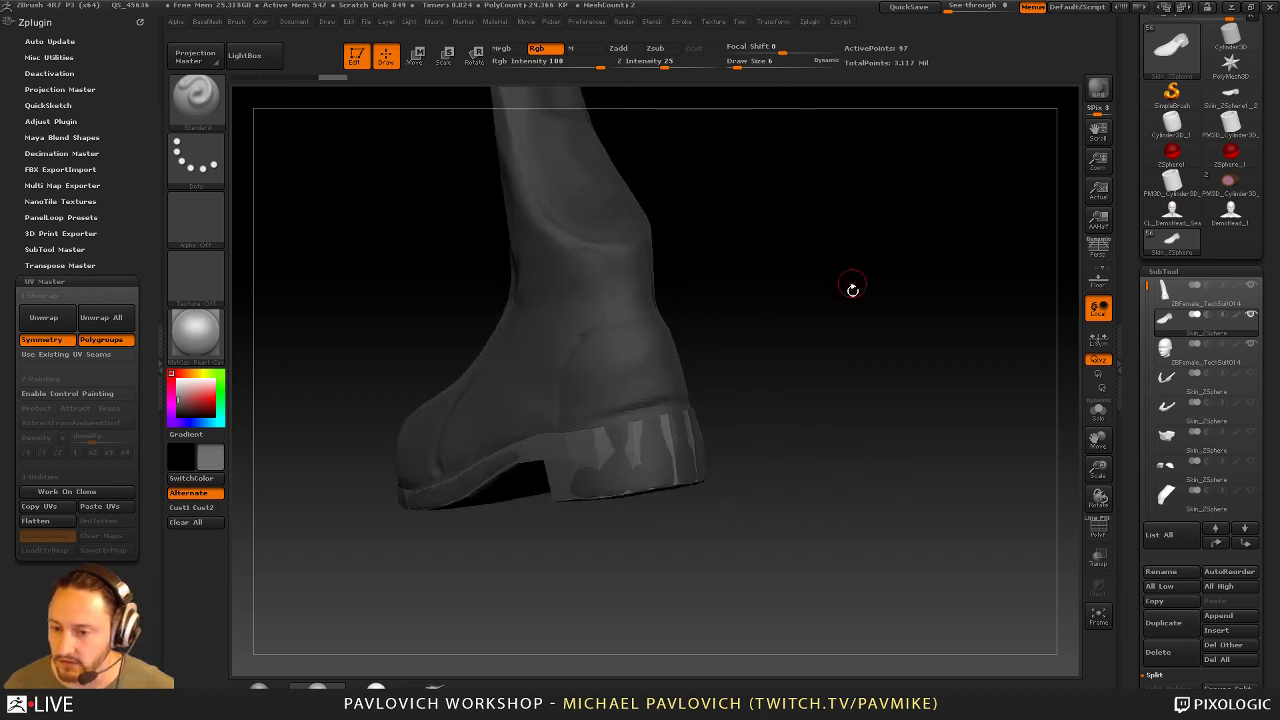
# Switch to the Move brush with a draw size of 26 for adjusting the heel
pyautogui.moveTo(866, 334)
pyautogui.mouseDown()
pyautogui.moveTo(651, 437)
pyautogui.moveTo(660, 416)
pyautogui.mouseUp()
pyautogui.press('b')
pyautogui.press('m')
pyautogui.press('v')
pyautogui.press('s')
pyautogui.moveTo(850, 435); pyautogui.dragTo(736, 431)
pyautogui.press('s')
pyautogui.moveTo(736, 431); pyautogui.dragTo(732, 431)
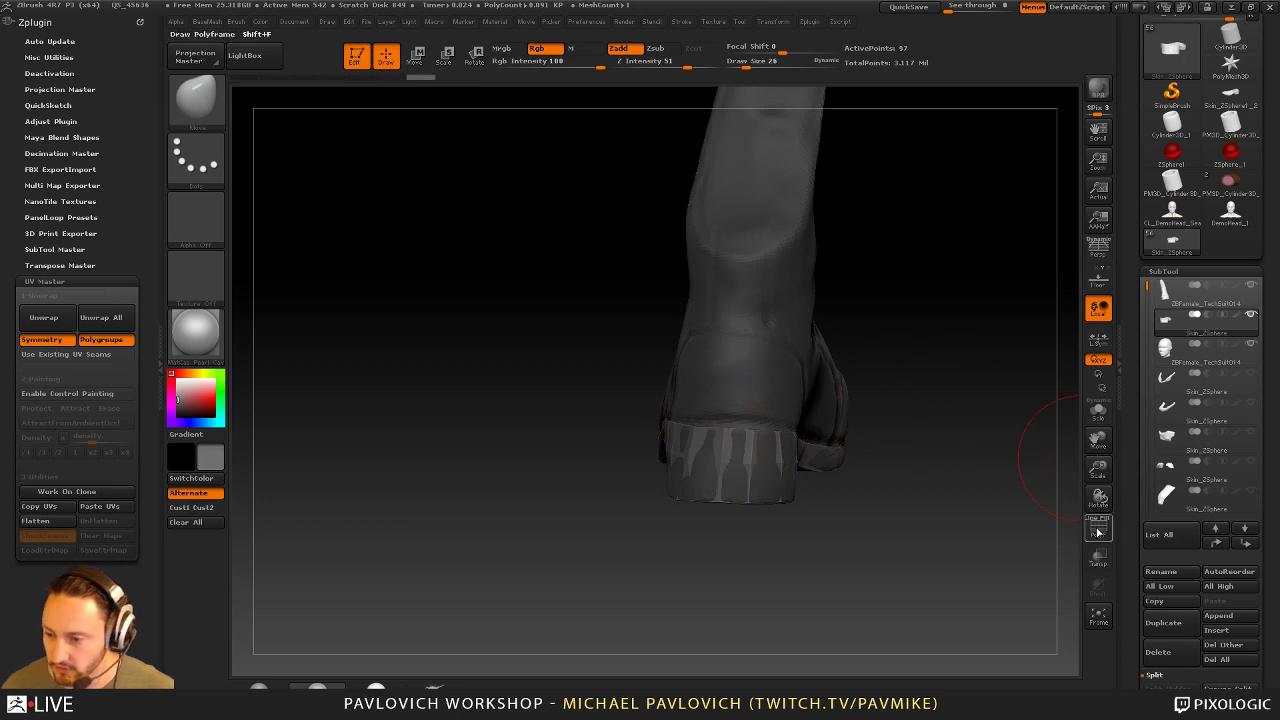
# Turn on the polyframe display and set the current color to white
pyautogui.click(1098, 528)
pyautogui.click(312, 680)
pyautogui.click(177, 379)
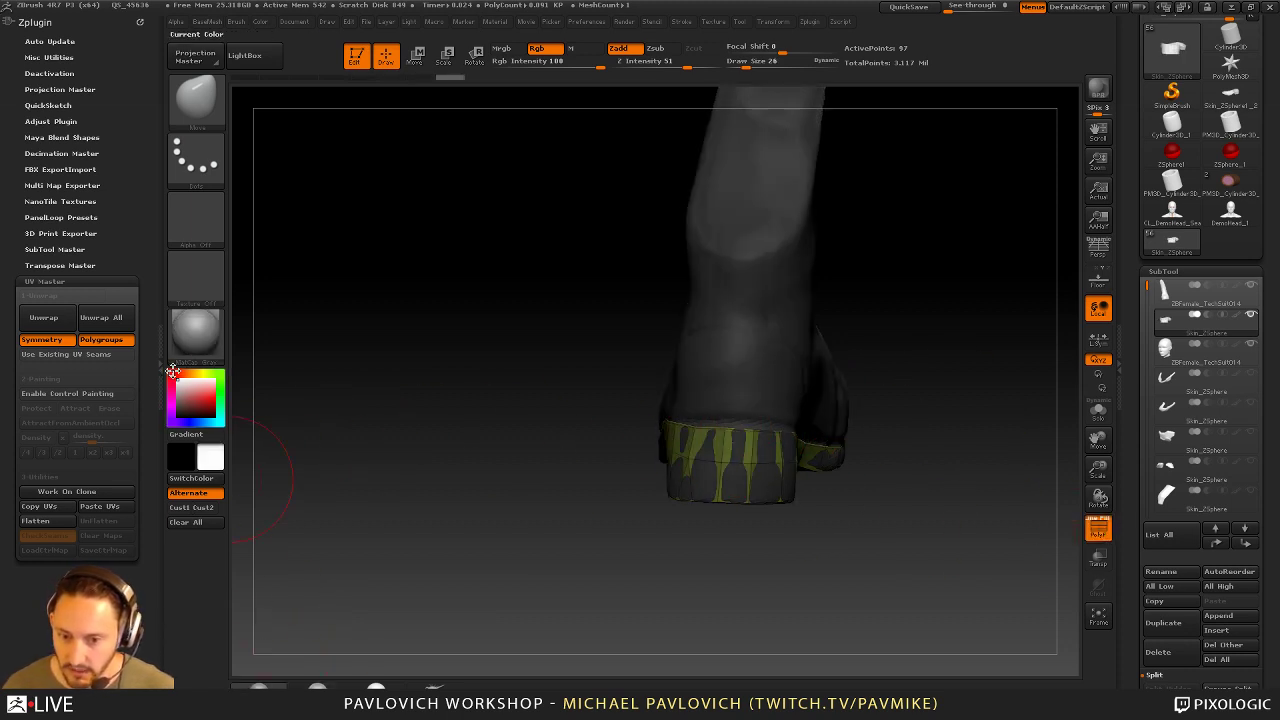
# Reduce the Move brush's draw size to 7 and isolate the sole mesh in Solo mode
pyautogui.moveTo(893, 338)
pyautogui.mouseDown()
pyautogui.moveTo(968, 340)
pyautogui.moveTo(891, 332)
pyautogui.moveTo(948, 343)
pyautogui.mouseUp()
pyautogui.press('s')
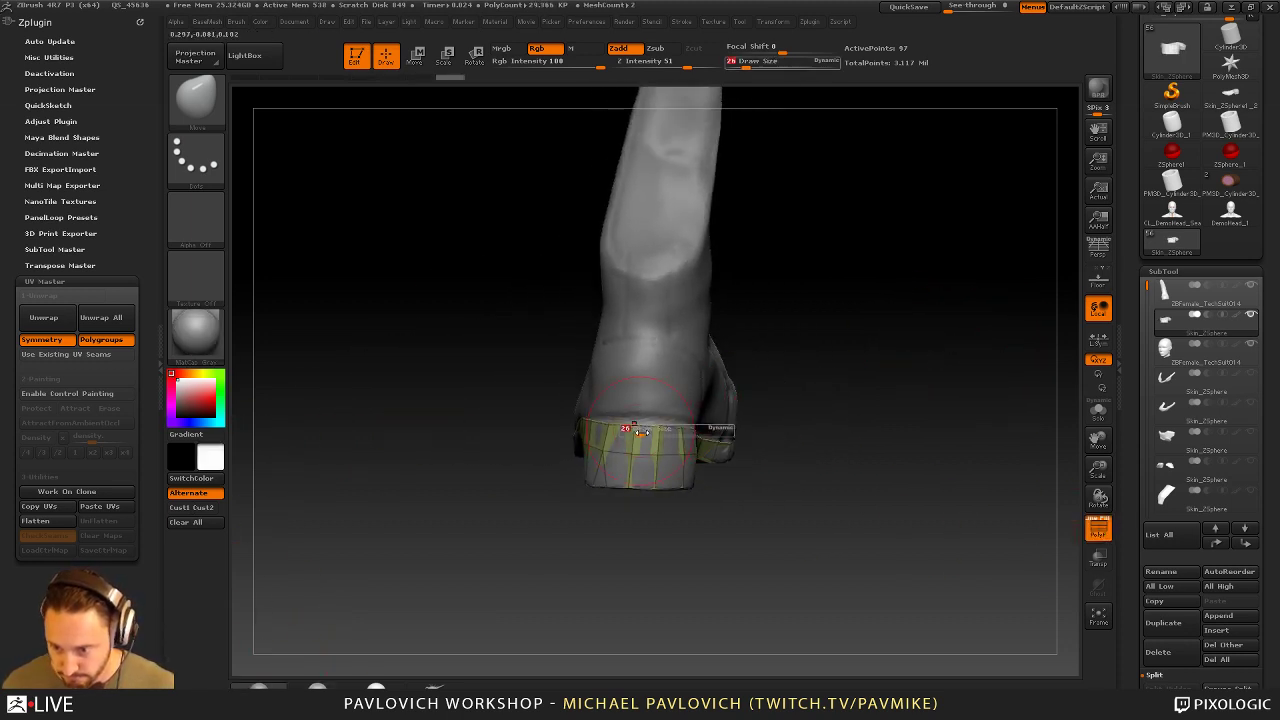
pyautogui.moveTo(640, 430); pyautogui.dragTo(619, 431)
pyautogui.press('s')
pyautogui.moveTo(760, 440); pyautogui.dragTo(643, 434)
pyautogui.moveTo(600, 545)
pyautogui.mouseDown()
pyautogui.moveTo(711, 551)
pyautogui.moveTo(794, 489)
pyautogui.moveTo(791, 460)
pyautogui.moveTo(777, 457)
pyautogui.moveTo(836, 457)
pyautogui.mouseUp()
pyautogui.click(1098, 412)
# Nudge the points on the upper rim of the heel's side wall with the Move brush
pyautogui.moveTo(940, 450); pyautogui.dragTo(757, 383)
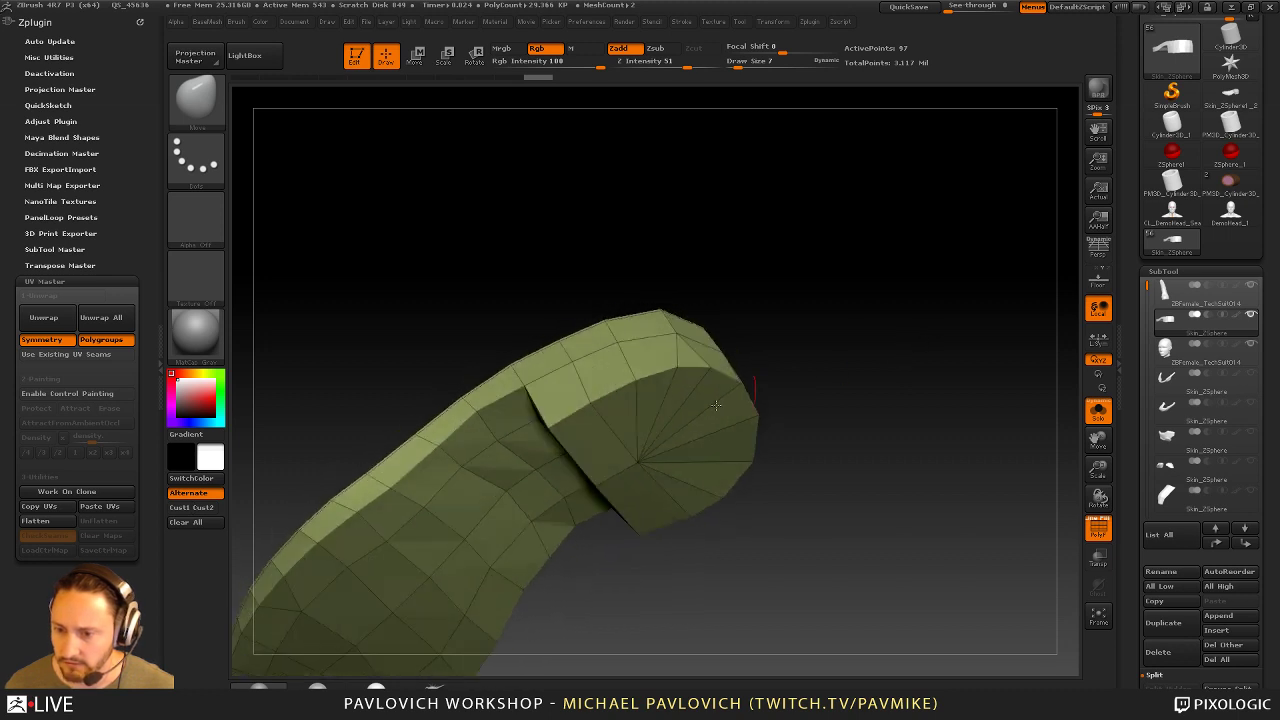
pyautogui.moveTo(748, 301); pyautogui.dragTo(718, 383)
pyautogui.moveTo(663, 431); pyautogui.dragTo(682, 426, button='right')
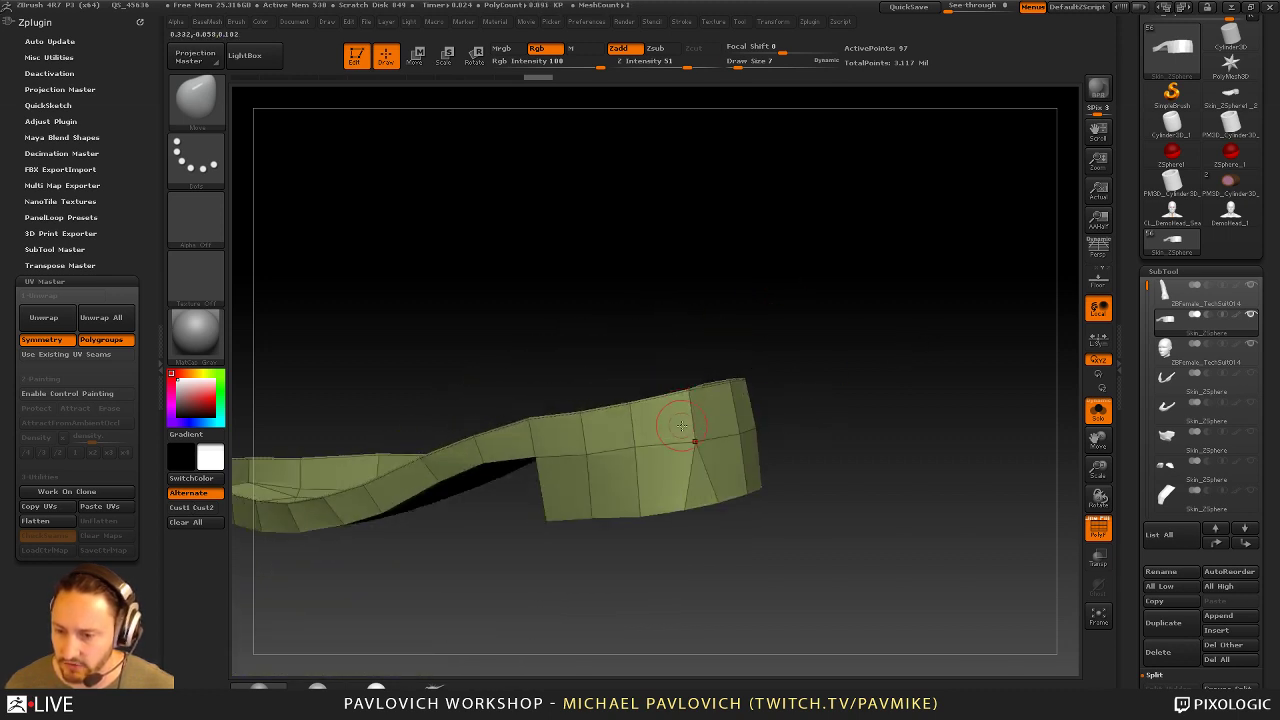
pyautogui.moveTo(690, 398); pyautogui.dragTo(687, 393)
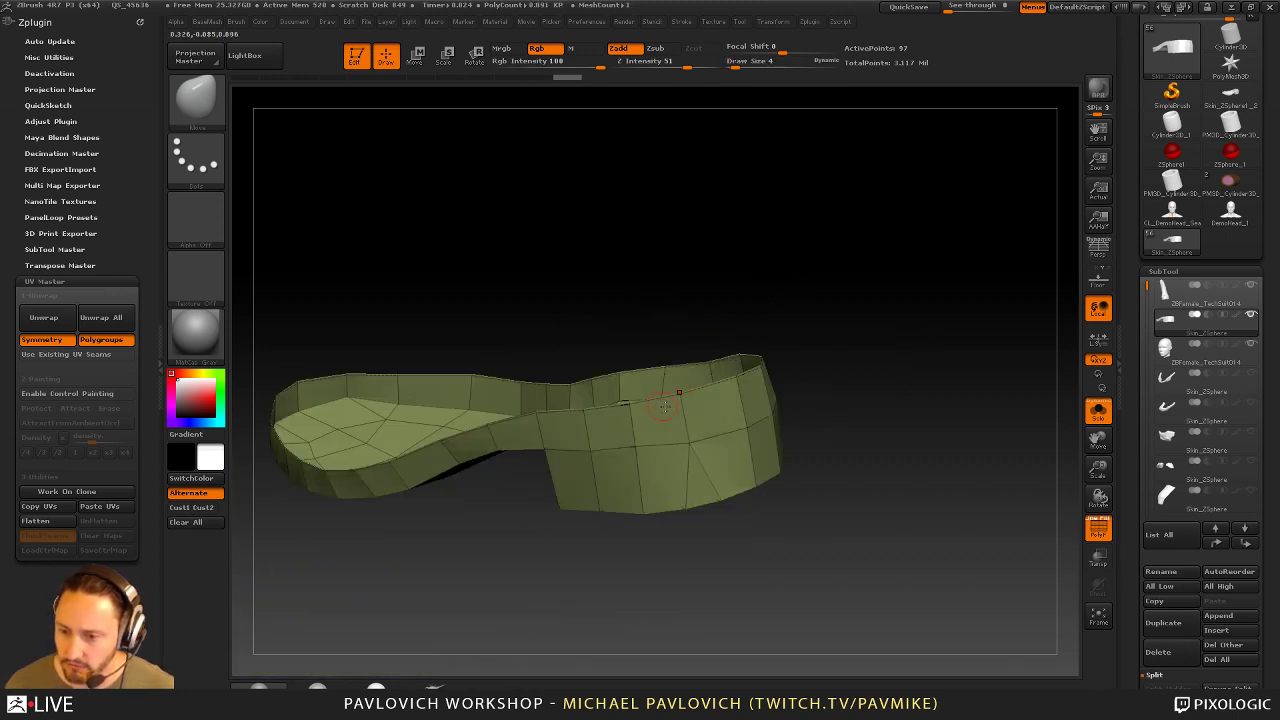
# Split the middle and upper rim edges of the heel's side wall with the ZModeler edge action Split
pyautogui.press('b')
pyautogui.press('z')
pyautogui.press('m')
pyautogui.moveTo(703, 346); pyautogui.dragTo(720, 436)
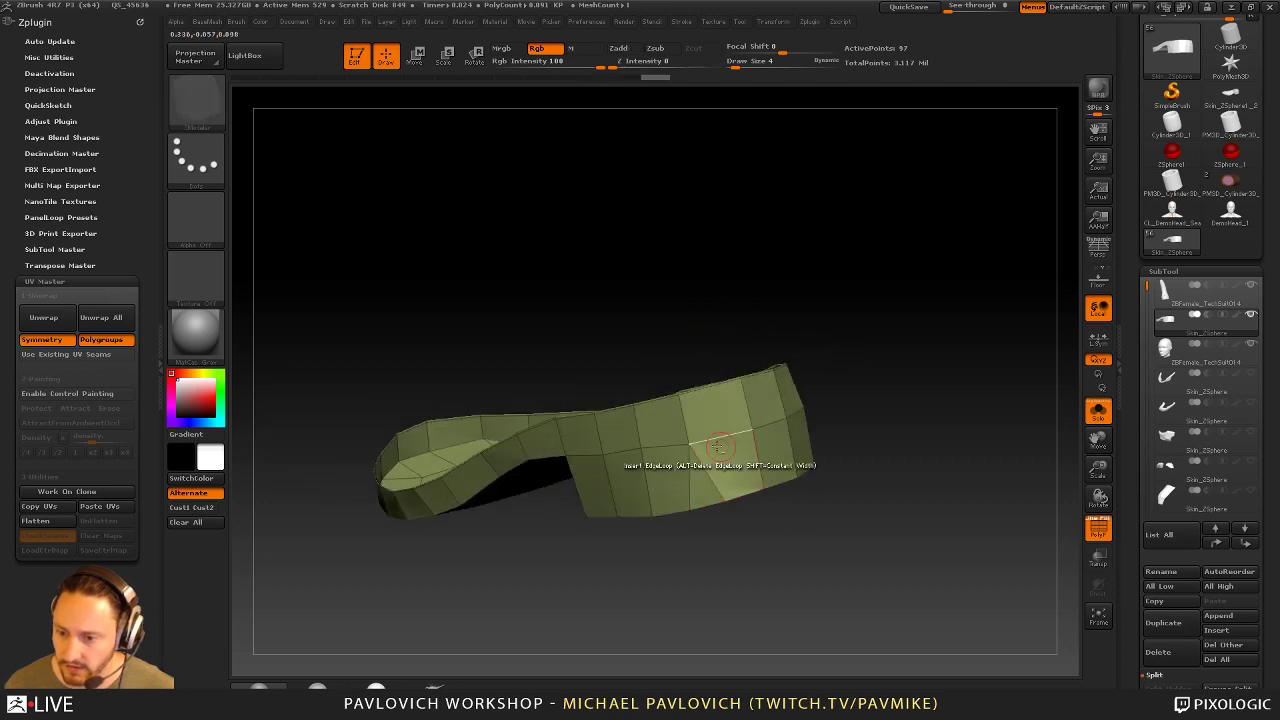
pyautogui.press('space')
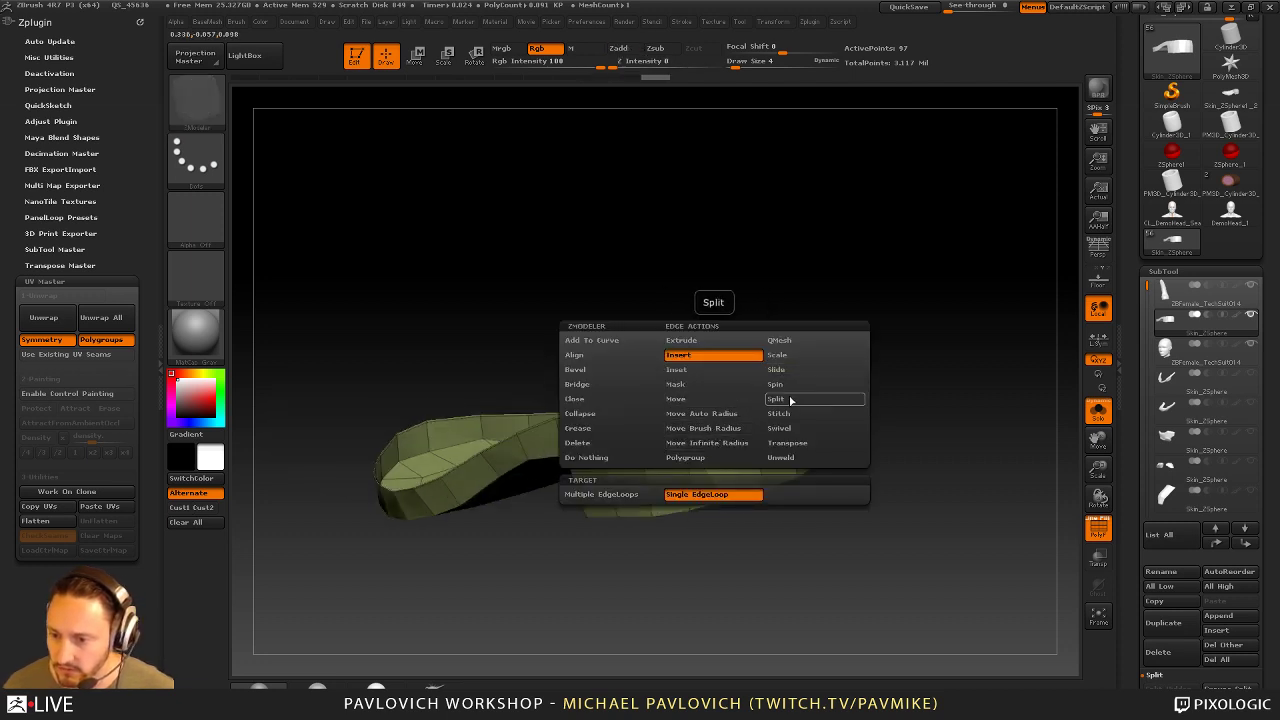
pyautogui.click(788, 399)
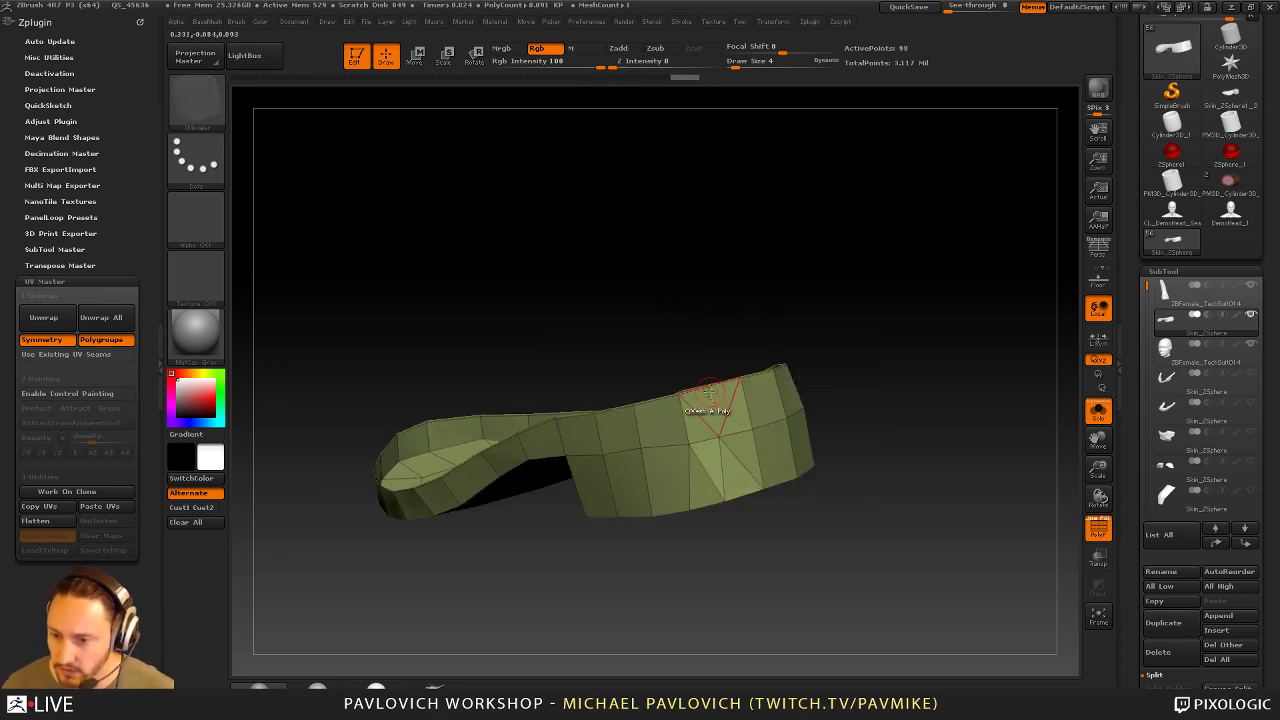
pyautogui.moveTo(710, 393); pyautogui.dragTo(836, 392, button='right')
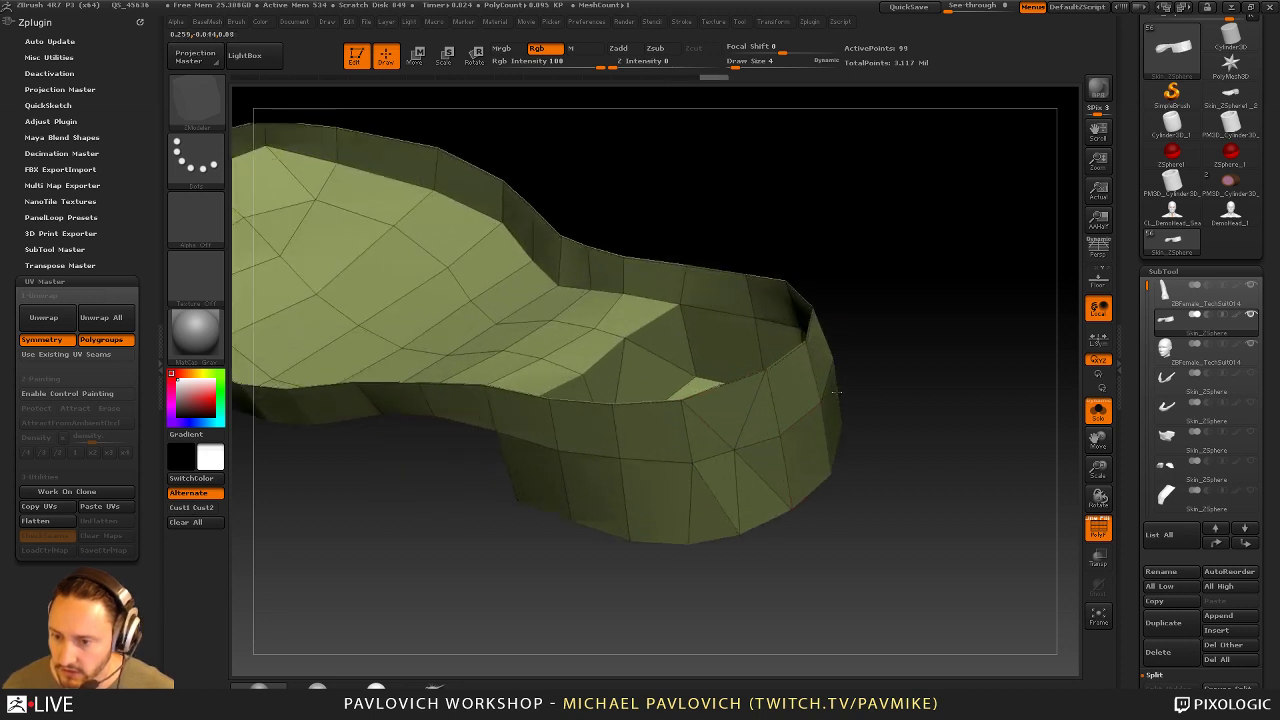
# Bridge the new rim point to the new middle point on the heel wall with the Two Points target
pyautogui.press('space')
pyautogui.click(596, 445)
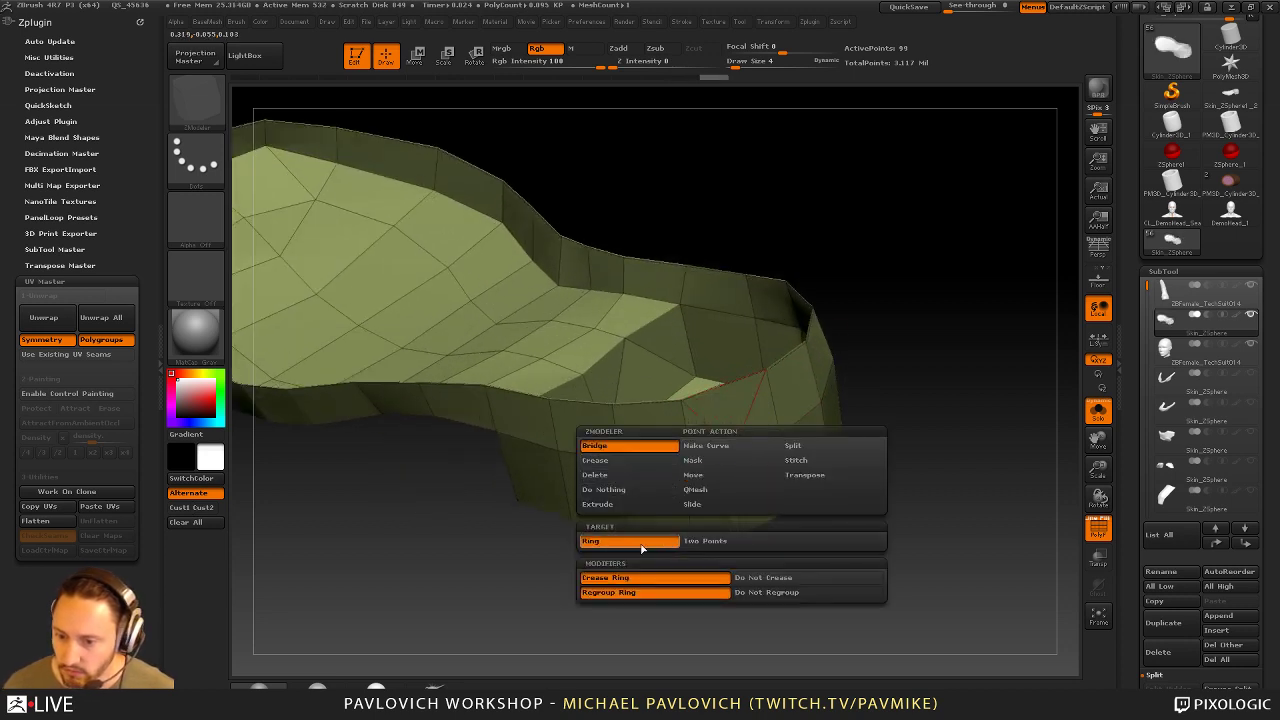
pyautogui.click(700, 540)
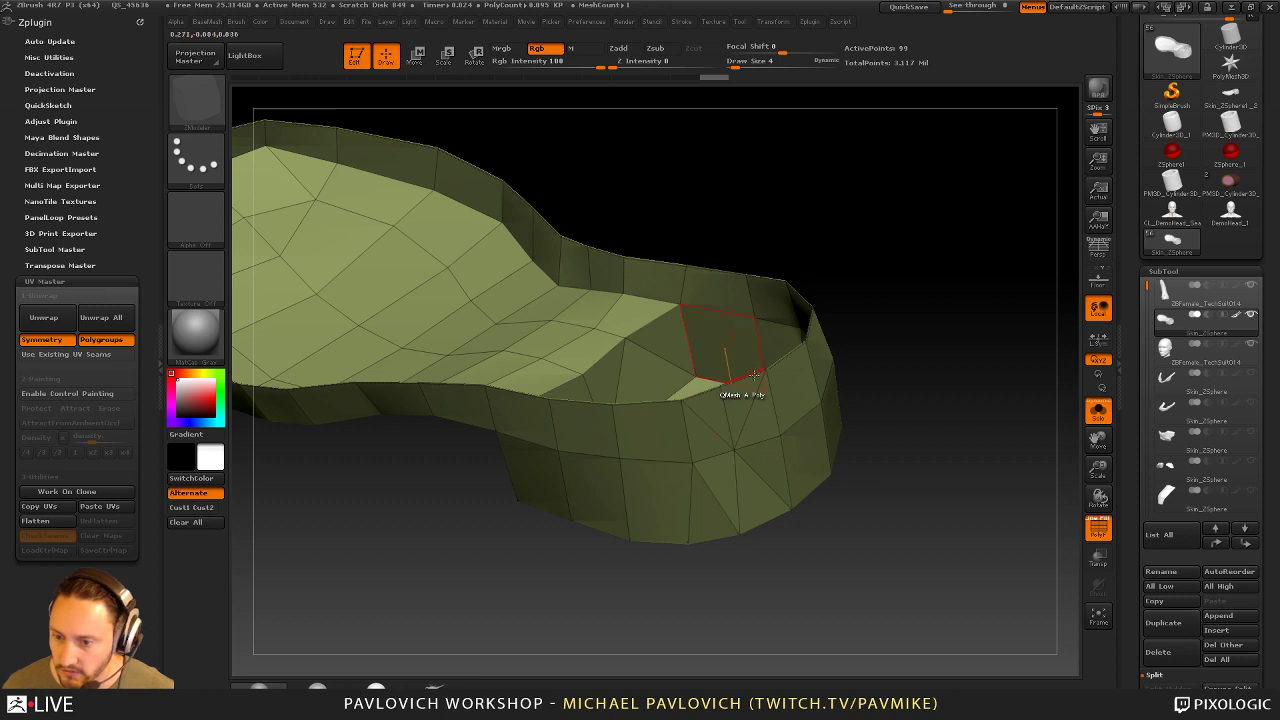
pyautogui.moveTo(754, 375); pyautogui.dragTo(837, 366, button='right')
# Set the ZModeler edge action to Delete and remove the diagonal edges around the heel wall's new points
pyautogui.press('space')
pyautogui.click(646, 428)
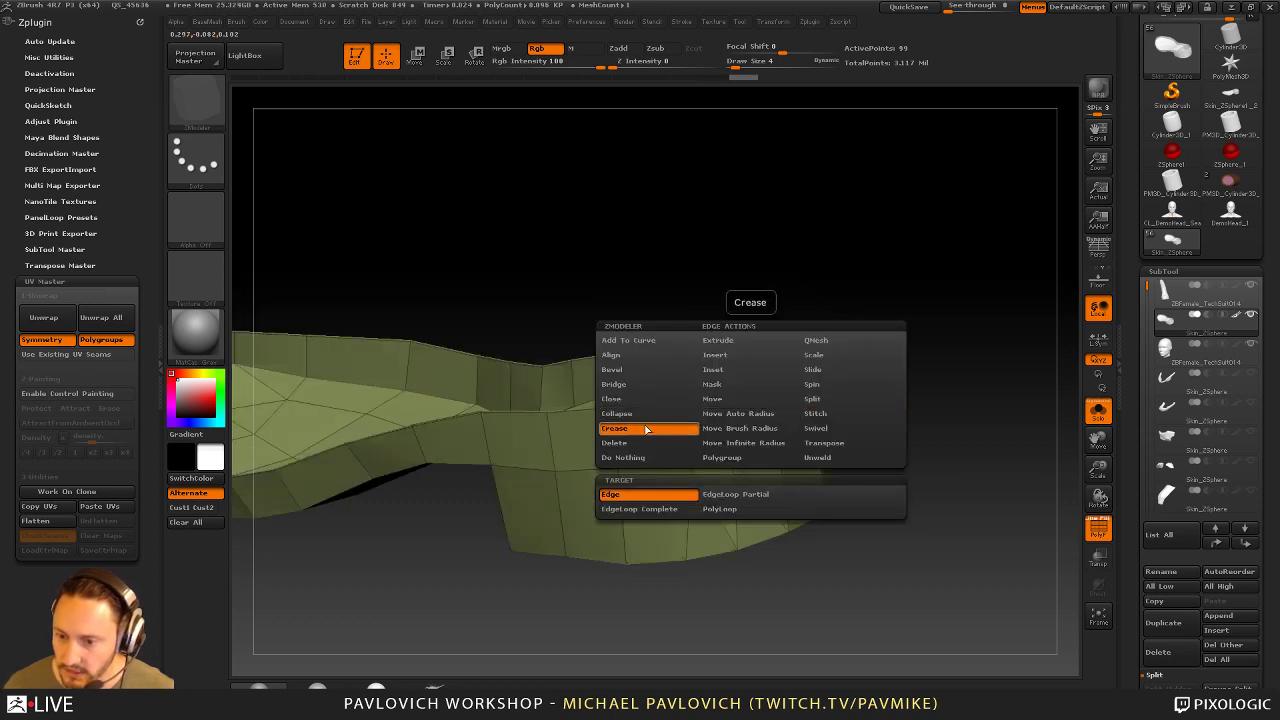
pyautogui.click(614, 443)
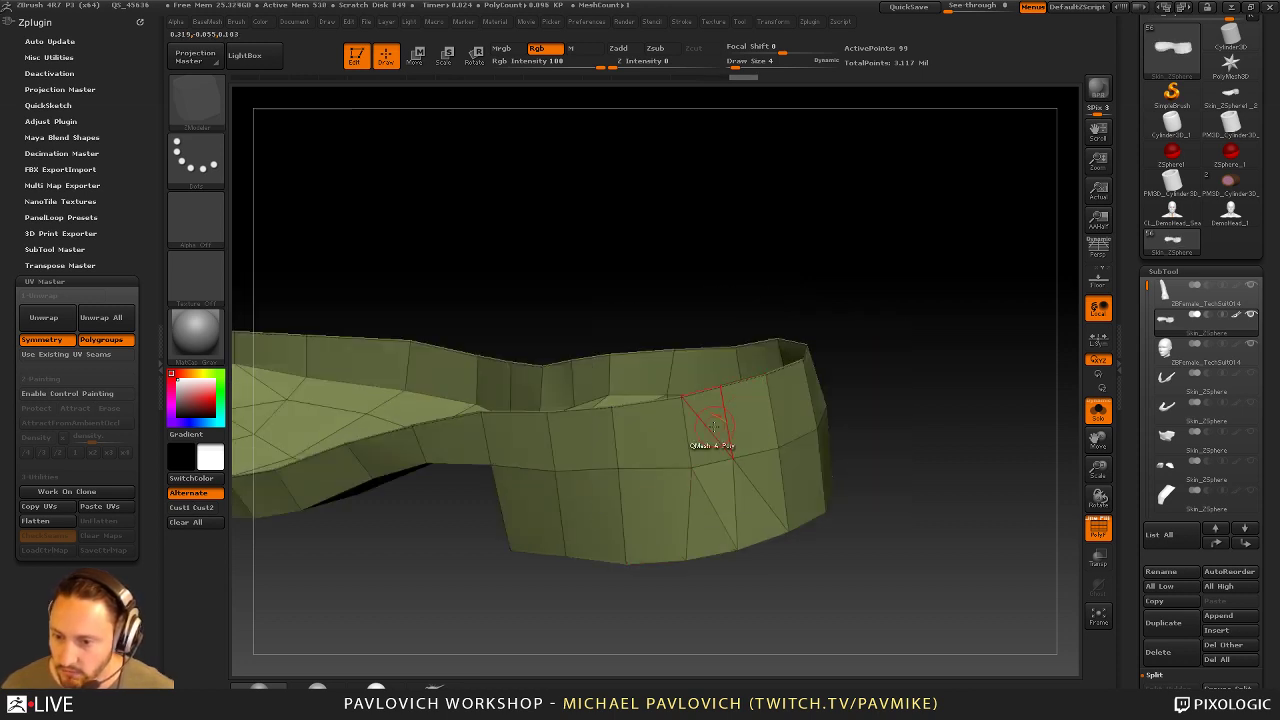
pyautogui.click(707, 428)
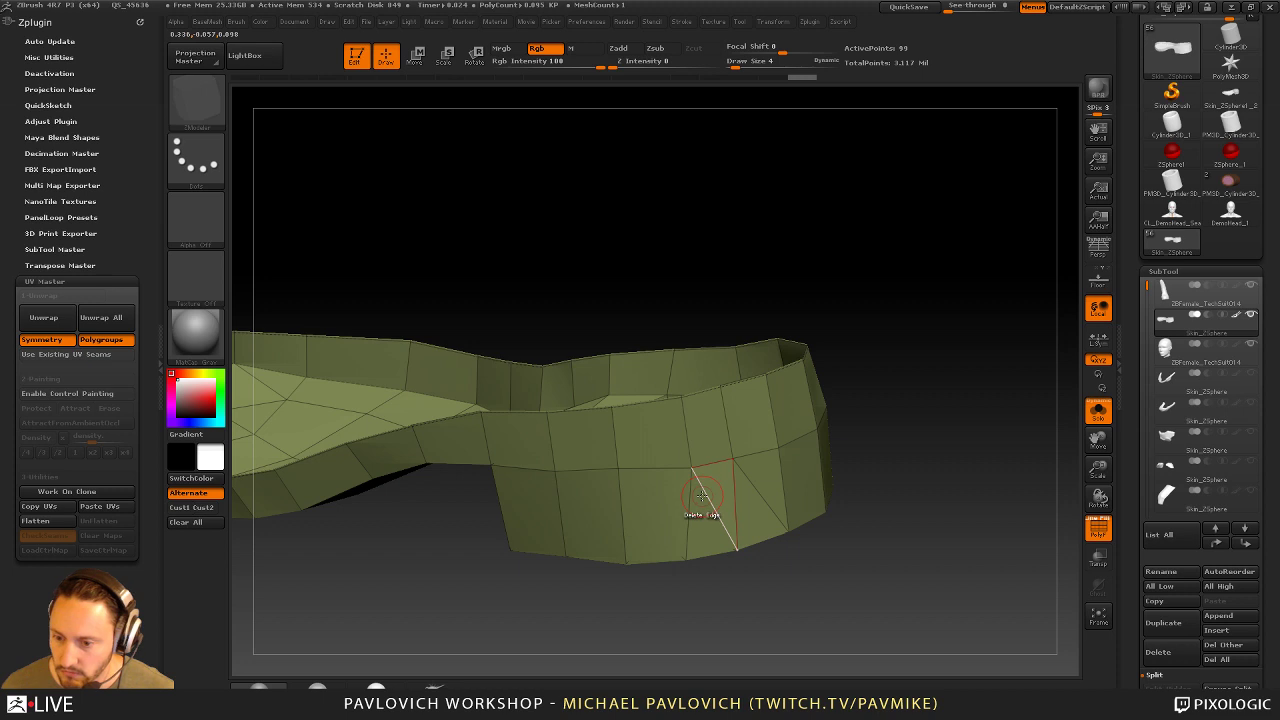
pyautogui.click(754, 490)
# Switch to the Move brush with a draw size of 14 and examine the sole and heel mesh from several angles
pyautogui.moveTo(860, 450)
pyautogui.mouseDown(button='right')
pyautogui.moveTo(911, 411)
pyautogui.moveTo(935, 410)
pyautogui.mouseUp(button='right')
pyautogui.press('b')
pyautogui.press('m')
pyautogui.press('v')
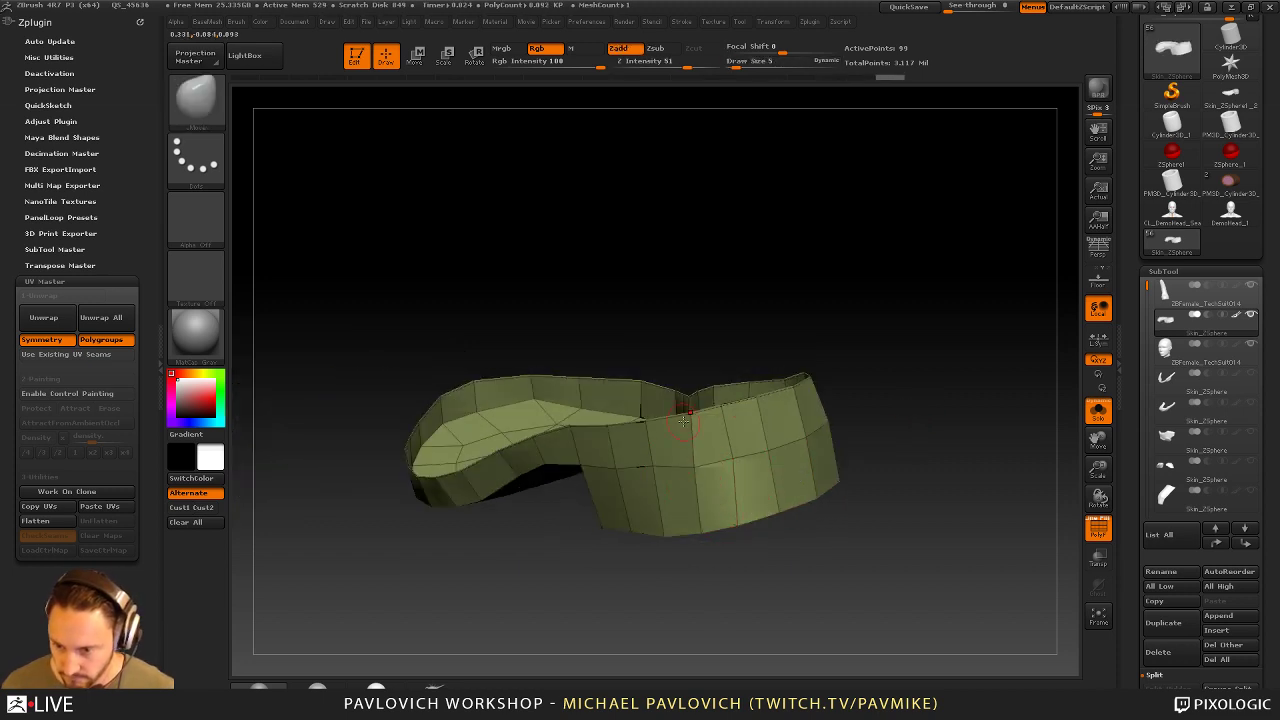
pyautogui.moveTo(753, 550); pyautogui.dragTo(731, 462, button='right')
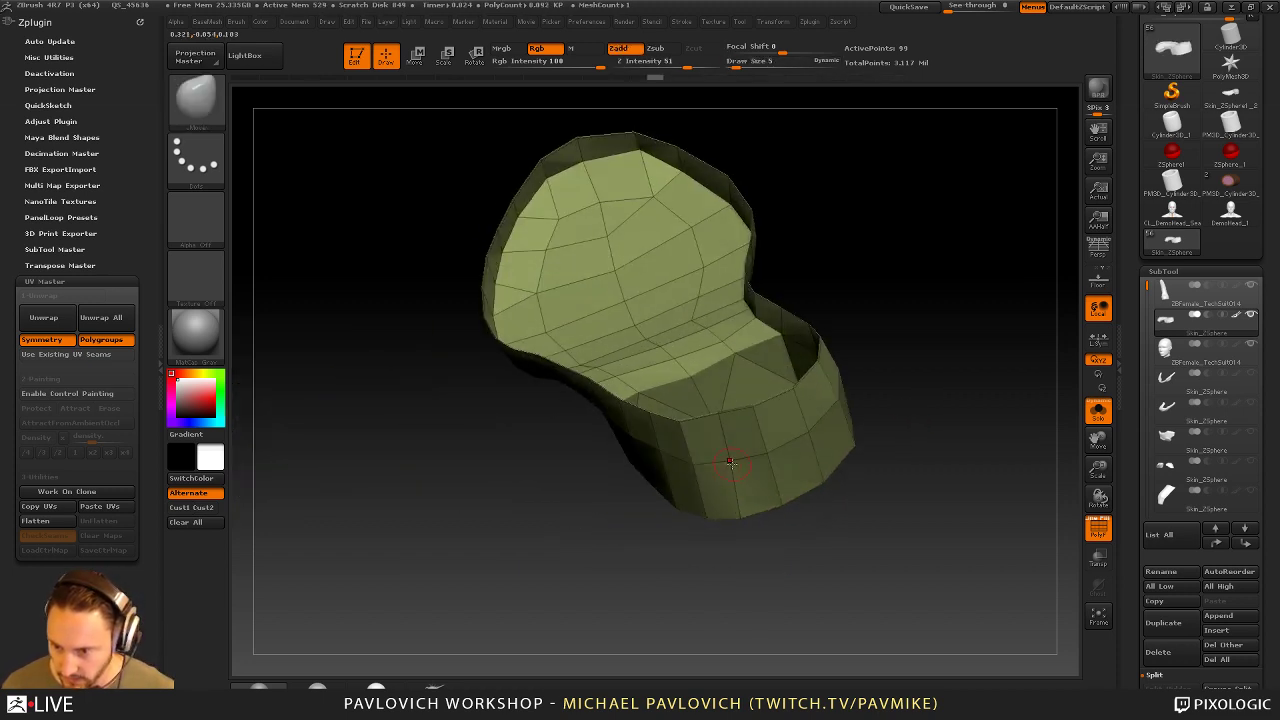
pyautogui.moveTo(720, 412); pyautogui.dragTo(773, 418, button='right')
pyautogui.press('s')
pyautogui.moveTo(760, 420); pyautogui.dragTo(765, 422)
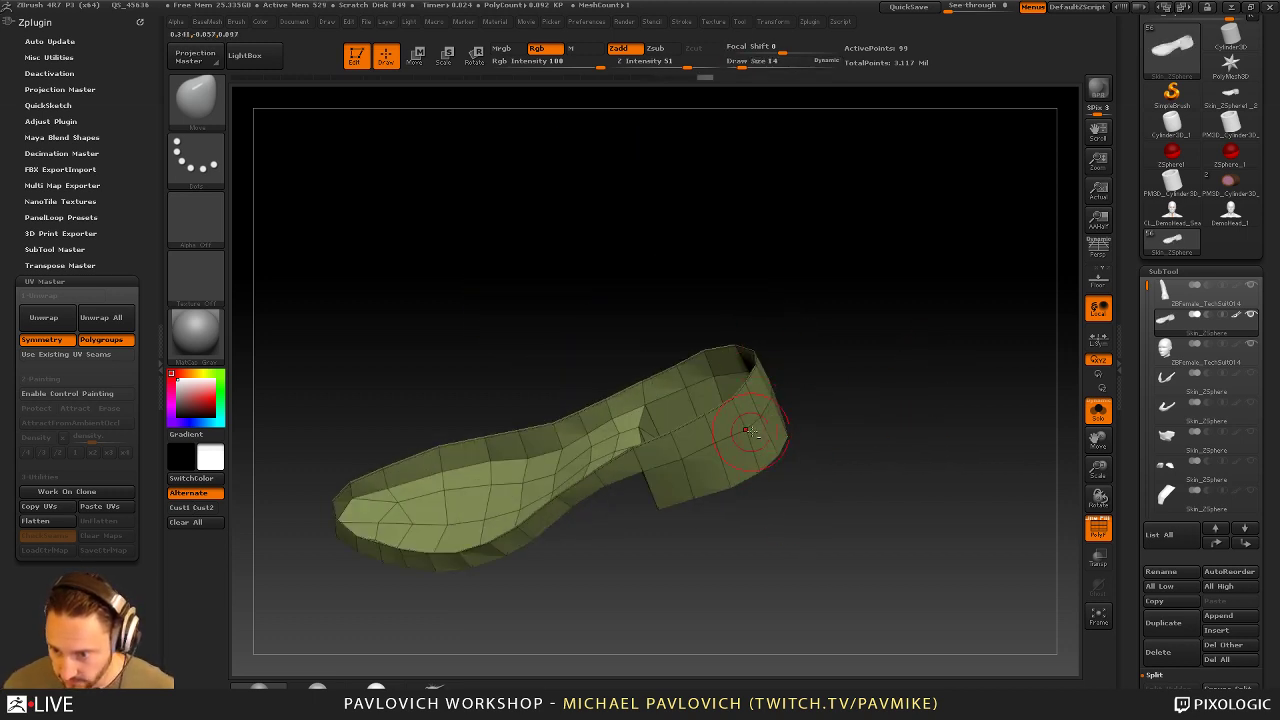
pyautogui.moveTo(841, 345)
pyautogui.mouseDown(button='right')
pyautogui.moveTo(825, 410)
pyautogui.moveTo(841, 356)
pyautogui.mouseUp(button='right')
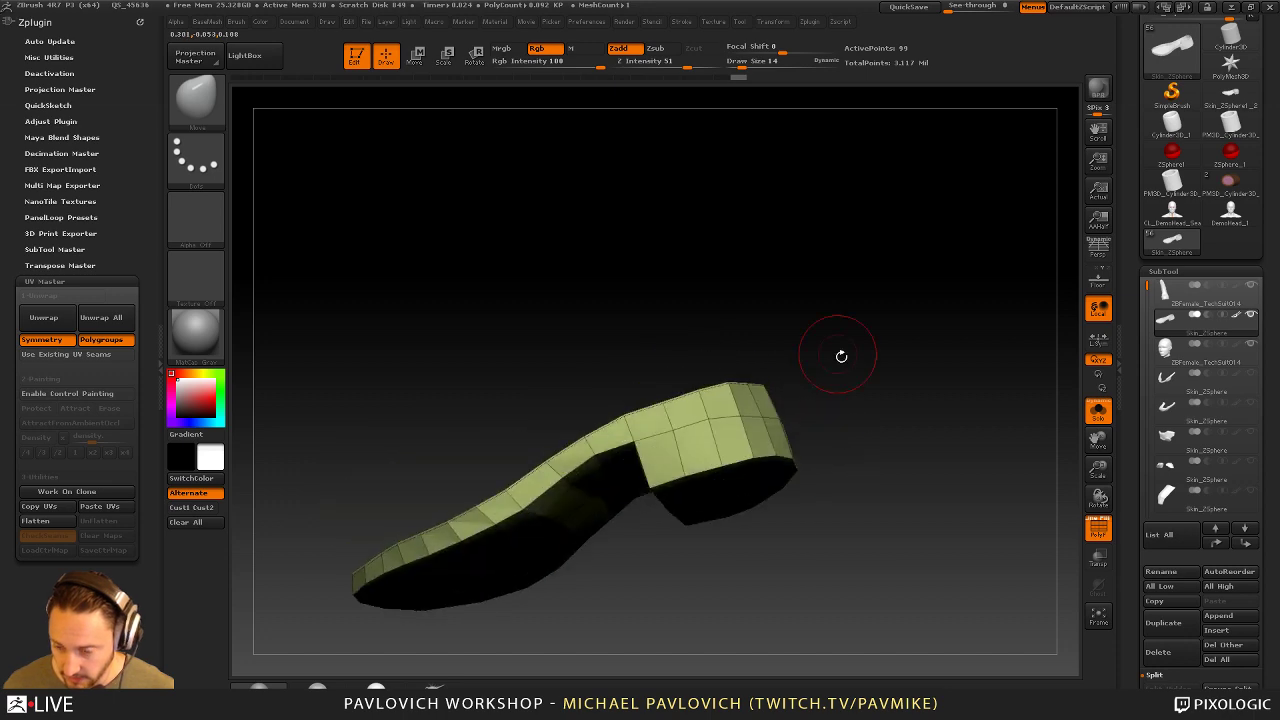
# Turn on double-sided display for the boot's sole and heel mesh
pyautogui.moveTo(1137, 507); pyautogui.dragTo(1137, 200)
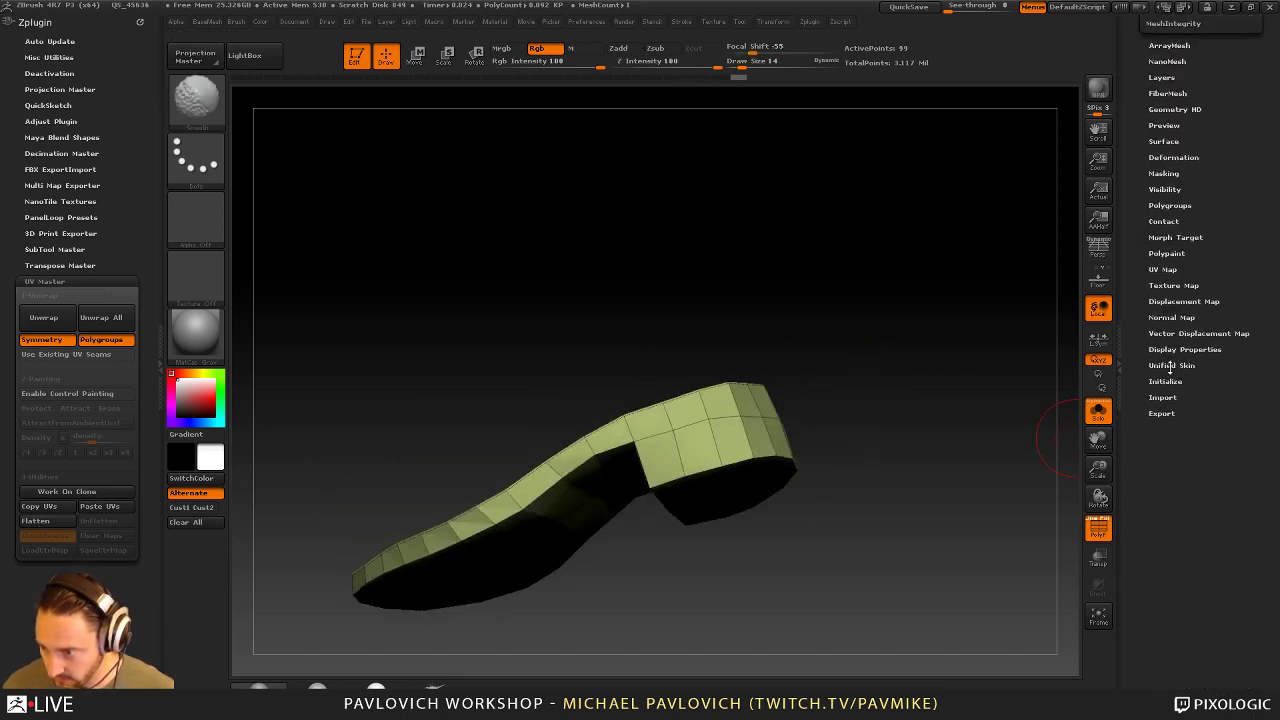
pyautogui.keyDown('shift'); pyautogui.click(1175, 348); pyautogui.keyUp('shift')
pyautogui.click(1170, 392)
pyautogui.moveTo(889, 354)
pyautogui.mouseDown()
pyautogui.moveTo(966, 431)
pyautogui.moveTo(886, 364)
pyautogui.mouseUp()
pyautogui.moveTo(886, 364); pyautogui.dragTo(950, 398, button='right')
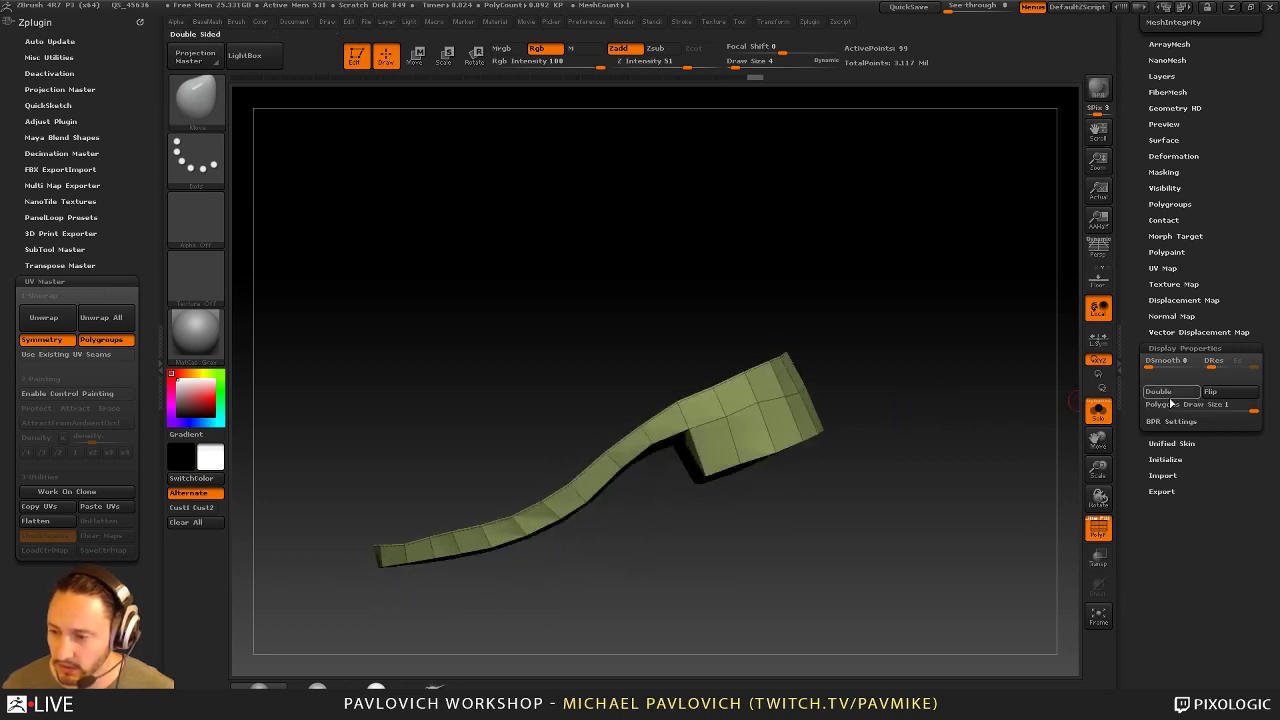
pyautogui.click(1160, 391)
pyautogui.moveTo(971, 466)
pyautogui.mouseDown(button='right')
pyautogui.moveTo(925, 441)
pyautogui.moveTo(975, 400)
pyautogui.moveTo(886, 414)
pyautogui.mouseUp(button='right')
# Switch to the ZModeler brush and look through its polygon actions over the heel wall
pyautogui.press('b')
pyautogui.press('z')
pyautogui.press('m')
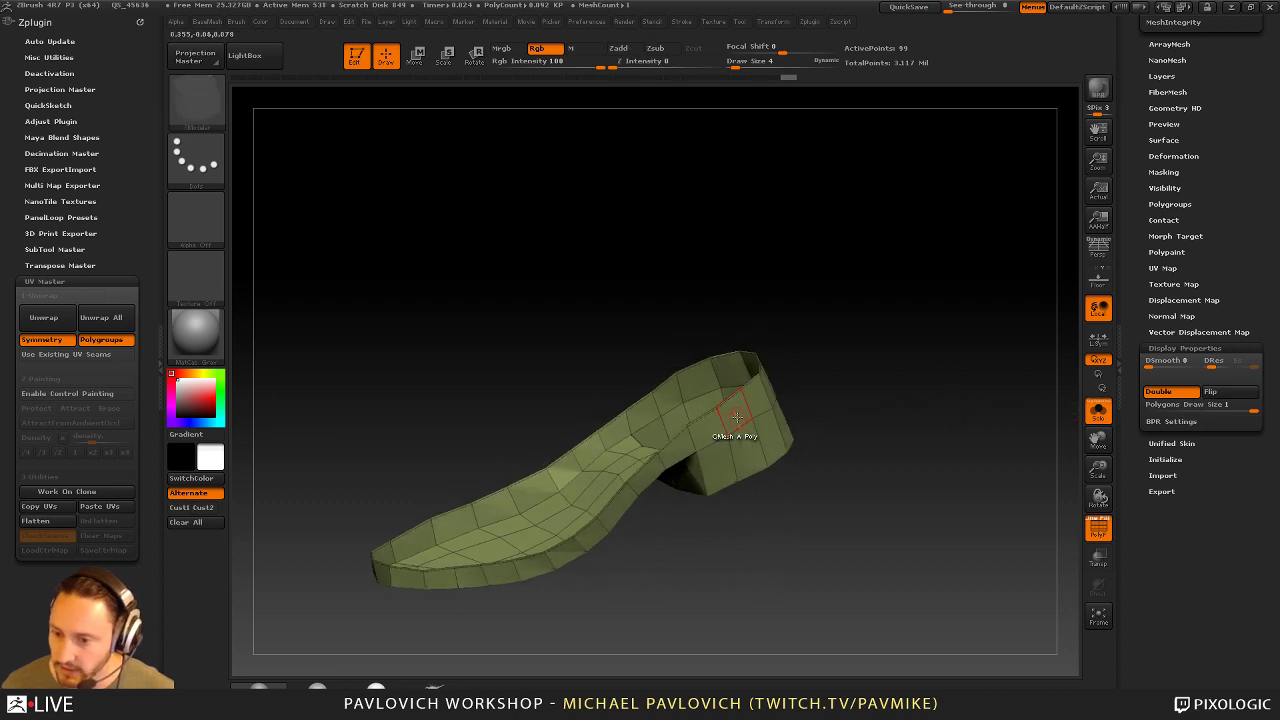
pyautogui.press('space')
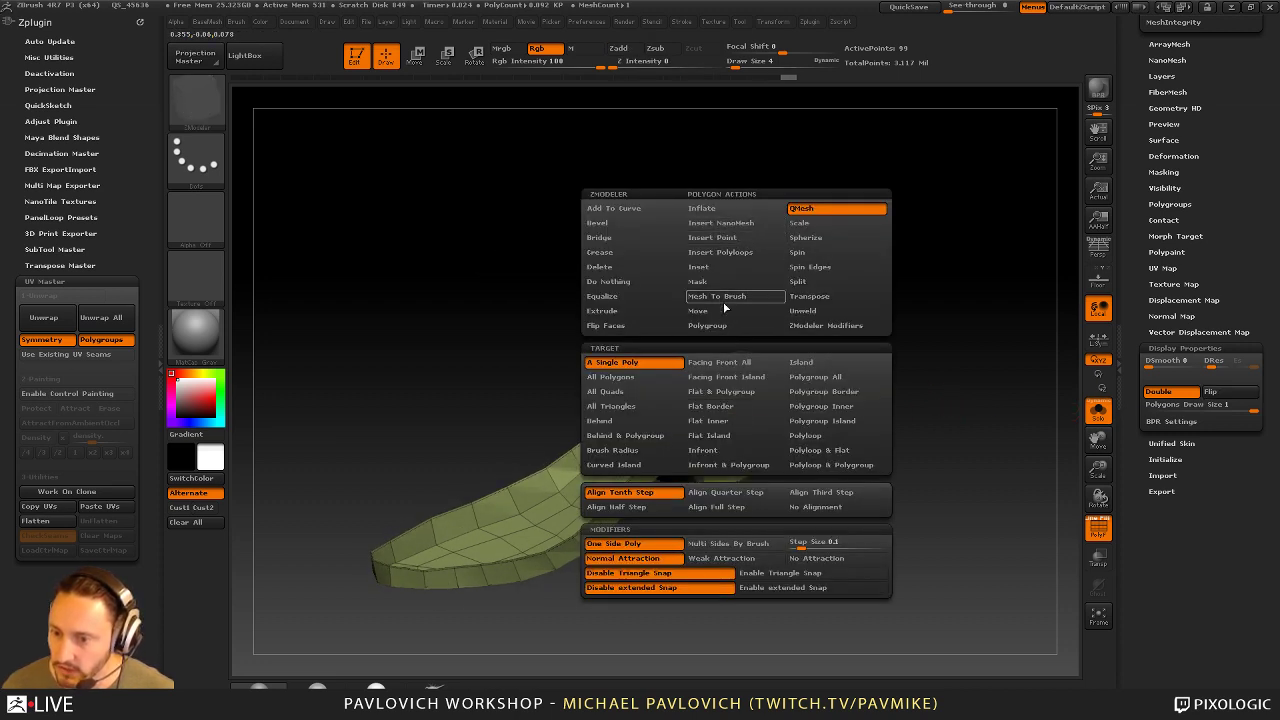
pyautogui.press('space')
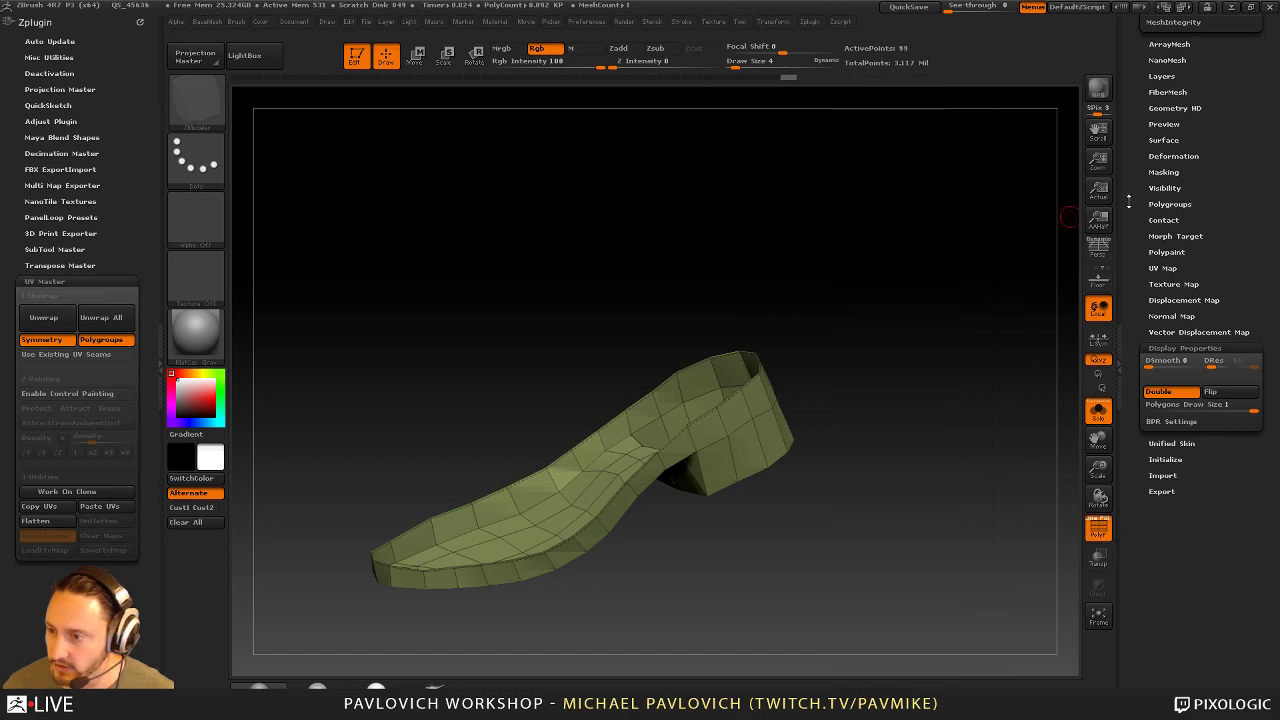
# Try a slight Inflate deformation on the boot sole mesh and undo it
pyautogui.click(1173, 156)
pyautogui.moveTo(1133, 136)
pyautogui.mouseDown()
pyautogui.moveTo(1137, 340)
pyautogui.moveTo(1134, 141)
pyautogui.mouseUp()
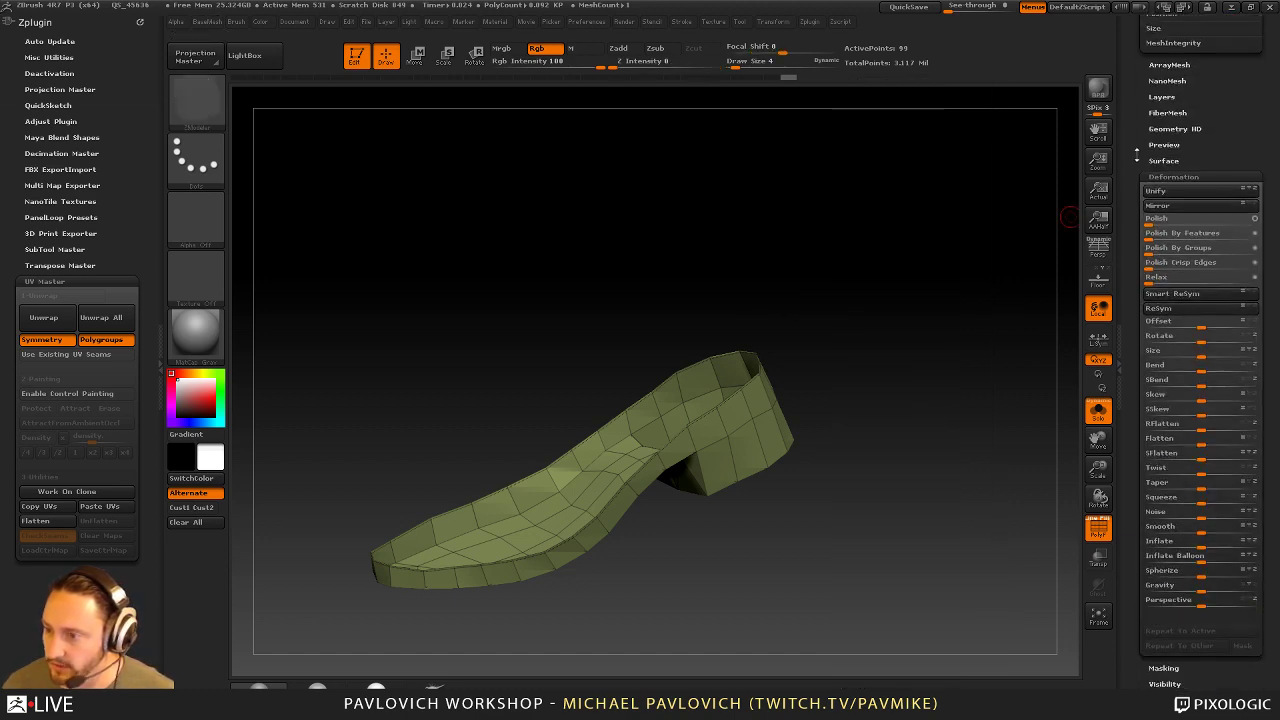
pyautogui.press('2')
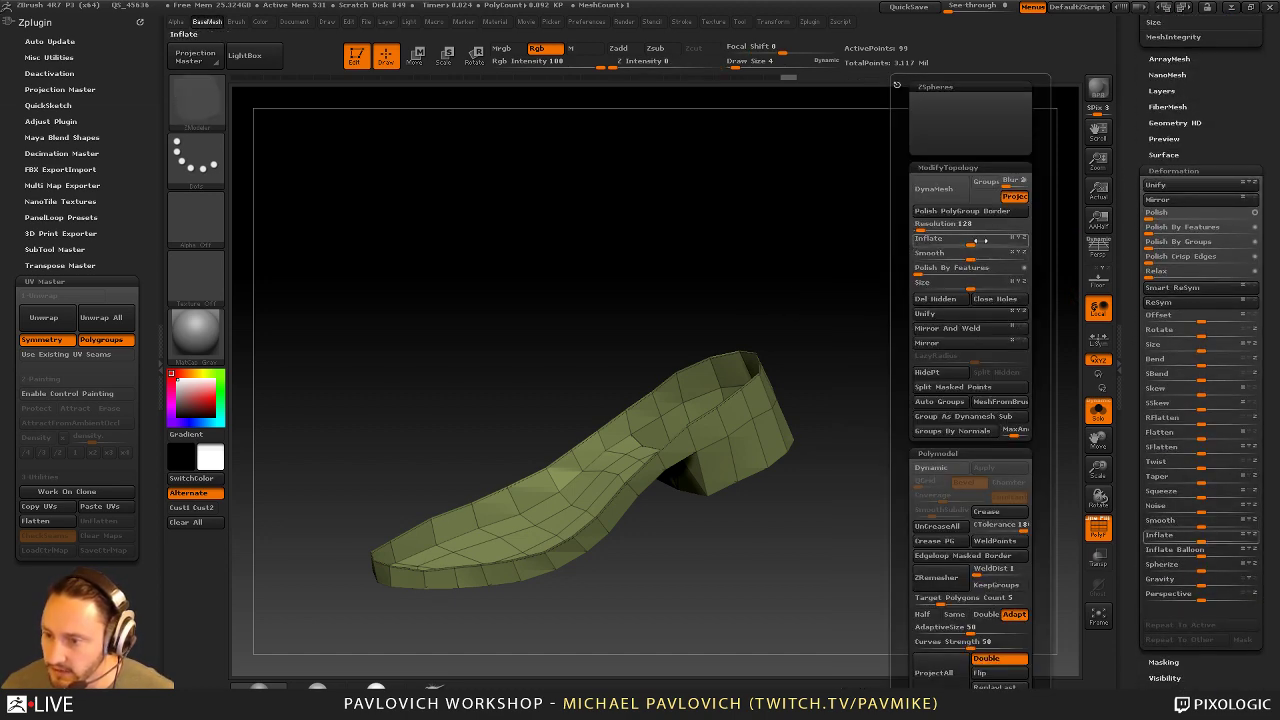
pyautogui.moveTo(971, 242); pyautogui.dragTo(983, 243)
pyautogui.hotkey('ctrl', 'z')
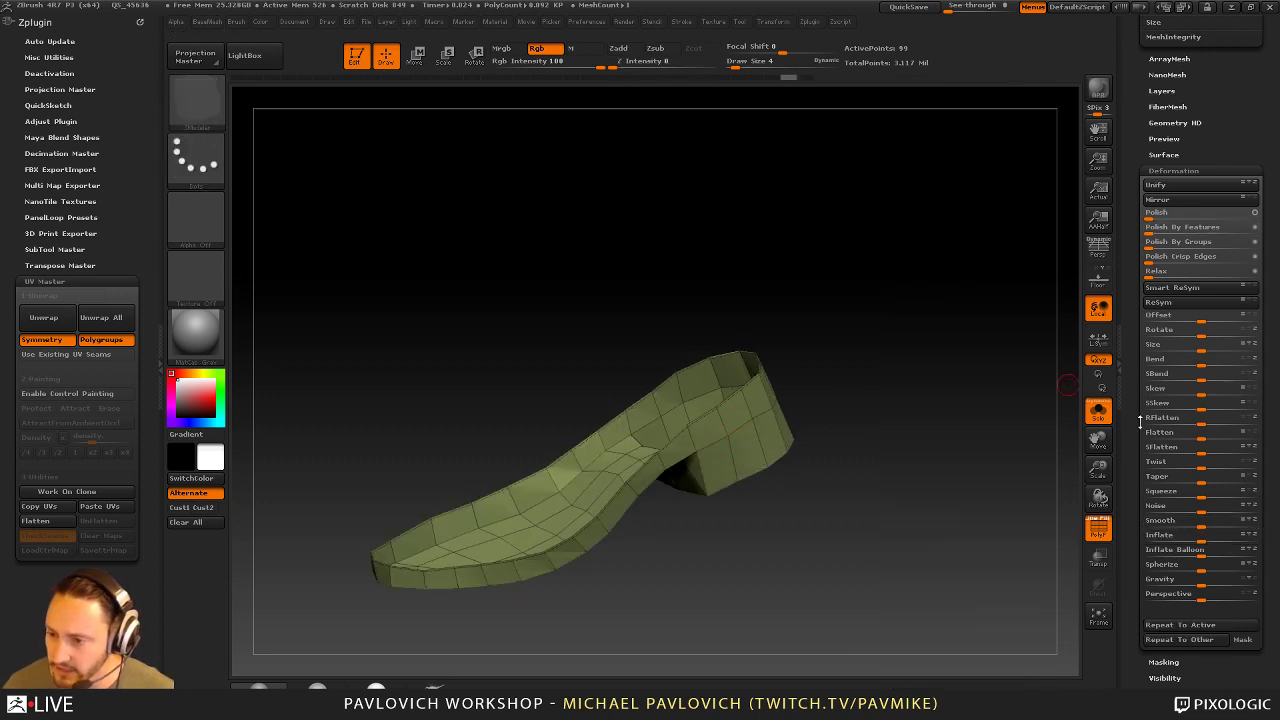
# Turn off double-sided display and flip the sole and heel mesh's normals
pyautogui.moveTo(1140, 422); pyautogui.dragTo(1147, 252)
pyautogui.click(1188, 305)
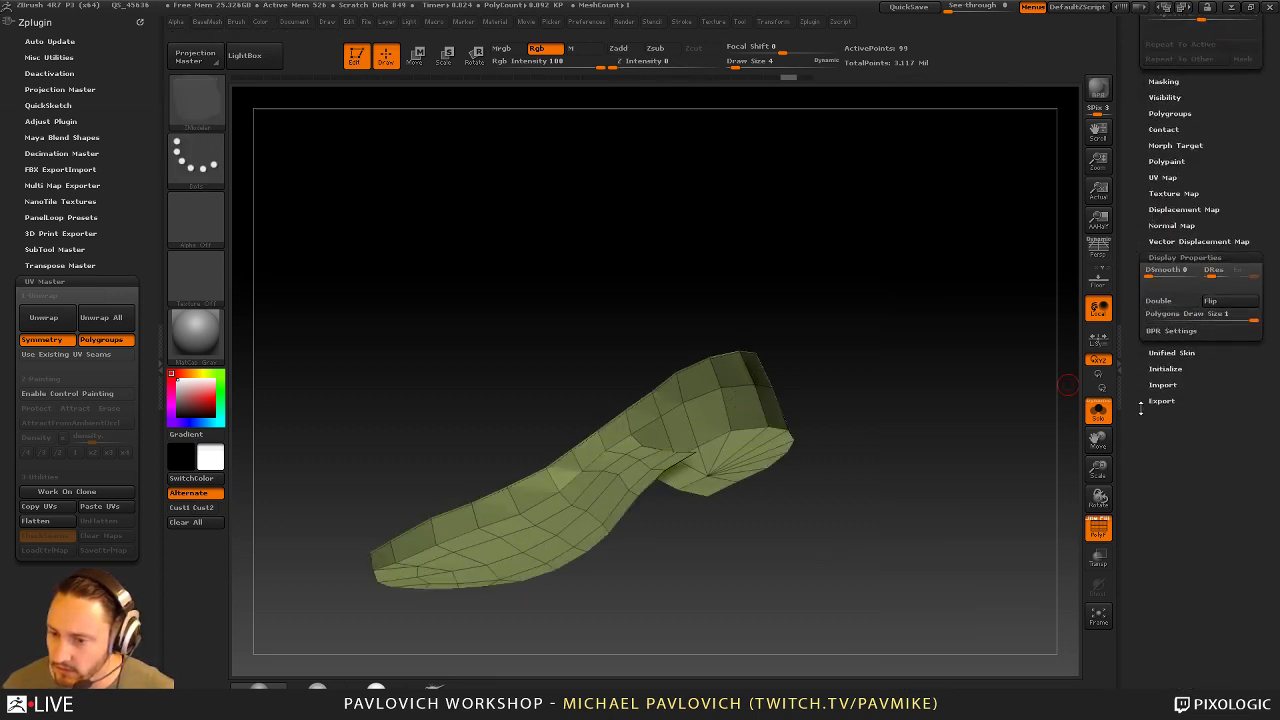
pyautogui.moveTo(945, 442)
pyautogui.mouseDown()
pyautogui.moveTo(962, 438)
pyautogui.moveTo(950, 448)
pyautogui.mouseUp()
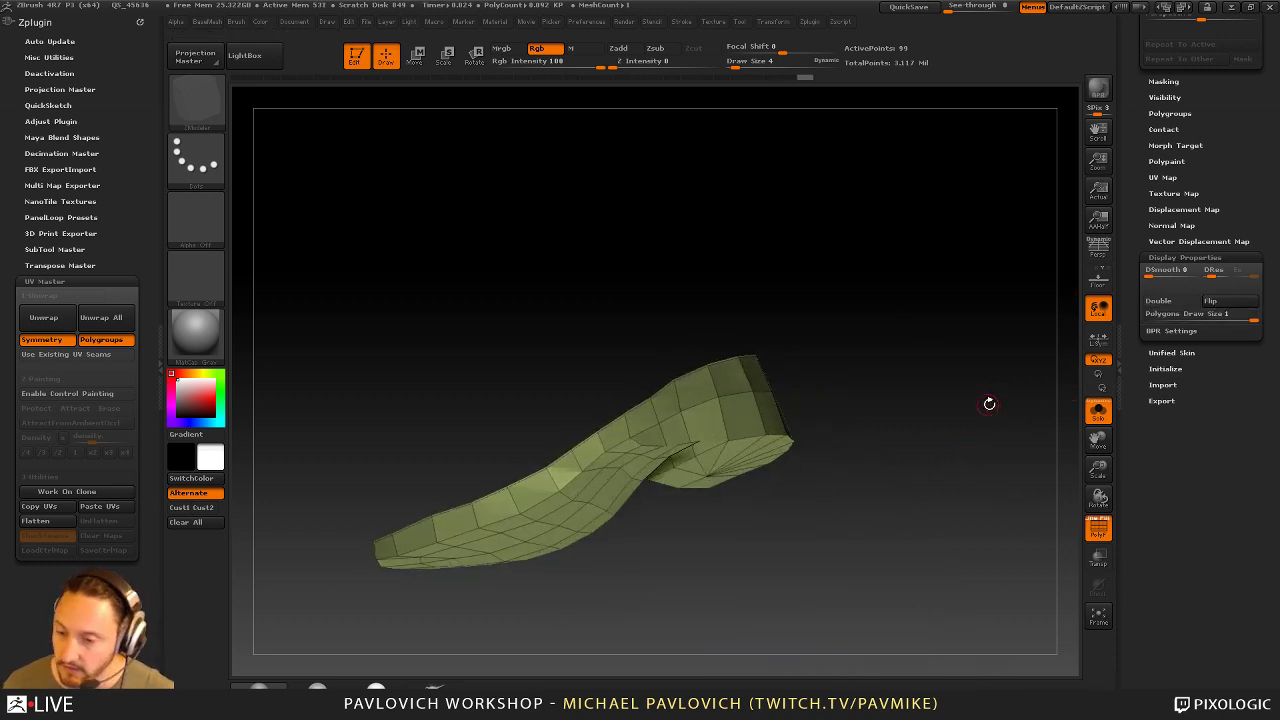
pyautogui.moveTo(989, 403); pyautogui.dragTo(914, 417)
pyautogui.click(1217, 301)
# Try Inflate again on the mesh with its flipped normals and undo it
pyautogui.press('2')
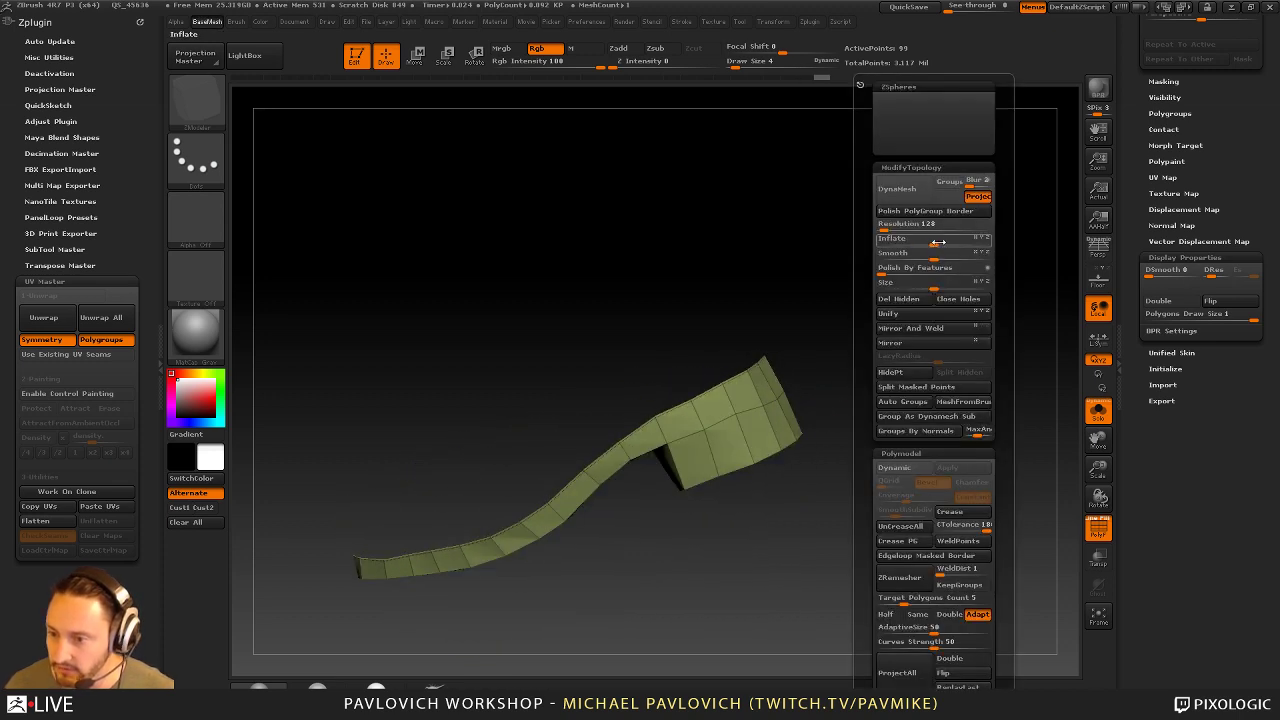
pyautogui.moveTo(934, 242); pyautogui.dragTo(950, 242)
pyautogui.hotkey('ctrl', 'z')
# Turn double-sided display back on for the flipped mesh
pyautogui.moveTo(864, 325); pyautogui.dragTo(943, 317)
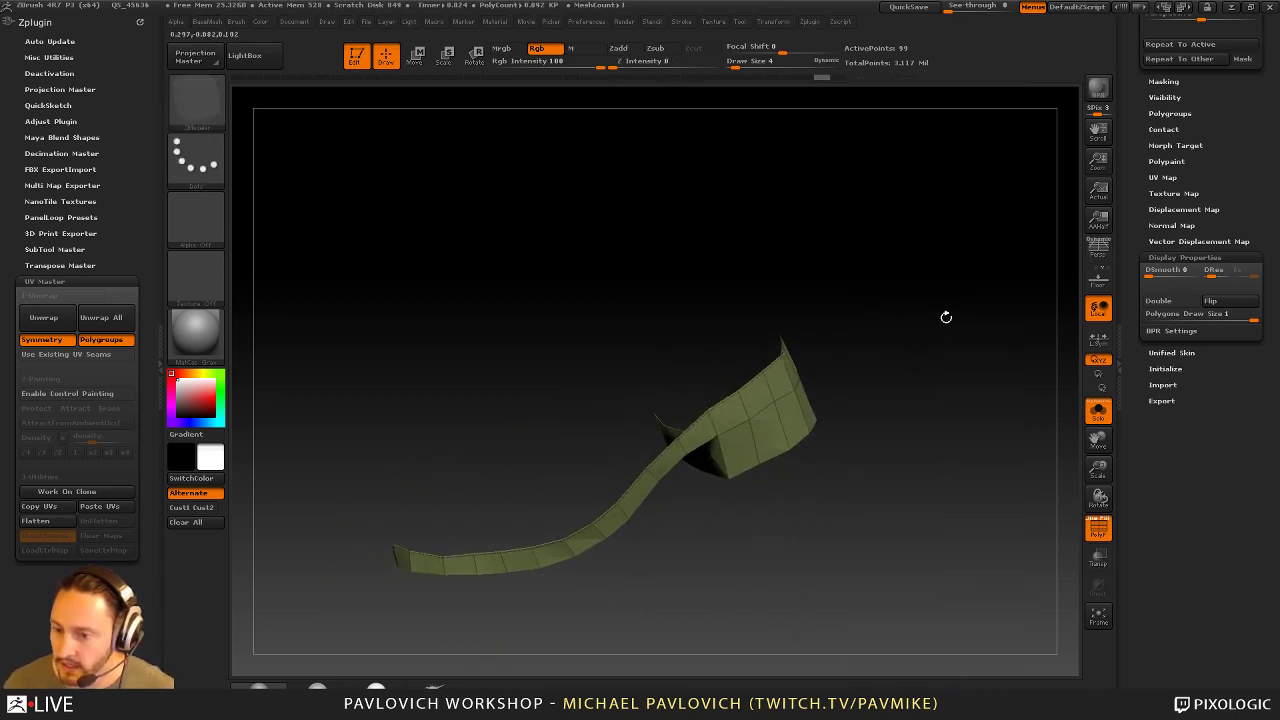
pyautogui.click(1171, 301)
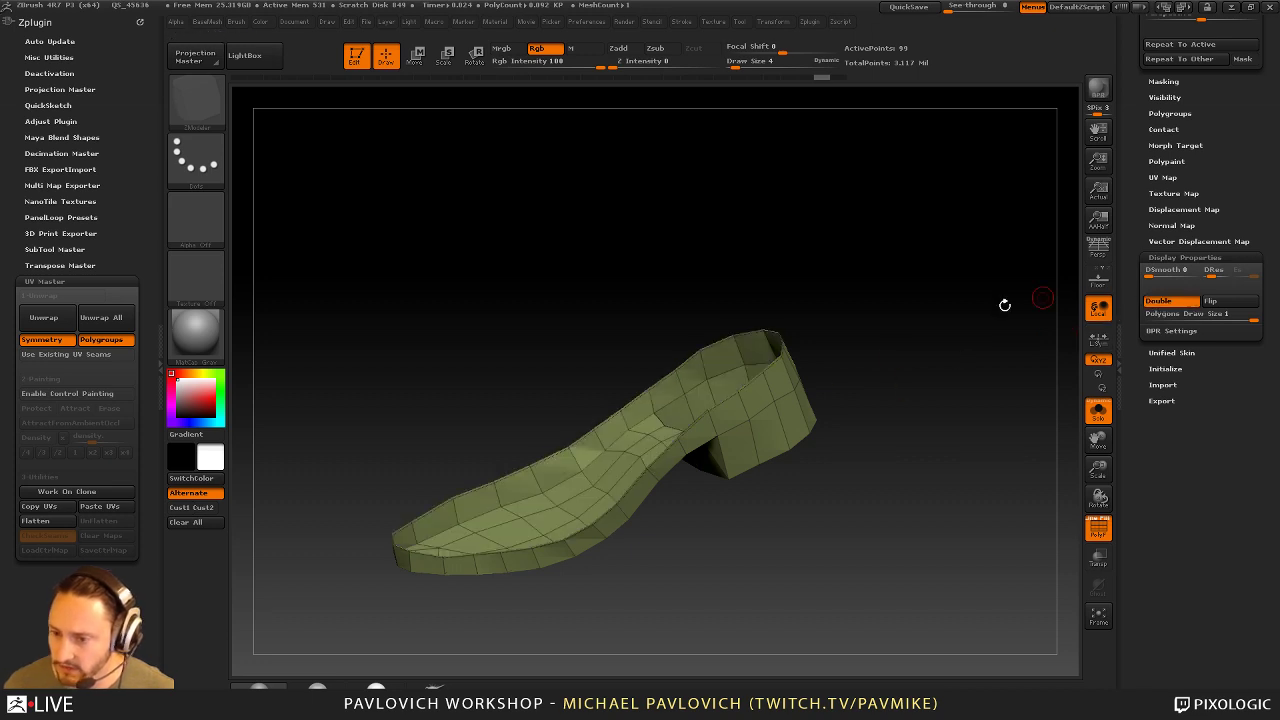
pyautogui.moveTo(860, 308); pyautogui.dragTo(815, 398)
# Try to bridge opposite rim edges across the heel's top opening with the ZModeler Bridge action
pyautogui.press('space')
pyautogui.click(626, 384)
pyautogui.click(755, 407)
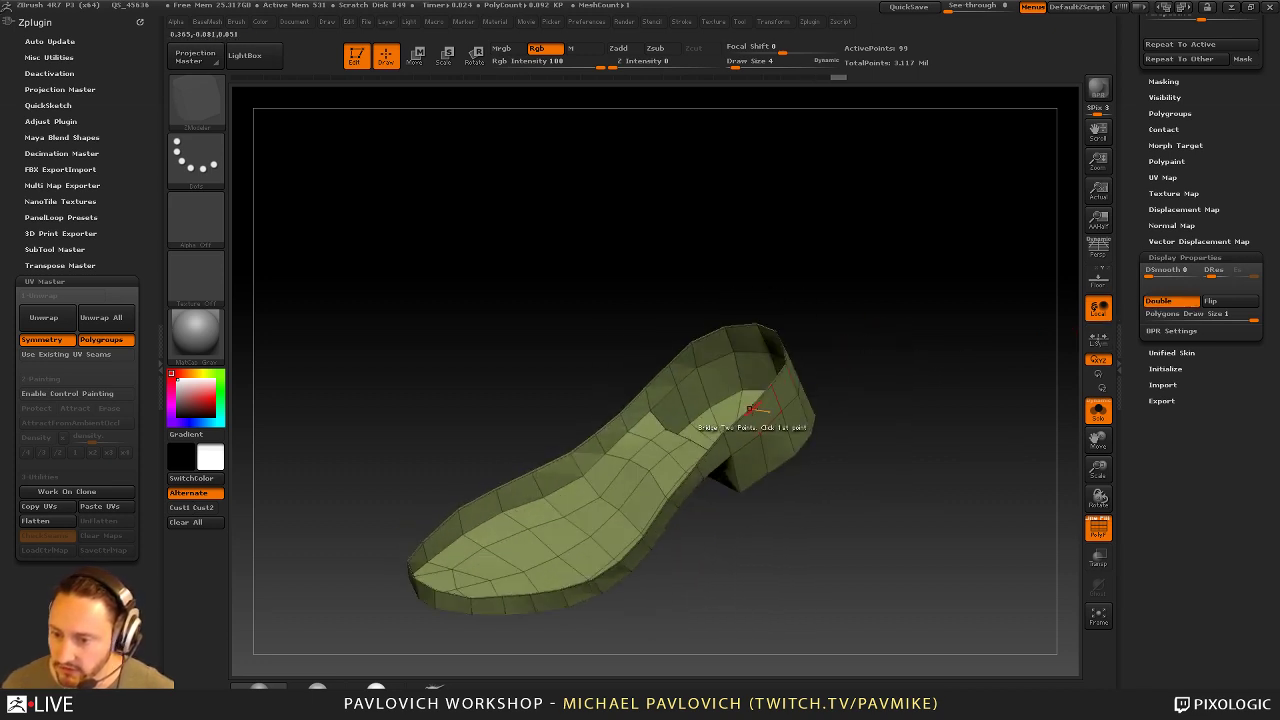
pyautogui.click(656, 366)
pyautogui.moveTo(924, 351); pyautogui.dragTo(830, 367)
pyautogui.moveTo(661, 330); pyautogui.dragTo(918, 415)
pyautogui.hotkey('ctrl', 'z')
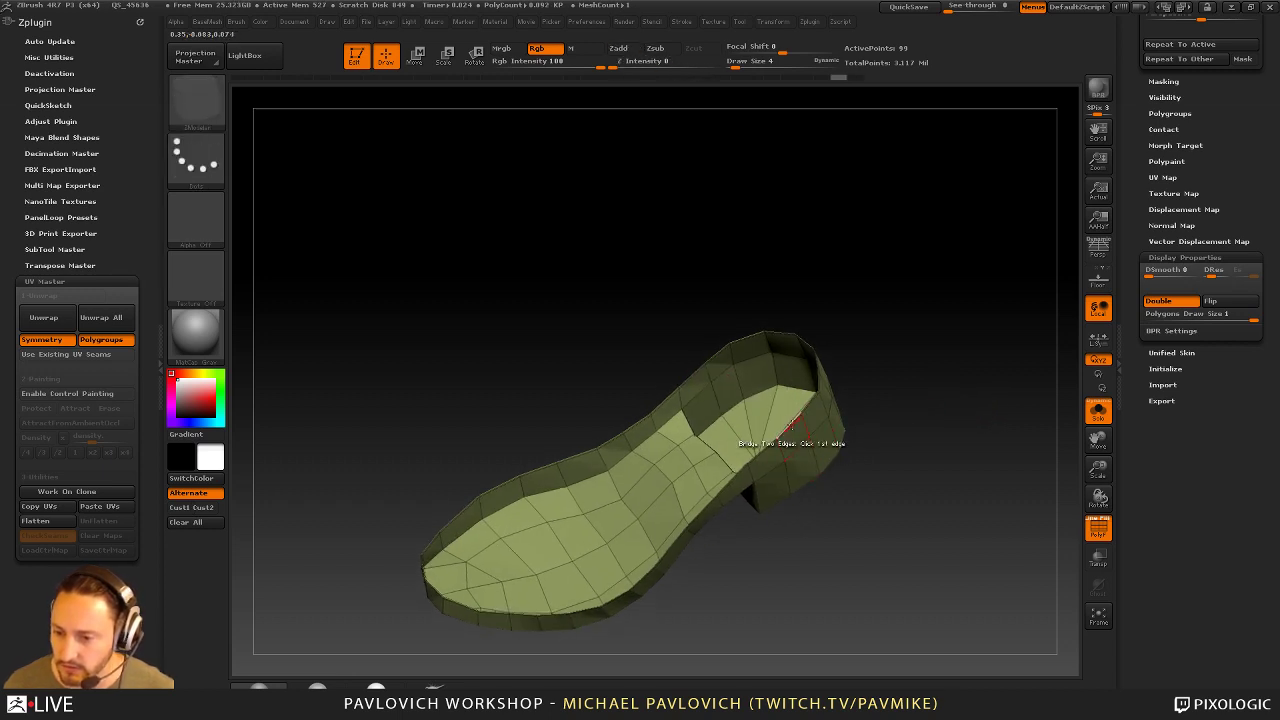
# Set the ZModeler edge action to Close with the Convex Hole target and try it on the sole's top opening
pyautogui.press('space')
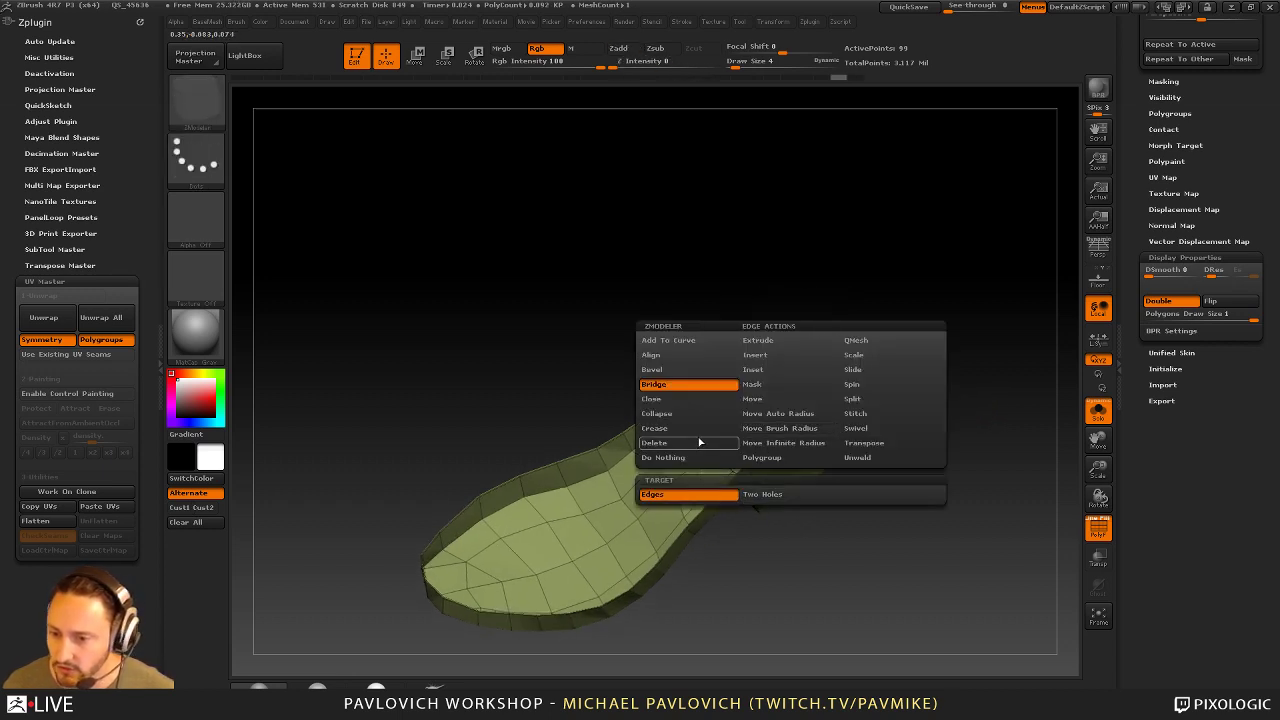
pyautogui.click(698, 400)
pyautogui.click(747, 495)
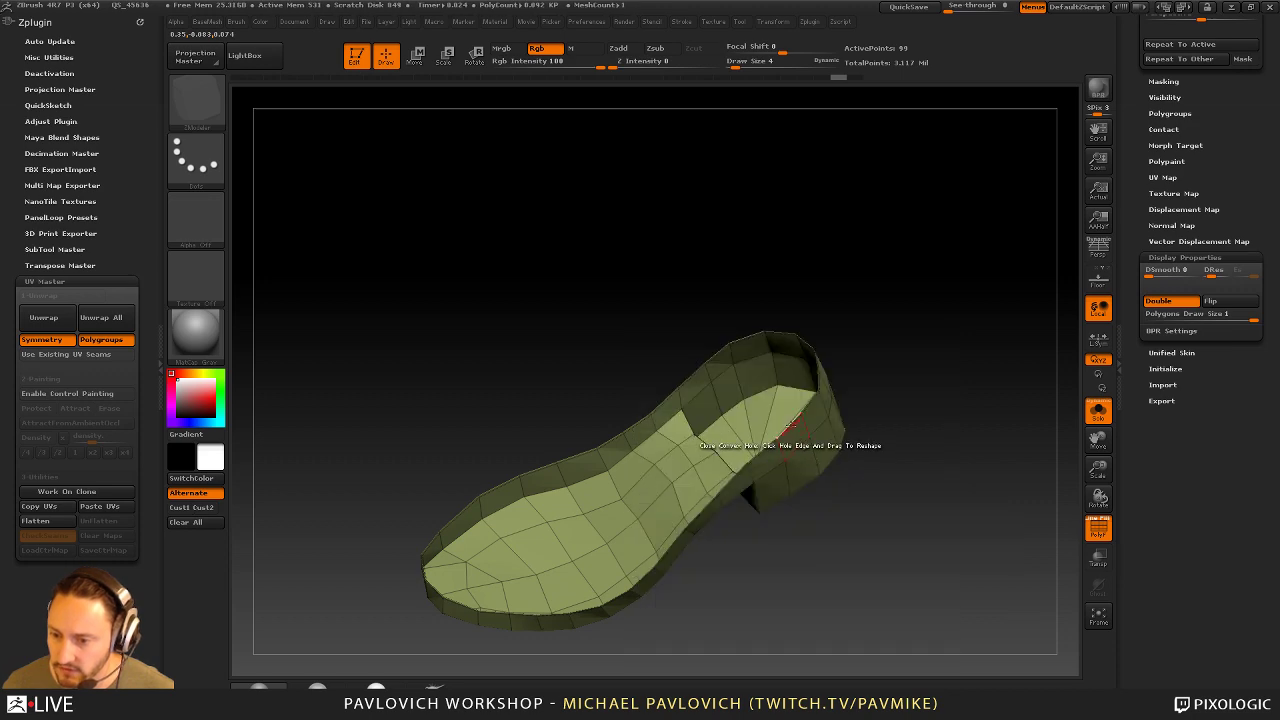
pyautogui.click(770, 432)
pyautogui.moveTo(760, 430); pyautogui.dragTo(879, 356)
pyautogui.hotkey('ctrl', 'z')
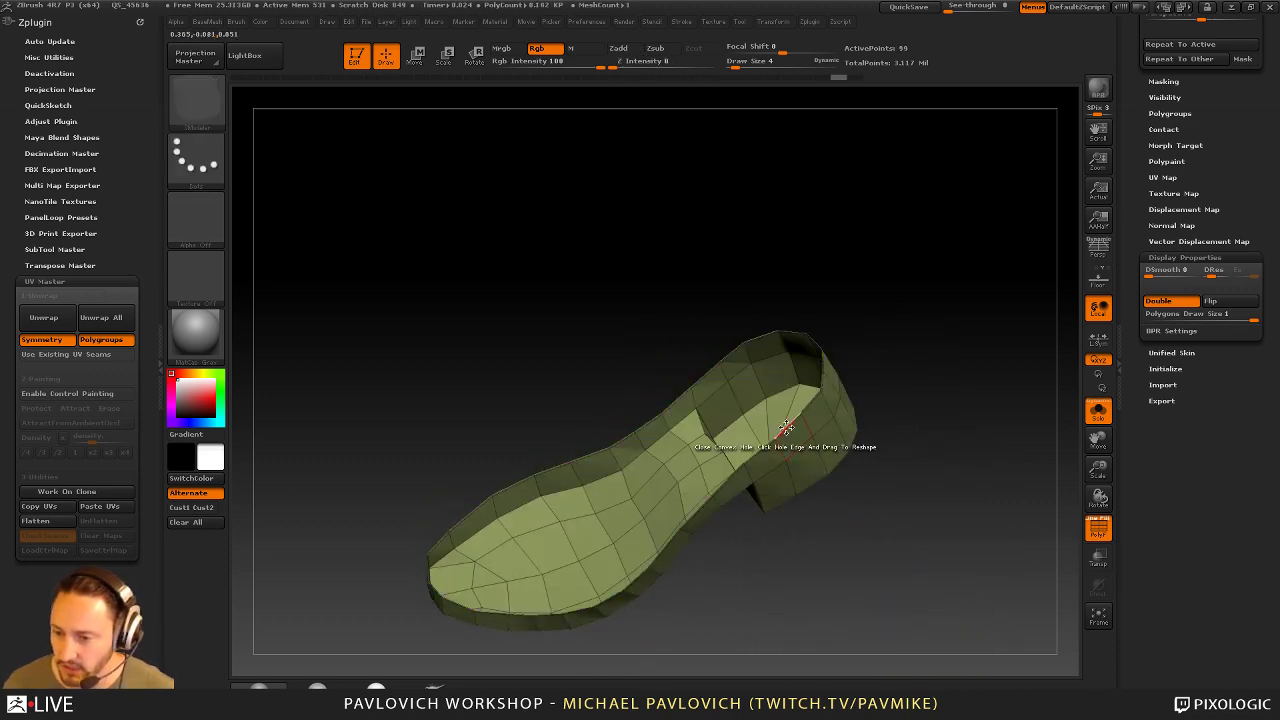
# Switch the Close target to Concave Hole and try capping the sole's top opening from its rim edge
pyautogui.press('space')
pyautogui.click(712, 494)
pyautogui.click(787, 424)
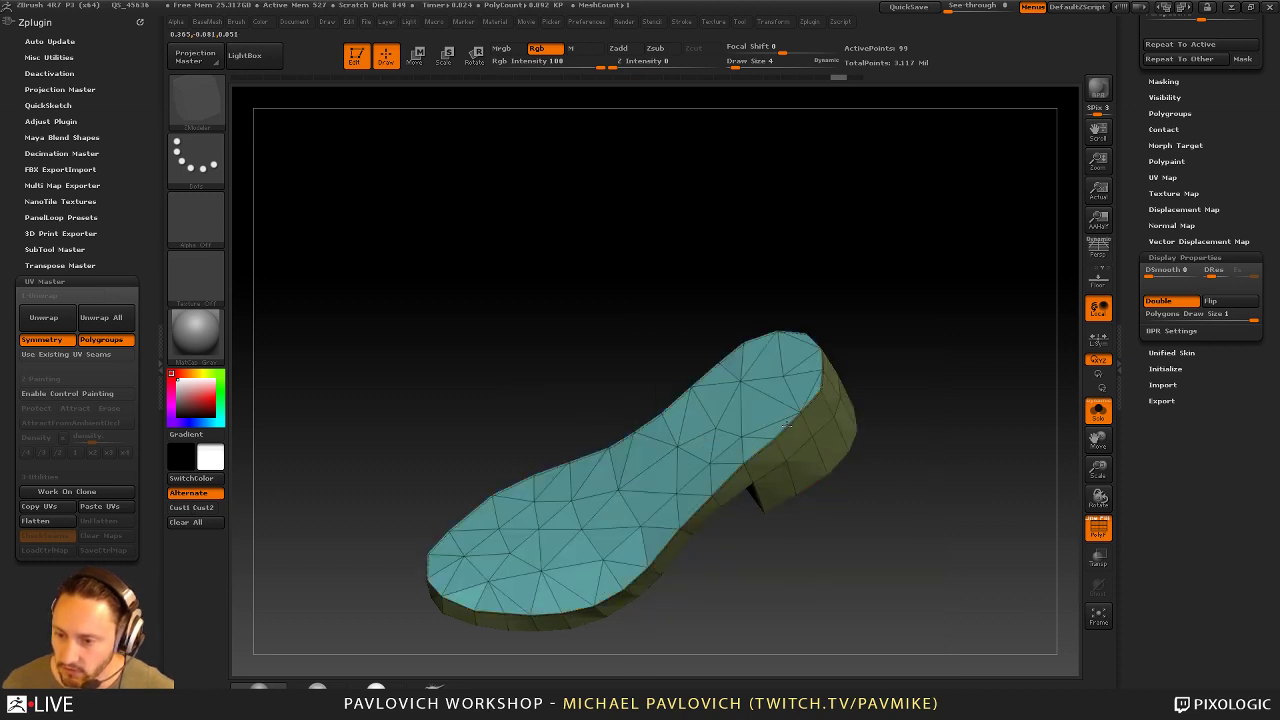
pyautogui.moveTo(866, 411); pyautogui.dragTo(968, 343)
# Cap the sole's top opening with the Close Holes command
pyautogui.moveTo(1127, 280); pyautogui.dragTo(1126, 450)
pyautogui.moveTo(1040, 311); pyautogui.dragTo(1042, 422)
pyautogui.scroll(-8, 1157, 460)
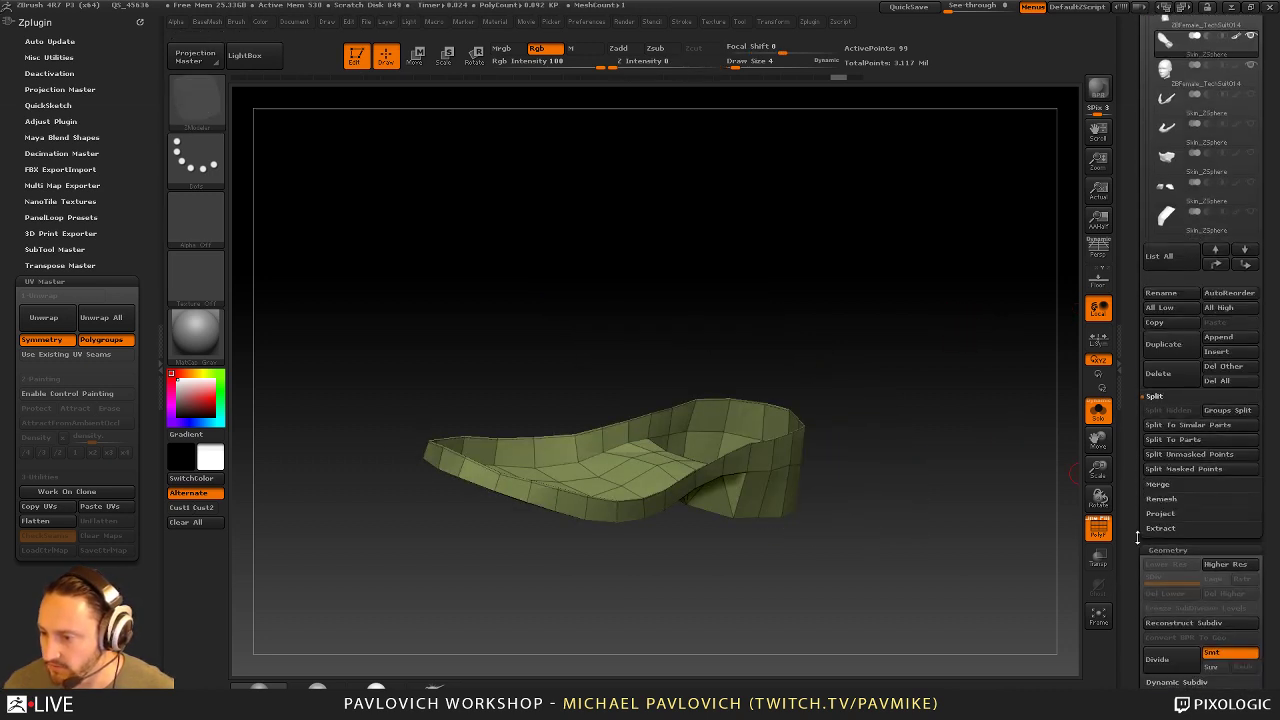
pyautogui.press('shift')
pyautogui.click(1176, 527)
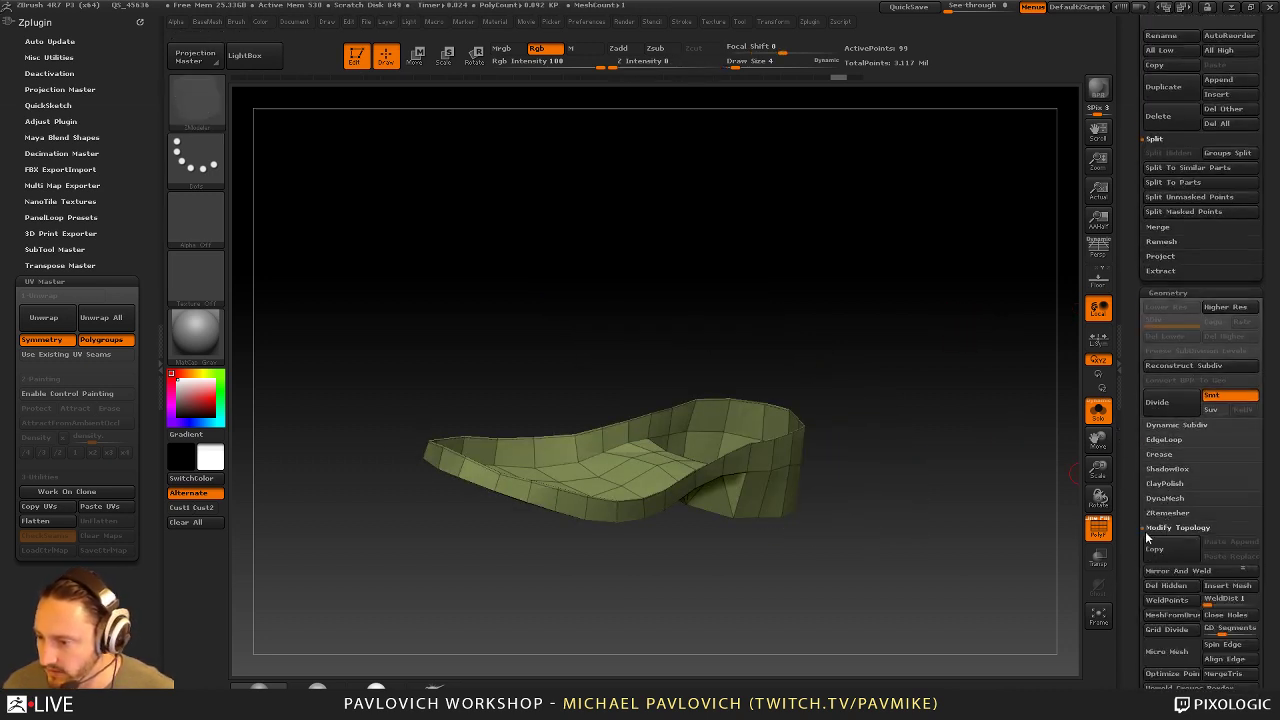
pyautogui.scroll(-2, 1160, 545)
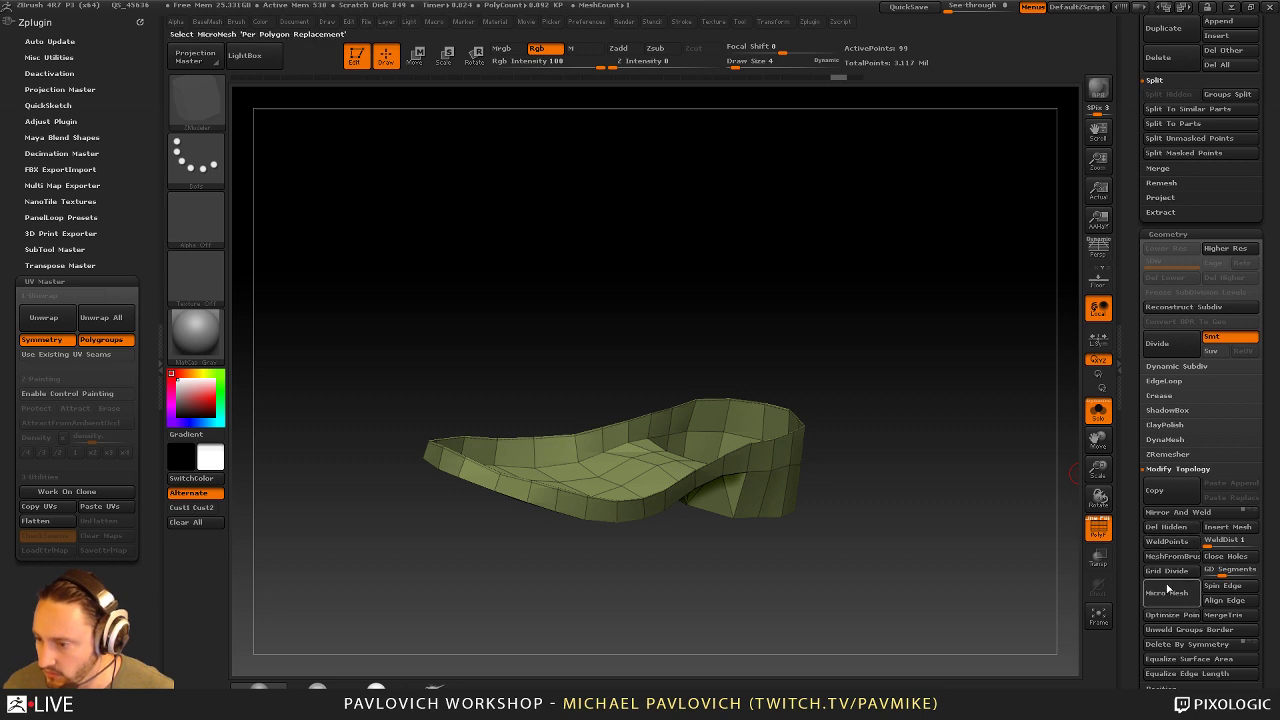
pyautogui.scroll(-2, 1176, 590)
pyautogui.press('2')
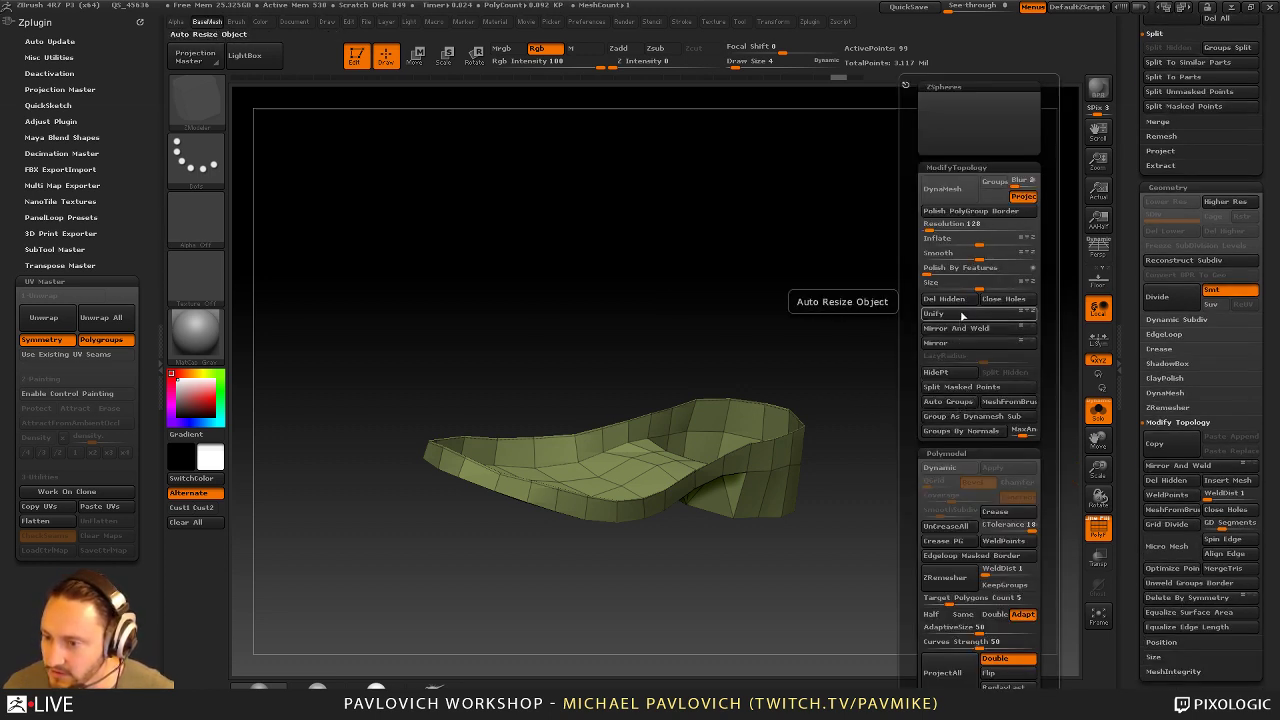
pyautogui.click(998, 300)
pyautogui.moveTo(905, 352); pyautogui.dragTo(797, 429)
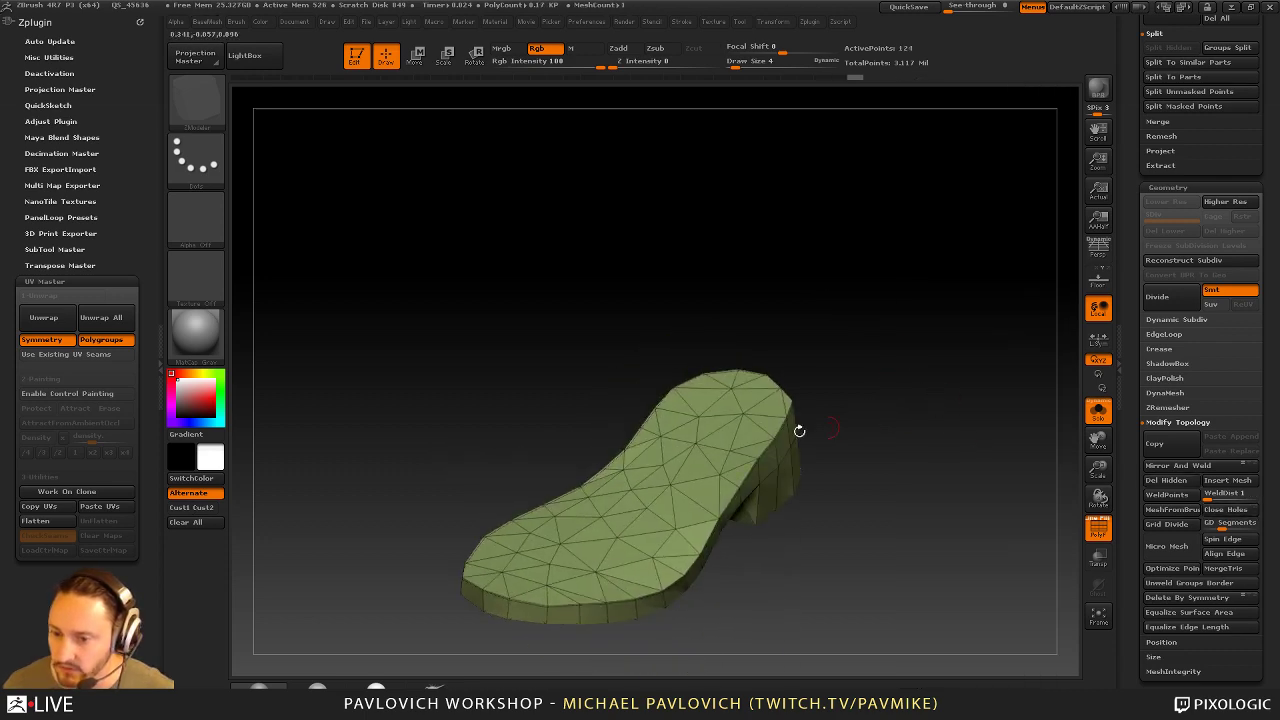
# Give the new top cap its own polygroup and show the whole sole mesh
pyautogui.keyDown('ctrl'); pyautogui.keyDown('shift'); pyautogui.click(703, 434); pyautogui.keyUp('shift'); pyautogui.keyUp('ctrl')
pyautogui.moveTo(903, 380); pyautogui.dragTo(932, 373)
pyautogui.keyDown('ctrl'); pyautogui.keyDown('shift'); pyautogui.click(920, 409); pyautogui.keyUp('shift'); pyautogui.keyUp('ctrl')
pyautogui.moveTo(818, 337); pyautogui.dragTo(846, 282)
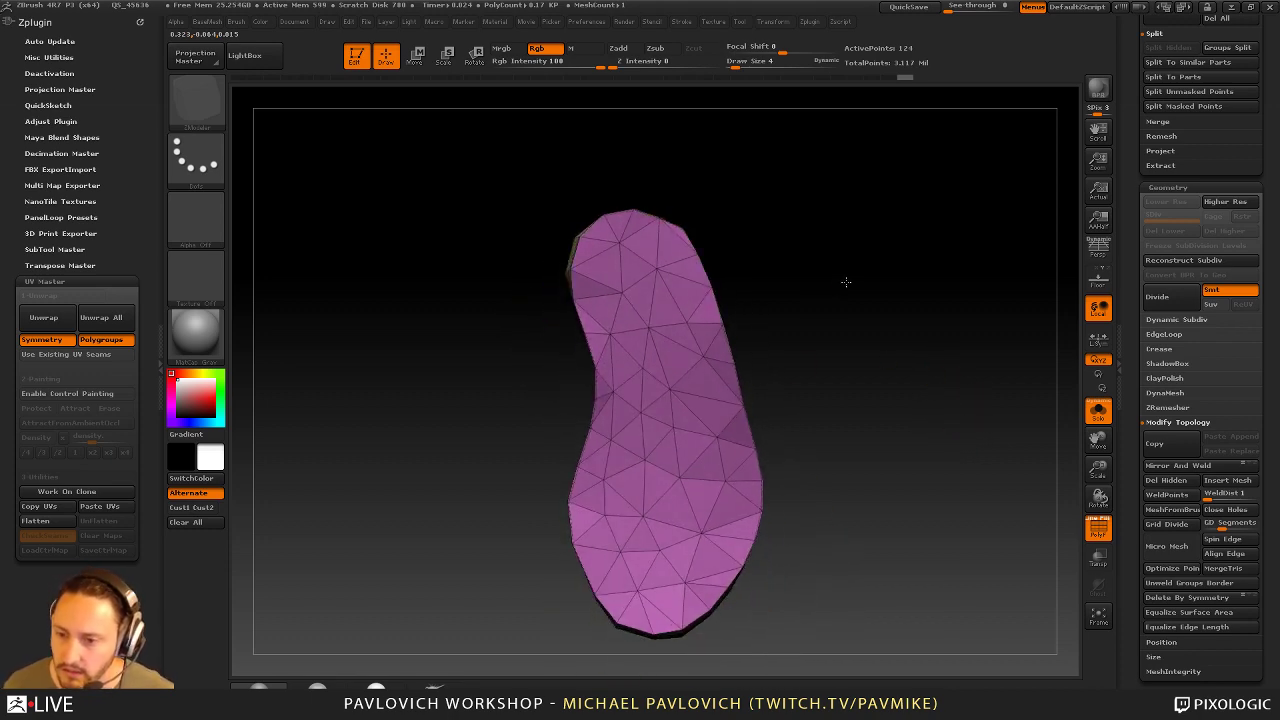
# Set the ZModeler edge action to Delete and remove diagonal edges across the top cap to merge triangles into quads
pyautogui.press('space')
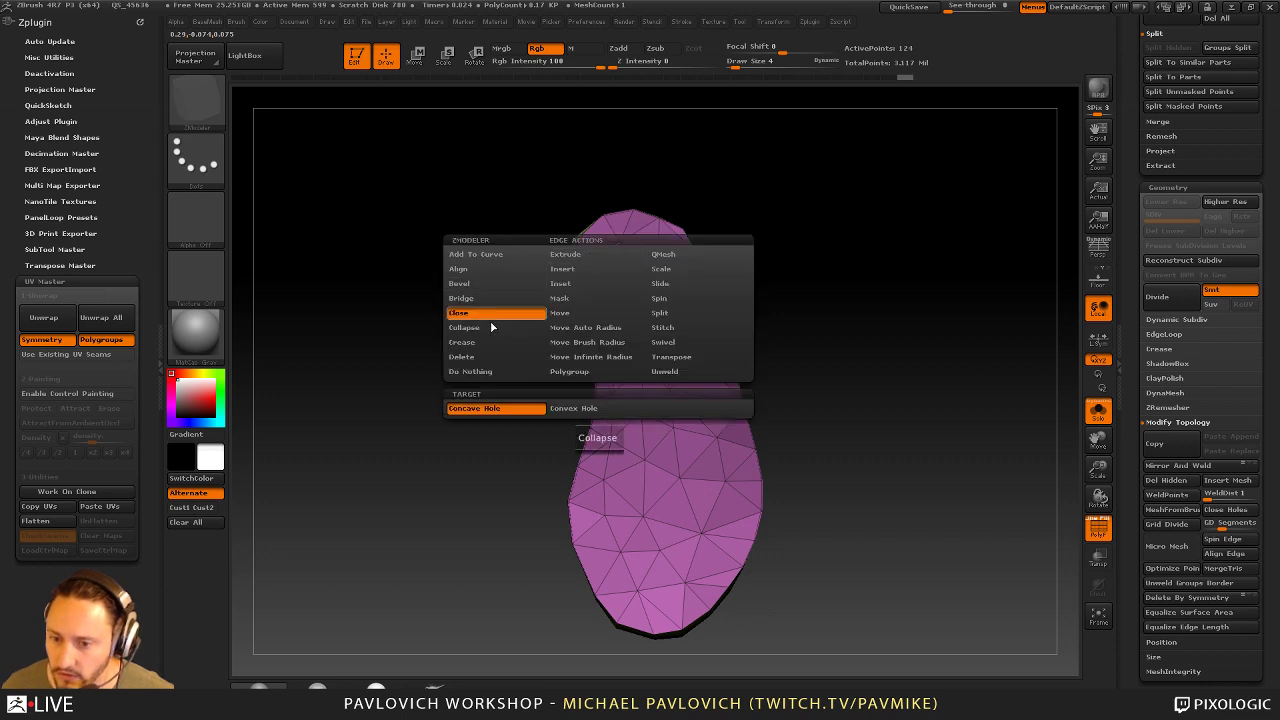
pyautogui.click(486, 357)
pyautogui.click(505, 412)
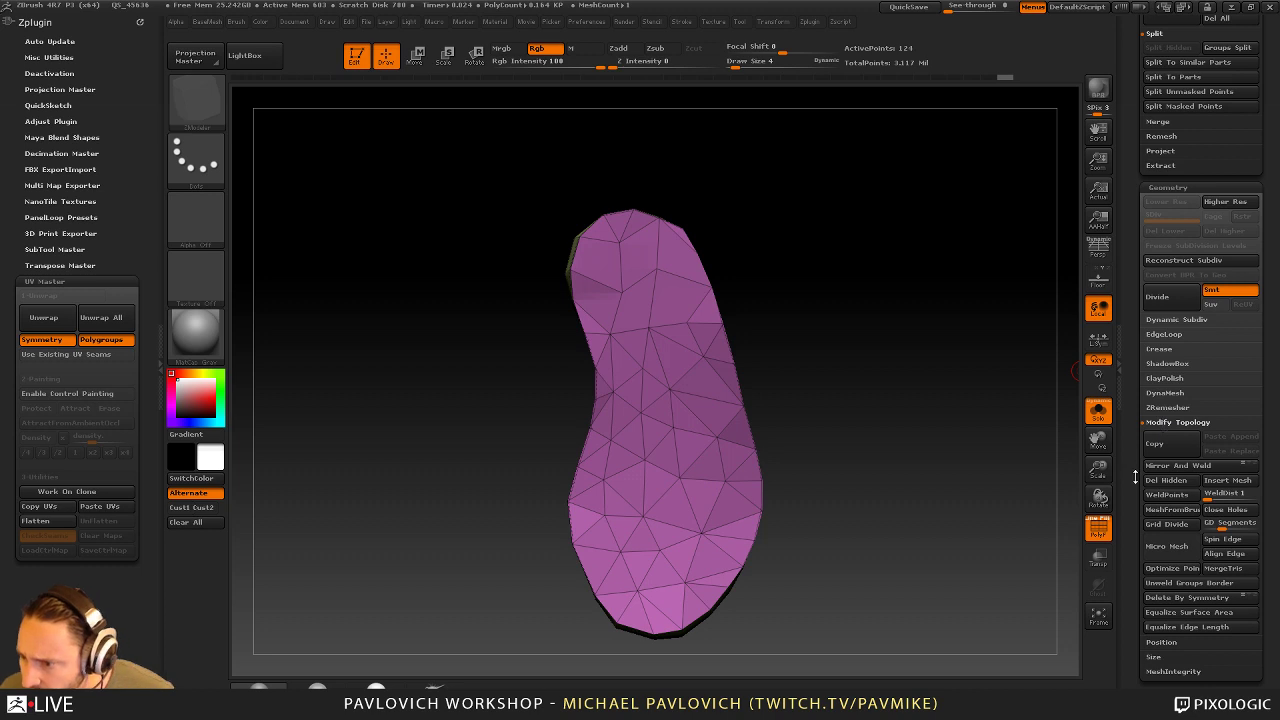
pyautogui.moveTo(1135, 478); pyautogui.dragTo(1133, 422)
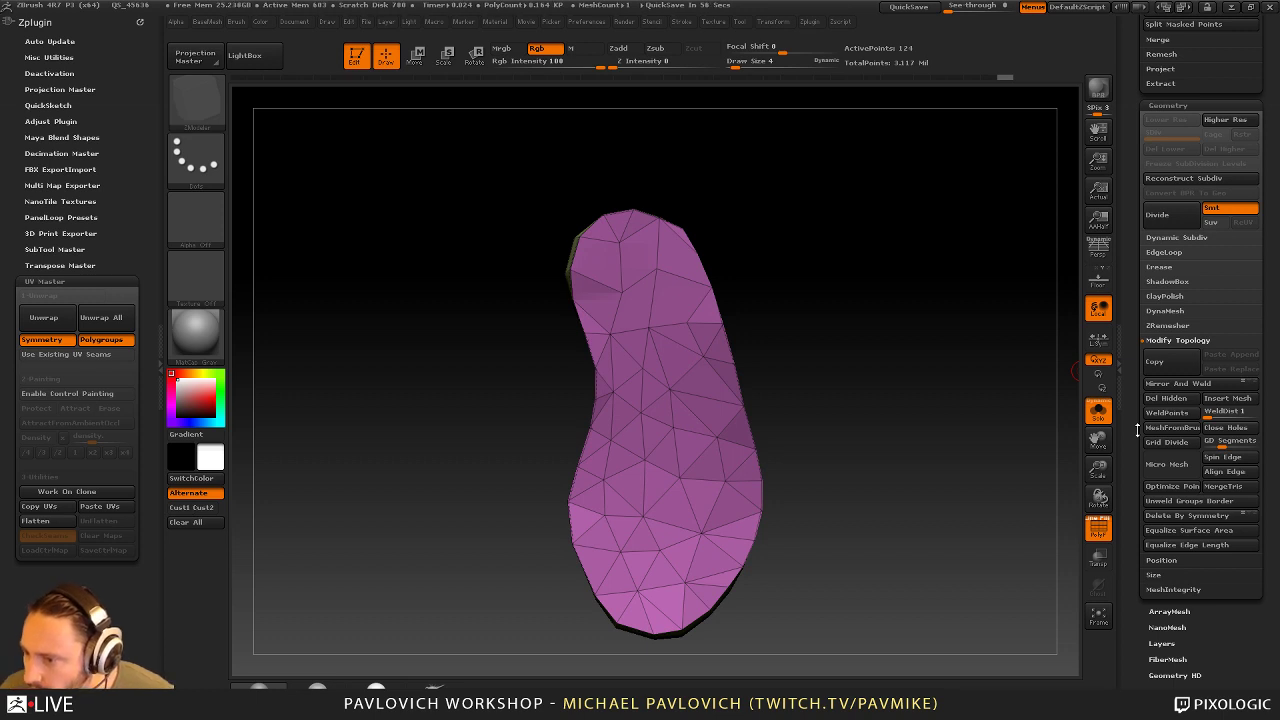
pyautogui.keyDown('alt'); pyautogui.moveTo(890, 390); pyautogui.dragTo(883, 366); pyautogui.keyUp('alt')
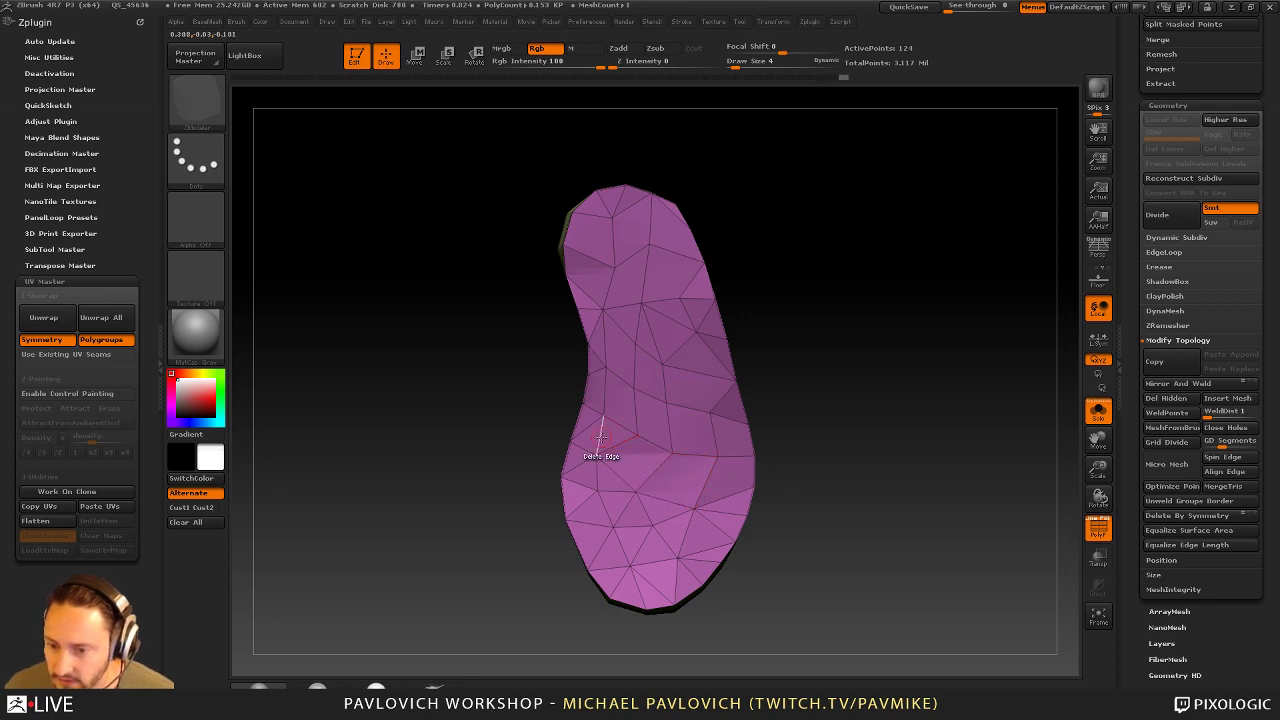
pyautogui.moveTo(903, 463); pyautogui.dragTo(899, 390)
# Preview the capped sole with Dynamic Subdivision, switch the smoothing off and inspect the framed mesh from below
pyautogui.press('d')
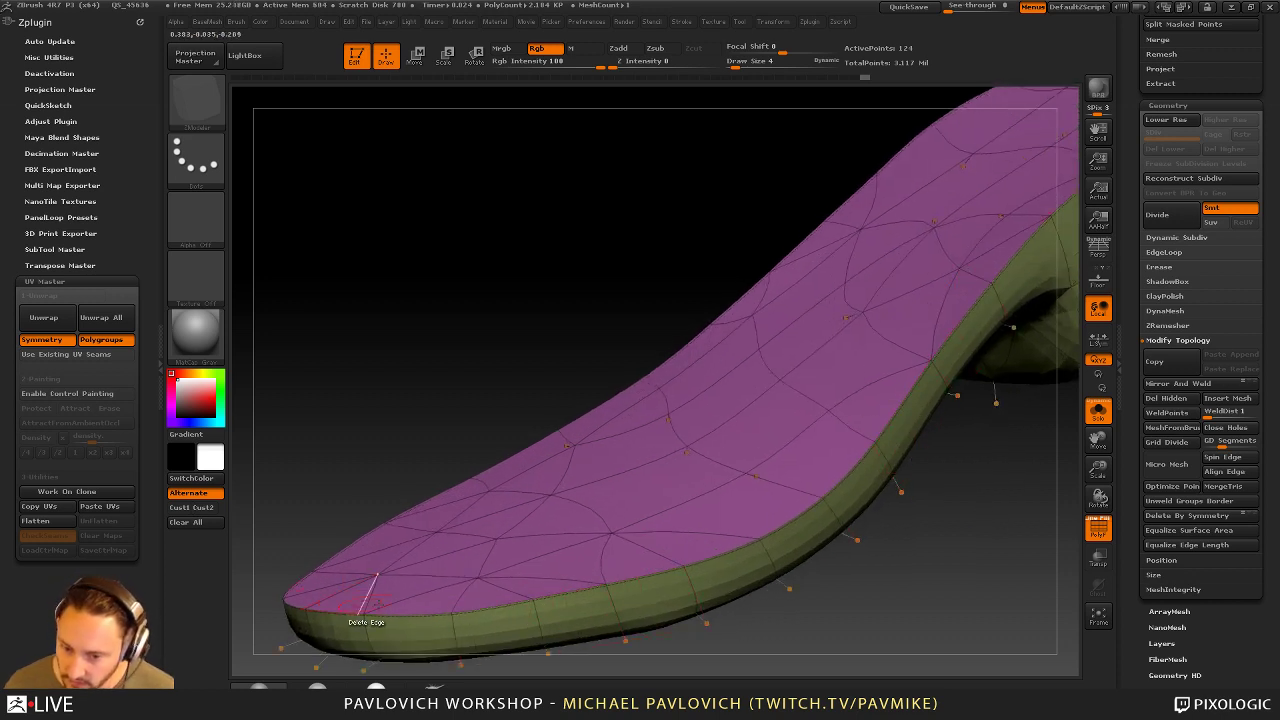
pyautogui.moveTo(905, 600); pyautogui.dragTo(925, 500)
pyautogui.hotkey('shift', 'd')
pyautogui.press('f')
pyautogui.moveTo(997, 355); pyautogui.dragTo(1010, 315)
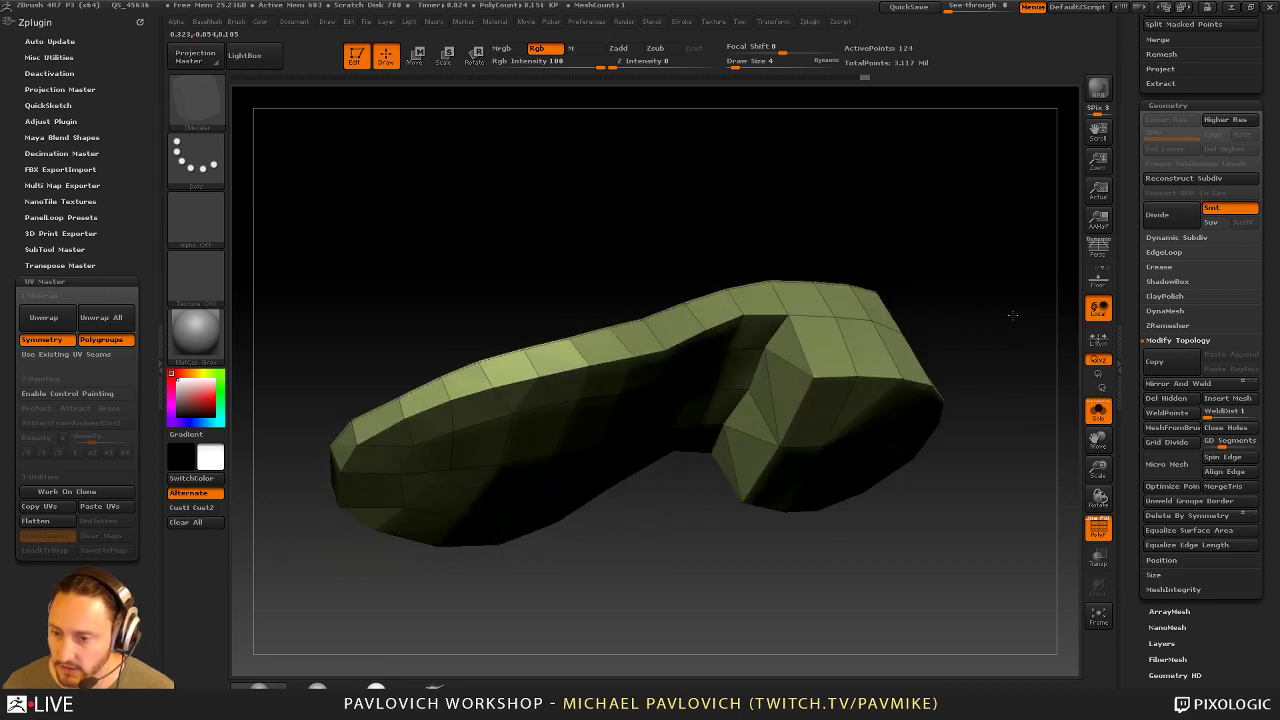
# Set the ZModeler edge action to Crease and try the EdgeLoop Partial and EdgeLoop Complete targets on the sole's side edges
pyautogui.press('space')
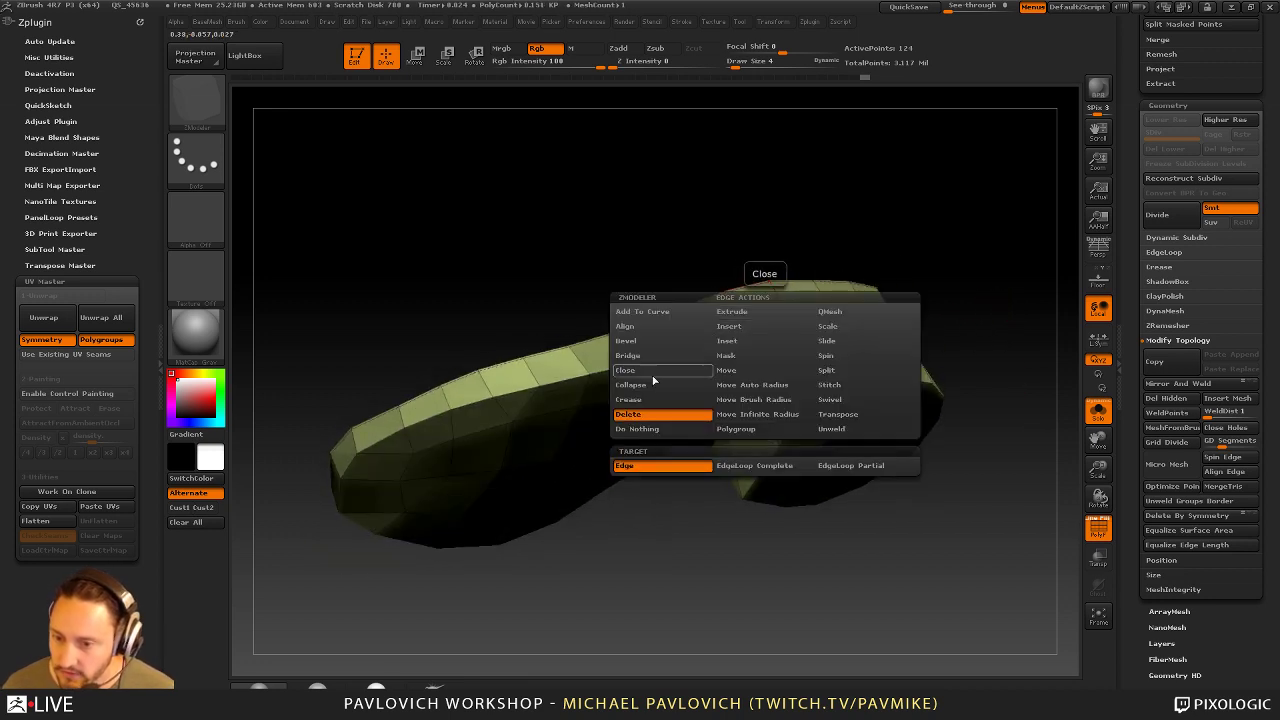
pyautogui.click(650, 399)
pyautogui.click(693, 482)
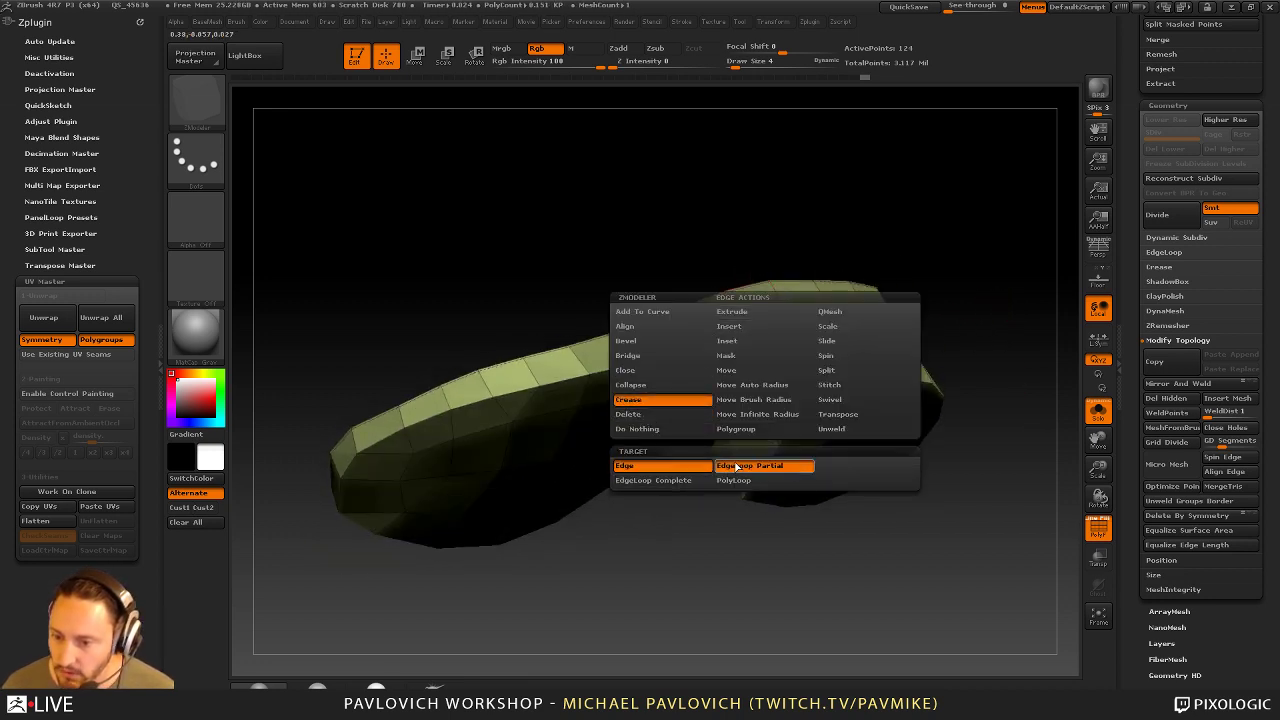
pyautogui.moveTo(938, 282); pyautogui.dragTo(790, 333)
pyautogui.moveTo(926, 217); pyautogui.dragTo(897, 296)
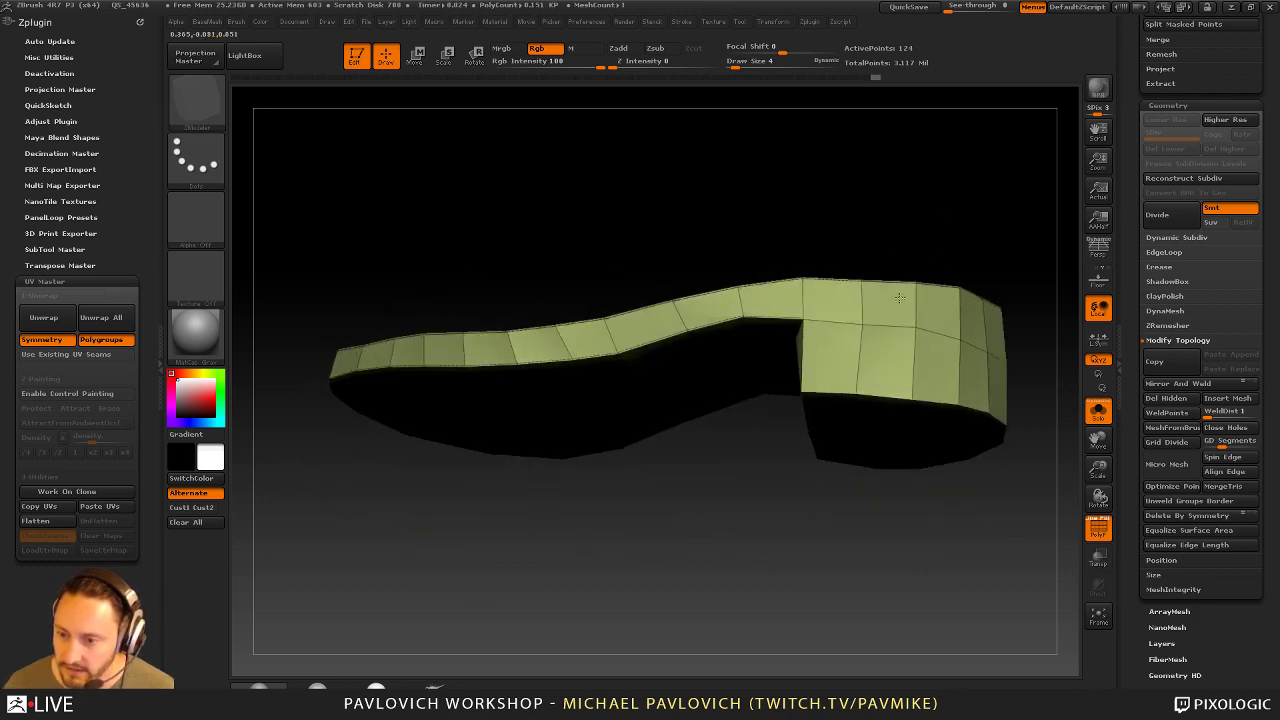
pyautogui.moveTo(734, 423); pyautogui.dragTo(722, 368)
pyautogui.press('space')
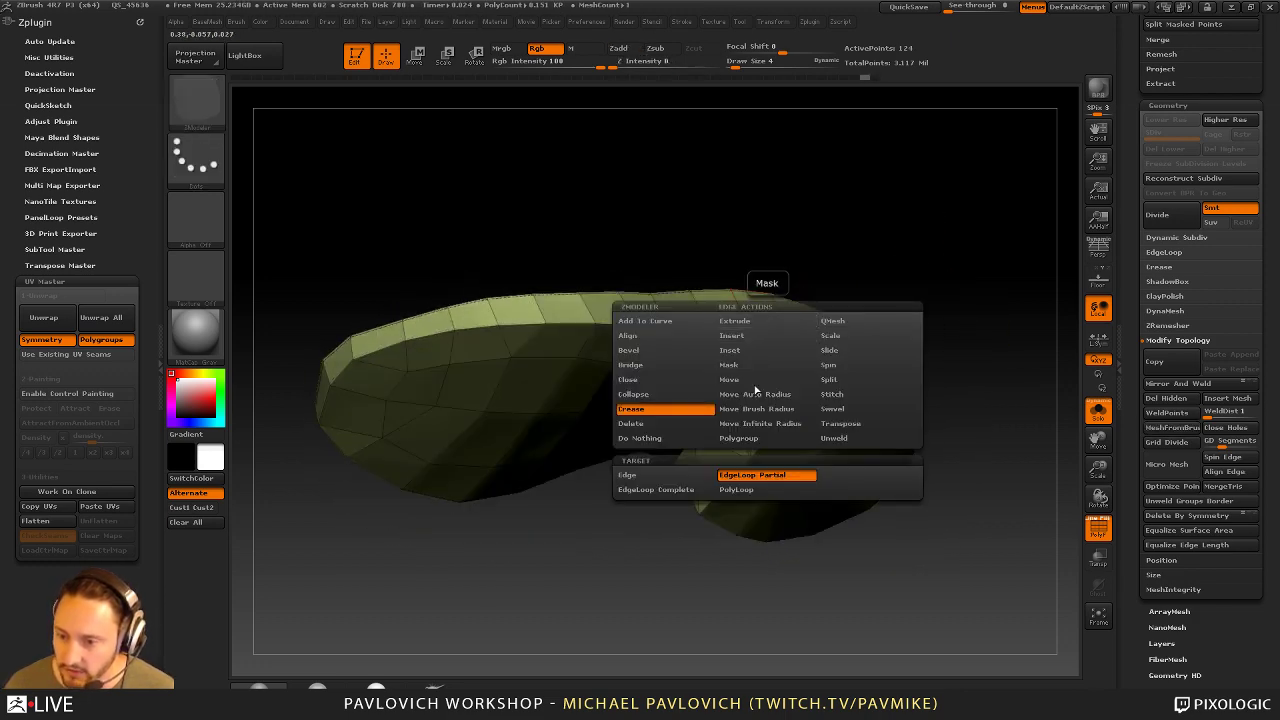
pyautogui.click(680, 492)
pyautogui.click(762, 318)
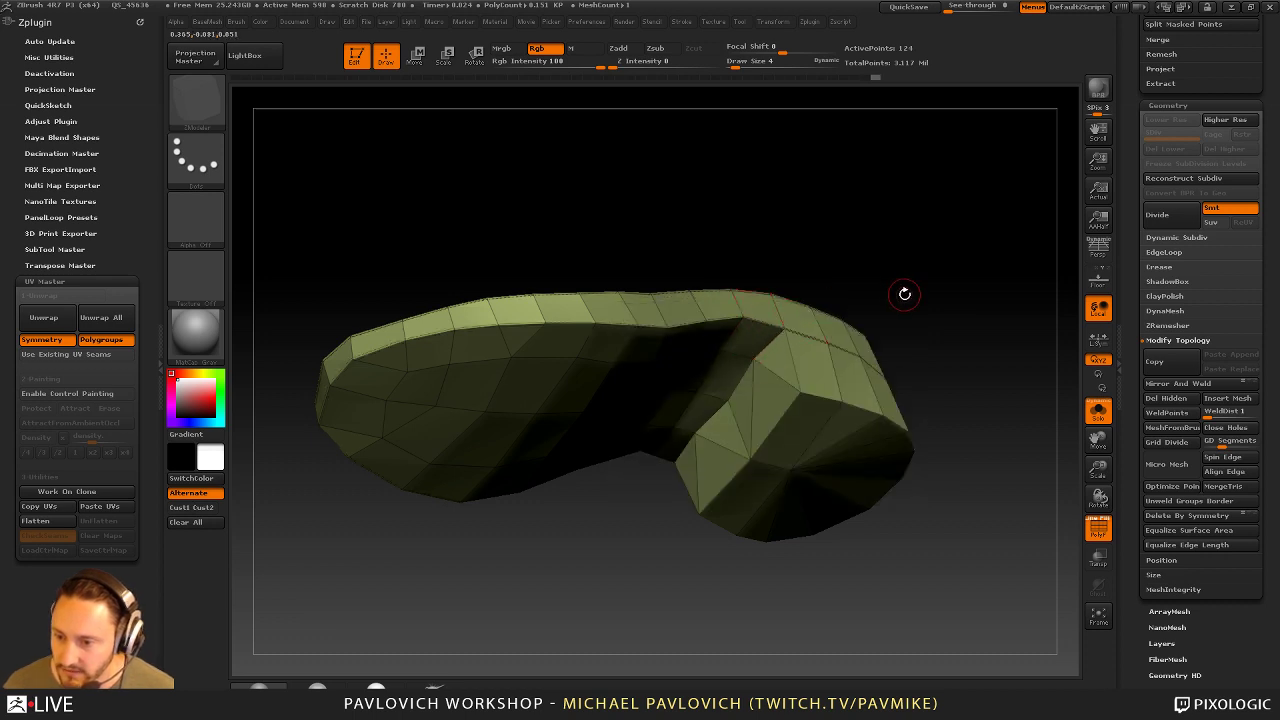
# Set the crease target to EdgeLoop Partial and crease the edges around the front face of the heel
pyautogui.moveTo(904, 293); pyautogui.dragTo(706, 330)
pyautogui.moveTo(1028, 328); pyautogui.dragTo(1020, 320)
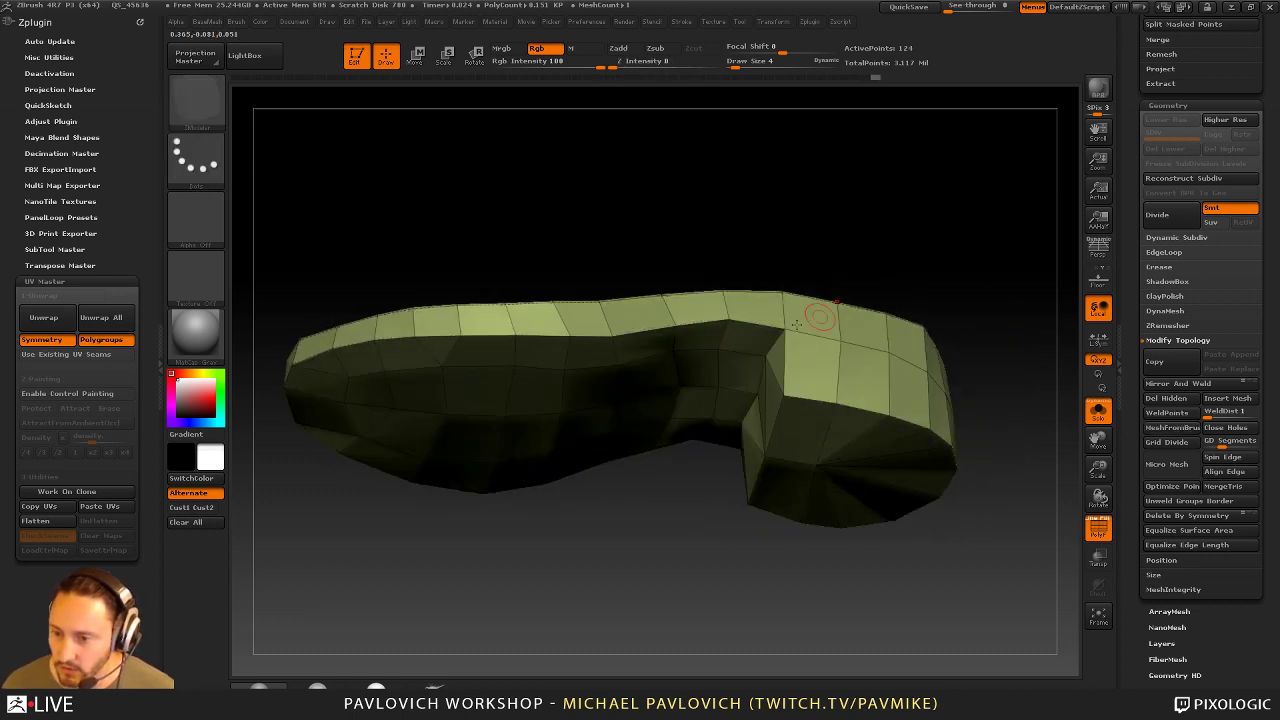
pyautogui.press('space')
pyautogui.click(770, 478)
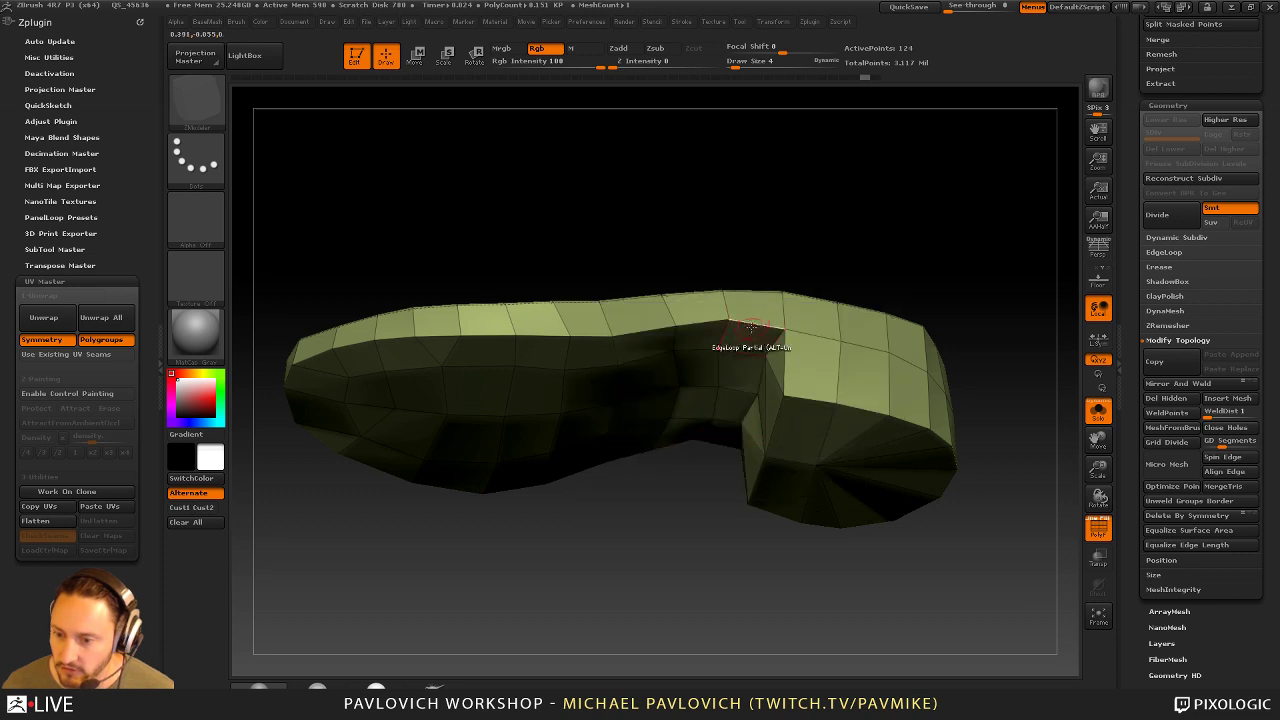
pyautogui.moveTo(756, 331); pyautogui.dragTo(815, 337, button='right')
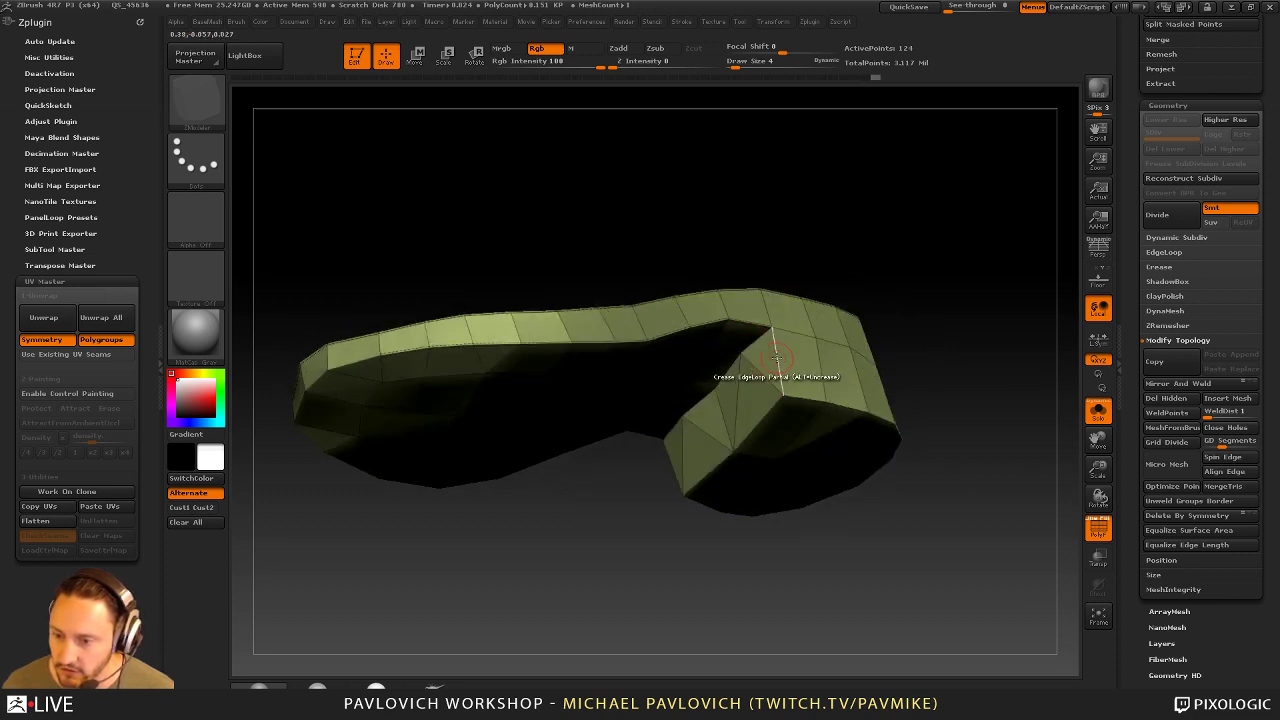
pyautogui.moveTo(960, 362); pyautogui.dragTo(1010, 220)
pyautogui.click(776, 366)
pyautogui.click(731, 429)
pyautogui.moveTo(905, 335); pyautogui.dragTo(955, 255)
pyautogui.click(674, 466)
pyautogui.moveTo(852, 390); pyautogui.dragTo(839, 408)
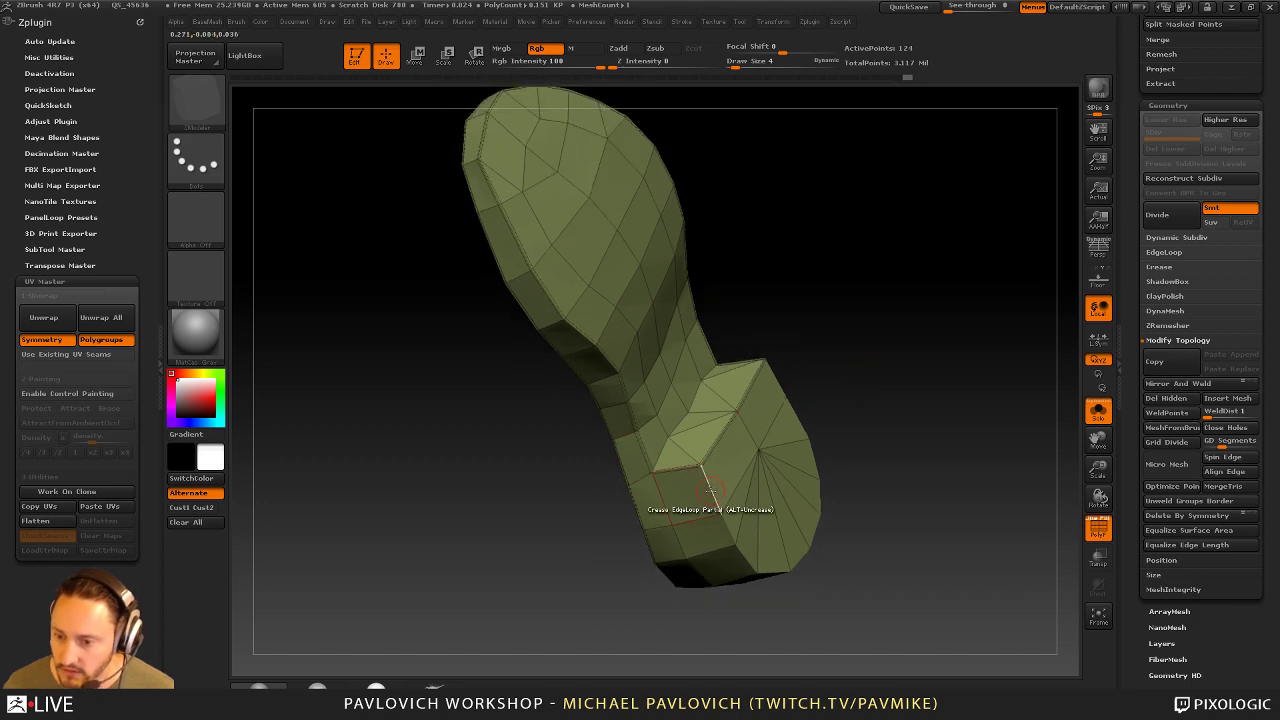
# Check the creases with Dynamic Subdivision, then set the crease target to Edge for the seam where the heel meets the sole
pyautogui.moveTo(905, 465); pyautogui.dragTo(972, 400)
pyautogui.hotkey('ctrl', 'd')
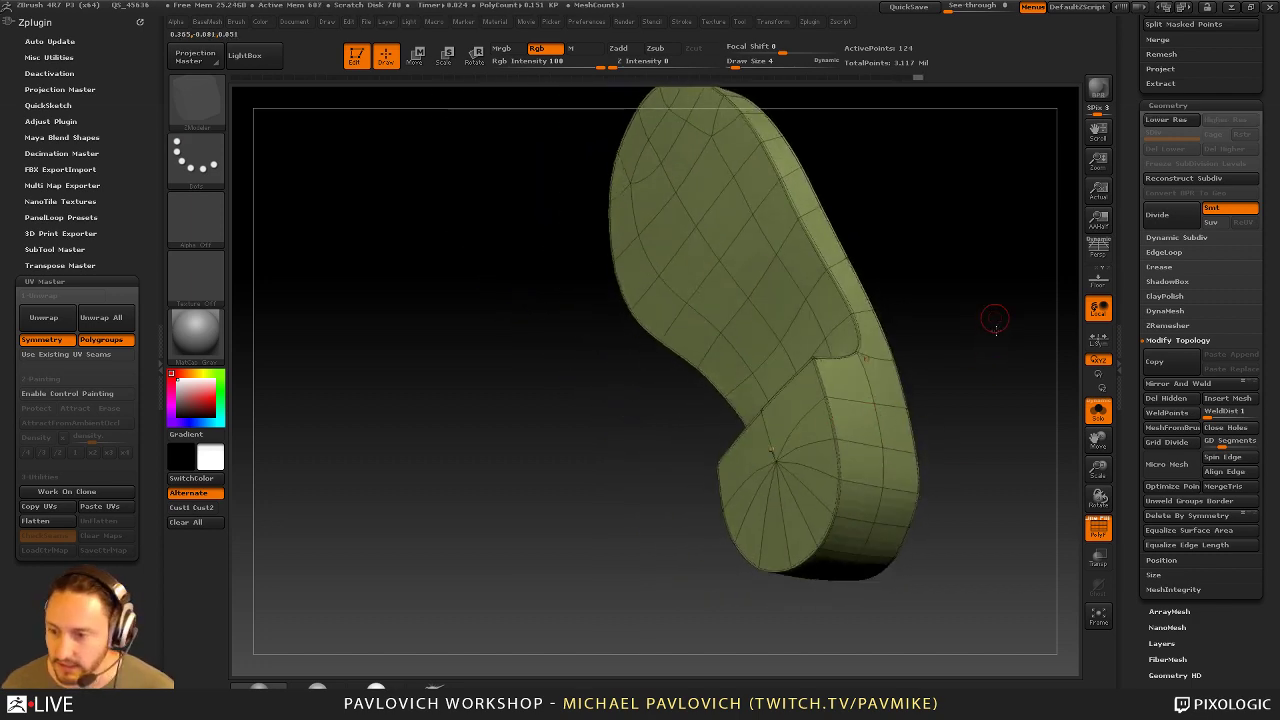
pyautogui.moveTo(994, 317); pyautogui.dragTo(960, 420)
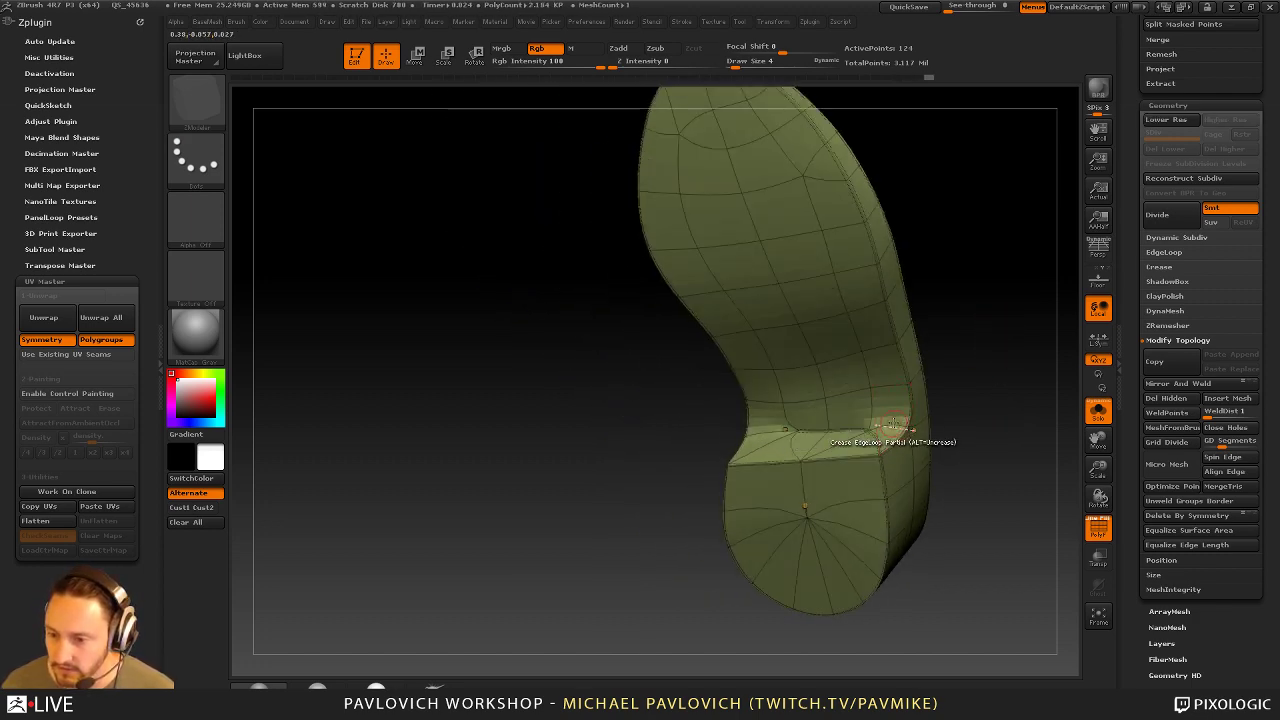
pyautogui.hotkey('shift', 'd')
pyautogui.press('space')
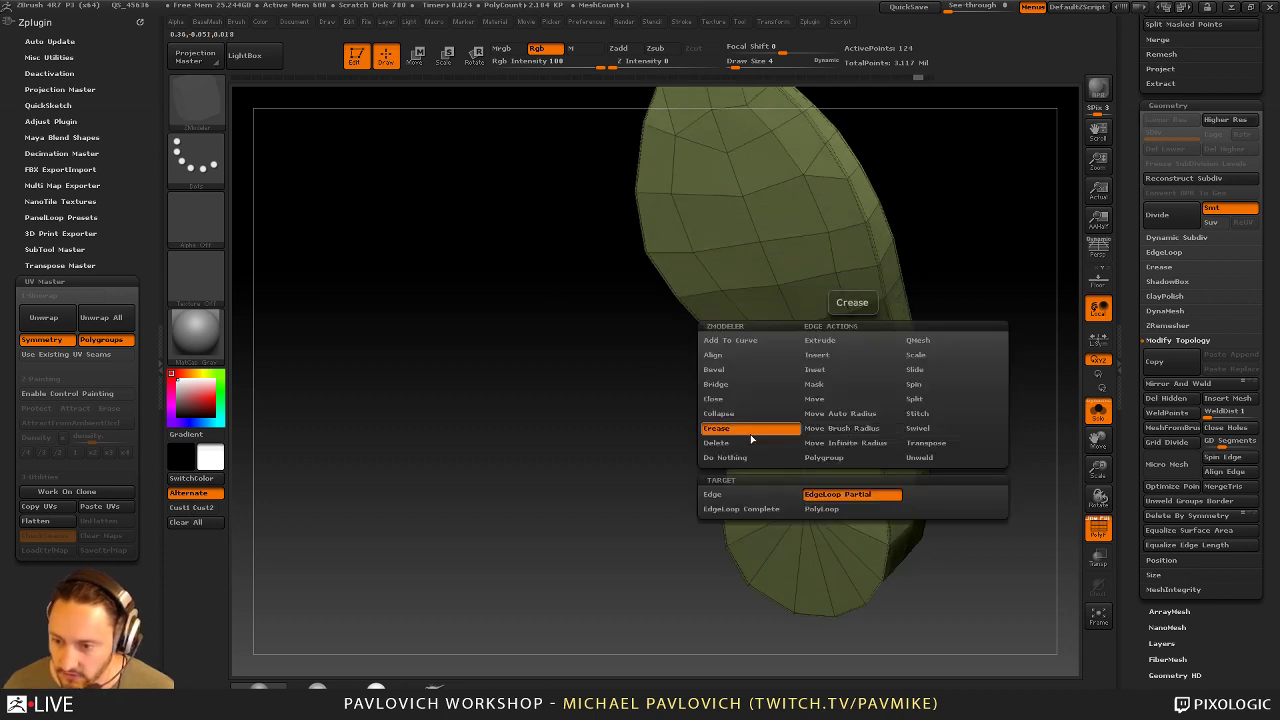
pyautogui.moveTo(958, 352); pyautogui.dragTo(1000, 370)
pyautogui.keyDown('alt'); pyautogui.moveTo(962, 410); pyautogui.dragTo(931, 434); pyautogui.keyUp('alt')
pyautogui.press('d')
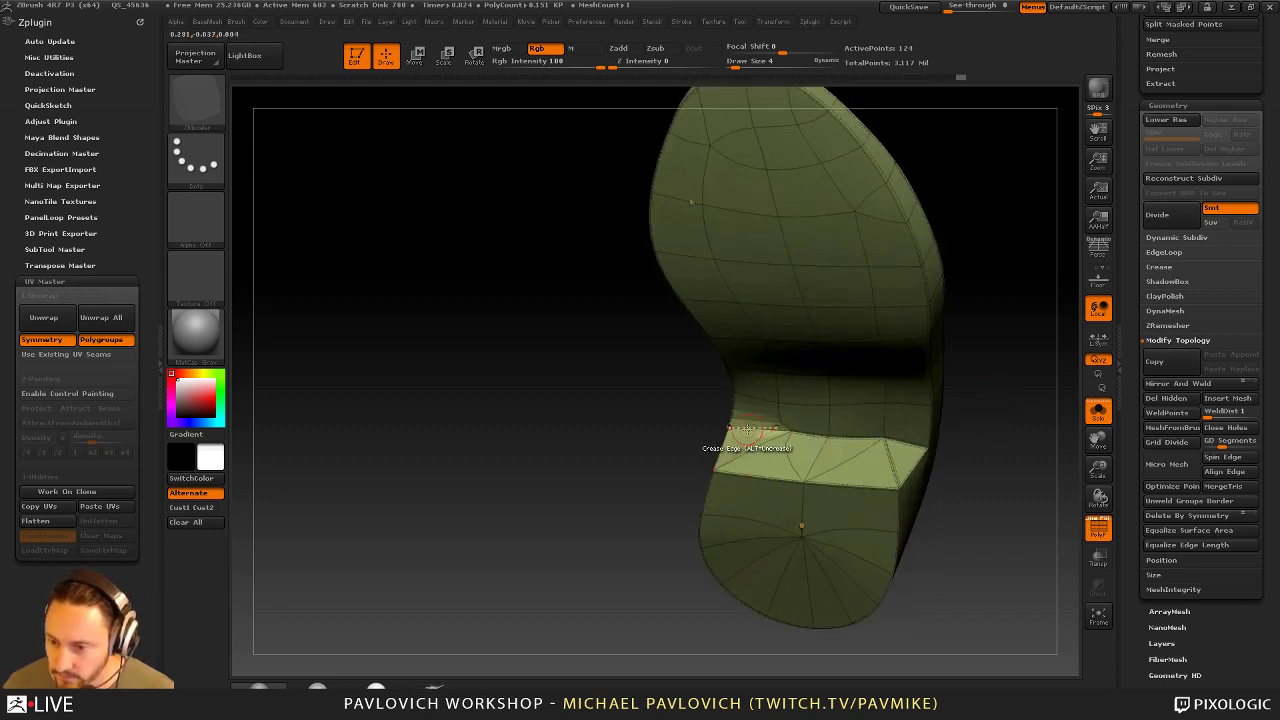
pyautogui.moveTo(1014, 442); pyautogui.dragTo(1003, 408)
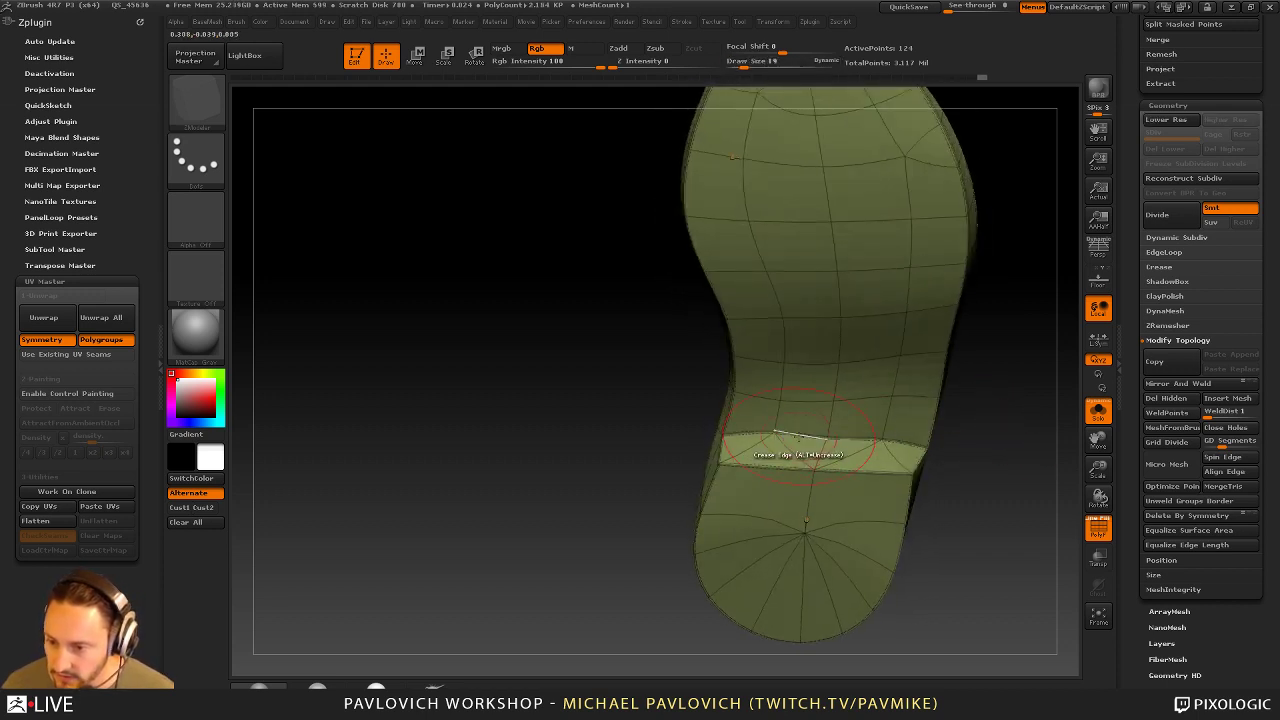
# Select the Move brush, hide the polyframe and adjust the smoothed seam between heel and sole with draw size 17
pyautogui.press('[')
pyautogui.press('b')
pyautogui.press('m')
pyautogui.press('v')
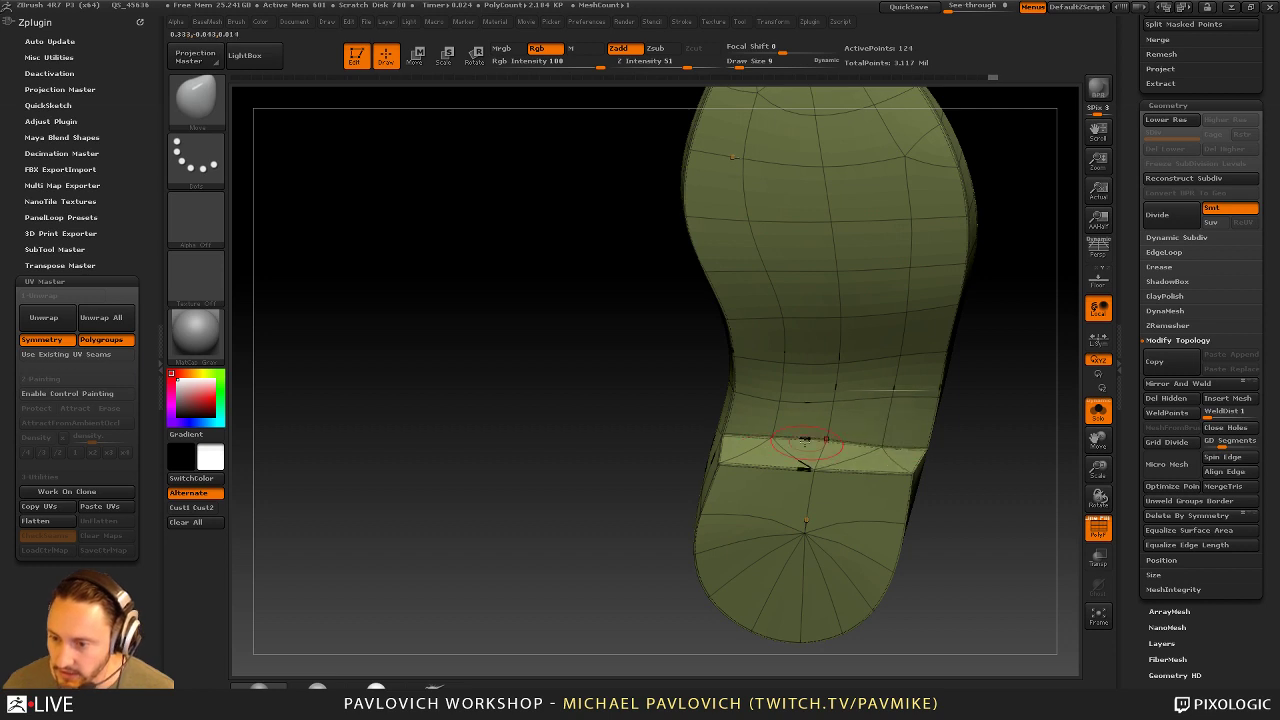
pyautogui.moveTo(990, 436)
pyautogui.mouseDown()
pyautogui.moveTo(1043, 436)
pyautogui.moveTo(1020, 443)
pyautogui.moveTo(1020, 469)
pyautogui.moveTo(1079, 508)
pyautogui.moveTo(980, 457)
pyautogui.moveTo(993, 467)
pyautogui.moveTo(925, 491)
pyautogui.moveTo(983, 437)
pyautogui.moveTo(1003, 466)
pyautogui.moveTo(971, 477)
pyautogui.moveTo(903, 462)
pyautogui.mouseUp()
pyautogui.hotkey('shift', 'f')
pyautogui.press('s')
pyautogui.press('b')
pyautogui.press('m')
pyautogui.press('v')
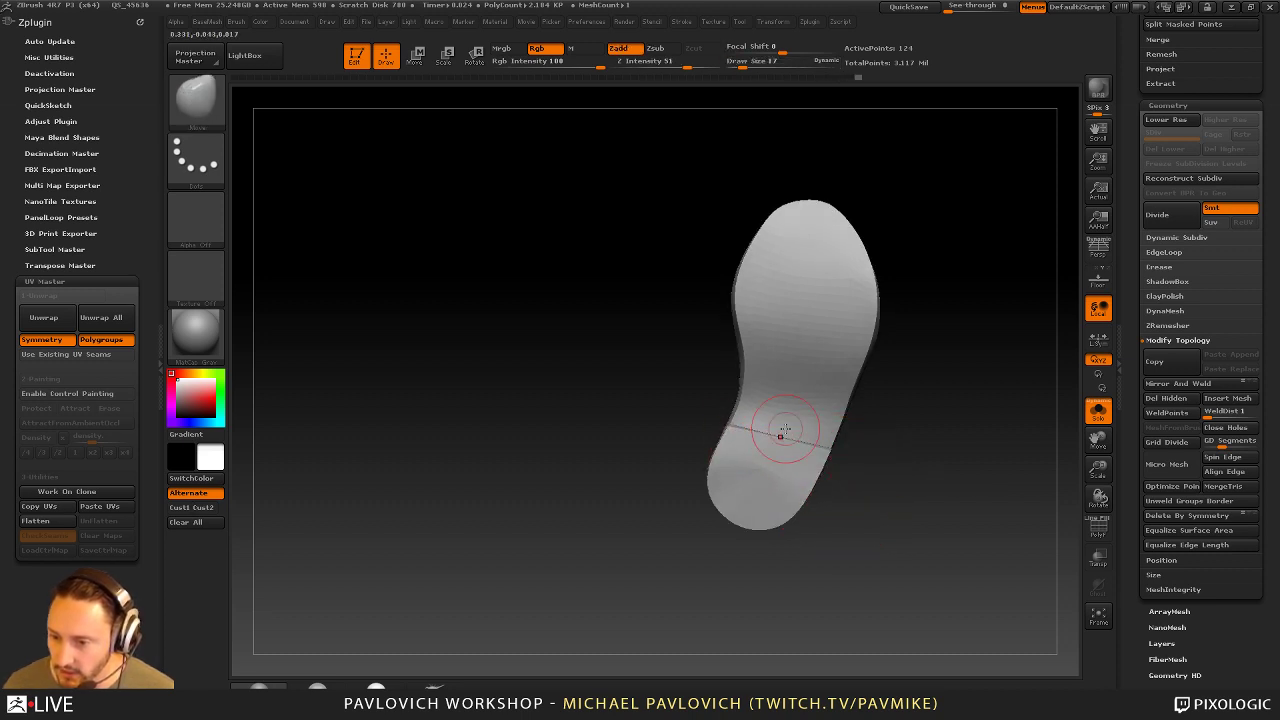
pyautogui.moveTo(900, 420)
pyautogui.mouseDown()
pyautogui.moveTo(986, 443)
pyautogui.moveTo(885, 448)
pyautogui.moveTo(904, 443)
pyautogui.mouseUp()
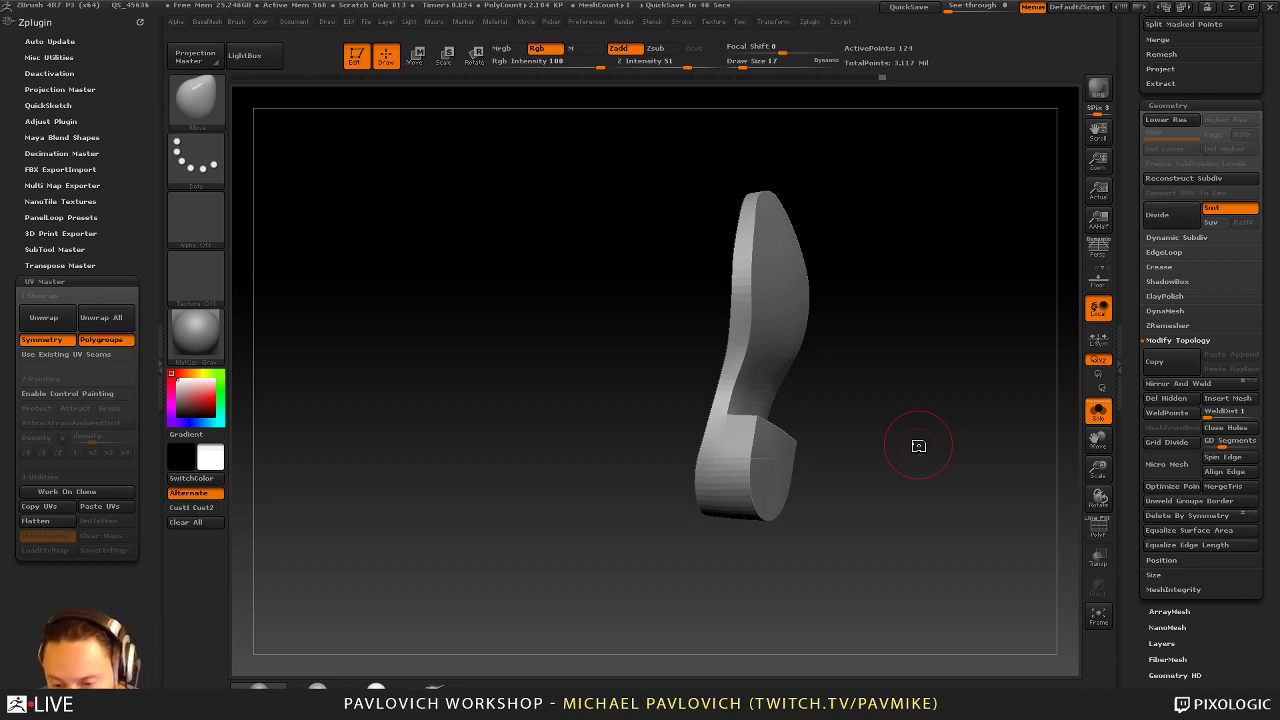
# Switch to the Standard brush and examine the smoothed sole's silhouette and rim, comparing it with the polyframe shown
pyautogui.moveTo(881, 245)
pyautogui.mouseDown()
pyautogui.moveTo(920, 221)
pyautogui.moveTo(943, 391)
pyautogui.mouseUp()
pyautogui.press('b')
pyautogui.press('s')
pyautogui.press('t')
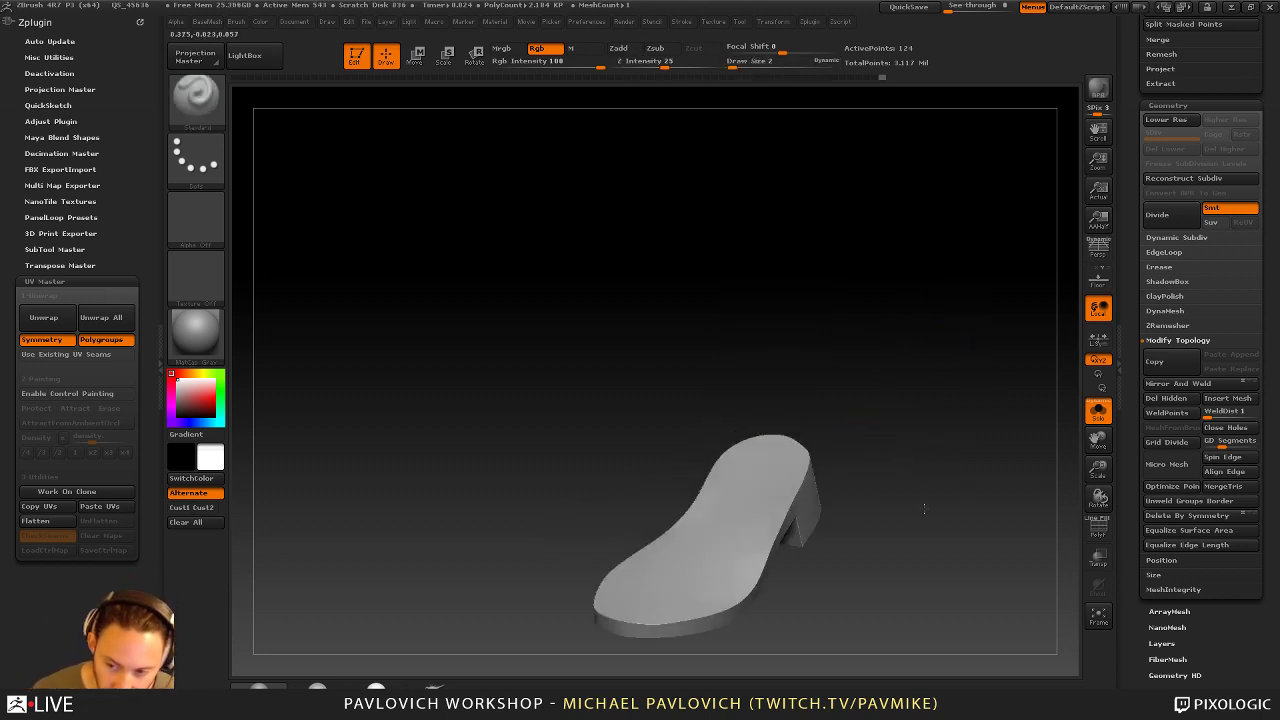
pyautogui.keyDown('alt'); pyautogui.moveTo(924, 509); pyautogui.dragTo(837, 375); pyautogui.keyUp('alt')
pyautogui.press('s')
pyautogui.moveTo(865, 502); pyautogui.dragTo(854, 502)
pyautogui.moveTo(854, 510); pyautogui.dragTo(900, 515)
pyautogui.click(1097, 527)
pyautogui.moveTo(910, 398)
pyautogui.keyDown('alt'); pyautogui.mouseDown()
pyautogui.moveTo(923, 417)
pyautogui.moveTo(885, 471)
pyautogui.moveTo(932, 423)
pyautogui.moveTo(971, 457)
pyautogui.moveTo(911, 392)
pyautogui.moveTo(971, 474)
pyautogui.moveTo(1071, 524)
pyautogui.mouseUp(); pyautogui.keyUp('alt')
# Switch off the Dynamic Subdivision preview, keep the polyframe shown and return to the ZModeler brush
pyautogui.hotkey('shift', 'd')
pyautogui.hotkey('shift', 'd')
pyautogui.click(1097, 528)
pyautogui.click(1097, 527)
pyautogui.moveTo(955, 462)
pyautogui.mouseDown()
pyautogui.moveTo(946, 452)
pyautogui.moveTo(958, 468)
pyautogui.mouseUp()
pyautogui.press('b')
pyautogui.press('z')
pyautogui.press('m')
# Set the ZModeler edge action to Insert and try adding two edge loops around the sole's side wall
pyautogui.press('space')
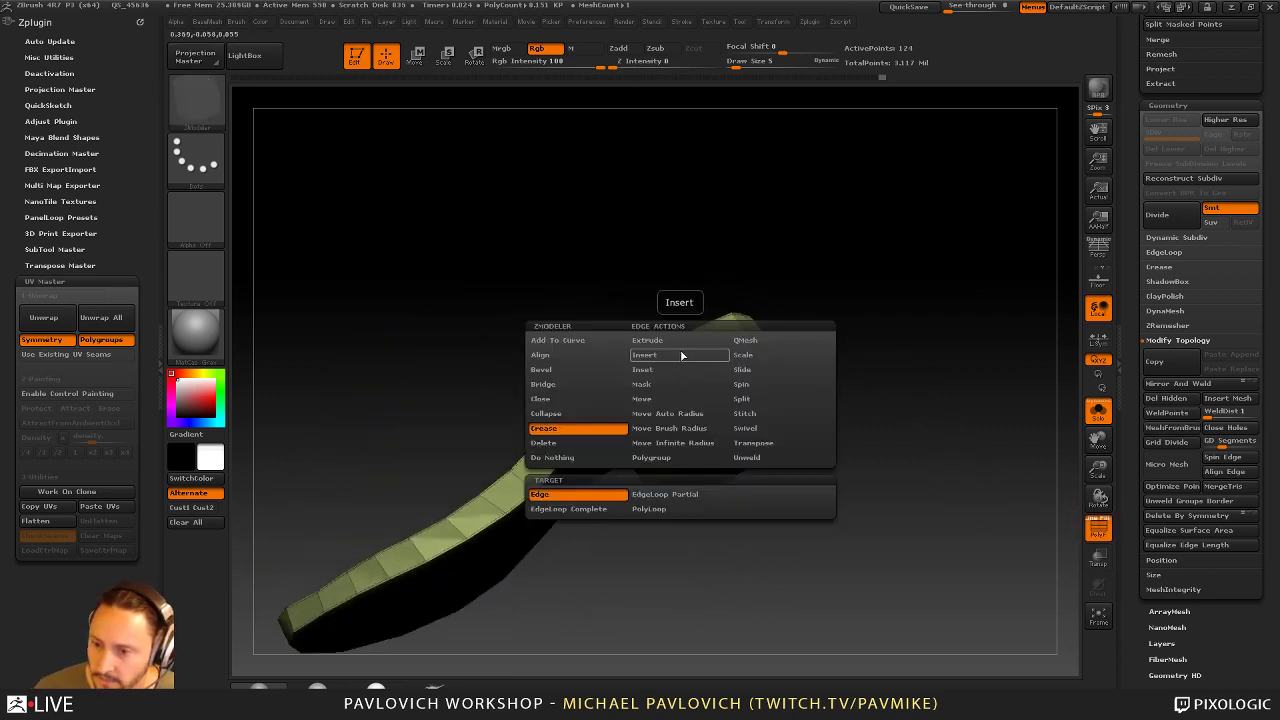
pyautogui.click(681, 355)
pyautogui.click(567, 494)
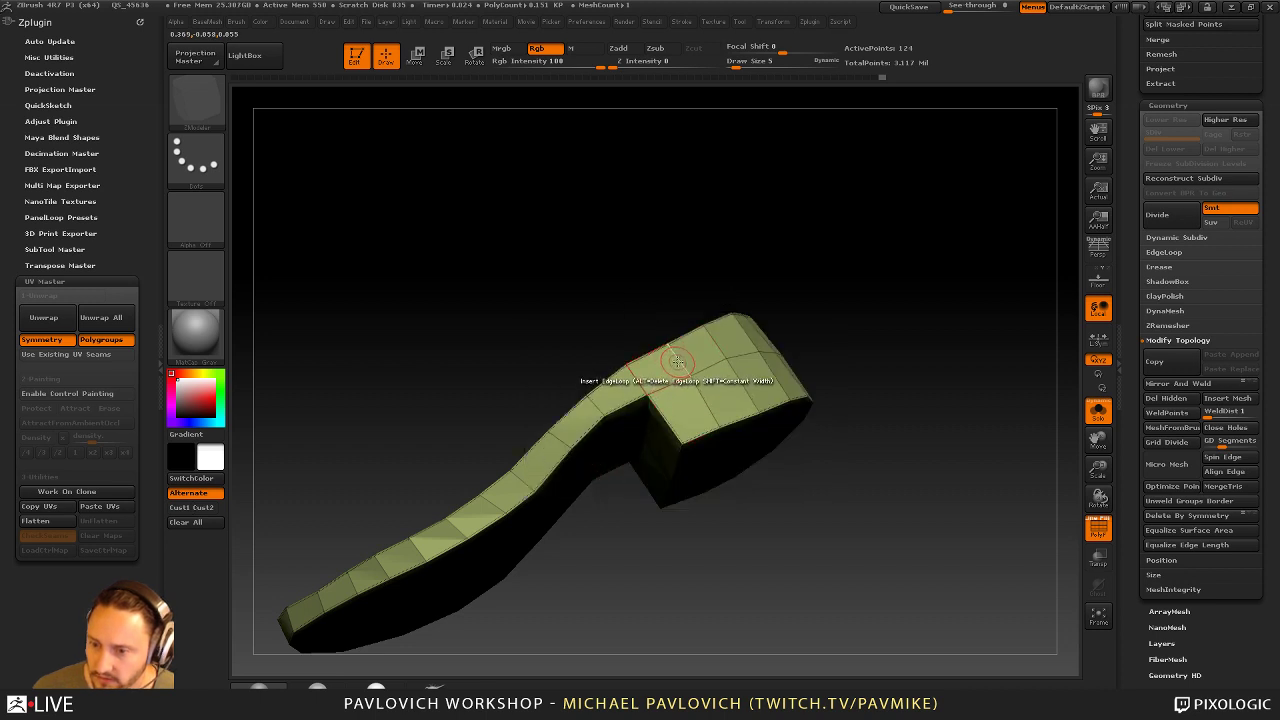
pyautogui.click(650, 372)
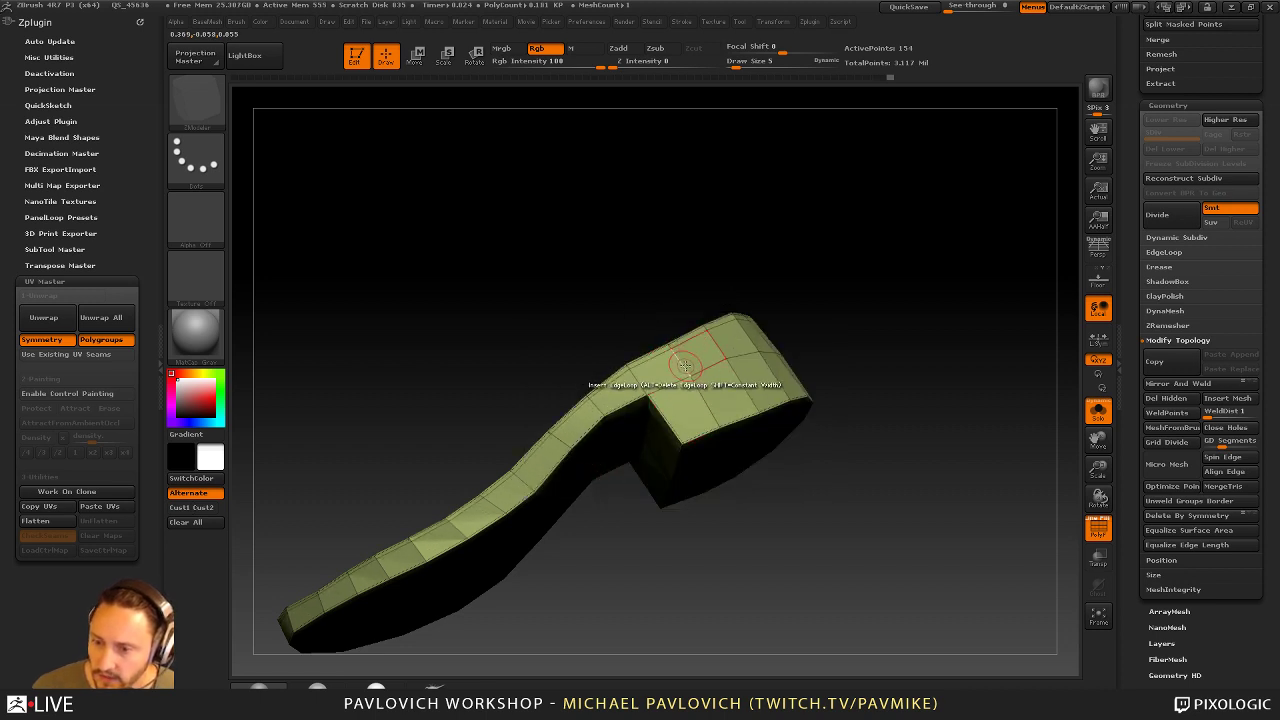
pyautogui.click(686, 372)
# Preview the smoothed sole without the polyframe and undo the two inserted edge loops
pyautogui.moveTo(846, 354); pyautogui.dragTo(986, 438)
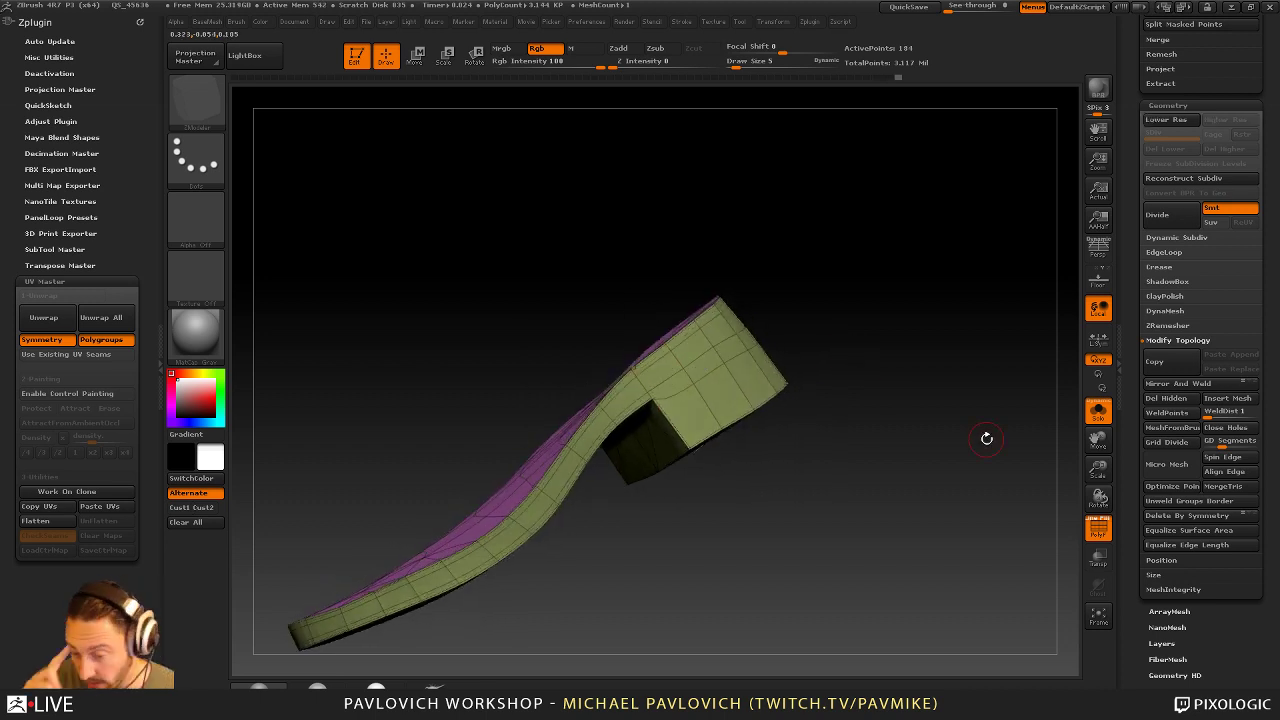
pyautogui.hotkey('shift', 'f')
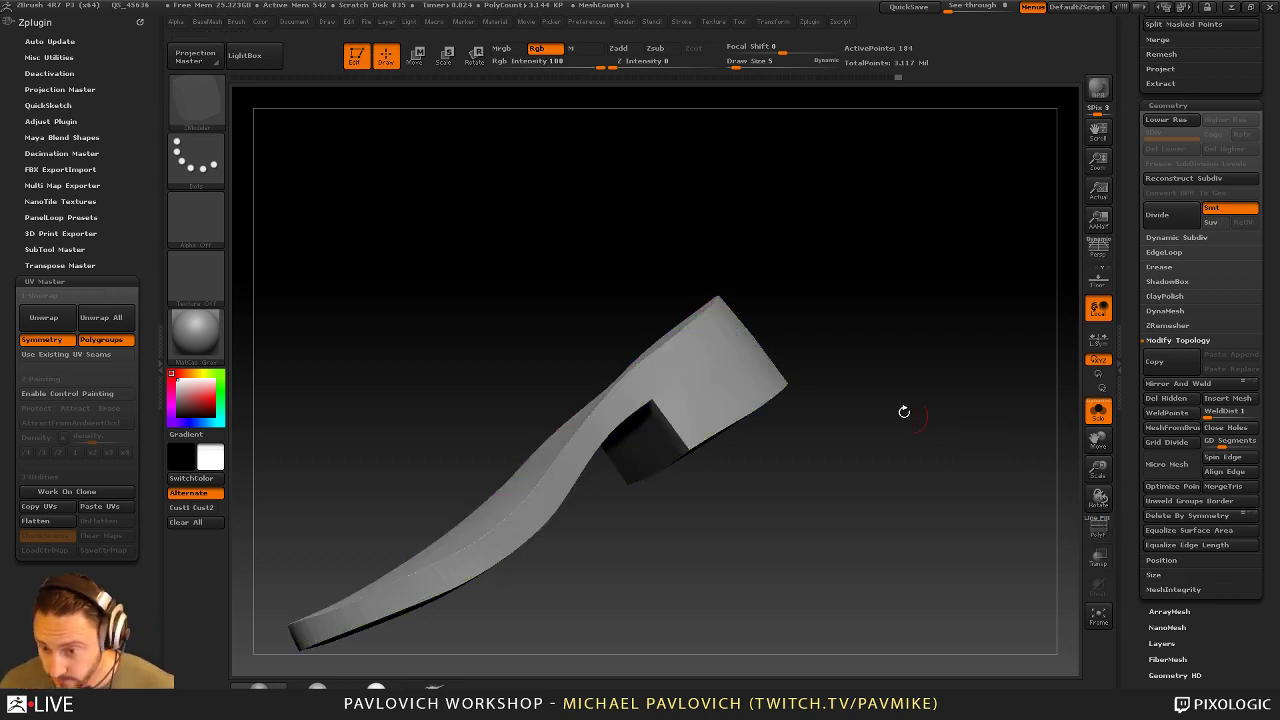
pyautogui.moveTo(903, 411); pyautogui.dragTo(928, 345)
pyautogui.hotkey('ctrl', 'z')
pyautogui.hotkey('ctrl', 'z')
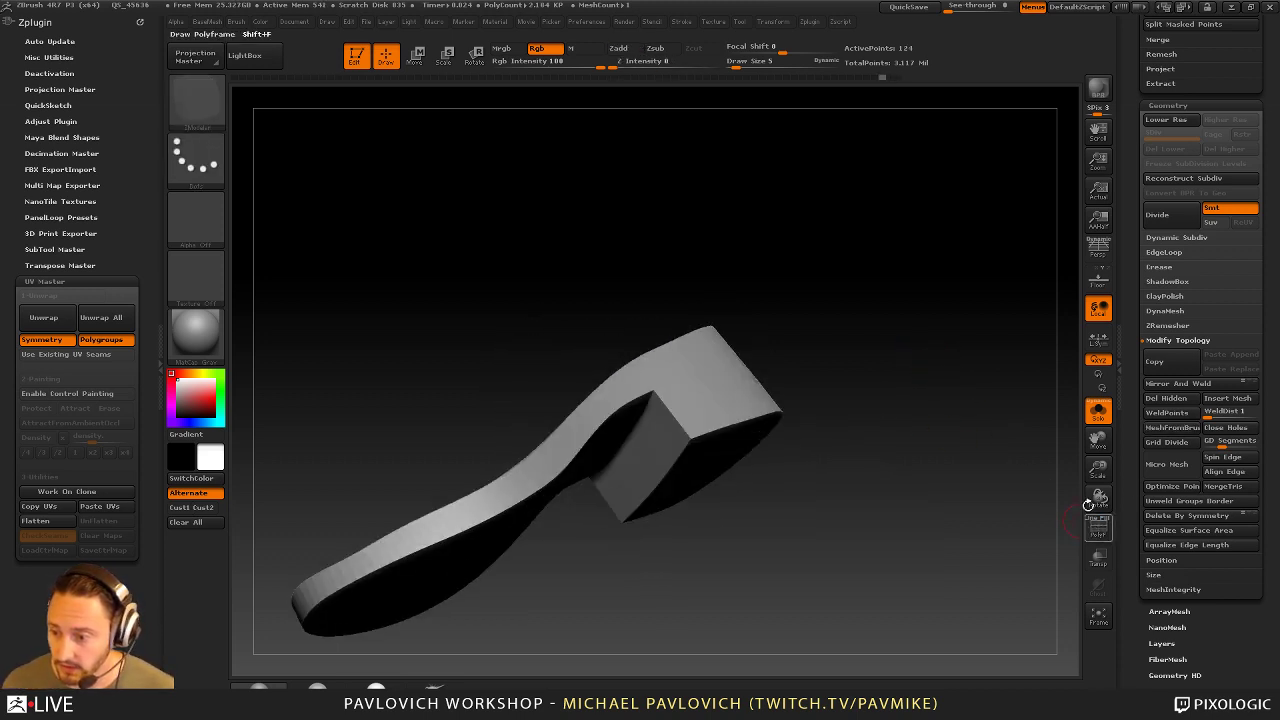
# Show the polyframe and soften the creased edges by setting SmoothSubdiv to 4 and the crease level to 2
pyautogui.click(1094, 521)
pyautogui.moveTo(990, 420); pyautogui.dragTo(957, 303)
pyautogui.scroll(-1, 1134, 447)
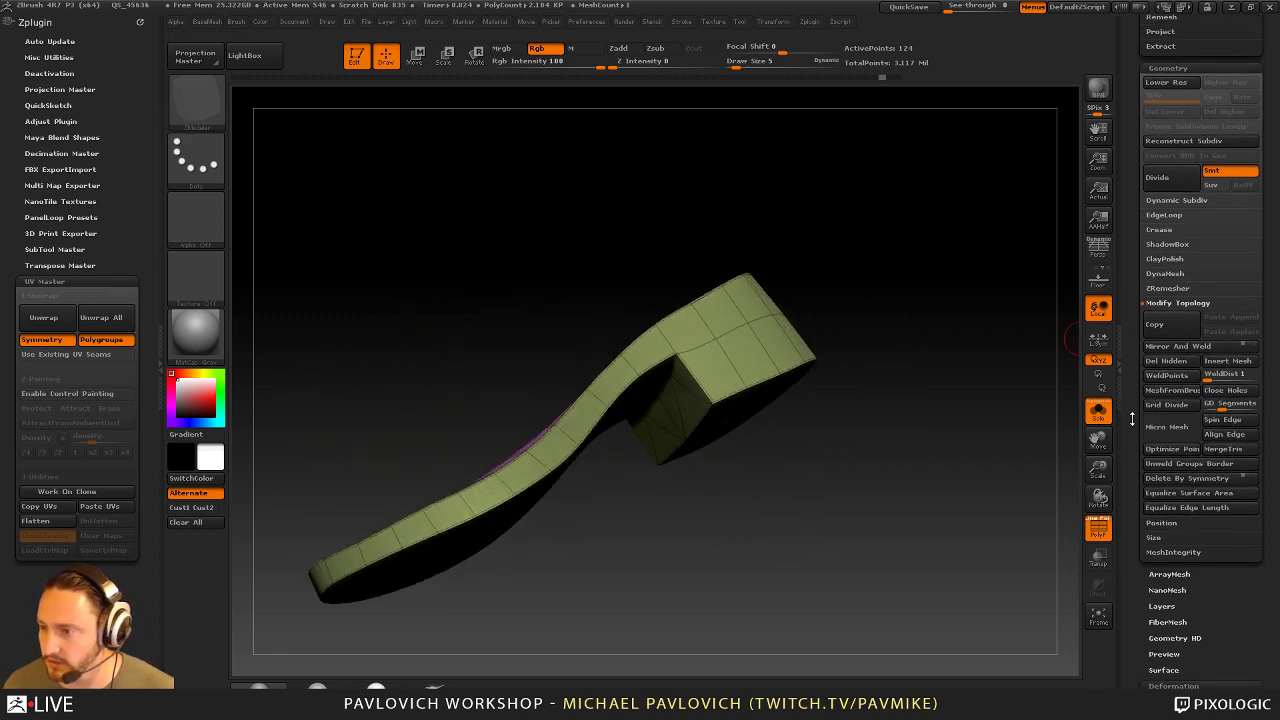
pyautogui.press('shift')
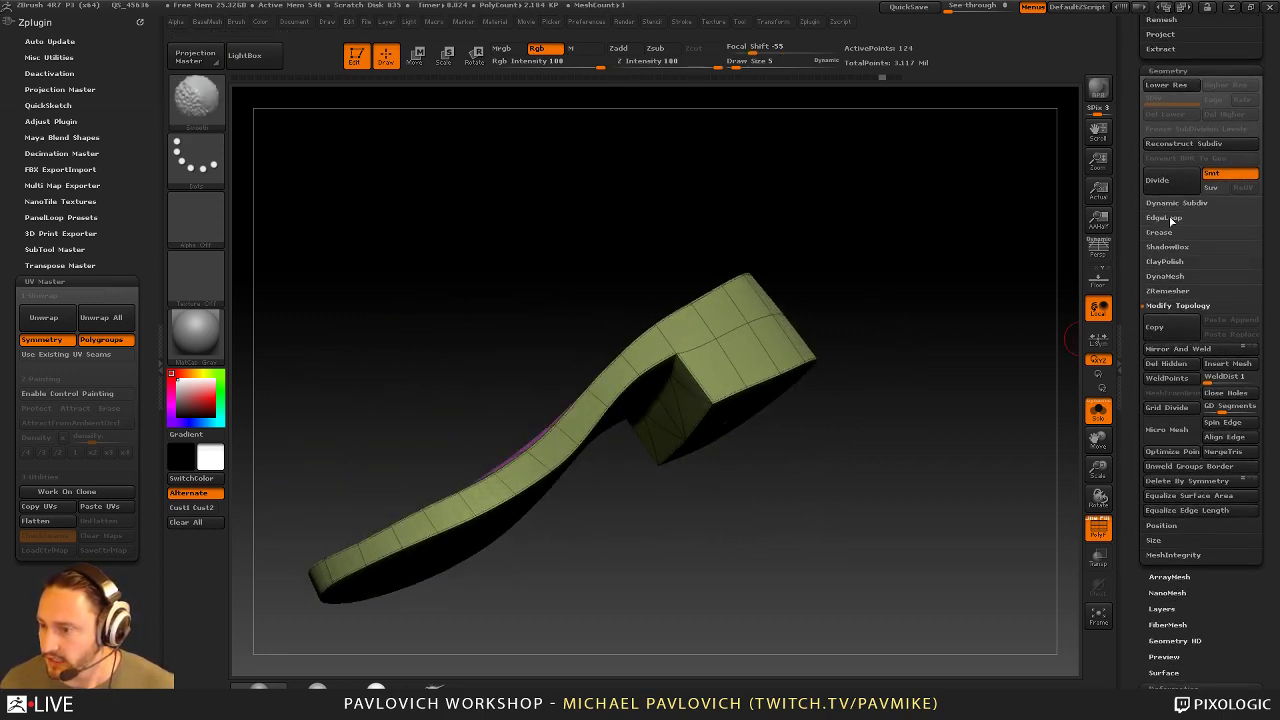
pyautogui.click(1175, 204)
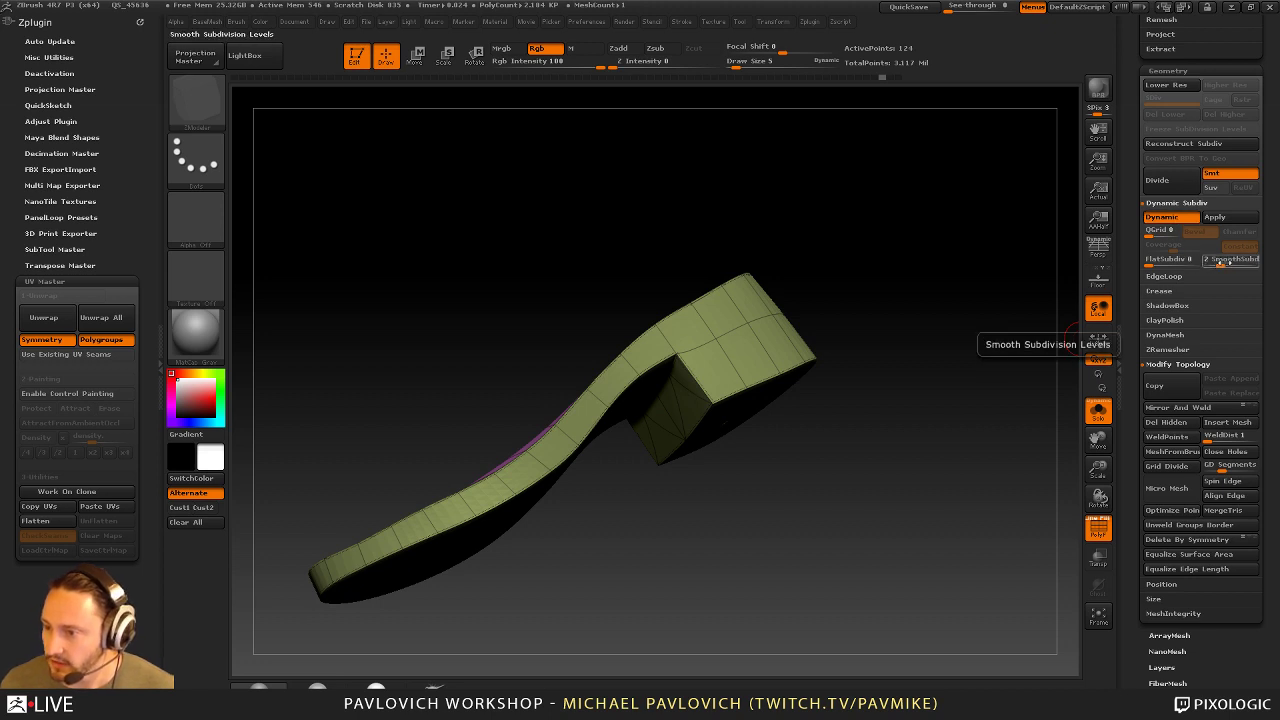
pyautogui.moveTo(1227, 260); pyautogui.dragTo(1232, 262)
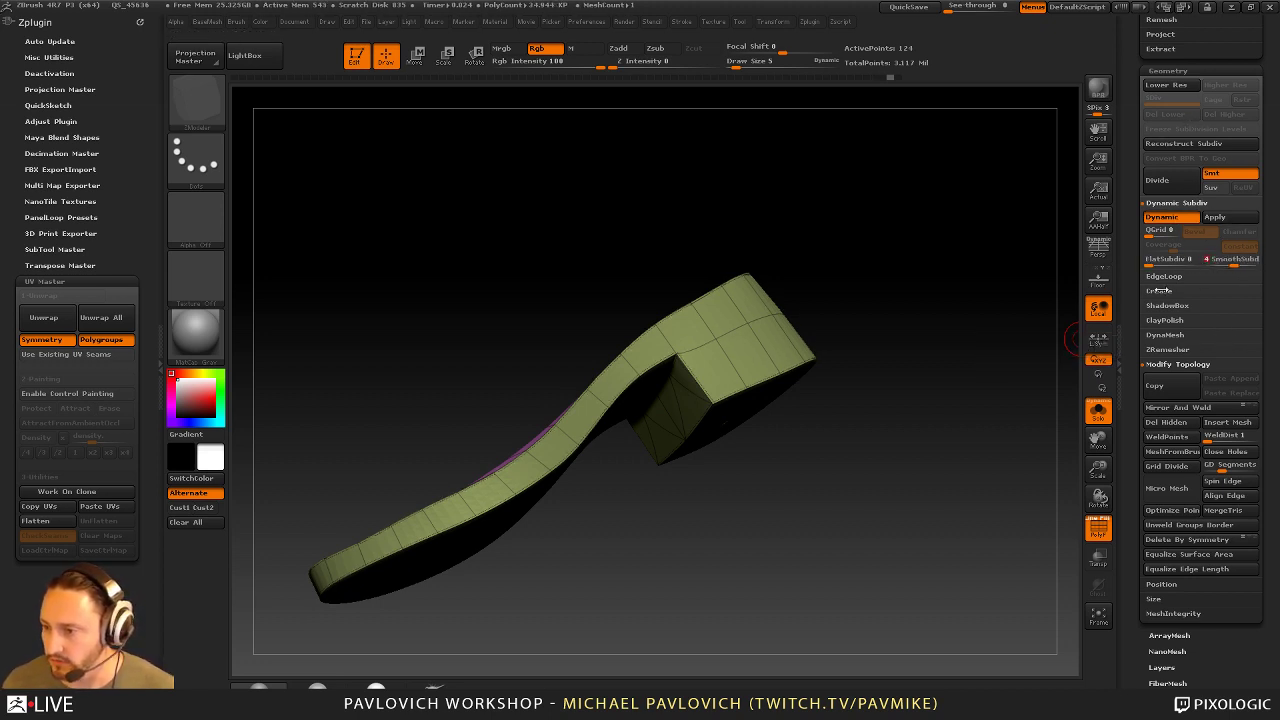
pyautogui.click(1158, 290)
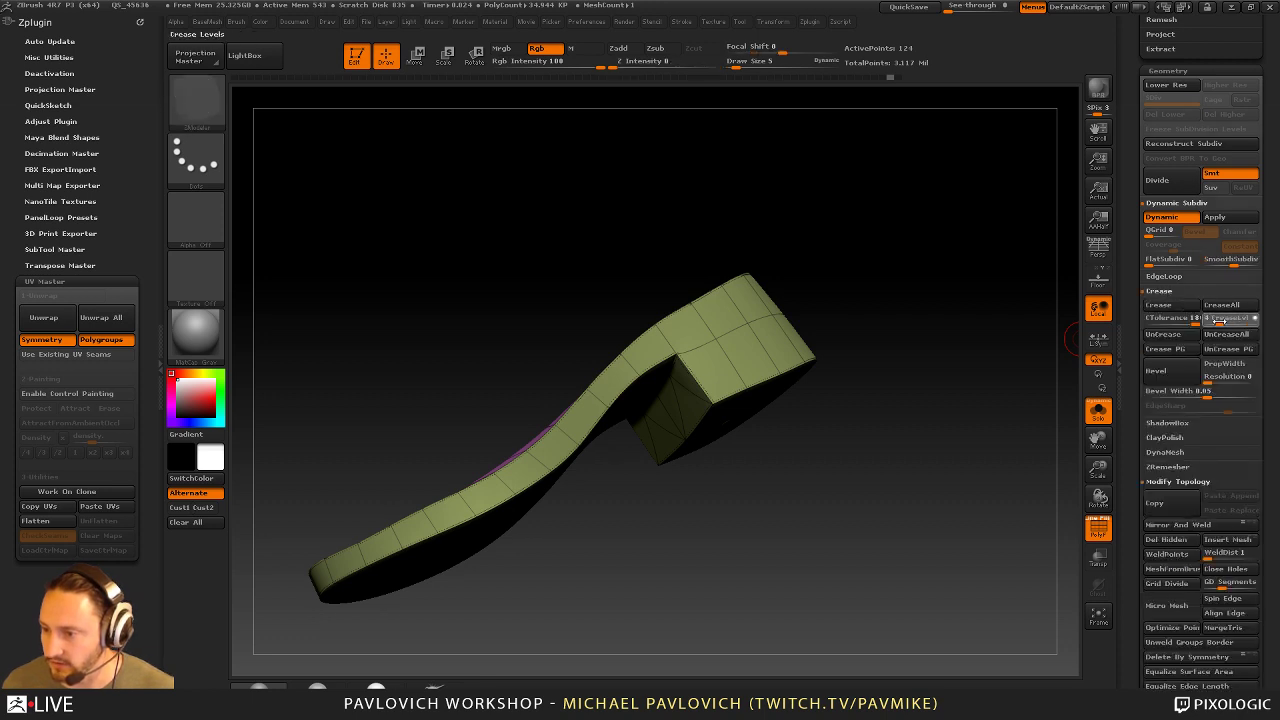
# Examine the sole's softened edges without the polyframe and compare the sole with the rest of the boot
pyautogui.moveTo(918, 398); pyautogui.dragTo(965, 427)
pyautogui.click(1094, 530)
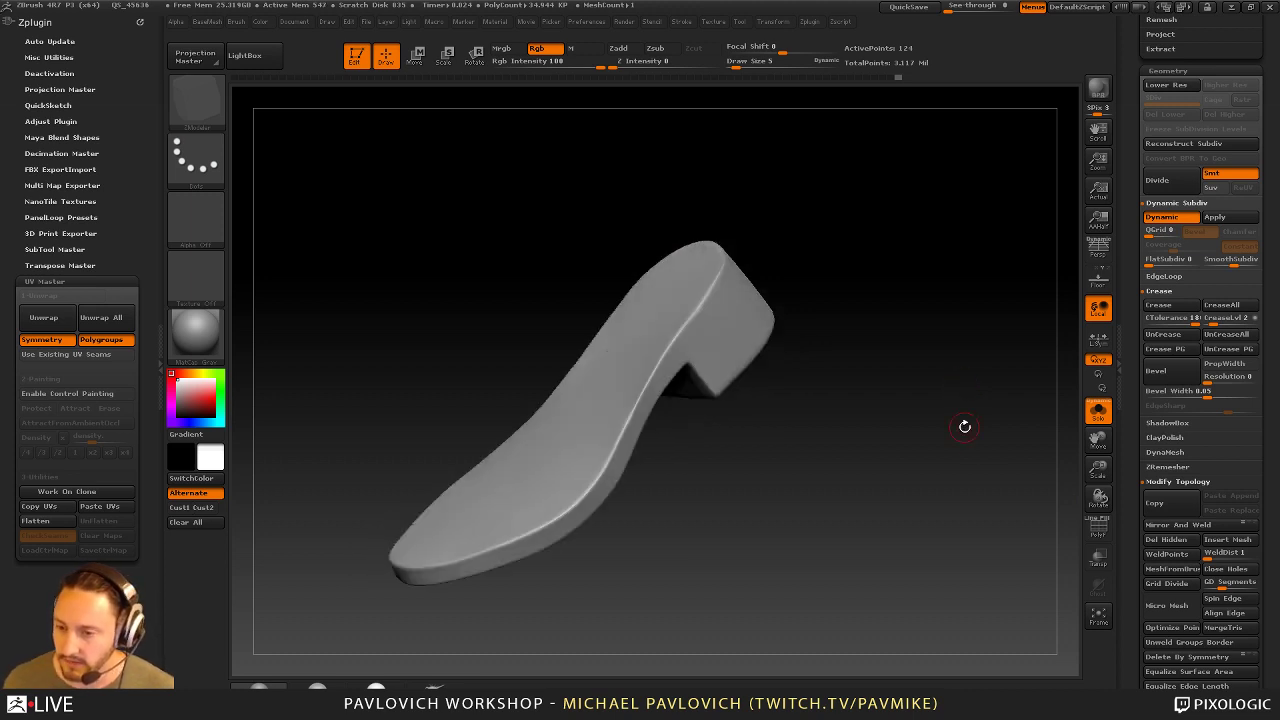
pyautogui.moveTo(957, 214); pyautogui.dragTo(950, 360)
pyautogui.click(1098, 410)
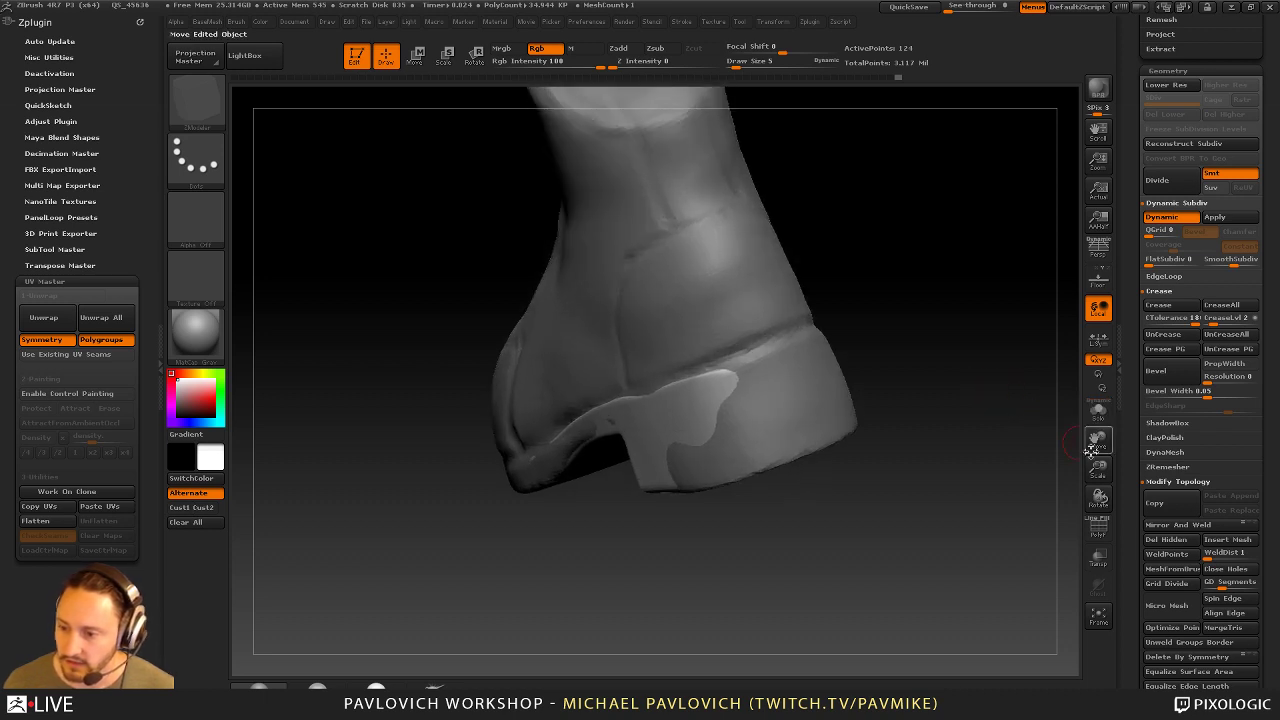
pyautogui.click(1098, 410)
pyautogui.click(1098, 528)
pyautogui.moveTo(1028, 451); pyautogui.dragTo(940, 428)
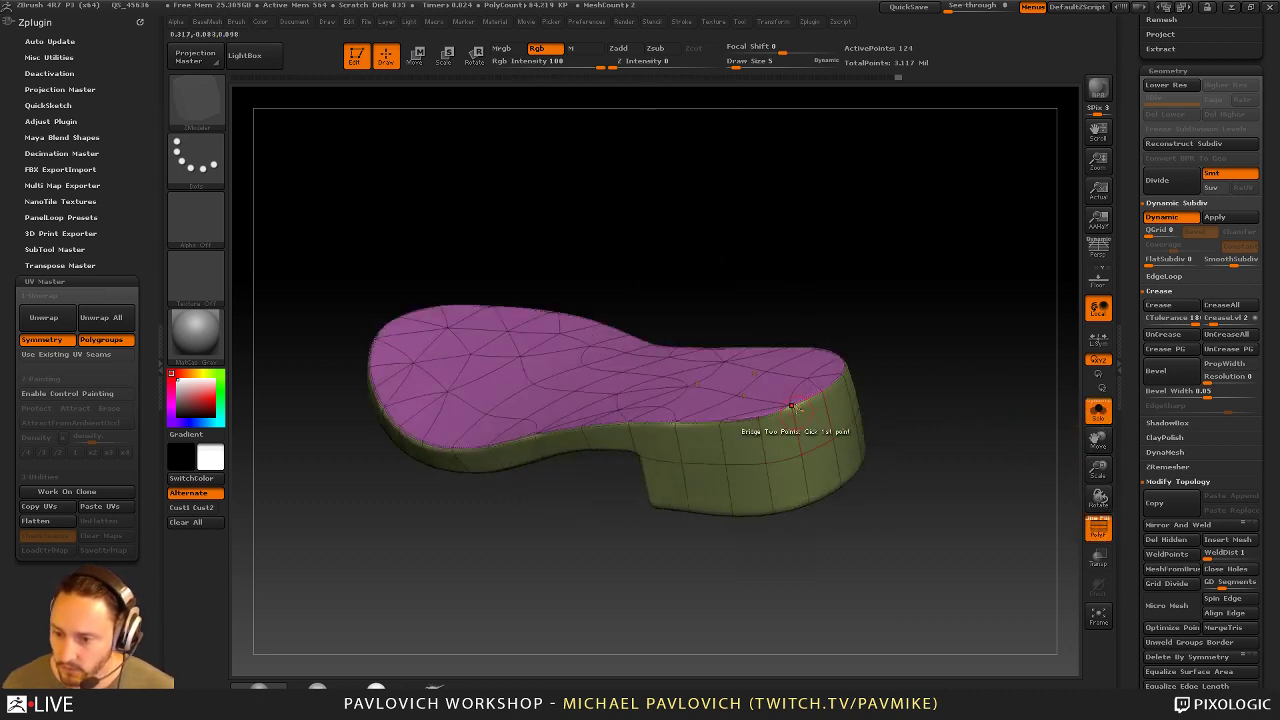
# Try to inset the sole's top surface using the ZModeler polygon action Inset with the Polygroup Island target and Inset Region
pyautogui.hotkey('shift', 'd')
pyautogui.moveTo(929, 343); pyautogui.dragTo(884, 359)
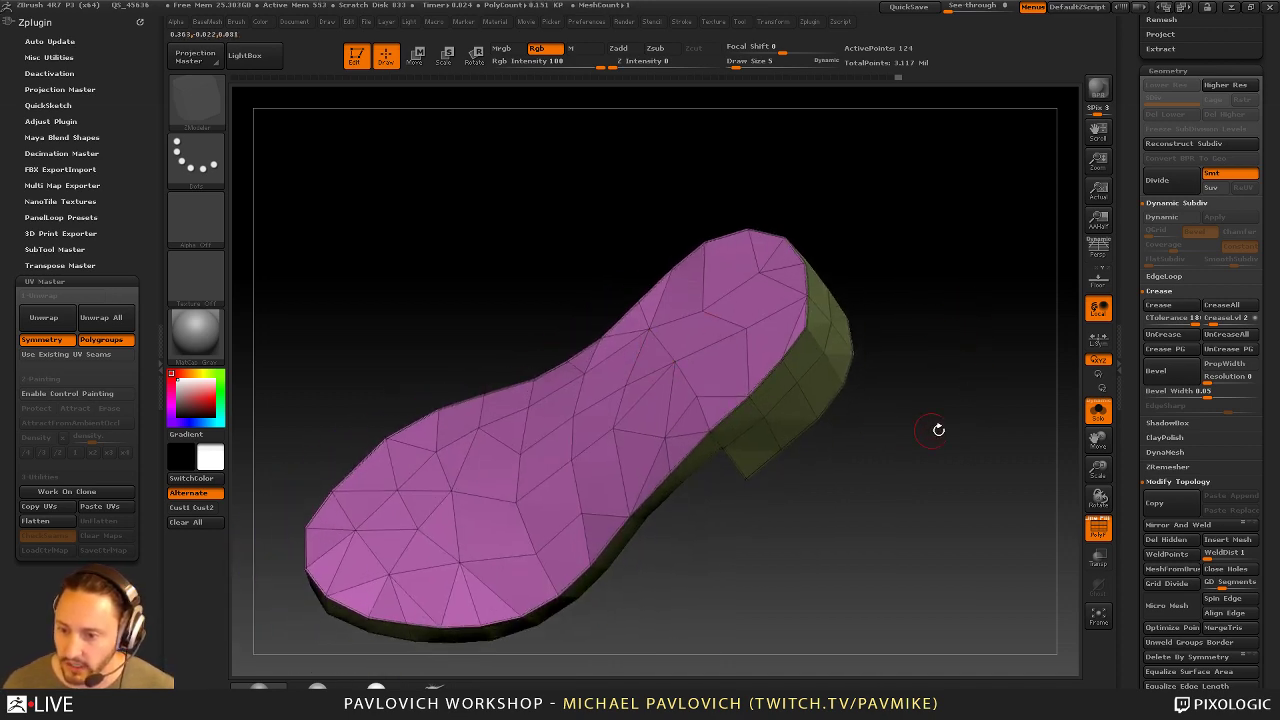
pyautogui.moveTo(934, 428); pyautogui.dragTo(942, 339)
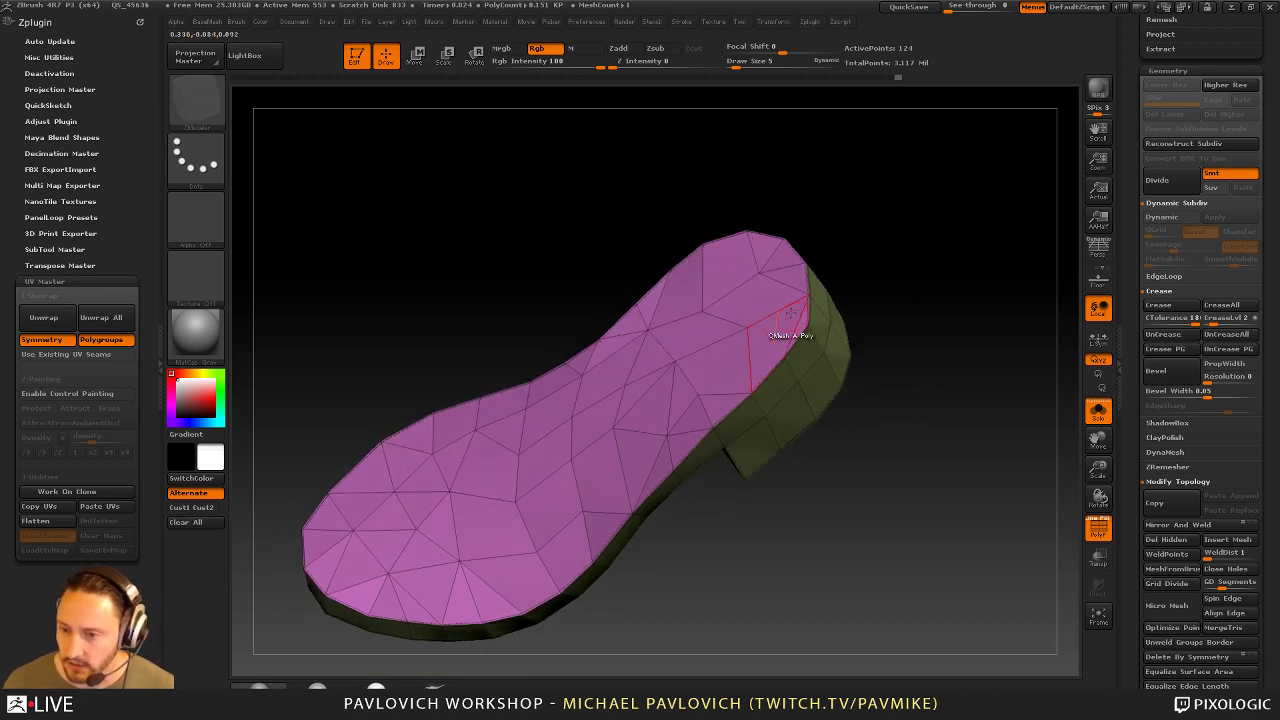
pyautogui.press('space')
pyautogui.click(741, 268)
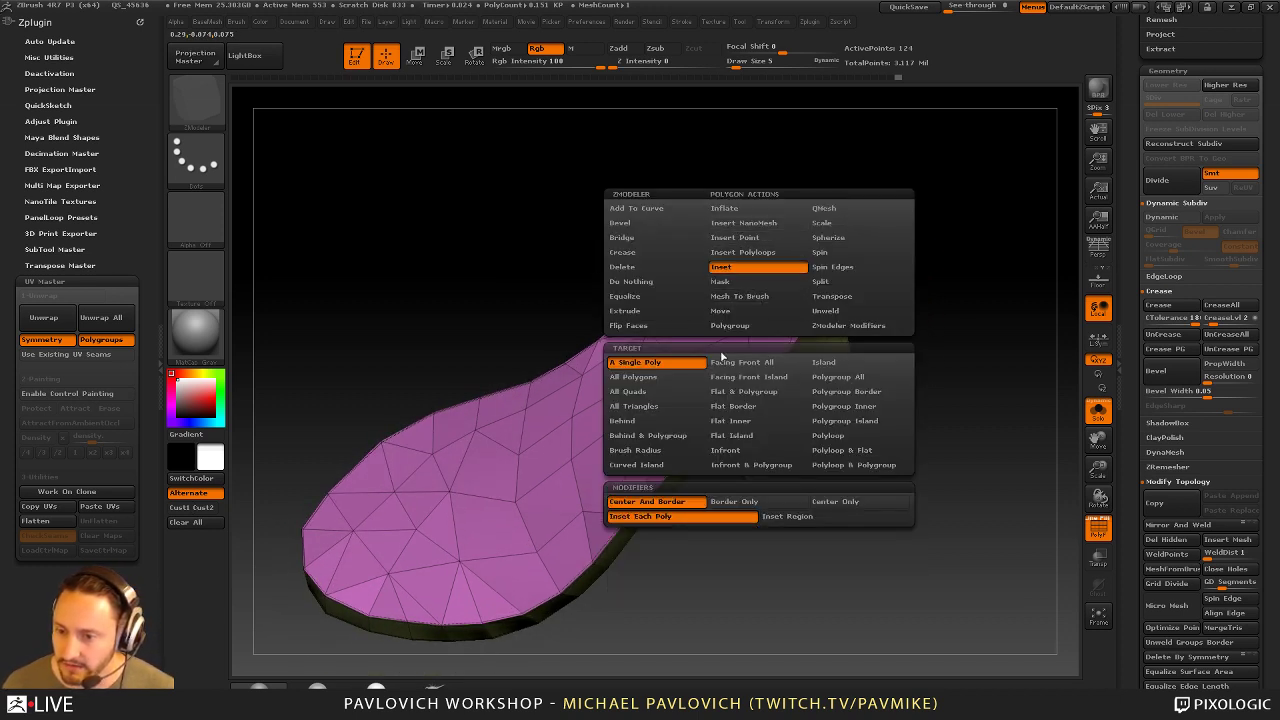
pyautogui.click(864, 421)
pyautogui.click(787, 516)
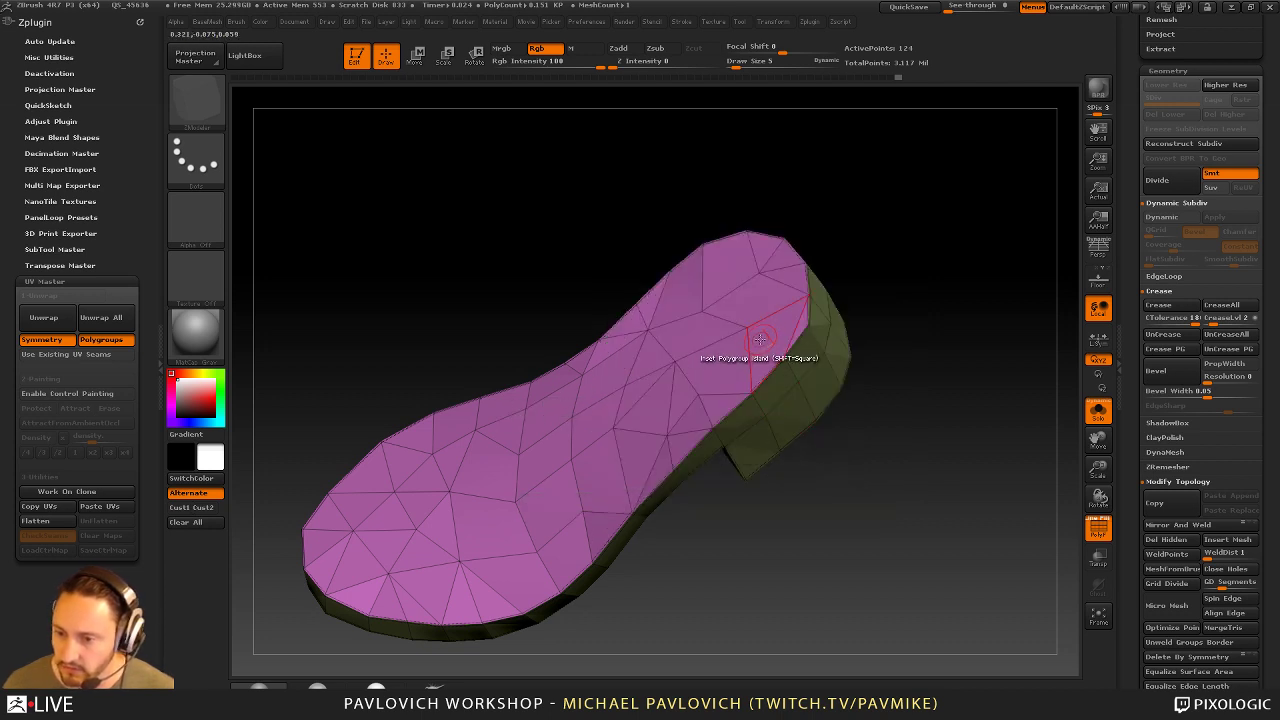
pyautogui.moveTo(760, 339); pyautogui.dragTo(755, 333)
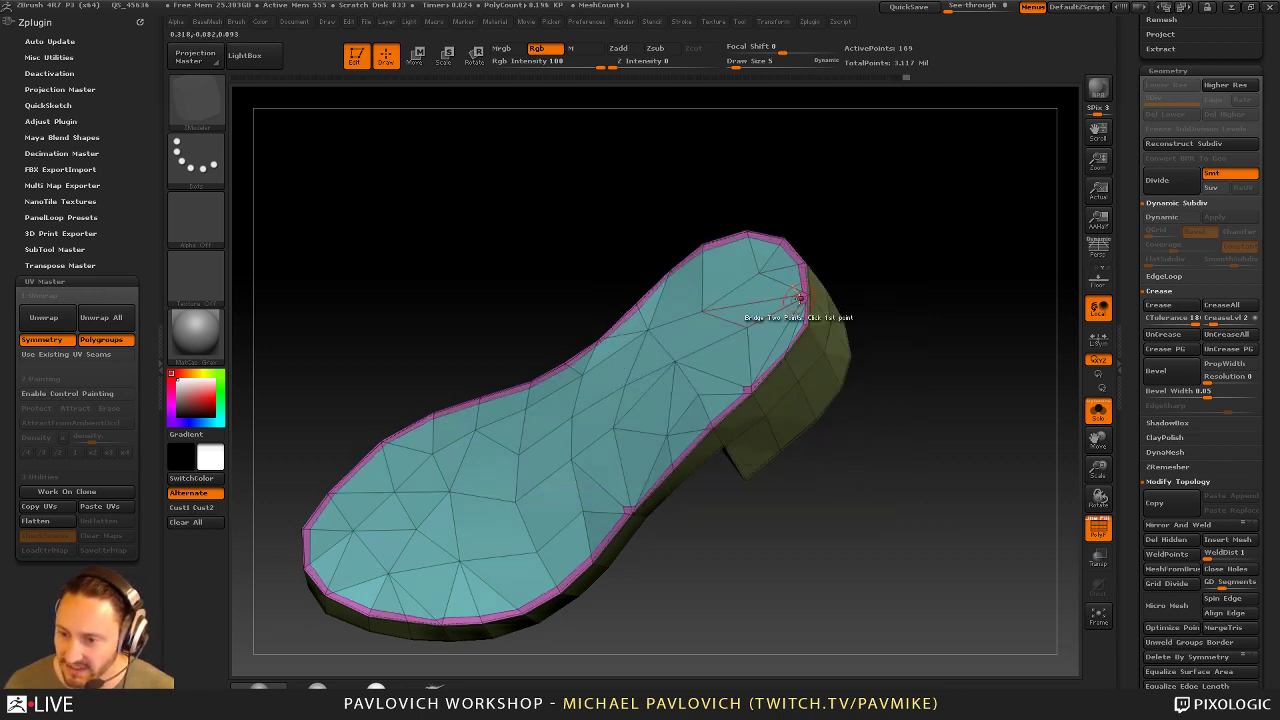
pyautogui.hotkey('ctrl', 'z')
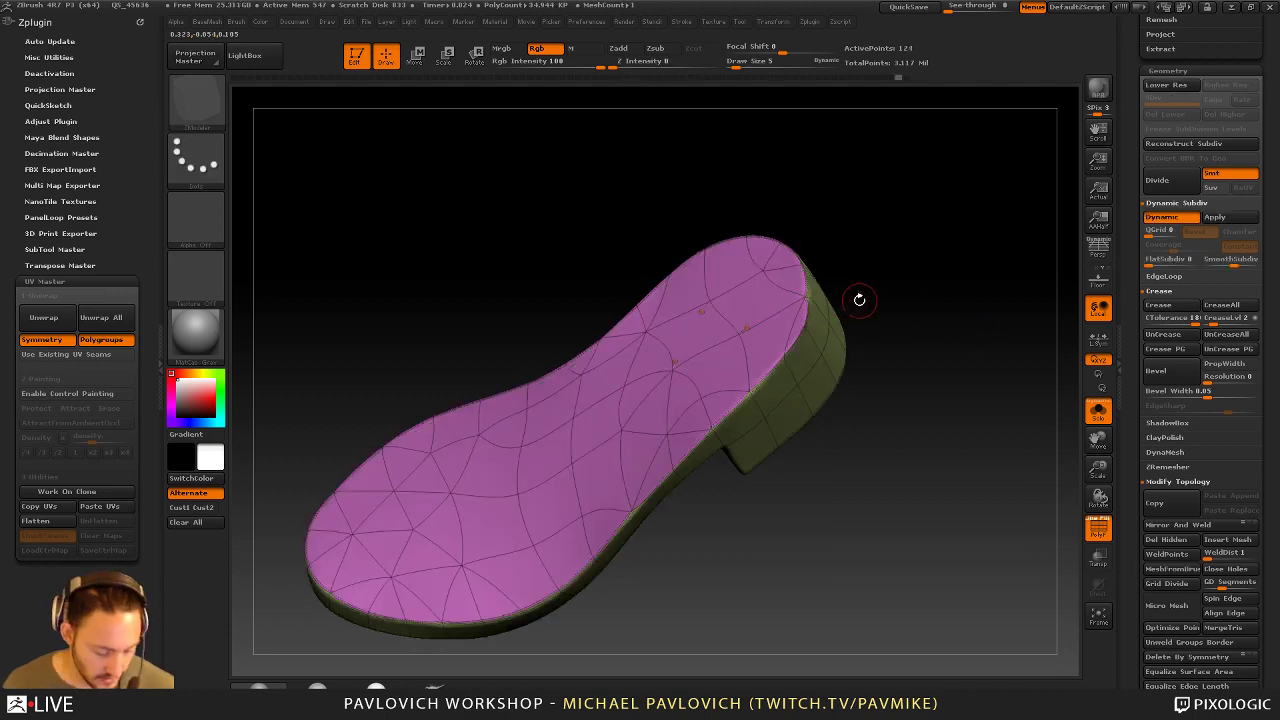
# Extrude a narrow border loop around the sole's top surface by scaling its polygroup inward with Transpose
pyautogui.keyDown('ctrl'); pyautogui.keyDown('shift'); pyautogui.click(669, 365); pyautogui.keyUp('shift'); pyautogui.keyUp('ctrl')
pyautogui.keyDown('ctrl'); pyautogui.keyDown('shift'); pyautogui.click(943, 296); pyautogui.keyUp('shift'); pyautogui.keyUp('ctrl')
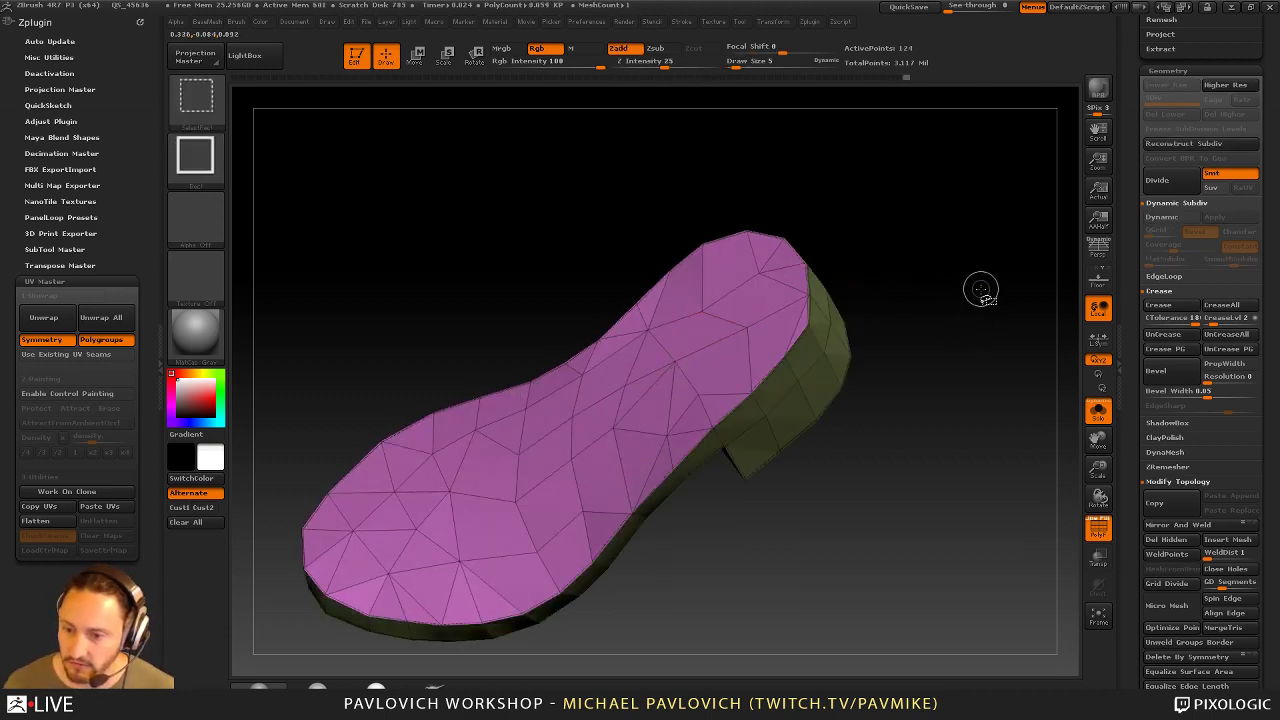
pyautogui.press('w')
pyautogui.click(738, 350)
pyautogui.moveTo(877, 349); pyautogui.dragTo(985, 335)
pyautogui.moveTo(887, 341); pyautogui.dragTo(894, 300)
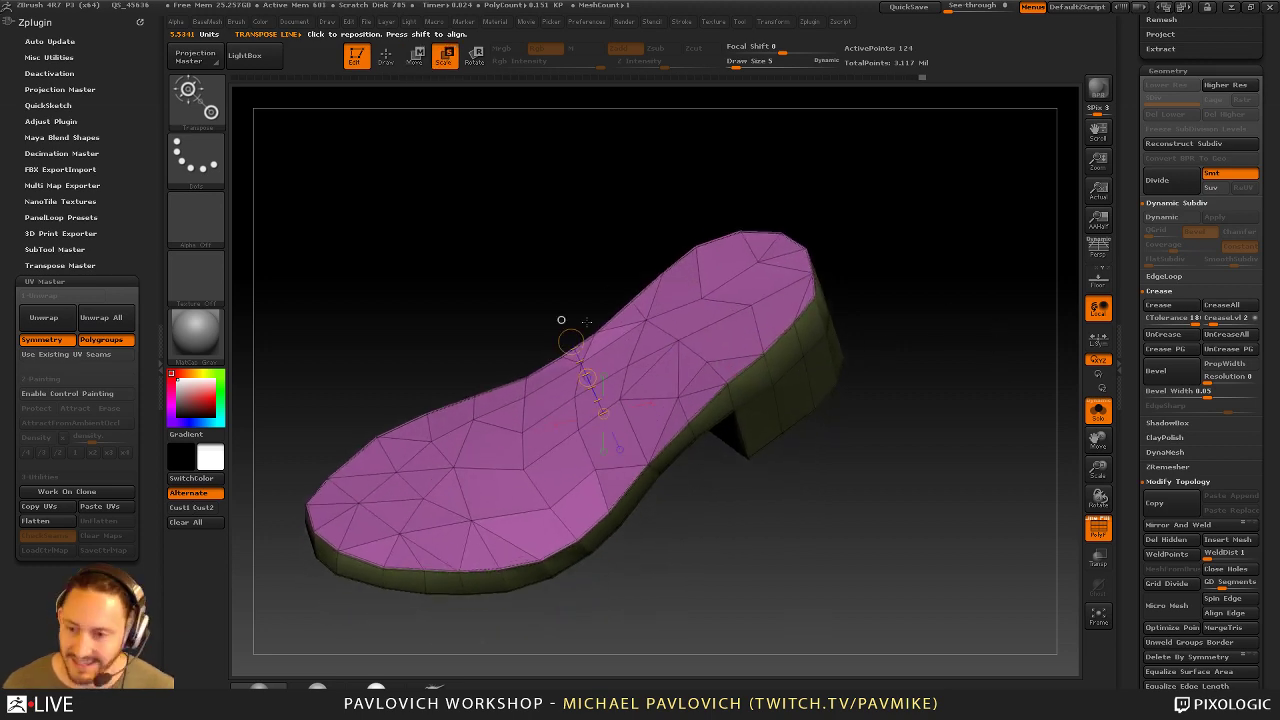
pyautogui.keyDown('ctrl'); pyautogui.keyDown('shift'); pyautogui.click(568, 338); pyautogui.keyUp('shift'); pyautogui.keyUp('ctrl')
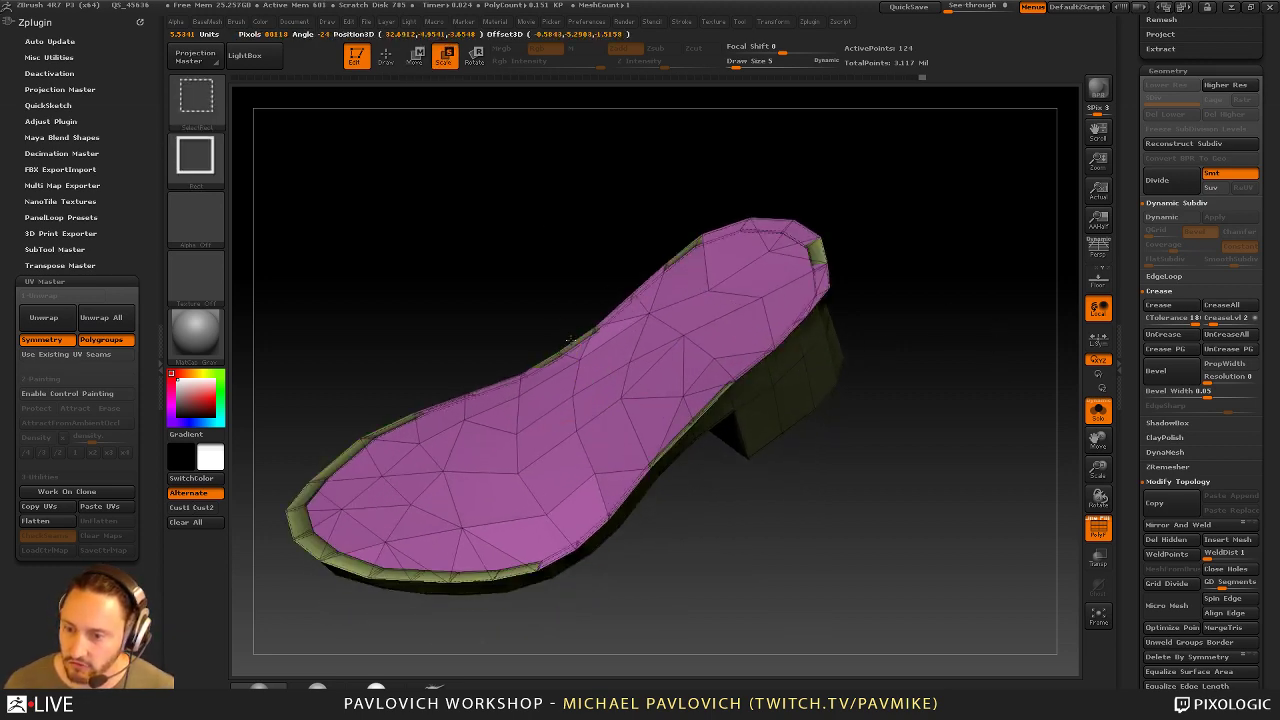
pyautogui.keyDown('ctrl'); pyautogui.keyDown('shift'); pyautogui.moveTo(569, 339); pyautogui.dragTo(571, 341); pyautogui.keyUp('shift'); pyautogui.keyUp('ctrl')
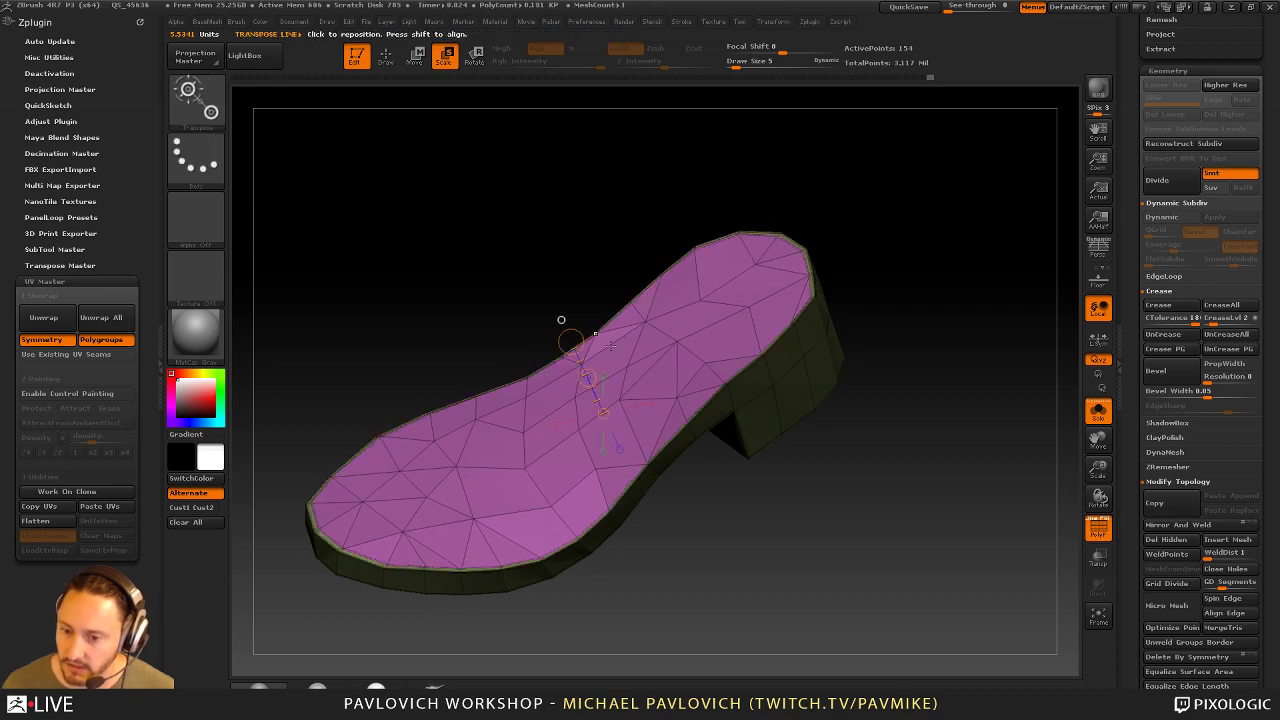
# Widen the new border loop around the sole's top surface with Transpose, working from above
pyautogui.press('q')
pyautogui.moveTo(848, 300)
pyautogui.mouseDown()
pyautogui.moveTo(943, 243)
pyautogui.moveTo(946, 354)
pyautogui.moveTo(840, 346)
pyautogui.mouseUp()
pyautogui.press('w')
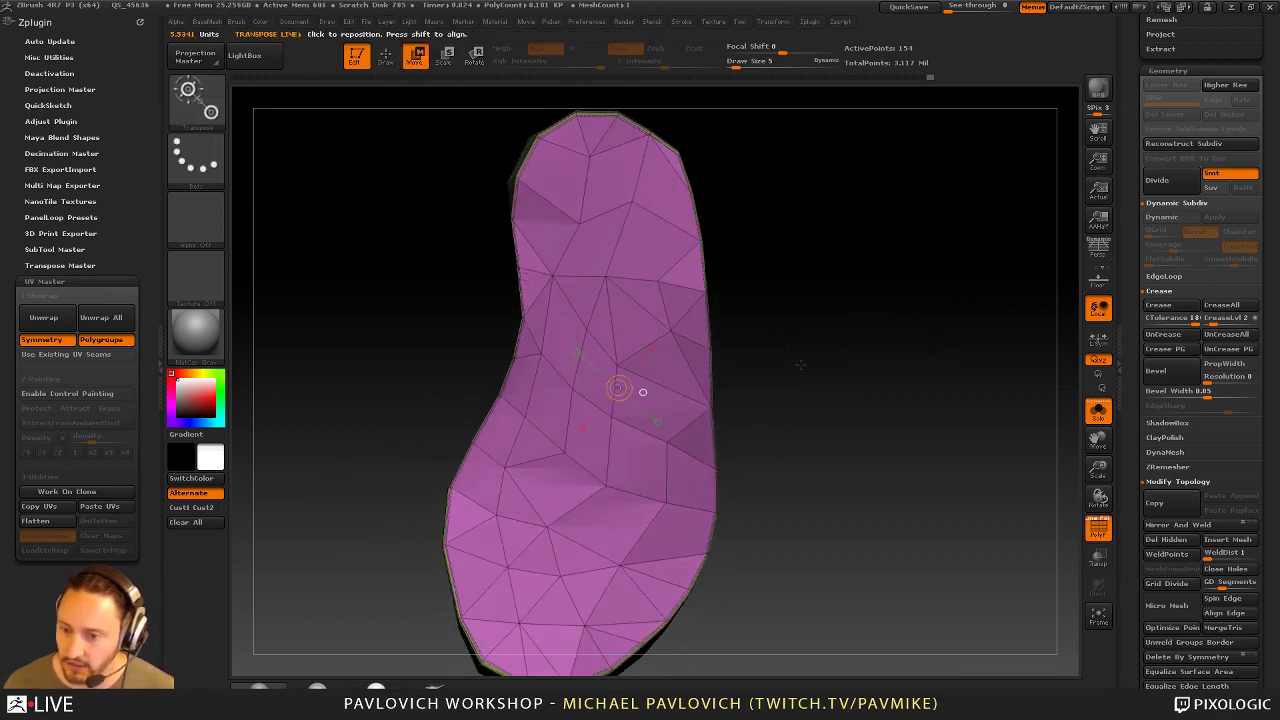
pyautogui.moveTo(612, 438)
pyautogui.mouseDown()
pyautogui.moveTo(920, 434)
pyautogui.moveTo(864, 438)
pyautogui.mouseUp()
pyautogui.press('q')
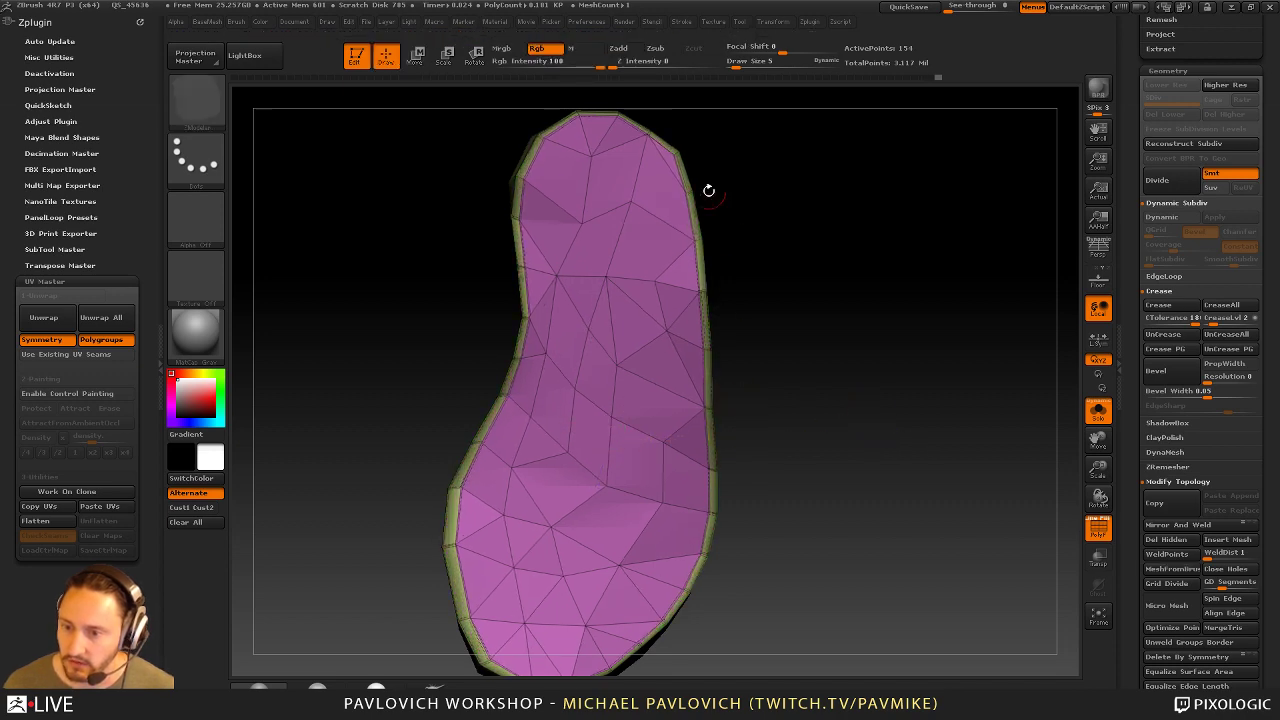
# Remove all creases from the sole and compare its low-poly shape with the boot
pyautogui.moveTo(706, 191)
pyautogui.mouseDown()
pyautogui.moveTo(923, 266)
pyautogui.moveTo(992, 368)
pyautogui.moveTo(983, 391)
pyautogui.moveTo(999, 372)
pyautogui.mouseUp()
pyautogui.hotkey('shift', 'f')
pyautogui.moveTo(1009, 468); pyautogui.dragTo(974, 350)
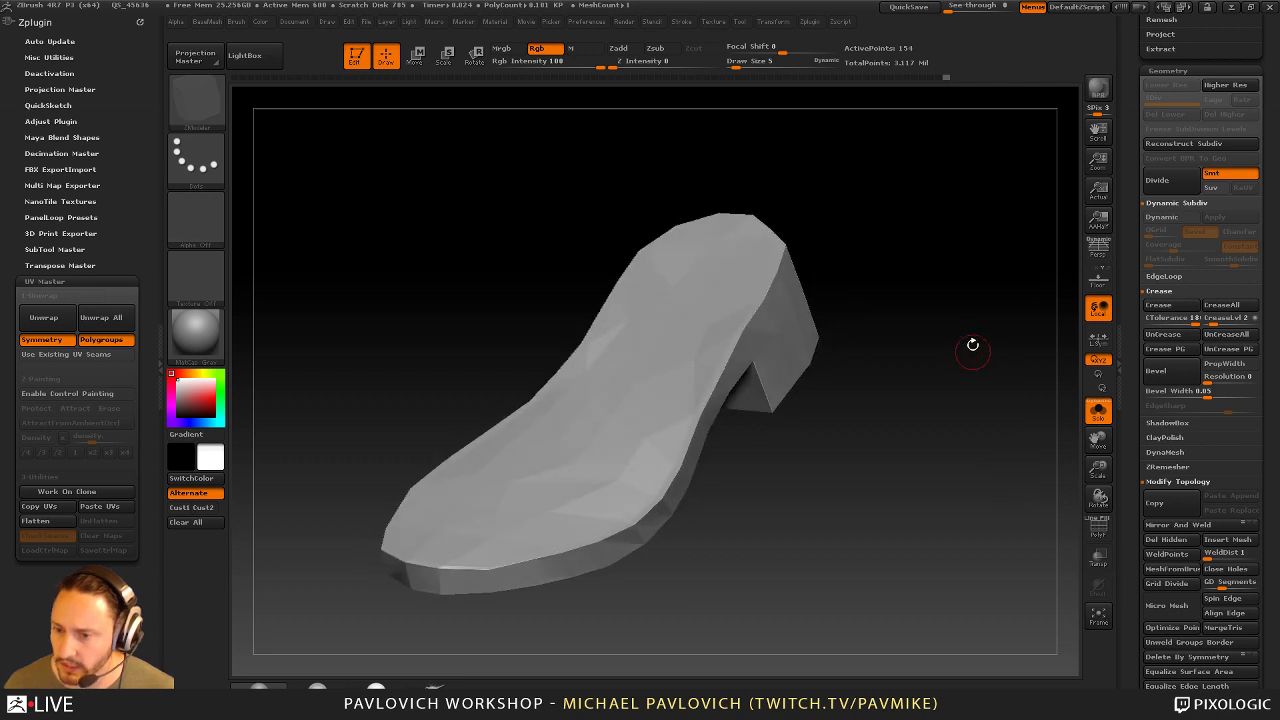
pyautogui.press('1')
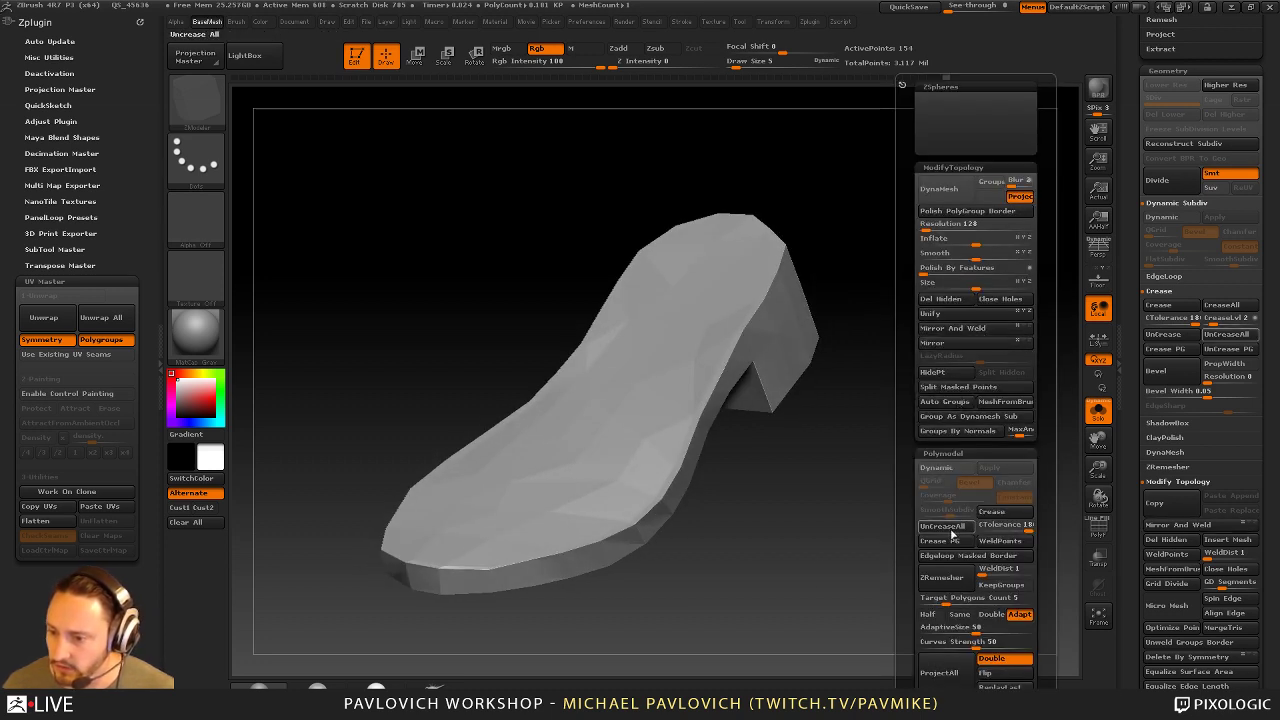
pyautogui.click(1098, 528)
pyautogui.click(1098, 410)
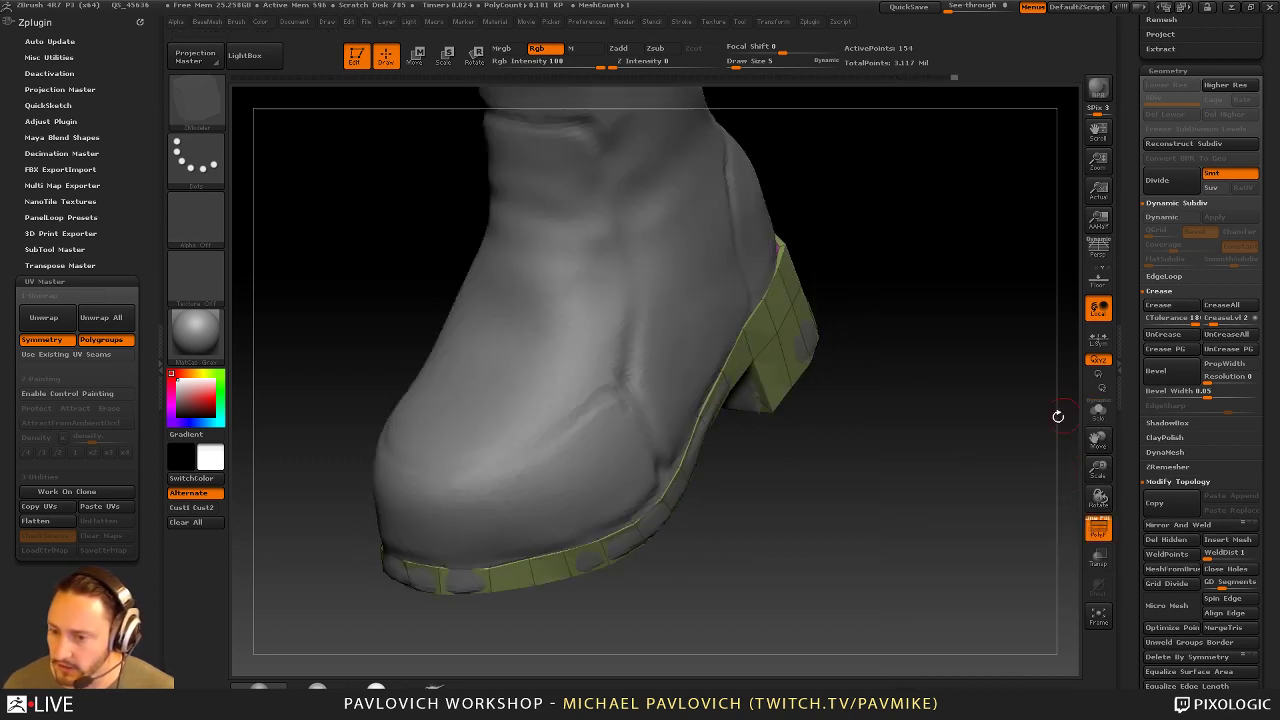
pyautogui.click(1098, 410)
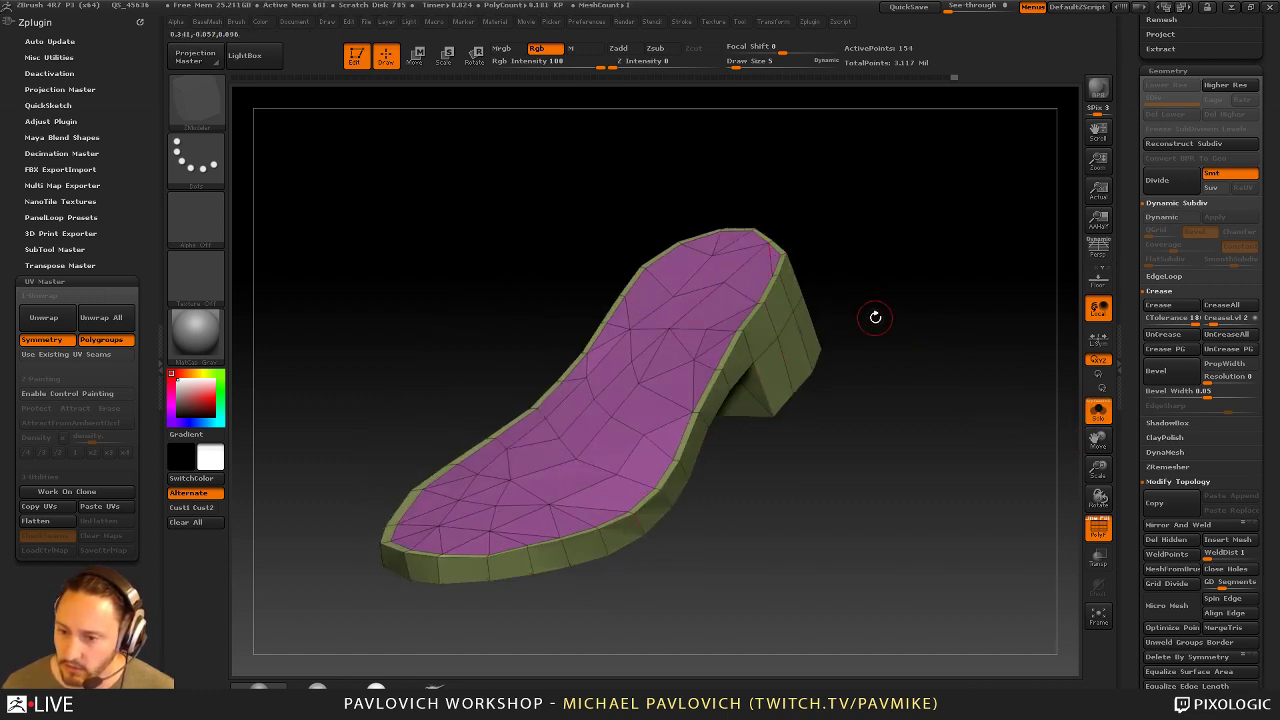
# Isolate the sole's top surface, grow the visible area by the border loop, group both as one polygroup and show everything
pyautogui.keyDown('ctrl'); pyautogui.keyDown('shift'); pyautogui.click(668, 336); pyautogui.keyUp('shift'); pyautogui.keyUp('ctrl')
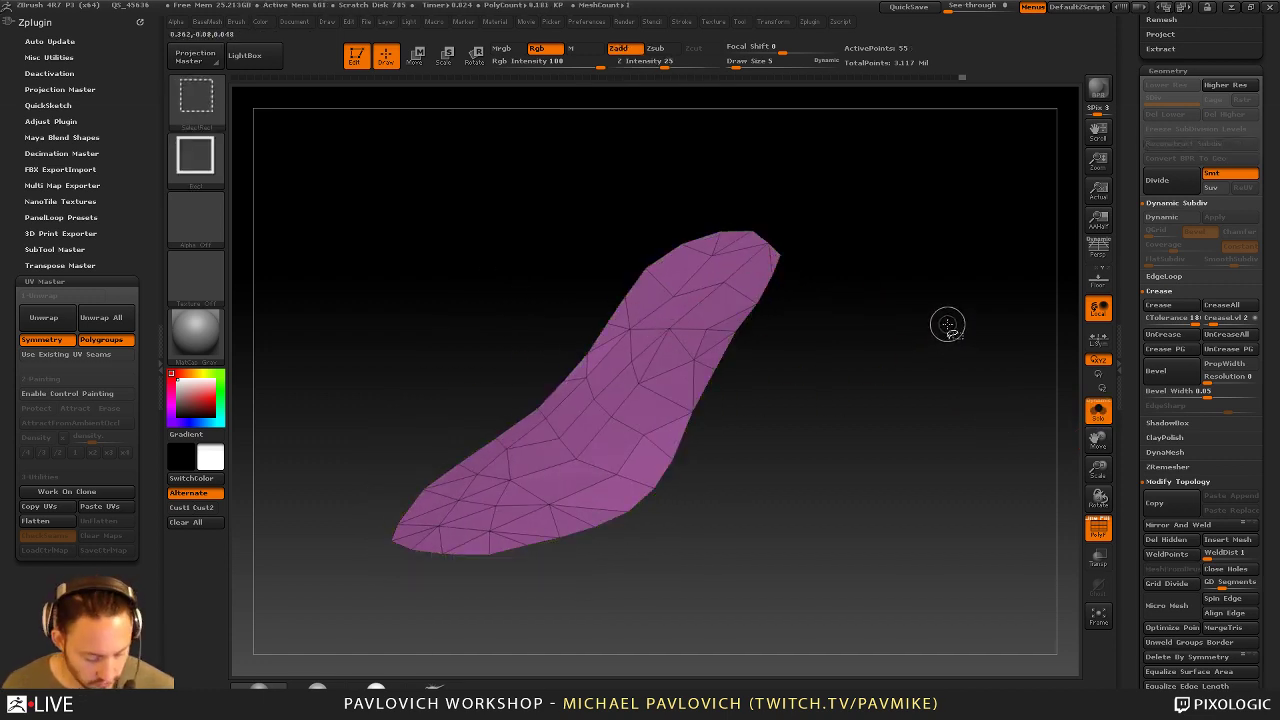
pyautogui.keyDown('ctrl'); pyautogui.keyDown('shift'); pyautogui.click(948, 322); pyautogui.keyUp('shift'); pyautogui.keyUp('ctrl')
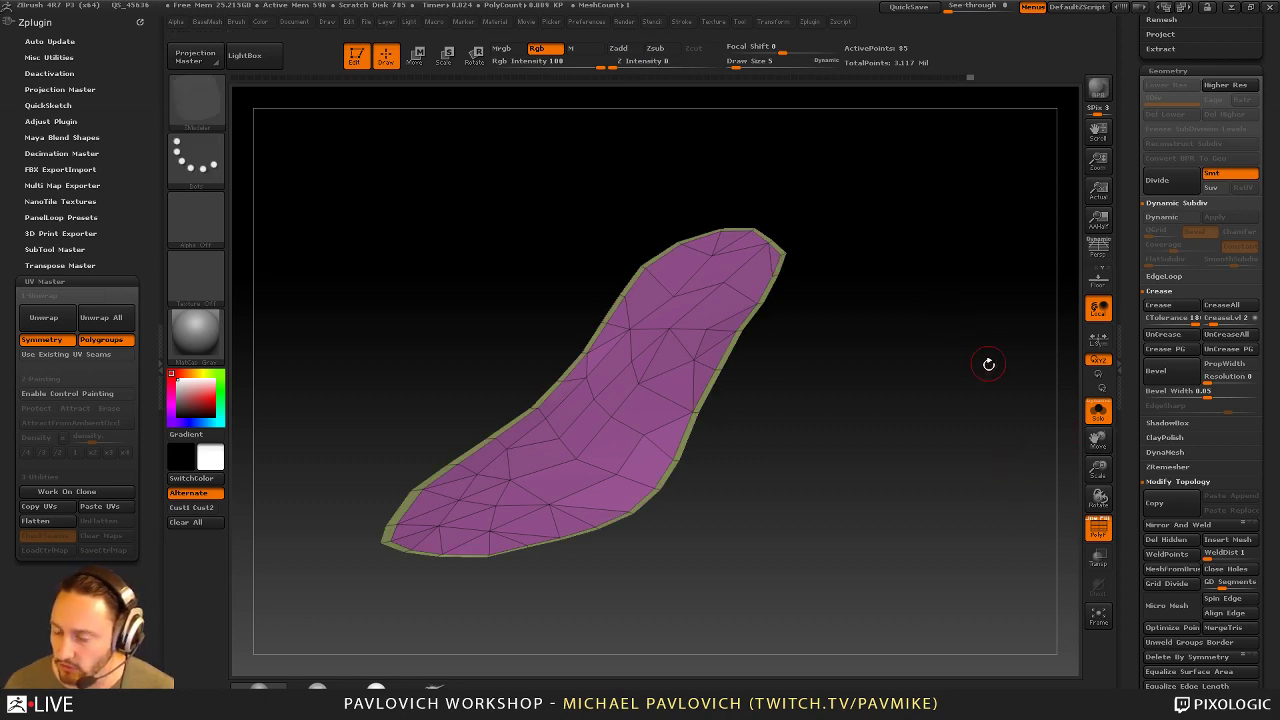
pyautogui.moveTo(971, 314); pyautogui.dragTo(981, 352)
pyautogui.hotkey('ctrl', 'w')
pyautogui.keyDown('ctrl'); pyautogui.keyDown('shift'); pyautogui.click(986, 340); pyautogui.keyUp('shift'); pyautogui.keyUp('ctrl')
pyautogui.press('space')
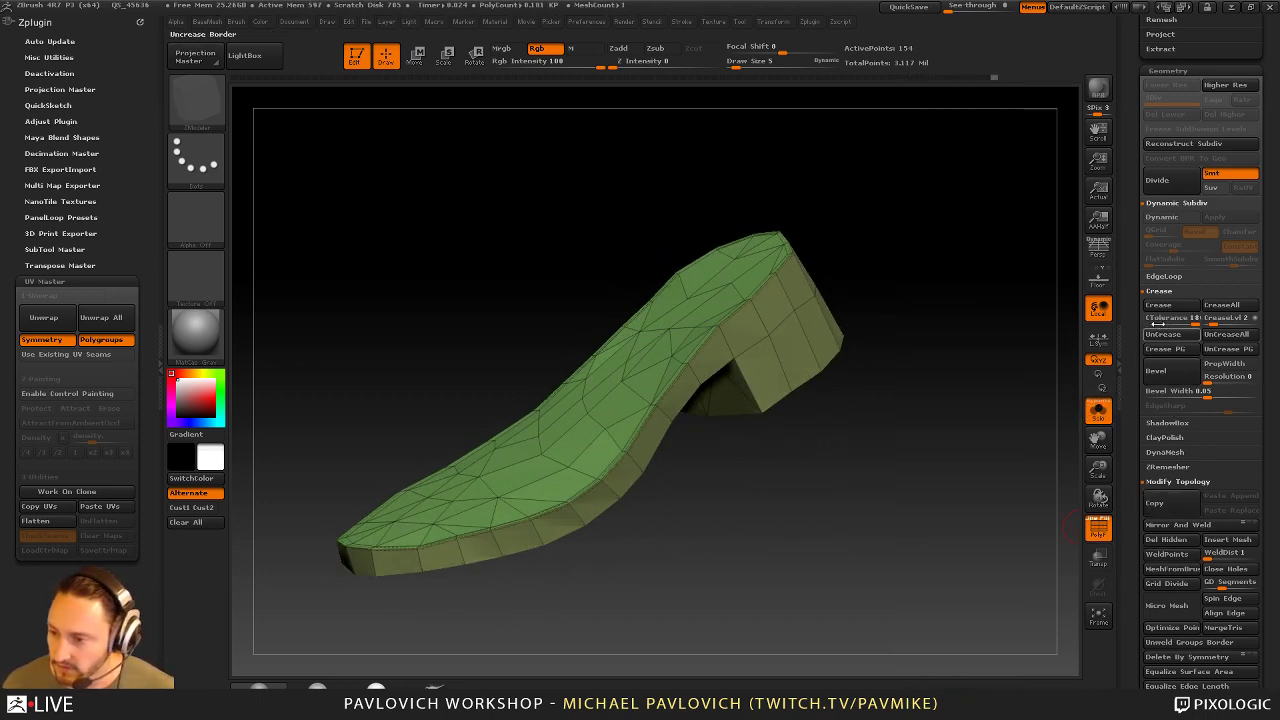
# Crease the sole's edges with a crease tolerance of 52 and turn on dynamic subdivision
pyautogui.scroll(-1, 1155, 340)
pyautogui.press('space')
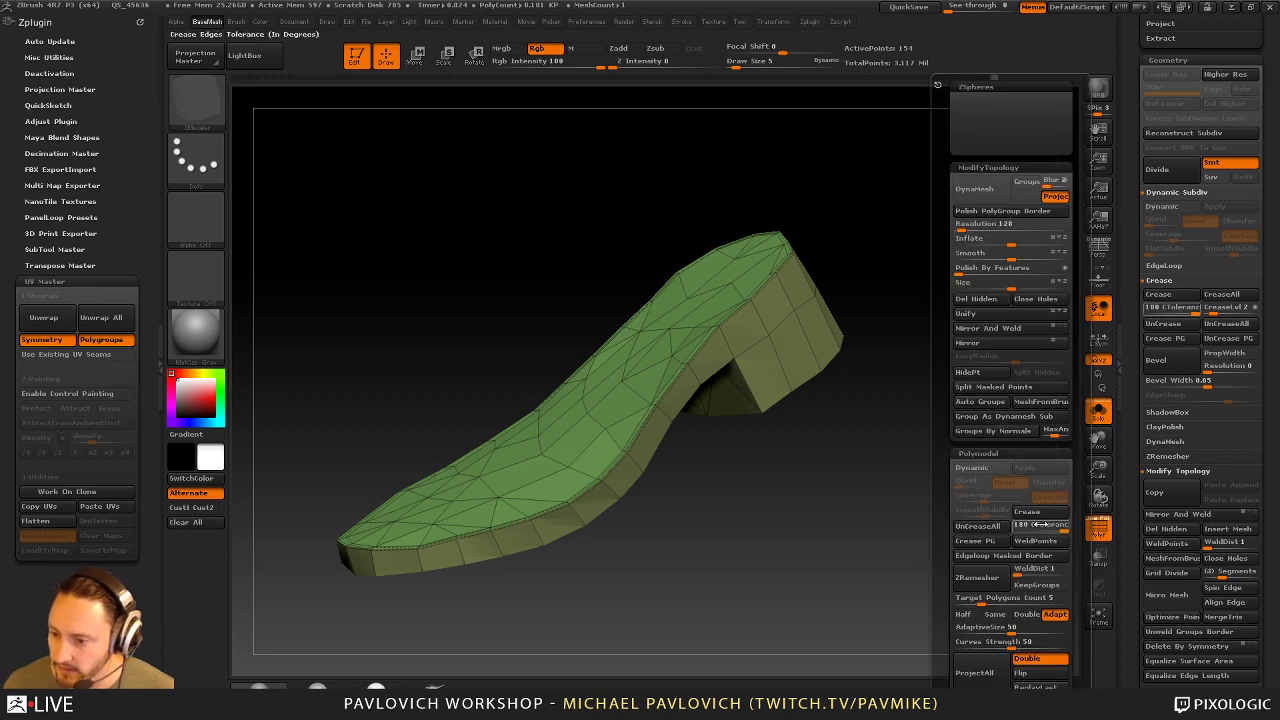
pyautogui.click(970, 468)
pyautogui.moveTo(818, 496); pyautogui.dragTo(765, 366)
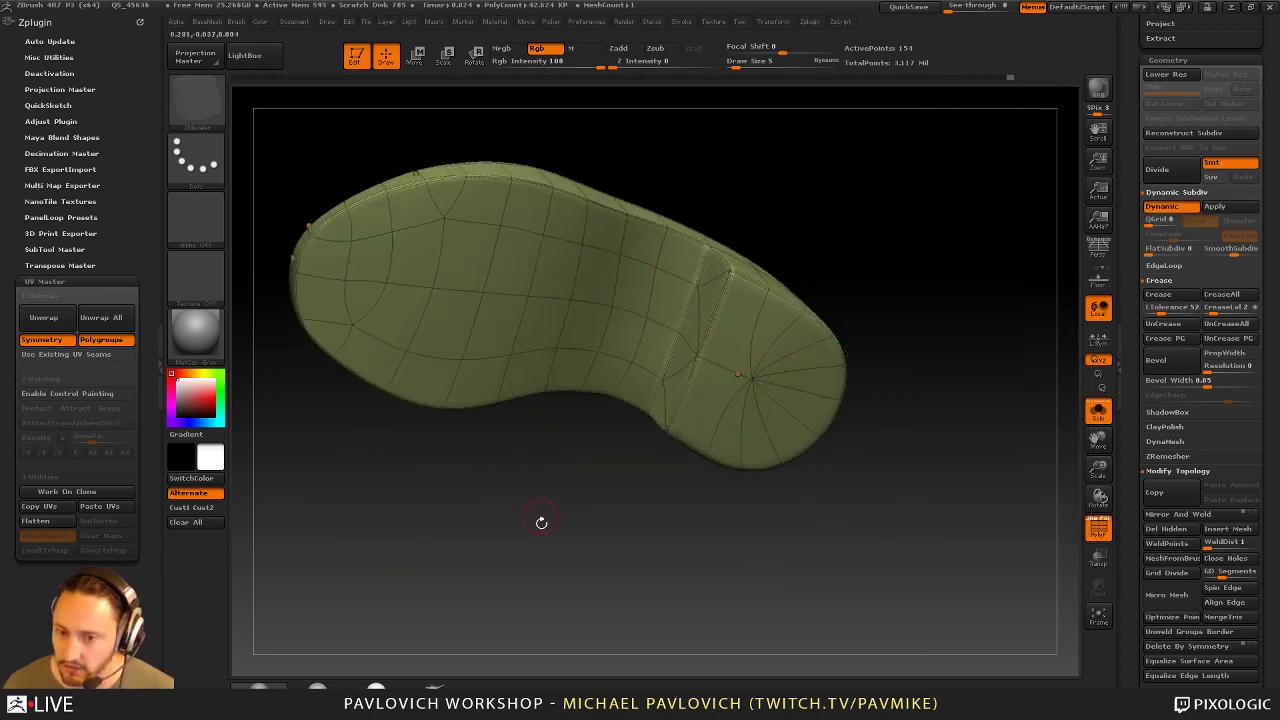
# Hide the polyframe, raise the sole's smooth subdivision level and set its crease level to 4
pyautogui.moveTo(540, 523); pyautogui.dragTo(650, 595)
pyautogui.moveTo(959, 311); pyautogui.dragTo(1074, 483)
pyautogui.hotkey('shift', 'f')
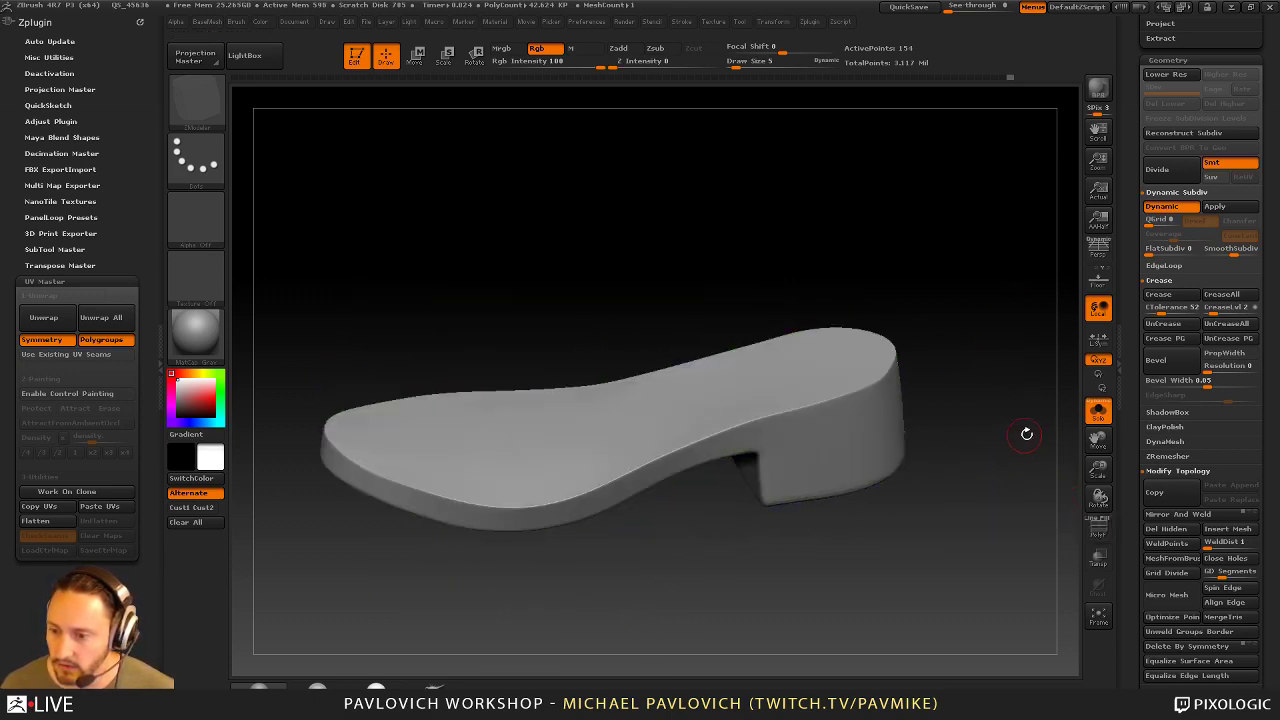
pyautogui.moveTo(1026, 434); pyautogui.dragTo(889, 337)
pyautogui.moveTo(460, 329); pyautogui.dragTo(797, 288)
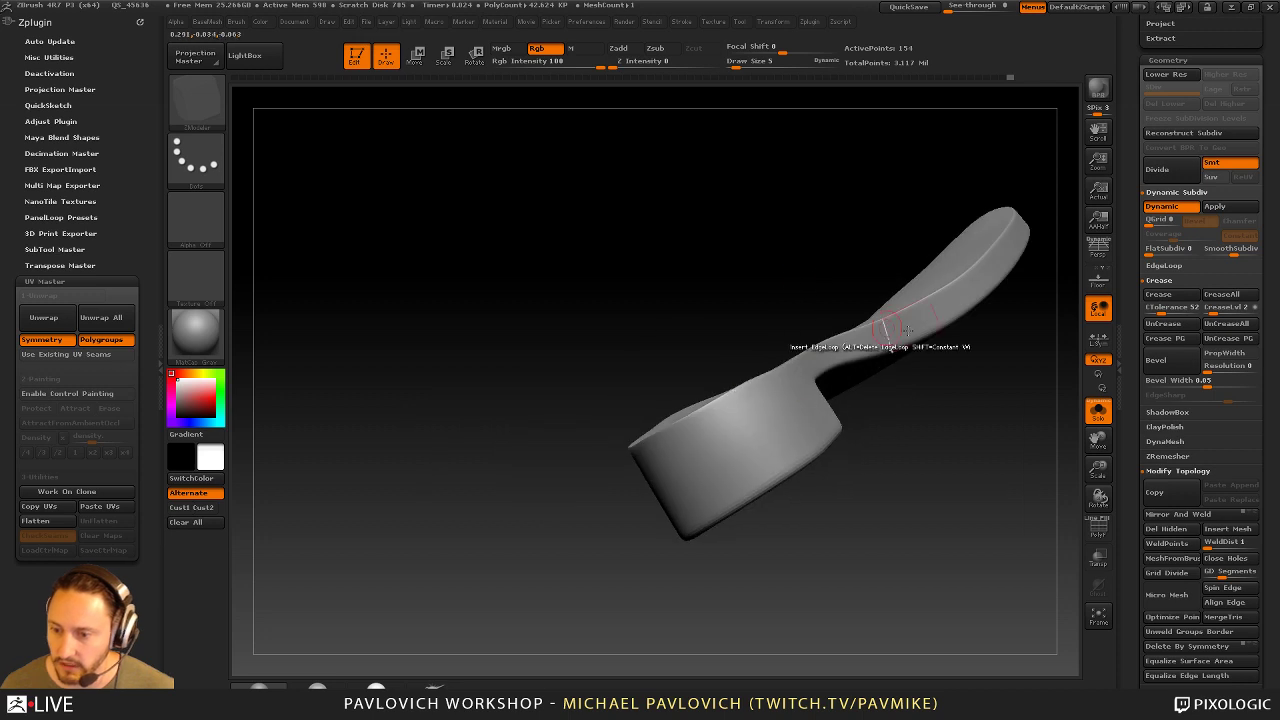
pyautogui.moveTo(960, 420); pyautogui.dragTo(1030, 390)
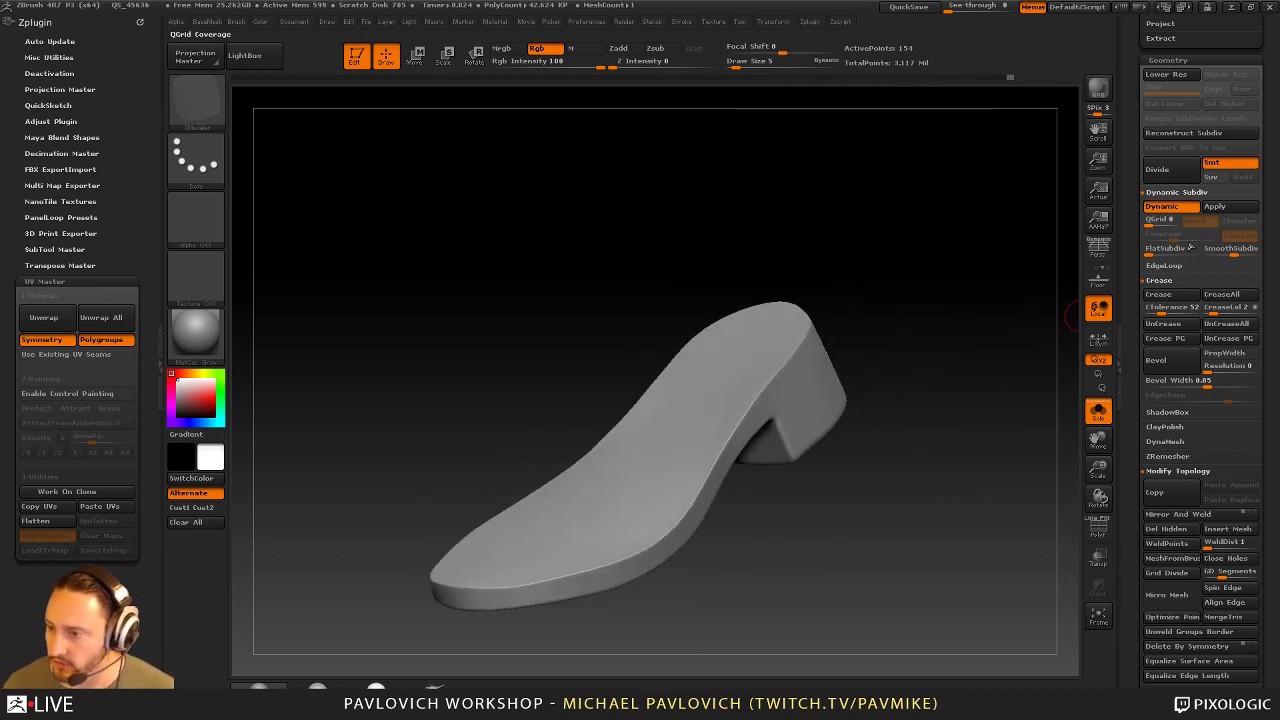
pyautogui.click(1243, 251)
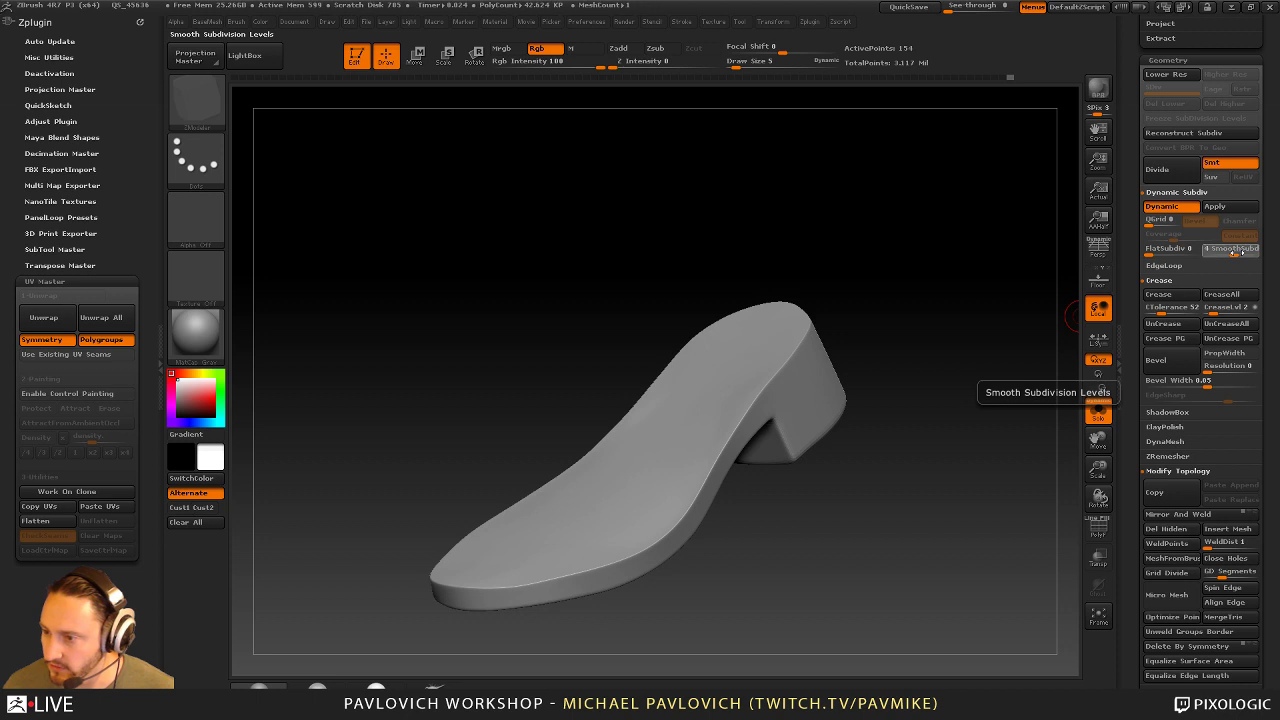
pyautogui.click(1220, 311)
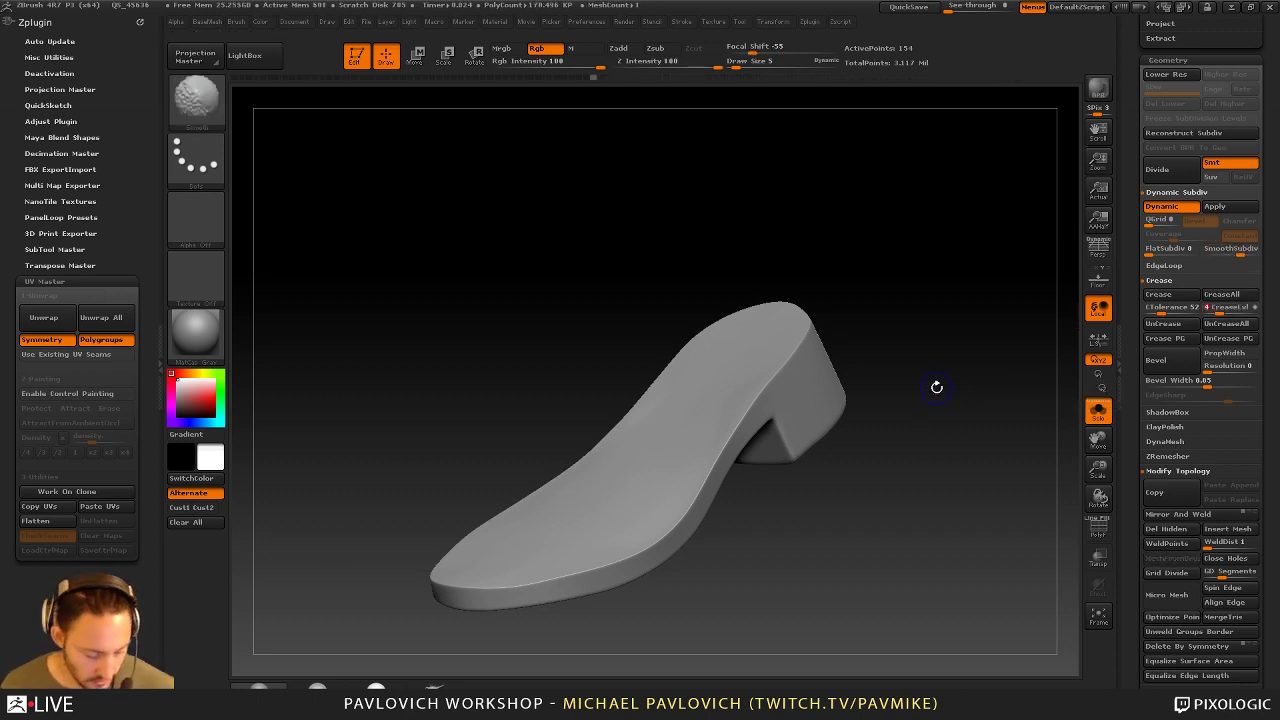
# Inspect the sole's sharpened edges around the heel and show the sole together with the boot
pyautogui.moveTo(960, 383); pyautogui.dragTo(898, 397)
pyautogui.moveTo(857, 446); pyautogui.dragTo(857, 423)
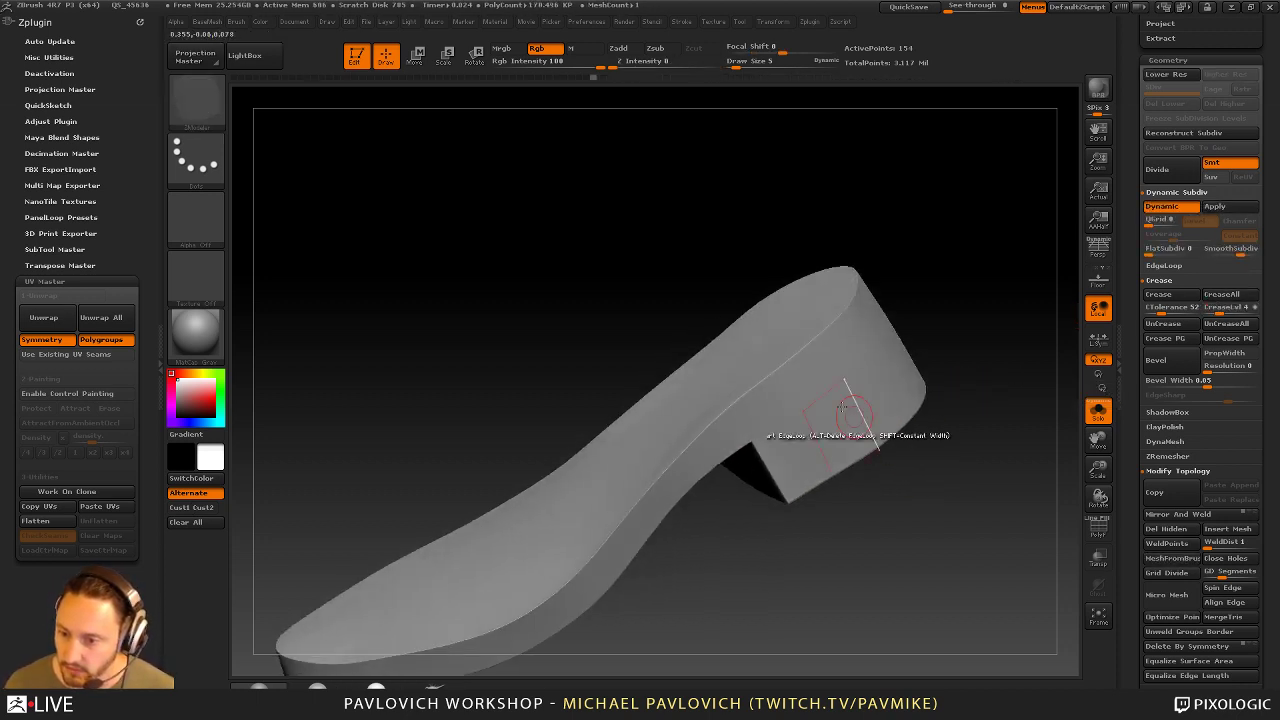
pyautogui.moveTo(980, 420); pyautogui.dragTo(1035, 420)
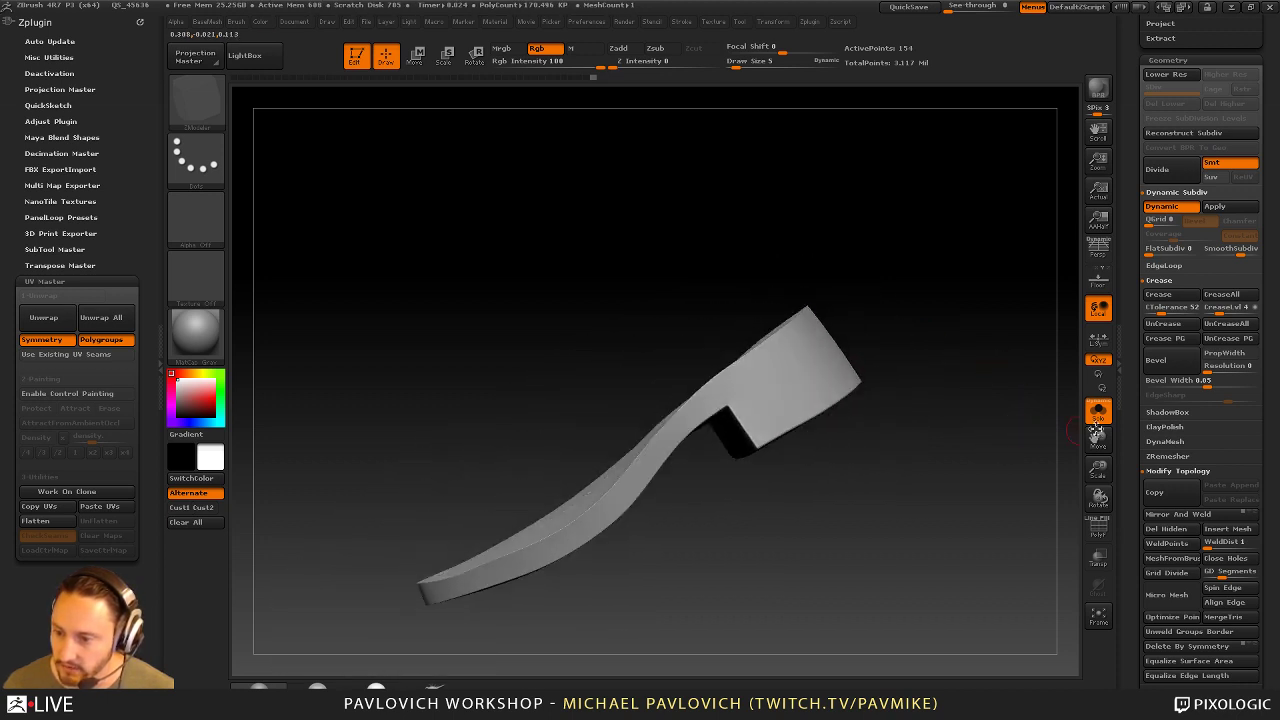
pyautogui.click(1098, 412)
pyautogui.moveTo(951, 308)
pyautogui.mouseDown()
pyautogui.moveTo(994, 361)
pyautogui.moveTo(1018, 331)
pyautogui.moveTo(966, 326)
pyautogui.moveTo(900, 371)
pyautogui.mouseUp()
# Switch to the Move brush with a draw size of 62 and turn off Align Cursor To Surface
pyautogui.press('s')
pyautogui.moveTo(636, 502)
pyautogui.mouseDown()
pyautogui.moveTo(663, 503)
pyautogui.moveTo(625, 475)
pyautogui.mouseUp()
pyautogui.press('b')
pyautogui.press('m')
pyautogui.press('v')
pyautogui.press('s')
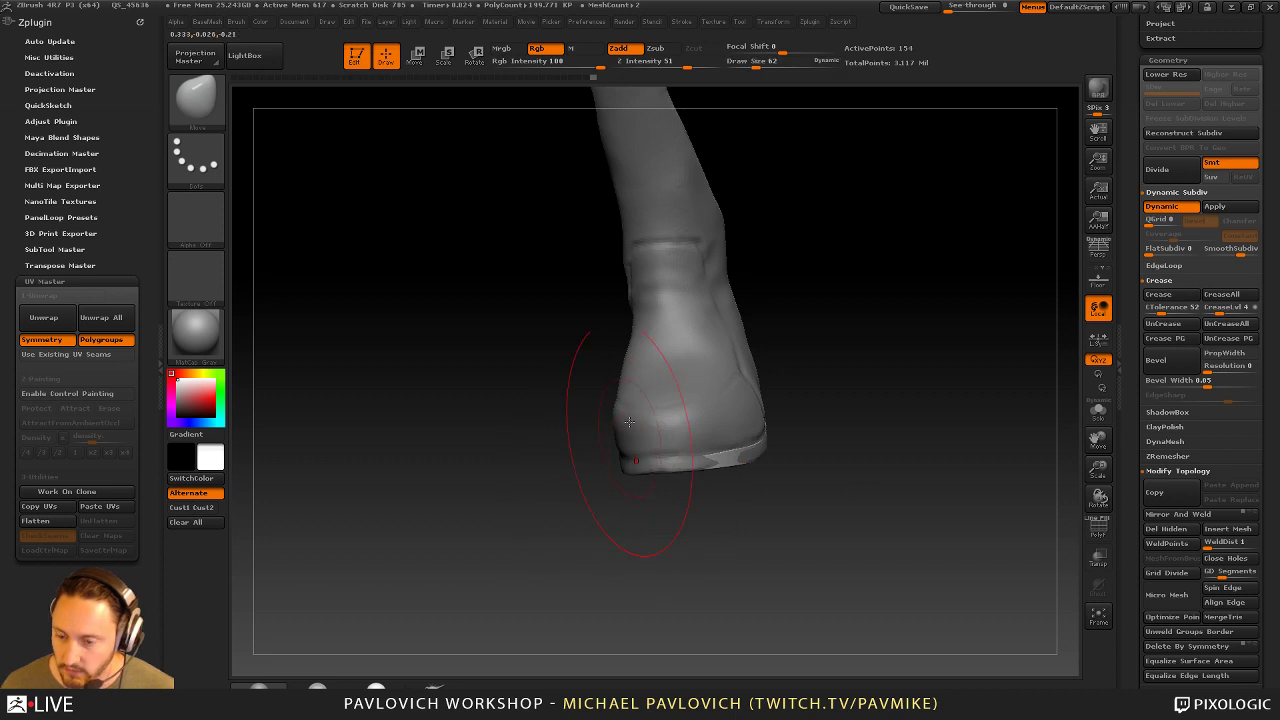
pyautogui.click(588, 21)
pyautogui.click(607, 357)
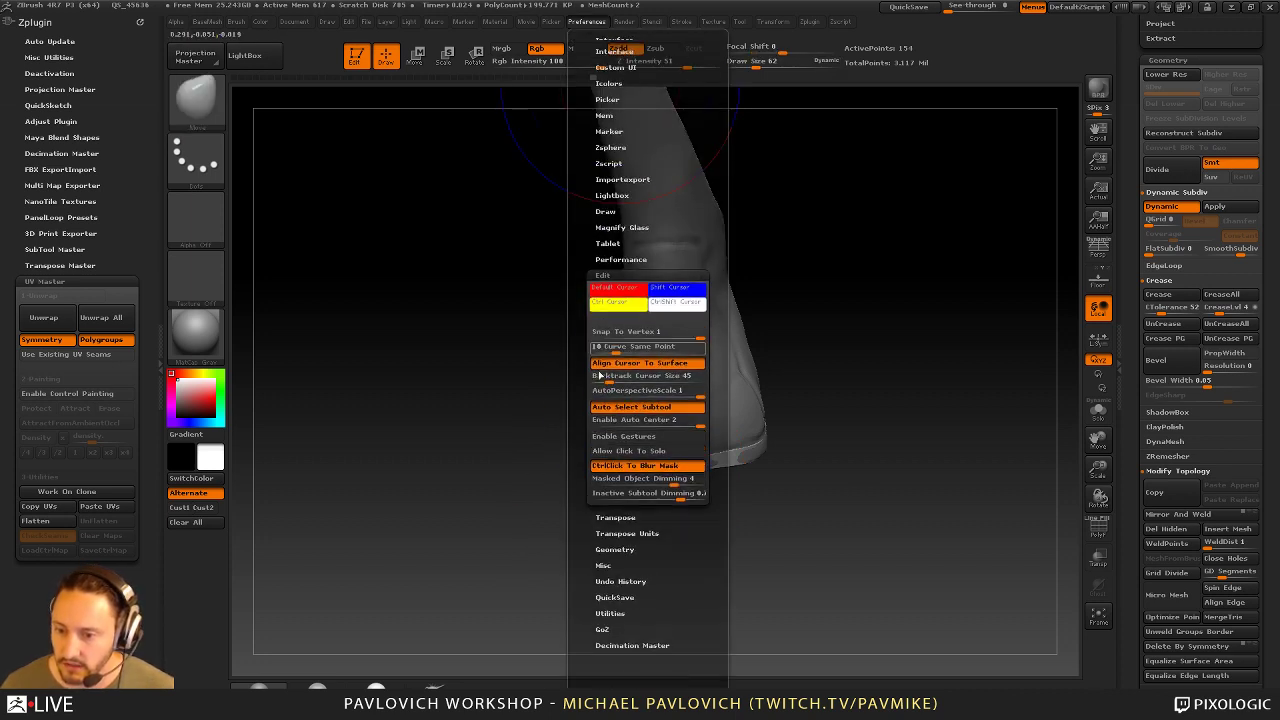
# Pull the sole's toe and heel edges to fit the boot with the Move brush, starting at draw size 47
pyautogui.press('s')
pyautogui.moveTo(695, 428)
pyautogui.mouseDown()
pyautogui.moveTo(661, 443)
pyautogui.moveTo(714, 444)
pyautogui.moveTo(572, 456)
pyautogui.mouseUp()
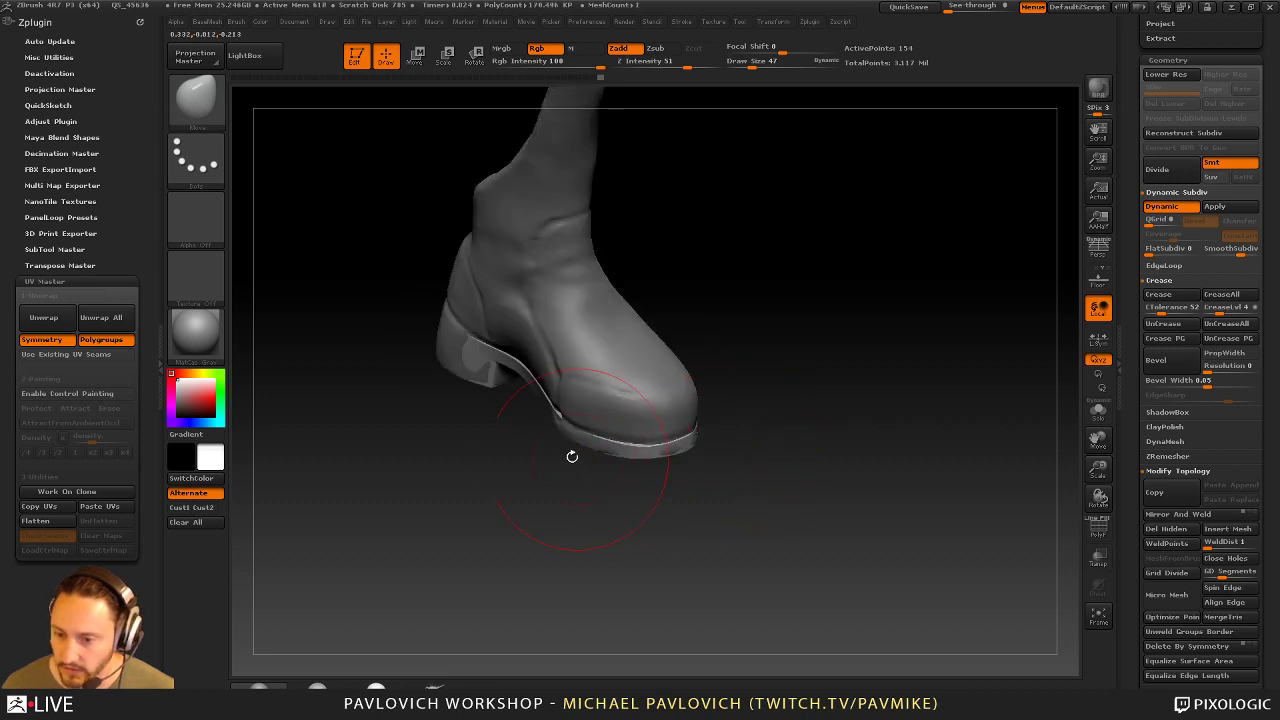
pyautogui.moveTo(557, 508); pyautogui.dragTo(564, 487)
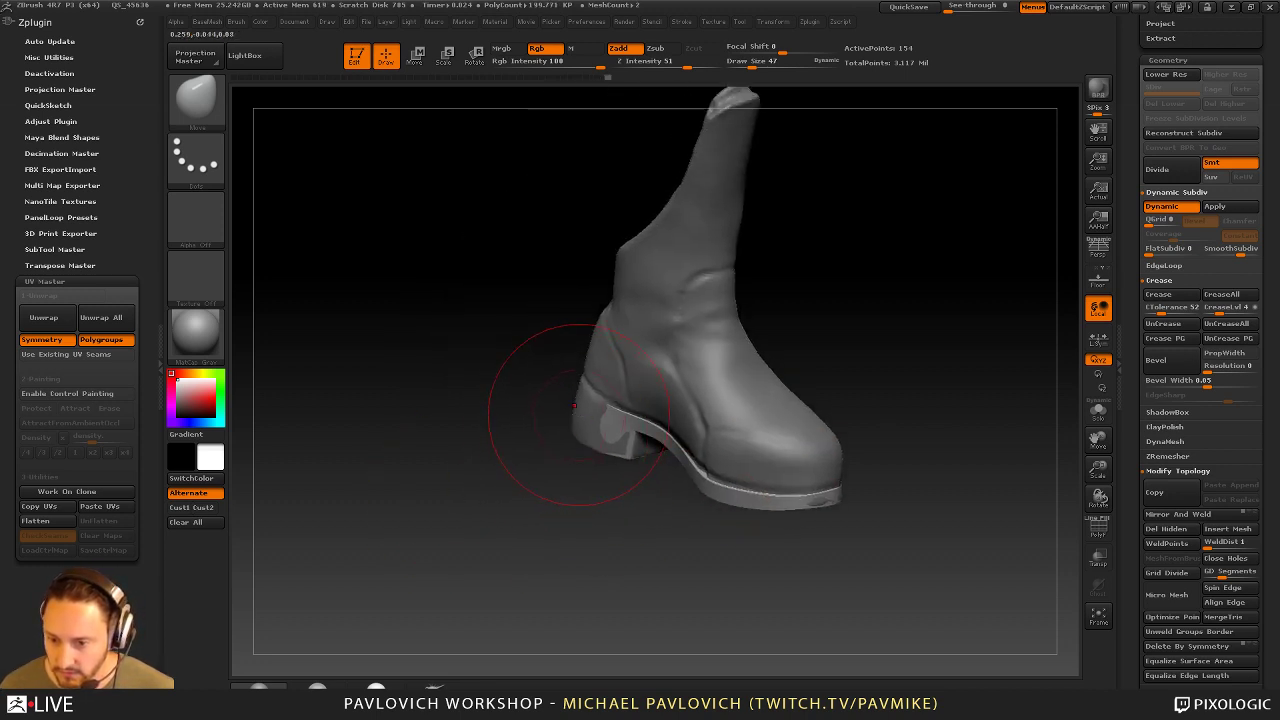
pyautogui.moveTo(568, 413)
pyautogui.mouseDown()
pyautogui.moveTo(711, 414)
pyautogui.moveTo(557, 440)
pyautogui.moveTo(573, 457)
pyautogui.moveTo(466, 457)
pyautogui.moveTo(483, 505)
pyautogui.mouseUp()
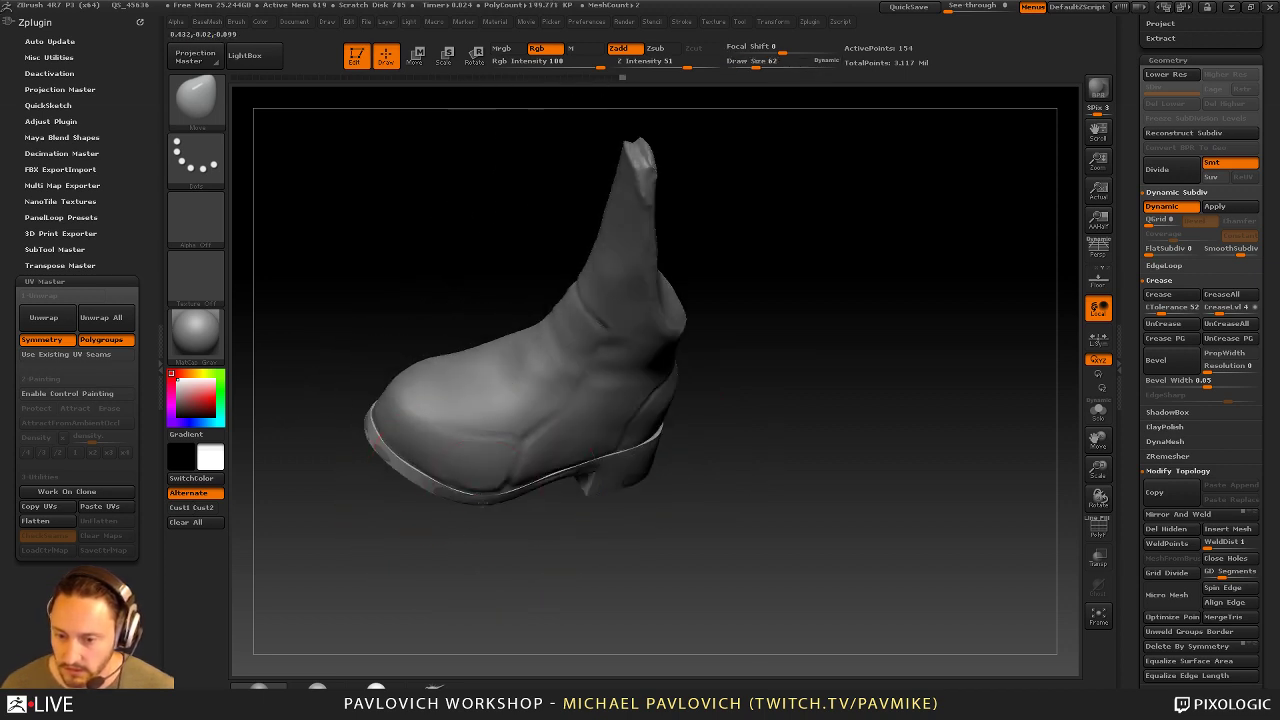
# Make the boot and then the sole the active subtool and examine the sole's fit from the side
pyautogui.keyDown('alt'); pyautogui.click(515, 440); pyautogui.keyUp('alt')
pyautogui.moveTo(800, 420); pyautogui.dragTo(747, 451)
pyautogui.keyDown('alt'); pyautogui.click(660, 430); pyautogui.keyUp('alt')
pyautogui.moveTo(906, 394); pyautogui.dragTo(852, 368)
pyautogui.keyDown('alt'); pyautogui.moveTo(852, 368); pyautogui.dragTo(902, 381); pyautogui.keyUp('alt')
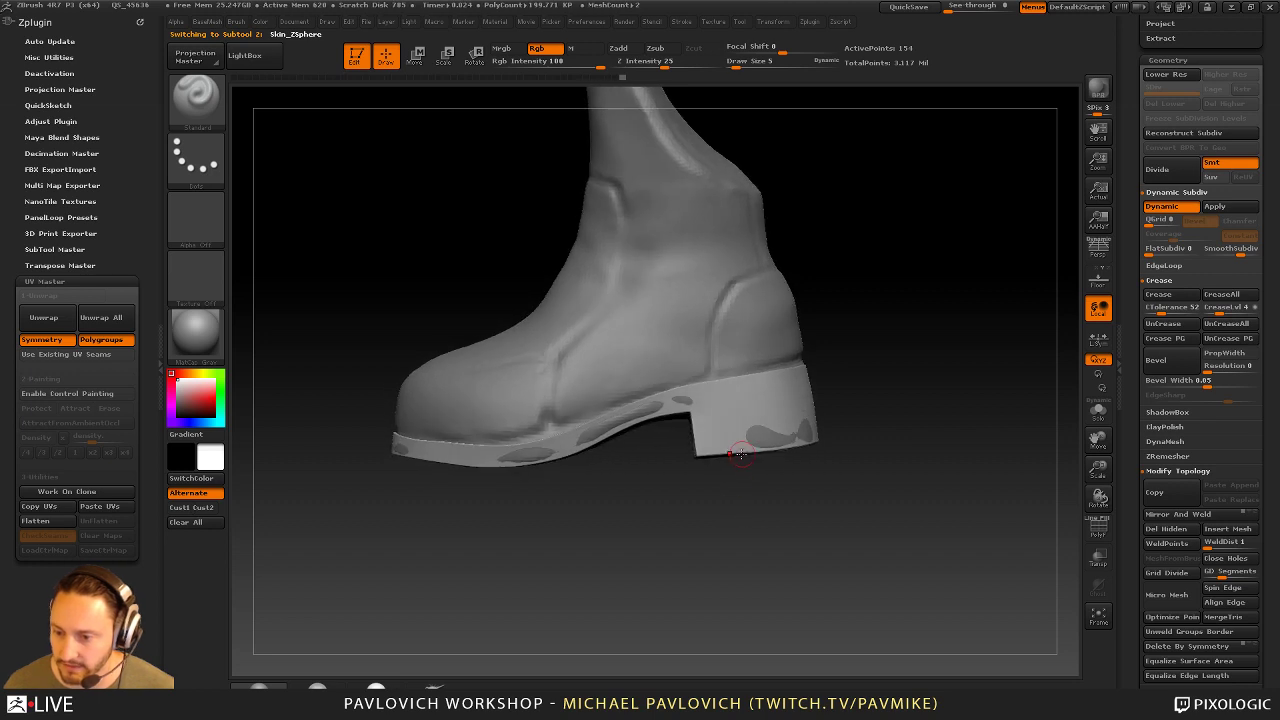
pyautogui.keyDown('alt'); pyautogui.moveTo(1050, 478); pyautogui.dragTo(1064, 486); pyautogui.keyUp('alt')
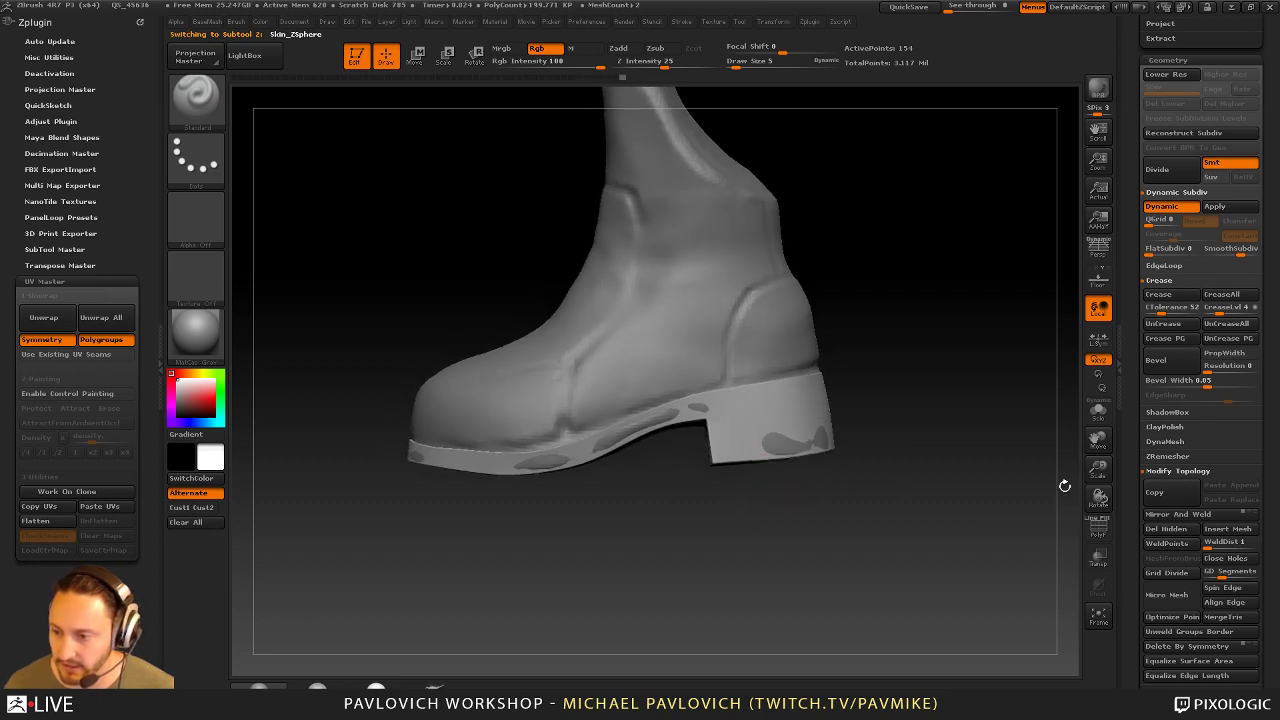
# Isolate the sole with its wireframe shown, turn off its dynamic subdivision and switch to the ZModeler brush
pyautogui.click(1091, 531)
pyautogui.click(1098, 411)
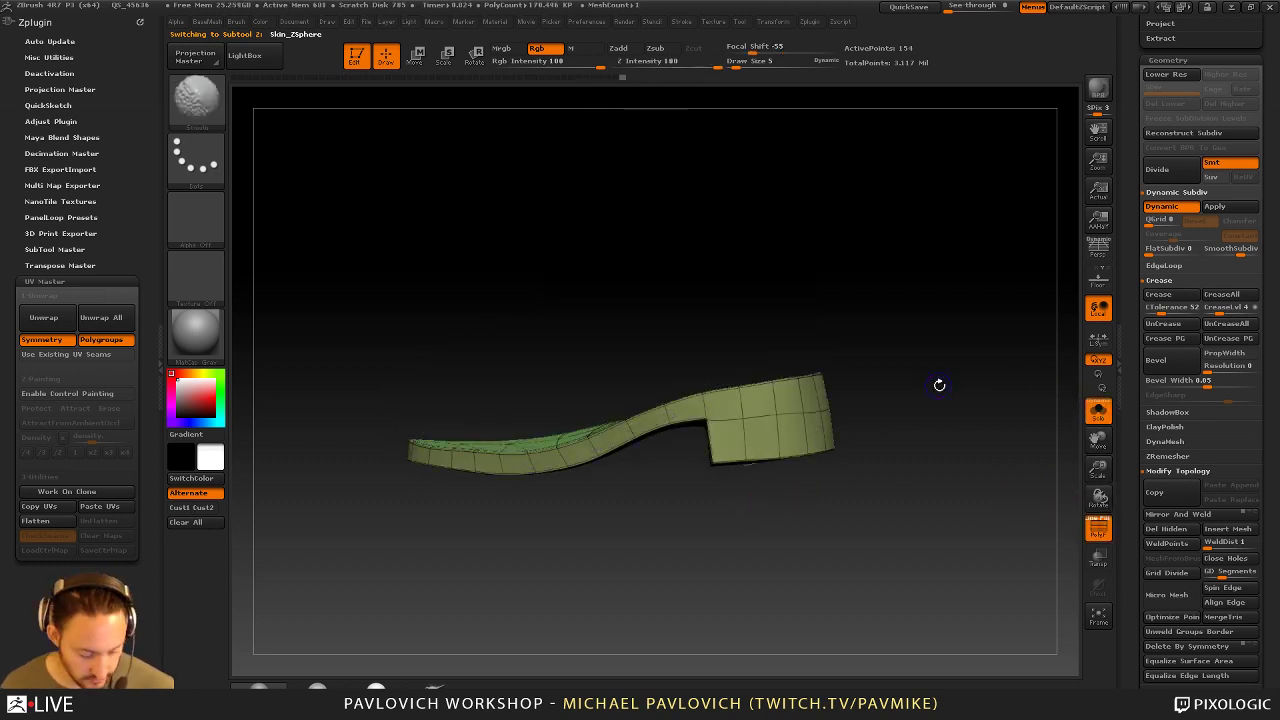
pyautogui.hotkey('shift', 'd')
pyautogui.moveTo(929, 440)
pyautogui.mouseDown()
pyautogui.moveTo(948, 341)
pyautogui.moveTo(954, 353)
pyautogui.moveTo(883, 405)
pyautogui.mouseUp()
pyautogui.press('b')
pyautogui.press('z')
pyautogui.press('m')
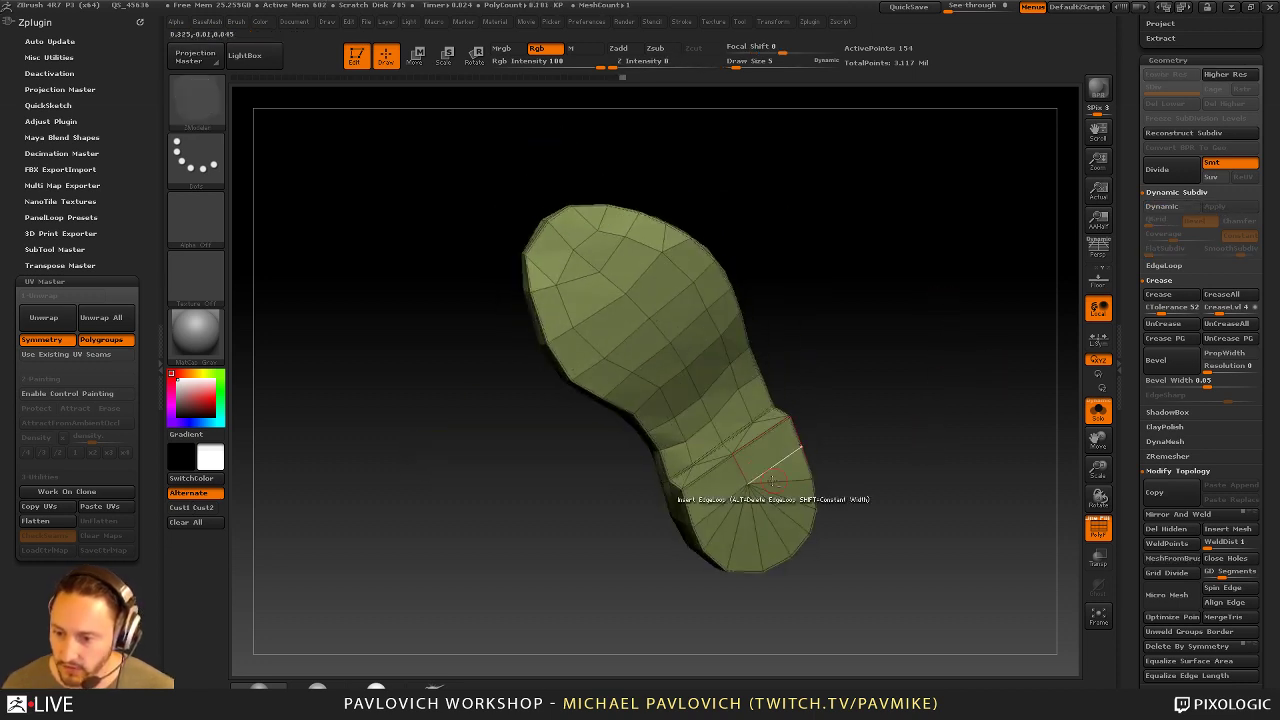
# Mark the heel's bottom faces, isolate them, assign them their own polygroup and show the whole sole again
pyautogui.moveTo(775, 462)
pyautogui.keyDown('alt'); pyautogui.mouseDown()
pyautogui.moveTo(712, 508)
pyautogui.moveTo(767, 460)
pyautogui.mouseUp(); pyautogui.keyUp('alt')
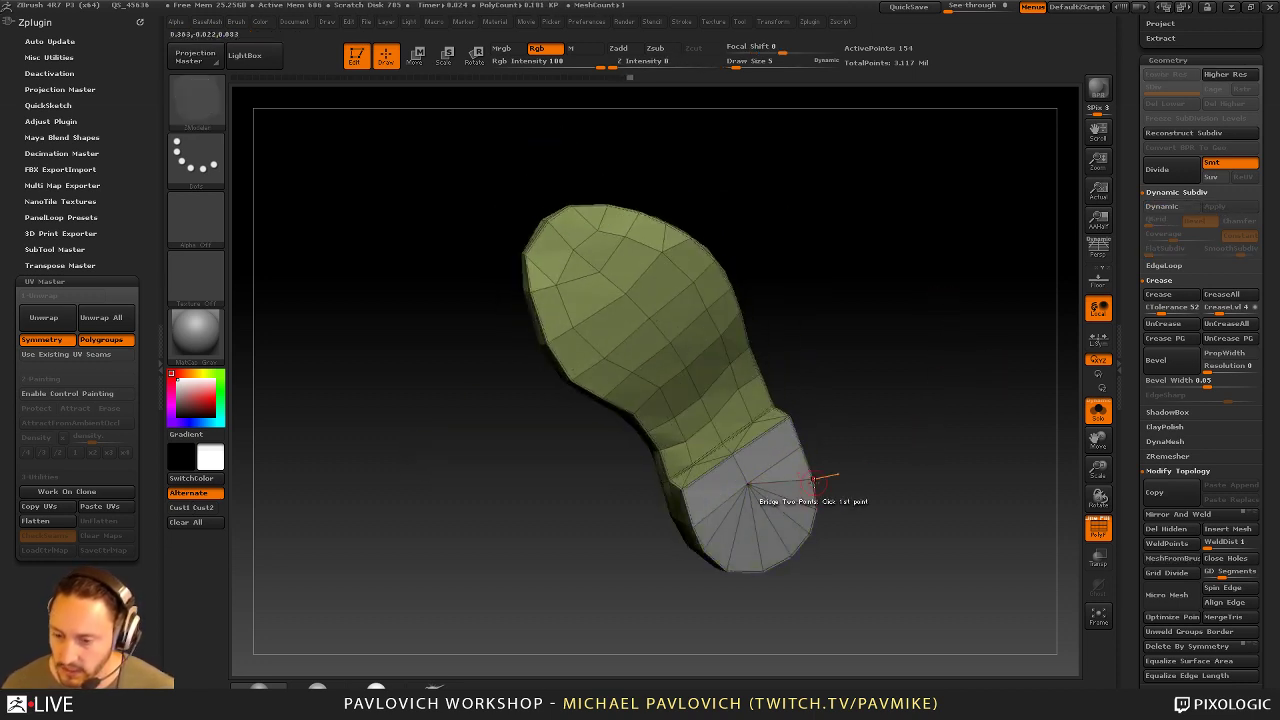
pyautogui.keyDown('ctrl'); pyautogui.keyDown('shift'); pyautogui.click(757, 488); pyautogui.keyUp('shift'); pyautogui.keyUp('ctrl')
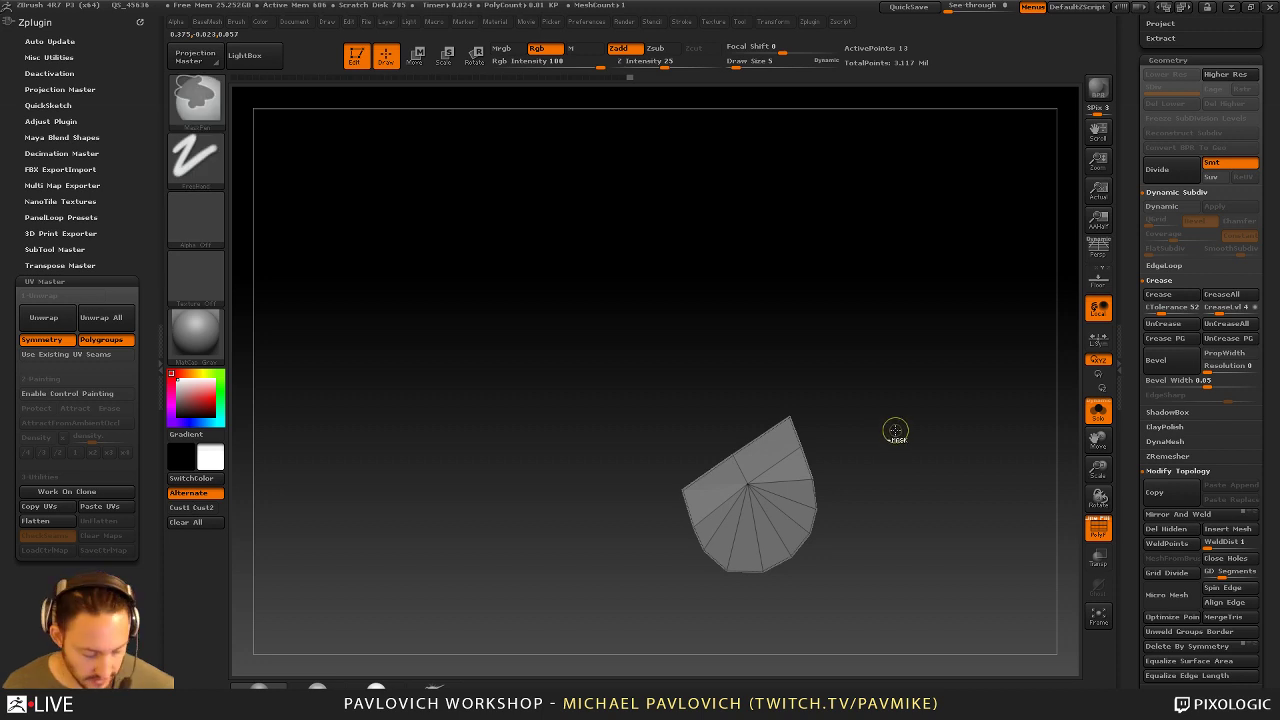
pyautogui.hotkey('ctrl', 'w')
pyautogui.keyDown('ctrl'); pyautogui.keyDown('shift'); pyautogui.click(904, 420); pyautogui.keyUp('shift'); pyautogui.keyUp('ctrl')
pyautogui.moveTo(904, 420)
pyautogui.mouseDown()
pyautogui.moveTo(903, 389)
pyautogui.moveTo(869, 383)
pyautogui.mouseUp()
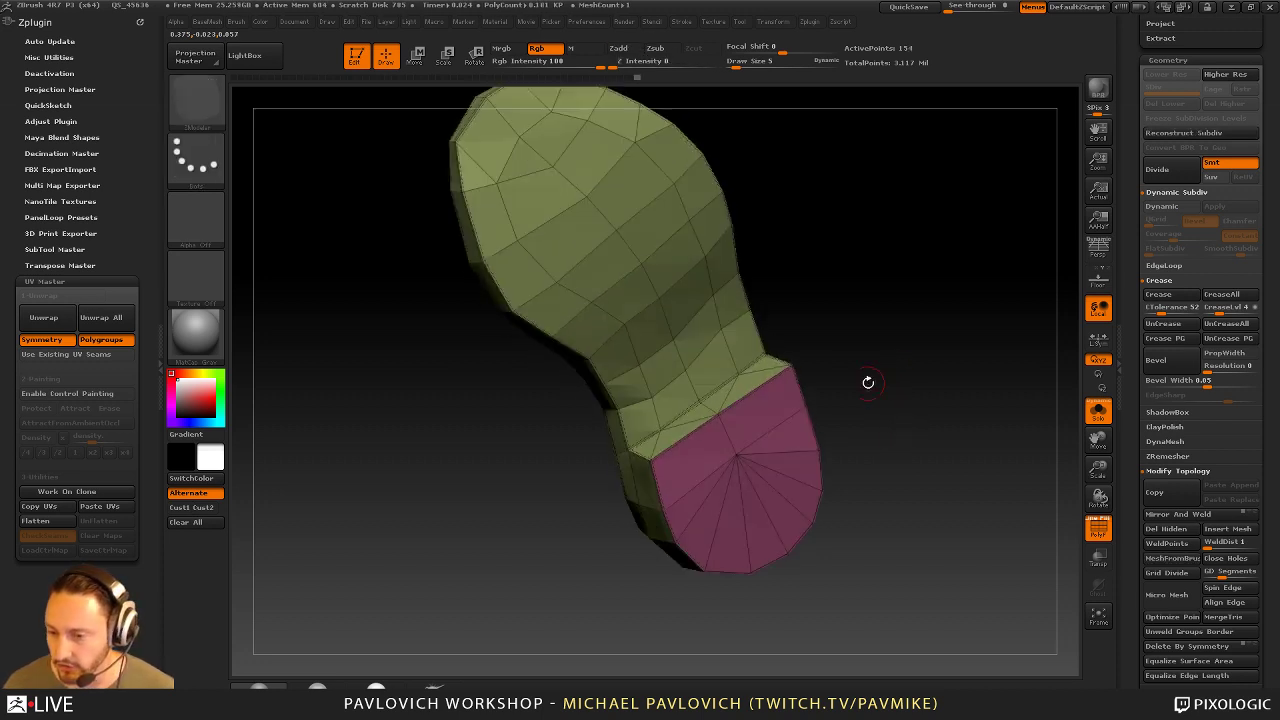
# Mark the sole's underside faces in front of the heel and make them a separate polygroup, using QMesh with the Polygroup All target
pyautogui.press('space')
pyautogui.click(845, 208)
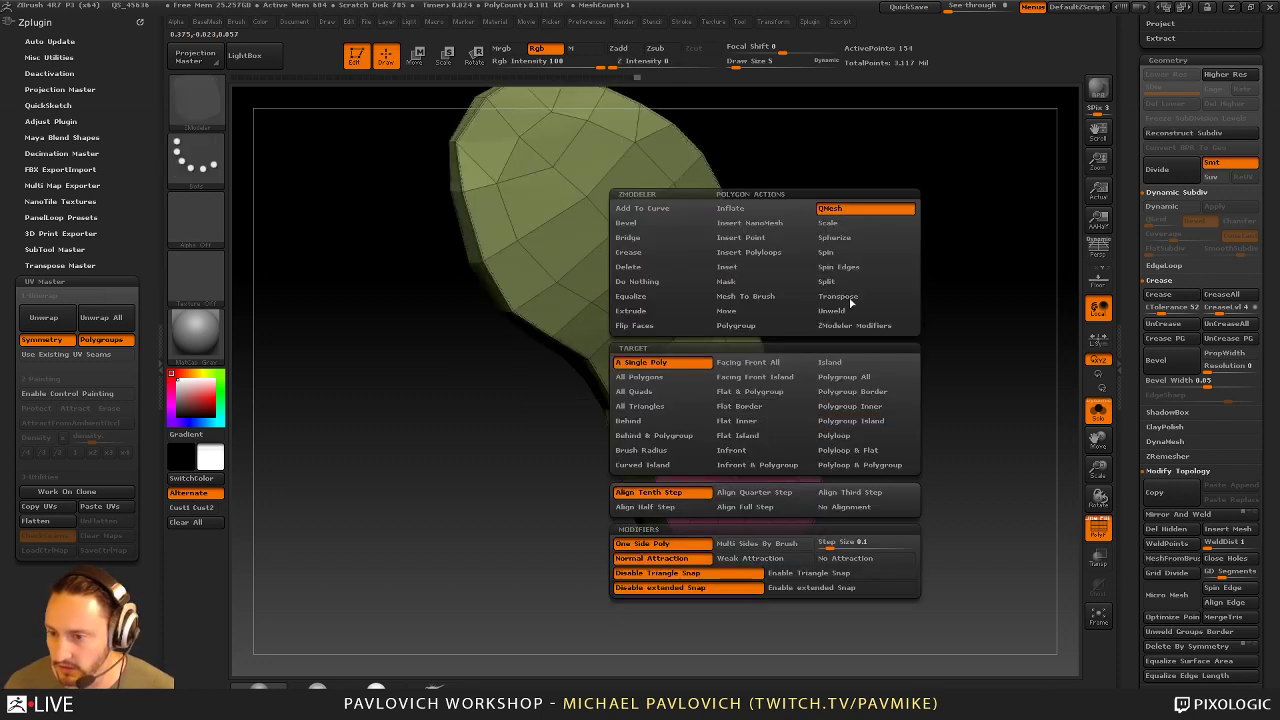
pyautogui.click(838, 380)
pyautogui.moveTo(891, 194); pyautogui.dragTo(834, 331)
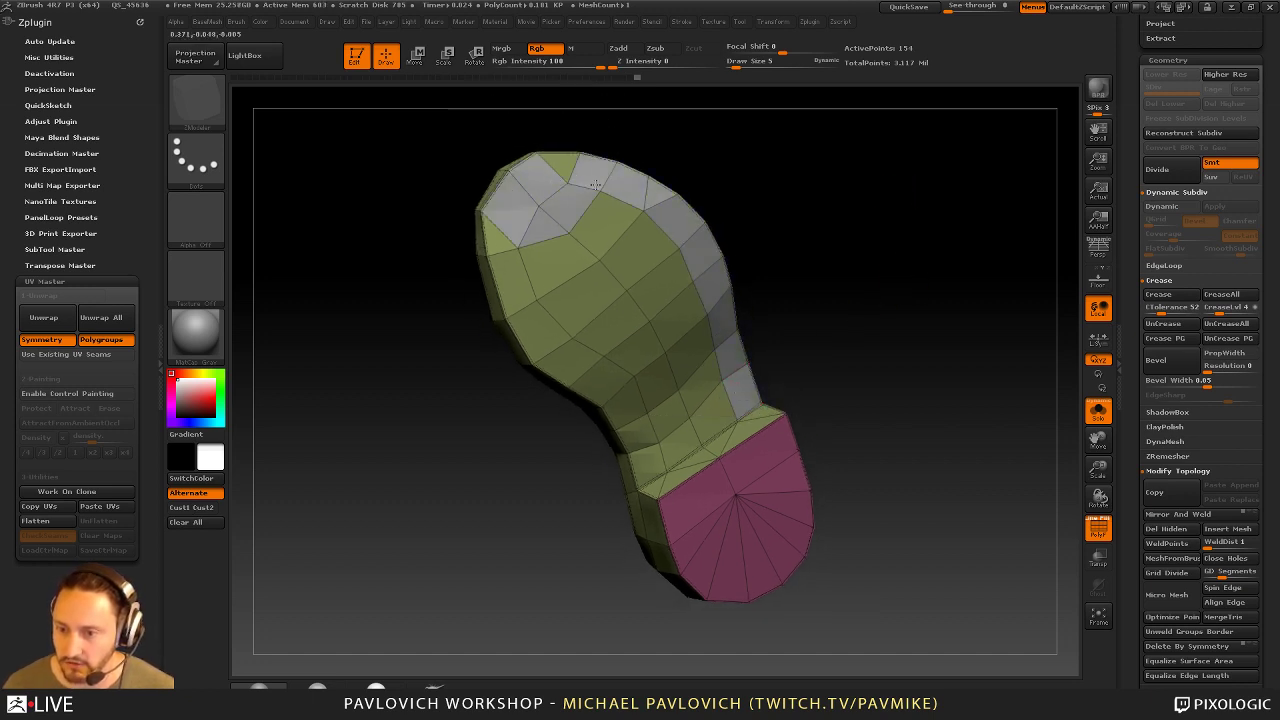
pyautogui.moveTo(520, 234)
pyautogui.mouseDown()
pyautogui.moveTo(502, 250)
pyautogui.moveTo(545, 350)
pyautogui.moveTo(659, 454)
pyautogui.moveTo(660, 285)
pyautogui.moveTo(610, 400)
pyautogui.moveTo(668, 430)
pyautogui.mouseUp()
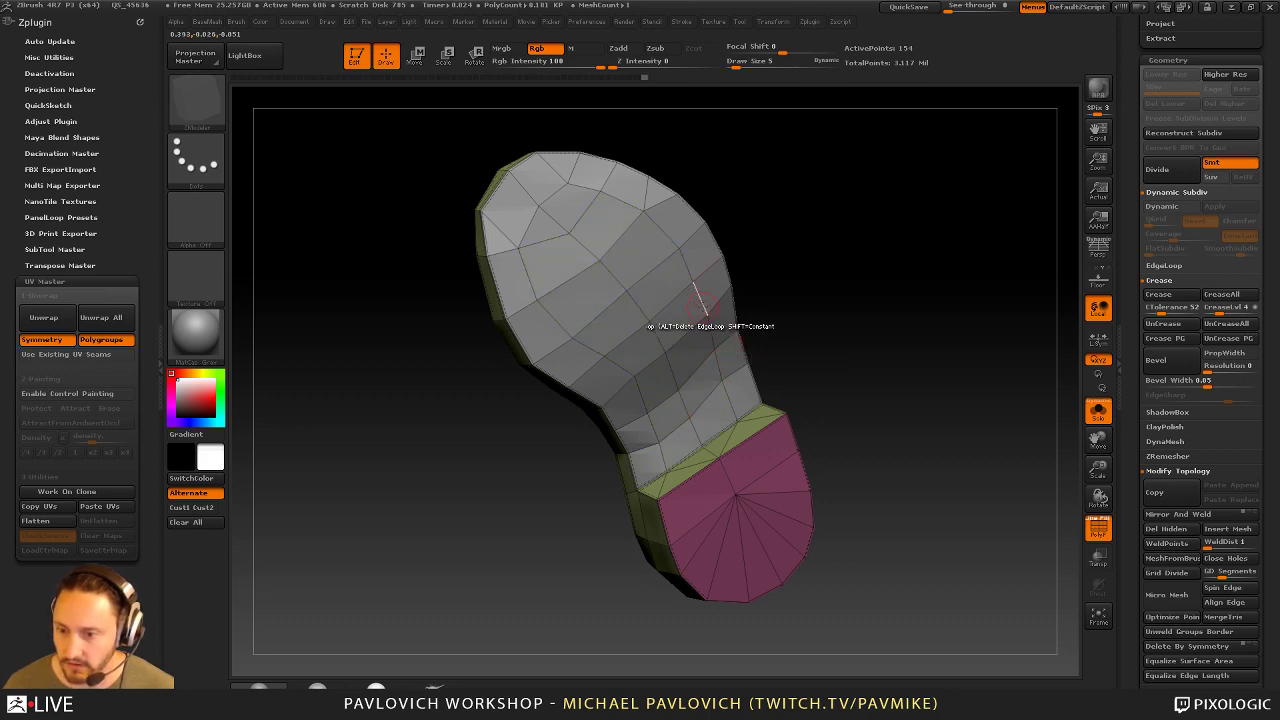
pyautogui.press('space')
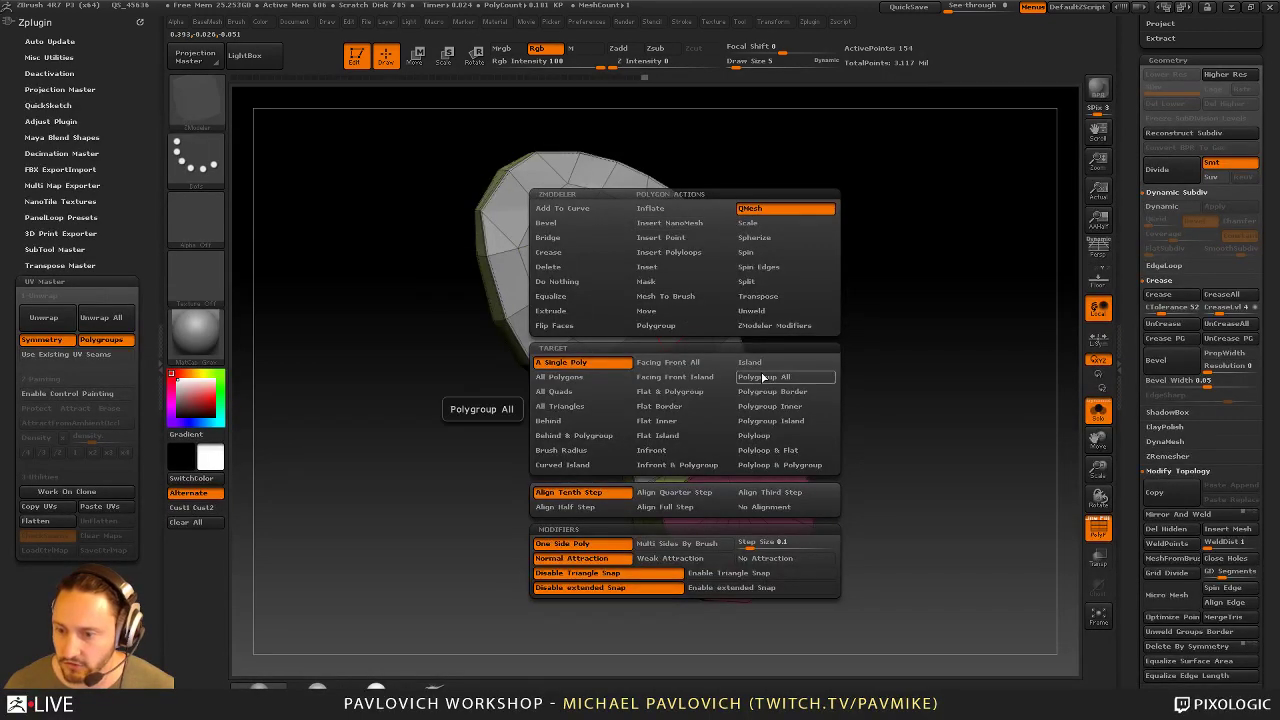
pyautogui.click(763, 377)
pyautogui.moveTo(800, 330); pyautogui.dragTo(842, 300)
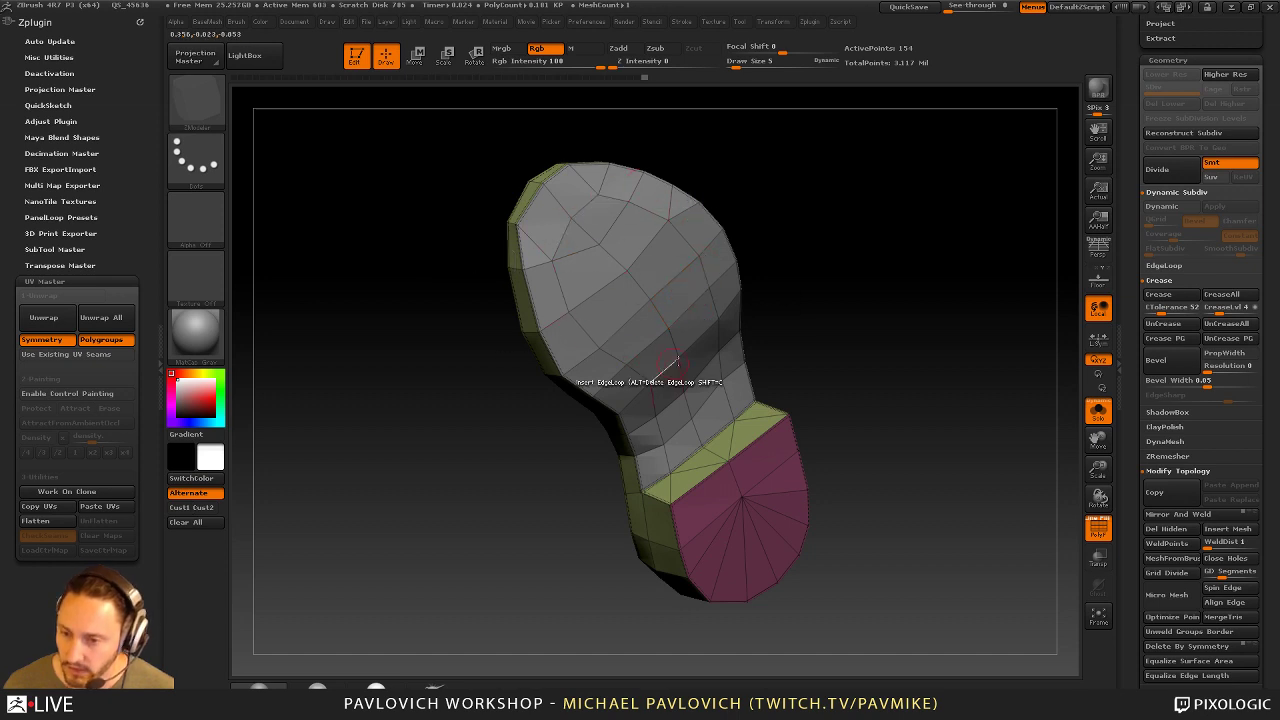
pyautogui.press('space')
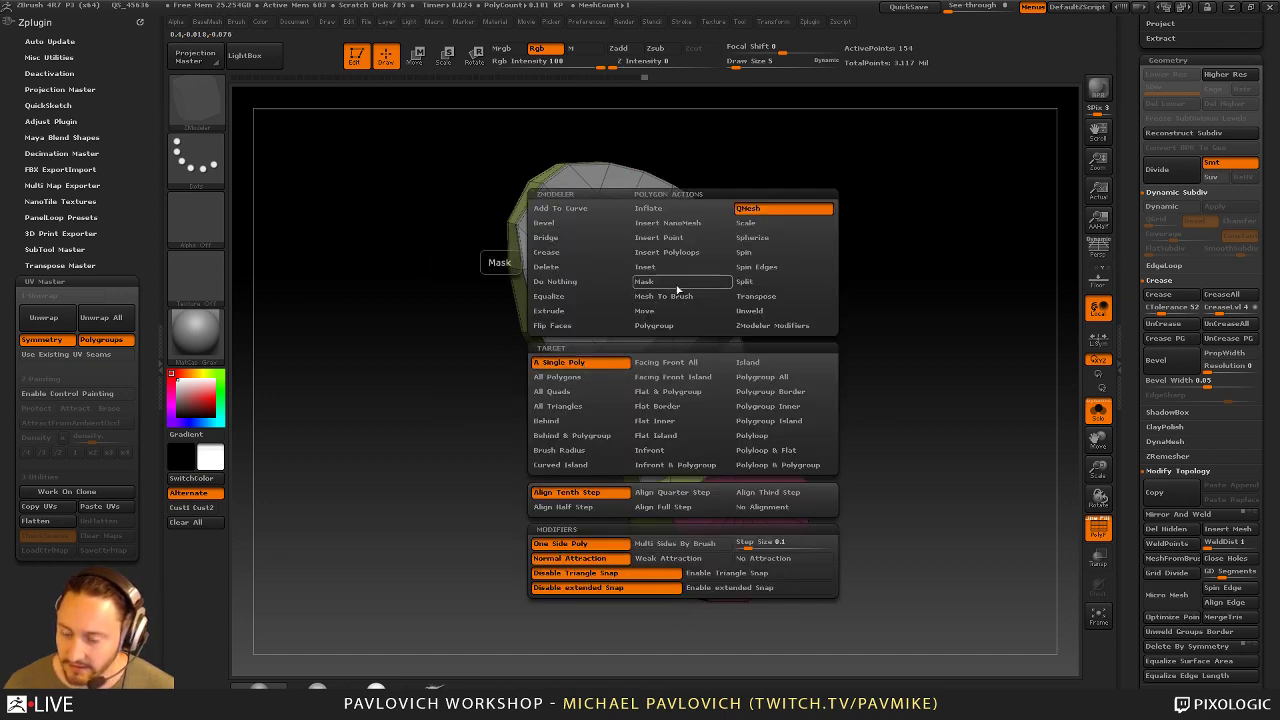
pyautogui.moveTo(851, 234); pyautogui.dragTo(811, 214)
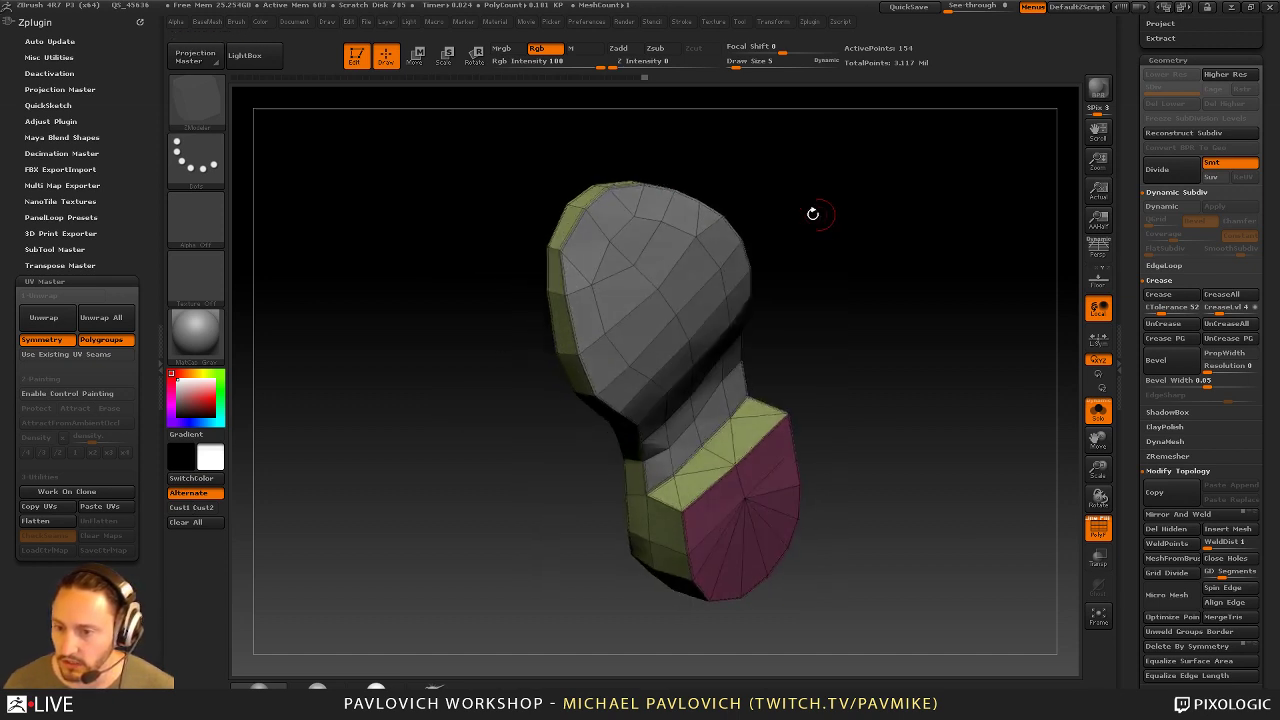
pyautogui.click(690, 280)
pyautogui.moveTo(690, 280); pyautogui.dragTo(672, 283)
# Shorten the heel by pushing its bottom face inward with QMesh and the Polygroup Island target
pyautogui.press('alt')
pyautogui.keyDown('alt'); pyautogui.moveTo(754, 466); pyautogui.dragTo(735, 386, button='right'); pyautogui.keyUp('alt')
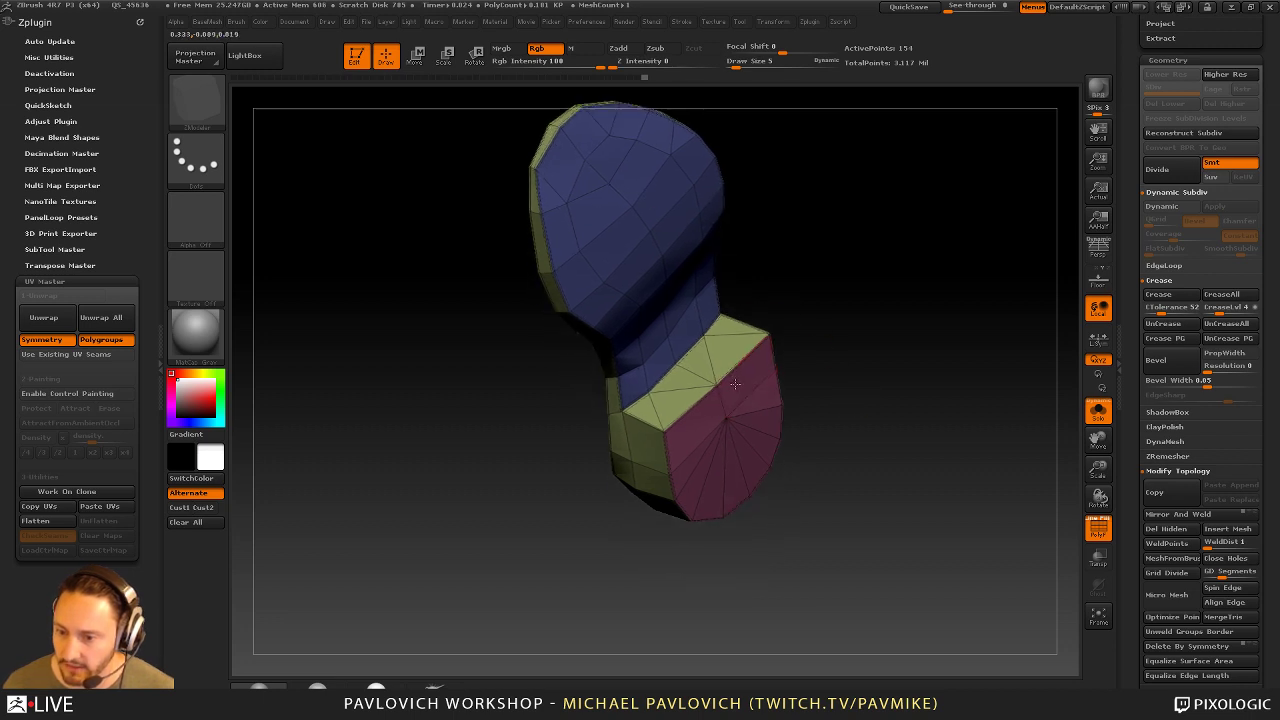
pyautogui.press('space')
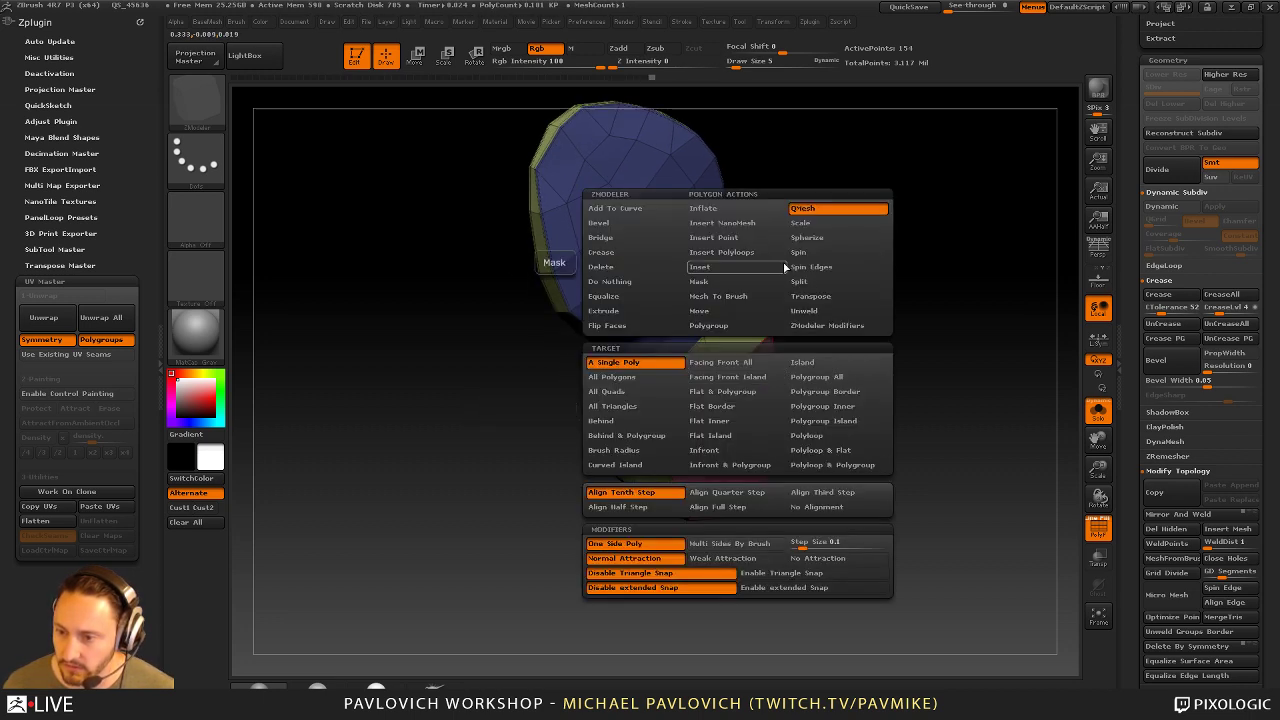
pyautogui.click(823, 421)
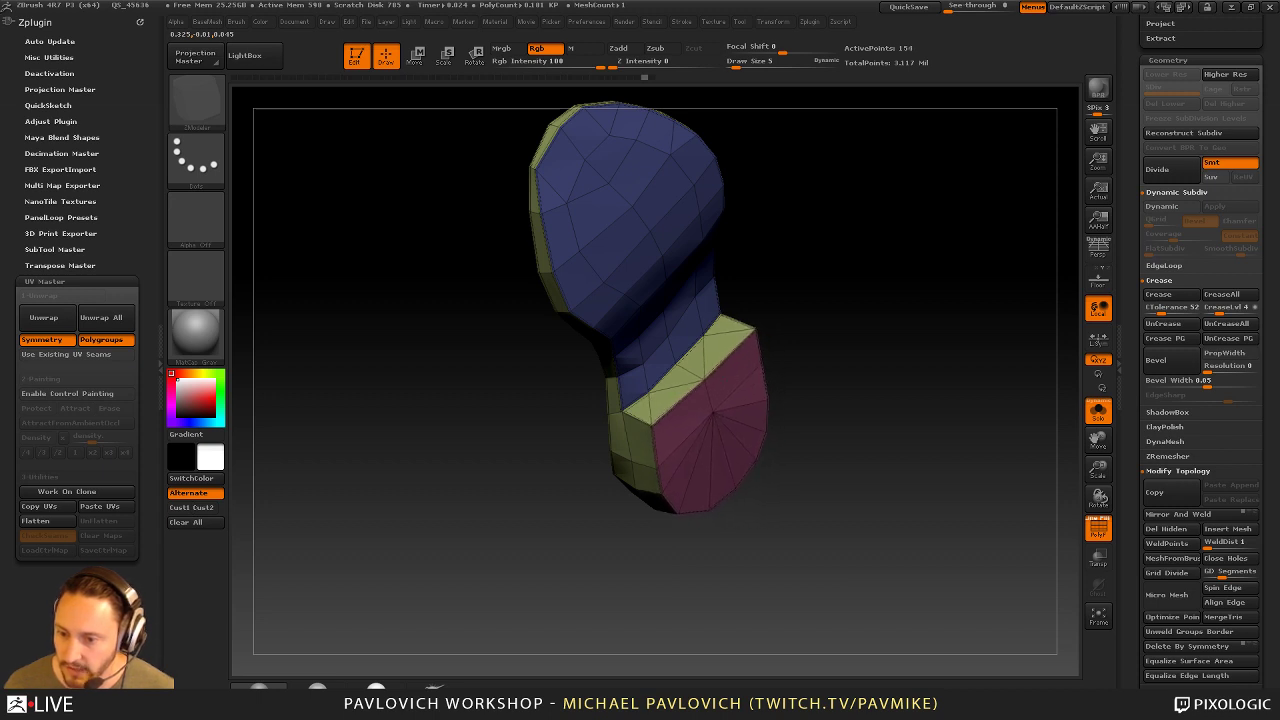
# Switch to the Move brush at draw size 10 and adjust the side edges of the heel
pyautogui.moveTo(863, 331)
pyautogui.mouseDown()
pyautogui.moveTo(903, 463)
pyautogui.moveTo(977, 474)
pyautogui.moveTo(917, 409)
pyautogui.moveTo(915, 383)
pyautogui.mouseUp()
pyautogui.press('s')
pyautogui.click(716, 421)
pyautogui.press('b')
pyautogui.press('m')
pyautogui.press('v')
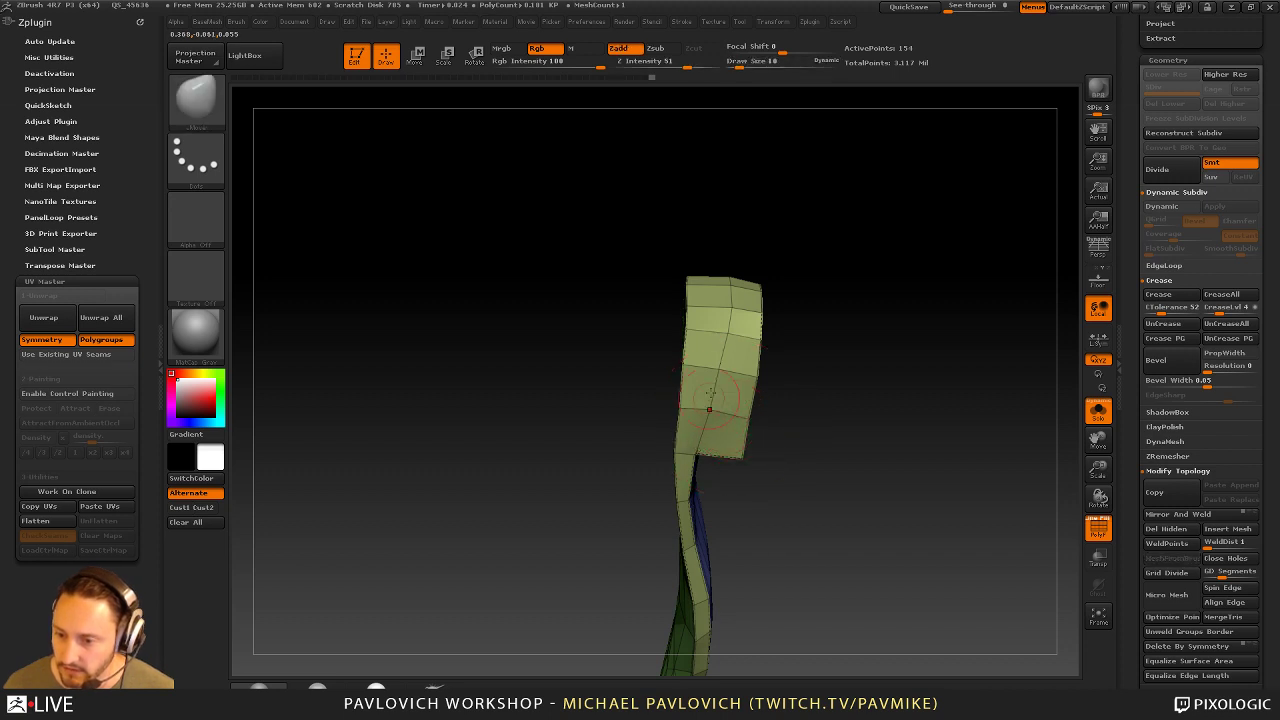
pyautogui.moveTo(840, 330)
pyautogui.mouseDown()
pyautogui.moveTo(871, 314)
pyautogui.moveTo(914, 251)
pyautogui.moveTo(894, 251)
pyautogui.moveTo(926, 275)
pyautogui.moveTo(871, 309)
pyautogui.moveTo(889, 360)
pyautogui.moveTo(873, 344)
pyautogui.moveTo(756, 371)
pyautogui.mouseUp()
# Give the heel's front faces their own polygroup with the ZModeler Polygroup action at draw size 1
pyautogui.press('s')
pyautogui.click(861, 340)
pyautogui.press('b')
pyautogui.press('z')
pyautogui.press('m')
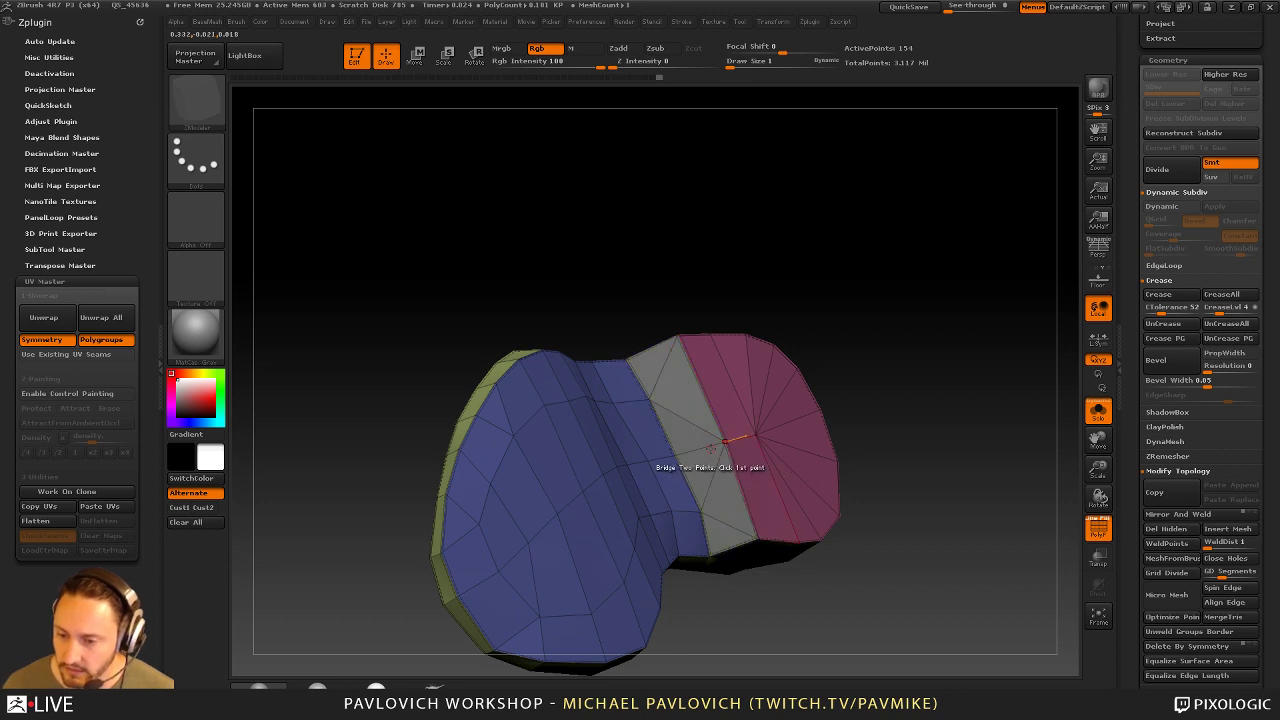
pyautogui.press('space')
pyautogui.click(657, 326)
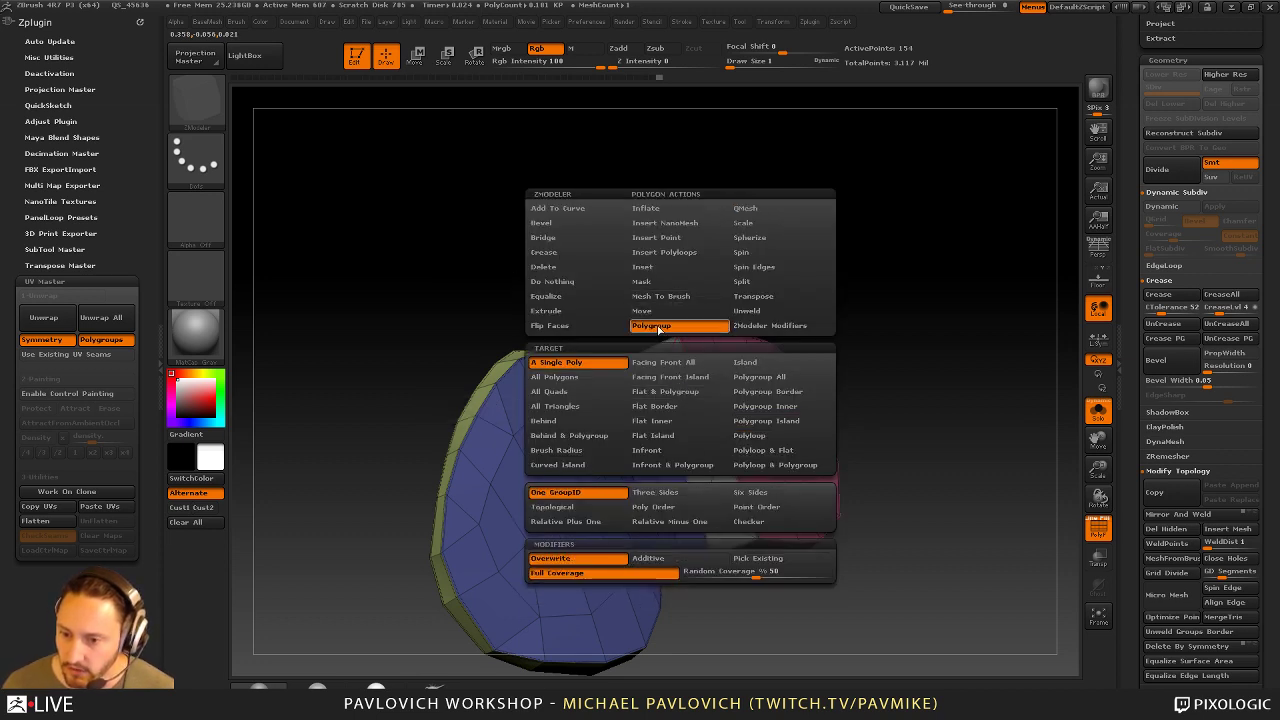
pyautogui.click(700, 440)
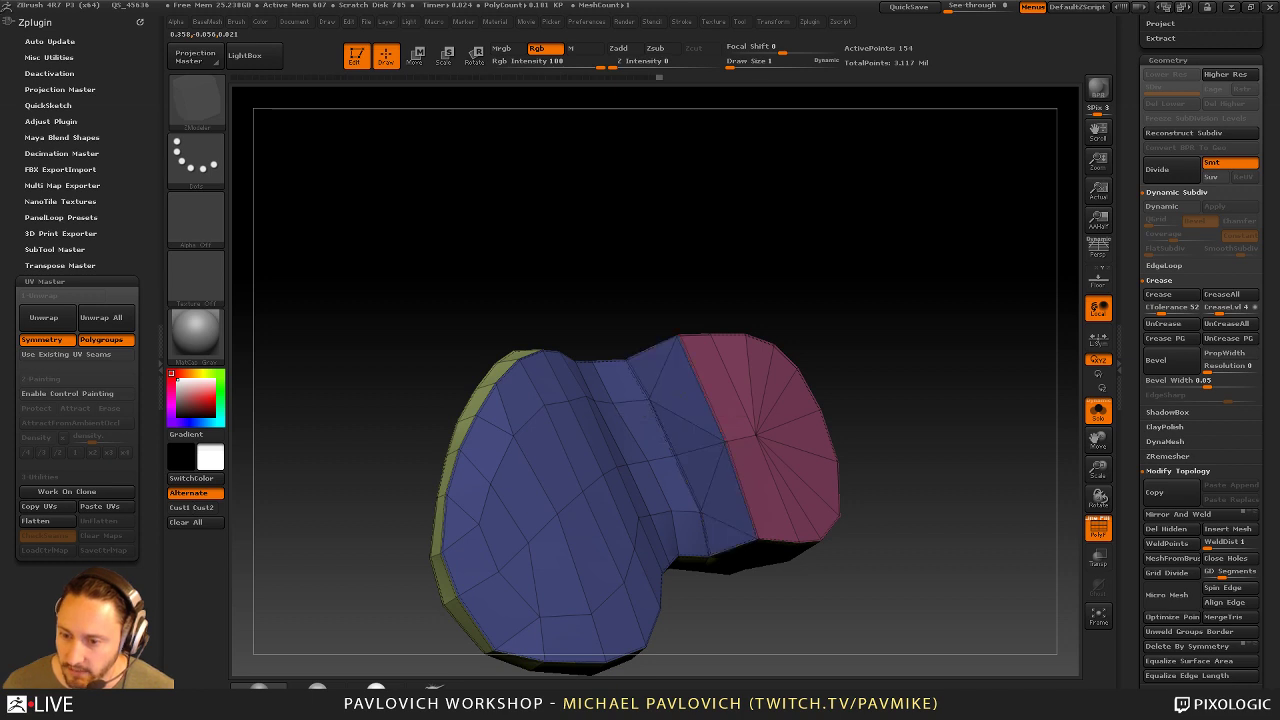
pyautogui.press('alt')
pyautogui.press('alt')
pyautogui.press('alt')
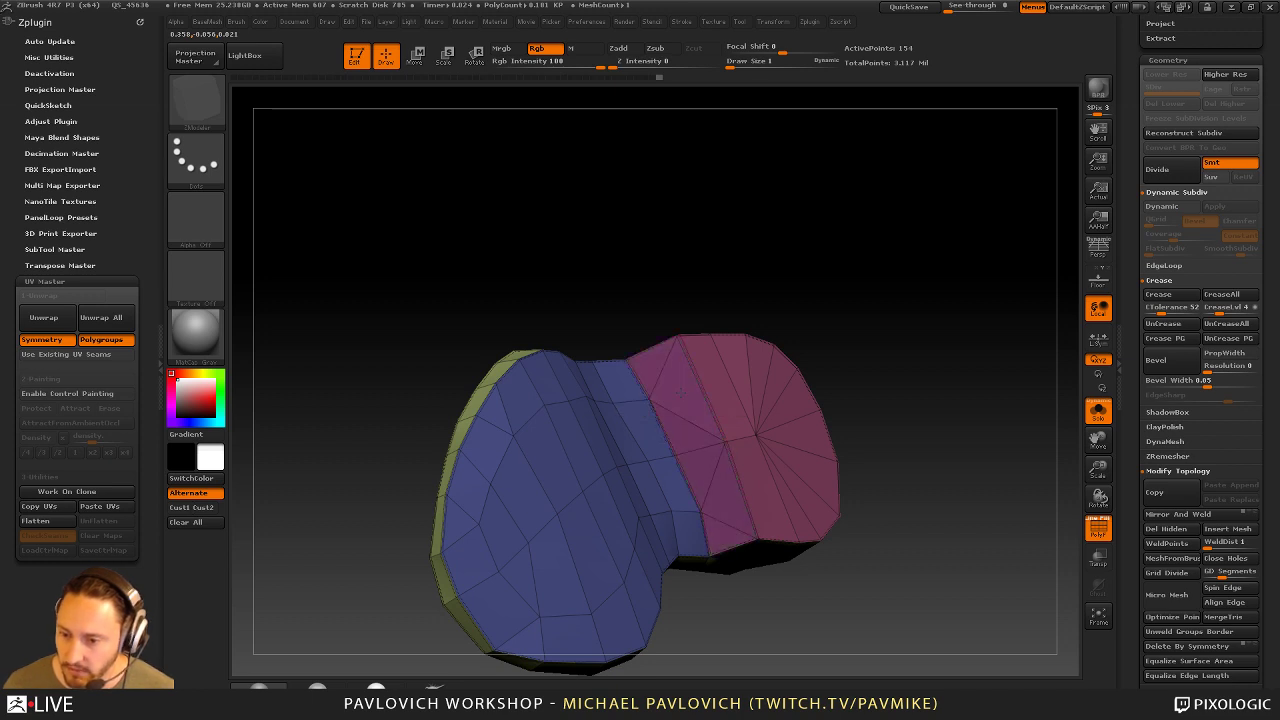
pyautogui.click(680, 393)
pyautogui.click(680, 393)
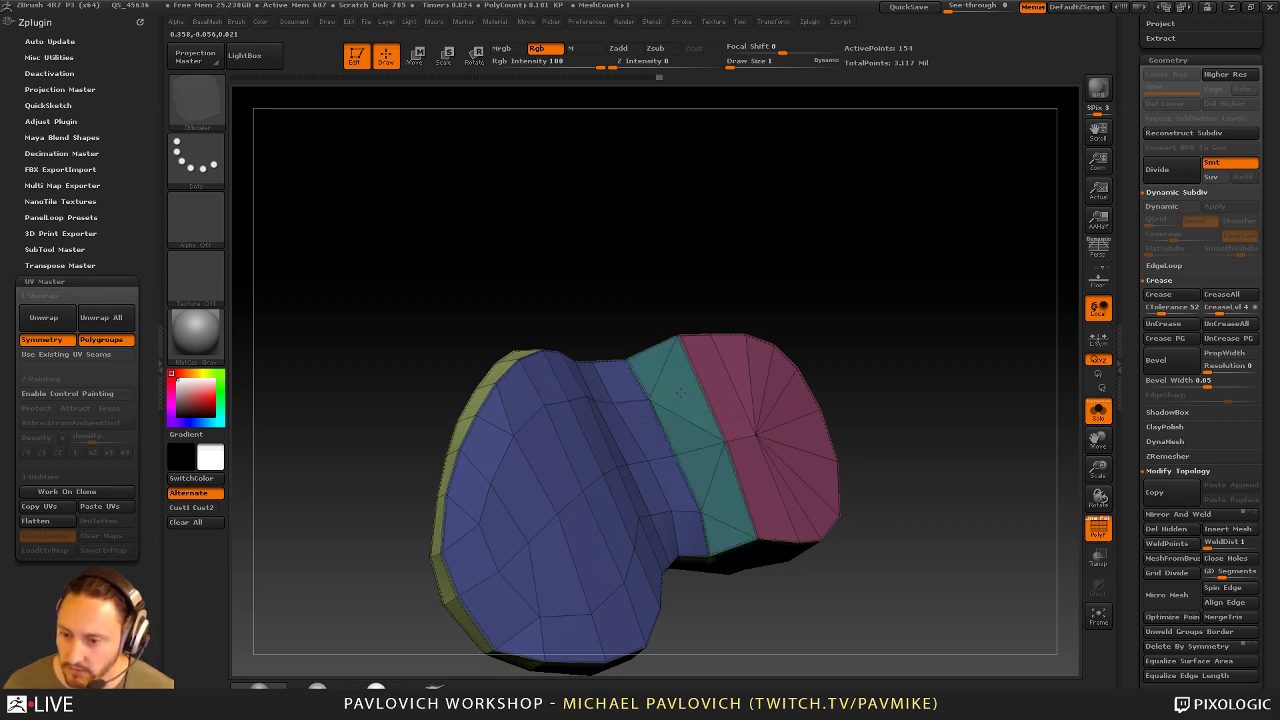
pyautogui.click(680, 393)
# Adjust the underside edges at the sole's arch with the Move brush at draw size 10
pyautogui.moveTo(903, 317); pyautogui.dragTo(928, 352)
pyautogui.press('s')
pyautogui.moveTo(632, 446); pyautogui.dragTo(641, 446)
pyautogui.press('b')
pyautogui.press('m')
pyautogui.press('v')
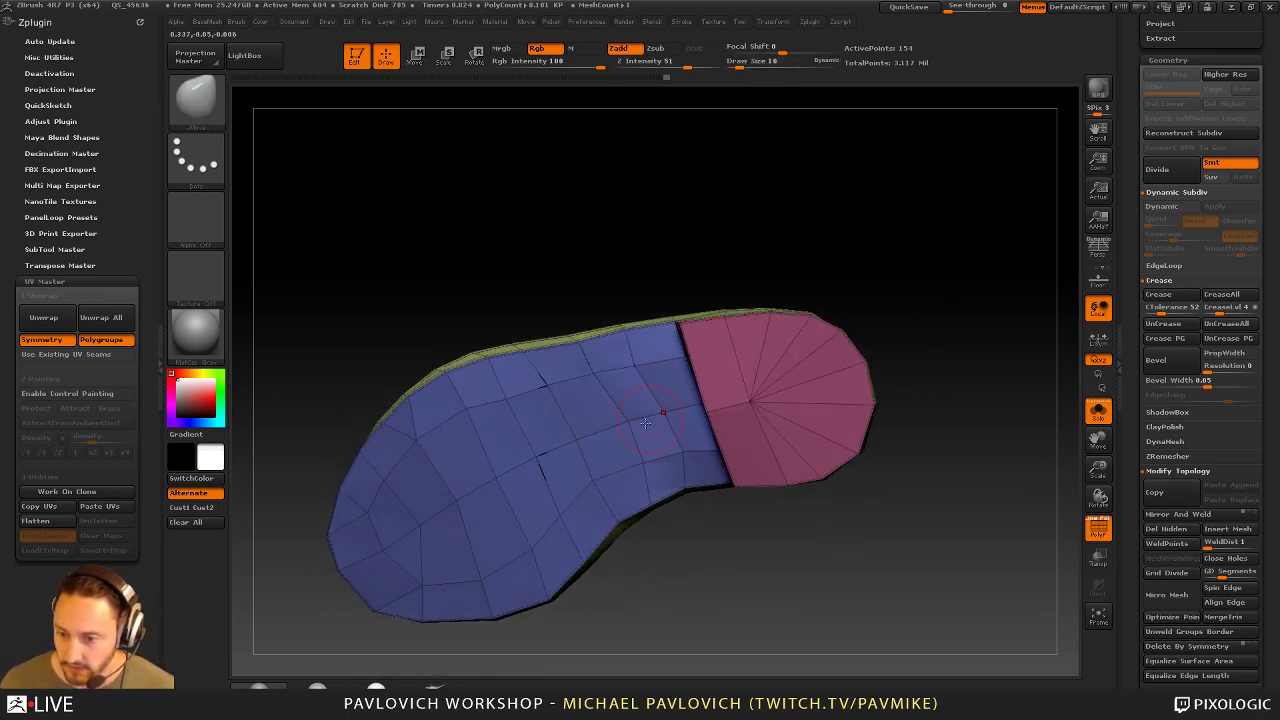
# Turn on the sole's dynamic subdivision, hide the wireframe and examine the sole together with the boot
pyautogui.press('d')
pyautogui.press('d')
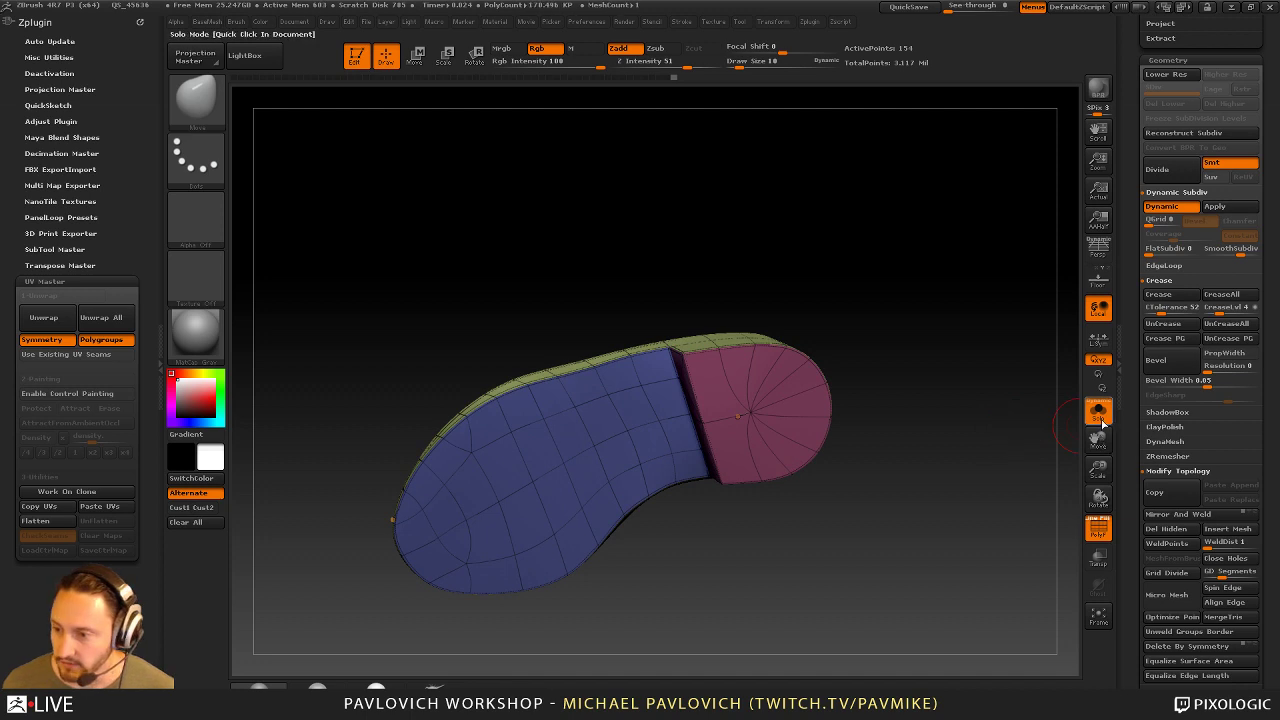
pyautogui.click(1098, 530)
pyautogui.moveTo(906, 357); pyautogui.dragTo(731, 375)
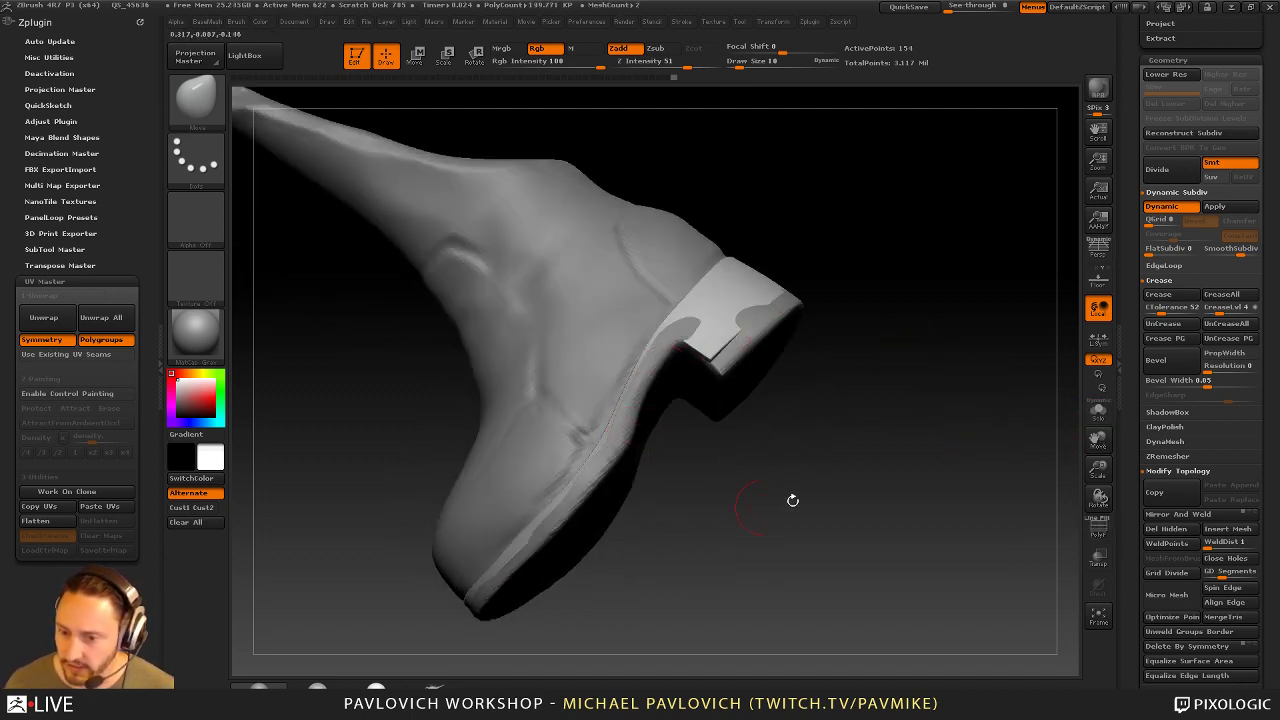
pyautogui.moveTo(860, 489); pyautogui.dragTo(865, 467)
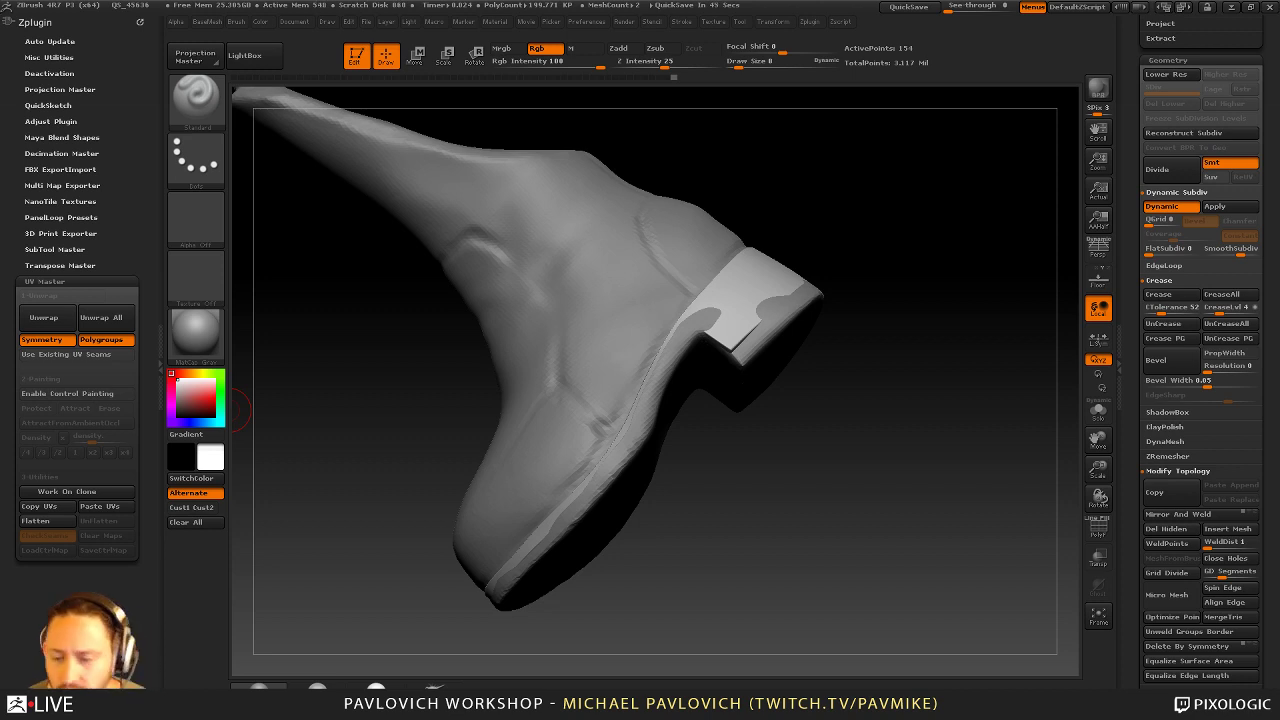
# Show the wireframe, turn off dynamic subdivision, isolate the sole and examine it from the side and heel
pyautogui.click(1098, 529)
pyautogui.hotkey('shift', 'd')
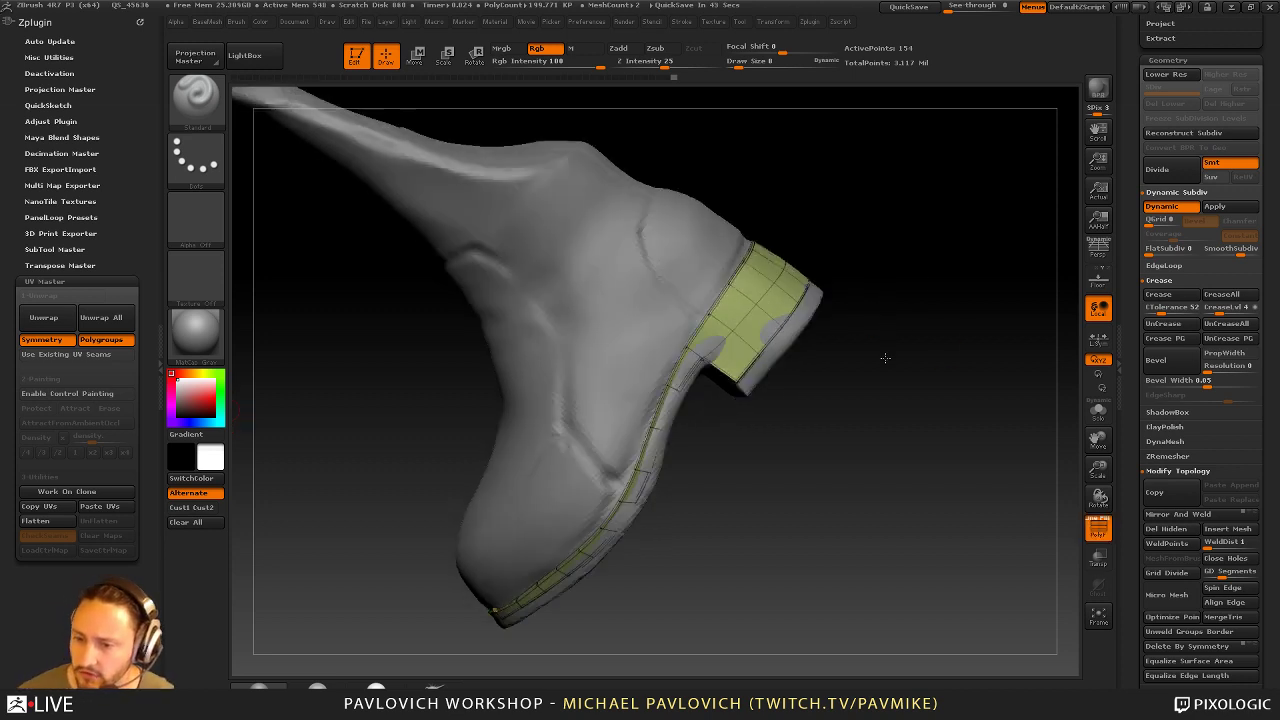
pyautogui.click(1098, 410)
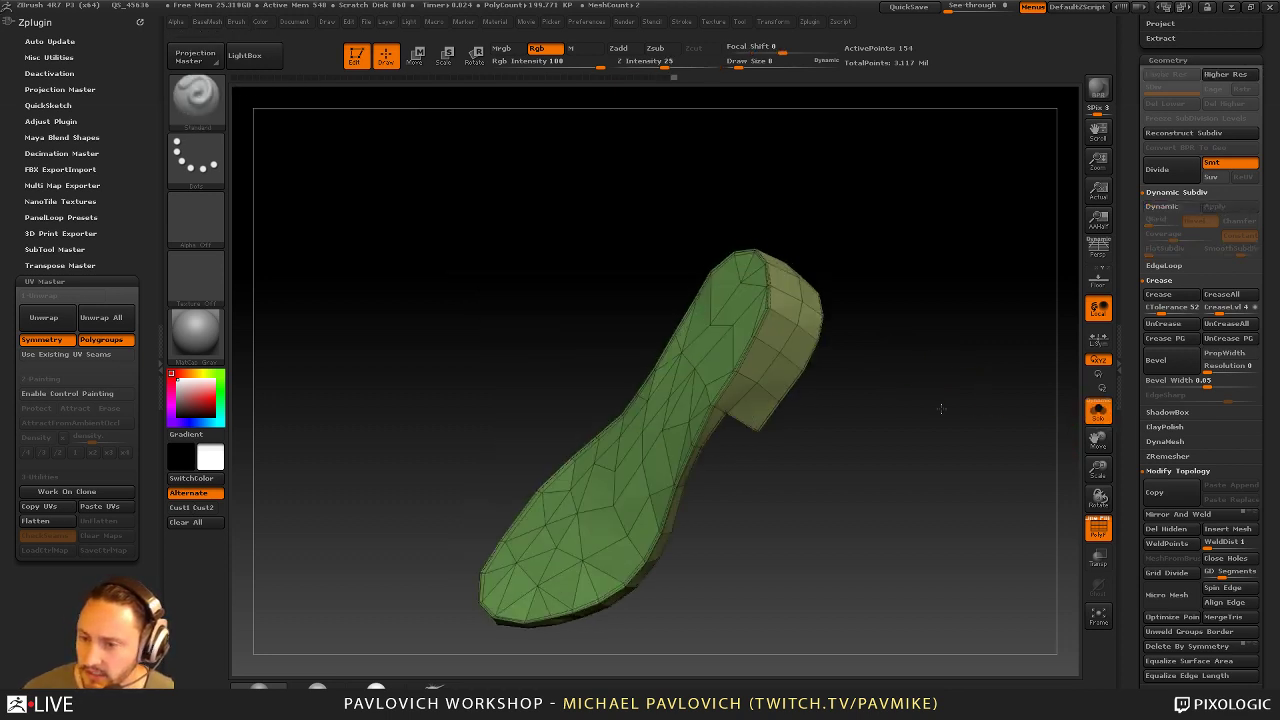
pyautogui.moveTo(905, 383); pyautogui.dragTo(830, 416)
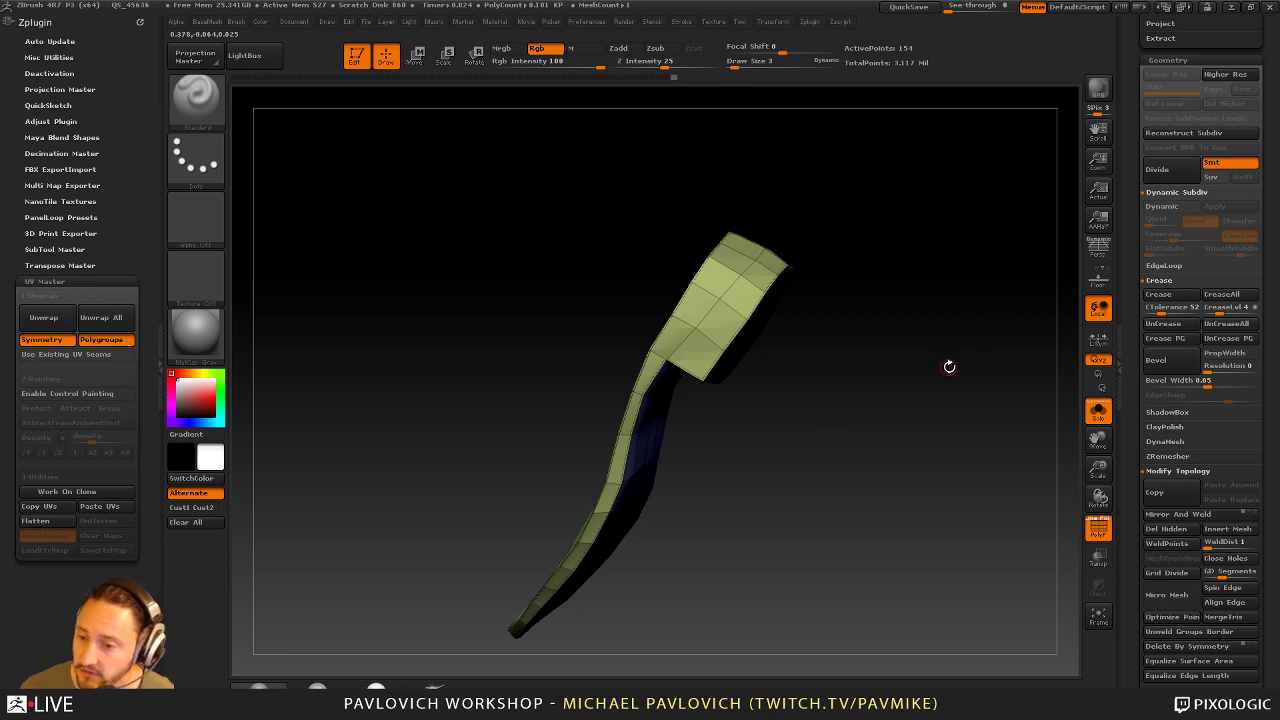
pyautogui.moveTo(949, 366); pyautogui.dragTo(832, 412)
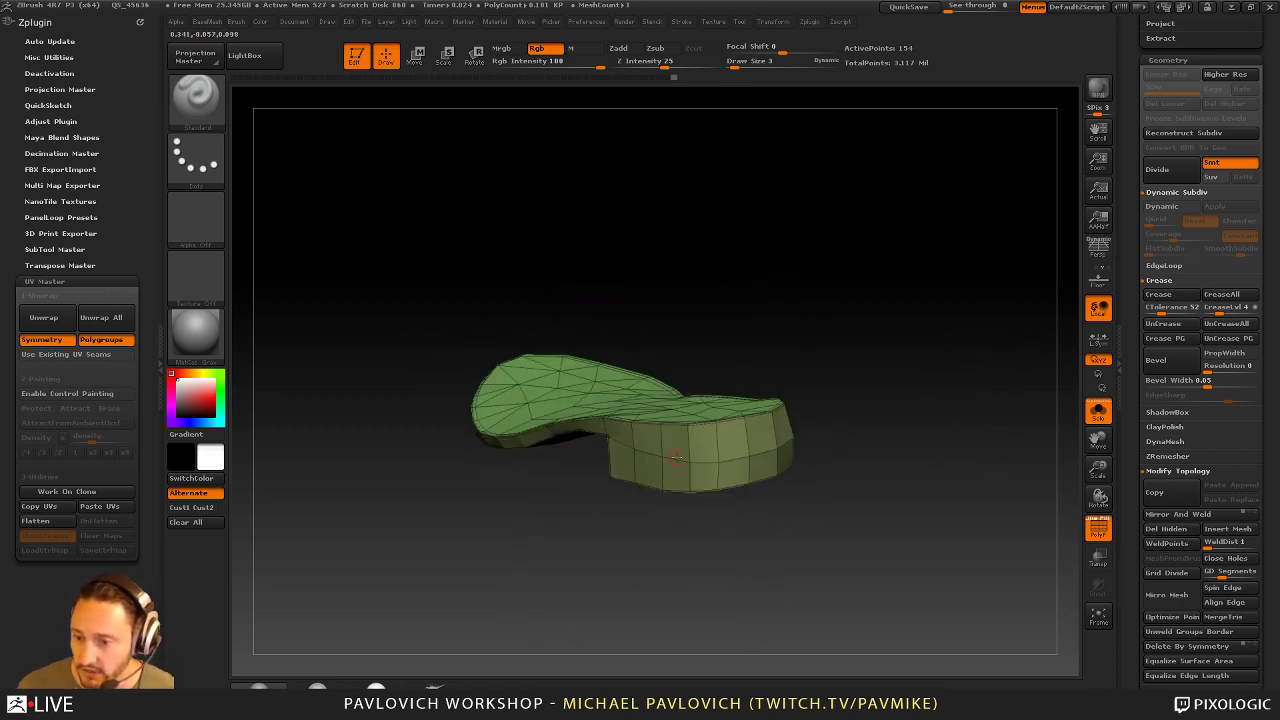
# Adjust the heel's side edges with the Move brush at draw size 10
pyautogui.press('s')
pyautogui.moveTo(676, 458); pyautogui.dragTo(691, 464)
pyautogui.press('b')
pyautogui.press('m')
pyautogui.press('v')
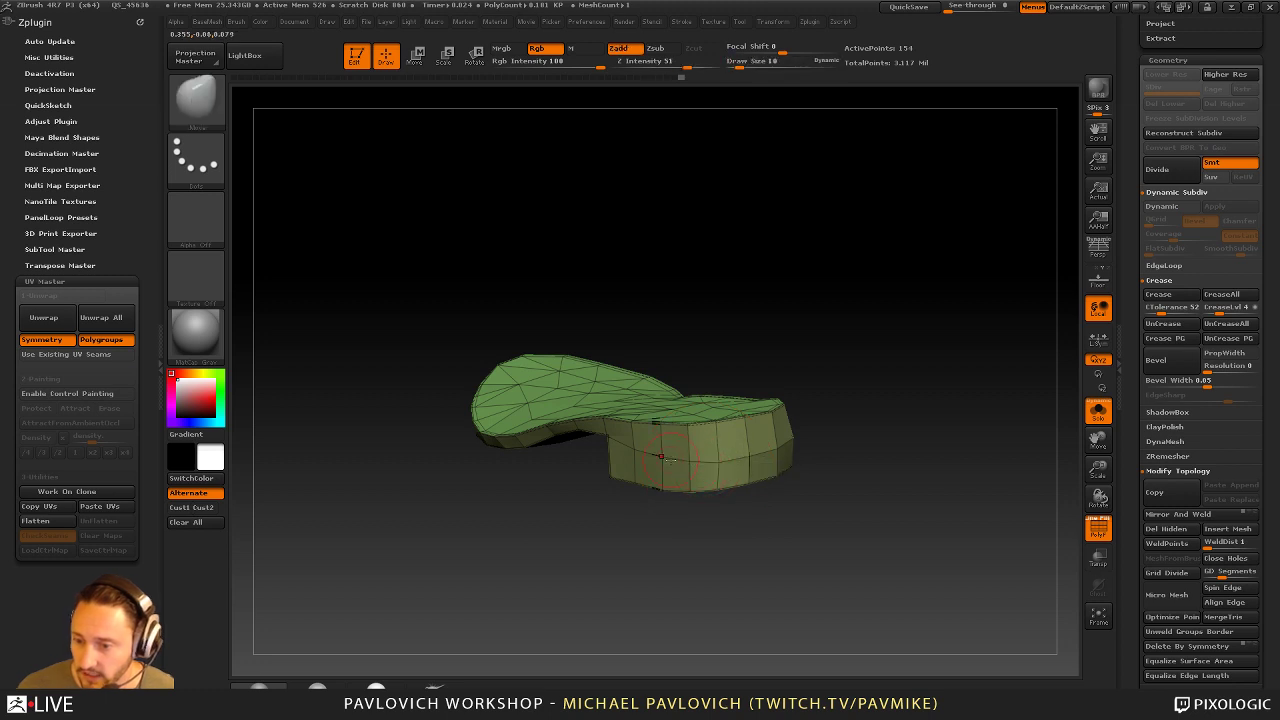
pyautogui.moveTo(841, 416); pyautogui.dragTo(725, 437)
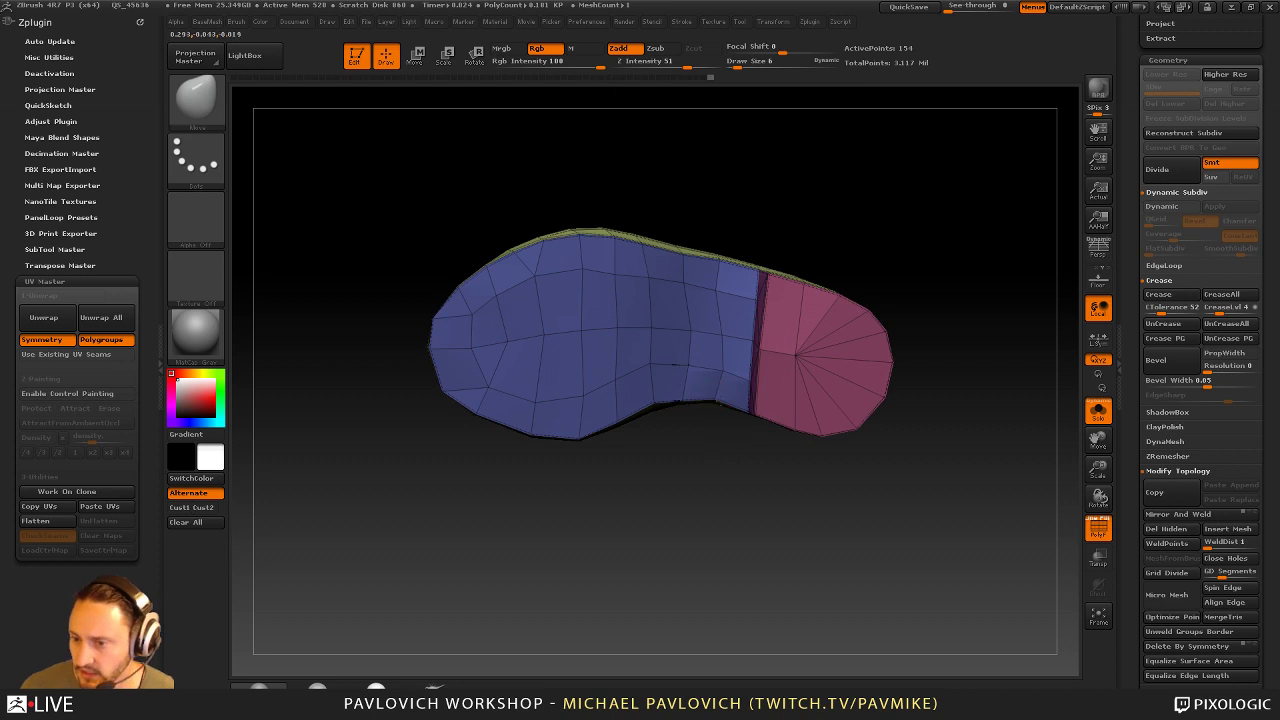
# Even out the underside edge flow around the sole's arch with the Move brush
pyautogui.moveTo(731, 330); pyautogui.dragTo(737, 380)
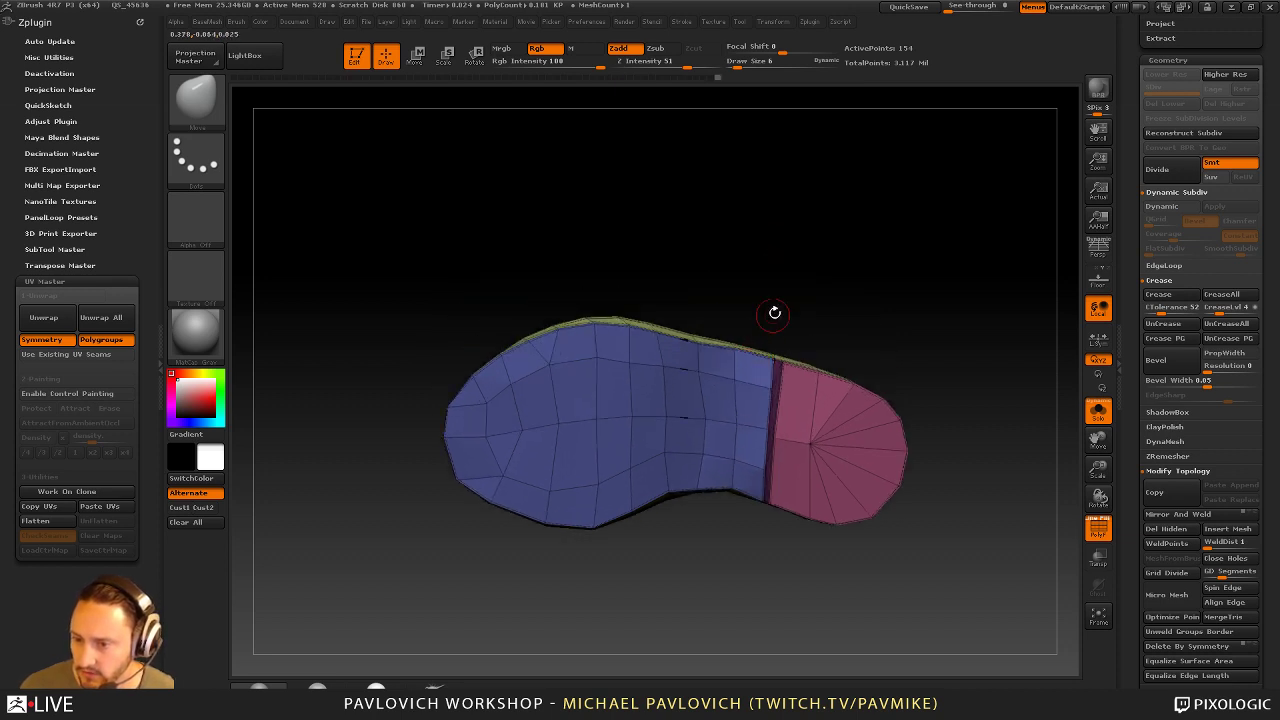
pyautogui.moveTo(774, 313); pyautogui.dragTo(738, 358)
pyautogui.moveTo(702, 416); pyautogui.dragTo(714, 455)
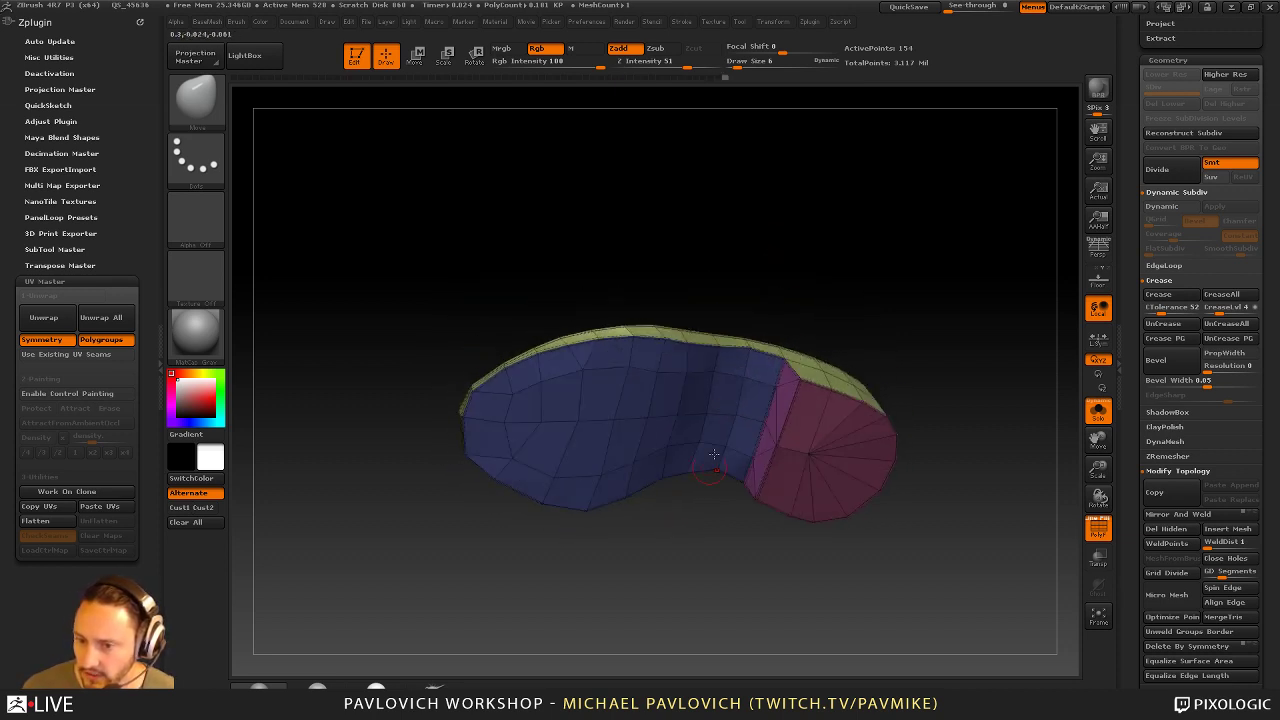
# Switch to the hPolish brush with a draw size of 39 and hide the sole's wireframe
pyautogui.press('s')
pyautogui.moveTo(609, 401); pyautogui.dragTo(636, 385)
pyautogui.press('b')
pyautogui.press('h')
pyautogui.press('p')
pyautogui.press('s')
pyautogui.moveTo(566, 426); pyautogui.dragTo(575, 427)
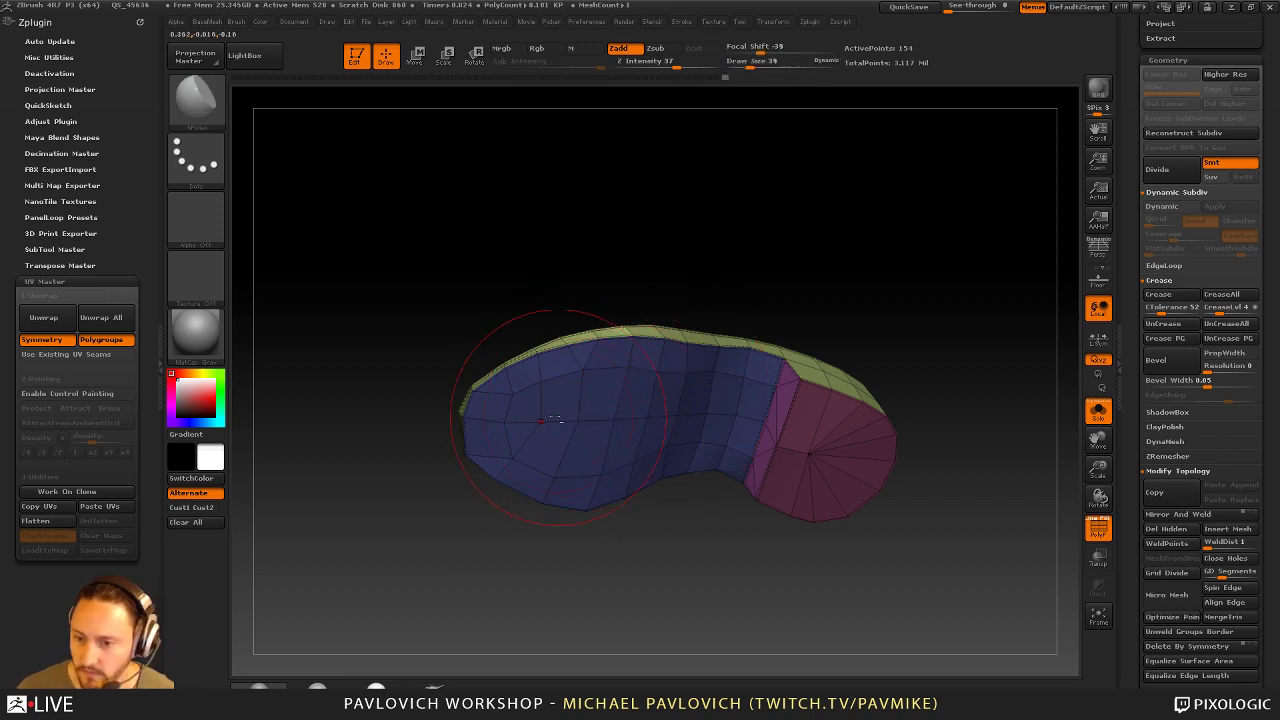
pyautogui.click(1098, 533)
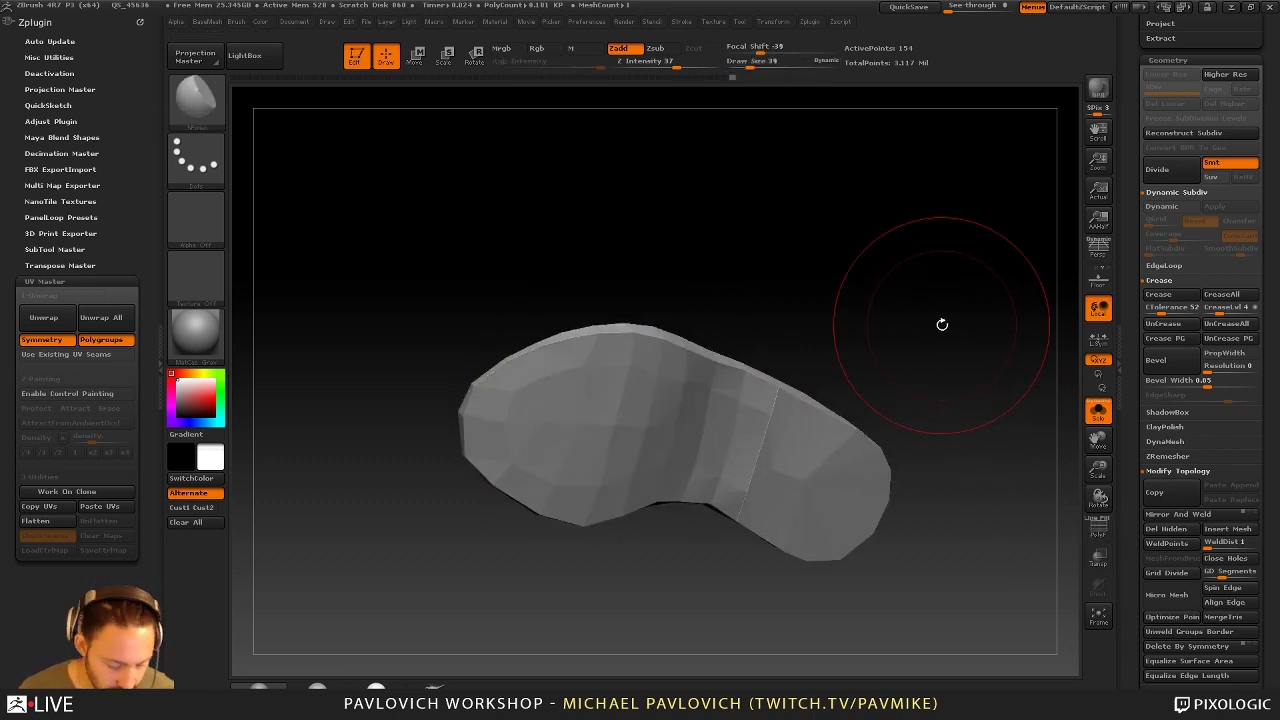
# Turn on dynamic subdivision and polish the heel edge with the hPolish brush at draw size 30
pyautogui.press('d')
pyautogui.press('s')
pyautogui.moveTo(611, 422); pyautogui.dragTo(615, 422)
pyautogui.moveTo(864, 362)
pyautogui.mouseDown()
pyautogui.moveTo(929, 383)
pyautogui.moveTo(856, 441)
pyautogui.moveTo(771, 448)
pyautogui.moveTo(814, 446)
pyautogui.mouseUp()
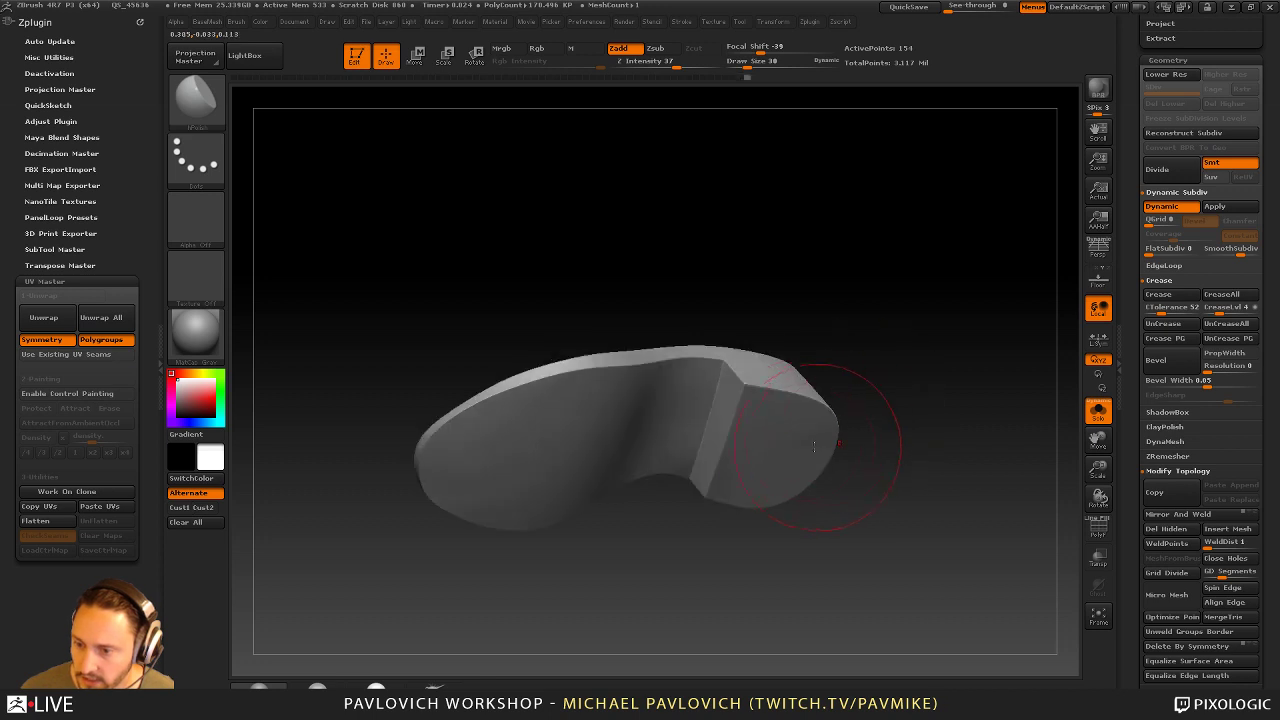
pyautogui.moveTo(766, 393); pyautogui.dragTo(800, 388)
pyautogui.moveTo(882, 427)
pyautogui.mouseDown()
pyautogui.moveTo(894, 449)
pyautogui.moveTo(886, 380)
pyautogui.mouseUp()
pyautogui.moveTo(880, 320)
pyautogui.mouseDown()
pyautogui.moveTo(890, 441)
pyautogui.moveTo(906, 346)
pyautogui.moveTo(943, 297)
pyautogui.moveTo(909, 406)
pyautogui.moveTo(926, 440)
pyautogui.moveTo(663, 449)
pyautogui.moveTo(647, 431)
pyautogui.mouseUp()
# Show the boot with the unsmoothed sole and adjust the sole's front rim with the Move brush at draw size 5
pyautogui.click(1096, 420)
pyautogui.hotkey('shift', 'd')
pyautogui.press('s')
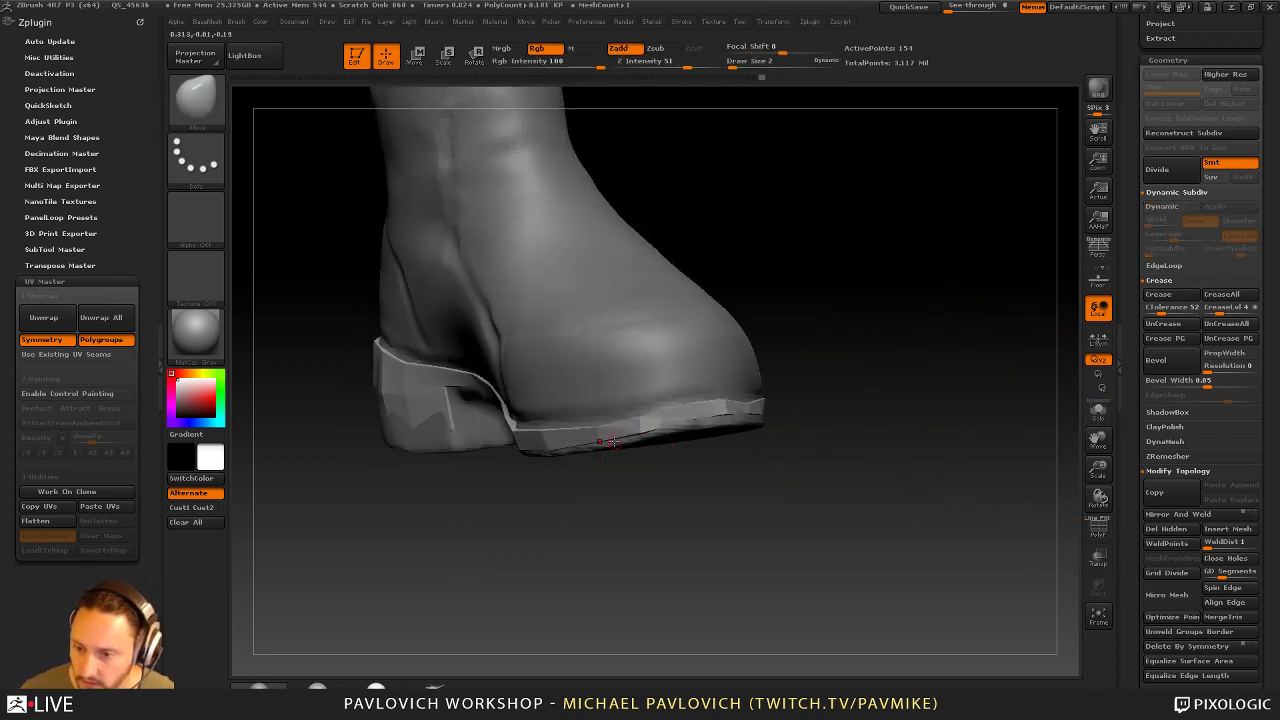
pyautogui.press('s')
pyautogui.moveTo(711, 431); pyautogui.dragTo(684, 440)
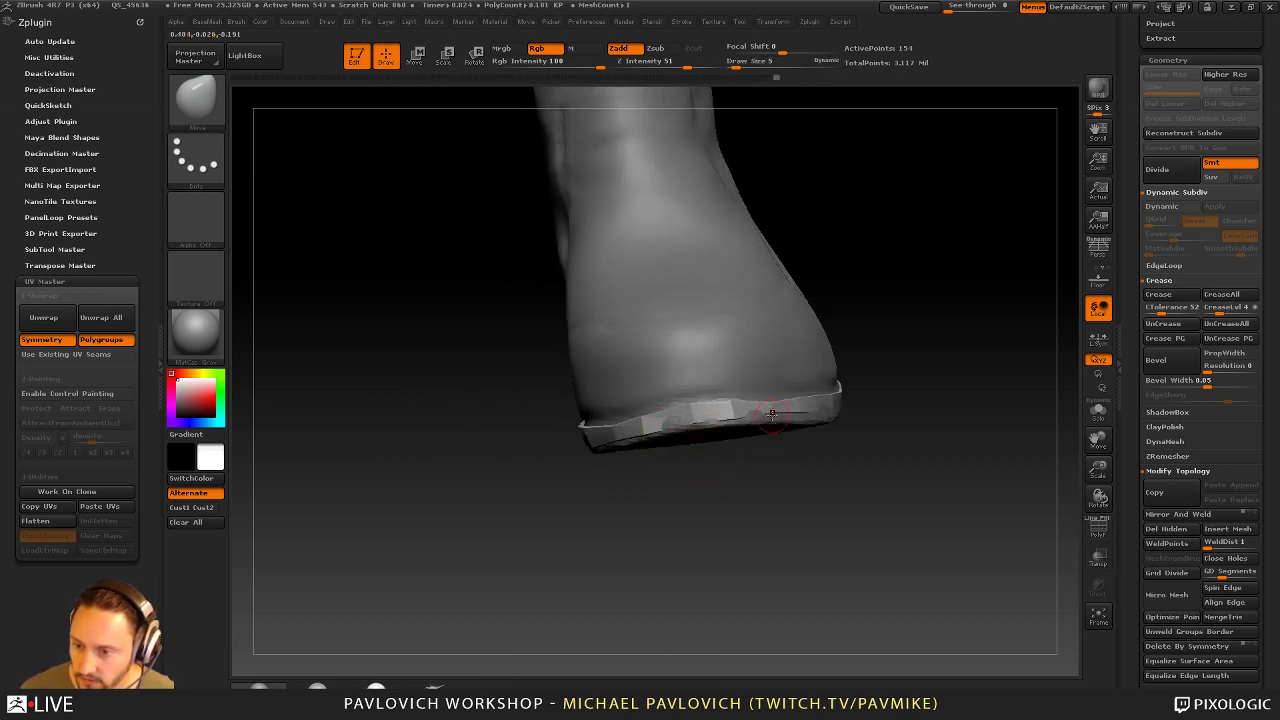
pyautogui.moveTo(815, 409); pyautogui.dragTo(814, 414, button='right')
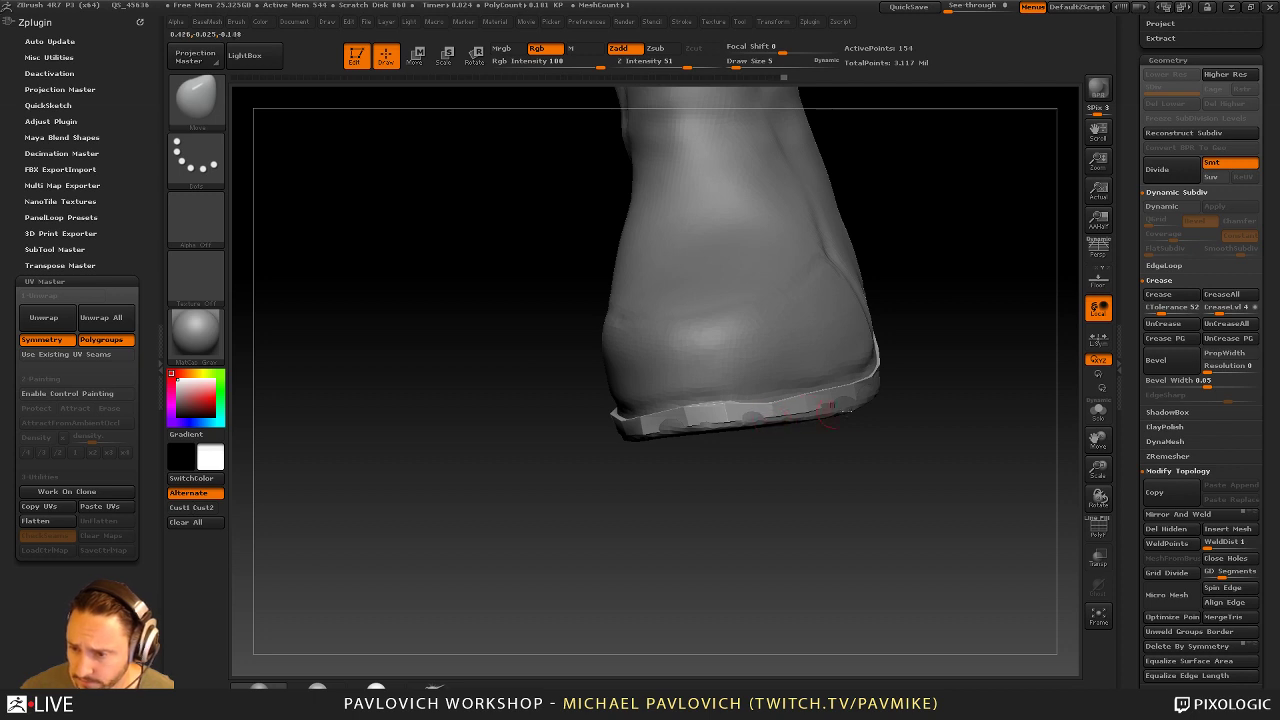
pyautogui.moveTo(930, 408); pyautogui.dragTo(872, 429)
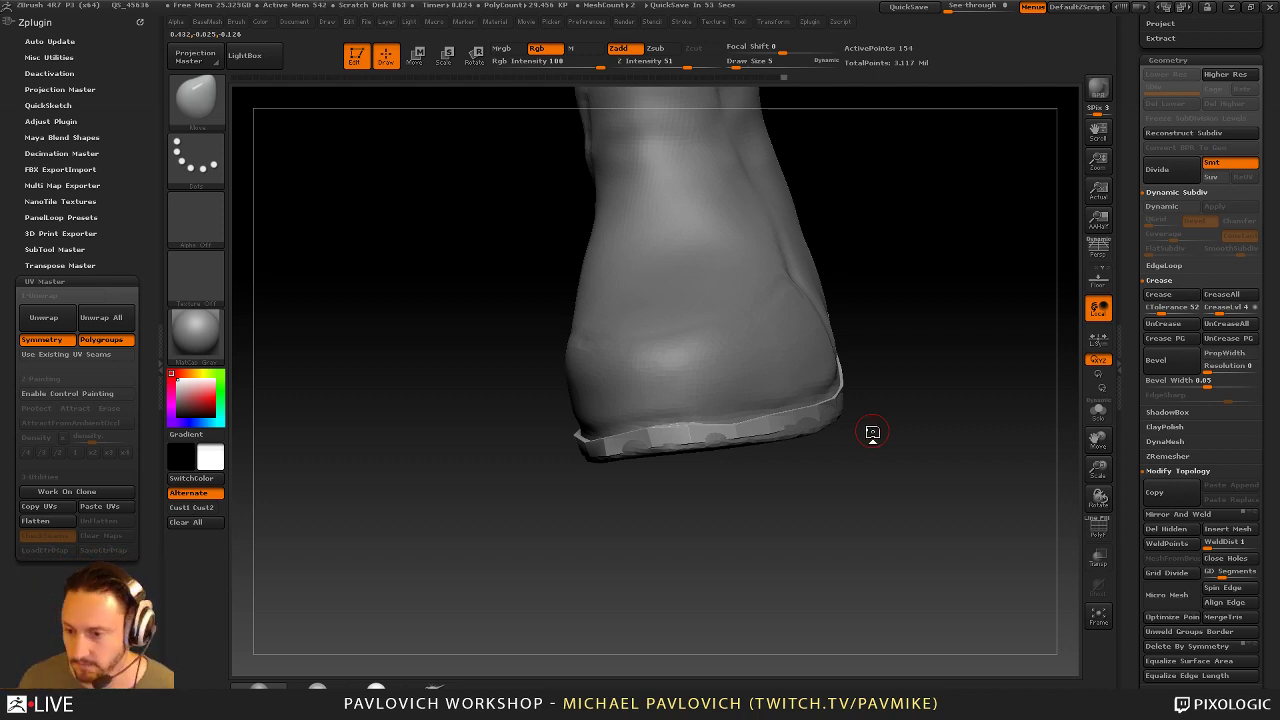
# Refine the fit of the sole's rim around the boot's toe with the Move brush at draw size 7
pyautogui.moveTo(892, 323)
pyautogui.mouseDown()
pyautogui.moveTo(889, 383)
pyautogui.moveTo(866, 386)
pyautogui.mouseUp()
pyautogui.press('s')
pyautogui.moveTo(689, 439)
pyautogui.mouseDown()
pyautogui.moveTo(692, 426)
pyautogui.moveTo(661, 449)
pyautogui.mouseUp()
pyautogui.press('s')
pyautogui.press('s')
pyautogui.moveTo(789, 431); pyautogui.dragTo(801, 421)
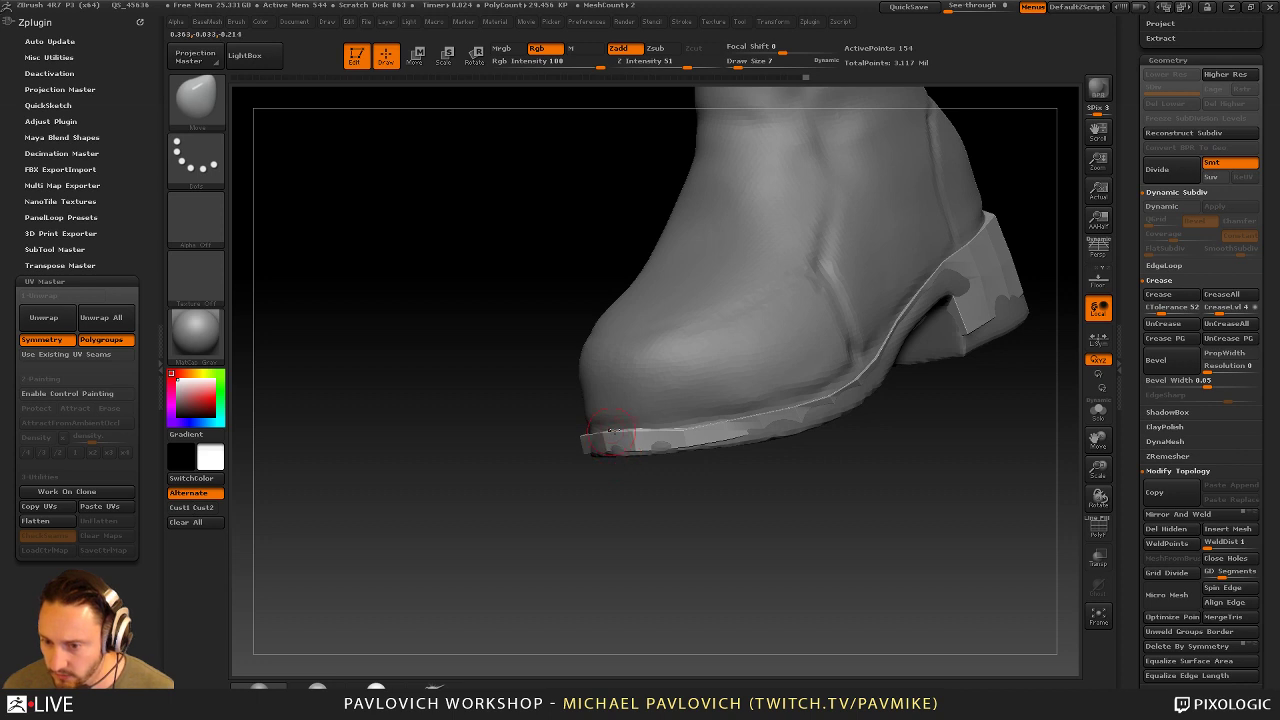
# Isolate the sole with its wireframe and polygroups shown and switch to the ZModeler brush
pyautogui.click(1098, 412)
pyautogui.moveTo(989, 377); pyautogui.dragTo(1012, 428)
pyautogui.click(1098, 527)
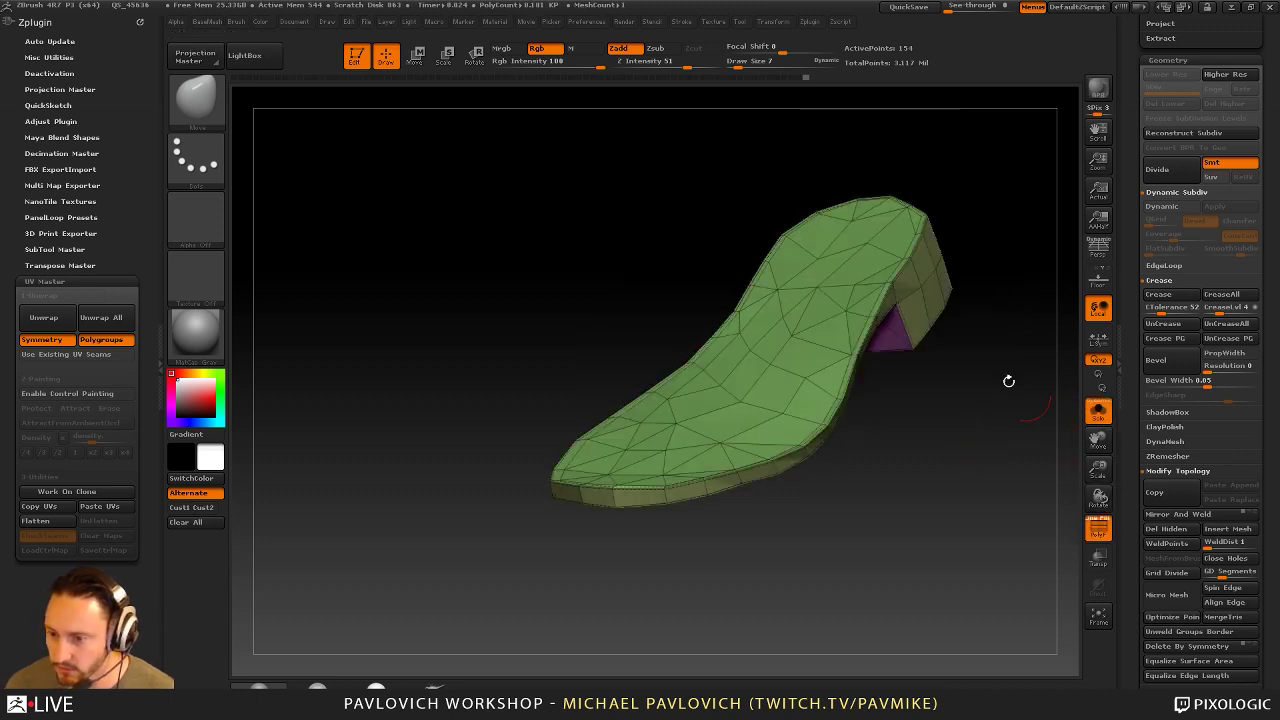
pyautogui.press('b')
pyautogui.press('z')
pyautogui.press('m')
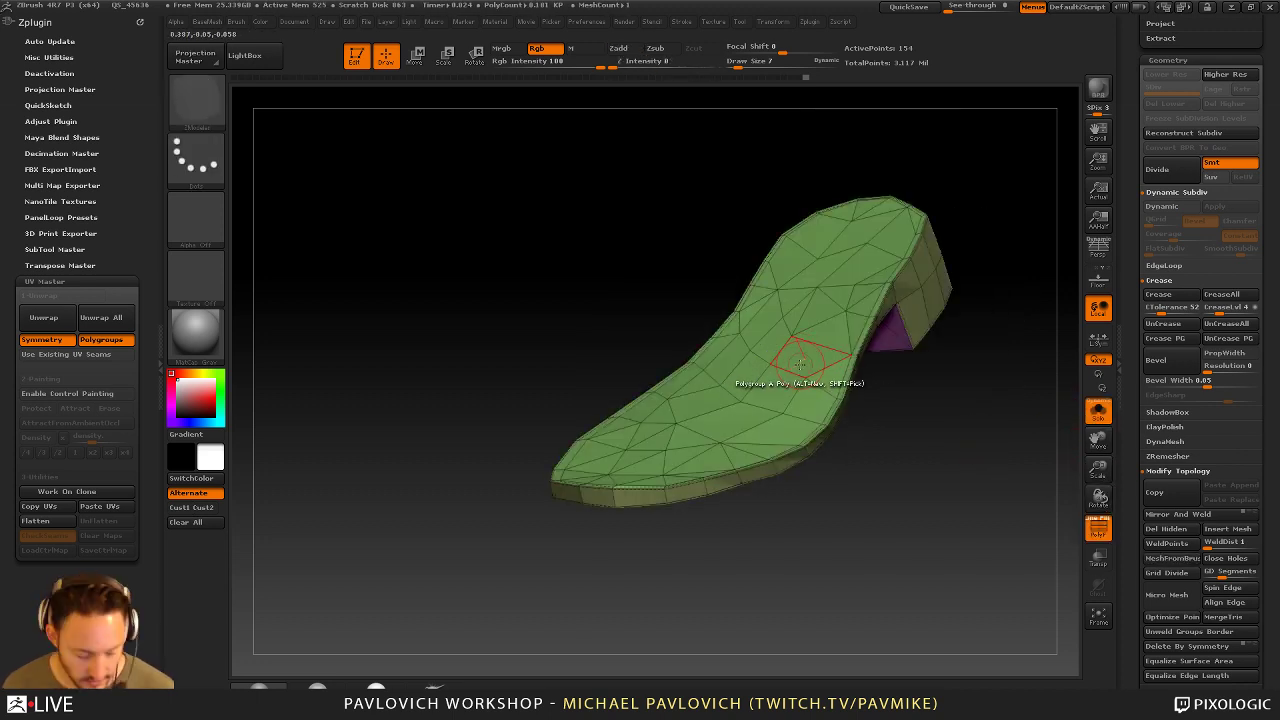
# Mask everything but the sole's top polygroup, move that surface slightly outward with Transpose and clear the mask
pyautogui.press('w')
pyautogui.keyDown('ctrl'); pyautogui.click(786, 320); pyautogui.keyUp('ctrl')
pyautogui.moveTo(700, 280); pyautogui.dragTo(712, 236)
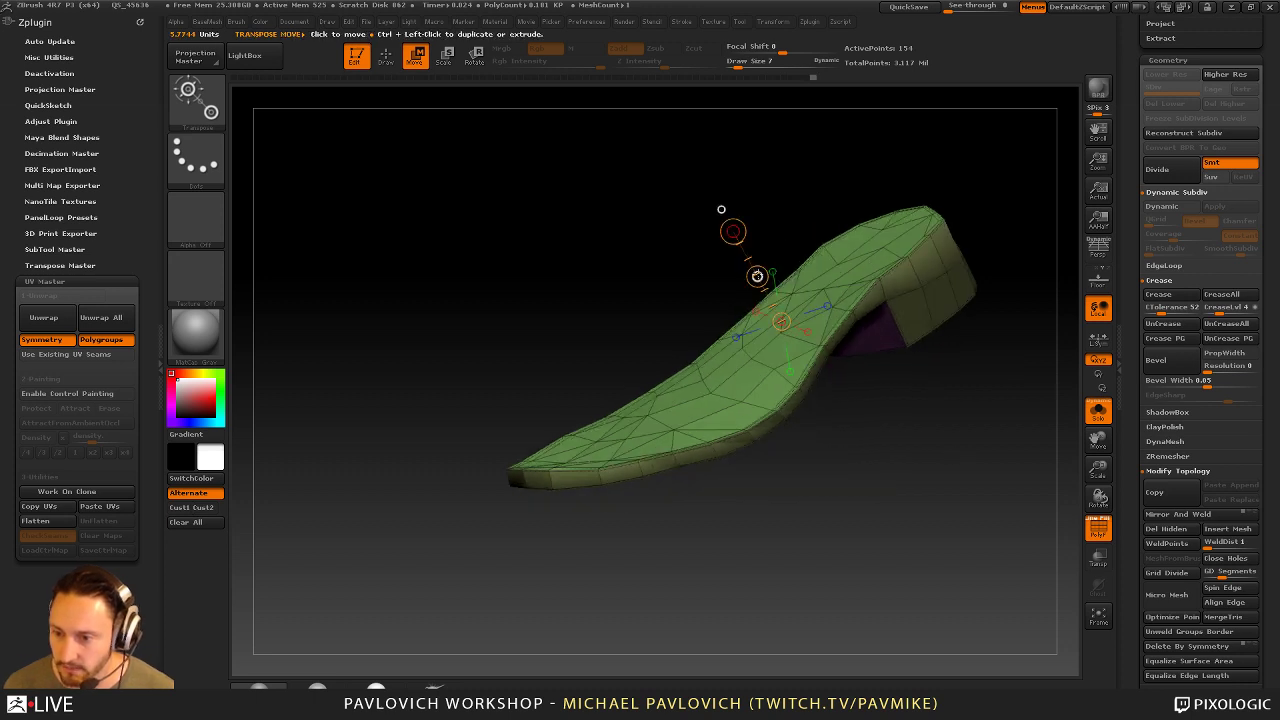
pyautogui.moveTo(757, 276); pyautogui.dragTo(753, 268)
pyautogui.press('q')
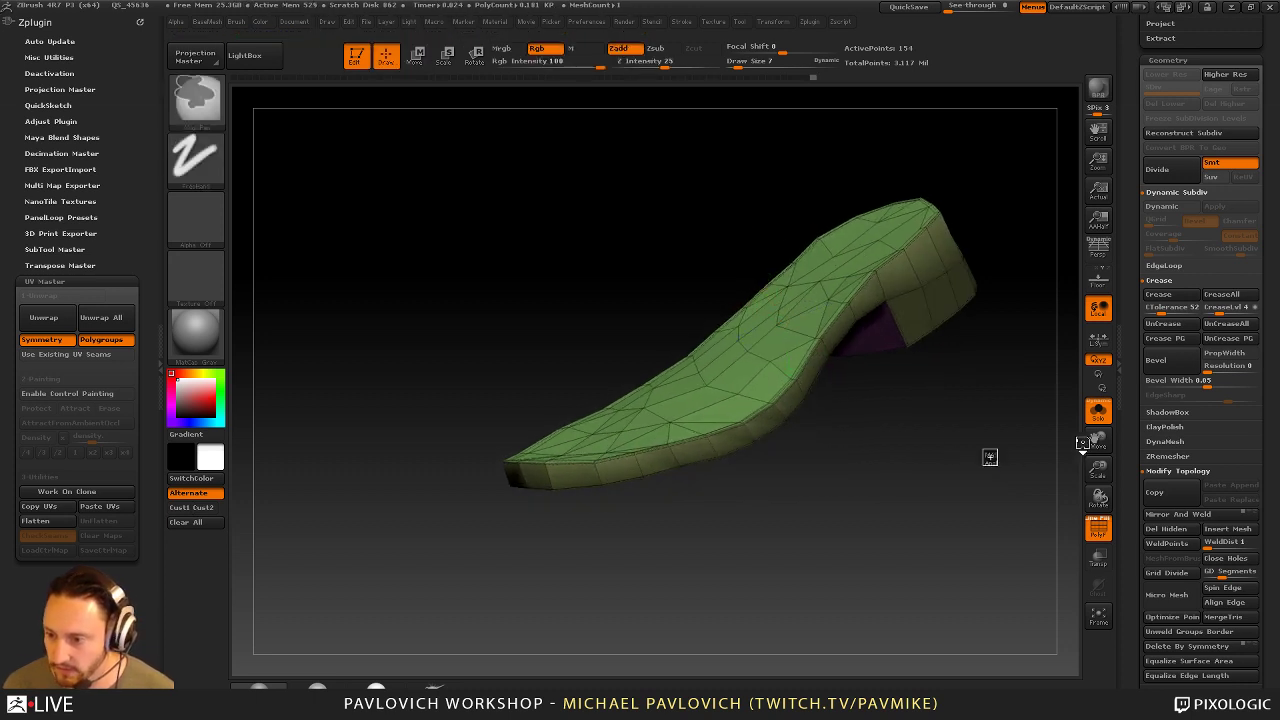
pyautogui.keyDown('ctrl'); pyautogui.moveTo(990, 457); pyautogui.dragTo(1082, 443); pyautogui.keyUp('ctrl')
# Show the boot around the sole with dynamic subdivision on and switch to the Move brush
pyautogui.click(1098, 411)
pyautogui.moveTo(991, 483)
pyautogui.mouseDown()
pyautogui.moveTo(966, 457)
pyautogui.moveTo(977, 463)
pyautogui.moveTo(935, 460)
pyautogui.moveTo(897, 486)
pyautogui.moveTo(929, 499)
pyautogui.moveTo(834, 574)
pyautogui.moveTo(986, 491)
pyautogui.moveTo(1051, 500)
pyautogui.mouseUp()
pyautogui.press('d')
pyautogui.press('b')
pyautogui.press('m')
pyautogui.press('v')
# Isolate the smoothed sole without its wireframe and set the Standard brush to a draw size of 10
pyautogui.press('b')
pyautogui.press('s')
pyautogui.press('t')
pyautogui.click(1098, 528)
pyautogui.moveTo(949, 469); pyautogui.dragTo(996, 372)
pyautogui.click(1098, 411)
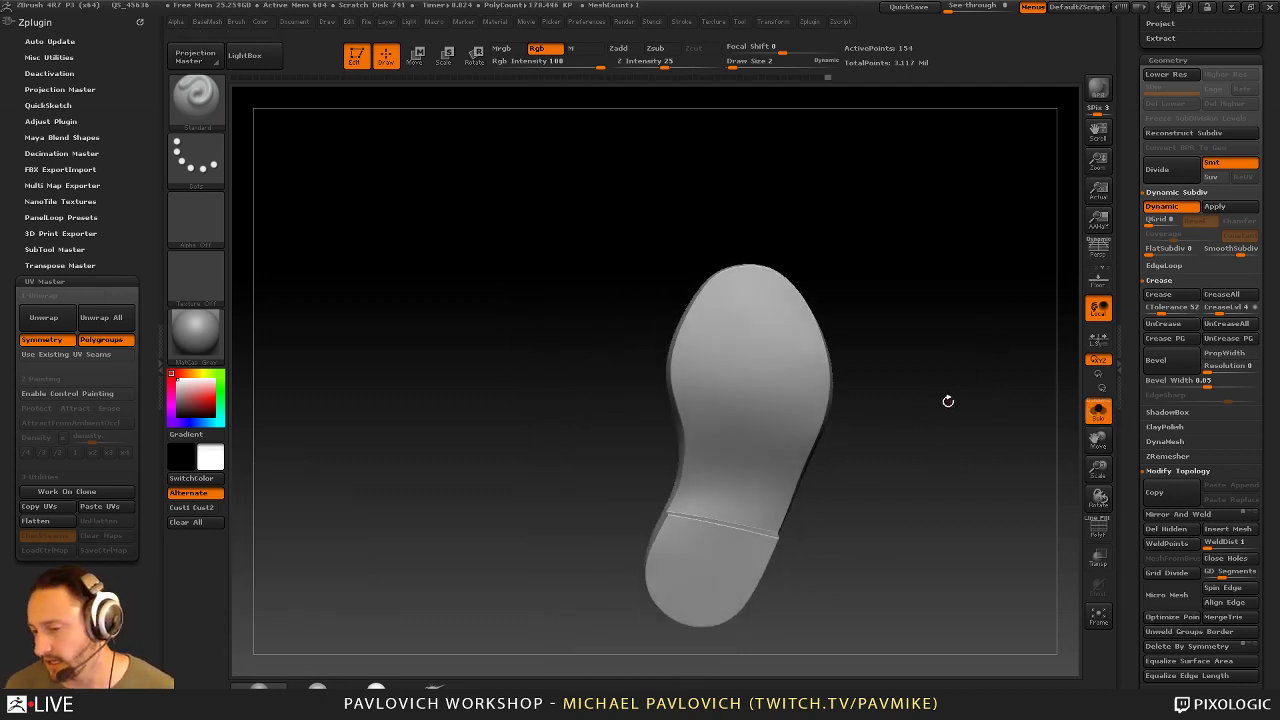
pyautogui.press(']')
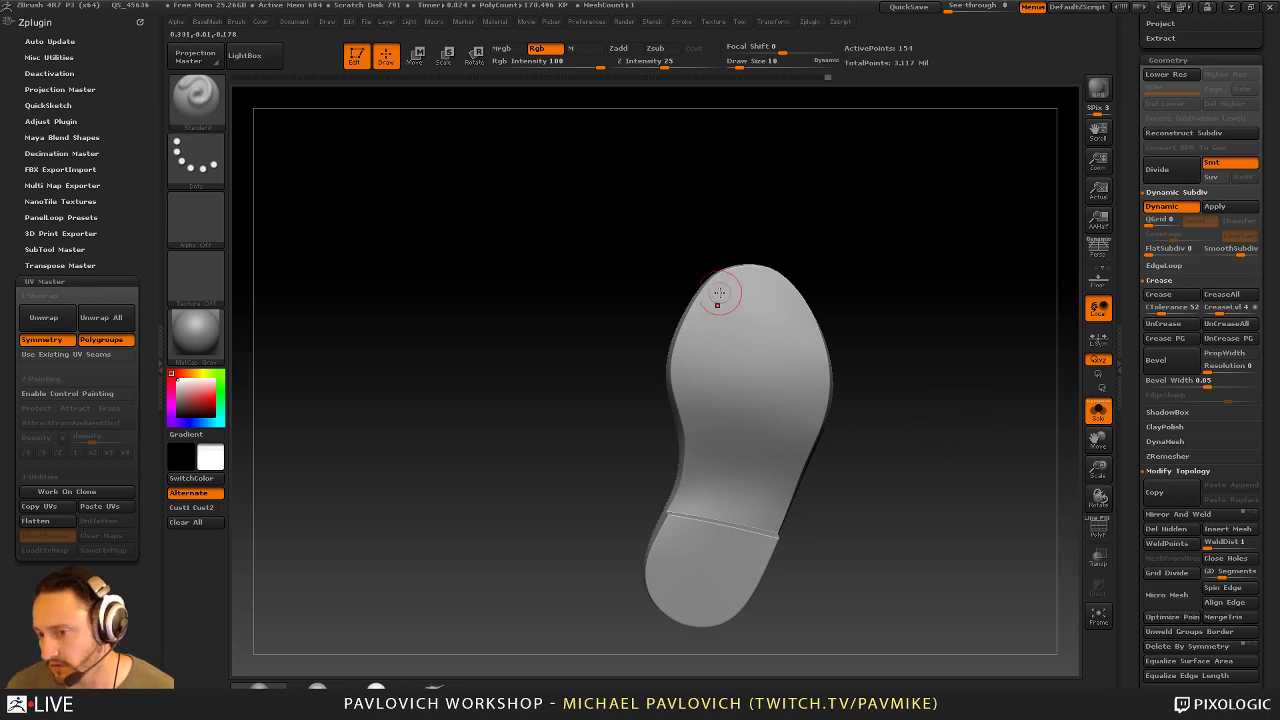
# Straighten the heel's front edge on the unsmoothed sole with the Move brush at draw size 8, then restore dynamic subdivision
pyautogui.moveTo(891, 507)
pyautogui.mouseDown()
pyautogui.moveTo(734, 545)
pyautogui.moveTo(912, 460)
pyautogui.moveTo(886, 488)
pyautogui.mouseUp()
pyautogui.hotkey('shift', 'd')
pyautogui.press('s')
pyautogui.moveTo(776, 476)
pyautogui.mouseDown()
pyautogui.moveTo(789, 477)
pyautogui.moveTo(778, 461)
pyautogui.moveTo(794, 472)
pyautogui.moveTo(741, 469)
pyautogui.moveTo(750, 452)
pyautogui.mouseUp()
pyautogui.press('b')
pyautogui.press('m')
pyautogui.press('v')
pyautogui.press('s')
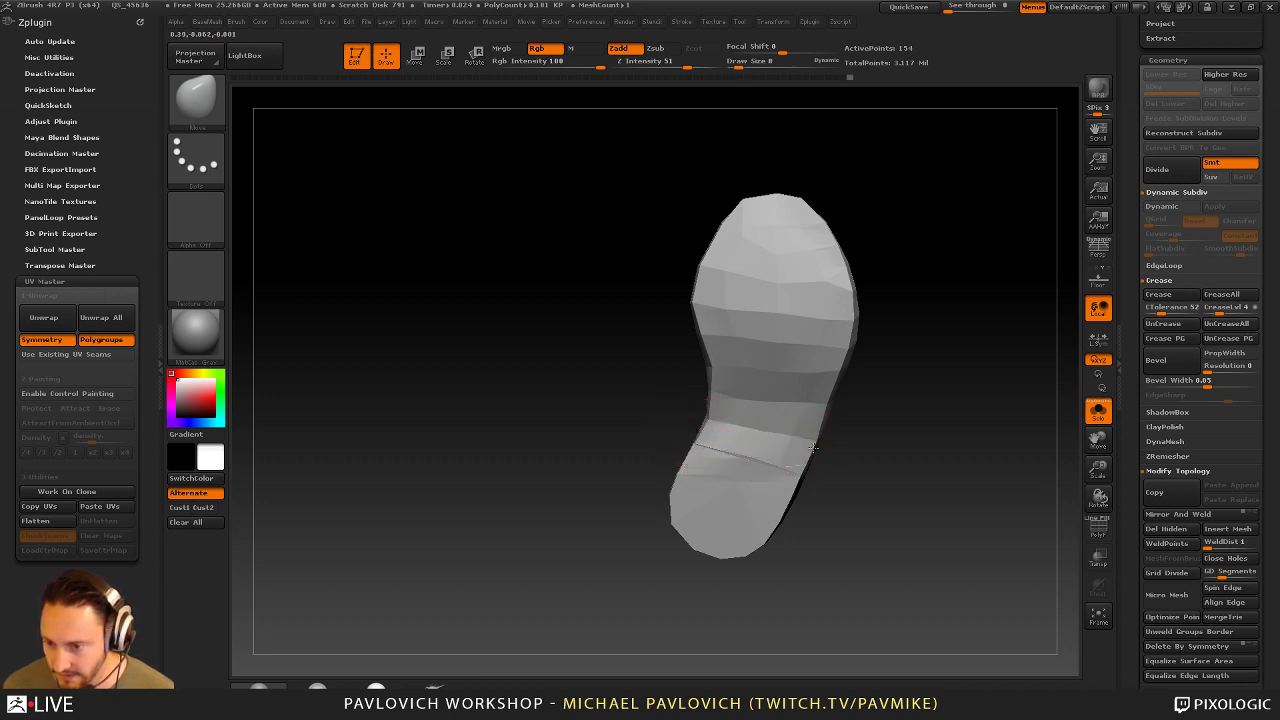
pyautogui.moveTo(813, 448); pyautogui.dragTo(802, 466)
pyautogui.press('d')
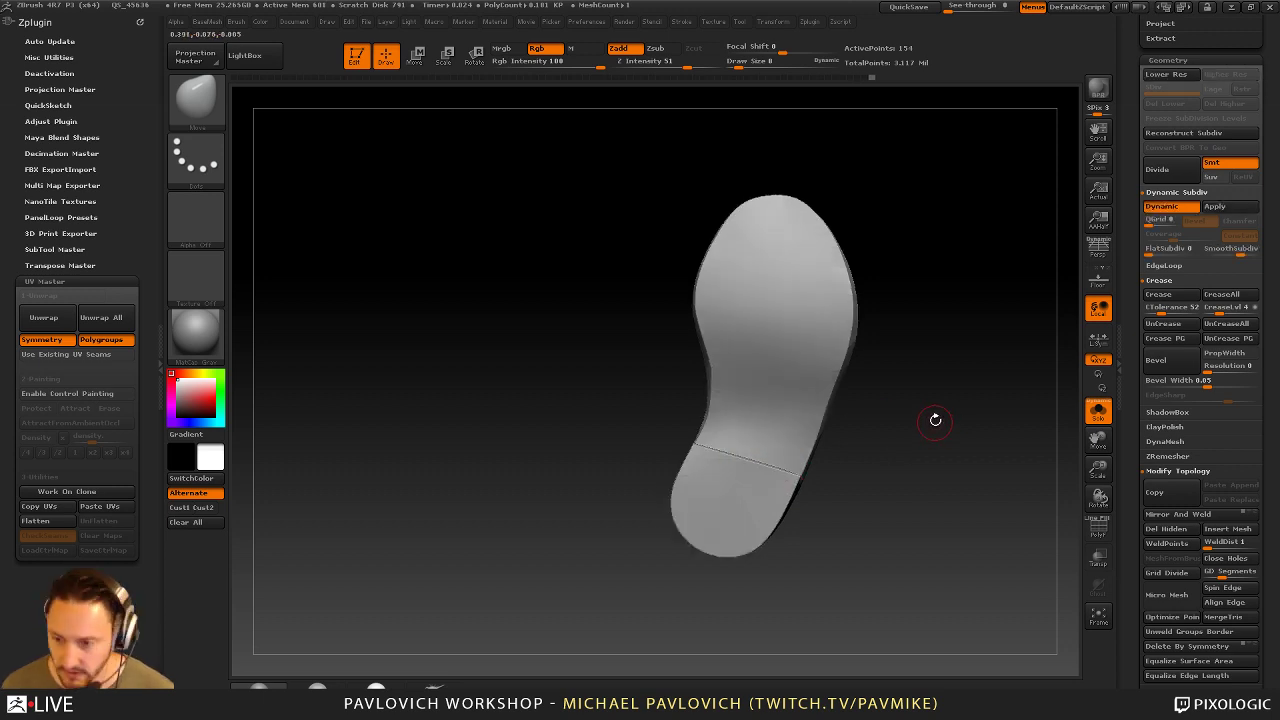
# Duplicate the sole subtool and select the copy
pyautogui.moveTo(861, 479); pyautogui.dragTo(901, 487)
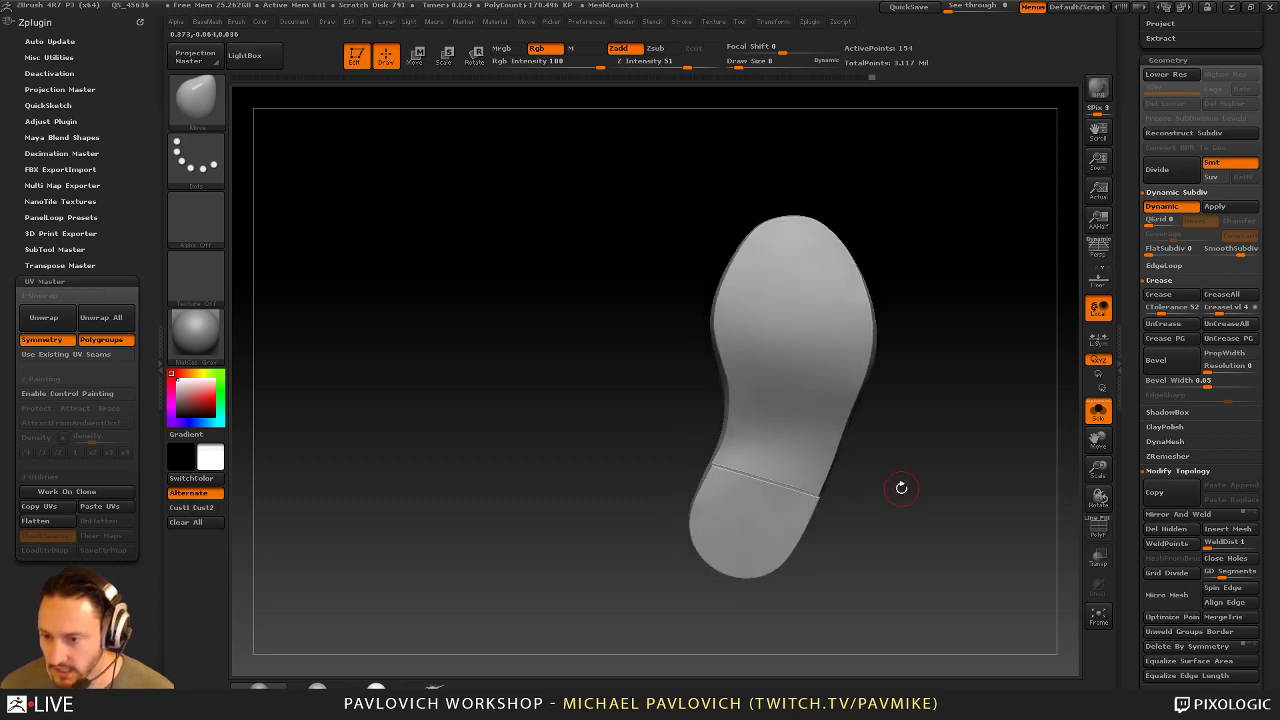
pyautogui.hotkey('shift', 'f')
pyautogui.click(1098, 530)
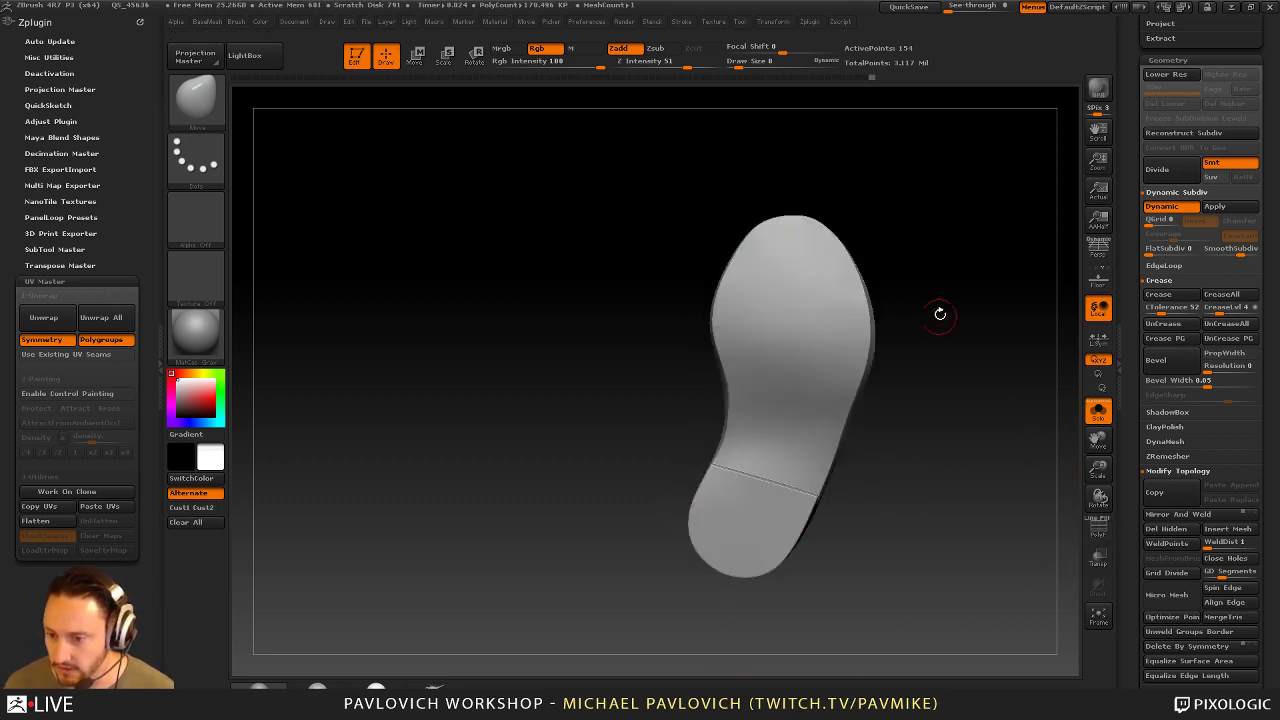
pyautogui.moveTo(940, 311); pyautogui.dragTo(983, 383)
pyautogui.scroll(10, 1137, 338)
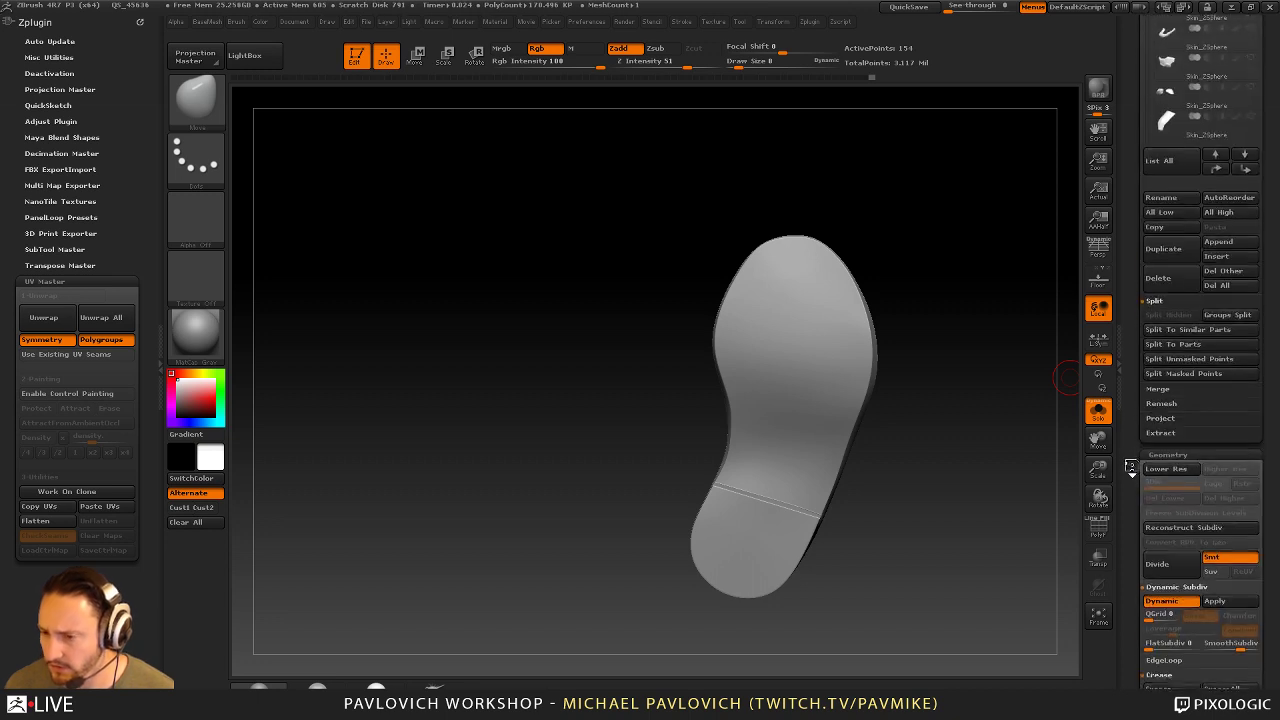
pyautogui.click(1165, 550)
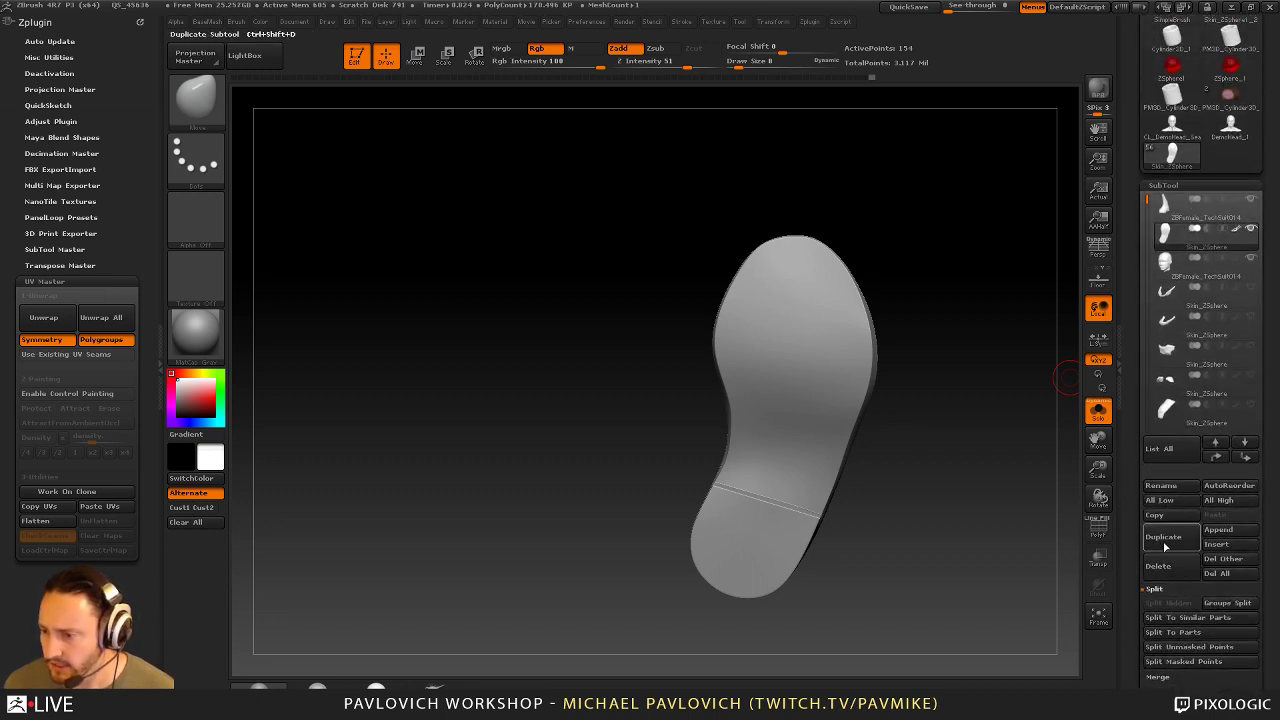
pyautogui.click(1208, 270)
# Apply the copy's dynamic subdivision to the mesh with DynaMesh projection off and delete its lower subdivision levels
pyautogui.press('2')
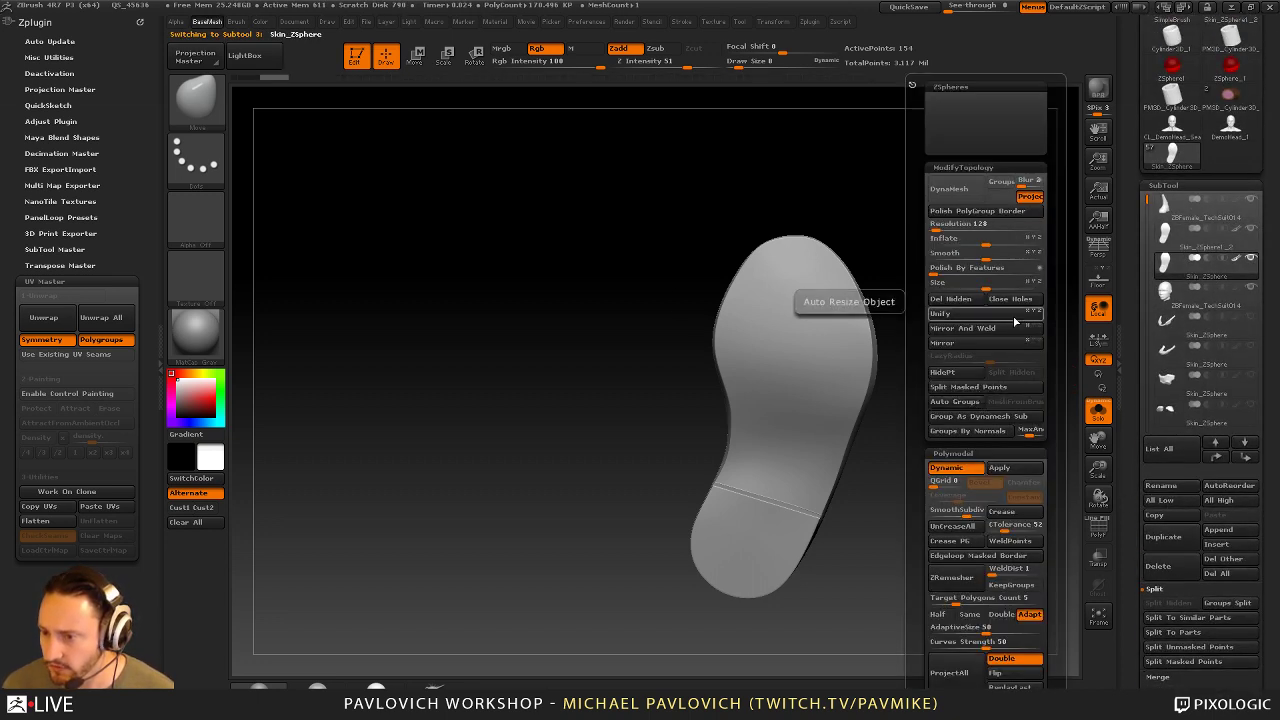
pyautogui.click(1009, 470)
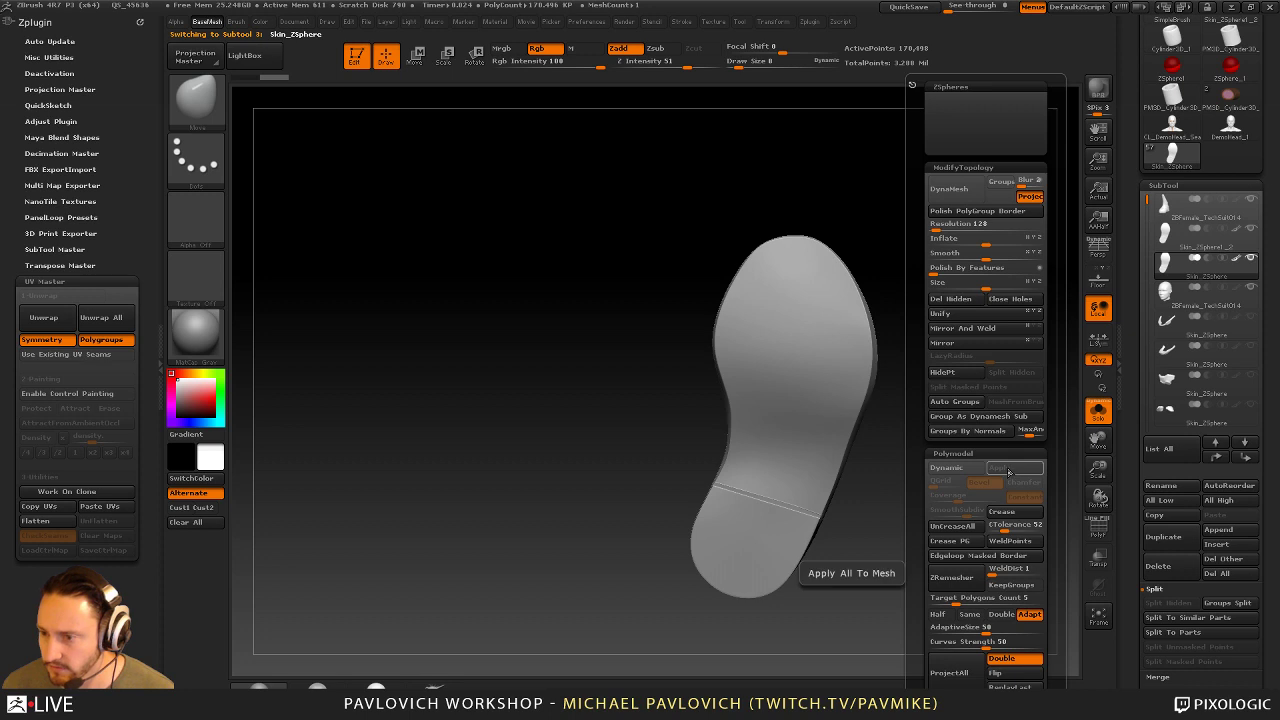
pyautogui.click(1031, 198)
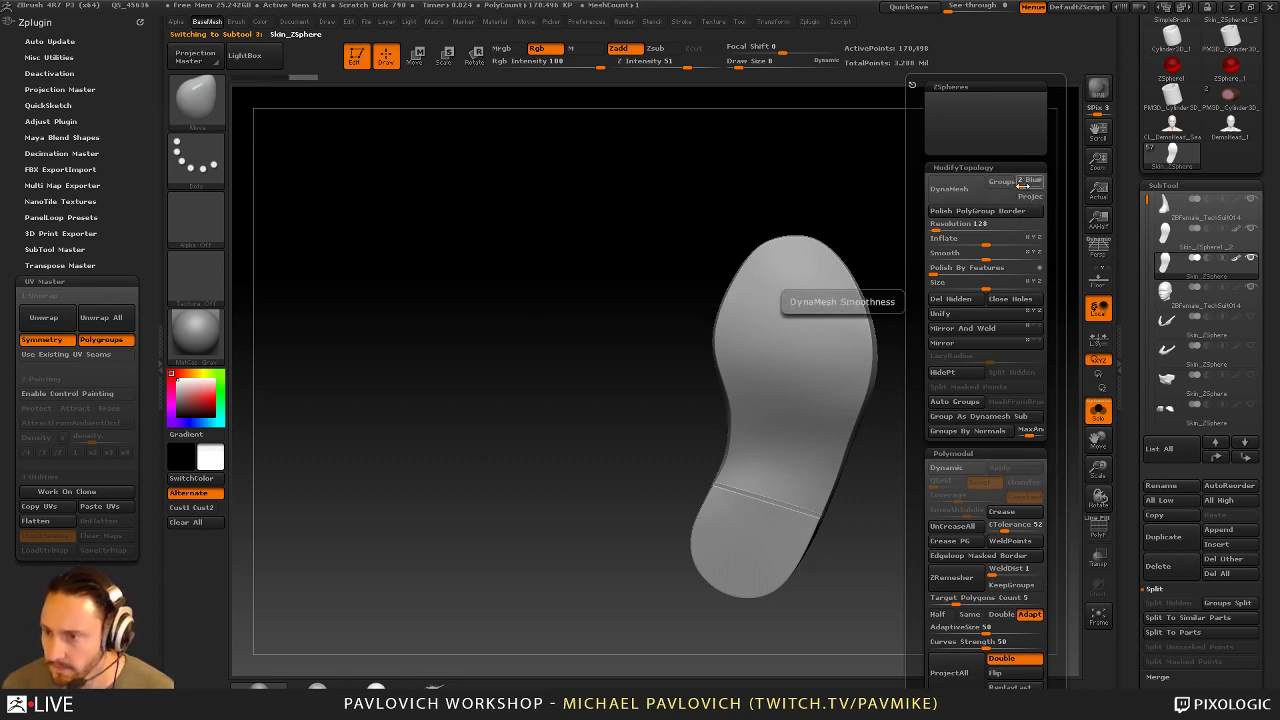
pyautogui.moveTo(1132, 515); pyautogui.dragTo(1124, 150)
pyautogui.click(1165, 420)
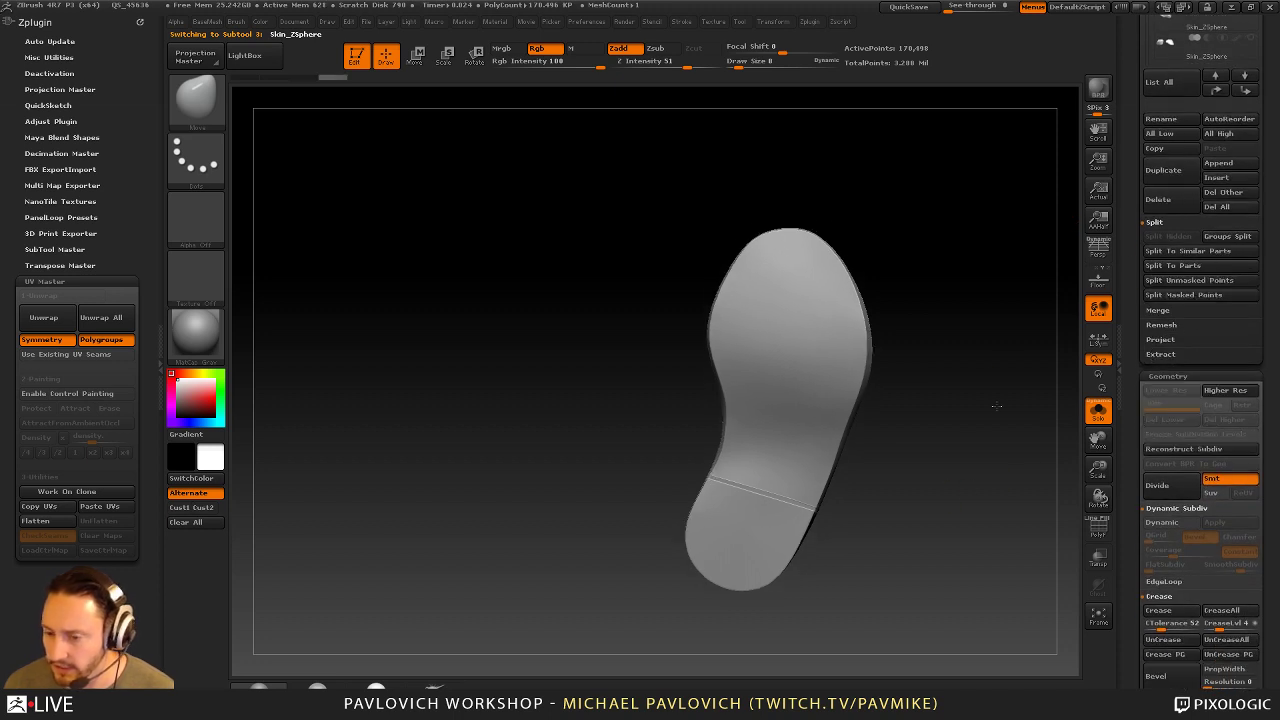
# Switch to the Topology brush with a draw size of 5 and view the sole's underside at an angle
pyautogui.moveTo(960, 440); pyautogui.dragTo(947, 437)
pyautogui.press('b')
pyautogui.press('t')
pyautogui.press('o')
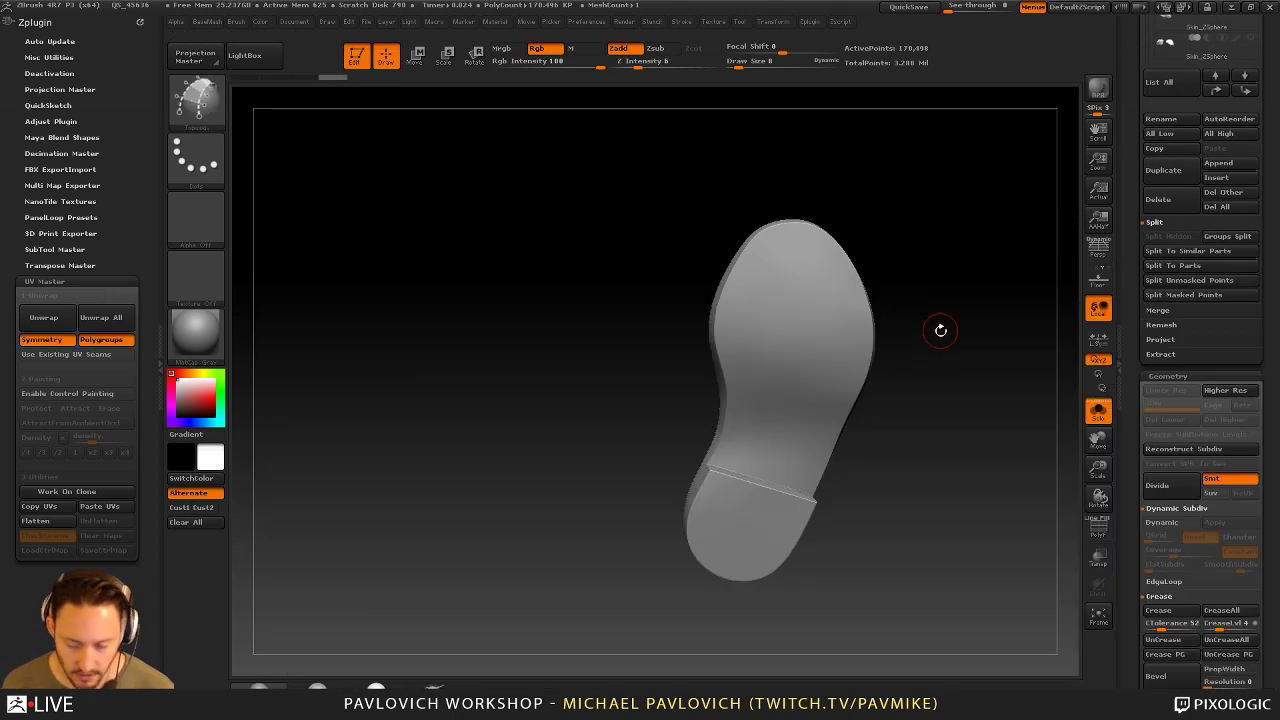
pyautogui.keyDown('ctrl'); pyautogui.moveTo(943, 283); pyautogui.dragTo(981, 355, button='right'); pyautogui.keyUp('ctrl')
pyautogui.moveTo(981, 355); pyautogui.dragTo(797, 234)
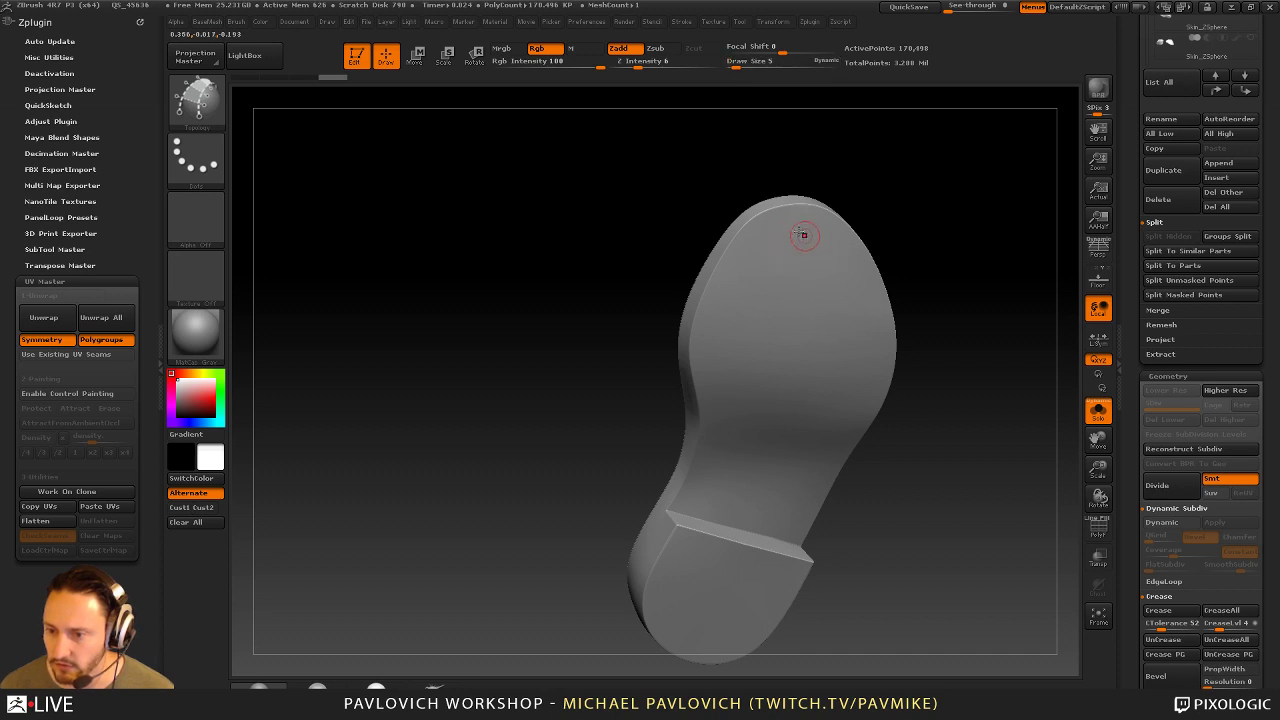
pyautogui.moveTo(900, 228); pyautogui.dragTo(861, 191)
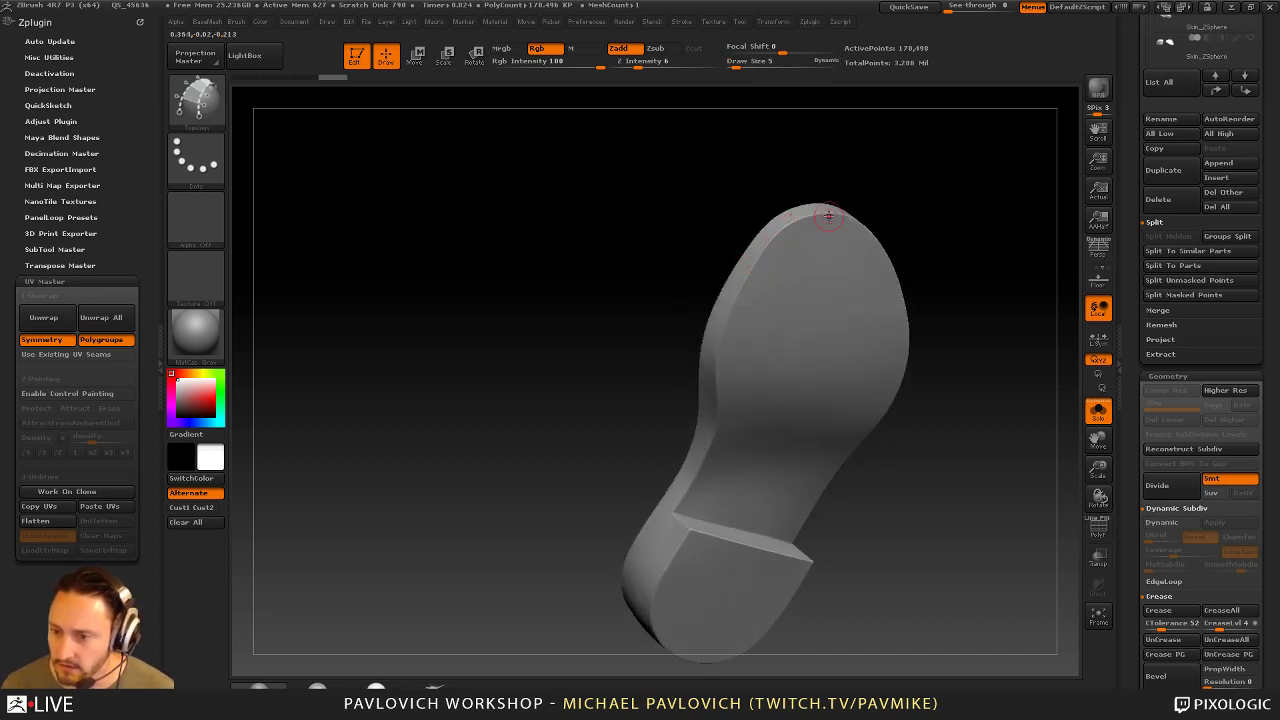
pyautogui.moveTo(902, 230); pyautogui.dragTo(929, 215)
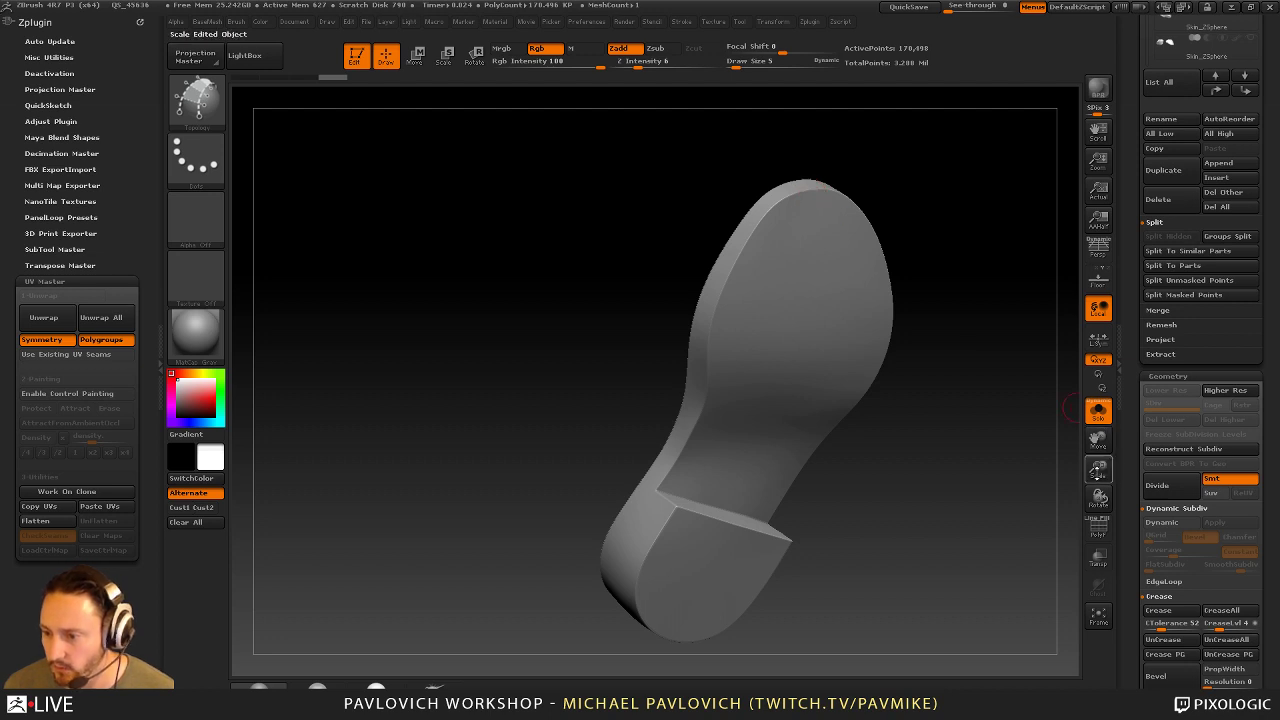
# Hide every polygroup except the sole's underside and the heel's base, leaving out the heel's front face
pyautogui.hotkey('ctrl', 'shift')
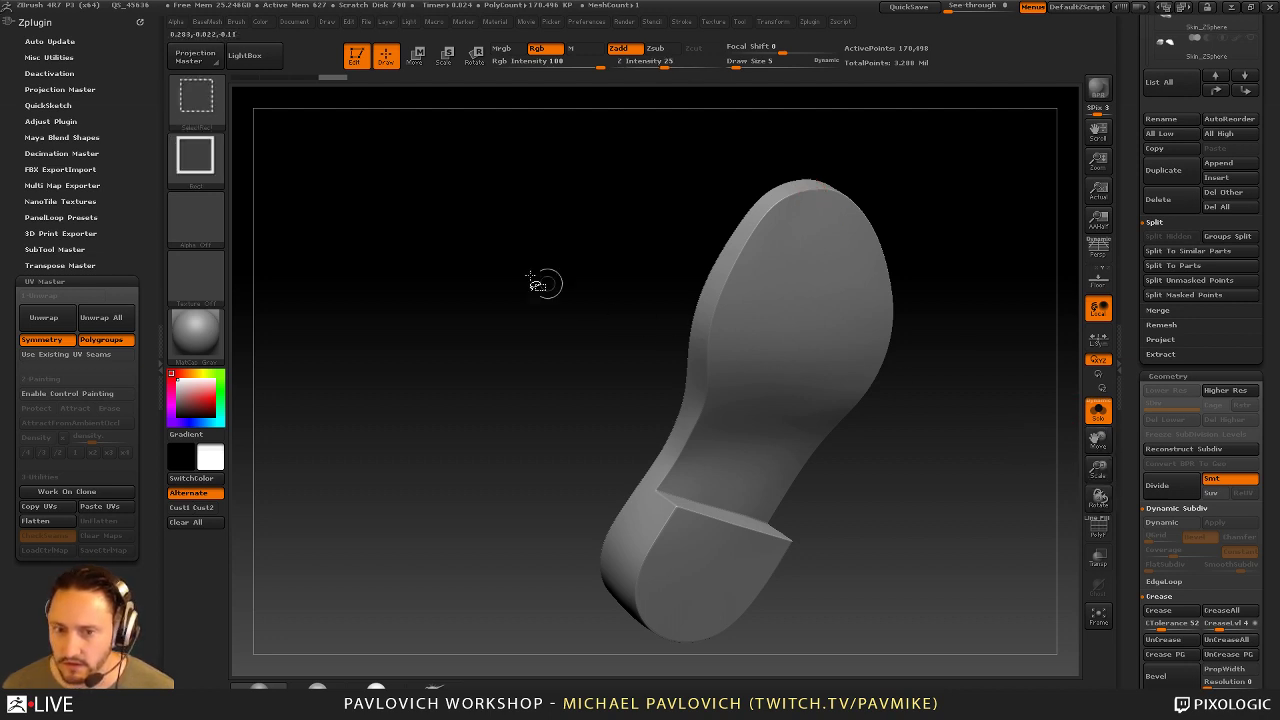
pyautogui.keyDown('ctrl'); pyautogui.keyDown('shift'); pyautogui.click(735, 293); pyautogui.keyUp('shift'); pyautogui.keyUp('ctrl')
pyautogui.keyDown('ctrl'); pyautogui.keyDown('shift'); pyautogui.click(983, 358); pyautogui.keyUp('shift'); pyautogui.keyUp('ctrl')
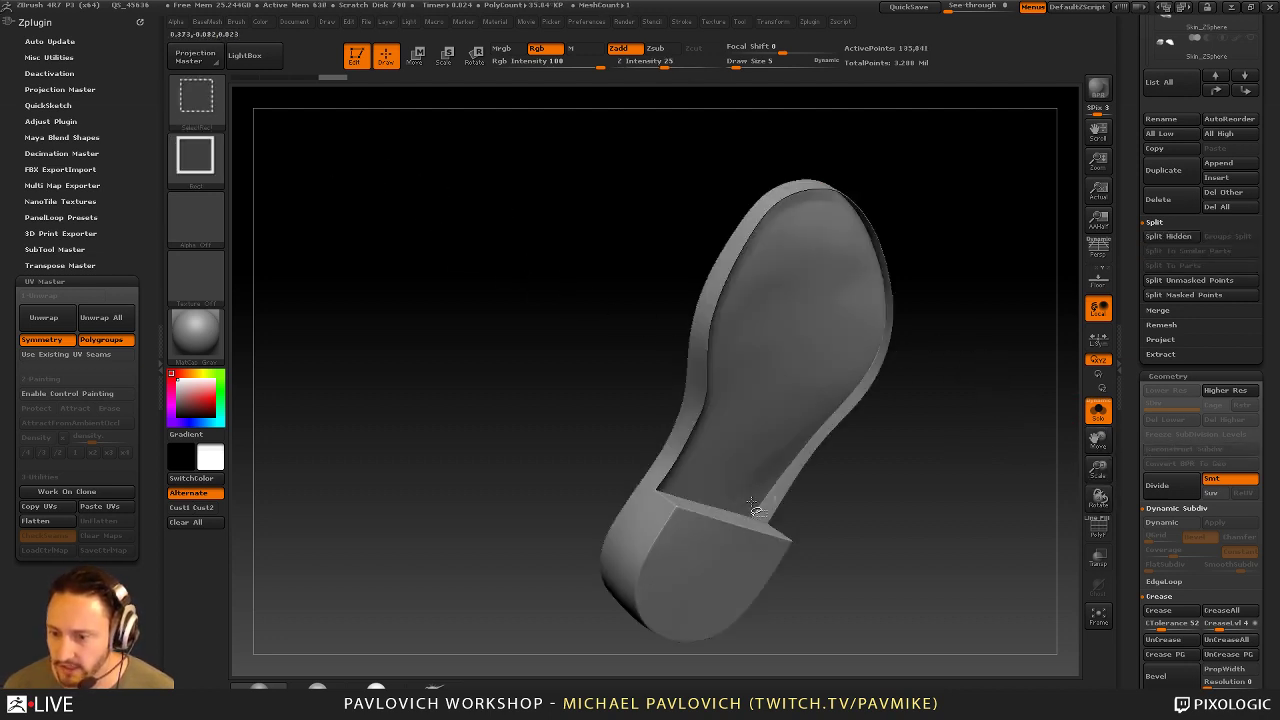
pyautogui.keyDown('ctrl'); pyautogui.keyDown('alt'); pyautogui.keyDown('shift'); pyautogui.click(710, 555); pyautogui.keyUp('shift'); pyautogui.keyUp('alt'); pyautogui.keyUp('ctrl')
pyautogui.keyDown('ctrl'); pyautogui.keyDown('shift'); pyautogui.click(985, 455); pyautogui.keyUp('shift'); pyautogui.keyUp('ctrl')
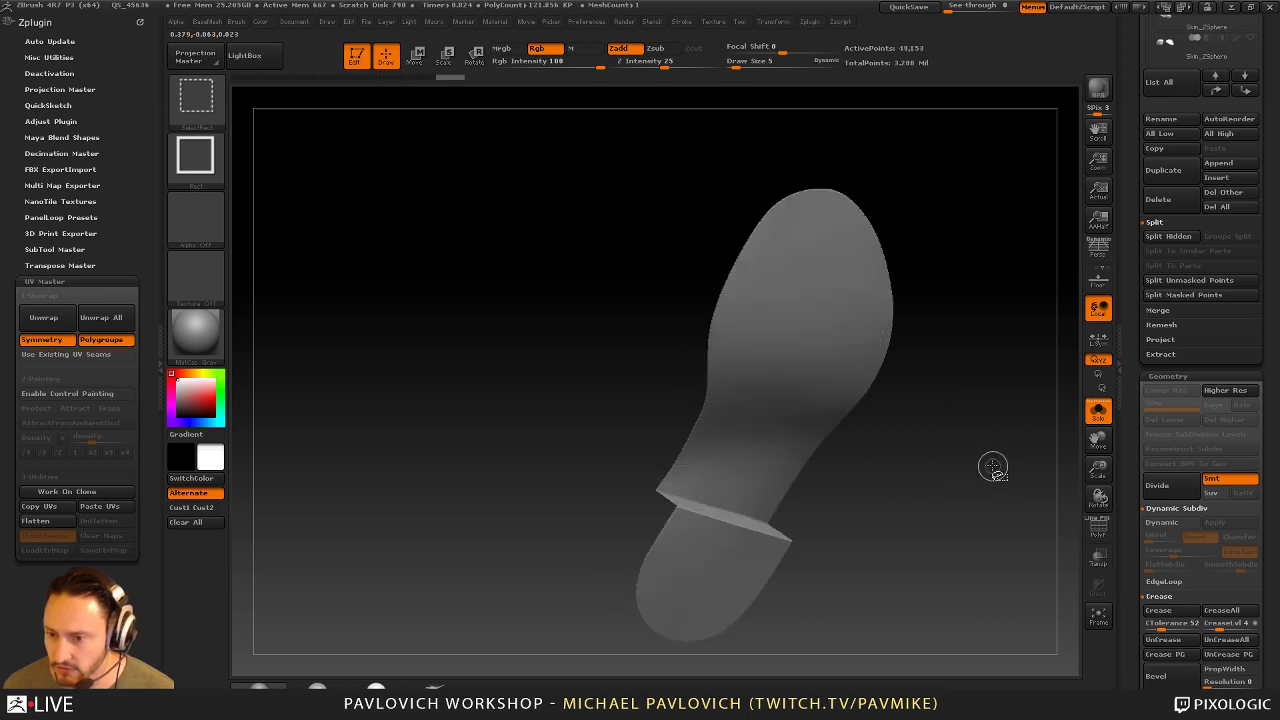
pyautogui.keyDown('ctrl'); pyautogui.keyDown('shift'); pyautogui.click(758, 517); pyautogui.keyUp('shift'); pyautogui.keyUp('ctrl')
pyautogui.moveTo(974, 491); pyautogui.dragTo(958, 476)
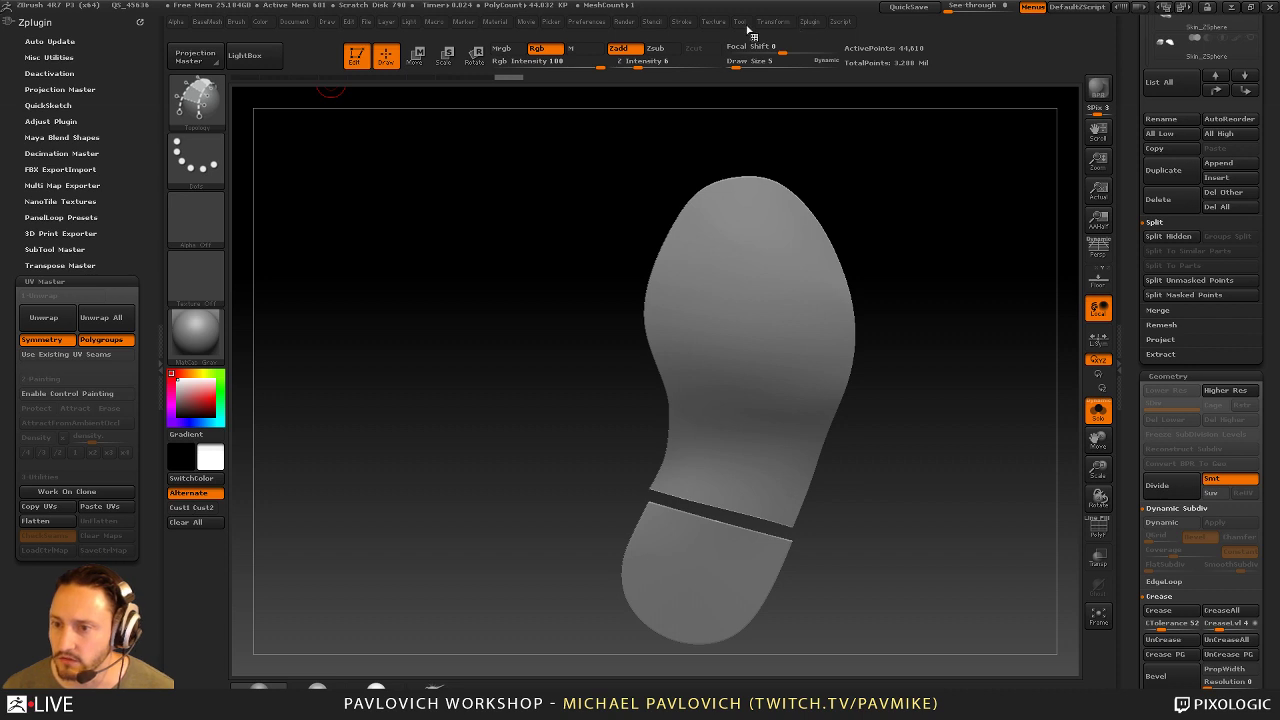
# Frame the visible underside surfaces with curves along their borders using Frame Mesh and unhide the whole sole
pyautogui.click(686, 27)
pyautogui.moveTo(676, 24)
pyautogui.mouseDown()
pyautogui.moveTo(269, 160)
pyautogui.moveTo(80, 150)
pyautogui.mouseUp()
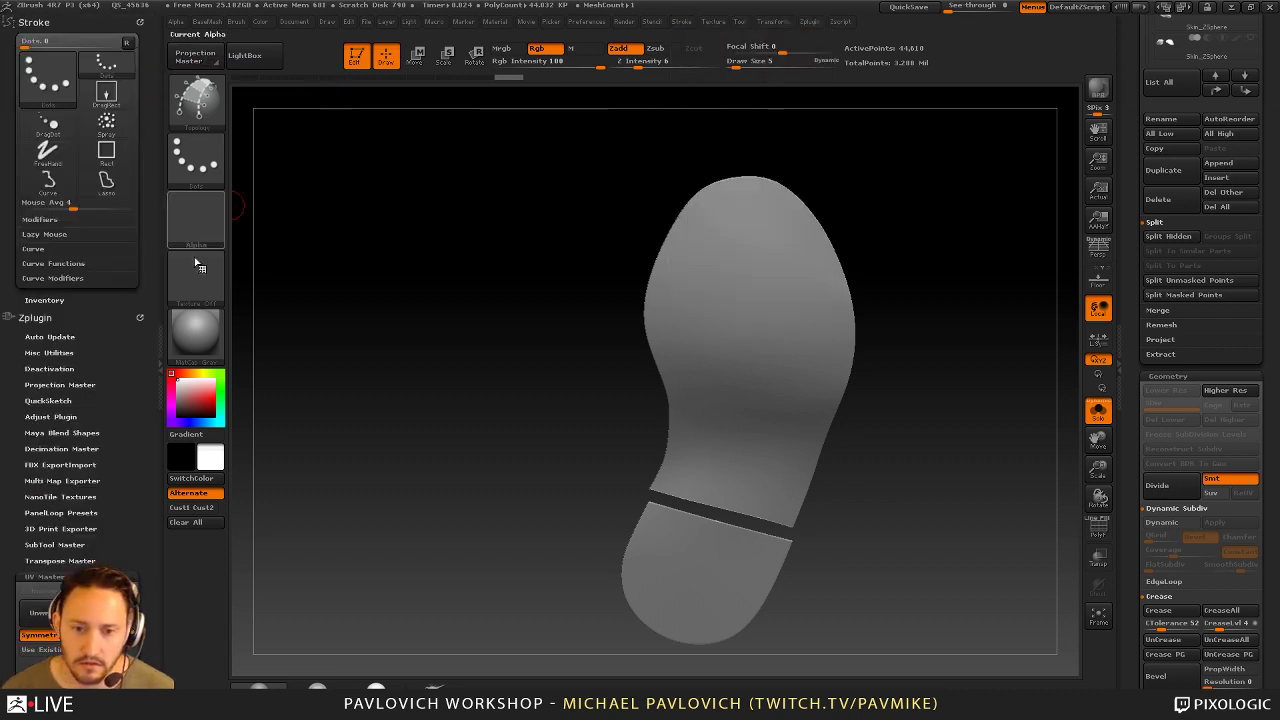
pyautogui.click(58, 250)
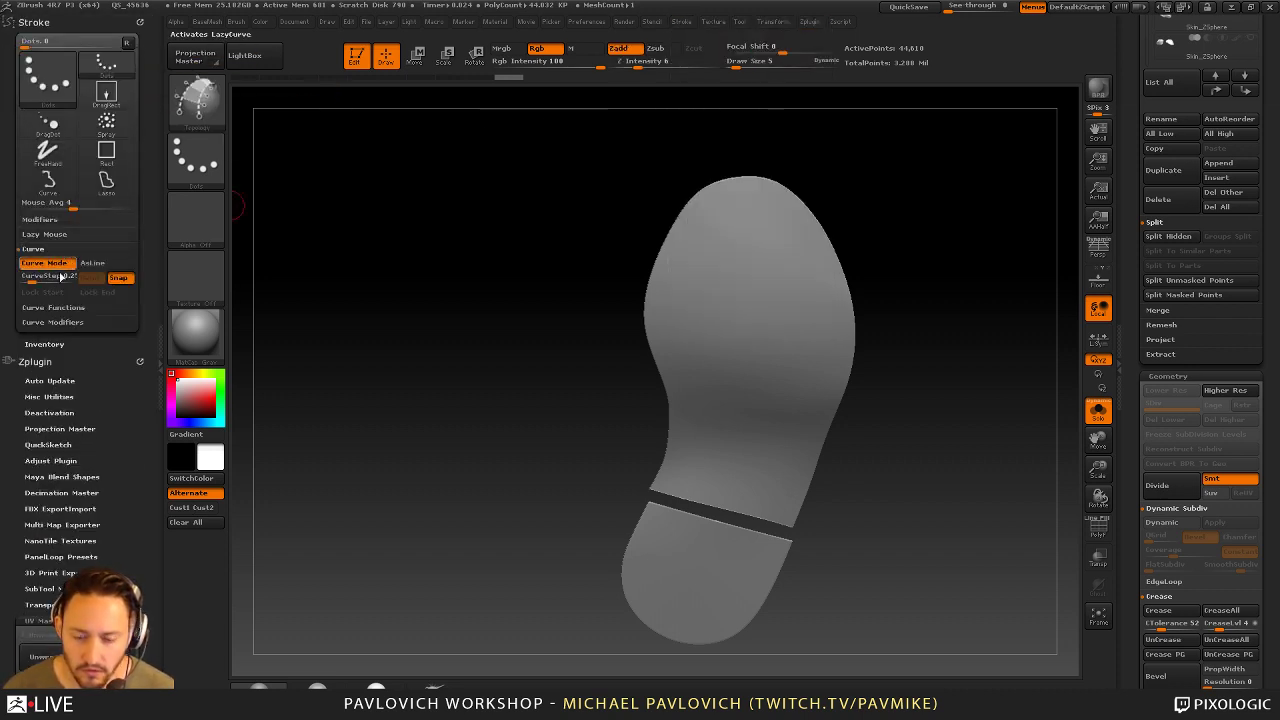
pyautogui.click(54, 308)
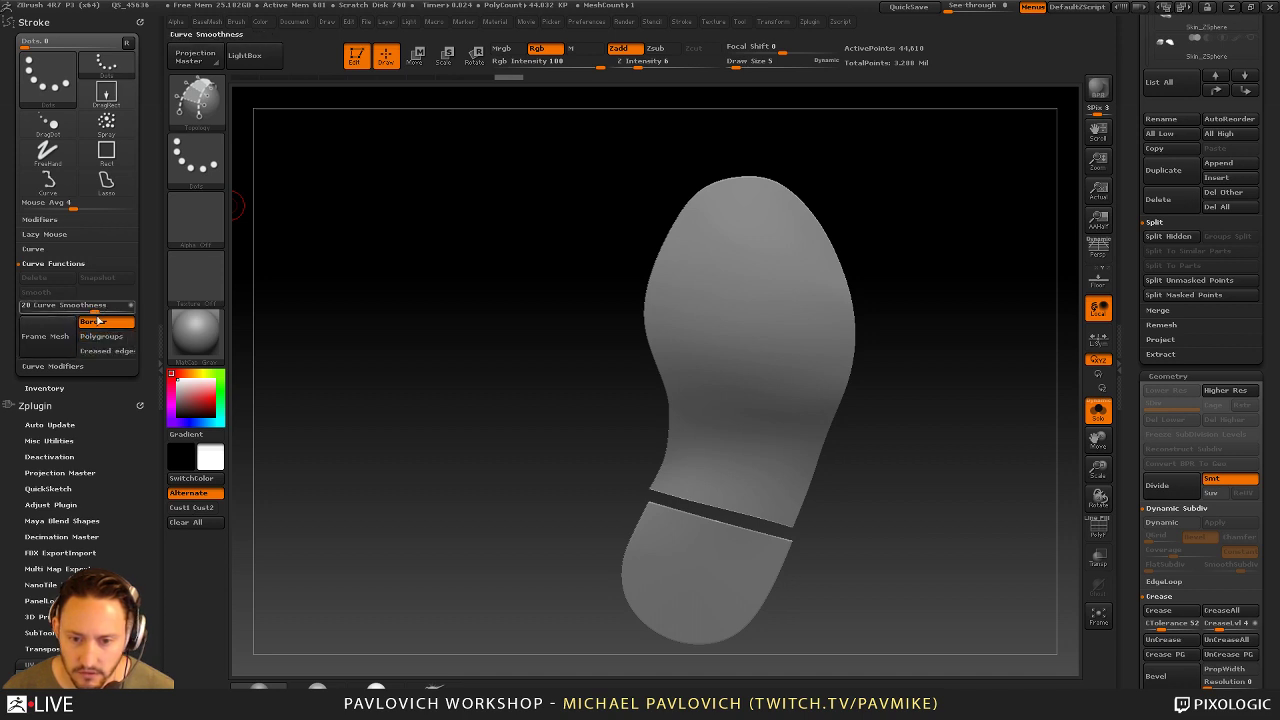
pyautogui.click(45, 336)
pyautogui.keyDown('ctrl'); pyautogui.keyDown('shift'); pyautogui.click(915, 383); pyautogui.keyUp('shift'); pyautogui.keyUp('ctrl')
# Draw an inner curve around the front of the sole's underside, set in from its border, with the Topology brush at draw size 3
pyautogui.moveTo(880, 312); pyautogui.dragTo(945, 337)
pyautogui.press('b')
pyautogui.press('t')
pyautogui.press('o')
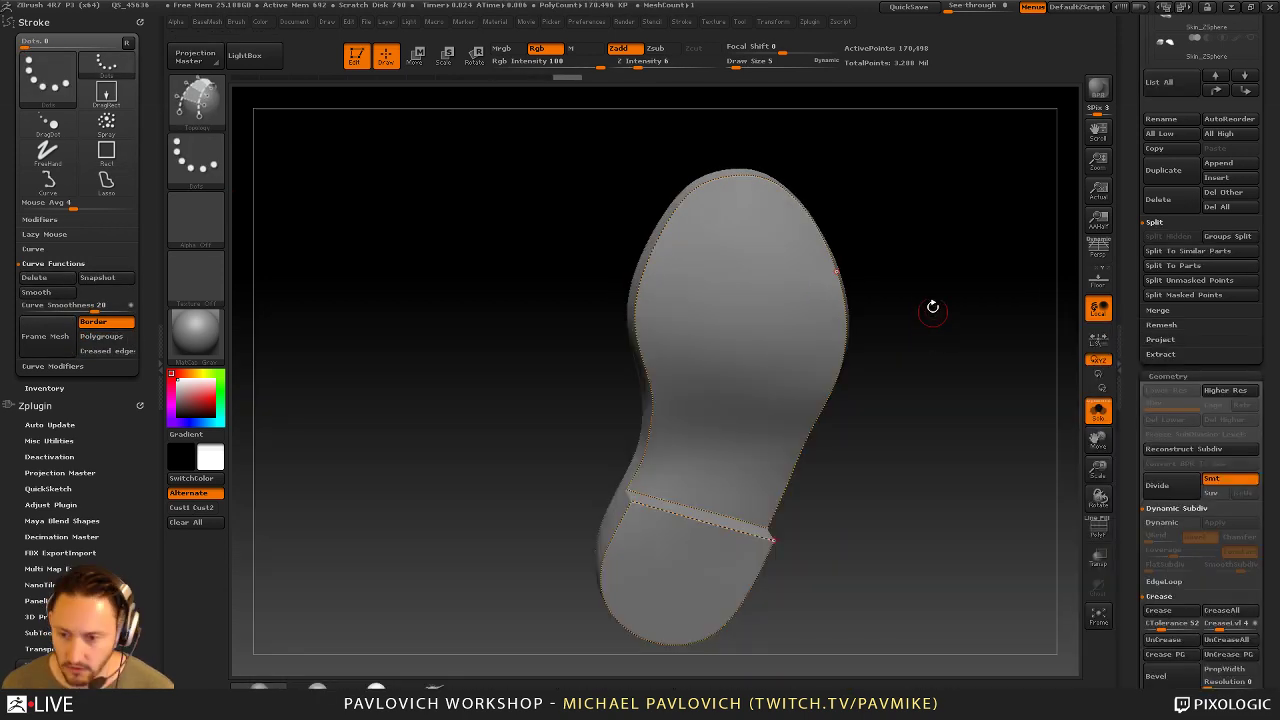
pyautogui.moveTo(941, 283)
pyautogui.keyDown('alt'); pyautogui.mouseDown()
pyautogui.moveTo(937, 301)
pyautogui.moveTo(899, 283)
pyautogui.mouseUp(); pyautogui.keyUp('alt')
pyautogui.press('[')
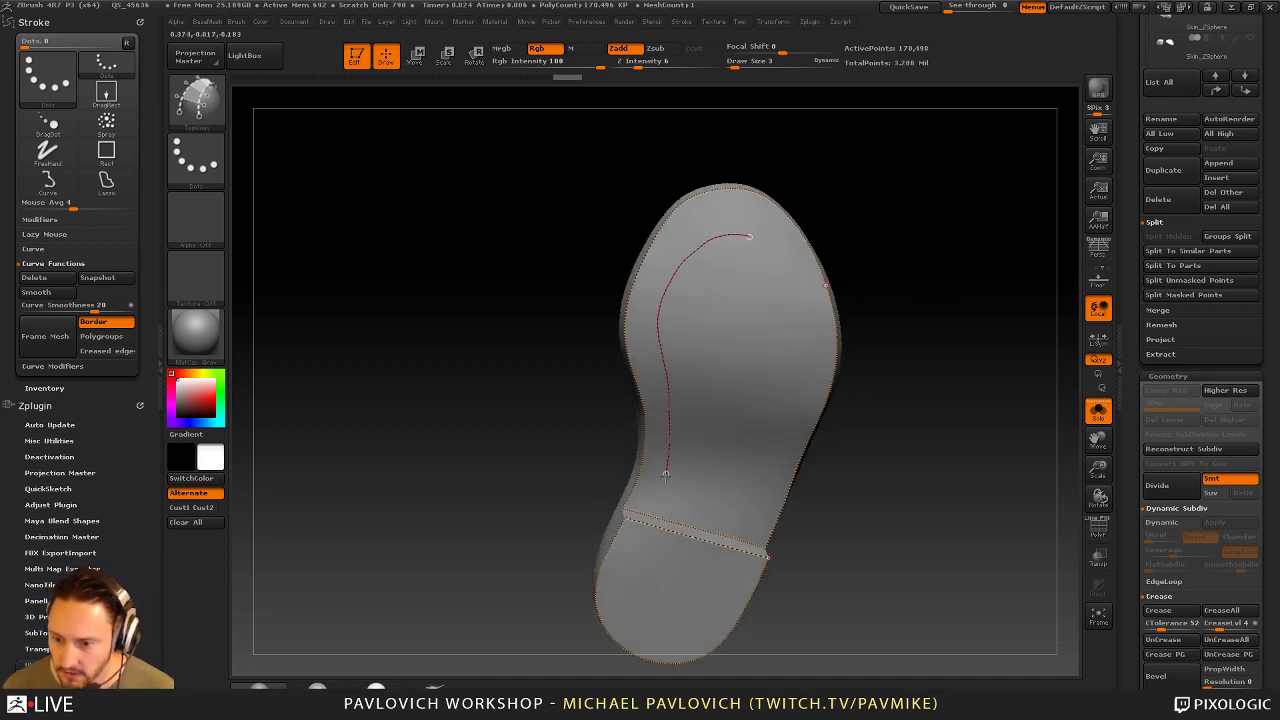
pyautogui.moveTo(665, 475); pyautogui.dragTo(659, 497)
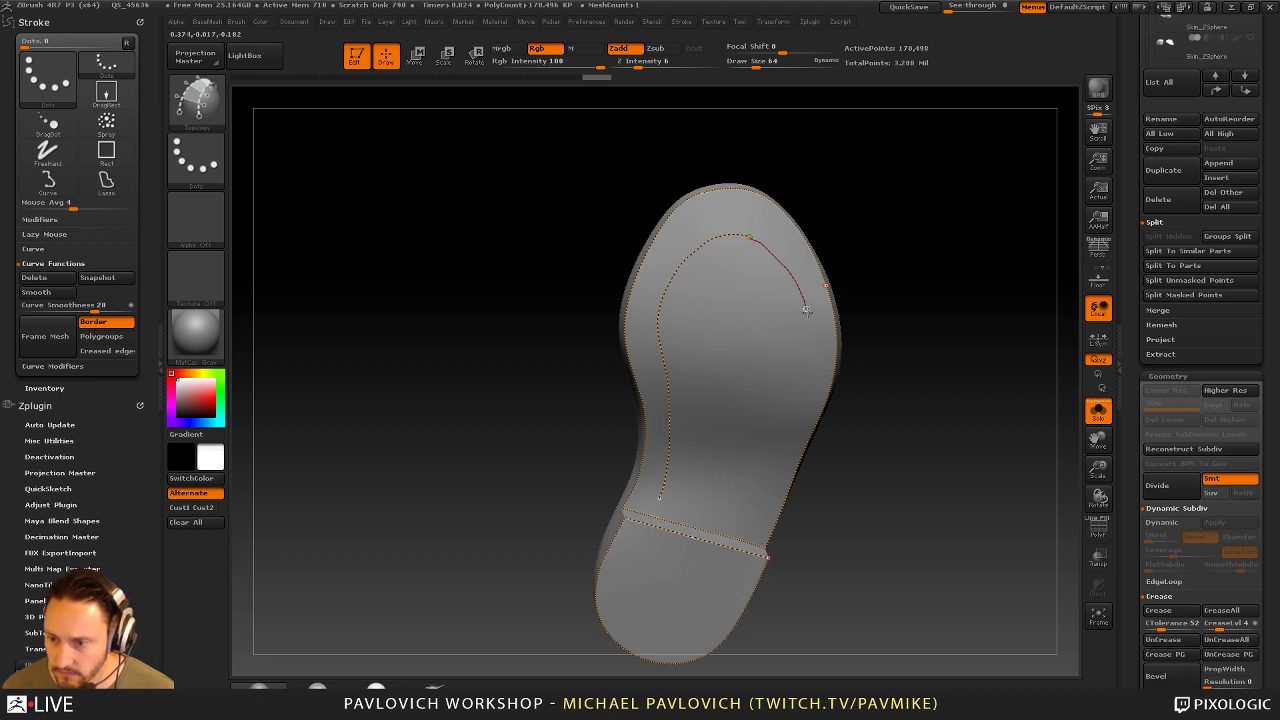
pyautogui.moveTo(762, 485); pyautogui.dragTo(749, 523)
pyautogui.keyDown('alt'); pyautogui.moveTo(893, 509); pyautogui.dragTo(899, 469); pyautogui.keyUp('alt')
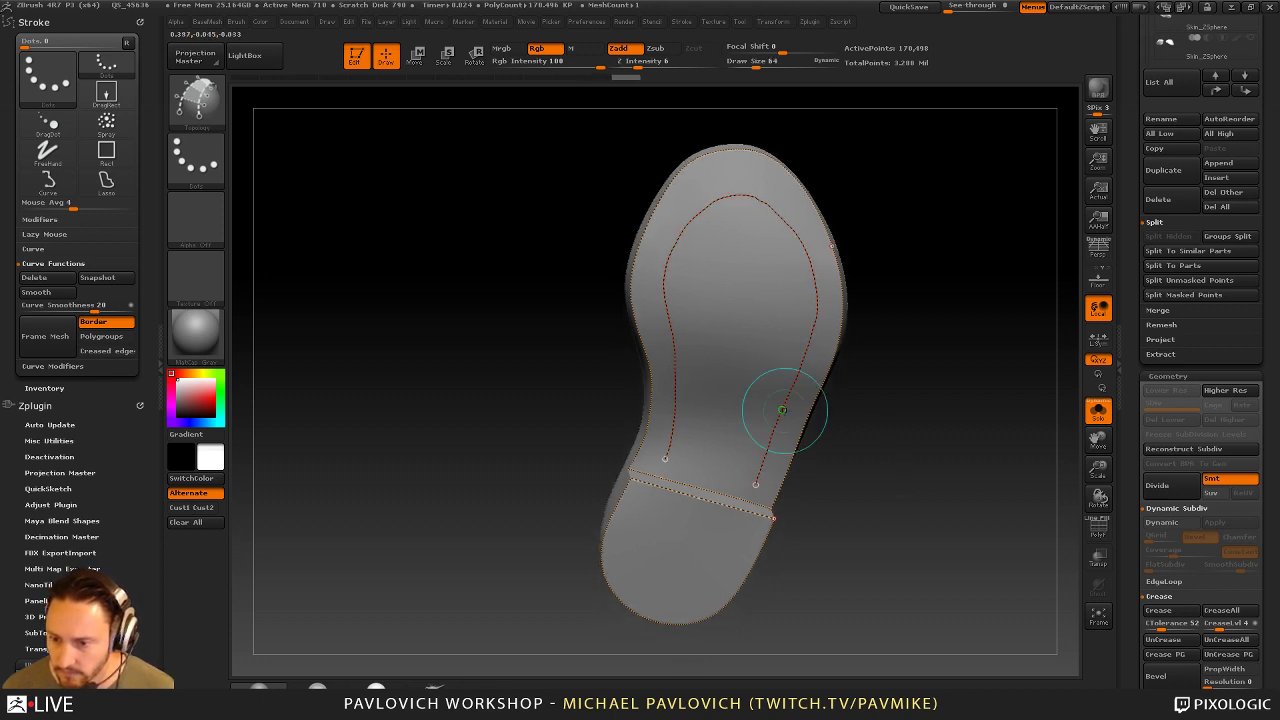
# Draw two parallel curves across the sole's underside just ahead of the heel to form a crosswise strip of faces
pyautogui.moveTo(642, 441); pyautogui.dragTo(705, 458)
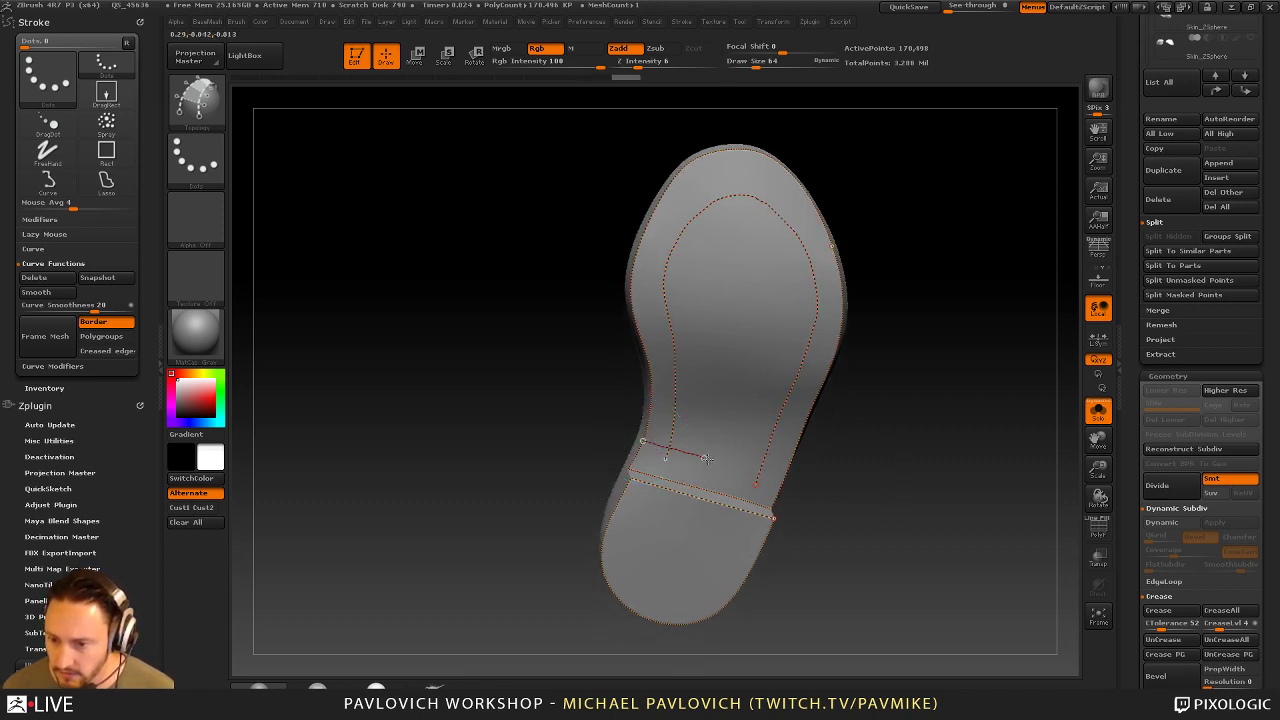
pyautogui.moveTo(772, 480); pyautogui.dragTo(794, 485)
pyautogui.moveTo(876, 457)
pyautogui.mouseDown()
pyautogui.moveTo(883, 483)
pyautogui.moveTo(833, 427)
pyautogui.mouseUp()
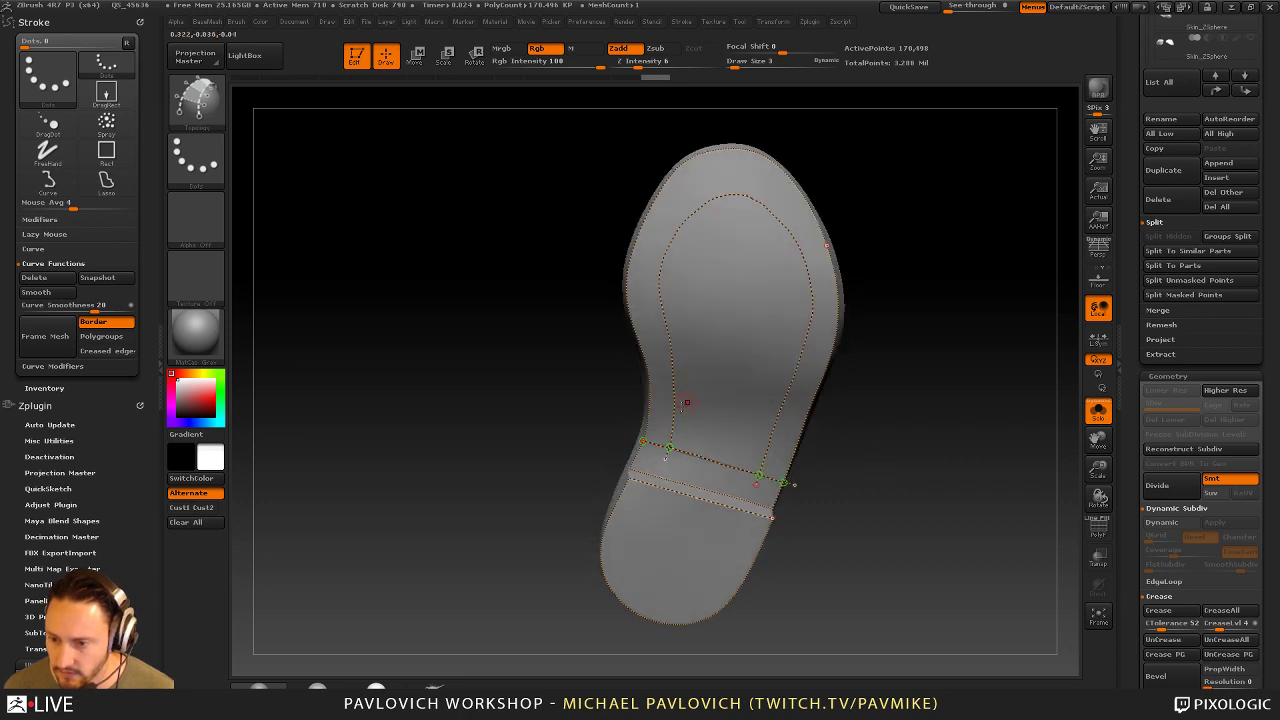
pyautogui.moveTo(648, 415)
pyautogui.mouseDown()
pyautogui.moveTo(798, 457)
pyautogui.moveTo(884, 428)
pyautogui.mouseUp()
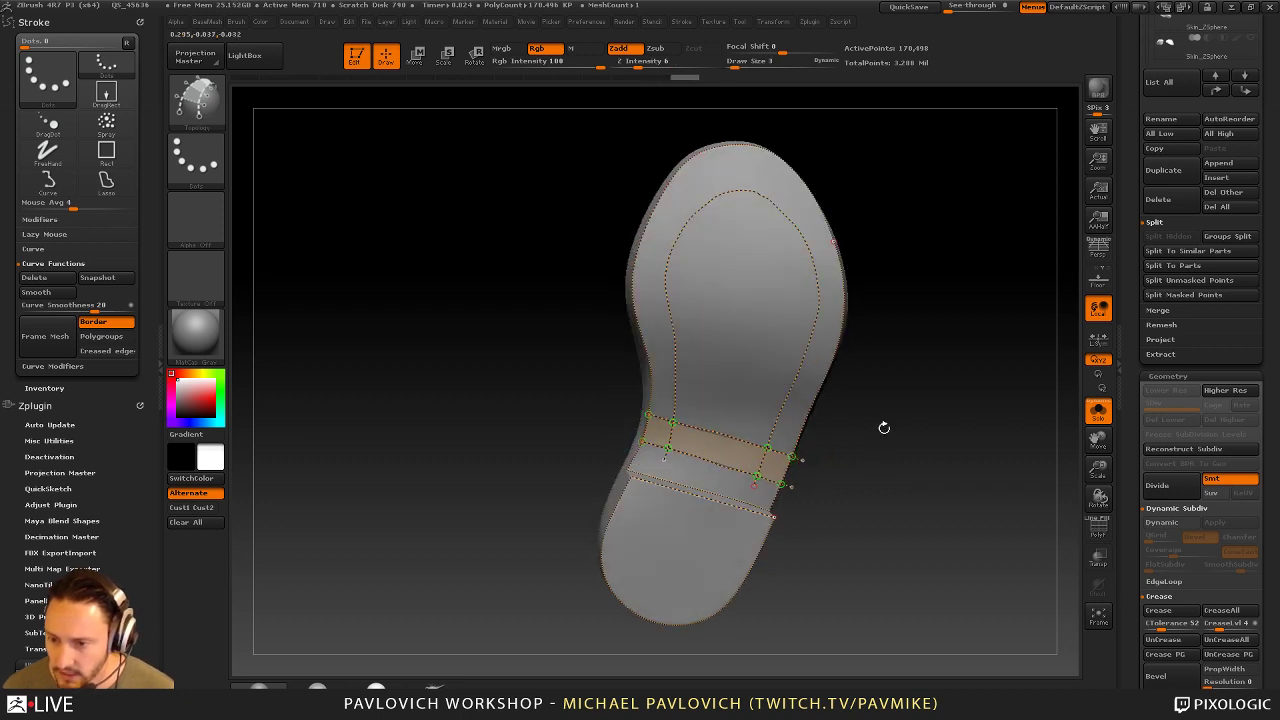
pyautogui.moveTo(651, 386); pyautogui.dragTo(727, 401)
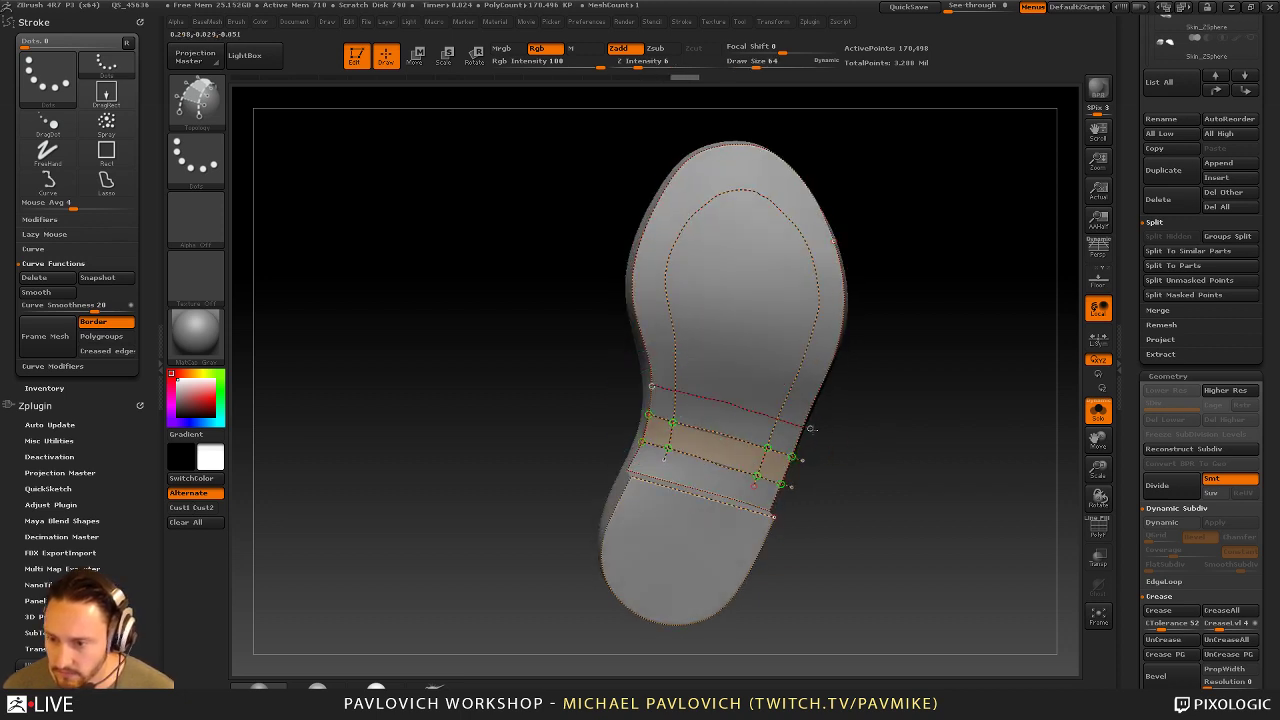
pyautogui.hotkey('ctrl', 'z')
pyautogui.moveTo(649, 391)
pyautogui.mouseDown()
pyautogui.moveTo(697, 399)
pyautogui.moveTo(688, 325)
pyautogui.mouseUp()
pyautogui.moveTo(922, 280)
pyautogui.mouseDown()
pyautogui.moveTo(946, 262)
pyautogui.moveTo(926, 294)
pyautogui.mouseUp()
pyautogui.hotkey('ctrl', 'z')
pyautogui.hotkey('ctrl', 'z')
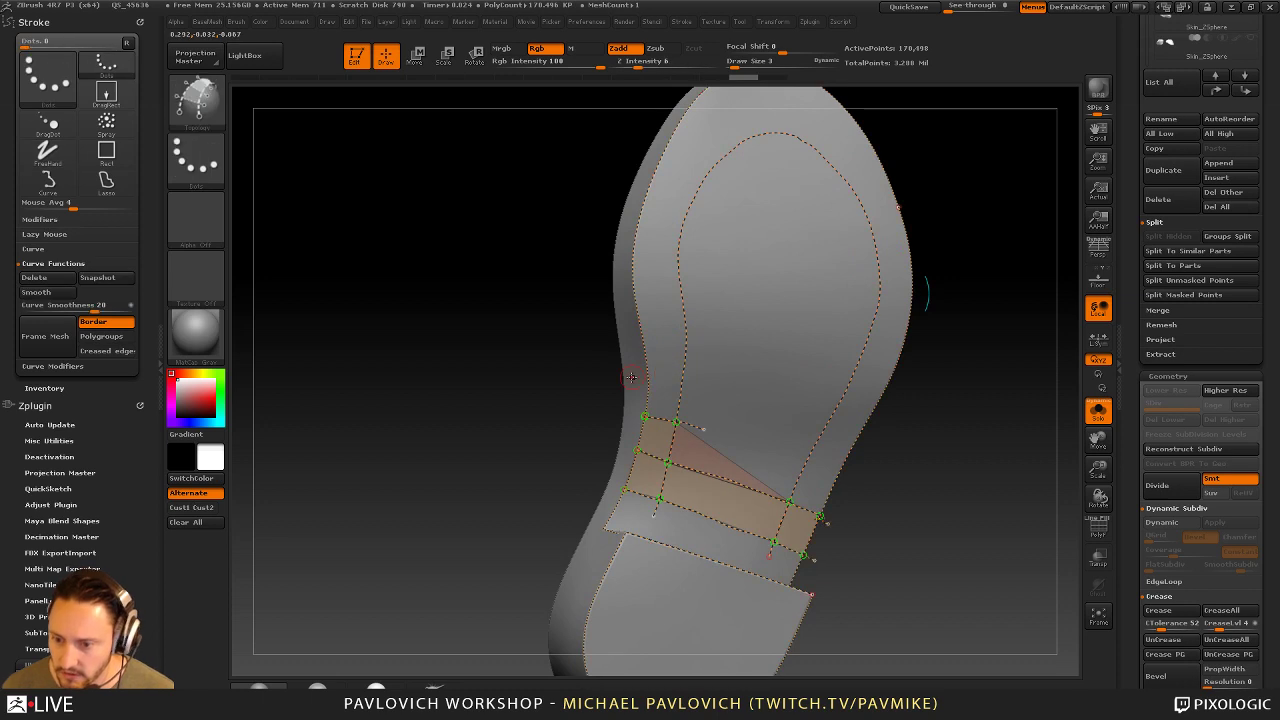
pyautogui.moveTo(639, 343)
pyautogui.mouseDown()
pyautogui.moveTo(708, 329)
pyautogui.moveTo(743, 298)
pyautogui.mouseUp()
pyautogui.hotkey('ctrl', 'z')
pyautogui.hotkey('ctrl', 'z')
pyautogui.hotkey('ctrl', 'z')
# Set the draw size to 8 and draw short cross curves from the border over the inner curve along the sole's arch
pyautogui.press('s')
pyautogui.moveTo(640, 414); pyautogui.dragTo(712, 423)
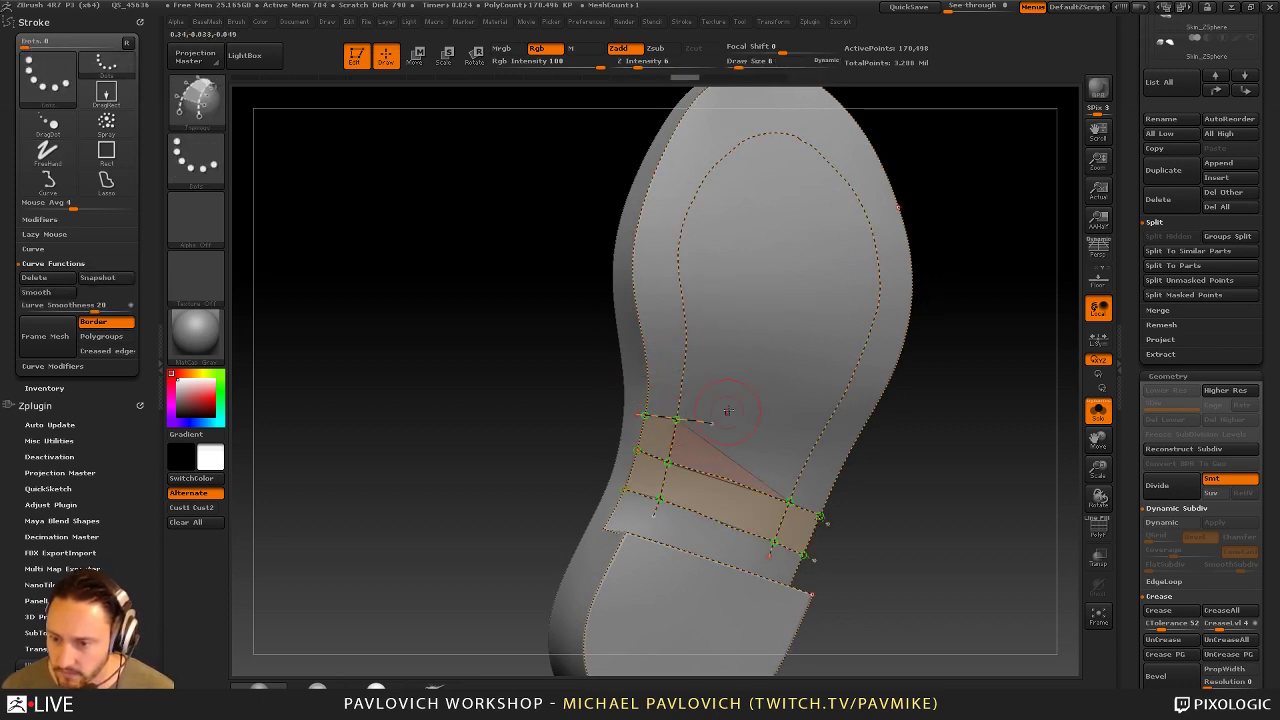
pyautogui.moveTo(638, 375); pyautogui.dragTo(718, 382)
pyautogui.moveTo(634, 344); pyautogui.dragTo(715, 337)
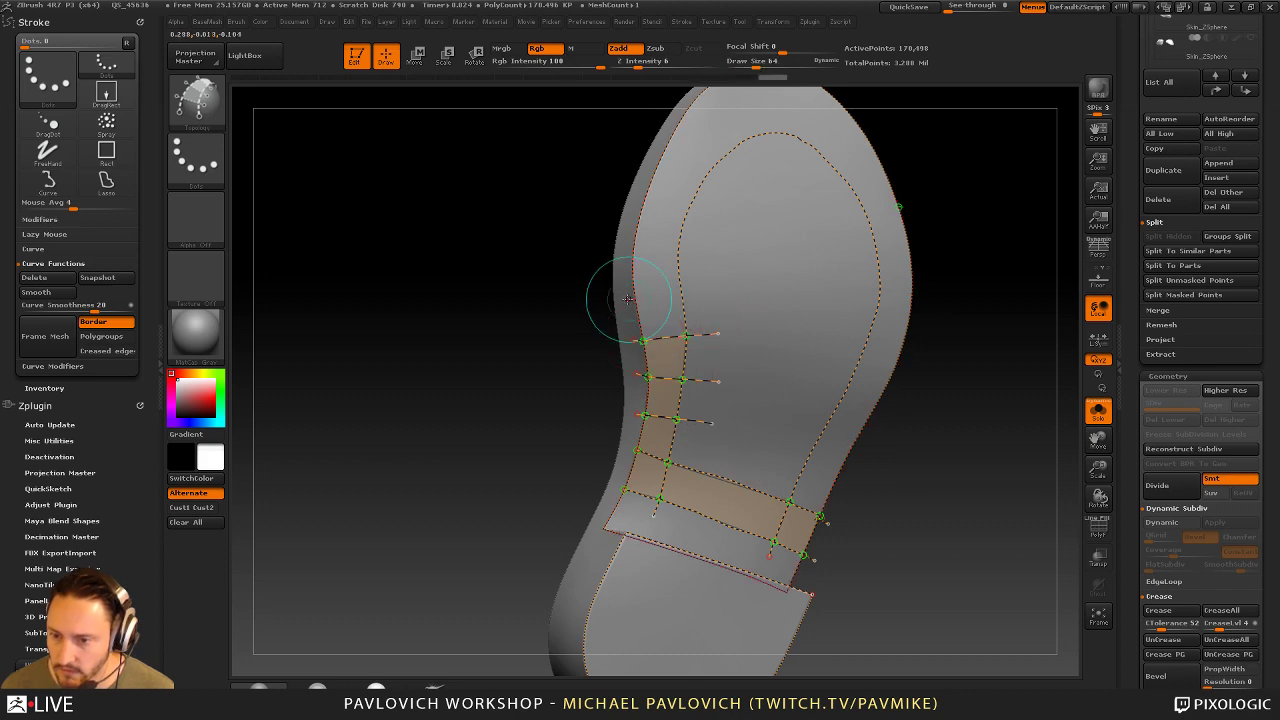
pyautogui.moveTo(617, 305); pyautogui.dragTo(711, 304)
pyautogui.moveTo(621, 251); pyautogui.dragTo(706, 262)
pyautogui.moveTo(958, 162)
pyautogui.keyDown('alt'); pyautogui.mouseDown()
pyautogui.moveTo(930, 254)
pyautogui.moveTo(906, 262)
pyautogui.mouseUp(); pyautogui.keyUp('alt')
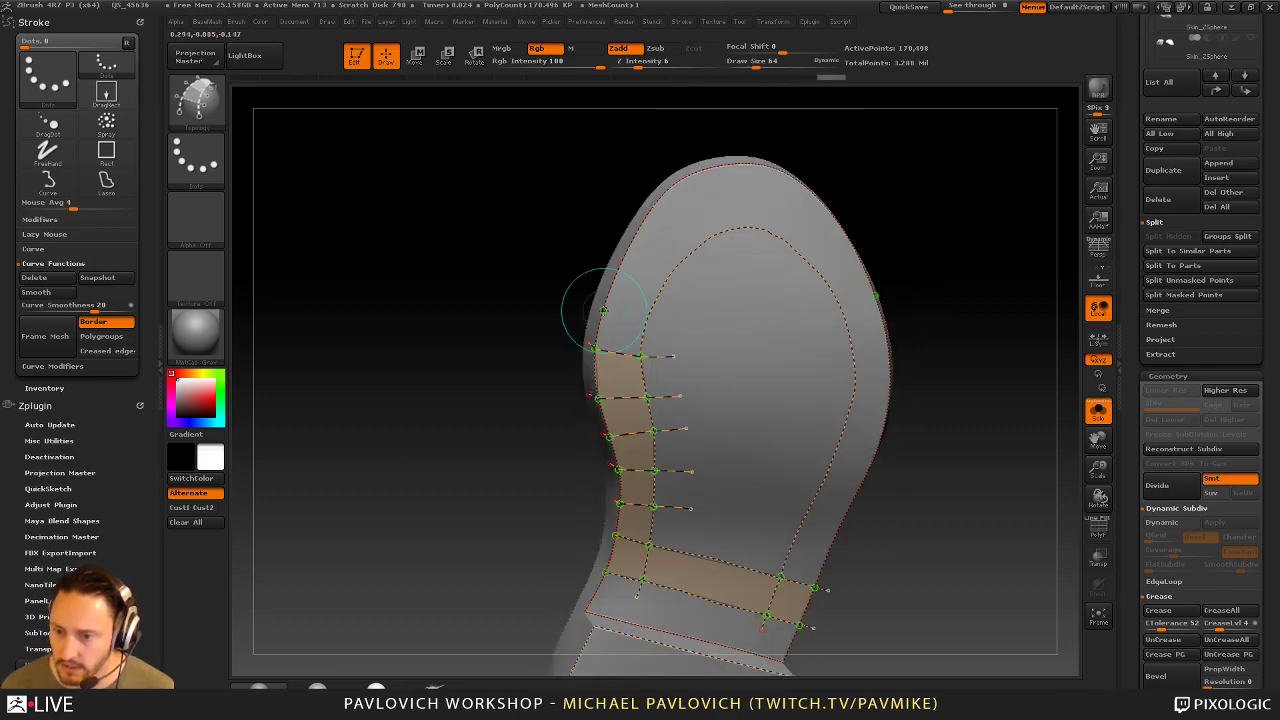
# Continue the short cross curves between border and inner curve around the sole's toe, redrawing misplaced ones
pyautogui.moveTo(837, 190); pyautogui.dragTo(857, 184)
pyautogui.hotkey('ctrl', 'z')
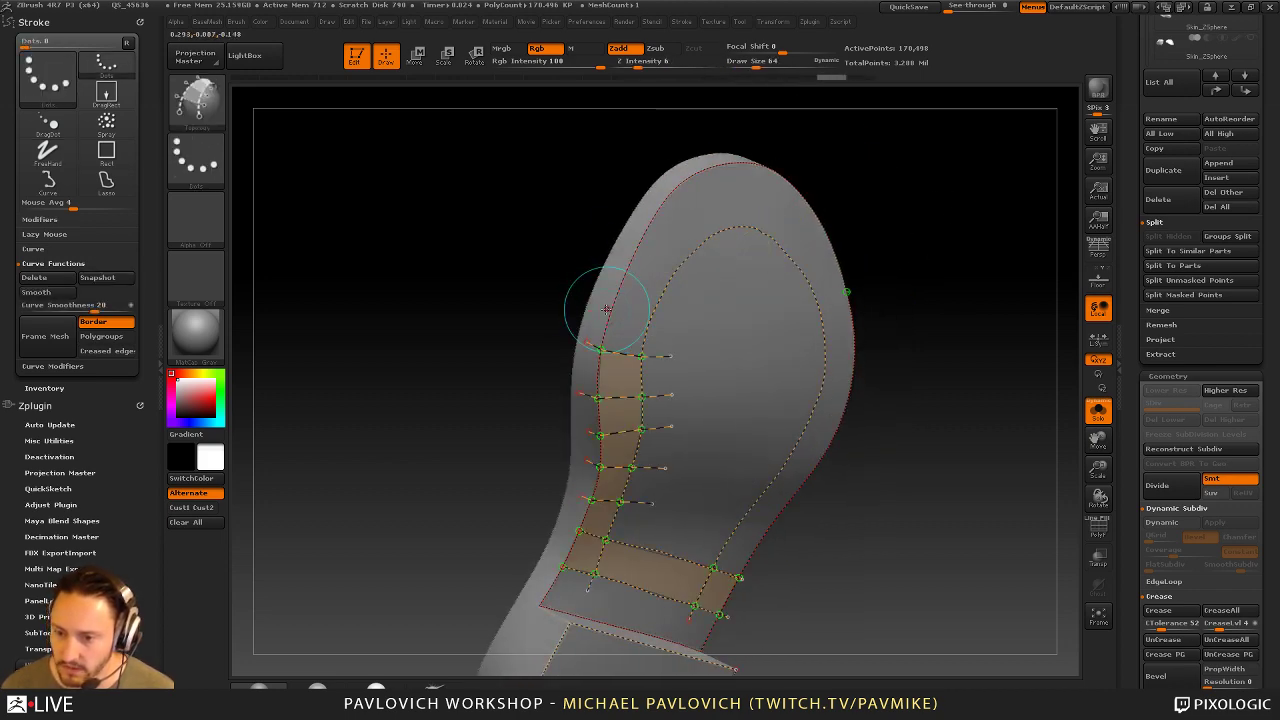
pyautogui.moveTo(592, 306); pyautogui.dragTo(682, 326)
pyautogui.moveTo(620, 255); pyautogui.dragTo(668, 288)
pyautogui.moveTo(640, 212)
pyautogui.mouseDown()
pyautogui.moveTo(805, 174)
pyautogui.moveTo(757, 256)
pyautogui.mouseUp()
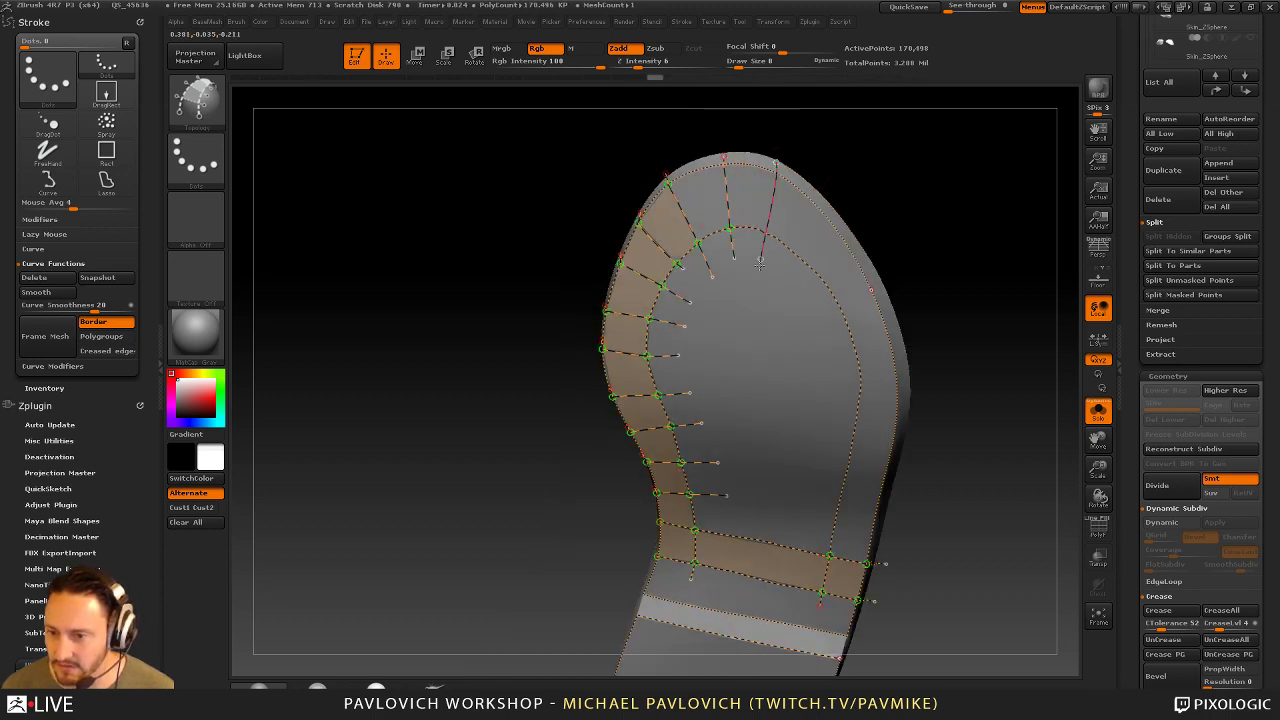
pyautogui.moveTo(877, 178); pyautogui.dragTo(786, 203)
pyautogui.hotkey('ctrl', 'z')
pyautogui.hotkey('ctrl', 'z')
pyautogui.moveTo(730, 158)
pyautogui.mouseDown()
pyautogui.moveTo(730, 256)
pyautogui.moveTo(772, 258)
pyautogui.mouseUp()
pyautogui.moveTo(937, 240)
pyautogui.keyDown('alt'); pyautogui.mouseDown()
pyautogui.moveTo(909, 220)
pyautogui.moveTo(832, 228)
pyautogui.moveTo(771, 260)
pyautogui.mouseUp(); pyautogui.keyUp('alt')
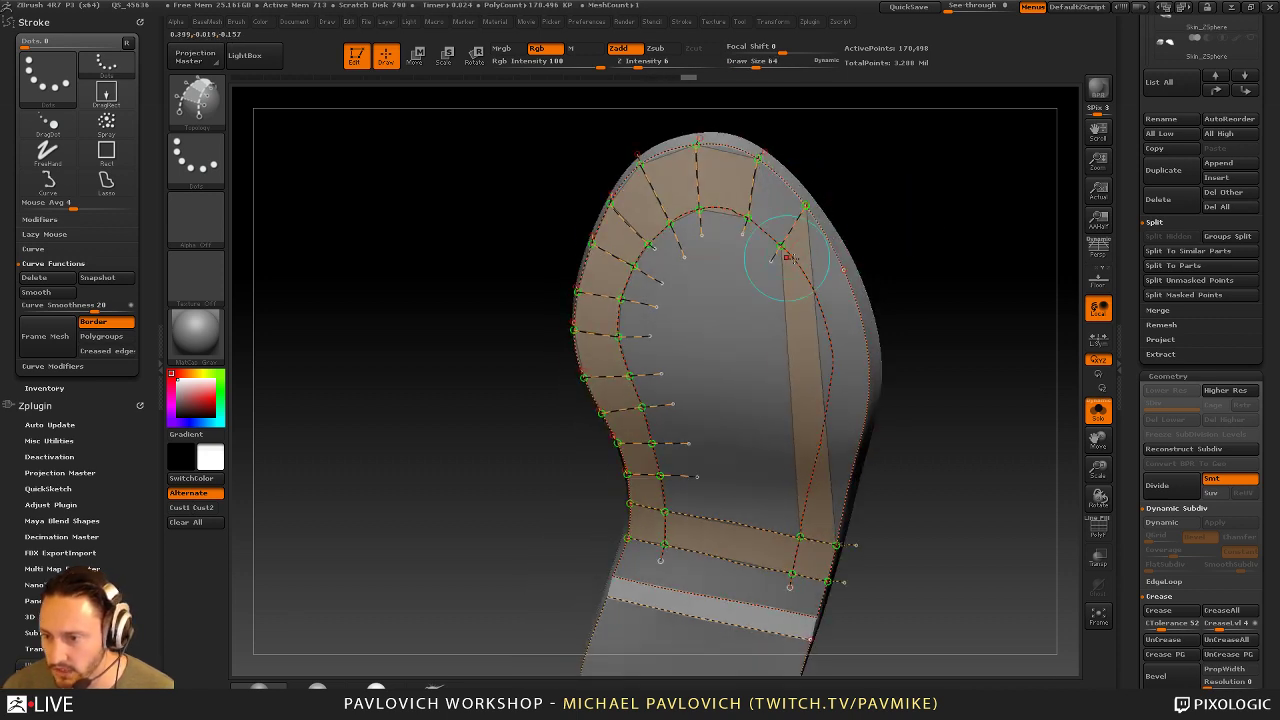
# Draw cross curves down the sole's opposite side from the toe to the crosswise strip, completing the ring of border faces
pyautogui.keyDown('alt'); pyautogui.moveTo(857, 234); pyautogui.dragTo(835, 204); pyautogui.keyUp('alt')
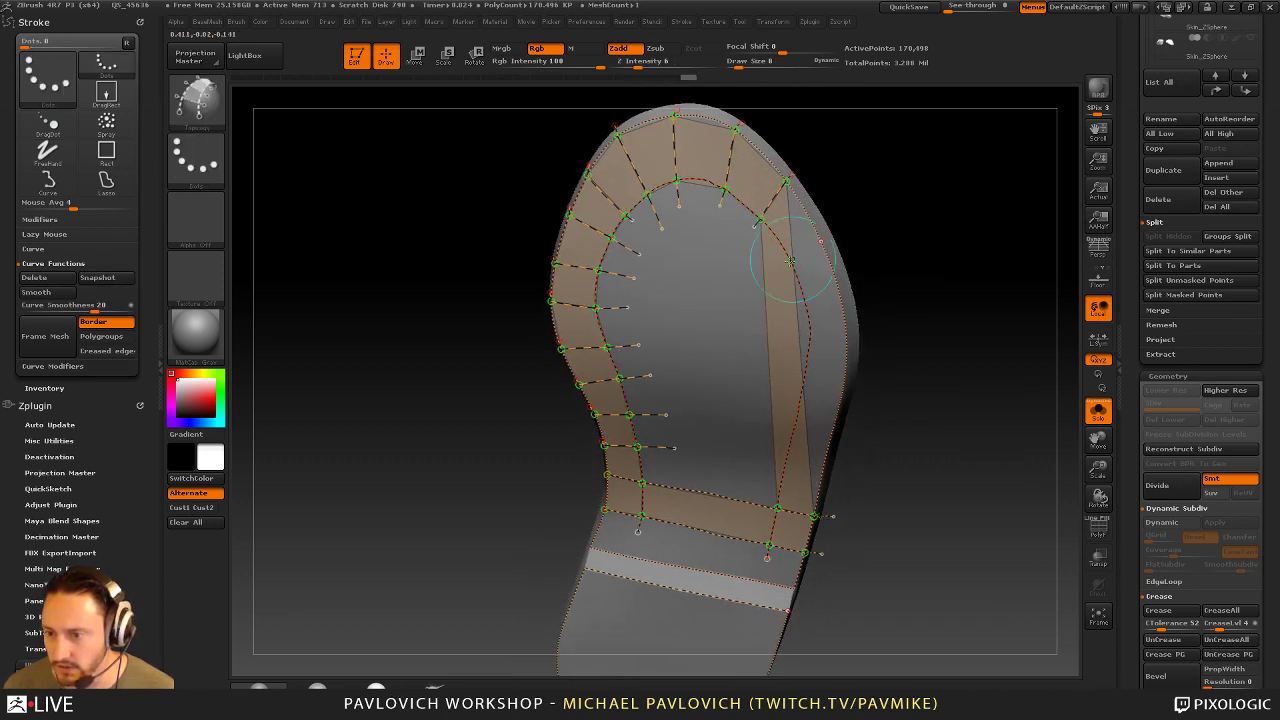
pyautogui.moveTo(763, 273); pyautogui.dragTo(852, 210)
pyautogui.keyDown('alt'); pyautogui.moveTo(937, 262); pyautogui.dragTo(921, 232); pyautogui.keyUp('alt')
pyautogui.moveTo(743, 288)
pyautogui.mouseDown()
pyautogui.moveTo(852, 248)
pyautogui.moveTo(890, 290)
pyautogui.mouseUp()
pyautogui.moveTo(755, 323); pyautogui.dragTo(870, 308)
pyautogui.moveTo(755, 371); pyautogui.dragTo(865, 370)
pyautogui.moveTo(755, 408); pyautogui.dragTo(858, 408)
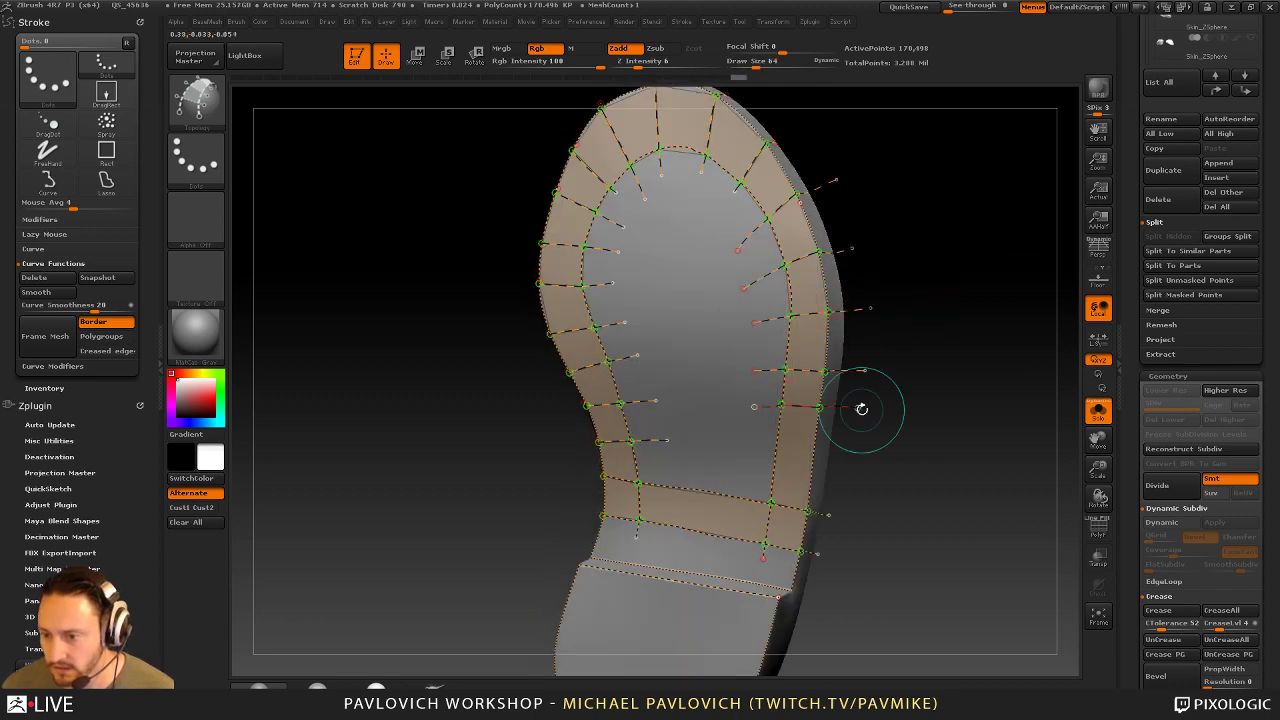
pyautogui.moveTo(762, 452); pyautogui.dragTo(852, 456)
# Draw a U-shaped inner curve on the heel's base, set in from its border and starting and ending at the front edge
pyautogui.moveTo(969, 451); pyautogui.dragTo(981, 371)
pyautogui.moveTo(898, 405); pyautogui.dragTo(840, 420)
pyautogui.keyDown('alt'); pyautogui.moveTo(940, 525); pyautogui.dragTo(913, 340); pyautogui.keyUp('alt')
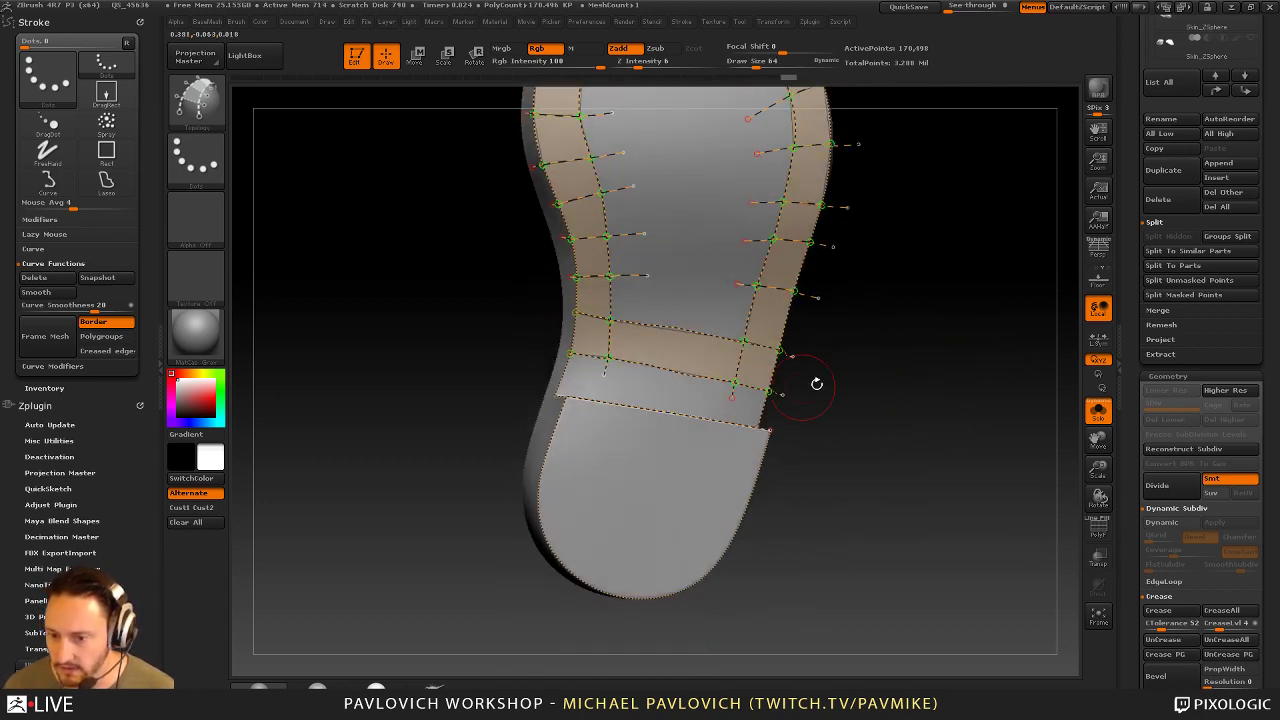
pyautogui.moveTo(814, 383); pyautogui.dragTo(790, 420)
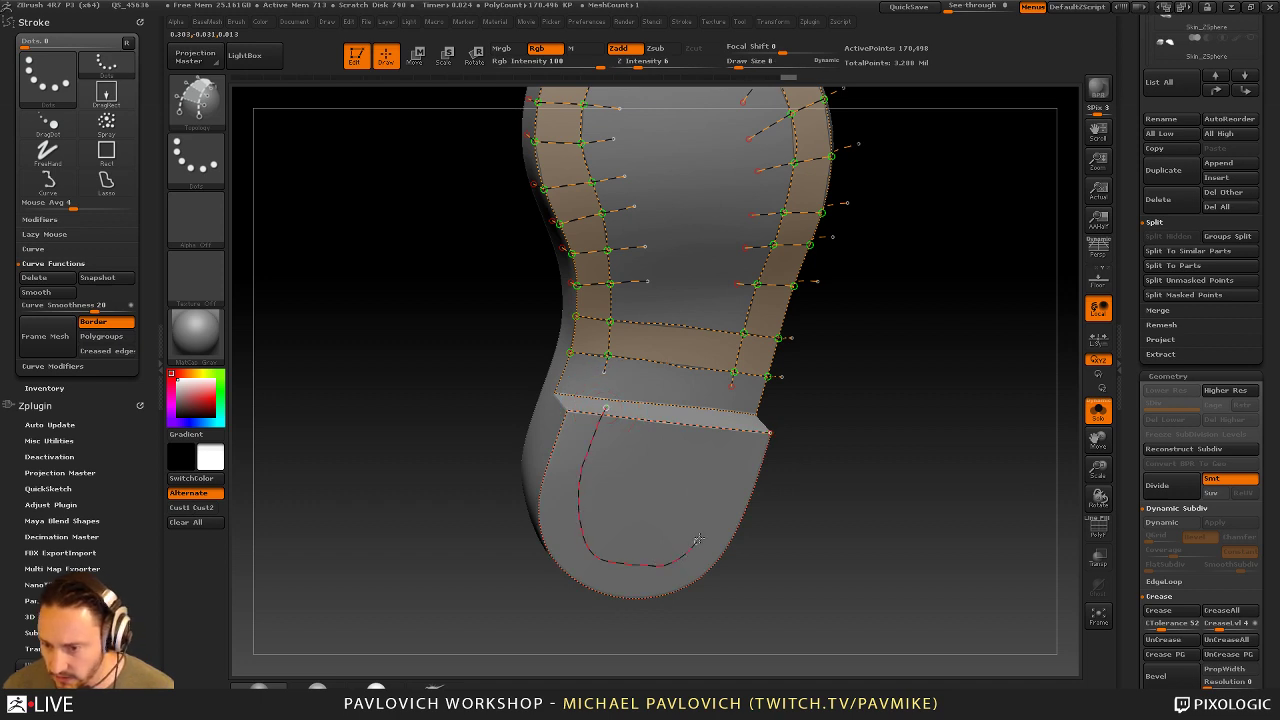
pyautogui.keyDown('alt'); pyautogui.moveTo(906, 459); pyautogui.dragTo(920, 422); pyautogui.keyUp('alt')
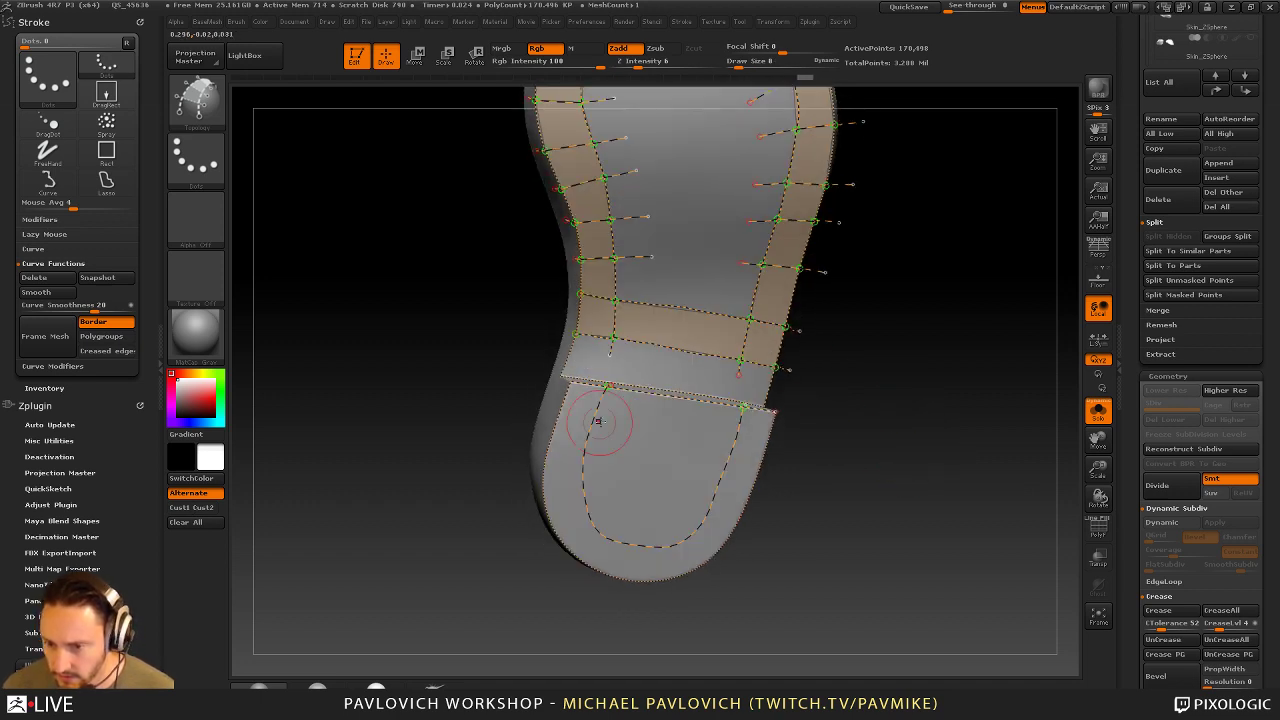
# Draw short cross curves between the heel's border and its inner curve, and trim the loose curve ends
pyautogui.moveTo(616, 424); pyautogui.dragTo(542, 408)
pyautogui.moveTo(607, 456); pyautogui.dragTo(532, 456)
pyautogui.moveTo(606, 482)
pyautogui.mouseDown()
pyautogui.moveTo(526, 488)
pyautogui.moveTo(550, 482)
pyautogui.moveTo(542, 492)
pyautogui.moveTo(593, 537)
pyautogui.mouseUp()
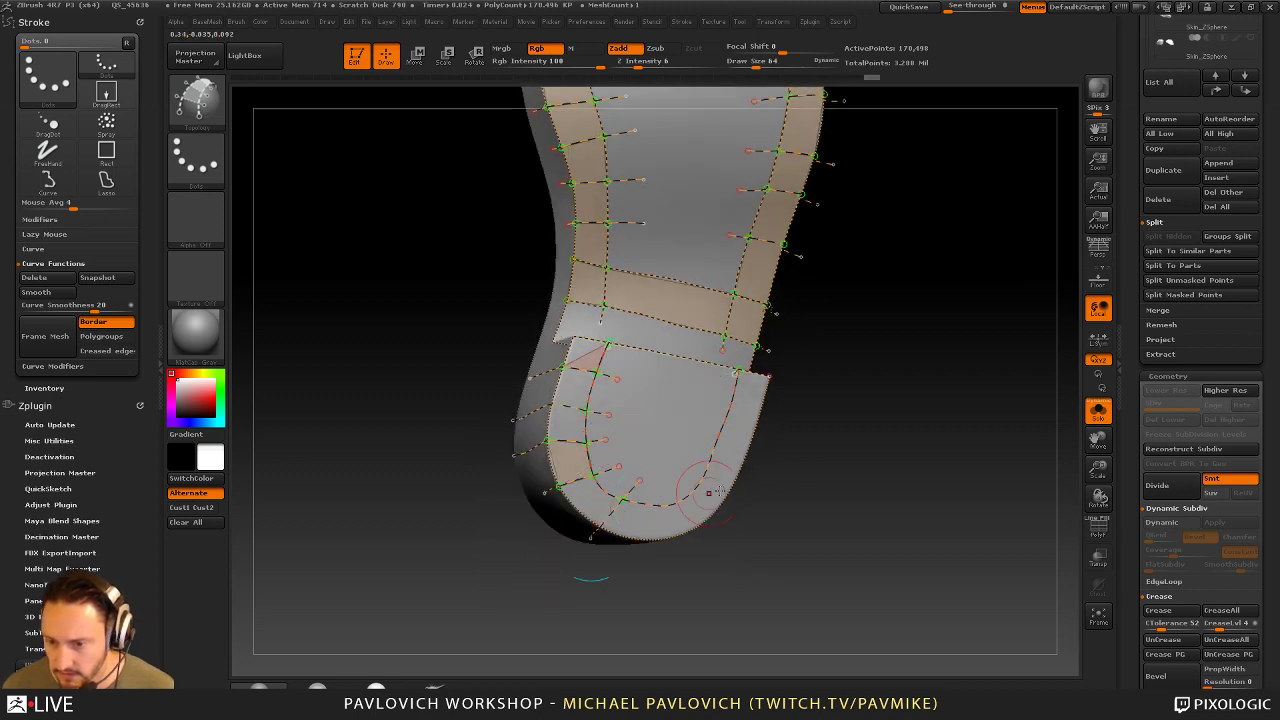
pyautogui.moveTo(858, 484)
pyautogui.mouseDown()
pyautogui.moveTo(770, 488)
pyautogui.moveTo(826, 488)
pyautogui.mouseUp()
pyautogui.moveTo(665, 485); pyautogui.dragTo(671, 543)
pyautogui.moveTo(760, 494)
pyautogui.mouseDown()
pyautogui.moveTo(724, 474)
pyautogui.moveTo(733, 524)
pyautogui.mouseUp()
pyautogui.moveTo(706, 441)
pyautogui.mouseDown()
pyautogui.moveTo(769, 478)
pyautogui.moveTo(820, 440)
pyautogui.moveTo(775, 440)
pyautogui.mouseUp()
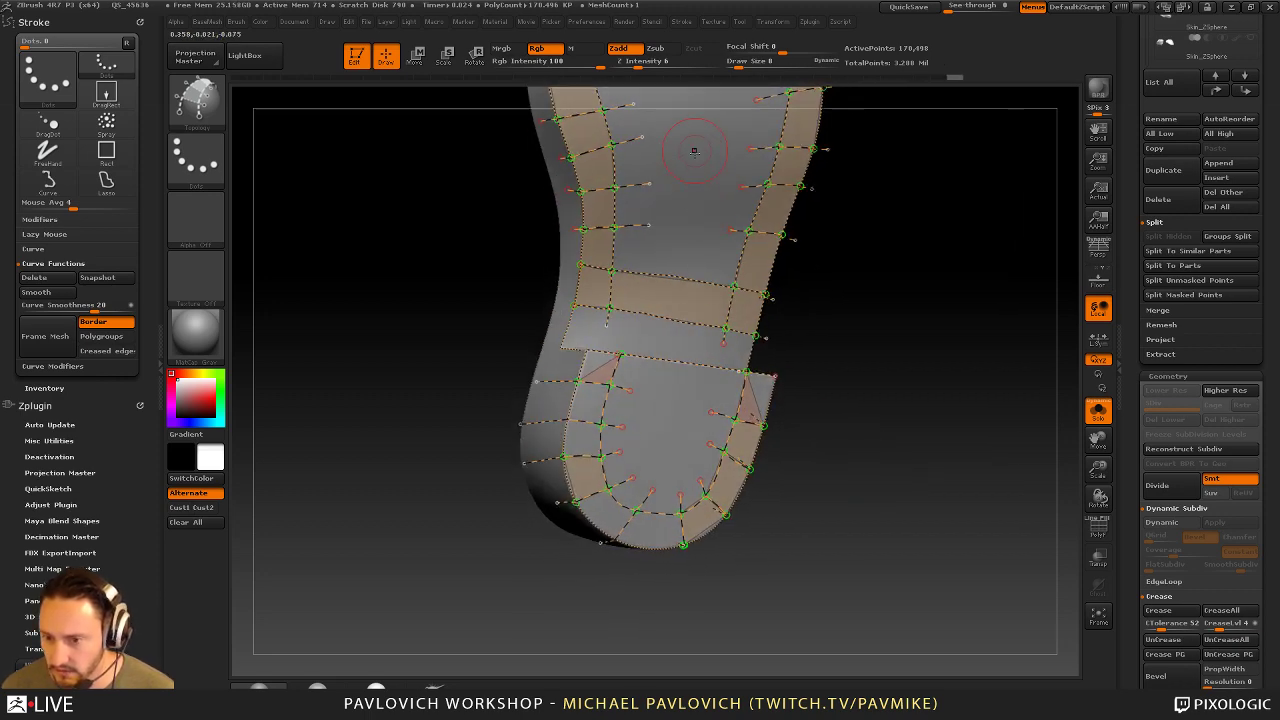
pyautogui.moveTo(920, 323); pyautogui.dragTo(925, 335)
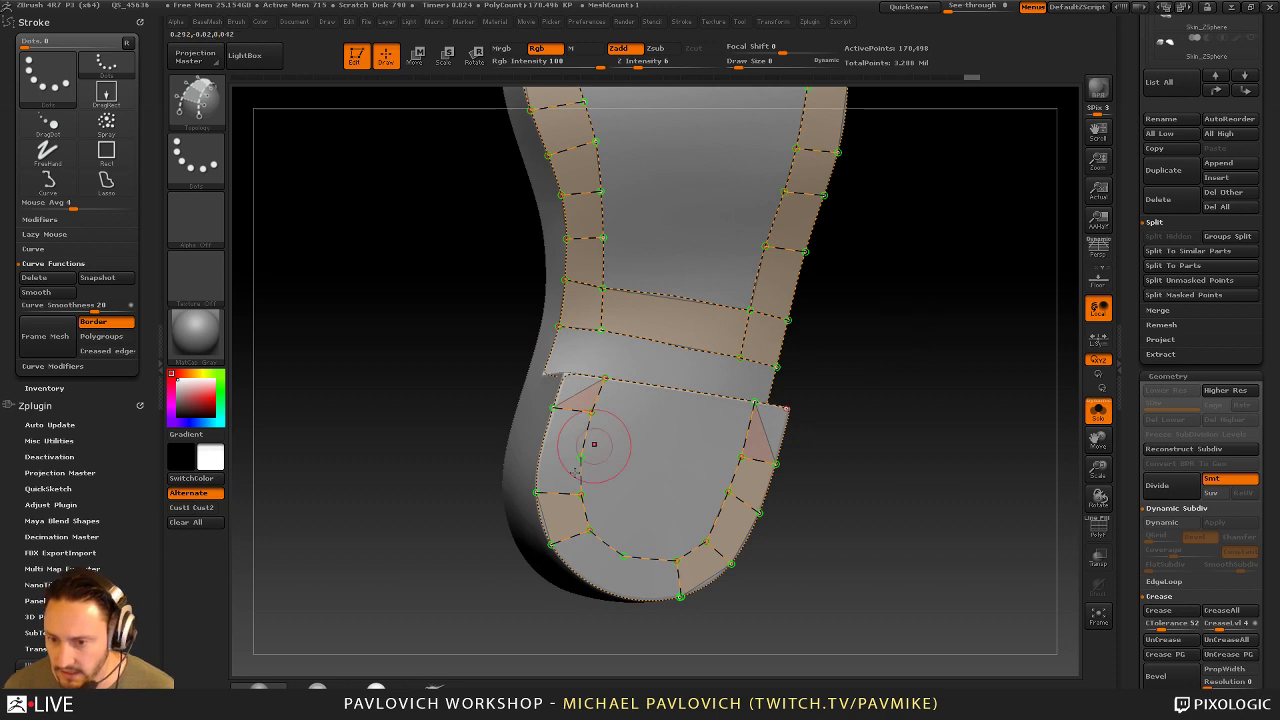
# Close the open face at the heel's front corner and add cross curves around the back of the heel
pyautogui.moveTo(843, 443); pyautogui.dragTo(872, 394)
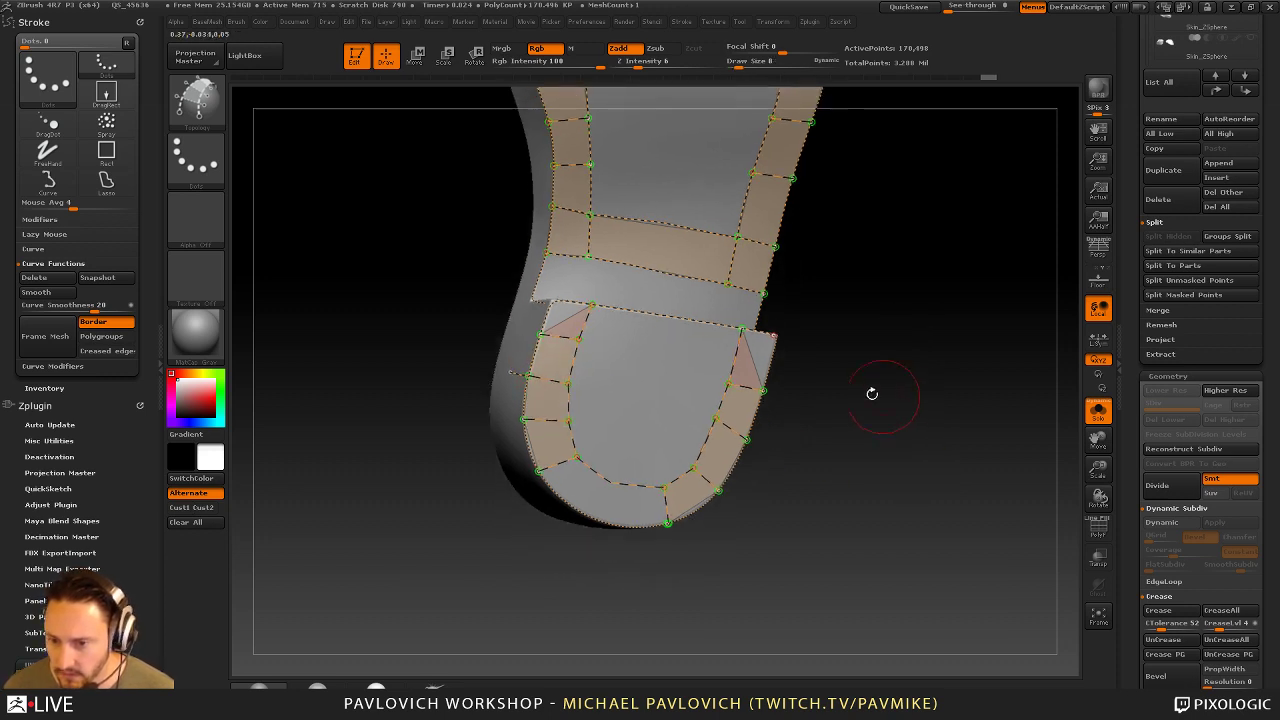
pyautogui.moveTo(451, 306); pyautogui.dragTo(550, 296)
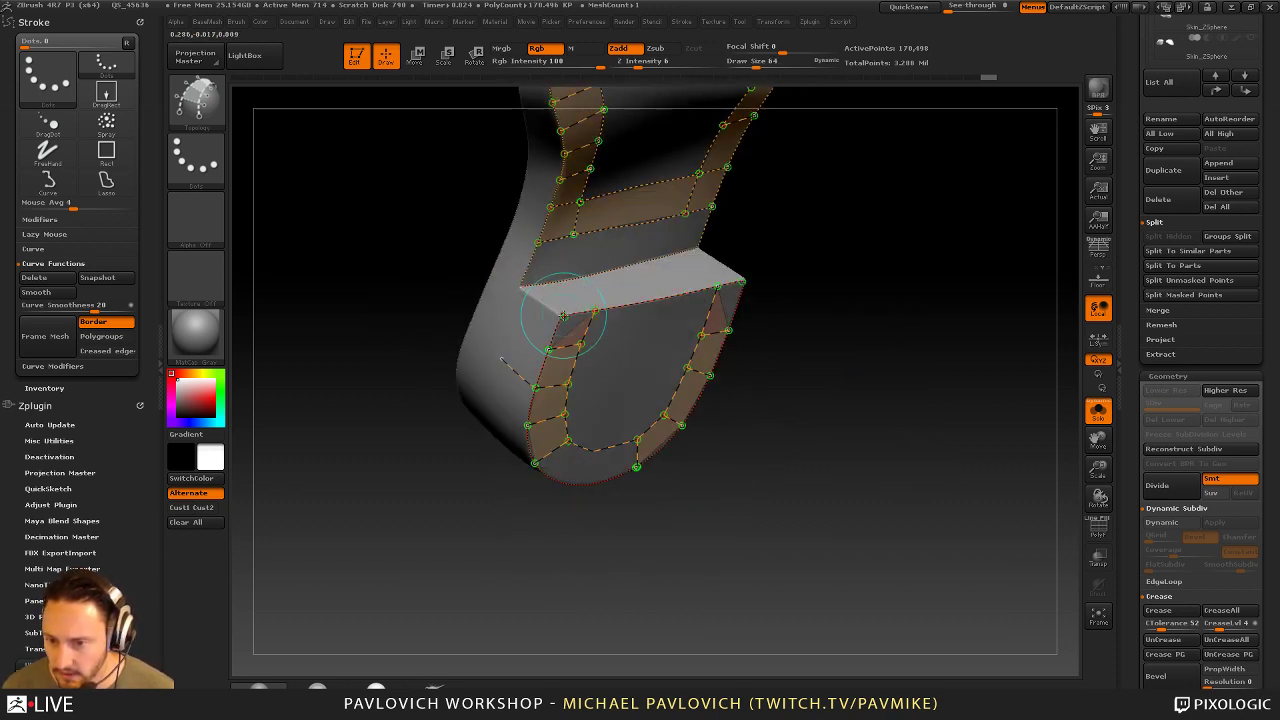
pyautogui.moveTo(931, 415); pyautogui.dragTo(903, 356)
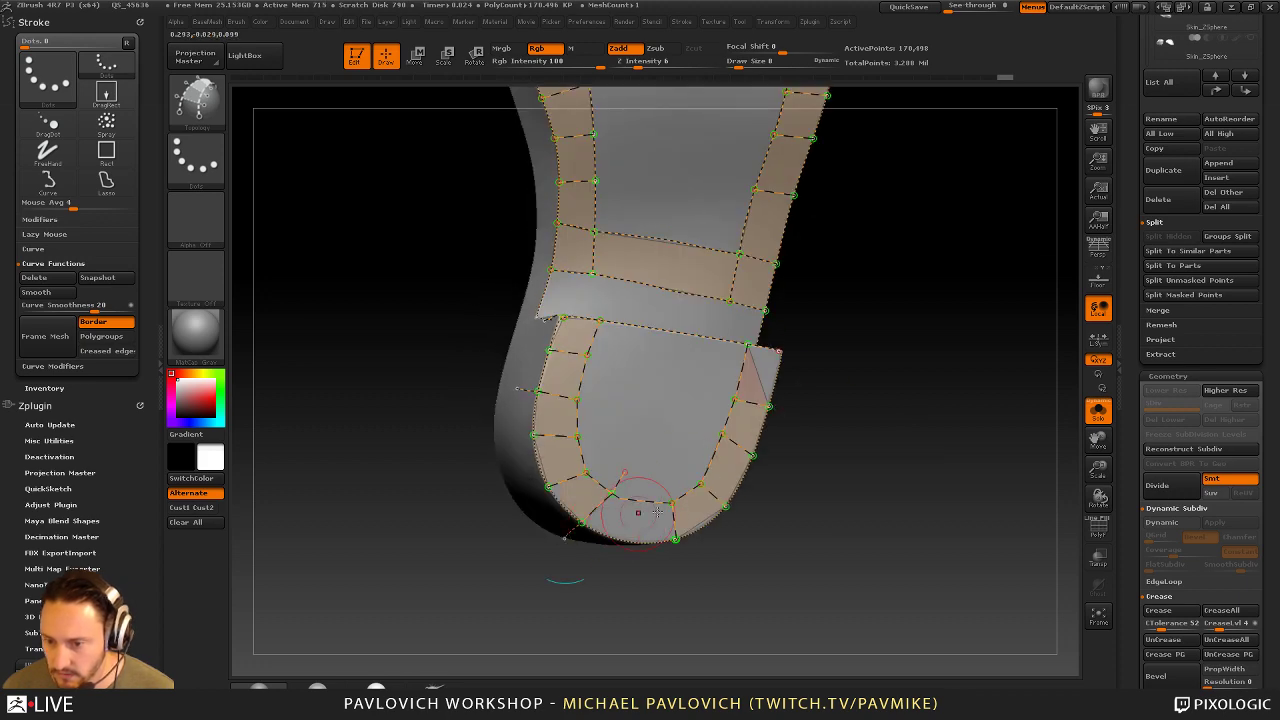
pyautogui.moveTo(657, 511); pyautogui.dragTo(779, 415)
pyautogui.moveTo(723, 506); pyautogui.dragTo(683, 403)
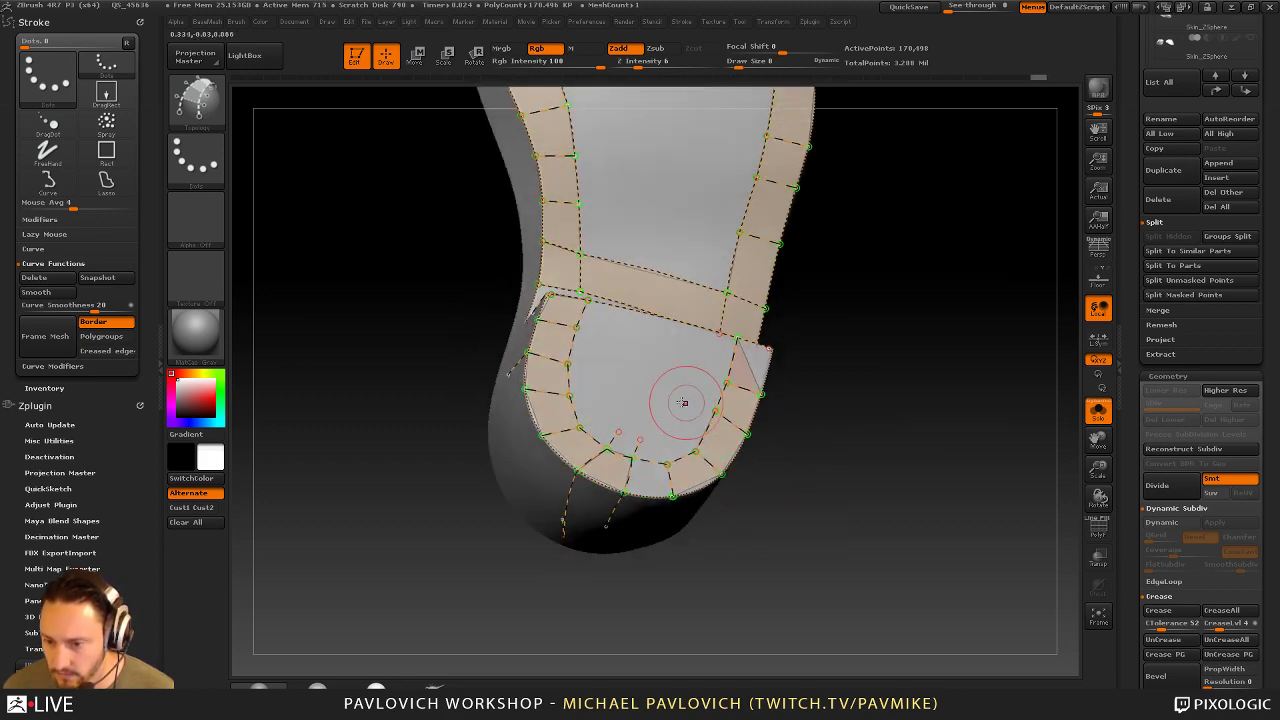
pyautogui.moveTo(822, 454); pyautogui.dragTo(623, 491)
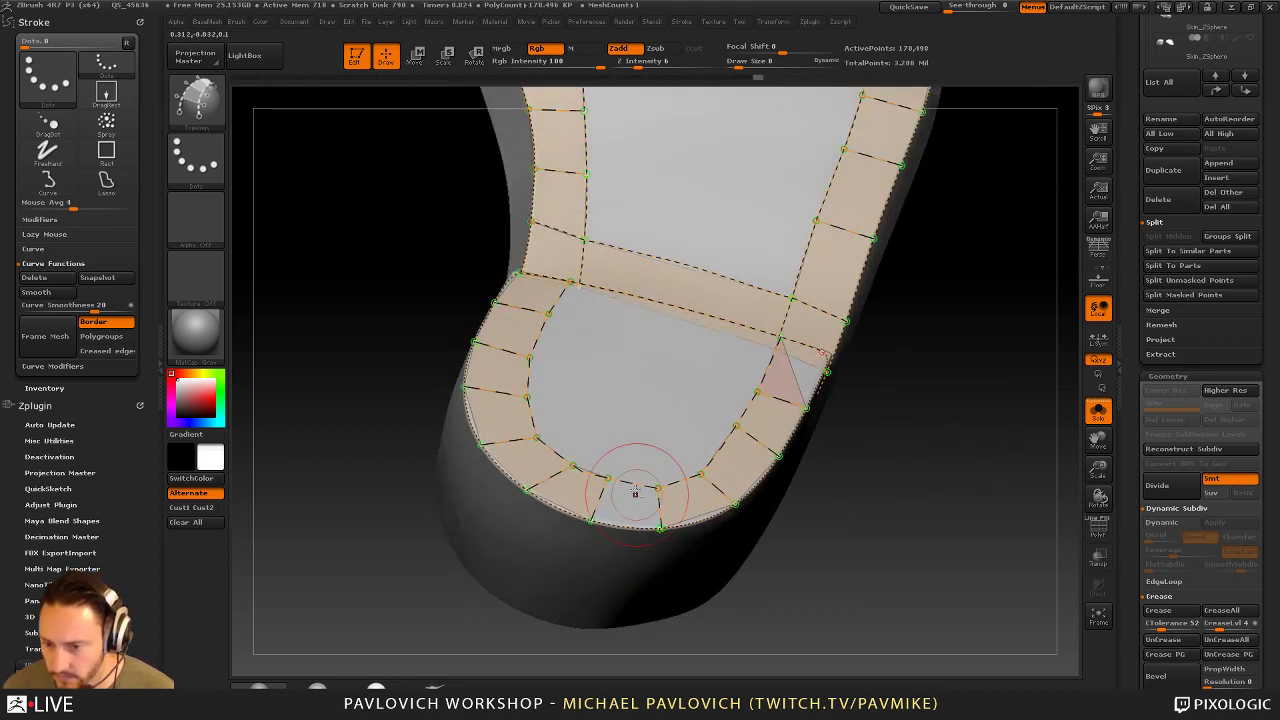
# Close the remaining faces at the heel's back and front corners by correcting the border curves with draw size 2
pyautogui.moveTo(814, 543); pyautogui.dragTo(803, 461)
pyautogui.moveTo(637, 513); pyautogui.dragTo(638, 518)
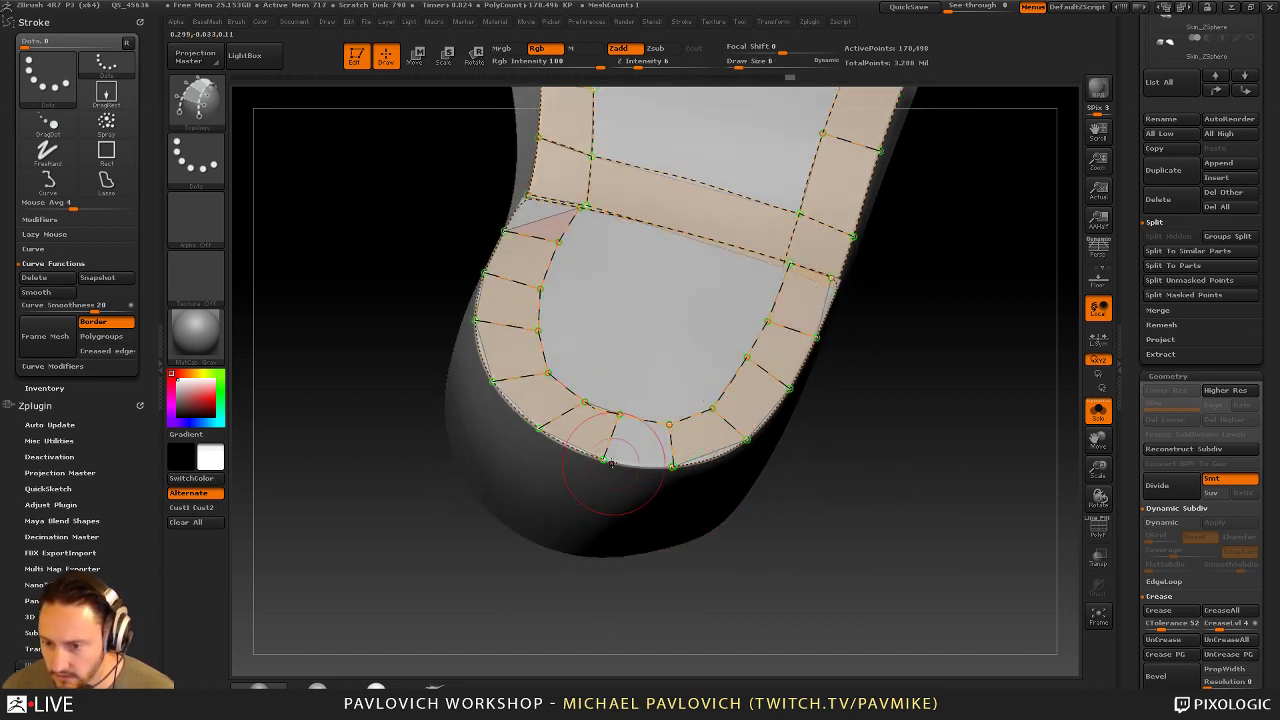
pyautogui.keyDown('alt'); pyautogui.moveTo(1011, 453); pyautogui.dragTo(717, 486); pyautogui.keyUp('alt')
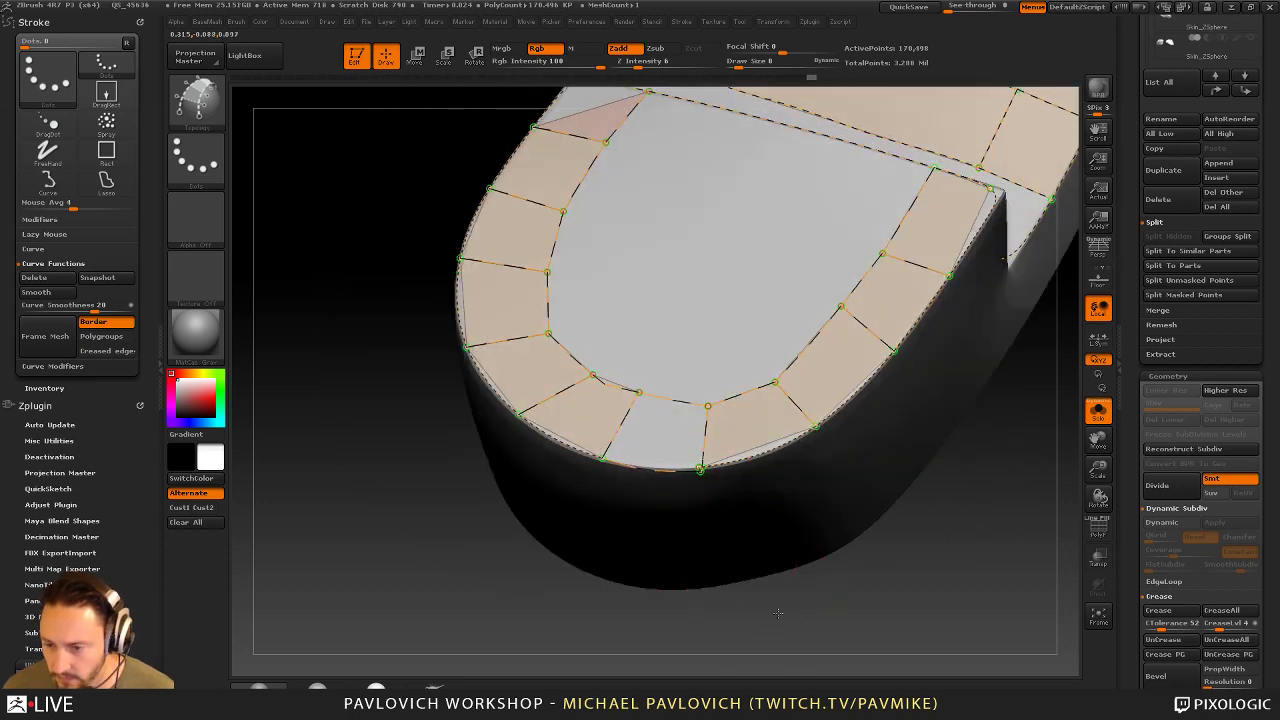
pyautogui.moveTo(778, 613)
pyautogui.mouseDown()
pyautogui.moveTo(738, 520)
pyautogui.moveTo(680, 522)
pyautogui.mouseUp()
pyautogui.press('s')
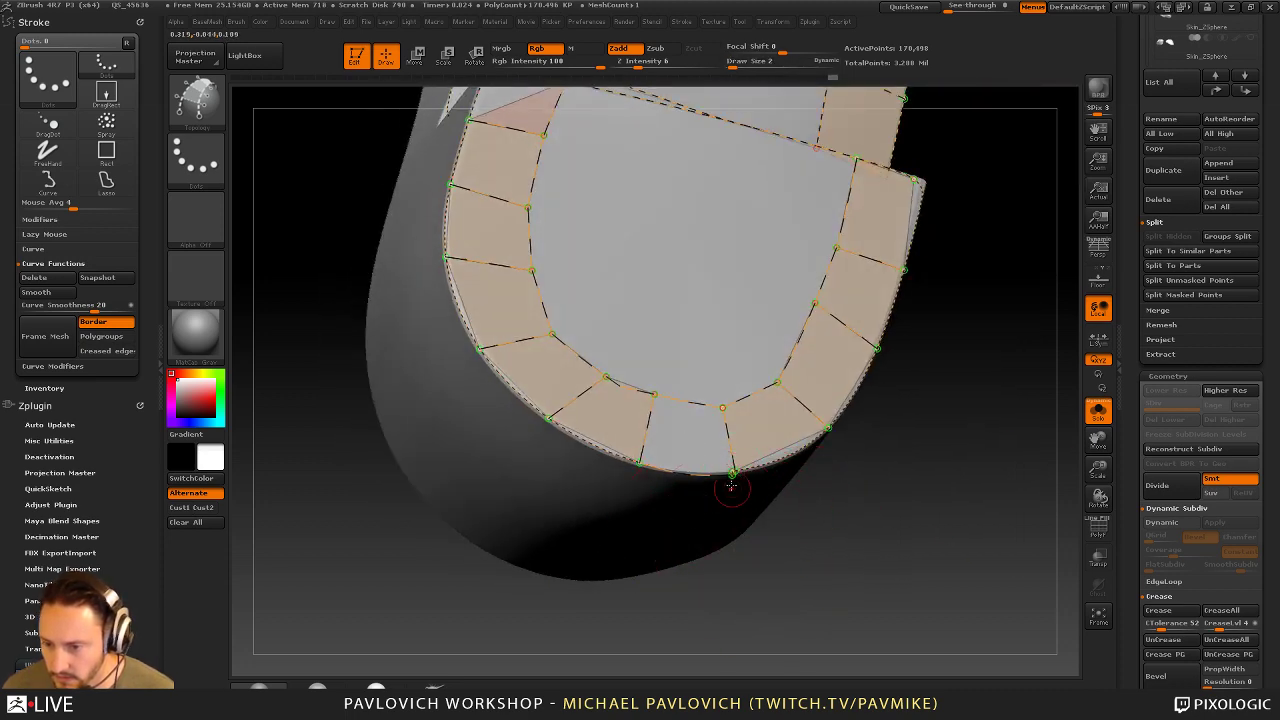
pyautogui.moveTo(796, 512); pyautogui.dragTo(785, 519)
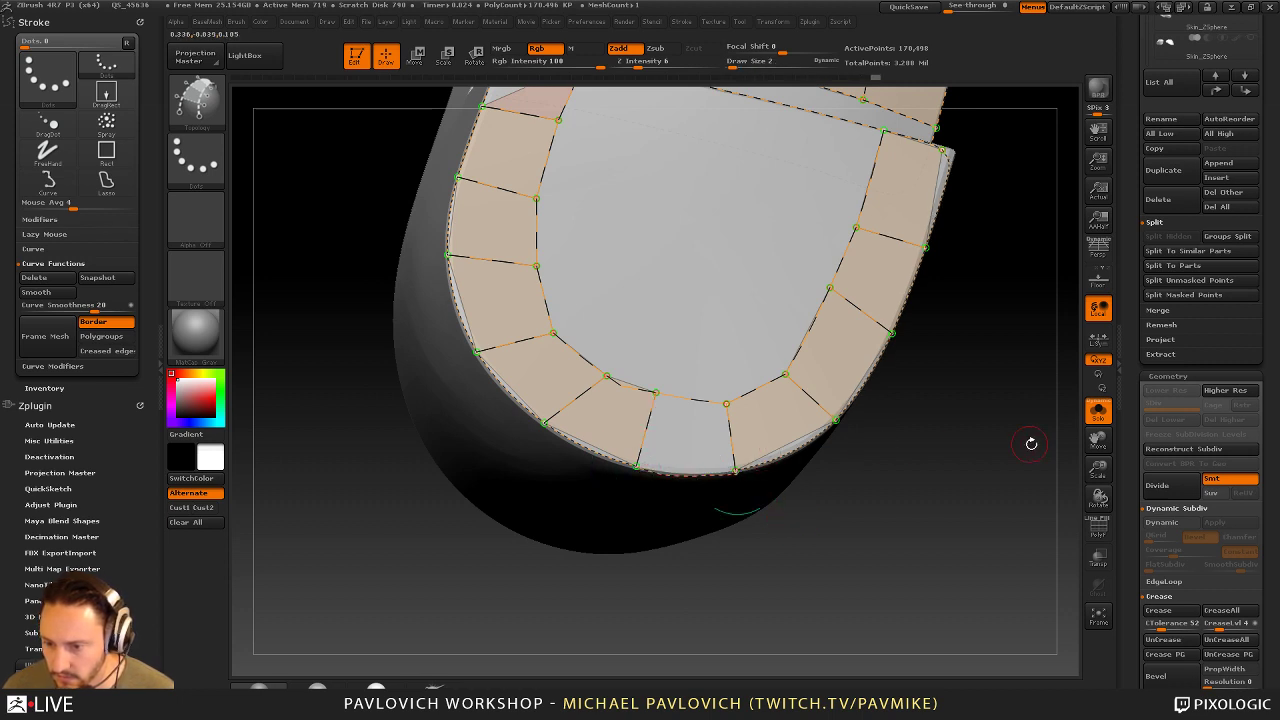
pyautogui.press(']')
pyautogui.press(']')
pyautogui.press(']')
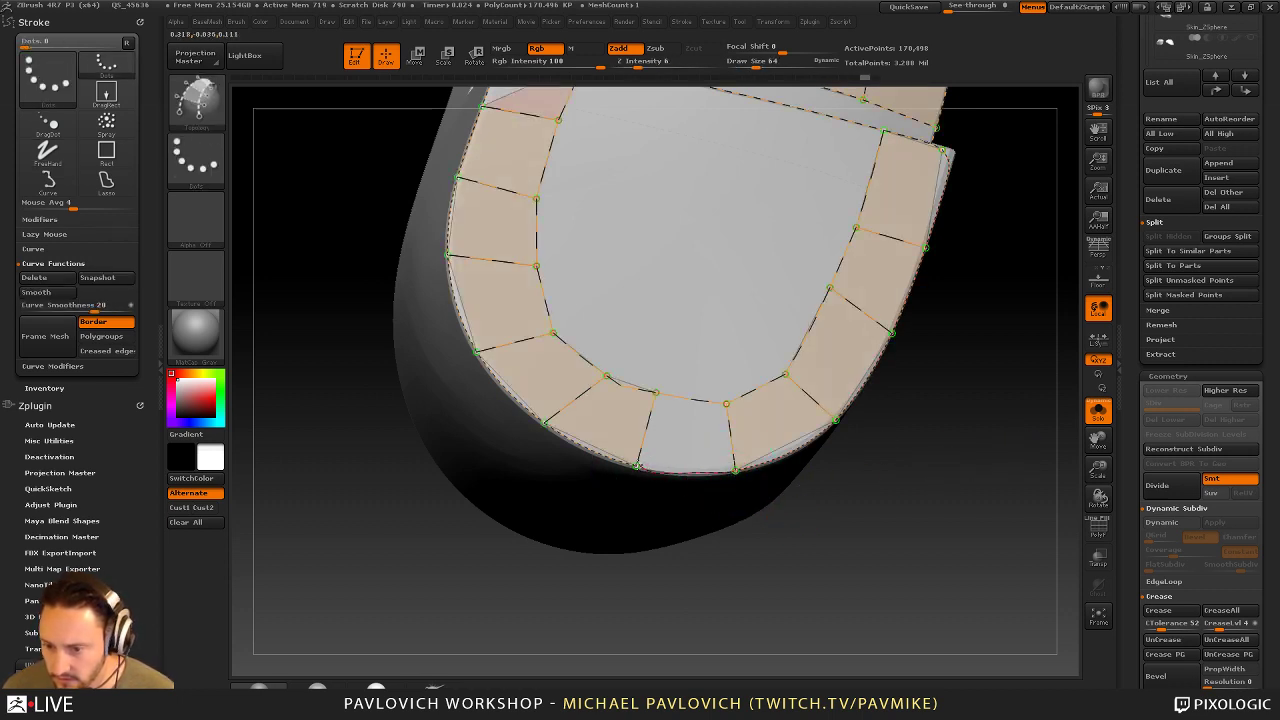
pyautogui.press('[')
pyautogui.press('[')
pyautogui.press('[')
pyautogui.moveTo(962, 470)
pyautogui.mouseDown()
pyautogui.moveTo(929, 380)
pyautogui.moveTo(1000, 337)
pyautogui.moveTo(990, 490)
pyautogui.mouseUp()
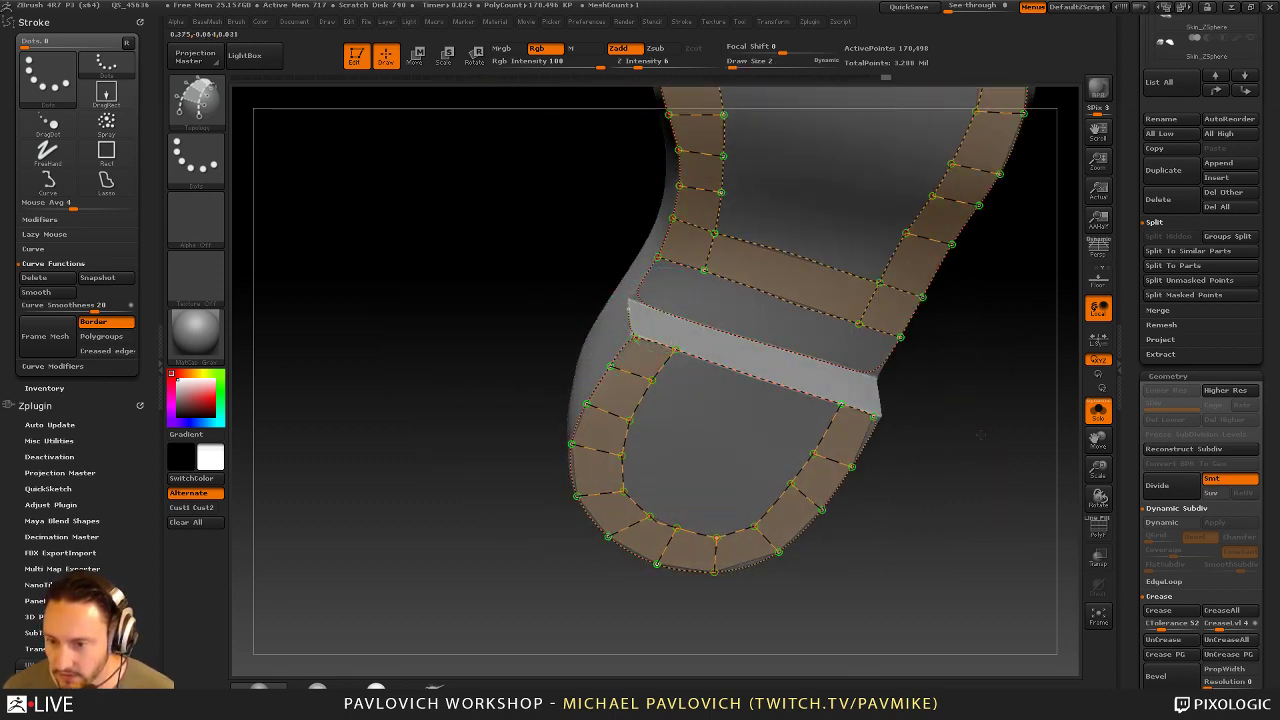
# Try generating thick geometry from the sole's topology curves at draw size 4, and undo it
pyautogui.moveTo(959, 371)
pyautogui.keyDown('alt'); pyautogui.mouseDown()
pyautogui.moveTo(960, 451)
pyautogui.moveTo(980, 421)
pyautogui.moveTo(974, 380)
pyautogui.moveTo(975, 395)
pyautogui.mouseUp(); pyautogui.keyUp('alt')
pyautogui.press('s')
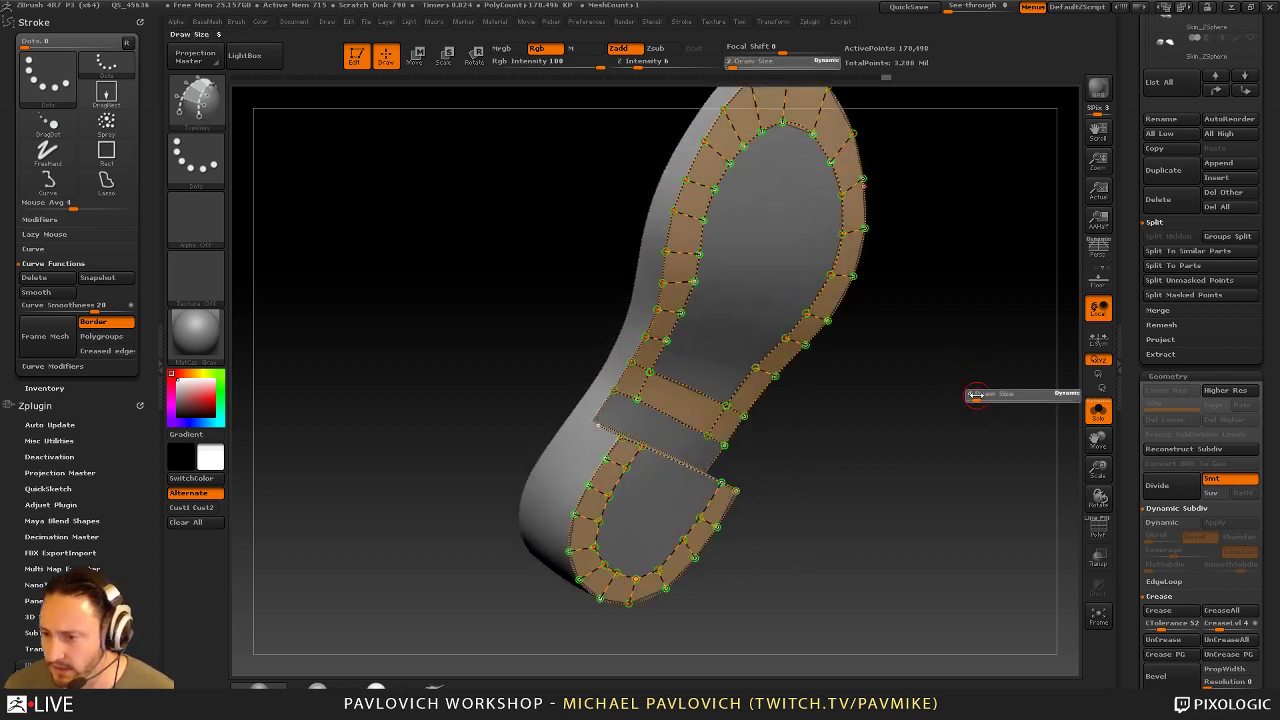
pyautogui.click(975, 395)
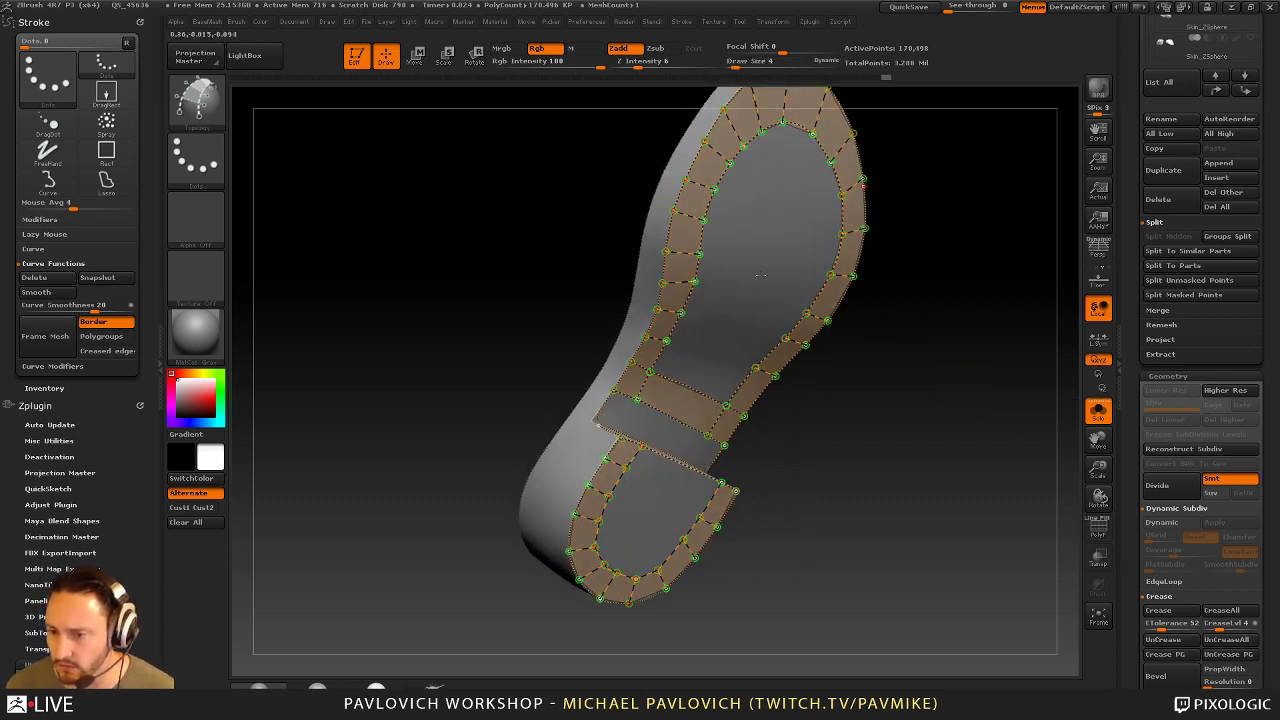
pyautogui.click(761, 275)
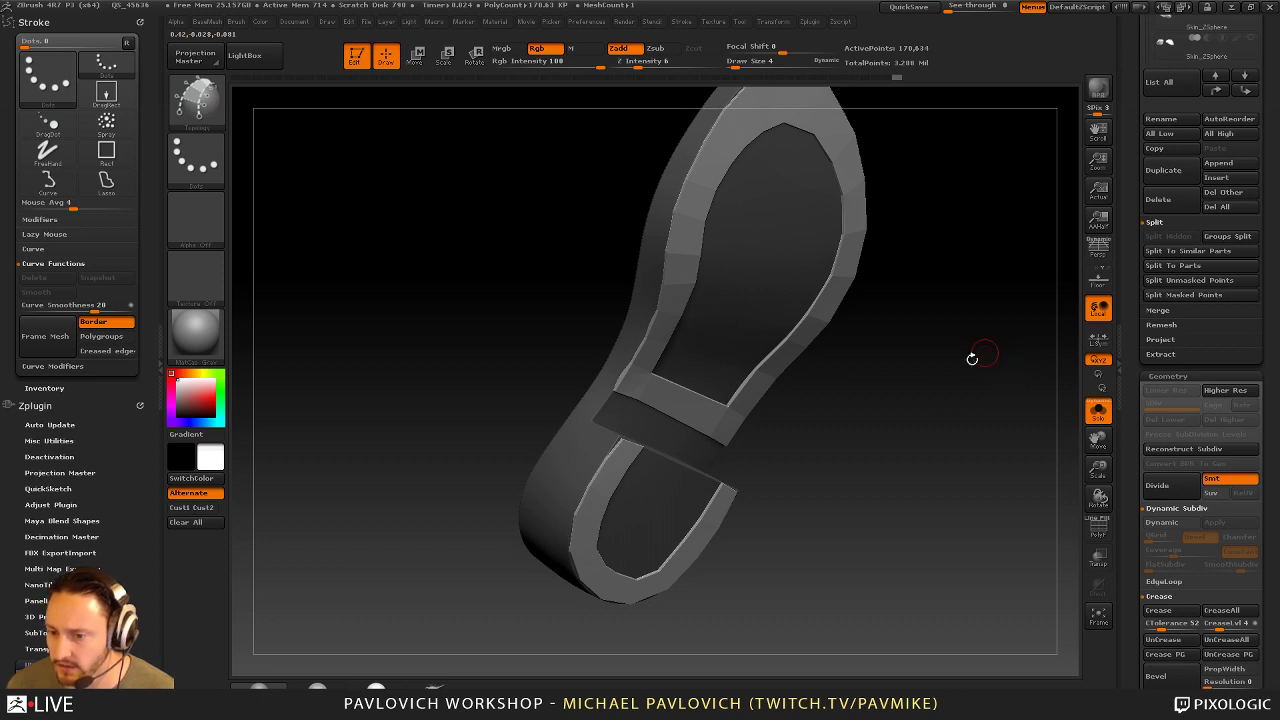
pyautogui.hotkey('ctrl', 'z')
# Try a thicker preview of the sole ring at draw size 11, check it from below, and undo it
pyautogui.press('s')
pyautogui.moveTo(960, 391); pyautogui.dragTo(968, 391)
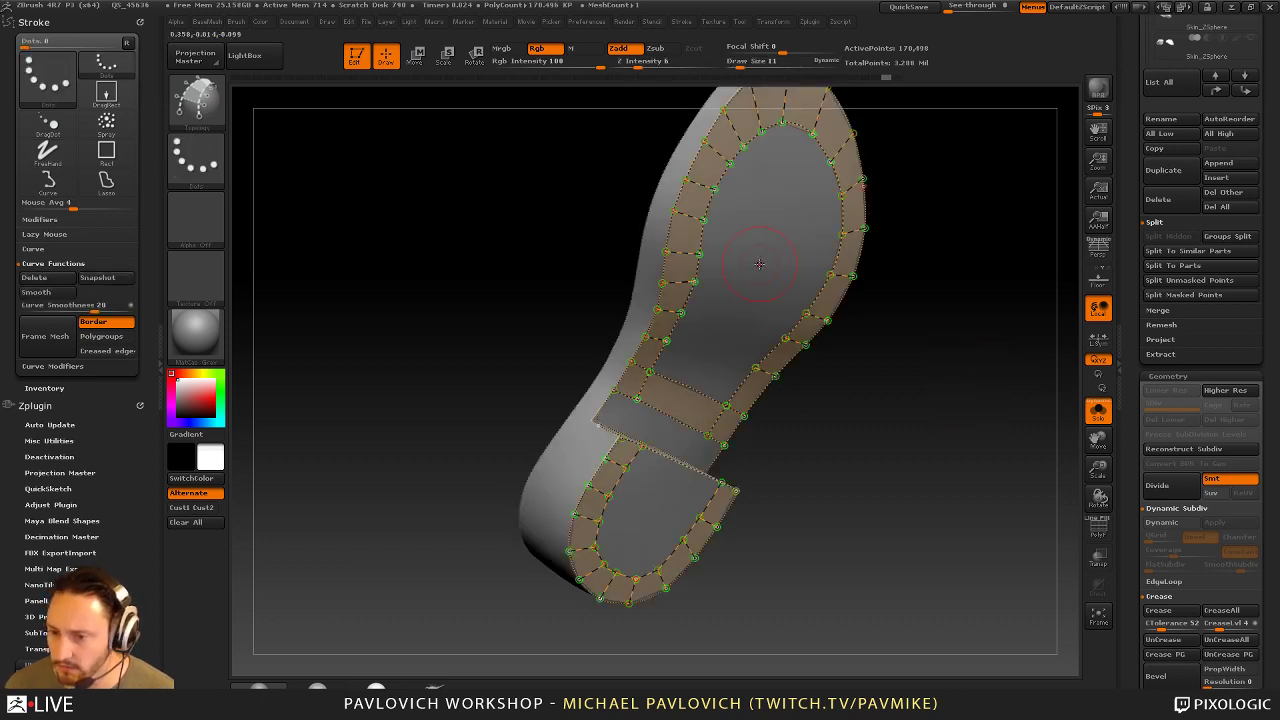
pyautogui.click(759, 263)
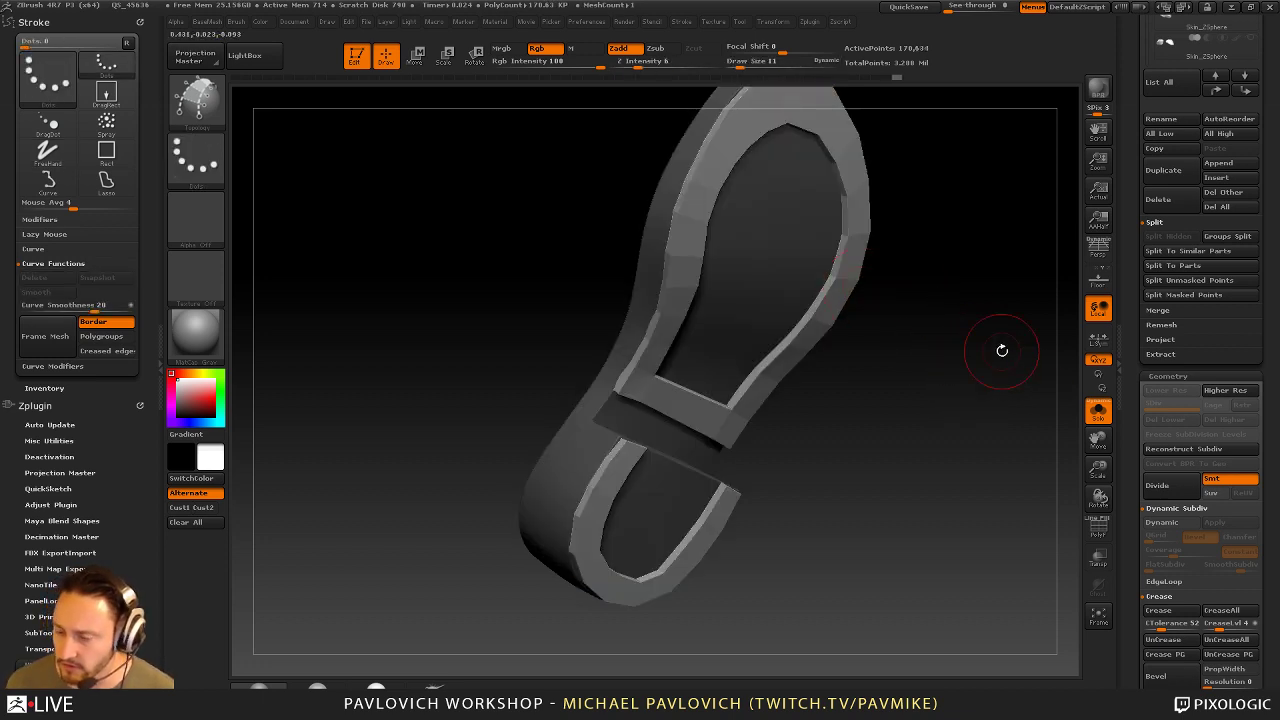
pyautogui.moveTo(990, 270); pyautogui.dragTo(911, 284)
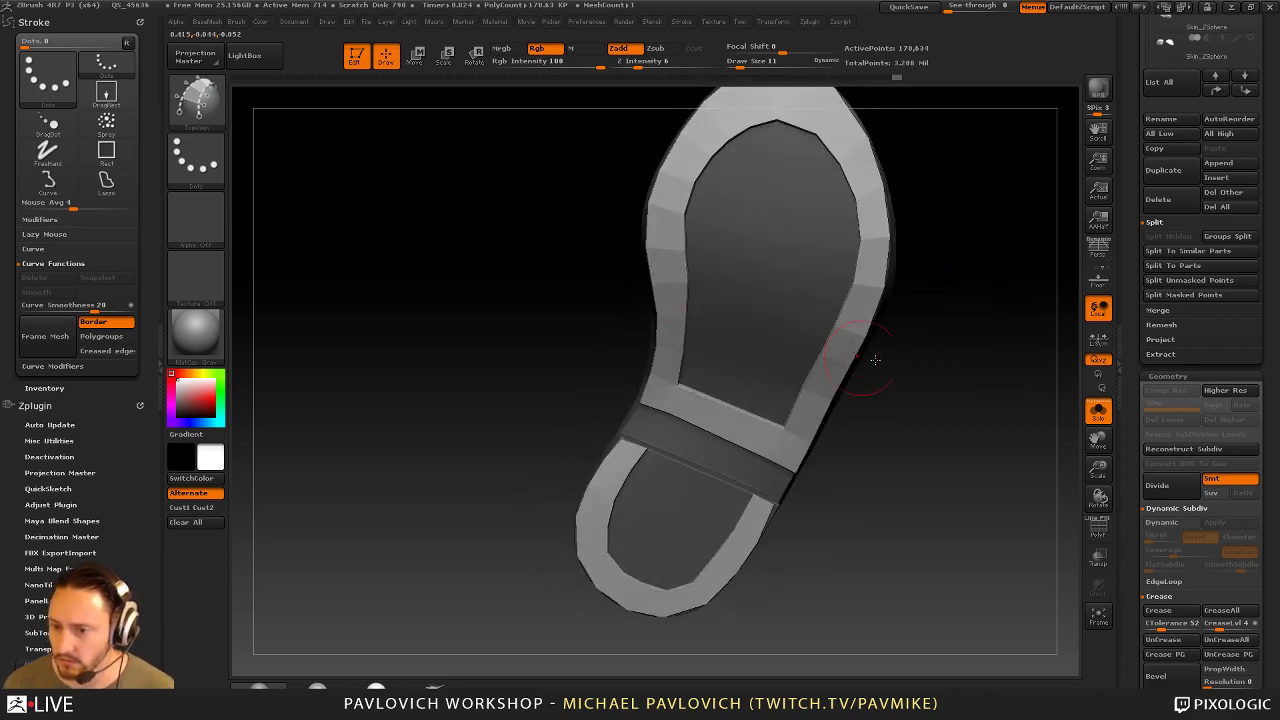
pyautogui.moveTo(875, 359); pyautogui.dragTo(973, 419)
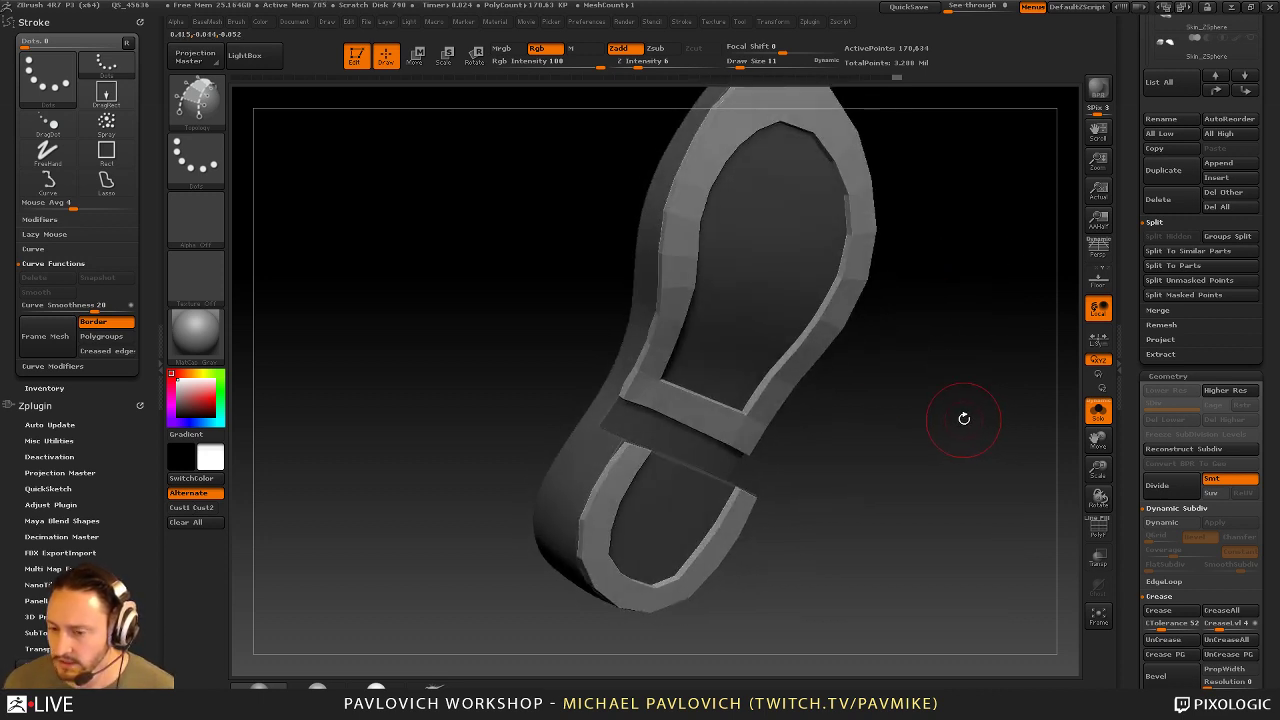
pyautogui.hotkey('ctrl', 'z')
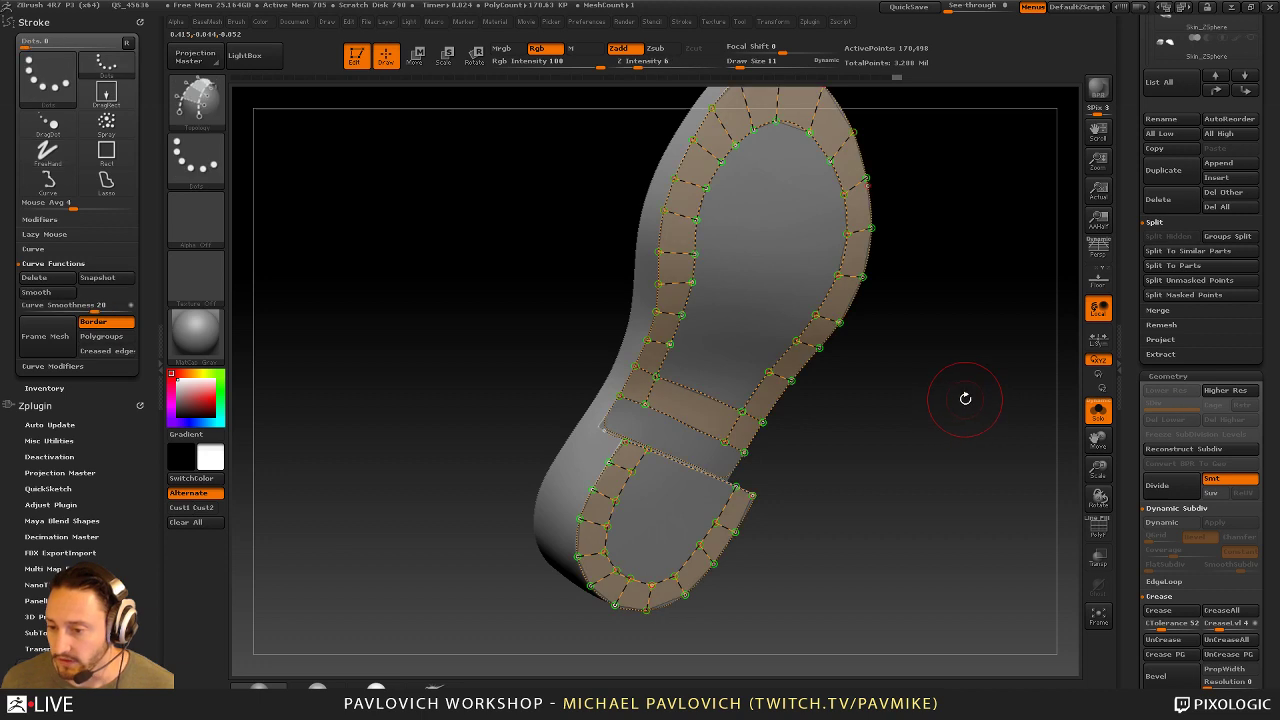
# Try generating the ring as thin geometry at draw size 1, inspect it with the polyframe, and undo it
pyautogui.click(778, 249)
pyautogui.click(1097, 526)
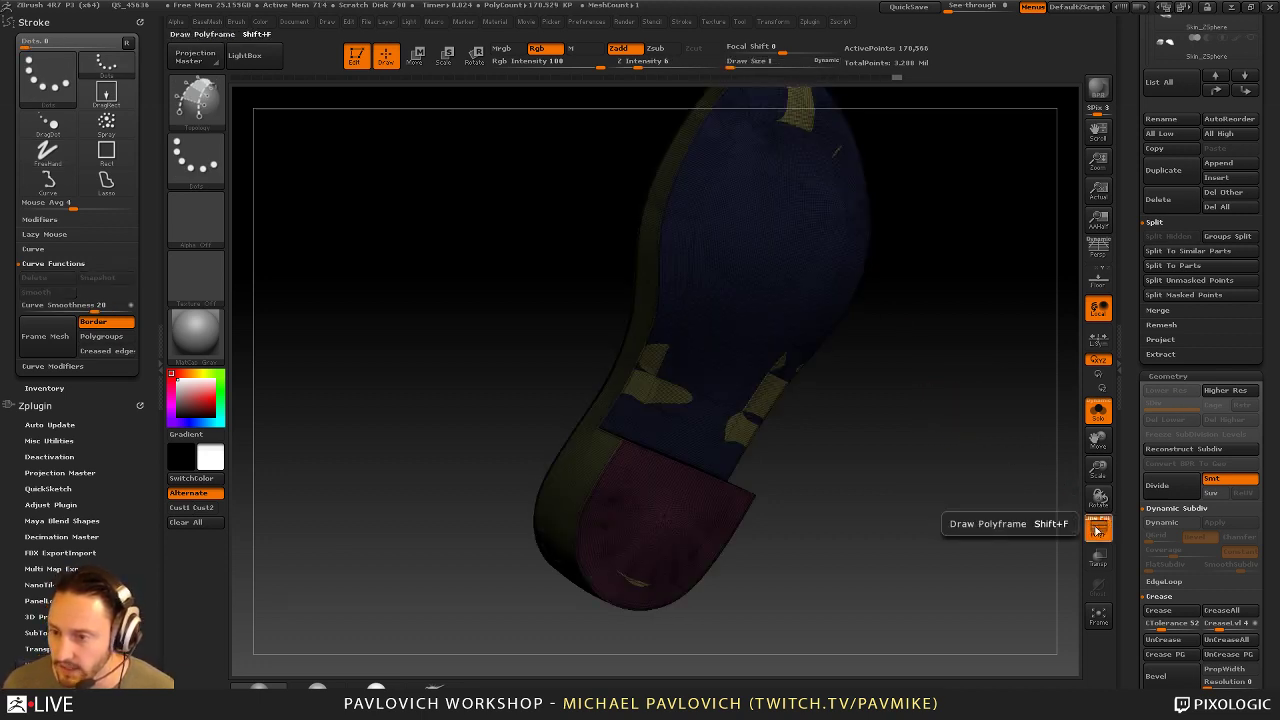
pyautogui.click(1097, 526)
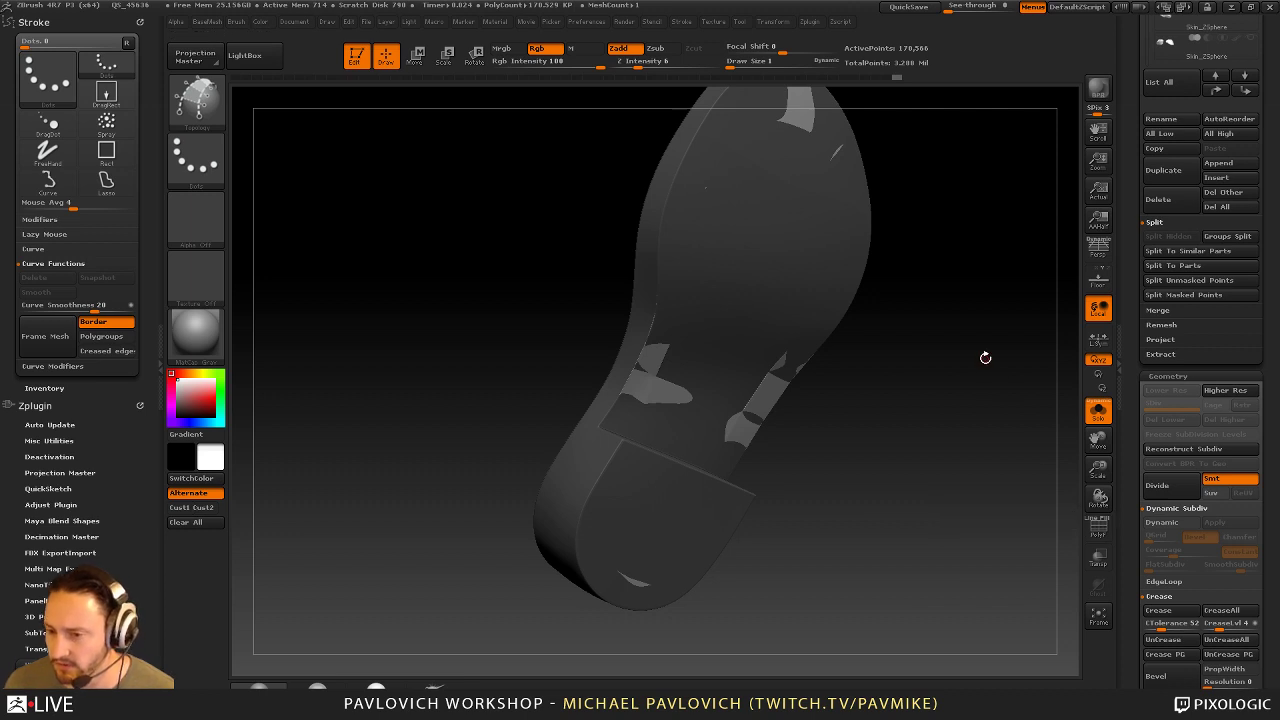
pyautogui.hotkey('ctrl', 'z')
# Generate the ring geometry at draw size 11 and split it from the sole with Split Masked Points, showing its polyframe
pyautogui.press('s')
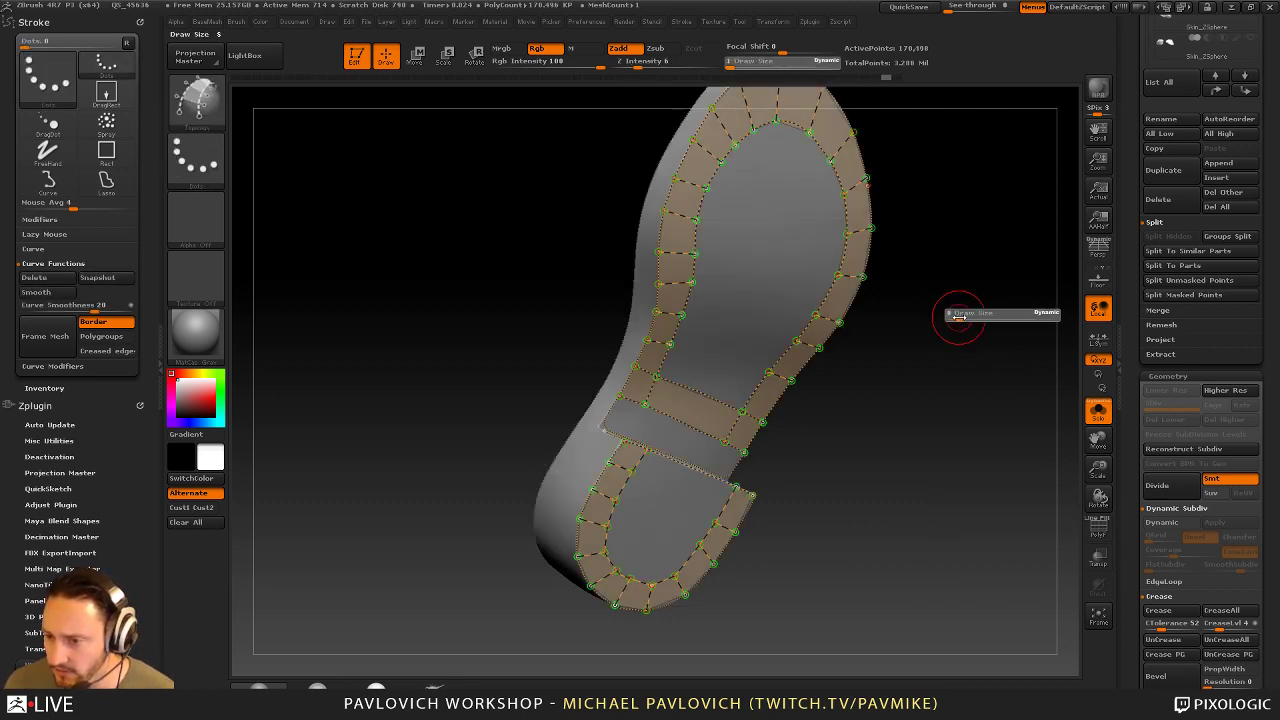
pyautogui.click(1040, 331)
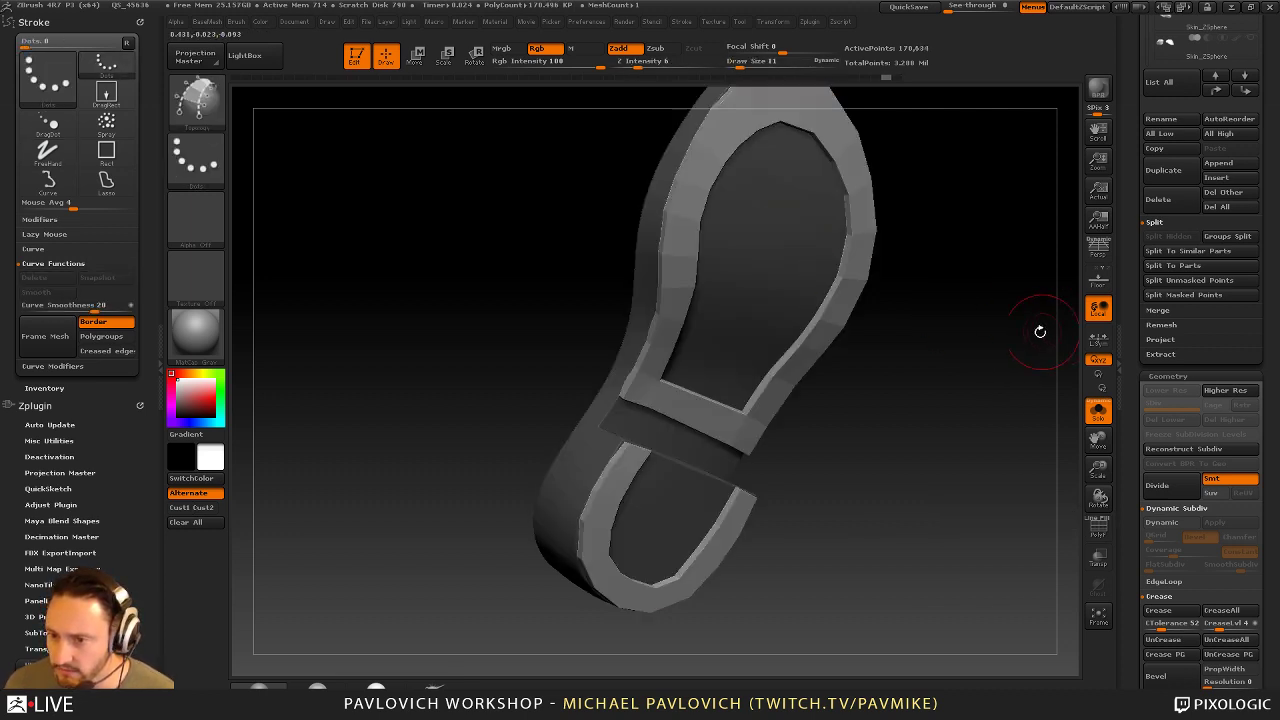
pyautogui.press('2')
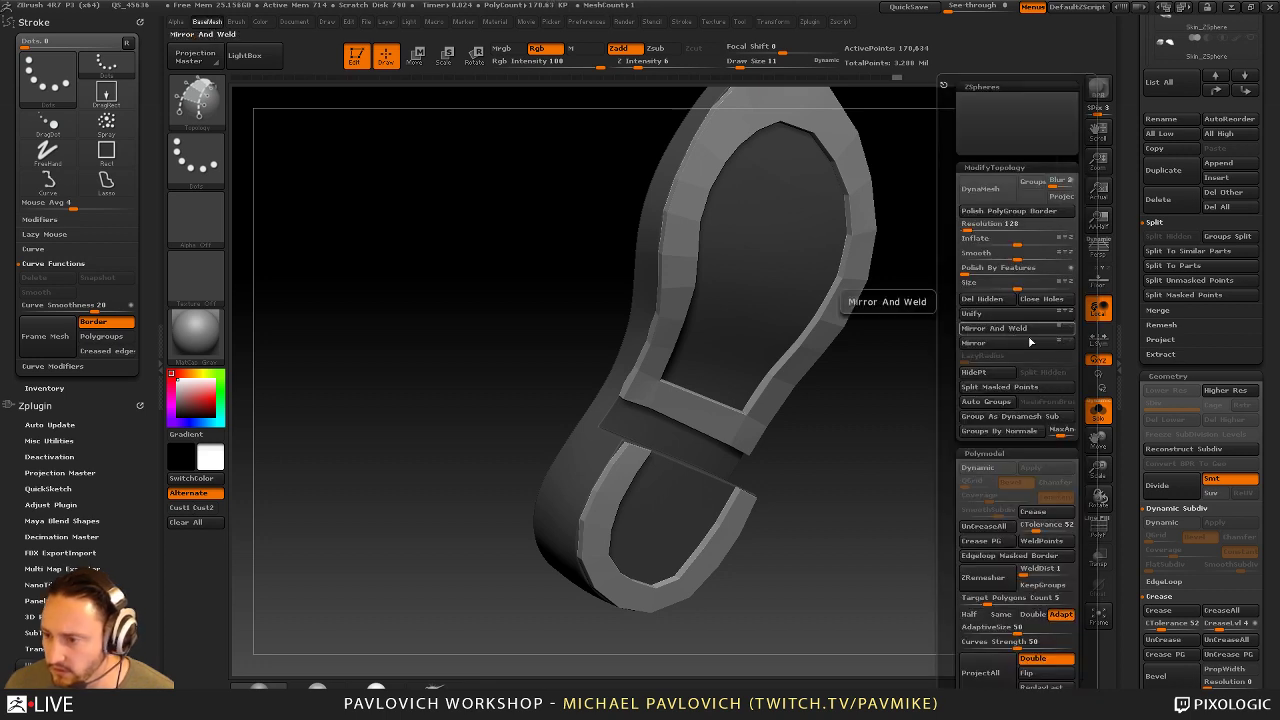
pyautogui.press('2')
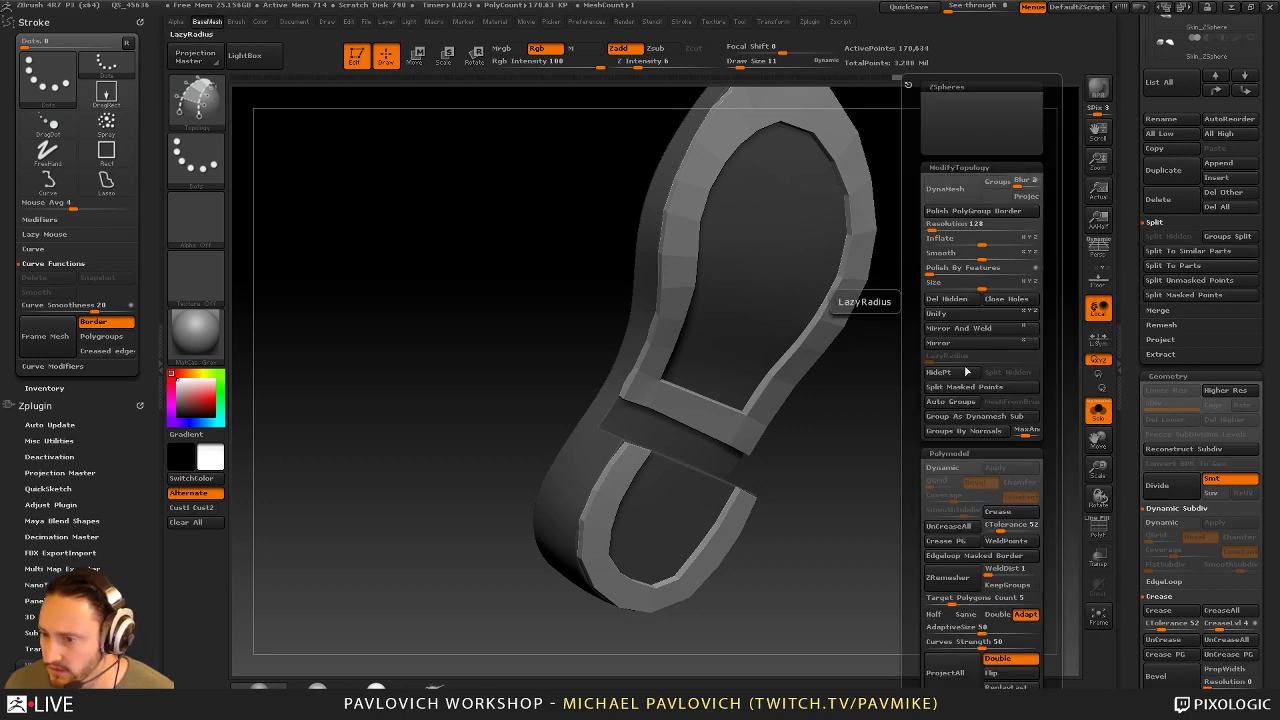
pyautogui.click(961, 387)
pyautogui.hotkey('shift', 'f')
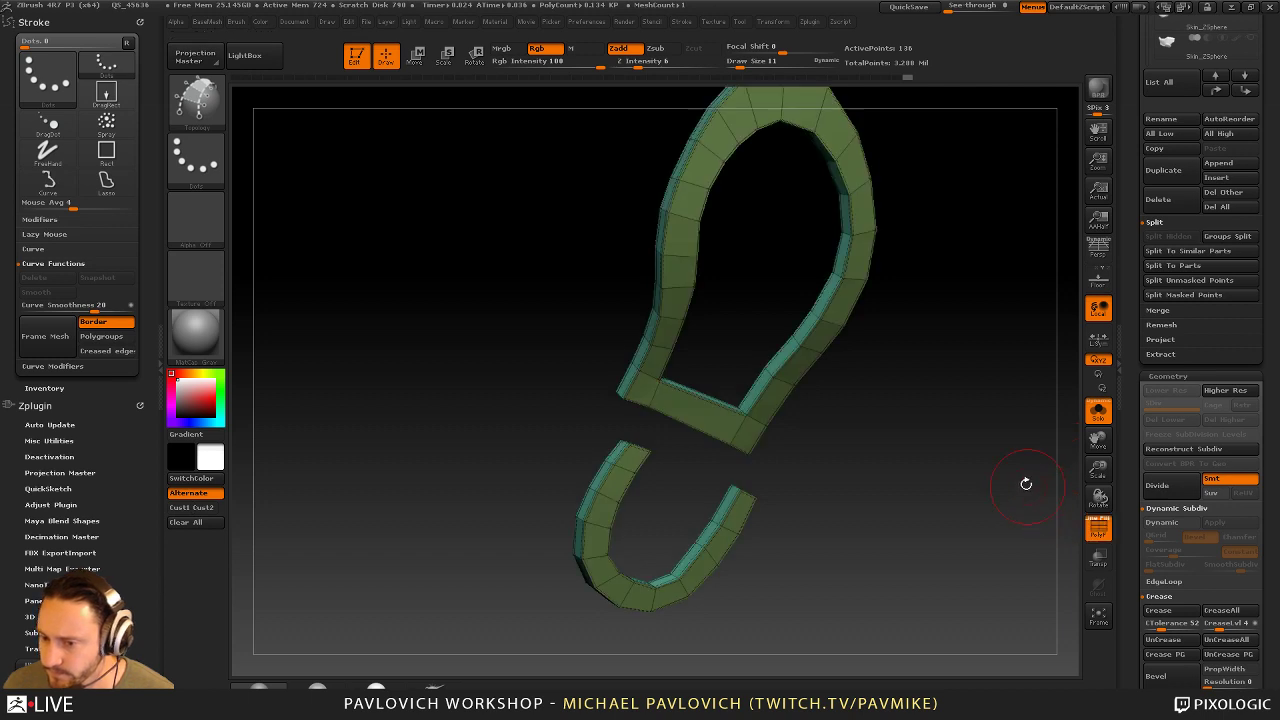
# Switch to the ZModeler brush and set its polygon action to QMesh with A Single Poly as target
pyautogui.press('b')
pyautogui.press('z')
pyautogui.press('m')
pyautogui.keyDown('alt'); pyautogui.moveTo(983, 300); pyautogui.dragTo(973, 393); pyautogui.keyUp('alt')
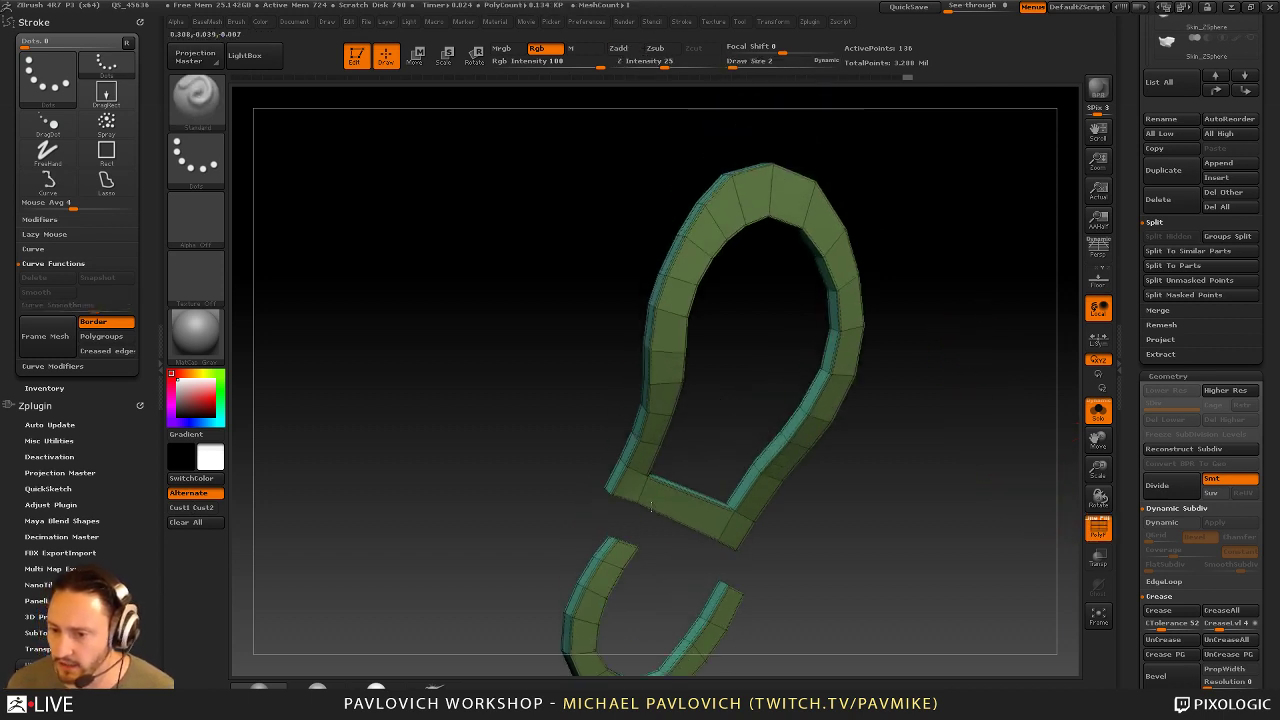
pyautogui.moveTo(930, 273)
pyautogui.mouseDown()
pyautogui.moveTo(950, 340)
pyautogui.moveTo(940, 290)
pyautogui.mouseUp()
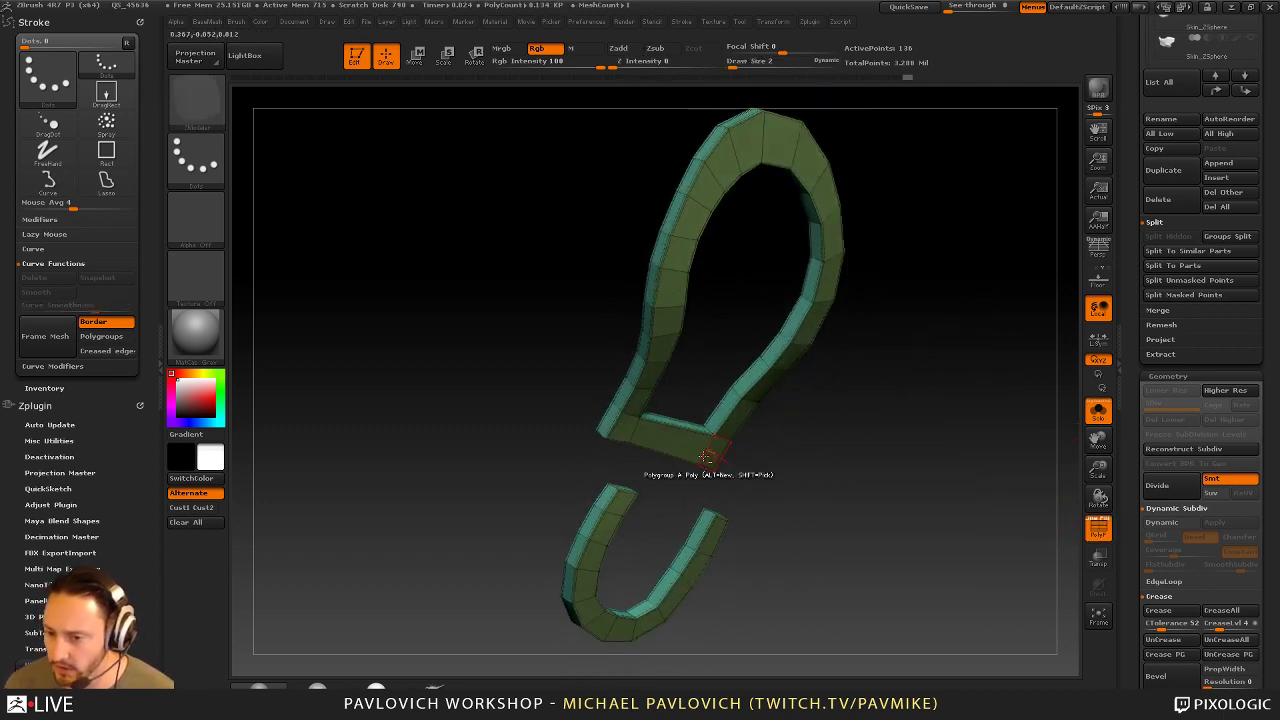
pyautogui.press('space')
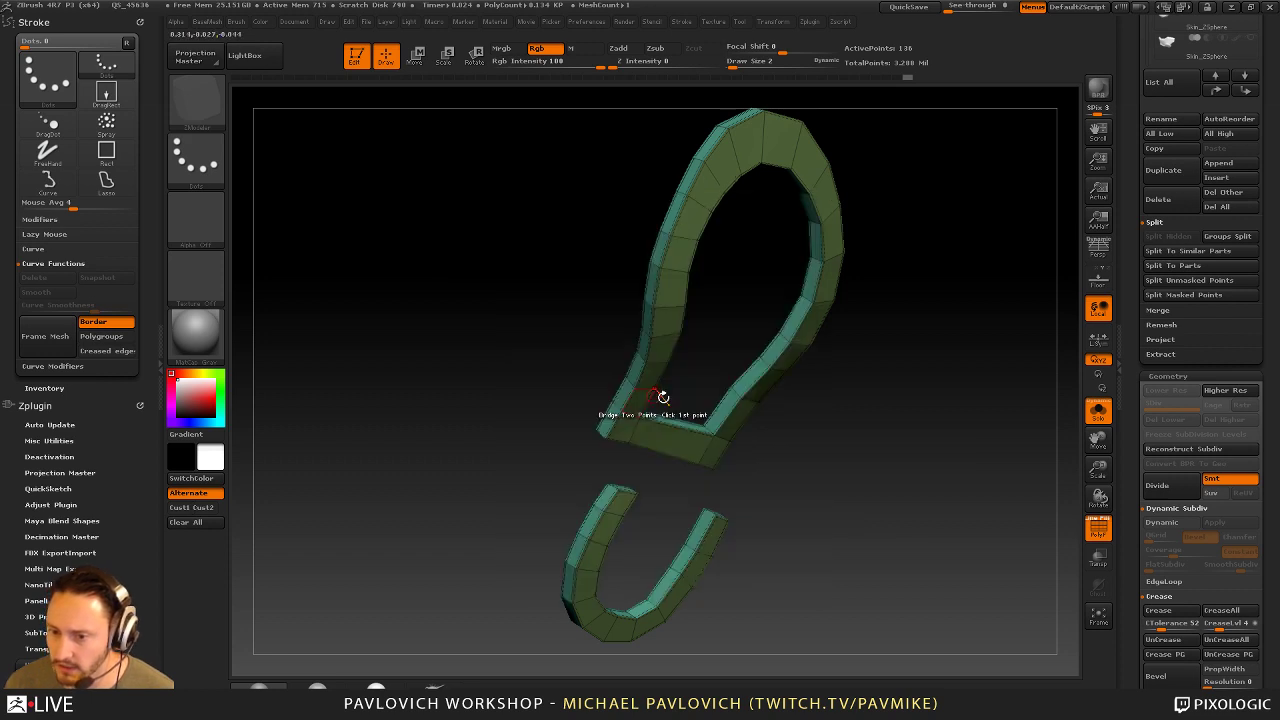
pyautogui.press('space')
pyautogui.press('space')
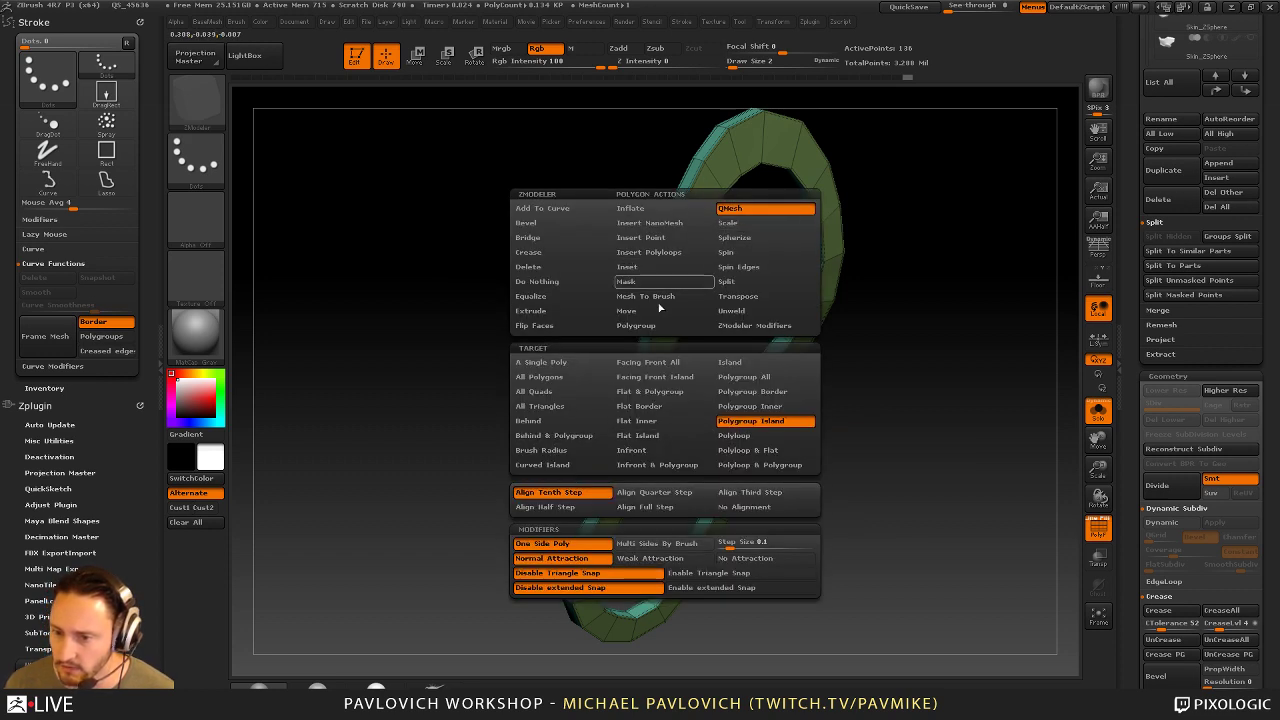
pyautogui.click(562, 363)
# Remove the bar across the arch and every second block up one side of the forefoot ring with QMesh
pyautogui.click(671, 450)
pyautogui.click(637, 398)
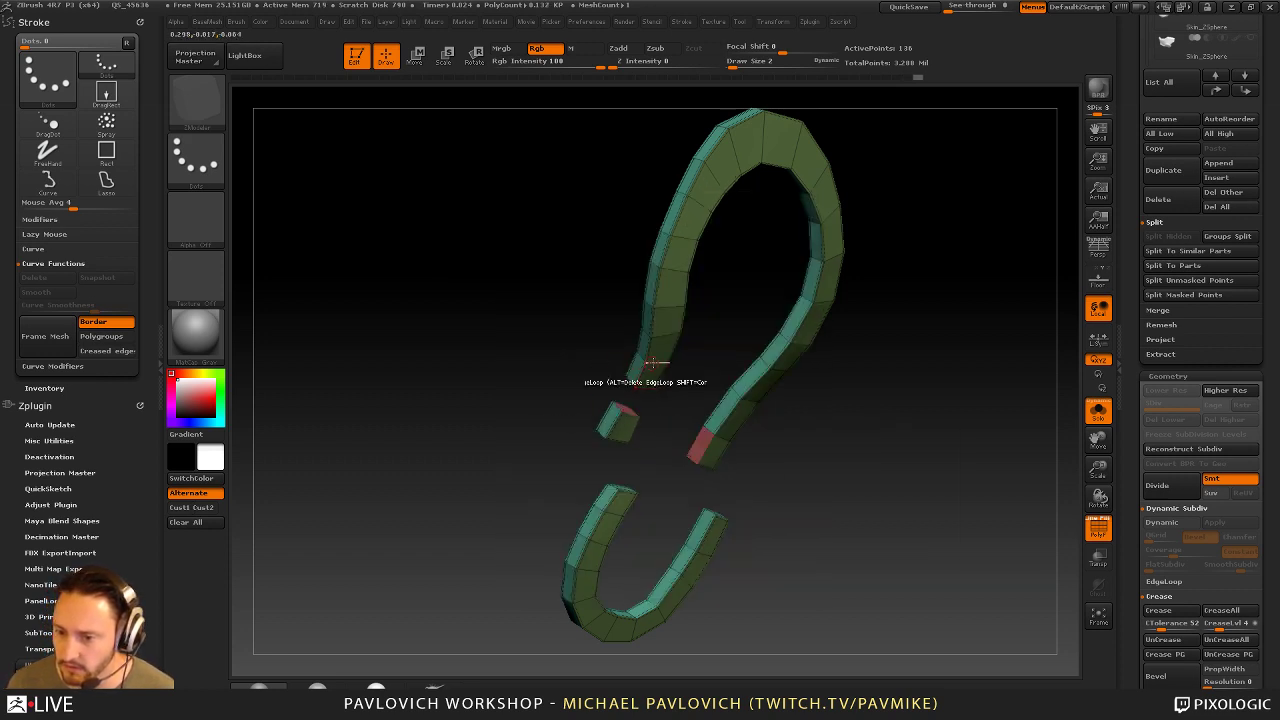
pyautogui.click(656, 342)
pyautogui.click(668, 286)
pyautogui.click(686, 218)
pyautogui.click(716, 162)
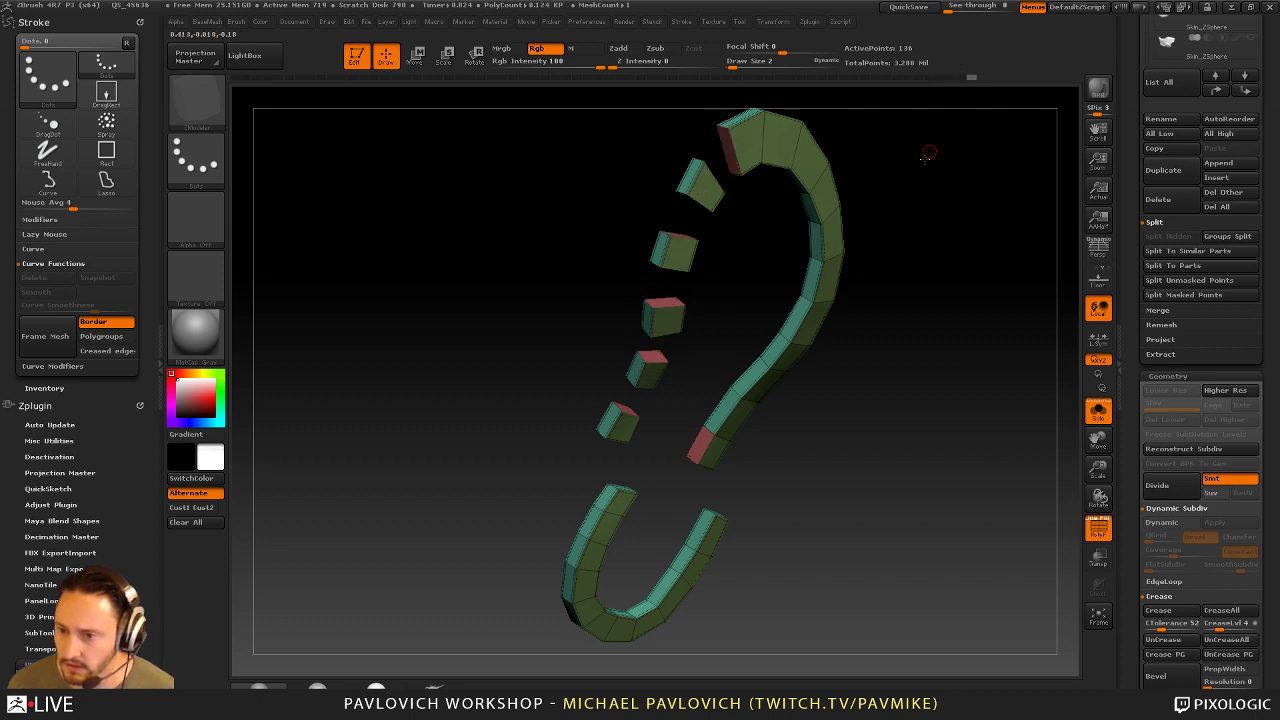
# Remove every second block around the toe and down the opposite side of the forefoot ring
pyautogui.moveTo(925, 158); pyautogui.dragTo(790, 262)
pyautogui.click(709, 291)
pyautogui.click(785, 345)
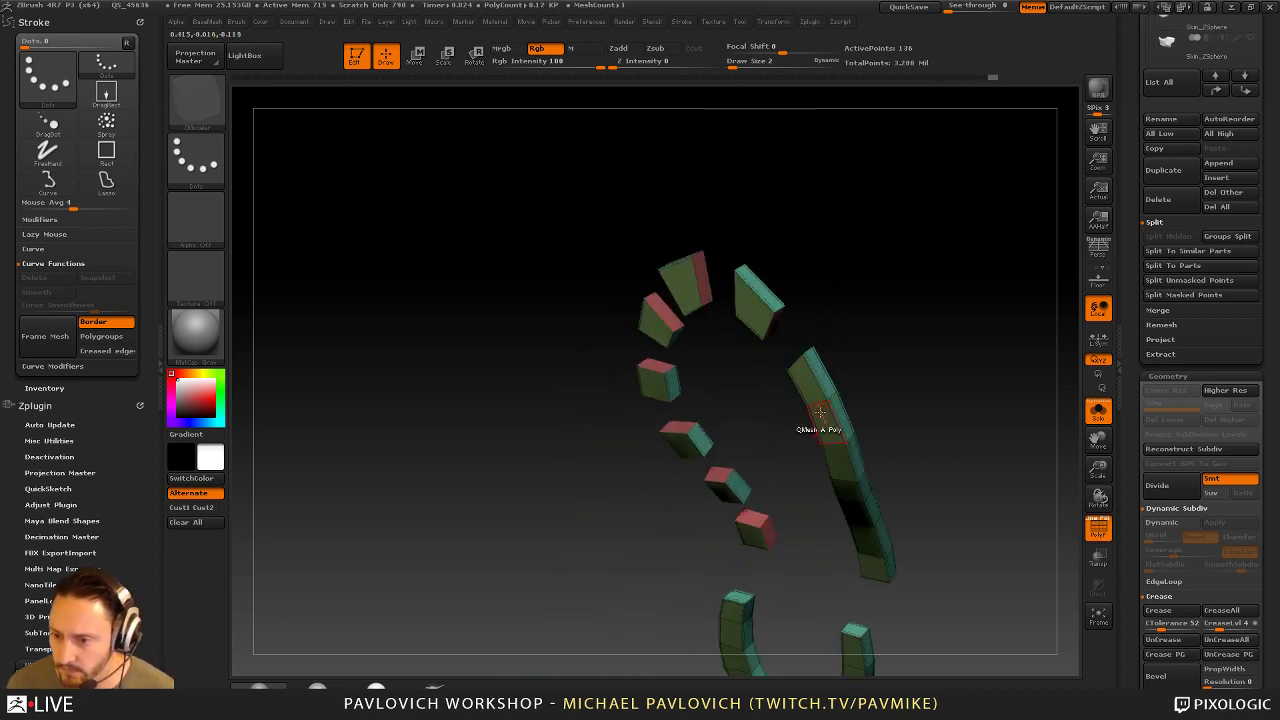
pyautogui.click(820, 412)
pyautogui.keyDown('alt'); pyautogui.moveTo(922, 366); pyautogui.dragTo(872, 290); pyautogui.keyUp('alt')
pyautogui.click(779, 359)
pyautogui.click(807, 429)
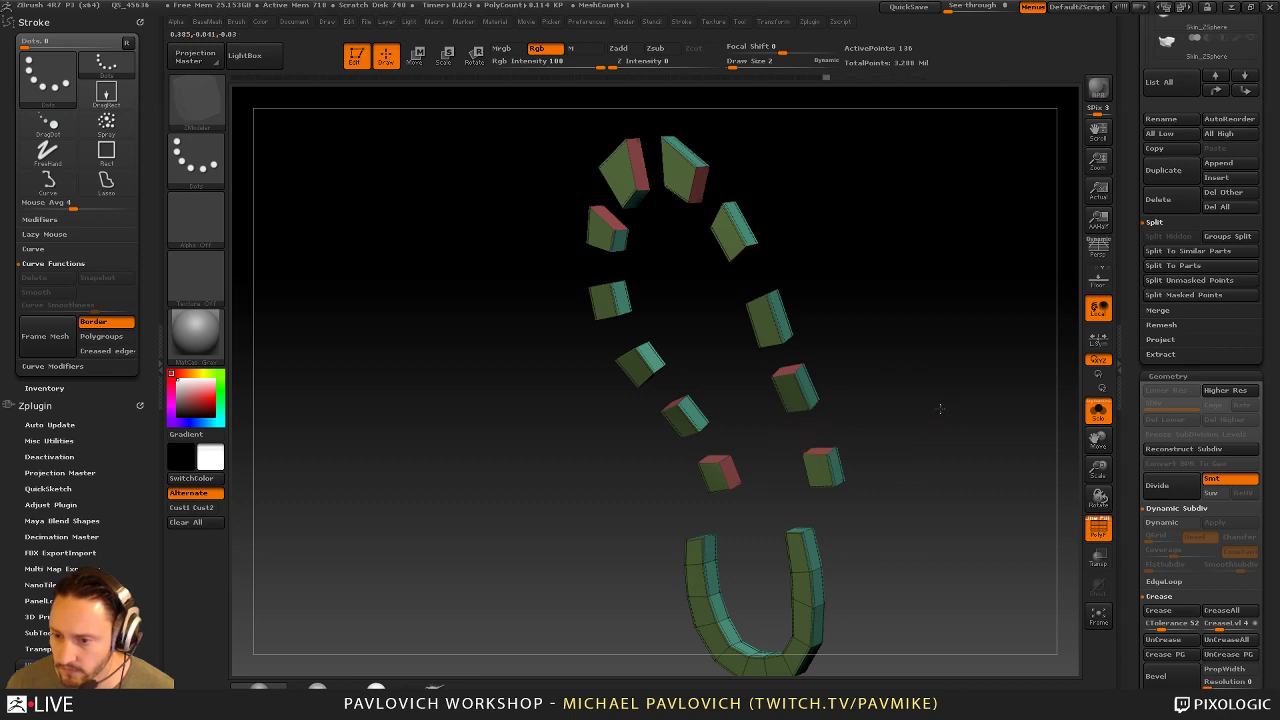
# Toggle the Double display option and remove alternate blocks down one side of the heel's U-shaped strip
pyautogui.moveTo(940, 408); pyautogui.dragTo(958, 373)
pyautogui.keyDown('ctrl'); pyautogui.keyDown('shift'); pyautogui.click(988, 388); pyautogui.keyUp('shift'); pyautogui.keyUp('ctrl')
pyautogui.moveTo(906, 234); pyautogui.dragTo(1049, 314)
pyautogui.keyDown('alt'); pyautogui.moveTo(1049, 314); pyautogui.dragTo(1022, 180); pyautogui.keyUp('alt')
pyautogui.click(1099, 411)
pyautogui.moveTo(950, 370); pyautogui.dragTo(775, 405)
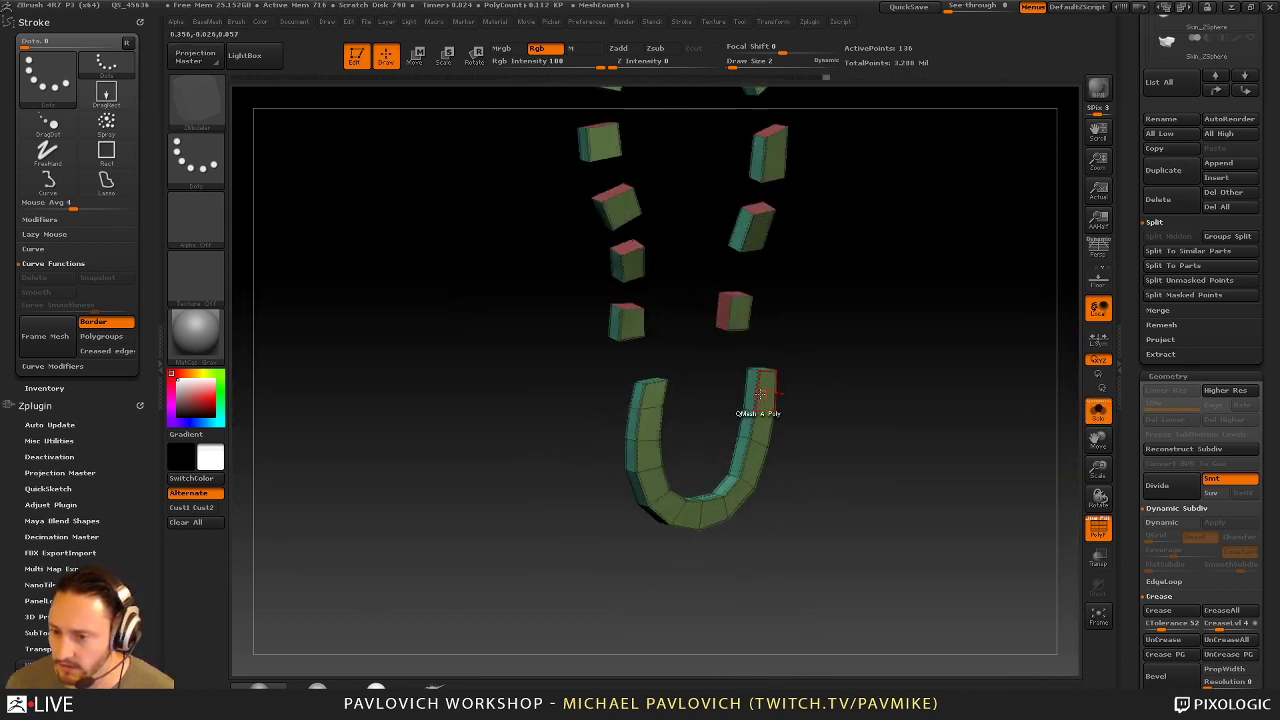
pyautogui.keyDown('alt'); pyautogui.moveTo(877, 368); pyautogui.dragTo(868, 442); pyautogui.keyUp('alt')
pyautogui.moveTo(1129, 512); pyautogui.dragTo(1129, 266)
pyautogui.click(1177, 414)
pyautogui.keyDown('ctrl'); pyautogui.moveTo(957, 441); pyautogui.dragTo(960, 390, button='right'); pyautogui.keyUp('ctrl')
pyautogui.moveTo(766, 468); pyautogui.dragTo(742, 475)
pyautogui.click(731, 544)
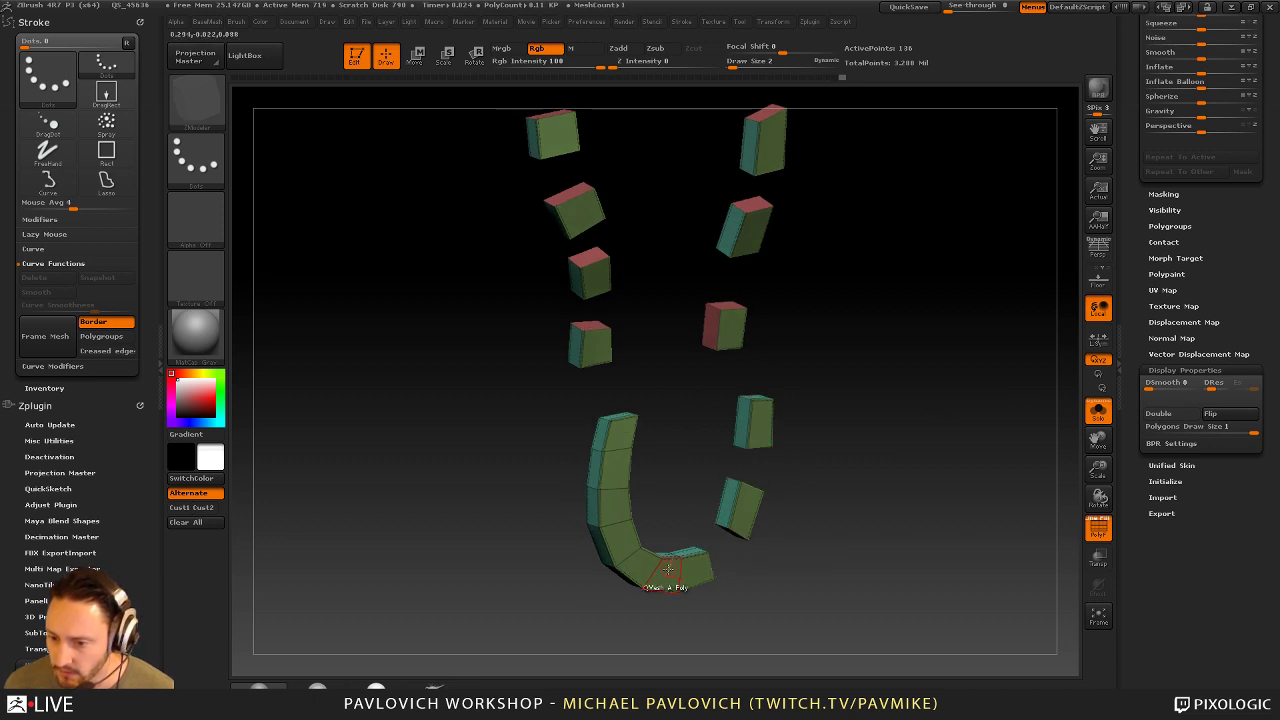
# Remove alternate blocks around the back of the heel and up its other side
pyautogui.click(667, 572)
pyautogui.moveTo(690, 523); pyautogui.dragTo(637, 521)
pyautogui.click(612, 543)
pyautogui.click(600, 476)
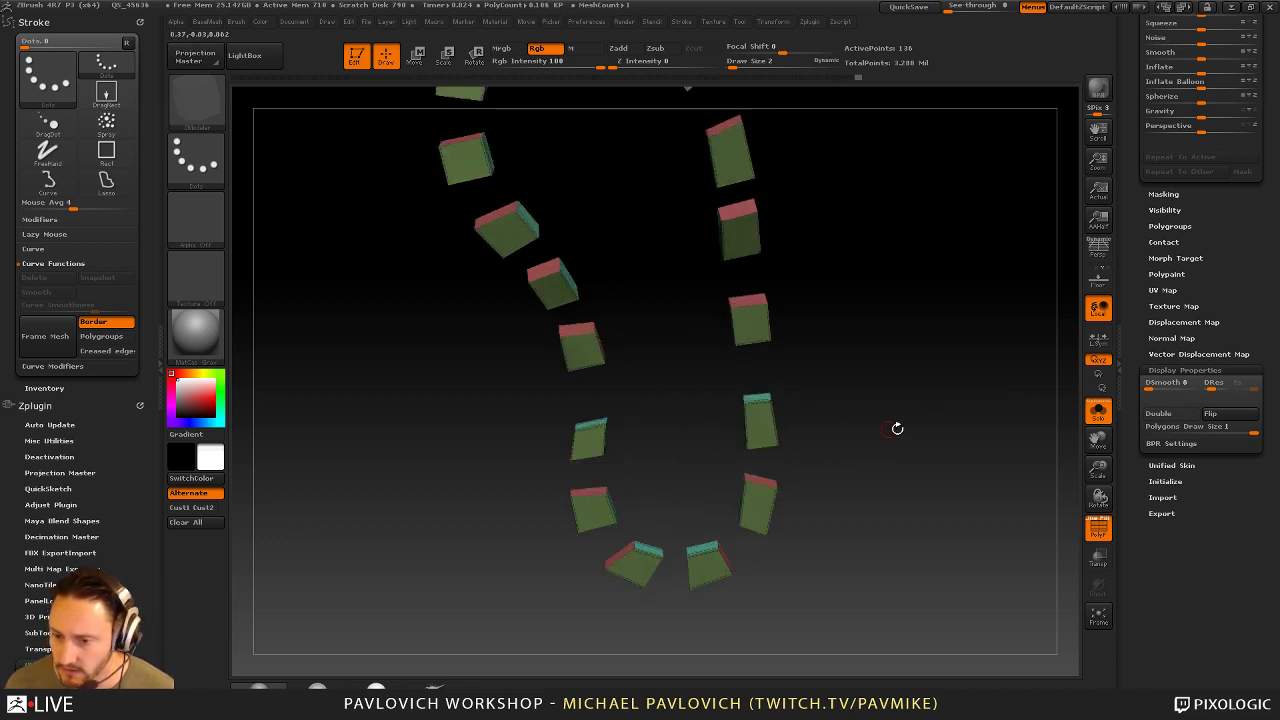
# Show the whole boot with the tread blocks and examine from the side how they sit on the sole
pyautogui.moveTo(897, 429); pyautogui.dragTo(951, 428, button='right')
pyautogui.click(1103, 413)
pyautogui.moveTo(951, 428); pyautogui.dragTo(703, 428)
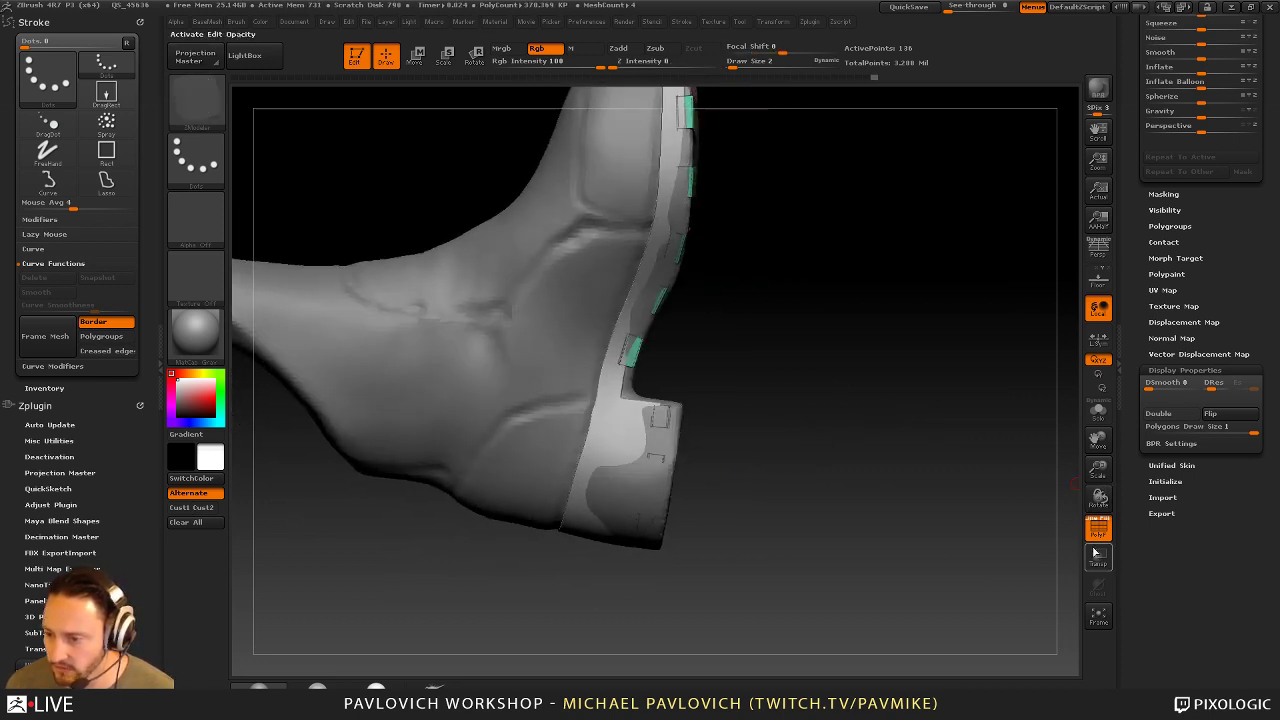
pyautogui.click(1103, 423)
pyautogui.click(1103, 423)
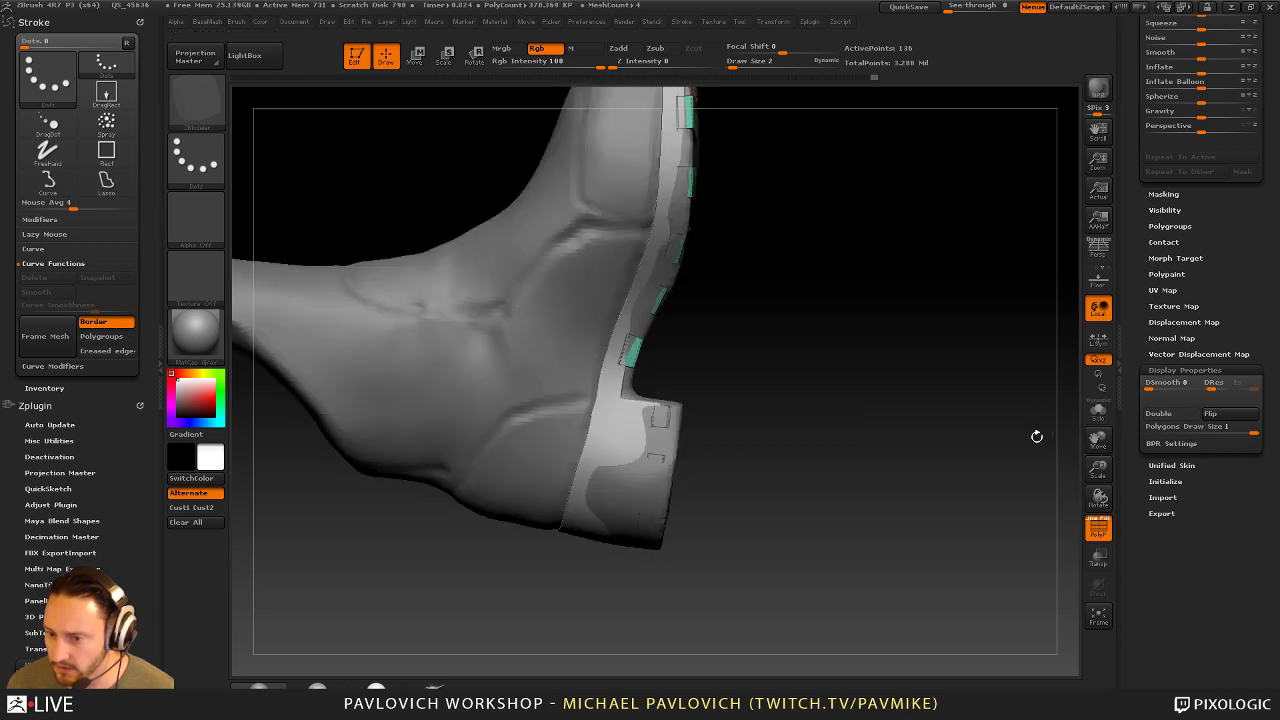
pyautogui.moveTo(828, 422); pyautogui.dragTo(769, 414)
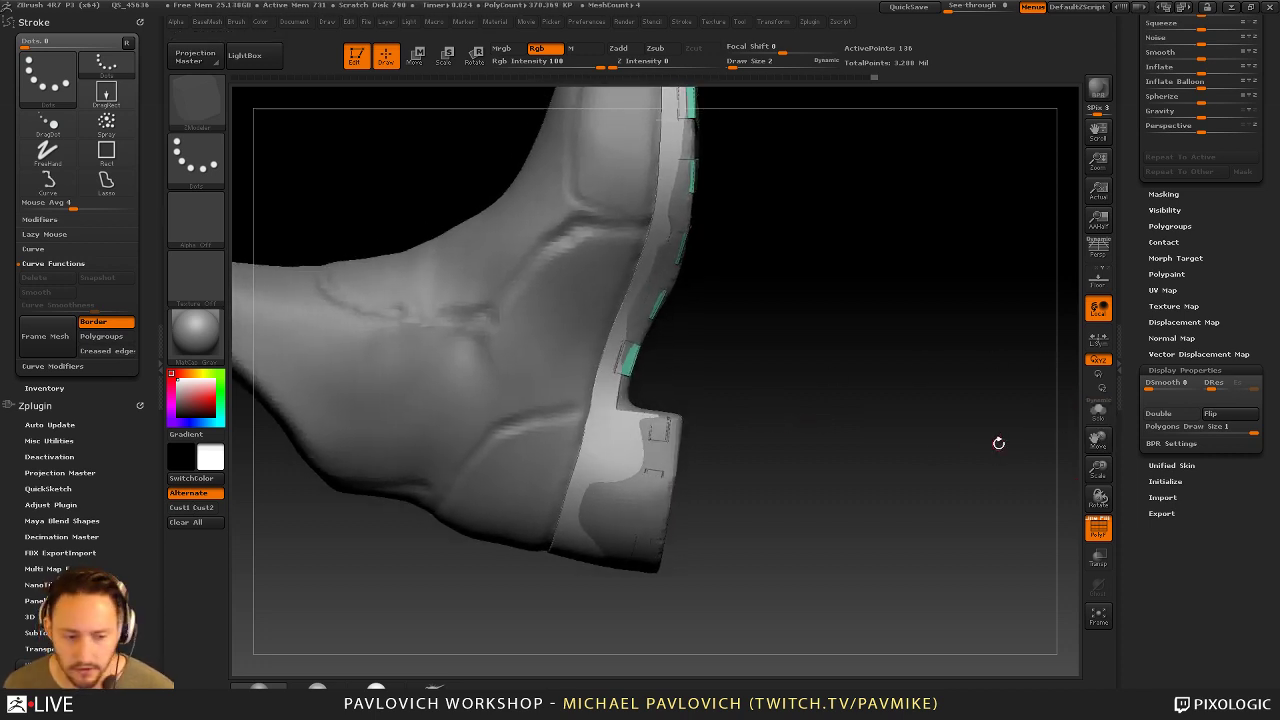
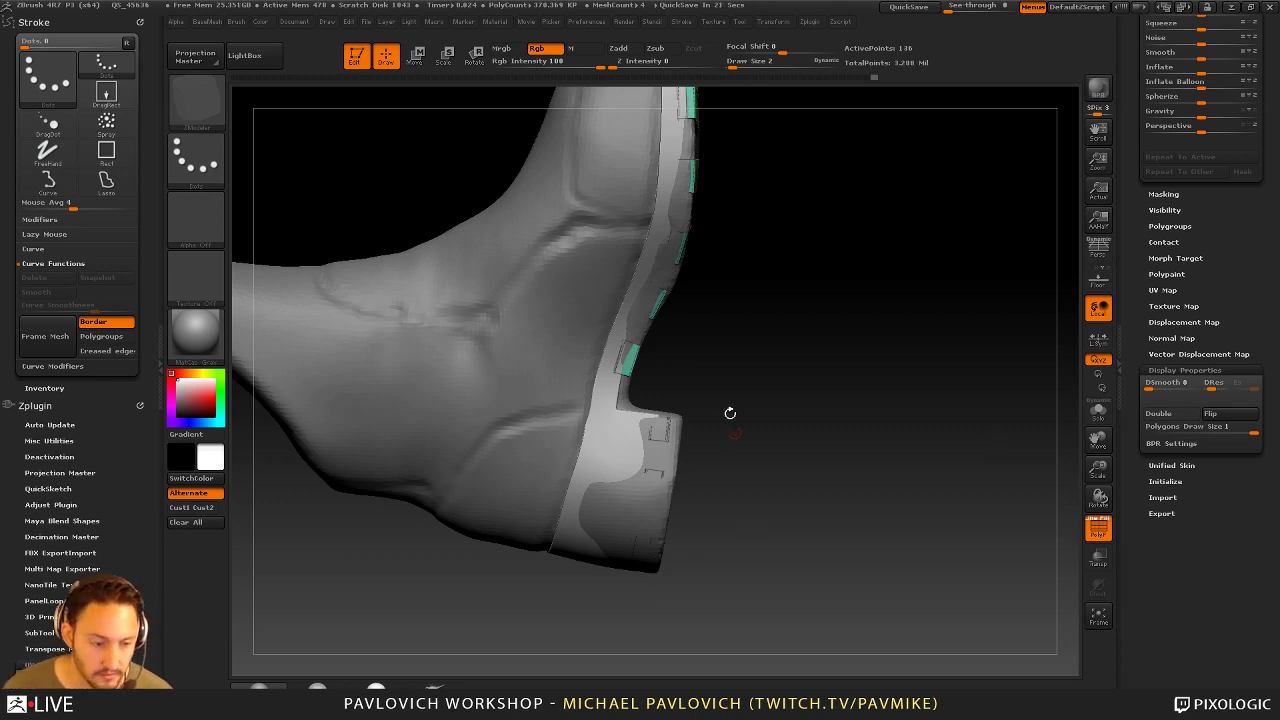
# Switch to the Standard brush and examine the tread blocks from below, both isolated and together with the boot
pyautogui.moveTo(806, 380)
pyautogui.keyDown('alt'); pyautogui.mouseDown()
pyautogui.moveTo(814, 391)
pyautogui.moveTo(834, 374)
pyautogui.moveTo(925, 384)
pyautogui.mouseUp(); pyautogui.keyUp('alt')
pyautogui.press('1')
pyautogui.press('s')
pyautogui.press('s')
pyautogui.click(1098, 410)
pyautogui.moveTo(890, 335); pyautogui.dragTo(933, 396)
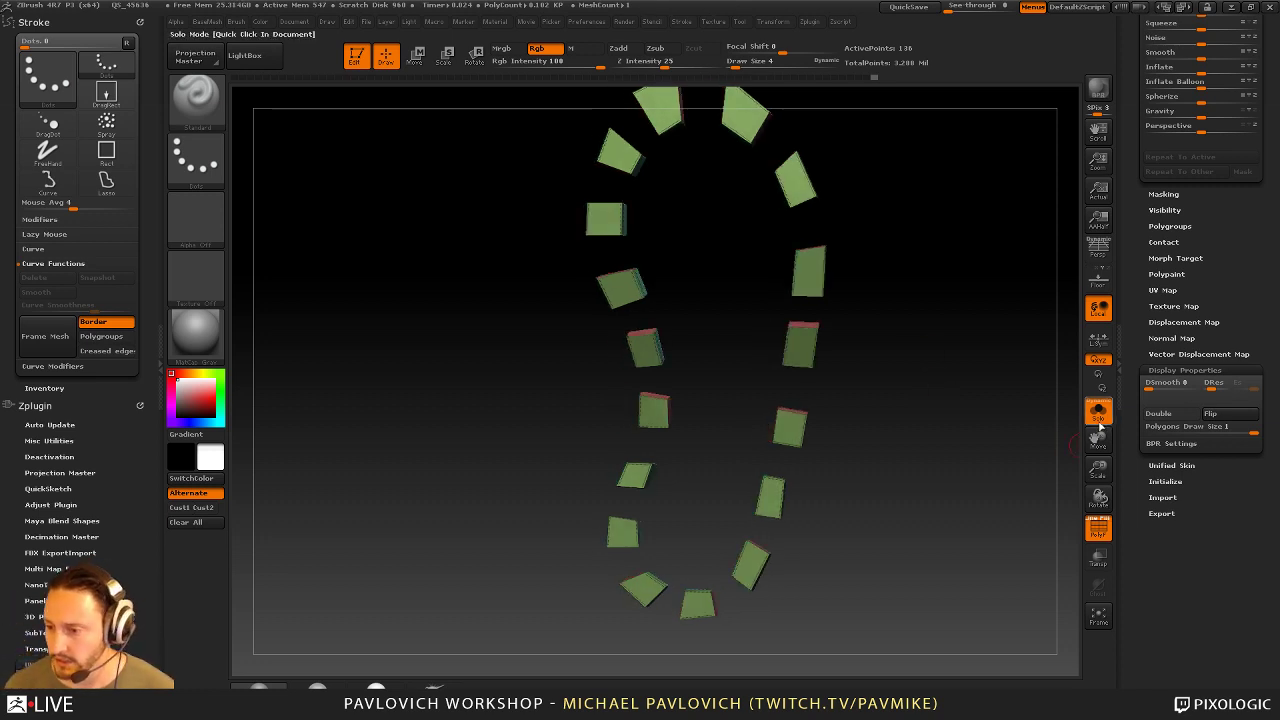
pyautogui.click(1098, 410)
pyautogui.moveTo(971, 451); pyautogui.dragTo(1000, 457)
pyautogui.moveTo(970, 271); pyautogui.dragTo(1008, 300)
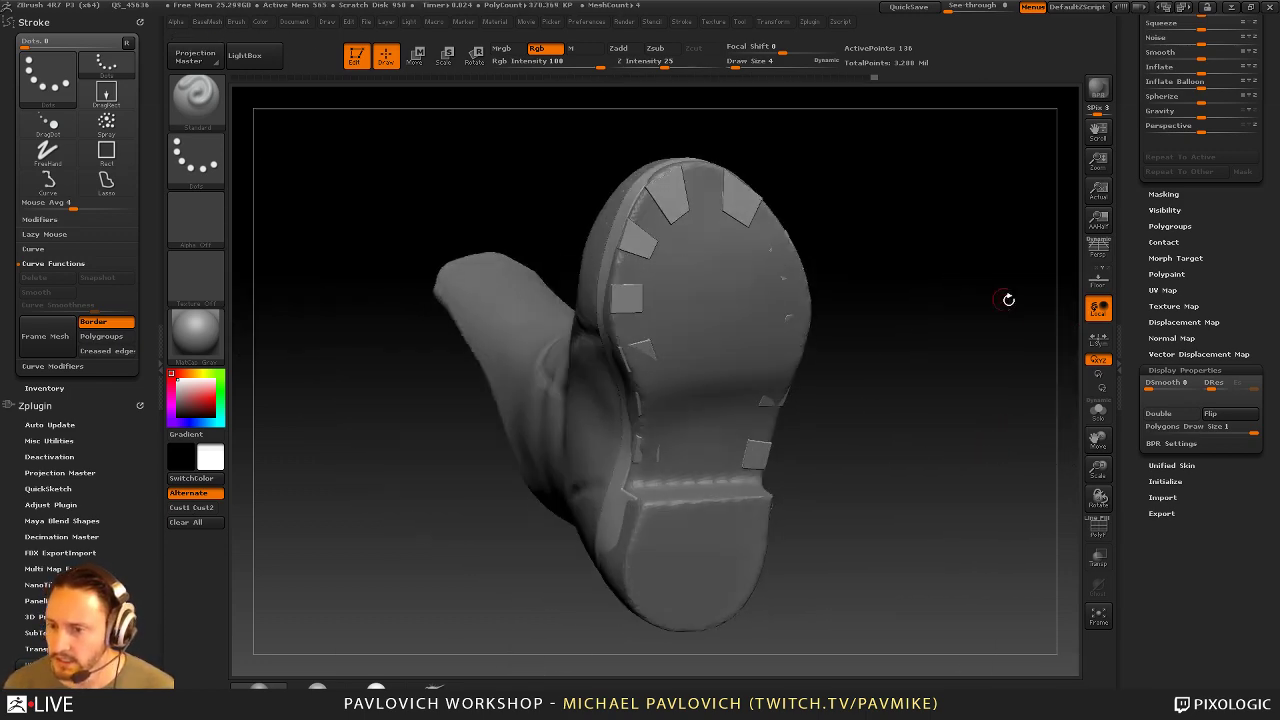
pyautogui.moveTo(1140, 277); pyautogui.dragTo(1154, 477)
pyautogui.scroll(7, 1152, 478)
pyautogui.moveTo(1040, 460); pyautogui.dragTo(994, 460)
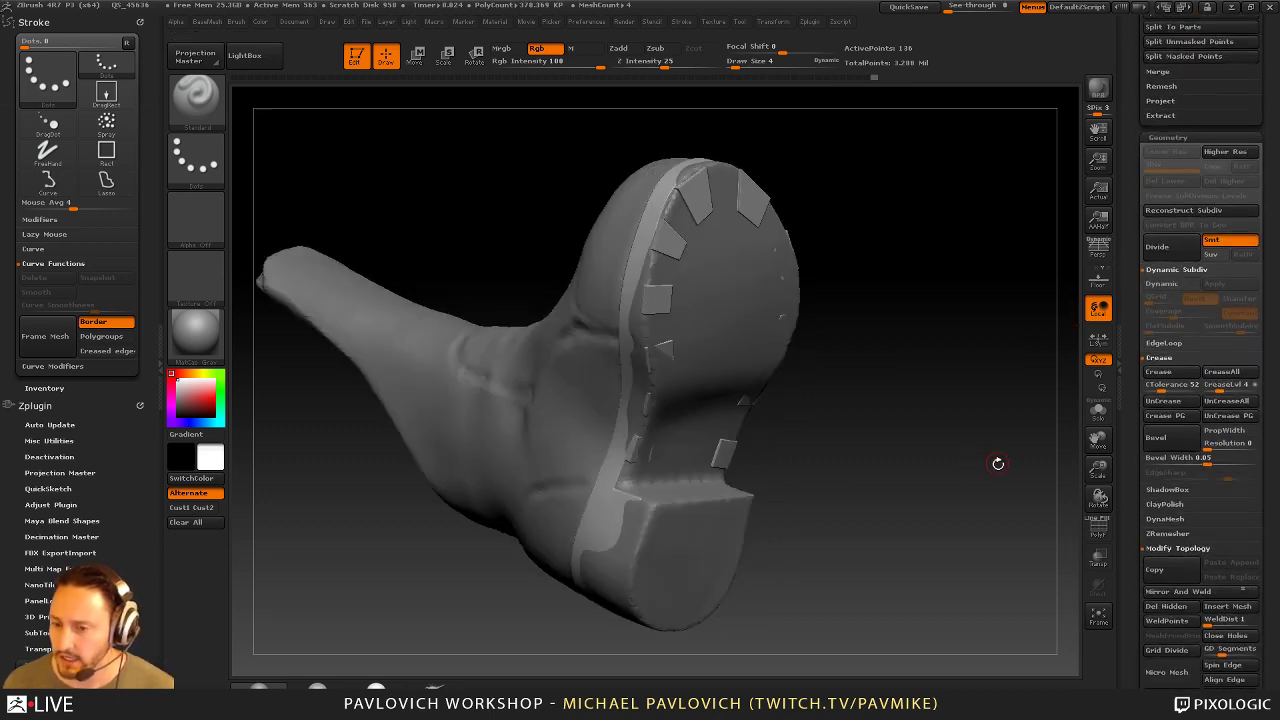
pyautogui.moveTo(826, 396); pyautogui.dragTo(909, 380)
# Hide the boot and make the sole subtool Skin_ZSphere1_2 active
pyautogui.press('s')
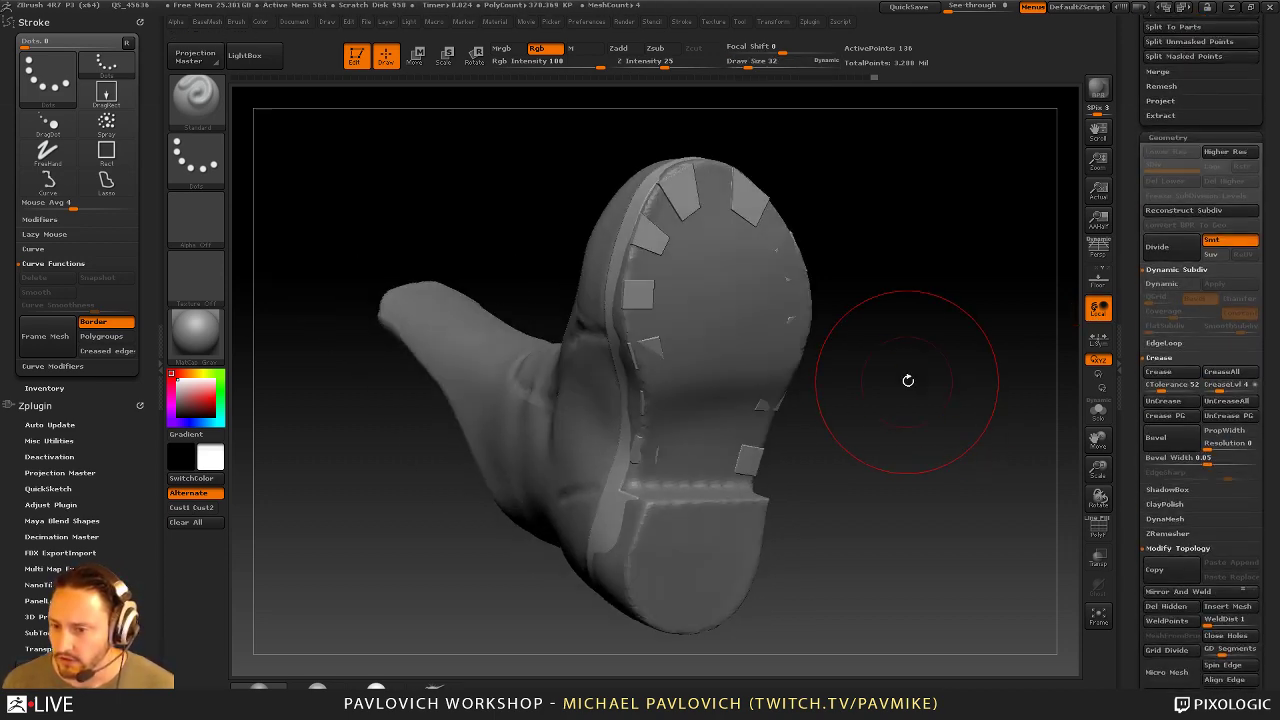
pyautogui.keyDown('alt'); pyautogui.click(748, 326); pyautogui.keyUp('alt')
pyautogui.moveTo(1137, 256); pyautogui.dragTo(1135, 441)
pyautogui.click(1213, 438)
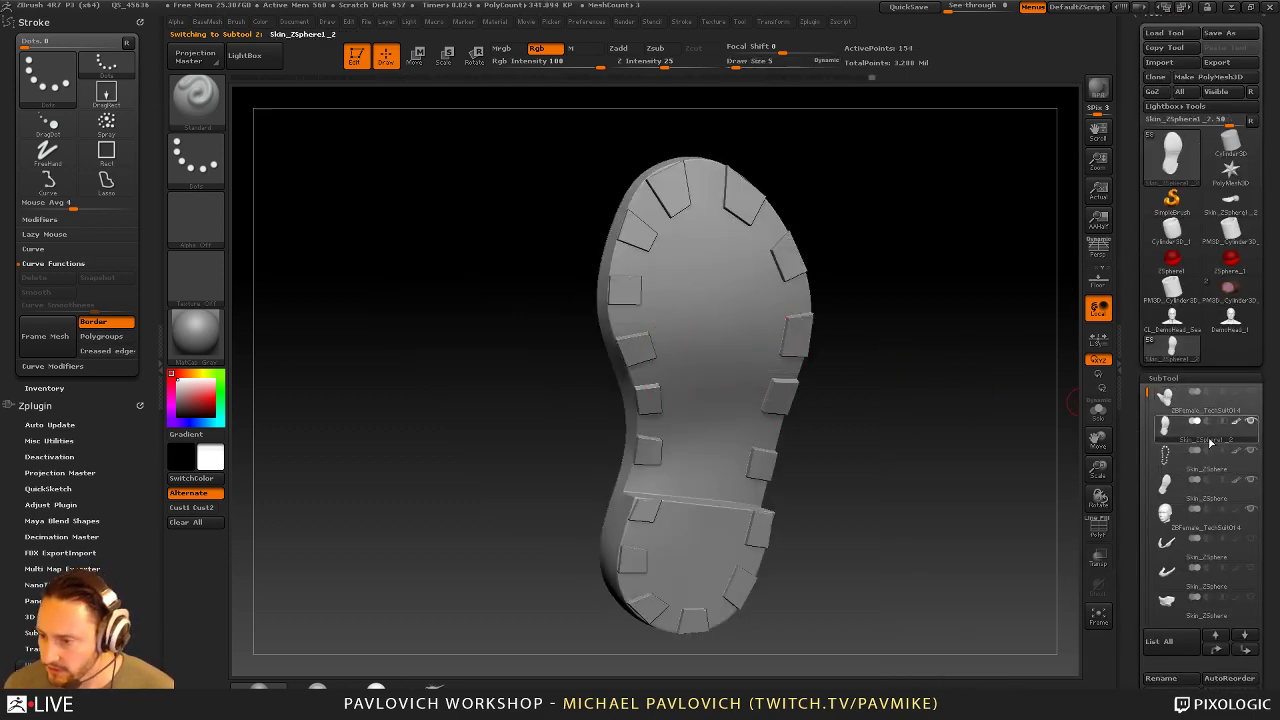
# Make the smooth sole subtool active and switch to the Topology brush
pyautogui.moveTo(1211, 441)
pyautogui.scroll(-5, 1165, 452)
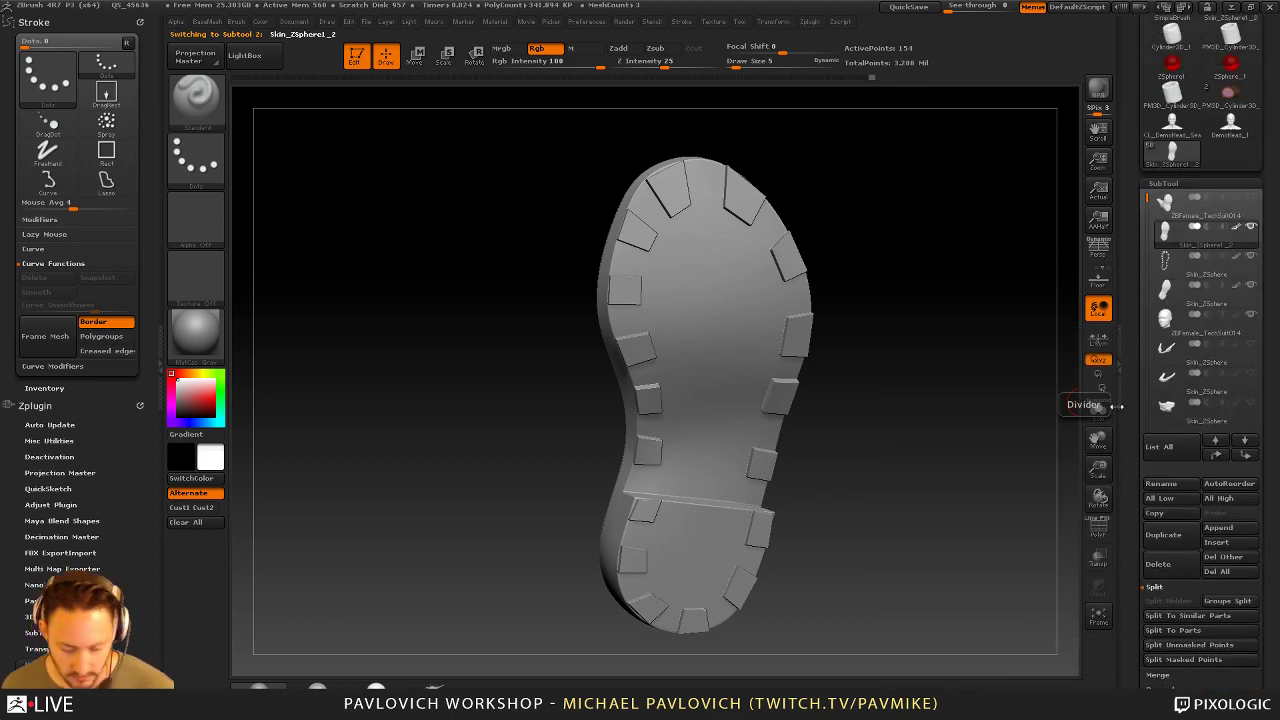
pyautogui.moveTo(1218, 251)
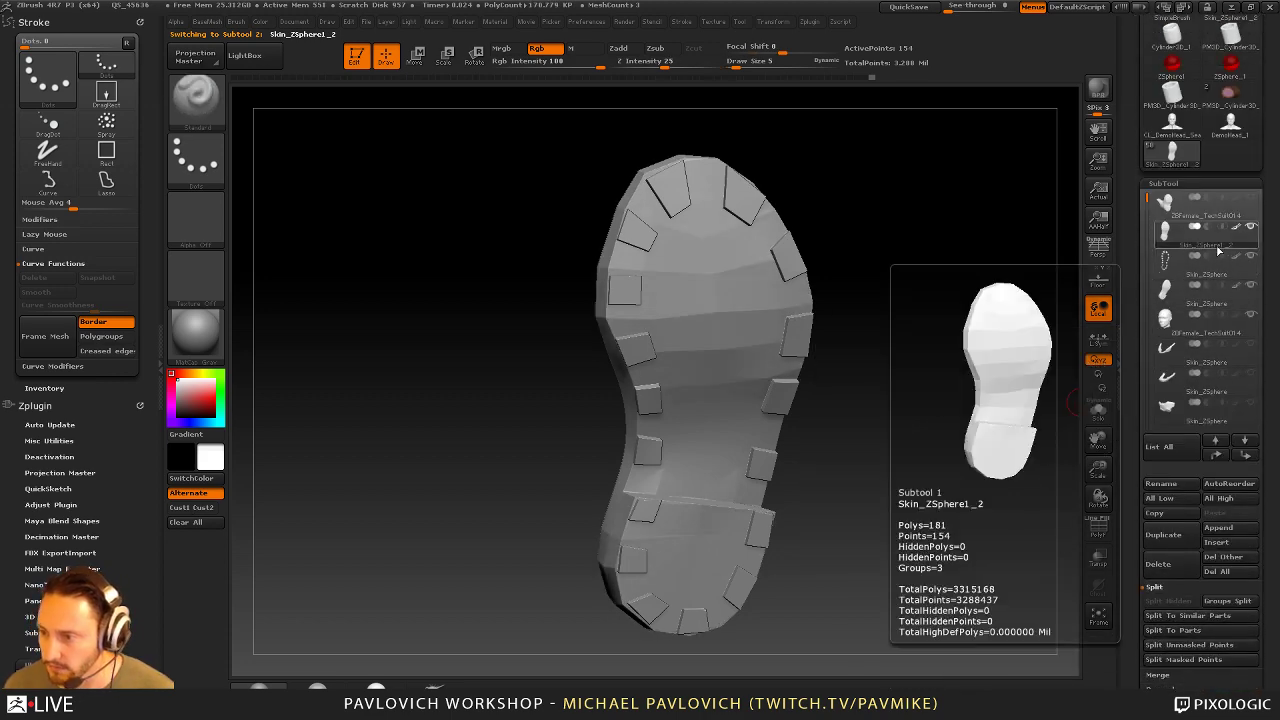
pyautogui.click(1207, 308)
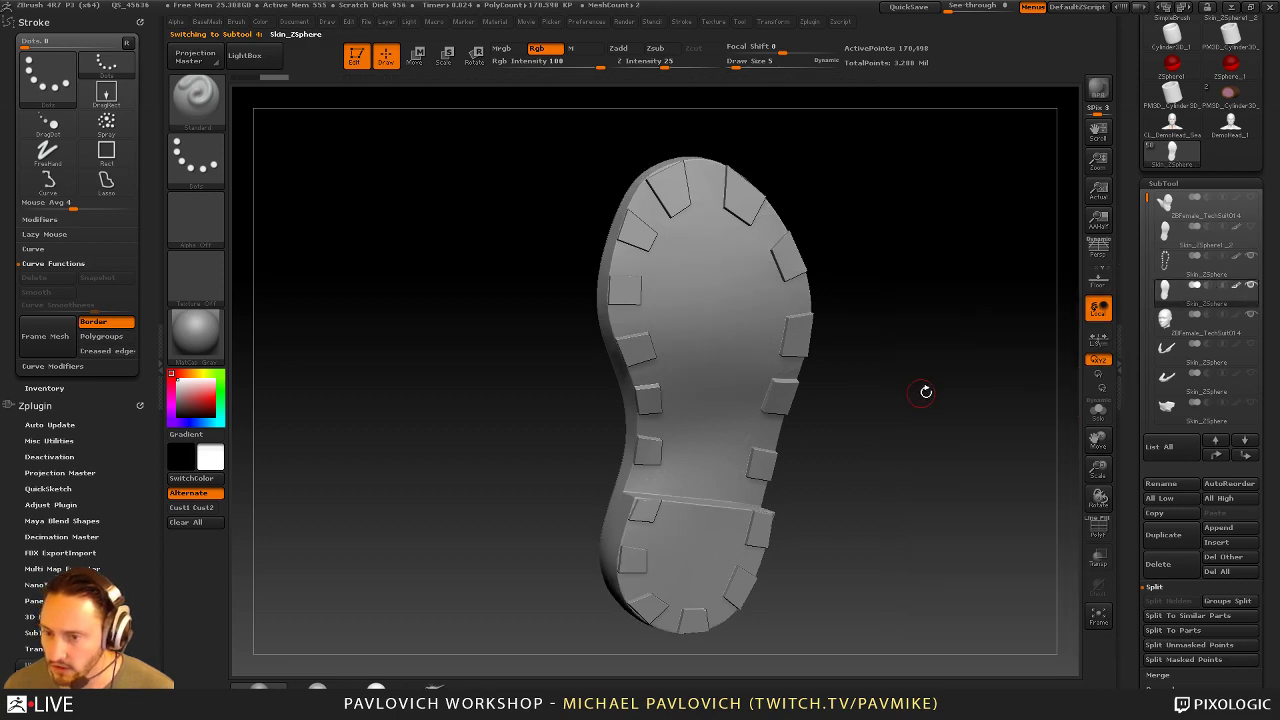
pyautogui.moveTo(926, 391); pyautogui.dragTo(950, 390)
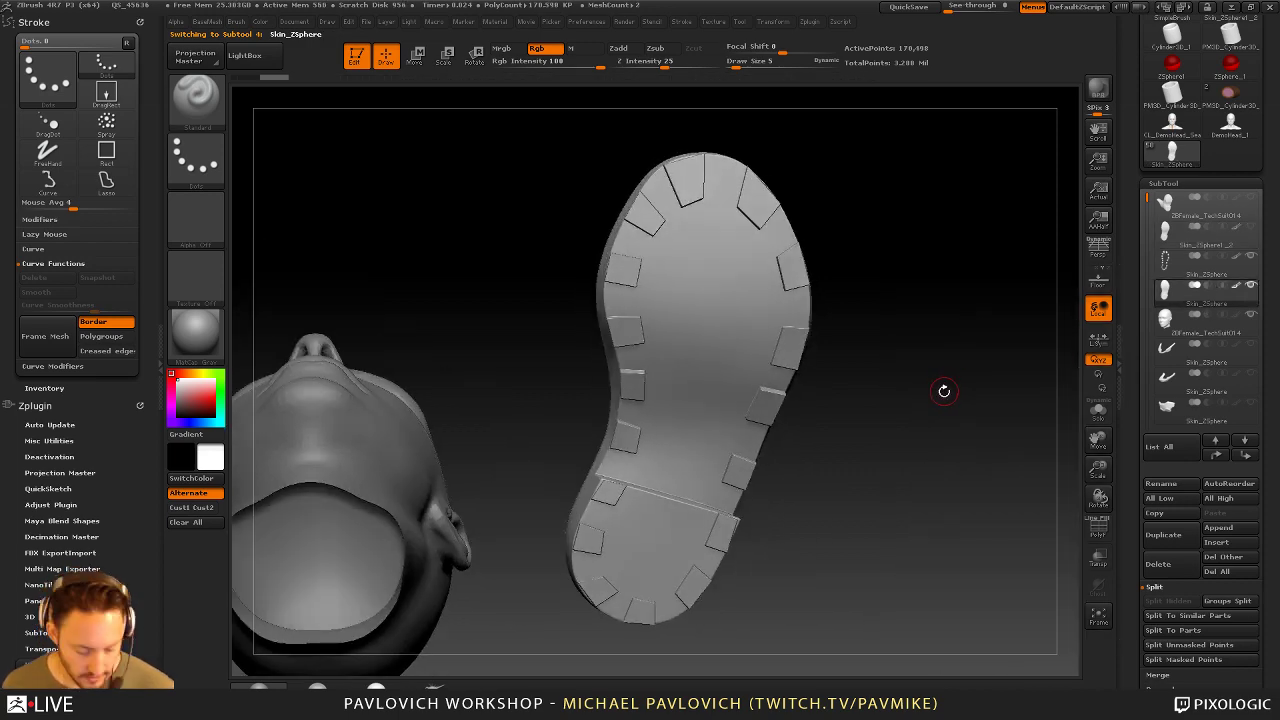
pyautogui.press('b')
pyautogui.press('t')
pyautogui.press('o')
# Hide the head subtool to leave the underside of the shoe sole in clear view
pyautogui.moveTo(939, 317)
pyautogui.keyDown('alt'); pyautogui.mouseDown()
pyautogui.moveTo(964, 339)
pyautogui.moveTo(909, 349)
pyautogui.moveTo(985, 248)
pyautogui.moveTo(1010, 255)
pyautogui.mouseUp(); pyautogui.keyUp('alt')
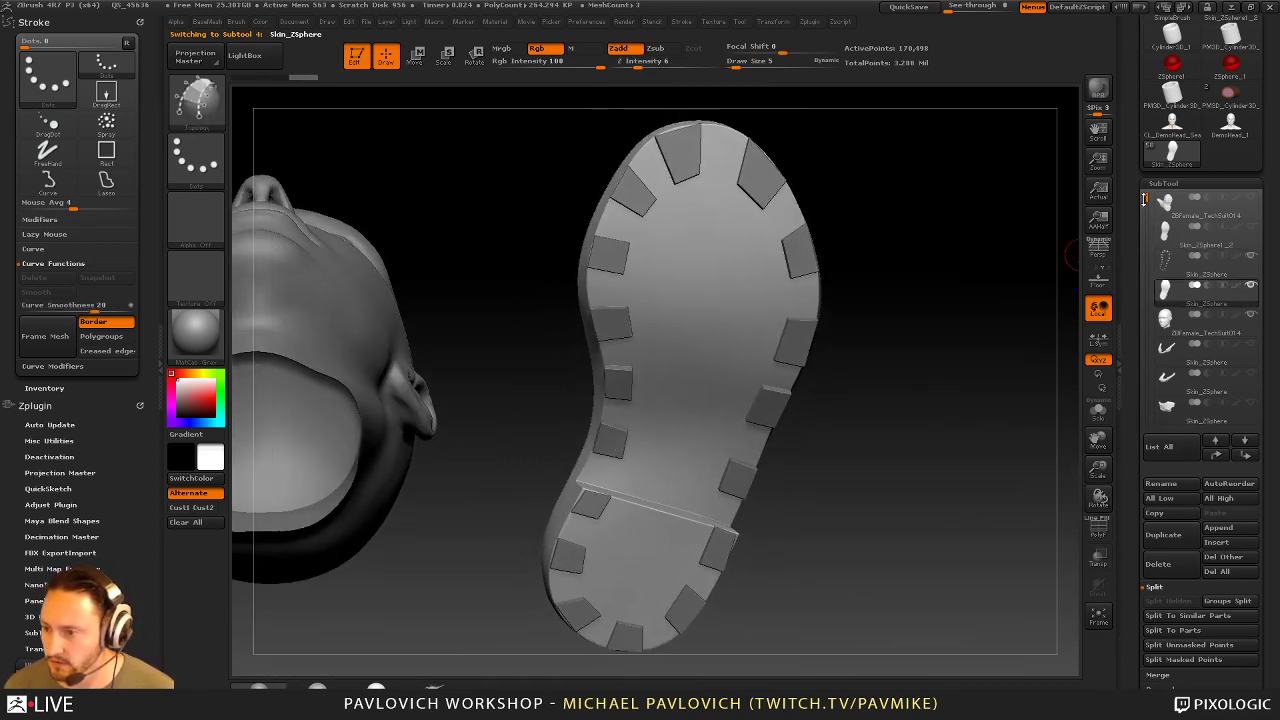
pyautogui.click(1251, 314)
pyautogui.moveTo(933, 357); pyautogui.dragTo(952, 350)
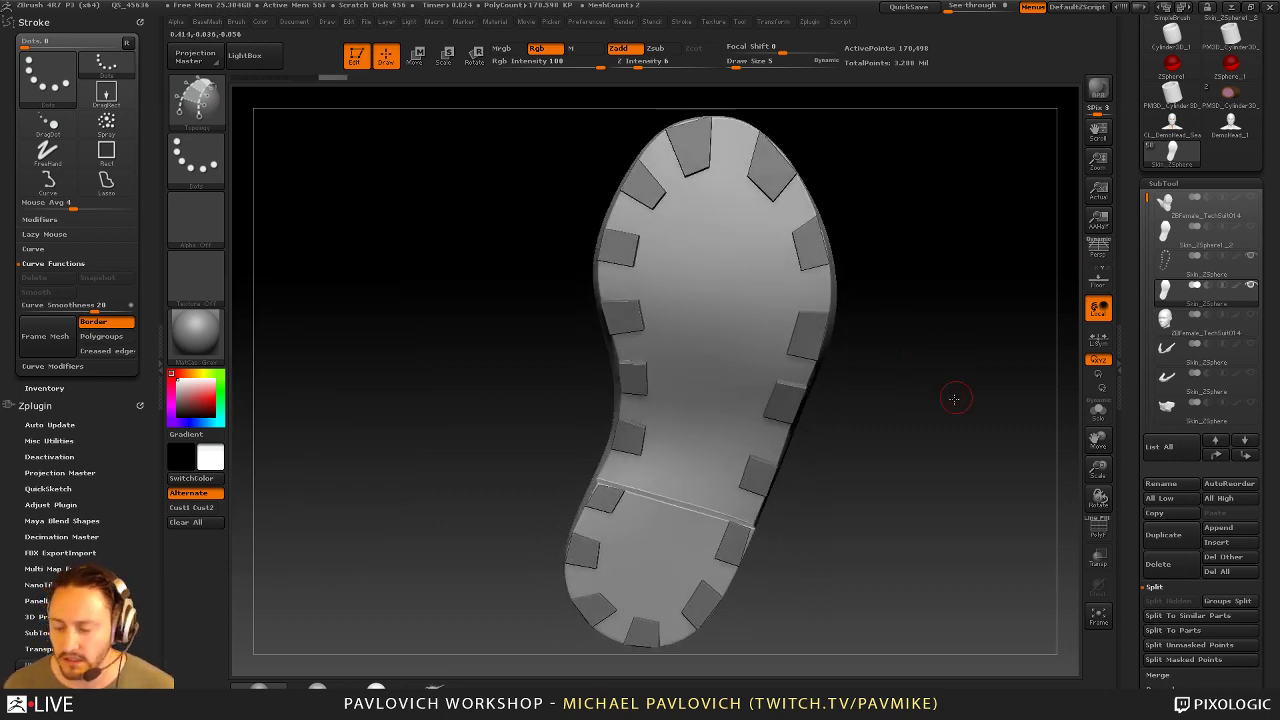
pyautogui.moveTo(951, 400); pyautogui.dragTo(929, 357)
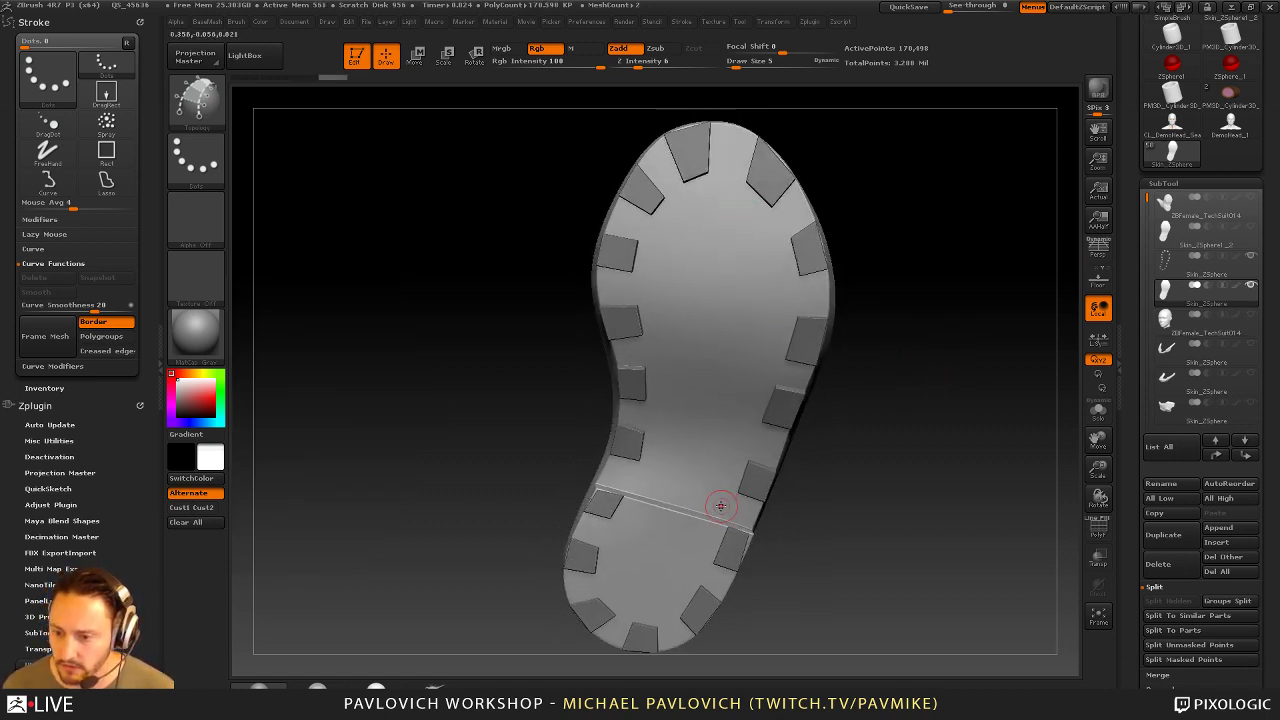
# Draw an outer and an inner U-shaped topology curve around the forefoot, crossed by a line just in front of the heel
pyautogui.moveTo(721, 505); pyautogui.dragTo(735, 452)
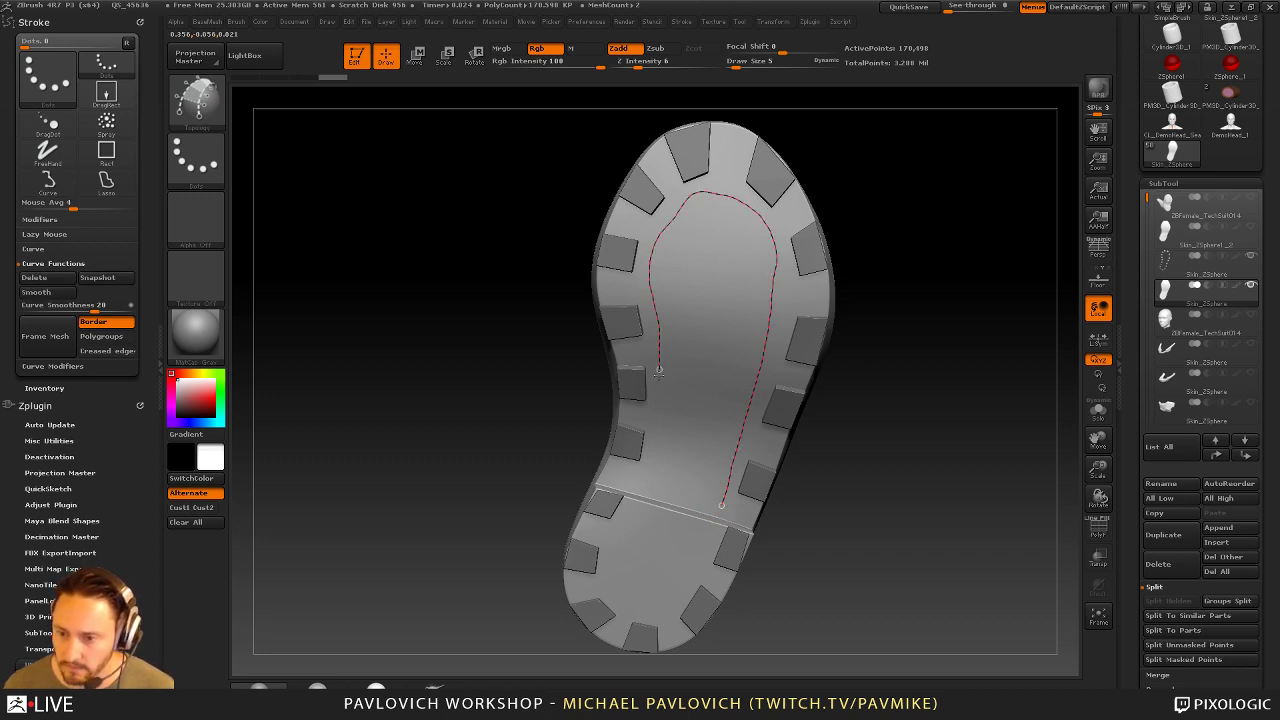
pyautogui.moveTo(649, 468)
pyautogui.mouseDown()
pyautogui.moveTo(644, 489)
pyautogui.moveTo(762, 500)
pyautogui.mouseUp()
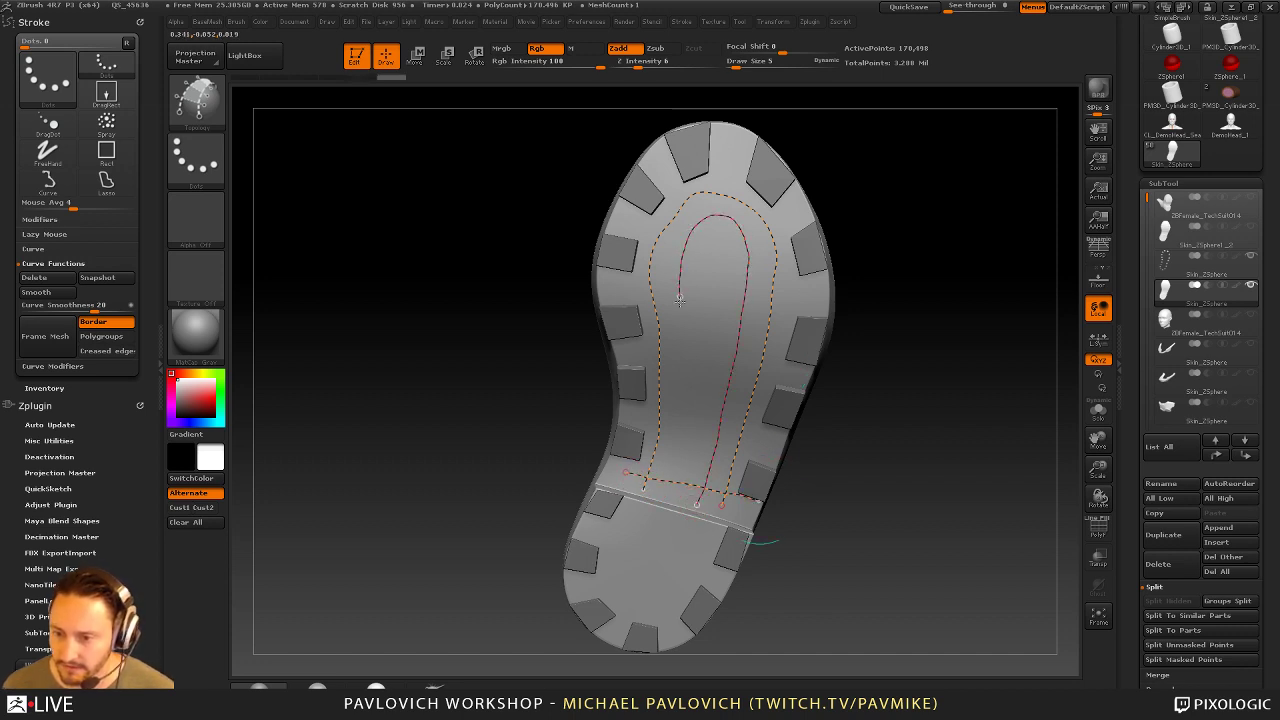
pyautogui.moveTo(670, 456); pyautogui.dragTo(662, 480)
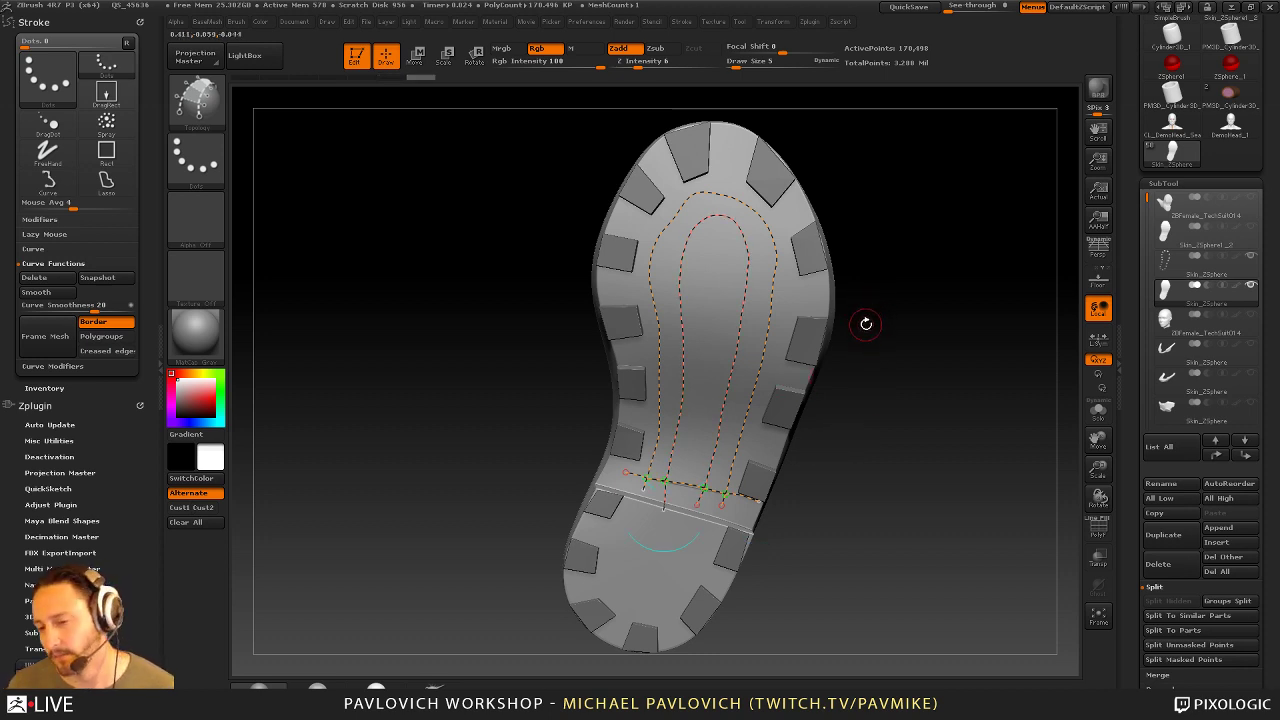
pyautogui.press('ctrl')
pyautogui.moveTo(693, 497); pyautogui.dragTo(716, 390)
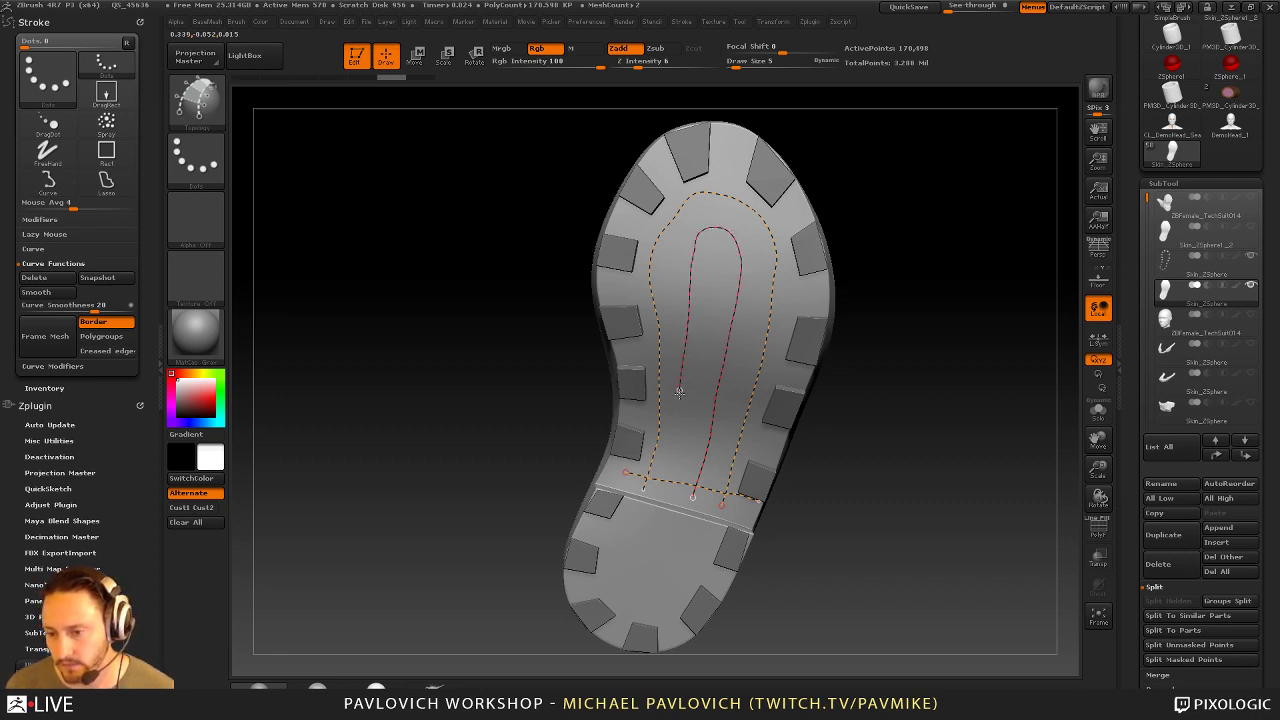
pyautogui.moveTo(667, 487); pyautogui.dragTo(664, 522)
# Draw short cross lines between the two U-shaped curves, up one leg, around the toe and down the other leg
pyautogui.moveTo(688, 467); pyautogui.dragTo(759, 477)
pyautogui.moveTo(697, 430); pyautogui.dragTo(763, 445)
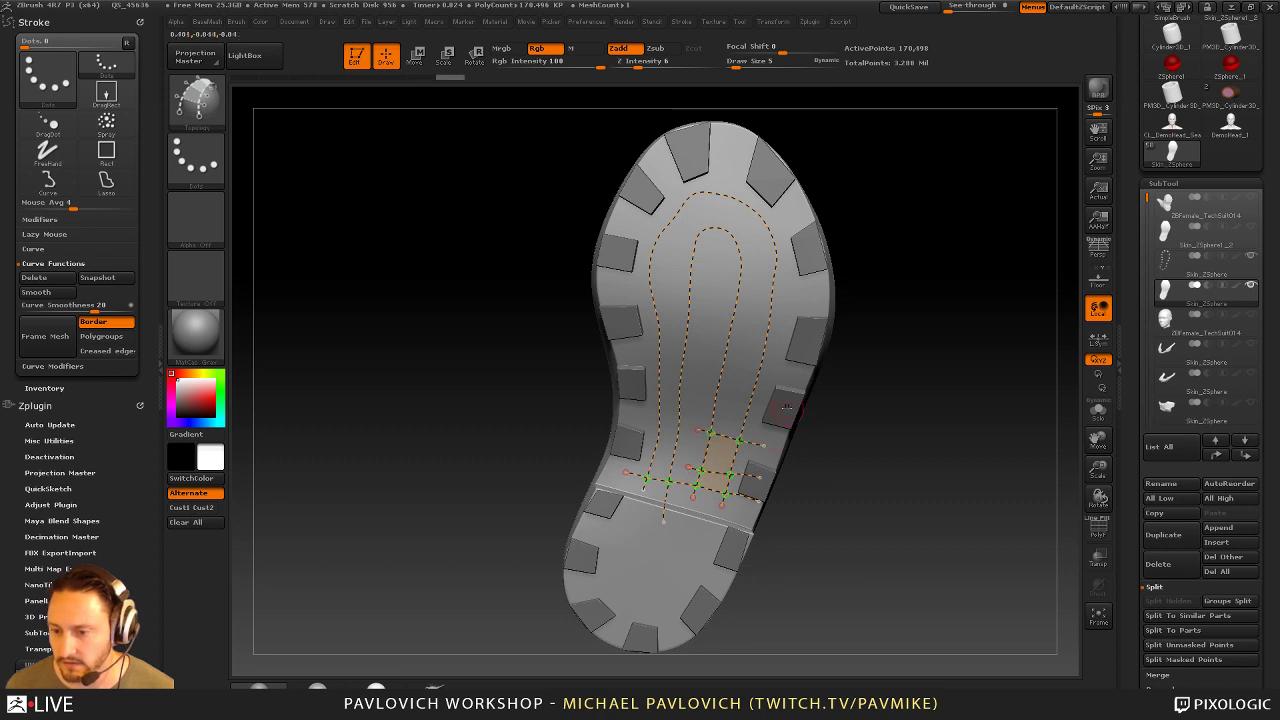
pyautogui.moveTo(706, 396)
pyautogui.mouseDown()
pyautogui.moveTo(785, 410)
pyautogui.moveTo(735, 290)
pyautogui.moveTo(736, 222)
pyautogui.moveTo(700, 232)
pyautogui.moveTo(693, 272)
pyautogui.moveTo(630, 219)
pyautogui.mouseUp()
pyautogui.moveTo(700, 296); pyautogui.dragTo(626, 261)
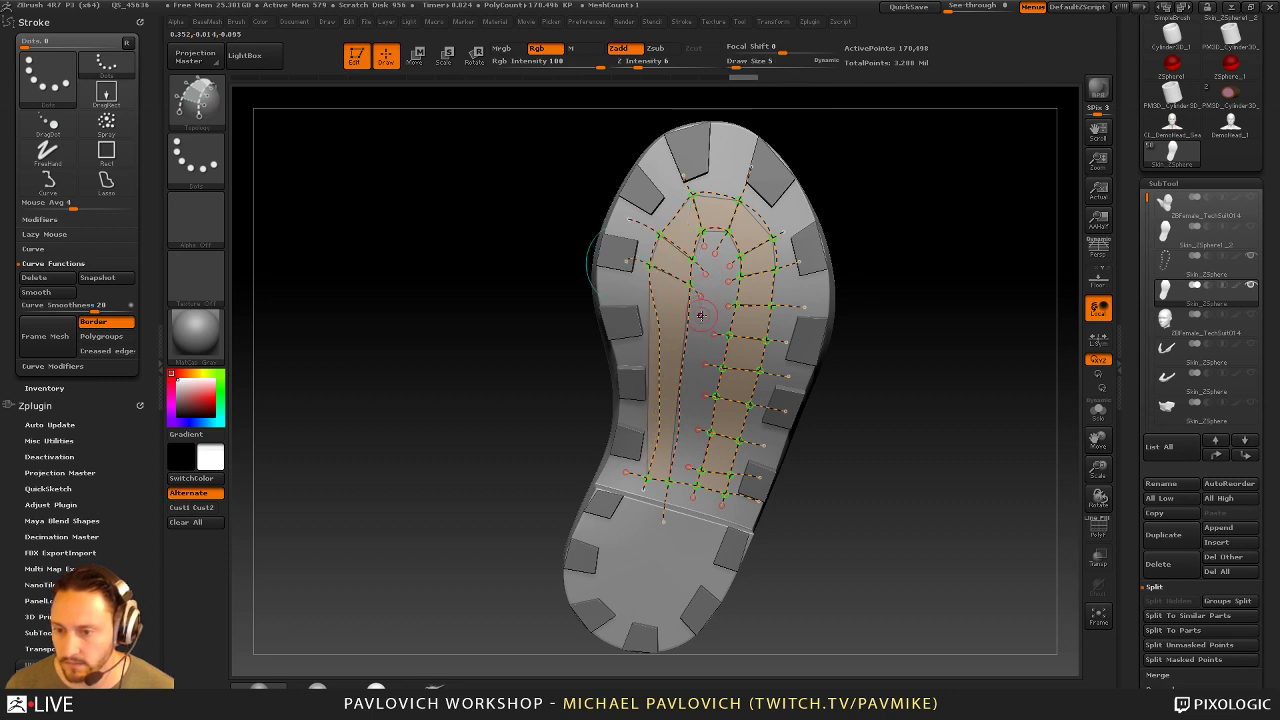
pyautogui.moveTo(698, 322); pyautogui.dragTo(628, 299)
pyautogui.moveTo(694, 361); pyautogui.dragTo(639, 349)
pyautogui.moveTo(692, 389); pyautogui.dragTo(631, 377)
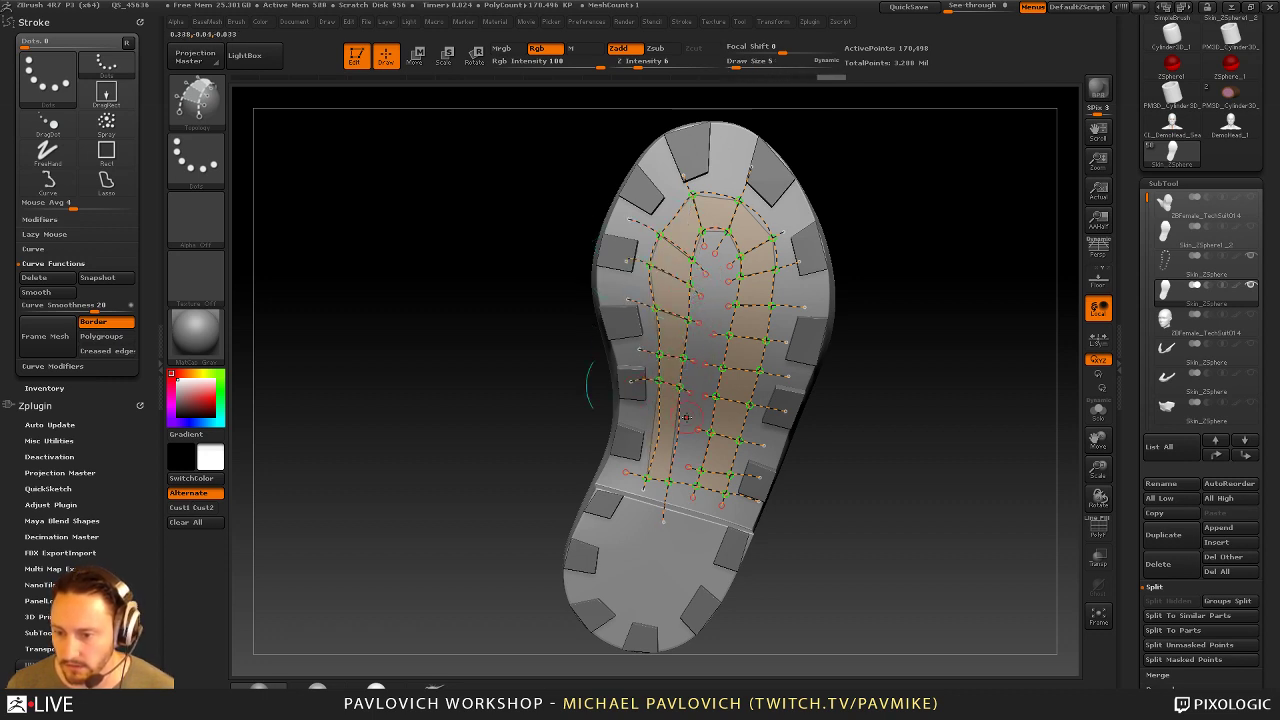
pyautogui.moveTo(688, 424); pyautogui.dragTo(627, 410)
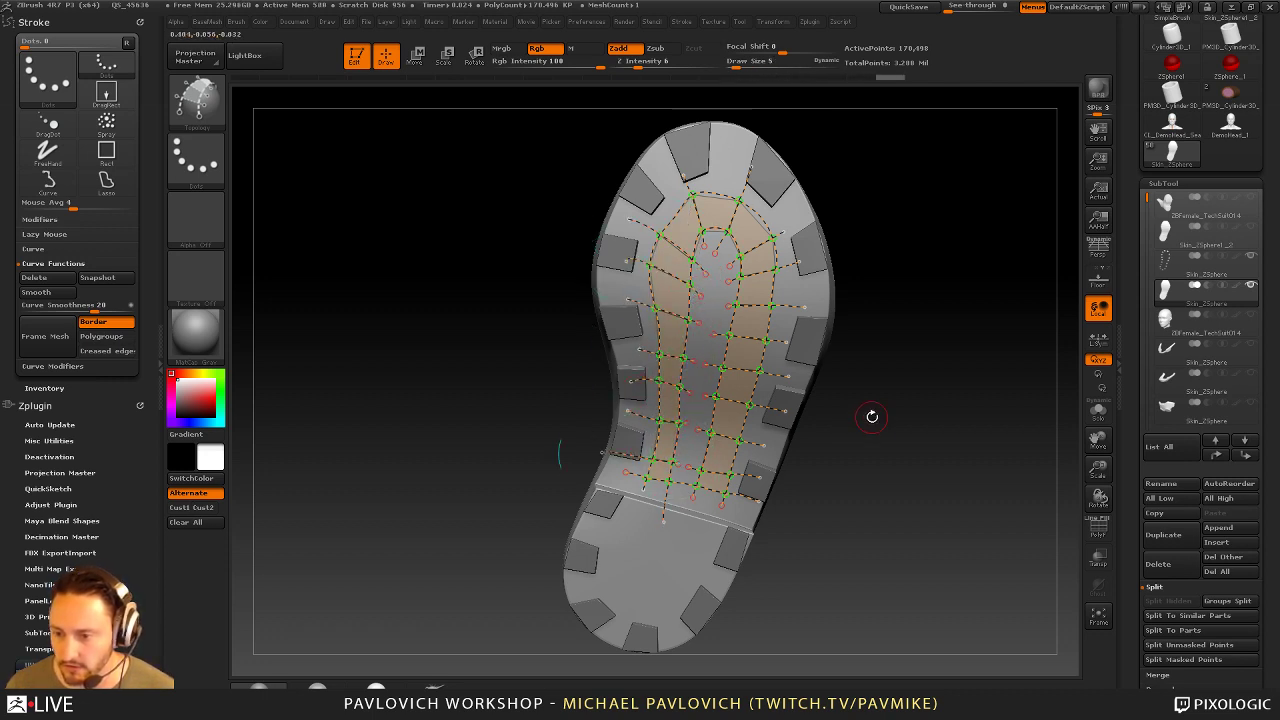
pyautogui.moveTo(909, 381)
pyautogui.mouseDown()
pyautogui.moveTo(938, 385)
pyautogui.moveTo(908, 380)
pyautogui.mouseUp()
pyautogui.moveTo(894, 314); pyautogui.dragTo(888, 300)
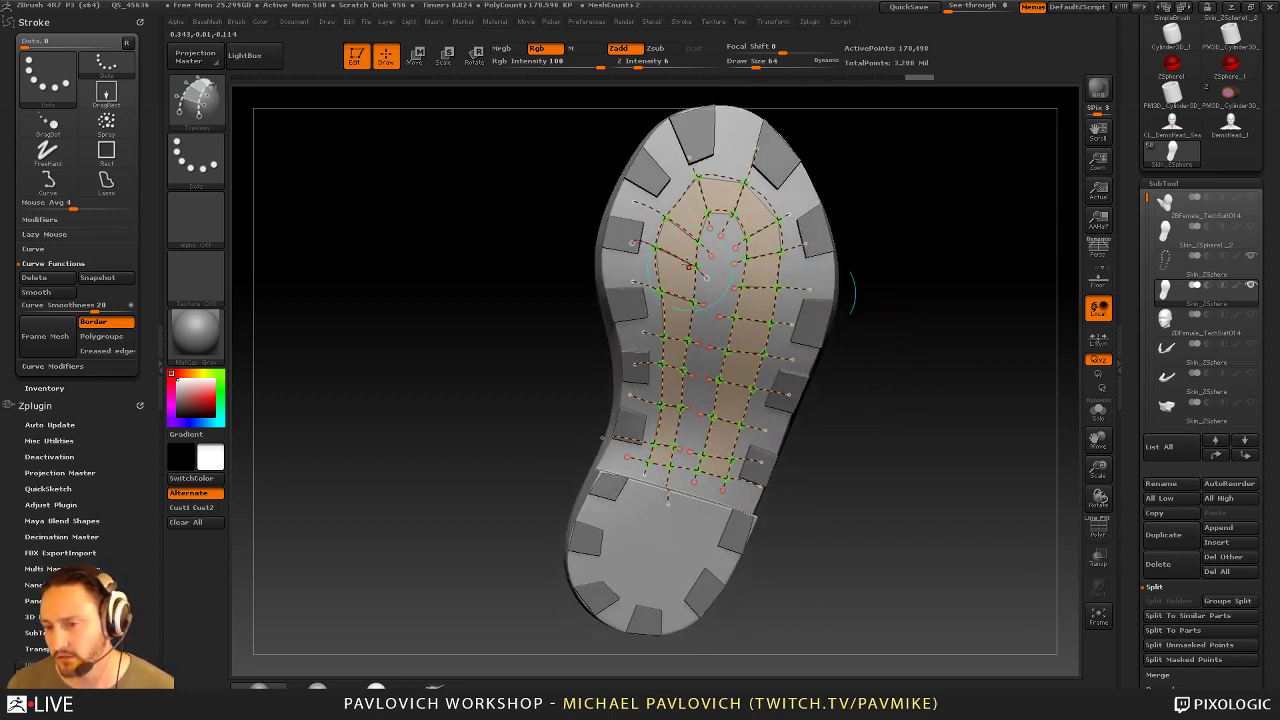
pyautogui.moveTo(915, 227); pyautogui.dragTo(919, 238)
# Undo the short cross lines drawn between the two U-shaped curves
pyautogui.hotkey('ctrl', 'z')
pyautogui.hotkey('ctrl', 'z')
pyautogui.hotkey('ctrl', 'z')
pyautogui.hotkey('ctrl', 'z')
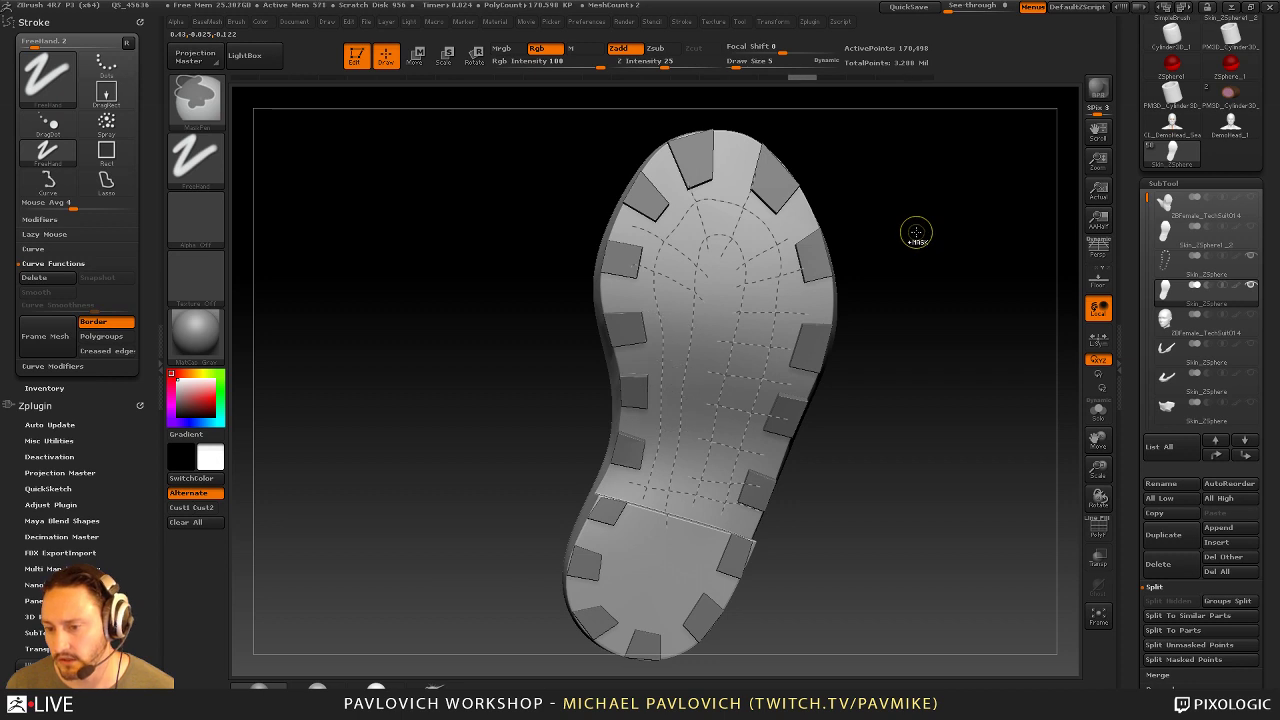
pyautogui.hotkey('ctrl', 'z')
pyautogui.hotkey('ctrl', 'z')
pyautogui.hotkey('ctrl', 'z')
pyautogui.hotkey('ctrl', 'z')
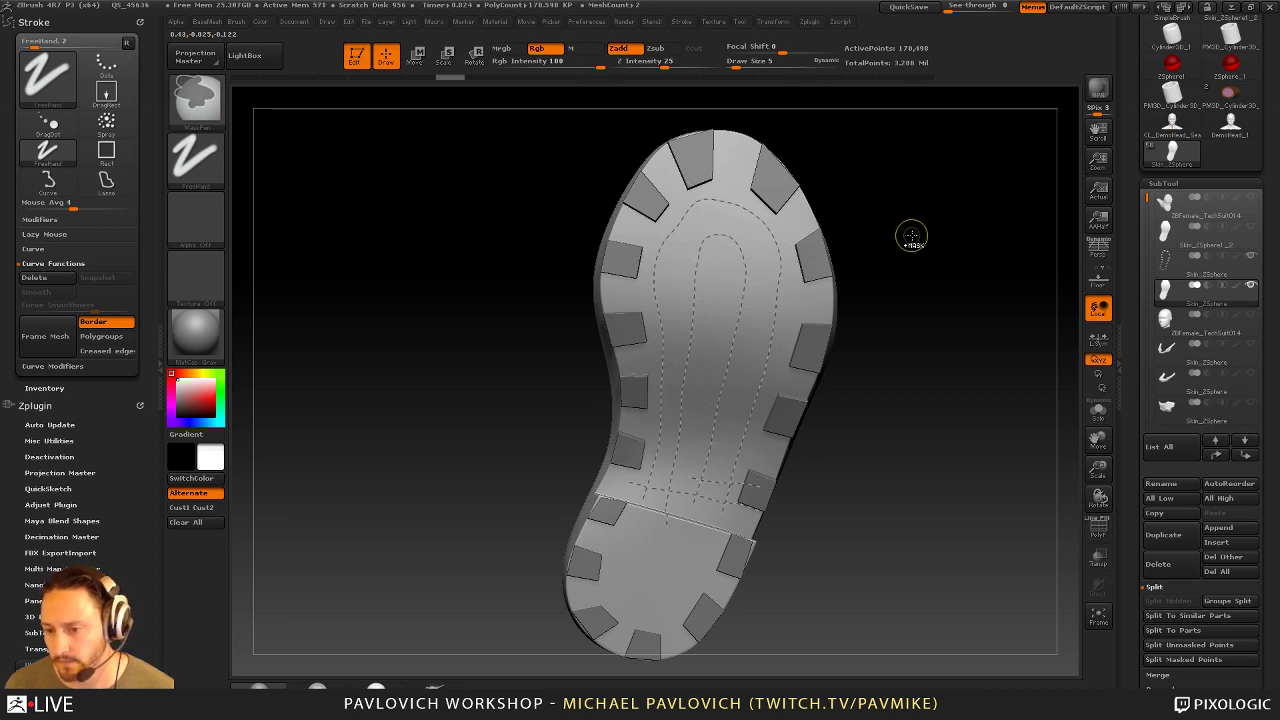
pyautogui.hotkey('ctrl', 'z')
# Draw evenly spaced topology lines across the full width of both U-shaped curves, from the heel edge up to the ball of the foot
pyautogui.hotkey('ctrl', 'shift', 'z')
pyautogui.hotkey('ctrl', 'shift', 'z')
pyautogui.hotkey('ctrl', 'shift', 'z')
pyautogui.hotkey('ctrl', 'shift', 'z')
pyautogui.hotkey('ctrl', 'shift', 'z')
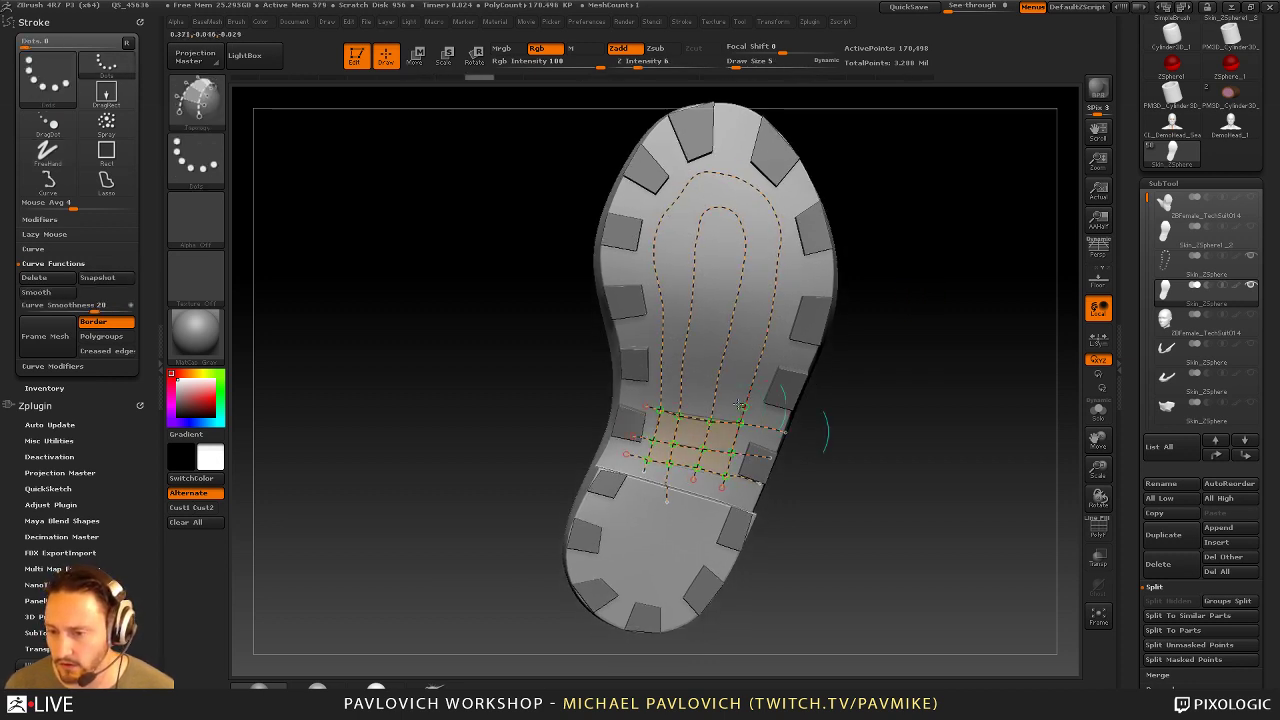
pyautogui.hotkey('ctrl', 'shift', 'z')
pyautogui.hotkey('ctrl', 'shift', 'z')
pyautogui.hotkey('ctrl', 'shift', 'z')
pyautogui.hotkey('ctrl', 'shift', 'z')
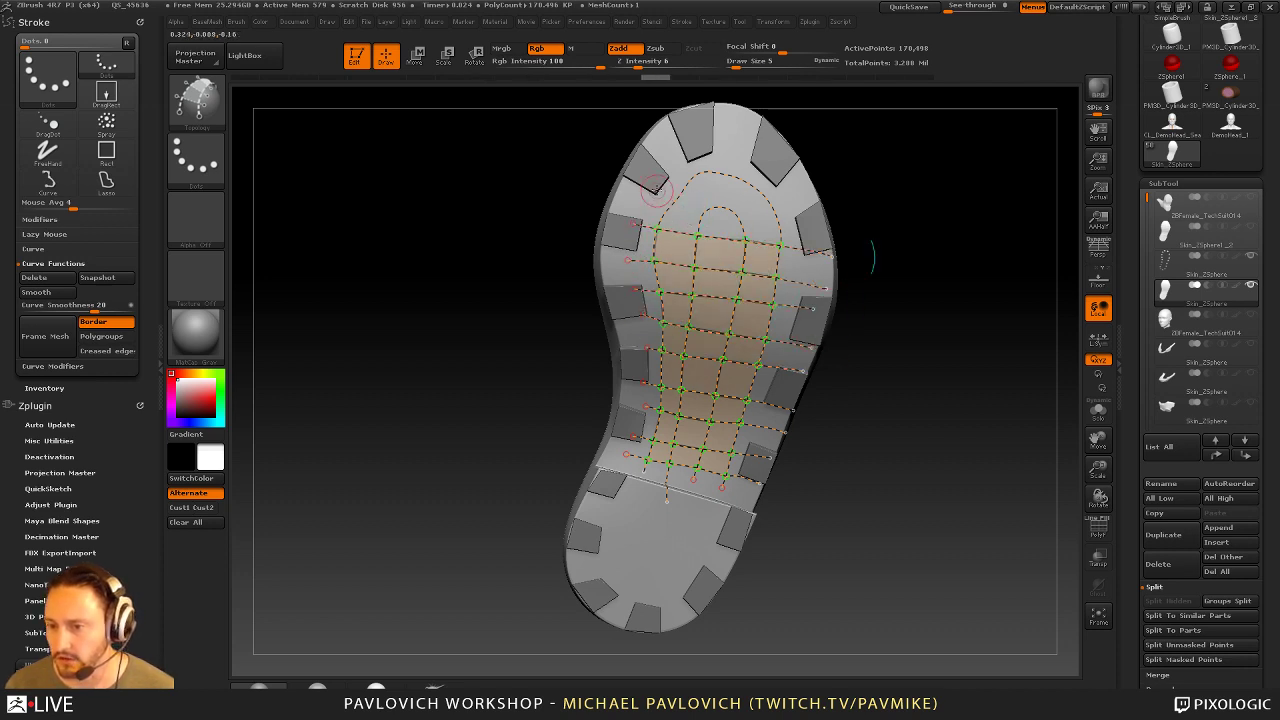
# Draw radiating topology lines across the rounded toe end to close the remaining faces between the outer and inner curves
pyautogui.hotkey('ctrl', 'shift', 'z')
pyautogui.hotkey('ctrl', 'shift', 'z')
pyautogui.hotkey('ctrl', 'shift', 'z')
pyautogui.hotkey('ctrl', 'shift', 'z')
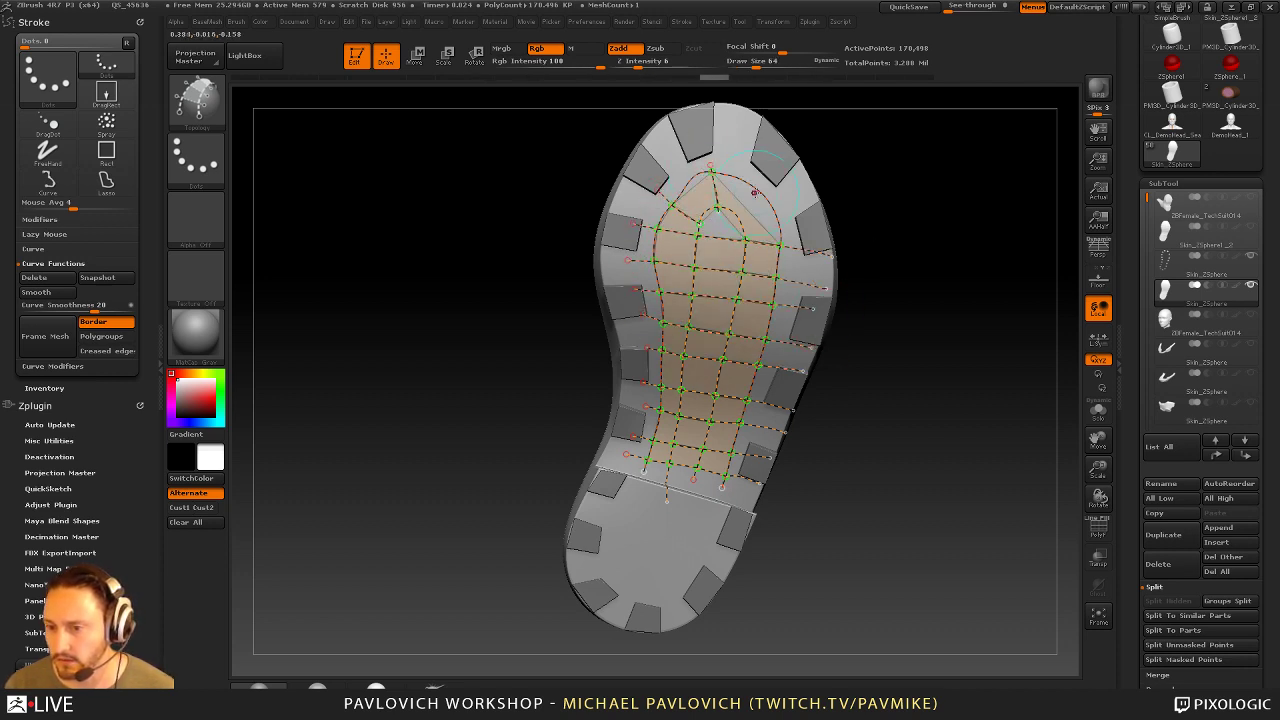
pyautogui.hotkey('ctrl', 'shift', 'z')
pyautogui.keyDown('alt'); pyautogui.moveTo(852, 198); pyautogui.dragTo(946, 203); pyautogui.keyUp('alt')
# Draw a lengthwise centre line from the toe end of the topology grid down to the heel edge
pyautogui.hotkey('ctrl', 'shift', 'z')
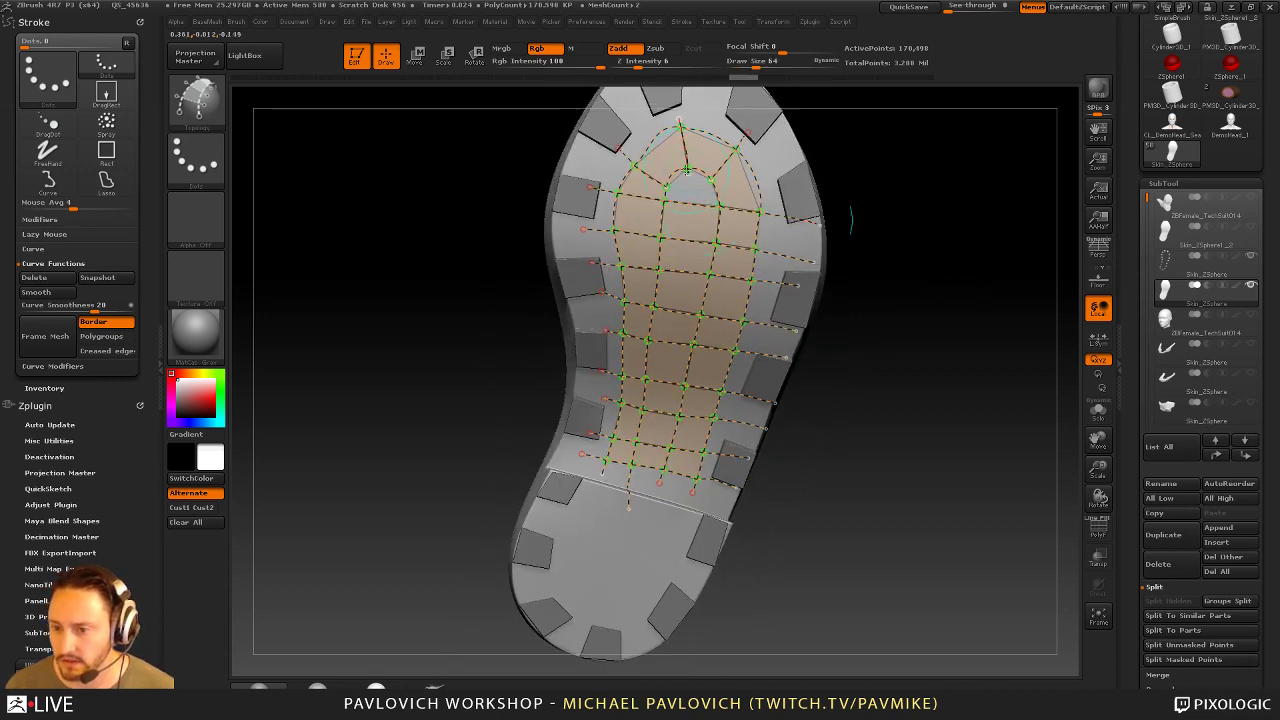
pyautogui.moveTo(684, 246); pyautogui.dragTo(640, 499)
pyautogui.moveTo(933, 362); pyautogui.dragTo(934, 366)
# Try generating the patch mesh from the topology curves at draw size 15, inspect its thickness from the side and undo it
pyautogui.press(']')
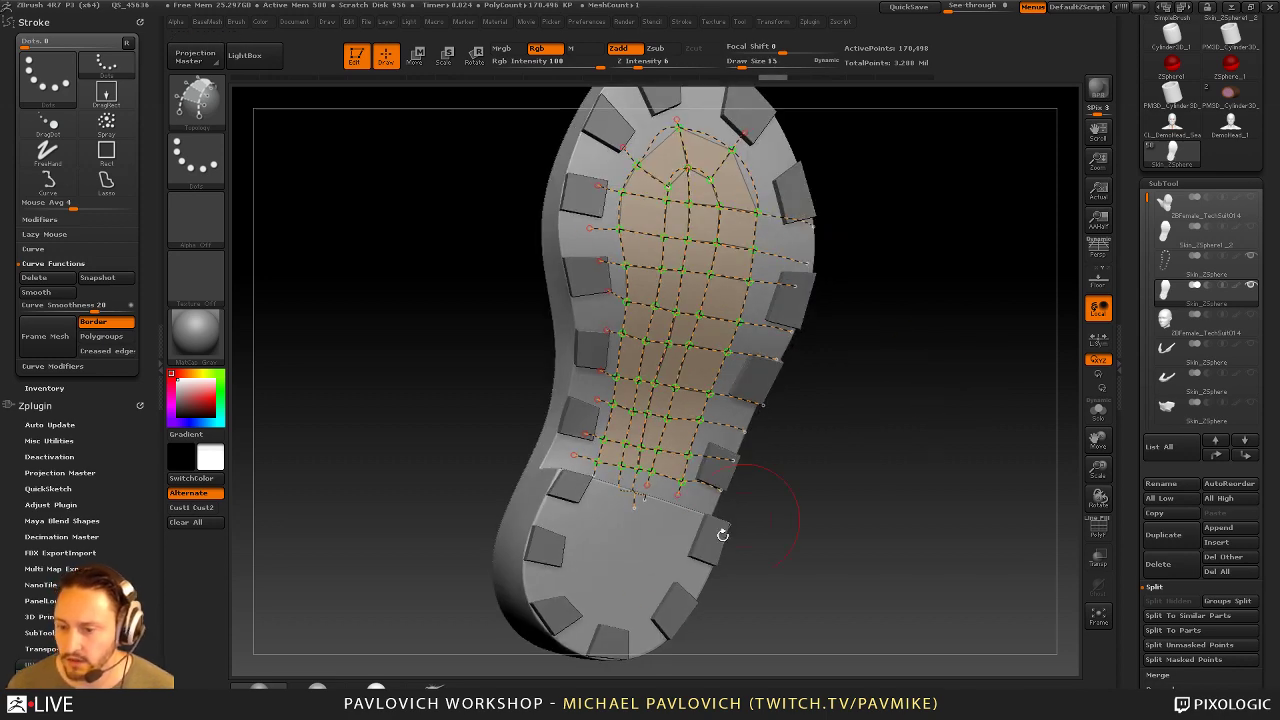
pyautogui.click(650, 532)
pyautogui.hotkey('ctrl', 'shift', 'z')
pyautogui.hotkey('ctrl', 'shift', 'z')
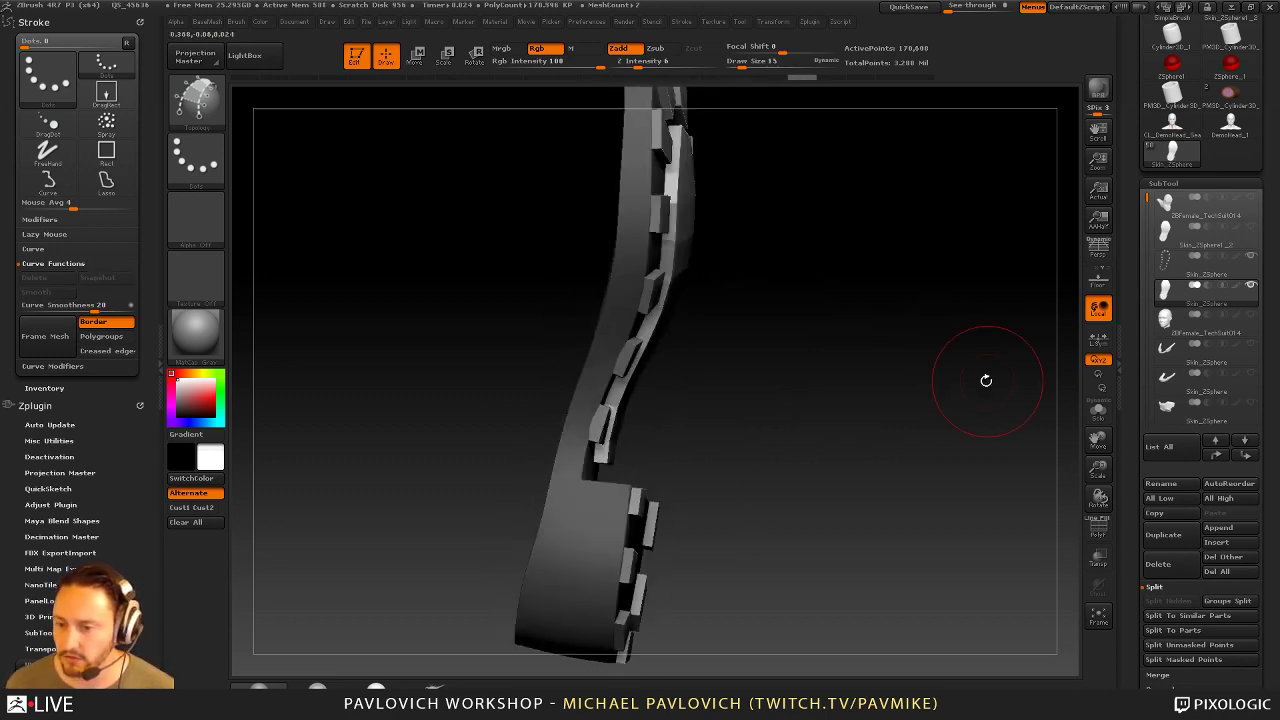
pyautogui.moveTo(931, 354)
pyautogui.mouseDown()
pyautogui.moveTo(894, 326)
pyautogui.moveTo(905, 323)
pyautogui.mouseUp()
pyautogui.hotkey('ctrl', 'z')
# Set the draw size to 10 and generate the thick patch mesh from the topology curves
pyautogui.press('s')
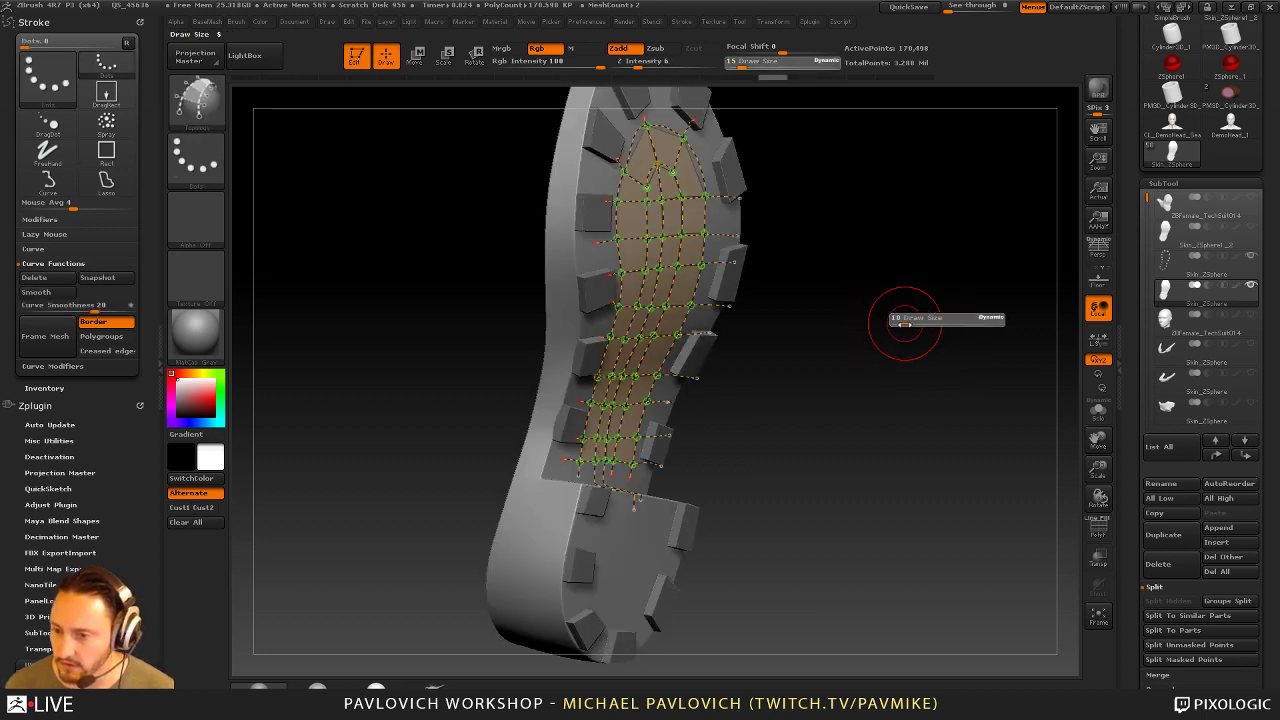
pyautogui.hotkey('ctrl', 'shift', 'z')
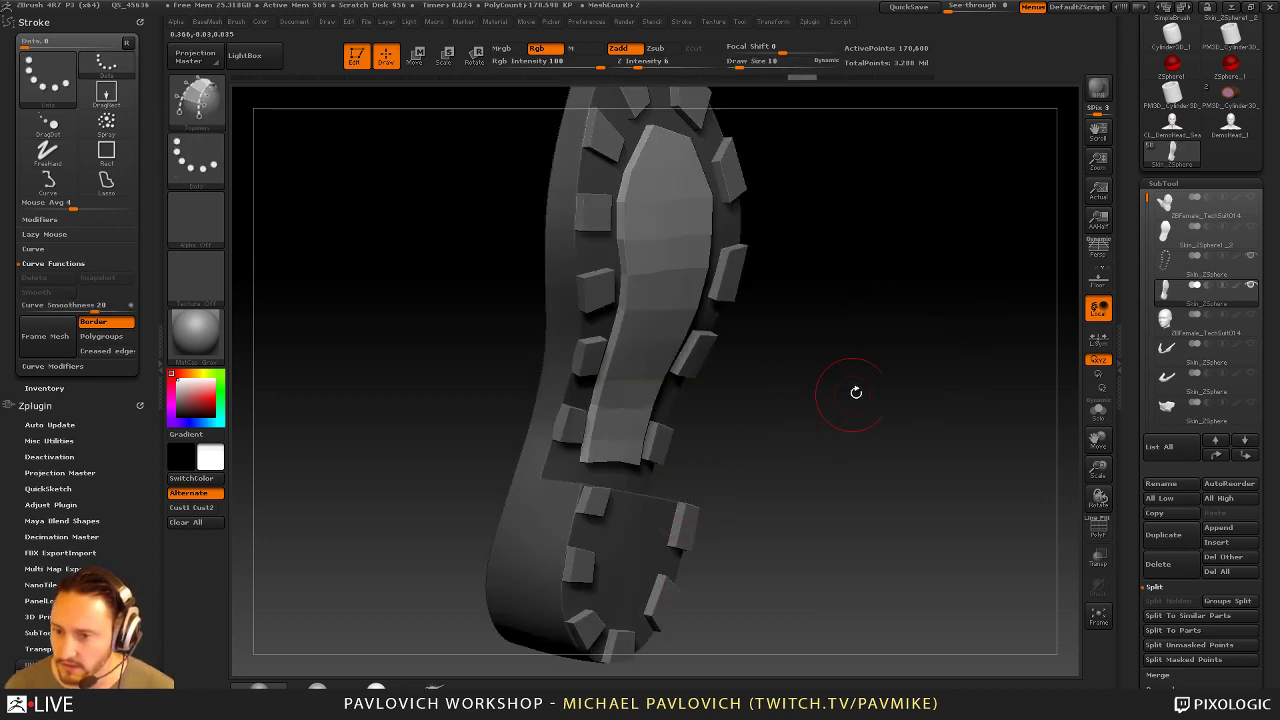
pyautogui.moveTo(856, 392); pyautogui.dragTo(889, 378)
# Split the masked points so the new patch becomes its own subtool, and turn on the polyframe display
pyautogui.press('2')
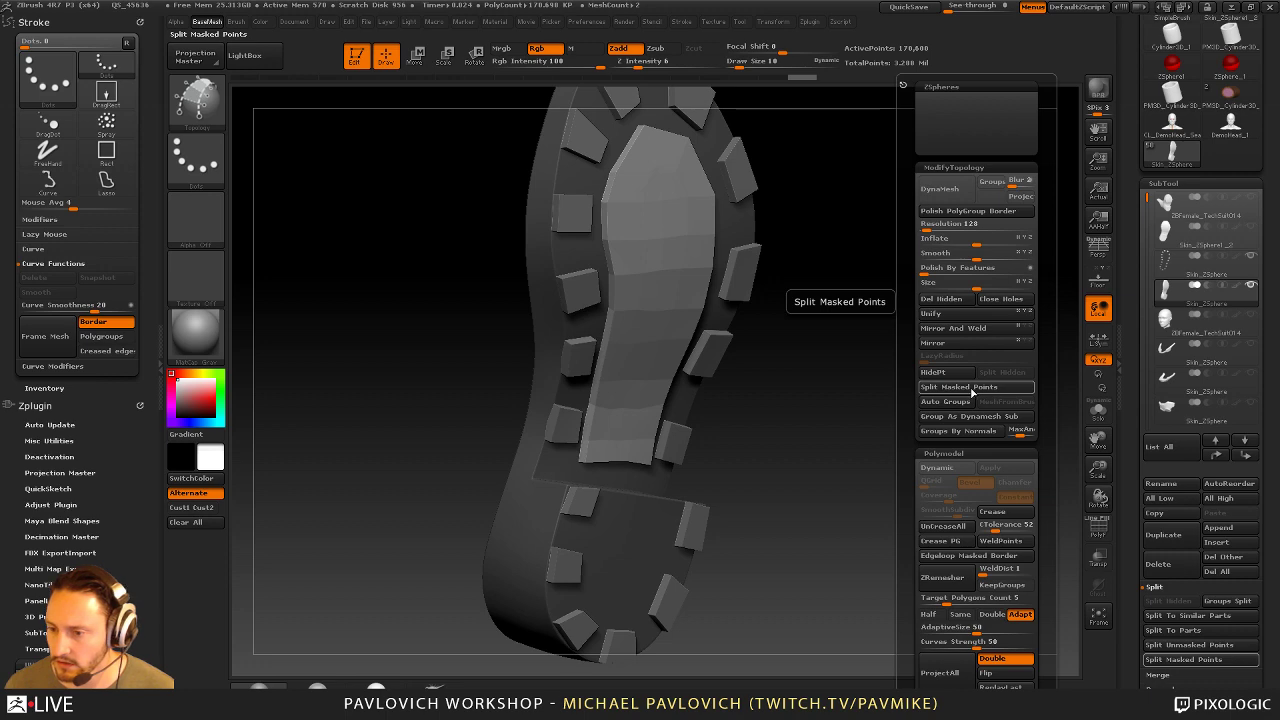
pyautogui.click(971, 387)
pyautogui.click(1098, 530)
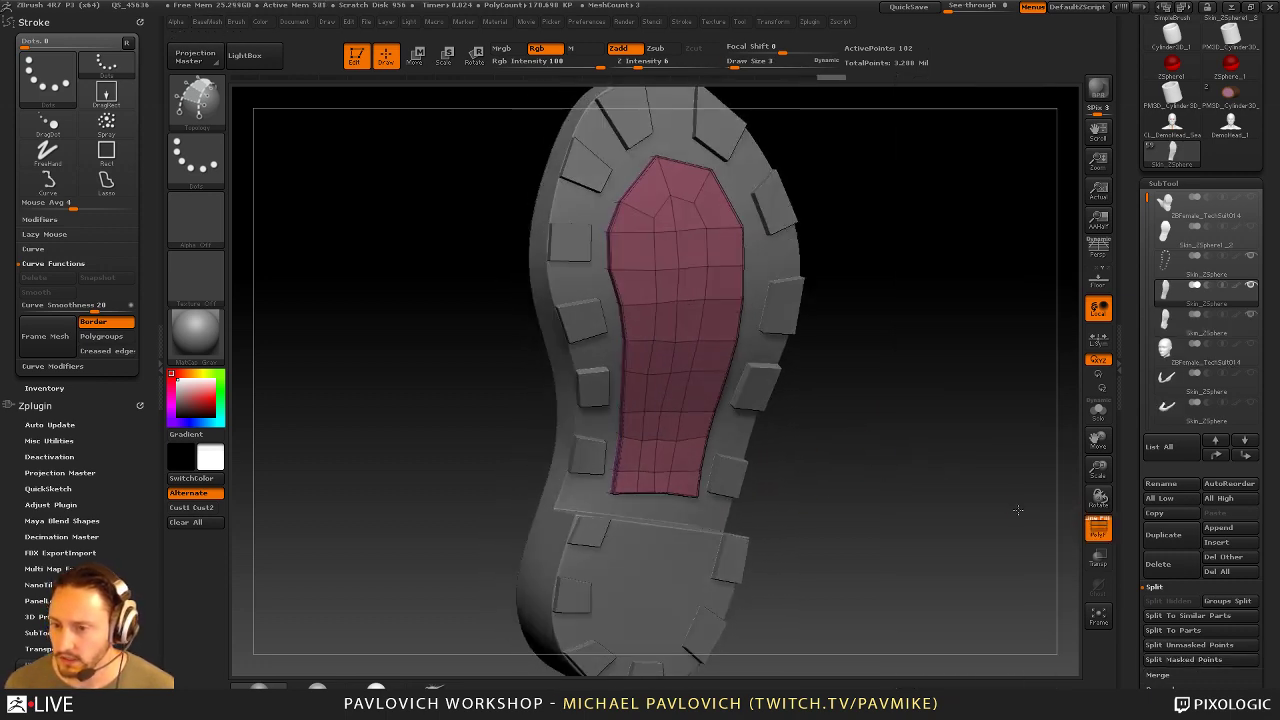
# Slide the complete edge loop at the toe end of the patch toward the patch's side with the ZModeler brush
pyautogui.moveTo(1017, 510); pyautogui.dragTo(829, 391)
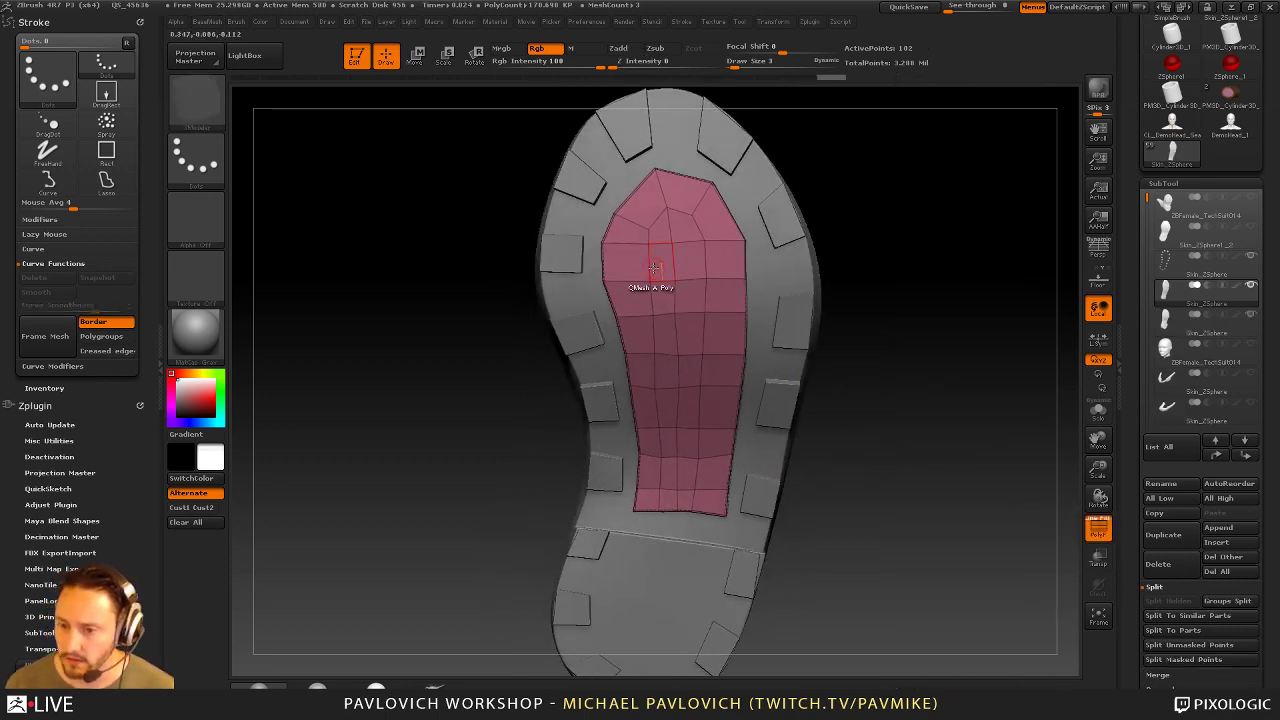
pyautogui.press('space')
pyautogui.click(750, 295)
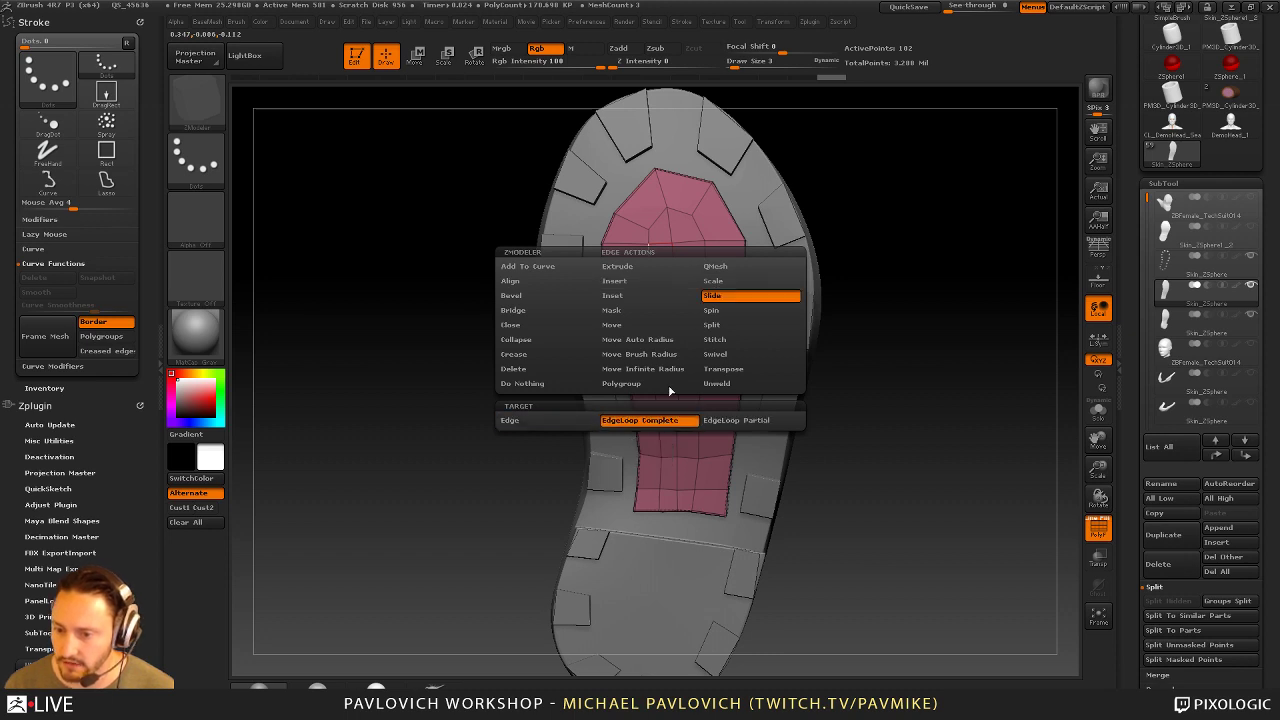
pyautogui.moveTo(649, 246); pyautogui.dragTo(640, 238)
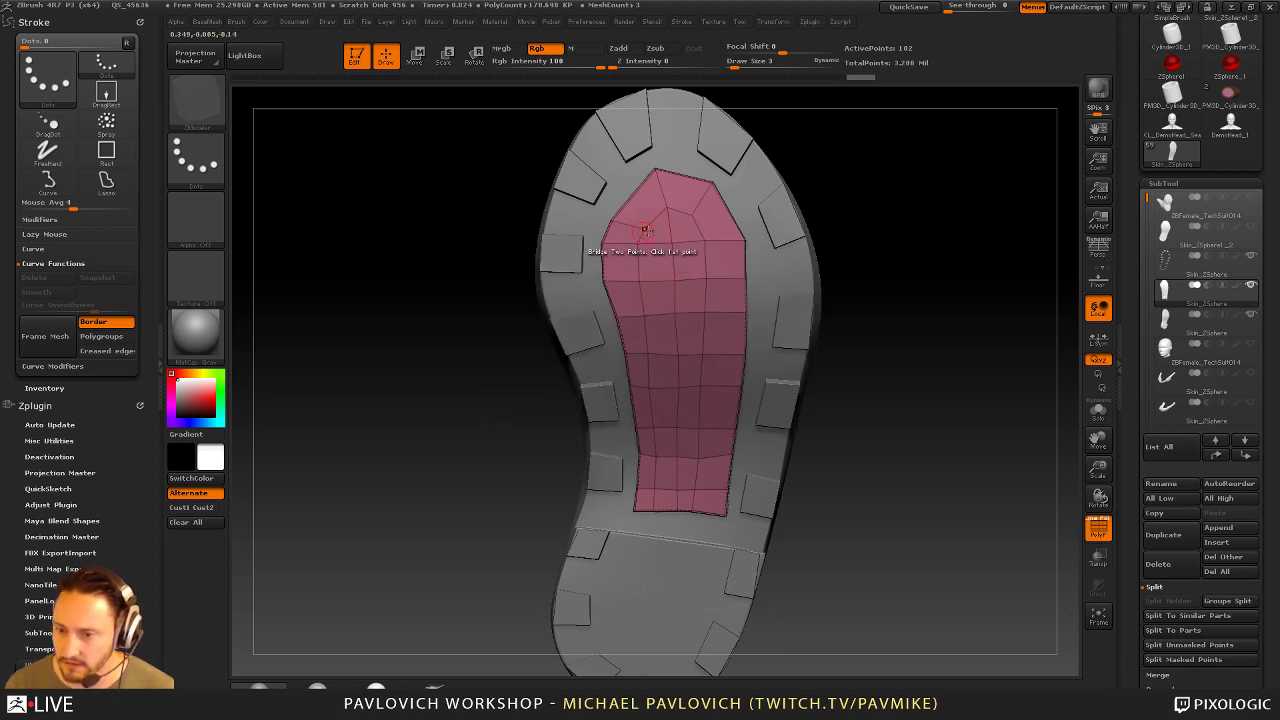
# Switch to the Move brush and mask the whole patch except its upper-left toe corner
pyautogui.press('b')
pyautogui.press('m')
pyautogui.press('v')
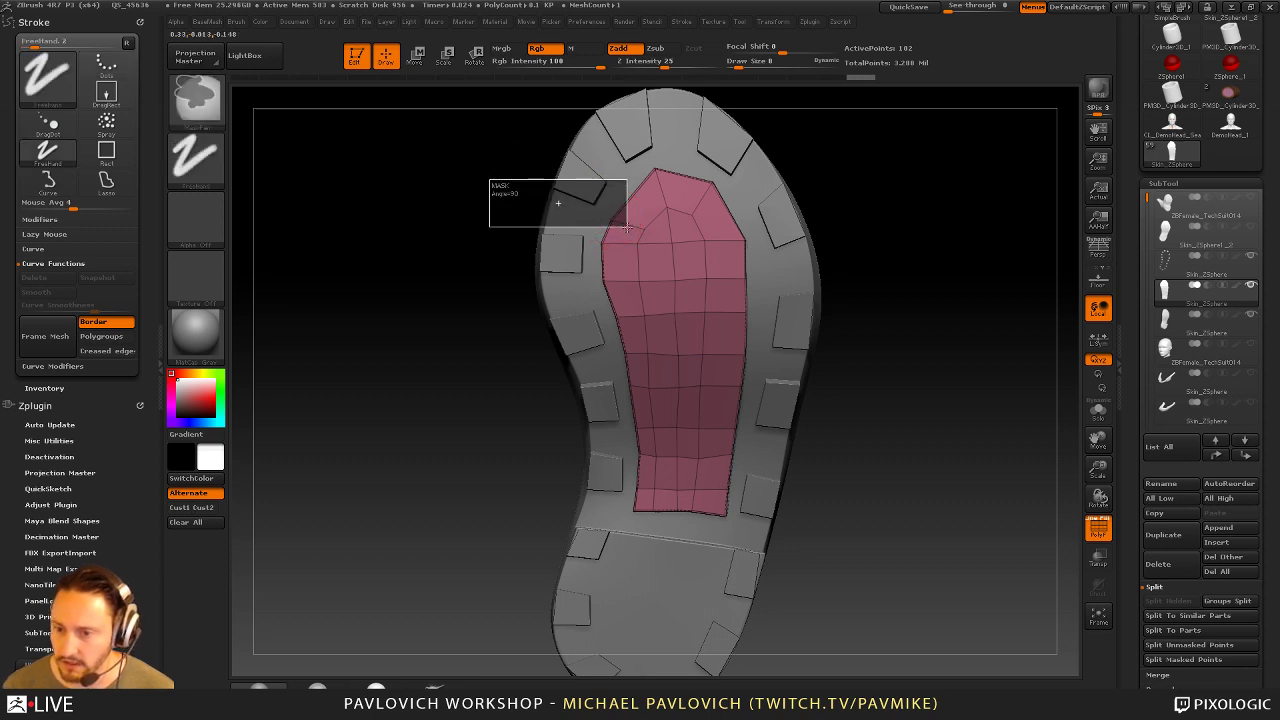
pyautogui.keyDown('ctrl'); pyautogui.click(558, 196); pyautogui.keyUp('ctrl')
# Pull the unmasked toe corner outward with the Move brush at draw size 13 and clear the mask
pyautogui.press('w')
pyautogui.press('s')
pyautogui.press('q')
pyautogui.moveTo(612, 222)
pyautogui.mouseDown()
pyautogui.moveTo(624, 223)
pyautogui.moveTo(611, 187)
pyautogui.mouseUp()
pyautogui.press(']')
pyautogui.press(']')
pyautogui.press(']')
pyautogui.press('[')
pyautogui.press('[')
pyautogui.press('[')
pyautogui.write('13')
pyautogui.press('Return')
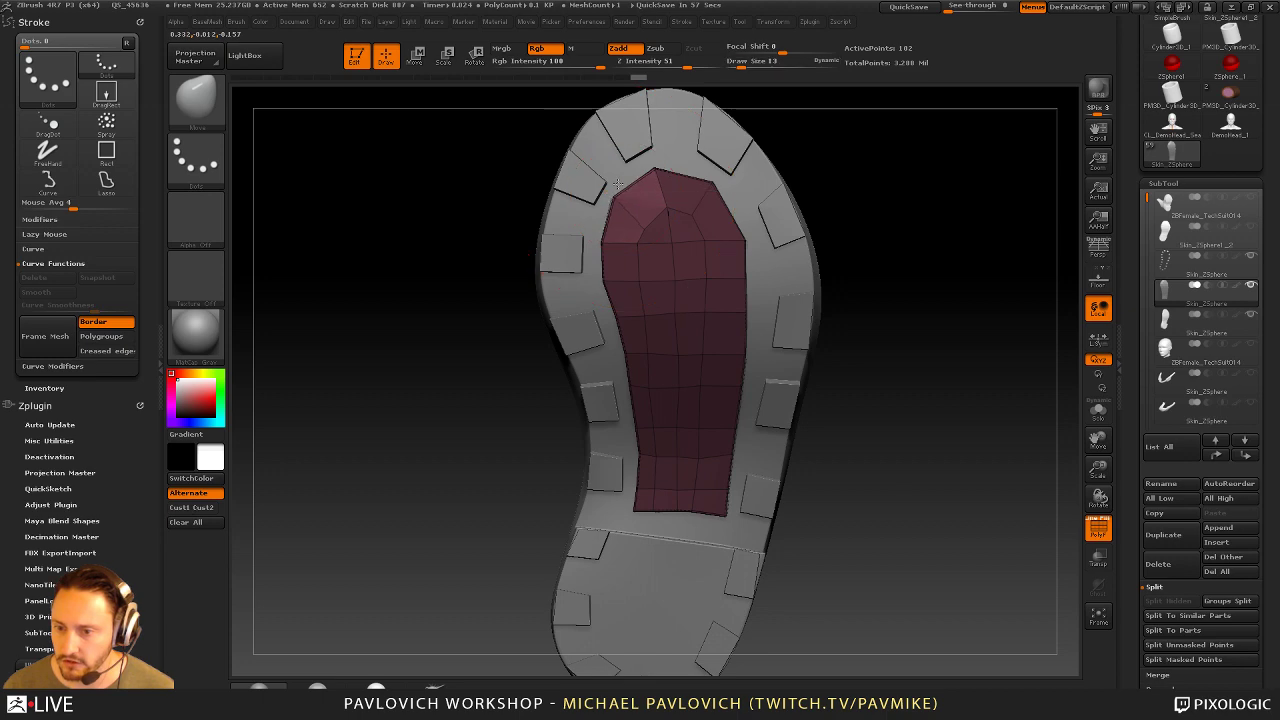
pyautogui.keyDown('ctrl'); pyautogui.moveTo(843, 137); pyautogui.dragTo(890, 180); pyautogui.keyUp('ctrl')
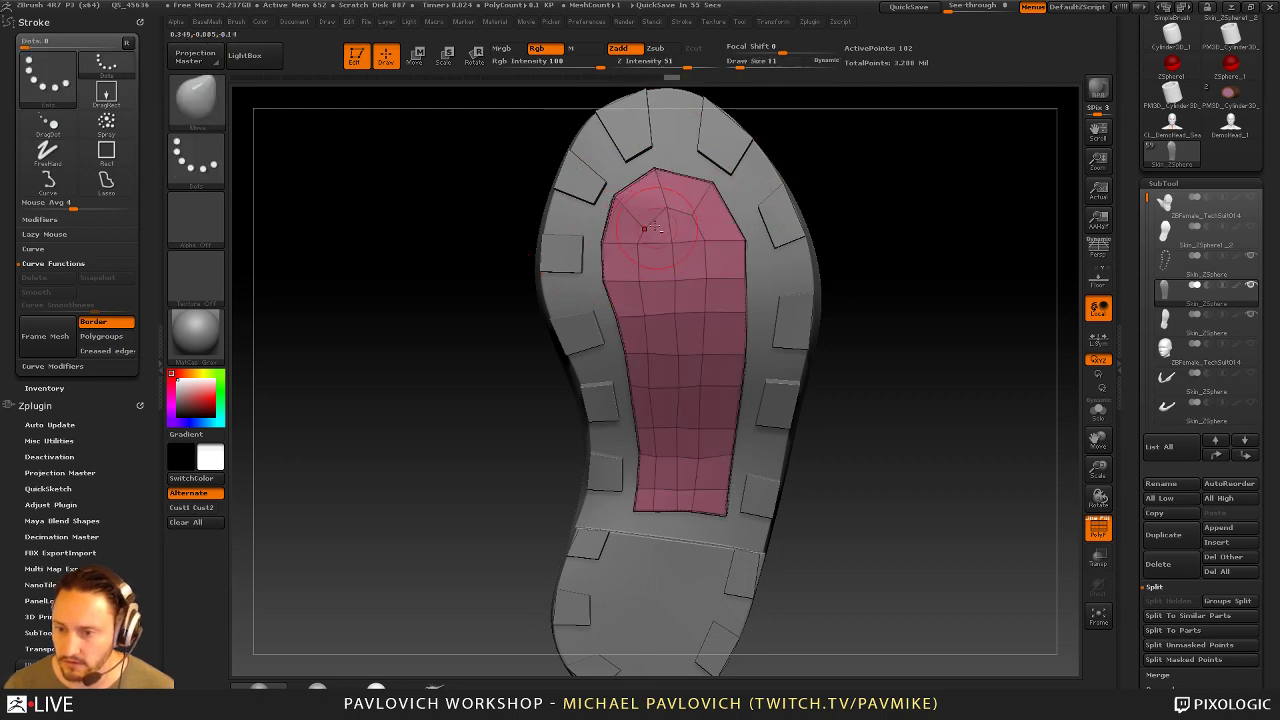
pyautogui.moveTo(867, 234)
pyautogui.mouseDown()
pyautogui.moveTo(931, 266)
pyautogui.moveTo(923, 246)
pyautogui.mouseUp()
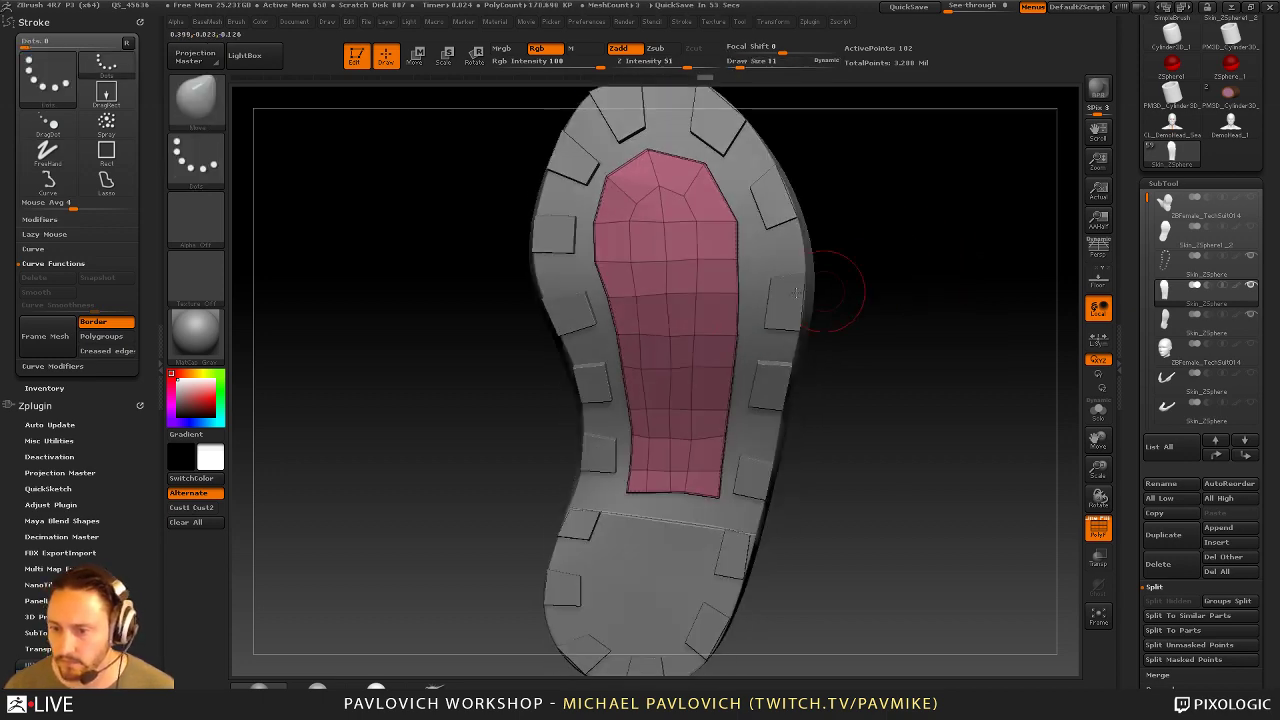
# Slide a complete lengthwise edge loop in the middle of the patch sideways with the ZModeler brush
pyautogui.press('b')
pyautogui.press('z')
pyautogui.press('m')
pyautogui.press('space')
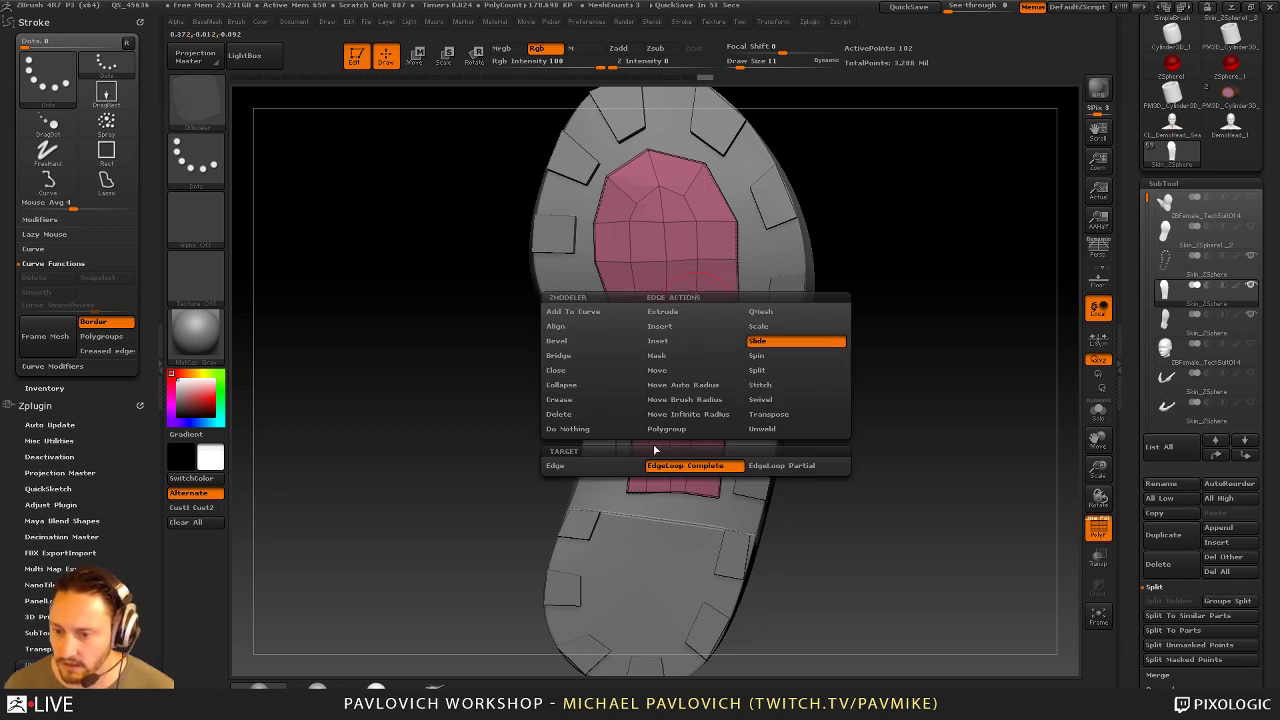
pyautogui.click(770, 343)
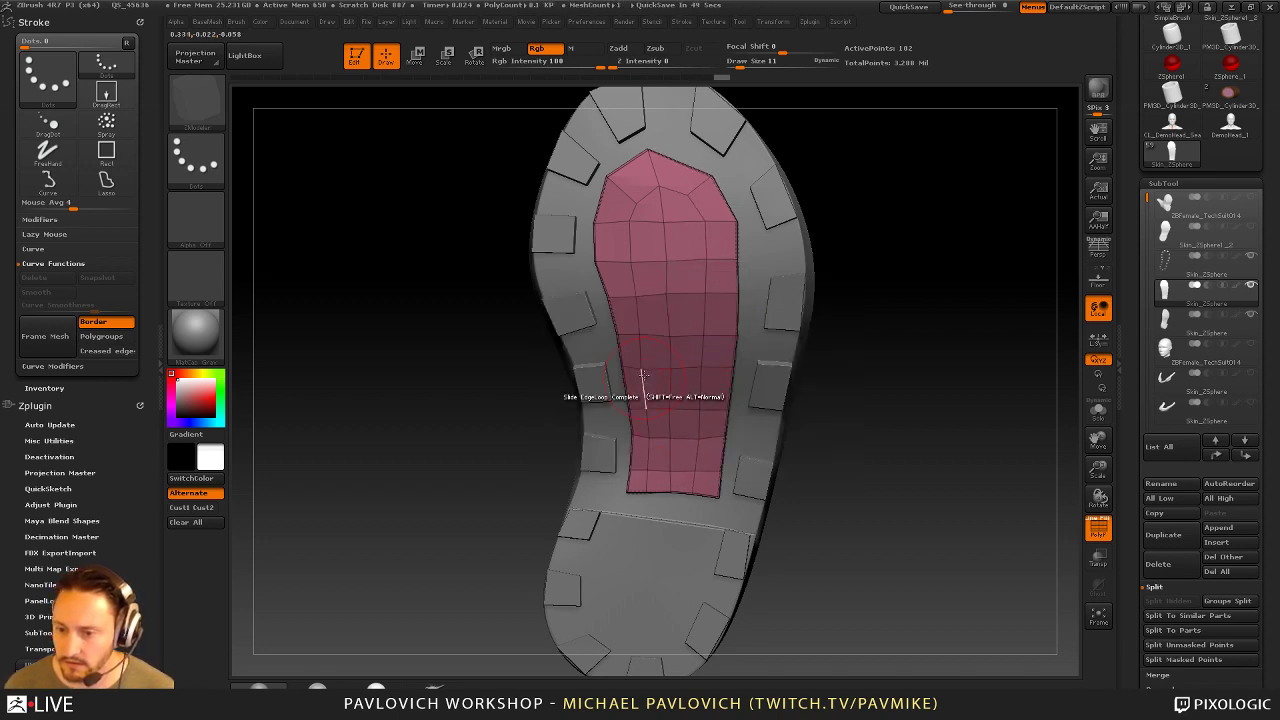
pyautogui.moveTo(656, 358); pyautogui.dragTo(661, 358)
# Adjust the straight heel end of the patch with the Move brush at draw size 9
pyautogui.press('b')
pyautogui.press('m')
pyautogui.press('v')
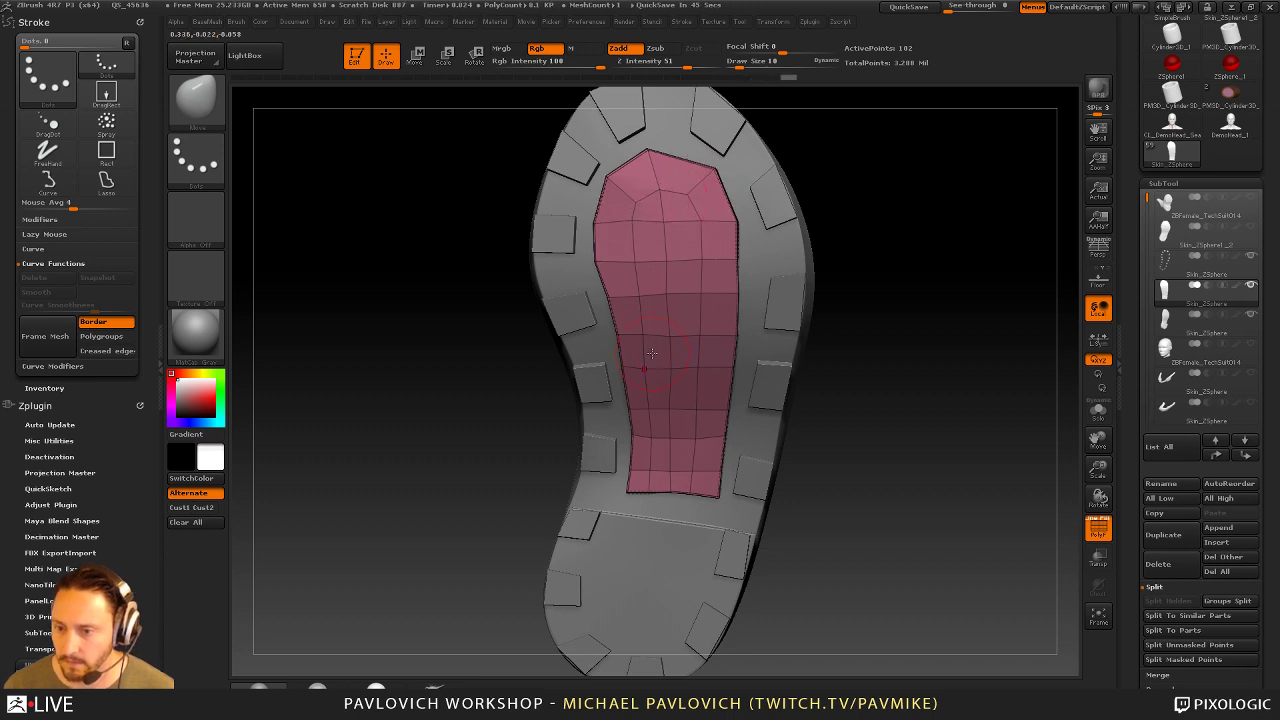
pyautogui.keyDown('alt'); pyautogui.moveTo(843, 447); pyautogui.dragTo(847, 409); pyautogui.keyUp('alt')
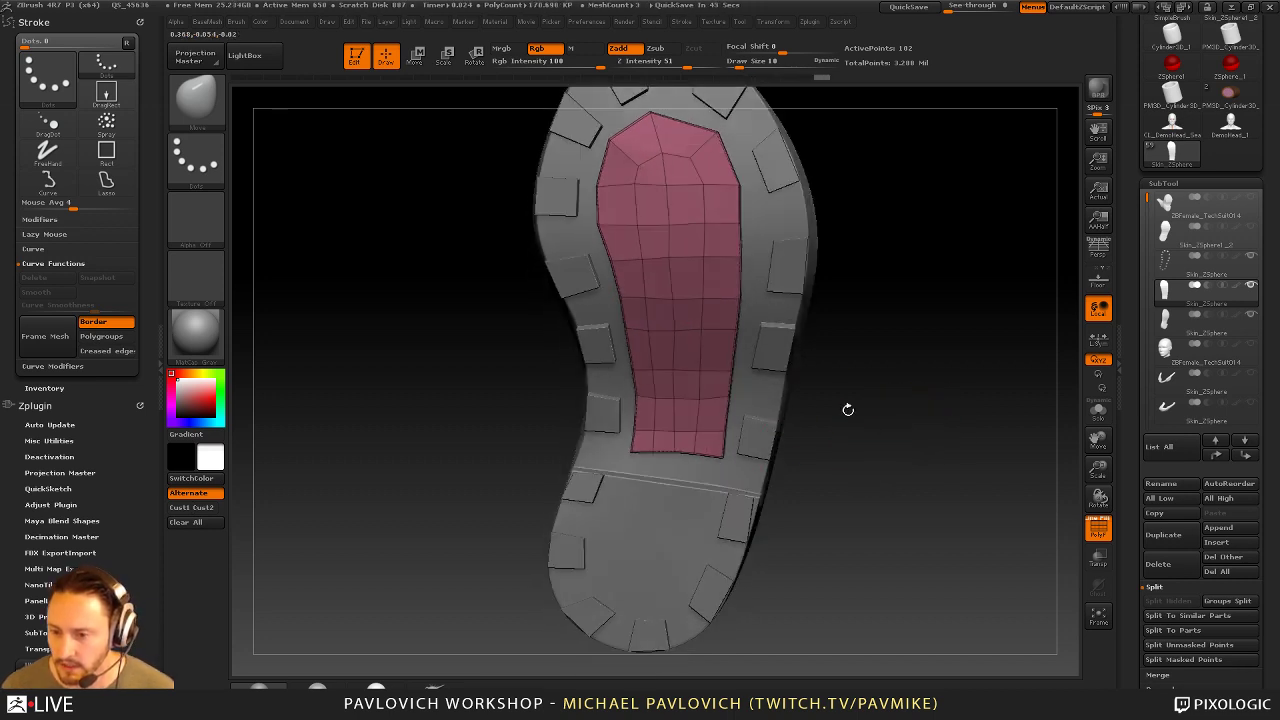
pyautogui.press('s')
pyautogui.moveTo(713, 475); pyautogui.dragTo(686, 463)
pyautogui.press('s')
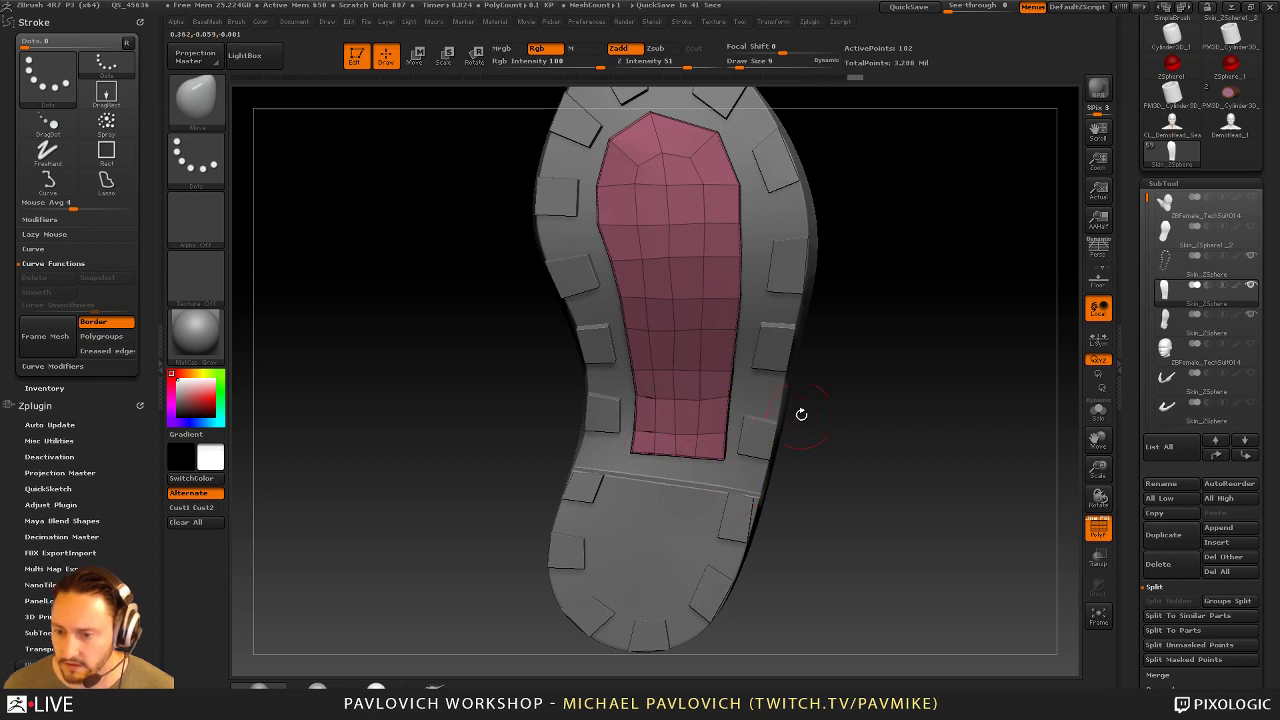
# Duplicate the patch subtool and isolate it in the view
pyautogui.keyDown('alt'); pyautogui.moveTo(871, 373); pyautogui.dragTo(882, 434); pyautogui.keyUp('alt')
pyautogui.click(1163, 534)
pyautogui.moveTo(1035, 400)
pyautogui.mouseDown()
pyautogui.moveTo(1057, 414)
pyautogui.moveTo(905, 398)
pyautogui.mouseUp()
pyautogui.click(1100, 418)
# Mark the two central polygon columns with ZModeler, remove them to leave a U-shaped rim, and show the sole again
pyautogui.press('b')
pyautogui.press('z')
pyautogui.press('m')
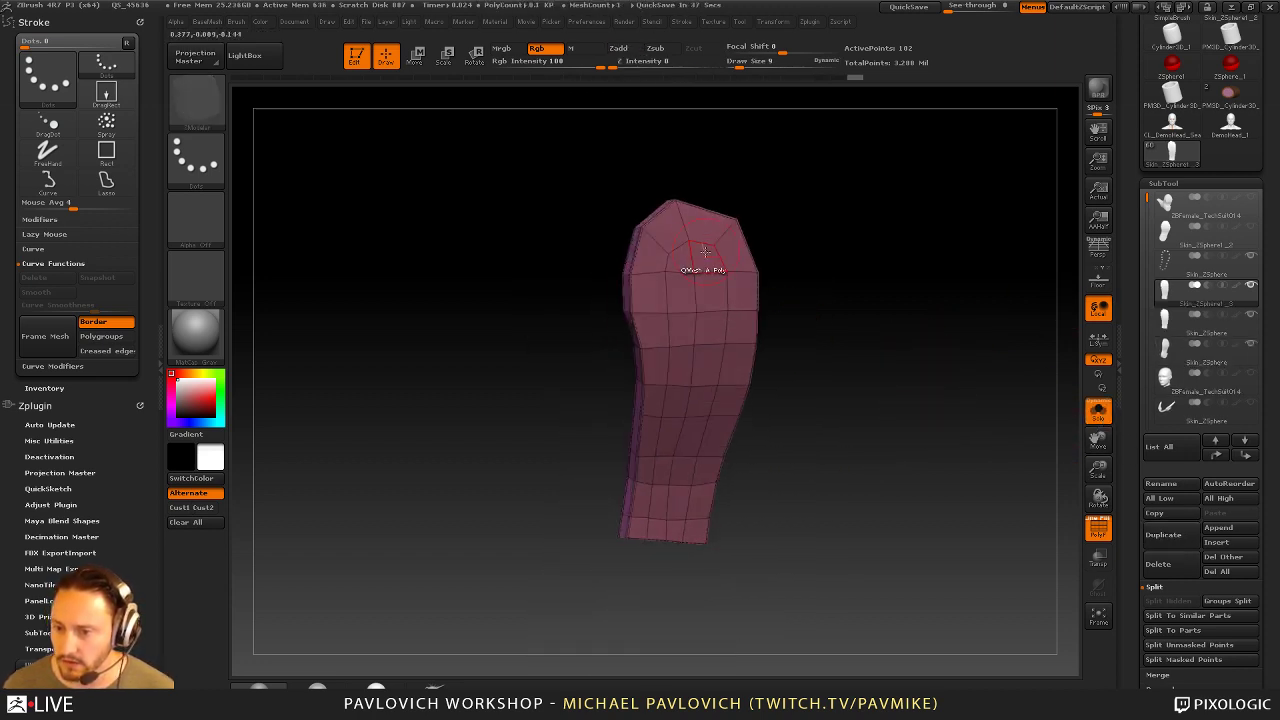
pyautogui.moveTo(692, 257); pyautogui.dragTo(685, 360)
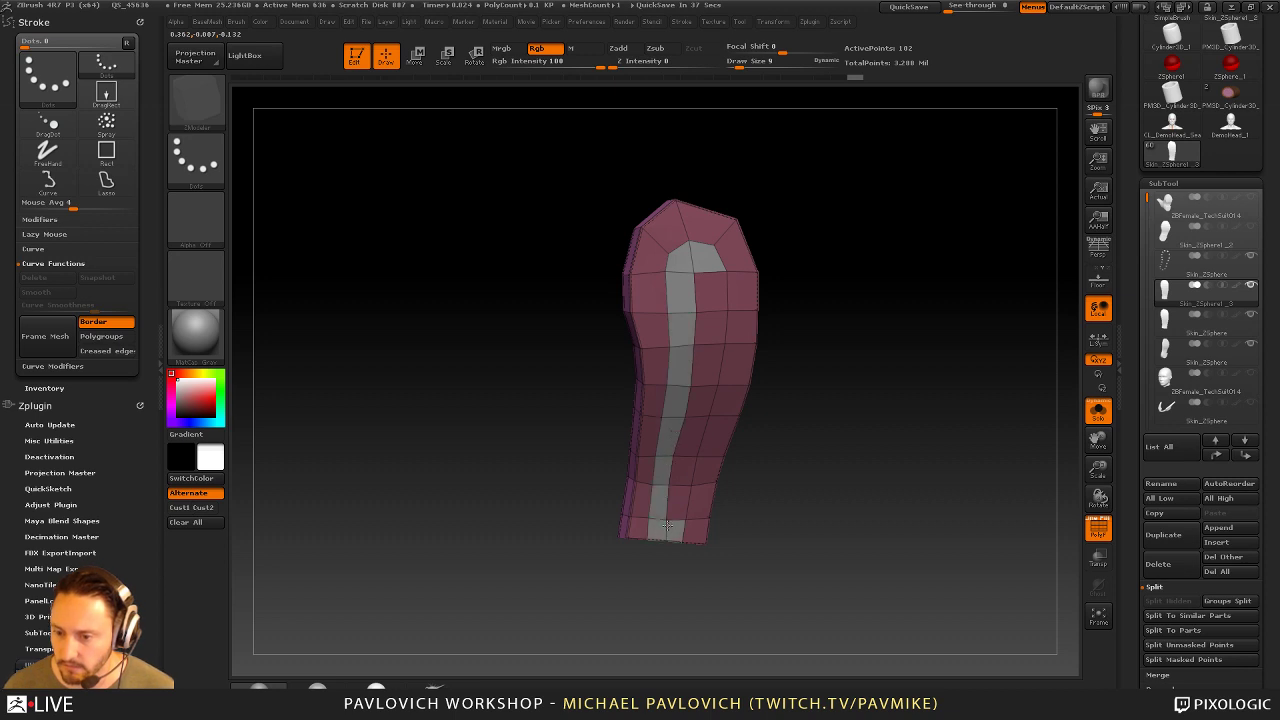
pyautogui.keyDown('alt'); pyautogui.moveTo(667, 525); pyautogui.dragTo(702, 288); pyautogui.keyUp('alt')
pyautogui.press('space')
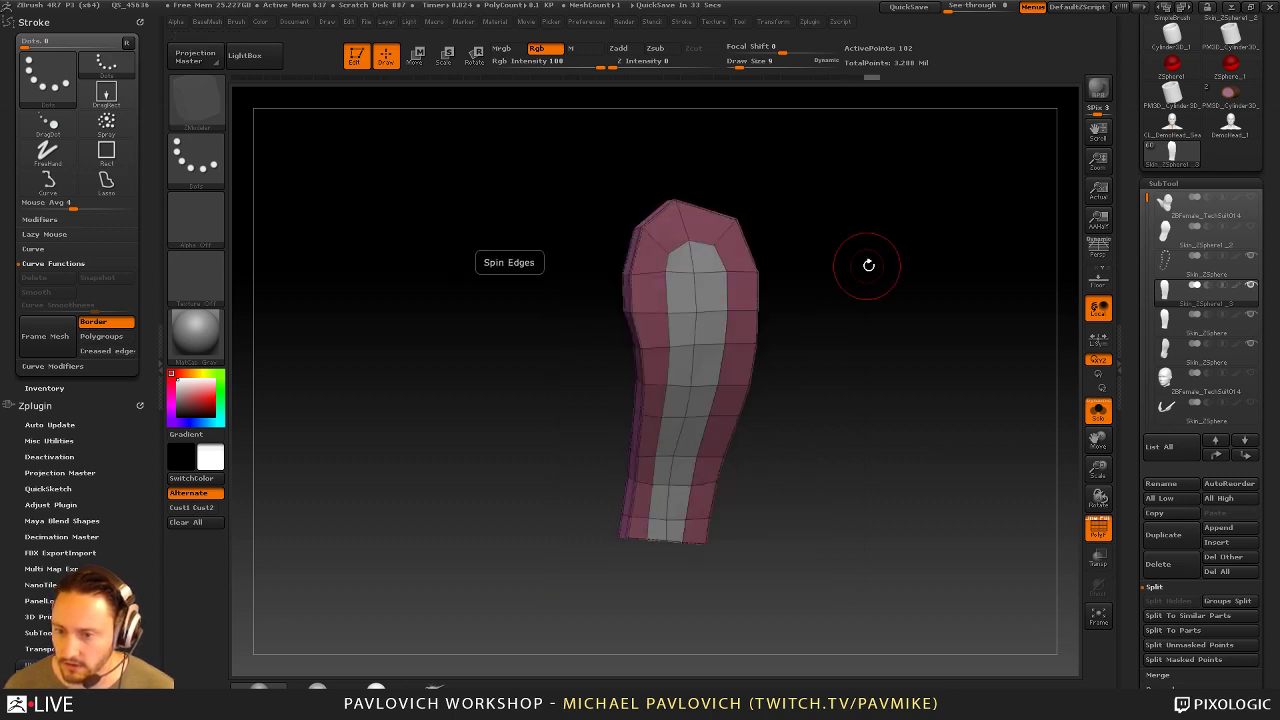
pyautogui.moveTo(869, 265); pyautogui.dragTo(935, 304)
pyautogui.click(712, 314)
pyautogui.click(1098, 410)
# Shift the toe tip of the U-shaped rim slightly with the Move brush at draw size 11
pyautogui.press('s')
pyautogui.moveTo(762, 205); pyautogui.dragTo(766, 205)
pyautogui.press('b')
pyautogui.press('m')
pyautogui.press('v')
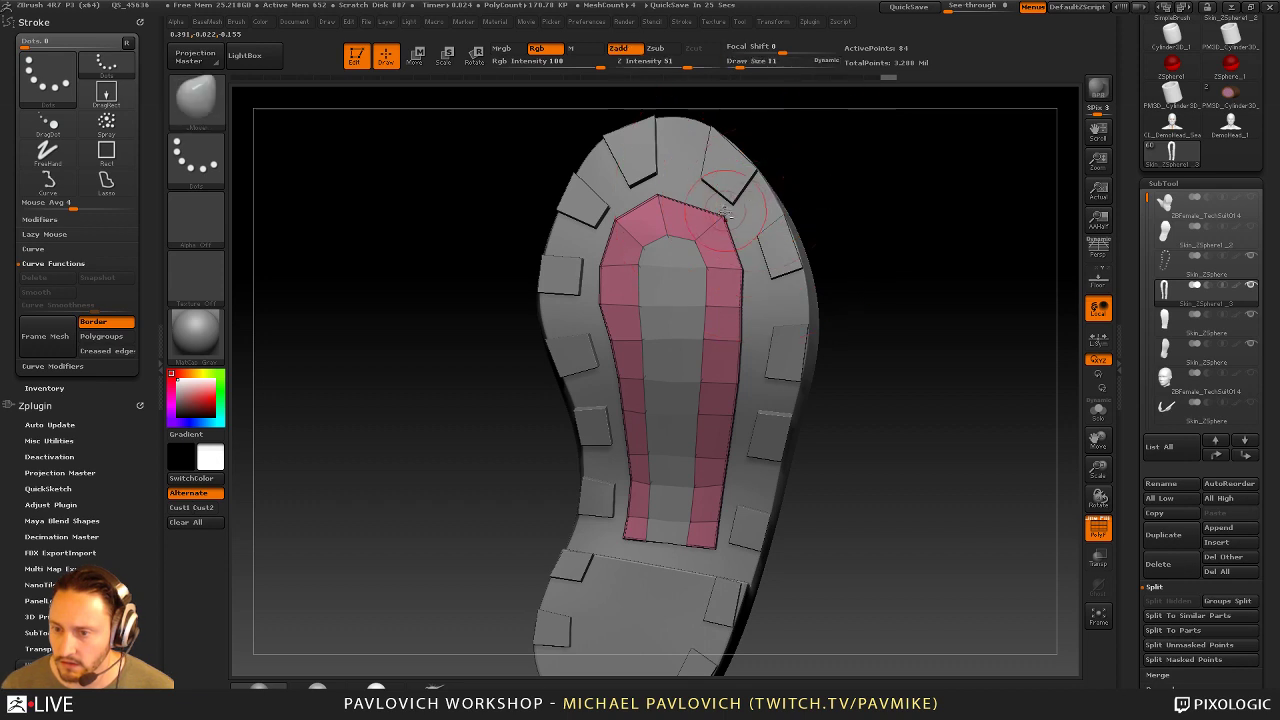
pyautogui.moveTo(660, 196); pyautogui.dragTo(670, 201)
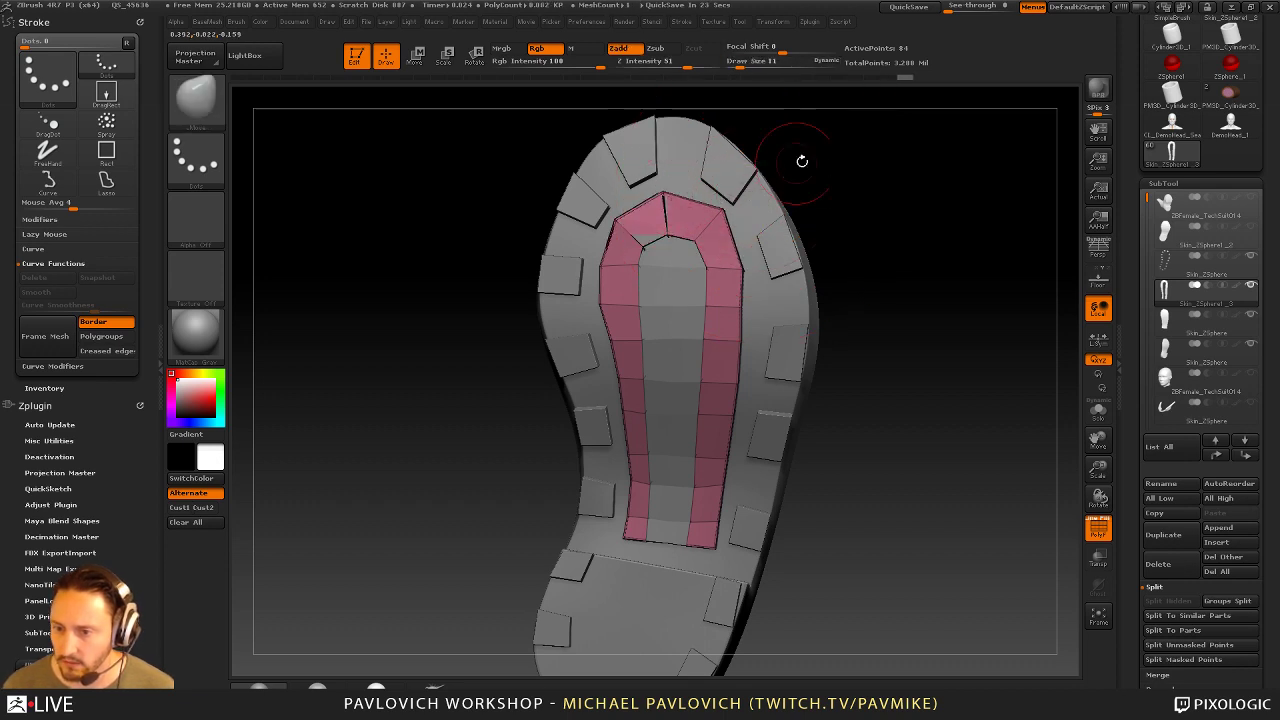
pyautogui.moveTo(802, 160)
pyautogui.mouseDown()
pyautogui.moveTo(903, 237)
pyautogui.moveTo(803, 200)
pyautogui.mouseUp()
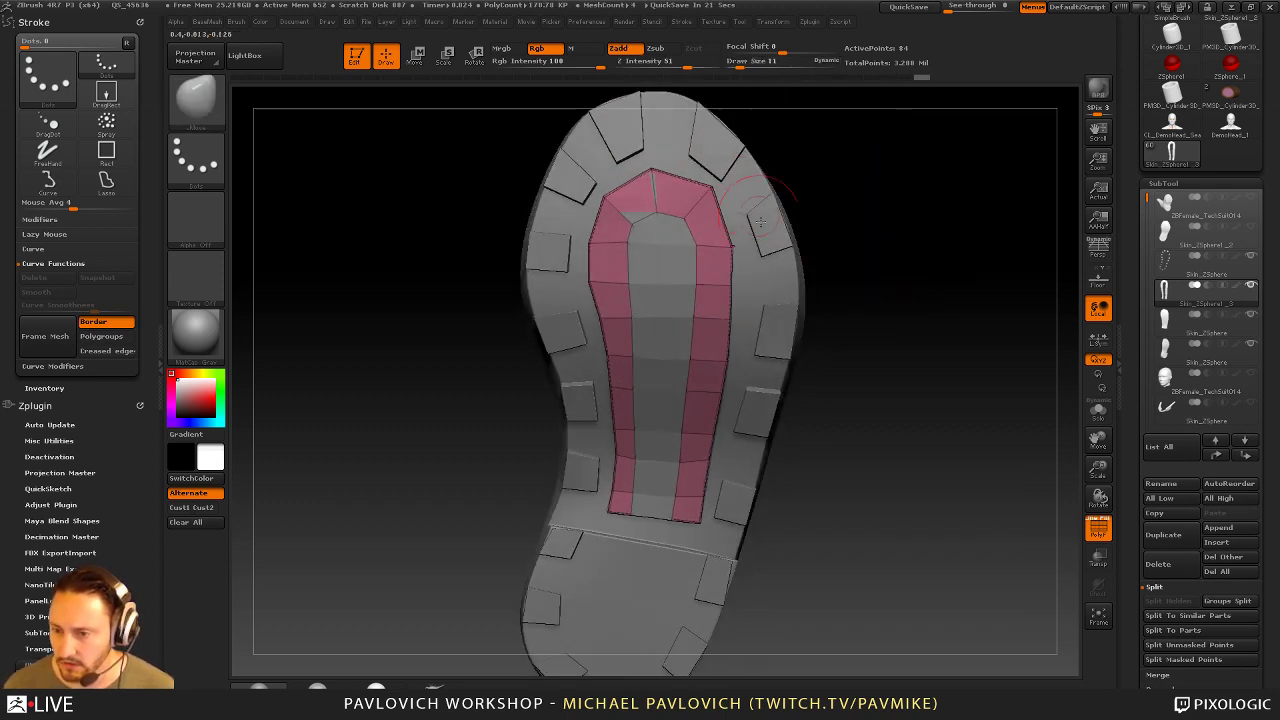
pyautogui.moveTo(860, 254); pyautogui.dragTo(801, 235)
# Remove alternate polygon blocks along the right side of the U-shaped rim with the ZModeler brush
pyautogui.press('b')
pyautogui.press('z')
pyautogui.press('m')
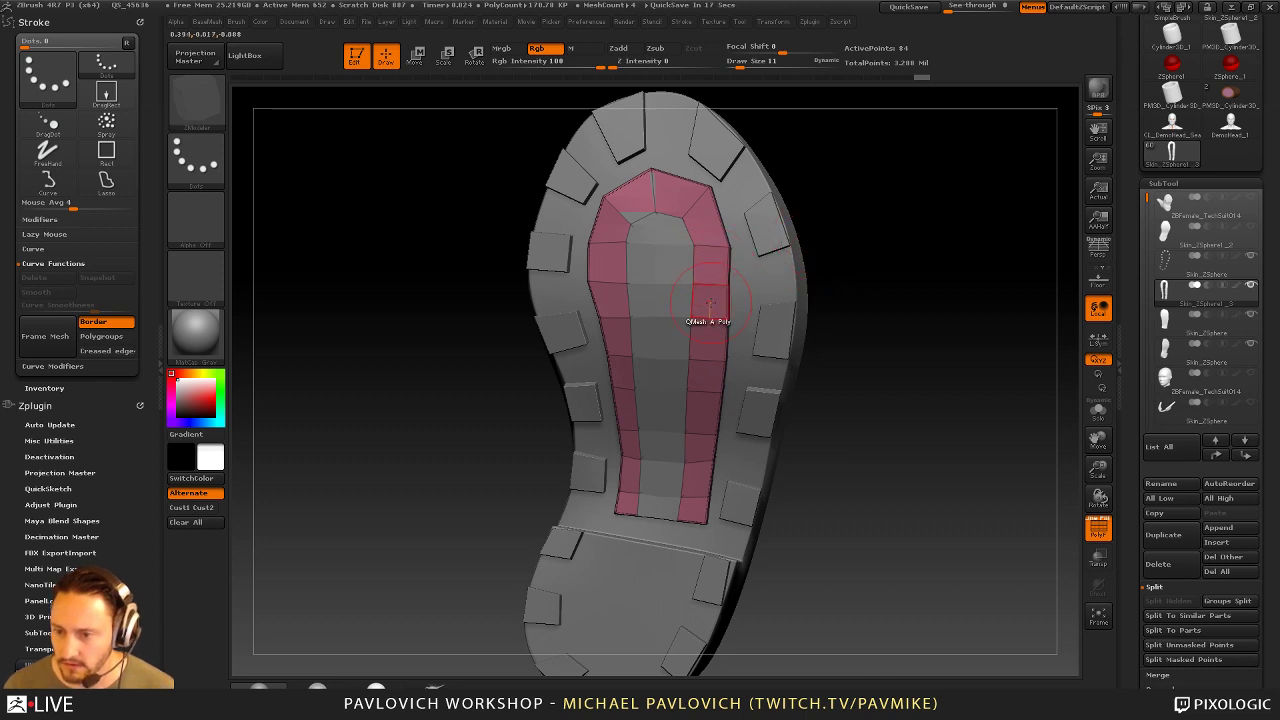
pyautogui.press('space')
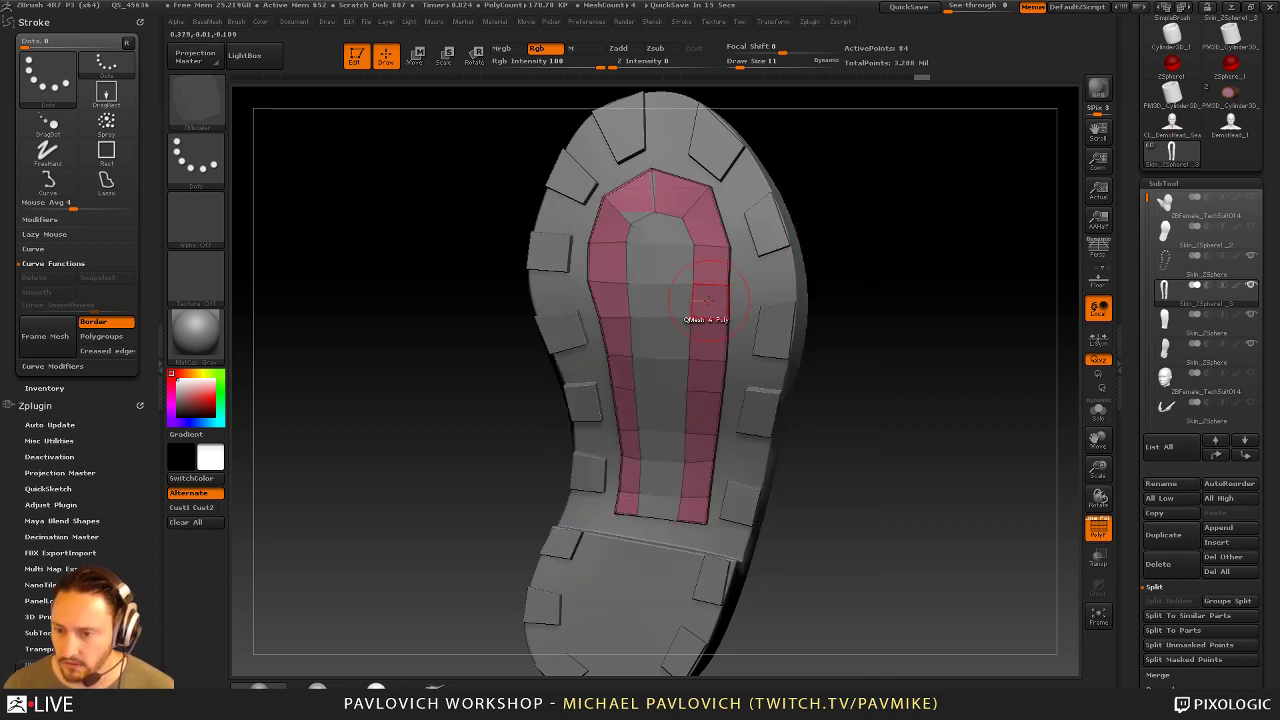
pyautogui.keyDown('alt'); pyautogui.click(708, 300); pyautogui.keyUp('alt')
pyautogui.moveTo(822, 304); pyautogui.dragTo(834, 326)
pyautogui.keyDown('alt'); pyautogui.click(708, 378); pyautogui.keyUp('alt')
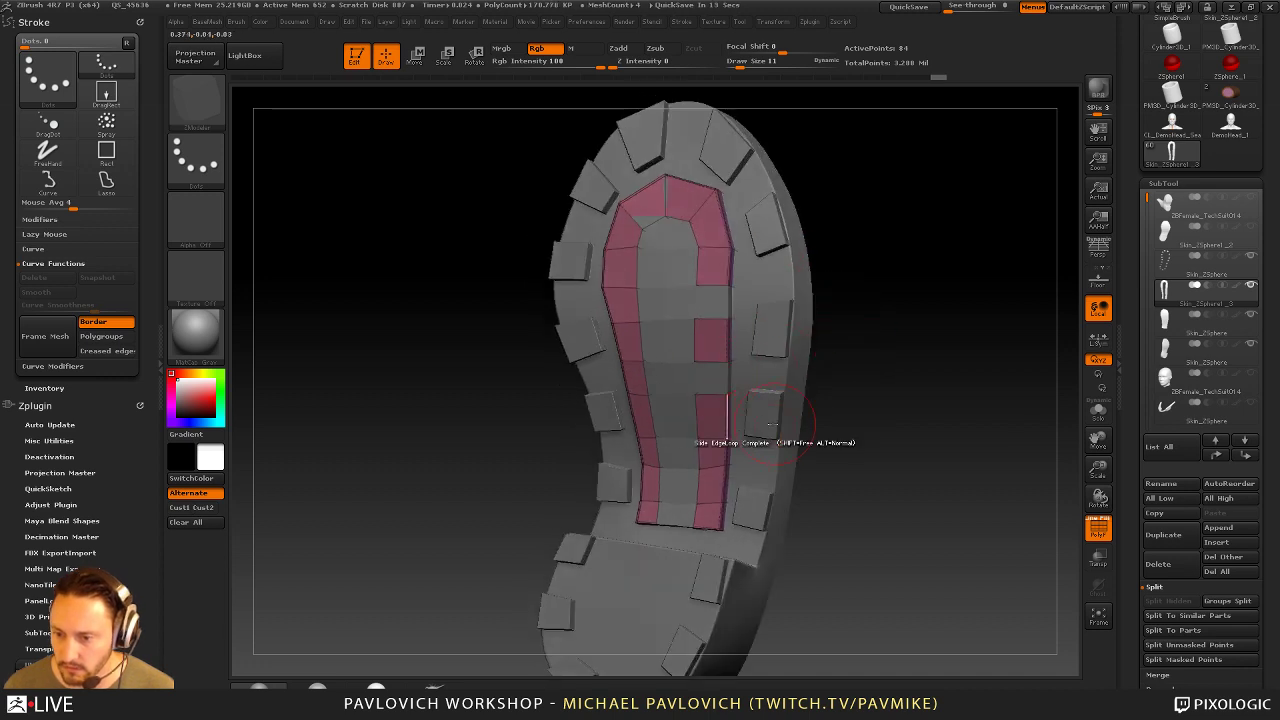
pyautogui.click(712, 451)
pyautogui.click(708, 517)
# Remove alternate blocks along the rim's left side, the remaining heel corner and beside the toe blocks, leaving separate treads
pyautogui.moveTo(706, 519); pyautogui.dragTo(654, 520)
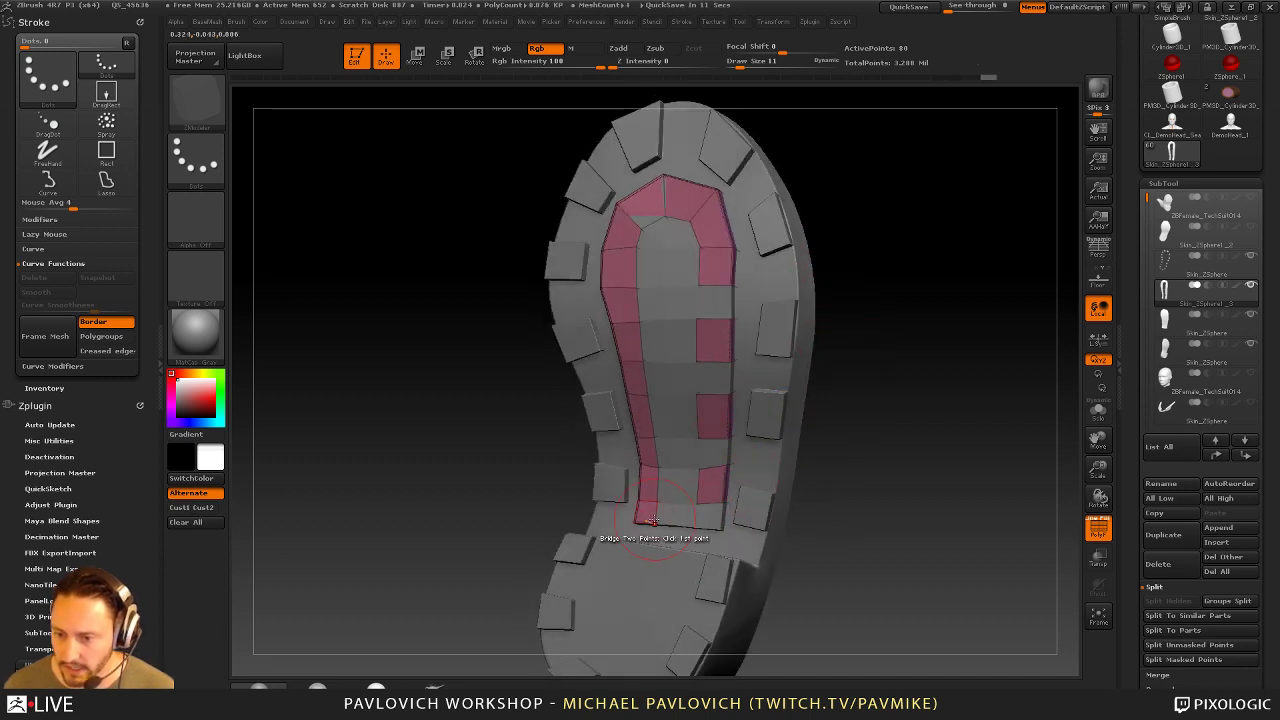
pyautogui.click(655, 519)
pyautogui.moveTo(865, 452); pyautogui.dragTo(838, 450)
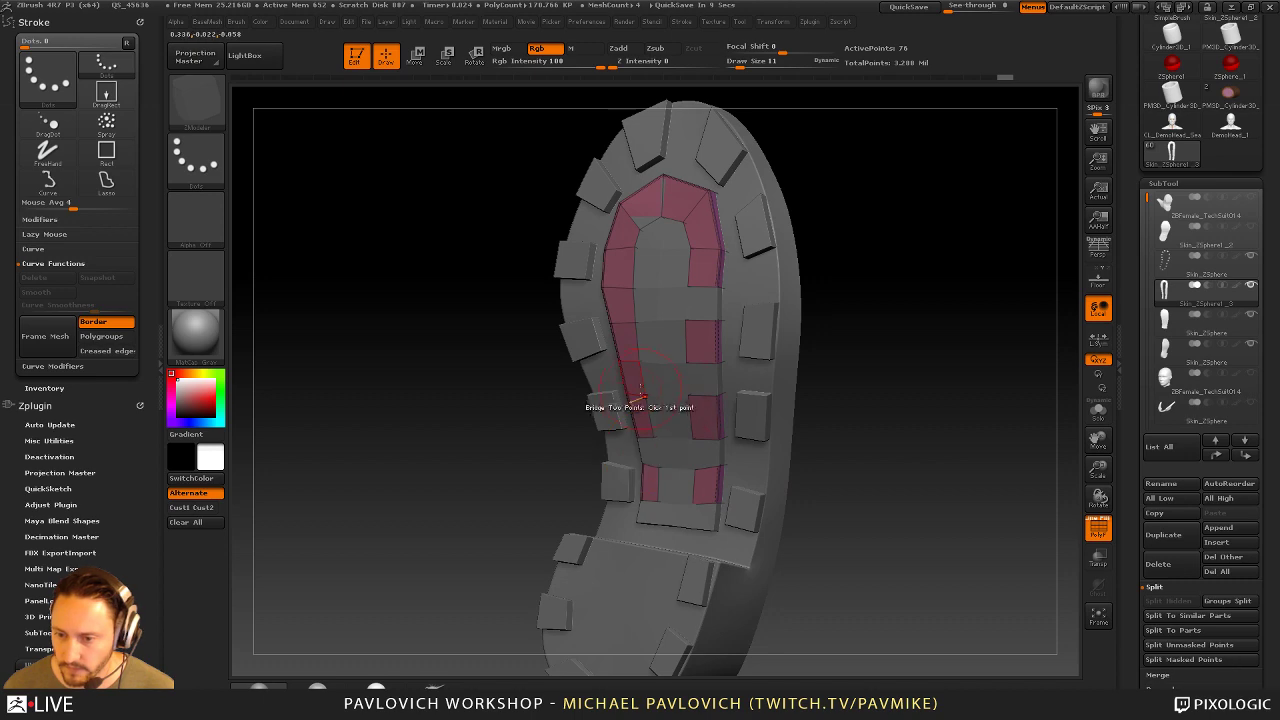
pyautogui.click(622, 306)
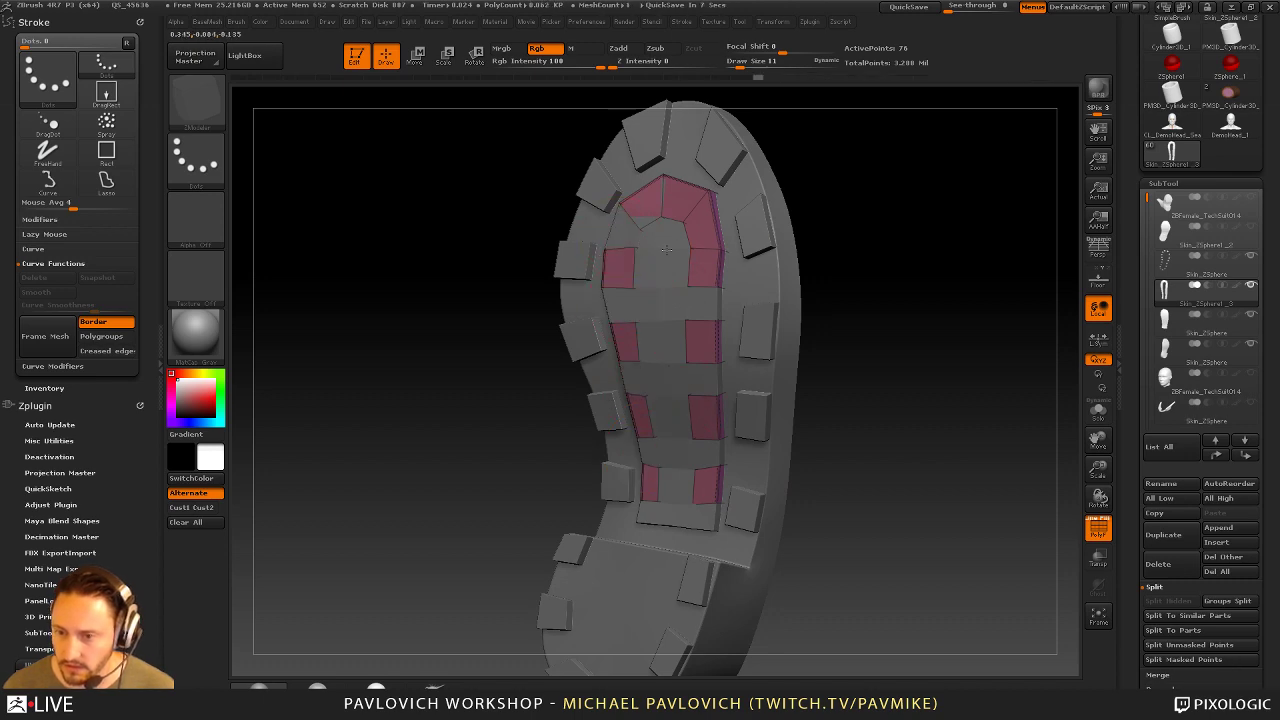
pyautogui.click(704, 236)
pyautogui.moveTo(930, 224)
pyautogui.mouseDown()
pyautogui.moveTo(971, 229)
pyautogui.moveTo(926, 234)
pyautogui.moveTo(938, 236)
pyautogui.mouseUp()
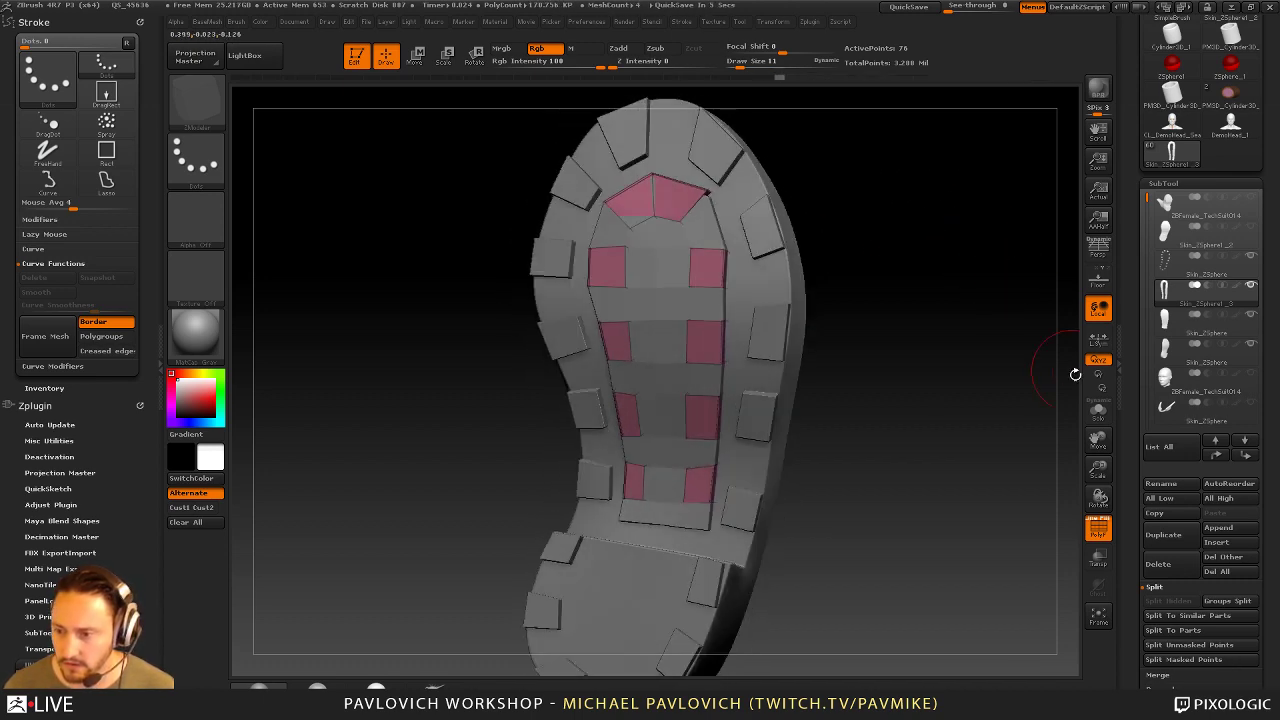
# Isolate the tread blocks and bevel the edge between the two joined toe blocks with ZModeler
pyautogui.moveTo(1075, 374); pyautogui.dragTo(1065, 407)
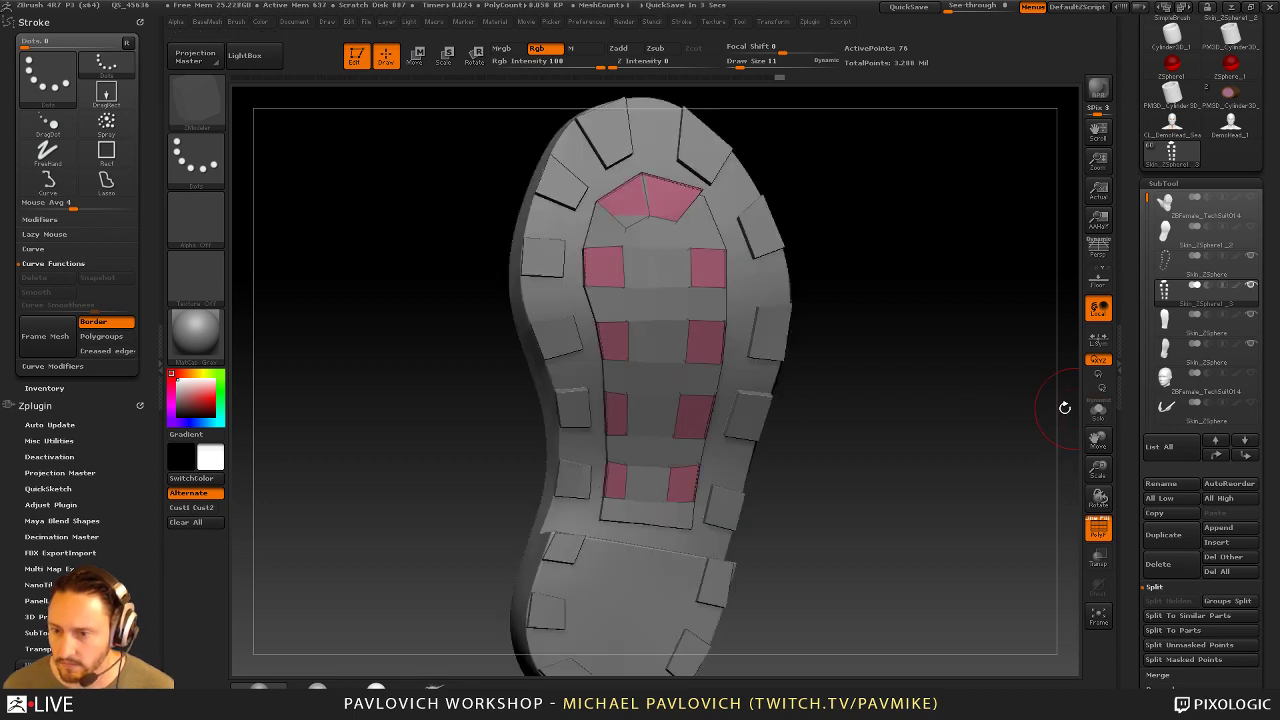
pyautogui.keyDown('alt'); pyautogui.moveTo(962, 438); pyautogui.dragTo(984, 421); pyautogui.keyUp('alt')
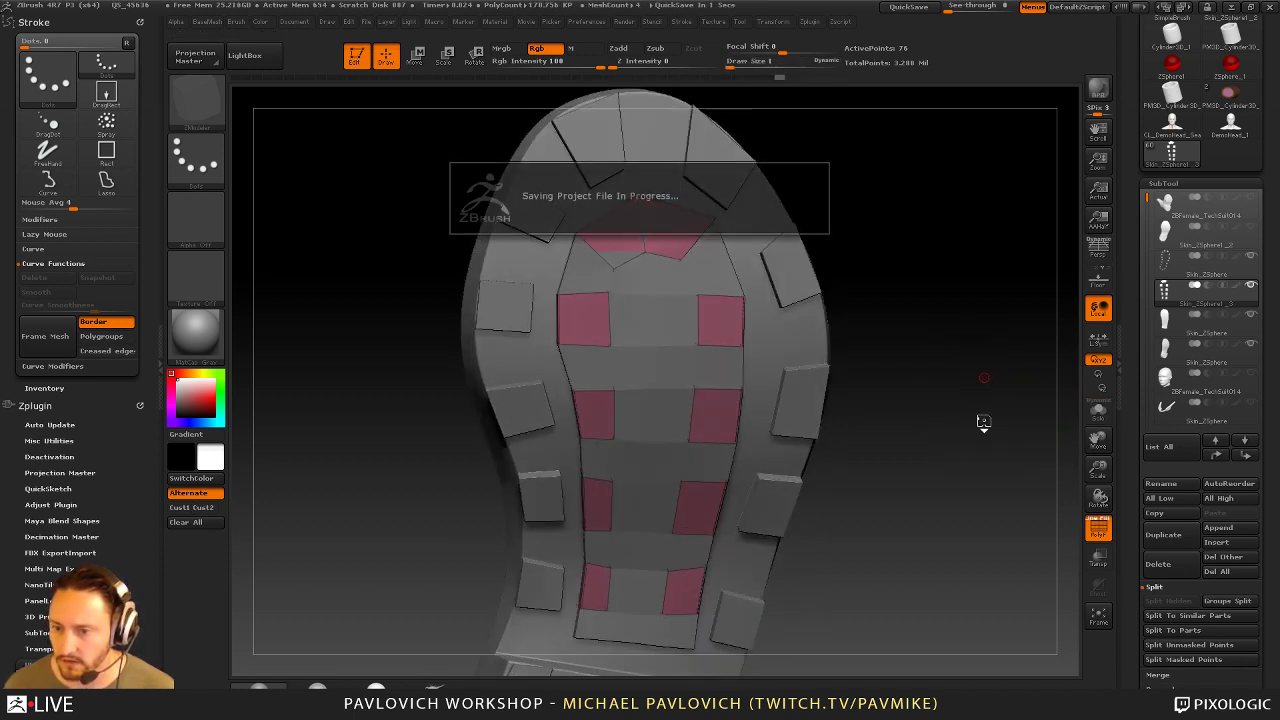
pyautogui.moveTo(951, 338); pyautogui.dragTo(1034, 409)
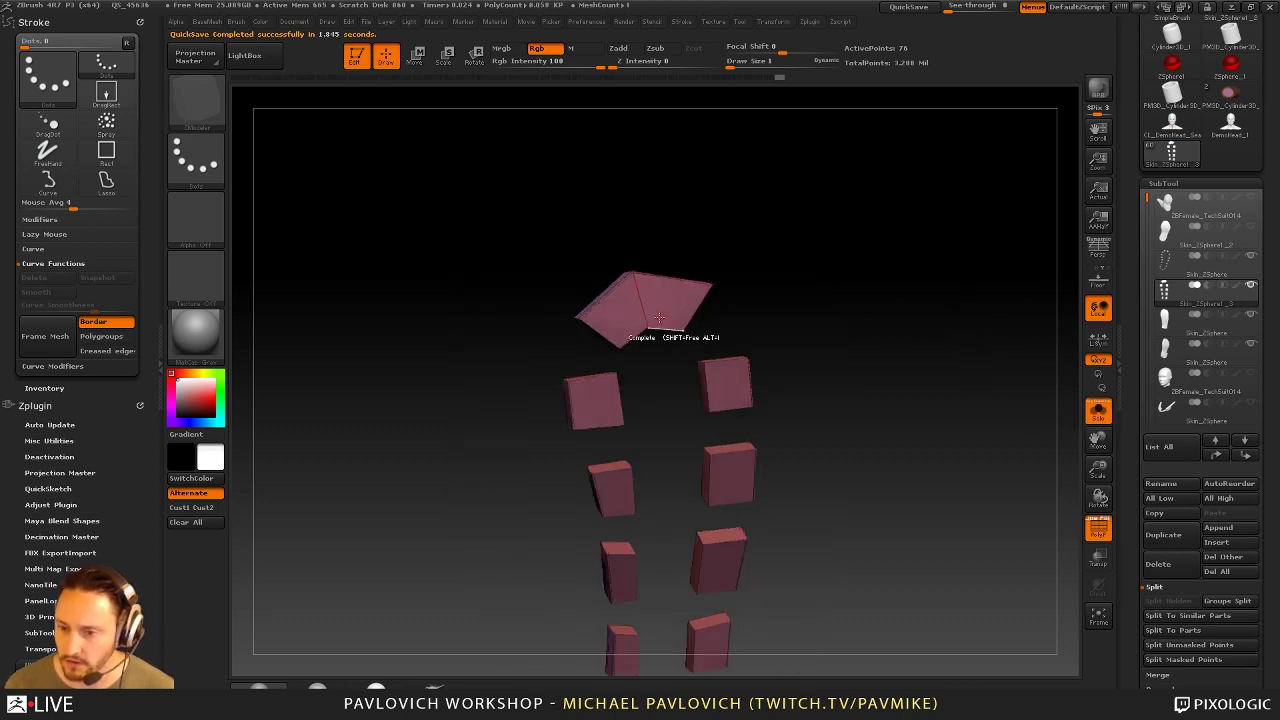
pyautogui.press('space')
pyautogui.click(538, 344)
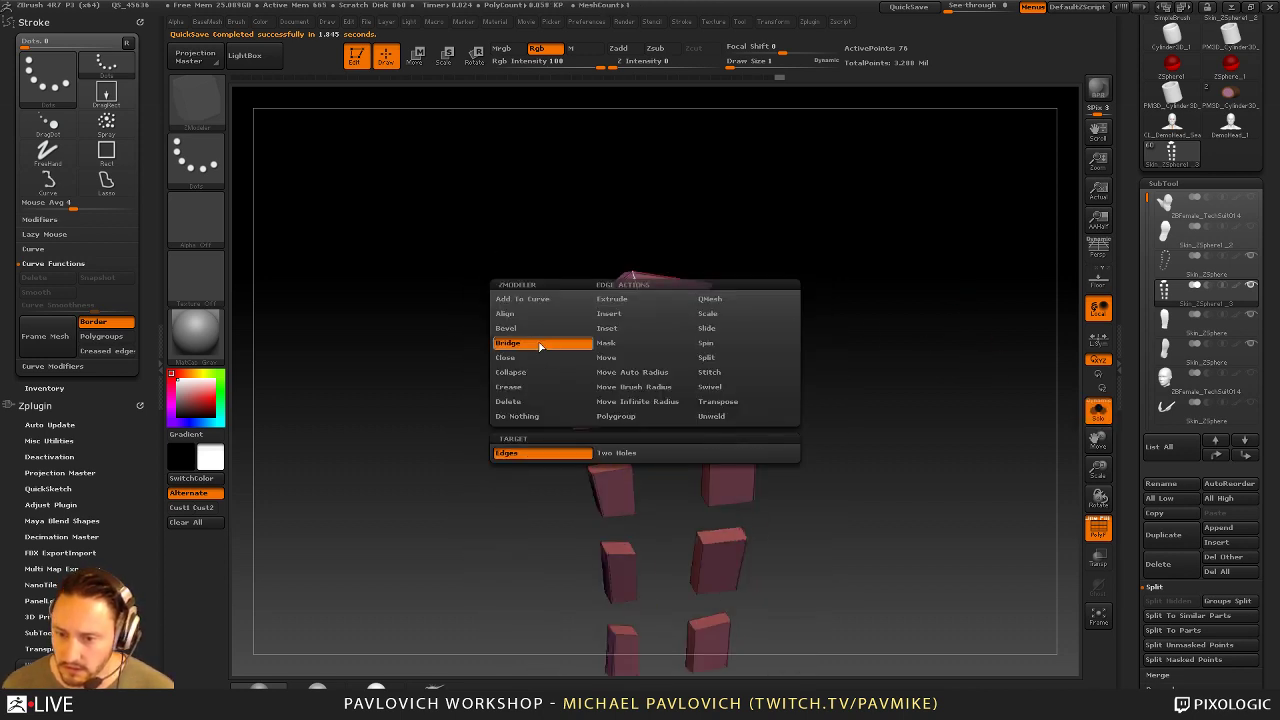
pyautogui.click(538, 330)
pyautogui.moveTo(638, 304); pyautogui.dragTo(644, 314)
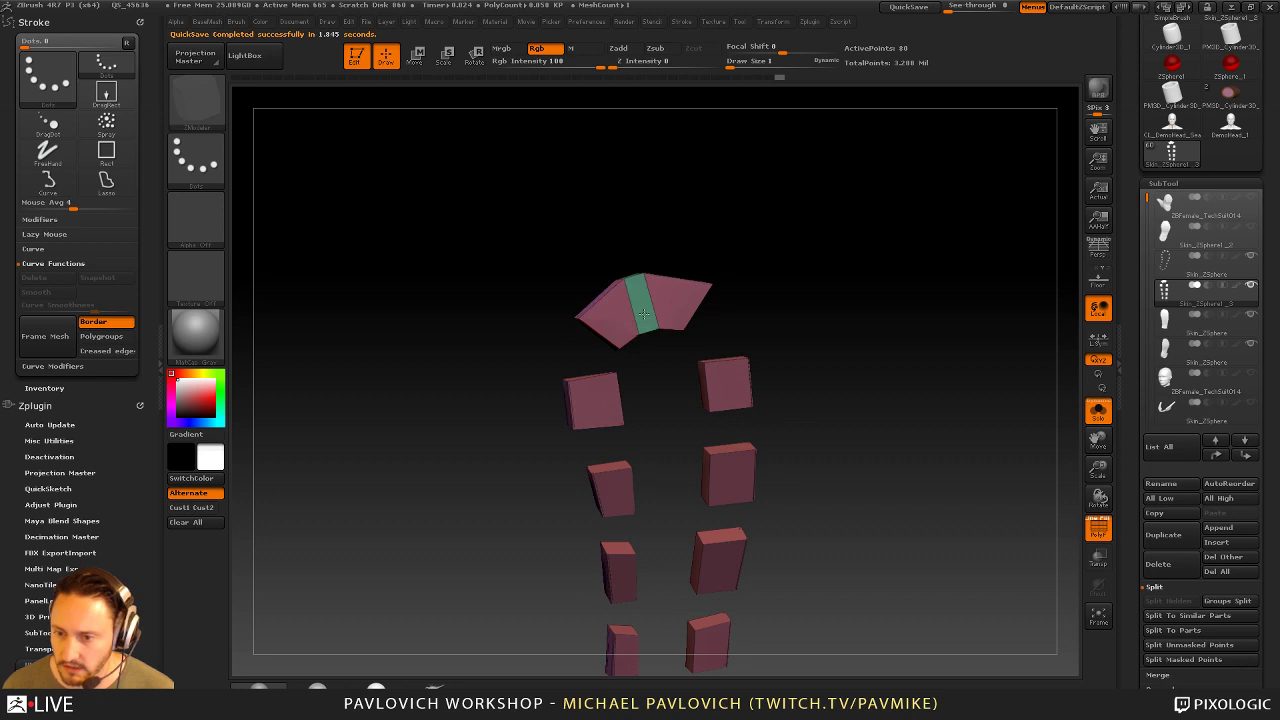
# Remove the bevelled strip between the toe blocks with QMesh so they become two separate blocks
pyautogui.press('space')
pyautogui.moveTo(760, 250); pyautogui.dragTo(794, 270)
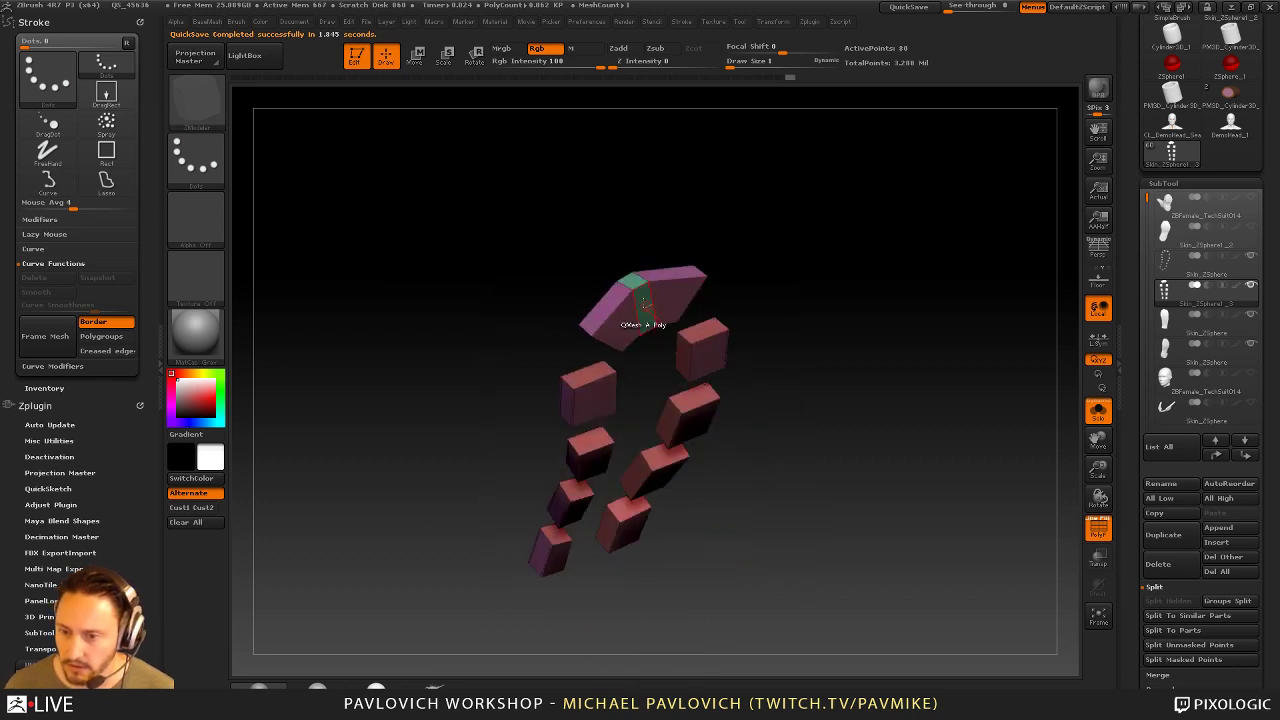
pyautogui.moveTo(643, 302); pyautogui.dragTo(707, 235)
pyautogui.moveTo(710, 233)
pyautogui.mouseDown()
pyautogui.moveTo(788, 200)
pyautogui.moveTo(820, 272)
pyautogui.mouseUp()
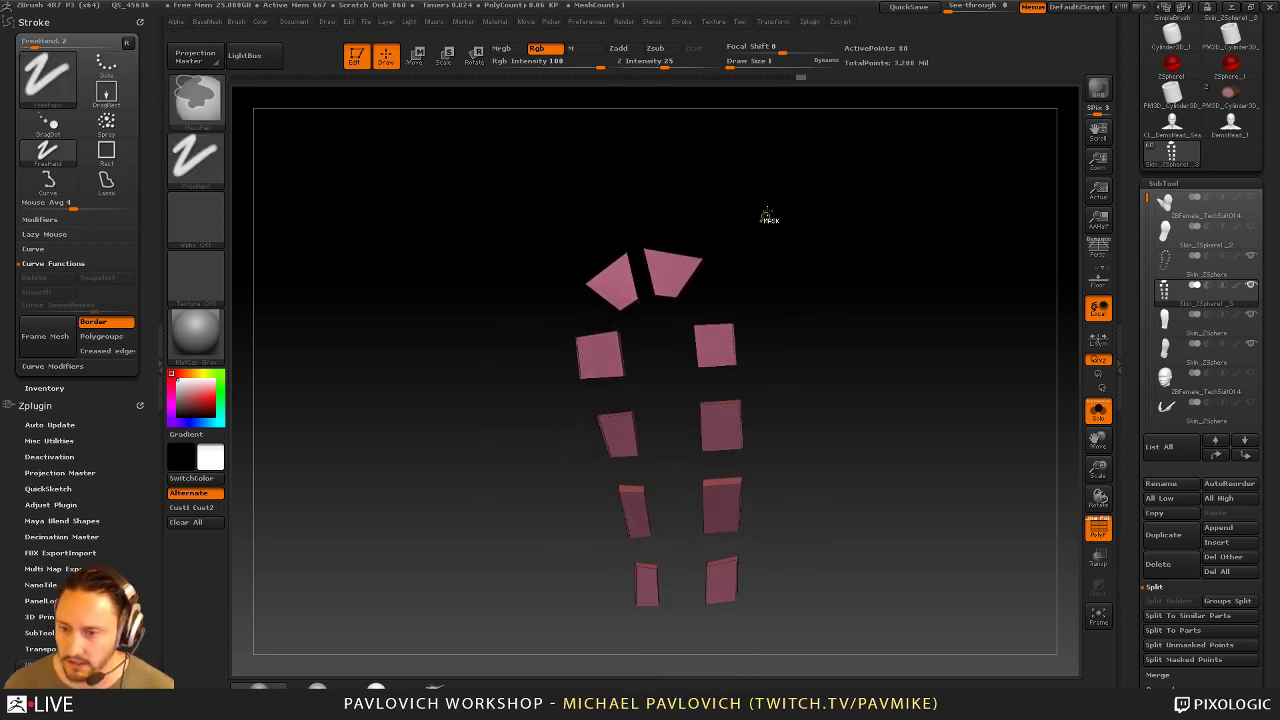
# Mask every tread block except the right toe block, and show the whole sole again
pyautogui.keyDown('ctrl'); pyautogui.moveTo(769, 180); pyautogui.dragTo(647, 299); pyautogui.keyUp('ctrl')
pyautogui.keyDown('ctrl'); pyautogui.click(754, 246); pyautogui.keyUp('ctrl')
pyautogui.hotkey('ctrl', 'shift', 'a')
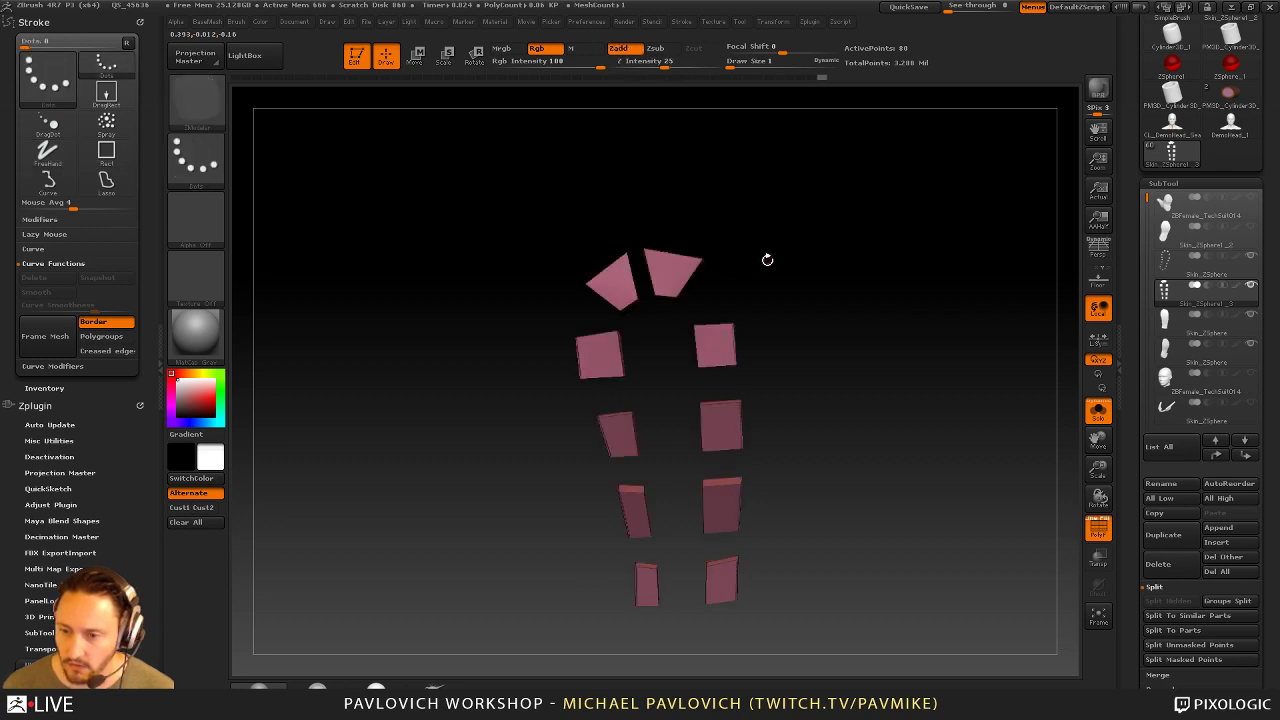
pyautogui.keyDown('ctrl'); pyautogui.keyDown('shift'); pyautogui.moveTo(728, 236); pyautogui.dragTo(684, 288); pyautogui.keyUp('shift'); pyautogui.keyUp('ctrl')
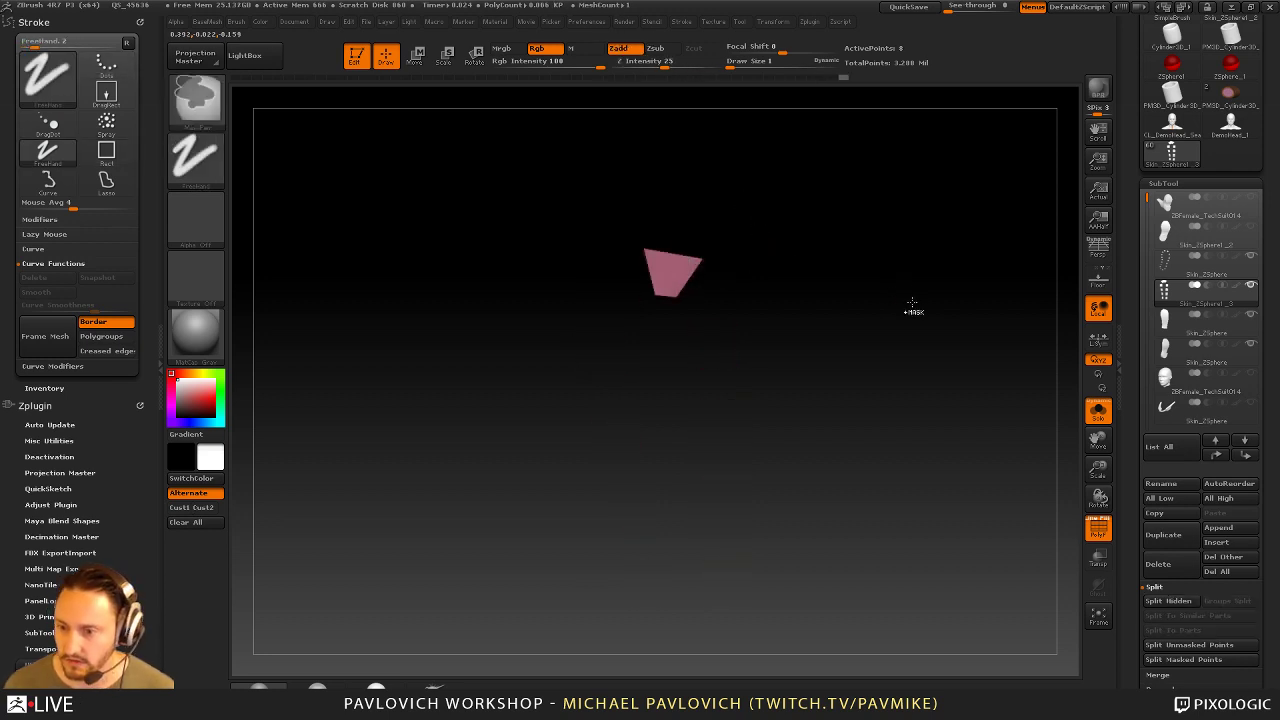
pyautogui.keyDown('ctrl'); pyautogui.click(914, 306); pyautogui.keyUp('ctrl')
pyautogui.keyDown('ctrl'); pyautogui.keyDown('shift'); pyautogui.click(928, 308); pyautogui.keyUp('shift'); pyautogui.keyUp('ctrl')
pyautogui.click(1098, 410)
pyautogui.keyDown('ctrl'); pyautogui.click(938, 302); pyautogui.keyUp('ctrl')
# Move the unmasked toe block outward with a transpose line, return to Draw mode and clear the mask
pyautogui.press('w')
pyautogui.moveTo(785, 251); pyautogui.dragTo(805, 251)
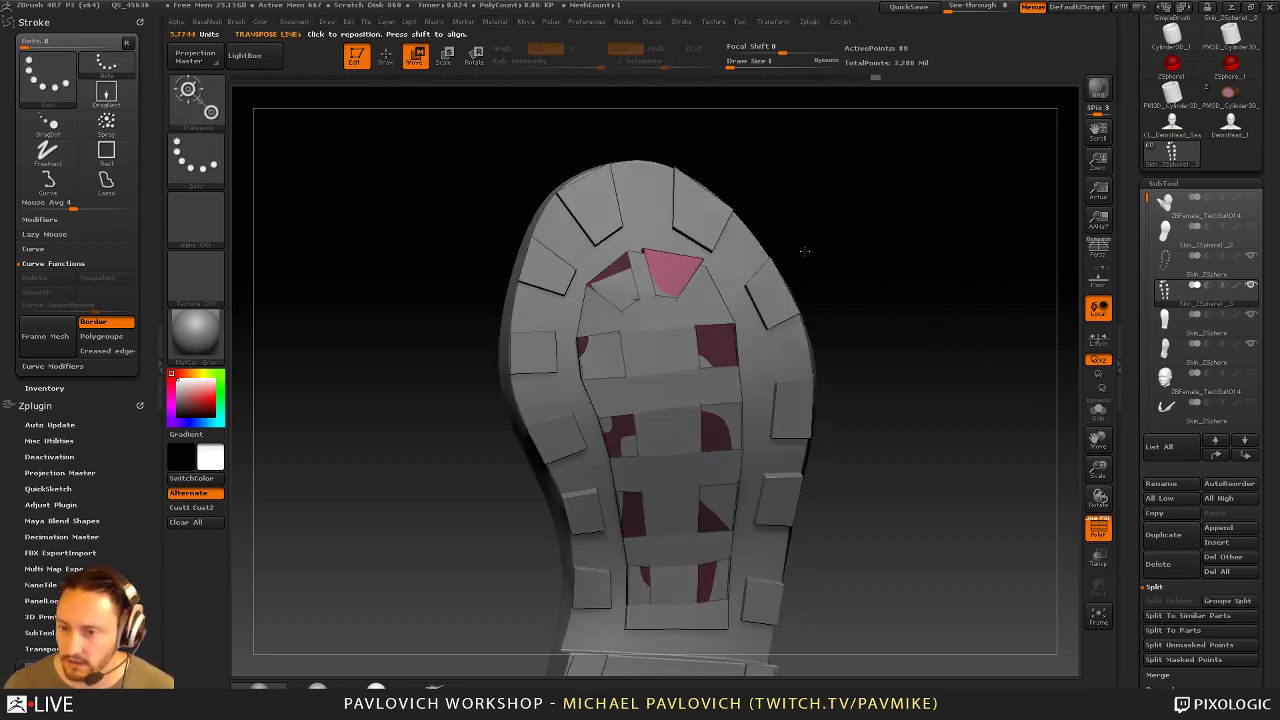
pyautogui.moveTo(672, 273); pyautogui.dragTo(820, 194)
pyautogui.moveTo(746, 232); pyautogui.dragTo(764, 239)
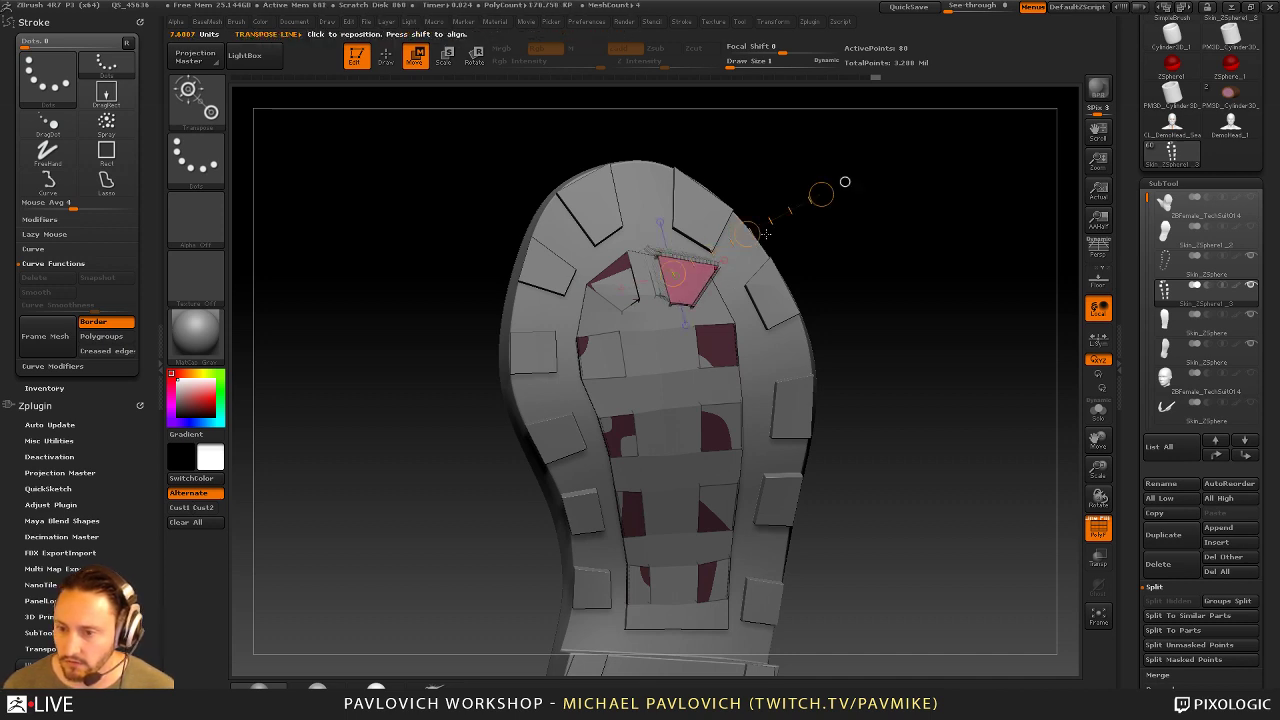
pyautogui.press('q')
pyautogui.moveTo(857, 200)
pyautogui.keyDown('ctrl'); pyautogui.mouseDown()
pyautogui.moveTo(886, 263)
pyautogui.moveTo(874, 254)
pyautogui.mouseUp(); pyautogui.keyUp('ctrl')
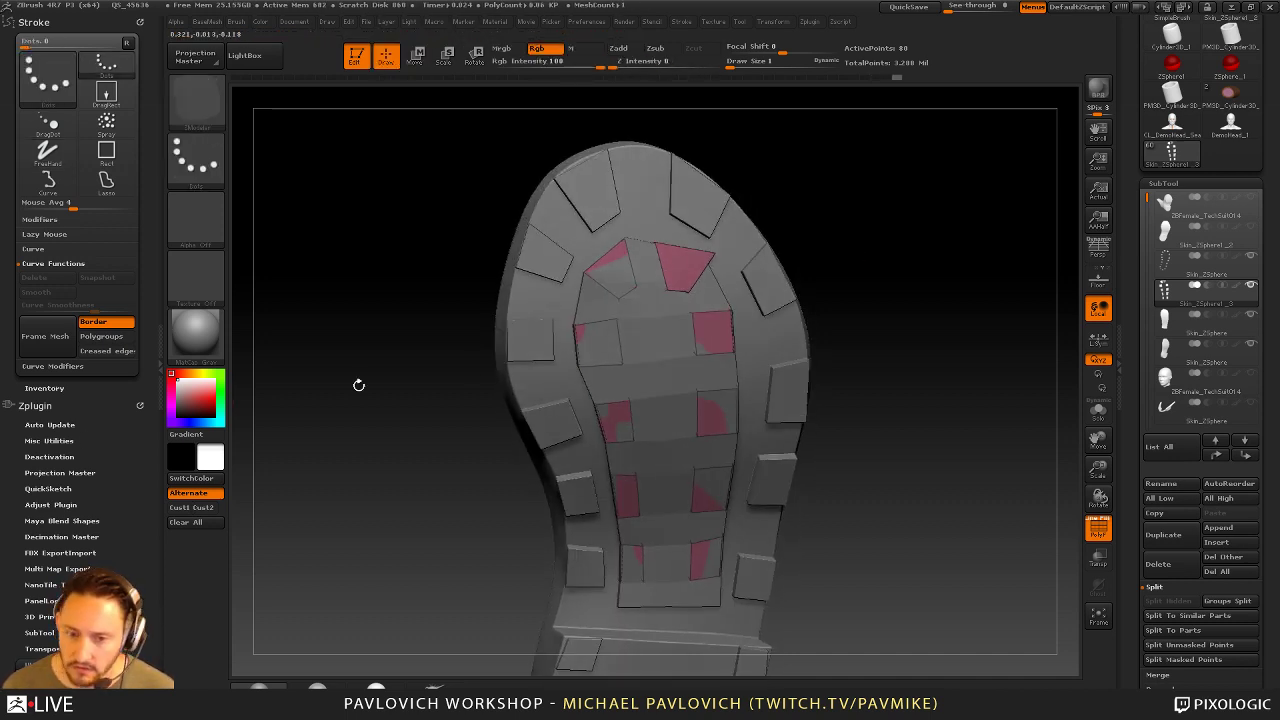
# Switch to the Move brush and replace the docked stroke and plugin settings with the brush settings
pyautogui.click(140, 22)
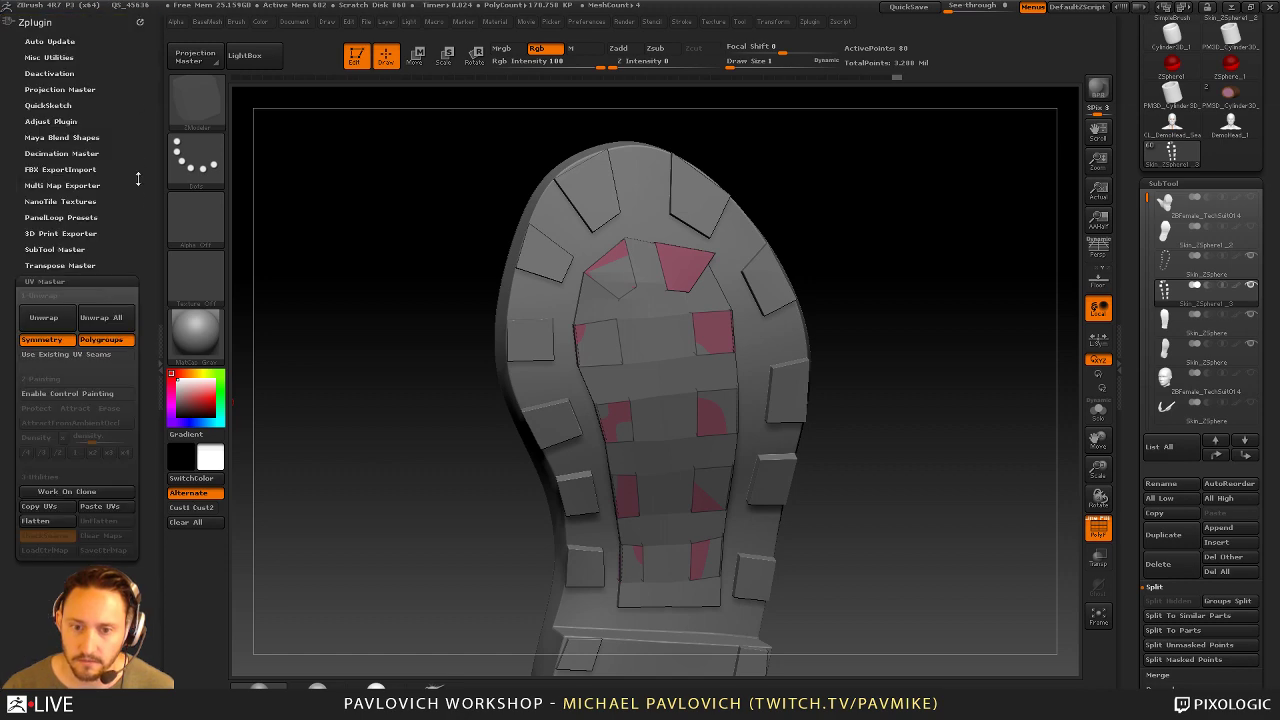
pyautogui.press('b')
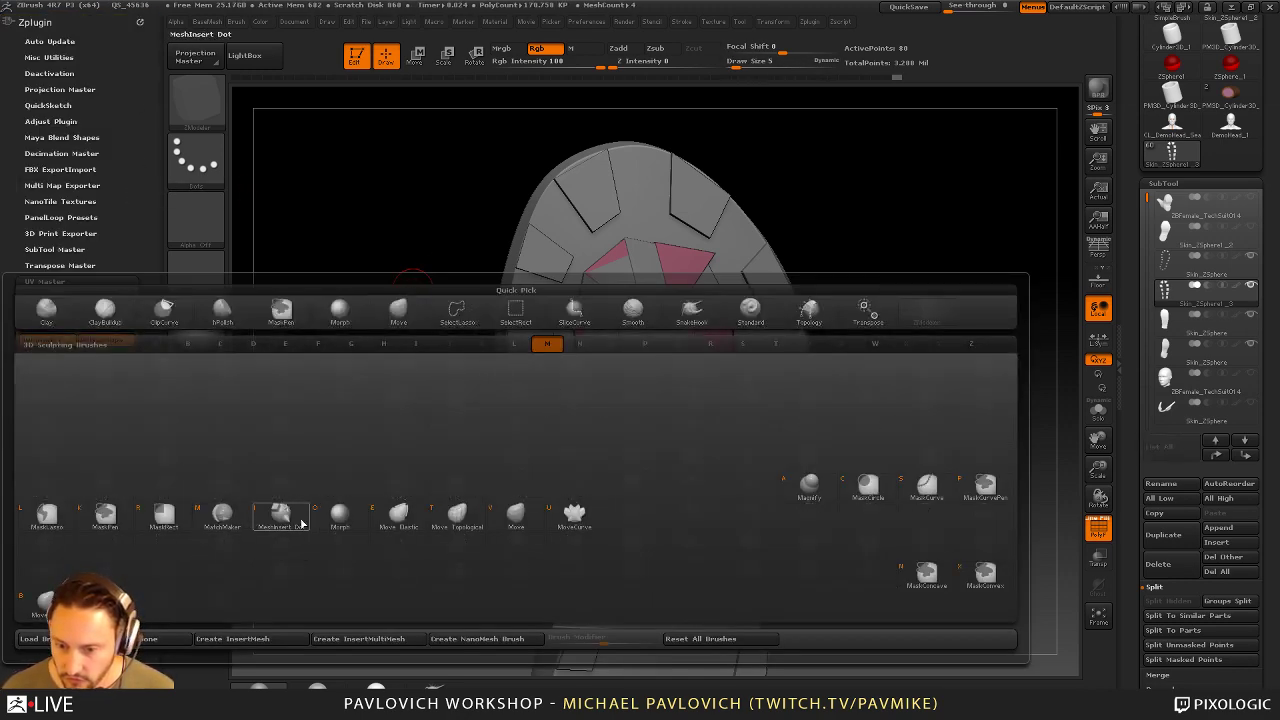
pyautogui.press('v')
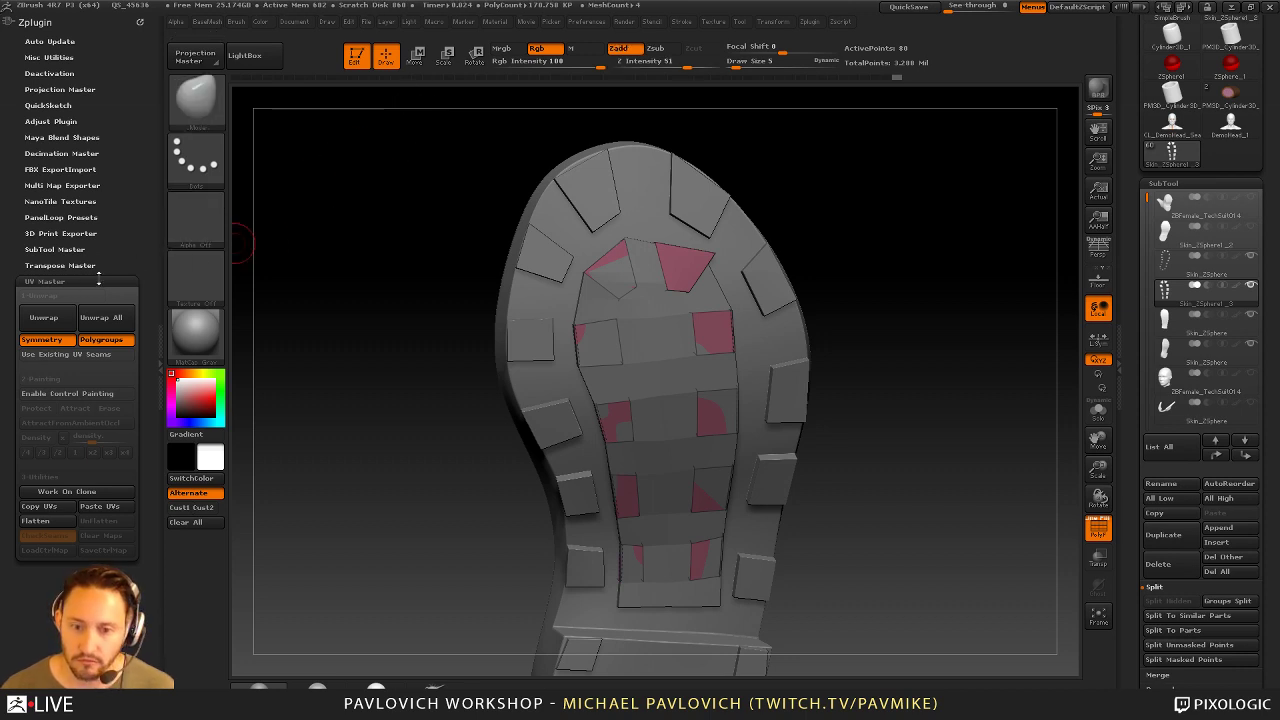
pyautogui.click(139, 22)
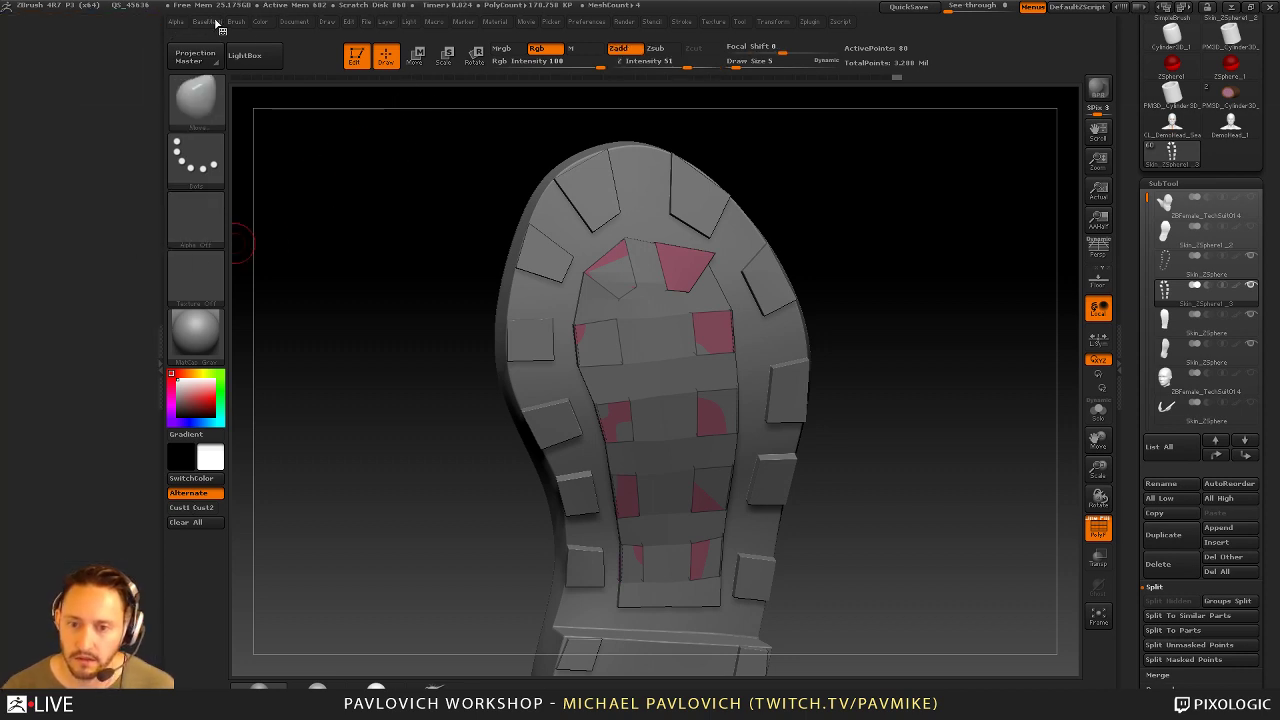
pyautogui.click(236, 22)
pyautogui.click(234, 31)
pyautogui.click(127, 131)
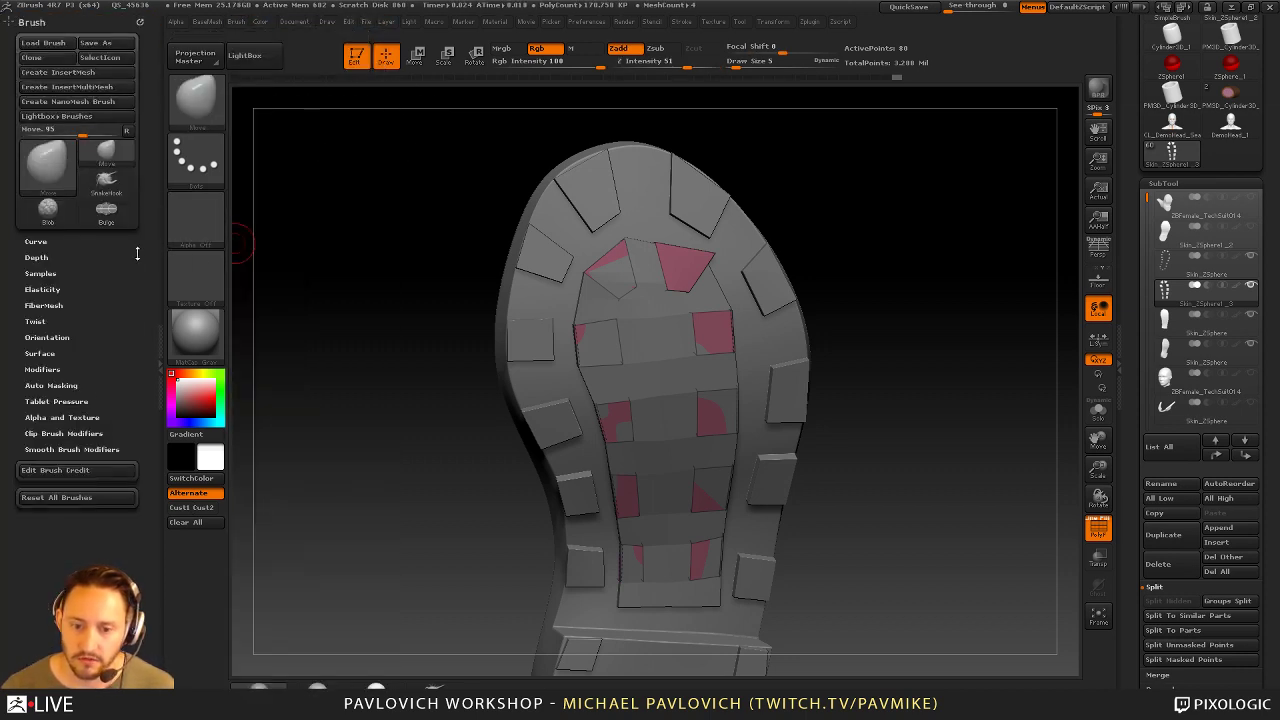
# Expand the Move brush's Auto Masking settings and set up topological masking
pyautogui.keyDown('shift'); pyautogui.click(65, 397); pyautogui.keyUp('shift')
pyautogui.keyDown('shift'); pyautogui.click(69, 400); pyautogui.keyUp('shift')
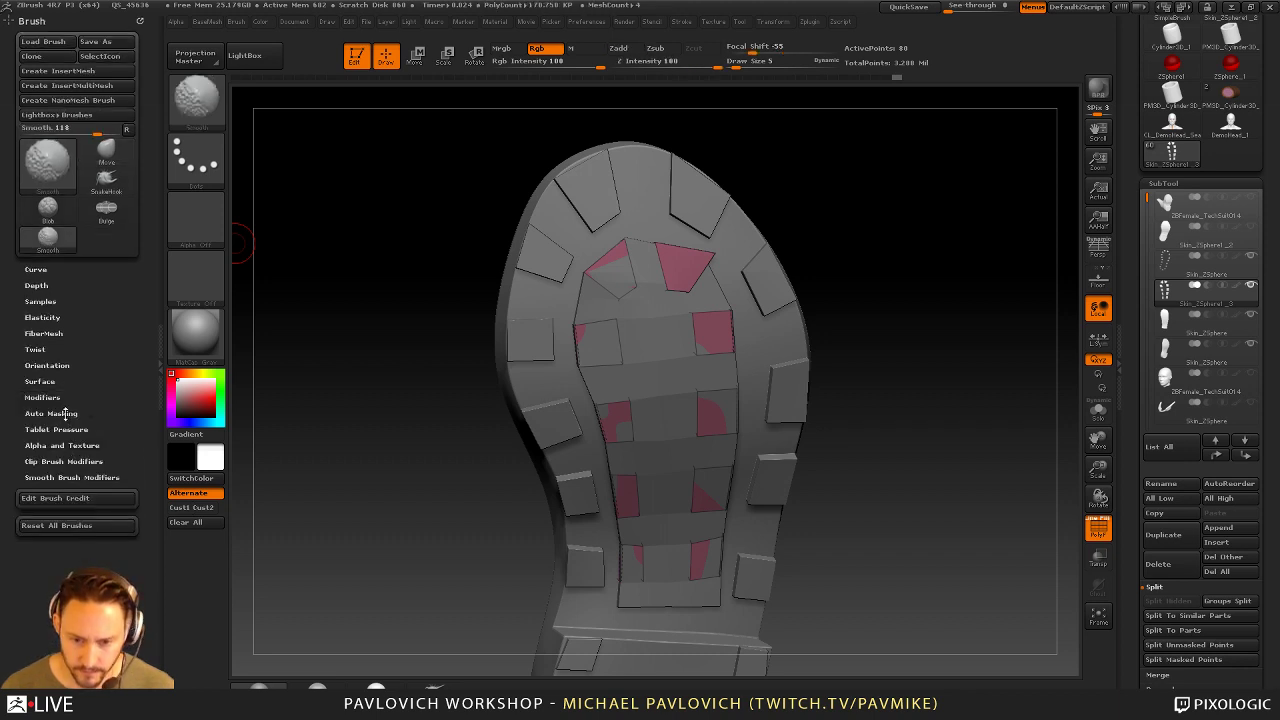
pyautogui.click(64, 413)
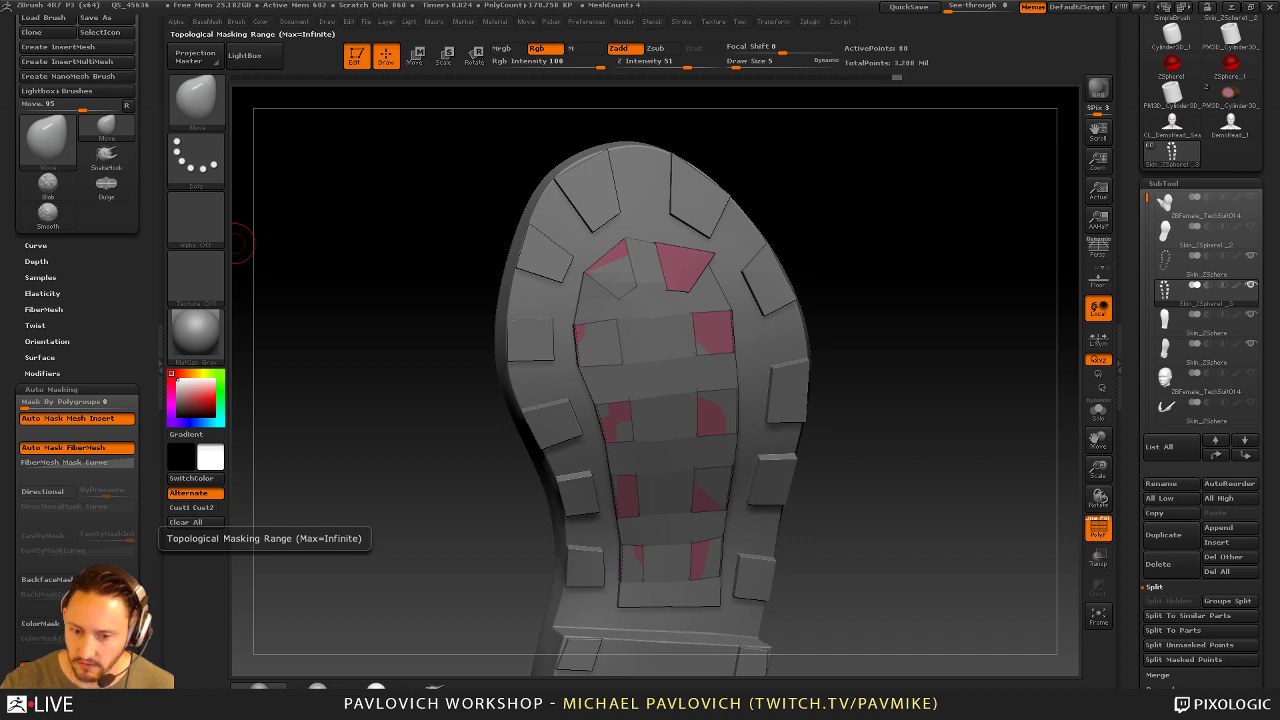
pyautogui.moveTo(894, 237); pyautogui.dragTo(866, 239)
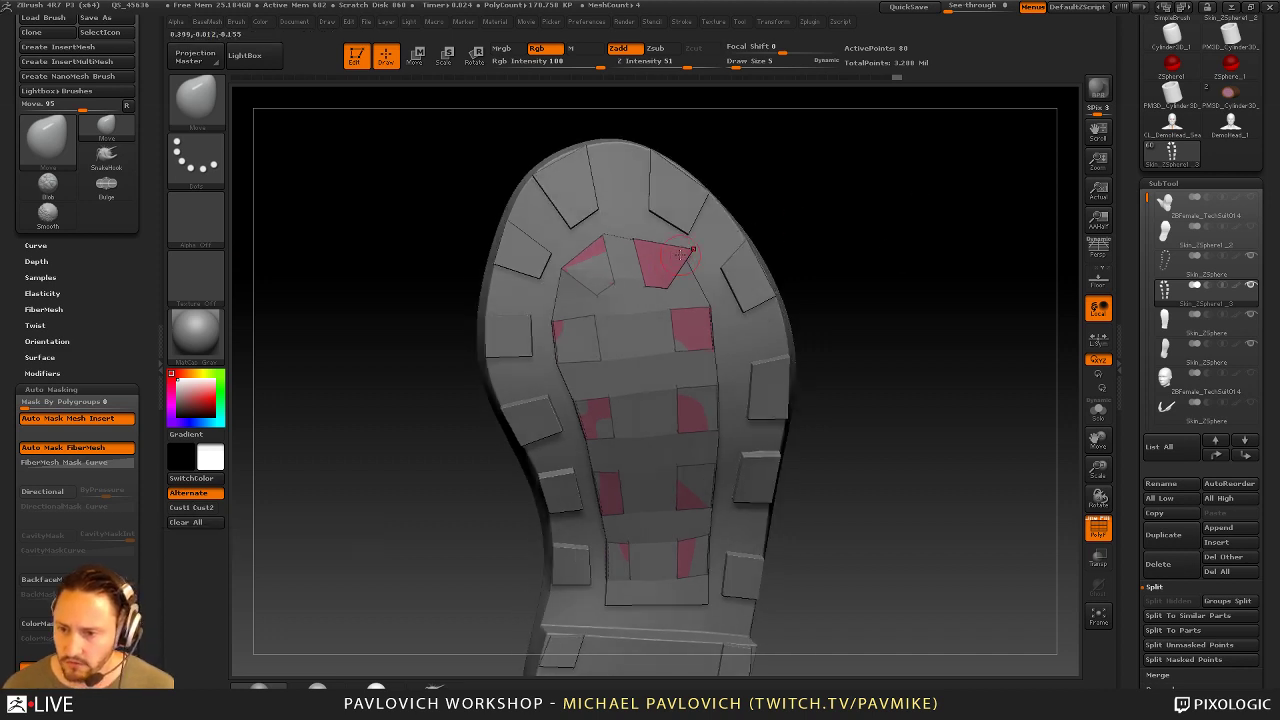
pyautogui.press('s')
pyautogui.moveTo(681, 255)
pyautogui.mouseDown()
pyautogui.moveTo(713, 255)
pyautogui.moveTo(696, 268)
pyautogui.mouseUp()
pyautogui.hotkey('ctrl', 'z')
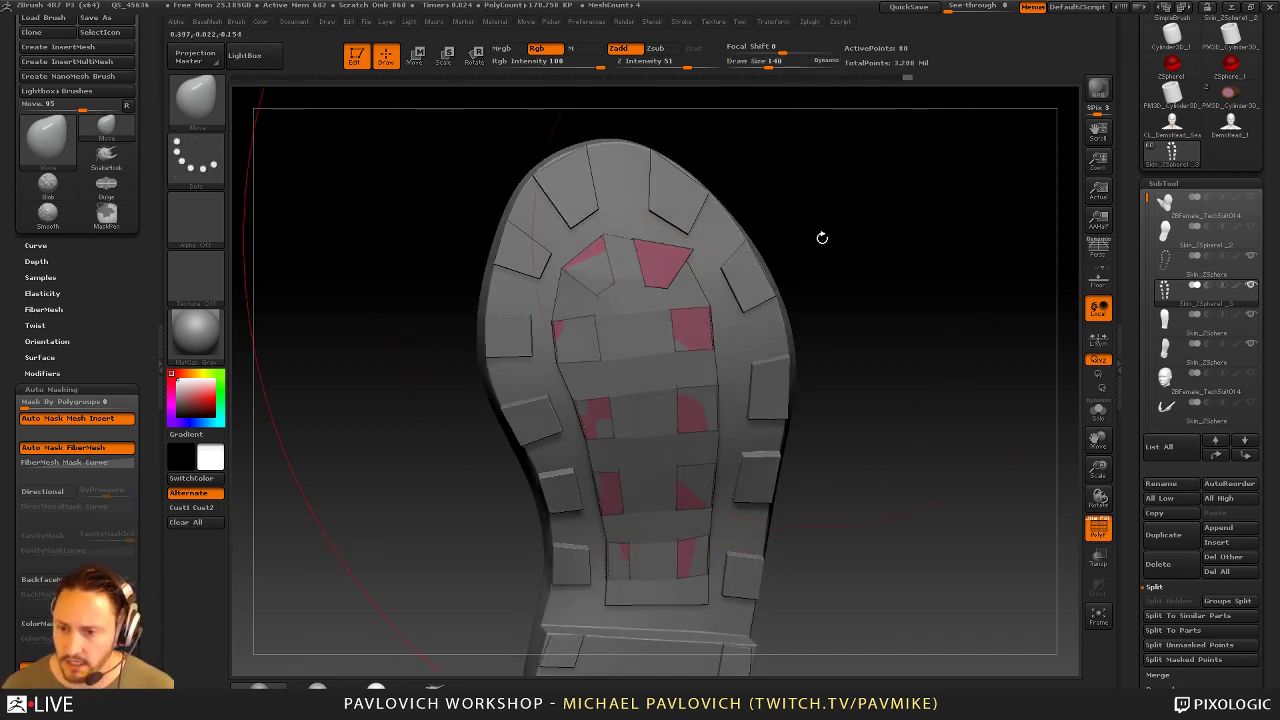
# Pull the toe and second-row inner tread blocks out of the patch using the Move brush at draw size 1, then inspect them isolated
pyautogui.press('s')
pyautogui.moveTo(822, 238)
pyautogui.mouseDown()
pyautogui.moveTo(760, 239)
pyautogui.moveTo(691, 269)
pyautogui.moveTo(685, 298)
pyautogui.moveTo(632, 243)
pyautogui.mouseUp()
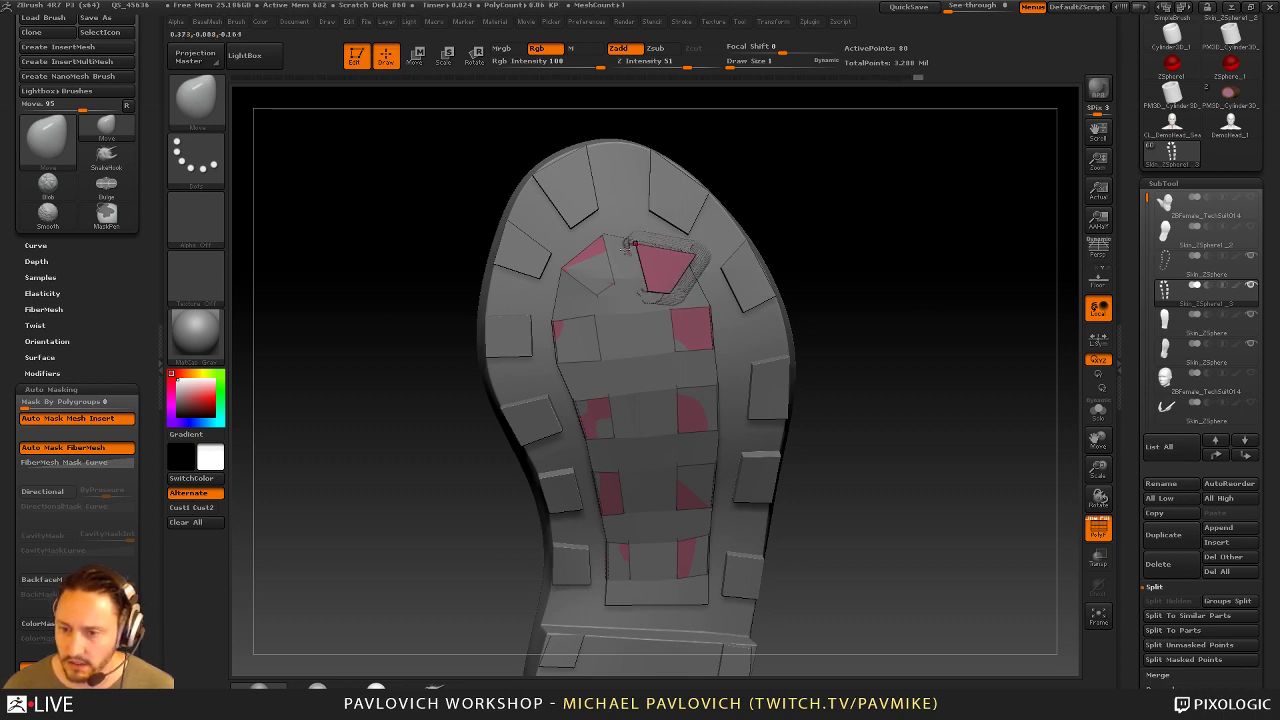
pyautogui.click(591, 319)
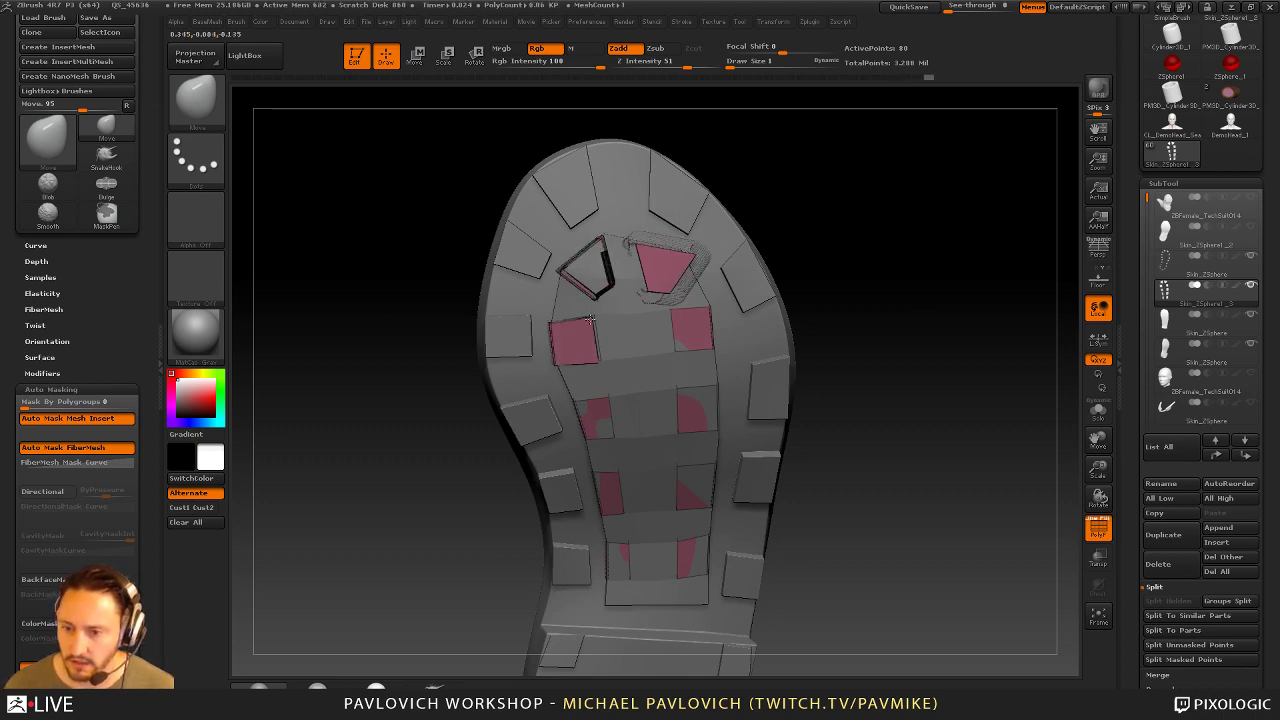
pyautogui.click(706, 313)
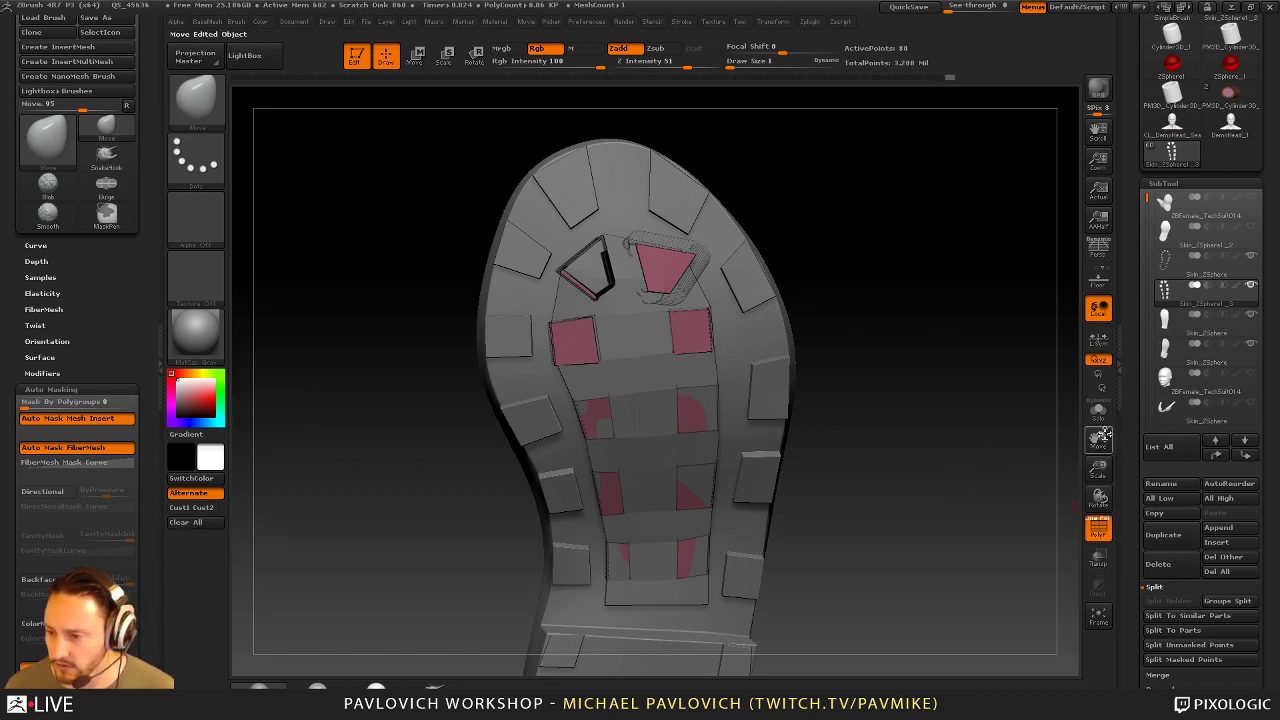
pyautogui.click(1098, 410)
pyautogui.moveTo(986, 400)
pyautogui.mouseDown()
pyautogui.moveTo(1030, 405)
pyautogui.moveTo(985, 410)
pyautogui.mouseUp()
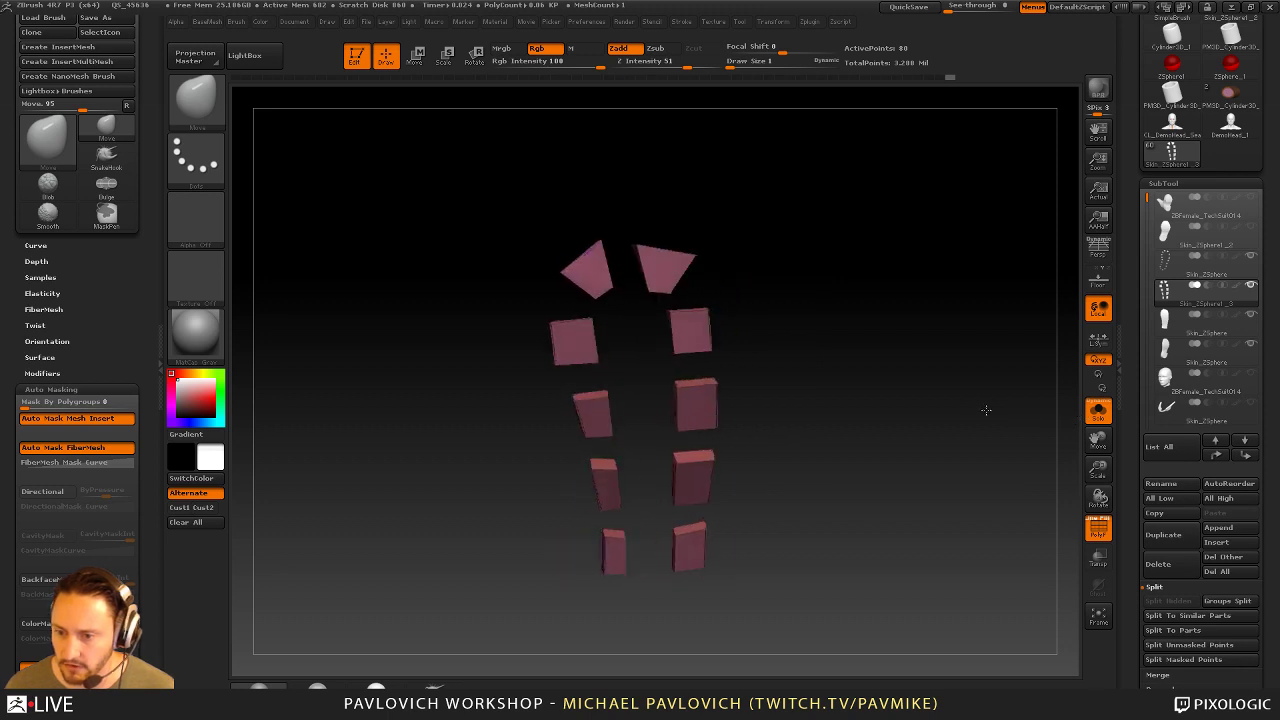
pyautogui.click(1098, 410)
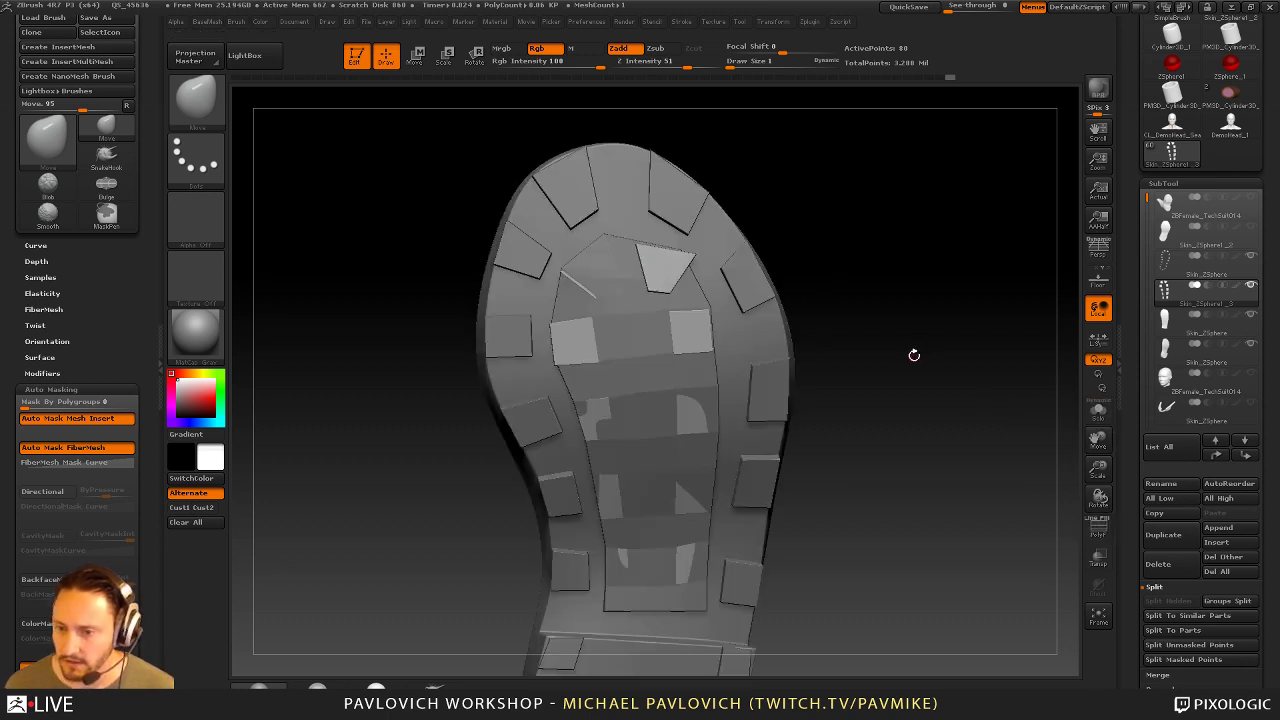
# Select the central tread patch with its polygon wireframe displayed, and isolate the polygroup of its outer face in solo view
pyautogui.press('1')
pyautogui.press('s')
pyautogui.keyDown('alt'); pyautogui.click(651, 369); pyautogui.keyUp('alt')
pyautogui.keyDown('alt'); pyautogui.moveTo(966, 390); pyautogui.dragTo(956, 340); pyautogui.keyUp('alt')
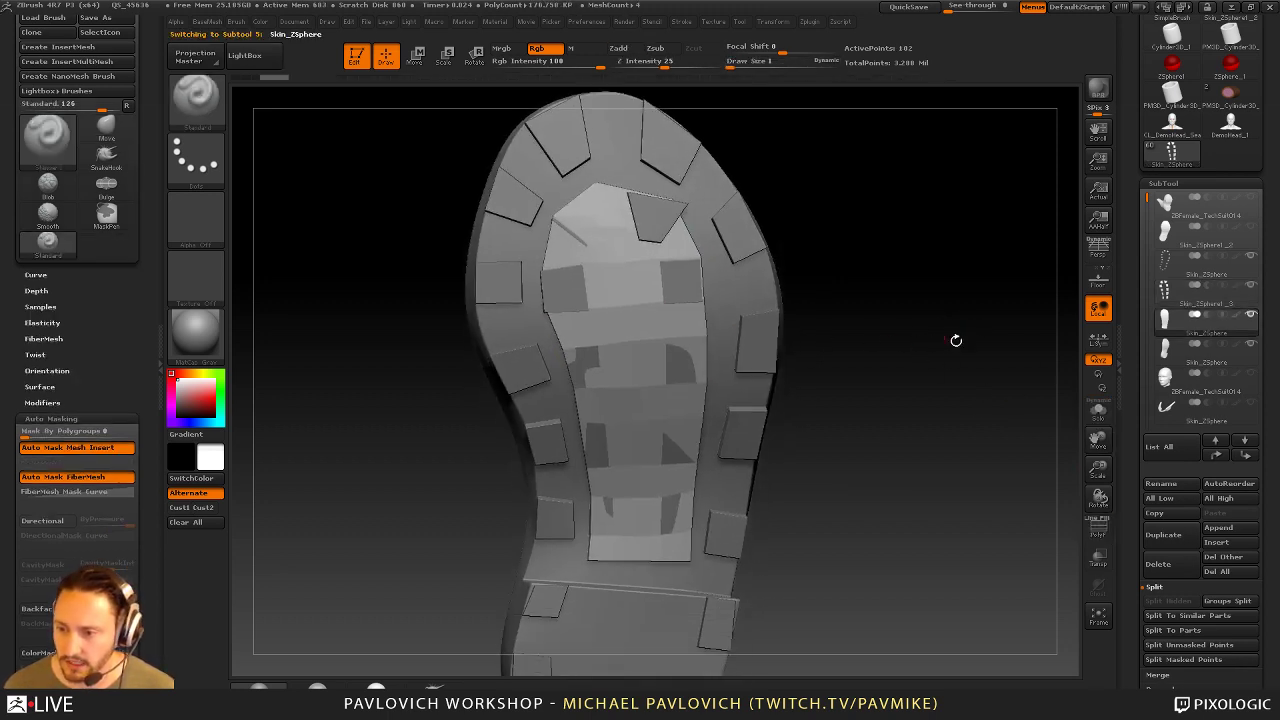
pyautogui.click(1098, 525)
pyautogui.moveTo(994, 443); pyautogui.dragTo(895, 313)
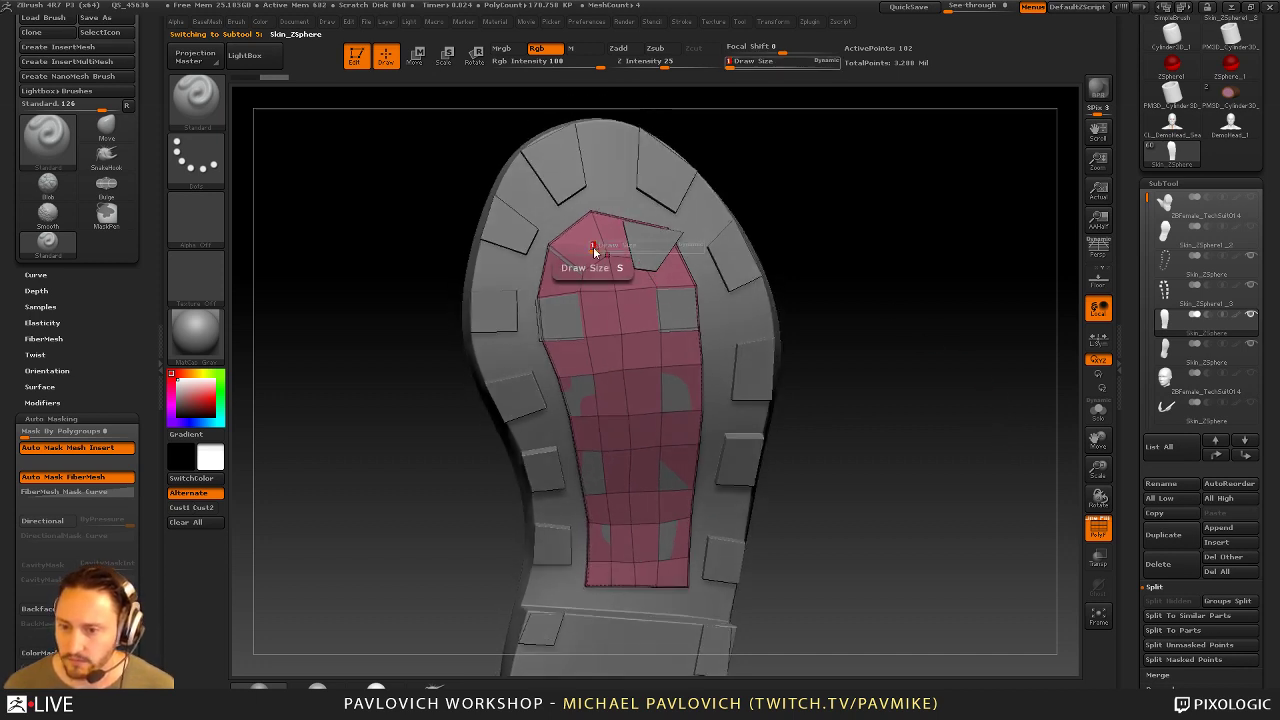
pyautogui.keyDown('ctrl'); pyautogui.keyDown('shift'); pyautogui.click(608, 257); pyautogui.keyUp('shift'); pyautogui.keyUp('ctrl')
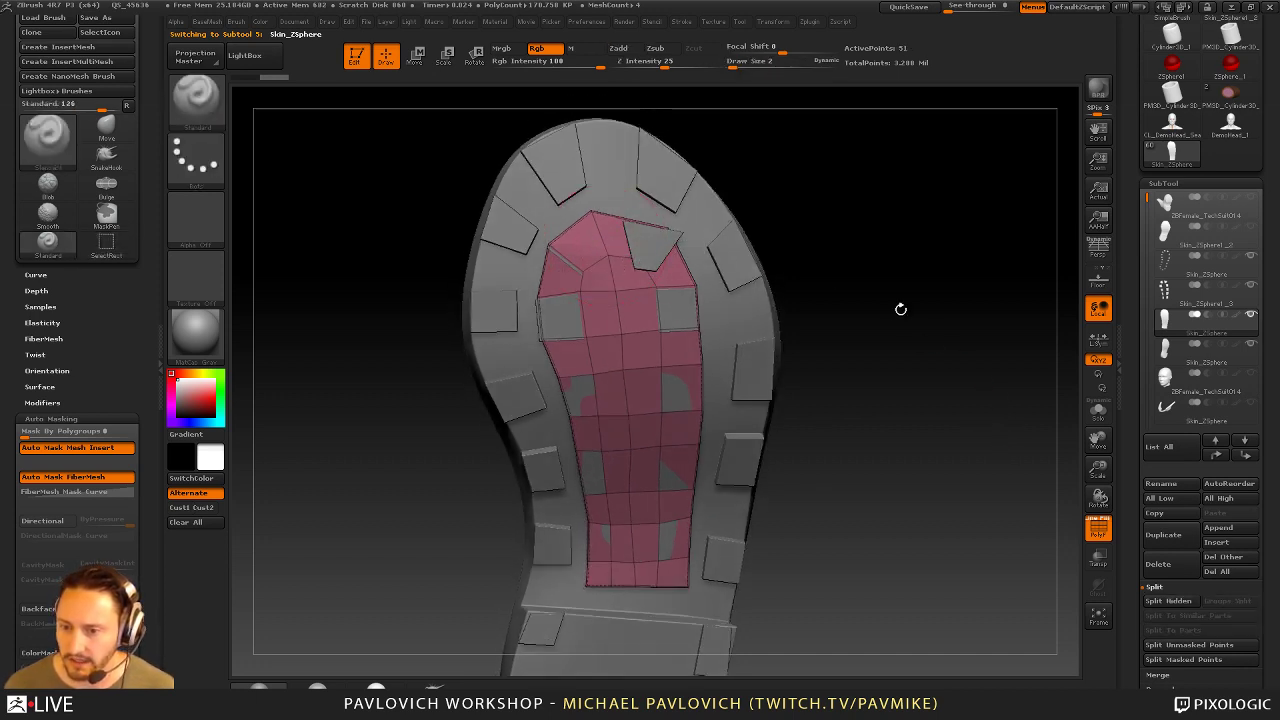
pyautogui.click(1098, 412)
pyautogui.moveTo(1030, 412); pyautogui.dragTo(884, 373)
# Assign the ring of border polygons around the patch to a new polygroup with ZModeler, and show the whole patch
pyautogui.press('b')
pyautogui.press('z')
pyautogui.press('m')
pyautogui.moveTo(718, 219)
pyautogui.mouseDown()
pyautogui.moveTo(840, 238)
pyautogui.moveTo(857, 330)
pyautogui.mouseUp()
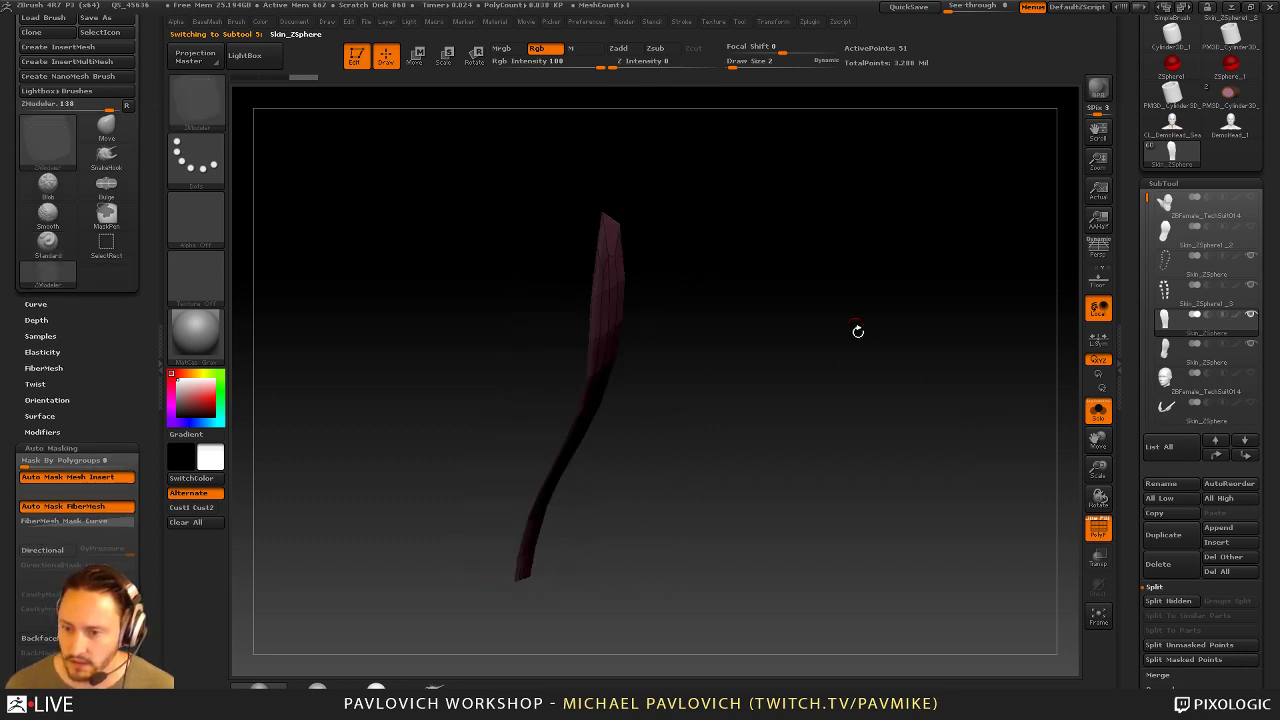
pyautogui.press('2')
pyautogui.click(894, 661)
pyautogui.moveTo(900, 400); pyautogui.dragTo(724, 340)
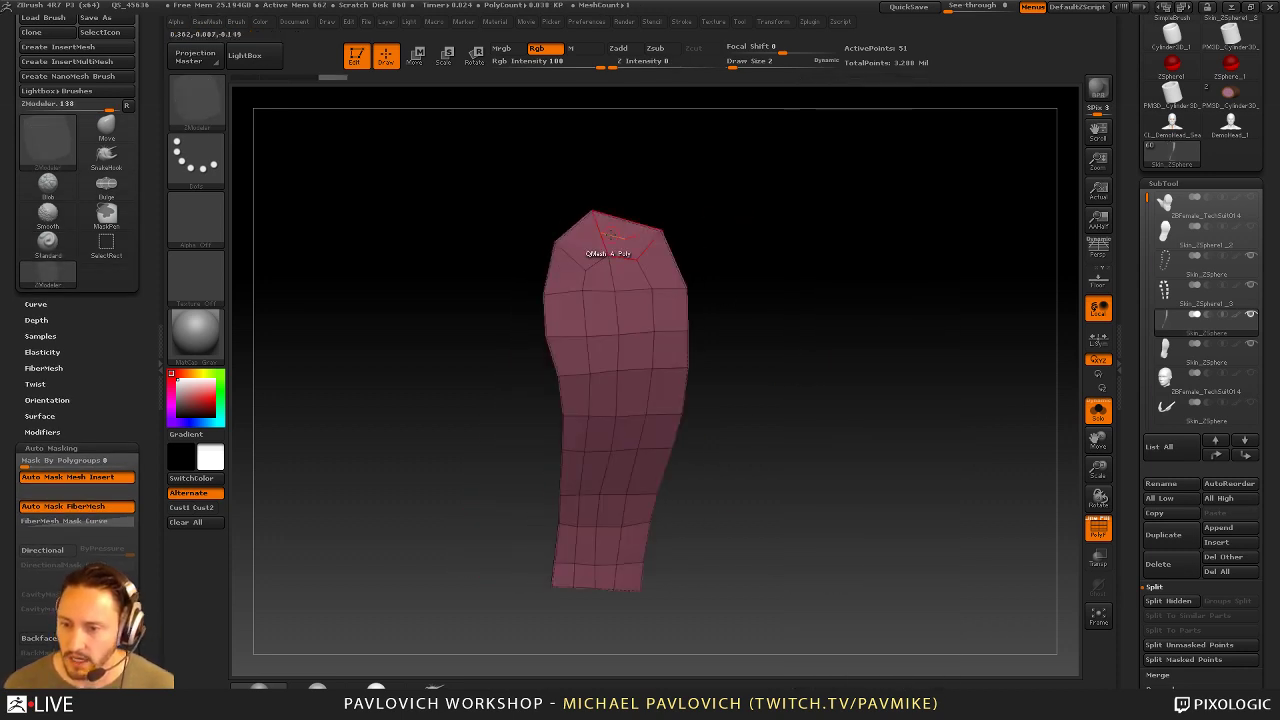
pyautogui.press('space')
pyautogui.click(576, 356)
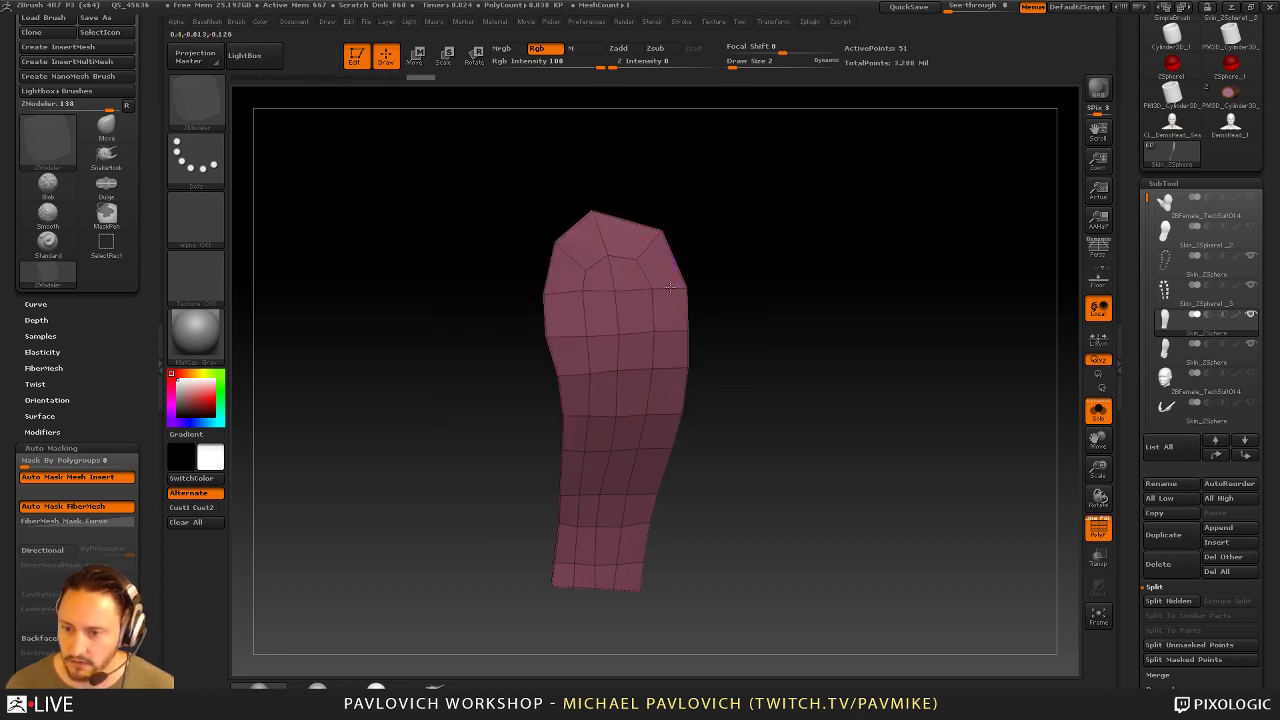
pyautogui.moveTo(791, 289); pyautogui.dragTo(816, 311)
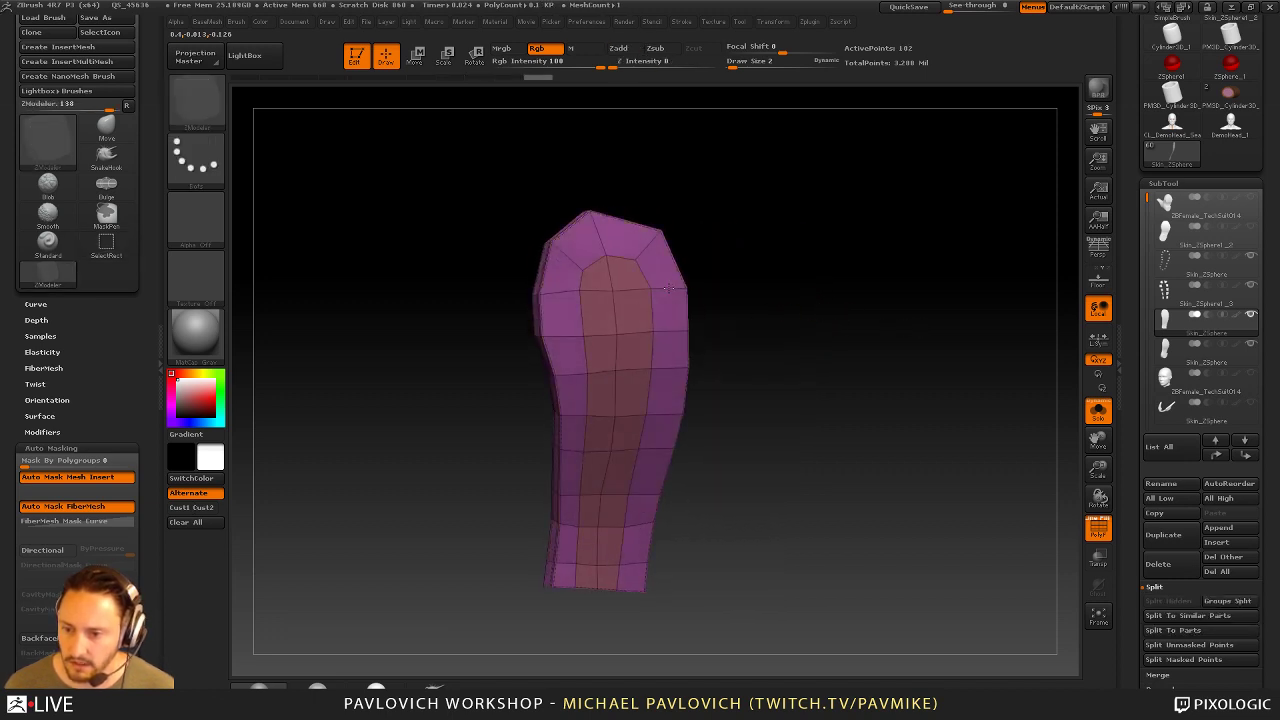
# Isolate the patch's heel-end wall, give it a new polygroup and show the whole patch again
pyautogui.moveTo(700, 292); pyautogui.dragTo(800, 216)
pyautogui.keyDown('alt'); pyautogui.moveTo(571, 385); pyautogui.dragTo(618, 426); pyautogui.keyUp('alt')
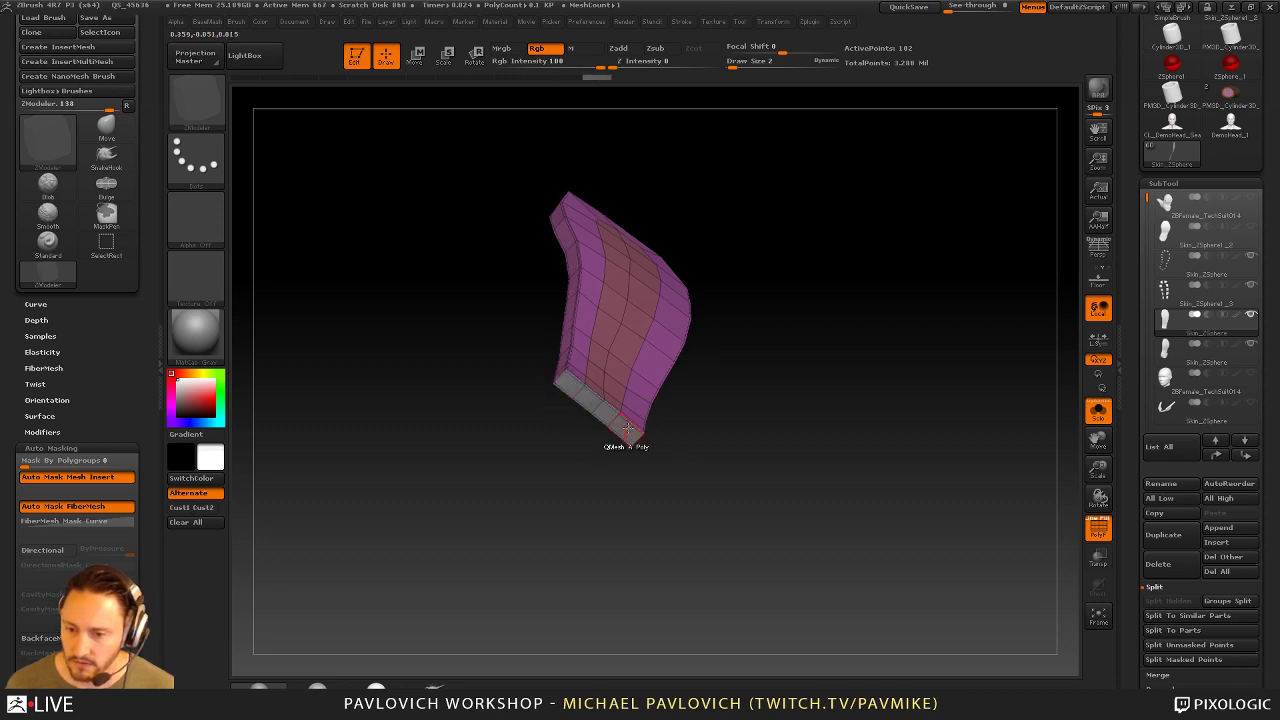
pyautogui.keyDown('ctrl'); pyautogui.keyDown('shift'); pyautogui.click(627, 428); pyautogui.keyUp('shift'); pyautogui.keyUp('ctrl')
pyautogui.moveTo(689, 409); pyautogui.dragTo(849, 346)
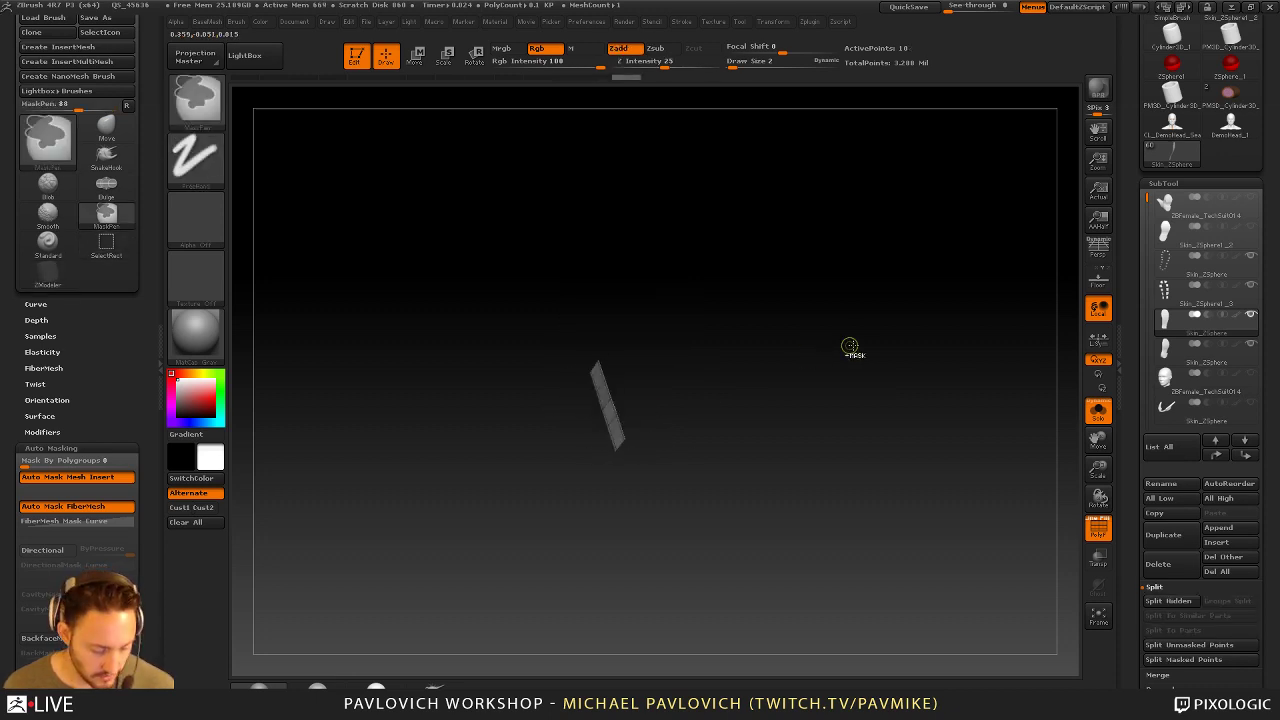
pyautogui.hotkey('ctrl', 'w')
pyautogui.keyDown('ctrl'); pyautogui.keyDown('shift'); pyautogui.click(861, 354); pyautogui.keyUp('shift'); pyautogui.keyUp('ctrl')
pyautogui.moveTo(892, 308); pyautogui.dragTo(865, 427)
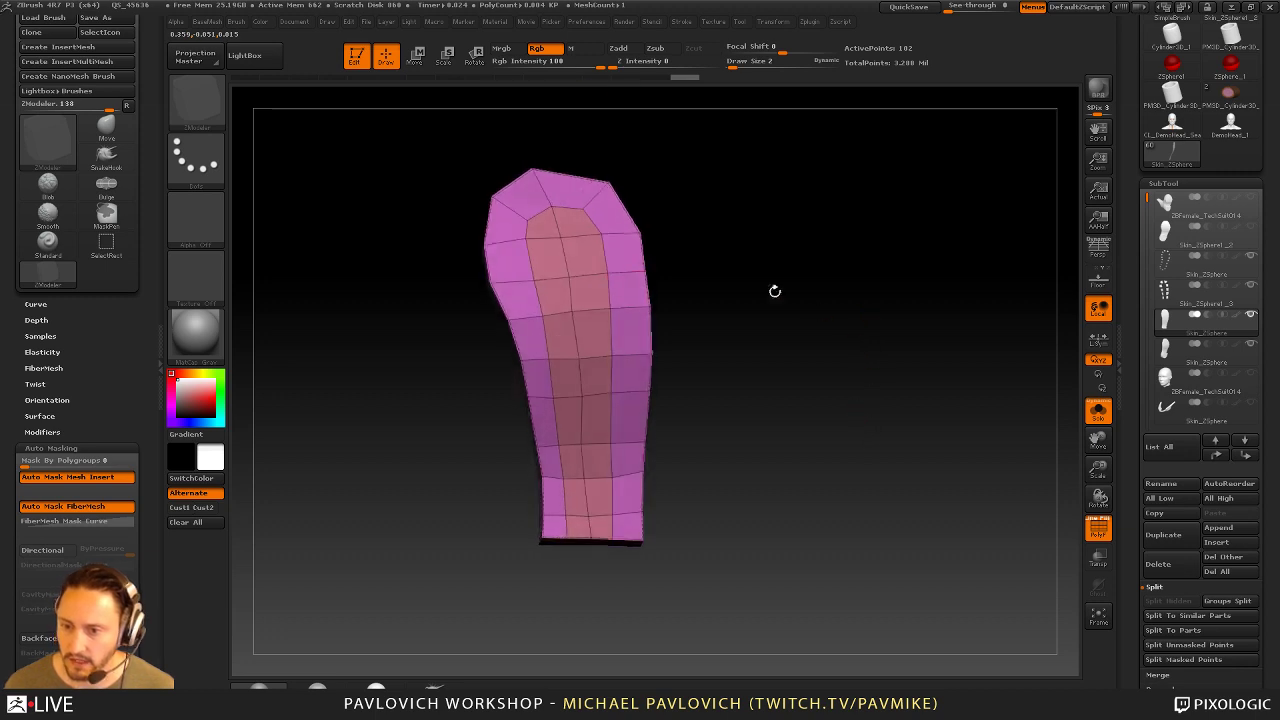
pyautogui.press('space')
pyautogui.click(711, 377)
pyautogui.keyDown('alt'); pyautogui.moveTo(842, 328); pyautogui.dragTo(880, 327); pyautogui.keyUp('alt')
pyautogui.moveTo(646, 258); pyautogui.dragTo(672, 284)
pyautogui.hotkey('ctrl', 'z')
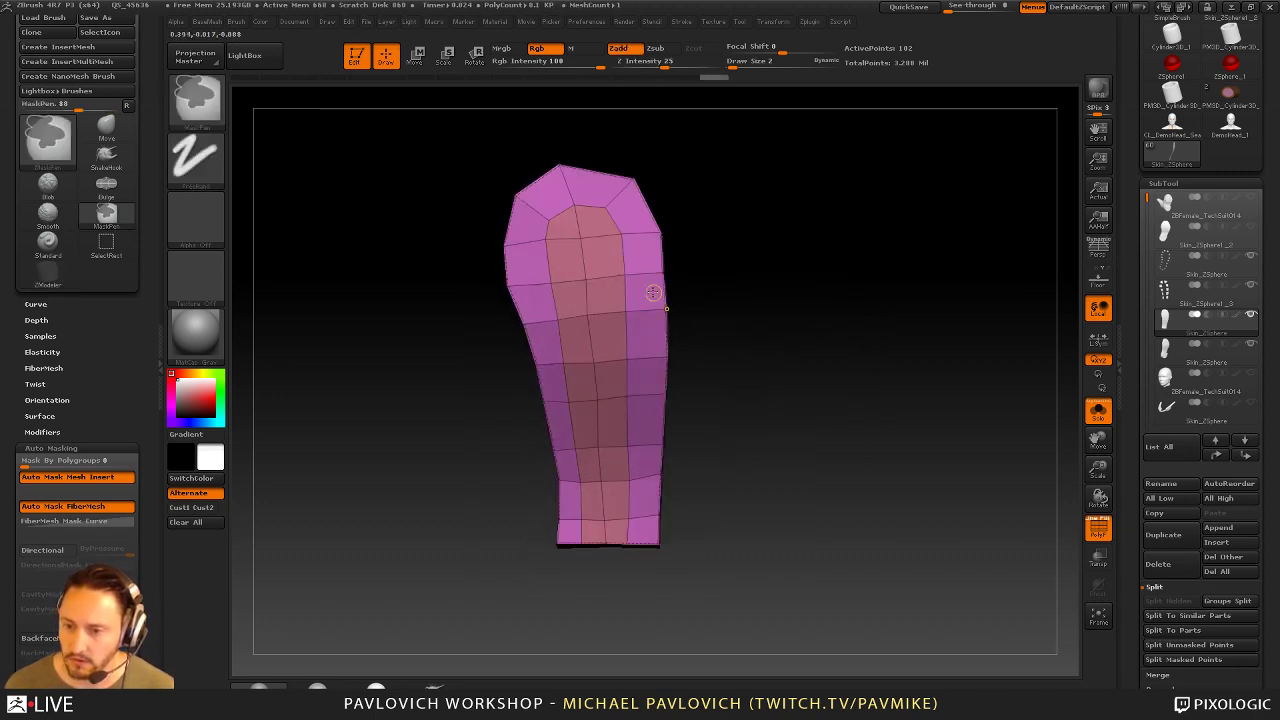
# Remove the patch's border ring with QMesh on Polygroup Island, leaving only the centre strip, and display the full sole
pyautogui.press('space')
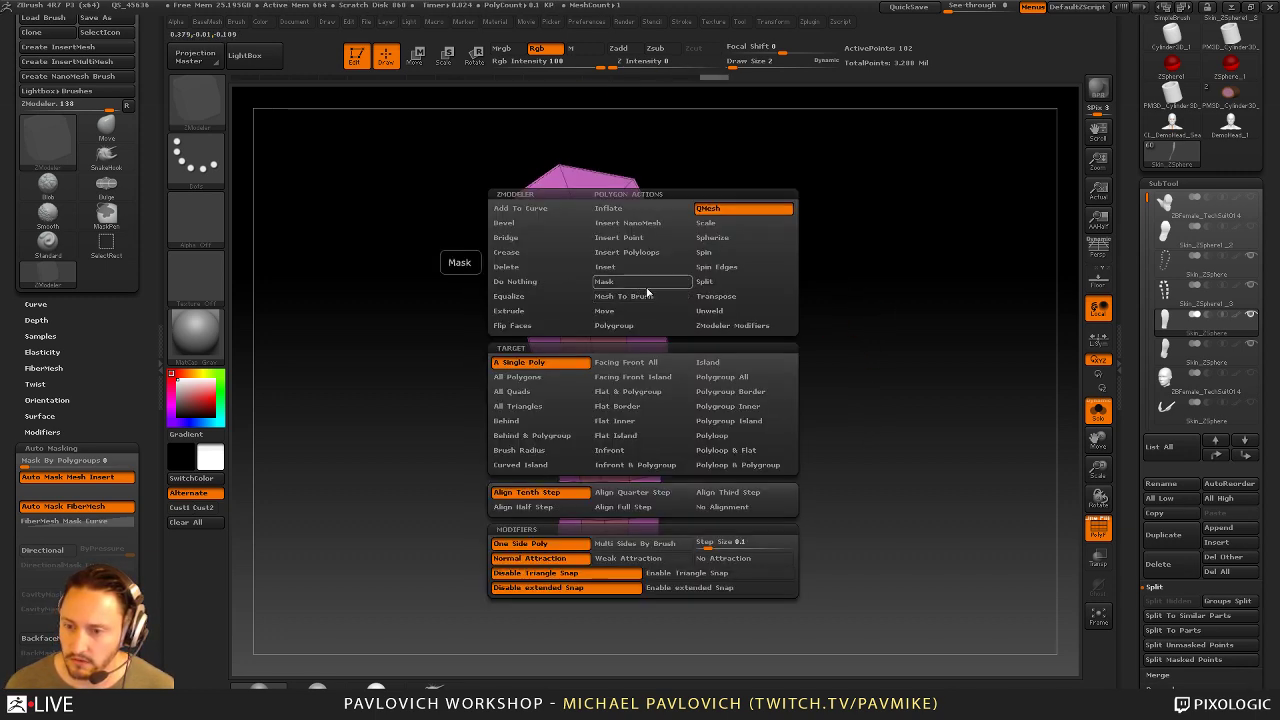
pyautogui.click(730, 423)
pyautogui.moveTo(795, 362); pyautogui.dragTo(829, 320)
pyautogui.click(1098, 411)
pyautogui.moveTo(980, 408); pyautogui.dragTo(954, 353)
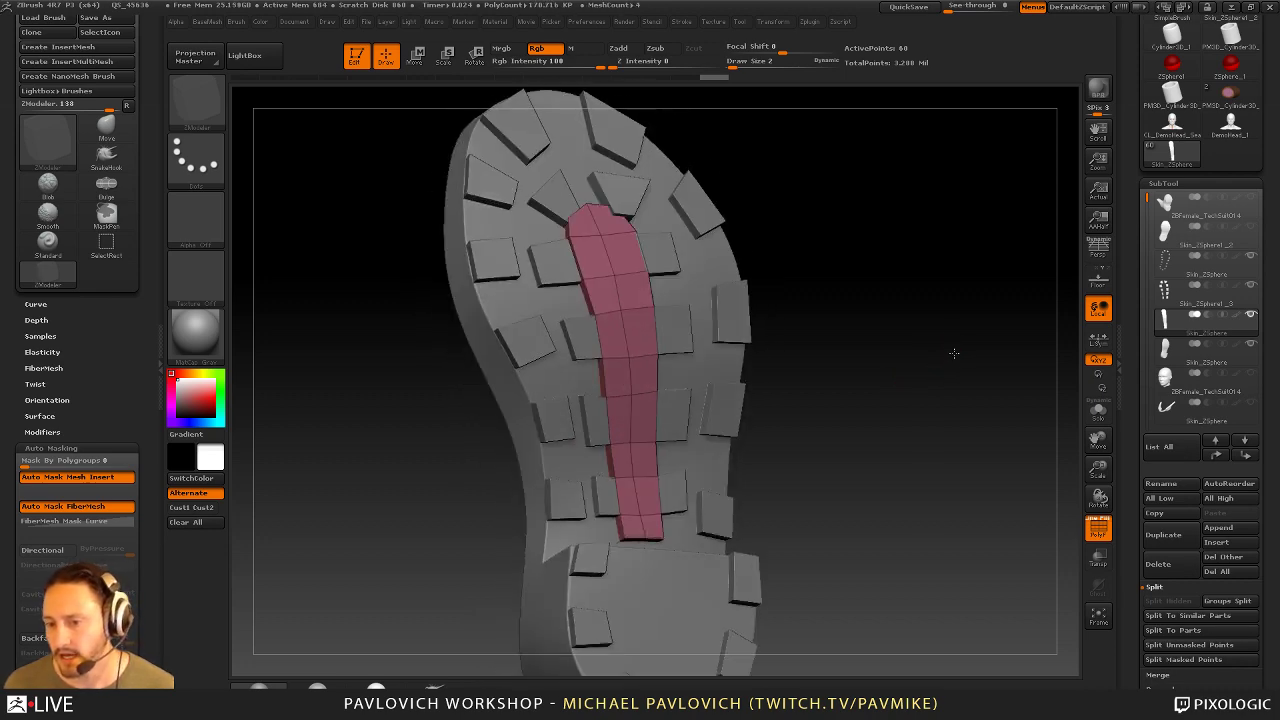
# Isolate the side walls of the centre strip with SelectLasso, group them as a new polygroup and unhide the strip
pyautogui.moveTo(826, 322); pyautogui.dragTo(893, 368)
pyautogui.click(1098, 411)
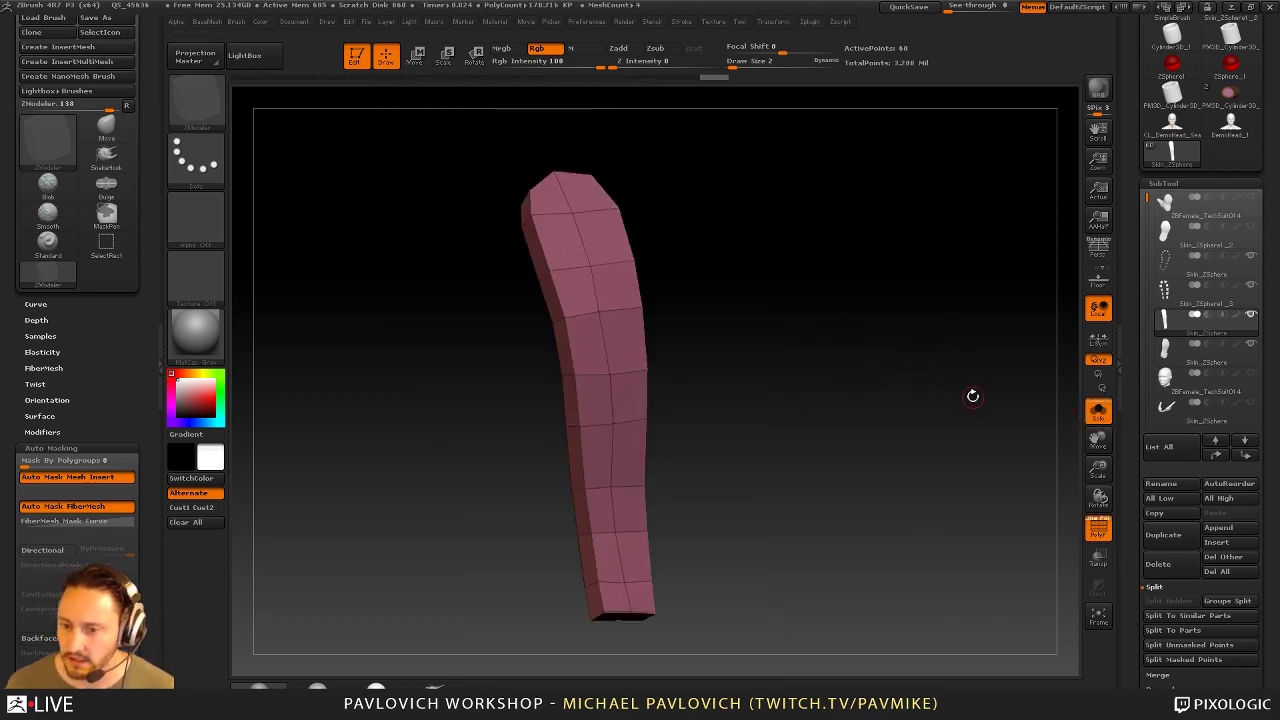
pyautogui.moveTo(971, 394); pyautogui.dragTo(986, 405)
pyautogui.keyDown('ctrl'); pyautogui.keyDown('shift'); pyautogui.click(196, 100); pyautogui.keyUp('shift'); pyautogui.keyUp('ctrl')
pyautogui.keyDown('ctrl'); pyautogui.keyDown('shift'); pyautogui.click(566, 172); pyautogui.keyUp('shift'); pyautogui.keyUp('ctrl')
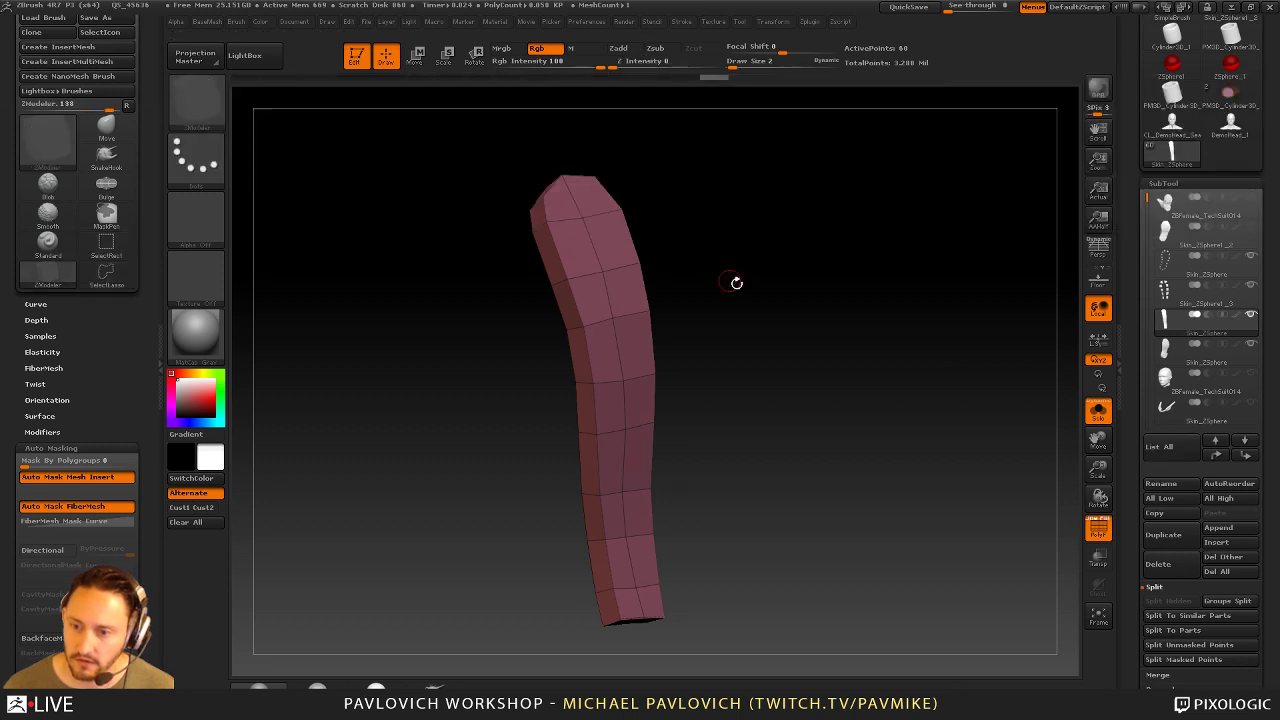
pyautogui.moveTo(737, 283); pyautogui.dragTo(750, 285)
pyautogui.keyDown('ctrl'); pyautogui.keyDown('shift'); pyautogui.click(566, 286); pyautogui.keyUp('shift'); pyautogui.keyUp('ctrl')
pyautogui.moveTo(849, 351)
pyautogui.mouseDown()
pyautogui.moveTo(800, 246)
pyautogui.moveTo(709, 277)
pyautogui.moveTo(757, 407)
pyautogui.moveTo(823, 309)
pyautogui.moveTo(903, 337)
pyautogui.mouseUp()
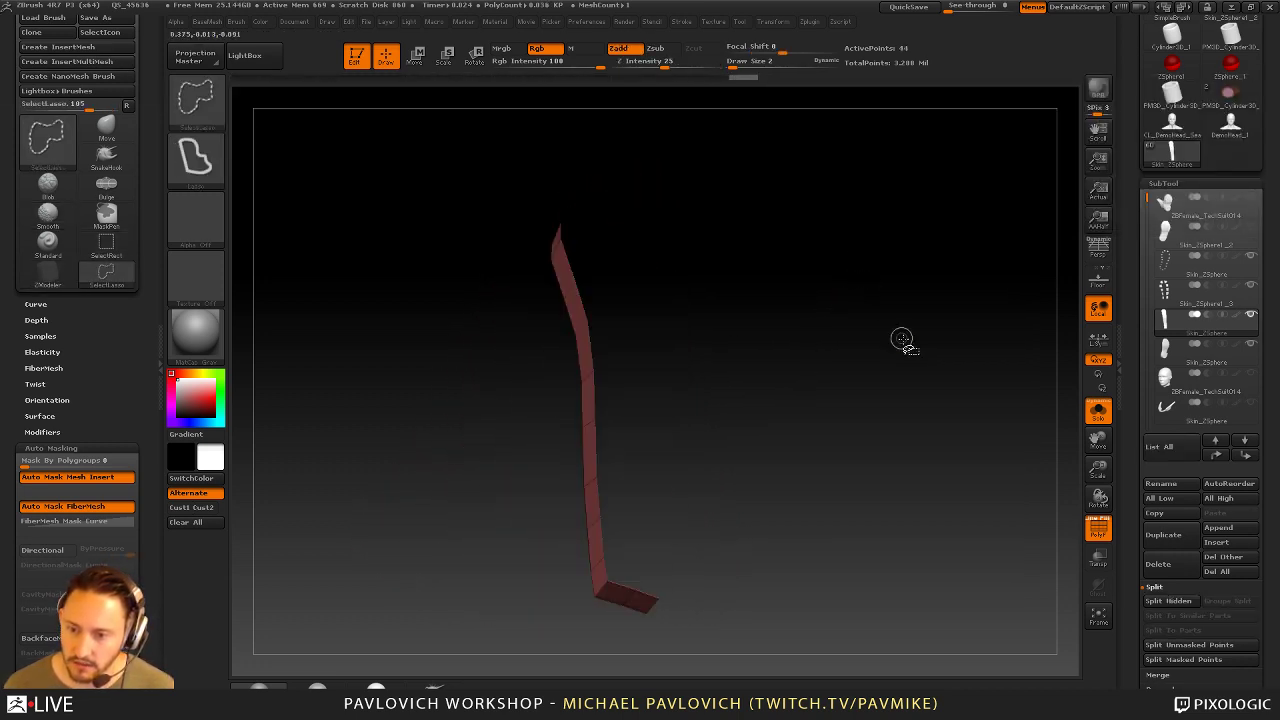
pyautogui.press('ctrl')
pyautogui.hotkey('ctrl', 'w')
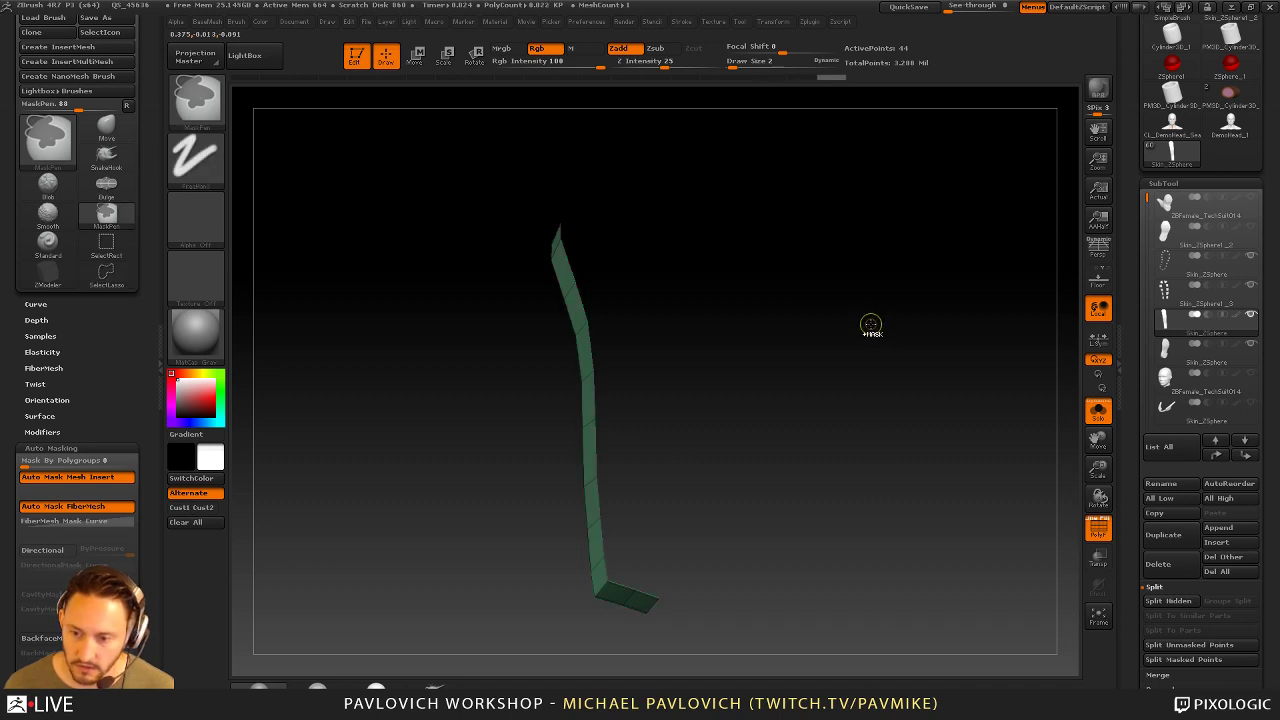
pyautogui.keyDown('ctrl'); pyautogui.keyDown('shift'); pyautogui.click(871, 323); pyautogui.keyUp('shift'); pyautogui.keyUp('ctrl')
# Push the strip's side walls inward with QMesh on Polygroup Island to narrow it between the tread blocks
pyautogui.moveTo(843, 289); pyautogui.dragTo(799, 293)
pyautogui.press('space')
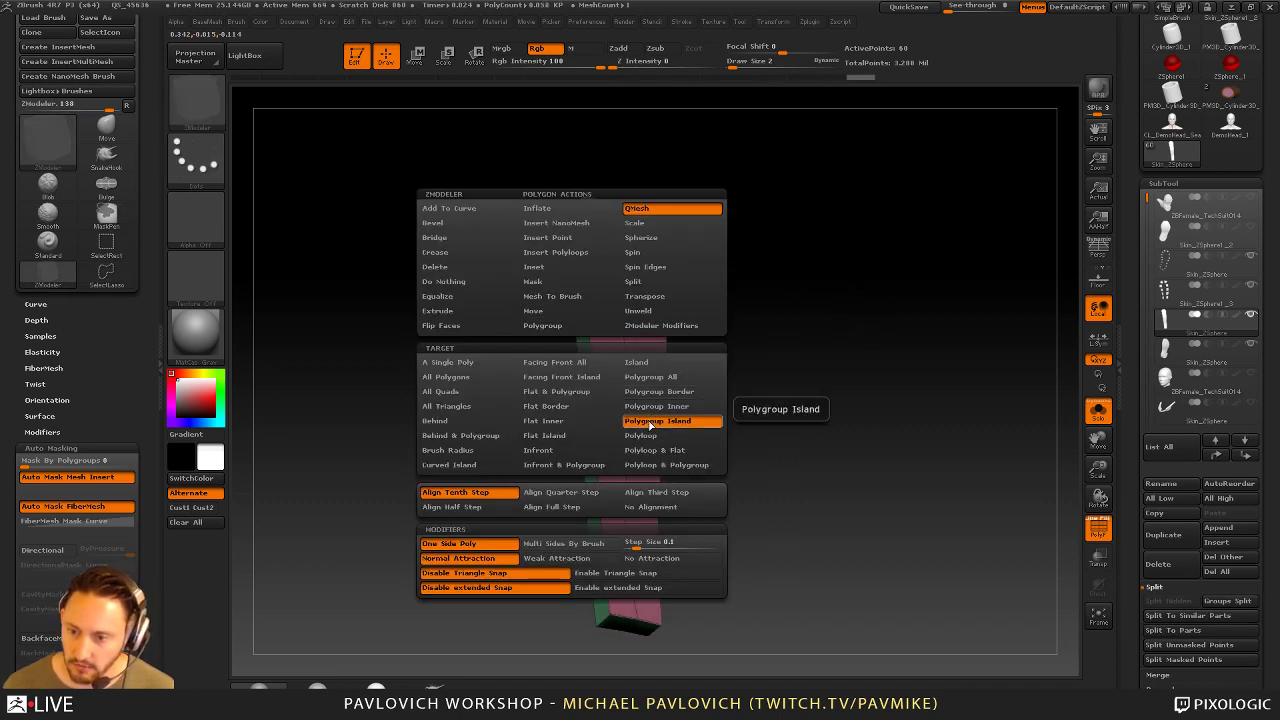
pyautogui.moveTo(778, 394); pyautogui.dragTo(782, 375)
pyautogui.click(1094, 416)
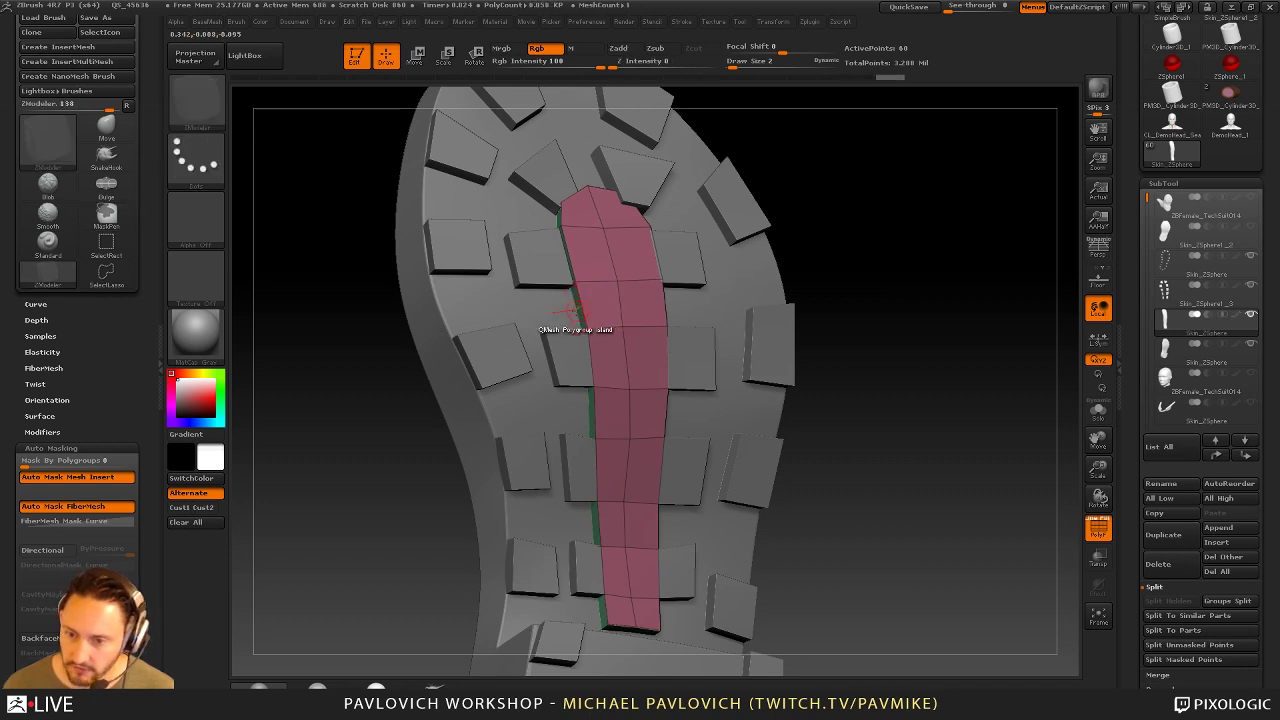
pyautogui.moveTo(576, 312); pyautogui.dragTo(587, 316)
# Remove the row of polygons at the strip's heel end with QMesh targeting Polyloop
pyautogui.moveTo(880, 330)
pyautogui.mouseDown()
pyautogui.moveTo(954, 354)
pyautogui.moveTo(863, 403)
pyautogui.mouseUp()
pyautogui.press('s')
pyautogui.moveTo(620, 520); pyautogui.dragTo(624, 520)
pyautogui.moveTo(830, 444); pyautogui.dragTo(784, 424)
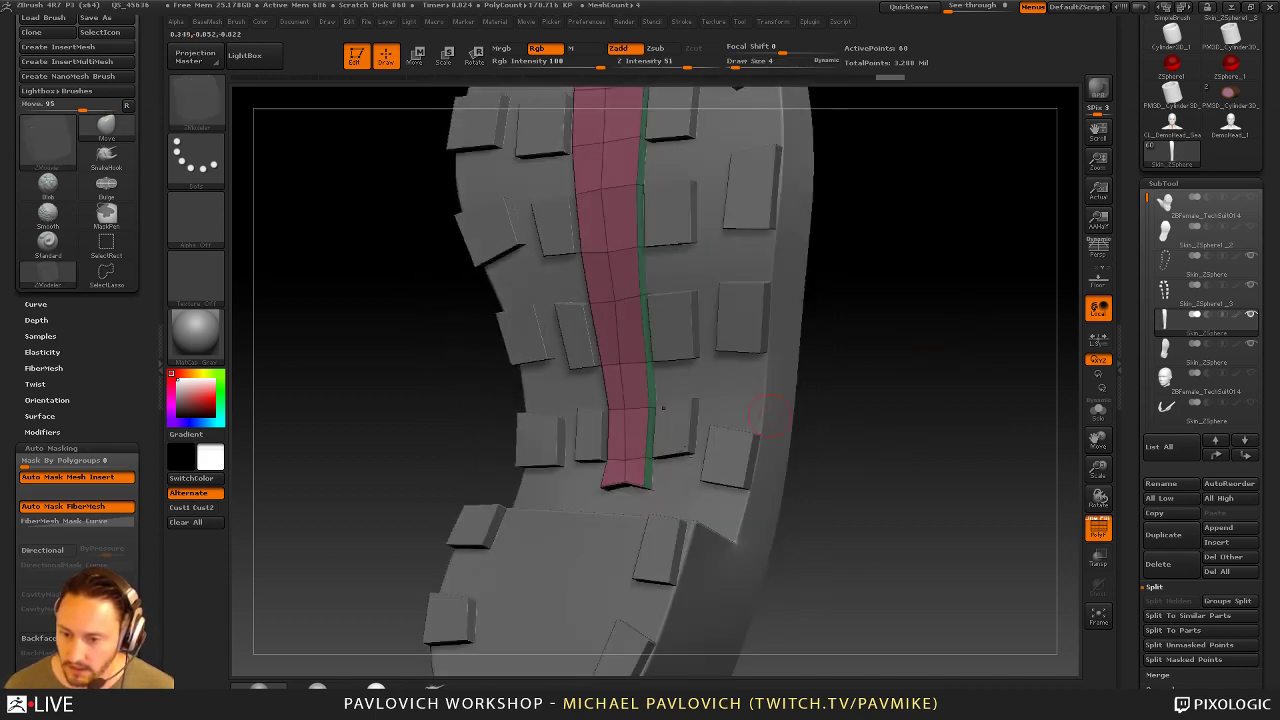
pyautogui.press('space')
pyautogui.click(701, 435)
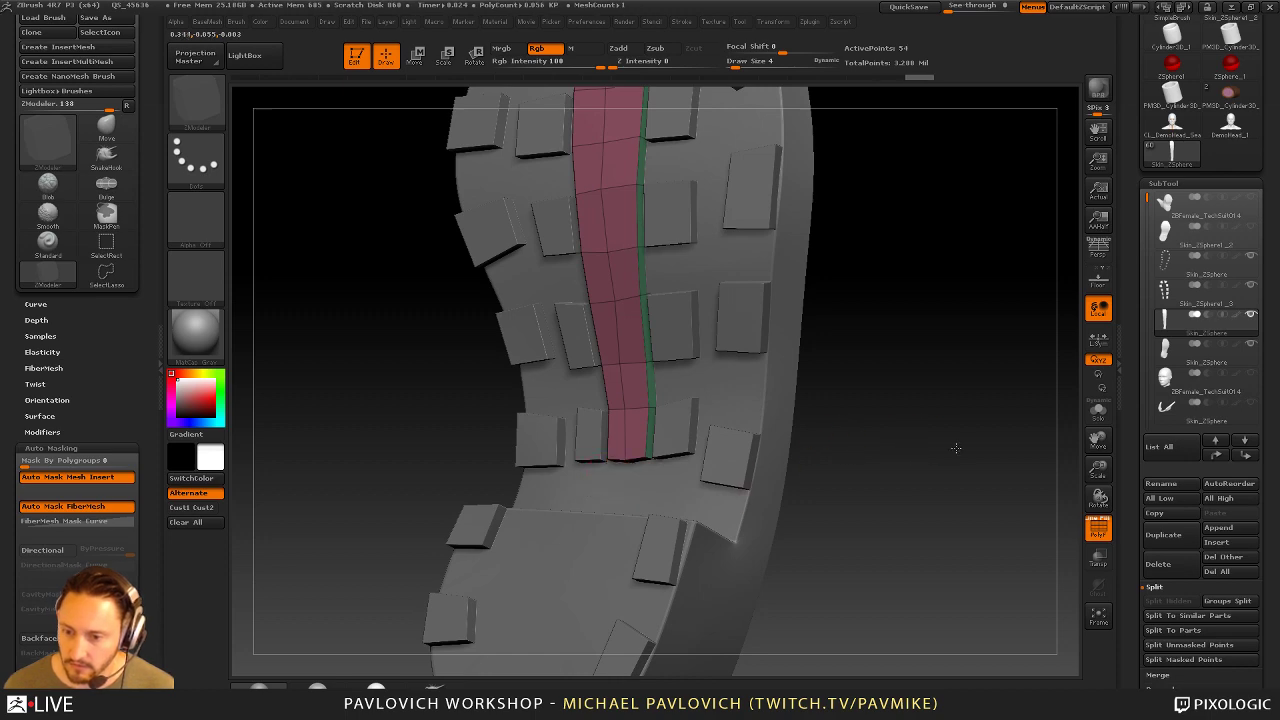
pyautogui.moveTo(956, 448)
pyautogui.mouseDown()
pyautogui.moveTo(957, 466)
pyautogui.moveTo(936, 446)
pyautogui.mouseUp()
pyautogui.press('s')
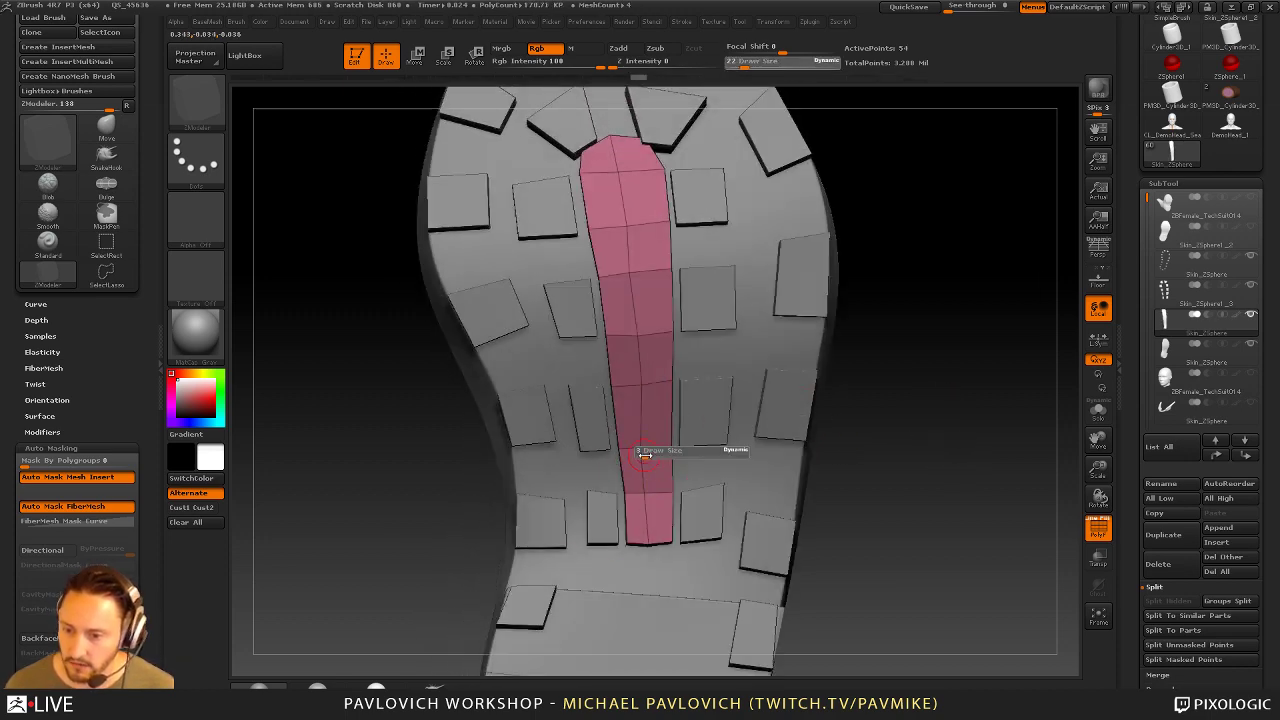
pyautogui.press('b')
pyautogui.press('m')
pyautogui.press('v')
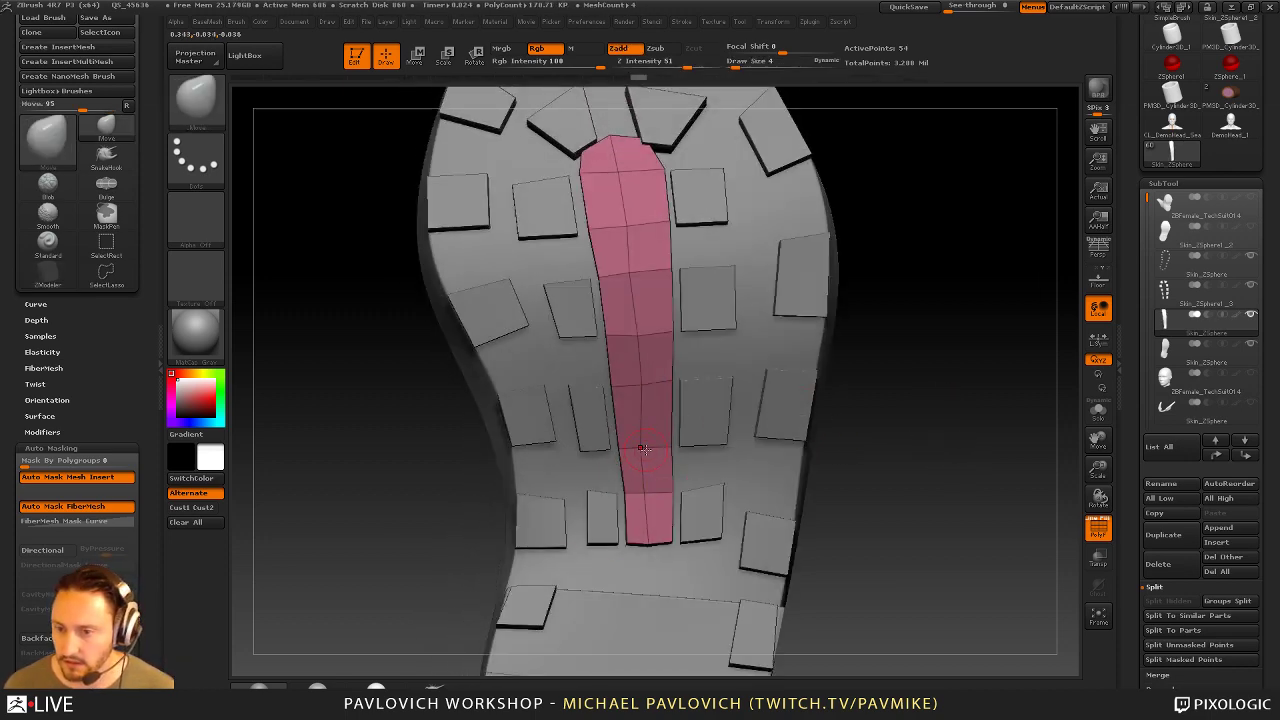
# Set ZModeler's edge action to Insert with a single edge loop target and delete the strip's lengthwise centre edge loop
pyautogui.press('b')
pyautogui.press('z')
pyautogui.press('m')
pyautogui.press('space')
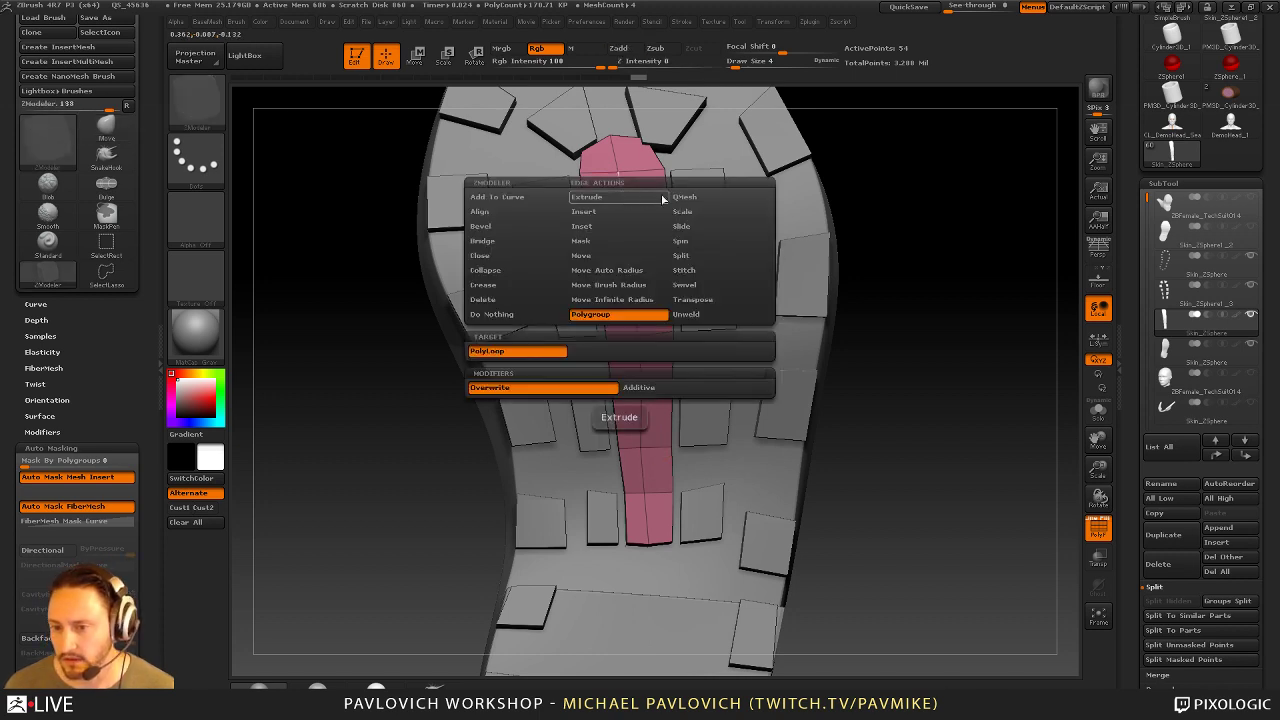
pyautogui.click(589, 213)
pyautogui.click(601, 350)
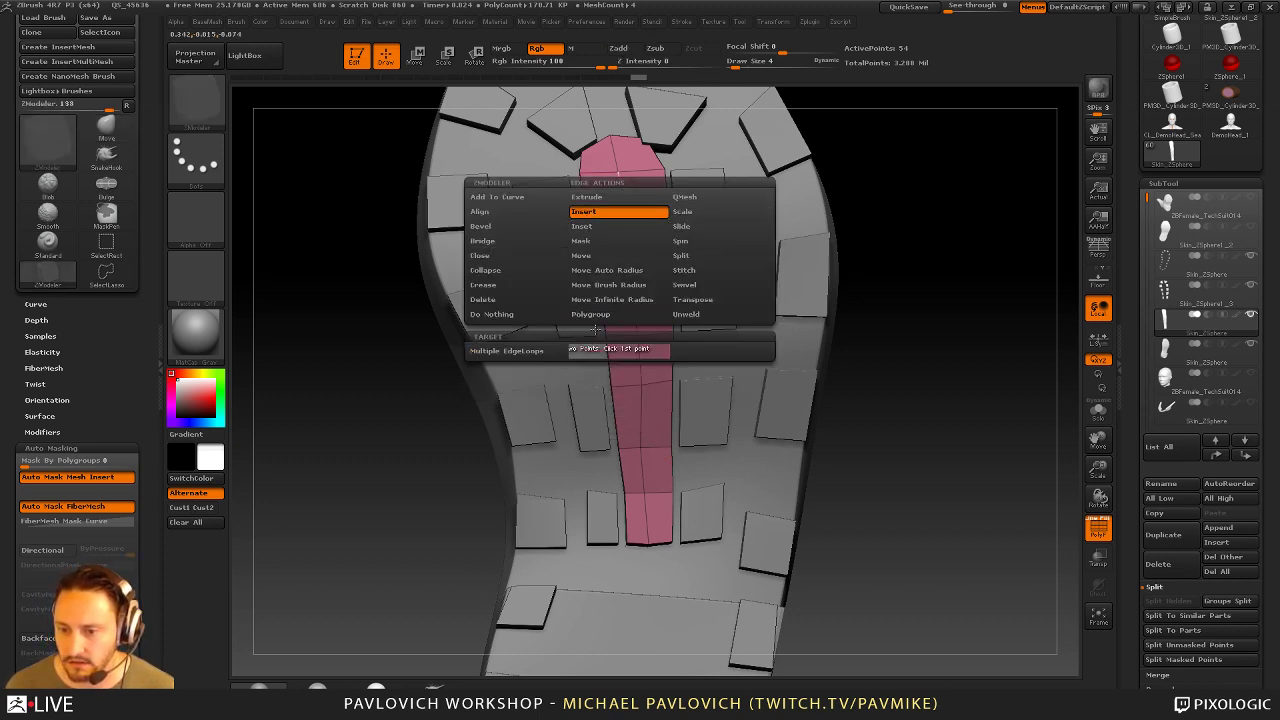
pyautogui.keyDown('alt'); pyautogui.click(626, 254); pyautogui.keyUp('alt')
# Switch from ZModeler to the Move brush, select the inner tread blocks subtool and adjust the brush's draw size
pyautogui.moveTo(901, 211)
pyautogui.mouseDown()
pyautogui.moveTo(937, 226)
pyautogui.moveTo(851, 177)
pyautogui.moveTo(660, 270)
pyautogui.mouseUp()
pyautogui.press('s')
pyautogui.press('b')
pyautogui.press('m')
pyautogui.press('v')
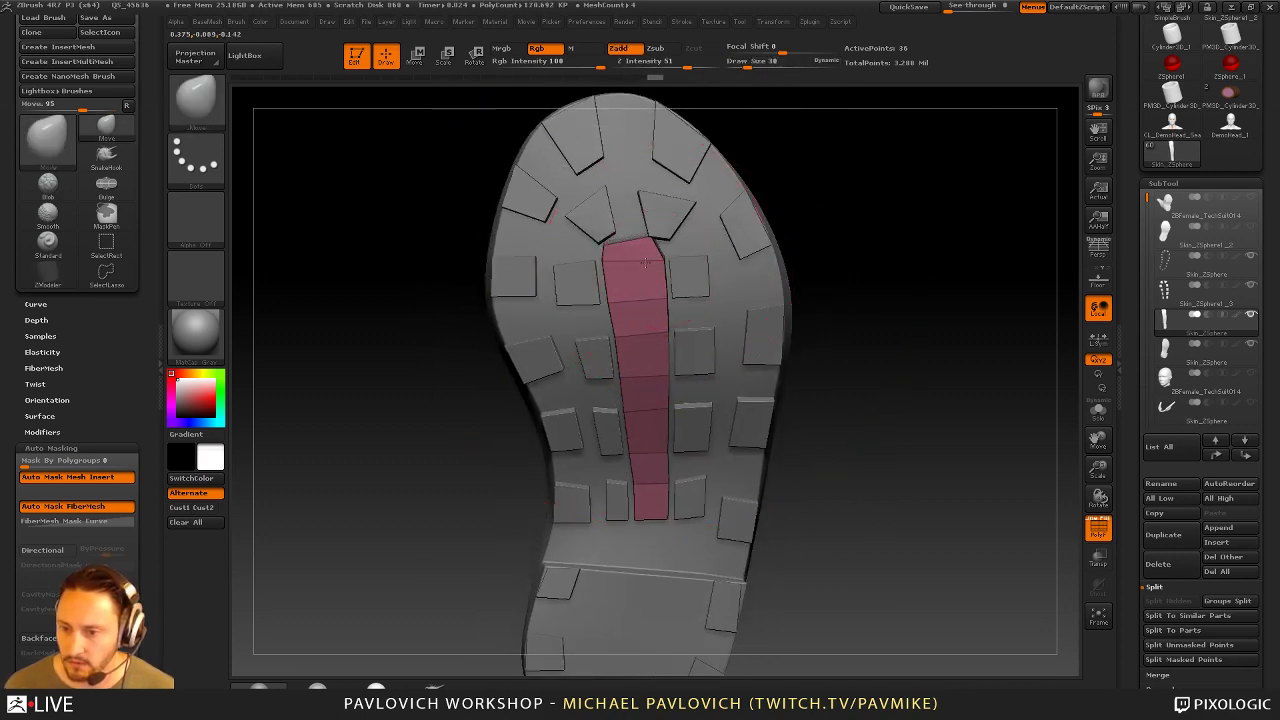
pyautogui.press('s')
pyautogui.moveTo(674, 215); pyautogui.dragTo(663, 215)
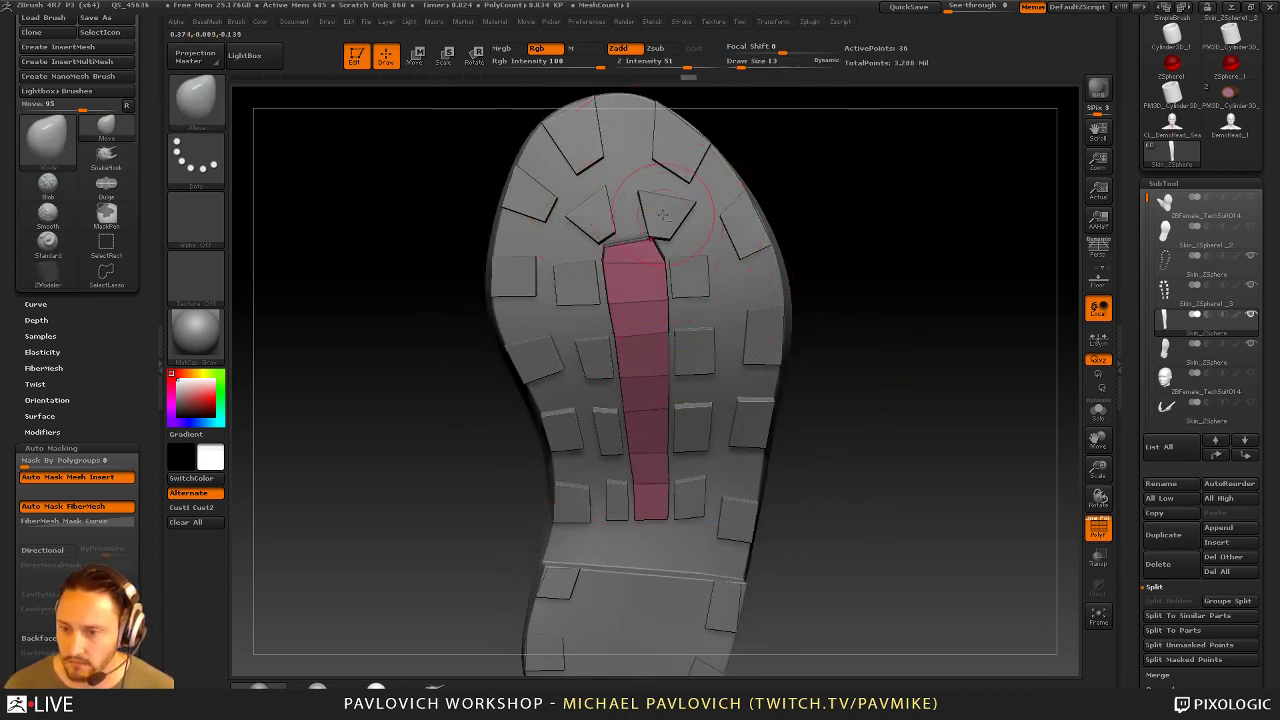
pyautogui.keyDown('alt'); pyautogui.click(660, 226); pyautogui.keyUp('alt')
pyautogui.press('[')
pyautogui.press('[')
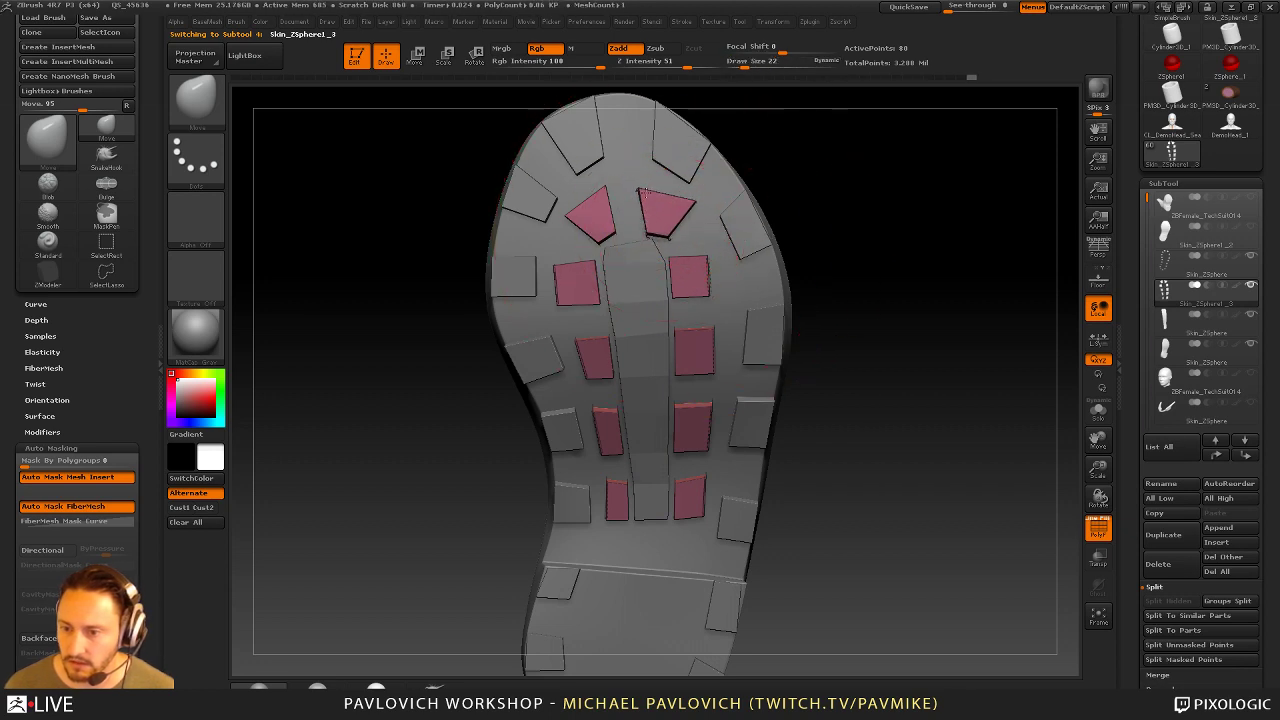
# Turn on topological auto masking and adjust the front pair of inner tread blocks and the centre strip's front end with the Move brush
pyautogui.moveTo(129, 429); pyautogui.dragTo(130, 295)
pyautogui.press('s')
pyautogui.moveTo(689, 206)
pyautogui.mouseDown()
pyautogui.moveTo(706, 206)
pyautogui.moveTo(657, 207)
pyautogui.mouseUp()
pyautogui.moveTo(586, 218); pyautogui.dragTo(617, 253)
pyautogui.press('s')
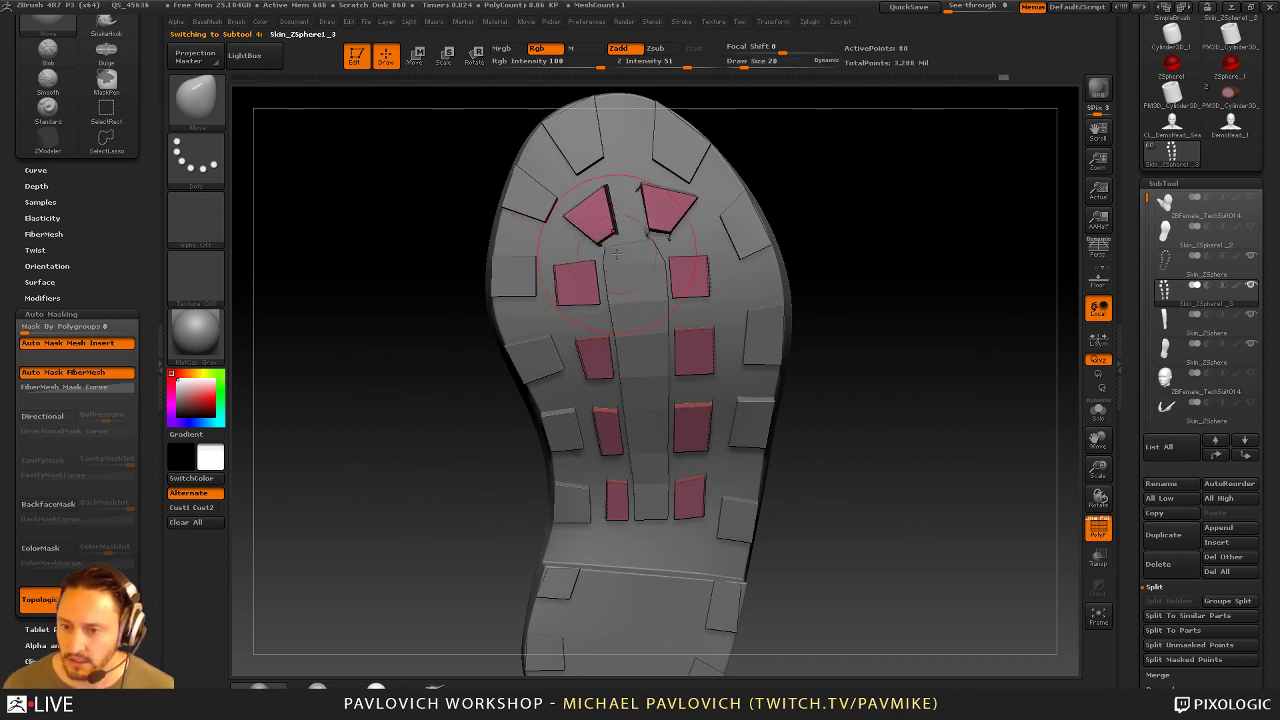
pyautogui.keyDown('alt'); pyautogui.click(662, 302); pyautogui.keyUp('alt')
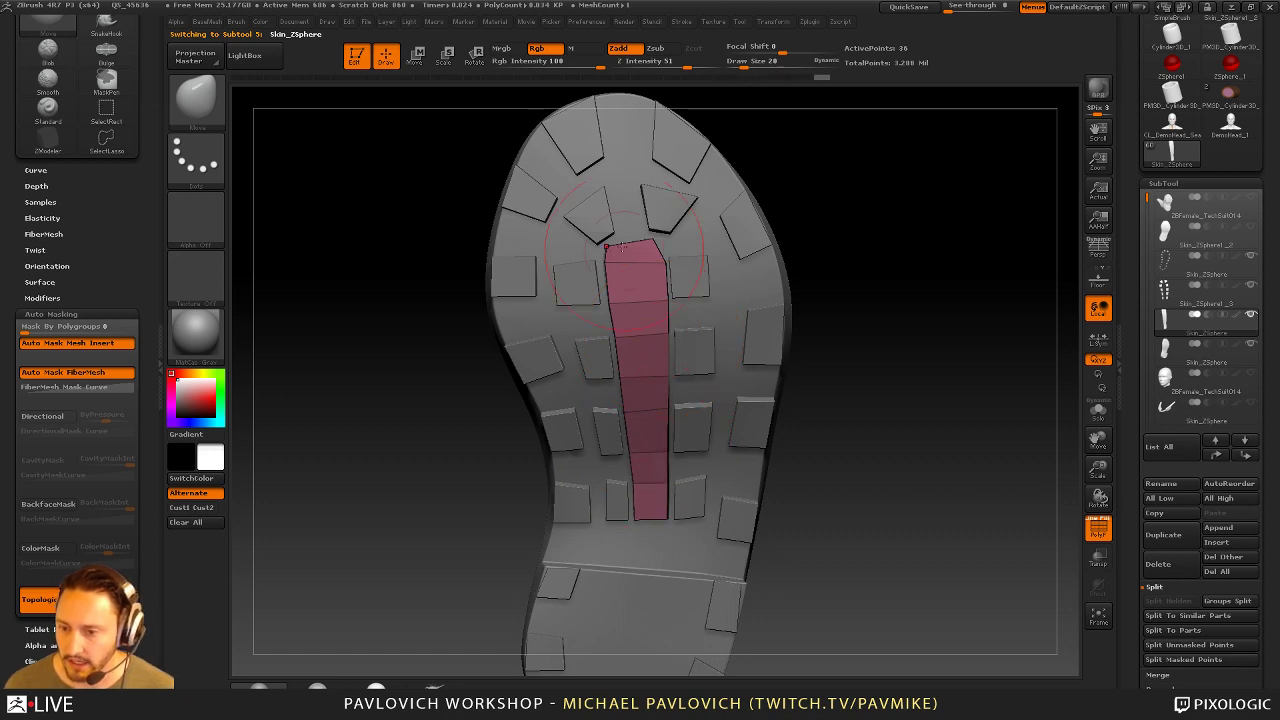
pyautogui.moveTo(846, 309); pyautogui.dragTo(865, 267)
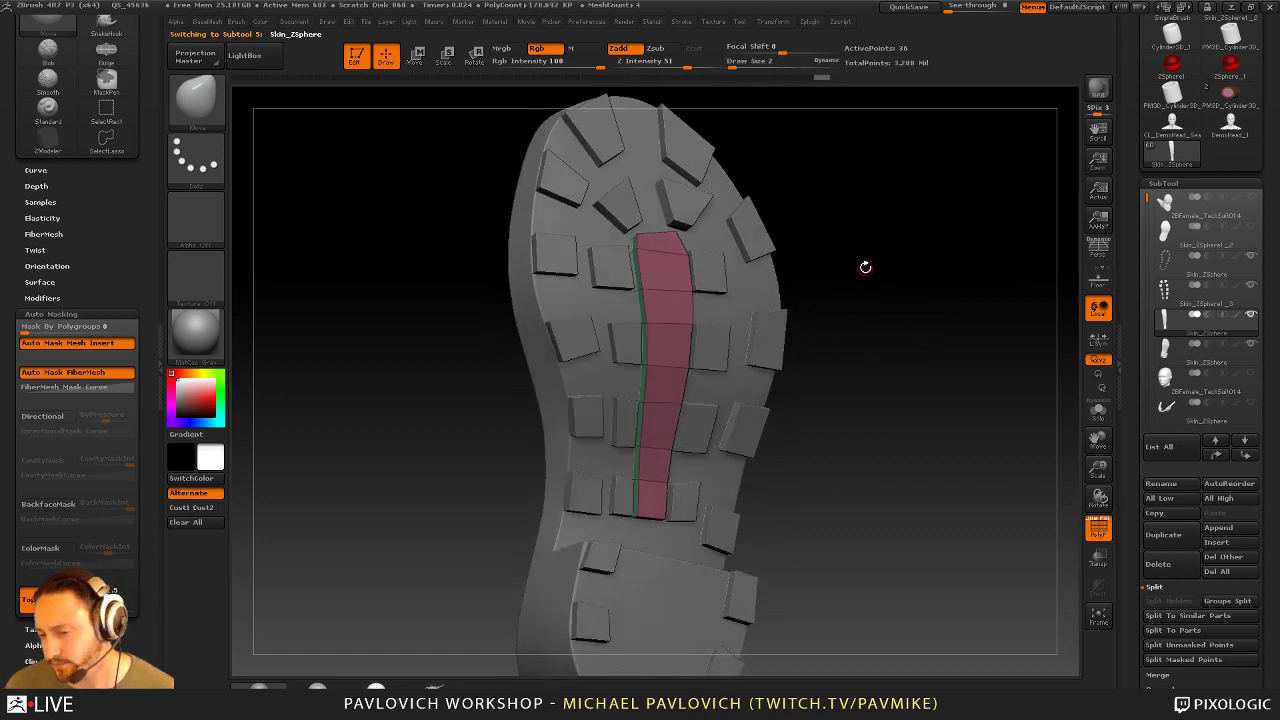
# Return to ZModeler and set its edge action to Insert with the Multiple EdgeLoops target for the centre strip
pyautogui.press('b')
pyautogui.press('z')
pyautogui.press('m')
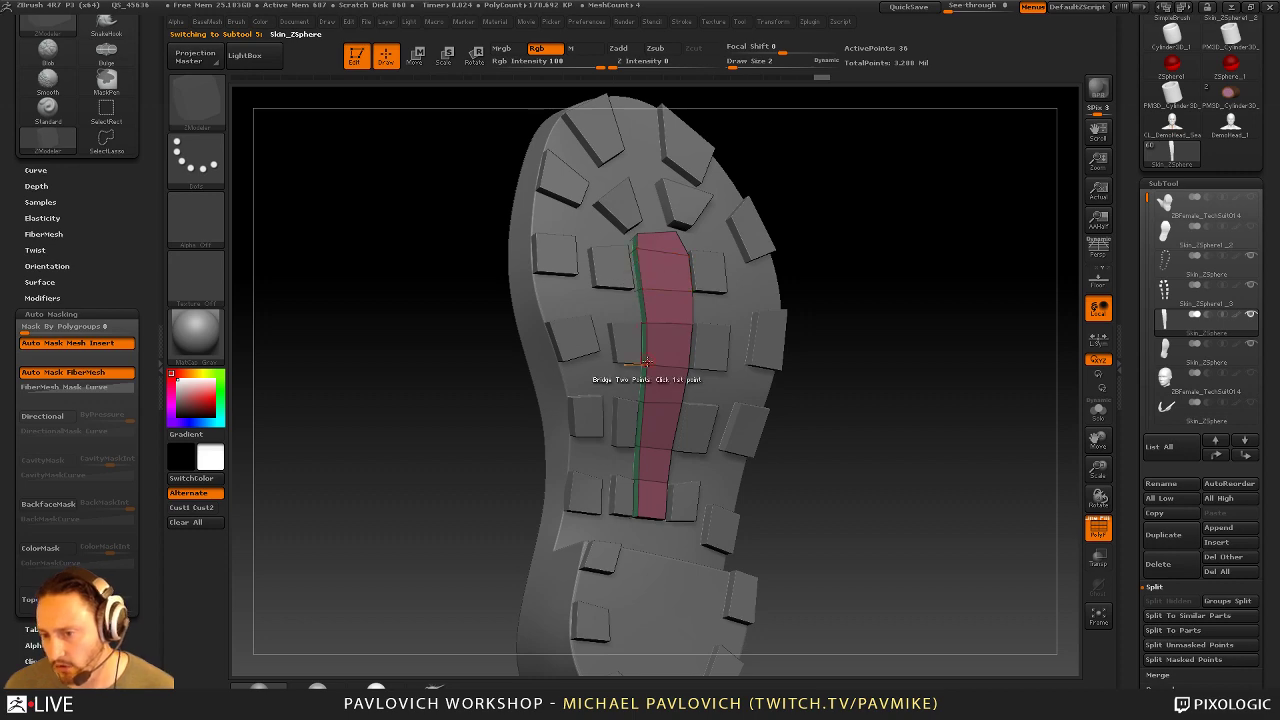
pyautogui.moveTo(845, 368); pyautogui.dragTo(862, 375)
pyautogui.press('space')
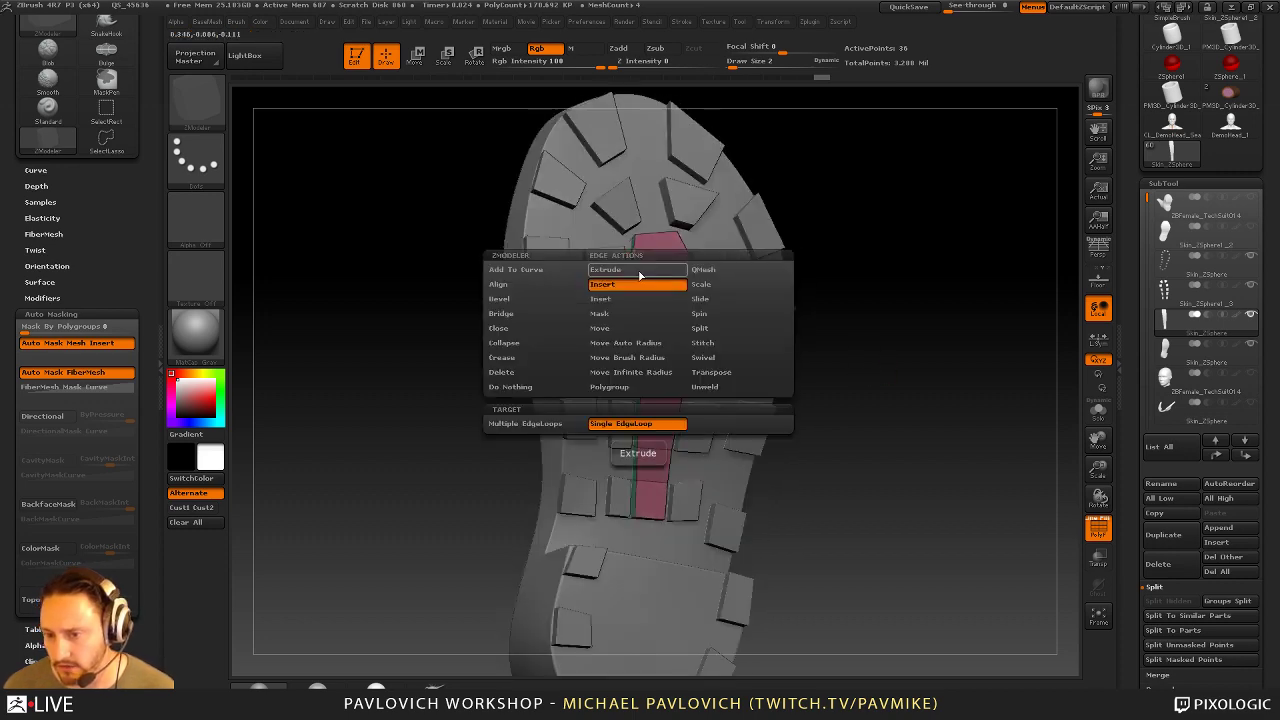
pyautogui.keyDown('alt'); pyautogui.moveTo(919, 268); pyautogui.dragTo(923, 239); pyautogui.keyUp('alt')
pyautogui.press('space')
pyautogui.click(557, 386)
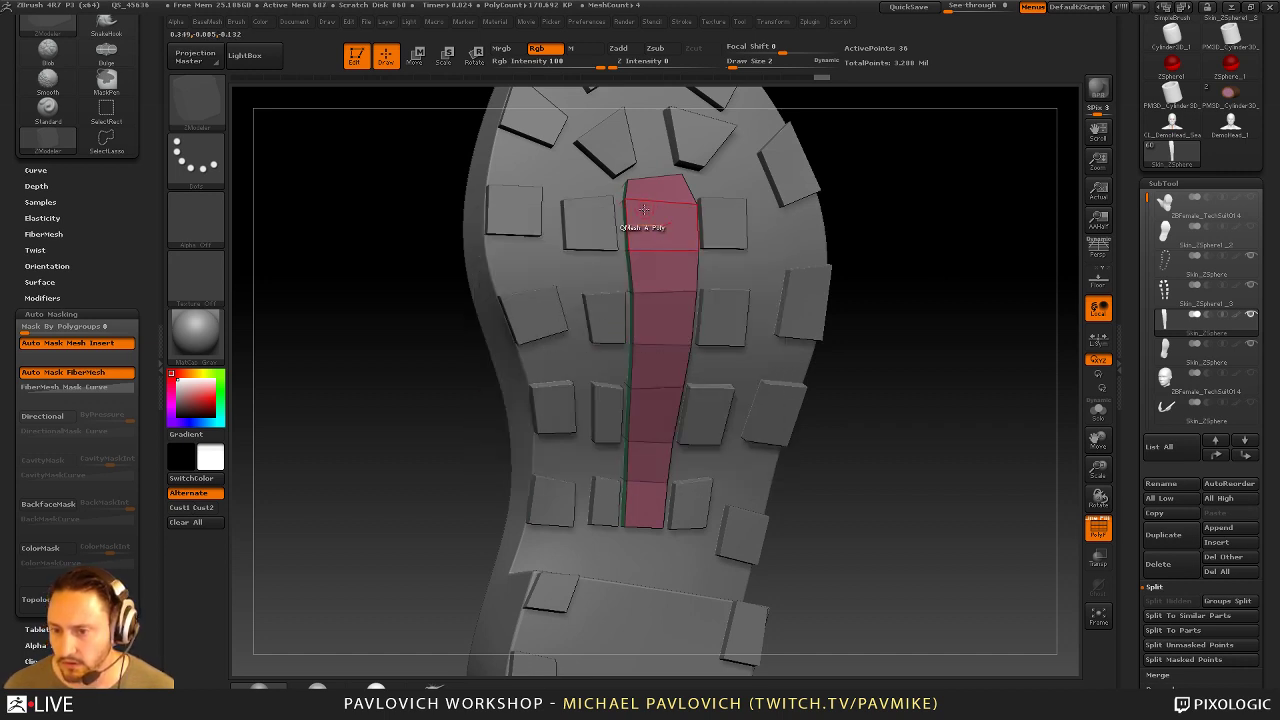
# Insert a pair of crosswise edge loops in each section of the centre strip behind its front tip
pyautogui.moveTo(630, 246); pyautogui.dragTo(640, 228)
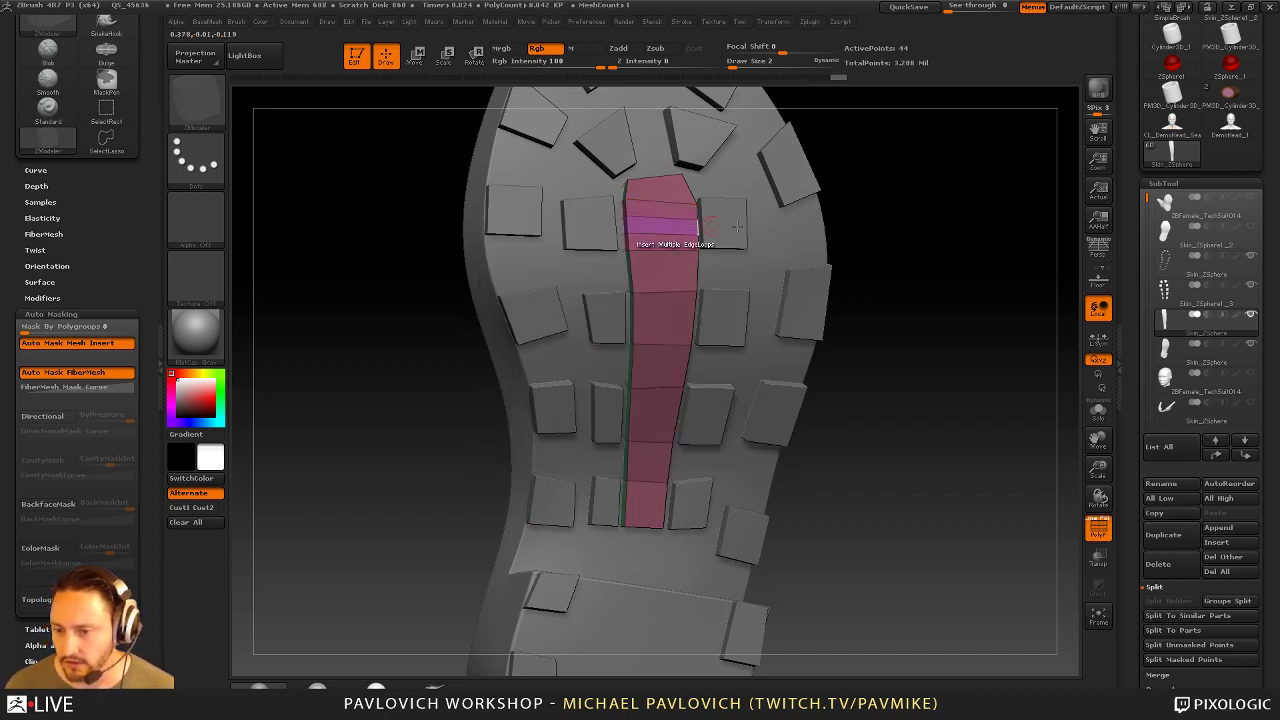
pyautogui.click(630, 276)
pyautogui.moveTo(633, 315); pyautogui.dragTo(640, 440)
pyautogui.click(628, 465)
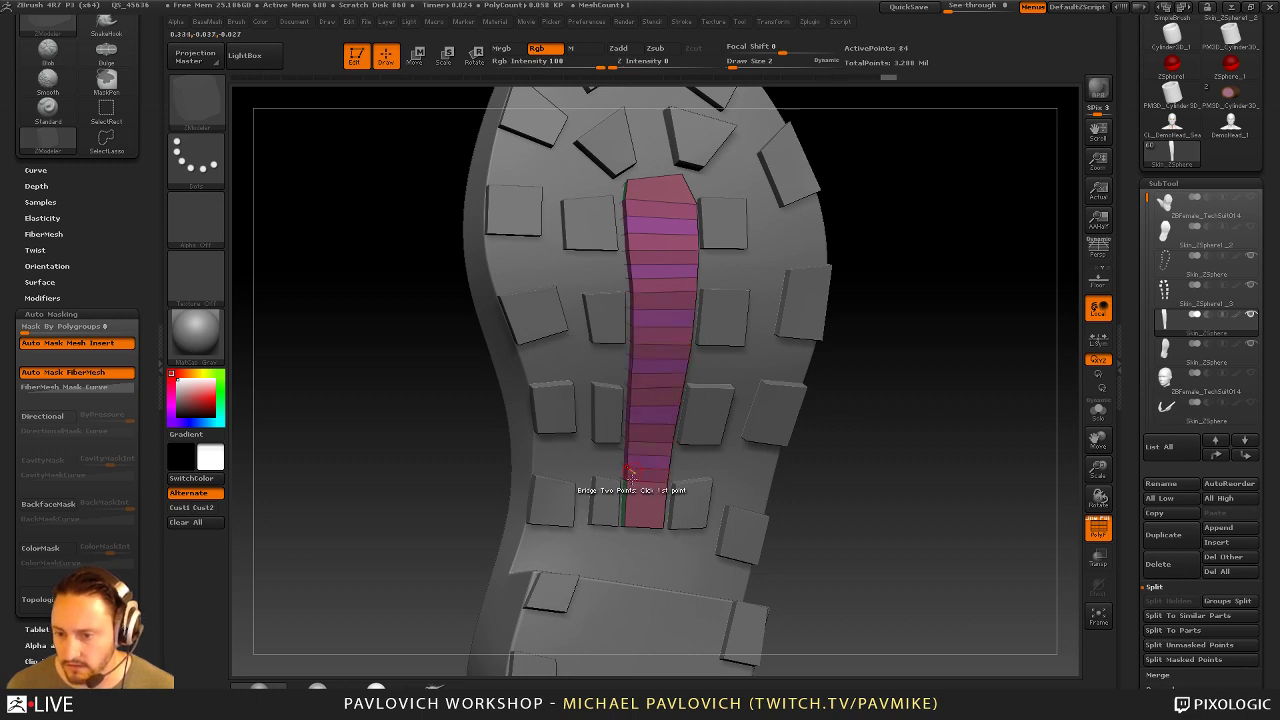
pyautogui.click(628, 500)
pyautogui.moveTo(846, 300); pyautogui.dragTo(863, 294)
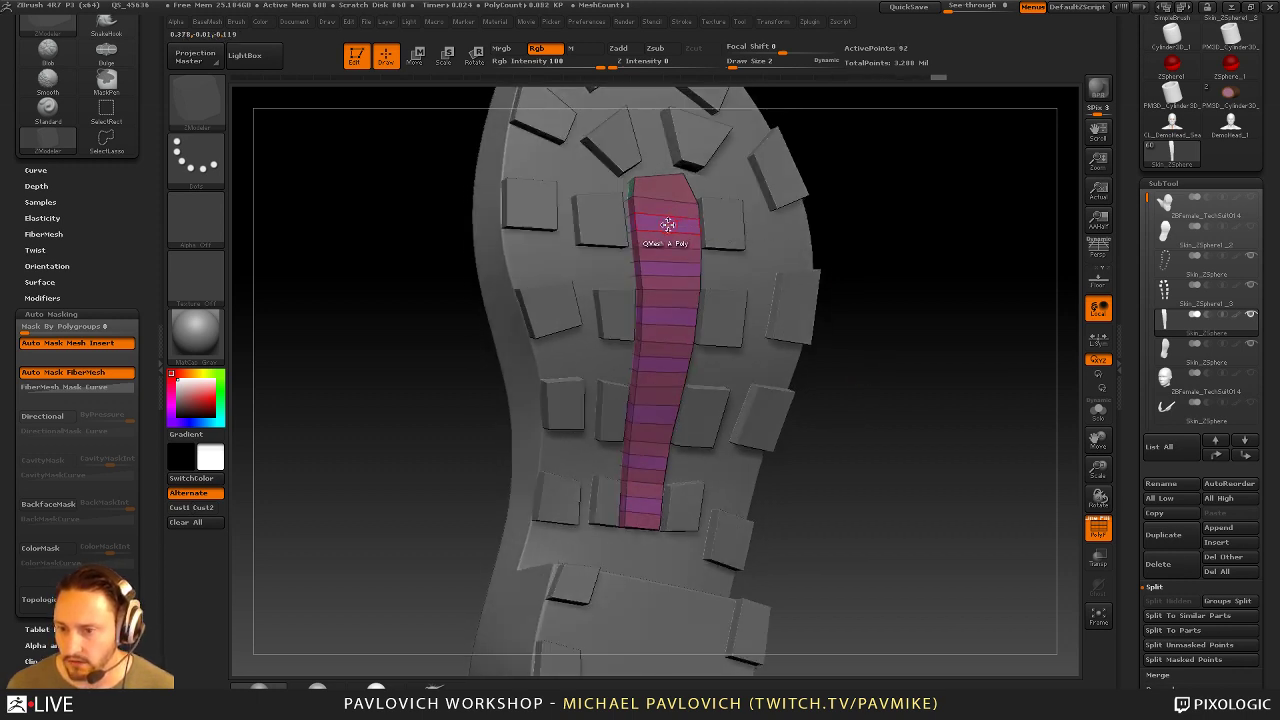
# Try to push the alternating crosswise bands of the centre strip inward with QMesh targeting Polygroup All
pyautogui.press('space')
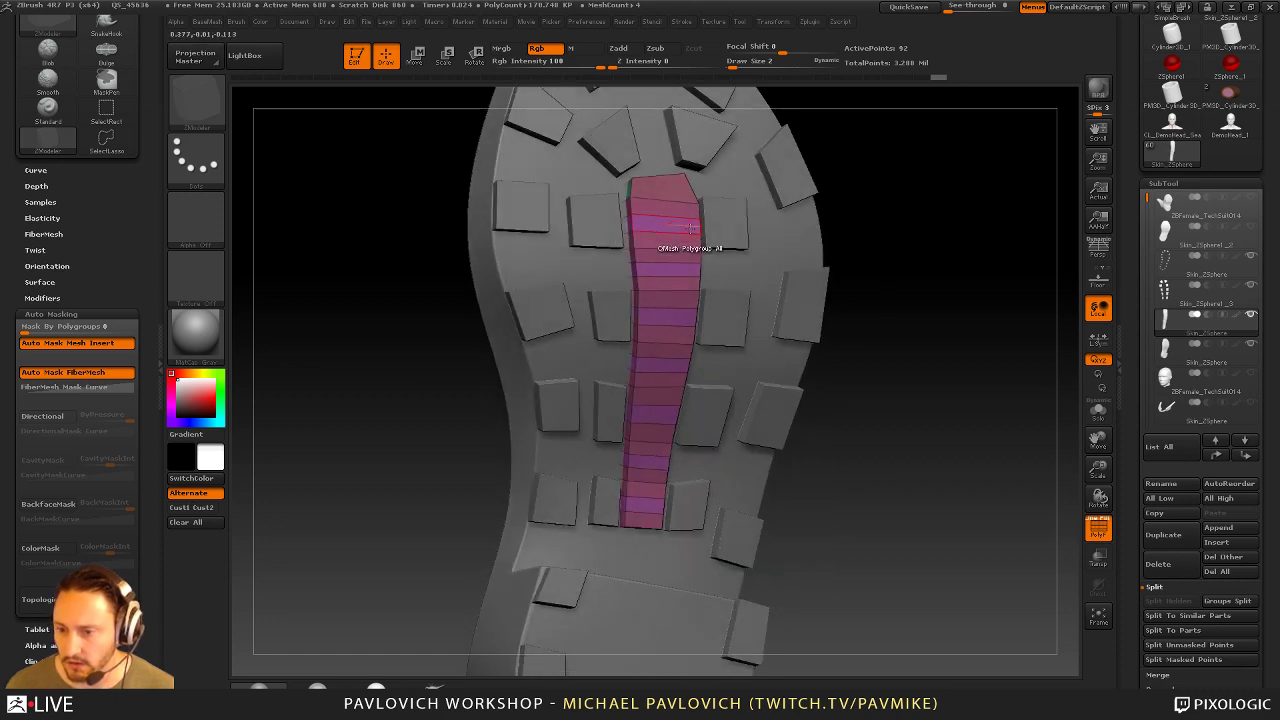
pyautogui.moveTo(662, 247); pyautogui.dragTo(680, 222)
pyautogui.moveTo(910, 208)
pyautogui.mouseDown()
pyautogui.moveTo(857, 194)
pyautogui.moveTo(905, 206)
pyautogui.mouseUp()
pyautogui.hotkey('ctrl', 'z')
pyautogui.moveTo(672, 224); pyautogui.dragTo(656, 228)
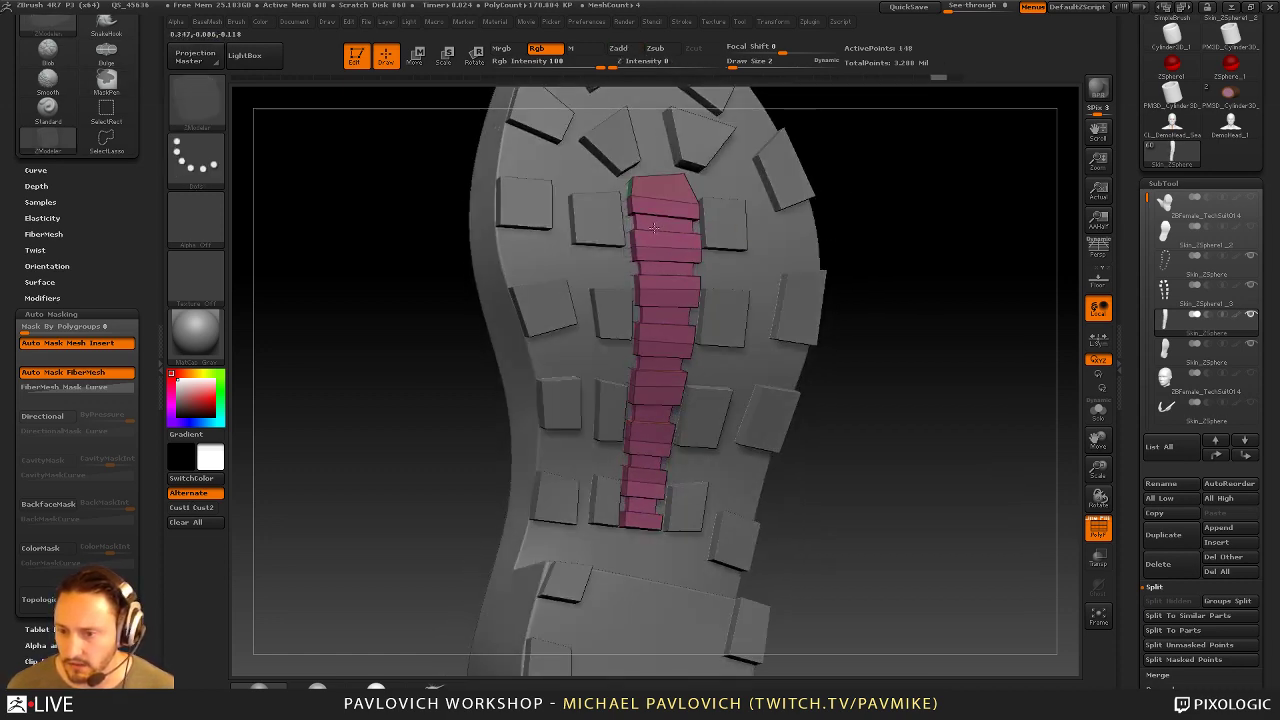
pyautogui.moveTo(940, 262)
pyautogui.mouseDown()
pyautogui.moveTo(914, 257)
pyautogui.moveTo(940, 266)
pyautogui.moveTo(923, 263)
pyautogui.mouseUp()
pyautogui.hotkey('ctrl', 'z')
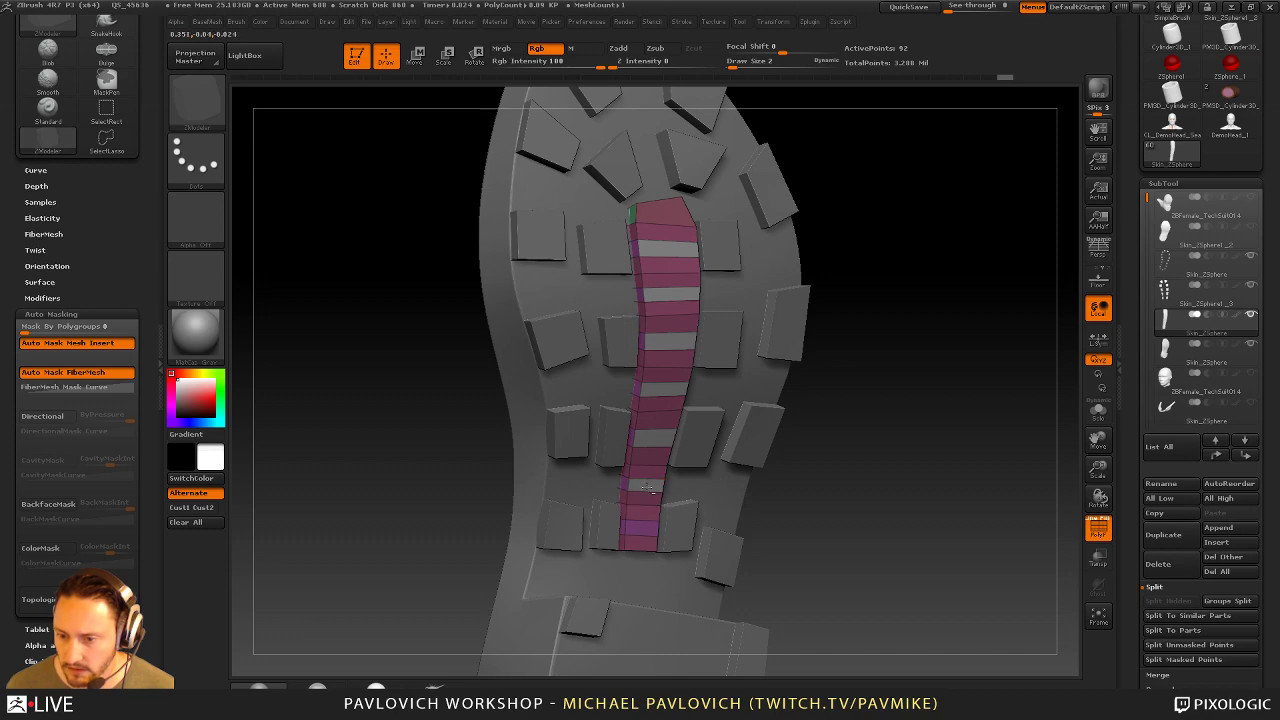
# Remove the alternating bands from the centre strip with ZModeler so it becomes a row of separate blocks
pyautogui.press('space')
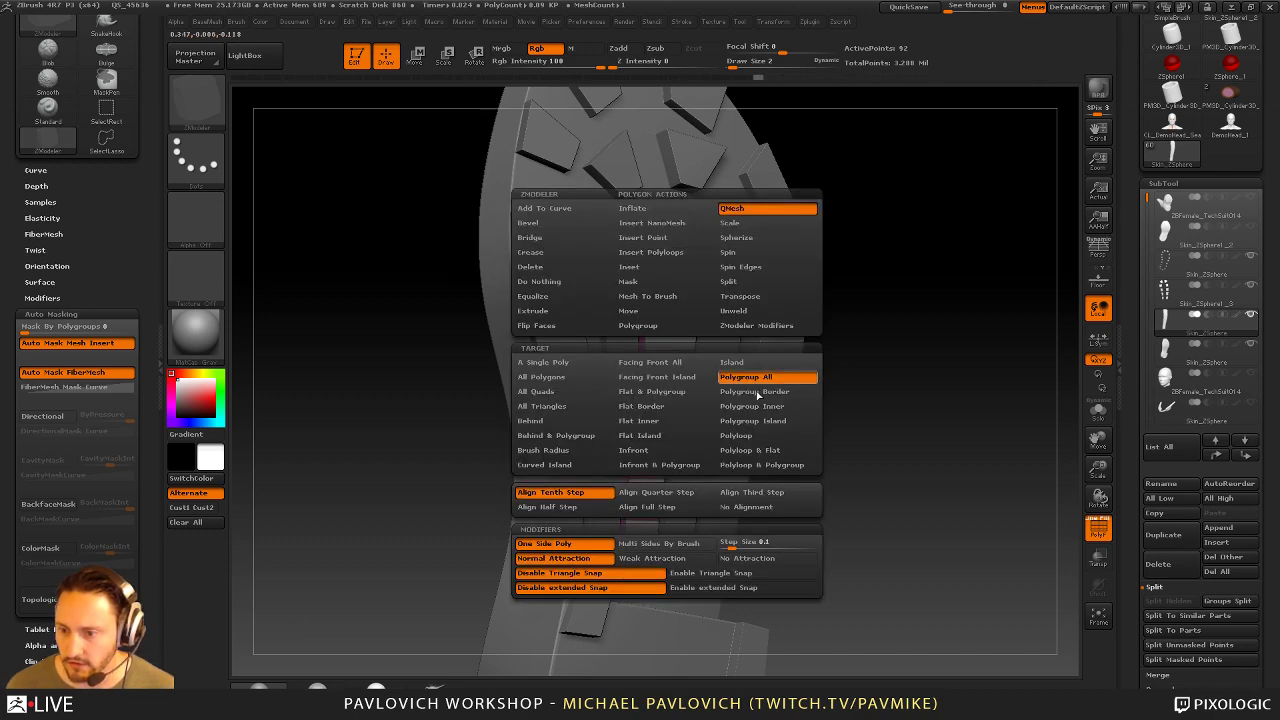
pyautogui.moveTo(630, 262); pyautogui.dragTo(662, 265, button='right')
pyautogui.moveTo(900, 300)
pyautogui.mouseDown()
pyautogui.moveTo(974, 320)
pyautogui.moveTo(975, 354)
pyautogui.moveTo(1015, 414)
pyautogui.moveTo(974, 355)
pyautogui.moveTo(975, 408)
pyautogui.moveTo(994, 440)
pyautogui.moveTo(934, 354)
pyautogui.moveTo(942, 373)
pyautogui.moveTo(877, 349)
pyautogui.moveTo(914, 351)
pyautogui.moveTo(920, 408)
pyautogui.mouseUp()
# Inspect the separated centre strip blocks with the Standard brush active and polyframe off
pyautogui.press('b')
pyautogui.press('s')
pyautogui.press('t')
pyautogui.press('s')
pyautogui.press('s')
pyautogui.moveTo(920, 408)
pyautogui.mouseDown()
pyautogui.moveTo(886, 394)
pyautogui.moveTo(890, 420)
pyautogui.mouseUp()
pyautogui.click(1097, 527)
pyautogui.press('b')
pyautogui.press('z')
pyautogui.press('m')
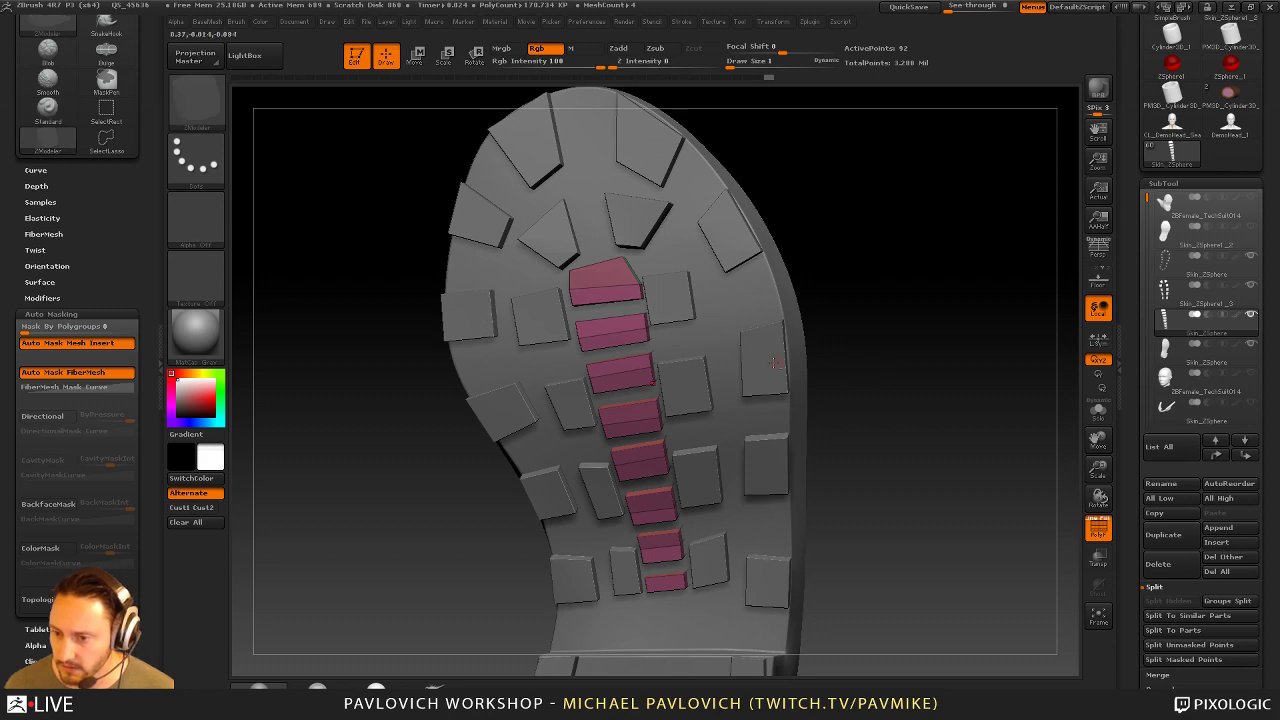
# Subdivide the outer tread blocks subtool once with its corners kept sharp and delete the lower subdivision level
pyautogui.keyDown('alt'); pyautogui.click(776, 362); pyautogui.keyUp('alt')
pyautogui.moveTo(909, 382)
pyautogui.keyDown('alt'); pyautogui.mouseDown()
pyautogui.moveTo(871, 334)
pyautogui.moveTo(889, 340)
pyautogui.moveTo(874, 357)
pyautogui.moveTo(928, 390)
pyautogui.mouseUp(); pyautogui.keyUp('alt')
pyautogui.press('s')
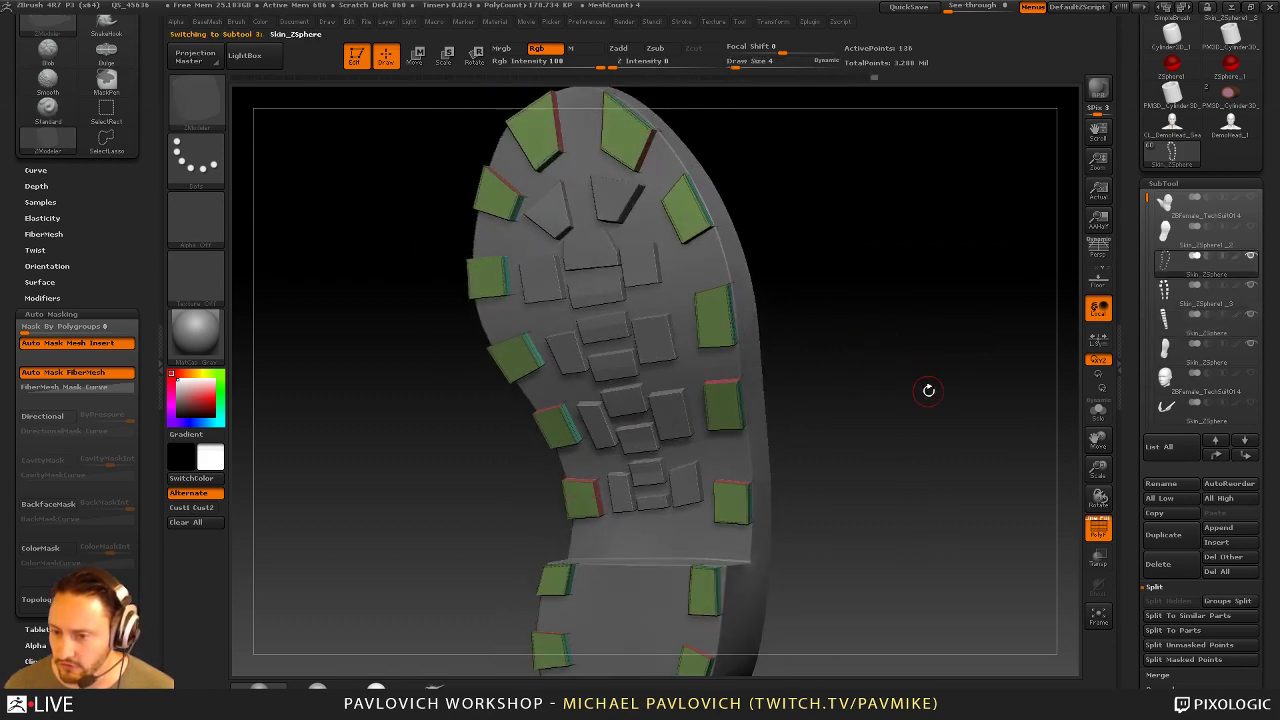
pyautogui.press('space')
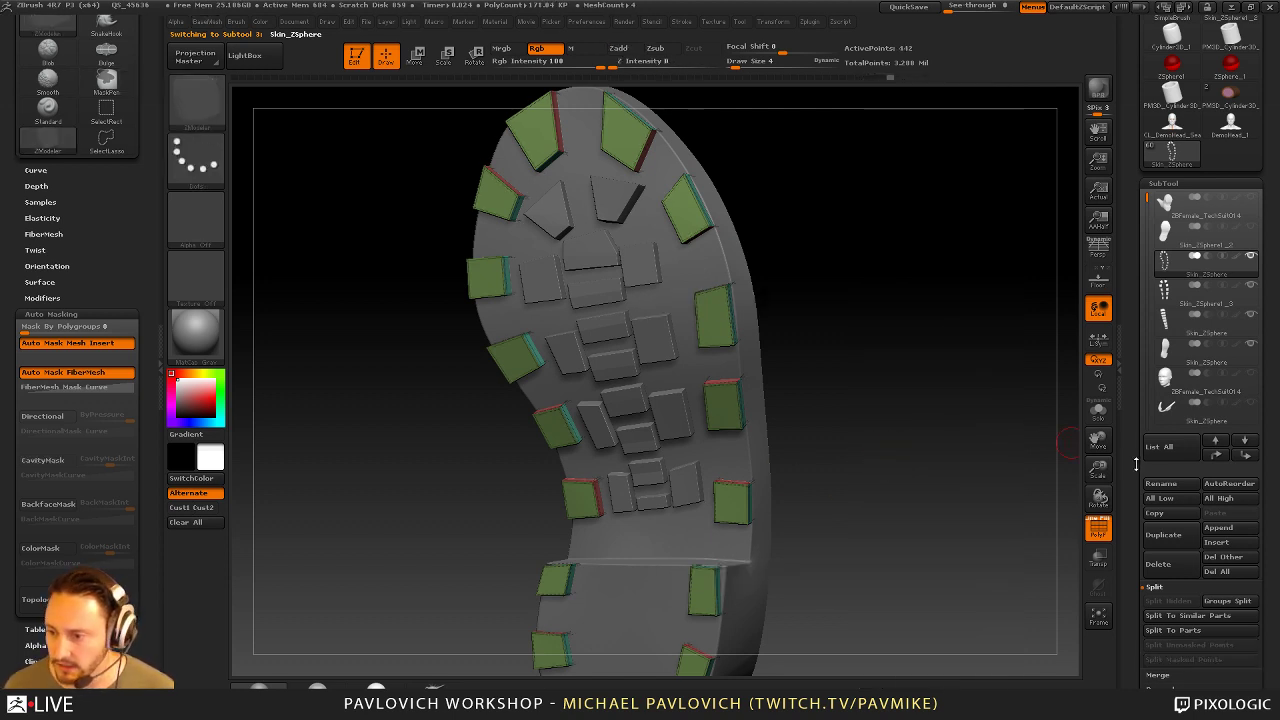
pyautogui.scroll(-5, 1136, 463)
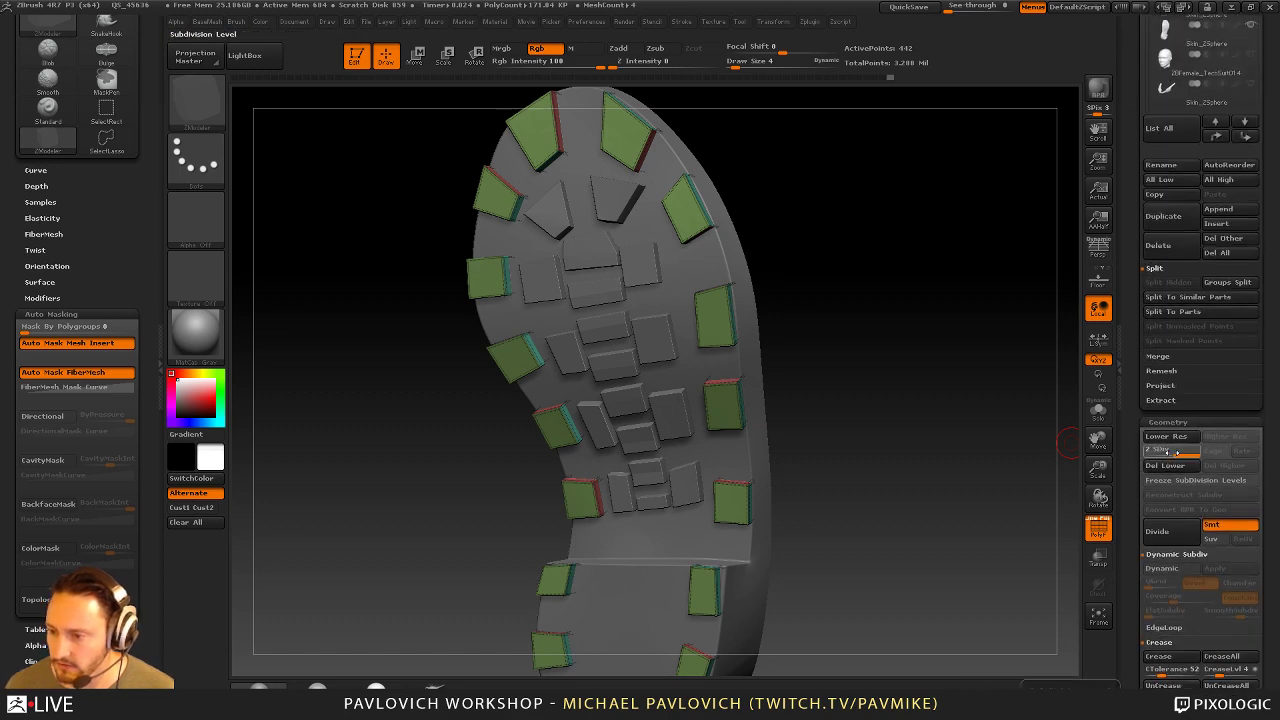
pyautogui.click(1167, 453)
pyautogui.click(1185, 450)
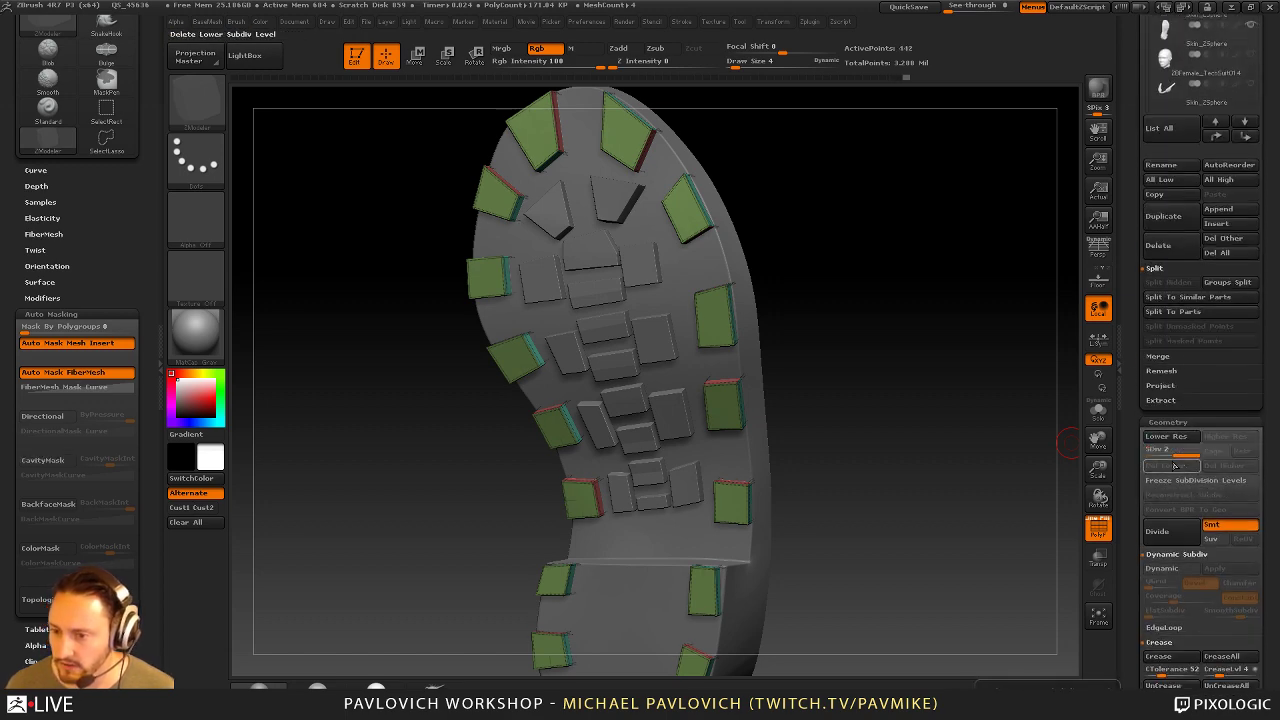
pyautogui.click(1174, 466)
# Examine the subdivided outer tread blocks in Solo mode, with and without polyframe
pyautogui.moveTo(939, 363); pyautogui.dragTo(714, 397)
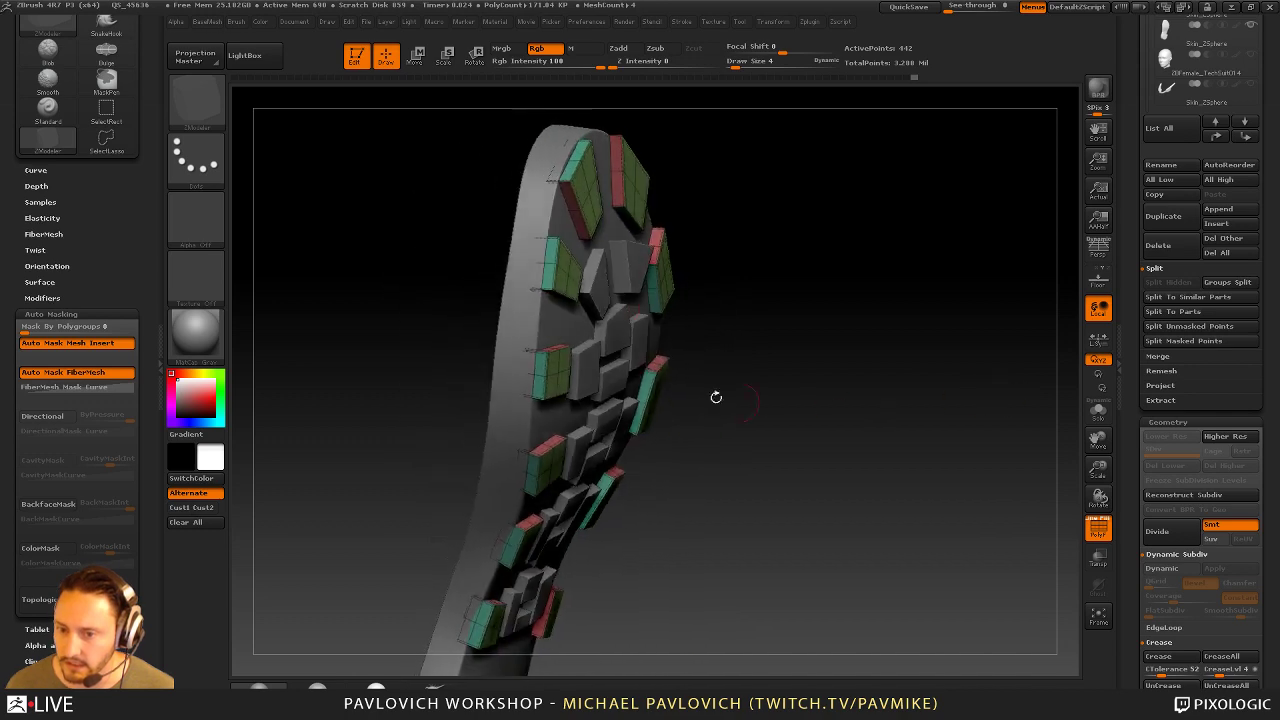
pyautogui.moveTo(909, 349); pyautogui.dragTo(1010, 353)
pyautogui.click(1098, 410)
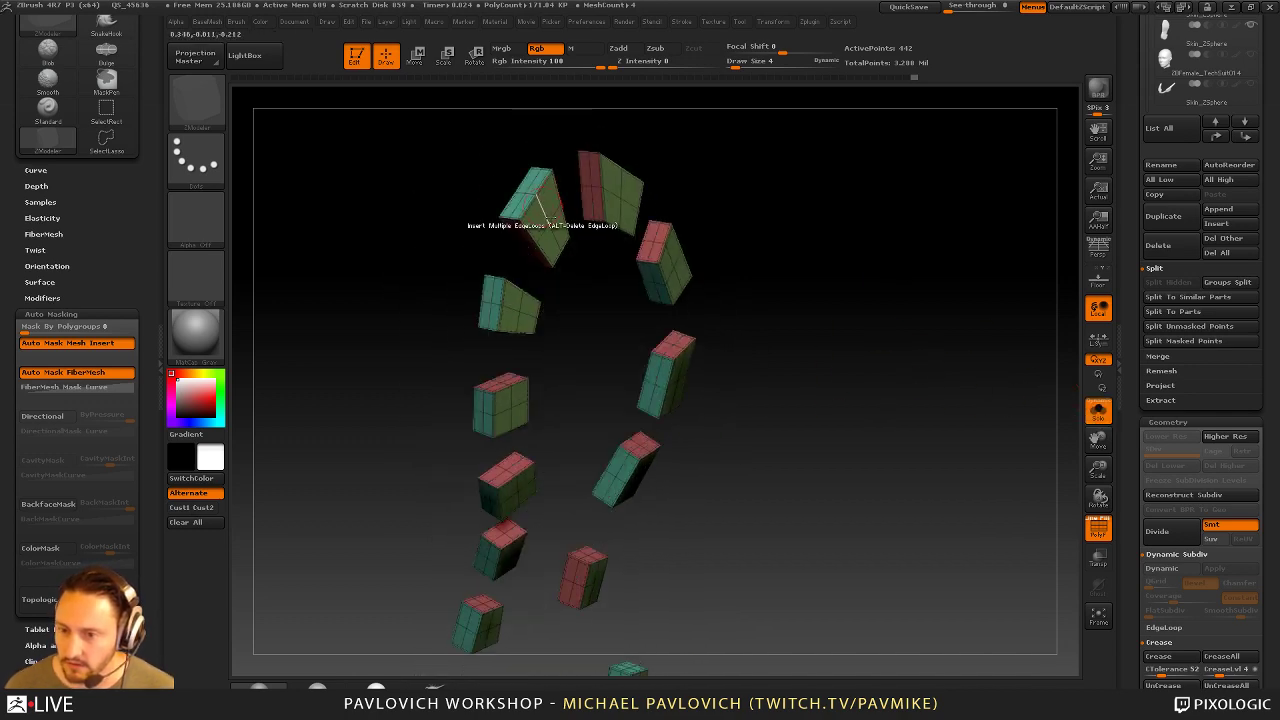
pyautogui.moveTo(940, 330); pyautogui.dragTo(745, 340)
pyautogui.click(1098, 528)
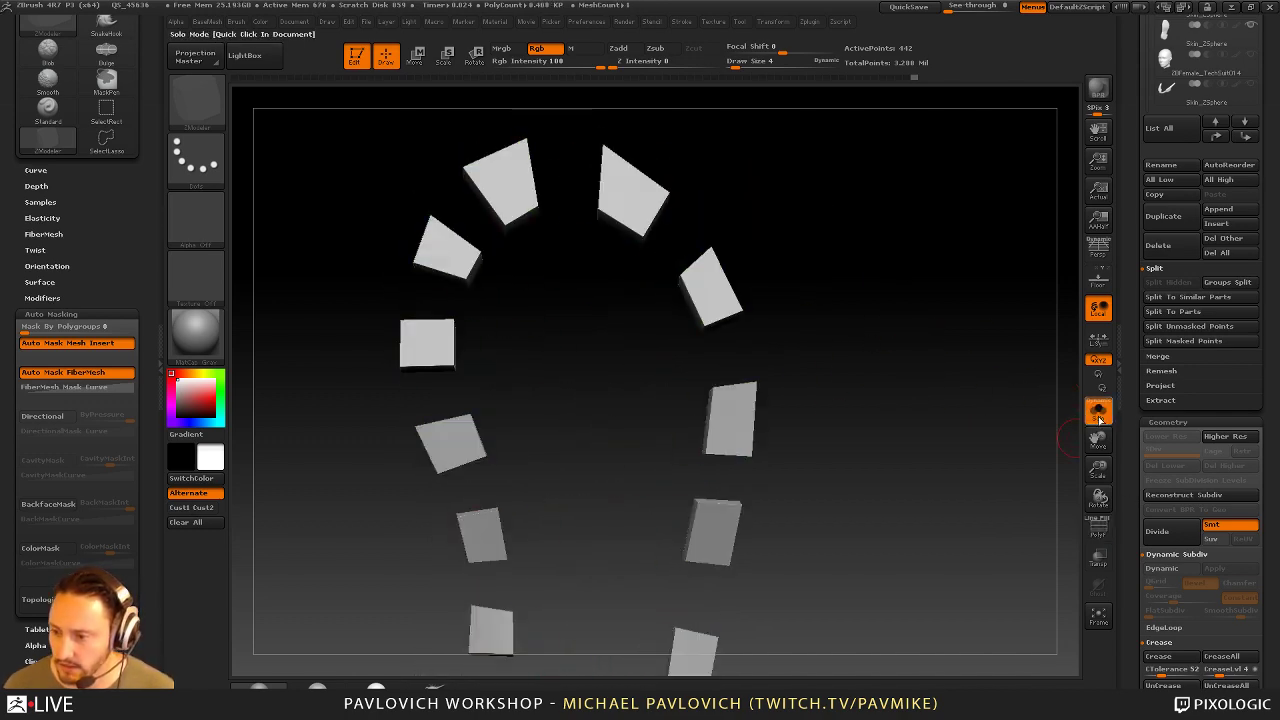
pyautogui.click(1098, 411)
pyautogui.moveTo(1000, 394); pyautogui.dragTo(975, 366)
pyautogui.click(1098, 527)
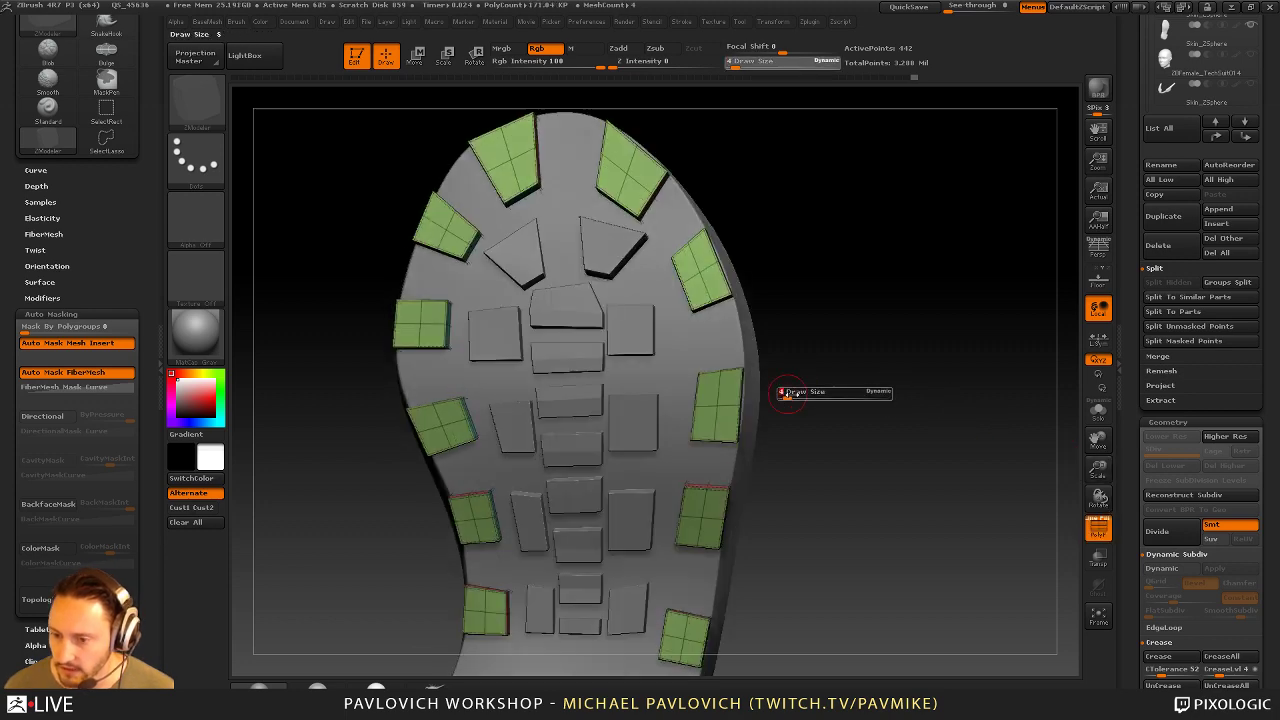
# Fit the outer tread blocks to the sole's edge from toe to heel with the Move brush at draw size 7
pyautogui.moveTo(805, 291); pyautogui.dragTo(740, 373)
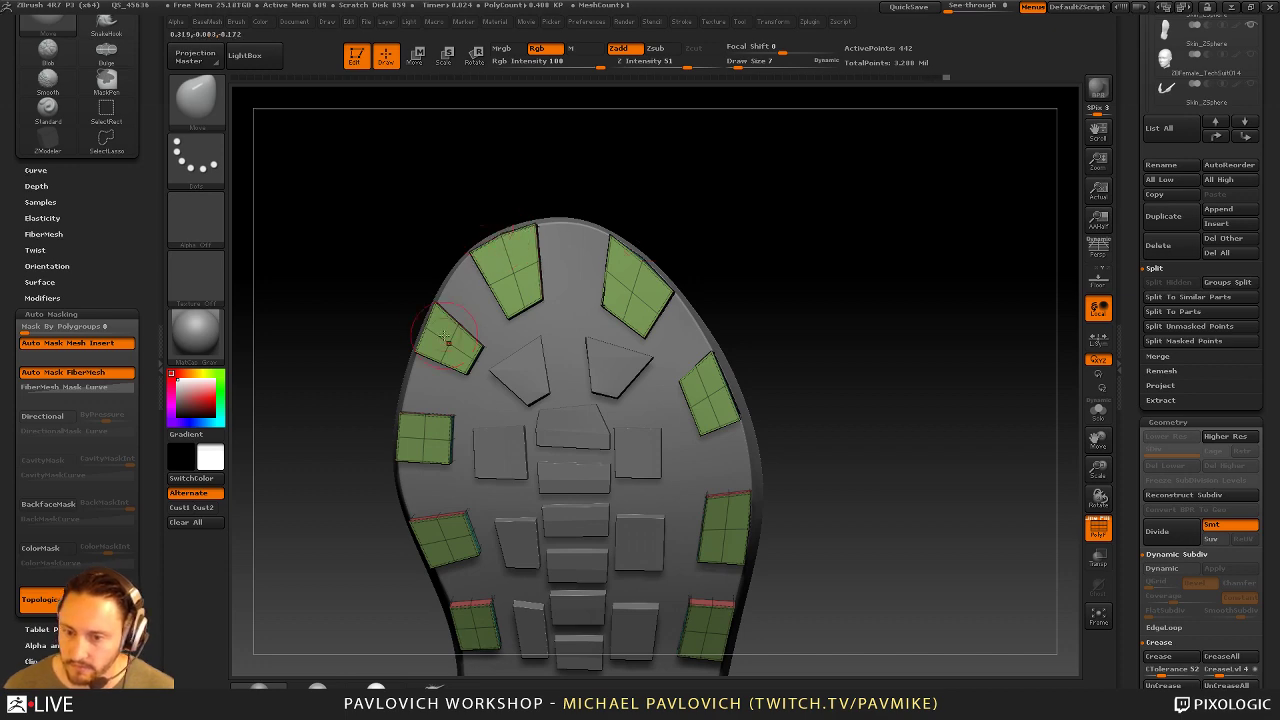
pyautogui.moveTo(447, 340); pyautogui.dragTo(452, 265)
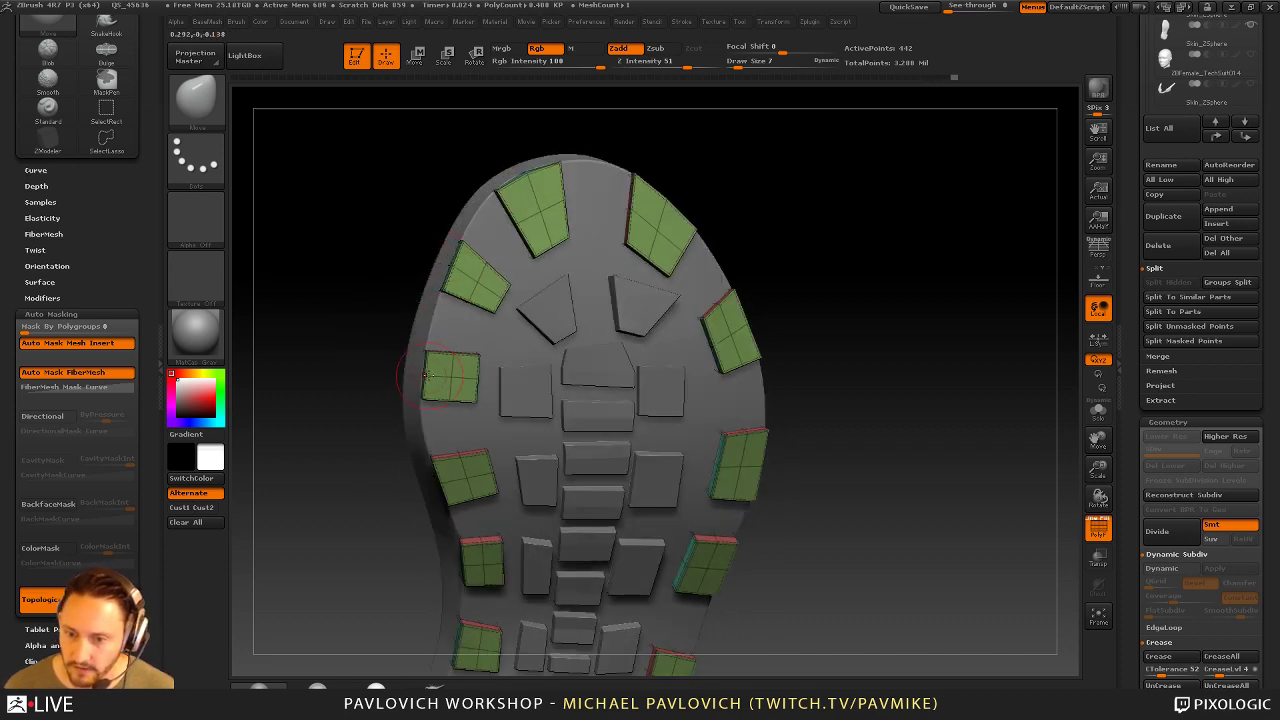
pyautogui.moveTo(372, 409)
pyautogui.mouseDown()
pyautogui.moveTo(360, 343)
pyautogui.moveTo(345, 335)
pyautogui.moveTo(385, 392)
pyautogui.moveTo(455, 385)
pyautogui.mouseUp()
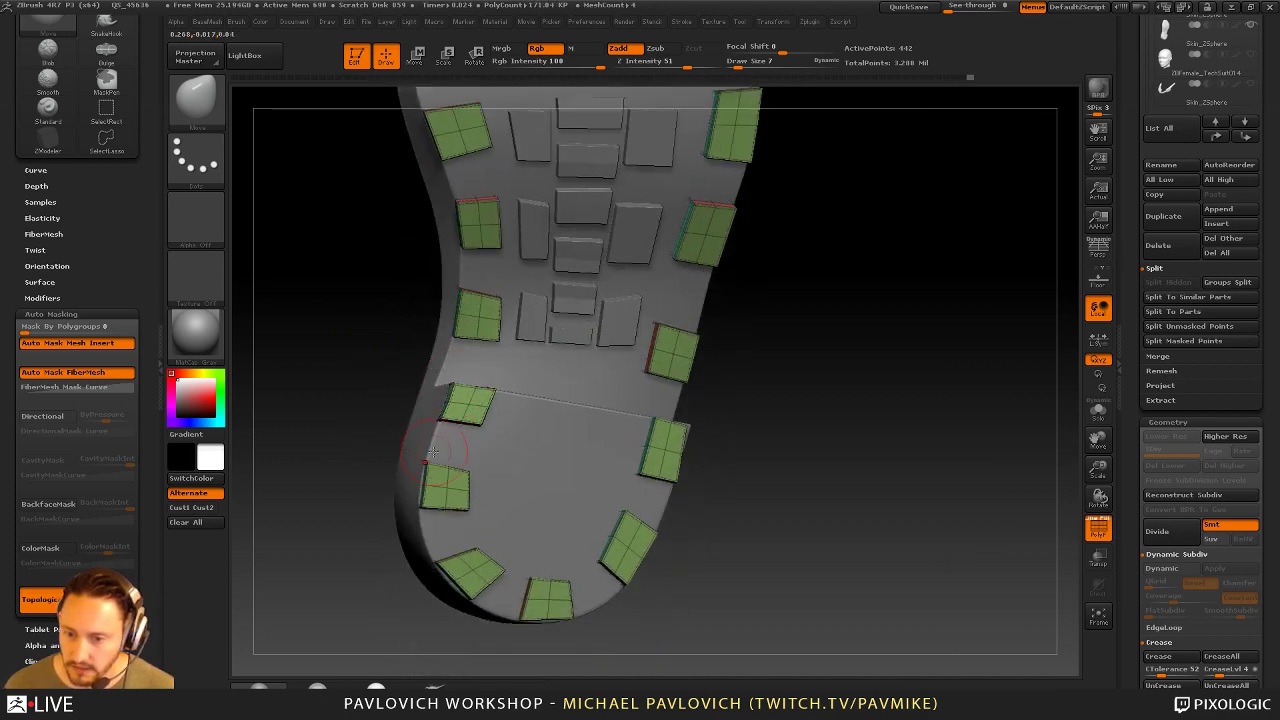
pyautogui.moveTo(409, 484); pyautogui.dragTo(437, 503)
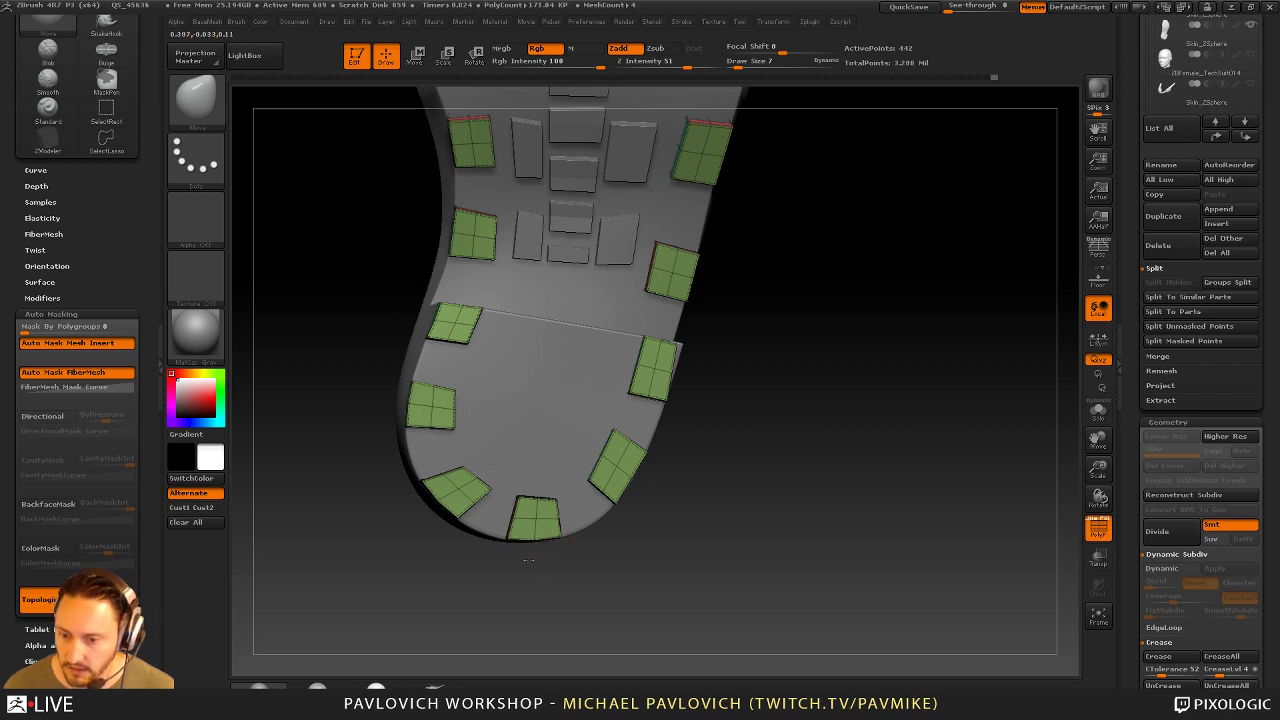
pyautogui.moveTo(717, 490); pyautogui.dragTo(671, 464)
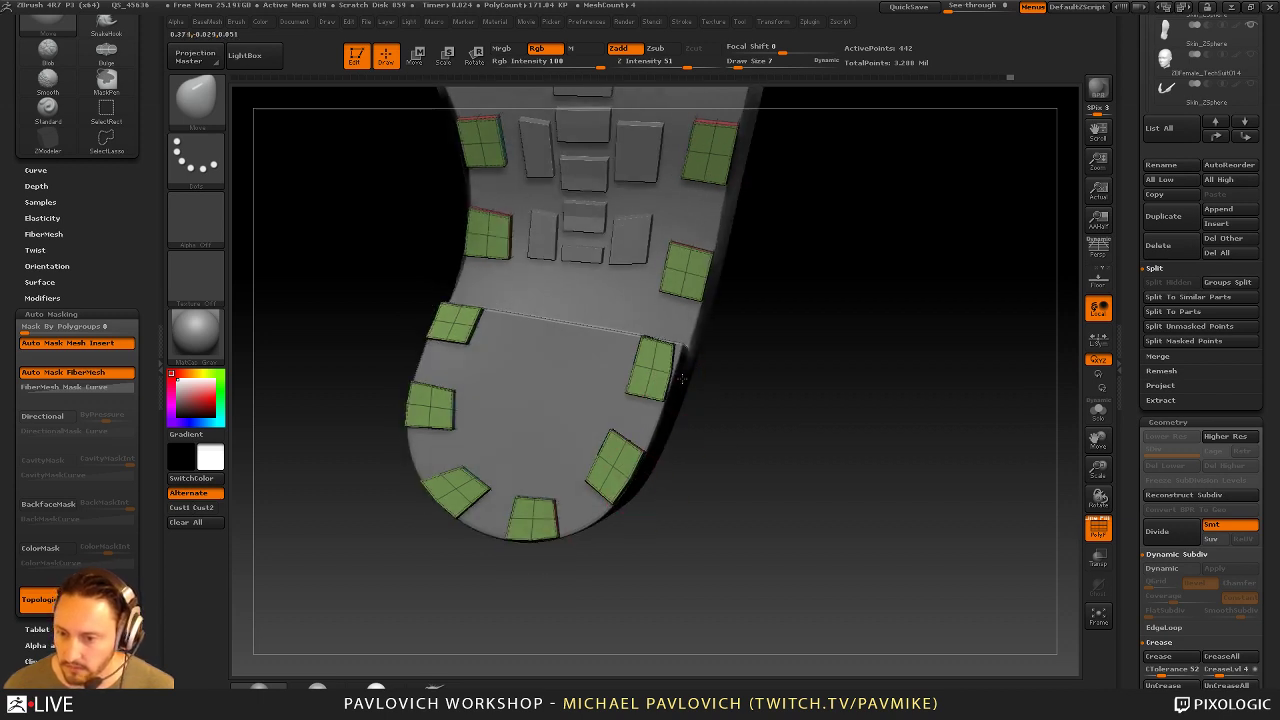
pyautogui.moveTo(675, 375); pyautogui.dragTo(630, 443)
# Select the sole and draw two nested U-shaped curves on the heel with the Topology brush at draw size 3
pyautogui.keyDown('alt'); pyautogui.click(630, 443); pyautogui.keyUp('alt')
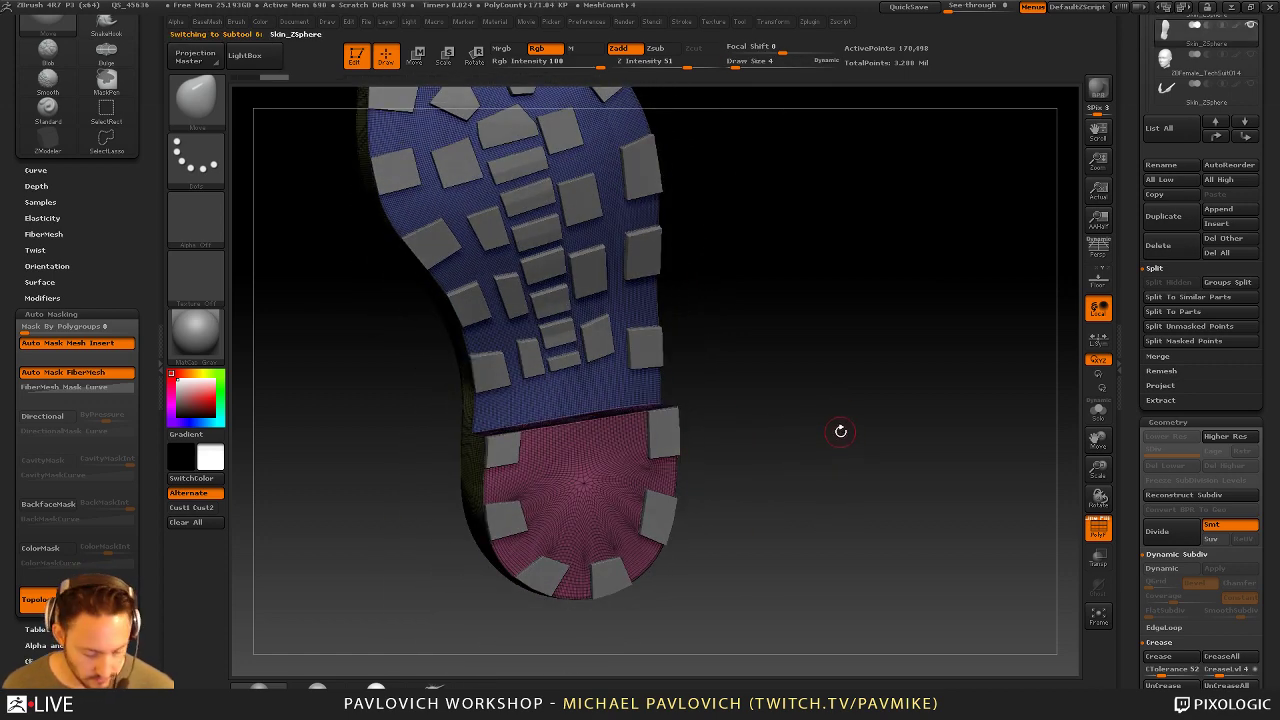
pyautogui.press('b')
pyautogui.press('t')
pyautogui.press('o')
pyautogui.moveTo(833, 389)
pyautogui.keyDown('alt'); pyautogui.mouseDown()
pyautogui.moveTo(823, 343)
pyautogui.moveTo(821, 391)
pyautogui.mouseUp(); pyautogui.keyUp('alt')
pyautogui.press('s')
pyautogui.moveTo(810, 395); pyautogui.dragTo(800, 375)
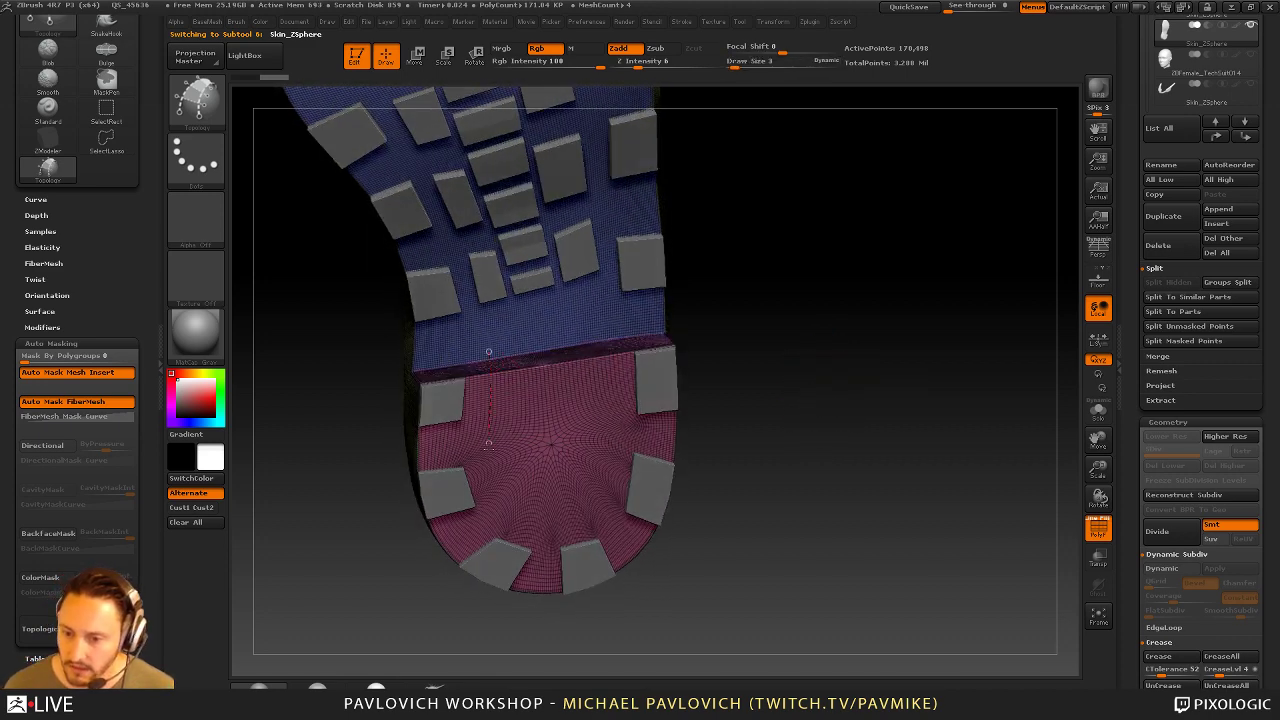
pyautogui.moveTo(613, 369); pyautogui.dragTo(605, 315)
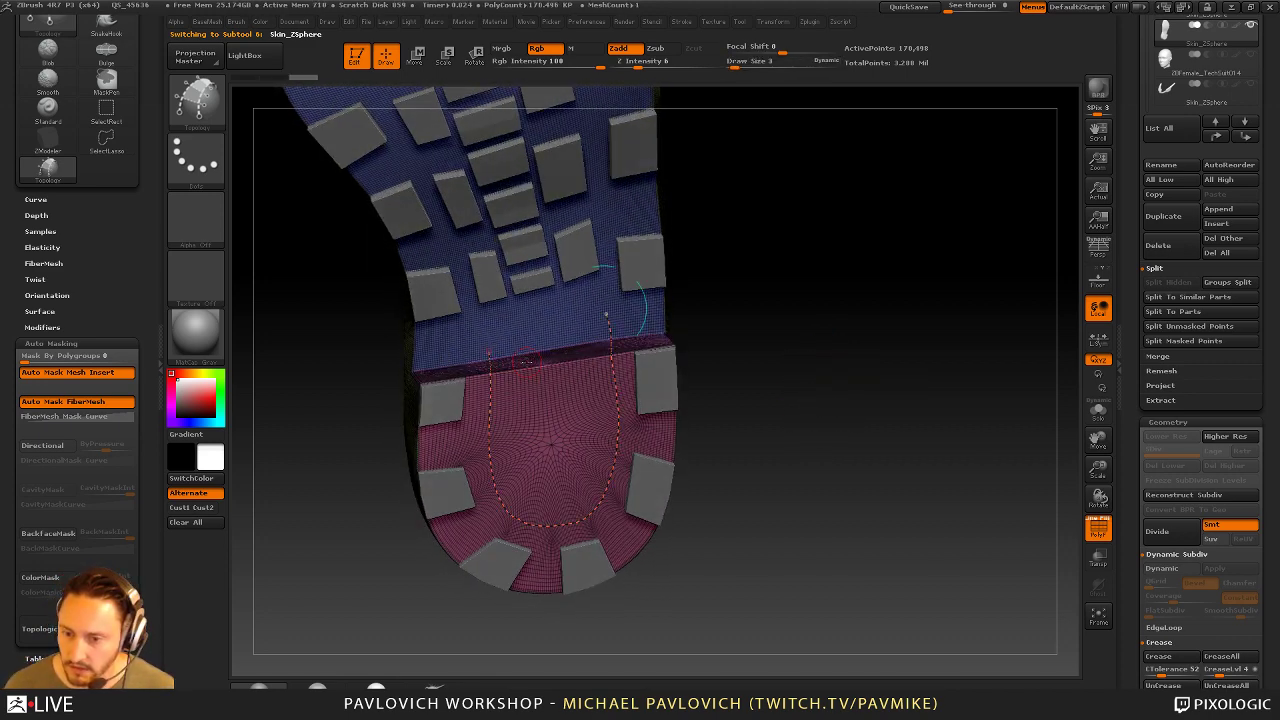
pyautogui.moveTo(571, 402); pyautogui.dragTo(566, 324)
# Close the heel's U-shaped outline and divide it into four-sided segments with Topology brush cross-lines between the inner and outer curves
pyautogui.moveTo(729, 325)
pyautogui.mouseDown()
pyautogui.moveTo(731, 270)
pyautogui.moveTo(740, 295)
pyautogui.mouseUp()
pyautogui.moveTo(559, 366); pyautogui.dragTo(659, 349)
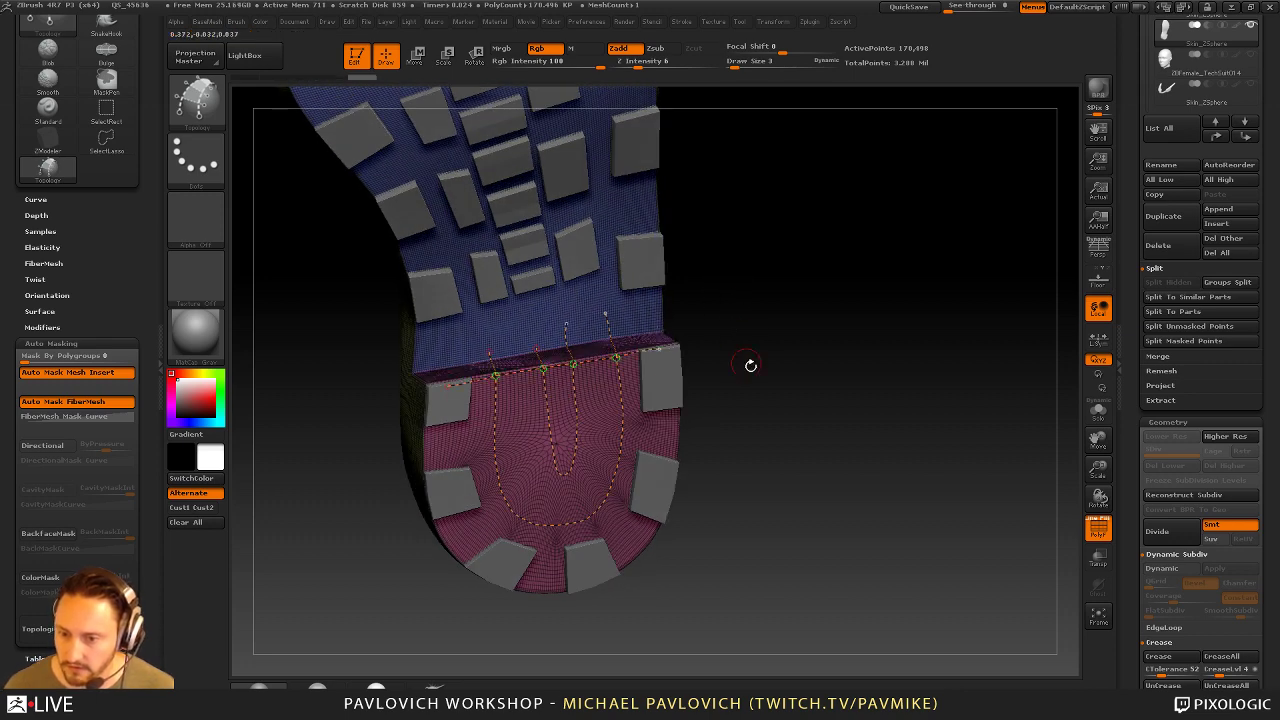
pyautogui.moveTo(574, 391); pyautogui.dragTo(659, 384)
pyautogui.moveTo(663, 432)
pyautogui.mouseDown()
pyautogui.moveTo(570, 417)
pyautogui.moveTo(633, 498)
pyautogui.mouseUp()
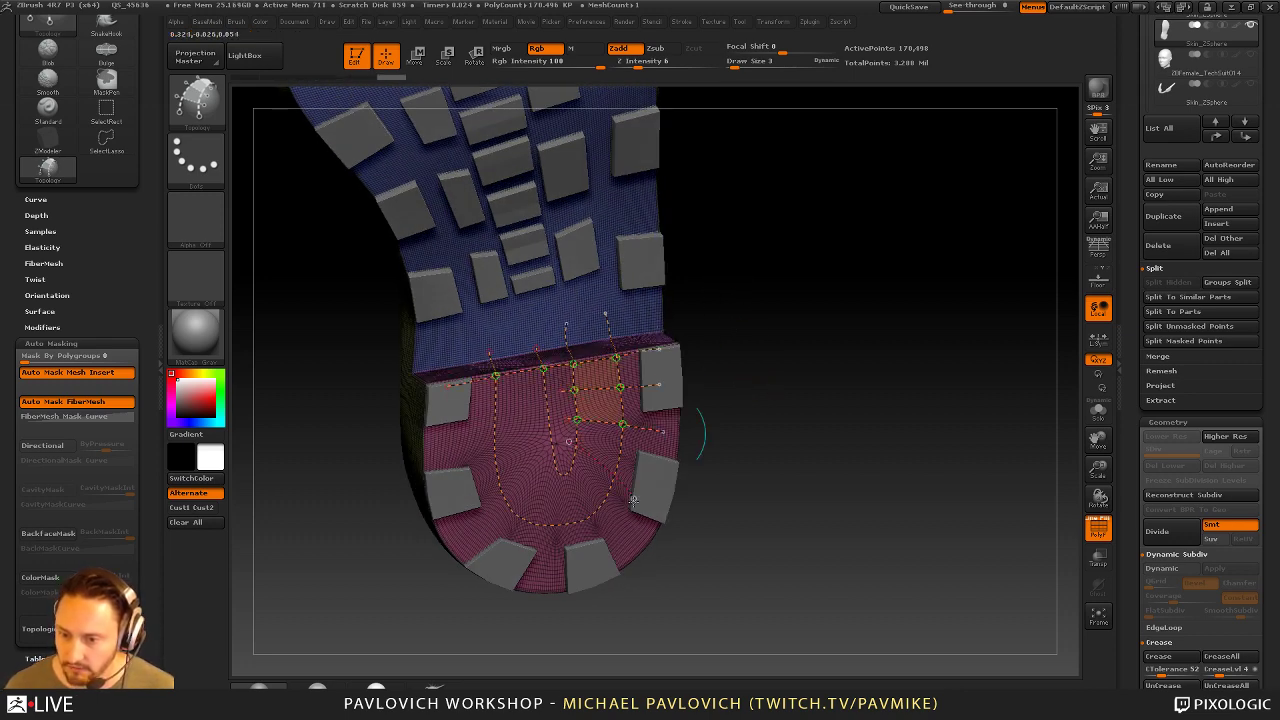
pyautogui.moveTo(566, 463)
pyautogui.mouseDown()
pyautogui.moveTo(584, 546)
pyautogui.moveTo(546, 474)
pyautogui.moveTo(472, 550)
pyautogui.mouseUp()
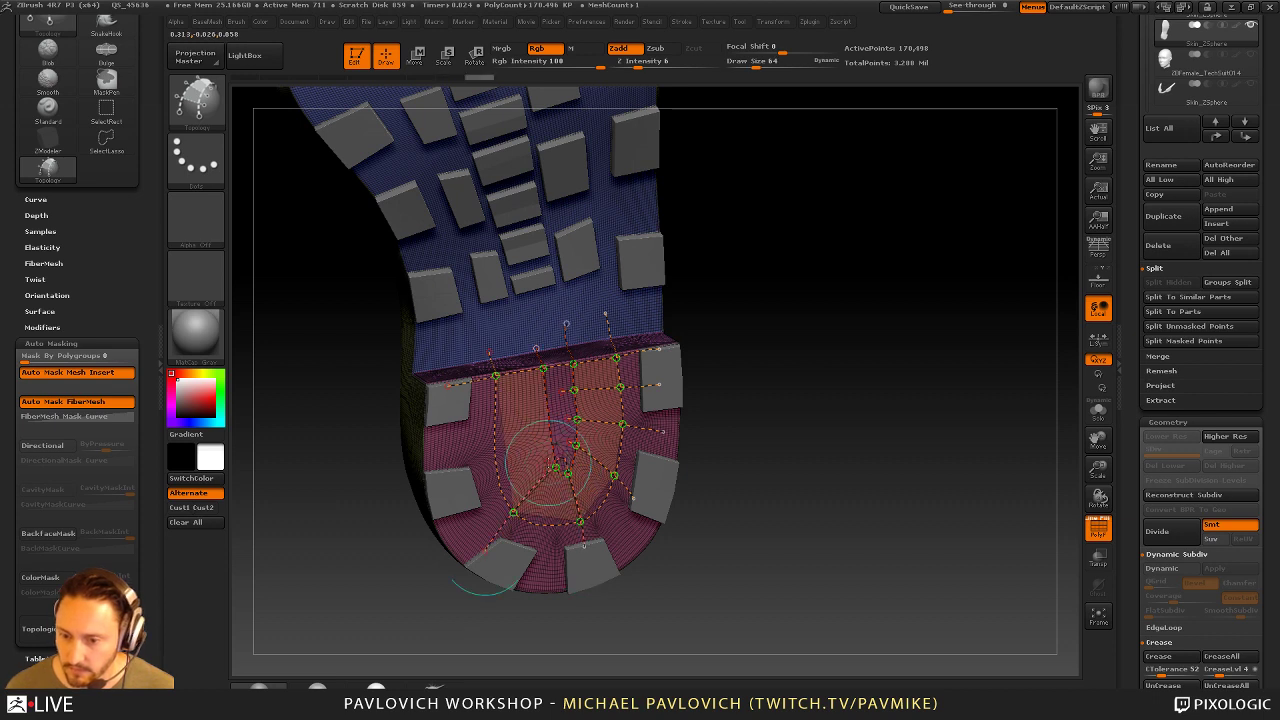
pyautogui.hotkey('ctrl', 'z')
pyautogui.moveTo(564, 454); pyautogui.dragTo(538, 553)
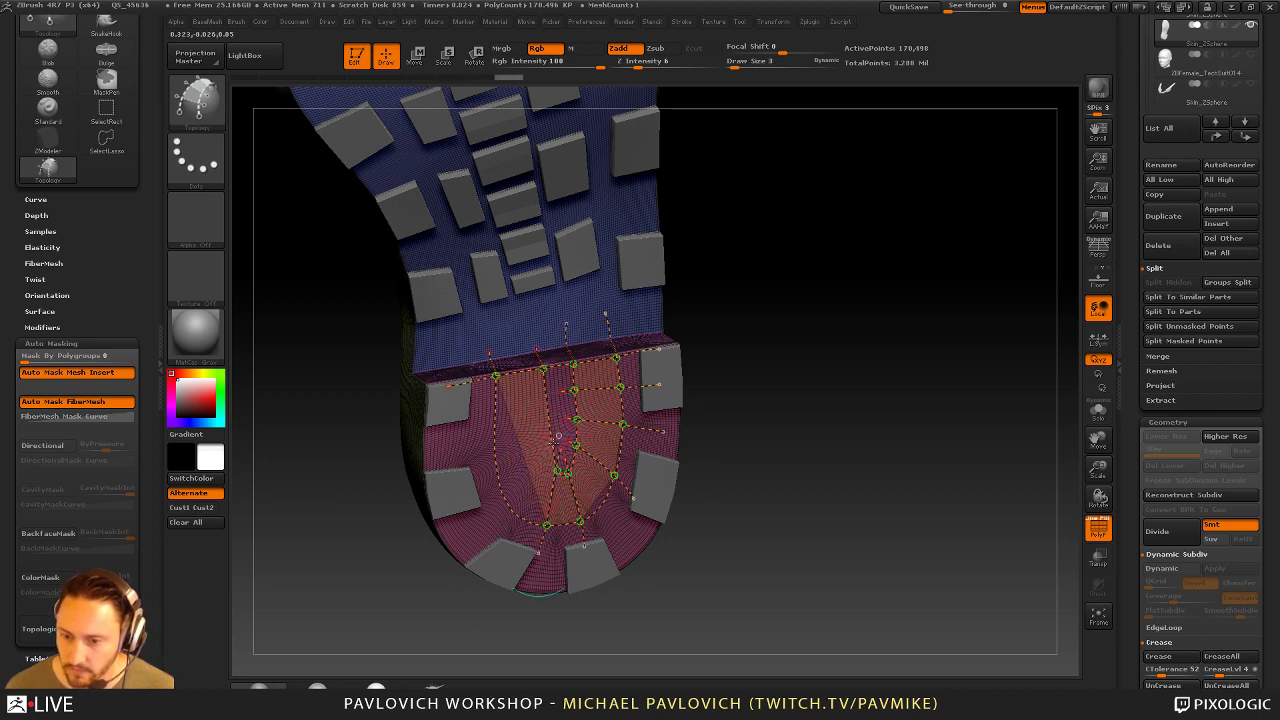
pyautogui.moveTo(557, 442); pyautogui.dragTo(489, 528)
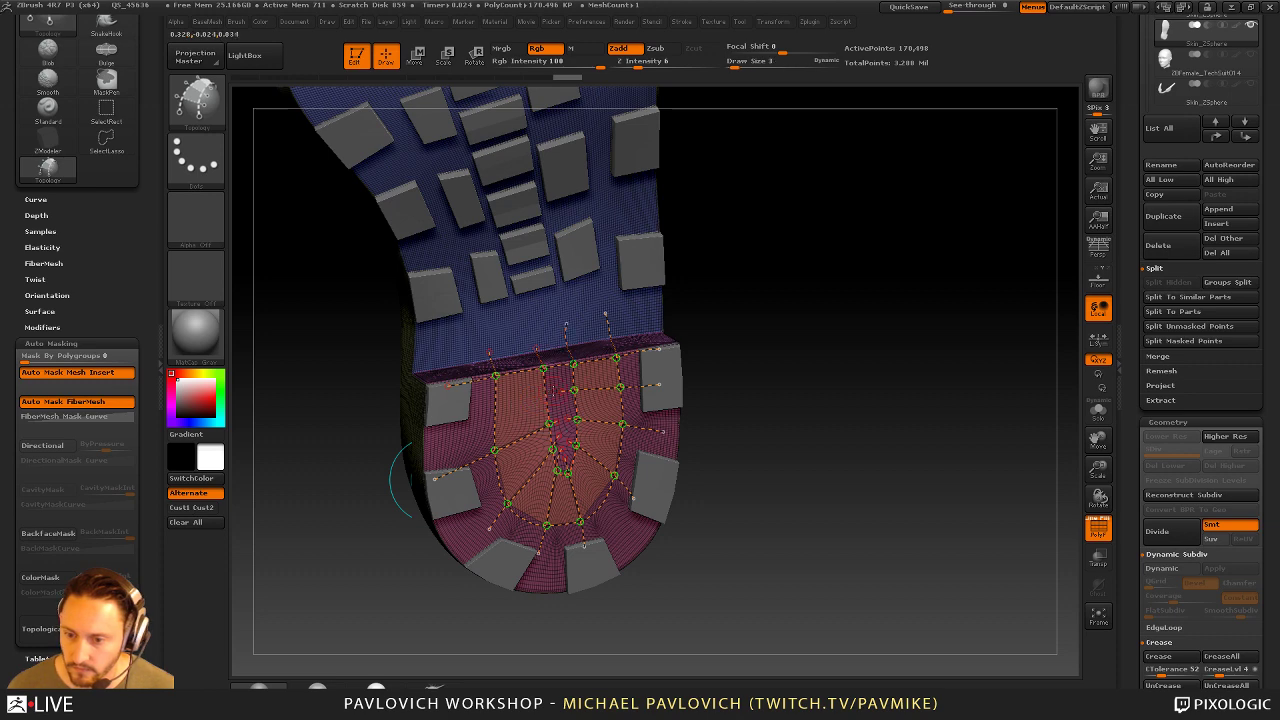
# Generate the thick U-shaped tread mesh from the curves at draw size 11 and split it off the sole by its masked points
pyautogui.moveTo(690, 392); pyautogui.dragTo(783, 385)
pyautogui.press('s')
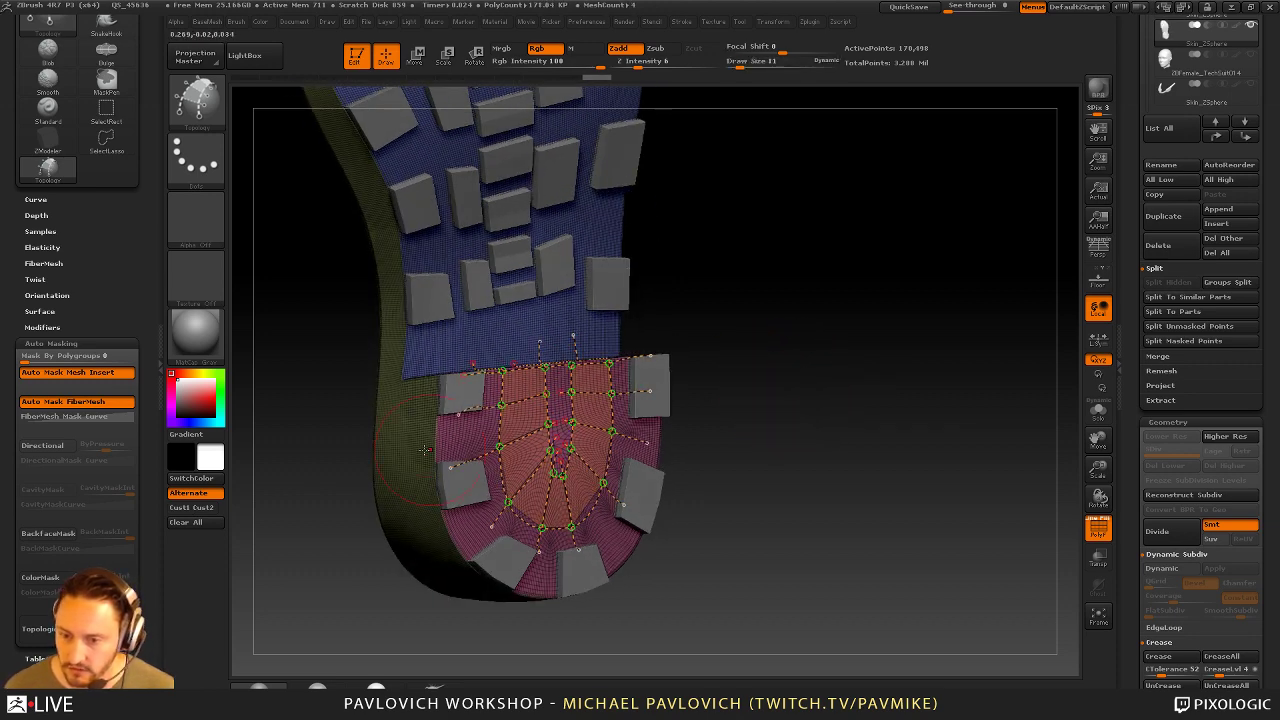
pyautogui.click(426, 450)
pyautogui.press('2')
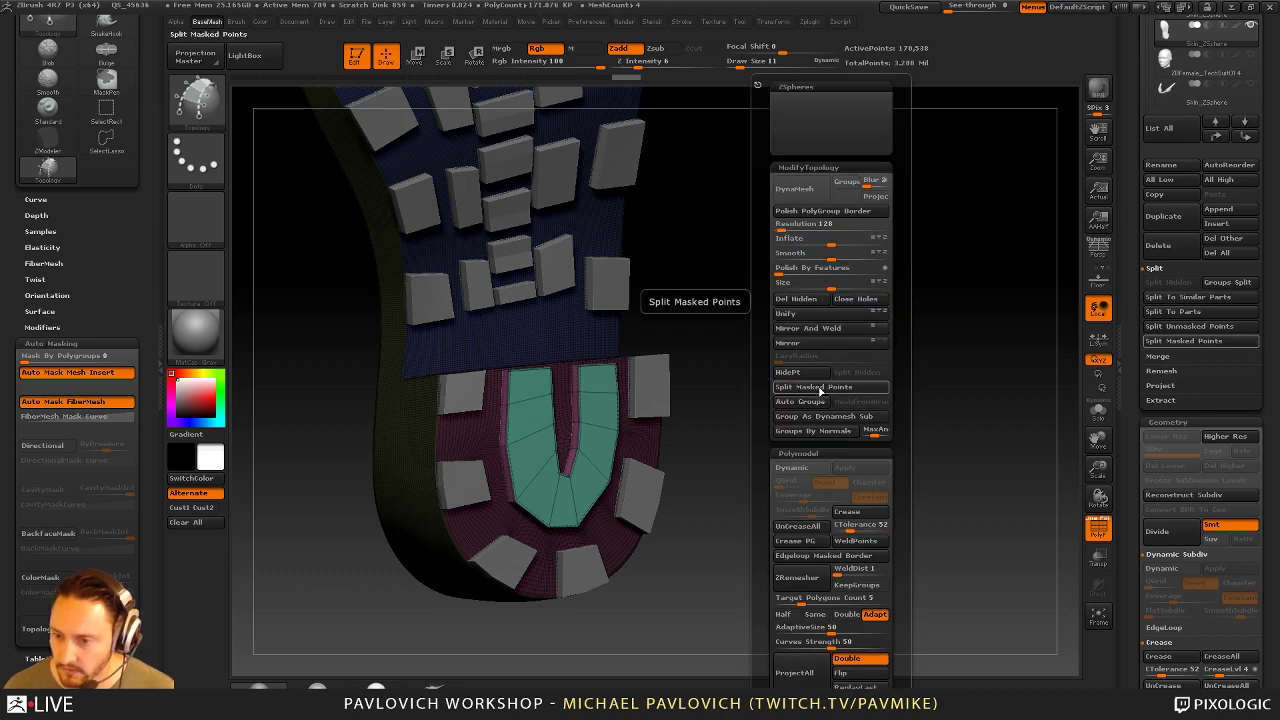
pyautogui.click(816, 387)
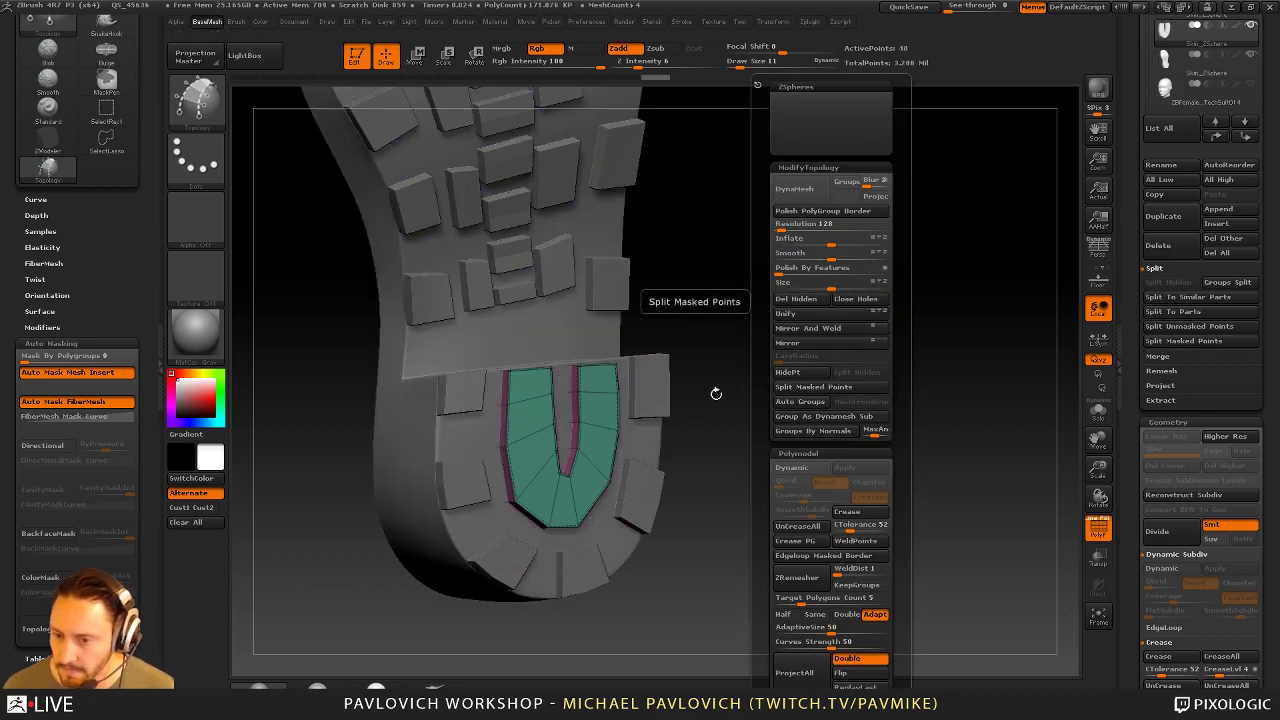
# Remove alternate segments of the U-shaped tread with ZModeler's QMesh on single polygons, leaving five separate heel blocks
pyautogui.moveTo(746, 403); pyautogui.dragTo(735, 361)
pyautogui.press('b')
pyautogui.press('z')
pyautogui.press('m')
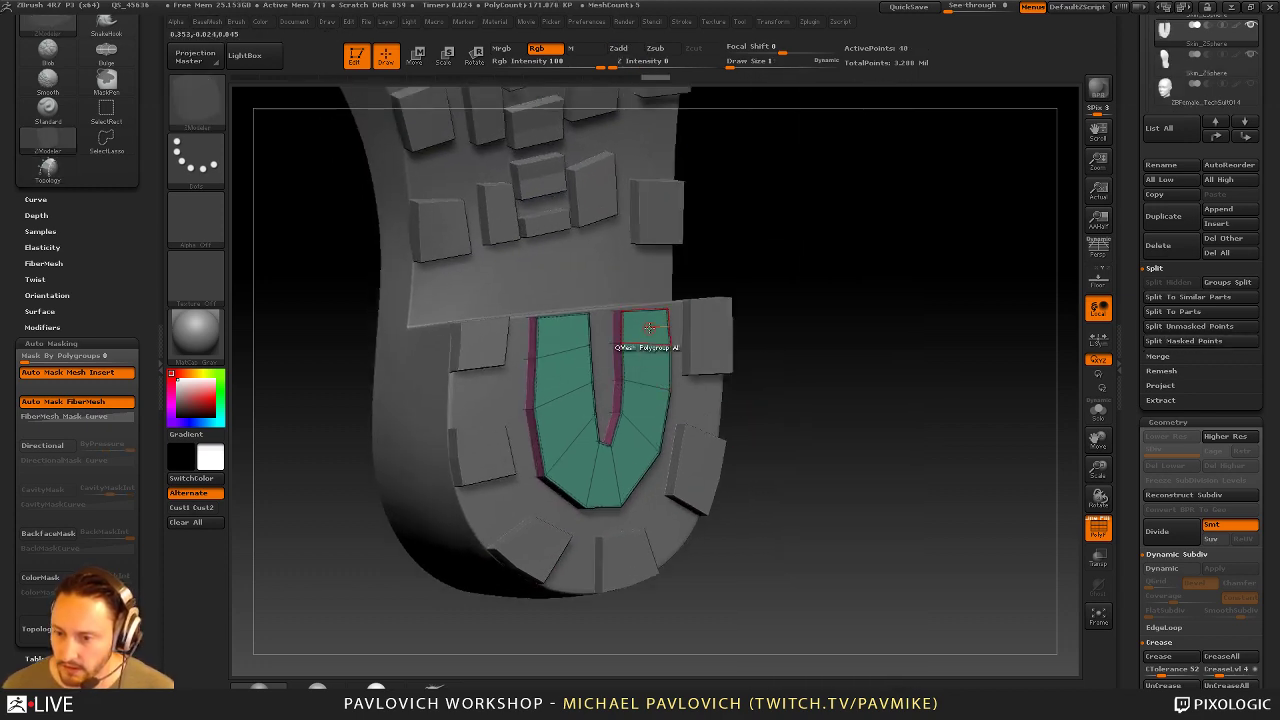
pyautogui.press('space')
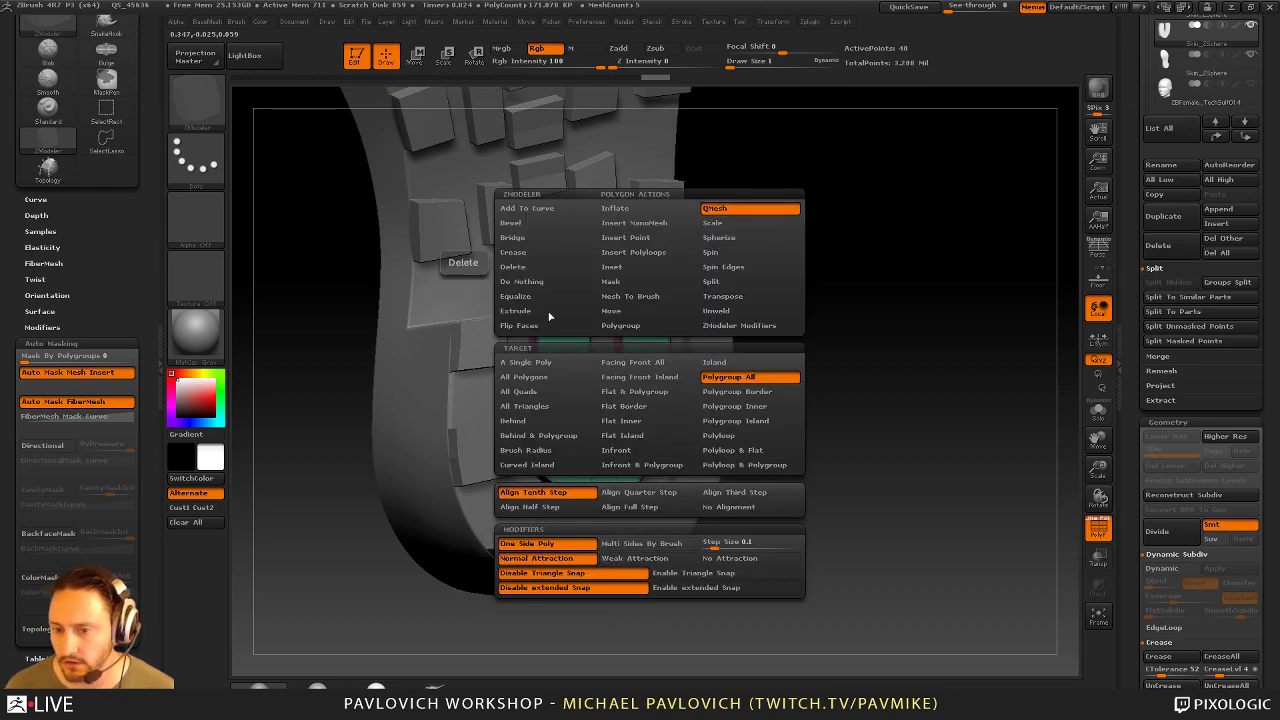
pyautogui.moveTo(590, 344); pyautogui.dragTo(637, 362, button='right')
pyautogui.click(634, 360)
pyautogui.click(624, 438)
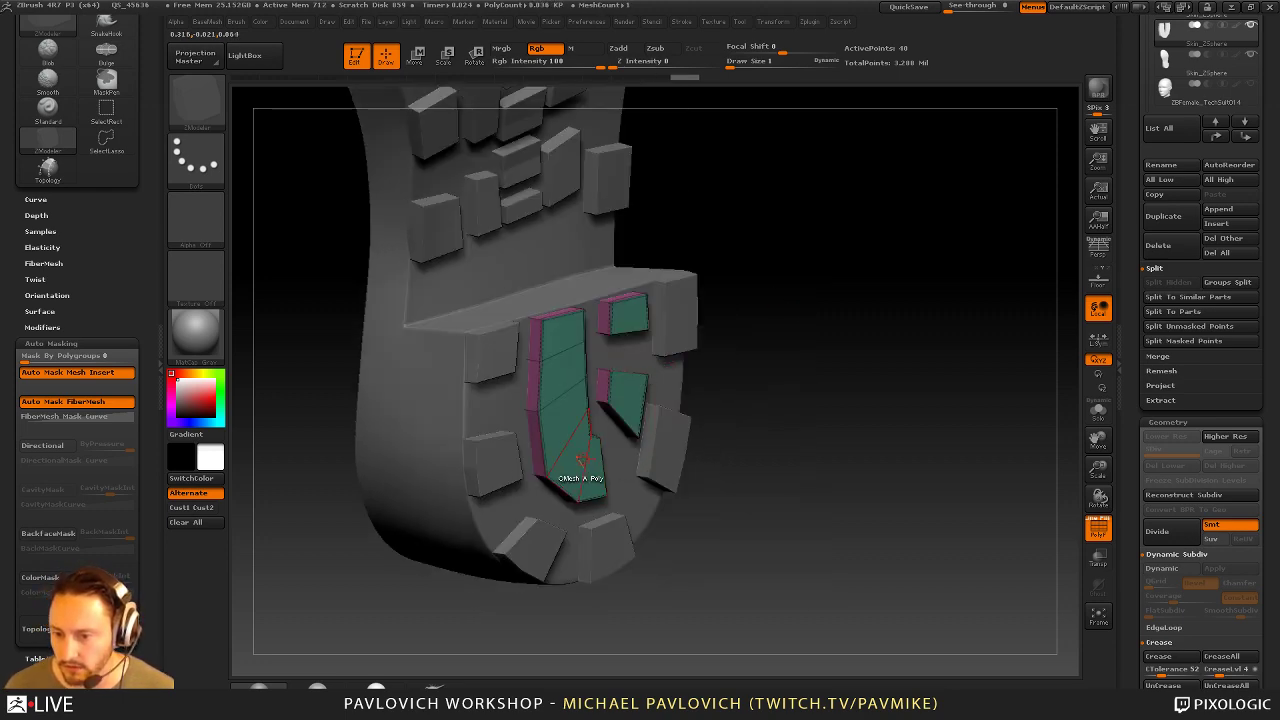
pyautogui.click(582, 458)
pyautogui.click(548, 390)
# Reshape the heel's left middle block with the Move brush, using draw sizes 17 and 11
pyautogui.moveTo(911, 338)
pyautogui.mouseDown()
pyautogui.moveTo(906, 351)
pyautogui.moveTo(869, 308)
pyautogui.mouseUp()
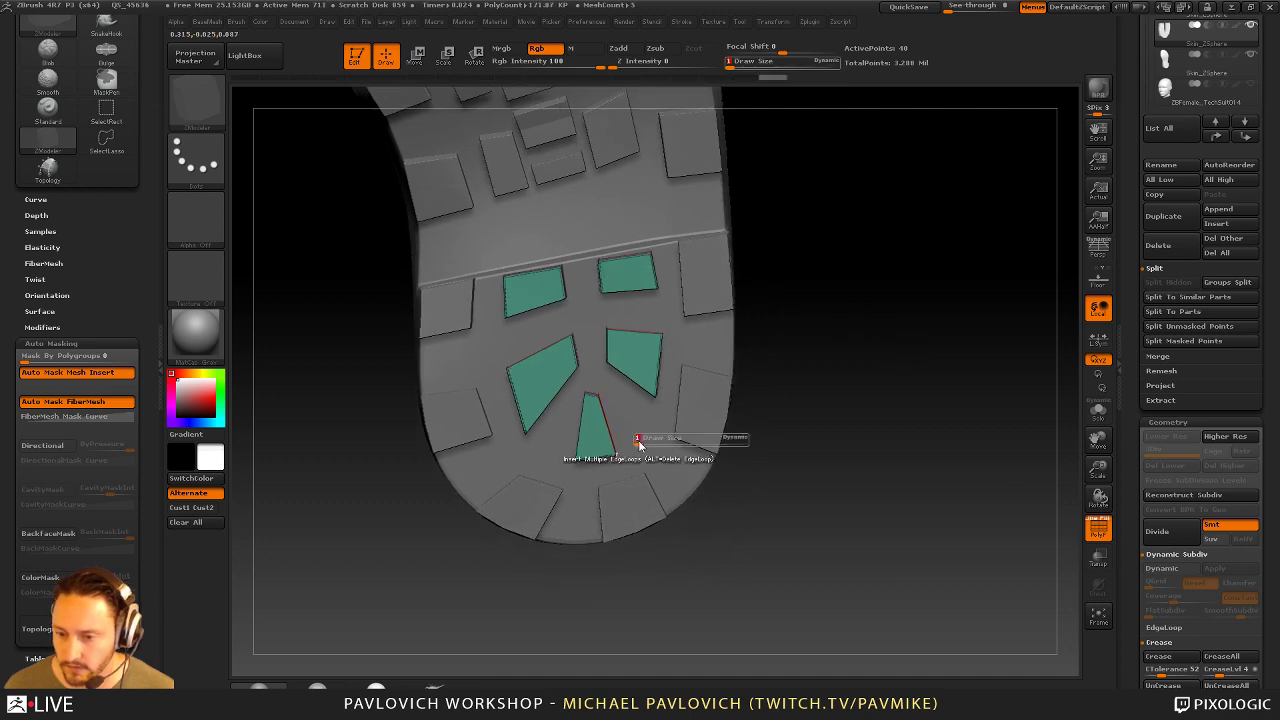
pyautogui.press('b')
pyautogui.press('m')
pyautogui.press('v')
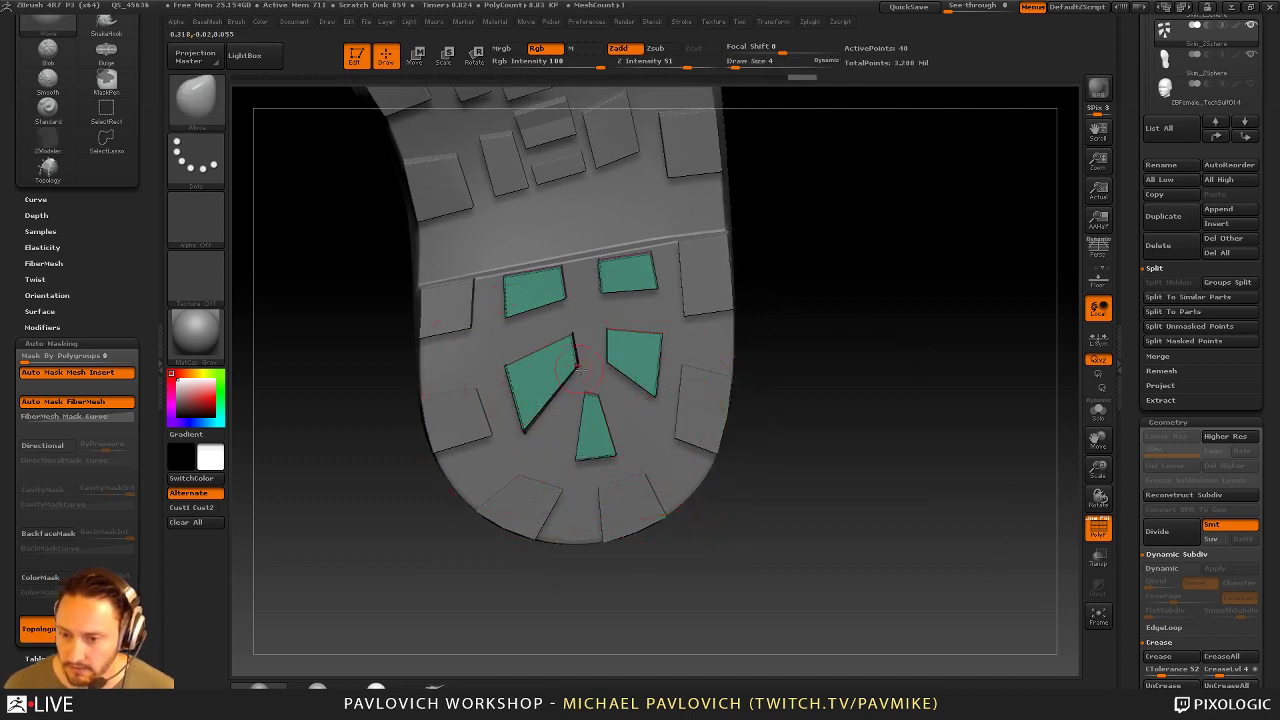
pyautogui.press('s')
pyautogui.moveTo(577, 368); pyautogui.dragTo(504, 368)
pyautogui.press('s')
pyautogui.press('s')
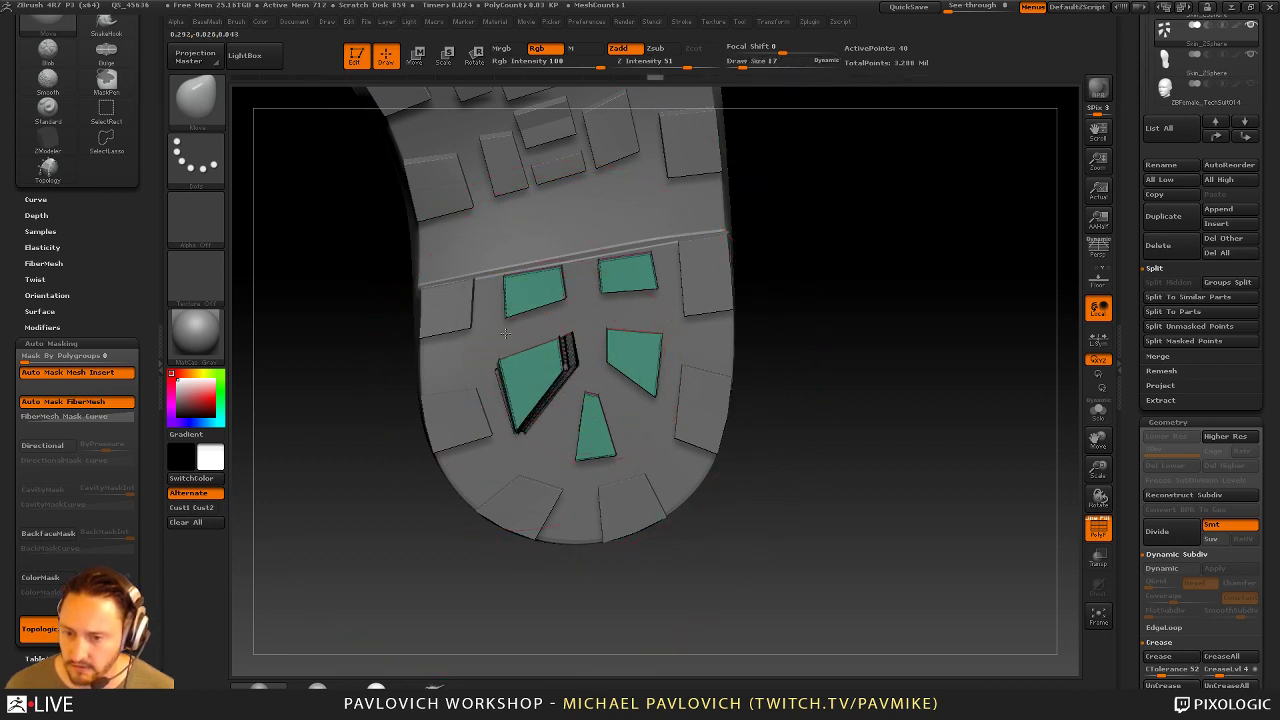
pyautogui.press('s')
pyautogui.moveTo(584, 413); pyautogui.dragTo(575, 413)
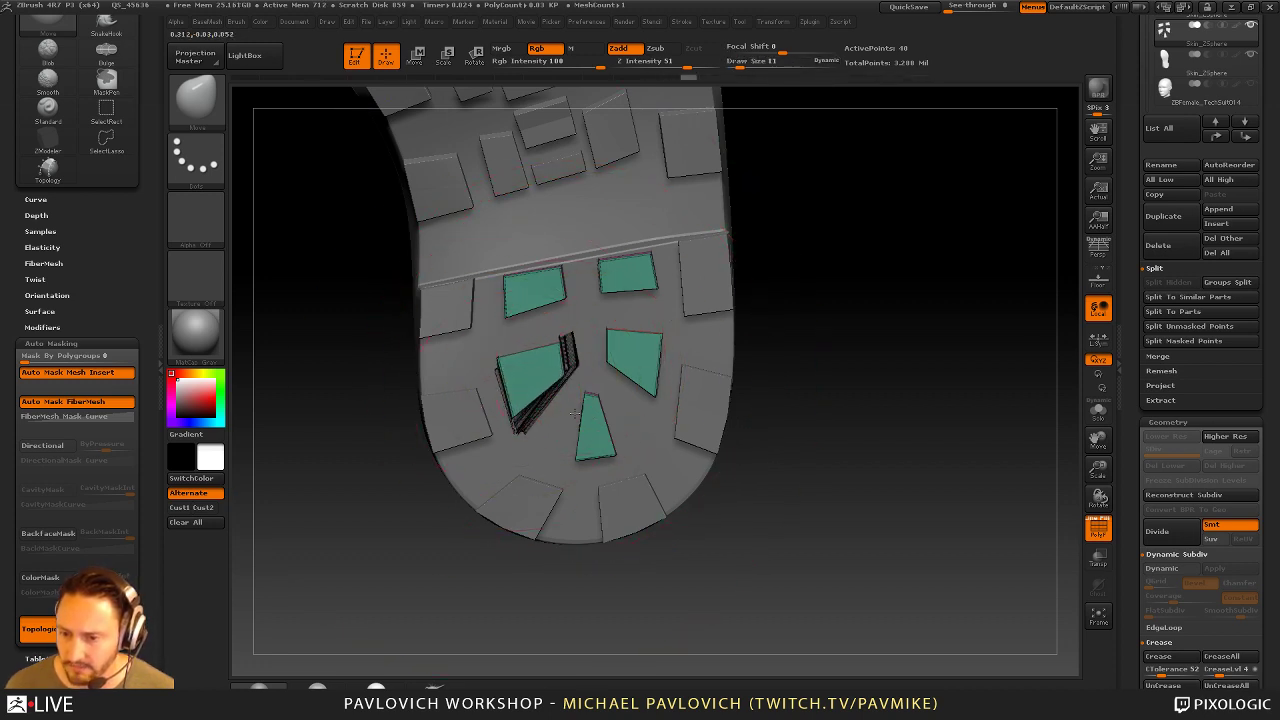
# Refine the heel's right middle block and widen the narrow rear block with the Move brush at draw size 9
pyautogui.moveTo(800, 294); pyautogui.dragTo(780, 350)
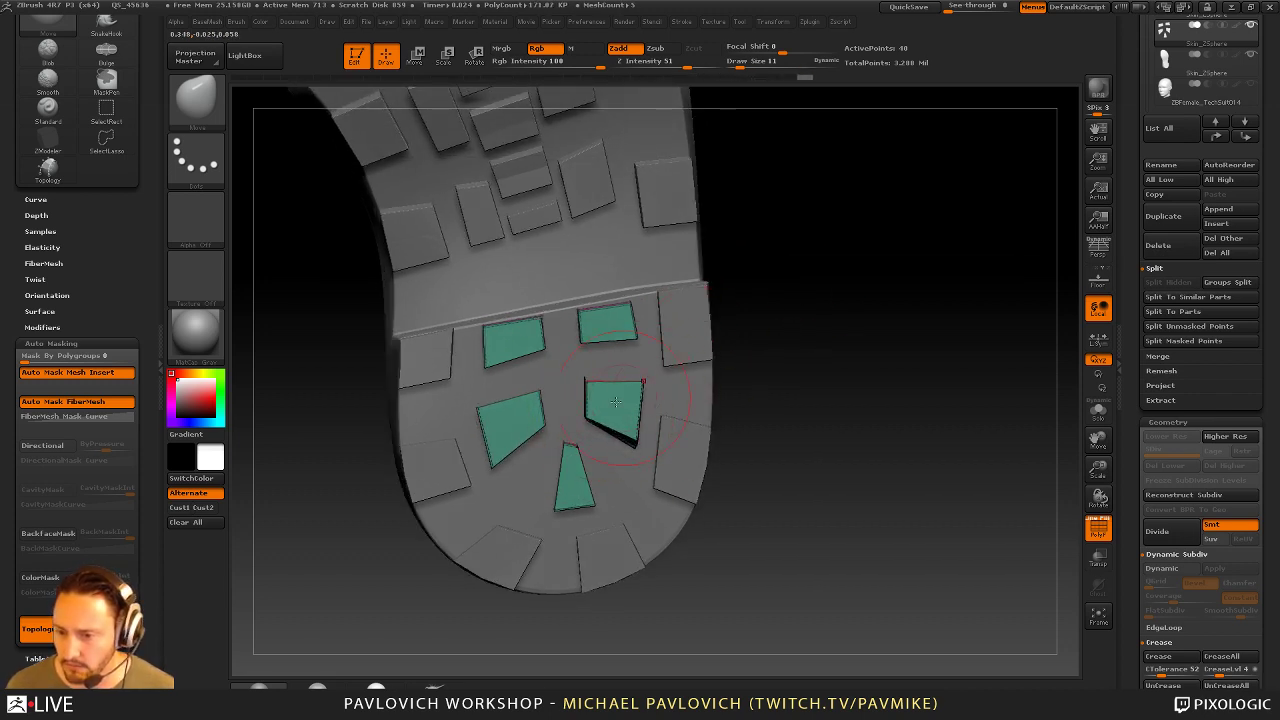
pyautogui.hotkey('ctrl', 'z')
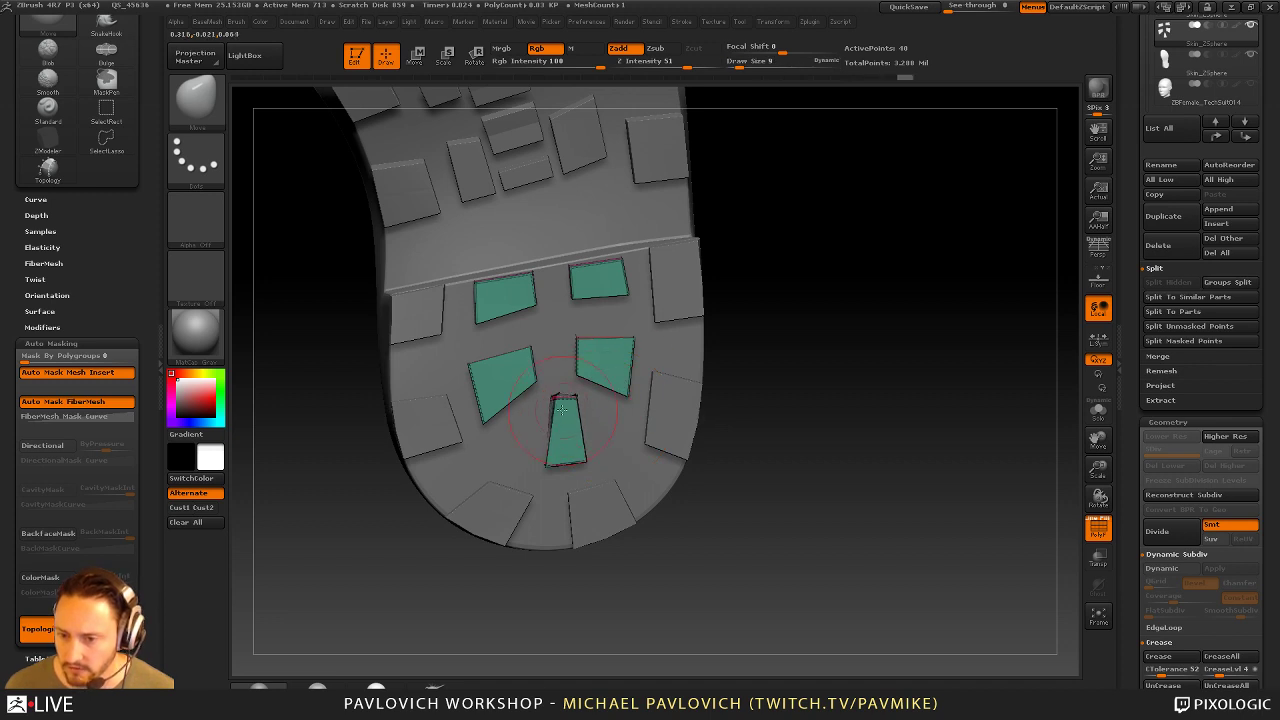
pyautogui.moveTo(561, 449); pyautogui.dragTo(572, 448)
pyautogui.moveTo(580, 402); pyautogui.dragTo(598, 397)
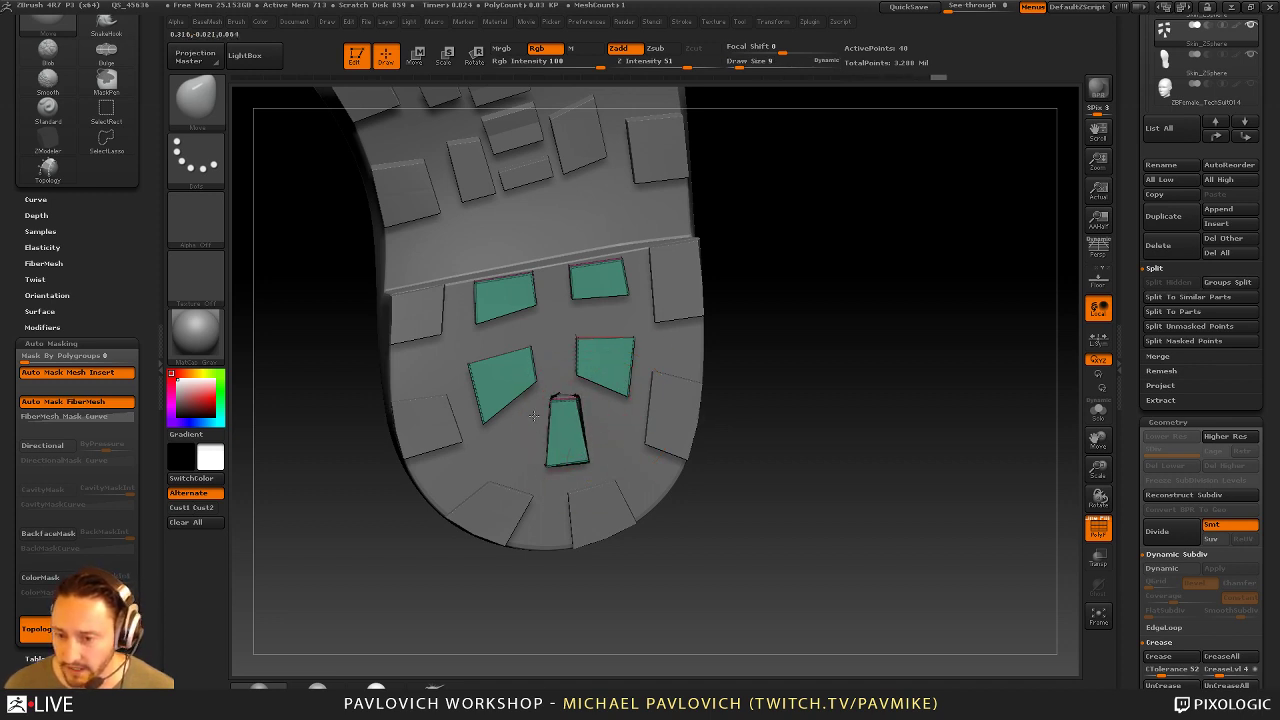
# Select the sole with the Standard brush active and examine the complete tread layout from toe to heel
pyautogui.keyDown('alt'); pyautogui.moveTo(769, 379); pyautogui.dragTo(668, 320); pyautogui.keyUp('alt')
pyautogui.press('b')
pyautogui.press('s')
pyautogui.press('t')
pyautogui.keyDown('alt'); pyautogui.click(630, 322); pyautogui.keyUp('alt')
pyautogui.moveTo(800, 270)
pyautogui.mouseDown()
pyautogui.moveTo(843, 350)
pyautogui.moveTo(857, 331)
pyautogui.moveTo(889, 380)
pyautogui.moveTo(837, 281)
pyautogui.mouseUp()
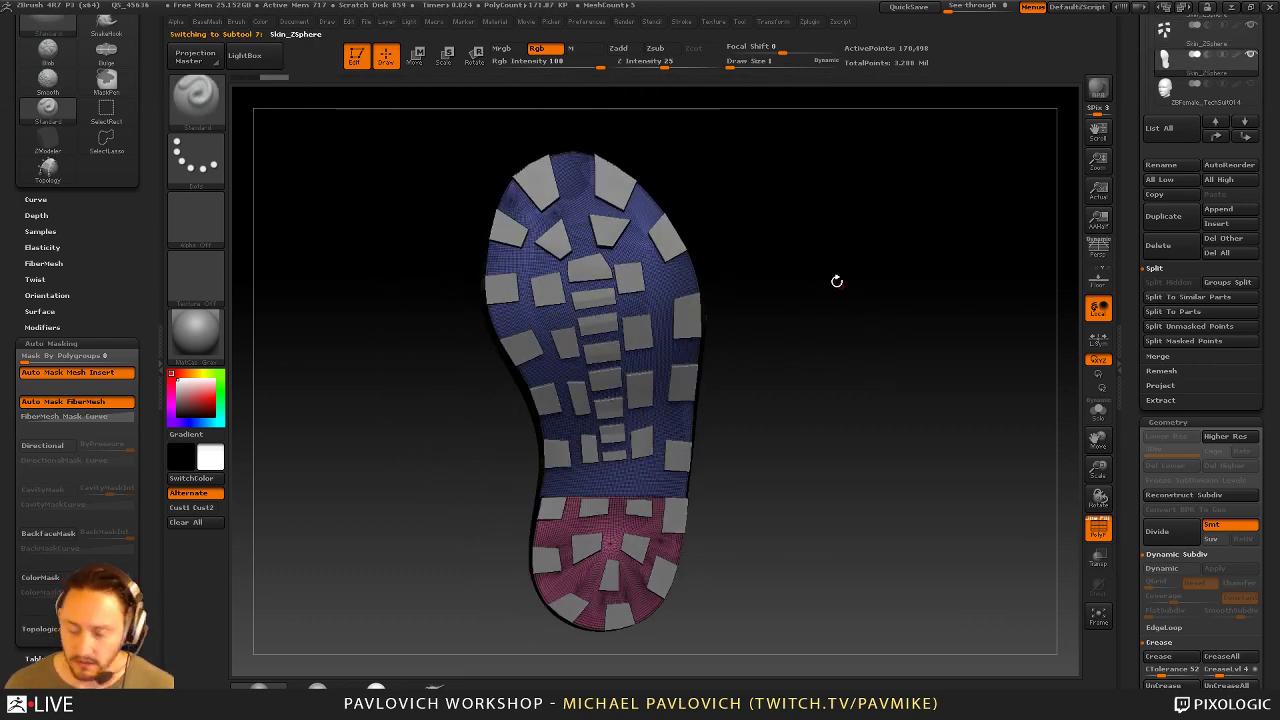
pyautogui.click(714, 21)
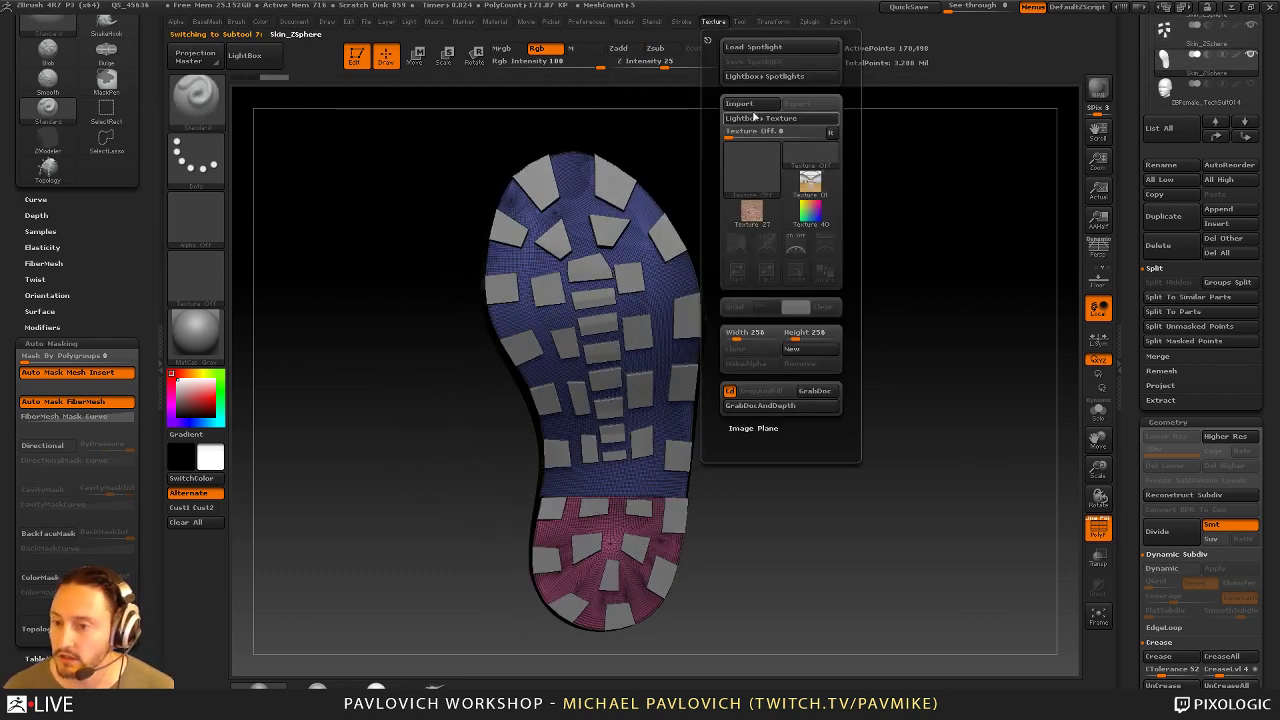
pyautogui.click(758, 108)
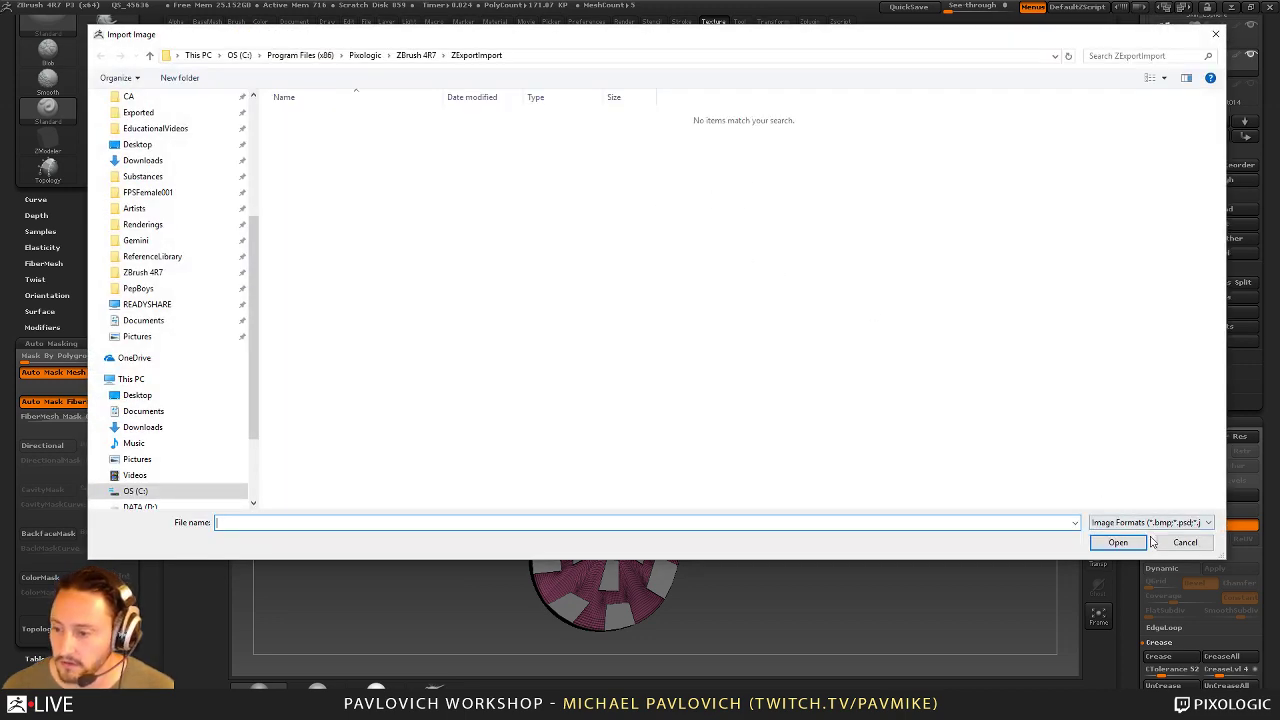
pyautogui.click(1183, 542)
pyautogui.moveTo(757, 257); pyautogui.dragTo(853, 308)
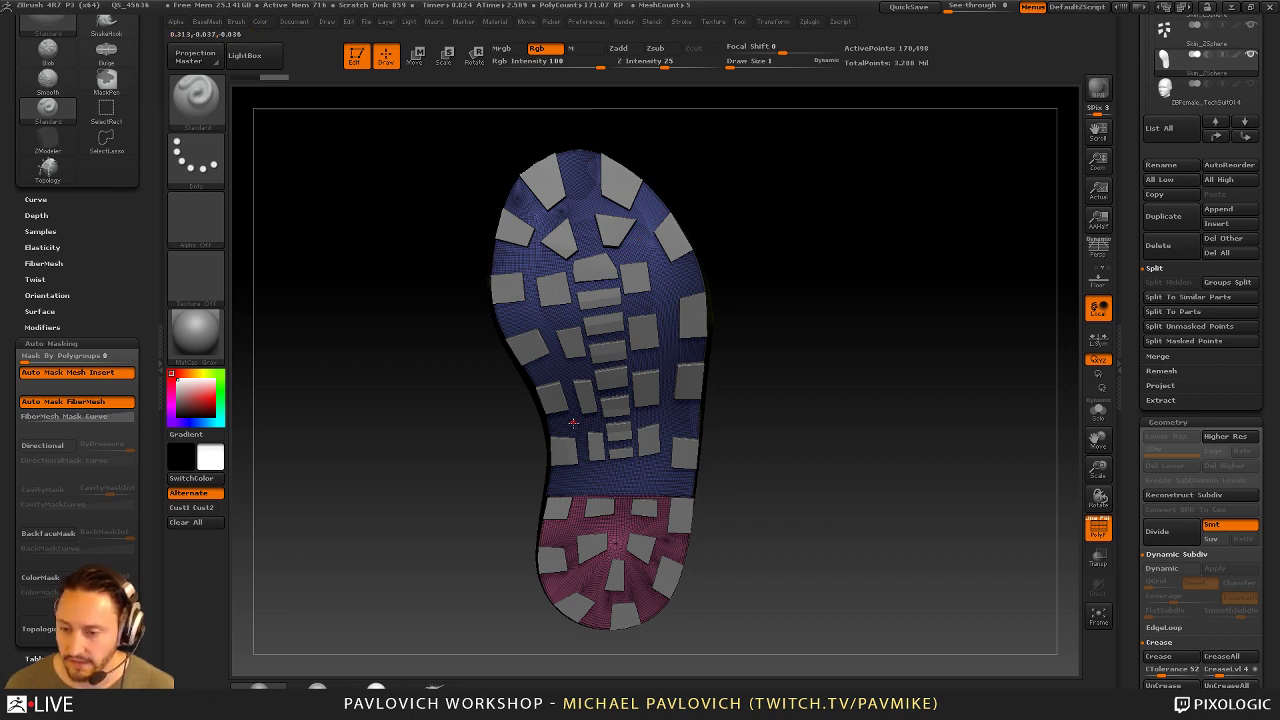
pyautogui.press('s')
pyautogui.moveTo(826, 361)
pyautogui.mouseDown()
pyautogui.moveTo(843, 364)
pyautogui.moveTo(852, 330)
pyautogui.mouseUp()
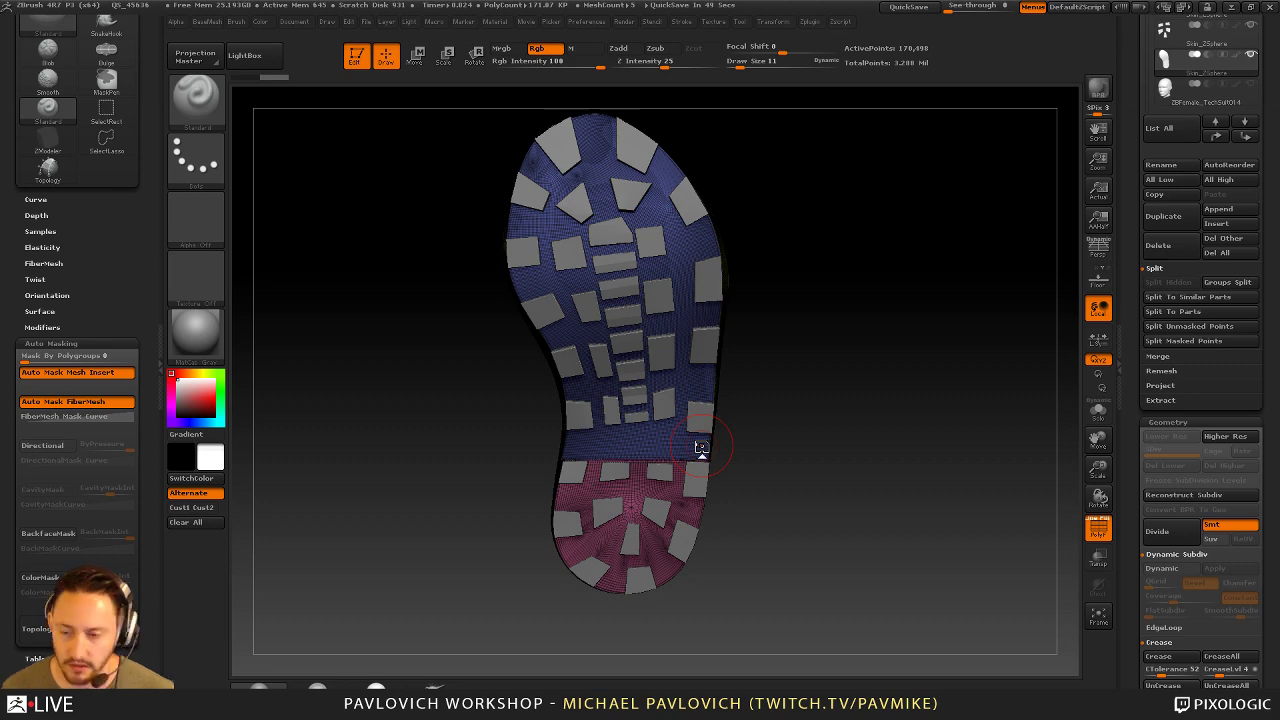
pyautogui.moveTo(927, 367); pyautogui.dragTo(905, 365)
pyautogui.press('s')
pyautogui.click(800, 357)
pyautogui.moveTo(800, 357)
pyautogui.mouseDown()
pyautogui.moveTo(795, 399)
pyautogui.moveTo(820, 395)
pyautogui.moveTo(794, 396)
pyautogui.mouseUp()
pyautogui.press('s')
# Select the inner tread blocks and reshape the pair nearest the heel with the Move brush at draw size 9
pyautogui.press('b')
pyautogui.press('m')
pyautogui.press('v')
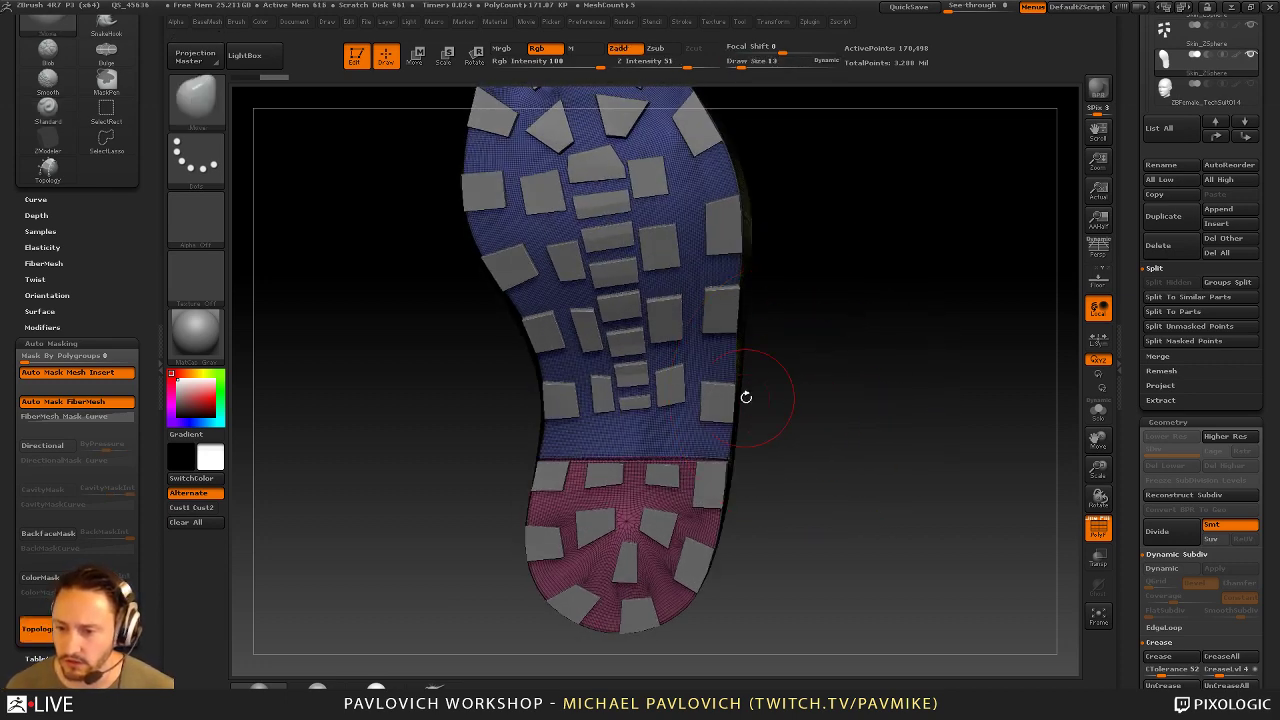
pyautogui.keyDown('alt'); pyautogui.click(680, 393); pyautogui.keyUp('alt')
pyautogui.press('s')
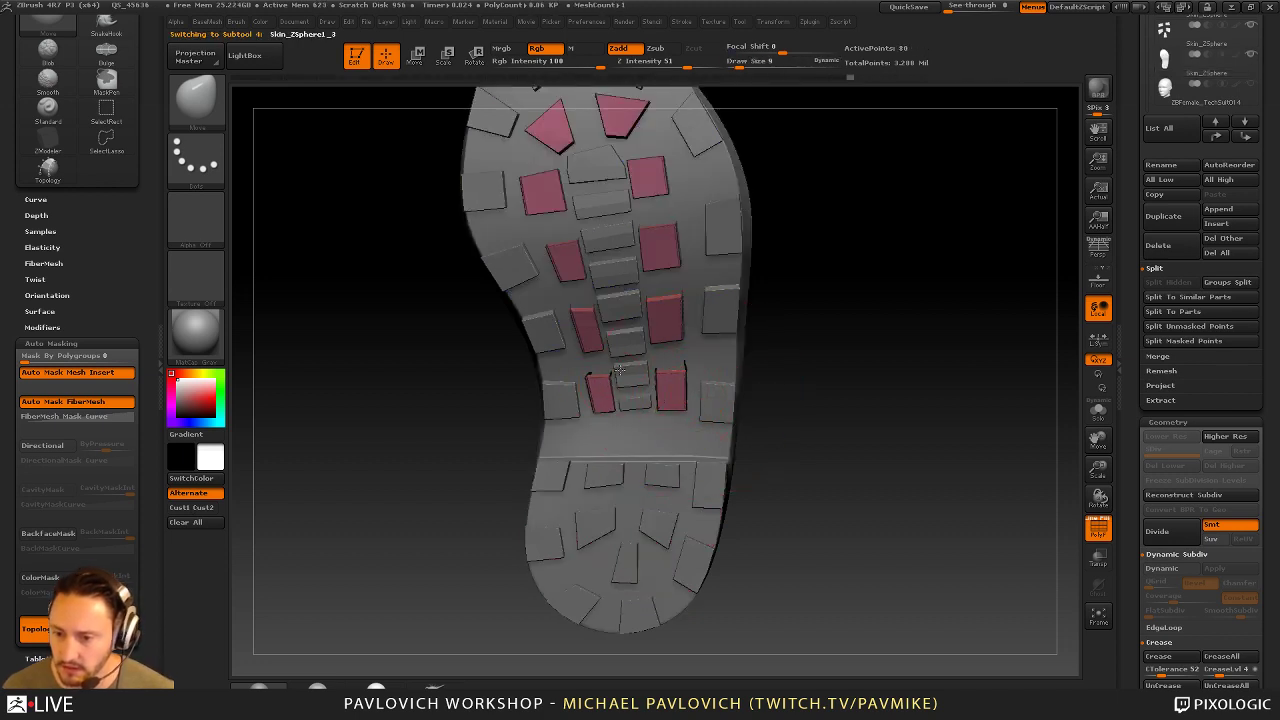
pyautogui.moveTo(800, 292)
pyautogui.mouseDown()
pyautogui.moveTo(625, 420)
pyautogui.moveTo(606, 411)
pyautogui.mouseUp()
# Adjust the left column of inner blocks up to the toe with the Move brush at draw sizes 13 and 20
pyautogui.press('s')
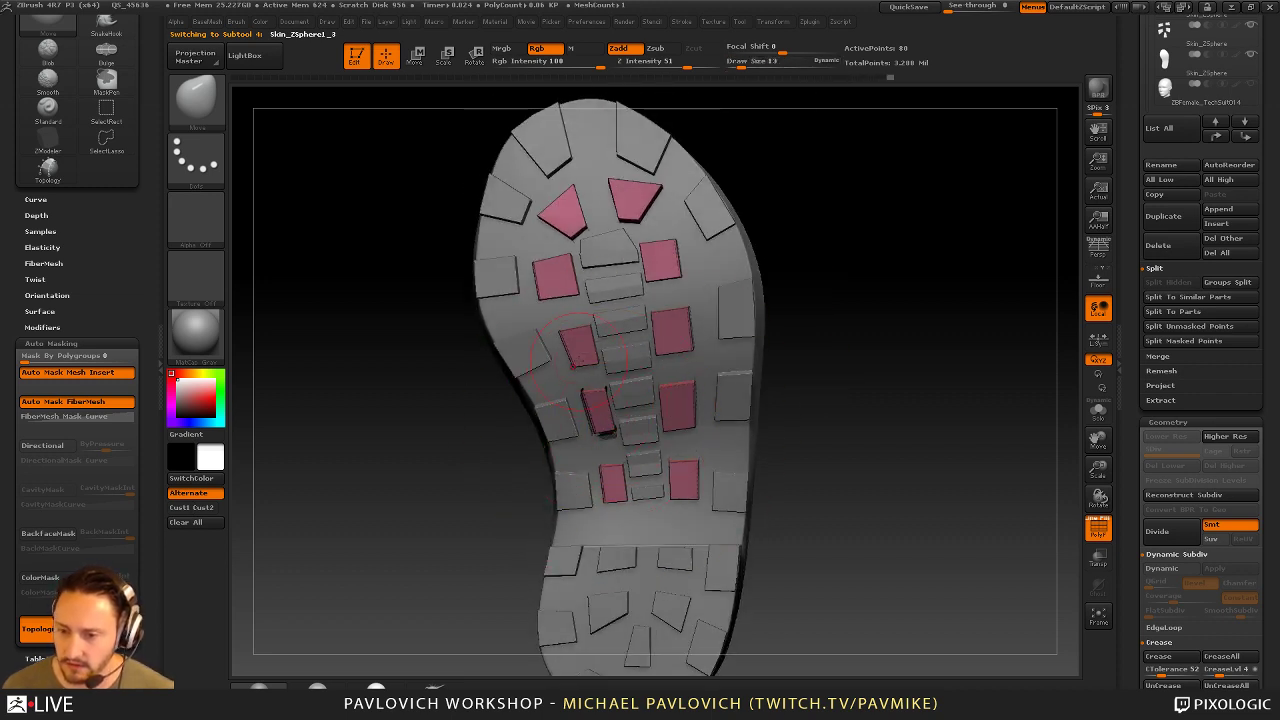
pyautogui.moveTo(564, 344); pyautogui.dragTo(555, 345)
pyautogui.moveTo(559, 293); pyautogui.dragTo(545, 293)
pyautogui.moveTo(556, 277); pyautogui.dragTo(557, 280)
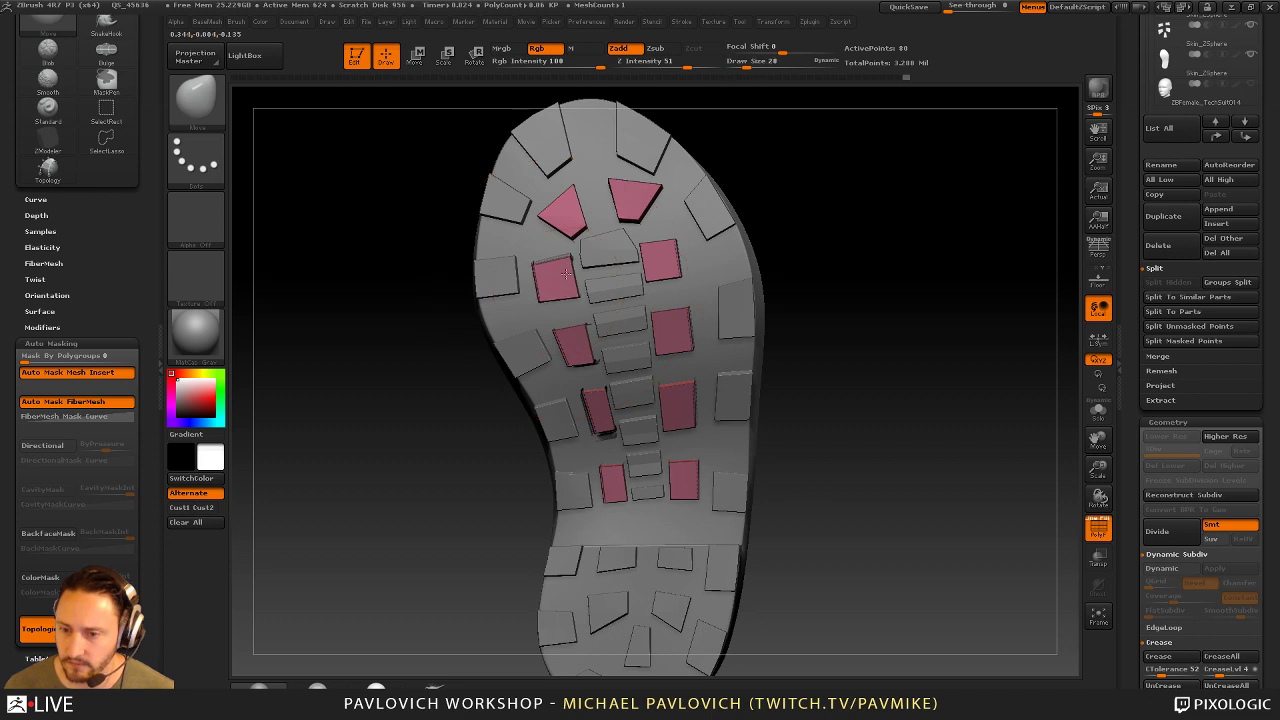
pyautogui.moveTo(563, 213); pyautogui.dragTo(565, 217)
pyautogui.moveTo(780, 262); pyautogui.dragTo(762, 260)
pyautogui.keyDown('alt'); pyautogui.moveTo(789, 335); pyautogui.dragTo(774, 280); pyautogui.keyUp('alt')
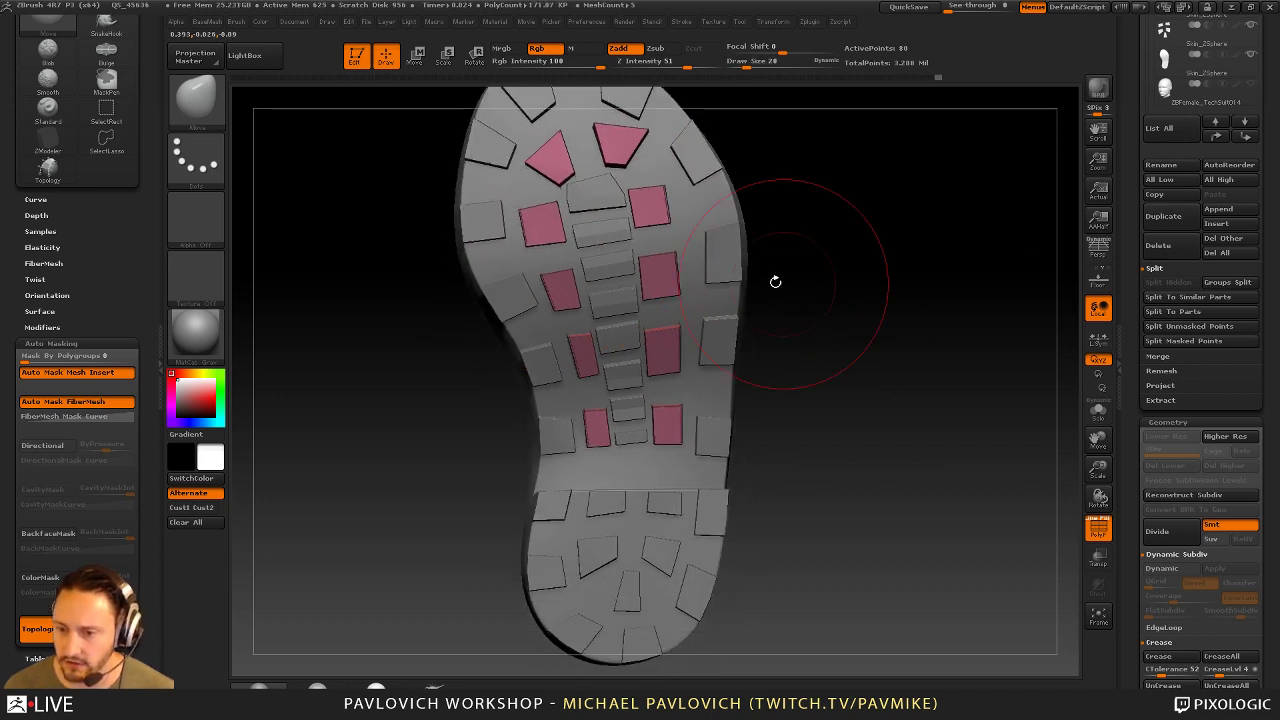
# Nudge the remaining inner blocks on the right and near the toe into an even layout with the Move brush
pyautogui.press('s')
pyautogui.moveTo(640, 252); pyautogui.dragTo(628, 252)
pyautogui.keyDown('alt'); pyautogui.moveTo(760, 128); pyautogui.dragTo(751, 277); pyautogui.keyUp('alt')
pyautogui.press('s')
pyautogui.moveTo(628, 352); pyautogui.dragTo(577, 377)
# Select the centre tread blocks and reshape the one closest to the toe with the Move brush at draw size 13
pyautogui.keyDown('alt'); pyautogui.click(612, 348); pyautogui.keyUp('alt')
pyautogui.press('s')
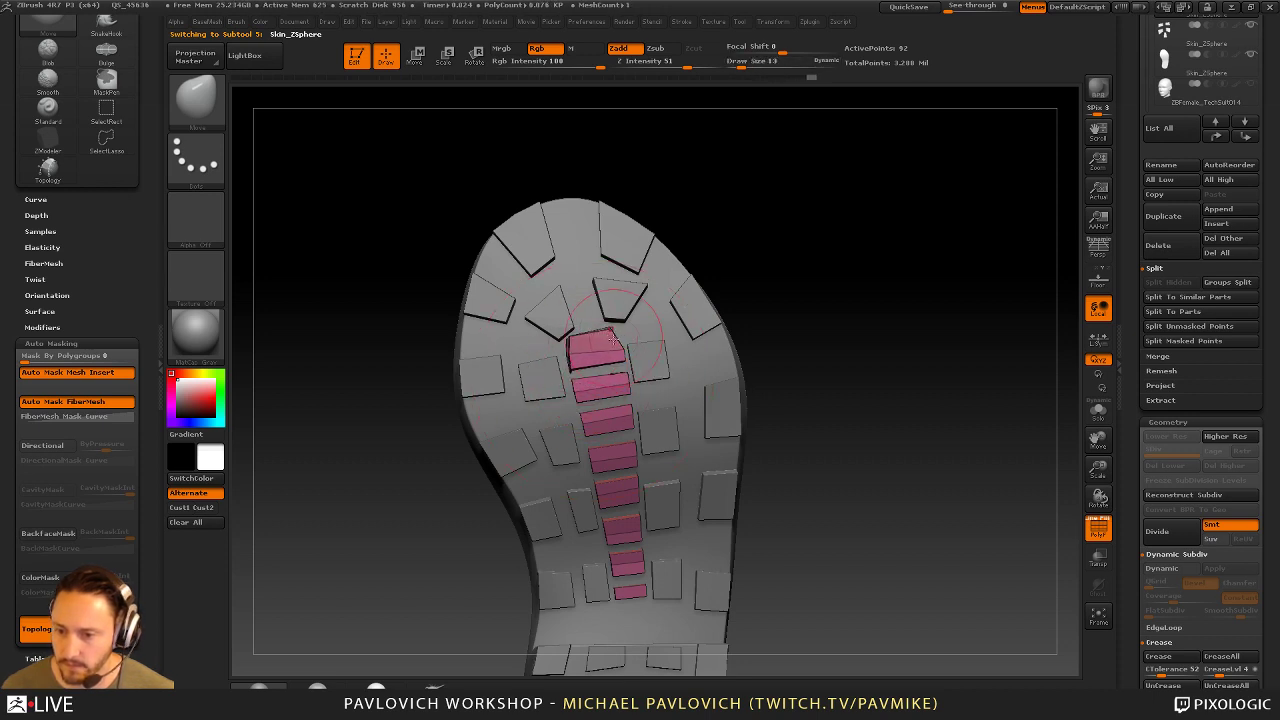
pyautogui.keyDown('alt'); pyautogui.moveTo(846, 462); pyautogui.dragTo(806, 314); pyautogui.keyUp('alt')
# Select the five heel blocks and adjust the rear ones with the Move brush at draw size 20
pyautogui.keyDown('alt'); pyautogui.click(625, 508); pyautogui.keyUp('alt')
pyautogui.keyDown('alt'); pyautogui.moveTo(698, 512); pyautogui.dragTo(711, 466); pyautogui.keyUp('alt')
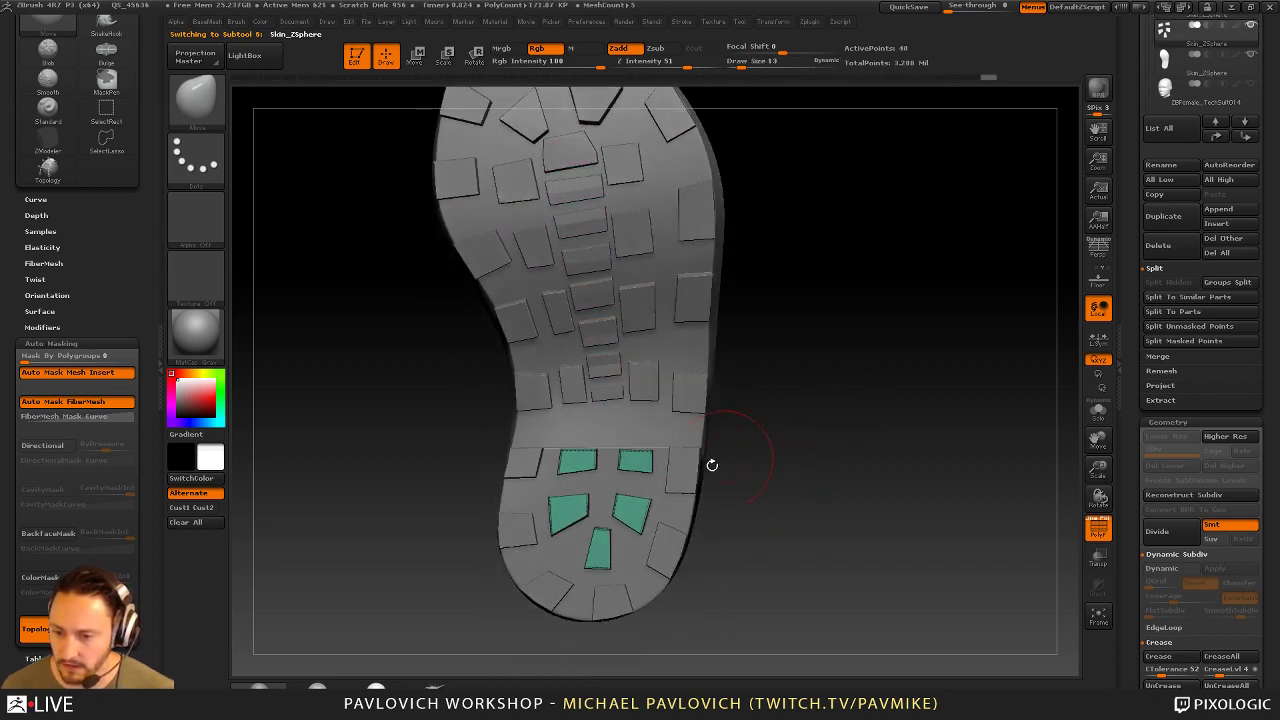
pyautogui.press('s')
pyautogui.moveTo(661, 534); pyautogui.dragTo(592, 540)
# Assign each heel block its own polygroup with Auto Groups and mask all of them except the rear block
pyautogui.moveTo(759, 522); pyautogui.dragTo(809, 463)
pyautogui.press('space')
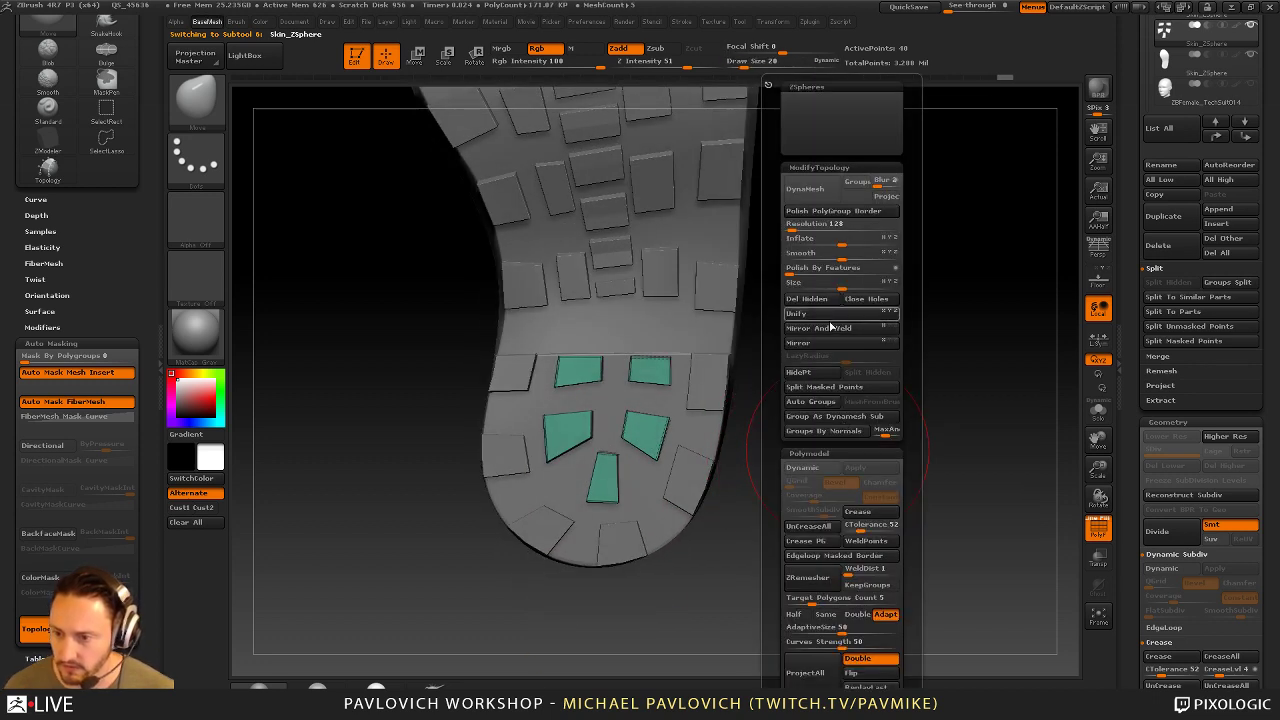
pyautogui.click(829, 402)
pyautogui.press('w')
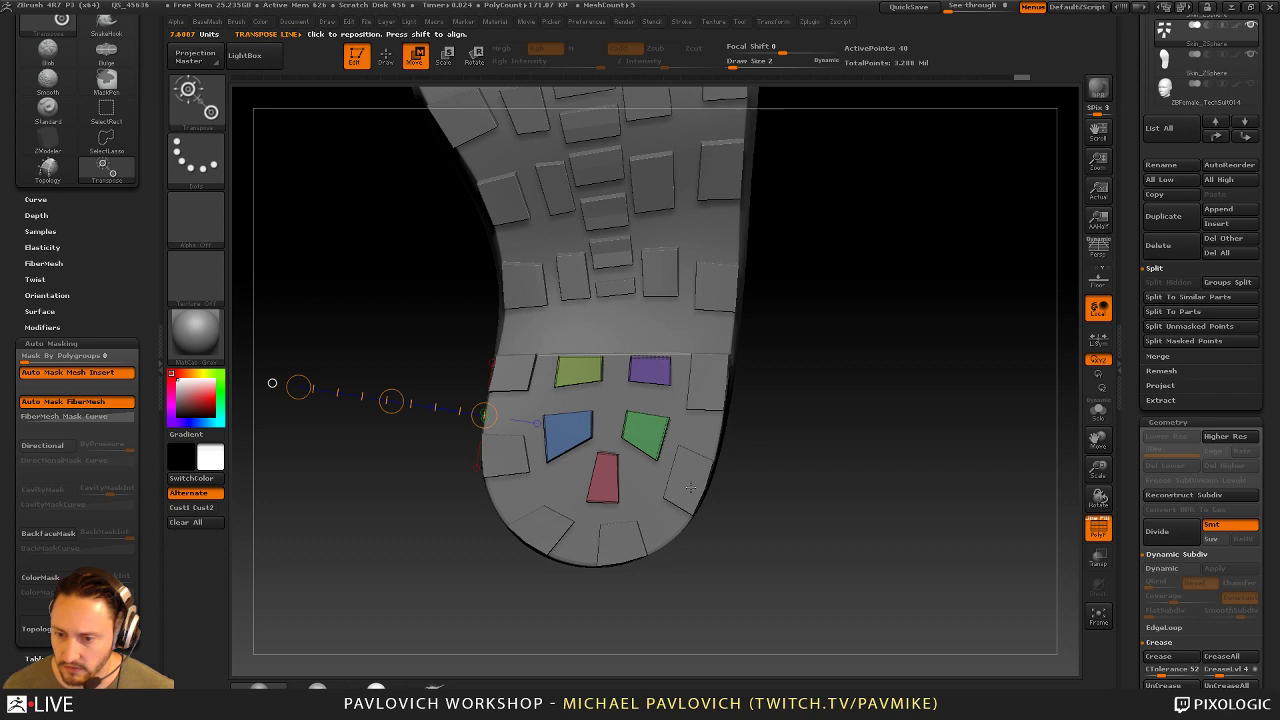
pyautogui.keyDown('ctrl'); pyautogui.click(608, 494); pyautogui.keyUp('ctrl')
pyautogui.moveTo(603, 471); pyautogui.dragTo(771, 605)
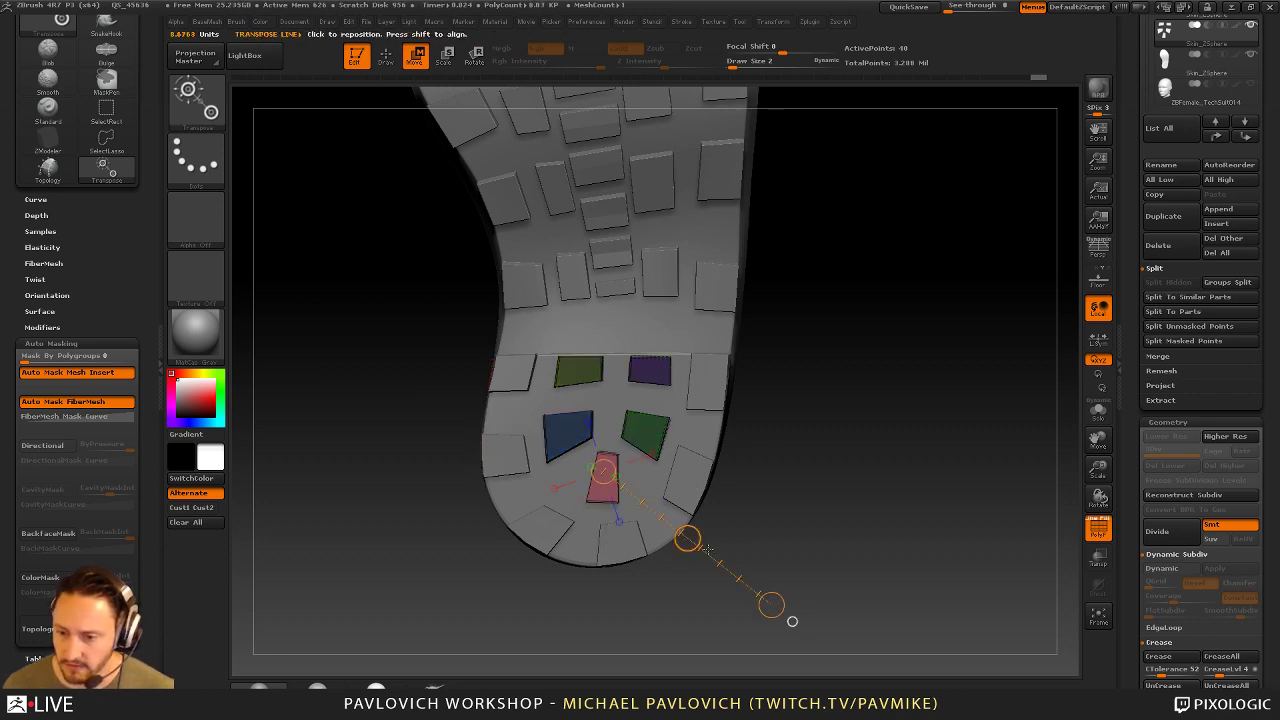
# Rotate the rear heel block and move it to one side of the heel's centre line
pyautogui.press('r')
pyautogui.click(668, 424)
pyautogui.moveTo(609, 480)
pyautogui.mouseDown()
pyautogui.moveTo(751, 600)
pyautogui.moveTo(764, 512)
pyautogui.mouseUp()
pyautogui.press('w')
pyautogui.moveTo(680, 540)
pyautogui.mouseDown()
pyautogui.moveTo(701, 537)
pyautogui.moveTo(648, 544)
pyautogui.mouseUp()
# Duplicate the rear heel block across the heel's centre line and rotate the copy so the two blocks form a mirrored pair
pyautogui.press('q')
pyautogui.press('w')
pyautogui.keyDown('shift'); pyautogui.moveTo(770, 614); pyautogui.dragTo(666, 463); pyautogui.keyUp('shift')
pyautogui.press('e')
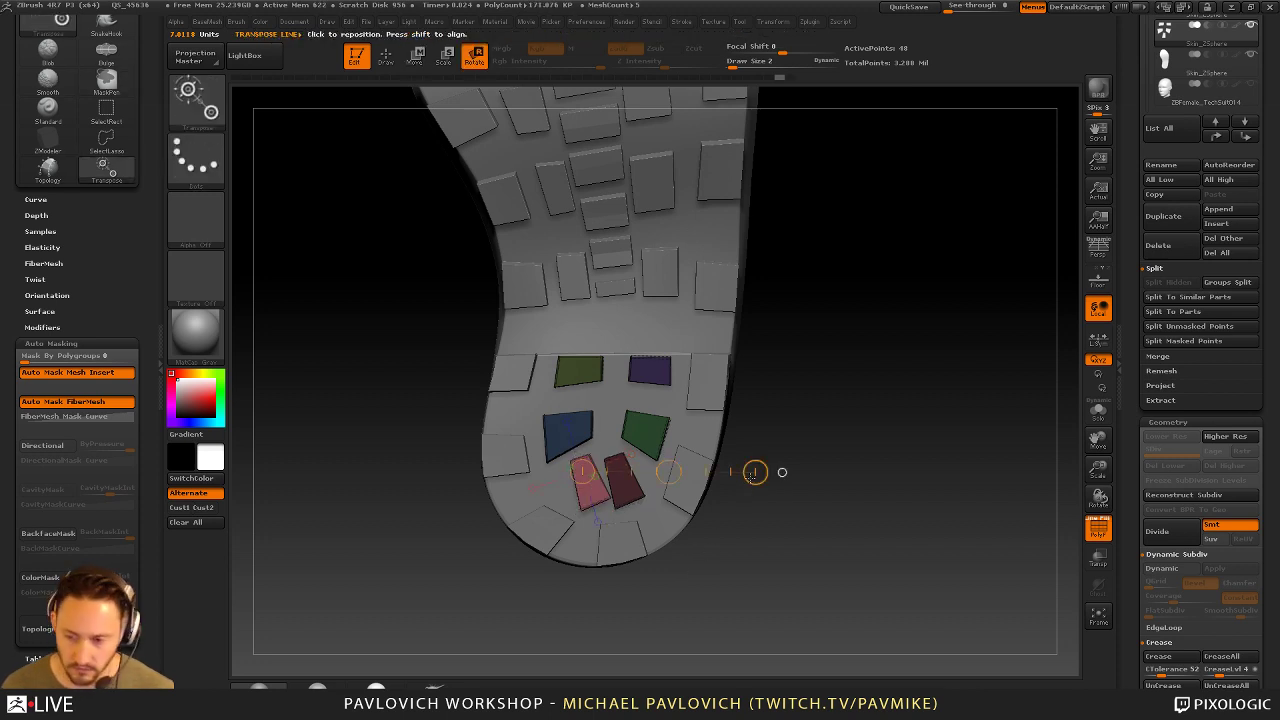
pyautogui.press('w')
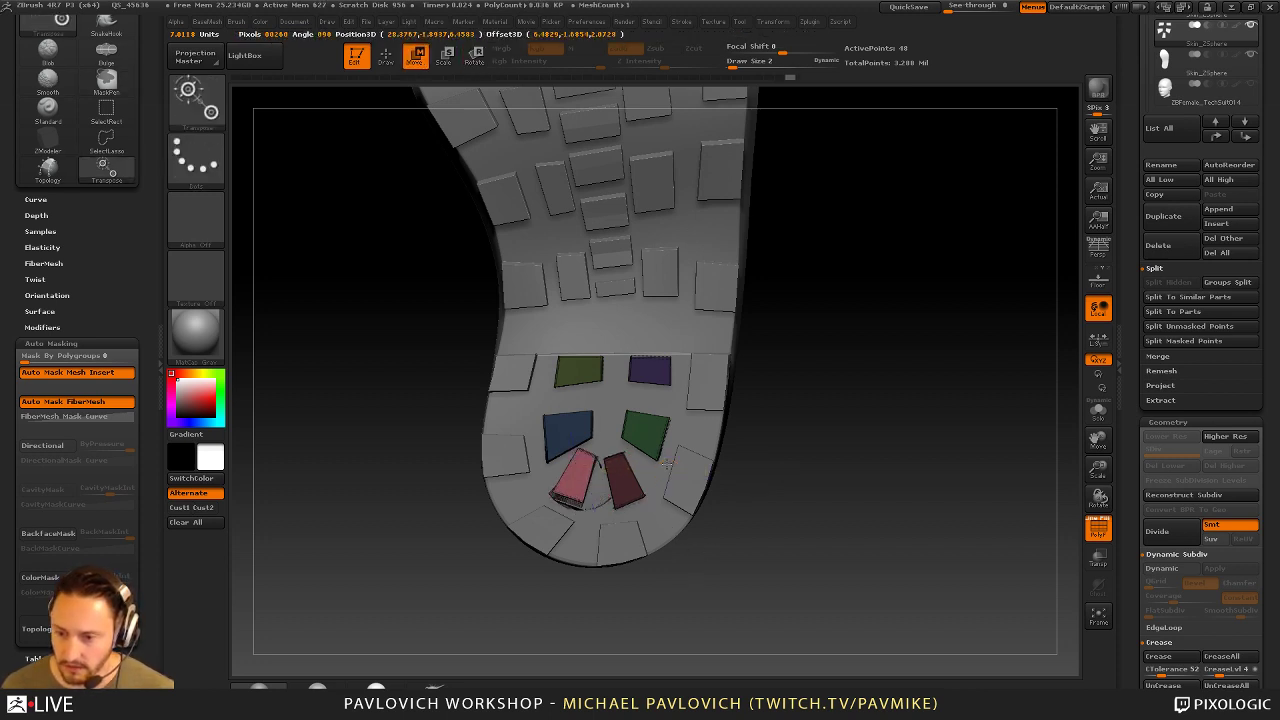
pyautogui.moveTo(580, 471); pyautogui.dragTo(755, 471)
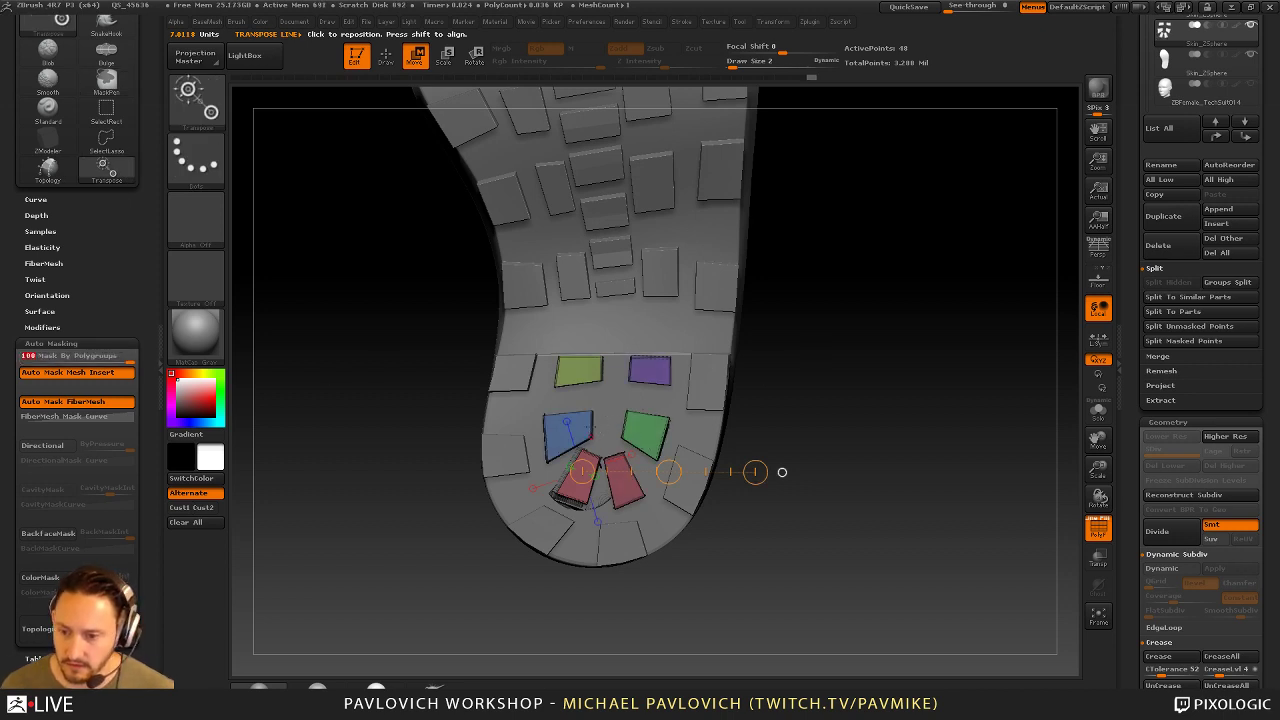
# Set Mask By Polygroups to 100 and reposition the middle and front heel blocks around the new rear pair, finishing with the Move brush
pyautogui.moveTo(591, 436); pyautogui.dragTo(878, 414)
pyautogui.moveTo(735, 425); pyautogui.dragTo(741, 410)
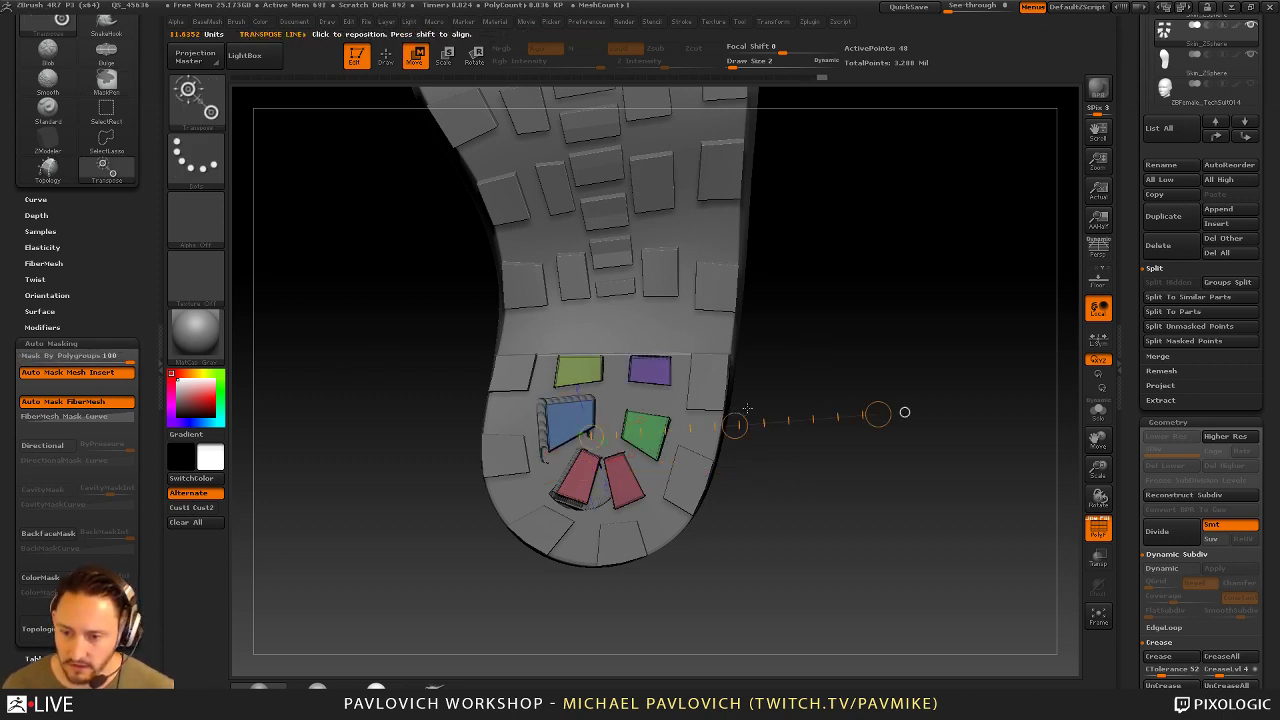
pyautogui.press('q')
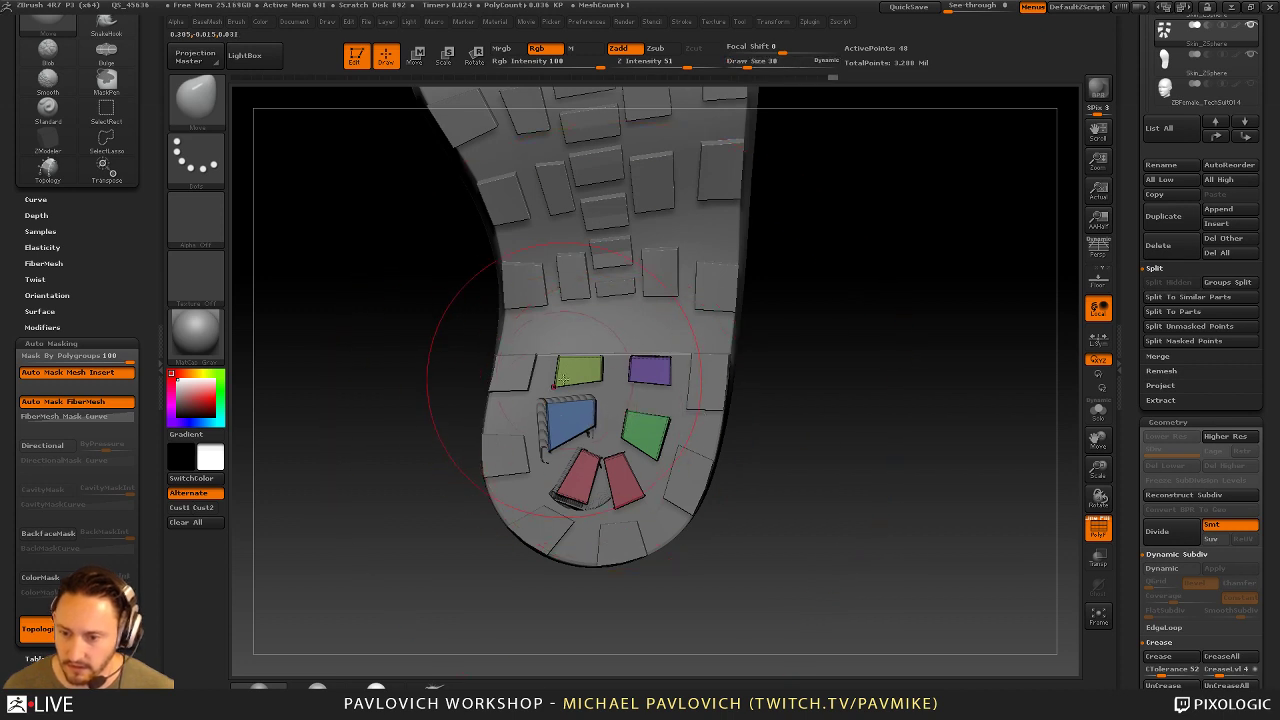
pyautogui.press('s')
pyautogui.moveTo(606, 427); pyautogui.dragTo(600, 427)
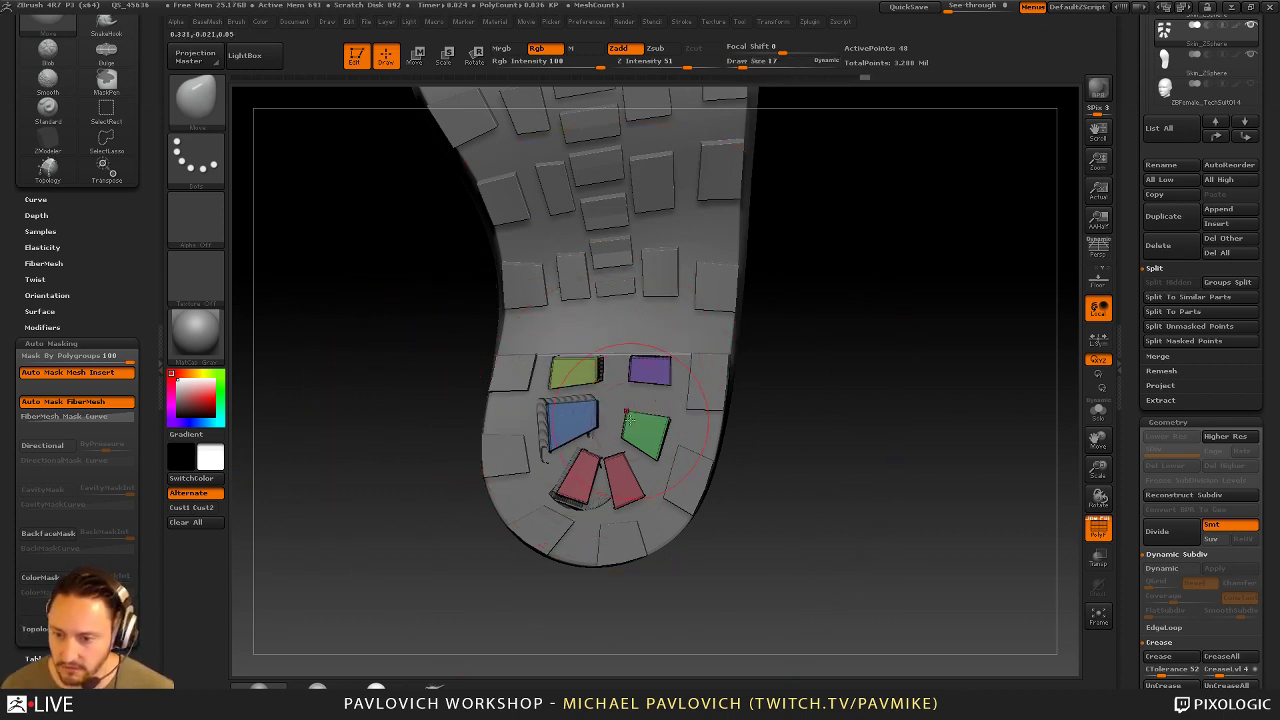
pyautogui.press(']')
pyautogui.press(']')
pyautogui.moveTo(656, 440); pyautogui.dragTo(661, 425)
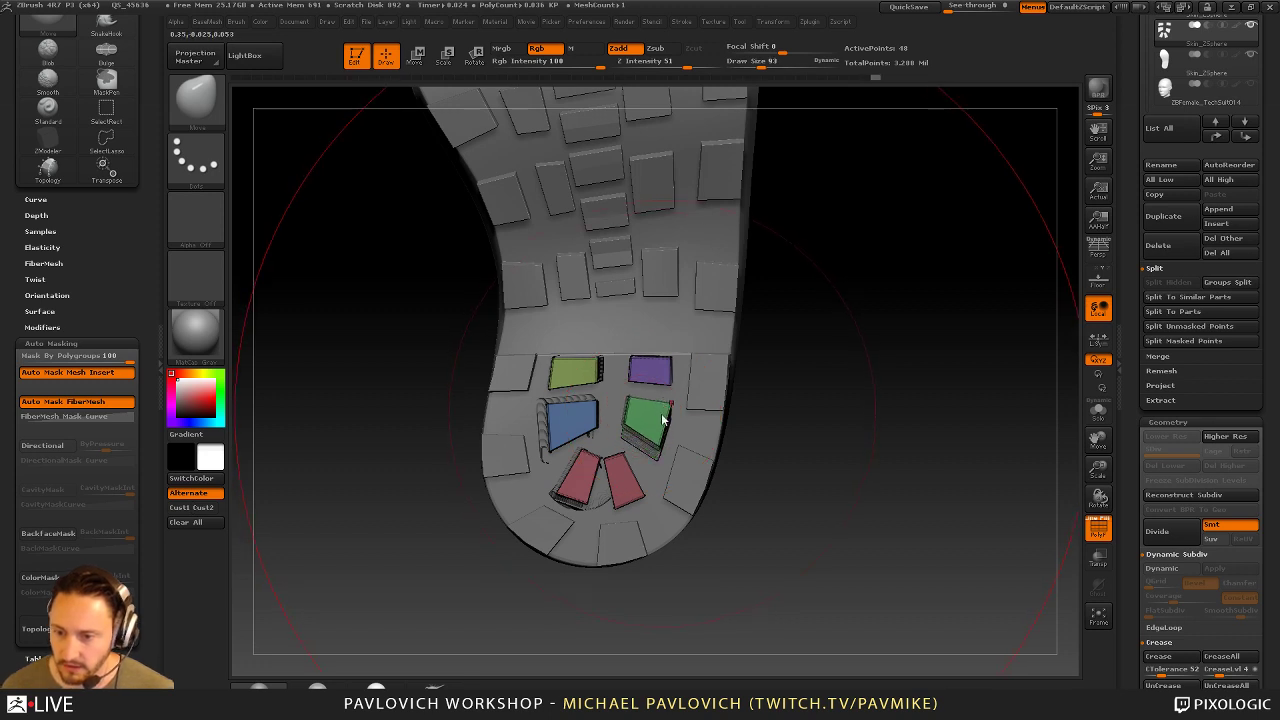
# Isolate the two rear heel blocks and give each its own polygroup with Auto Groups
pyautogui.keyDown('ctrl'); pyautogui.keyDown('shift'); pyautogui.click(610, 482); pyautogui.keyUp('shift'); pyautogui.keyUp('ctrl')
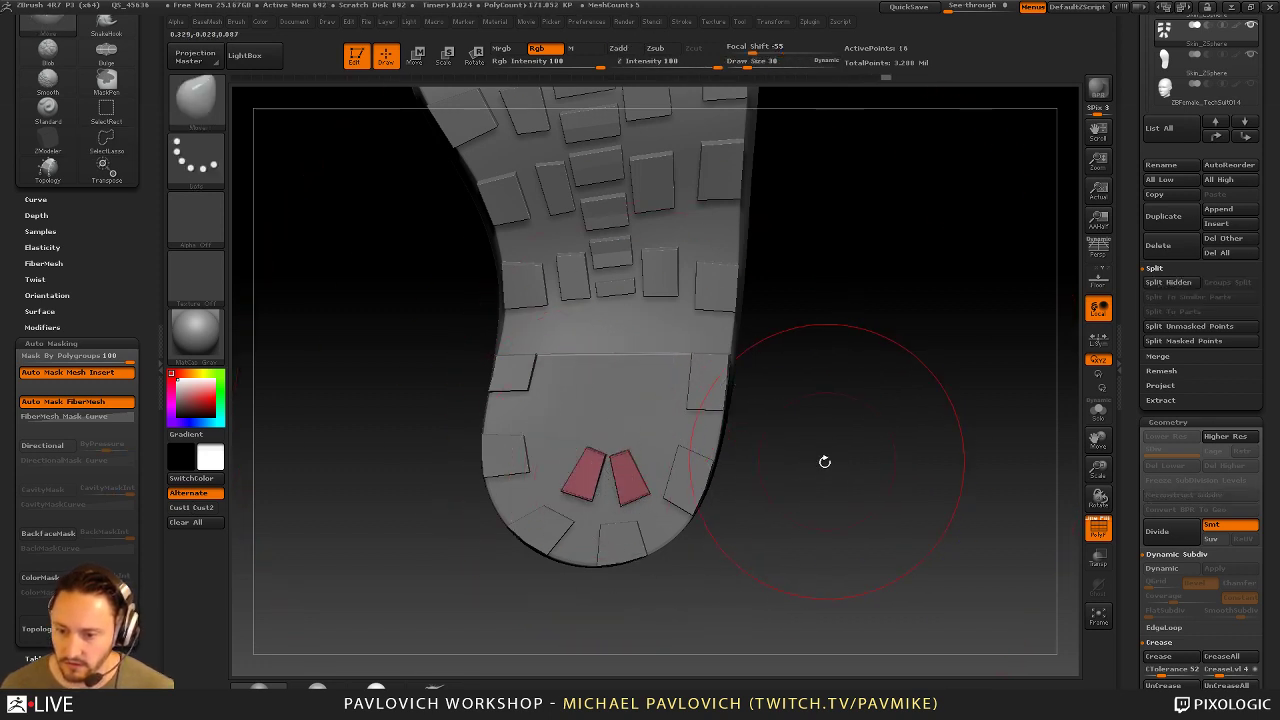
pyautogui.keyDown('ctrl'); pyautogui.keyDown('shift'); pyautogui.click(838, 458); pyautogui.keyUp('shift'); pyautogui.keyUp('ctrl')
pyautogui.moveTo(832, 460); pyautogui.dragTo(780, 466)
pyautogui.keyDown('ctrl'); pyautogui.keyDown('shift'); pyautogui.click(636, 488); pyautogui.keyUp('shift'); pyautogui.keyUp('ctrl')
pyautogui.press('1')
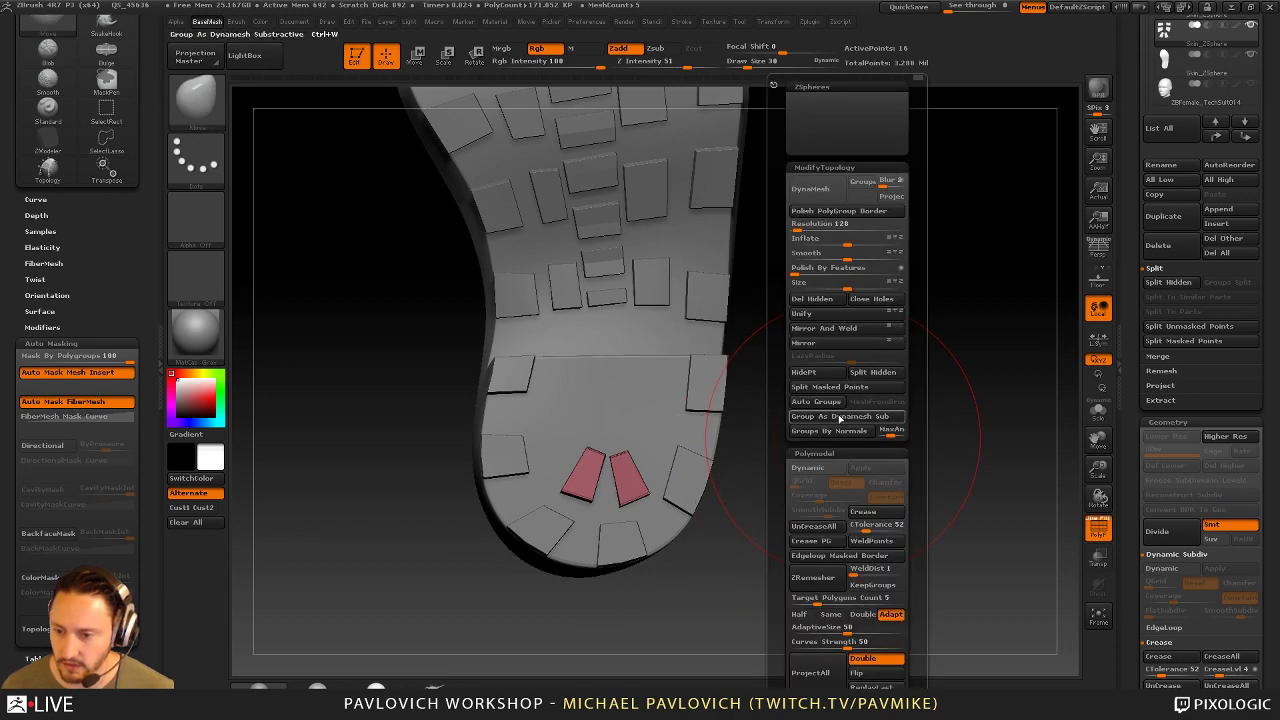
pyautogui.click(820, 401)
# Open the Polygroups settings and bring all six heel blocks back into view
pyautogui.moveTo(980, 418); pyautogui.dragTo(1040, 445)
pyautogui.moveTo(1124, 492); pyautogui.dragTo(1130, 100)
pyautogui.moveTo(1133, 552); pyautogui.dragTo(1133, 452)
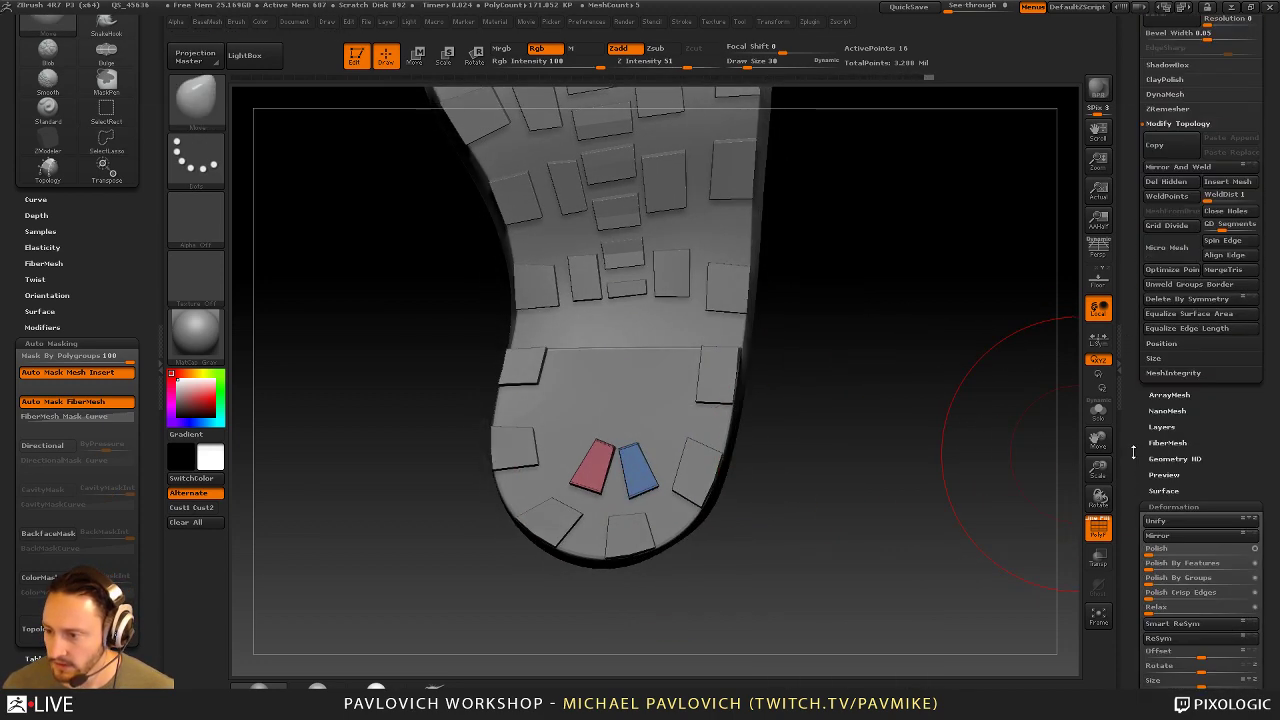
pyautogui.scroll(-2, 1133, 452)
pyautogui.click(1162, 442)
pyautogui.click(1169, 489)
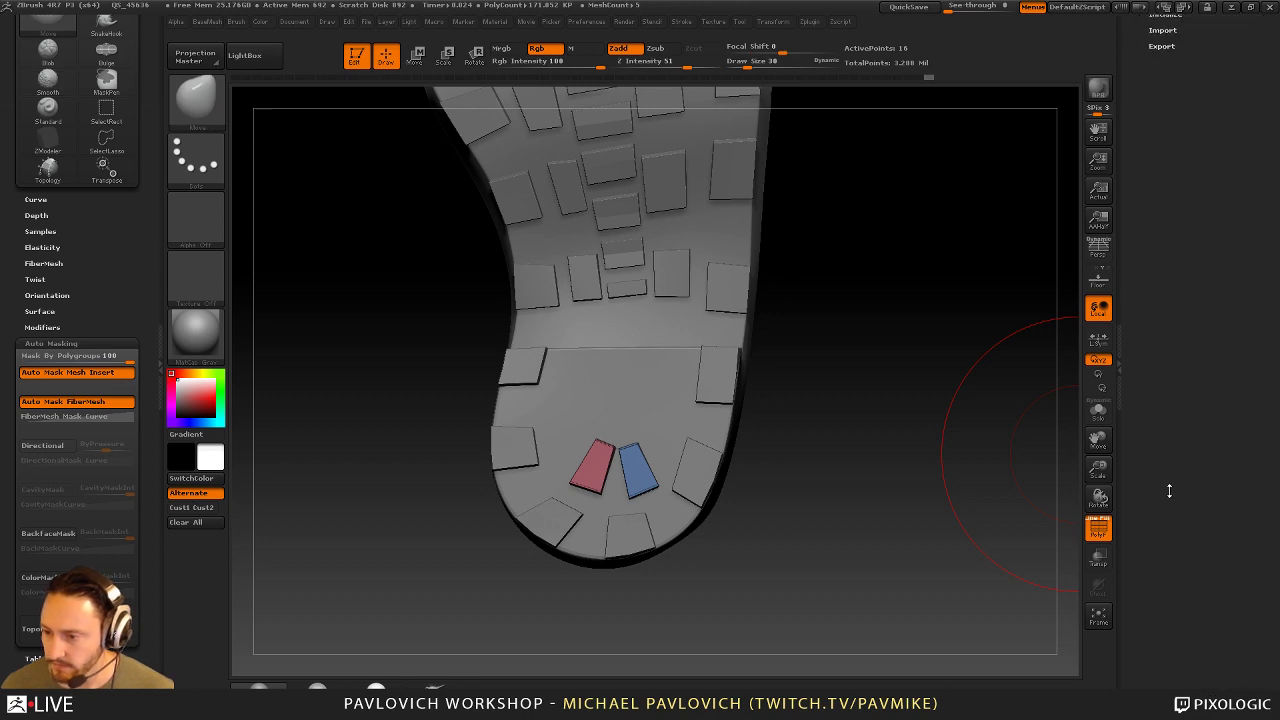
pyautogui.moveTo(1000, 450); pyautogui.dragTo(869, 444)
pyautogui.hotkey('ctrl', 'shift', 'z')
pyautogui.hotkey('ctrl', 'shift', 'z')
pyautogui.hotkey('ctrl', 'shift', 'z')
pyautogui.hotkey('ctrl', 'shift', 'z')
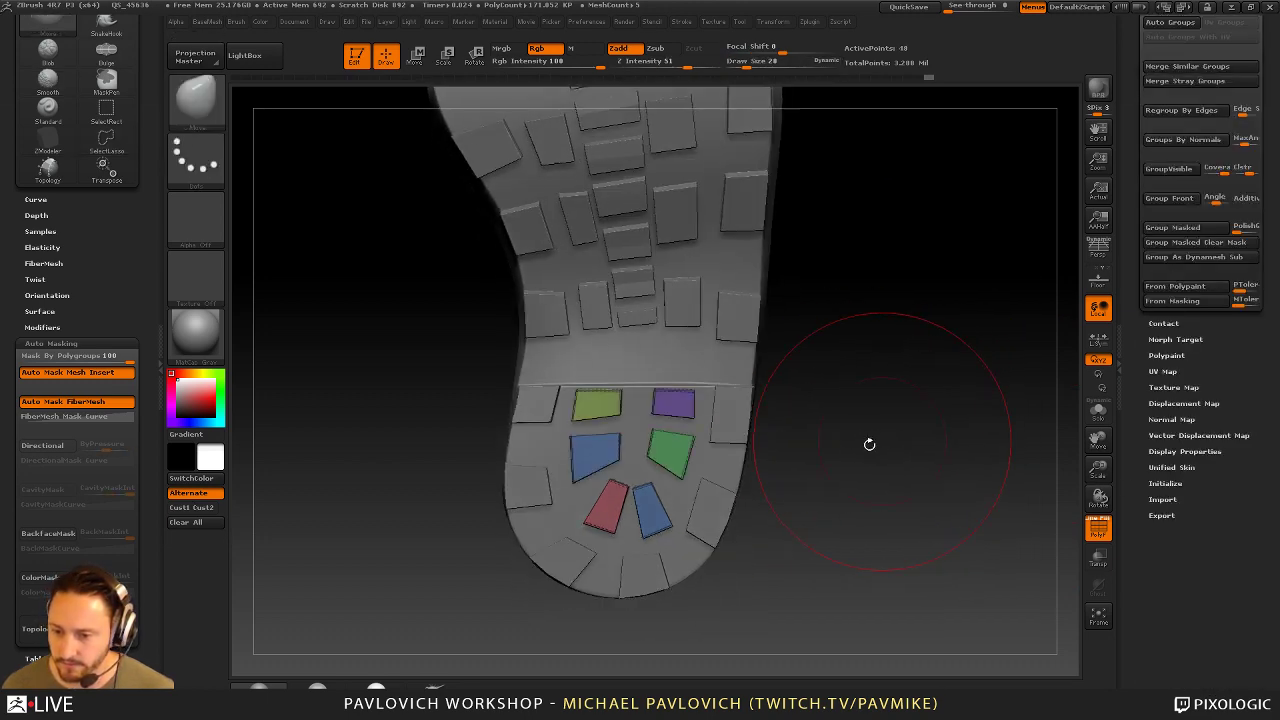
# Widen the outer ends of the two rear heel blocks with the Move brush at draw size 11
pyautogui.moveTo(652, 505)
pyautogui.mouseDown()
pyautogui.moveTo(655, 487)
pyautogui.moveTo(646, 515)
pyautogui.moveTo(659, 528)
pyautogui.mouseUp()
pyautogui.hotkey('ctrl', 'z')
pyautogui.press('s')
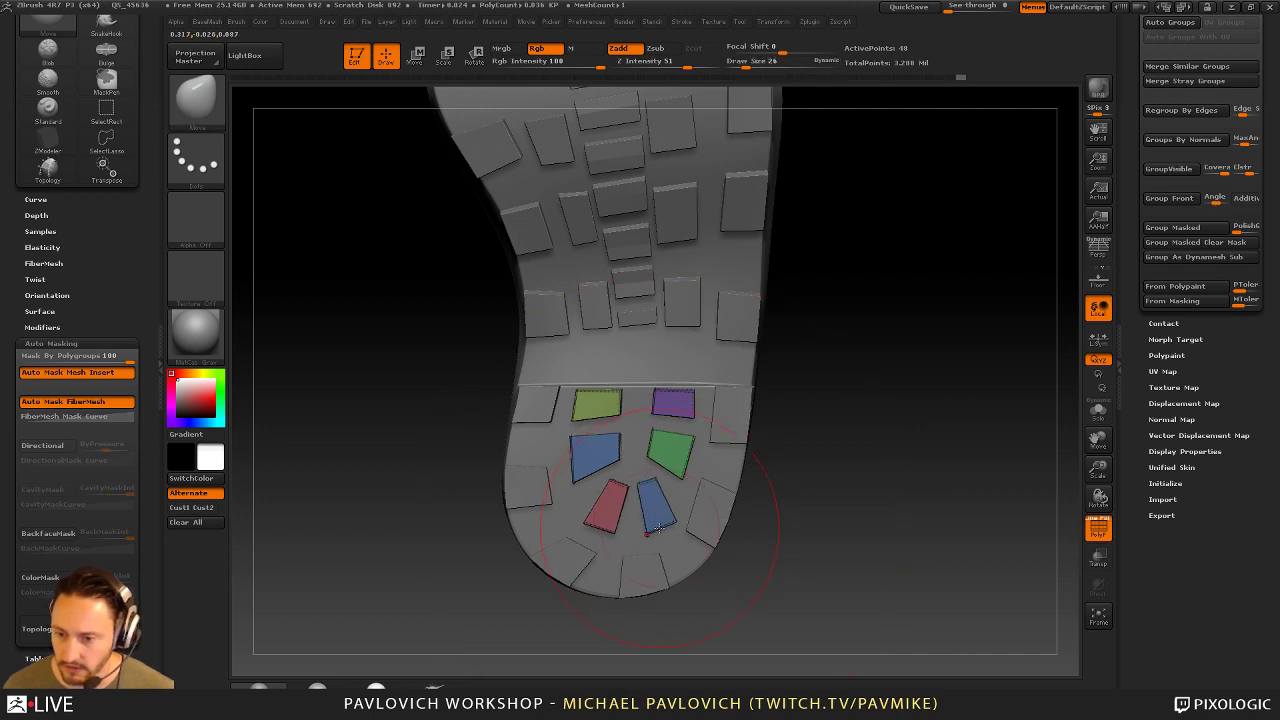
pyautogui.press('[')
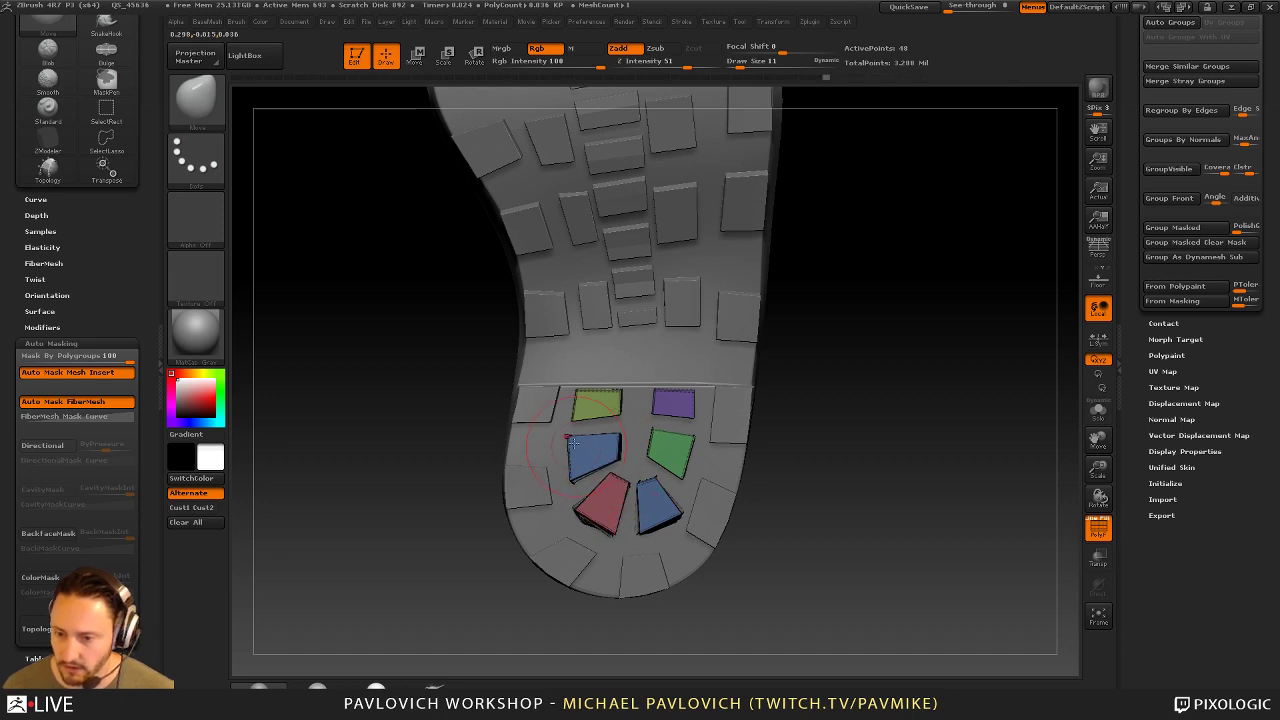
# Align the heel blocks' corner points through their thickness using the ZModeler point Move action with the Infinite Depth target
pyautogui.press('b')
pyautogui.press('z')
pyautogui.press('m')
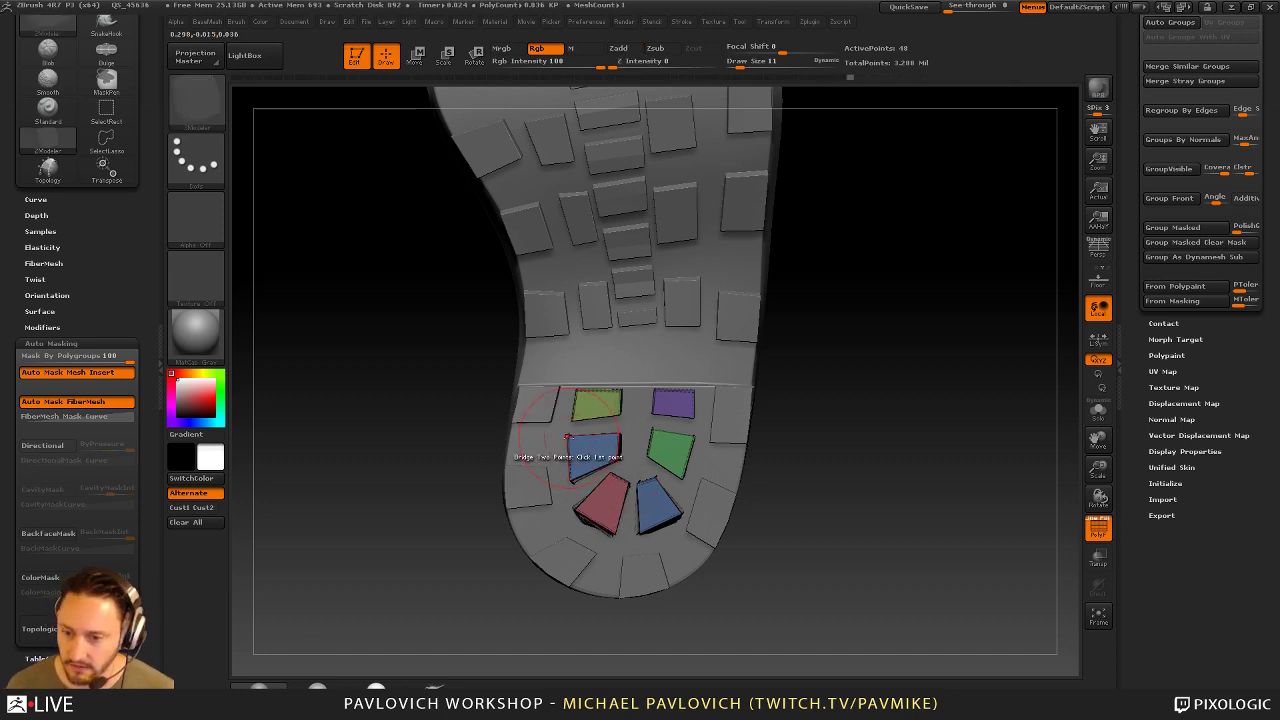
pyautogui.press('space')
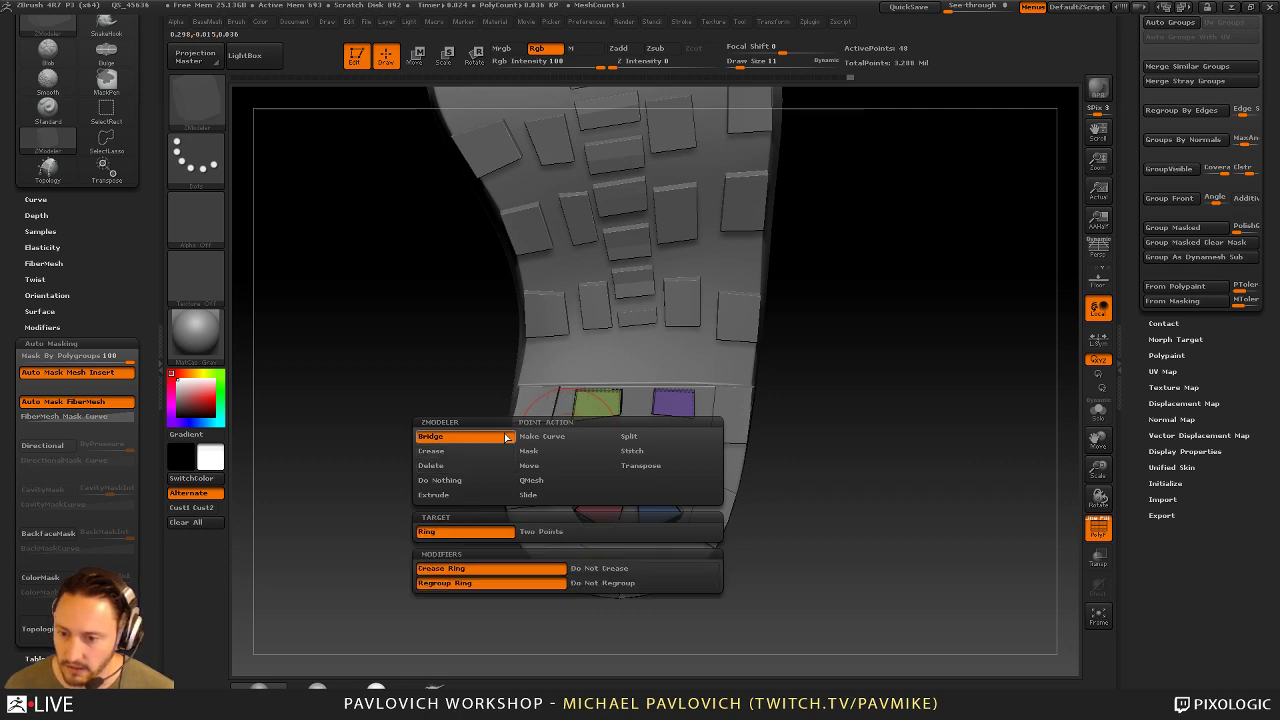
pyautogui.click(529, 467)
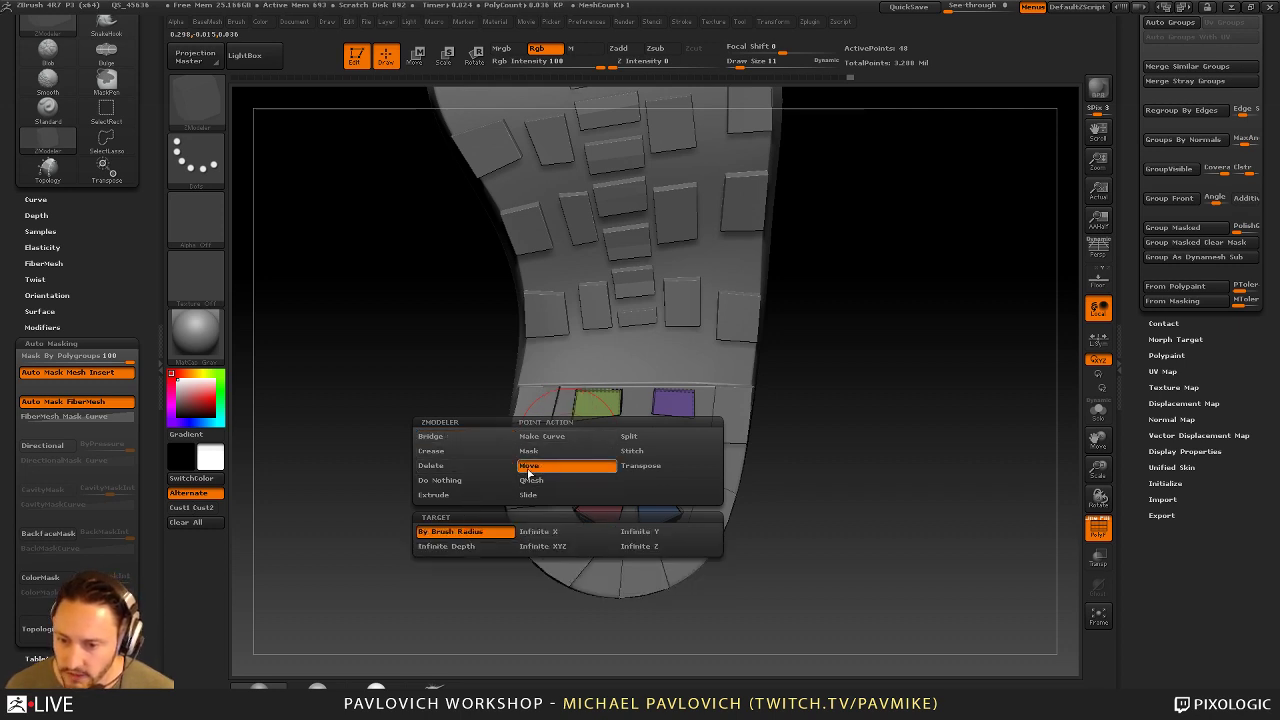
pyautogui.click(466, 546)
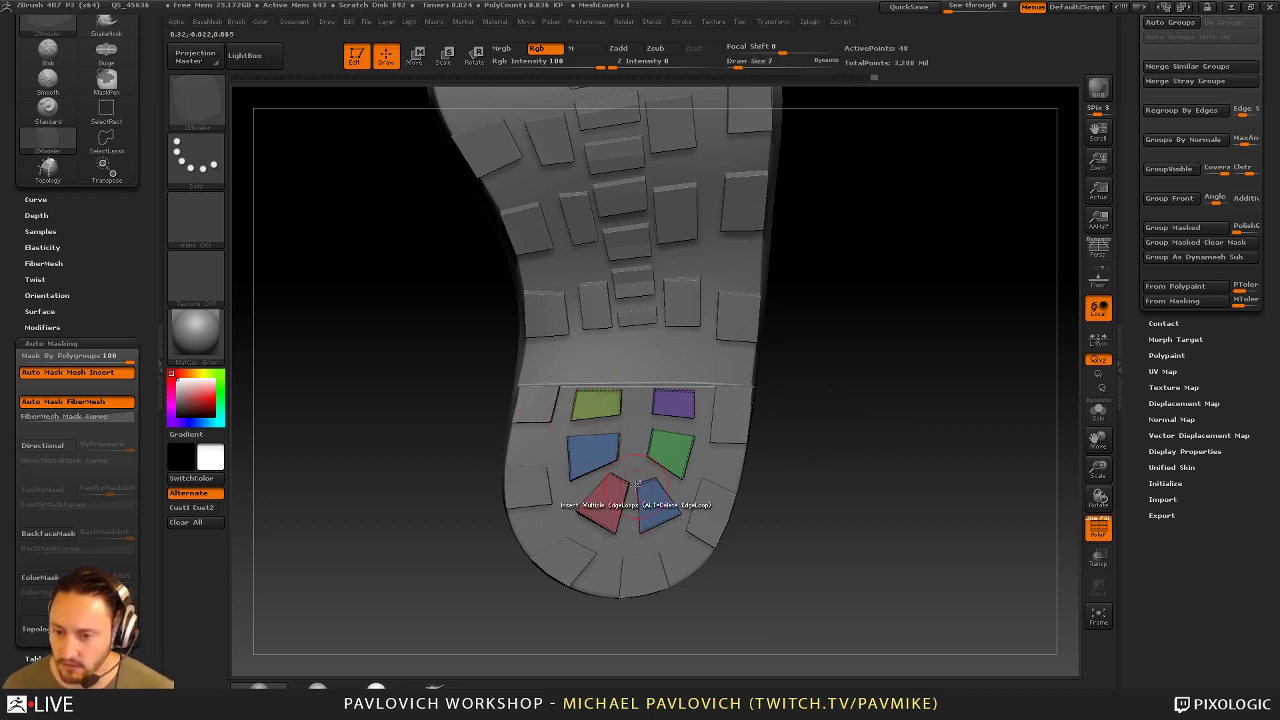
# Refine the inner corners of the two rear heel blocks with the Move brush at draw size 15
pyautogui.press('s')
pyautogui.moveTo(642, 485); pyautogui.dragTo(740, 483)
pyautogui.press('b')
pyautogui.press('m')
pyautogui.press('v')
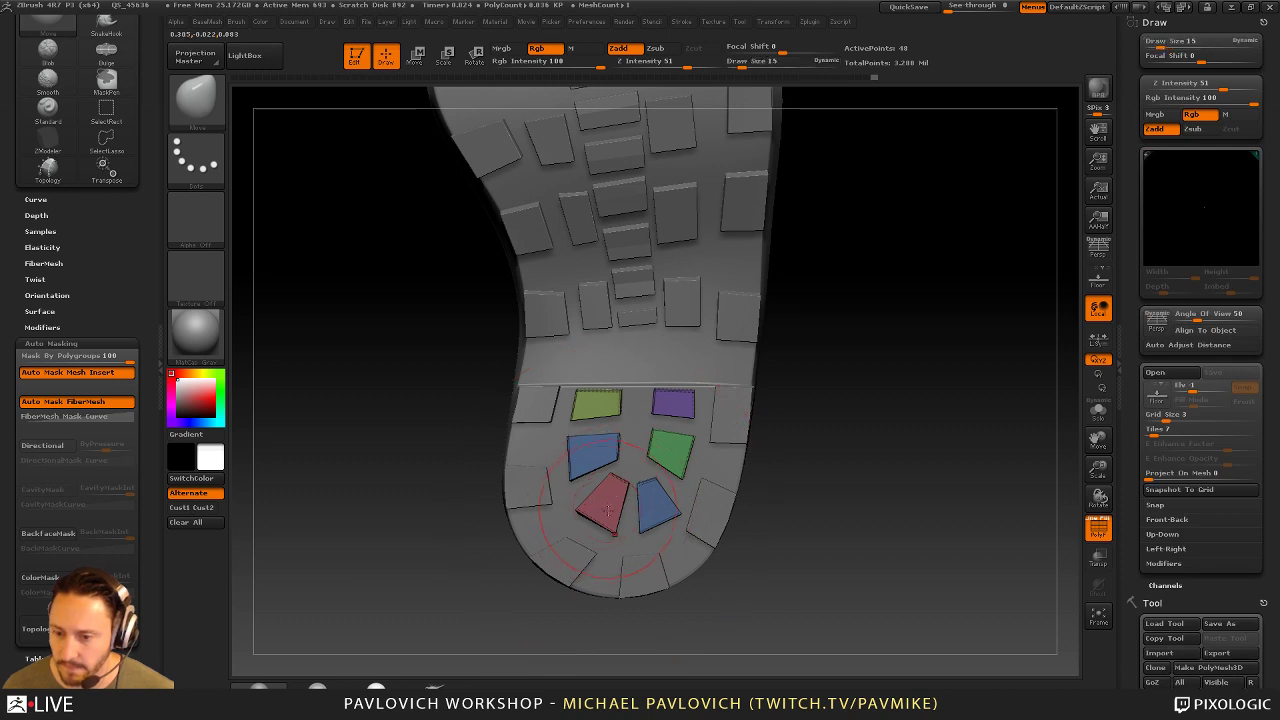
pyautogui.click(1263, 22)
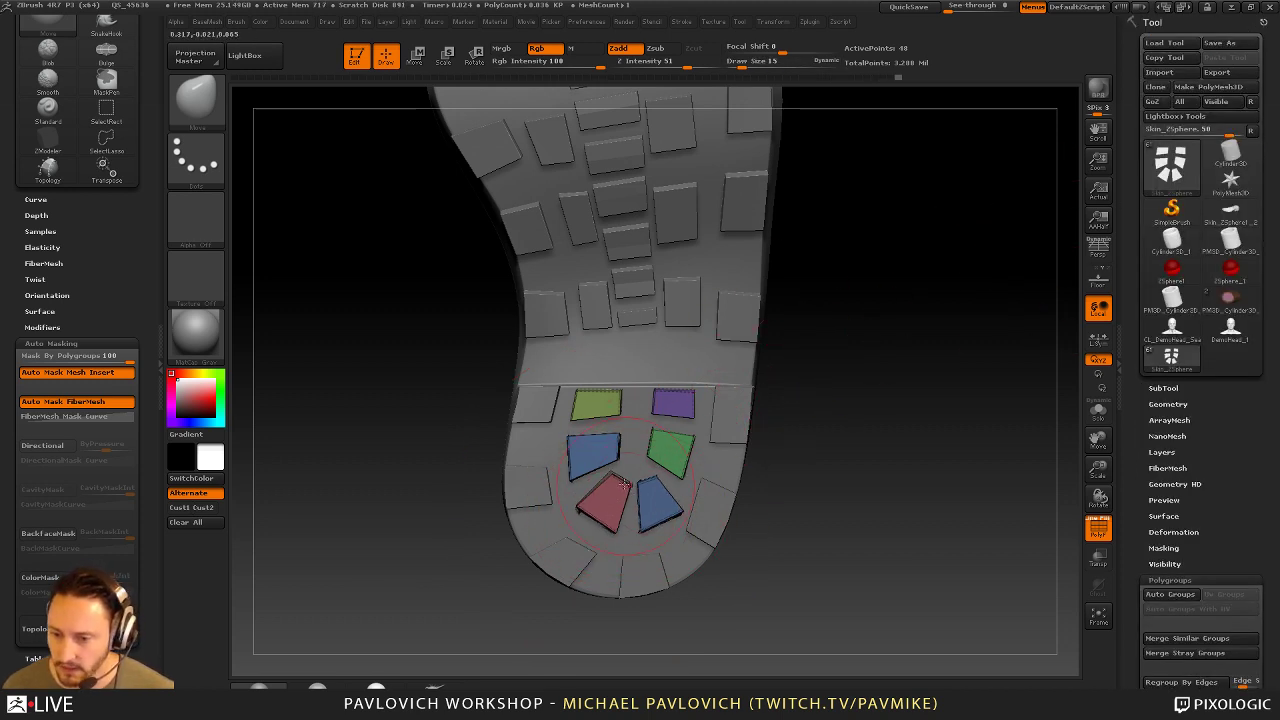
# Adjust the edges of the middle and front heel blocks with the Move brush at draw size 11
pyautogui.press('[')
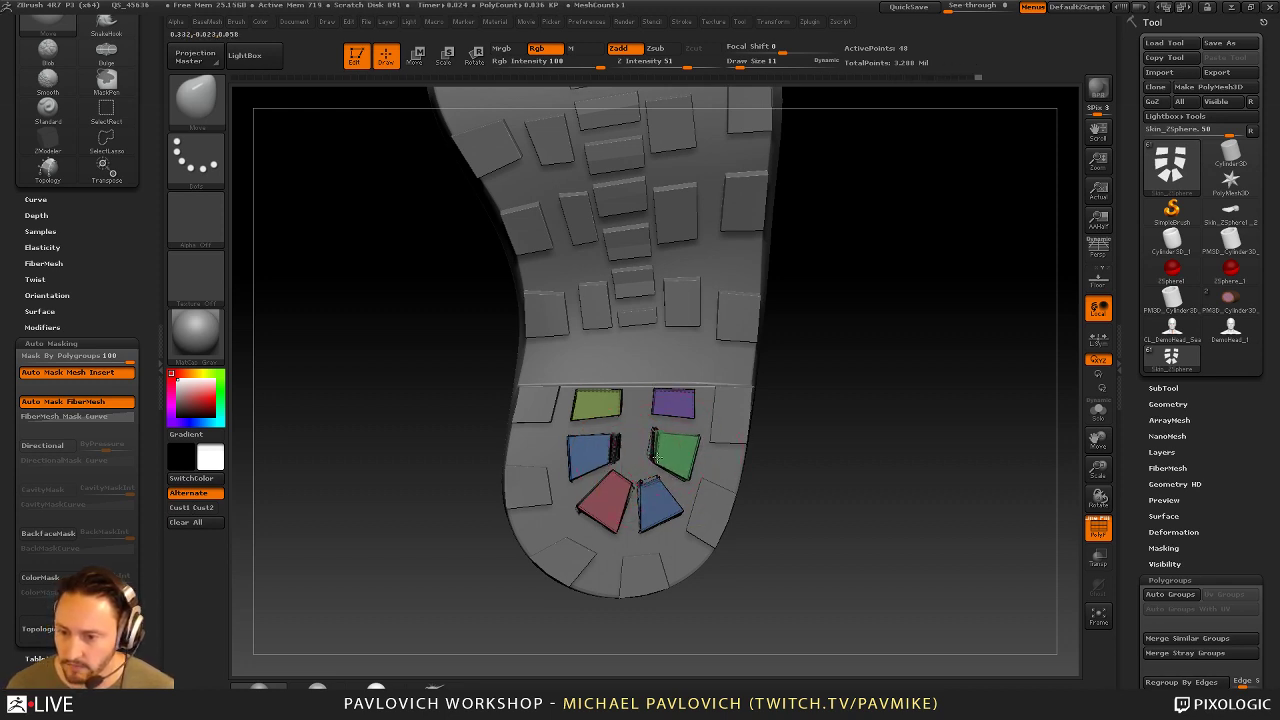
pyautogui.moveTo(695, 408); pyautogui.dragTo(706, 396)
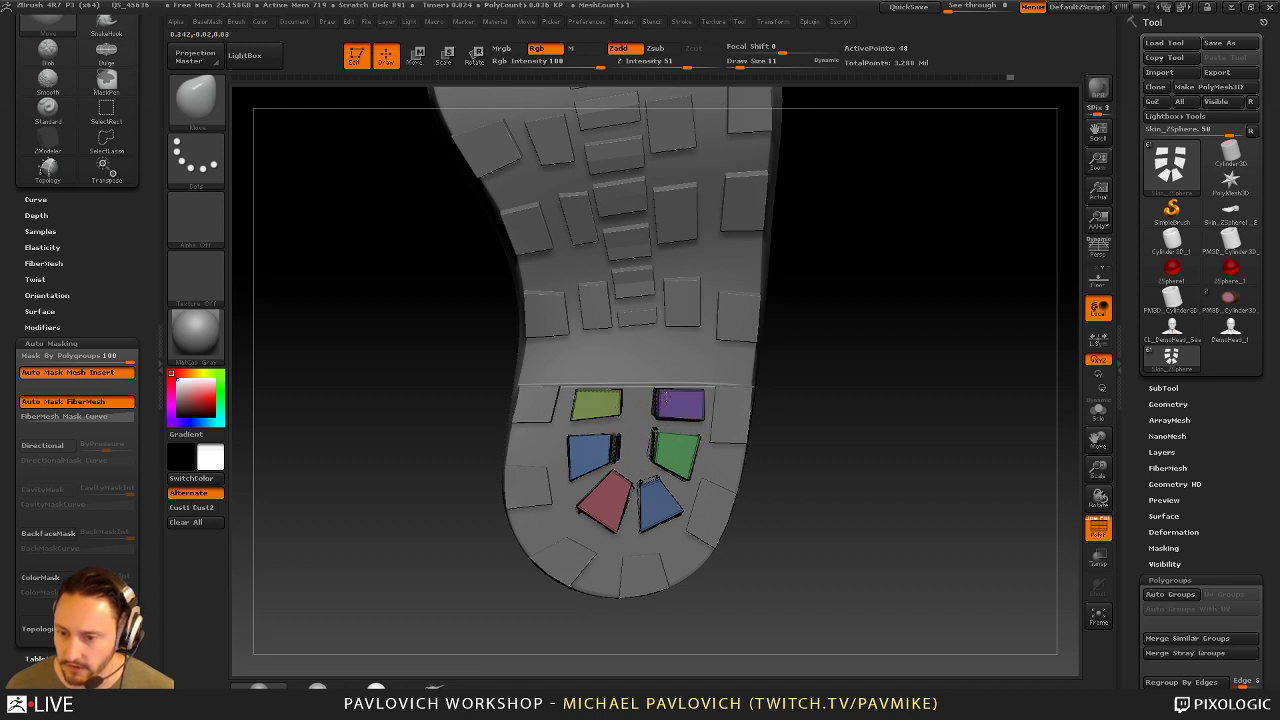
pyautogui.moveTo(839, 315); pyautogui.dragTo(845, 362)
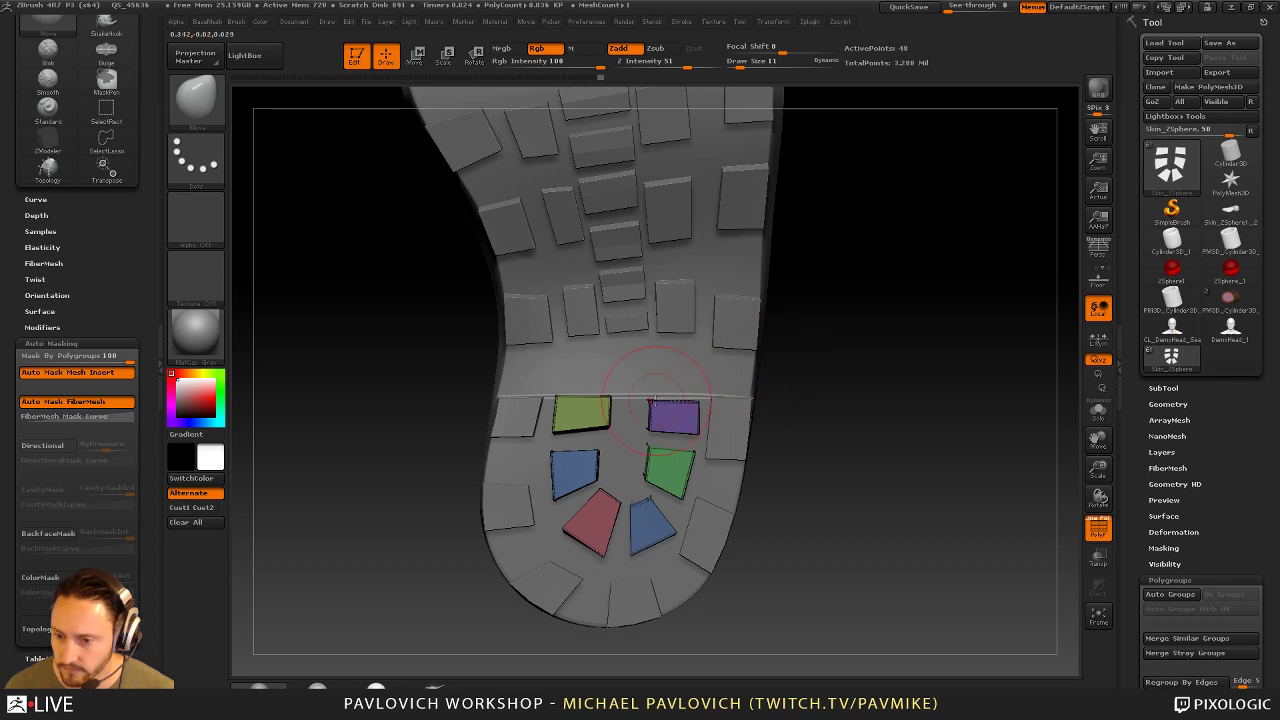
pyautogui.moveTo(819, 436); pyautogui.dragTo(646, 424)
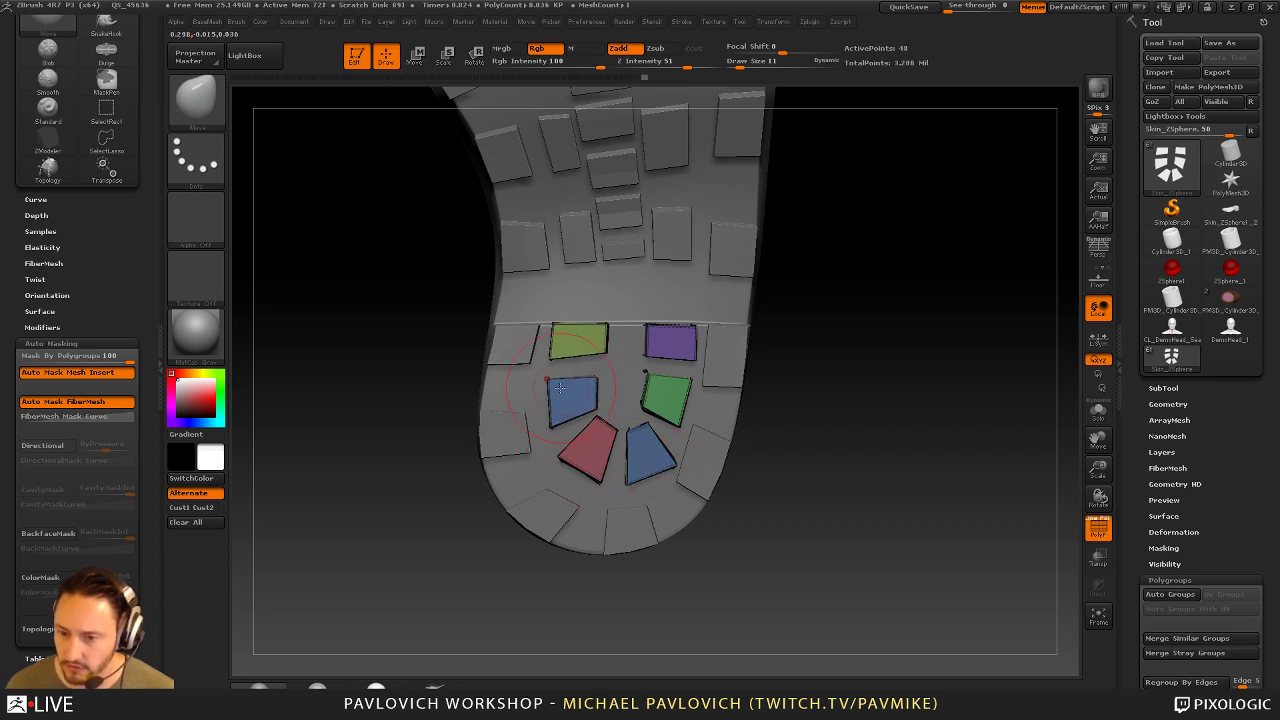
# Insert a single edge loop lengthwise through each of the two rear heel blocks with ZModeler
pyautogui.press('b')
pyautogui.press('z')
pyautogui.press('m')
pyautogui.press('space')
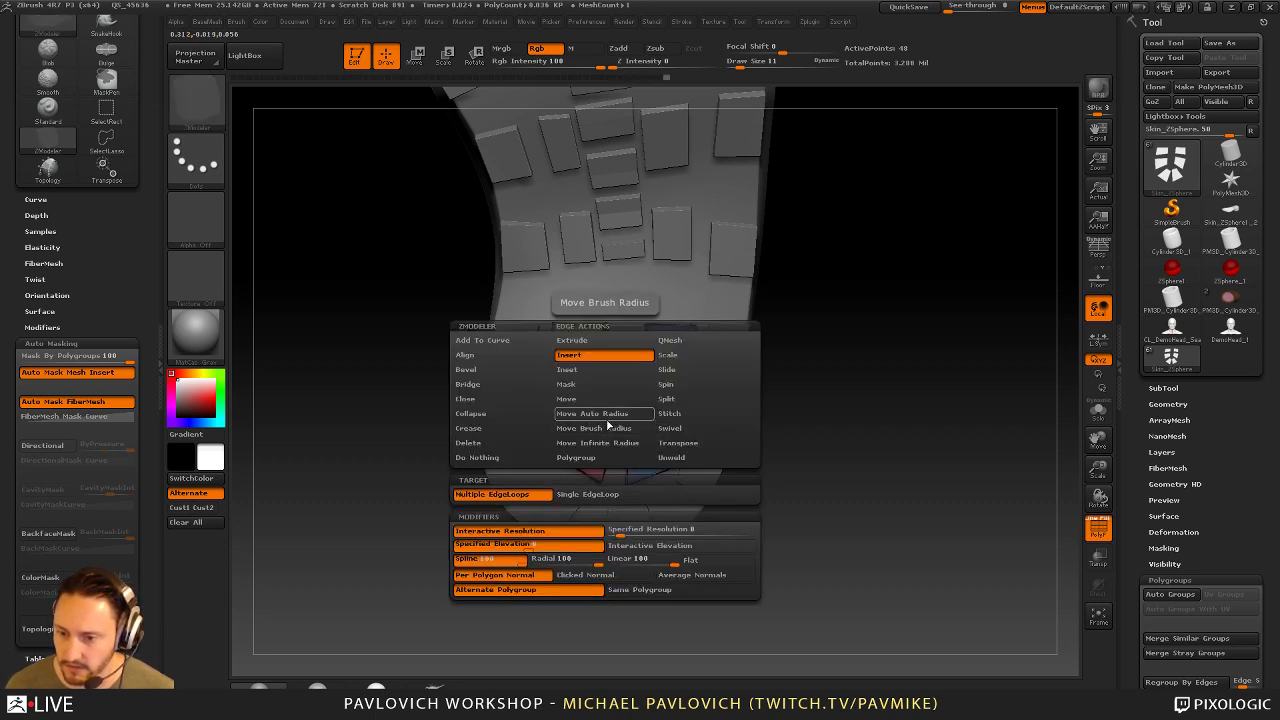
pyautogui.click(587, 495)
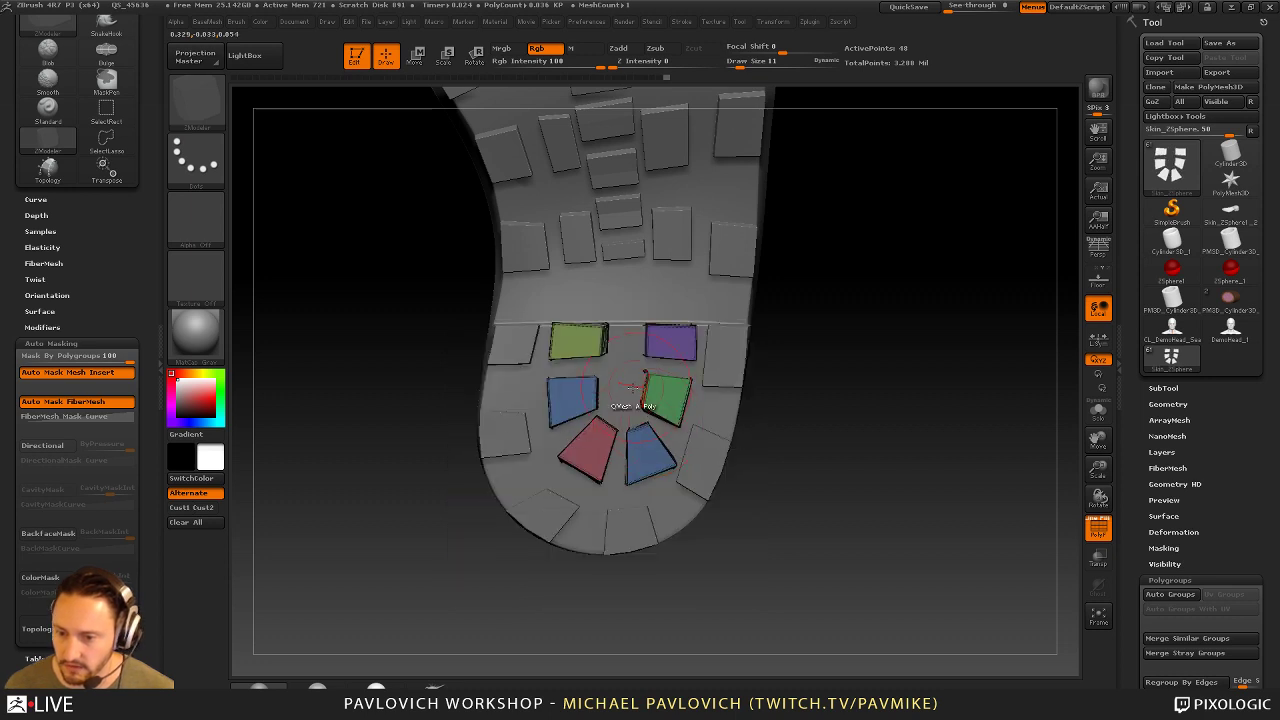
pyautogui.click(606, 426)
pyautogui.click(637, 429)
# Pull the middle of both rear blocks' outer edges toward the heel rim with the Move brush at draw size 7
pyautogui.keyDown('alt'); pyautogui.moveTo(733, 454); pyautogui.dragTo(729, 428); pyautogui.keyUp('alt')
pyautogui.press('s')
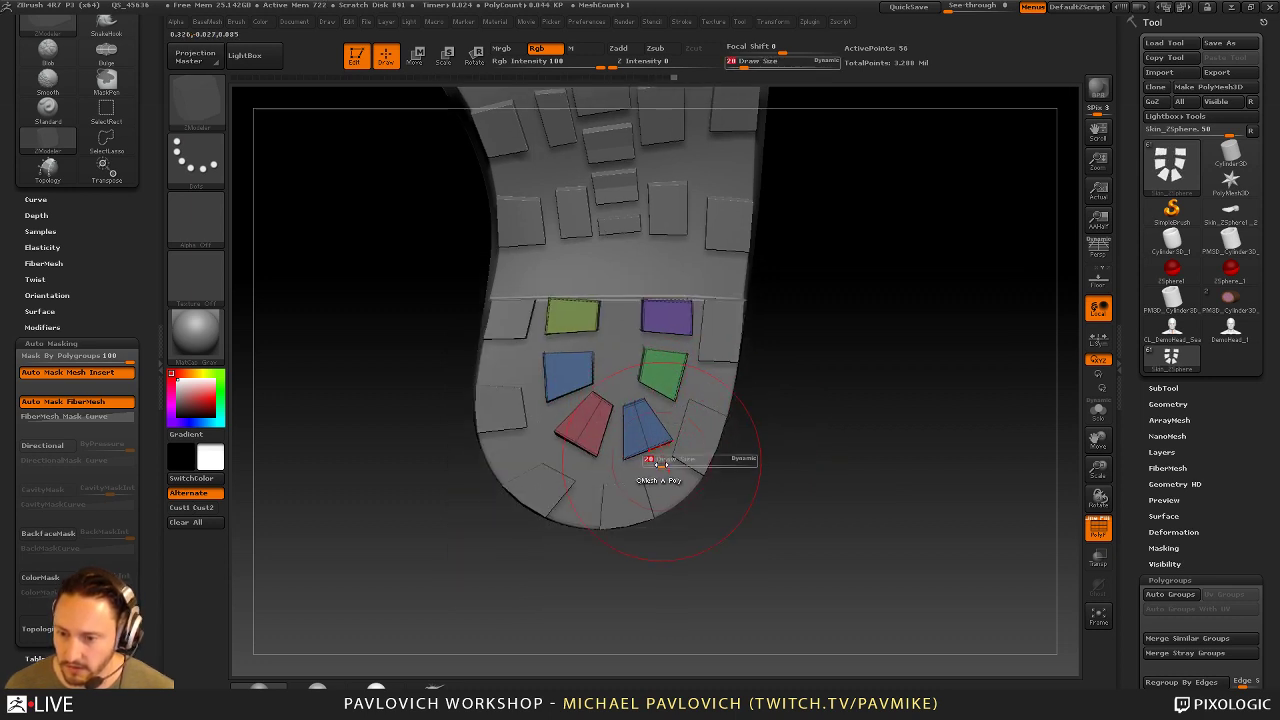
pyautogui.click(651, 459)
pyautogui.press('b')
pyautogui.press('m')
pyautogui.press('v')
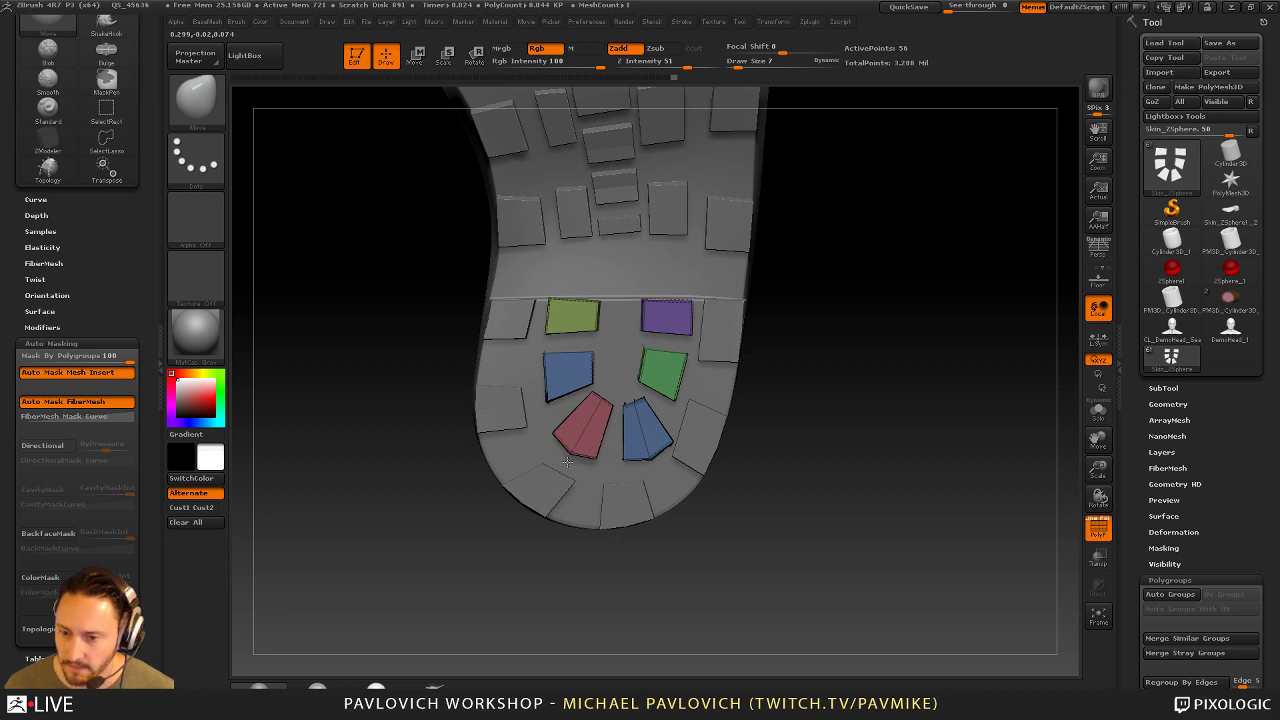
# Solo the heel blocks, isolate their flat outward faces with a lasso selection, and delete the hidden geometry
pyautogui.moveTo(803, 365)
pyautogui.keyDown('alt'); pyautogui.mouseDown()
pyautogui.moveTo(799, 411)
pyautogui.moveTo(894, 391)
pyautogui.moveTo(840, 396)
pyautogui.moveTo(834, 420)
pyautogui.mouseUp(); pyautogui.keyUp('alt')
pyautogui.click(1097, 411)
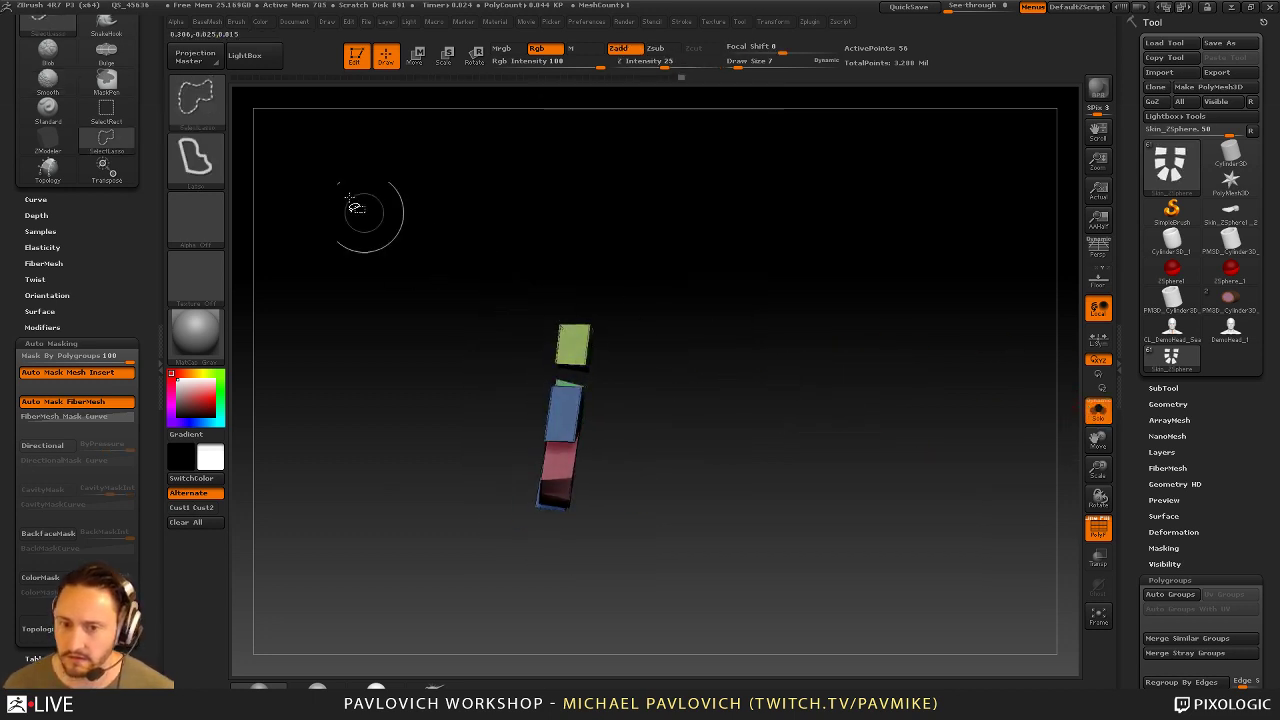
pyautogui.moveTo(578, 268)
pyautogui.keyDown('ctrl'); pyautogui.keyDown('shift'); pyautogui.mouseDown()
pyautogui.moveTo(677, 334)
pyautogui.moveTo(571, 586)
pyautogui.moveTo(549, 571)
pyautogui.moveTo(865, 357)
pyautogui.mouseUp(); pyautogui.keyUp('shift'); pyautogui.keyUp('ctrl')
pyautogui.press('space')
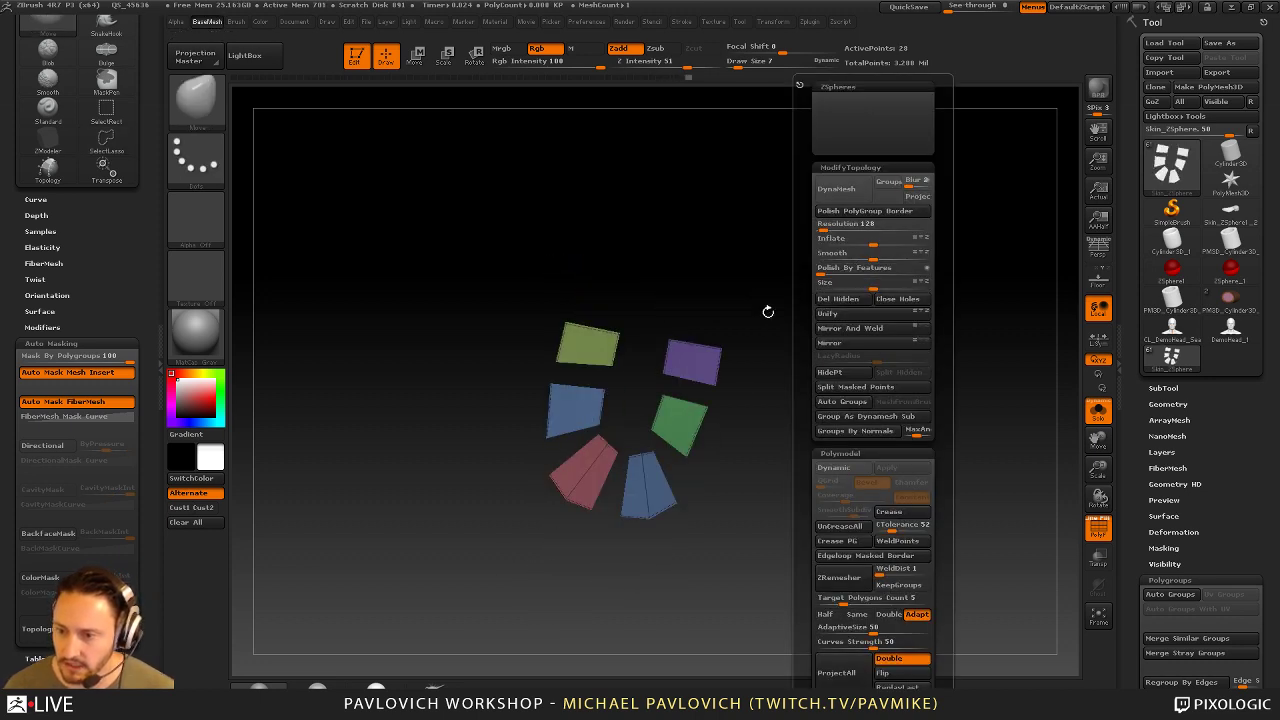
# Show the whole sole again and QMesh all the heel faces with ZModeler into blocks of even thickness
pyautogui.press('b')
pyautogui.press('z')
pyautogui.press('m')
pyautogui.press('space')
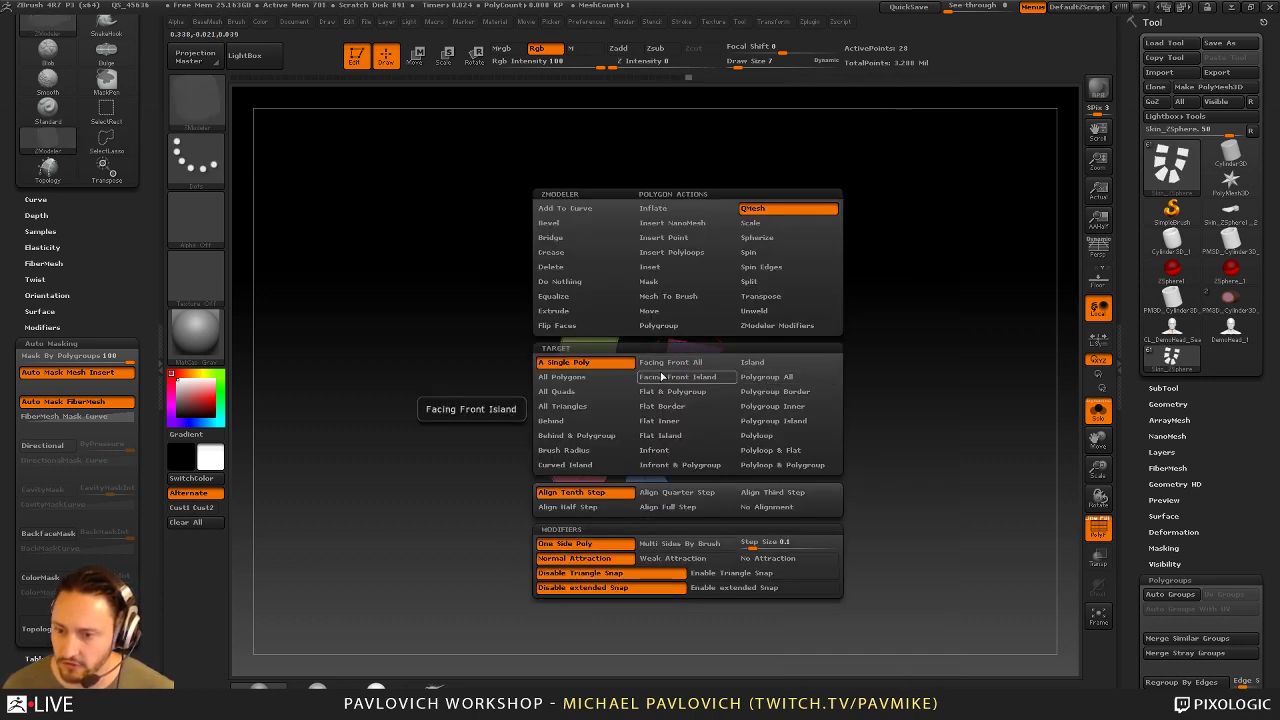
pyautogui.click(1084, 414)
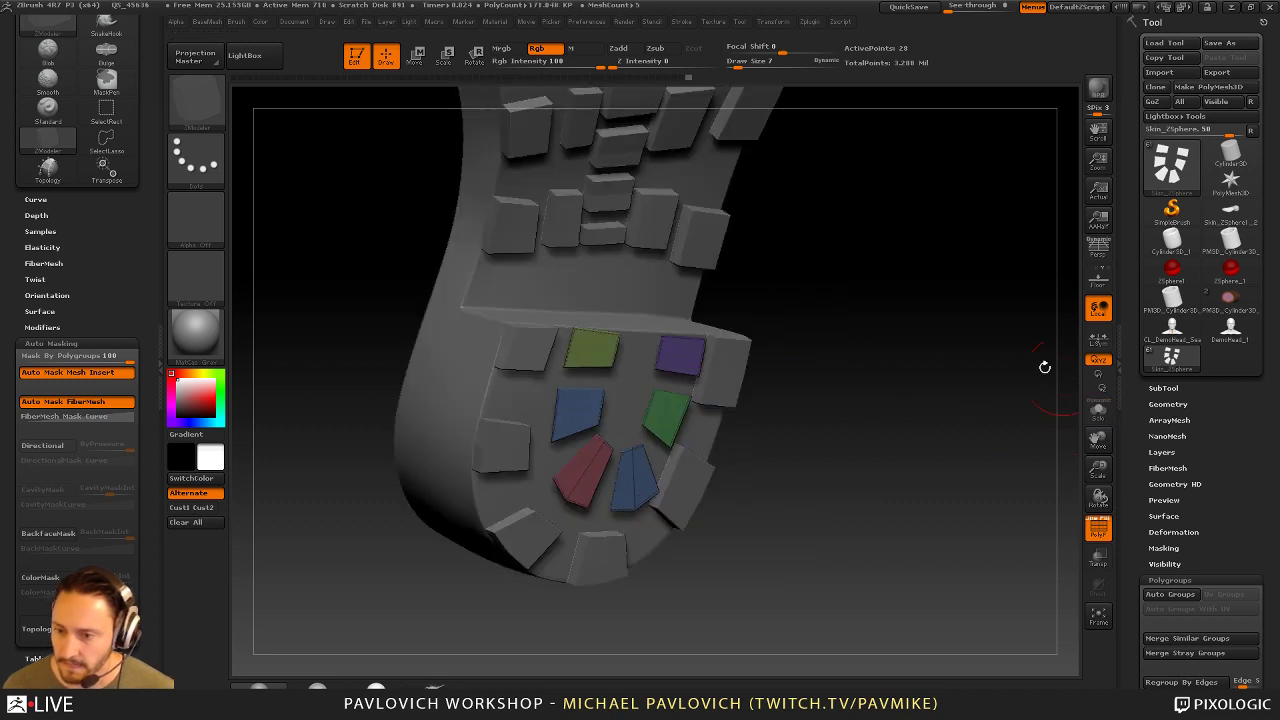
pyautogui.moveTo(880, 338); pyautogui.dragTo(795, 347)
pyautogui.moveTo(673, 349); pyautogui.dragTo(649, 342)
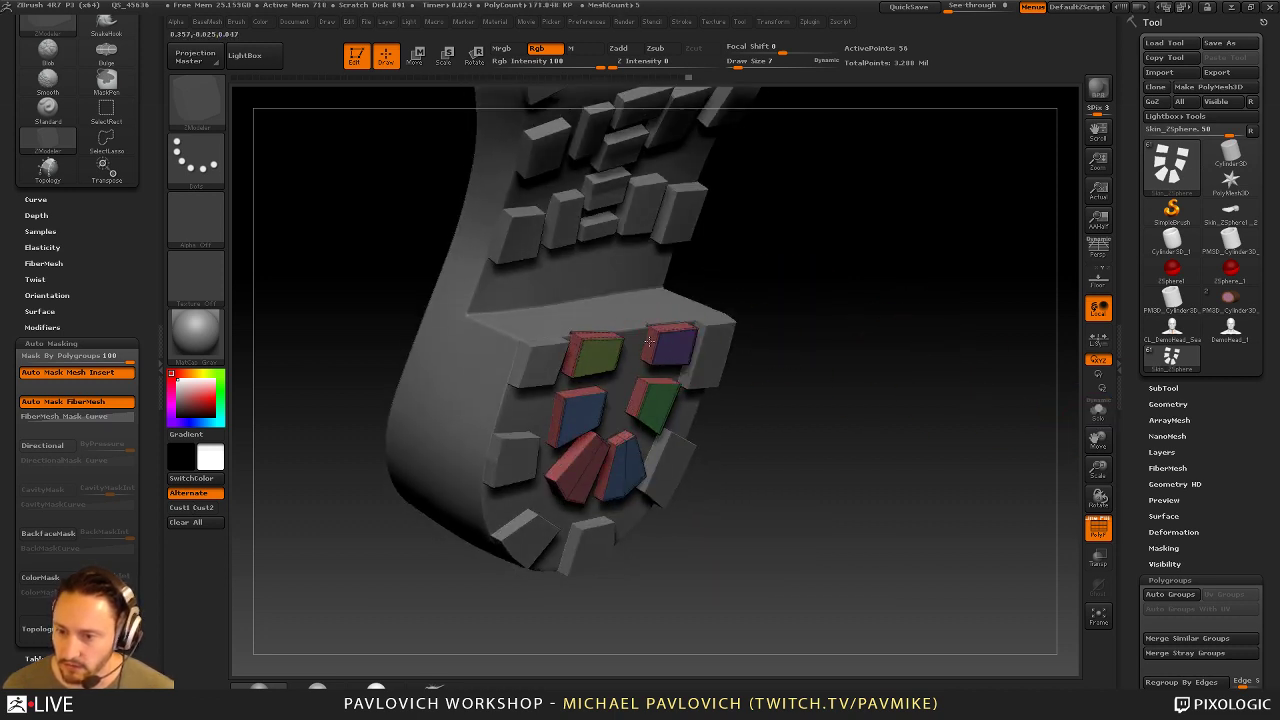
# Toggle the double-sided display of the heel blocks to check the orientation of their faces
pyautogui.press('2')
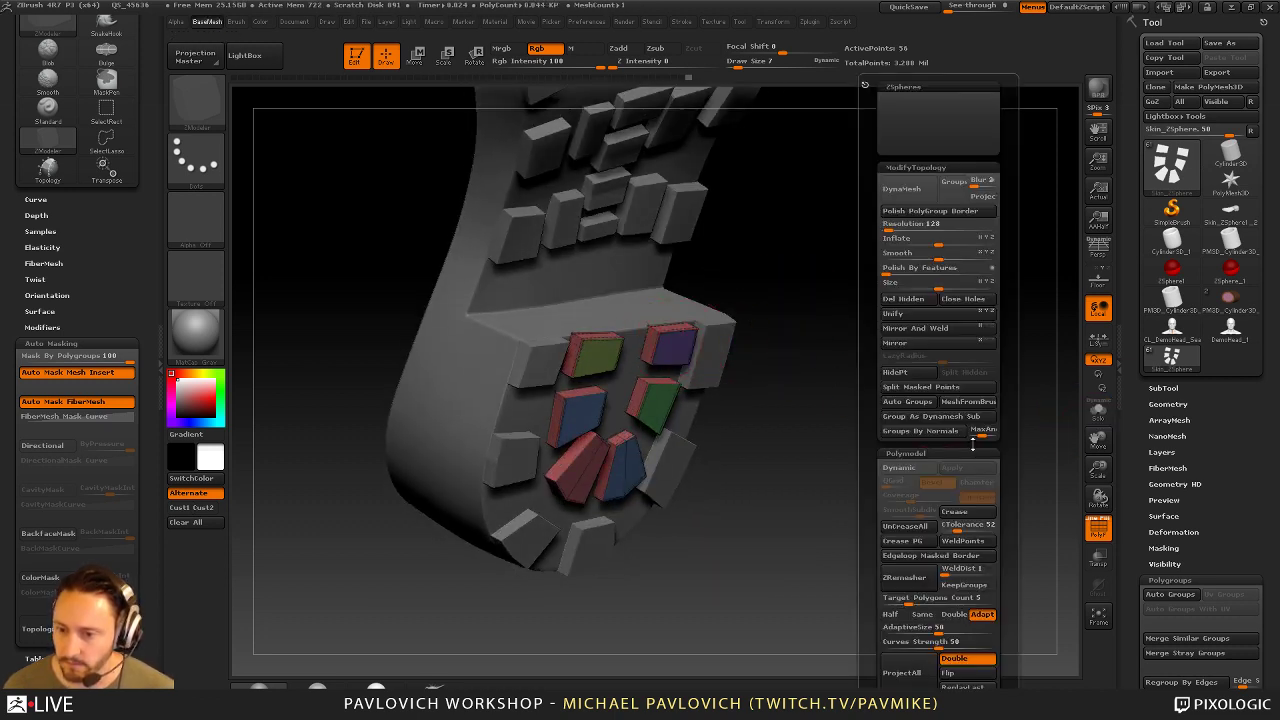
pyautogui.click(962, 661)
pyautogui.click(962, 660)
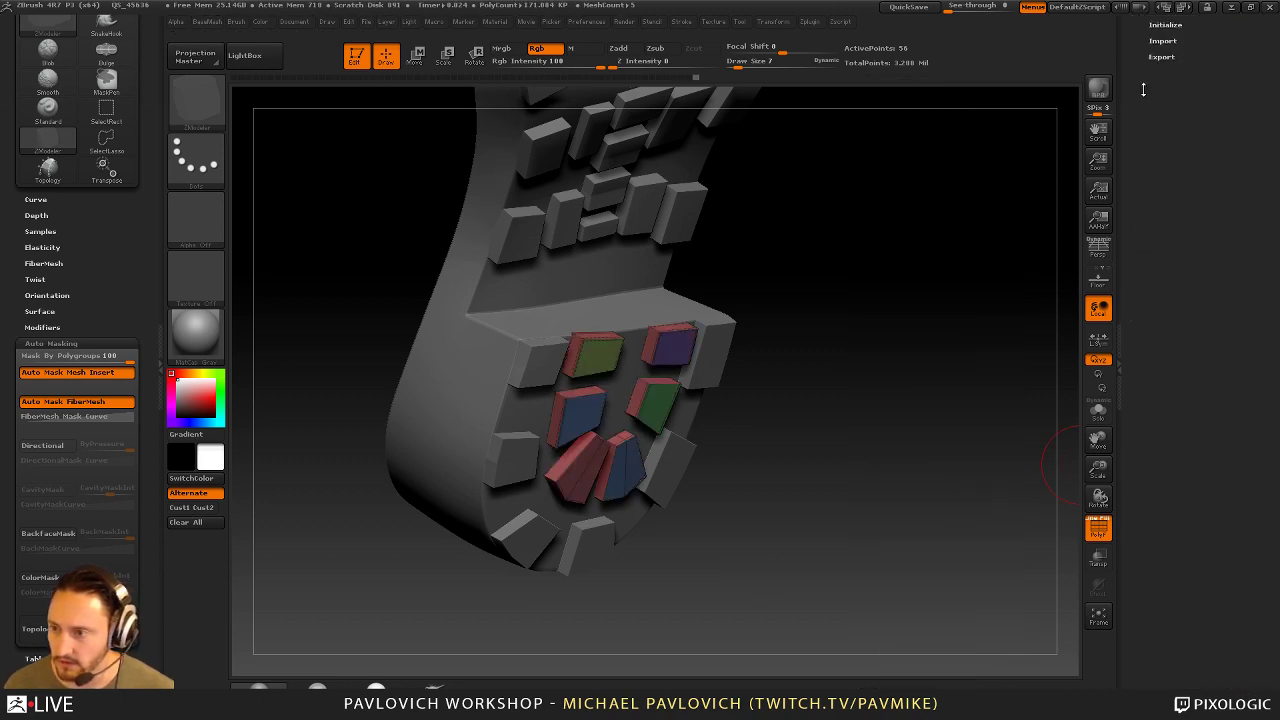
# Turn off the polyframe display while viewing the finished heel blocks on the sole
pyautogui.moveTo(1143, 89); pyautogui.dragTo(1121, 150)
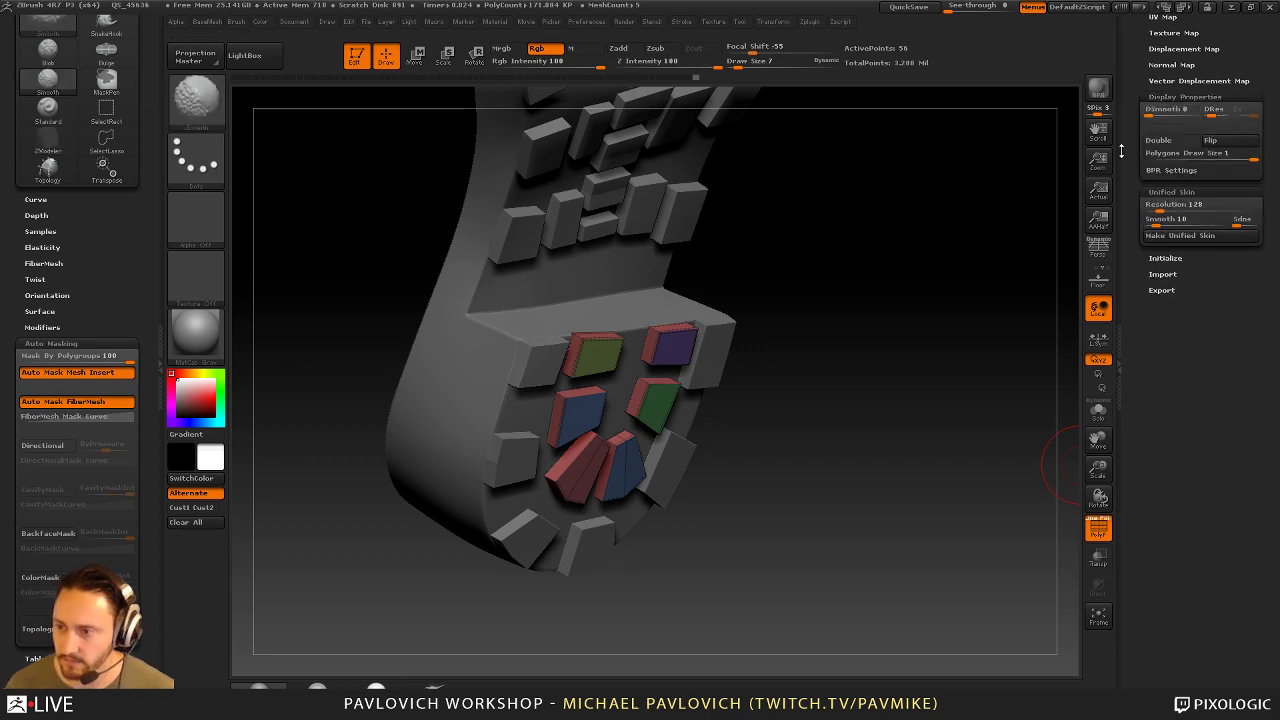
pyautogui.moveTo(958, 302)
pyautogui.mouseDown()
pyautogui.moveTo(874, 349)
pyautogui.moveTo(891, 337)
pyautogui.moveTo(905, 360)
pyautogui.mouseUp()
pyautogui.press('s')
pyautogui.moveTo(625, 360); pyautogui.dragTo(597, 360)
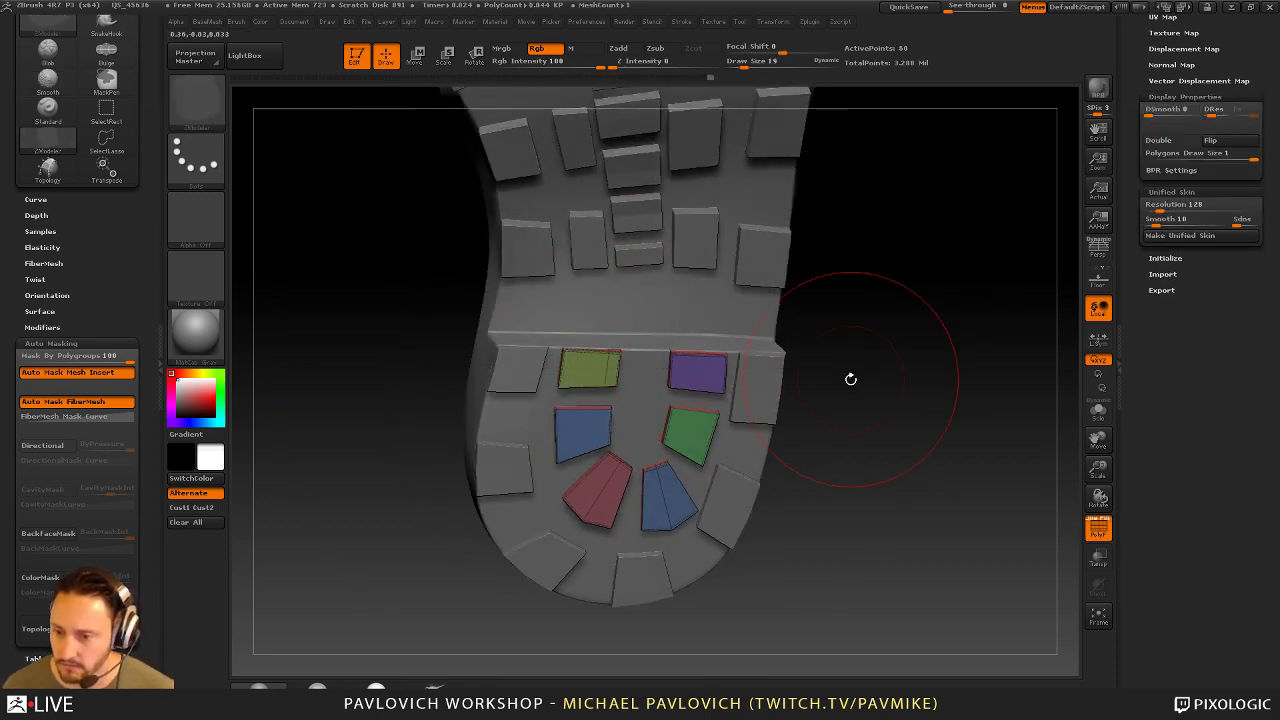
pyautogui.moveTo(851, 379); pyautogui.dragTo(820, 385)
pyautogui.keyDown('ctrl'); pyautogui.moveTo(620, 457); pyautogui.dragTo(620, 390, button='right'); pyautogui.keyUp('ctrl')
pyautogui.click(1097, 528)
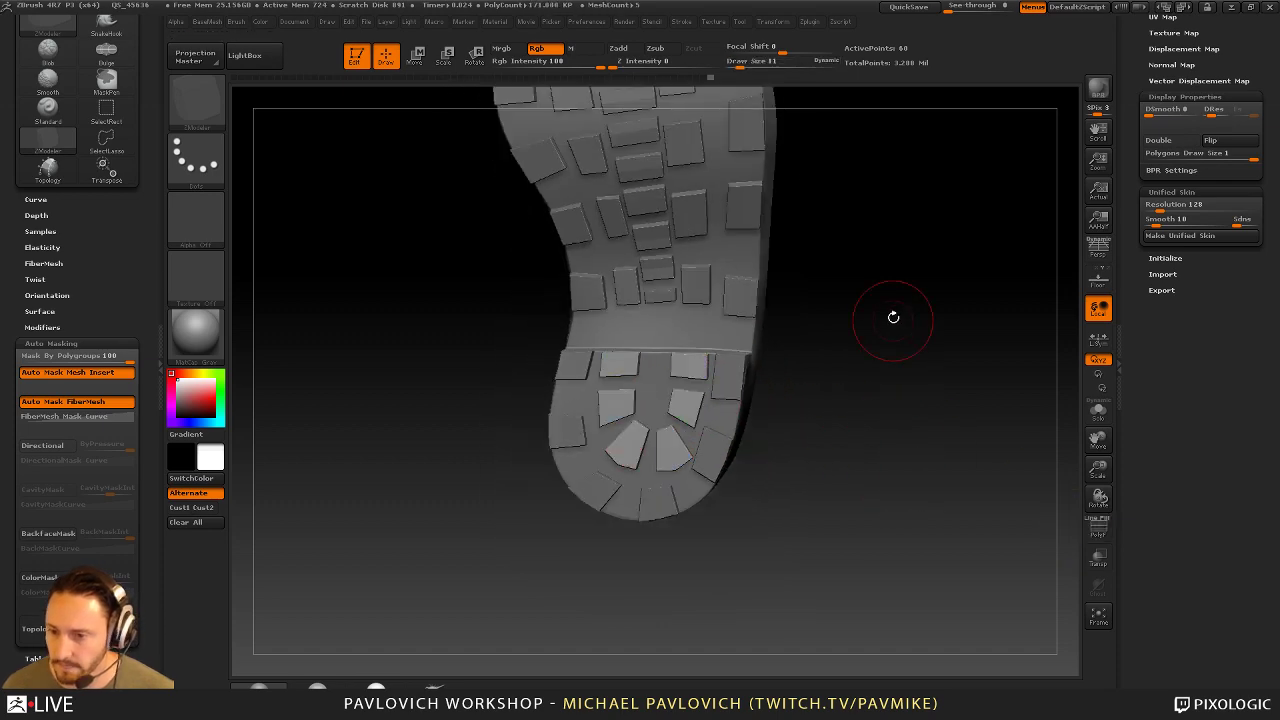
# Reorder the heel-block subtool so it sits directly above the outer, inner and centre tread subtools
pyautogui.keyDown('alt'); pyautogui.moveTo(893, 317); pyautogui.dragTo(918, 396); pyautogui.keyUp('alt')
pyautogui.moveTo(1163, 329); pyautogui.dragTo(1163, 640)
pyautogui.moveTo(884, 334)
pyautogui.keyDown('alt'); pyautogui.mouseDown()
pyautogui.moveTo(886, 363)
pyautogui.moveTo(921, 377)
pyautogui.moveTo(1054, 386)
pyautogui.mouseUp(); pyautogui.keyUp('alt')
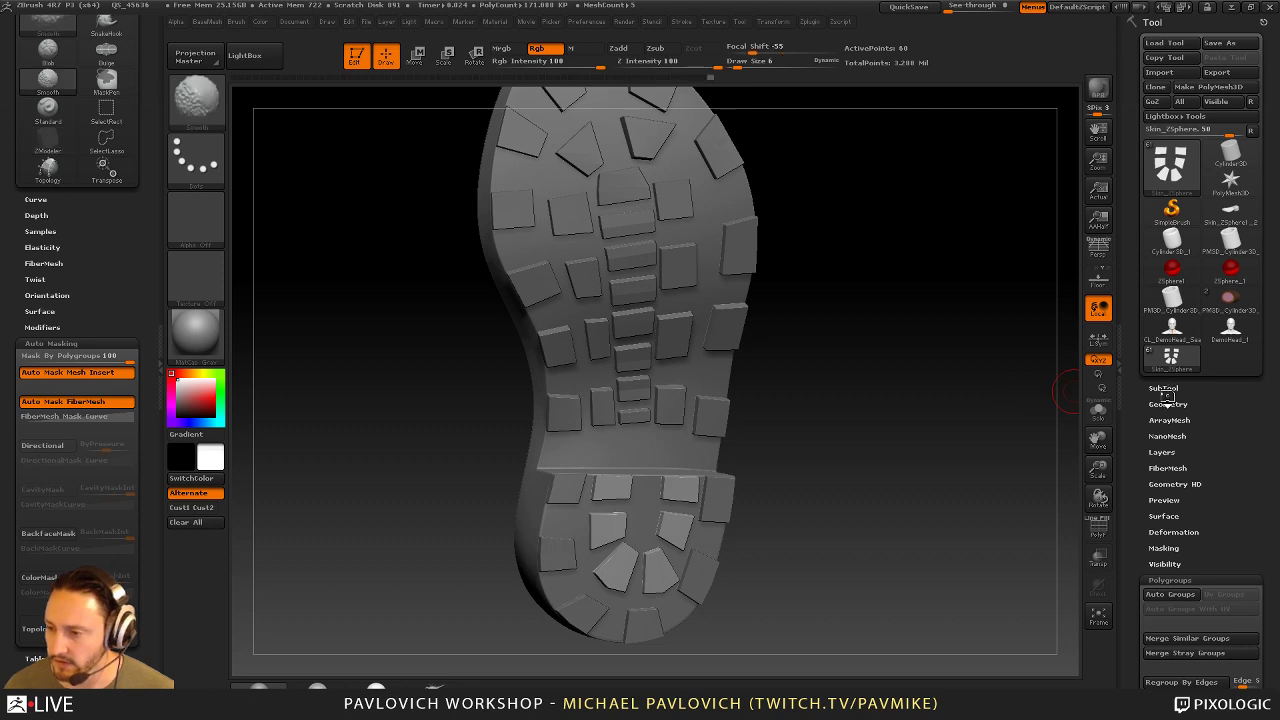
pyautogui.click(1163, 388)
pyautogui.keyDown('alt'); pyautogui.moveTo(887, 468); pyautogui.dragTo(905, 443); pyautogui.keyUp('alt')
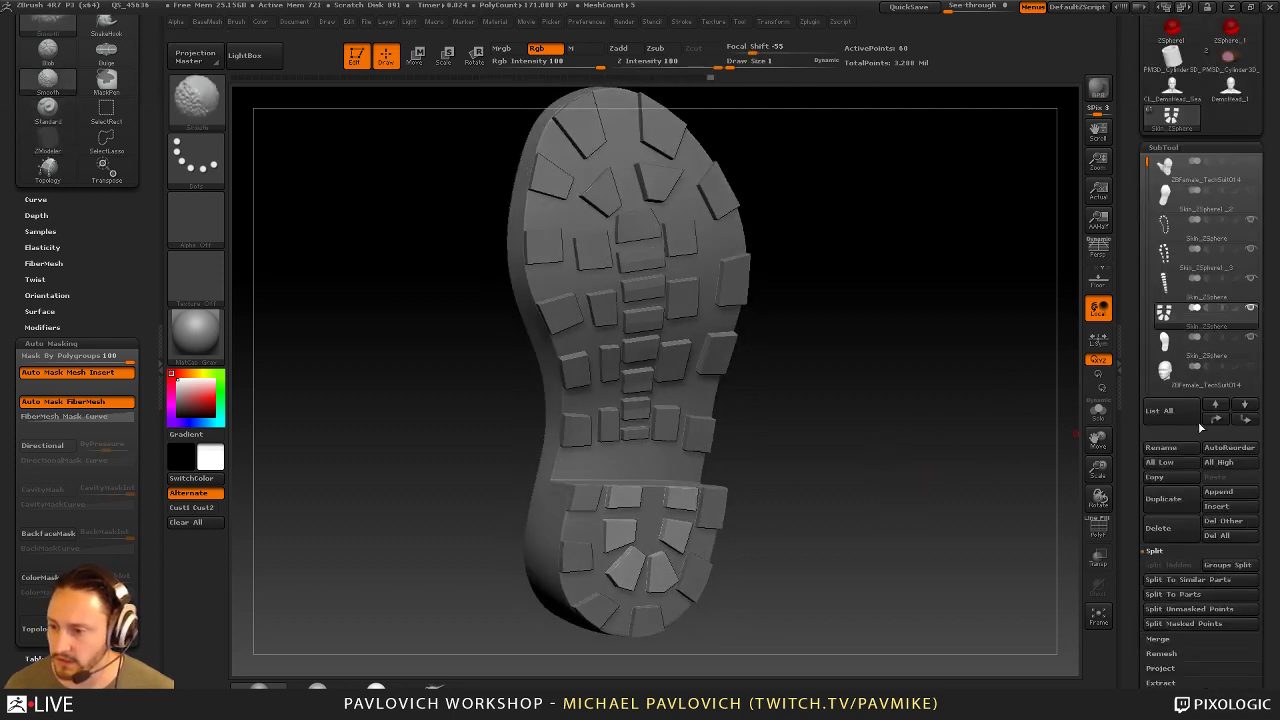
pyautogui.keyDown('shift'); pyautogui.click(1215, 419); pyautogui.keyUp('shift')
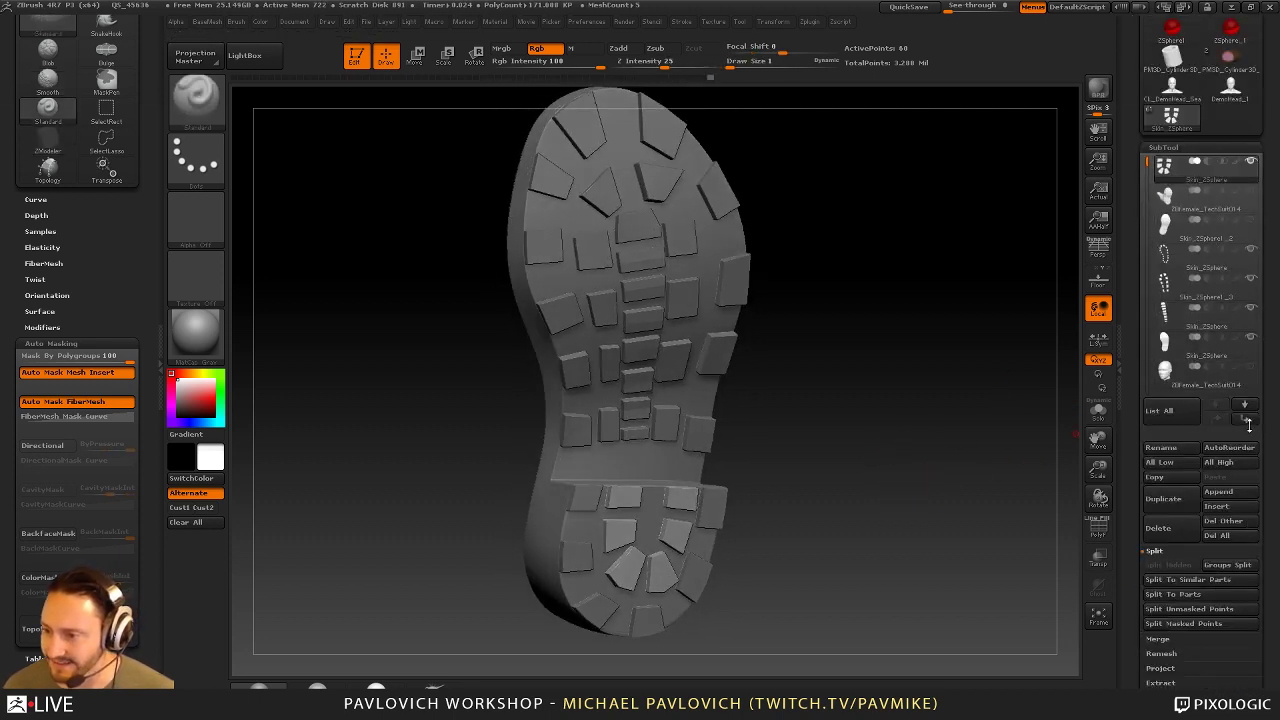
pyautogui.click(1247, 421)
pyautogui.click(1247, 421)
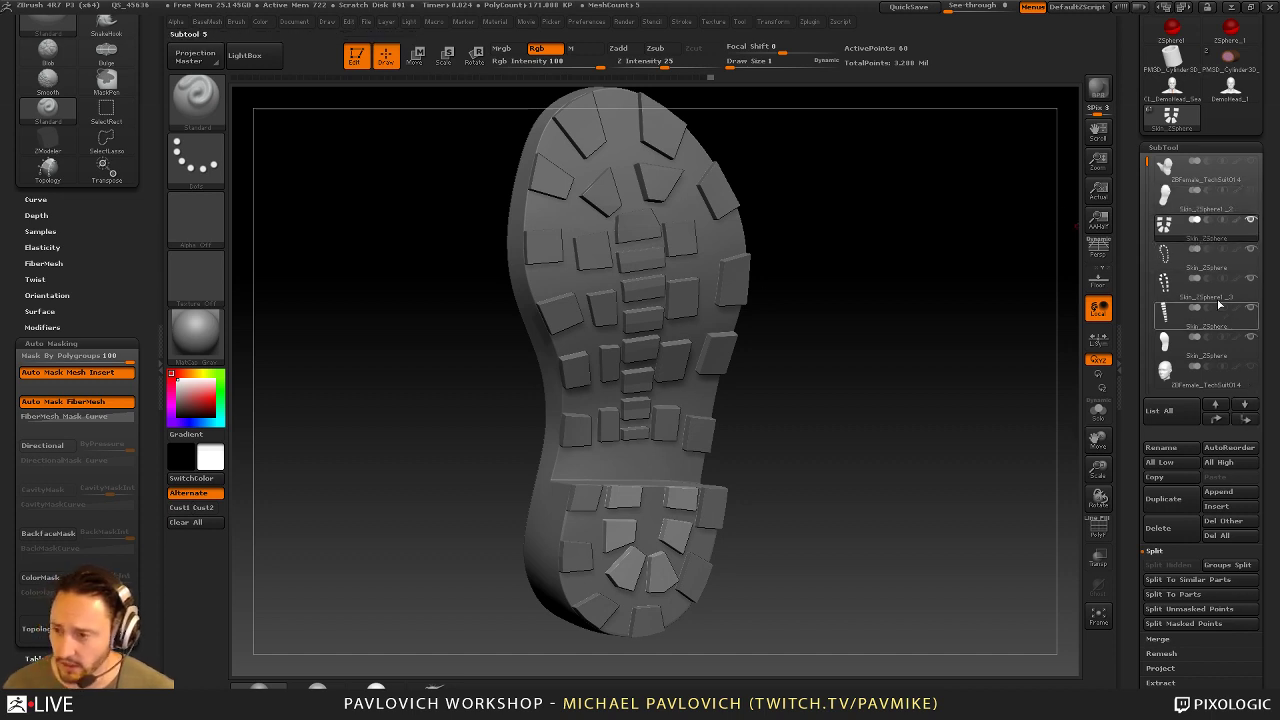
# Merge the heel, outer, inner and centre tread blocks down into one subtool
pyautogui.hotkey('ctrl', 'e')
pyautogui.hotkey('ctrl', 'e')
pyautogui.hotkey('ctrl', 'e')
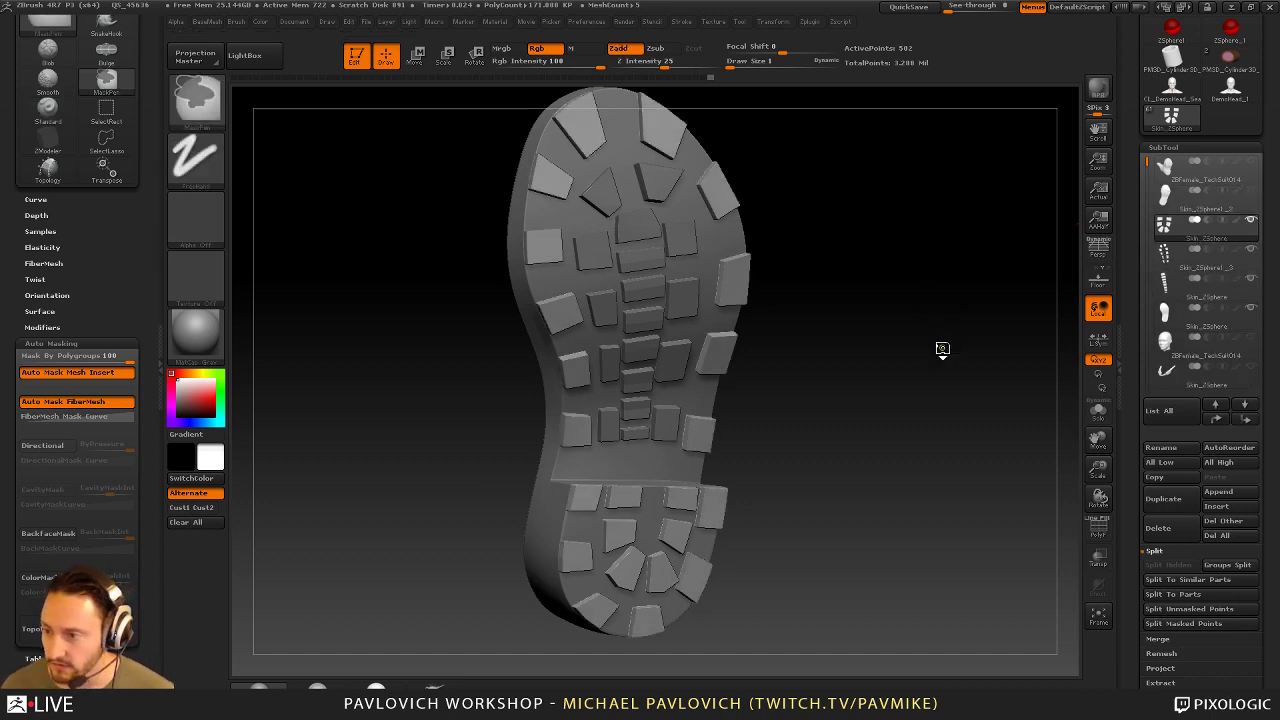
pyautogui.click(1157, 638)
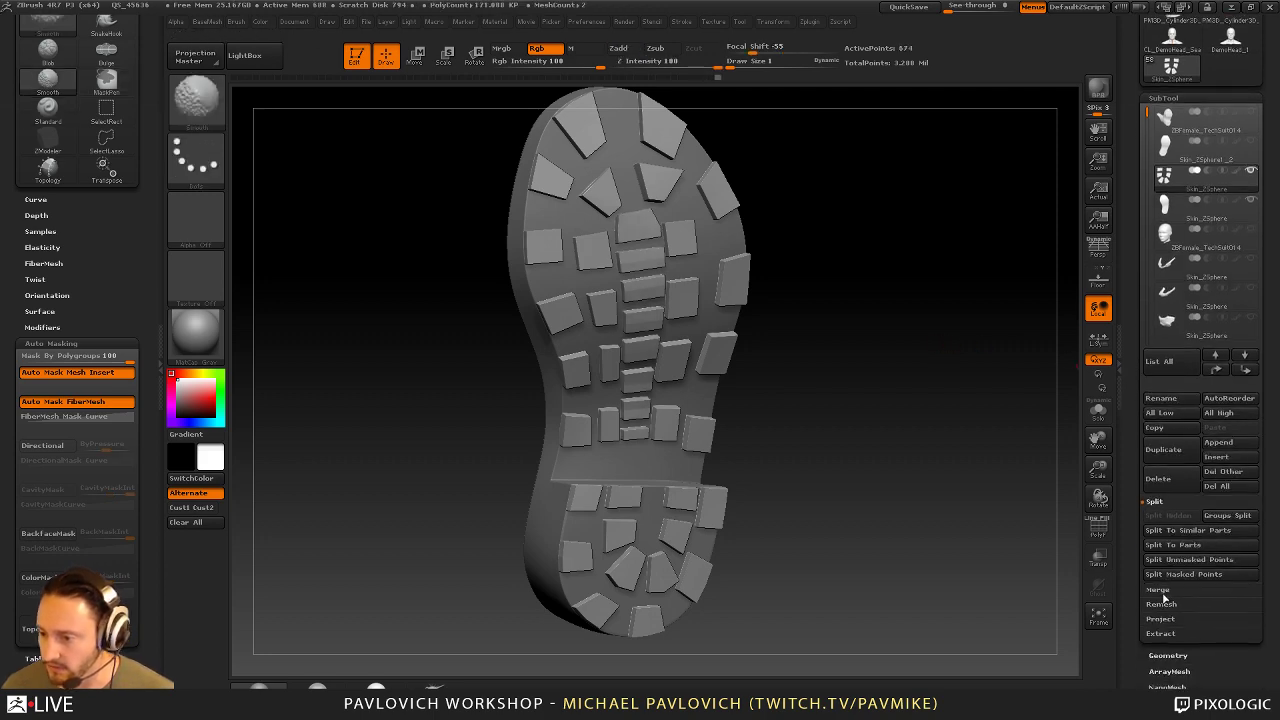
# Turn on dynamic subdivision for the merged treads and replace all their creases with new ones at crease tolerance 52
pyautogui.moveTo(1127, 536); pyautogui.dragTo(1127, 654)
pyautogui.moveTo(920, 366)
pyautogui.mouseDown()
pyautogui.moveTo(941, 342)
pyautogui.moveTo(940, 366)
pyautogui.mouseUp()
pyautogui.press('d')
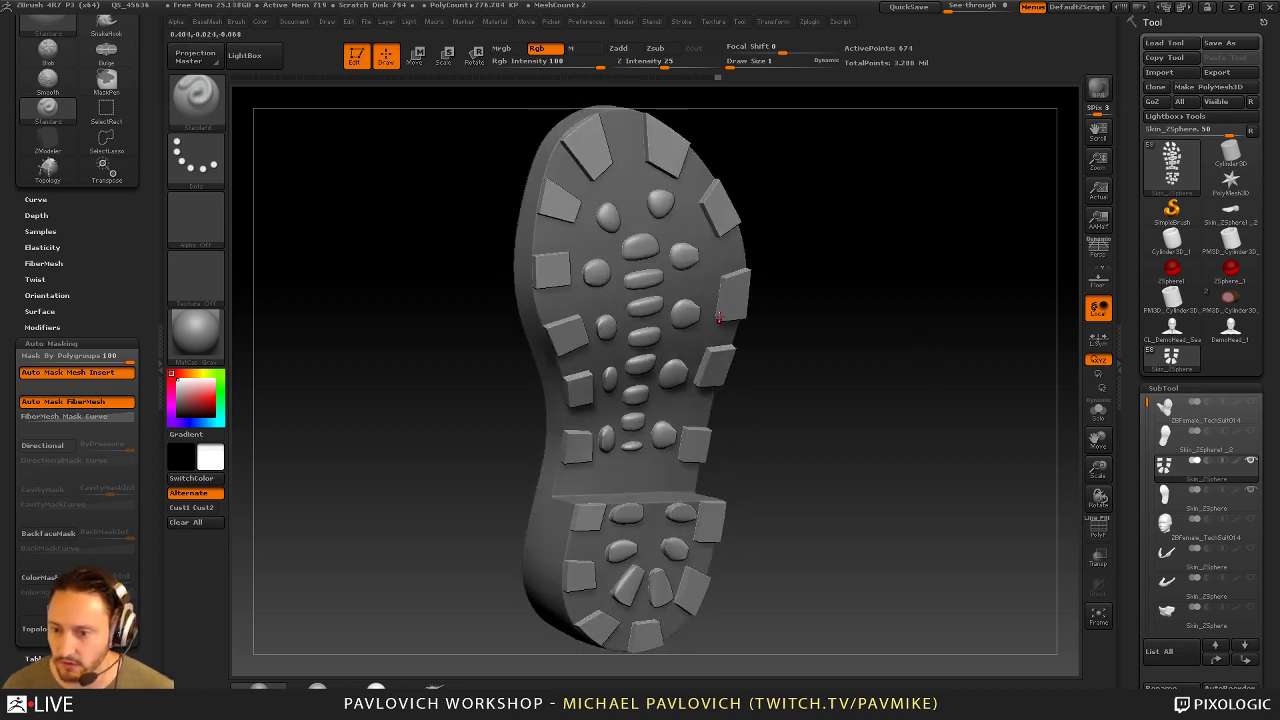
pyautogui.press('2')
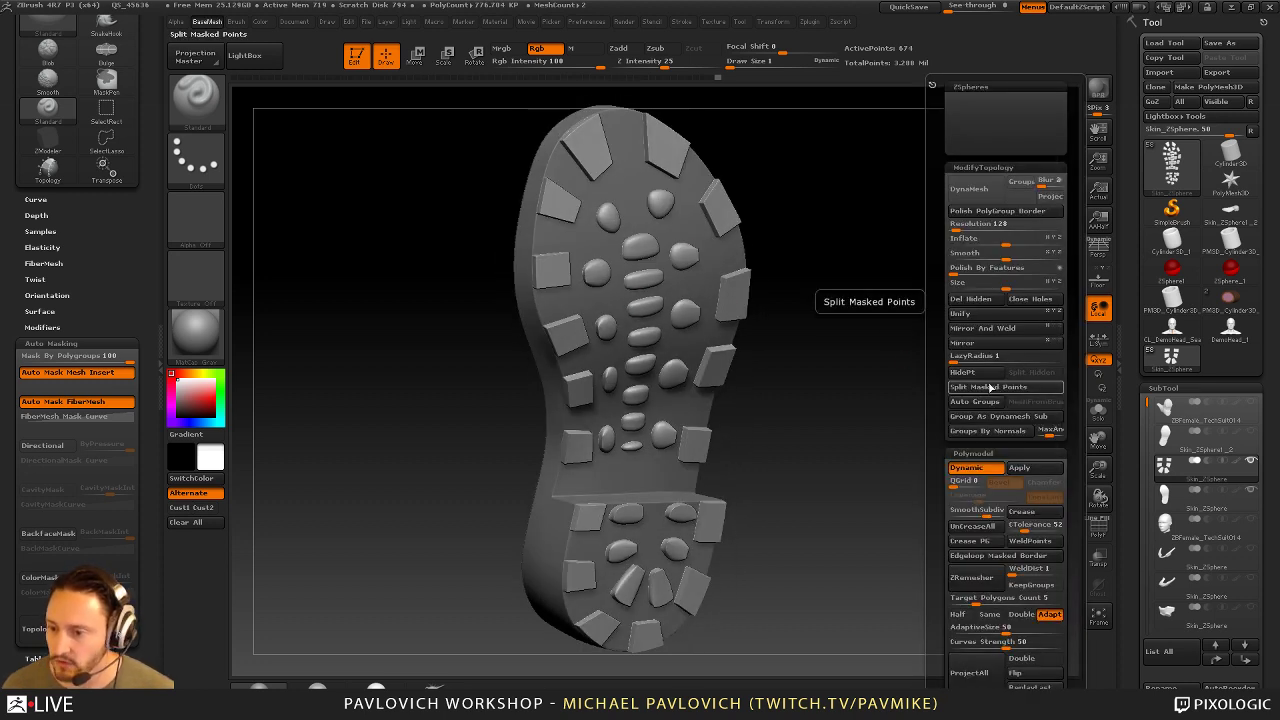
pyautogui.click(972, 526)
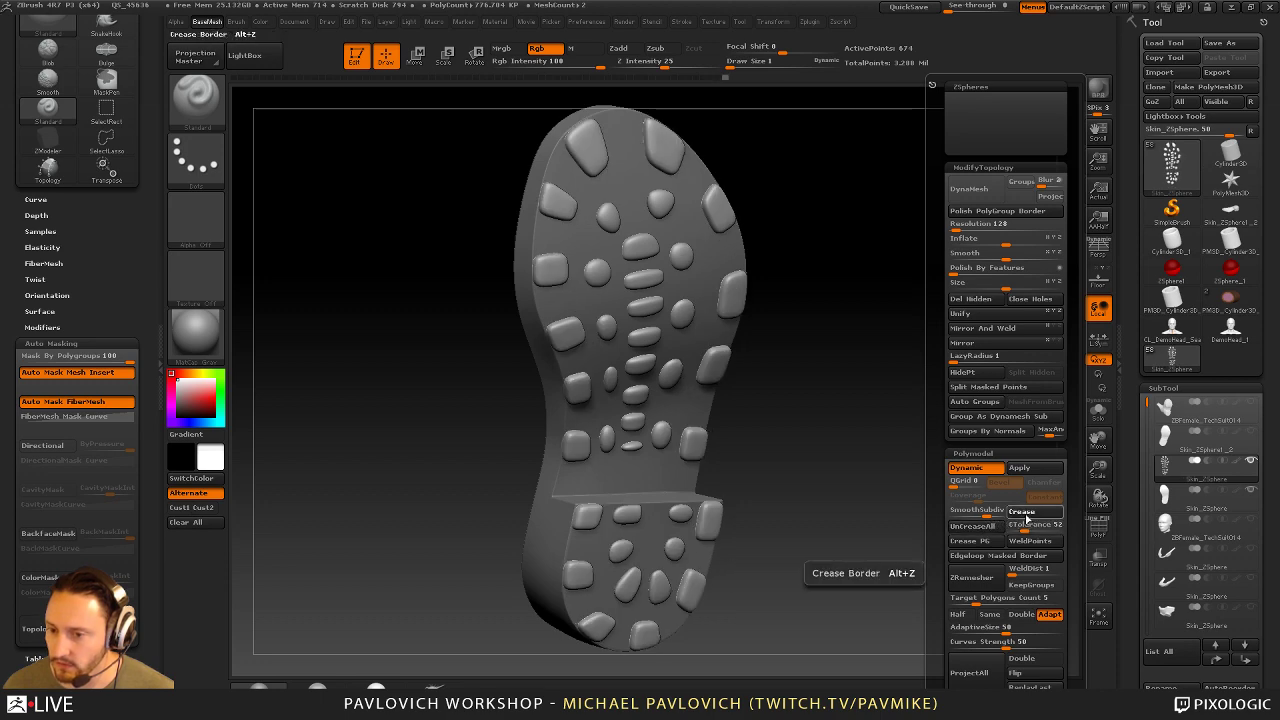
pyautogui.click(1026, 517)
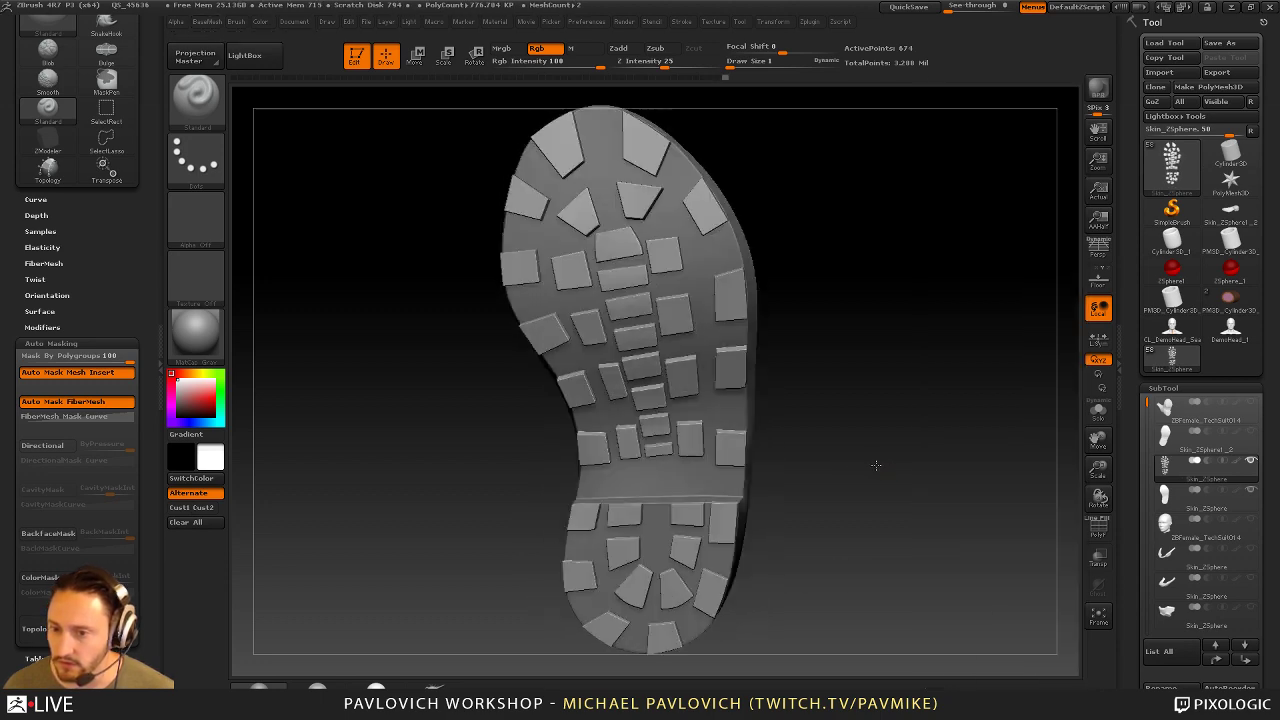
# Set the merged treads' crease level to 2 so that their block edges get softly rounded
pyautogui.moveTo(876, 465); pyautogui.dragTo(937, 468)
pyautogui.moveTo(939, 370); pyautogui.dragTo(969, 477)
pyautogui.moveTo(1139, 497); pyautogui.dragTo(1133, 362)
pyautogui.click(1180, 301)
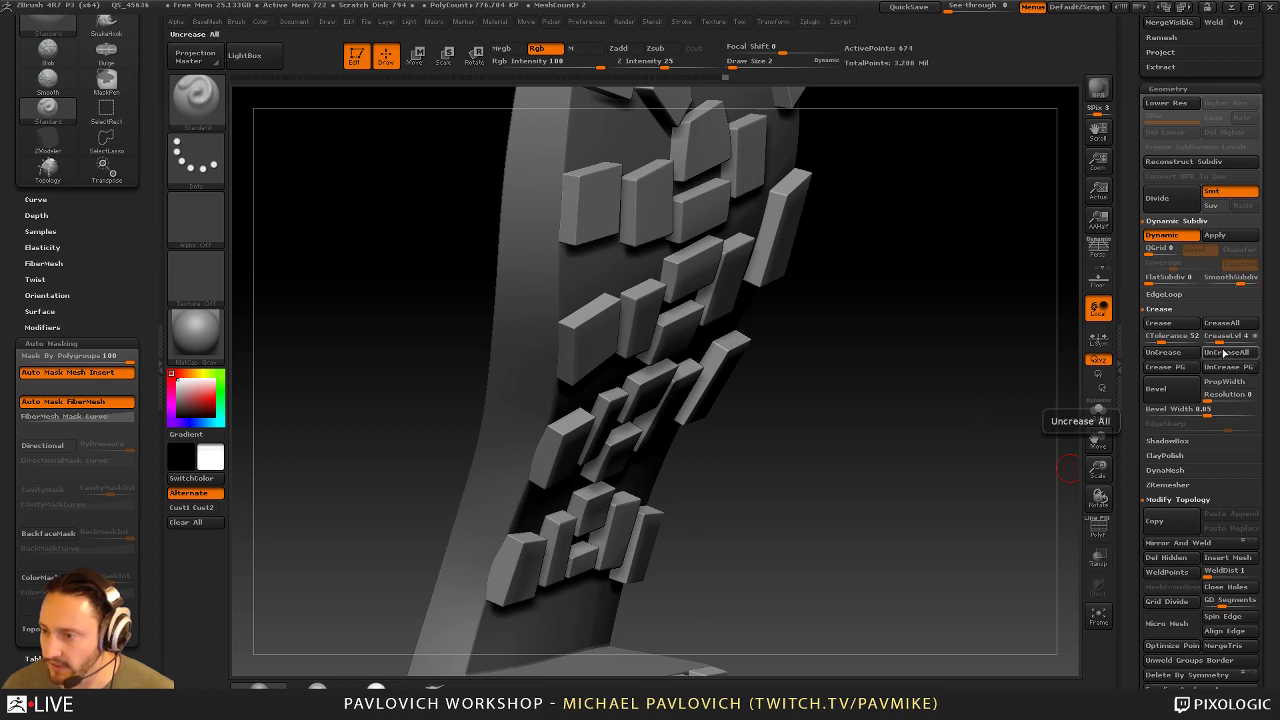
pyautogui.moveTo(1220, 340); pyautogui.dragTo(1207, 340)
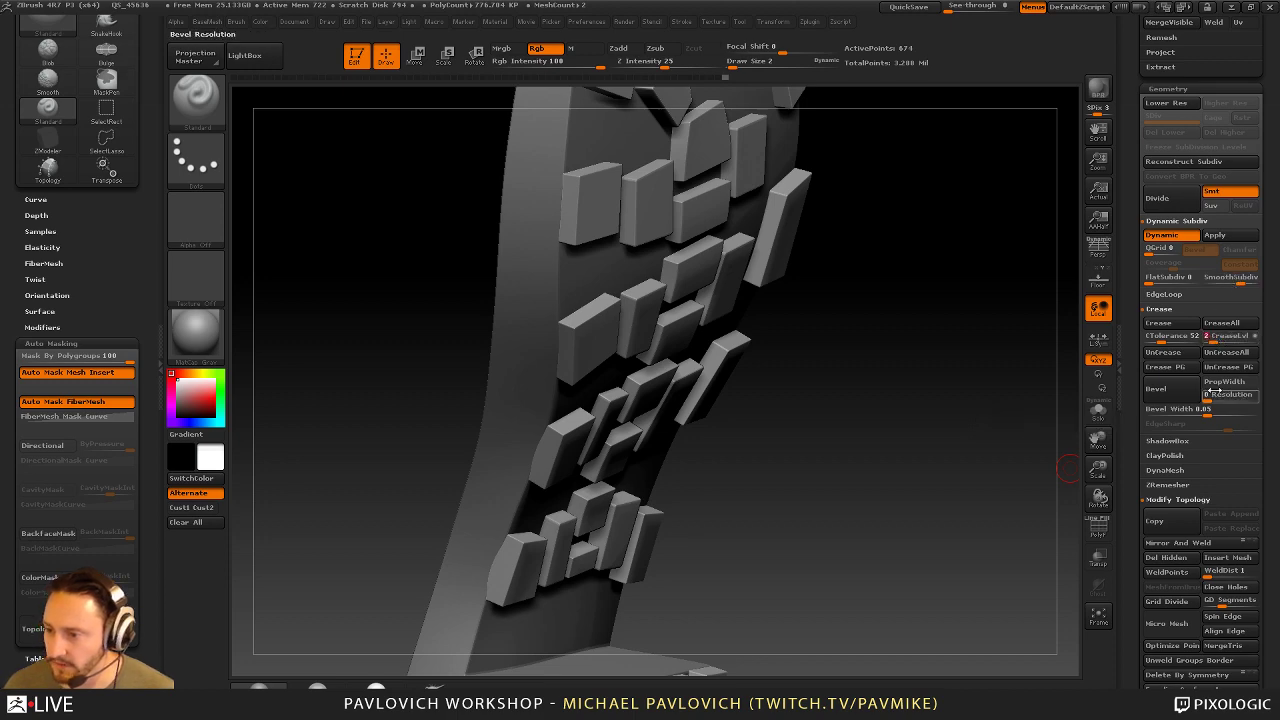
pyautogui.press('shift')
pyautogui.moveTo(968, 397)
pyautogui.mouseDown()
pyautogui.moveTo(943, 366)
pyautogui.moveTo(869, 377)
pyautogui.moveTo(943, 434)
pyautogui.moveTo(971, 360)
pyautogui.moveTo(996, 493)
pyautogui.mouseUp()
pyautogui.press('s')
pyautogui.moveTo(823, 366); pyautogui.dragTo(821, 357)
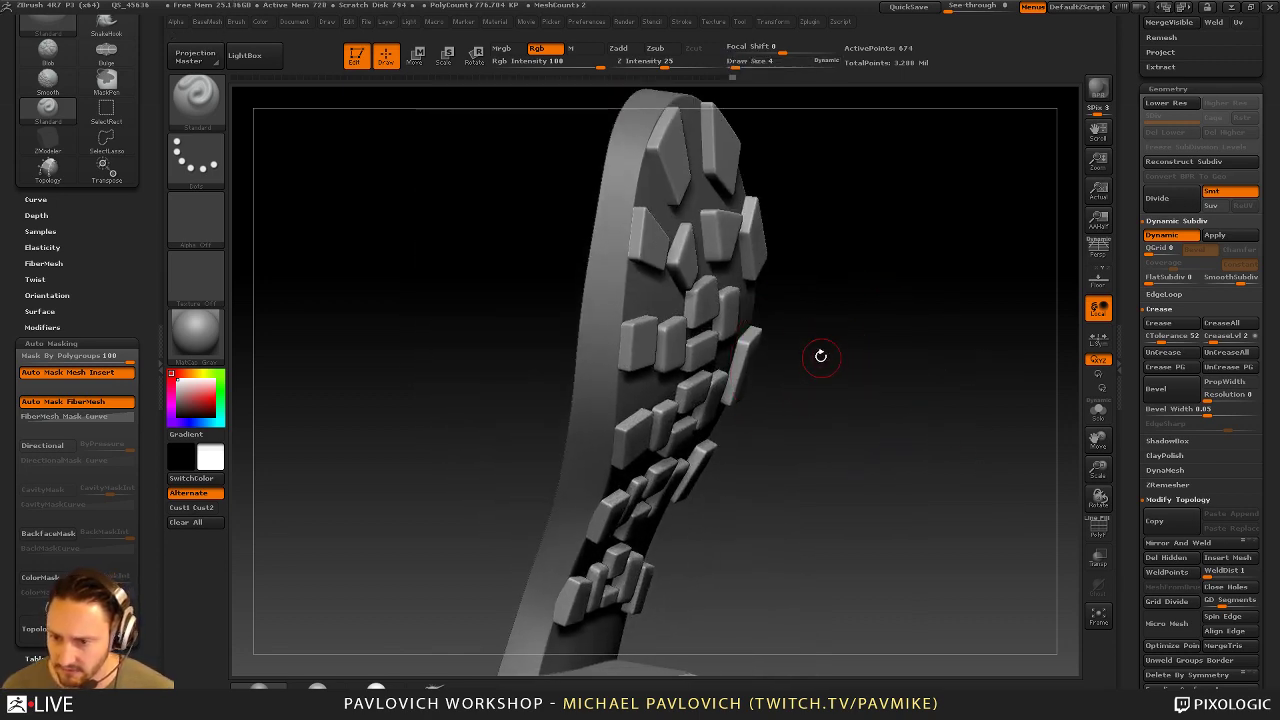
pyautogui.keyDown('alt'); pyautogui.moveTo(960, 309); pyautogui.dragTo(934, 383); pyautogui.keyUp('alt')
# Delete the dense duplicate sole subtool listed directly below the merged treads
pyautogui.moveTo(1125, 311); pyautogui.dragTo(1122, 517)
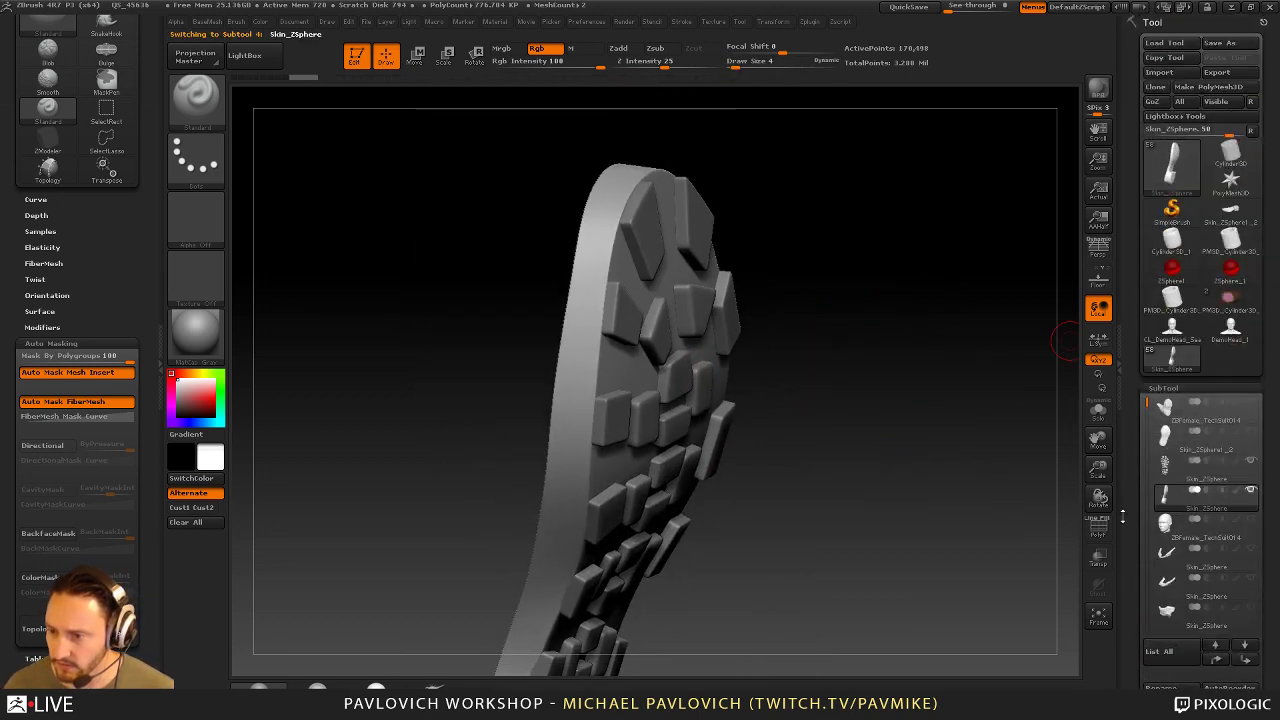
pyautogui.scroll(-4, 1133, 490)
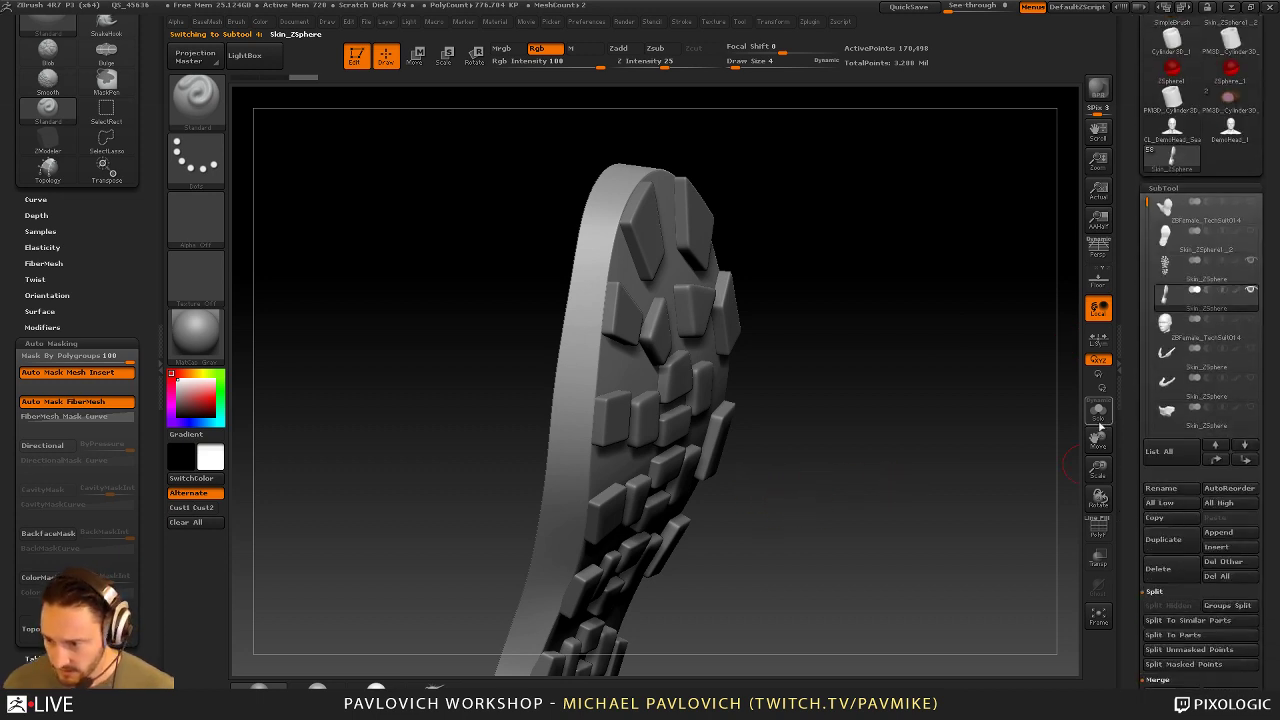
pyautogui.click(1192, 568)
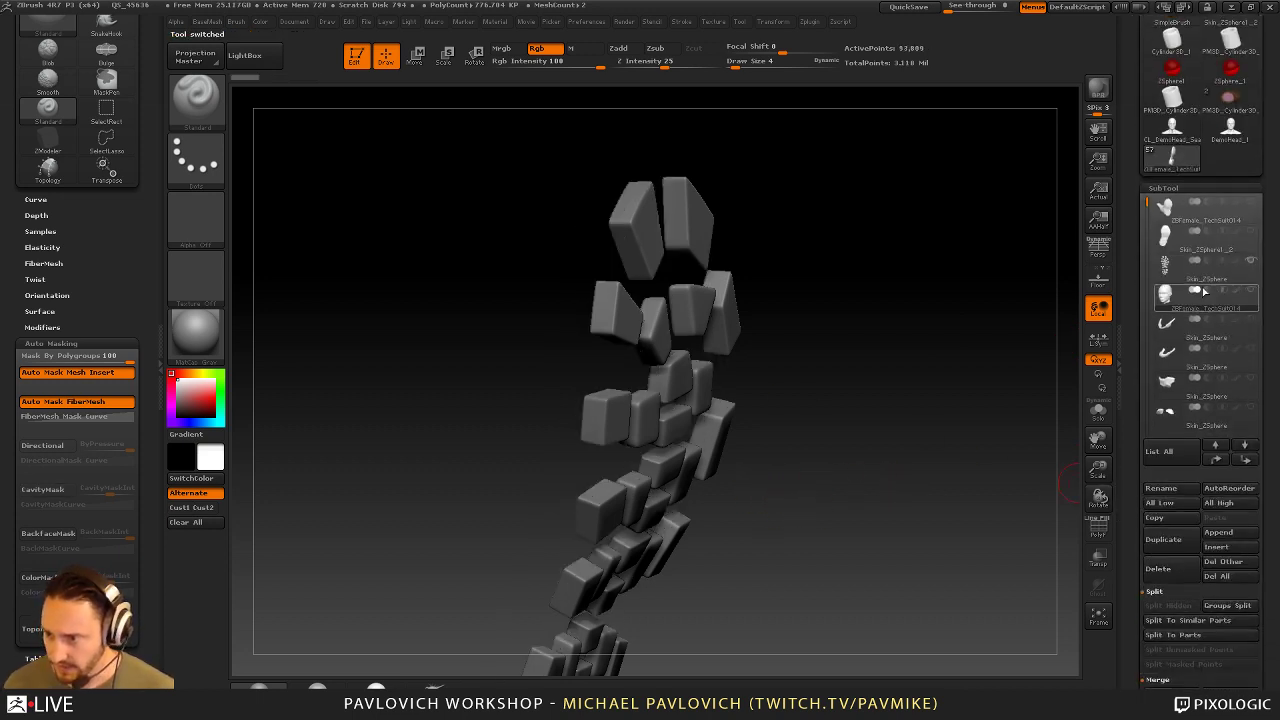
# Select the low-poly sole Skin_ZSphere1_2, smooth it with dynamic subdivision, and set its crease level to 2
pyautogui.click(1208, 250)
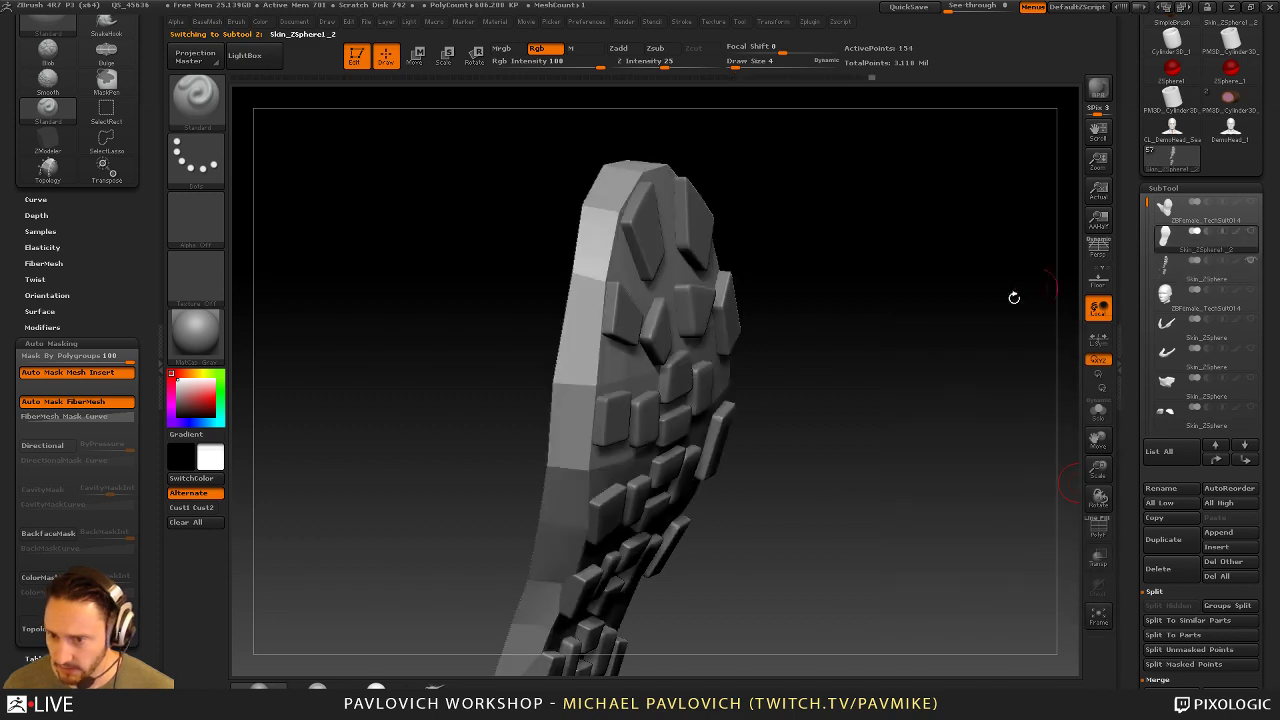
pyautogui.moveTo(905, 348); pyautogui.dragTo(728, 376)
pyautogui.scroll(-8, 1157, 444)
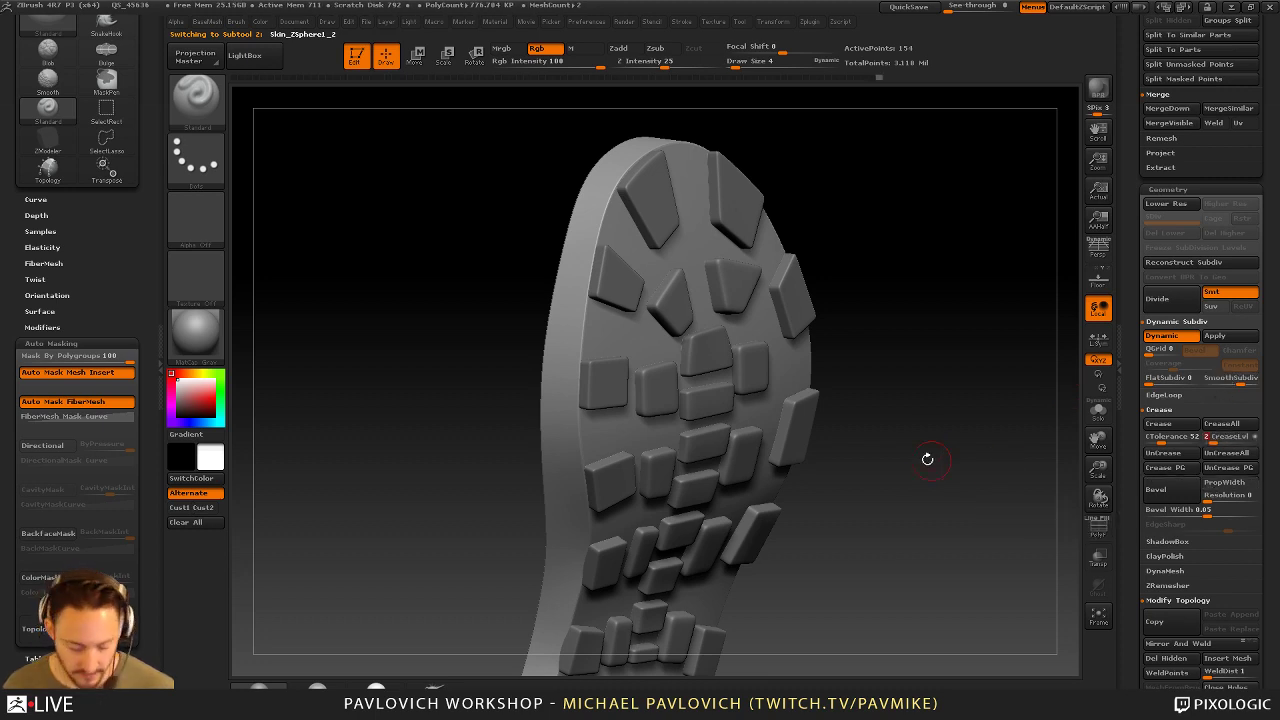
pyautogui.moveTo(927, 459); pyautogui.dragTo(794, 406)
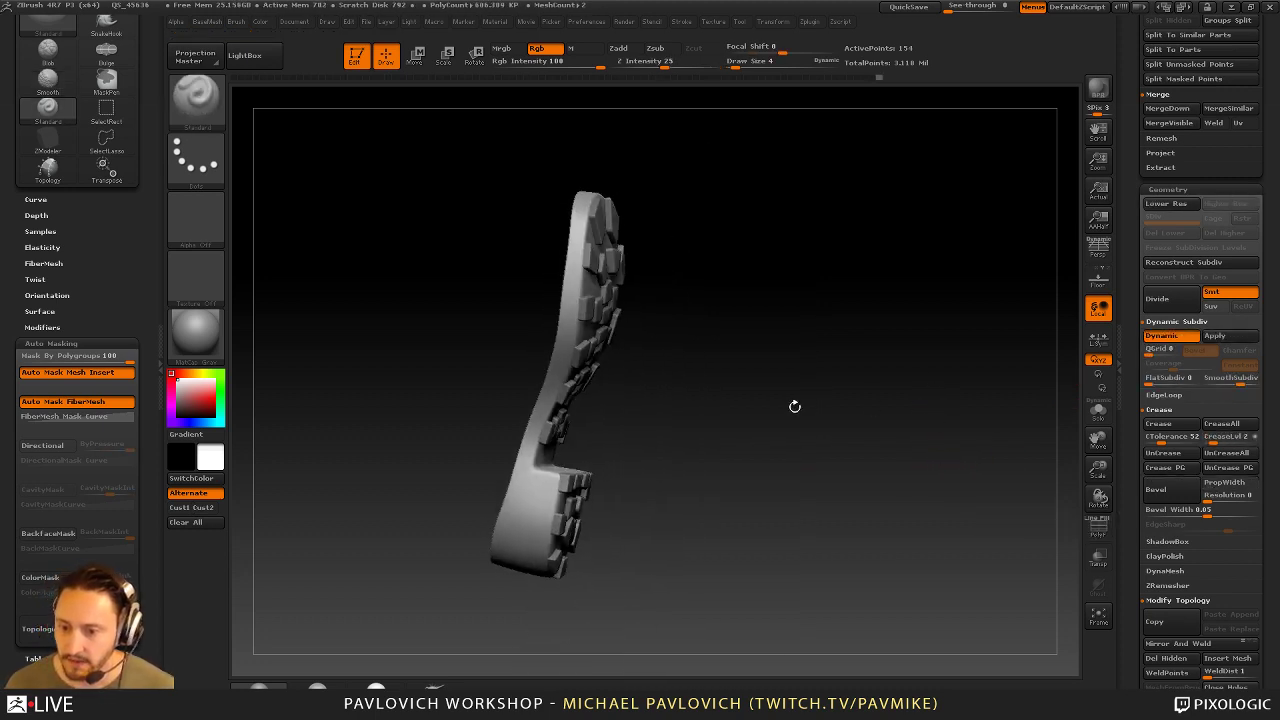
pyautogui.moveTo(712, 428)
pyautogui.keyDown('alt'); pyautogui.mouseDown()
pyautogui.moveTo(731, 477)
pyautogui.moveTo(746, 346)
pyautogui.moveTo(914, 377)
pyautogui.moveTo(805, 380)
pyautogui.moveTo(886, 361)
pyautogui.moveTo(937, 380)
pyautogui.moveTo(906, 383)
pyautogui.moveTo(913, 351)
pyautogui.moveTo(852, 525)
pyautogui.mouseUp(); pyautogui.keyUp('alt')
pyautogui.press('s')
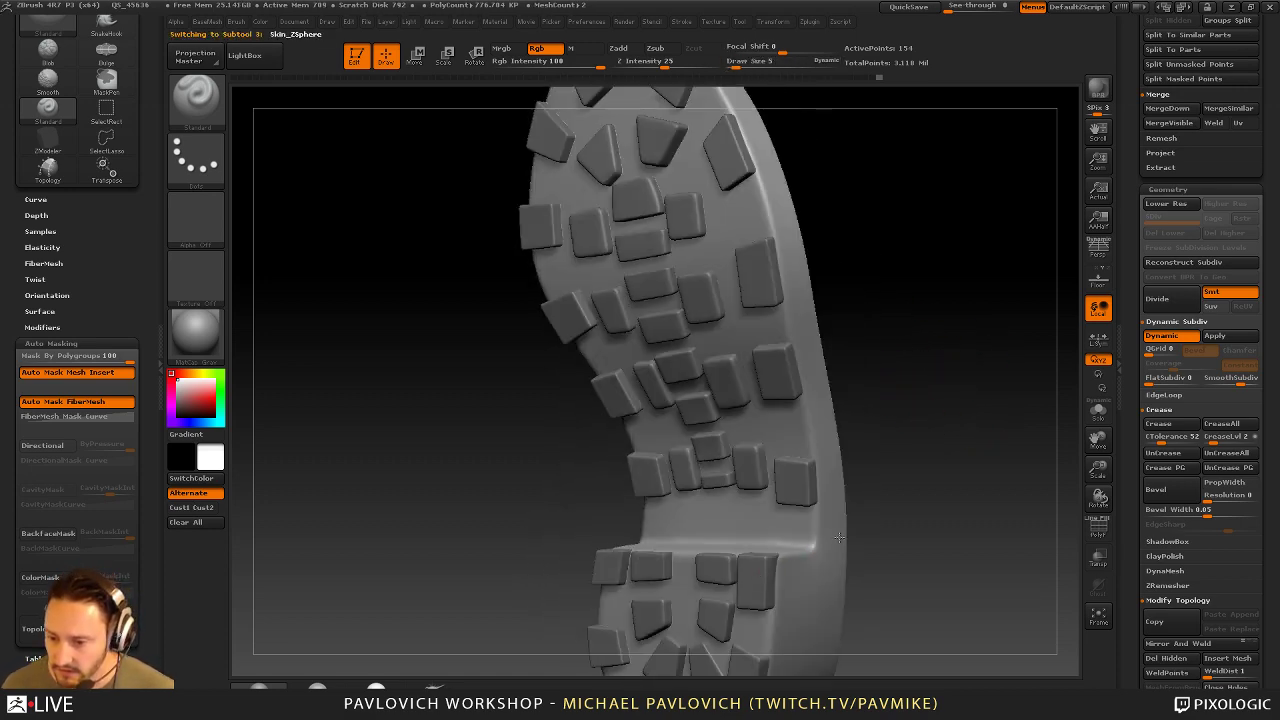
# Select the merged treads, keep the sole visible beside them, and choose the Move brush at draw size 24
pyautogui.press('Down')
pyautogui.keyDown('alt'); pyautogui.moveTo(927, 515); pyautogui.dragTo(922, 416); pyautogui.keyUp('alt')
pyautogui.moveTo(1129, 355); pyautogui.dragTo(1137, 552)
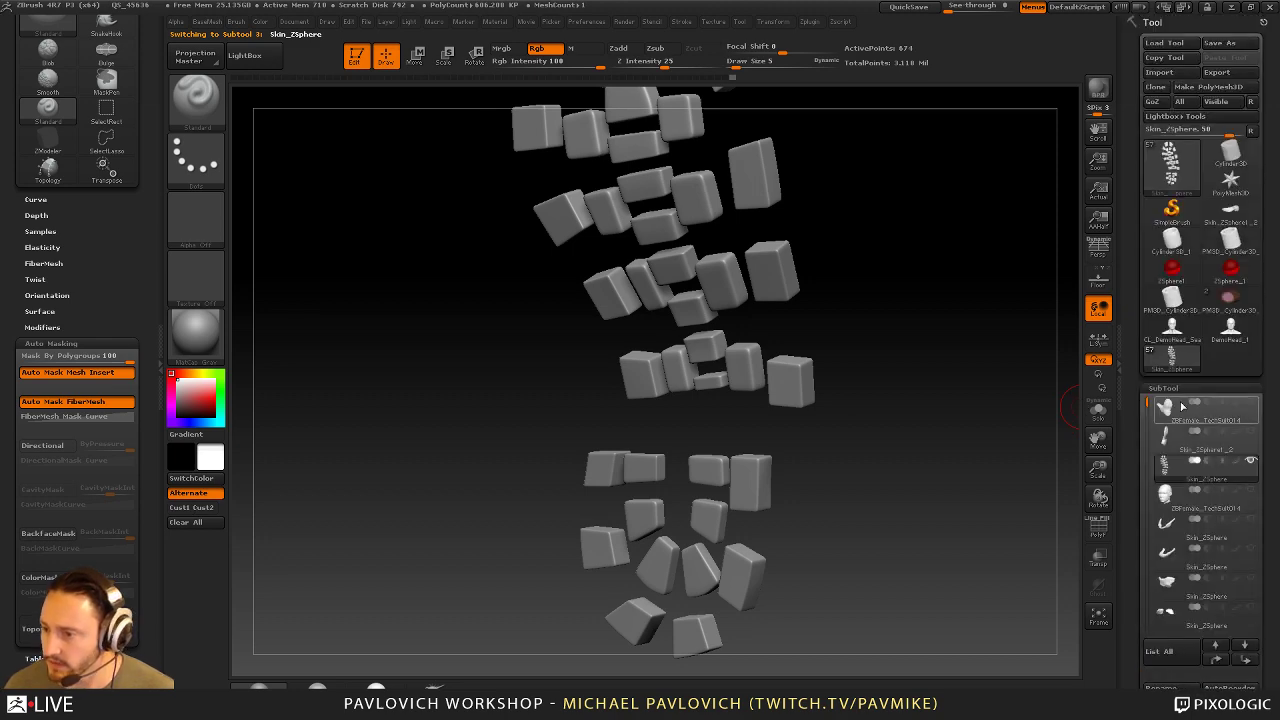
pyautogui.click(1249, 432)
pyautogui.moveTo(951, 441)
pyautogui.keyDown('alt'); pyautogui.mouseDown()
pyautogui.moveTo(983, 383)
pyautogui.moveTo(900, 395)
pyautogui.mouseUp(); pyautogui.keyUp('alt')
pyautogui.press('s')
pyautogui.moveTo(752, 440); pyautogui.dragTo(774, 440)
pyautogui.press('b')
pyautogui.press('m')
pyautogui.press('v')
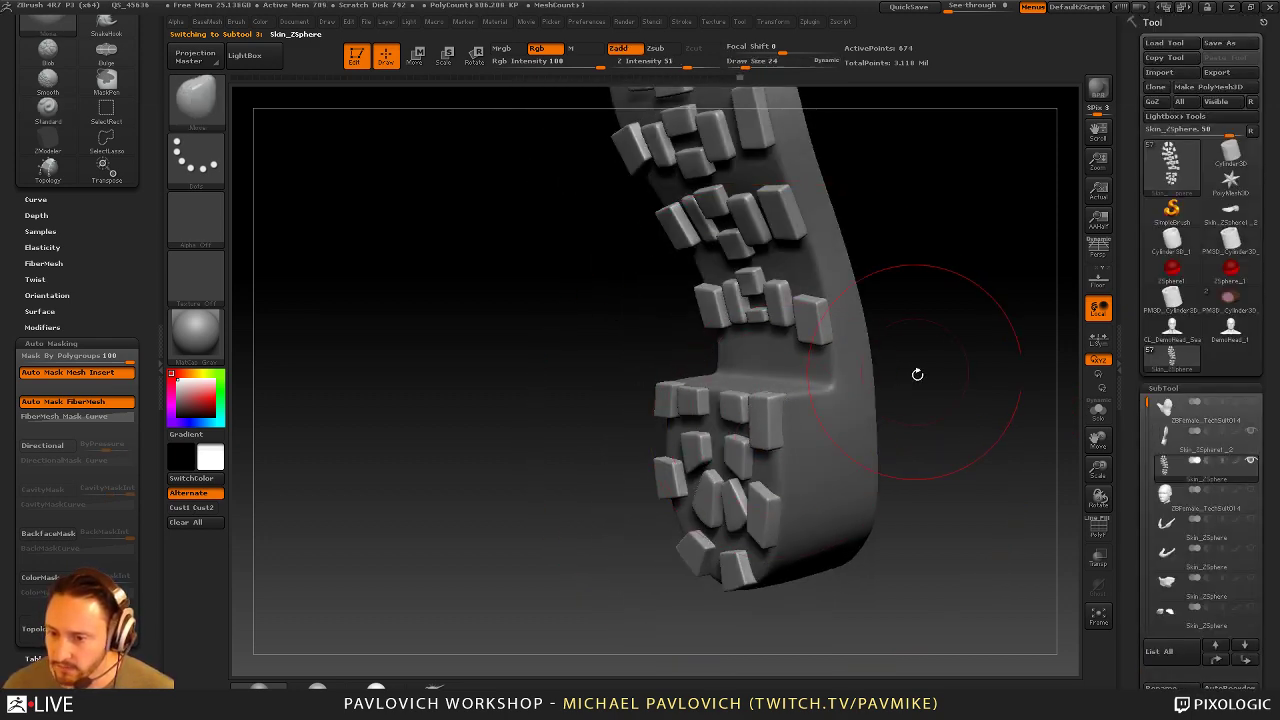
pyautogui.moveTo(917, 374); pyautogui.dragTo(977, 417)
# Apply the dynamic subdivision of both the sole and the merged treads as real subdivision levels
pyautogui.click(1182, 438)
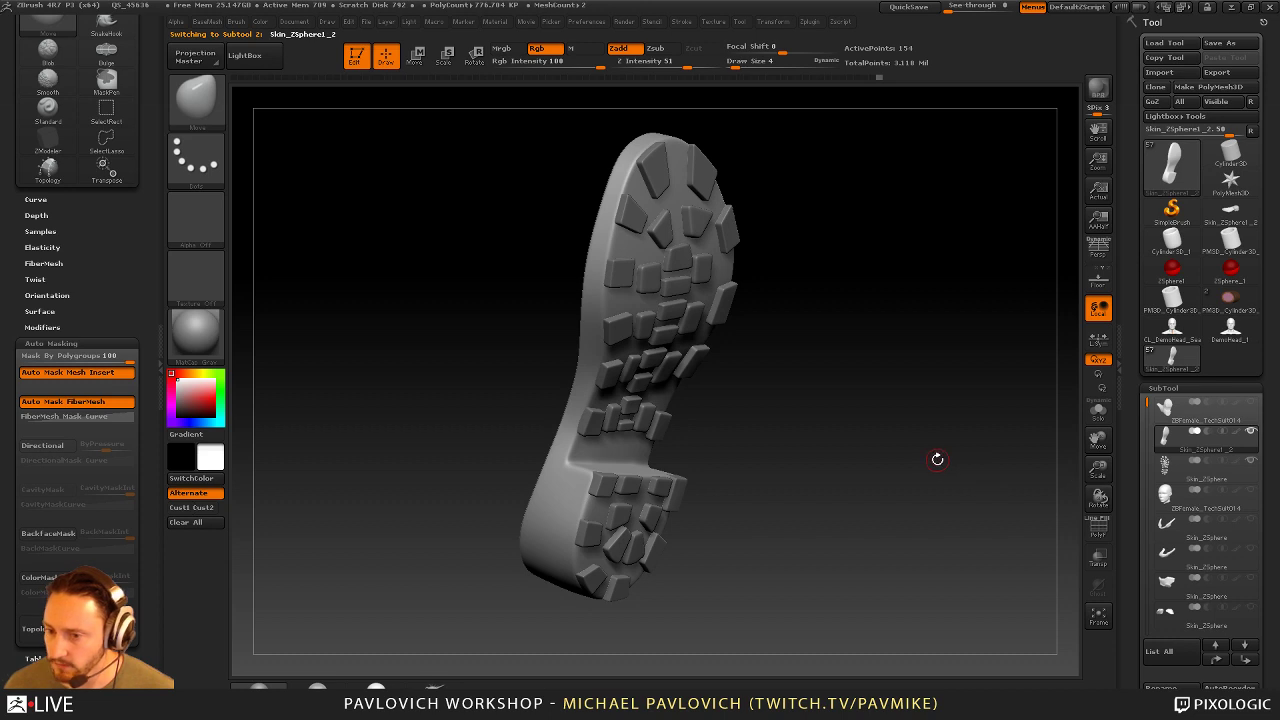
pyautogui.press('3')
pyautogui.hotkey('alt', 'Down')
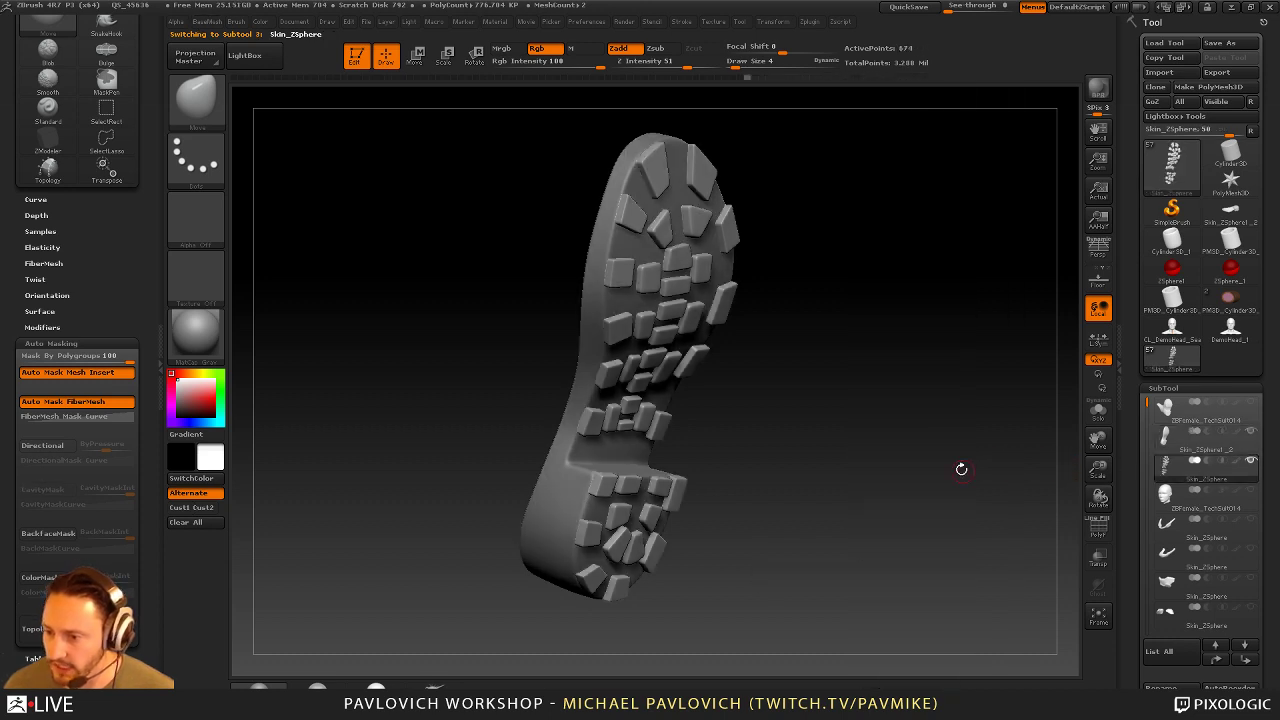
pyautogui.press('3')
# Merge the subdivided sole down with the treads into a single subtool
pyautogui.click(1001, 470)
pyautogui.click(1166, 440)
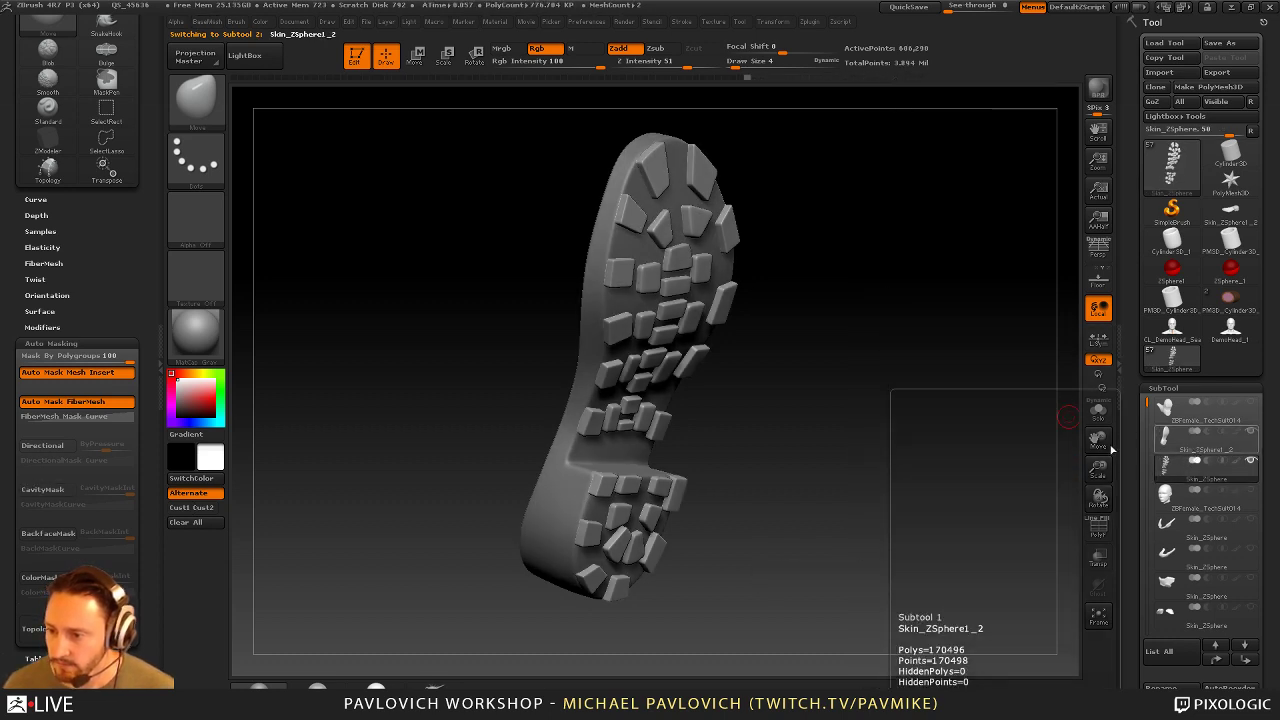
pyautogui.press('ctrl')
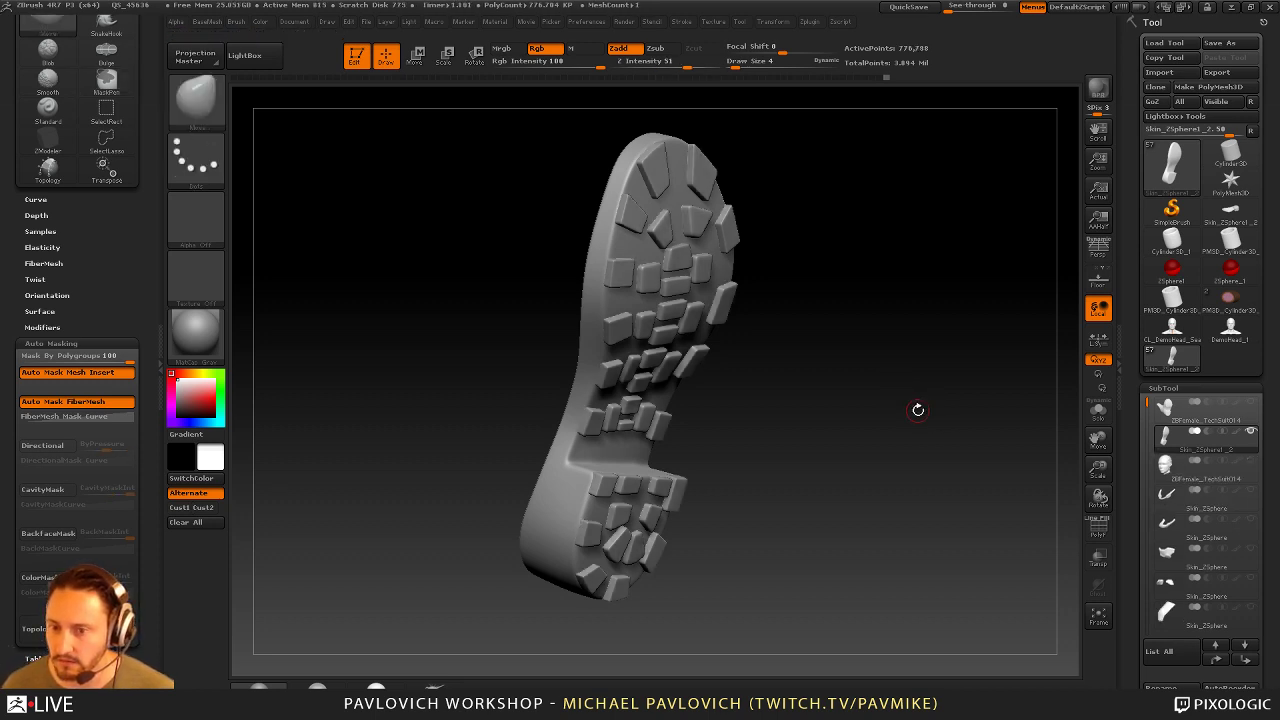
# Try to DynaMesh the merged sole and treads at resolution 1480 without freezing the subdivision levels
pyautogui.keyDown('alt'); pyautogui.moveTo(912, 384); pyautogui.dragTo(926, 370); pyautogui.keyUp('alt')
pyautogui.moveTo(1134, 450); pyautogui.dragTo(1134, 36)
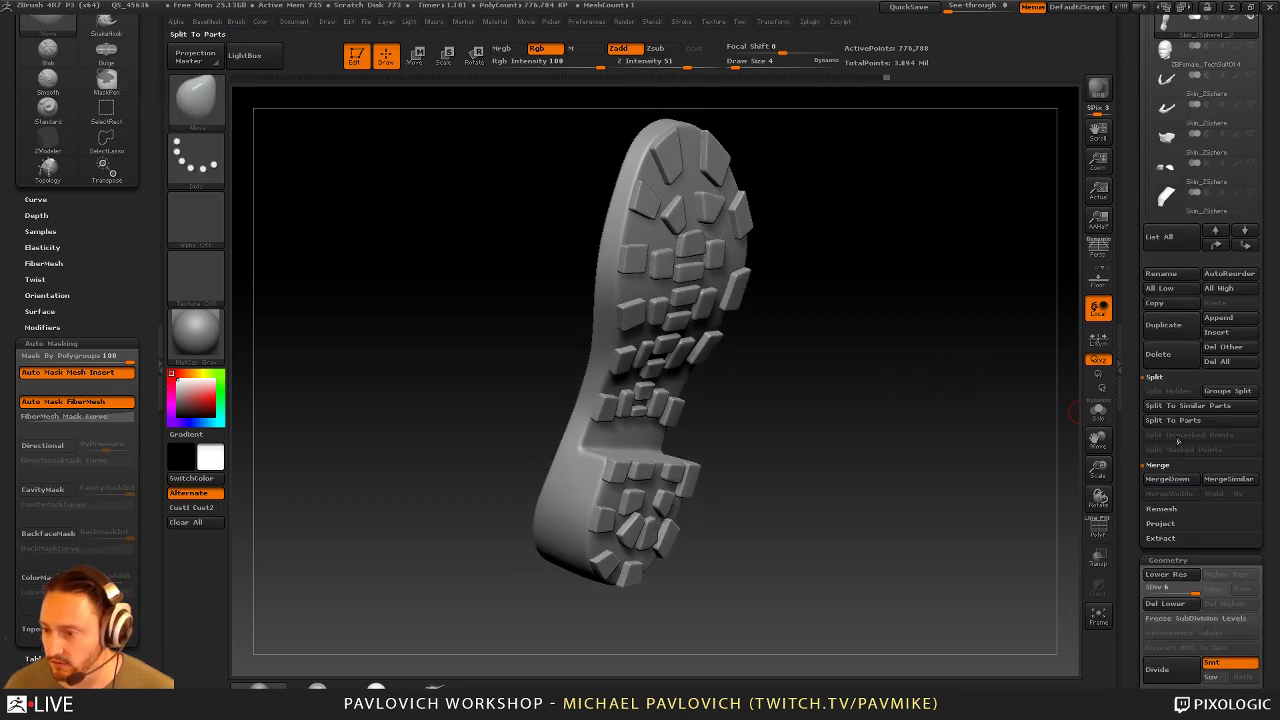
pyautogui.moveTo(1157, 589); pyautogui.dragTo(1212, 591)
pyautogui.moveTo(888, 366); pyautogui.dragTo(884, 437)
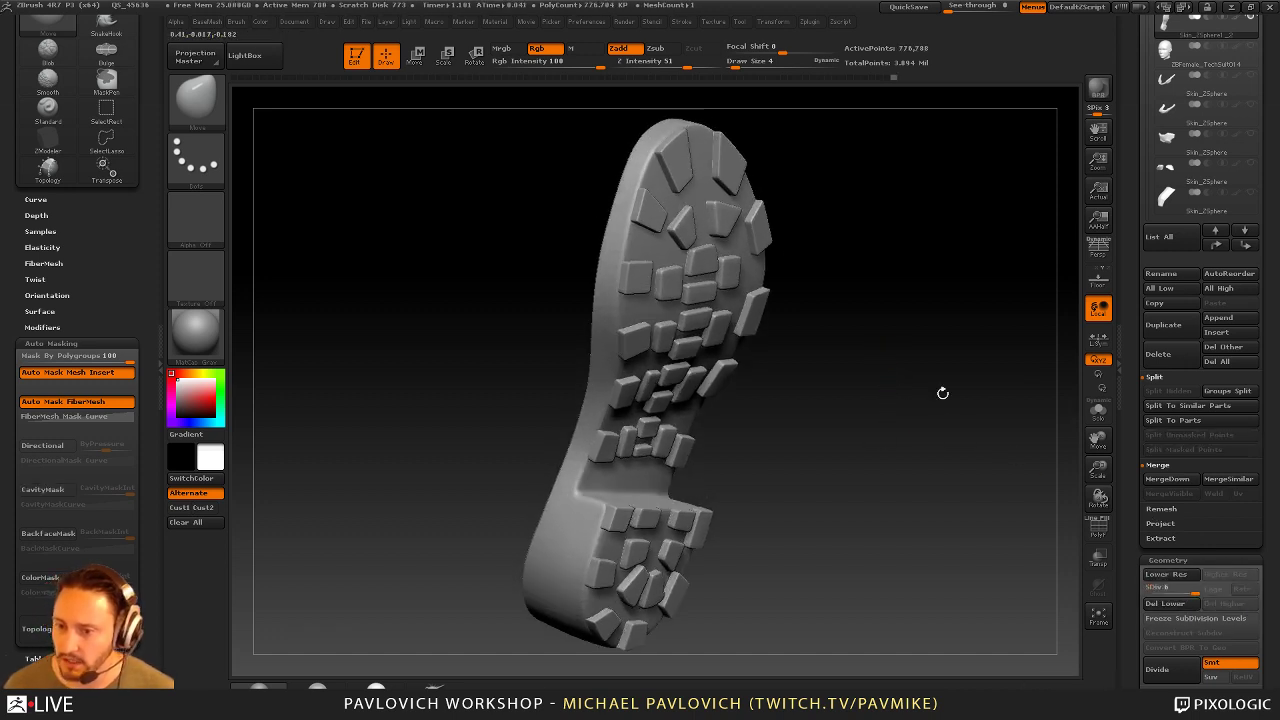
pyautogui.scroll(-5, 1134, 475)
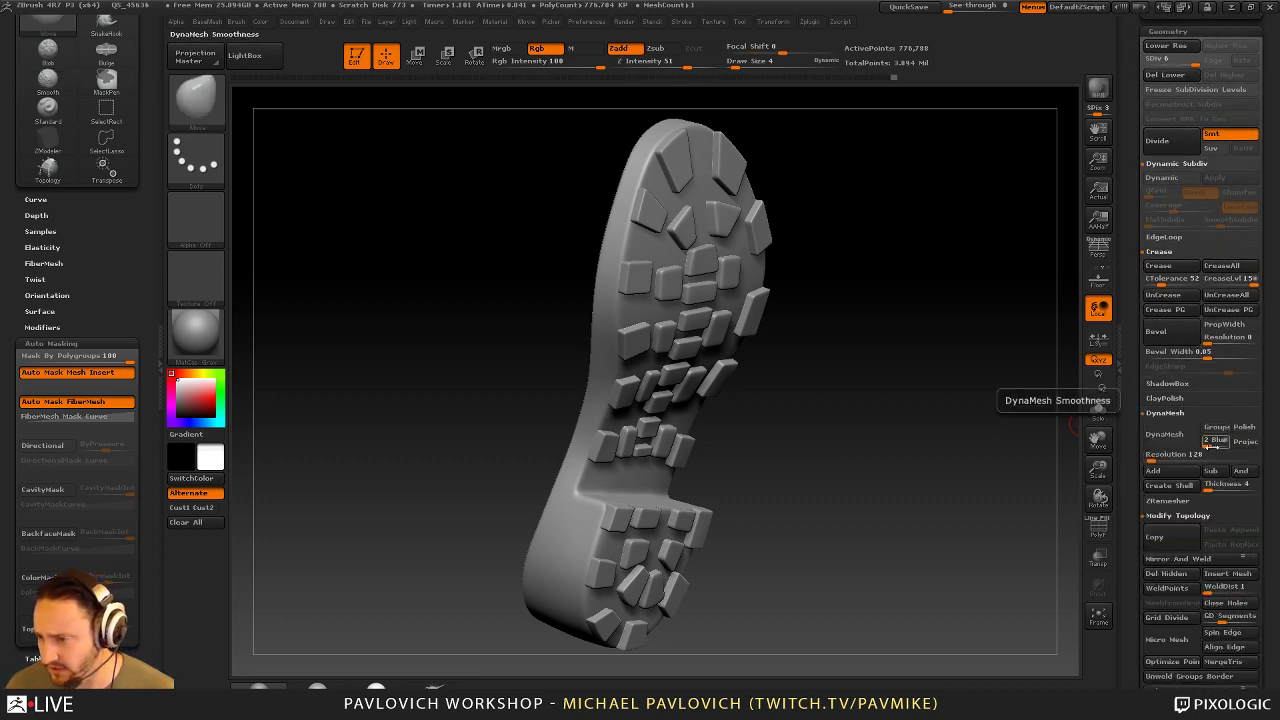
pyautogui.press('2')
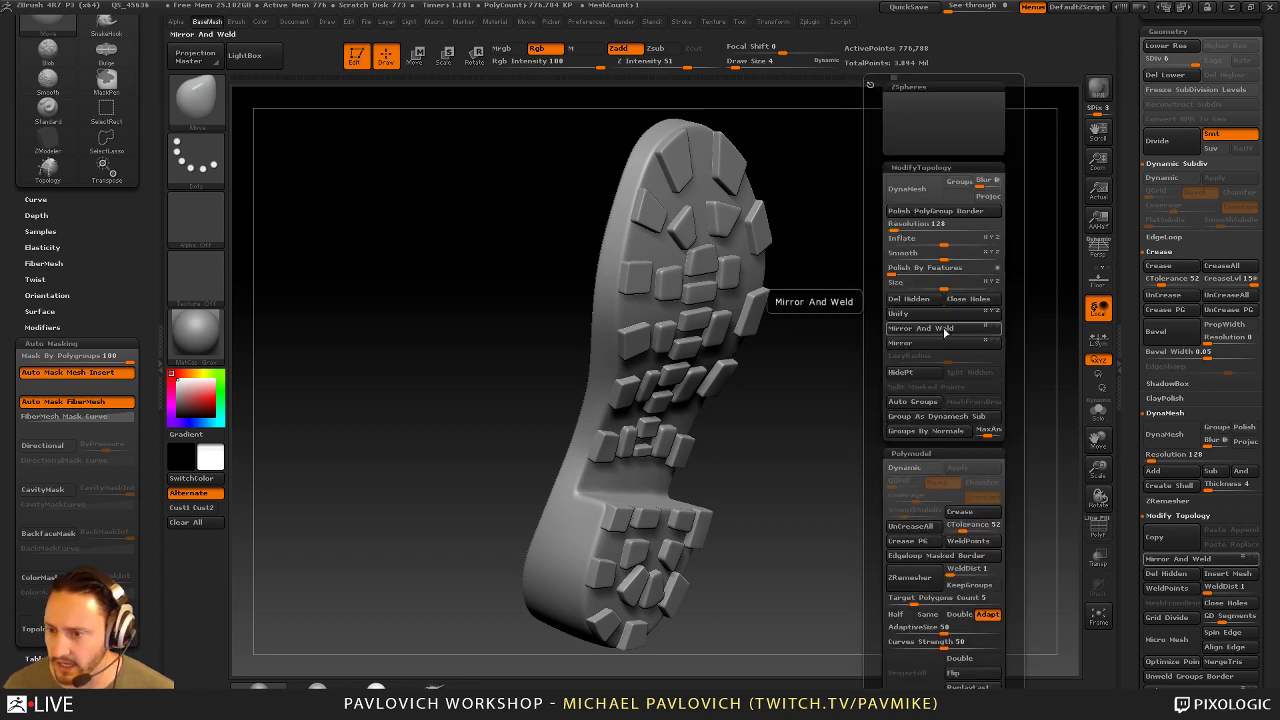
pyautogui.moveTo(898, 229); pyautogui.dragTo(929, 230)
pyautogui.click(919, 198)
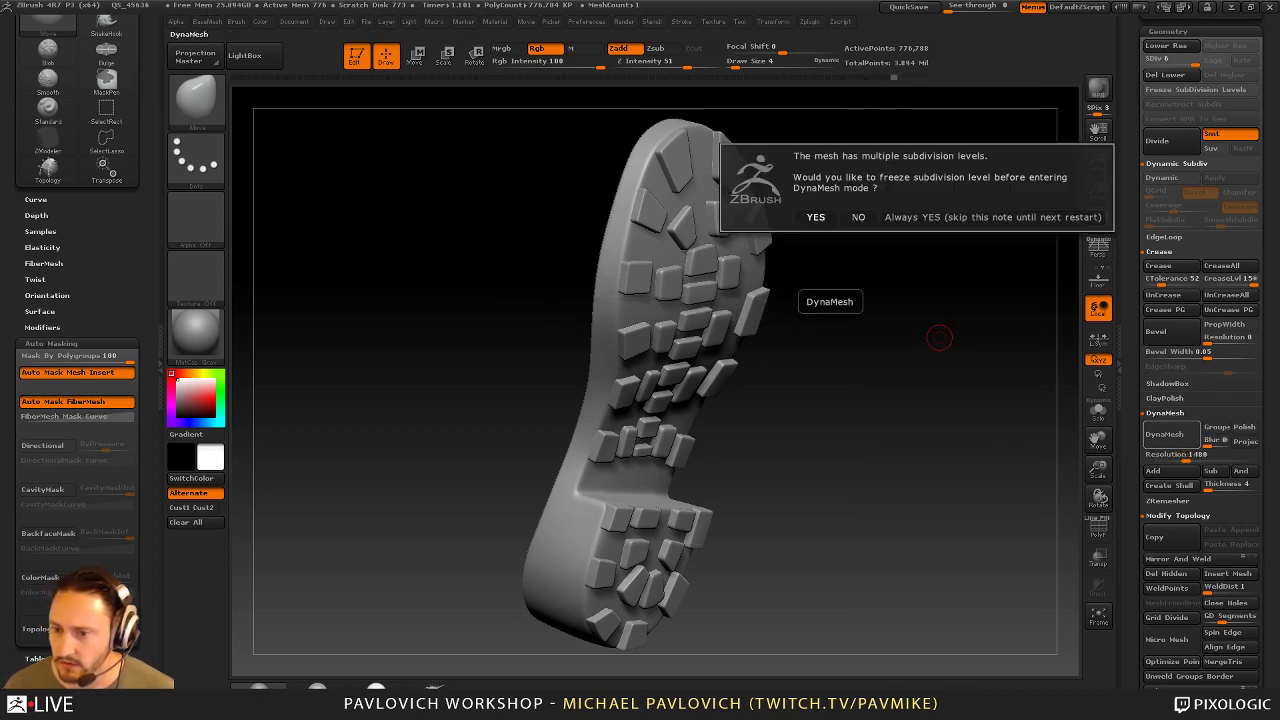
pyautogui.press('n')
pyautogui.hotkey('ctrl', 'z')
# DynaMesh the merged sole and treads at resolution 3320 without freezing the subdivision levels
pyautogui.press('2')
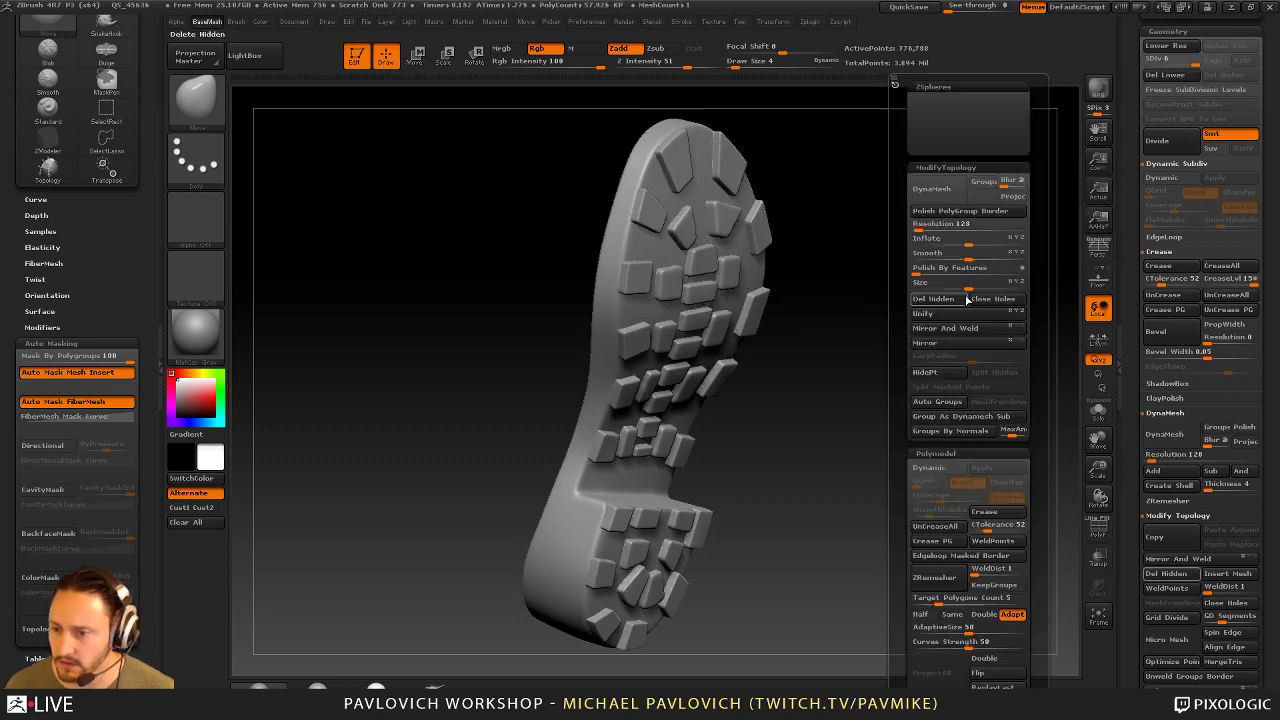
pyautogui.click(1000, 228)
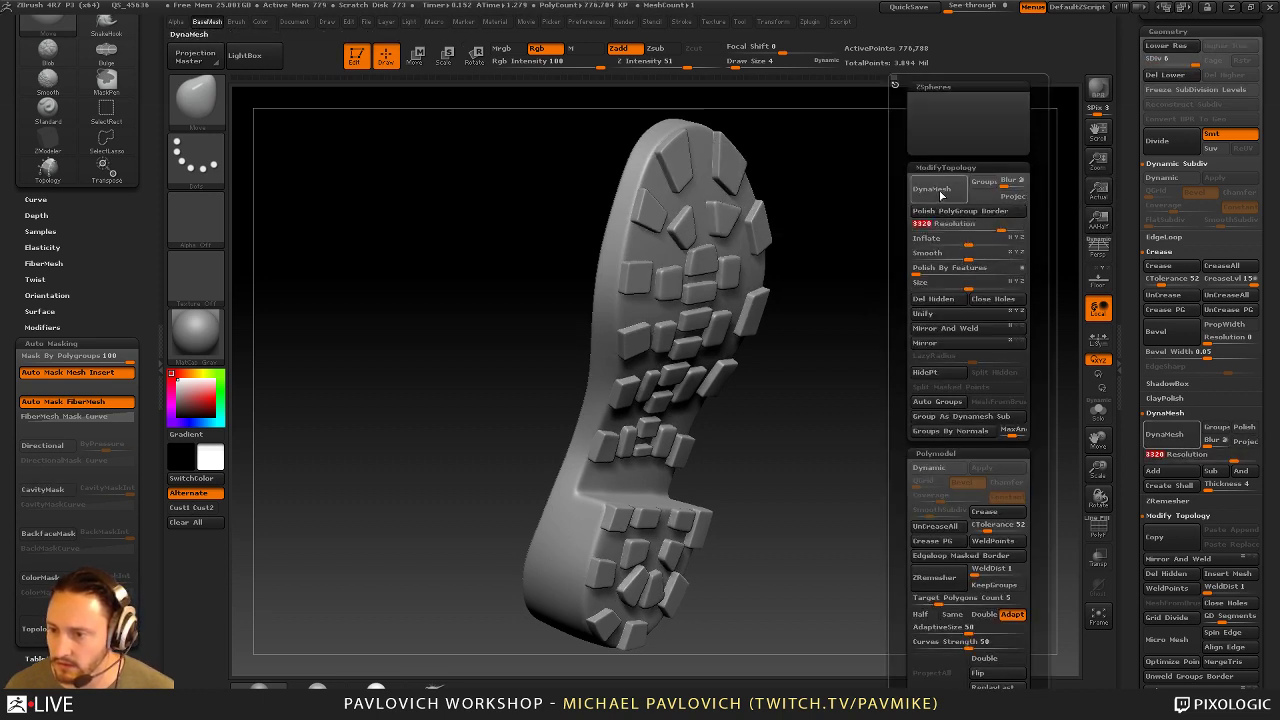
pyautogui.click(938, 197)
pyautogui.press('n')
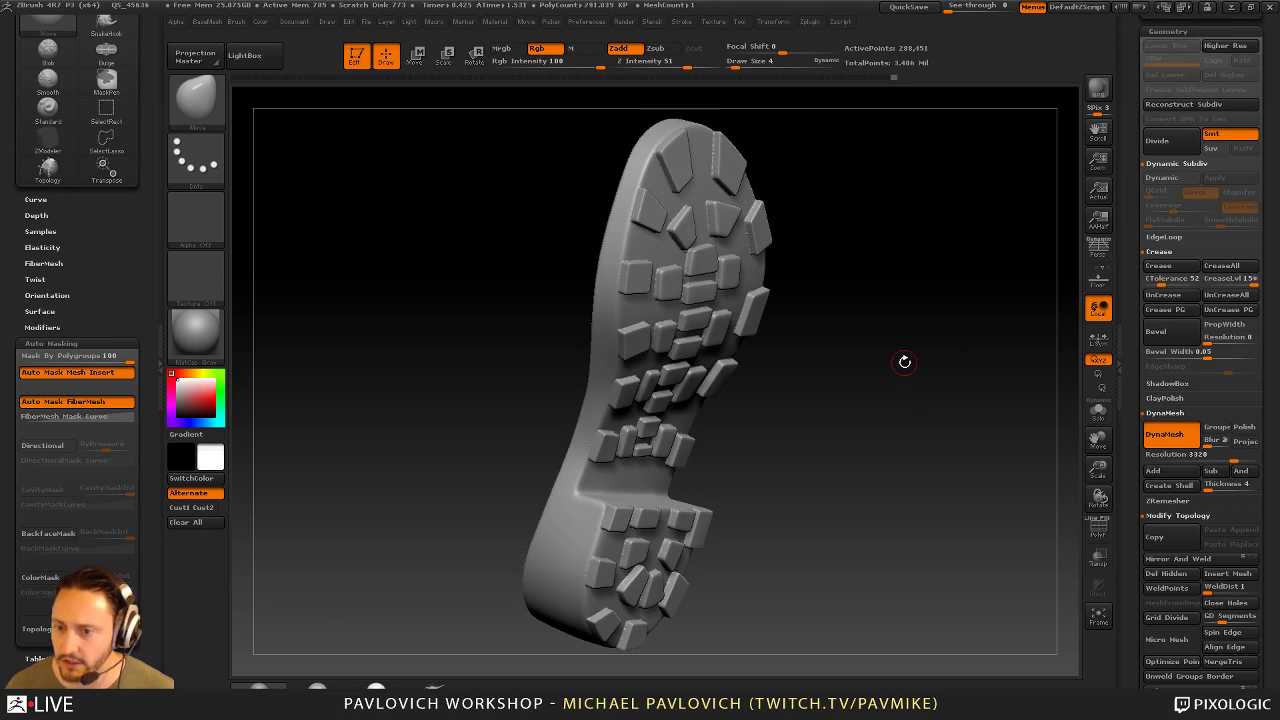
pyautogui.moveTo(952, 304)
pyautogui.mouseDown()
pyautogui.moveTo(917, 286)
pyautogui.moveTo(966, 306)
pyautogui.mouseUp()
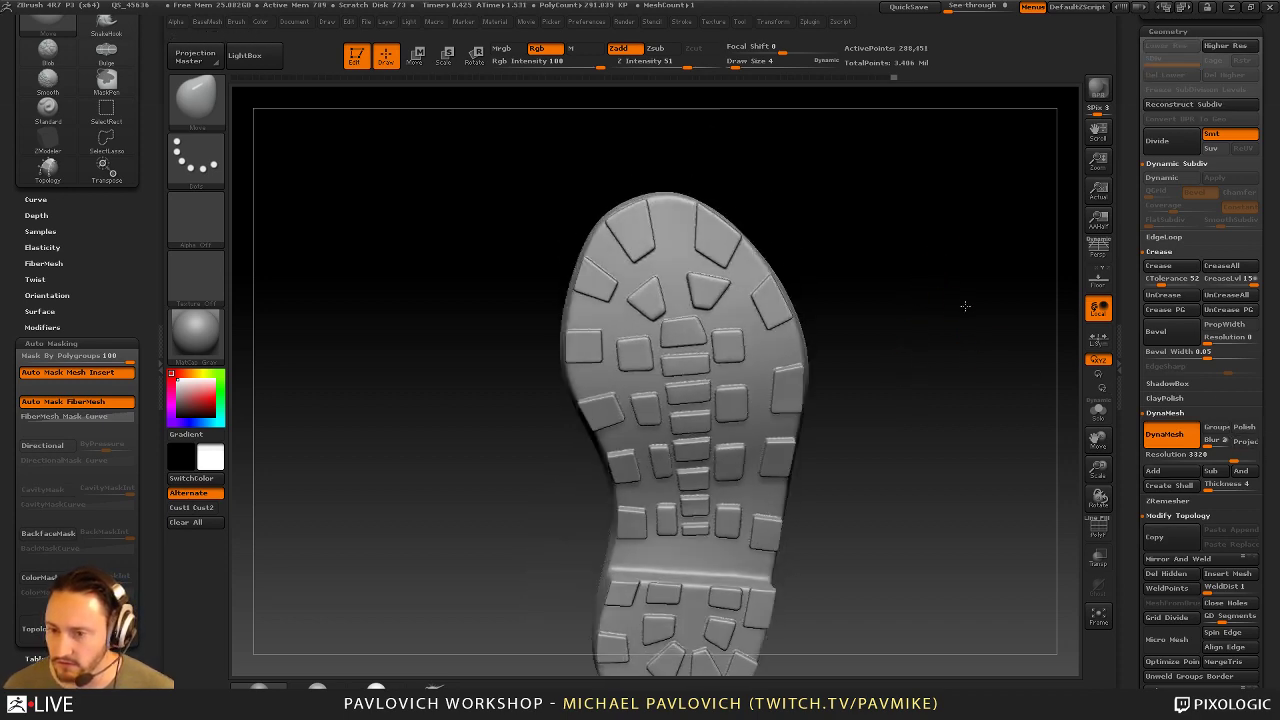
# Choose the Standard brush and adjust its draw size for working on the fused sole
pyautogui.press('b')
pyautogui.press('s')
pyautogui.press('t')
pyautogui.press('s')
pyautogui.moveTo(705, 341); pyautogui.dragTo(713, 341)
pyautogui.moveTo(857, 313)
pyautogui.keyDown('alt'); pyautogui.mouseDown()
pyautogui.moveTo(851, 269)
pyautogui.moveTo(945, 270)
pyautogui.mouseUp(); pyautogui.keyUp('alt')
pyautogui.moveTo(945, 270)
pyautogui.mouseDown()
pyautogui.moveTo(867, 271)
pyautogui.moveTo(910, 271)
pyautogui.moveTo(882, 248)
pyautogui.moveTo(757, 286)
pyautogui.moveTo(806, 294)
pyautogui.mouseUp()
# Switch to the hPolish brush and set its Mask By Polygroups to 0
pyautogui.press('b')
pyautogui.press('h')
pyautogui.press('p')
pyautogui.press('[')
pyautogui.keyDown('shift'); pyautogui.moveTo(662, 378); pyautogui.dragTo(682, 408); pyautogui.keyUp('shift')
pyautogui.moveTo(75, 386); pyautogui.dragTo(25, 365)
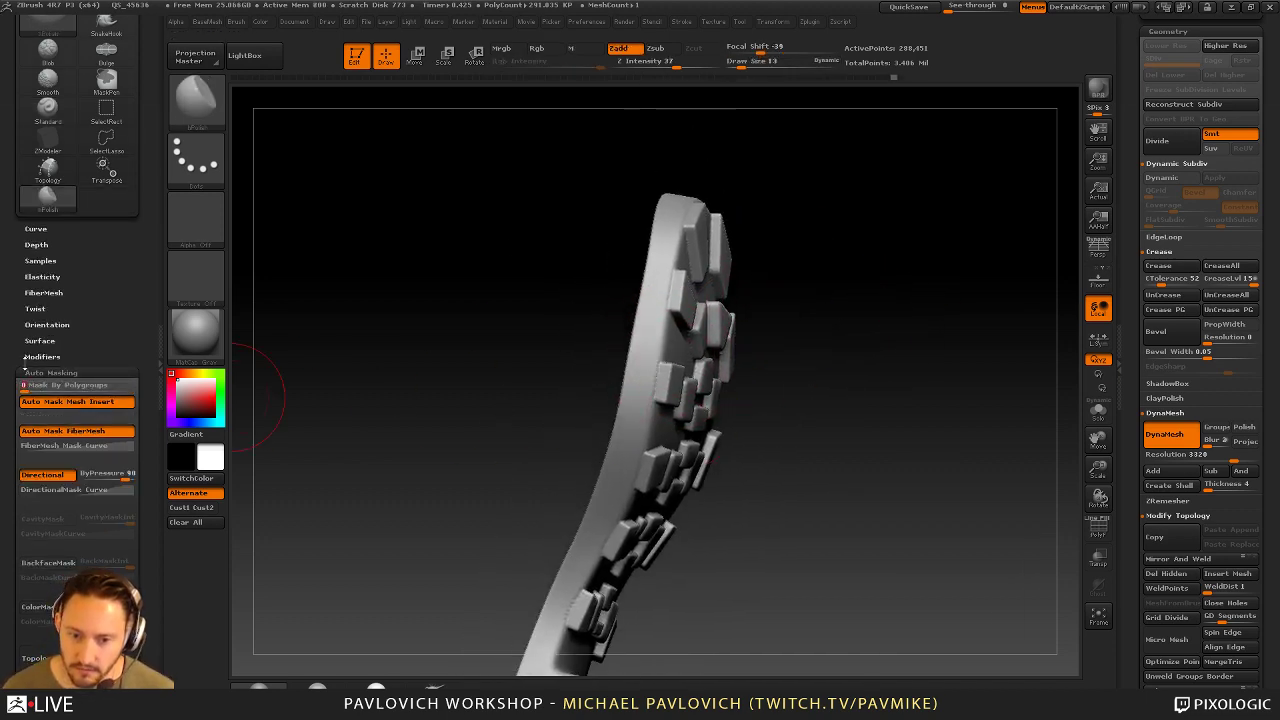
# Polish the sole's side wall around the toe and forefoot treads with hPolish at draw size 8
pyautogui.moveTo(780, 250)
pyautogui.mouseDown()
pyautogui.moveTo(726, 409)
pyautogui.moveTo(659, 416)
pyautogui.mouseUp()
pyautogui.press('[')
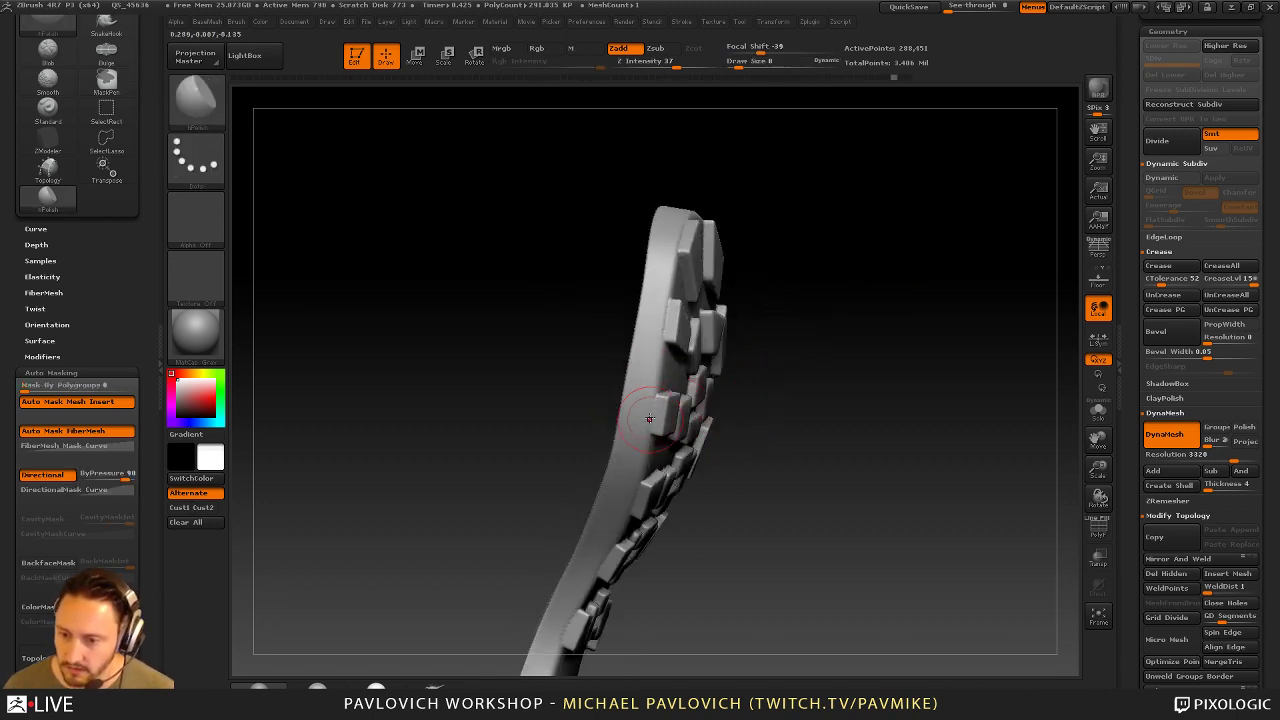
pyautogui.moveTo(772, 267); pyautogui.dragTo(728, 302)
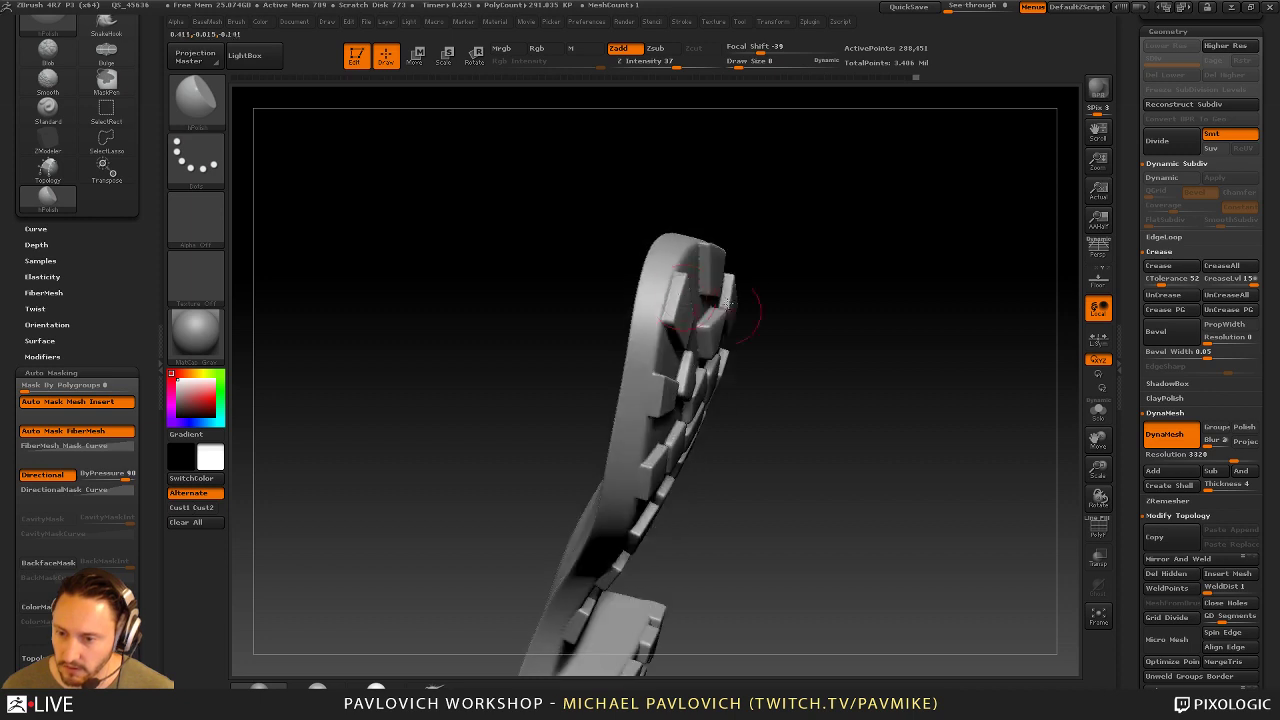
pyautogui.moveTo(775, 177); pyautogui.dragTo(713, 367)
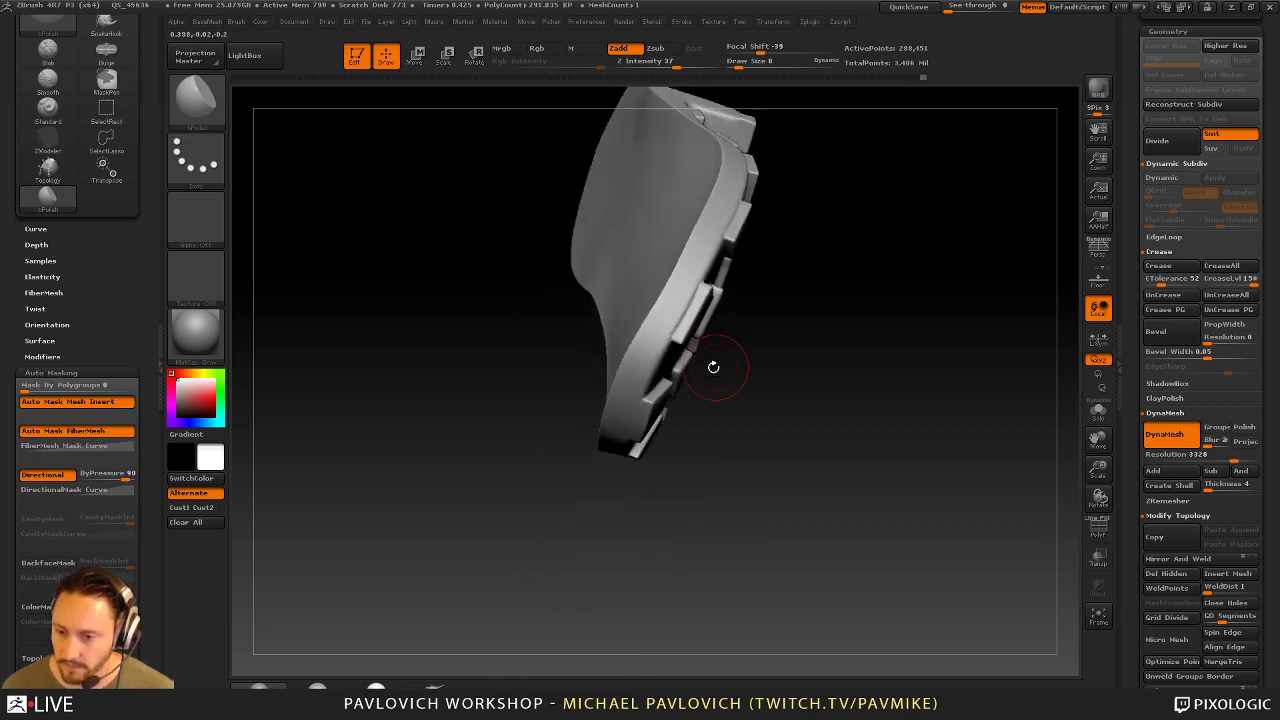
pyautogui.moveTo(683, 318); pyautogui.dragTo(626, 483)
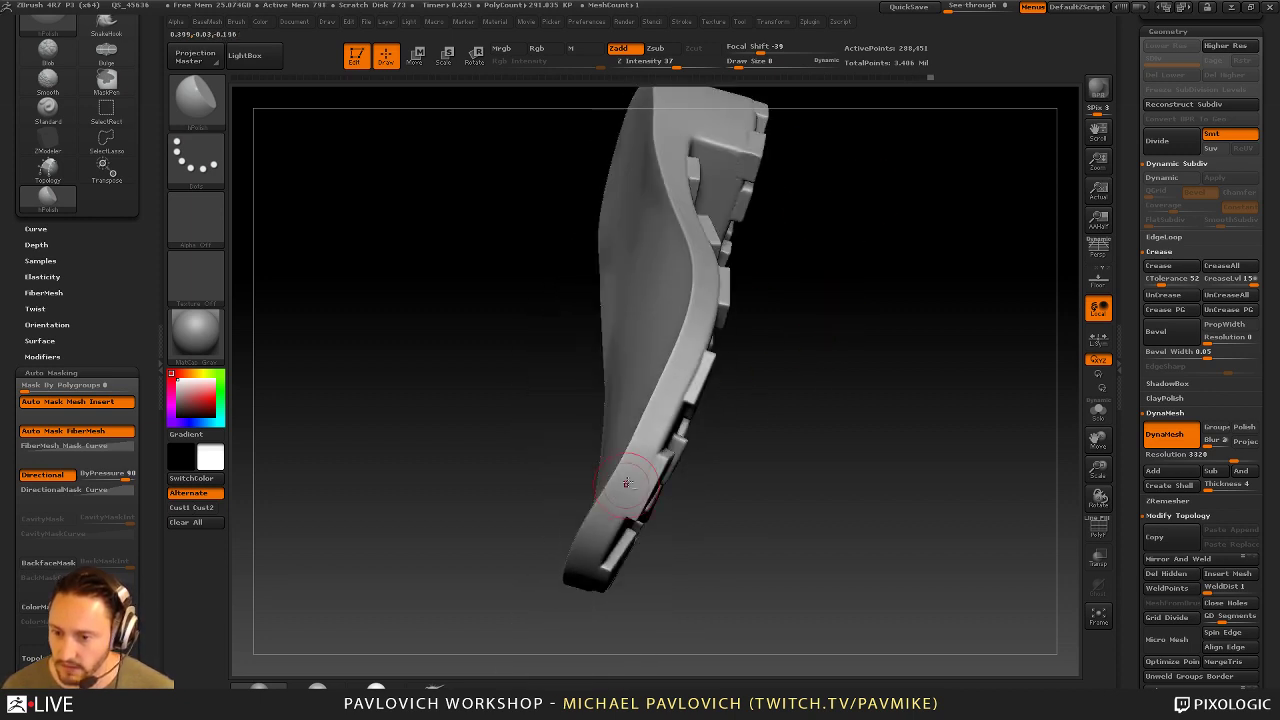
pyautogui.moveTo(823, 294); pyautogui.dragTo(648, 488)
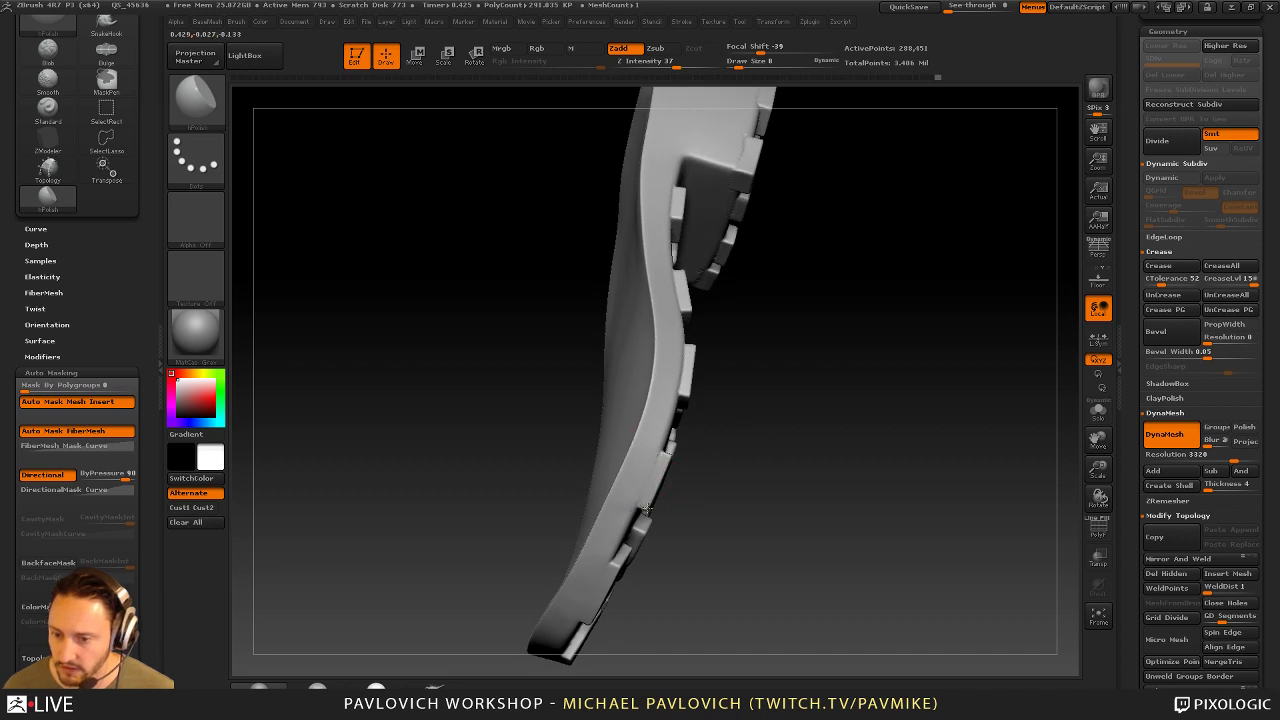
# Continue polishing the side wall through the arch and around the heel where the treads meet it
pyautogui.moveTo(762, 389); pyautogui.dragTo(676, 427)
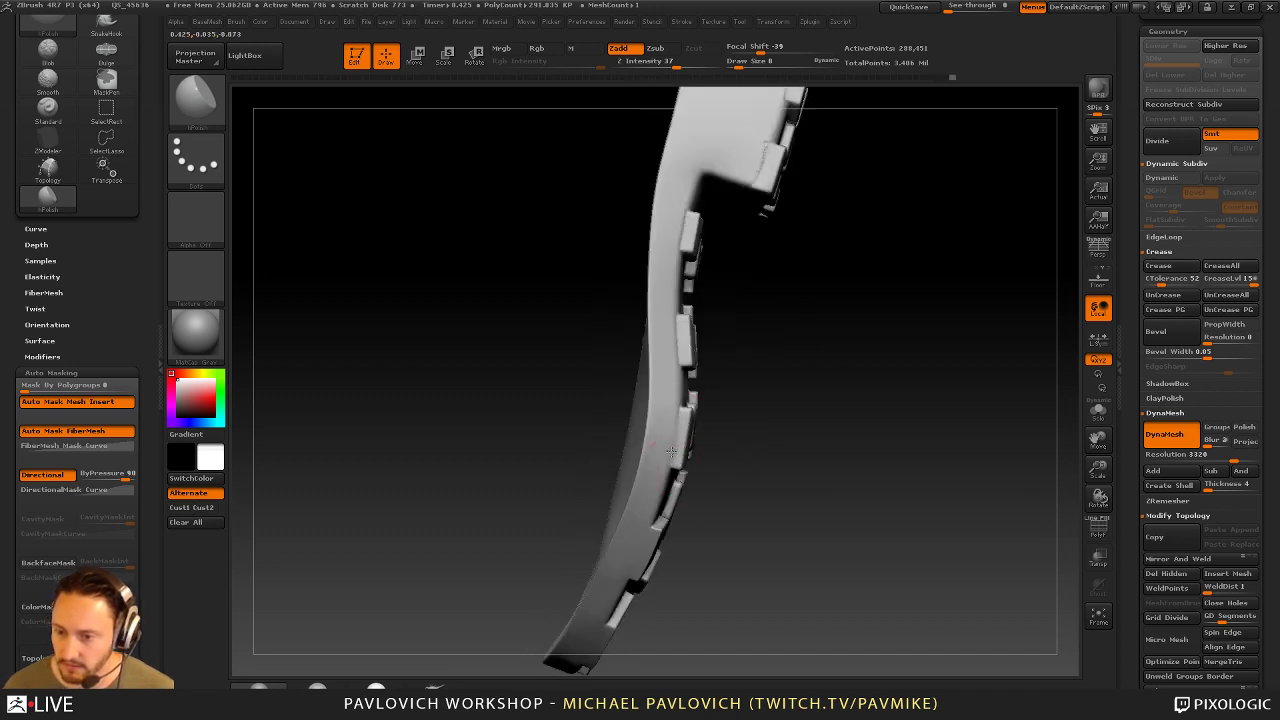
pyautogui.moveTo(791, 336); pyautogui.dragTo(665, 325)
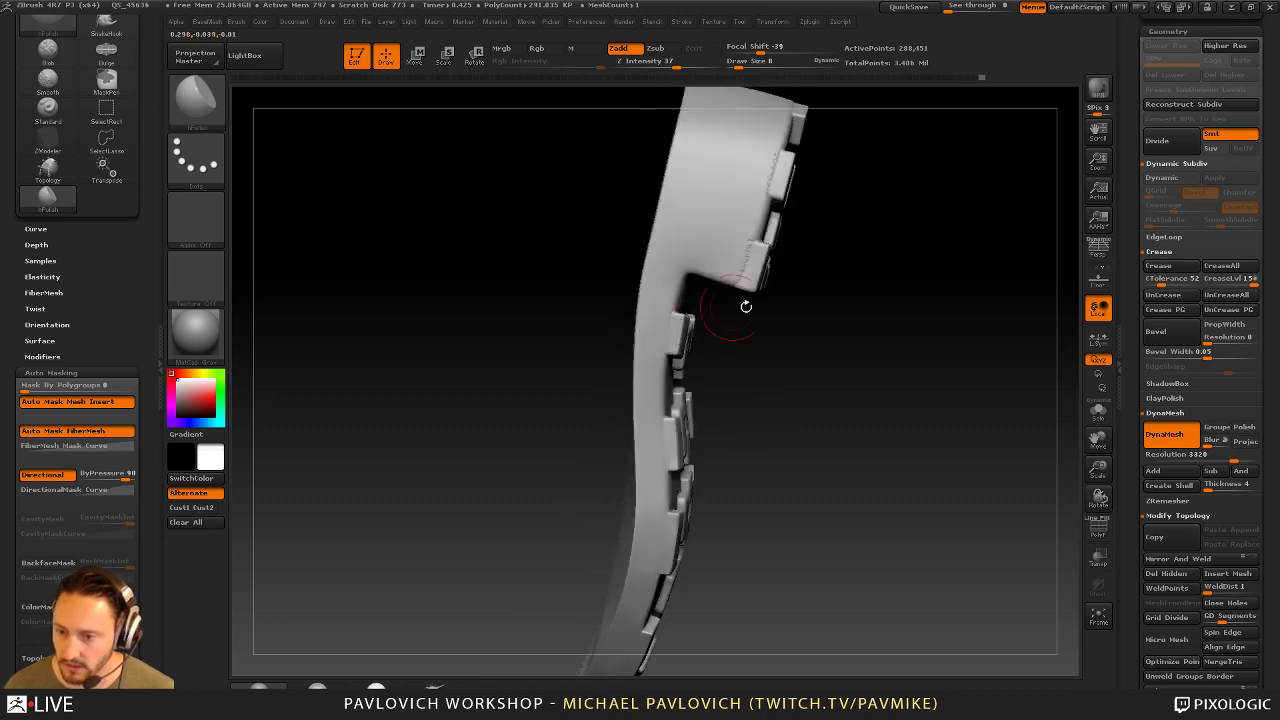
pyautogui.moveTo(746, 306); pyautogui.dragTo(656, 456)
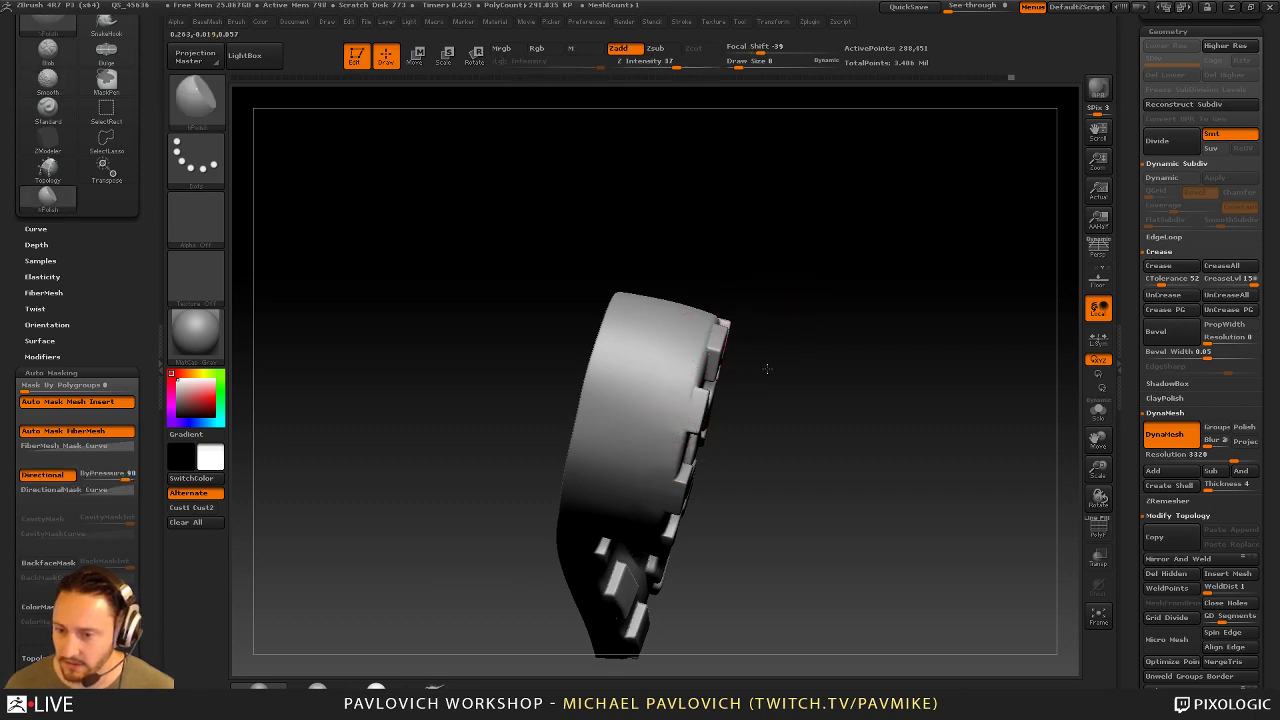
pyautogui.moveTo(678, 433); pyautogui.dragTo(695, 401)
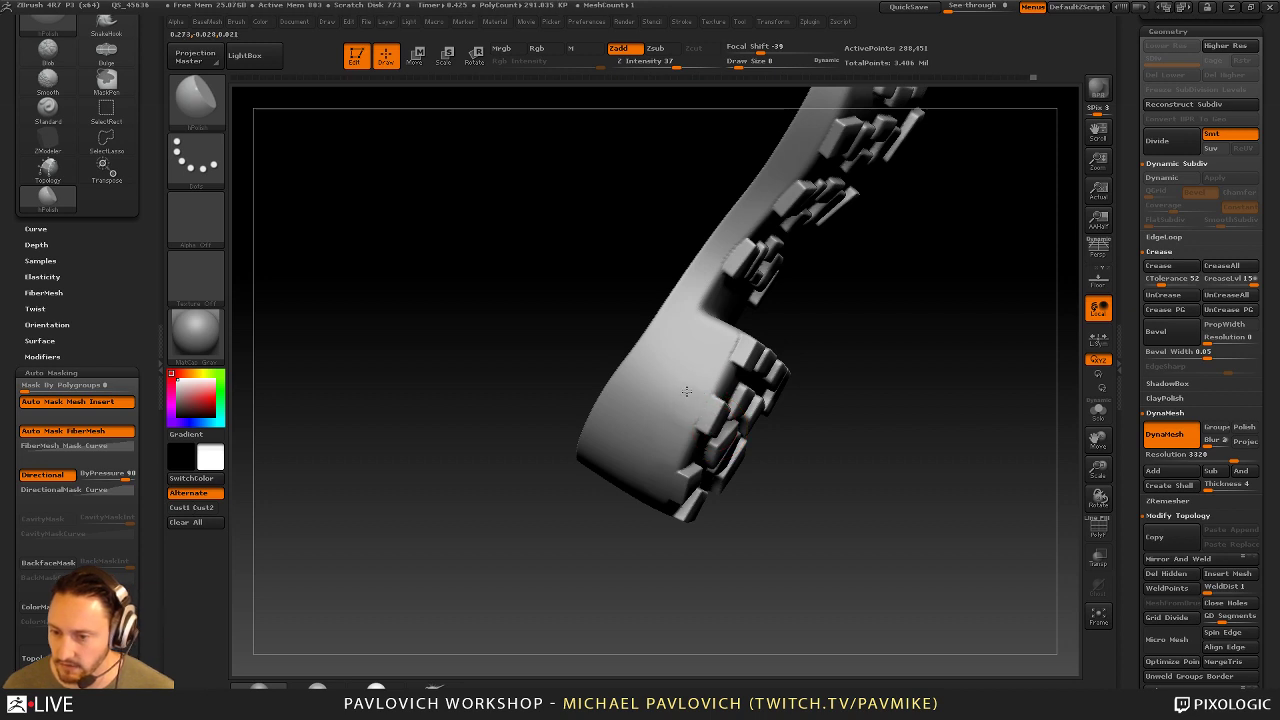
pyautogui.moveTo(906, 323); pyautogui.dragTo(699, 410)
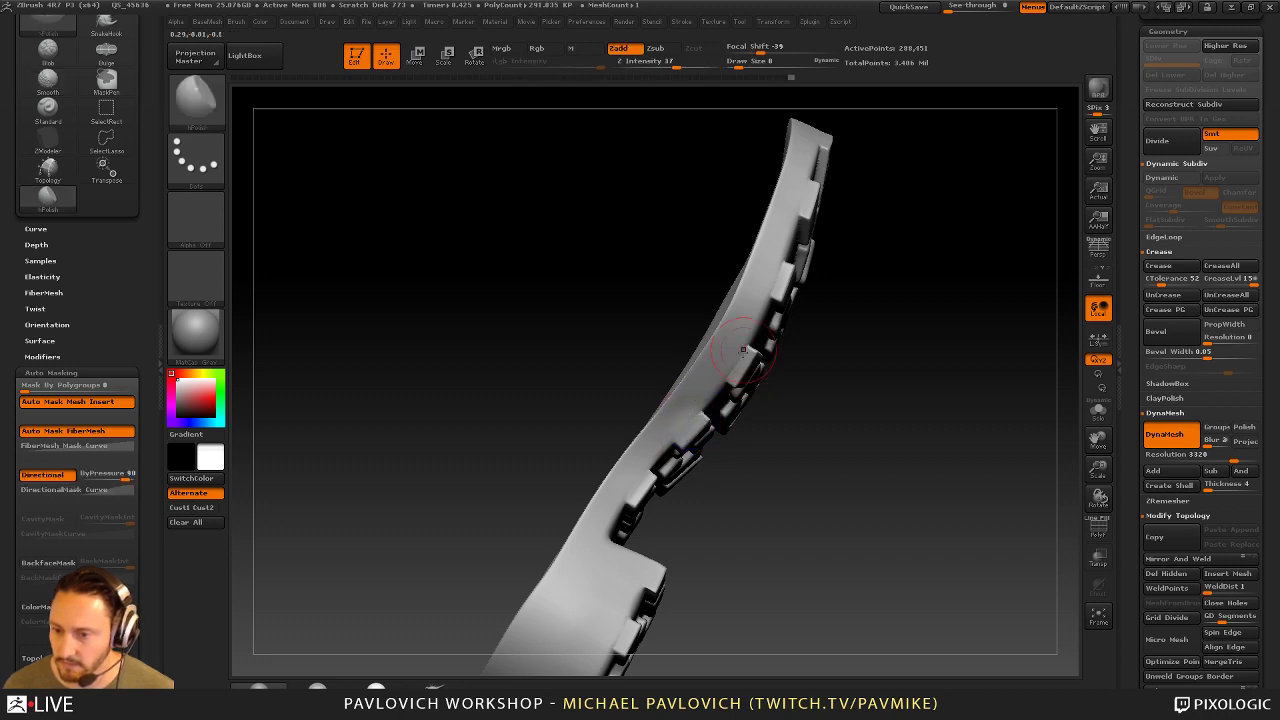
# Polish the remaining forefoot side wall and toe edge with hPolish at draw sizes 5 and 10
pyautogui.moveTo(821, 303); pyautogui.dragTo(698, 455)
pyautogui.moveTo(751, 350); pyautogui.dragTo(742, 420)
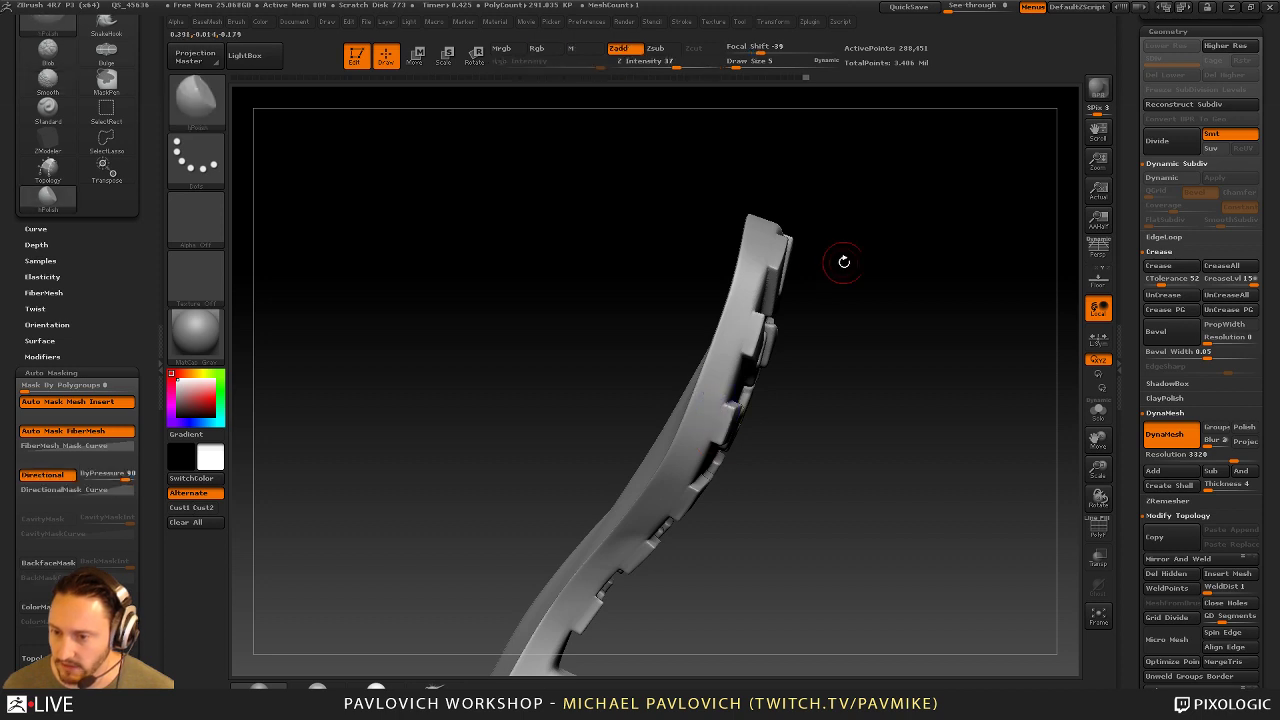
pyautogui.moveTo(843, 261); pyautogui.dragTo(726, 463)
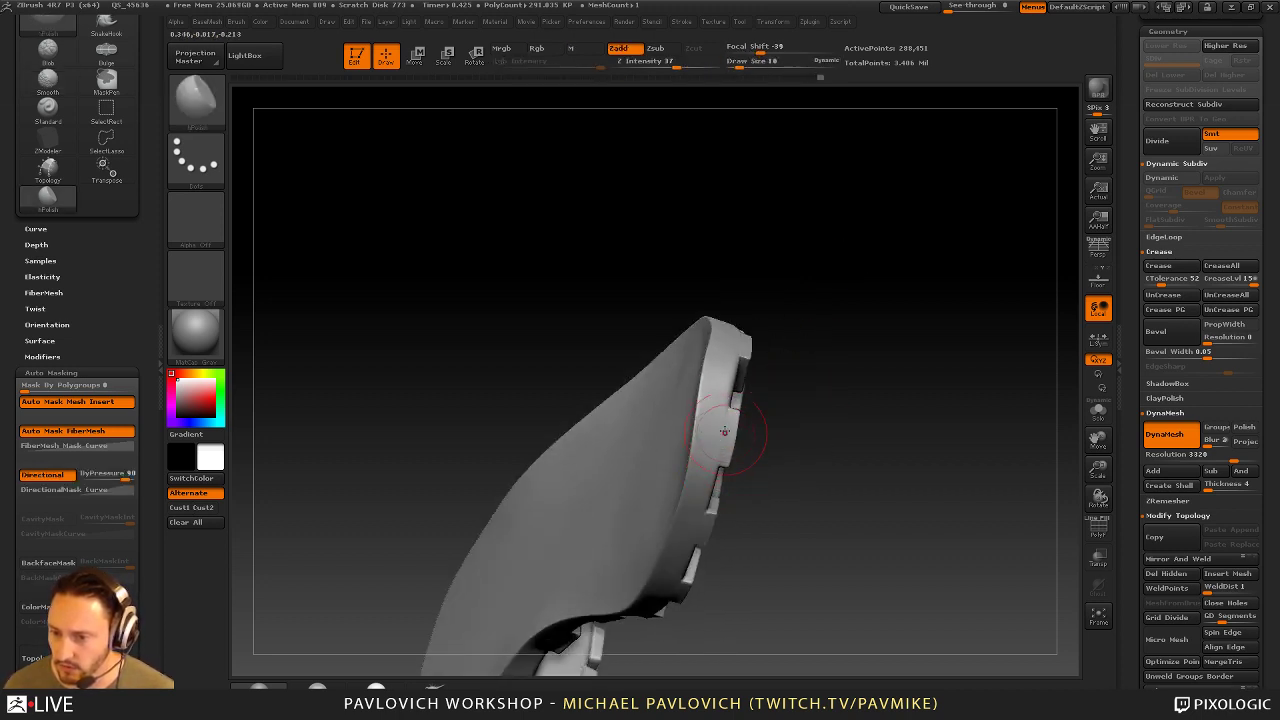
pyautogui.moveTo(744, 430)
pyautogui.mouseDown()
pyautogui.moveTo(791, 391)
pyautogui.moveTo(730, 200)
pyautogui.mouseUp()
# Display the polyframe and check the polygroup on the heel's front wall in isolation, restoring the full mesh
pyautogui.press('s')
pyautogui.press('s')
pyautogui.moveTo(716, 374)
pyautogui.mouseDown()
pyautogui.moveTo(786, 474)
pyautogui.moveTo(765, 360)
pyautogui.moveTo(900, 334)
pyautogui.moveTo(1021, 161)
pyautogui.moveTo(1058, 239)
pyautogui.moveTo(1016, 296)
pyautogui.moveTo(995, 145)
pyautogui.moveTo(966, 333)
pyautogui.moveTo(891, 229)
pyautogui.moveTo(931, 300)
pyautogui.moveTo(983, 277)
pyautogui.moveTo(1020, 330)
pyautogui.mouseUp()
pyautogui.click(720, 373)
pyautogui.click(1098, 528)
pyautogui.moveTo(974, 389); pyautogui.dragTo(962, 374)
pyautogui.press('1')
pyautogui.moveTo(1026, 404)
pyautogui.mouseDown()
pyautogui.moveTo(1037, 406)
pyautogui.moveTo(966, 343)
pyautogui.moveTo(991, 398)
pyautogui.moveTo(971, 320)
pyautogui.mouseUp()
pyautogui.keyDown('ctrl'); pyautogui.keyDown('shift'); pyautogui.moveTo(948, 378); pyautogui.dragTo(924, 376); pyautogui.keyUp('shift'); pyautogui.keyUp('ctrl')
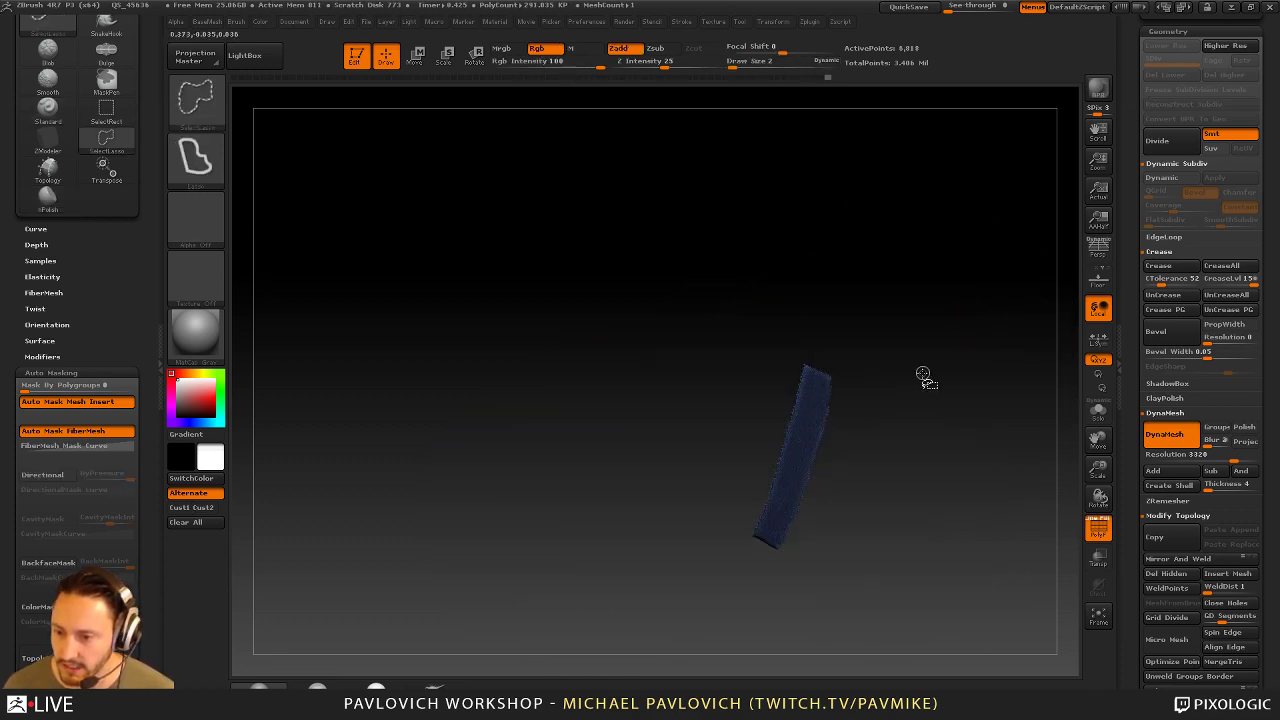
pyautogui.keyDown('ctrl'); pyautogui.keyDown('shift'); pyautogui.click(978, 341); pyautogui.keyUp('shift'); pyautogui.keyUp('ctrl')
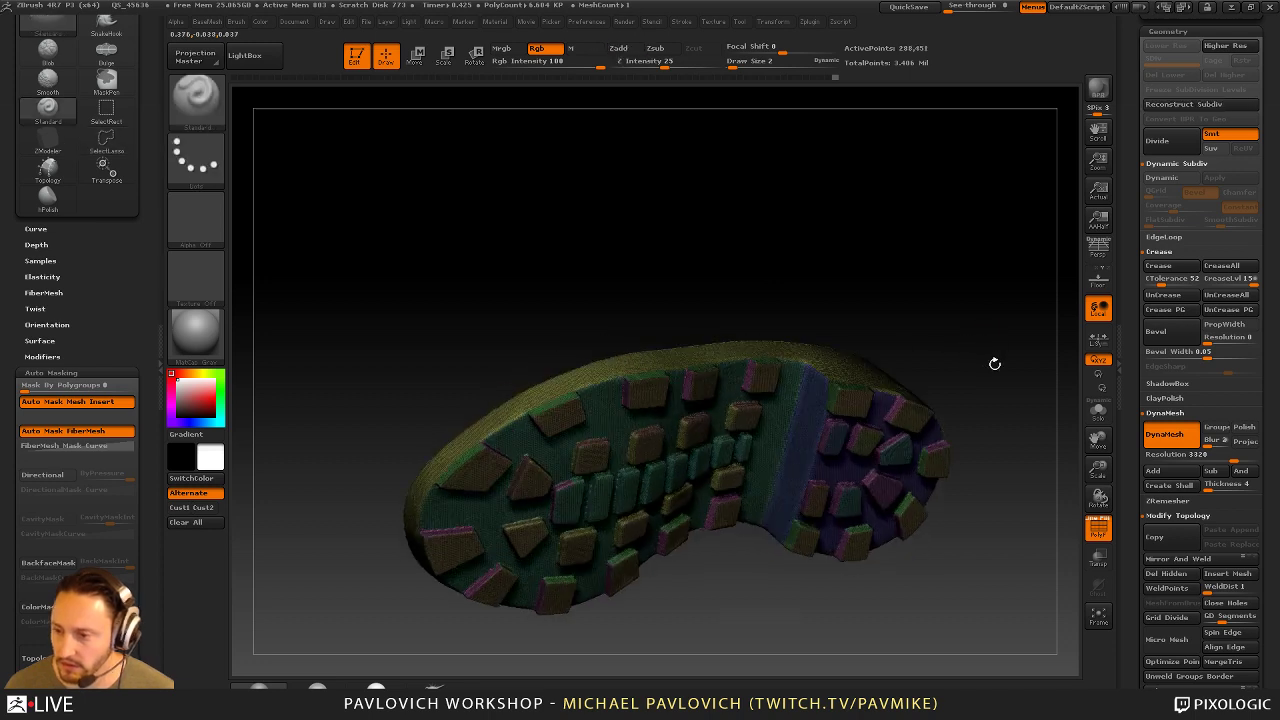
# Try a ZRemesherGuides curve along the heel's front edge at draw size 5
pyautogui.click(1160, 412)
pyautogui.moveTo(1132, 463); pyautogui.dragTo(1132, 368)
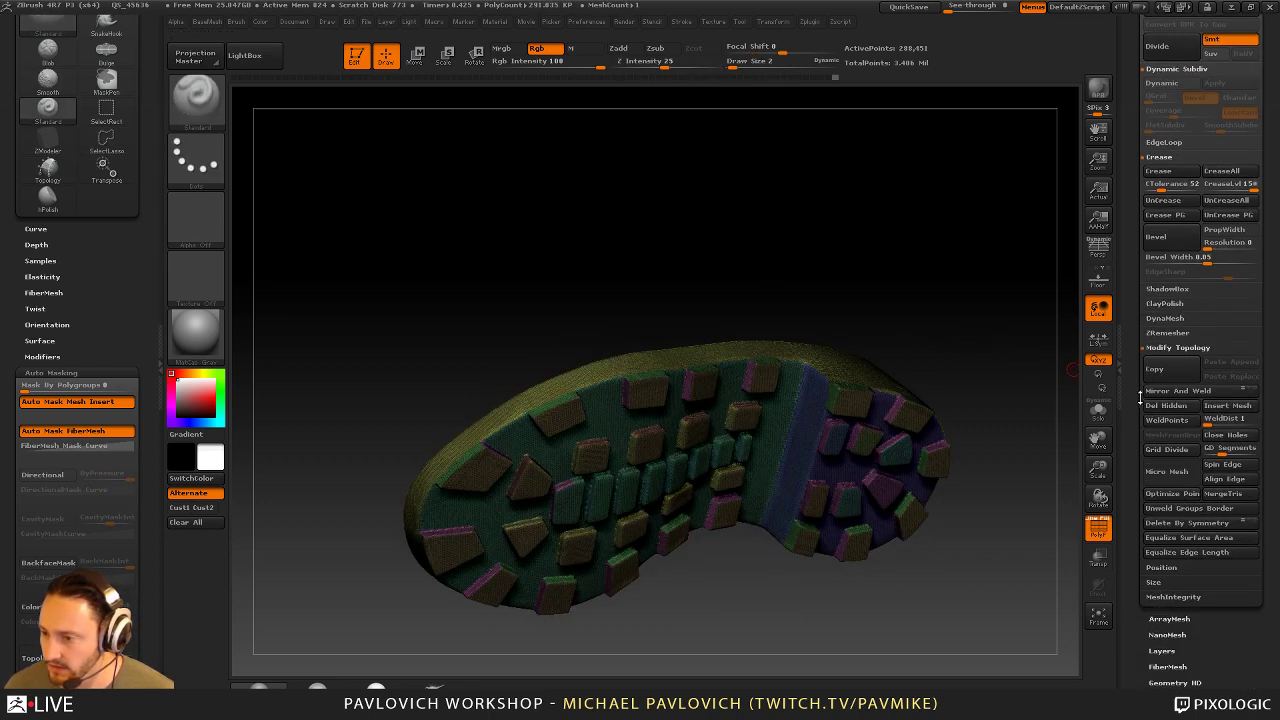
pyautogui.press('b')
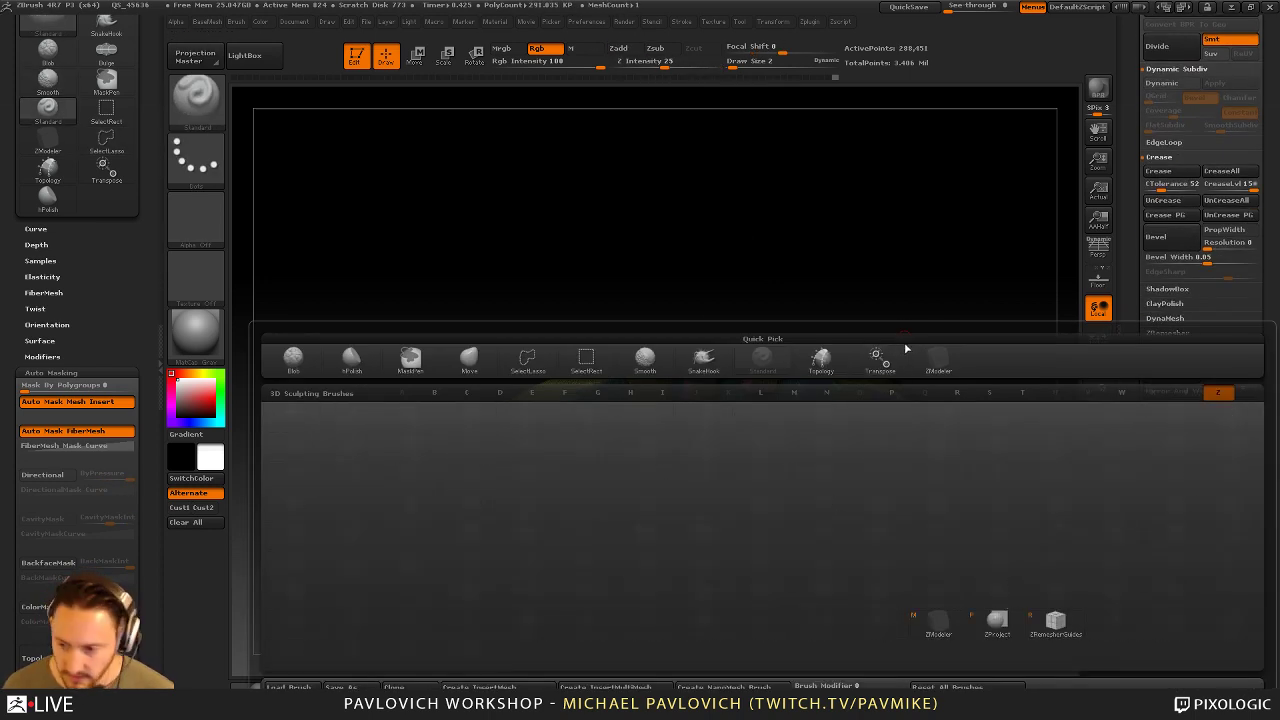
pyautogui.click(1056, 620)
pyautogui.press('s')
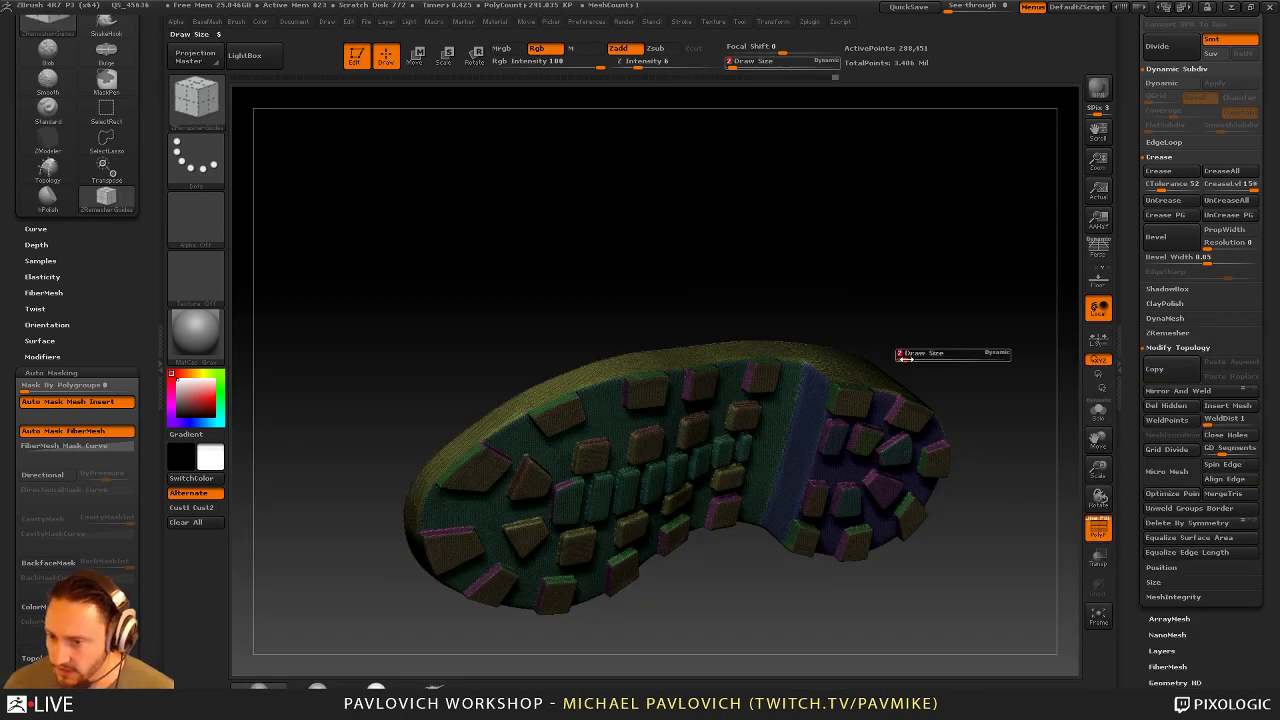
pyautogui.press('s')
pyautogui.moveTo(905, 358)
pyautogui.mouseDown()
pyautogui.moveTo(933, 358)
pyautogui.moveTo(900, 354)
pyautogui.mouseUp()
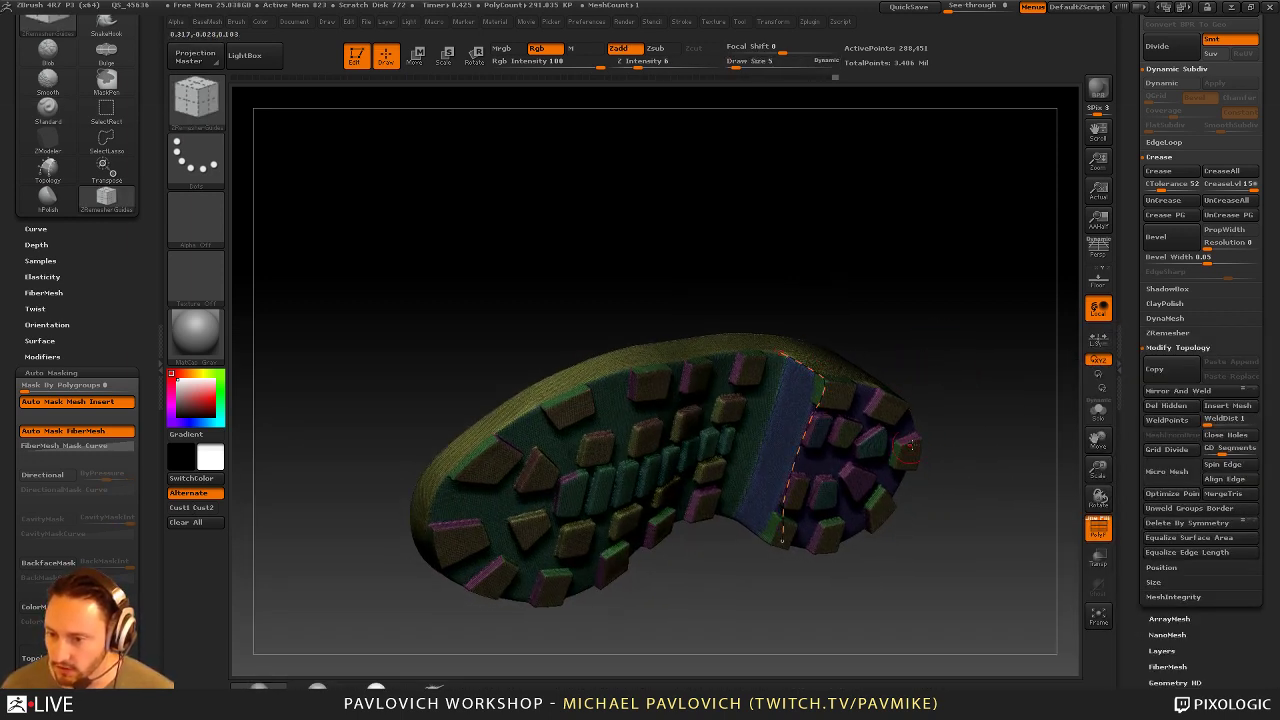
pyautogui.moveTo(920, 423); pyautogui.dragTo(737, 380)
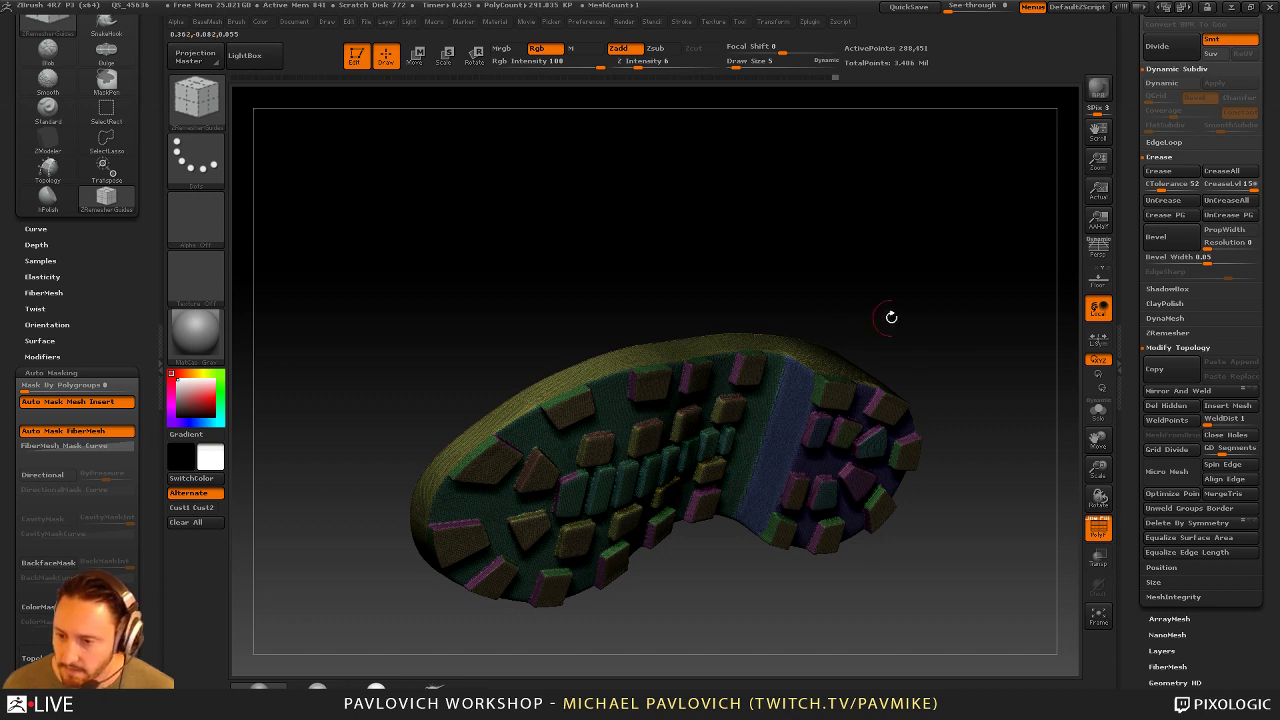
# Hide the polyframe and check the sole's upper surface in isolation, restoring the full mesh
pyautogui.moveTo(891, 317); pyautogui.dragTo(1006, 437)
pyautogui.hotkey('shift', 'f')
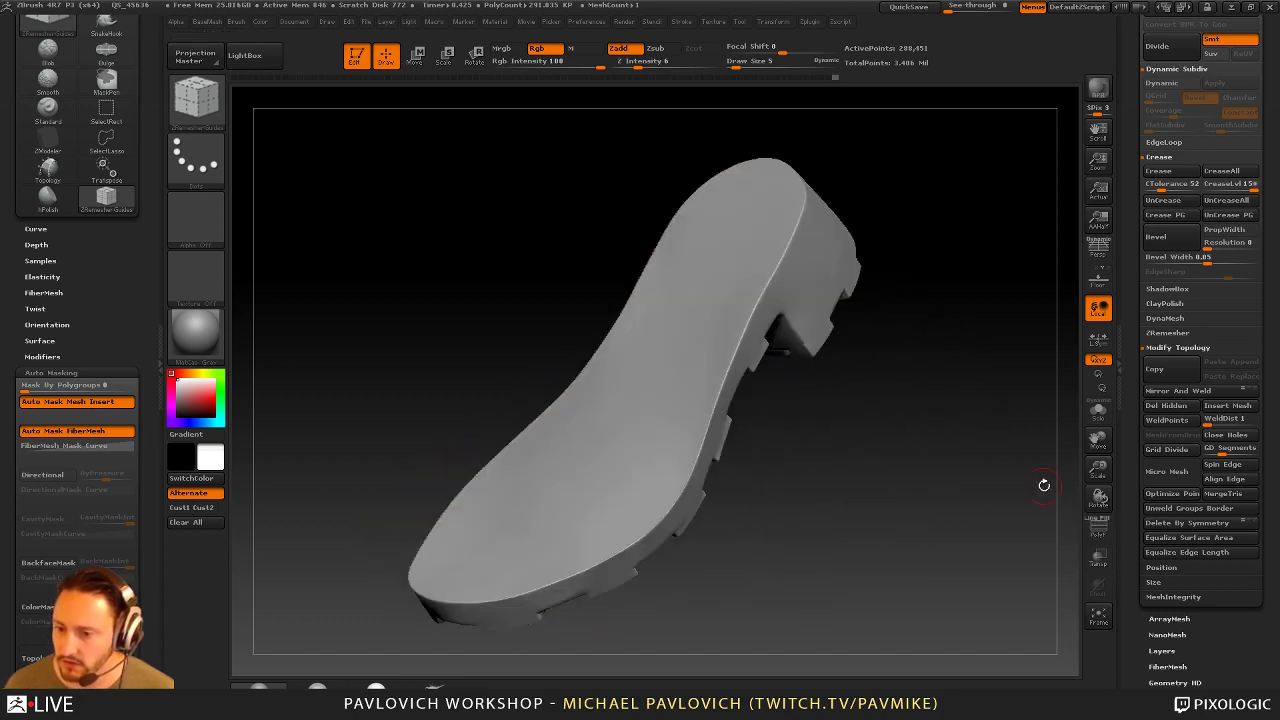
pyautogui.keyDown('ctrl'); pyautogui.keyDown('shift'); pyautogui.click(700, 334); pyautogui.keyUp('shift'); pyautogui.keyUp('ctrl')
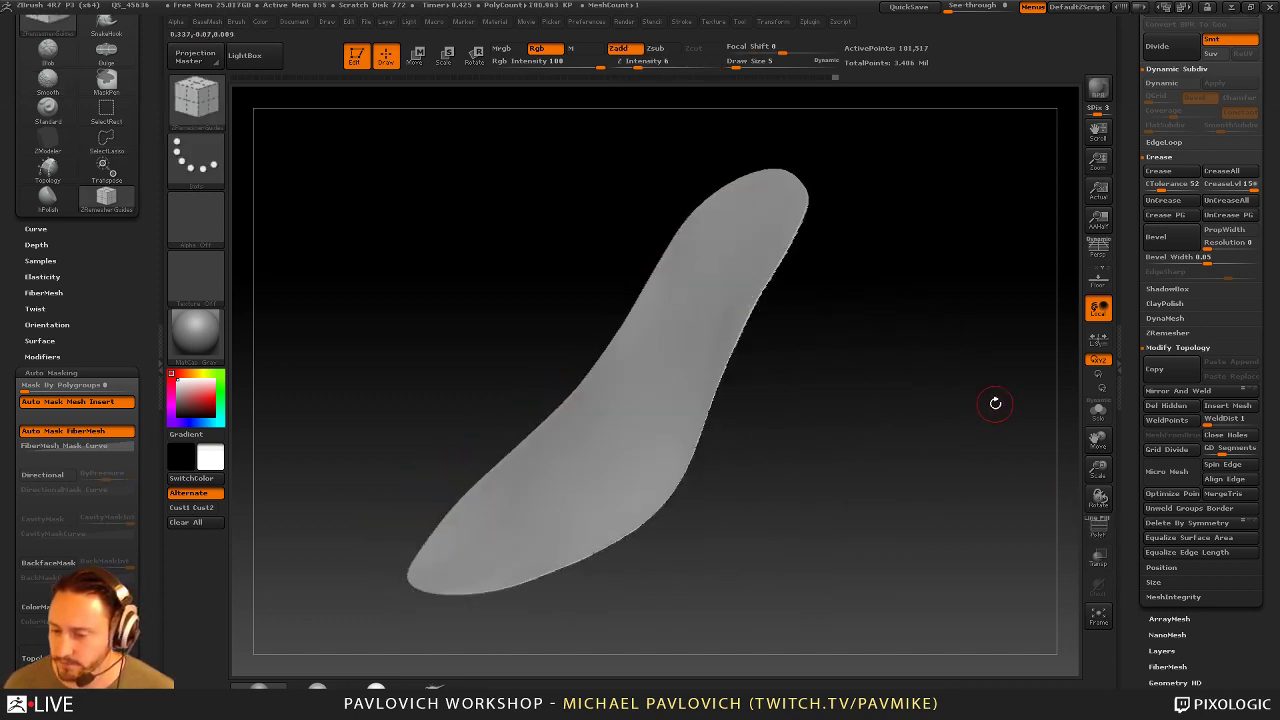
pyautogui.keyDown('ctrl'); pyautogui.keyDown('shift'); pyautogui.click(995, 398); pyautogui.keyUp('shift'); pyautogui.keyUp('ctrl')
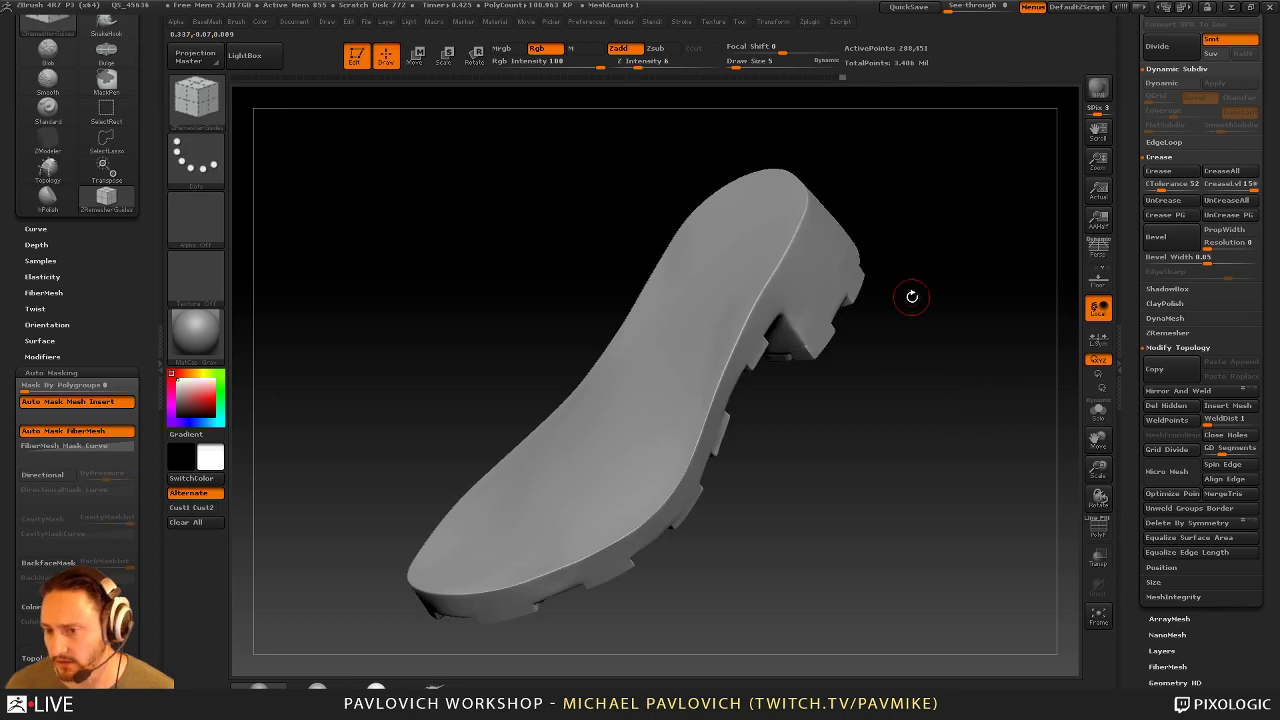
# Display the polyframe and set the ZRemesher option SmoothGroups to 0
pyautogui.click(1097, 530)
pyautogui.click(1167, 332)
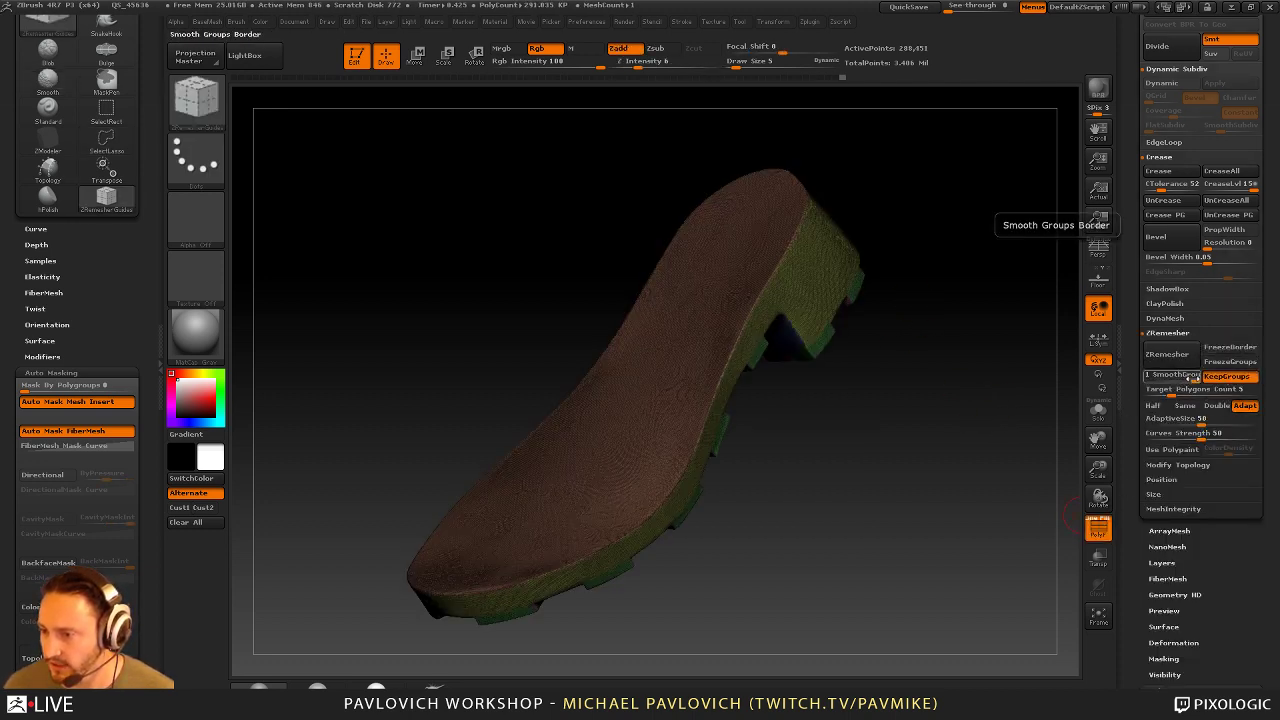
pyautogui.click(1152, 376)
pyautogui.press('Return')
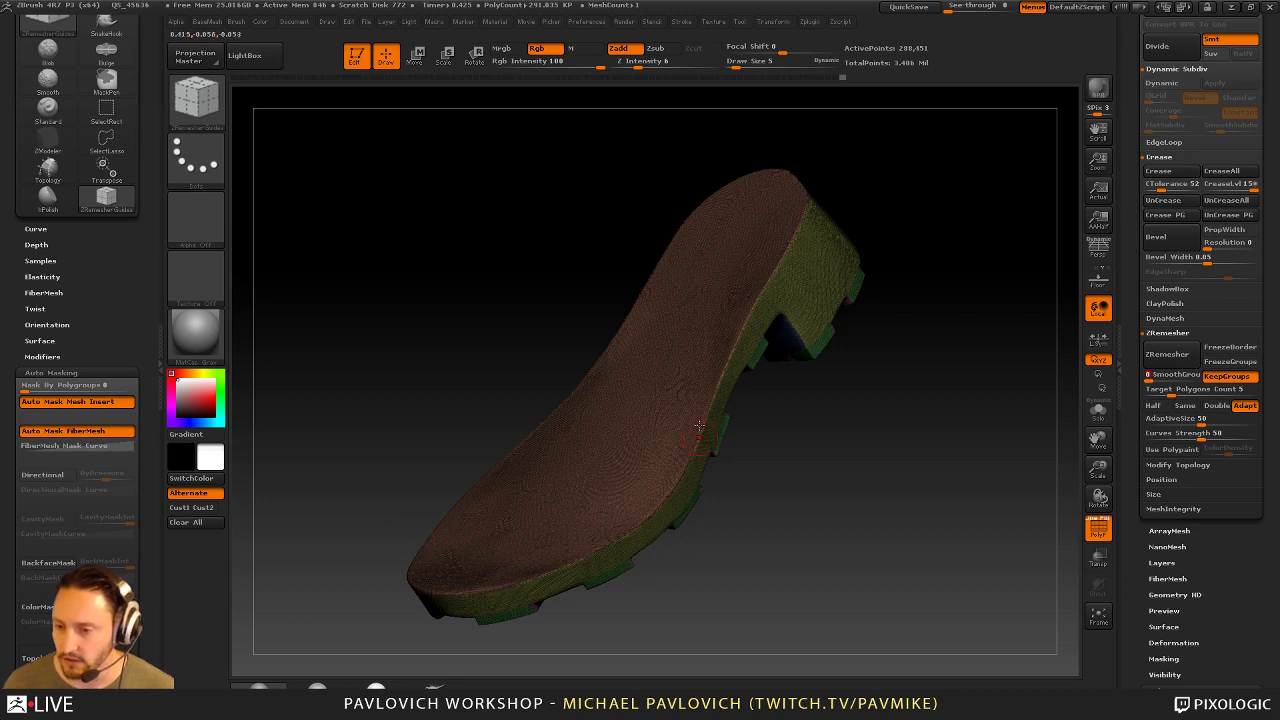
# Inspect the polygroups on the sole's underside and switch the selection brush to SelectRect
pyautogui.moveTo(877, 324); pyautogui.dragTo(820, 268)
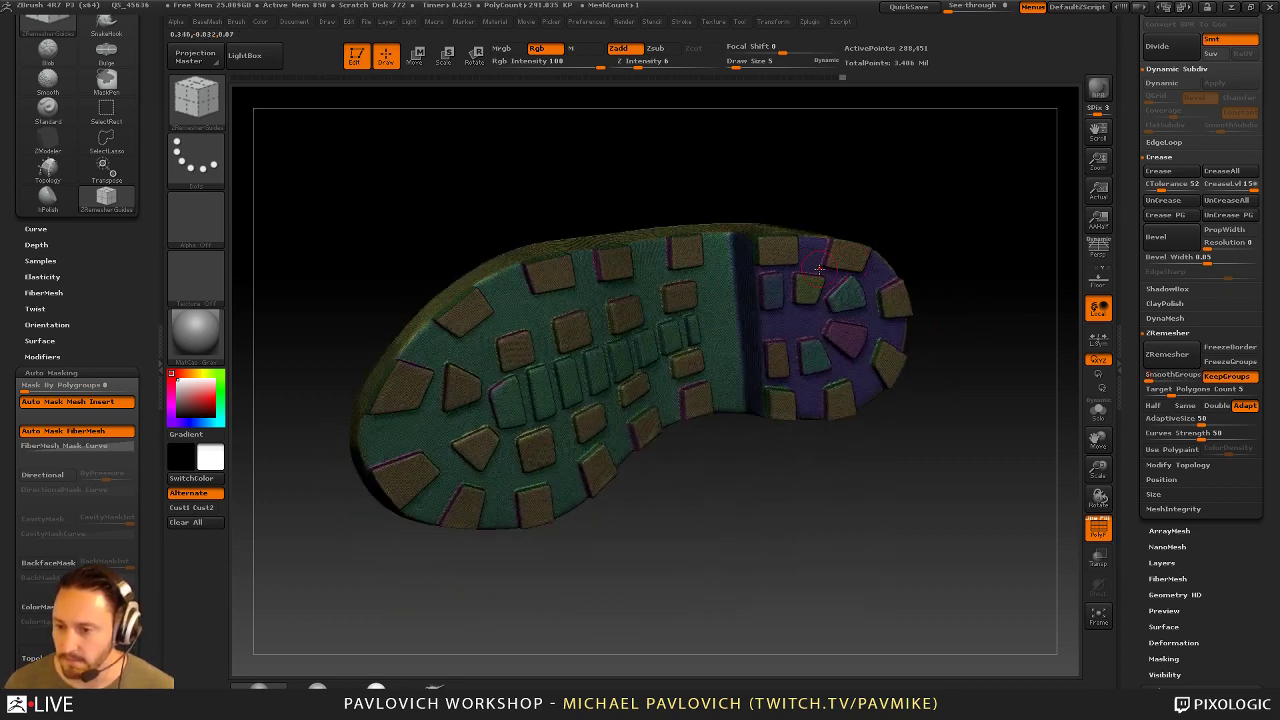
pyautogui.moveTo(938, 218); pyautogui.dragTo(898, 325)
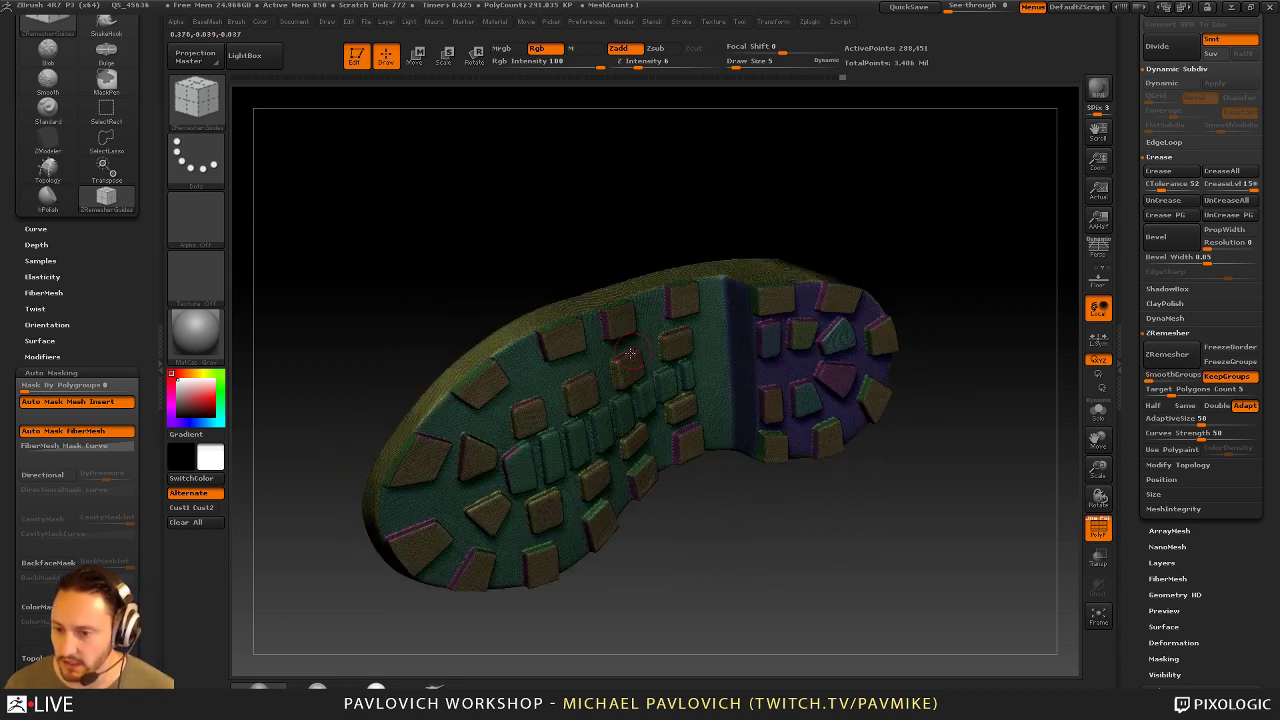
pyautogui.moveTo(968, 351); pyautogui.dragTo(959, 308)
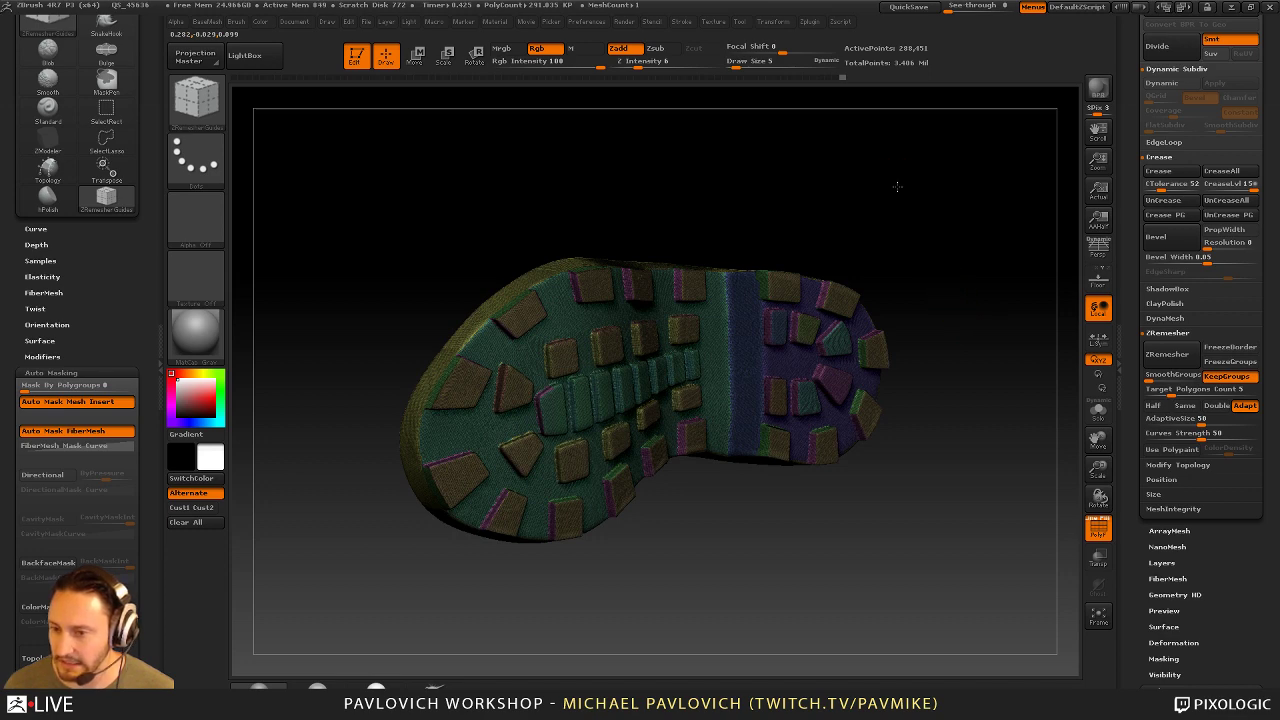
pyautogui.moveTo(897, 186); pyautogui.dragTo(850, 280)
pyautogui.hotkey('ctrl', 'shift')
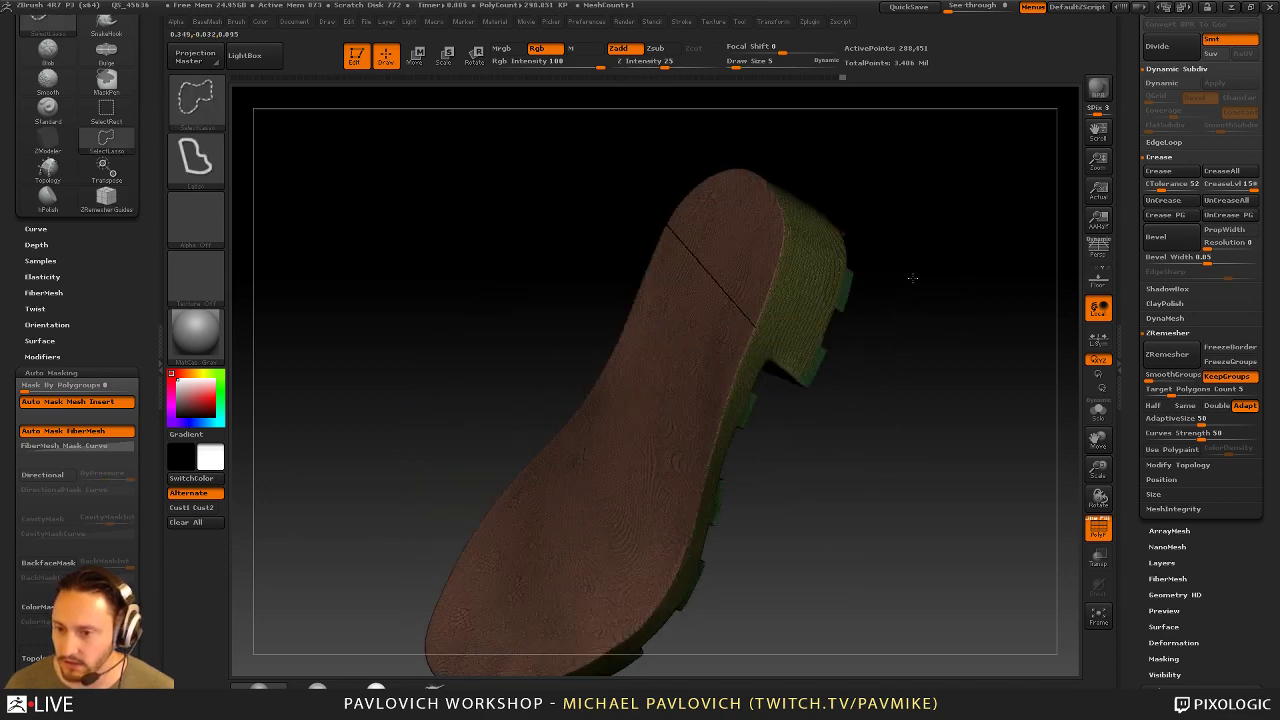
pyautogui.keyDown('ctrl'); pyautogui.keyDown('shift'); pyautogui.click(210, 112); pyautogui.keyUp('shift'); pyautogui.keyUp('ctrl')
pyautogui.keyDown('ctrl'); pyautogui.keyDown('shift'); pyautogui.click(324, 124); pyautogui.keyUp('shift'); pyautogui.keyUp('ctrl')
# Check the mesh with the heel's front wall polygroup hidden, restoring and framing the whole sole
pyautogui.moveTo(966, 380)
pyautogui.mouseDown()
pyautogui.moveTo(949, 249)
pyautogui.moveTo(925, 225)
pyautogui.moveTo(869, 234)
pyautogui.moveTo(900, 262)
pyautogui.moveTo(824, 324)
pyautogui.mouseUp()
pyautogui.keyDown('ctrl'); pyautogui.keyDown('shift'); pyautogui.click(722, 355); pyautogui.keyUp('shift'); pyautogui.keyUp('ctrl')
pyautogui.keyDown('ctrl'); pyautogui.keyDown('shift'); pyautogui.click(767, 317); pyautogui.keyUp('shift'); pyautogui.keyUp('ctrl')
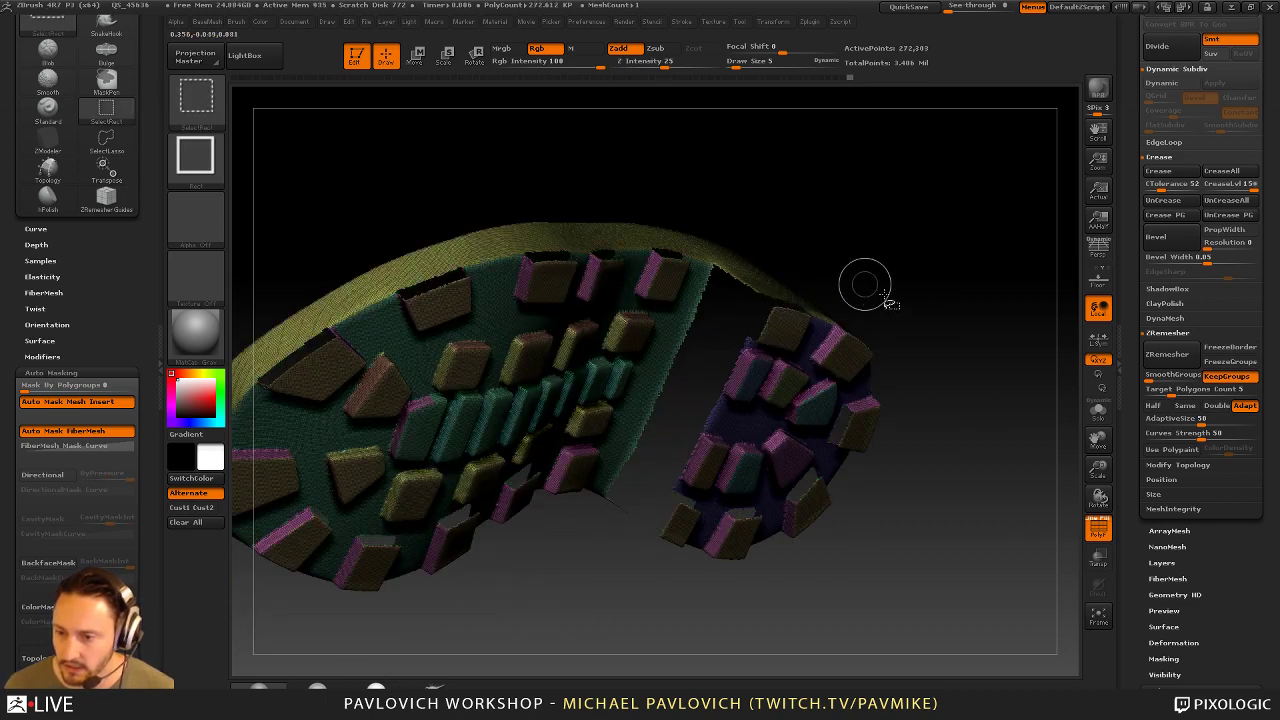
pyautogui.keyDown('ctrl'); pyautogui.keyDown('shift'); pyautogui.moveTo(931, 302); pyautogui.dragTo(986, 326); pyautogui.keyUp('shift'); pyautogui.keyUp('ctrl')
pyautogui.keyDown('ctrl'); pyautogui.keyDown('shift'); pyautogui.click(986, 326); pyautogui.keyUp('shift'); pyautogui.keyUp('ctrl')
pyautogui.press('f')
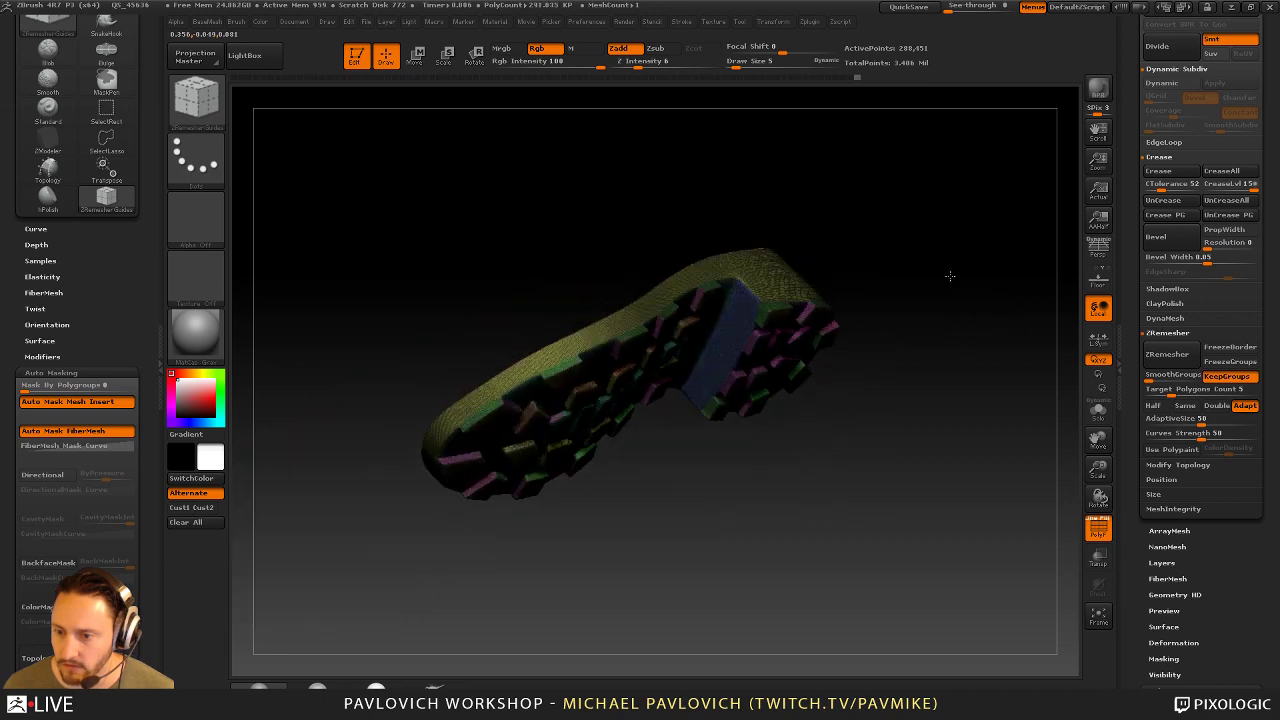
# Combine everything except the sole's upper surface into a single polygroup and restore the full mesh
pyautogui.moveTo(949, 274); pyautogui.dragTo(781, 326)
pyautogui.keyDown('ctrl'); pyautogui.keyDown('shift'); pyautogui.click(674, 320); pyautogui.keyUp('shift'); pyautogui.keyUp('ctrl')
pyautogui.keyDown('ctrl'); pyautogui.keyDown('shift'); pyautogui.moveTo(955, 221); pyautogui.dragTo(1070, 470); pyautogui.keyUp('shift'); pyautogui.keyUp('ctrl')
pyautogui.hotkey('ctrl', 'w')
pyautogui.keyDown('ctrl'); pyautogui.keyDown('shift'); pyautogui.click(966, 230); pyautogui.keyUp('shift'); pyautogui.keyUp('ctrl')
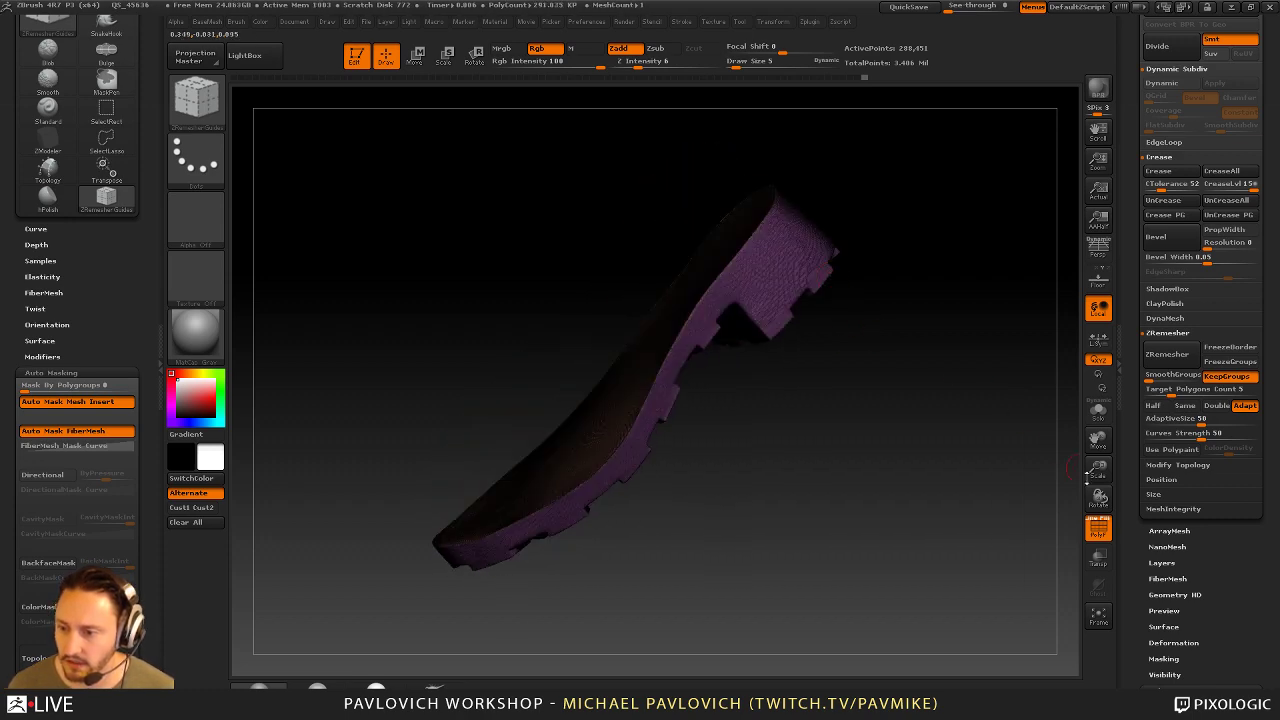
# Hide the polyframe lines and duplicate the sole subtool
pyautogui.click(1096, 523)
pyautogui.moveTo(952, 494); pyautogui.dragTo(778, 278)
pyautogui.moveTo(943, 394); pyautogui.dragTo(1134, 463)
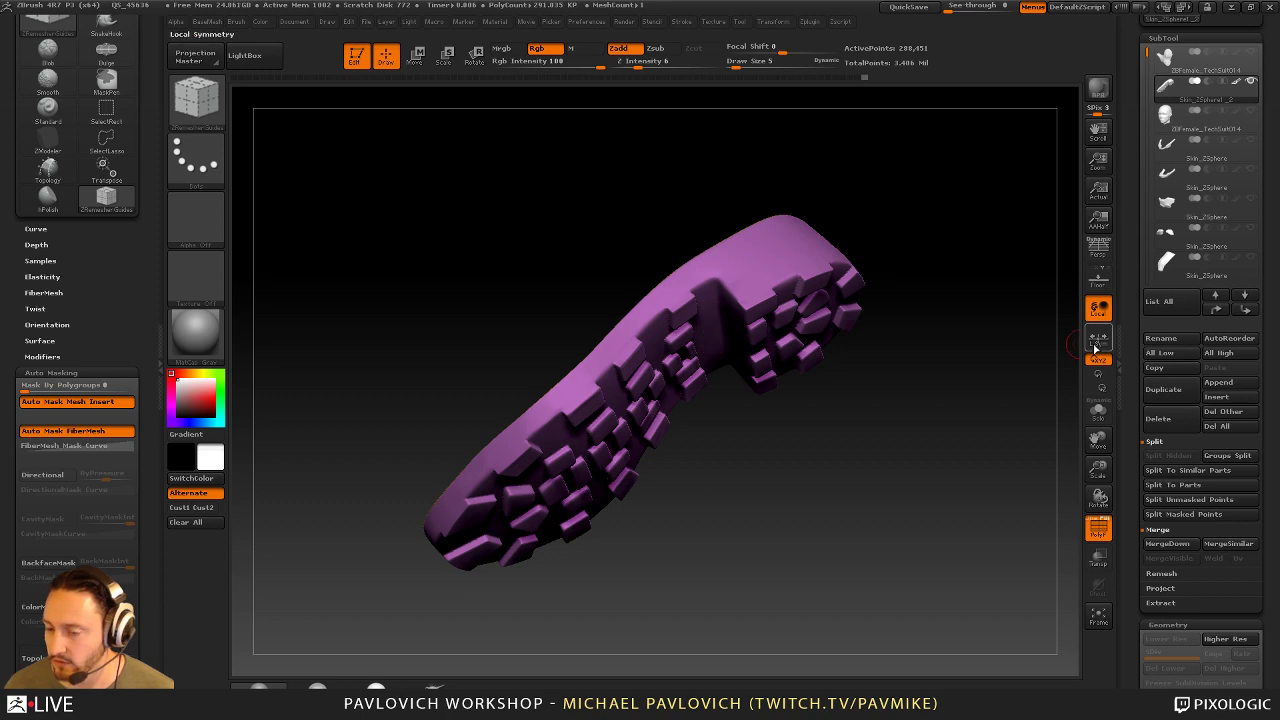
pyautogui.moveTo(1027, 375); pyautogui.dragTo(960, 382)
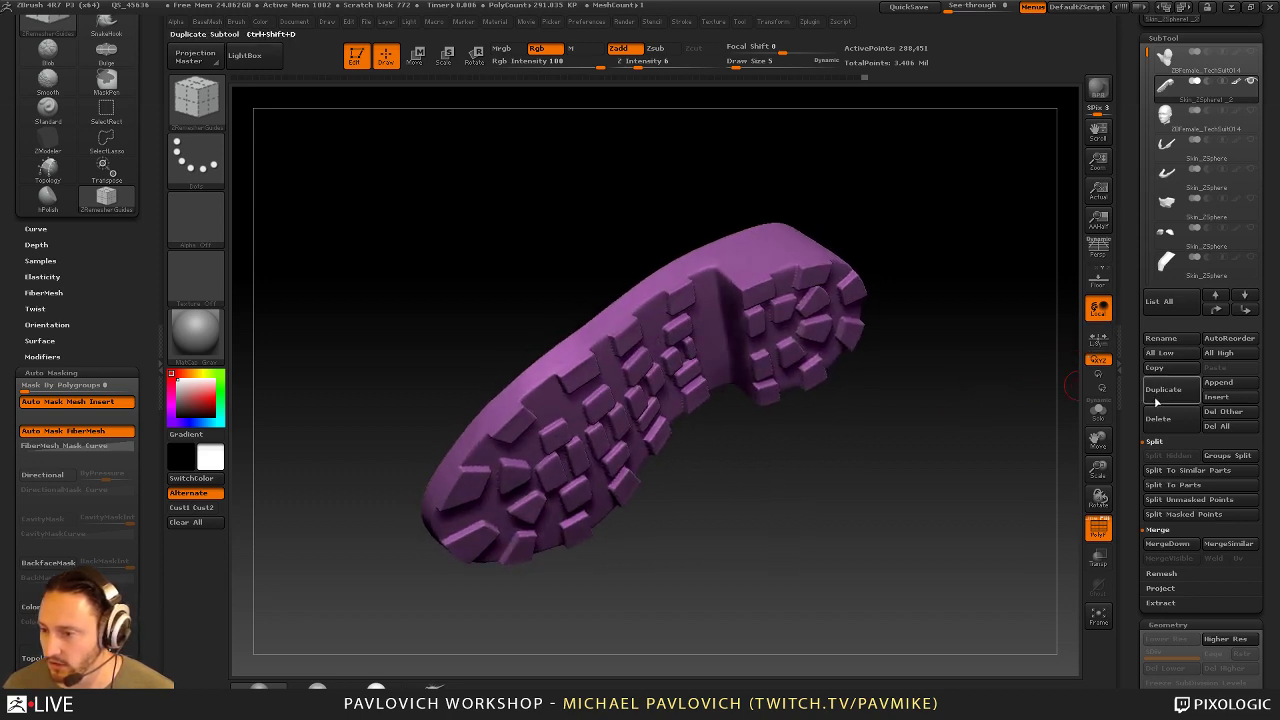
pyautogui.click(1175, 393)
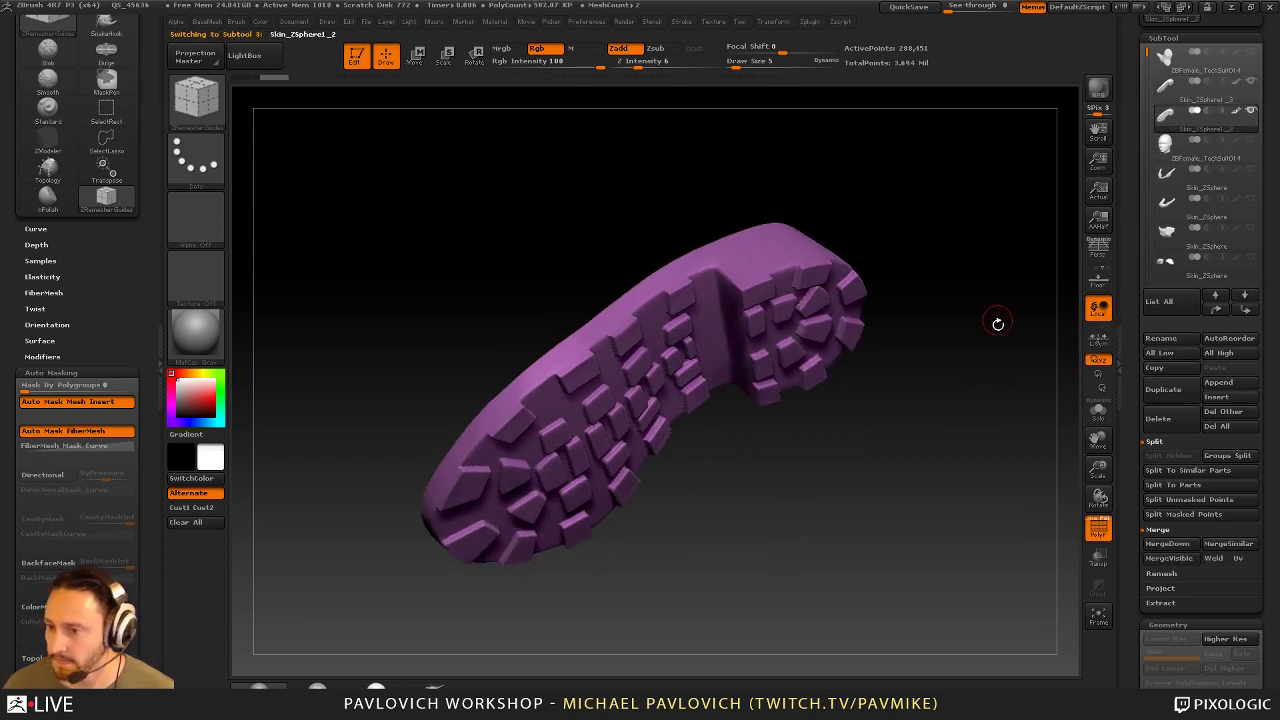
# Try to remesh the duplicated sole with ZRemesher at AdaptiveSize 25, keeping the polygroups
pyautogui.scroll(-10, 1180, 218)
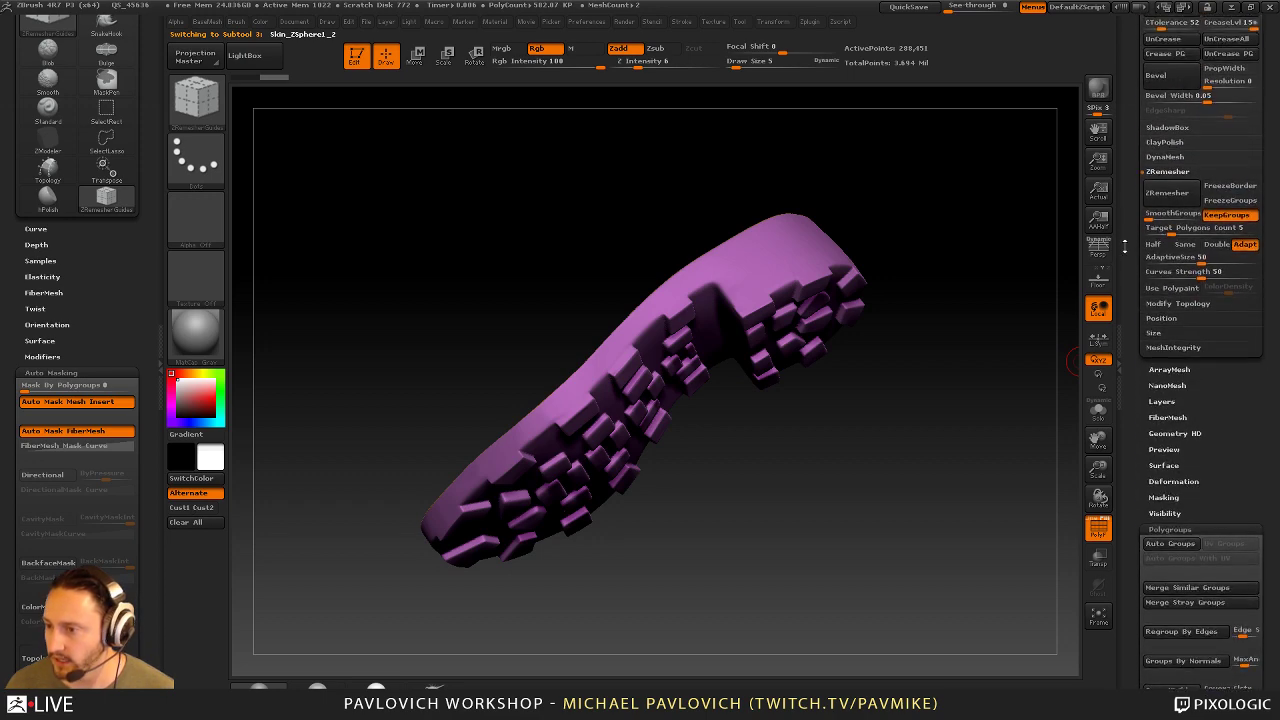
pyautogui.click(1182, 269)
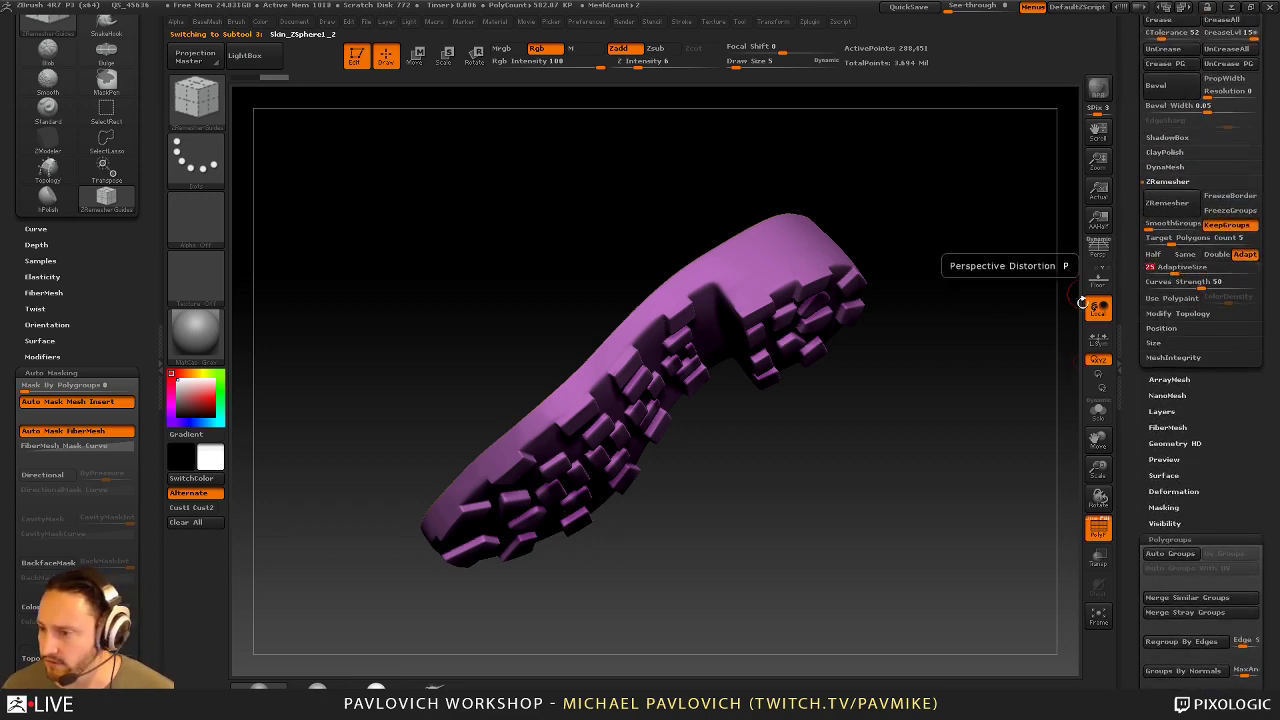
pyautogui.click(1183, 240)
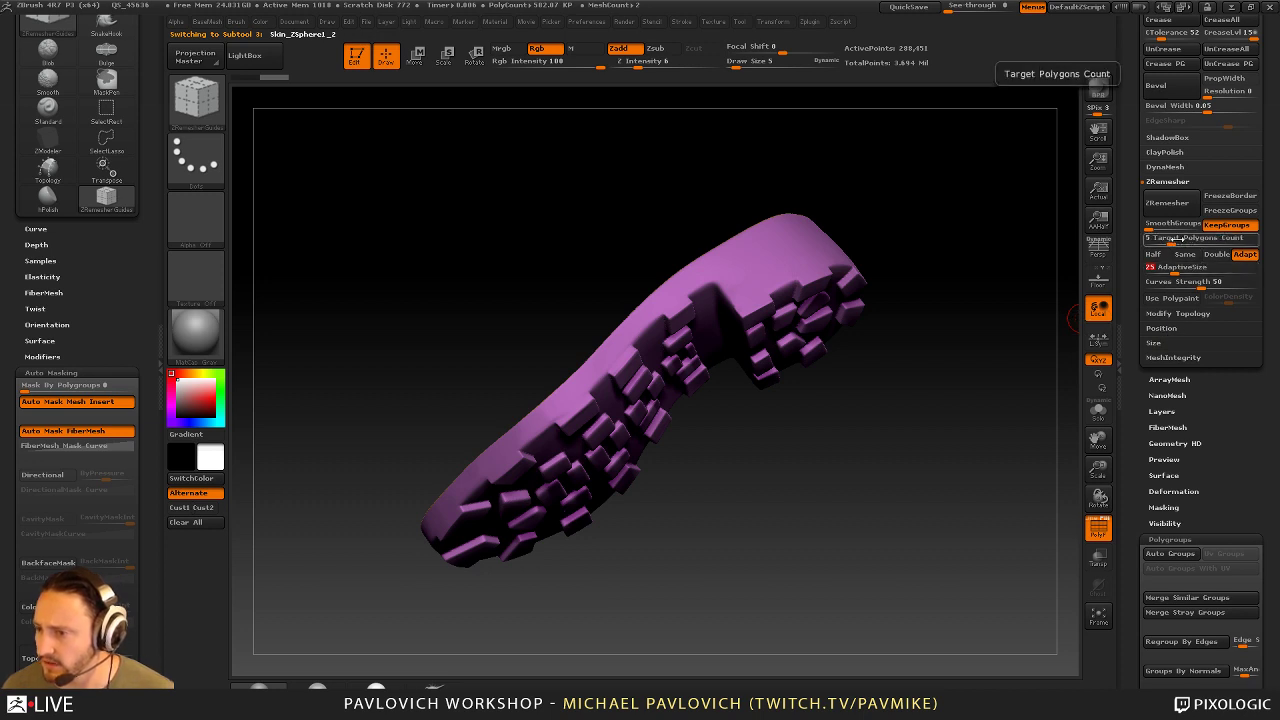
pyautogui.press('Return')
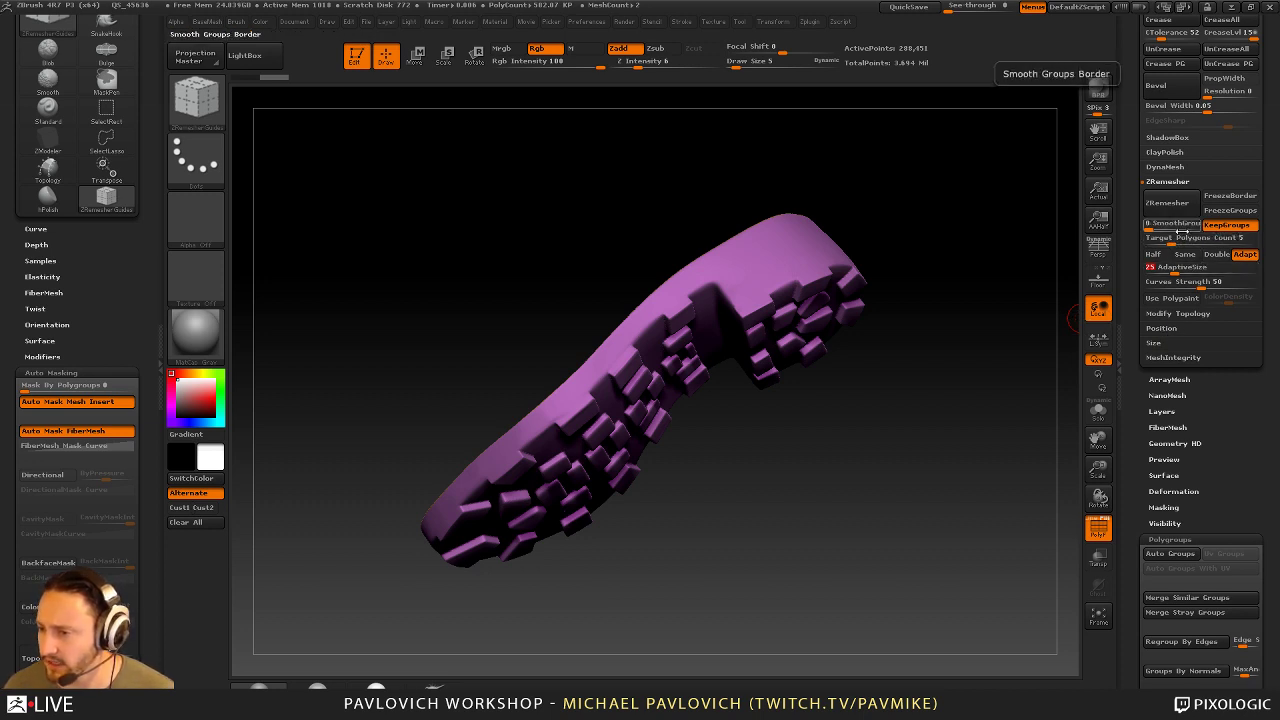
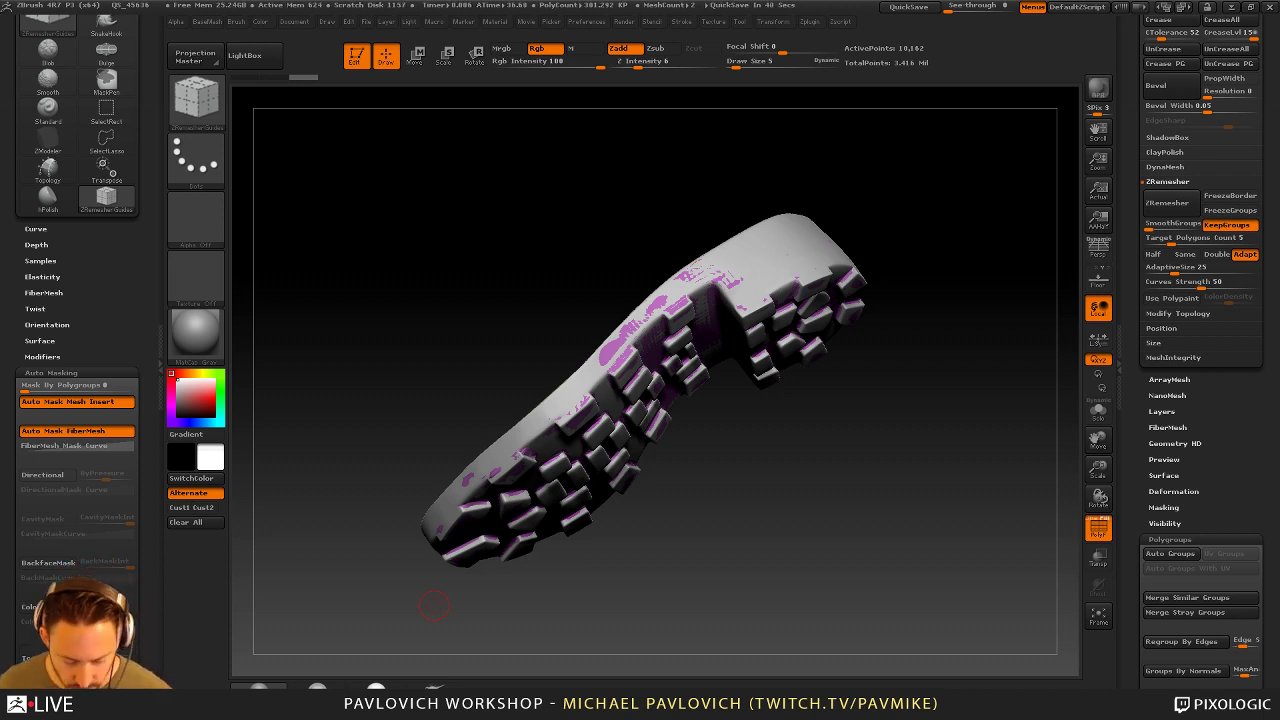
# Isolate the remeshed sole in Solo mode with polyframe lines displayed and examine its edges and topology
pyautogui.moveTo(971, 375); pyautogui.dragTo(1000, 420)
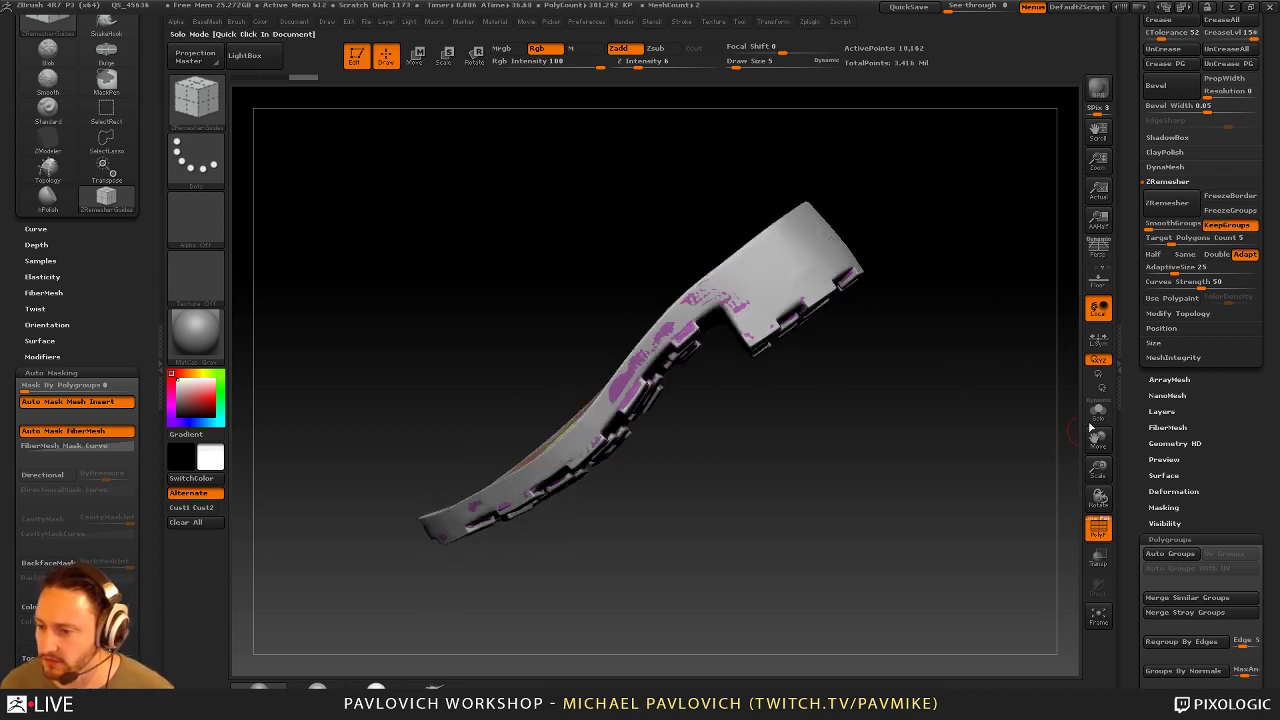
pyautogui.click(1097, 413)
pyautogui.keyDown('alt'); pyautogui.moveTo(1010, 368); pyautogui.dragTo(999, 412); pyautogui.keyUp('alt')
pyautogui.moveTo(999, 412); pyautogui.dragTo(1041, 444)
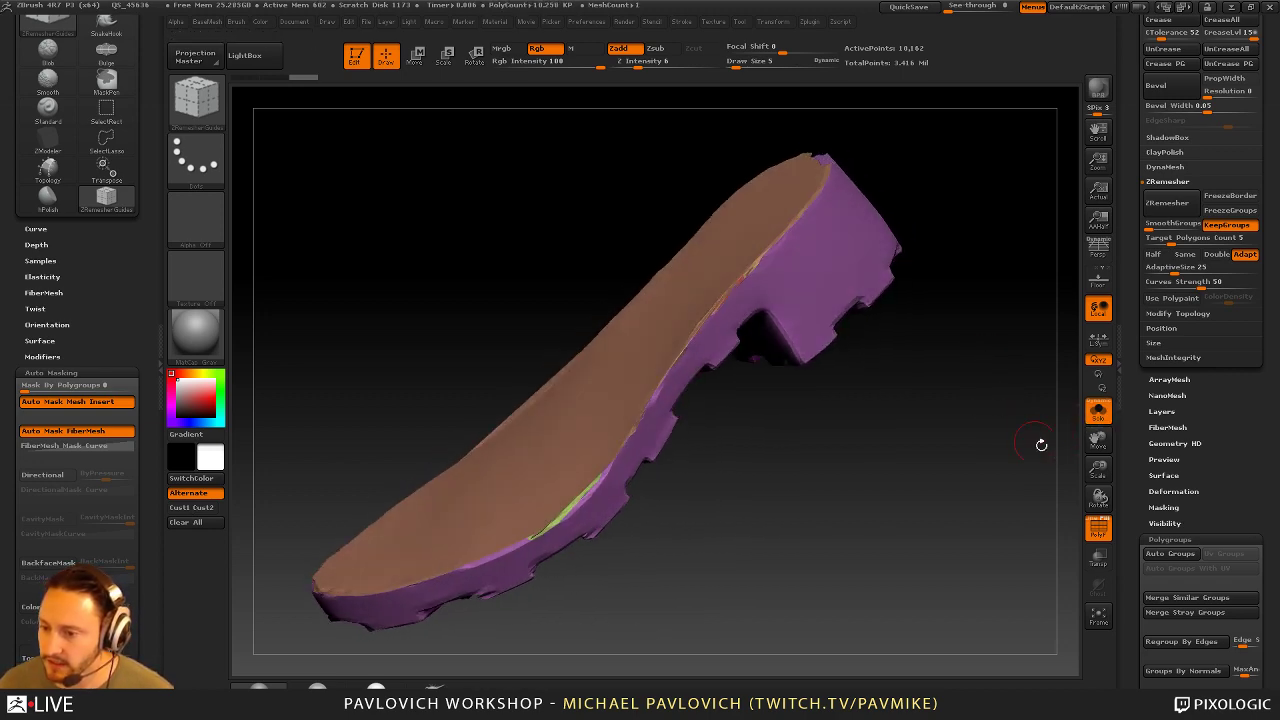
pyautogui.click(1098, 527)
pyautogui.moveTo(1011, 514)
pyautogui.mouseDown()
pyautogui.moveTo(986, 437)
pyautogui.moveTo(1016, 451)
pyautogui.moveTo(1020, 470)
pyautogui.moveTo(997, 400)
pyautogui.moveTo(1017, 483)
pyautogui.moveTo(997, 440)
pyautogui.moveTo(1005, 450)
pyautogui.moveTo(734, 320)
pyautogui.mouseUp()
# Undo the remesh and isolate the upper surface polygroup with the Standard brush active
pyautogui.press('ctrl')
pyautogui.hotkey('ctrl', 'z')
pyautogui.press('b')
pyautogui.press('s')
pyautogui.press('t')
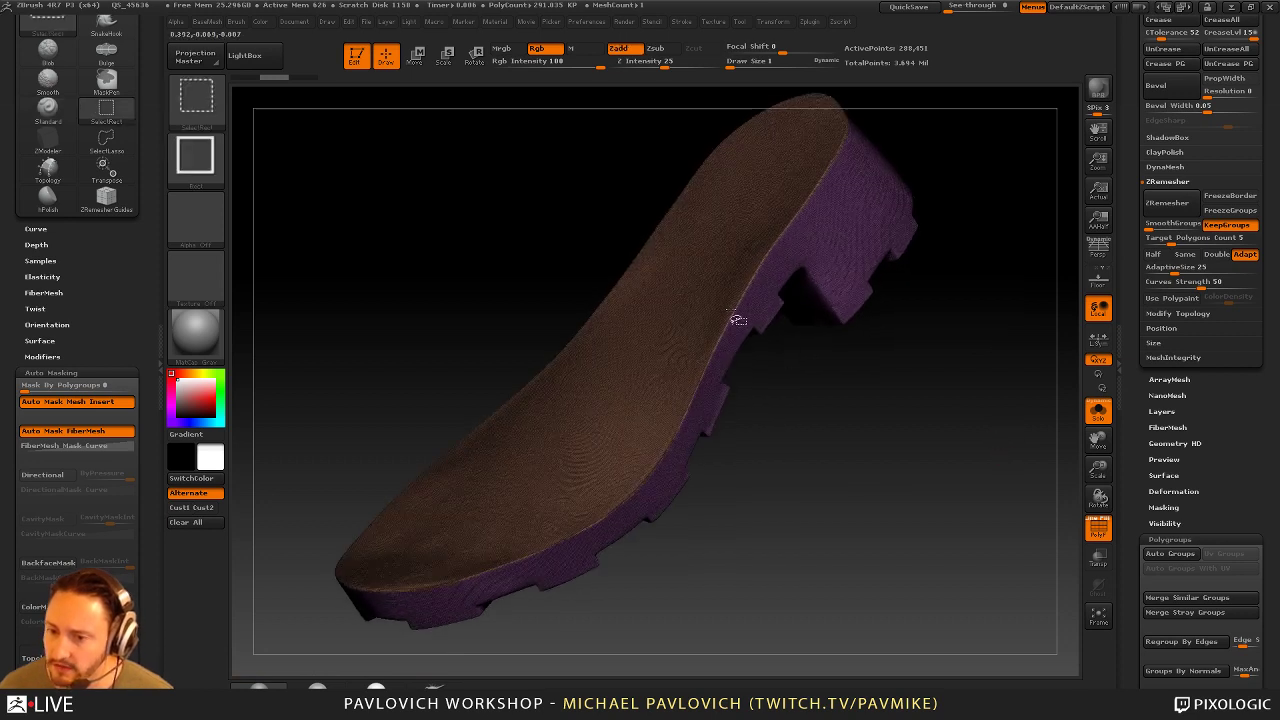
pyautogui.keyDown('ctrl'); pyautogui.keyDown('shift'); pyautogui.click(720, 290); pyautogui.keyUp('shift'); pyautogui.keyUp('ctrl')
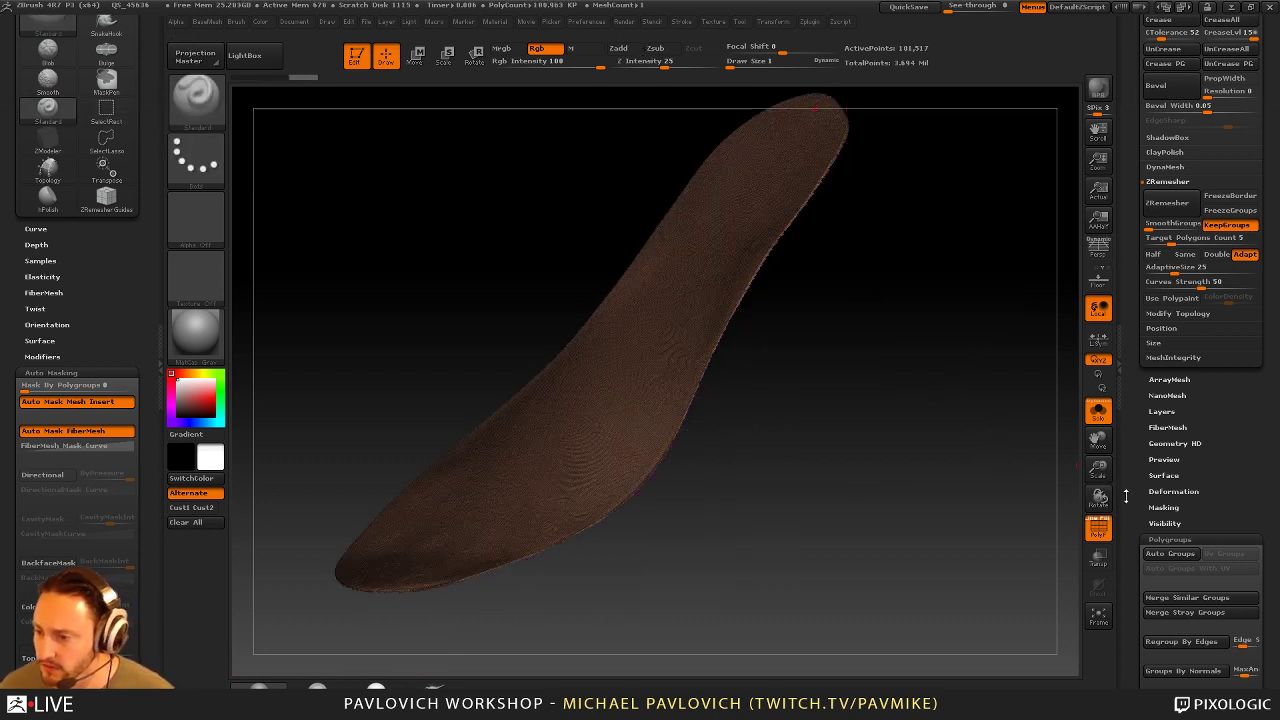
# Mask the upper surface's edge by features using only Border, grow the mask, and invert it
pyautogui.click(1163, 507)
pyautogui.click(1220, 502)
pyautogui.click(1217, 515)
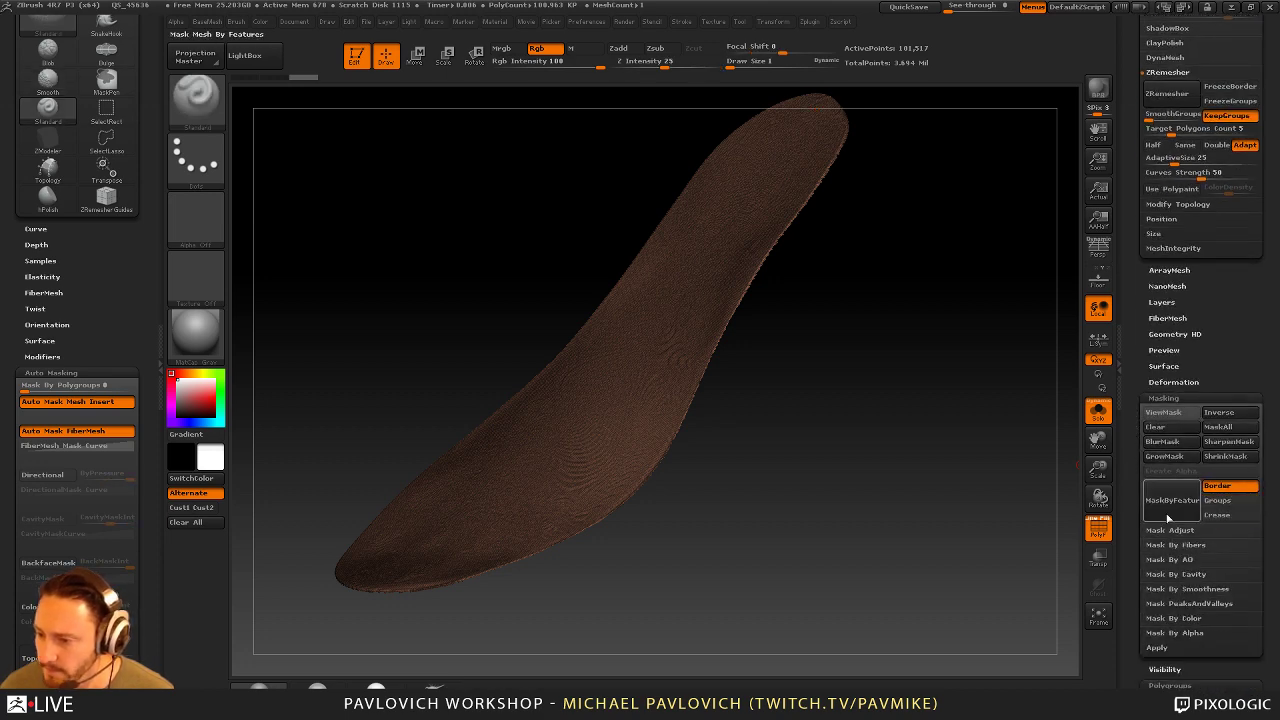
pyautogui.click(1169, 516)
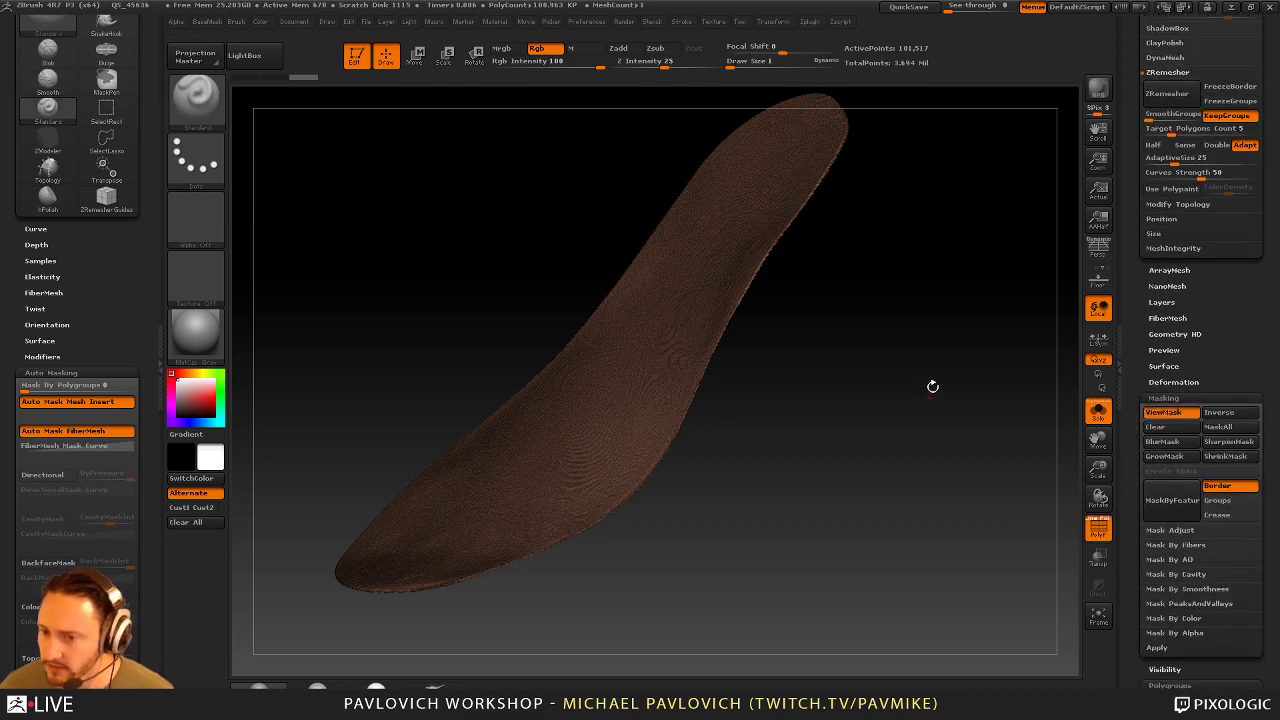
pyautogui.click(1179, 458)
pyautogui.keyDown('ctrl'); pyautogui.click(1009, 459); pyautogui.keyUp('ctrl')
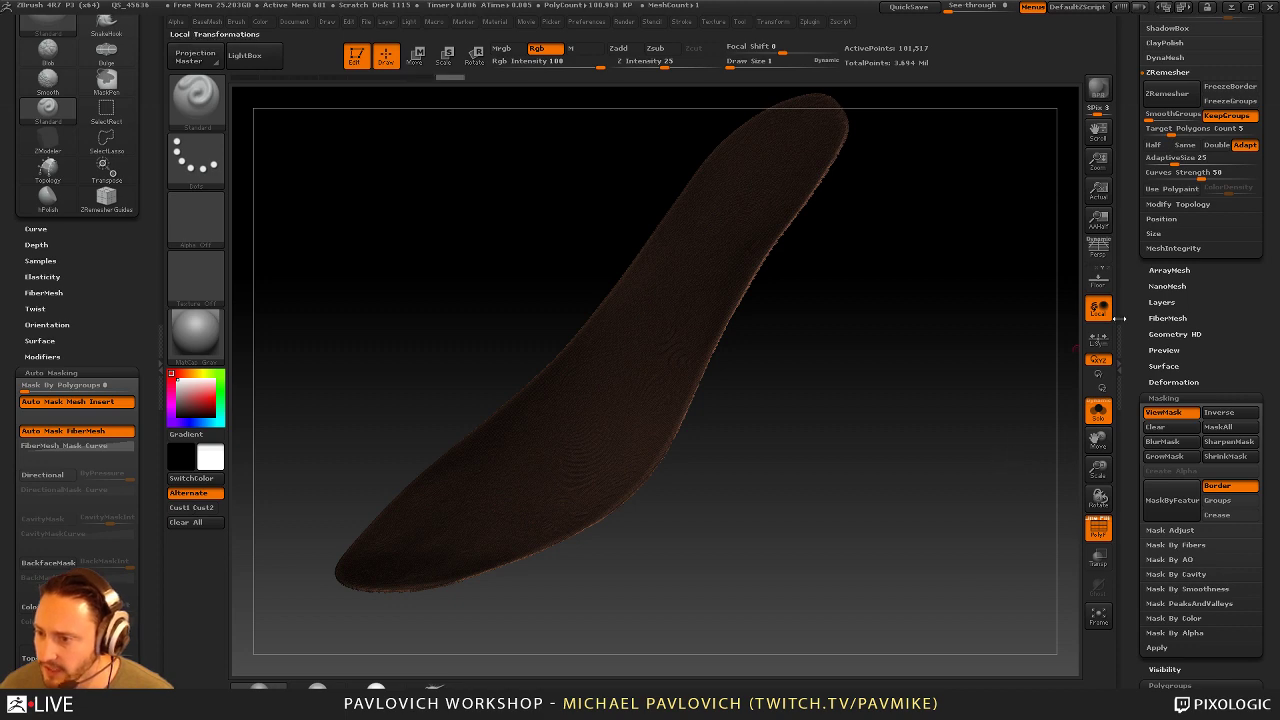
# Open the deformation settings, undo the last two changes, and invert the mask to leave the sole's border unmasked
pyautogui.click(1170, 382)
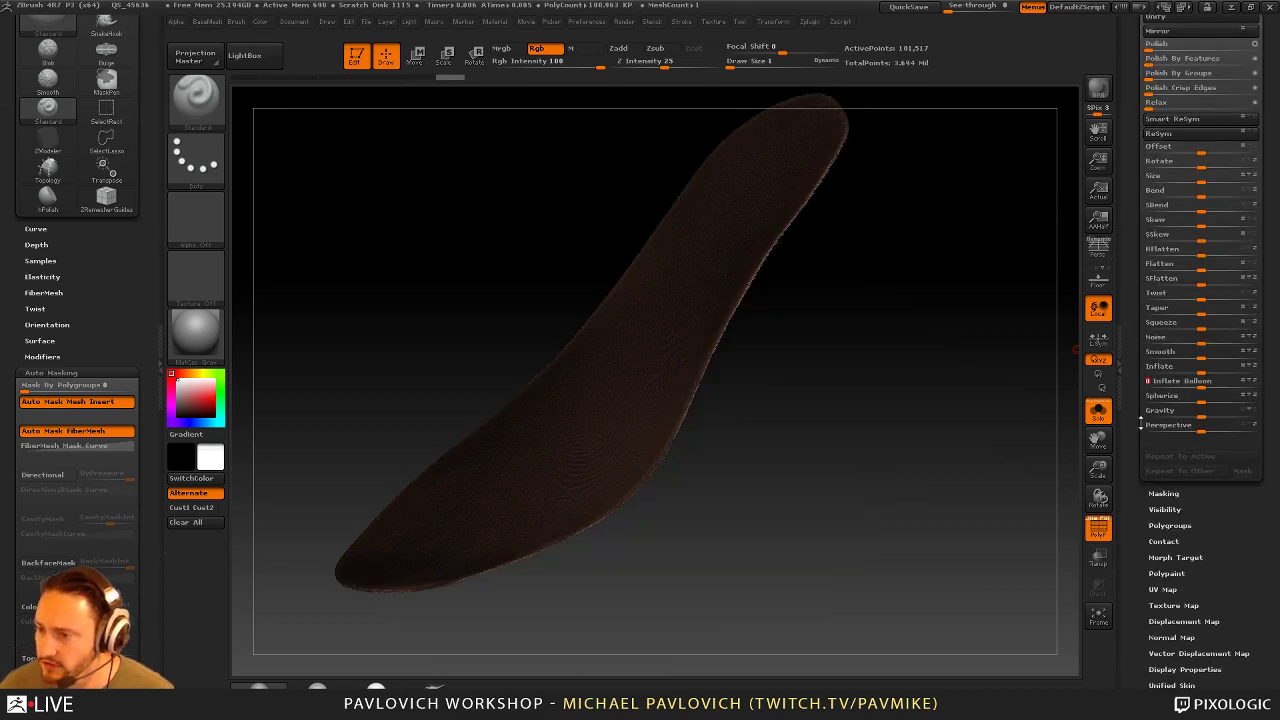
pyautogui.hotkey('ctrl', 'z')
pyautogui.hotkey('ctrl', 'z')
pyautogui.moveTo(1140, 288); pyautogui.dragTo(1132, 402)
pyautogui.keyDown('ctrl'); pyautogui.click(1024, 401); pyautogui.keyUp('ctrl')
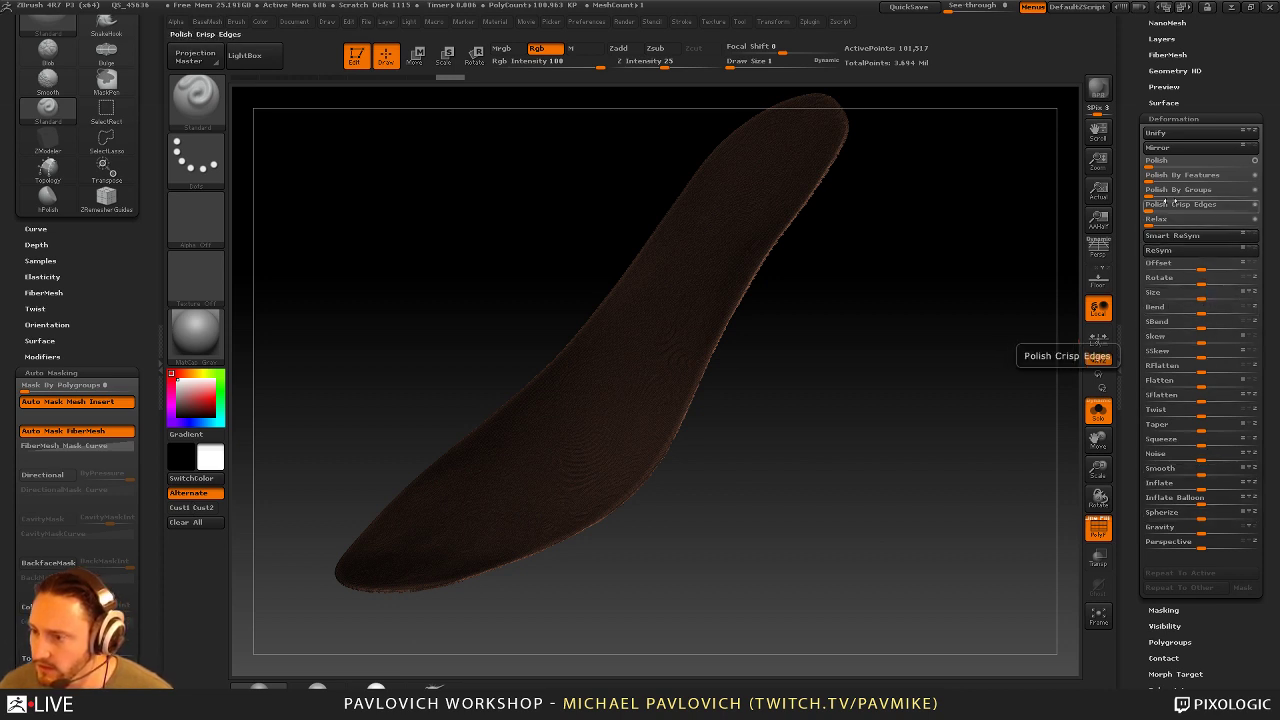
# Smooth the unmasked border with Polish By Features, switching its polish mode between passes, and restore the full mesh
pyautogui.moveTo(1155, 175); pyautogui.dragTo(1192, 176)
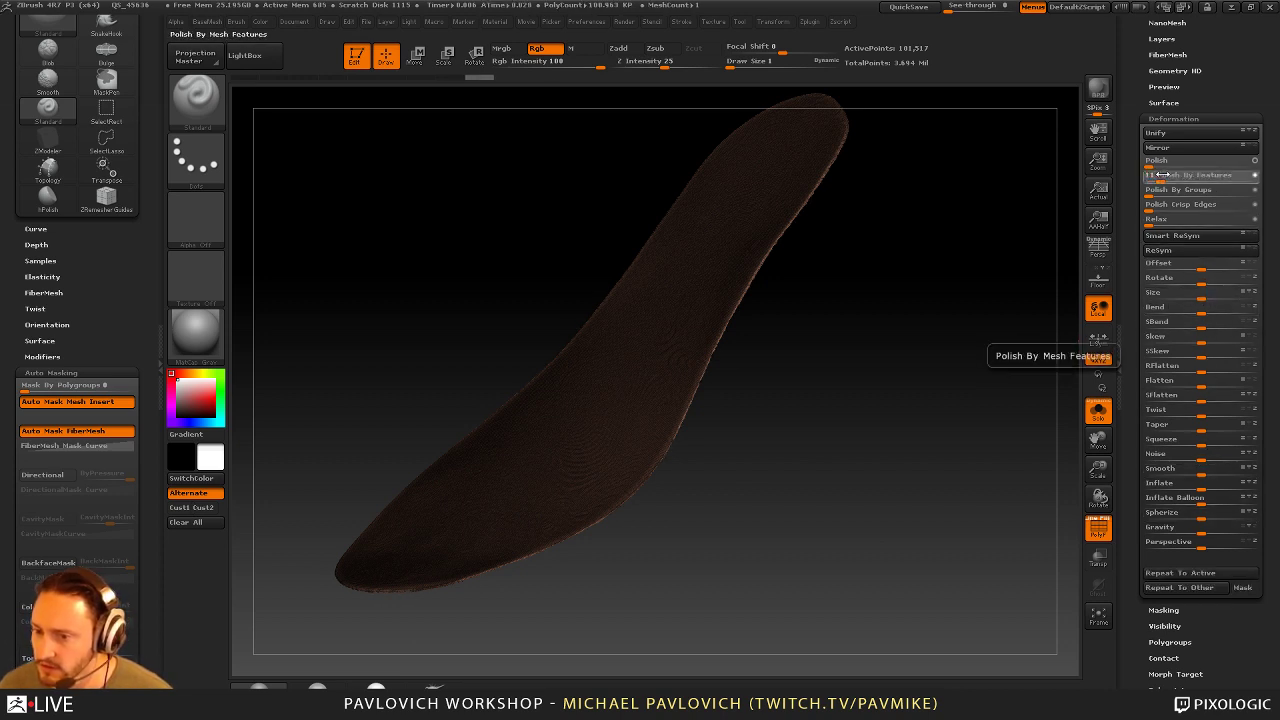
pyautogui.click(1254, 175)
pyautogui.moveTo(1167, 176); pyautogui.dragTo(1256, 174)
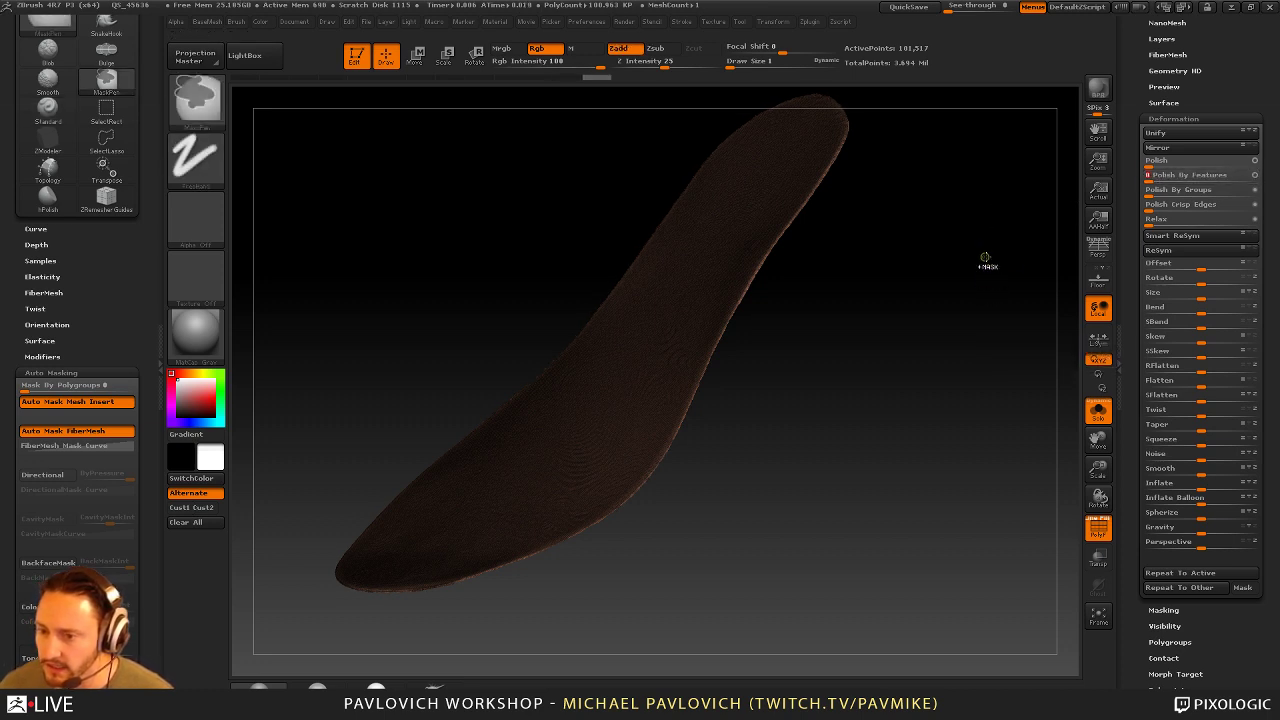
pyautogui.keyDown('ctrl'); pyautogui.keyDown('shift'); pyautogui.click(1031, 277); pyautogui.keyUp('shift'); pyautogui.keyUp('ctrl')
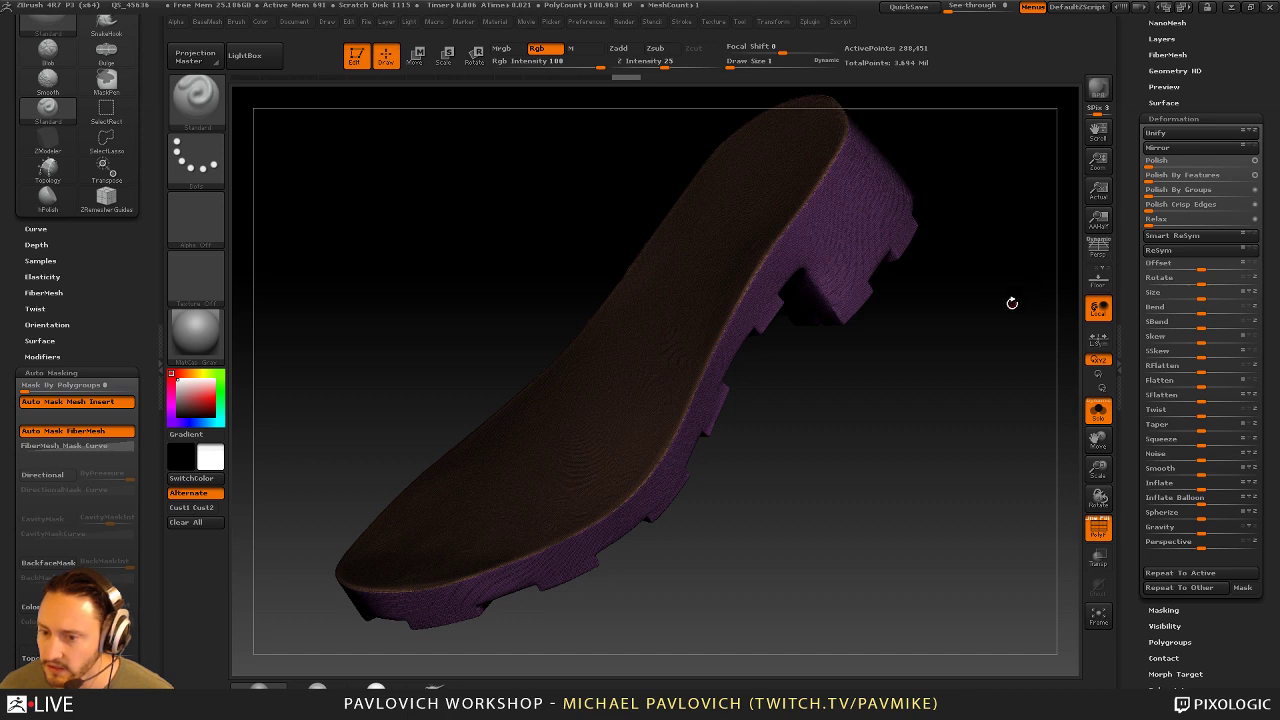
# Compare the polished rim with the original sole by leaving Solo mode, and isolate the duplicate again
pyautogui.moveTo(1011, 300); pyautogui.dragTo(910, 182)
pyautogui.moveTo(929, 462); pyautogui.dragTo(1093, 447)
pyautogui.click(1098, 411)
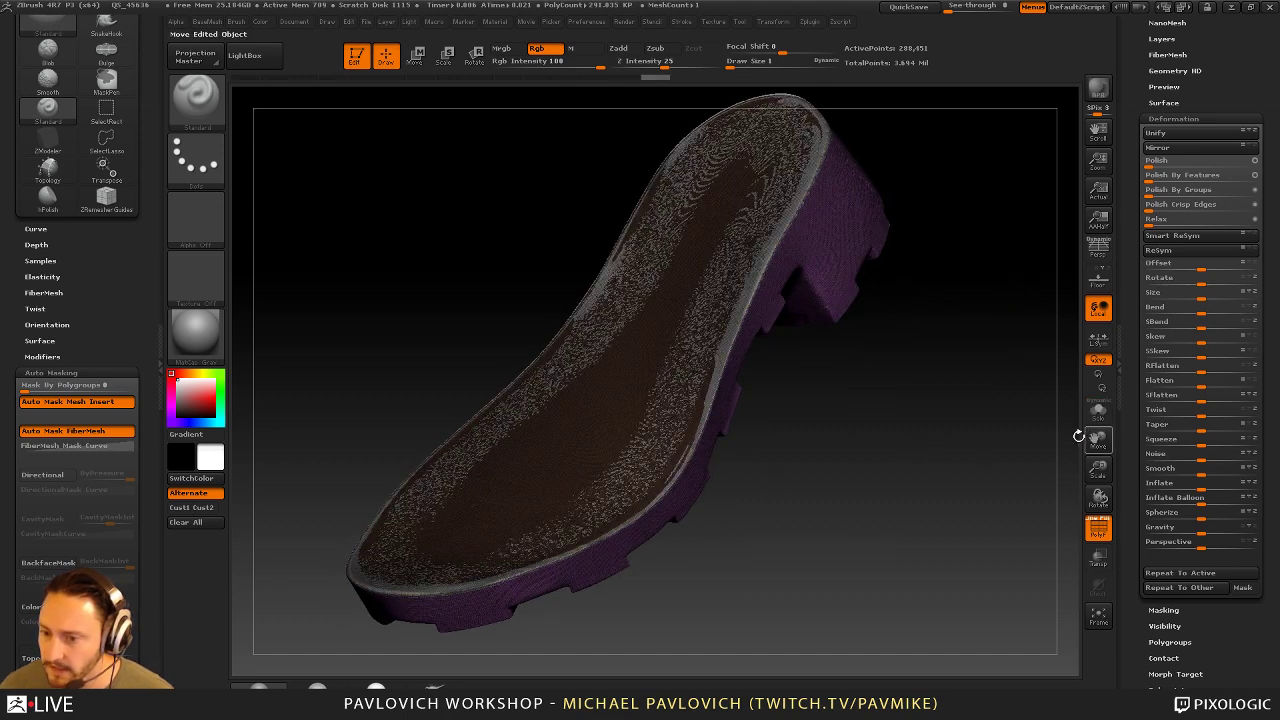
pyautogui.click(1098, 411)
# Return to the ZRemesher settings in the geometry options and set AdaptiveSize to 10
pyautogui.moveTo(1133, 408); pyautogui.dragTo(1121, 565)
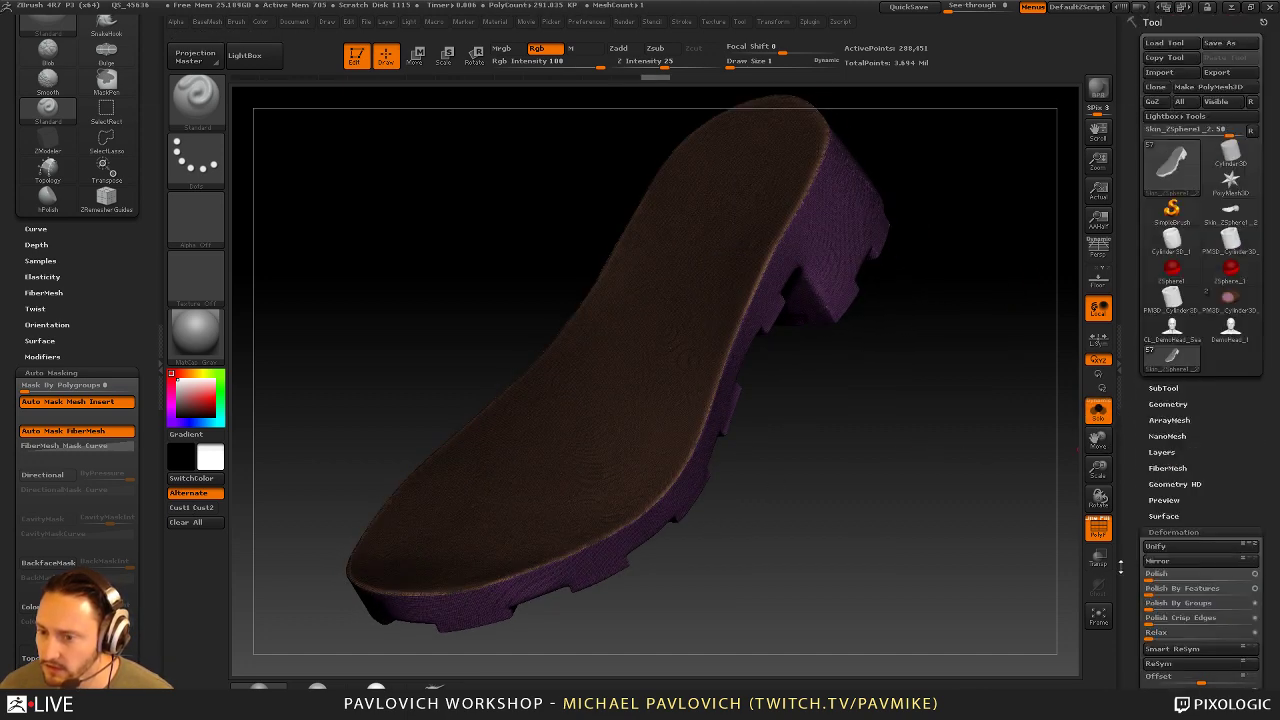
pyautogui.moveTo(1037, 500)
pyautogui.mouseDown()
pyautogui.moveTo(949, 402)
pyautogui.moveTo(997, 463)
pyautogui.moveTo(1066, 451)
pyautogui.moveTo(1120, 383)
pyautogui.moveTo(1120, 323)
pyautogui.mouseUp()
pyautogui.keyDown('shift'); pyautogui.click(1162, 389); pyautogui.keyUp('shift')
pyautogui.keyDown('shift'); pyautogui.click(1175, 232); pyautogui.keyUp('shift')
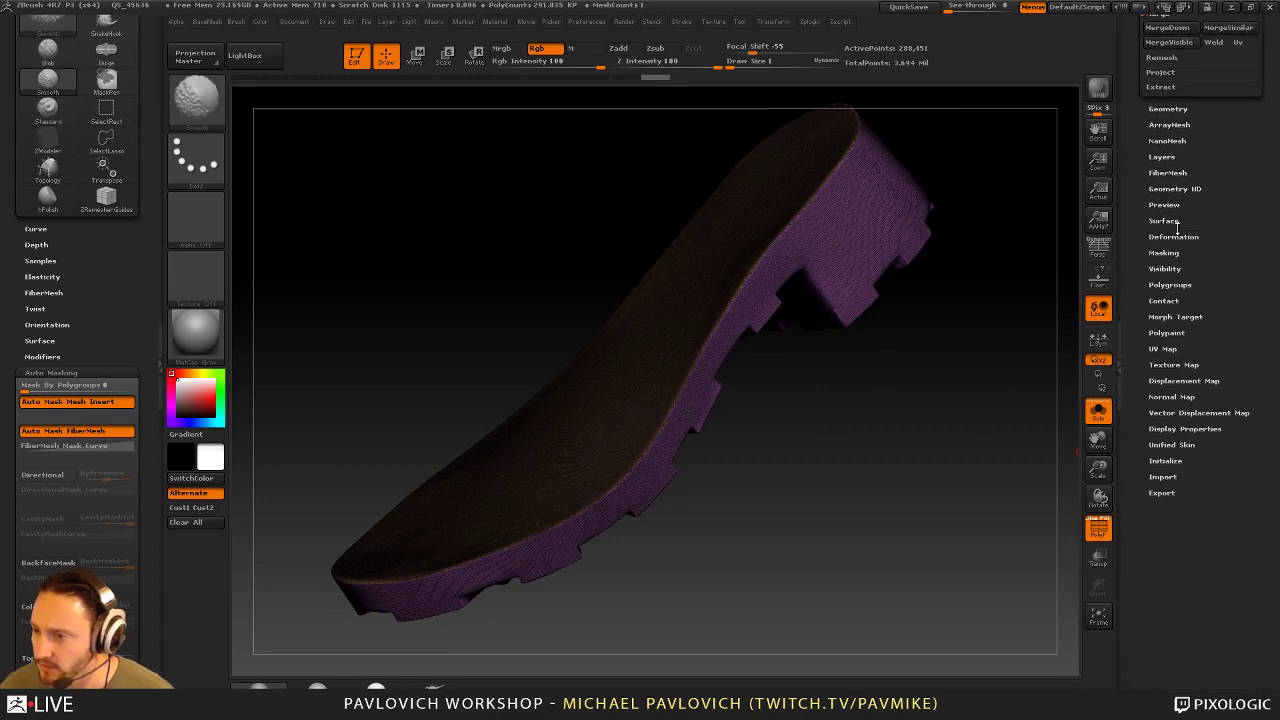
pyautogui.keyDown('shift'); pyautogui.click(1154, 112); pyautogui.keyUp('shift')
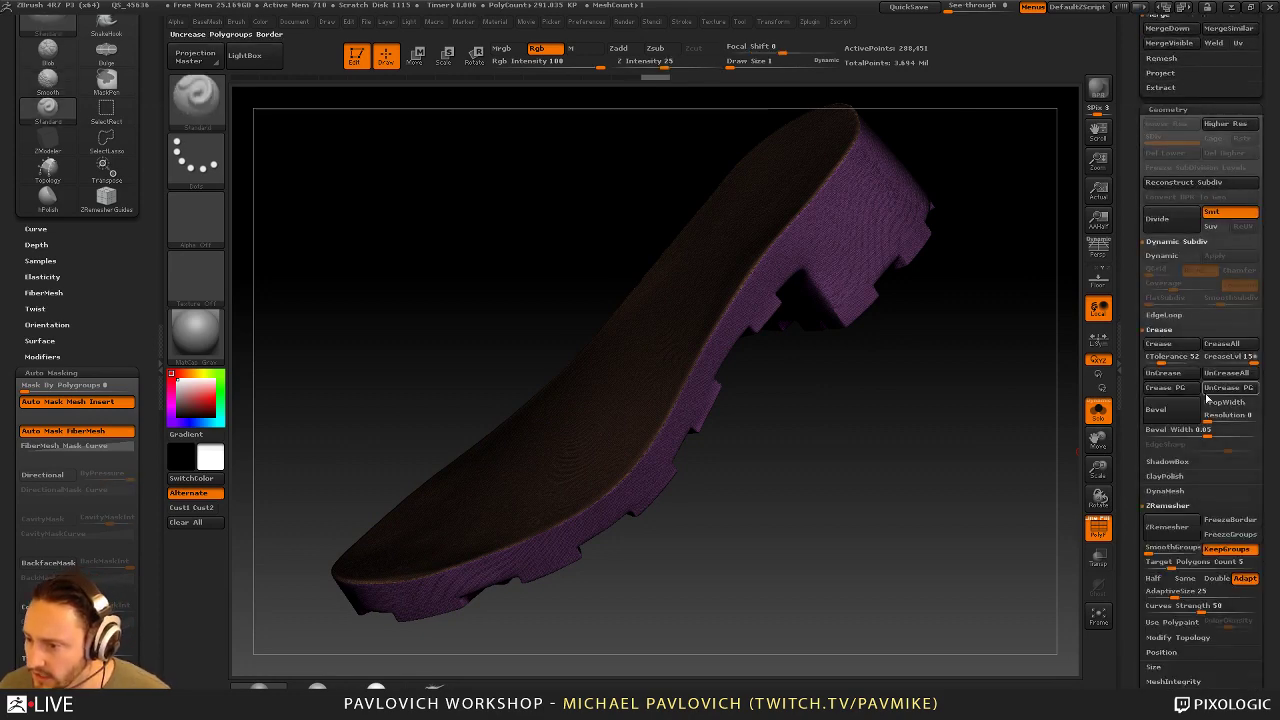
pyautogui.moveTo(1138, 518); pyautogui.dragTo(1140, 441)
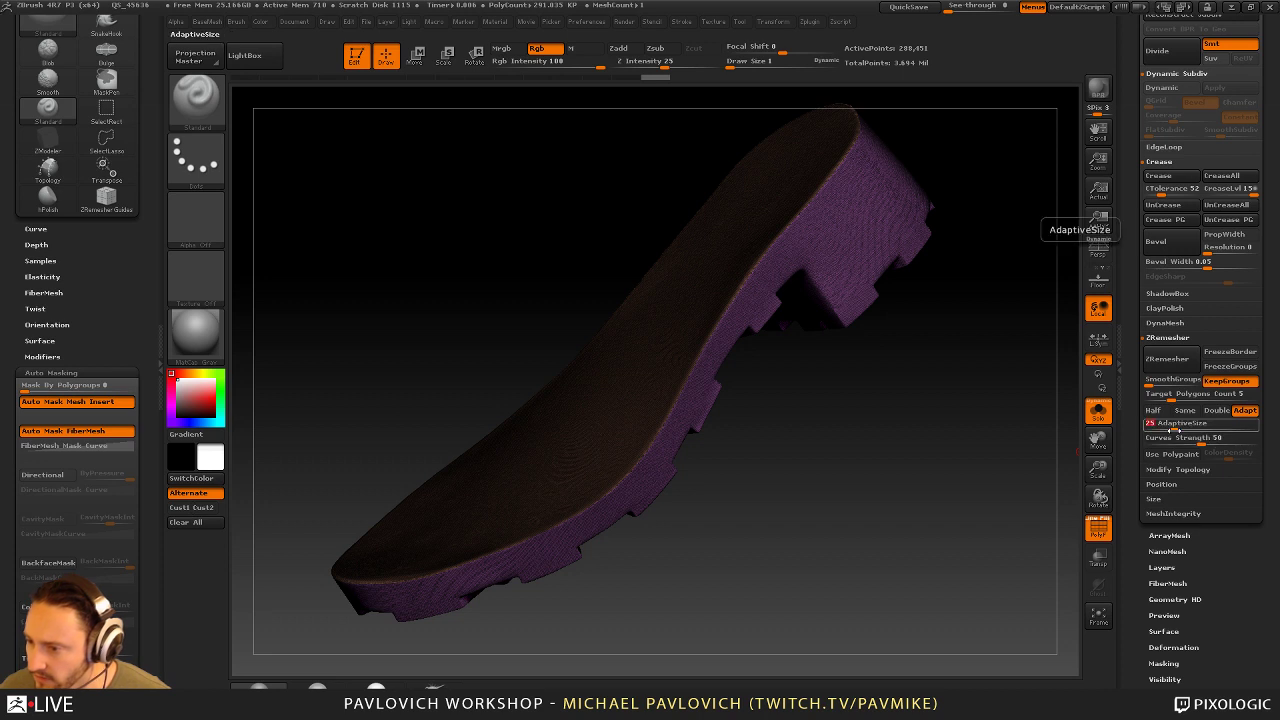
pyautogui.click(1175, 428)
pyautogui.write('10')
pyautogui.press('Return')
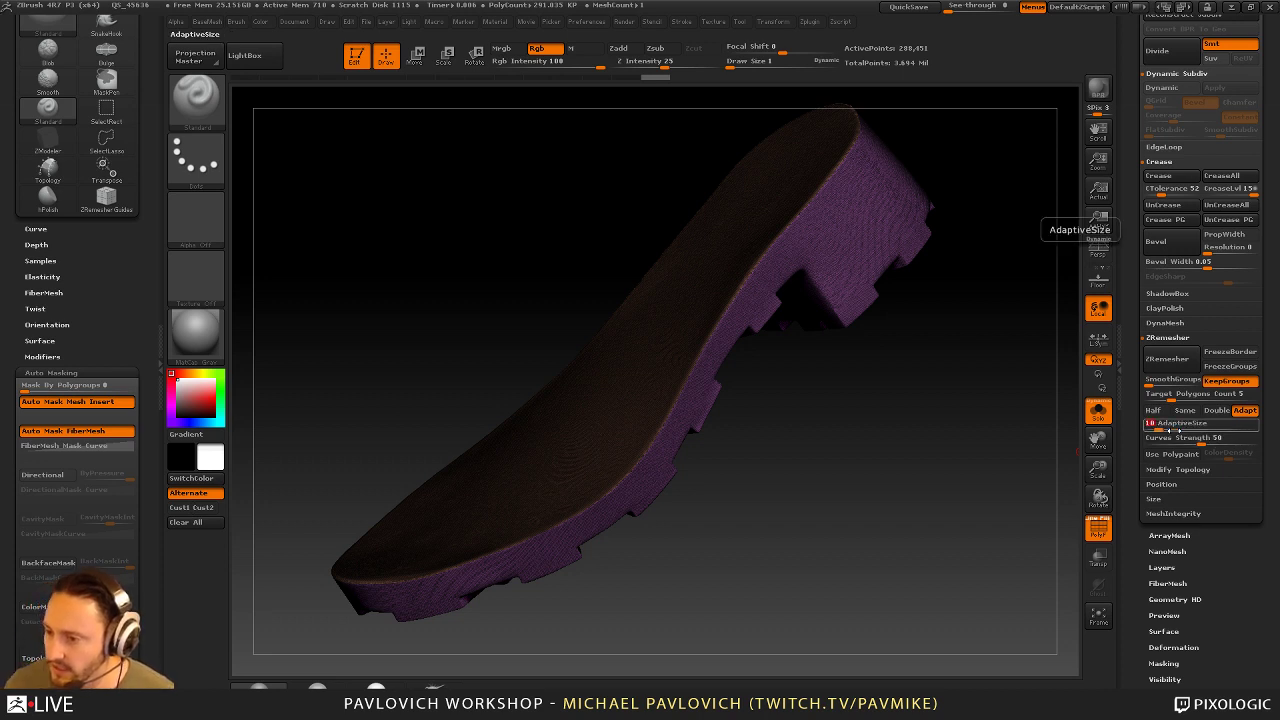
# Set Target Polygons Count to 2 and remesh the duplicated sole with ZRemesher
pyautogui.click(1172, 394)
pyautogui.write('2')
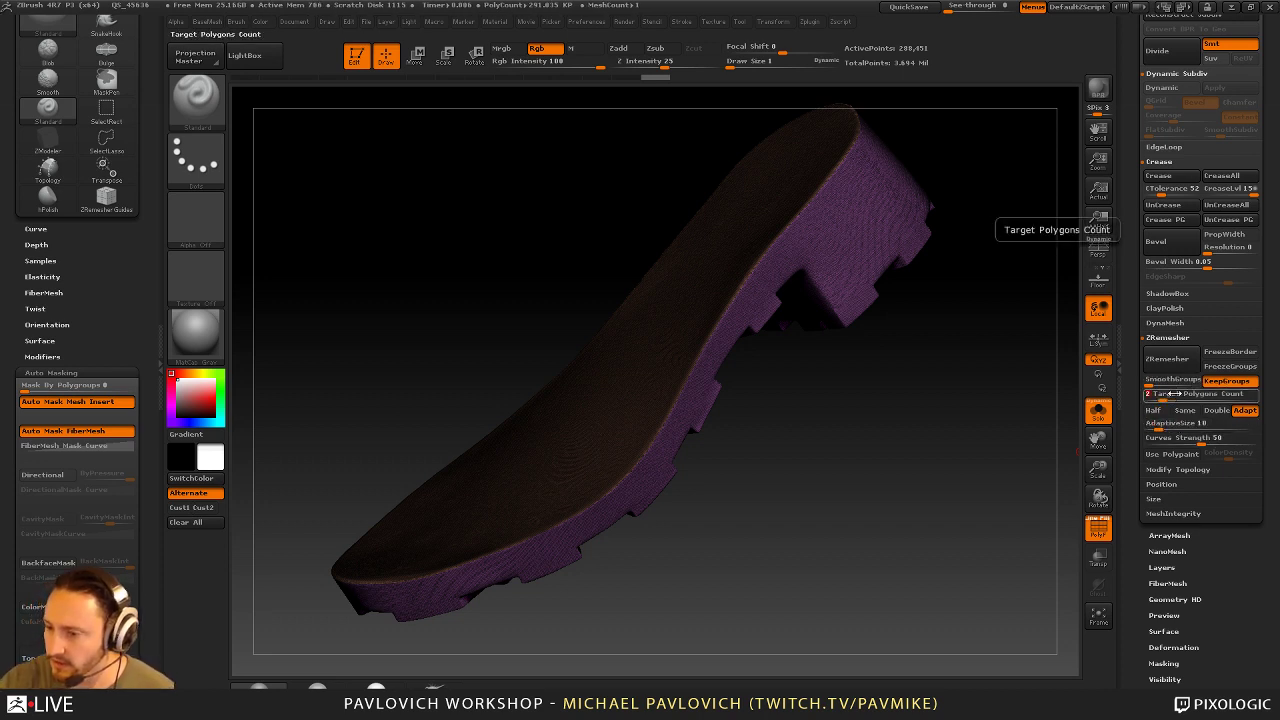
pyautogui.press('Return')
pyautogui.click(1175, 358)
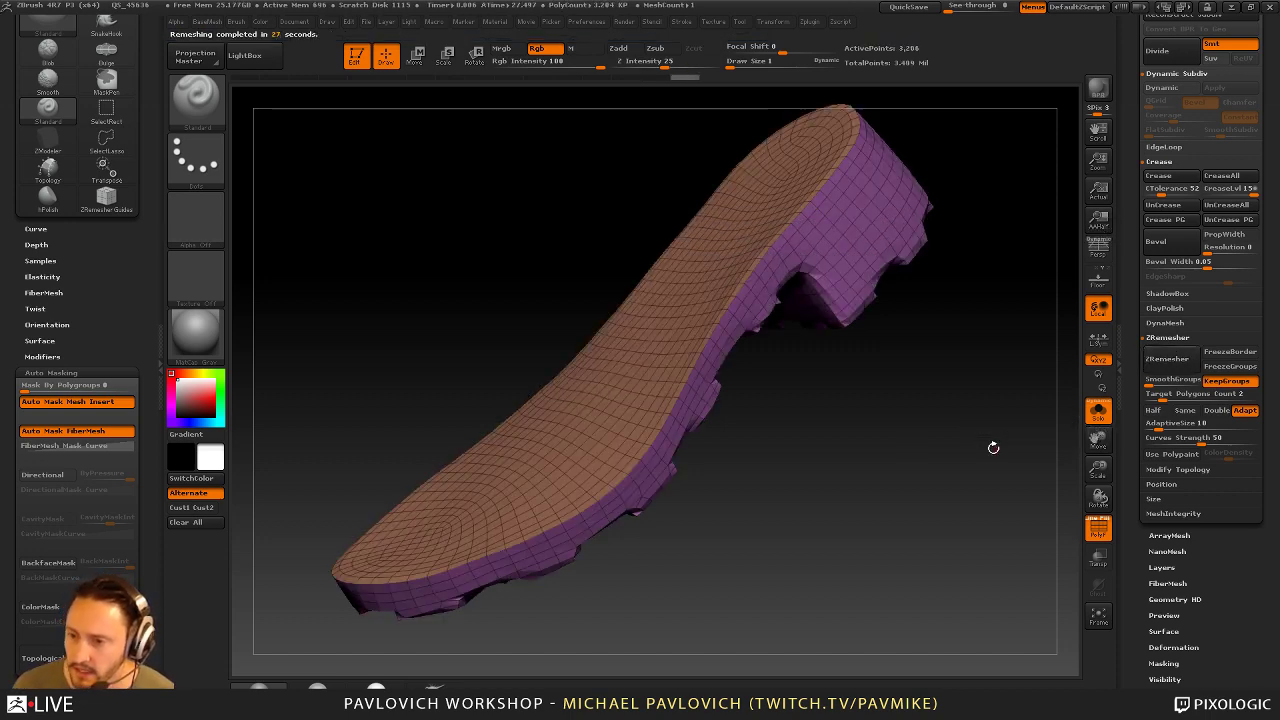
# Inspect the remeshed sole's underside together with the original high-resolution sole
pyautogui.moveTo(1046, 334); pyautogui.dragTo(1044, 373)
pyautogui.click(1098, 527)
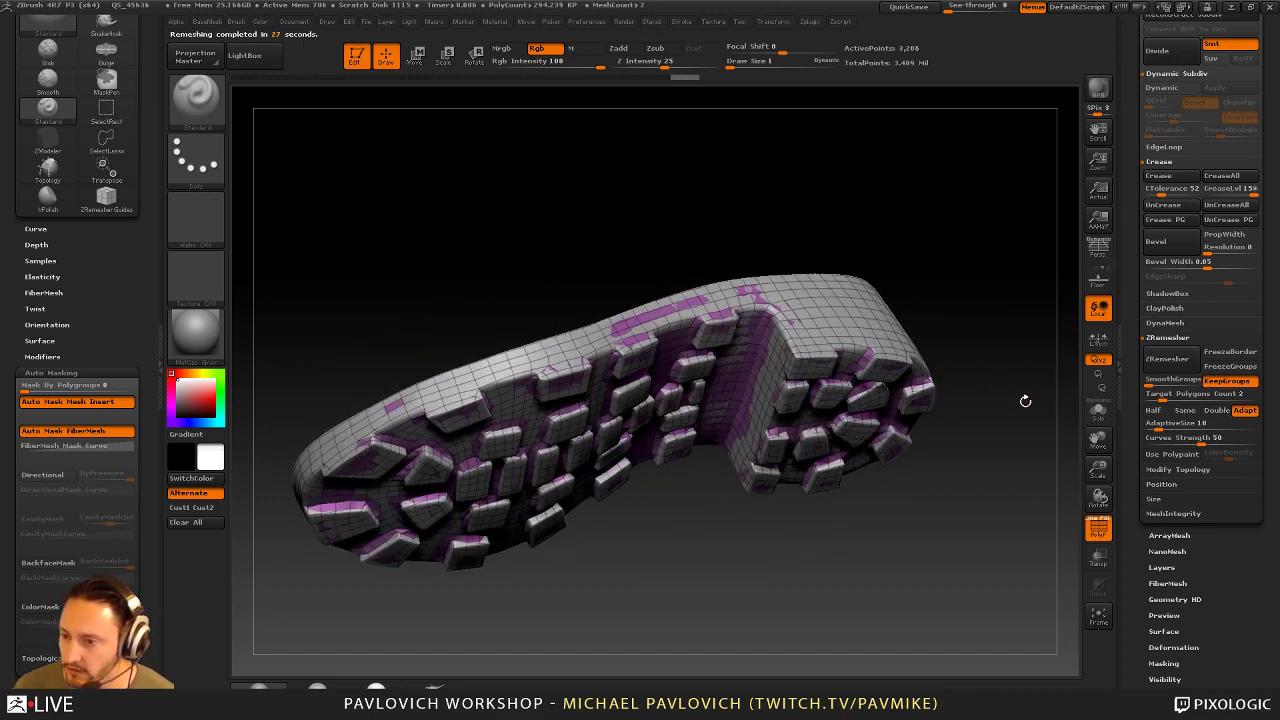
pyautogui.press('space')
# Project the original sole's detail onto the remeshed duplicate with ProjectAll, declining the PolyPaint projection
pyautogui.moveTo(1128, 300); pyautogui.dragTo(1130, 500)
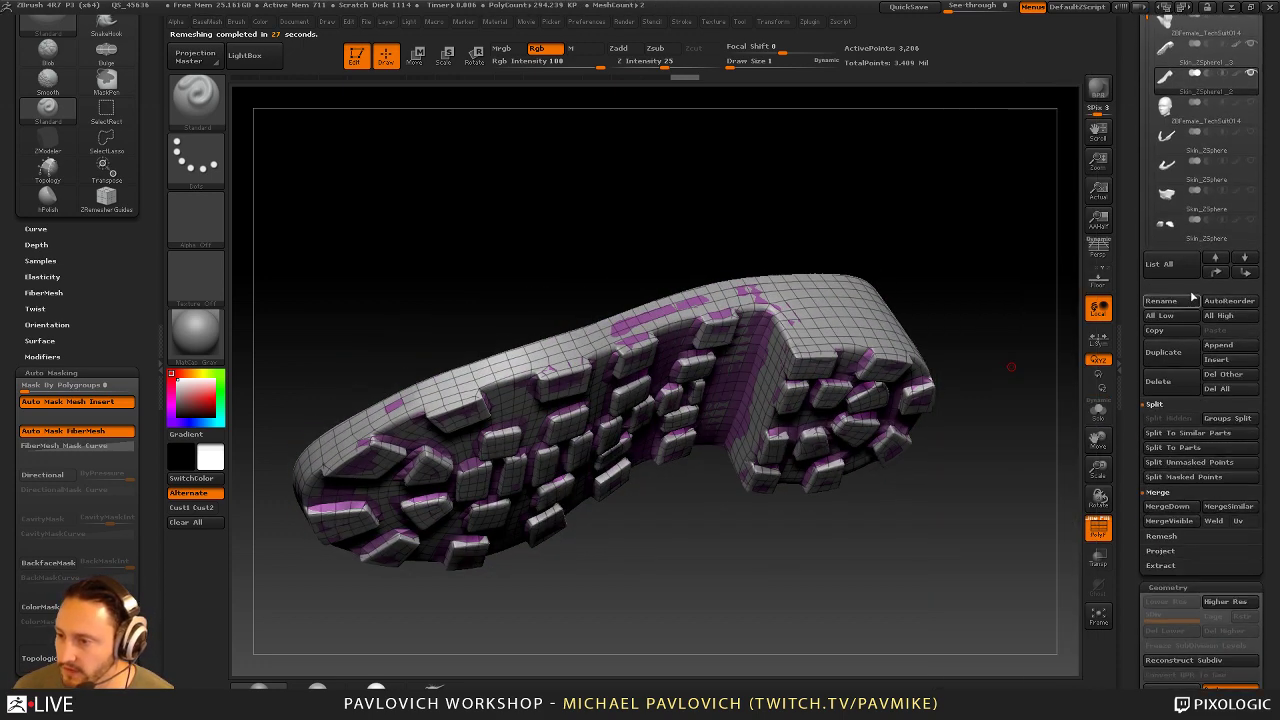
pyautogui.click(1218, 90)
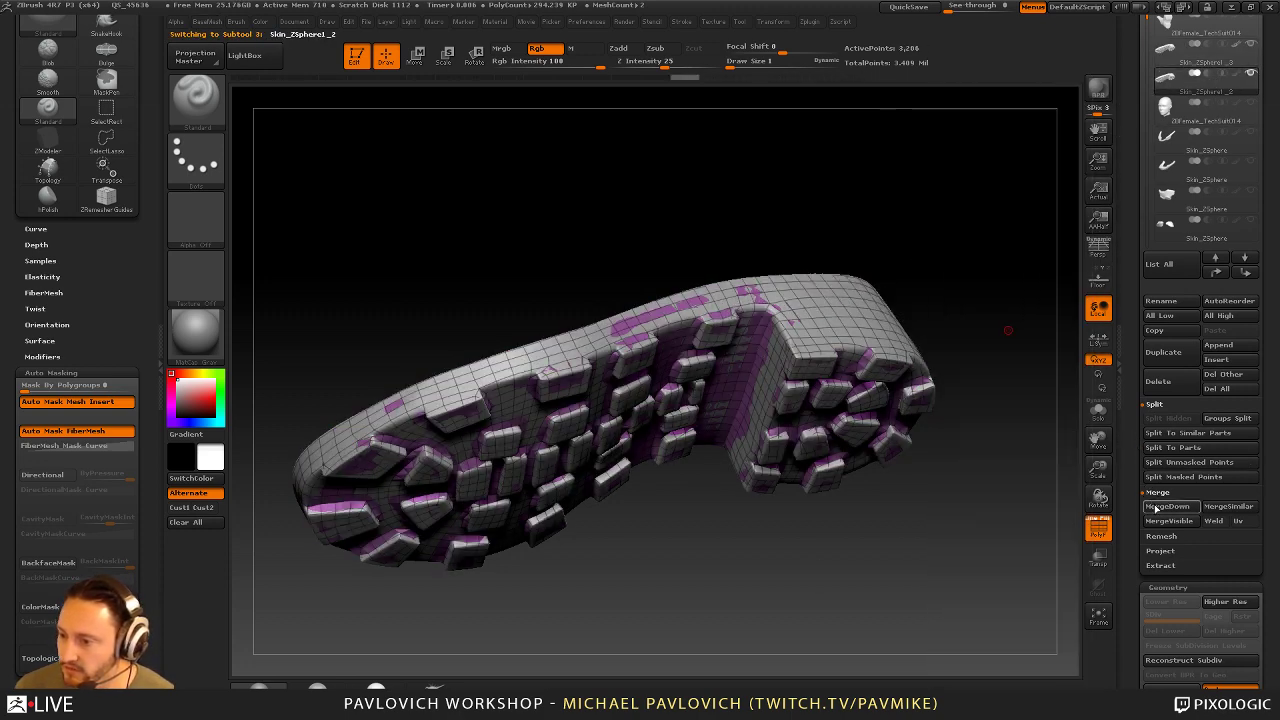
pyautogui.click(1160, 507)
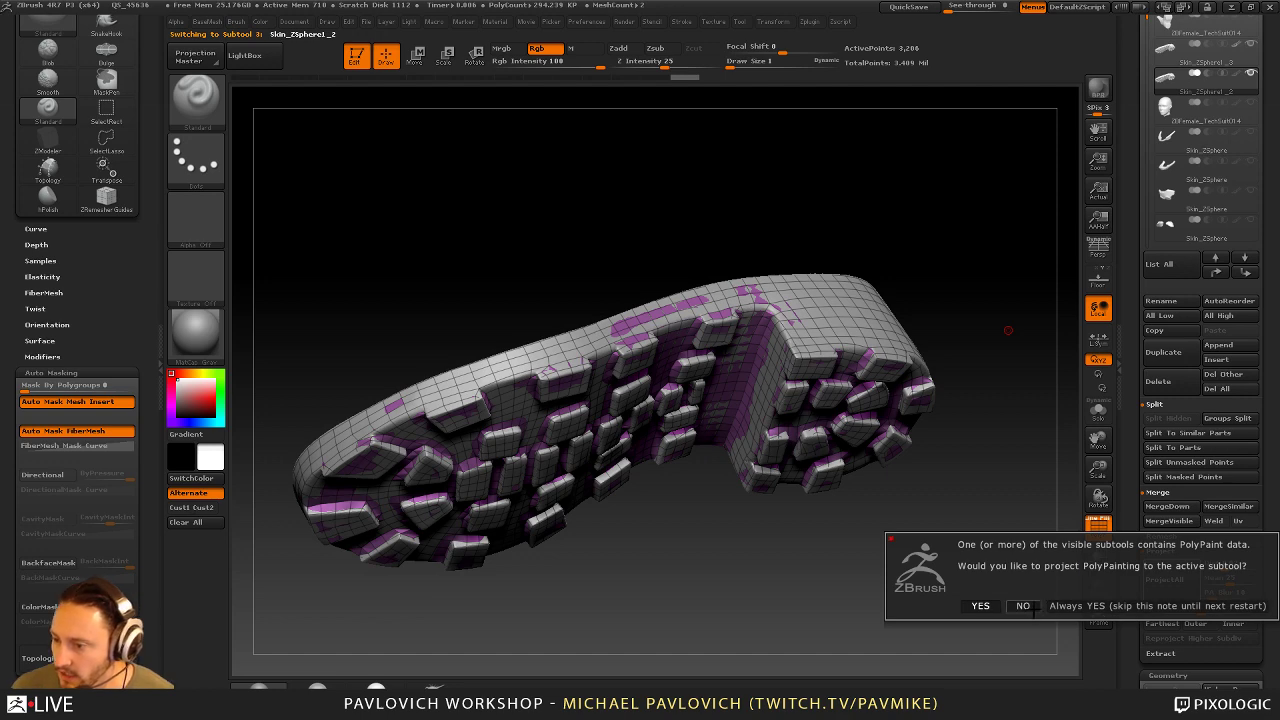
pyautogui.click(1024, 606)
# Subdivide the remeshed sole twice, projecting the original sole's detail onto it with ProjectAll at each new level
pyautogui.keyDown('alt'); pyautogui.moveTo(992, 249); pyautogui.dragTo(970, 249); pyautogui.keyUp('alt')
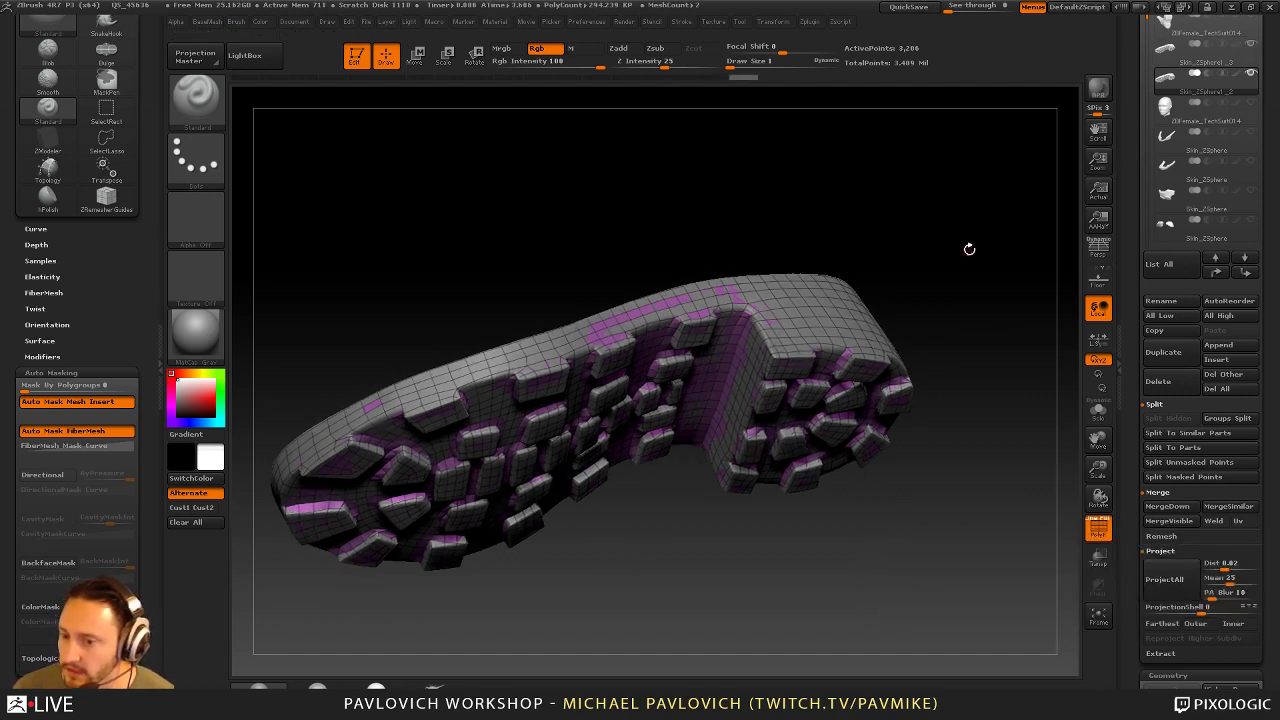
pyautogui.press('2')
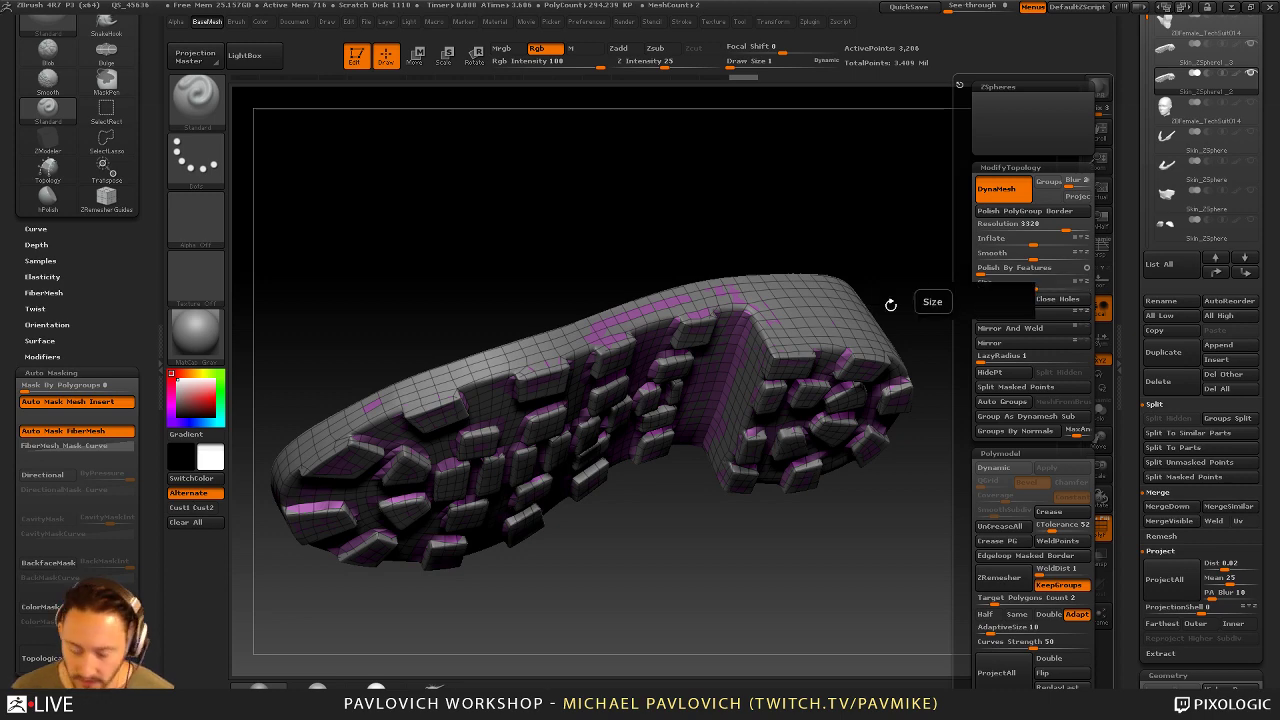
pyautogui.hotkey('ctrl', 'd')
pyautogui.press('2')
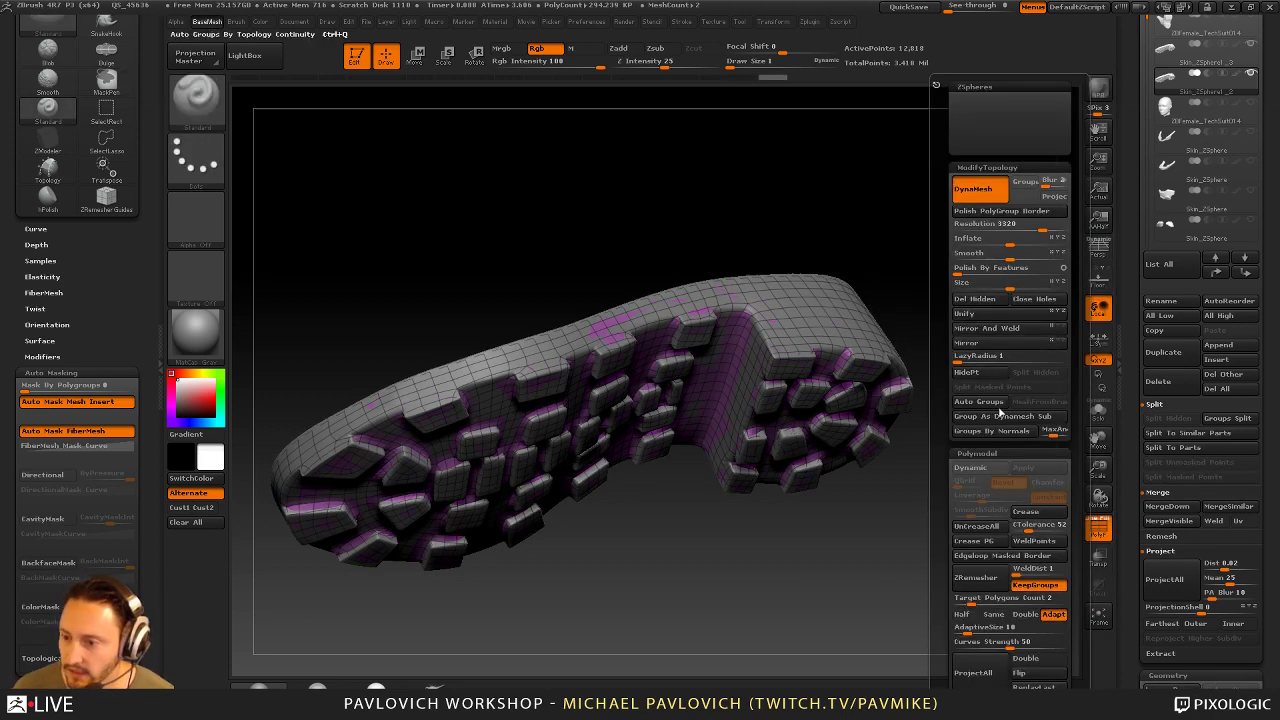
pyautogui.click(972, 663)
pyautogui.press('ctrl')
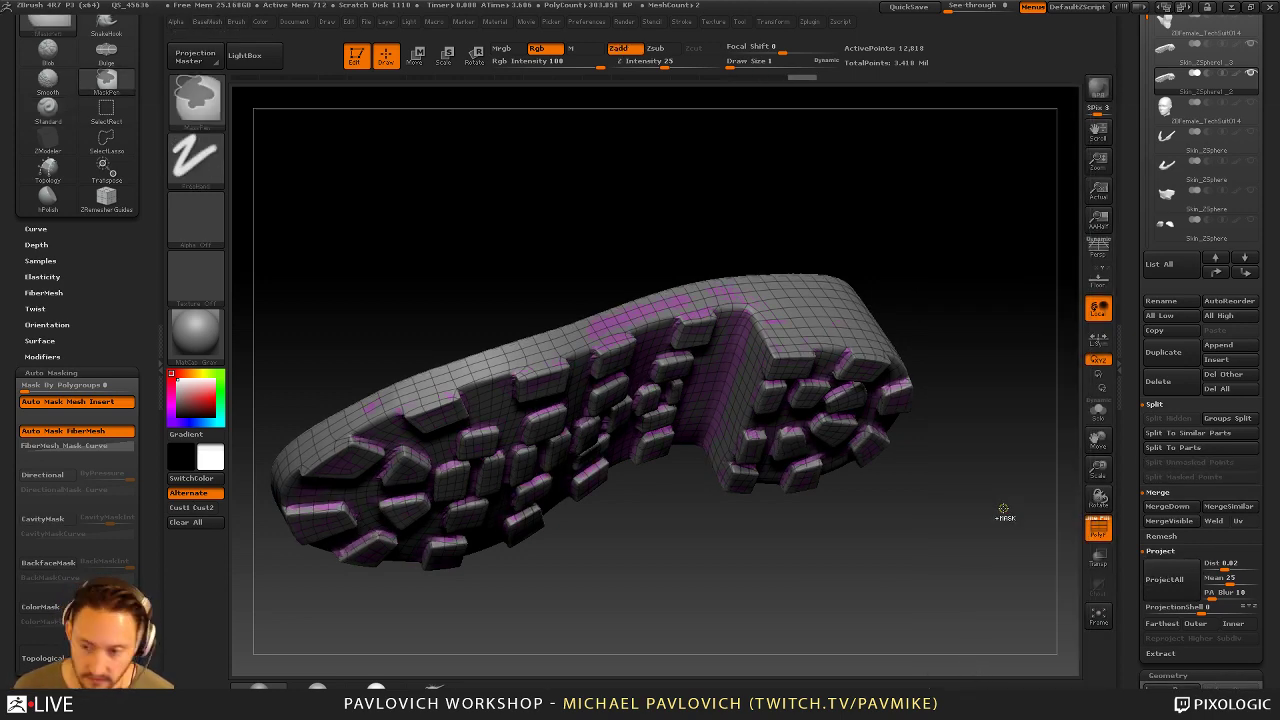
pyautogui.press('3')
pyautogui.click(976, 664)
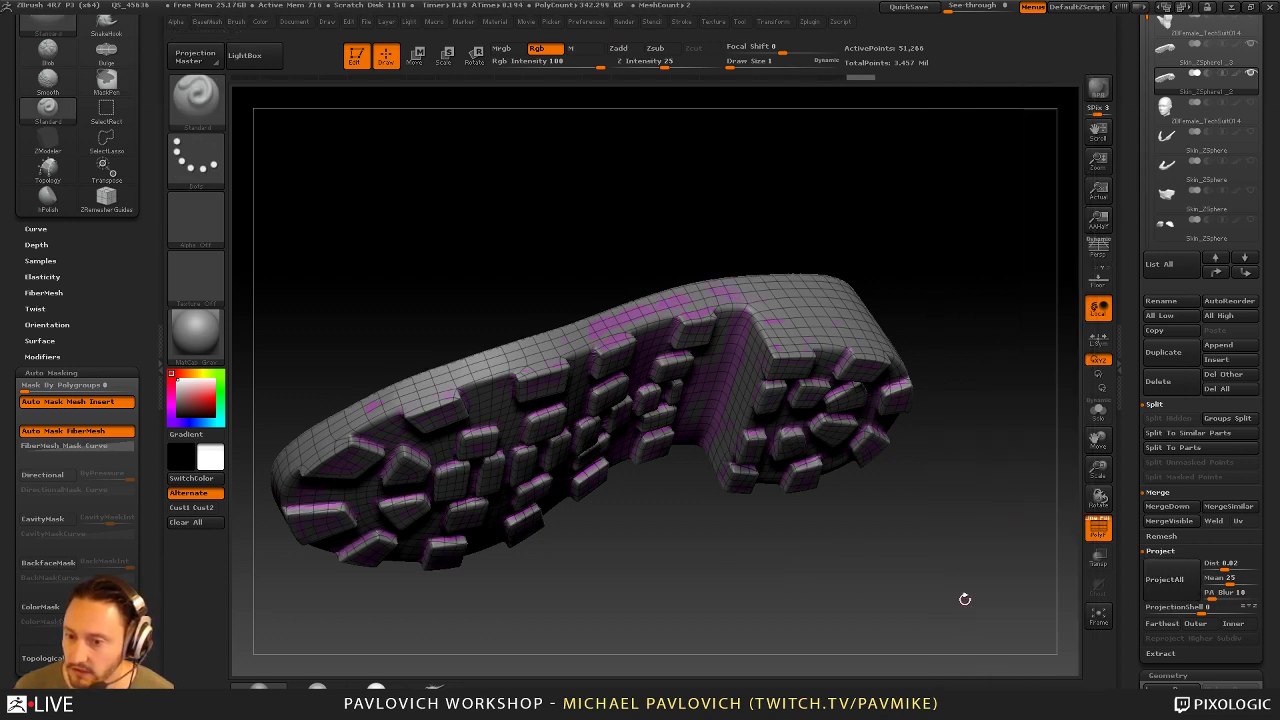
# Isolate the remeshed sole without its polyframe and compare its underside with the original high-resolution sole
pyautogui.moveTo(1050, 411); pyautogui.dragTo(997, 377)
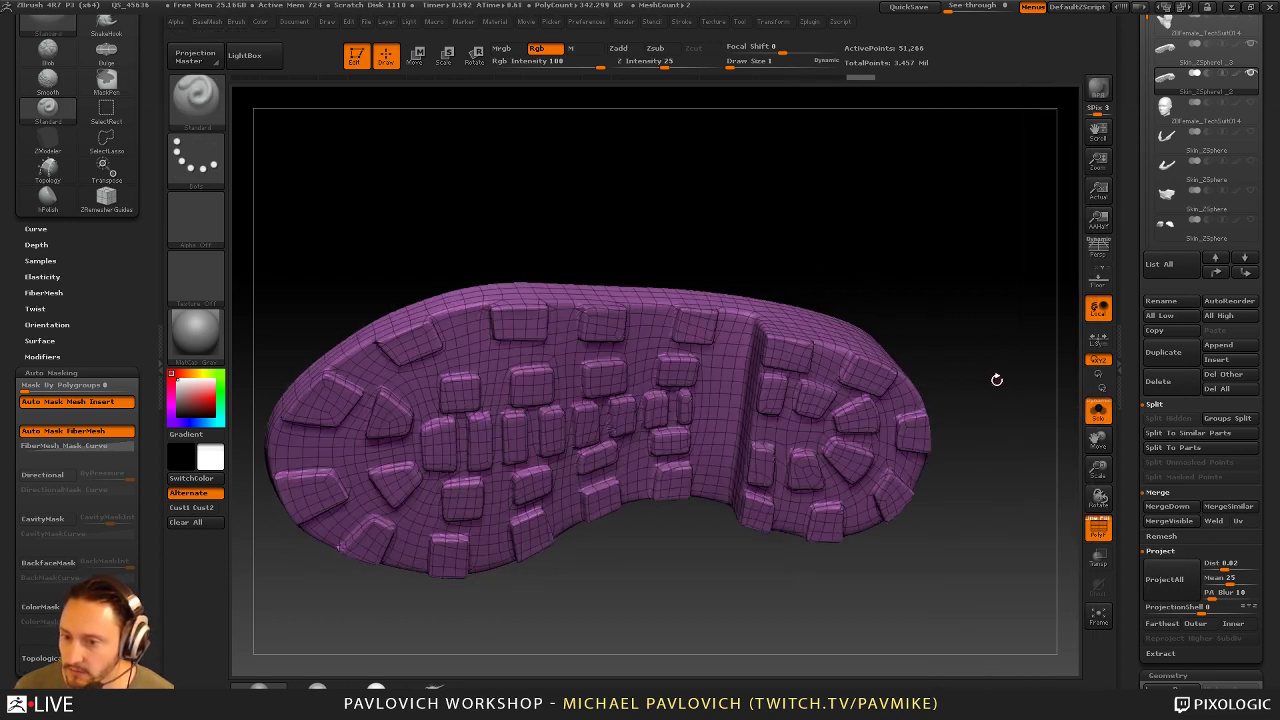
pyautogui.click(1090, 524)
pyautogui.moveTo(1075, 505); pyautogui.dragTo(1019, 422)
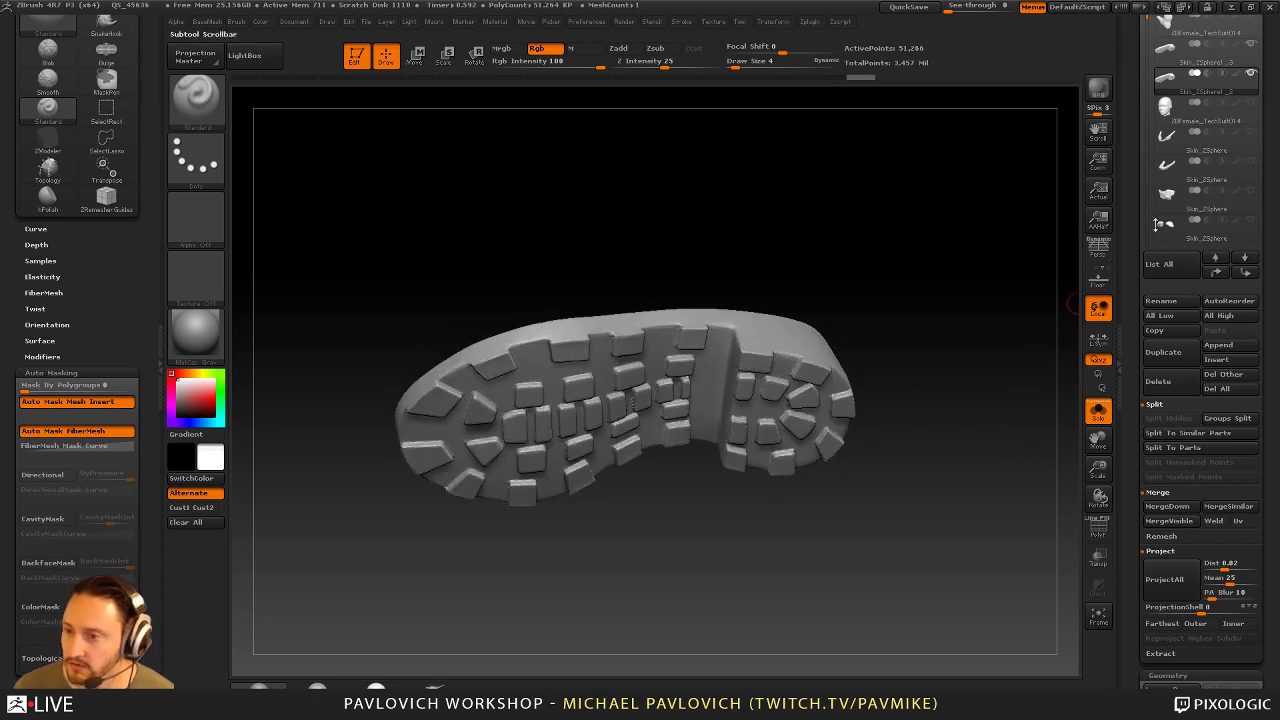
pyautogui.click(1217, 73)
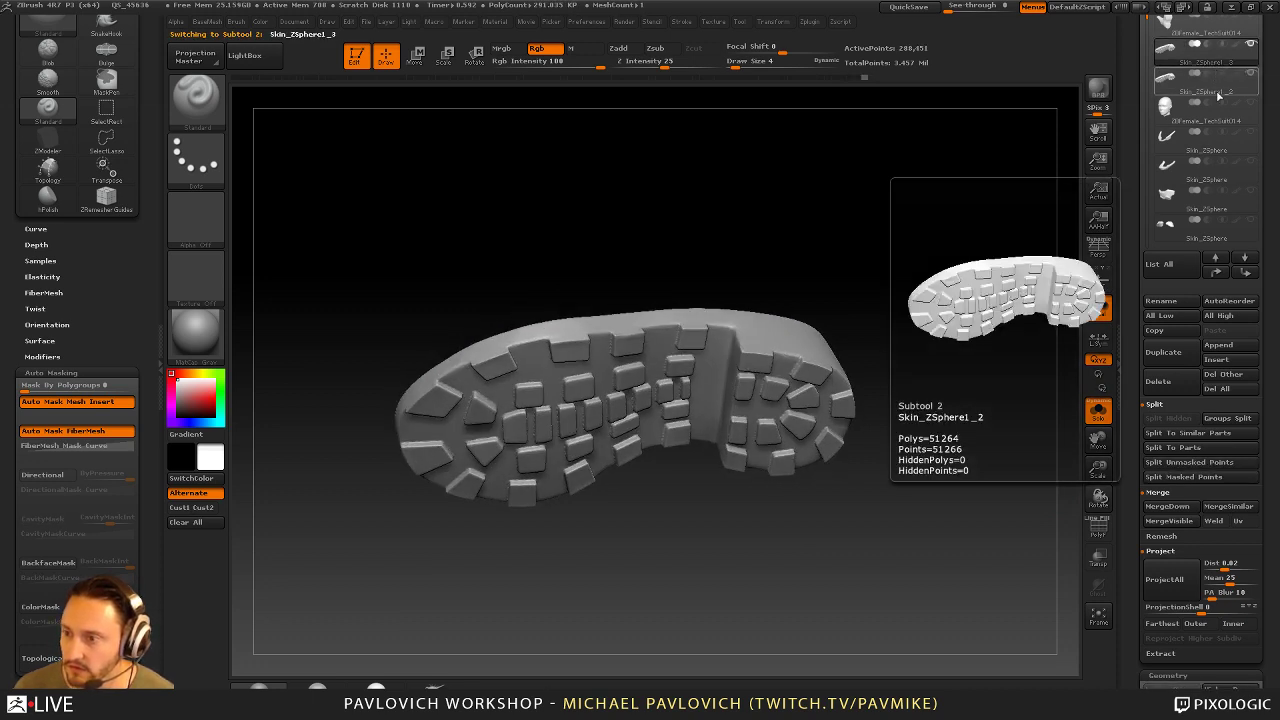
pyautogui.click(1218, 93)
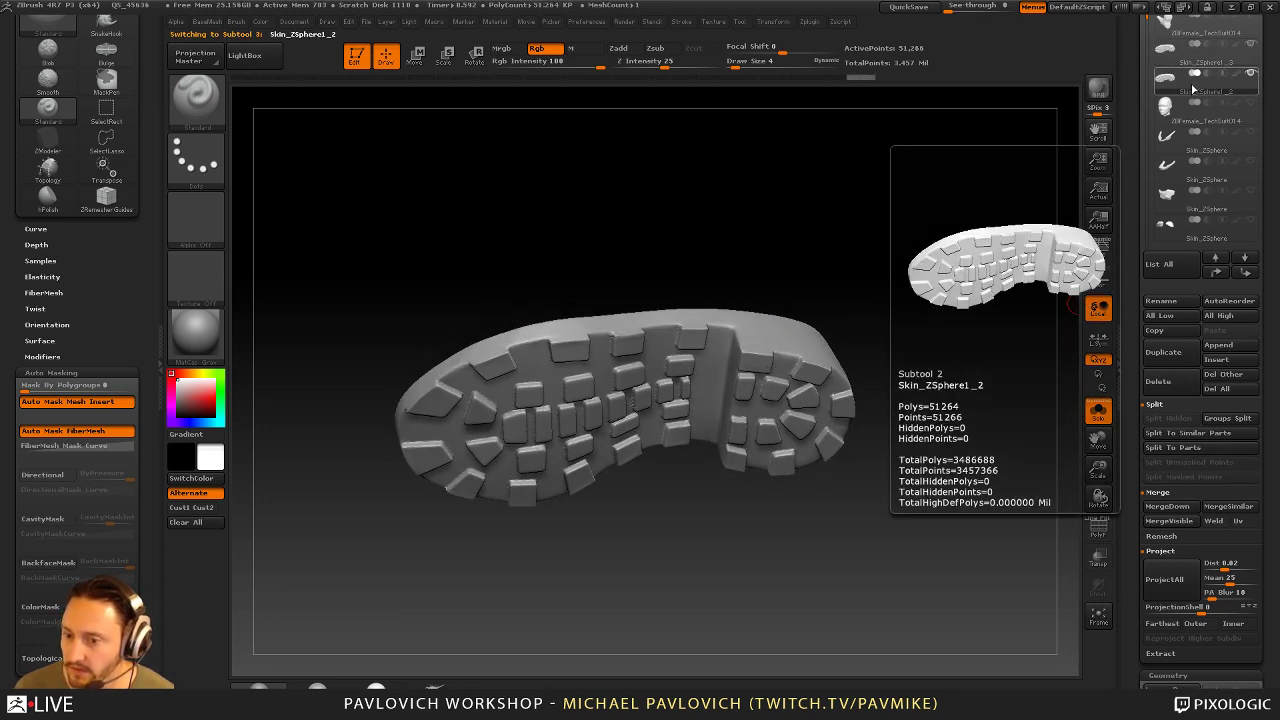
# Lower the remeshed sole to subdivision level 2 and delete its higher level
pyautogui.keyDown('alt'); pyautogui.moveTo(998, 162); pyautogui.dragTo(974, 286); pyautogui.keyUp('alt')
pyautogui.moveTo(1129, 427); pyautogui.dragTo(1129, 312)
pyautogui.moveTo(1190, 560); pyautogui.dragTo(1180, 559)
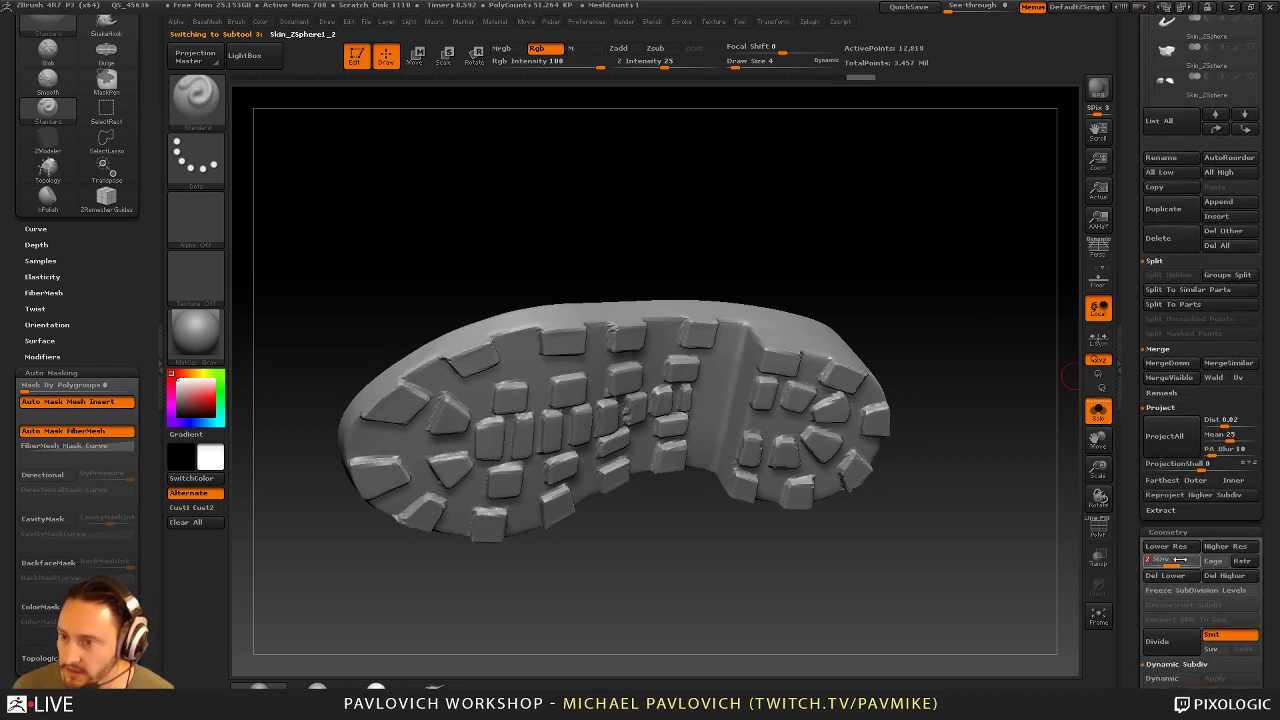
pyautogui.click(1216, 576)
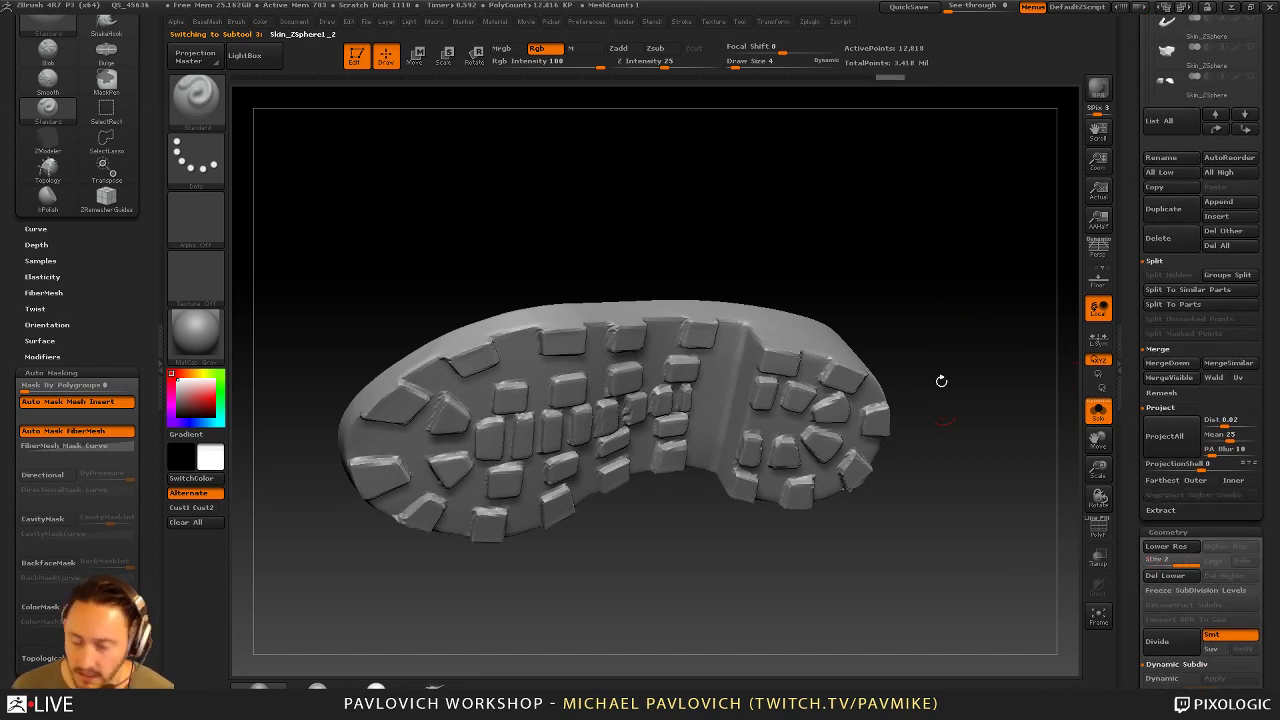
# Preview the remeshed sole with Dynamic Subdivision at subdivision level 2
pyautogui.moveTo(951, 274); pyautogui.dragTo(954, 305)
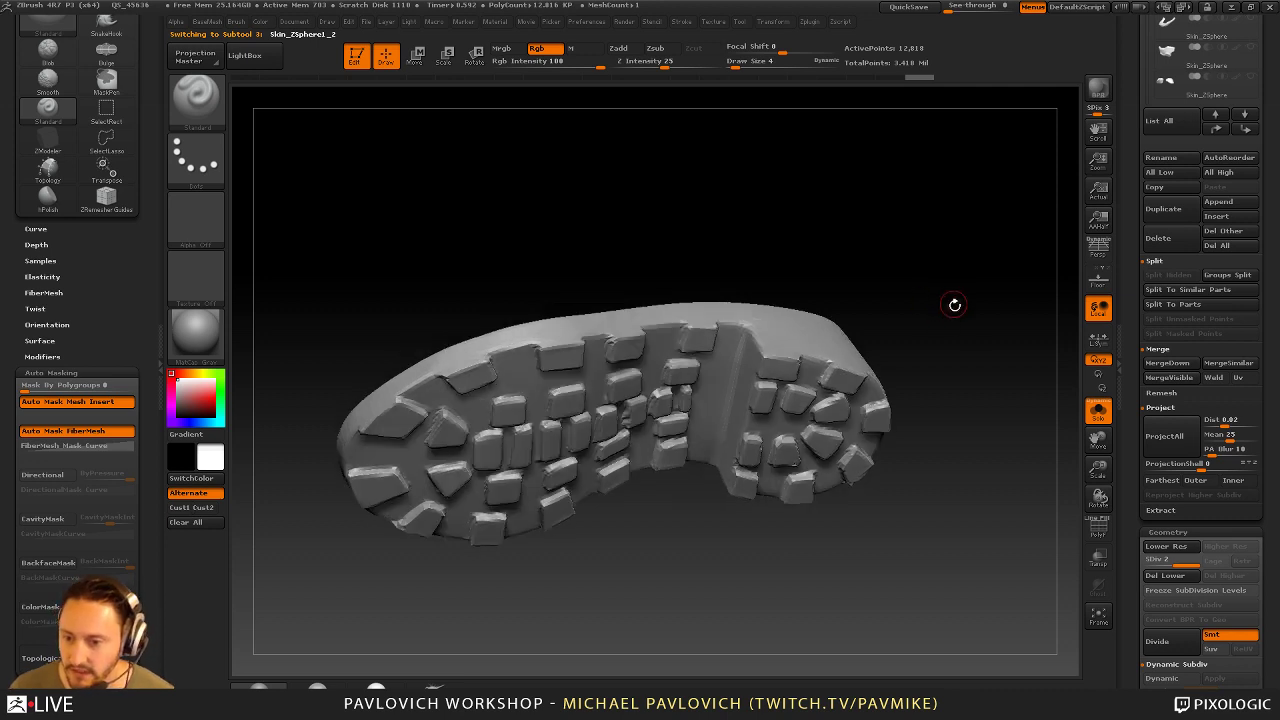
pyautogui.press('2')
pyautogui.click(1038, 470)
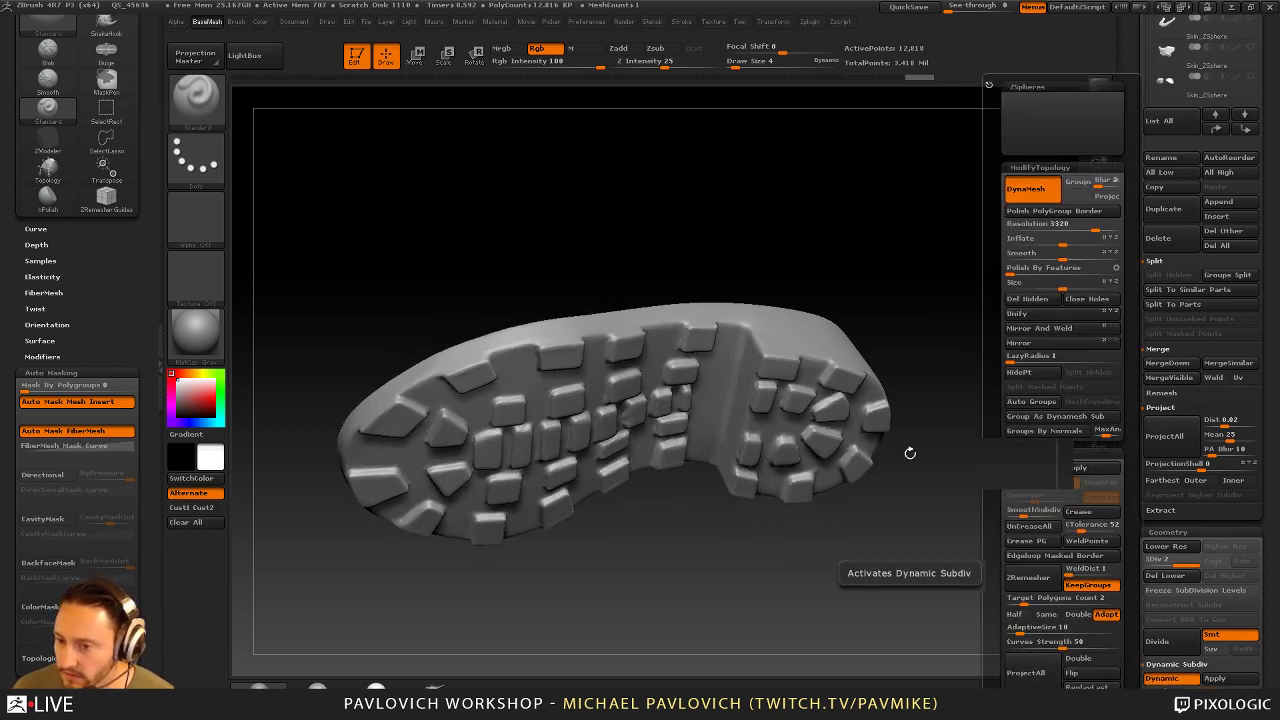
pyautogui.moveTo(910, 453)
pyautogui.mouseDown()
pyautogui.moveTo(986, 420)
pyautogui.moveTo(998, 467)
pyautogui.mouseUp()
# Divide the remeshed sole to subdivision level 3 and project the original sole's detail onto it again
pyautogui.hotkey('ctrl', 'd')
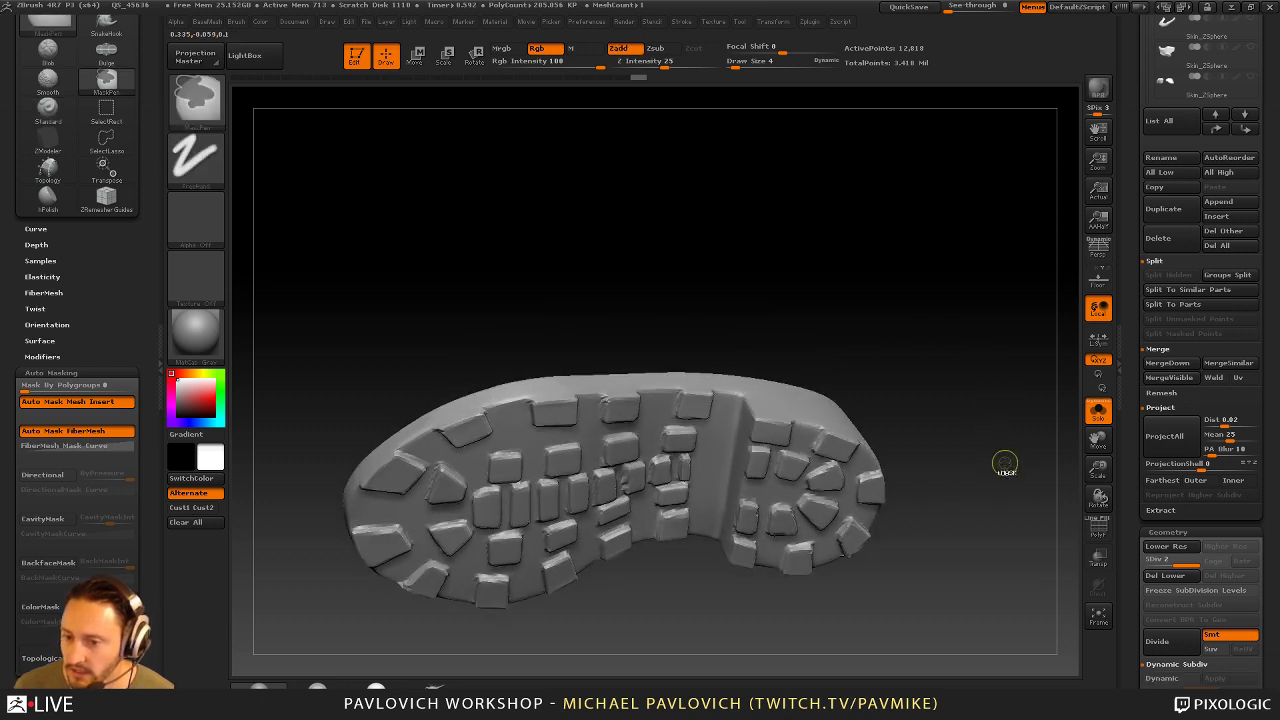
pyautogui.hotkey('ctrl', 'd')
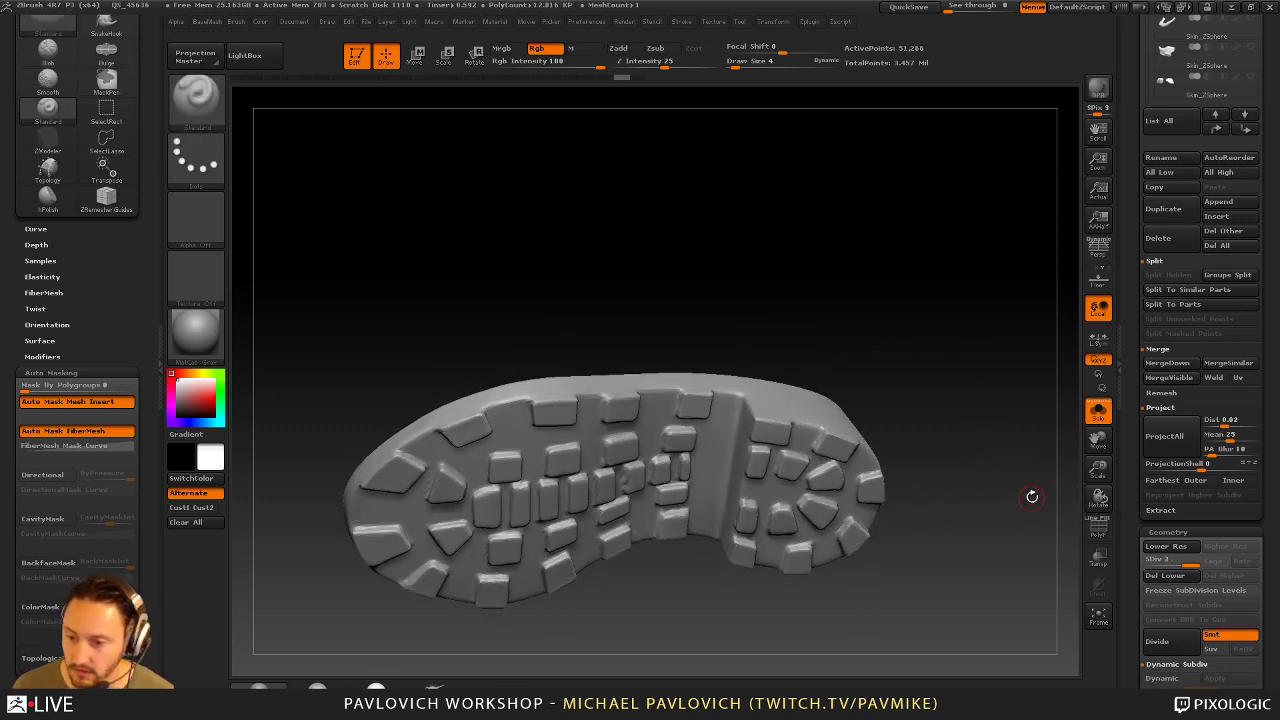
pyautogui.press('2')
pyautogui.click(994, 675)
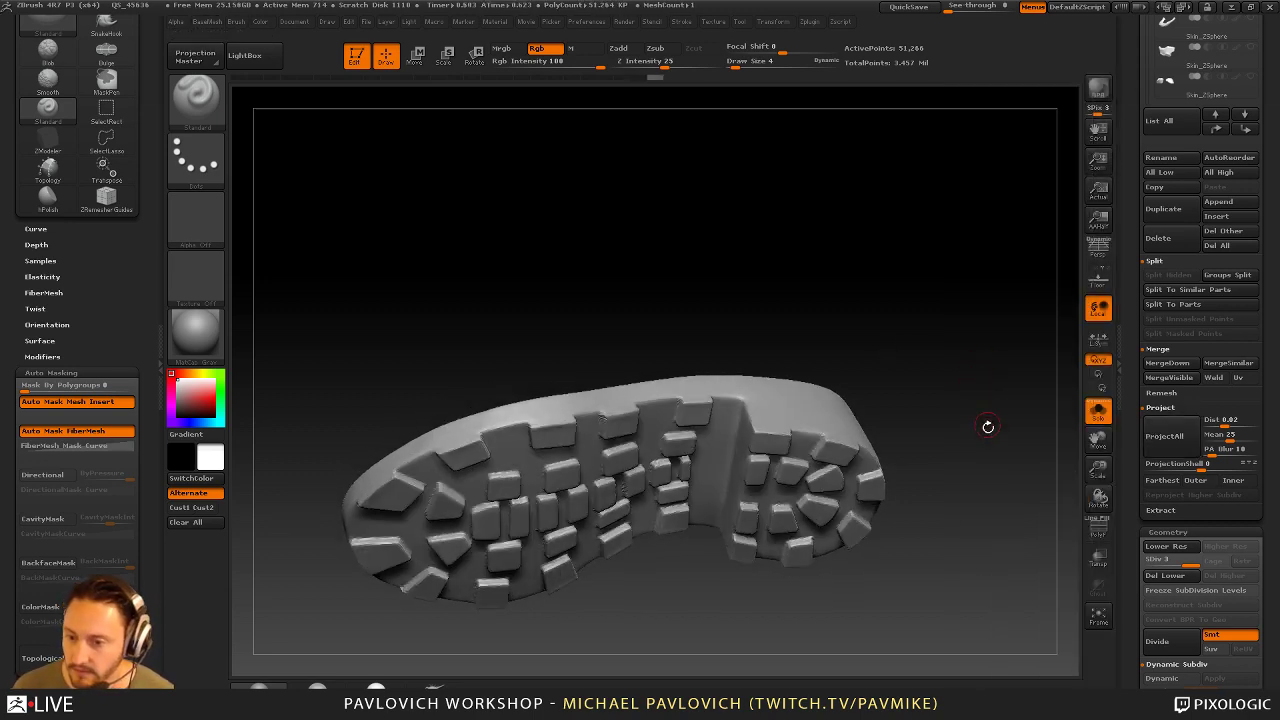
# Activate Dynamic Subdivision on the level 3 remeshed sole
pyautogui.press('1')
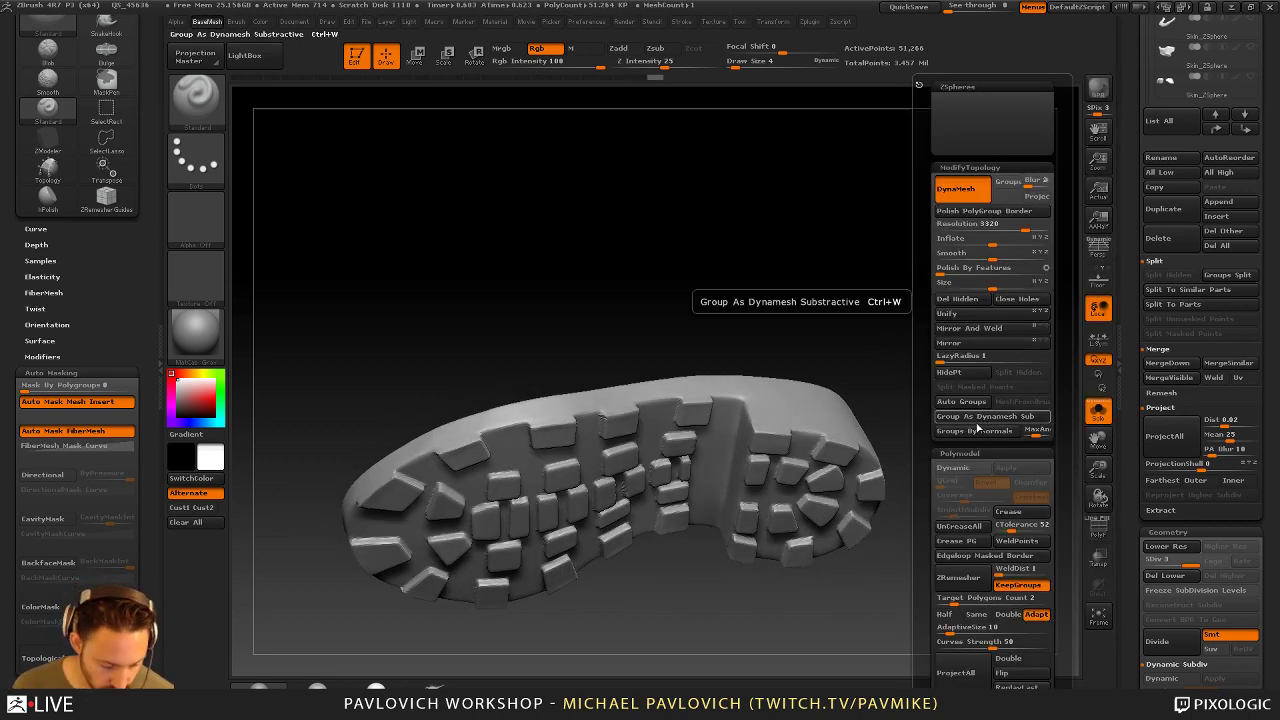
pyautogui.press('s')
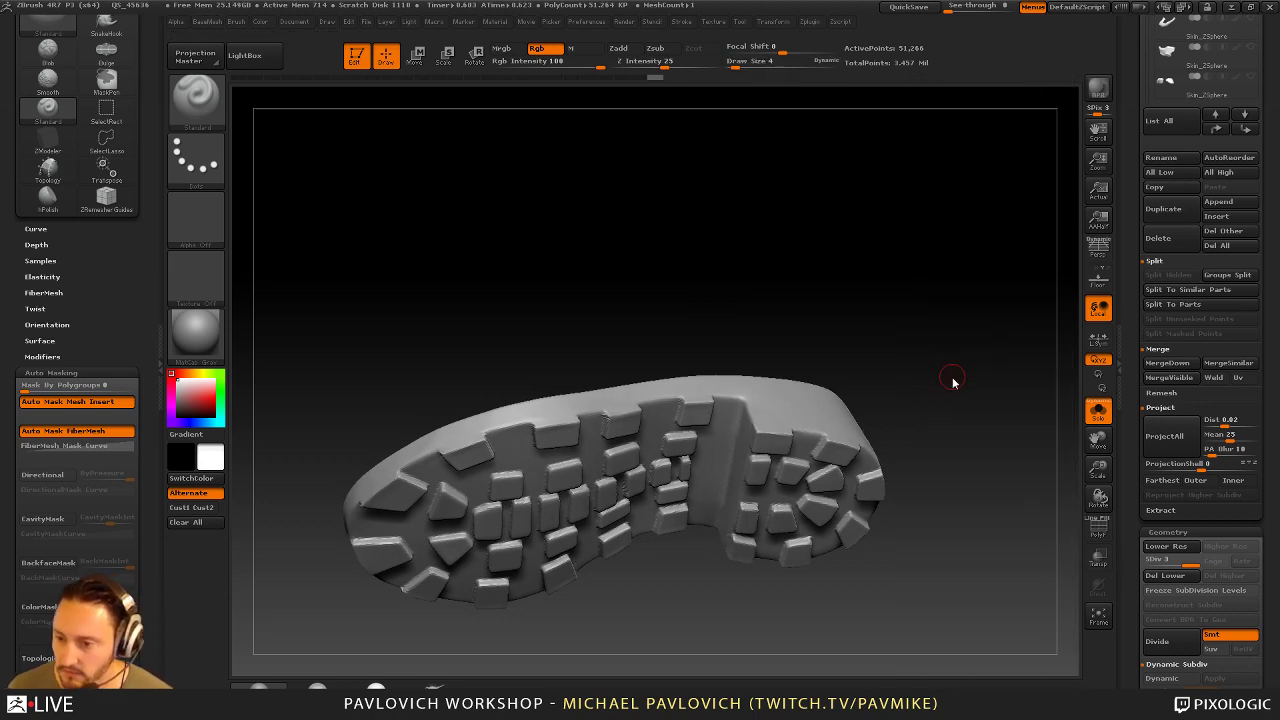
pyautogui.press('space')
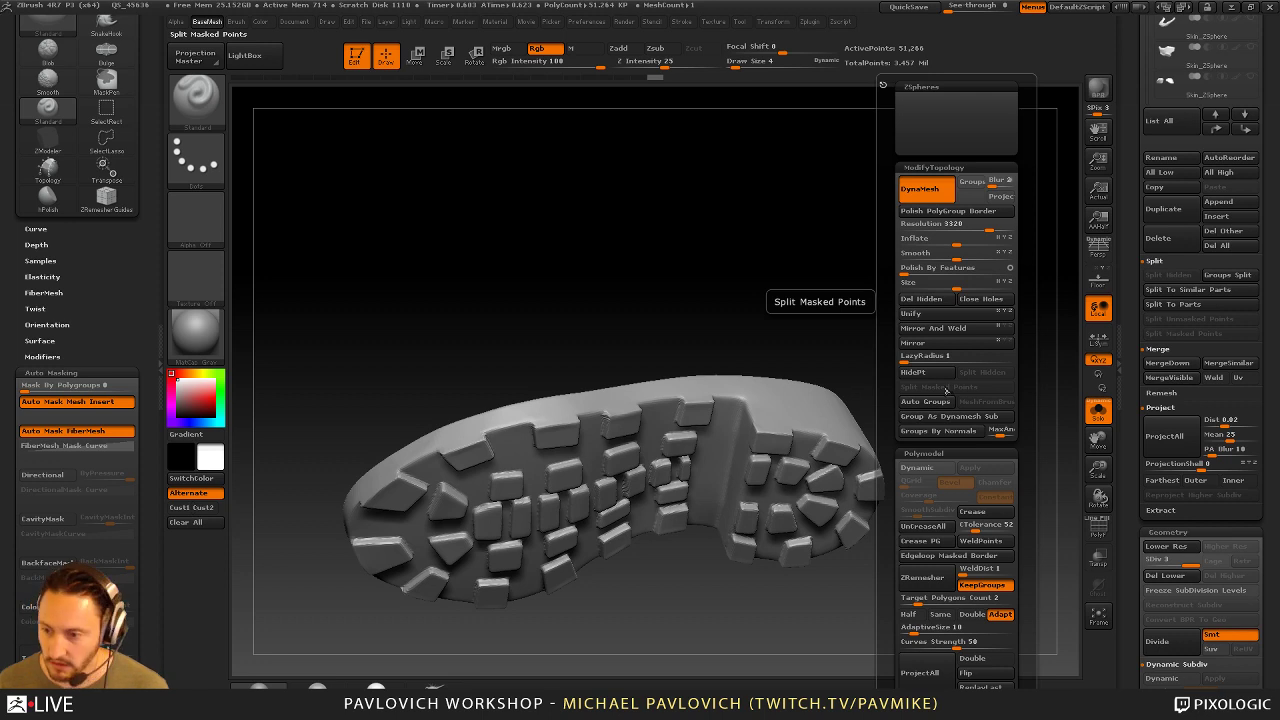
pyautogui.click(936, 468)
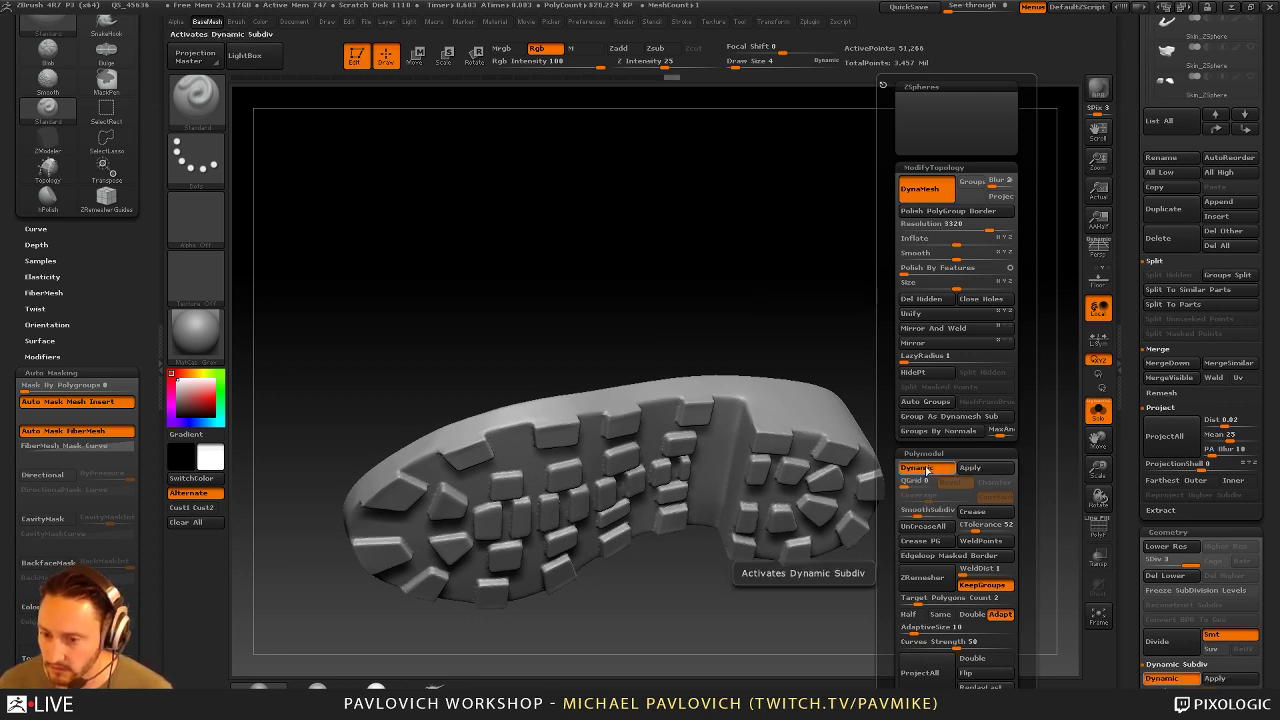
pyautogui.moveTo(922, 420); pyautogui.dragTo(926, 319)
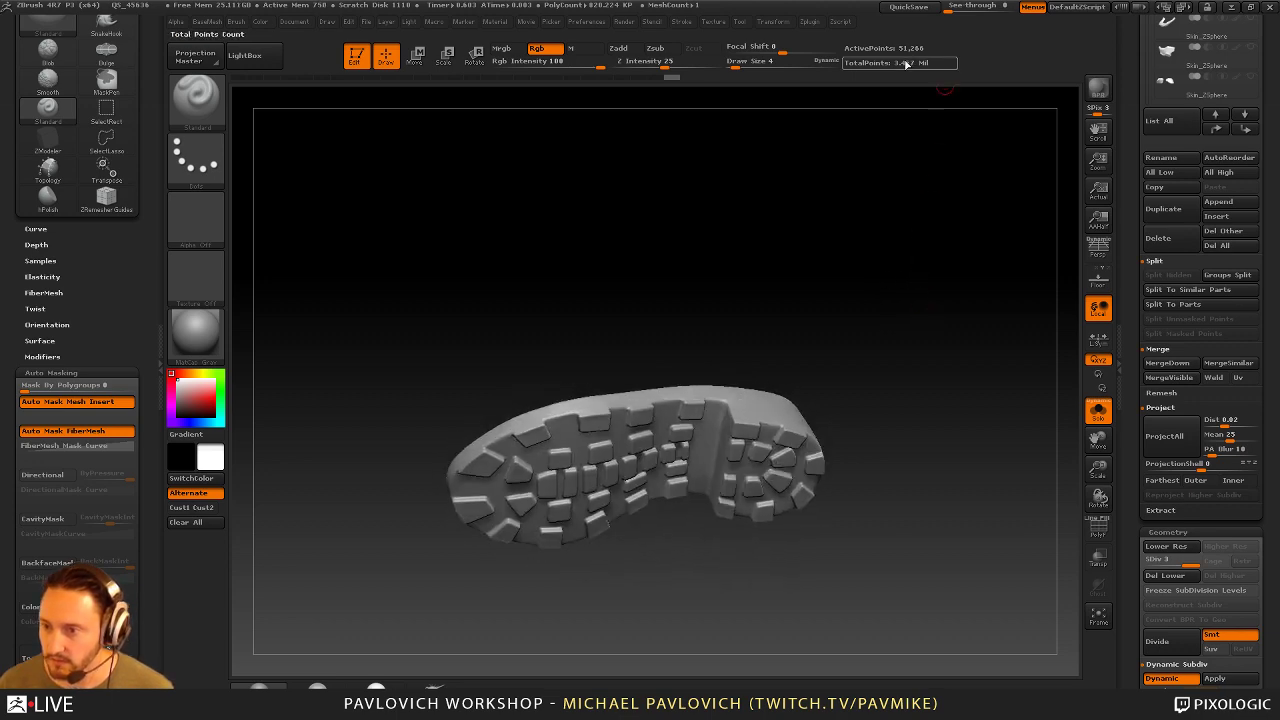
# Compare the two sole subtools once more and delete the original high-resolution sole, Skin_ZSphere1_3
pyautogui.moveTo(1007, 408); pyautogui.dragTo(1126, 614)
pyautogui.click(1098, 412)
pyautogui.moveTo(1057, 426); pyautogui.dragTo(1066, 365)
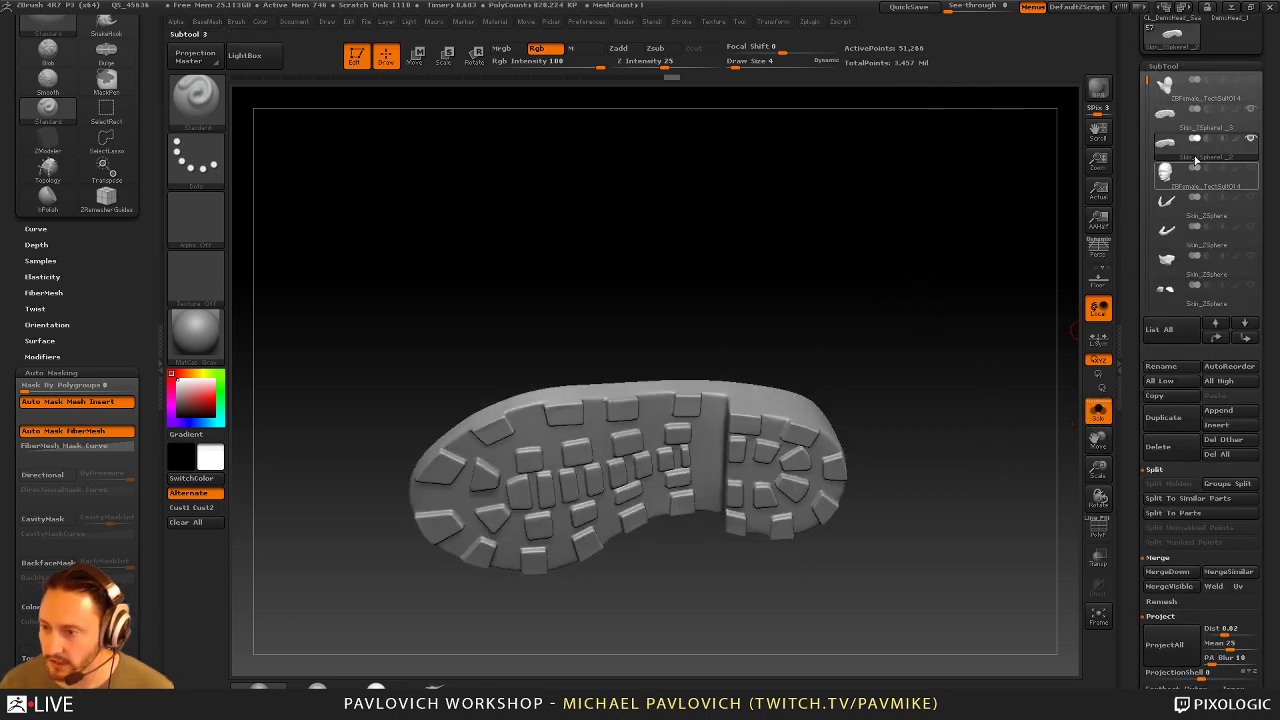
pyautogui.click(1204, 130)
pyautogui.click(1207, 158)
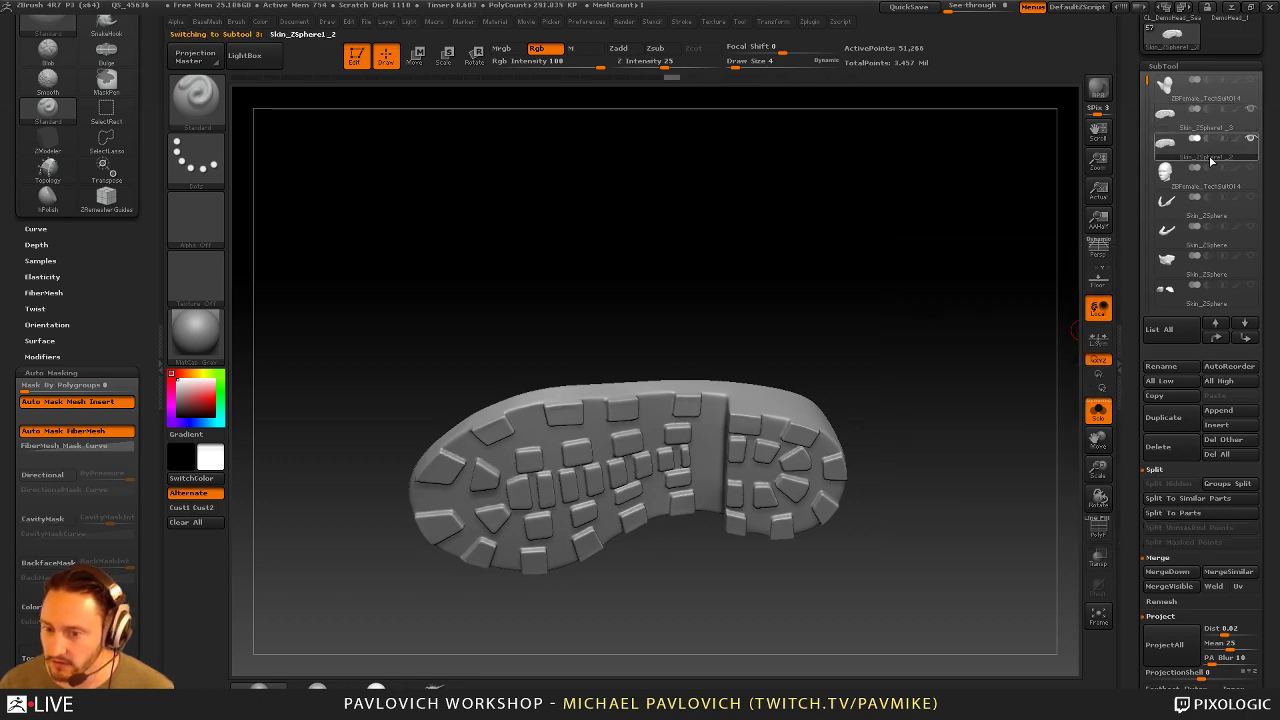
pyautogui.moveTo(1210, 163)
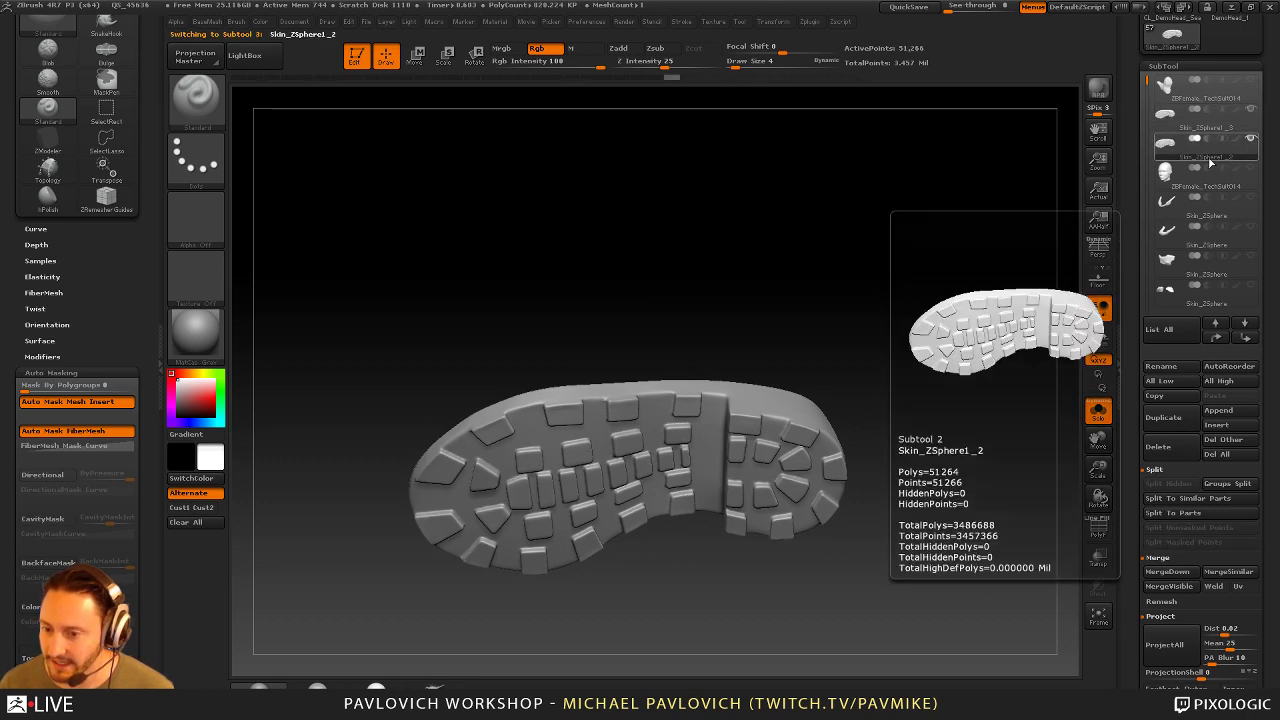
pyautogui.click(1211, 132)
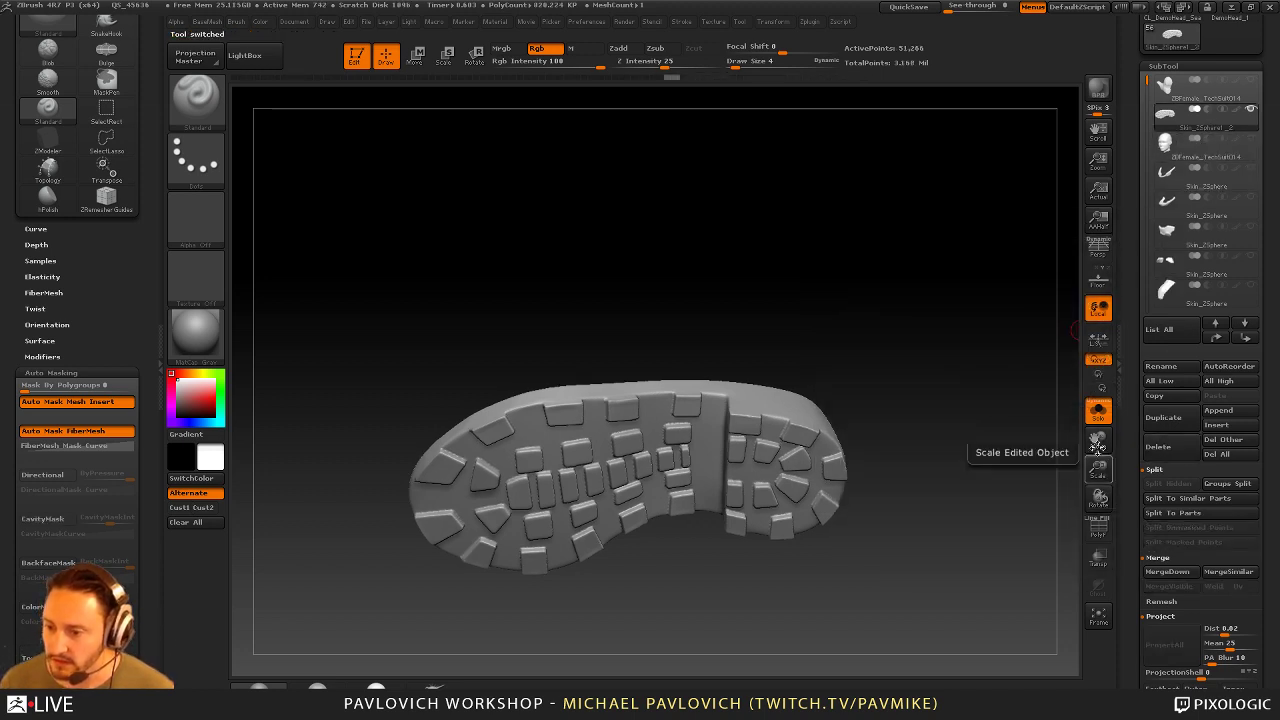
# Leave the solo view, inspect the wireframe on the sole's top surface and set the draw size to 7
pyautogui.moveTo(1072, 416); pyautogui.dragTo(1030, 425)
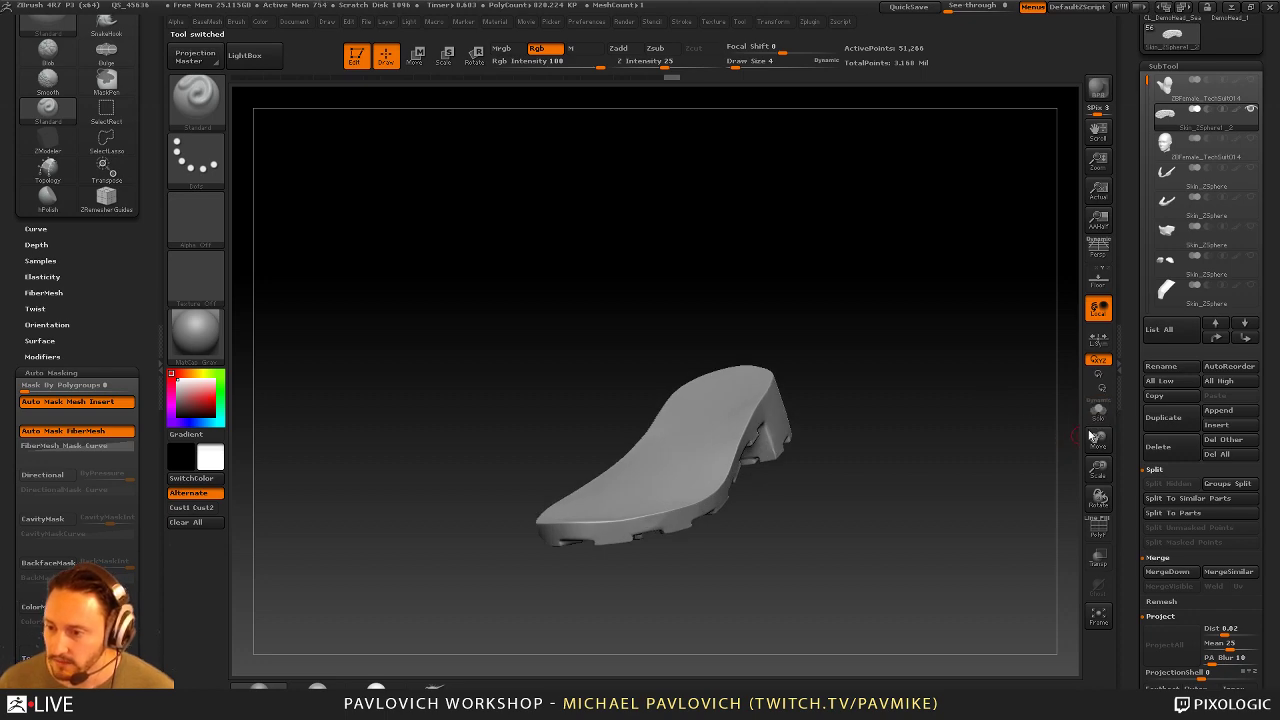
pyautogui.moveTo(1070, 320); pyautogui.dragTo(994, 371)
pyautogui.click(1105, 533)
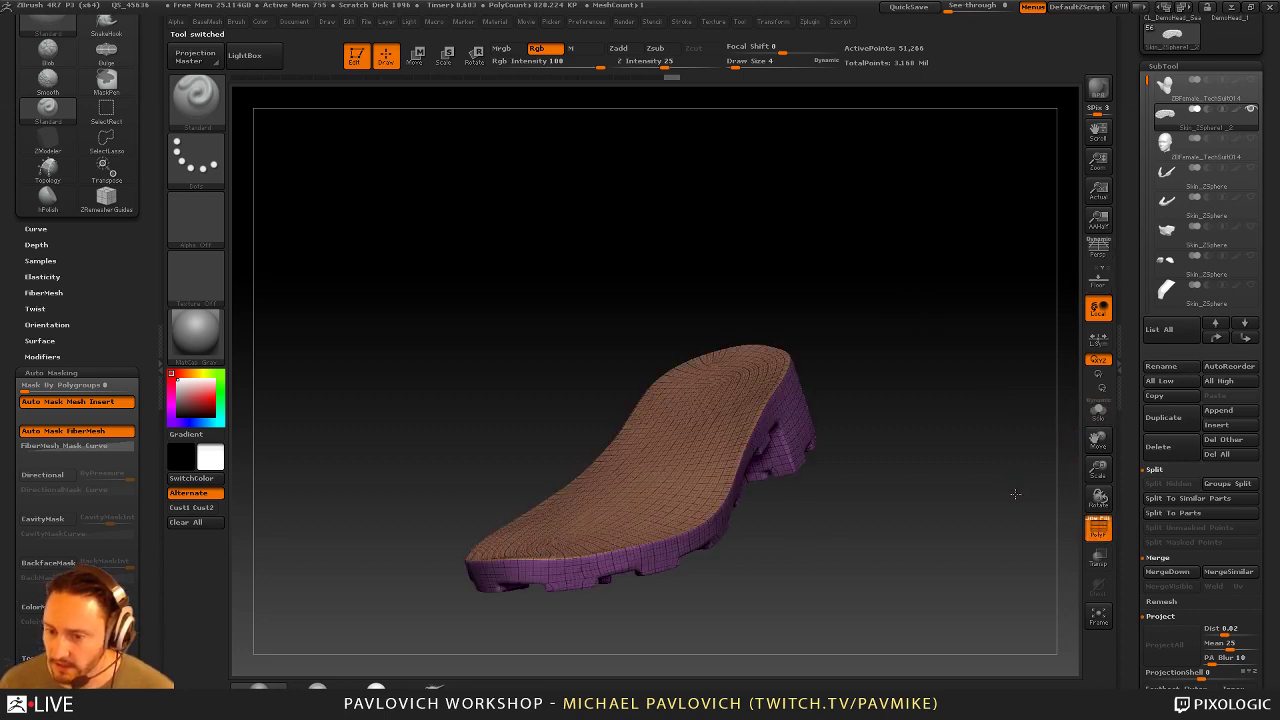
pyautogui.moveTo(1015, 494)
pyautogui.mouseDown()
pyautogui.moveTo(1019, 533)
pyautogui.moveTo(1009, 499)
pyautogui.moveTo(970, 475)
pyautogui.moveTo(936, 423)
pyautogui.mouseUp()
pyautogui.press('s')
pyautogui.press('s')
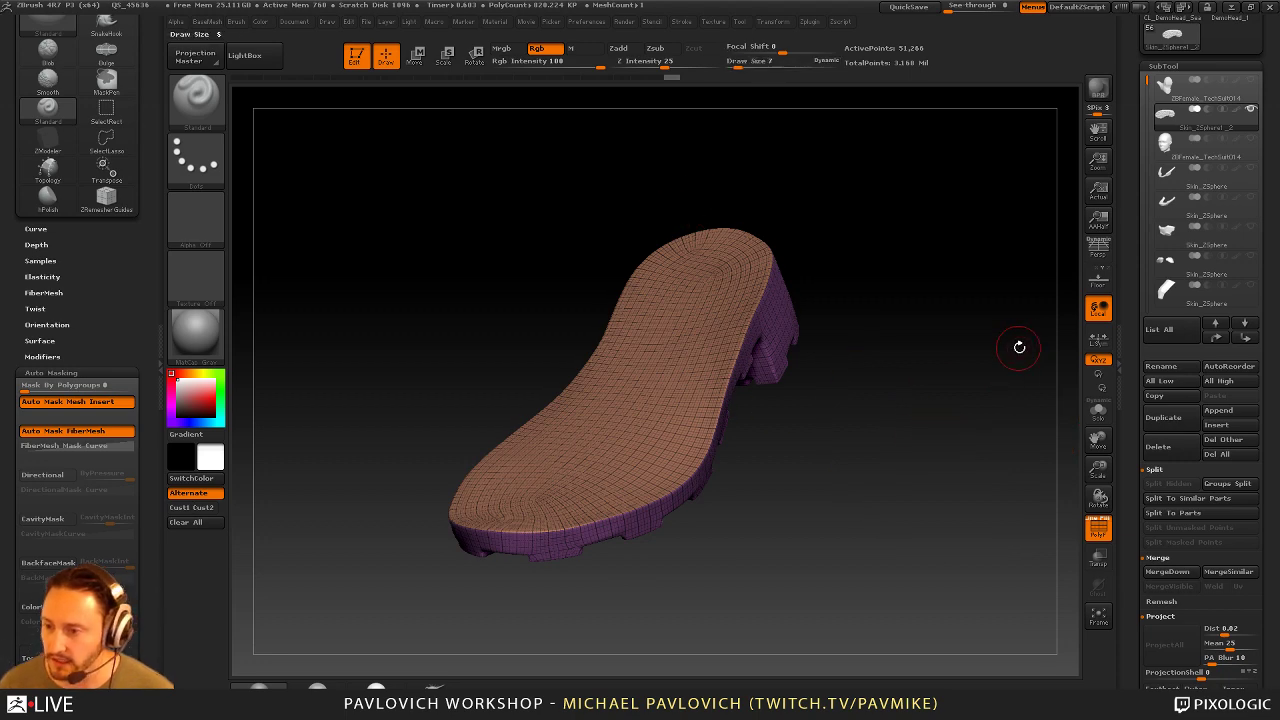
# Show the tech-suit body subtool together with the sole and check how the sole fits the boot
pyautogui.click(1249, 121)
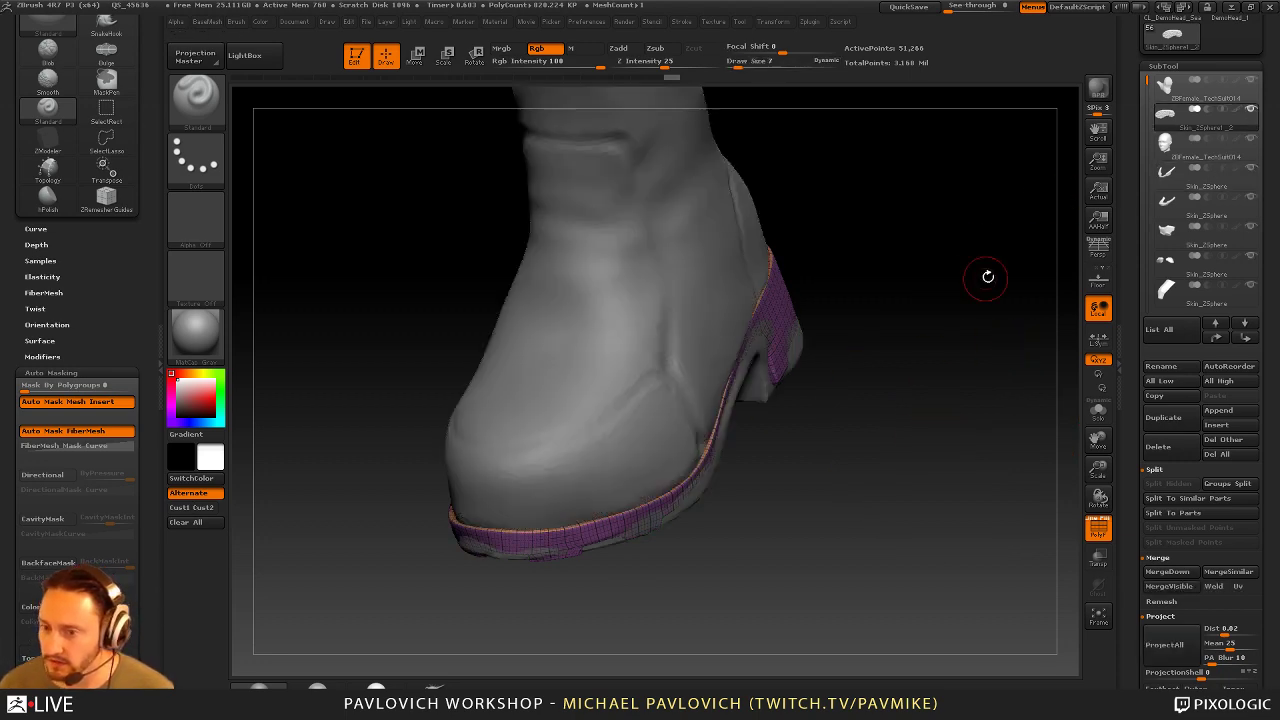
pyautogui.click(1249, 109)
pyautogui.click(1249, 82)
pyautogui.moveTo(1029, 225); pyautogui.dragTo(1008, 376)
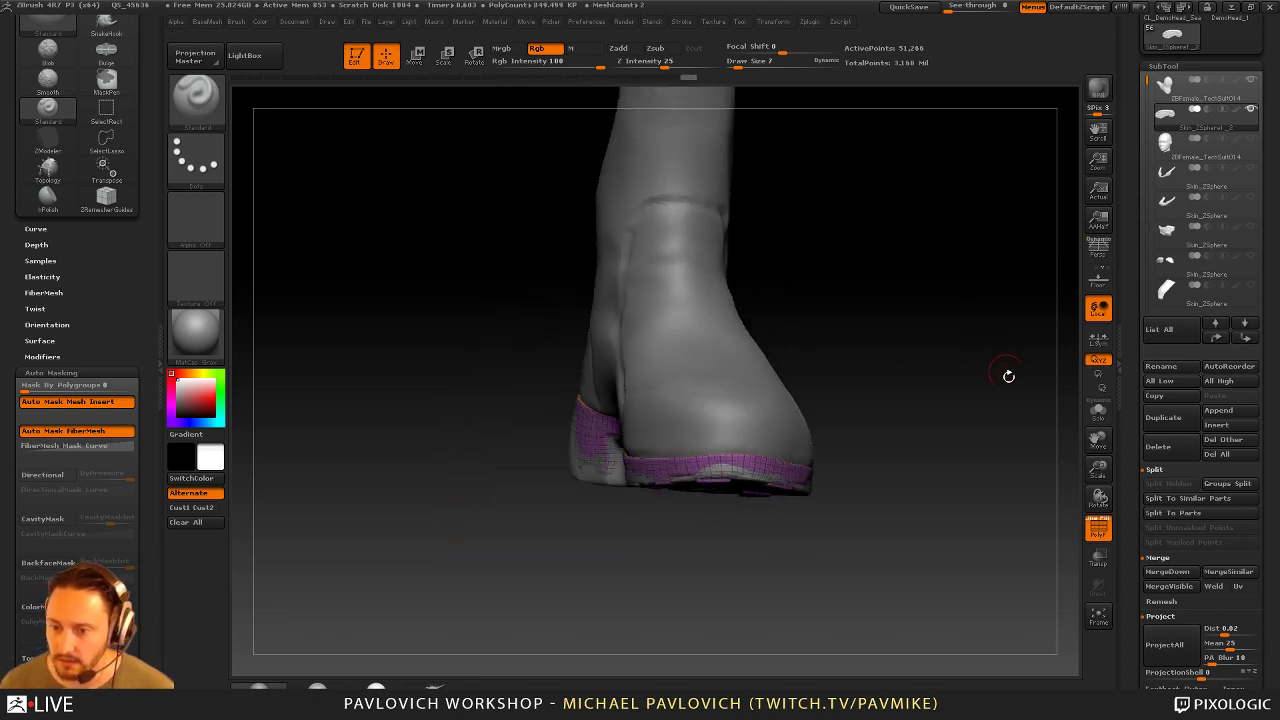
# Hide the polyframe and make the tech-suit body the active subtool
pyautogui.click(1098, 532)
pyautogui.moveTo(1040, 470); pyautogui.dragTo(960, 443)
pyautogui.keyDown('alt'); pyautogui.click(854, 438); pyautogui.keyUp('alt')
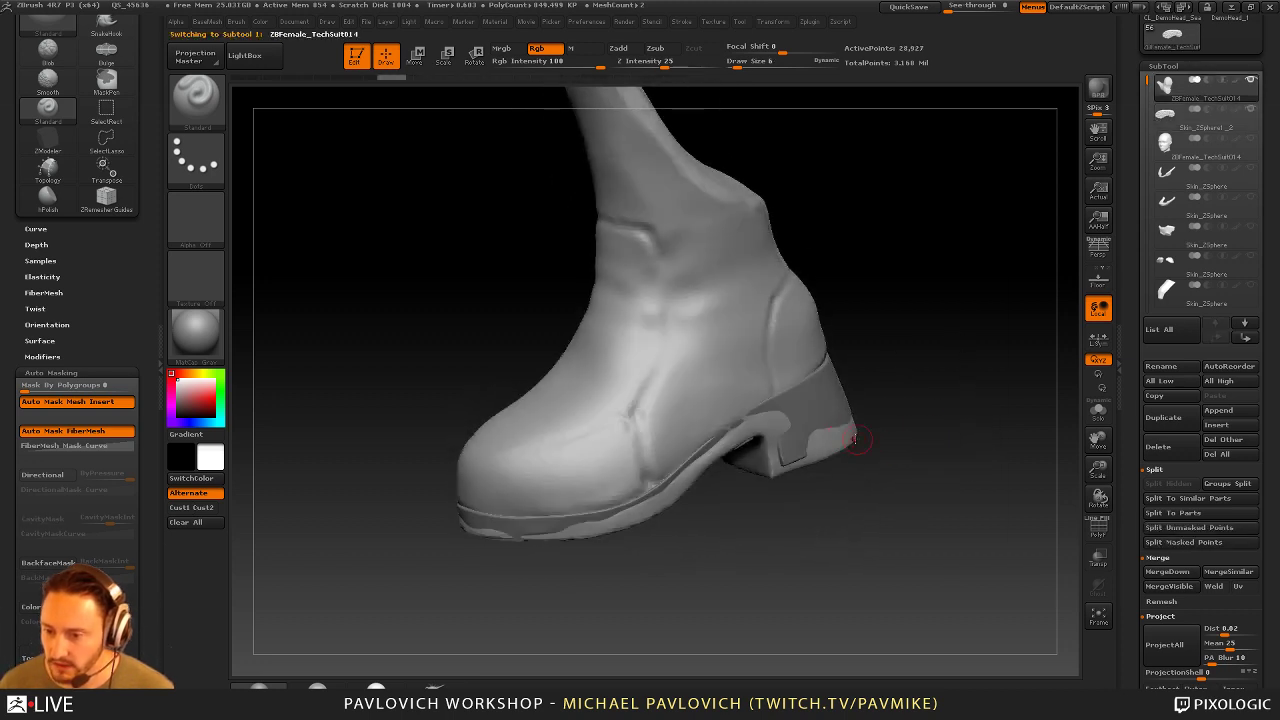
# Isolate the boot subtool and cut off its old sole and heel with TrimCurve along the sole line
pyautogui.click(1098, 410)
pyautogui.moveTo(1002, 428); pyautogui.dragTo(989, 440)
pyautogui.hotkey('ctrl', 'shift')
pyautogui.press('b')
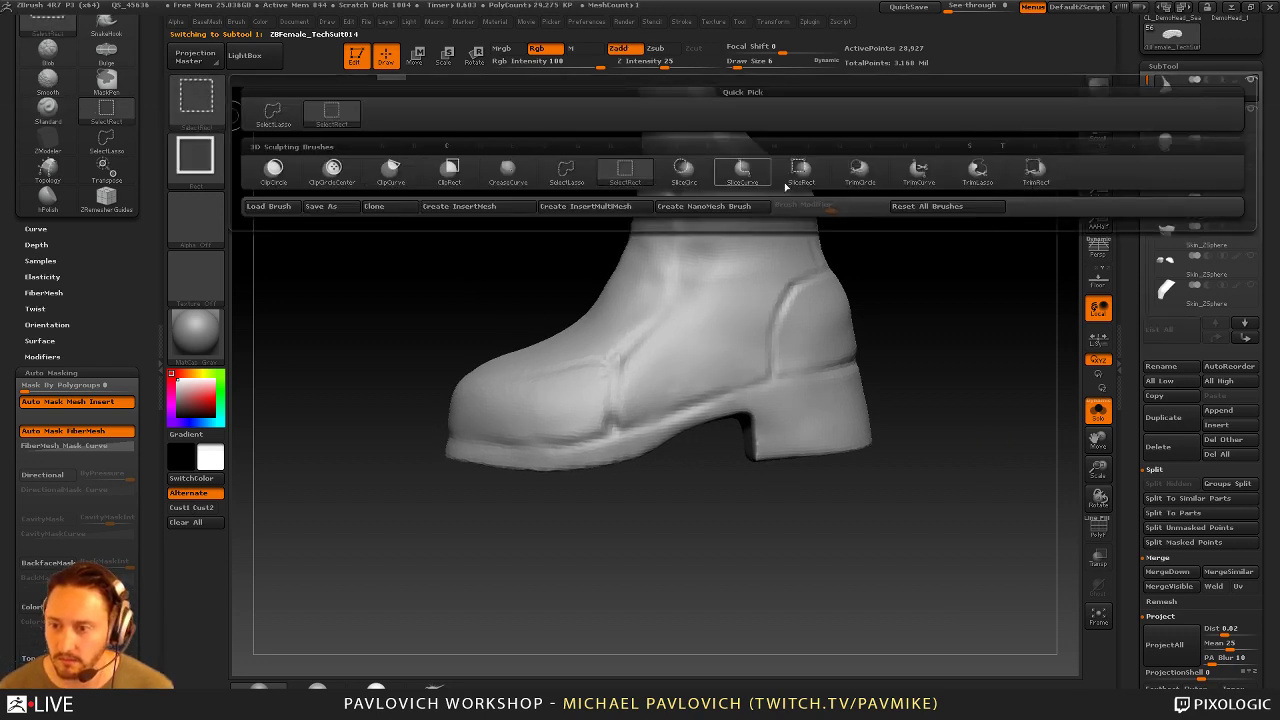
pyautogui.click(918, 172)
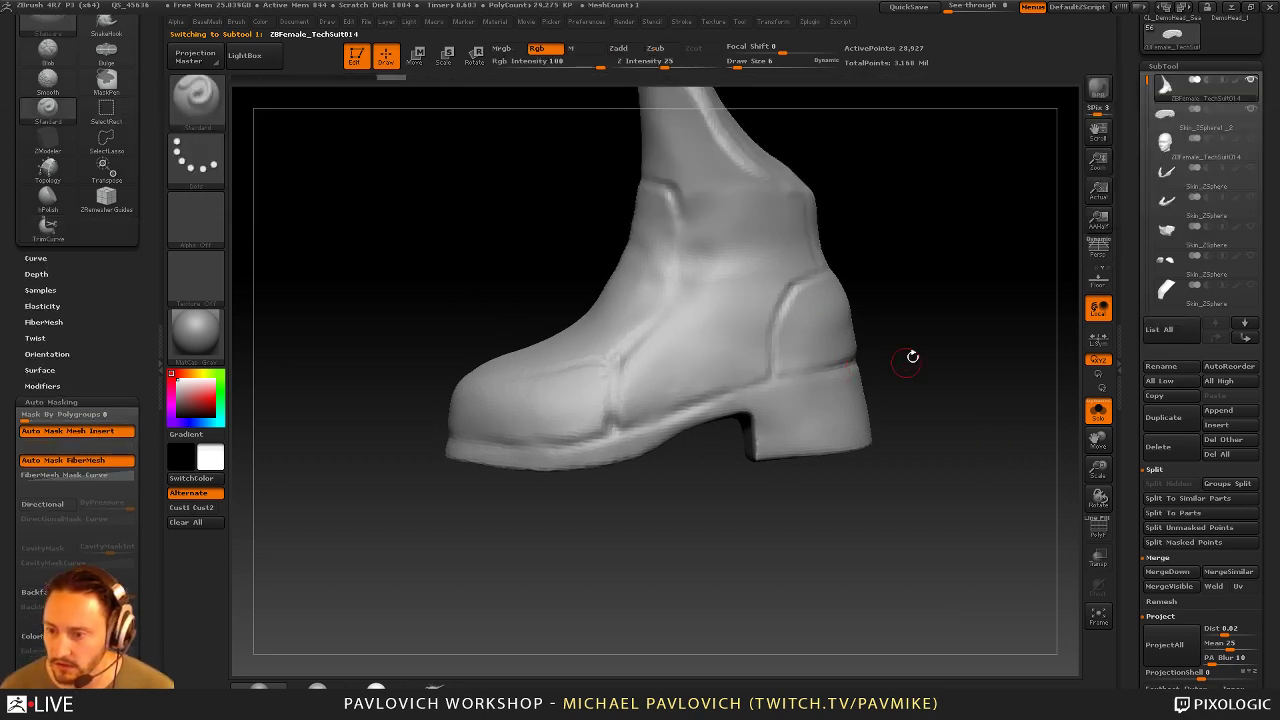
pyautogui.moveTo(970, 325)
pyautogui.keyDown('ctrl'); pyautogui.keyDown('shift'); pyautogui.mouseDown()
pyautogui.moveTo(770, 368)
pyautogui.moveTo(749, 385)
pyautogui.mouseUp(); pyautogui.keyUp('shift'); pyautogui.keyUp('ctrl')
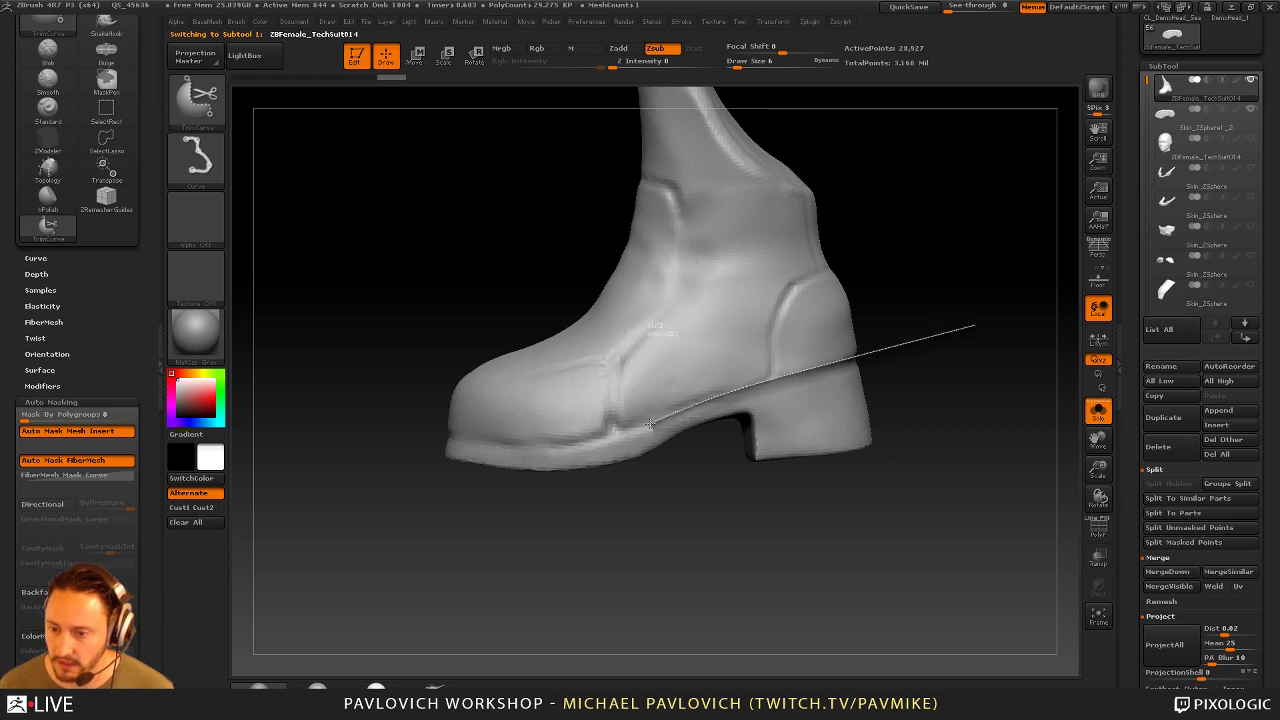
pyautogui.moveTo(650, 425)
pyautogui.keyDown('ctrl'); pyautogui.keyDown('shift'); pyautogui.mouseDown()
pyautogui.moveTo(556, 447)
pyautogui.moveTo(381, 429)
pyautogui.mouseUp(); pyautogui.keyUp('shift'); pyautogui.keyUp('ctrl')
# Update the trimmed boot's DynaMesh and flatten its bottom edge with the TrimDynamic brush, remeshing once more
pyautogui.moveTo(955, 383); pyautogui.dragTo(975, 400)
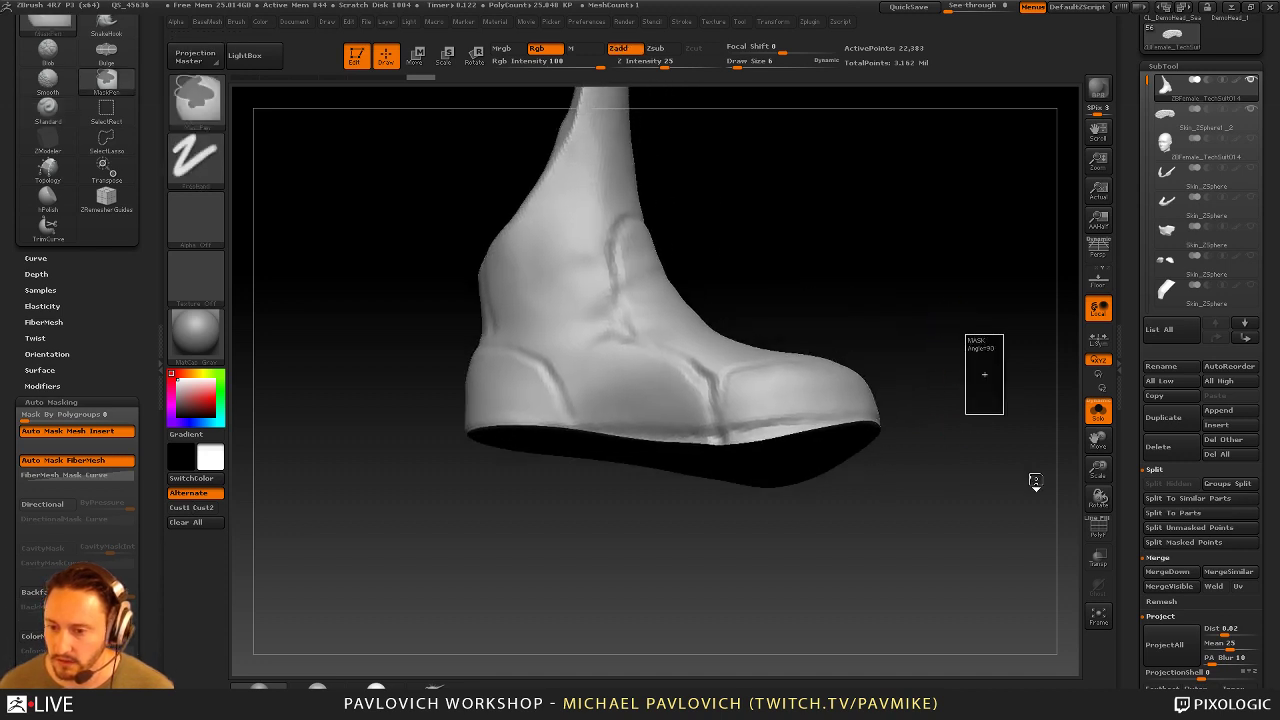
pyautogui.moveTo(980, 449)
pyautogui.mouseDown()
pyautogui.moveTo(1023, 431)
pyautogui.moveTo(966, 394)
pyautogui.moveTo(956, 437)
pyautogui.moveTo(915, 440)
pyautogui.mouseUp()
pyautogui.press('b')
pyautogui.press('t')
pyautogui.press('d')
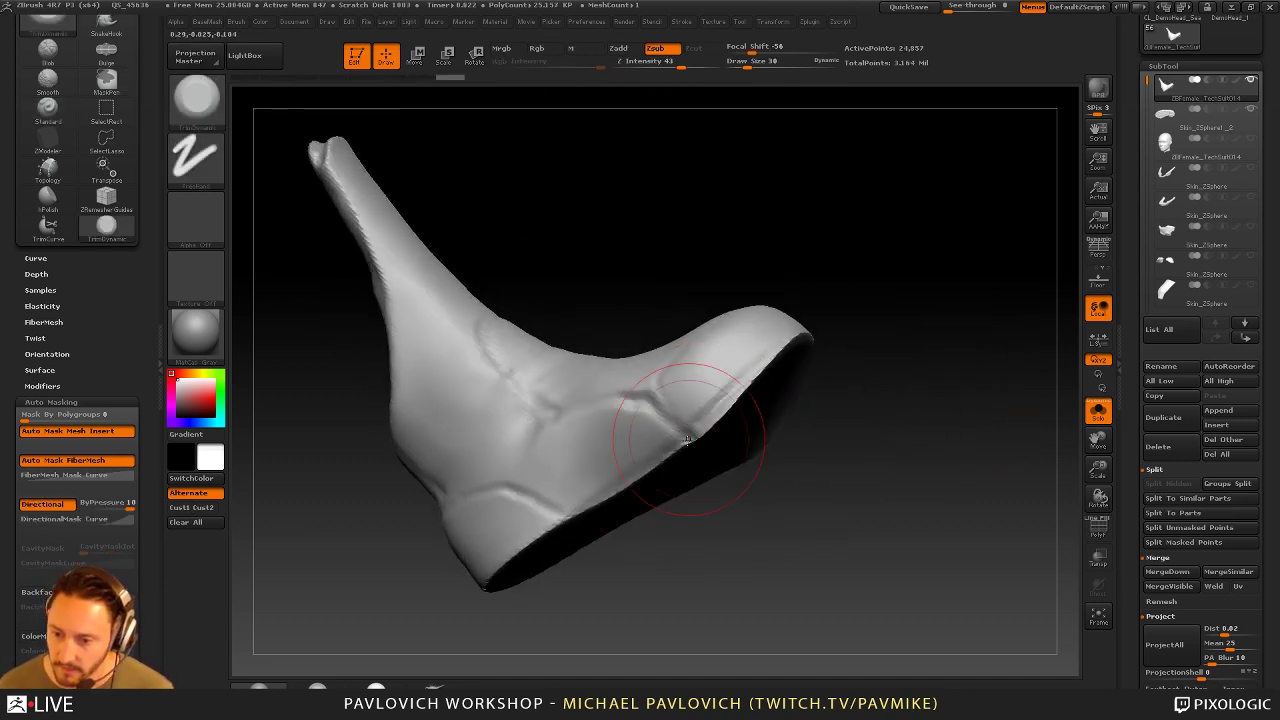
pyautogui.moveTo(820, 348); pyautogui.dragTo(700, 437)
pyautogui.press('[')
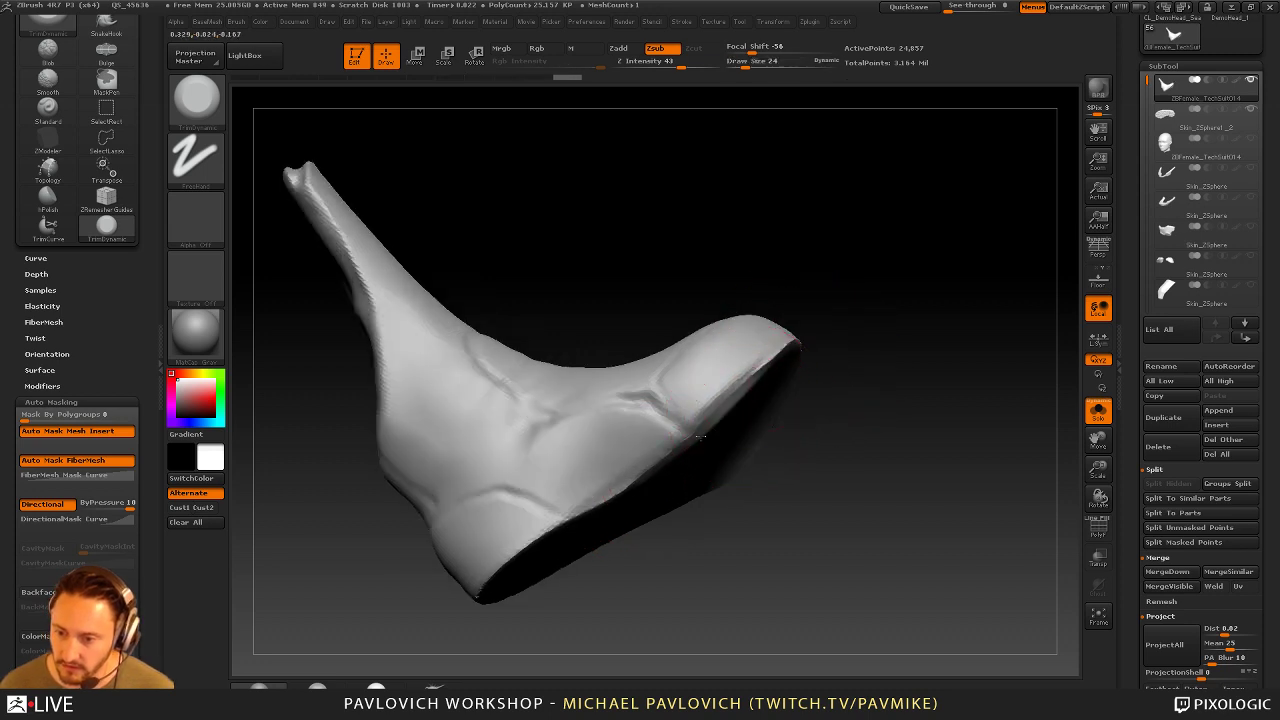
pyautogui.moveTo(857, 317); pyautogui.dragTo(728, 404)
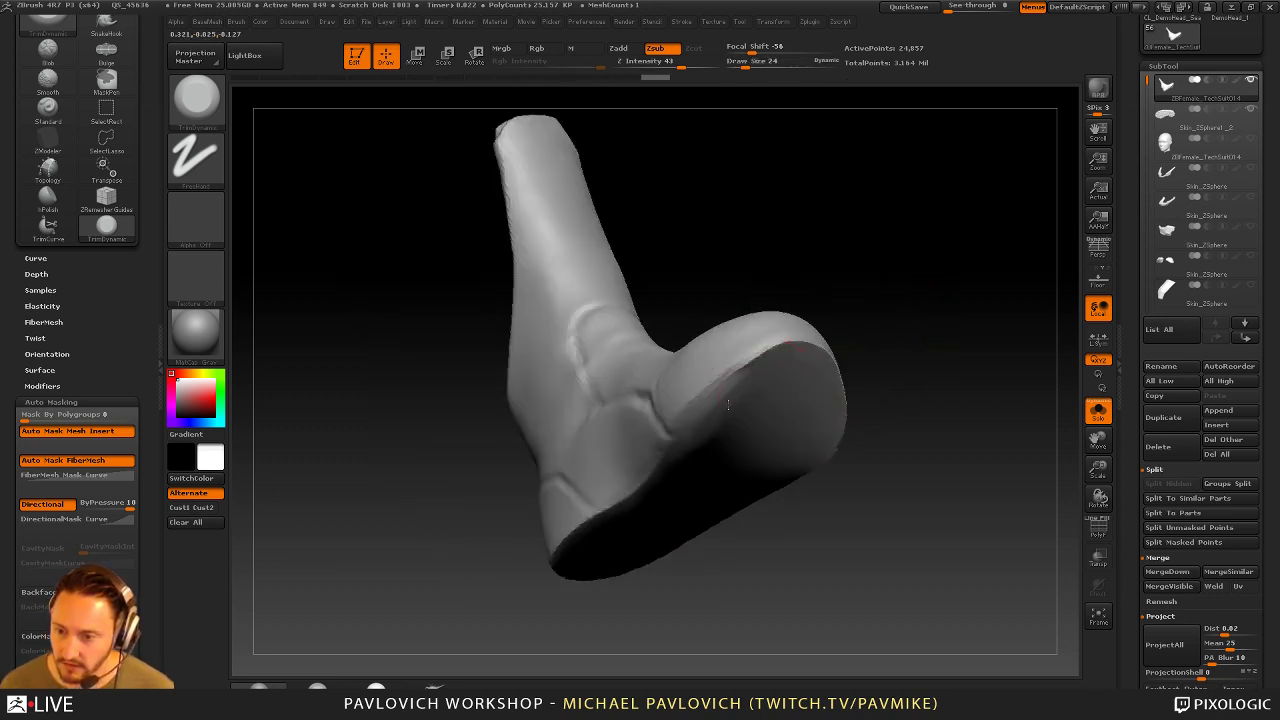
pyautogui.moveTo(964, 341)
pyautogui.keyDown('ctrl'); pyautogui.mouseDown()
pyautogui.moveTo(1000, 372)
pyautogui.moveTo(944, 454)
pyautogui.moveTo(891, 452)
pyautogui.mouseUp(); pyautogui.keyUp('ctrl')
# Show the separate treaded sole together with the boot again and select the Standard brush
pyautogui.click(1098, 412)
pyautogui.press('b')
pyautogui.press('s')
pyautogui.press('t')
pyautogui.press('s')
pyautogui.moveTo(957, 546)
pyautogui.mouseDown()
pyautogui.moveTo(909, 531)
pyautogui.moveTo(749, 554)
pyautogui.moveTo(695, 582)
pyautogui.mouseUp()
pyautogui.moveTo(922, 331); pyautogui.dragTo(850, 410)
# Adjust the boot's lower edge to fit the treaded sole with the Move brush, varying the draw size
pyautogui.press('b')
pyautogui.press('m')
pyautogui.press('v')
pyautogui.press('s')
pyautogui.moveTo(789, 461)
pyautogui.mouseDown()
pyautogui.moveTo(803, 461)
pyautogui.moveTo(784, 455)
pyautogui.mouseUp()
pyautogui.press('s')
pyautogui.moveTo(910, 446); pyautogui.dragTo(827, 448)
pyautogui.press('s')
pyautogui.moveTo(940, 446); pyautogui.dragTo(868, 452)
pyautogui.press('s')
pyautogui.moveTo(868, 452); pyautogui.dragTo(871, 452)
# Return to the Standard brush, reduce the draw size to 4, and inspect the seam between boot and sole
pyautogui.press('b')
pyautogui.press('s')
pyautogui.press('t')
pyautogui.moveTo(647, 532)
pyautogui.mouseDown()
pyautogui.moveTo(914, 477)
pyautogui.moveTo(969, 371)
pyautogui.mouseUp()
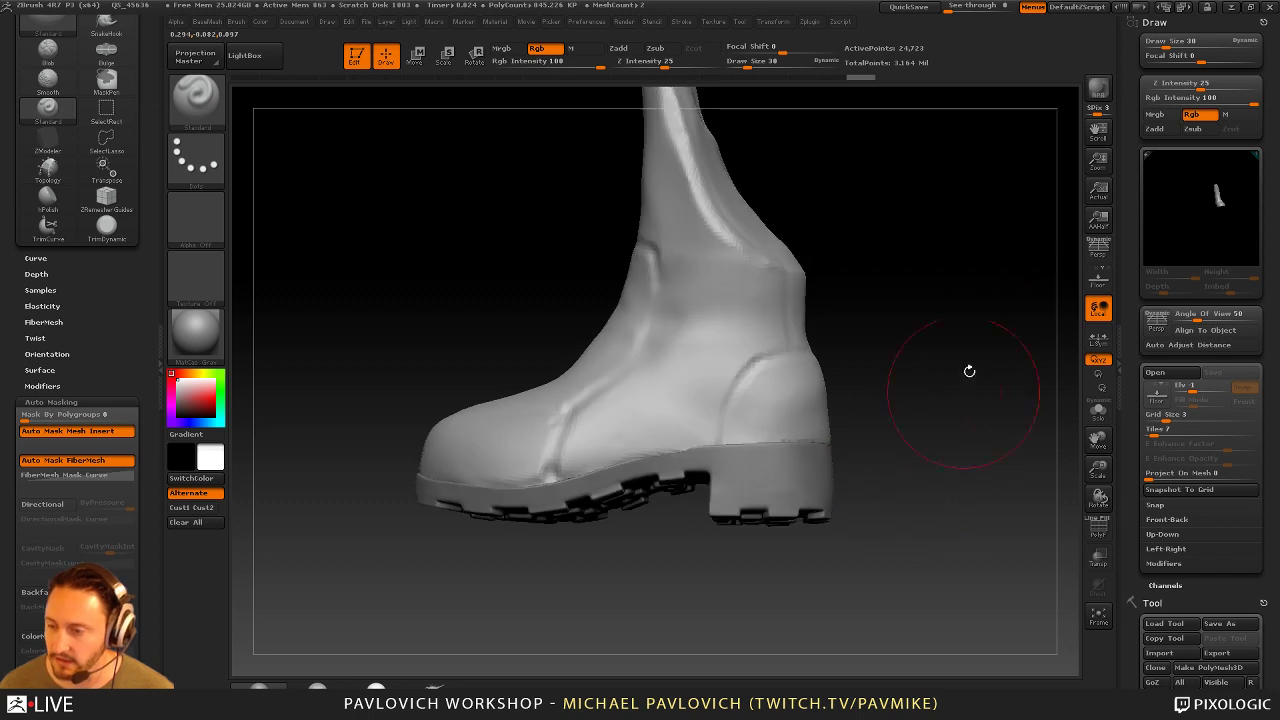
pyautogui.click(1264, 22)
pyautogui.press('s')
pyautogui.moveTo(906, 306); pyautogui.dragTo(871, 306)
pyautogui.moveTo(850, 308); pyautogui.dragTo(960, 314)
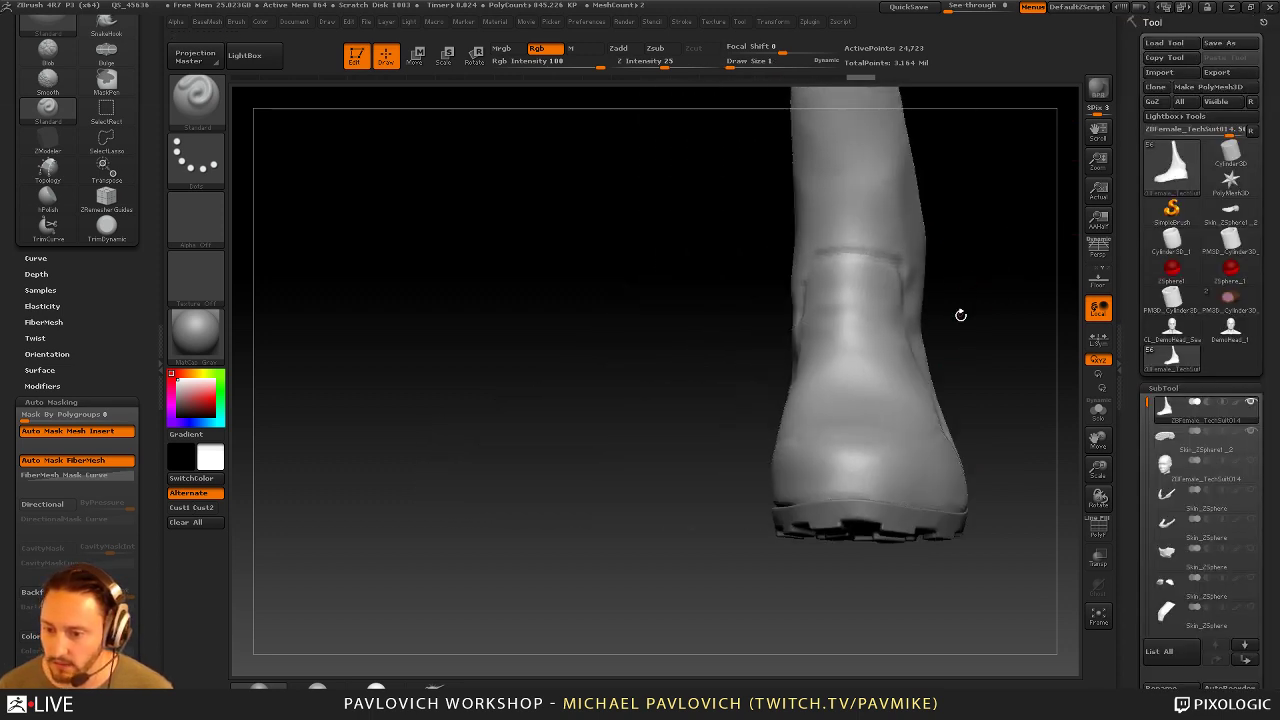
pyautogui.moveTo(1004, 389)
pyautogui.keyDown('alt'); pyautogui.mouseDown()
pyautogui.moveTo(897, 285)
pyautogui.moveTo(932, 390)
pyautogui.moveTo(938, 376)
pyautogui.mouseUp(); pyautogui.keyUp('alt')
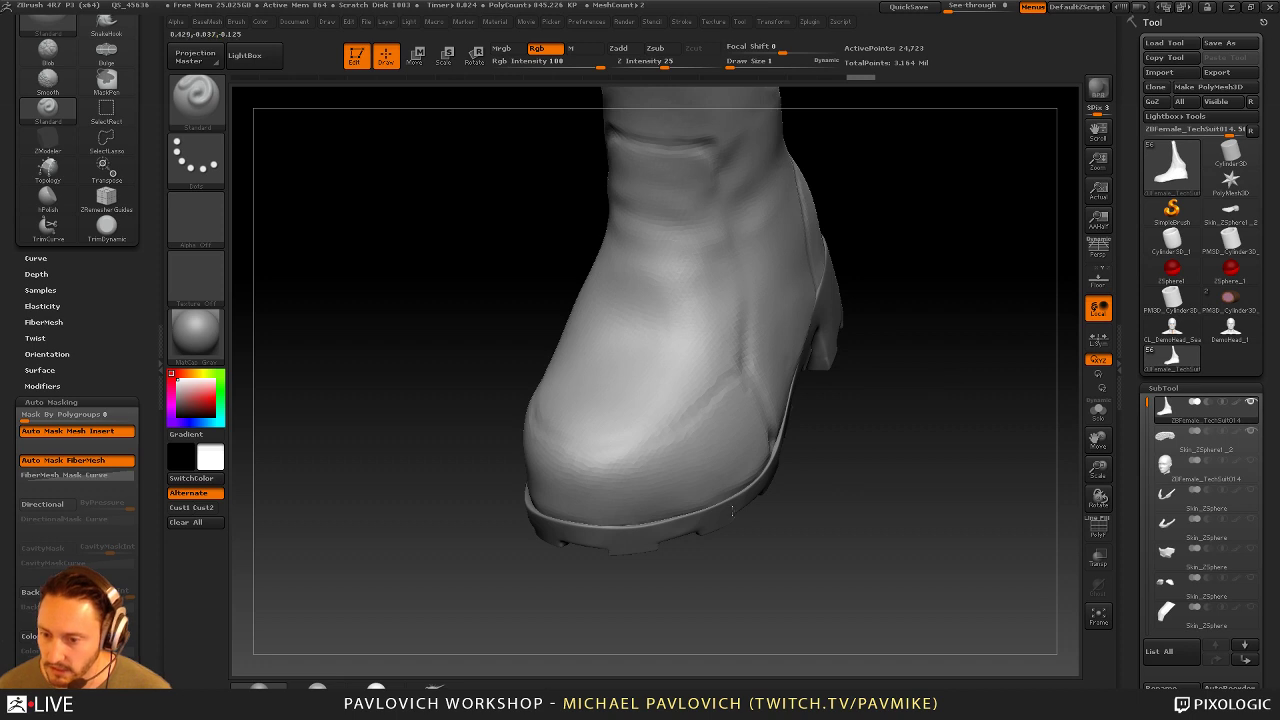
pyautogui.moveTo(968, 477); pyautogui.dragTo(990, 480)
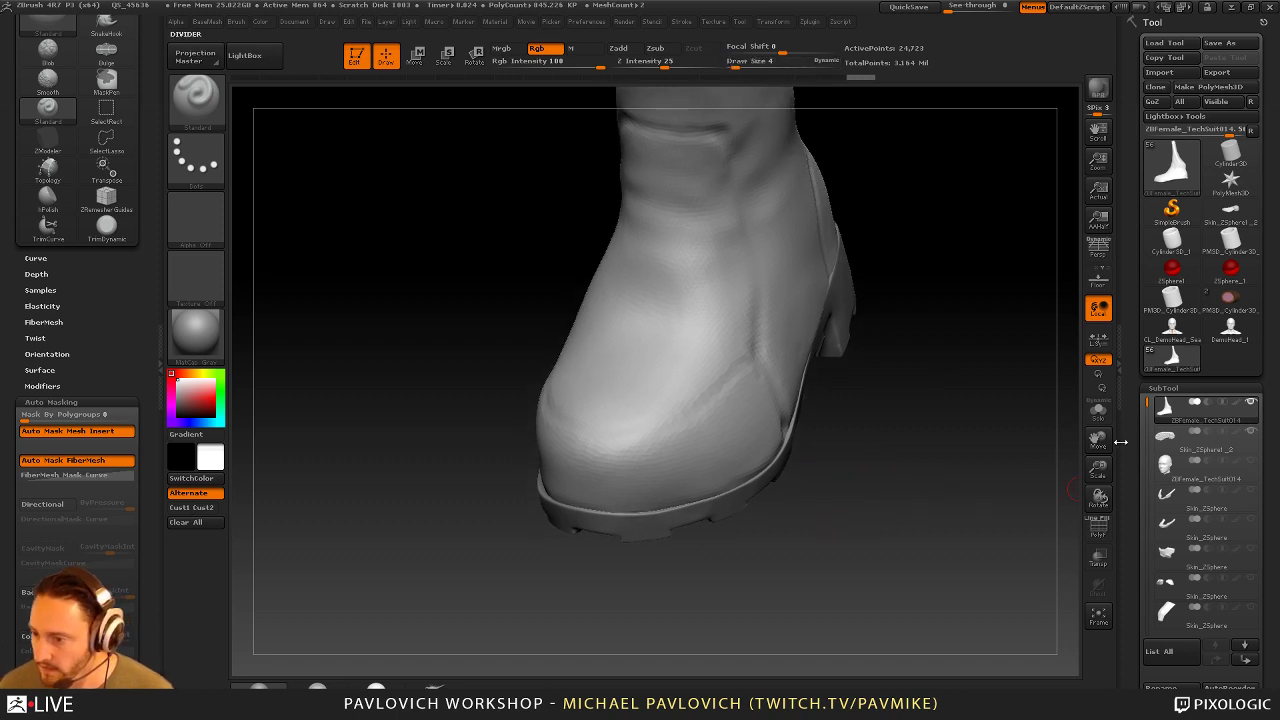
# Select the treaded sole subtool, duplicate it and make the duplicate active
pyautogui.keyDown('alt'); pyautogui.click(768, 494); pyautogui.keyUp('alt')
pyautogui.moveTo(805, 505); pyautogui.dragTo(871, 440)
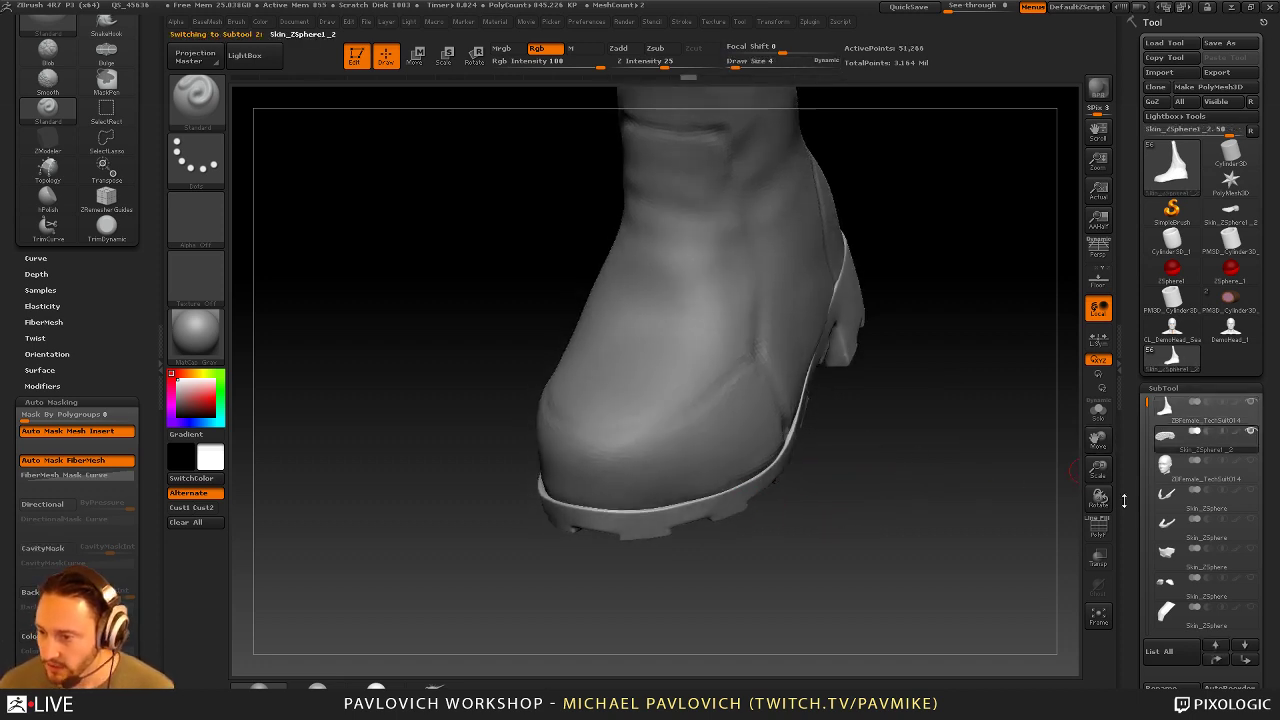
pyautogui.scroll(-5, 1150, 505)
pyautogui.click(1165, 510)
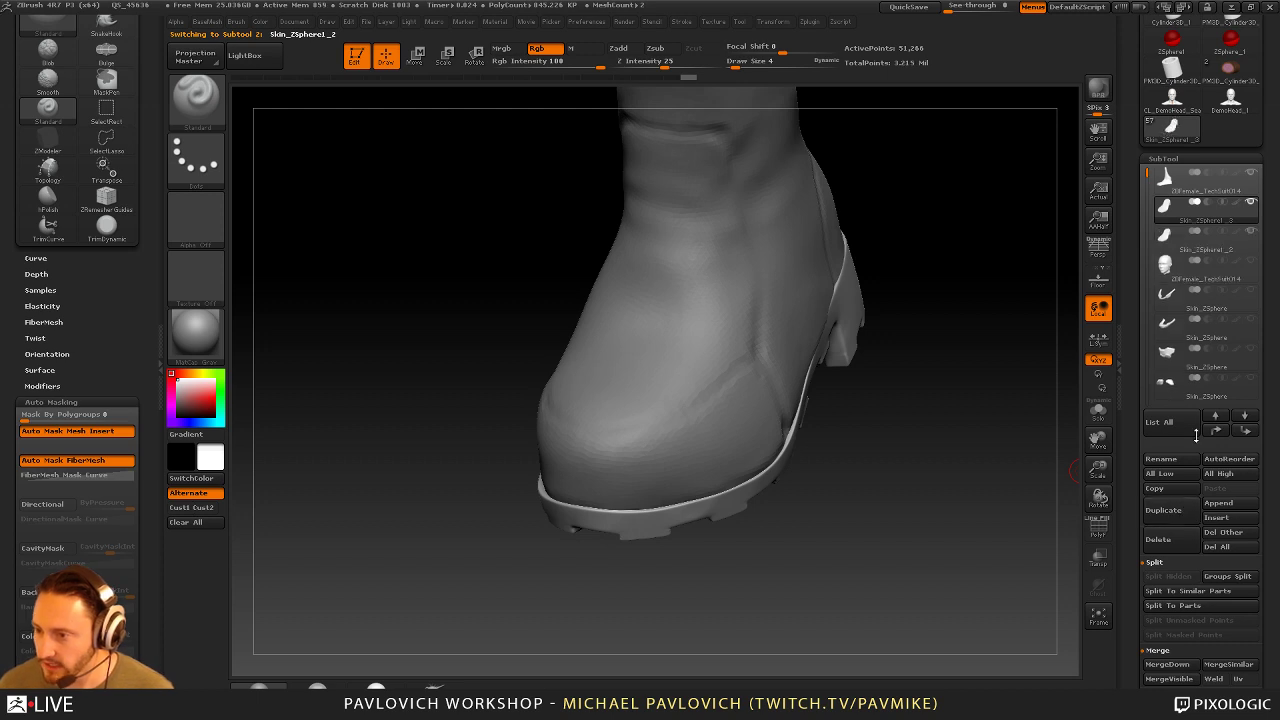
pyautogui.click(1205, 250)
# Isolate the sole duplicate with its polyframe shown, lower it to subdivision level 1 and delete its higher levels
pyautogui.click(1098, 410)
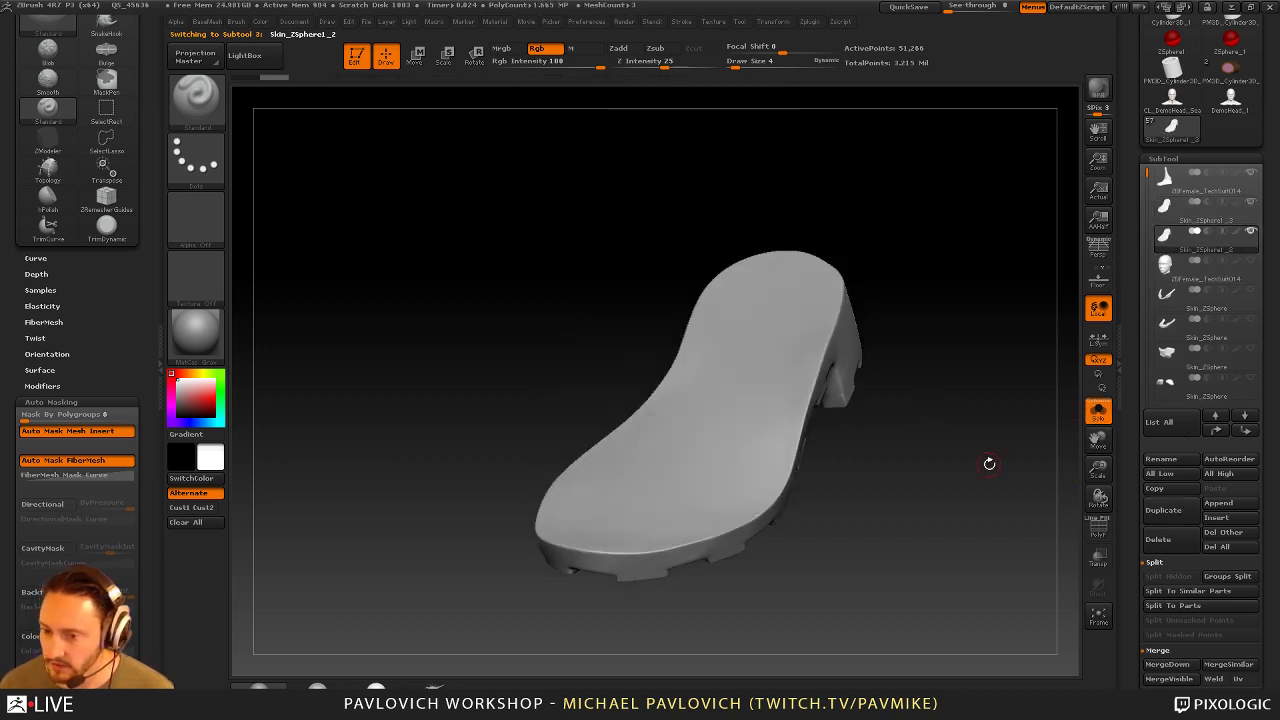
pyautogui.click(1098, 528)
pyautogui.scroll(-8, 1152, 423)
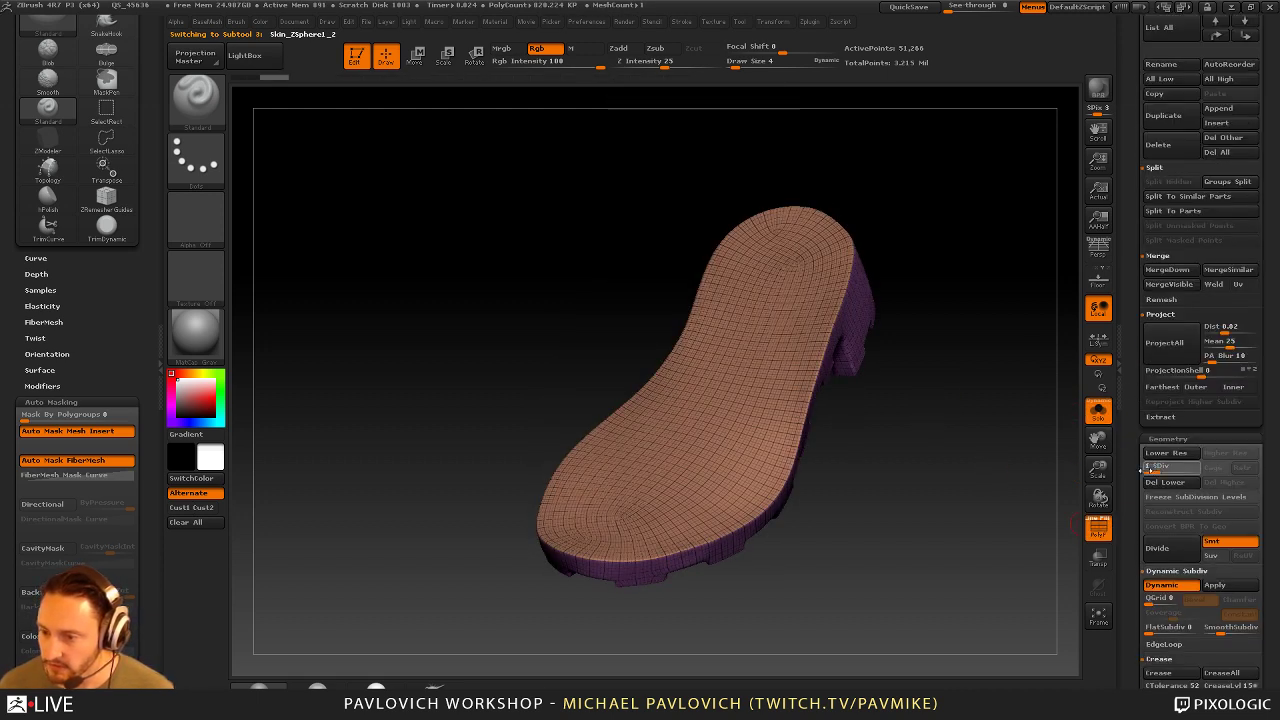
pyautogui.click(1150, 467)
pyautogui.moveTo(1042, 472); pyautogui.dragTo(1145, 470)
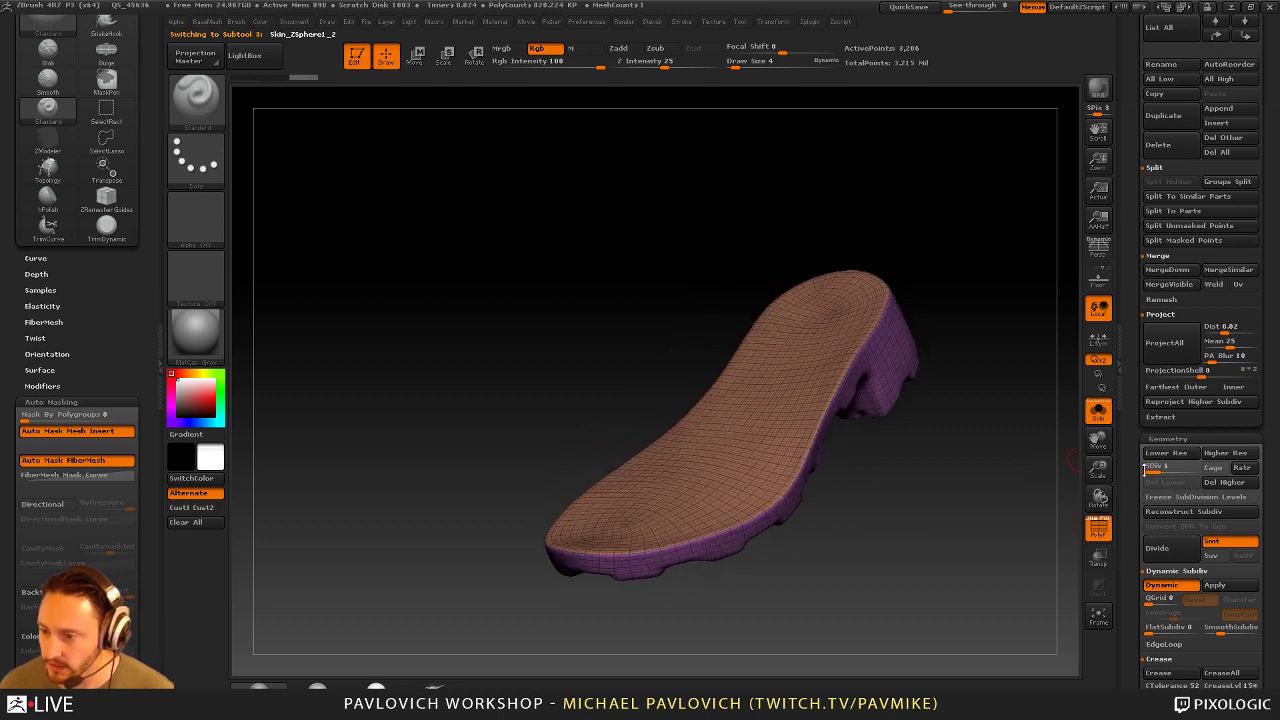
pyautogui.click(1191, 466)
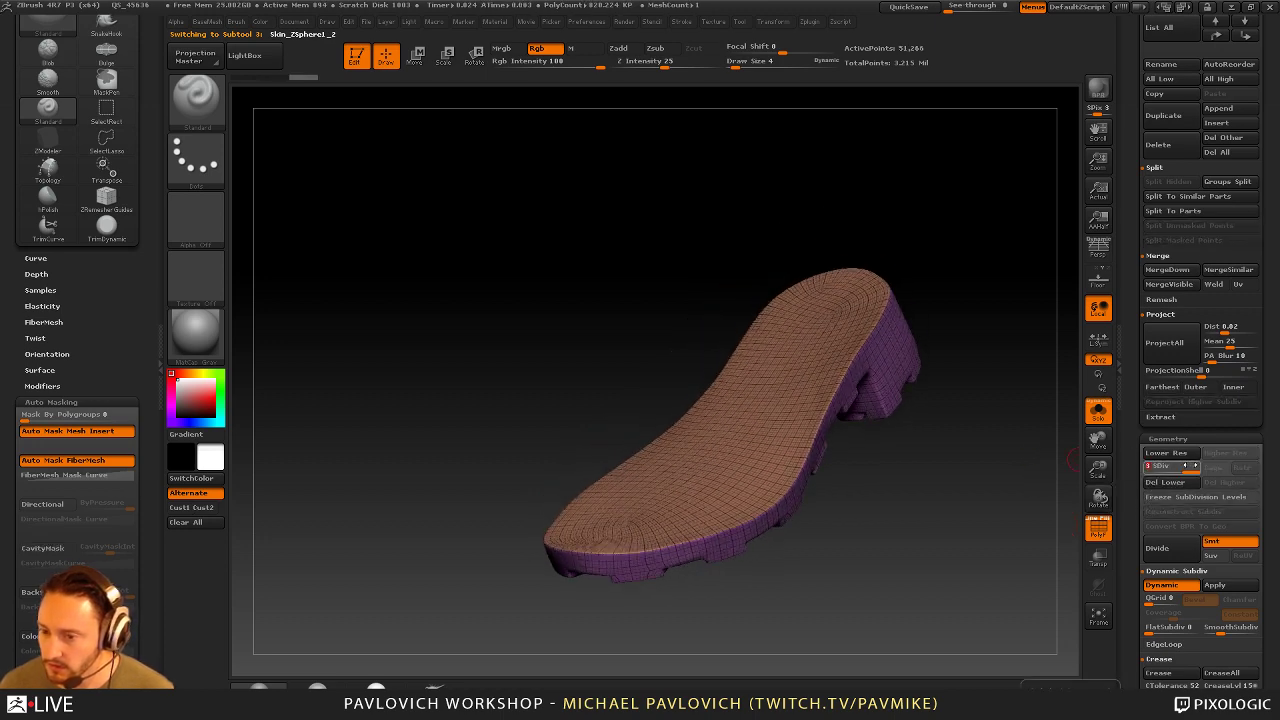
pyautogui.click(1150, 467)
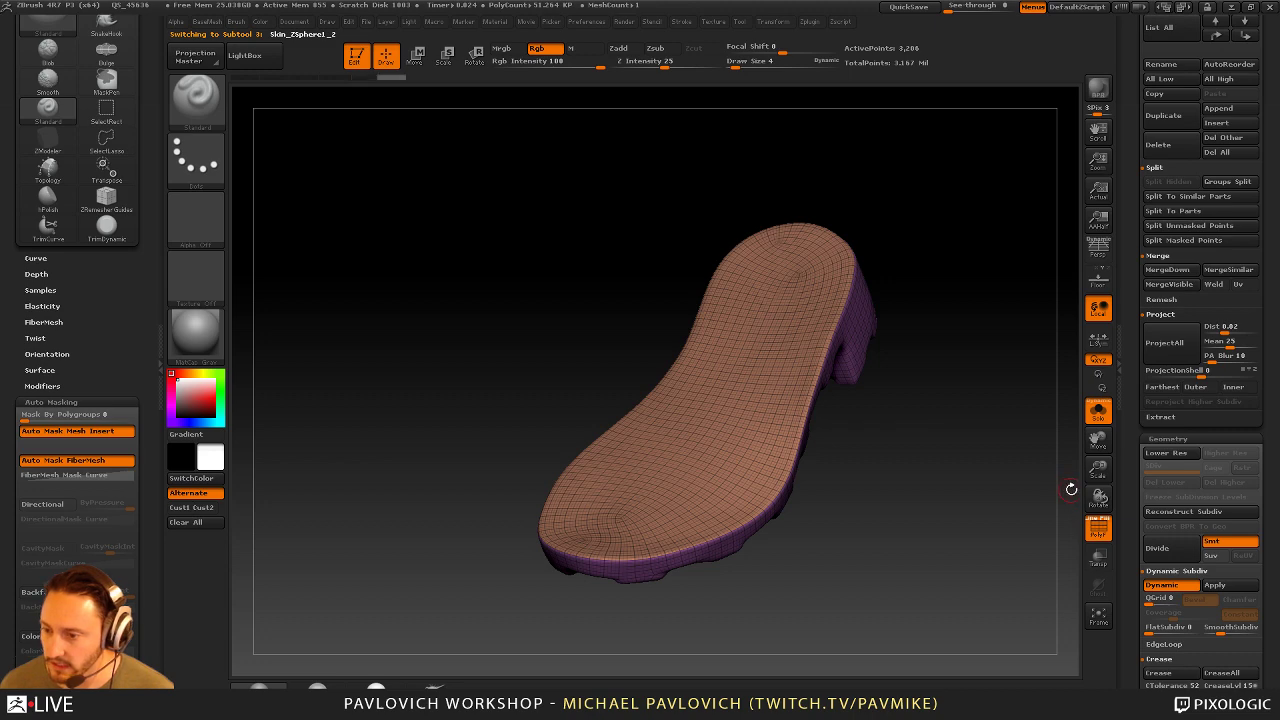
# Turn off dynamic subdivision on the sole duplicate and show only its top-surface polygroup
pyautogui.moveTo(1071, 489); pyautogui.dragTo(973, 397)
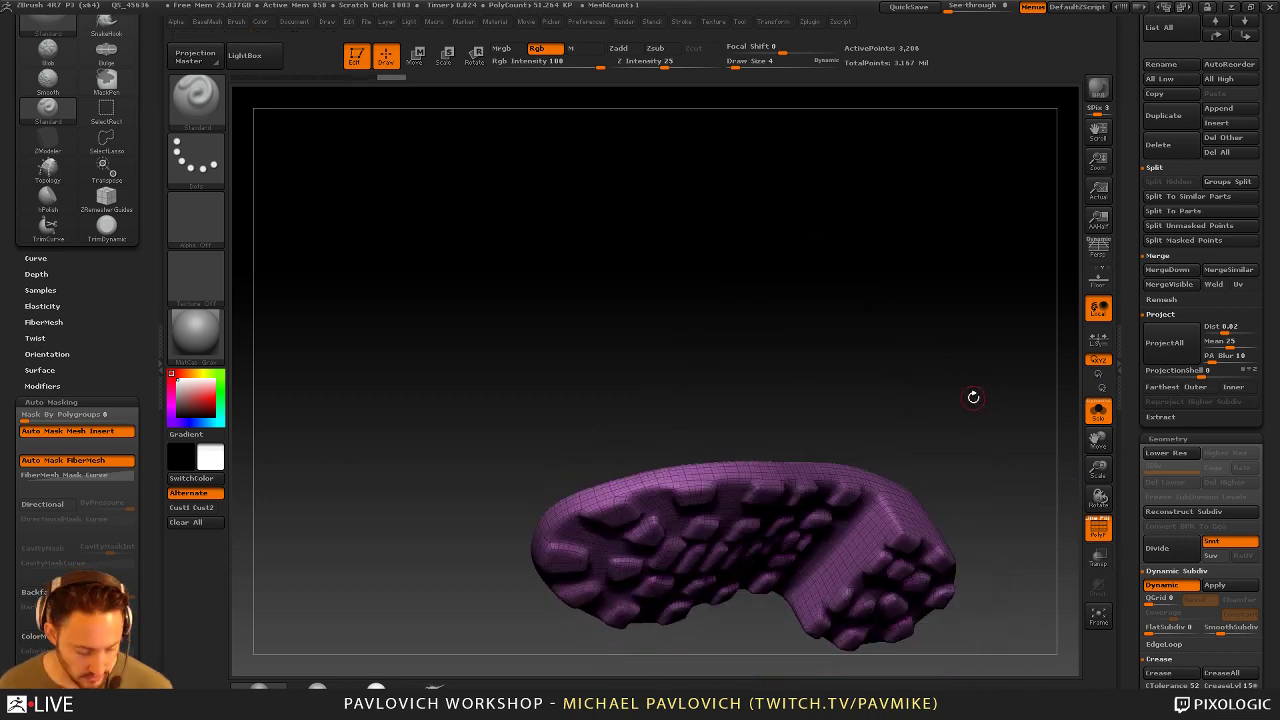
pyautogui.hotkey('shift', 'd')
pyautogui.moveTo(937, 307); pyautogui.dragTo(980, 423)
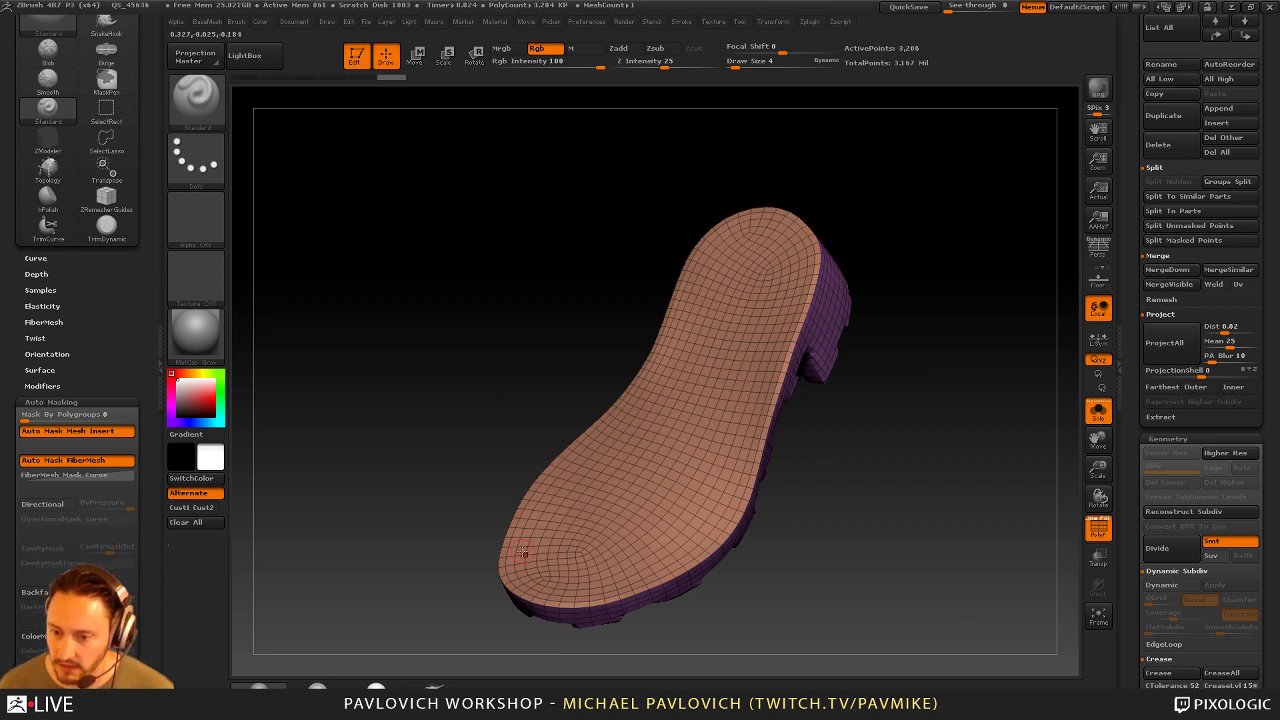
pyautogui.keyDown('ctrl'); pyautogui.keyDown('shift'); pyautogui.click(757, 329); pyautogui.keyUp('shift'); pyautogui.keyUp('ctrl')
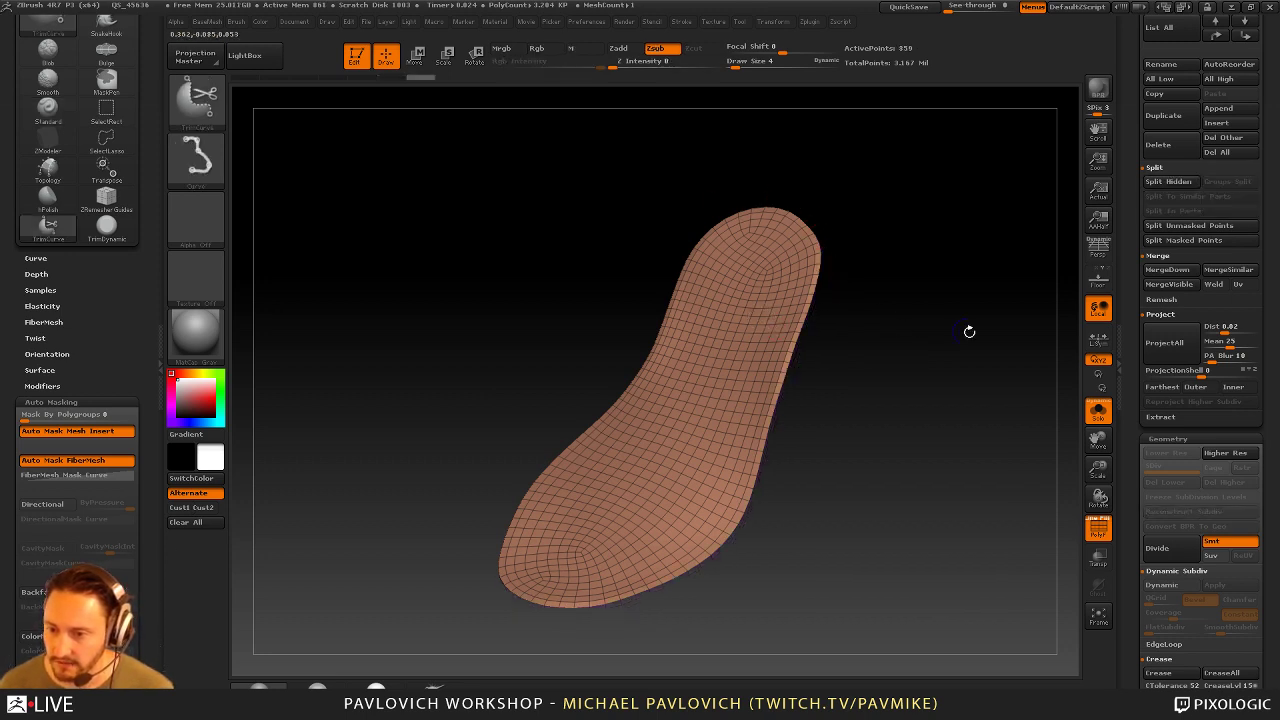
# Dock the Stroke palette beside the canvas so its curve functions stay available
pyautogui.moveTo(154, 45); pyautogui.dragTo(148, 204)
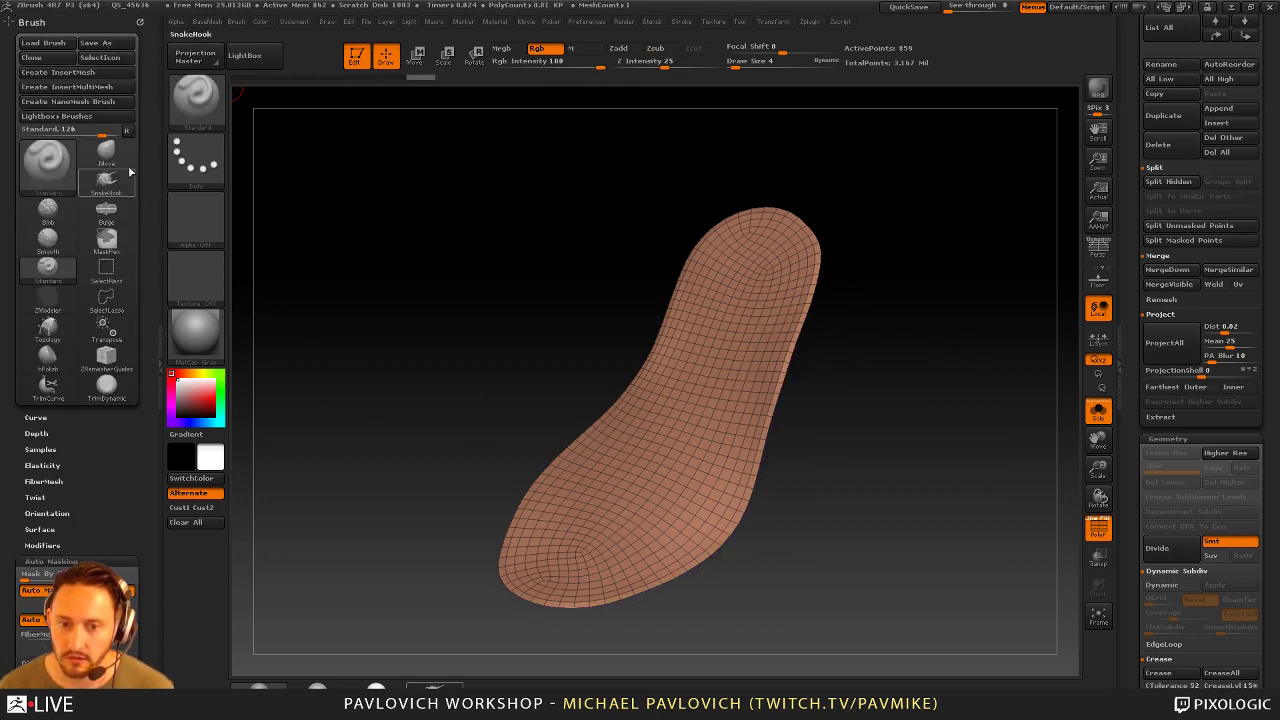
pyautogui.click(682, 24)
pyautogui.moveTo(672, 45)
pyautogui.mouseDown()
pyautogui.moveTo(251, 162)
pyautogui.moveTo(88, 148)
pyautogui.mouseUp()
# With the CurveTube brush, frame the top surface's border with a curve and generate a tube along it
pyautogui.moveTo(519, 329); pyautogui.dragTo(975, 382)
pyautogui.press('b')
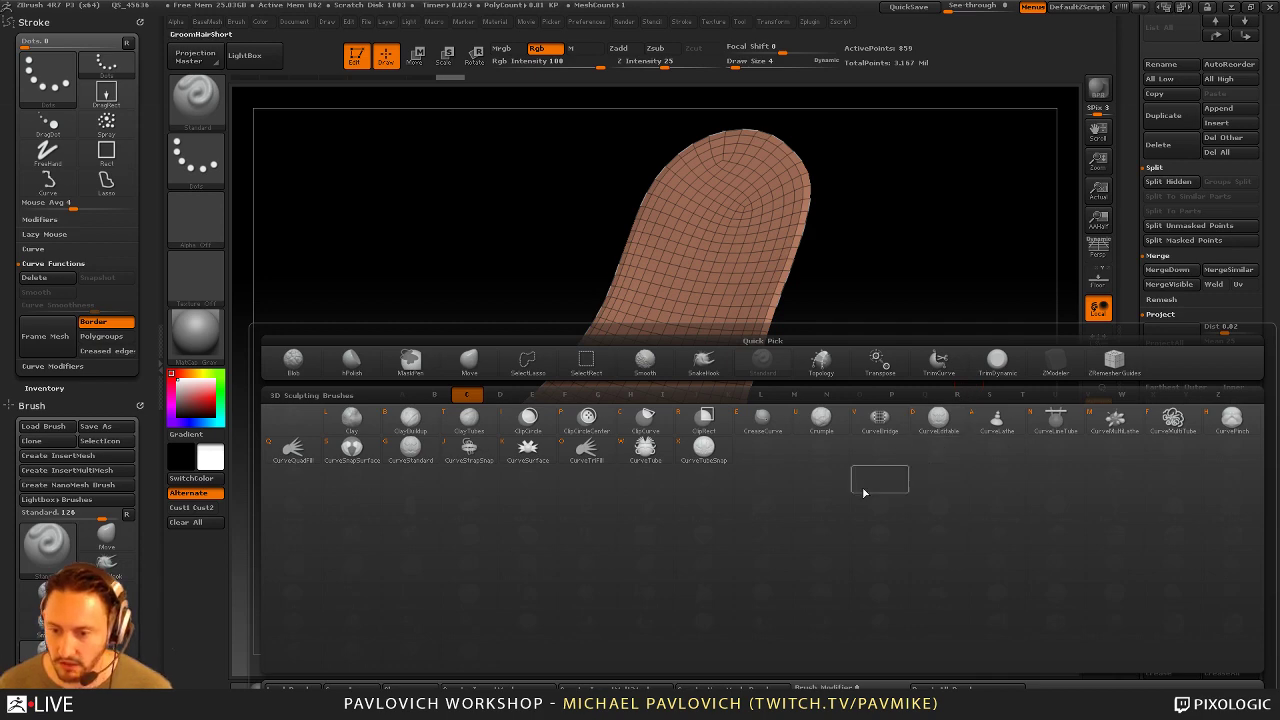
pyautogui.click(645, 447)
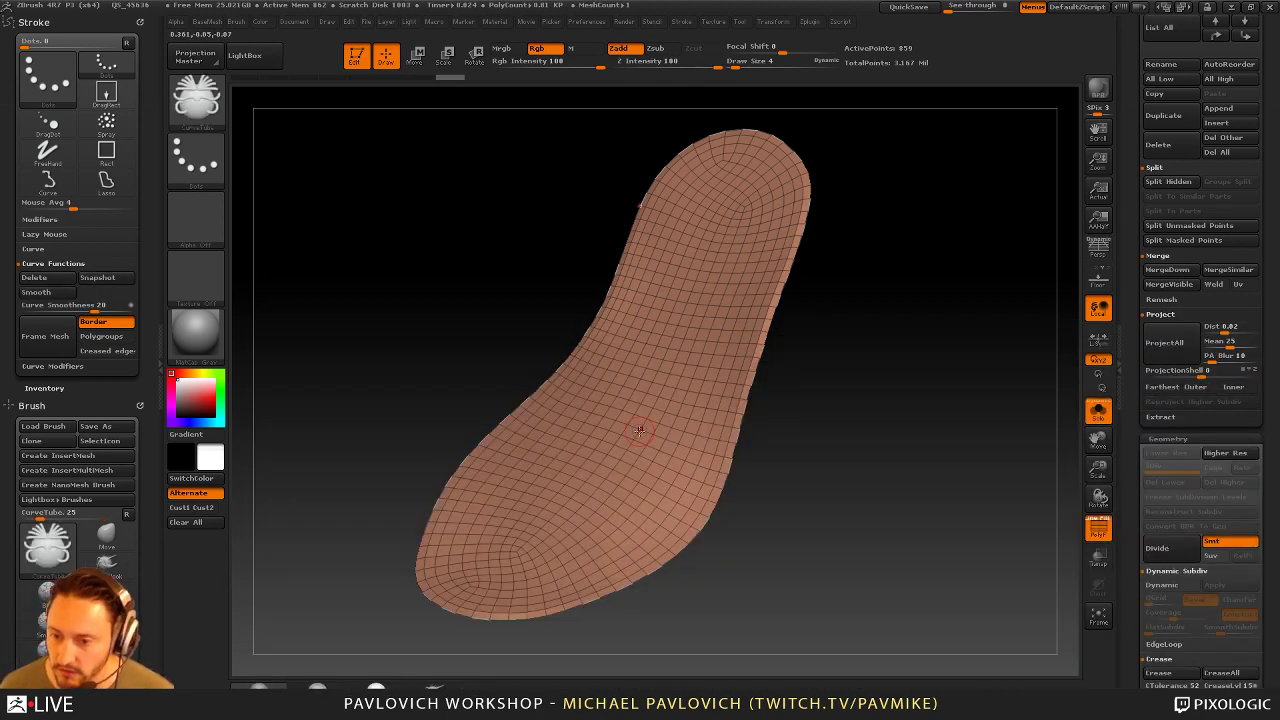
pyautogui.press('s')
pyautogui.moveTo(846, 347); pyautogui.dragTo(868, 347)
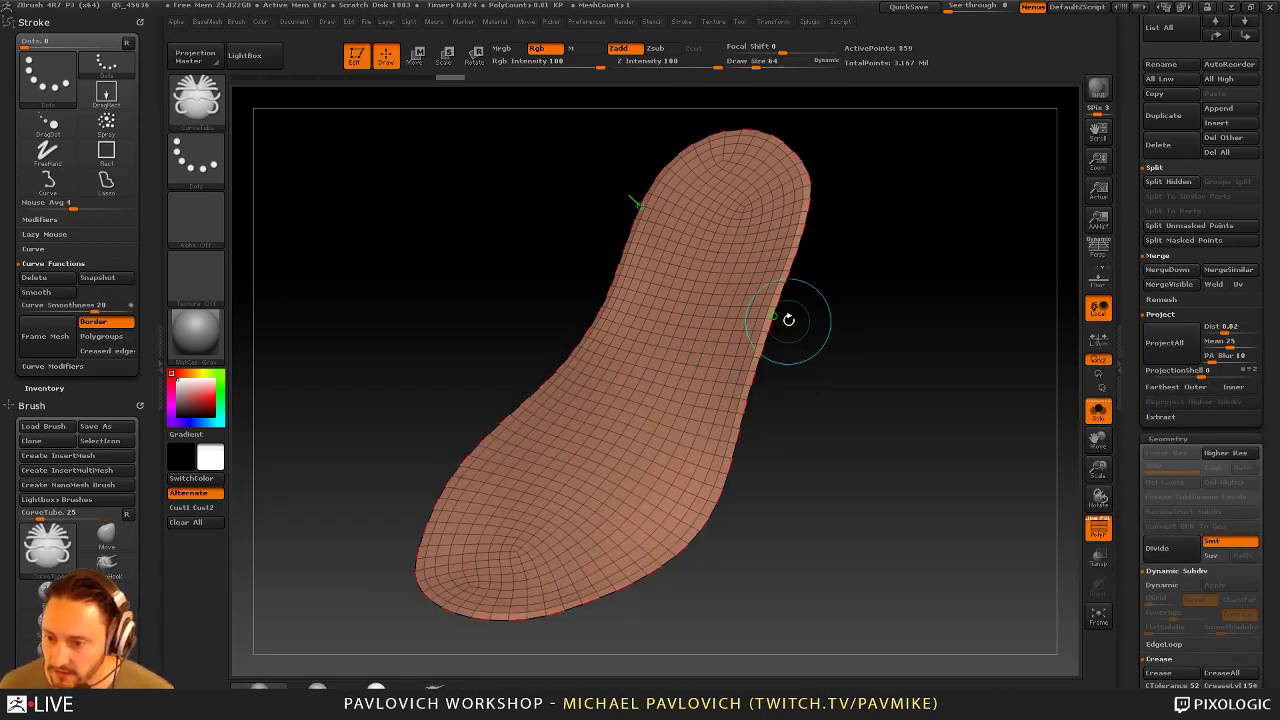
pyautogui.click(783, 311)
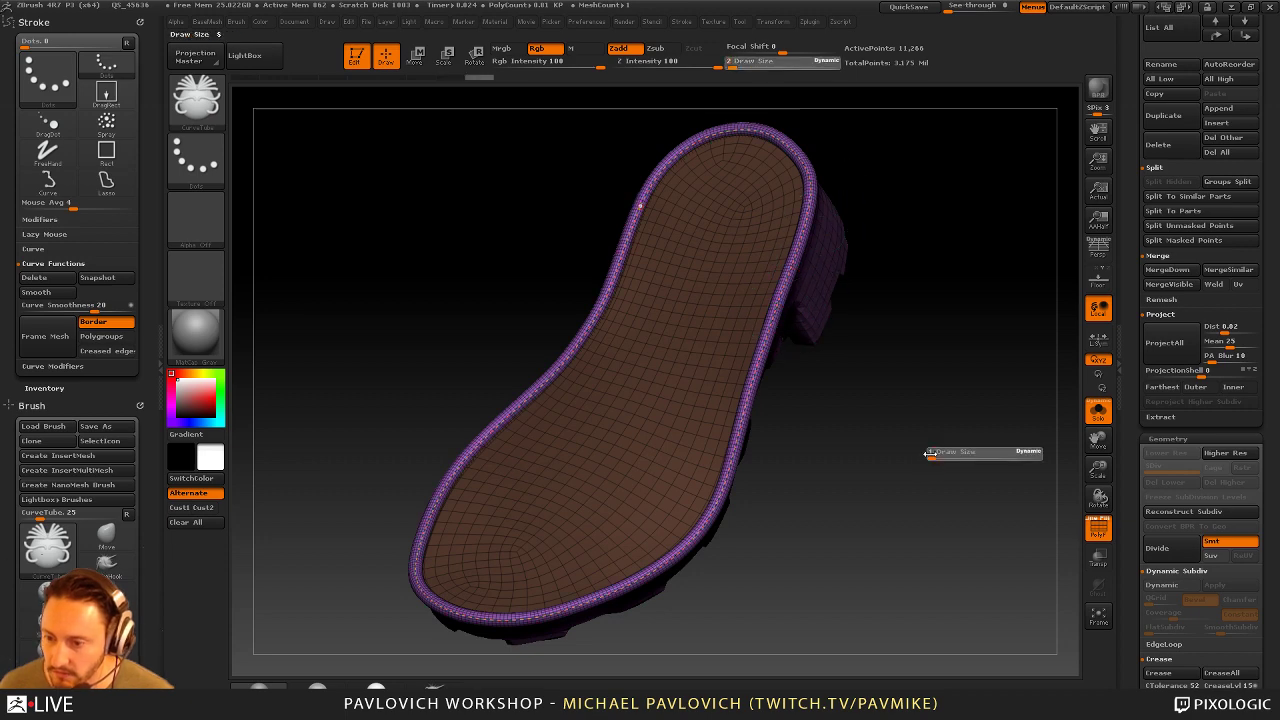
# Regenerate the border tube thinner at draw size 1, hide the polyframe and release the curve
pyautogui.keyDown('ctrl'); pyautogui.keyDown('shift'); pyautogui.click(756, 386); pyautogui.keyUp('shift'); pyautogui.keyUp('ctrl')
pyautogui.keyDown('ctrl'); pyautogui.keyDown('shift'); pyautogui.click(931, 408); pyautogui.keyUp('shift'); pyautogui.keyUp('ctrl')
pyautogui.moveTo(931, 408); pyautogui.dragTo(929, 374)
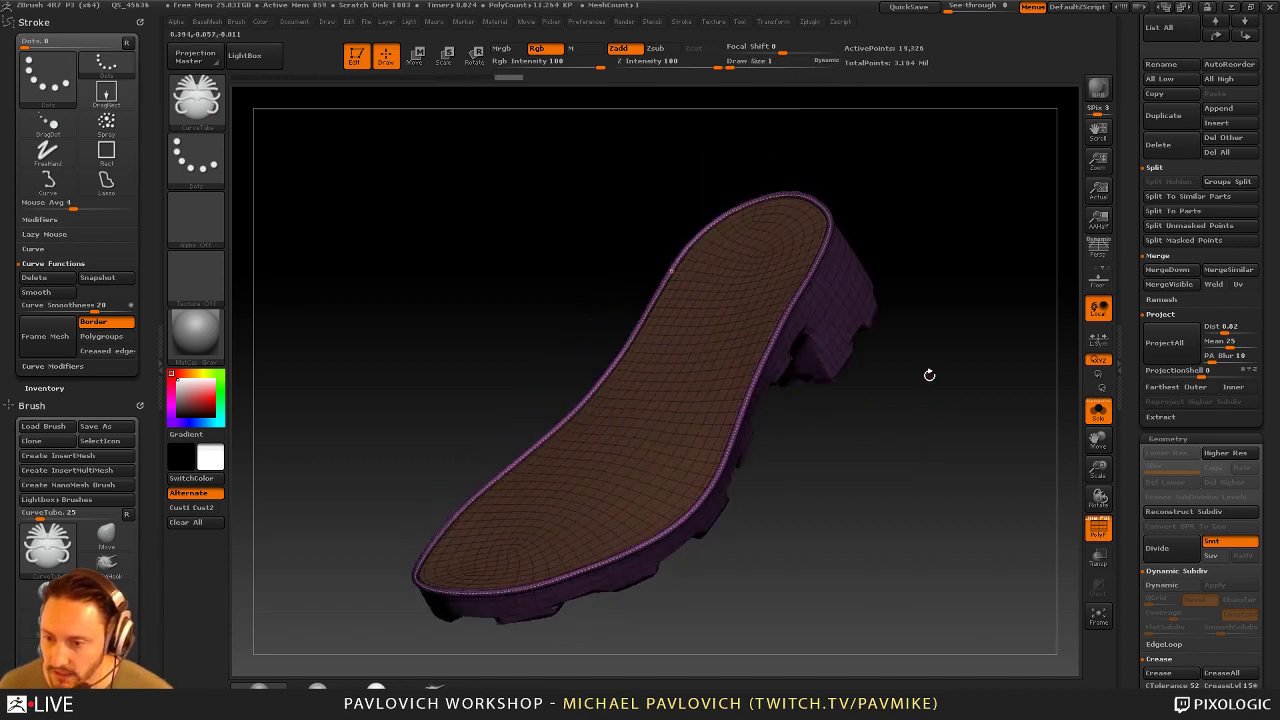
pyautogui.click(1097, 535)
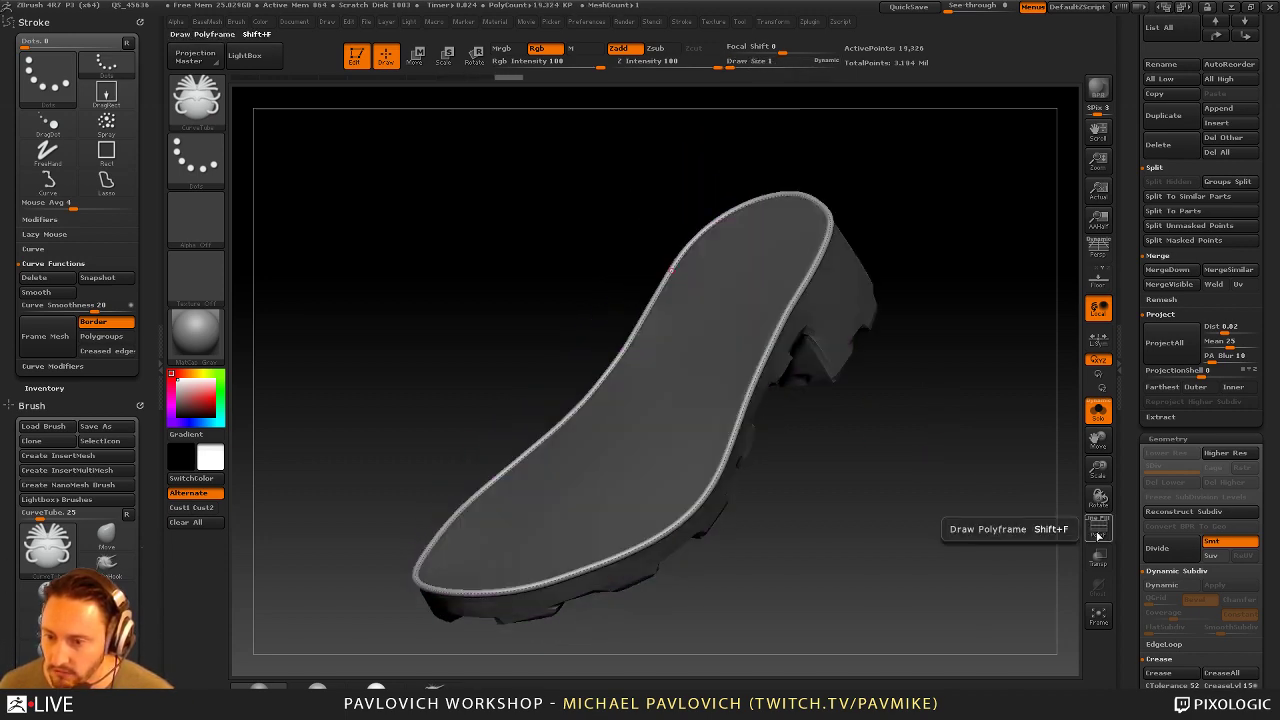
pyautogui.click(660, 411)
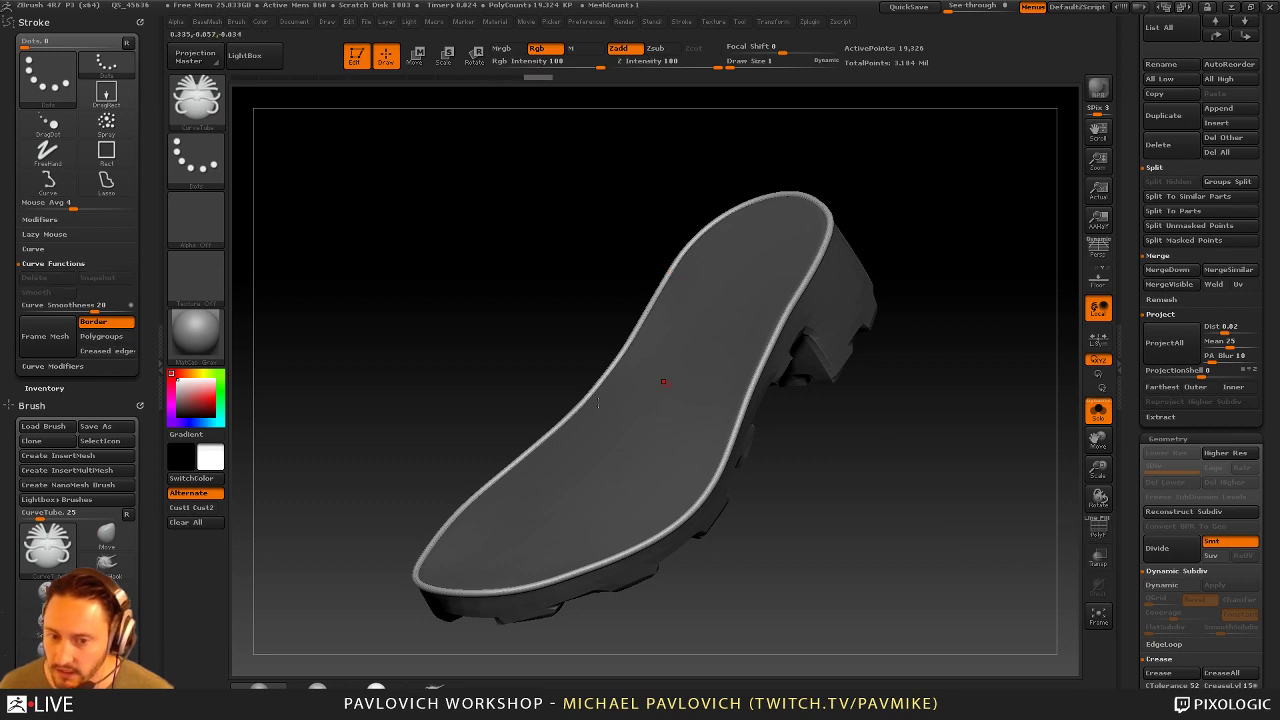
# Split the masked sole duplicate away from the tube and show the tube with the whole boot
pyautogui.press('shift')
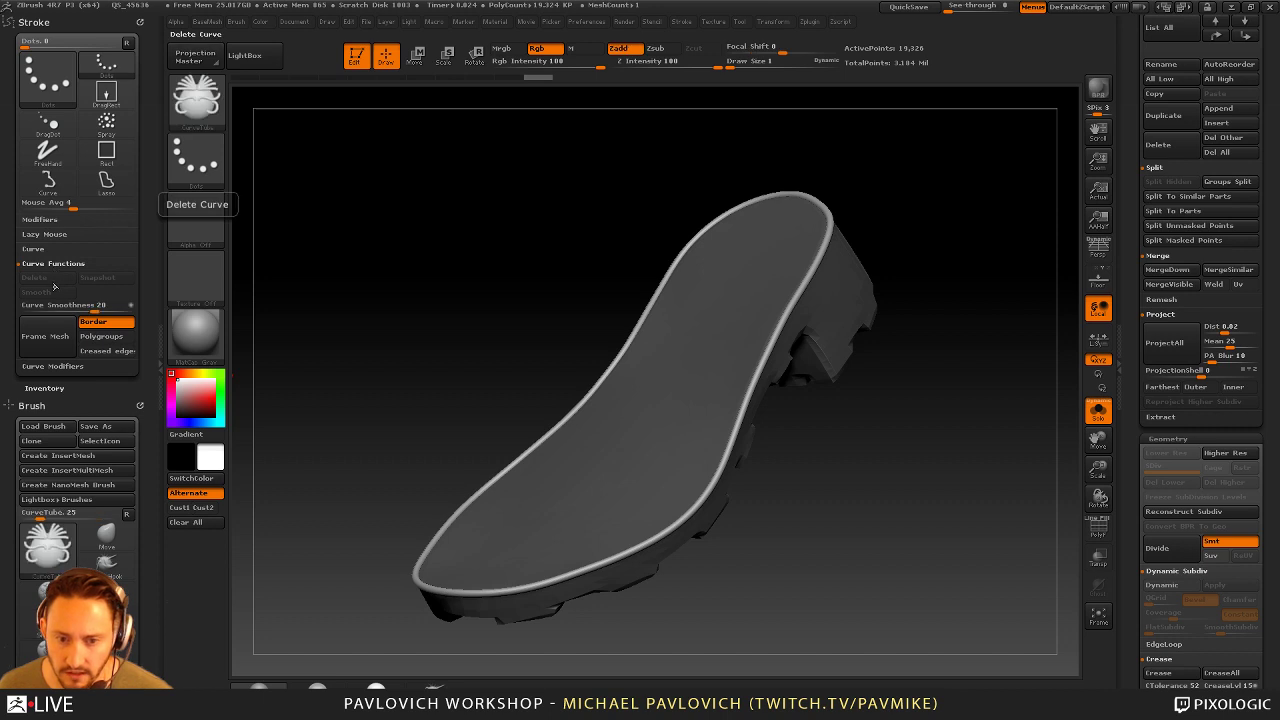
pyautogui.moveTo(883, 506)
pyautogui.mouseDown()
pyautogui.moveTo(916, 436)
pyautogui.moveTo(972, 472)
pyautogui.moveTo(946, 469)
pyautogui.moveTo(948, 492)
pyautogui.mouseUp()
pyautogui.press('1')
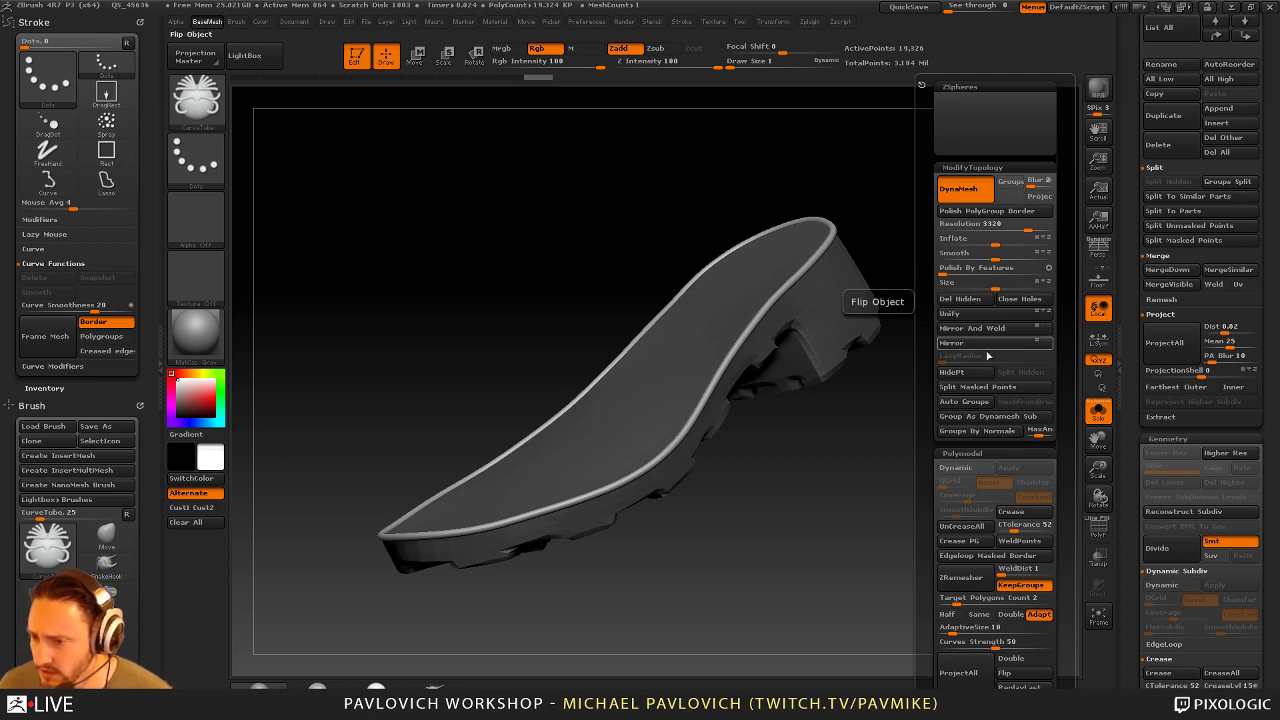
pyautogui.click(989, 388)
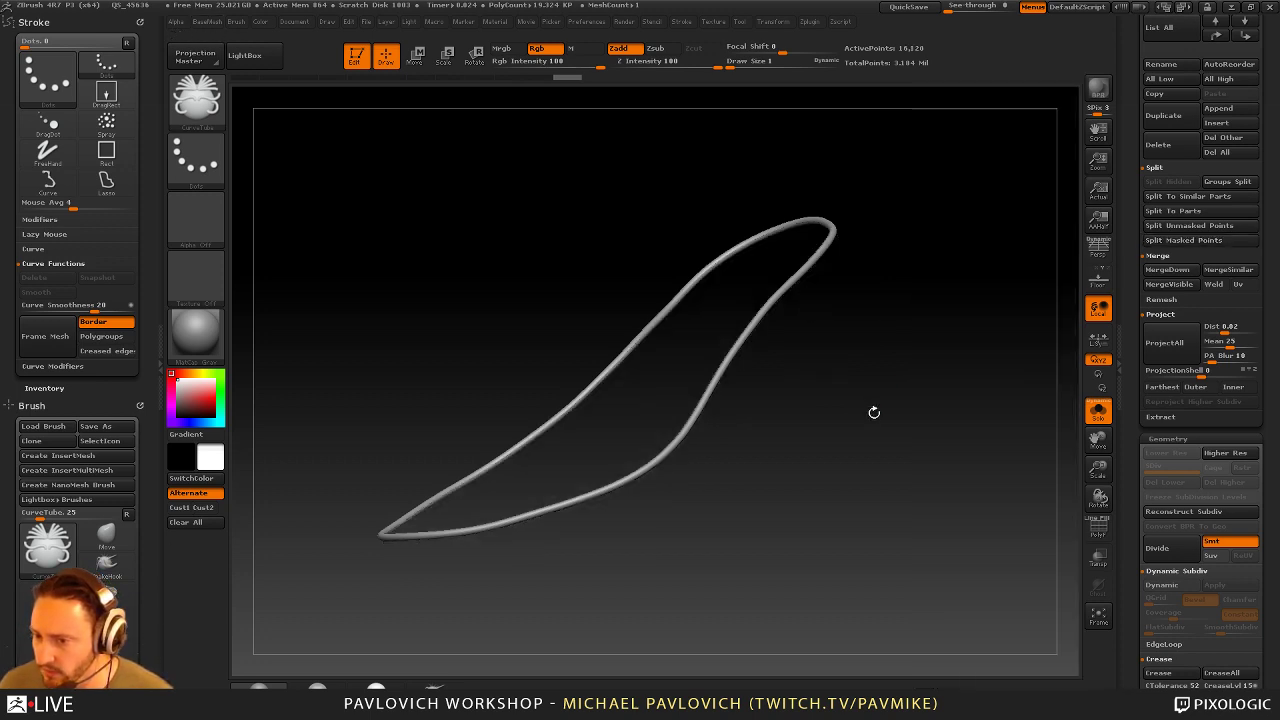
pyautogui.click(1097, 410)
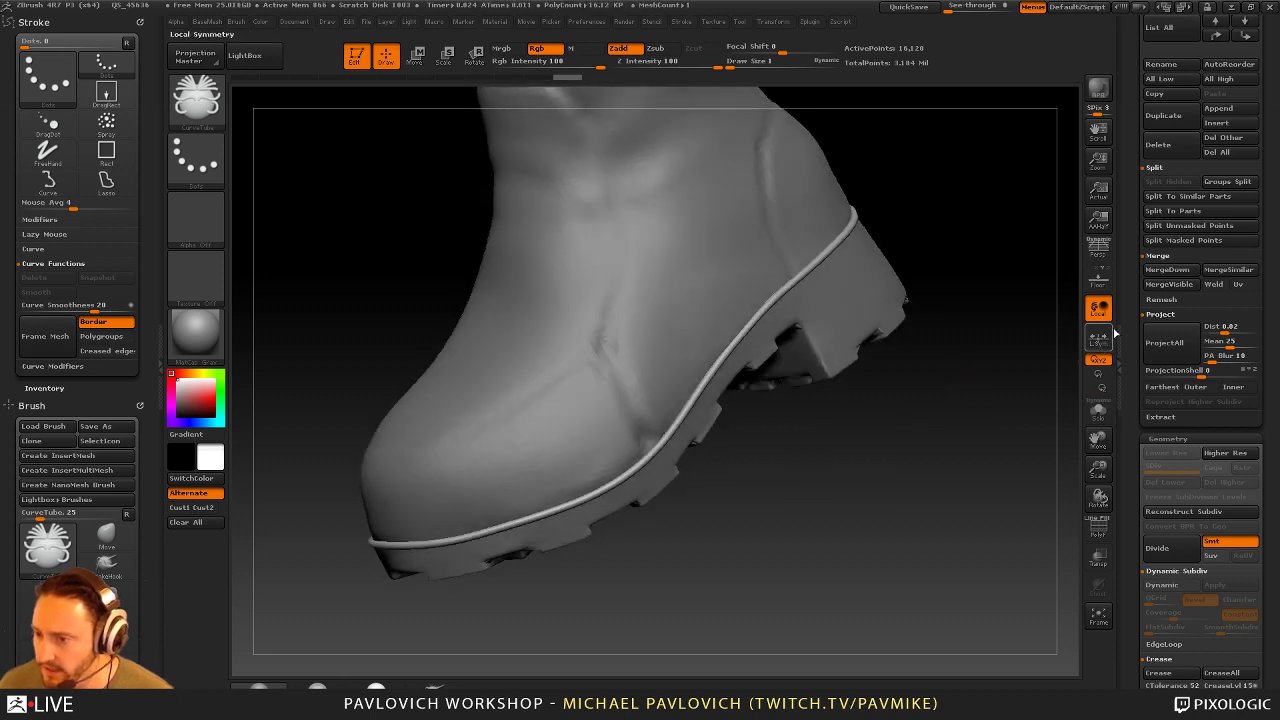
# Select the original treaded sole subtool and isolate it
pyautogui.scroll(10, 1200, 350)
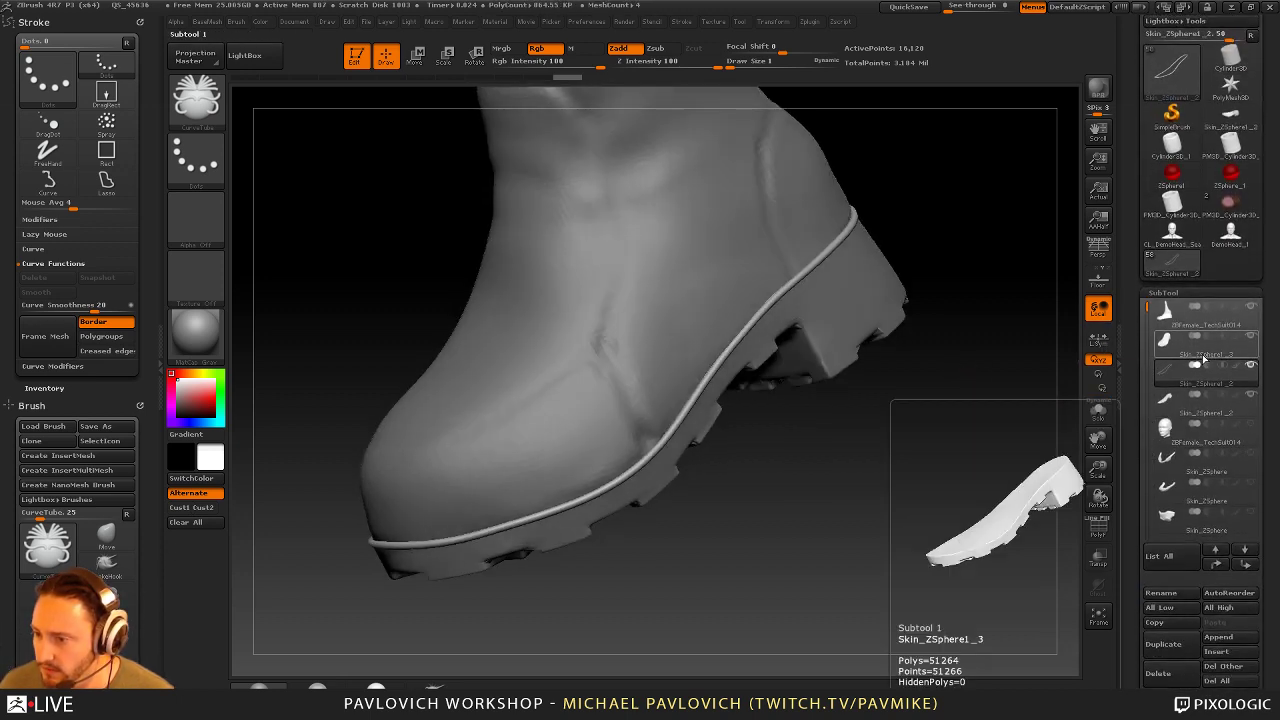
pyautogui.click(1204, 352)
pyautogui.click(1097, 410)
pyautogui.moveTo(1130, 420); pyautogui.dragTo(1130, 323)
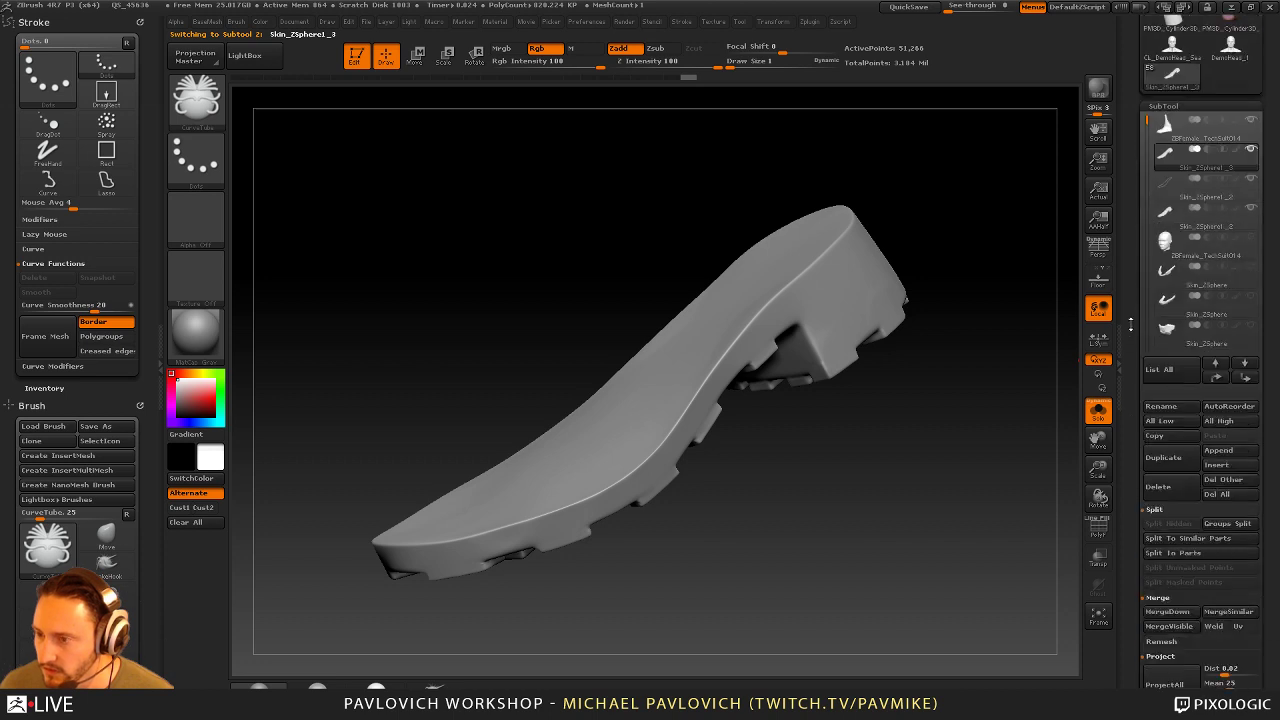
# Delete the leftover low-poly duplicate sole subtool, reselect the treaded sole and show it with the whole boot
pyautogui.click(1188, 222)
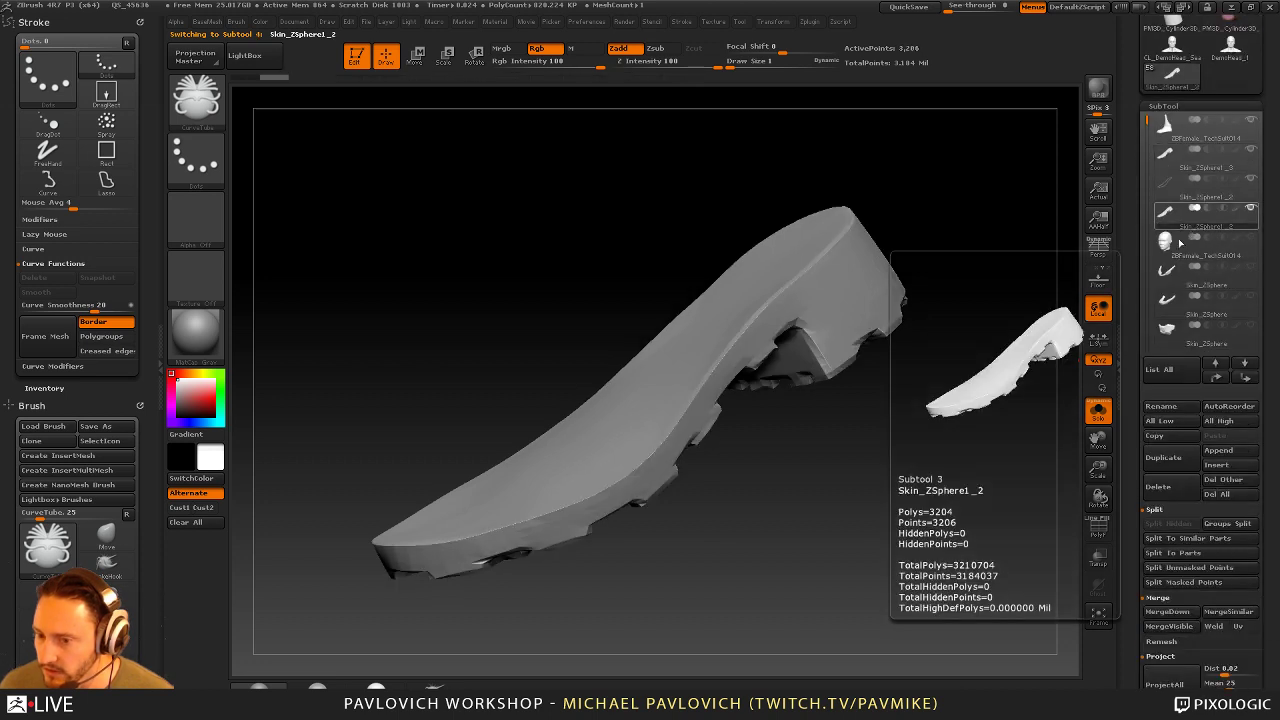
pyautogui.click(1166, 486)
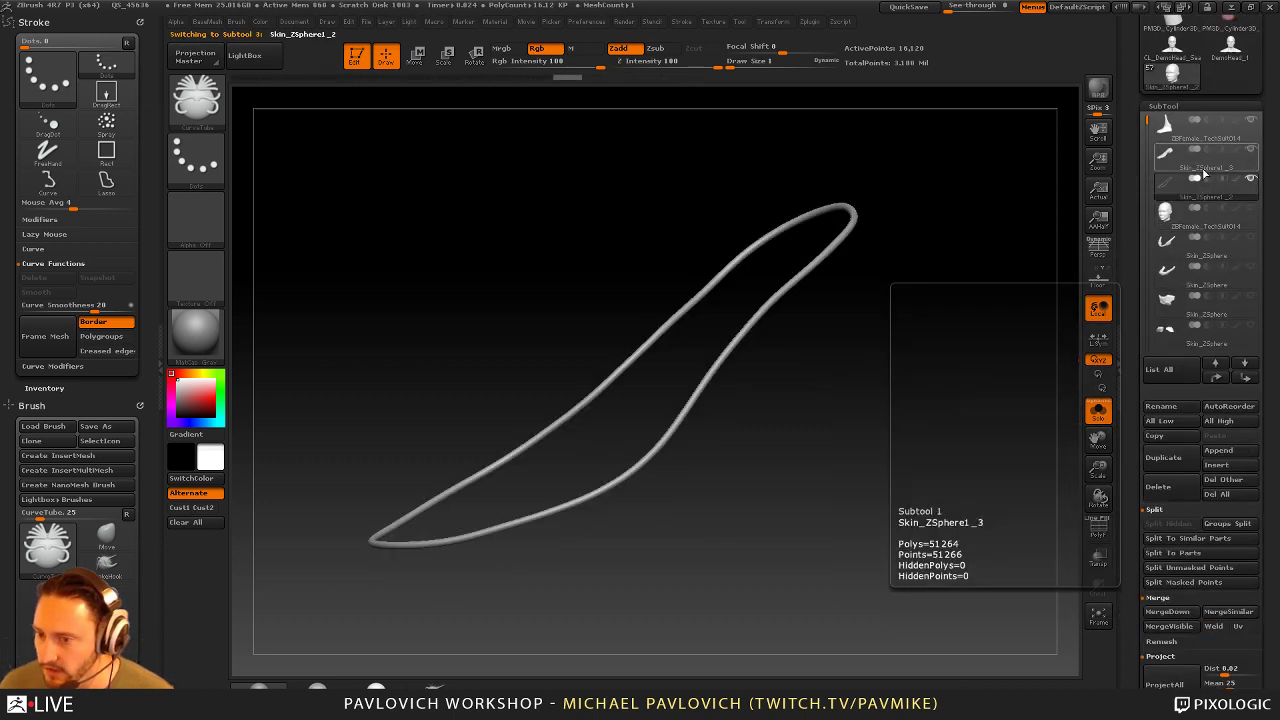
pyautogui.click(1244, 168)
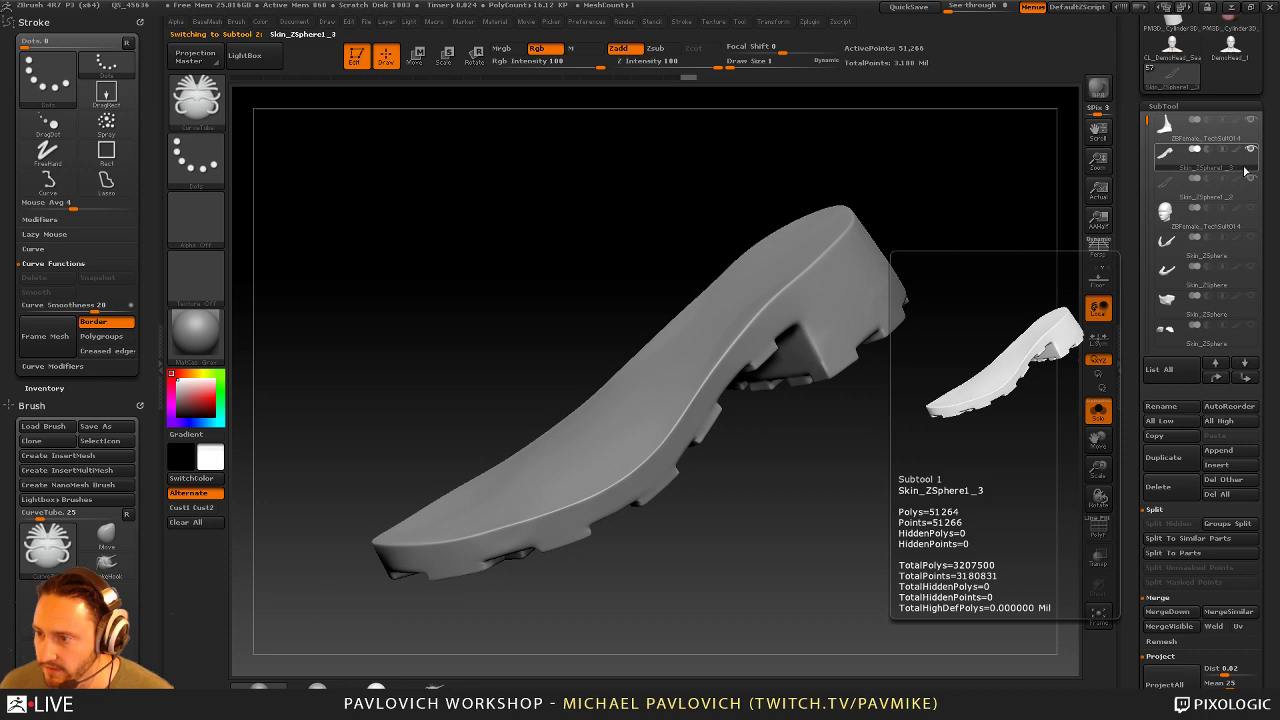
pyautogui.click(1098, 411)
pyautogui.moveTo(880, 314)
pyautogui.mouseDown()
pyautogui.moveTo(980, 263)
pyautogui.moveTo(834, 271)
pyautogui.moveTo(899, 226)
pyautogui.moveTo(926, 229)
pyautogui.moveTo(934, 354)
pyautogui.mouseUp()
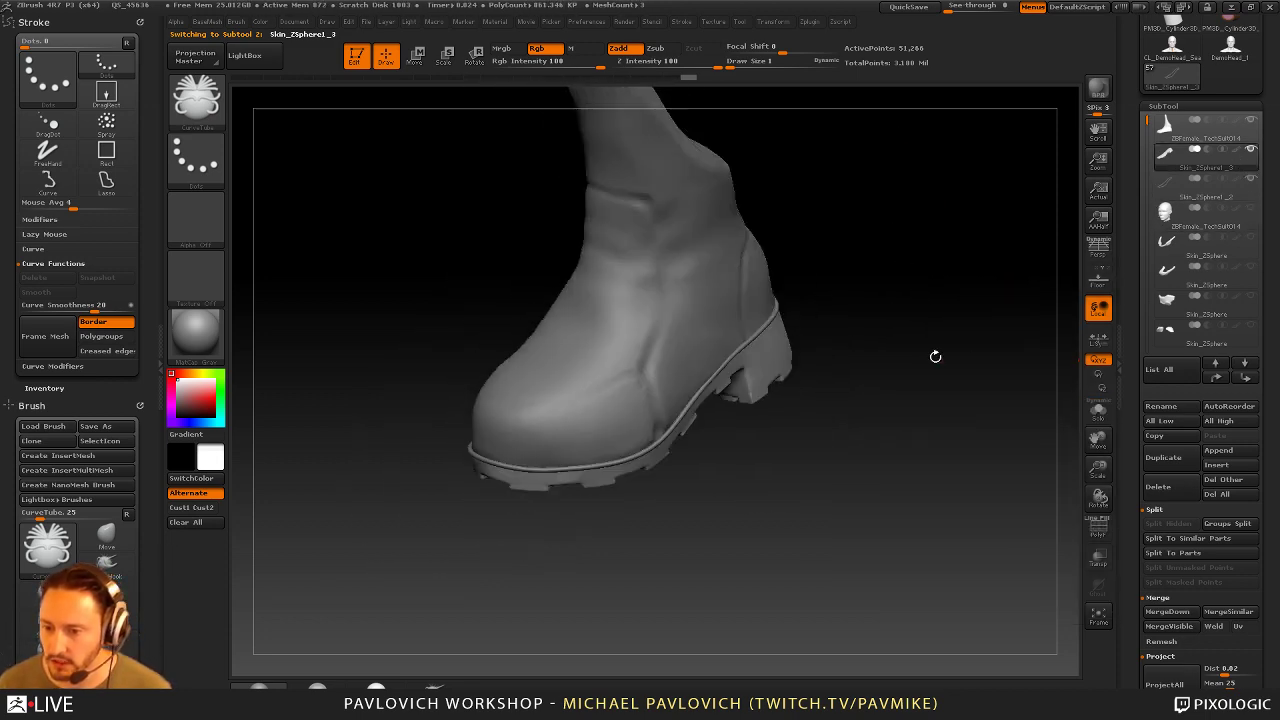
# Switch to the Standard brush and make the boot upper the active subtool
pyautogui.press('b')
pyautogui.press('s')
pyautogui.press('t')
pyautogui.press('Up')
pyautogui.moveTo(852, 274); pyautogui.dragTo(929, 349)
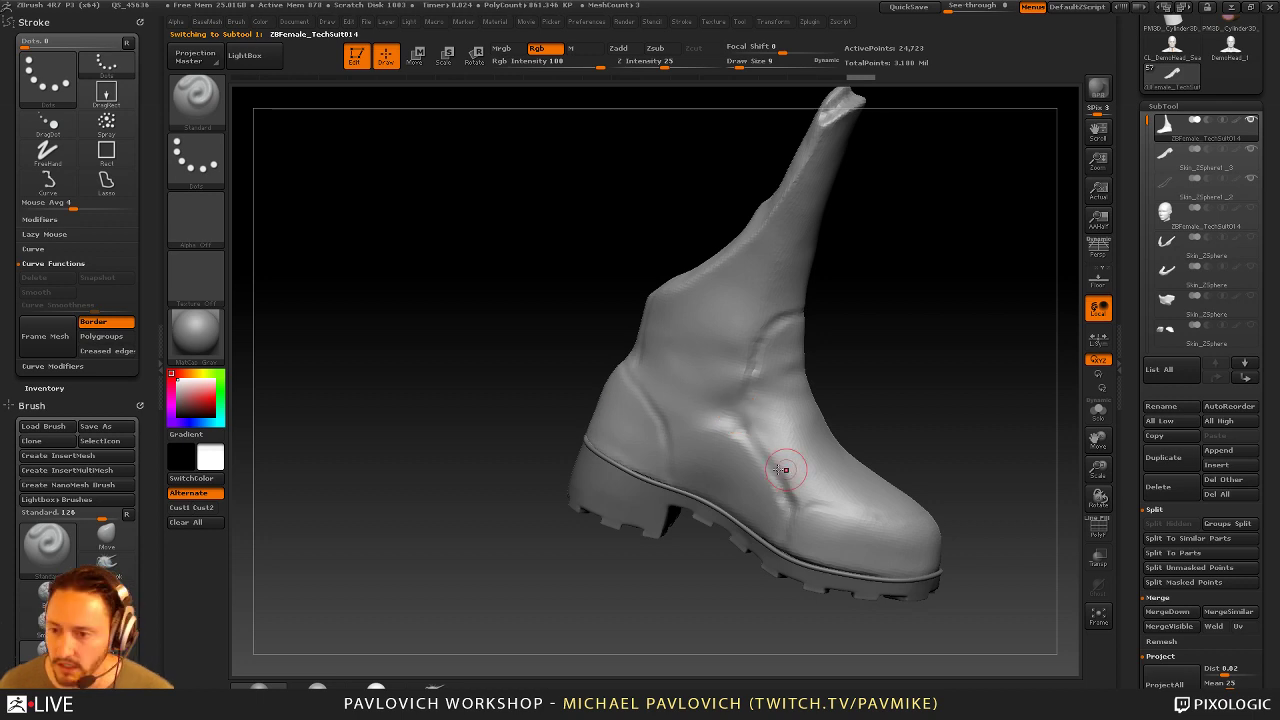
# Launch the Kuadro reference image viewer as administrator and return to the boot model
pyautogui.press('super')
pyautogui.rightClick(245, 508)
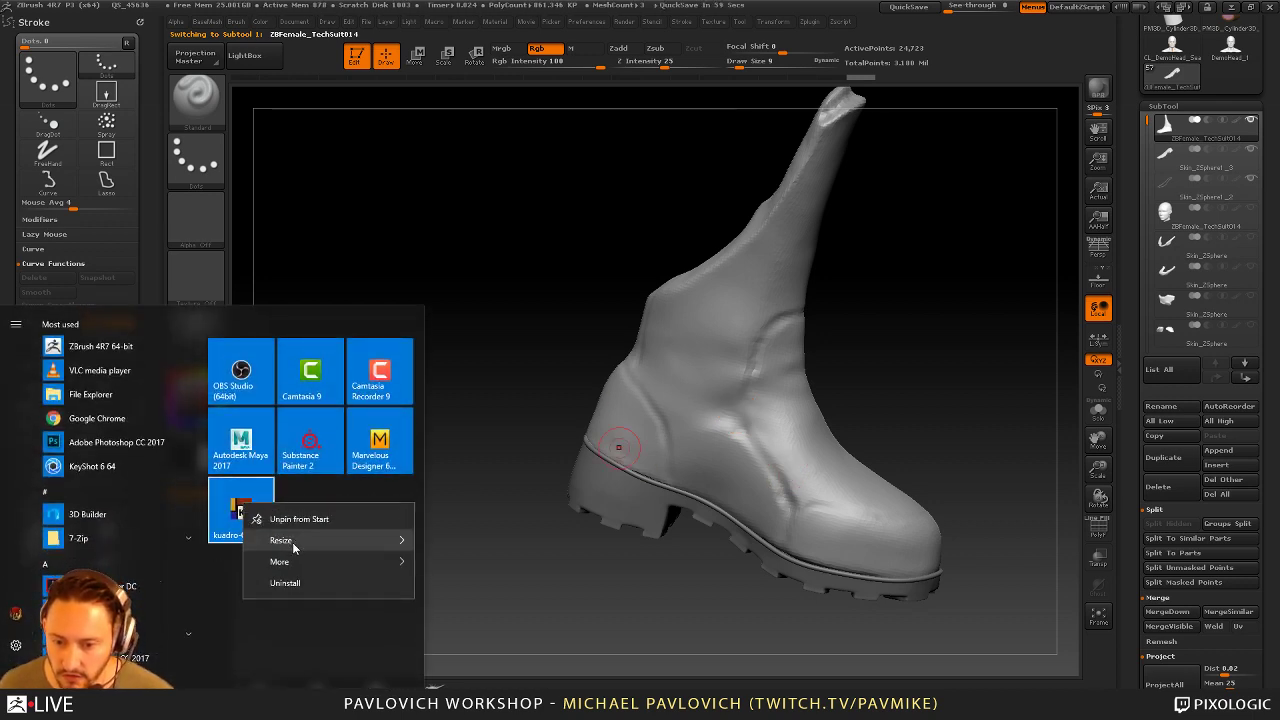
pyautogui.moveTo(305, 562)
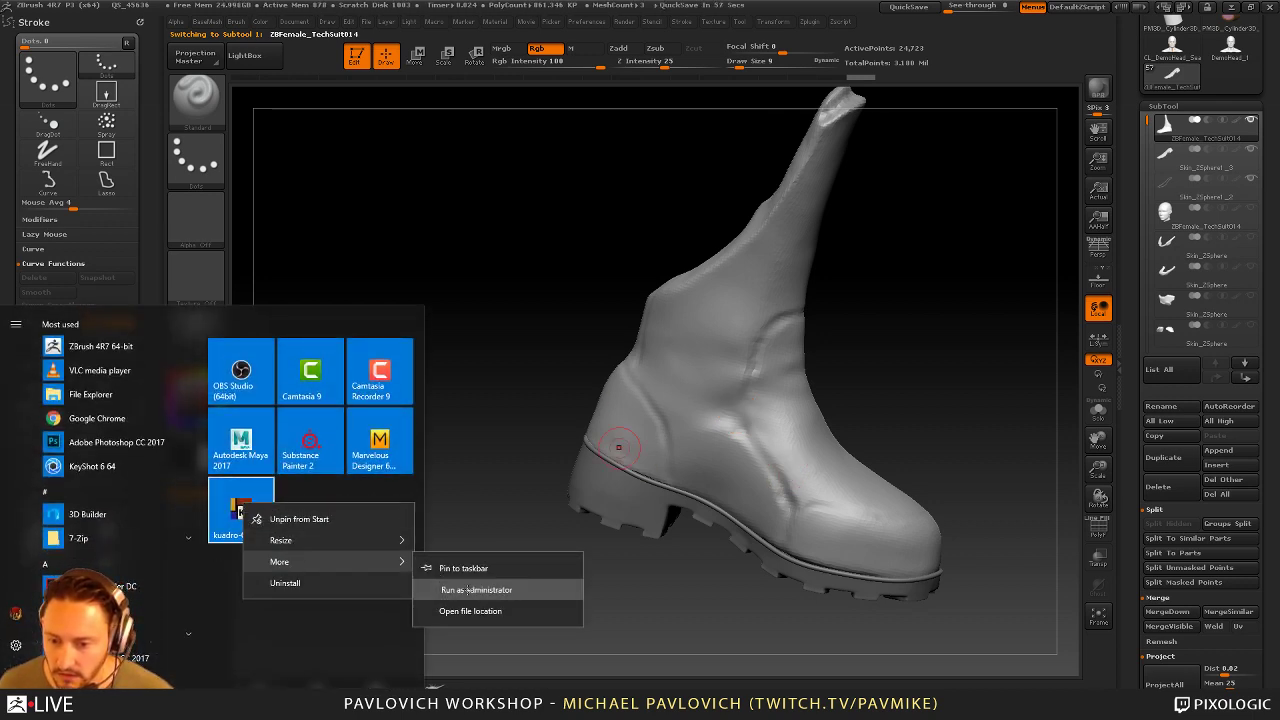
pyautogui.click(470, 590)
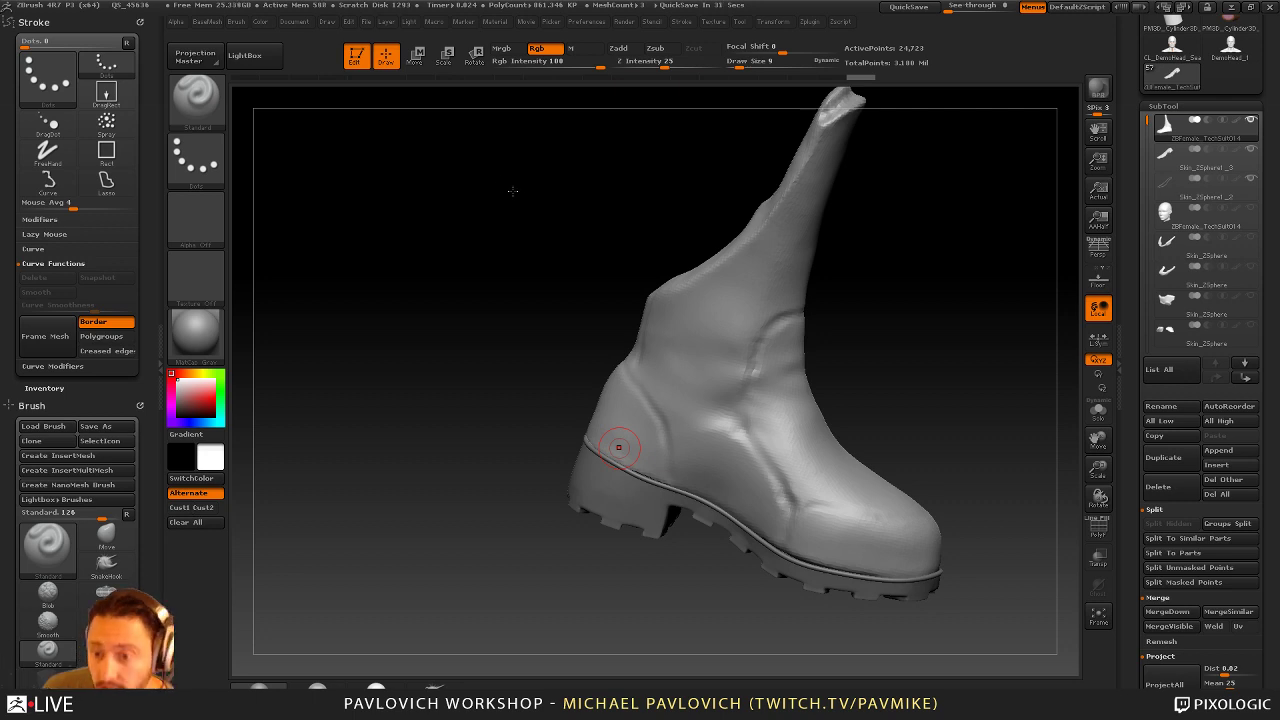
pyautogui.moveTo(505, 198); pyautogui.dragTo(486, 194)
pyautogui.moveTo(467, 210); pyautogui.dragTo(479, 216)
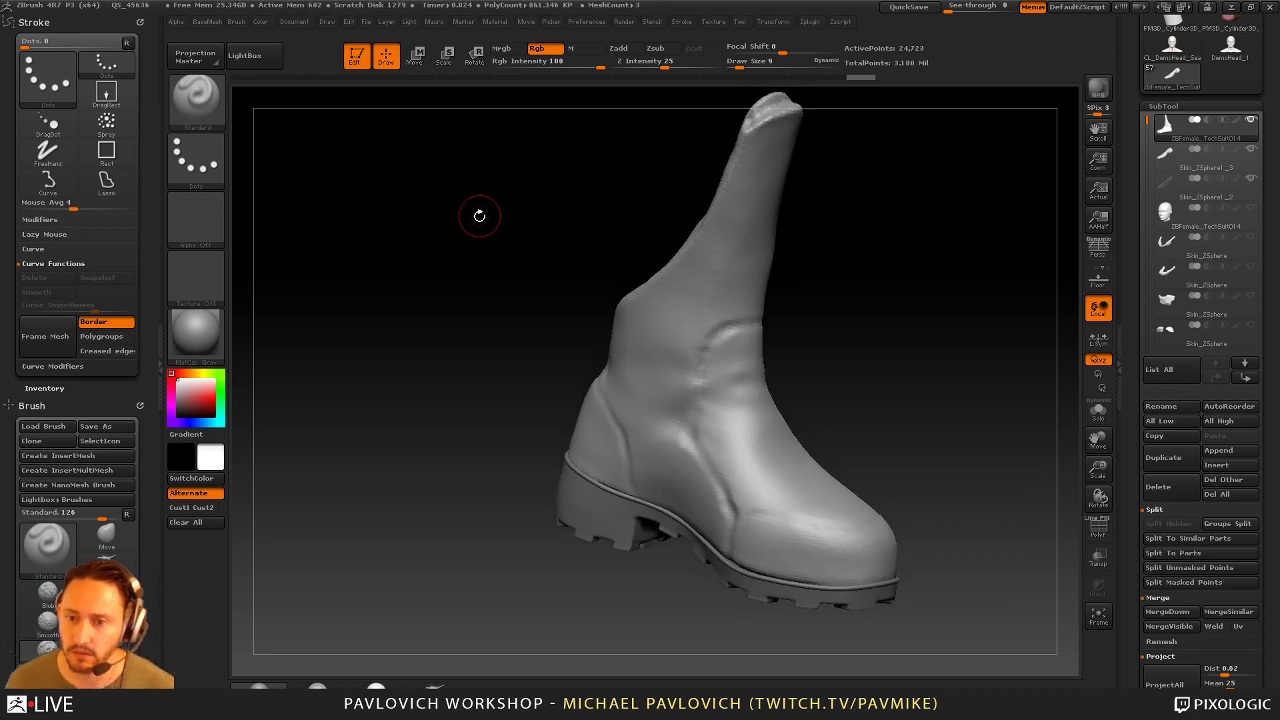
pyautogui.click(525, 22)
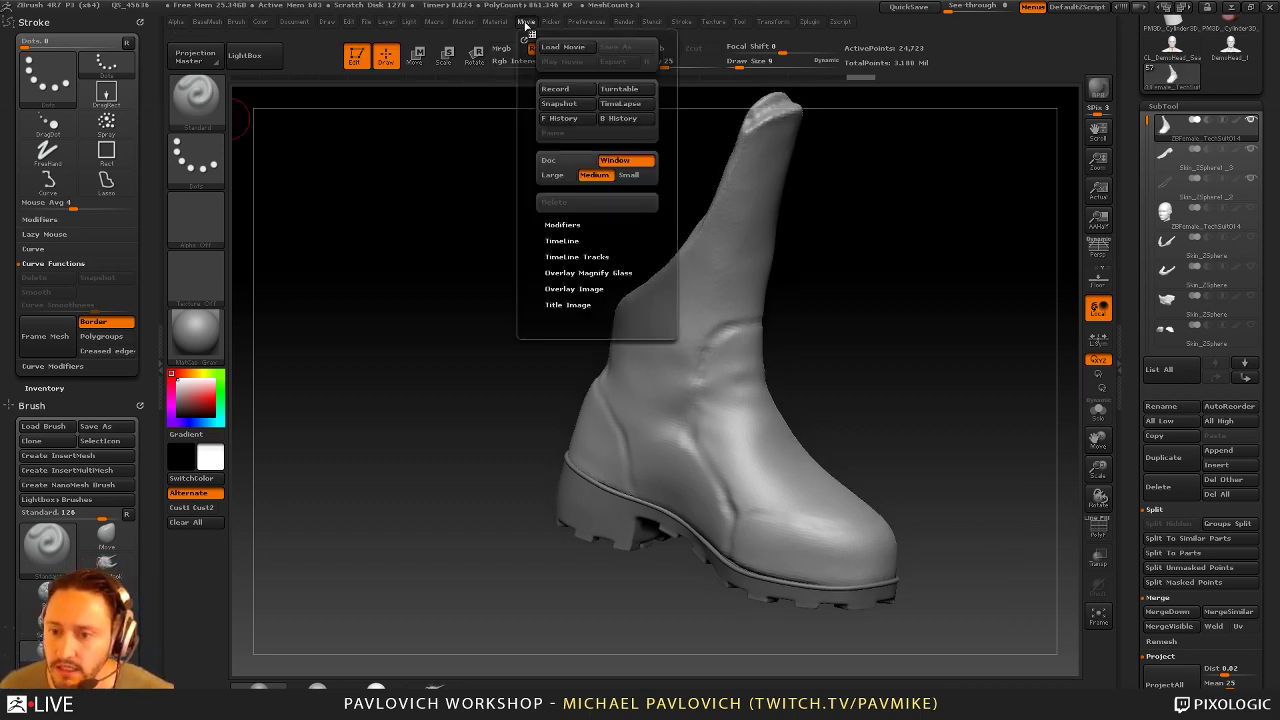
pyautogui.click(562, 225)
pyautogui.moveTo(521, 209); pyautogui.dragTo(538, 291)
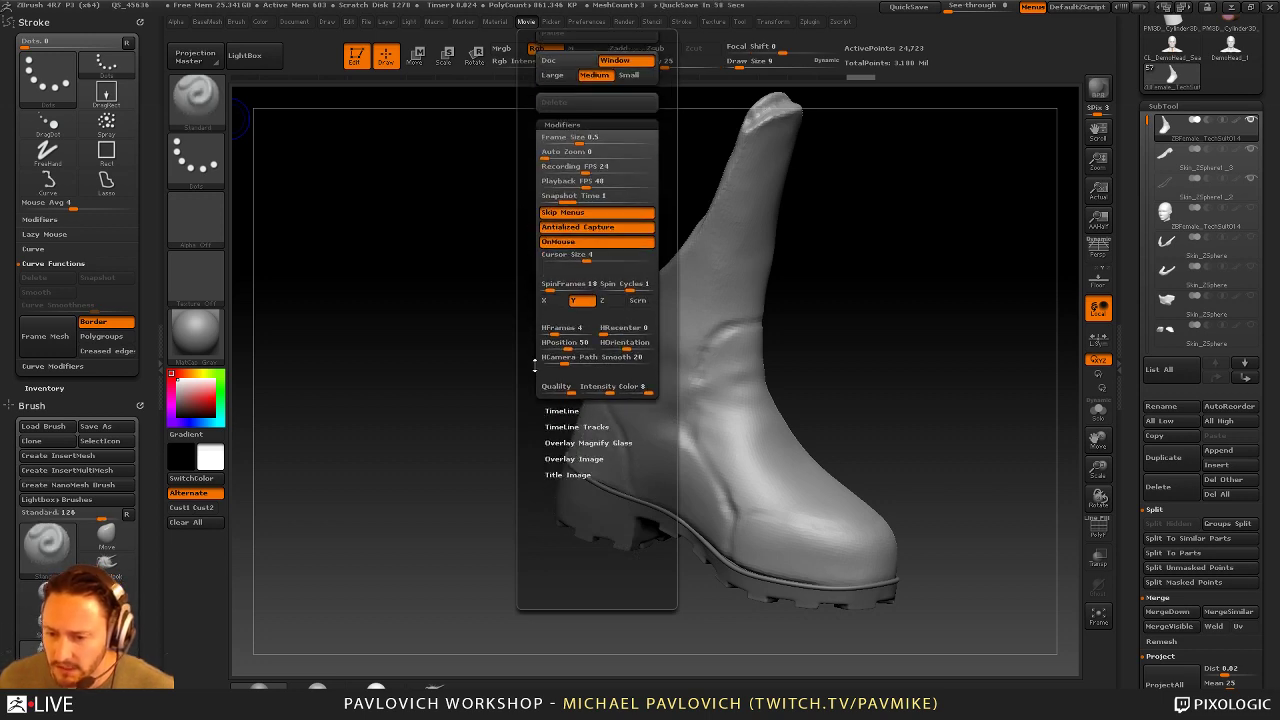
pyautogui.moveTo(535, 366); pyautogui.dragTo(537, 470)
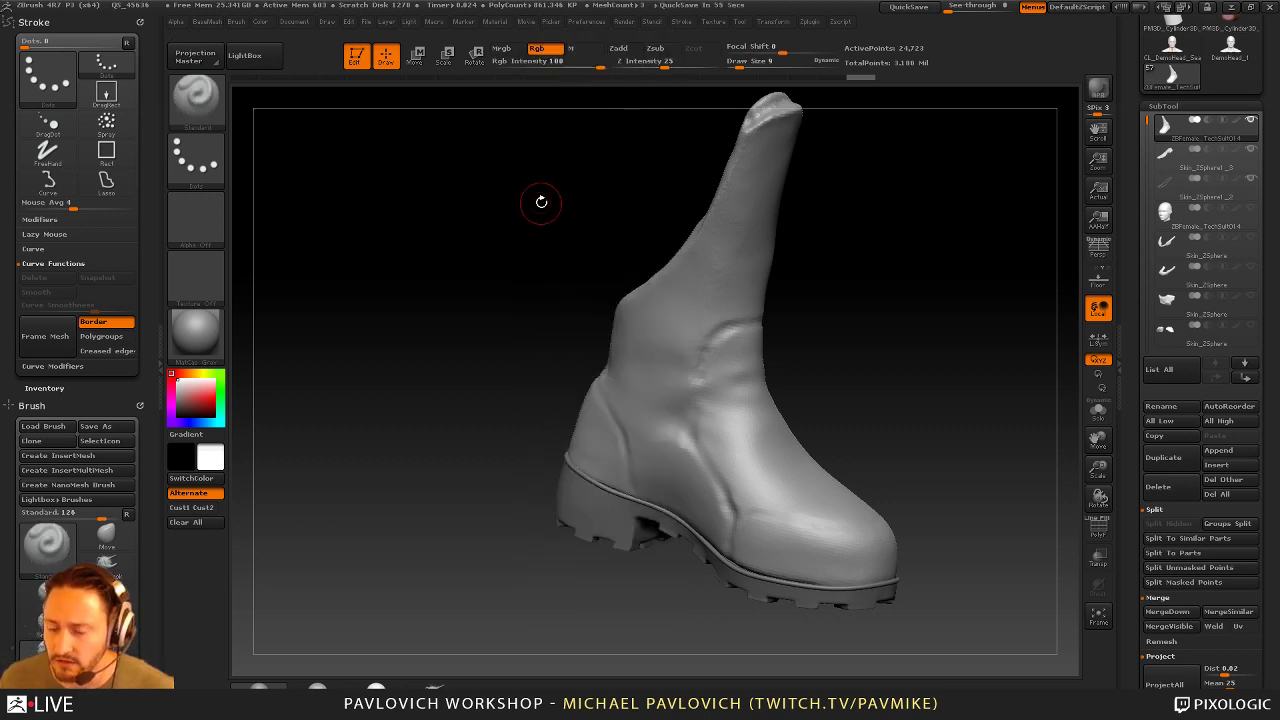
pyautogui.click(525, 21)
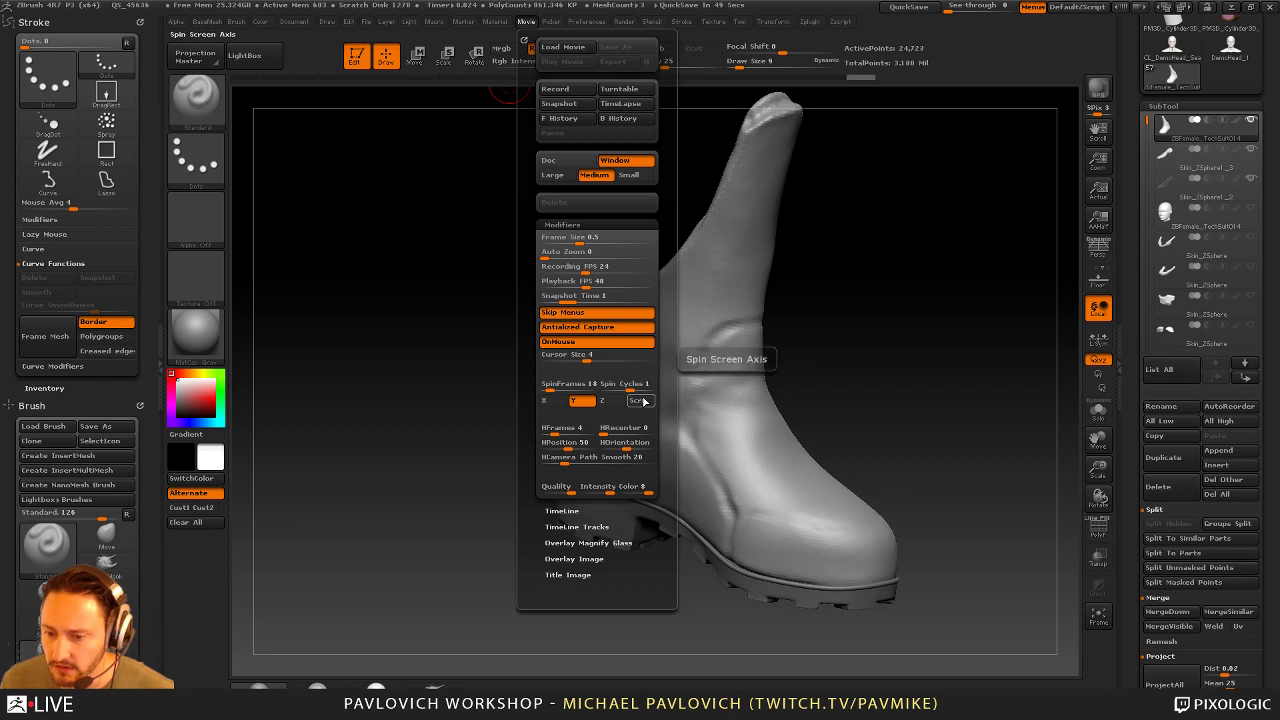
# Reduce the Standard brush's draw size to 4
pyautogui.moveTo(943, 280)
pyautogui.mouseDown()
pyautogui.moveTo(826, 263)
pyautogui.moveTo(790, 275)
pyautogui.moveTo(823, 303)
pyautogui.mouseUp()
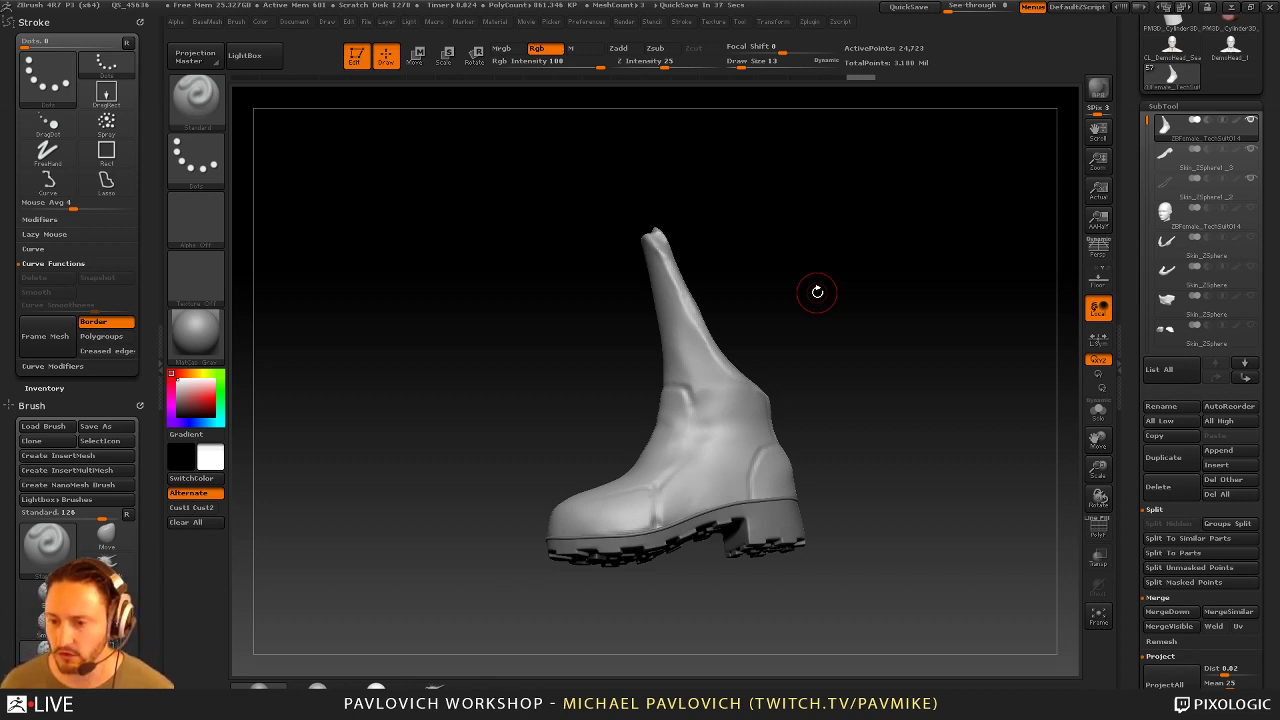
pyautogui.moveTo(833, 267); pyautogui.dragTo(896, 306)
pyautogui.press('s')
pyautogui.moveTo(820, 372)
pyautogui.mouseDown()
pyautogui.moveTo(877, 349)
pyautogui.moveTo(862, 349)
pyautogui.mouseUp()
pyautogui.press('s')
pyautogui.moveTo(862, 349); pyautogui.dragTo(860, 354)
pyautogui.moveTo(868, 345)
pyautogui.mouseDown()
pyautogui.moveTo(877, 330)
pyautogui.moveTo(826, 360)
pyautogui.moveTo(911, 354)
pyautogui.moveTo(877, 351)
pyautogui.mouseUp()
pyautogui.press('s')
pyautogui.moveTo(768, 388)
pyautogui.mouseDown()
pyautogui.moveTo(779, 388)
pyautogui.moveTo(768, 388)
pyautogui.mouseUp()
pyautogui.press('s')
pyautogui.moveTo(868, 377)
pyautogui.mouseDown()
pyautogui.moveTo(823, 343)
pyautogui.moveTo(907, 367)
pyautogui.moveTo(980, 346)
pyautogui.moveTo(850, 364)
pyautogui.moveTo(912, 361)
pyautogui.mouseUp()
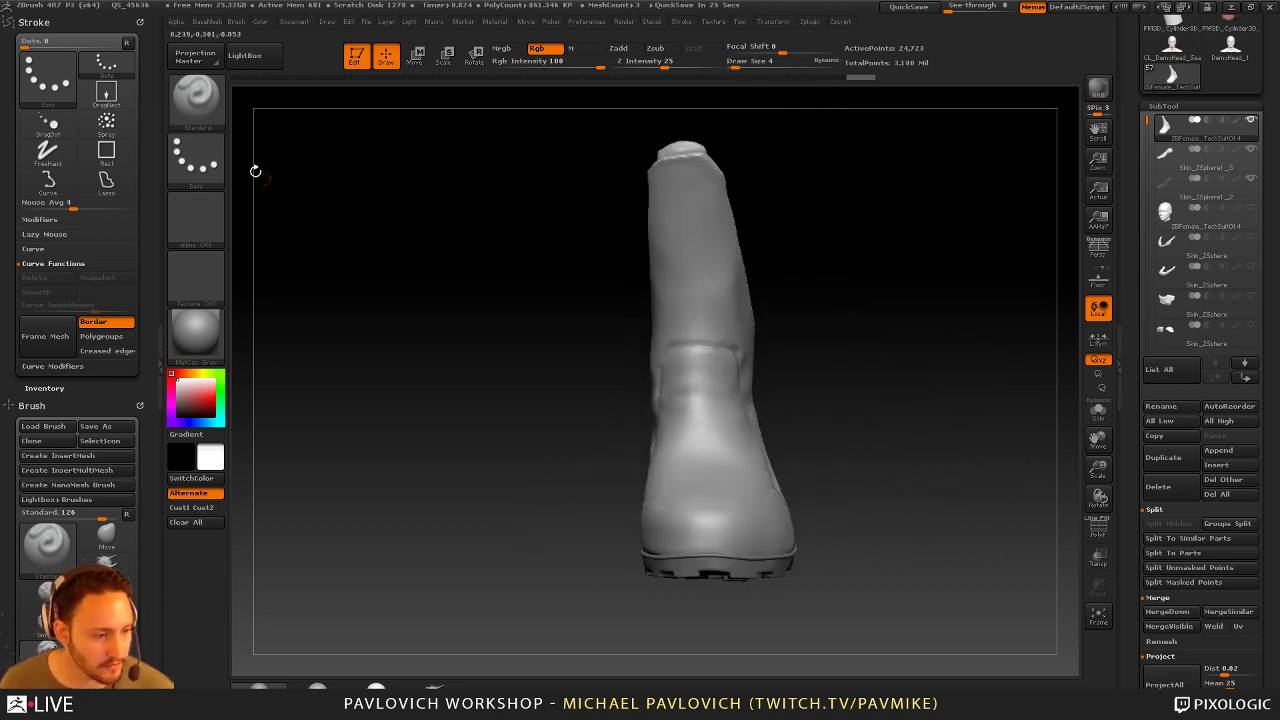
# Bring the Kuadro reference image of the black boots over the viewport, enlarge it, examine the boots' panels and move it away
pyautogui.moveTo(712, 2); pyautogui.dragTo(680, 2)
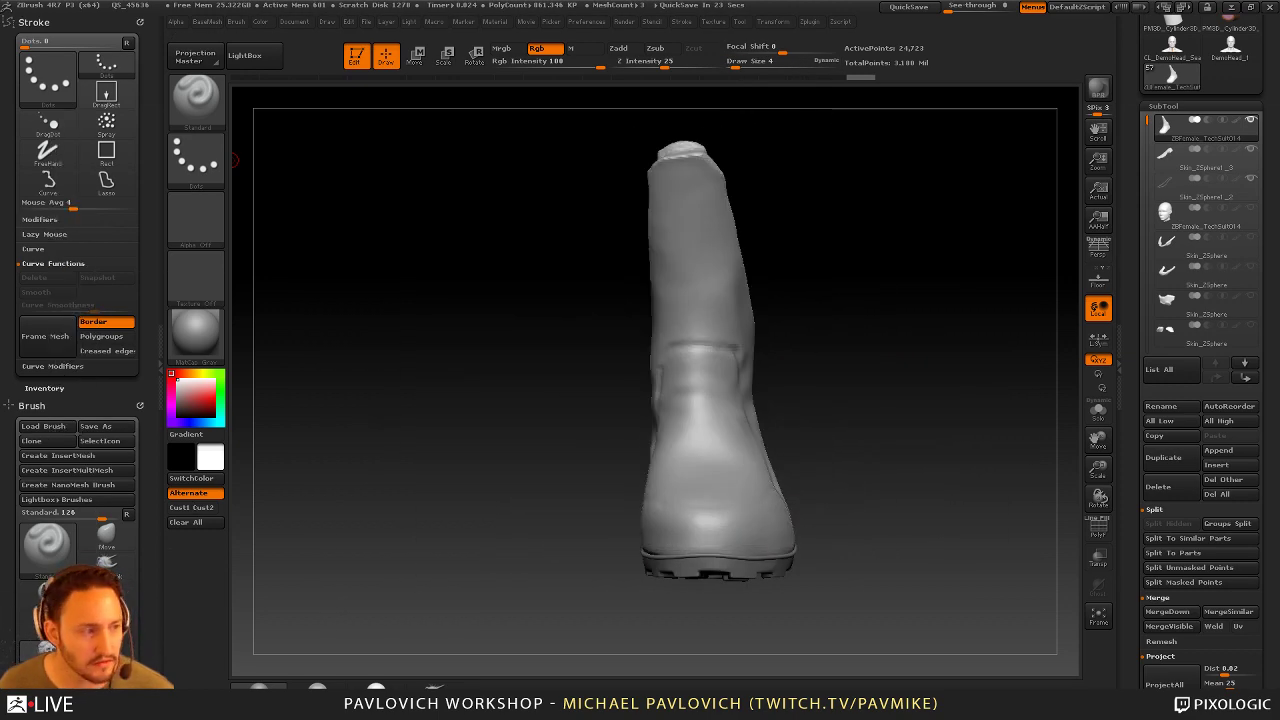
pyautogui.moveTo(2, 500); pyautogui.dragTo(0, 351)
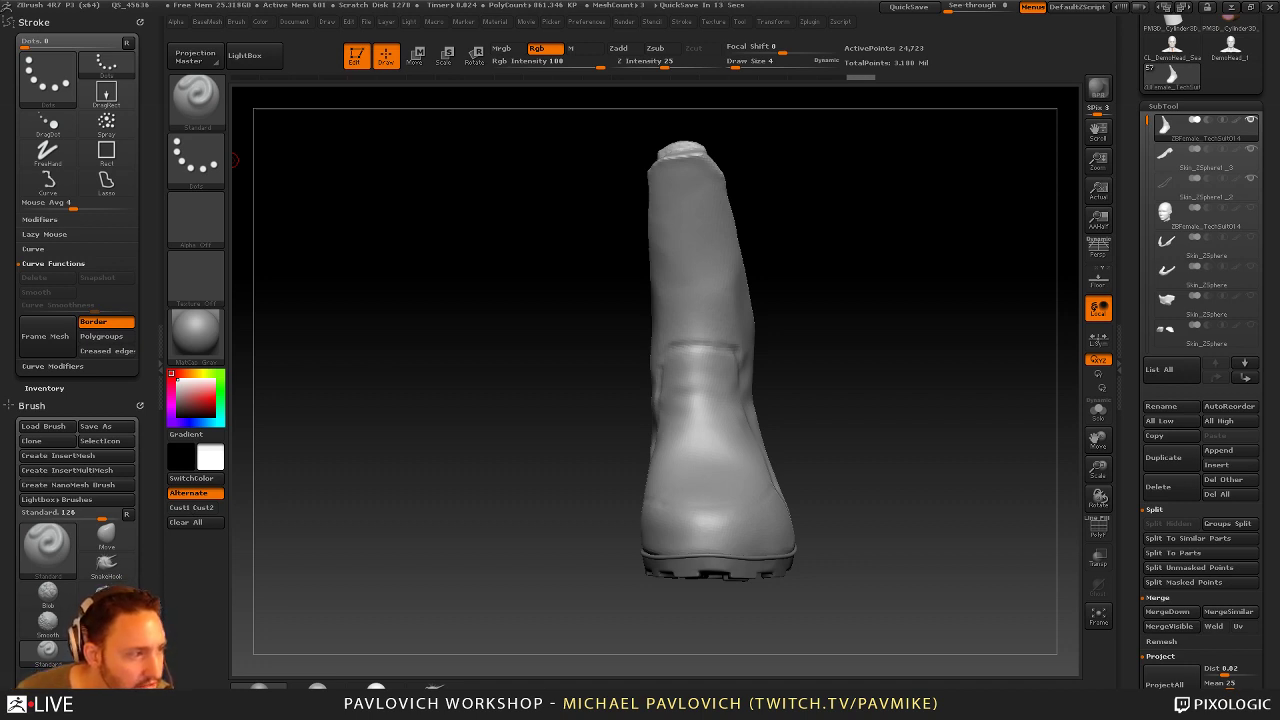
pyautogui.moveTo(895, 289); pyautogui.dragTo(916, 286)
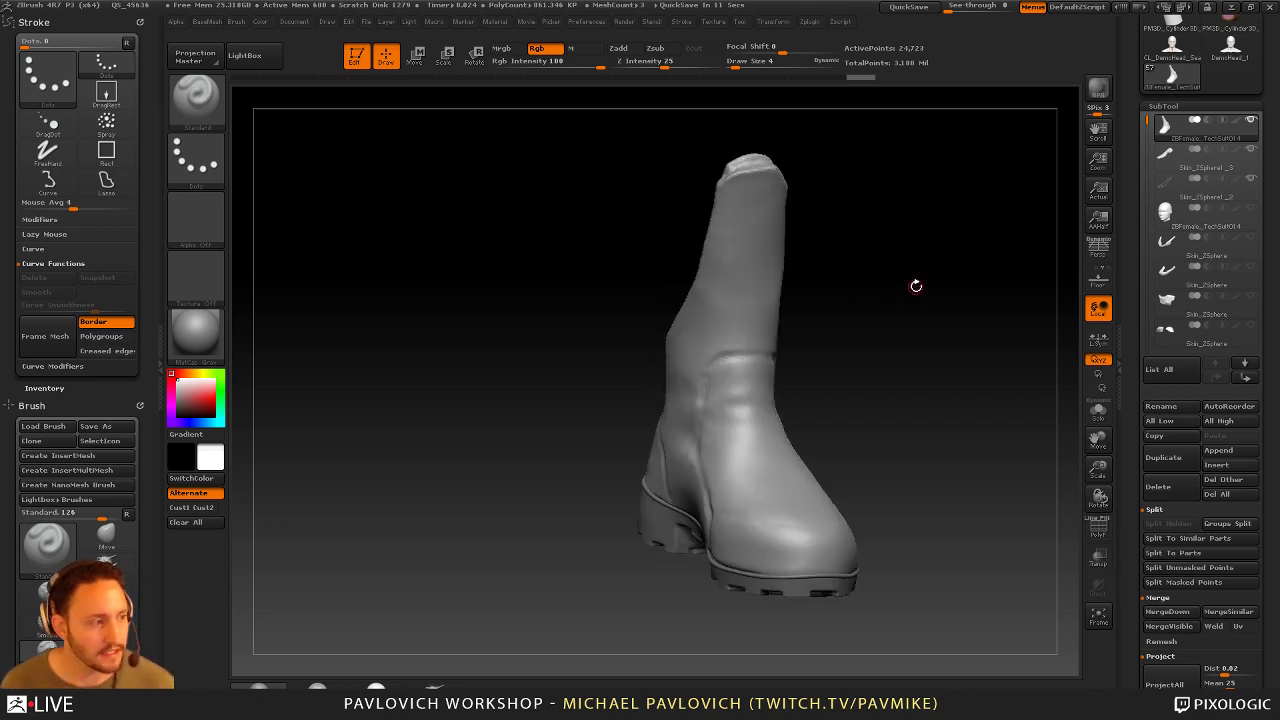
pyautogui.hotkey('alt', 'Tab')
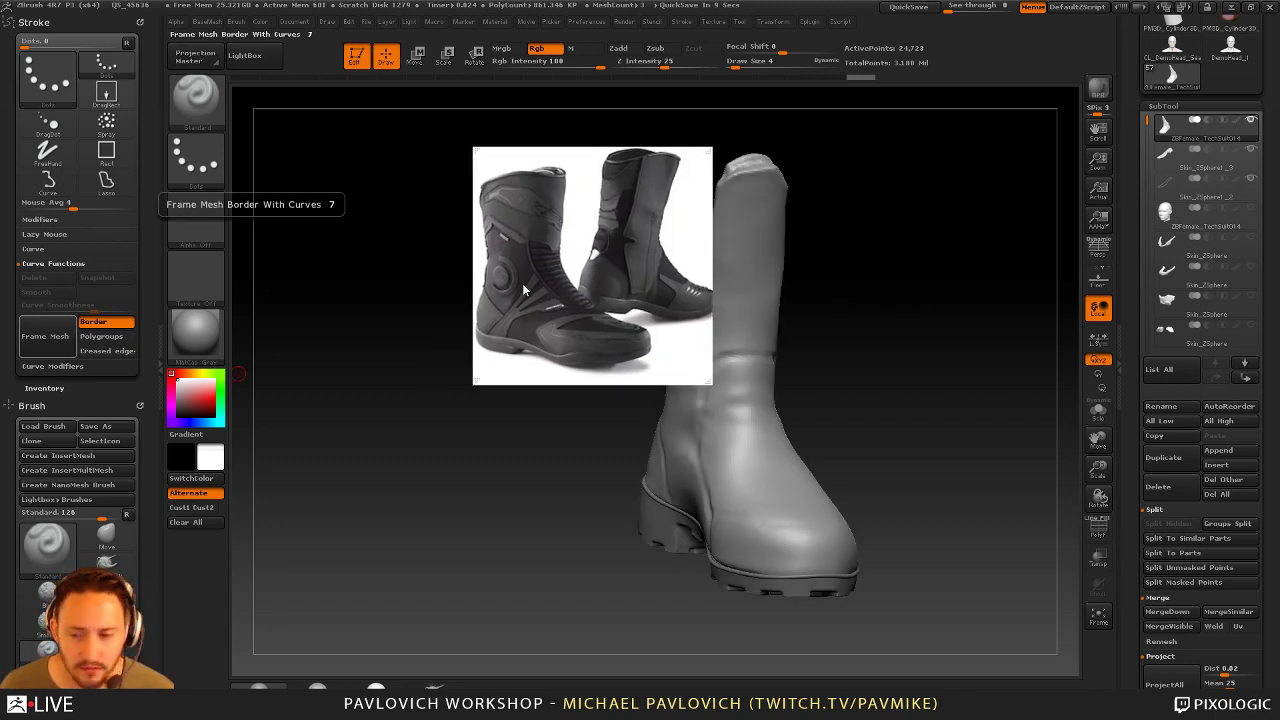
pyautogui.moveTo(542, 293); pyautogui.dragTo(583, 333)
pyautogui.scroll(4, 583, 333)
pyautogui.scroll(2, 583, 330)
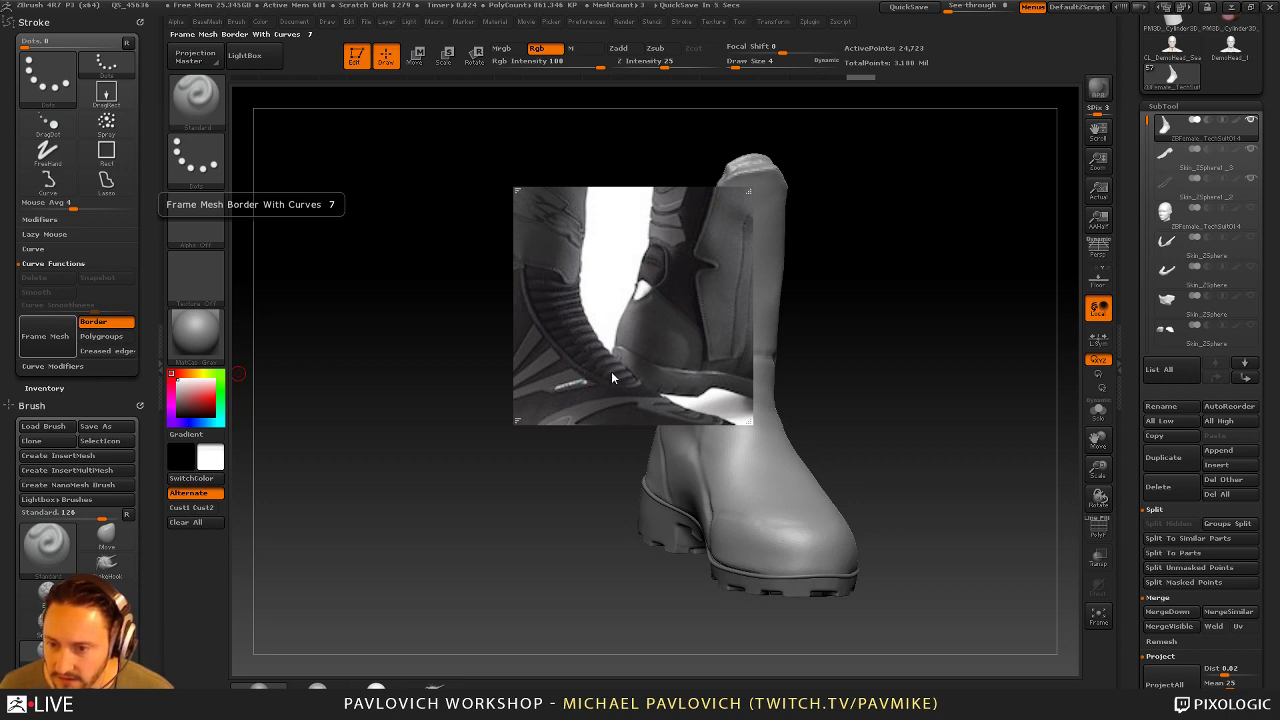
pyautogui.scroll(-1, 593, 344)
pyautogui.moveTo(594, 345); pyautogui.dragTo(567, 310)
pyautogui.moveTo(667, 403); pyautogui.dragTo(803, 533)
pyautogui.scroll(5, 617, 410)
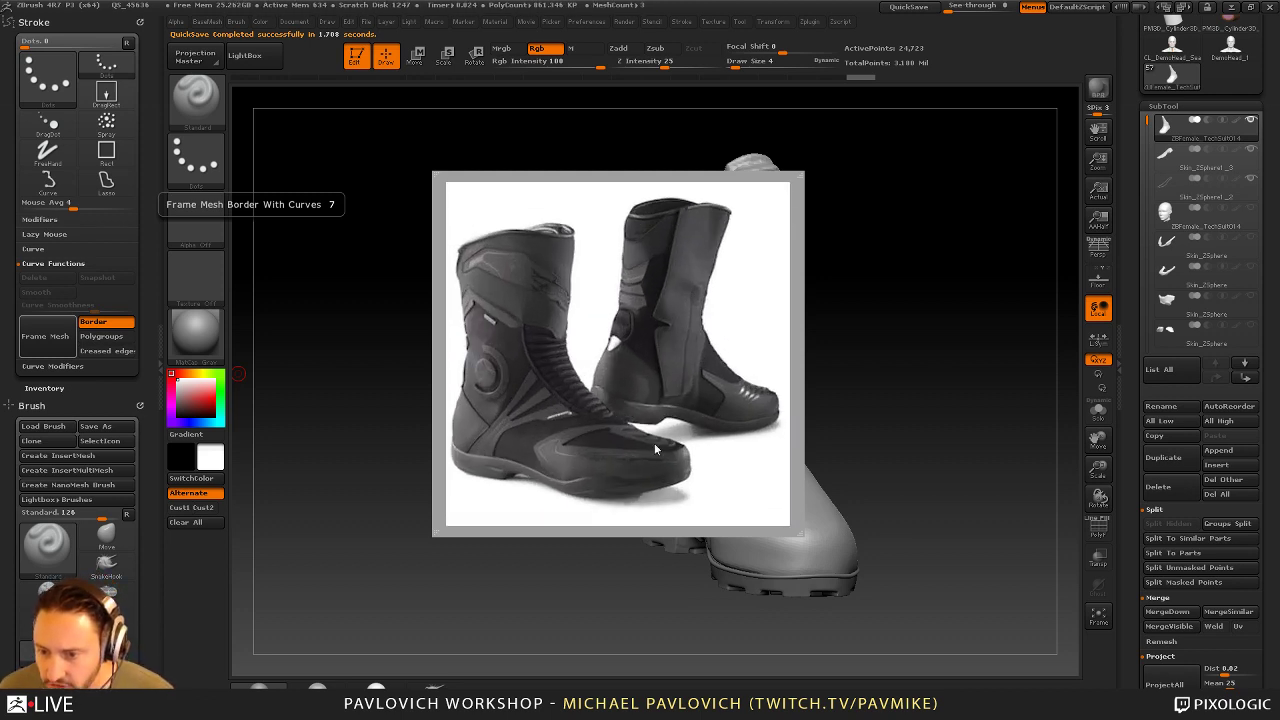
pyautogui.moveTo(686, 357); pyautogui.dragTo(0, 357)
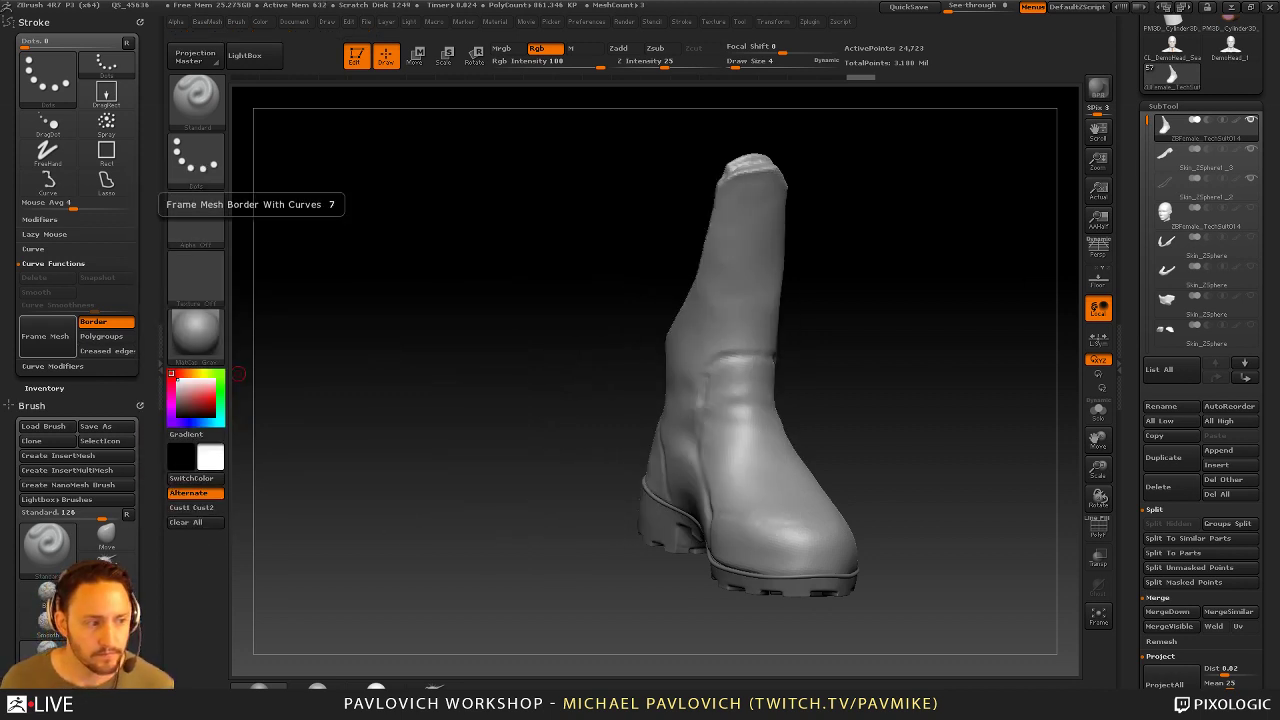
# Set the Standard brush's draw size to 11
pyautogui.moveTo(884, 328)
pyautogui.mouseDown()
pyautogui.moveTo(914, 309)
pyautogui.moveTo(909, 321)
pyautogui.mouseUp()
pyautogui.press('s')
pyautogui.moveTo(900, 323)
pyautogui.mouseDown()
pyautogui.moveTo(912, 319)
pyautogui.moveTo(847, 264)
pyautogui.moveTo(874, 296)
pyautogui.moveTo(823, 326)
pyautogui.moveTo(940, 320)
pyautogui.moveTo(957, 443)
pyautogui.moveTo(1051, 460)
pyautogui.moveTo(979, 337)
pyautogui.mouseUp()
pyautogui.press('b')
pyautogui.press('z')
pyautogui.press('m')
pyautogui.press('b')
pyautogui.press('s')
pyautogui.press('t')
pyautogui.press('s')
# Isolate the boot upper and display its polyframe
pyautogui.hotkey('shift', 'f')
pyautogui.click(1098, 411)
pyautogui.moveTo(880, 380); pyautogui.dragTo(862, 540)
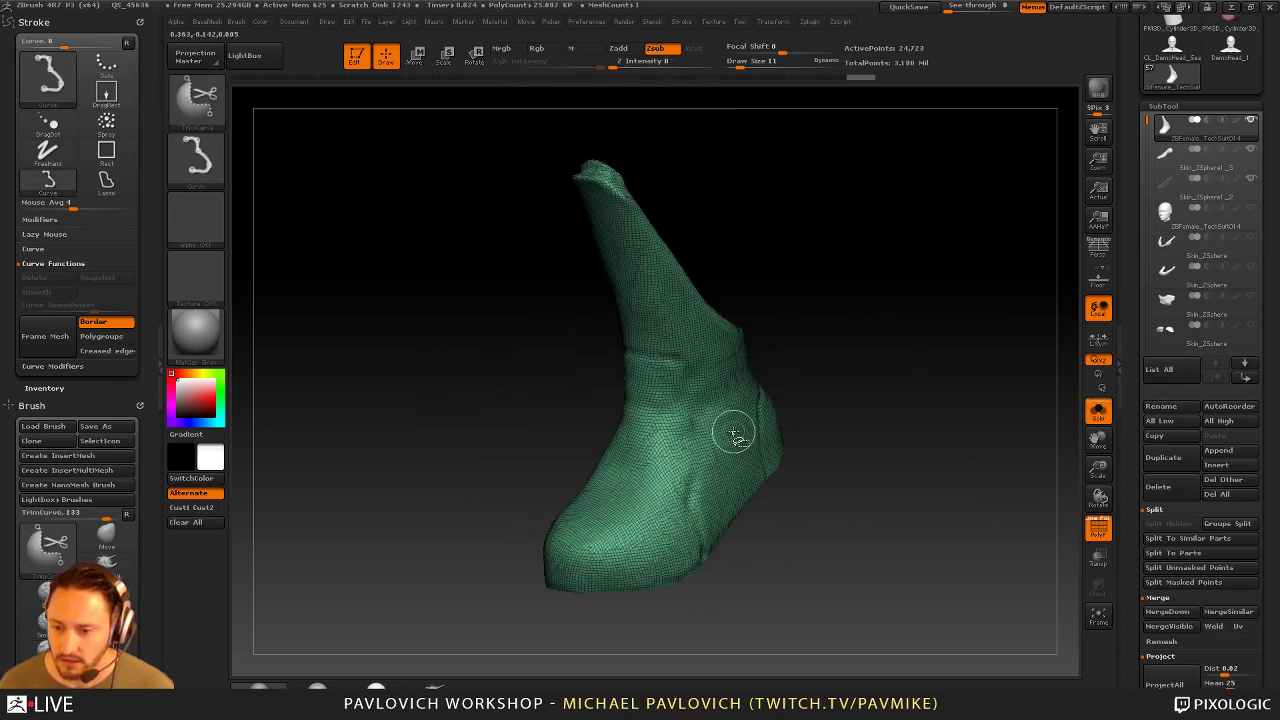
# Examine the upper's polygroup without the cut underside, restore the whole mesh and hide the polyframe
pyautogui.keyDown('ctrl'); pyautogui.keyDown('shift'); pyautogui.click(734, 432); pyautogui.keyUp('shift'); pyautogui.keyUp('ctrl')
pyautogui.moveTo(1029, 477); pyautogui.dragTo(919, 455)
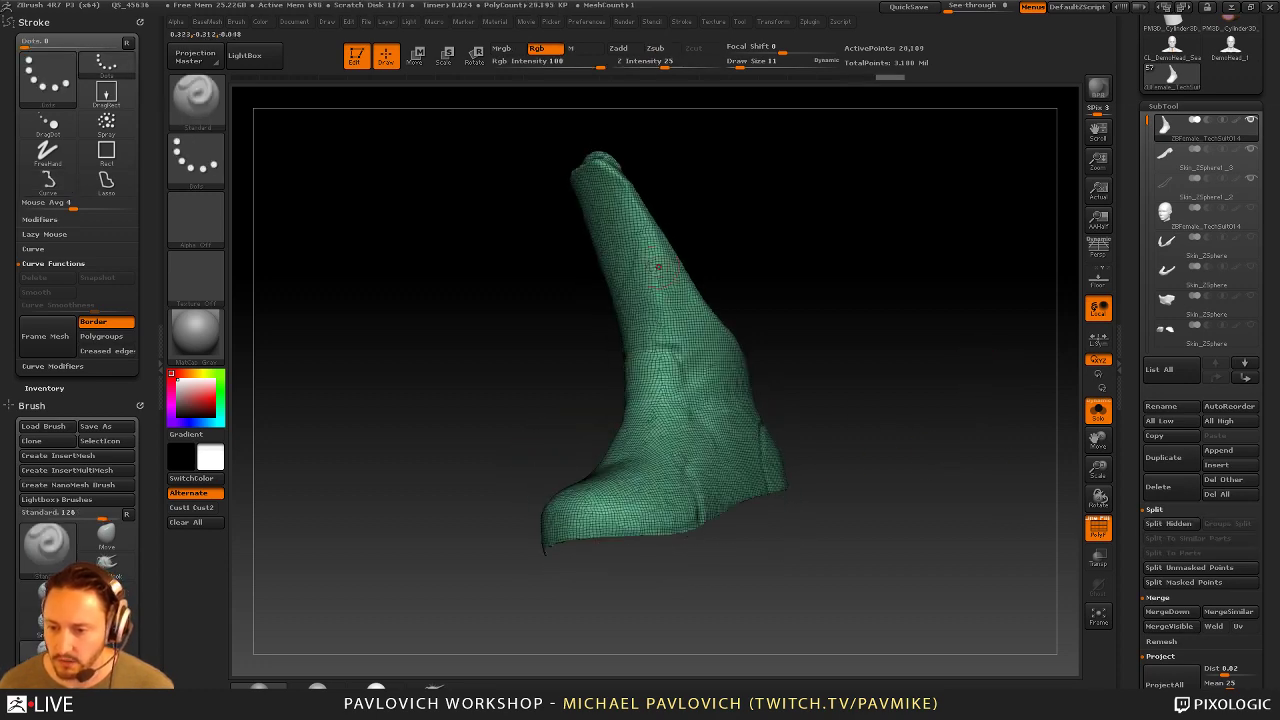
pyautogui.moveTo(686, 500); pyautogui.dragTo(642, 512)
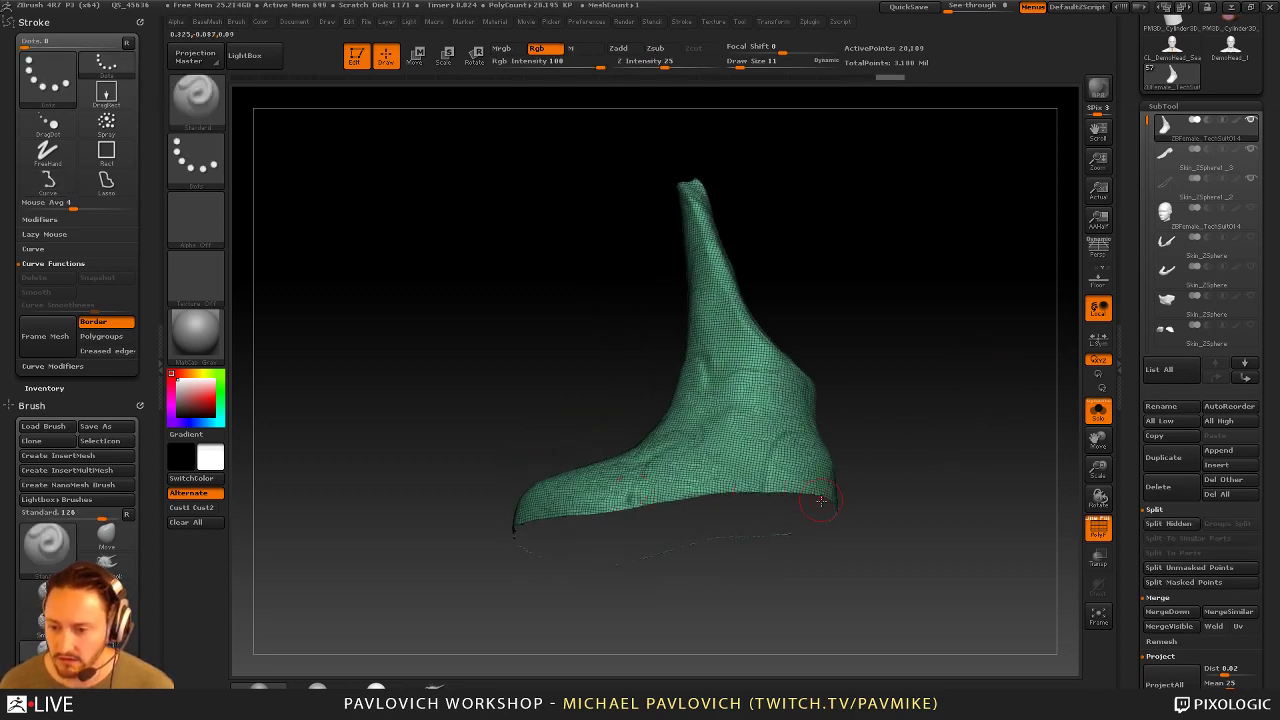
pyautogui.moveTo(501, 545); pyautogui.dragTo(966, 414)
pyautogui.press('2')
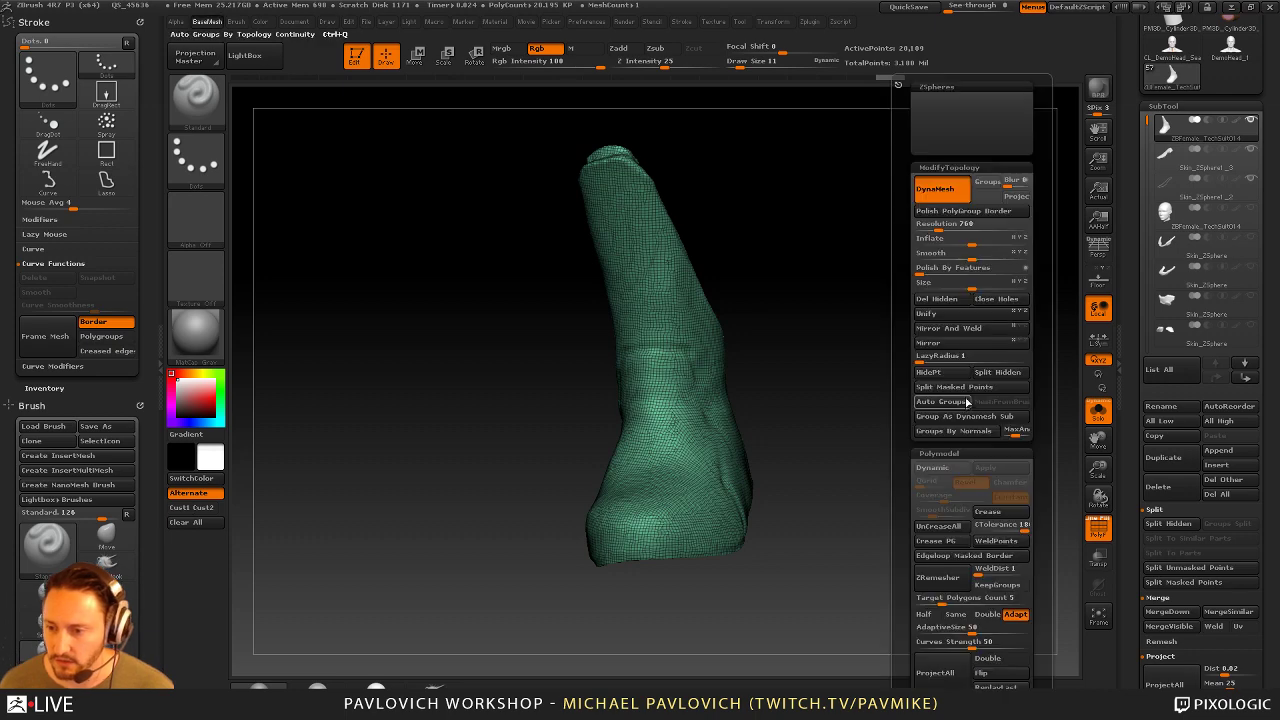
pyautogui.keyDown('ctrl'); pyautogui.keyDown('shift'); pyautogui.click(849, 398); pyautogui.keyUp('shift'); pyautogui.keyUp('ctrl')
pyautogui.moveTo(849, 398); pyautogui.dragTo(822, 333)
pyautogui.click(1100, 525)
pyautogui.moveTo(928, 428); pyautogui.dragTo(966, 435)
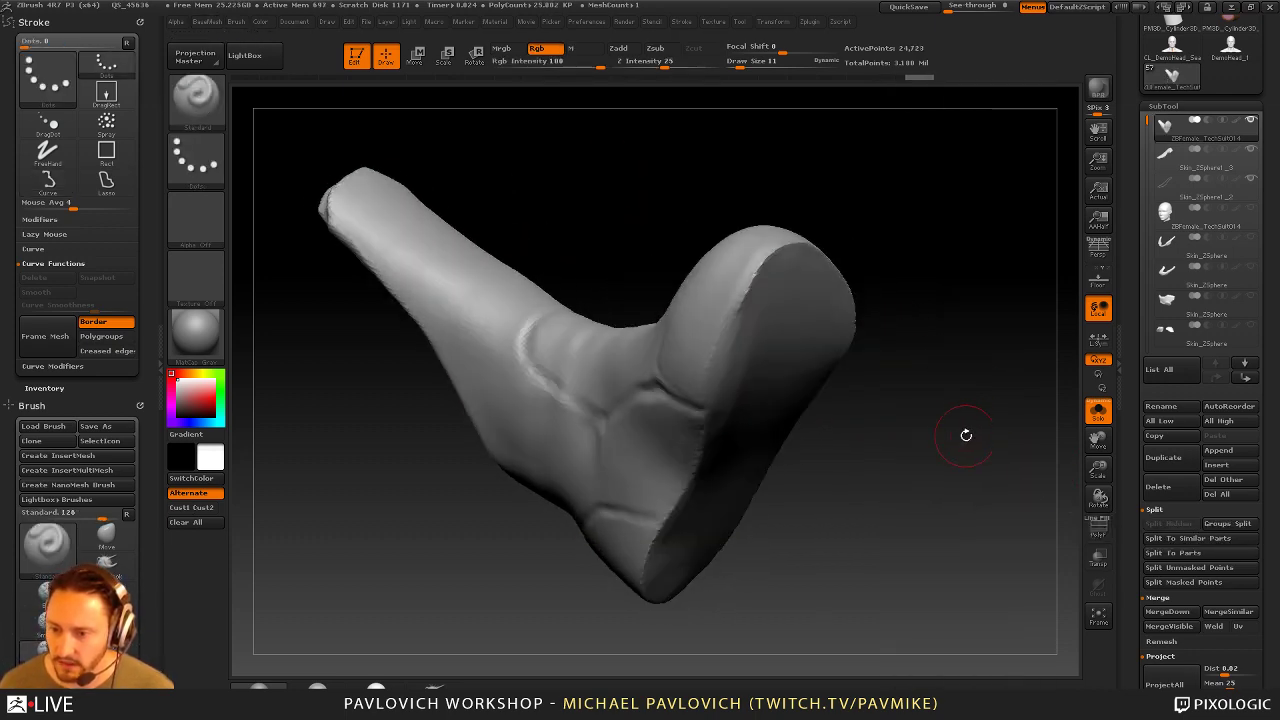
# Flatten and smooth the cut underside of the boot upper with the hPolish brush at draw size 22
pyautogui.moveTo(927, 371)
pyautogui.mouseDown()
pyautogui.moveTo(923, 386)
pyautogui.moveTo(840, 370)
pyautogui.mouseUp()
pyautogui.press('b')
pyautogui.press('h')
pyautogui.press('p')
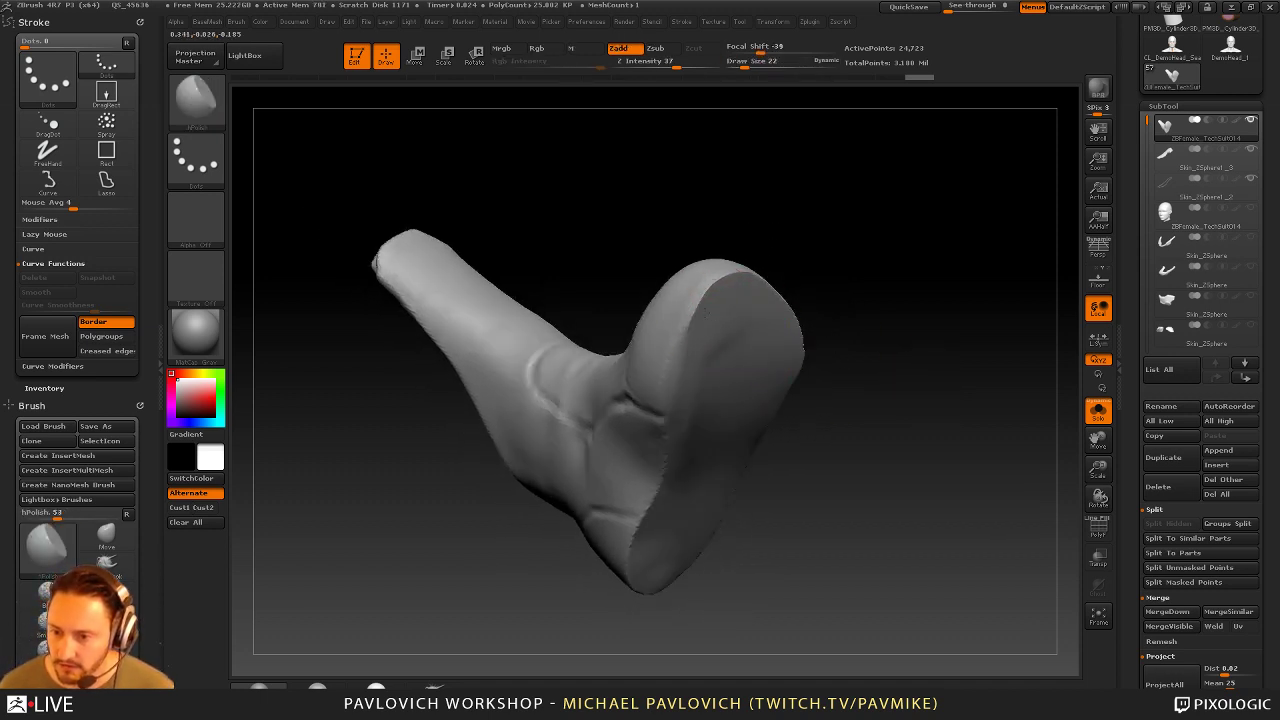
pyautogui.moveTo(845, 377); pyautogui.dragTo(808, 282)
pyautogui.press('s')
pyautogui.moveTo(700, 366); pyautogui.dragTo(691, 376)
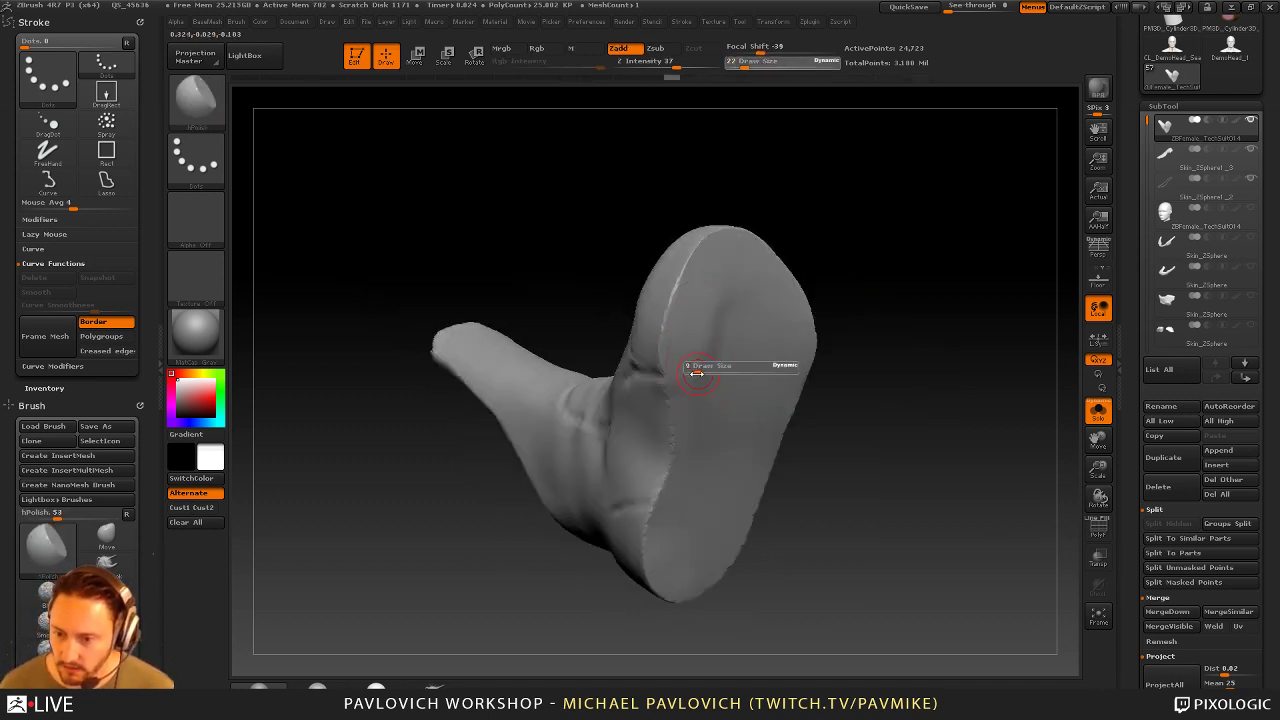
pyautogui.press('s')
pyautogui.moveTo(692, 422); pyautogui.dragTo(684, 404)
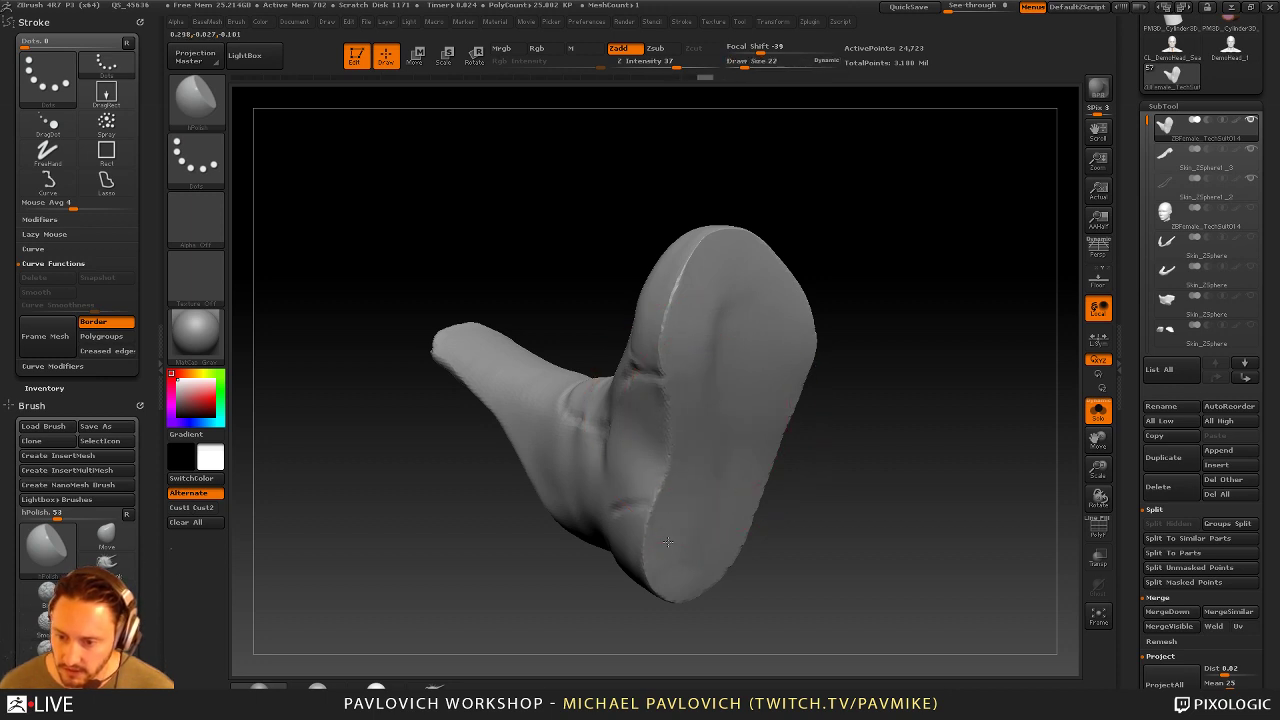
pyautogui.moveTo(667, 541); pyautogui.dragTo(763, 452)
pyautogui.moveTo(866, 320); pyautogui.dragTo(748, 480)
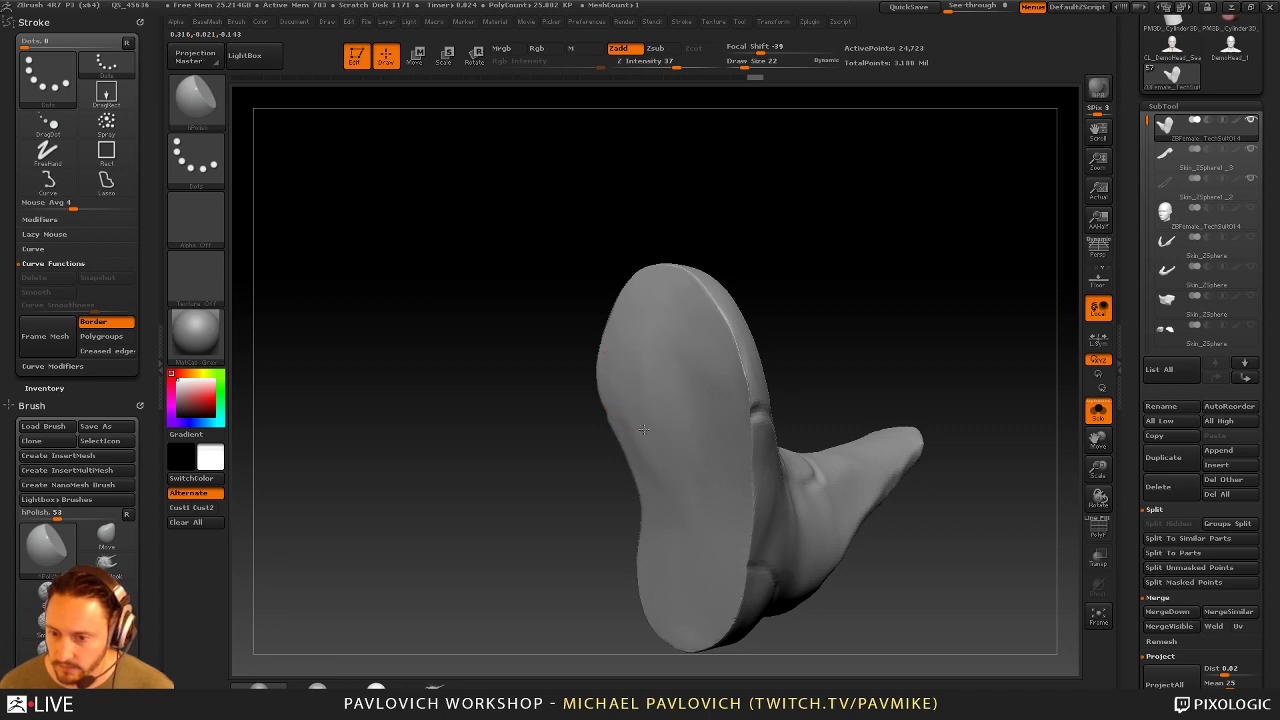
pyautogui.moveTo(850, 356)
pyautogui.mouseDown()
pyautogui.moveTo(726, 385)
pyautogui.moveTo(923, 271)
pyautogui.moveTo(713, 319)
pyautogui.mouseUp()
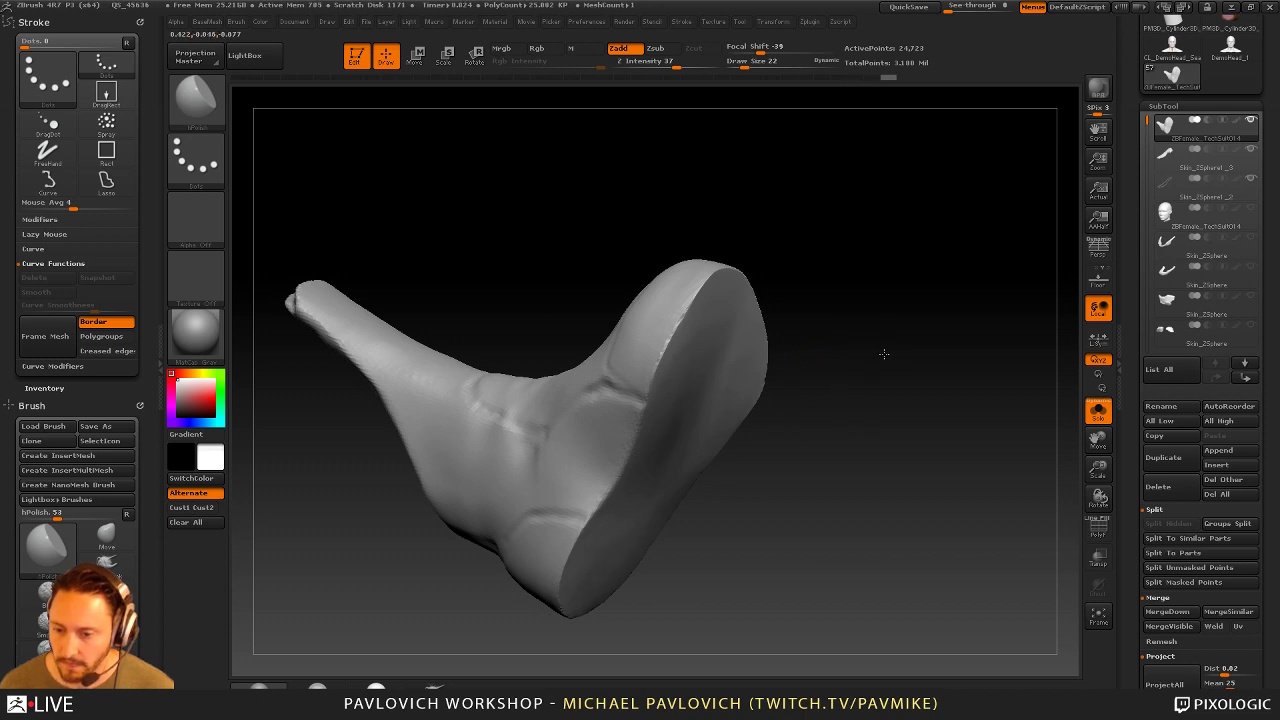
pyautogui.moveTo(880, 354); pyautogui.dragTo(473, 342)
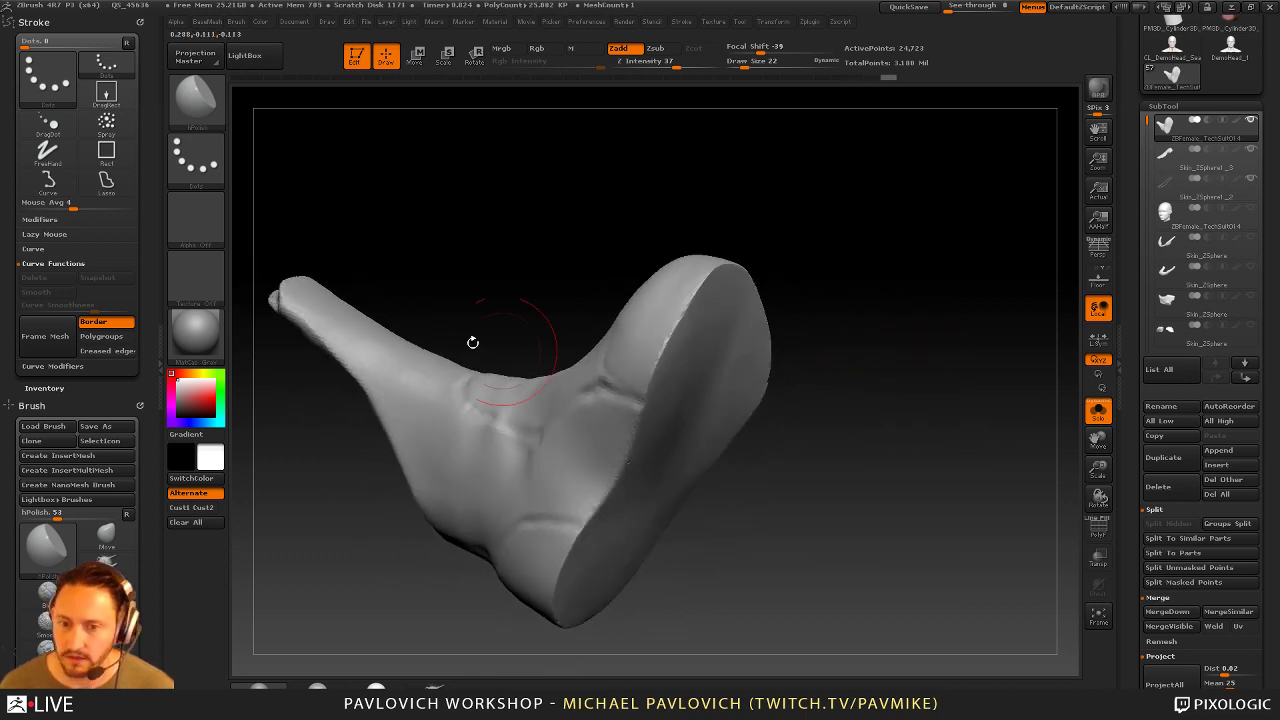
# Mask the boot upper's cut underside with the MaskConvex brush at draw size 26, and reduce the draw size to 4
pyautogui.keyDown('ctrl'); pyautogui.click(205, 100); pyautogui.keyUp('ctrl')
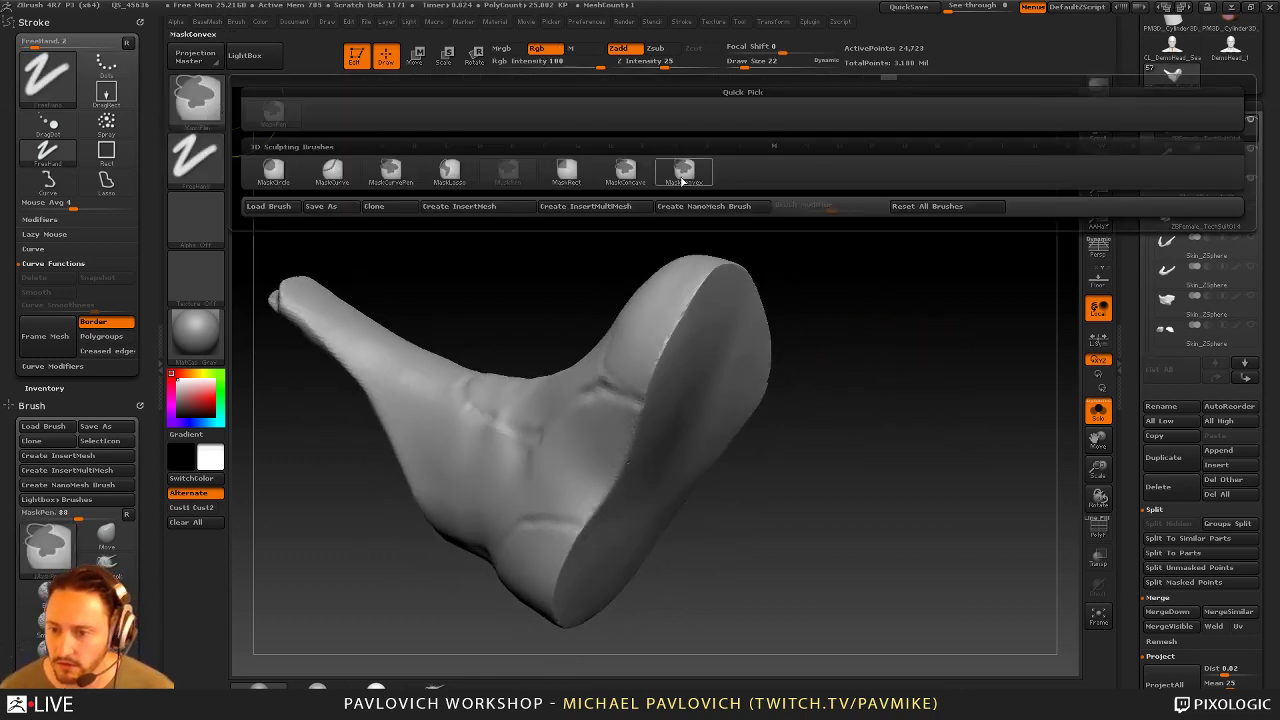
pyautogui.click(683, 175)
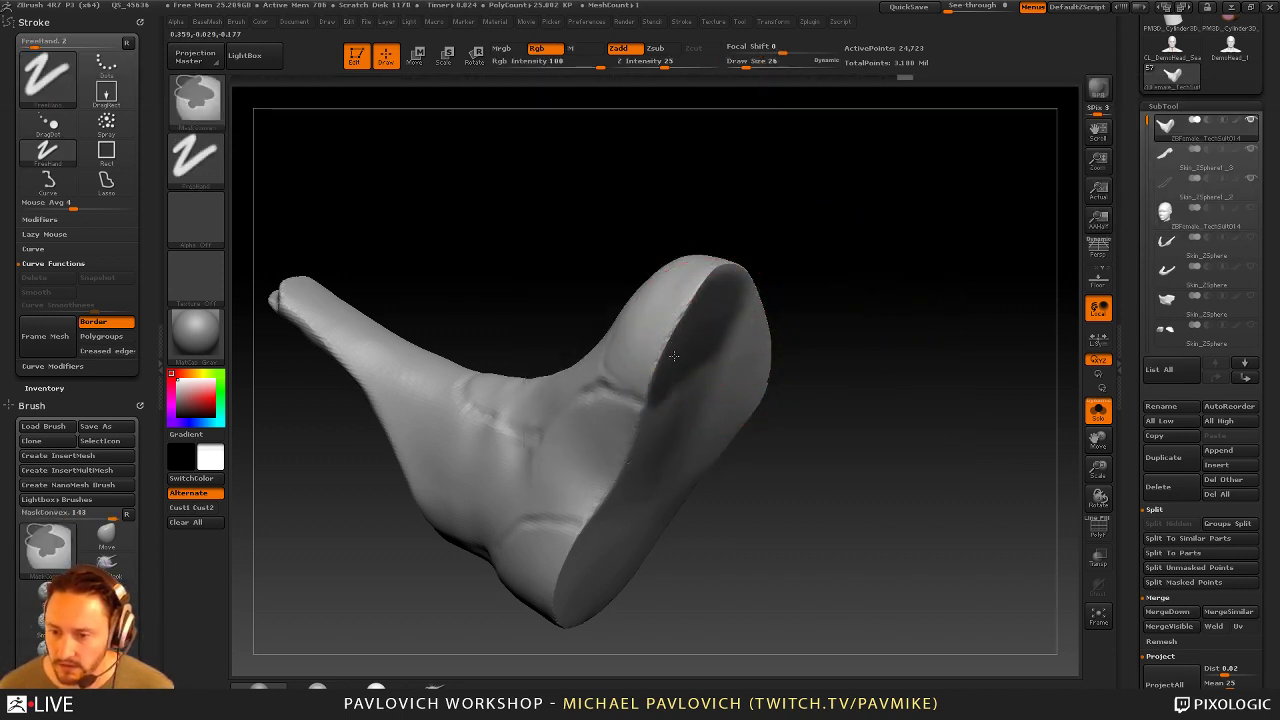
pyautogui.keyDown('ctrl'); pyautogui.moveTo(674, 356); pyautogui.dragTo(582, 592); pyautogui.keyUp('ctrl')
pyautogui.moveTo(820, 527); pyautogui.dragTo(645, 446)
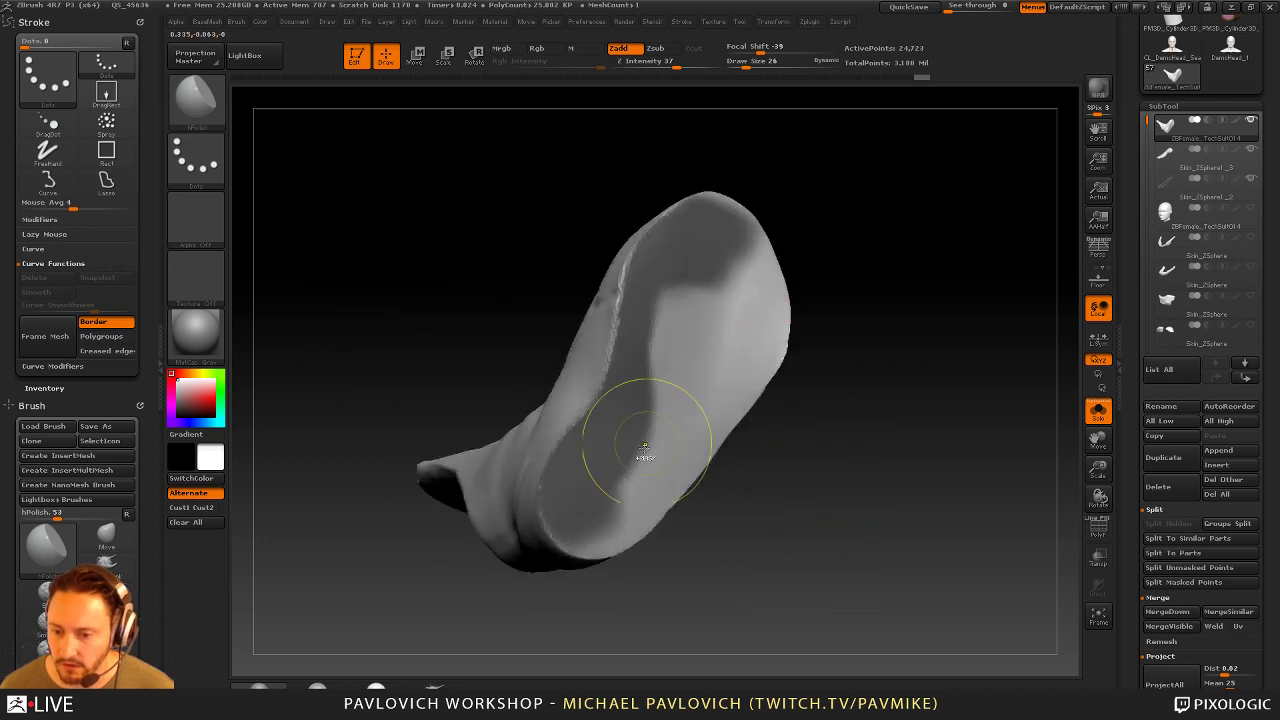
pyautogui.keyDown('ctrl'); pyautogui.moveTo(562, 506); pyautogui.dragTo(612, 524); pyautogui.keyUp('ctrl')
pyautogui.moveTo(737, 529)
pyautogui.mouseDown()
pyautogui.moveTo(649, 481)
pyautogui.moveTo(810, 315)
pyautogui.moveTo(788, 311)
pyautogui.moveTo(691, 369)
pyautogui.mouseUp()
pyautogui.moveTo(945, 313); pyautogui.dragTo(885, 305)
pyautogui.press('[')
pyautogui.press('[')
pyautogui.press('[')
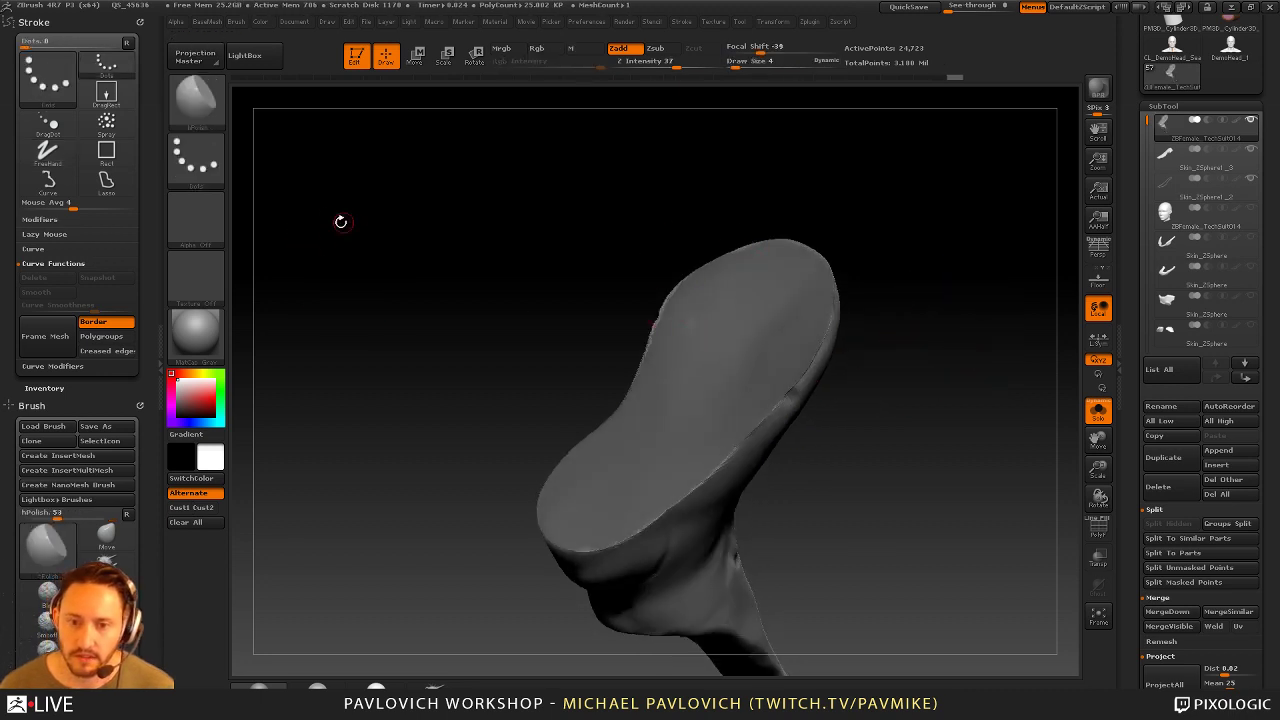
# Compare the depth settings of the MaskConvex and MaskConcave brushes and restore MaskConvex as the masking brush
pyautogui.click(140, 23)
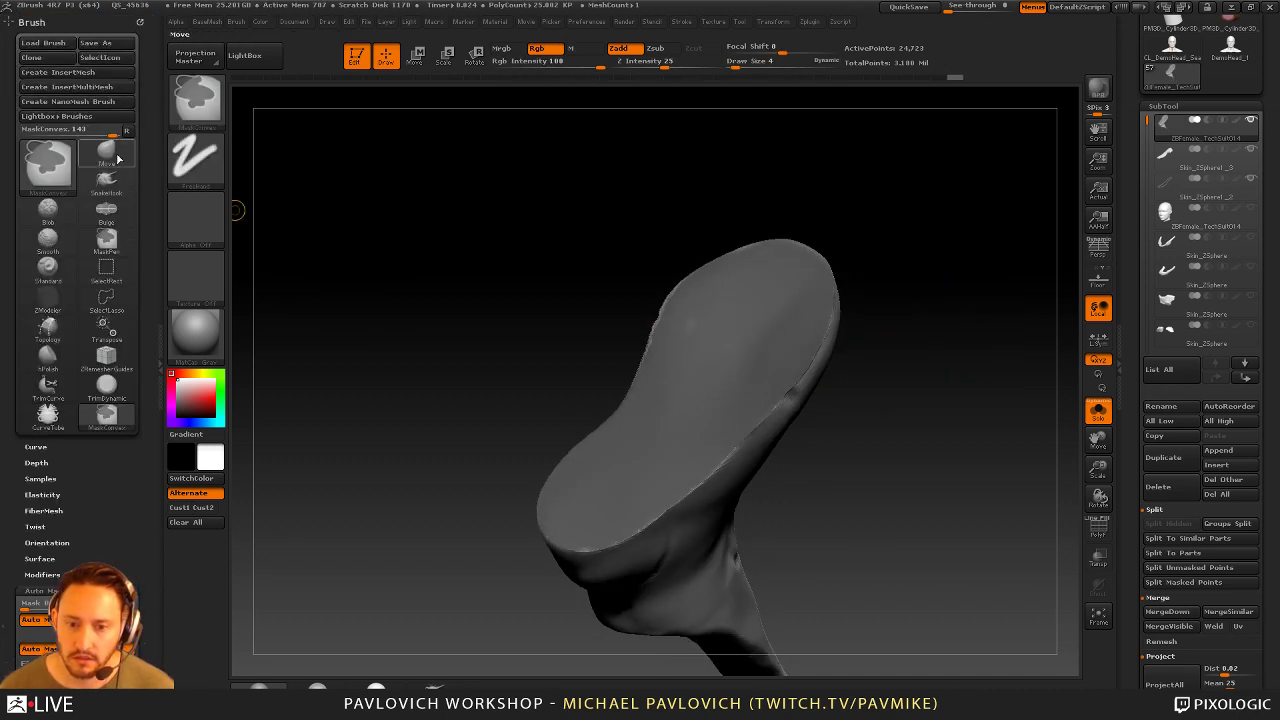
pyautogui.click(36, 462)
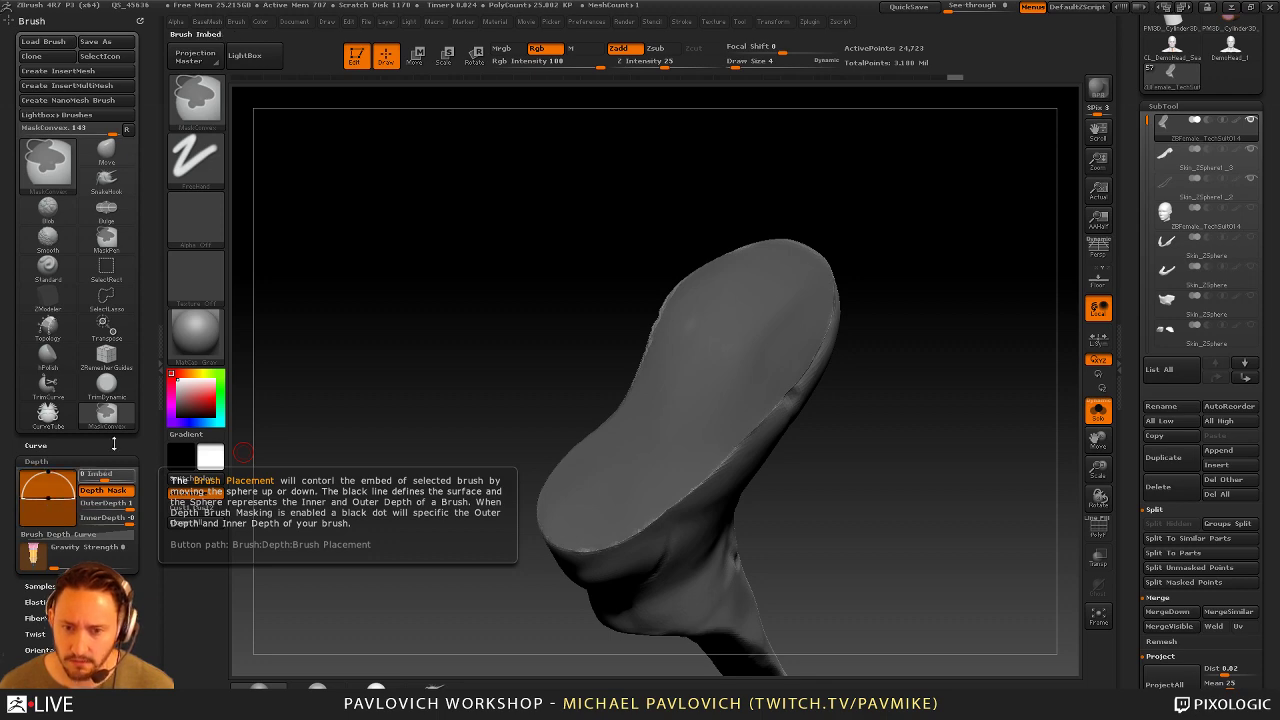
pyautogui.keyDown('ctrl'); pyautogui.click(196, 100); pyautogui.keyUp('ctrl')
pyautogui.click(626, 172)
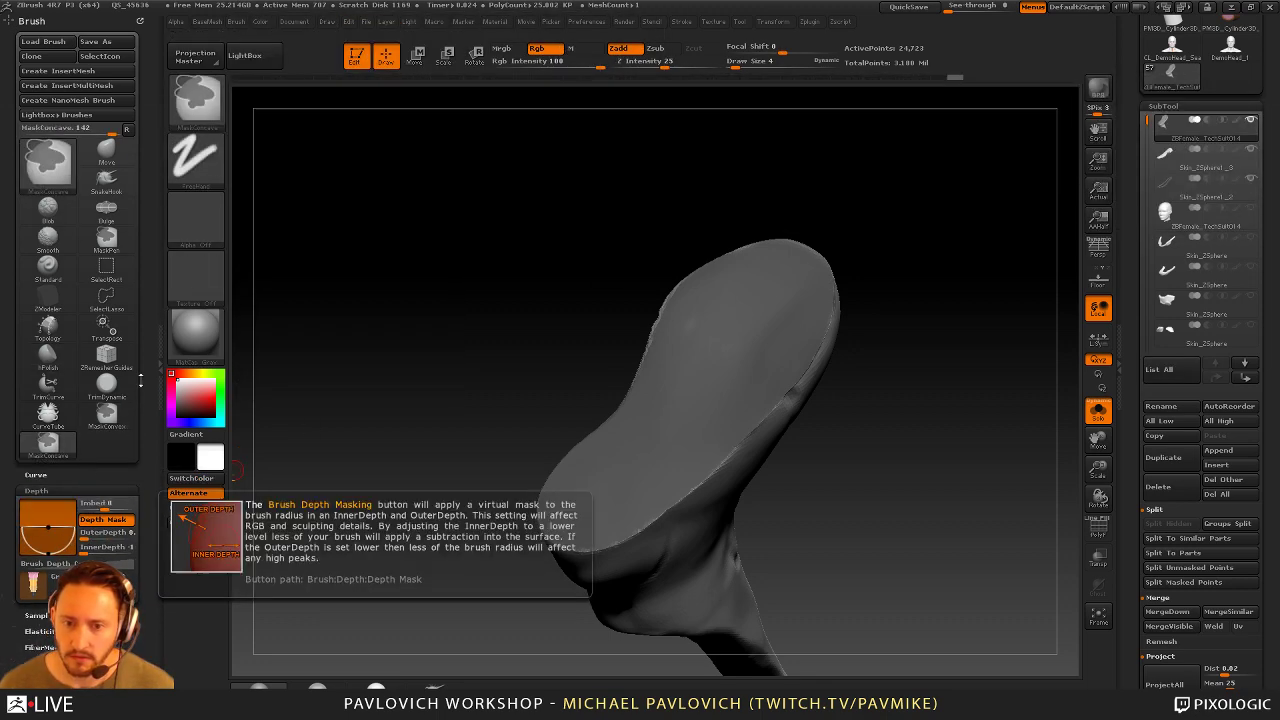
pyautogui.moveTo(52, 531)
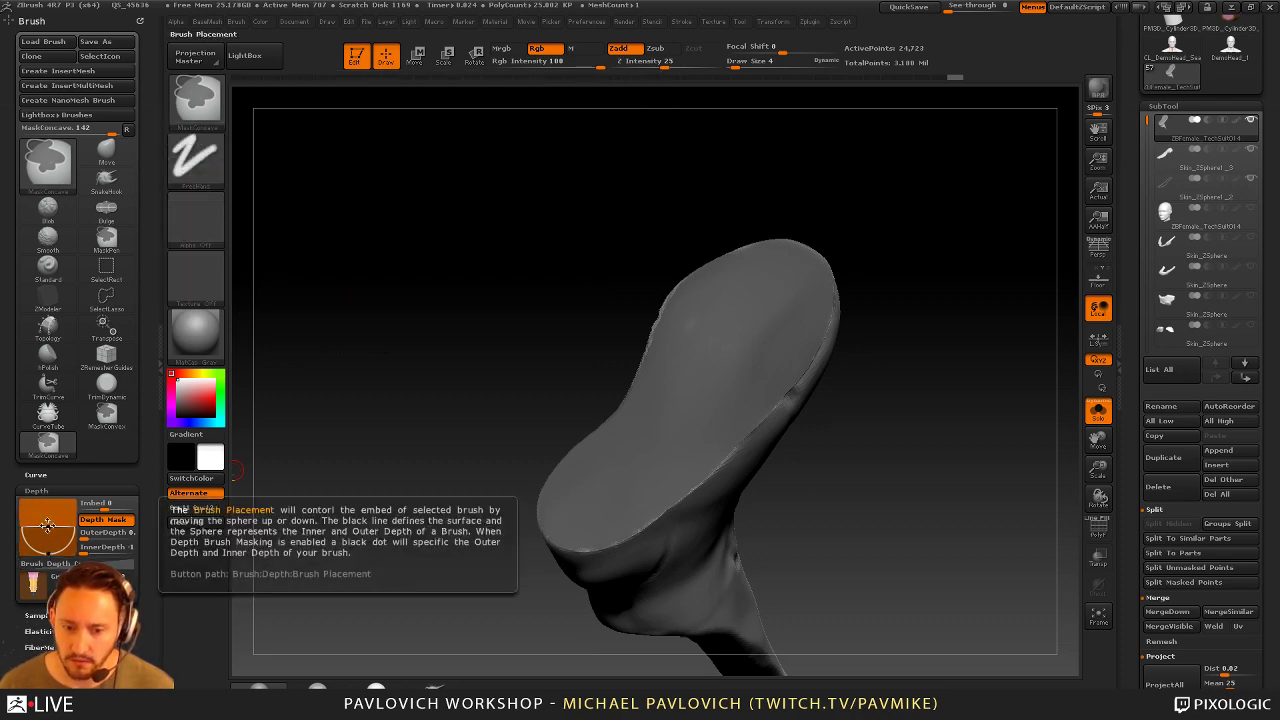
pyautogui.moveTo(113, 537)
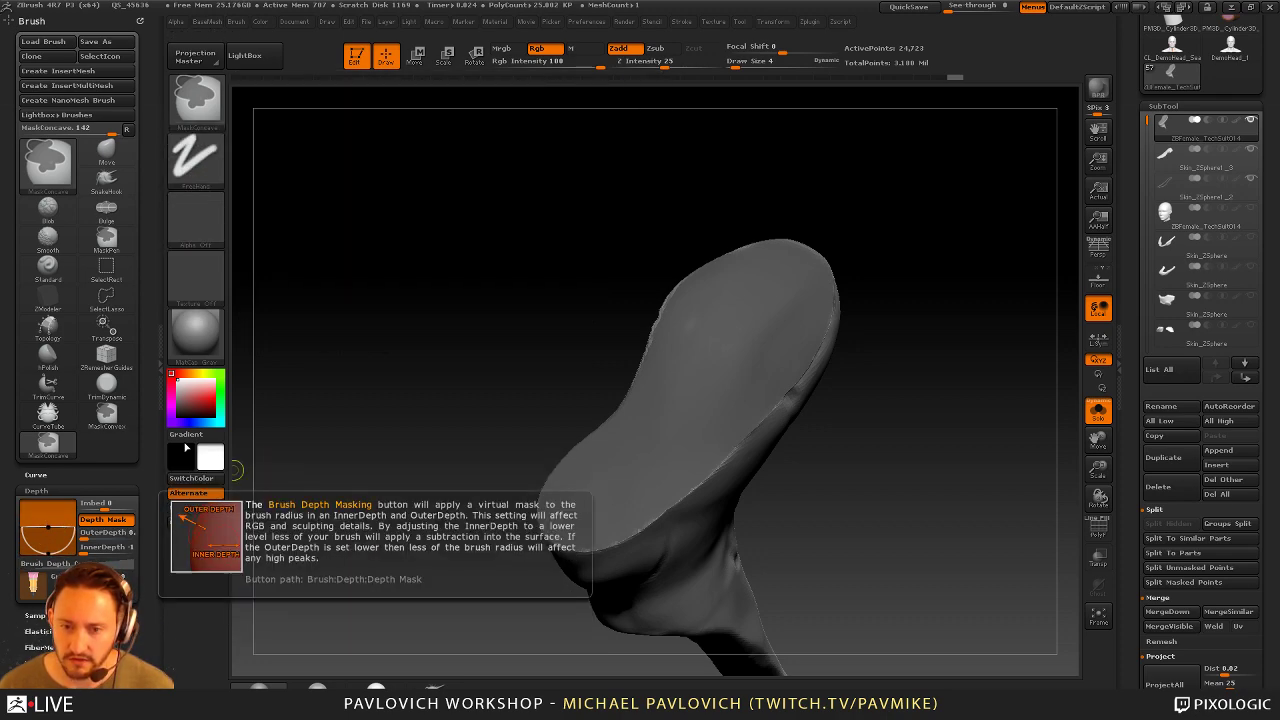
pyautogui.press('b')
pyautogui.press('m')
pyautogui.click(684, 172)
# Redo the recent edits to the boot upper's masked underside
pyautogui.moveTo(955, 377)
pyautogui.mouseDown()
pyautogui.moveTo(928, 351)
pyautogui.moveTo(716, 358)
pyautogui.mouseUp()
pyautogui.moveTo(869, 196)
pyautogui.mouseDown()
pyautogui.moveTo(943, 257)
pyautogui.moveTo(671, 259)
pyautogui.moveTo(760, 263)
pyautogui.moveTo(715, 228)
pyautogui.moveTo(751, 235)
pyautogui.moveTo(580, 297)
pyautogui.mouseUp()
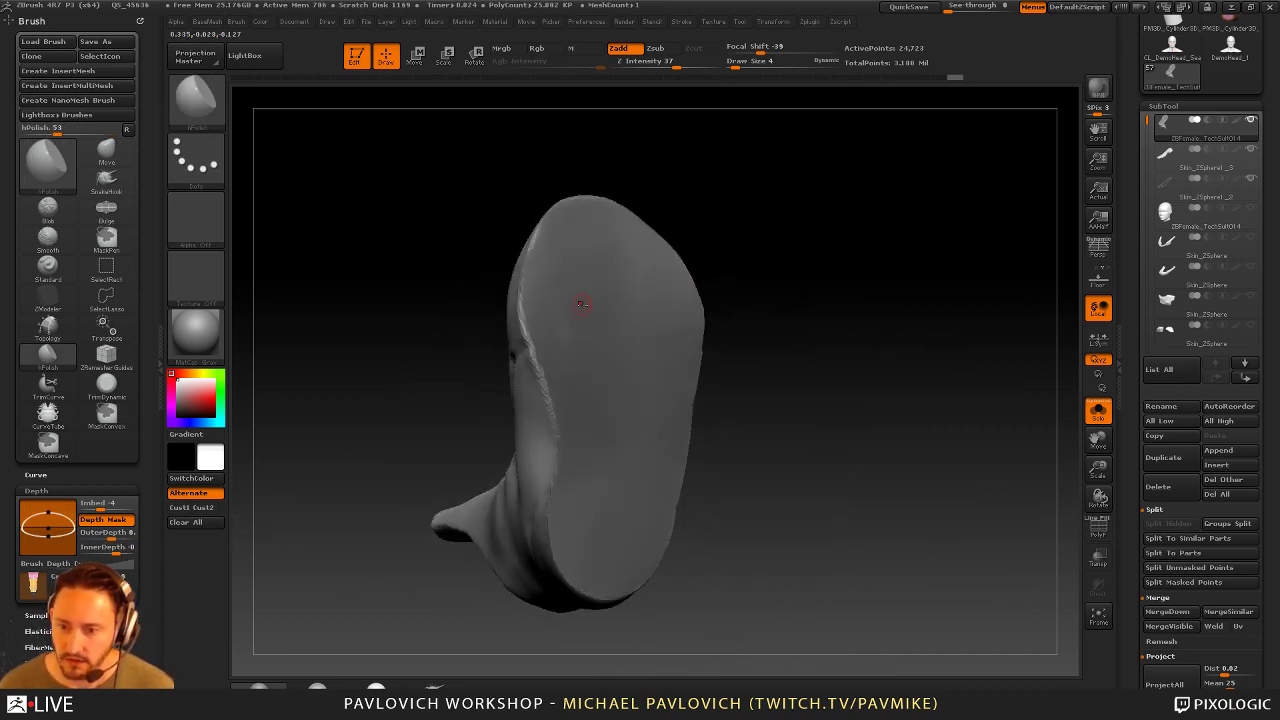
pyautogui.keyDown('ctrl'); pyautogui.click(210, 115); pyautogui.keyUp('ctrl')
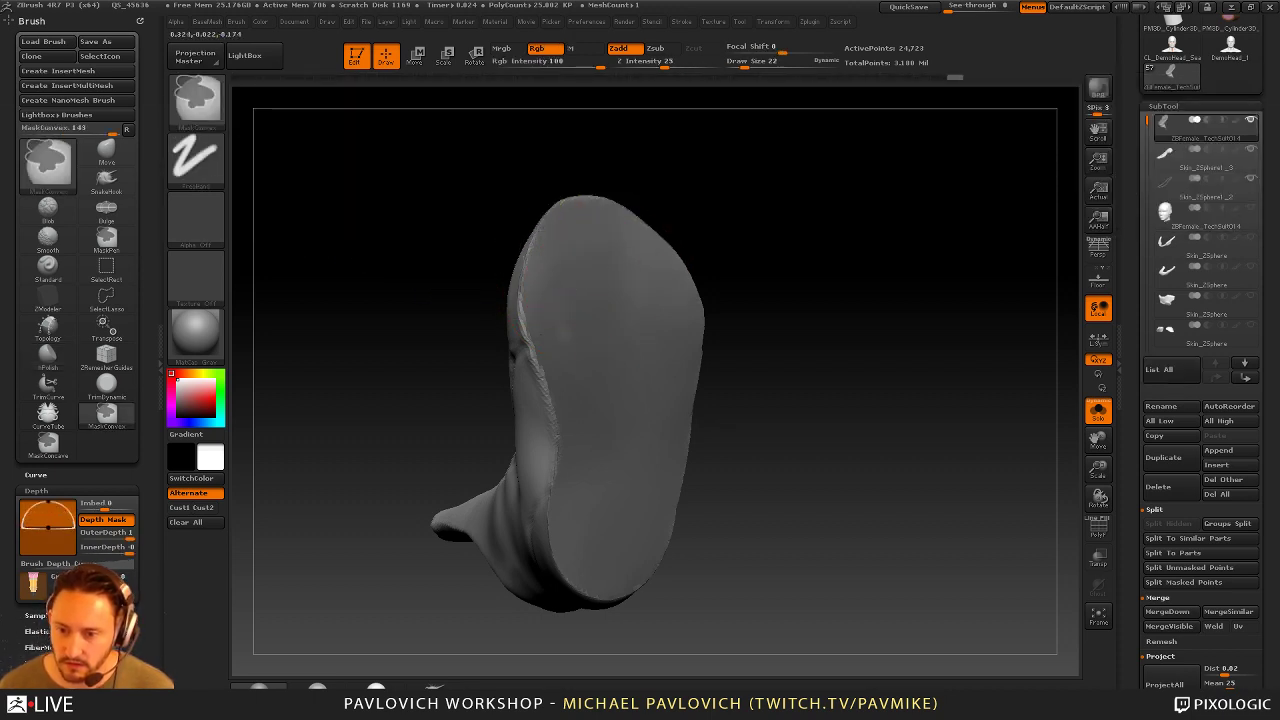
pyautogui.hotkey('ctrl', 'shift', 'z')
pyautogui.hotkey('ctrl', 'shift', 'z')
pyautogui.hotkey('ctrl', 'shift', 'z')
pyautogui.hotkey('ctrl', 'shift', 'z')
pyautogui.hotkey('ctrl', 'shift', 'z')
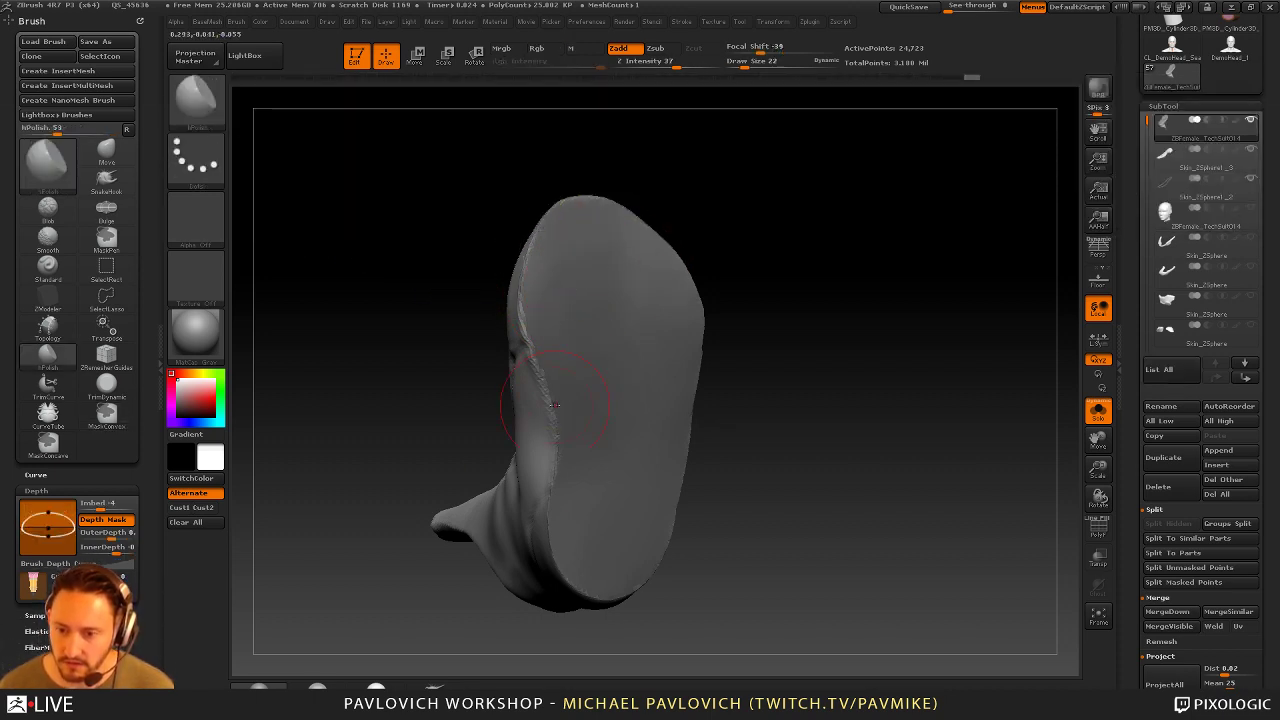
# Turn the masked underside into its own polygroup with the polyframe shown, and select the Standard brush at draw size 14
pyautogui.moveTo(935, 375)
pyautogui.mouseDown()
pyautogui.moveTo(827, 375)
pyautogui.moveTo(849, 377)
pyautogui.moveTo(846, 391)
pyautogui.mouseUp()
pyautogui.press('s')
pyautogui.click(1092, 534)
pyautogui.moveTo(940, 478)
pyautogui.mouseDown()
pyautogui.moveTo(1012, 480)
pyautogui.moveTo(910, 419)
pyautogui.moveTo(1029, 440)
pyautogui.moveTo(934, 412)
pyautogui.mouseUp()
pyautogui.hotkey('ctrl', 'w')
pyautogui.press('s')
pyautogui.moveTo(935, 416); pyautogui.dragTo(914, 409)
pyautogui.press('b')
pyautogui.press('s')
pyautogui.press('t')
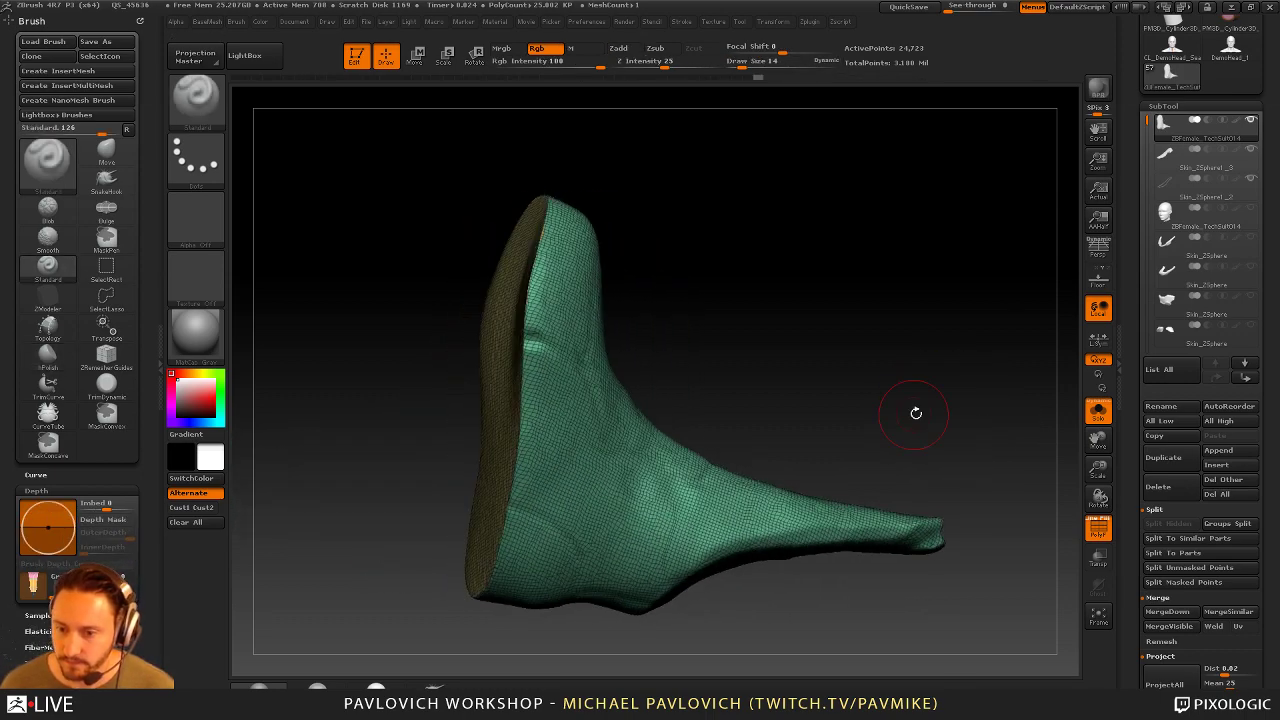
# Isolate the boot's underside polygroup, run the Polish PolyGroup Border macro on it, and unhide the rest of the mesh
pyautogui.moveTo(997, 417); pyautogui.dragTo(849, 371)
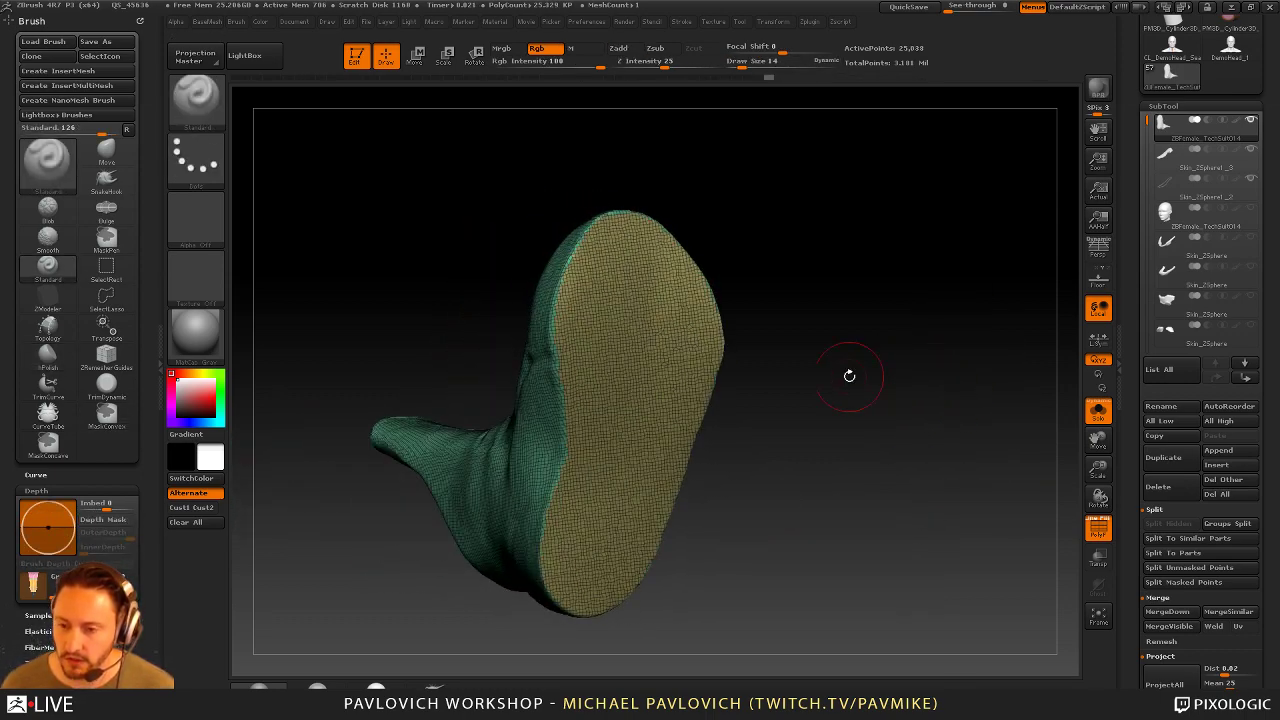
pyautogui.keyDown('ctrl'); pyautogui.keyDown('shift'); pyautogui.click(663, 371); pyautogui.keyUp('shift'); pyautogui.keyUp('ctrl')
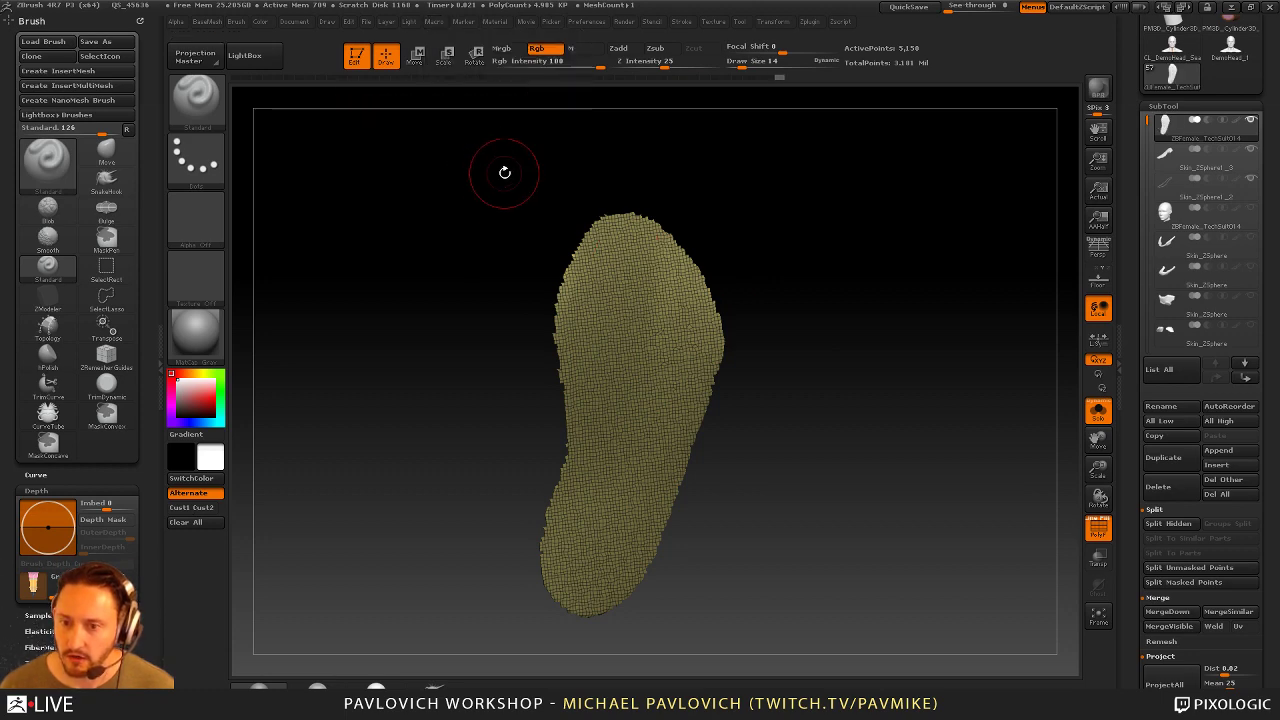
pyautogui.click(434, 21)
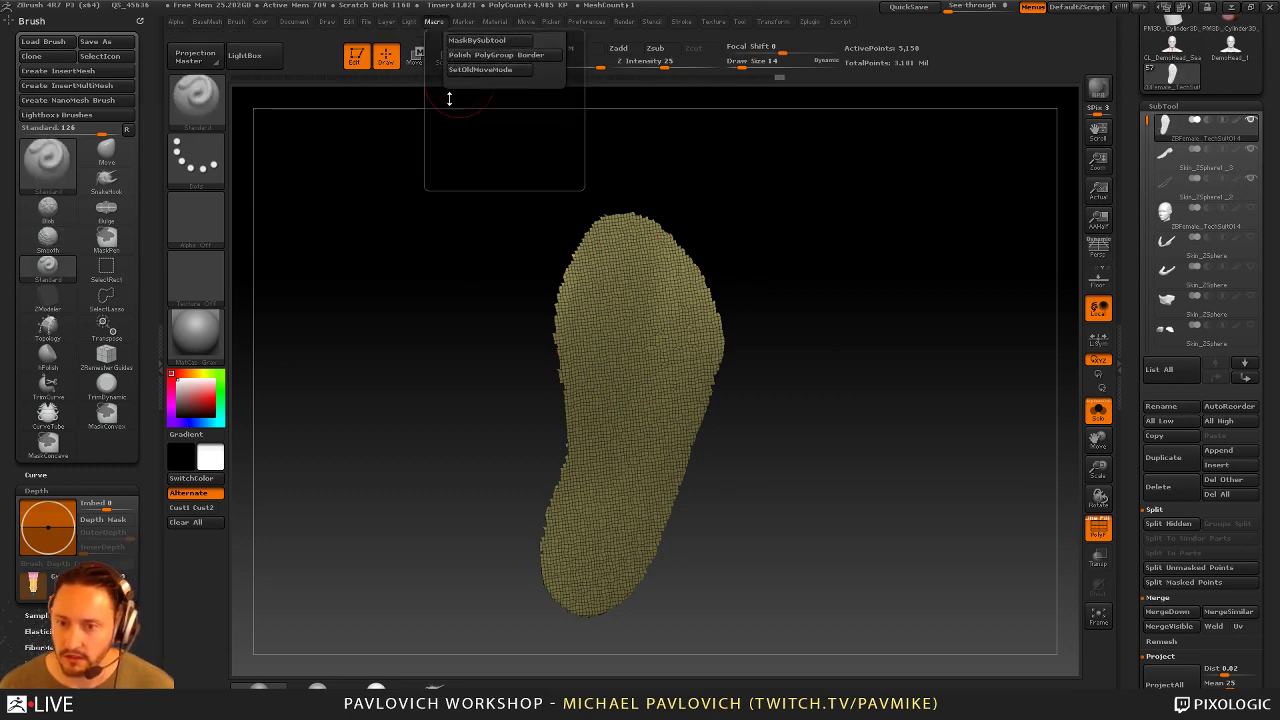
pyautogui.click(496, 55)
pyautogui.keyDown('ctrl'); pyautogui.keyDown('shift'); pyautogui.click(955, 368); pyautogui.keyUp('shift'); pyautogui.keyUp('ctrl')
pyautogui.moveTo(952, 364); pyautogui.dragTo(926, 365)
# Switch to the Move brush with a draw size of 10
pyautogui.press('s')
pyautogui.click(580, 426)
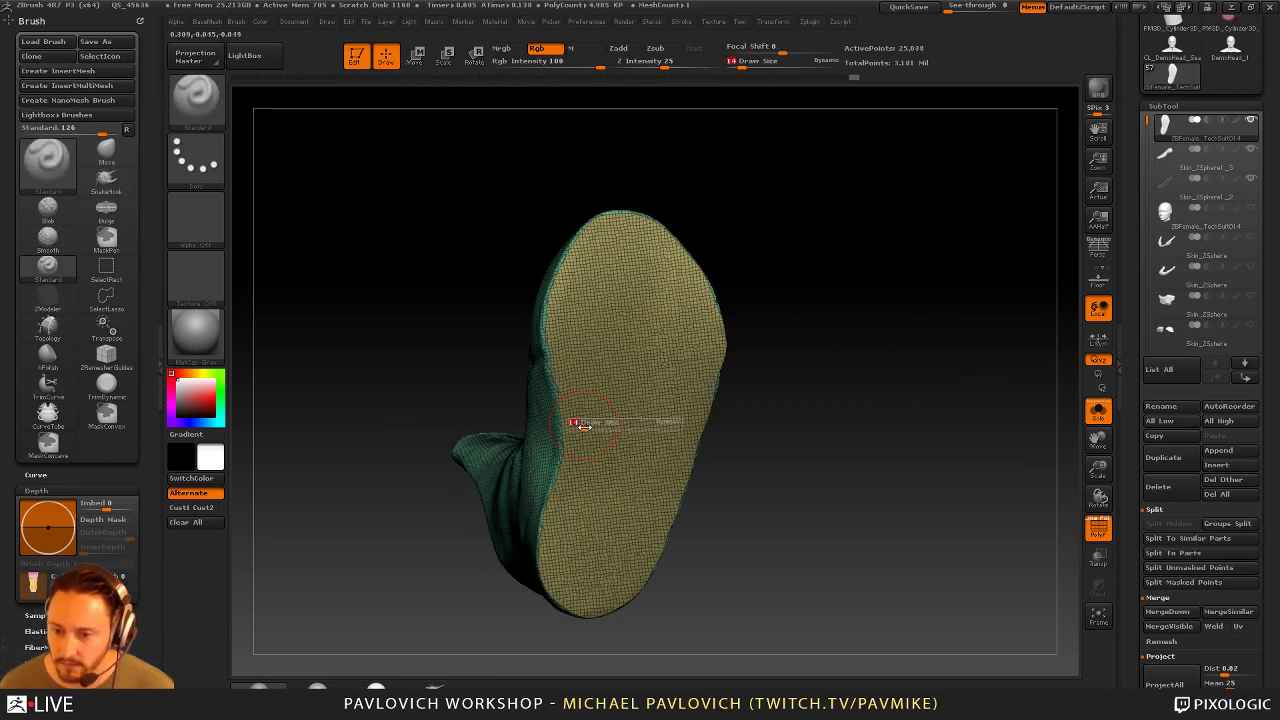
pyautogui.press('b')
pyautogui.press('m')
pyautogui.press('v')
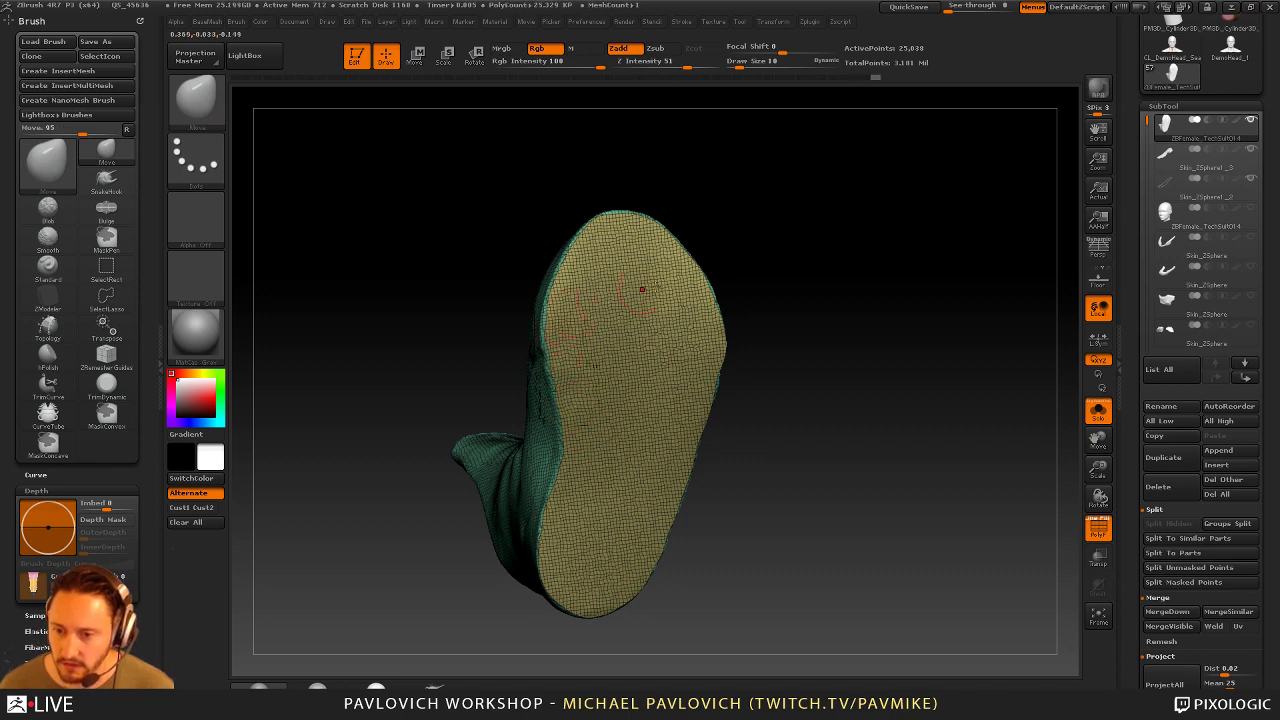
pyautogui.moveTo(810, 305); pyautogui.dragTo(709, 318)
pyautogui.moveTo(780, 247); pyautogui.dragTo(704, 320)
# Hide the boot's underside polygroup and delete the hidden polygons
pyautogui.keyDown('ctrl'); pyautogui.keyDown('shift'); pyautogui.click(754, 376); pyautogui.keyUp('shift'); pyautogui.keyUp('ctrl')
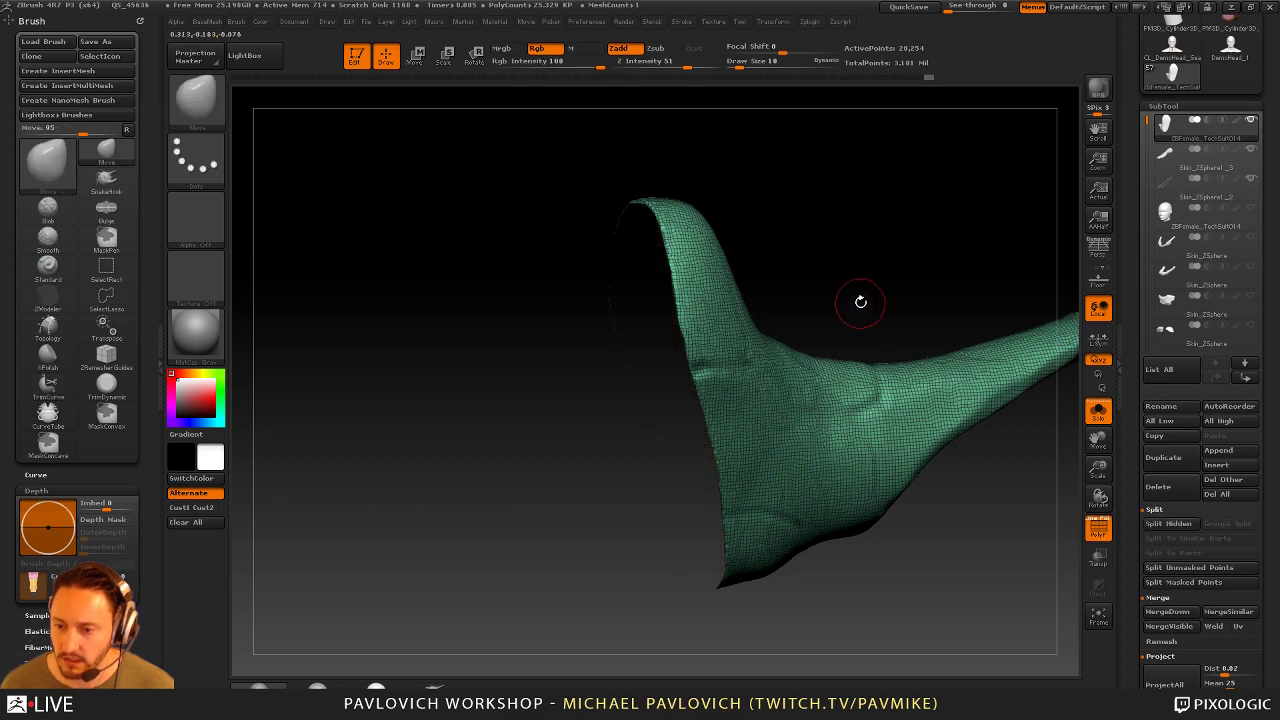
pyautogui.press('2')
pyautogui.keyDown('ctrl'); pyautogui.keyDown('shift'); pyautogui.click(800, 320); pyautogui.keyUp('shift'); pyautogui.keyUp('ctrl')
pyautogui.keyDown('ctrl'); pyautogui.keyDown('shift'); pyautogui.click(821, 362); pyautogui.keyUp('shift'); pyautogui.keyUp('ctrl')
pyautogui.press('2')
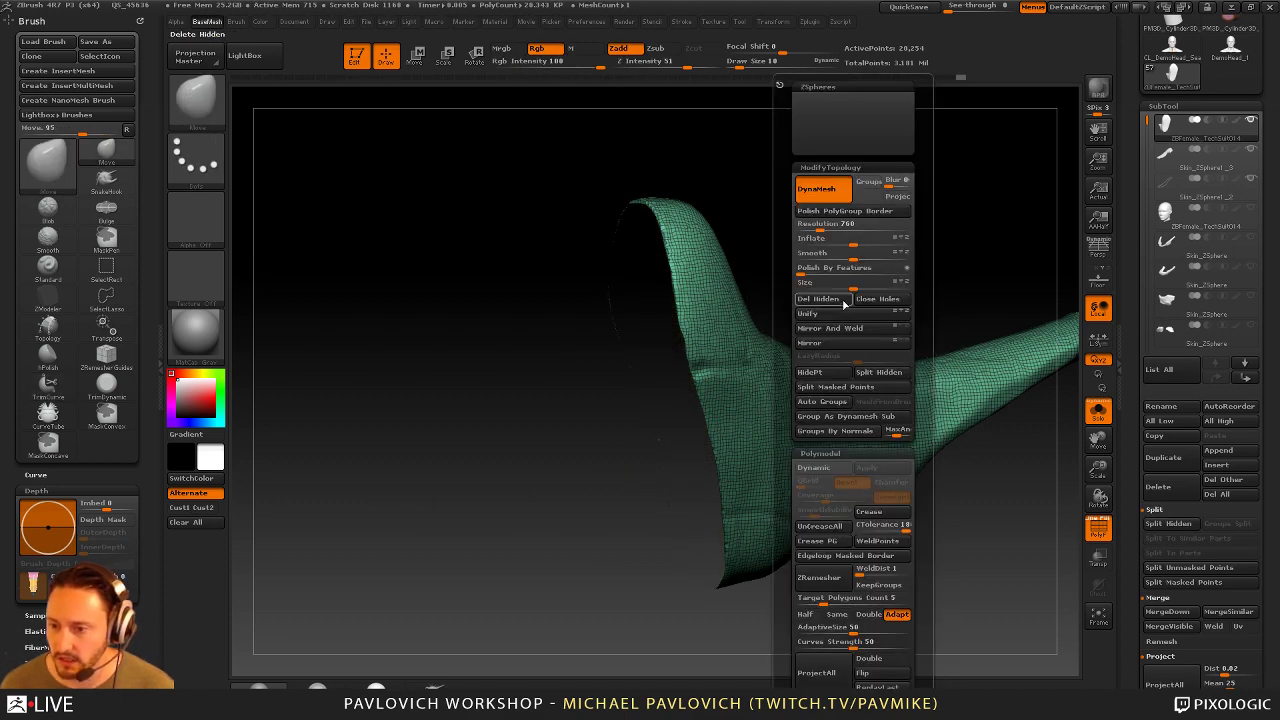
pyautogui.click(829, 300)
# Switch back to the Standard brush and hide the boot upper's polyframe
pyautogui.moveTo(831, 260)
pyautogui.mouseDown()
pyautogui.moveTo(924, 318)
pyautogui.moveTo(840, 312)
pyautogui.moveTo(920, 306)
pyautogui.moveTo(862, 303)
pyautogui.moveTo(909, 326)
pyautogui.moveTo(897, 326)
pyautogui.mouseUp()
pyautogui.press('b')
pyautogui.press('s')
pyautogui.press('t')
pyautogui.moveTo(848, 376); pyautogui.dragTo(1092, 507)
pyautogui.click(1098, 528)
pyautogui.keyDown('alt'); pyautogui.moveTo(973, 405); pyautogui.dragTo(990, 462); pyautogui.keyUp('alt')
pyautogui.moveTo(757, 271)
pyautogui.mouseDown()
pyautogui.moveTo(749, 233)
pyautogui.moveTo(731, 229)
pyautogui.moveTo(743, 234)
pyautogui.moveTo(723, 257)
pyautogui.mouseUp()
# Clip the back and the upper rim of the boot shaft with three ClipCurve strokes
pyautogui.hotkey('ctrl', 'shift')
pyautogui.keyDown('ctrl'); pyautogui.keyDown('shift'); pyautogui.click(196, 100); pyautogui.keyUp('shift'); pyautogui.keyUp('ctrl')
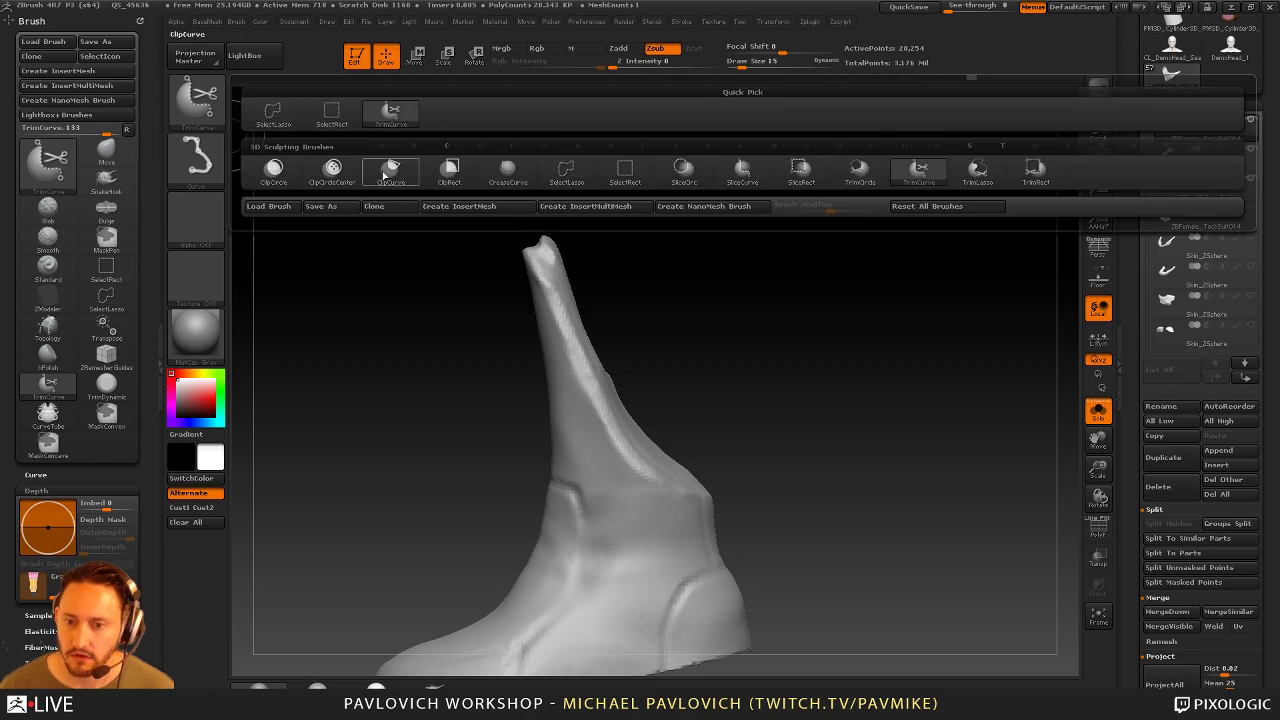
pyautogui.keyDown('ctrl'); pyautogui.keyDown('shift'); pyautogui.click(389, 171); pyautogui.keyUp('shift'); pyautogui.keyUp('ctrl')
pyautogui.moveTo(560, 216)
pyautogui.keyDown('ctrl'); pyautogui.keyDown('shift'); pyautogui.mouseDown()
pyautogui.moveTo(573, 317)
pyautogui.moveTo(598, 331)
pyautogui.mouseUp(); pyautogui.keyUp('shift'); pyautogui.keyUp('ctrl')
pyautogui.moveTo(671, 306)
pyautogui.mouseDown()
pyautogui.moveTo(700, 354)
pyautogui.moveTo(595, 263)
pyautogui.mouseUp()
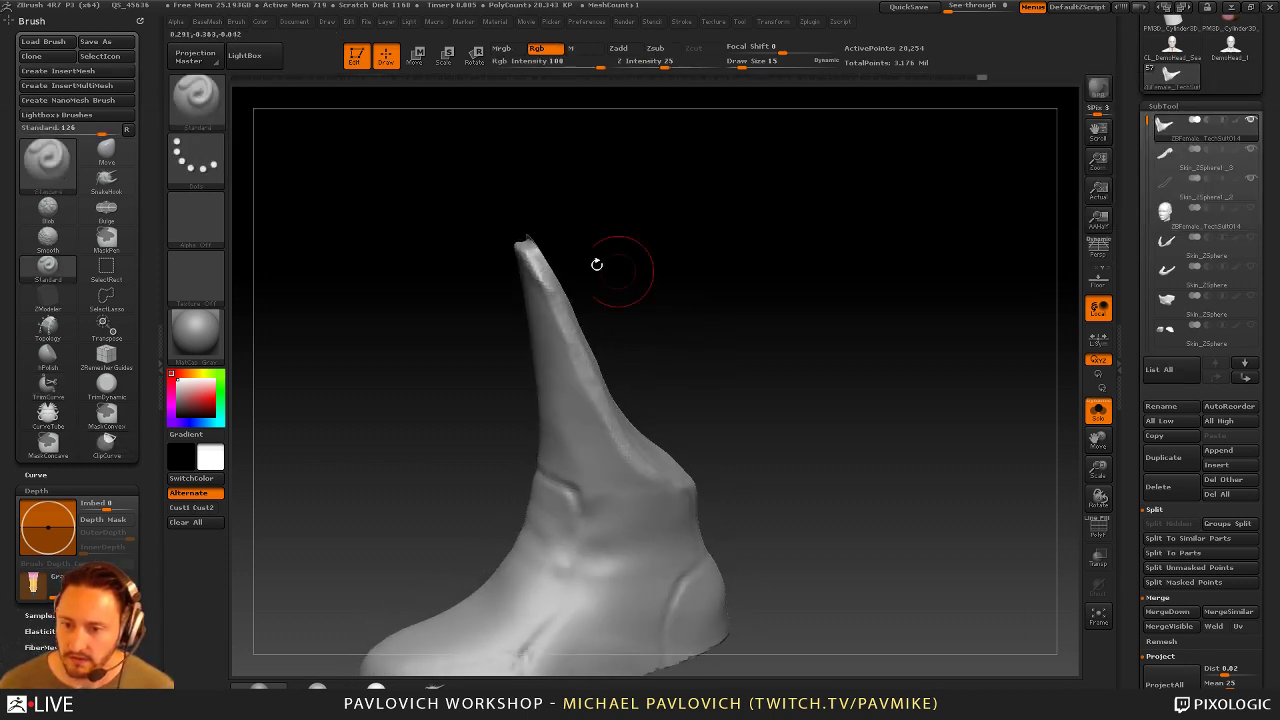
pyautogui.moveTo(437, 223)
pyautogui.keyDown('ctrl'); pyautogui.keyDown('shift'); pyautogui.mouseDown()
pyautogui.moveTo(586, 220)
pyautogui.moveTo(596, 236)
pyautogui.mouseUp(); pyautogui.keyUp('shift'); pyautogui.keyUp('ctrl')
pyautogui.moveTo(630, 212)
pyautogui.mouseDown()
pyautogui.moveTo(642, 199)
pyautogui.moveTo(608, 220)
pyautogui.mouseUp()
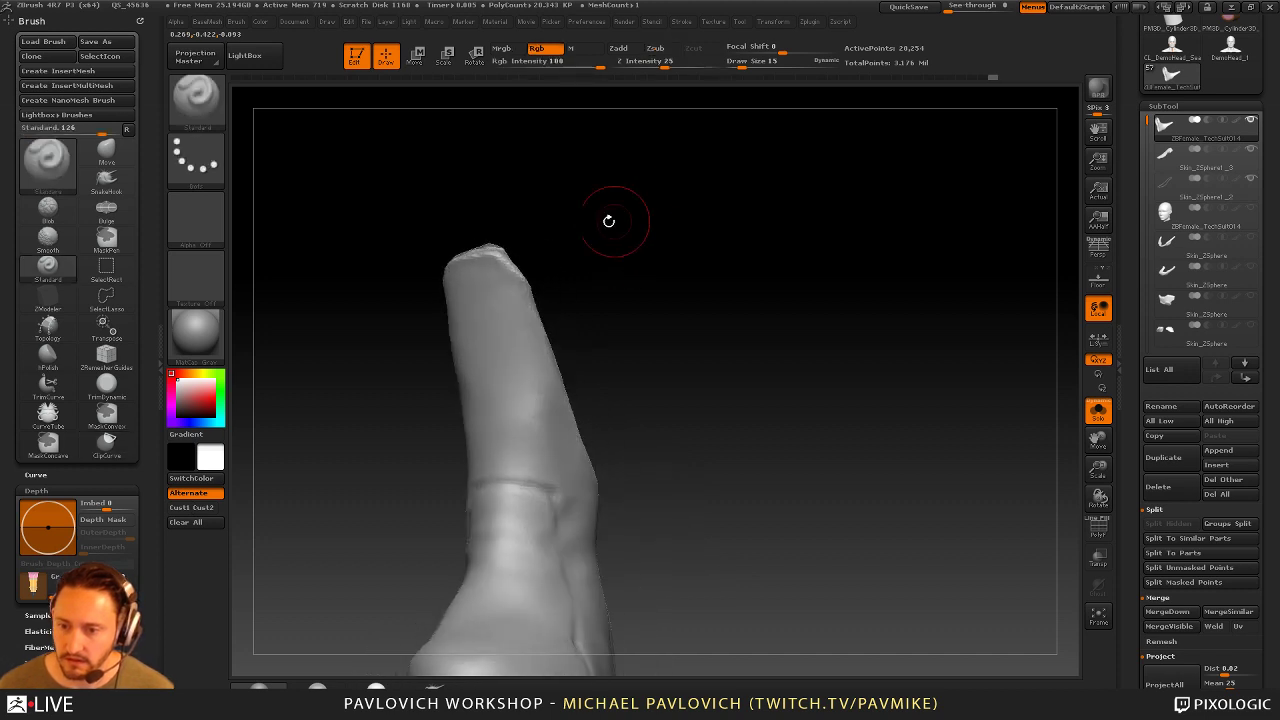
pyautogui.moveTo(423, 246)
pyautogui.keyDown('ctrl'); pyautogui.keyDown('shift'); pyautogui.mouseDown()
pyautogui.moveTo(543, 243)
pyautogui.moveTo(533, 249)
pyautogui.moveTo(549, 265)
pyautogui.moveTo(525, 232)
pyautogui.moveTo(520, 245)
pyautogui.moveTo(540, 215)
pyautogui.mouseUp(); pyautogui.keyUp('shift'); pyautogui.keyUp('ctrl')
# Remesh the clipped boot with DynaMesh to close its open underside, inspect the polyframe and hide it
pyautogui.moveTo(556, 214)
pyautogui.mouseDown()
pyautogui.moveTo(760, 220)
pyautogui.moveTo(769, 197)
pyautogui.moveTo(894, 392)
pyautogui.mouseUp()
pyautogui.hotkey('shift', 'f')
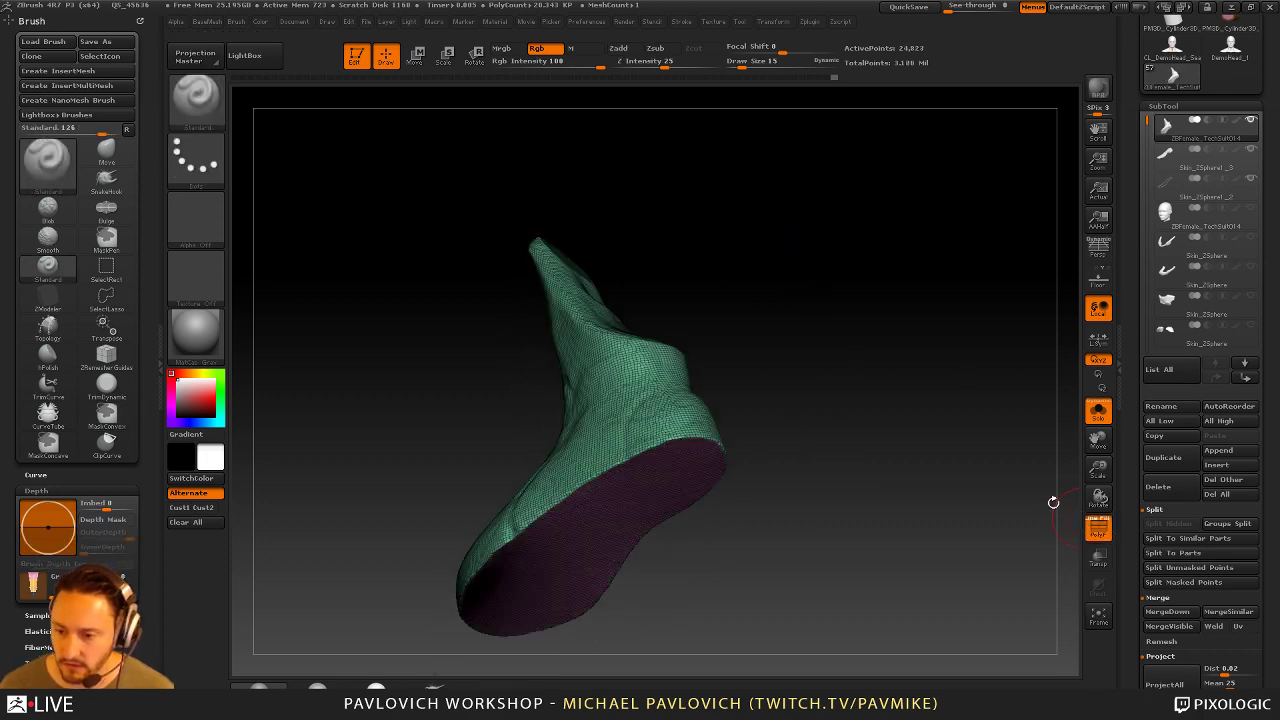
pyautogui.moveTo(1054, 503); pyautogui.dragTo(919, 436)
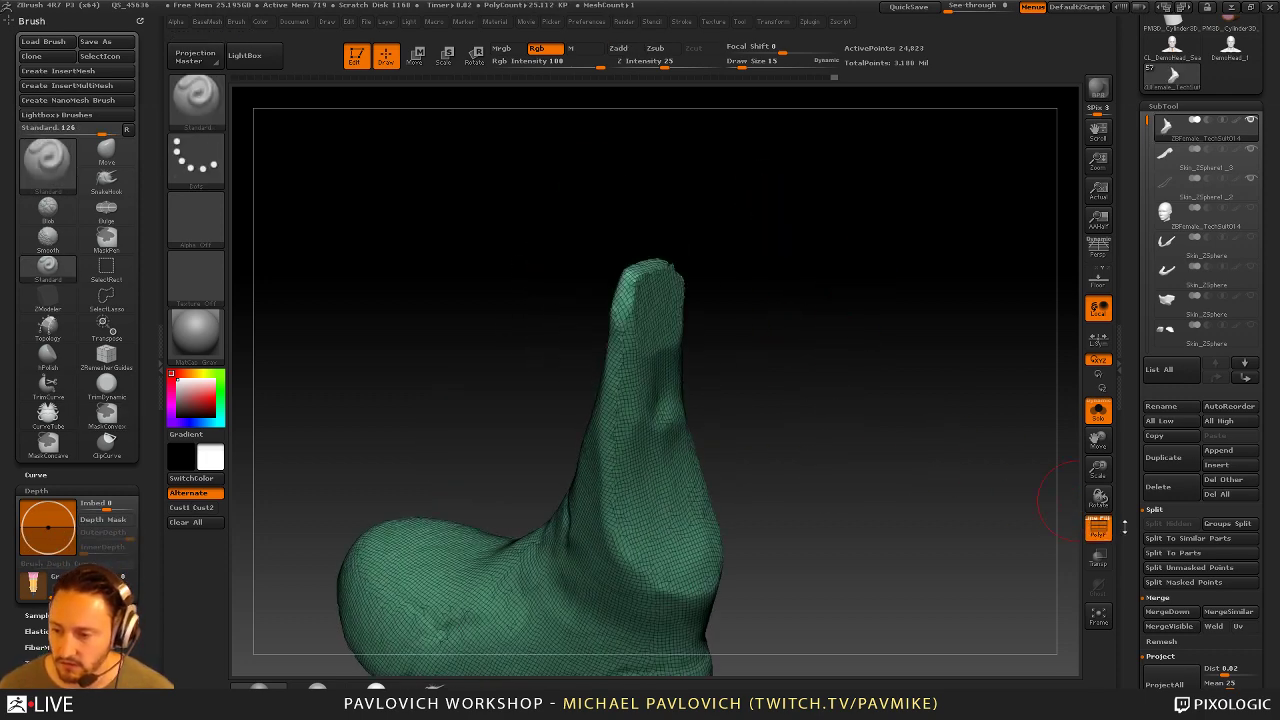
pyautogui.click(1119, 522)
pyautogui.click(1254, 531)
pyautogui.click(1272, 507)
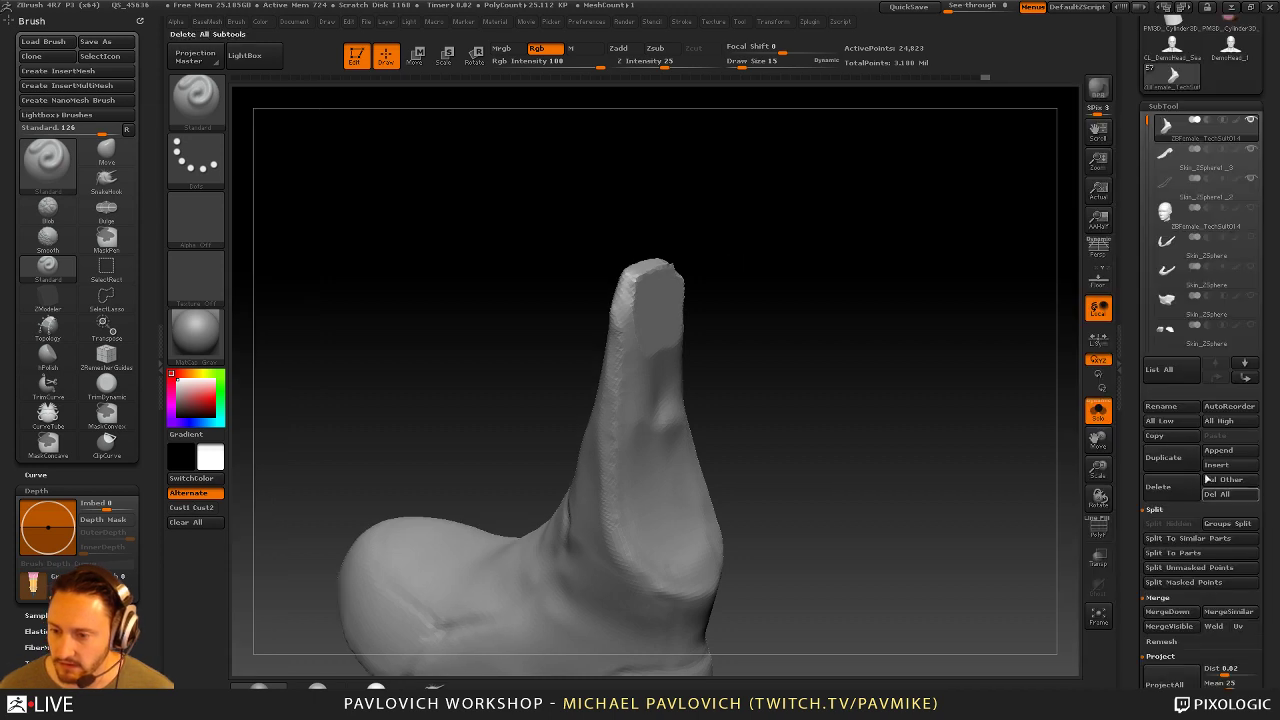
# Flatten the clipped back face of the boot shaft with the hPolish brush at draw size 47
pyautogui.moveTo(842, 320)
pyautogui.mouseDown()
pyautogui.moveTo(891, 320)
pyautogui.moveTo(850, 308)
pyautogui.mouseUp()
pyautogui.press('b')
pyautogui.press('h')
pyautogui.press('p')
pyautogui.press('s')
pyautogui.moveTo(598, 340); pyautogui.dragTo(609, 331)
pyautogui.moveTo(619, 298)
pyautogui.mouseDown()
pyautogui.moveTo(630, 350)
pyautogui.moveTo(600, 280)
pyautogui.moveTo(630, 430)
pyautogui.mouseUp()
pyautogui.keyDown('alt'); pyautogui.moveTo(661, 436); pyautogui.dragTo(641, 379, button='right'); pyautogui.keyUp('alt')
pyautogui.press('s')
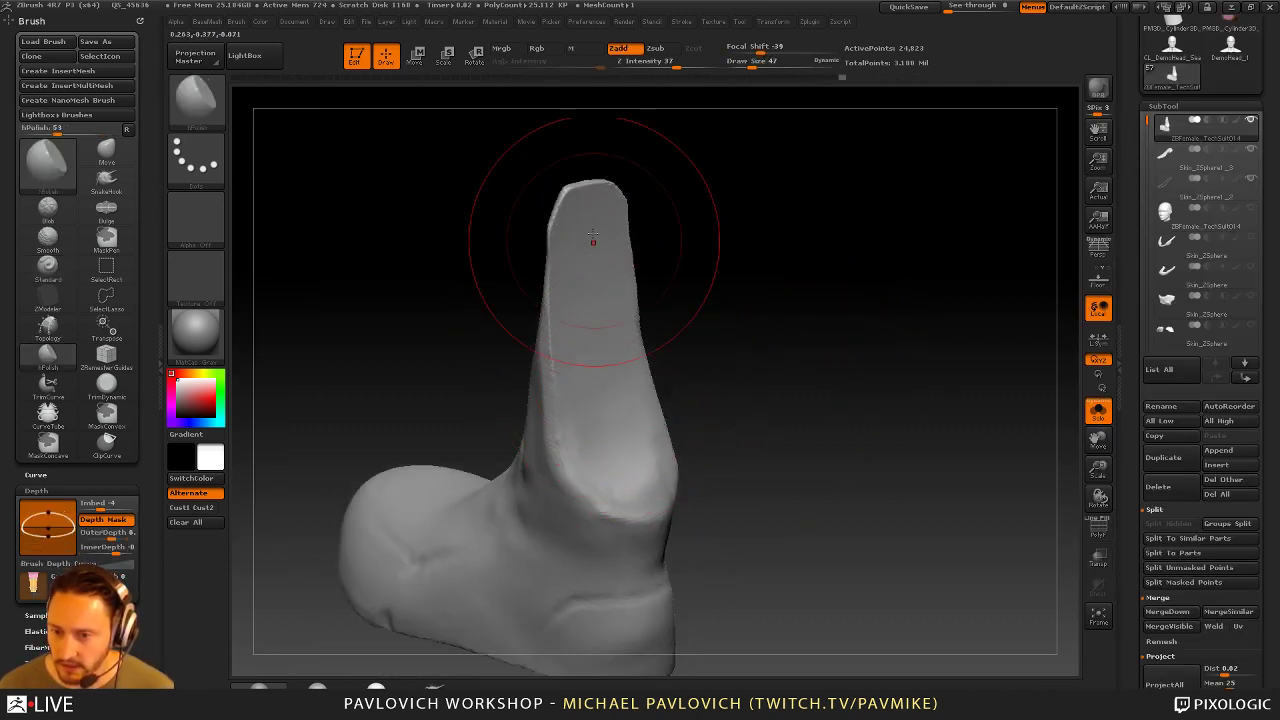
pyautogui.moveTo(594, 243)
pyautogui.mouseDown()
pyautogui.moveTo(620, 500)
pyautogui.moveTo(630, 460)
pyautogui.mouseUp()
# Polish the lower part and side edges of the shaft's flat back face with hPolish at draw size 20
pyautogui.press('s')
pyautogui.moveTo(632, 448); pyautogui.dragTo(618, 448)
pyautogui.moveTo(628, 488)
pyautogui.mouseDown()
pyautogui.moveTo(636, 456)
pyautogui.moveTo(630, 505)
pyautogui.mouseUp()
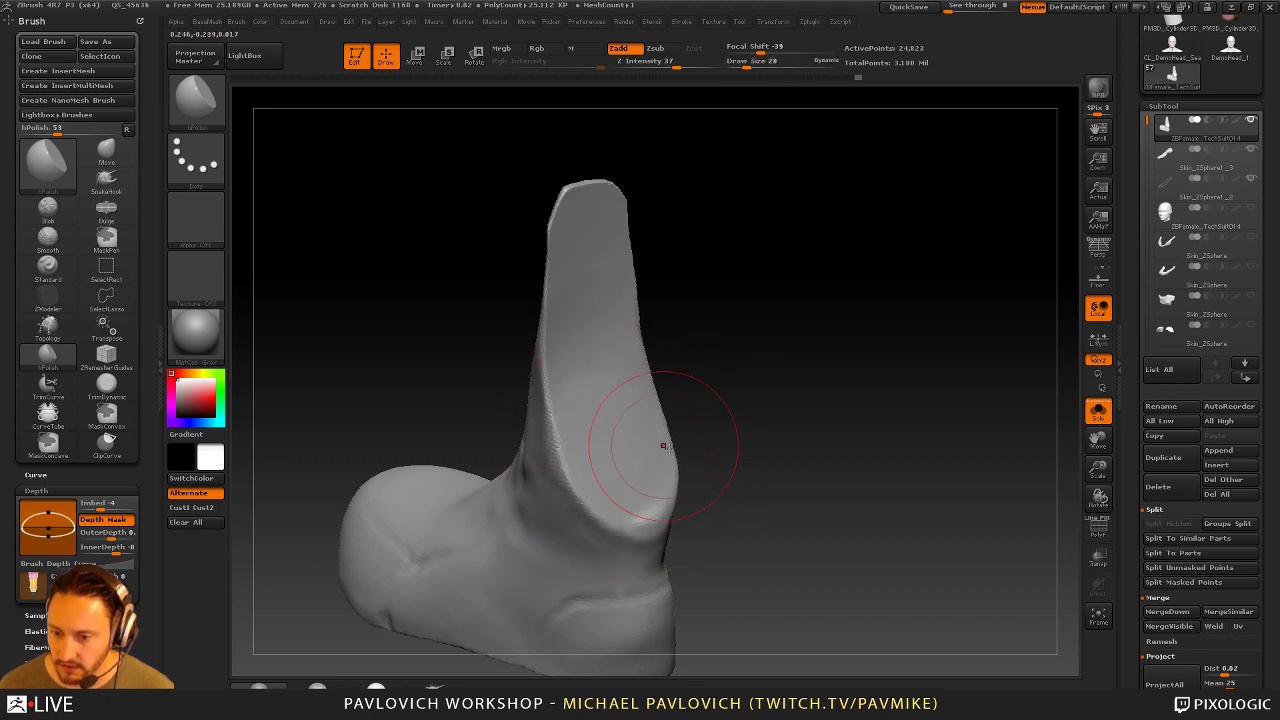
pyautogui.moveTo(663, 443); pyautogui.dragTo(652, 510)
pyautogui.moveTo(580, 427); pyautogui.dragTo(578, 412)
pyautogui.moveTo(715, 300); pyautogui.dragTo(654, 277, button='right')
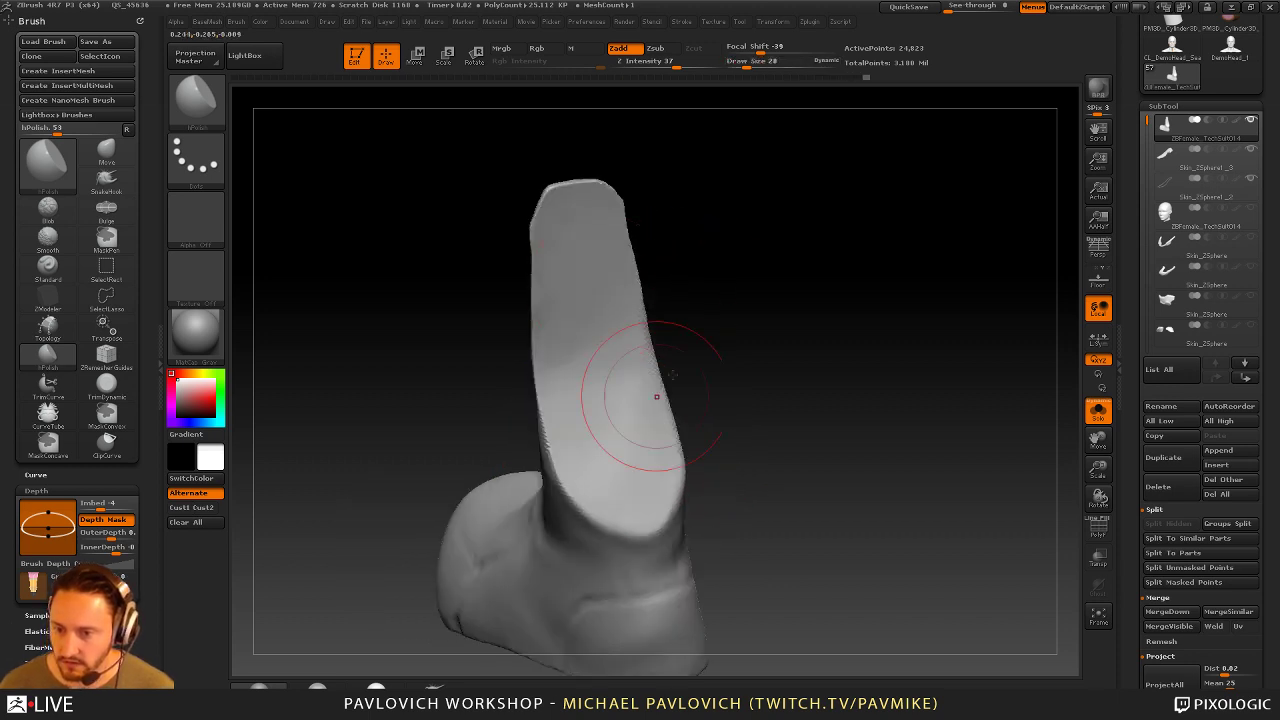
pyautogui.moveTo(654, 394); pyautogui.dragTo(609, 343, button='right')
pyautogui.moveTo(614, 340); pyautogui.dragTo(645, 449)
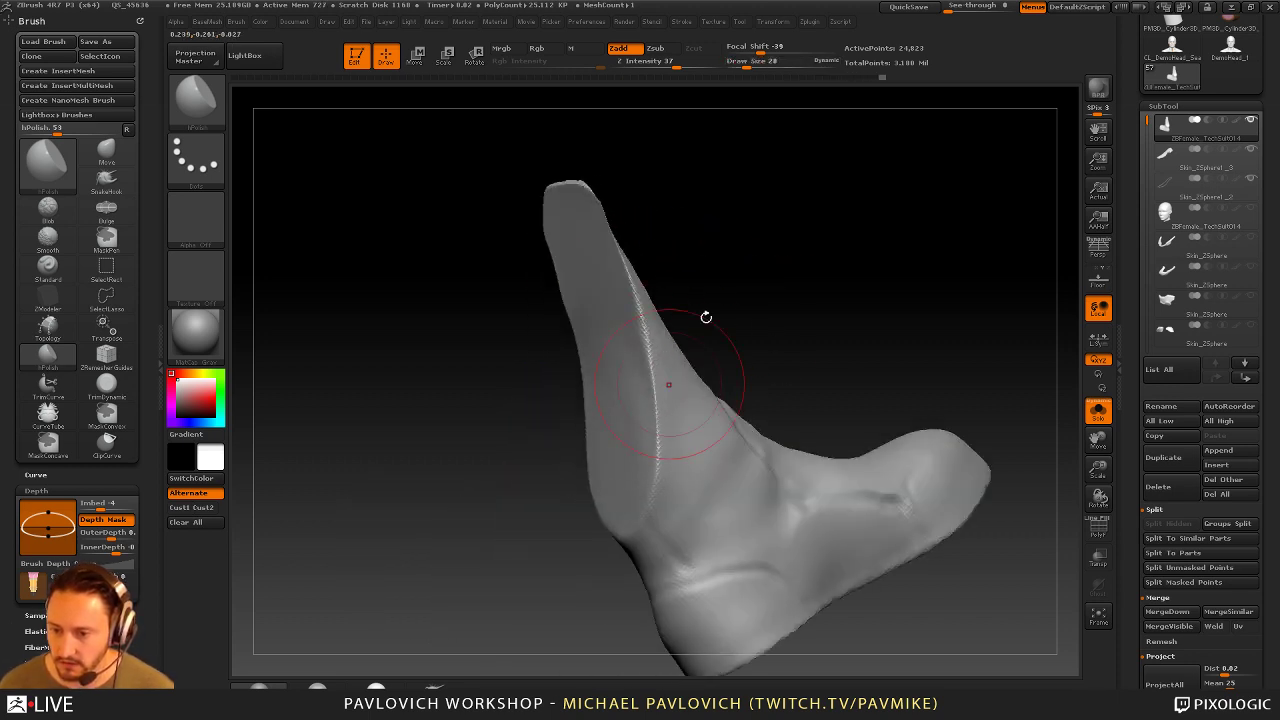
# Smooth the back face's lower edge and the area above the heel with hPolish at draw size 20
pyautogui.moveTo(706, 317); pyautogui.dragTo(806, 320, button='right')
pyautogui.press('s')
pyautogui.moveTo(628, 449); pyautogui.dragTo(612, 425)
pyautogui.moveTo(705, 470); pyautogui.dragTo(651, 488, button='right')
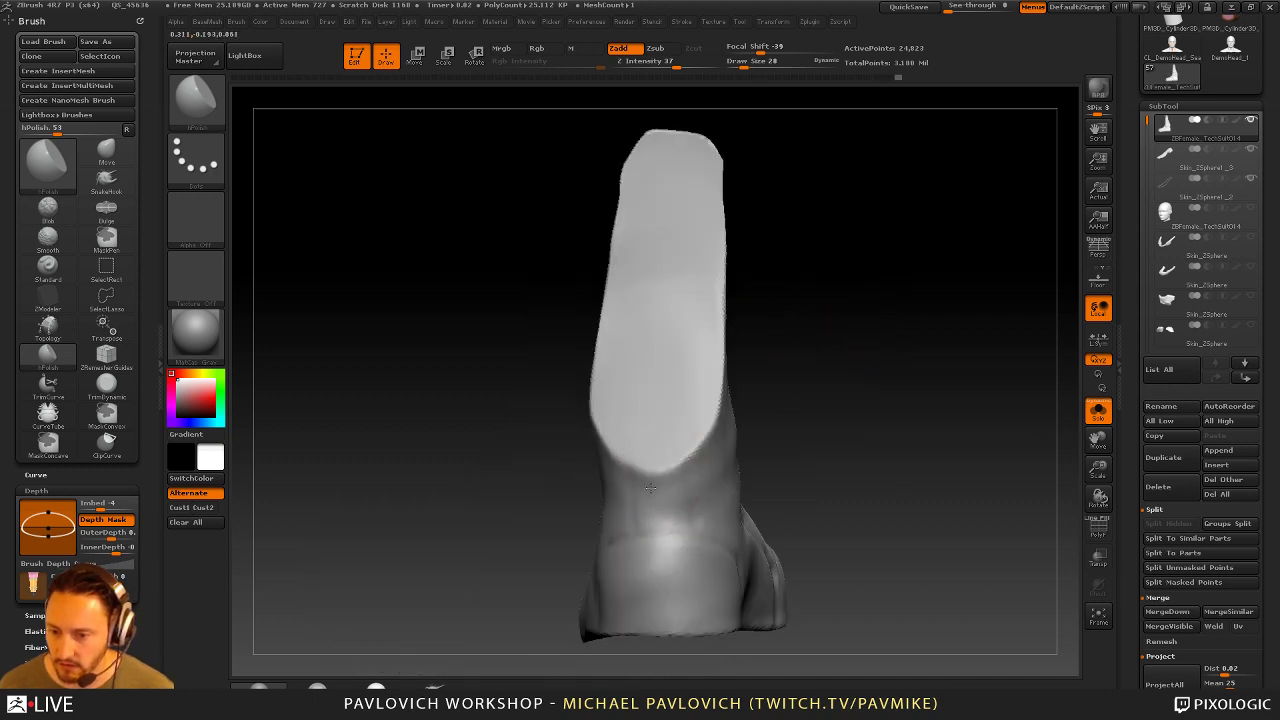
pyautogui.moveTo(650, 487); pyautogui.dragTo(718, 457)
pyautogui.moveTo(662, 503); pyautogui.dragTo(680, 543)
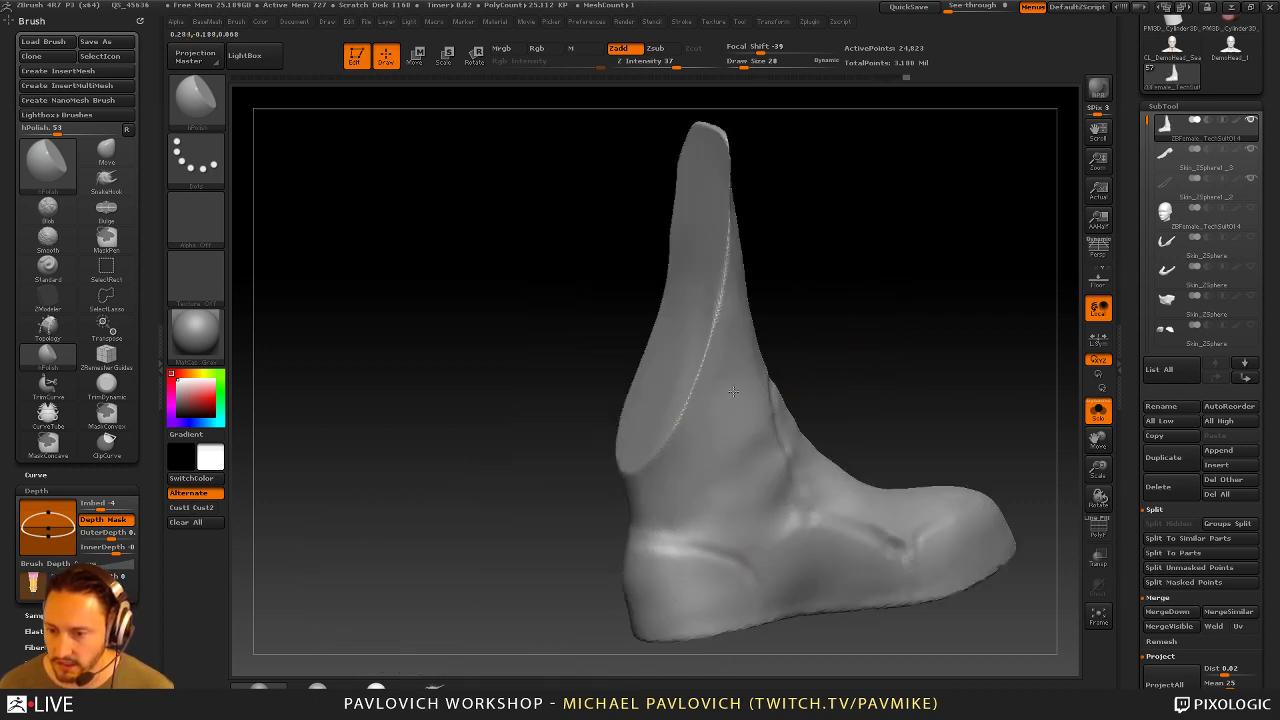
pyautogui.moveTo(805, 320)
pyautogui.mouseDown()
pyautogui.moveTo(875, 303)
pyautogui.moveTo(900, 360)
pyautogui.moveTo(843, 354)
pyautogui.moveTo(808, 314)
pyautogui.mouseUp()
# Try clipping the underside of the boot's heel with ClipCurve's PolyGroup option and inspect the cut in polyframe
pyautogui.moveTo(532, 282)
pyautogui.keyDown('ctrl'); pyautogui.mouseDown()
pyautogui.moveTo(548, 258)
pyautogui.moveTo(536, 290)
pyautogui.moveTo(568, 458)
pyautogui.moveTo(640, 542)
pyautogui.moveTo(627, 441)
pyautogui.moveTo(666, 503)
pyautogui.moveTo(583, 346)
pyautogui.mouseUp(); pyautogui.keyUp('ctrl')
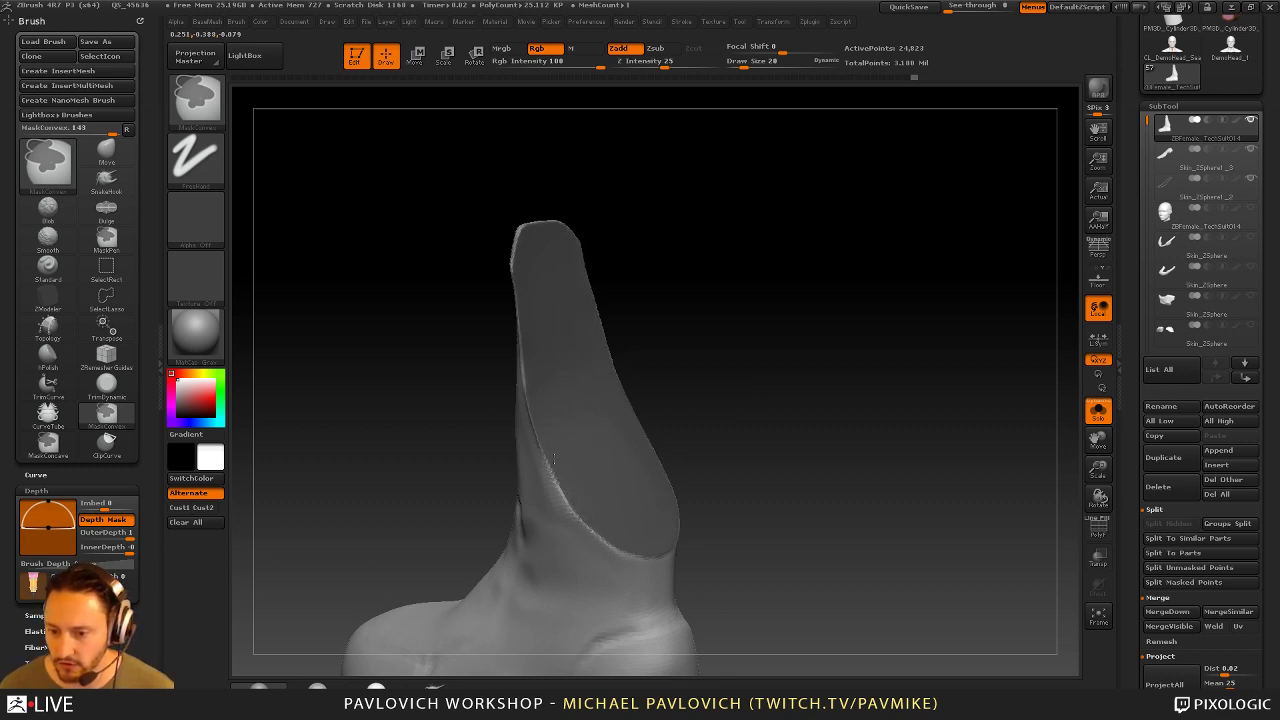
pyautogui.moveTo(689, 343)
pyautogui.mouseDown()
pyautogui.moveTo(760, 343)
pyautogui.moveTo(783, 263)
pyautogui.mouseUp()
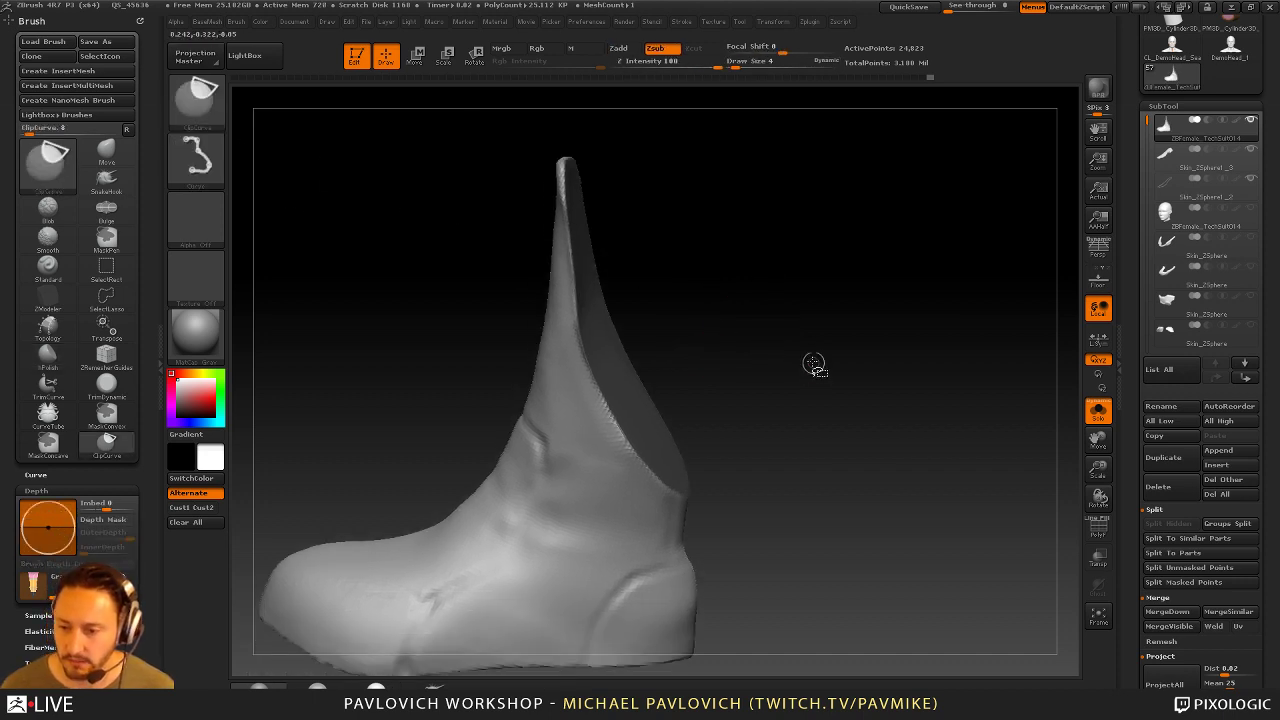
pyautogui.hotkey('ctrl', 'space')
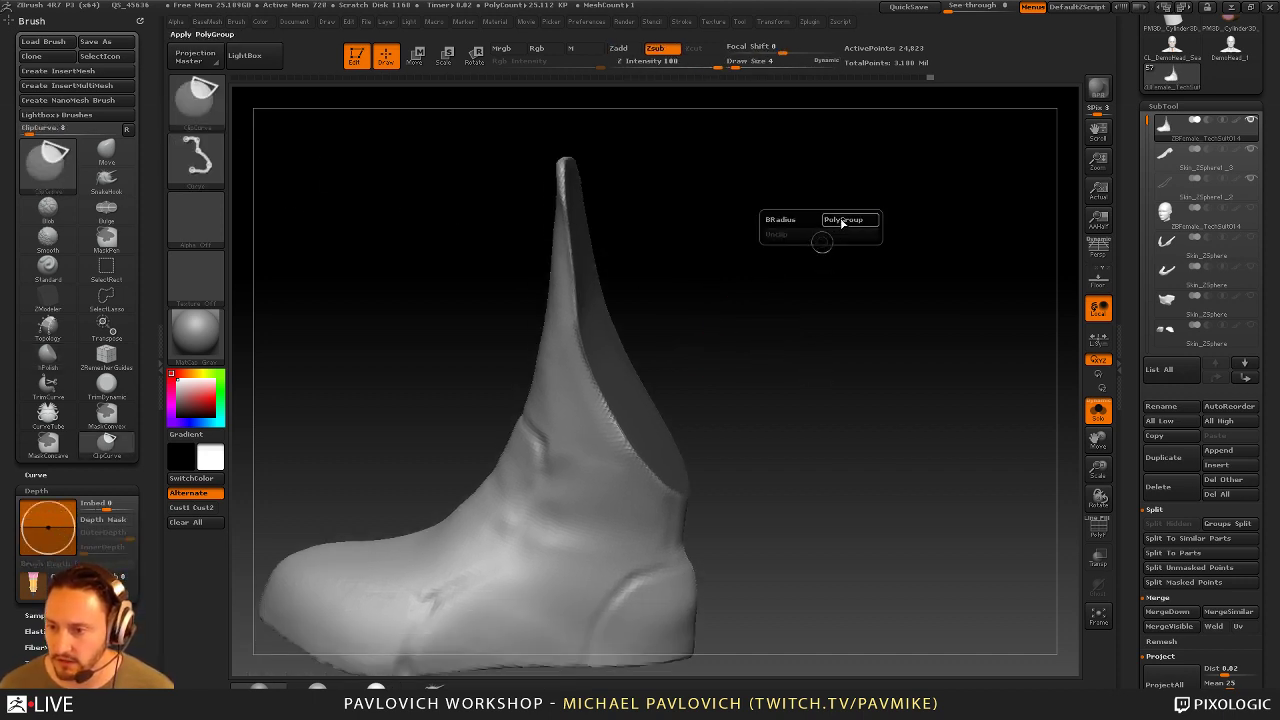
pyautogui.click(838, 287)
pyautogui.hotkey('shift', 'f')
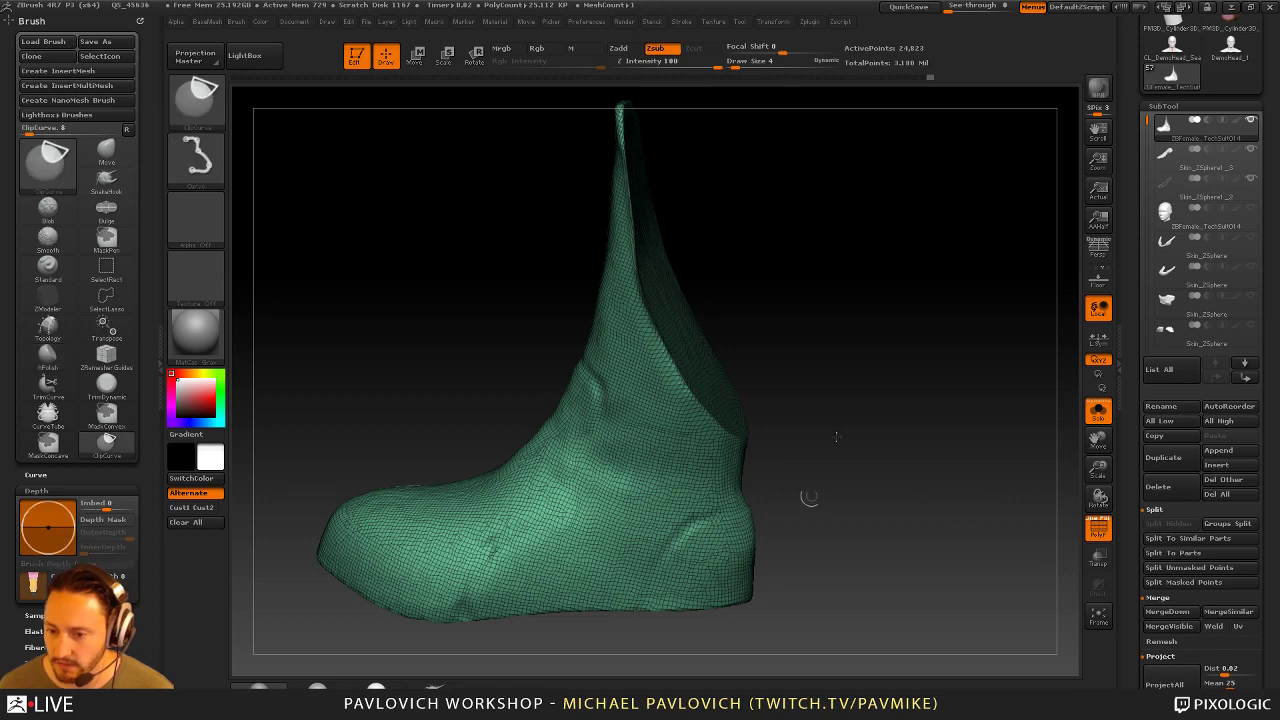
pyautogui.moveTo(870, 550); pyautogui.dragTo(743, 507)
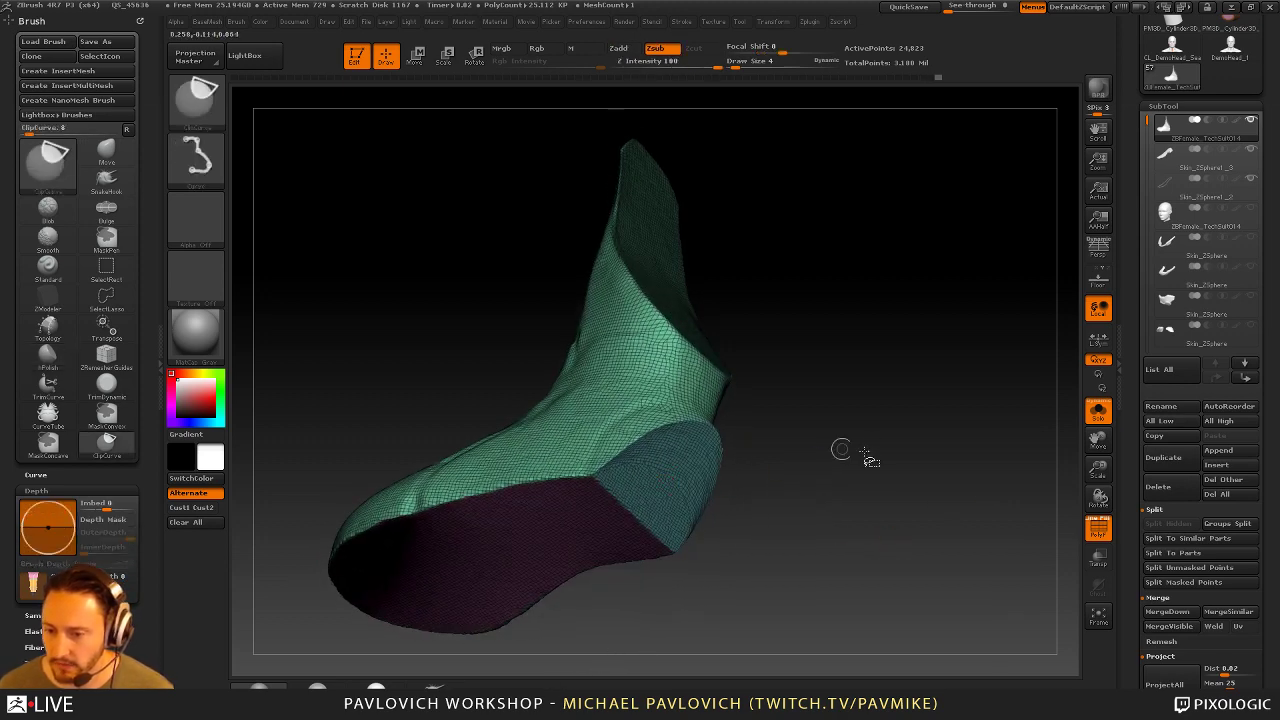
pyautogui.hotkey('ctrl', 'z')
pyautogui.keyDown('shift'); pyautogui.moveTo(878, 416); pyautogui.dragTo(877, 433); pyautogui.keyUp('shift')
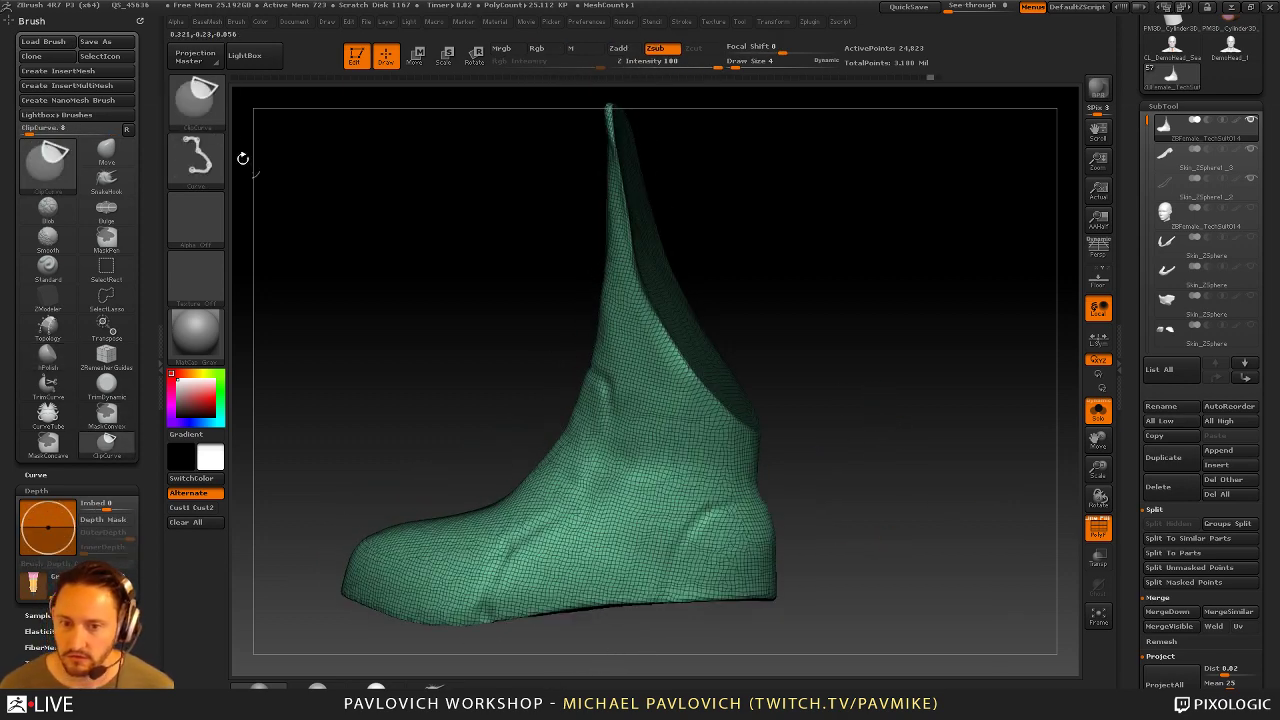
# Try trimming the underside of the heel with the TrimCurve brush
pyautogui.keyDown('ctrl'); pyautogui.keyDown('shift'); pyautogui.click(200, 104); pyautogui.keyUp('shift'); pyautogui.keyUp('ctrl')
pyautogui.click(919, 168)
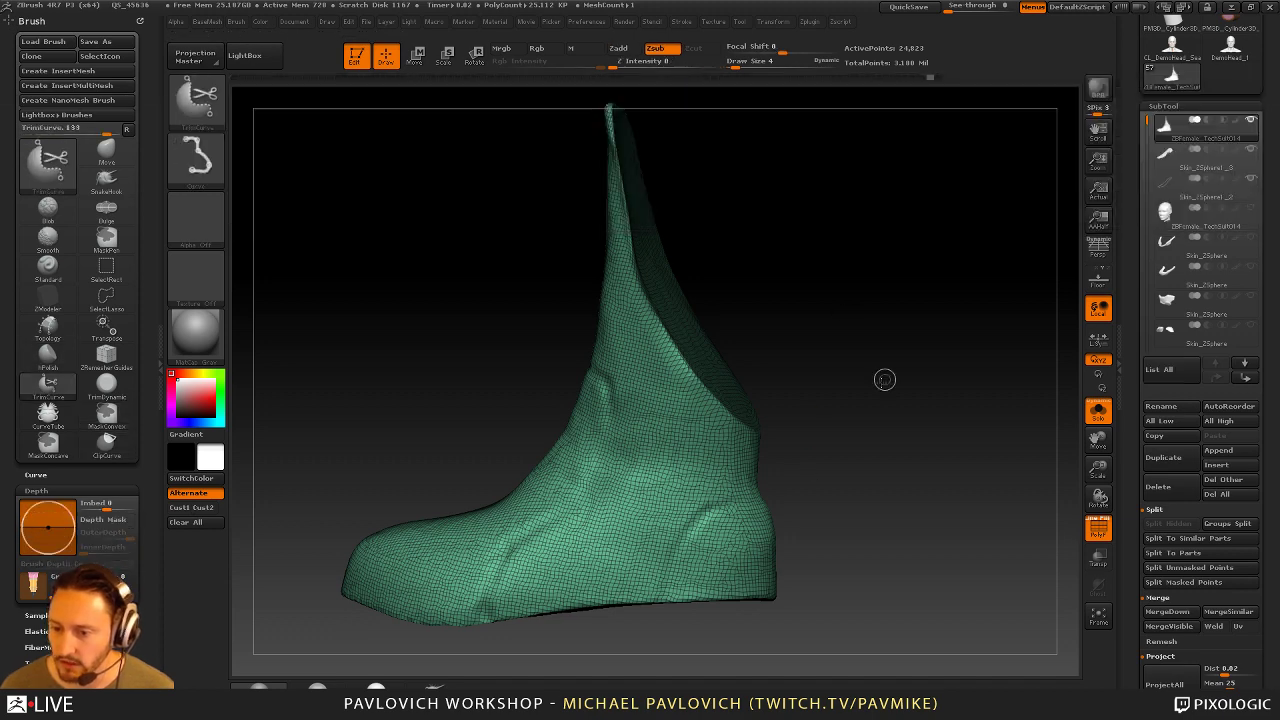
pyautogui.moveTo(870, 390); pyautogui.dragTo(621, 646)
pyautogui.moveTo(891, 506); pyautogui.dragTo(621, 441)
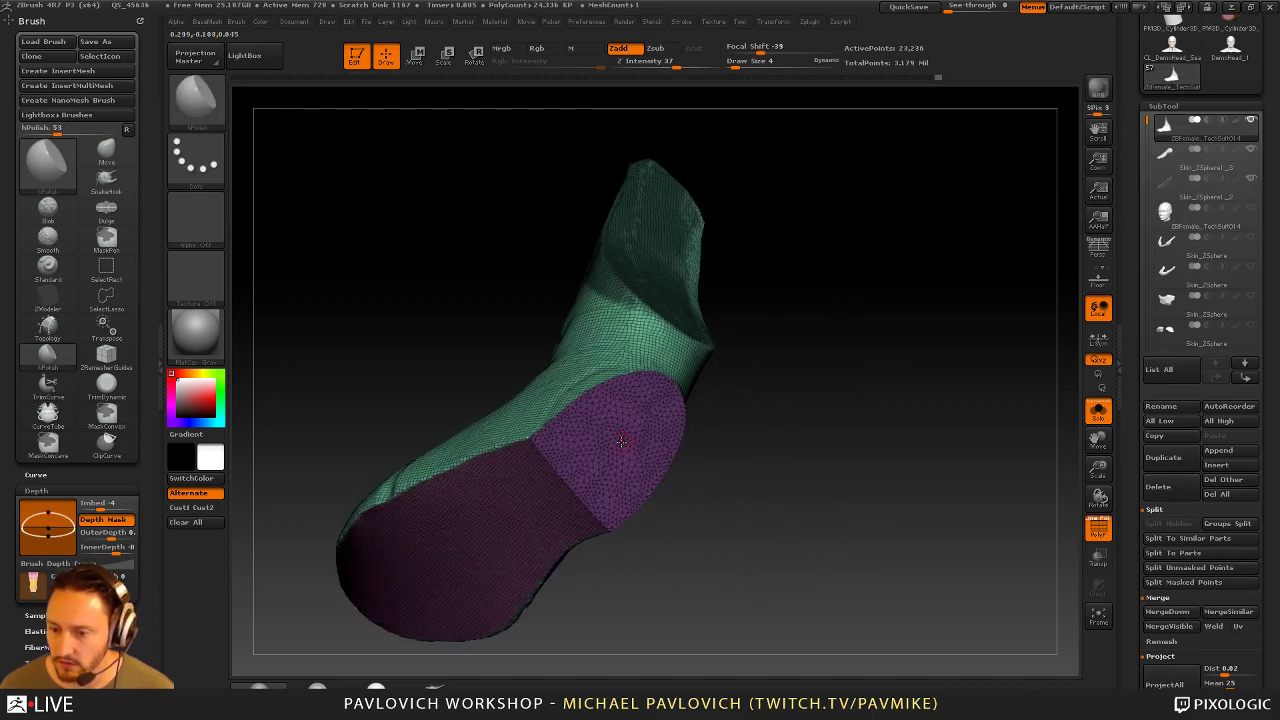
pyautogui.moveTo(792, 416); pyautogui.dragTo(834, 429)
pyautogui.hotkey('ctrl', 'z')
# Examine the shaft's flat back face and its side edges without polyframe
pyautogui.moveTo(883, 349)
pyautogui.mouseDown()
pyautogui.moveTo(754, 255)
pyautogui.moveTo(850, 278)
pyautogui.mouseUp()
pyautogui.moveTo(882, 412)
pyautogui.keyDown('alt'); pyautogui.mouseDown()
pyautogui.moveTo(880, 454)
pyautogui.moveTo(903, 443)
pyautogui.moveTo(886, 337)
pyautogui.moveTo(894, 381)
pyautogui.mouseUp(); pyautogui.keyUp('alt')
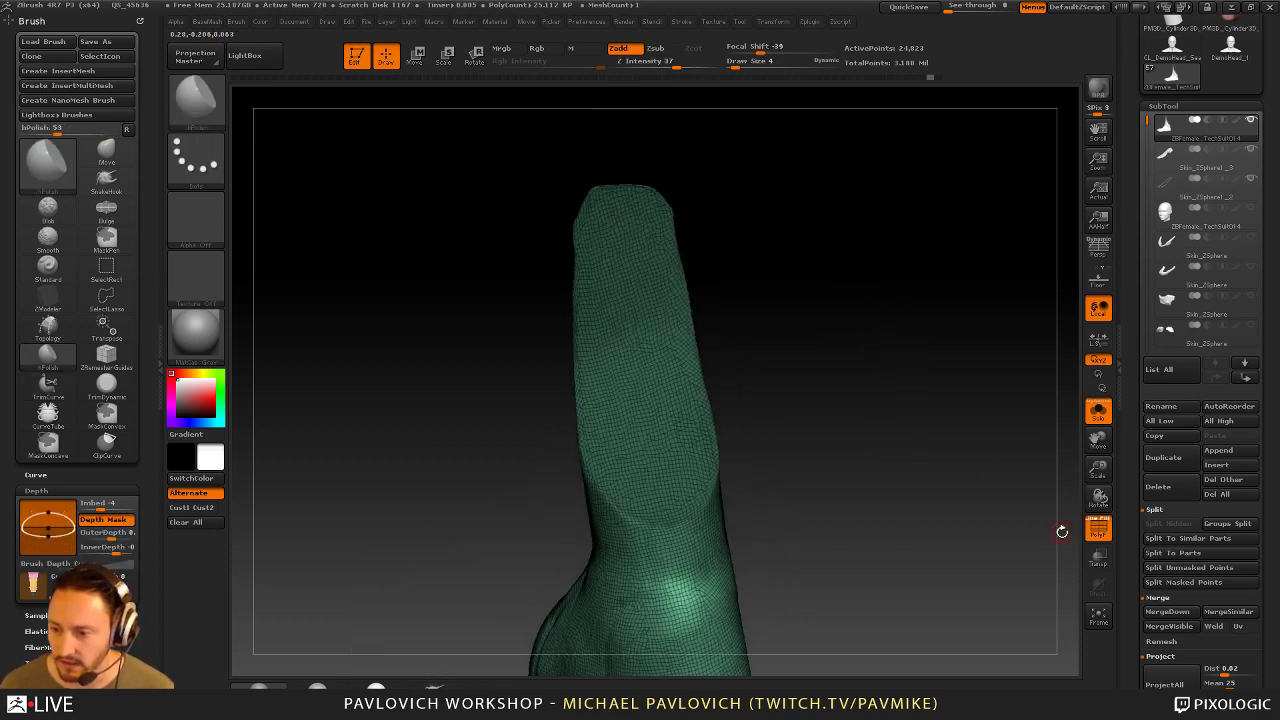
pyautogui.click(1098, 527)
pyautogui.moveTo(972, 472)
pyautogui.mouseDown()
pyautogui.moveTo(913, 375)
pyautogui.moveTo(877, 346)
pyautogui.moveTo(851, 366)
pyautogui.mouseUp()
pyautogui.press('s')
pyautogui.click(797, 398)
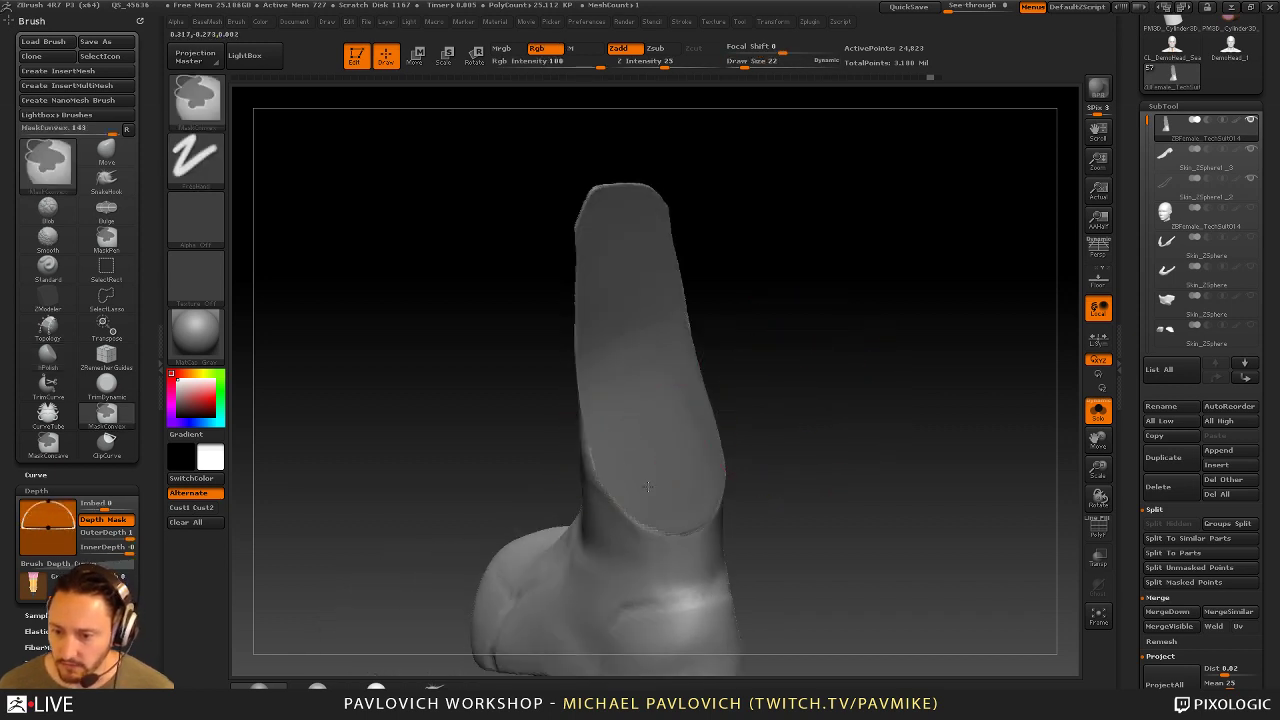
pyautogui.moveTo(768, 368)
pyautogui.mouseDown()
pyautogui.moveTo(700, 368)
pyautogui.moveTo(811, 366)
pyautogui.moveTo(623, 371)
pyautogui.mouseUp()
pyautogui.press('ctrl')
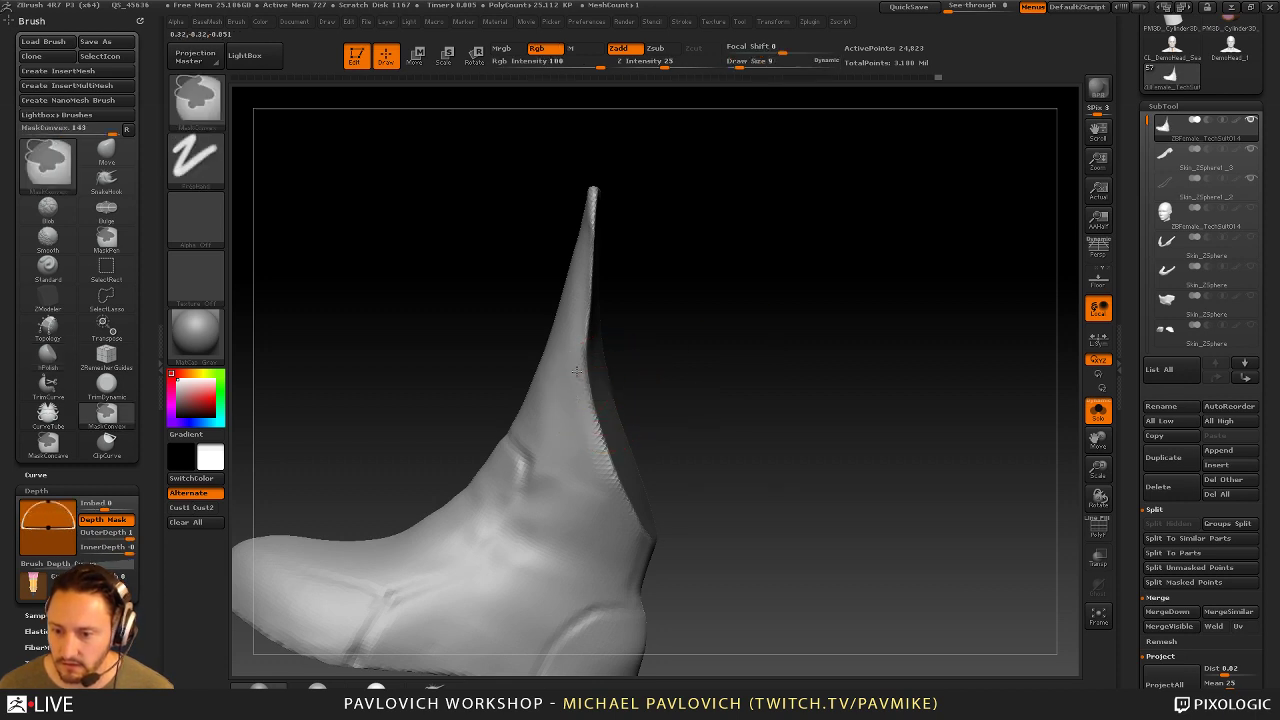
pyautogui.moveTo(680, 360); pyautogui.dragTo(585, 365)
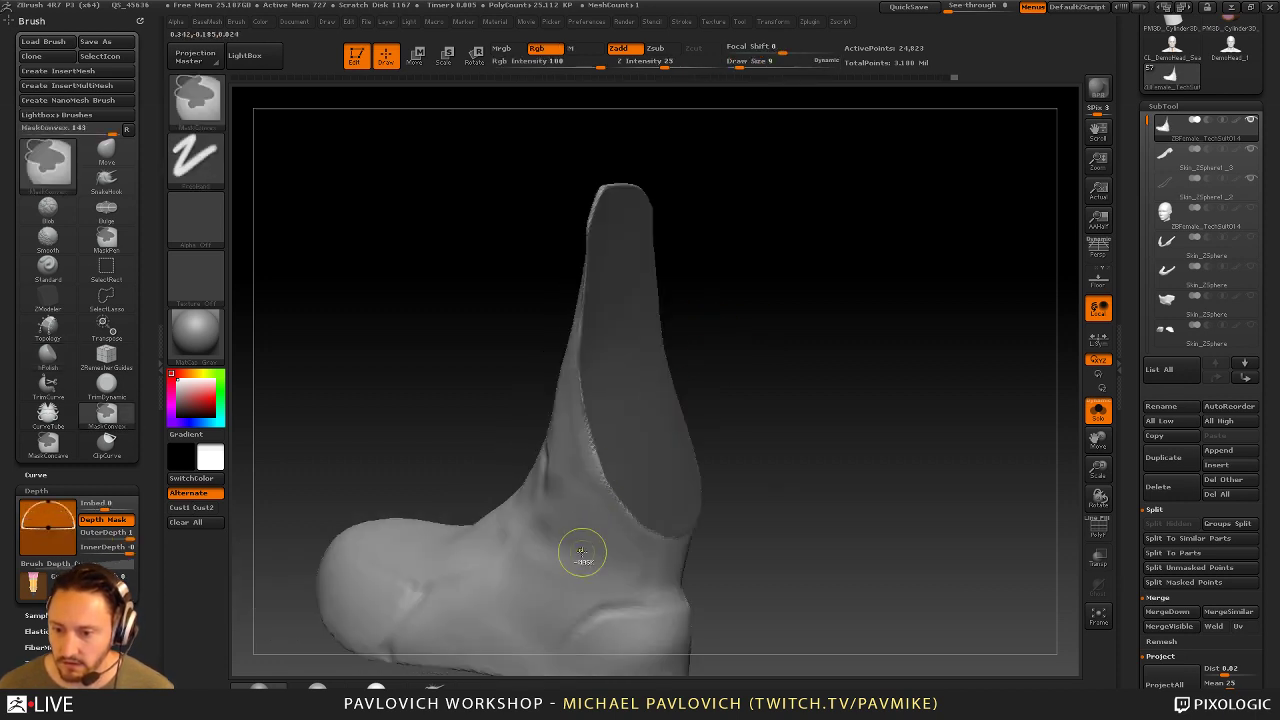
pyautogui.keyDown('ctrl'); pyautogui.moveTo(823, 383); pyautogui.dragTo(821, 387); pyautogui.keyUp('ctrl')
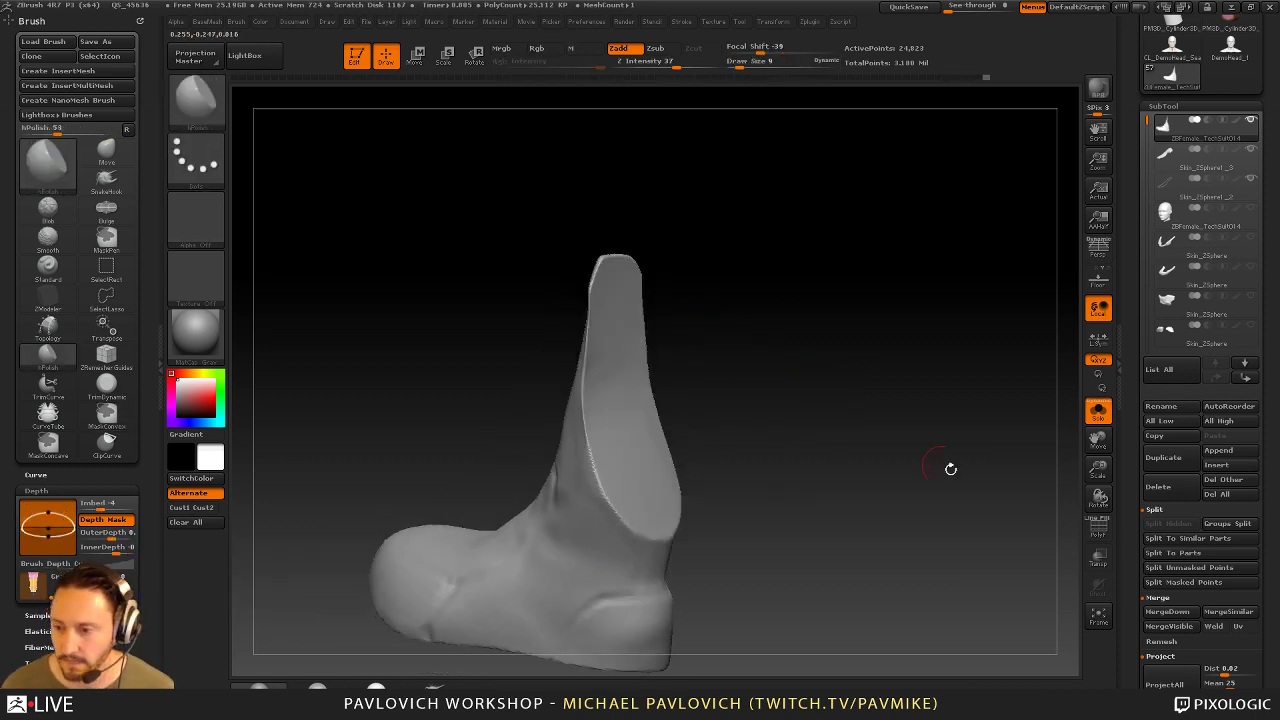
# Isolate the boot upper's outer polygroup in polyframe and delete the hidden geometry
pyautogui.click(1098, 528)
pyautogui.moveTo(989, 506); pyautogui.dragTo(791, 425)
pyautogui.keyDown('ctrl'); pyautogui.keyDown('shift'); pyautogui.click(646, 486); pyautogui.keyUp('shift'); pyautogui.keyUp('ctrl')
pyautogui.moveTo(820, 331); pyautogui.dragTo(880, 351)
pyautogui.press('2')
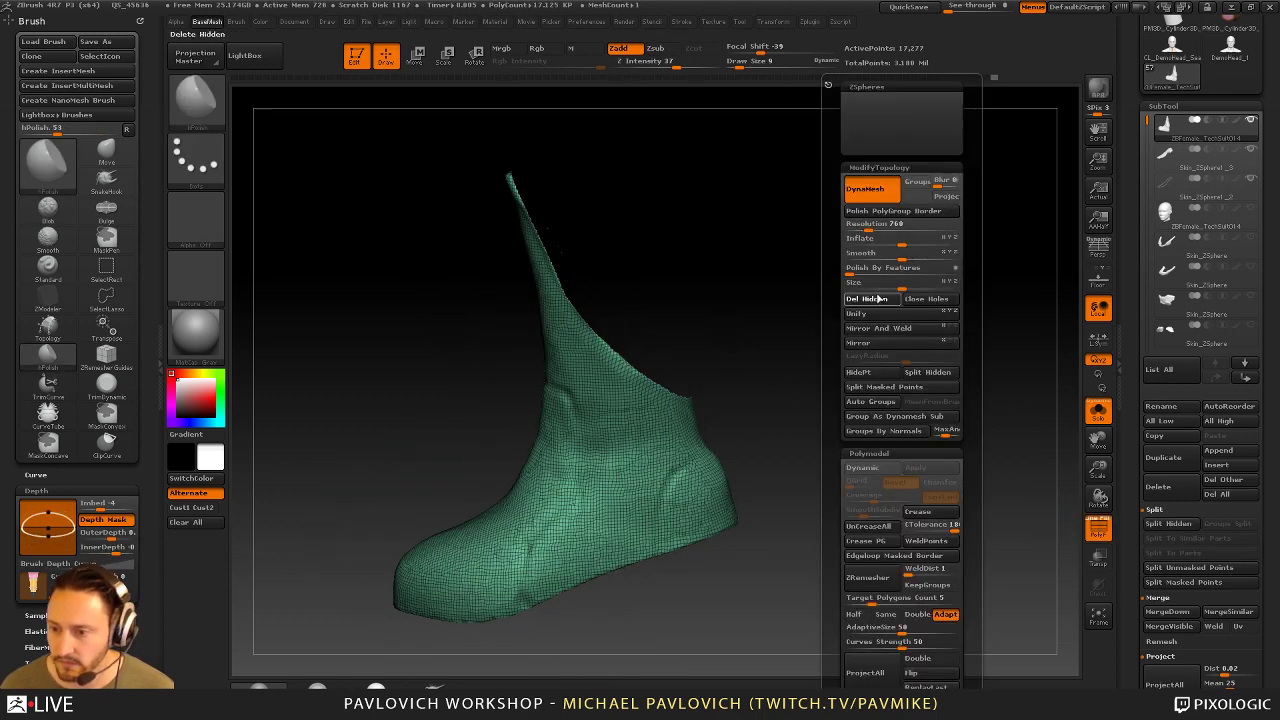
# Run the Polish PolyGroup Border macro to smooth the boot shell's open edges
pyautogui.click(468, 22)
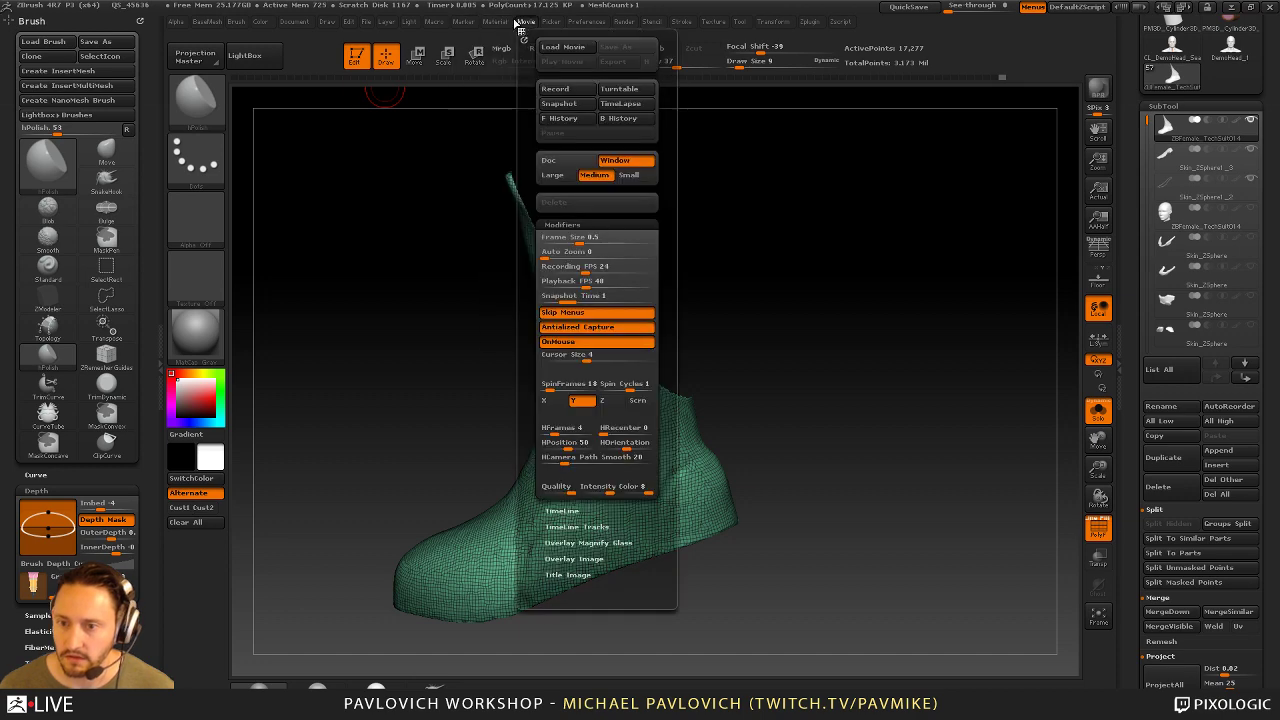
pyautogui.moveTo(434, 22)
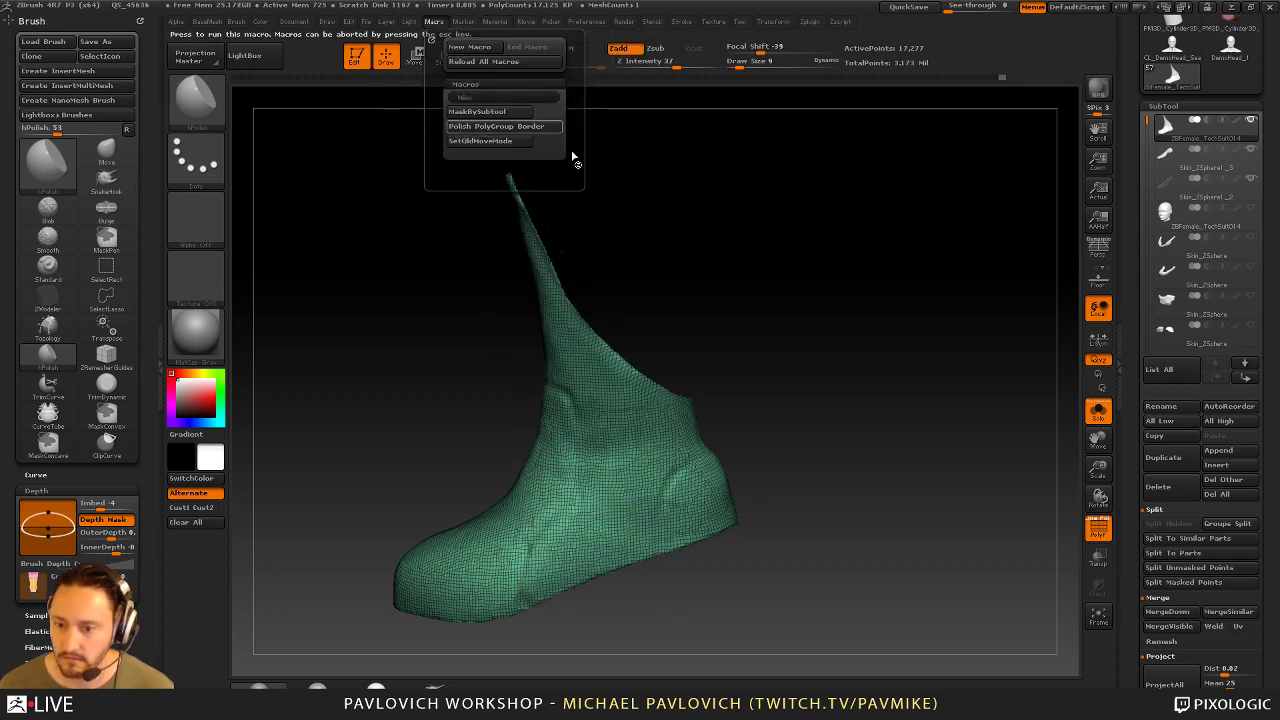
pyautogui.moveTo(870, 365)
pyautogui.mouseDown()
pyautogui.moveTo(923, 366)
pyautogui.moveTo(882, 289)
pyautogui.moveTo(914, 411)
pyautogui.moveTo(874, 366)
pyautogui.moveTo(894, 400)
pyautogui.mouseUp()
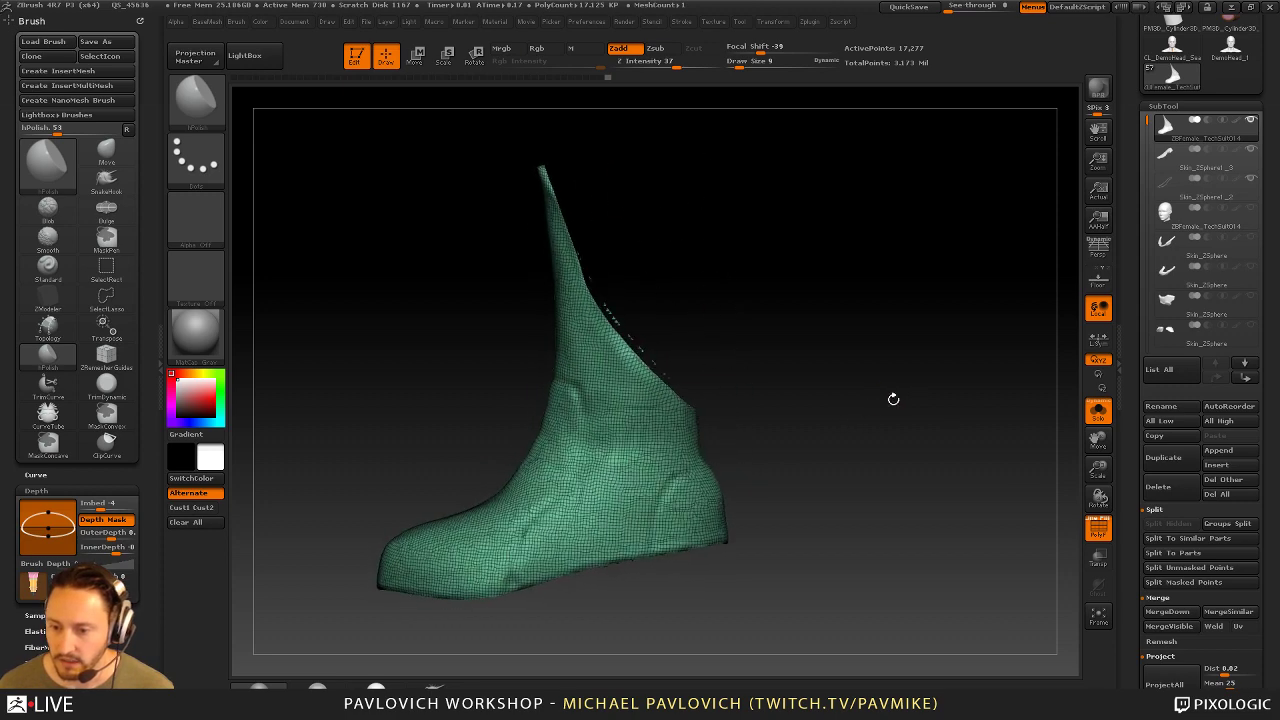
# Slice a curved heel patch of the boot shell into its own polygroup with the SliceCurve brush
pyautogui.hotkey('ctrl', 'shift')
pyautogui.keyDown('ctrl'); pyautogui.keyDown('shift'); pyautogui.click(195, 95); pyautogui.keyUp('shift'); pyautogui.keyUp('ctrl')
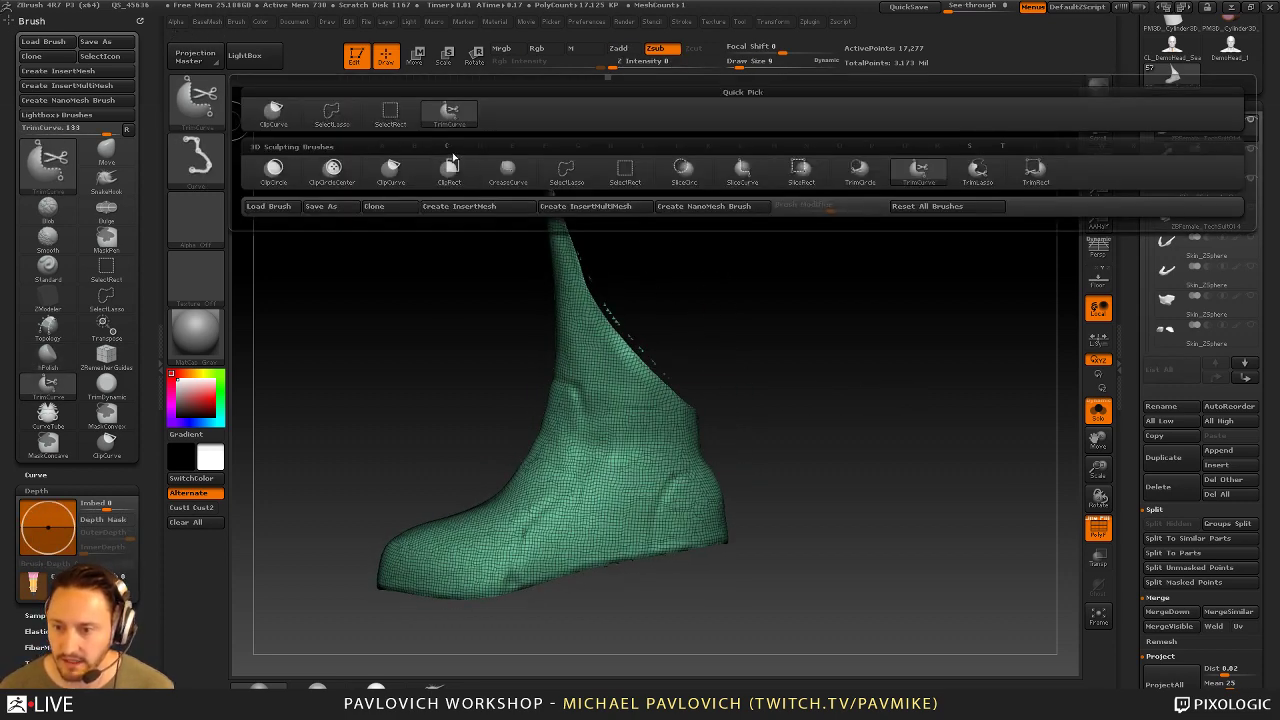
pyautogui.moveTo(888, 360)
pyautogui.mouseDown()
pyautogui.moveTo(788, 378)
pyautogui.moveTo(872, 362)
pyautogui.mouseUp()
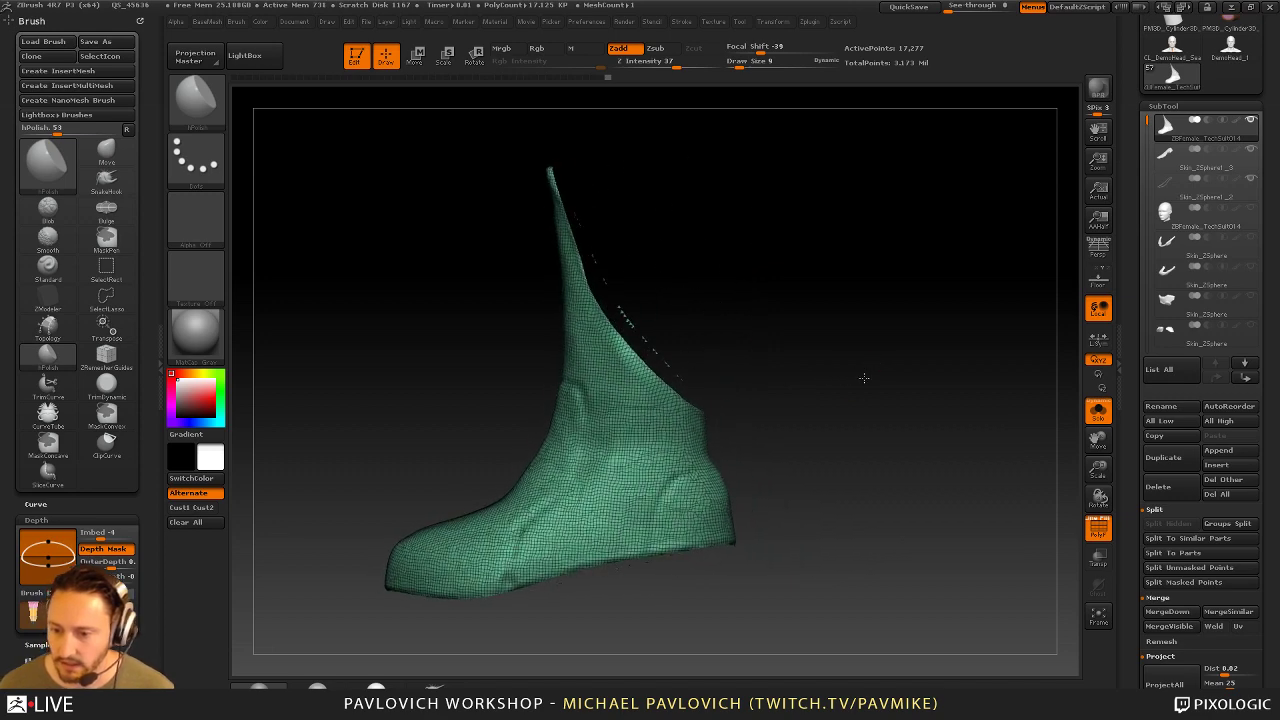
pyautogui.hotkey('ctrl', 'shift')
pyautogui.keyDown('ctrl'); pyautogui.keyDown('shift'); pyautogui.moveTo(865, 412); pyautogui.dragTo(680, 472); pyautogui.keyUp('shift'); pyautogui.keyUp('ctrl')
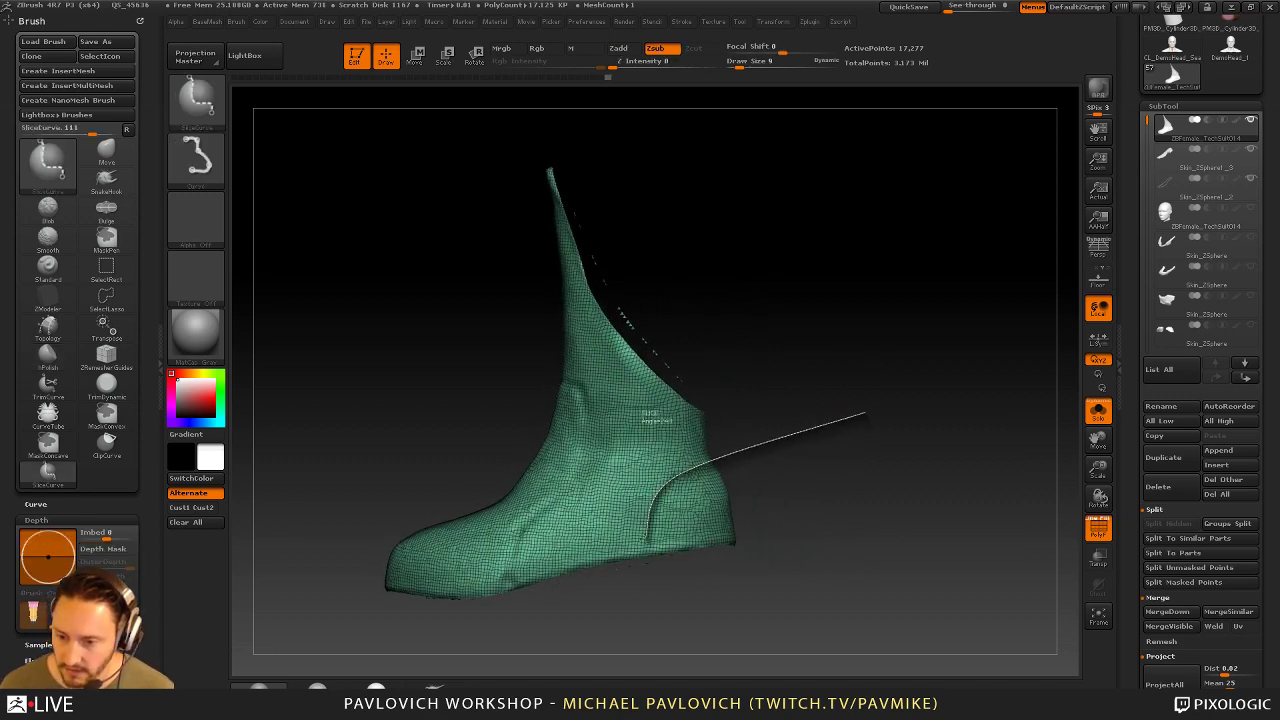
pyautogui.keyDown('ctrl'); pyautogui.keyDown('shift'); pyautogui.moveTo(636, 578); pyautogui.dragTo(638, 583); pyautogui.keyUp('shift'); pyautogui.keyUp('ctrl')
pyautogui.moveTo(960, 413); pyautogui.dragTo(916, 430)
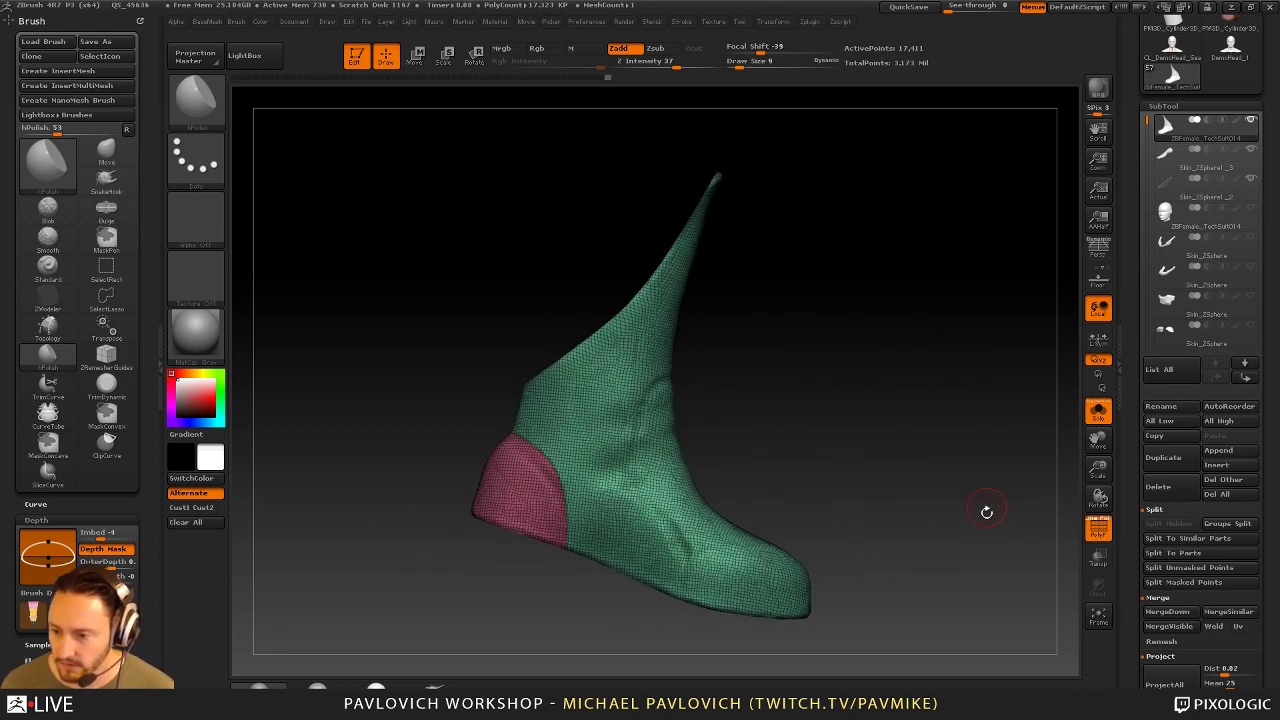
pyautogui.press('2')
pyautogui.moveTo(840, 551)
pyautogui.mouseDown()
pyautogui.moveTo(880, 430)
pyautogui.moveTo(826, 350)
pyautogui.moveTo(831, 380)
pyautogui.moveTo(903, 369)
pyautogui.moveTo(882, 321)
pyautogui.moveTo(894, 371)
pyautogui.mouseUp()
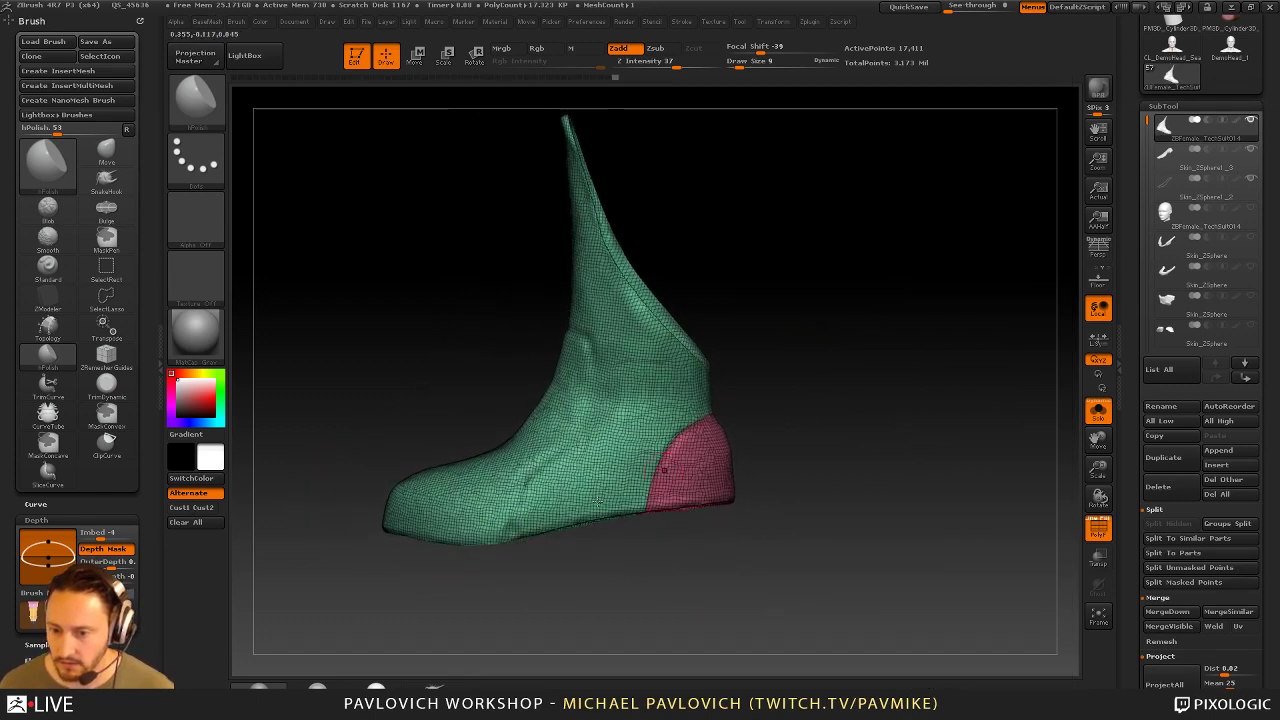
# Slice the toe and instep area into a separate polygroup along the curved side seam with SliceCurve
pyautogui.moveTo(498, 628)
pyautogui.keyDown('ctrl'); pyautogui.keyDown('shift'); pyautogui.mouseDown()
pyautogui.moveTo(502, 553)
pyautogui.moveTo(528, 478)
pyautogui.moveTo(497, 530)
pyautogui.moveTo(520, 482)
pyautogui.moveTo(588, 436)
pyautogui.moveTo(566, 455)
pyautogui.moveTo(597, 368)
pyautogui.moveTo(578, 318)
pyautogui.moveTo(585, 295)
pyautogui.mouseUp(); pyautogui.keyUp('shift'); pyautogui.keyUp('ctrl')
pyautogui.moveTo(889, 282); pyautogui.dragTo(921, 295)
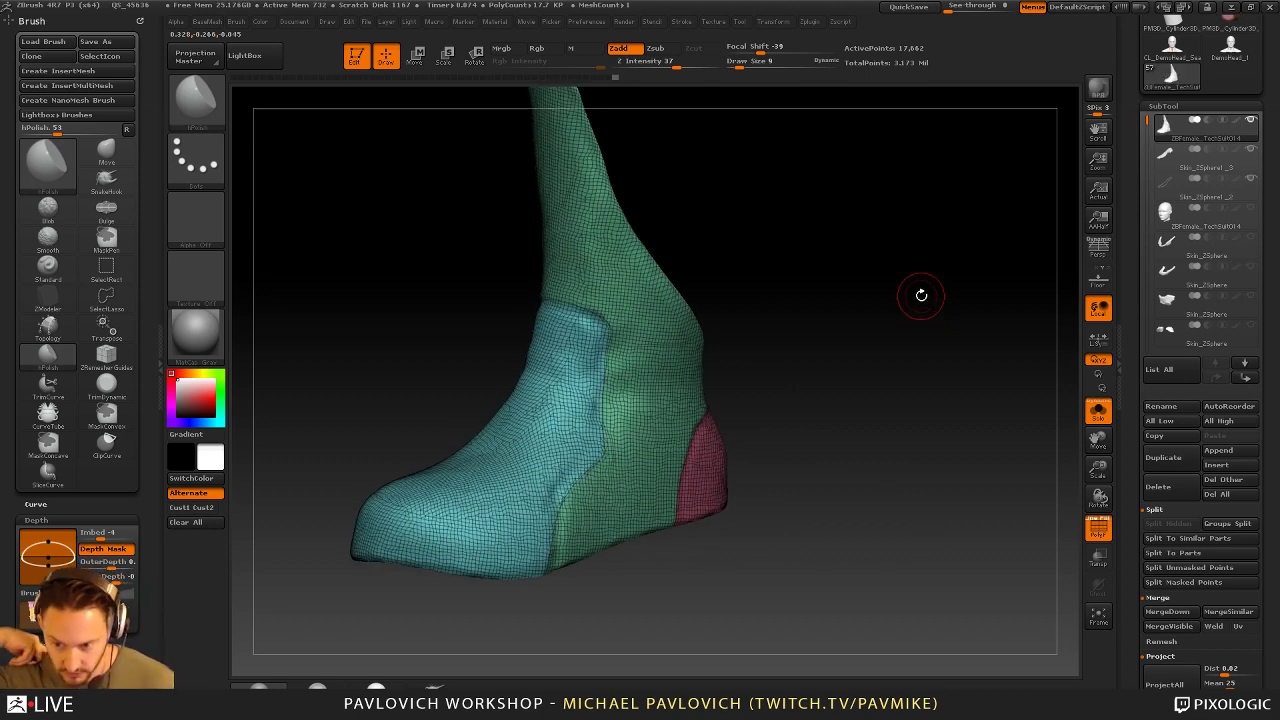
pyautogui.moveTo(921, 295); pyautogui.dragTo(771, 280)
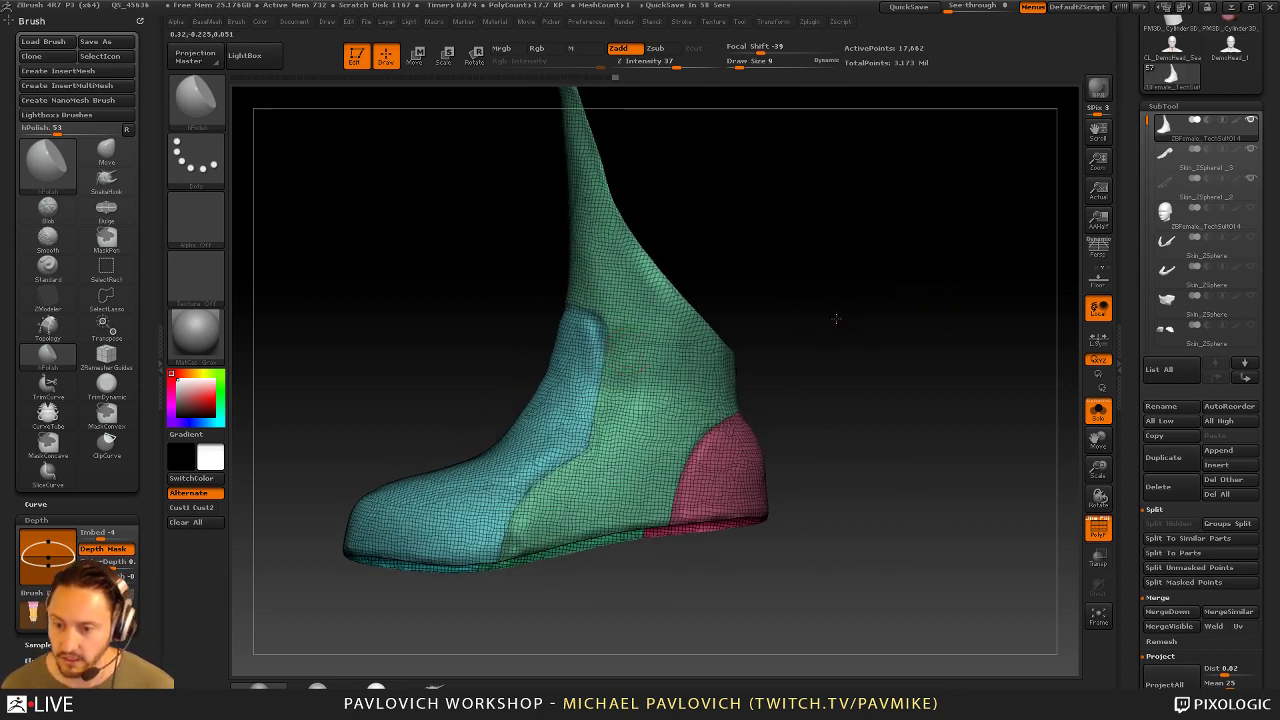
pyautogui.moveTo(911, 320); pyautogui.dragTo(851, 320)
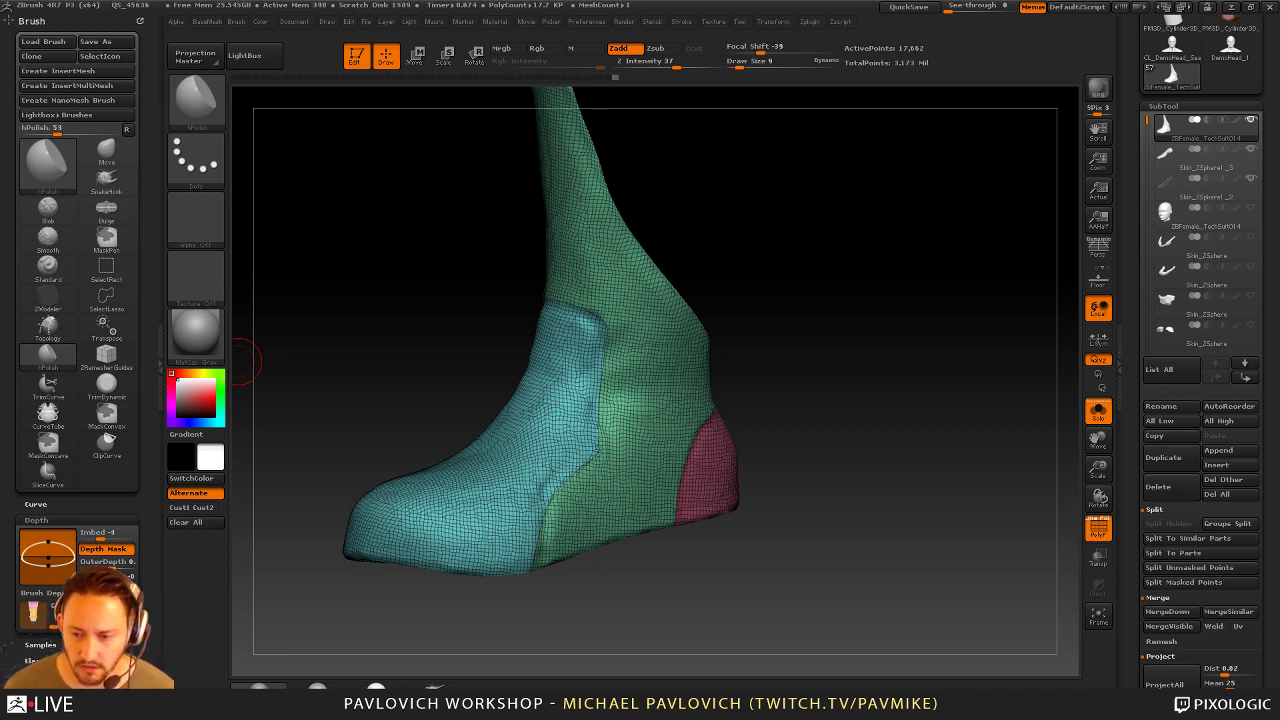
pyautogui.moveTo(871, 249)
pyautogui.mouseDown()
pyautogui.moveTo(840, 231)
pyautogui.moveTo(851, 257)
pyautogui.moveTo(882, 229)
pyautogui.moveTo(892, 250)
pyautogui.mouseUp()
# Hide the polyframe and turn on double-sided display for the boot shell
pyautogui.click(1090, 526)
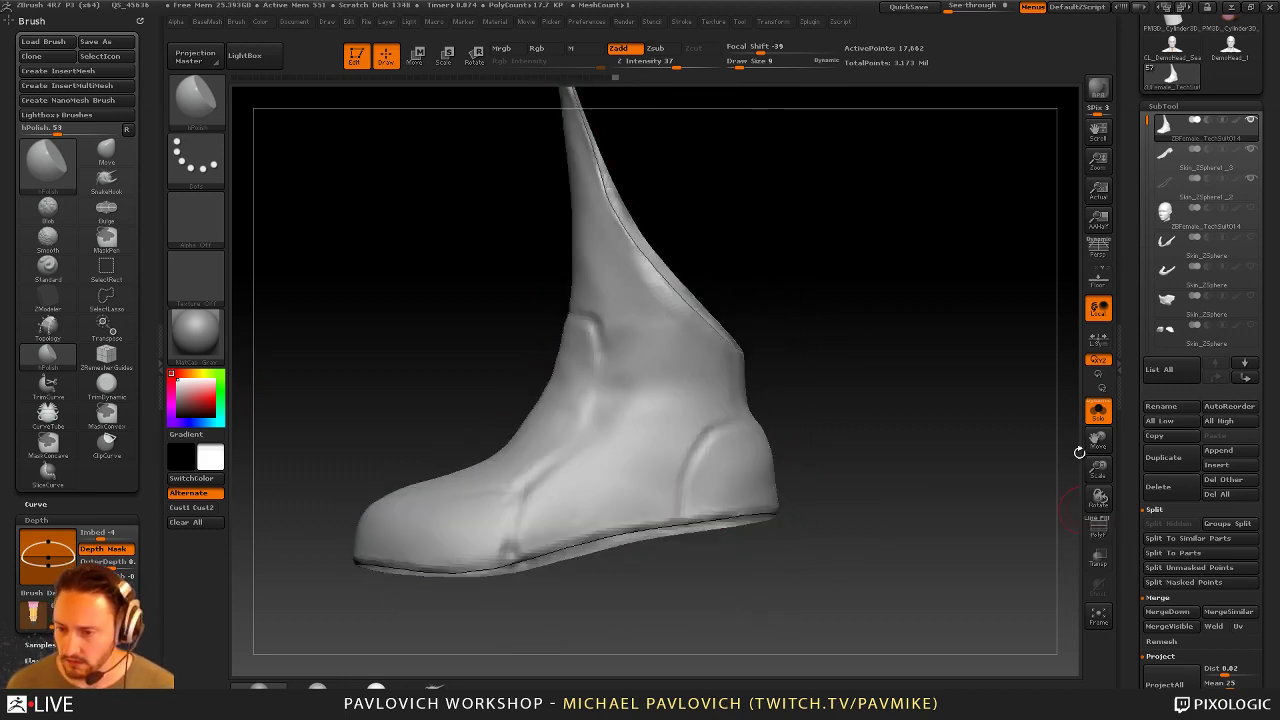
pyautogui.moveTo(865, 359)
pyautogui.mouseDown()
pyautogui.moveTo(924, 331)
pyautogui.moveTo(922, 379)
pyautogui.mouseUp()
pyautogui.press('2')
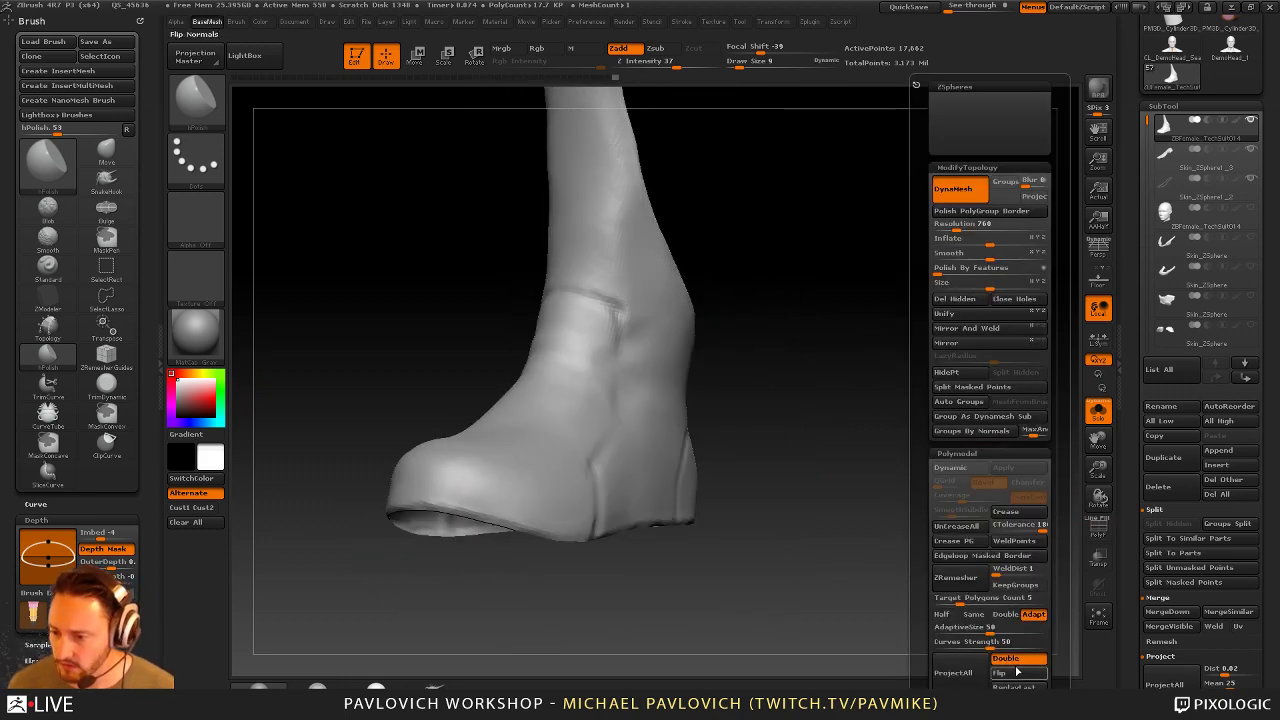
pyautogui.click(988, 646)
pyautogui.moveTo(808, 403); pyautogui.dragTo(869, 433)
# Select the Standard brush with a draw size of 10
pyautogui.press('b')
pyautogui.press('s')
pyautogui.press('t')
pyautogui.press('s')
pyautogui.moveTo(869, 437)
pyautogui.mouseDown()
pyautogui.moveTo(920, 429)
pyautogui.moveTo(921, 446)
pyautogui.mouseUp()
pyautogui.press('s')
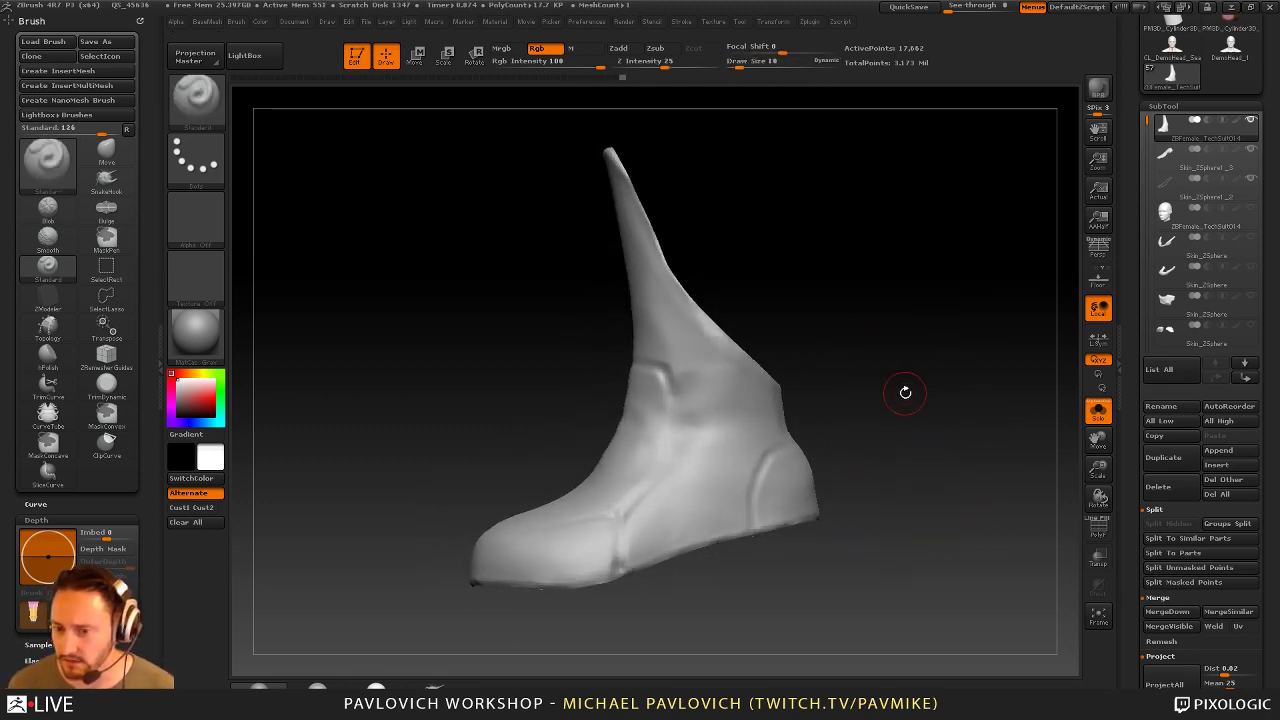
# Turn off Solo to show the sole with the upper, display the polyframe, and set the draw size to 17
pyautogui.click(1098, 410)
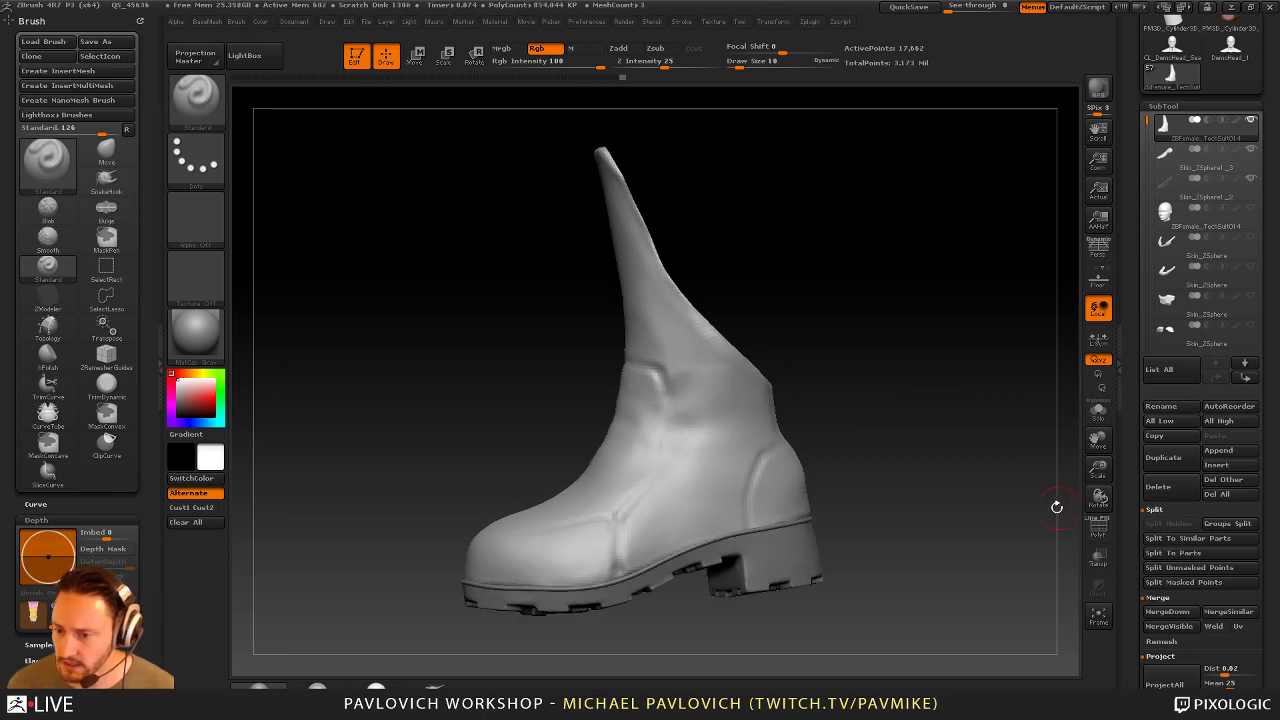
pyautogui.moveTo(1056, 507); pyautogui.dragTo(934, 406)
pyautogui.hotkey('shift', 'f')
pyautogui.press(']')
pyautogui.press(']')
pyautogui.press(']')
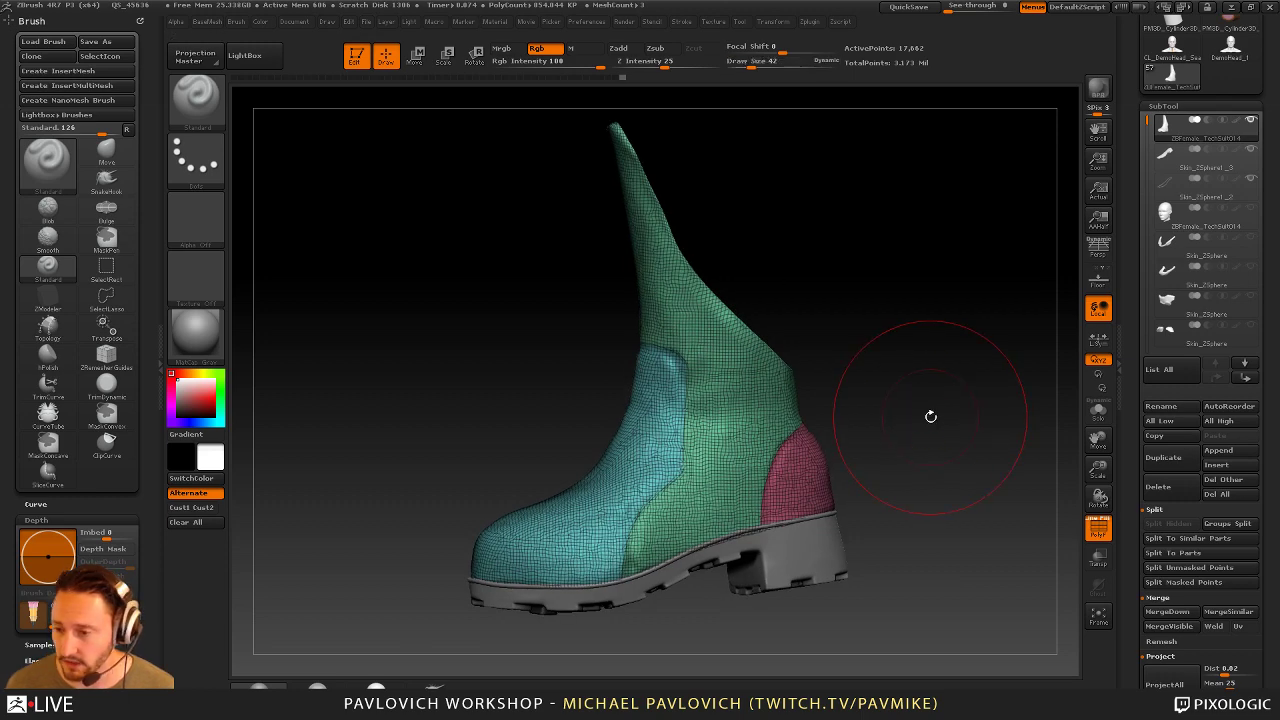
pyautogui.press('[')
pyautogui.press('[')
# Set the draw size to 8 and open the EdgeLoop options in the boot upper's geometry settings, collapsing ZRemesher and Crease
pyautogui.moveTo(1134, 598); pyautogui.dragTo(1127, 220)
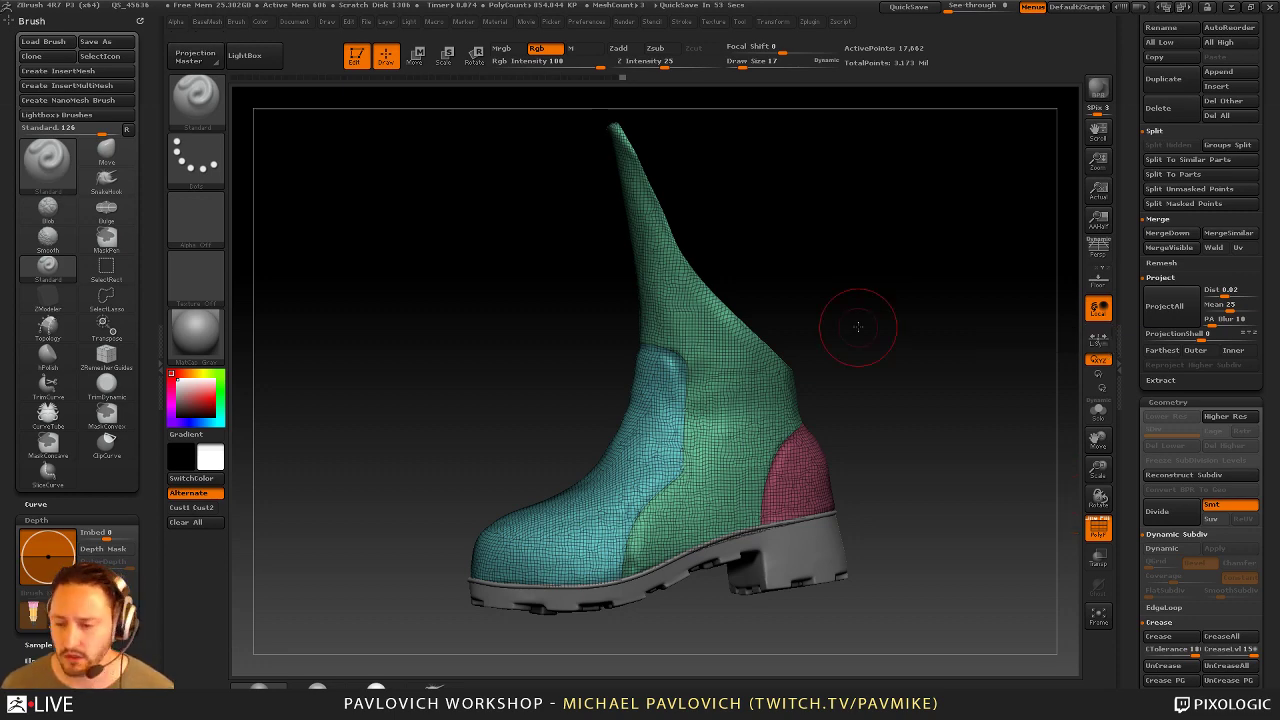
pyautogui.moveTo(857, 326)
pyautogui.mouseDown()
pyautogui.moveTo(880, 369)
pyautogui.moveTo(903, 375)
pyautogui.moveTo(952, 333)
pyautogui.mouseUp()
pyautogui.press('s')
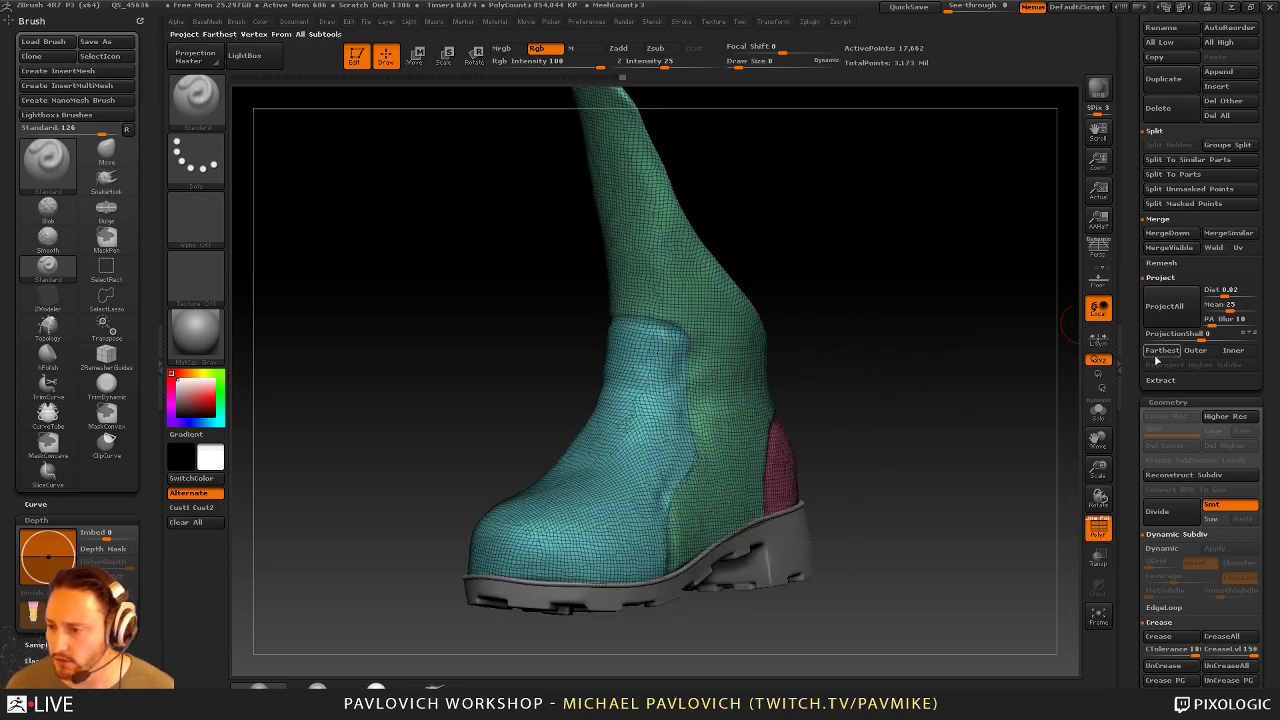
pyautogui.scroll(-5, 1133, 305)
pyautogui.scroll(-6, 1137, 352)
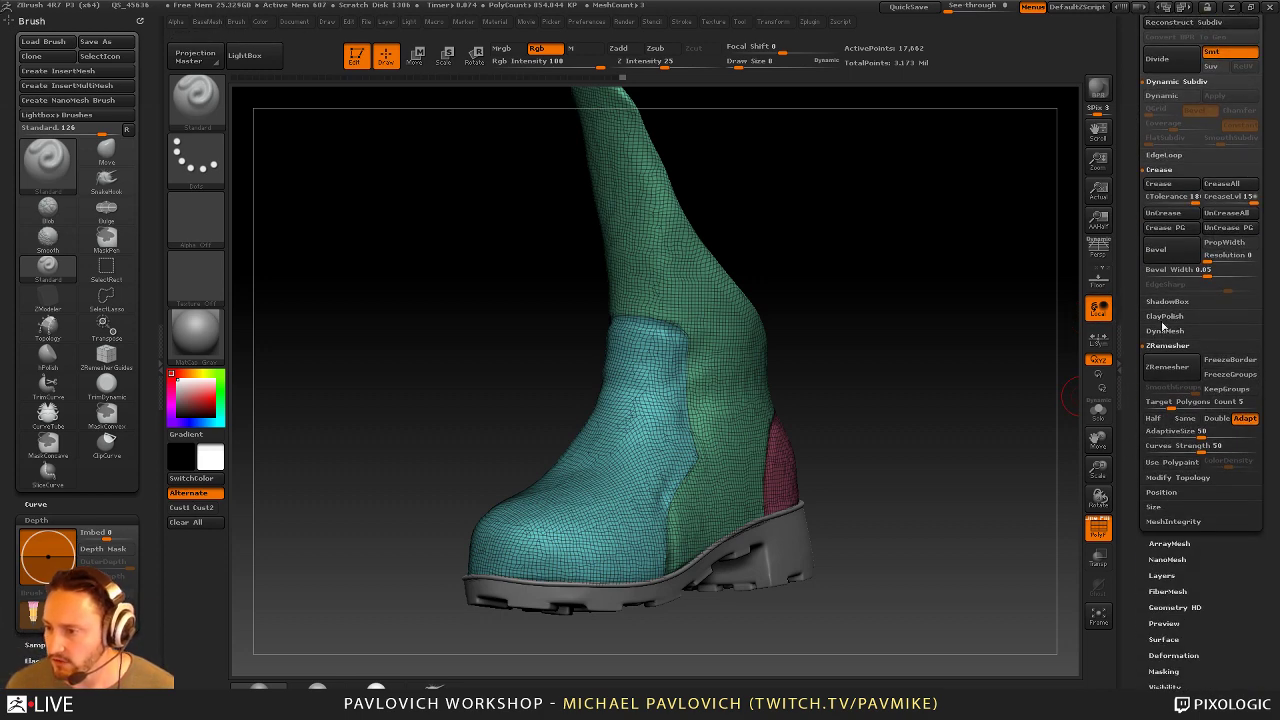
pyautogui.press('shift')
pyautogui.keyDown('shift'); pyautogui.click(1166, 345); pyautogui.keyUp('shift')
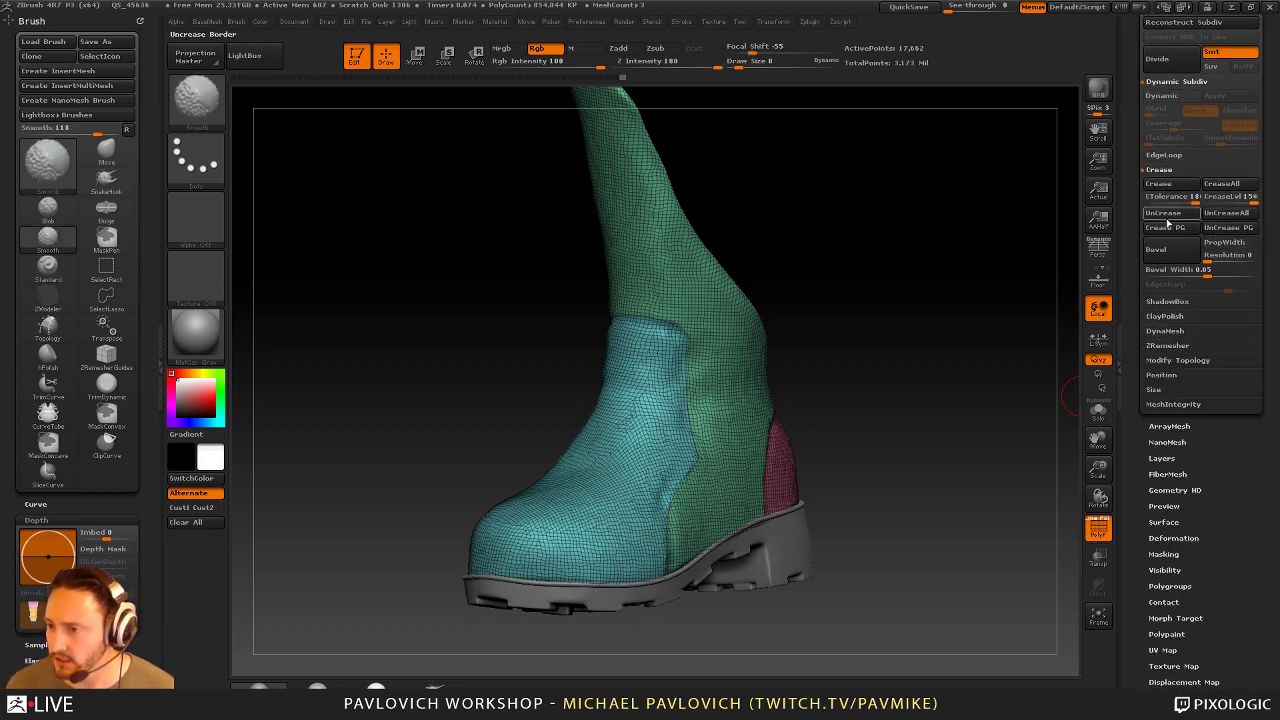
pyautogui.click(1162, 171)
pyautogui.scroll(3, 1140, 195)
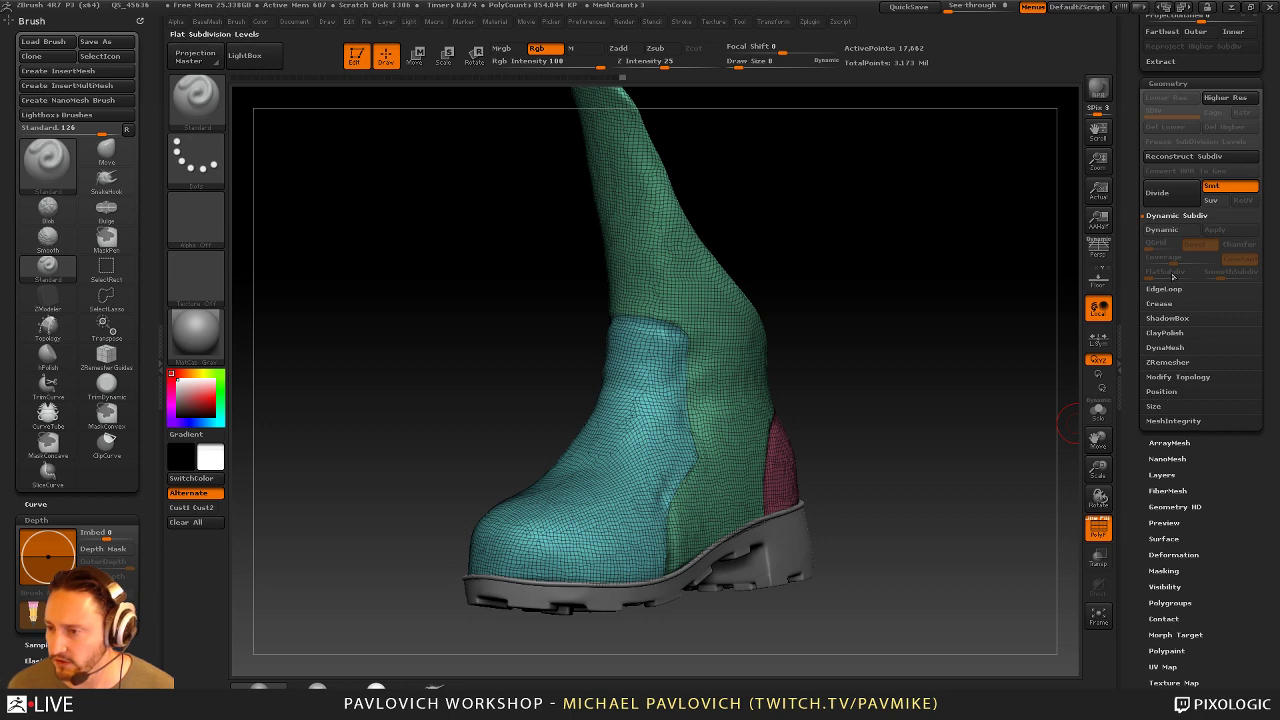
pyautogui.click(1163, 289)
# Try Panel Loops on the boot upper with thickness 0.01, examine the seams without the polyframe, and undo it
pyautogui.click(1168, 317)
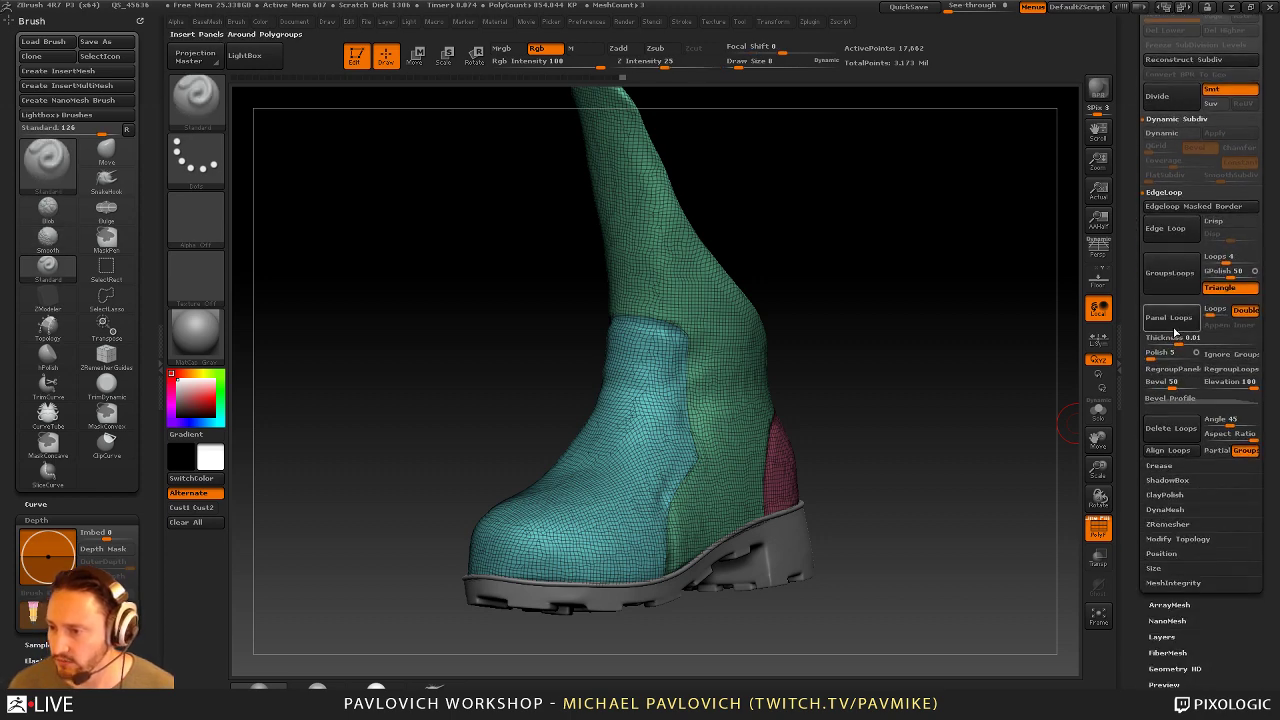
pyautogui.hotkey('shift', 'f')
pyautogui.moveTo(1031, 463); pyautogui.dragTo(946, 494)
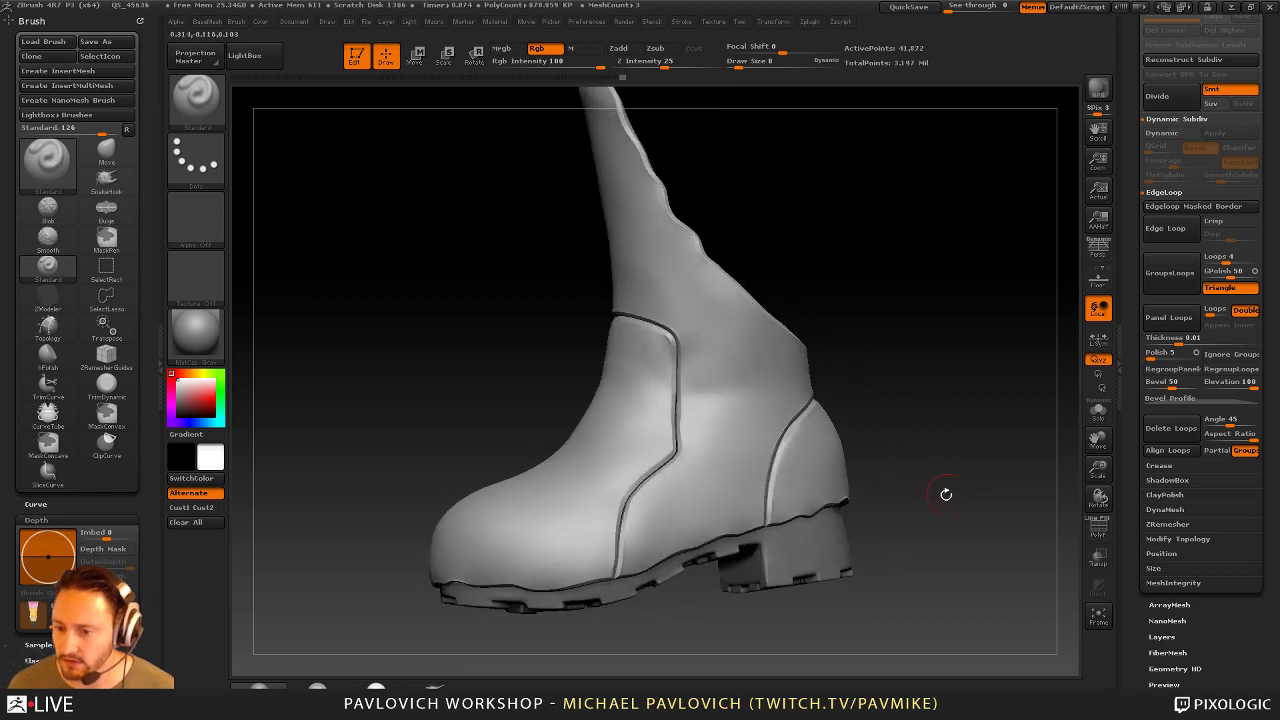
pyautogui.hotkey('ctrl', 'z')
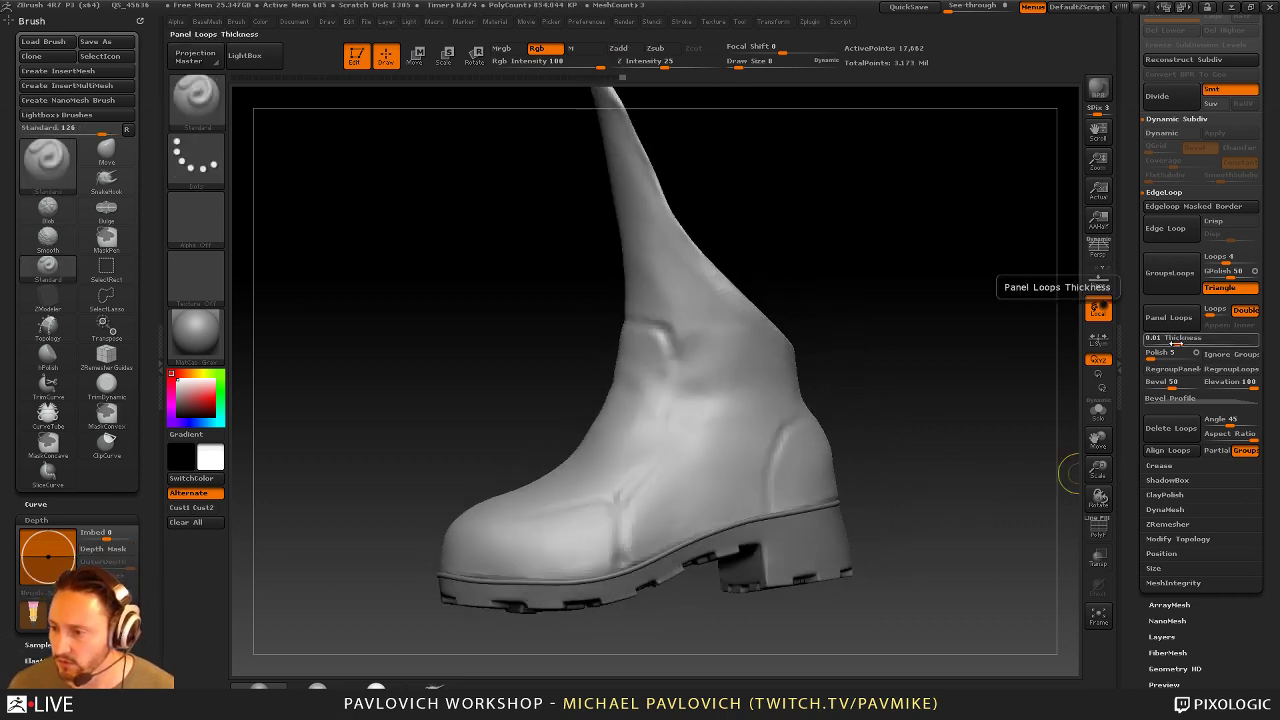
# Try thinner Panel Loops on the boot upper with thickness 0.00352, polish 7 and bevel 41, and examine the seams
pyautogui.moveTo(1173, 339); pyautogui.dragTo(1152, 340)
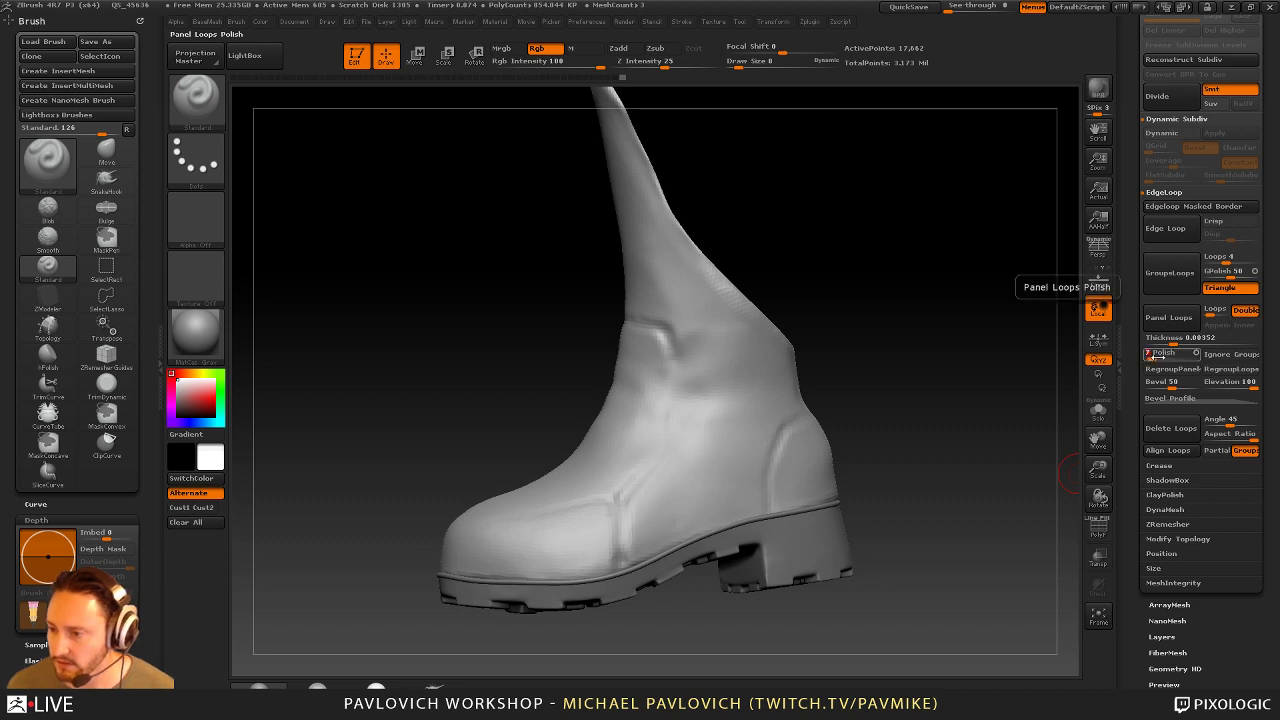
pyautogui.moveTo(1169, 386); pyautogui.dragTo(1166, 386)
pyautogui.click(1170, 324)
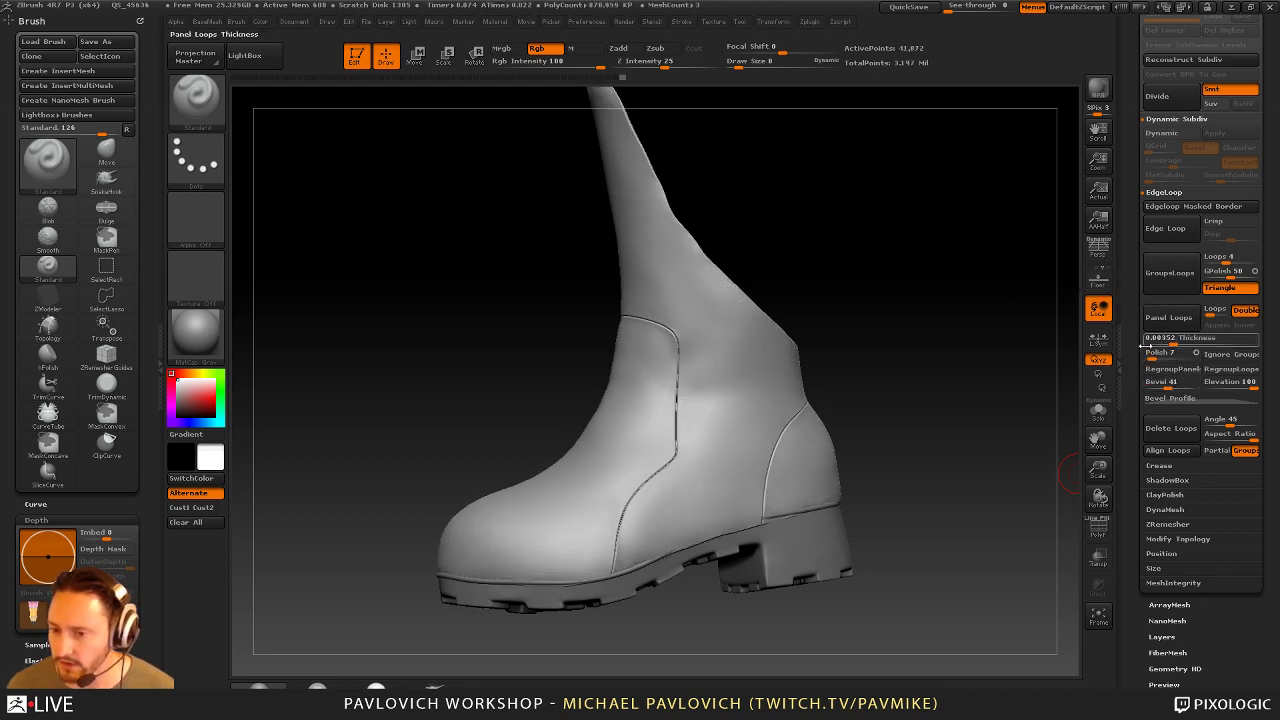
pyautogui.moveTo(946, 387); pyautogui.dragTo(736, 453)
pyautogui.moveTo(805, 300); pyautogui.dragTo(916, 398)
# Switch the selection brush to SelectRect and isolate the toe and instep panel
pyautogui.hotkey('ctrl', 'shift')
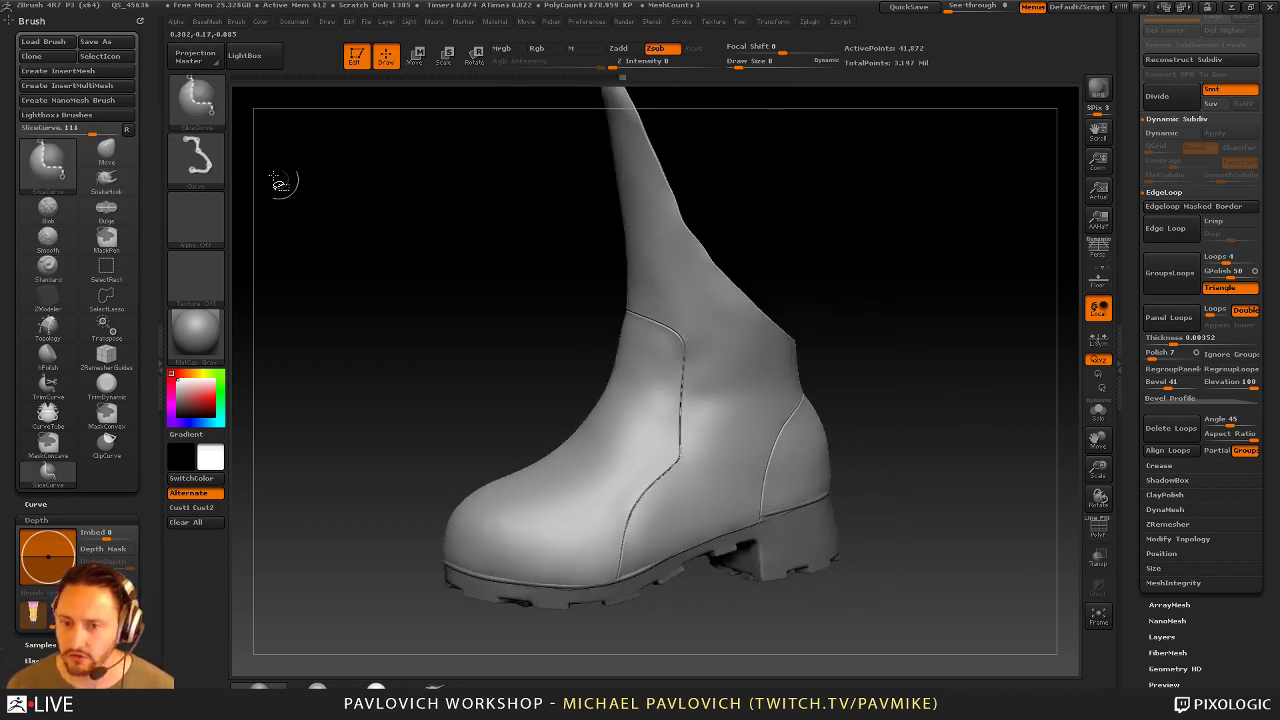
pyautogui.keyDown('ctrl'); pyautogui.keyDown('shift'); pyautogui.click(198, 97); pyautogui.keyUp('shift'); pyautogui.keyUp('ctrl')
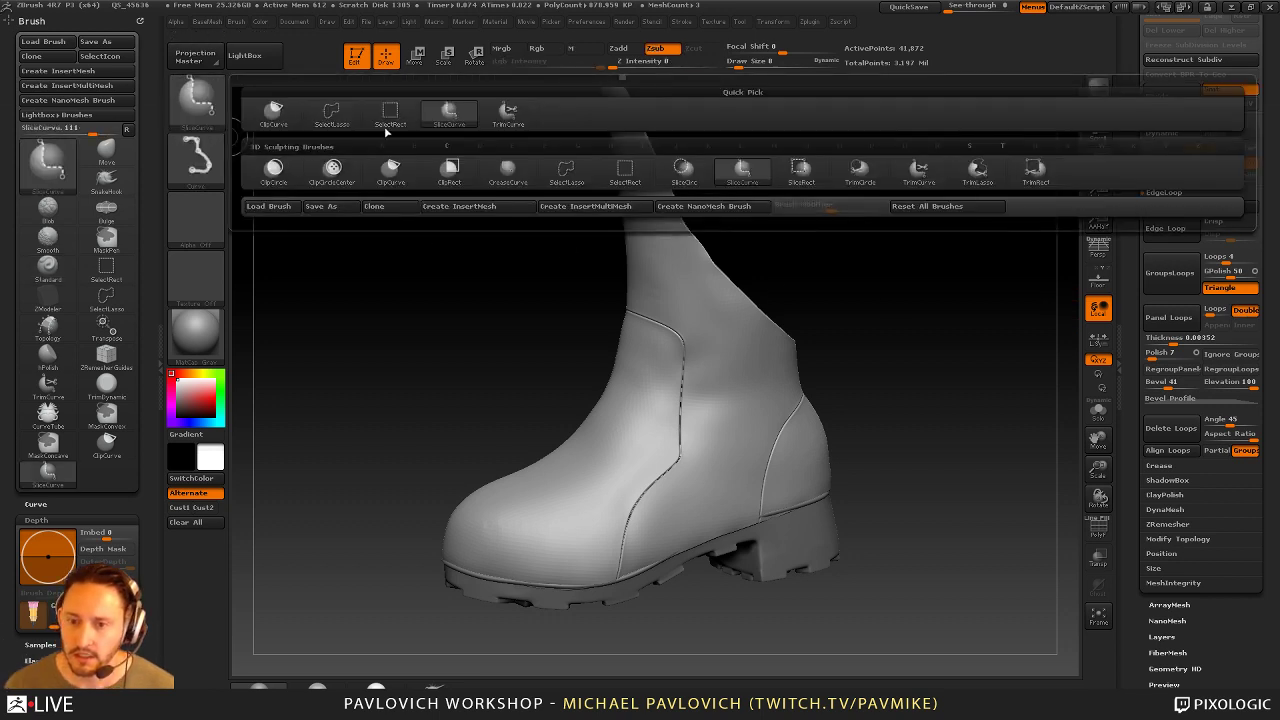
pyautogui.keyDown('ctrl'); pyautogui.keyDown('shift'); pyautogui.click(389, 118); pyautogui.keyUp('shift'); pyautogui.keyUp('ctrl')
pyautogui.keyDown('ctrl'); pyautogui.keyDown('shift'); pyautogui.click(663, 454); pyautogui.keyUp('shift'); pyautogui.keyUp('ctrl')
pyautogui.keyDown('ctrl'); pyautogui.keyDown('shift'); pyautogui.click(893, 387); pyautogui.keyUp('shift'); pyautogui.keyUp('ctrl')
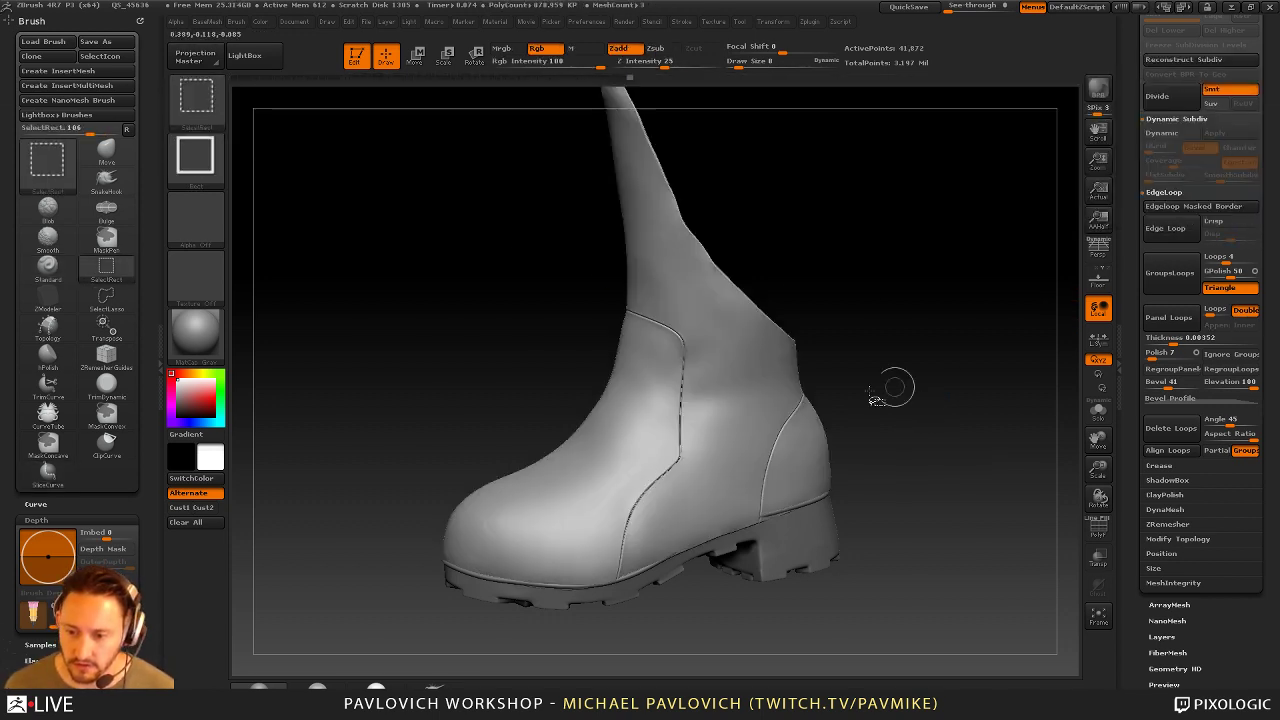
pyautogui.keyDown('ctrl'); pyautogui.keyDown('shift'); pyautogui.click(590, 458); pyautogui.keyUp('shift'); pyautogui.keyUp('ctrl')
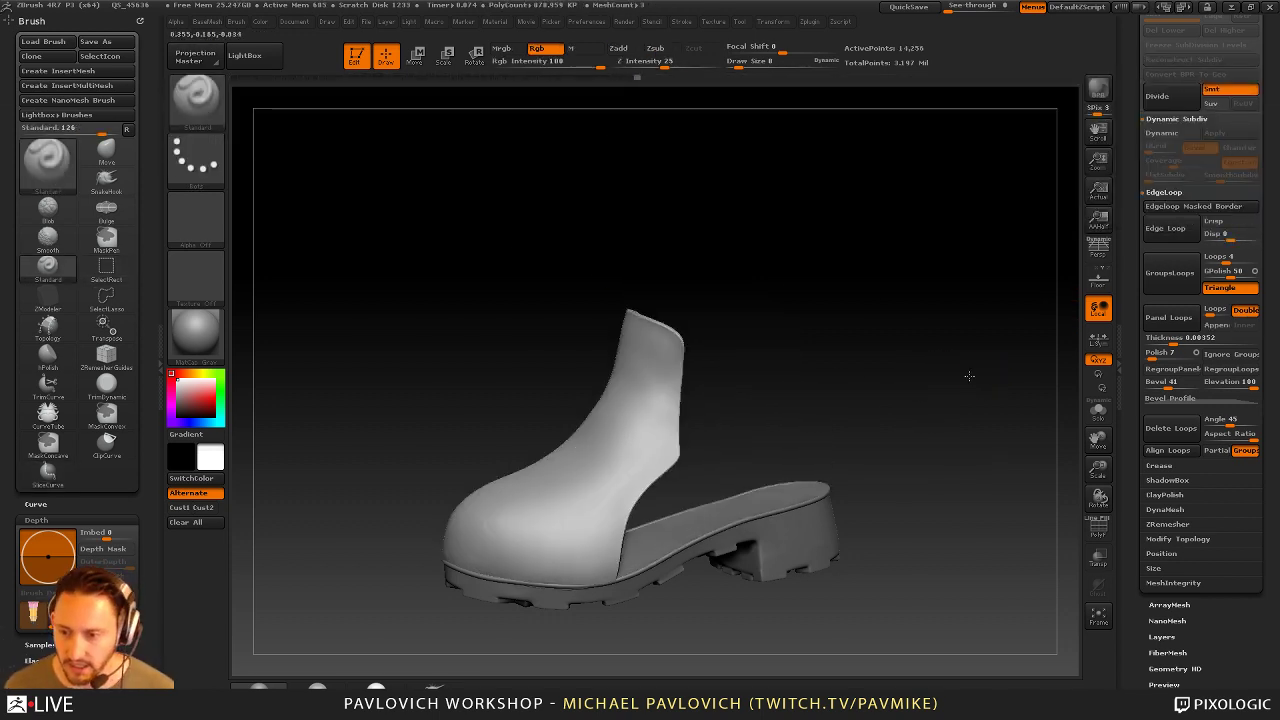
# Examine the isolated toe panel with and without the polyframe, and show the whole boot upper again
pyautogui.moveTo(969, 375); pyautogui.dragTo(860, 371)
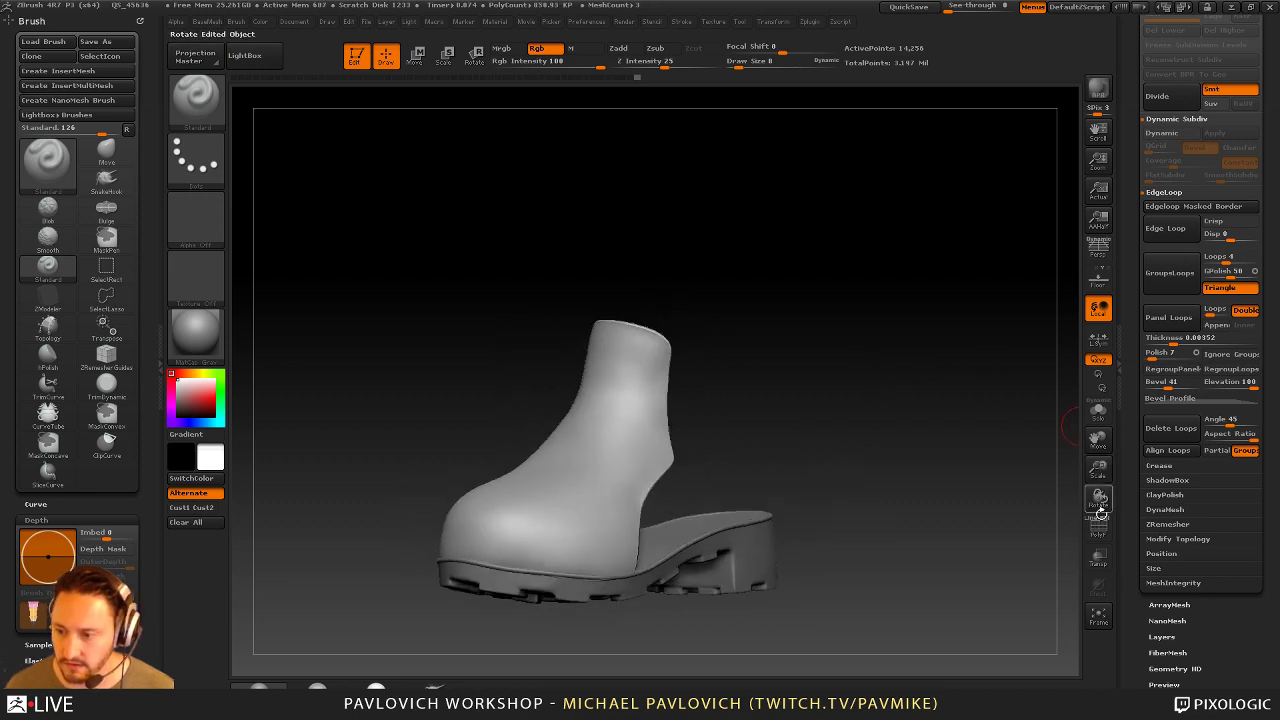
pyautogui.moveTo(1099, 510); pyautogui.dragTo(1068, 511)
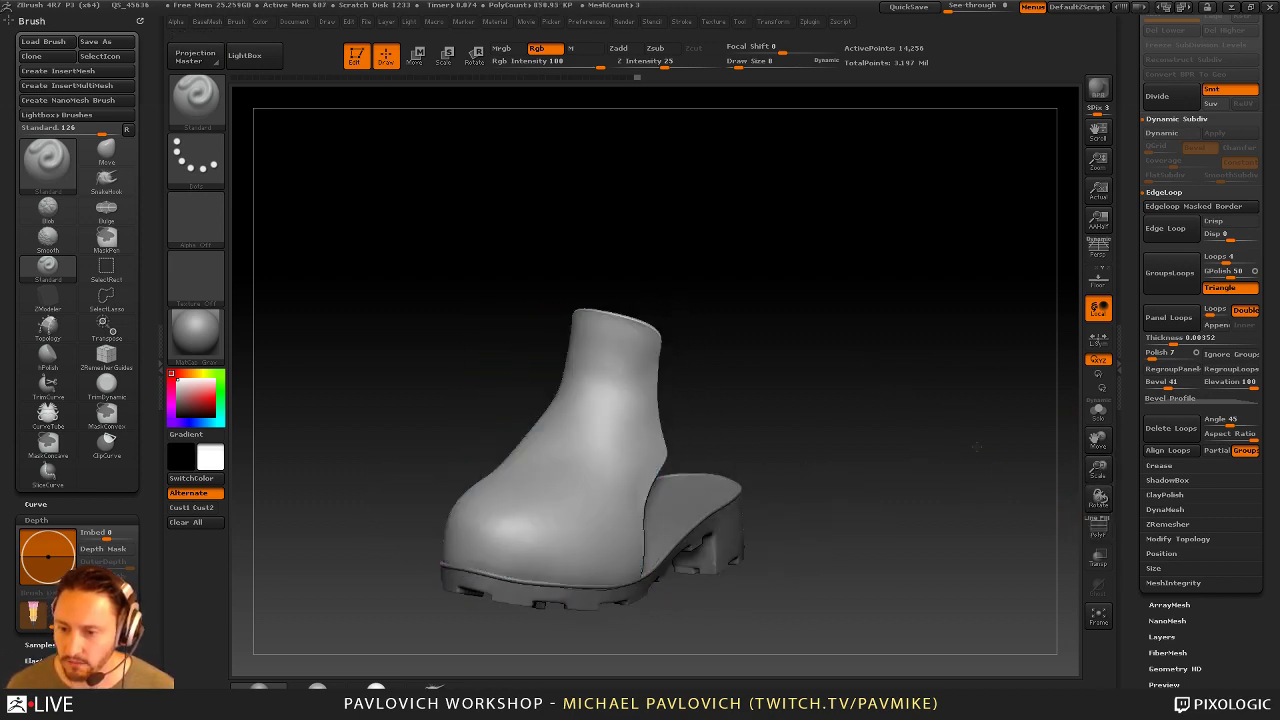
pyautogui.moveTo(977, 449); pyautogui.dragTo(1037, 506)
pyautogui.click(1098, 528)
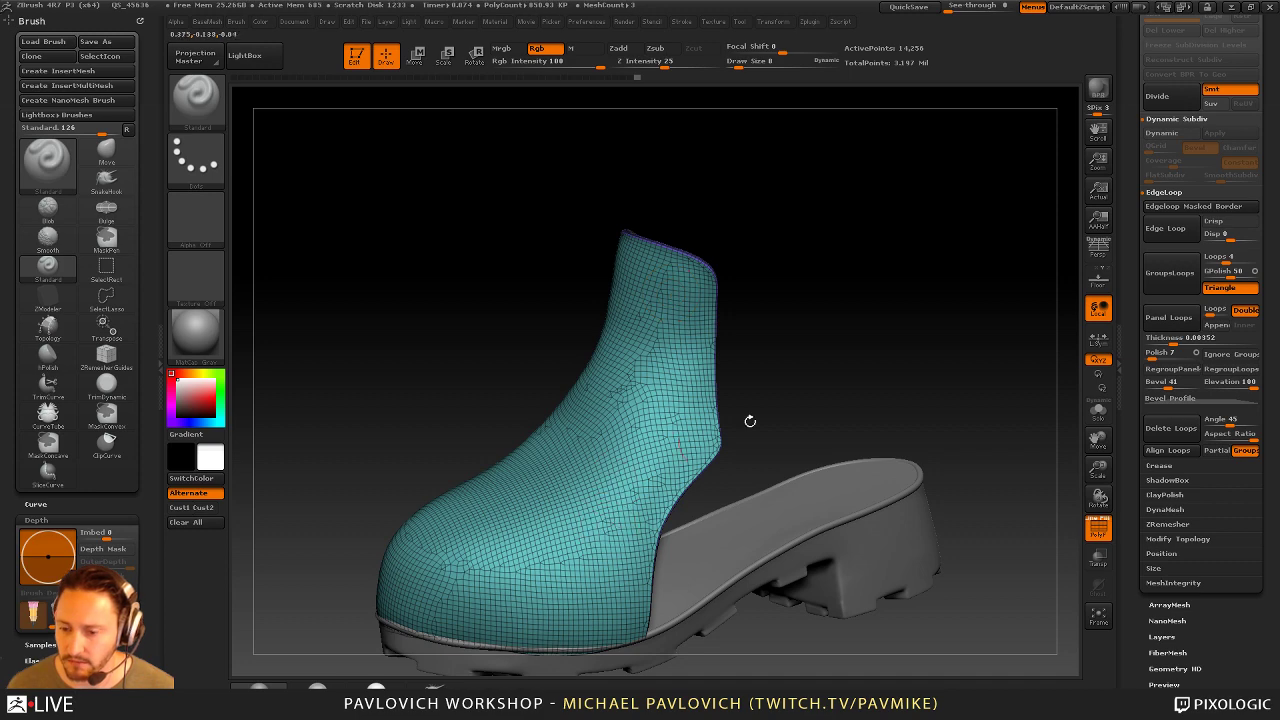
pyautogui.moveTo(750, 421); pyautogui.dragTo(962, 417)
pyautogui.click(1100, 533)
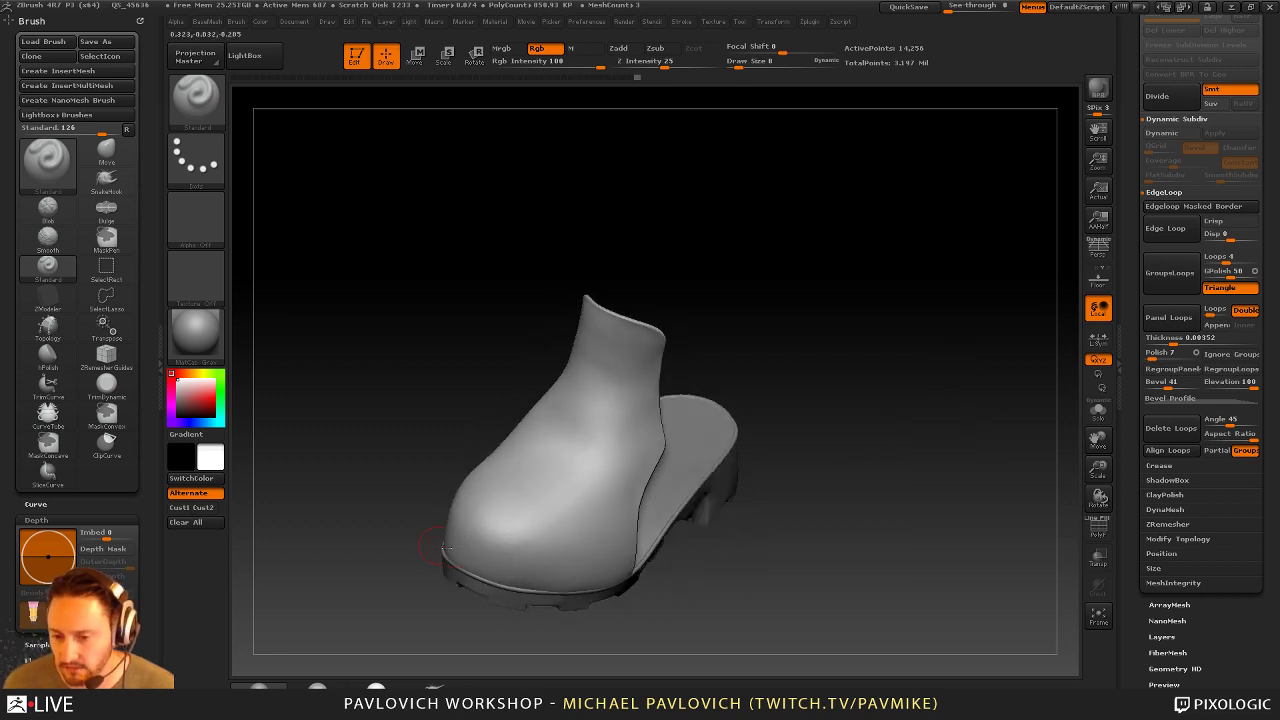
pyautogui.moveTo(874, 425)
pyautogui.mouseDown()
pyautogui.moveTo(894, 387)
pyautogui.moveTo(963, 405)
pyautogui.moveTo(997, 377)
pyautogui.moveTo(890, 378)
pyautogui.moveTo(908, 389)
pyautogui.mouseUp()
pyautogui.hotkey('ctrl', 'z')
pyautogui.keyDown('ctrl'); pyautogui.keyDown('shift'); pyautogui.click(965, 405); pyautogui.keyUp('shift'); pyautogui.keyUp('ctrl')
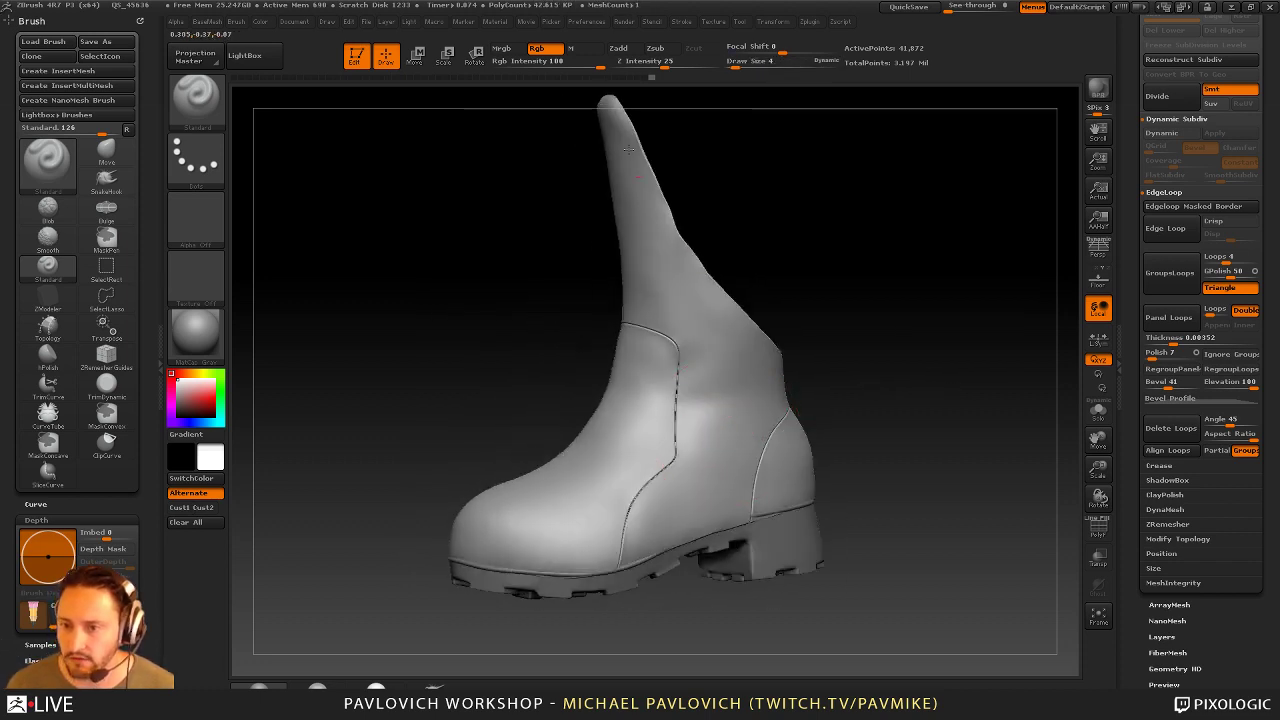
# Switch the Standard brush from Rgb painting to Zadd sculpting
pyautogui.click(618, 48)
pyautogui.scroll(8, 1125, 311)
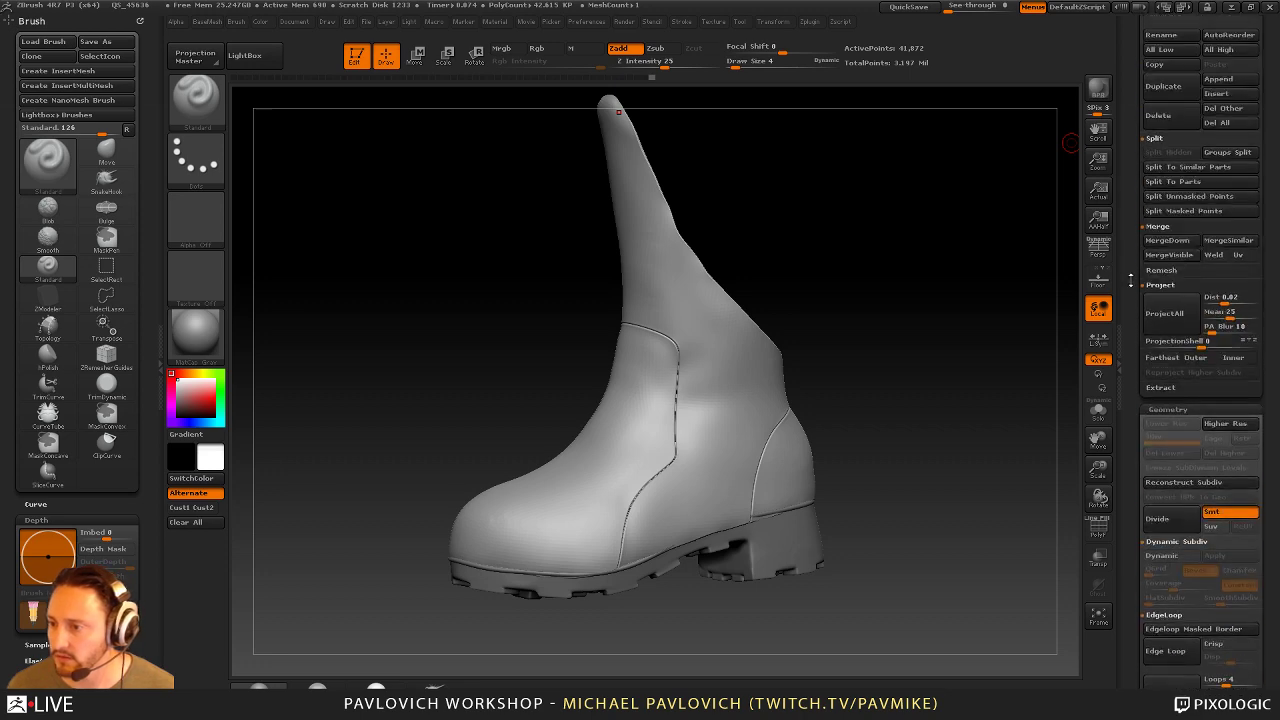
pyautogui.scroll(1, 1125, 311)
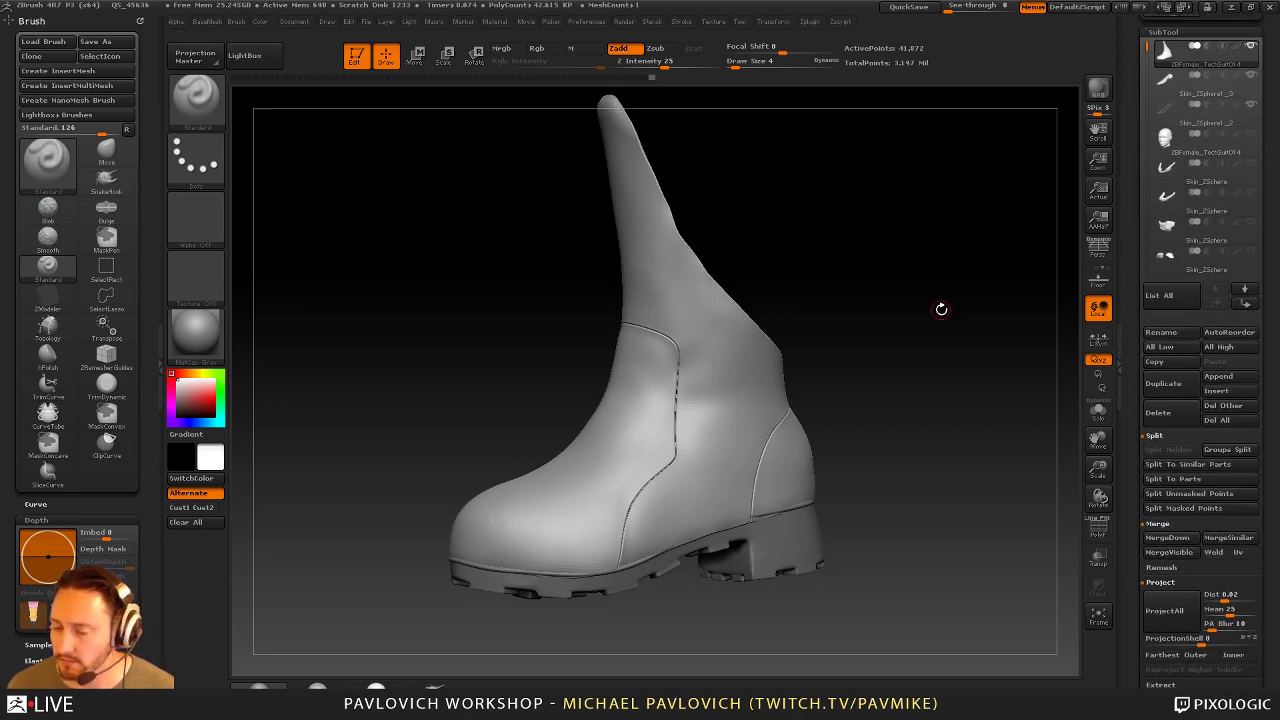
# Try Standard brush strokes across the side of the paneled boot with a larger draw size, and undo them
pyautogui.moveTo(940, 309); pyautogui.dragTo(880, 301)
pyautogui.moveTo(722, 400)
pyautogui.mouseDown()
pyautogui.moveTo(688, 485)
pyautogui.moveTo(708, 410)
pyautogui.moveTo(694, 440)
pyautogui.mouseUp()
pyautogui.press('s')
pyautogui.moveTo(705, 408); pyautogui.dragTo(718, 407)
pyautogui.press('s')
pyautogui.moveTo(720, 380); pyautogui.dragTo(697, 448)
pyautogui.moveTo(815, 320)
pyautogui.mouseDown()
pyautogui.moveTo(767, 328)
pyautogui.moveTo(737, 480)
pyautogui.moveTo(706, 446)
pyautogui.mouseUp()
pyautogui.hotkey('ctrl', 'z')
pyautogui.hotkey('ctrl', 'z')
pyautogui.hotkey('ctrl', 'z')
pyautogui.moveTo(697, 514)
pyautogui.mouseDown()
pyautogui.moveTo(743, 405)
pyautogui.moveTo(700, 350)
pyautogui.mouseUp()
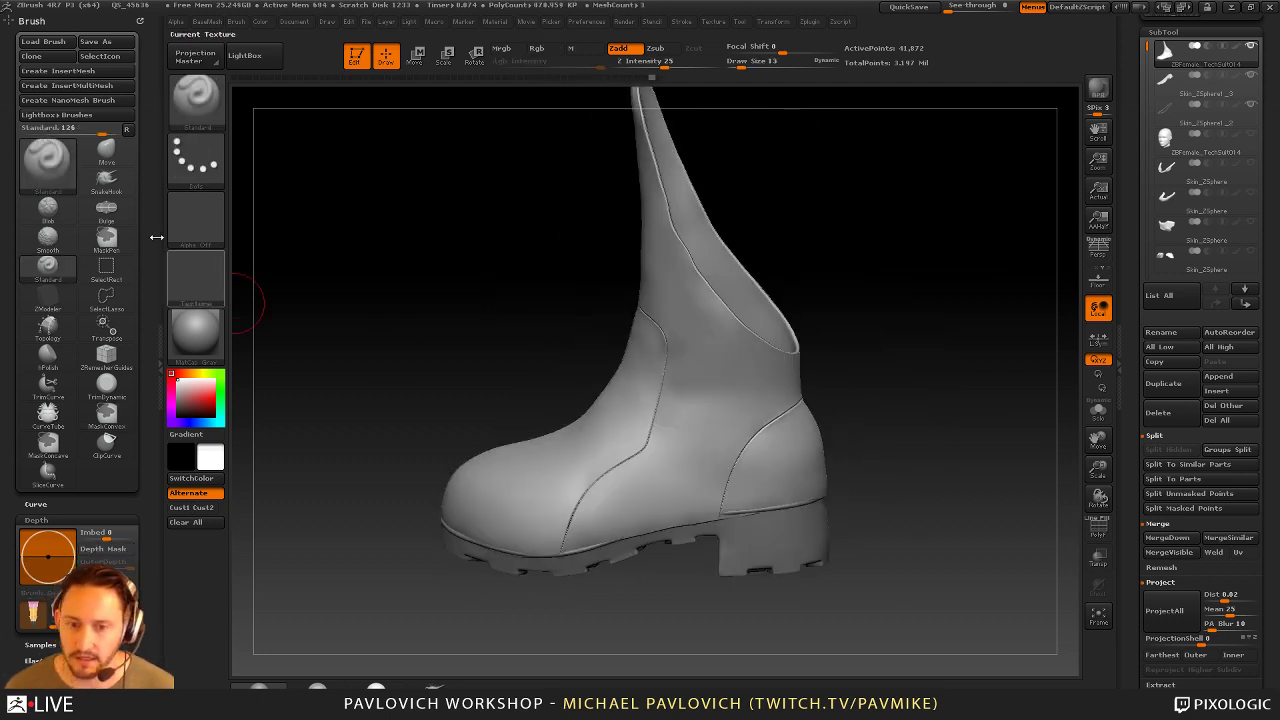
# Open the Standard brush's Auto Masking options and check the BackfaceMask setting
pyautogui.click(127, 131)
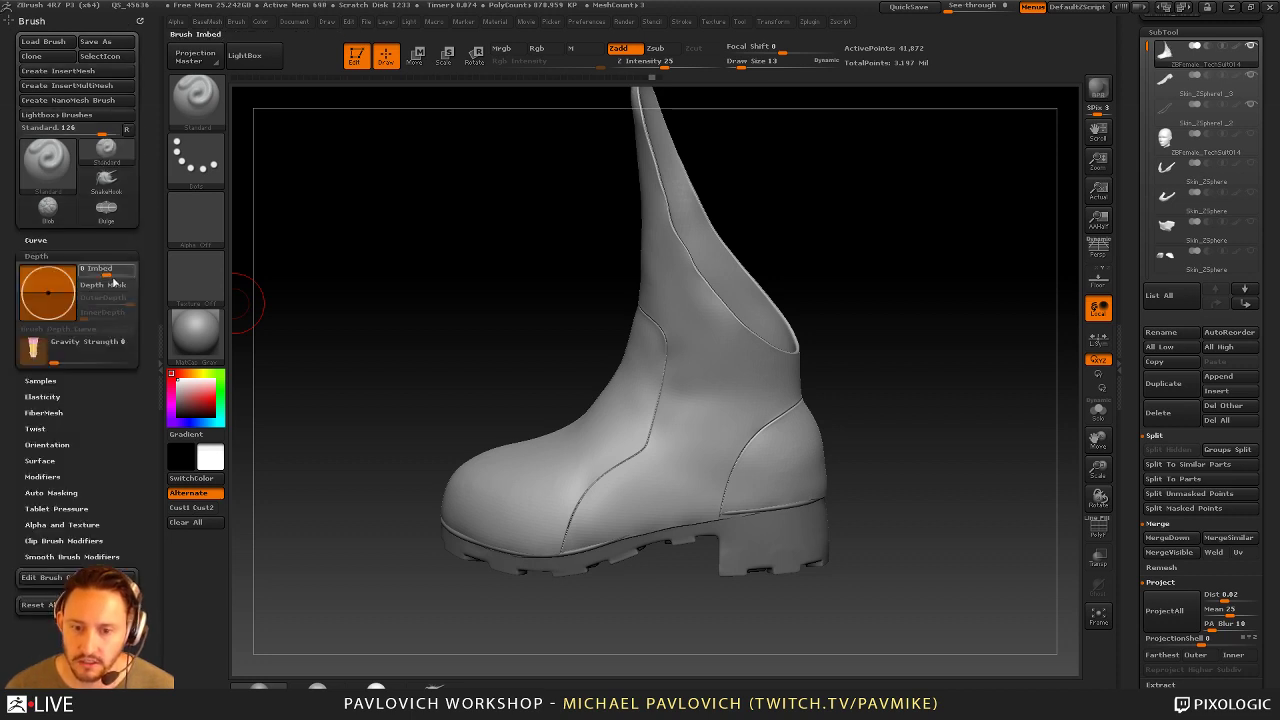
pyautogui.keyDown('shift'); pyautogui.click(81, 282); pyautogui.keyUp('shift')
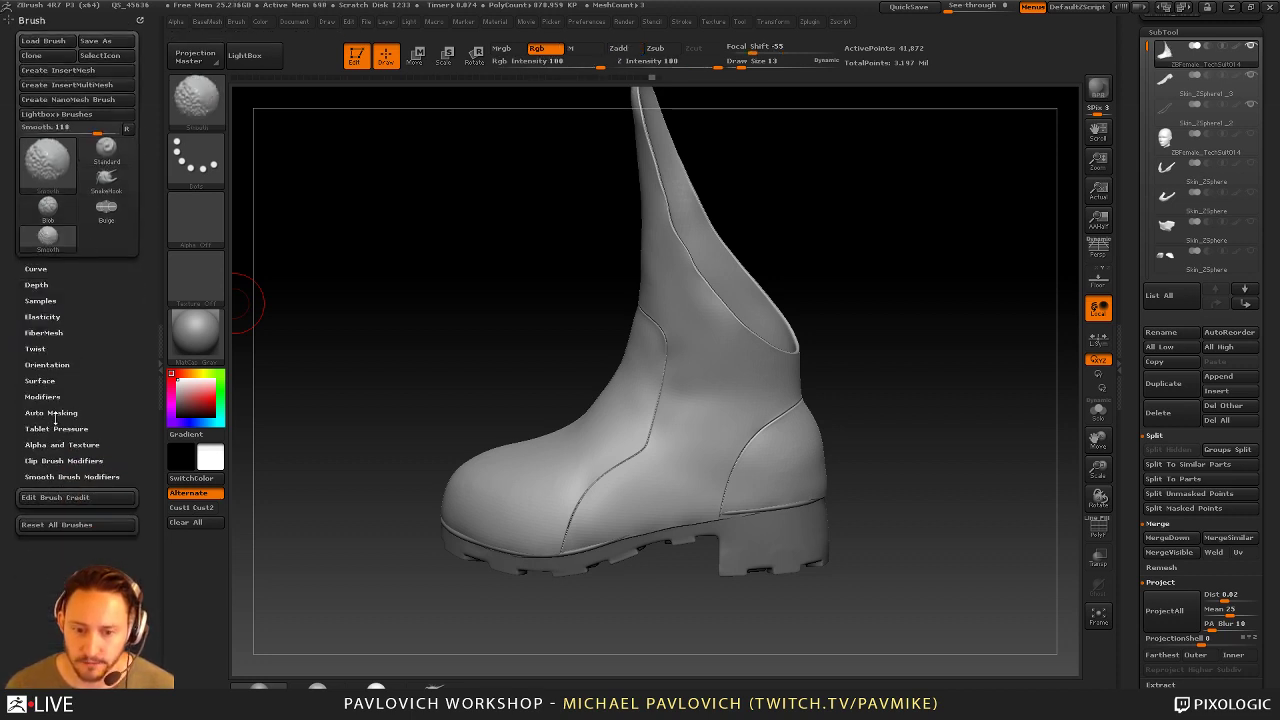
pyautogui.click(52, 412)
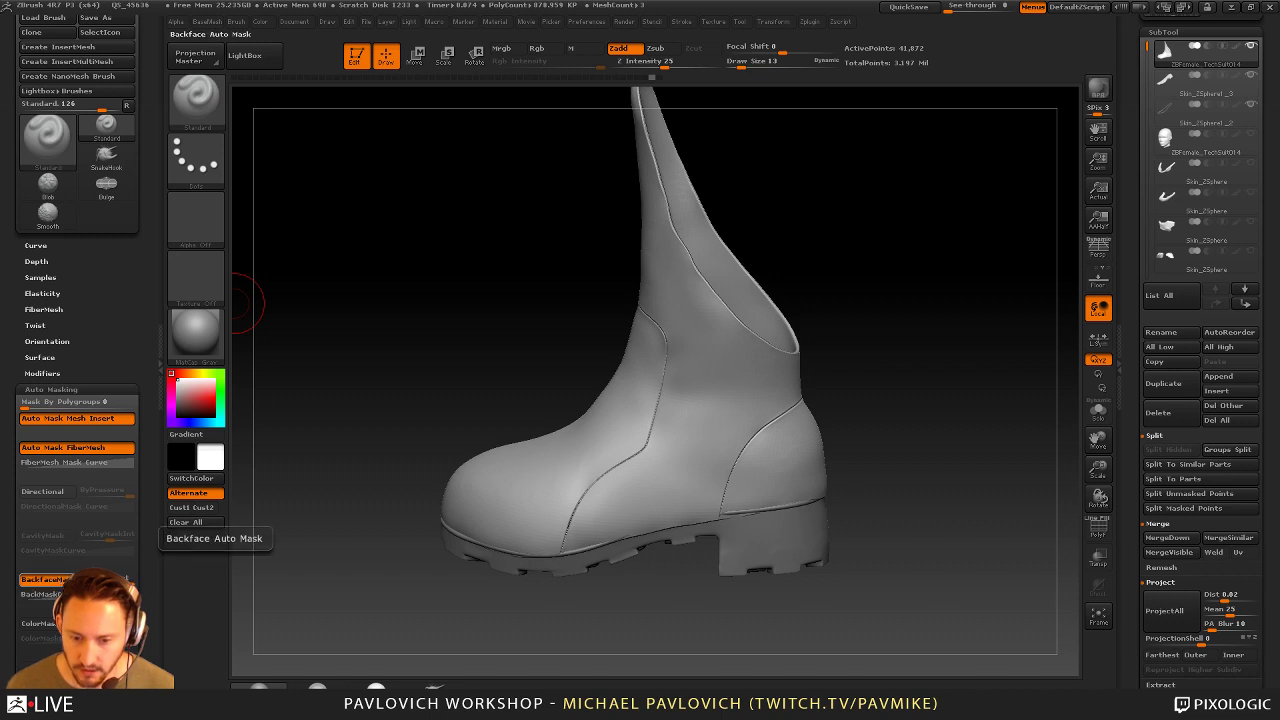
pyautogui.moveTo(857, 337)
pyautogui.mouseDown()
pyautogui.moveTo(897, 346)
pyautogui.moveTo(854, 394)
pyautogui.mouseUp()
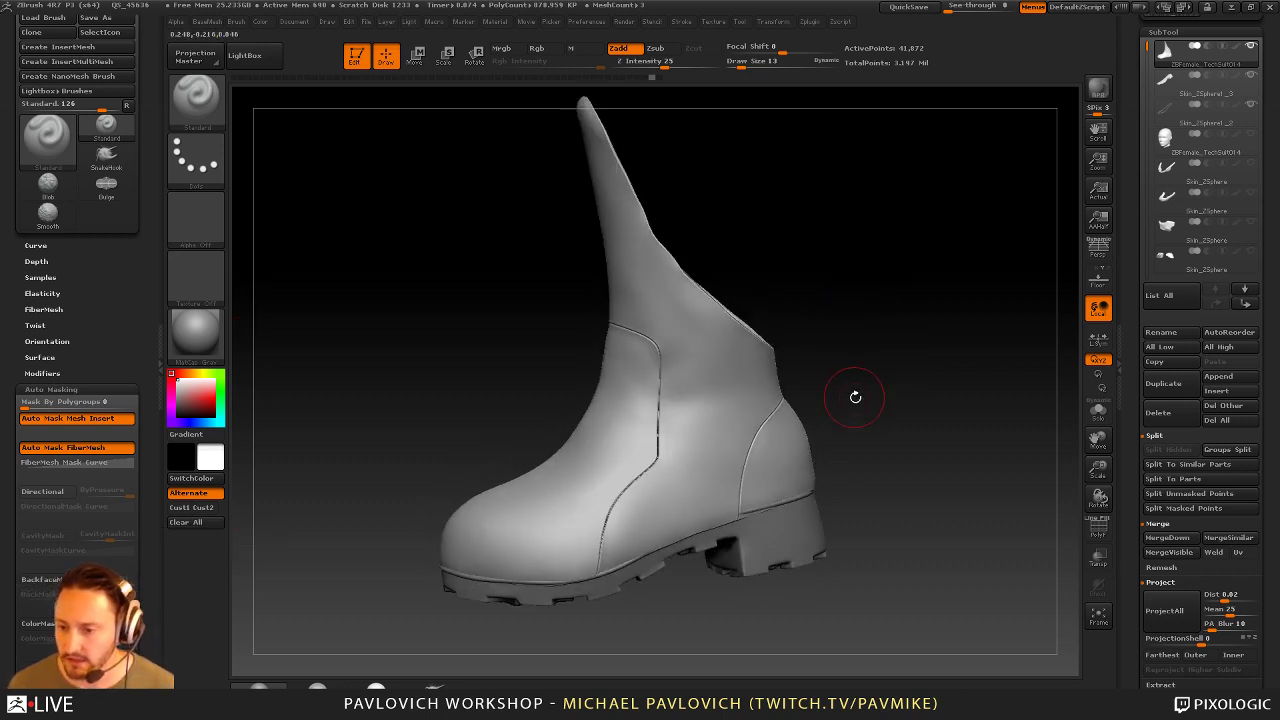
# Undo the Panel Loops on the boot upper, unhide all its polygroups and display the polyframe
pyautogui.press('ctrl')
pyautogui.hotkey('ctrl', 'z')
pyautogui.hotkey('ctrl', 'z')
pyautogui.hotkey('ctrl', 'z')
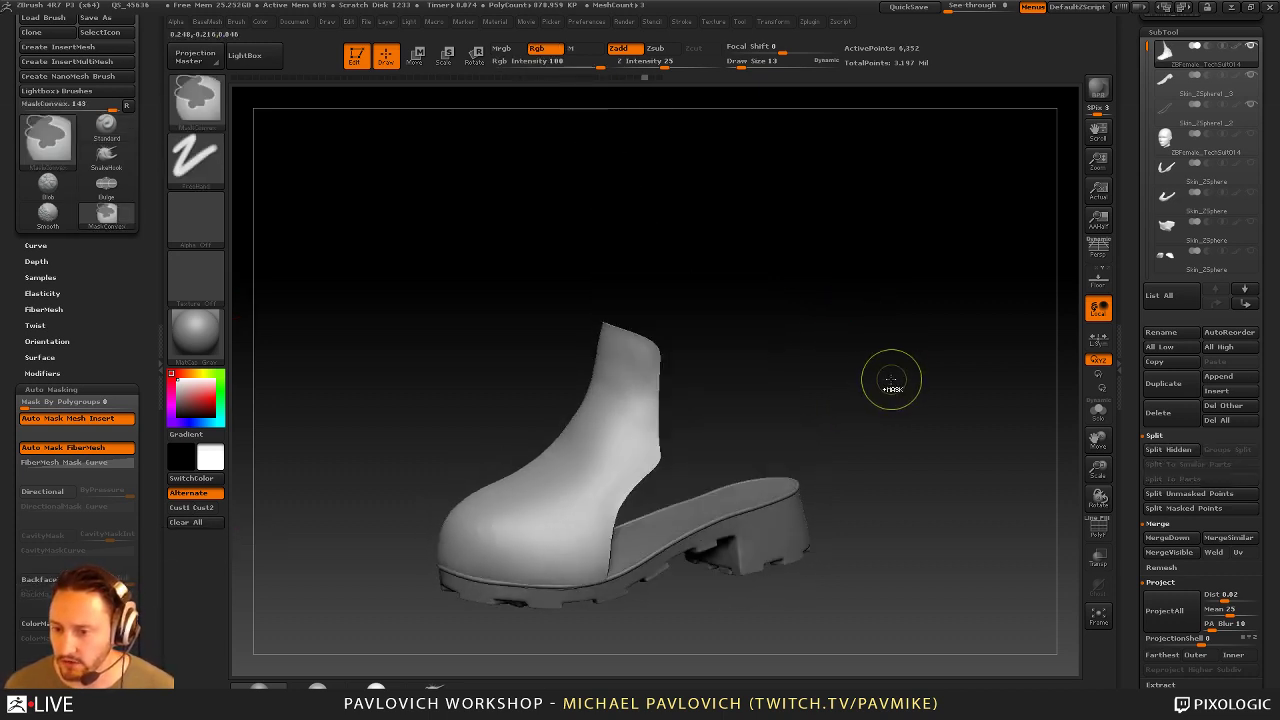
pyautogui.keyDown('ctrl'); pyautogui.click(889, 380); pyautogui.keyUp('ctrl')
pyautogui.keyDown('ctrl'); pyautogui.keyDown('shift'); pyautogui.click(889, 380); pyautogui.keyUp('shift'); pyautogui.keyUp('ctrl')
pyautogui.keyDown('ctrl'); pyautogui.keyDown('shift'); pyautogui.moveTo(992, 463); pyautogui.dragTo(1063, 523); pyautogui.keyUp('shift'); pyautogui.keyUp('ctrl')
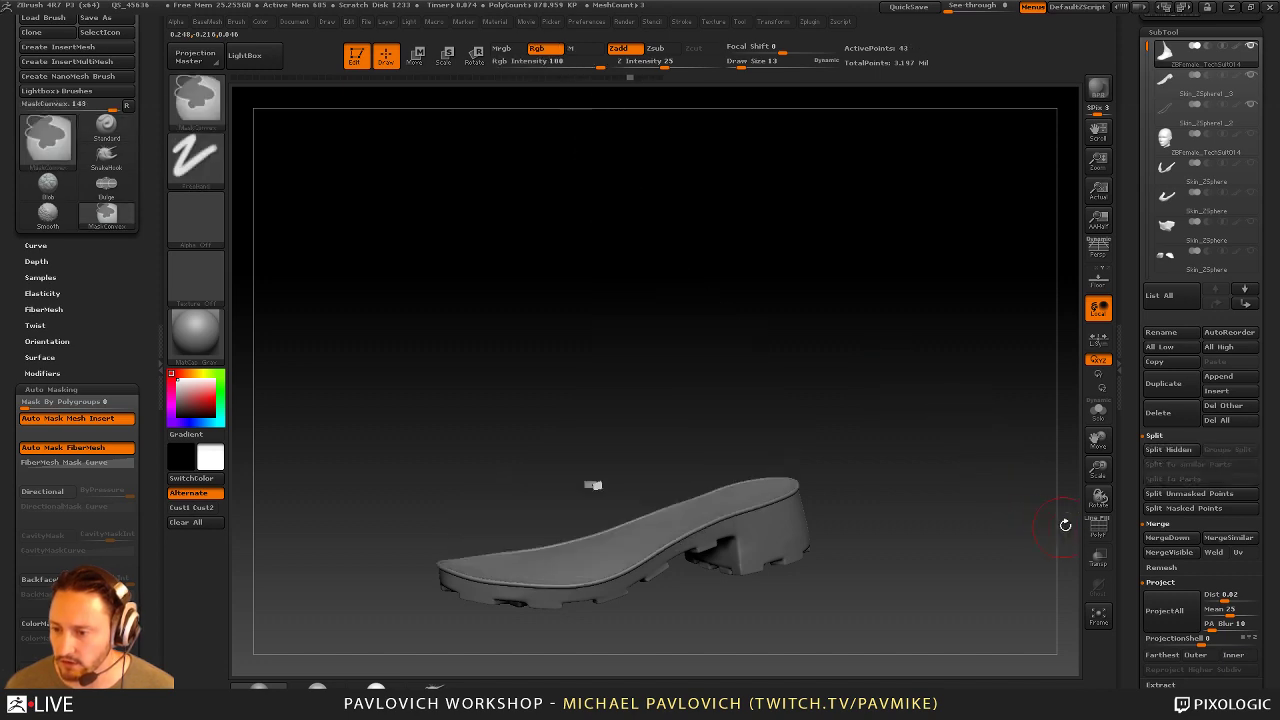
pyautogui.hotkey('shift', 'f')
pyautogui.keyDown('ctrl'); pyautogui.keyDown('shift'); pyautogui.click(989, 501); pyautogui.keyUp('shift'); pyautogui.keyUp('ctrl')
pyautogui.moveTo(977, 500); pyautogui.dragTo(880, 460)
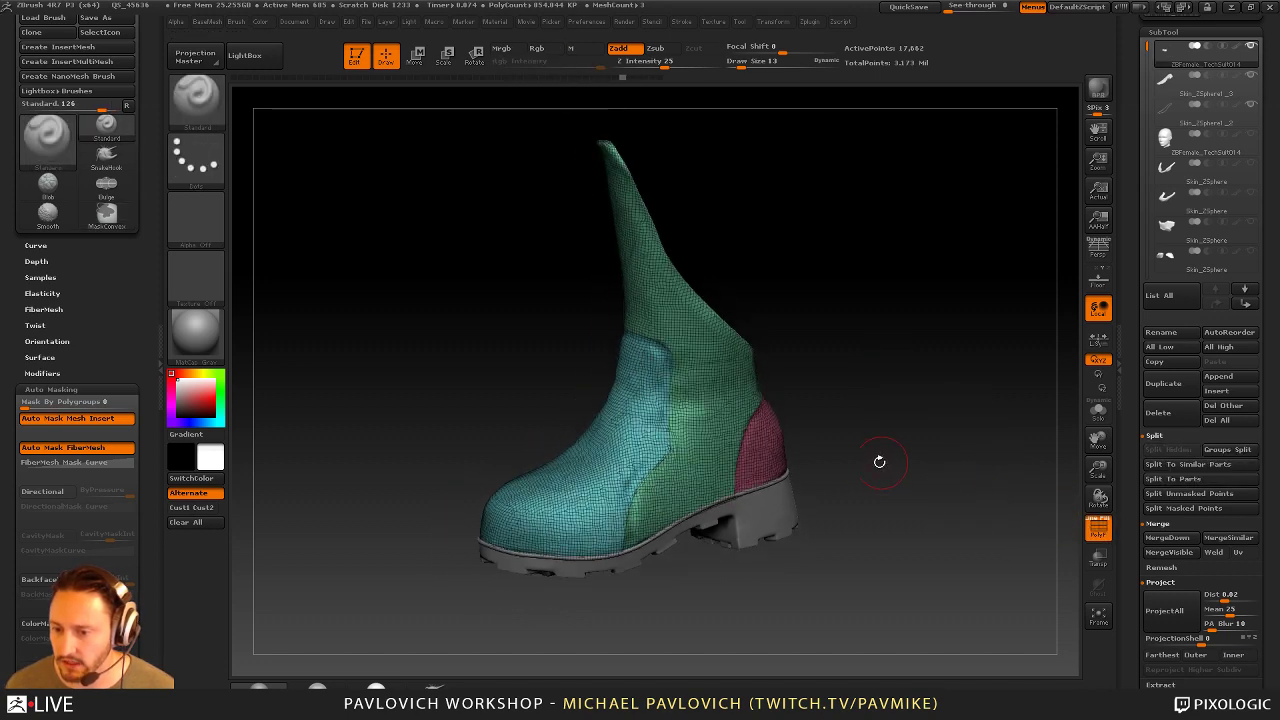
# Try a 0.02 thick Extract from a mask painted on the boot's side with draw size 20, and clear the mask
pyautogui.press('f')
pyautogui.click(1160, 685)
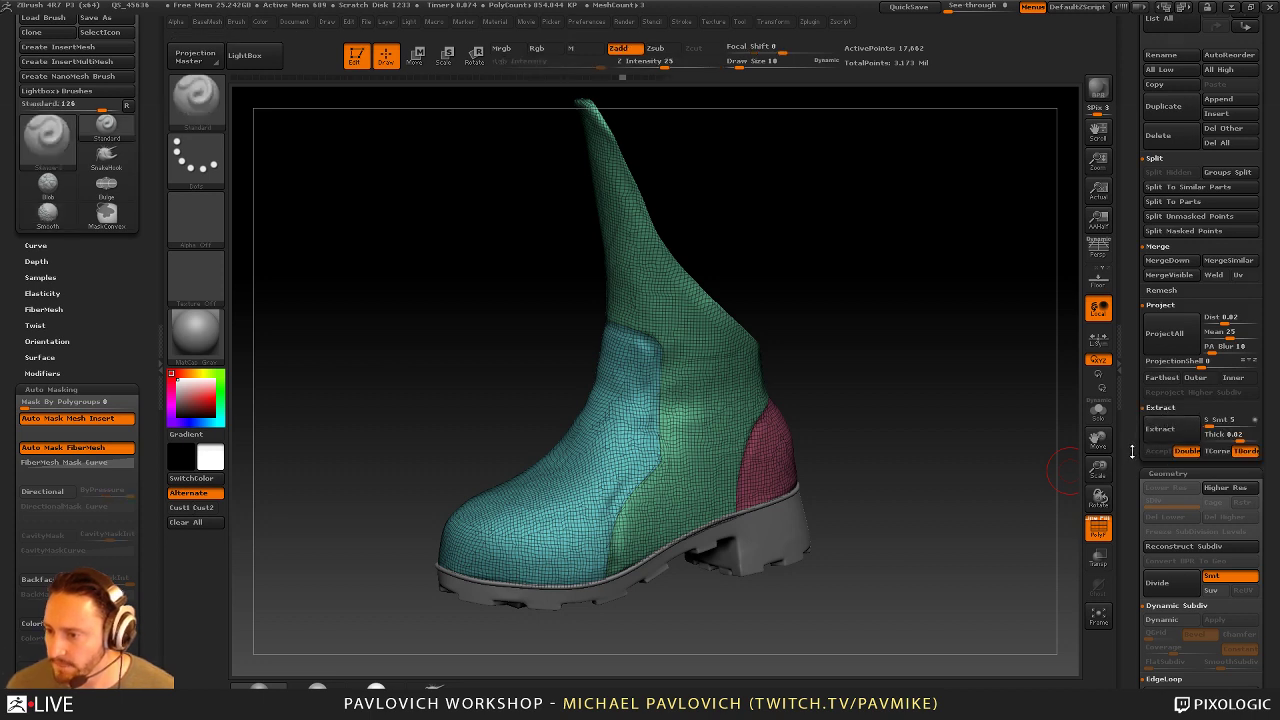
pyautogui.press('s')
pyautogui.moveTo(686, 408); pyautogui.dragTo(690, 407)
pyautogui.moveTo(692, 402)
pyautogui.keyDown('ctrl'); pyautogui.mouseDown()
pyautogui.moveTo(706, 384)
pyautogui.moveTo(708, 408)
pyautogui.mouseUp(); pyautogui.keyUp('ctrl')
pyautogui.click(1160, 429)
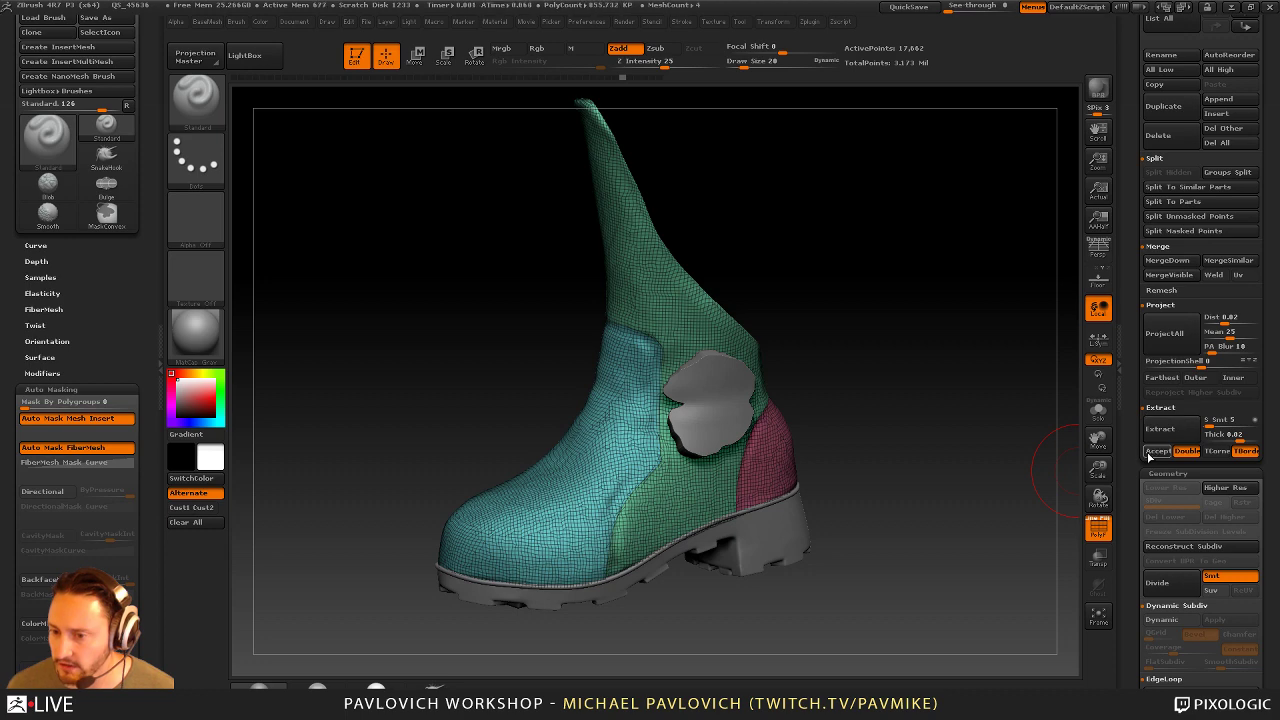
pyautogui.click(1156, 451)
pyautogui.keyDown('ctrl'); pyautogui.moveTo(940, 459); pyautogui.dragTo(985, 497); pyautogui.keyUp('ctrl')
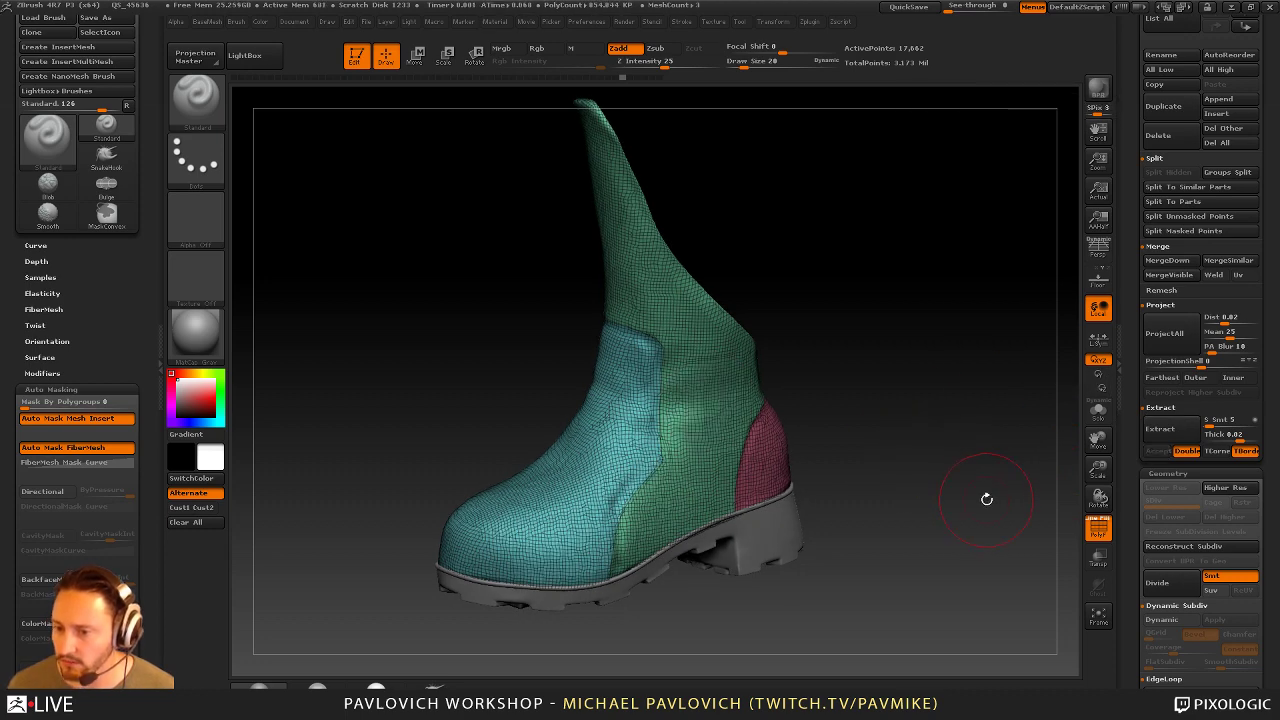
# Try a 0.02 thick Extract of the isolated toe polygroup, and unhide the rest of the boot upper
pyautogui.keyDown('ctrl'); pyautogui.keyDown('shift'); pyautogui.click(608, 468); pyautogui.keyUp('shift'); pyautogui.keyUp('ctrl')
pyautogui.click(1170, 432)
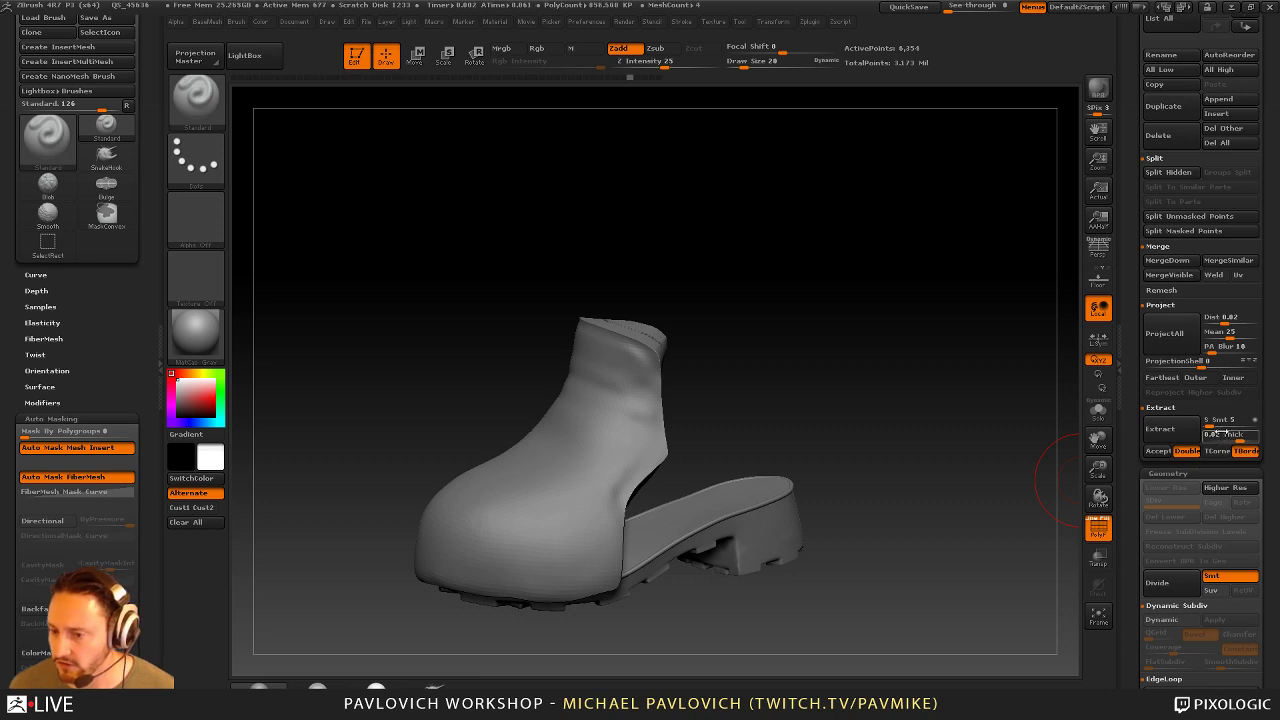
pyautogui.press('s')
pyautogui.moveTo(954, 426)
pyautogui.mouseDown()
pyautogui.moveTo(943, 426)
pyautogui.moveTo(976, 430)
pyautogui.mouseUp()
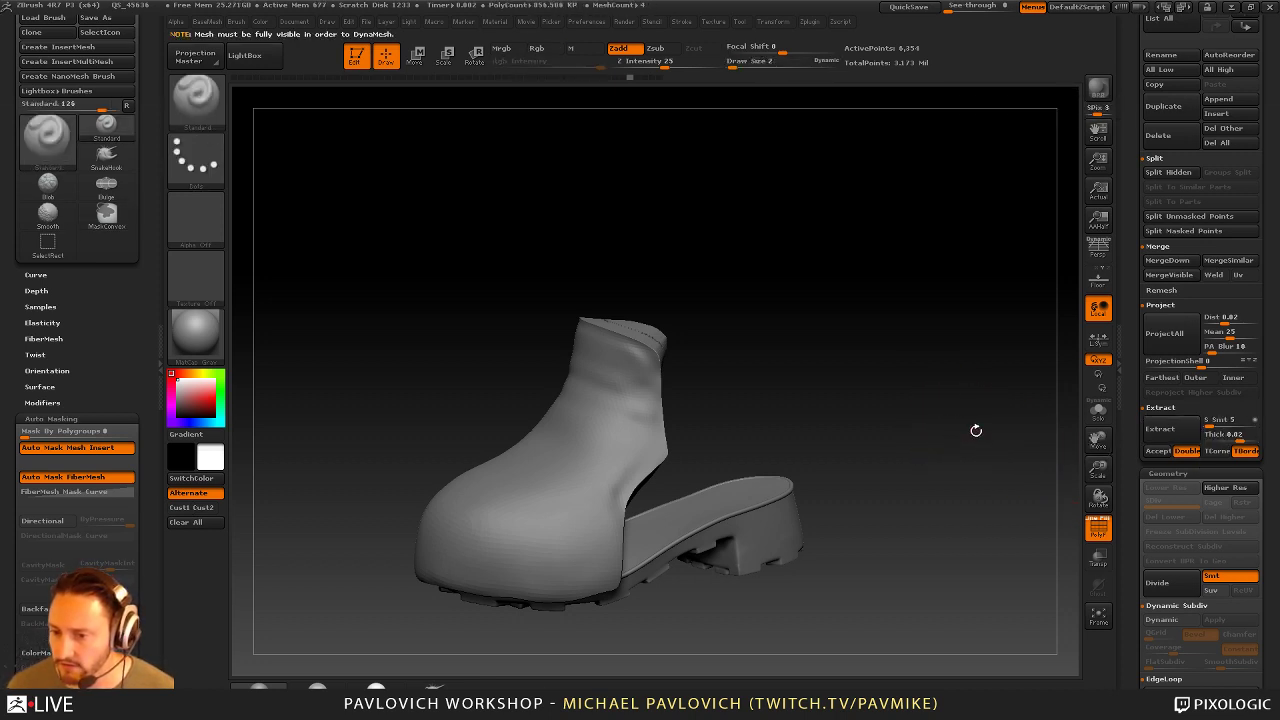
pyautogui.keyDown('ctrl'); pyautogui.keyDown('shift'); pyautogui.click(977, 404); pyautogui.keyUp('shift'); pyautogui.keyUp('ctrl')
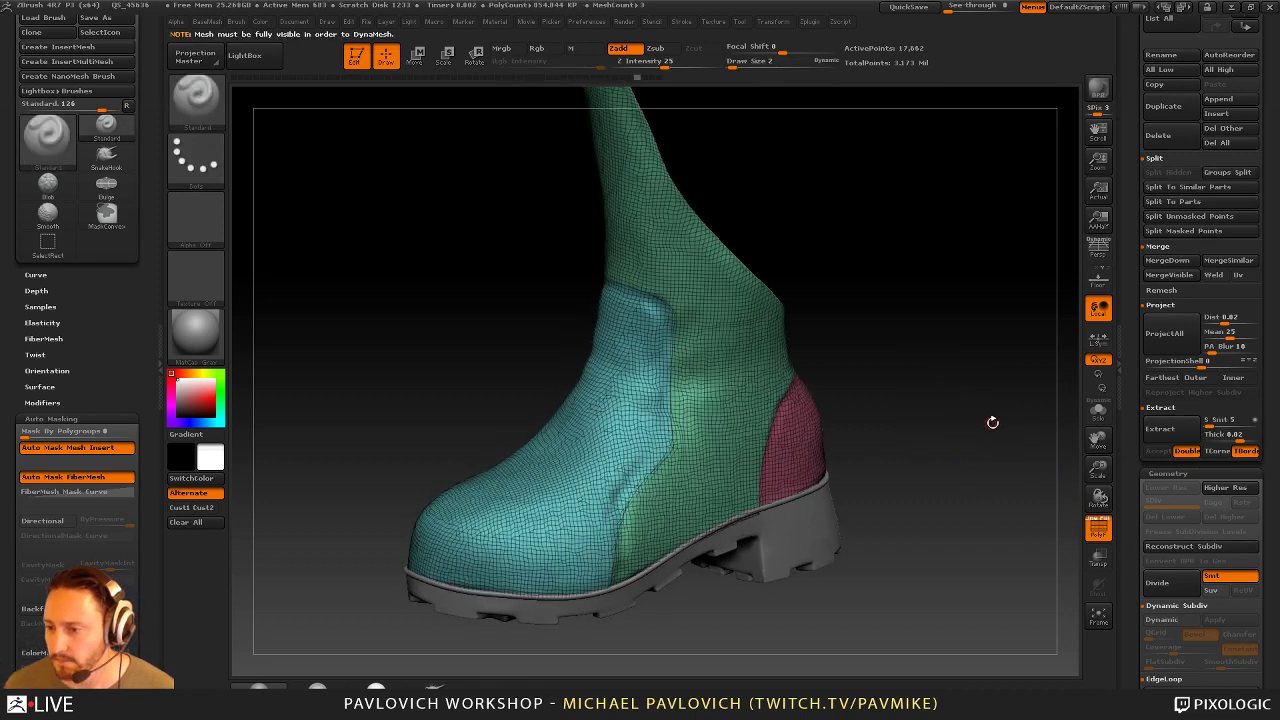
# Set ZRemesher to Half the polygon count with an AdaptiveSize of 0
pyautogui.moveTo(1127, 468); pyautogui.dragTo(1126, 330)
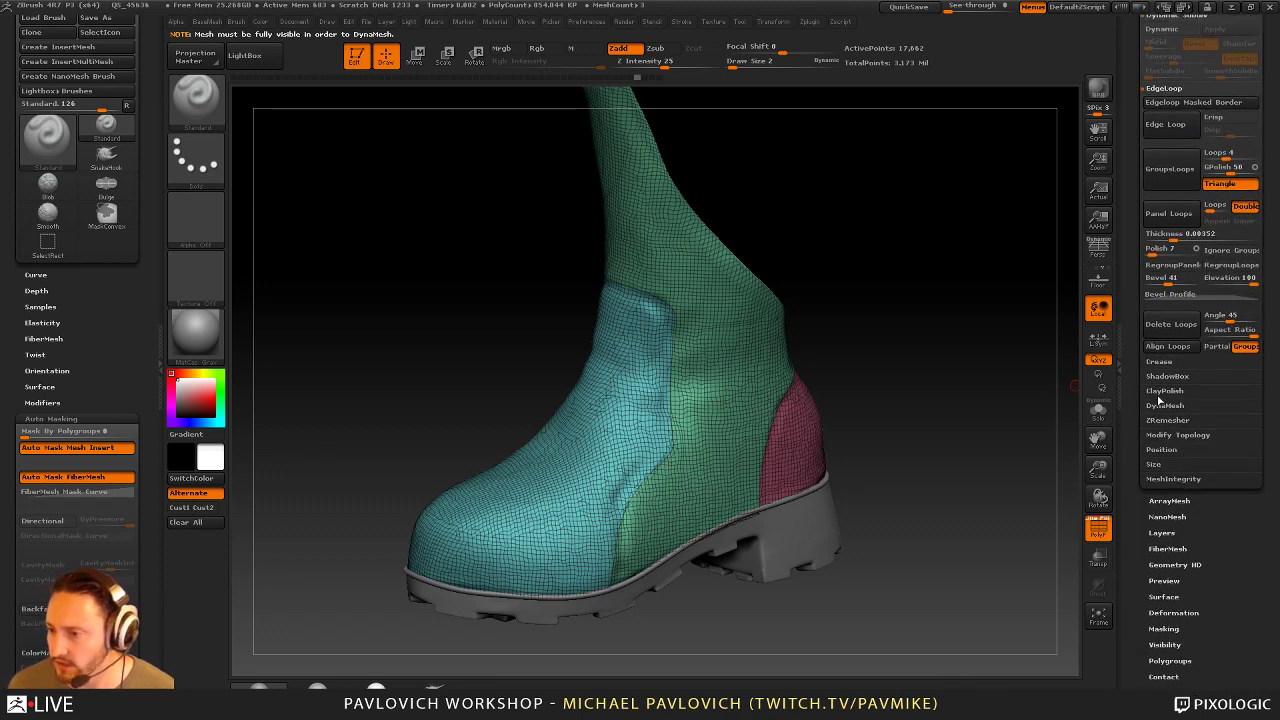
pyautogui.click(1167, 420)
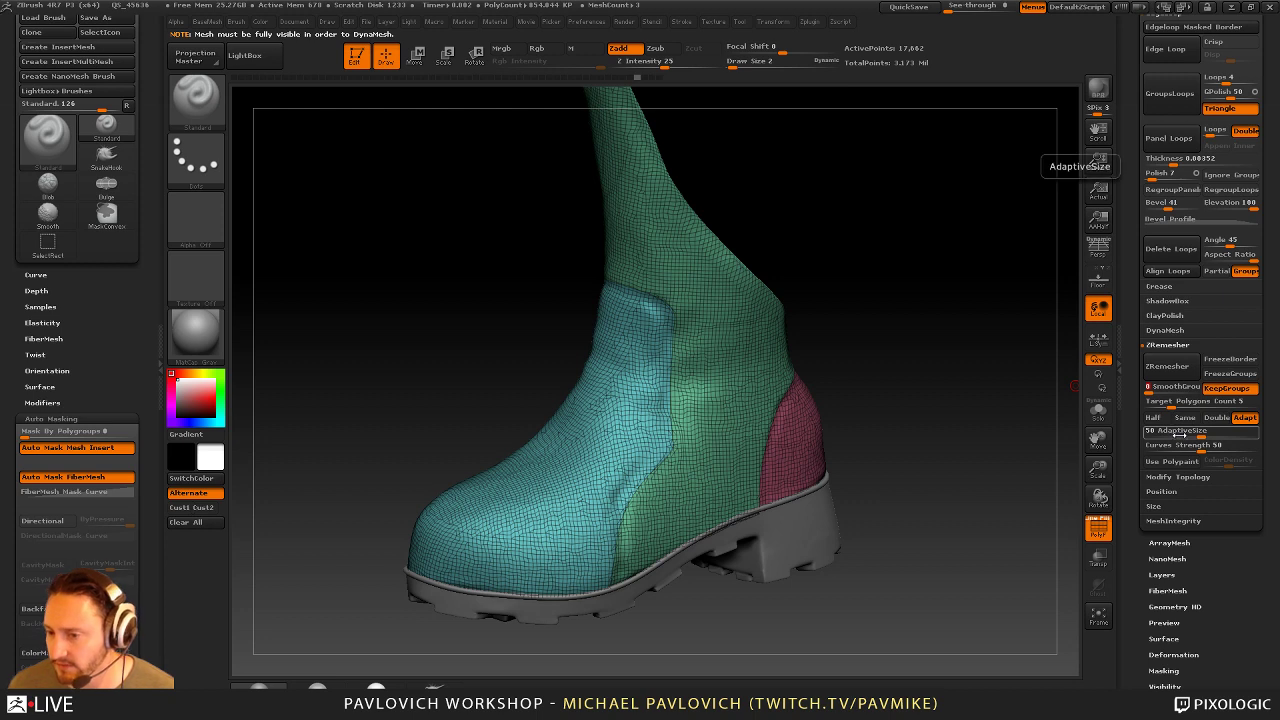
pyautogui.moveTo(1177, 440); pyautogui.dragTo(1146, 436)
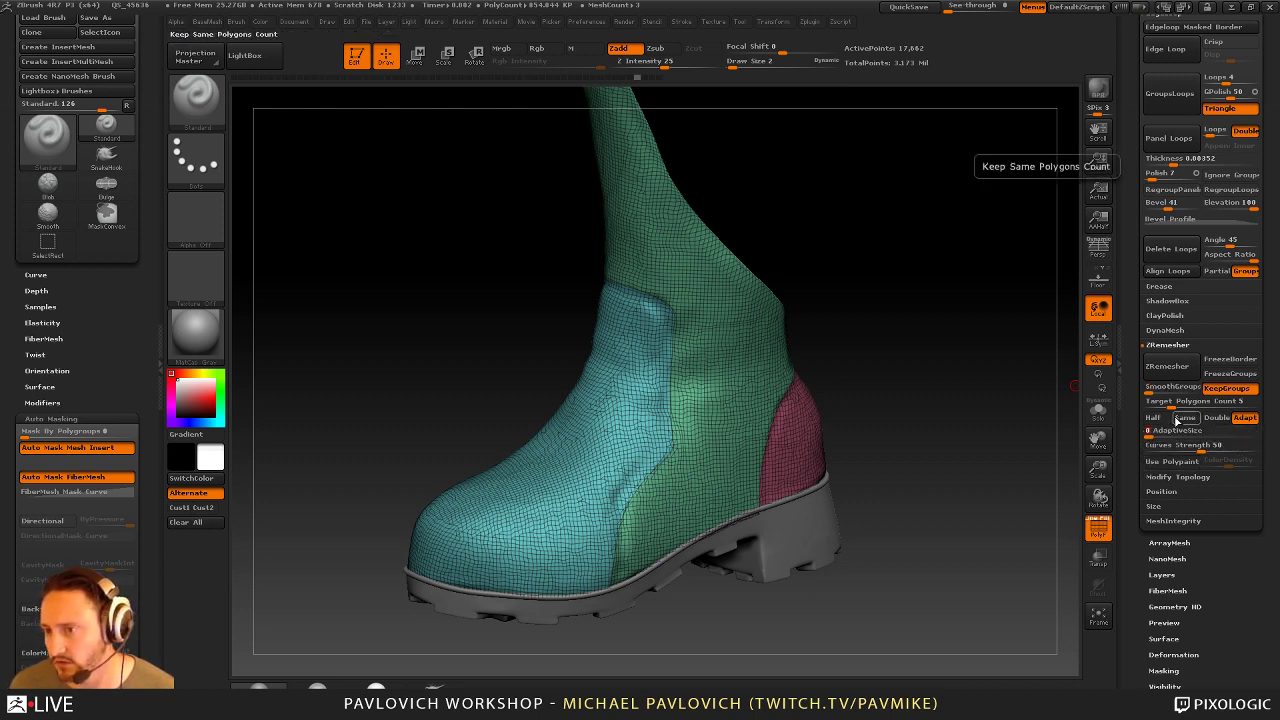
pyautogui.click(1153, 417)
# Try ZRemesher twice on the whole polygrouped boot upper, and undo both remeshes
pyautogui.click(1167, 366)
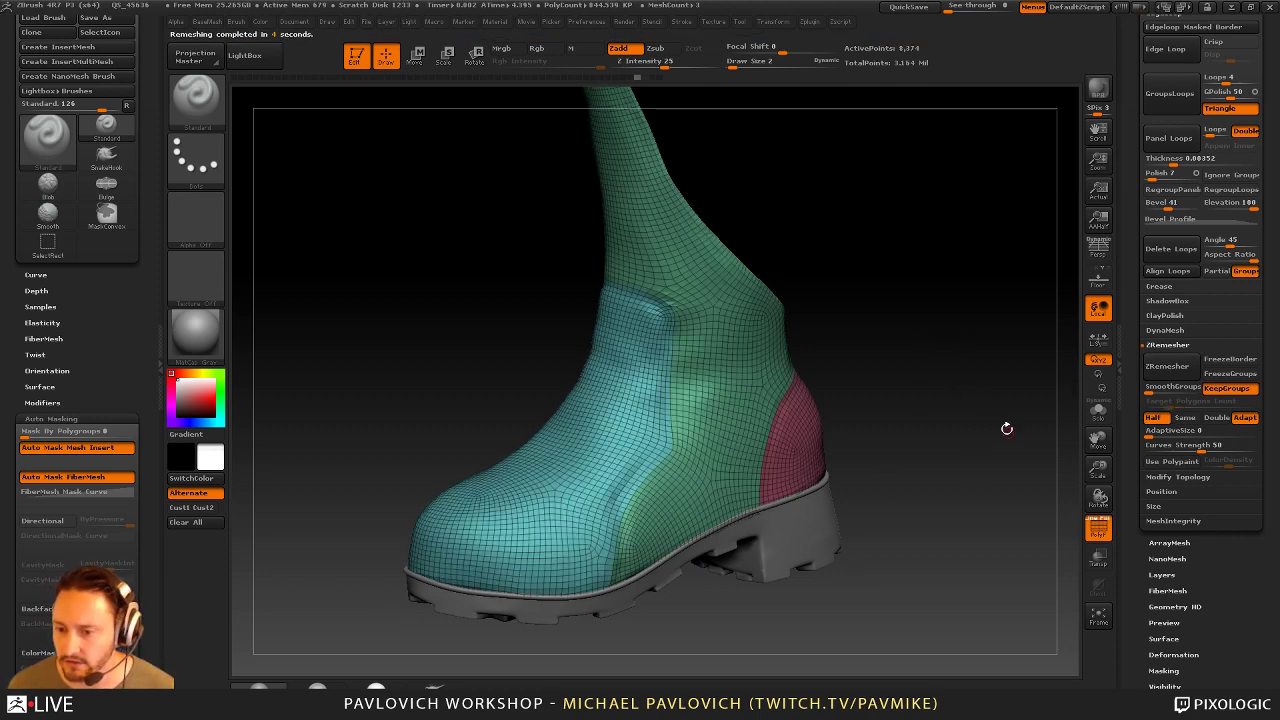
pyautogui.moveTo(1004, 427); pyautogui.dragTo(1038, 427)
pyautogui.click(1169, 369)
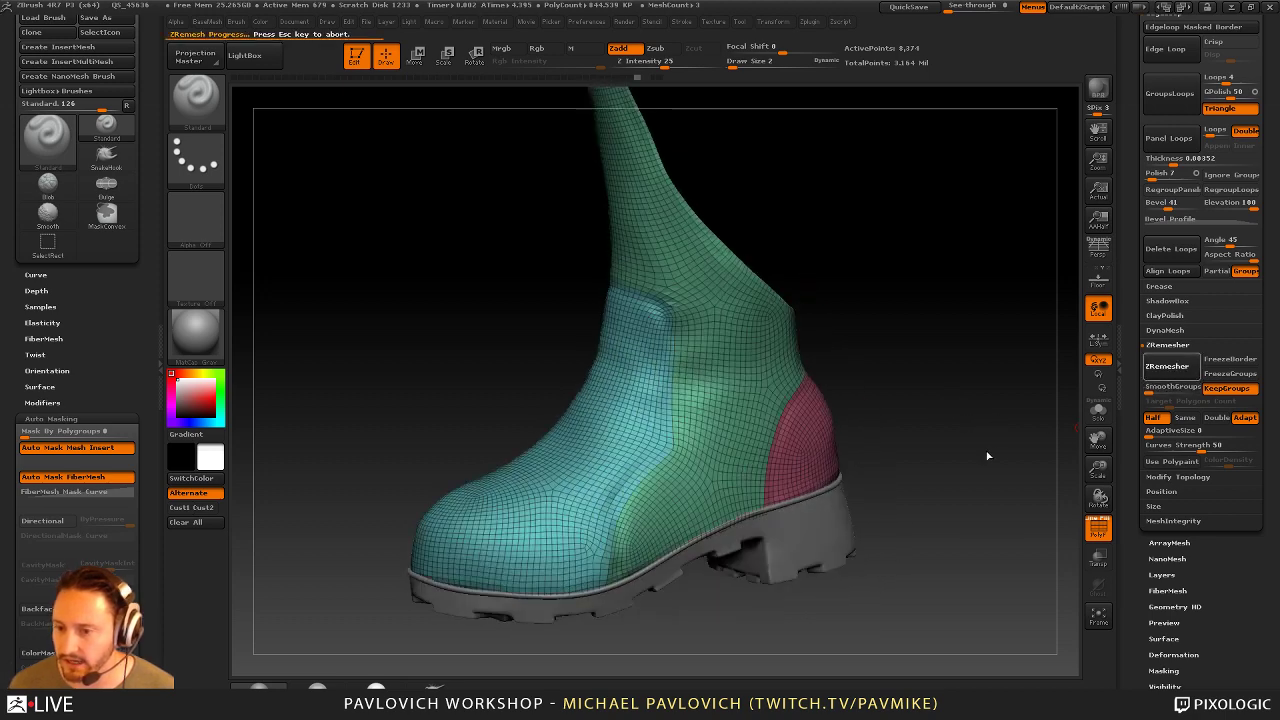
pyautogui.moveTo(951, 380); pyautogui.dragTo(905, 346)
pyautogui.hotkey('ctrl', 'z')
pyautogui.hotkey('ctrl', 'z')
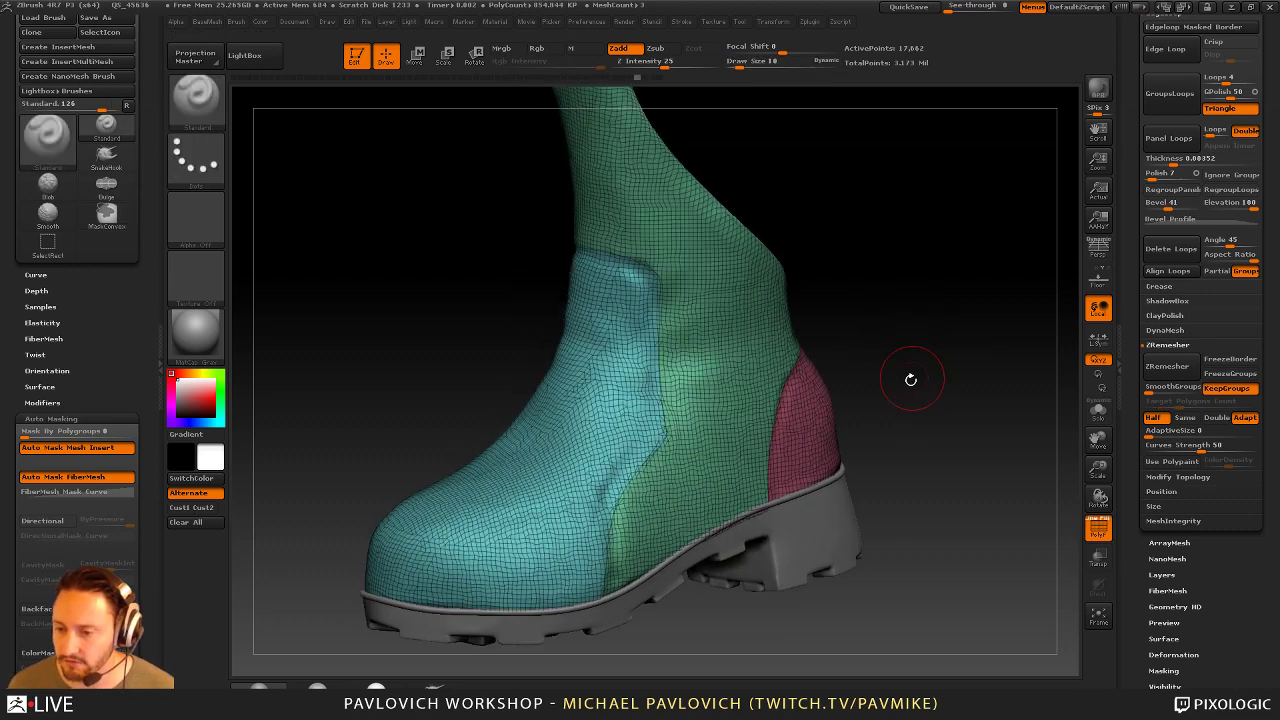
# Split the boot upper into separate subtools by its polygroups with Groups Split
pyautogui.moveTo(908, 377); pyautogui.dragTo(969, 281)
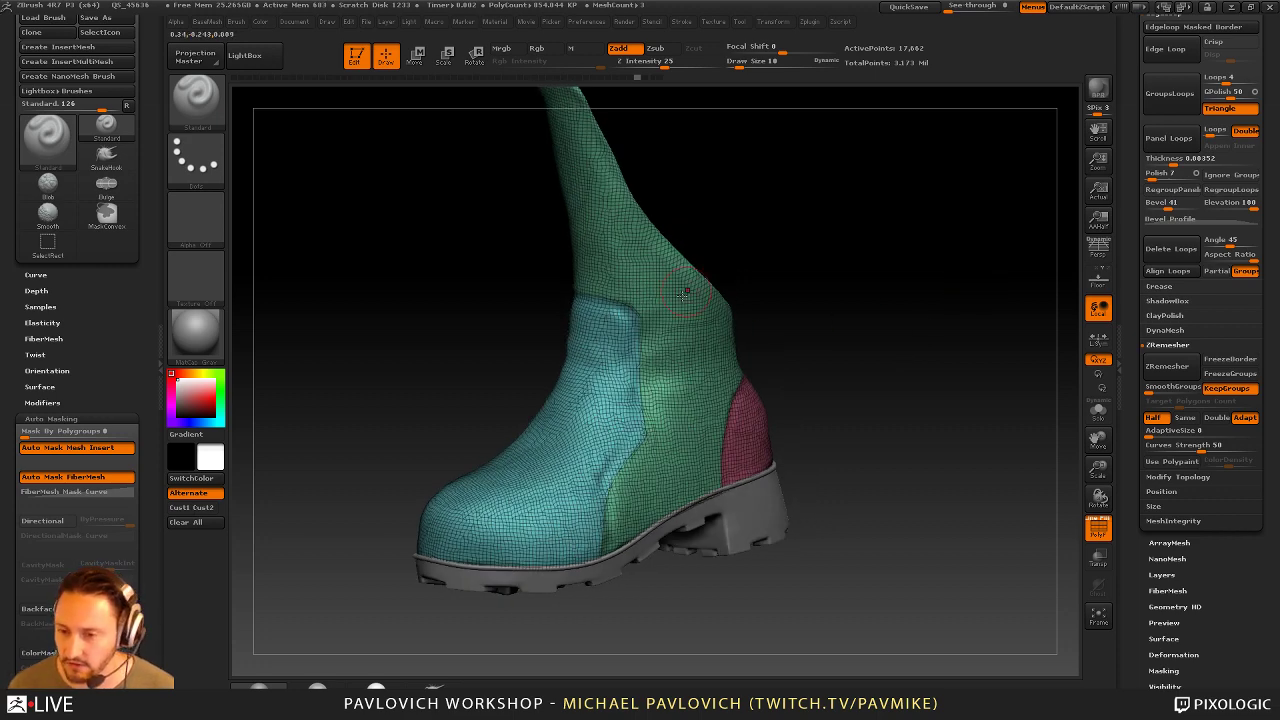
pyautogui.moveTo(1130, 279); pyautogui.dragTo(1119, 436)
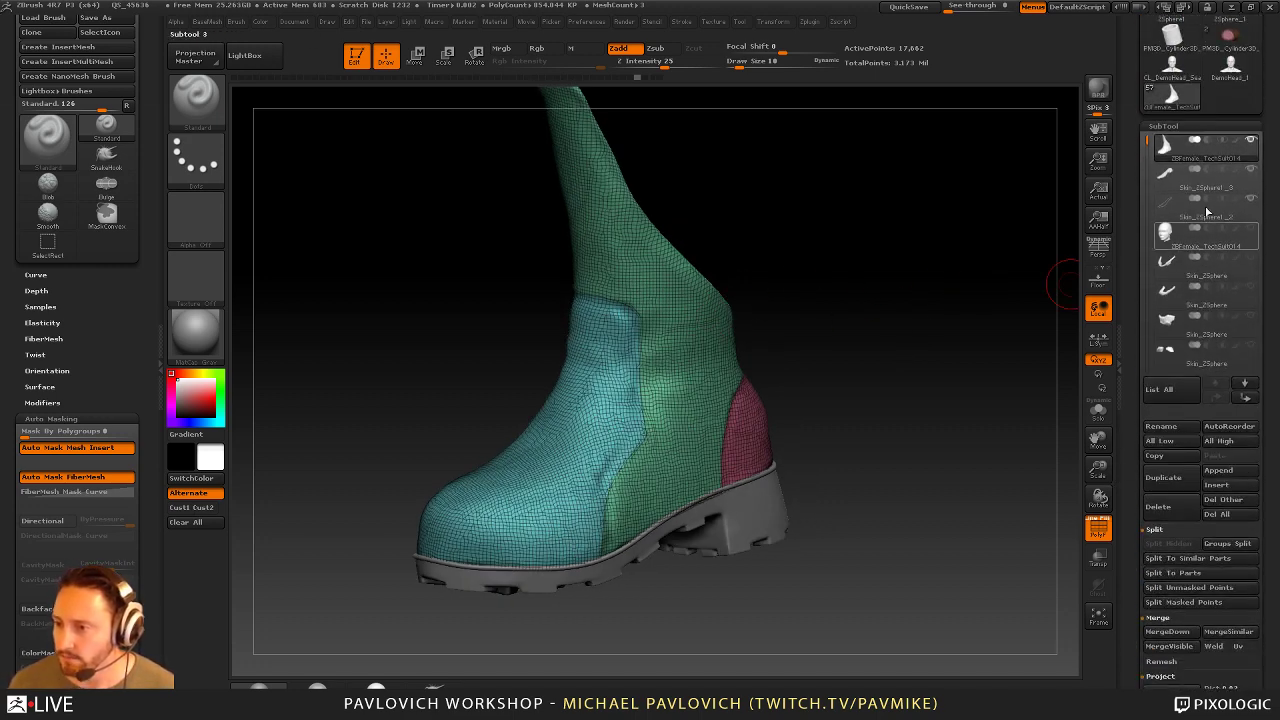
pyautogui.scroll(-2, 1142, 450)
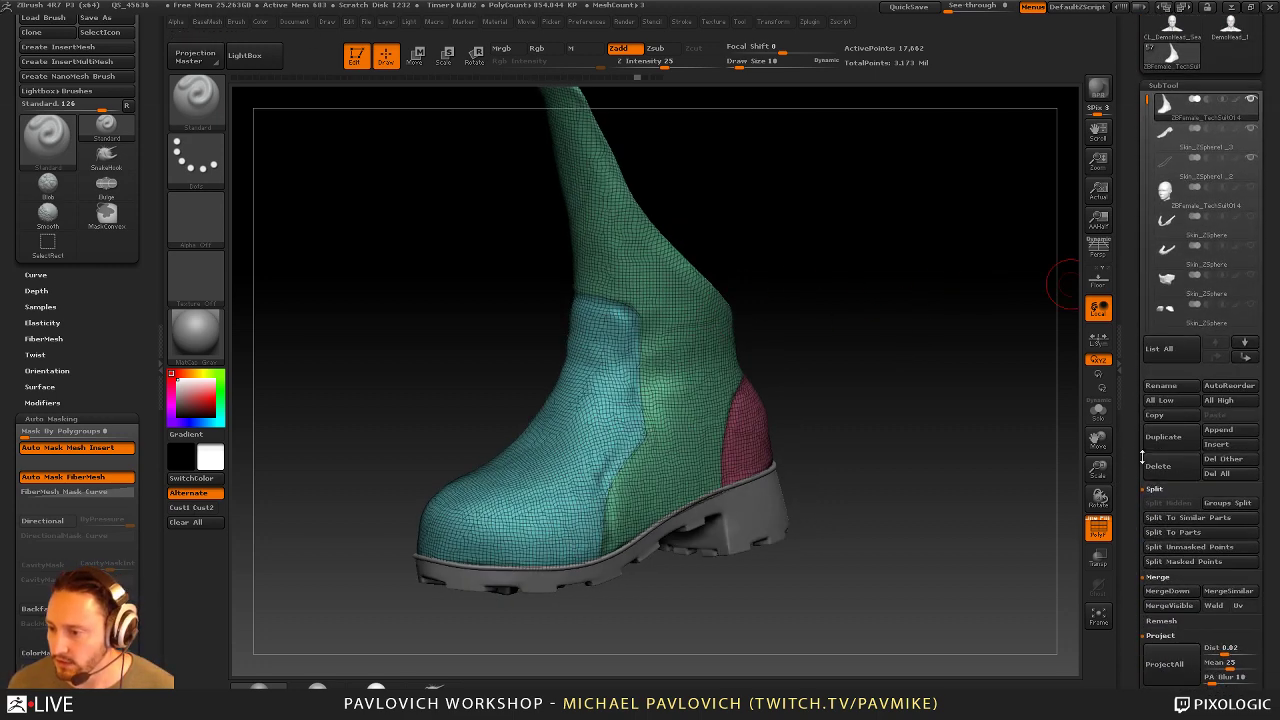
pyautogui.click(1228, 533)
pyautogui.moveTo(928, 461); pyautogui.dragTo(1065, 315)
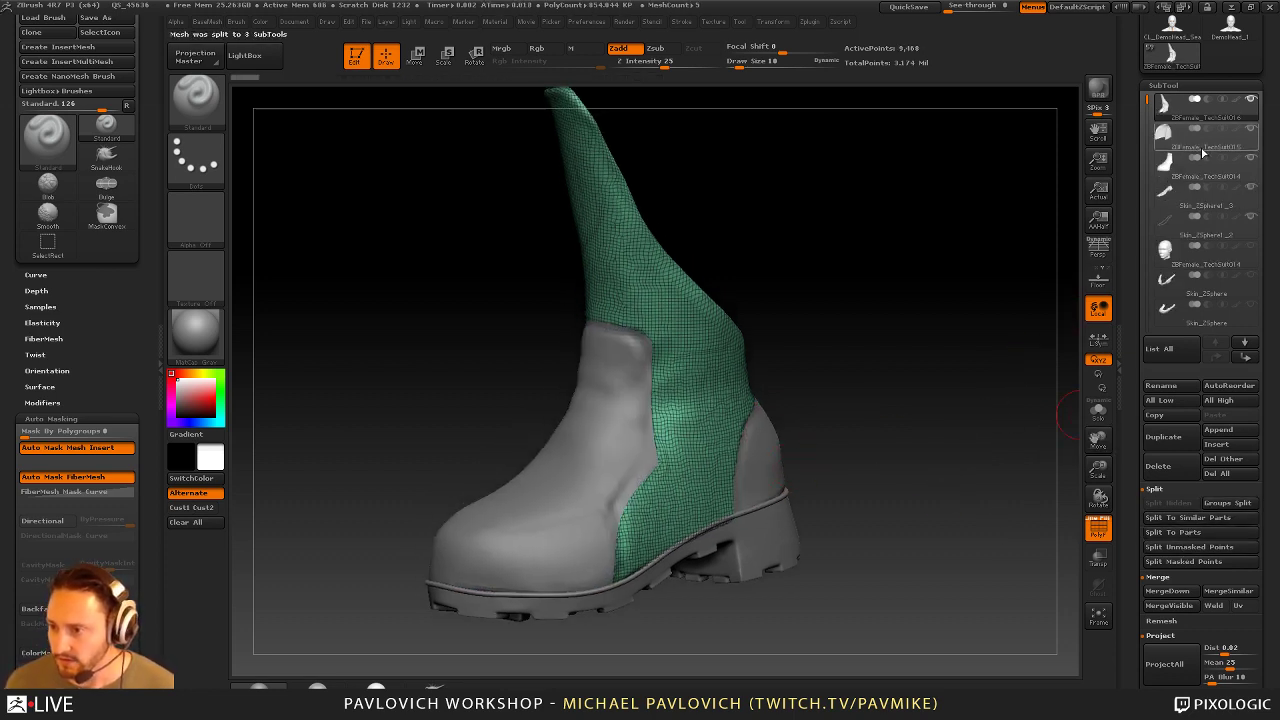
# Examine the split heel, toe and shaft subtools by making each one active in turn
pyautogui.click(1203, 152)
pyautogui.click(1201, 176)
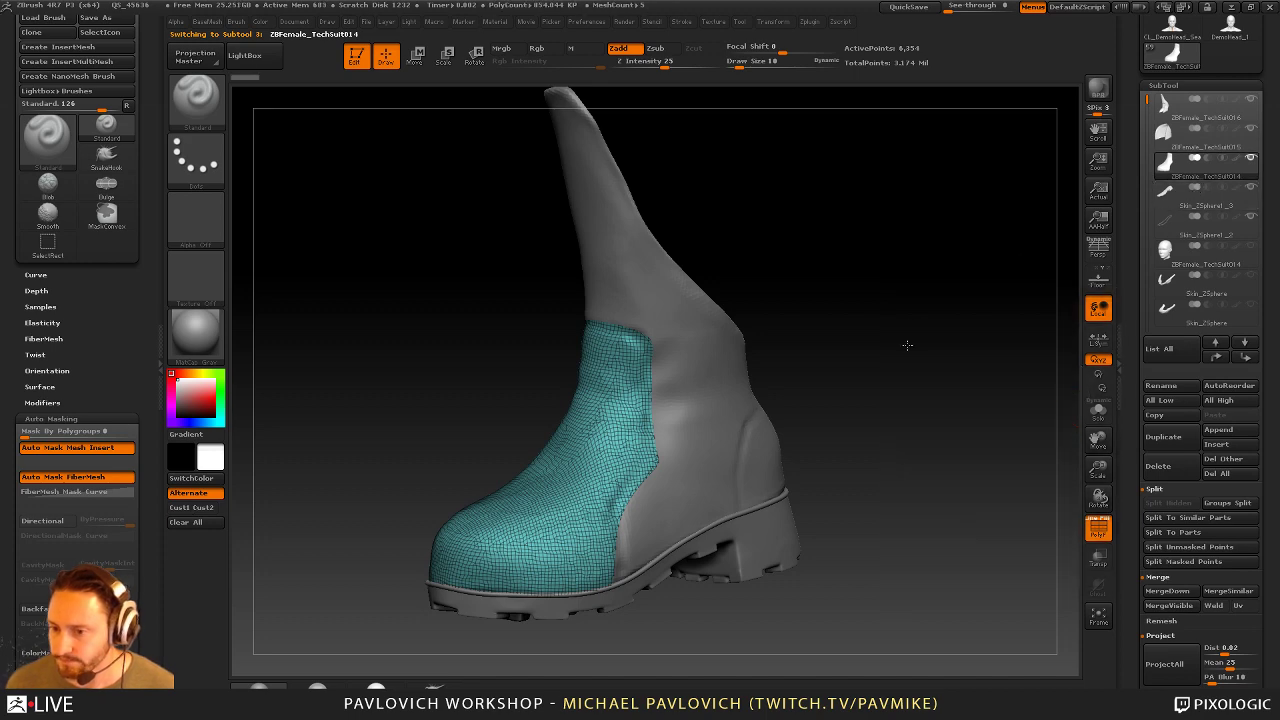
pyautogui.moveTo(907, 345); pyautogui.dragTo(894, 349)
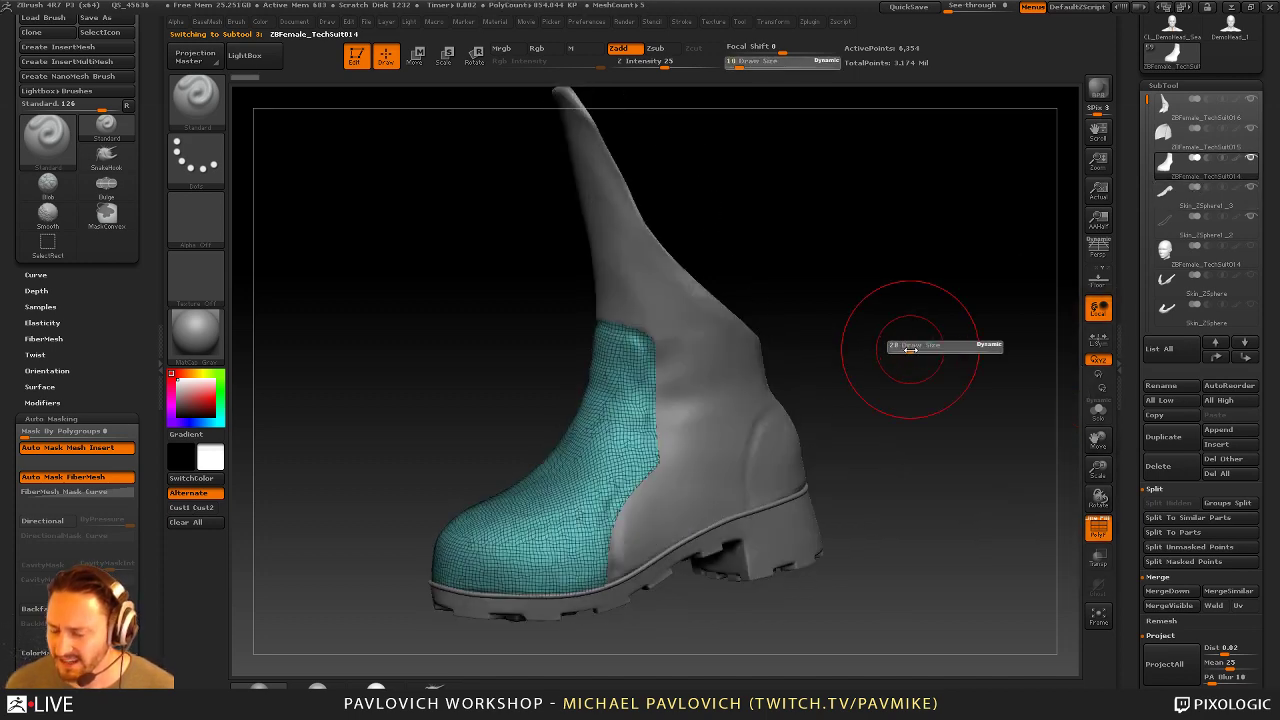
pyautogui.keyDown('alt'); pyautogui.click(705, 336); pyautogui.keyUp('alt')
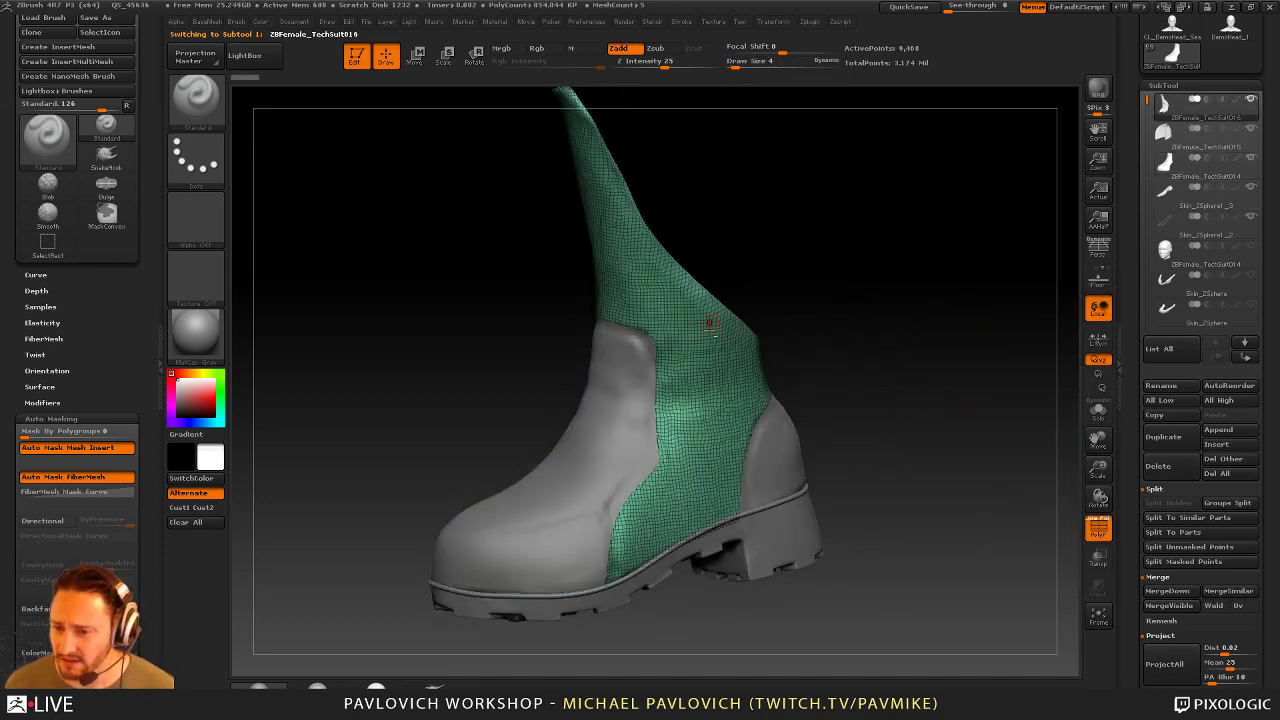
pyautogui.click(1200, 175)
pyautogui.click(1205, 137)
pyautogui.click(1206, 117)
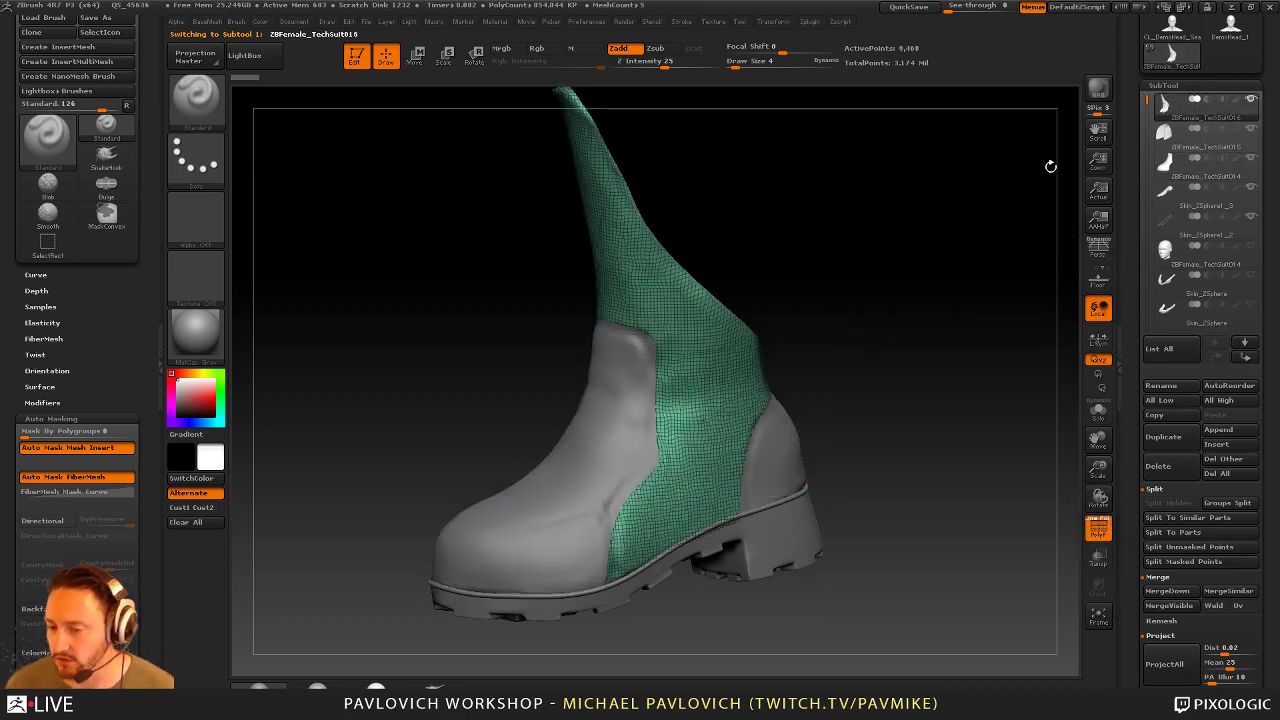
pyautogui.moveTo(1051, 166); pyautogui.dragTo(644, 507)
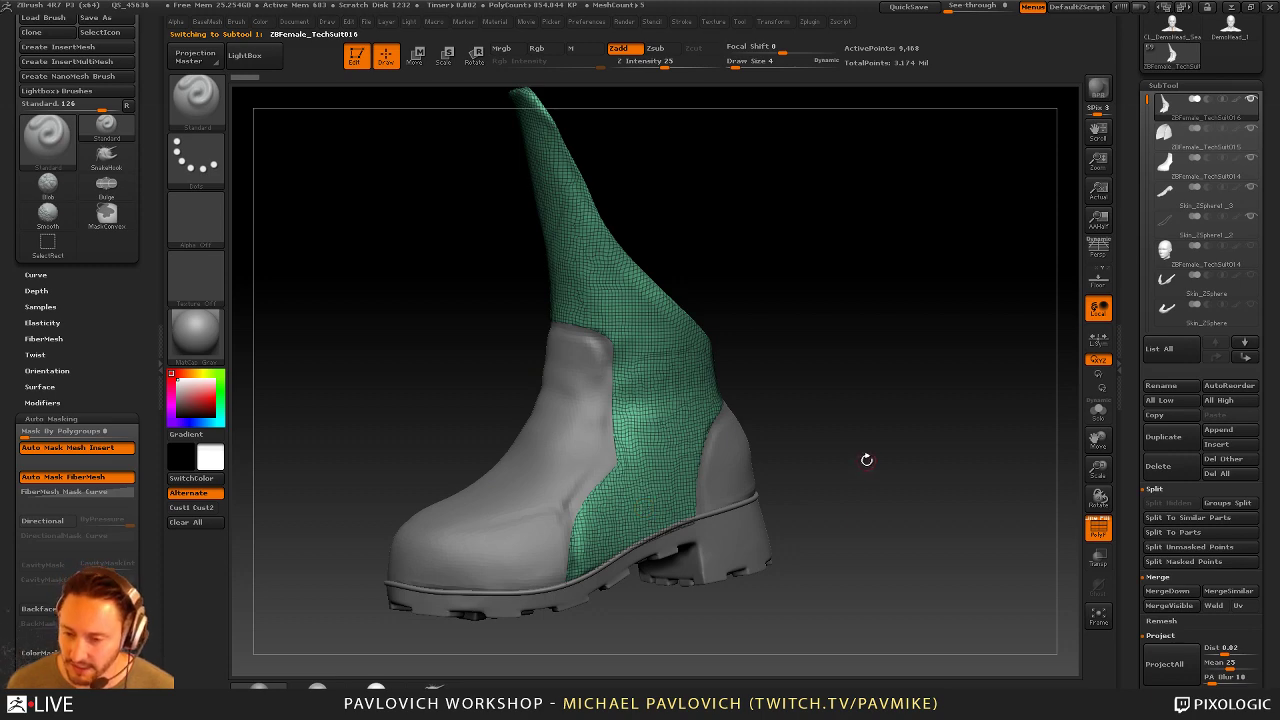
pyautogui.moveTo(866, 459); pyautogui.dragTo(976, 384)
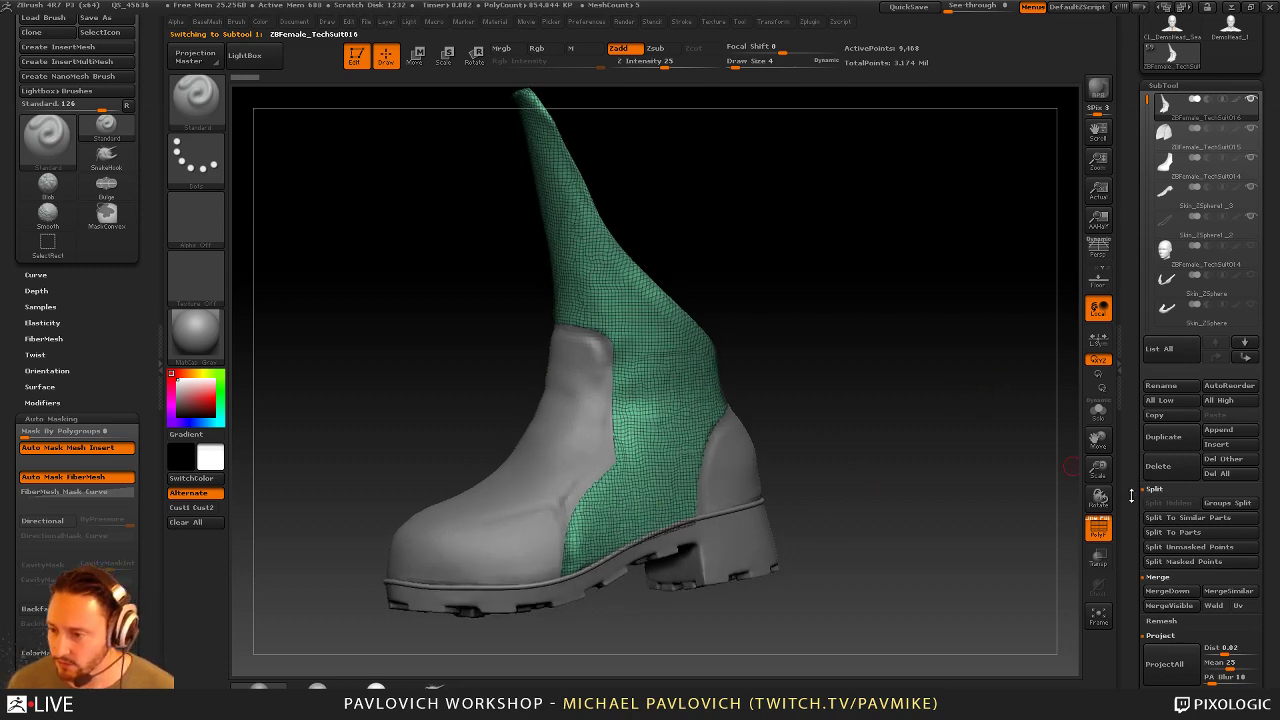
# ZRemesh the shaft panel repeatedly at Half until it has a coarse, low-polygon grid
pyautogui.moveTo(1131, 495); pyautogui.dragTo(1149, 275)
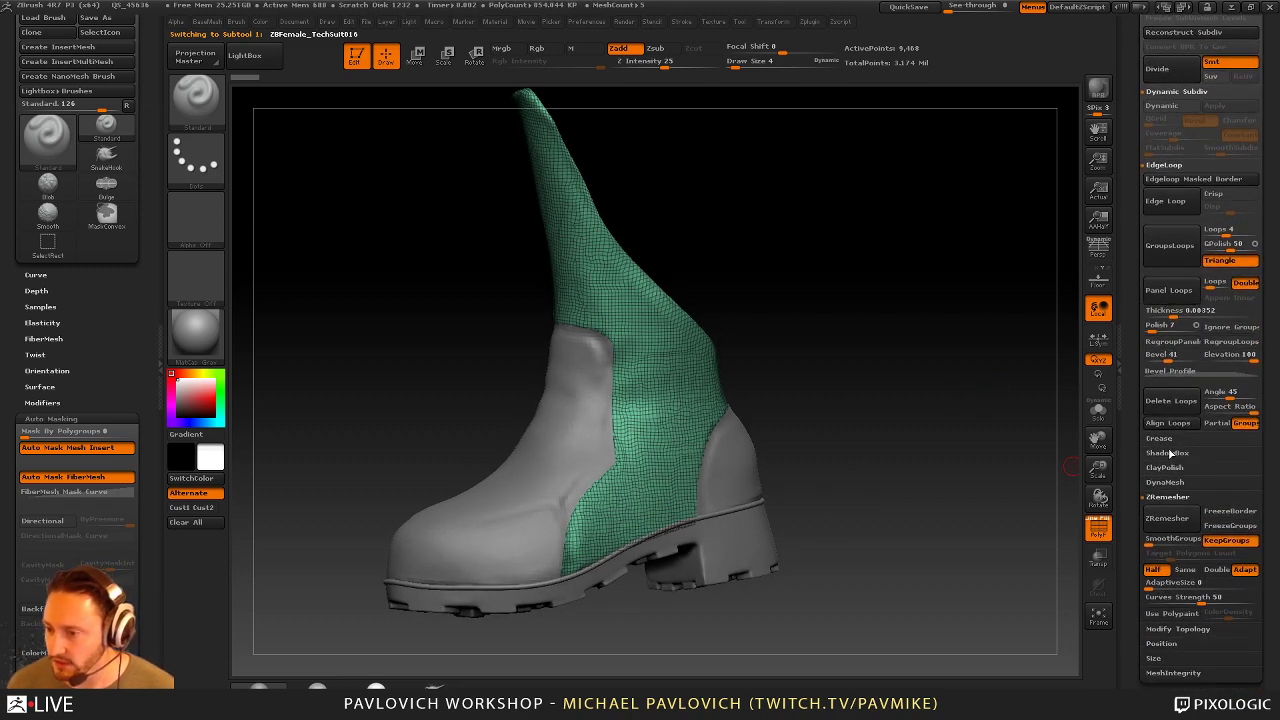
pyautogui.moveTo(1161, 496); pyautogui.dragTo(1146, 456)
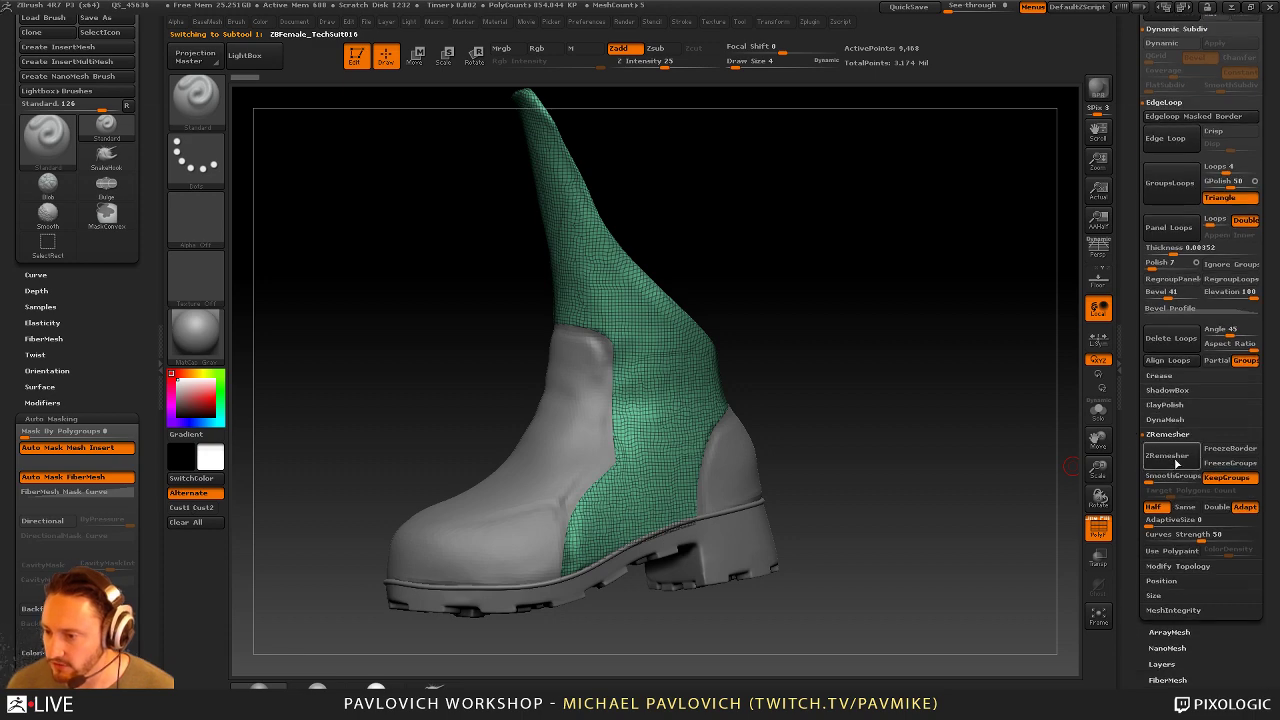
pyautogui.click(1174, 458)
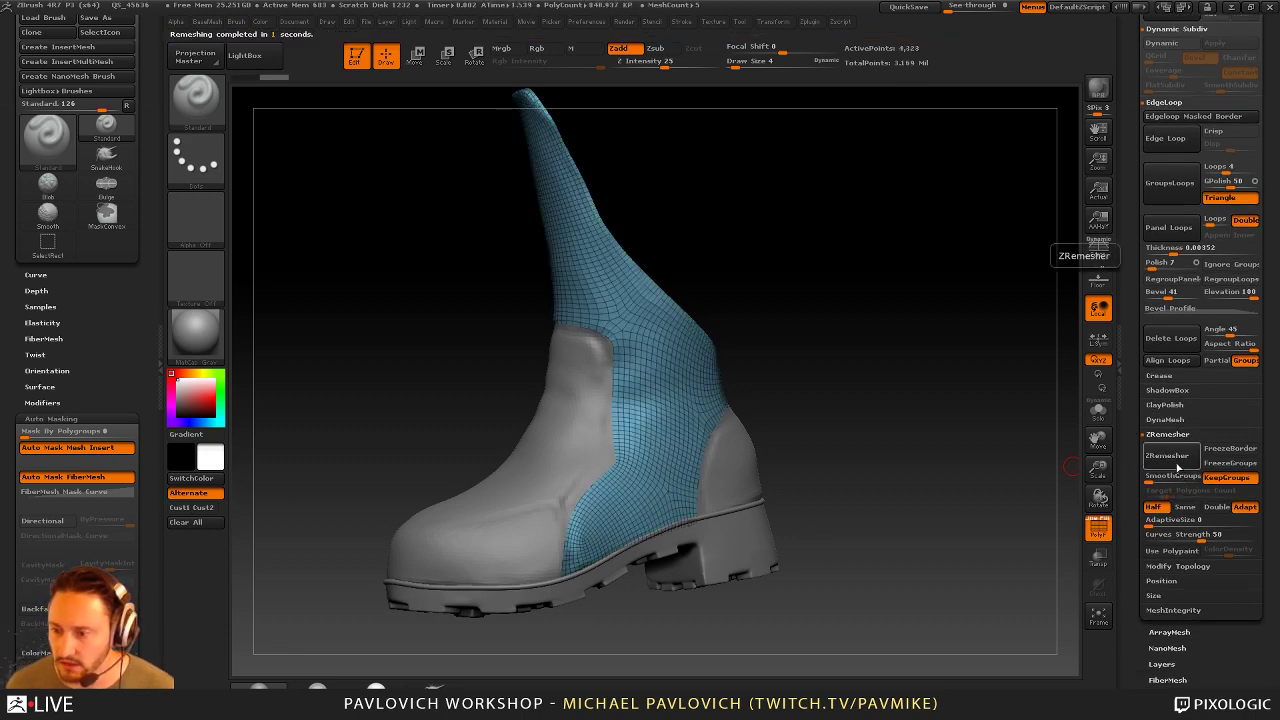
pyautogui.click(1177, 459)
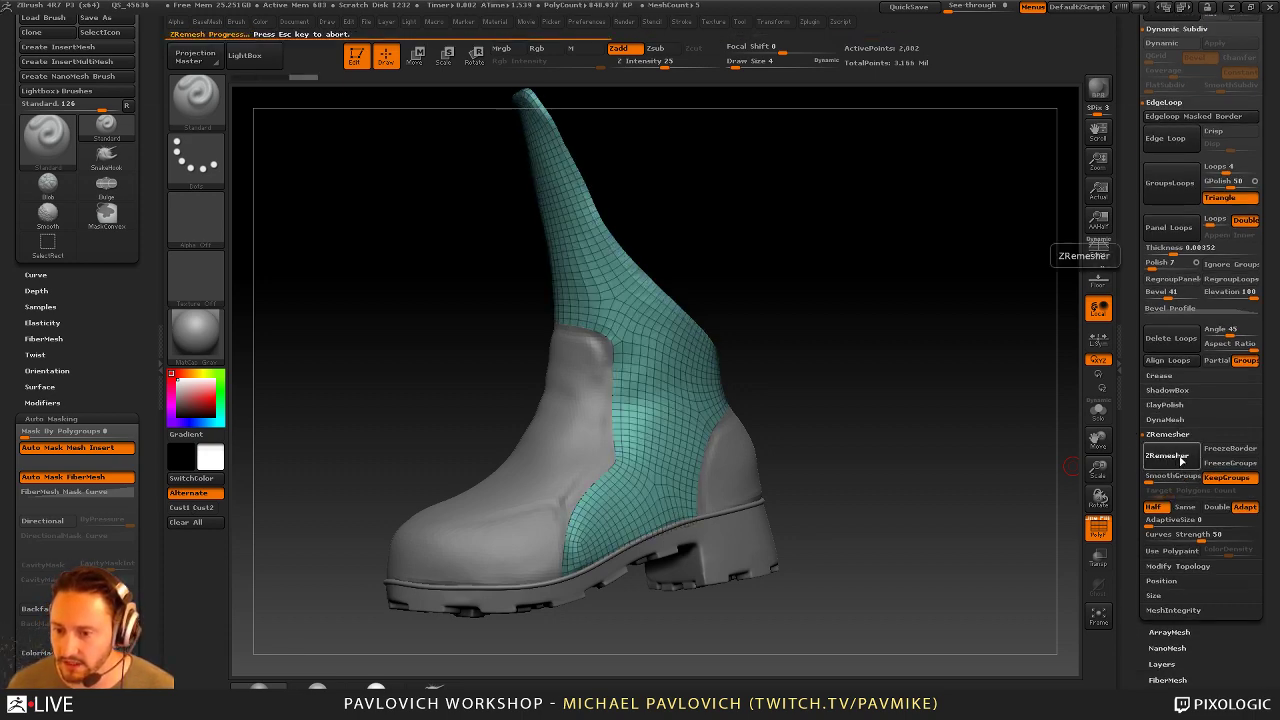
pyautogui.moveTo(976, 458); pyautogui.dragTo(900, 442)
pyautogui.click(1172, 458)
# Make the heel panel active and ZRemesh it repeatedly at Half down to a coarse grid
pyautogui.keyDown('alt'); pyautogui.click(792, 450); pyautogui.keyUp('alt')
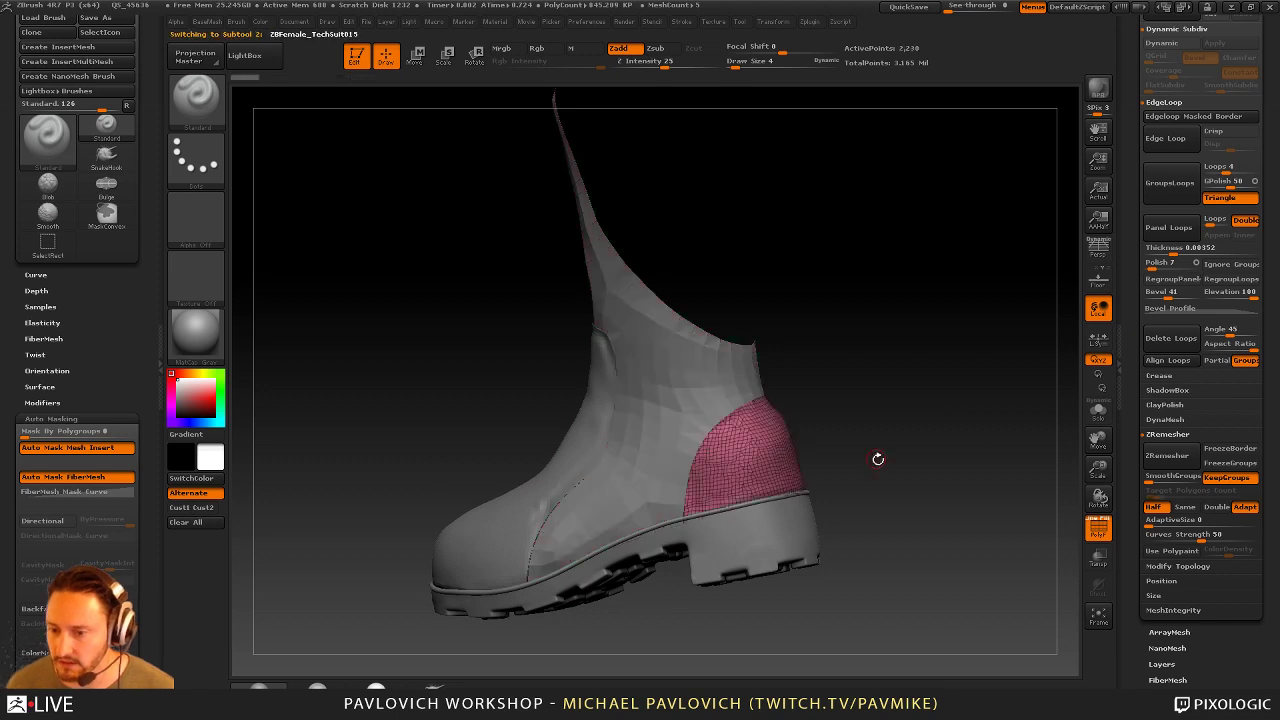
pyautogui.click(1167, 456)
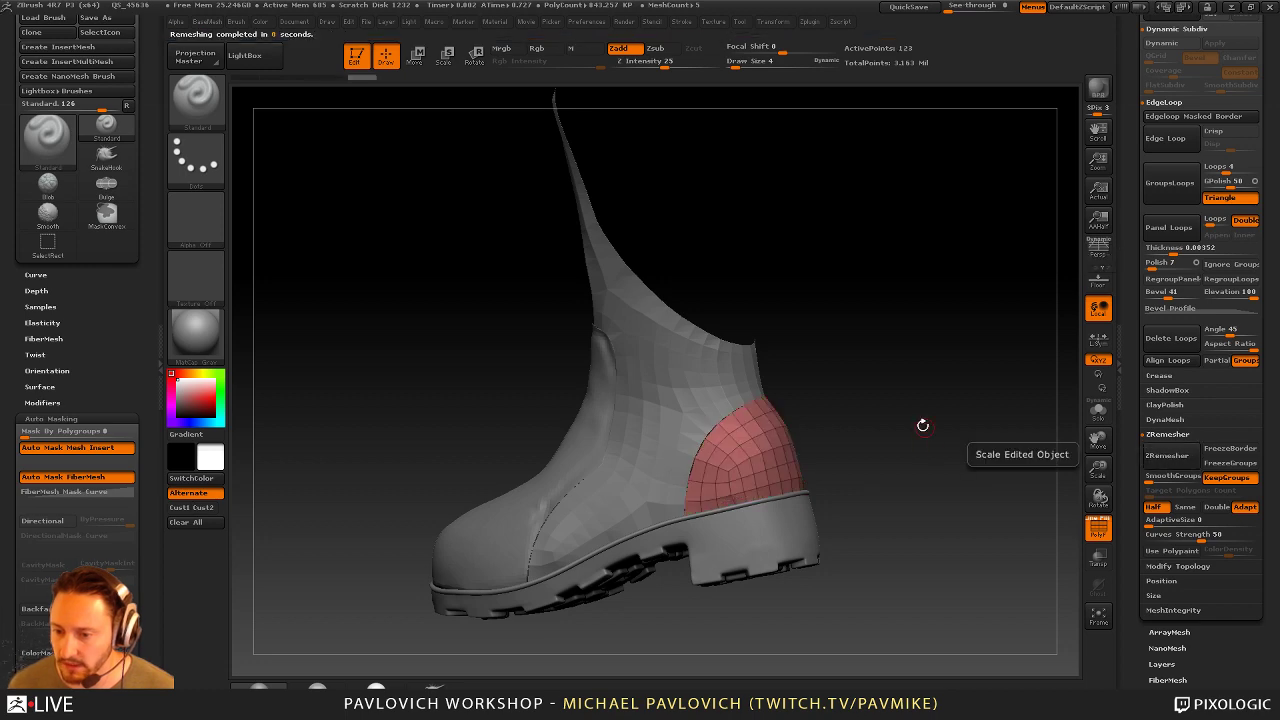
pyautogui.moveTo(923, 423)
pyautogui.mouseDown()
pyautogui.moveTo(806, 427)
pyautogui.moveTo(912, 414)
pyautogui.mouseUp()
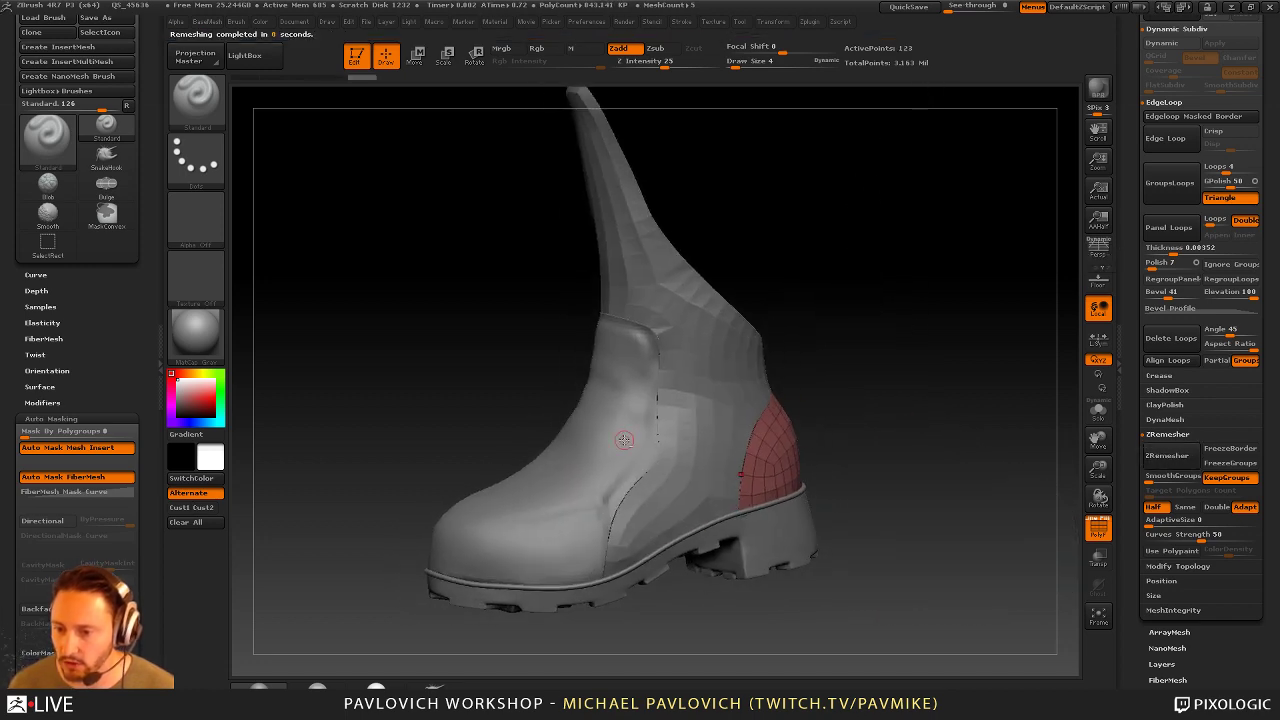
# Make the toe panel active and ZRemesh it repeatedly at Half to match the other coarse panels
pyautogui.keyDown('alt'); pyautogui.click(624, 440); pyautogui.keyUp('alt')
pyautogui.click(1175, 459)
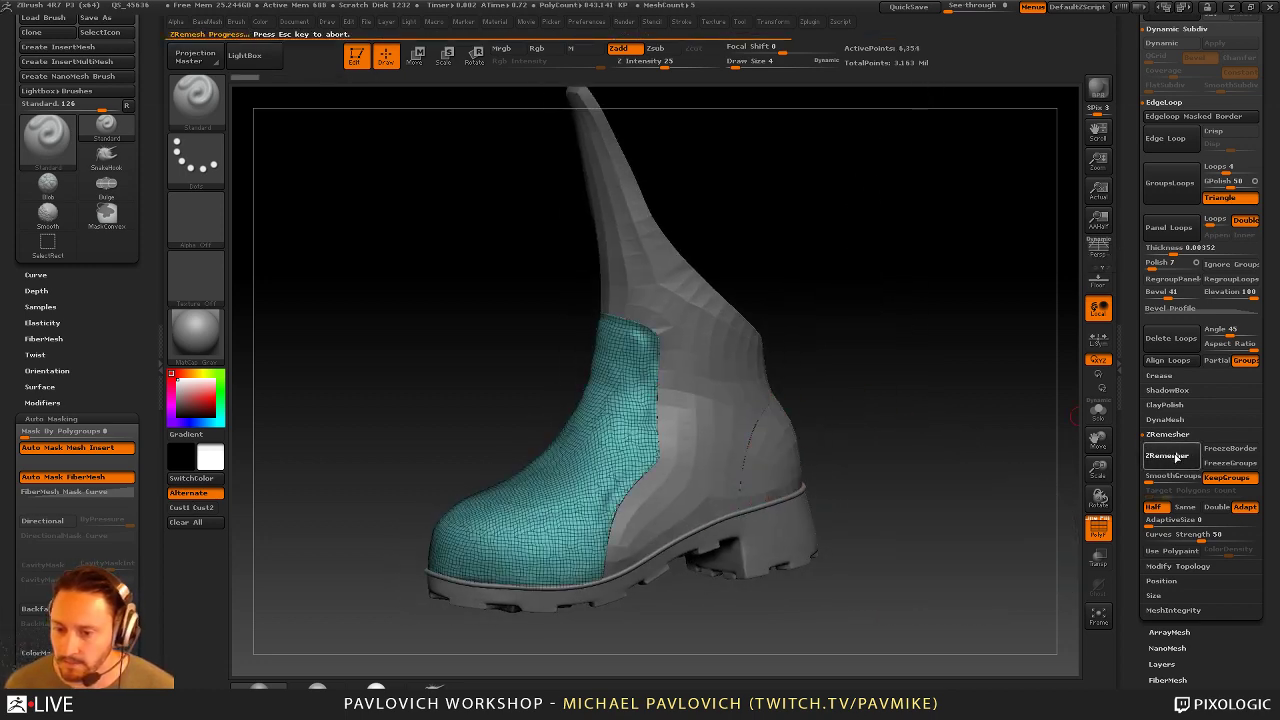
pyautogui.click(1175, 456)
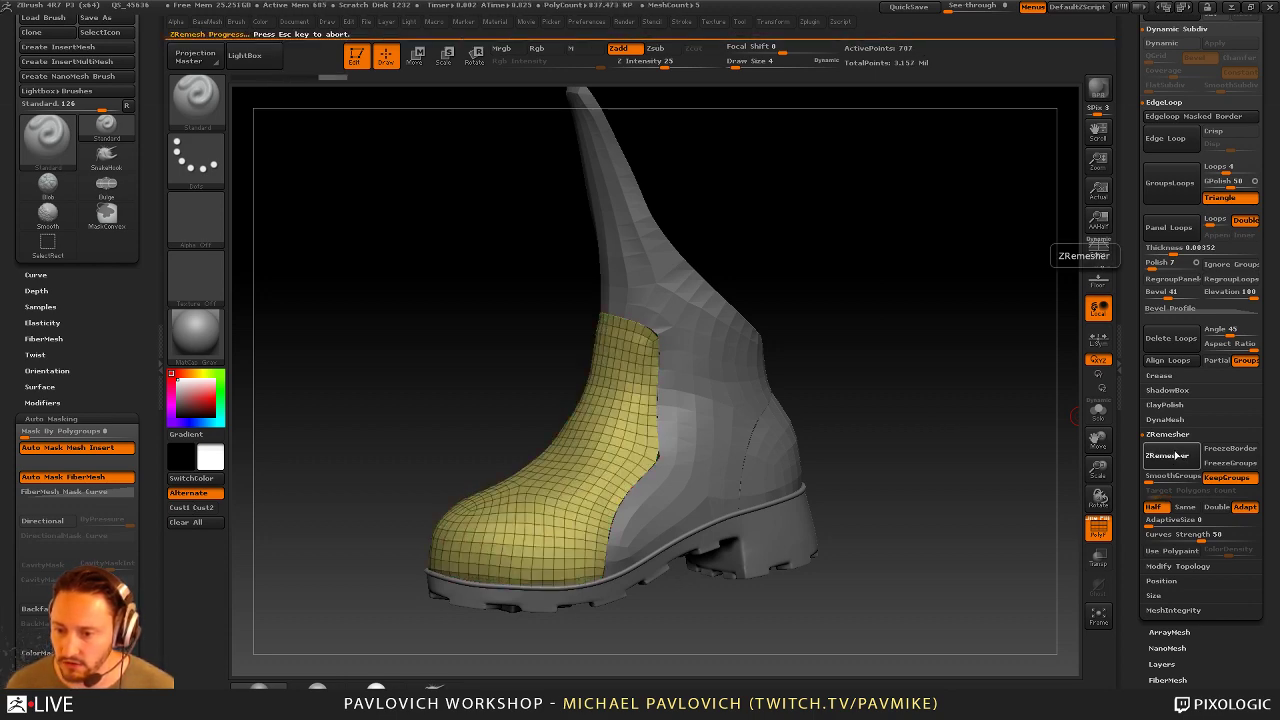
pyautogui.moveTo(880, 354)
pyautogui.mouseDown()
pyautogui.moveTo(745, 450)
pyautogui.moveTo(934, 420)
pyautogui.moveTo(694, 280)
pyautogui.moveTo(884, 332)
pyautogui.moveTo(883, 396)
pyautogui.moveTo(860, 405)
pyautogui.mouseUp()
# Nudge the toe panel's border points toward the shaft panel using the Move brush at draw size 4
pyautogui.press('b')
pyautogui.press('m')
pyautogui.press('v')
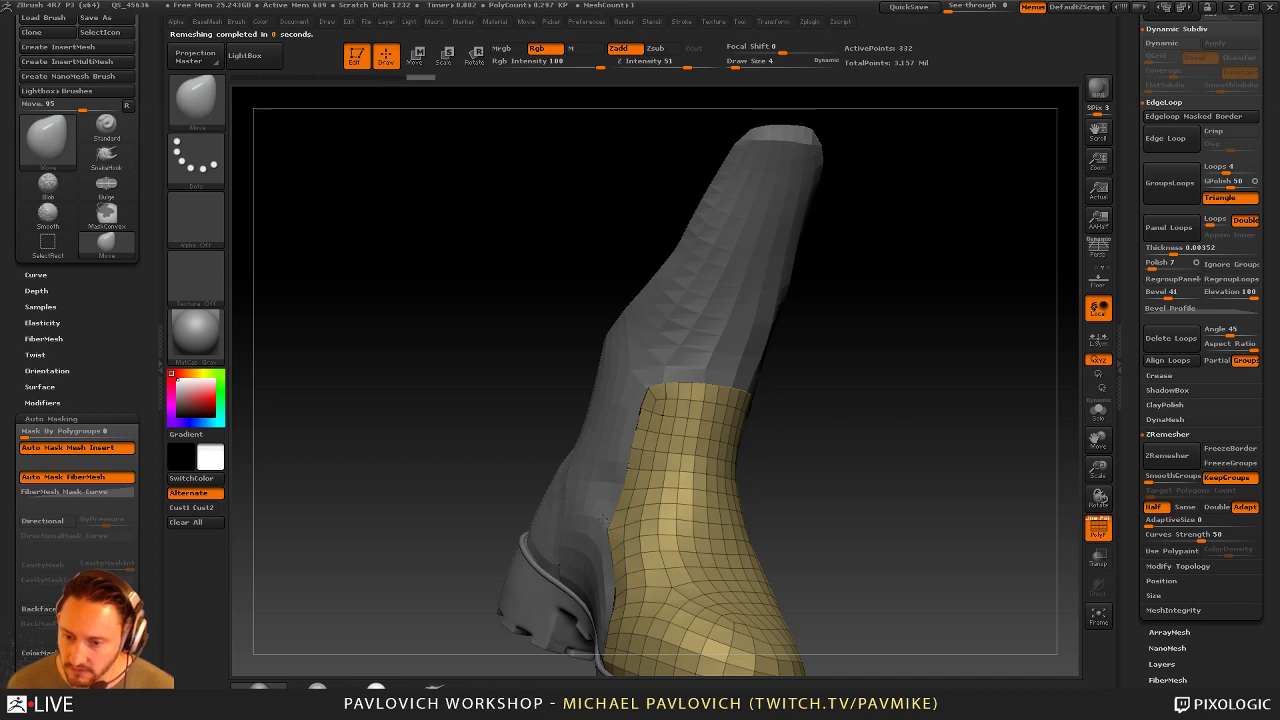
pyautogui.moveTo(780, 430); pyautogui.dragTo(900, 410)
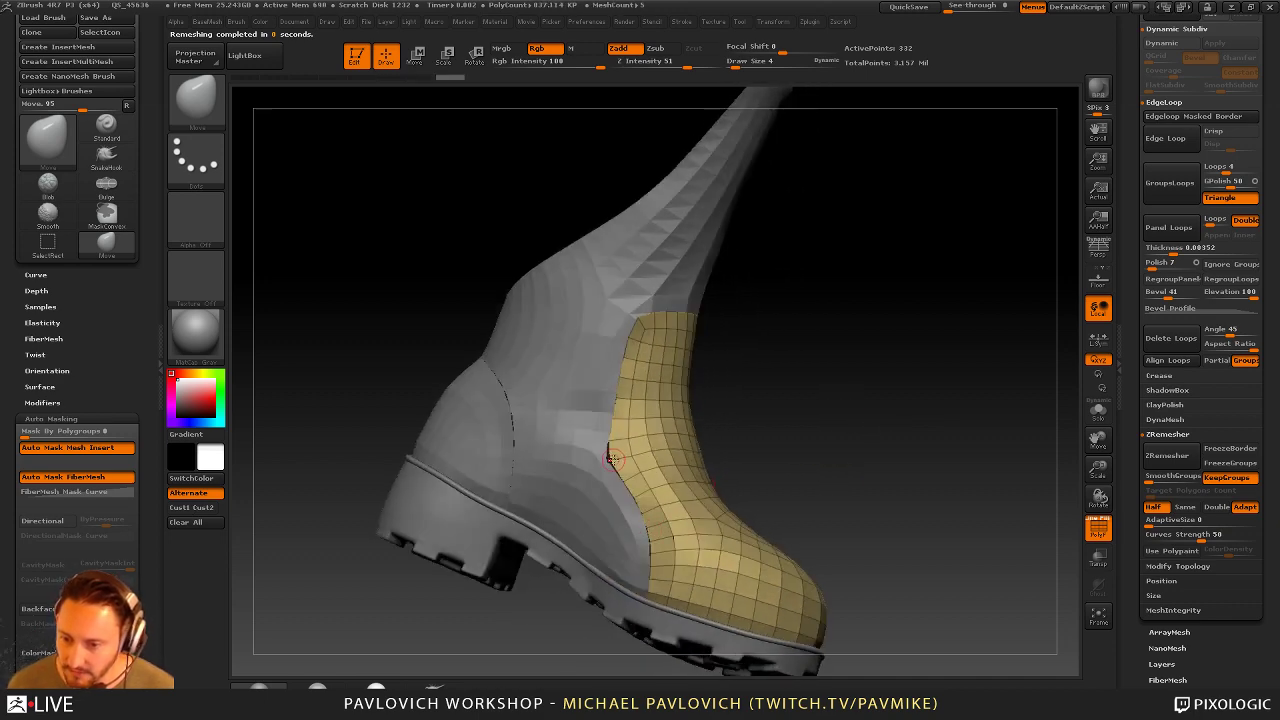
pyautogui.moveTo(734, 308)
pyautogui.mouseDown()
pyautogui.moveTo(652, 313)
pyautogui.moveTo(814, 346)
pyautogui.moveTo(628, 420)
pyautogui.mouseUp()
pyautogui.moveTo(664, 374); pyautogui.dragTo(617, 467)
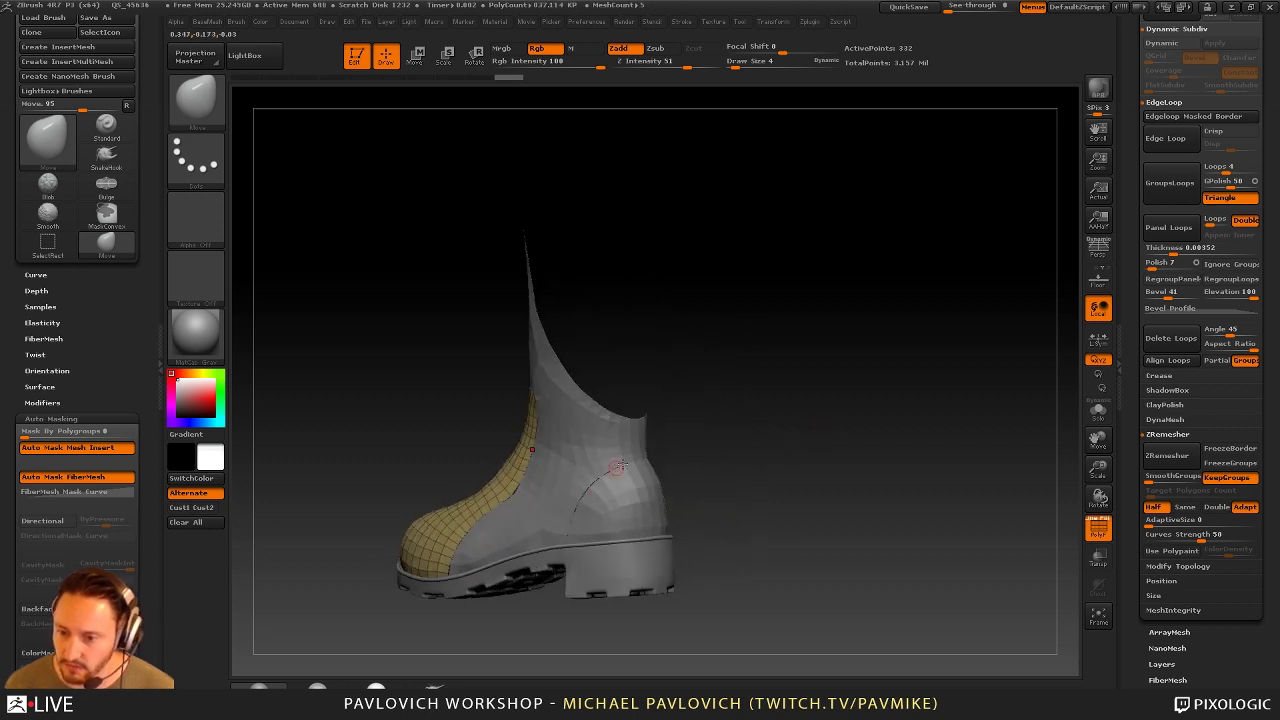
# Make the heel panel active and set the ZModeler brush's polygon action to Extrude with the Polygroup All target
pyautogui.moveTo(714, 452)
pyautogui.mouseDown()
pyautogui.moveTo(675, 450)
pyautogui.moveTo(820, 383)
pyautogui.moveTo(1003, 380)
pyautogui.moveTo(898, 348)
pyautogui.moveTo(889, 444)
pyautogui.mouseUp()
pyautogui.keyDown('alt'); pyautogui.click(762, 443); pyautogui.keyUp('alt')
pyautogui.moveTo(914, 364)
pyautogui.keyDown('alt'); pyautogui.mouseDown()
pyautogui.moveTo(886, 377)
pyautogui.moveTo(886, 418)
pyautogui.mouseUp(); pyautogui.keyUp('alt')
pyautogui.press('b')
pyautogui.press('z')
pyautogui.press('m')
pyautogui.press('space')
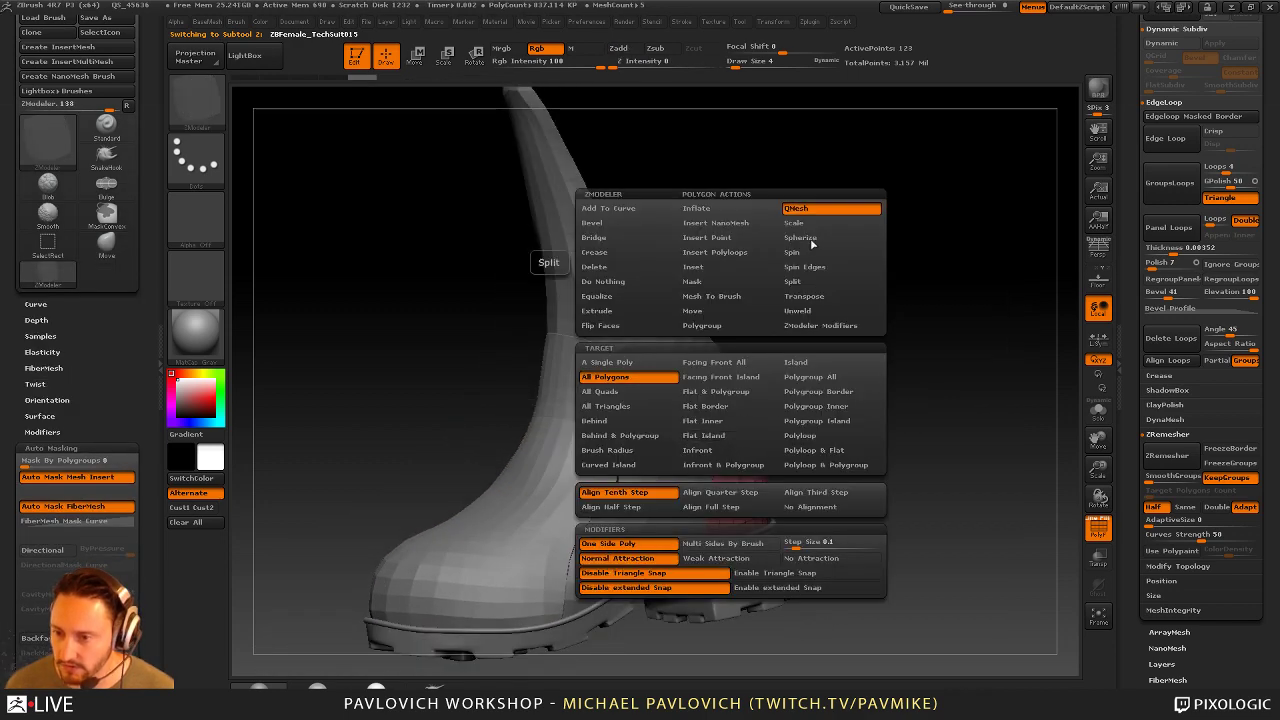
pyautogui.moveTo(920, 348); pyautogui.dragTo(854, 354)
pyautogui.press('space')
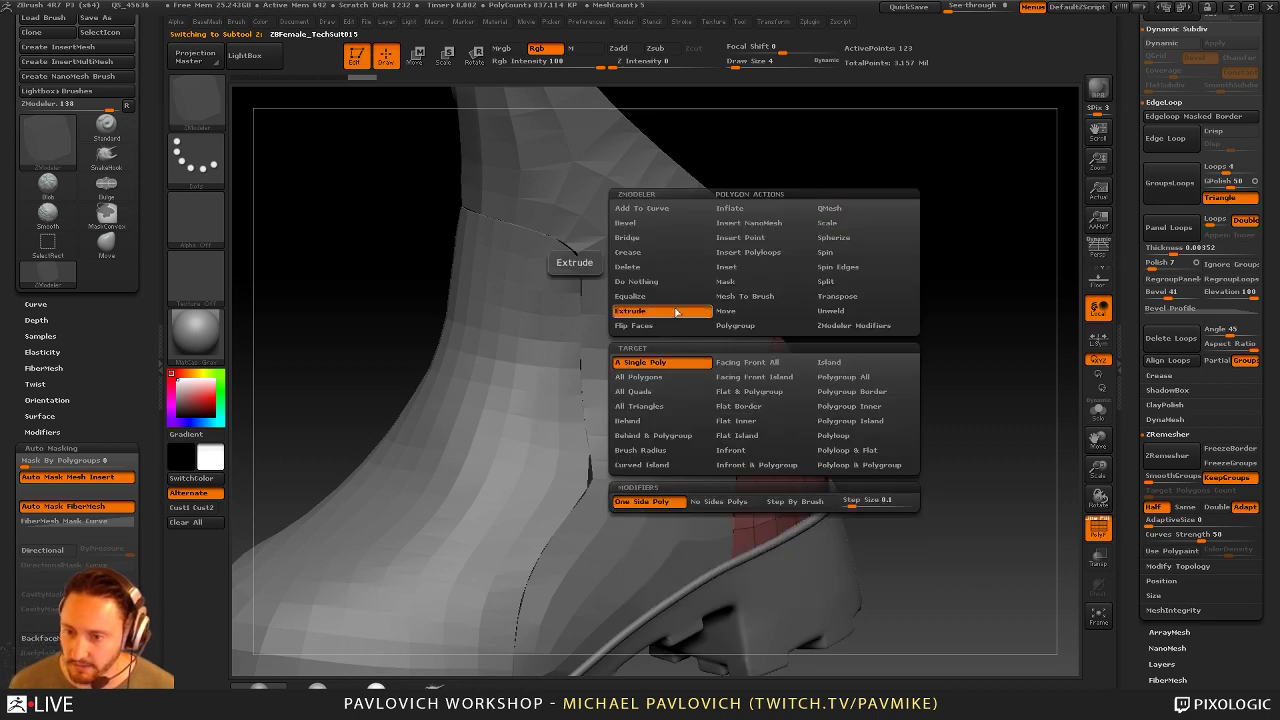
pyautogui.click(828, 377)
# Isolate the heel panel, extrude it into a thick shell, flip its normals and show the whole boot again
pyautogui.click(1098, 410)
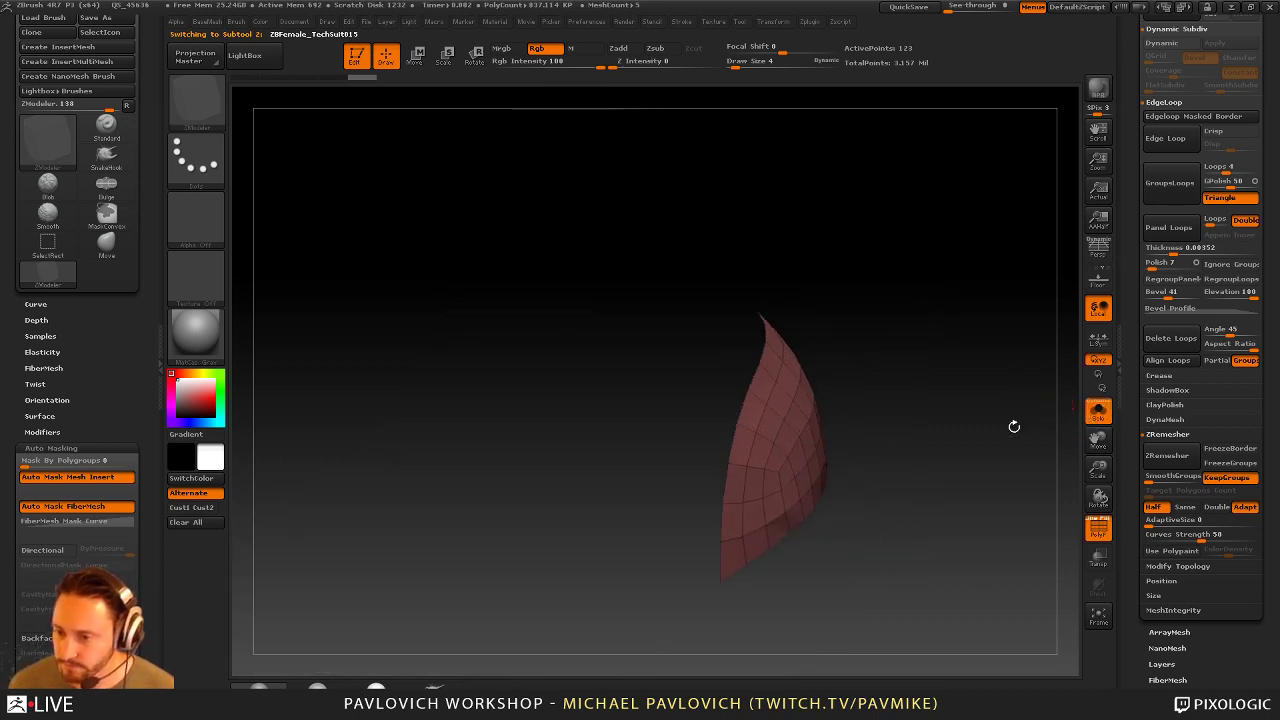
pyautogui.moveTo(720, 434)
pyautogui.mouseDown()
pyautogui.moveTo(730, 415)
pyautogui.moveTo(724, 433)
pyautogui.mouseUp()
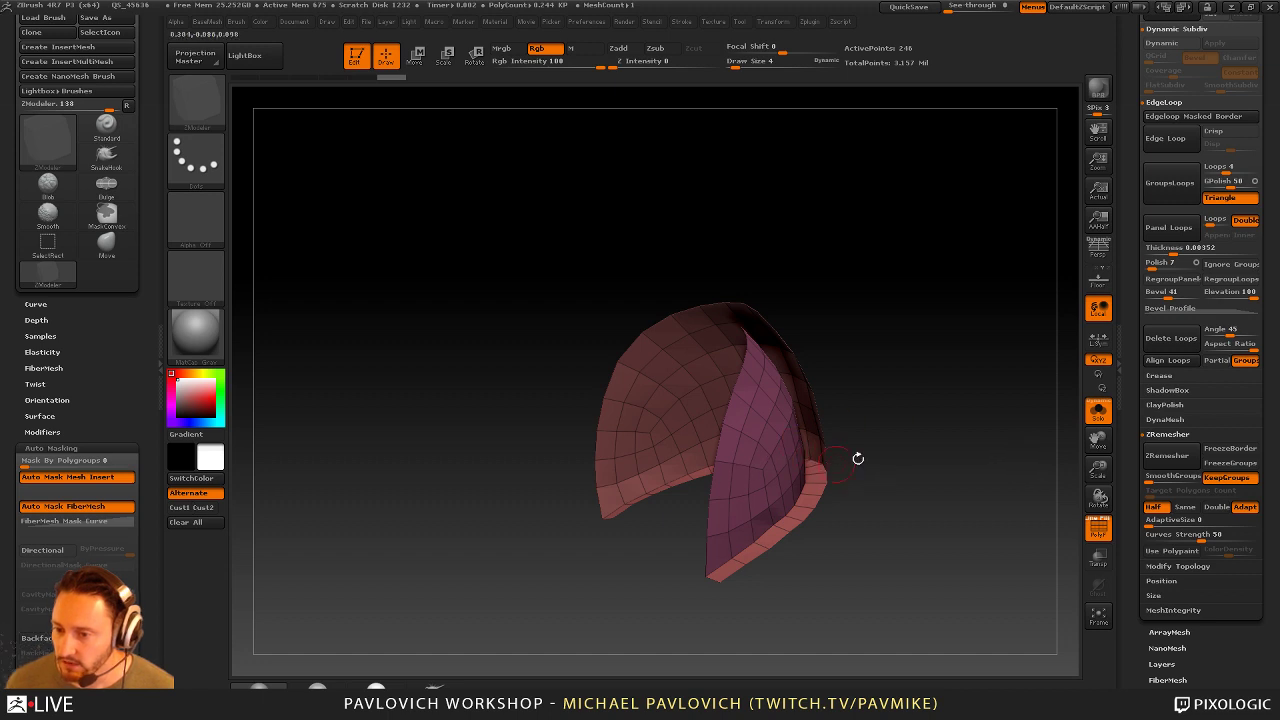
pyautogui.moveTo(1133, 507); pyautogui.dragTo(1140, 354)
pyautogui.click(1174, 366)
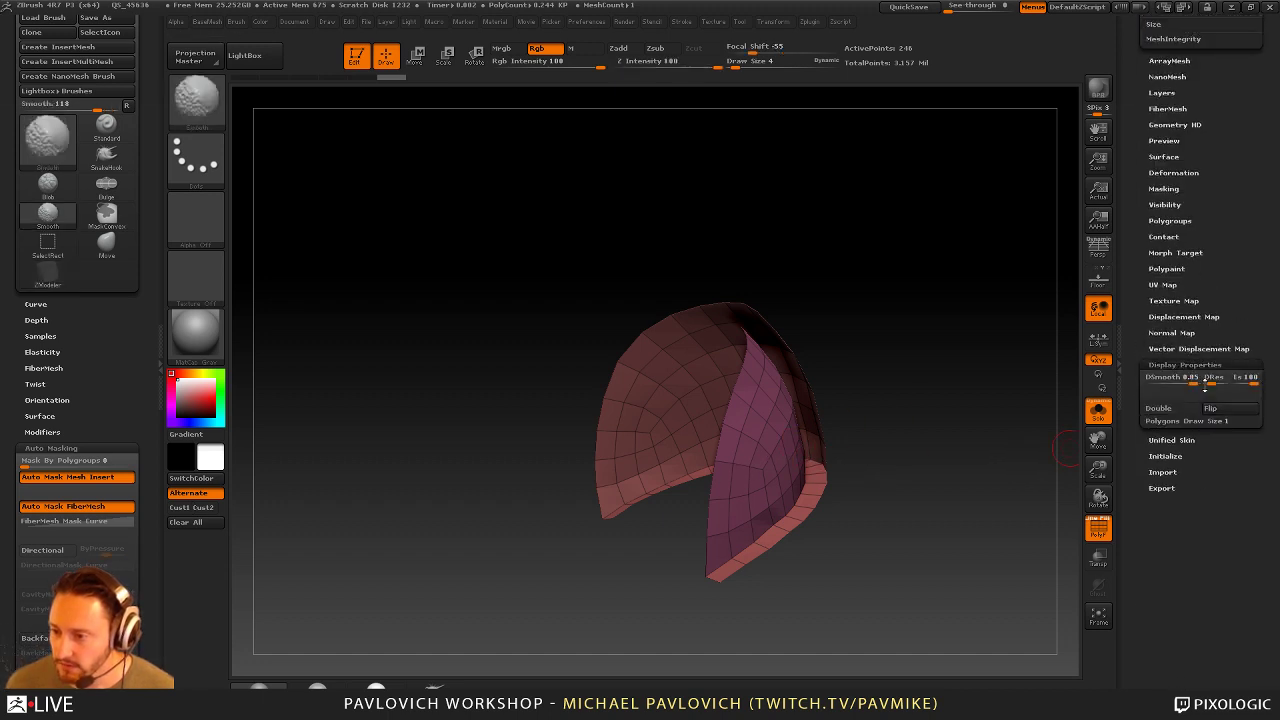
pyautogui.click(1217, 416)
pyautogui.click(1098, 409)
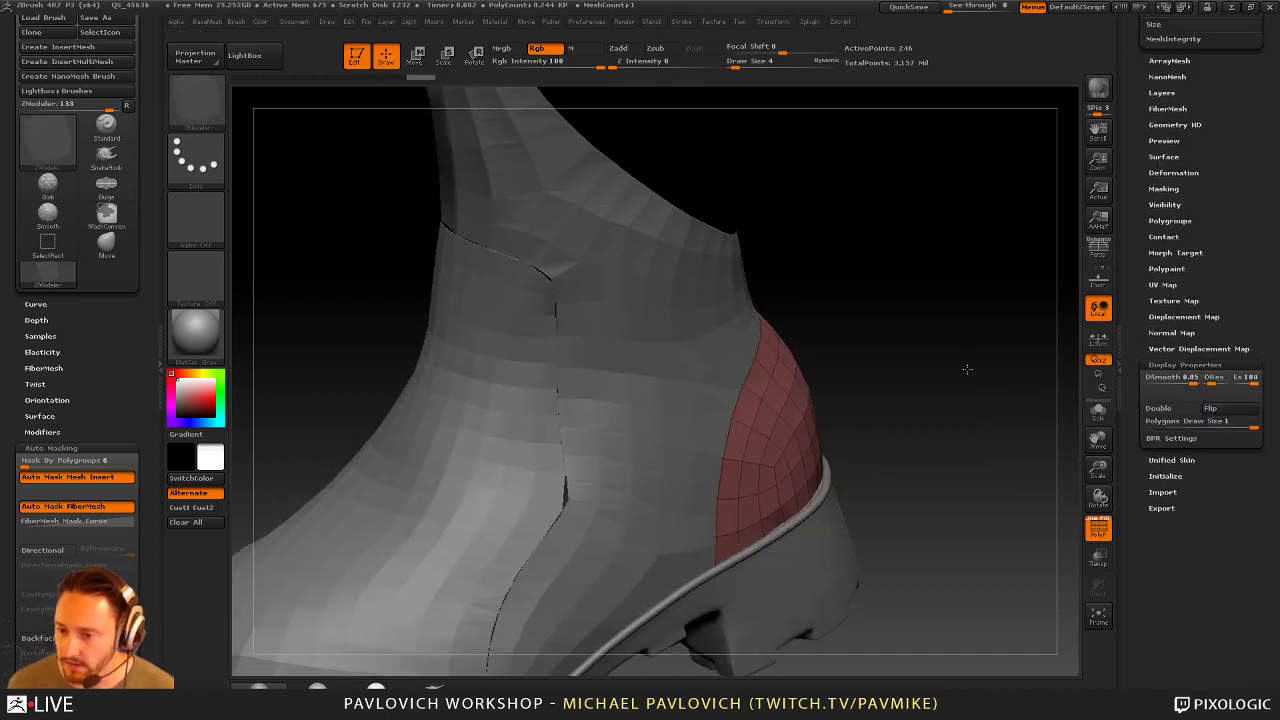
# Make the shaft panel active, extrude its whole polygroup into a thick shell and flip its normals
pyautogui.keyDown('alt'); pyautogui.click(760, 355); pyautogui.keyUp('alt')
pyautogui.keyDown('ctrl'); pyautogui.moveTo(806, 343); pyautogui.dragTo(874, 309, button='right'); pyautogui.keyUp('ctrl')
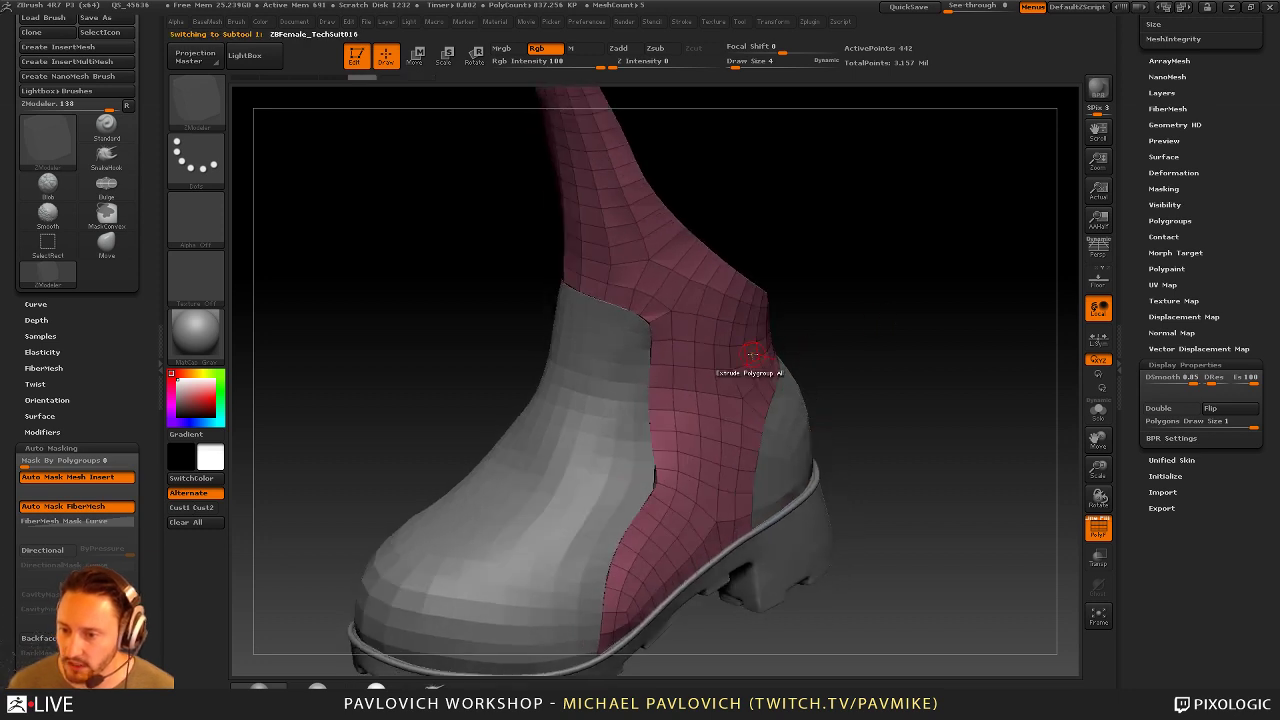
pyautogui.moveTo(754, 357); pyautogui.dragTo(777, 358, button='right')
pyautogui.hotkey('ctrl', 'shift', 'z')
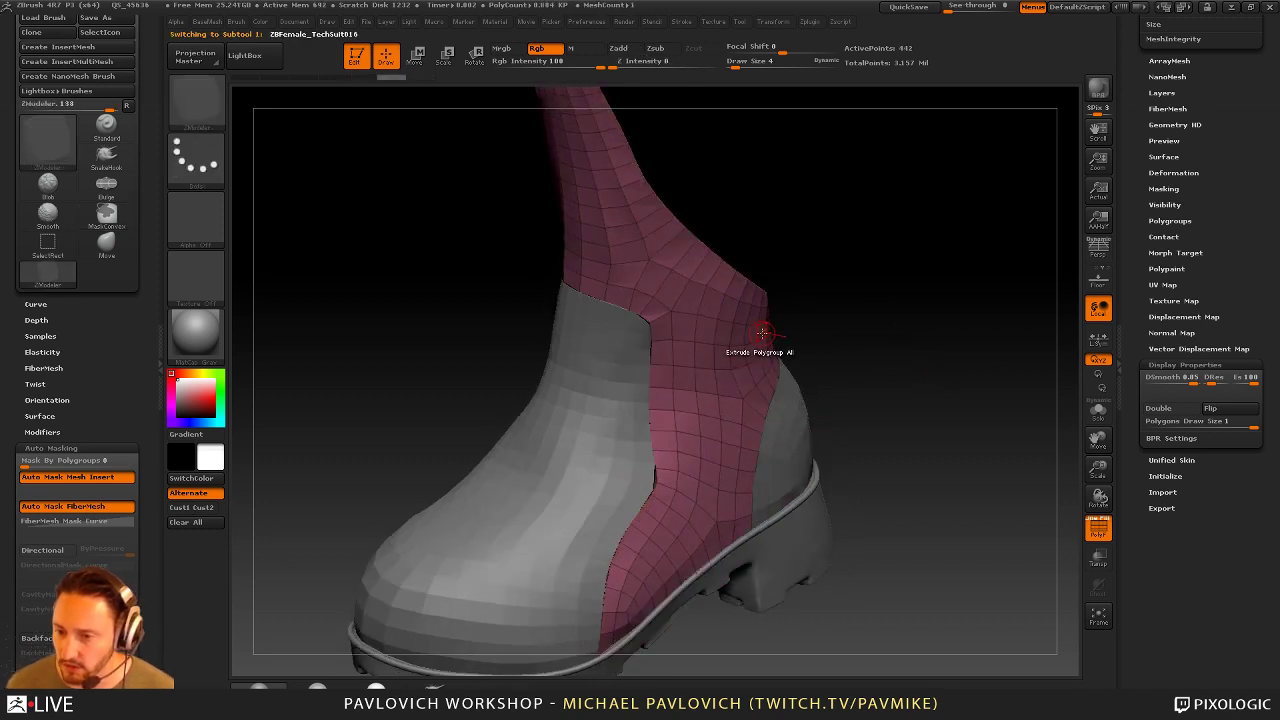
pyautogui.moveTo(762, 333); pyautogui.dragTo(750, 335)
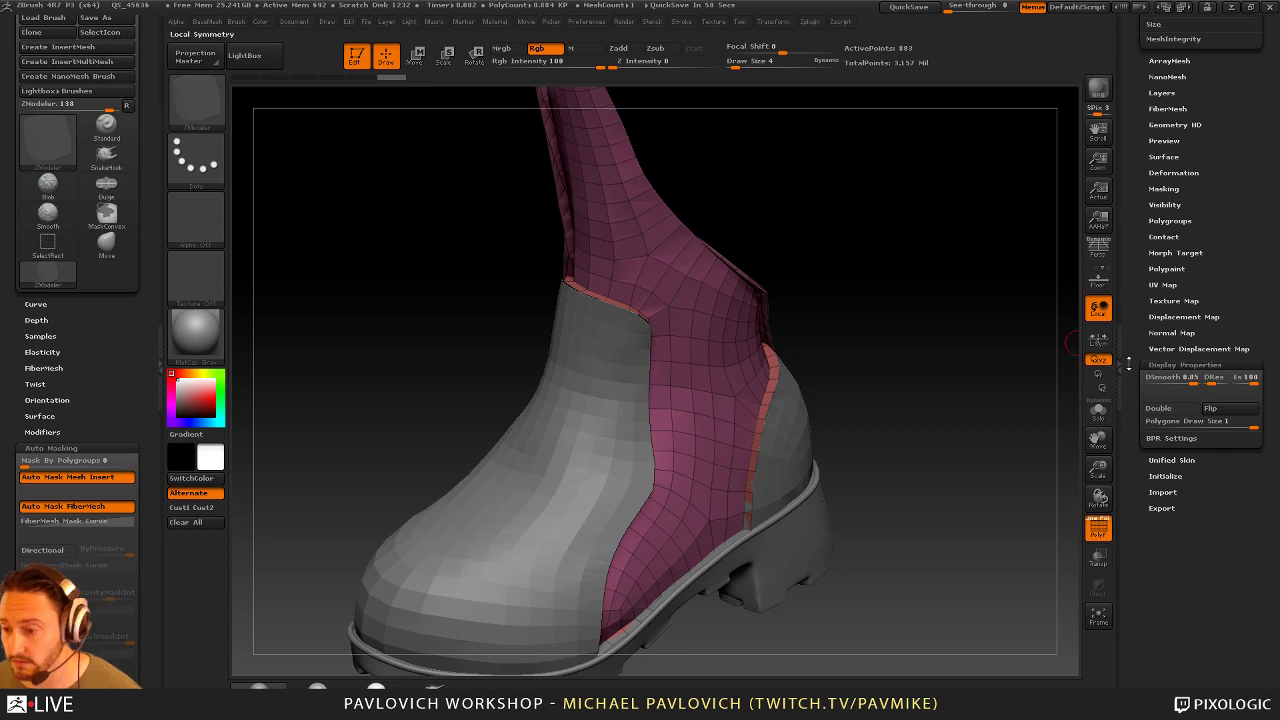
pyautogui.click(1228, 408)
pyautogui.keyDown('alt'); pyautogui.moveTo(900, 400); pyautogui.dragTo(898, 381); pyautogui.keyUp('alt')
# Make the toe panel active, extrude it into a thick shell and flip its normals
pyautogui.keyDown('alt'); pyautogui.click(620, 440); pyautogui.keyUp('alt')
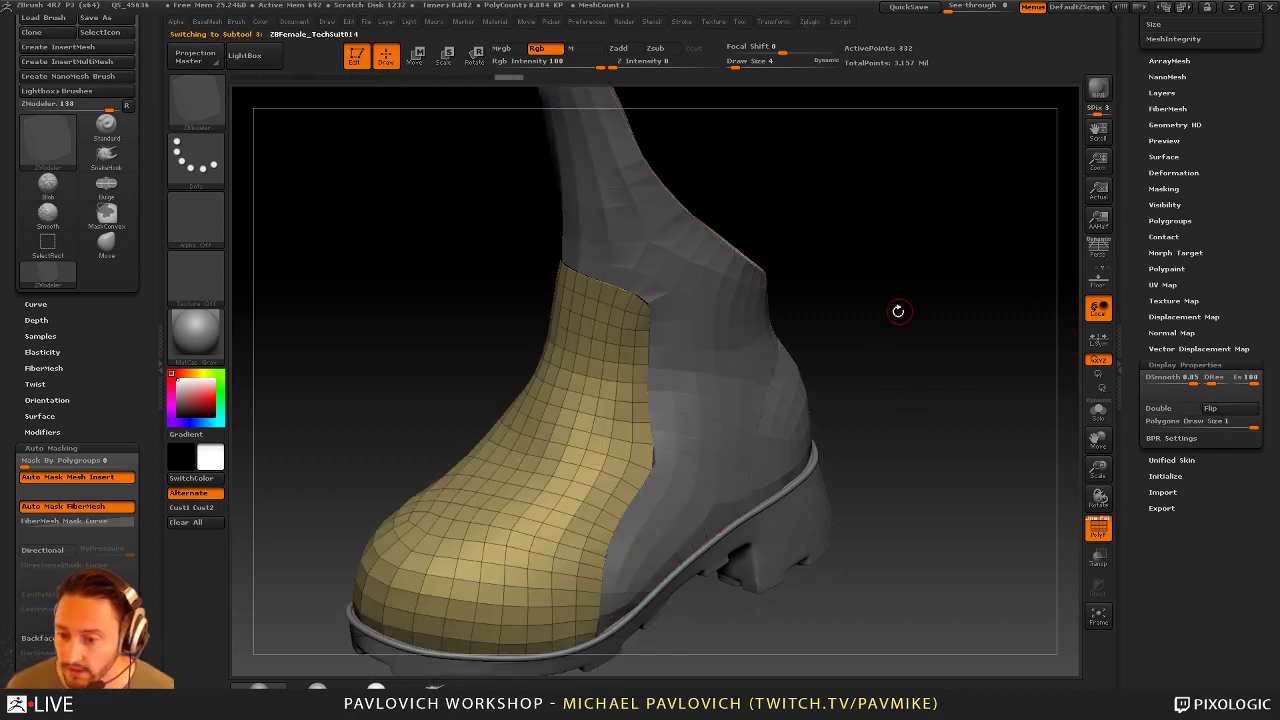
pyautogui.moveTo(898, 311); pyautogui.dragTo(850, 360)
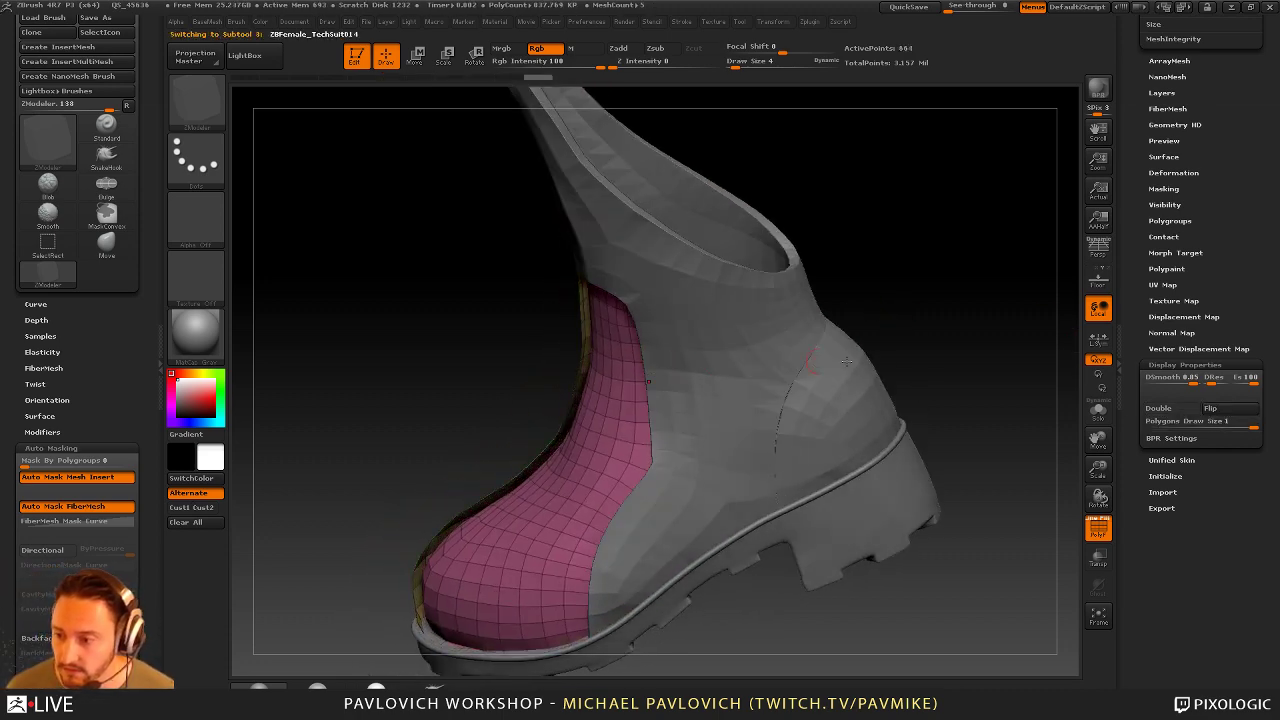
pyautogui.click(1238, 412)
pyautogui.moveTo(860, 340); pyautogui.dragTo(971, 290)
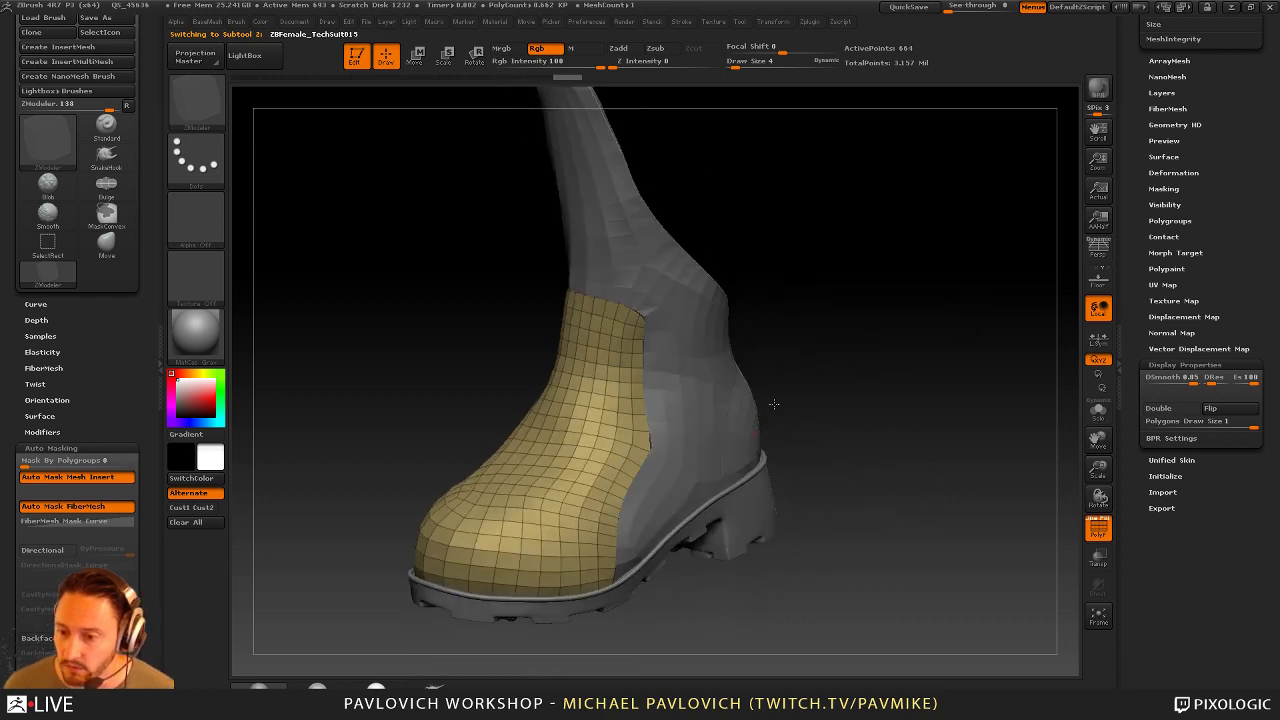
# Isolate the heel panel and examine its shell by showing its polygroups separately and restoring full visibility
pyautogui.moveTo(935, 390); pyautogui.dragTo(1000, 403)
pyautogui.click(1098, 410)
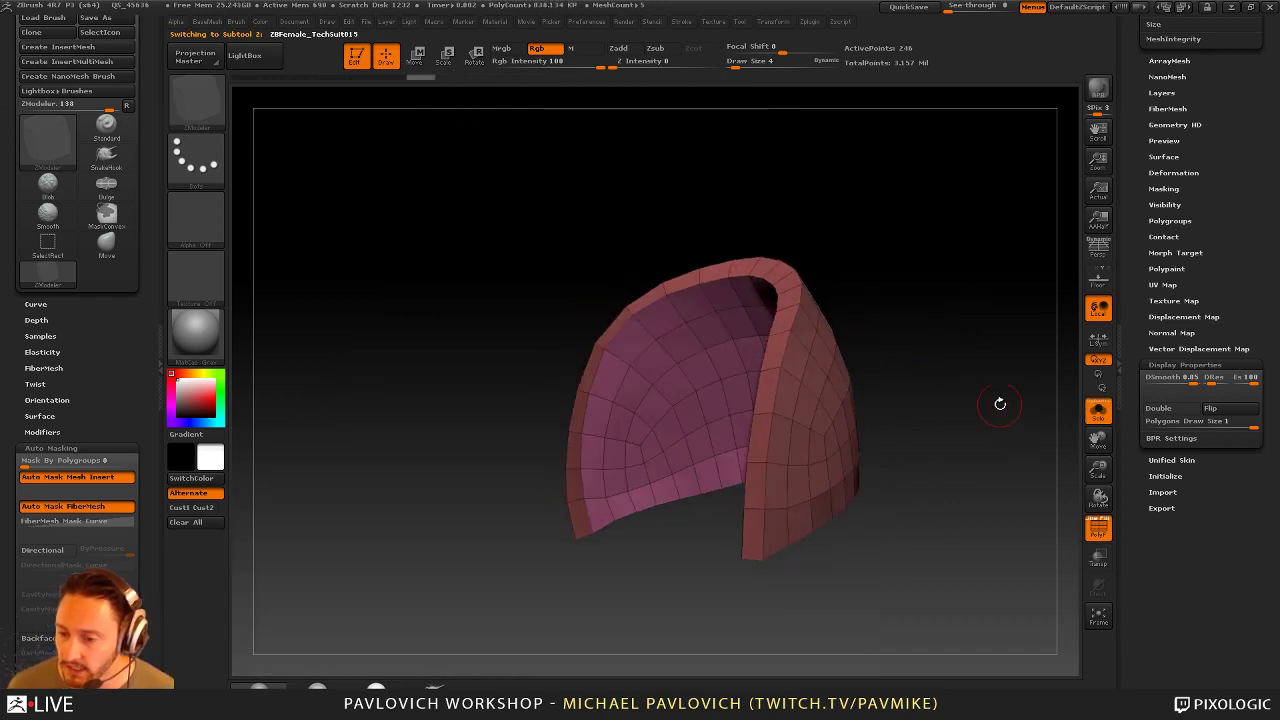
pyautogui.keyDown('ctrl'); pyautogui.keyDown('shift'); pyautogui.click(827, 358); pyautogui.keyUp('shift'); pyautogui.keyUp('ctrl')
pyautogui.keyDown('ctrl'); pyautogui.keyDown('shift'); pyautogui.click(891, 343); pyautogui.keyUp('shift'); pyautogui.keyUp('ctrl')
pyautogui.keyDown('ctrl'); pyautogui.keyDown('shift'); pyautogui.click(740, 340); pyautogui.keyUp('shift'); pyautogui.keyUp('ctrl')
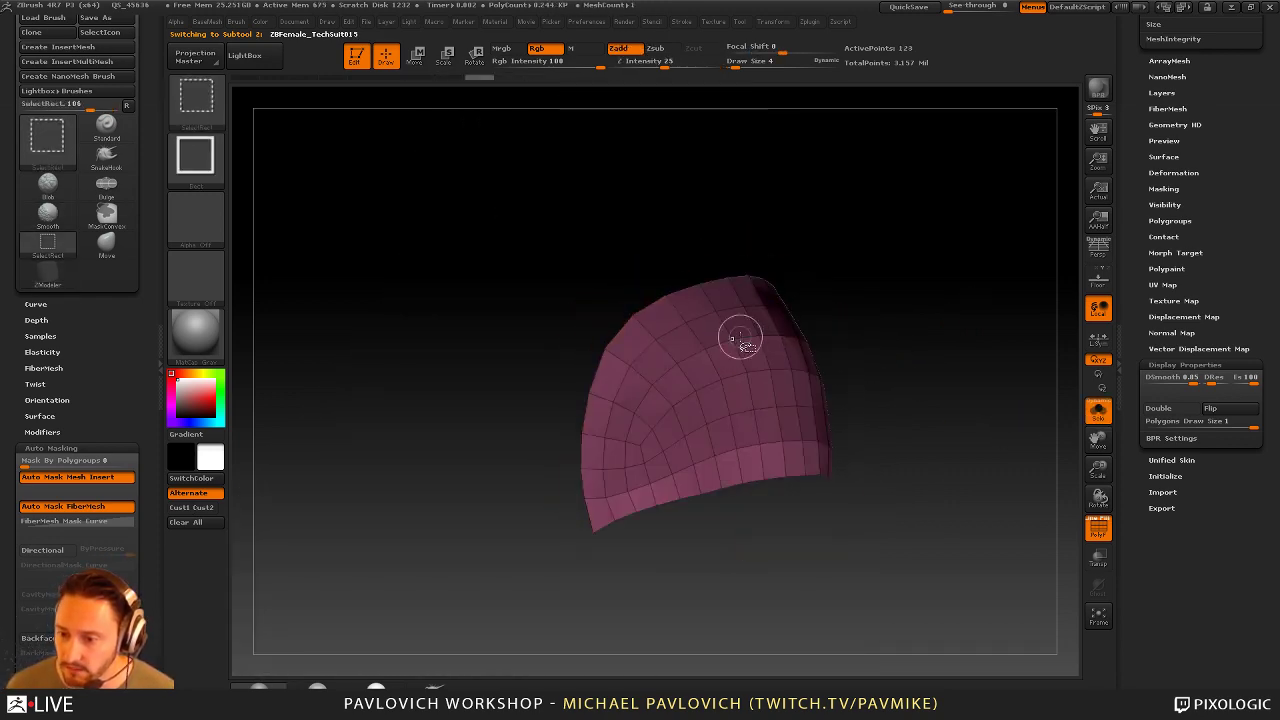
pyautogui.keyDown('ctrl'); pyautogui.keyDown('shift'); pyautogui.click(823, 289); pyautogui.keyUp('shift'); pyautogui.keyUp('ctrl')
pyautogui.moveTo(850, 480)
pyautogui.mouseDown()
pyautogui.moveTo(917, 423)
pyautogui.moveTo(915, 297)
pyautogui.moveTo(920, 350)
pyautogui.moveTo(814, 323)
pyautogui.moveTo(860, 286)
pyautogui.moveTo(846, 217)
pyautogui.mouseUp()
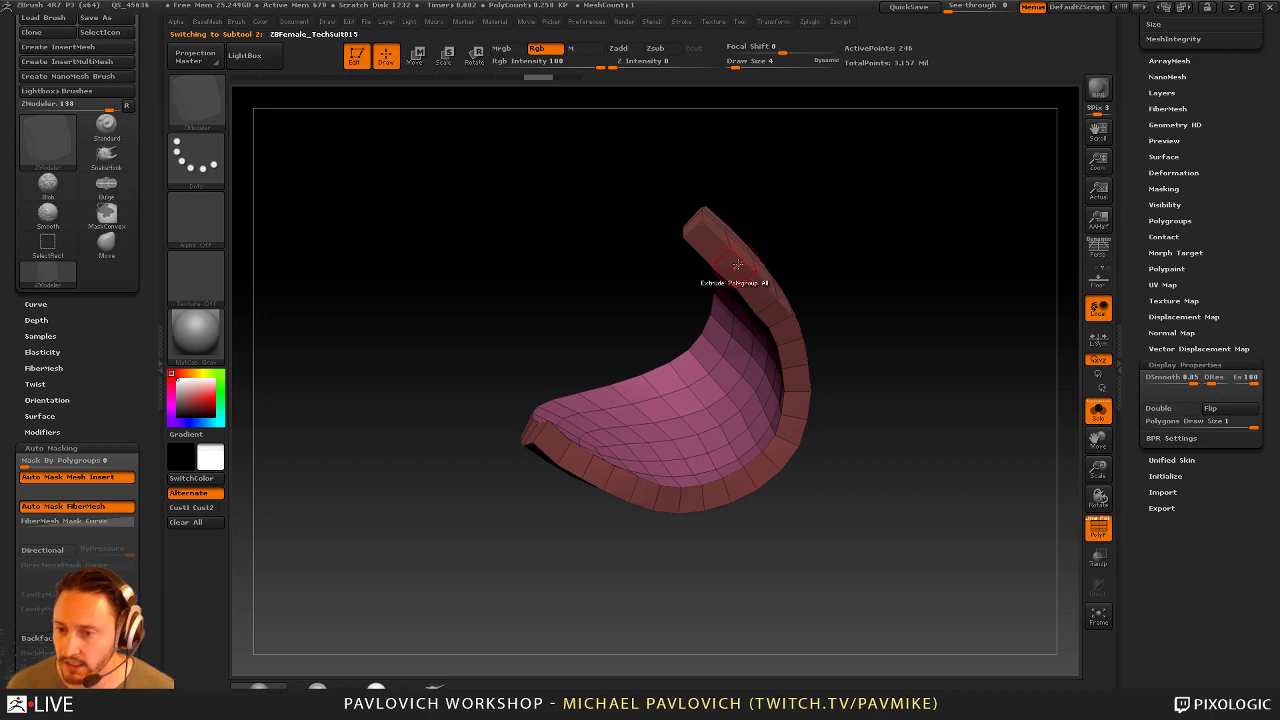
# Split the heel shell into separate inner, outer and rim polygroups with Groups By Normals
pyautogui.press('2')
pyautogui.click(978, 432)
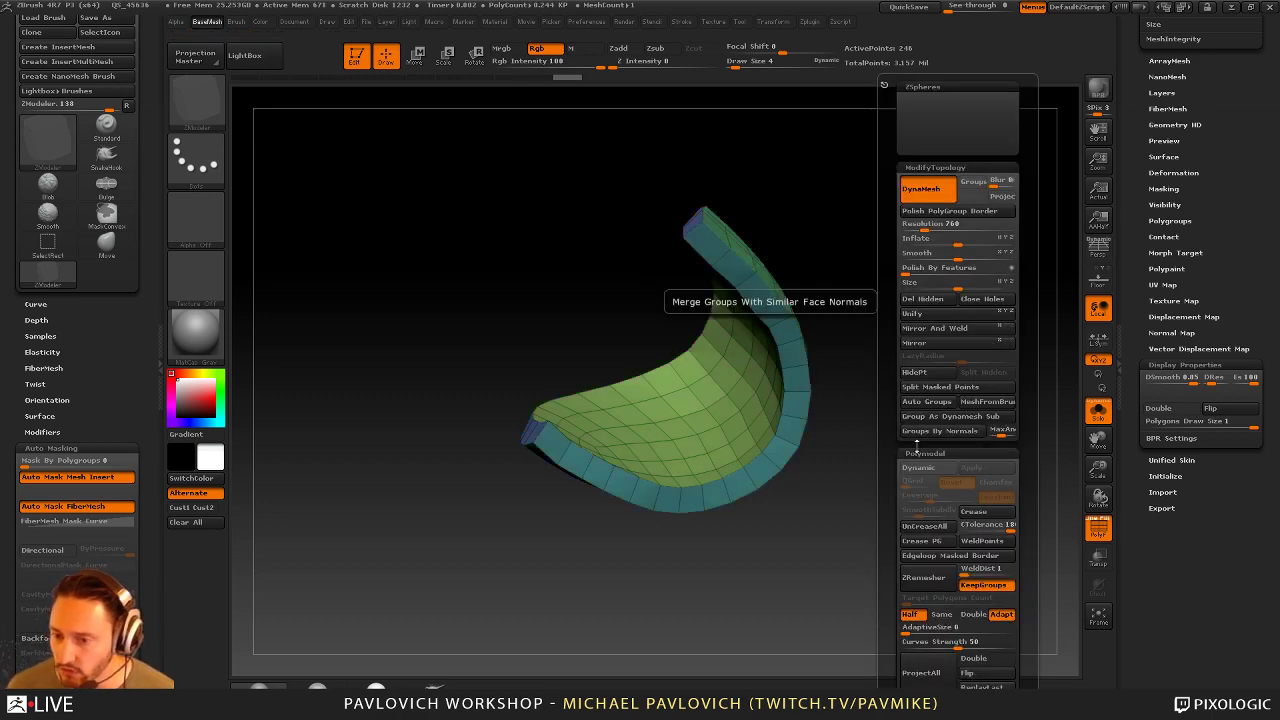
pyautogui.moveTo(870, 430); pyautogui.dragTo(990, 377)
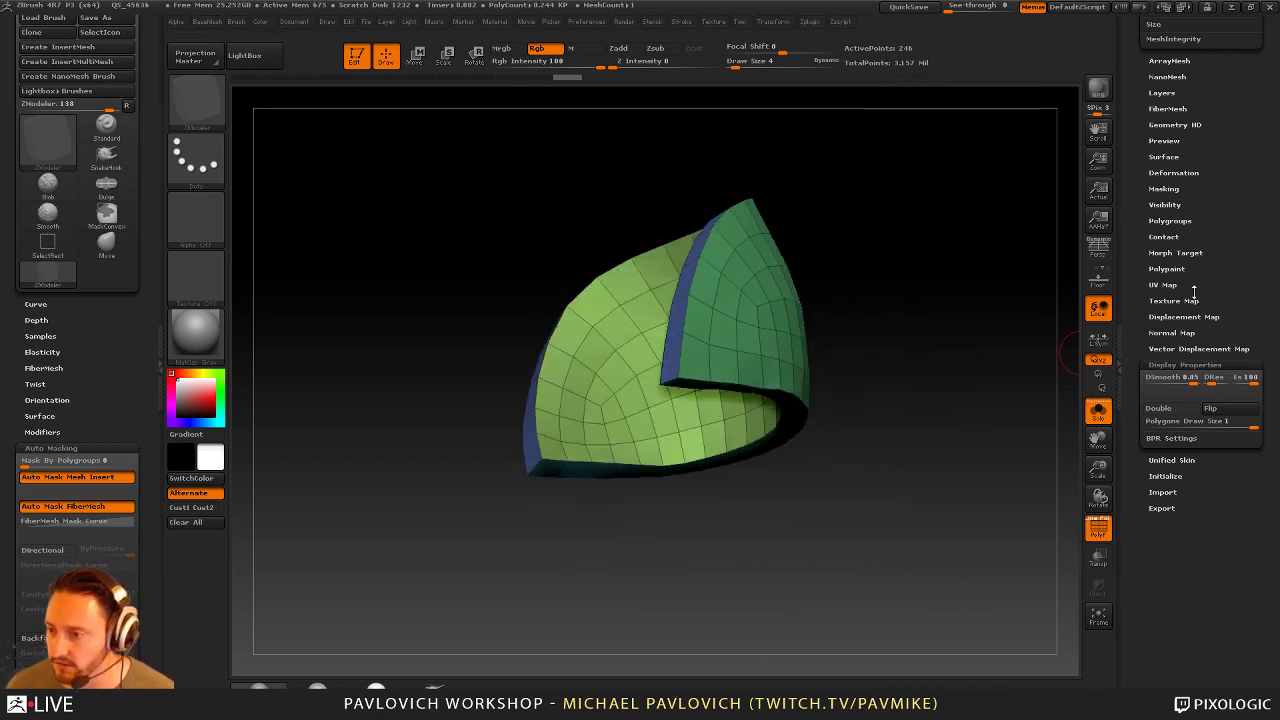
pyautogui.moveTo(1137, 266); pyautogui.dragTo(1137, 294)
pyautogui.moveTo(980, 377); pyautogui.dragTo(686, 275)
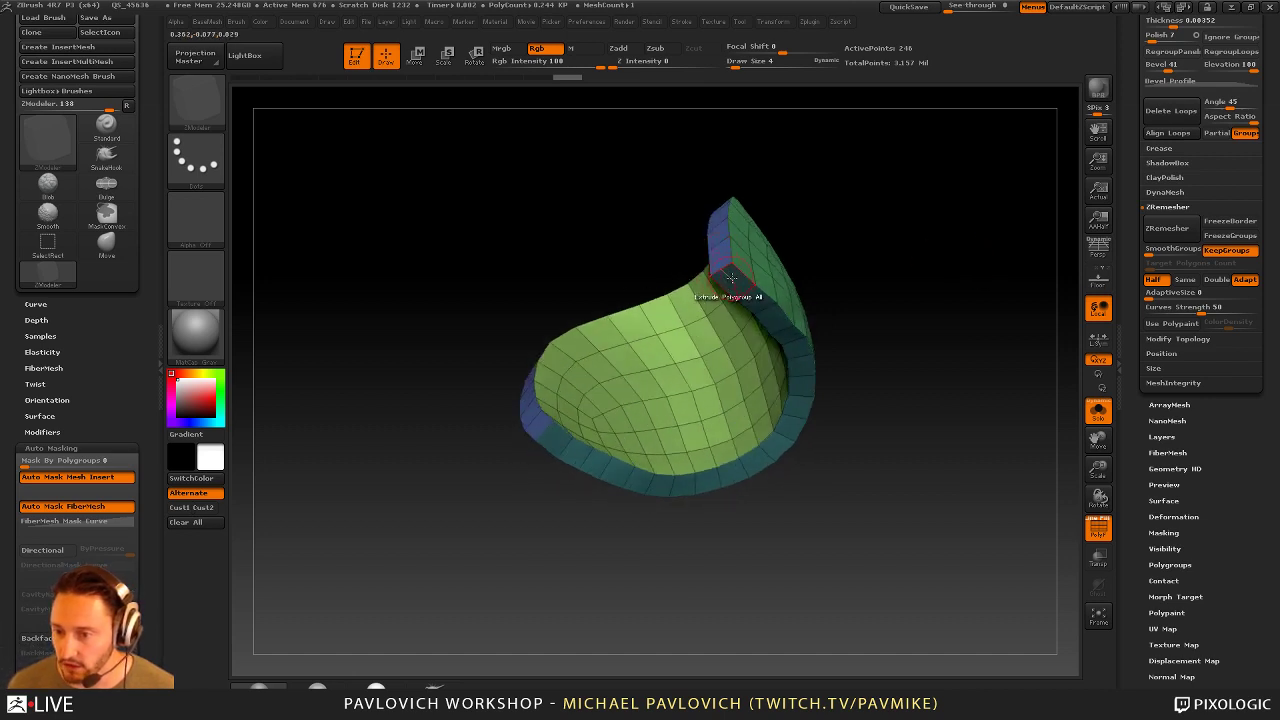
pyautogui.moveTo(911, 333); pyautogui.dragTo(963, 416)
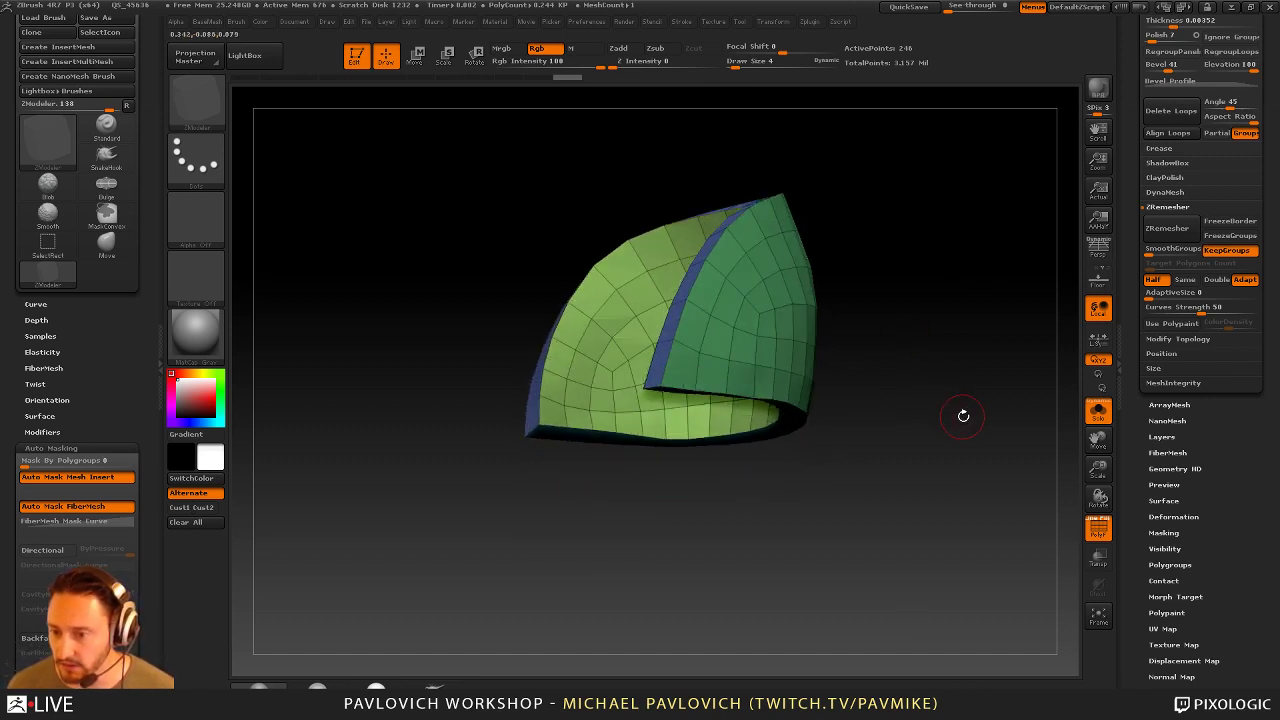
# Crease the heel shell along its polygroup borders with Crease PG and turn on Dynamic Subdivision
pyautogui.scroll(5, 1163, 421)
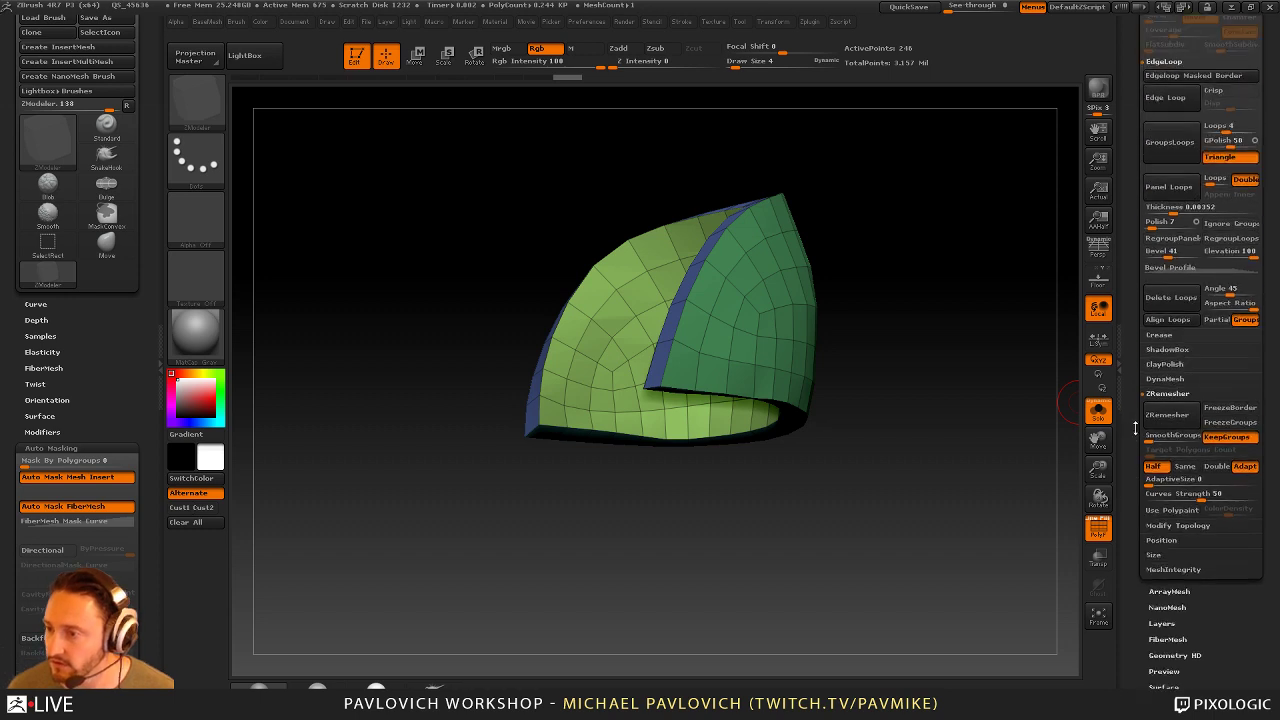
pyautogui.click(1160, 383)
pyautogui.press('1')
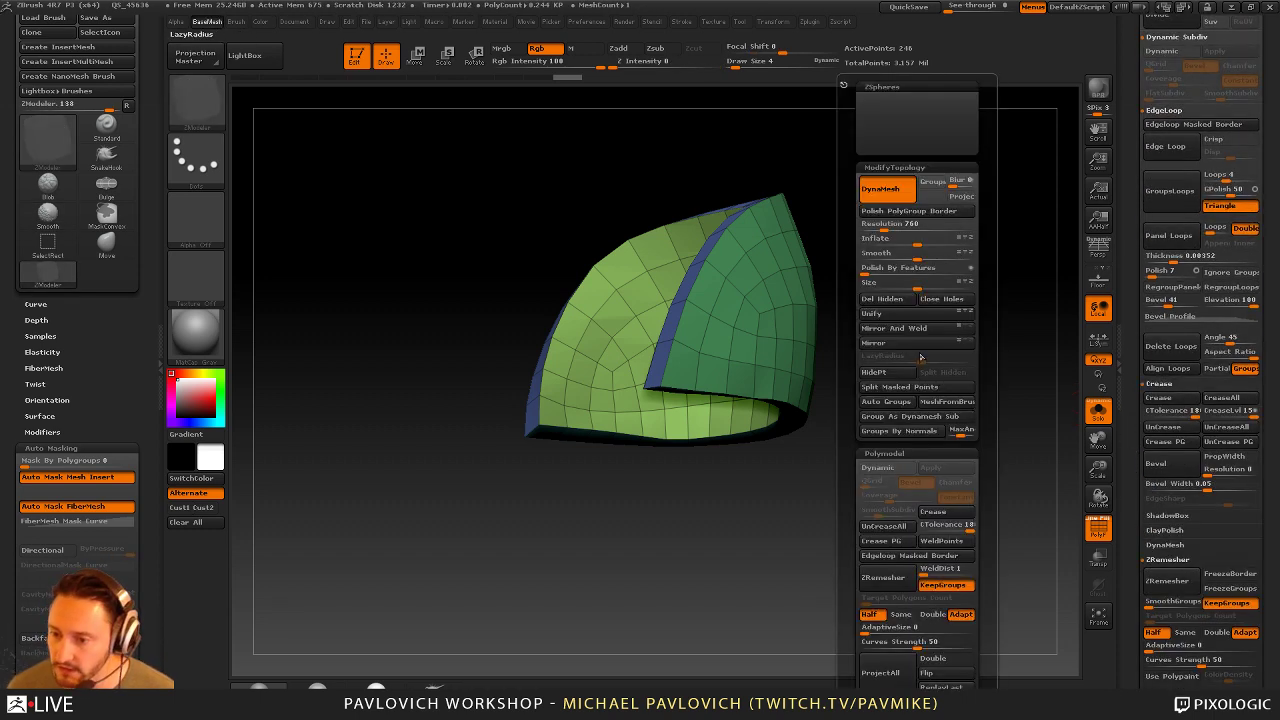
pyautogui.click(899, 528)
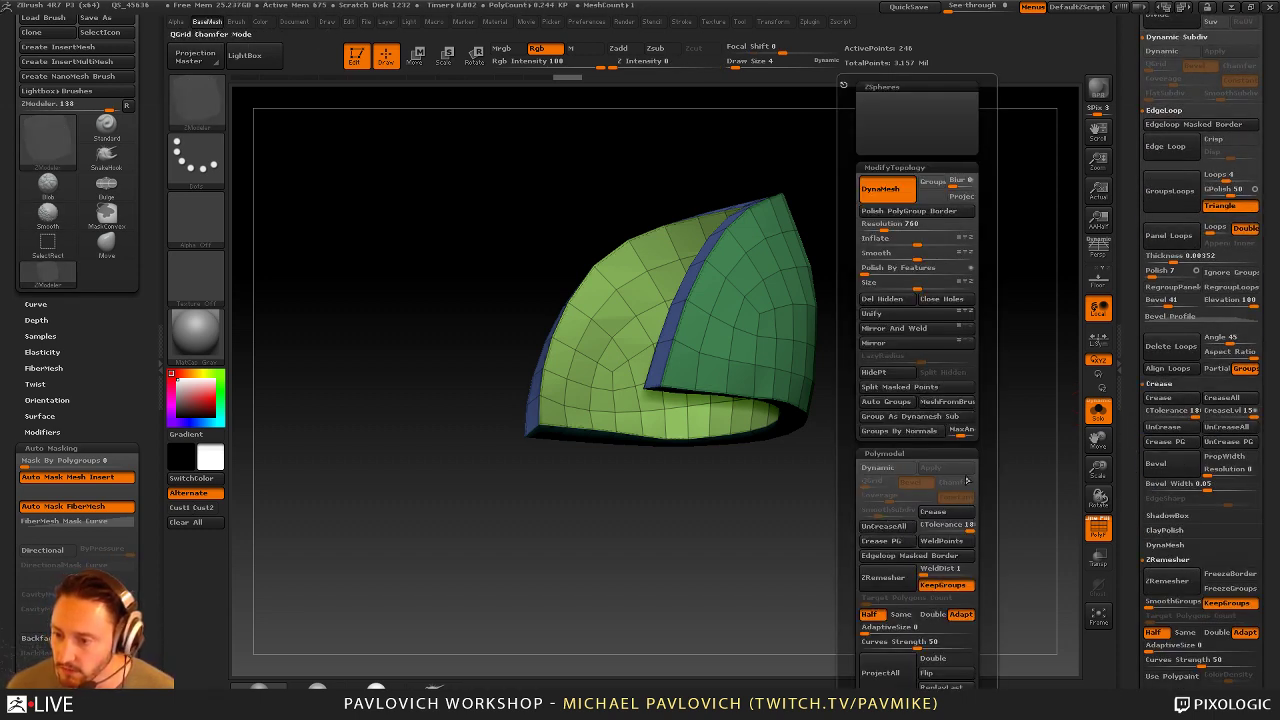
pyautogui.press('d')
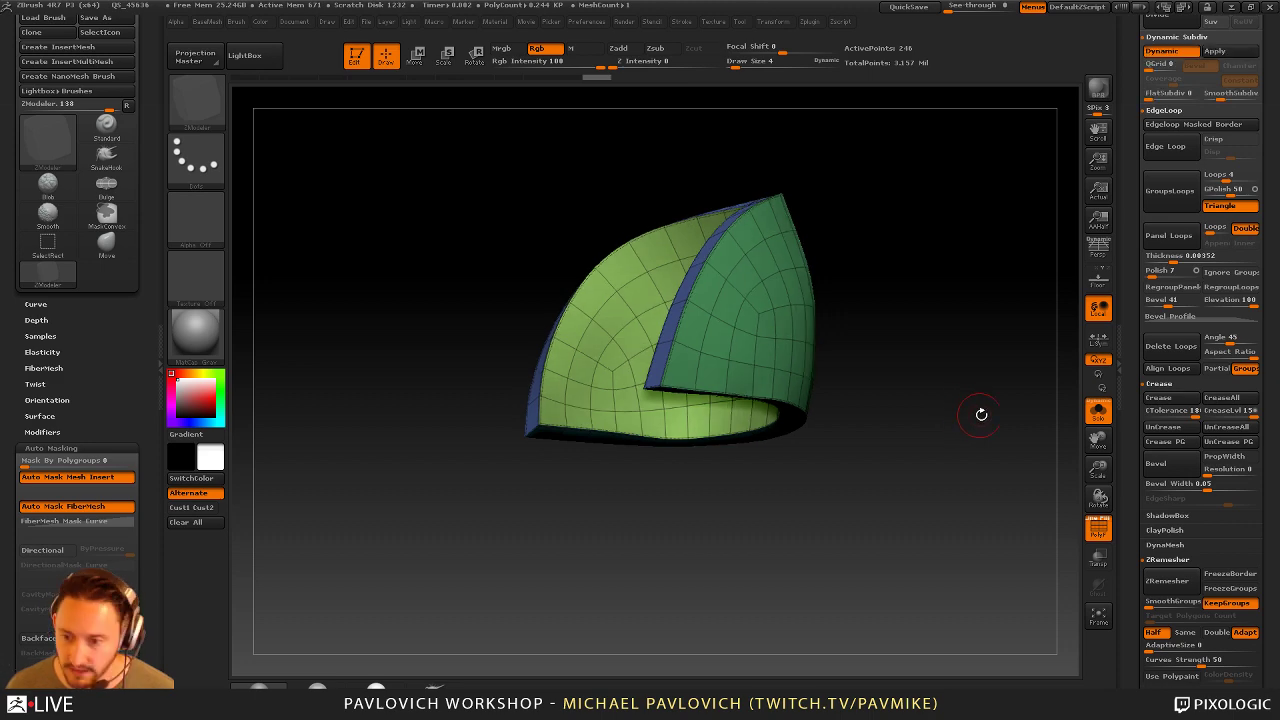
# Check the smoothed heel panel against the whole boot, isolate it again and turn off the polyframe display
pyautogui.click(1100, 413)
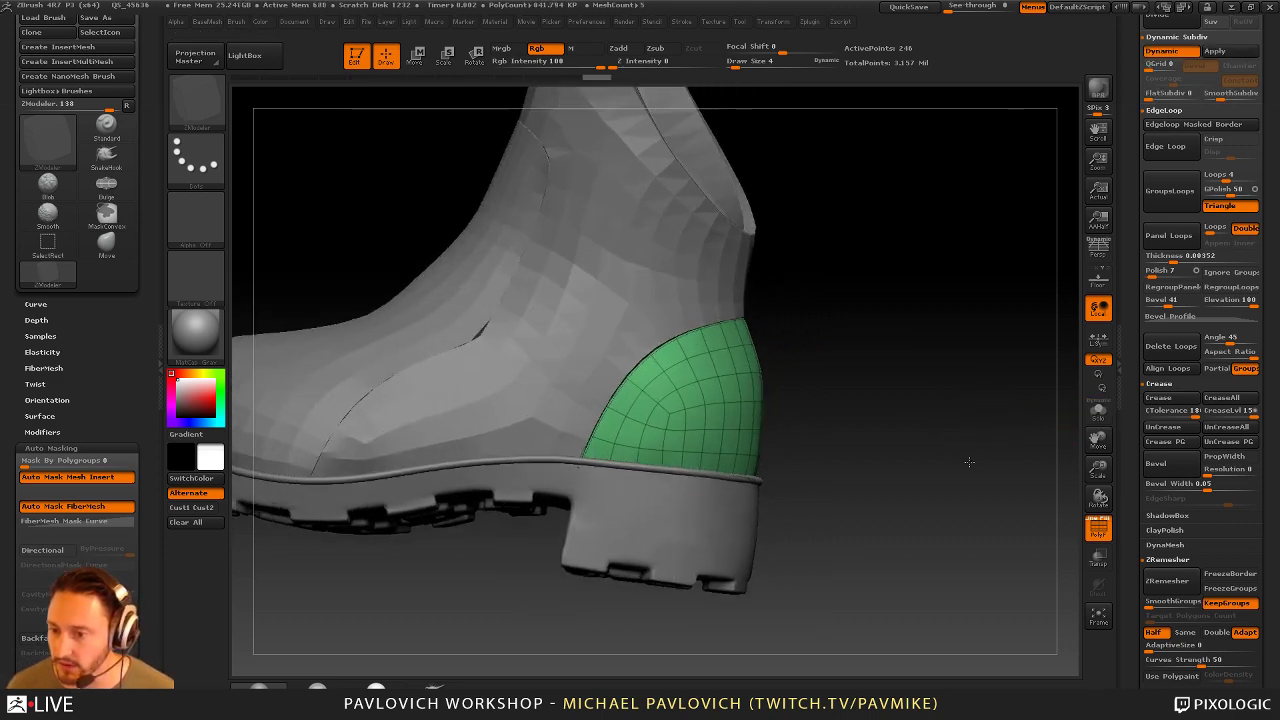
pyautogui.keyDown('ctrl'); pyautogui.moveTo(969, 462); pyautogui.dragTo(966, 390, button='right'); pyautogui.keyUp('ctrl')
pyautogui.moveTo(966, 390); pyautogui.dragTo(935, 386, button='right')
pyautogui.click(1098, 412)
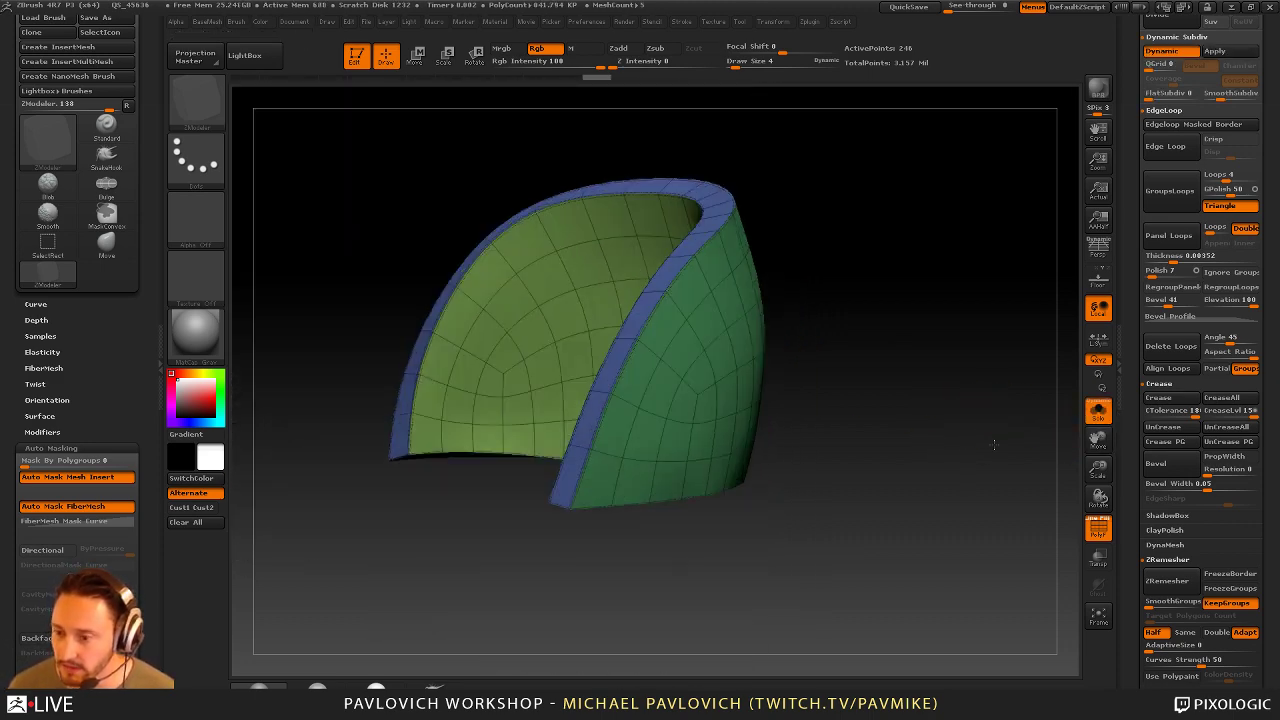
pyautogui.hotkey('shift', 'f')
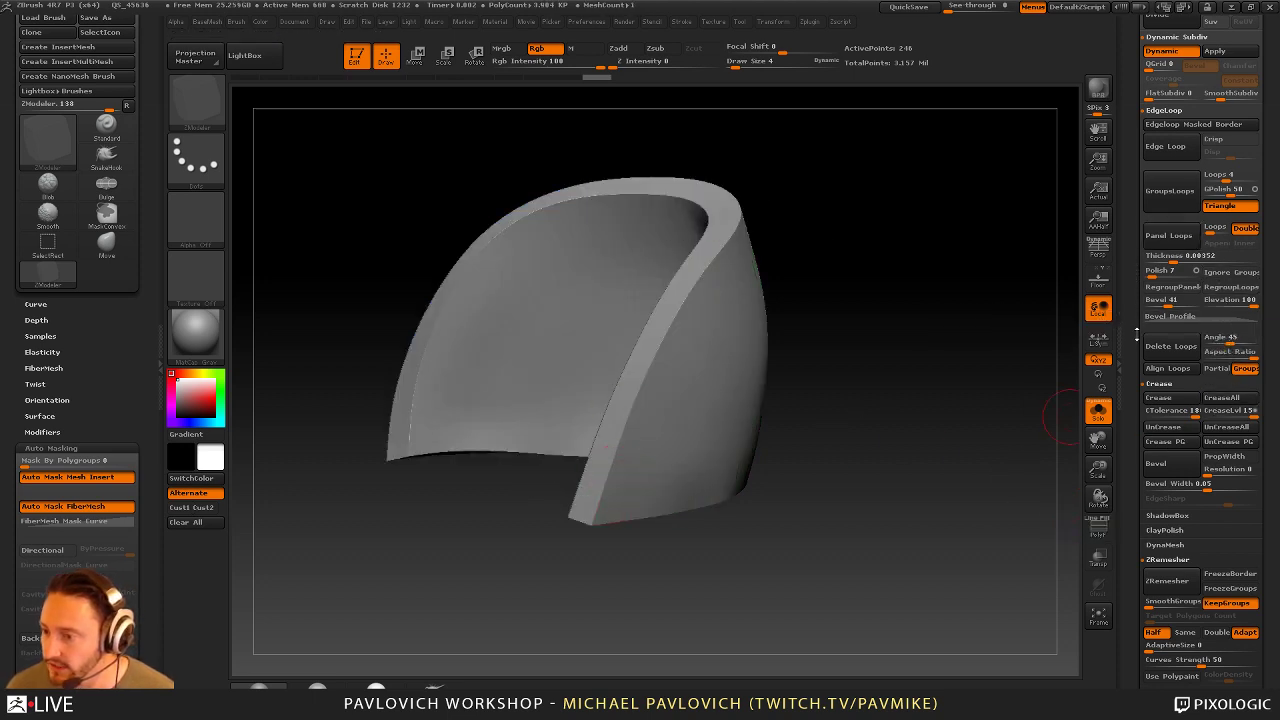
# Set the heel panel's SmoothSubdiv to 3 and its crease level to 2, previewing with Dynamic Subdivision on
pyautogui.scroll(3, 1170, 250)
pyautogui.click(1163, 178)
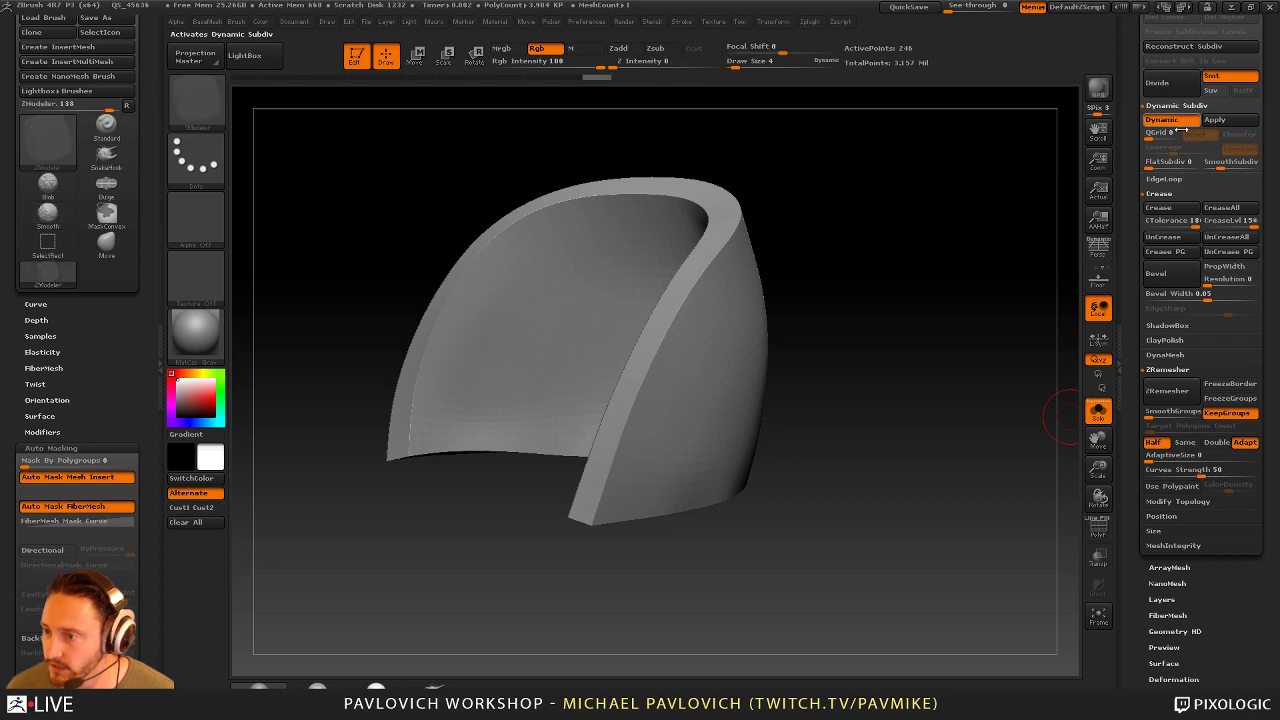
pyautogui.moveTo(1218, 166); pyautogui.dragTo(1224, 166)
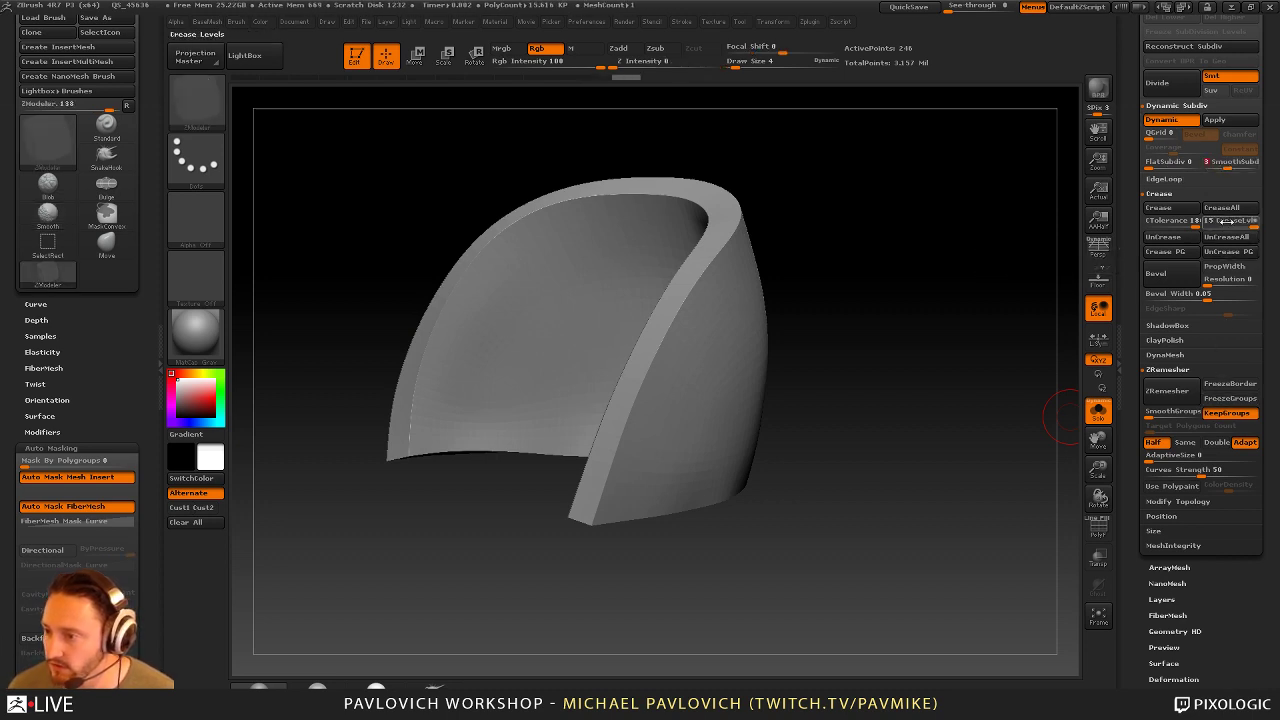
pyautogui.hotkey('shift', 'd')
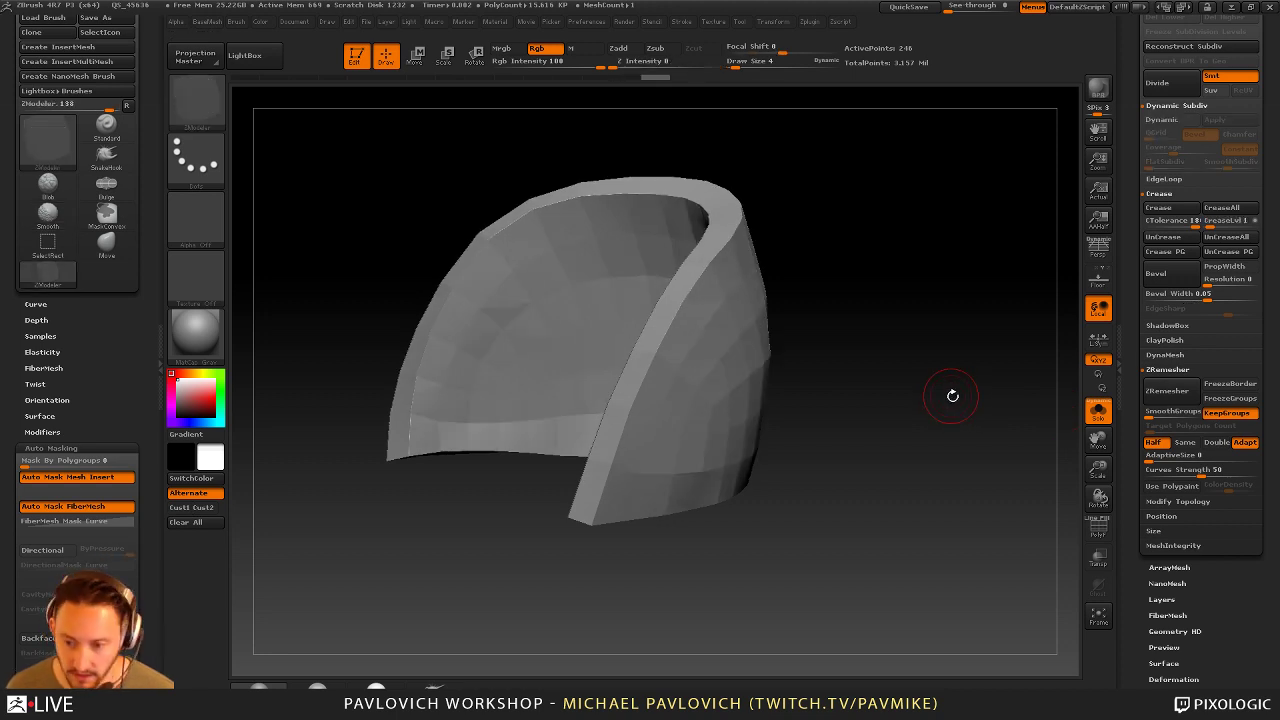
pyautogui.press('d')
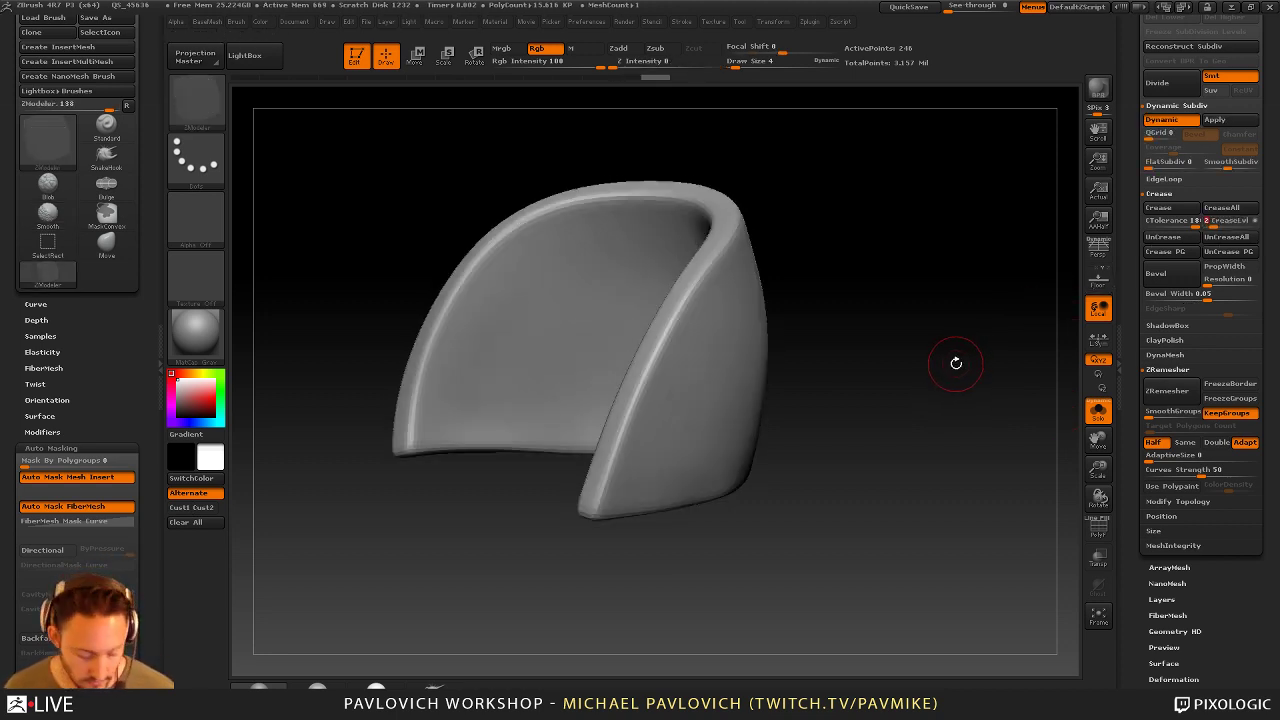
pyautogui.press('Return')
pyautogui.hotkey('shift', 'd')
pyautogui.press('d')
pyautogui.moveTo(955, 367)
pyautogui.mouseDown()
pyautogui.moveTo(923, 357)
pyautogui.moveTo(955, 356)
pyautogui.mouseUp()
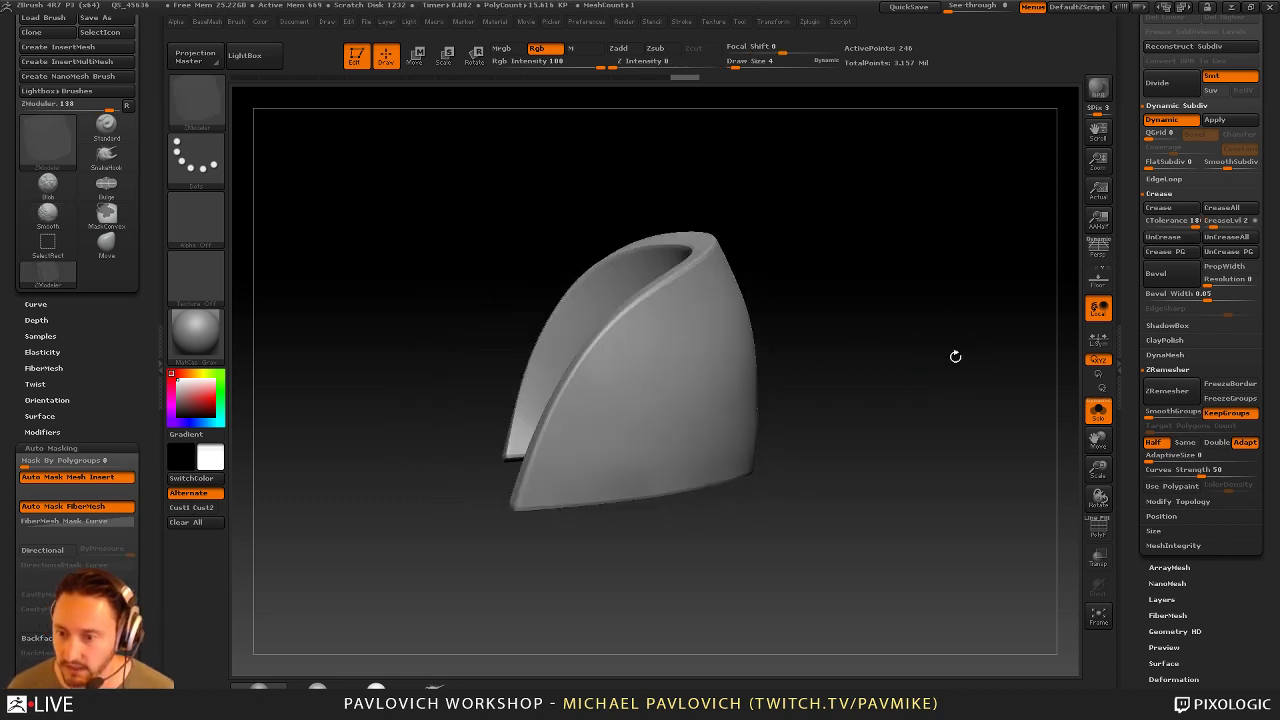
# Isolate the shaft panel with its polyframe shown and divide its faces into polygroups with Groups By Normals
pyautogui.click(1098, 412)
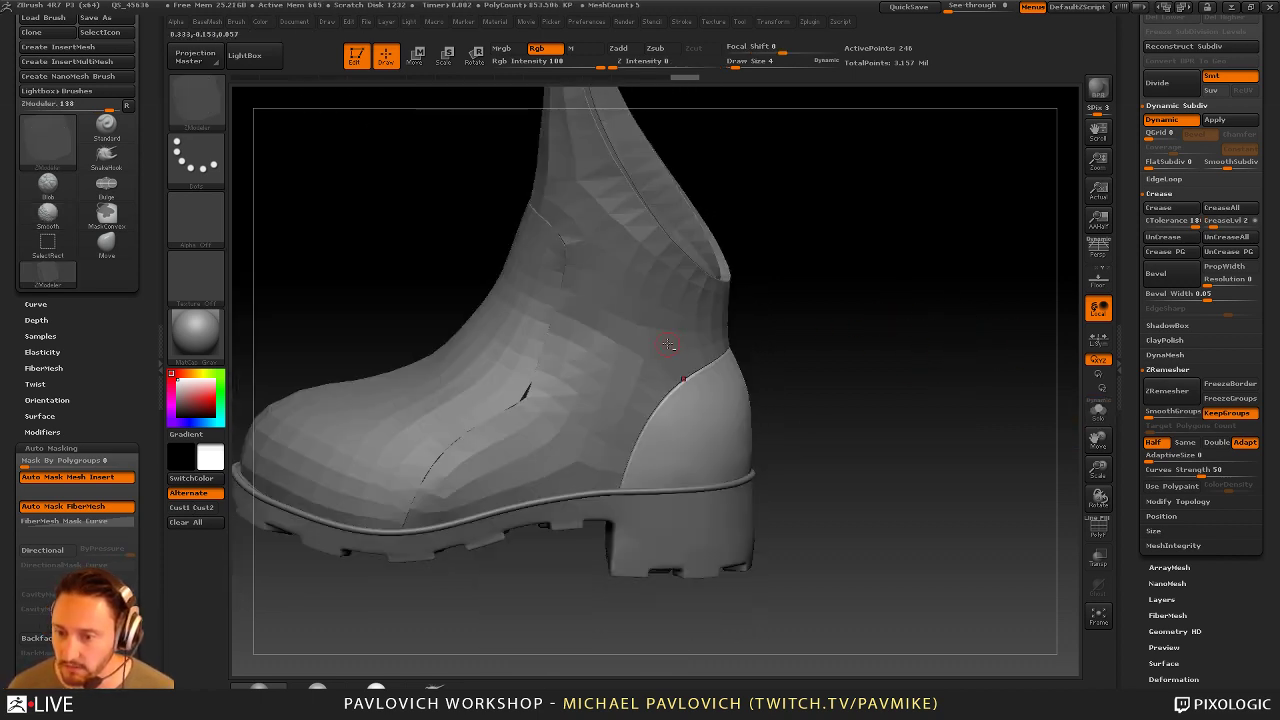
pyautogui.keyDown('alt'); pyautogui.click(668, 344); pyautogui.keyUp('alt')
pyautogui.keyDown('alt'); pyautogui.moveTo(921, 294); pyautogui.dragTo(991, 321); pyautogui.keyUp('alt')
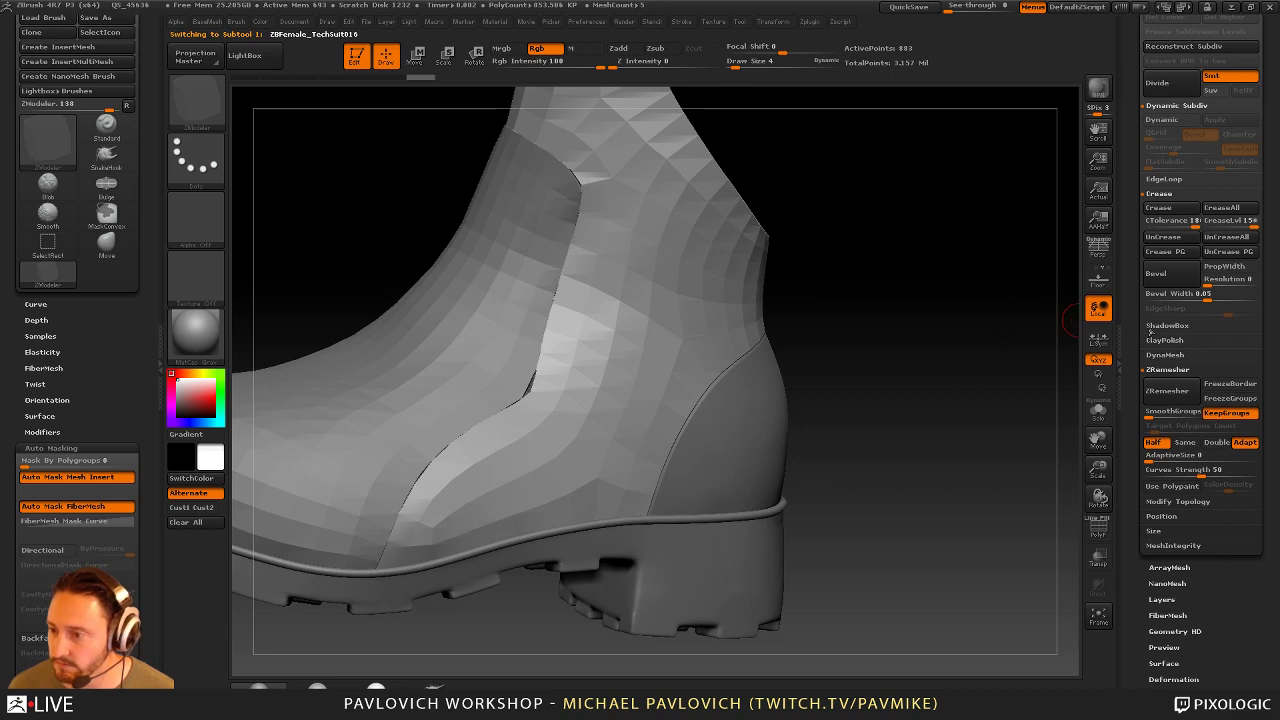
pyautogui.click(1098, 412)
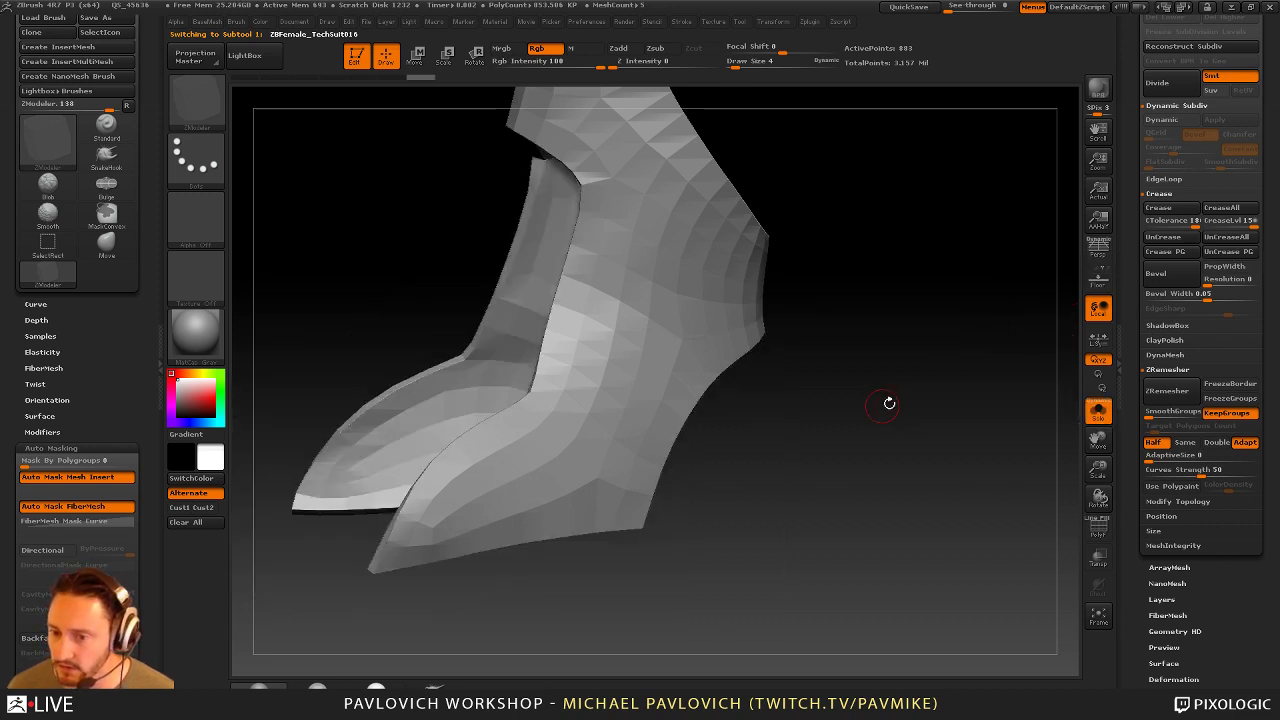
pyautogui.moveTo(981, 359); pyautogui.dragTo(1057, 429)
pyautogui.click(1098, 527)
pyautogui.press('2')
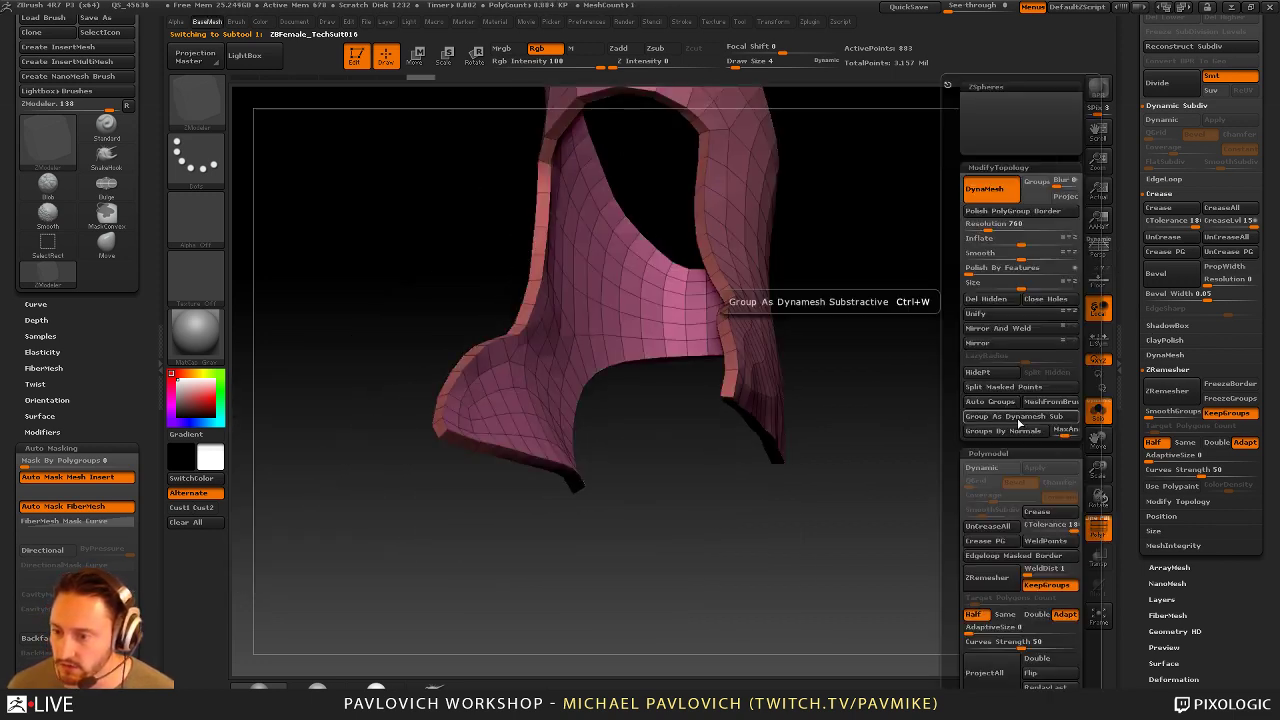
pyautogui.click(1012, 430)
pyautogui.moveTo(916, 394); pyautogui.dragTo(936, 361)
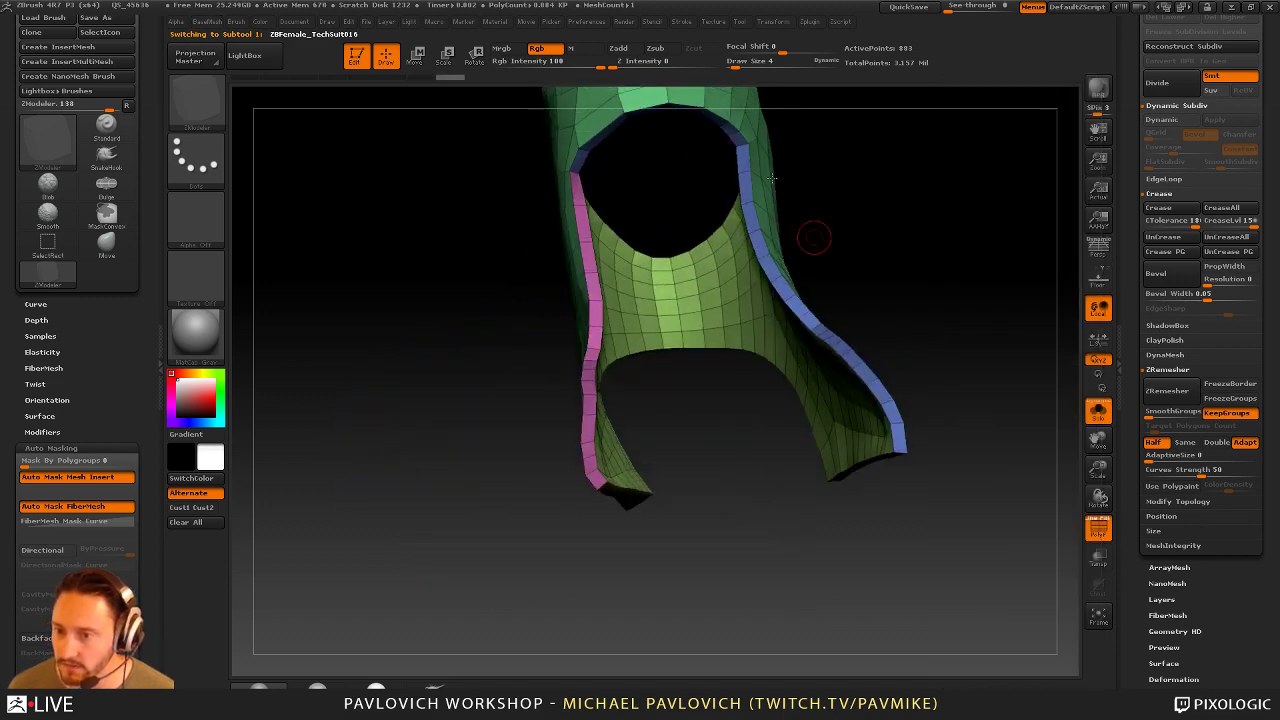
pyautogui.moveTo(772, 178); pyautogui.dragTo(912, 266)
# Lower the MaxAngle tolerance to about 35 and apply Groups By Normals to the shaft panel again
pyautogui.press('2')
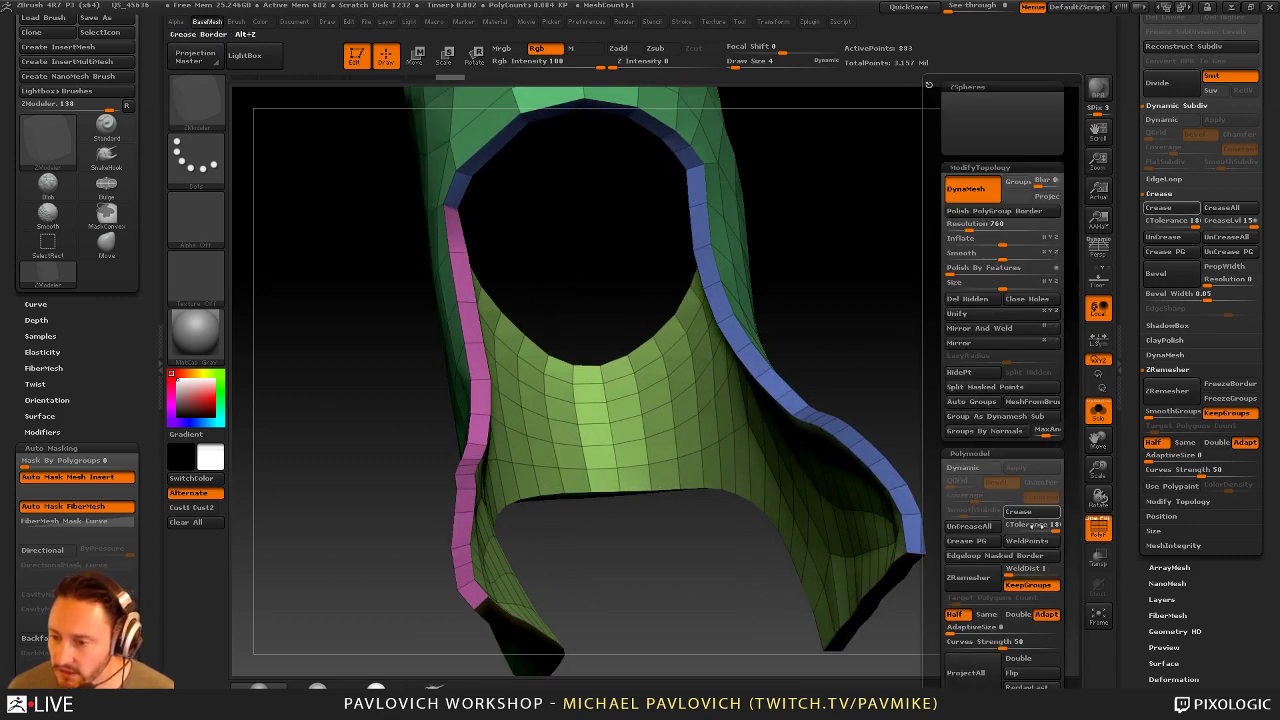
pyautogui.moveTo(1044, 432); pyautogui.dragTo(1032, 438)
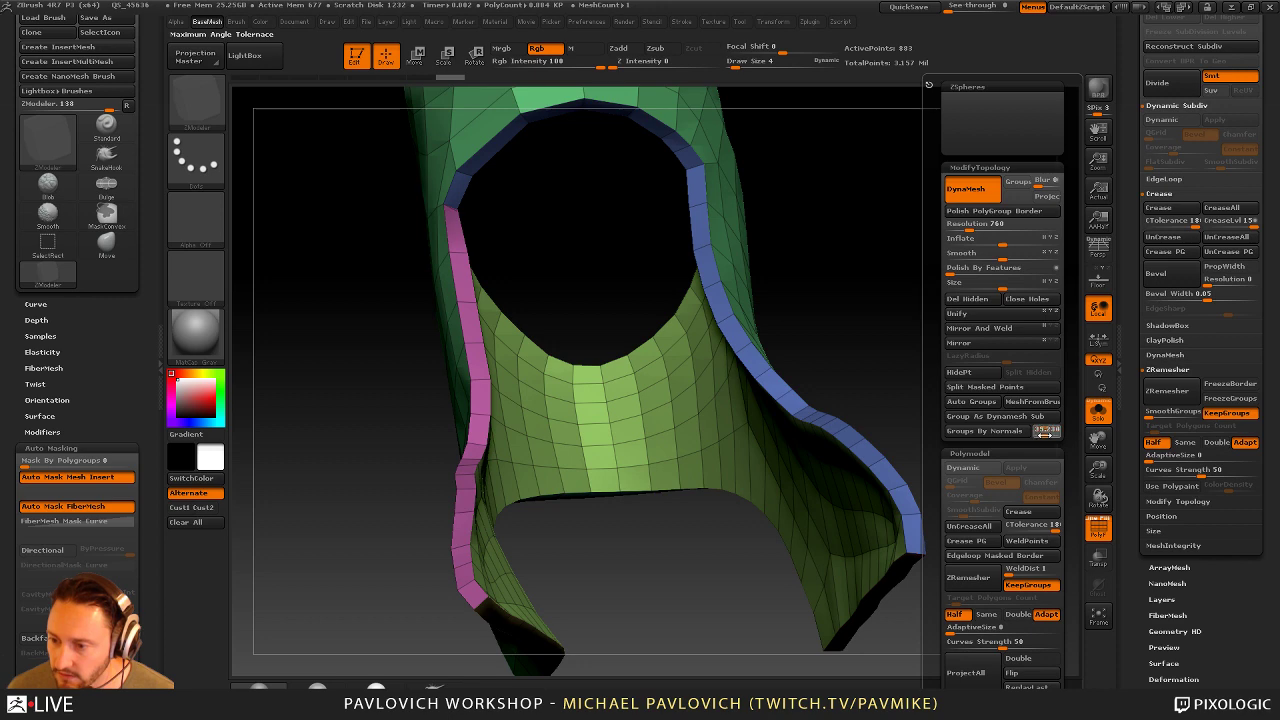
pyautogui.click(985, 431)
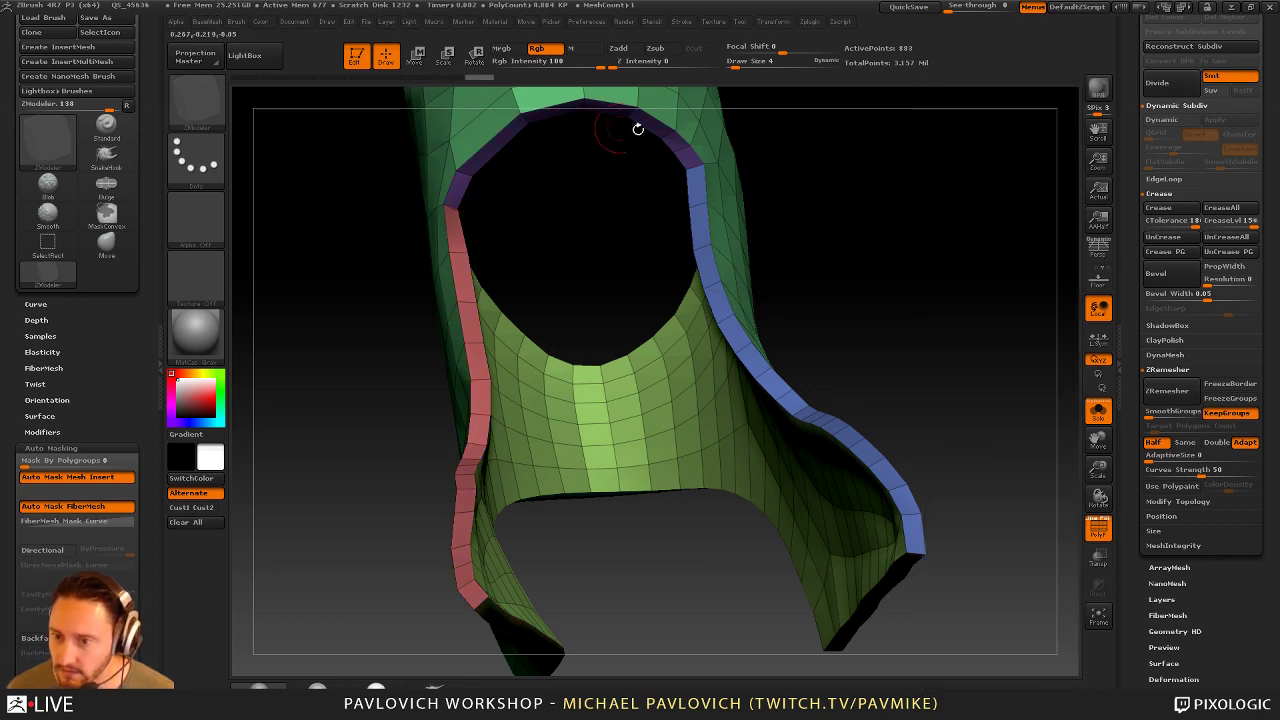
pyautogui.moveTo(850, 210); pyautogui.dragTo(752, 201)
pyautogui.moveTo(822, 250); pyautogui.dragTo(879, 222)
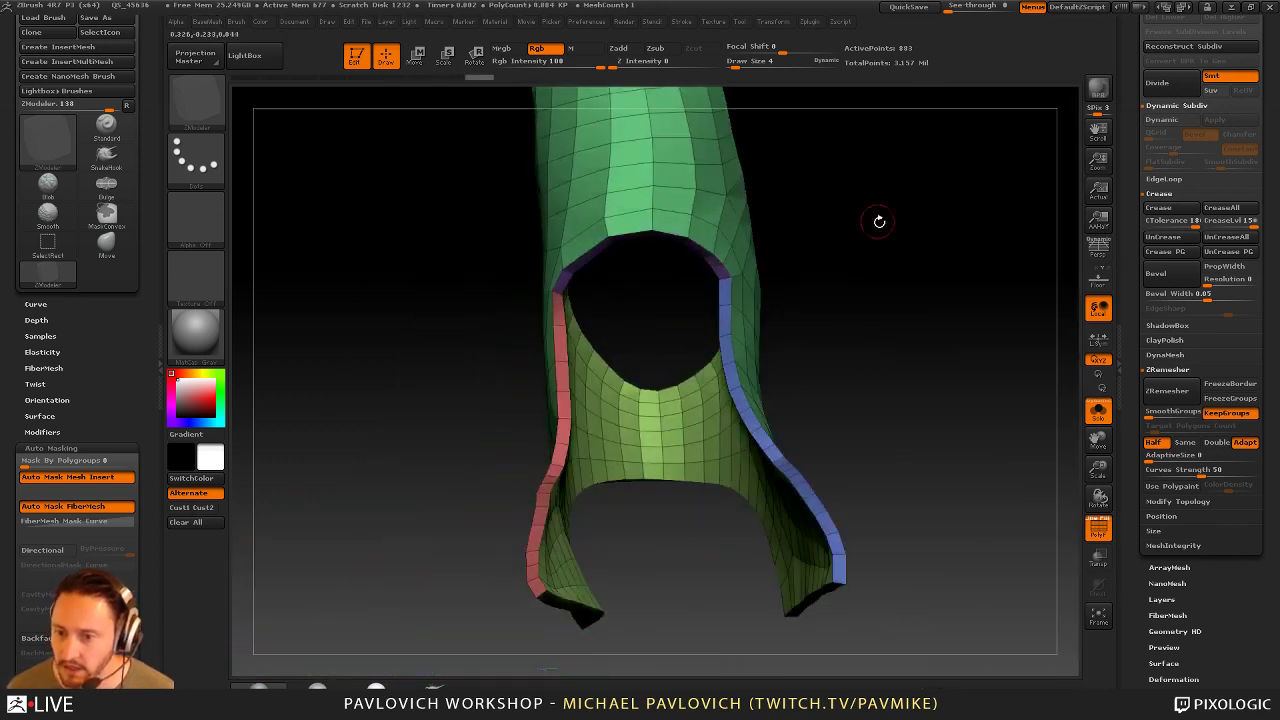
# Set ZModeler's edge action to Crease for the border edges of the shaft panel
pyautogui.moveTo(958, 337); pyautogui.dragTo(559, 567)
pyautogui.press('space')
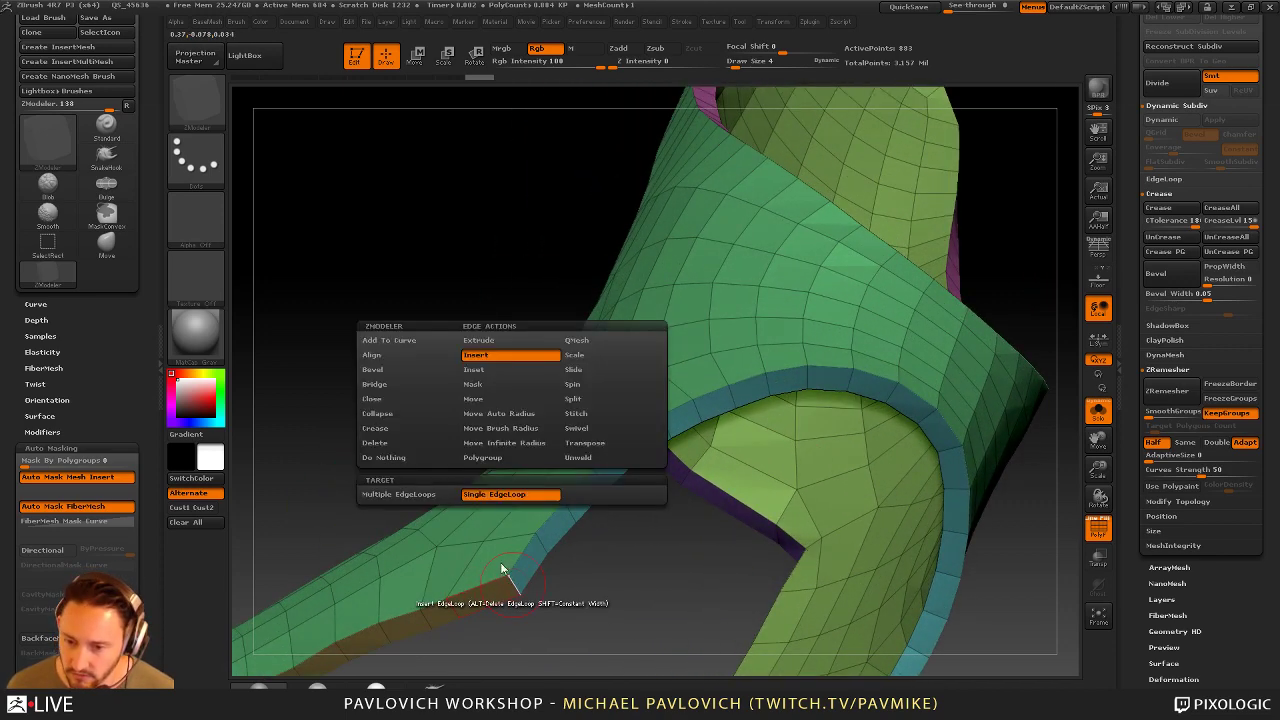
pyautogui.click(390, 428)
pyautogui.moveTo(450, 280); pyautogui.dragTo(421, 276)
pyautogui.keyDown('alt'); pyautogui.moveTo(885, 392); pyautogui.dragTo(908, 344); pyautogui.keyUp('alt')
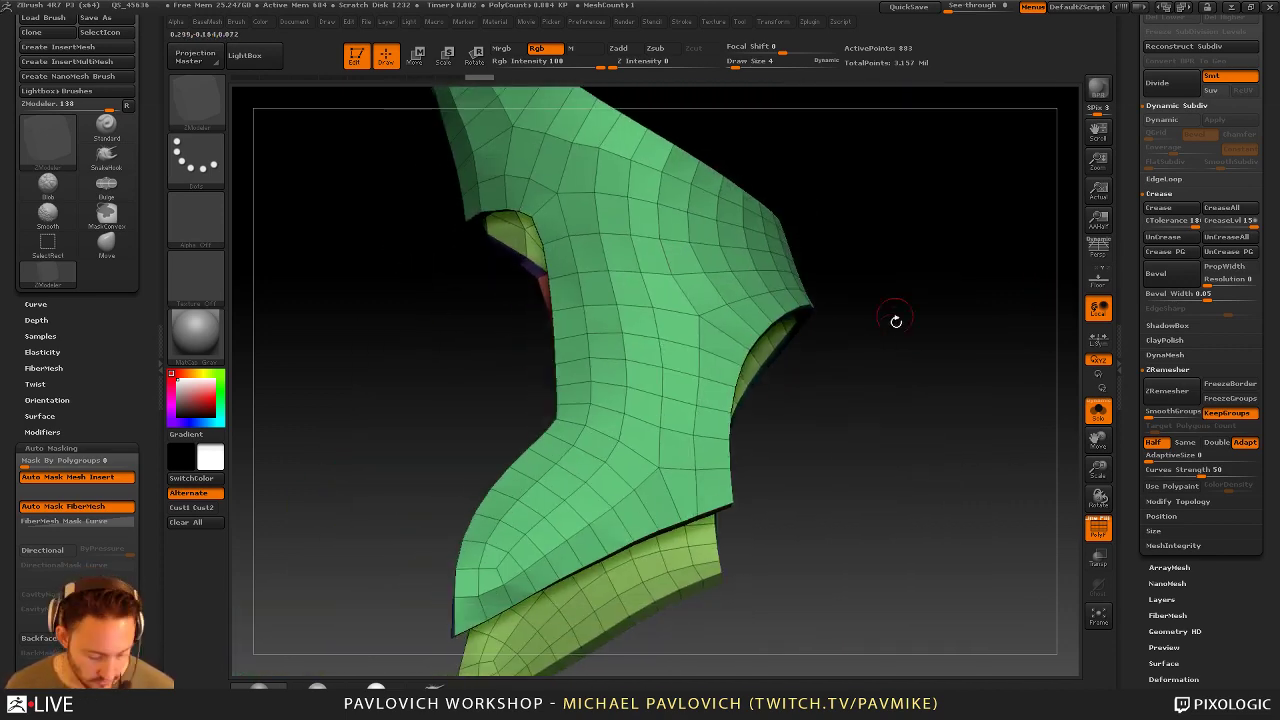
# Smooth the shaft panel with Dynamic Subdivision at SmoothSubdiv 3 and crease level 2, hide the polyframe and show the whole boot
pyautogui.press('d')
pyautogui.click(1097, 528)
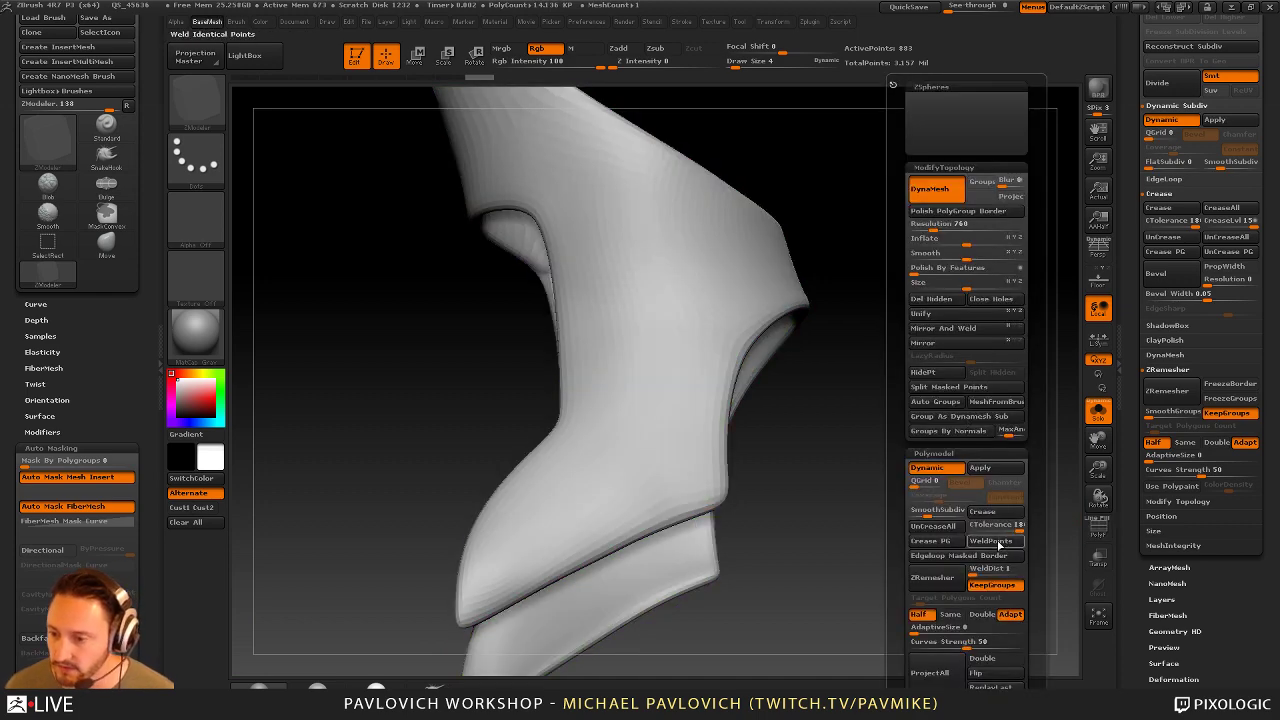
pyautogui.moveTo(854, 479); pyautogui.dragTo(1080, 404)
pyautogui.moveTo(1017, 384); pyautogui.dragTo(983, 412)
pyautogui.click(1098, 411)
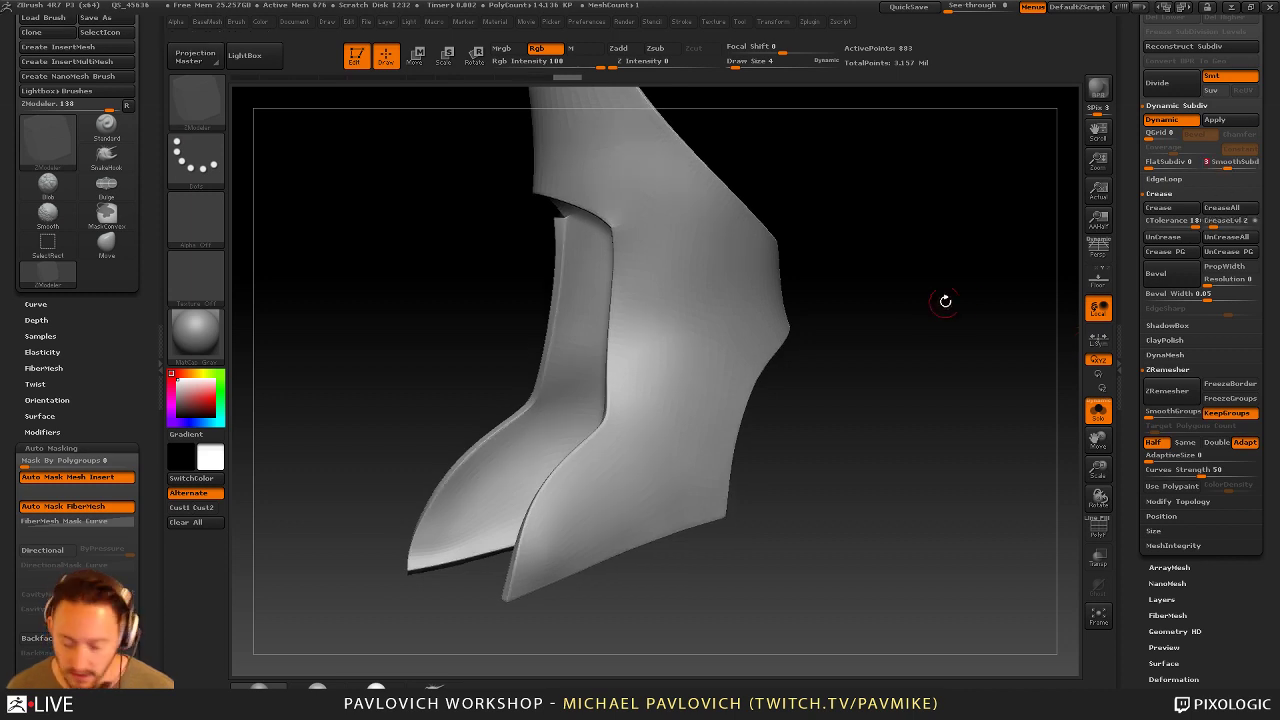
# Switch to the Standard brush and examine from several angles where the shaft panel meets the toe and heel panels
pyautogui.moveTo(945, 300)
pyautogui.mouseDown()
pyautogui.moveTo(960, 297)
pyautogui.moveTo(943, 343)
pyautogui.moveTo(1003, 381)
pyautogui.moveTo(929, 383)
pyautogui.moveTo(960, 390)
pyautogui.moveTo(931, 380)
pyautogui.moveTo(943, 383)
pyautogui.mouseUp()
pyautogui.press('b')
pyautogui.press('s')
pyautogui.press('t')
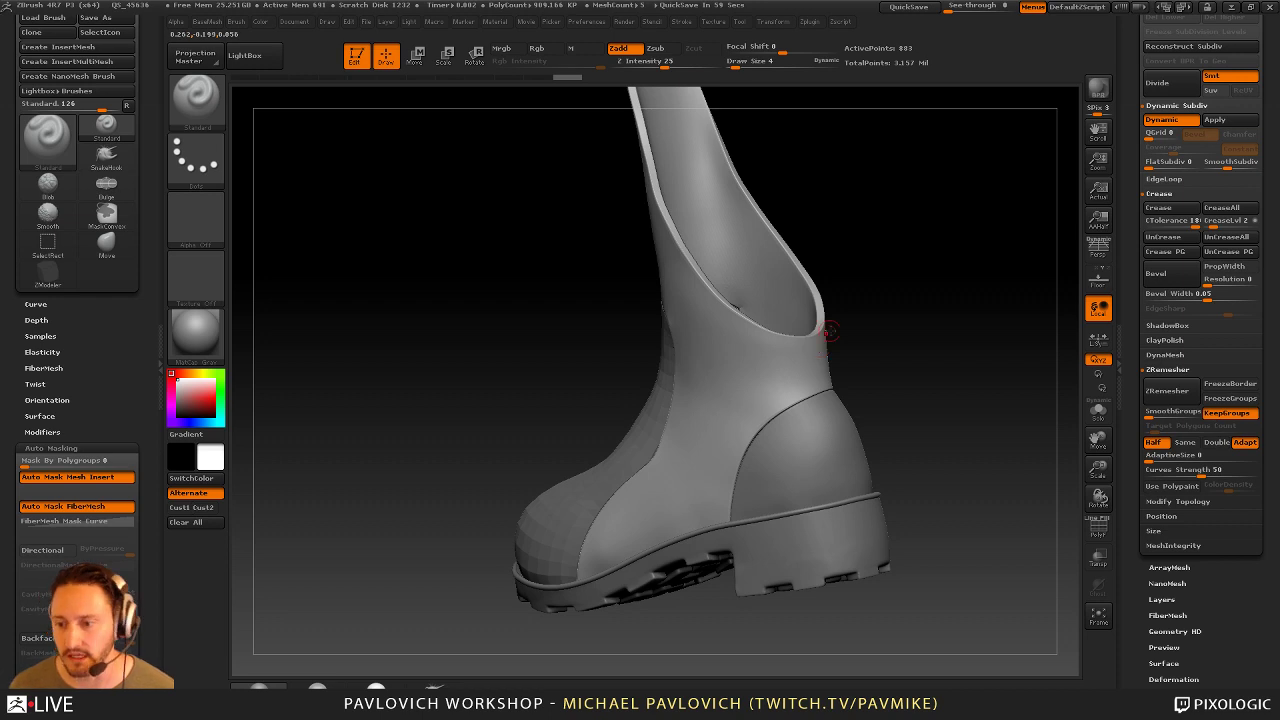
pyautogui.moveTo(829, 330); pyautogui.dragTo(934, 323)
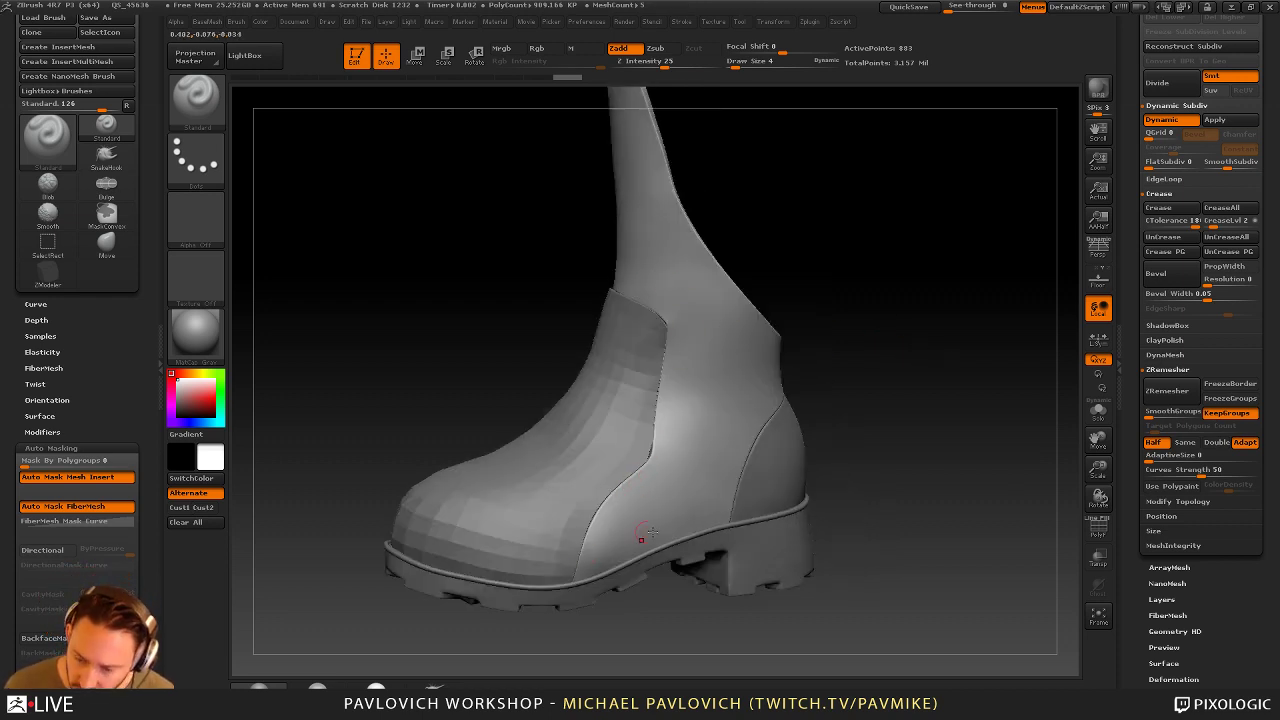
pyautogui.moveTo(909, 414); pyautogui.dragTo(846, 418)
pyautogui.press('s')
pyautogui.moveTo(770, 431); pyautogui.dragTo(774, 431)
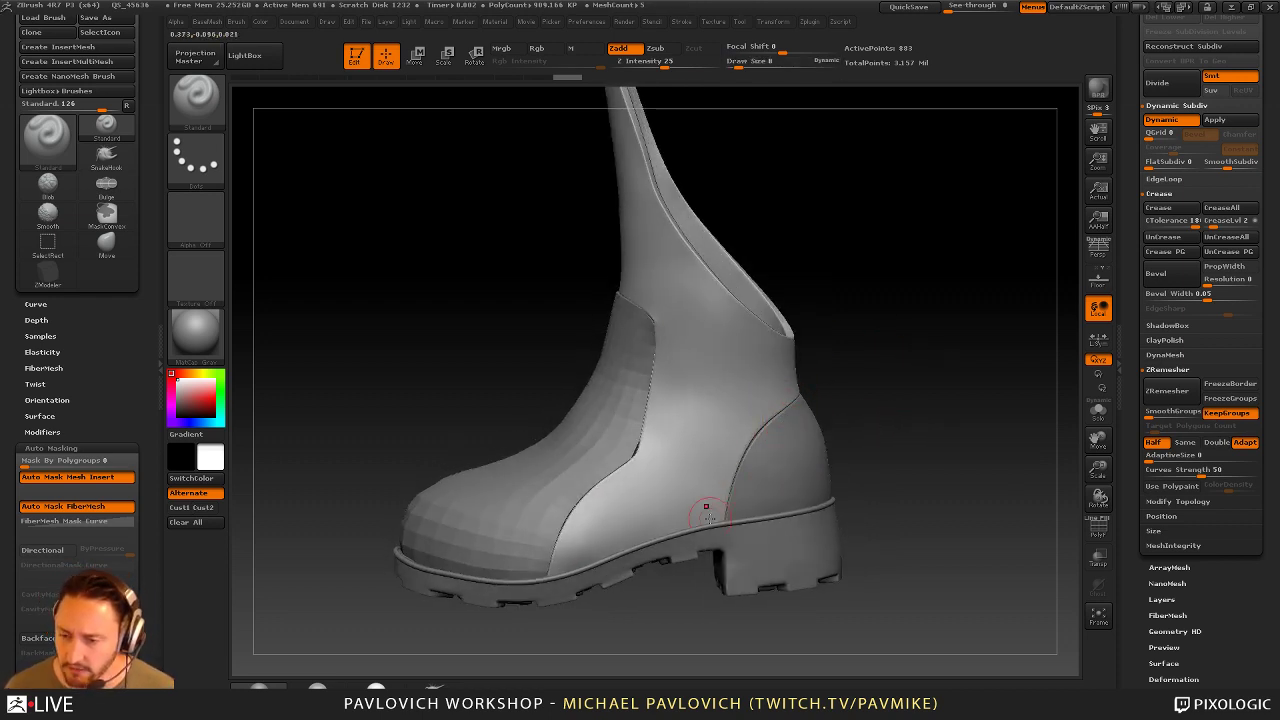
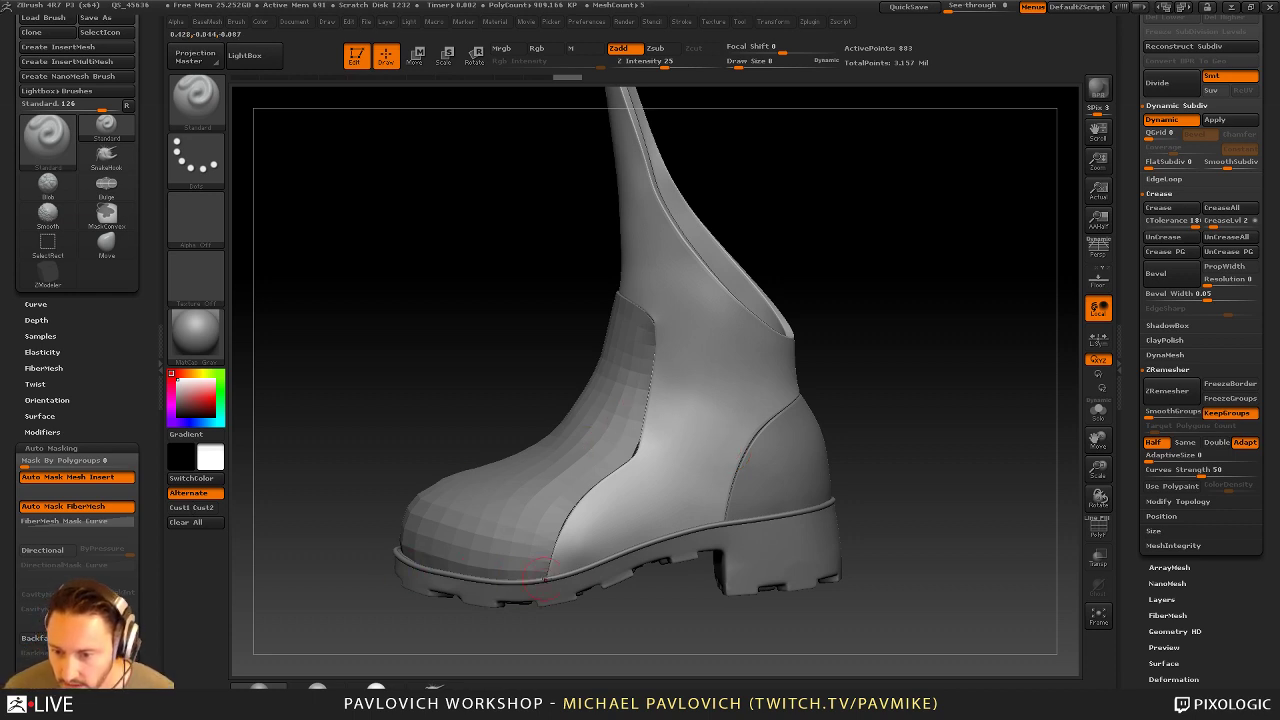
pyautogui.moveTo(853, 478)
pyautogui.mouseDown()
pyautogui.moveTo(971, 394)
pyautogui.moveTo(880, 363)
pyautogui.mouseUp()
pyautogui.press('s')
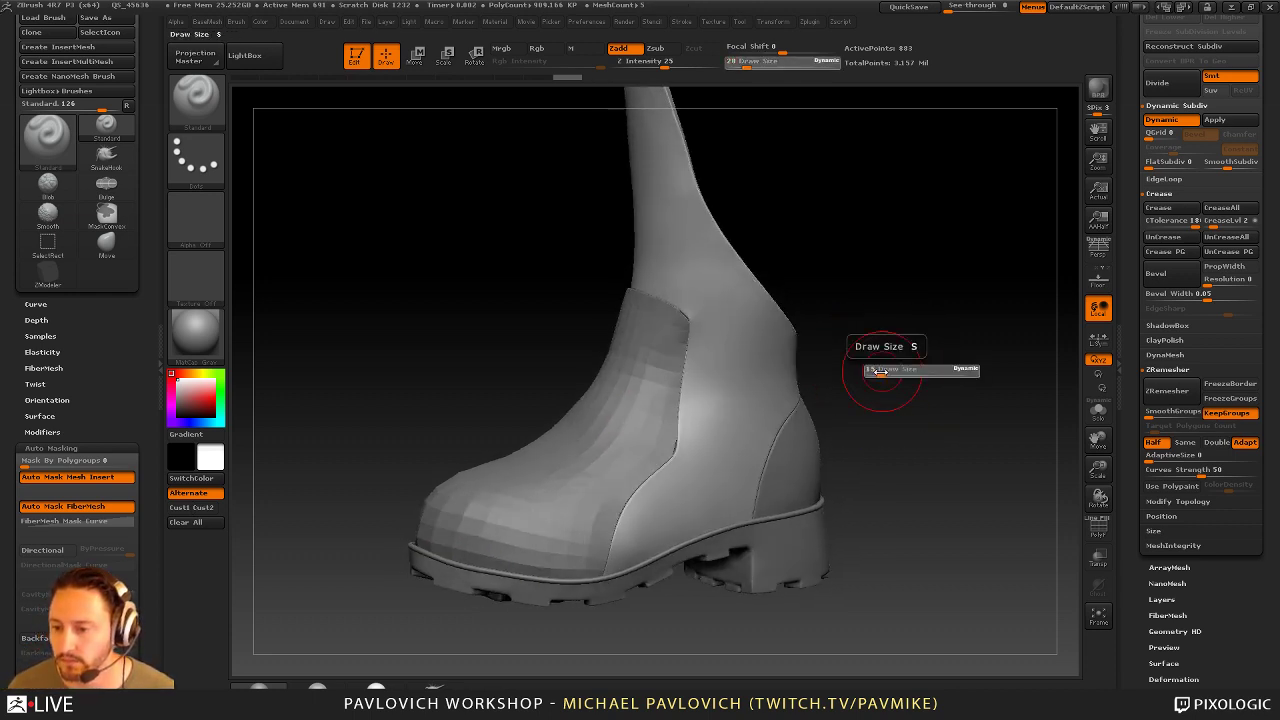
pyautogui.moveTo(943, 397); pyautogui.dragTo(967, 386)
# Select the toe panel, display its polyframe and isolate it from the rest of the boot
pyautogui.keyDown('alt'); pyautogui.click(684, 415); pyautogui.keyUp('alt')
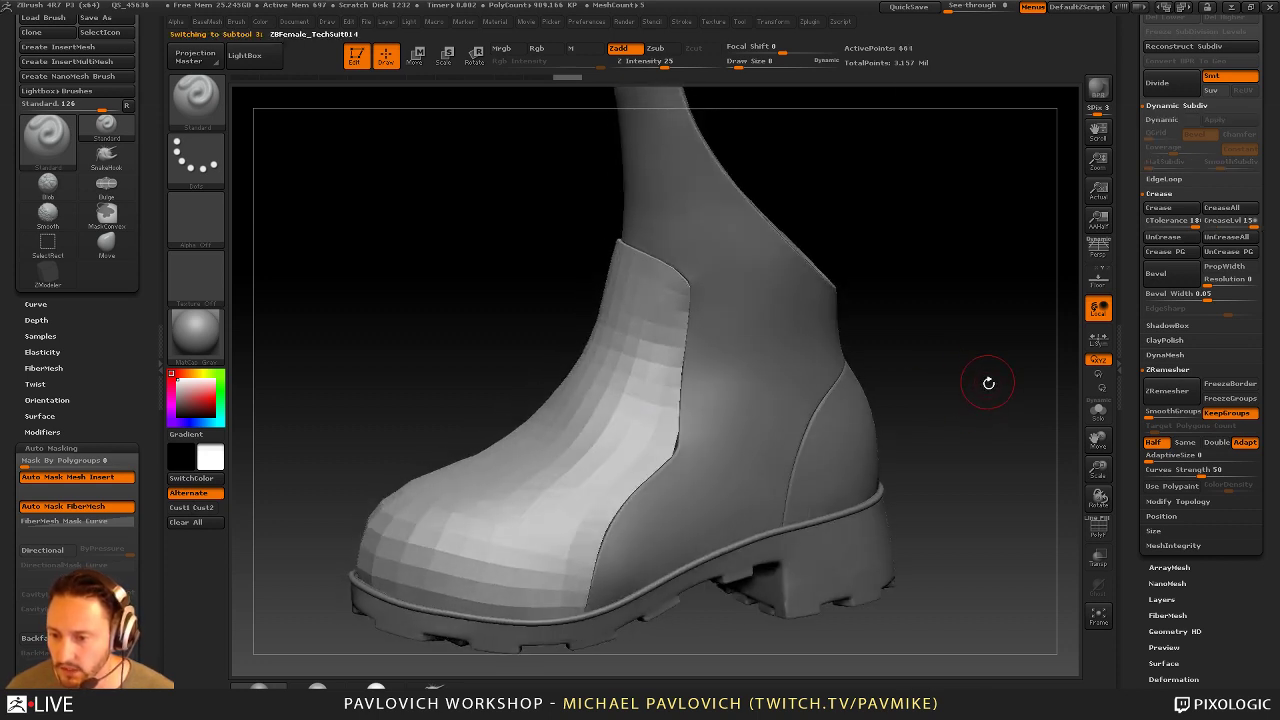
pyautogui.press('2')
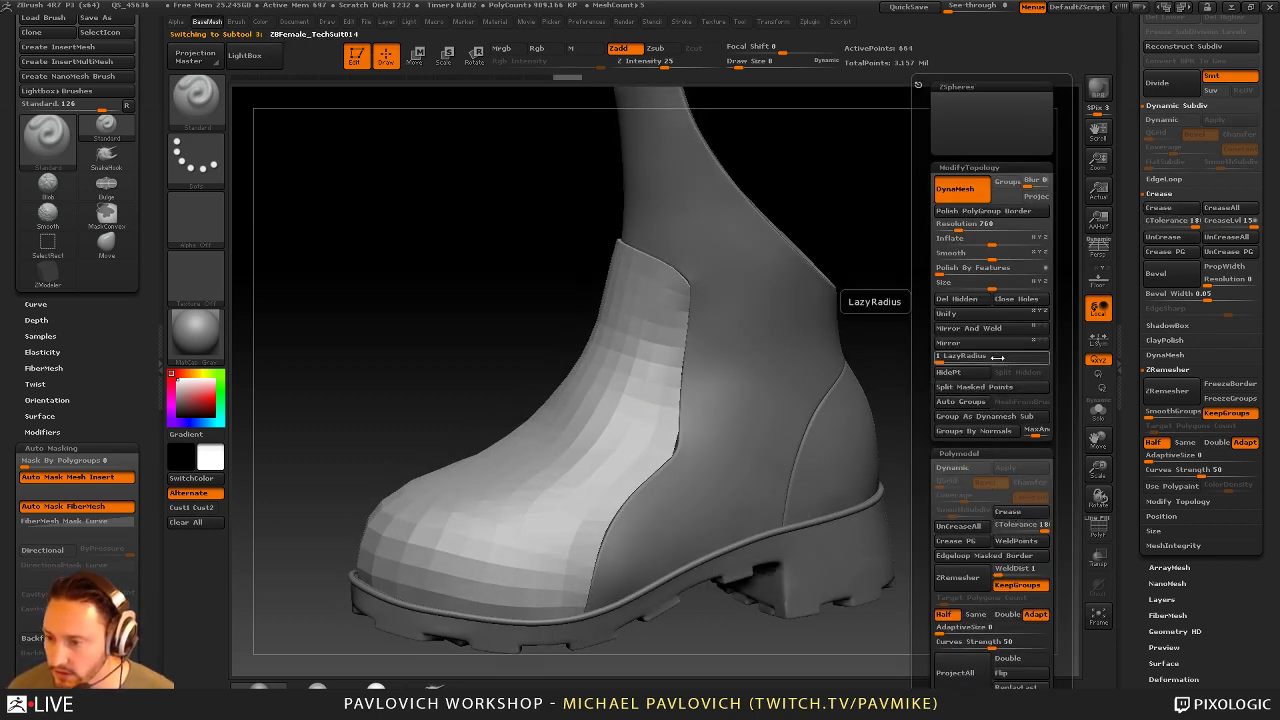
pyautogui.click(1098, 527)
pyautogui.moveTo(1050, 470); pyautogui.dragTo(1003, 449)
pyautogui.press('space')
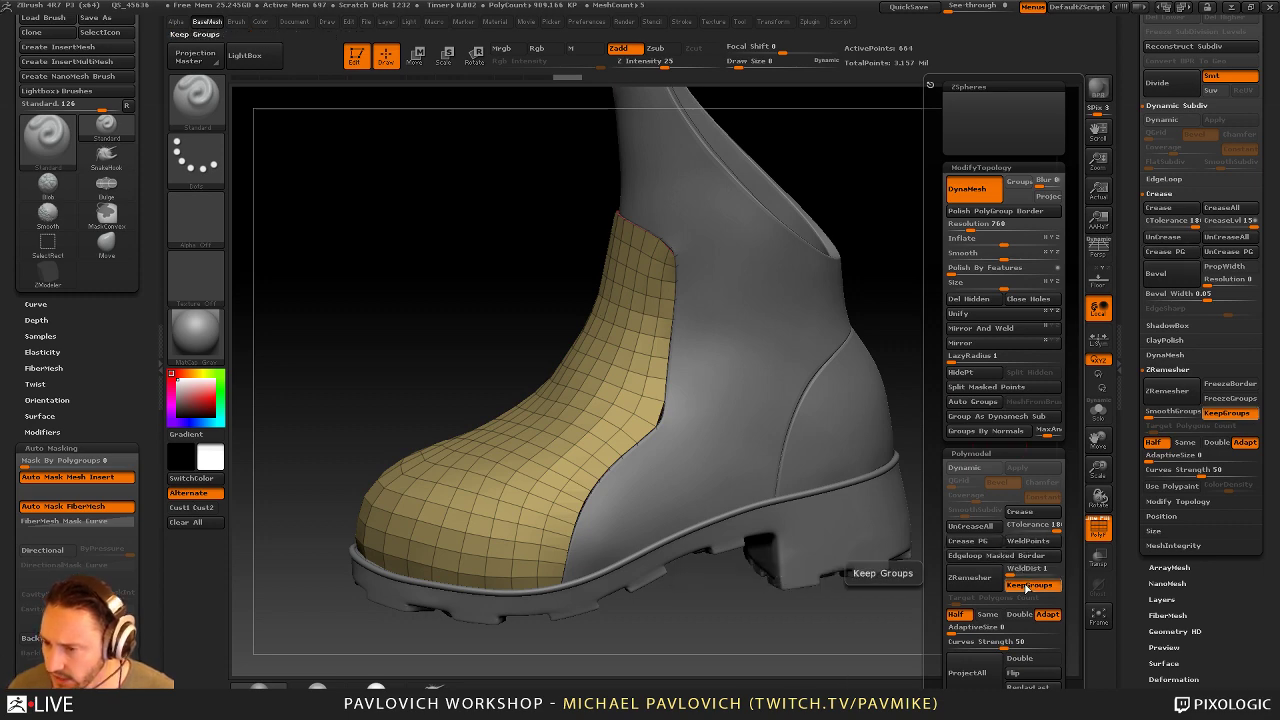
pyautogui.click(1098, 411)
# Divide the toe panel's faces into polygroups with Groups By Normals and check the rim up close
pyautogui.press('space')
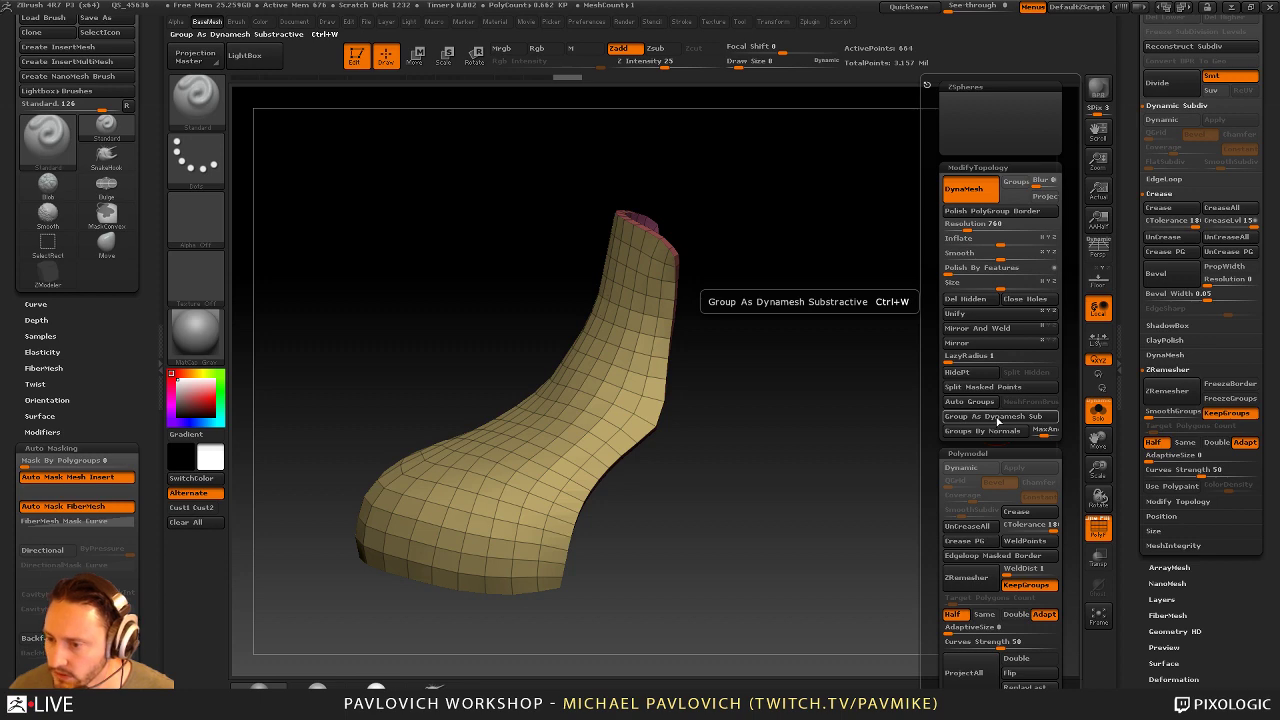
pyautogui.click(997, 421)
pyautogui.moveTo(857, 449); pyautogui.dragTo(954, 326)
pyautogui.keyDown('alt'); pyautogui.moveTo(698, 214); pyautogui.dragTo(679, 398); pyautogui.keyUp('alt')
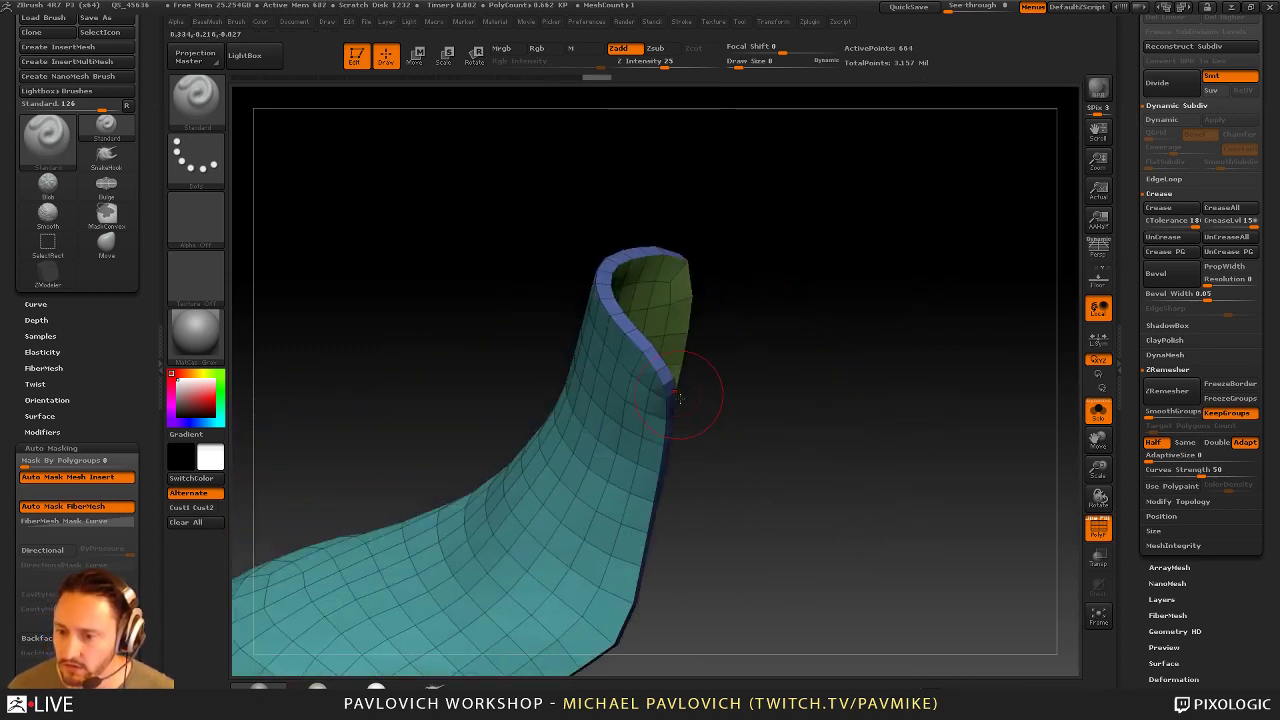
pyautogui.keyDown('alt'); pyautogui.moveTo(762, 298); pyautogui.dragTo(772, 460); pyautogui.keyUp('alt')
# Switch to the ZModeler brush and check the polygroups along the toe panel's upper rim and corners
pyautogui.press('b')
pyautogui.press('z')
pyautogui.press('m')
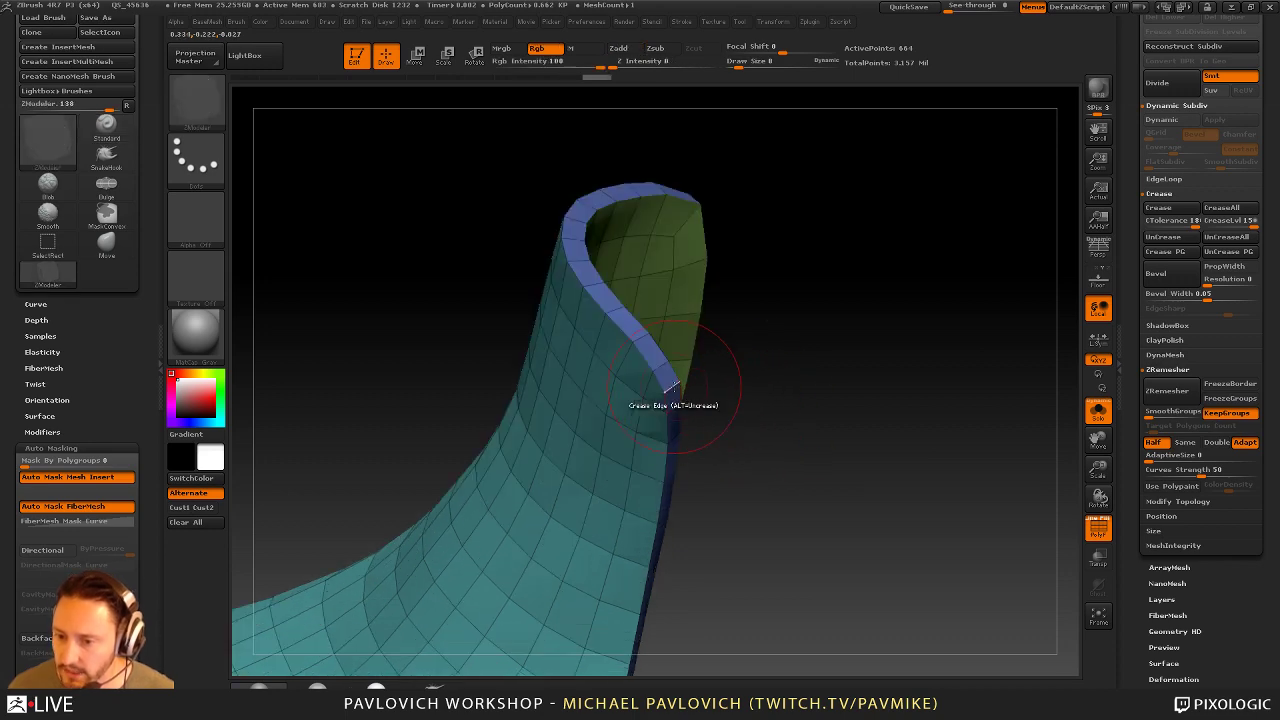
pyautogui.press('space')
pyautogui.click(553, 430)
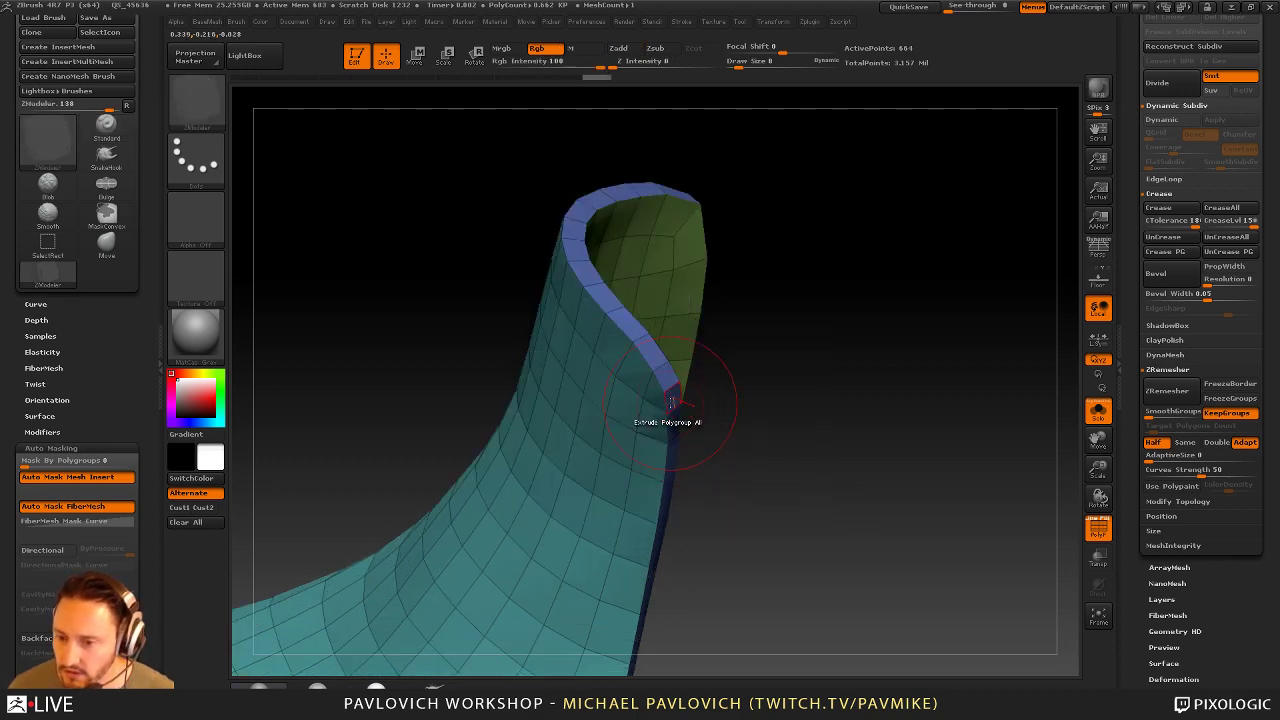
pyautogui.moveTo(722, 300); pyautogui.dragTo(812, 190)
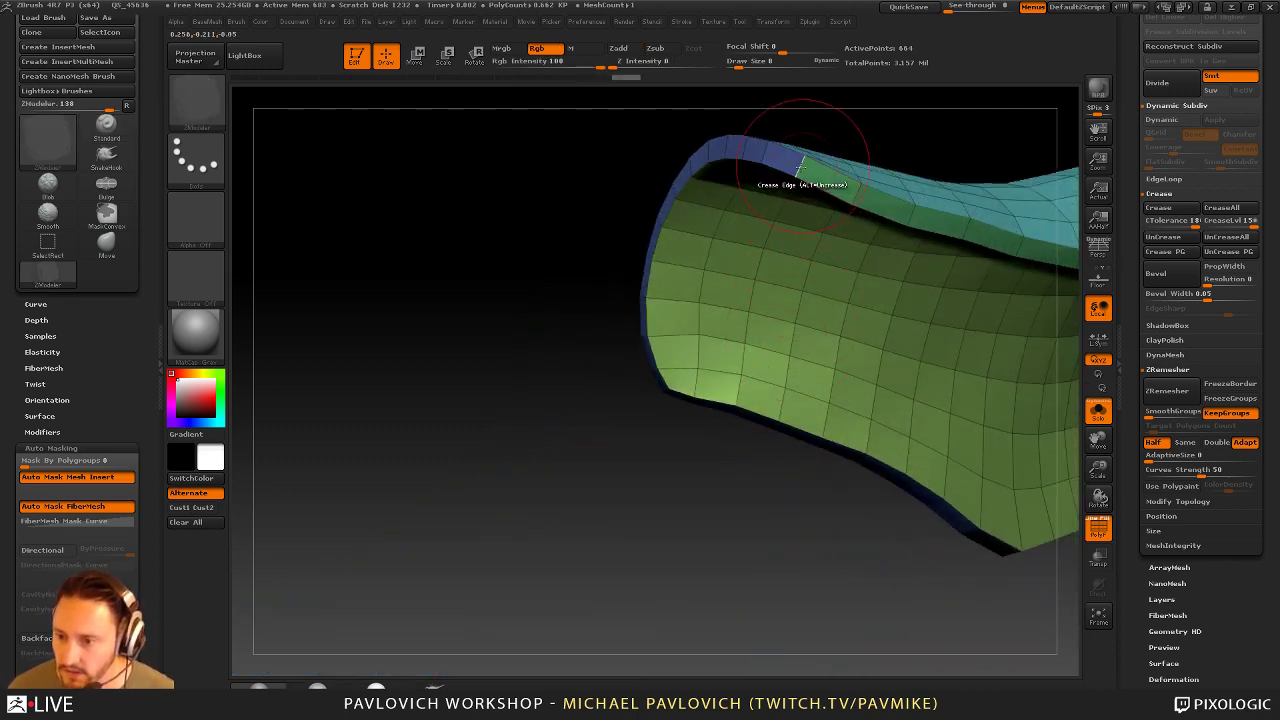
pyautogui.moveTo(770, 128); pyautogui.dragTo(702, 336)
pyautogui.moveTo(909, 129)
pyautogui.keyDown('alt'); pyautogui.mouseDown()
pyautogui.moveTo(848, 223)
pyautogui.moveTo(979, 280)
pyautogui.mouseUp(); pyautogui.keyUp('alt')
pyautogui.press('1')
pyautogui.click(933, 546)
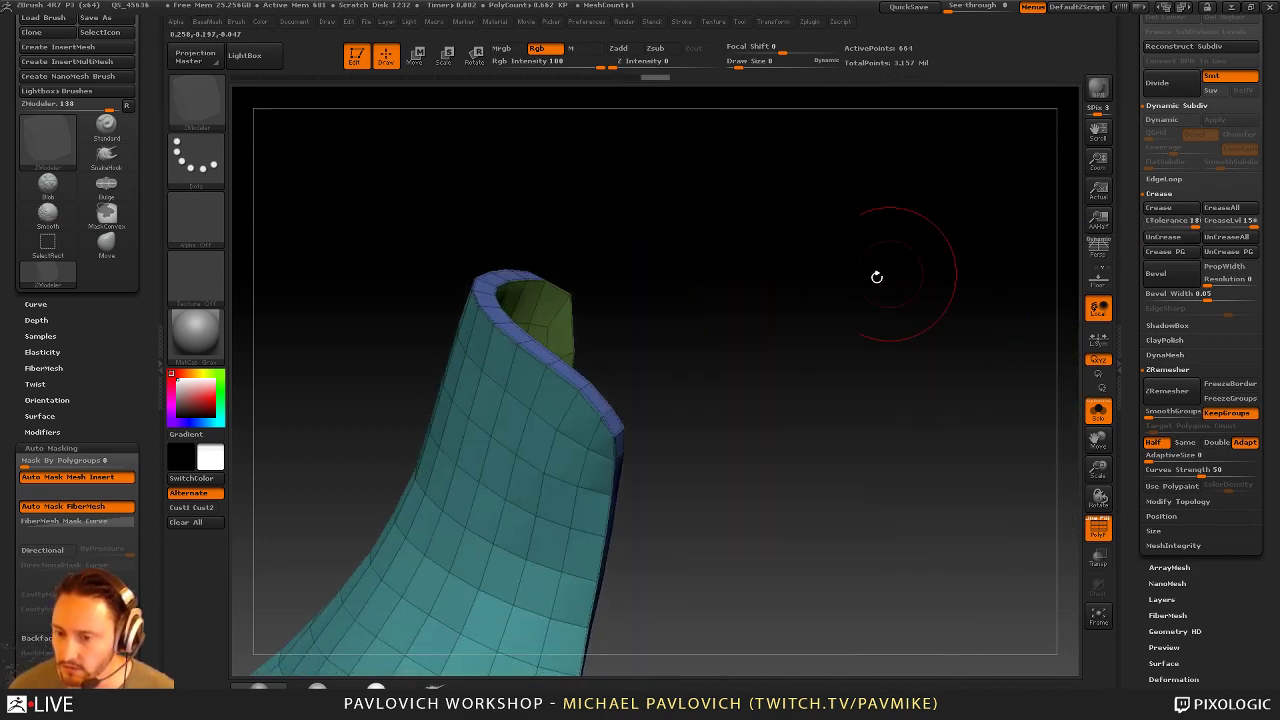
# Pull the toe panel's upper rear corner into shape using the Move brush at draw size 4
pyautogui.press('s')
pyautogui.moveTo(709, 406)
pyautogui.mouseDown()
pyautogui.moveTo(628, 423)
pyautogui.moveTo(652, 386)
pyautogui.mouseUp()
pyautogui.press('b')
pyautogui.press('m')
pyautogui.press('v')
pyautogui.moveTo(624, 429); pyautogui.dragTo(640, 450)
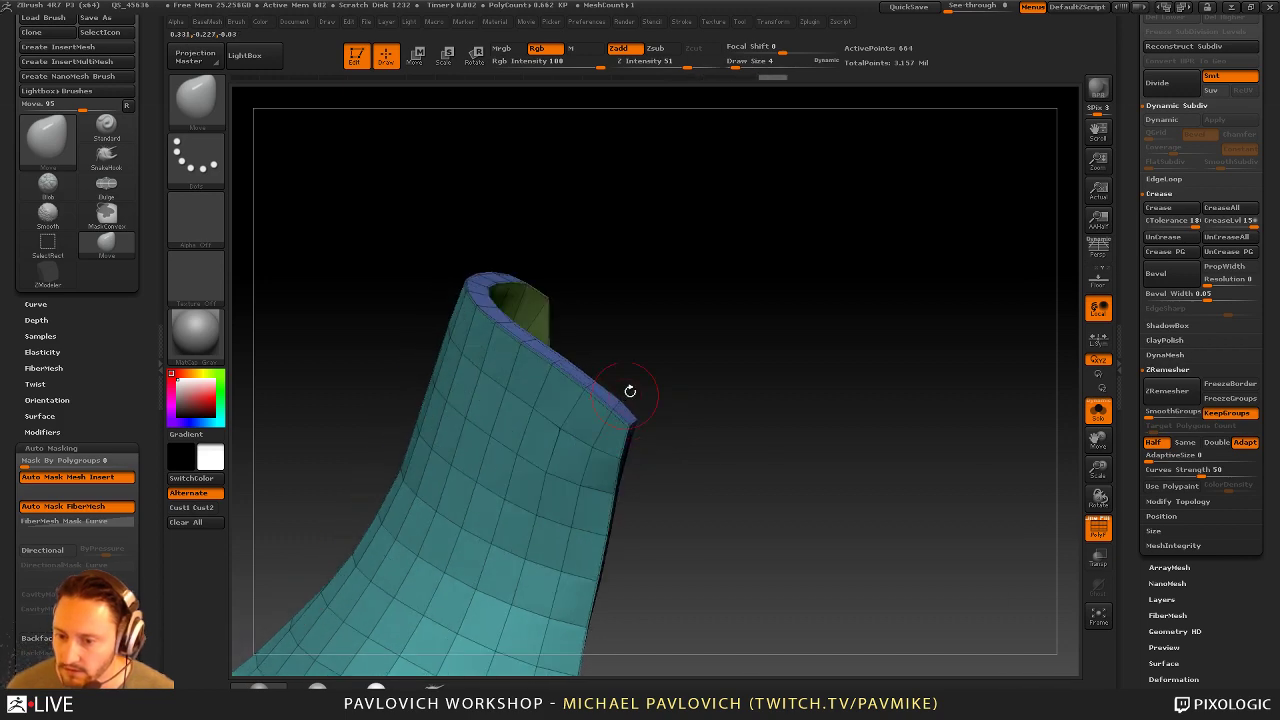
pyautogui.moveTo(630, 391); pyautogui.dragTo(980, 370)
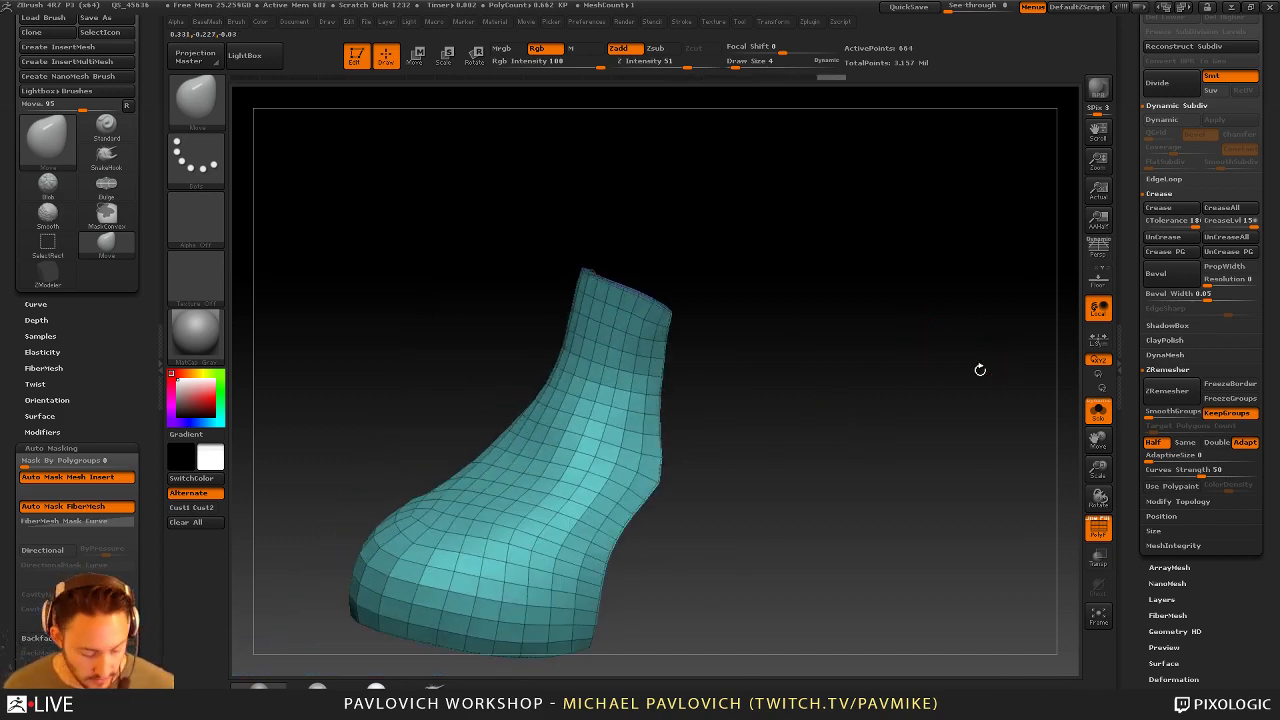
# Smooth the toe panel with Dynamic Subdivision at crease level 2, show the whole boot and hide the polyframe
pyautogui.press('d')
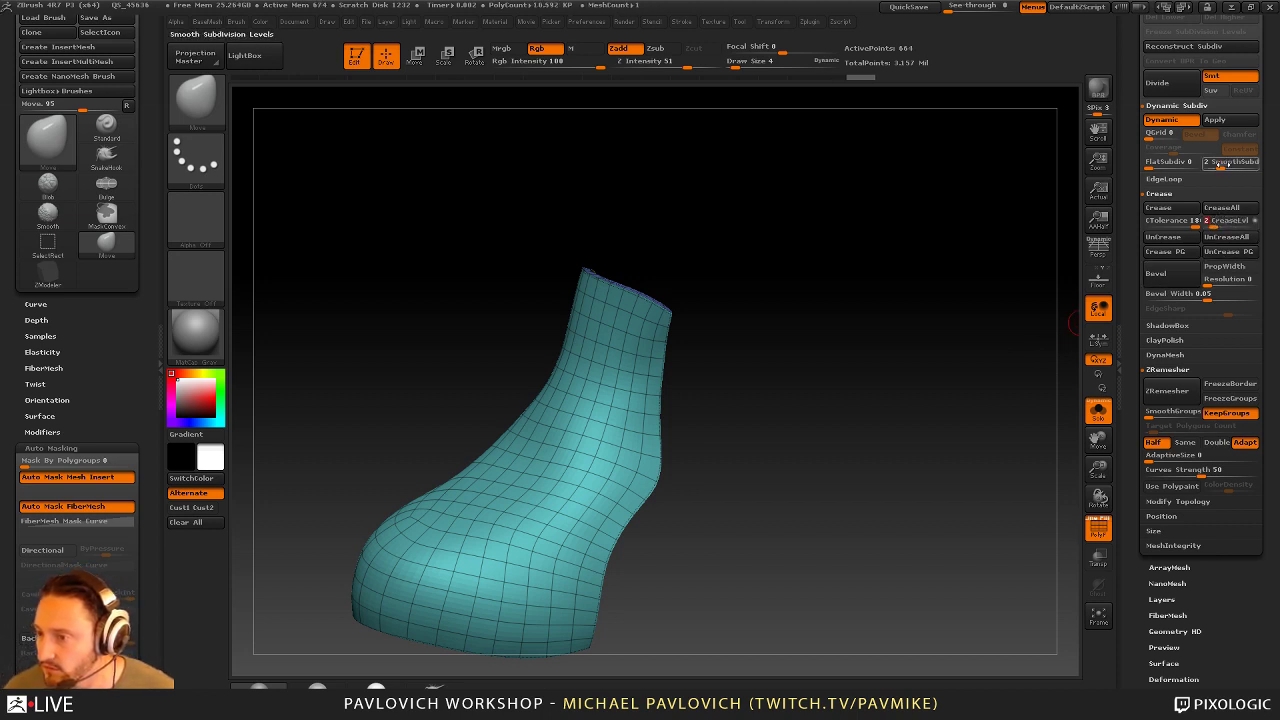
pyautogui.click(1098, 410)
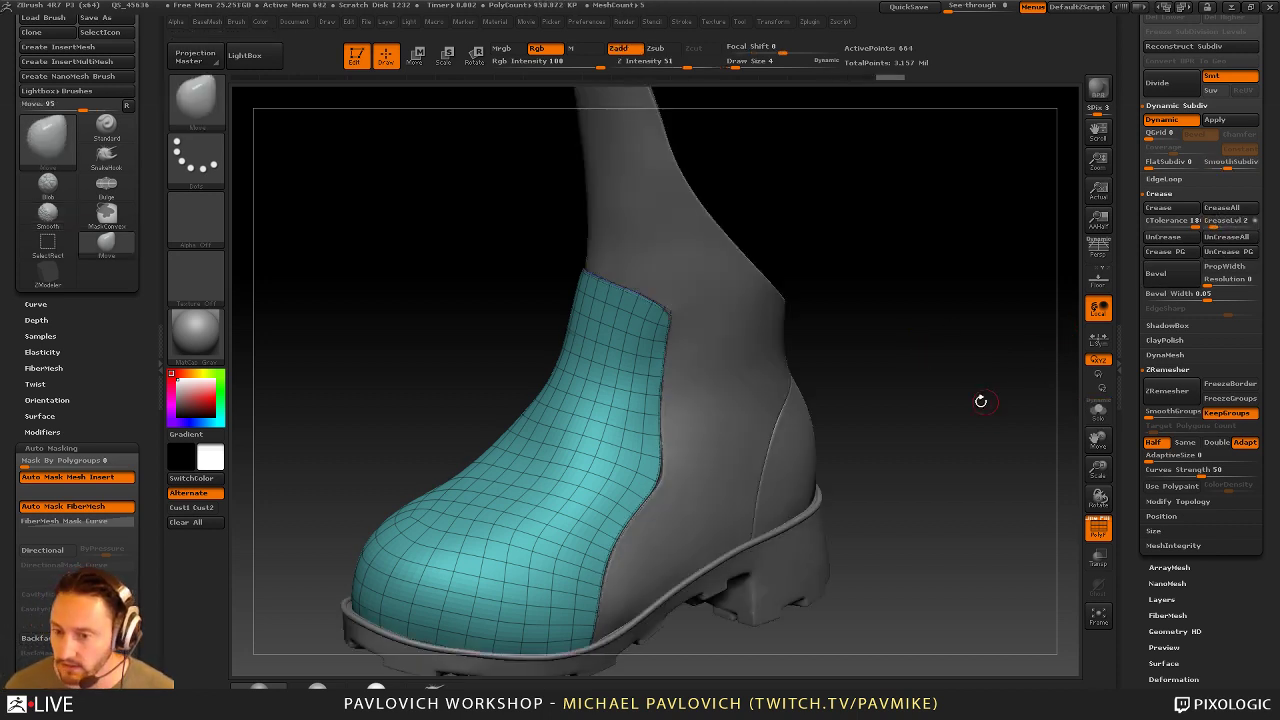
pyautogui.moveTo(980, 401)
pyautogui.mouseDown()
pyautogui.moveTo(940, 394)
pyautogui.moveTo(941, 356)
pyautogui.moveTo(960, 386)
pyautogui.moveTo(915, 388)
pyautogui.mouseUp()
pyautogui.hotkey('shift', 'f')
# Nudge the bend in the toe panel's rear border with the Move and Move Accurate brushes
pyautogui.press('s')
pyautogui.moveTo(700, 441); pyautogui.dragTo(700, 436)
pyautogui.press('s')
pyautogui.click(703, 434)
pyautogui.press('b')
pyautogui.press('m')
pyautogui.press('a')
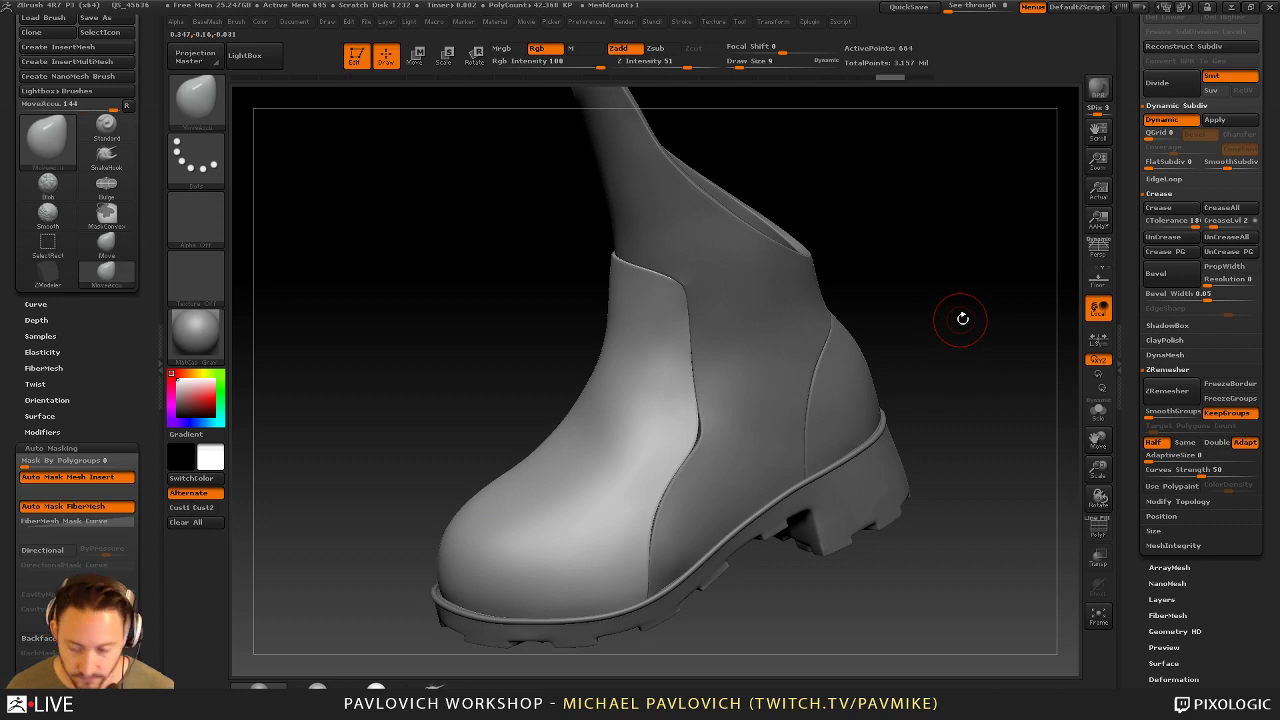
pyautogui.moveTo(962, 318)
pyautogui.keyDown('alt'); pyautogui.mouseDown()
pyautogui.moveTo(905, 318)
pyautogui.moveTo(957, 320)
pyautogui.moveTo(963, 355)
pyautogui.mouseUp(); pyautogui.keyUp('alt')
pyautogui.press('s')
pyautogui.click(699, 433)
# Switch to the Standard brush and check the toe panel's fit from both sides of the boot
pyautogui.moveTo(820, 358); pyautogui.dragTo(883, 362)
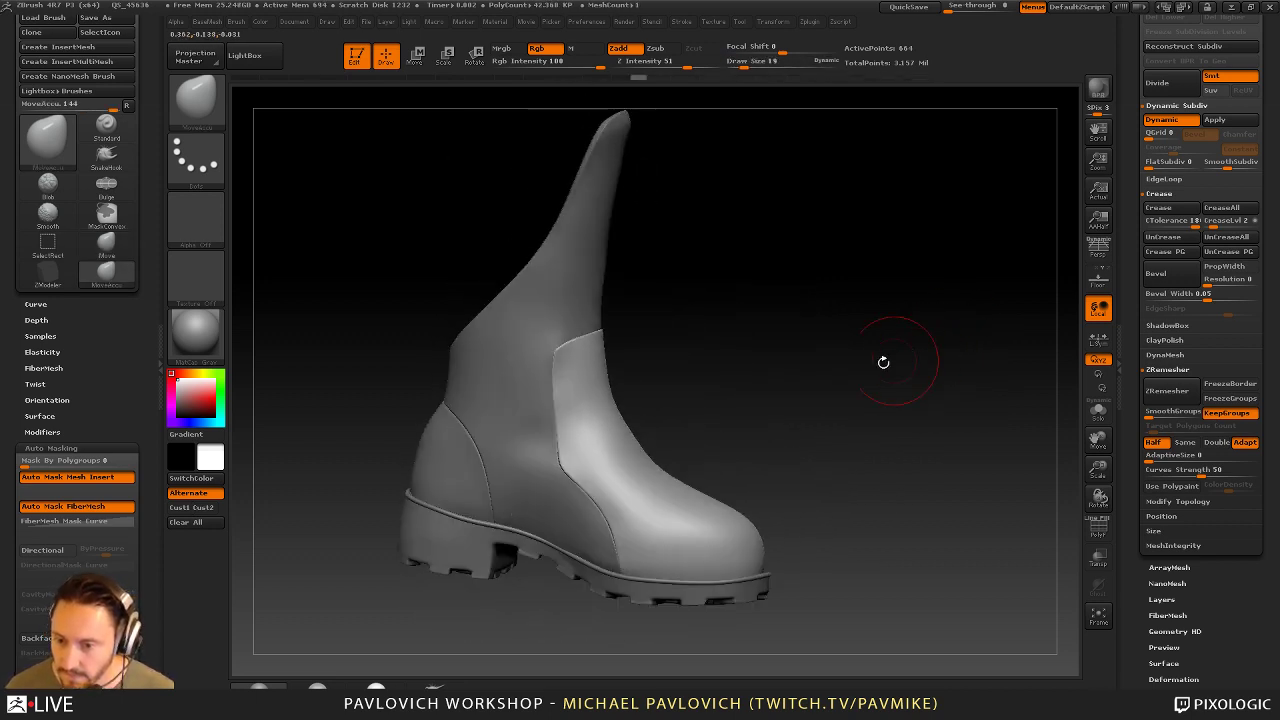
pyautogui.moveTo(782, 362); pyautogui.dragTo(698, 356)
pyautogui.press('b')
pyautogui.press('s')
pyautogui.press('t')
pyautogui.press('s')
pyautogui.moveTo(581, 354); pyautogui.dragTo(580, 357)
pyautogui.moveTo(885, 345); pyautogui.dragTo(682, 350)
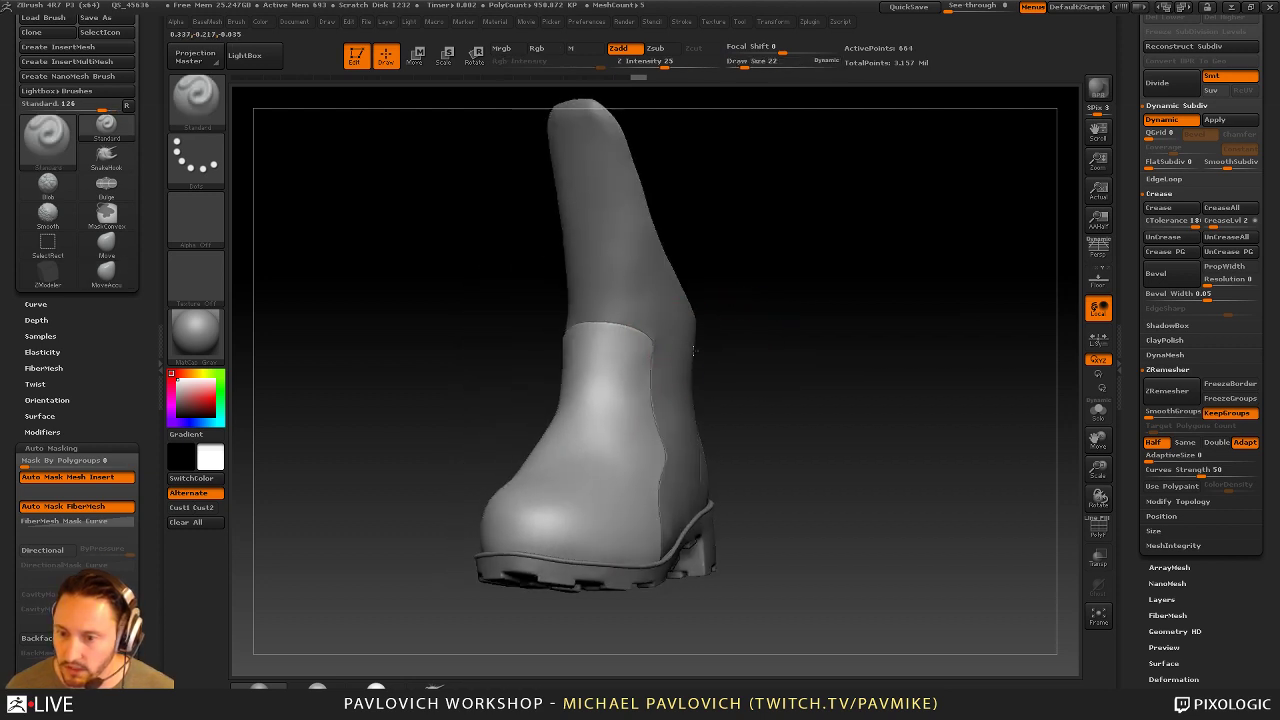
pyautogui.moveTo(880, 336); pyautogui.dragTo(760, 345)
# Select the heel panel, frame it closely and switch to the ZModeler brush
pyautogui.keyDown('alt'); pyautogui.click(851, 428); pyautogui.keyUp('alt')
pyautogui.moveTo(937, 401)
pyautogui.keyDown('alt'); pyautogui.mouseDown()
pyautogui.moveTo(888, 392)
pyautogui.moveTo(898, 385)
pyautogui.moveTo(888, 420)
pyautogui.mouseUp(); pyautogui.keyUp('alt')
pyautogui.press('b')
pyautogui.press('z')
pyautogui.press('m')
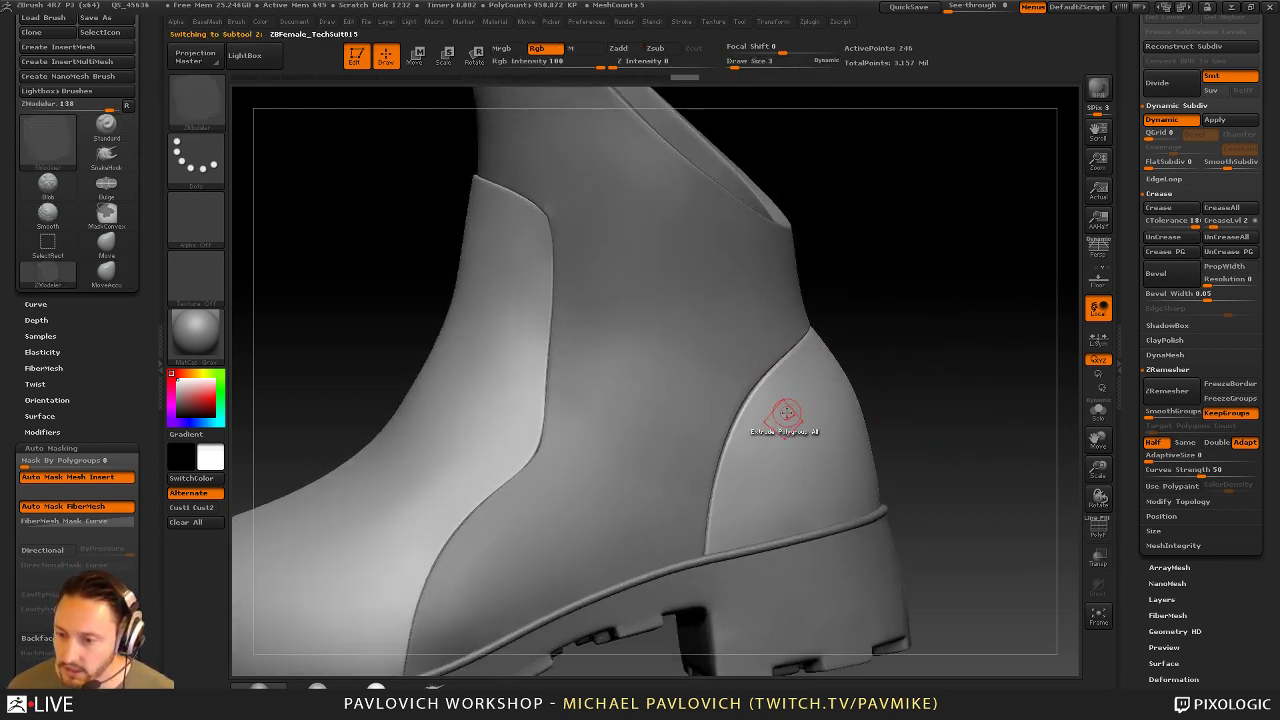
# Pull the heel panel's outer polygroup slightly outward with ZModeler's QMesh action targeting Polygroup All, undoing the first attempt
pyautogui.press('space')
pyautogui.click(864, 208)
pyautogui.moveTo(946, 315); pyautogui.dragTo(906, 305)
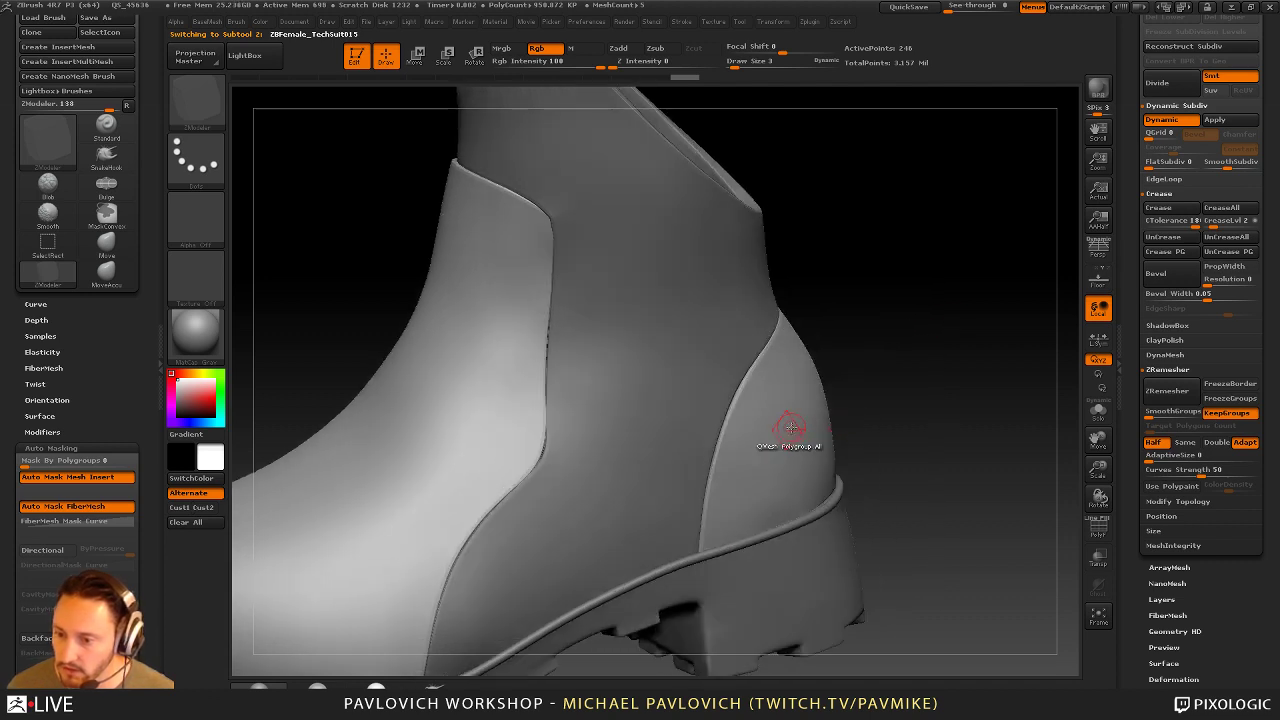
pyautogui.moveTo(785, 430); pyautogui.dragTo(806, 436)
pyautogui.hotkey('ctrl', 'z')
pyautogui.press('b')
pyautogui.press('m')
pyautogui.press('v')
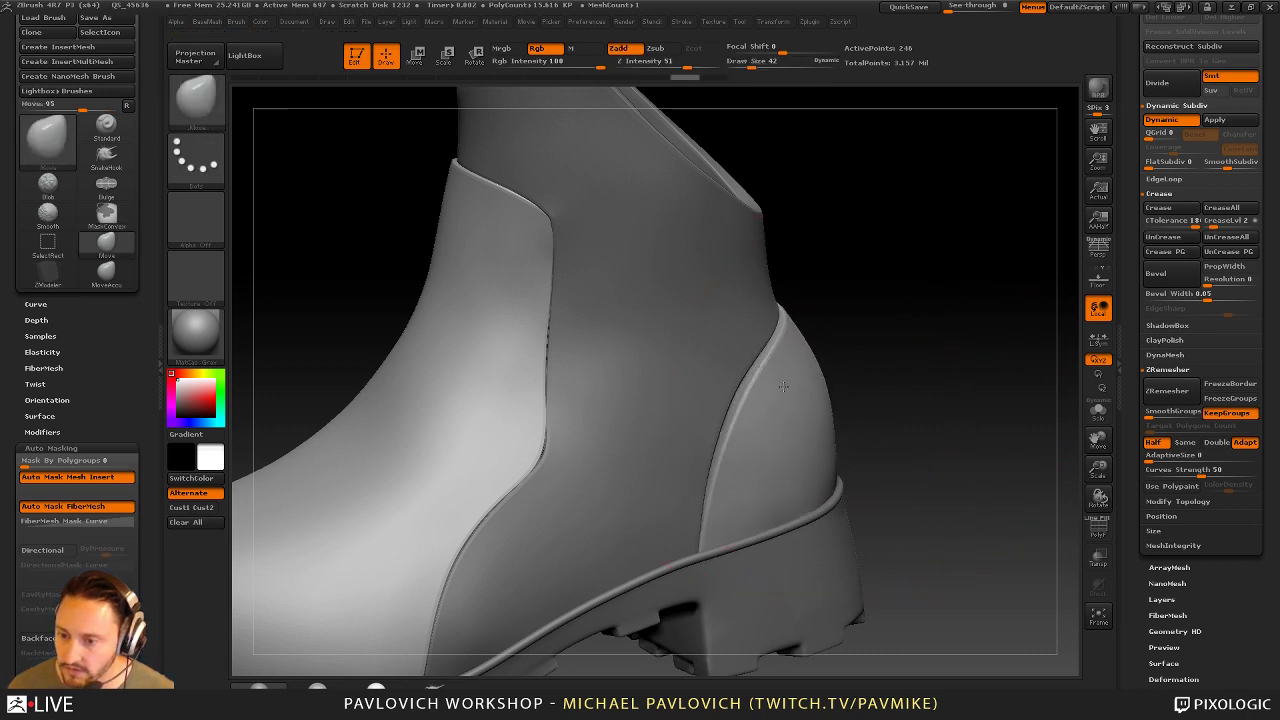
pyautogui.press('b')
pyautogui.press('z')
pyautogui.press('m')
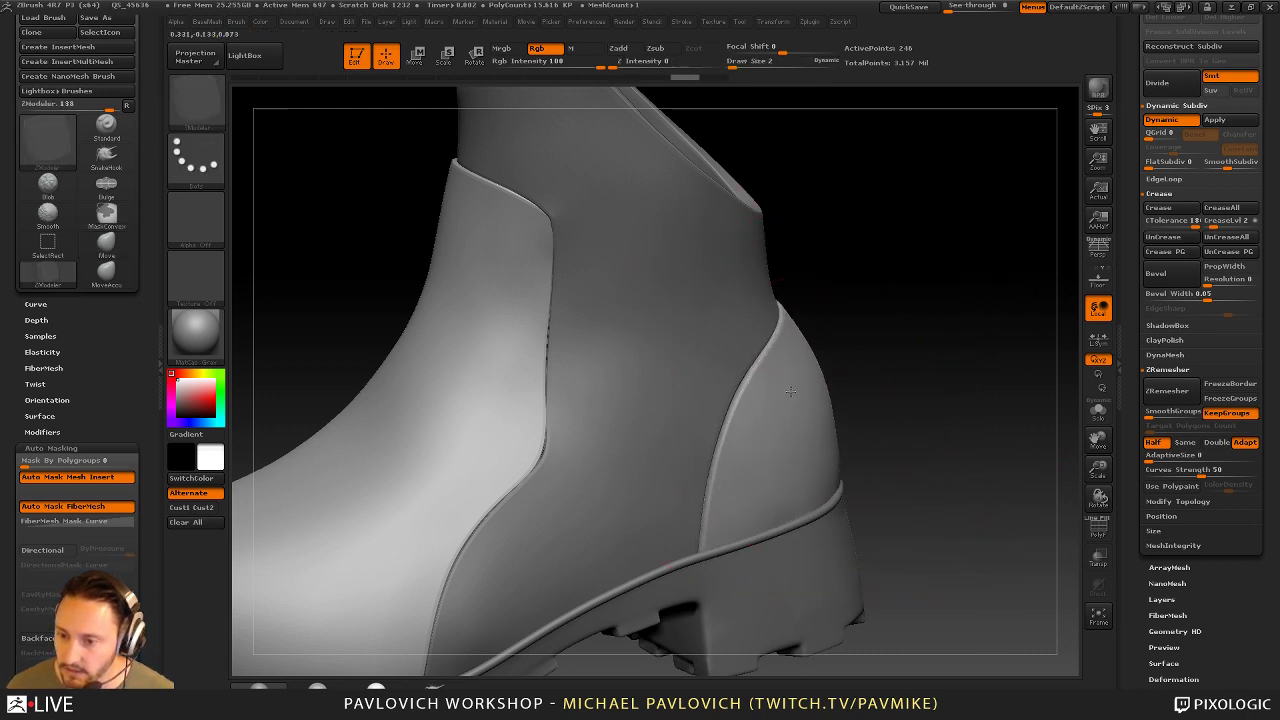
# Inspect the heel panel's rim against the shaft with polyframe, transparency and ghosting on, and restore the solid view
pyautogui.moveTo(921, 350); pyautogui.dragTo(966, 389)
pyautogui.hotkey('shift', 'f')
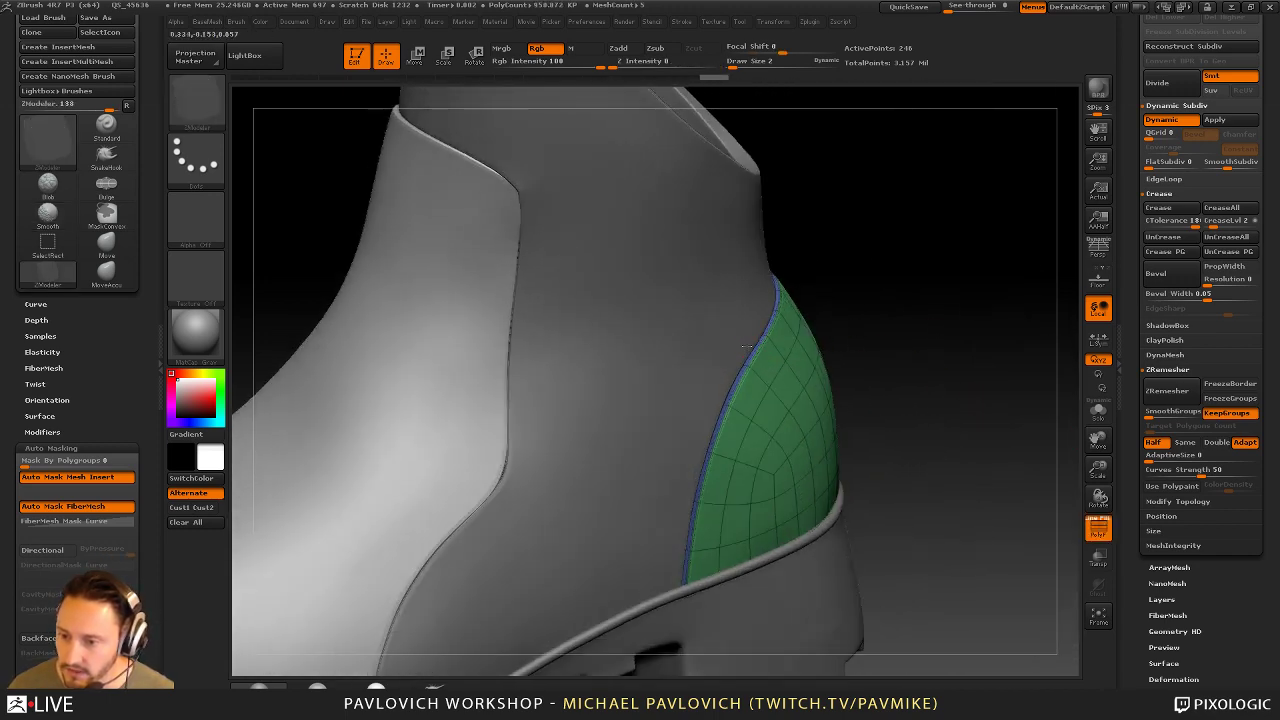
pyautogui.click(746, 346)
pyautogui.click(1097, 557)
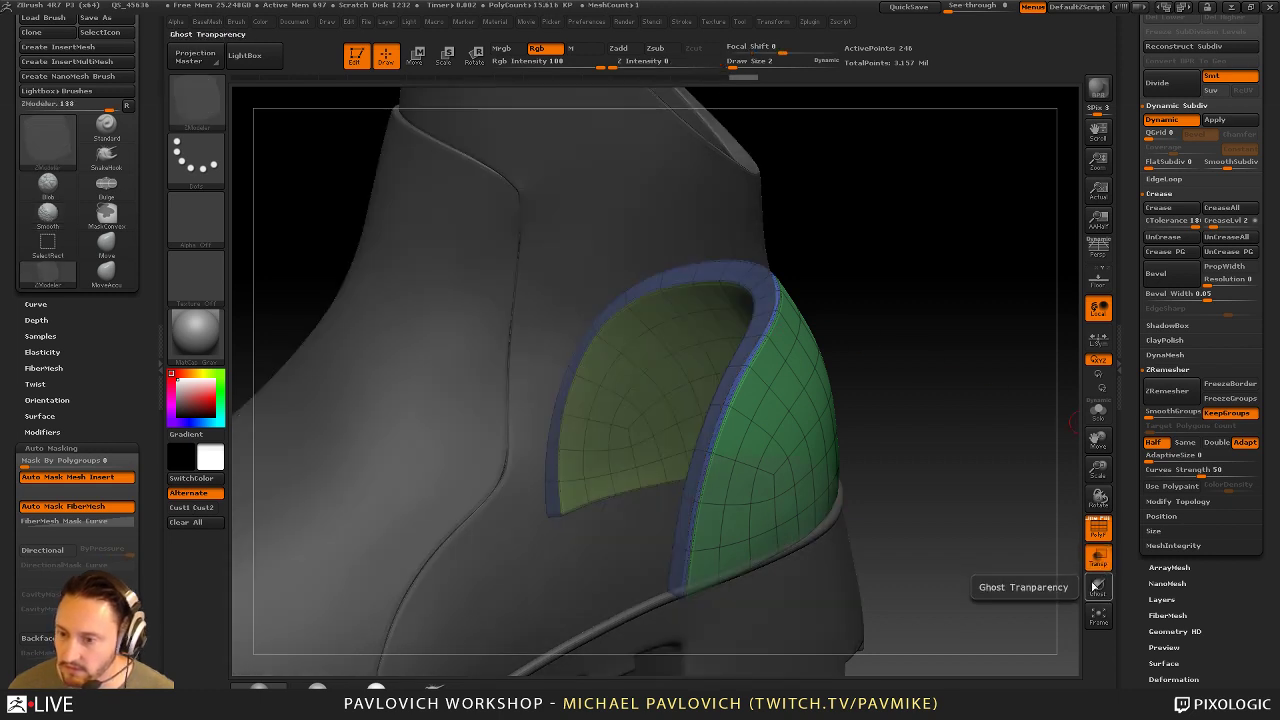
pyautogui.moveTo(960, 400); pyautogui.dragTo(846, 383)
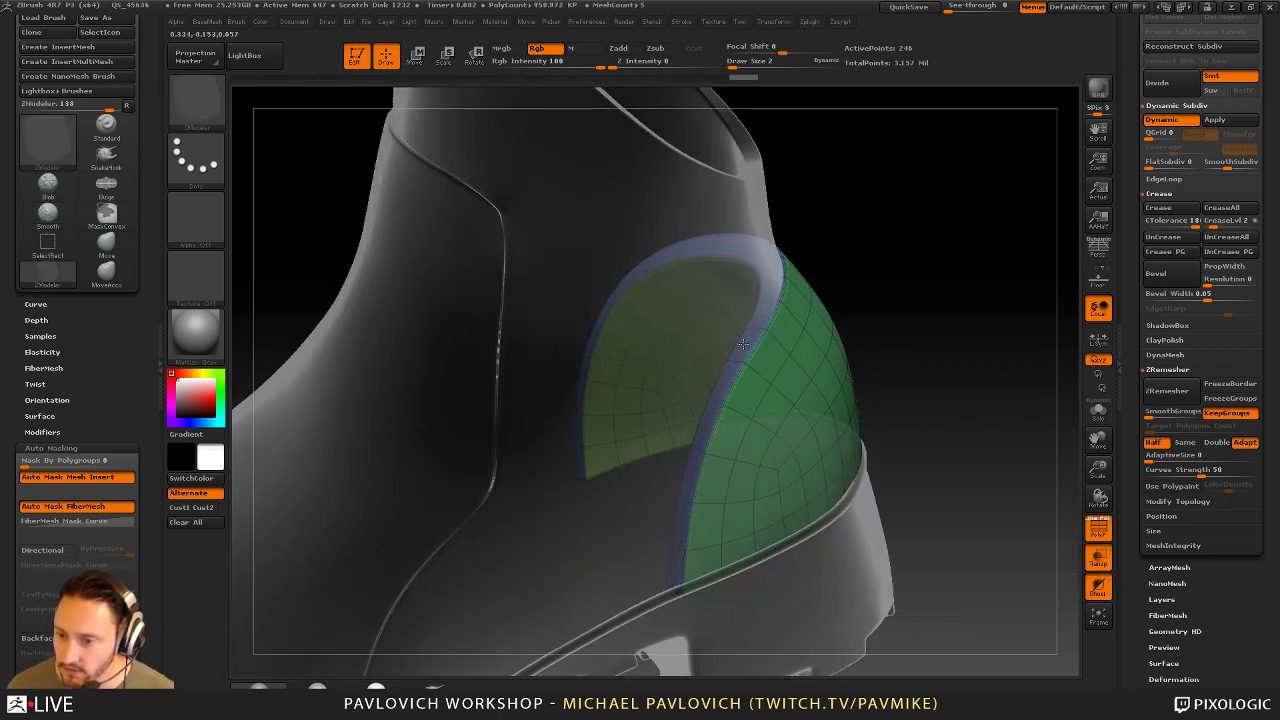
pyautogui.click(1090, 532)
pyautogui.moveTo(991, 437)
pyautogui.keyDown('alt'); pyautogui.mouseDown()
pyautogui.moveTo(1060, 511)
pyautogui.moveTo(954, 463)
pyautogui.moveTo(994, 471)
pyautogui.moveTo(960, 429)
pyautogui.moveTo(803, 385)
pyautogui.moveTo(900, 470)
pyautogui.moveTo(973, 416)
pyautogui.moveTo(1000, 414)
pyautogui.mouseUp(); pyautogui.keyUp('alt')
pyautogui.click(1096, 556)
pyautogui.moveTo(851, 406)
pyautogui.keyDown('alt'); pyautogui.mouseDown()
pyautogui.moveTo(886, 391)
pyautogui.moveTo(720, 350)
pyautogui.moveTo(881, 387)
pyautogui.mouseUp(); pyautogui.keyUp('alt')
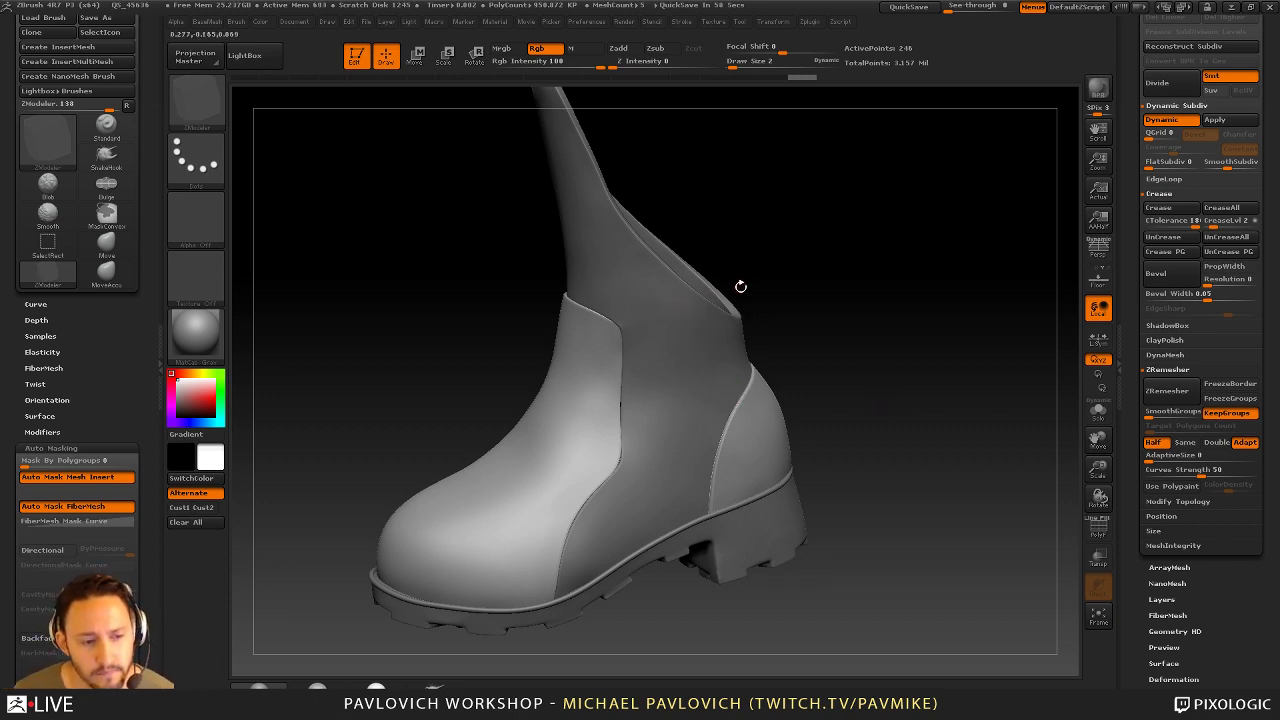
# Switch to the Standard brush with a larger draw size and review the seams between the boot's toe, shaft and heel panels
pyautogui.moveTo(881, 292)
pyautogui.keyDown('alt'); pyautogui.mouseDown()
pyautogui.moveTo(909, 286)
pyautogui.moveTo(832, 349)
pyautogui.mouseUp(); pyautogui.keyUp('alt')
pyautogui.press('b')
pyautogui.press('s')
pyautogui.press('t')
pyautogui.press('s')
pyautogui.press(']')
pyautogui.press('s')
pyautogui.moveTo(682, 414); pyautogui.dragTo(668, 414)
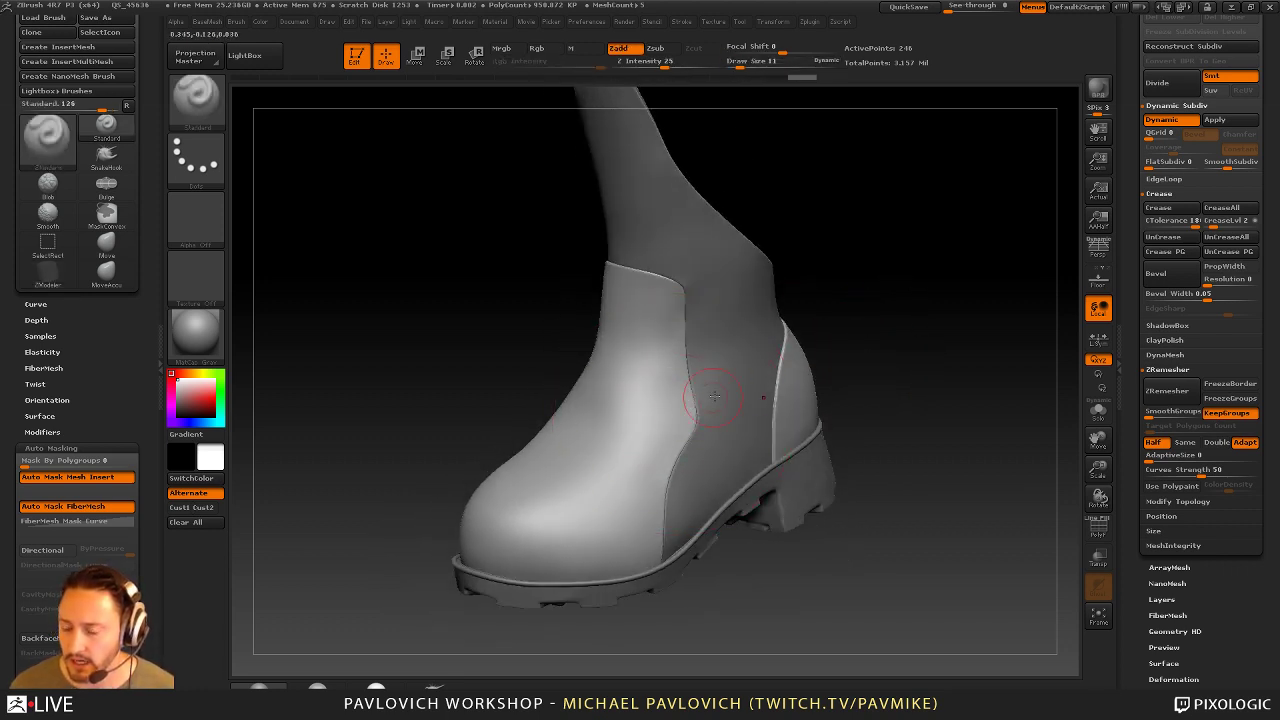
pyautogui.keyDown('alt'); pyautogui.moveTo(928, 337); pyautogui.dragTo(919, 364); pyautogui.keyUp('alt')
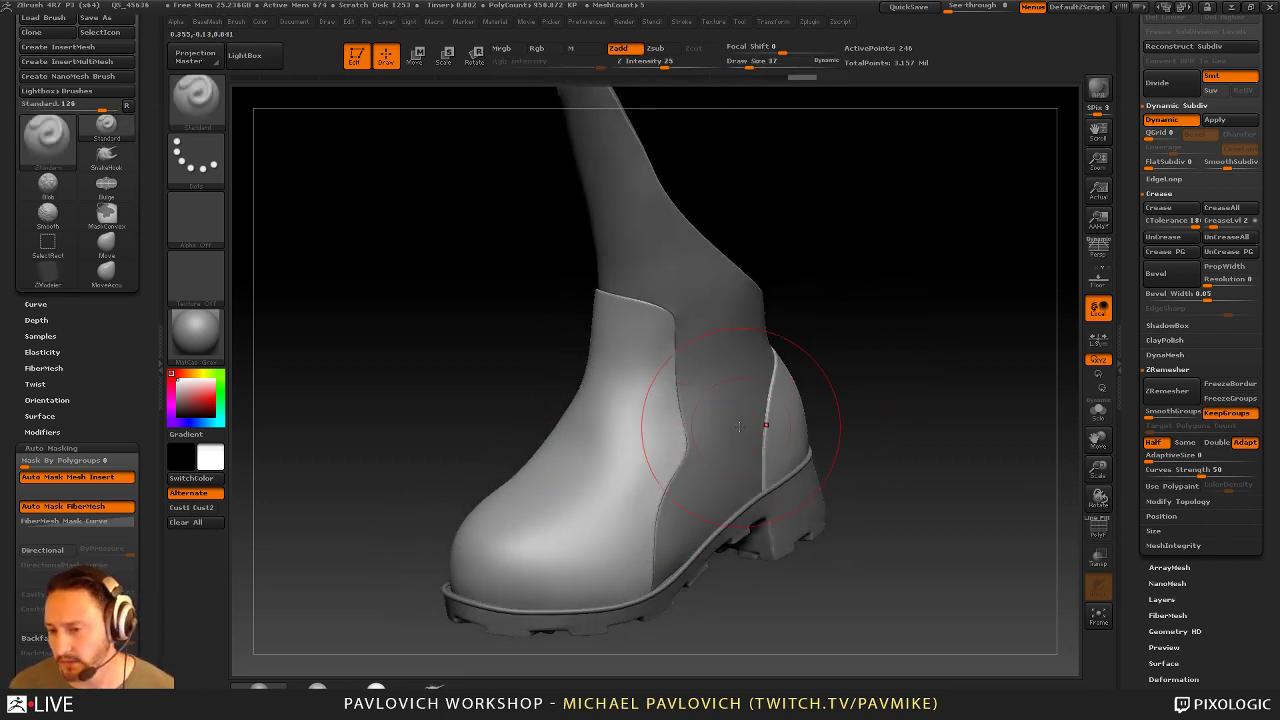
# Reduce the draw size to 10 and inspect the seams by selecting the shaft, heel and toe panels in turn
pyautogui.press('s')
pyautogui.moveTo(739, 426); pyautogui.dragTo(728, 426)
pyautogui.moveTo(827, 409); pyautogui.dragTo(866, 371)
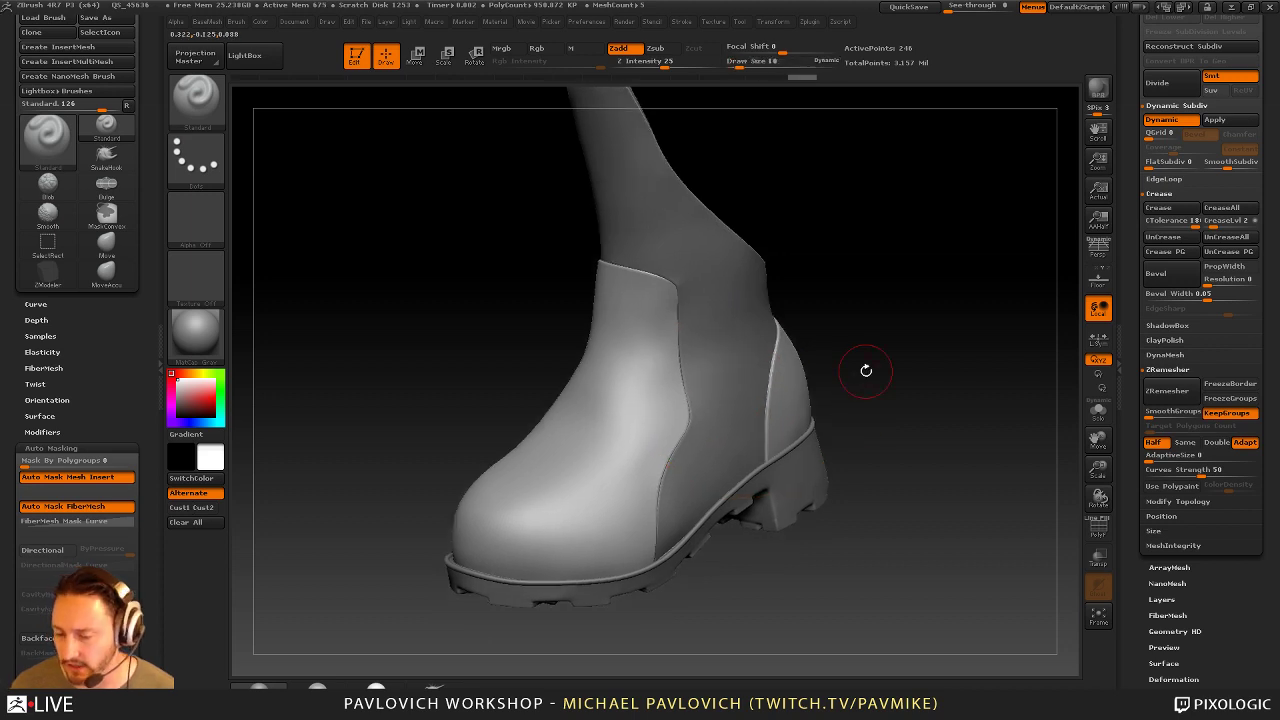
pyautogui.moveTo(886, 243); pyautogui.dragTo(926, 292)
pyautogui.keyDown('alt'); pyautogui.click(654, 420); pyautogui.keyUp('alt')
pyautogui.moveTo(840, 360); pyautogui.dragTo(878, 337)
pyautogui.moveTo(1139, 346); pyautogui.dragTo(1248, 389)
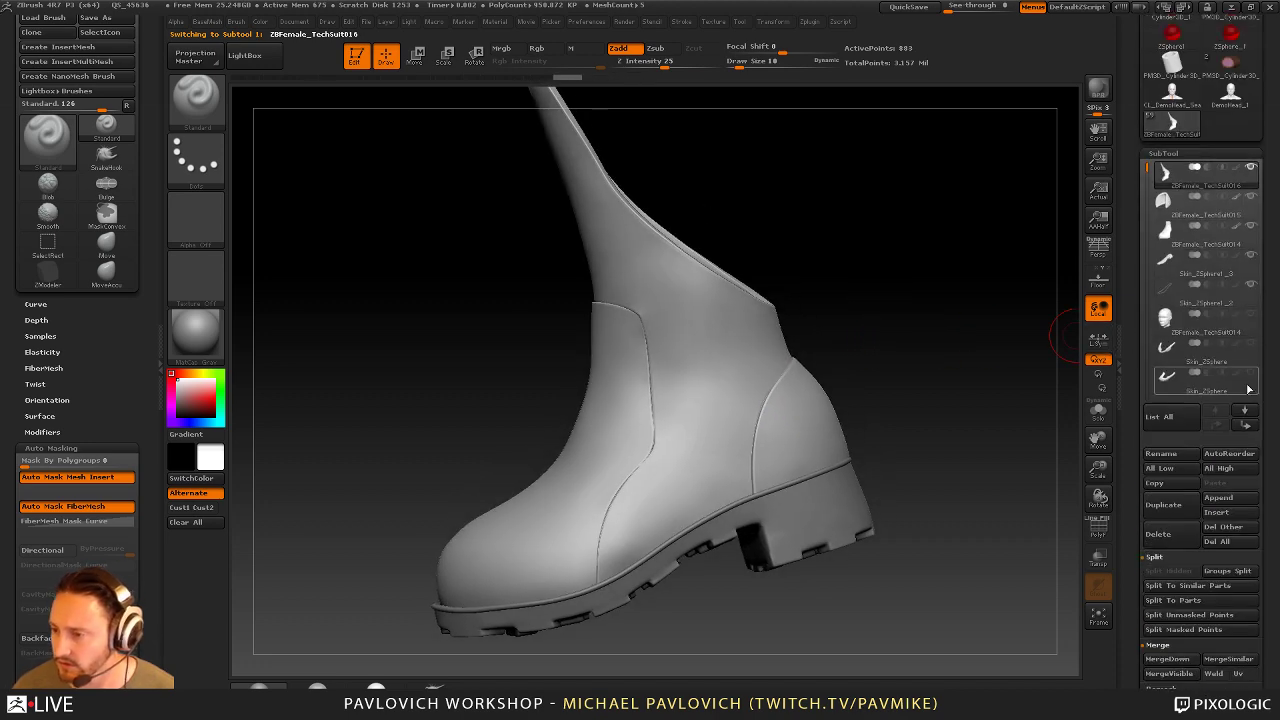
pyautogui.moveTo(851, 312); pyautogui.dragTo(877, 321)
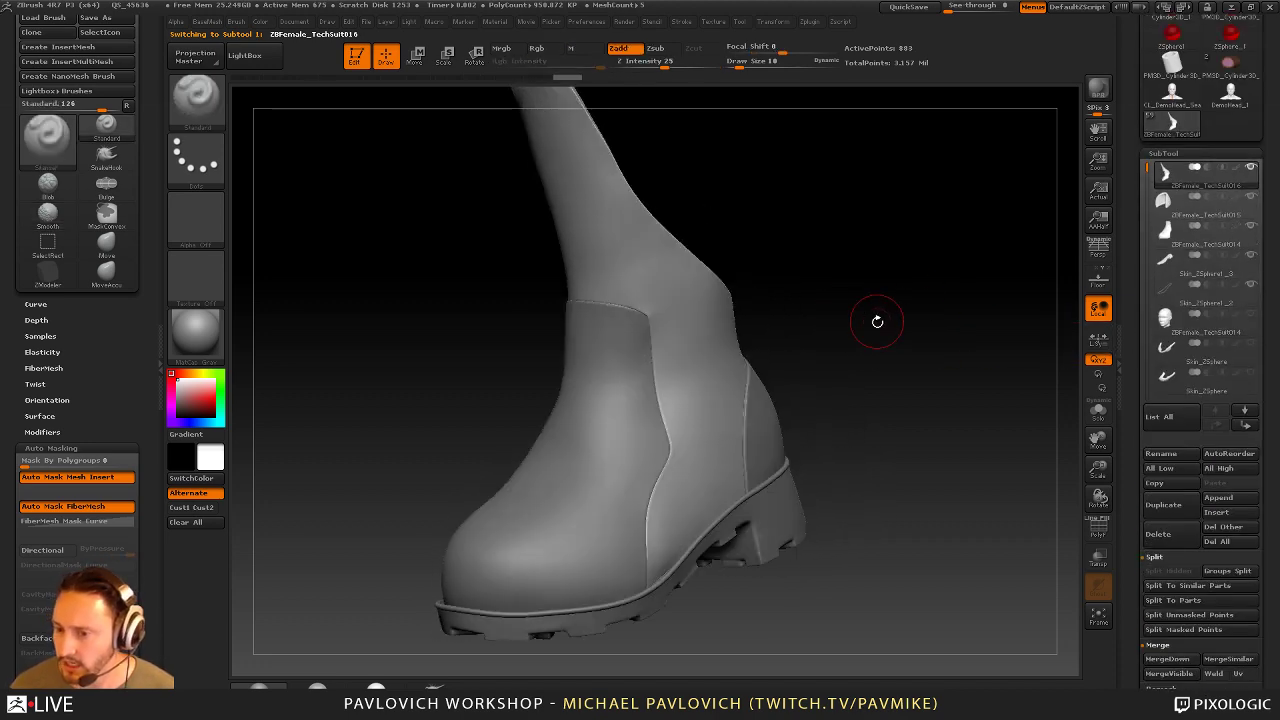
pyautogui.keyDown('alt'); pyautogui.click(768, 423); pyautogui.keyUp('alt')
pyautogui.keyDown('alt'); pyautogui.click(614, 457); pyautogui.keyUp('alt')
# Turn polypaint on for all subtools, compare the boot pieces by selecting each, and turn polypaint off again
pyautogui.press('shift')
pyautogui.moveTo(1237, 232)
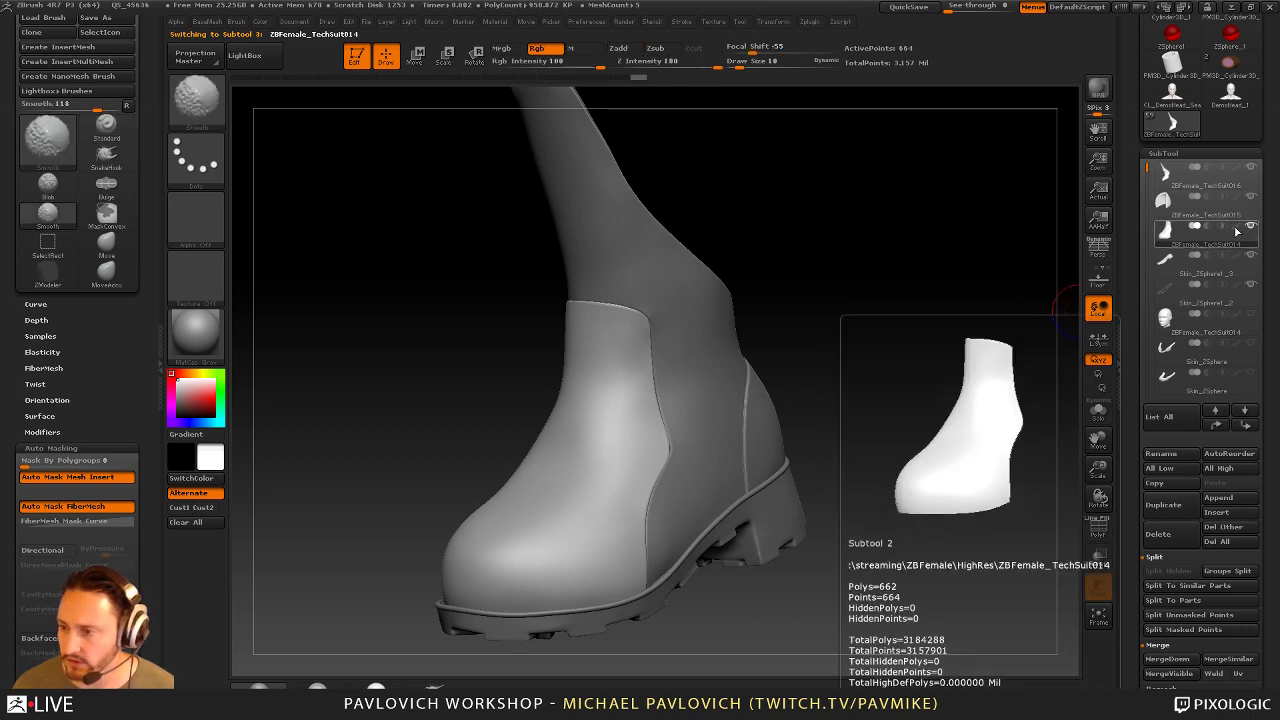
pyautogui.moveTo(908, 368); pyautogui.dragTo(840, 420)
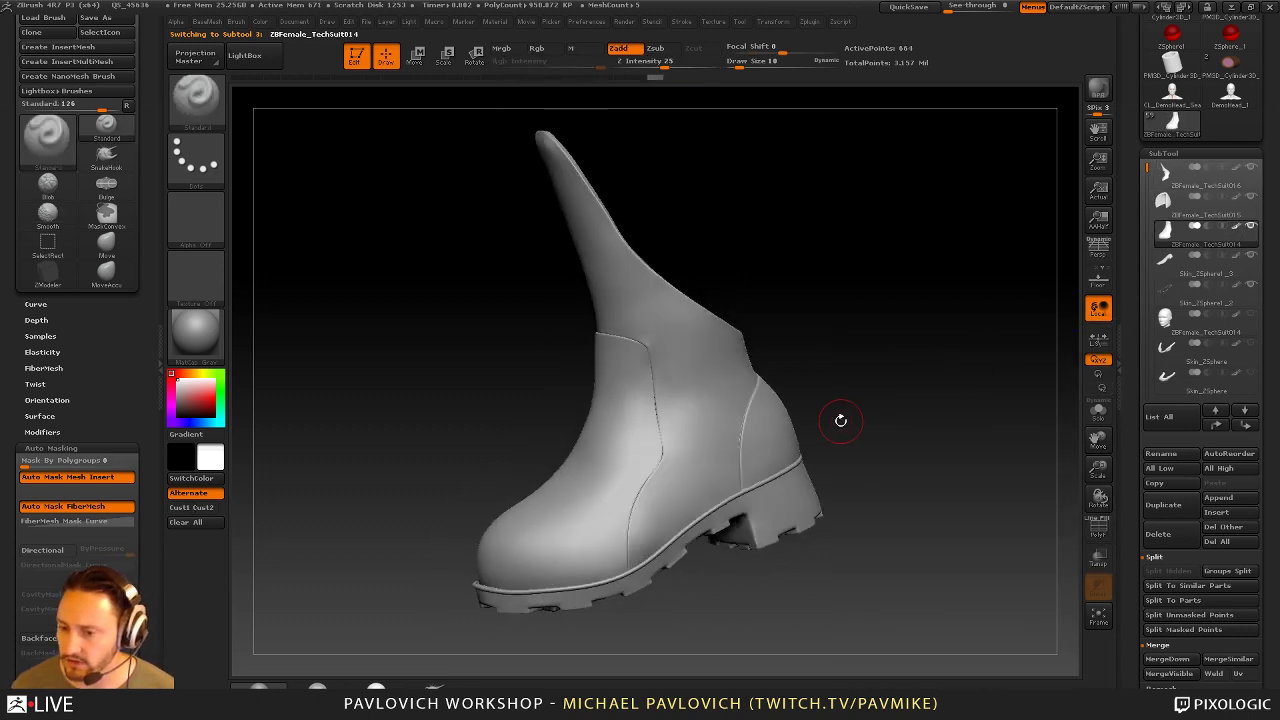
pyautogui.keyDown('alt'); pyautogui.click(780, 508); pyautogui.keyUp('alt')
pyautogui.keyDown('alt'); pyautogui.click(777, 456); pyautogui.keyUp('alt')
pyautogui.keyDown('alt'); pyautogui.click(668, 405); pyautogui.keyUp('alt')
pyautogui.keyDown('alt'); pyautogui.click(761, 516); pyautogui.keyUp('alt')
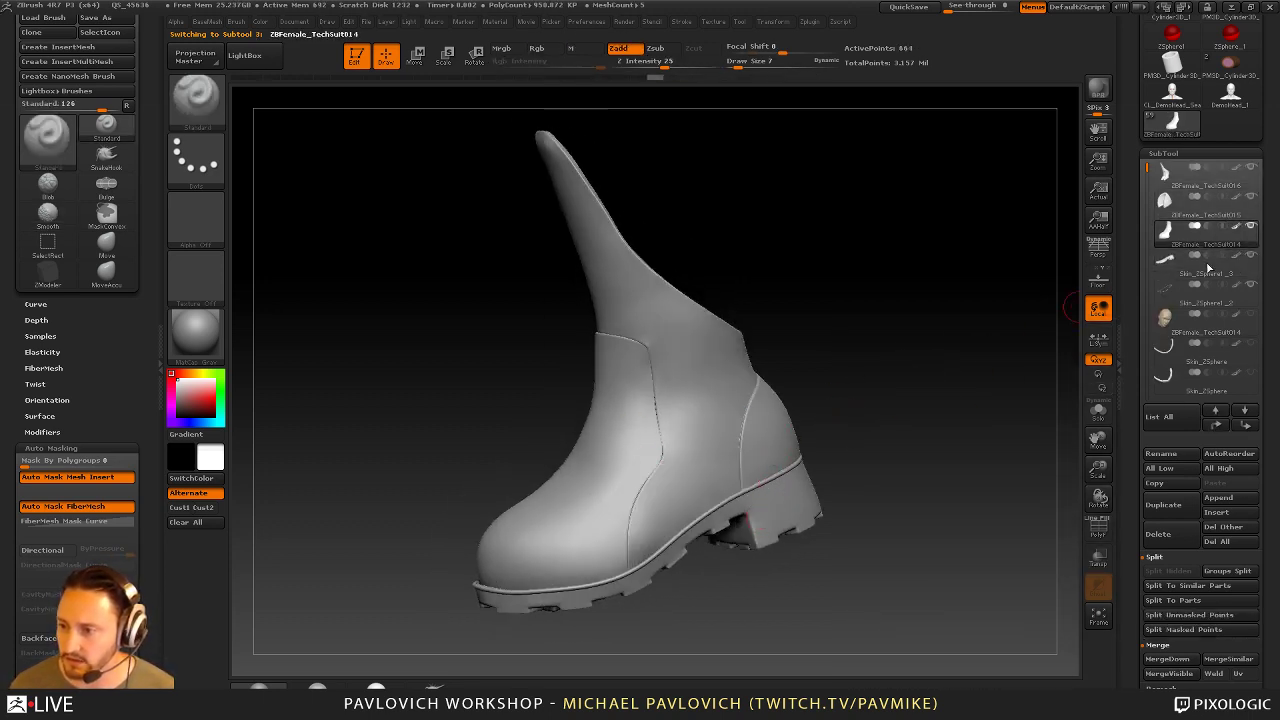
pyautogui.keyDown('shift'); pyautogui.click(1237, 228); pyautogui.keyUp('shift')
# Select the toe panel, view the boot from the front and check the motorcycle boot reference image
pyautogui.moveTo(850, 315)
pyautogui.keyDown('alt'); pyautogui.mouseDown()
pyautogui.moveTo(917, 323)
pyautogui.moveTo(1000, 357)
pyautogui.moveTo(935, 365)
pyautogui.mouseUp(); pyautogui.keyUp('alt')
pyautogui.keyDown('alt'); pyautogui.click(771, 420); pyautogui.keyUp('alt')
pyautogui.keyDown('alt'); pyautogui.click(769, 437); pyautogui.keyUp('alt')
pyautogui.keyDown('alt'); pyautogui.click(654, 391); pyautogui.keyUp('alt')
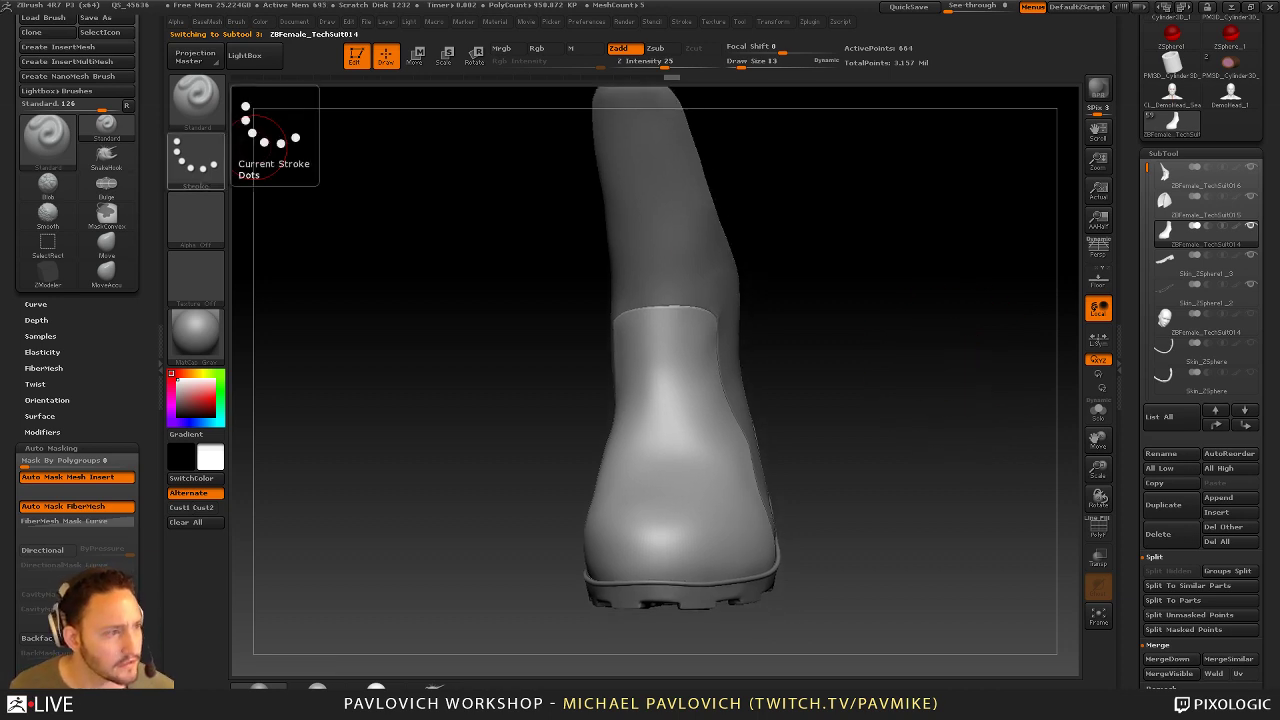
pyautogui.press('super')
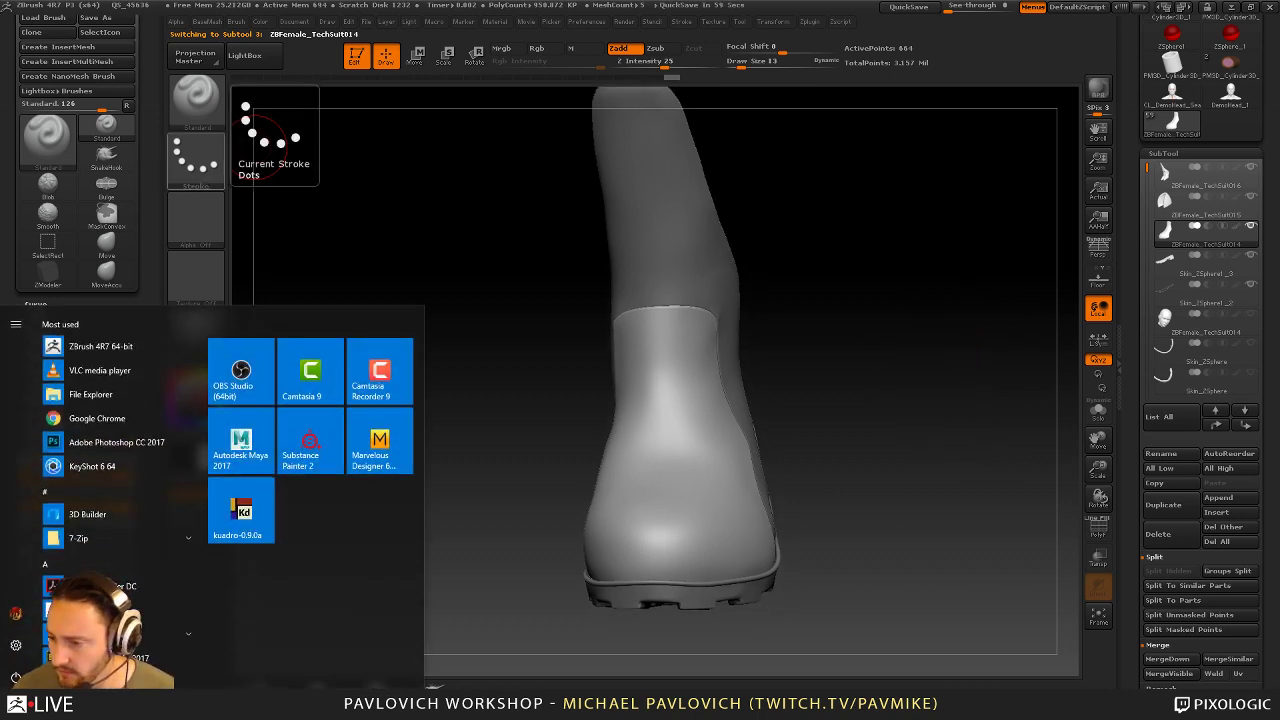
pyautogui.press('super')
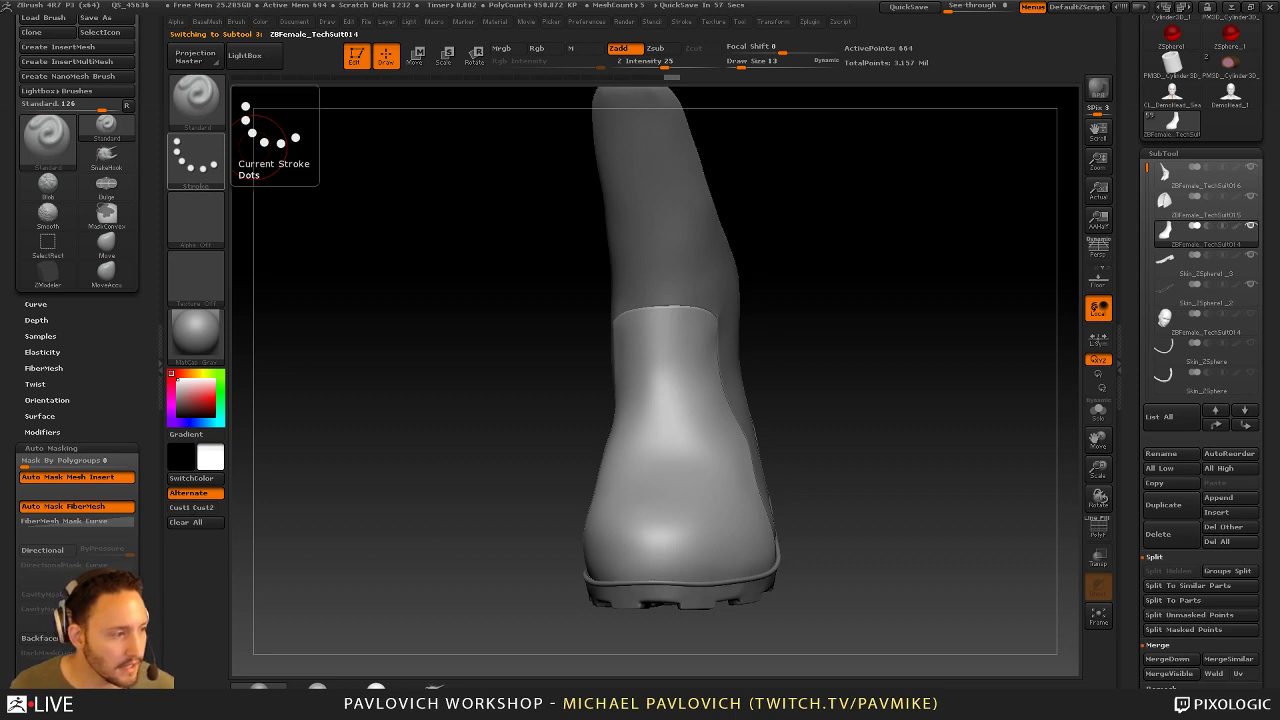
pyautogui.moveTo(782, 453); pyautogui.dragTo(634, 403)
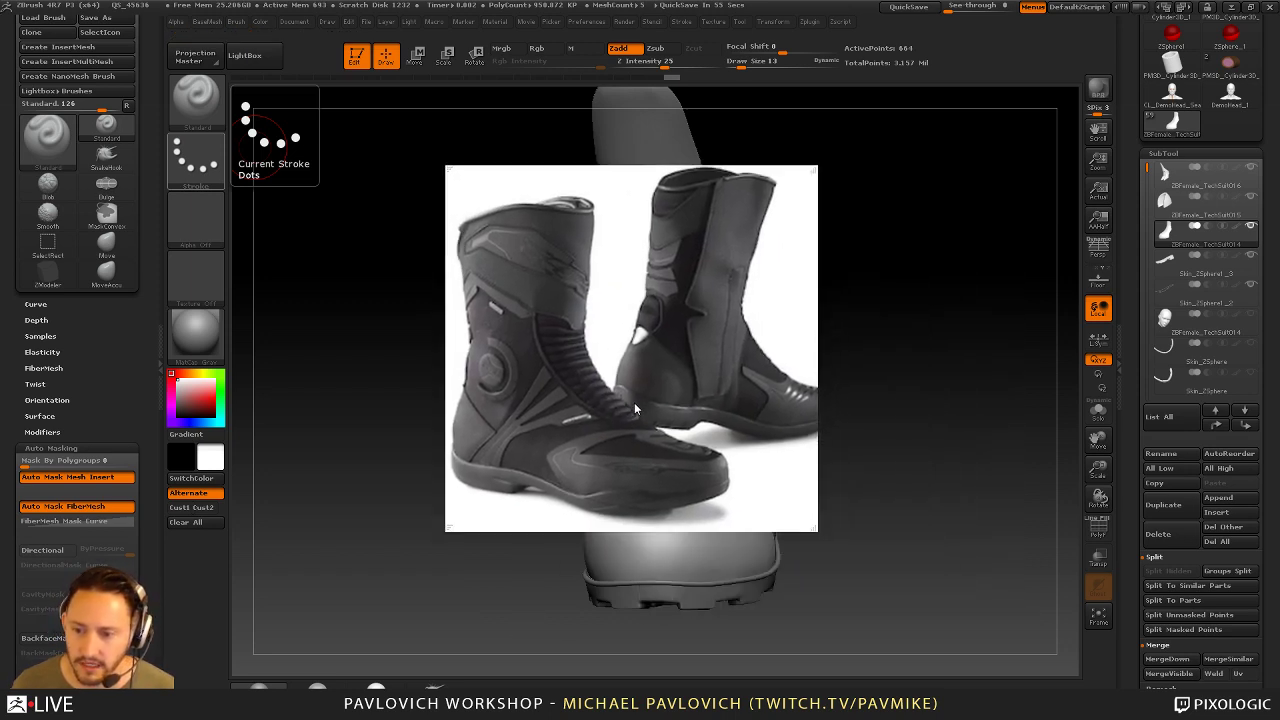
pyautogui.moveTo(543, 426); pyautogui.dragTo(0, 540)
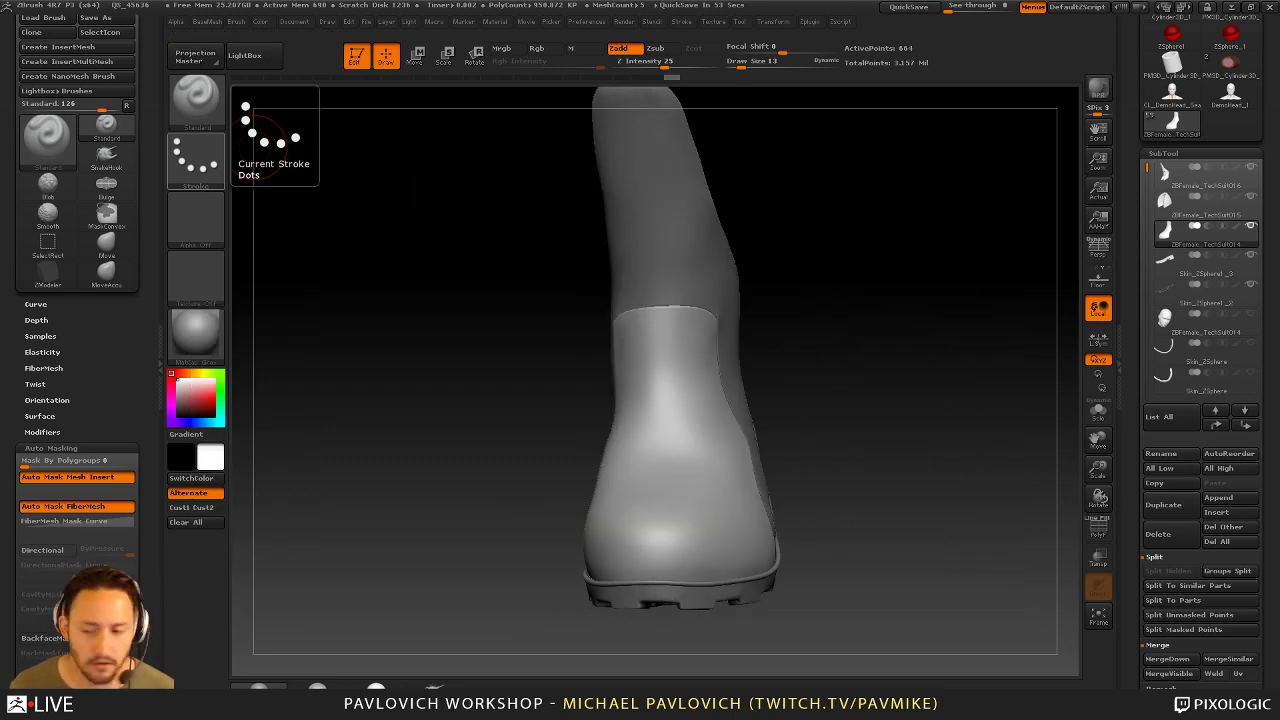
# Inspect the boot's other side at draw size 10, switching the toe panel's Dynamic Subdivision off and back on
pyautogui.moveTo(846, 320)
pyautogui.mouseDown()
pyautogui.moveTo(946, 298)
pyautogui.moveTo(957, 309)
pyautogui.moveTo(880, 292)
pyautogui.mouseUp()
pyautogui.press('s')
pyautogui.press('s')
pyautogui.moveTo(790, 444); pyautogui.dragTo(784, 442)
pyautogui.keyDown('alt'); pyautogui.moveTo(852, 405); pyautogui.dragTo(789, 439); pyautogui.keyUp('alt')
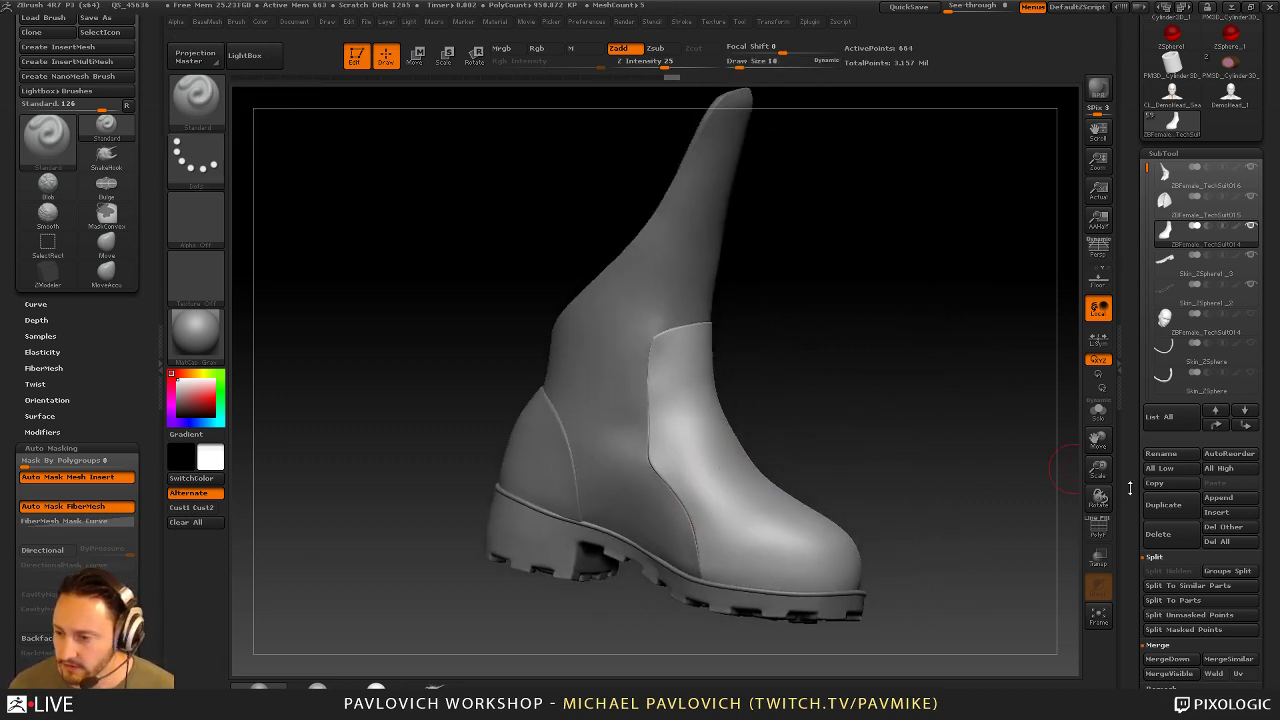
pyautogui.moveTo(1125, 486); pyautogui.dragTo(1124, 319)
pyautogui.moveTo(1022, 464); pyautogui.dragTo(1006, 463)
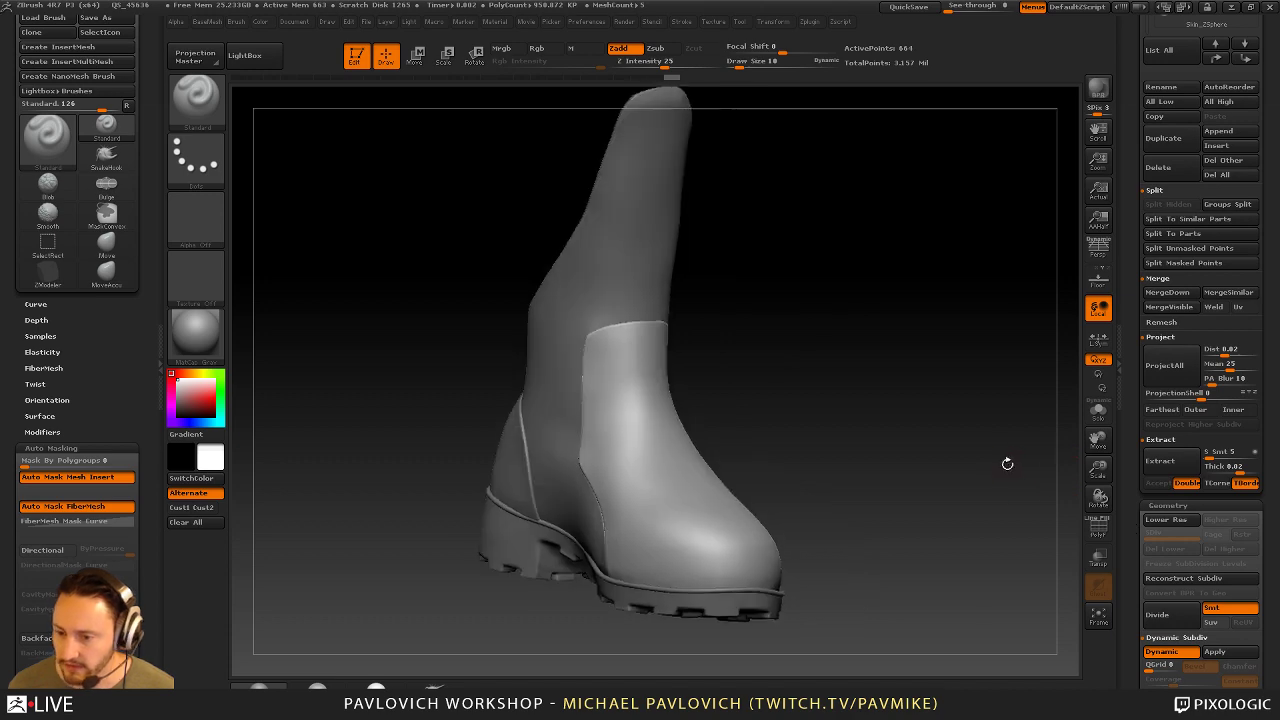
pyautogui.hotkey('shift', 'd')
pyautogui.press('d')
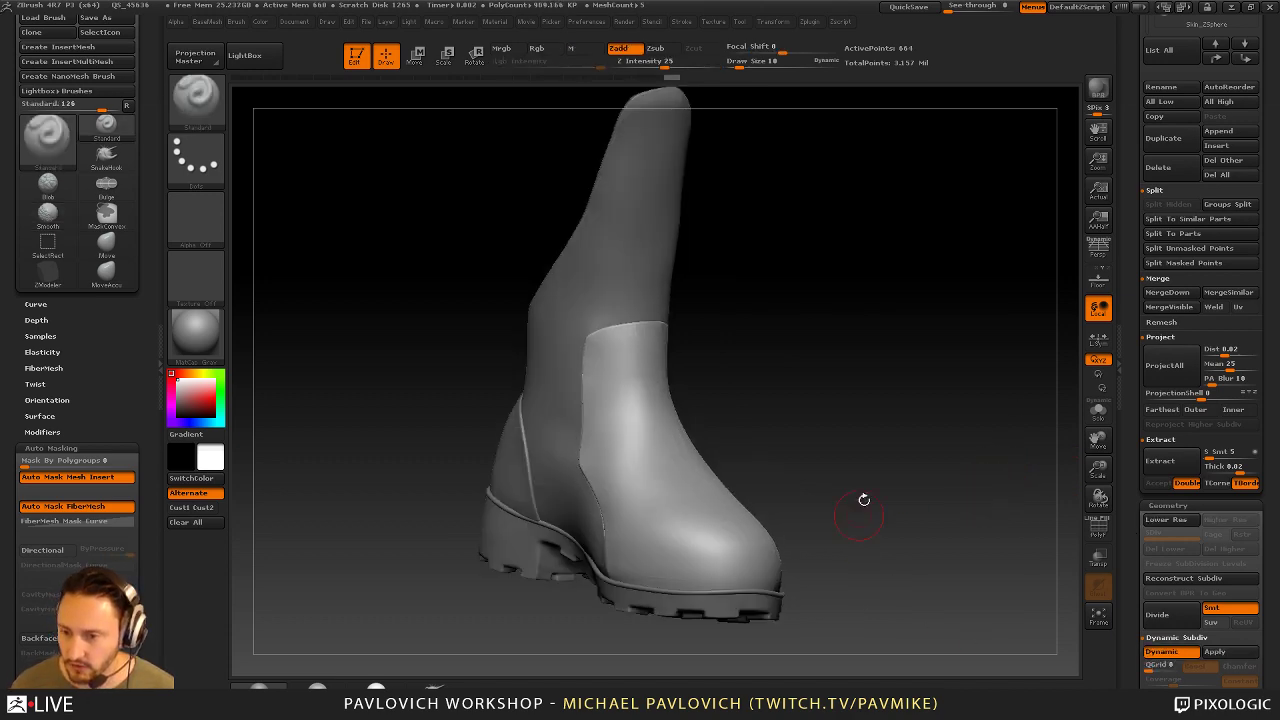
# Frame the side of the boot and switch to the Topology brush
pyautogui.moveTo(864, 500)
pyautogui.mouseDown()
pyautogui.moveTo(880, 354)
pyautogui.moveTo(886, 372)
pyautogui.moveTo(863, 363)
pyautogui.moveTo(923, 377)
pyautogui.moveTo(880, 303)
pyautogui.moveTo(913, 384)
pyautogui.moveTo(923, 363)
pyautogui.moveTo(905, 368)
pyautogui.mouseUp()
pyautogui.press('b')
pyautogui.press('o')
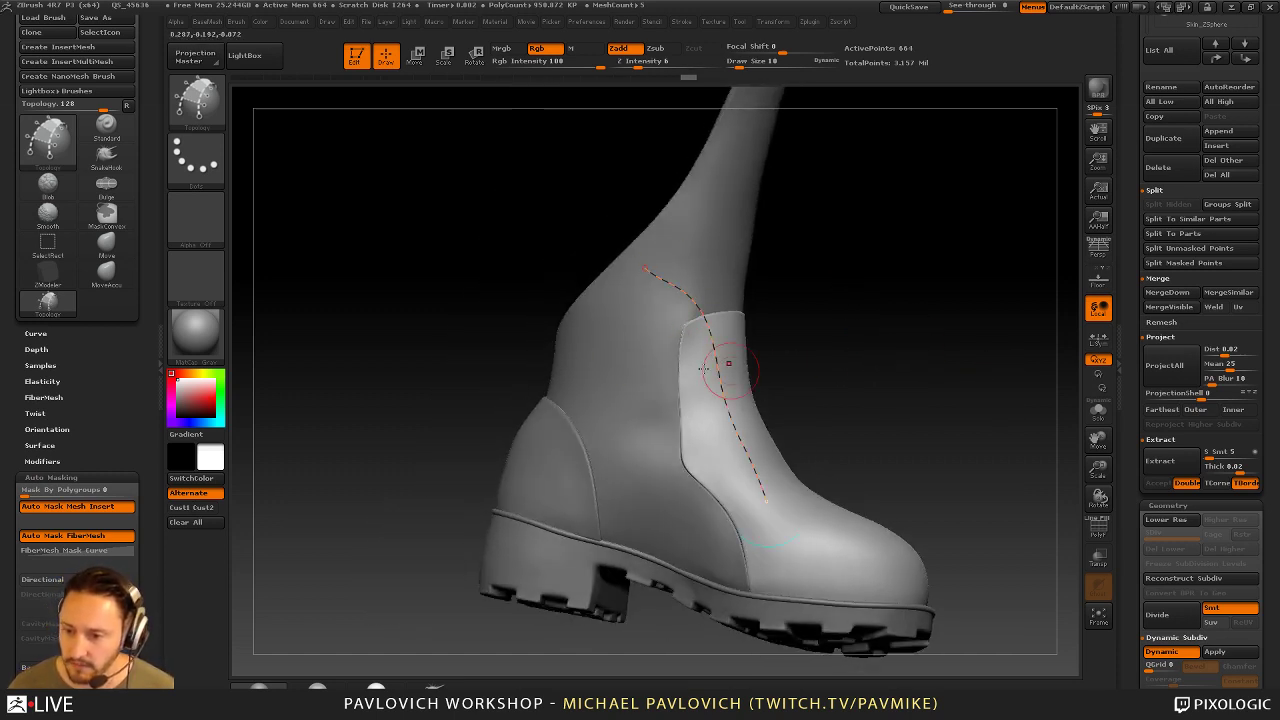
pyautogui.moveTo(649, 505); pyautogui.dragTo(650, 507)
pyautogui.moveTo(920, 474); pyautogui.dragTo(968, 390)
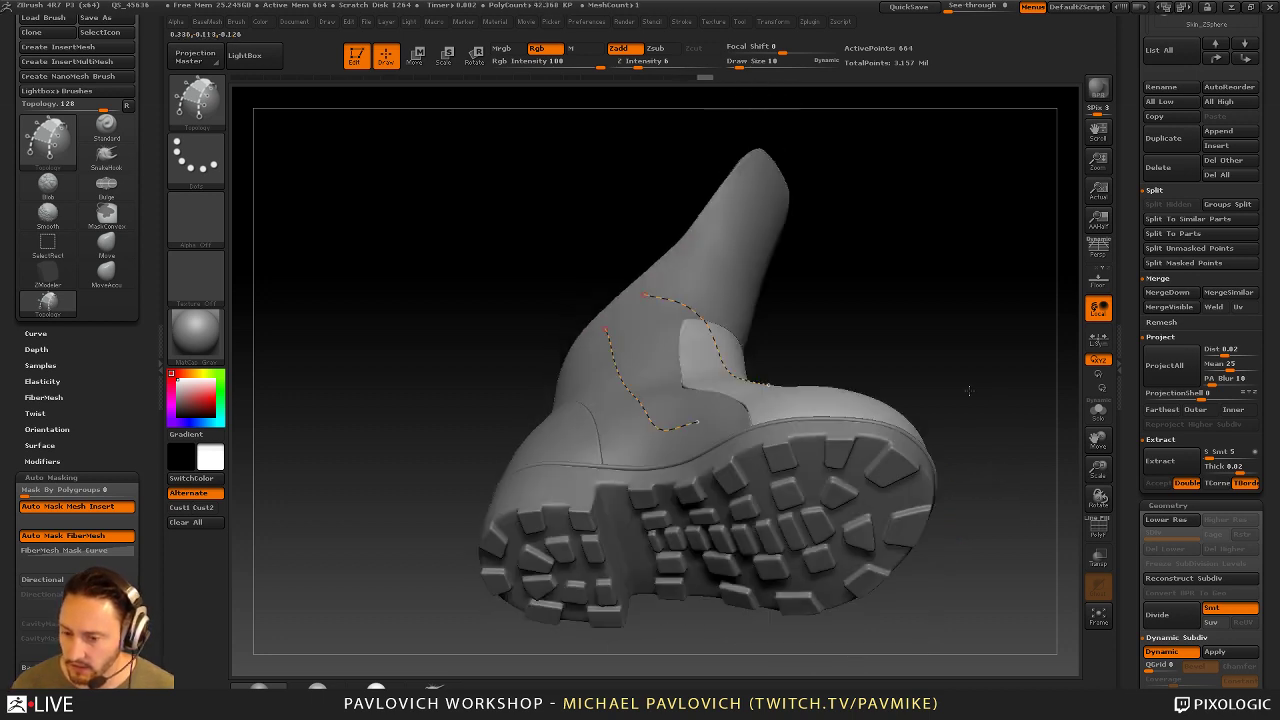
pyautogui.moveTo(869, 386); pyautogui.dragTo(943, 416)
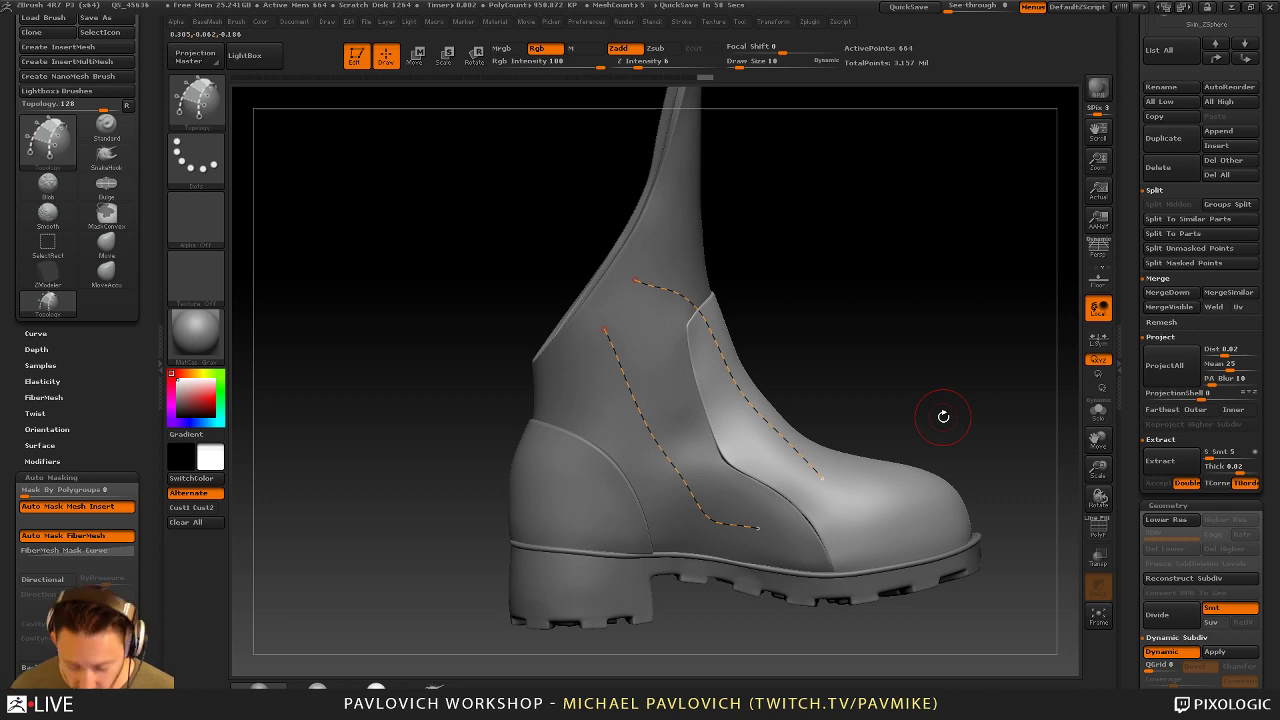
pyautogui.moveTo(818, 240); pyautogui.dragTo(754, 249)
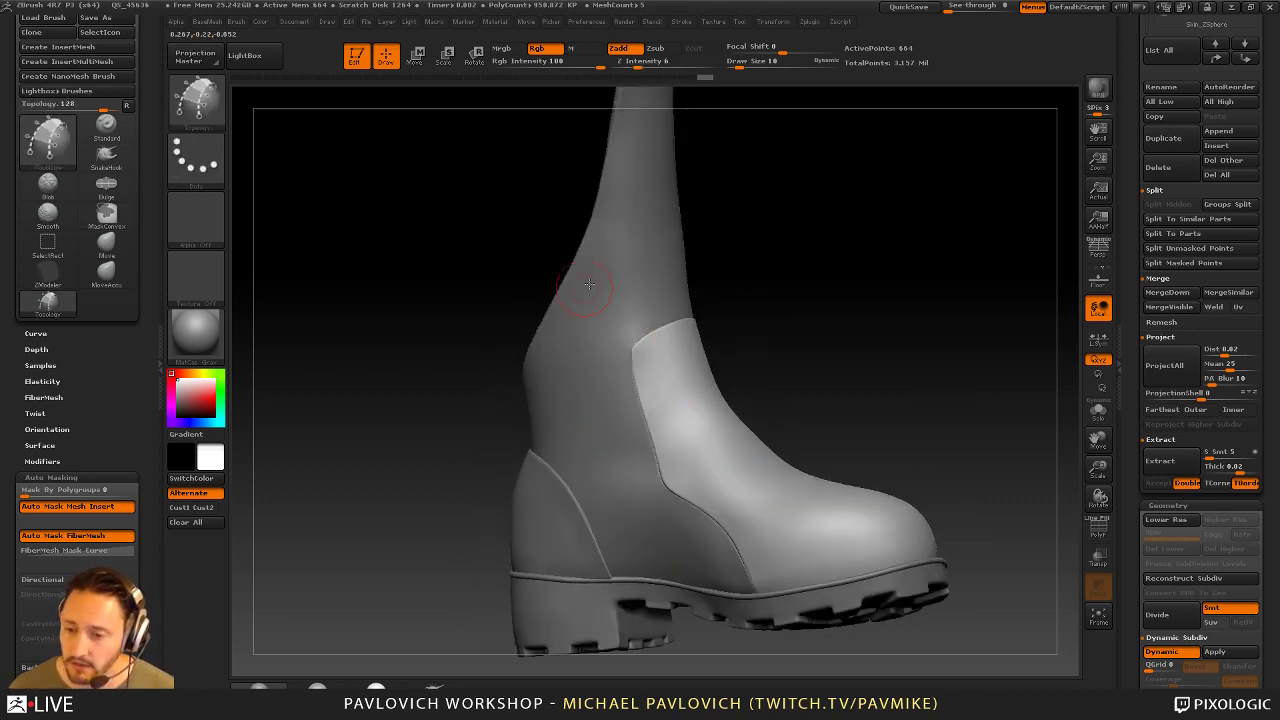
# Draw a lattice of Topology curves across the ankle side, spanning shaft and toe, and generate a side panel mesh from it
pyautogui.moveTo(735, 447); pyautogui.dragTo(731, 383)
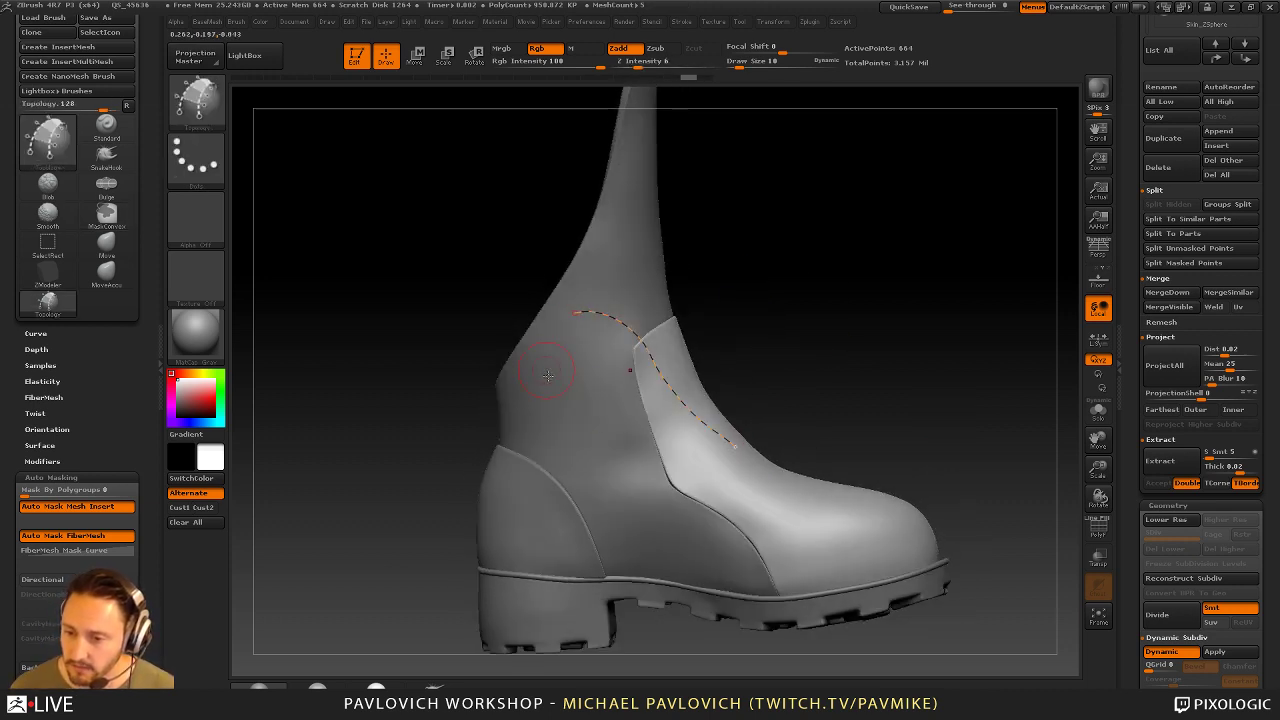
pyautogui.moveTo(751, 487); pyautogui.dragTo(712, 371)
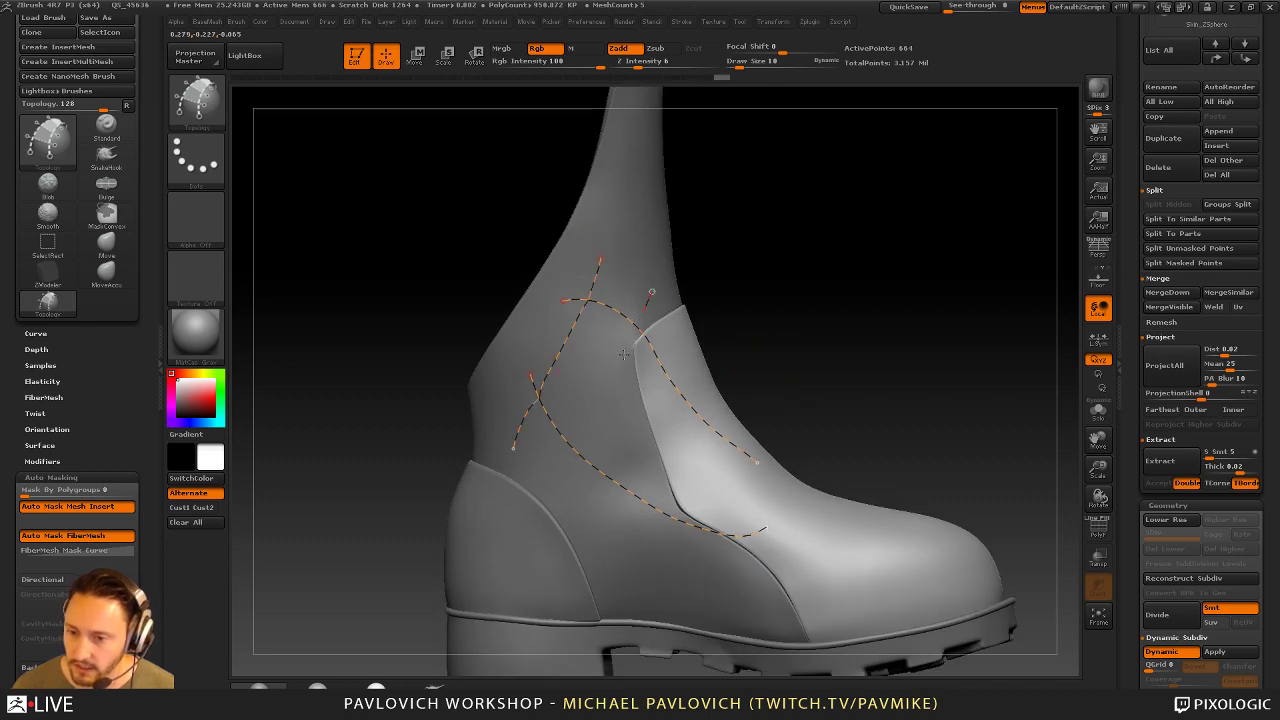
pyautogui.moveTo(623, 354); pyautogui.dragTo(707, 527)
pyautogui.moveTo(811, 417); pyautogui.dragTo(803, 422)
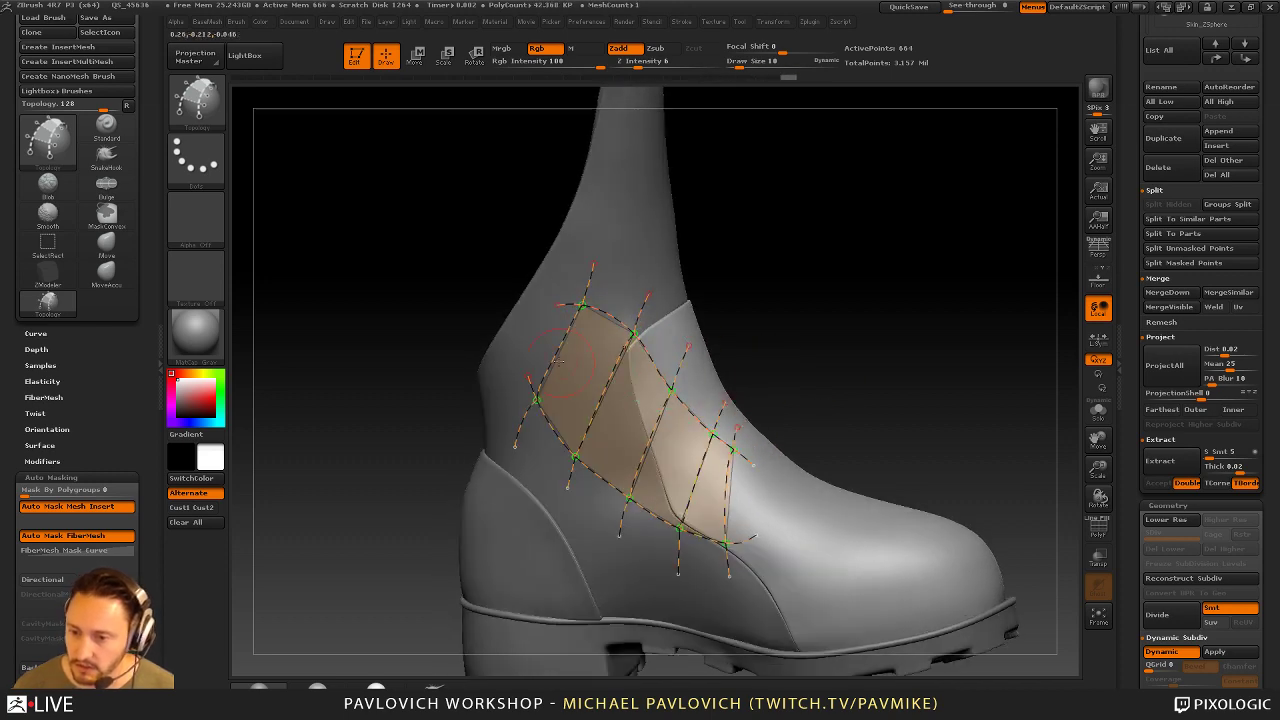
pyautogui.moveTo(539, 350); pyautogui.dragTo(816, 534)
pyautogui.moveTo(930, 404)
pyautogui.mouseDown()
pyautogui.moveTo(886, 408)
pyautogui.moveTo(928, 404)
pyautogui.mouseUp()
pyautogui.click(626, 204)
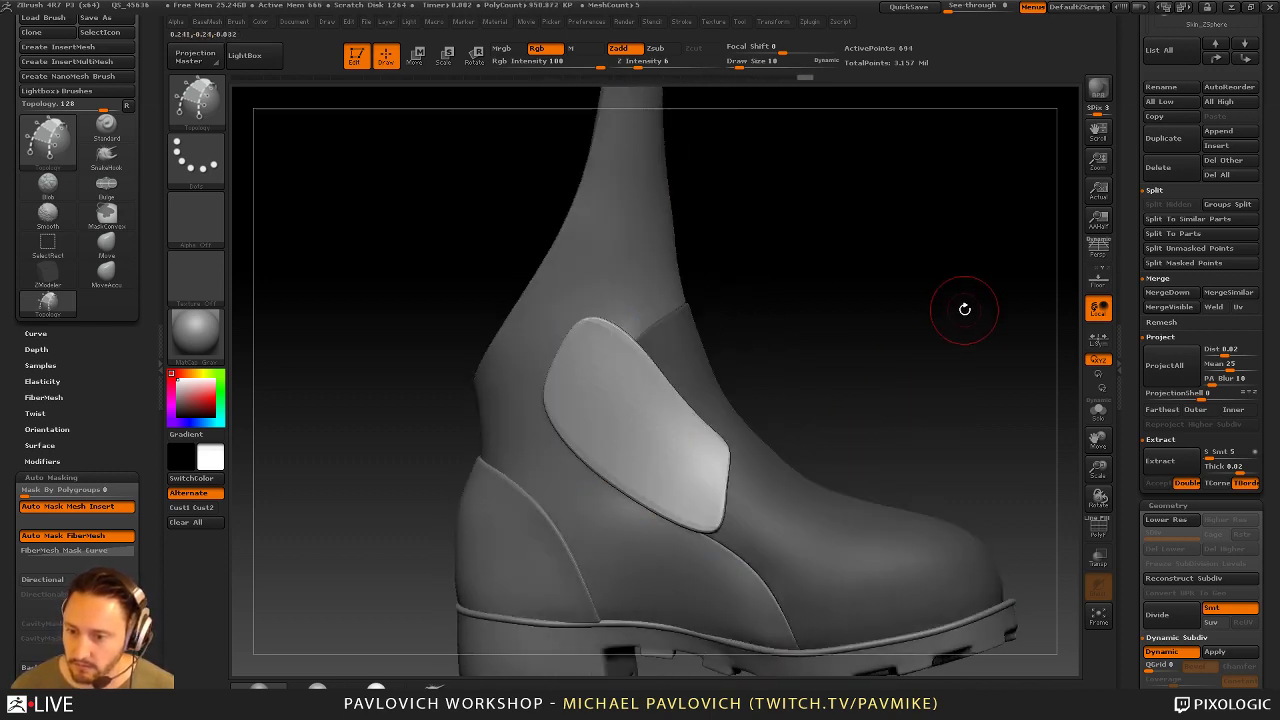
# Split the new side panel into its own subtool and display it with polyframe on and Dynamic Subdivision off
pyautogui.press('2')
pyautogui.click(963, 392)
pyautogui.moveTo(778, 449); pyautogui.dragTo(1090, 470)
pyautogui.click(1098, 527)
pyautogui.moveTo(974, 406); pyautogui.dragTo(982, 395)
pyautogui.hotkey('shift', 'd')
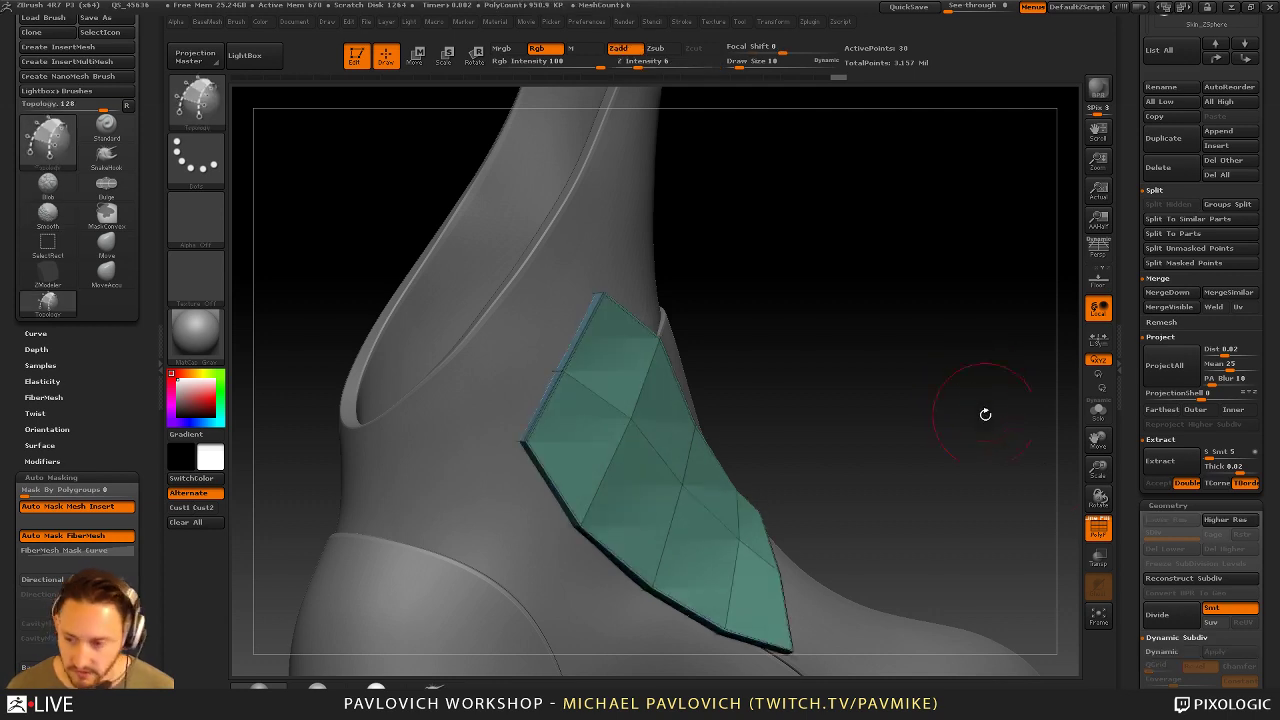
pyautogui.moveTo(1080, 499); pyautogui.dragTo(971, 434)
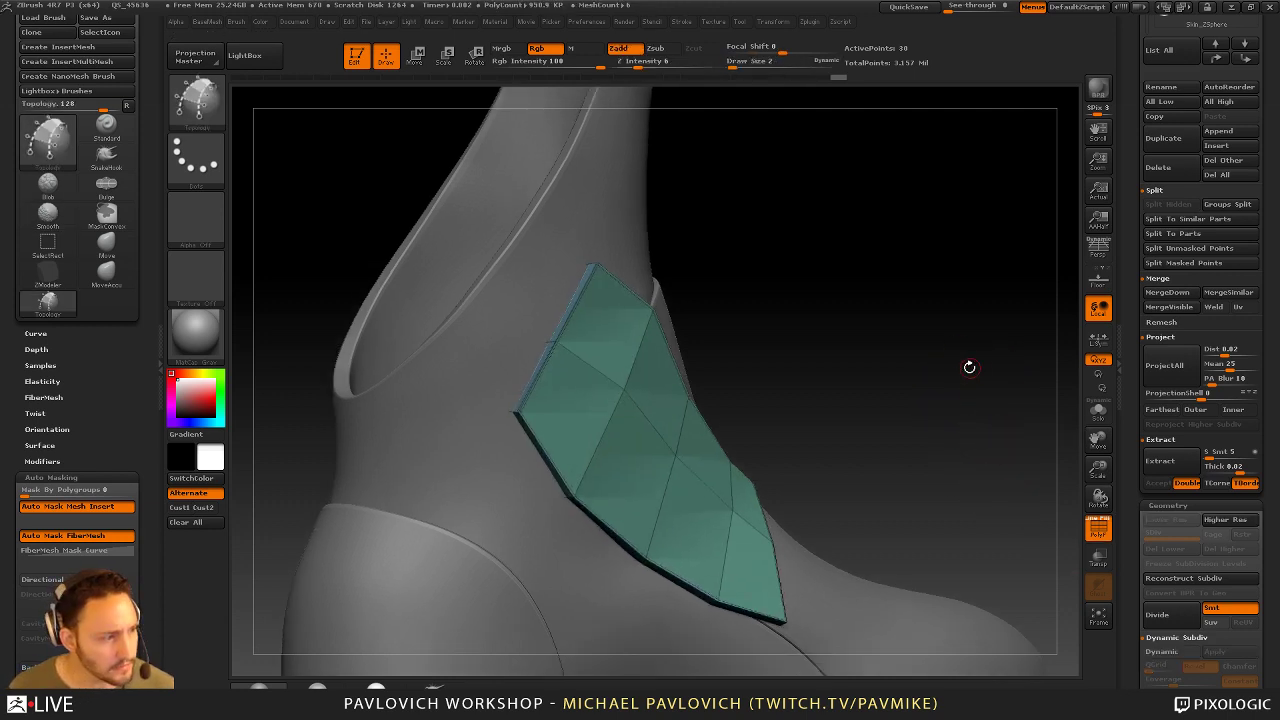
pyautogui.keyDown('alt'); pyautogui.moveTo(969, 352); pyautogui.dragTo(940, 372); pyautogui.keyUp('alt')
# Switch to the ZModeler brush and set its polygon action to Inset
pyautogui.press('b')
pyautogui.press('z')
pyautogui.press('m')
pyautogui.press('space')
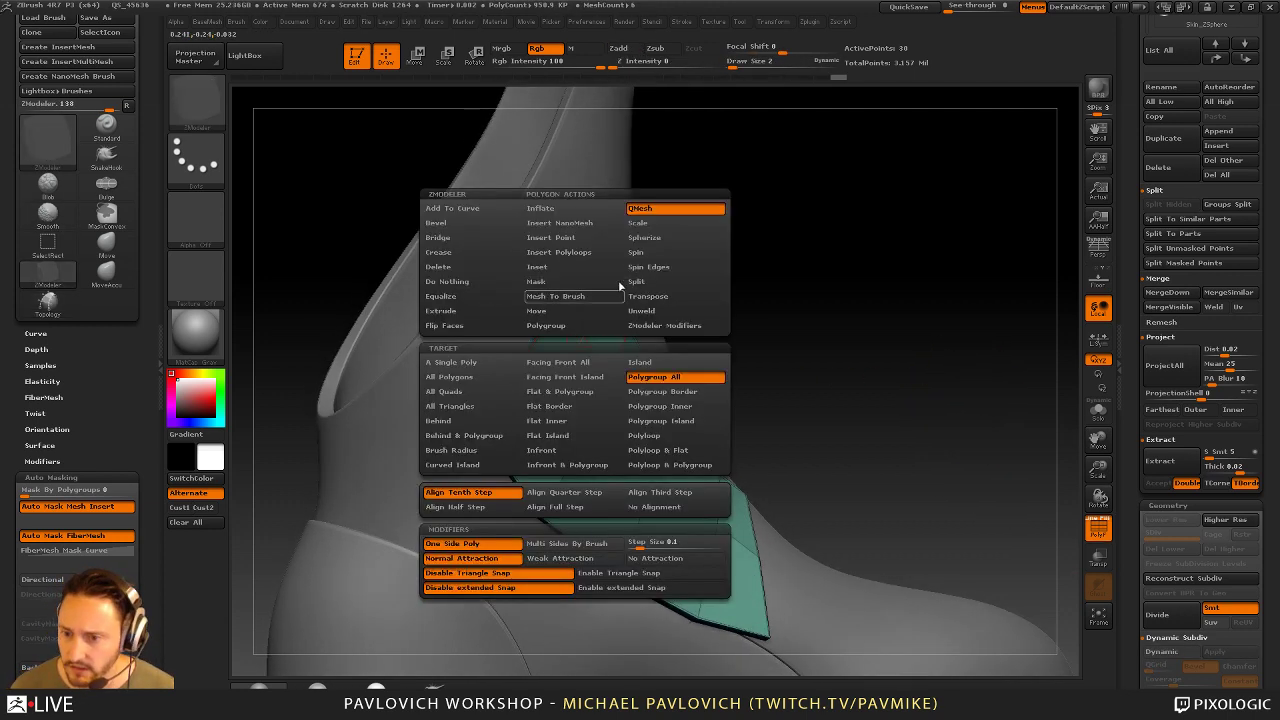
pyautogui.click(562, 268)
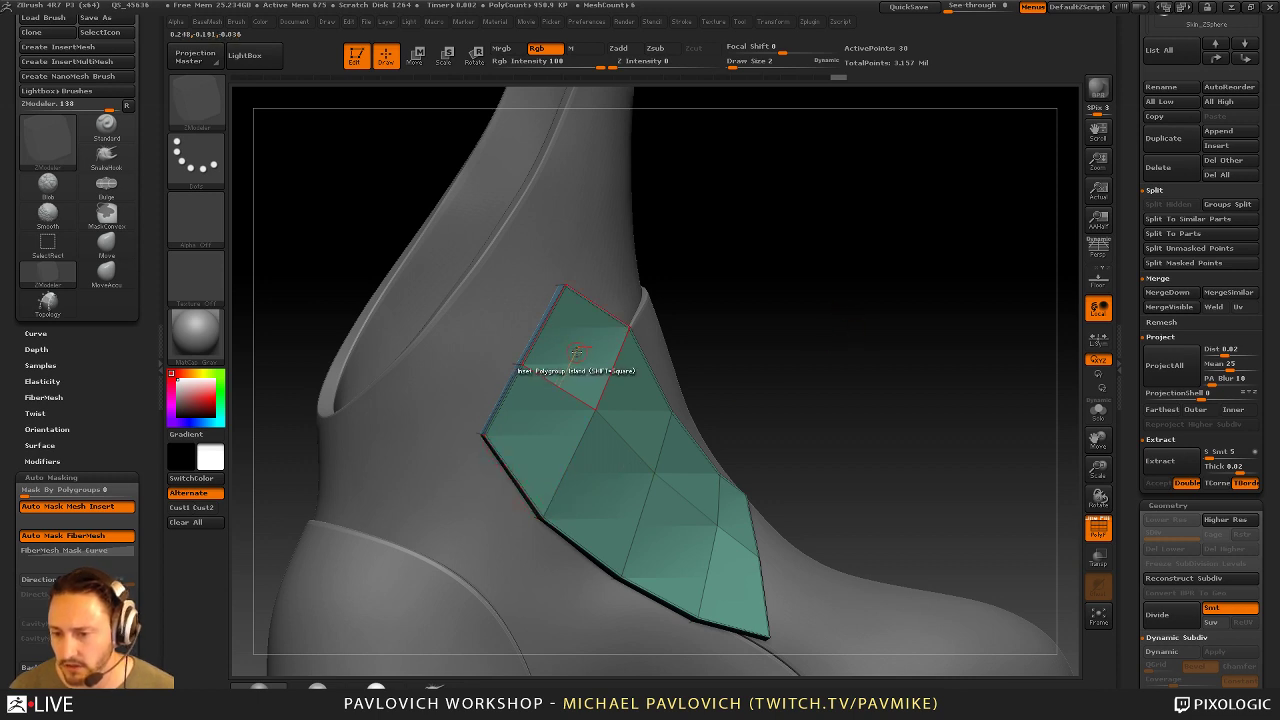
# Duplicate the side panel subtool and solo the copy
pyautogui.moveTo(1129, 306); pyautogui.dragTo(1129, 408)
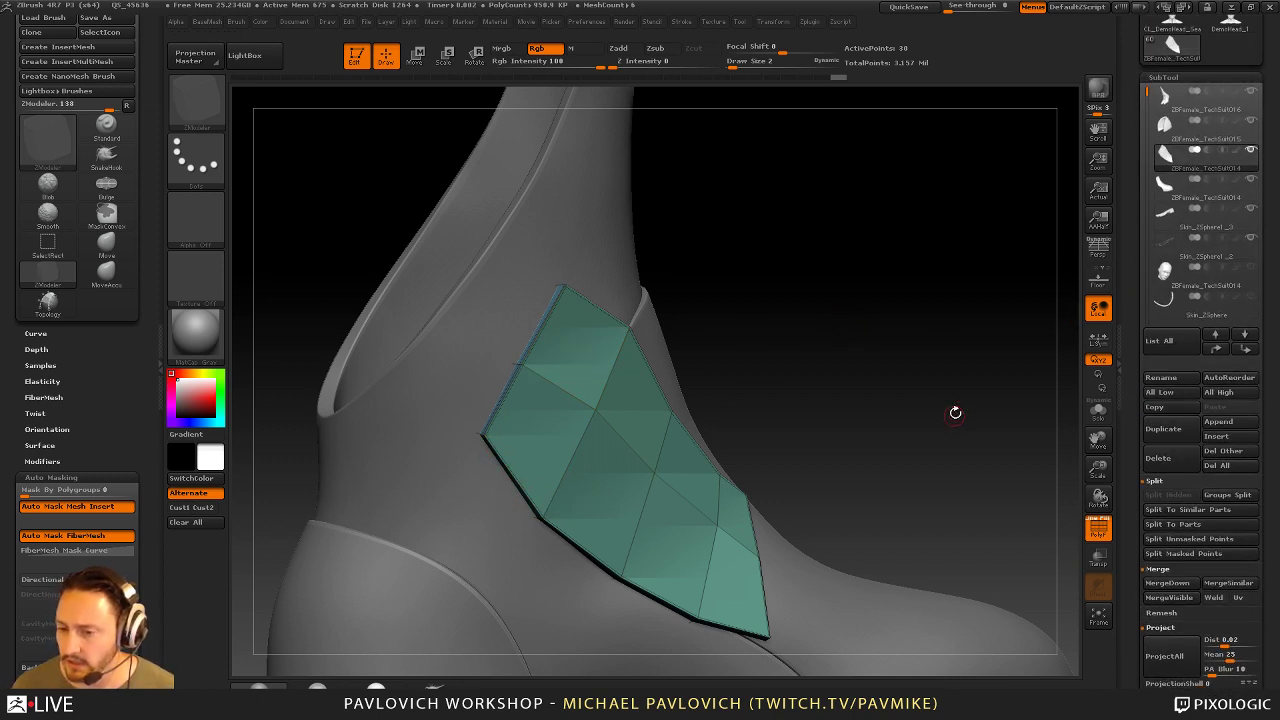
pyautogui.moveTo(955, 412); pyautogui.dragTo(1072, 376)
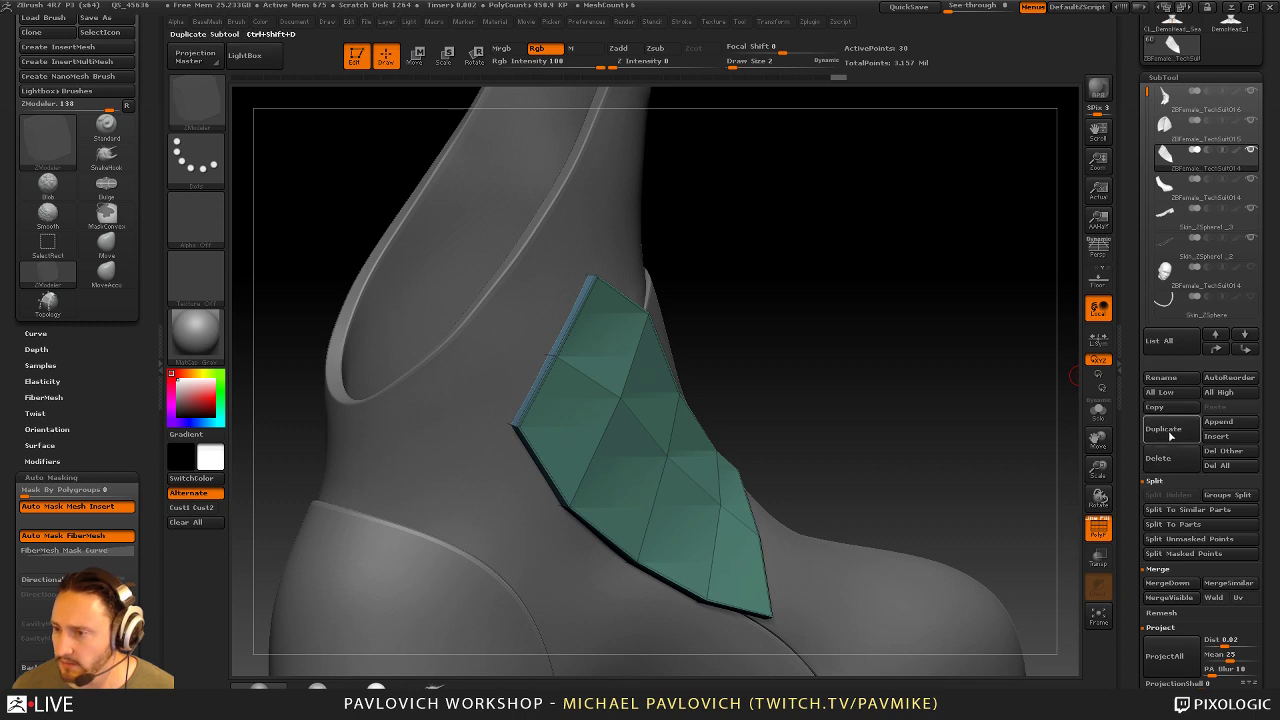
pyautogui.click(1169, 434)
pyautogui.keyDown('alt'); pyautogui.moveTo(941, 398); pyautogui.dragTo(957, 396); pyautogui.keyUp('alt')
pyautogui.click(1101, 423)
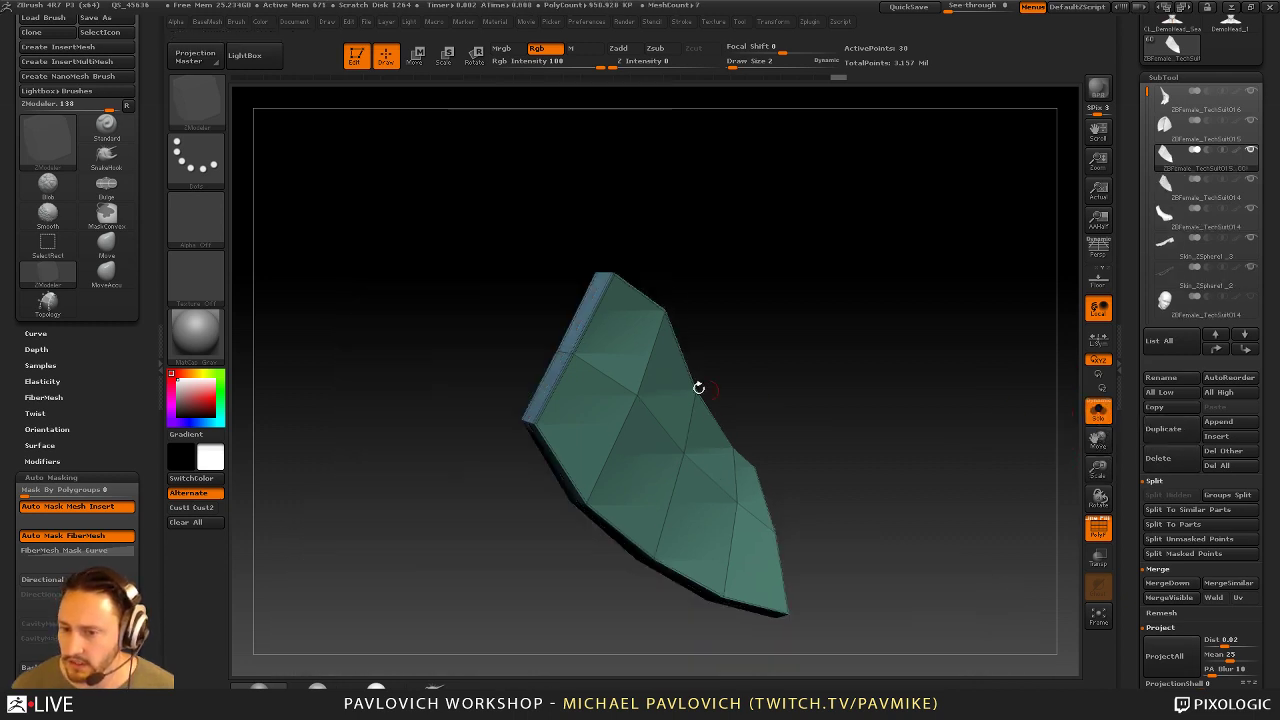
# Isolate the rim polygroup of the duplicated panel with SelectLasso and delete the hidden faces
pyautogui.keyDown('ctrl'); pyautogui.keyDown('shift'); pyautogui.click(566, 357); pyautogui.keyUp('shift'); pyautogui.keyUp('ctrl')
pyautogui.keyDown('ctrl'); pyautogui.keyDown('shift'); pyautogui.click(196, 101); pyautogui.keyUp('shift'); pyautogui.keyUp('ctrl')
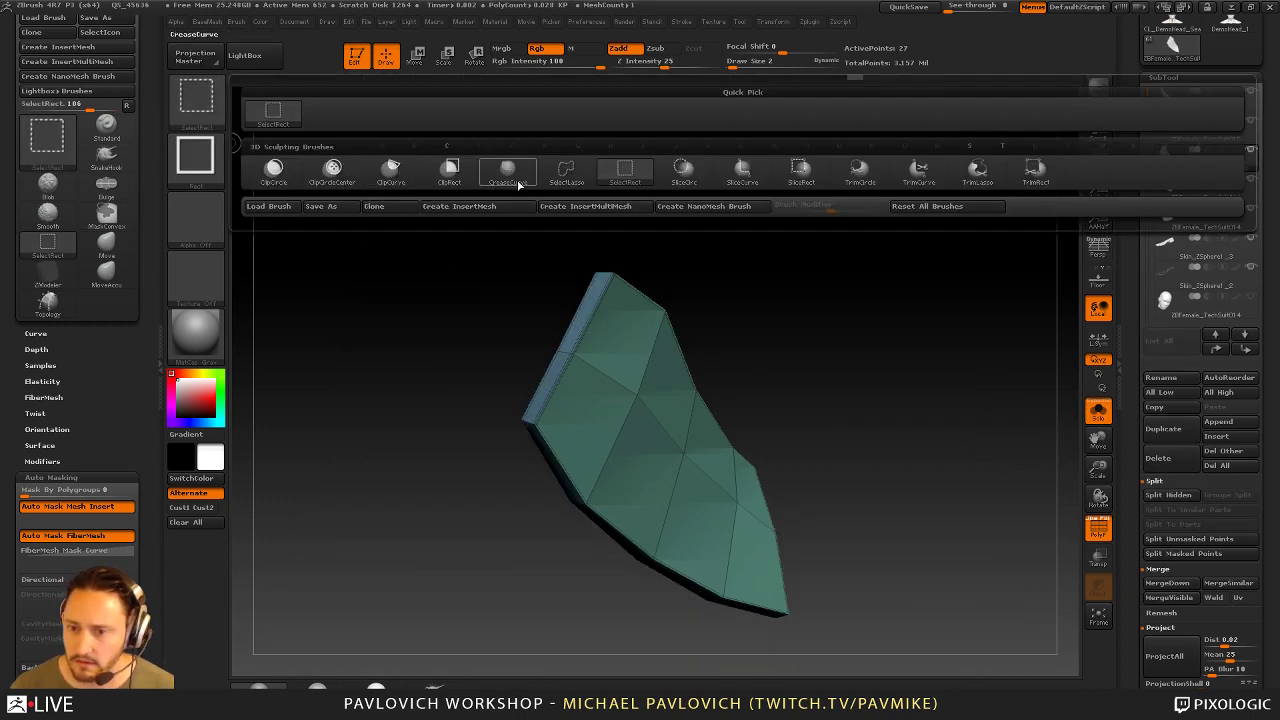
pyautogui.keyDown('ctrl'); pyautogui.keyDown('shift'); pyautogui.click(566, 172); pyautogui.keyUp('shift'); pyautogui.keyUp('ctrl')
pyautogui.keyDown('ctrl'); pyautogui.keyDown('shift'); pyautogui.click(563, 355); pyautogui.keyUp('shift'); pyautogui.keyUp('ctrl')
pyautogui.moveTo(868, 340)
pyautogui.mouseDown()
pyautogui.moveTo(891, 337)
pyautogui.moveTo(841, 329)
pyautogui.moveTo(995, 335)
pyautogui.moveTo(889, 286)
pyautogui.moveTo(934, 337)
pyautogui.moveTo(1014, 360)
pyautogui.mouseUp()
pyautogui.keyDown('ctrl'); pyautogui.keyDown('shift'); pyautogui.click(560, 386); pyautogui.keyUp('shift'); pyautogui.keyUp('ctrl')
pyautogui.press('2')
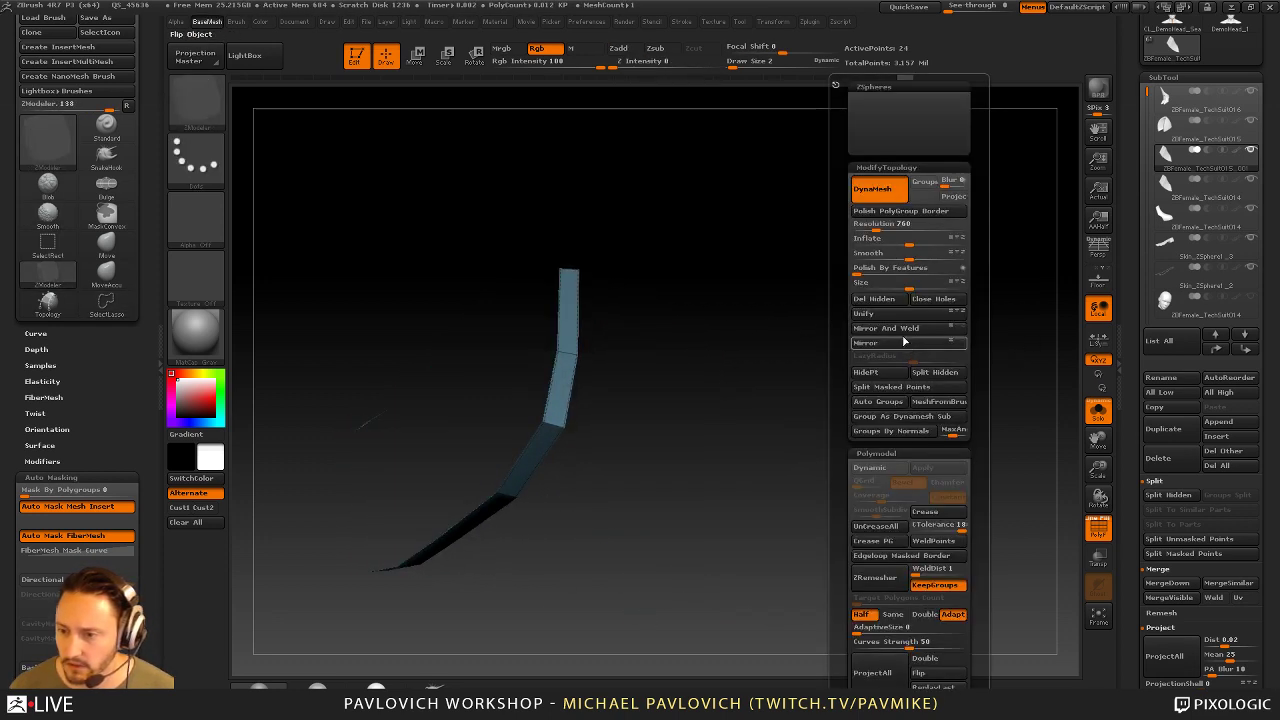
pyautogui.click(872, 298)
# Leave solo mode and thicken the rim strip with ZModeler into a raised frame around the side panel
pyautogui.click(1097, 408)
pyautogui.moveTo(989, 351); pyautogui.dragTo(890, 320)
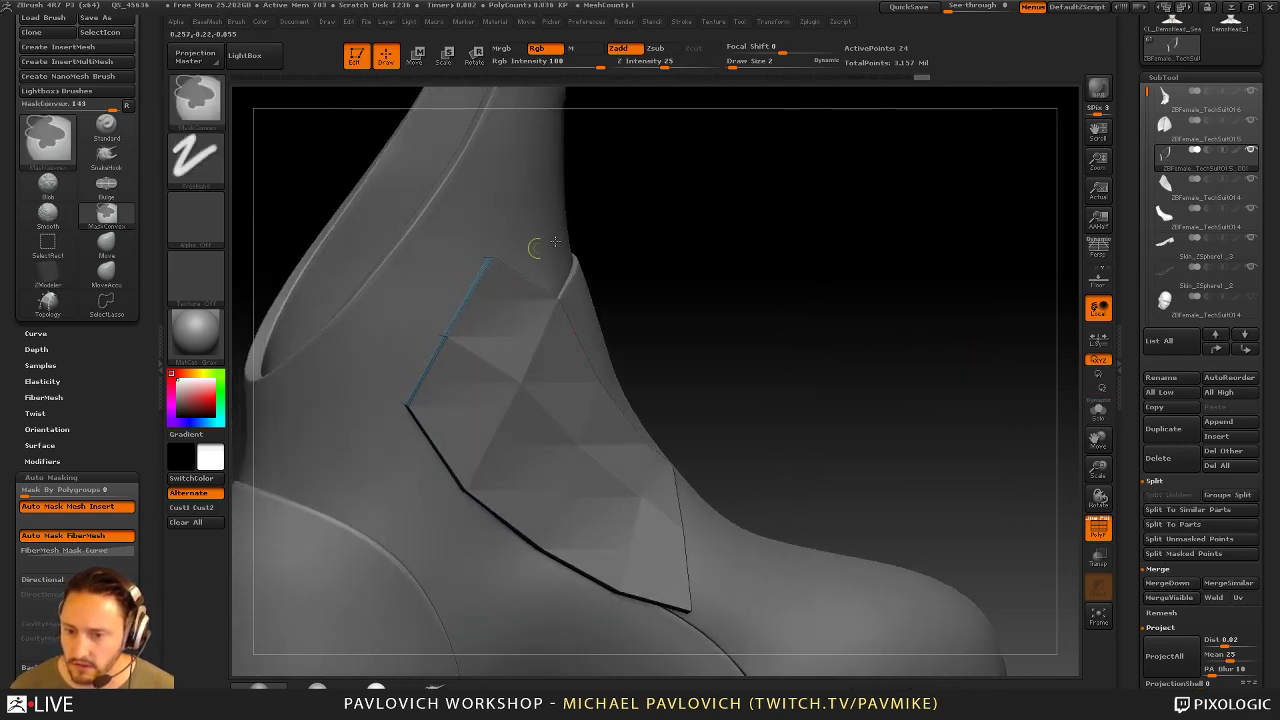
pyautogui.moveTo(534, 249); pyautogui.dragTo(449, 304)
pyautogui.press('space')
pyautogui.click(562, 208)
pyautogui.moveTo(716, 272); pyautogui.dragTo(750, 269)
pyautogui.moveTo(617, 251); pyautogui.dragTo(494, 270)
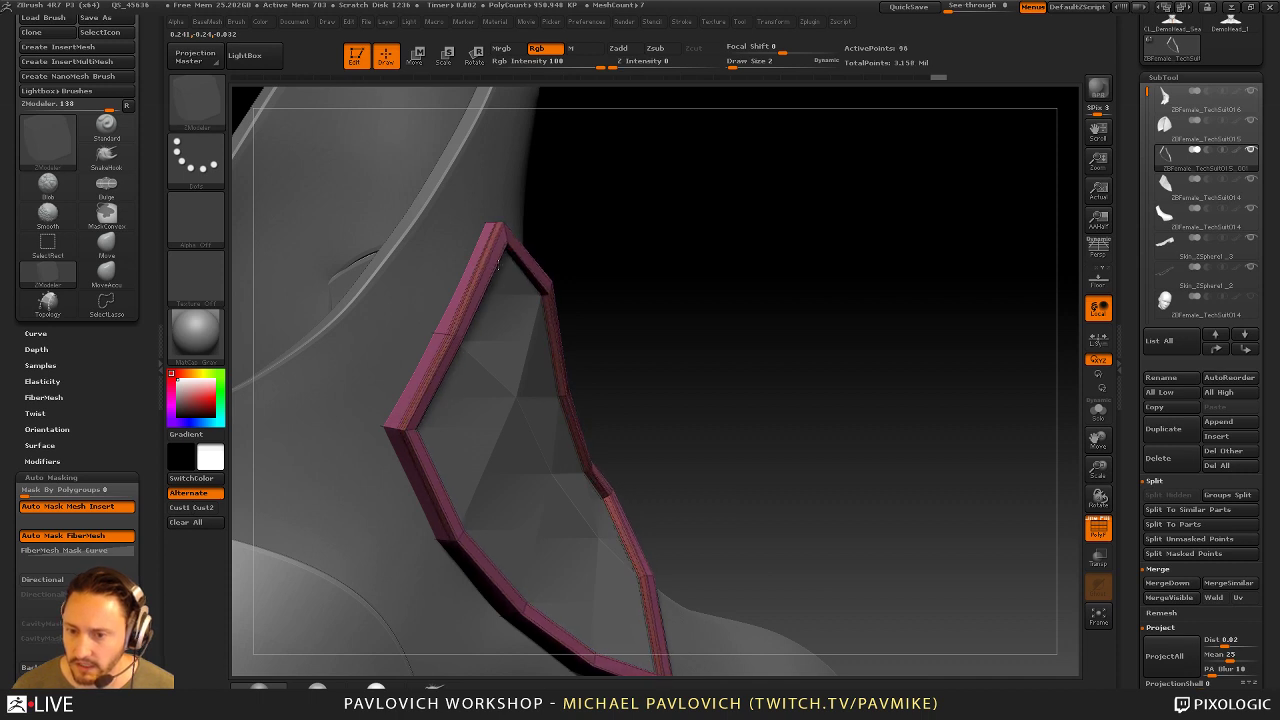
# Turn on Dynamic Subdivision for the raised frame and switch to the Standard brush
pyautogui.keyDown('alt'); pyautogui.moveTo(823, 277); pyautogui.dragTo(989, 436); pyautogui.keyUp('alt')
pyautogui.press('d')
pyautogui.press('b')
pyautogui.press('s')
pyautogui.press('t')
# Solo the side ankle panel, isolate its outer face polygroup and delete the hidden faces
pyautogui.keyDown('alt'); pyautogui.click(596, 416); pyautogui.keyUp('alt')
pyautogui.hotkey('shift', 'f')
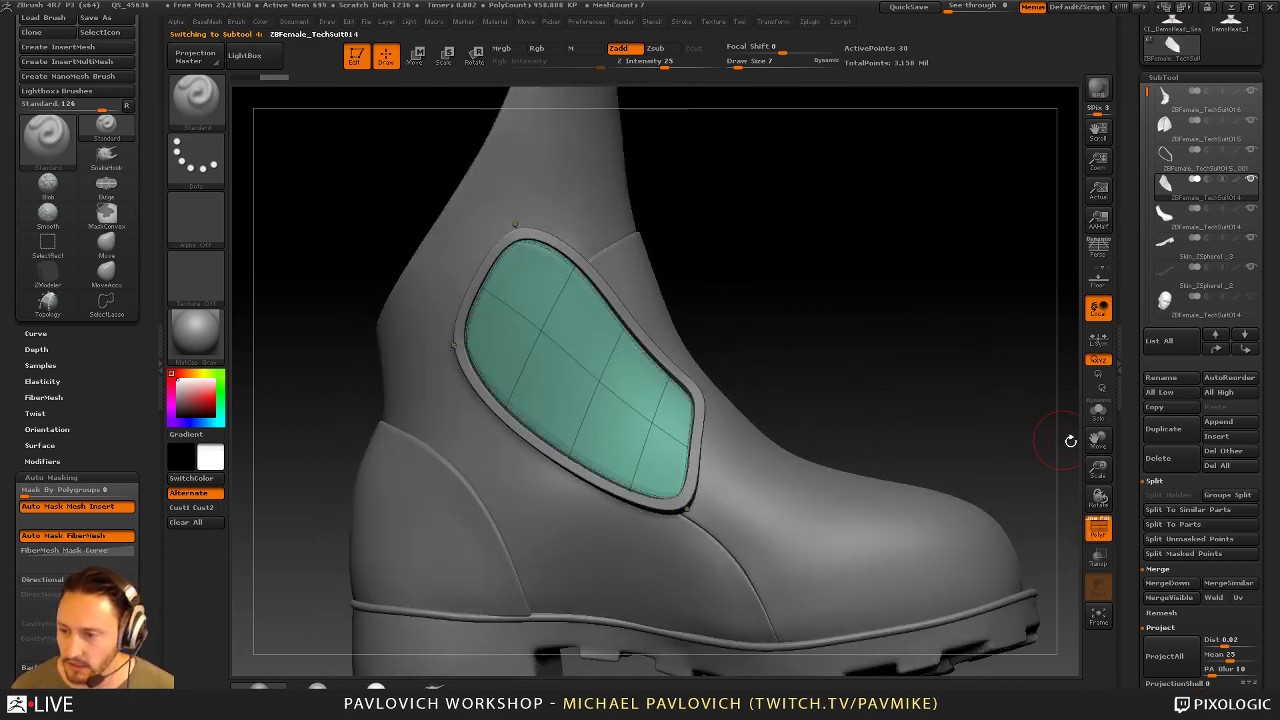
pyautogui.click(1098, 412)
pyautogui.moveTo(994, 391); pyautogui.dragTo(980, 388)
pyautogui.keyDown('ctrl'); pyautogui.keyDown('shift'); pyautogui.click(548, 362); pyautogui.keyUp('shift'); pyautogui.keyUp('ctrl')
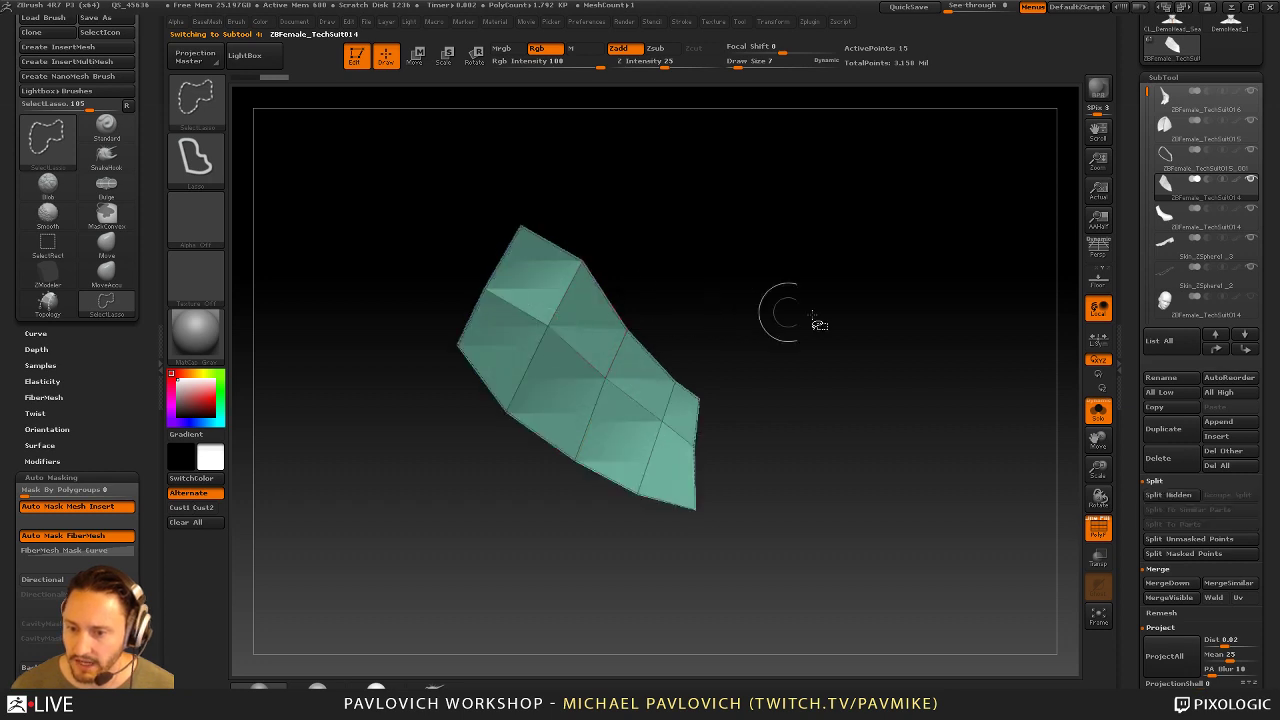
pyautogui.press('2')
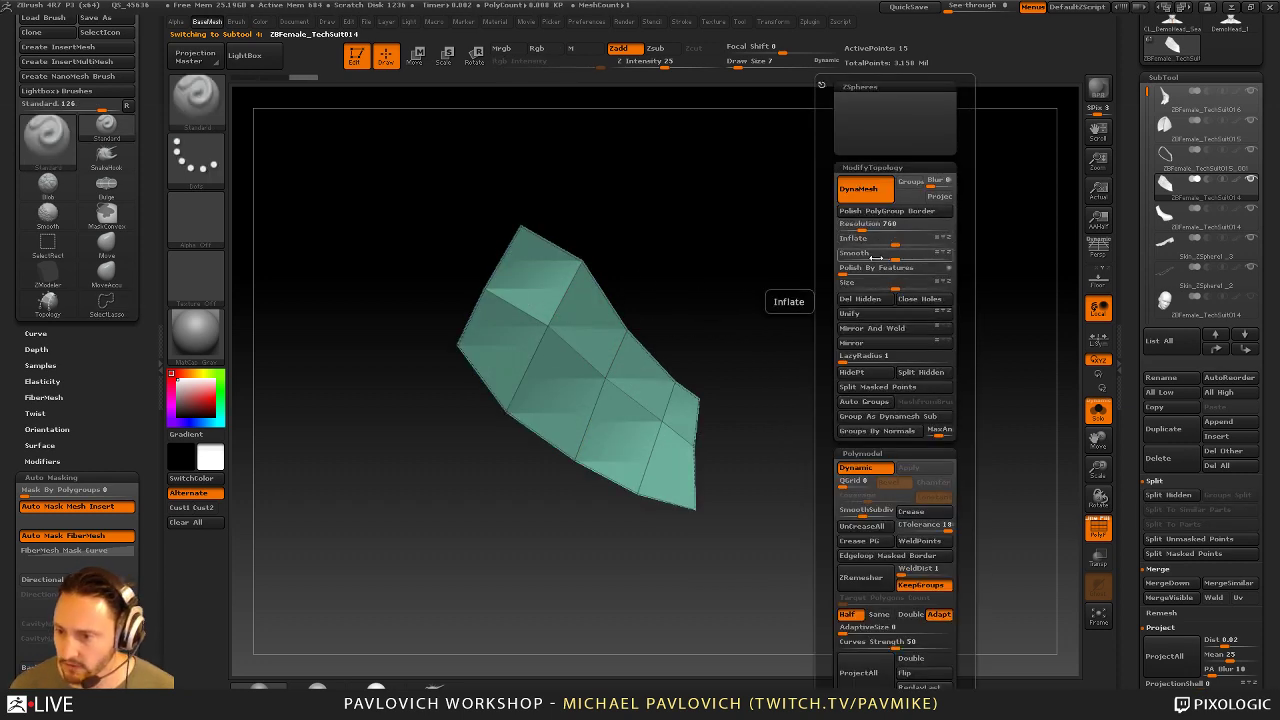
pyautogui.click(859, 298)
pyautogui.moveTo(800, 303); pyautogui.dragTo(806, 319)
# Assign four separate polygroups to the side panel's crosswise polygon strips with ZModeler's PolyLoop Polygroup action
pyautogui.press('b')
pyautogui.press('z')
pyautogui.press('m')
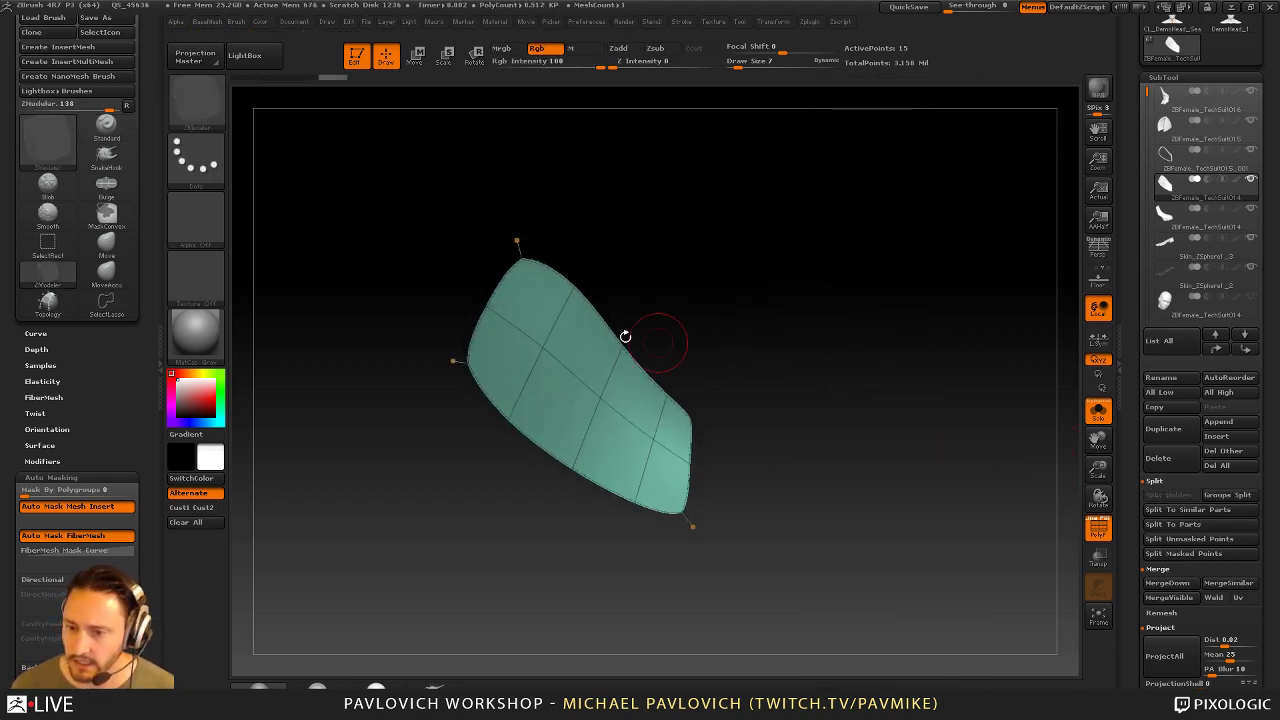
pyautogui.press('d')
pyautogui.press('space')
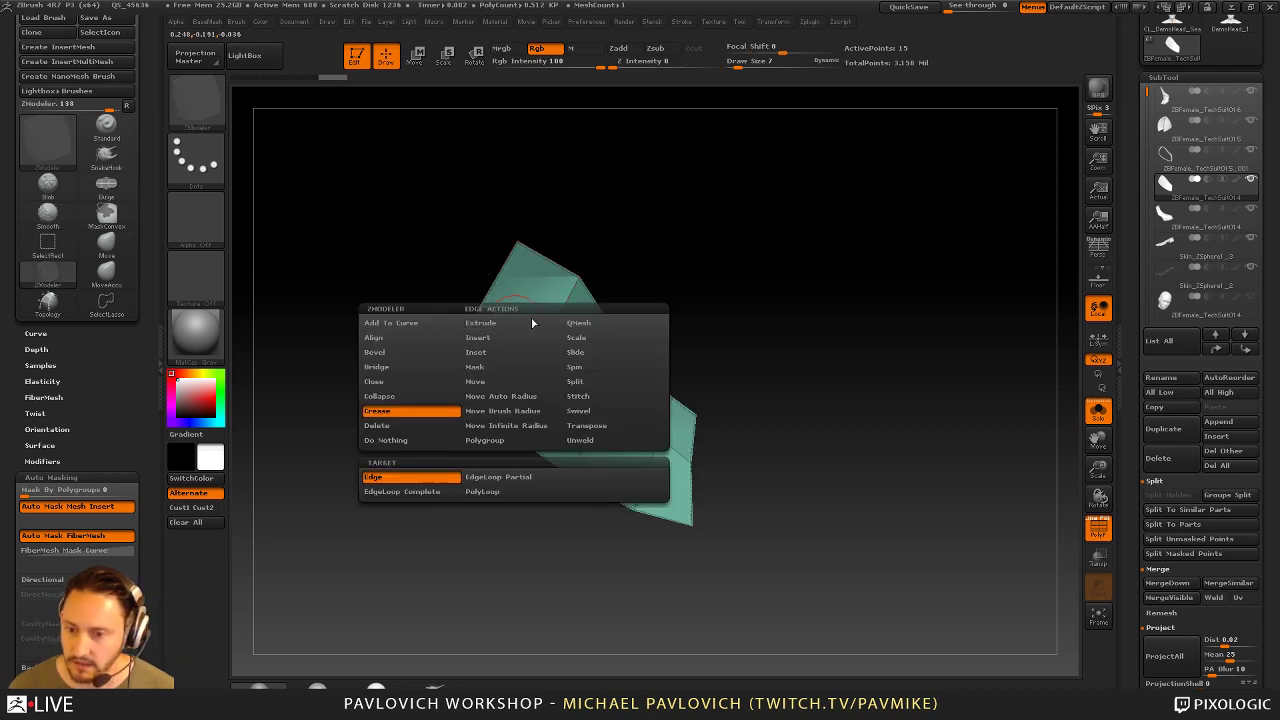
pyautogui.click(506, 441)
pyautogui.click(410, 515)
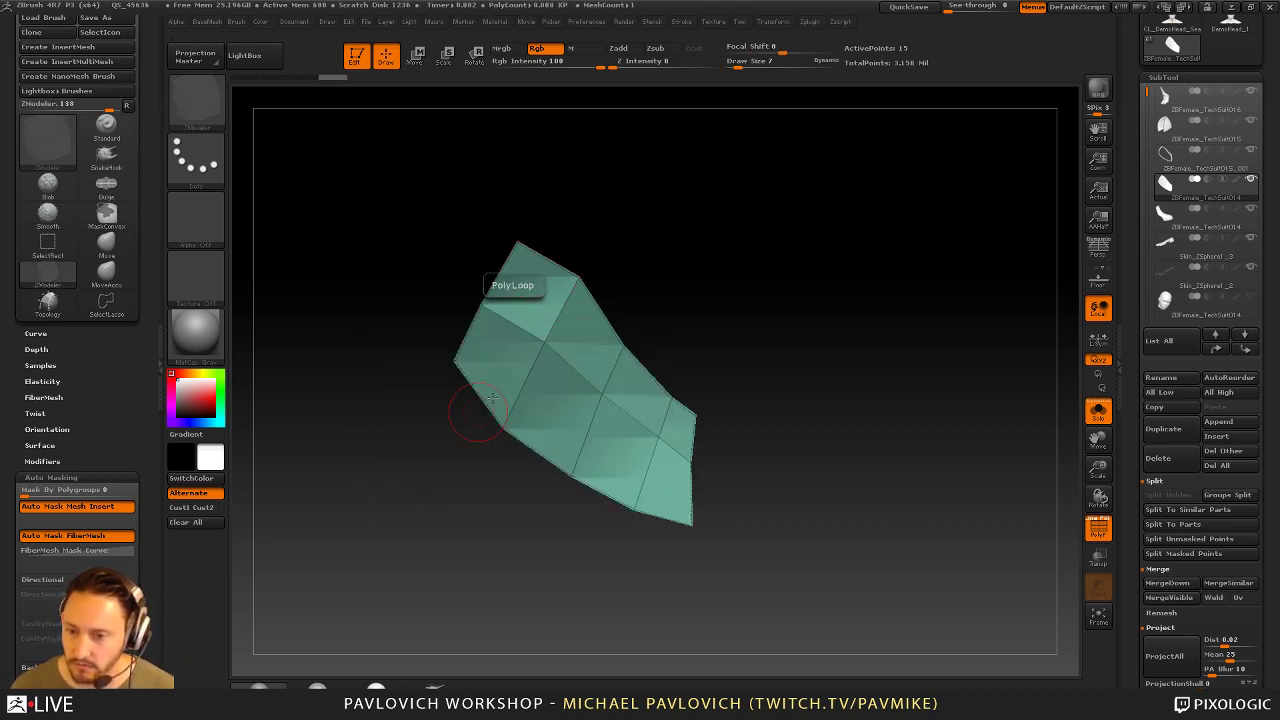
pyautogui.click(517, 327)
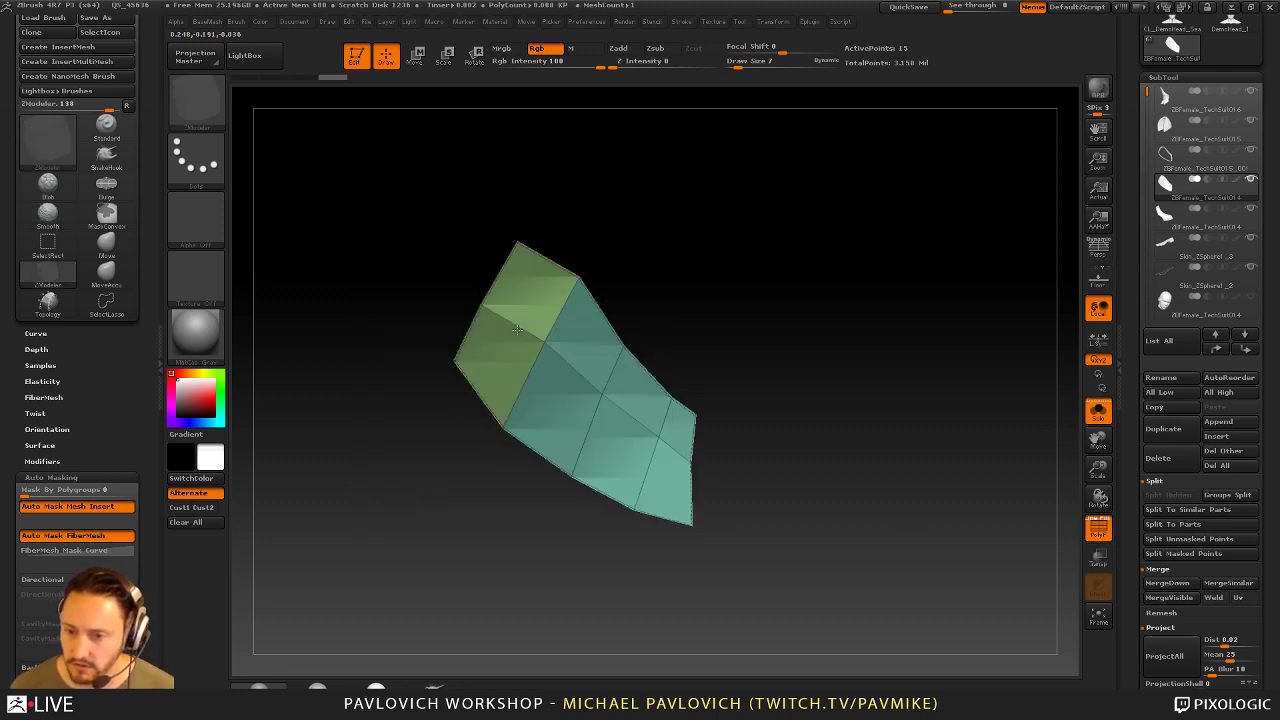
pyautogui.click(570, 370)
pyautogui.click(619, 406)
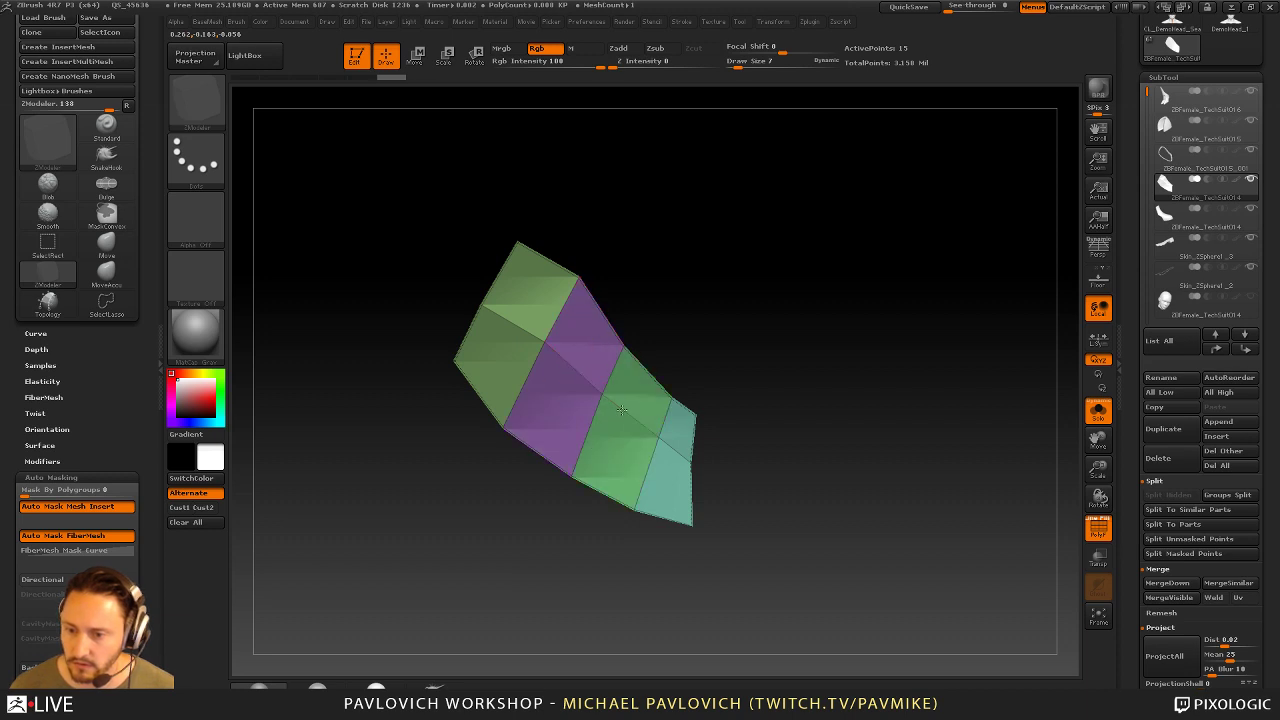
pyautogui.click(671, 445)
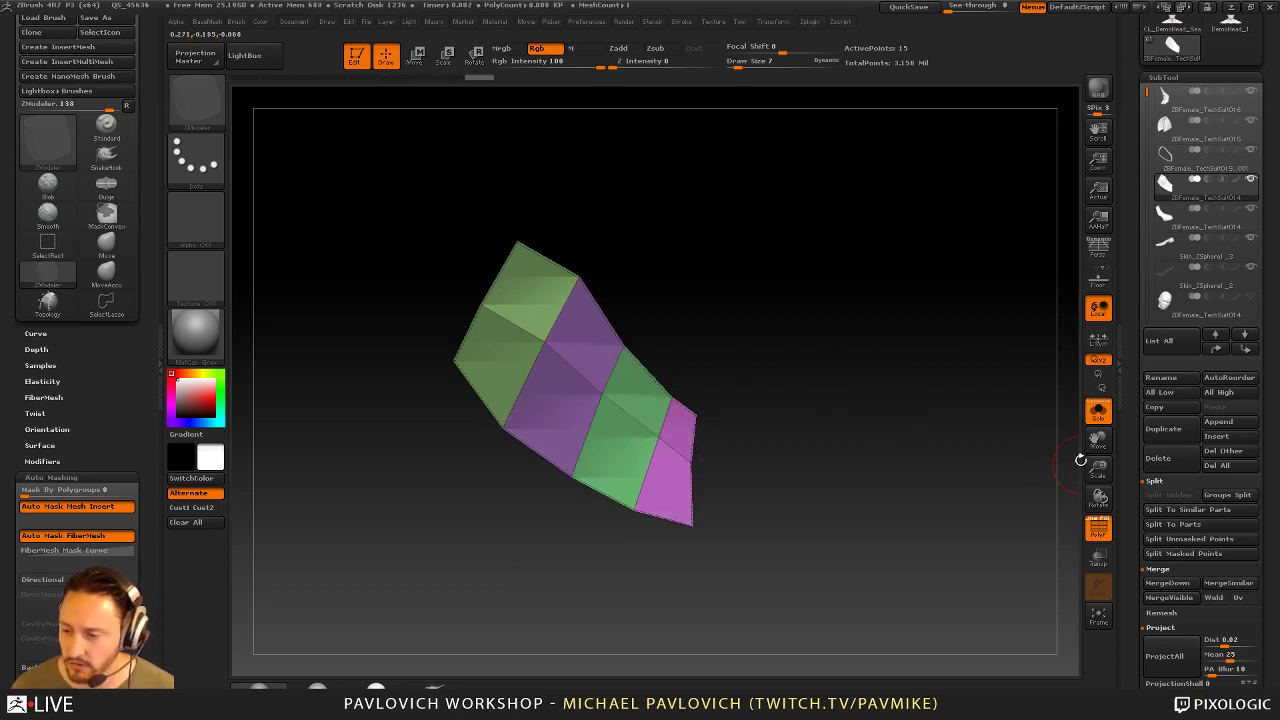
# Apply Panel Loops to the striped side panel with Polish set to 0 and leave solo mode
pyautogui.press('space')
pyautogui.moveTo(1135, 400); pyautogui.dragTo(1130, 291)
pyautogui.scroll(-4, 1130, 291)
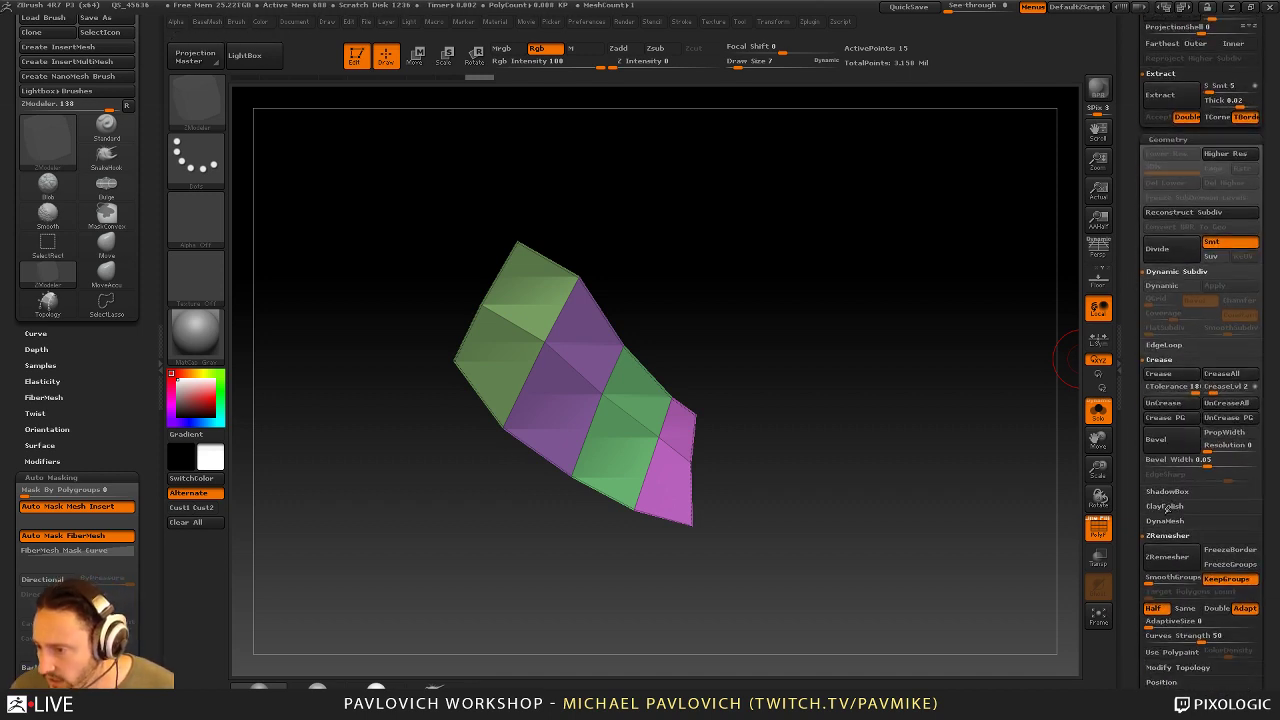
pyautogui.click(1164, 344)
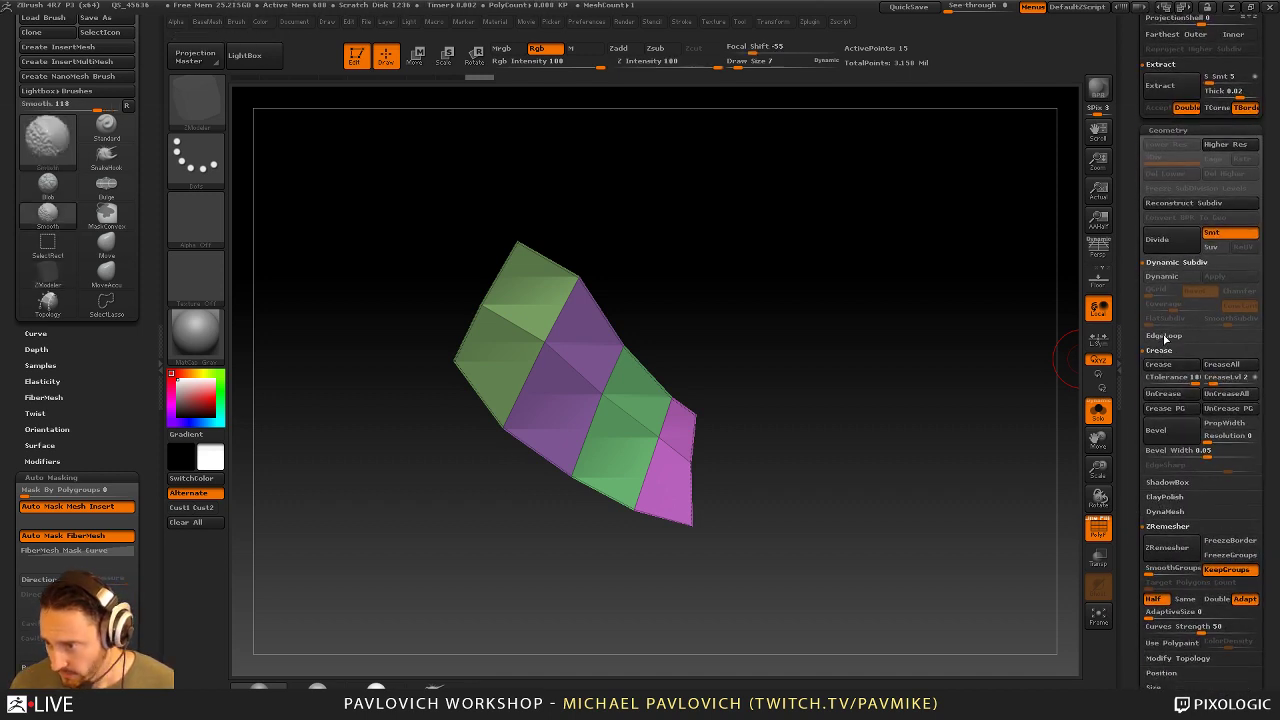
pyautogui.click(1168, 463)
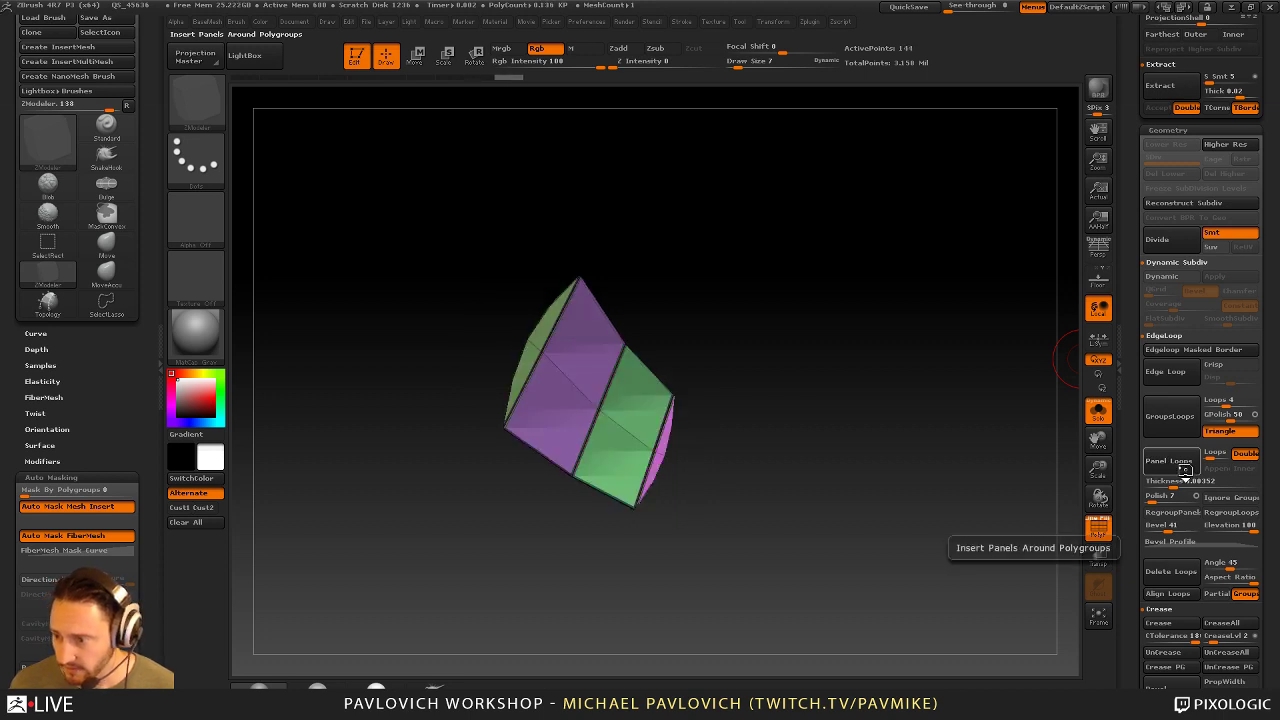
pyautogui.hotkey('ctrl', 'z')
pyautogui.moveTo(1175, 497); pyautogui.dragTo(1146, 497)
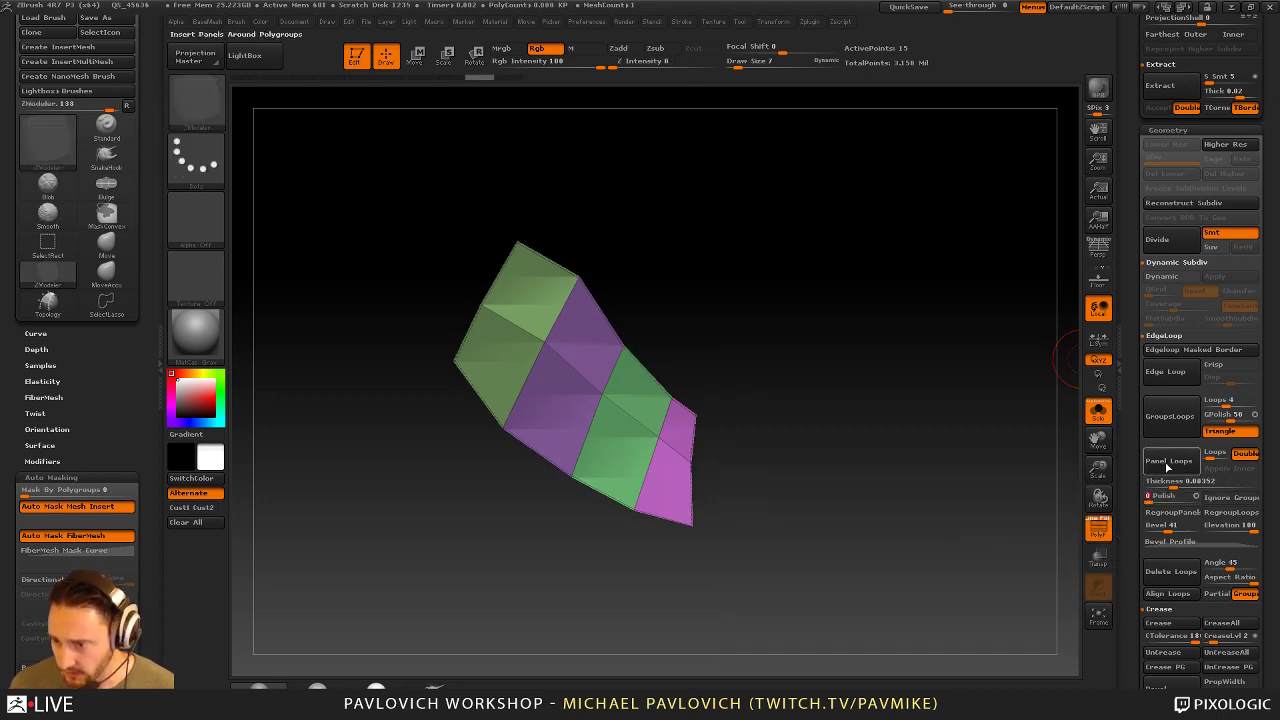
pyautogui.click(1168, 461)
pyautogui.click(1097, 420)
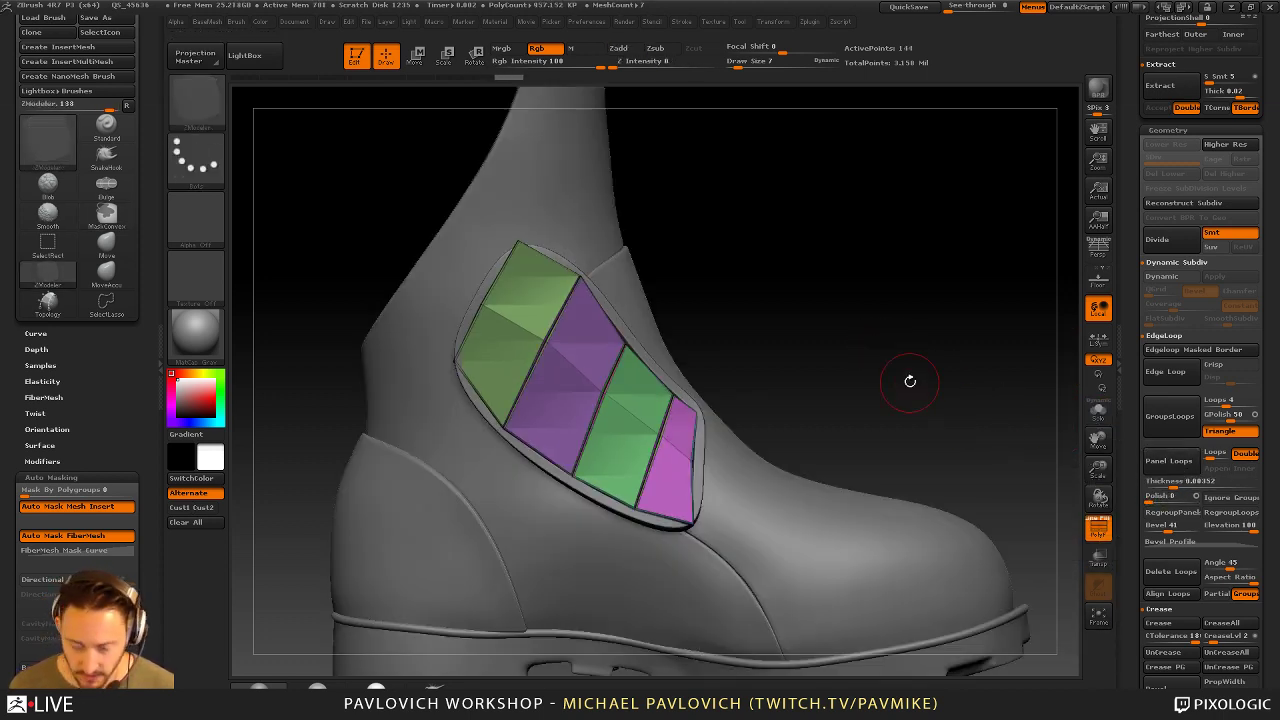
# Undo the panel loops, turn off the Double option and apply Panel Loops again
pyautogui.press('d')
pyautogui.hotkey('ctrl', 'z')
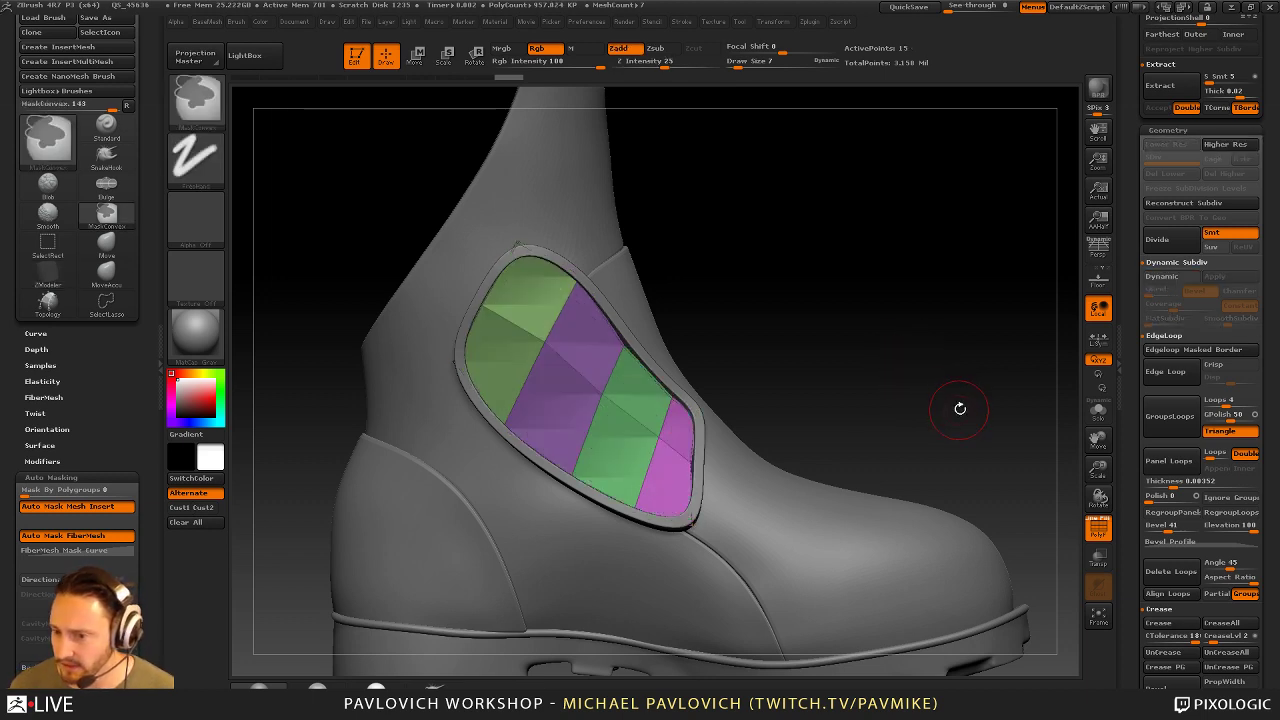
pyautogui.click(1245, 454)
pyautogui.click(1168, 461)
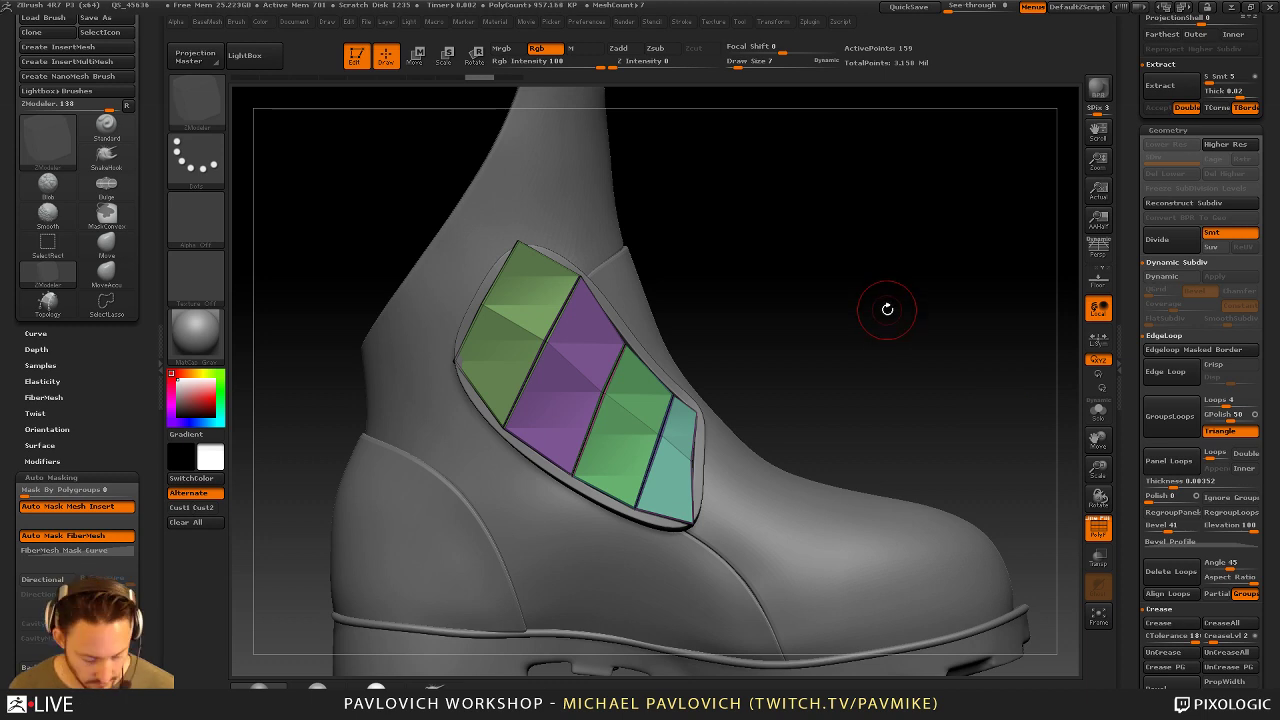
# Turn on Dynamic Subdivision for the side panel strips, crease their polygroup borders and hide the polyframe
pyautogui.press('d')
pyautogui.press('2')
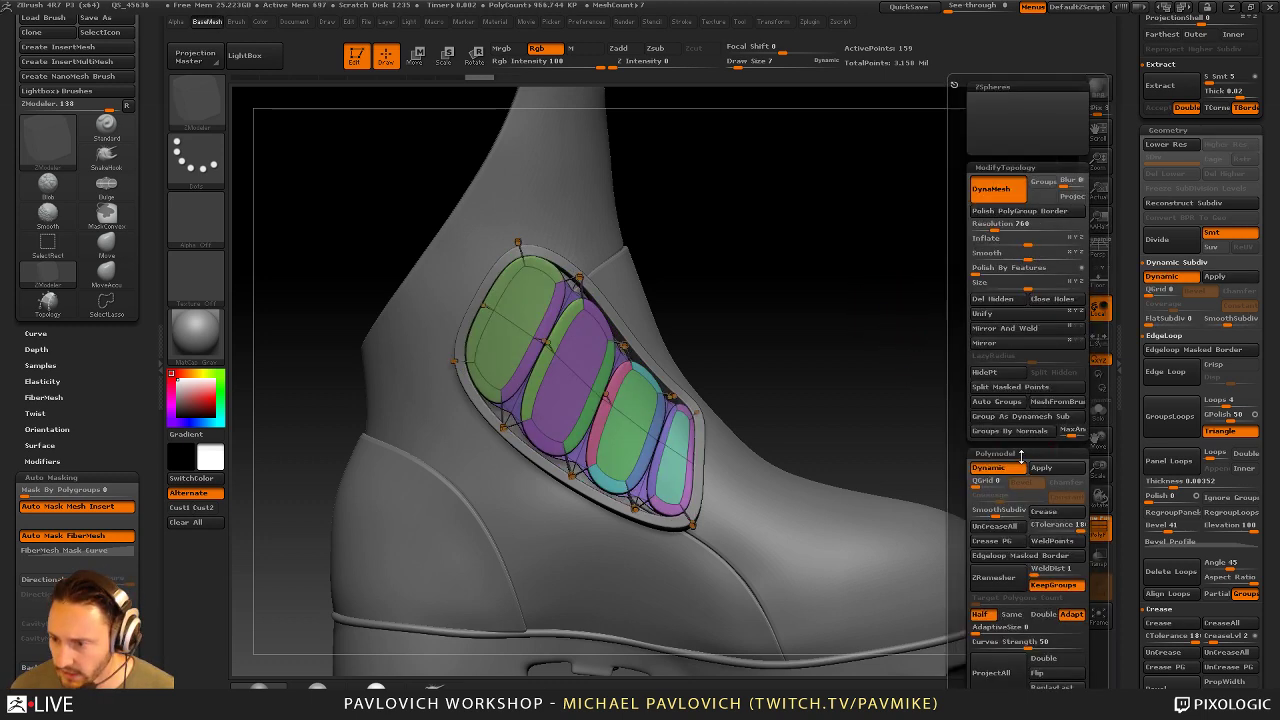
pyautogui.click(1010, 543)
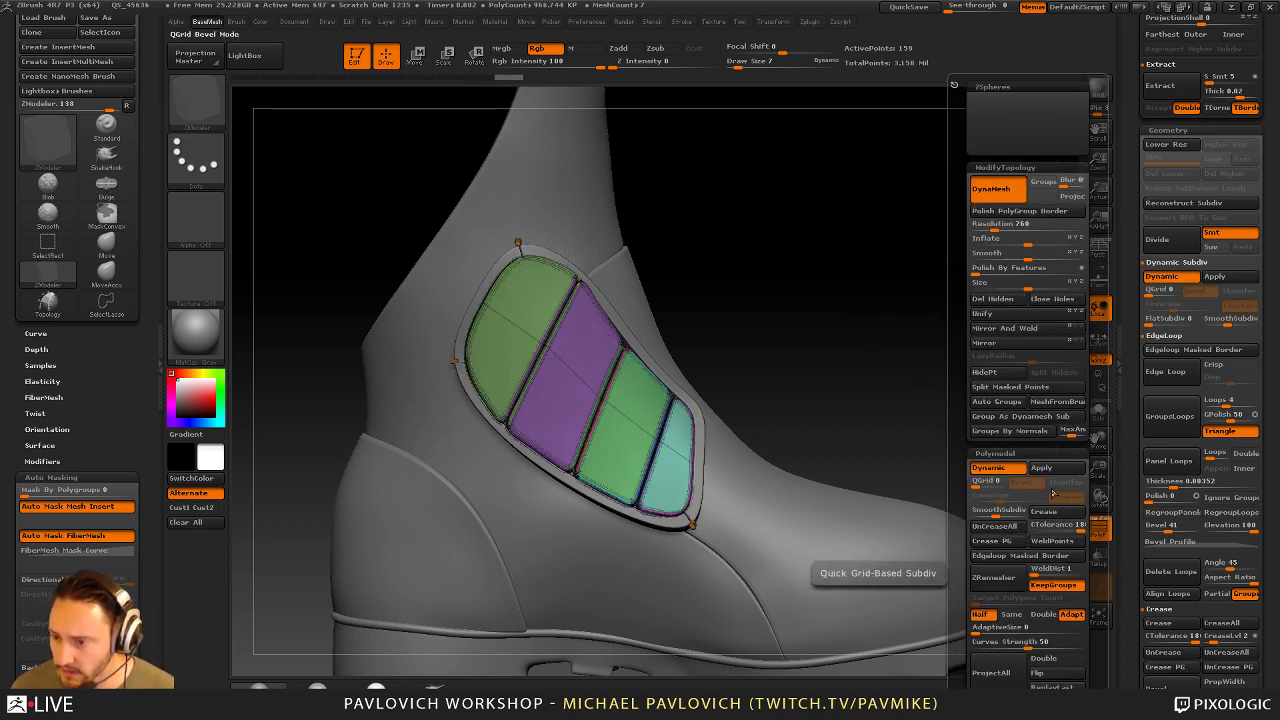
pyautogui.click(1094, 524)
pyautogui.moveTo(975, 380); pyautogui.dragTo(895, 376)
# Examine how the creased strips sit inside the raised frame from several angles
pyautogui.press('w')
pyautogui.click(604, 391)
pyautogui.moveTo(737, 306); pyautogui.dragTo(660, 310)
pyautogui.press('q')
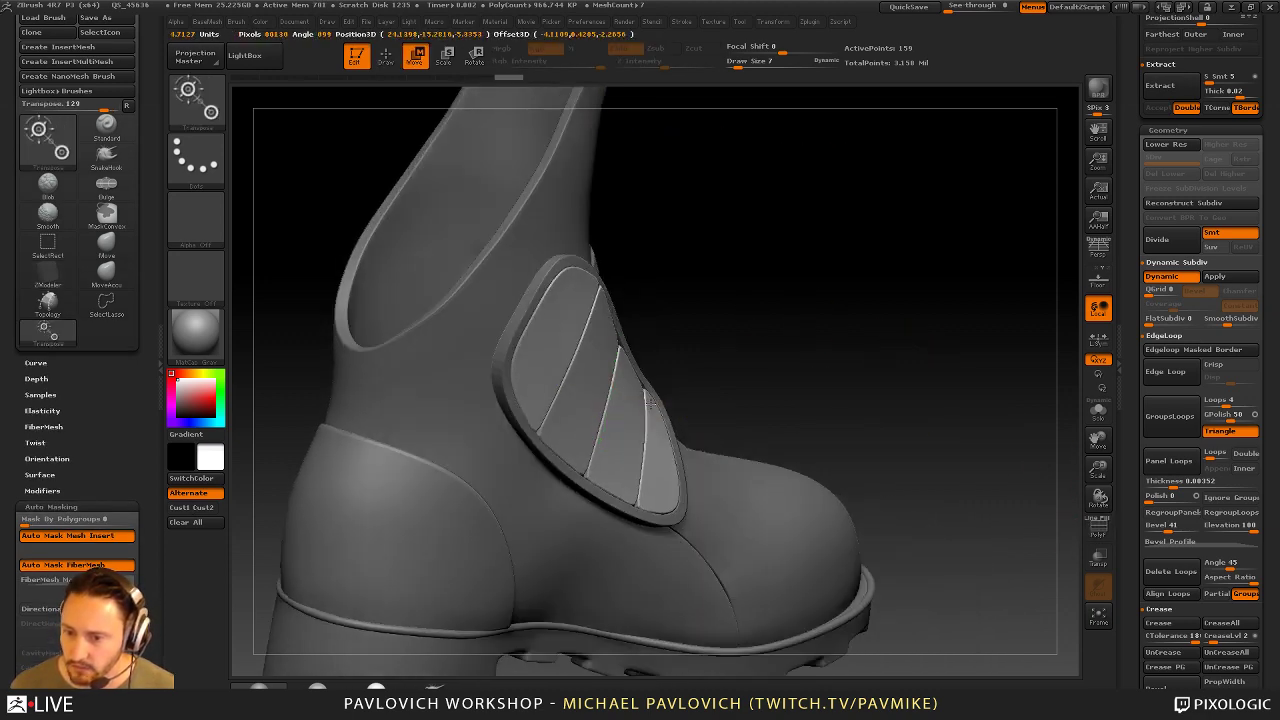
pyautogui.press('b')
pyautogui.press('z')
pyautogui.press('m')
pyautogui.moveTo(850, 375)
pyautogui.mouseDown()
pyautogui.moveTo(677, 509)
pyautogui.moveTo(662, 500)
pyautogui.mouseUp()
pyautogui.press('b')
pyautogui.press('m')
pyautogui.press('v')
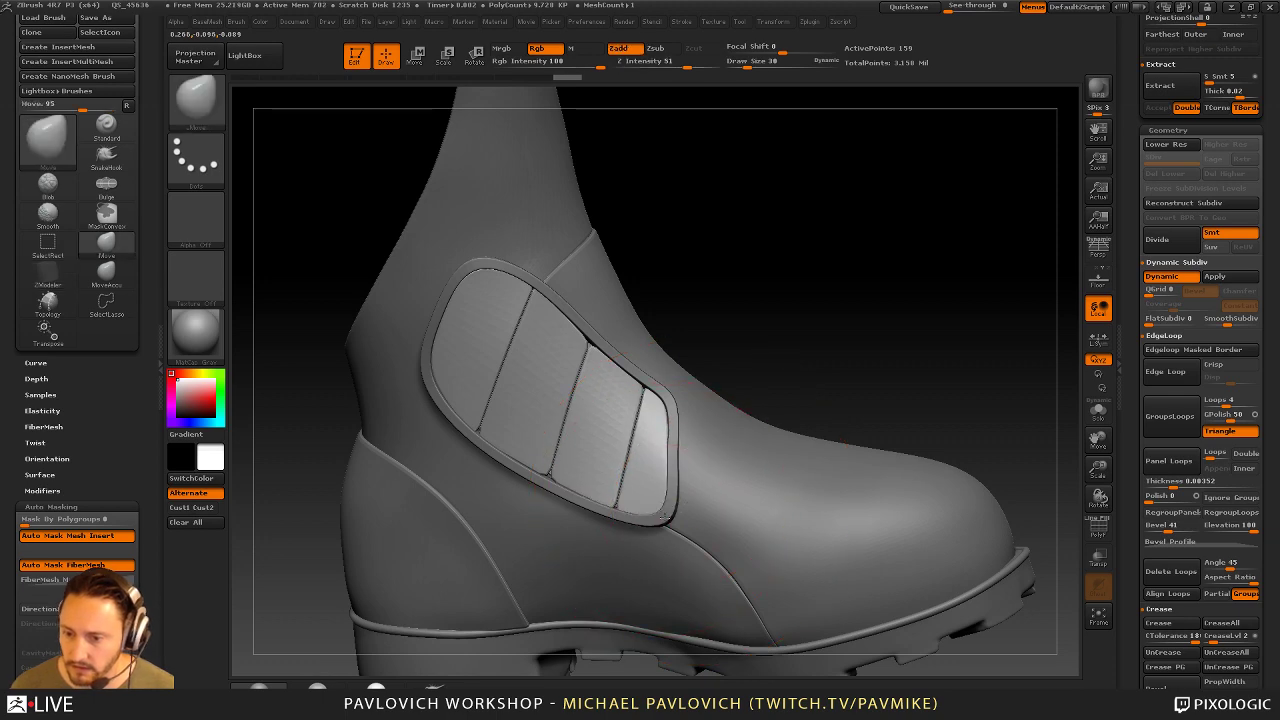
pyautogui.moveTo(700, 368); pyautogui.dragTo(746, 340)
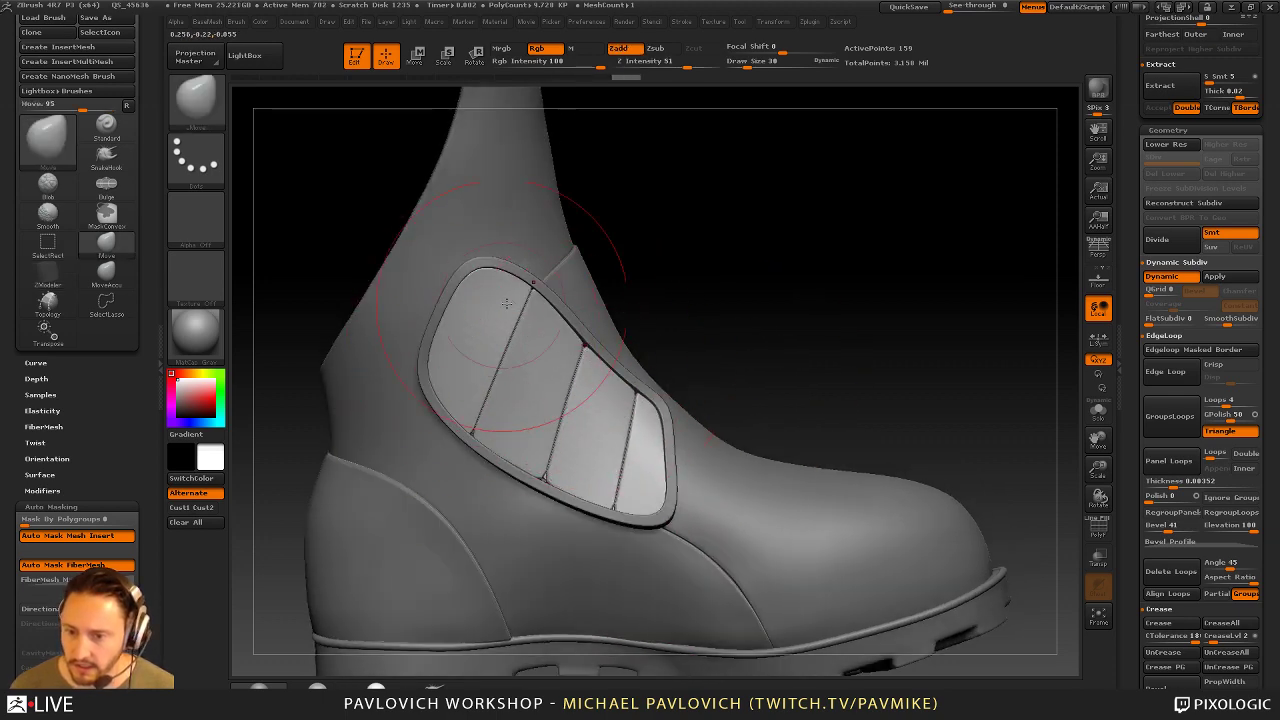
pyautogui.moveTo(700, 250); pyautogui.dragTo(724, 311)
# Try a slight Inflate on the side panel strips and switch back to the Standard brush
pyautogui.press('2')
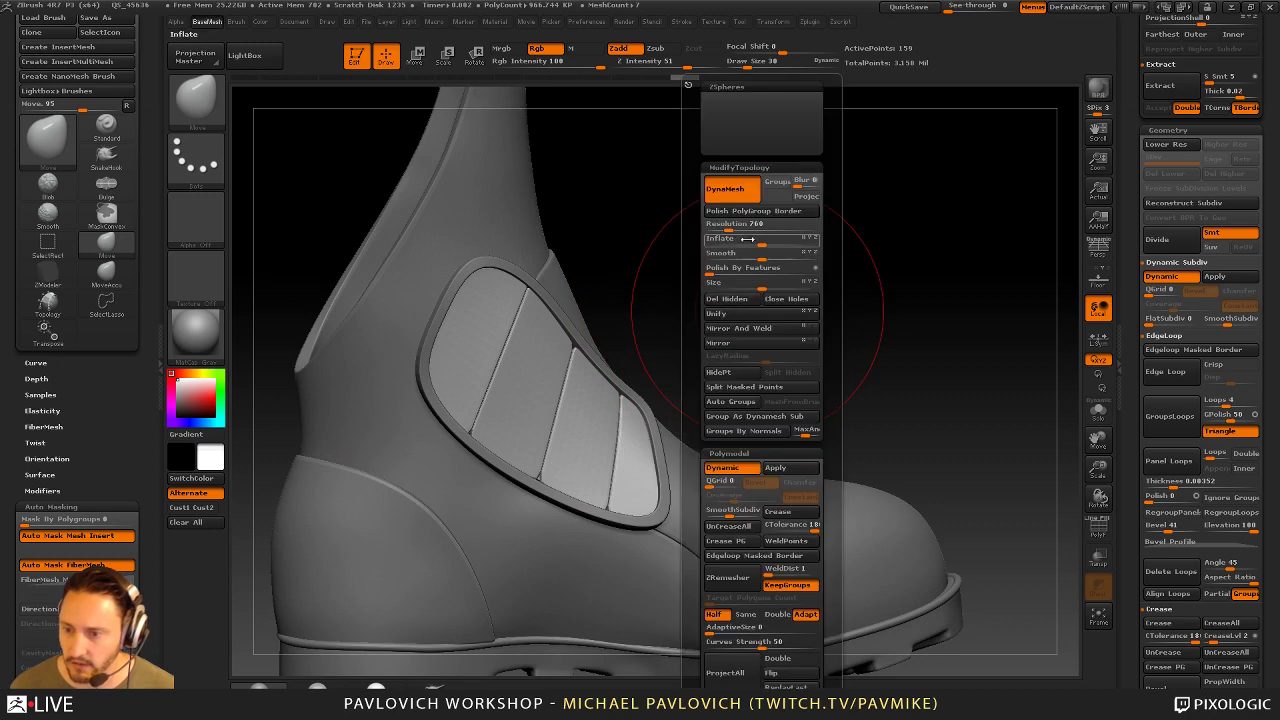
pyautogui.moveTo(763, 255)
pyautogui.mouseDown()
pyautogui.moveTo(786, 255)
pyautogui.moveTo(768, 255)
pyautogui.mouseUp()
pyautogui.moveTo(666, 271)
pyautogui.mouseDown()
pyautogui.moveTo(706, 260)
pyautogui.moveTo(777, 271)
pyautogui.moveTo(797, 291)
pyautogui.moveTo(734, 353)
pyautogui.moveTo(837, 323)
pyautogui.moveTo(776, 332)
pyautogui.mouseUp()
pyautogui.press('b')
pyautogui.press('s')
pyautogui.press('t')
pyautogui.press('s')
pyautogui.moveTo(771, 334); pyautogui.dragTo(779, 335)
# Delete the striped side panel subtool and the raised frame subtool from the boot
pyautogui.scroll(8, 1145, 485)
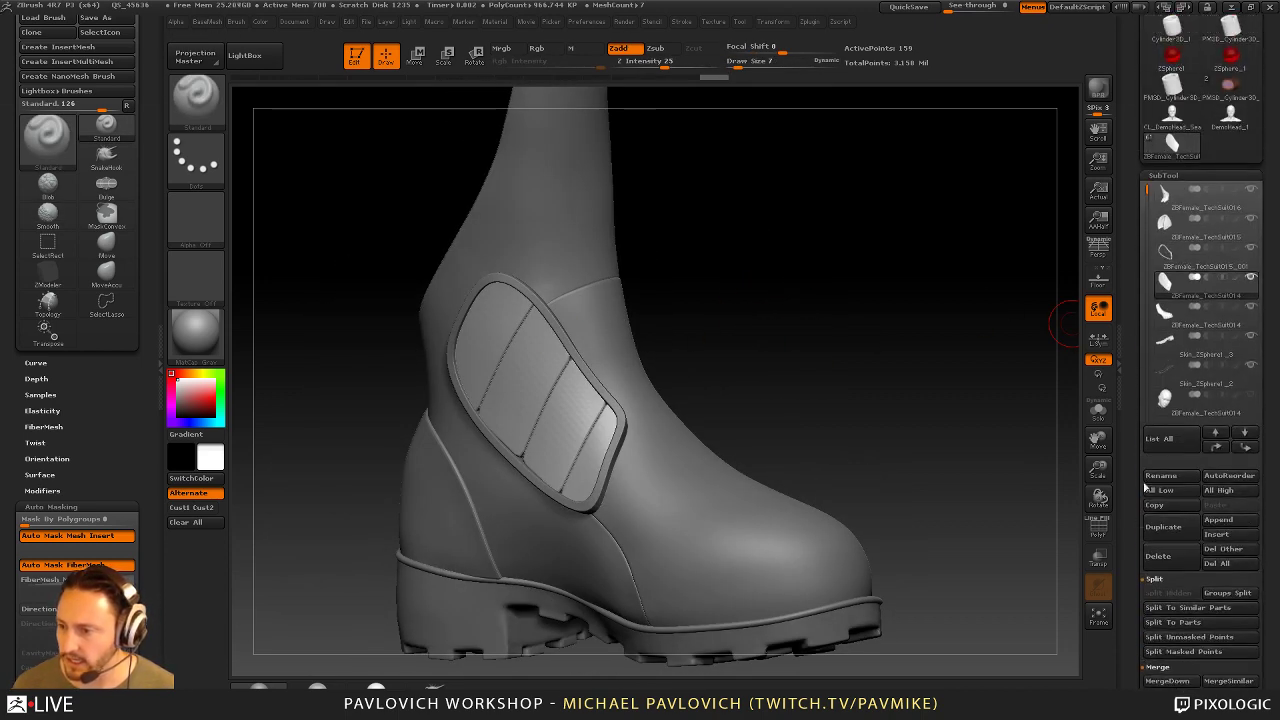
pyautogui.click(1165, 550)
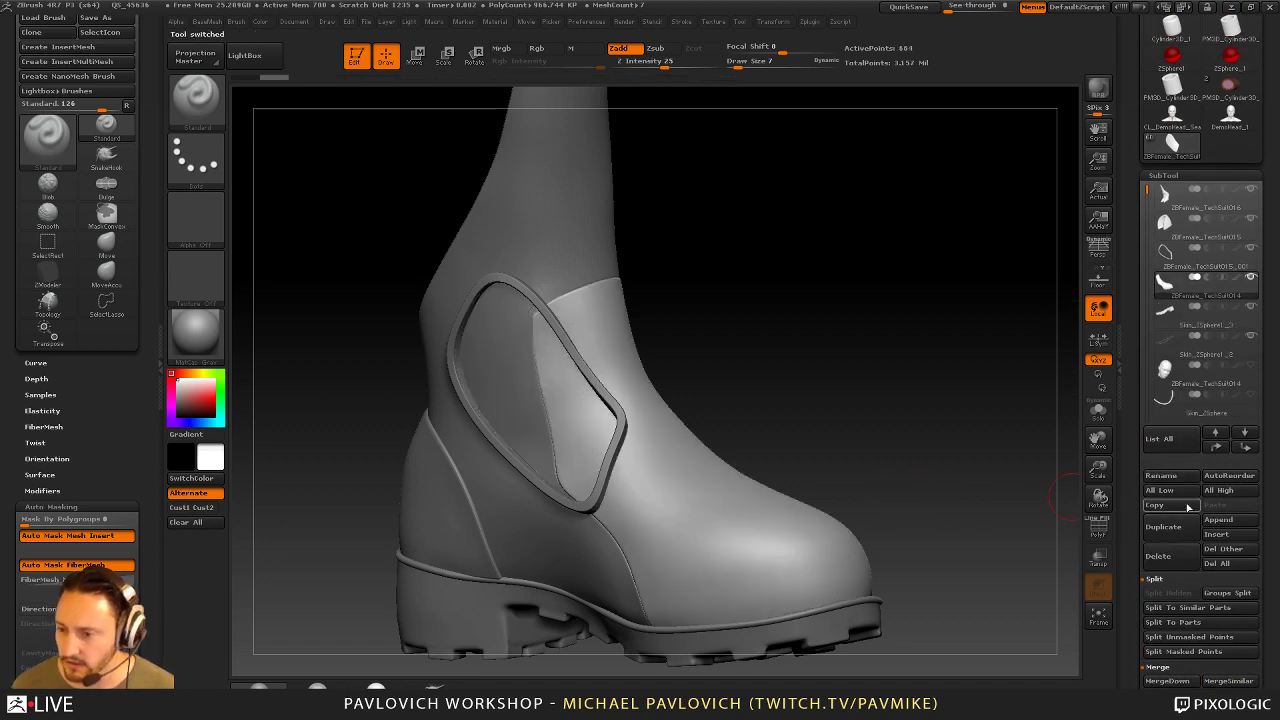
pyautogui.keyDown('alt'); pyautogui.click(613, 457); pyautogui.keyUp('alt')
pyautogui.click(1168, 552)
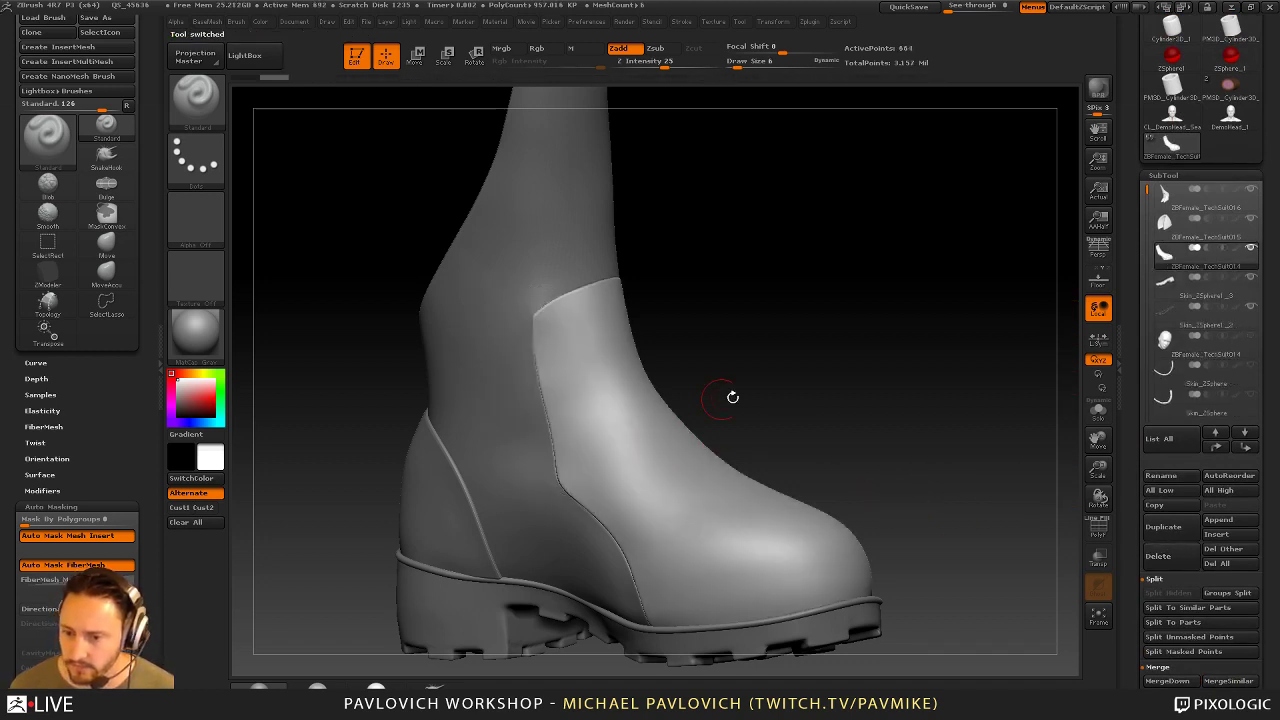
# Examine the bare boot's shaft, toe piece and sole from the front and side
pyautogui.moveTo(732, 397); pyautogui.dragTo(930, 342)
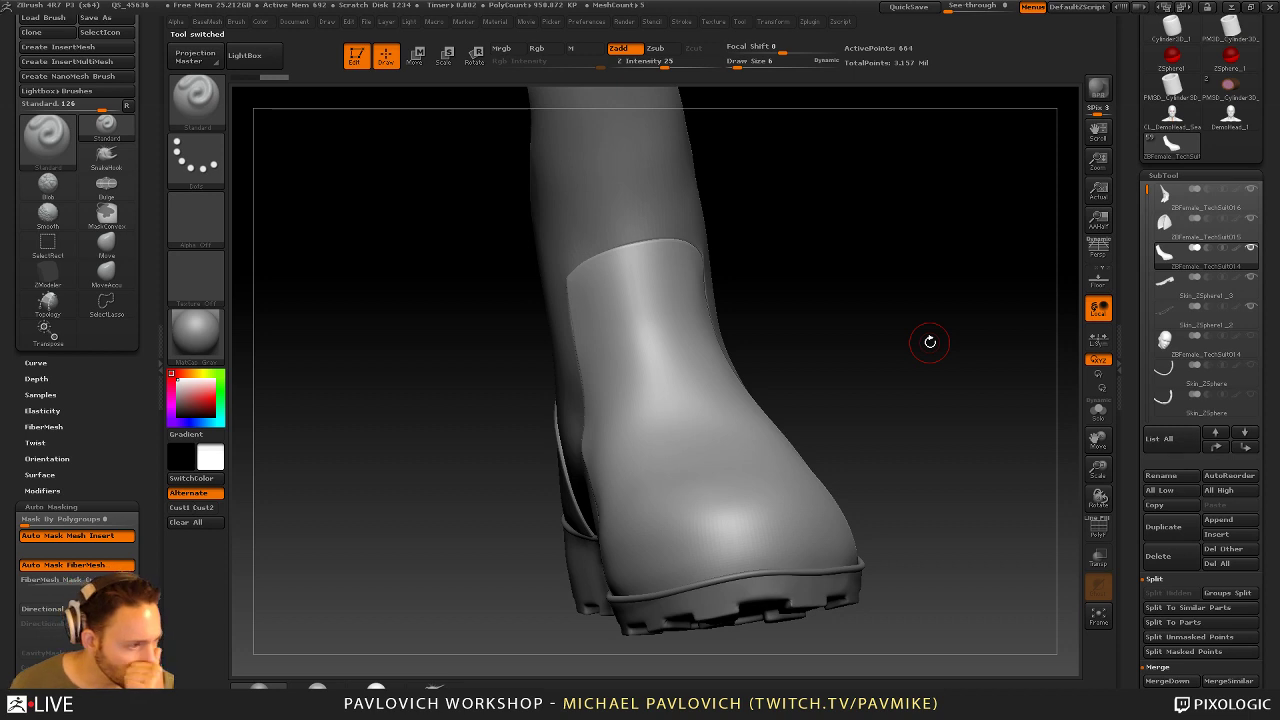
pyautogui.moveTo(793, 209); pyautogui.dragTo(731, 221)
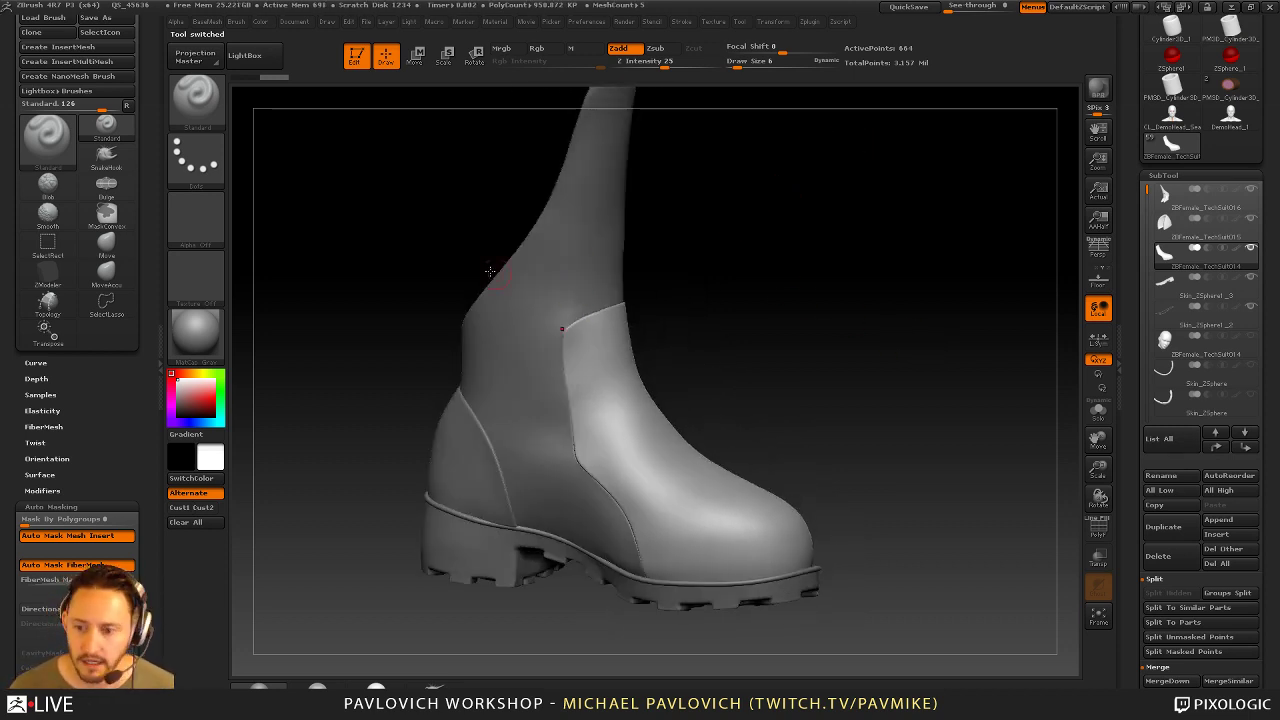
pyautogui.moveTo(684, 308)
pyautogui.mouseDown()
pyautogui.moveTo(694, 297)
pyautogui.moveTo(794, 349)
pyautogui.moveTo(685, 315)
pyautogui.mouseUp()
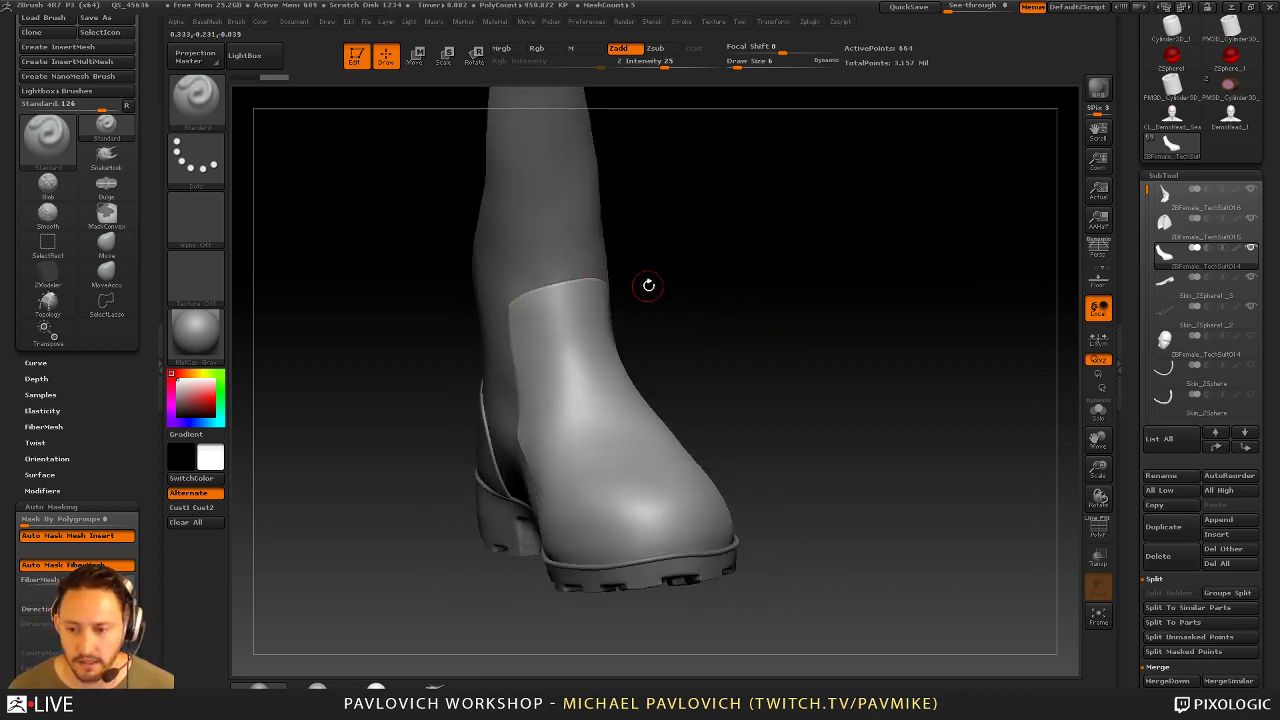
pyautogui.moveTo(648, 286); pyautogui.dragTo(602, 293)
pyautogui.moveTo(691, 403); pyautogui.dragTo(756, 328)
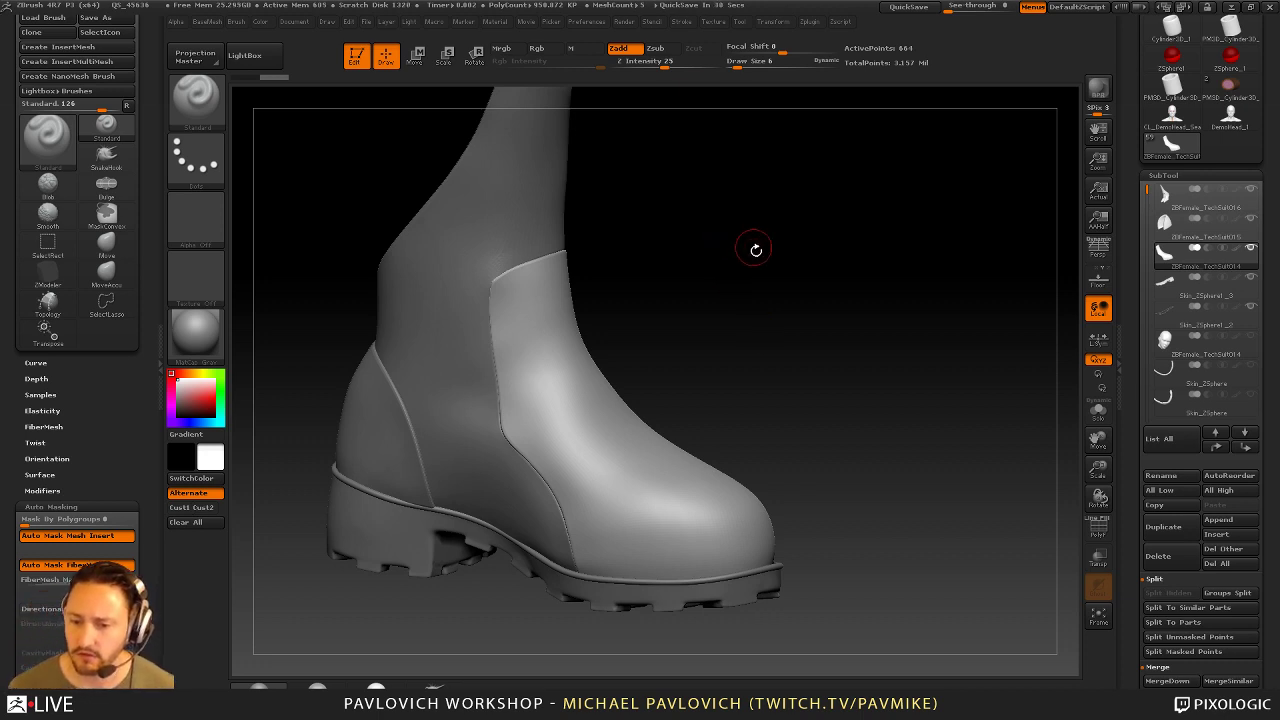
pyautogui.moveTo(756, 250); pyautogui.dragTo(880, 260)
pyautogui.keyDown('alt'); pyautogui.click(385, 527); pyautogui.keyUp('alt')
pyautogui.moveTo(880, 306); pyautogui.dragTo(734, 332)
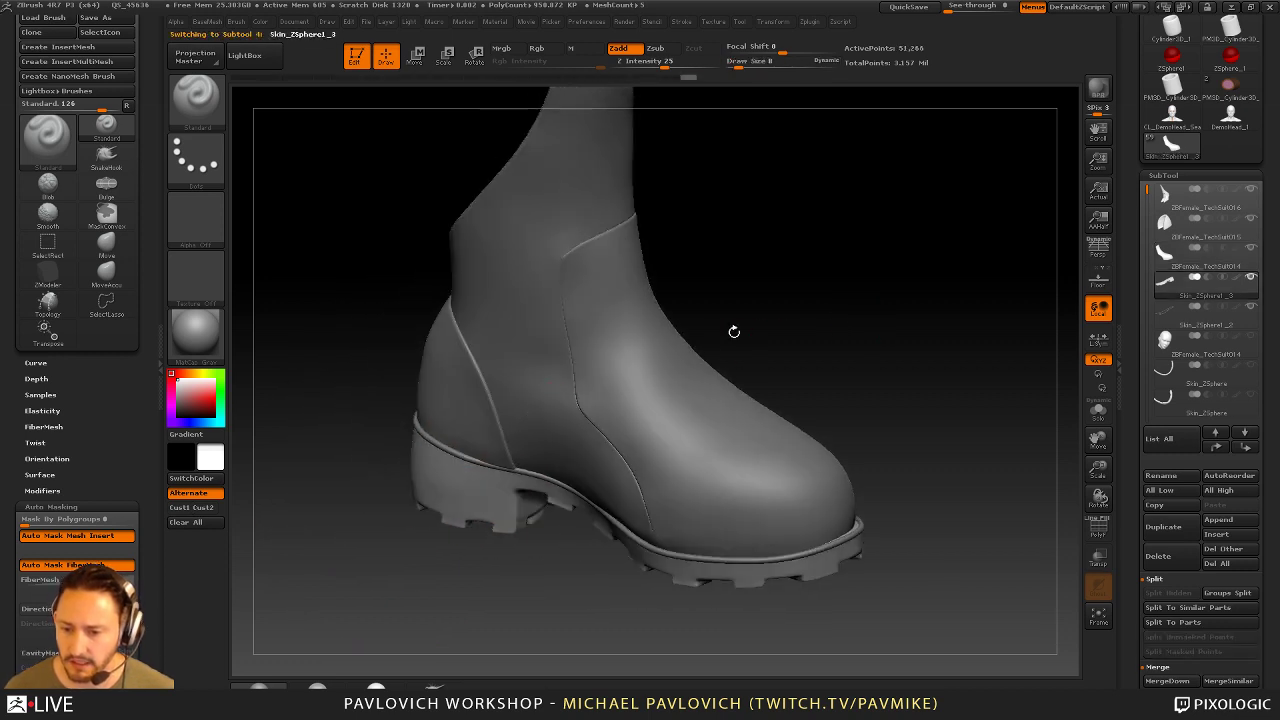
# Switch to the Move brush at draw size 26 and select the boot shaft above the sole arch
pyautogui.keyDown('alt'); pyautogui.click(499, 428); pyautogui.keyUp('alt')
pyautogui.moveTo(500, 522); pyautogui.dragTo(455, 515)
pyautogui.press('s')
pyautogui.moveTo(530, 497)
pyautogui.mouseDown()
pyautogui.moveTo(512, 497)
pyautogui.moveTo(507, 467)
pyautogui.mouseUp()
pyautogui.press('b')
pyautogui.press('m')
pyautogui.press('v')
pyautogui.press('s')
pyautogui.keyDown('alt'); pyautogui.click(529, 471); pyautogui.keyUp('alt')
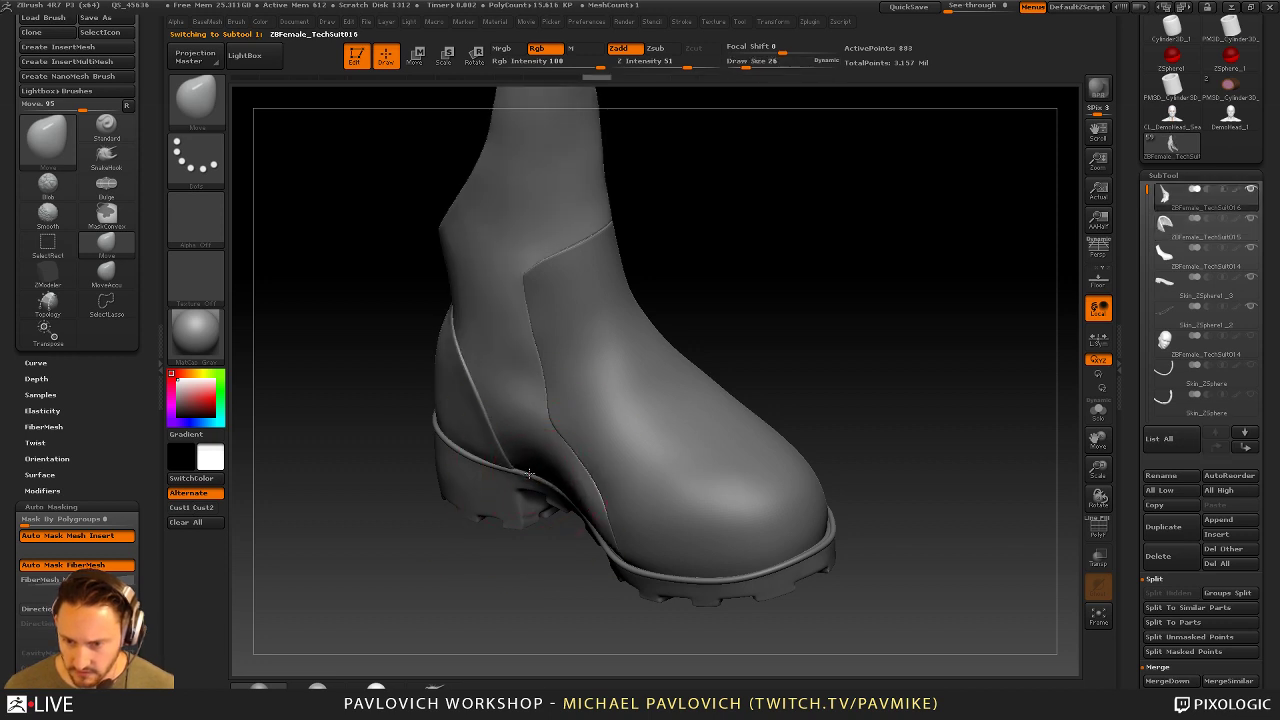
pyautogui.moveTo(730, 378)
pyautogui.mouseDown()
pyautogui.moveTo(789, 363)
pyautogui.moveTo(789, 383)
pyautogui.moveTo(720, 358)
pyautogui.moveTo(806, 363)
pyautogui.moveTo(811, 383)
pyautogui.moveTo(765, 343)
pyautogui.mouseUp()
# Select the toe piece, switch to ZModeler, and solo the piece with its polyframe shown
pyautogui.press('b')
pyautogui.press('s')
pyautogui.press('t')
pyautogui.keyDown('alt'); pyautogui.click(700, 410); pyautogui.keyUp('alt')
pyautogui.press('b')
pyautogui.press('z')
pyautogui.press('m')
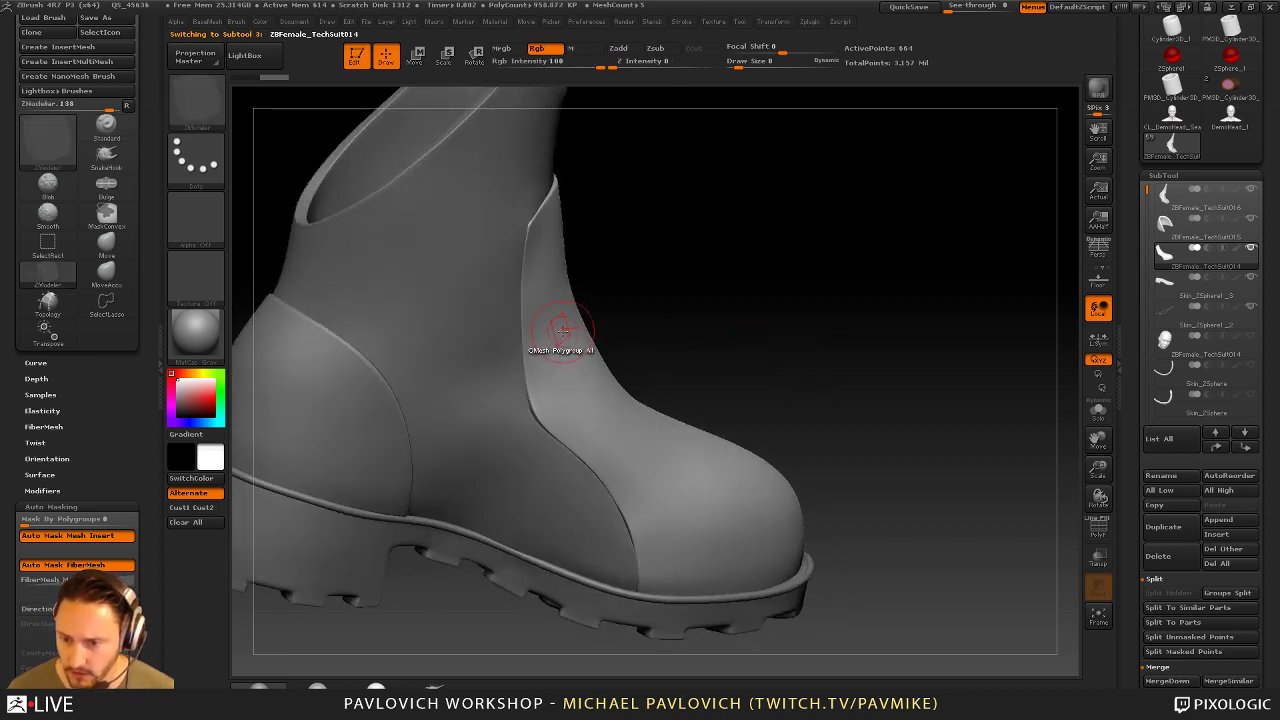
pyautogui.moveTo(655, 334); pyautogui.dragTo(770, 390)
pyautogui.click(1097, 528)
pyautogui.moveTo(897, 353); pyautogui.dragTo(1064, 438)
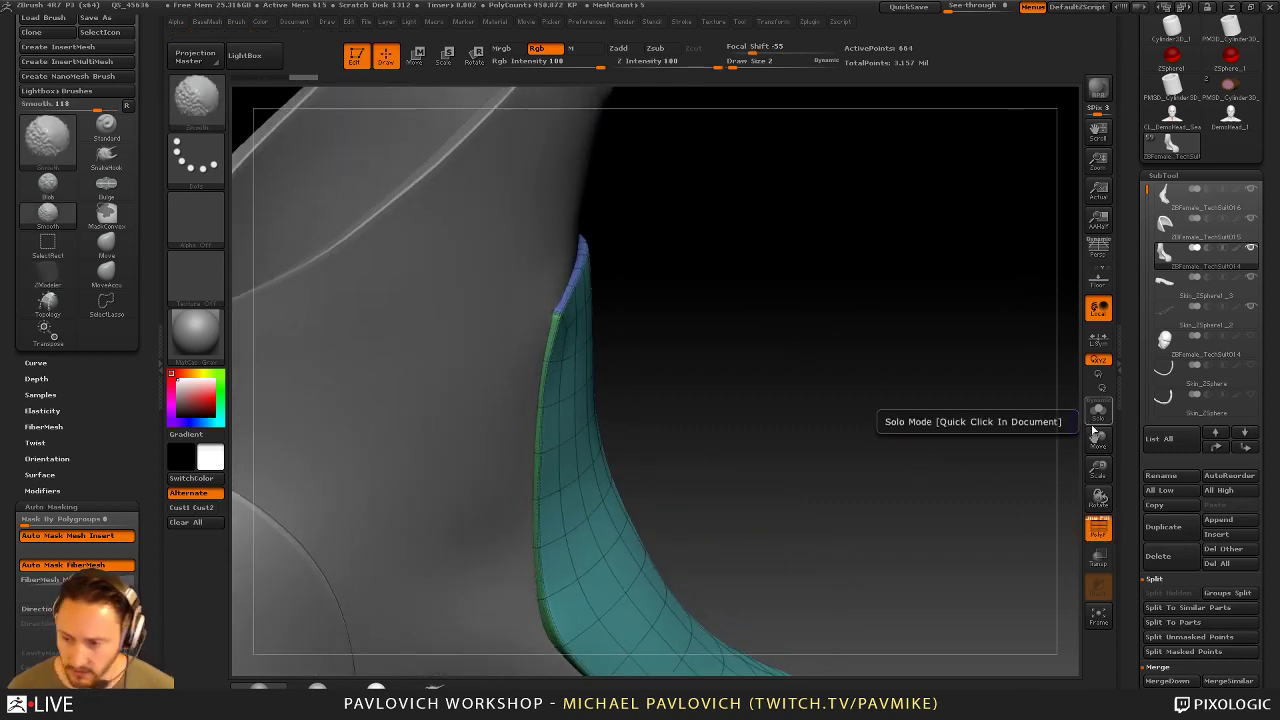
pyautogui.click(1097, 412)
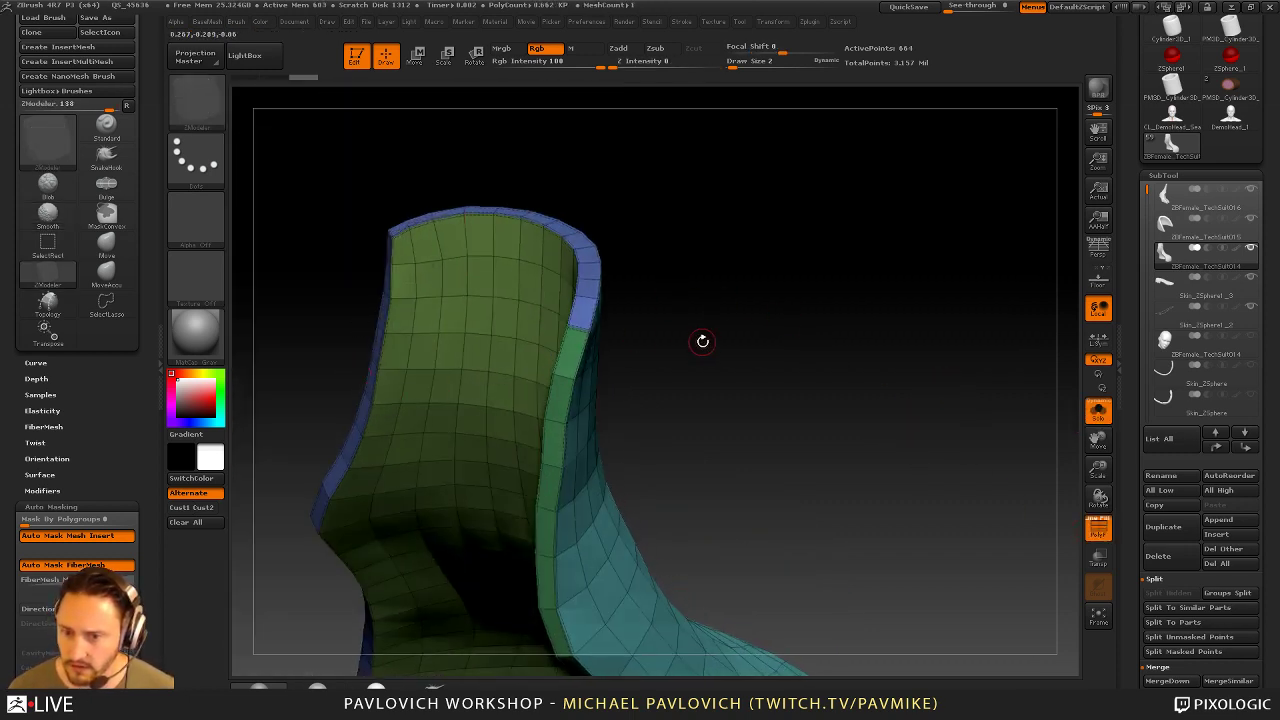
# Hide a polygon loop down the front of the toe piece, restore full visibility and switch to SelectRect
pyautogui.hotkey('ctrl', 'shift')
pyautogui.moveTo(640, 315)
pyautogui.mouseDown()
pyautogui.moveTo(689, 306)
pyautogui.moveTo(709, 263)
pyautogui.moveTo(749, 266)
pyautogui.moveTo(648, 288)
pyautogui.mouseUp()
pyautogui.keyDown('ctrl'); pyautogui.keyDown('shift'); pyautogui.click(593, 246); pyautogui.keyUp('shift'); pyautogui.keyUp('ctrl')
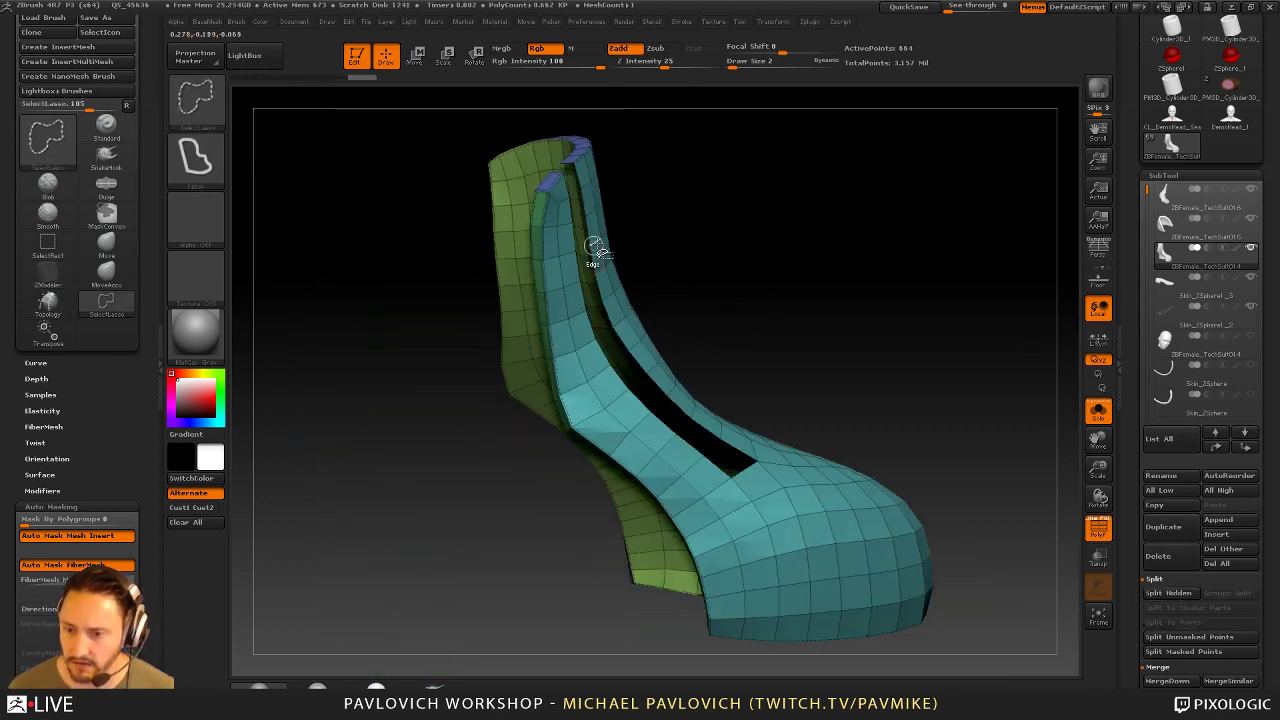
pyautogui.keyDown('ctrl'); pyautogui.keyDown('shift'); pyautogui.click(678, 258); pyautogui.keyUp('shift'); pyautogui.keyUp('ctrl')
pyautogui.keyDown('ctrl'); pyautogui.keyDown('shift'); pyautogui.click(200, 102); pyautogui.keyUp('shift'); pyautogui.keyUp('ctrl')
pyautogui.keyDown('ctrl'); pyautogui.keyDown('shift'); pyautogui.click(334, 115); pyautogui.keyUp('shift'); pyautogui.keyUp('ctrl')
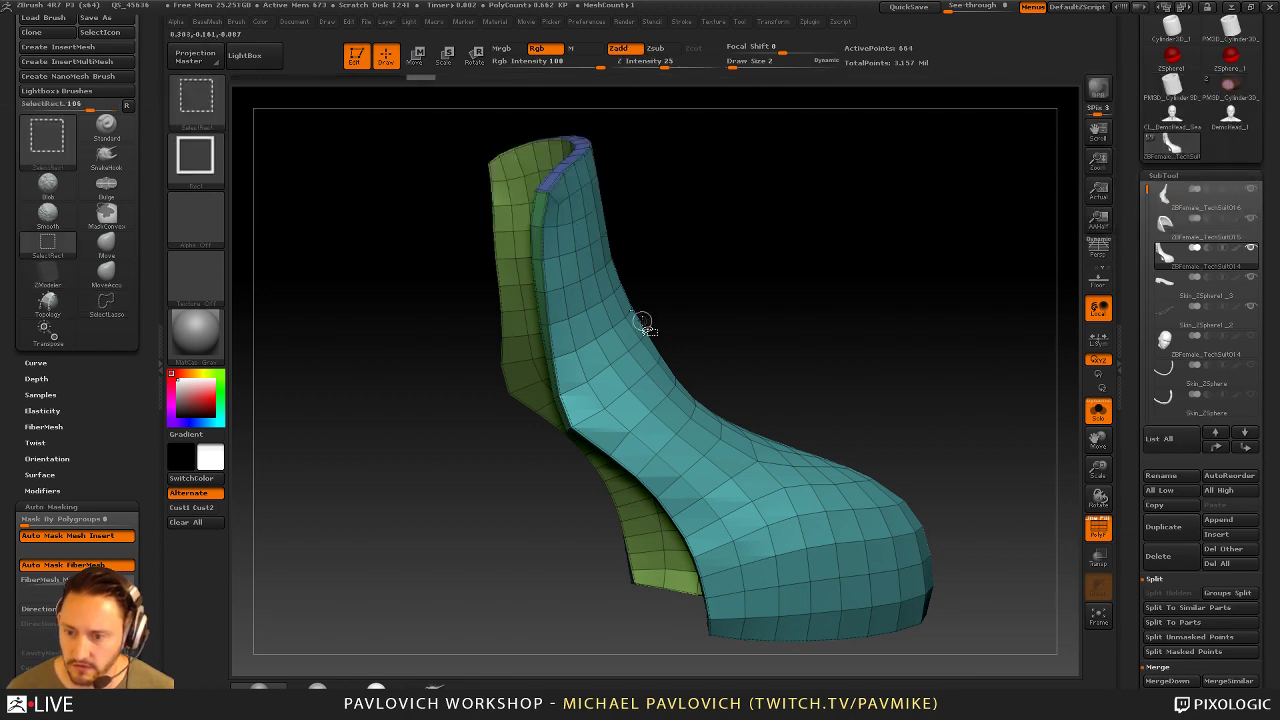
# Combine the front boot shell's inner faces and rim faces into a single polygroup
pyautogui.keyDown('ctrl'); pyautogui.keyDown('shift'); pyautogui.click(616, 318); pyautogui.keyUp('shift'); pyautogui.keyUp('ctrl')
pyautogui.moveTo(715, 270)
pyautogui.keyDown('ctrl'); pyautogui.keyDown('shift'); pyautogui.mouseDown()
pyautogui.moveTo(757, 305)
pyautogui.moveTo(703, 263)
pyautogui.mouseUp(); pyautogui.keyUp('shift'); pyautogui.keyUp('ctrl')
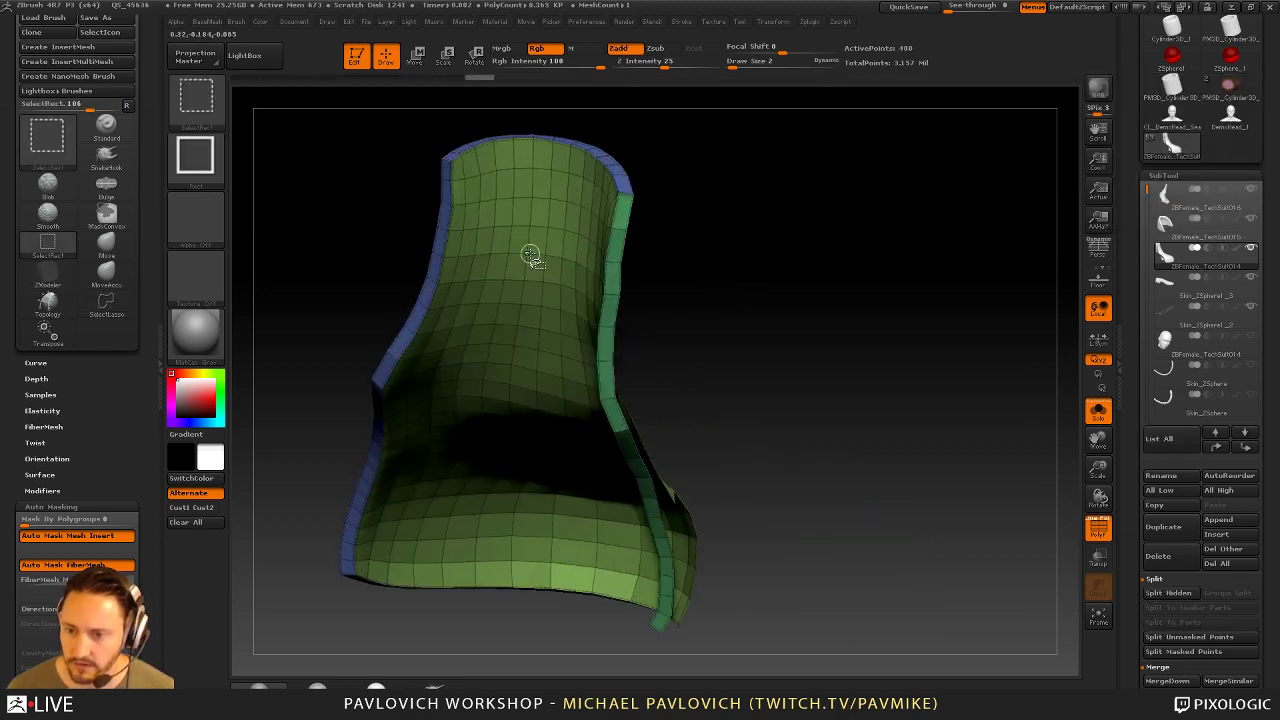
pyautogui.keyDown('ctrl'); pyautogui.keyDown('shift'); pyautogui.click(530, 257); pyautogui.keyUp('shift'); pyautogui.keyUp('ctrl')
pyautogui.keyDown('ctrl'); pyautogui.keyDown('shift'); pyautogui.click(857, 284); pyautogui.keyUp('shift'); pyautogui.keyUp('ctrl')
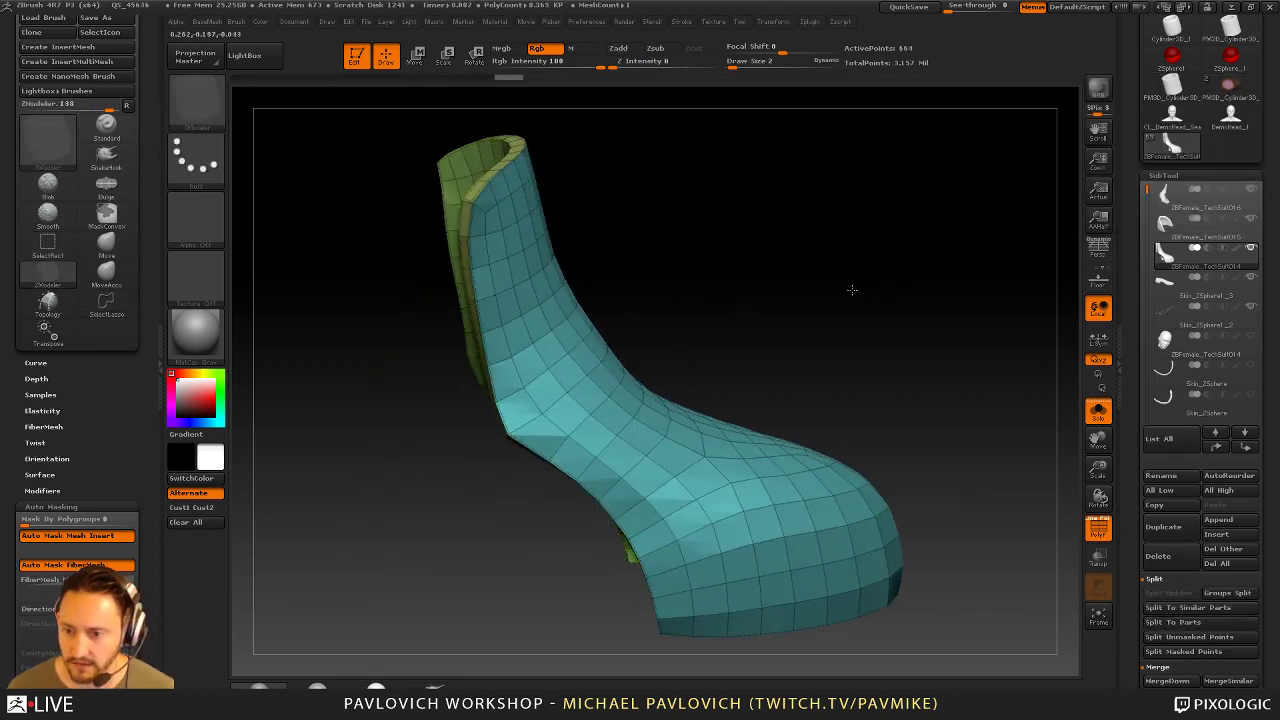
# Turn off the wireframe and solo view to check the front shell against the whole boot
pyautogui.moveTo(851, 289)
pyautogui.mouseDown()
pyautogui.moveTo(863, 274)
pyautogui.moveTo(897, 320)
pyautogui.mouseUp()
pyautogui.press('space')
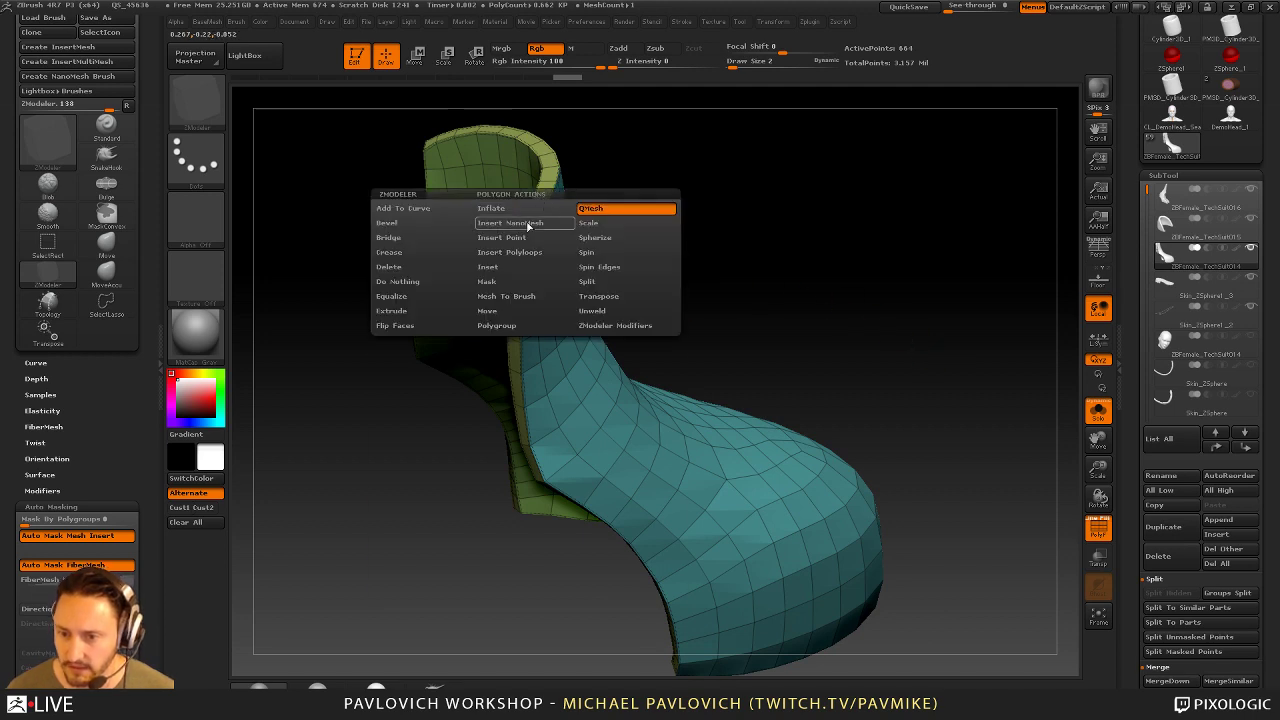
pyautogui.click(607, 364)
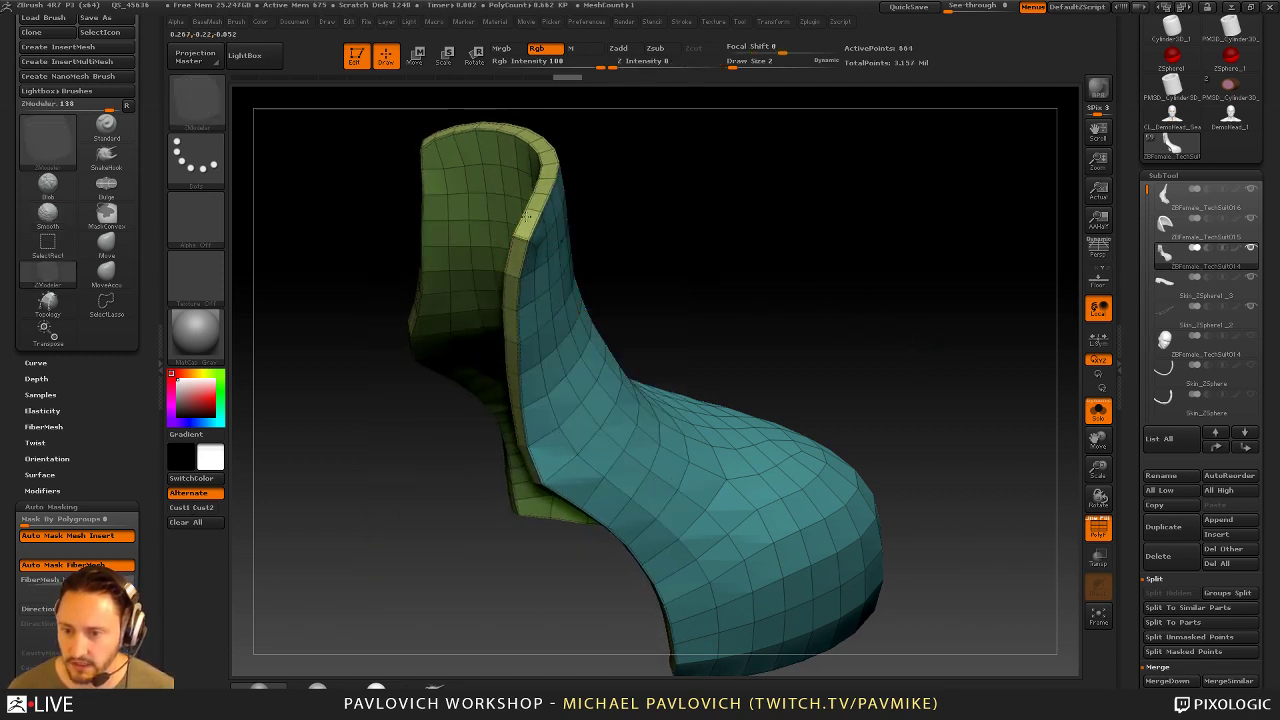
pyautogui.click(1095, 532)
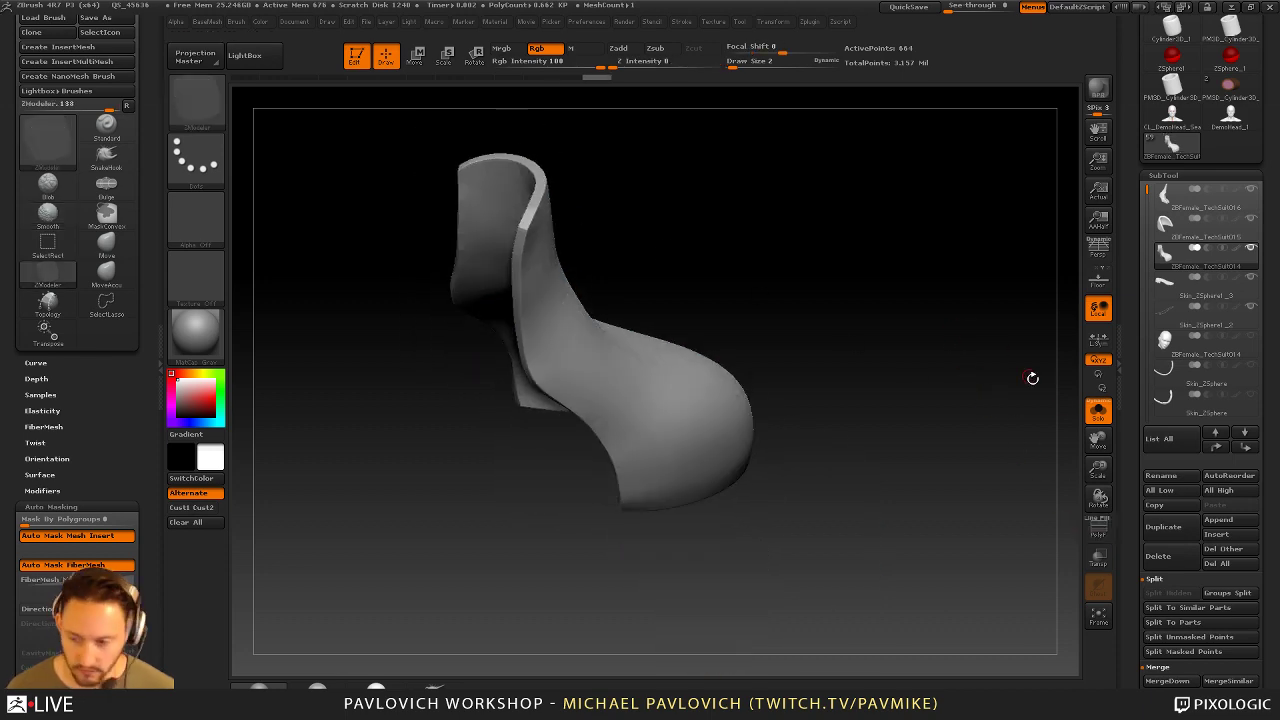
pyautogui.click(1097, 412)
pyautogui.moveTo(940, 317); pyautogui.dragTo(800, 300)
pyautogui.moveTo(921, 315); pyautogui.dragTo(1020, 392)
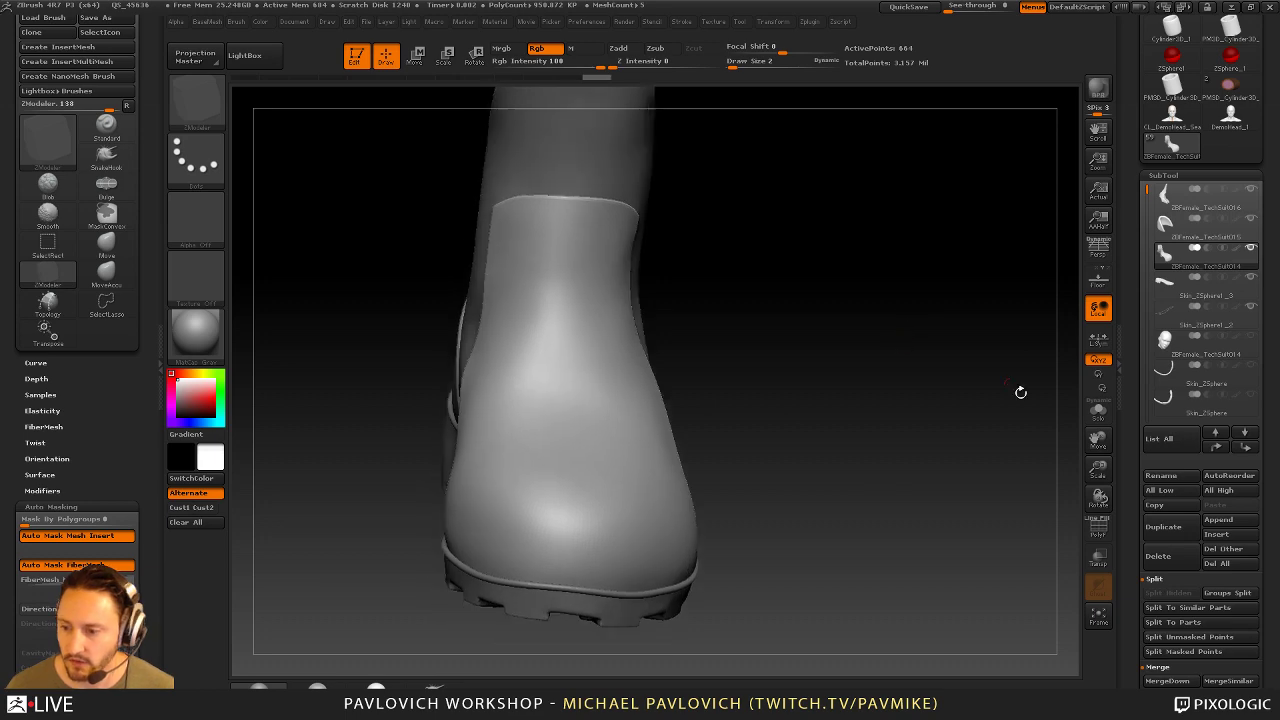
# Mark a rectangular tongue panel running down the front of the ankle as a temporary ZModeler polygroup, and isolate the shell
pyautogui.click(1097, 521)
pyautogui.moveTo(953, 417); pyautogui.dragTo(886, 379)
pyautogui.moveTo(789, 345); pyautogui.dragTo(822, 343)
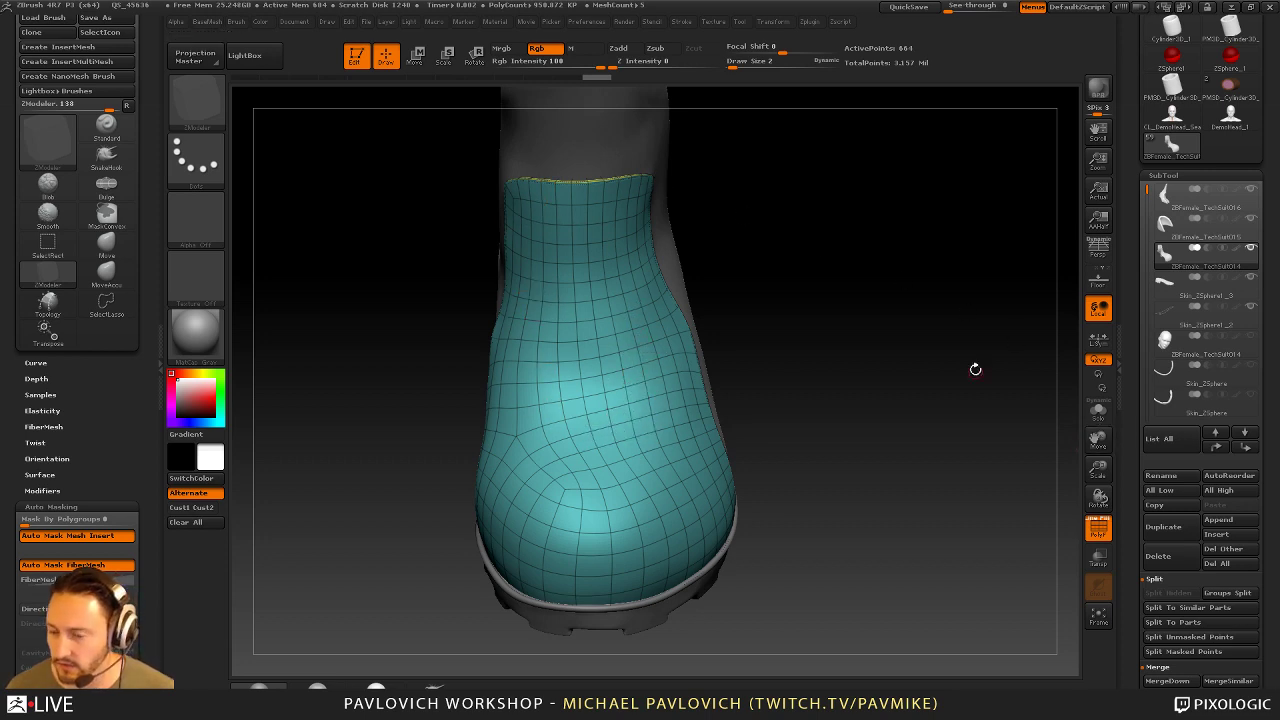
pyautogui.moveTo(974, 369); pyautogui.dragTo(994, 419)
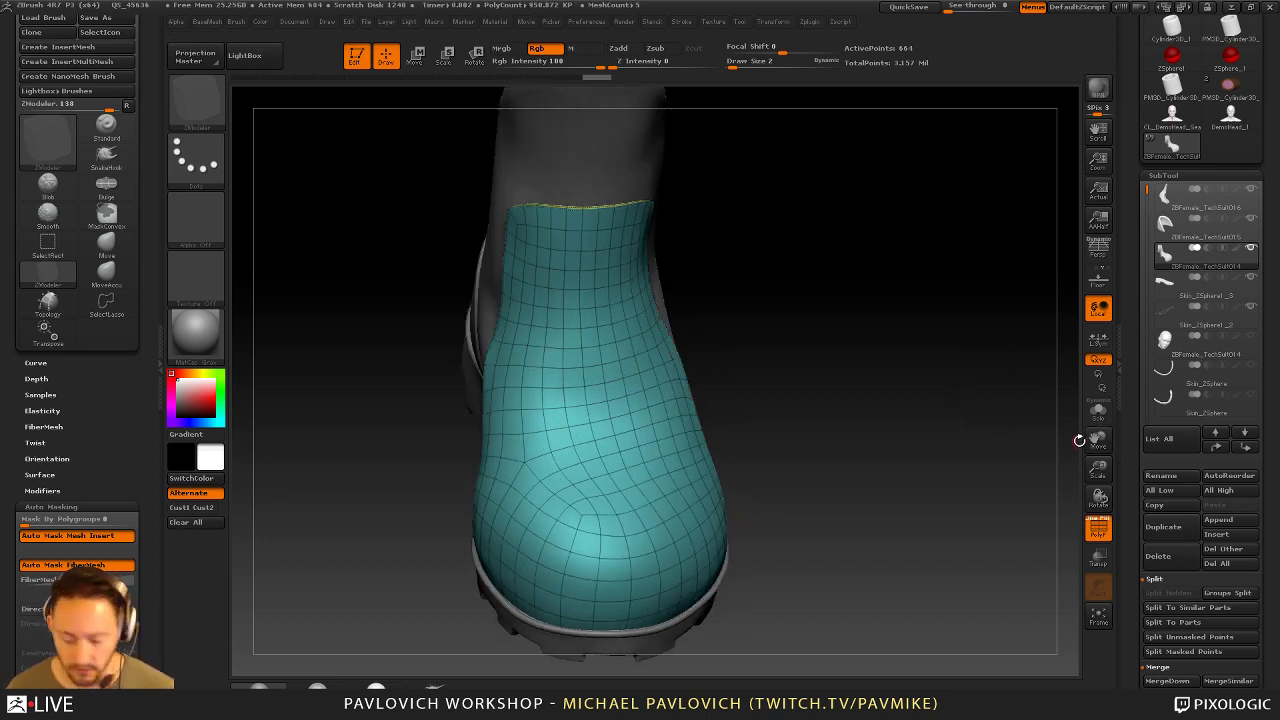
pyautogui.moveTo(1079, 440); pyautogui.dragTo(959, 413)
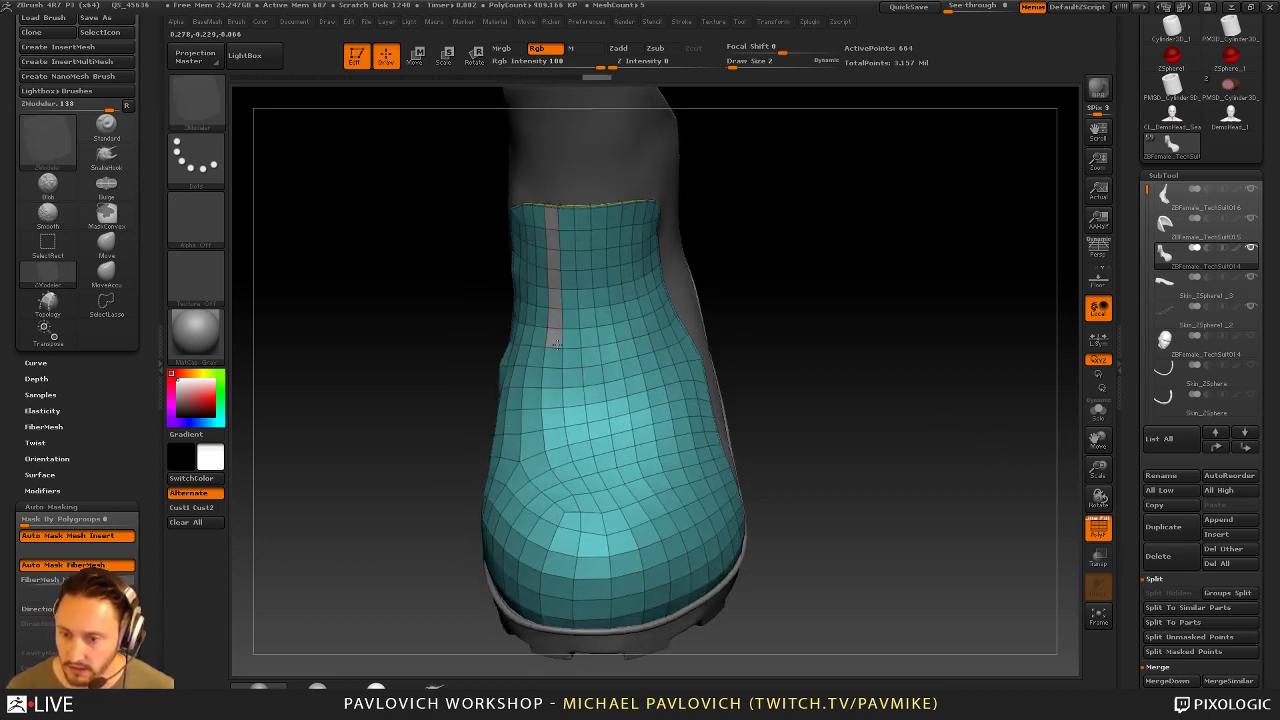
pyautogui.moveTo(556, 343); pyautogui.dragTo(557, 417)
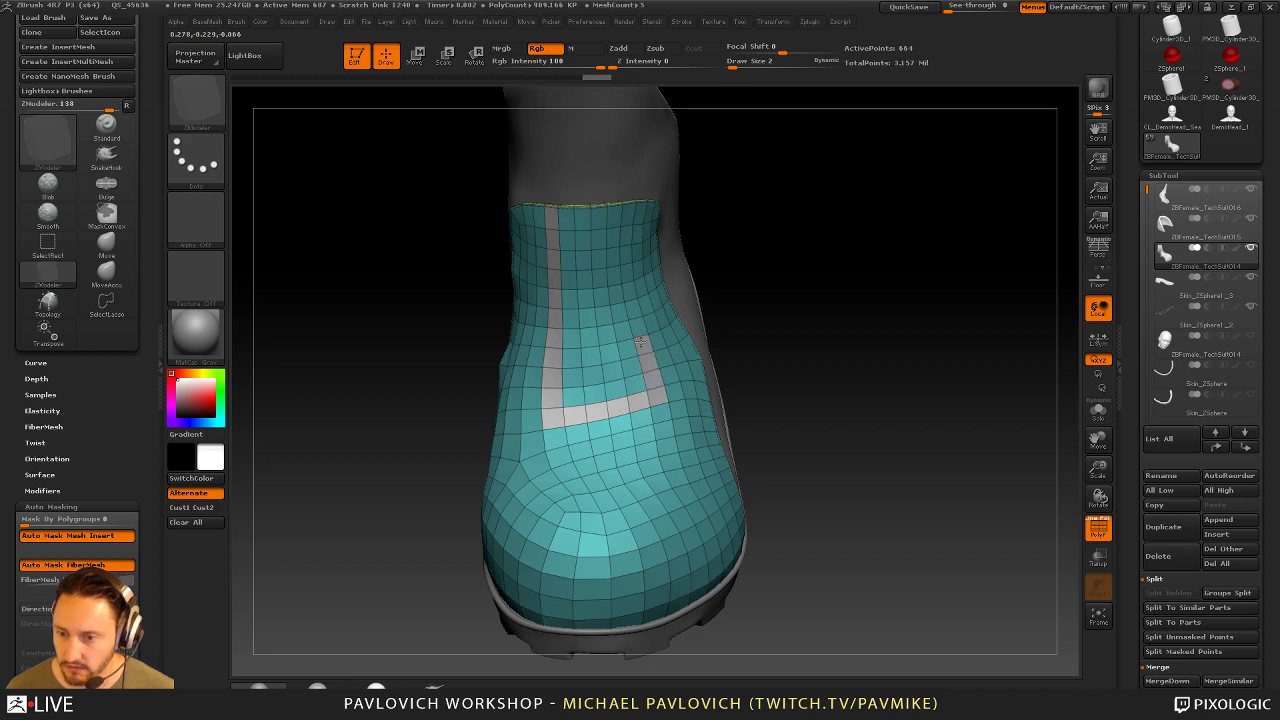
pyautogui.moveTo(557, 219)
pyautogui.keyDown('alt'); pyautogui.mouseDown()
pyautogui.moveTo(620, 217)
pyautogui.moveTo(589, 366)
pyautogui.moveTo(610, 252)
pyautogui.mouseUp(); pyautogui.keyUp('alt')
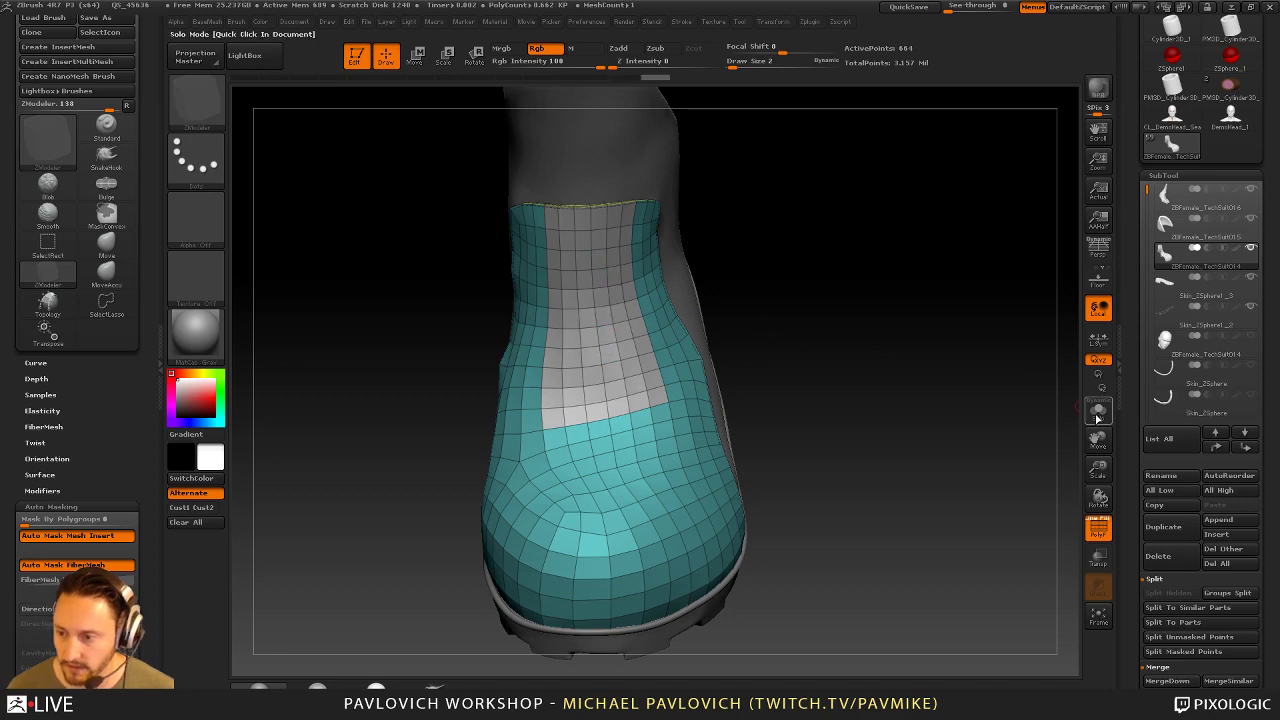
pyautogui.click(1097, 412)
pyautogui.moveTo(1030, 400); pyautogui.dragTo(571, 300)
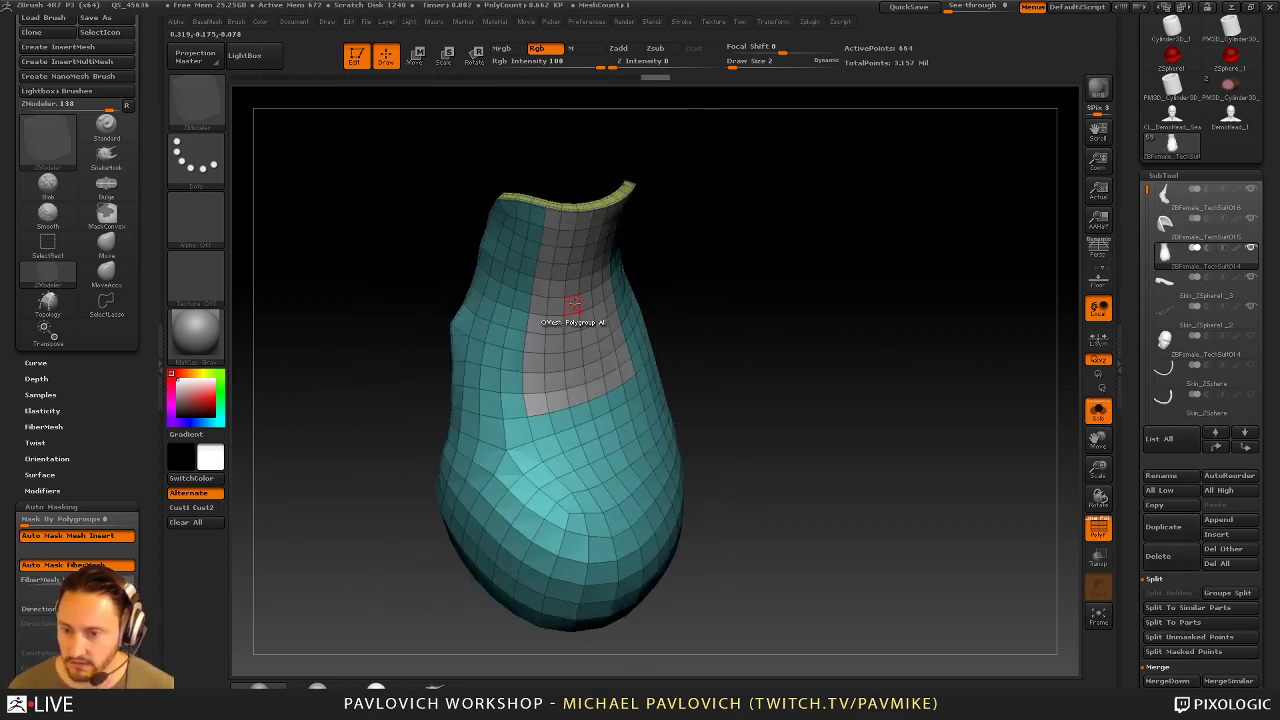
# Try to pull the marked panel away from the shell as a separate piece with ZModeler
pyautogui.press('space')
pyautogui.click(611, 243)
pyautogui.moveTo(935, 280); pyautogui.dragTo(870, 280)
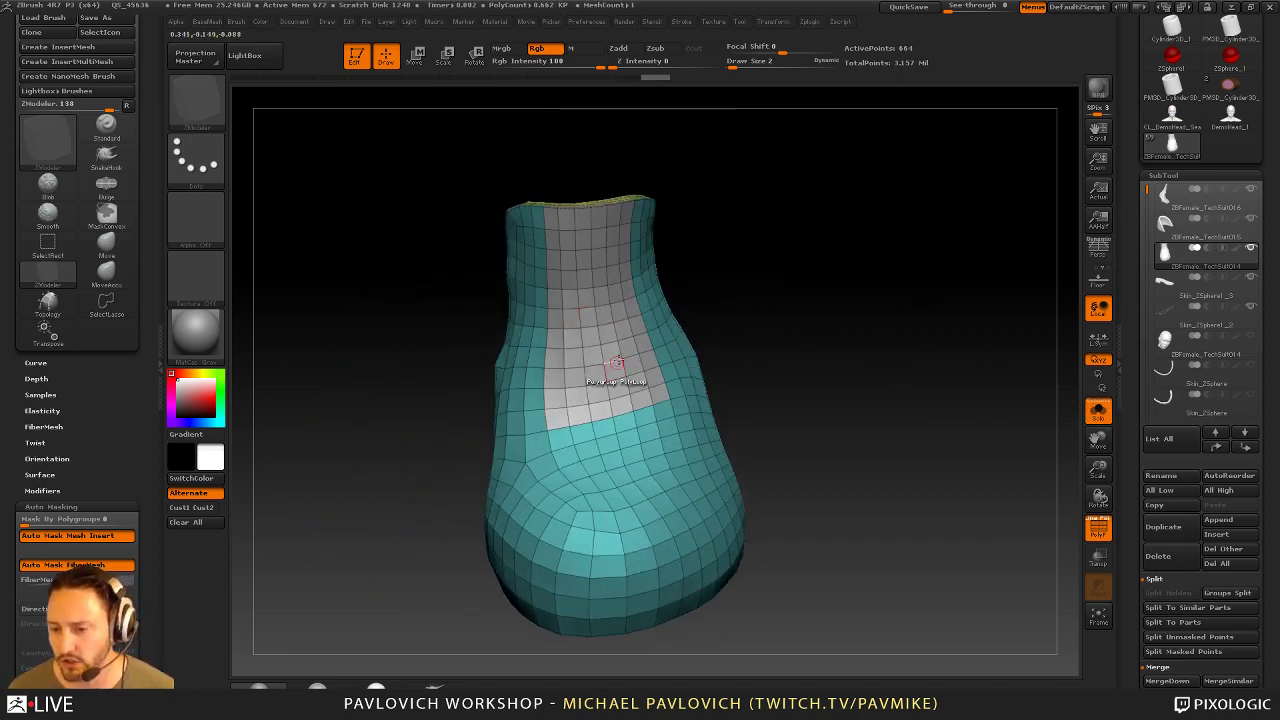
pyautogui.moveTo(730, 320); pyautogui.dragTo(766, 291)
pyautogui.press('space')
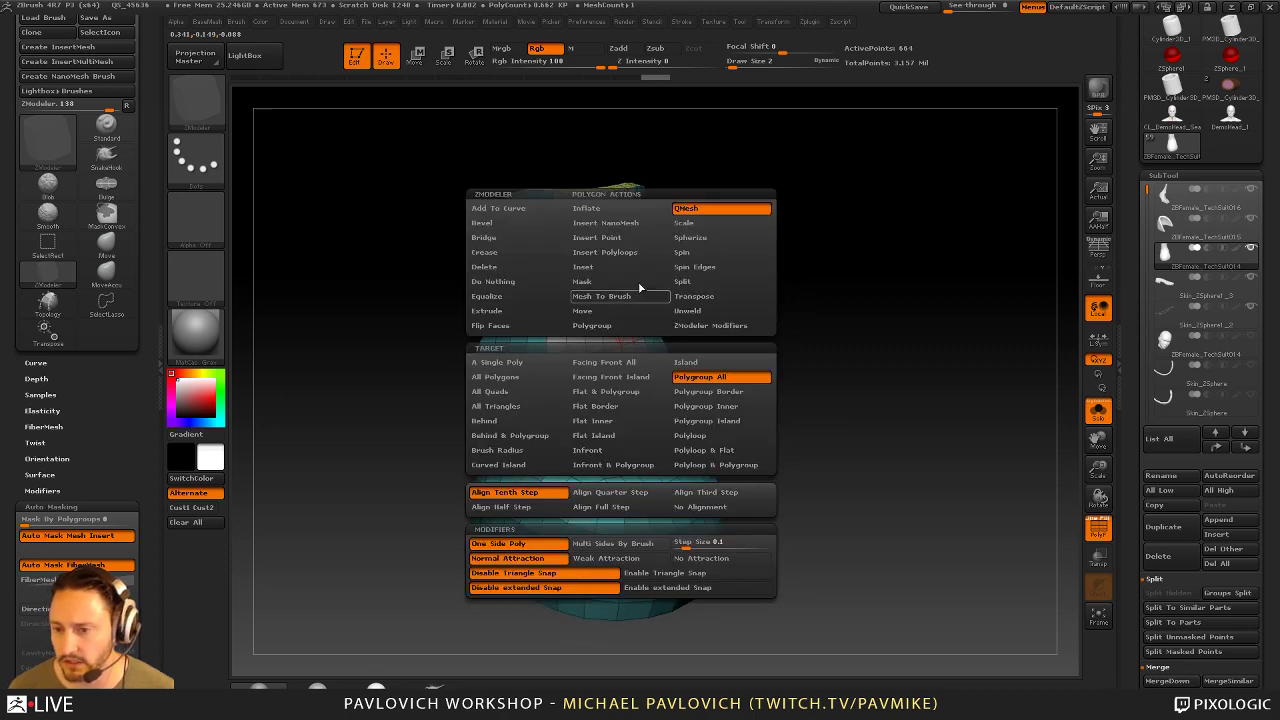
pyautogui.click(724, 362)
pyautogui.moveTo(610, 340); pyautogui.dragTo(646, 348)
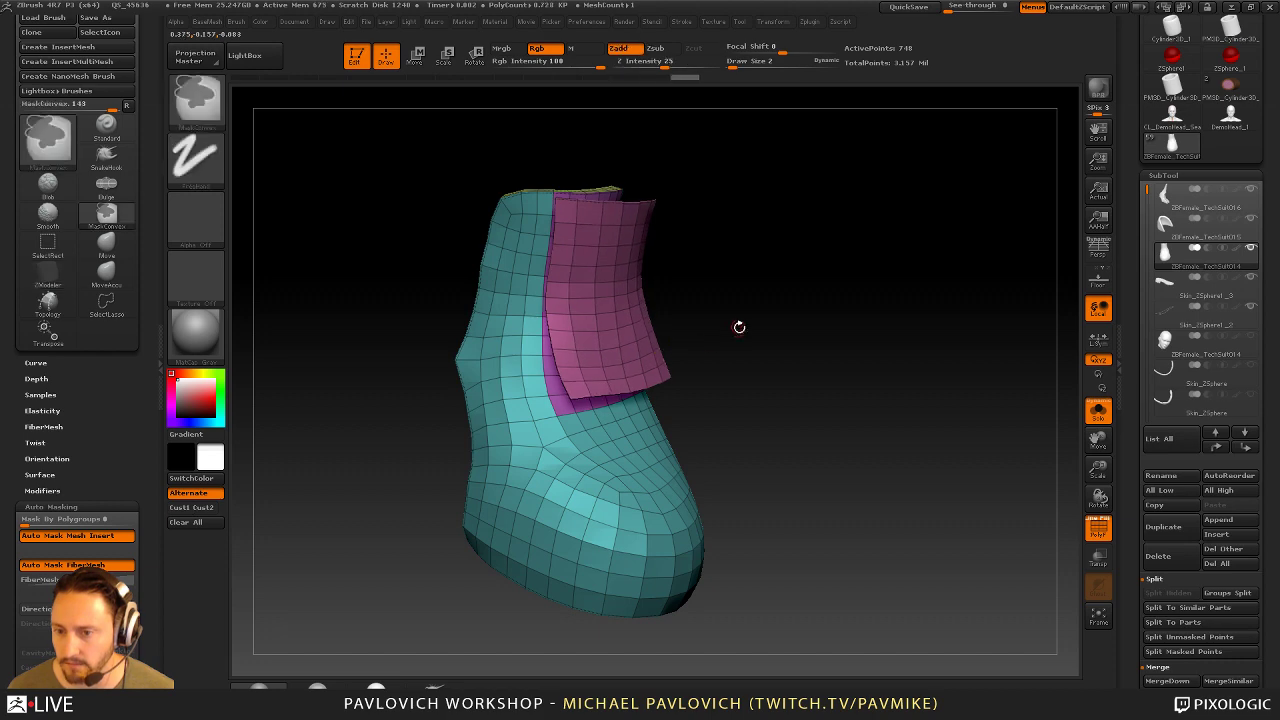
pyautogui.moveTo(738, 327)
pyautogui.mouseDown()
pyautogui.moveTo(766, 366)
pyautogui.moveTo(774, 357)
pyautogui.moveTo(746, 307)
pyautogui.mouseUp()
pyautogui.hotkey('ctrl', 'z')
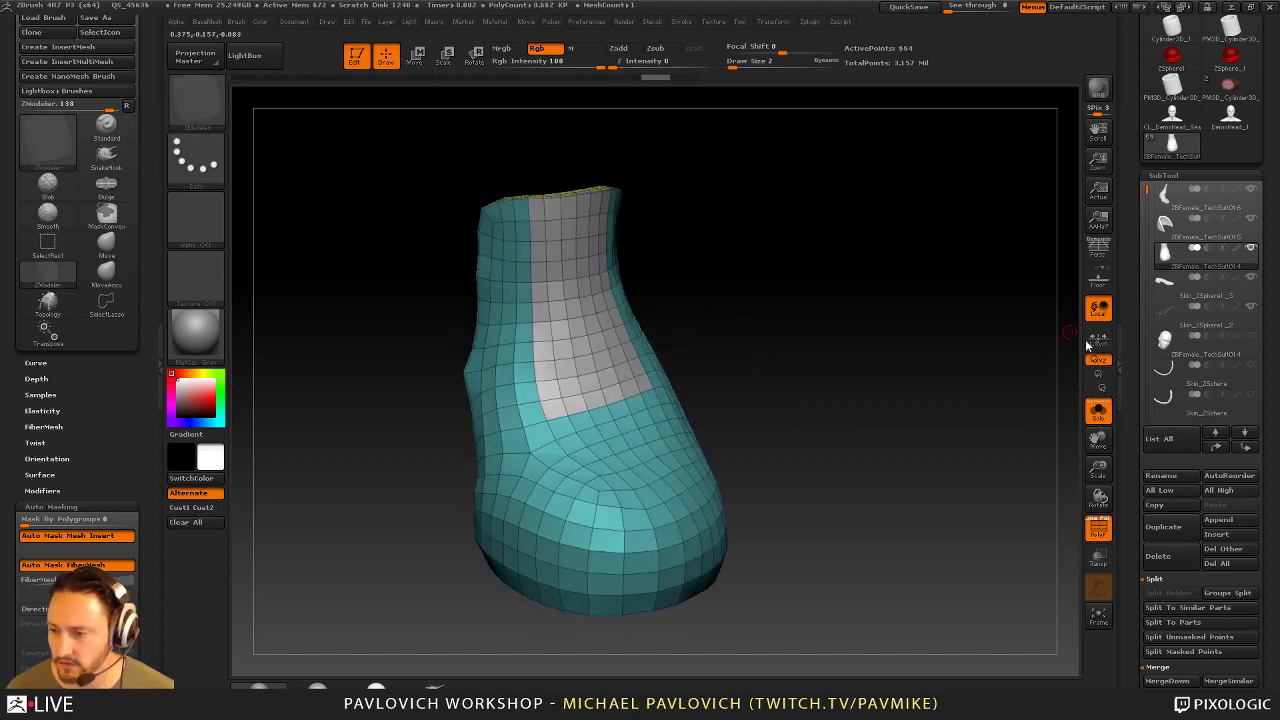
# Duplicate the shell subtool and cut the marked panel out of the copy, previewing the opening smoothed without wireframe
pyautogui.click(1171, 535)
pyautogui.moveTo(1030, 485); pyautogui.dragTo(781, 400)
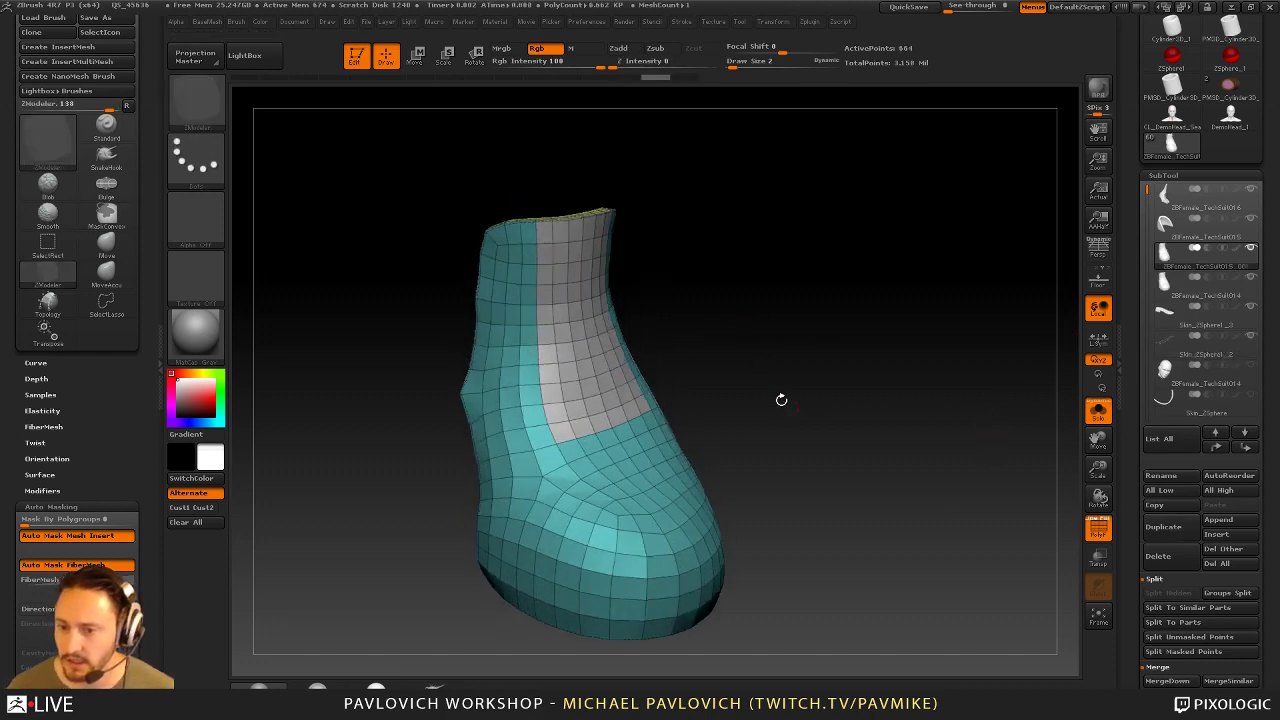
pyautogui.click(574, 254)
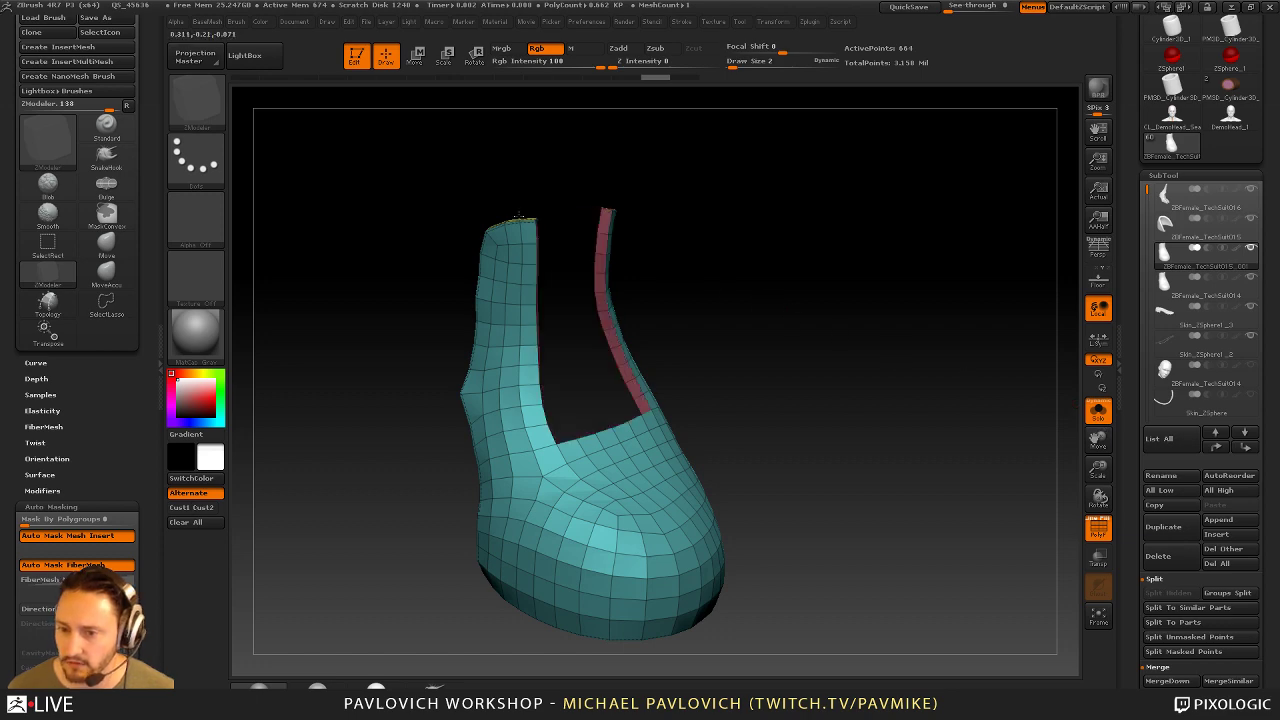
pyautogui.moveTo(828, 283); pyautogui.dragTo(840, 290)
pyautogui.hotkey('ctrl', 'd')
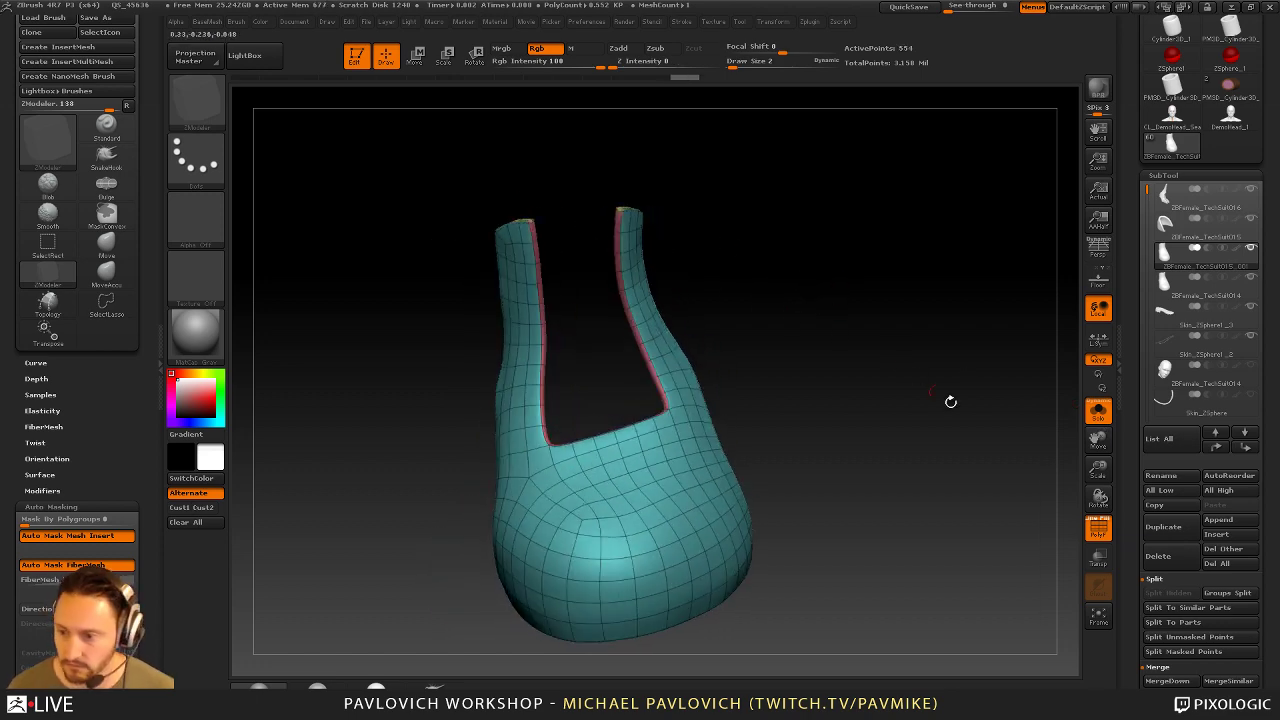
pyautogui.hotkey('shift', 'f')
pyautogui.moveTo(1039, 489); pyautogui.dragTo(1076, 497)
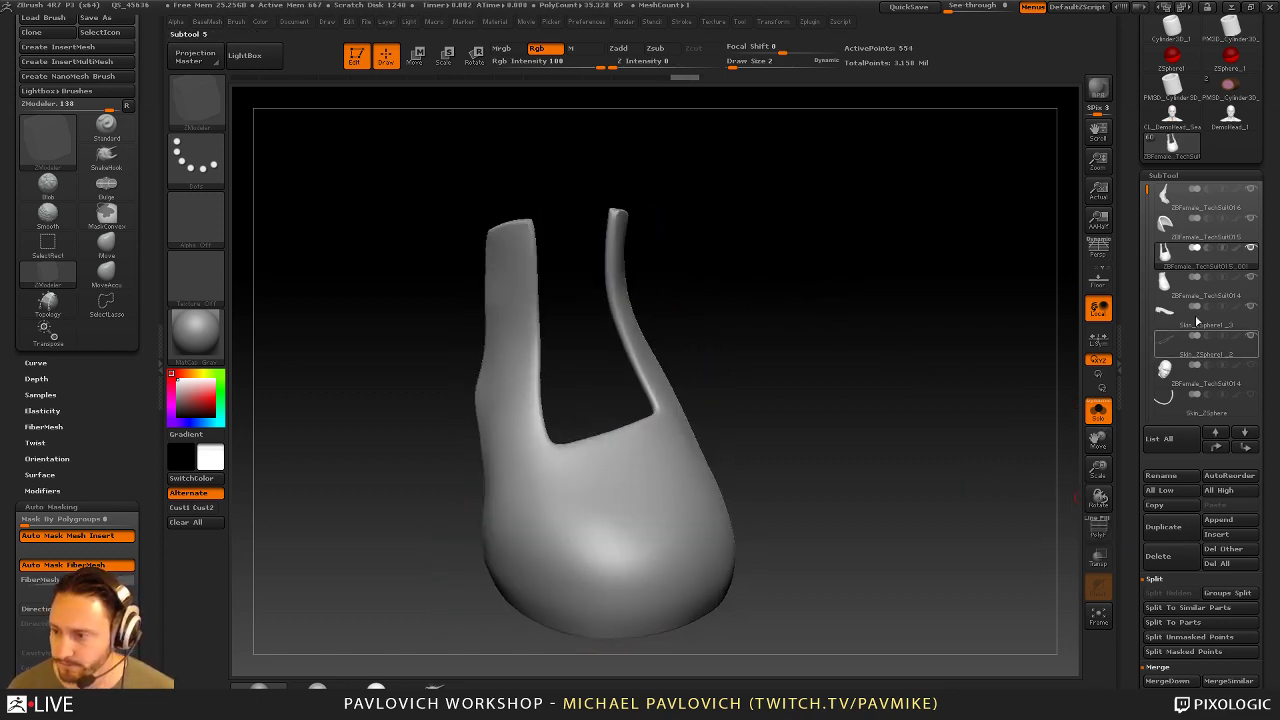
# Select the original shell subtool, isolate its marked ankle panel and delete the hidden geometry
pyautogui.click(1195, 293)
pyautogui.hotkey('shift', 'f')
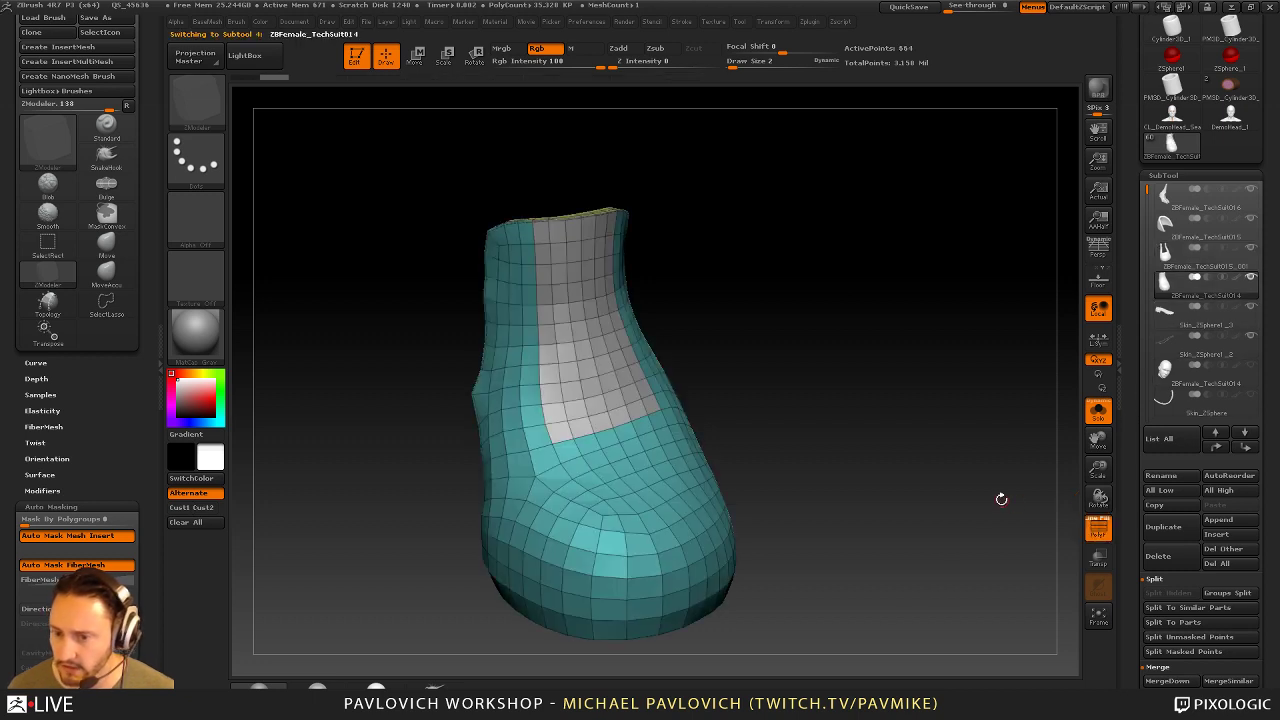
pyautogui.moveTo(1000, 500); pyautogui.dragTo(970, 492)
pyautogui.keyDown('ctrl'); pyautogui.keyDown('shift'); pyautogui.click(598, 350); pyautogui.keyUp('shift'); pyautogui.keyUp('ctrl')
pyautogui.press('2')
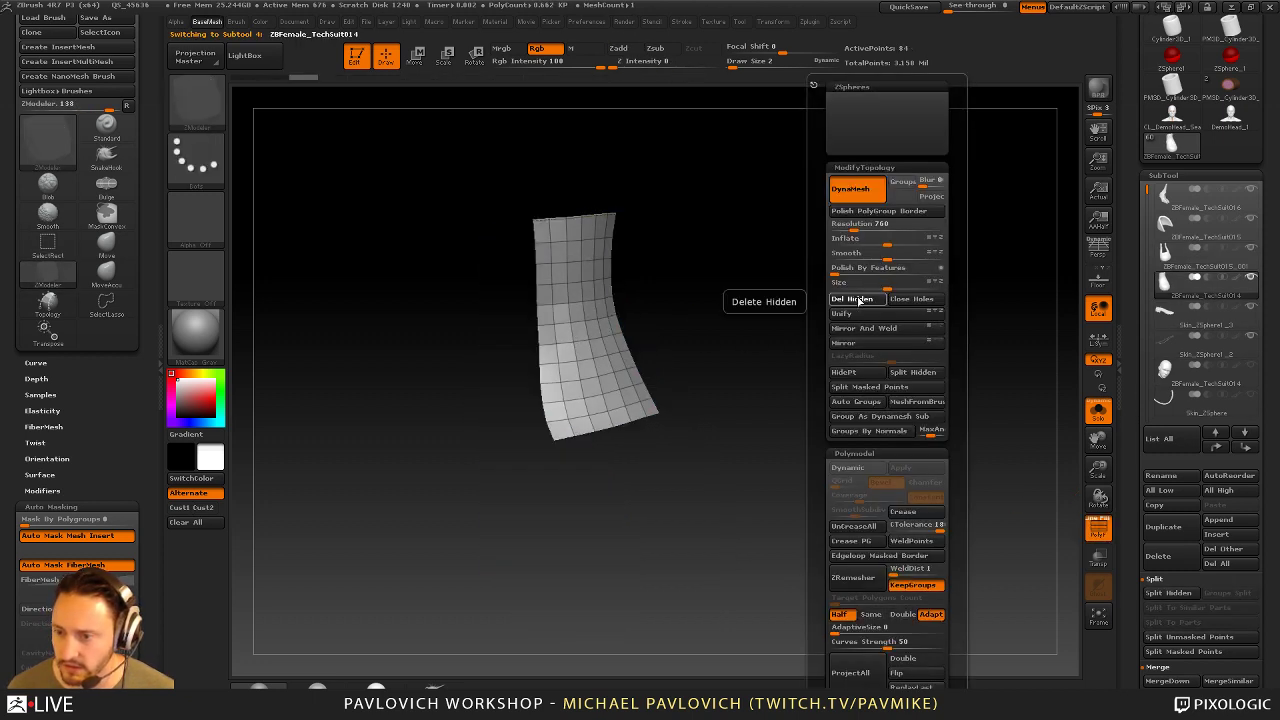
pyautogui.click(858, 299)
# Show the rest of the boot and thicken the ankle panel with QMesh applied to Polygroup All
pyautogui.click(1098, 410)
pyautogui.moveTo(1040, 400); pyautogui.dragTo(798, 269)
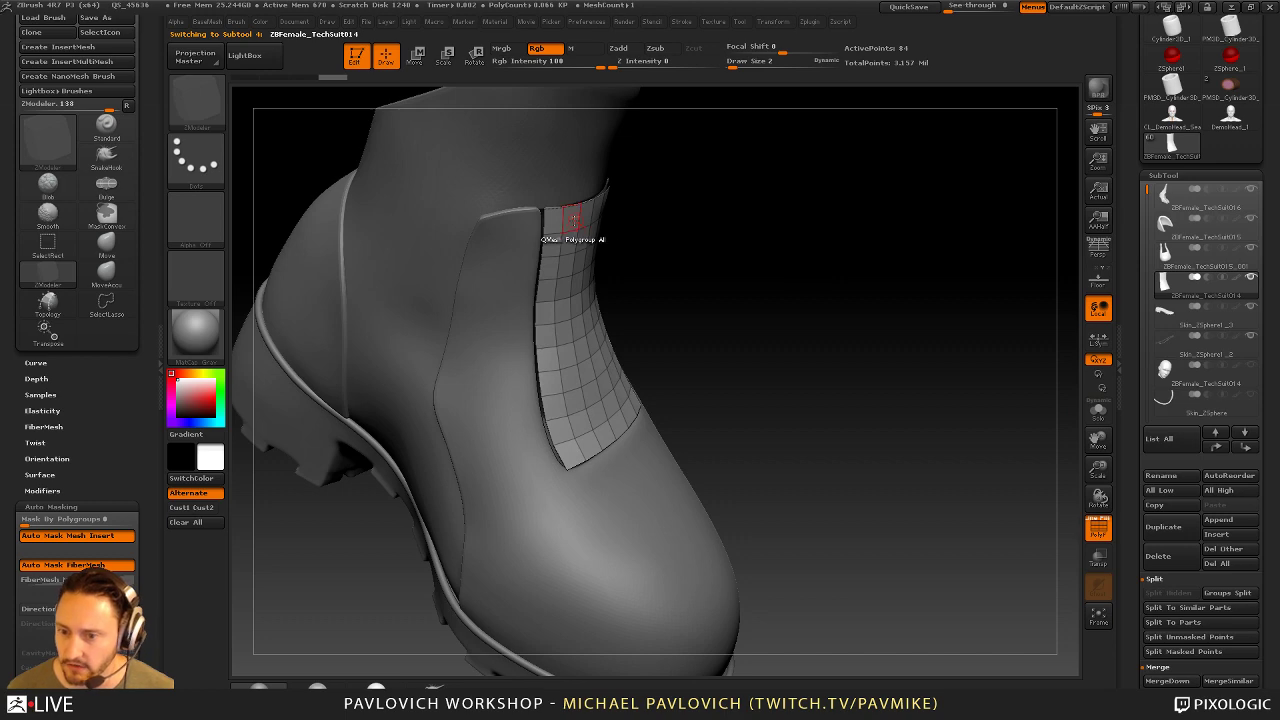
pyautogui.press('space')
pyautogui.moveTo(667, 317); pyautogui.dragTo(636, 302)
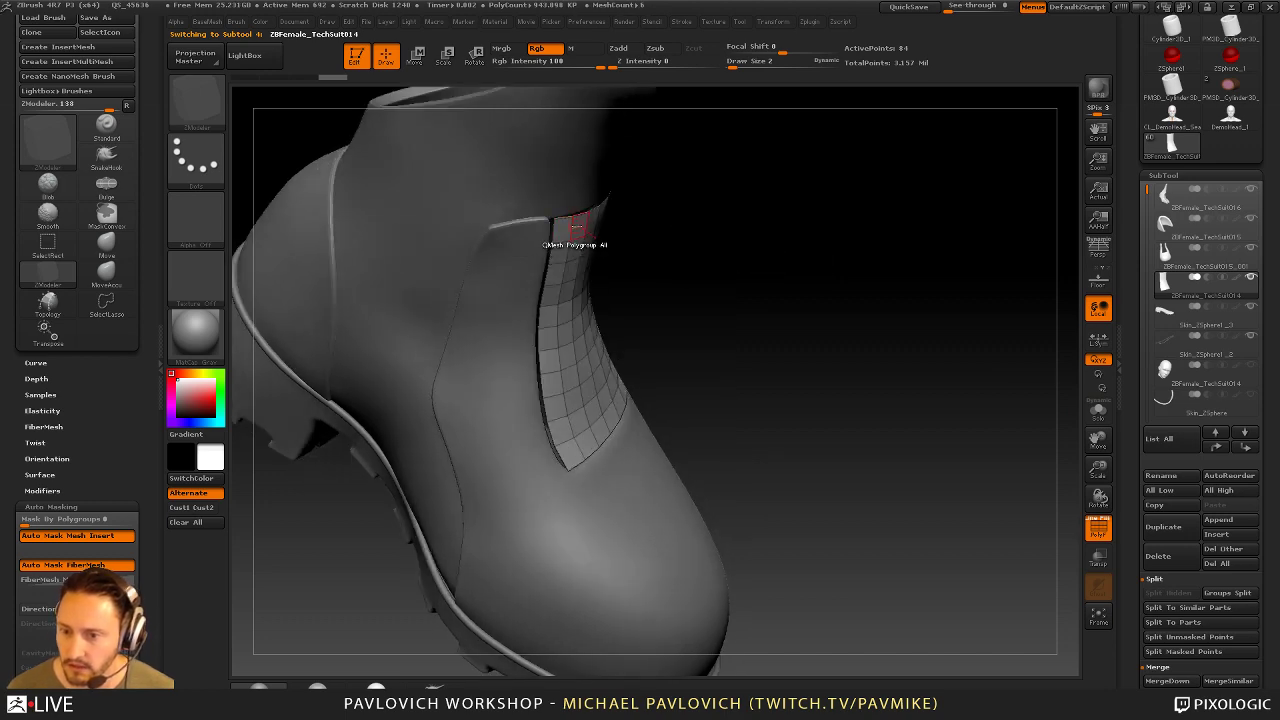
pyautogui.moveTo(578, 227); pyautogui.dragTo(593, 236)
pyautogui.moveTo(943, 354); pyautogui.dragTo(934, 351)
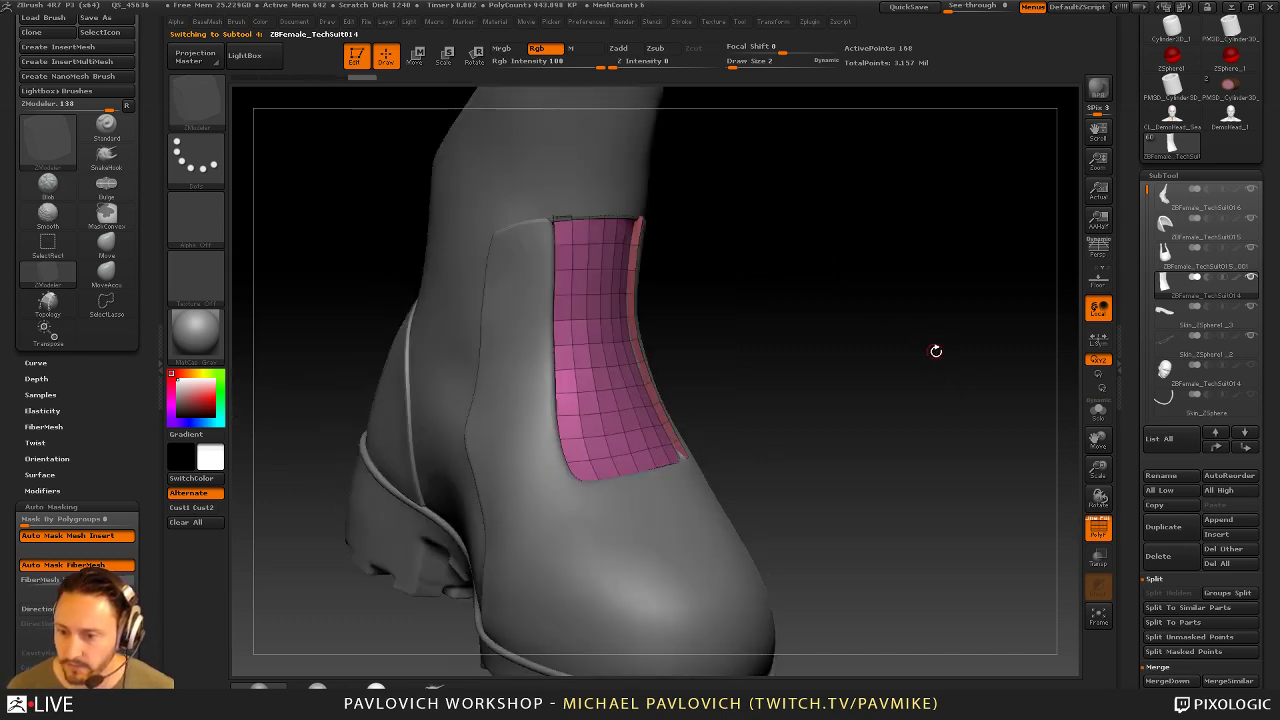
# Regroup the thickened panel with Groups By Normals, using a dynamic subdivision preview
pyautogui.press('2')
pyautogui.click(973, 676)
pyautogui.keyDown('alt'); pyautogui.moveTo(834, 389); pyautogui.dragTo(826, 440); pyautogui.keyUp('alt')
pyautogui.press('2')
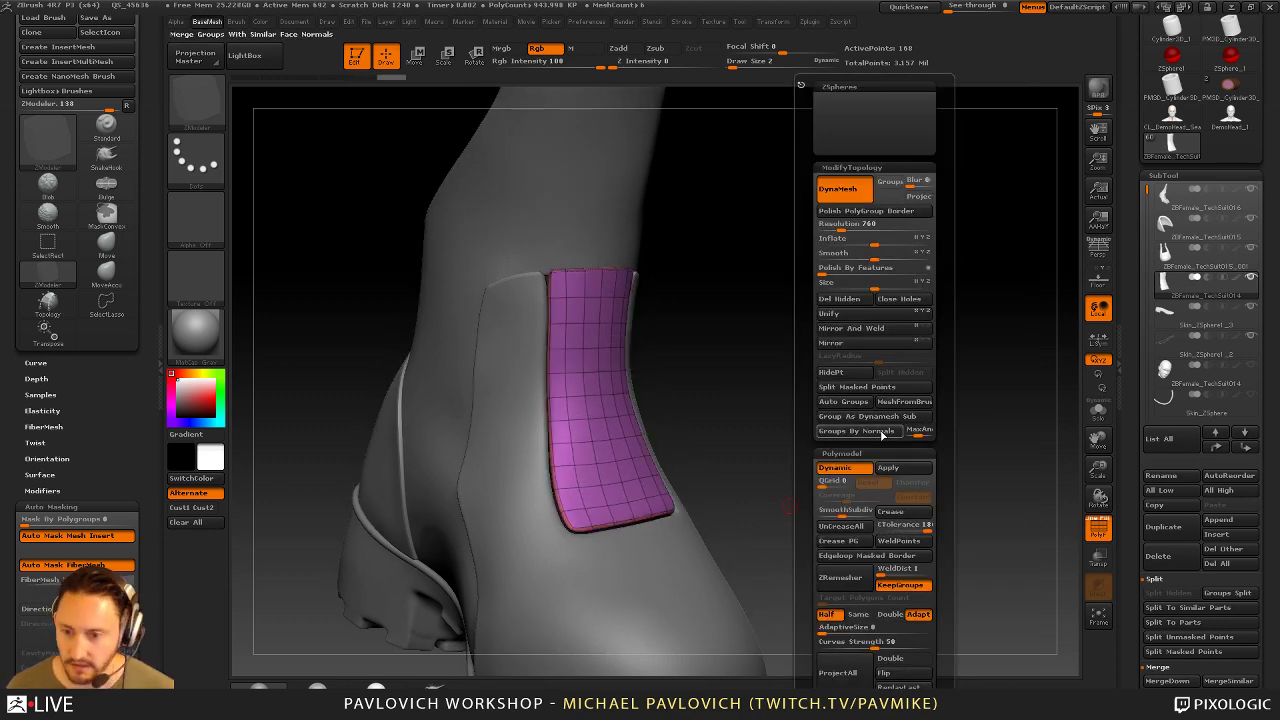
pyautogui.hotkey('shift', 'g')
pyautogui.hotkey('shift', 'f')
# Crease the panel along its polygroup borders with Crease PG and inspect its edges from the side
pyautogui.moveTo(986, 420); pyautogui.dragTo(946, 366)
pyautogui.hotkey('shift', 'g')
pyautogui.click(865, 545)
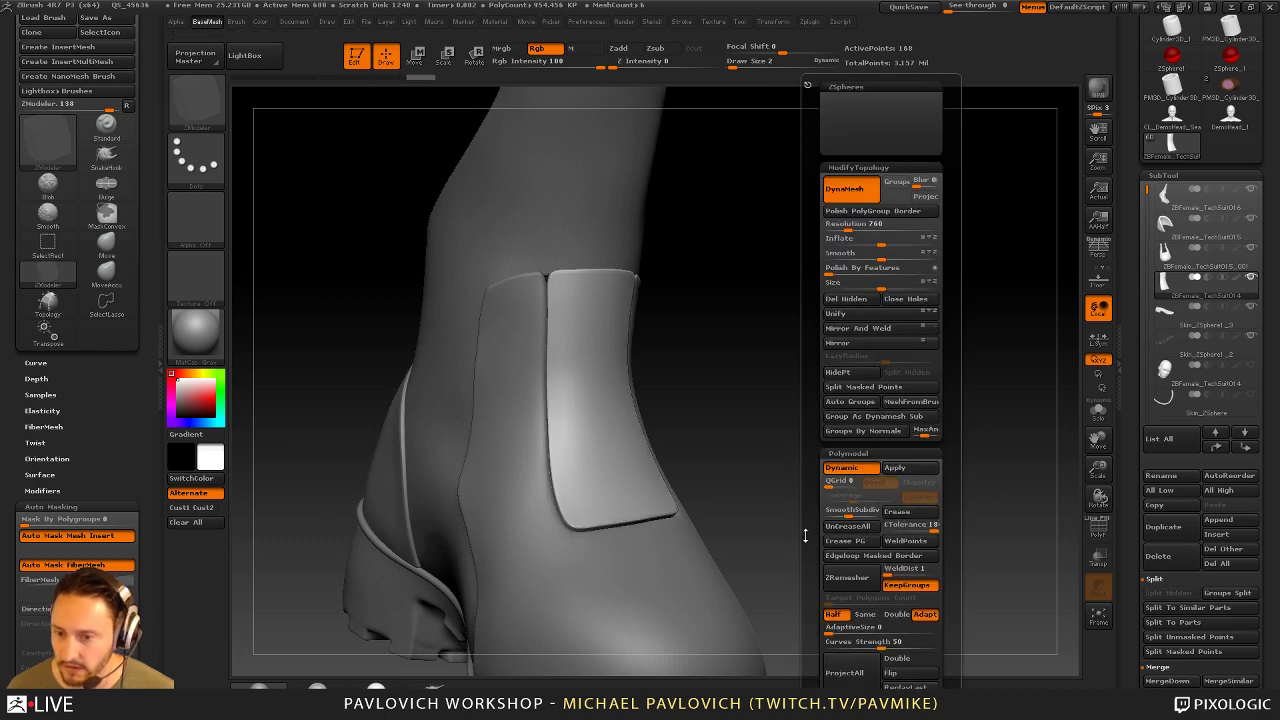
pyautogui.hotkey('shift', 'g')
pyautogui.moveTo(783, 357); pyautogui.dragTo(917, 383)
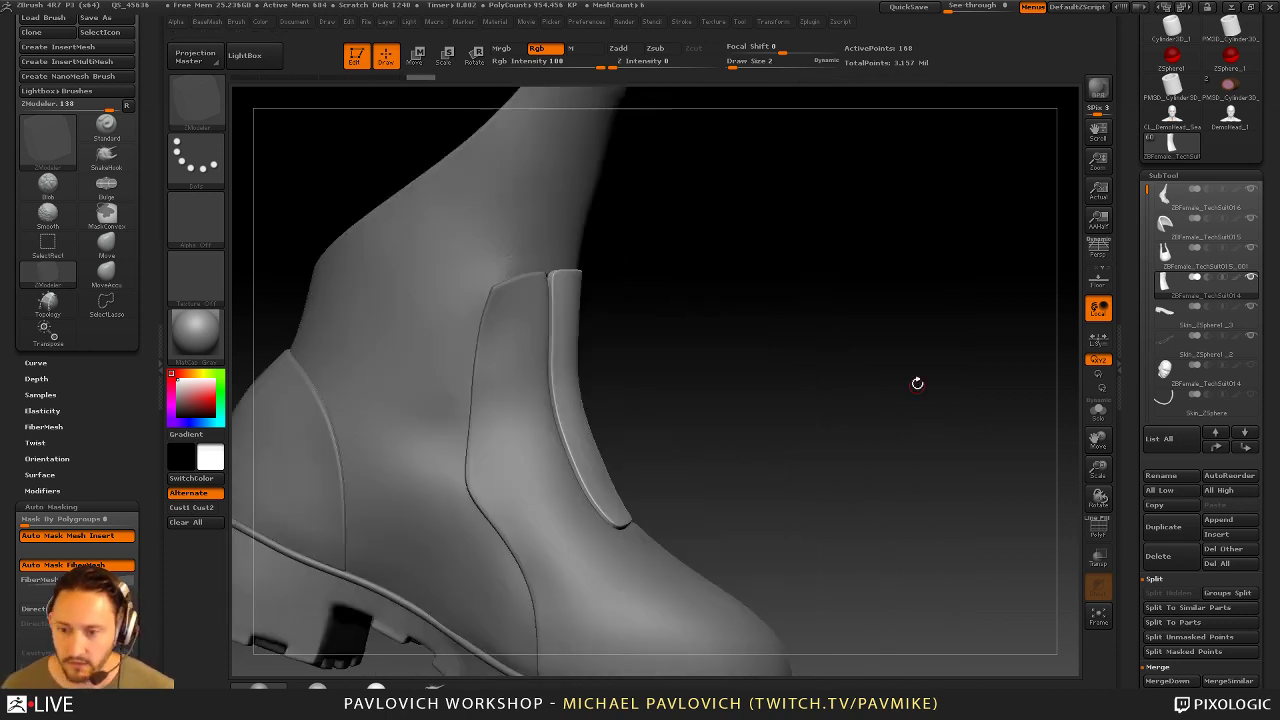
pyautogui.moveTo(811, 304); pyautogui.dragTo(843, 329)
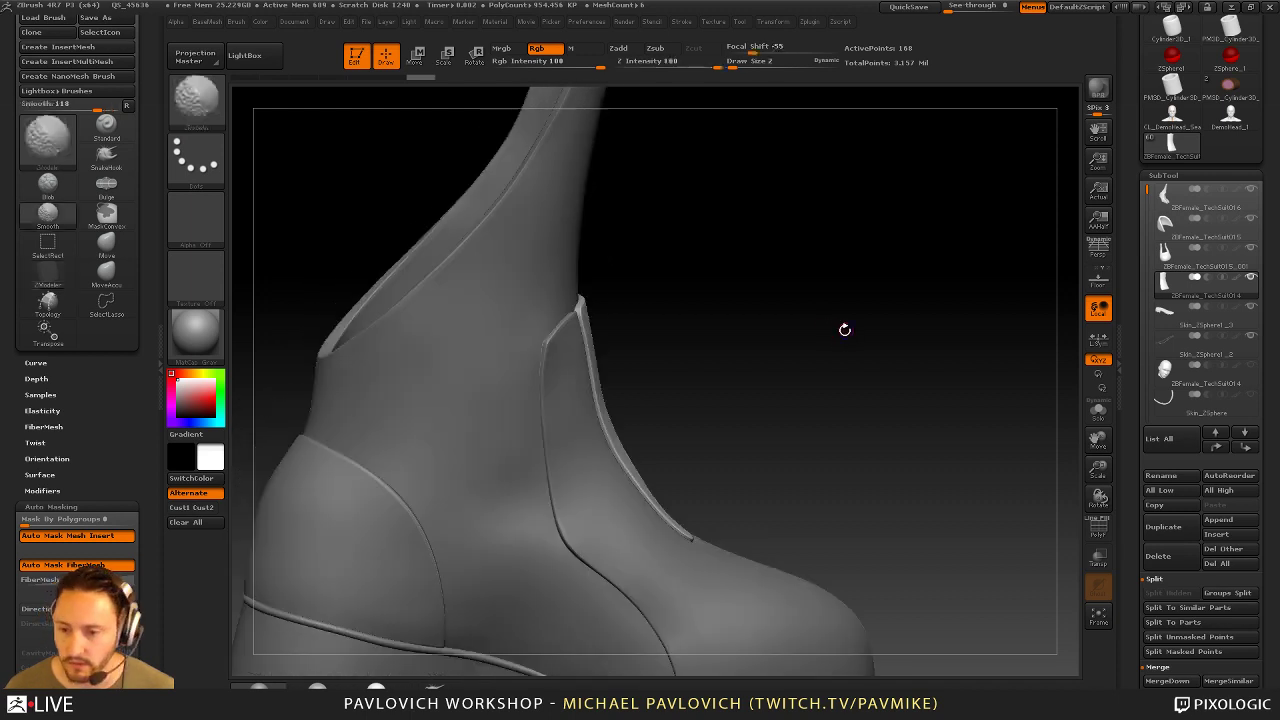
# Move the panel inward into the shell's opening and show its wireframe
pyautogui.press('w')
pyautogui.moveTo(734, 383)
pyautogui.mouseDown()
pyautogui.moveTo(716, 384)
pyautogui.moveTo(673, 432)
pyautogui.moveTo(817, 392)
pyautogui.moveTo(760, 385)
pyautogui.moveTo(971, 369)
pyautogui.moveTo(929, 394)
pyautogui.moveTo(942, 351)
pyautogui.moveTo(985, 360)
pyautogui.mouseUp()
pyautogui.press('q')
pyautogui.click(1101, 530)
pyautogui.moveTo(934, 450); pyautogui.dragTo(1078, 474)
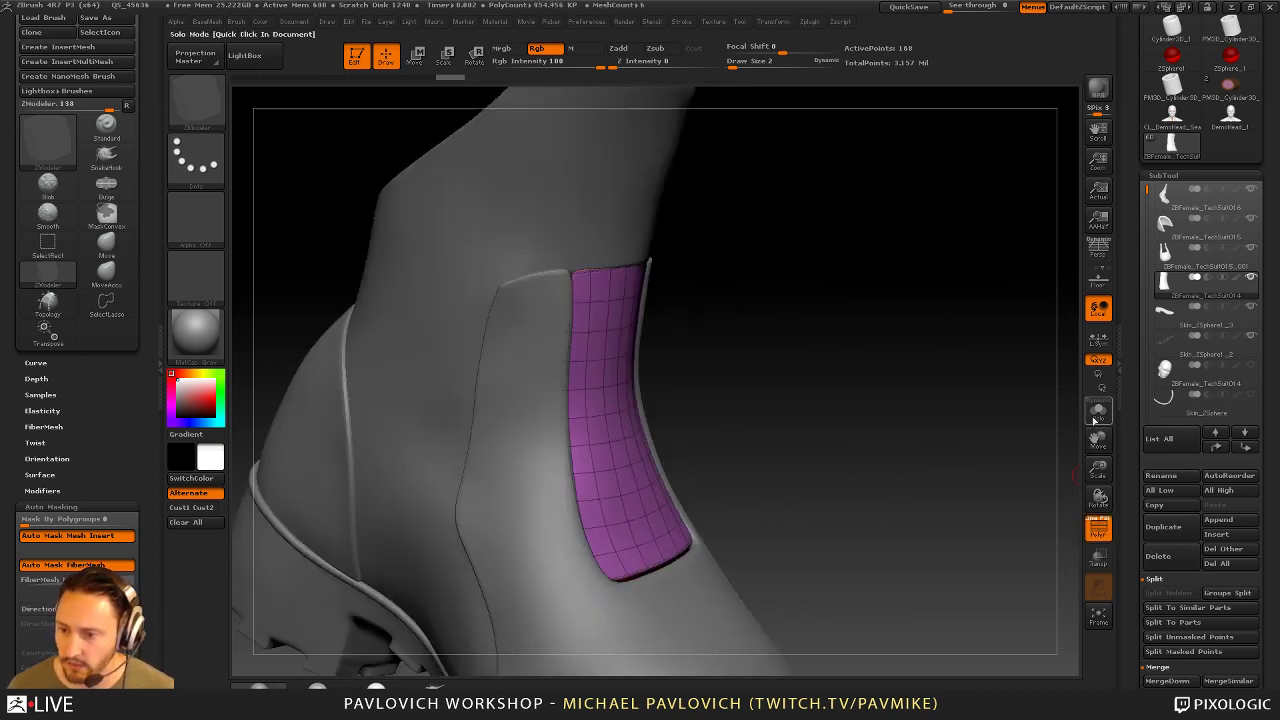
# Isolate the panel's front polygroup, delete the hidden thickness, and show the single-sided panel on the boot
pyautogui.click(1096, 414)
pyautogui.hotkey('ctrl', 'shift')
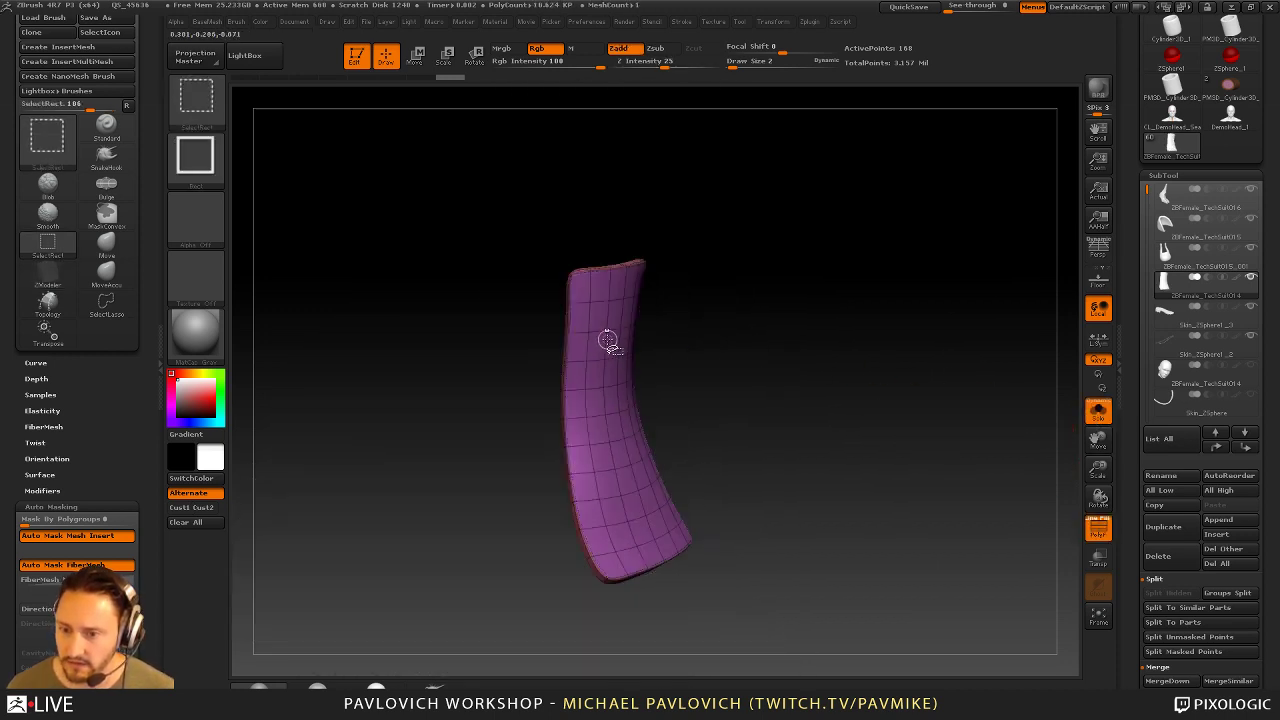
pyautogui.keyDown('ctrl'); pyautogui.keyDown('shift'); pyautogui.click(607, 340); pyautogui.keyUp('shift'); pyautogui.keyUp('ctrl')
pyautogui.press('space')
pyautogui.click(870, 300)
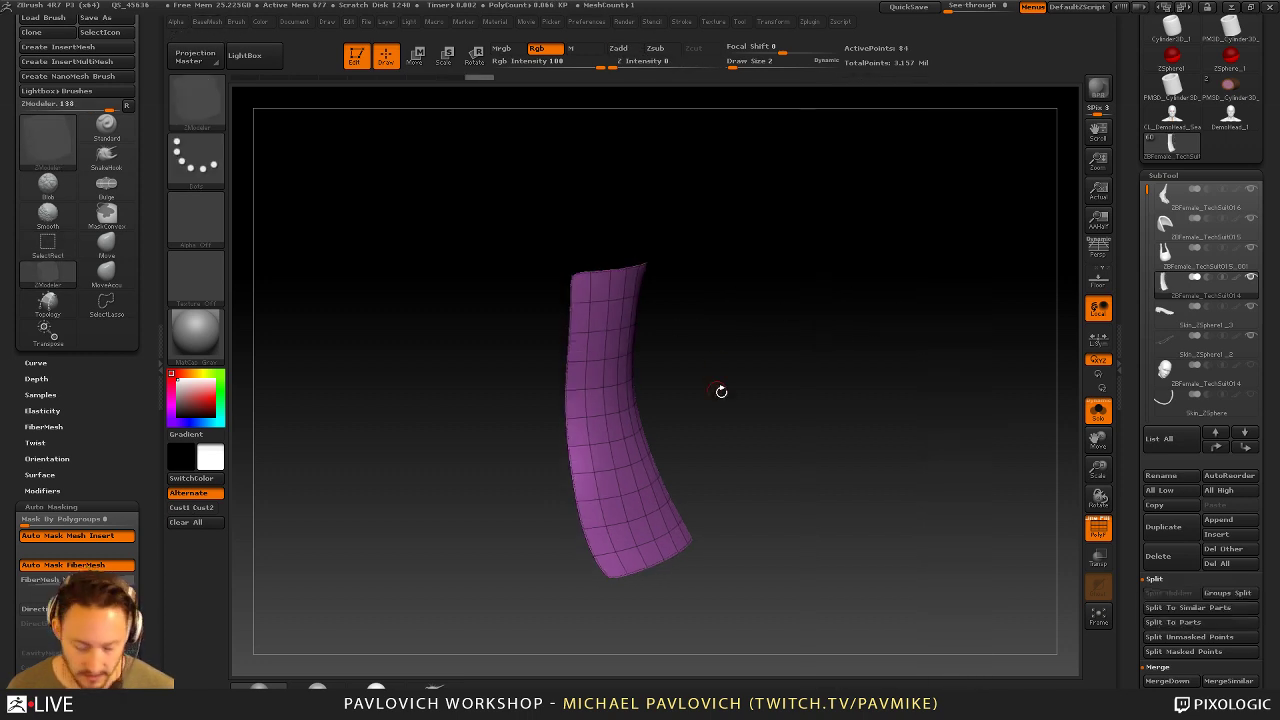
pyautogui.moveTo(721, 391)
pyautogui.mouseDown()
pyautogui.moveTo(820, 363)
pyautogui.moveTo(946, 431)
pyautogui.moveTo(710, 385)
pyautogui.mouseUp()
pyautogui.click(1097, 410)
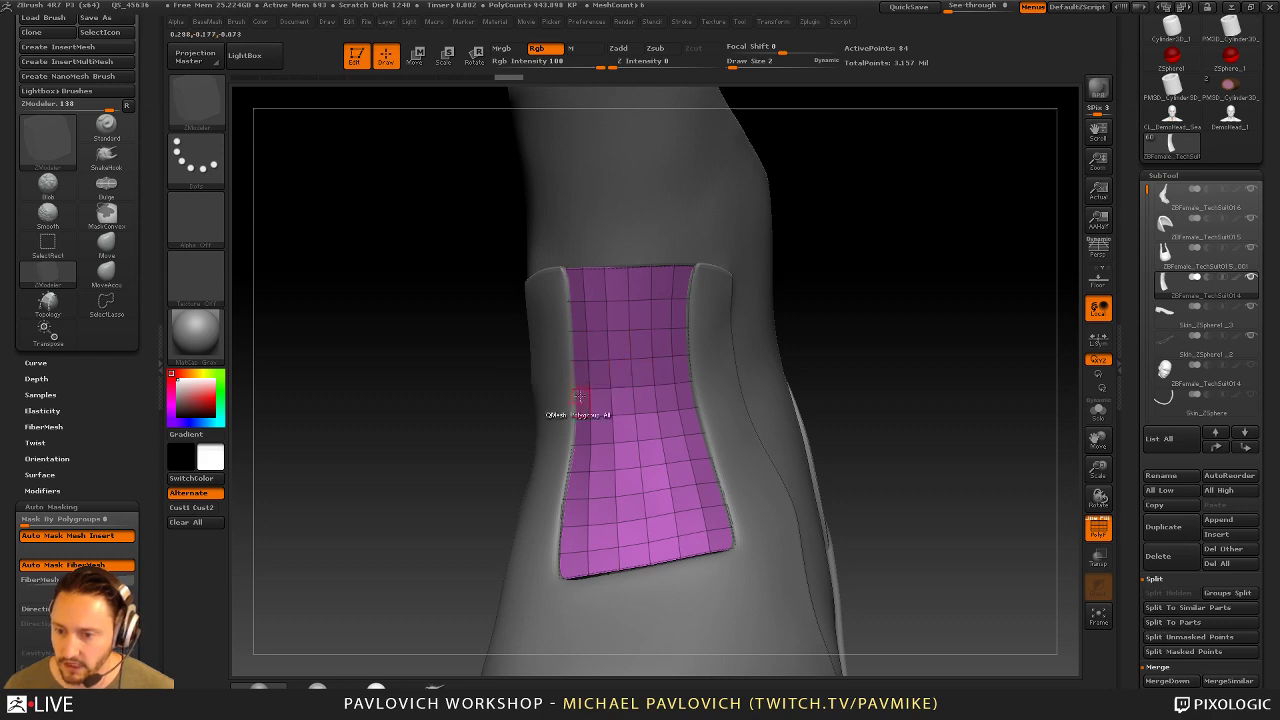
# Adjust the lower edge of the purple ankle panel with the Move brush at draw size 30
pyautogui.moveTo(1005, 440); pyautogui.dragTo(905, 410)
pyautogui.press('s')
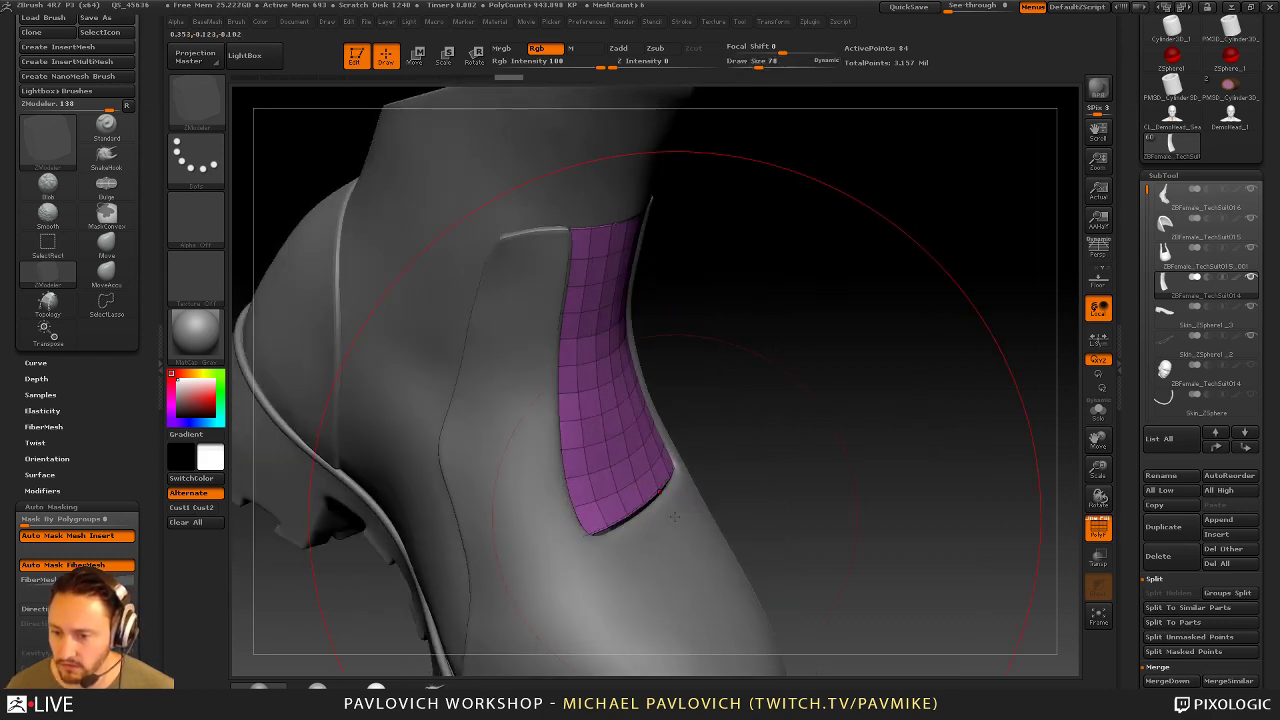
pyautogui.press('b')
pyautogui.press('m')
pyautogui.press('v')
pyautogui.click(1262, 22)
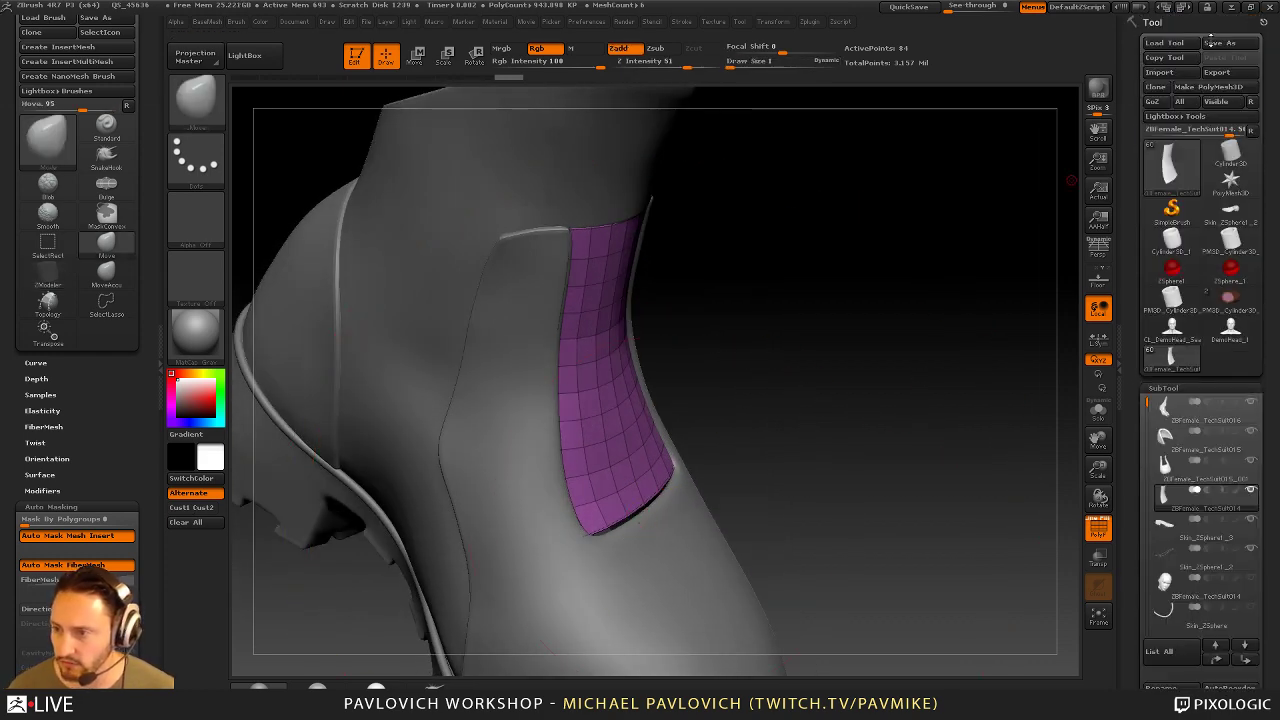
pyautogui.press('s')
pyautogui.moveTo(764, 413); pyautogui.dragTo(755, 413)
pyautogui.moveTo(704, 469); pyautogui.dragTo(605, 475)
pyautogui.moveTo(522, 522); pyautogui.dragTo(530, 519)
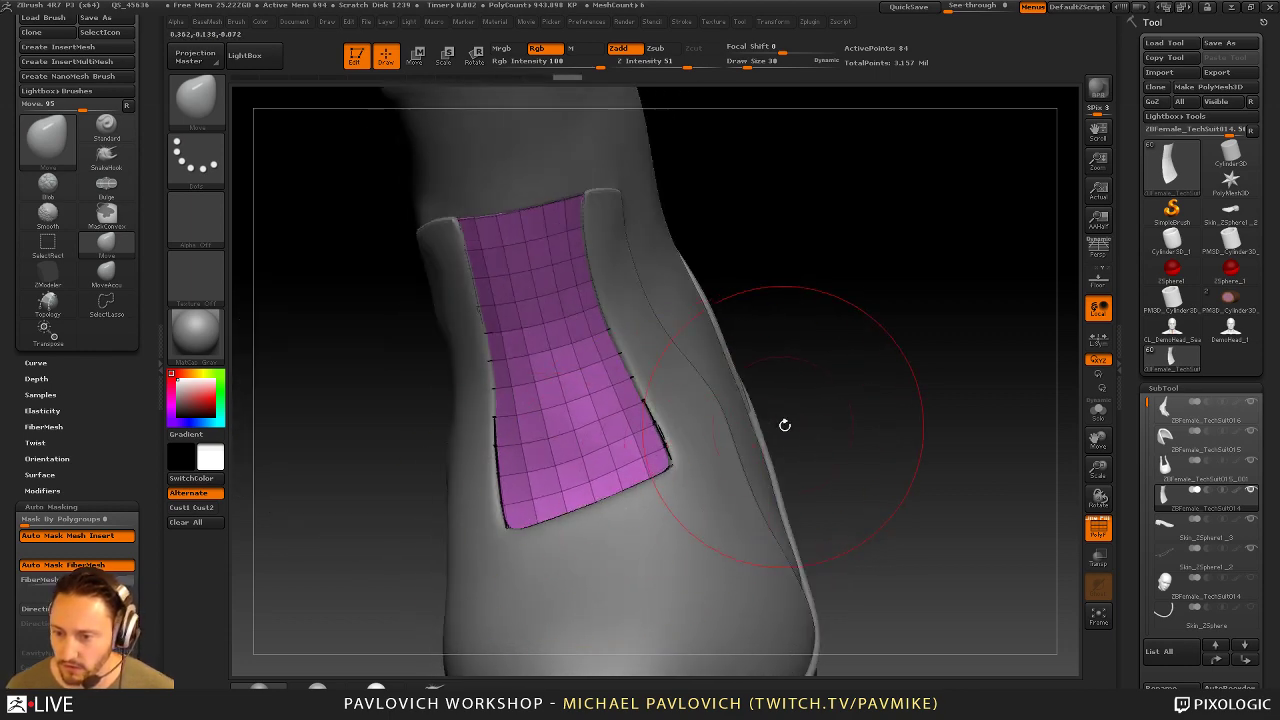
# Pull the panel's lower sides inward with the Move brush at draw size 17, then switch to the Standard brush at draw size 8
pyautogui.moveTo(780, 423); pyautogui.dragTo(814, 374)
pyautogui.press('s')
pyautogui.moveTo(547, 450); pyautogui.dragTo(521, 440)
pyautogui.moveTo(514, 378); pyautogui.dragTo(525, 378)
pyautogui.moveTo(690, 333); pyautogui.dragTo(666, 331)
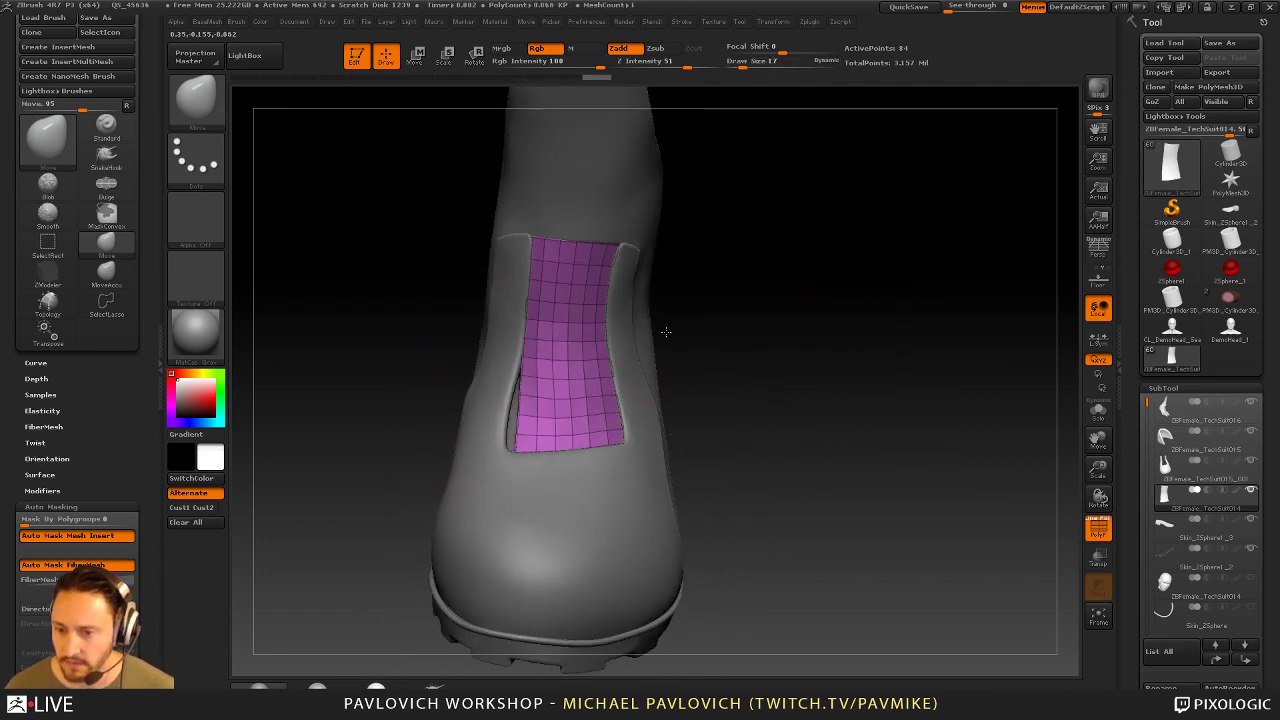
pyautogui.press('s')
pyautogui.moveTo(663, 408)
pyautogui.mouseDown()
pyautogui.moveTo(606, 440)
pyautogui.moveTo(615, 455)
pyautogui.moveTo(604, 449)
pyautogui.mouseUp()
pyautogui.press('s')
pyautogui.moveTo(780, 406); pyautogui.dragTo(770, 393)
pyautogui.press('b')
pyautogui.press('s')
pyautogui.press('t')
pyautogui.press('s')
pyautogui.moveTo(746, 391); pyautogui.dragTo(736, 391)
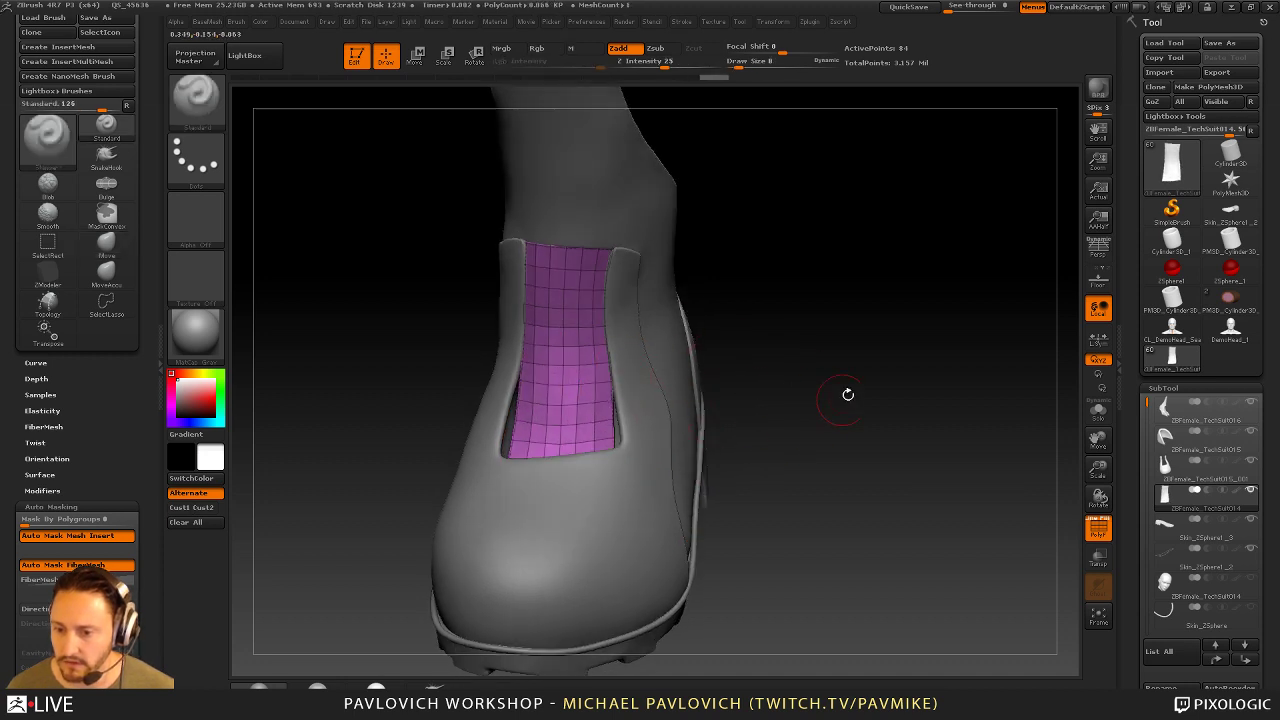
# Move the panel and the front shell to the head of the subtool list, shell first, and merge the shell down with the panel
pyautogui.moveTo(846, 391); pyautogui.dragTo(880, 400)
pyautogui.press('shift')
pyautogui.keyDown('shift'); pyautogui.click(1215, 659); pyautogui.keyUp('shift')
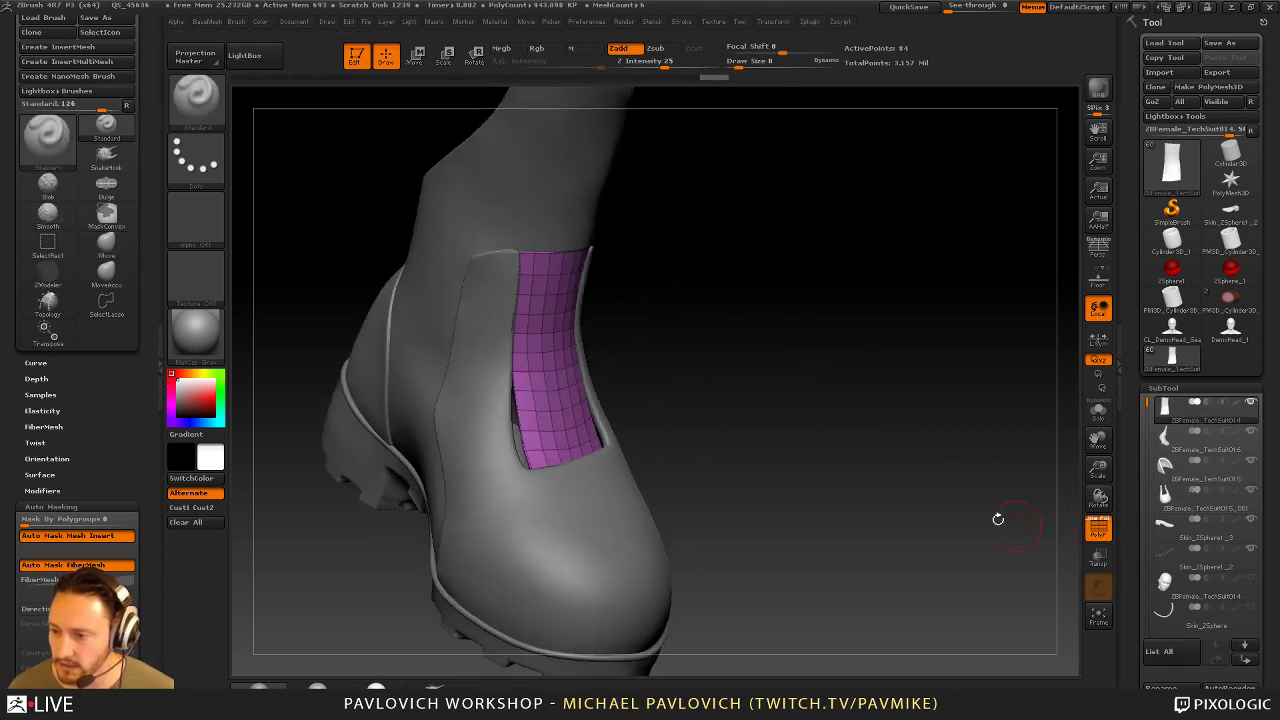
pyautogui.keyDown('alt'); pyautogui.click(552, 530); pyautogui.keyUp('alt')
pyautogui.keyDown('shift'); pyautogui.click(1215, 659); pyautogui.keyUp('shift')
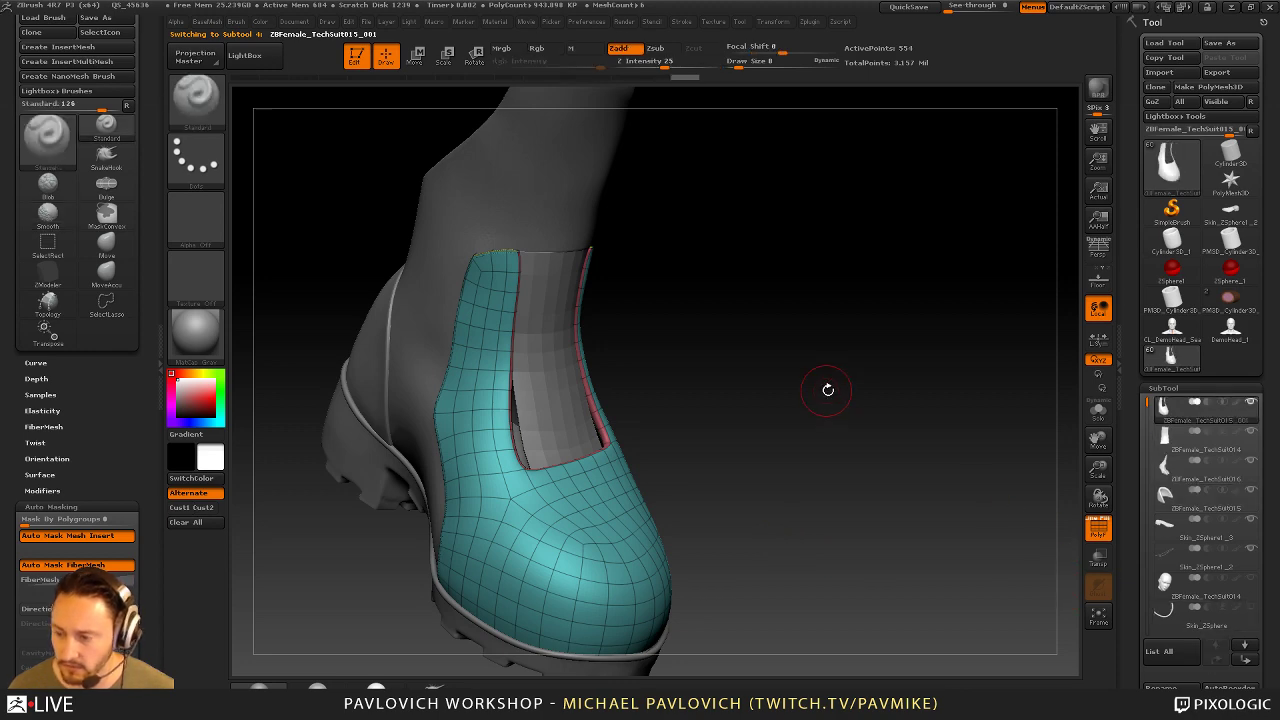
pyautogui.hotkey('ctrl', 'm')
pyautogui.moveTo(891, 394); pyautogui.dragTo(918, 389)
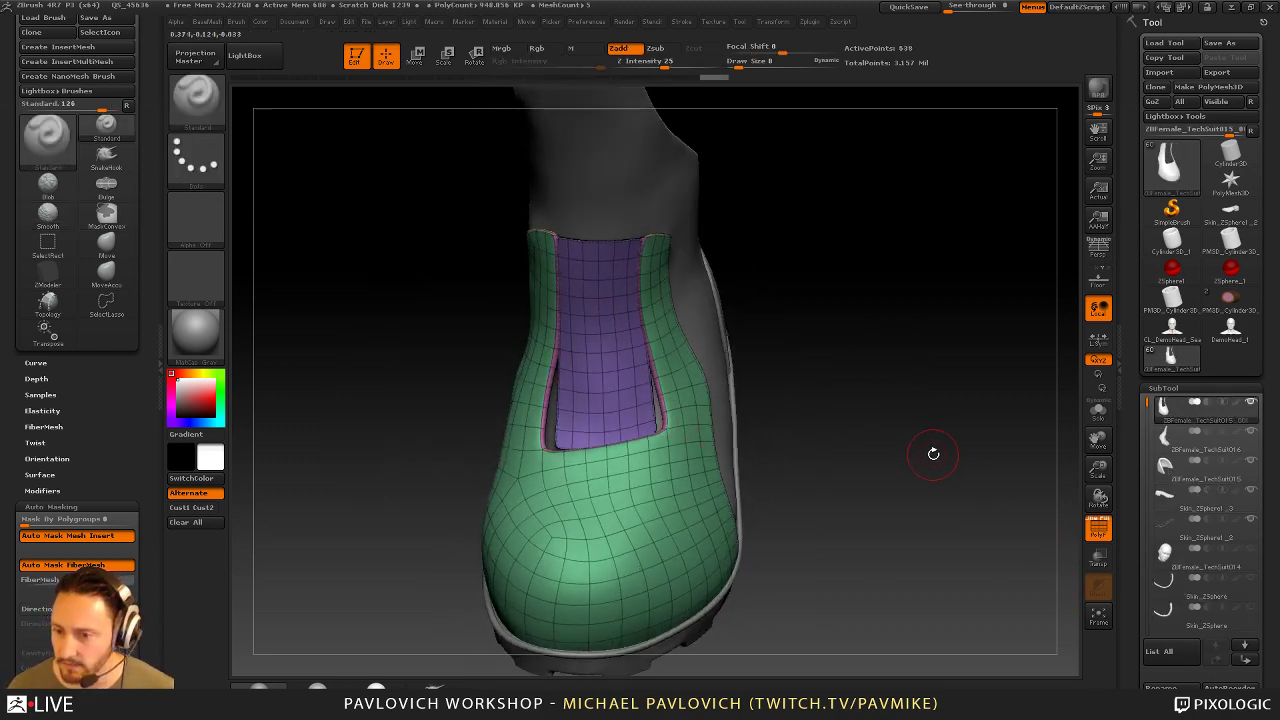
pyautogui.moveTo(636, 404)
pyautogui.mouseDown()
pyautogui.moveTo(714, 376)
pyautogui.moveTo(690, 416)
pyautogui.moveTo(656, 417)
pyautogui.mouseUp()
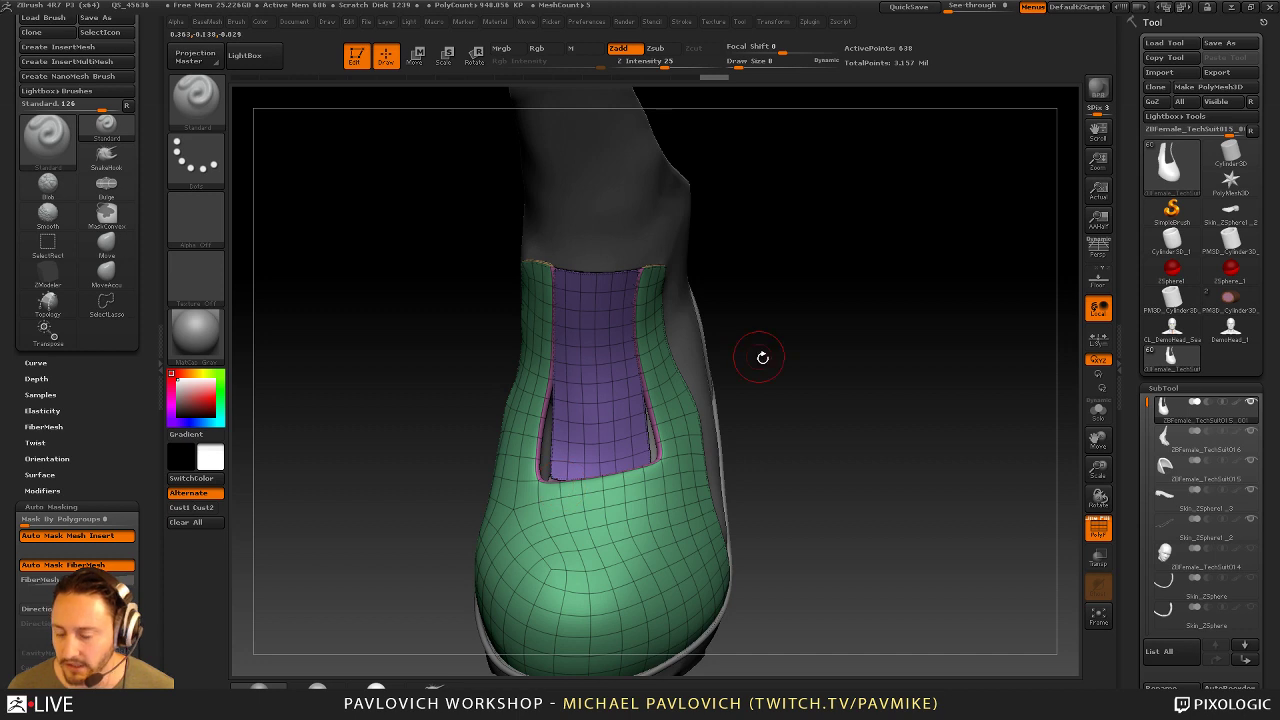
# Isolate the panel's polygroup in the merged mesh and split it from the shell into its own subtool
pyautogui.keyDown('ctrl'); pyautogui.keyDown('shift'); pyautogui.click(619, 424); pyautogui.keyUp('shift'); pyautogui.keyUp('ctrl')
pyautogui.press('2')
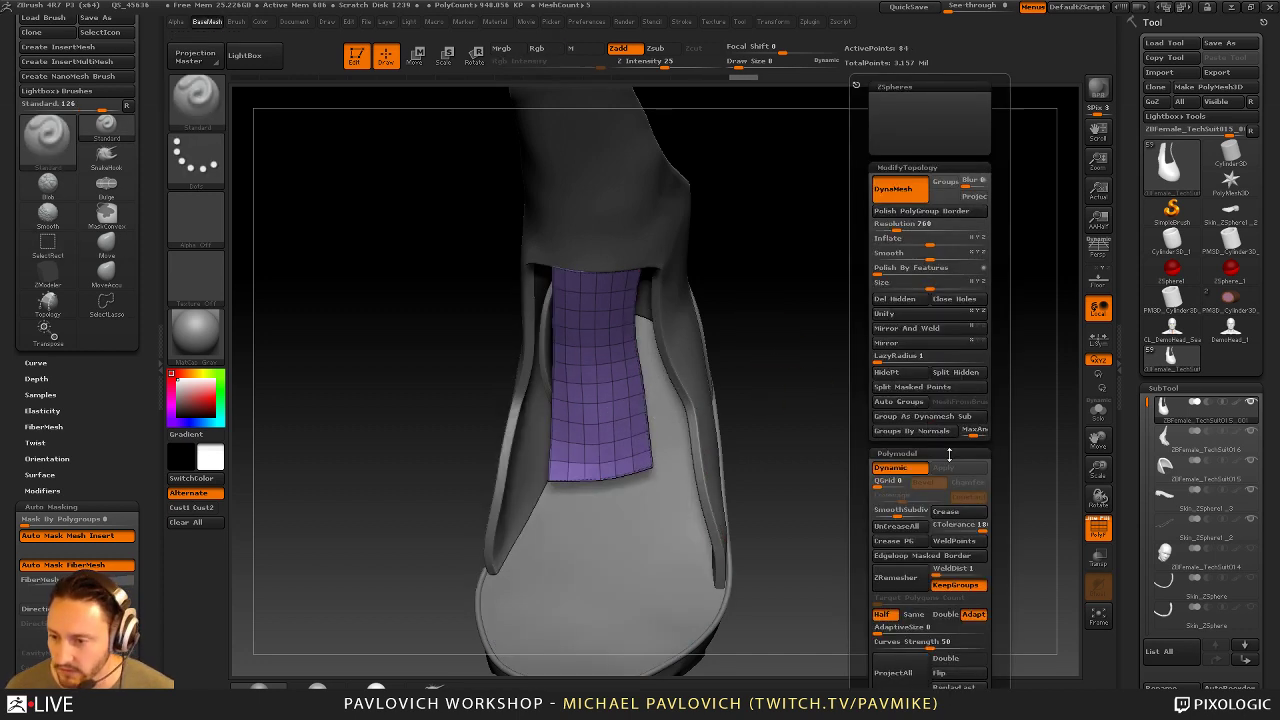
pyautogui.click(930, 390)
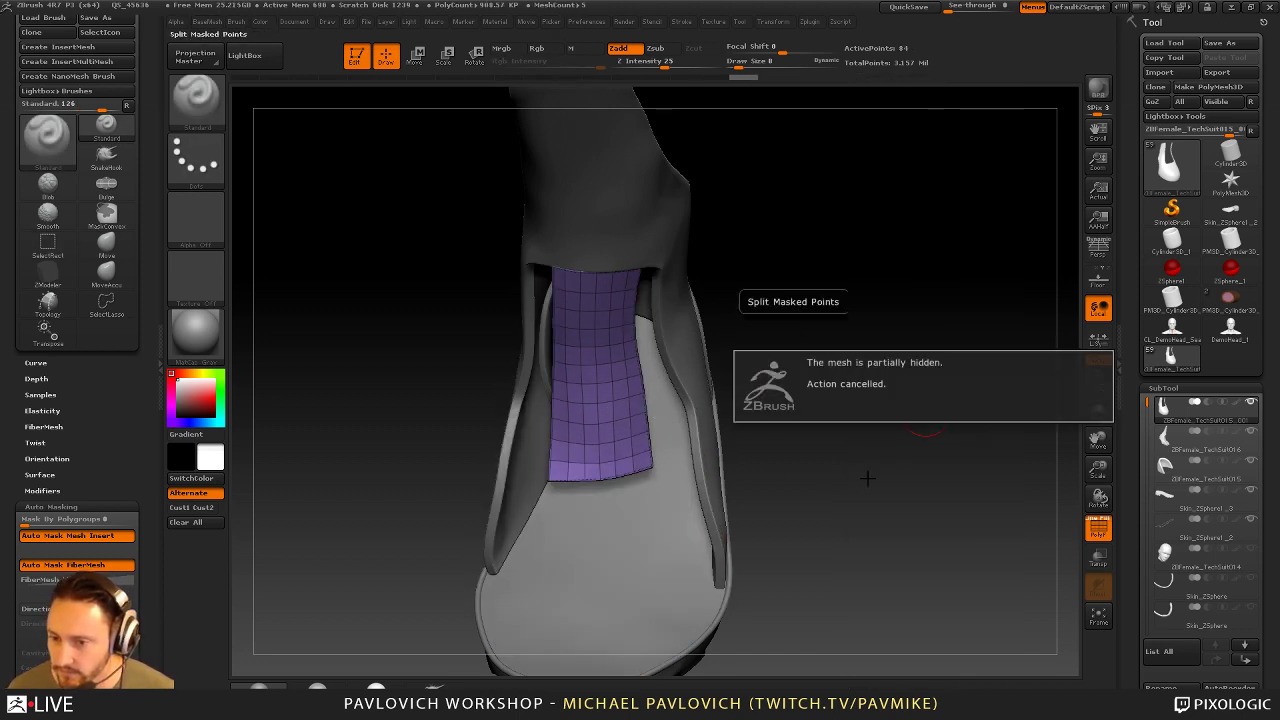
pyautogui.keyDown('ctrl'); pyautogui.keyDown('shift'); pyautogui.click(935, 435); pyautogui.keyUp('shift'); pyautogui.keyUp('ctrl')
pyautogui.press('space')
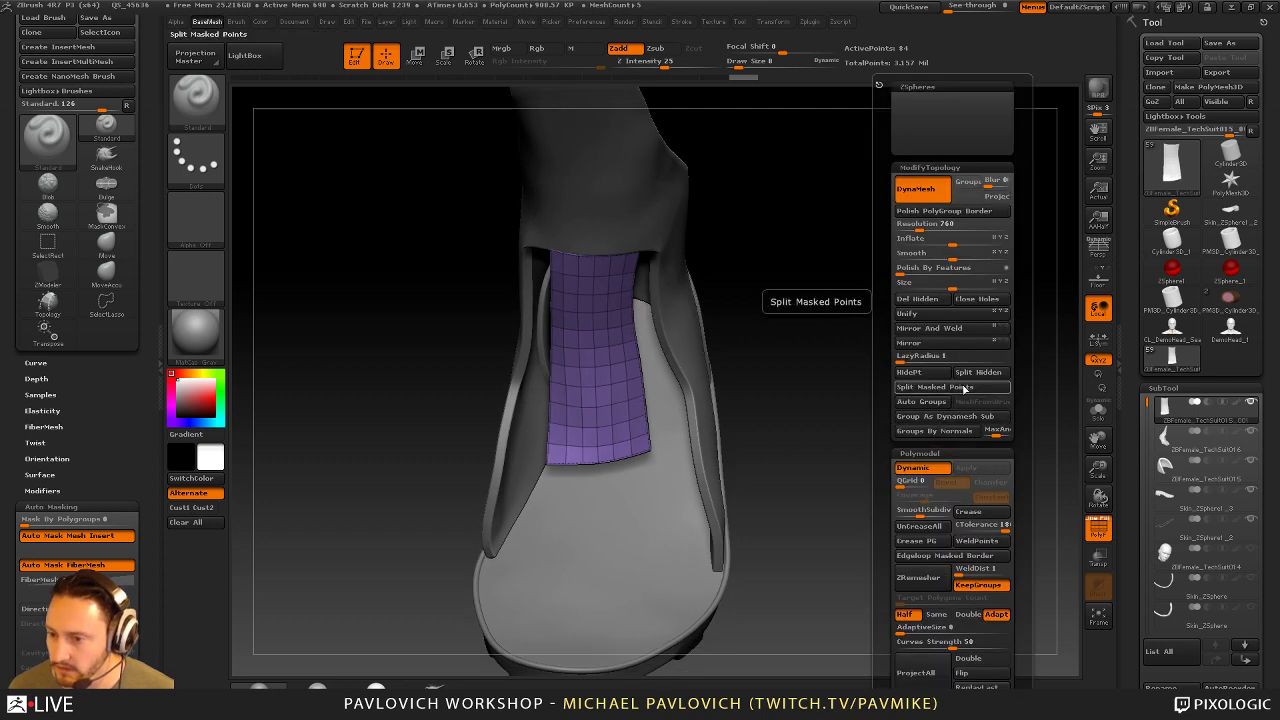
# Select the front shell and pull the lower corners and sides of its opening against the panel with the Move brush
pyautogui.moveTo(743, 397); pyautogui.dragTo(778, 376)
pyautogui.keyDown('alt'); pyautogui.click(688, 444); pyautogui.keyUp('alt')
pyautogui.press('s')
pyautogui.moveTo(594, 440); pyautogui.dragTo(607, 440)
pyautogui.press('b')
pyautogui.press('m')
pyautogui.press('v')
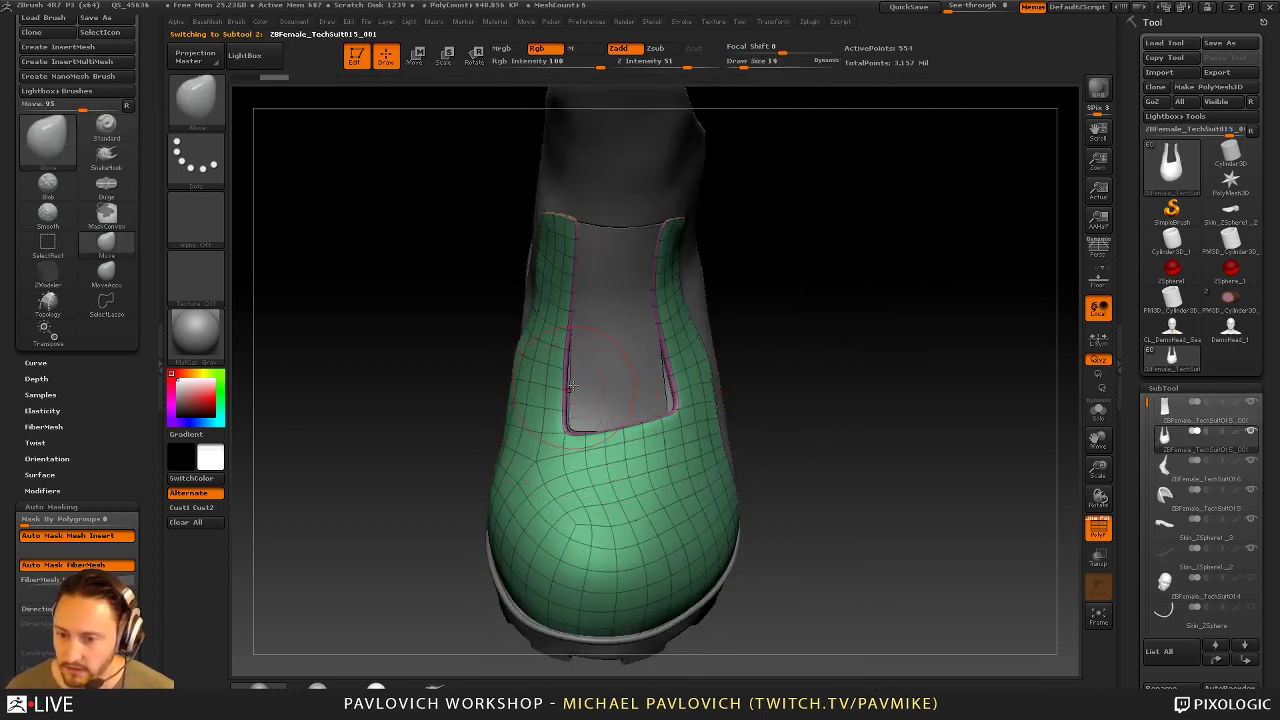
pyautogui.moveTo(768, 349)
pyautogui.mouseDown()
pyautogui.moveTo(701, 398)
pyautogui.moveTo(672, 399)
pyautogui.mouseUp()
pyautogui.moveTo(672, 398); pyautogui.dragTo(665, 395)
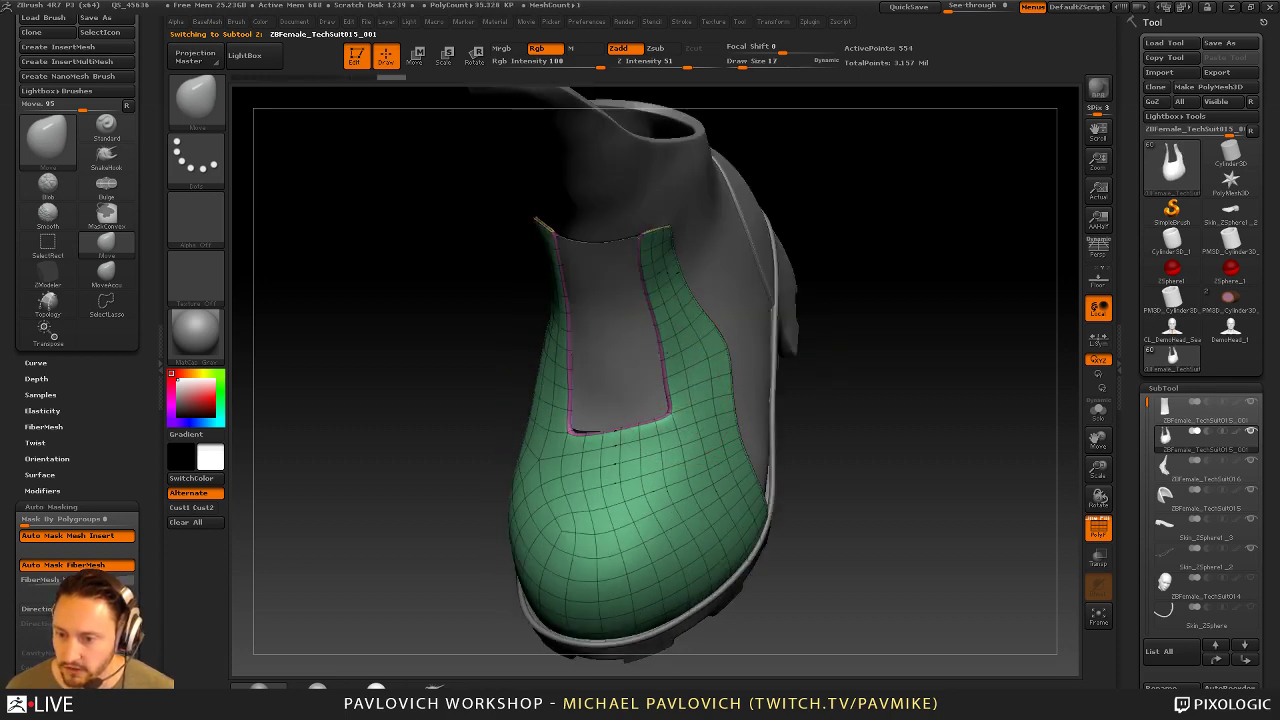
pyautogui.moveTo(840, 300)
pyautogui.mouseDown()
pyautogui.moveTo(668, 400)
pyautogui.moveTo(624, 445)
pyautogui.mouseUp()
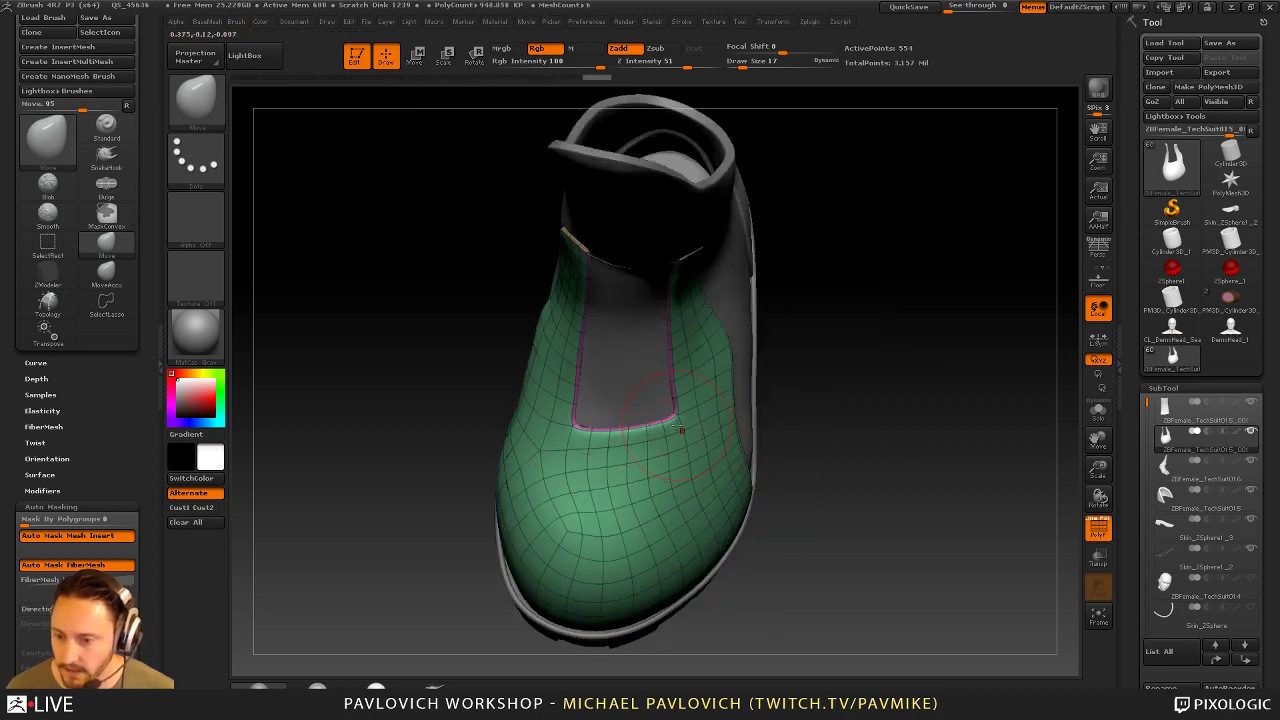
# Select the panel and nudge its surface and edges to fit the opening with the Move brush at draw size 24
pyautogui.keyDown('alt'); pyautogui.click(626, 434); pyautogui.keyUp('alt')
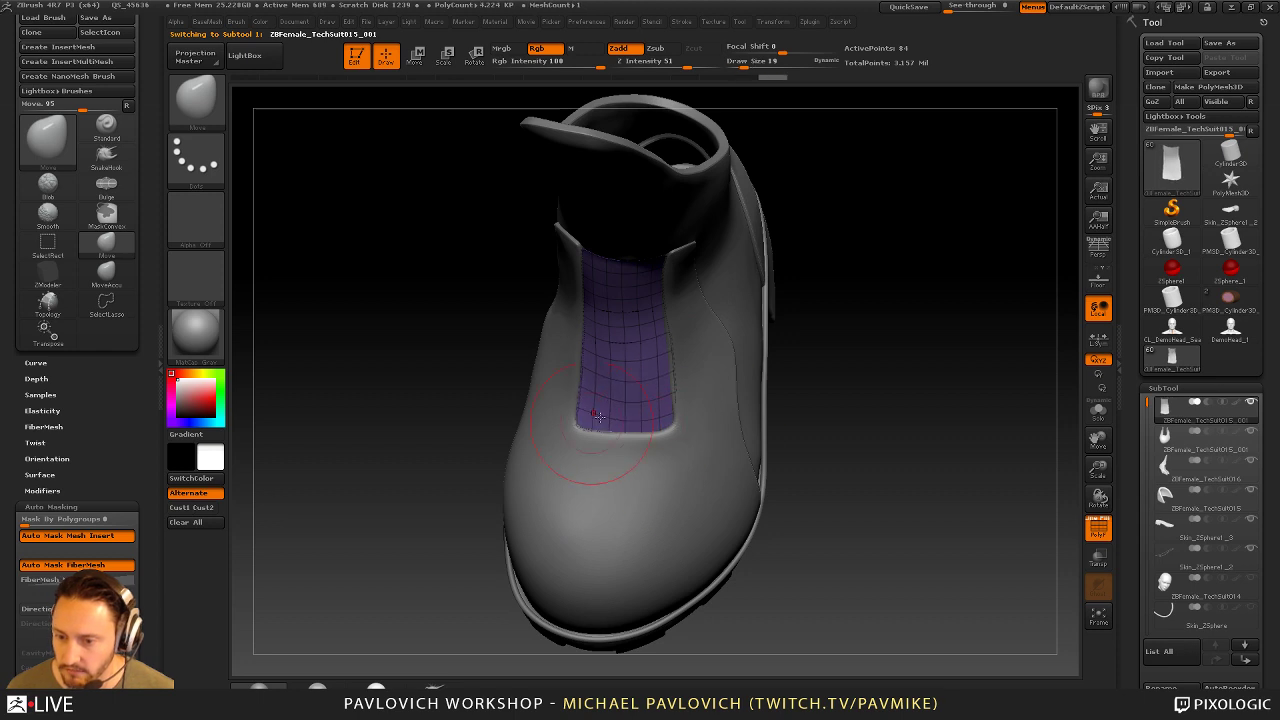
pyautogui.moveTo(598, 417); pyautogui.dragTo(604, 412, button='right')
pyautogui.press('s')
pyautogui.moveTo(606, 420); pyautogui.dragTo(612, 420)
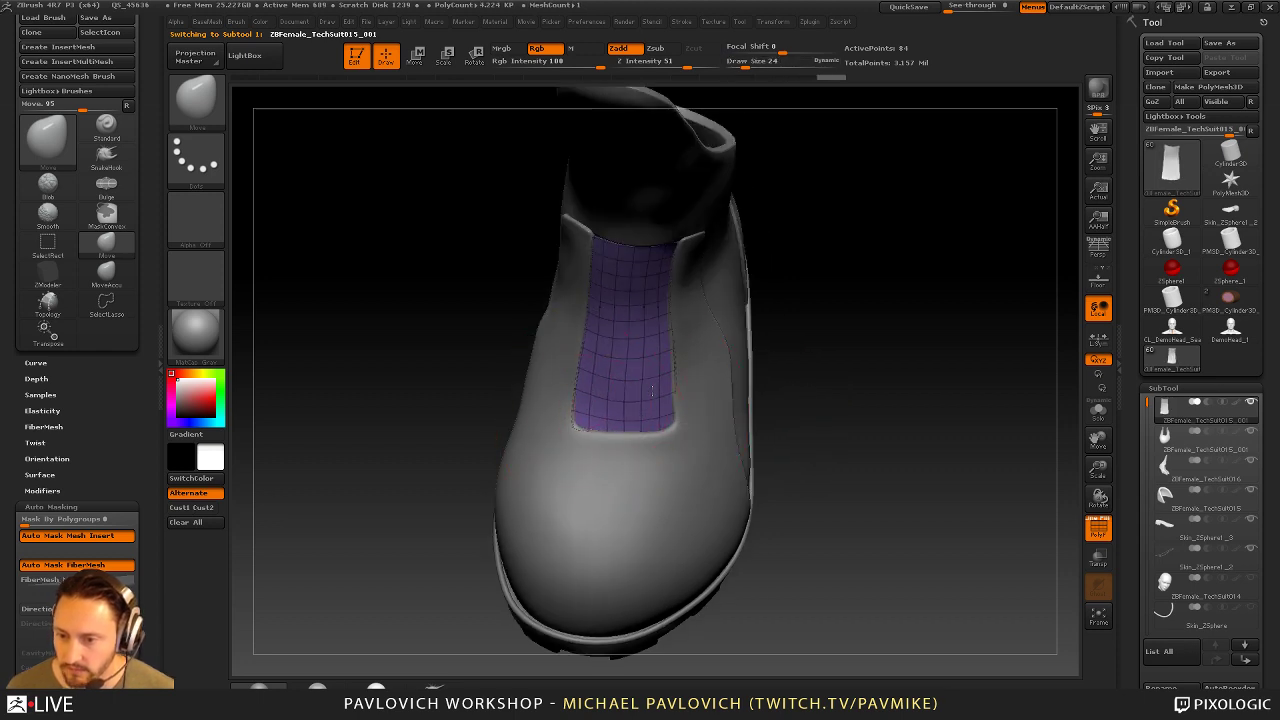
pyautogui.moveTo(839, 365); pyautogui.dragTo(721, 329)
pyautogui.moveTo(634, 347); pyautogui.dragTo(640, 352)
pyautogui.moveTo(640, 352)
pyautogui.mouseDown(button='right')
pyautogui.moveTo(606, 314)
pyautogui.moveTo(815, 314)
pyautogui.mouseUp(button='right')
pyautogui.moveTo(807, 356)
pyautogui.mouseDown()
pyautogui.moveTo(783, 346)
pyautogui.moveTo(840, 354)
pyautogui.moveTo(869, 291)
pyautogui.moveTo(877, 347)
pyautogui.mouseUp()
pyautogui.moveTo(876, 347); pyautogui.dragTo(857, 349, button='right')
# Switch to the Standard brush at draw size 1 and isolate the panel in Solo view
pyautogui.press('b')
pyautogui.press('s')
pyautogui.press('t')
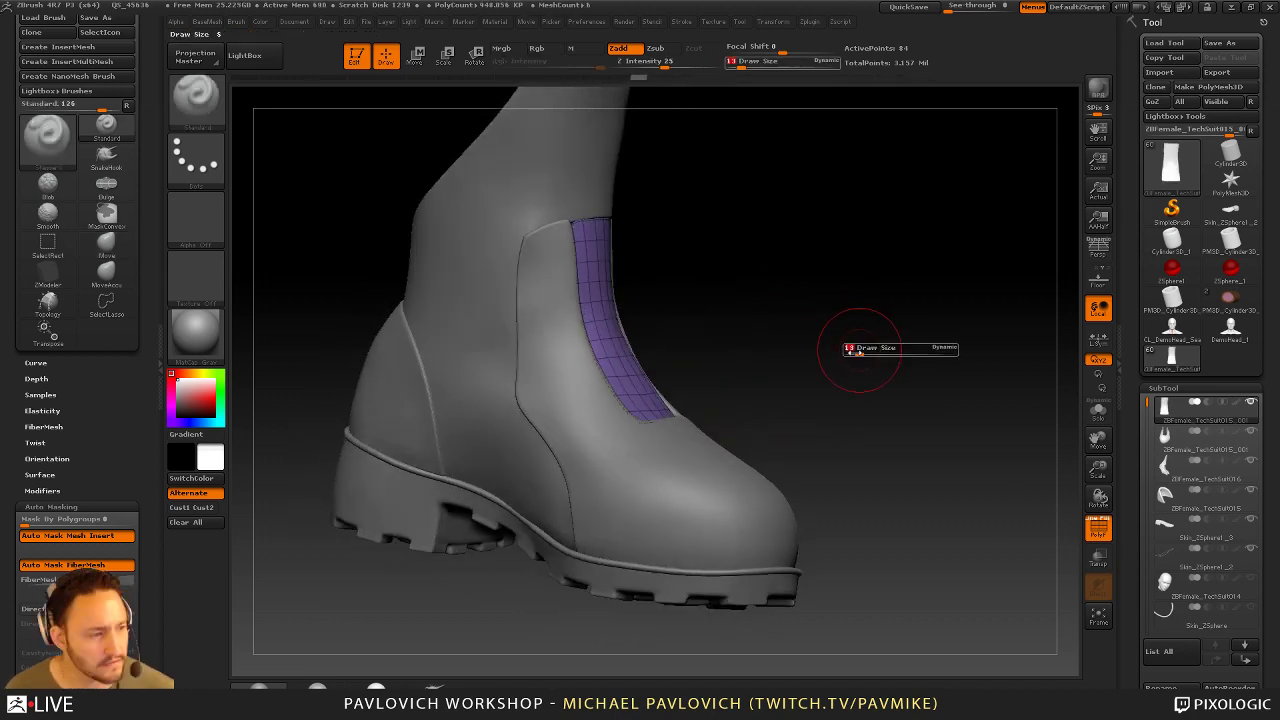
pyautogui.moveTo(819, 310); pyautogui.dragTo(744, 307, button='right')
pyautogui.moveTo(829, 343); pyautogui.dragTo(662, 377, button='right')
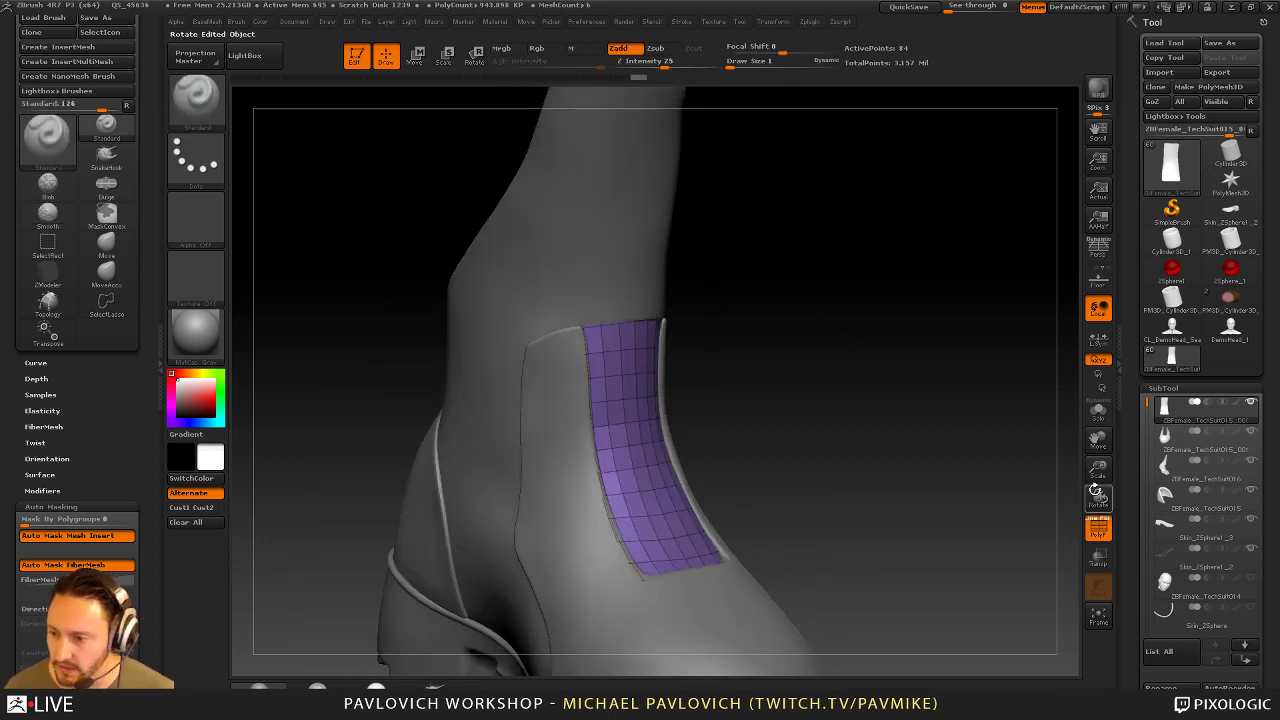
pyautogui.click(1099, 414)
pyautogui.moveTo(990, 411); pyautogui.dragTo(951, 411, button='right')
# Switch to the ZModeler brush and set its polygon action to Polygroup with the PolyLoop target
pyautogui.press('b')
pyautogui.press('z')
pyautogui.press('m')
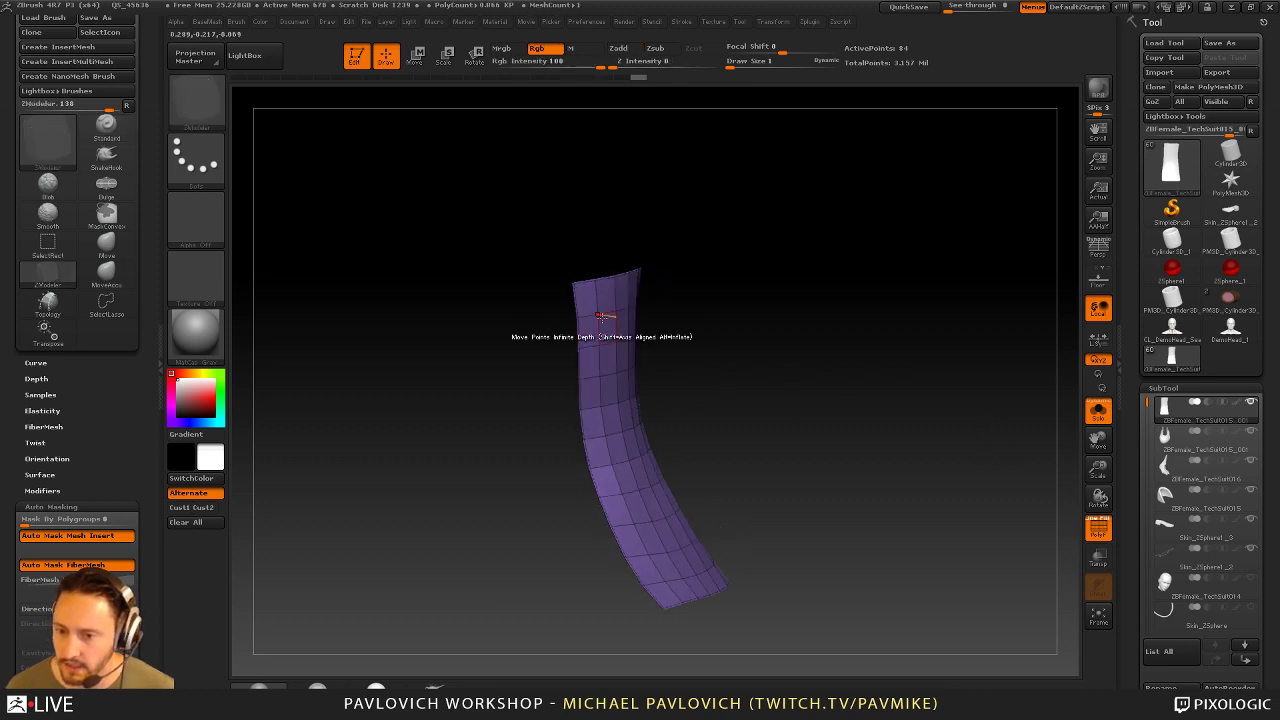
pyautogui.press('space')
pyautogui.click(560, 418)
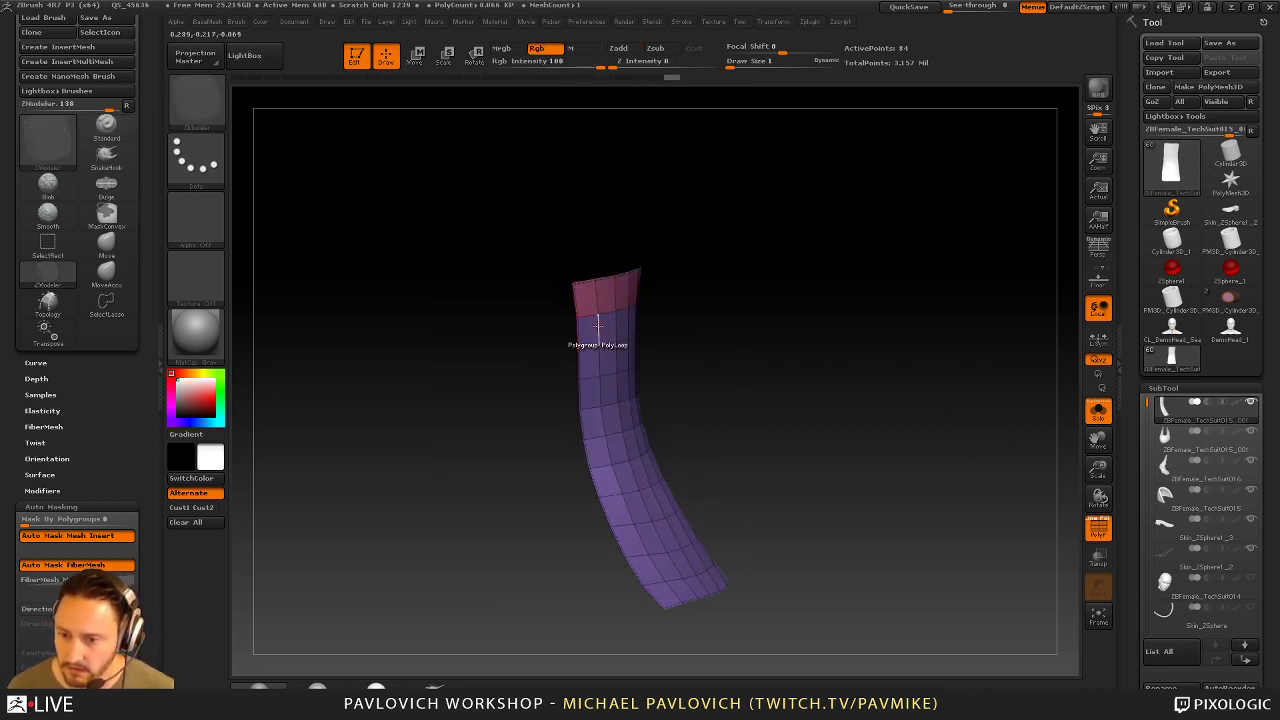
# Give each horizontal polygon row of the panel its own polygroup, then show the whole boot without the wireframe
pyautogui.click(604, 418)
pyautogui.click(610, 450)
pyautogui.click(618, 480)
pyautogui.press('alt')
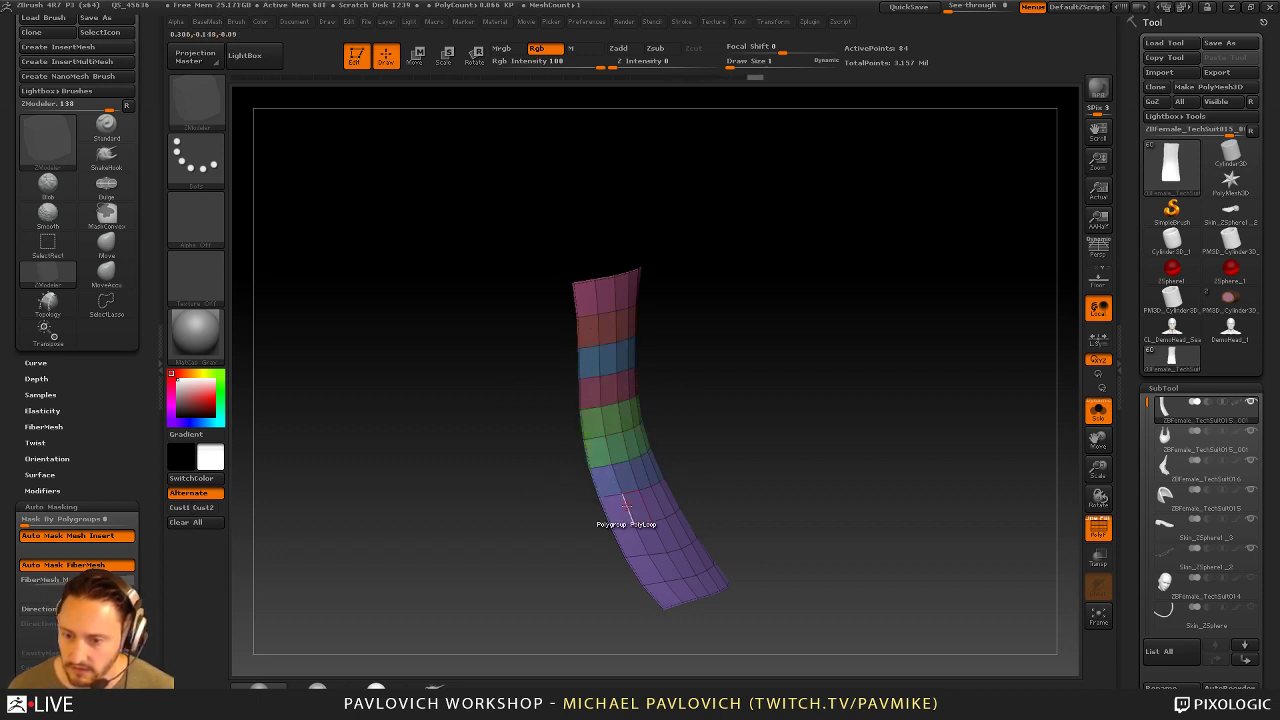
pyautogui.click(626, 506)
pyautogui.click(641, 536)
pyautogui.click(655, 564)
pyautogui.press('alt')
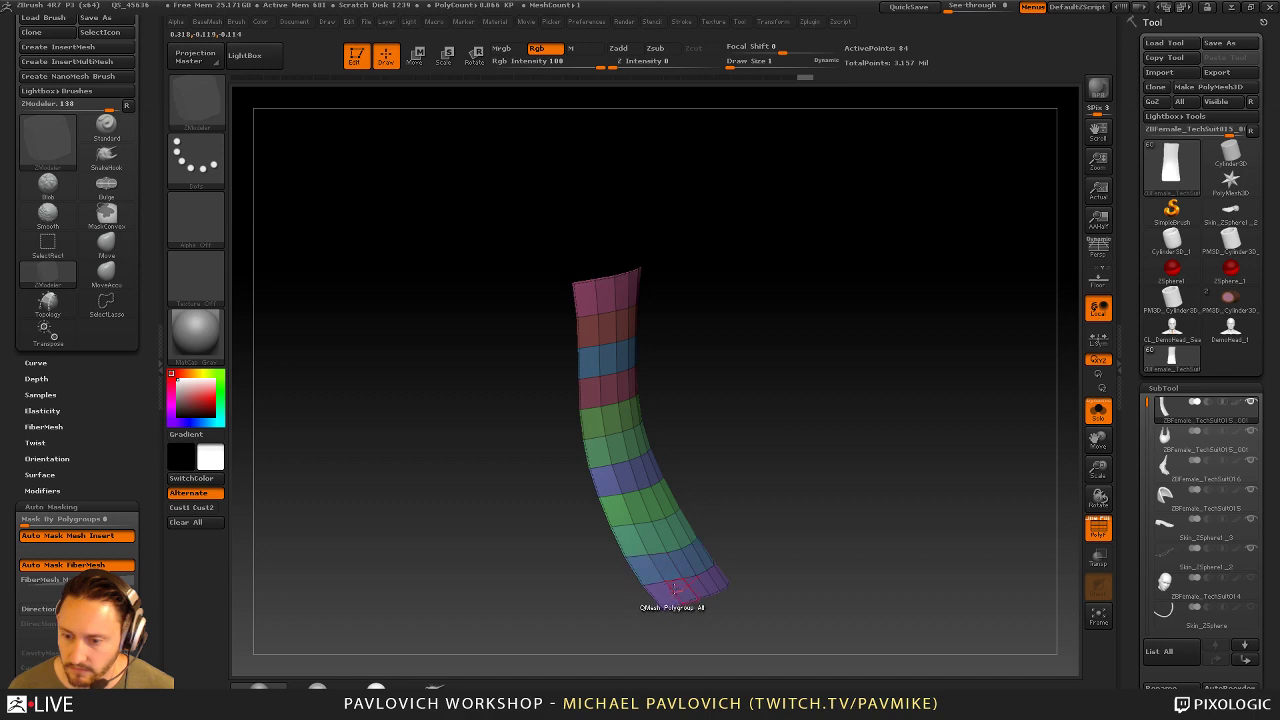
pyautogui.click(1100, 530)
pyautogui.click(1100, 410)
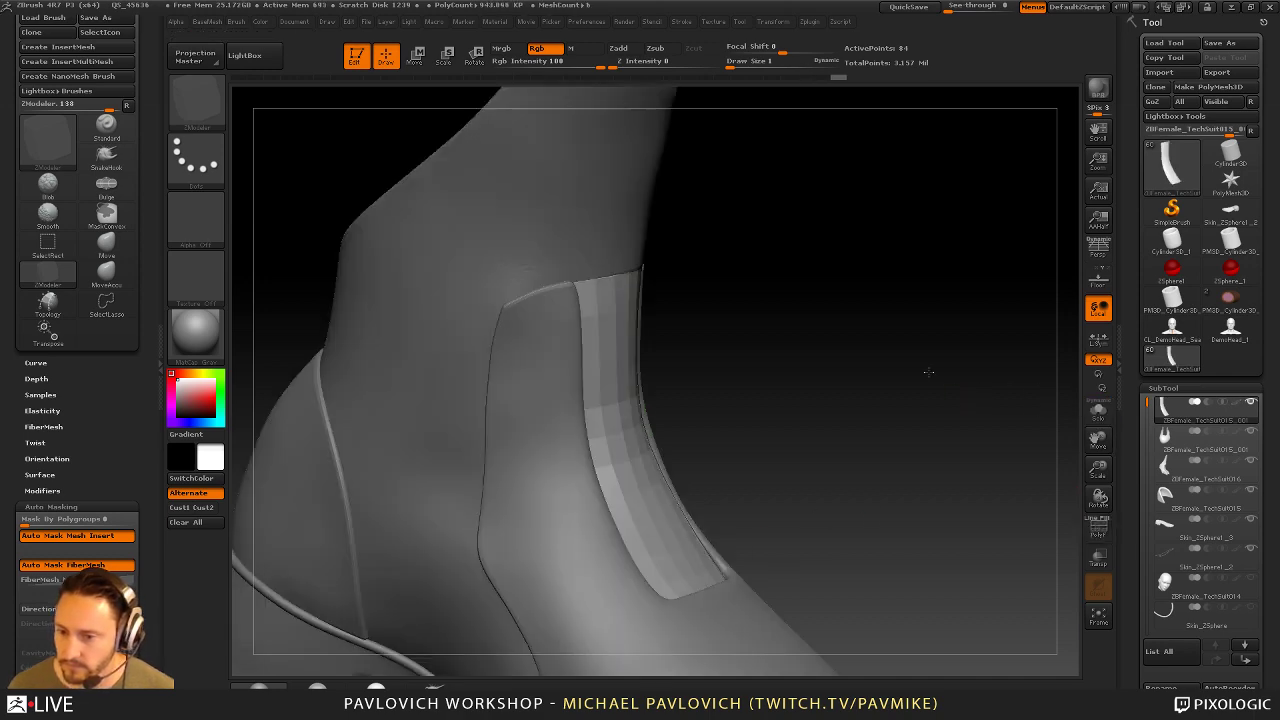
# Try Panel Loops with the Double option on the panel's polygroup rows and undo it
pyautogui.moveTo(1130, 484); pyautogui.dragTo(1136, 292)
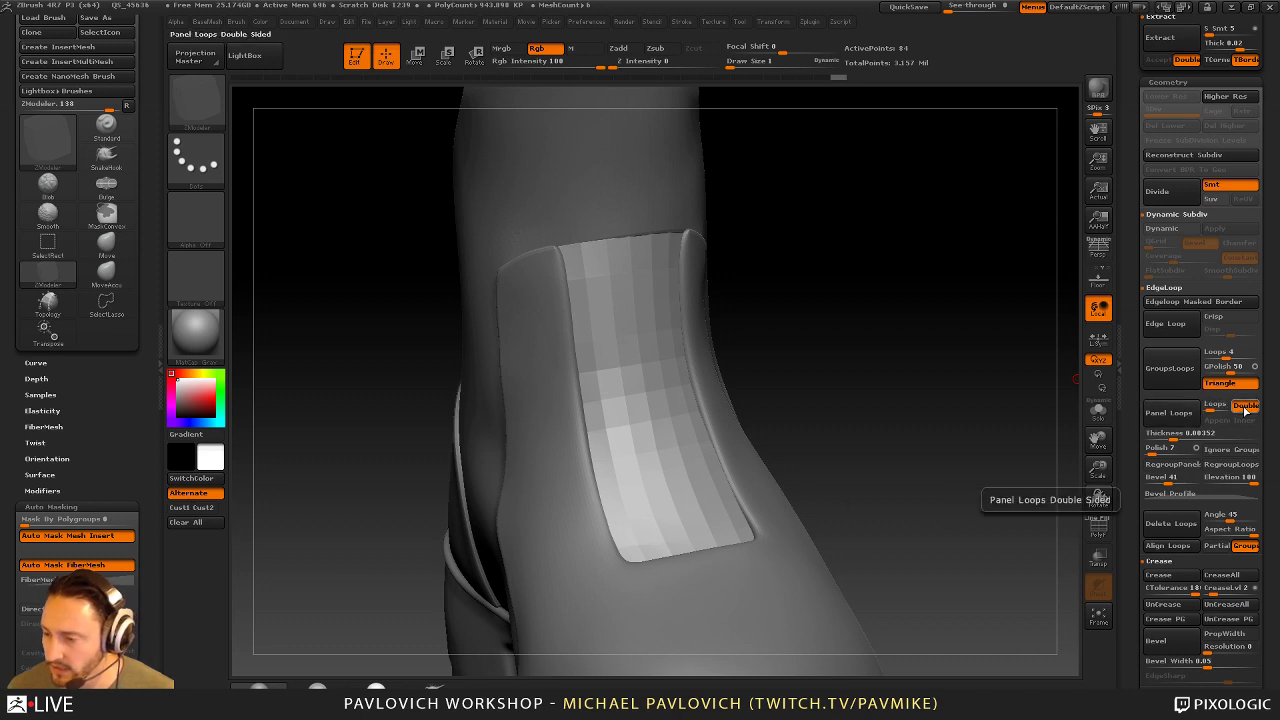
pyautogui.click(1170, 412)
pyautogui.moveTo(1023, 429); pyautogui.dragTo(656, 225)
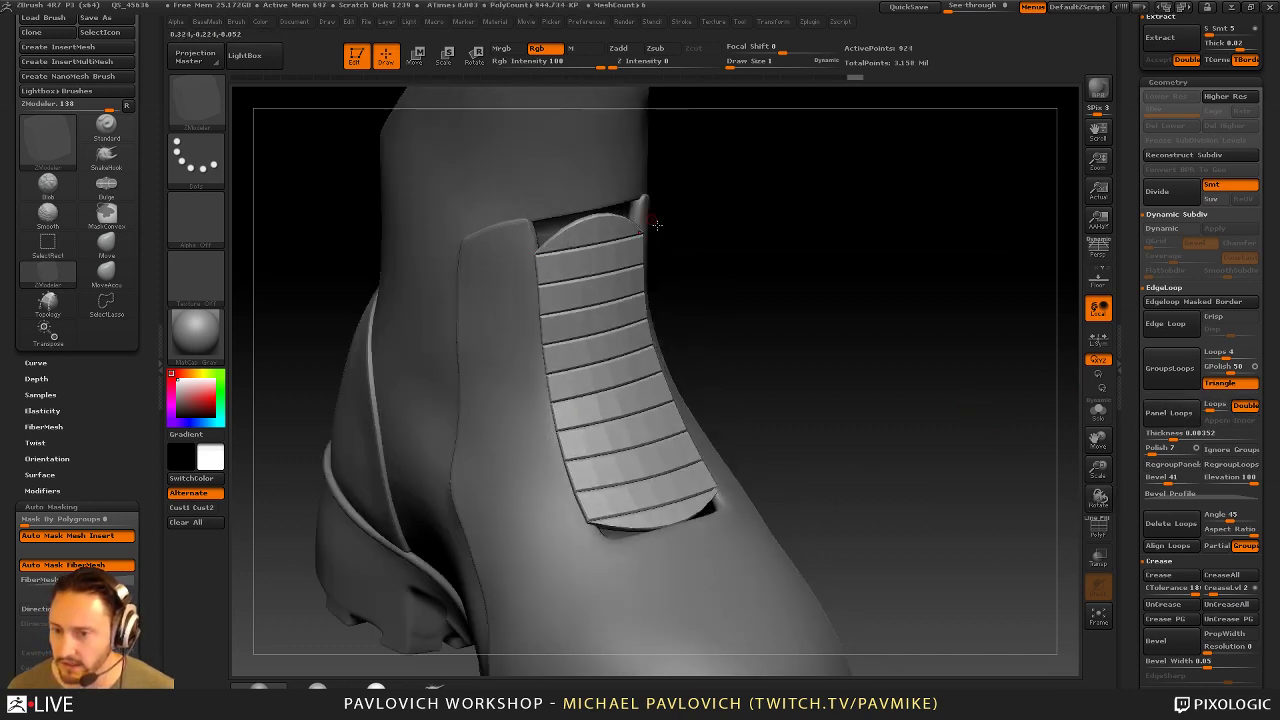
pyautogui.hotkey('ctrl', 'z')
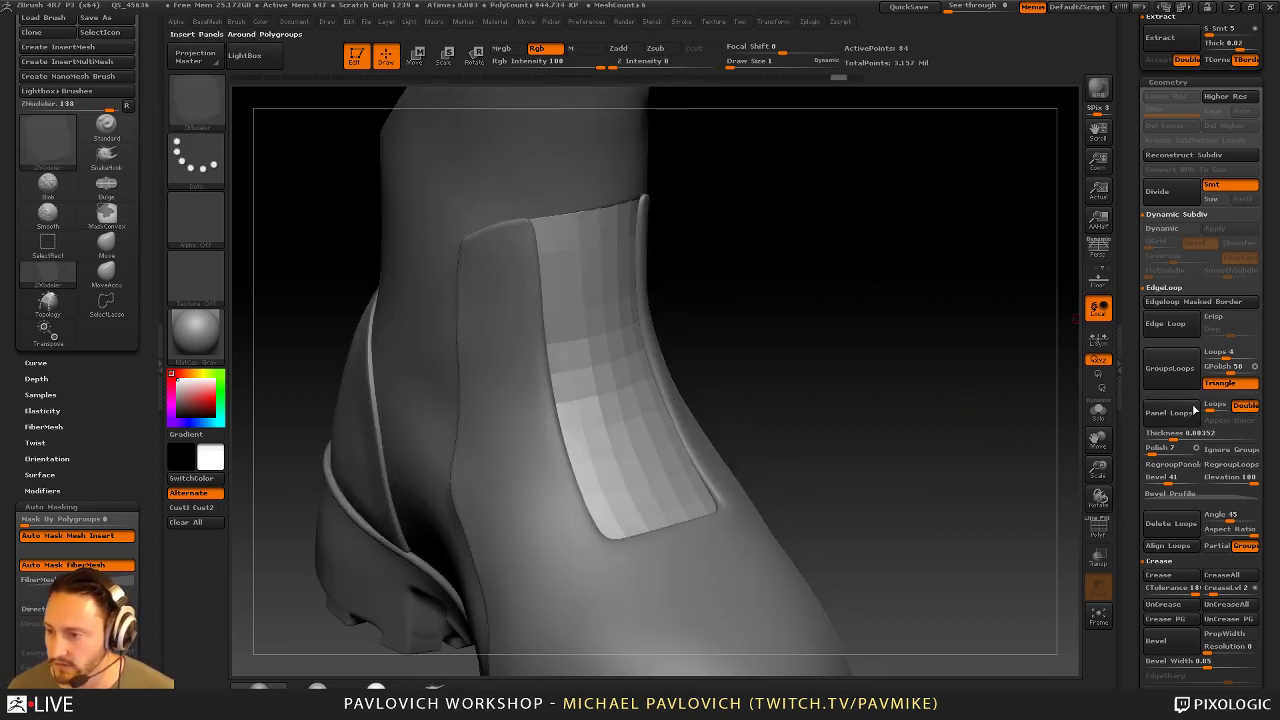
# Turn off Double for Panel Loops, try it on the panel and undo it, then set Polish to 0
pyautogui.click(1245, 405)
pyautogui.click(1170, 412)
pyautogui.moveTo(1046, 417); pyautogui.dragTo(968, 439)
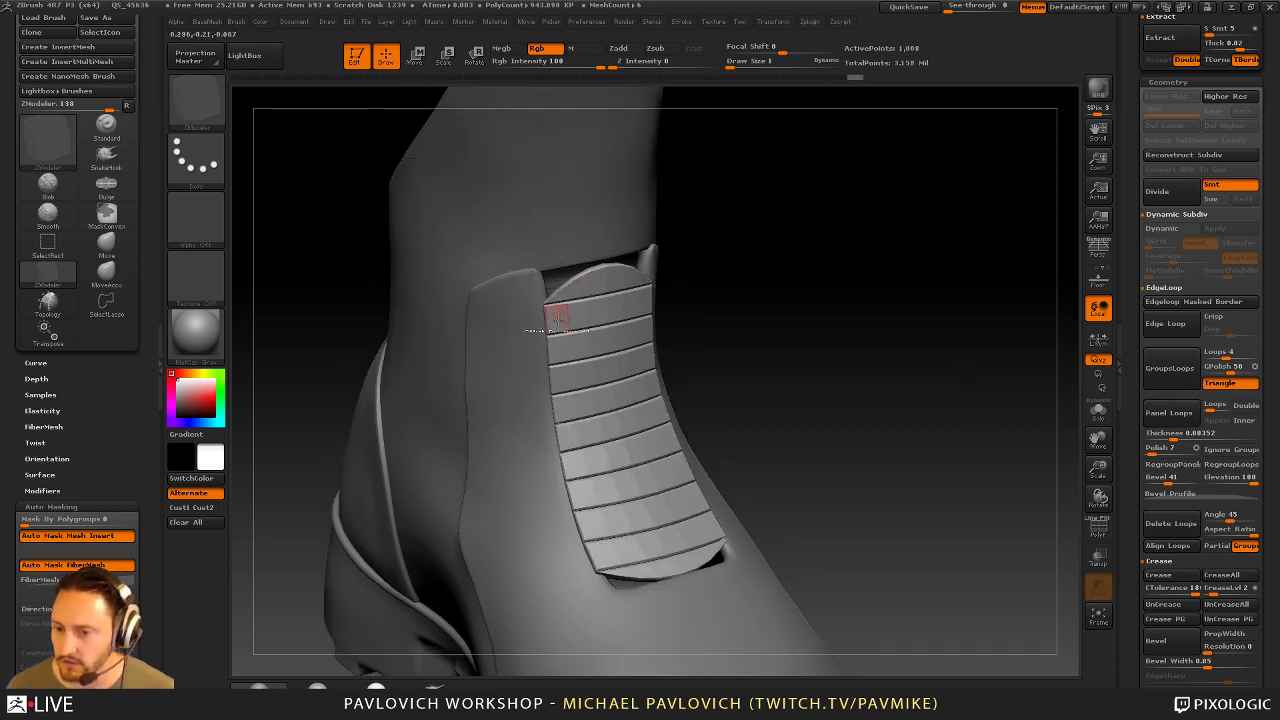
pyautogui.hotkey('ctrl', 'z')
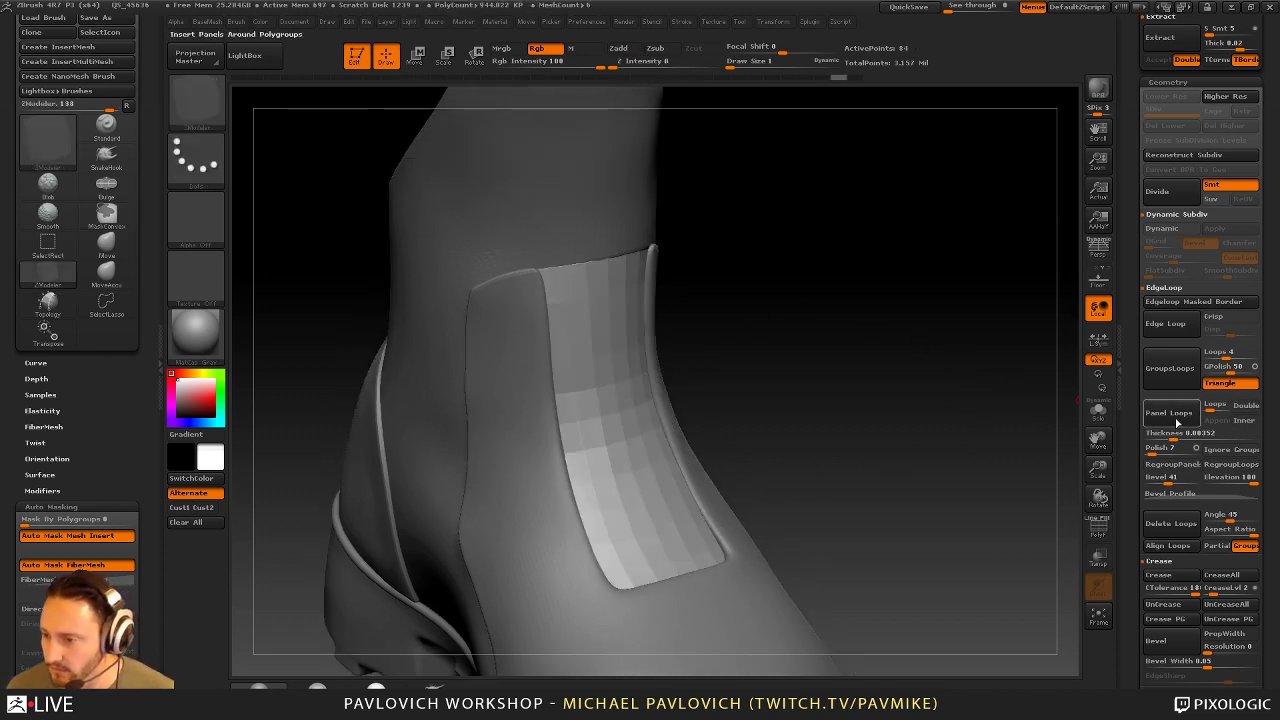
pyautogui.moveTo(1158, 449); pyautogui.dragTo(1140, 449)
pyautogui.click(1171, 386)
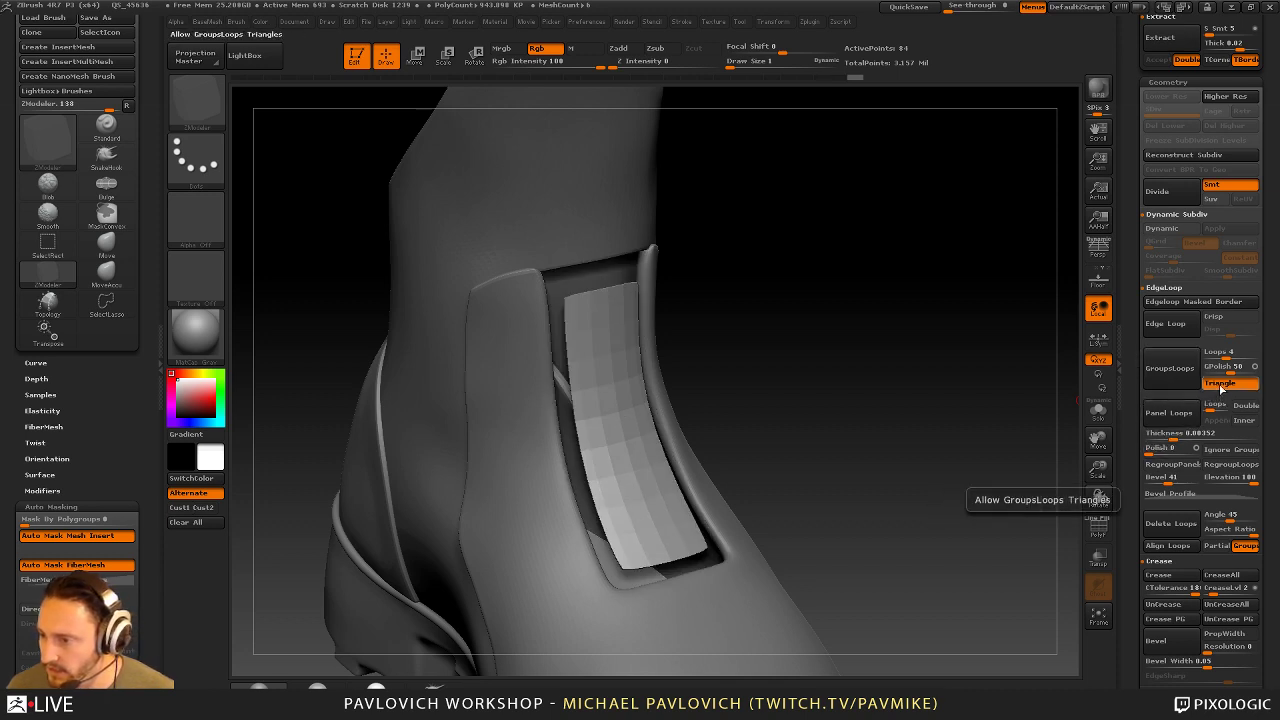
pyautogui.click(1098, 528)
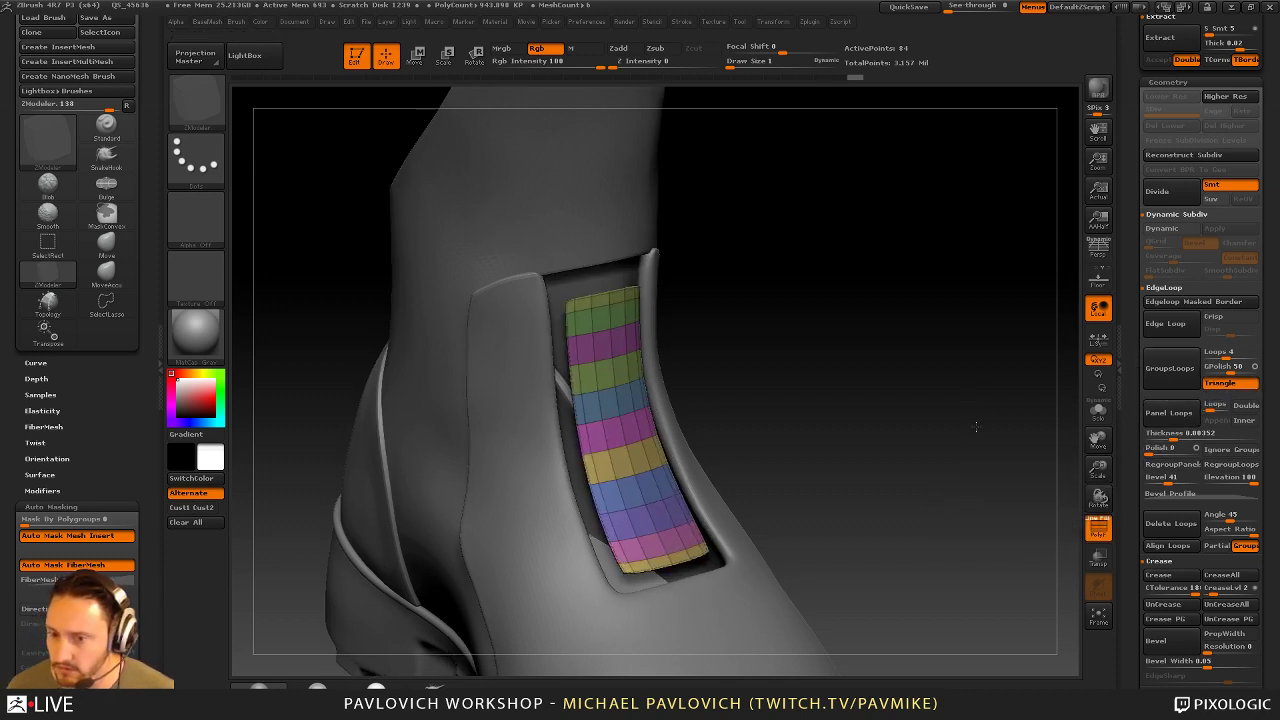
pyautogui.press('f')
pyautogui.hotkey('ctrl', 'z')
pyautogui.press('space')
pyautogui.click(950, 303)
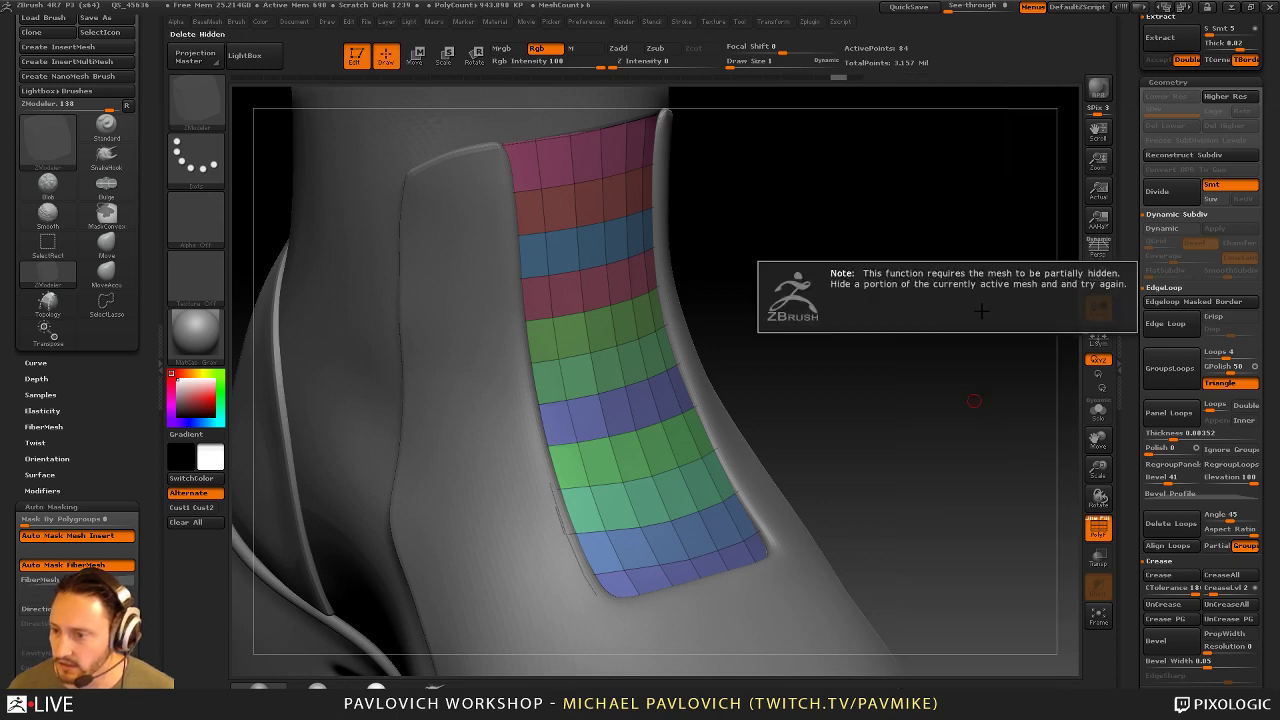
# Turn the polygroup rows into separate thick segments with Panel Loops and preview them smoothed with dynamic subdivision, without the wireframe
pyautogui.click(1168, 412)
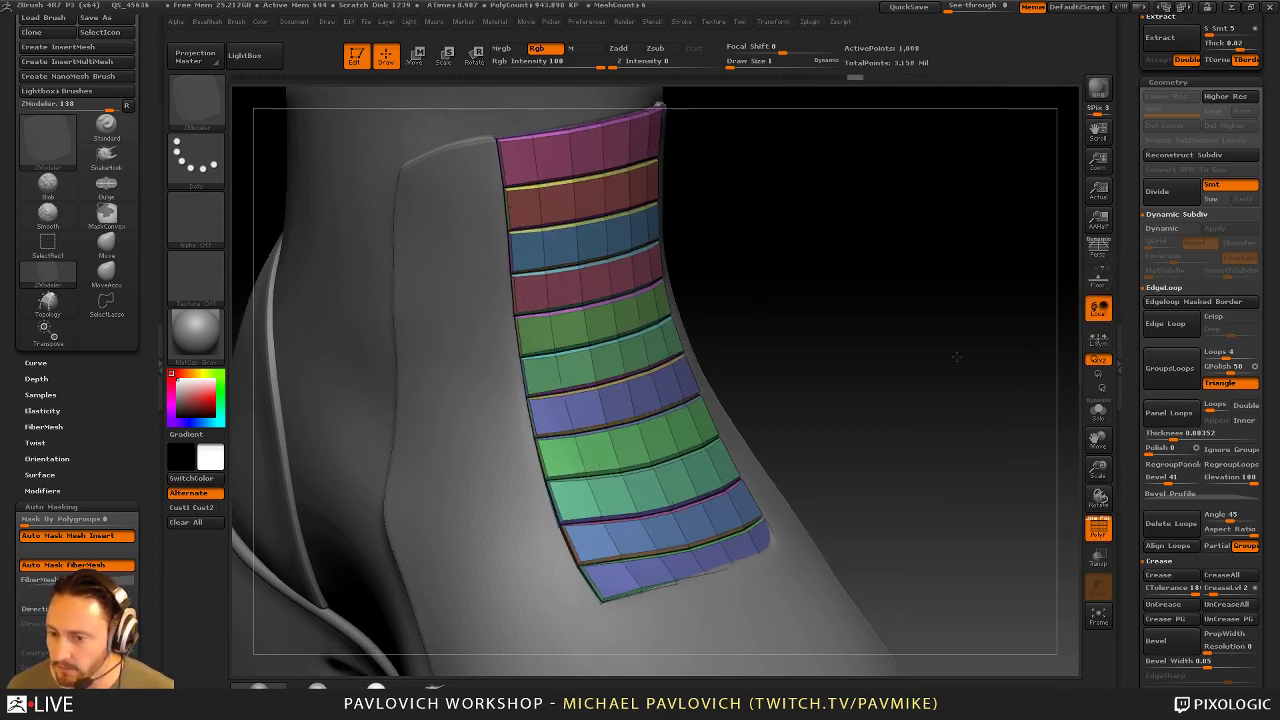
pyautogui.moveTo(956, 356); pyautogui.dragTo(1052, 496)
pyautogui.press('d')
pyautogui.click(1098, 525)
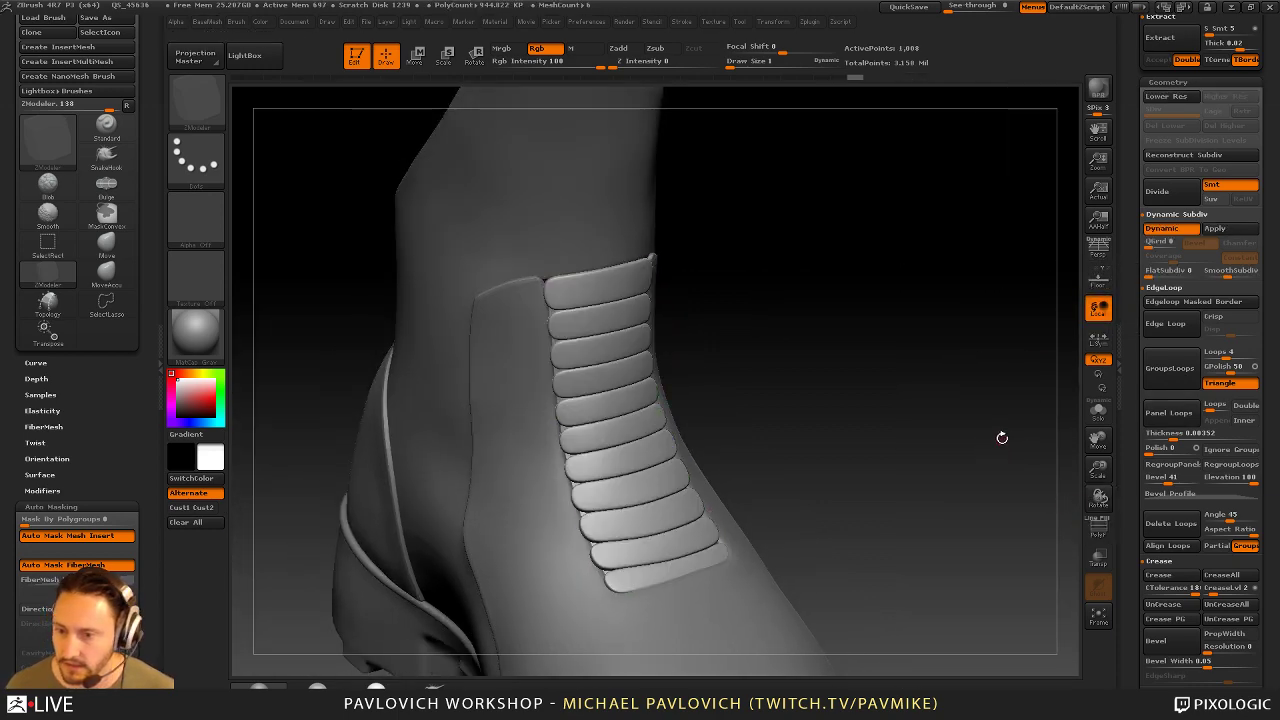
# Crease the ankle segments along their polygroup borders and show their wireframe
pyautogui.moveTo(1000, 437); pyautogui.dragTo(990, 394)
pyautogui.press('2')
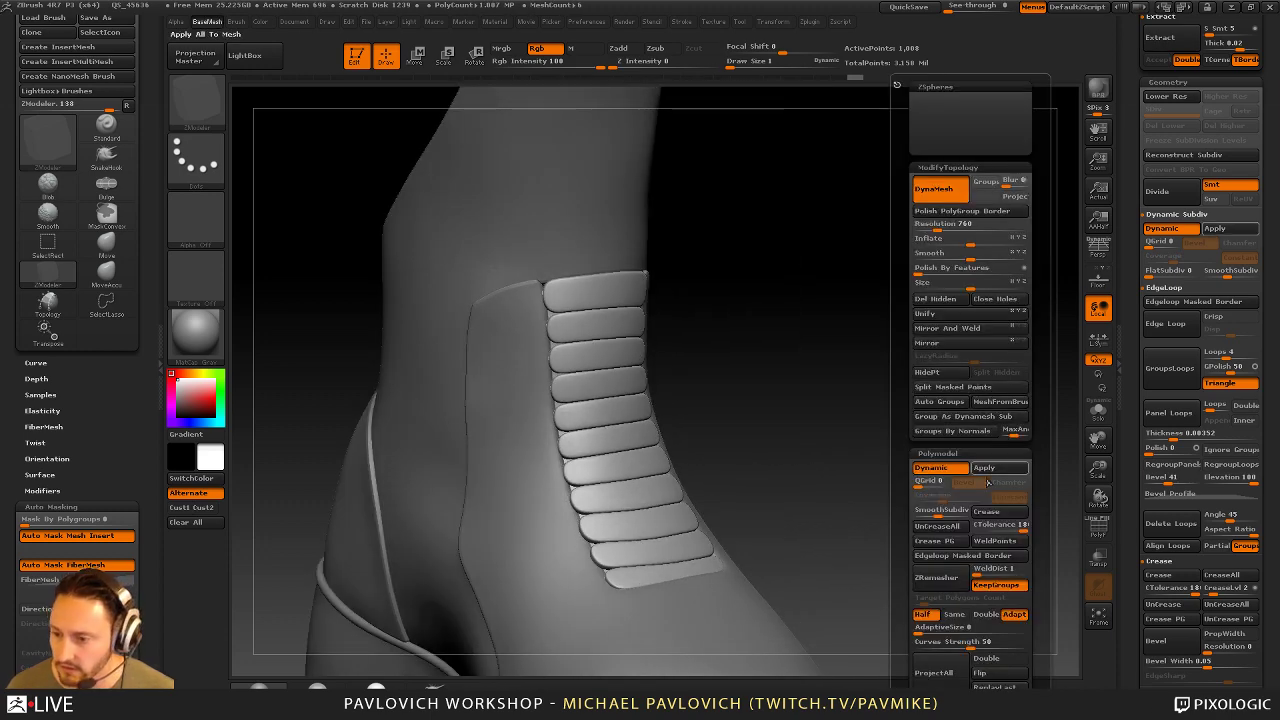
pyautogui.click(934, 540)
pyautogui.moveTo(850, 396); pyautogui.dragTo(965, 337)
pyautogui.click(1098, 527)
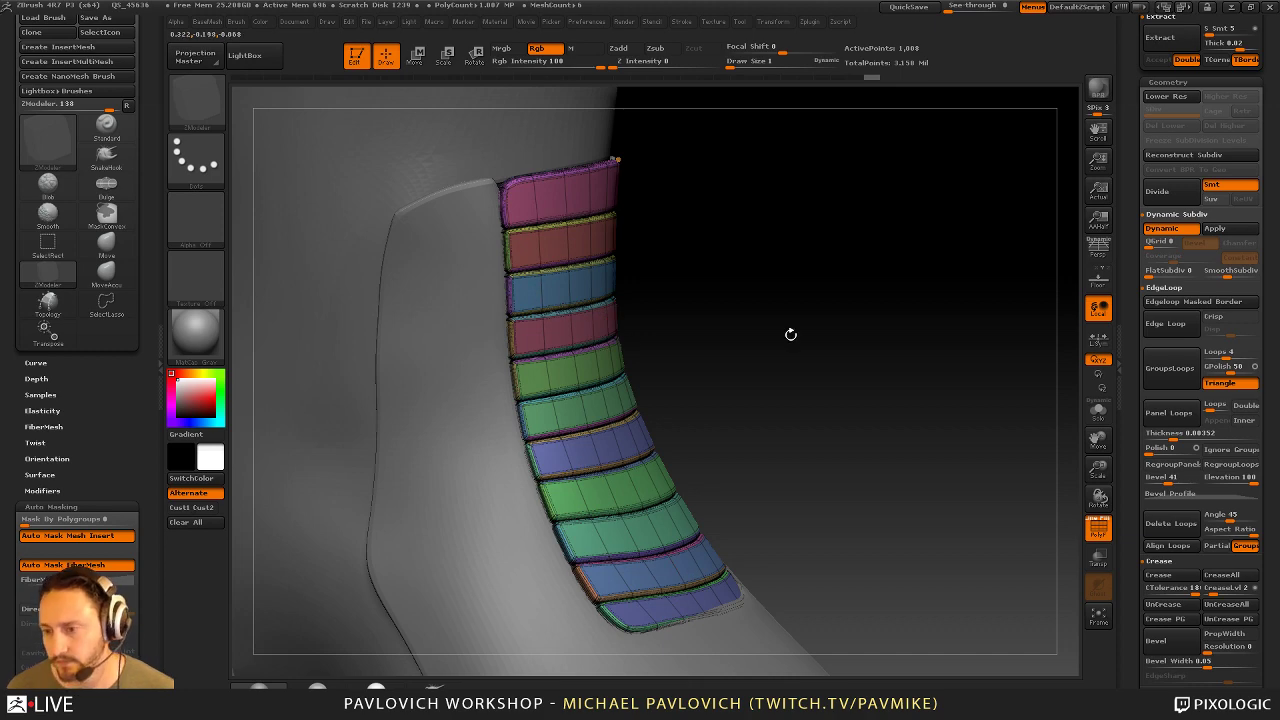
# Isolate the segments and undo the Panel Loops back to the single sheet of coloured polygroup rows
pyautogui.click(1097, 414)
pyautogui.moveTo(1036, 424); pyautogui.dragTo(960, 402)
pyautogui.click(1095, 419)
pyautogui.click(1098, 410)
pyautogui.hotkey('shift', 'd')
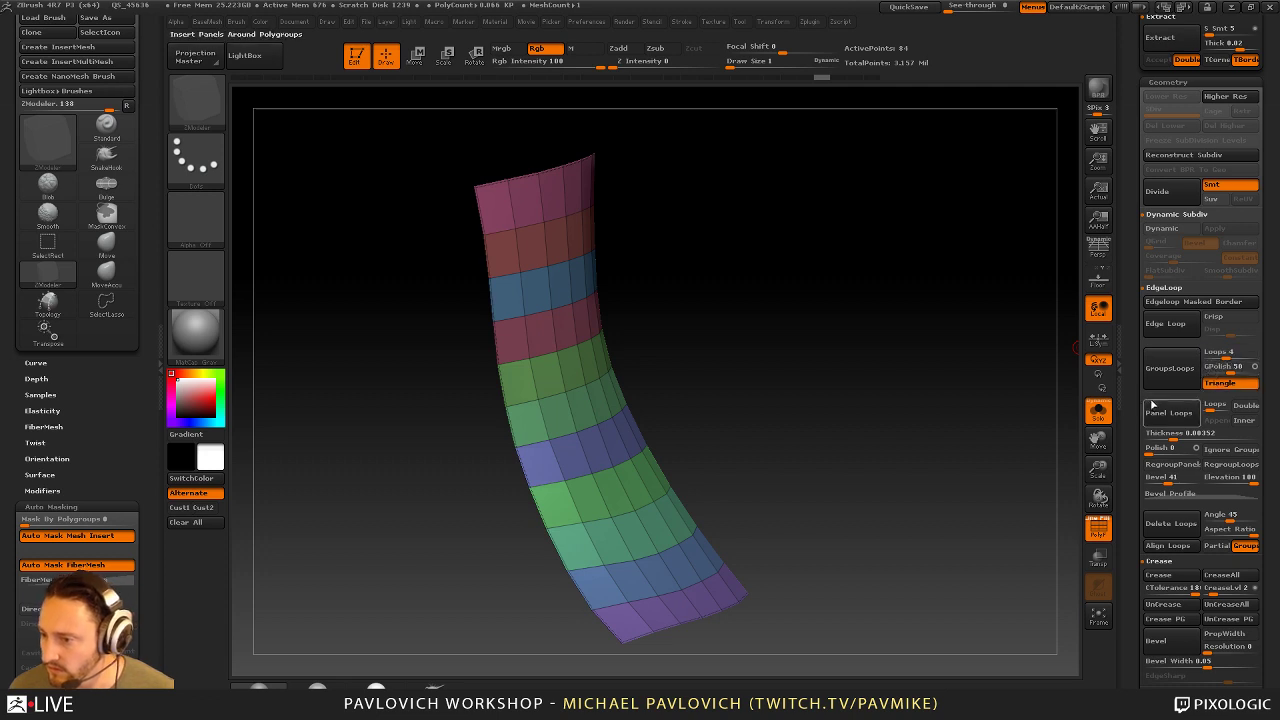
# Try Panel Loops with the Inner option on the polygroup rows and undo it
pyautogui.scroll(-2, 1152, 390)
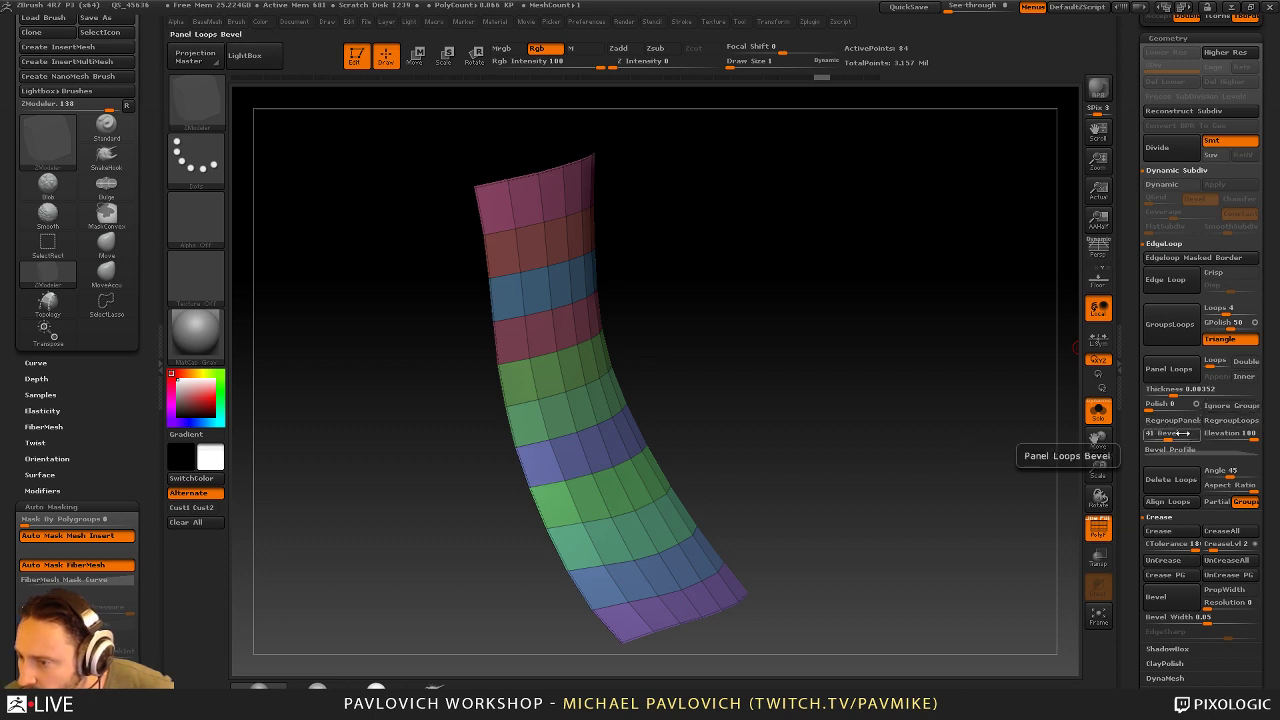
pyautogui.click(1246, 377)
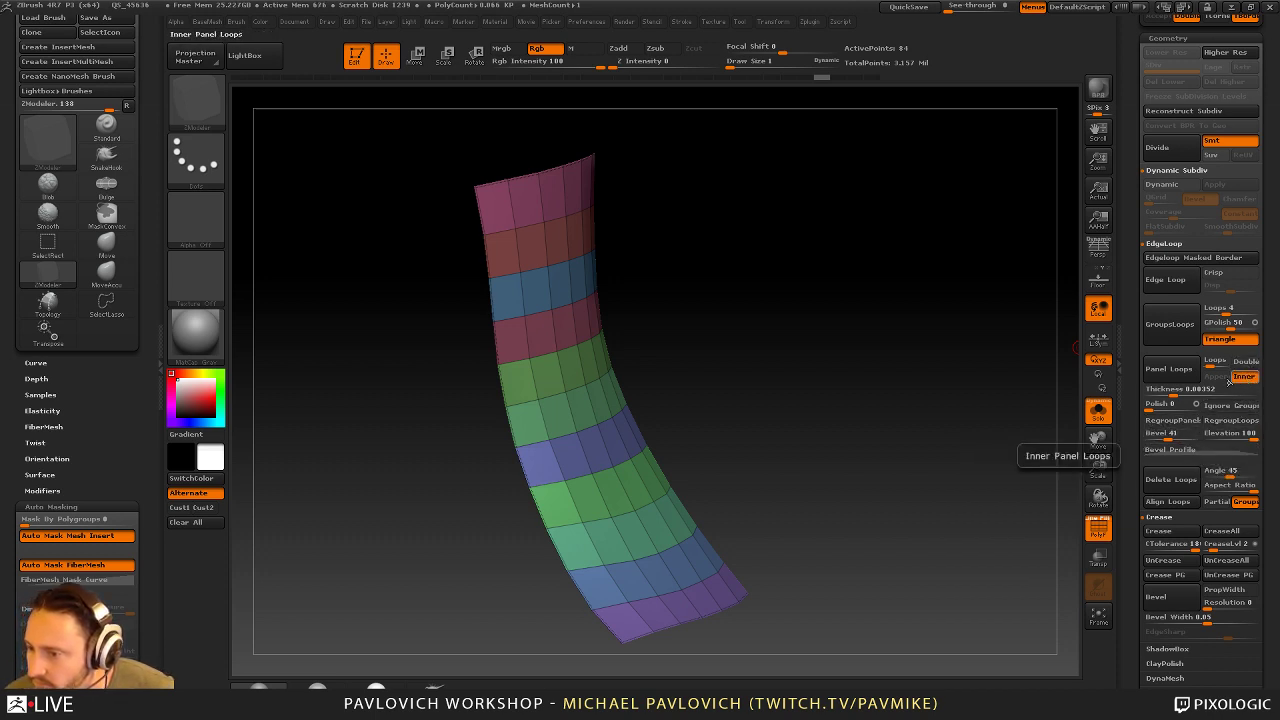
pyautogui.click(1170, 369)
pyautogui.hotkey('ctrl', 'z')
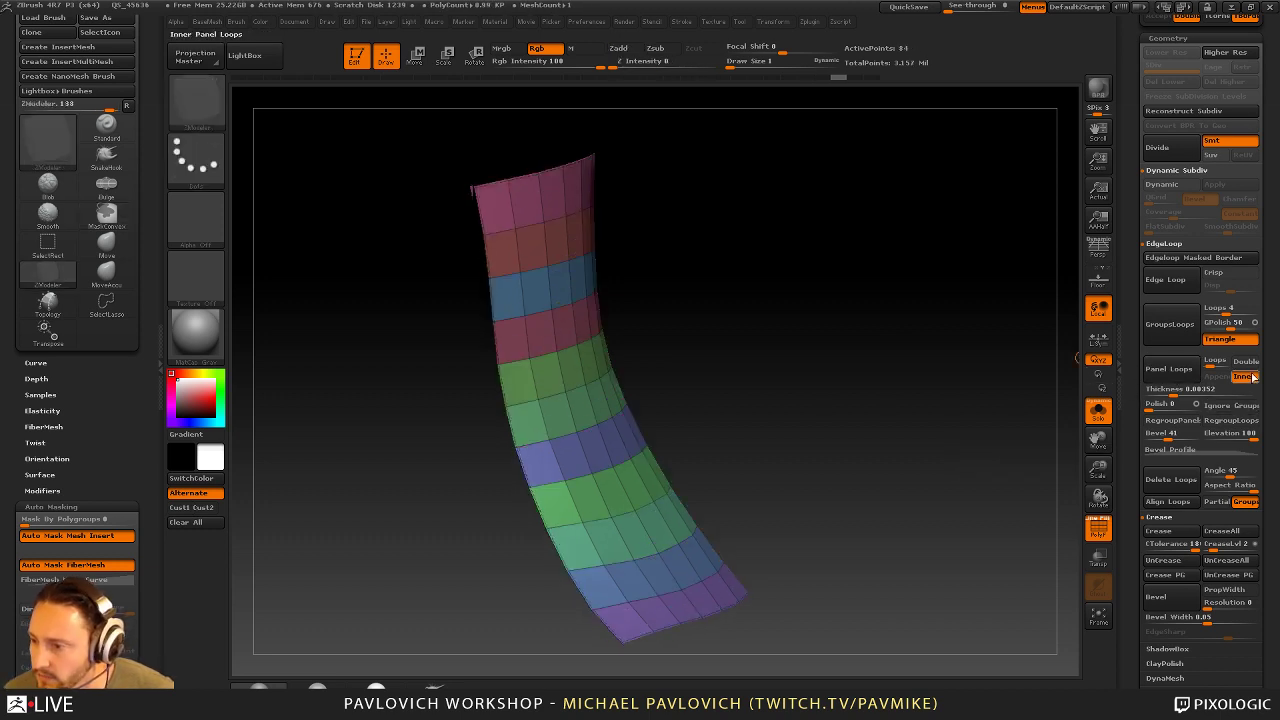
# Split the polygroup rows into thick segments using Panel Loops with Double on, and preview them with dynamic subdivision
pyautogui.click(1170, 369)
pyautogui.moveTo(1040, 385); pyautogui.dragTo(968, 326)
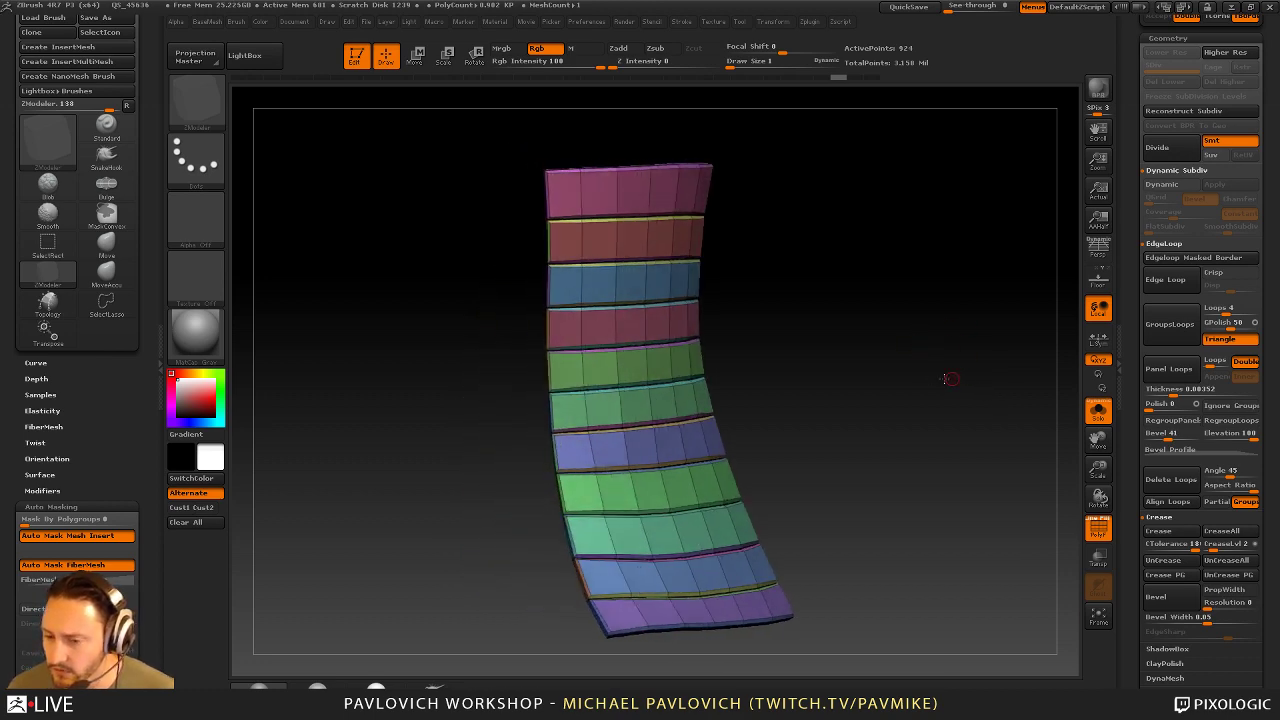
pyautogui.moveTo(950, 378); pyautogui.dragTo(1011, 436)
pyautogui.press('d')
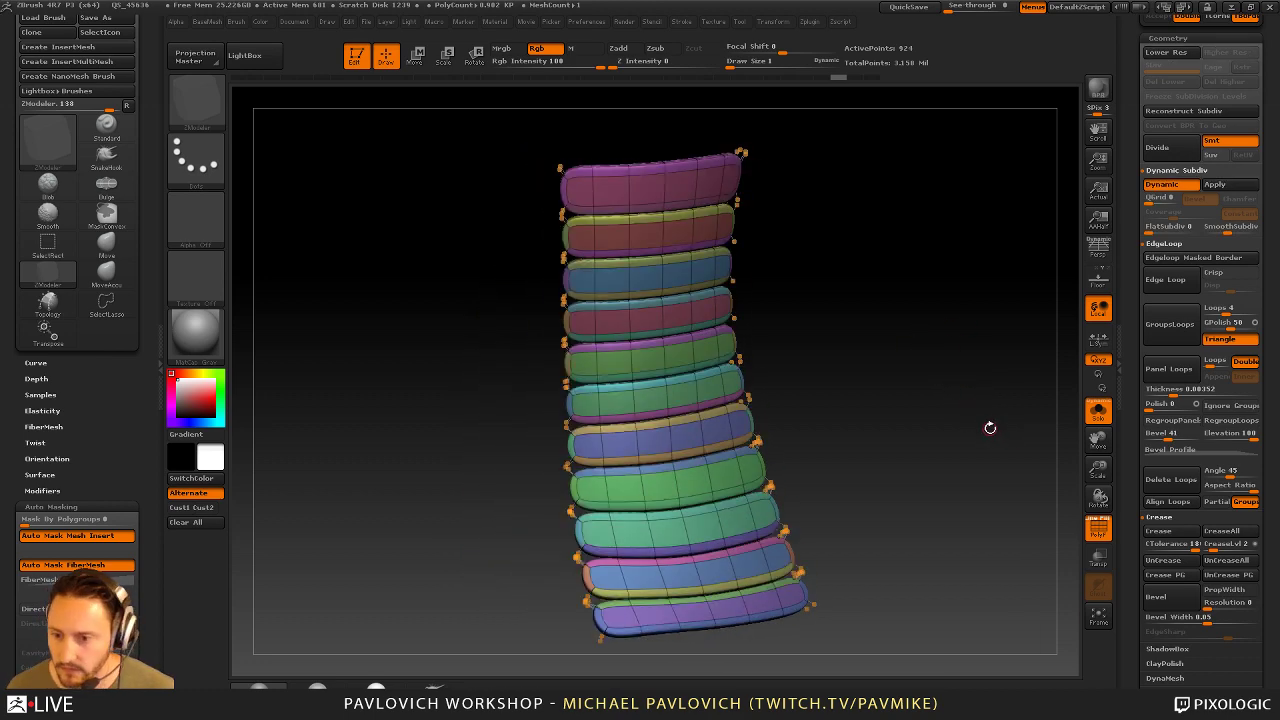
# Crease the segments along their polygroup borders and check the smoothed shapes without the wireframe
pyautogui.press('2')
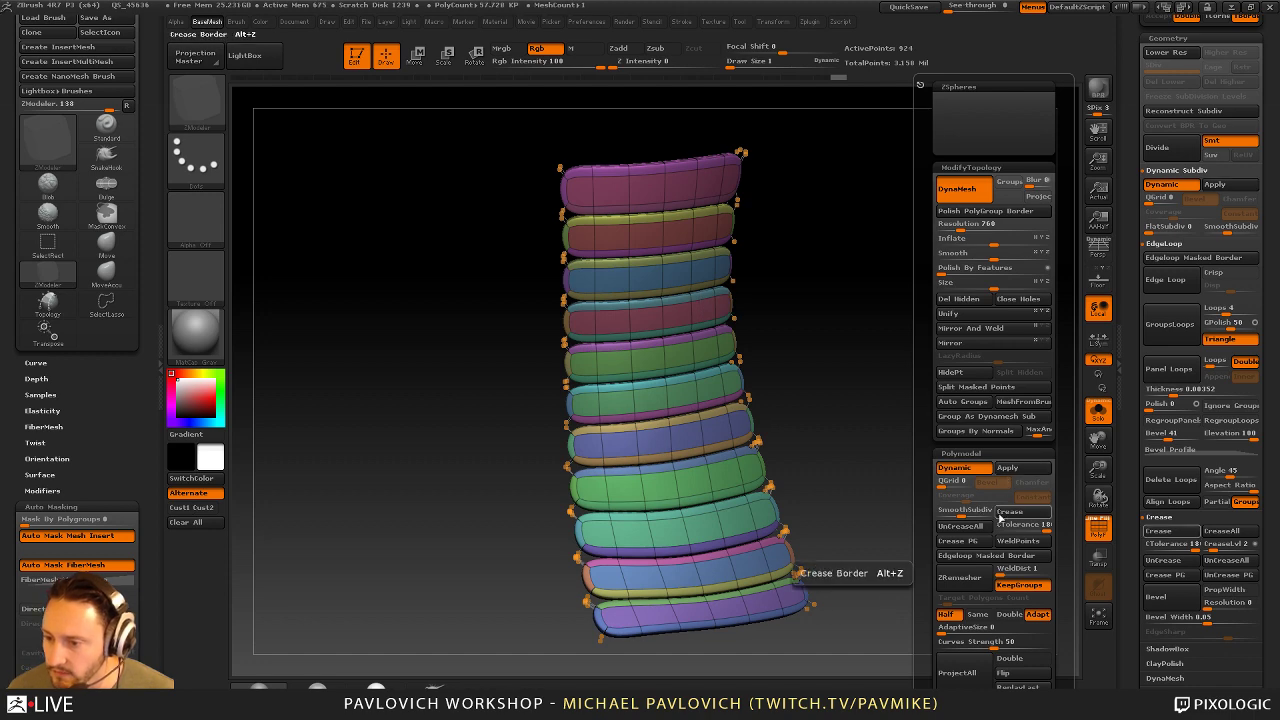
pyautogui.click(958, 540)
pyautogui.click(1099, 532)
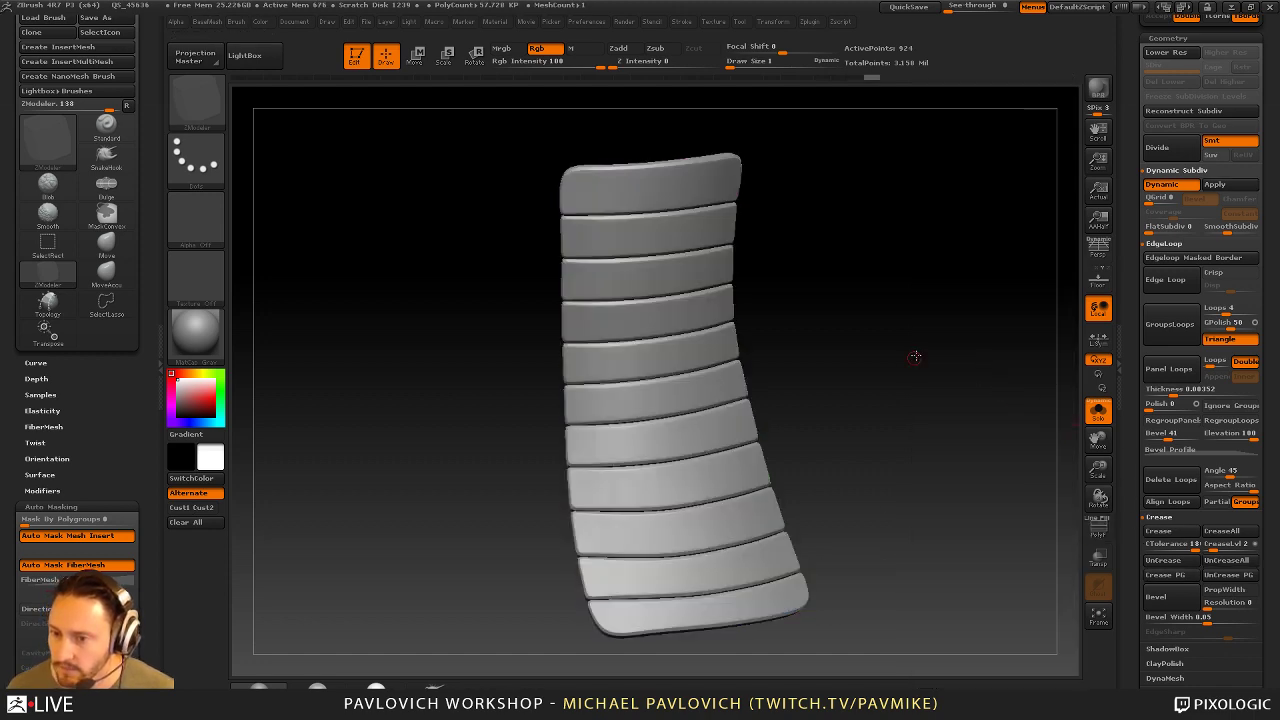
pyautogui.moveTo(914, 357); pyautogui.dragTo(947, 374)
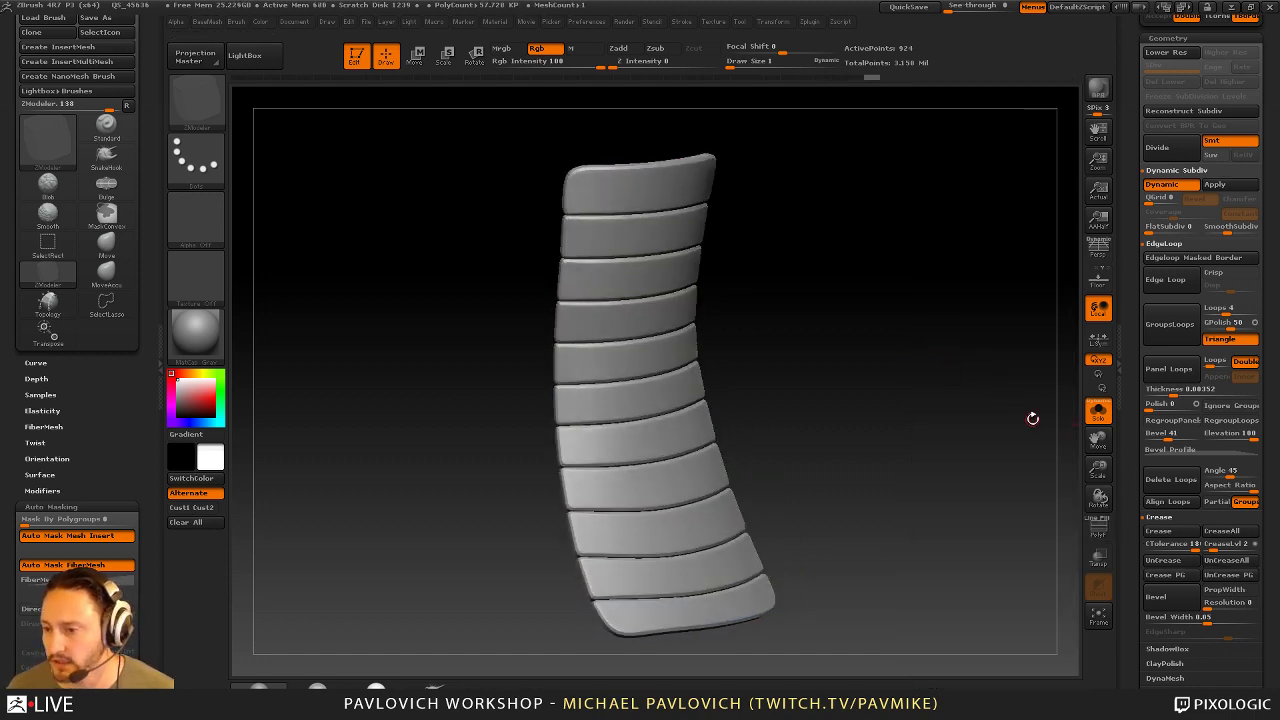
pyautogui.click(1099, 532)
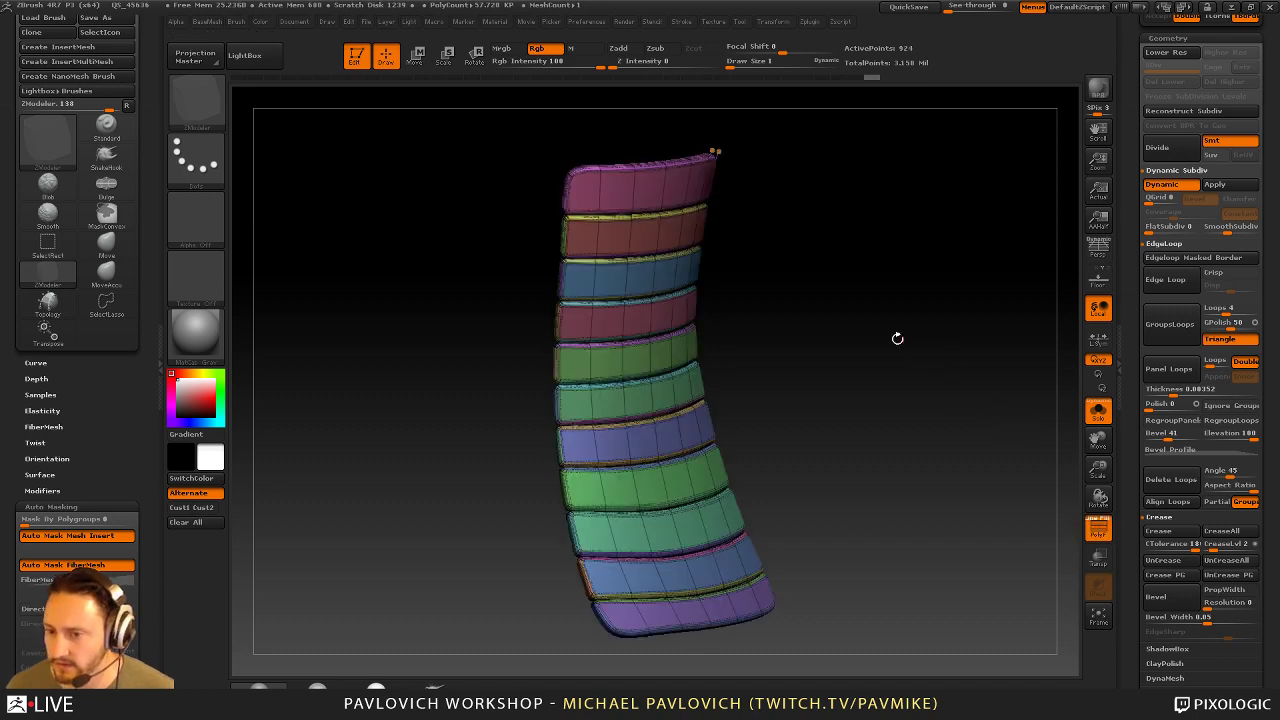
# Isolate the outer faces of all the segments, hiding their backs and side strips
pyautogui.moveTo(897, 337); pyautogui.dragTo(820, 328)
pyautogui.keyDown('ctrl'); pyautogui.keyDown('shift'); pyautogui.click(697, 216); pyautogui.keyUp('shift'); pyautogui.keyUp('ctrl')
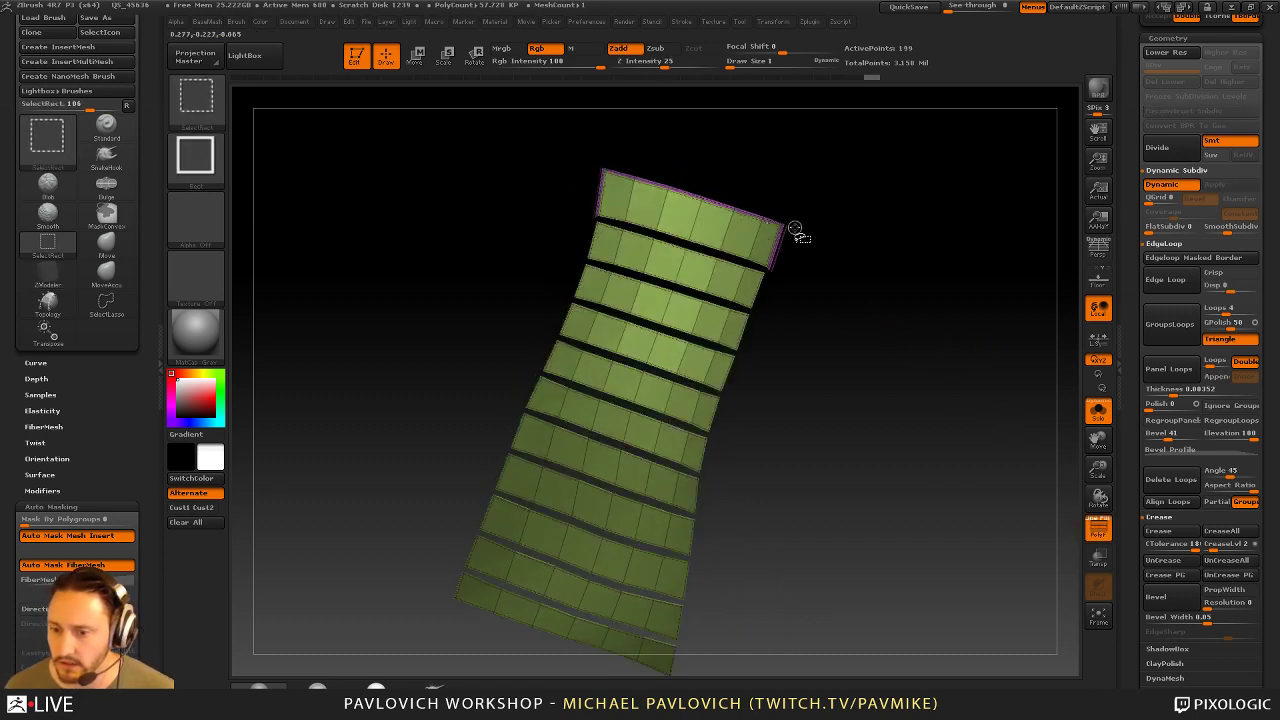
pyautogui.keyDown('ctrl'); pyautogui.keyDown('shift'); pyautogui.click(786, 228); pyautogui.keyUp('shift'); pyautogui.keyUp('ctrl')
pyautogui.moveTo(898, 246); pyautogui.dragTo(966, 282)
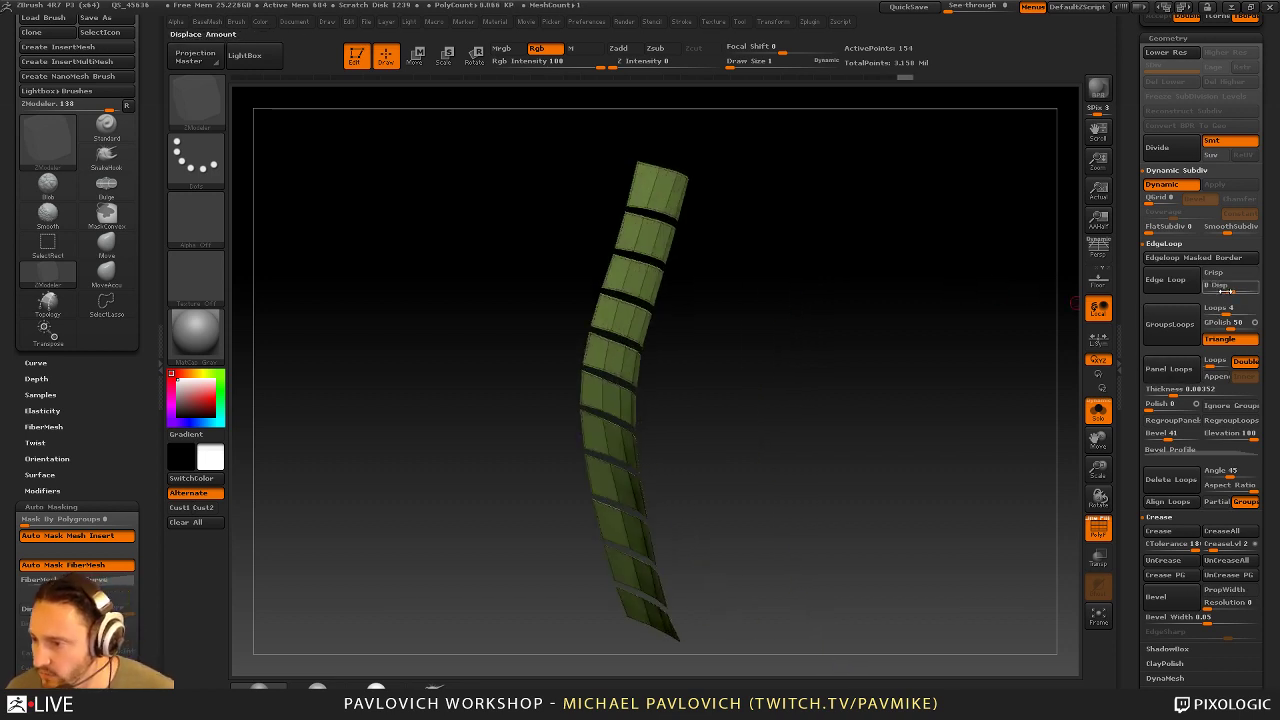
pyautogui.hotkey('ctrl', 'shift')
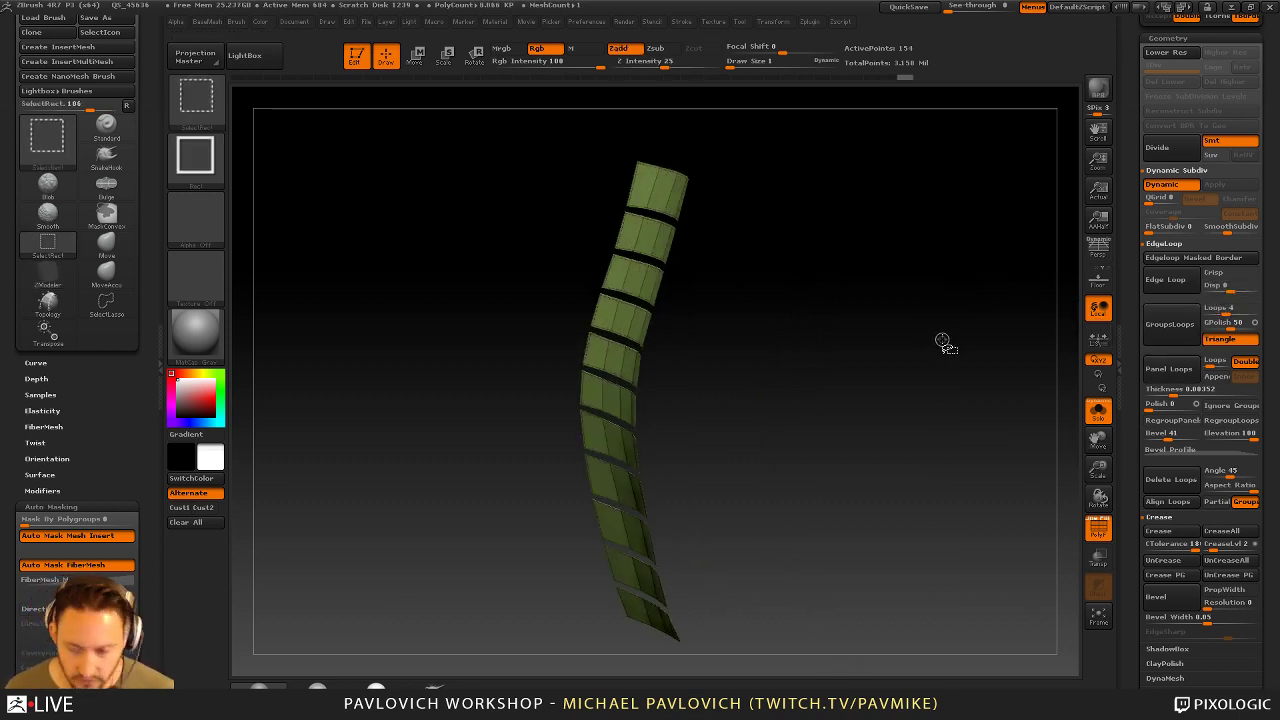
pyautogui.keyDown('ctrl'); pyautogui.keyDown('shift'); pyautogui.click(943, 340); pyautogui.keyUp('shift'); pyautogui.keyUp('ctrl')
pyautogui.moveTo(949, 340)
pyautogui.keyDown('shift'); pyautogui.mouseDown()
pyautogui.moveTo(1023, 380)
pyautogui.moveTo(1001, 367)
pyautogui.moveTo(1014, 374)
pyautogui.moveTo(1011, 361)
pyautogui.moveTo(960, 363)
pyautogui.mouseUp(); pyautogui.keyUp('shift')
pyautogui.hotkey('ctrl', 'shift')
pyautogui.hotkey('ctrl', 'shift', 'z')
pyautogui.hotkey('ctrl', 'shift', 'z')
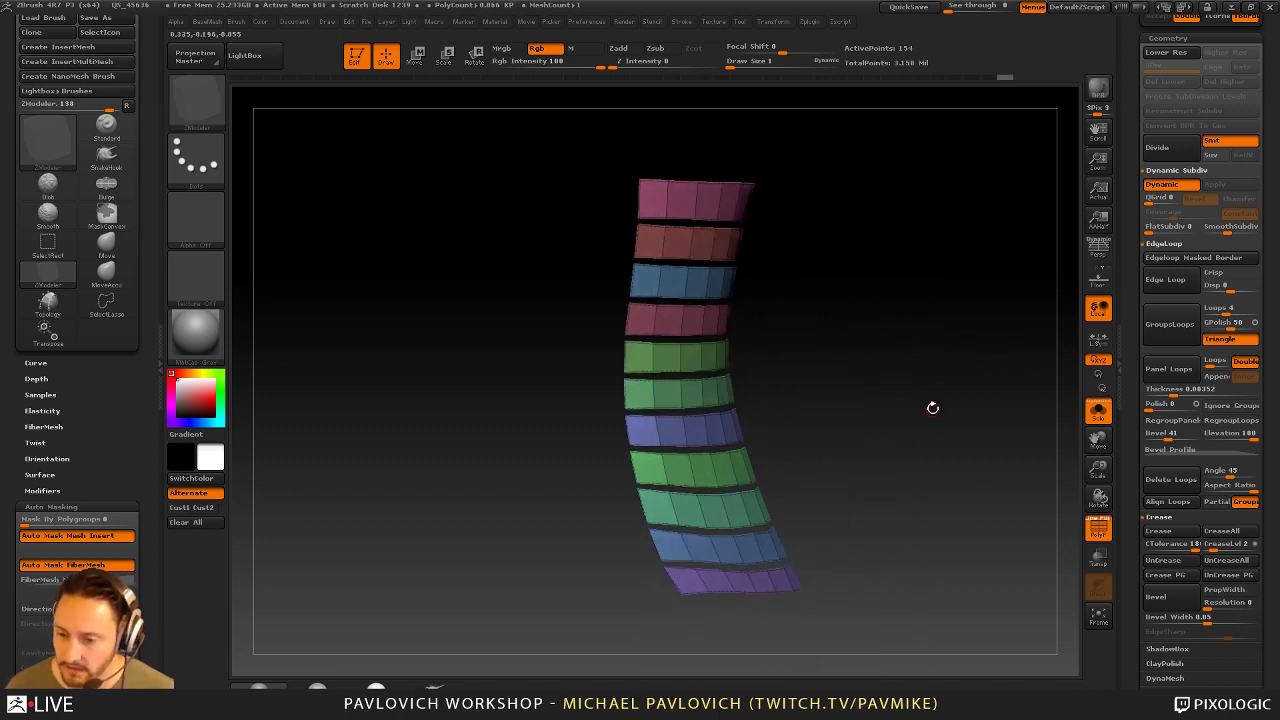
# Merge the outer faces into a single polygroup, unhide the complete segments and turn off the wireframe
pyautogui.keyDown('ctrl'); pyautogui.keyDown('shift'); pyautogui.click(921, 386); pyautogui.keyUp('shift'); pyautogui.keyUp('ctrl')
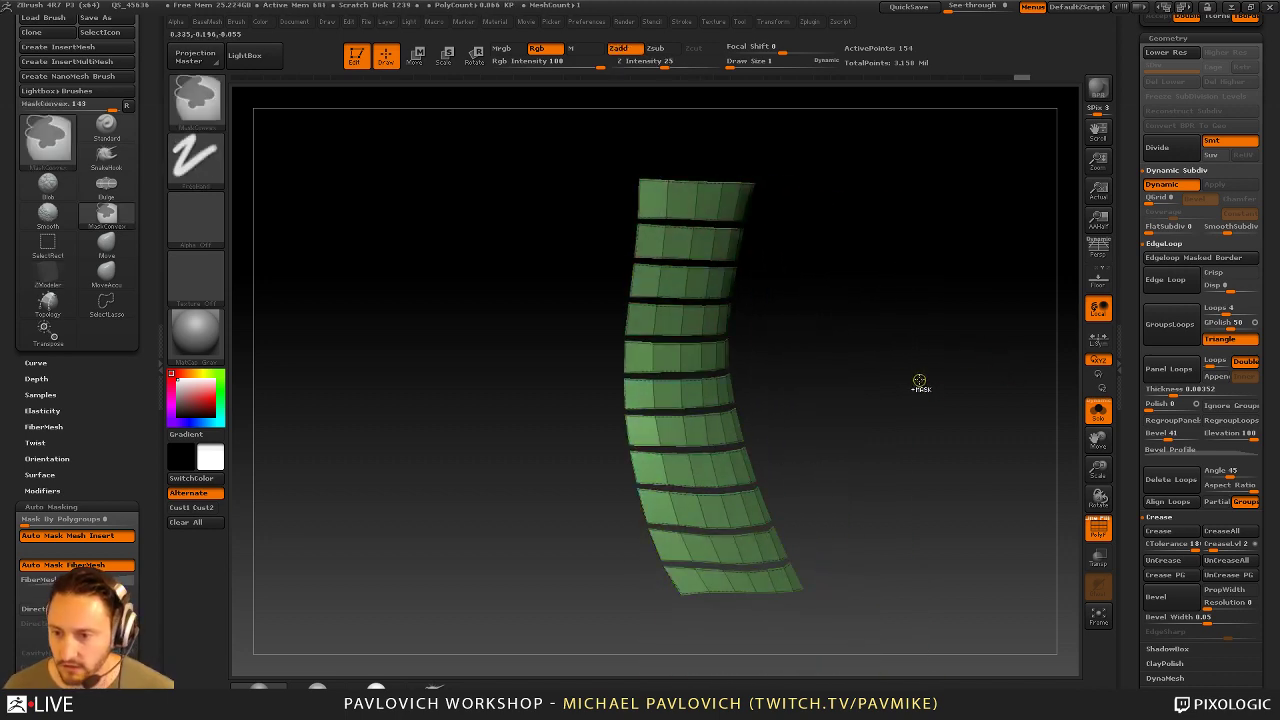
pyautogui.moveTo(938, 350); pyautogui.dragTo(929, 357)
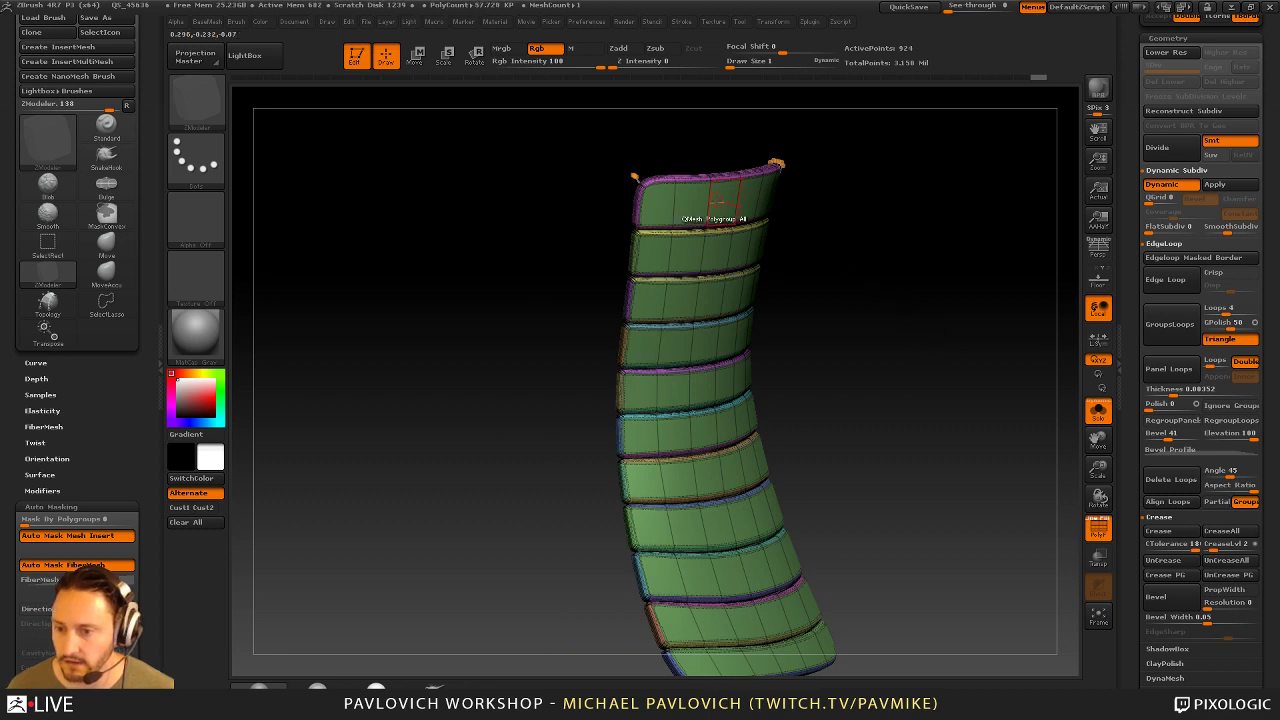
pyautogui.press('space')
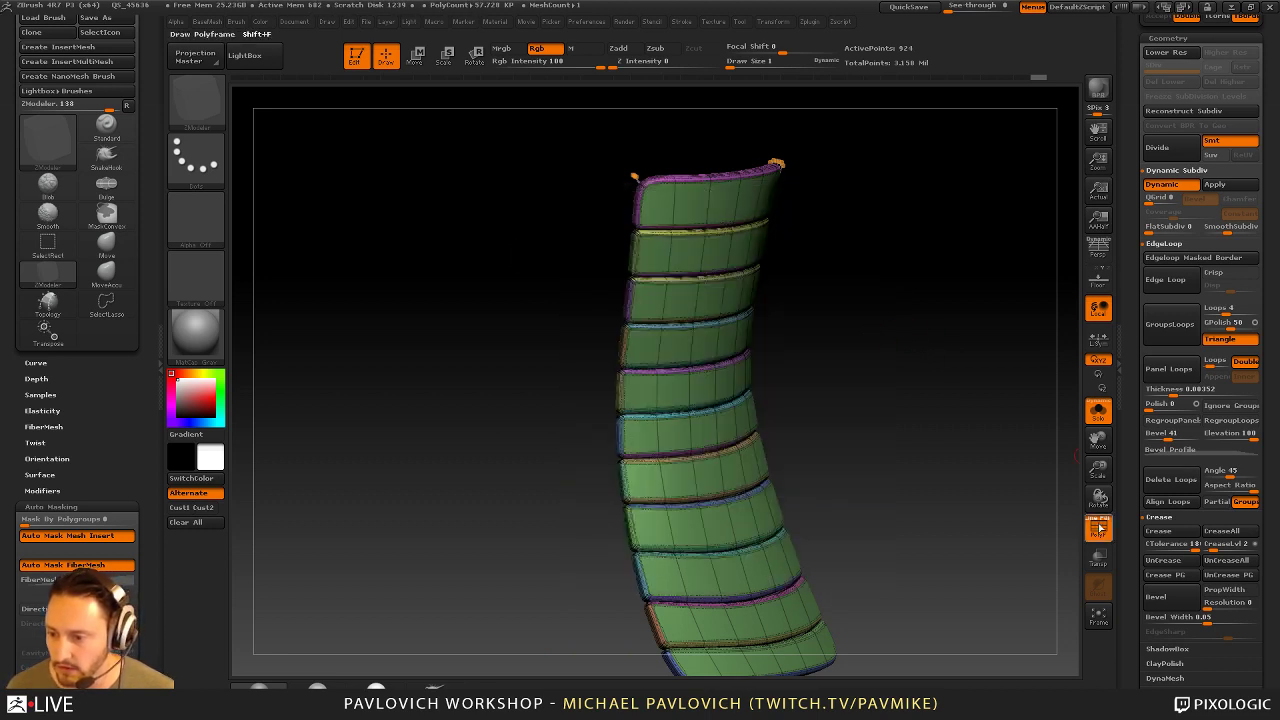
pyautogui.click(1098, 528)
pyautogui.moveTo(732, 204); pyautogui.dragTo(731, 209)
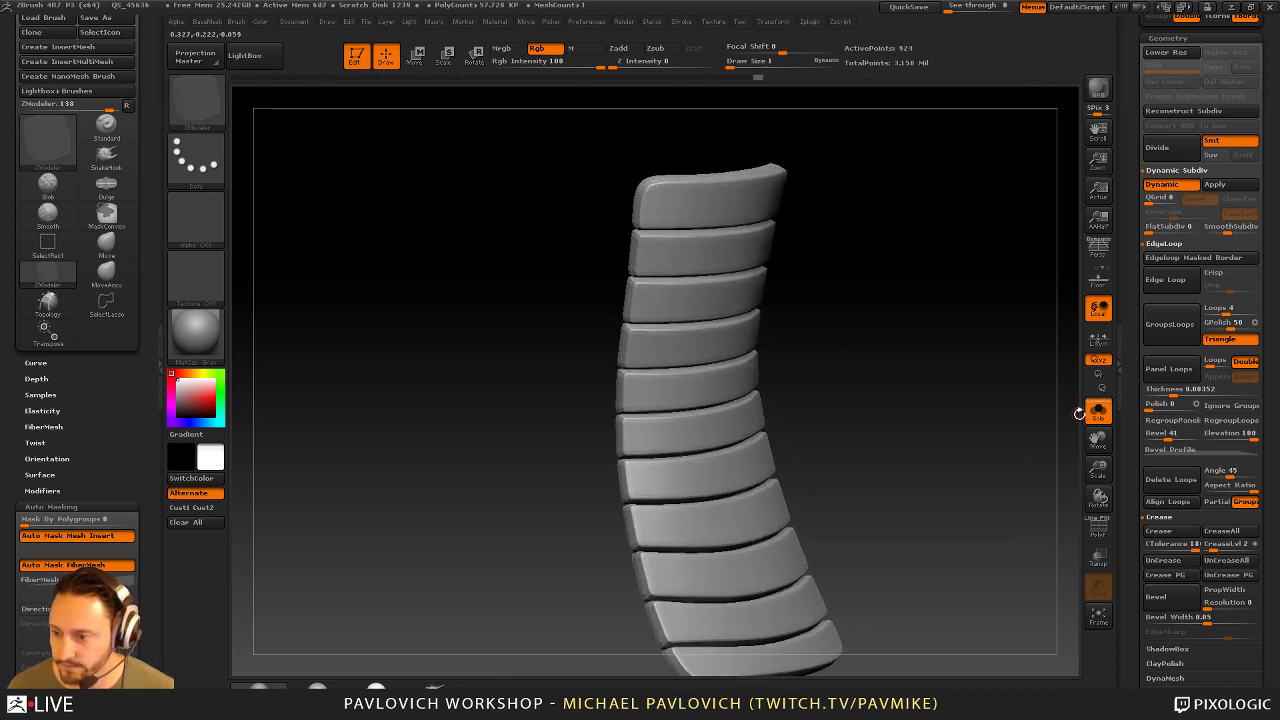
# Show the rest of the boot again and examine how the segments sit in the ankle opening
pyautogui.click(1098, 410)
pyautogui.moveTo(979, 340); pyautogui.dragTo(1000, 318)
pyautogui.press('w')
pyautogui.moveTo(891, 354); pyautogui.dragTo(877, 362)
pyautogui.press('q')
pyautogui.moveTo(925, 284); pyautogui.dragTo(759, 406)
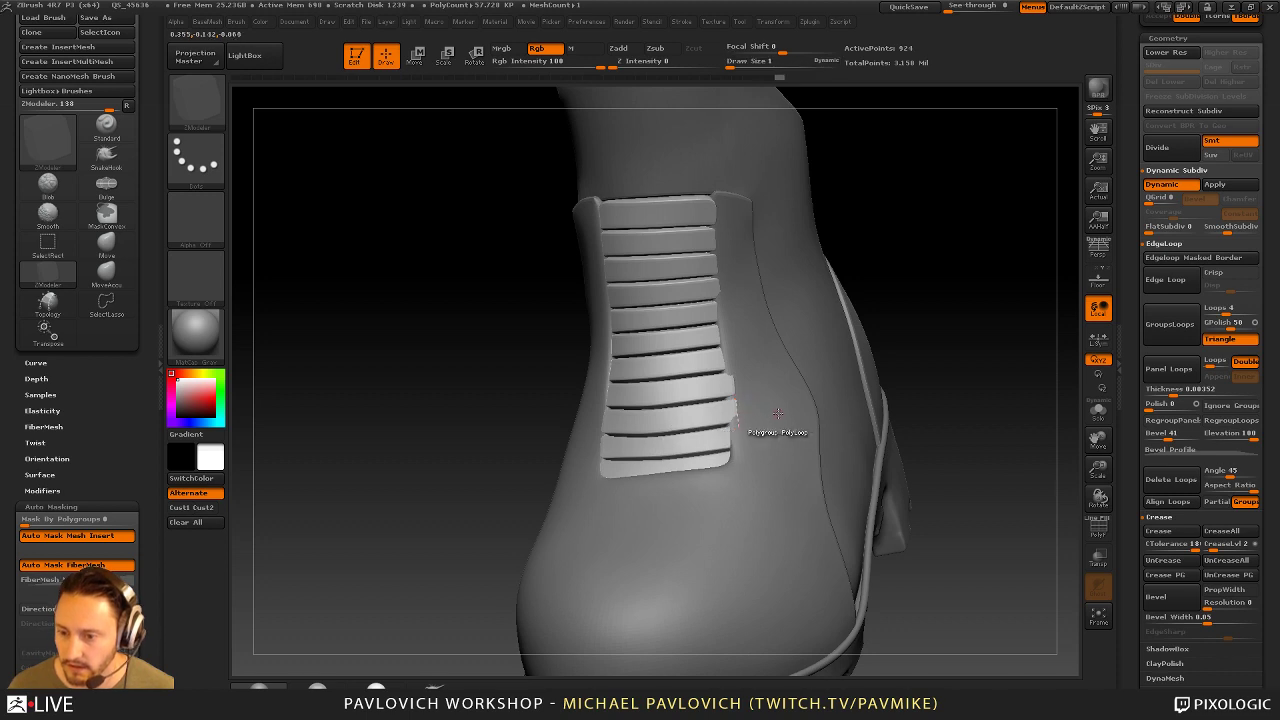
# Pull both ends of the segments inward with the Move brush so they fit the sides of the ankle opening
pyautogui.press('b')
pyautogui.press('m')
pyautogui.press('v')
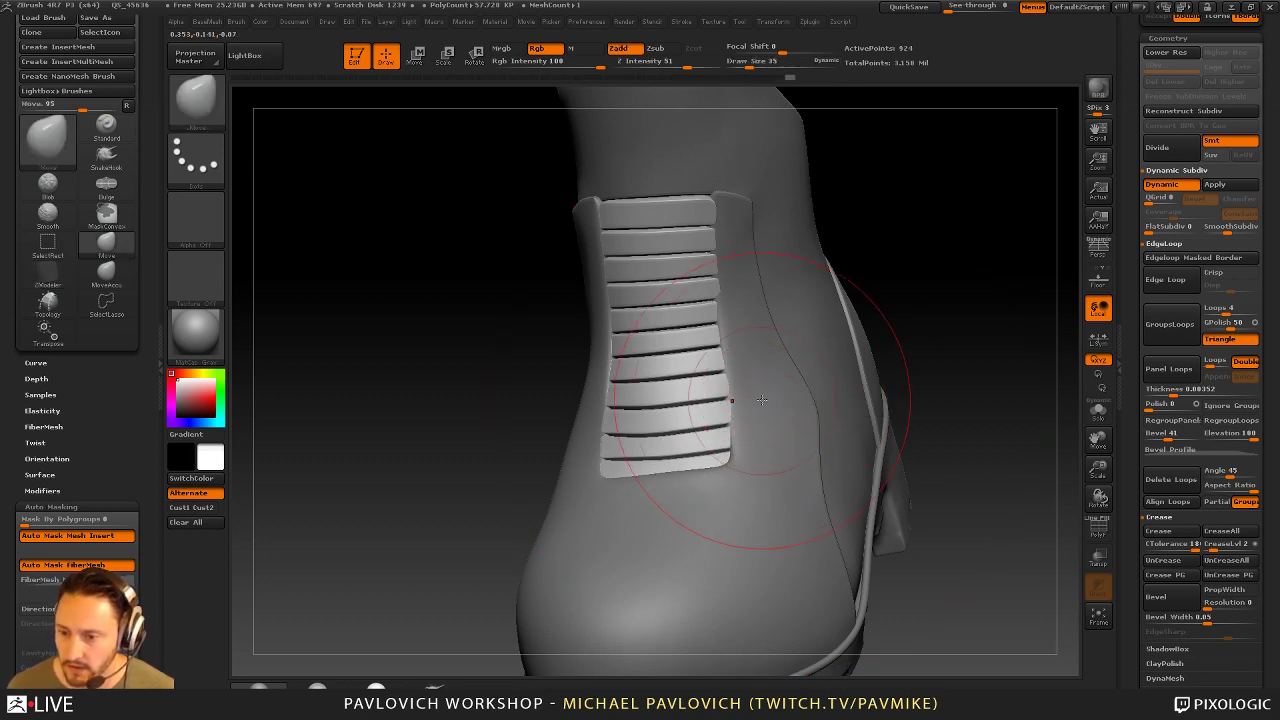
pyautogui.moveTo(734, 246); pyautogui.dragTo(721, 212)
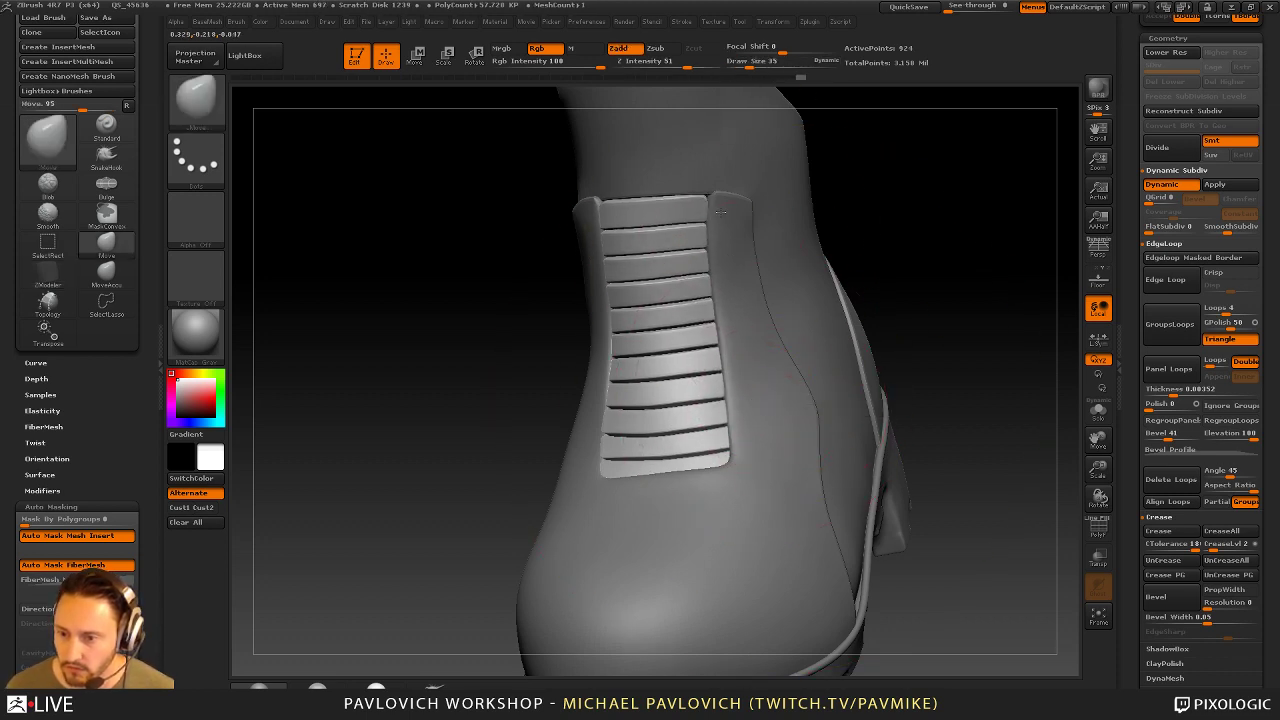
pyautogui.moveTo(547, 401); pyautogui.dragTo(583, 403)
pyautogui.moveTo(602, 461); pyautogui.dragTo(611, 438)
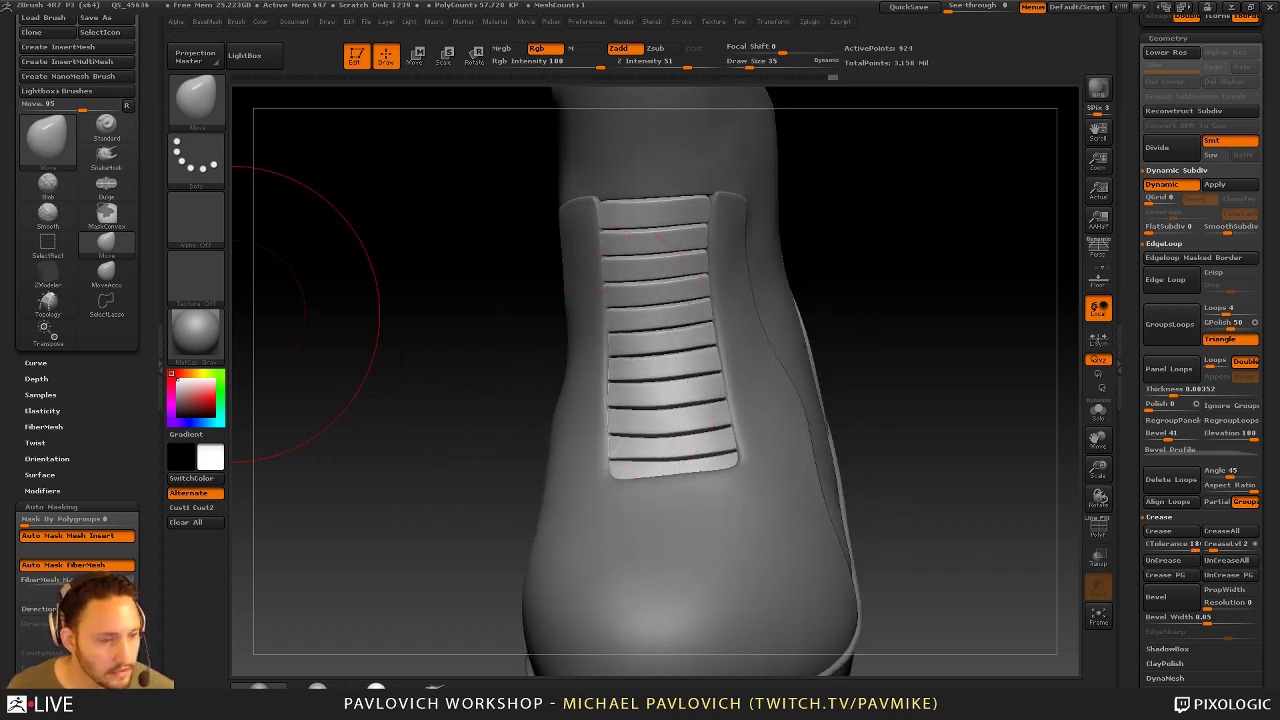
pyautogui.moveTo(603, 548); pyautogui.dragTo(0, 321)
pyautogui.moveTo(917, 246); pyautogui.dragTo(1100, 220)
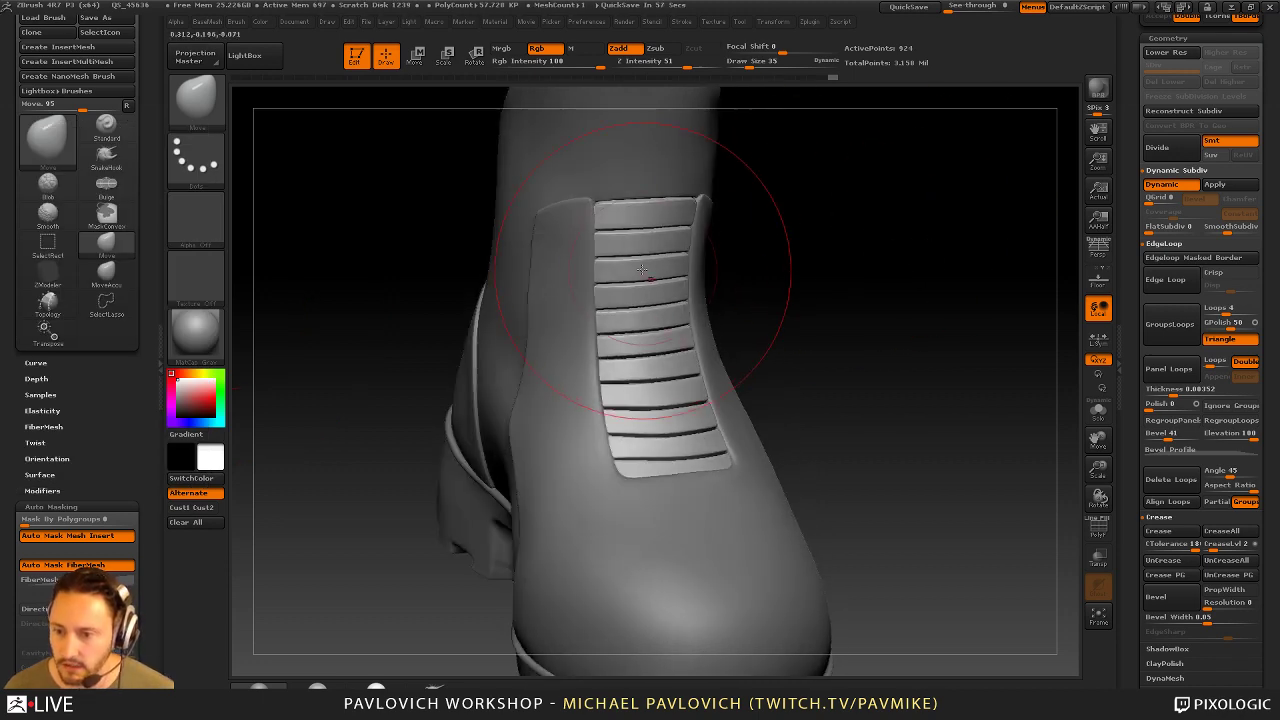
# Refine the segment stack's upper corners, side edges and lower end with the Move brush at smaller draw sizes, down to 19
pyautogui.press('s')
pyautogui.moveTo(637, 260); pyautogui.dragTo(614, 253)
pyautogui.press('s')
pyautogui.moveTo(617, 232)
pyautogui.mouseDown()
pyautogui.moveTo(609, 222)
pyautogui.moveTo(630, 214)
pyautogui.mouseUp()
pyautogui.press('s')
pyautogui.moveTo(780, 204); pyautogui.dragTo(862, 218)
pyautogui.moveTo(703, 208); pyautogui.dragTo(696, 216)
pyautogui.moveTo(699, 347); pyautogui.dragTo(688, 349)
pyautogui.moveTo(872, 431)
pyautogui.mouseDown()
pyautogui.moveTo(823, 434)
pyautogui.moveTo(866, 436)
pyautogui.mouseUp()
pyautogui.press('s')
pyautogui.moveTo(714, 456); pyautogui.dragTo(686, 456)
pyautogui.moveTo(664, 456); pyautogui.dragTo(650, 414)
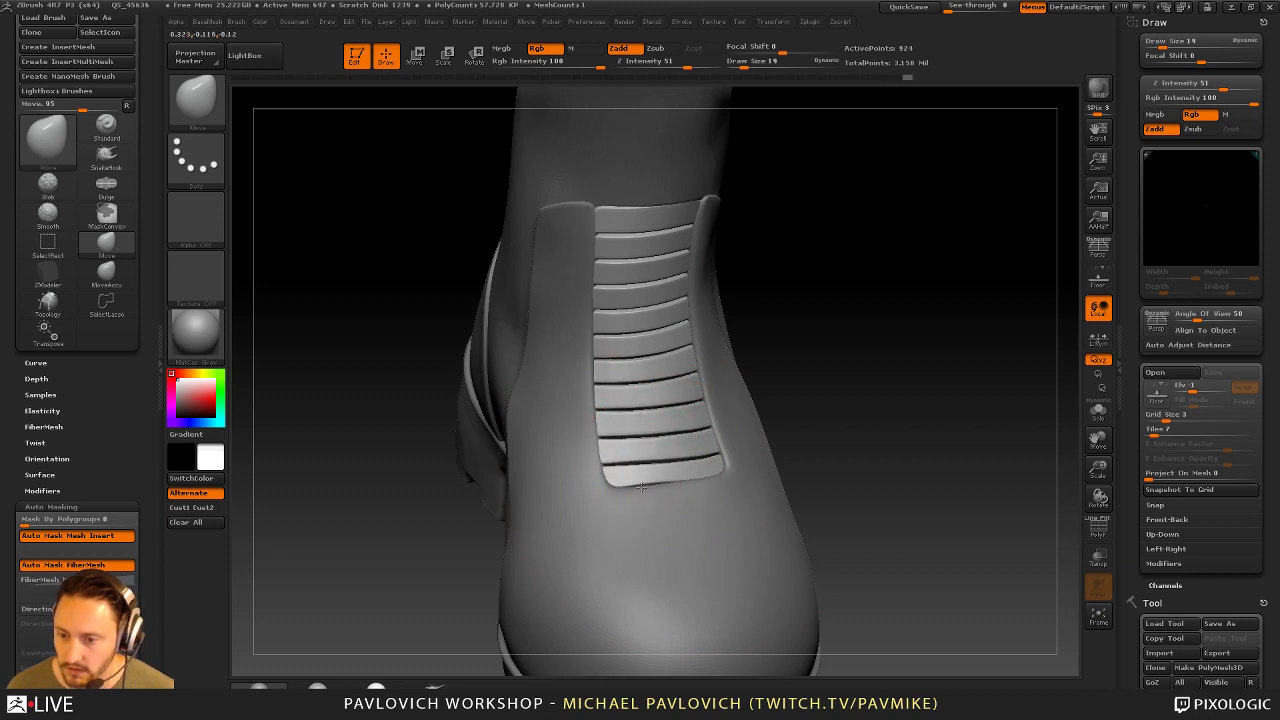
# Close the Draw settings, switch to the Standard brush and view the whole boot
pyautogui.click(1258, 23)
pyautogui.click(1263, 23)
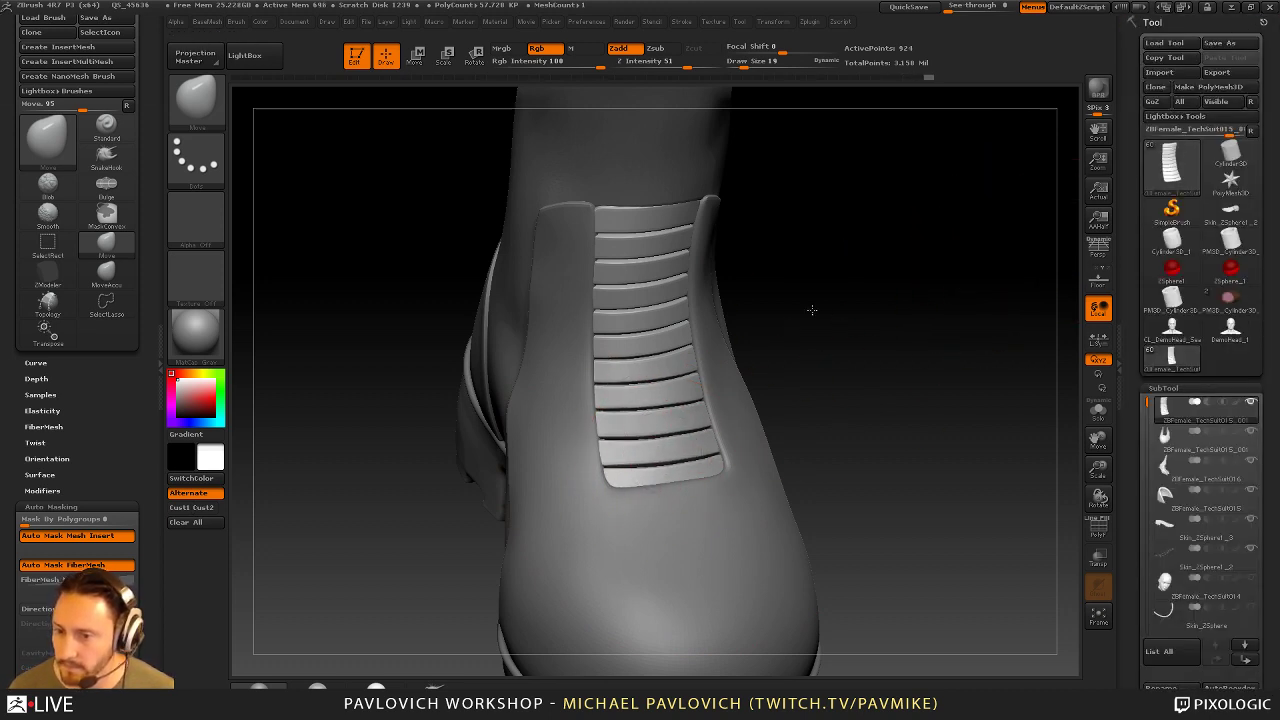
pyautogui.press('b')
pyautogui.press('s')
pyautogui.press('t')
pyautogui.moveTo(811, 308)
pyautogui.mouseDown()
pyautogui.moveTo(803, 291)
pyautogui.moveTo(877, 303)
pyautogui.moveTo(870, 316)
pyautogui.moveTo(855, 293)
pyautogui.mouseUp()
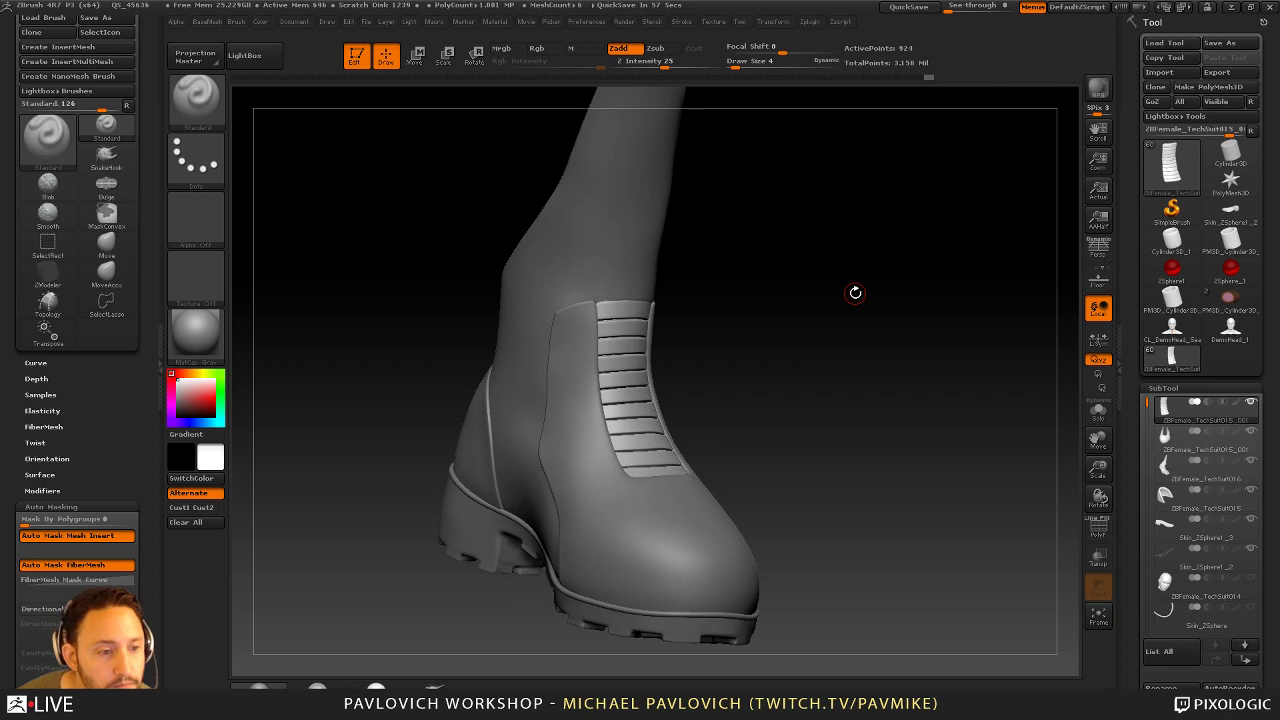
pyautogui.moveTo(891, 206); pyautogui.dragTo(894, 234)
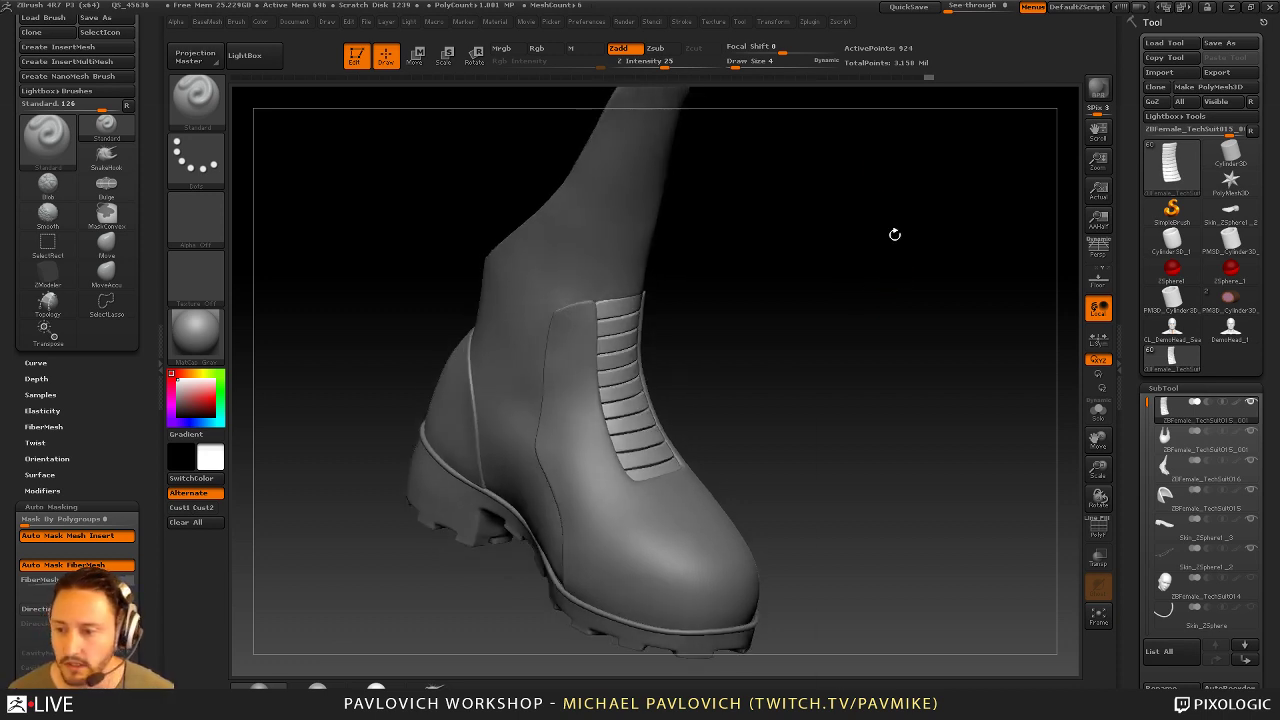
# Show the segments' wireframe, turn off their dynamic subdivision, and isolate them with the ZModeler brush active
pyautogui.press('space')
pyautogui.moveTo(789, 236); pyautogui.dragTo(1073, 484)
pyautogui.hotkey('shift', 'f')
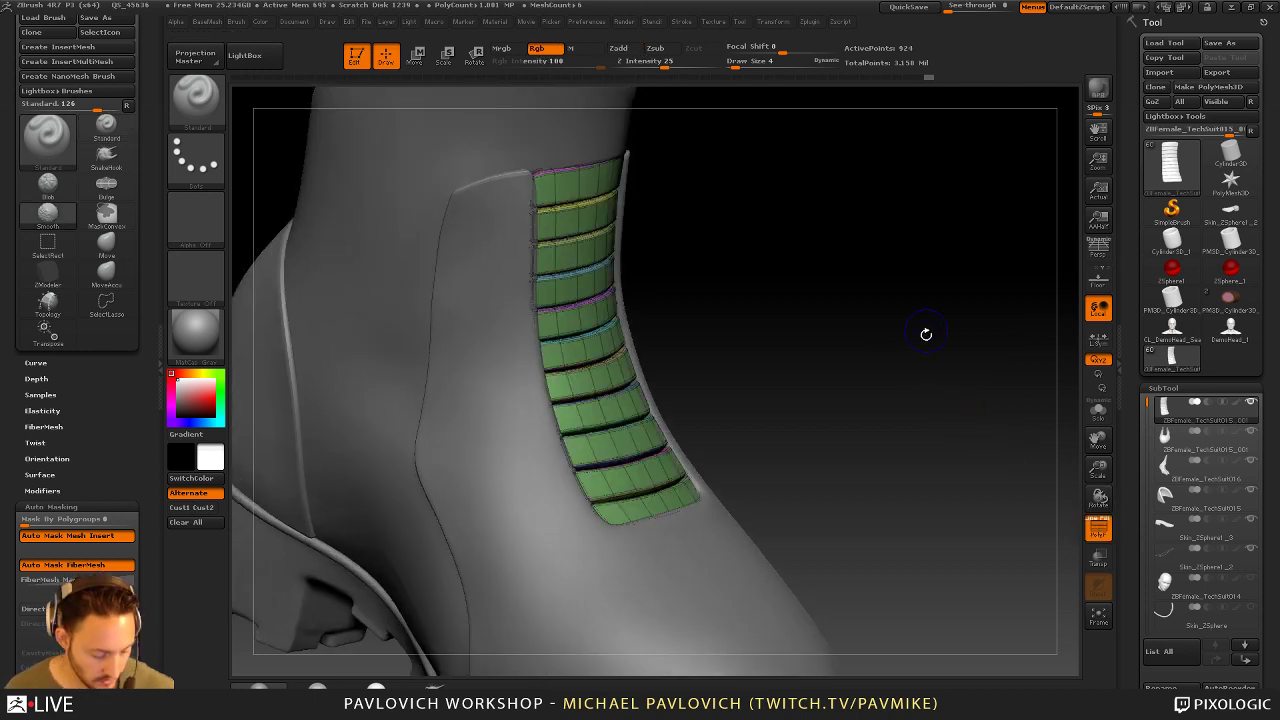
pyautogui.hotkey('shift', 'd')
pyautogui.moveTo(843, 240)
pyautogui.keyDown('alt'); pyautogui.mouseDown()
pyautogui.moveTo(894, 354)
pyautogui.moveTo(710, 385)
pyautogui.mouseUp(); pyautogui.keyUp('alt')
pyautogui.press('b')
pyautogui.press('z')
pyautogui.press('m')
pyautogui.click(1098, 410)
# Try to extrude all the outer faces together using QMesh with the Polygroup All target
pyautogui.press('space')
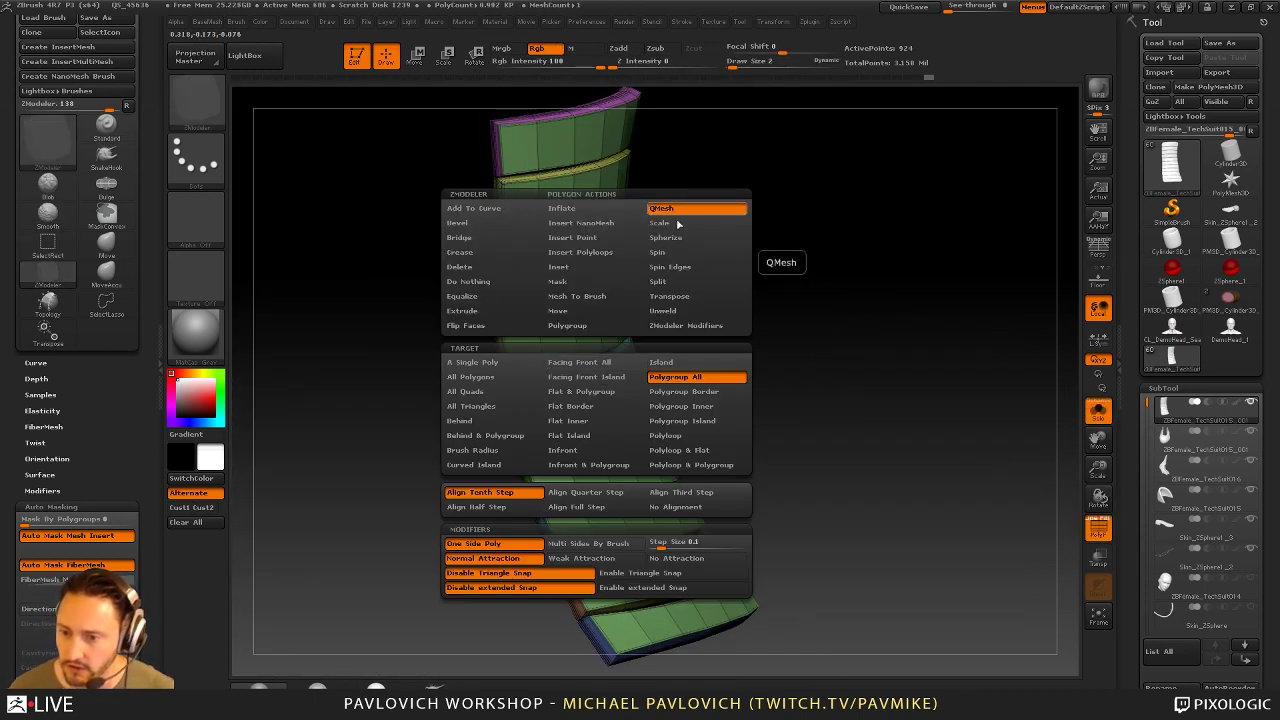
pyautogui.moveTo(740, 335); pyautogui.dragTo(690, 371)
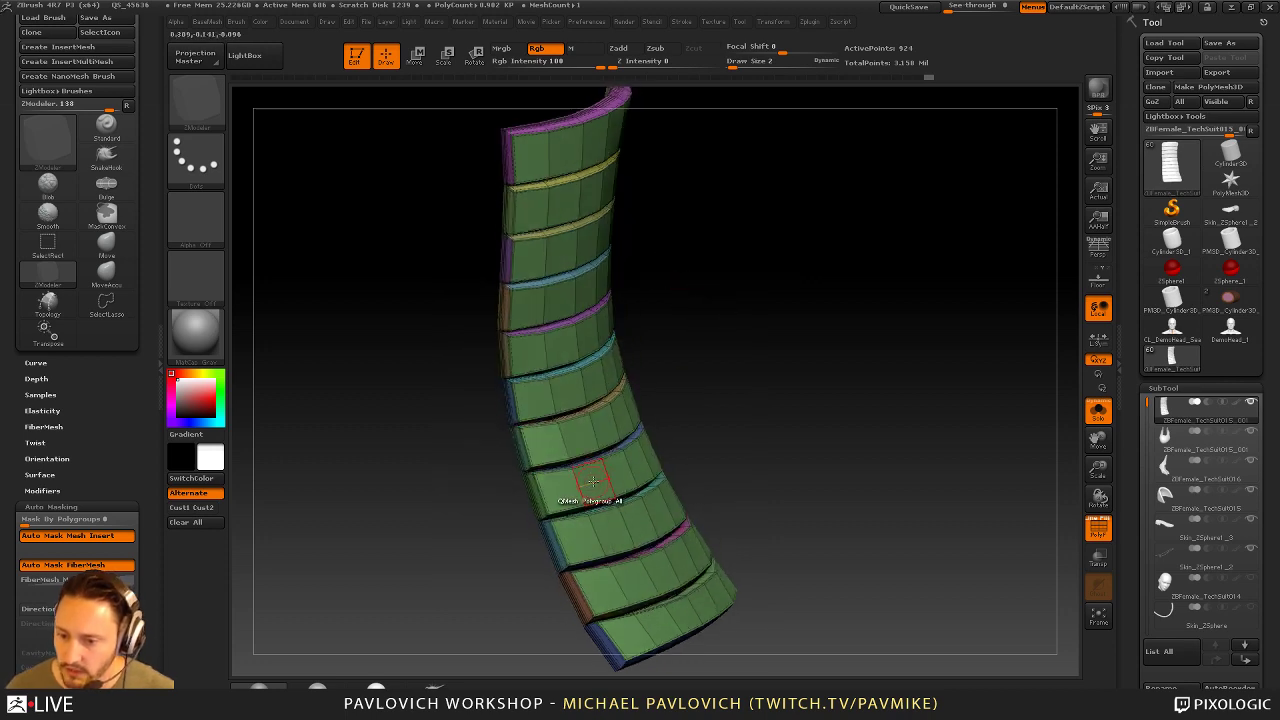
pyautogui.press('space')
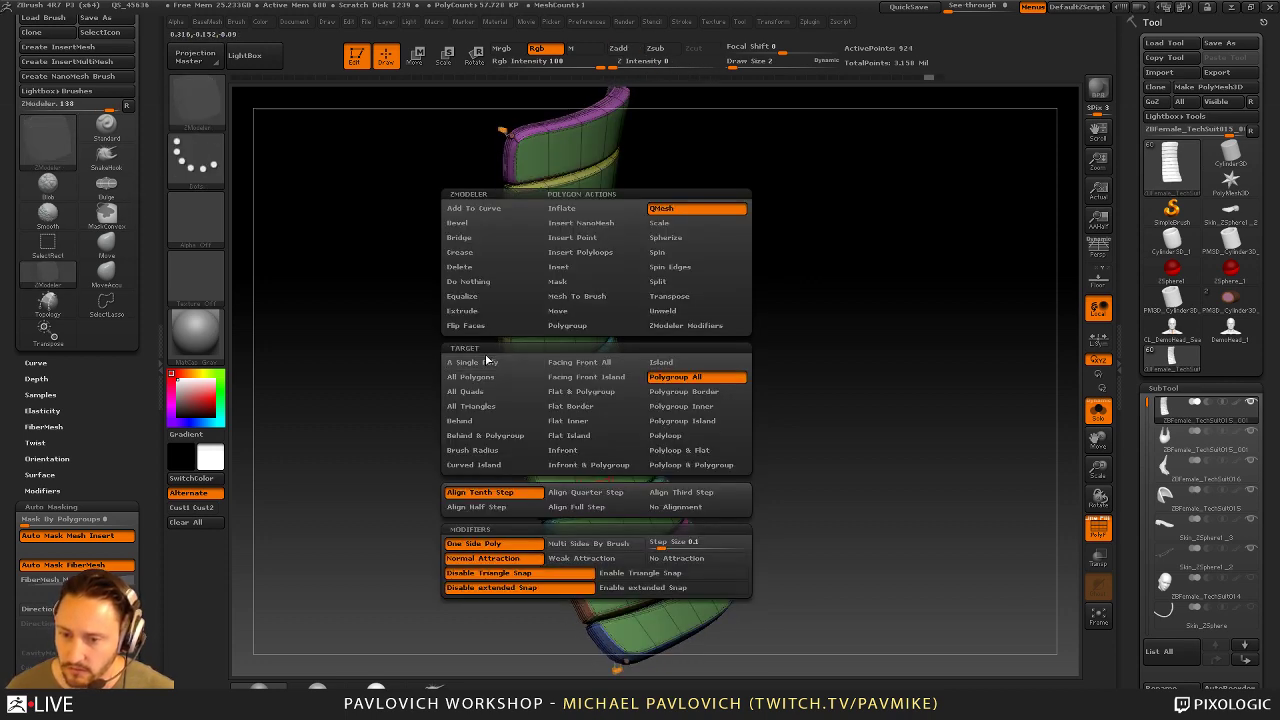
pyautogui.click(486, 360)
pyautogui.moveTo(751, 334); pyautogui.dragTo(661, 421)
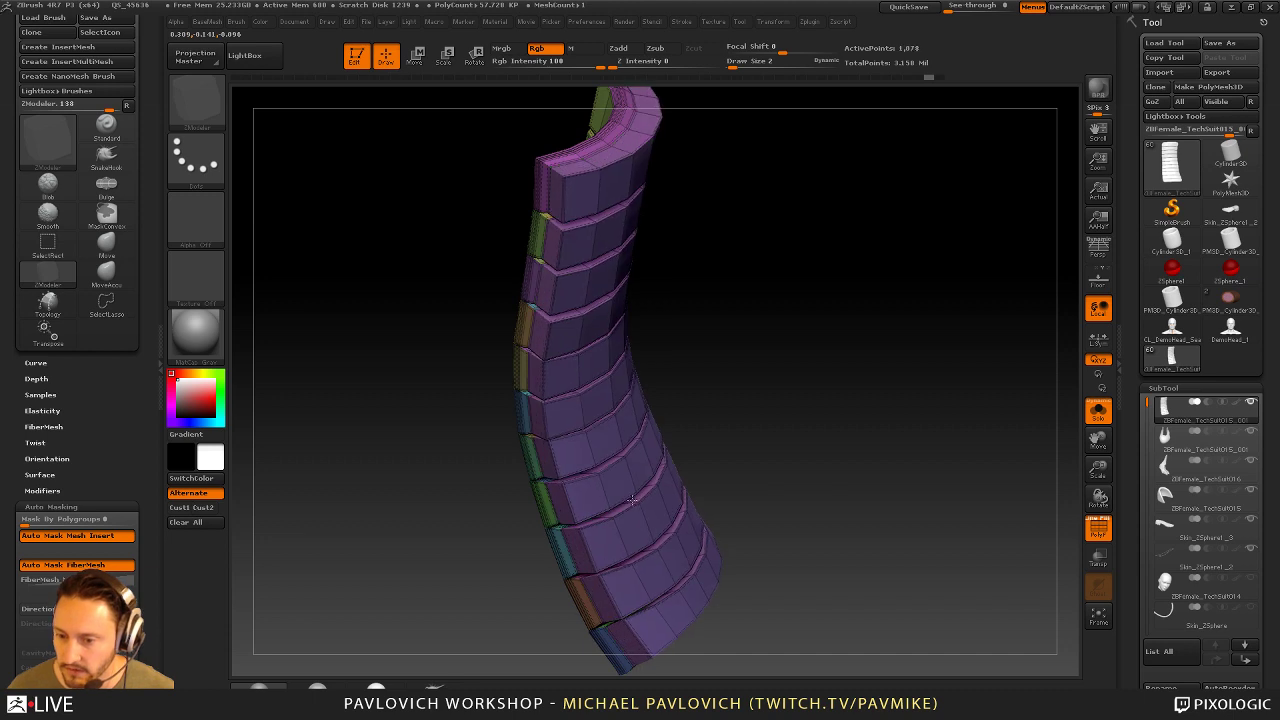
# Turn off dynamic subdivision and extrude a single front face of a middle segment outward with QMesh A Single Poly
pyautogui.press('space')
pyautogui.click(490, 363)
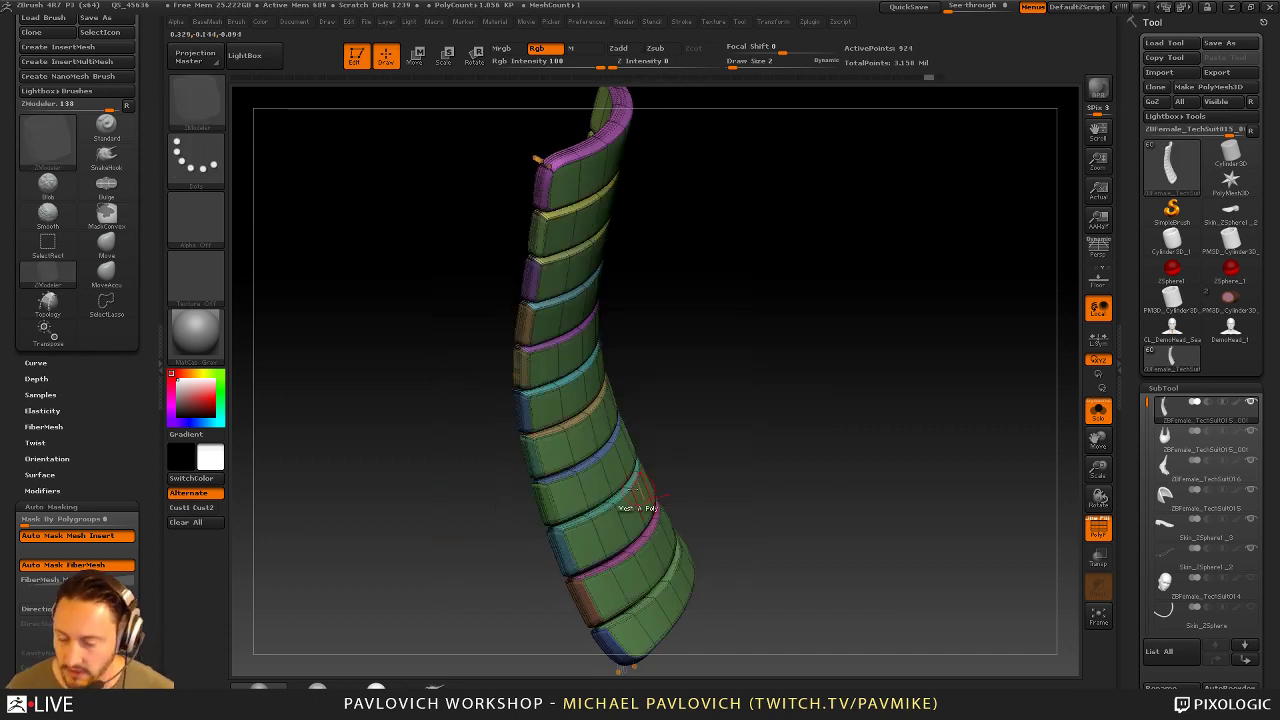
pyautogui.hotkey('shift', 'd')
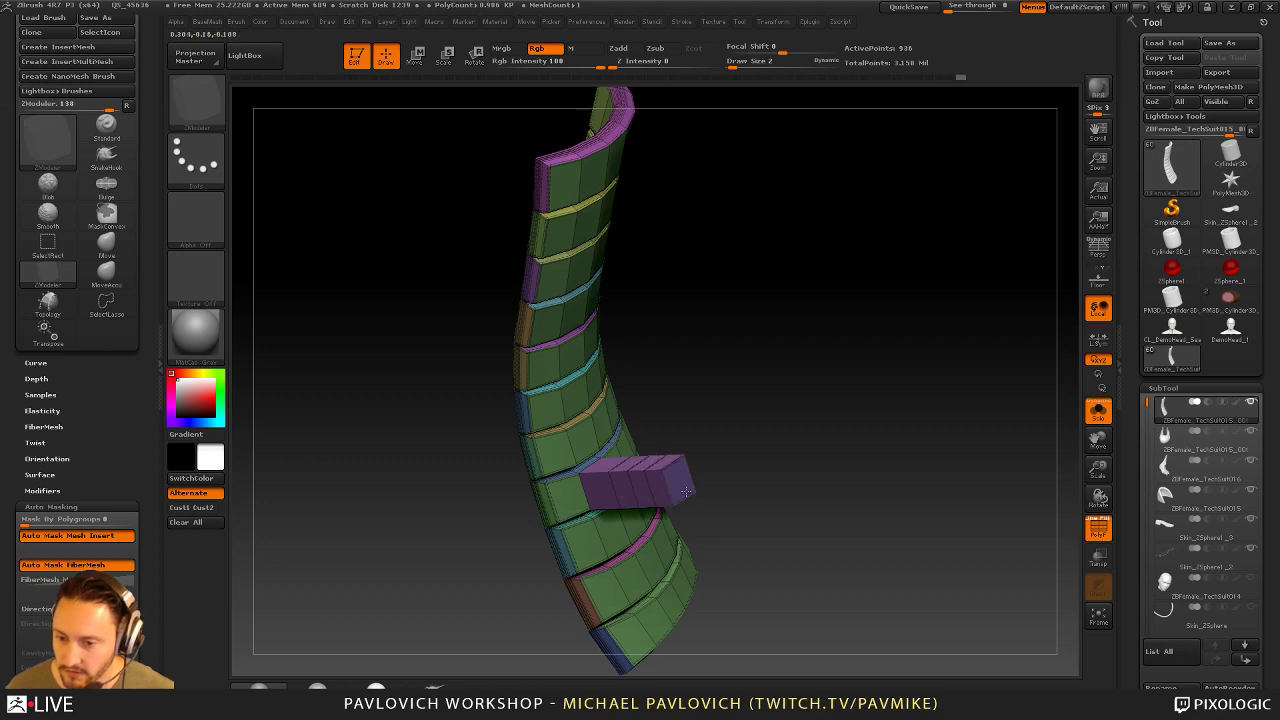
pyautogui.keyDown('ctrl'); pyautogui.moveTo(748, 463); pyautogui.dragTo(733, 466, button='right'); pyautogui.keyUp('ctrl')
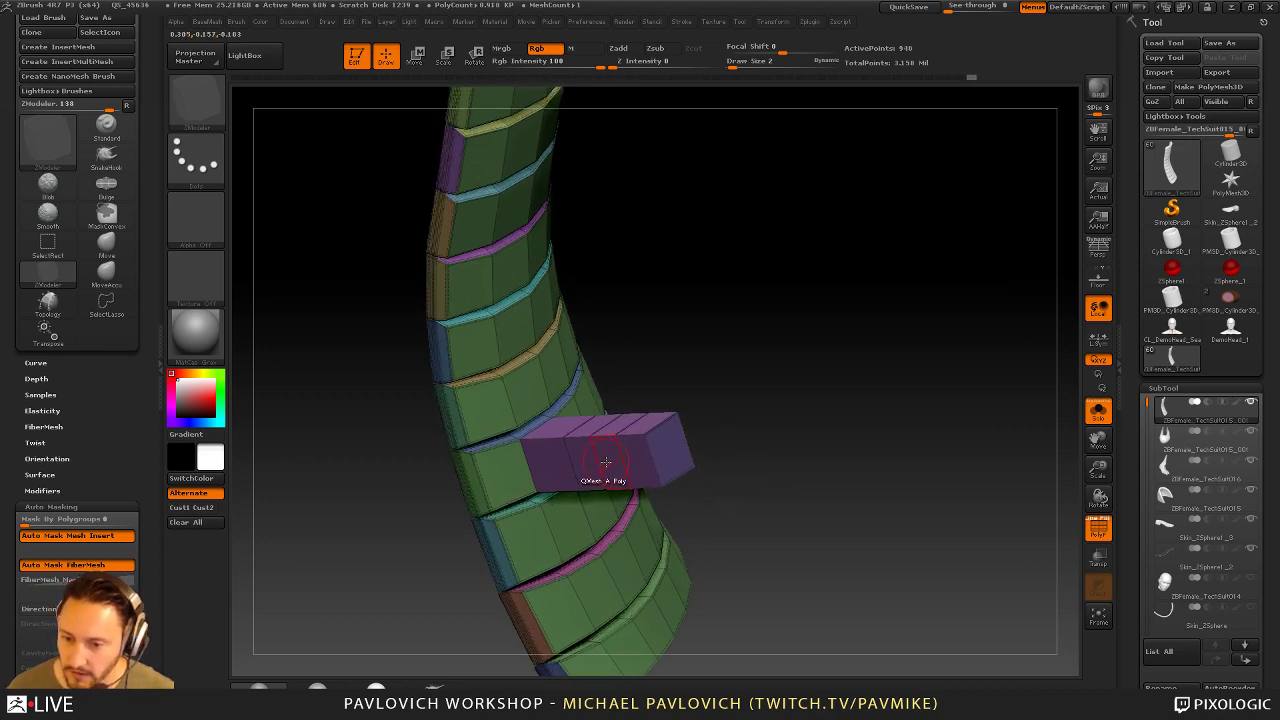
# Insert extra edge loops along the extruded block and push one of its side faces inward as a notch
pyautogui.moveTo(720, 365); pyautogui.dragTo(730, 410)
pyautogui.press('space')
pyautogui.click(686, 371)
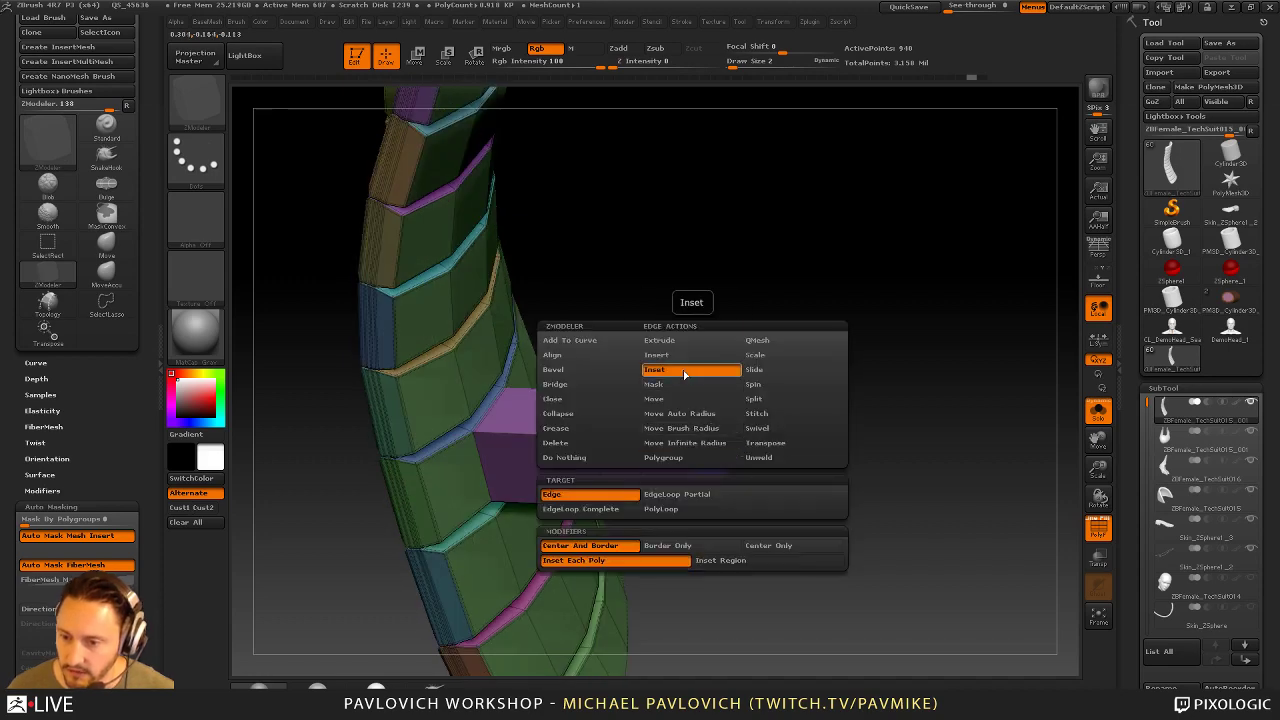
pyautogui.click(678, 356)
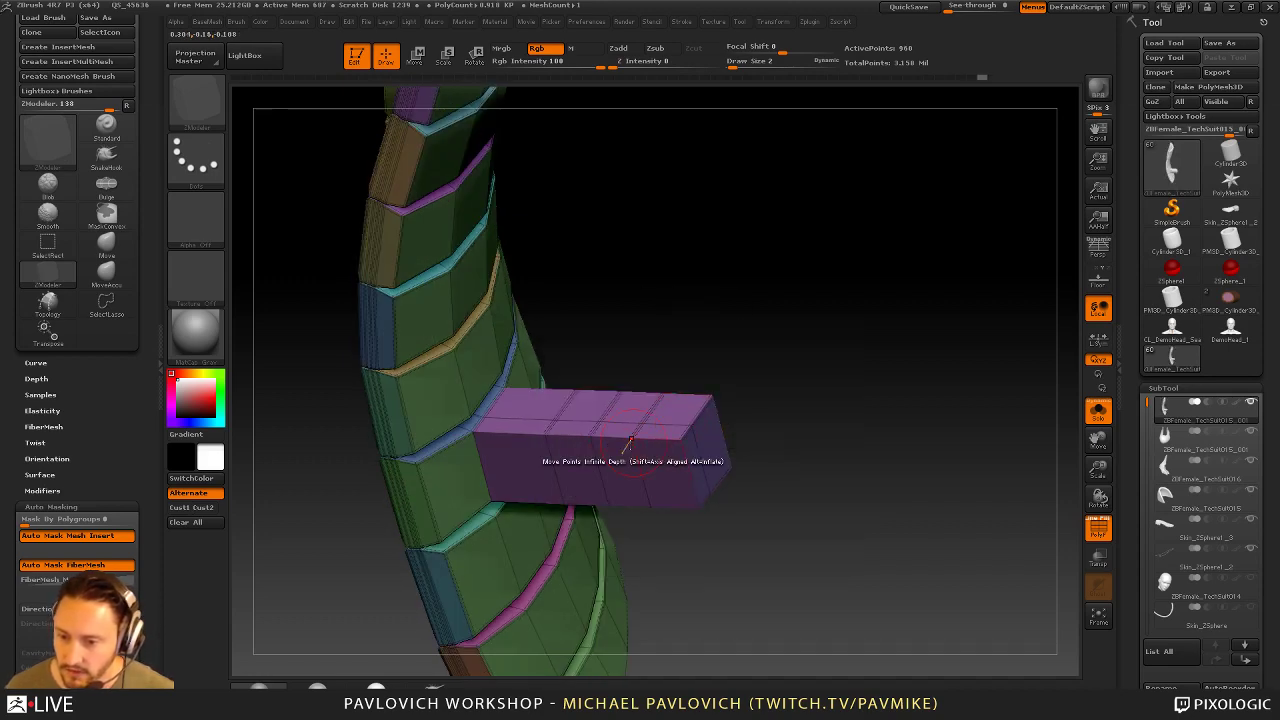
pyautogui.press('space')
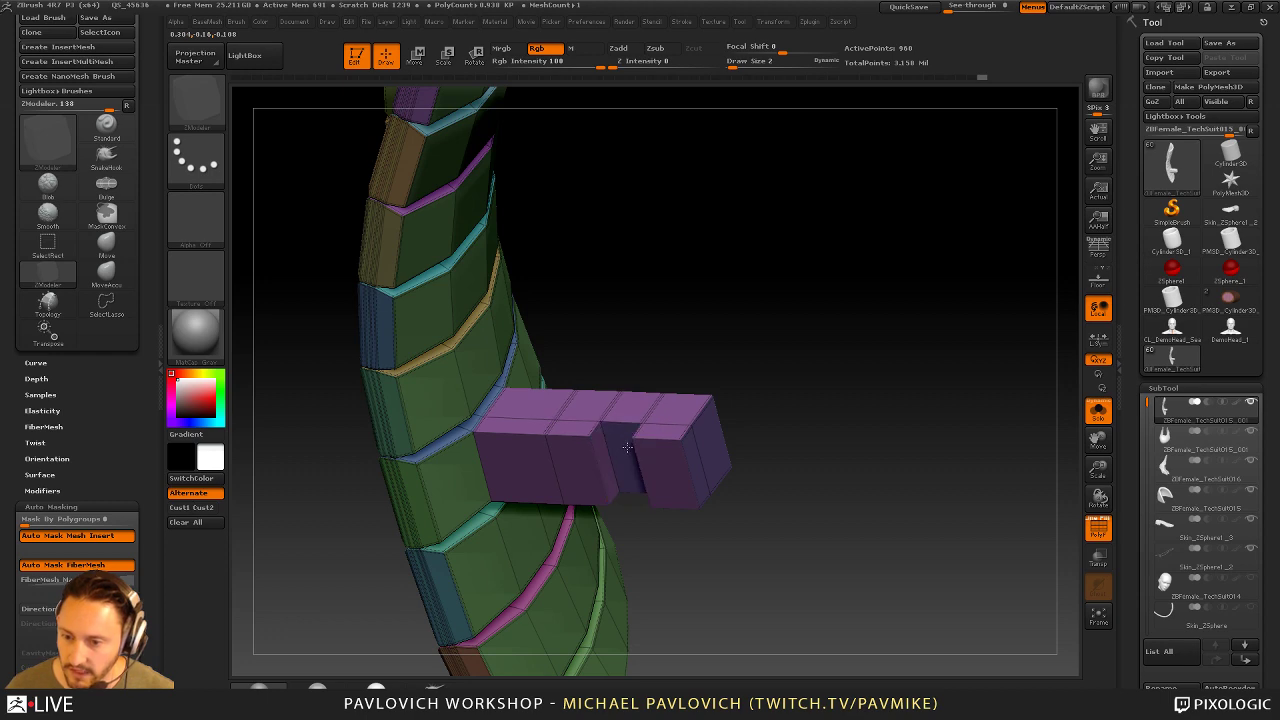
pyautogui.moveTo(725, 347); pyautogui.dragTo(796, 333)
# Undo the notch, the inserted edge loops and the extruded block
pyautogui.hotkey('ctrl', 'z')
pyautogui.hotkey('ctrl', 'z')
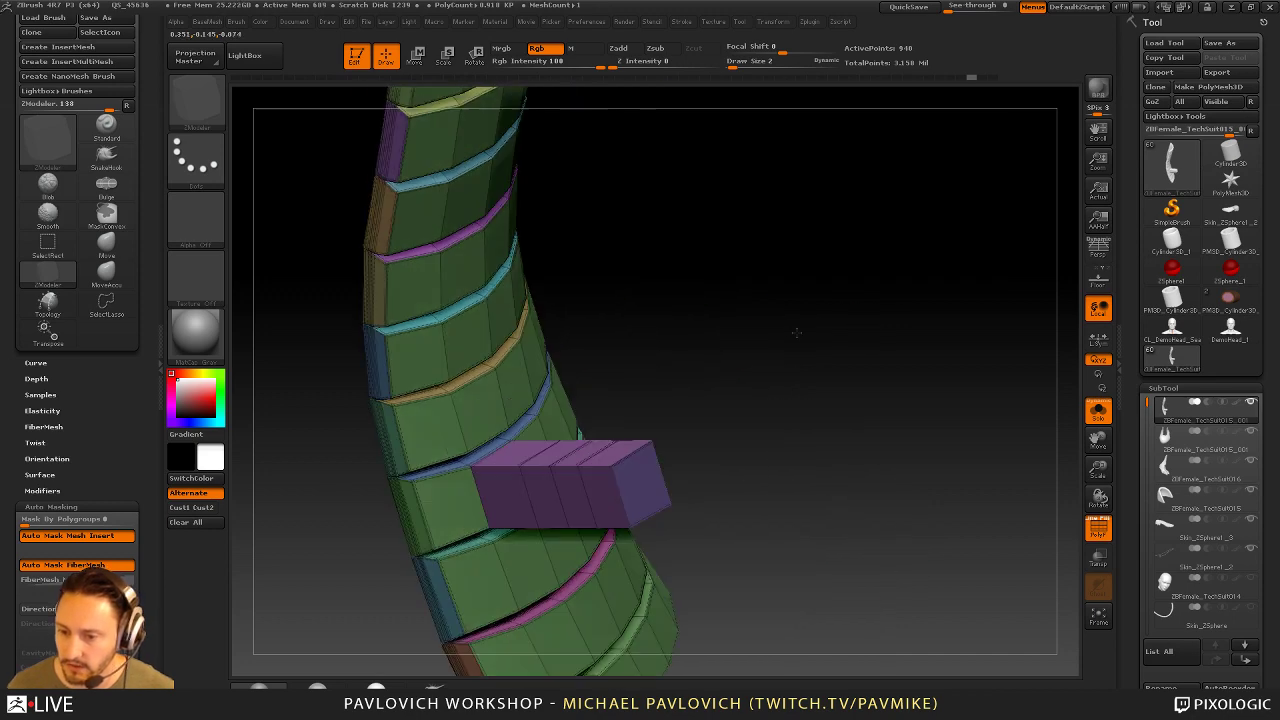
pyautogui.hotkey('ctrl', 'z')
pyautogui.hotkey('ctrl', 'z')
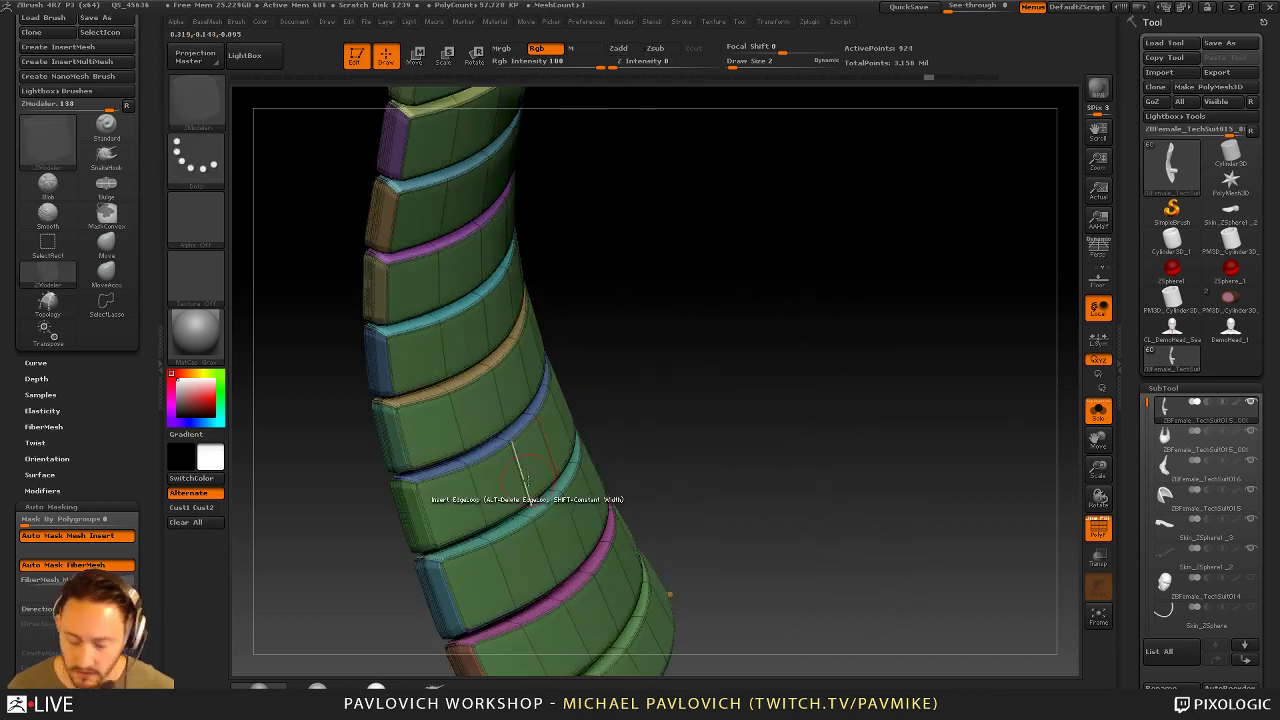
# Turn off dynamic subdivision and extrude two separate front faces of one lower segment outward with QMesh
pyautogui.hotkey('shift', 'd')
pyautogui.moveTo(505, 480); pyautogui.dragTo(568, 474)
pyautogui.moveTo(716, 383); pyautogui.dragTo(700, 340)
pyautogui.moveTo(847, 335); pyautogui.dragTo(762, 291)
# Delete the end face of each extruded block using the Delete action on a single poly
pyautogui.press('space')
pyautogui.click(574, 269)
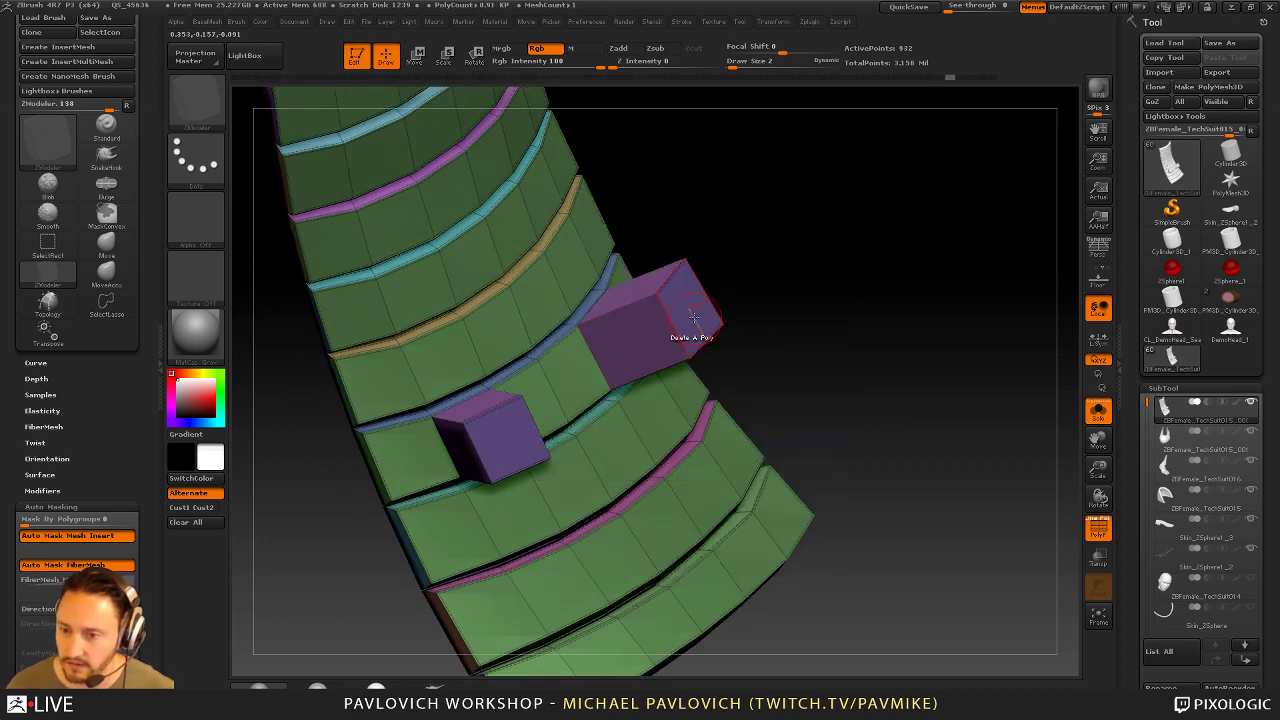
pyautogui.click(693, 317)
# Bridge the open ends of the two blocks into a curved handle using Bridge with the Two Holes target
pyautogui.press('space')
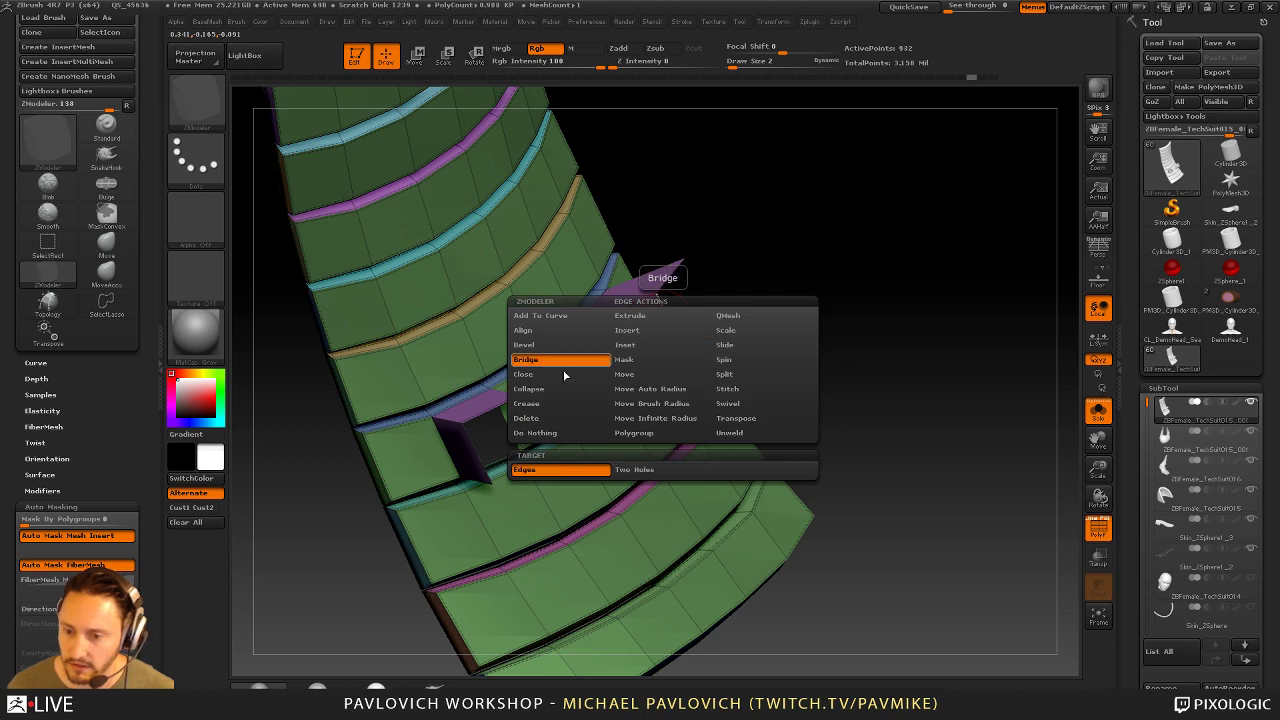
pyautogui.click(630, 471)
pyautogui.moveTo(859, 319); pyautogui.dragTo(687, 334)
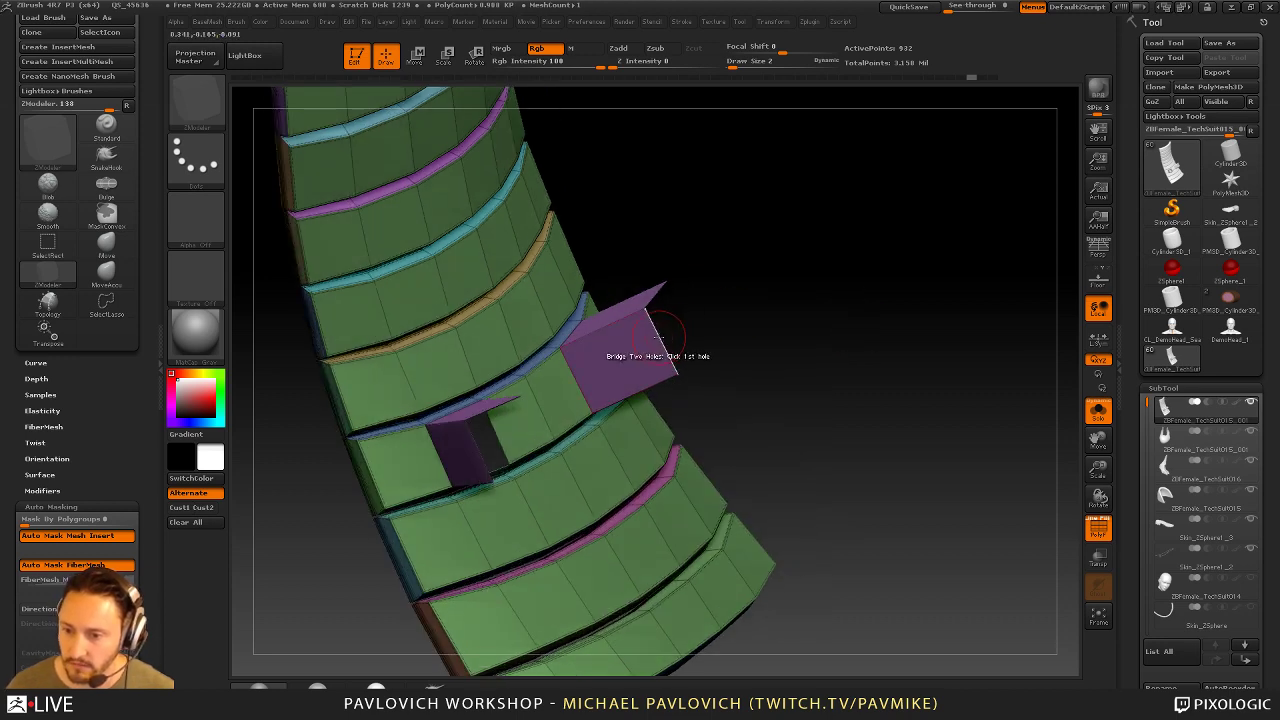
pyautogui.click(658, 337)
pyautogui.moveTo(488, 456); pyautogui.dragTo(690, 378)
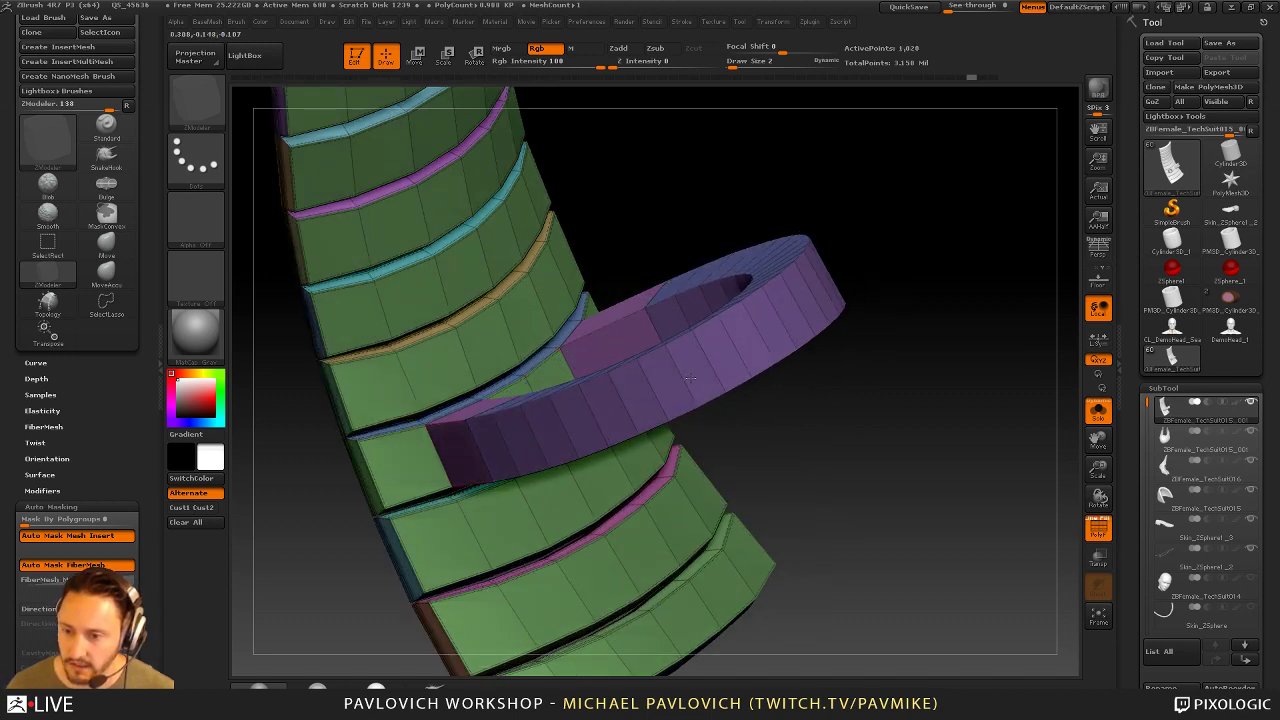
pyautogui.moveTo(820, 372); pyautogui.dragTo(930, 332)
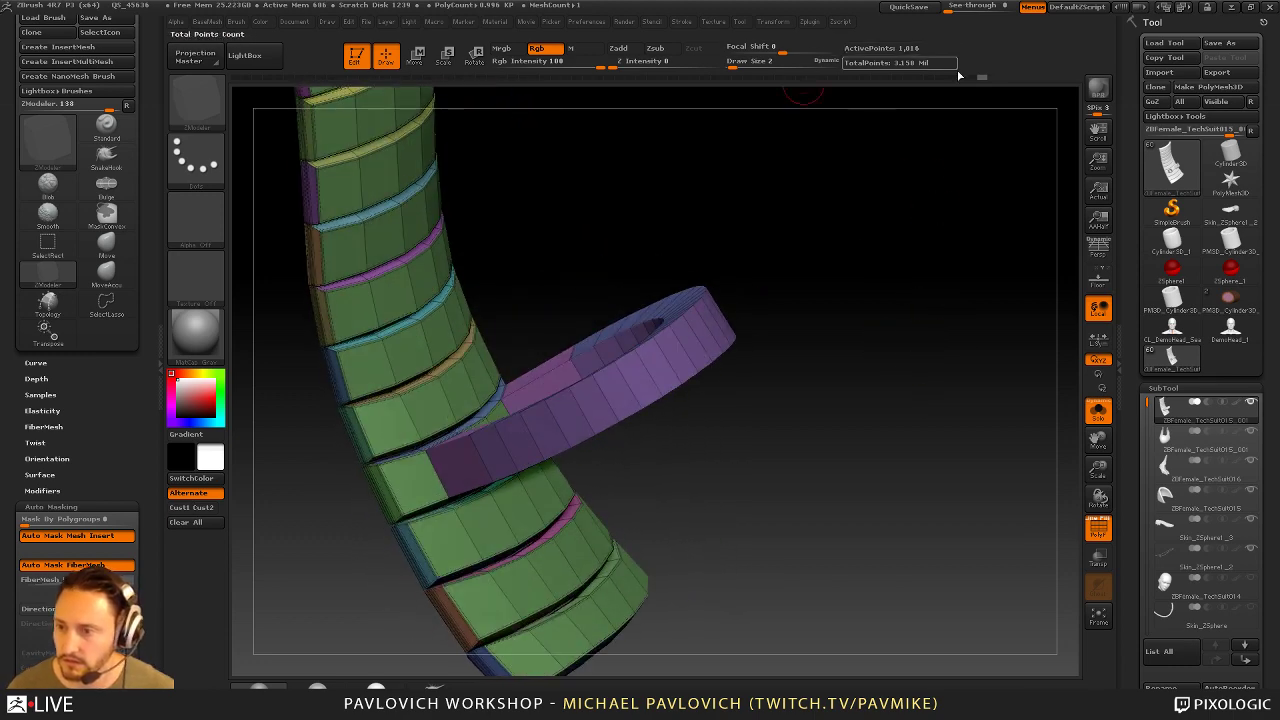
# Undo the bridged handle, the deleted end faces and the extruded blocks
pyautogui.hotkey('ctrl', 'z')
pyautogui.hotkey('ctrl', 'z')
pyautogui.hotkey('ctrl', 'z')
pyautogui.hotkey('ctrl', 'z')
pyautogui.hotkey('ctrl', 'z')
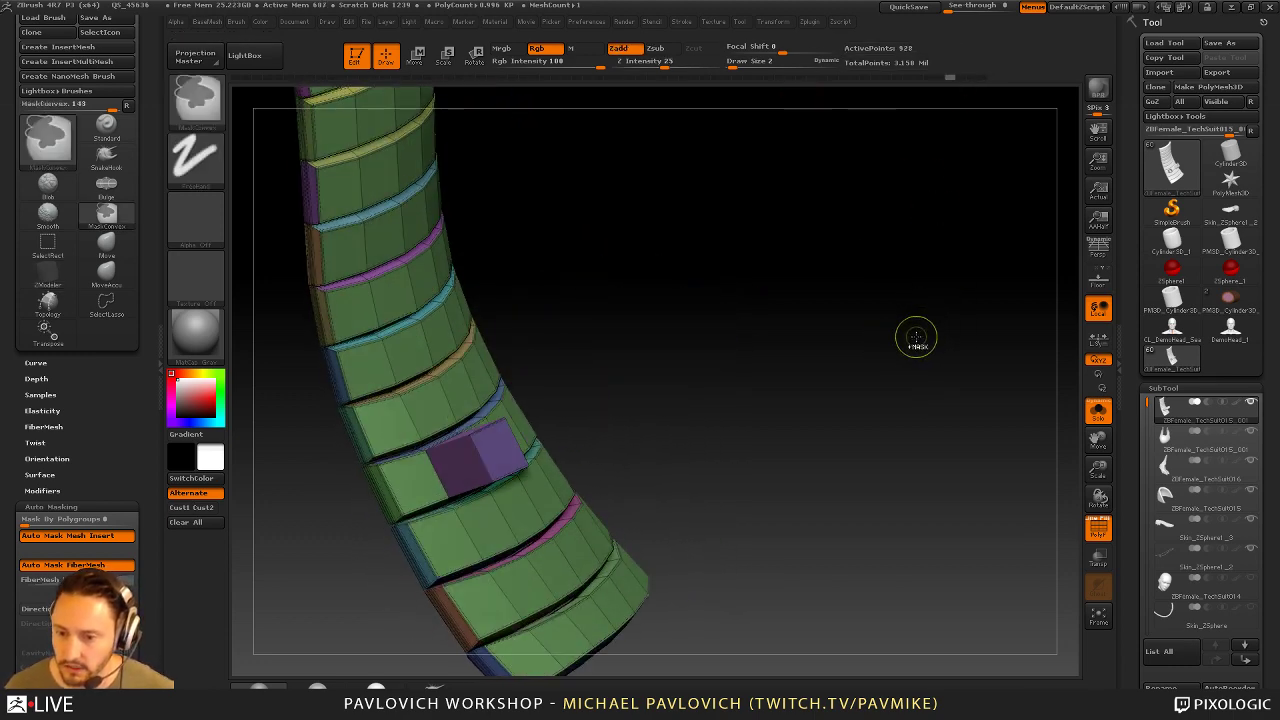
# Split the outer face near one side edge of each of the top three segments with the polygon Split action
pyautogui.moveTo(916, 343); pyautogui.dragTo(853, 321)
pyautogui.press('space')
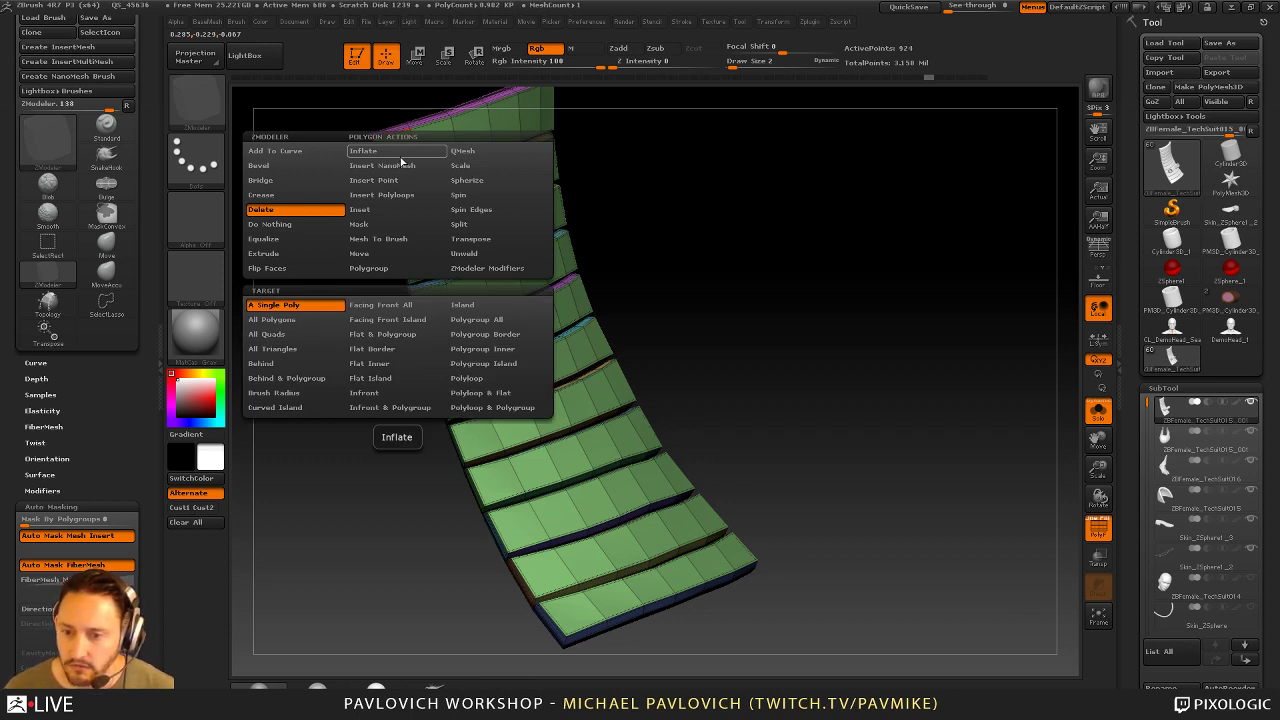
pyautogui.click(463, 226)
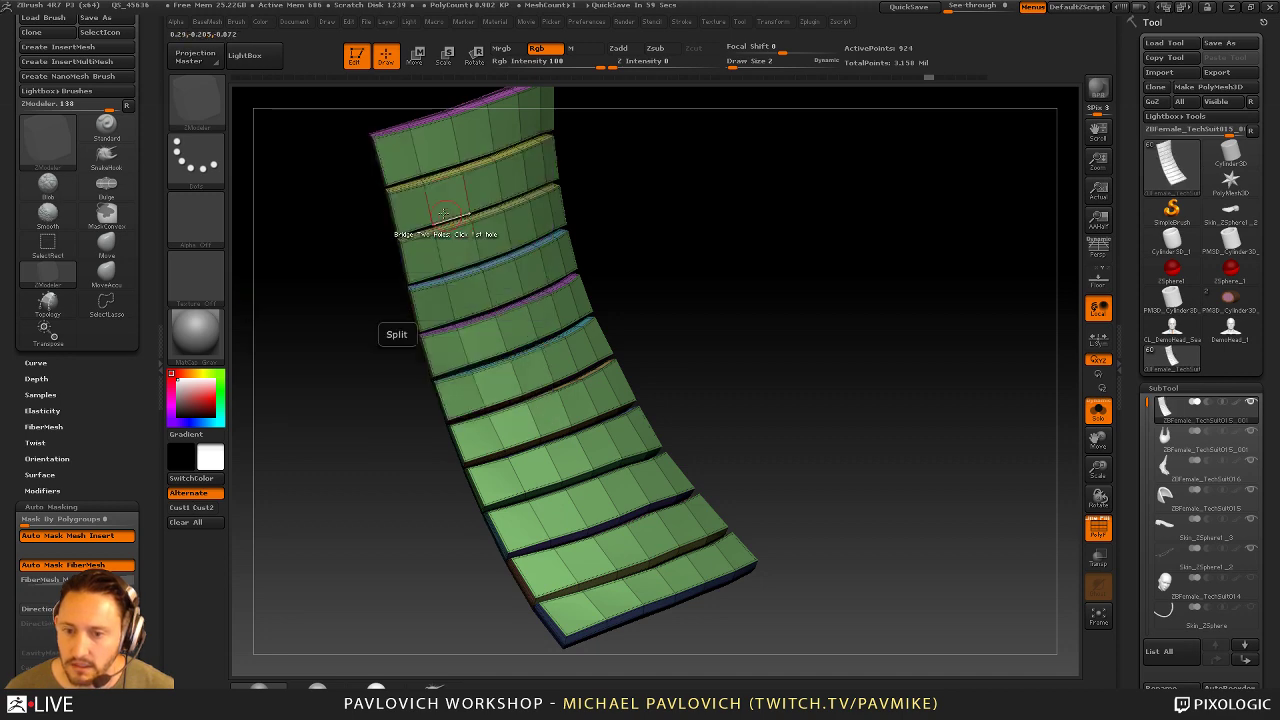
pyautogui.moveTo(725, 224); pyautogui.dragTo(690, 232)
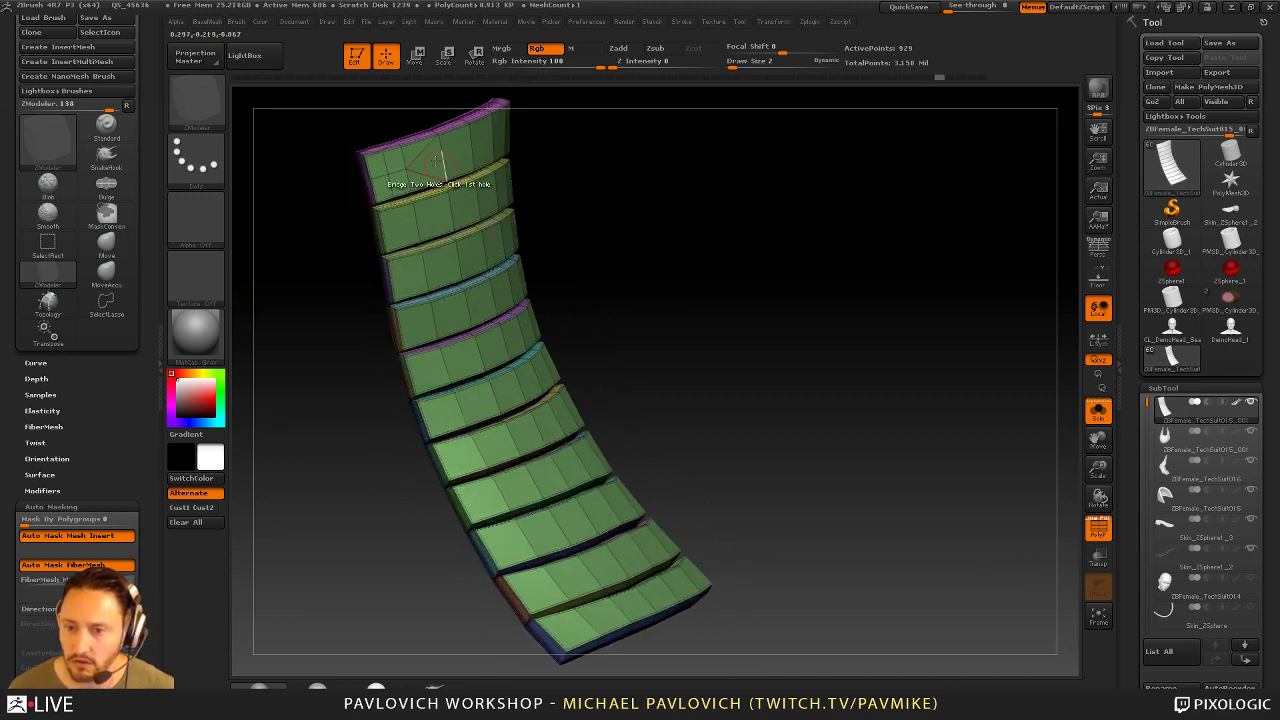
pyautogui.click(404, 234)
pyautogui.moveTo(605, 215); pyautogui.dragTo(693, 347)
# Split the centre point of each divided face on the top three segments into a small circle
pyautogui.press('space')
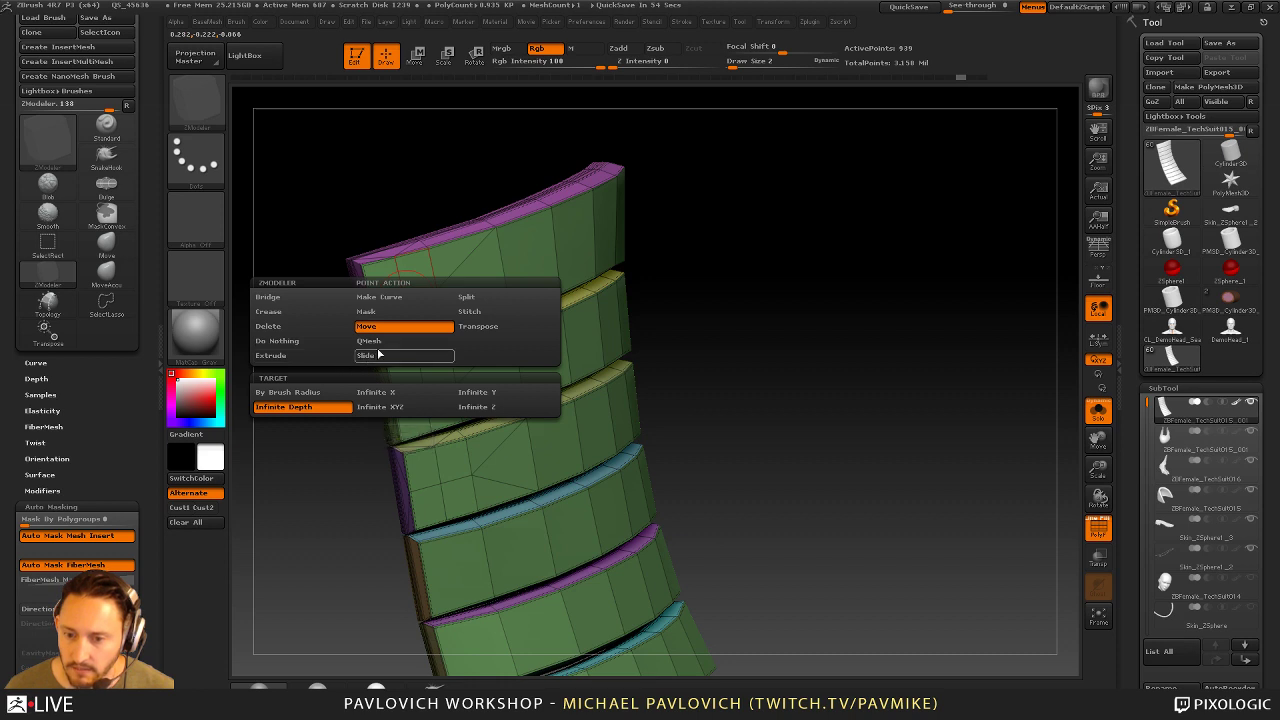
pyautogui.click(472, 299)
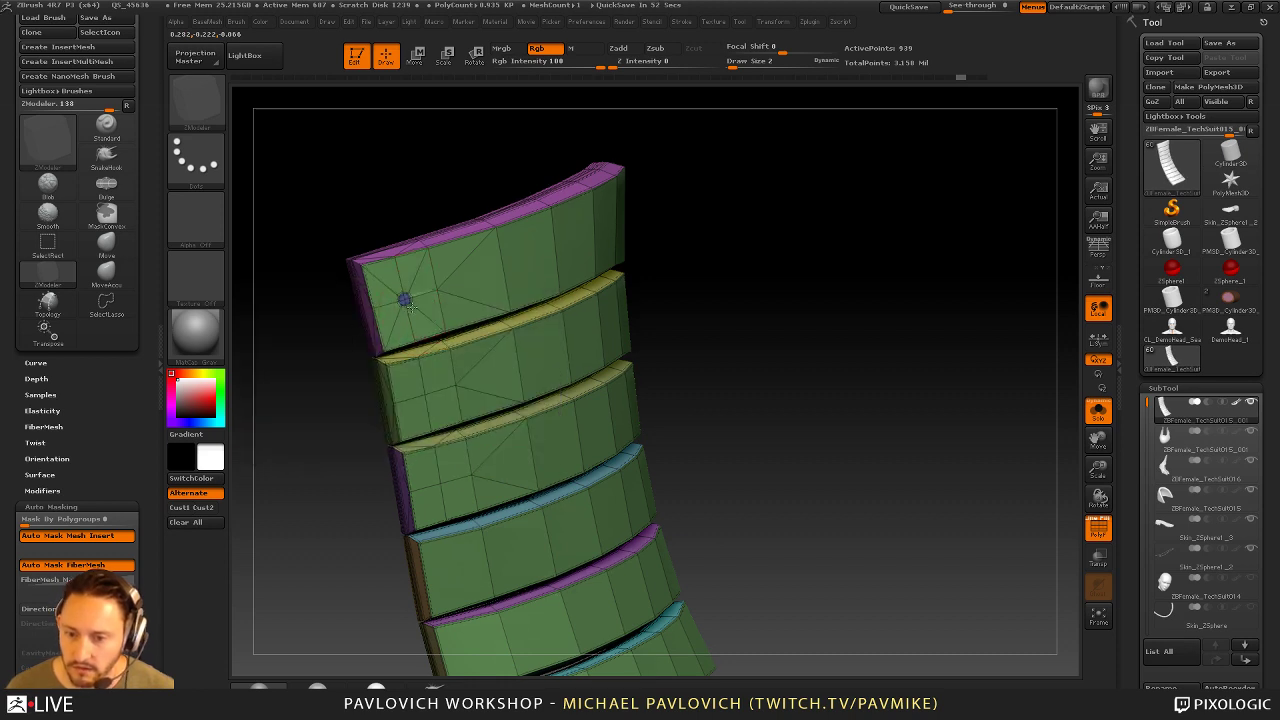
pyautogui.click(440, 396)
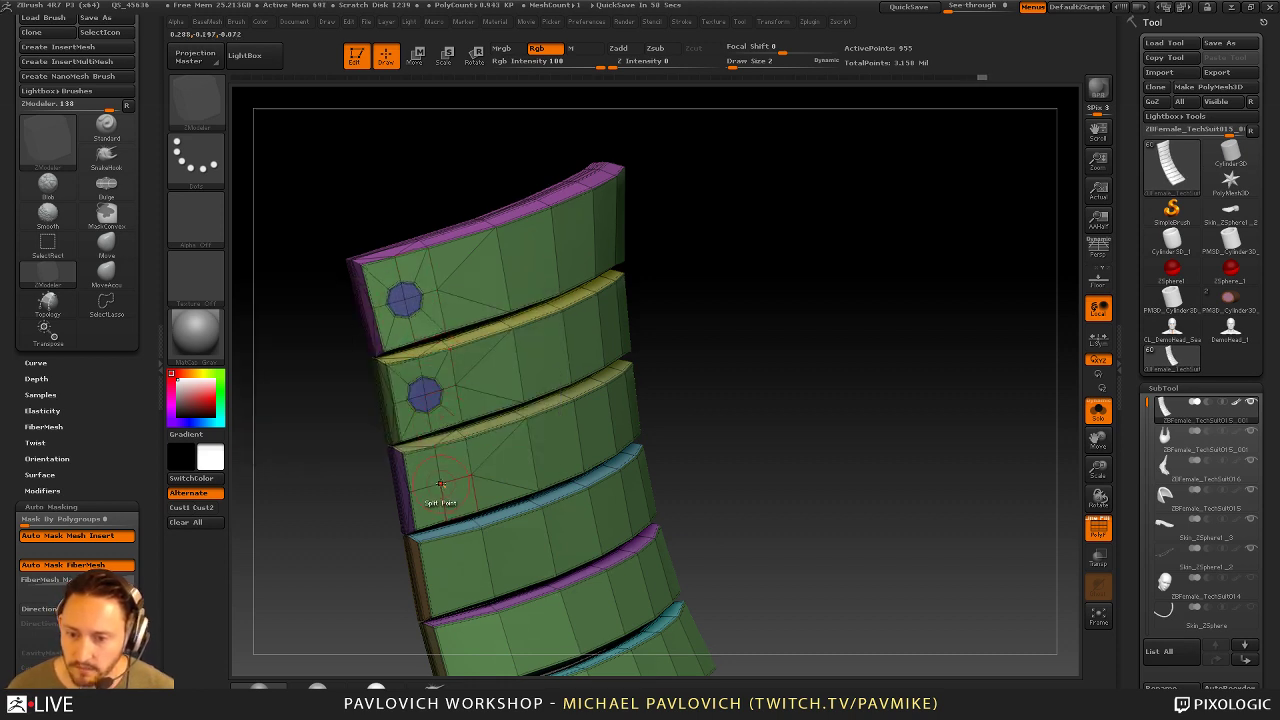
pyautogui.click(440, 484)
# Split the outer faces on the opposite side of the top three segments and open their centre points into matching circles
pyautogui.moveTo(698, 345); pyautogui.dragTo(852, 328)
pyautogui.press('space')
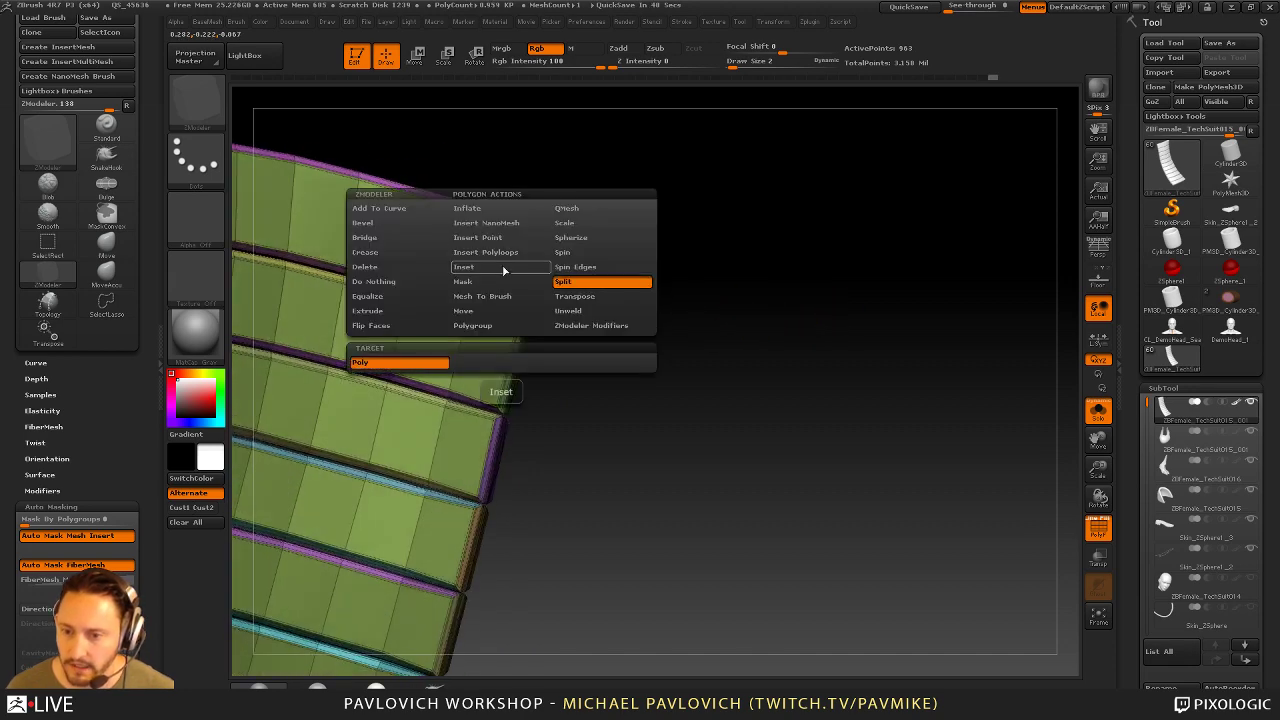
pyautogui.click(563, 281)
pyautogui.click(504, 270)
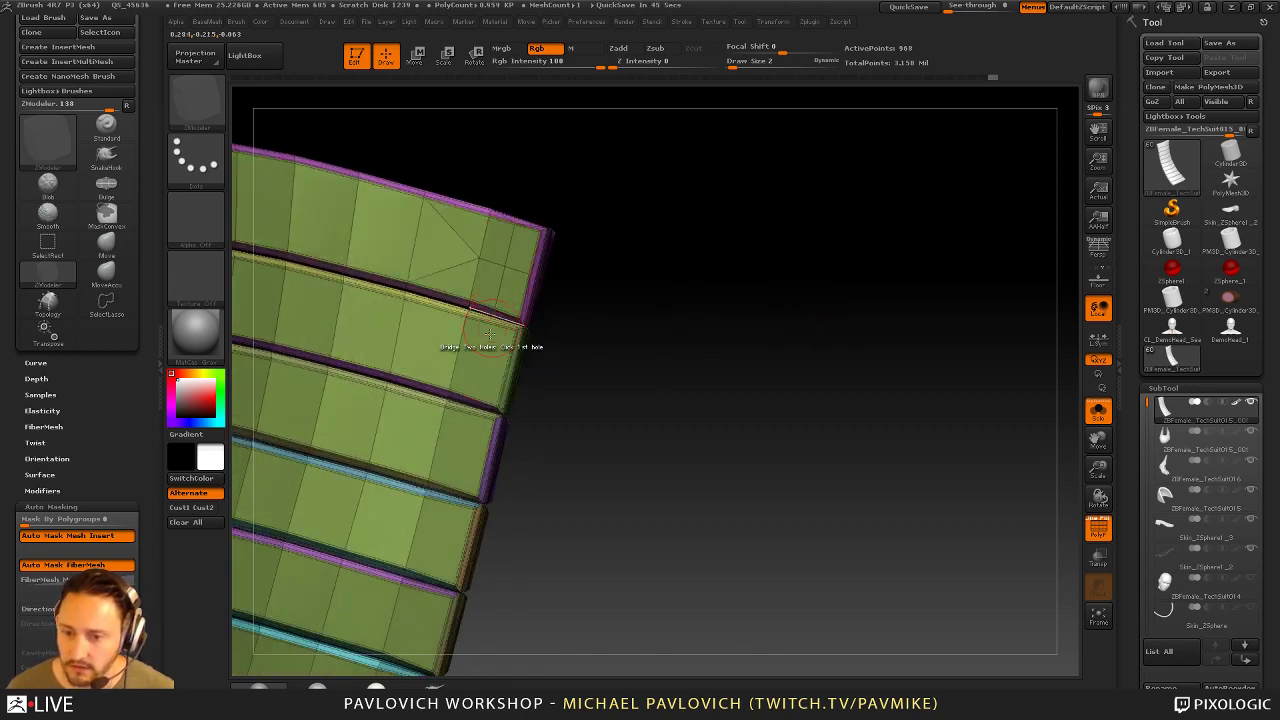
pyautogui.click(484, 357)
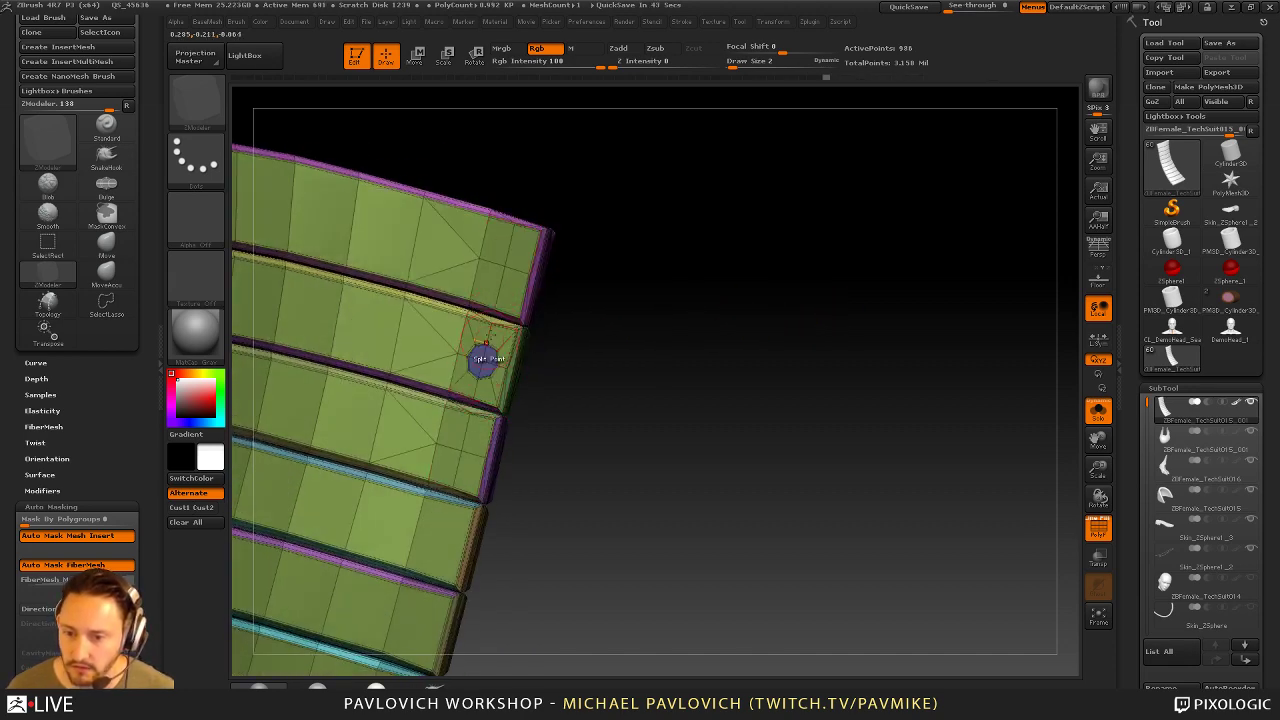
pyautogui.click(503, 265)
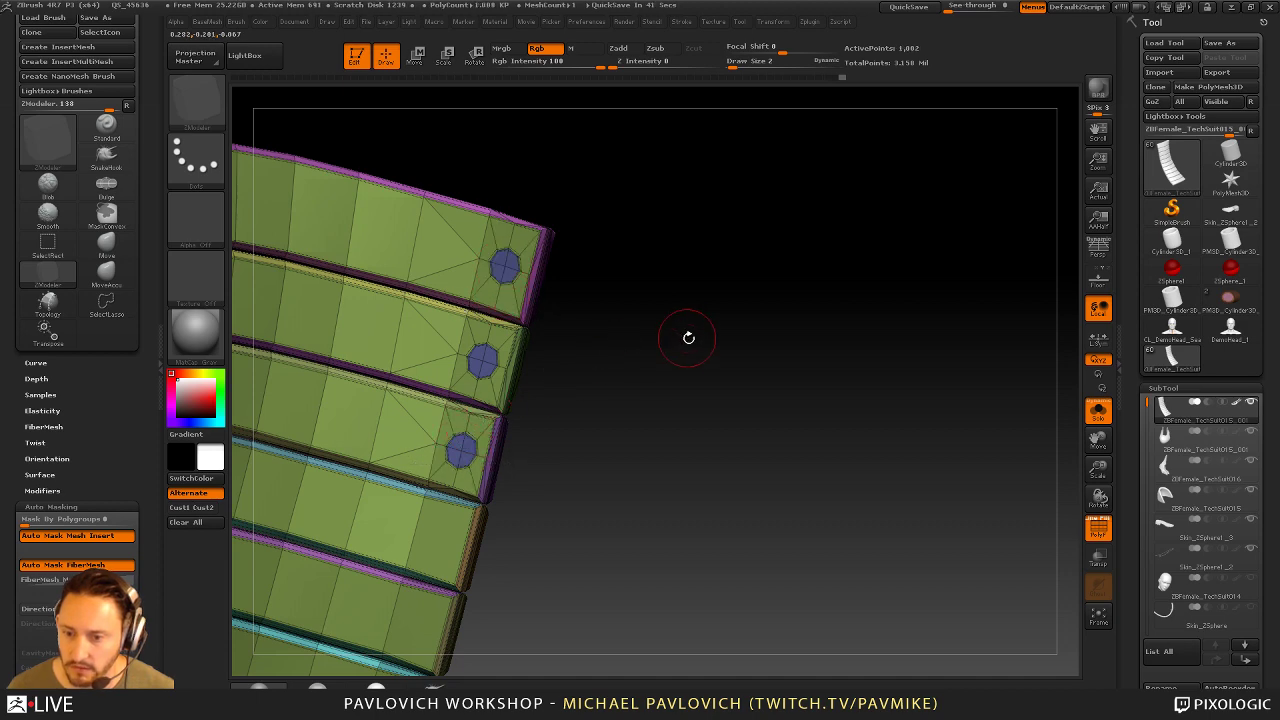
# Try to push all the circles inward together using QMesh with the Polygroup All target
pyautogui.moveTo(688, 338); pyautogui.dragTo(550, 355)
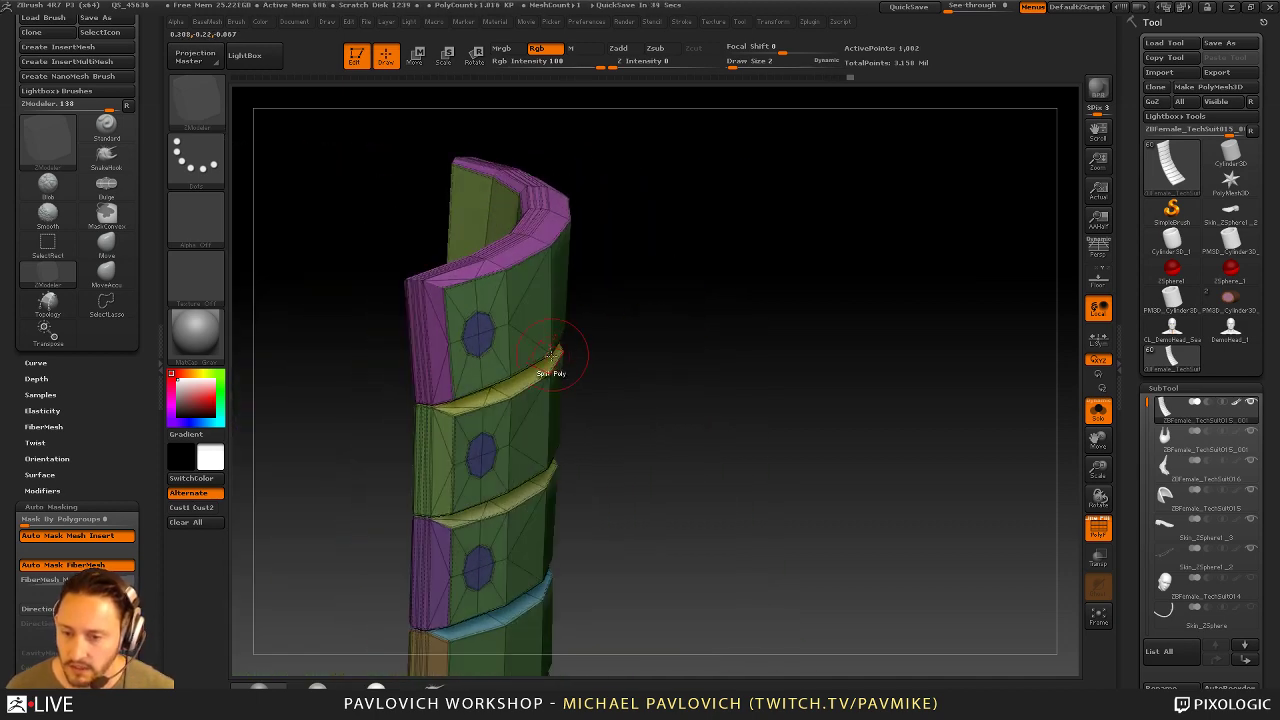
pyautogui.press('space')
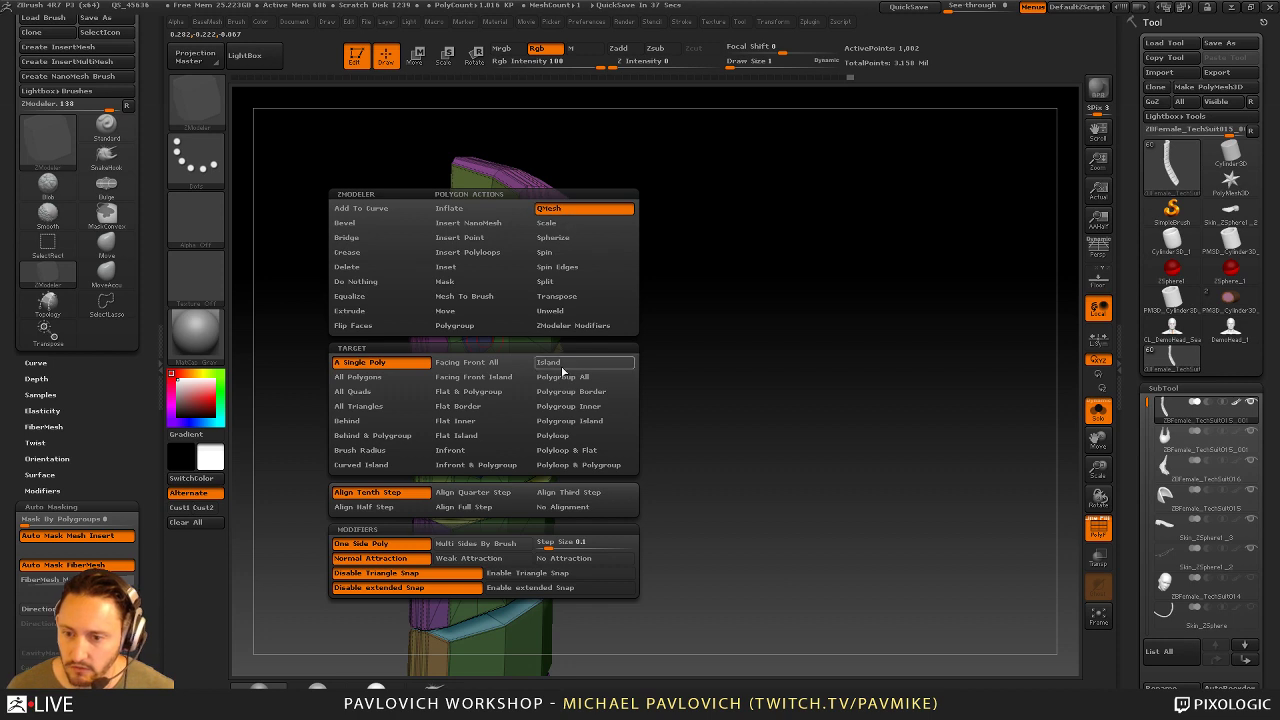
pyautogui.click(562, 368)
pyautogui.moveTo(481, 331); pyautogui.dragTo(358, 326)
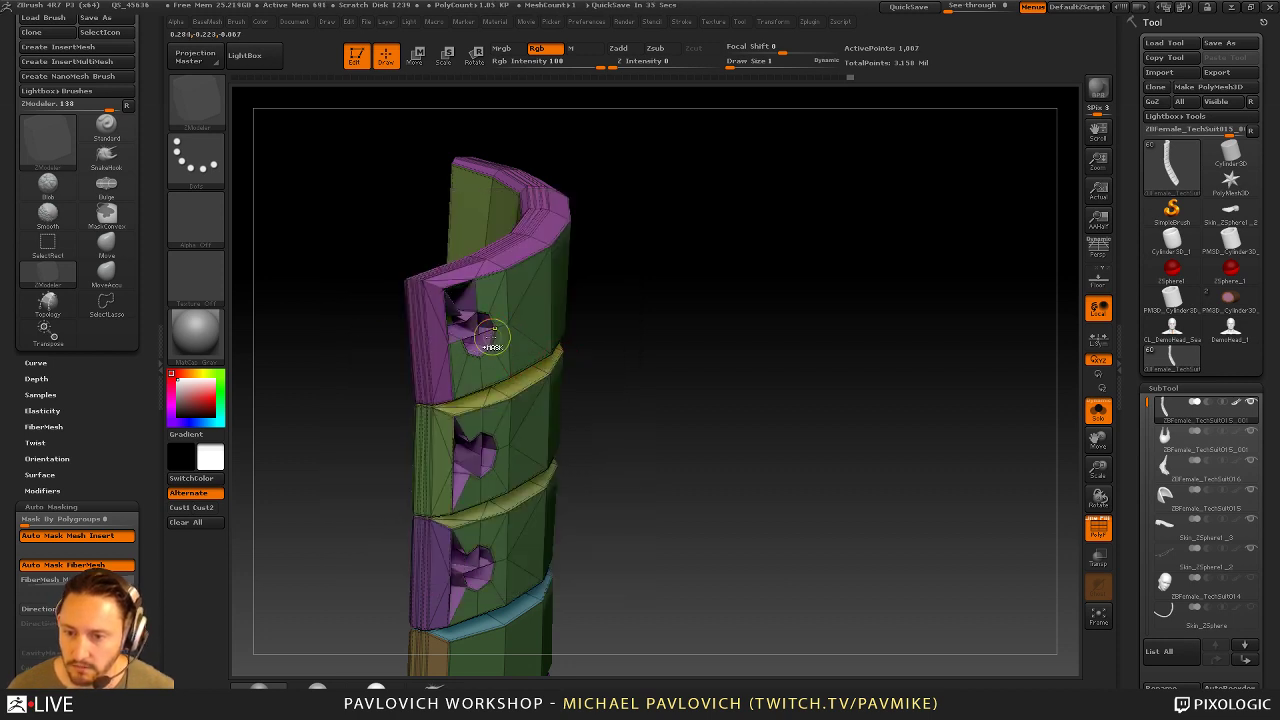
pyautogui.hotkey('ctrl', 'z')
pyautogui.moveTo(484, 337); pyautogui.dragTo(466, 335)
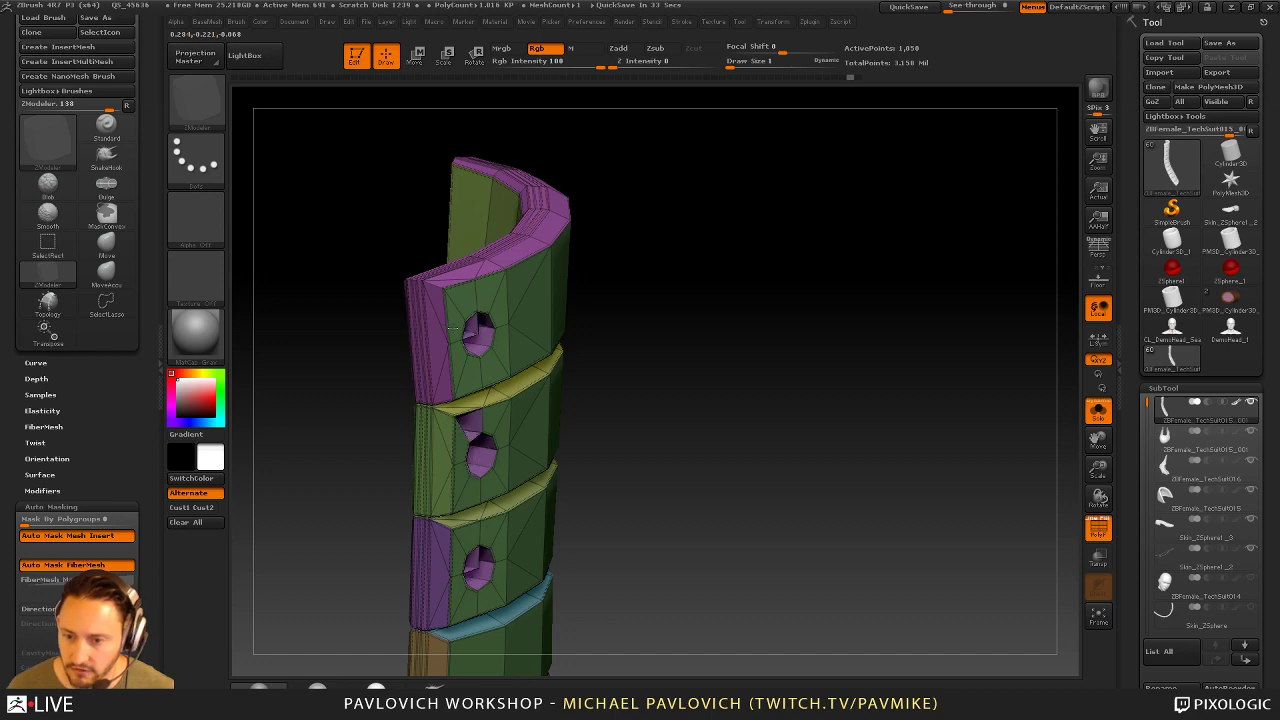
pyautogui.moveTo(600, 308); pyautogui.dragTo(645, 340)
pyautogui.hotkey('ctrl', 'z')
# Try to push the circles inward one at a time using QMesh with the Polygroup Island target
pyautogui.moveTo(598, 466); pyautogui.dragTo(668, 398)
pyautogui.press('space')
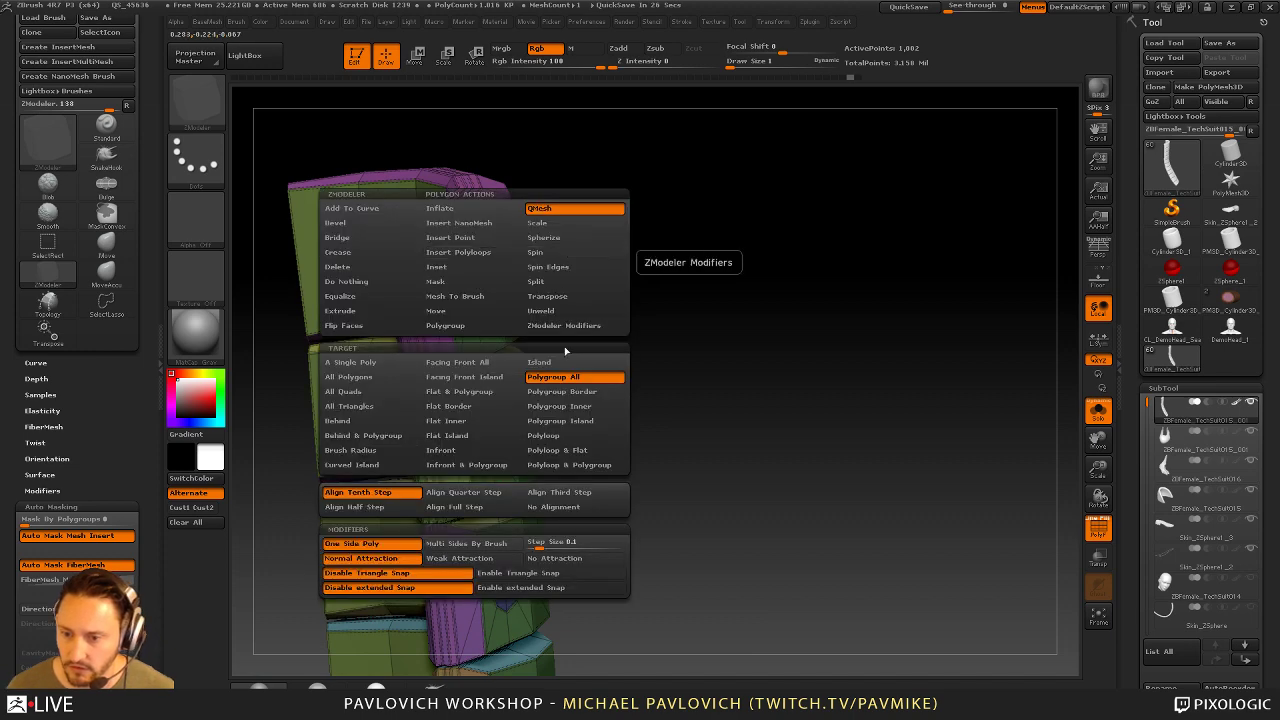
pyautogui.click(571, 422)
pyautogui.moveTo(572, 420); pyautogui.dragTo(609, 326)
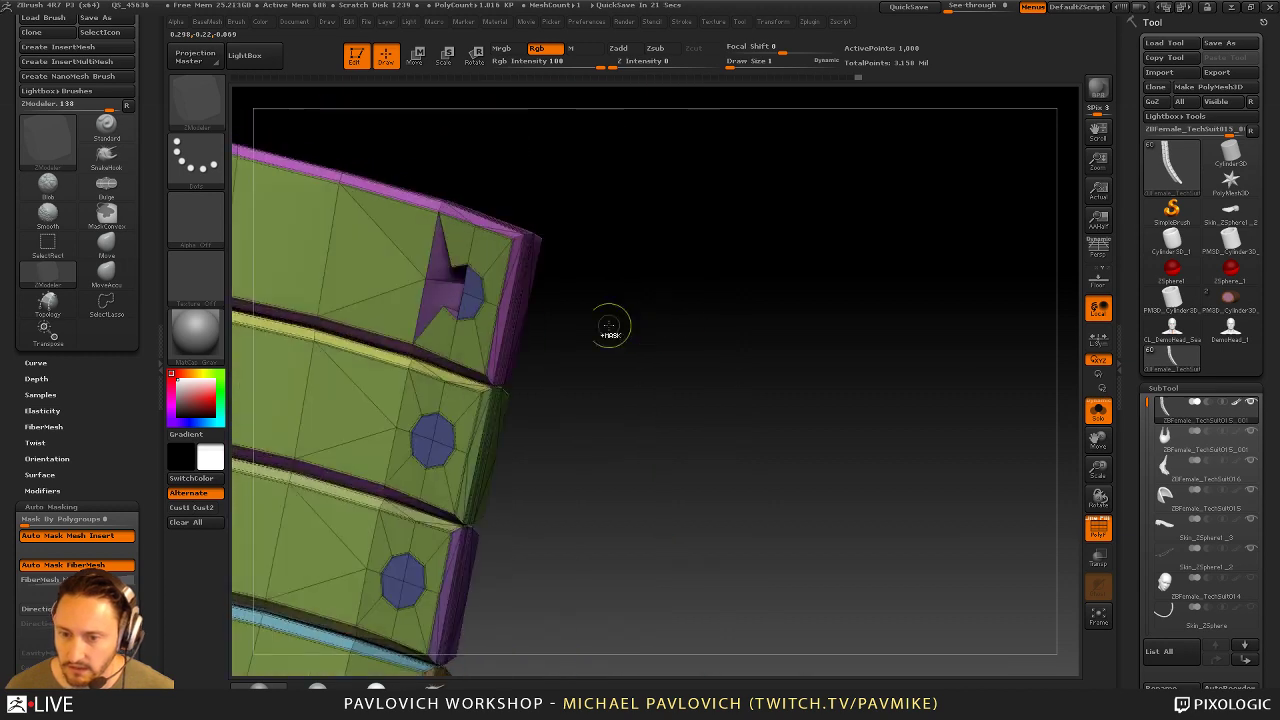
pyautogui.hotkey('ctrl', 'z')
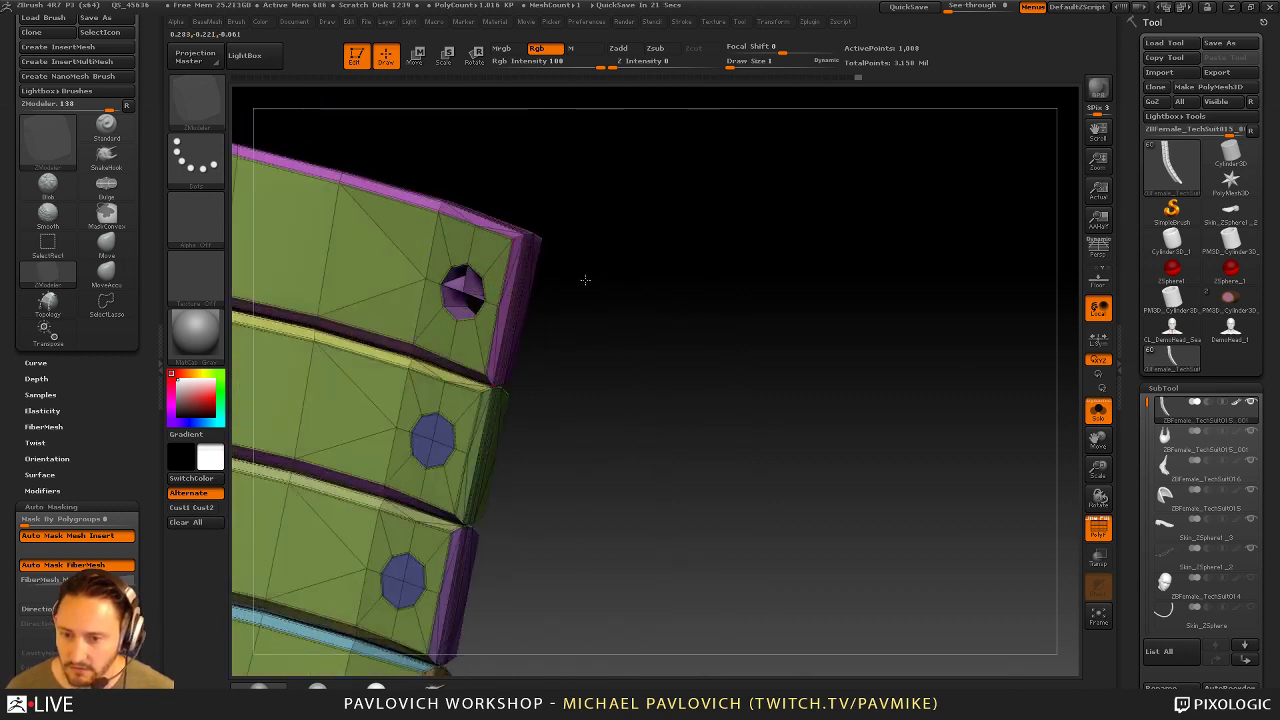
pyautogui.moveTo(576, 283); pyautogui.dragTo(553, 377)
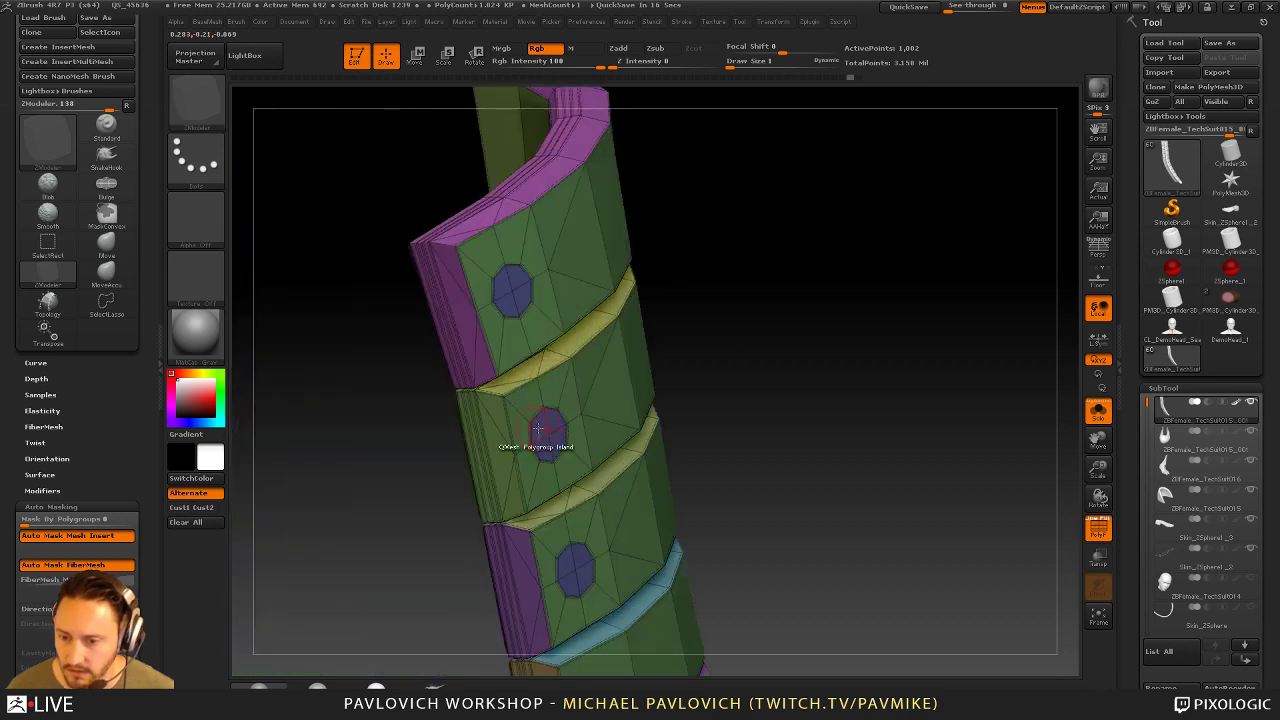
pyautogui.moveTo(413, 491); pyautogui.dragTo(479, 455)
pyautogui.hotkey('ctrl', 'z')
# Push all the circles on the top three segments inward together using QMesh with the Polygroup All target
pyautogui.moveTo(870, 376)
pyautogui.keyDown('alt'); pyautogui.mouseDown()
pyautogui.moveTo(851, 346)
pyautogui.moveTo(870, 371)
pyautogui.mouseUp(); pyautogui.keyUp('alt')
pyautogui.press('d')
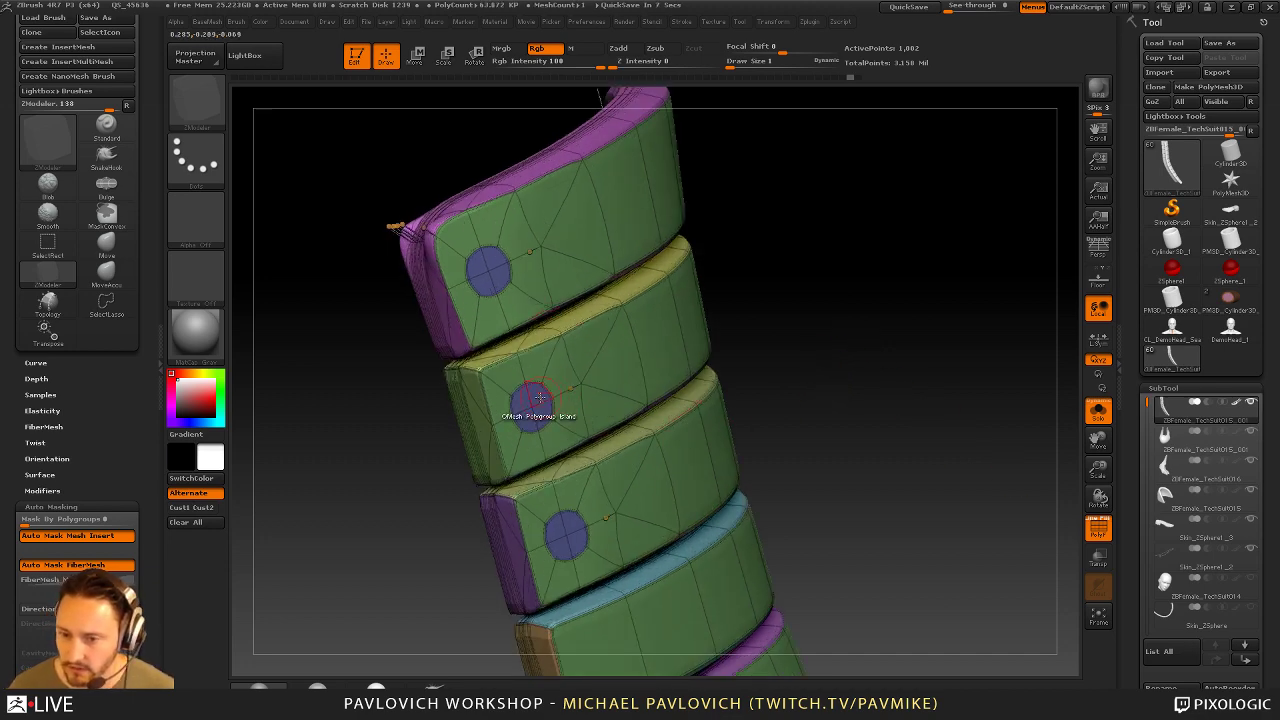
pyautogui.press('space')
pyautogui.moveTo(725, 328); pyautogui.dragTo(786, 330)
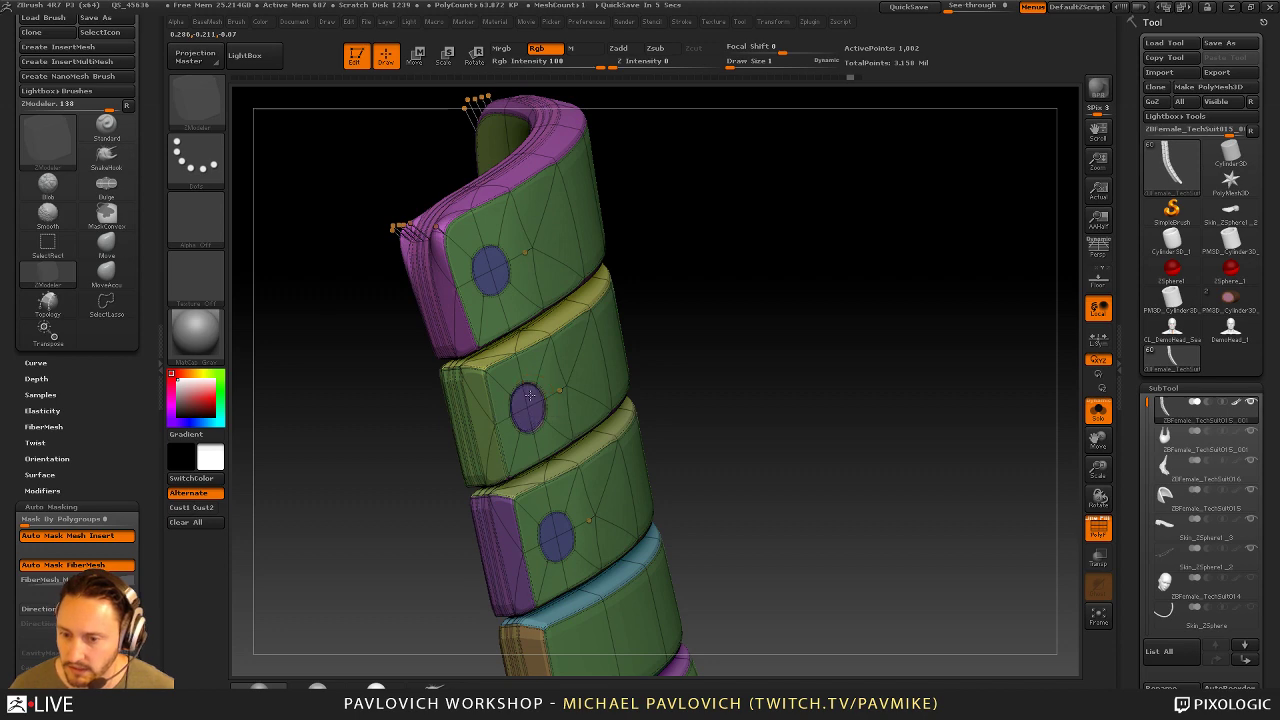
pyautogui.hotkey('shift', 'd')
pyautogui.press('space')
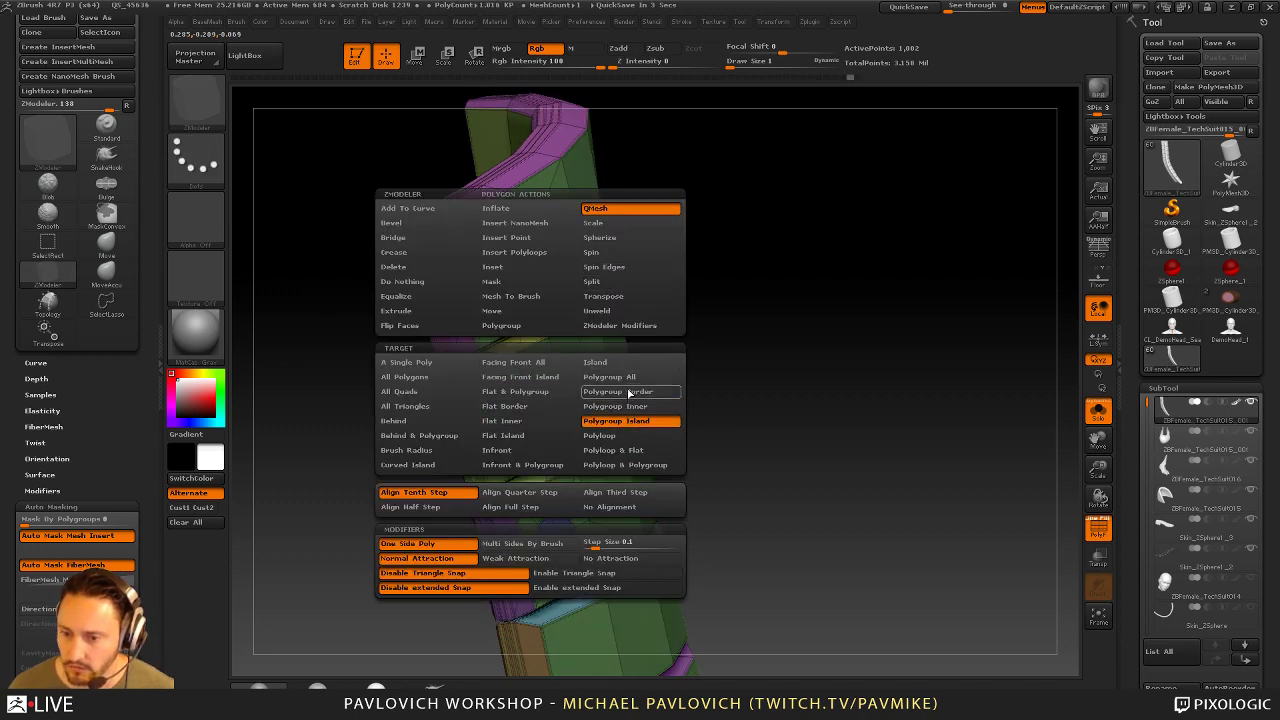
pyautogui.click(628, 393)
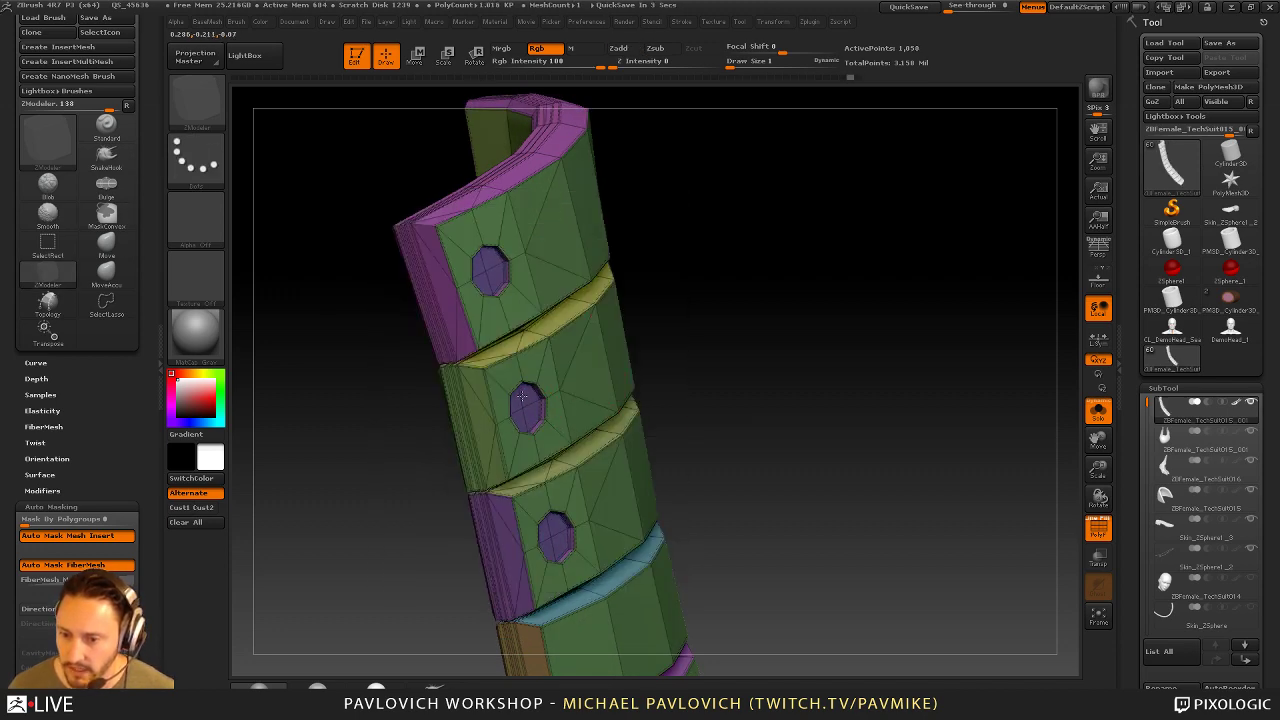
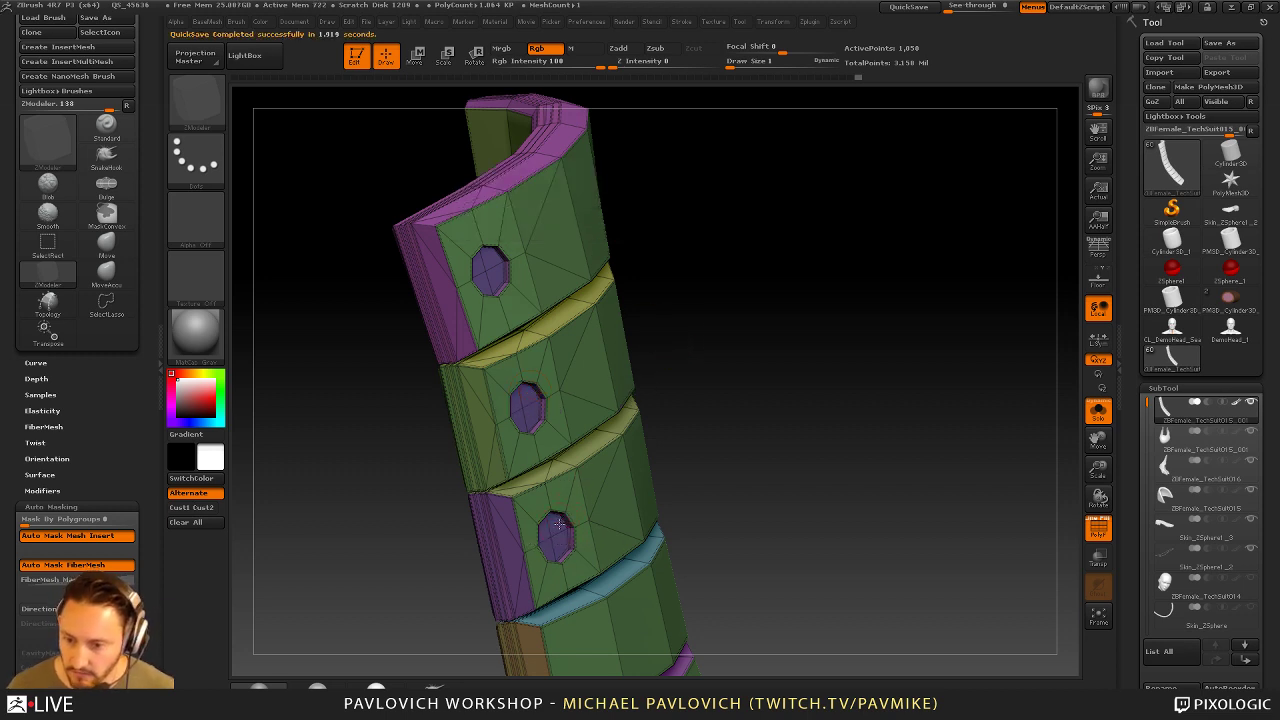
# Pull detached disc copies outward from the recessed circles with QMesh and give them thickness
pyautogui.moveTo(558, 523); pyautogui.dragTo(617, 529)
pyautogui.moveTo(616, 527); pyautogui.dragTo(723, 444, button='right')
pyautogui.moveTo(722, 444); pyautogui.dragTo(732, 418)
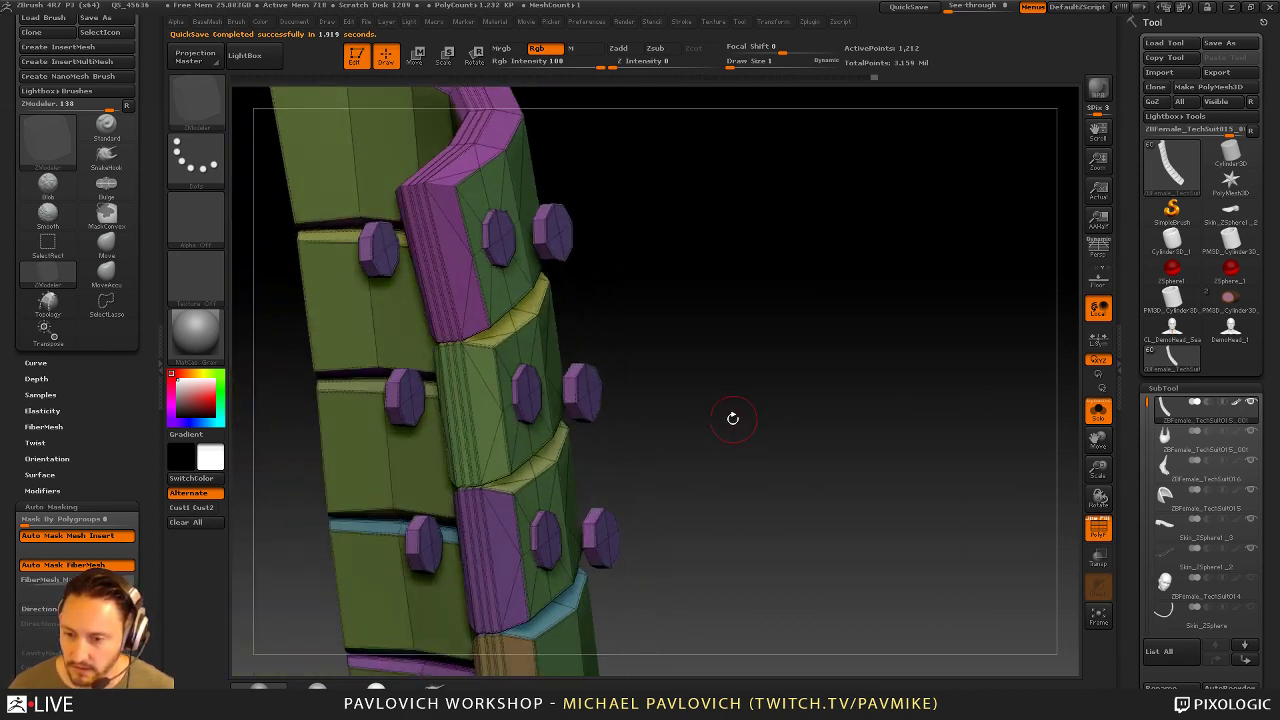
# Lasso-isolate the three discs on one side, split them into separate polygroups with Auto Groups, and restore the full mesh
pyautogui.moveTo(647, 381)
pyautogui.mouseDown()
pyautogui.moveTo(677, 366)
pyautogui.moveTo(632, 303)
pyautogui.mouseUp()
pyautogui.hotkey('ctrl', 'shift')
pyautogui.keyDown('ctrl'); pyautogui.keyDown('shift'); pyautogui.click(217, 108); pyautogui.keyUp('shift'); pyautogui.keyUp('ctrl')
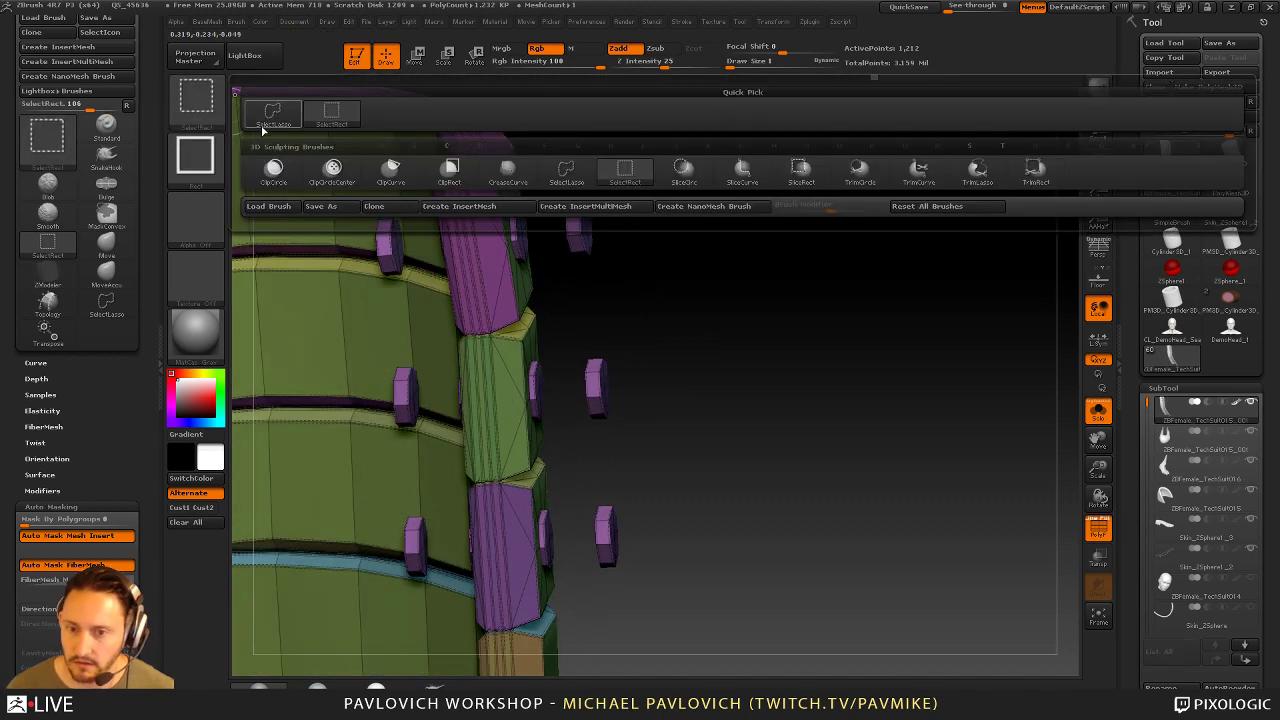
pyautogui.click(272, 113)
pyautogui.moveTo(540, 136)
pyautogui.keyDown('ctrl'); pyautogui.keyDown('shift'); pyautogui.mouseDown()
pyautogui.moveTo(715, 350)
pyautogui.moveTo(715, 440)
pyautogui.moveTo(791, 549)
pyautogui.moveTo(797, 540)
pyautogui.mouseUp(); pyautogui.keyUp('shift'); pyautogui.keyUp('ctrl')
pyautogui.press('2')
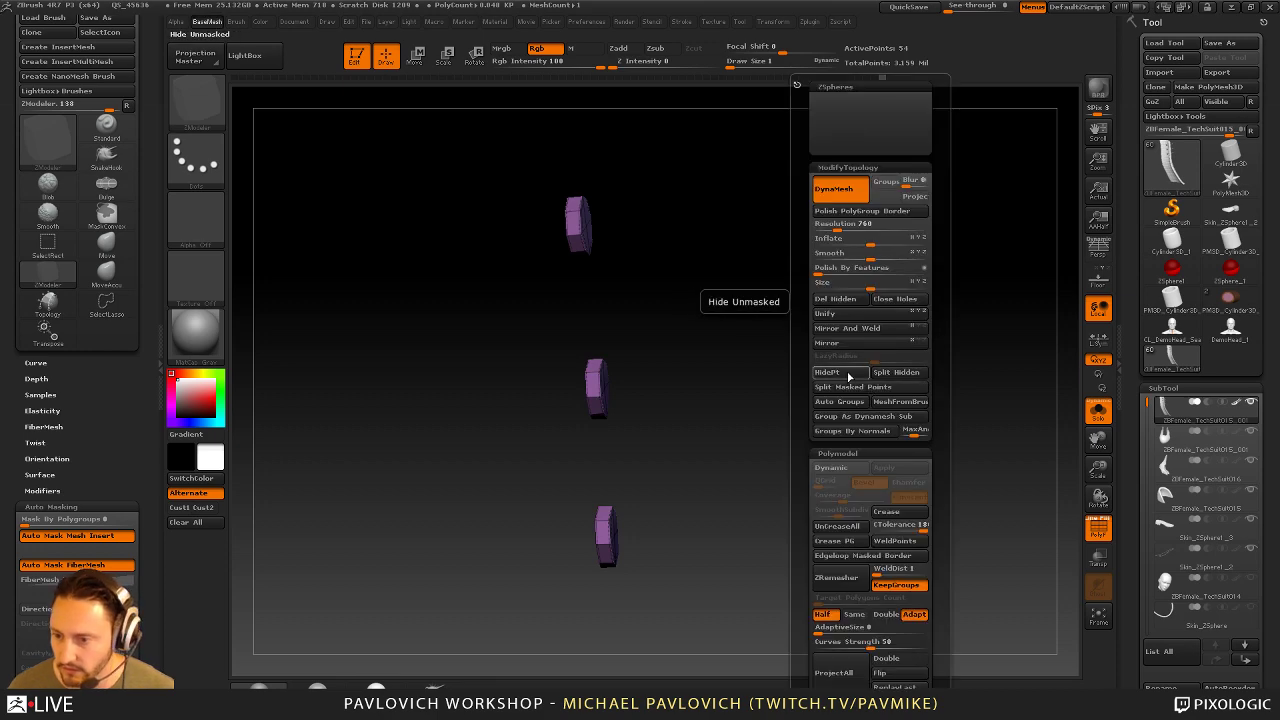
pyautogui.click(839, 401)
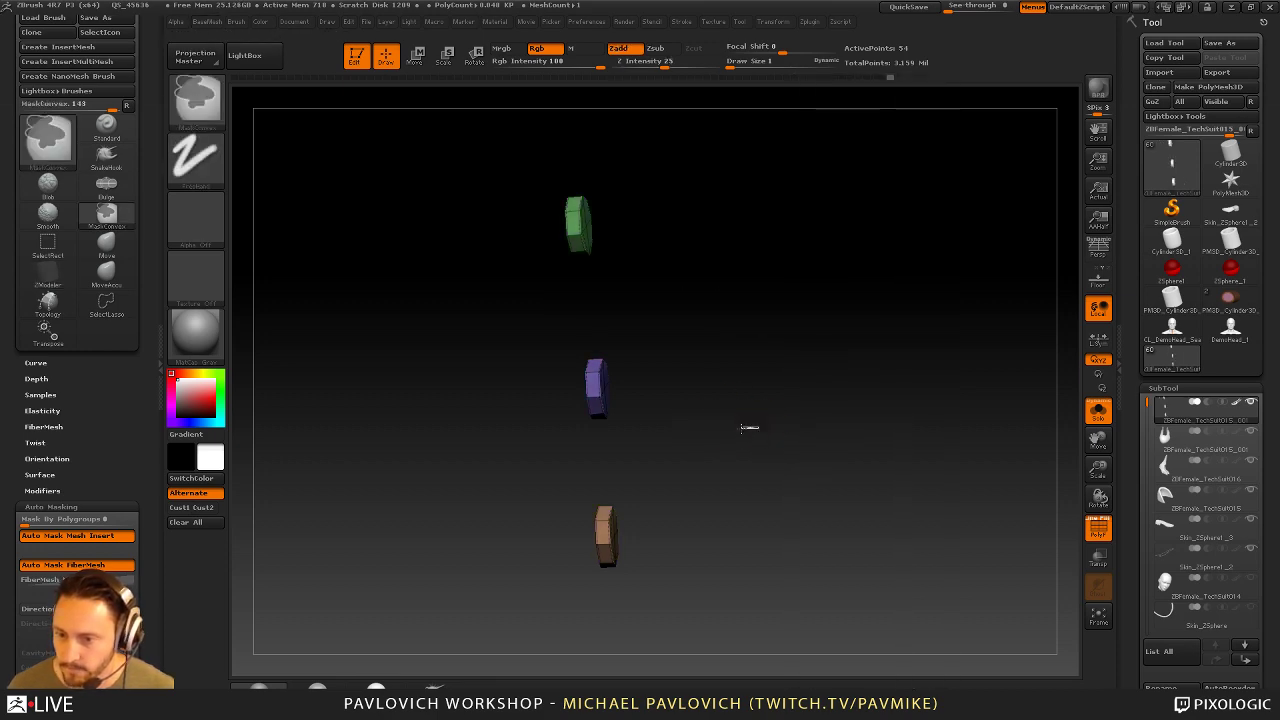
pyautogui.keyDown('ctrl'); pyautogui.keyDown('shift'); pyautogui.click(825, 389); pyautogui.keyUp('shift'); pyautogui.keyUp('ctrl')
pyautogui.moveTo(825, 389)
pyautogui.mouseDown()
pyautogui.moveTo(875, 367)
pyautogui.moveTo(851, 371)
pyautogui.moveTo(845, 357)
pyautogui.mouseUp()
# Undo the disc grouping and thickness, and return to the ZModeler brush
pyautogui.hotkey('ctrl', 'z')
pyautogui.hotkey('ctrl', 'z')
pyautogui.hotkey('ctrl', 'z')
pyautogui.hotkey('ctrl', 'z')
pyautogui.press('b')
pyautogui.press('z')
pyautogui.press('m')
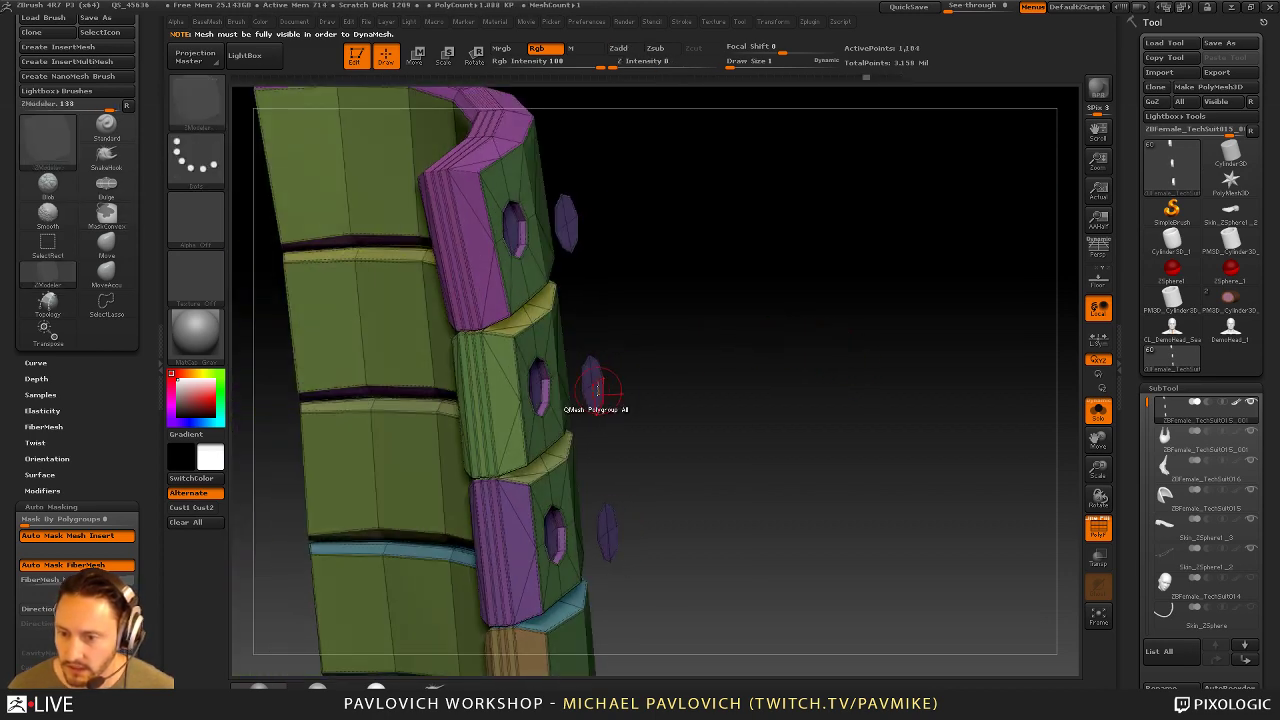
# Thicken only the flat discs along one side edge using QMesh with the Polygroup All target
pyautogui.moveTo(589, 377); pyautogui.dragTo(671, 337)
pyautogui.moveTo(583, 140)
pyautogui.keyDown('ctrl'); pyautogui.keyDown('shift'); pyautogui.mouseDown()
pyautogui.moveTo(686, 314)
pyautogui.moveTo(595, 632)
pyautogui.mouseUp(); pyautogui.keyUp('shift'); pyautogui.keyUp('ctrl')
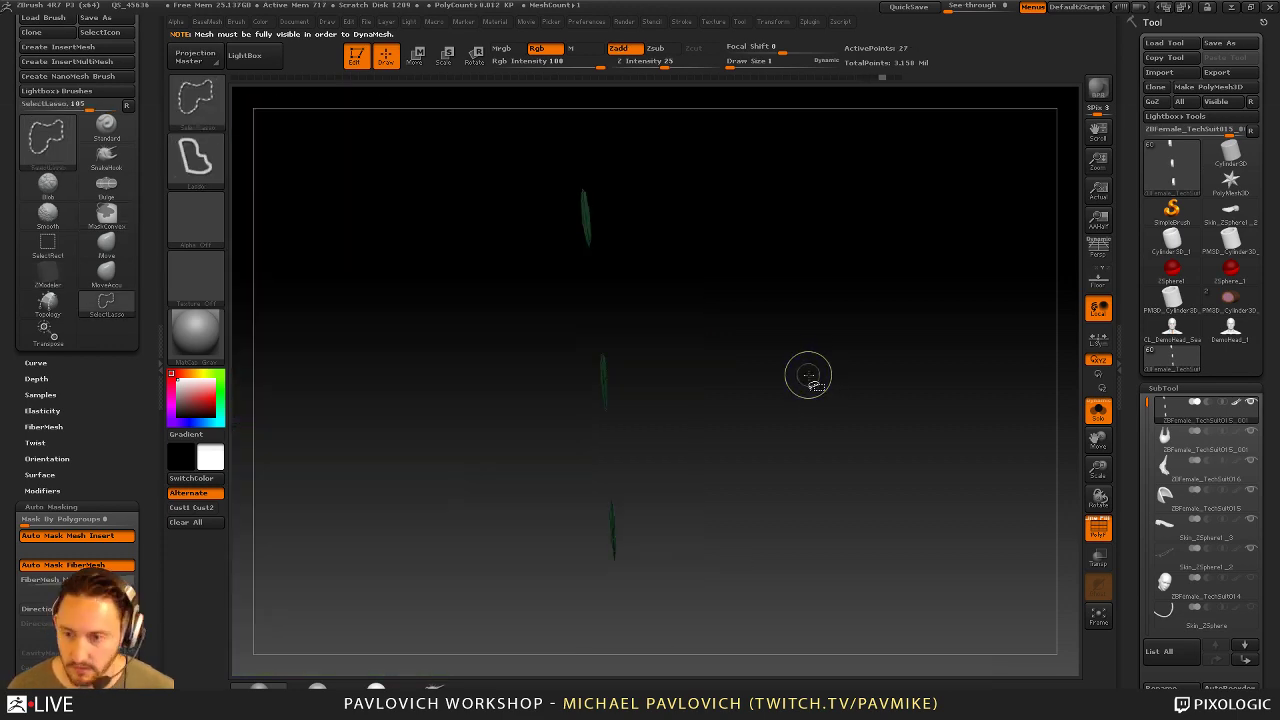
pyautogui.keyDown('ctrl'); pyautogui.keyDown('shift'); pyautogui.click(811, 372); pyautogui.keyUp('shift'); pyautogui.keyUp('ctrl')
pyautogui.moveTo(616, 190); pyautogui.dragTo(665, 217)
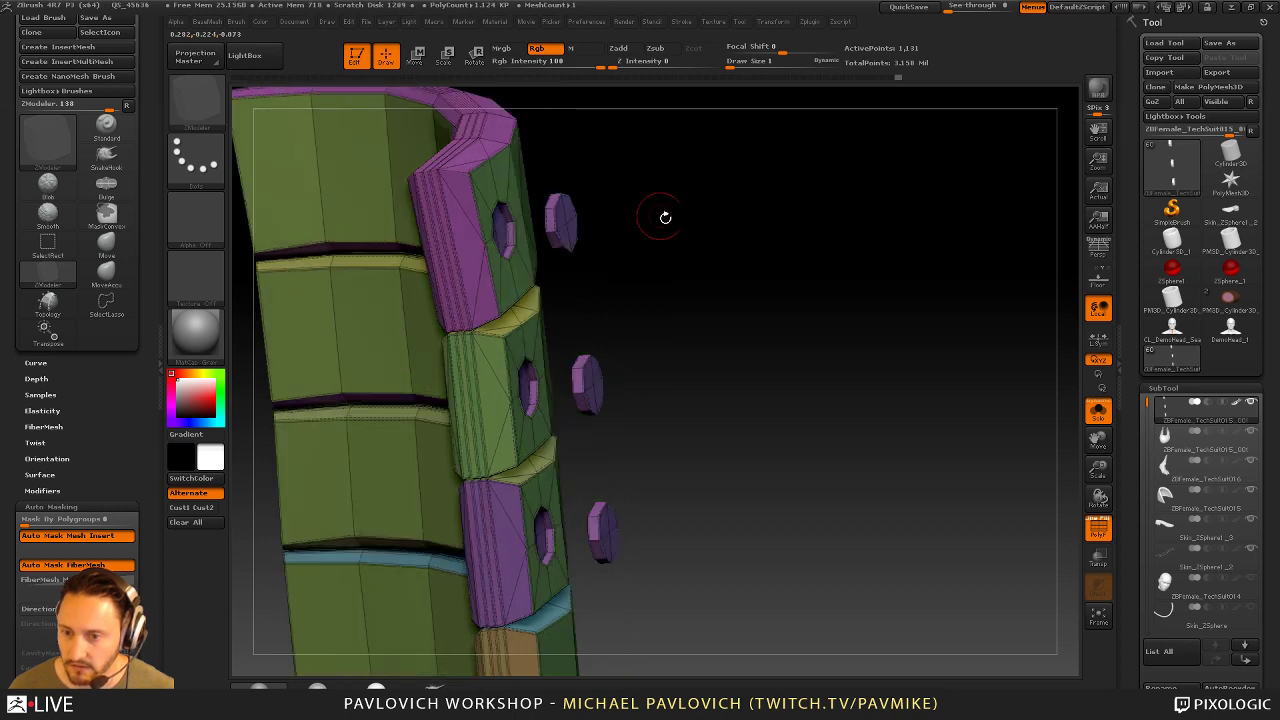
# Try to move the top disc toward its hole with Transpose and Mask By Polygroups at 100
pyautogui.click(1096, 529)
pyautogui.moveTo(956, 460); pyautogui.dragTo(594, 240)
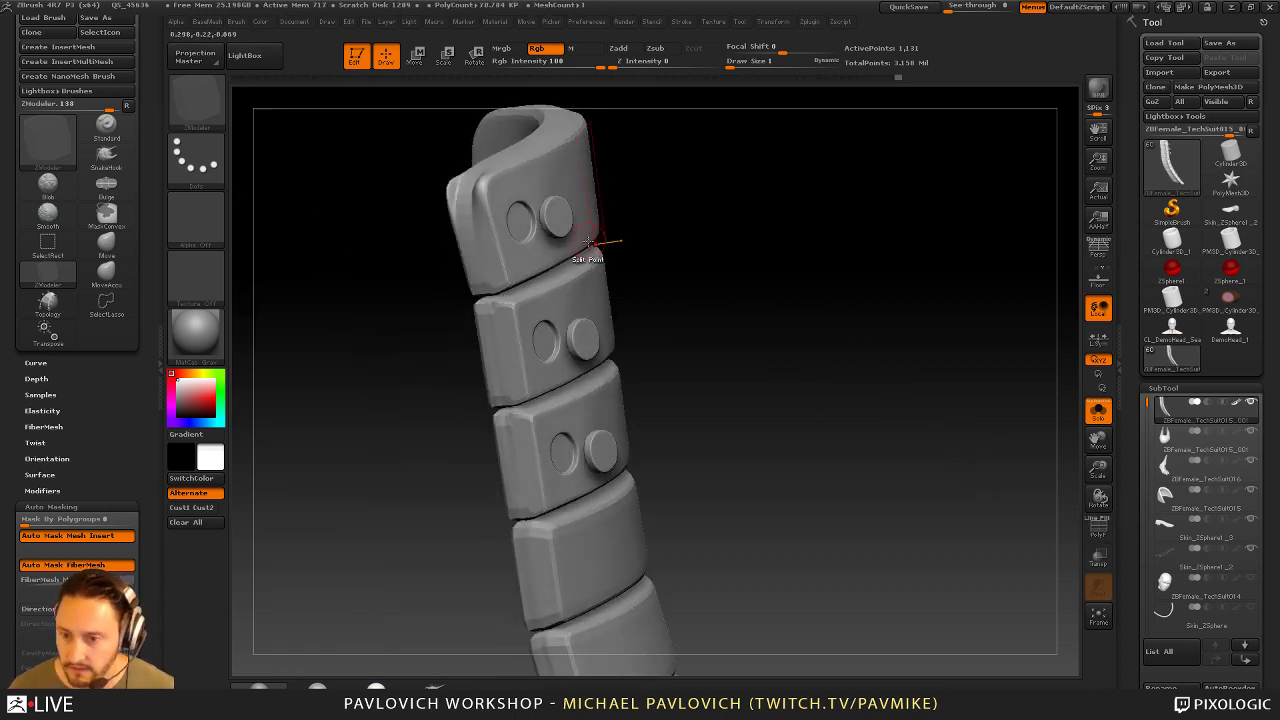
pyautogui.moveTo(700, 240); pyautogui.dragTo(686, 229)
pyautogui.press('w')
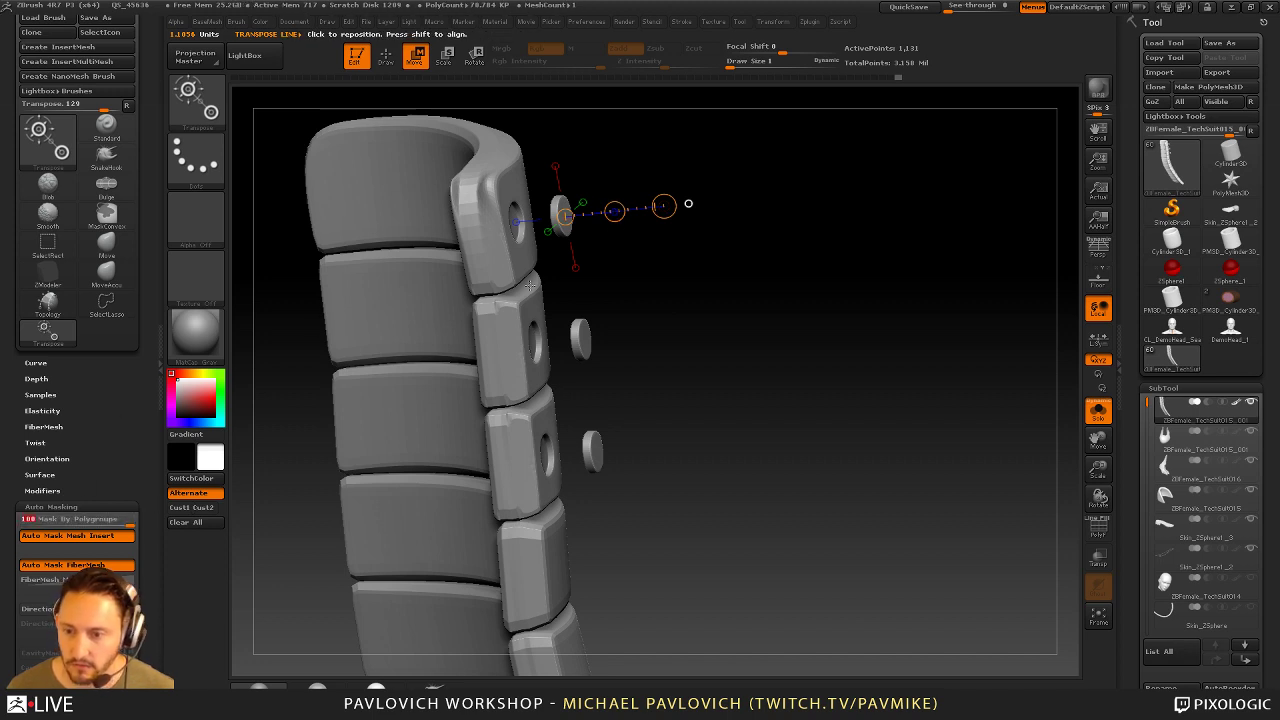
pyautogui.moveTo(614, 211); pyautogui.dragTo(585, 214)
pyautogui.hotkey('shift', 'd')
pyautogui.hotkey('ctrl', 'z')
pyautogui.press('q')
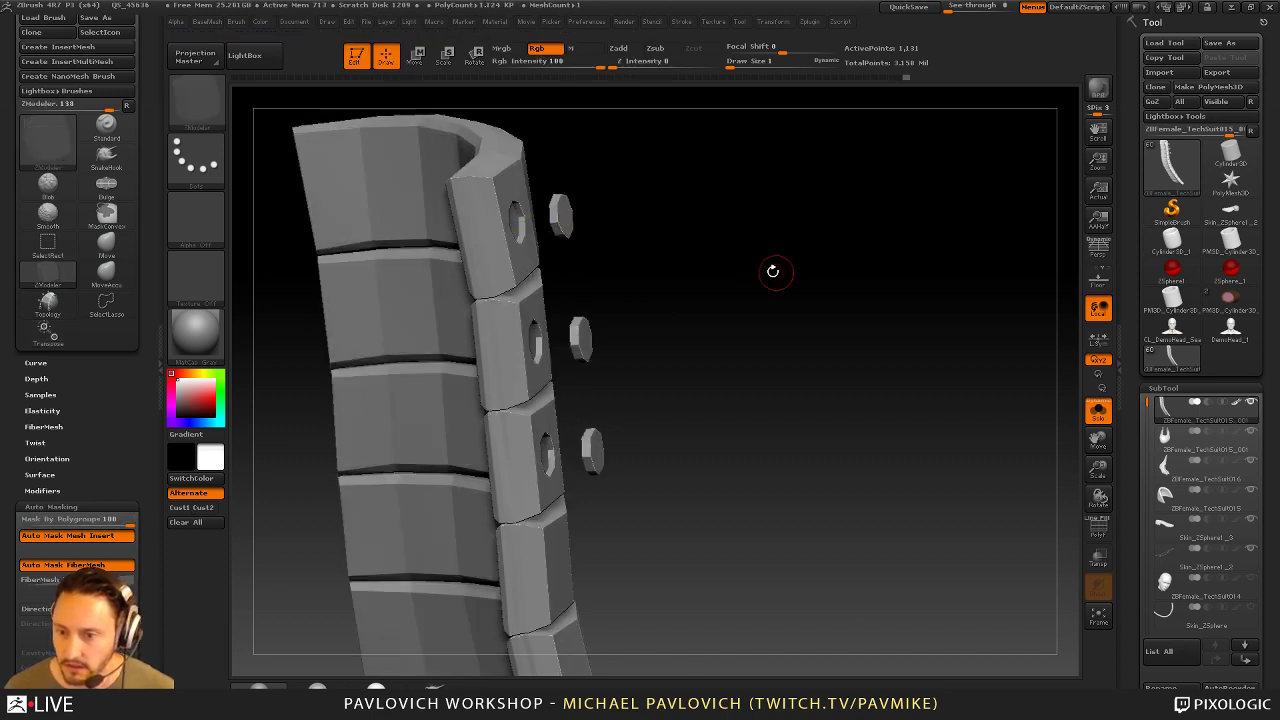
# Isolate the three thickened discs, give each its own polygroup with Auto Groups, and show the whole mesh again
pyautogui.moveTo(771, 271); pyautogui.dragTo(689, 302)
pyautogui.moveTo(531, 149)
pyautogui.keyDown('ctrl'); pyautogui.keyDown('shift'); pyautogui.mouseDown()
pyautogui.moveTo(686, 286)
pyautogui.moveTo(586, 446)
pyautogui.moveTo(680, 618)
pyautogui.mouseUp(); pyautogui.keyUp('shift'); pyautogui.keyUp('ctrl')
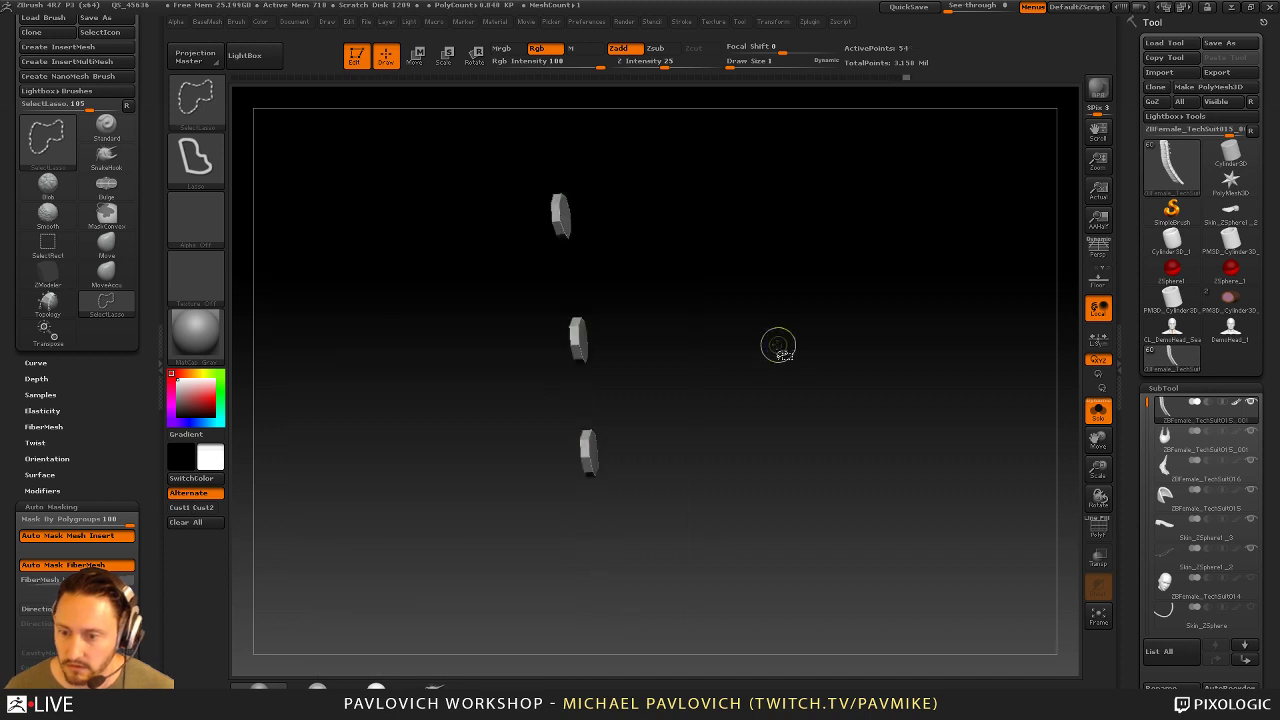
pyautogui.press('2')
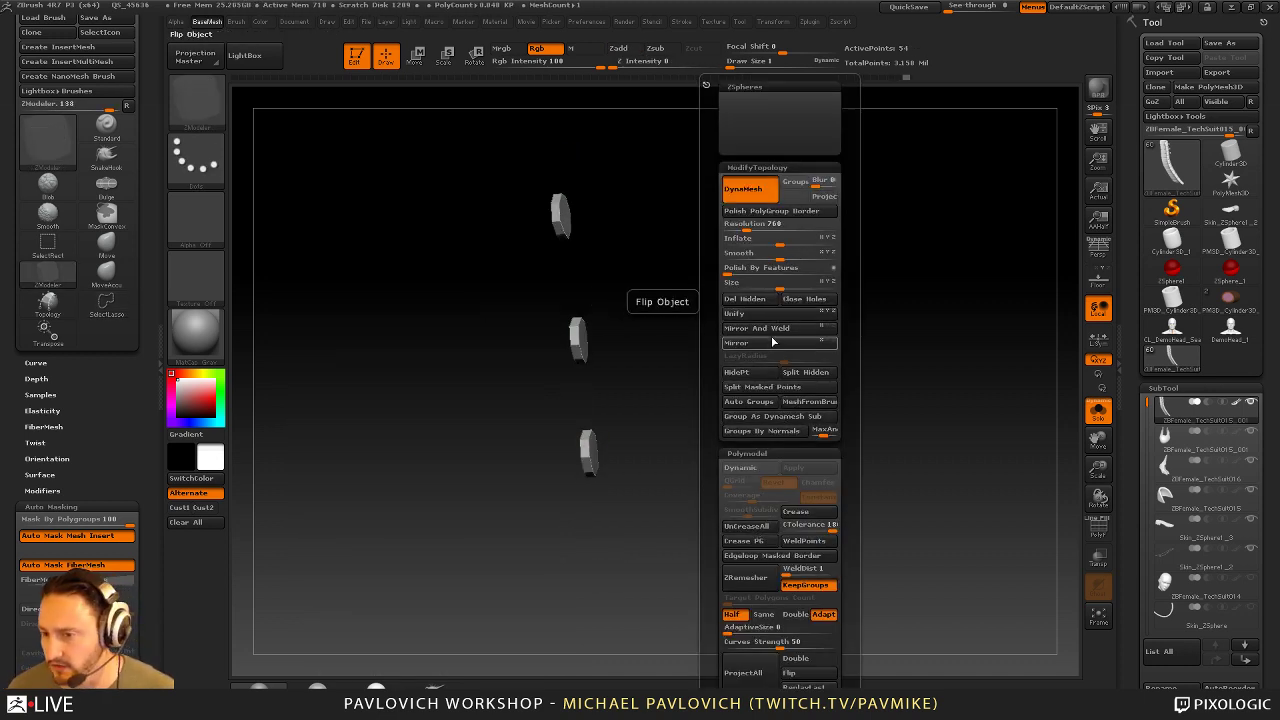
pyautogui.click(755, 403)
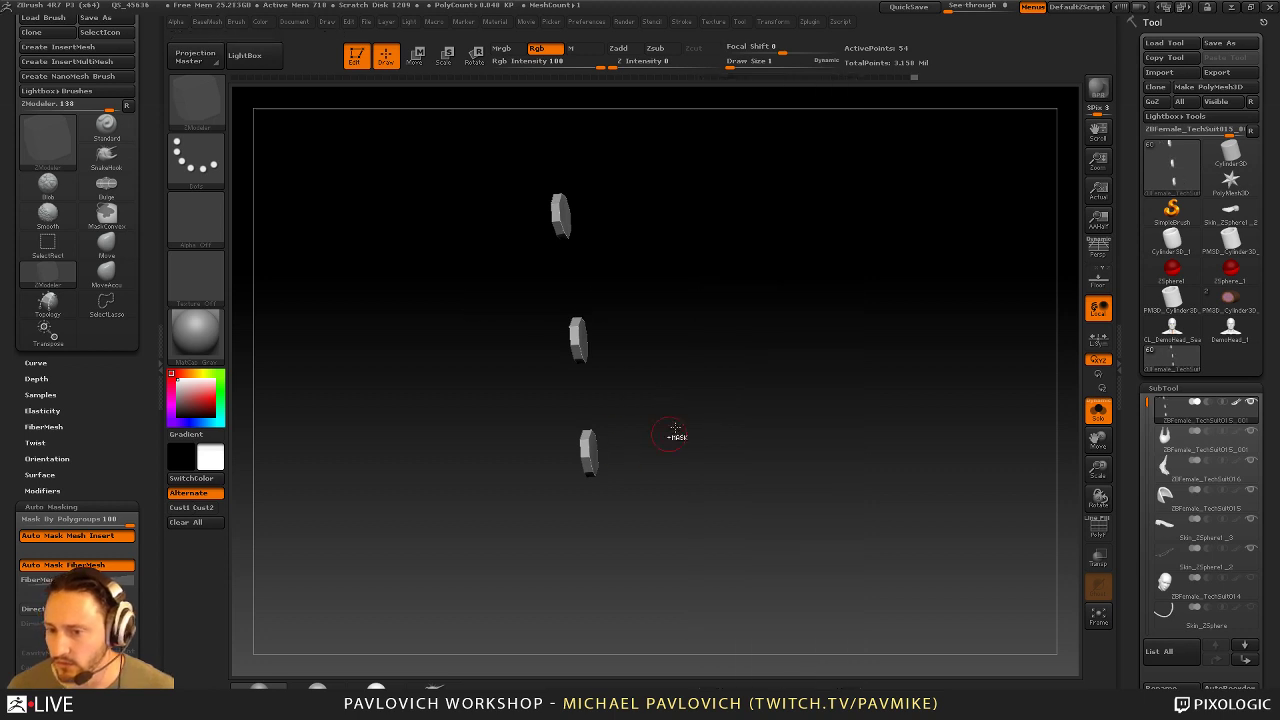
pyautogui.keyDown('ctrl'); pyautogui.keyDown('shift'); pyautogui.click(674, 432); pyautogui.keyUp('shift'); pyautogui.keyUp('ctrl')
pyautogui.moveTo(678, 428); pyautogui.dragTo(771, 321)
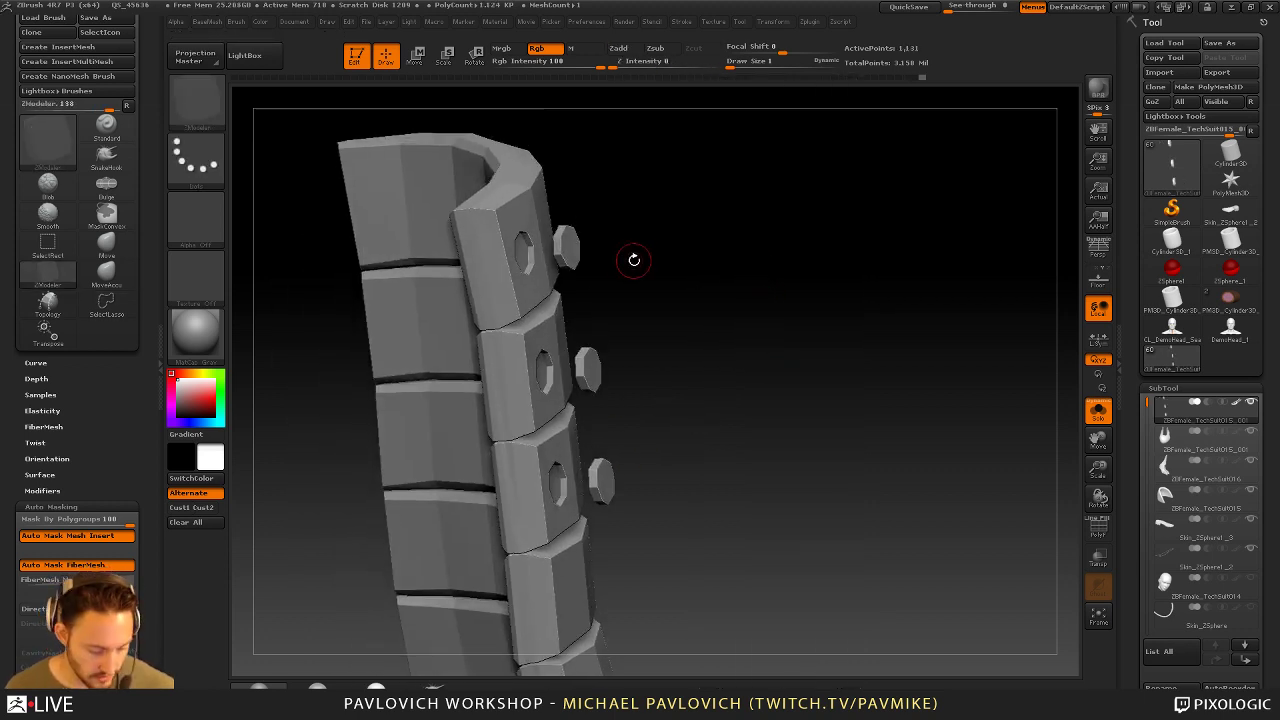
# Move the top disc into its recess with the Transpose line in smoothed preview
pyautogui.press('d')
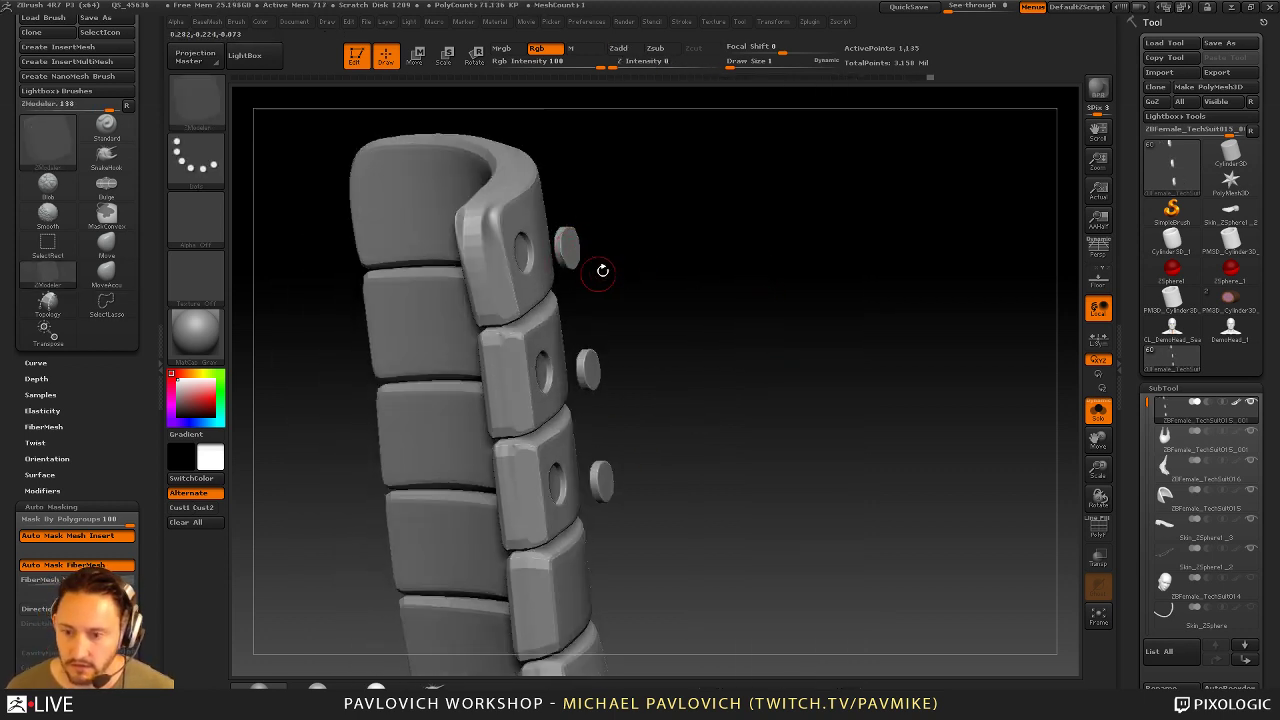
pyautogui.hotkey('shift', 'd')
pyautogui.press('w')
pyautogui.press('d')
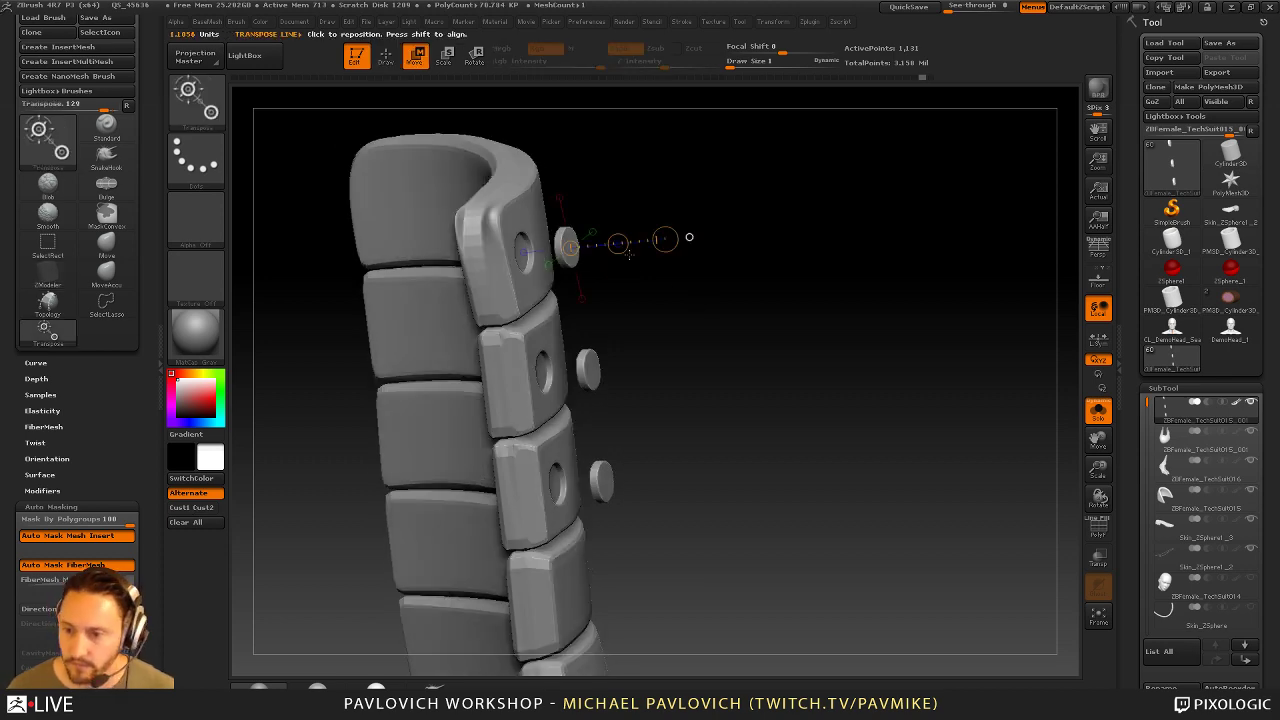
pyautogui.moveTo(618, 243); pyautogui.dragTo(564, 246)
pyautogui.press('q')
pyautogui.moveTo(920, 270)
pyautogui.mouseDown()
pyautogui.moveTo(788, 283)
pyautogui.moveTo(871, 303)
pyautogui.moveTo(866, 292)
pyautogui.mouseUp()
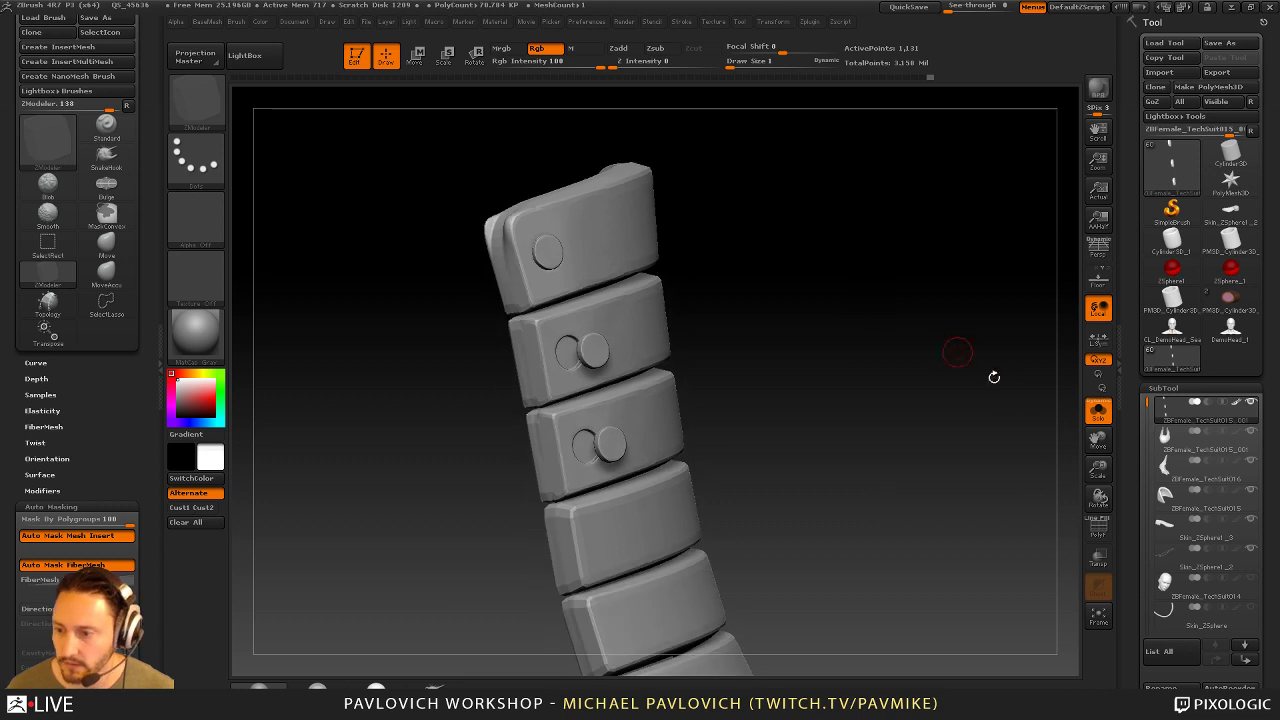
# Step back through the undo history to before the circles were added, and show the whole boot again
pyautogui.click(1100, 528)
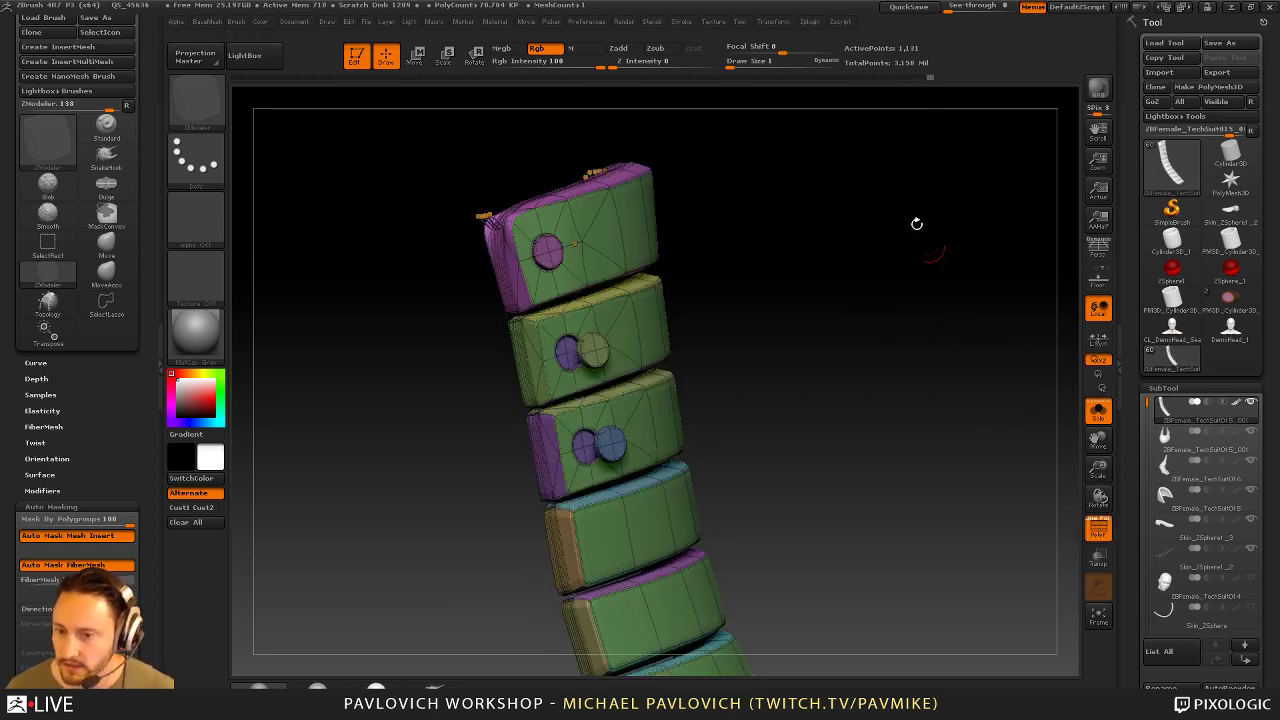
pyautogui.moveTo(932, 79); pyautogui.dragTo(747, 85)
pyautogui.keyDown('ctrl'); pyautogui.moveTo(880, 232); pyautogui.dragTo(923, 324, button='right'); pyautogui.keyUp('ctrl')
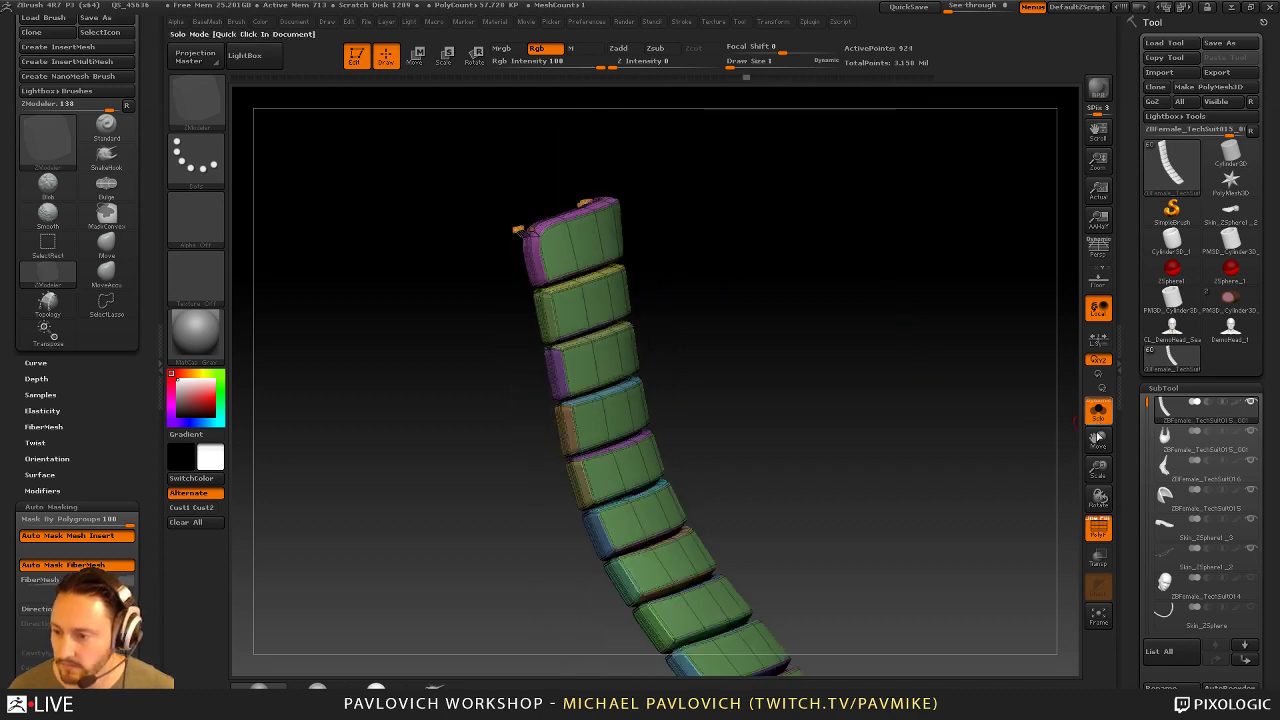
pyautogui.click(1098, 412)
pyautogui.hotkey('shift', 'f')
pyautogui.keyDown('ctrl'); pyautogui.moveTo(1011, 414); pyautogui.dragTo(820, 307, button='right'); pyautogui.keyUp('ctrl')
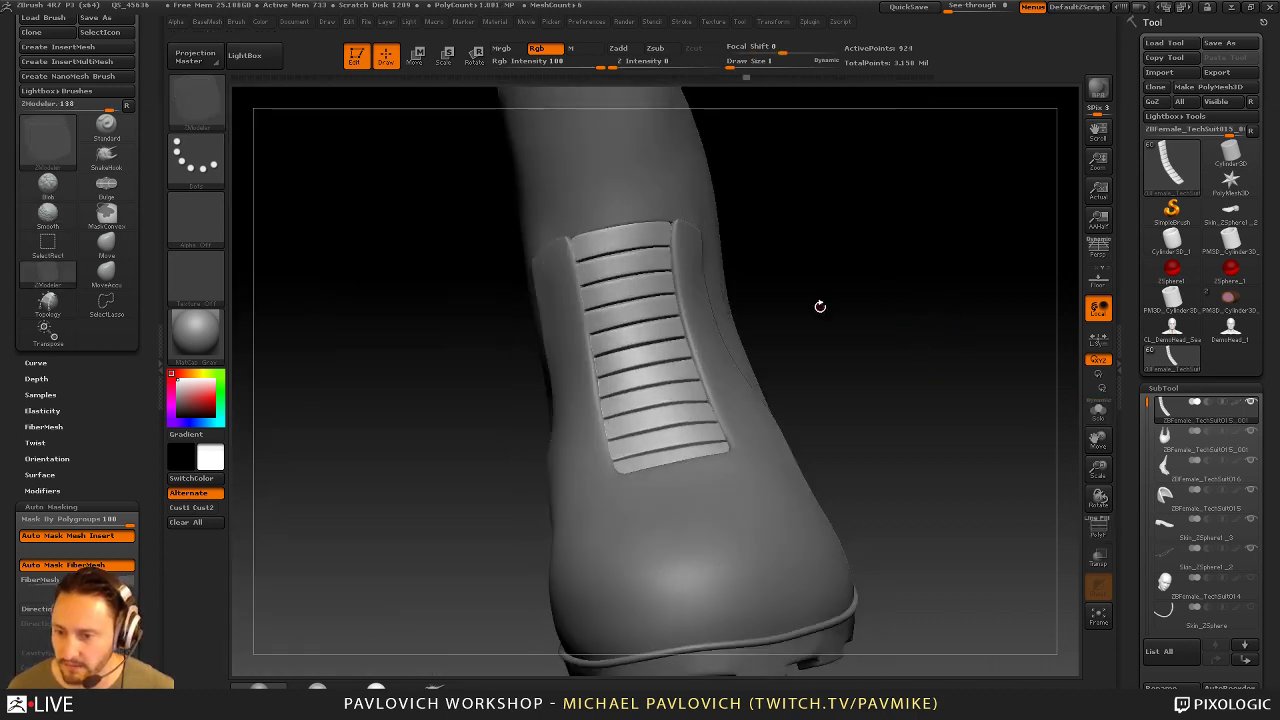
# Switch to the Standard brush and select the front boot shell subtool, ZBFemale_TechSuit015_001
pyautogui.press('b')
pyautogui.press('s')
pyautogui.press('t')
pyautogui.press('s')
pyautogui.moveTo(820, 306)
pyautogui.mouseDown()
pyautogui.moveTo(837, 305)
pyautogui.moveTo(866, 354)
pyautogui.moveTo(866, 317)
pyautogui.moveTo(826, 289)
pyautogui.moveTo(856, 289)
pyautogui.moveTo(622, 362)
pyautogui.mouseUp()
pyautogui.keyDown('alt'); pyautogui.click(742, 458); pyautogui.keyUp('alt')
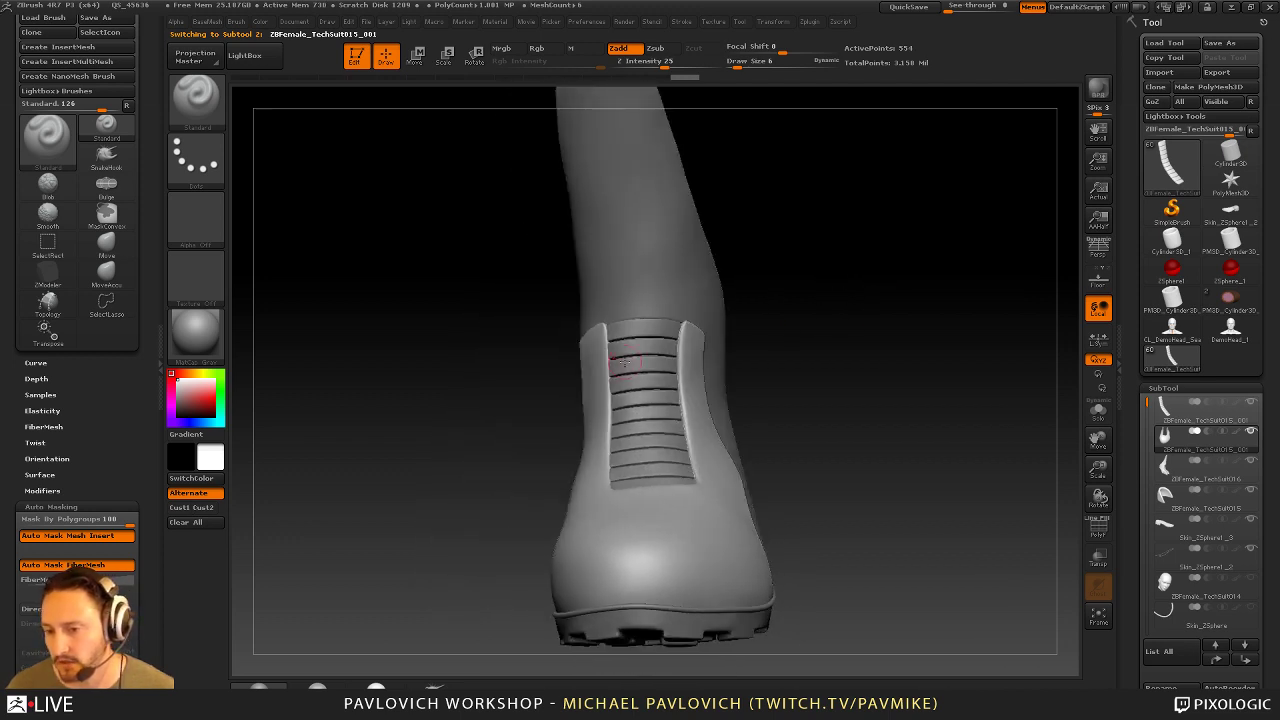
# Duplicate the front boot shell subtool
pyautogui.moveTo(794, 387); pyautogui.dragTo(707, 516)
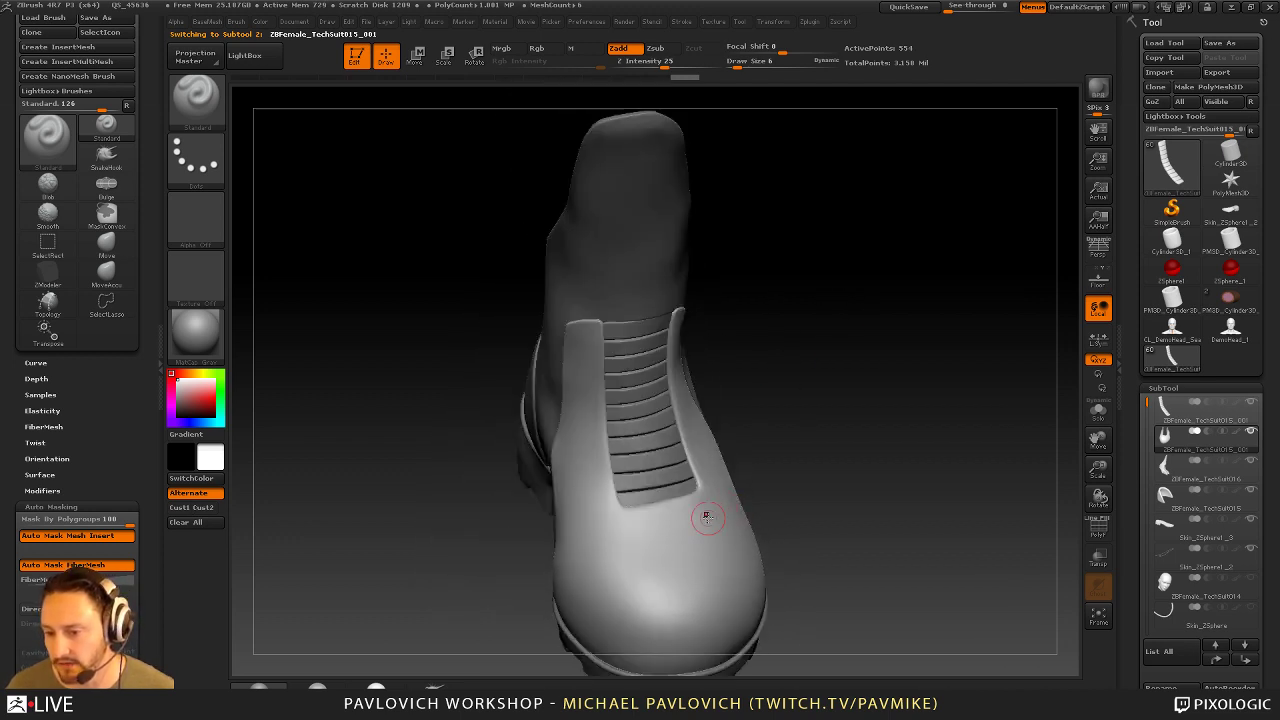
pyautogui.moveTo(722, 330); pyautogui.dragTo(711, 295)
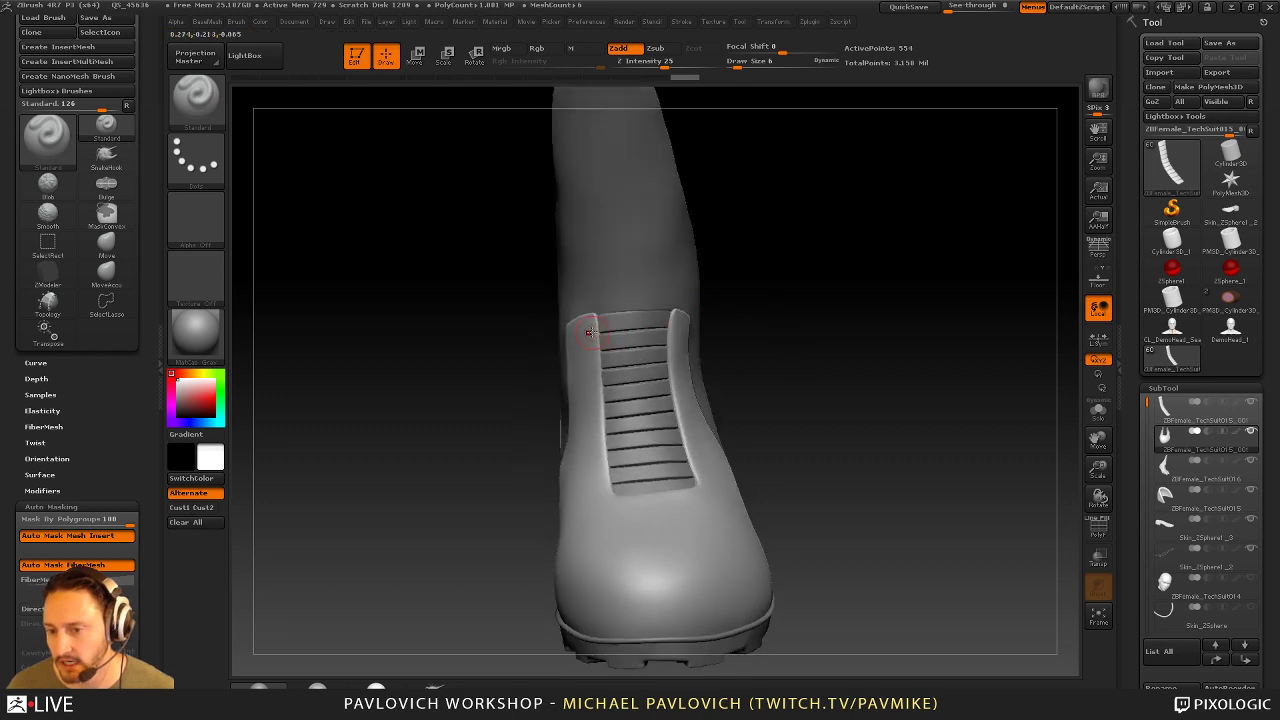
pyautogui.moveTo(723, 358); pyautogui.dragTo(809, 358)
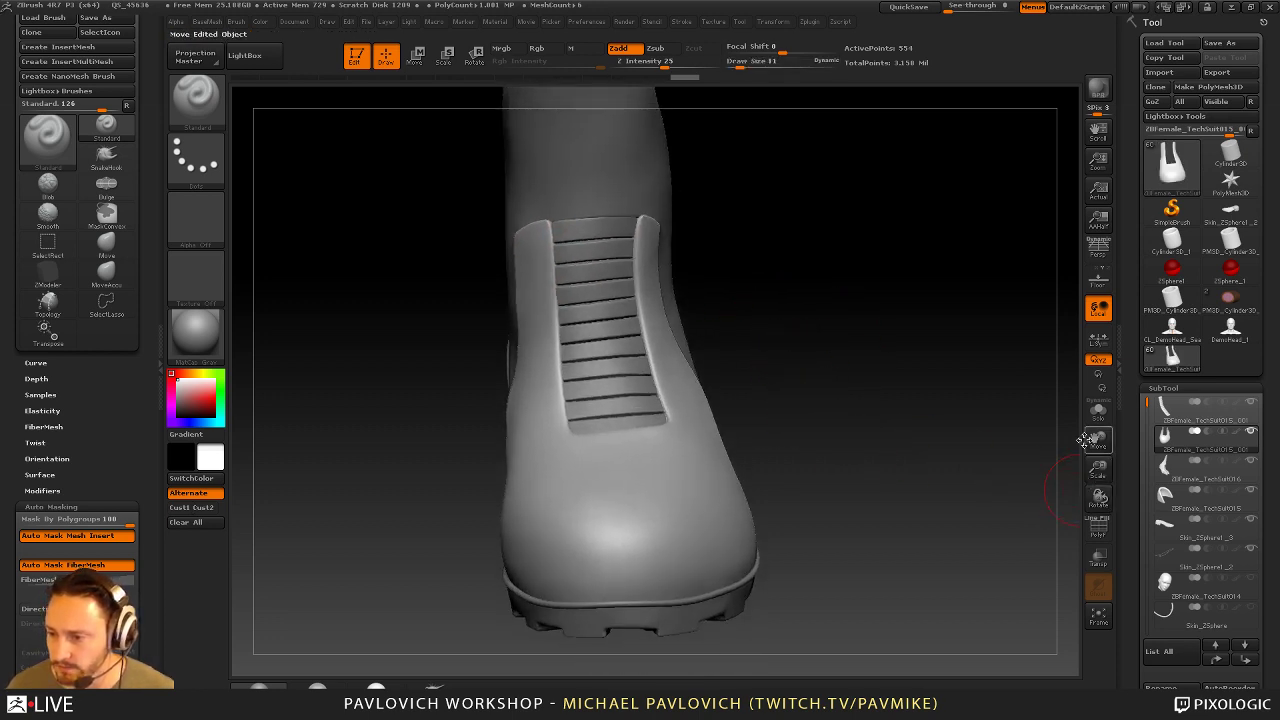
pyautogui.moveTo(1070, 435); pyautogui.dragTo(986, 411)
pyautogui.moveTo(1135, 603); pyautogui.dragTo(1129, 498)
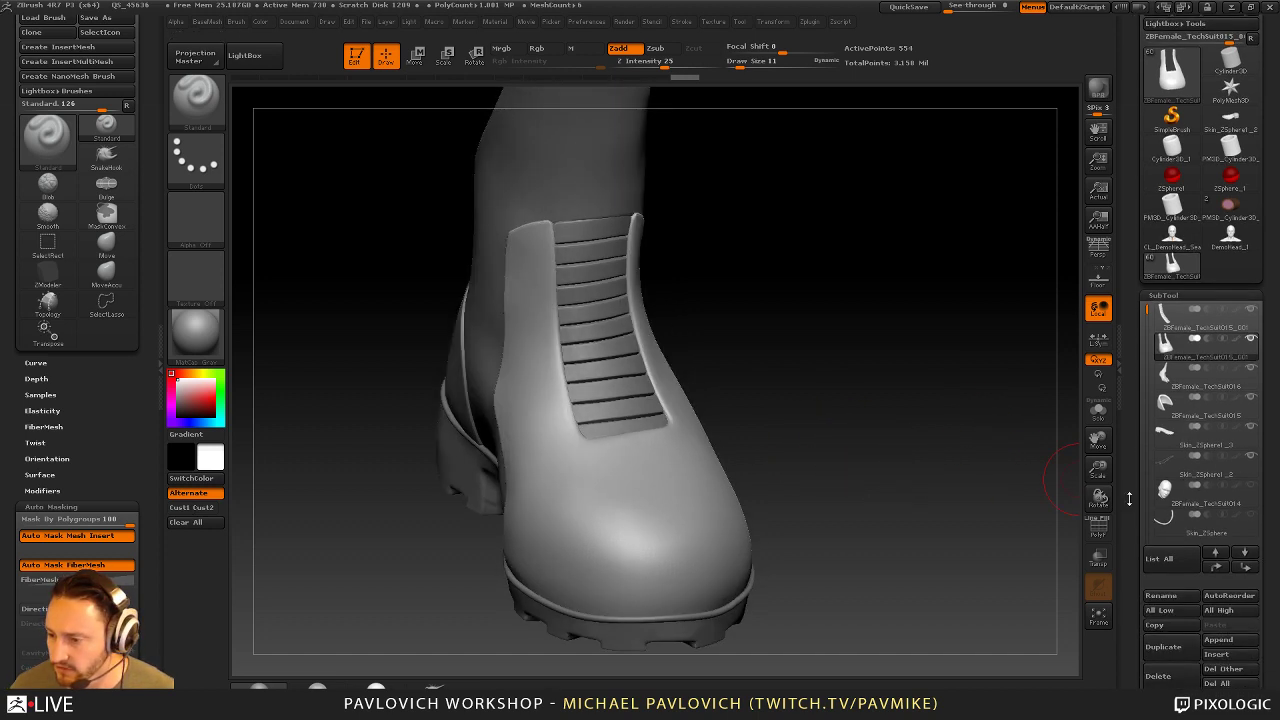
pyautogui.click(1163, 647)
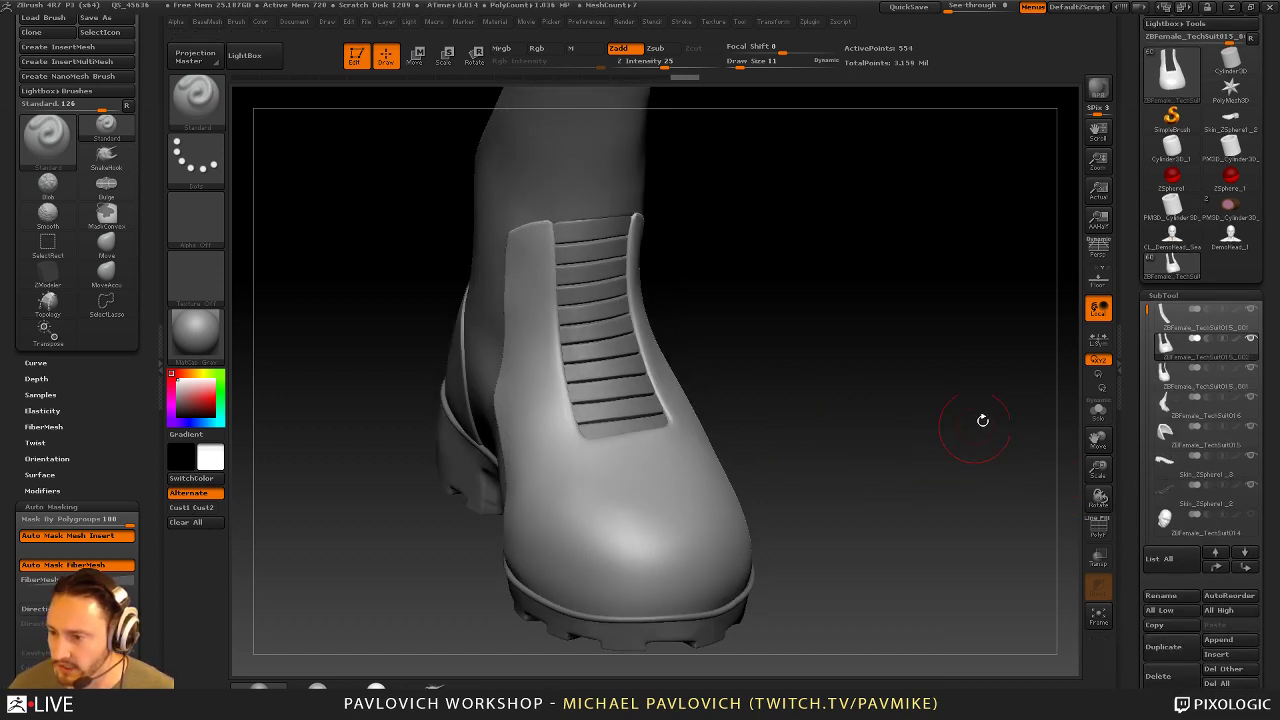
# Solo the duplicated shell at low resolution, isolate its outer green polygroup, and delete the hidden polygons
pyautogui.click(1097, 412)
pyautogui.hotkey('shift', 'd')
pyautogui.click(1097, 524)
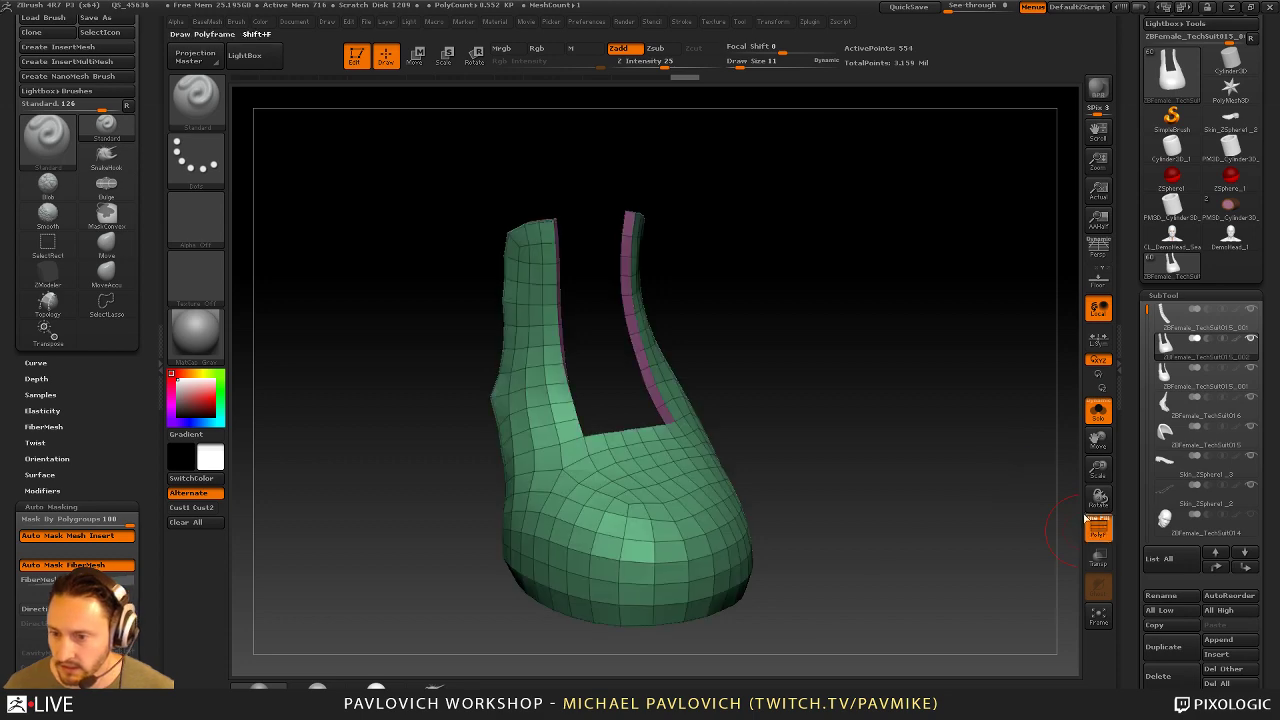
pyautogui.moveTo(1010, 492); pyautogui.dragTo(762, 460)
pyautogui.keyDown('ctrl'); pyautogui.keyDown('shift'); pyautogui.click(671, 448); pyautogui.keyUp('shift'); pyautogui.keyUp('ctrl')
pyautogui.moveTo(886, 342)
pyautogui.mouseDown()
pyautogui.moveTo(805, 372)
pyautogui.moveTo(906, 374)
pyautogui.mouseUp()
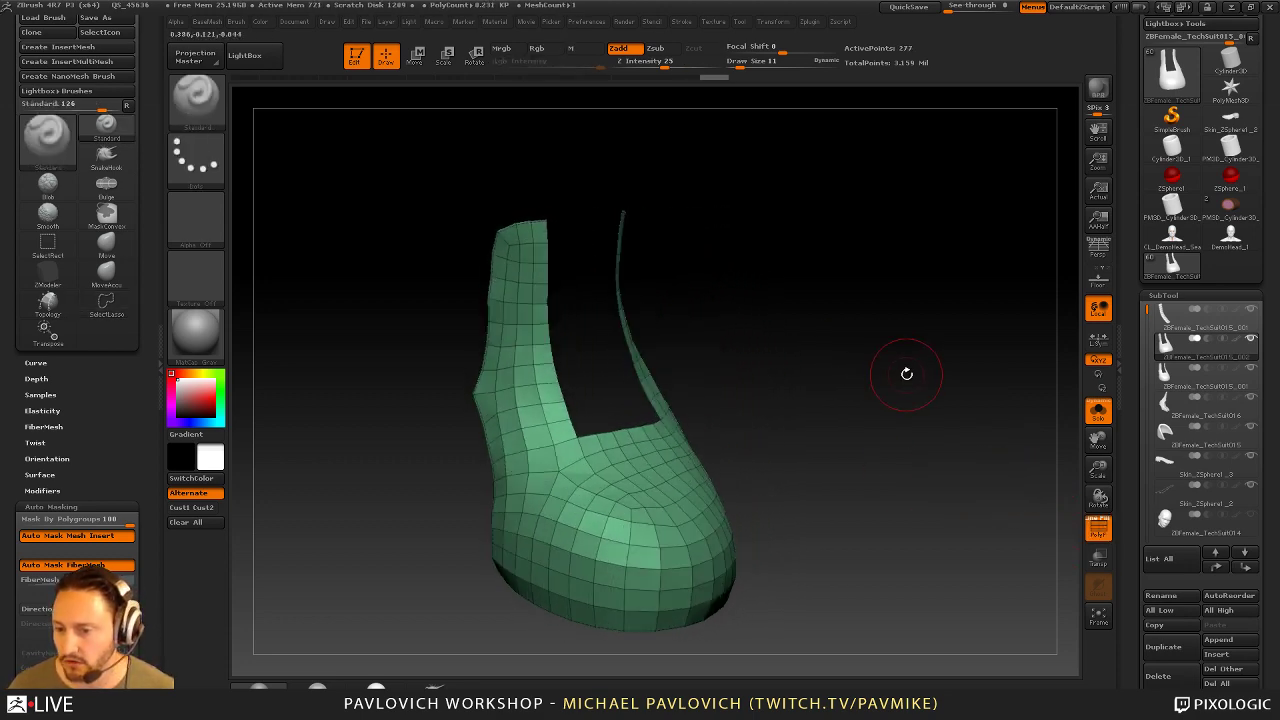
pyautogui.press('2')
pyautogui.click(886, 302)
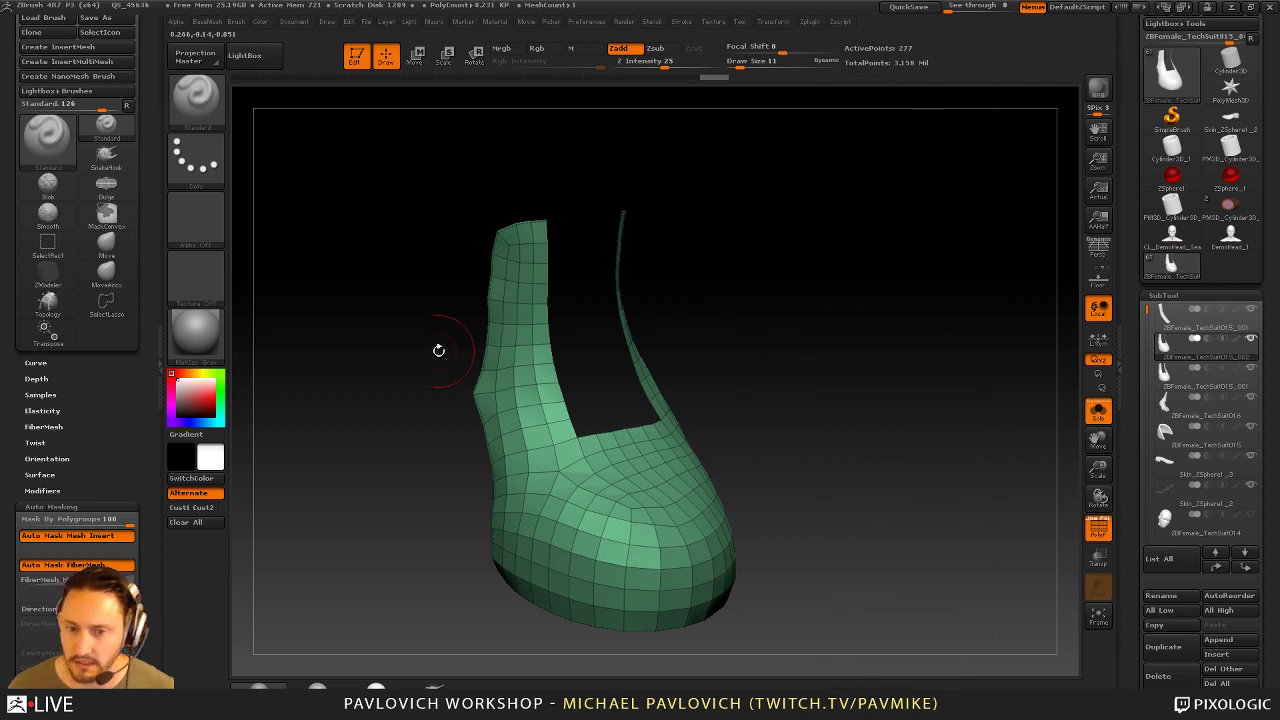
# Frame the isolated shell's open border with a curve using Frame Mesh with Border, and switch to the CurveTube brush
pyautogui.press('s')
pyautogui.click(114, 399)
pyautogui.click(236, 24)
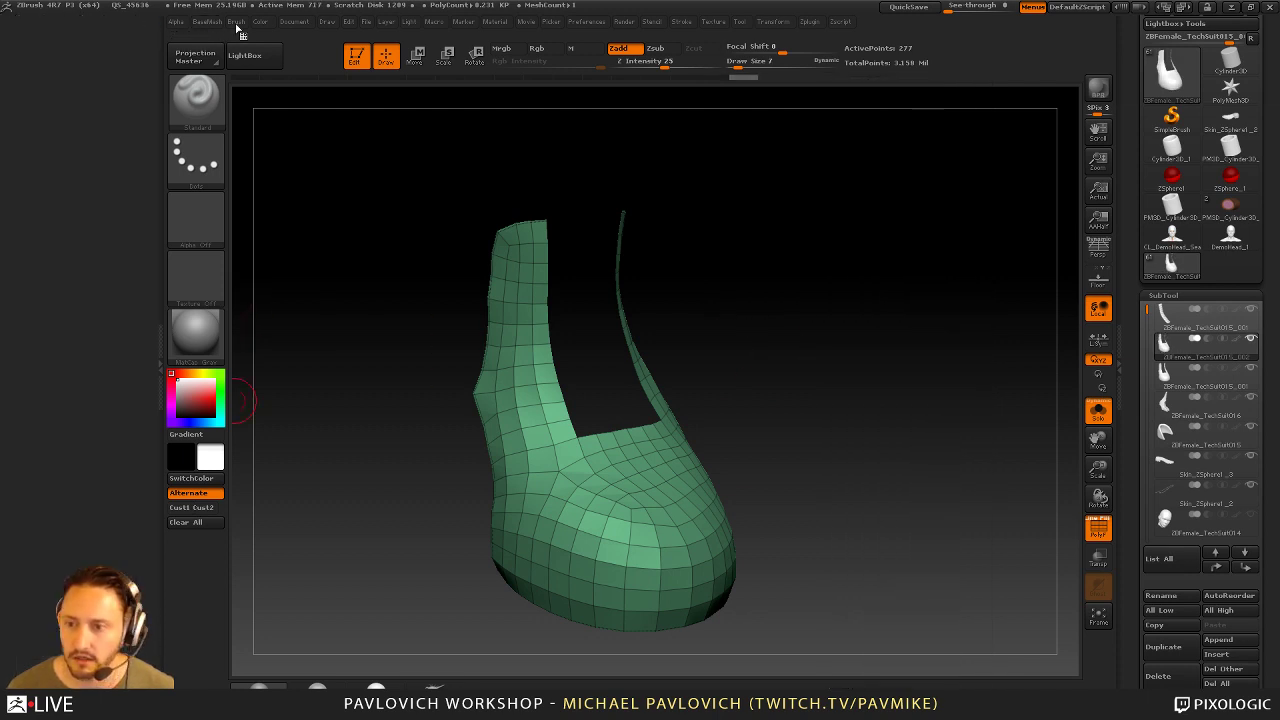
pyautogui.click(678, 22)
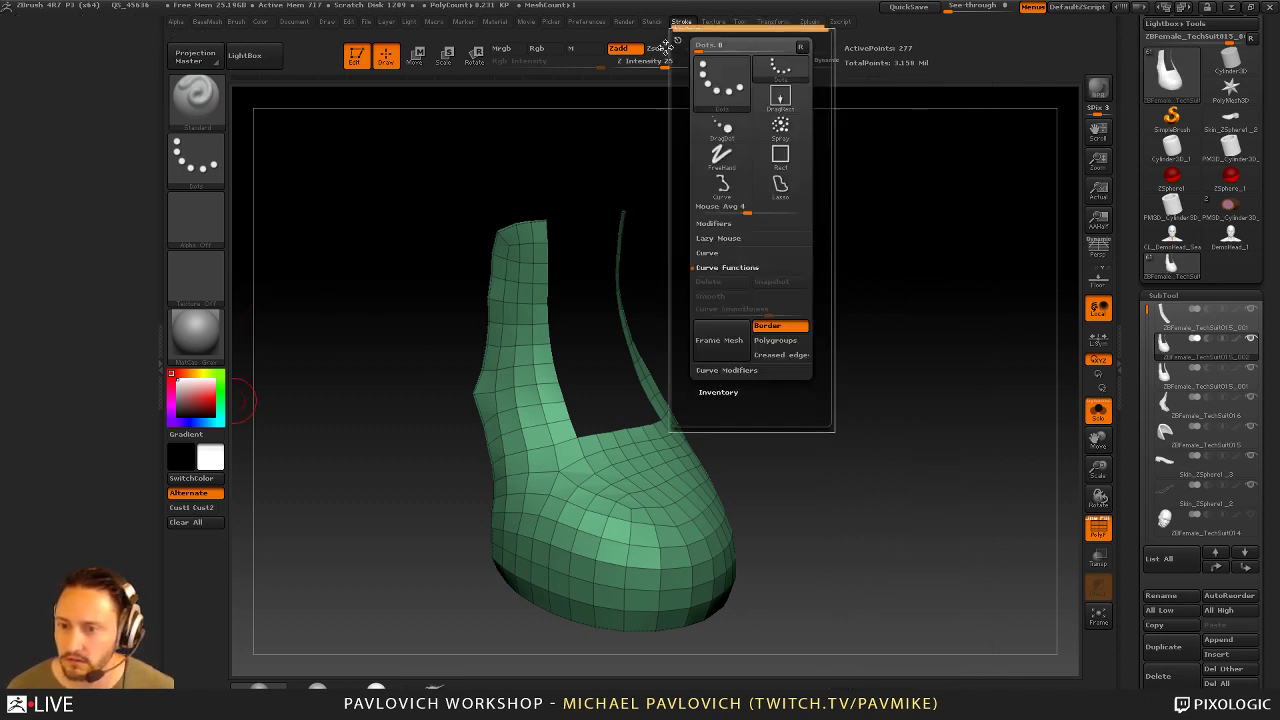
pyautogui.moveTo(676, 45); pyautogui.dragTo(174, 120)
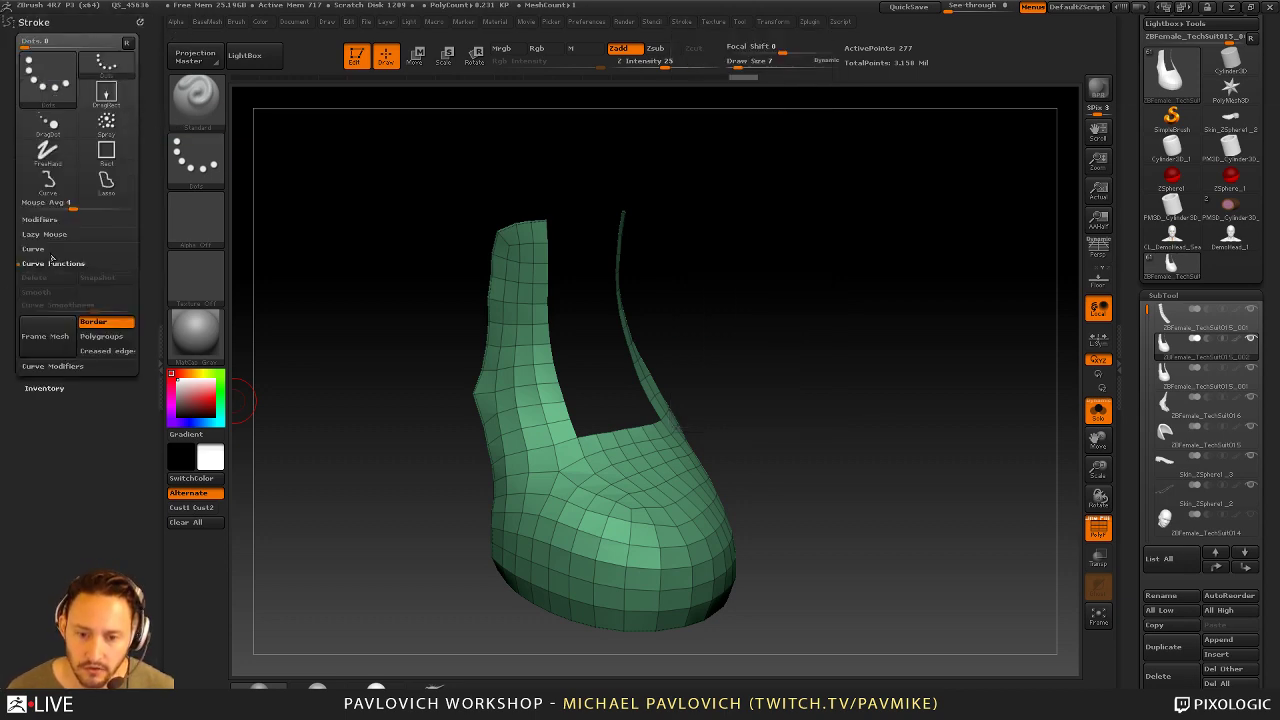
pyautogui.click(62, 340)
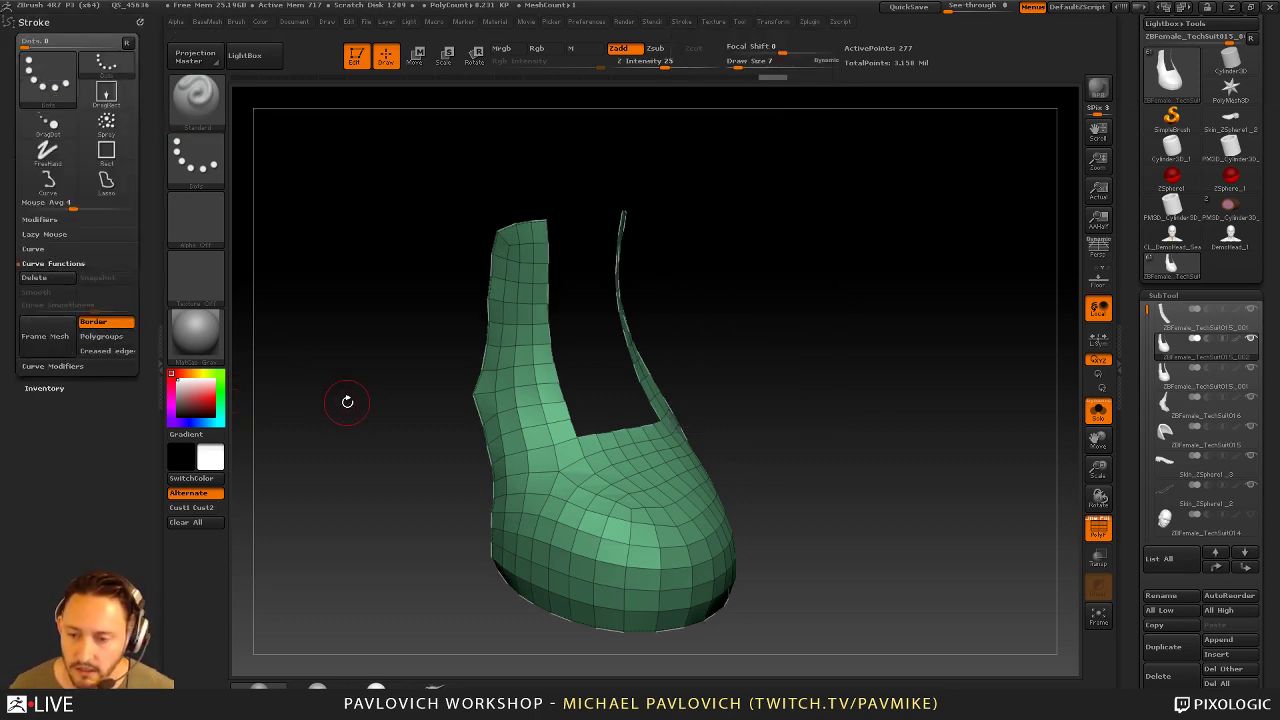
pyautogui.press('b')
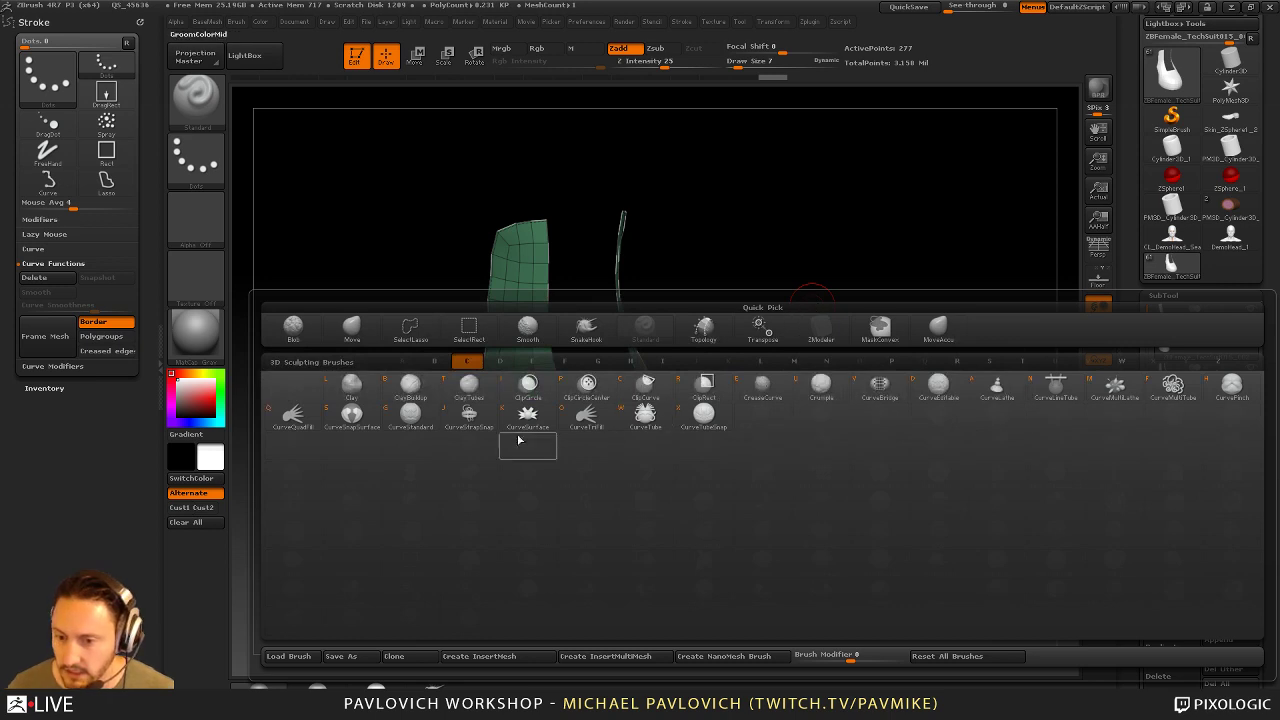
pyautogui.click(645, 418)
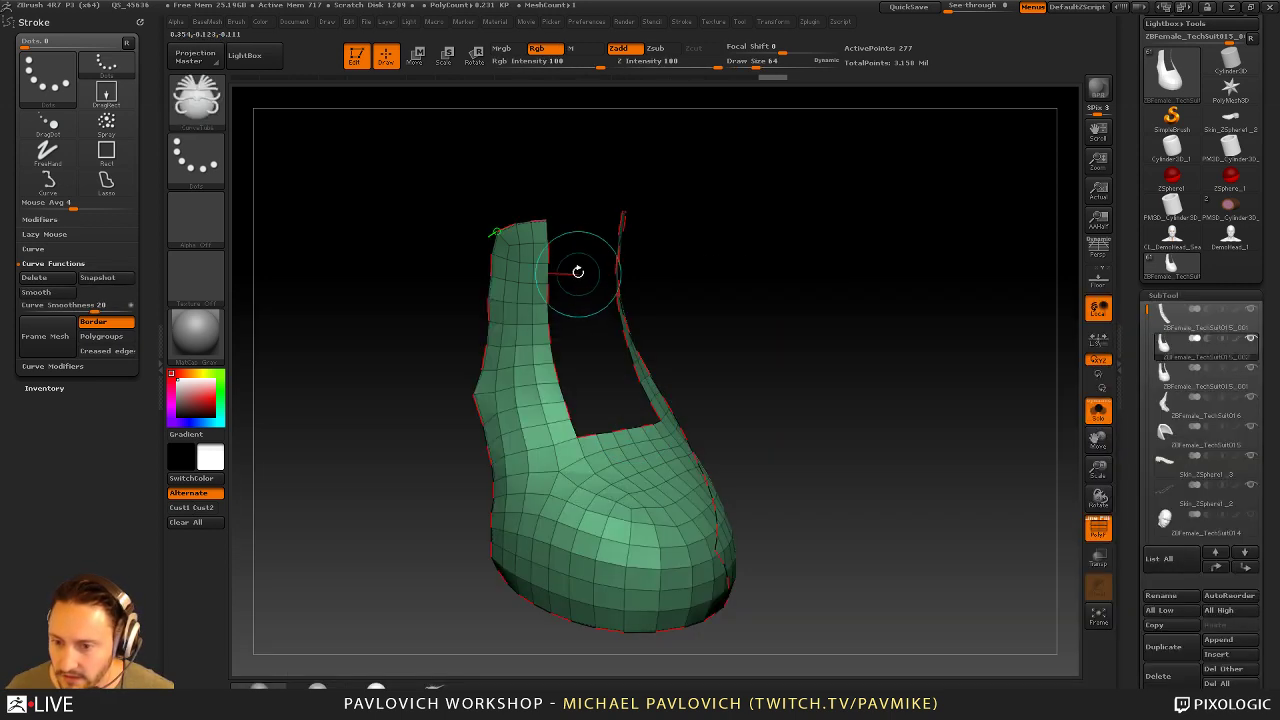
# Try to build a tube along the border curve while the shell is soloed, and undo the attempts
pyautogui.press('s')
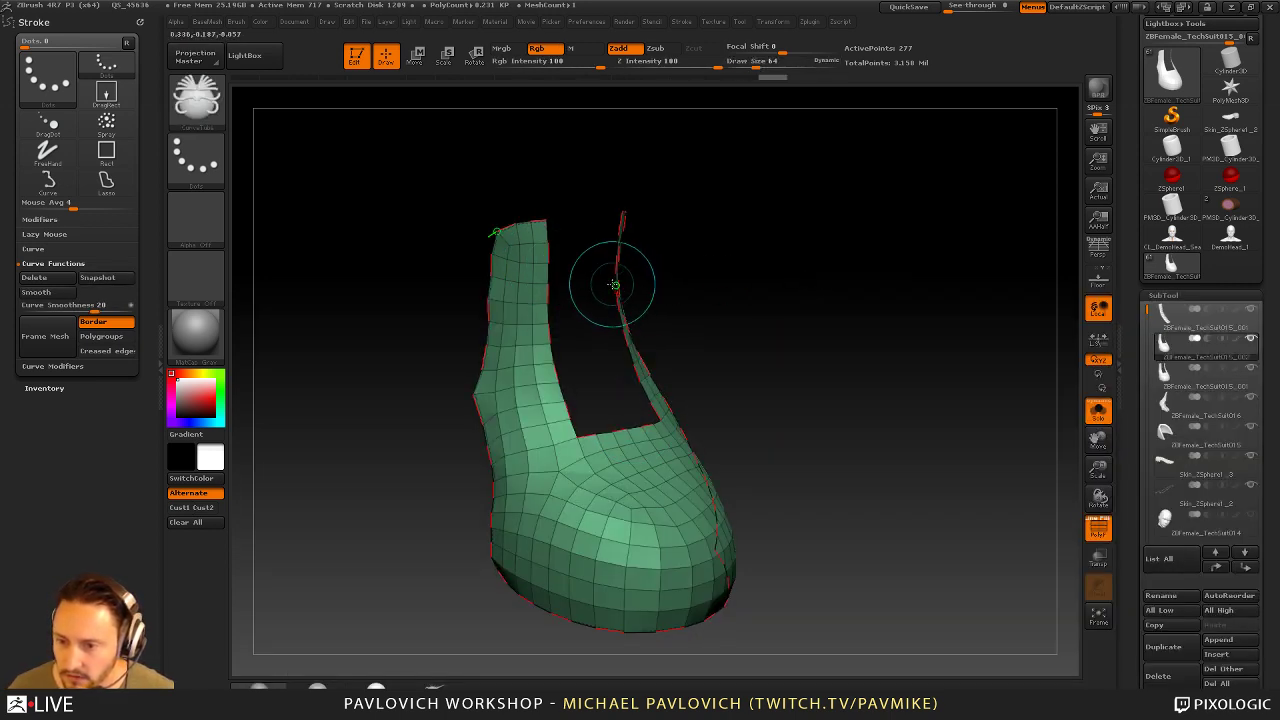
pyautogui.click(548, 289)
pyautogui.moveTo(775, 295)
pyautogui.mouseDown()
pyautogui.moveTo(797, 311)
pyautogui.moveTo(763, 254)
pyautogui.mouseUp()
pyautogui.hotkey('ctrl', 'z')
pyautogui.click(467, 320)
pyautogui.hotkey('ctrl', 'z')
pyautogui.click(463, 323)
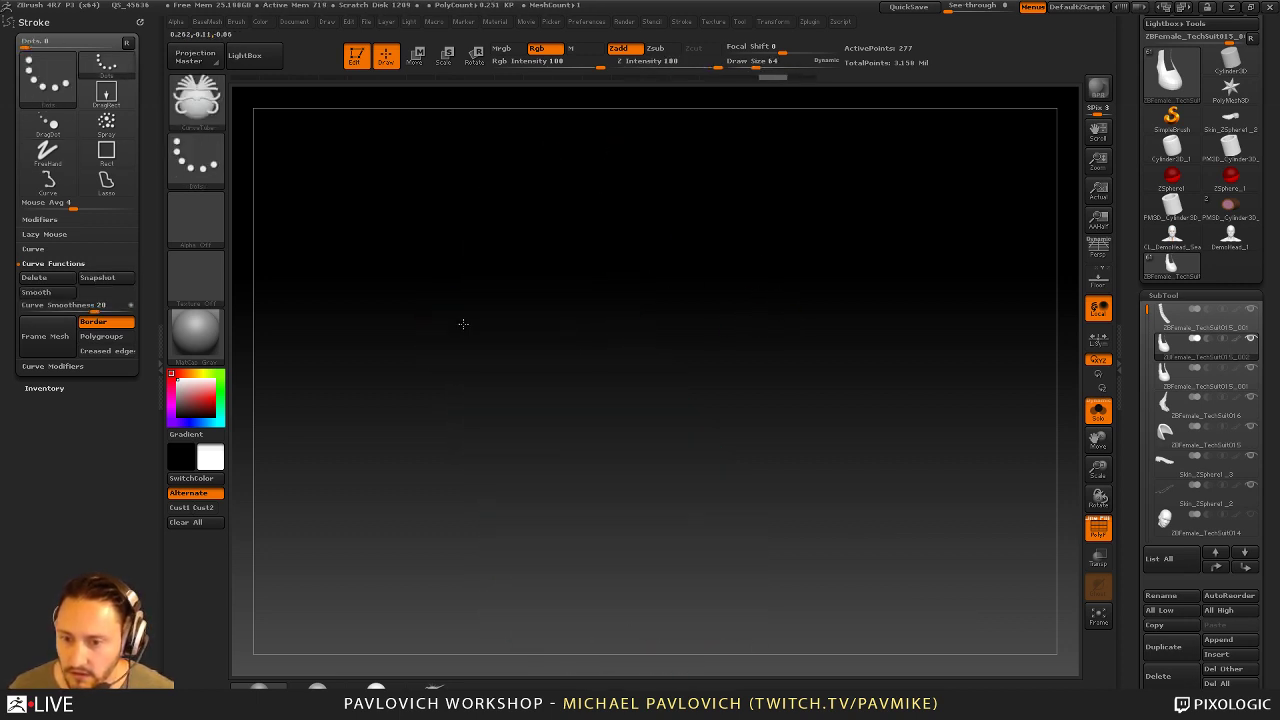
pyautogui.moveTo(770, 321); pyautogui.dragTo(785, 331)
pyautogui.hotkey('ctrl', 'z')
# Show the whole boot and generate a thin tube along the shell's border curve, reducing the Draw Size to 1
pyautogui.click(1098, 411)
pyautogui.press('s')
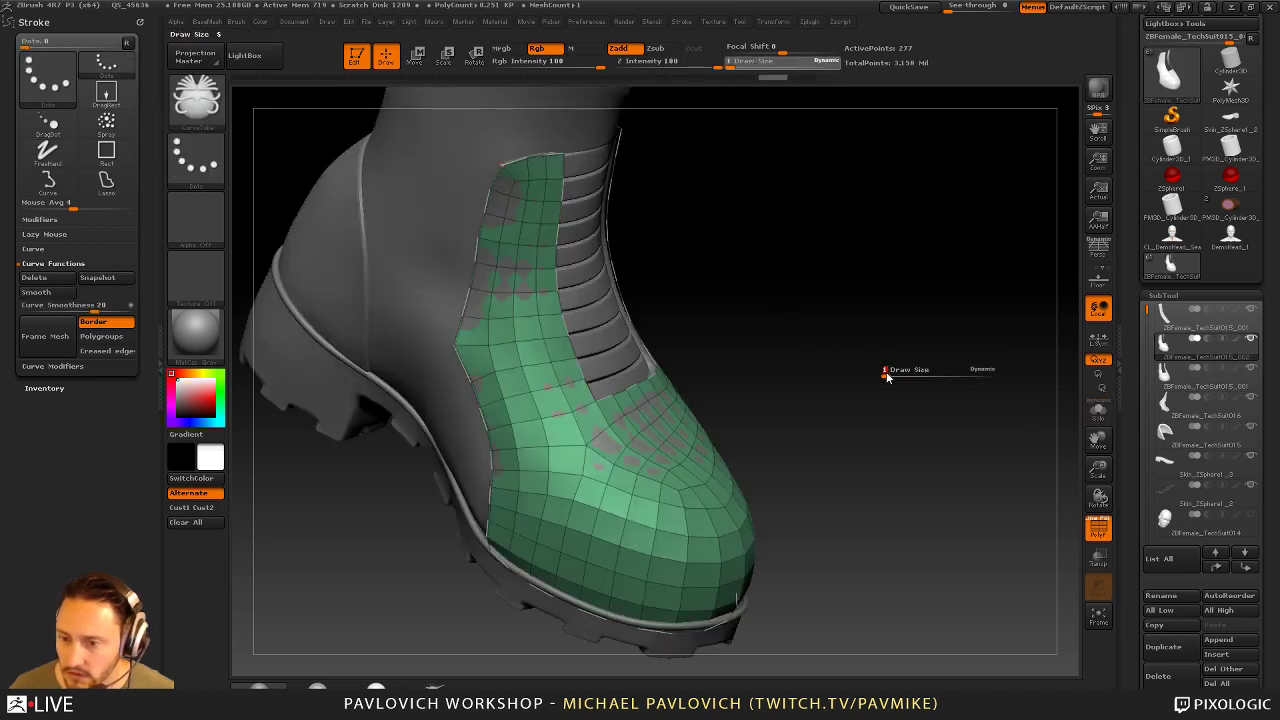
pyautogui.click(463, 320)
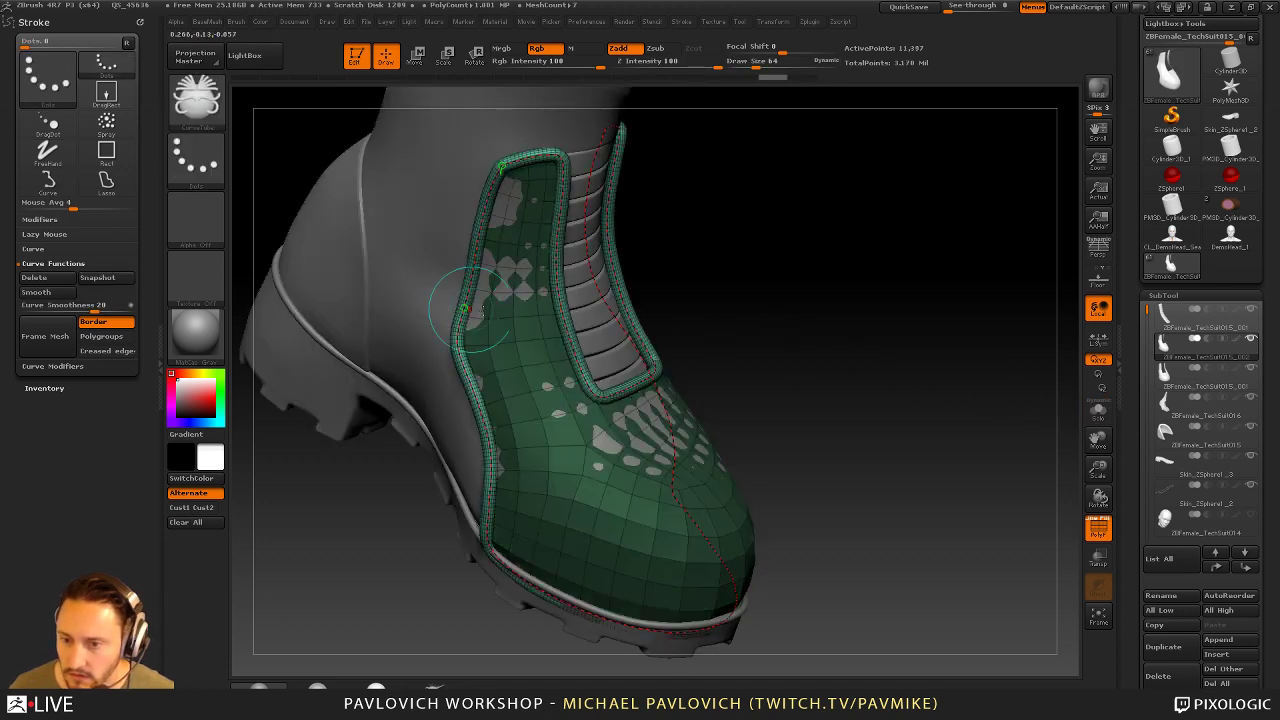
pyautogui.press('s')
pyautogui.click(775, 329)
pyautogui.click(465, 285)
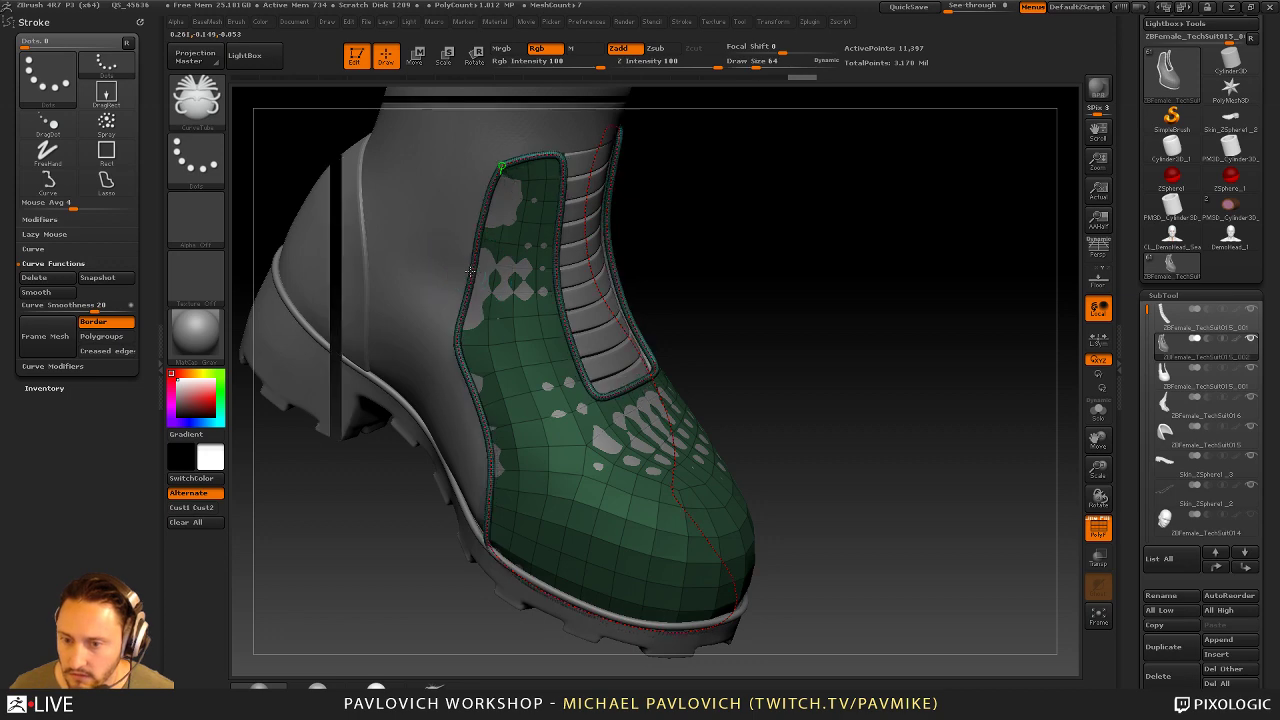
pyautogui.moveTo(811, 303)
pyautogui.mouseDown()
pyautogui.moveTo(773, 274)
pyautogui.moveTo(814, 289)
pyautogui.moveTo(825, 432)
pyautogui.moveTo(931, 371)
pyautogui.moveTo(900, 360)
pyautogui.moveTo(897, 385)
pyautogui.mouseUp()
pyautogui.moveTo(810, 254)
pyautogui.keyDown('alt'); pyautogui.mouseDown()
pyautogui.moveTo(853, 217)
pyautogui.moveTo(856, 333)
pyautogui.mouseUp(); pyautogui.keyUp('alt')
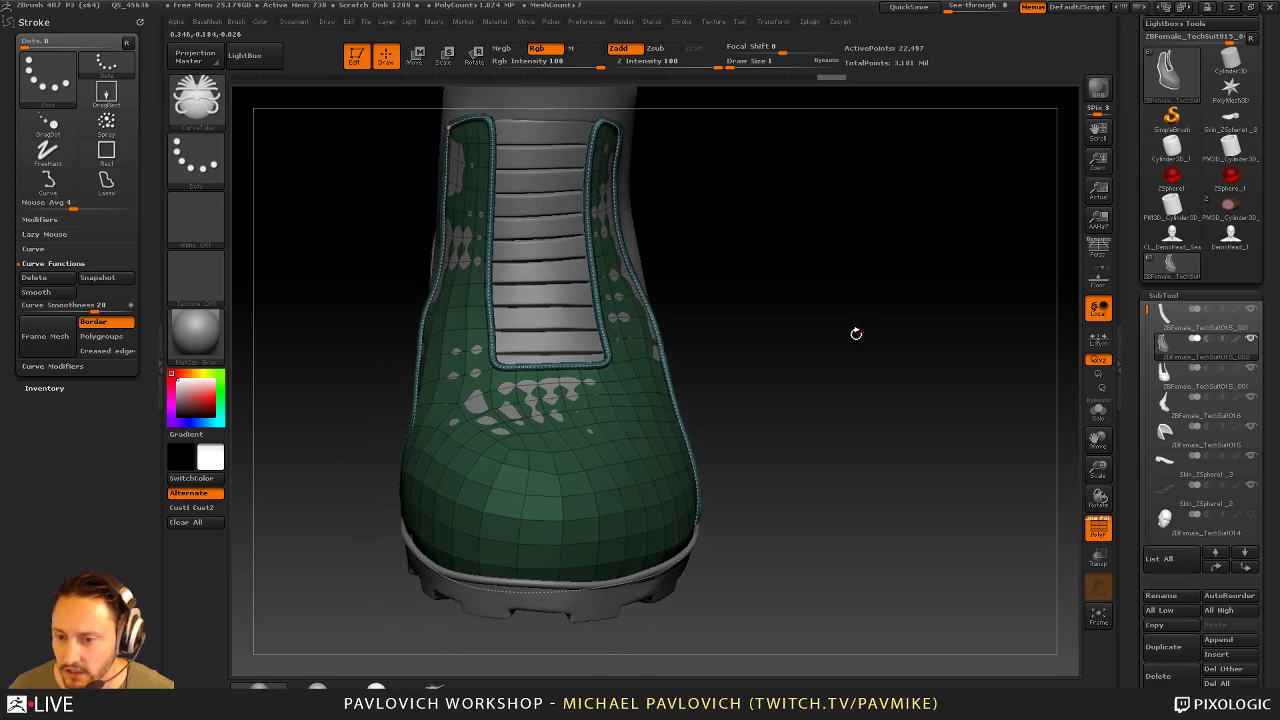
# Split the tube trim from the shell into its own subtool
pyautogui.click(547, 489)
pyautogui.press('1')
pyautogui.click(897, 393)
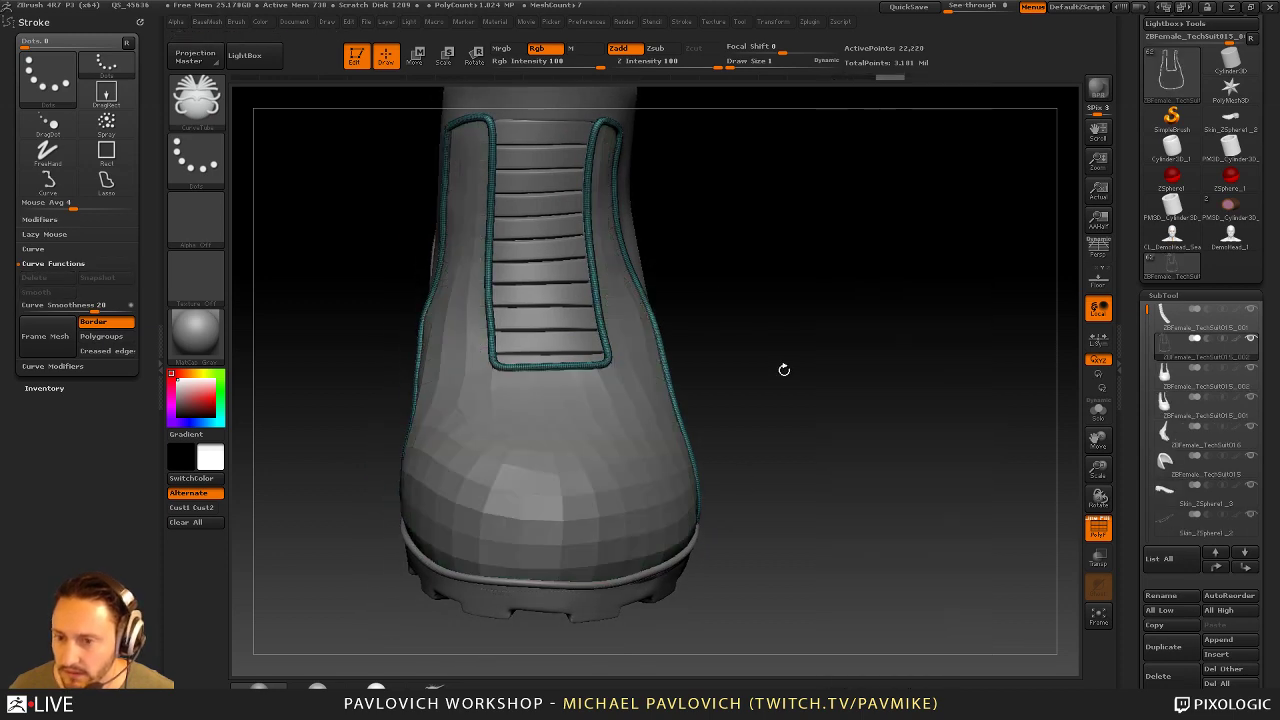
# ZRemesh the tube trim with Half, Adapt and KeepGroups enabled
pyautogui.moveTo(784, 370); pyautogui.dragTo(895, 482)
pyautogui.moveTo(730, 214); pyautogui.dragTo(903, 333)
pyautogui.press('space')
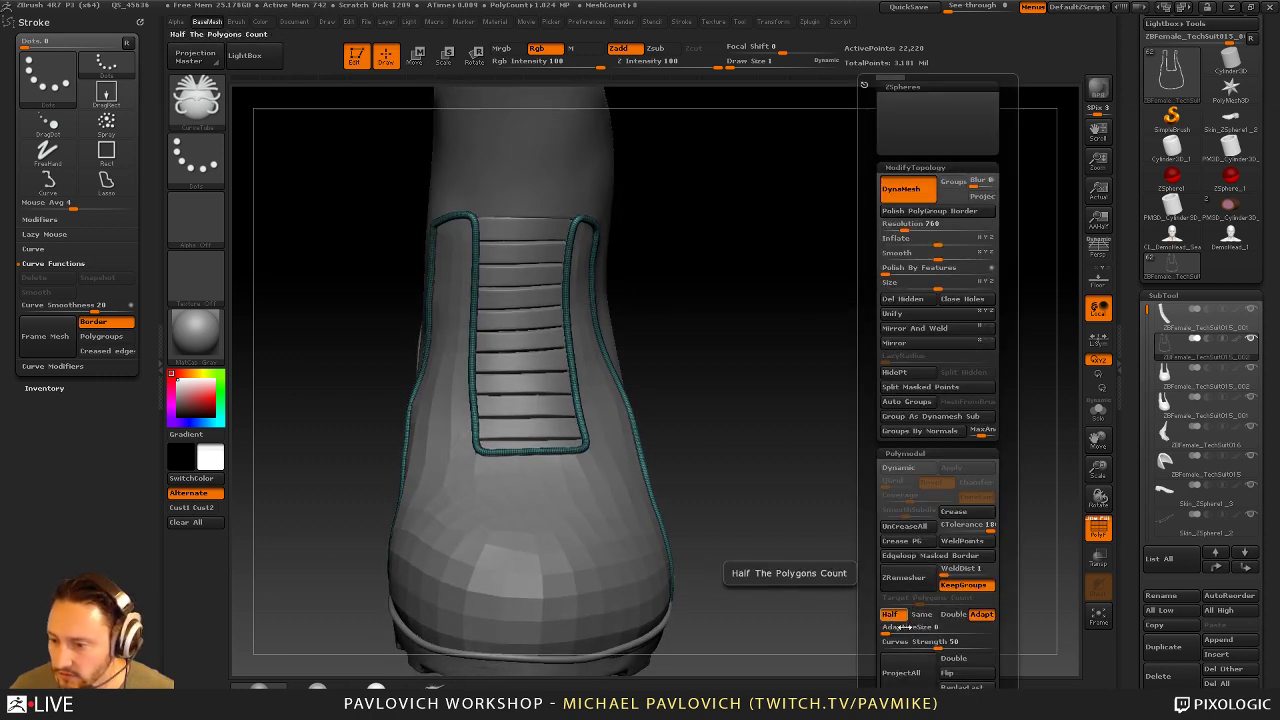
pyautogui.click(902, 577)
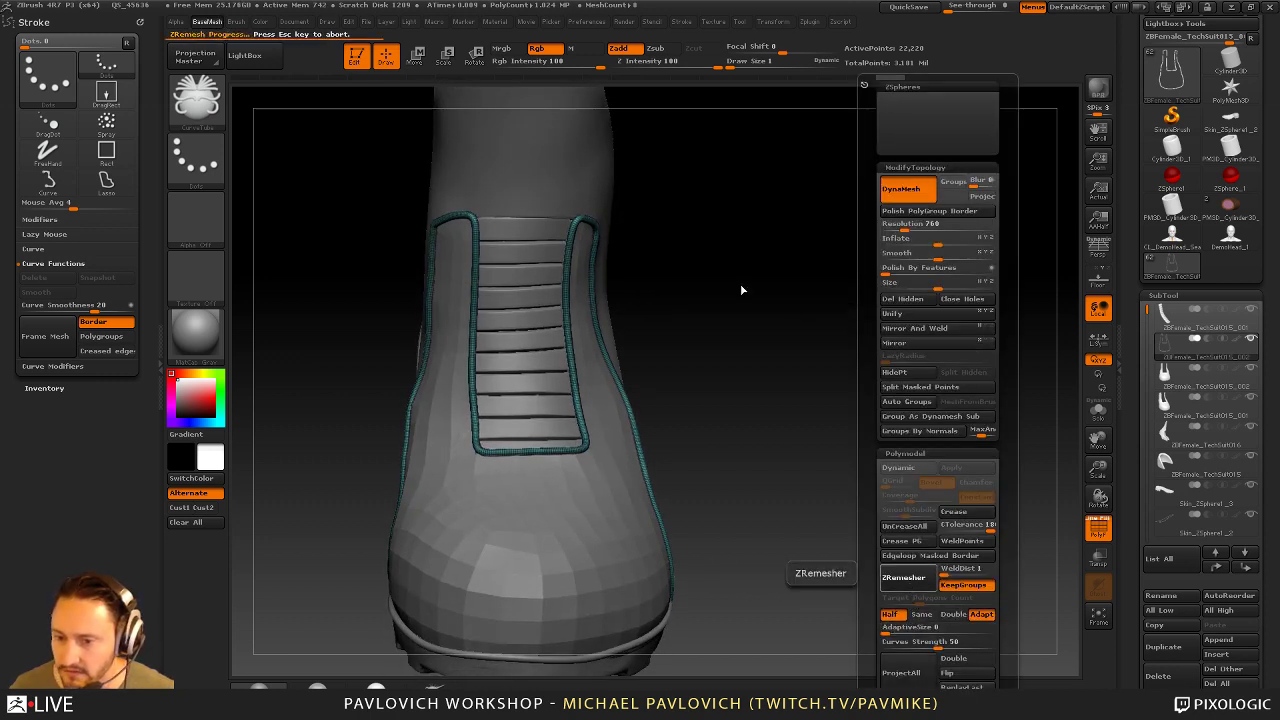
pyautogui.press('space')
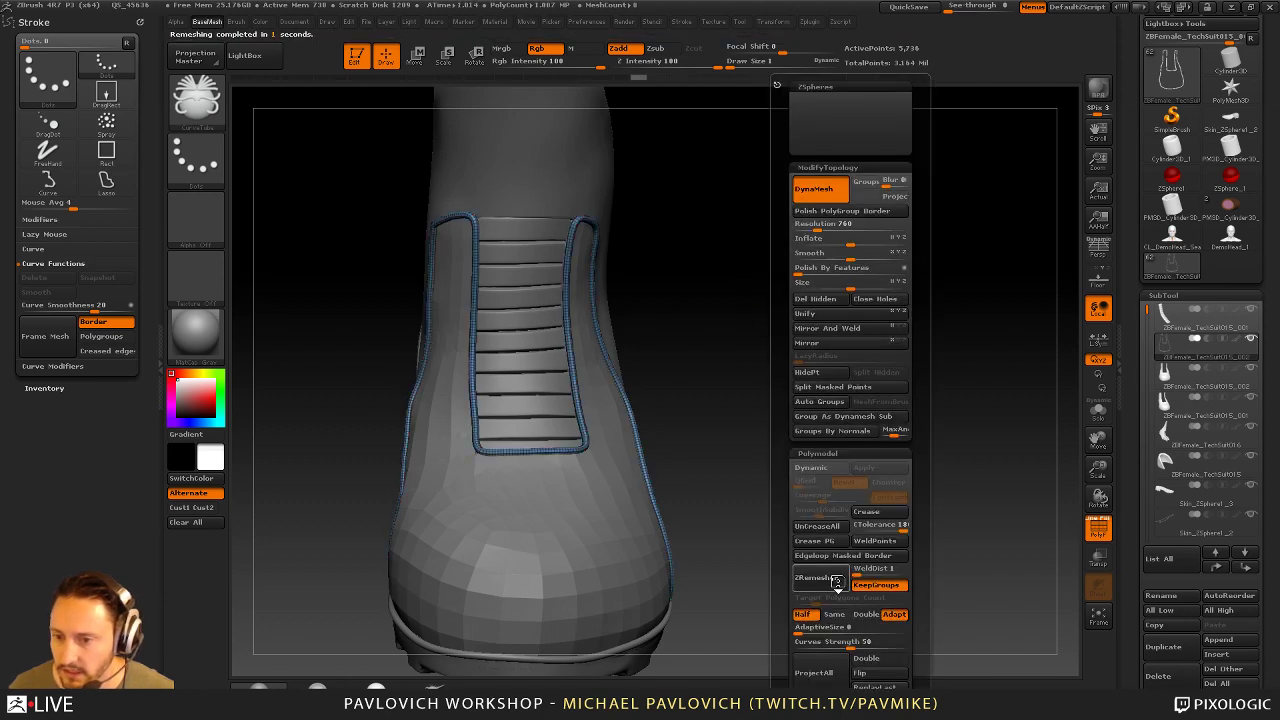
# Hide the tube's loops at the upper corners beside the ribbed tongue and apply Auto Groups to separate its inner and outer lengths
pyautogui.moveTo(863, 257); pyautogui.dragTo(855, 262)
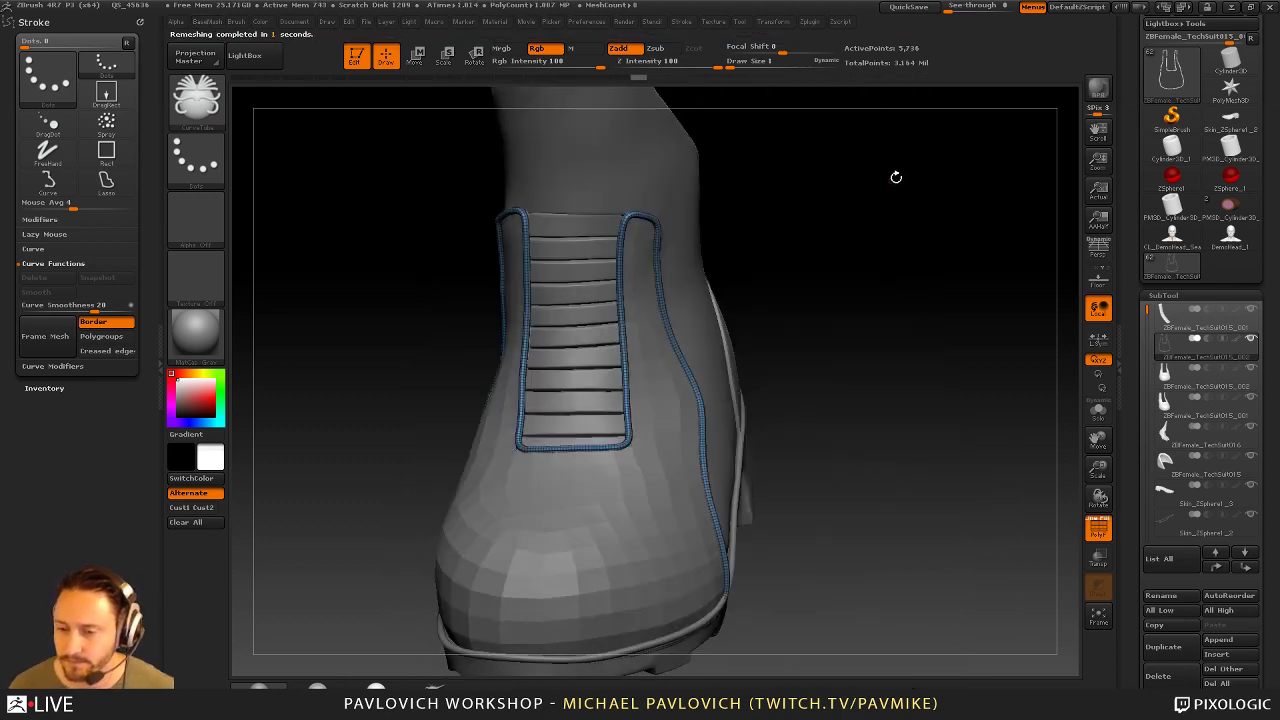
pyautogui.keyDown('alt'); pyautogui.moveTo(896, 177); pyautogui.dragTo(870, 282); pyautogui.keyUp('alt')
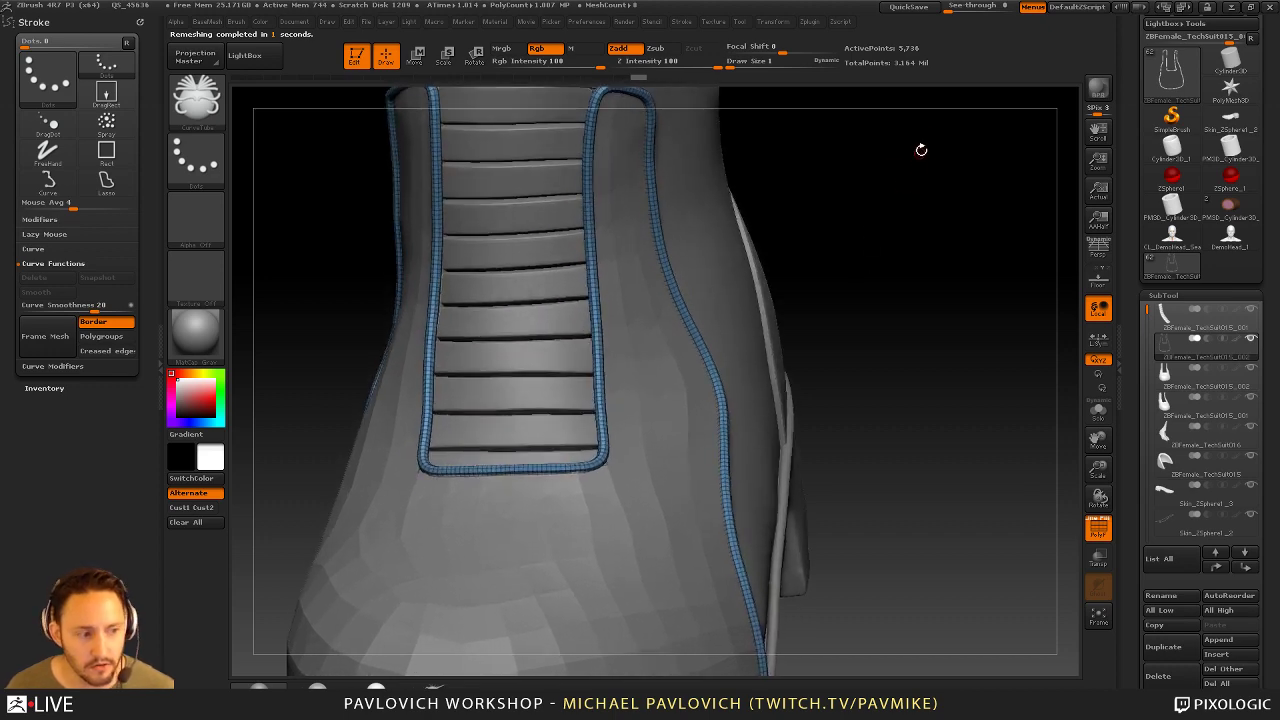
pyautogui.moveTo(921, 149); pyautogui.dragTo(727, 323)
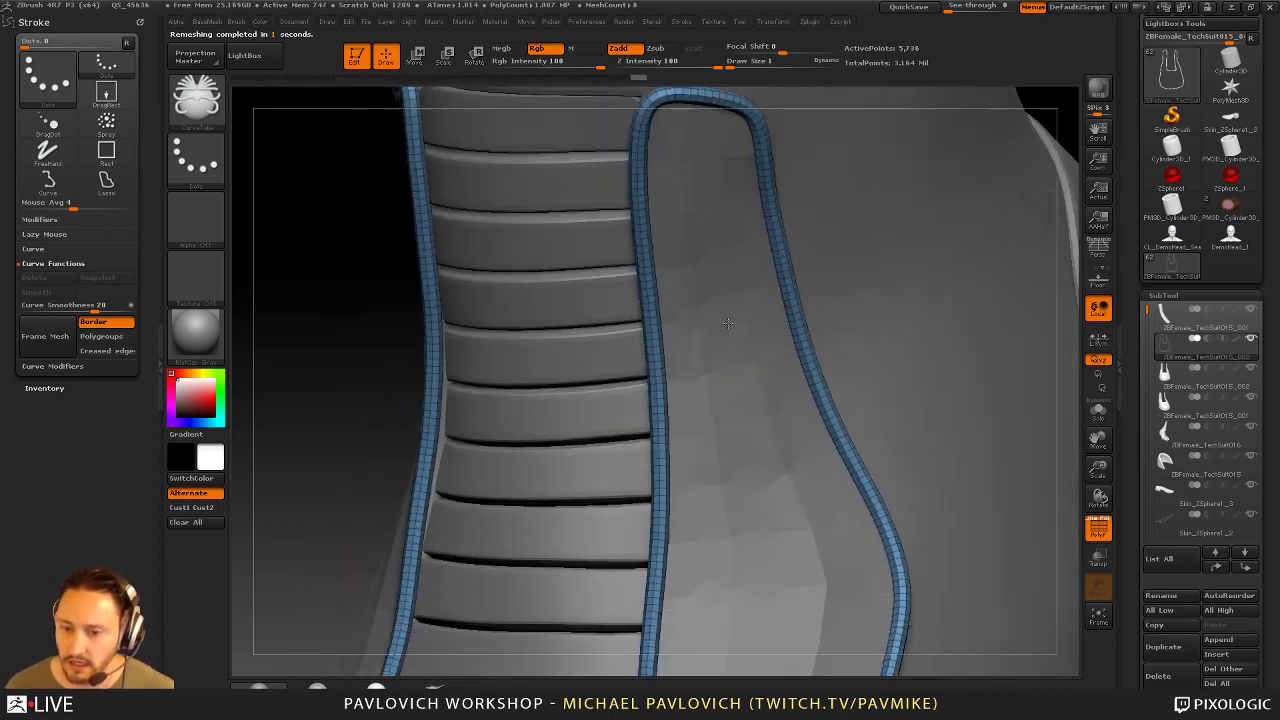
pyautogui.keyDown('alt'); pyautogui.moveTo(298, 229); pyautogui.dragTo(400, 479); pyautogui.keyUp('alt')
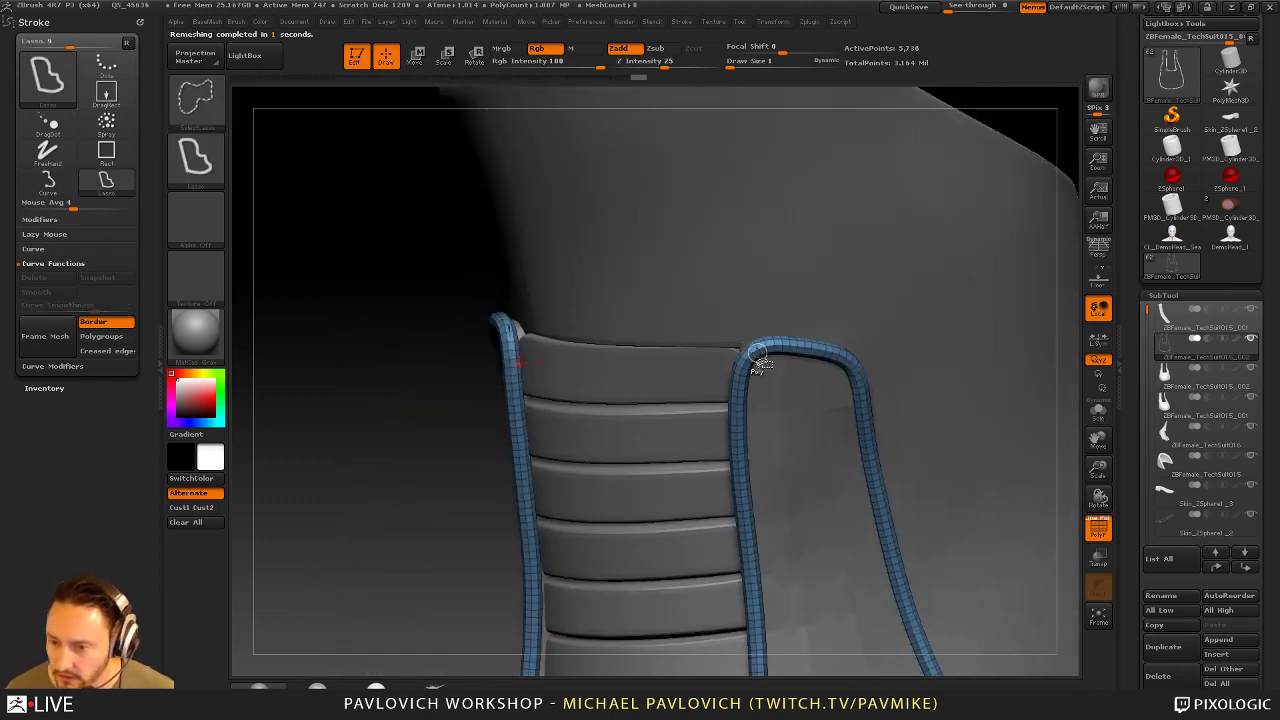
pyautogui.moveTo(385, 370); pyautogui.dragTo(561, 339)
pyautogui.press('2')
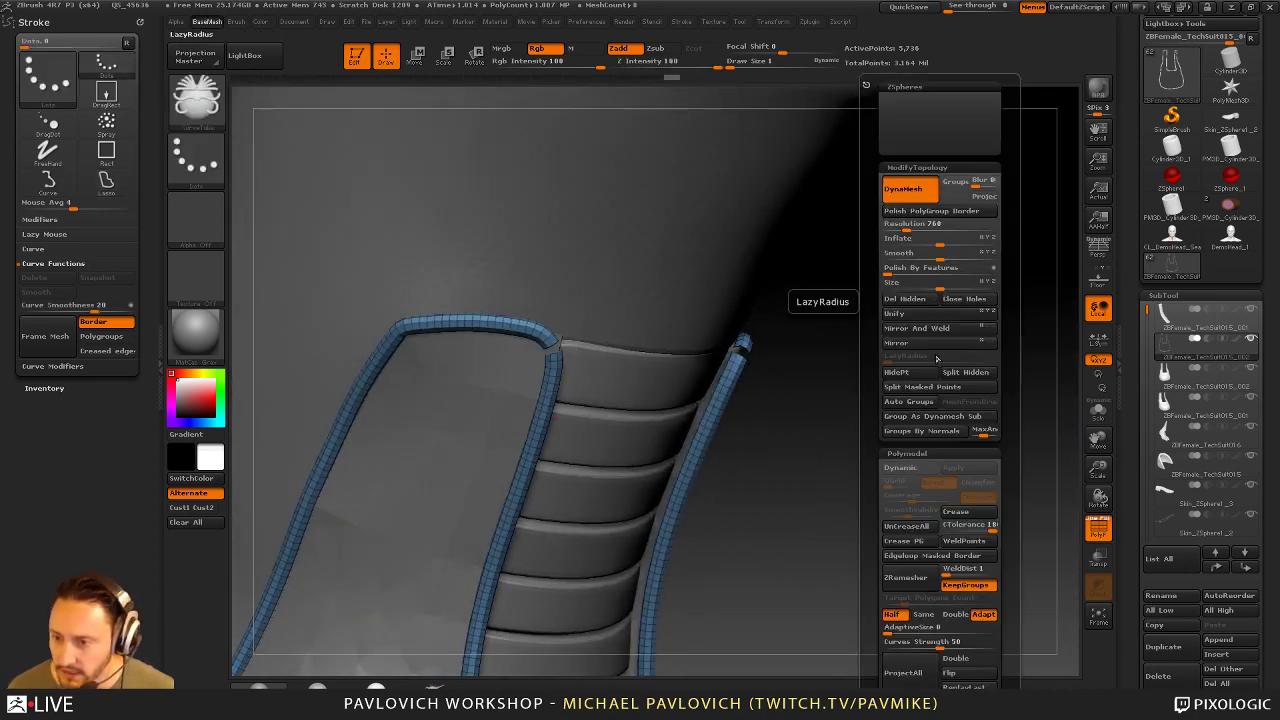
pyautogui.click(909, 402)
pyautogui.hotkey('ctrl', 'shift')
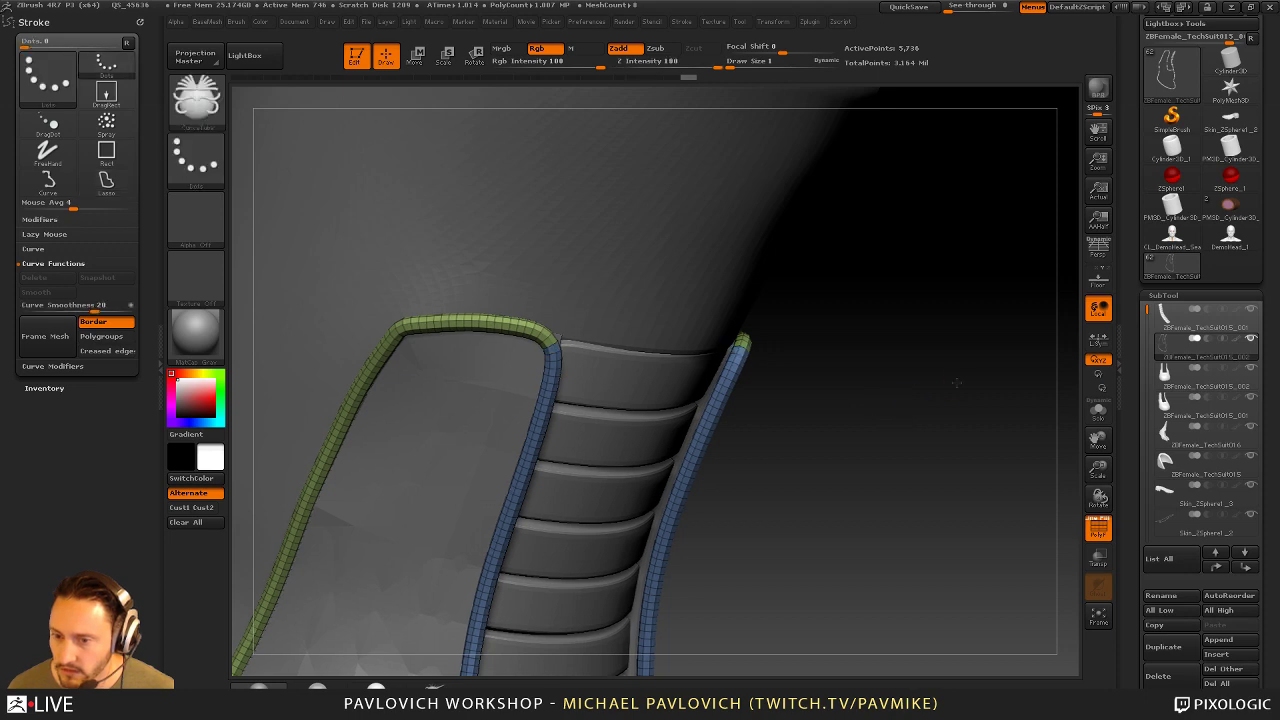
# Isolate the inner tube length around the ribbed tongue, delete the hidden polygons, and solo the remaining trim
pyautogui.keyDown('alt'); pyautogui.moveTo(880, 400); pyautogui.dragTo(880, 318); pyautogui.keyUp('alt')
pyautogui.keyDown('ctrl'); pyautogui.keyDown('shift'); pyautogui.click(557, 371); pyautogui.keyUp('shift'); pyautogui.keyUp('ctrl')
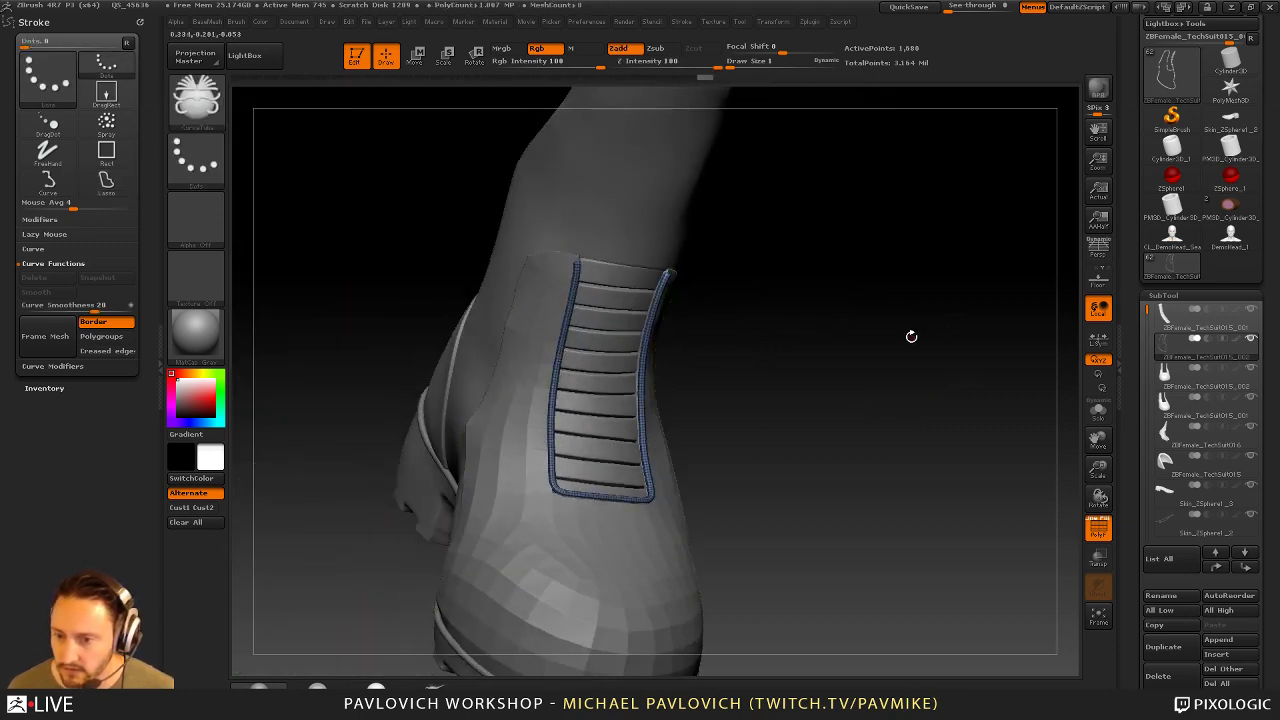
pyautogui.press('2')
pyautogui.click(897, 300)
pyautogui.click(1096, 410)
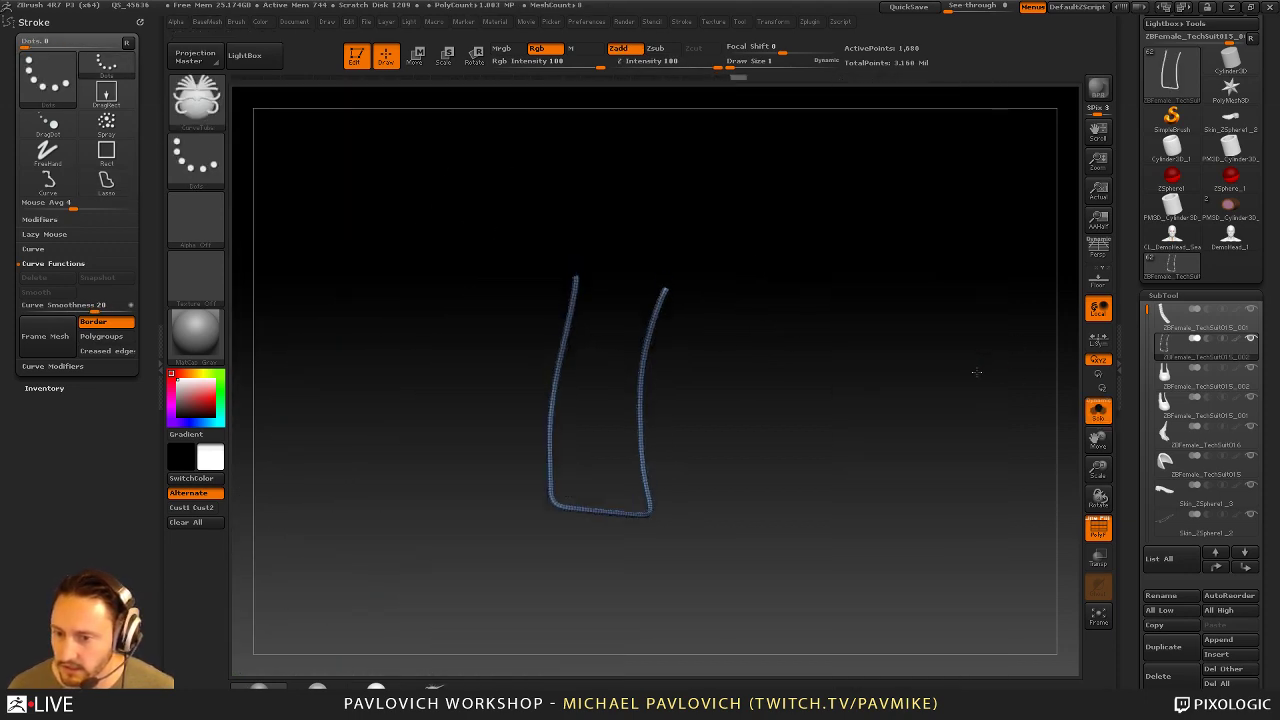
pyautogui.press('f')
# Try to cap an open end of the tube with ZModeler's Close edge action, and undo it
pyautogui.moveTo(977, 371); pyautogui.dragTo(869, 408)
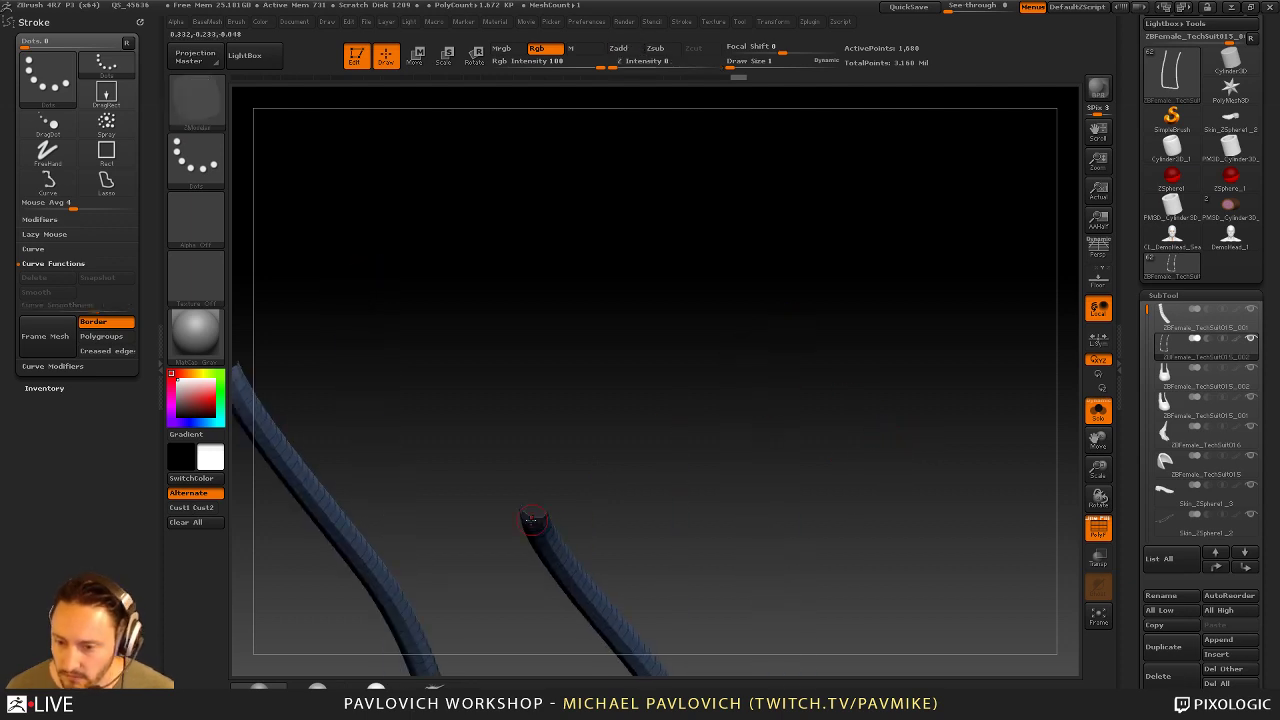
pyautogui.press('space')
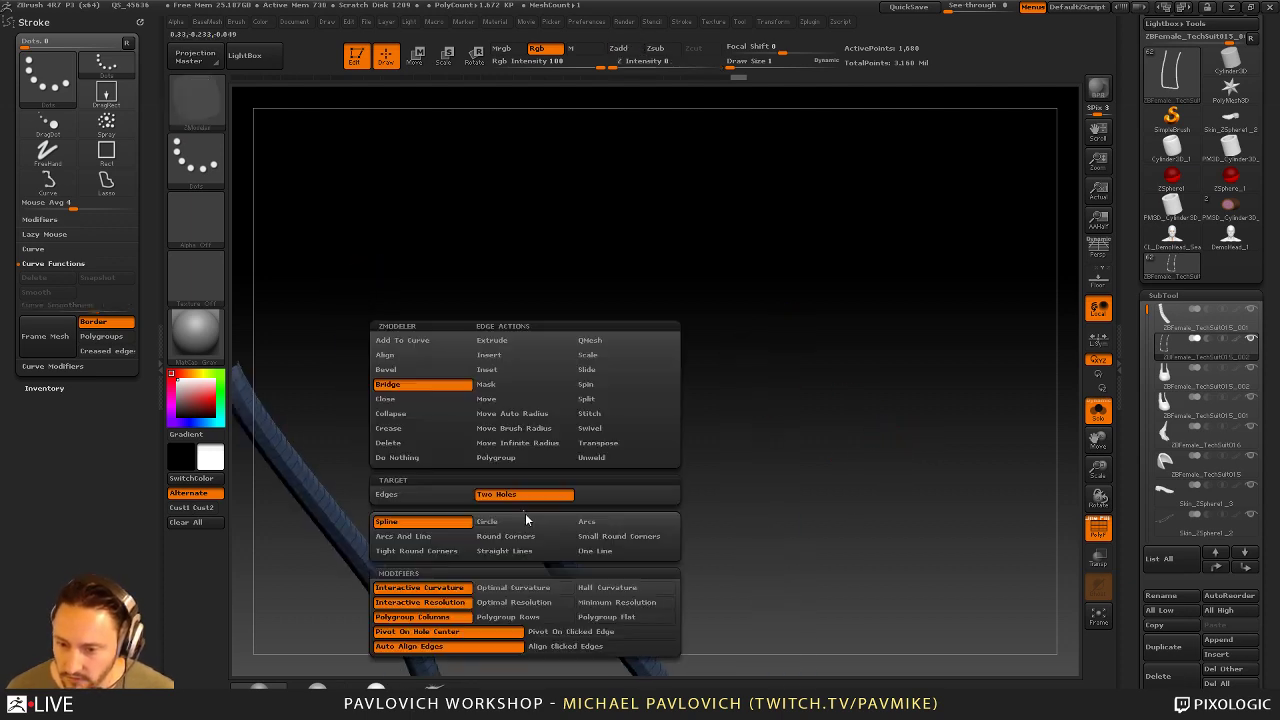
pyautogui.click(428, 400)
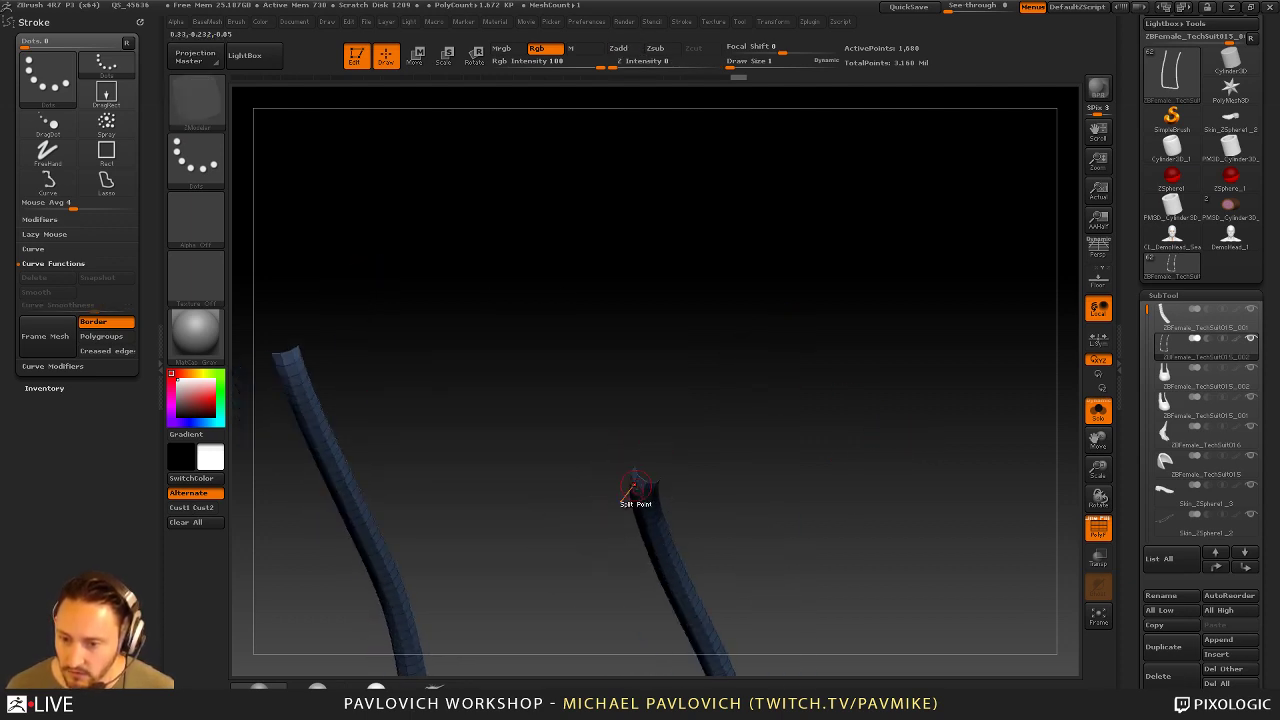
pyautogui.click(645, 470)
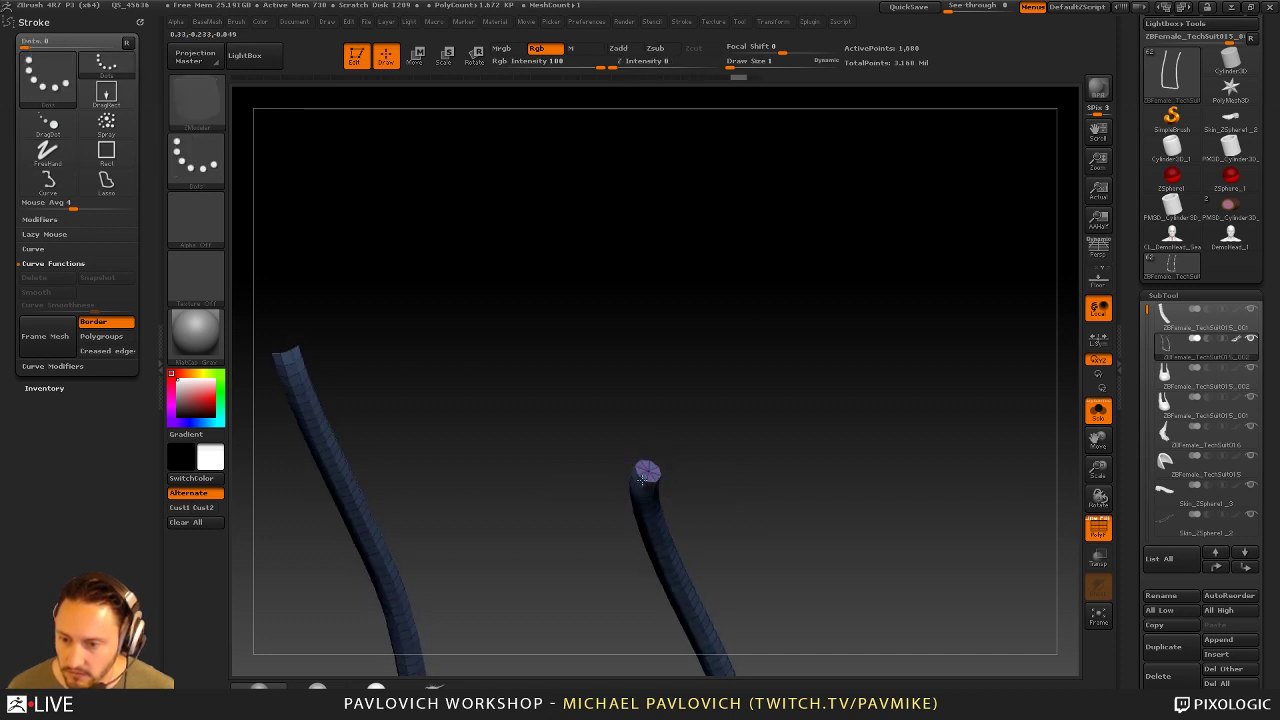
pyautogui.moveTo(640, 440); pyautogui.dragTo(617, 391)
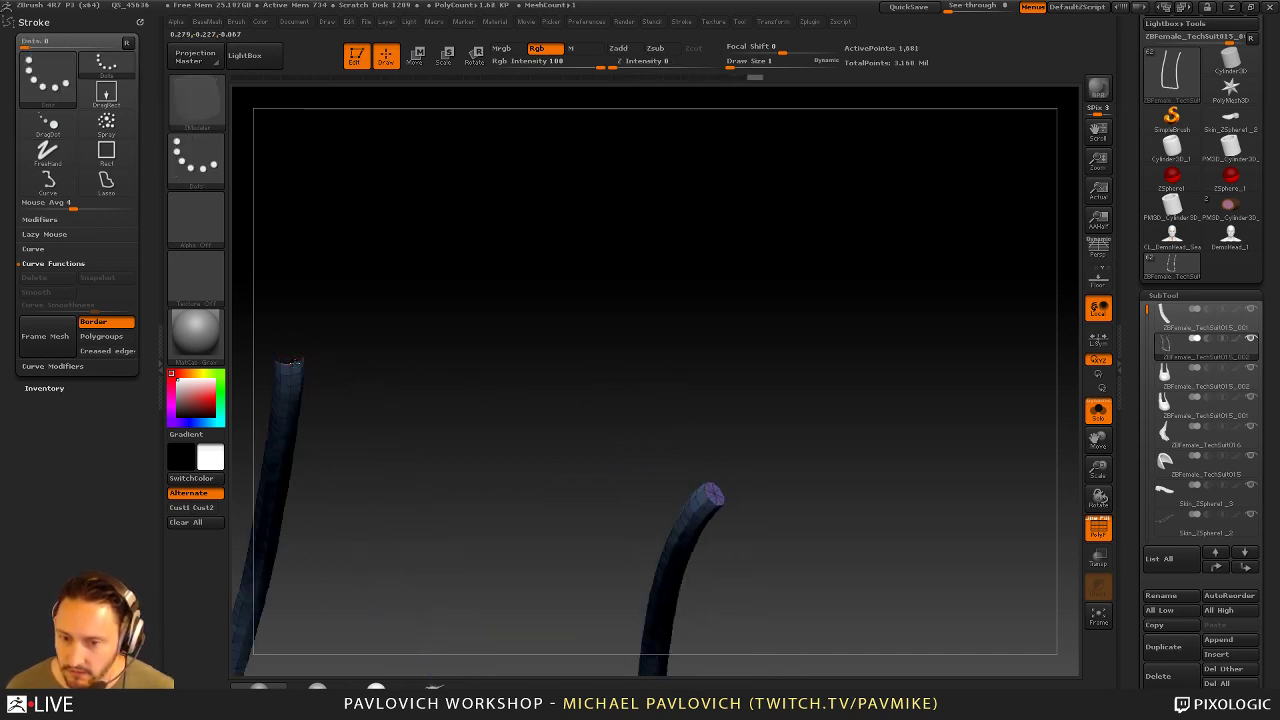
pyautogui.moveTo(346, 332); pyautogui.dragTo(383, 398)
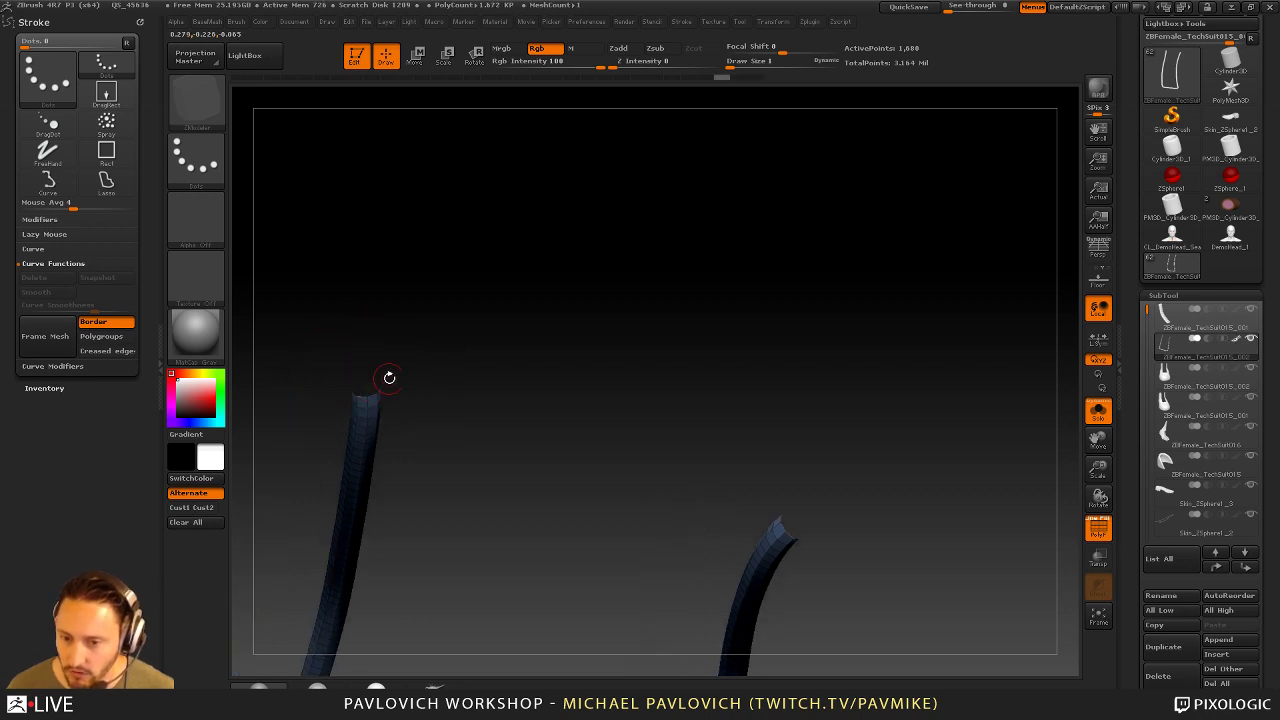
pyautogui.press('2')
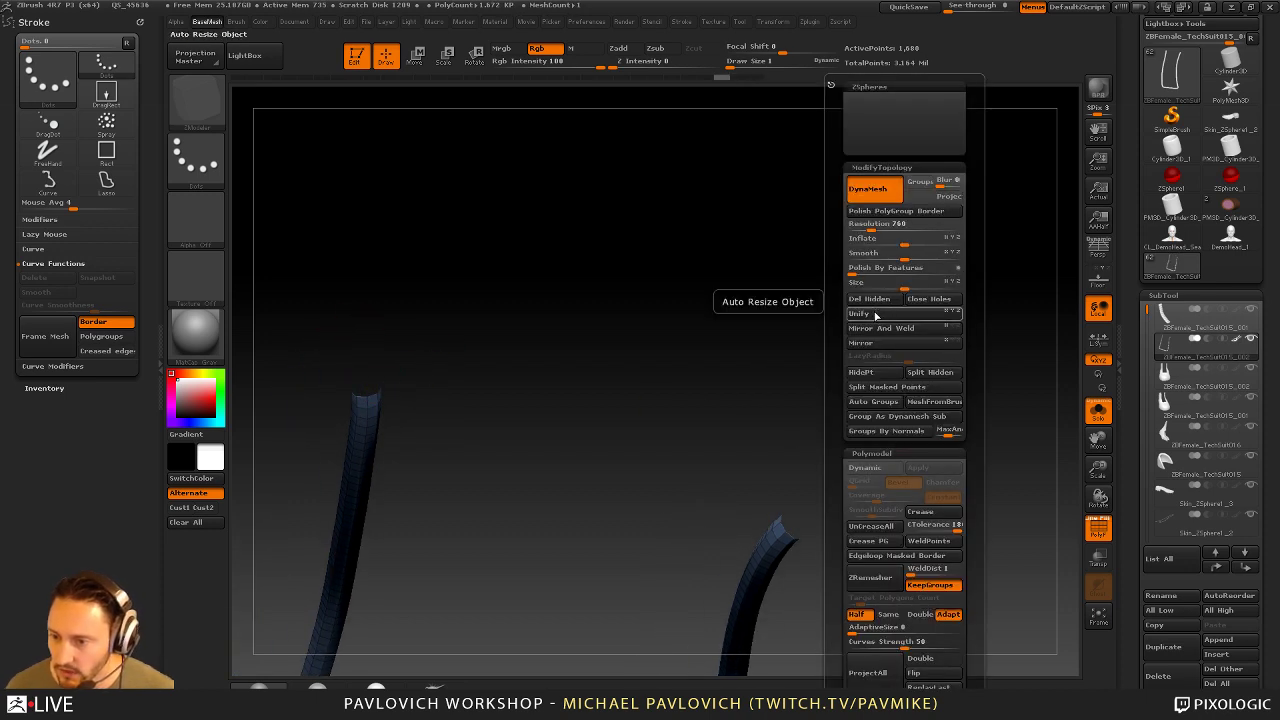
# Cap one upper end of the tube again with ZModeler's Close Convex Hole action
pyautogui.moveTo(815, 372); pyautogui.dragTo(766, 500)
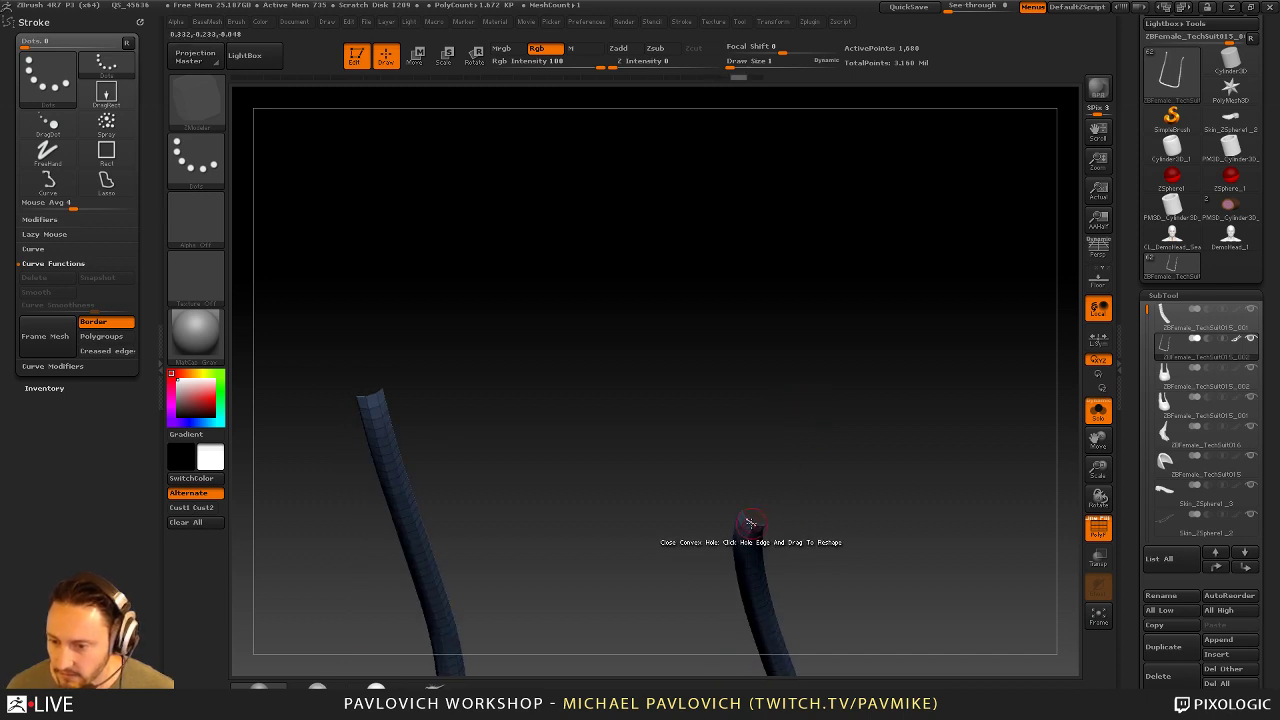
pyautogui.click(750, 522)
pyautogui.moveTo(830, 472); pyautogui.dragTo(748, 359)
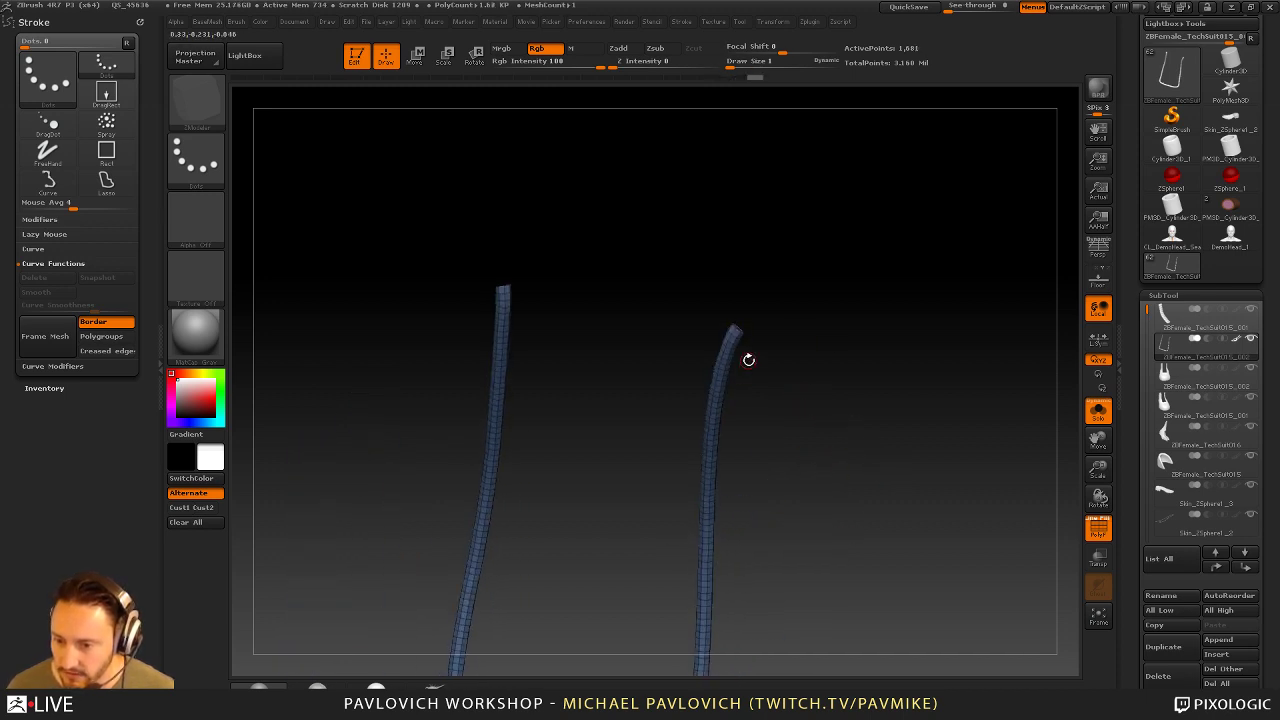
# Turn off PolyFrame and examine the trim's ends with and without dynamic subdivision
pyautogui.click(1098, 528)
pyautogui.moveTo(1010, 505); pyautogui.dragTo(980, 489)
pyautogui.keyDown('alt'); pyautogui.moveTo(971, 553); pyautogui.dragTo(993, 510); pyautogui.keyUp('alt')
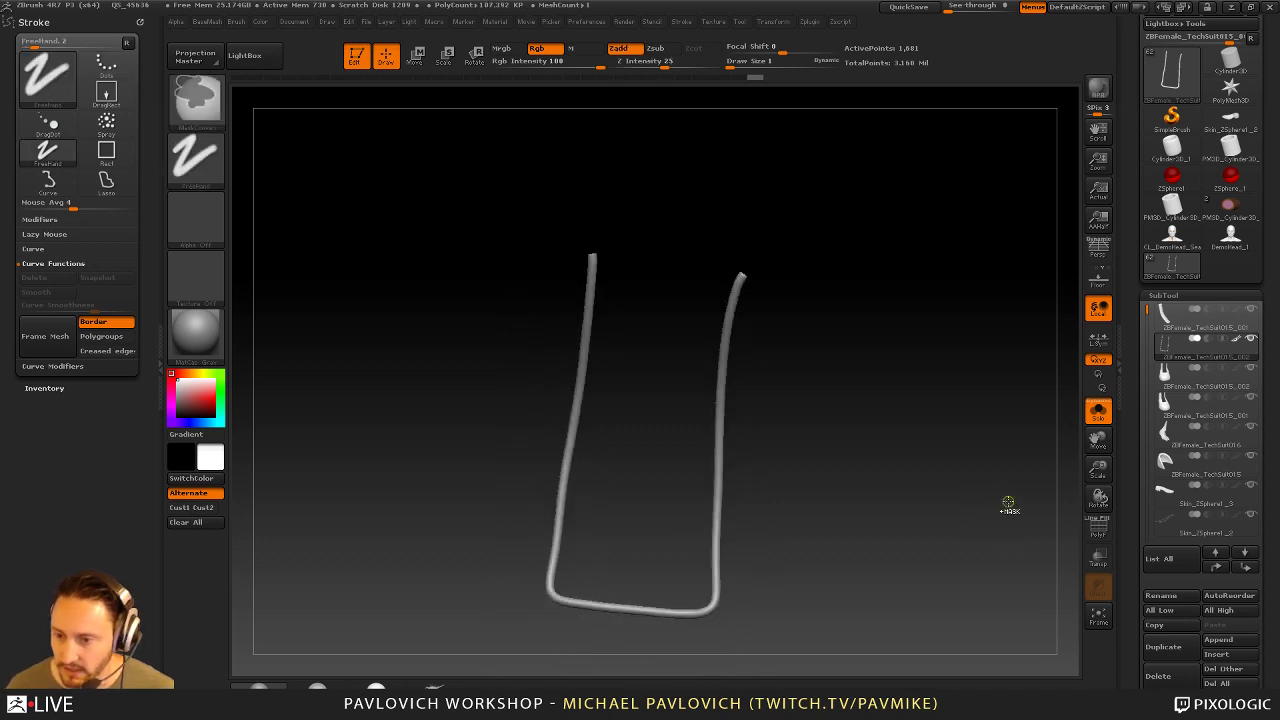
pyautogui.hotkey('shift', 'd')
pyautogui.keyDown('alt'); pyautogui.moveTo(992, 450); pyautogui.dragTo(1043, 493); pyautogui.keyUp('alt')
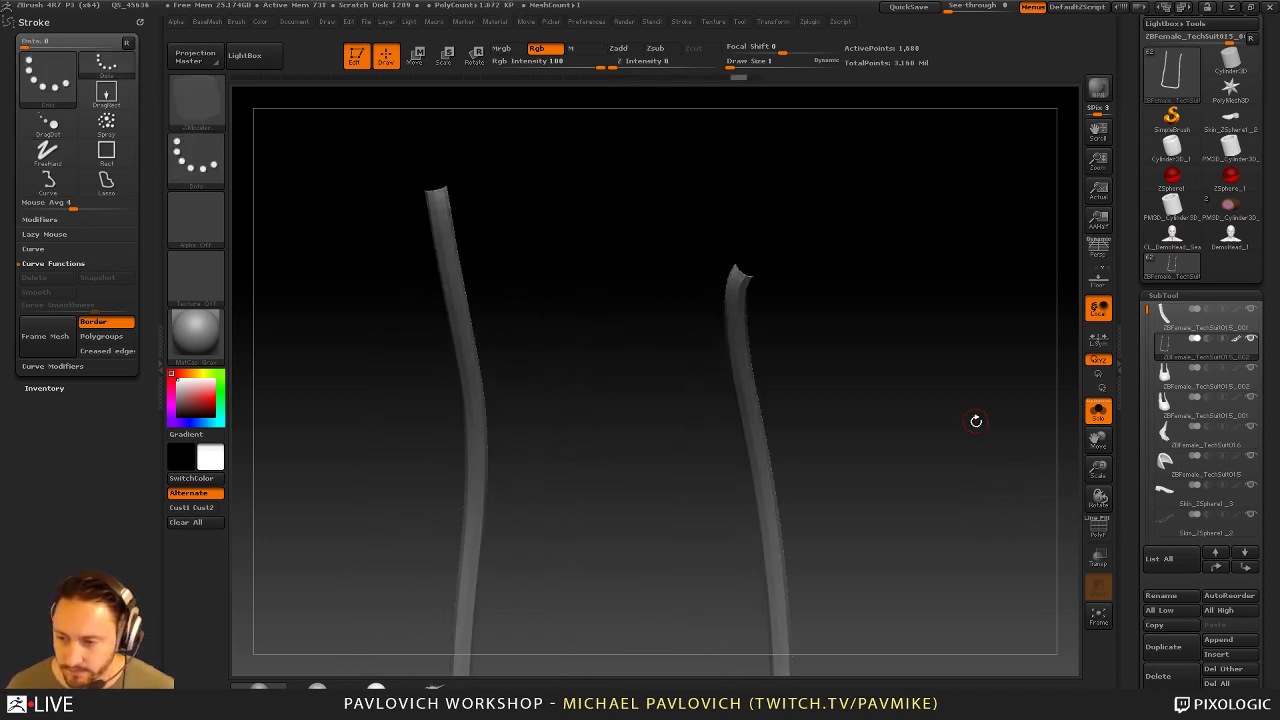
# Inspect the open upper ends of the isolated trim, turn Solo off, and reframe the whole boot
pyautogui.moveTo(976, 421)
pyautogui.mouseDown()
pyautogui.moveTo(1000, 530)
pyautogui.moveTo(960, 449)
pyautogui.moveTo(809, 485)
pyautogui.mouseUp()
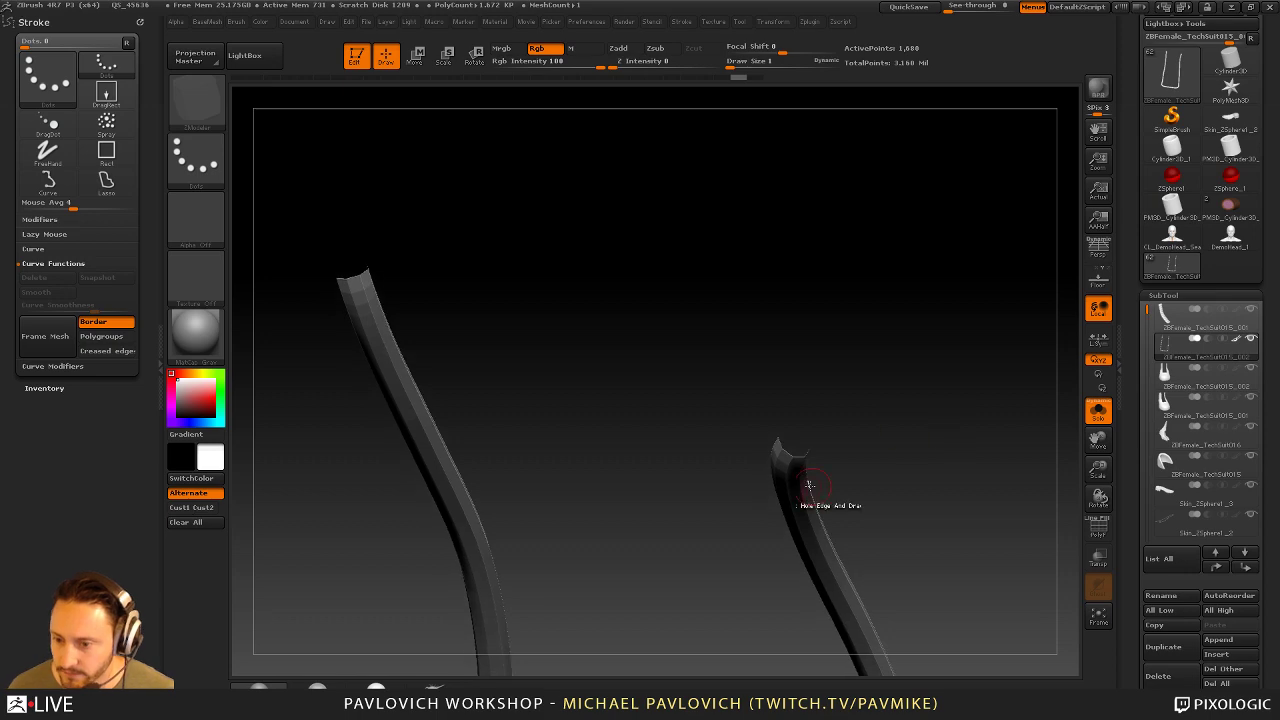
pyautogui.click(781, 449)
pyautogui.moveTo(924, 461); pyautogui.dragTo(1077, 408)
pyautogui.scroll(-10, 1134, 296)
pyautogui.scroll(-5, 1134, 296)
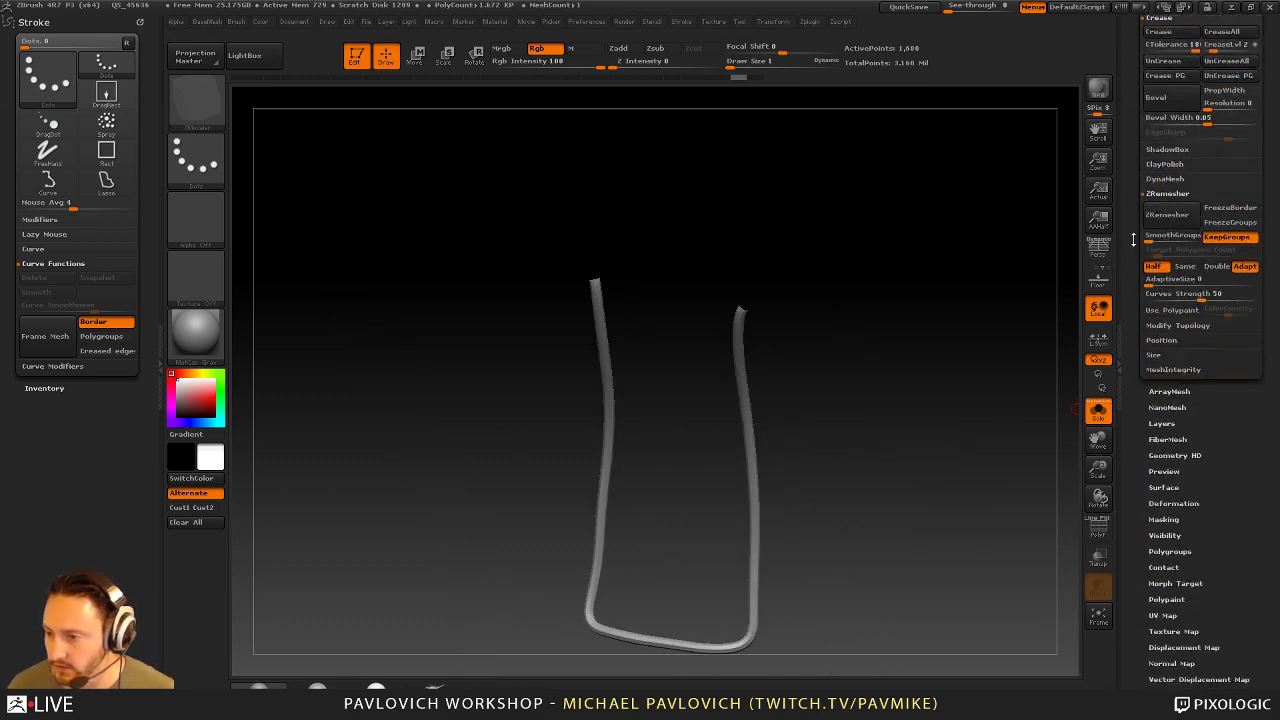
pyautogui.click(1098, 410)
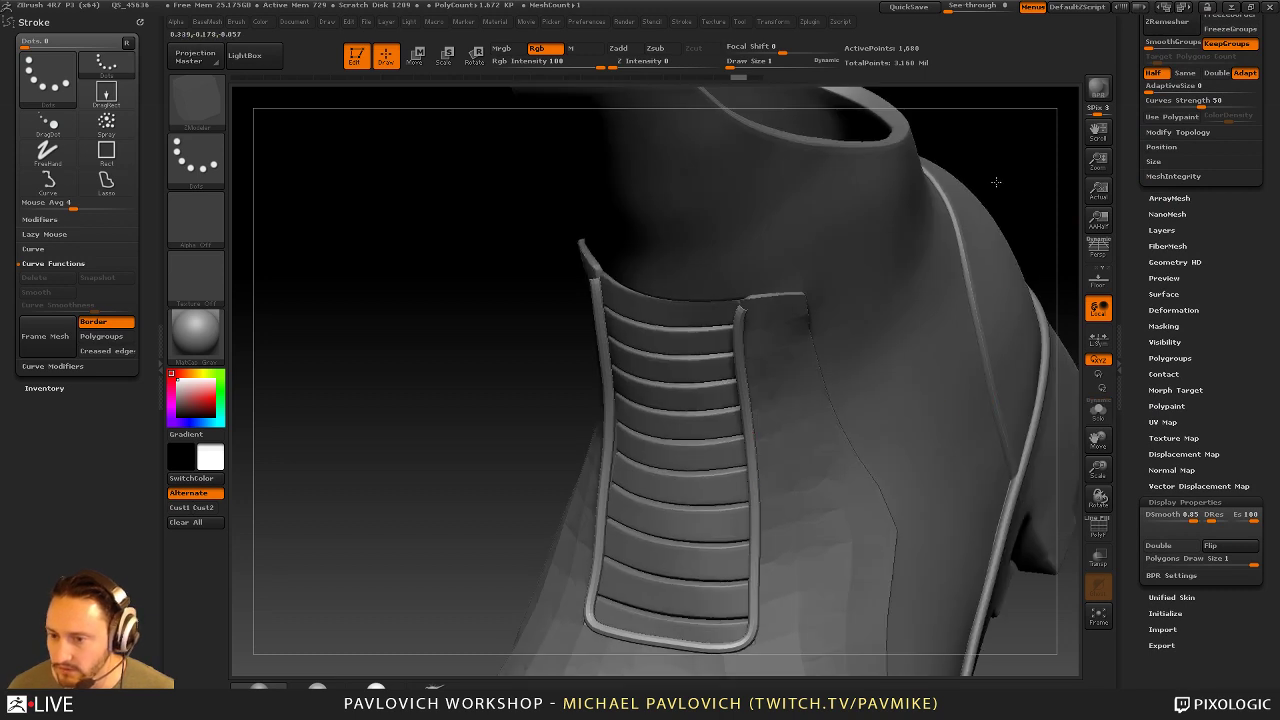
pyautogui.press('f')
pyautogui.moveTo(883, 217); pyautogui.dragTo(871, 289)
pyautogui.moveTo(818, 442); pyautogui.dragTo(760, 446)
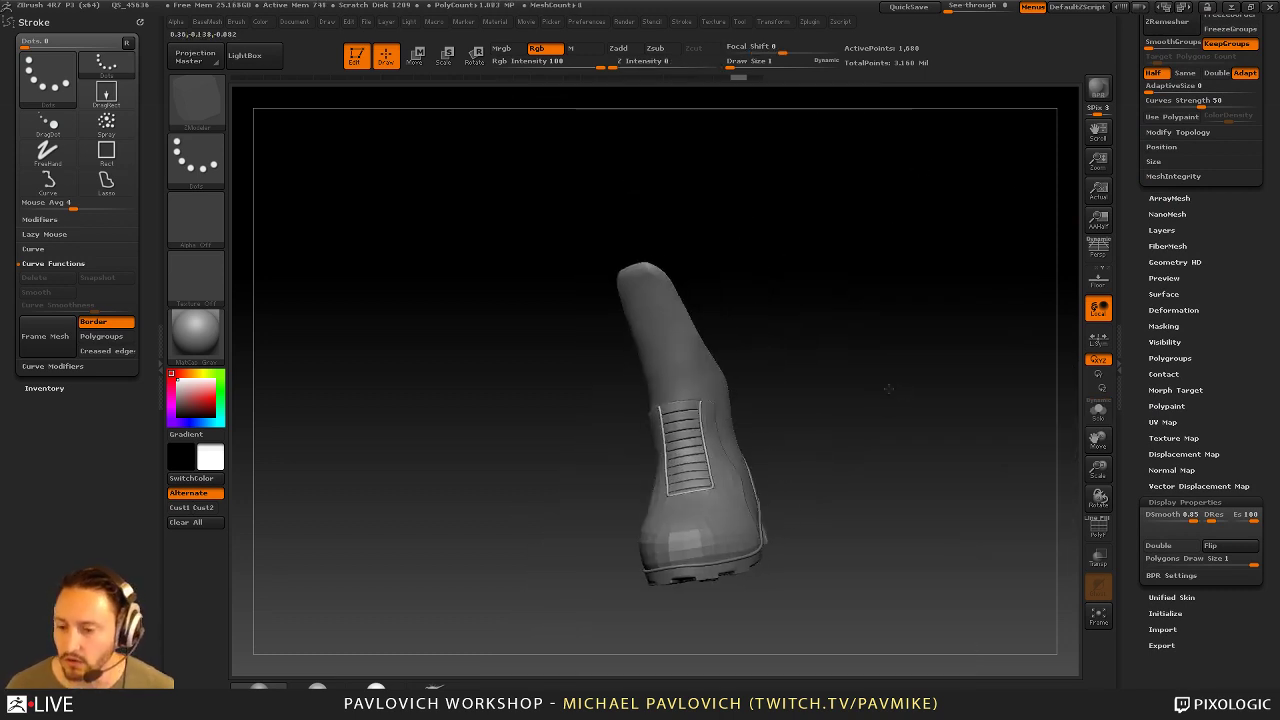
# Switch to the Standard brush and enlarge the tongue trim with the Size deformation
pyautogui.press('b')
pyautogui.press('s')
pyautogui.press('t')
pyautogui.press('s')
pyautogui.click(903, 376)
pyautogui.moveTo(903, 383)
pyautogui.mouseDown()
pyautogui.moveTo(867, 411)
pyautogui.moveTo(889, 391)
pyautogui.mouseUp()
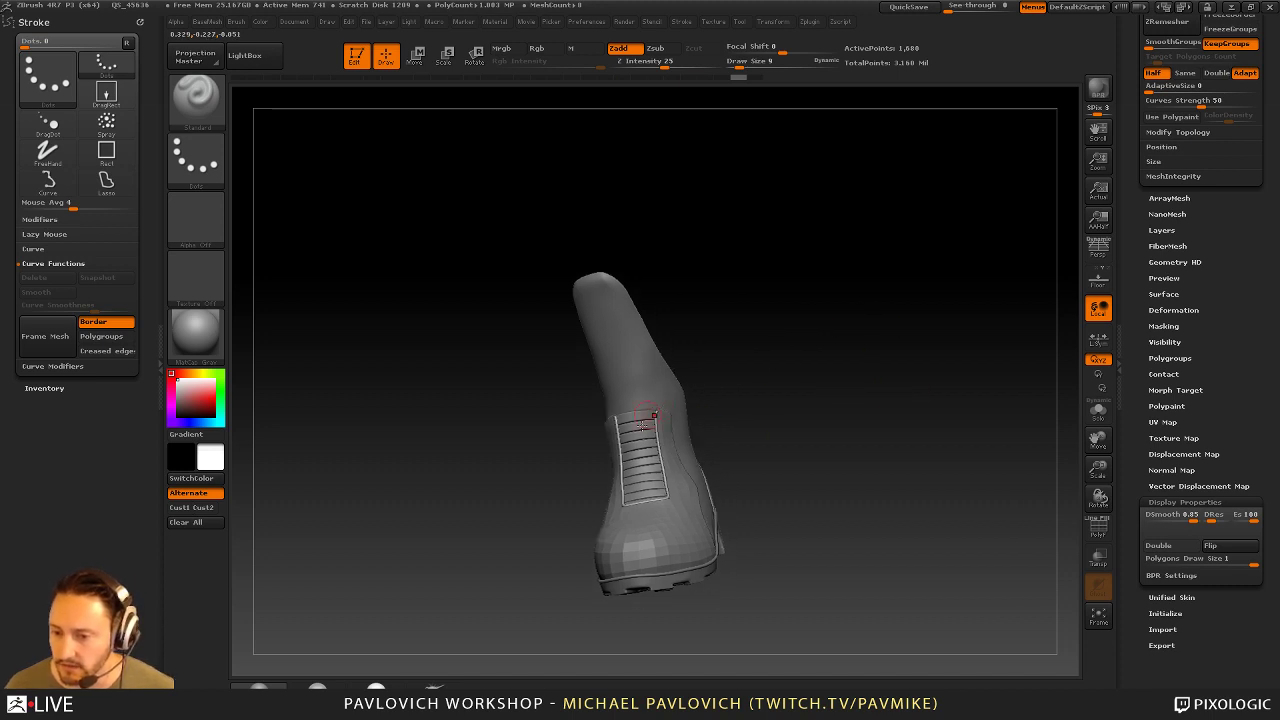
pyautogui.scroll(10, 1140, 288)
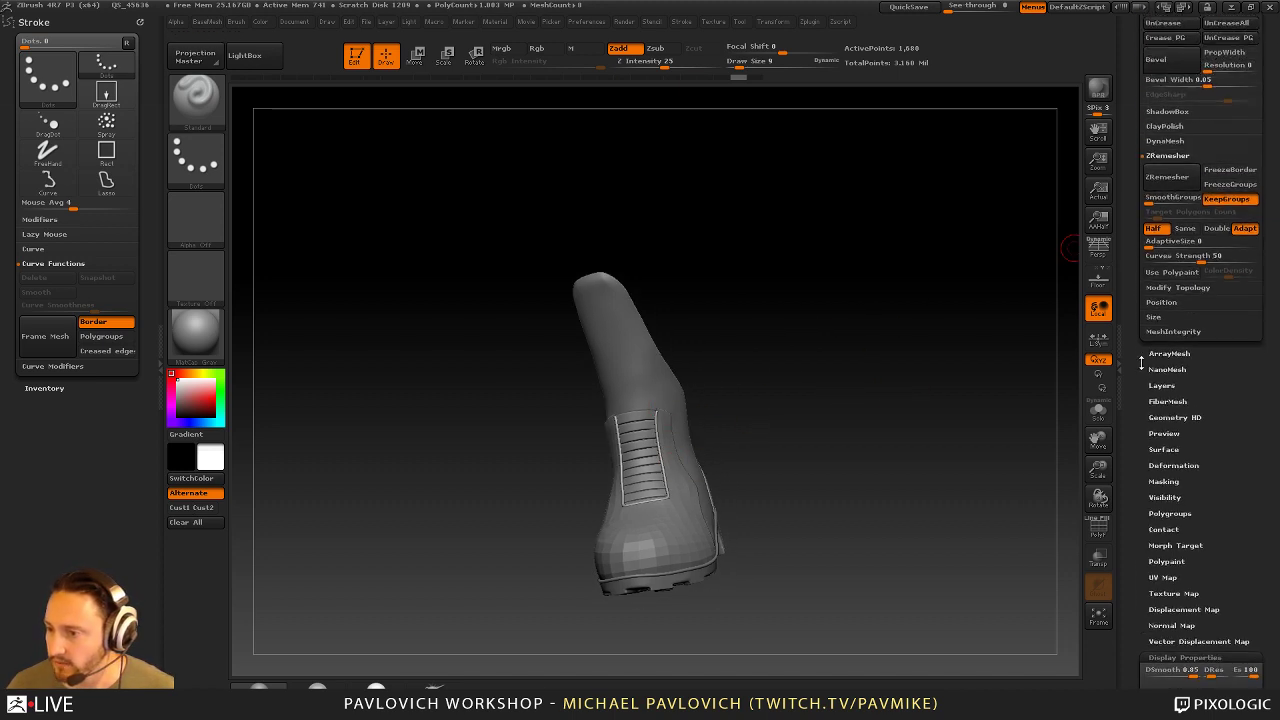
pyautogui.moveTo(1134, 375); pyautogui.dragTo(1134, 117)
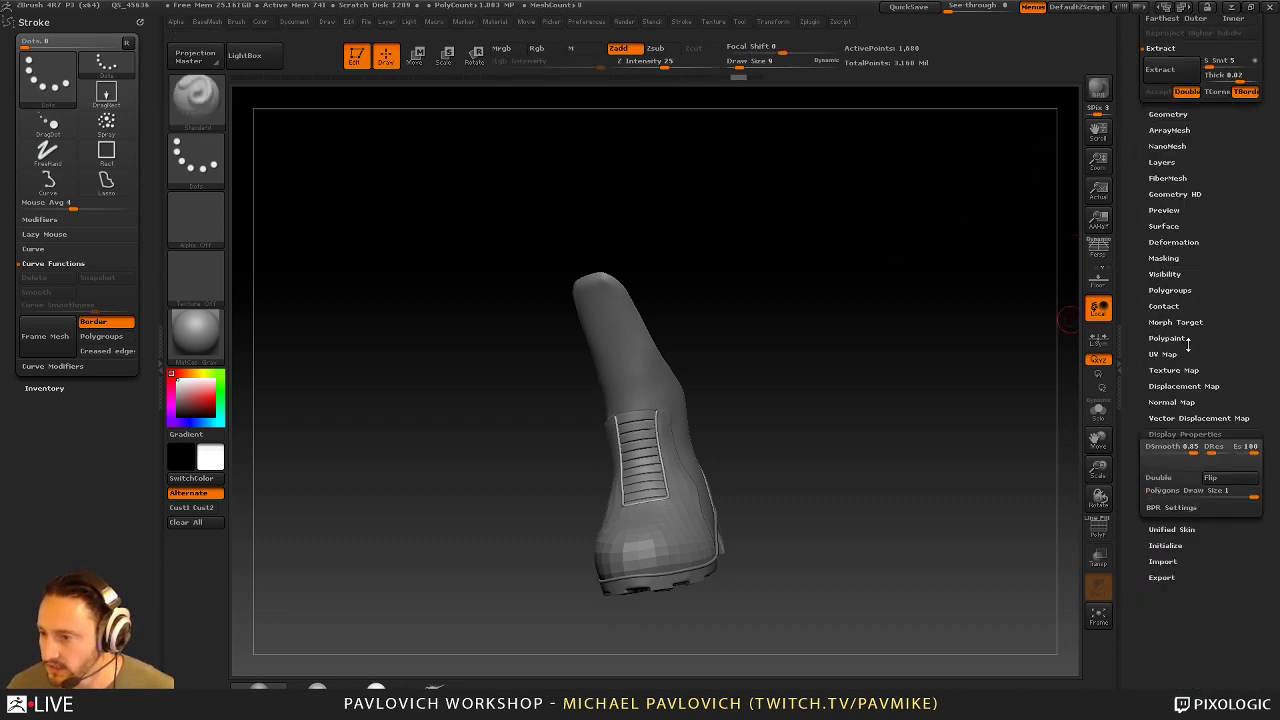
pyautogui.click(1173, 242)
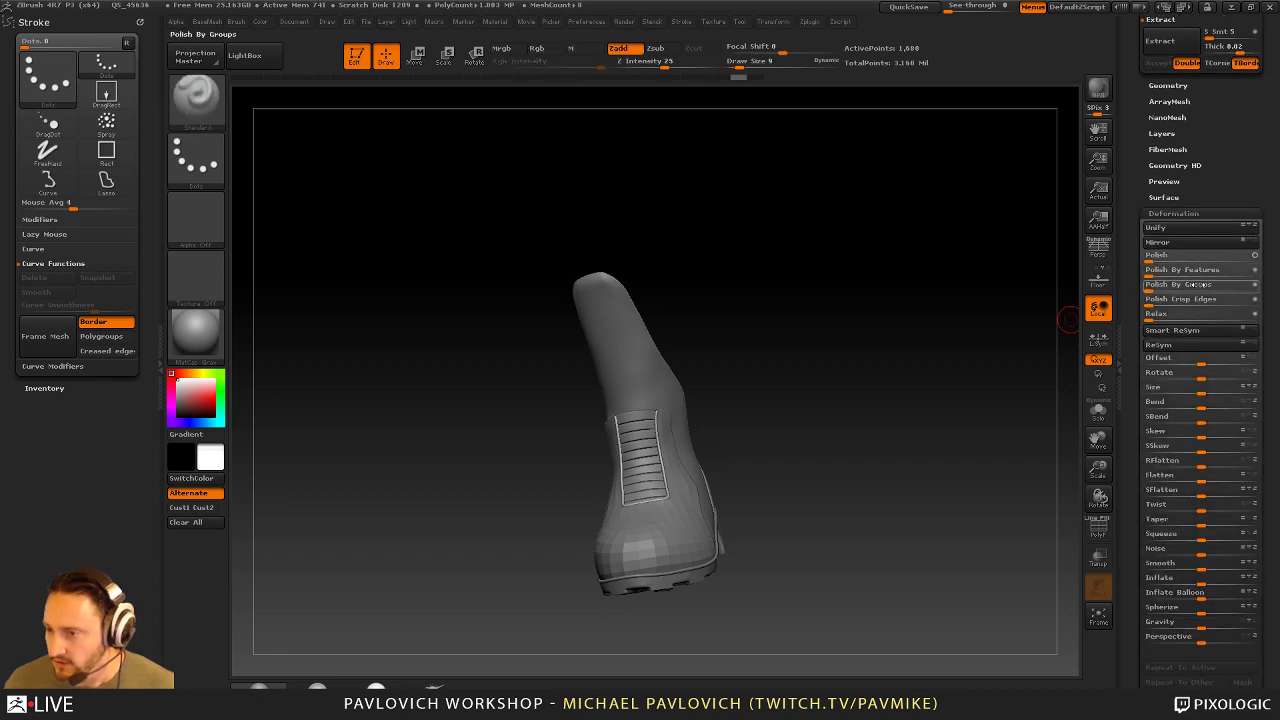
pyautogui.moveTo(1203, 392); pyautogui.dragTo(1243, 388)
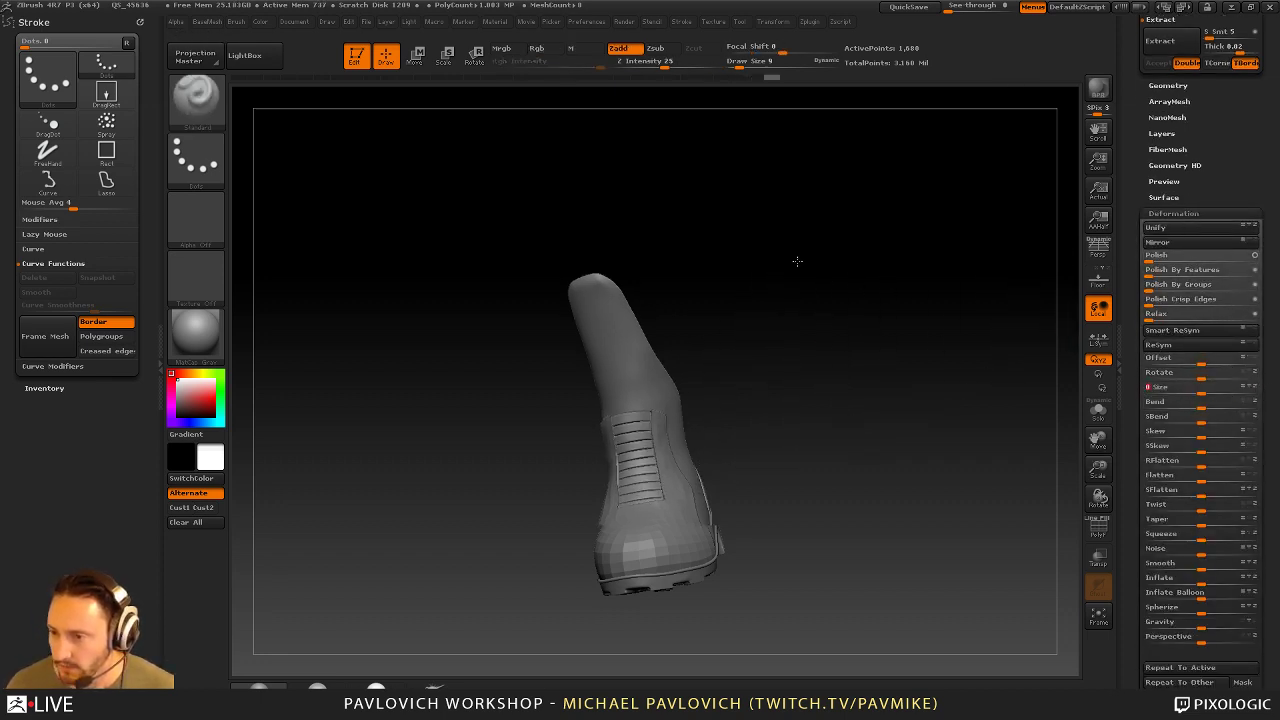
# Cap both open upper ends of the enlarged trim with ZModeler's Close Convex Hole action, and check the caps in isolation
pyautogui.moveTo(794, 260); pyautogui.dragTo(989, 305)
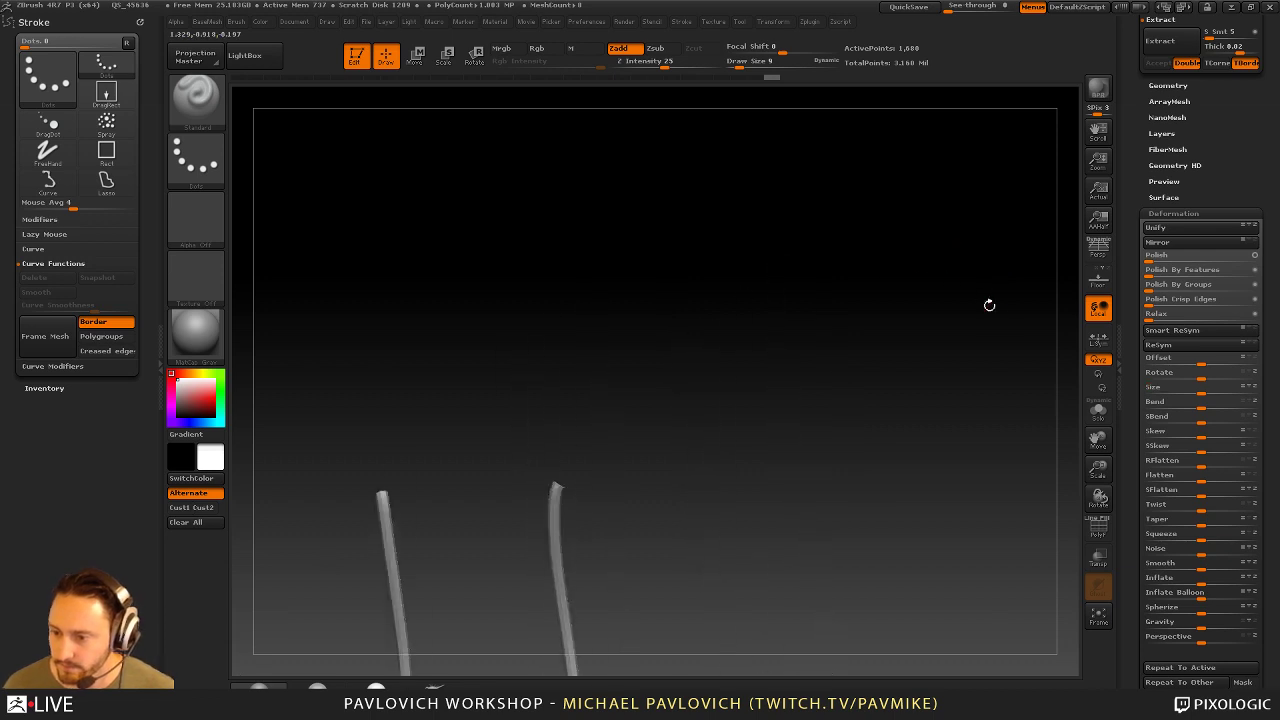
pyautogui.click(1098, 528)
pyautogui.moveTo(966, 449)
pyautogui.mouseDown()
pyautogui.moveTo(809, 389)
pyautogui.moveTo(826, 414)
pyautogui.moveTo(922, 285)
pyautogui.moveTo(969, 246)
pyautogui.moveTo(940, 297)
pyautogui.moveTo(931, 354)
pyautogui.mouseUp()
pyautogui.press('b')
pyautogui.press('z')
pyautogui.press('m')
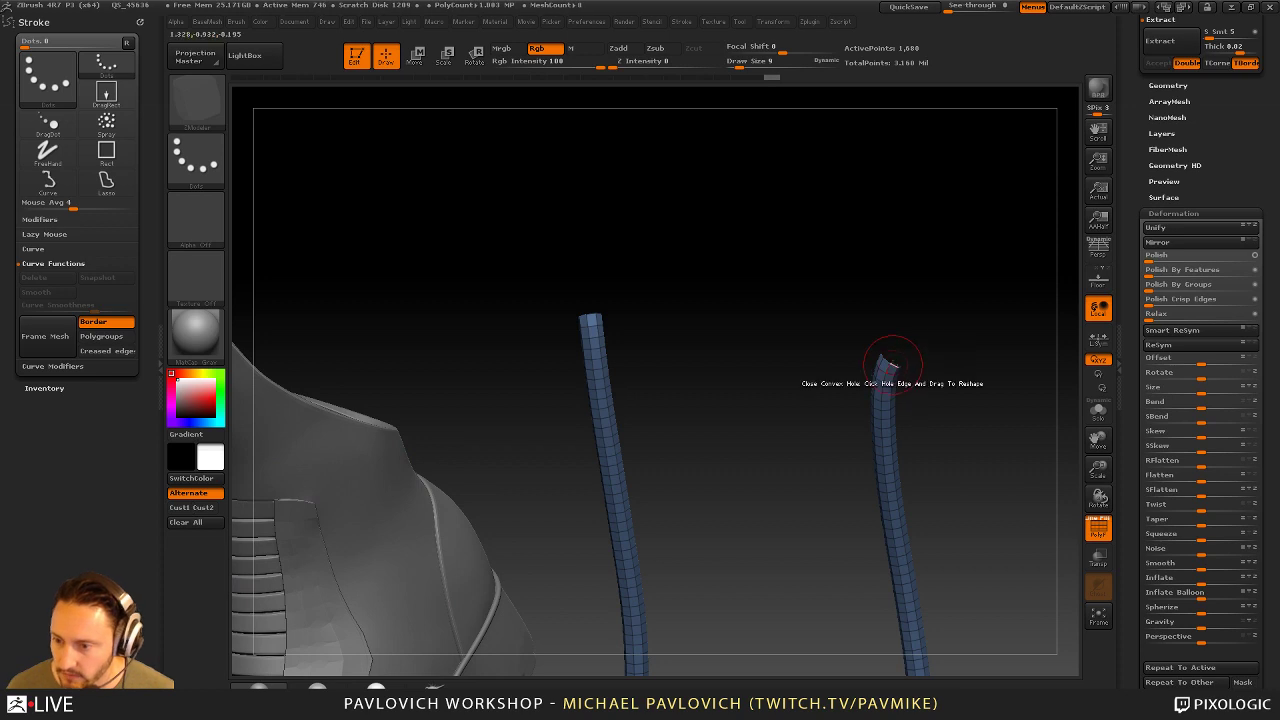
pyautogui.press('space')
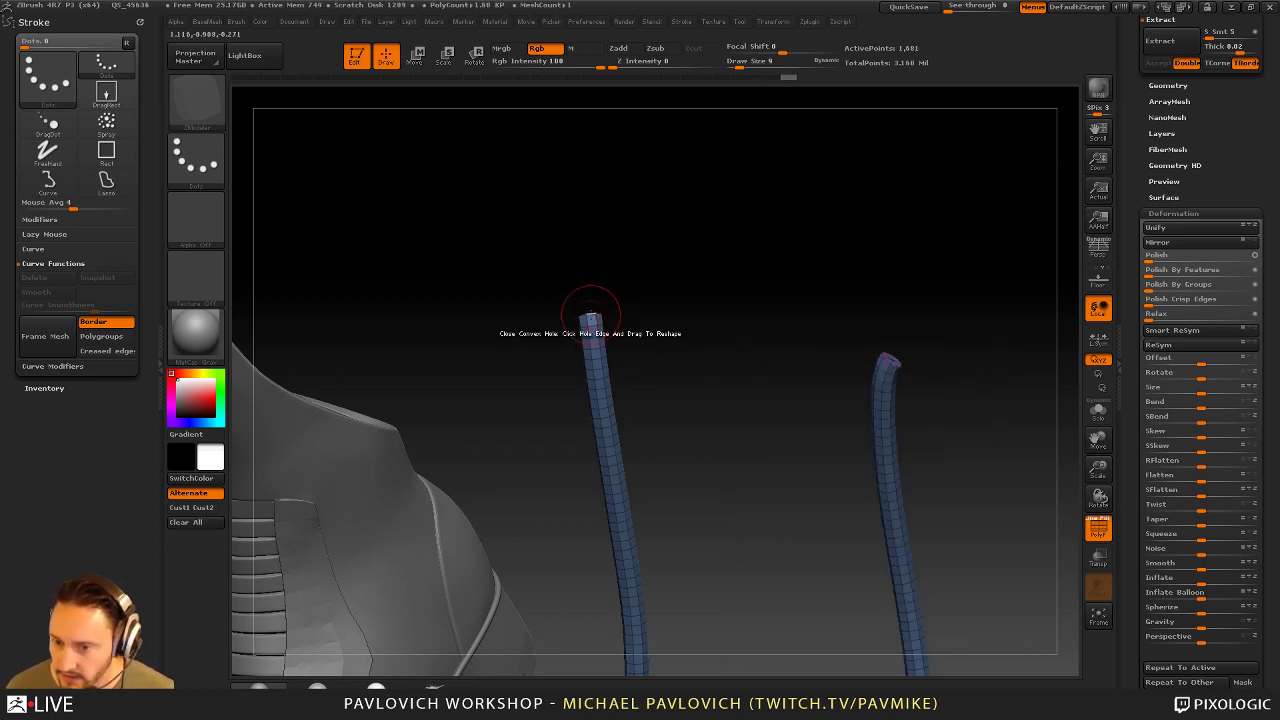
pyautogui.moveTo(610, 299); pyautogui.dragTo(655, 338)
pyautogui.keyDown('ctrl'); pyautogui.keyDown('shift'); pyautogui.click(594, 306); pyautogui.keyUp('shift'); pyautogui.keyUp('ctrl')
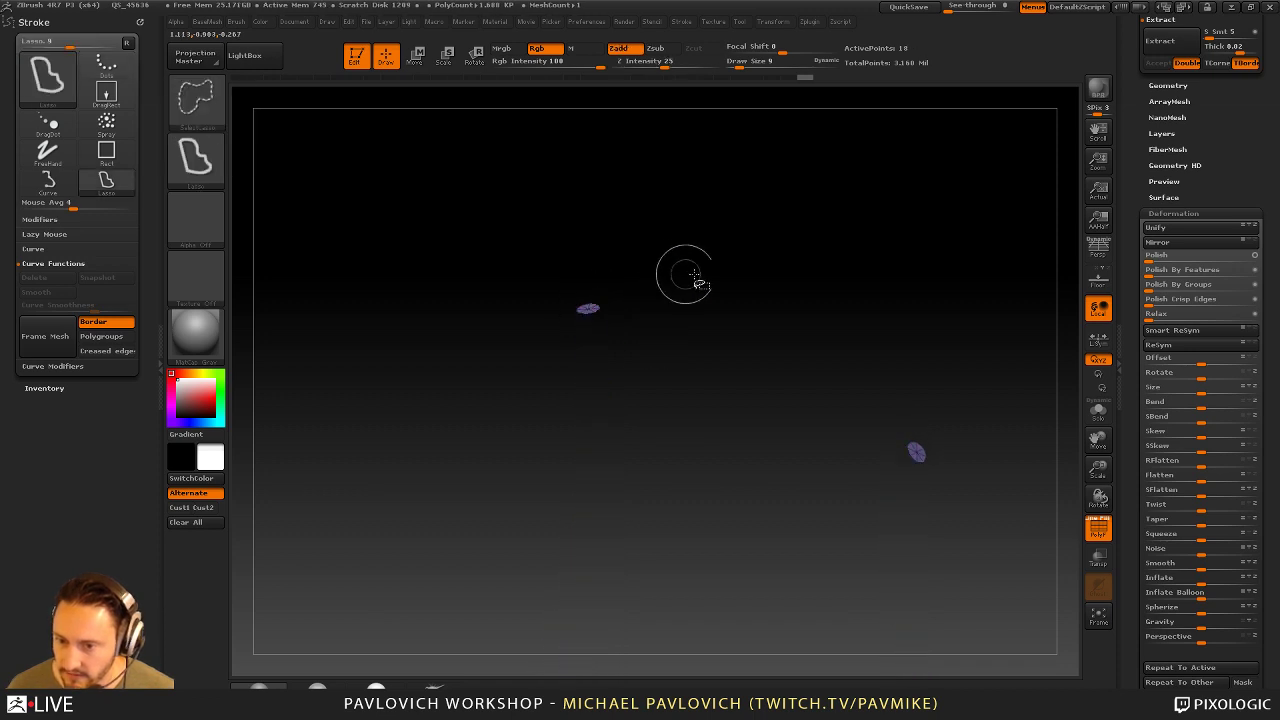
pyautogui.keyDown('ctrl'); pyautogui.keyDown('shift'); pyautogui.click(726, 288); pyautogui.keyUp('shift'); pyautogui.keyUp('ctrl')
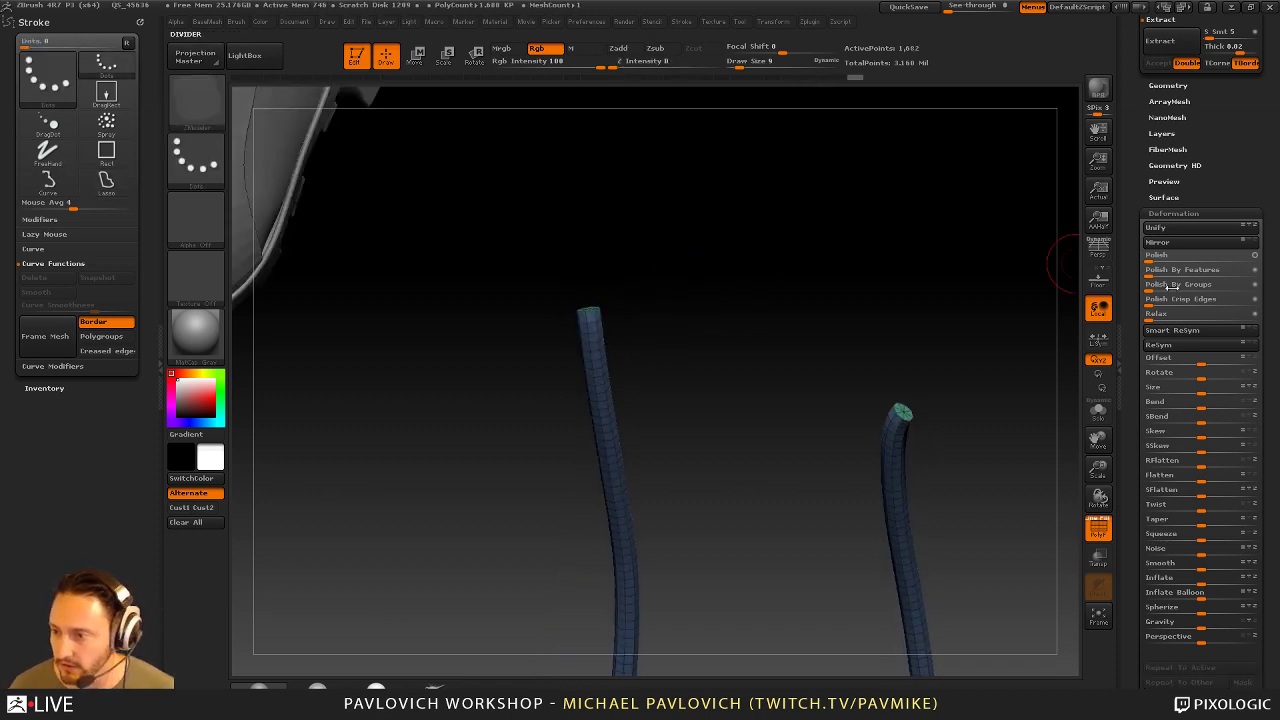
# Shrink the capped trim back around the ribbed tongue with the Size deformation, and turn off PolyFrame
pyautogui.moveTo(1198, 390); pyautogui.dragTo(1140, 392)
pyautogui.moveTo(950, 428); pyautogui.dragTo(878, 306)
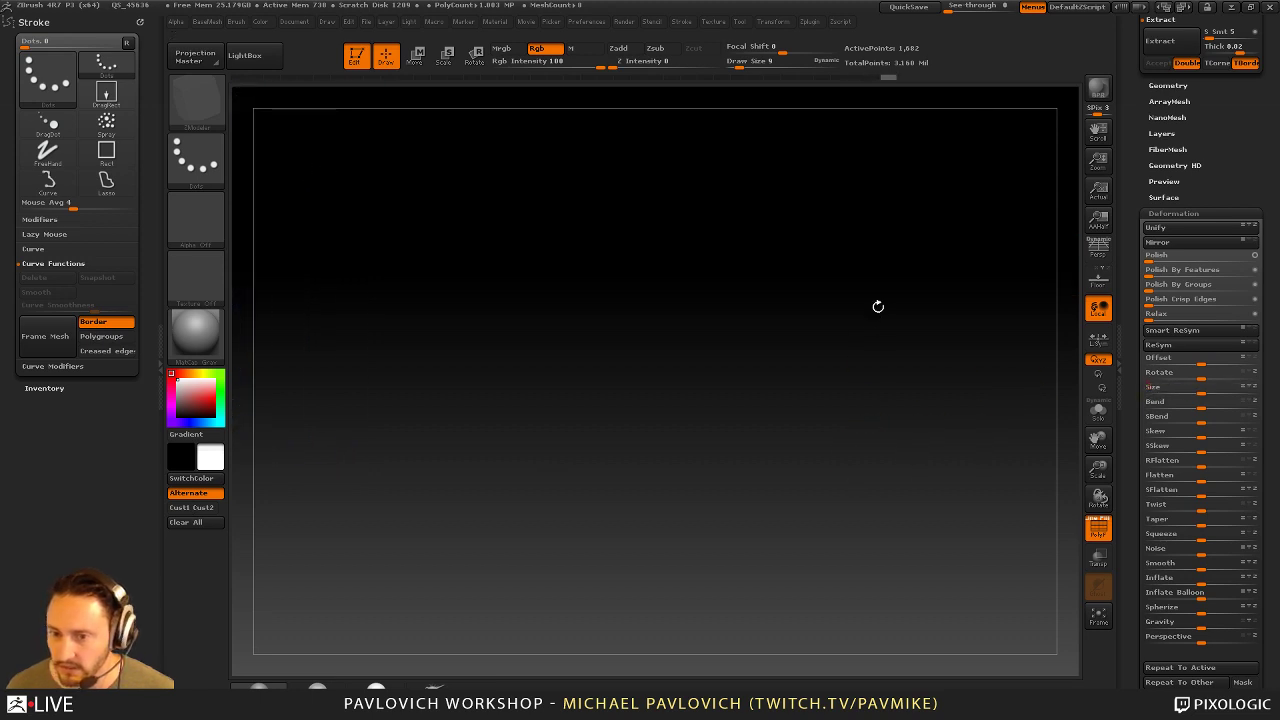
pyautogui.press('f')
pyautogui.press('1')
pyautogui.keyDown('alt'); pyautogui.moveTo(888, 394); pyautogui.dragTo(924, 418); pyautogui.keyUp('alt')
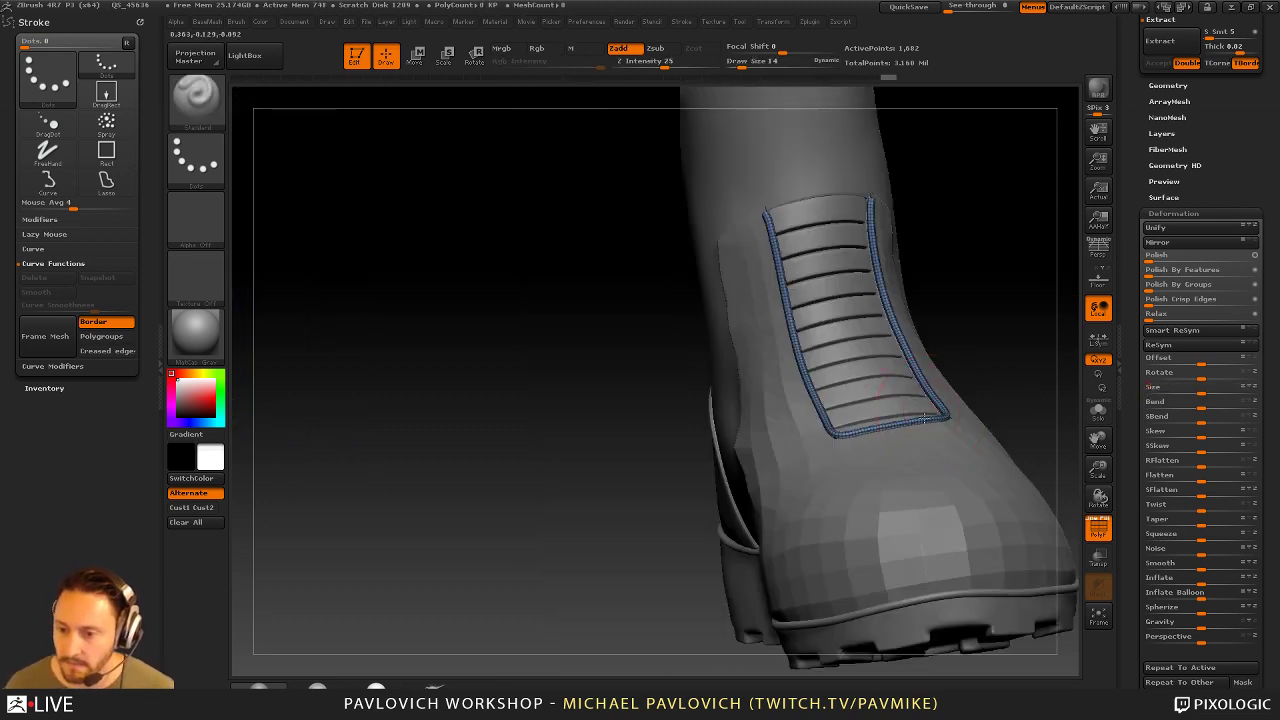
pyautogui.moveTo(972, 317); pyautogui.dragTo(1000, 449)
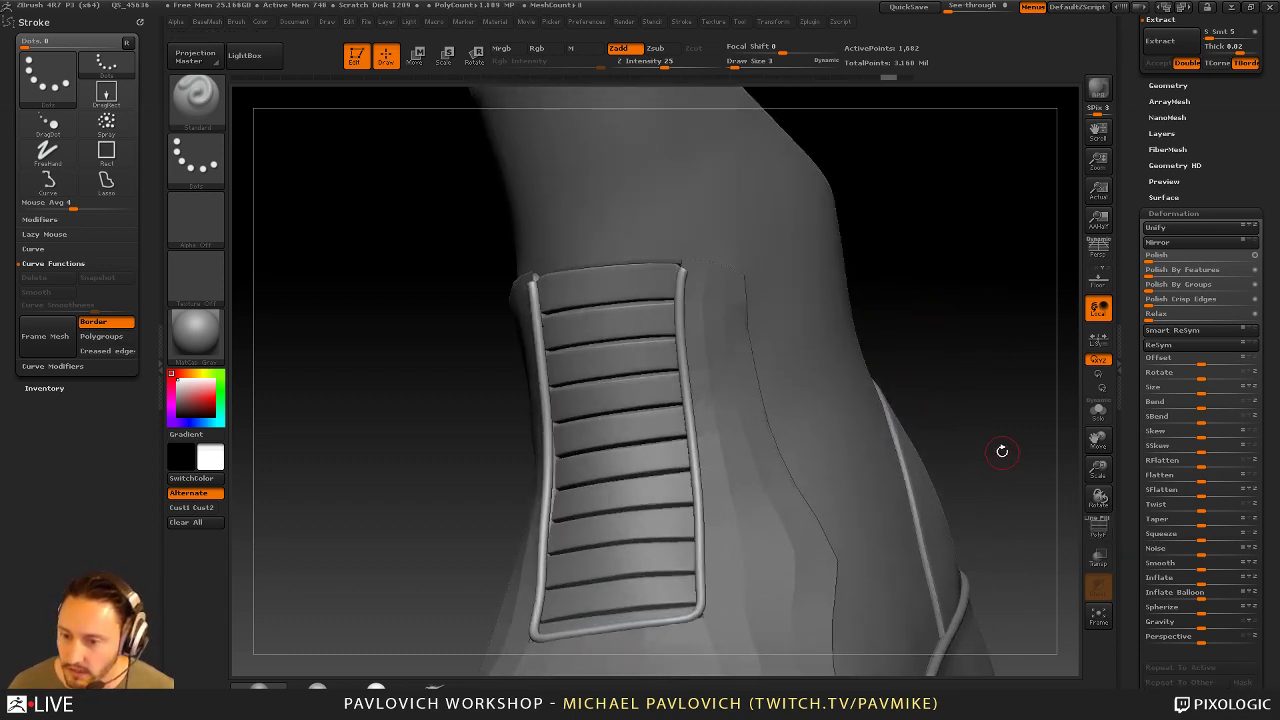
pyautogui.click(1092, 524)
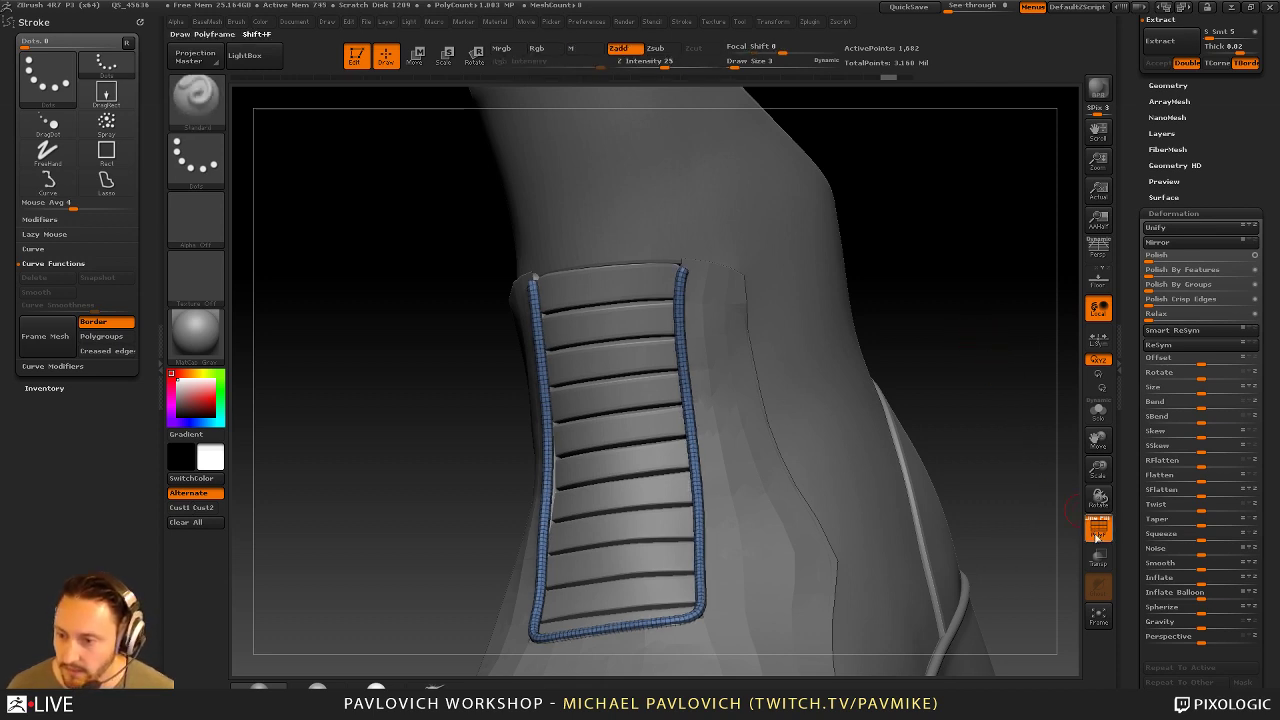
pyautogui.click(1097, 533)
# Choose the Move brush and set its Auto Masking option Mask By Polygroups to 0
pyautogui.press('b')
pyautogui.press('m')
pyautogui.press('v')
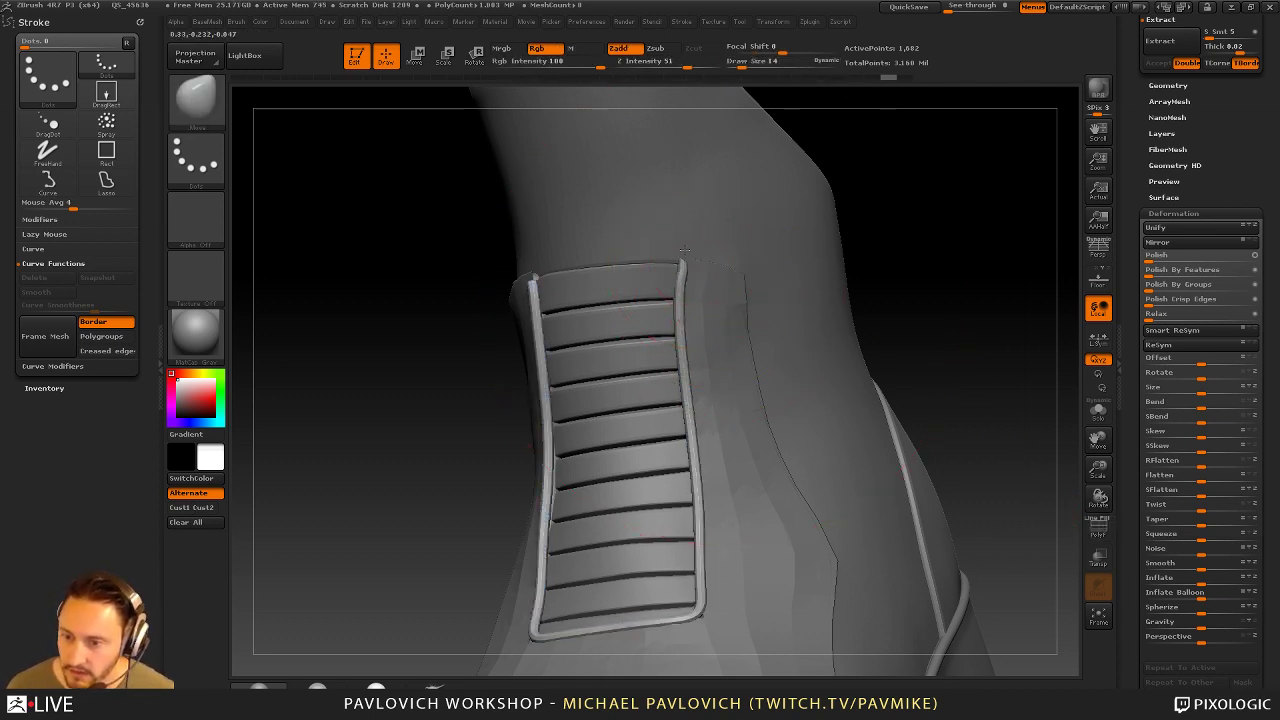
pyautogui.moveTo(868, 226); pyautogui.dragTo(774, 249)
pyautogui.press('s')
pyautogui.moveTo(712, 278); pyautogui.dragTo(703, 278)
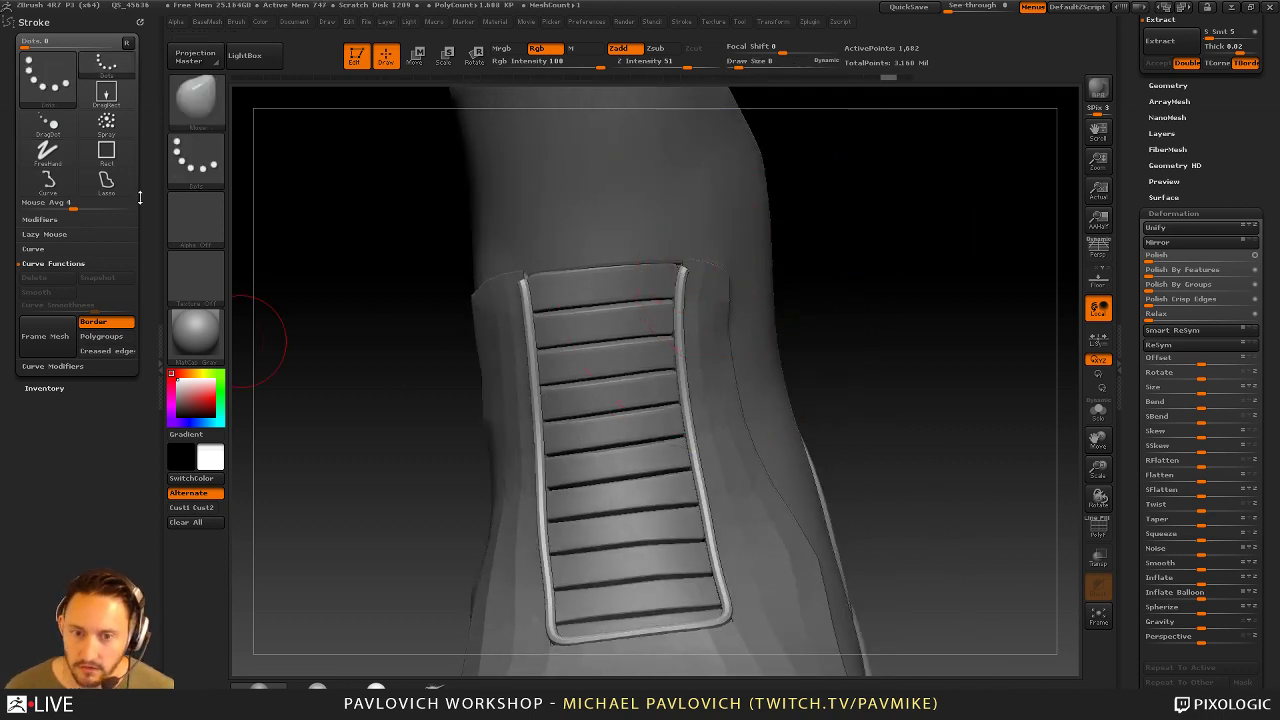
pyautogui.click(139, 22)
pyautogui.click(236, 22)
pyautogui.click(230, 39)
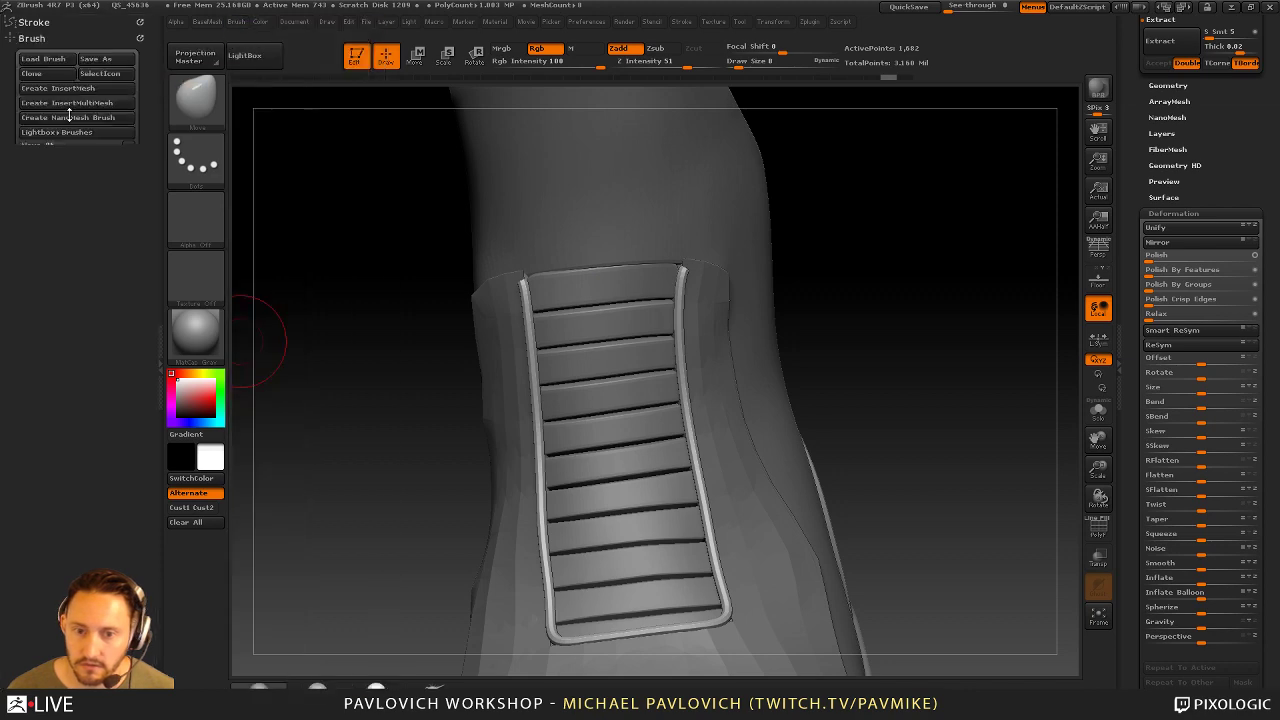
pyautogui.moveTo(99, 630); pyautogui.dragTo(99, 365)
pyautogui.write('00')
pyautogui.press('Return')
# Adjust the upper ends of the trim beside the tongue with the Move brush
pyautogui.moveTo(880, 262); pyautogui.dragTo(690, 281)
pyautogui.press('s')
pyautogui.moveTo(403, 386); pyautogui.dragTo(527, 275)
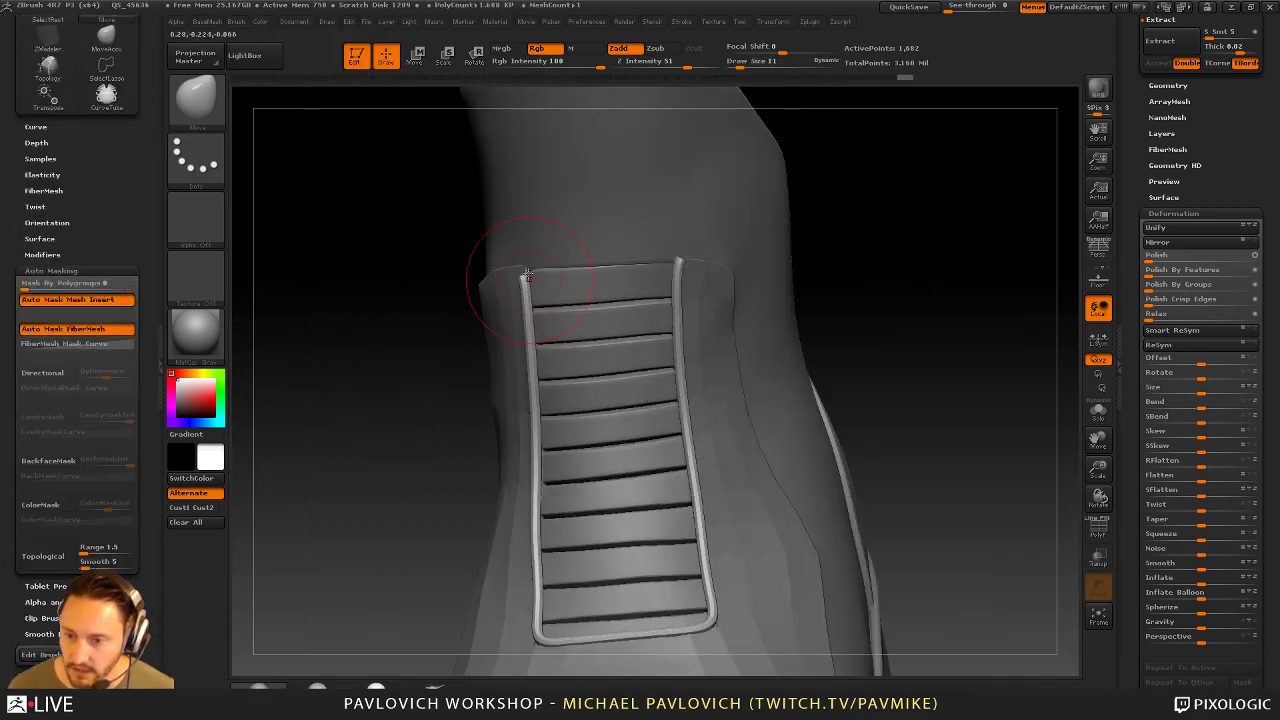
pyautogui.moveTo(830, 243); pyautogui.dragTo(889, 265)
pyautogui.press('s')
pyautogui.moveTo(889, 265); pyautogui.dragTo(881, 272)
# Thicken the tongue trim slightly with the Inflate deformation
pyautogui.press('1')
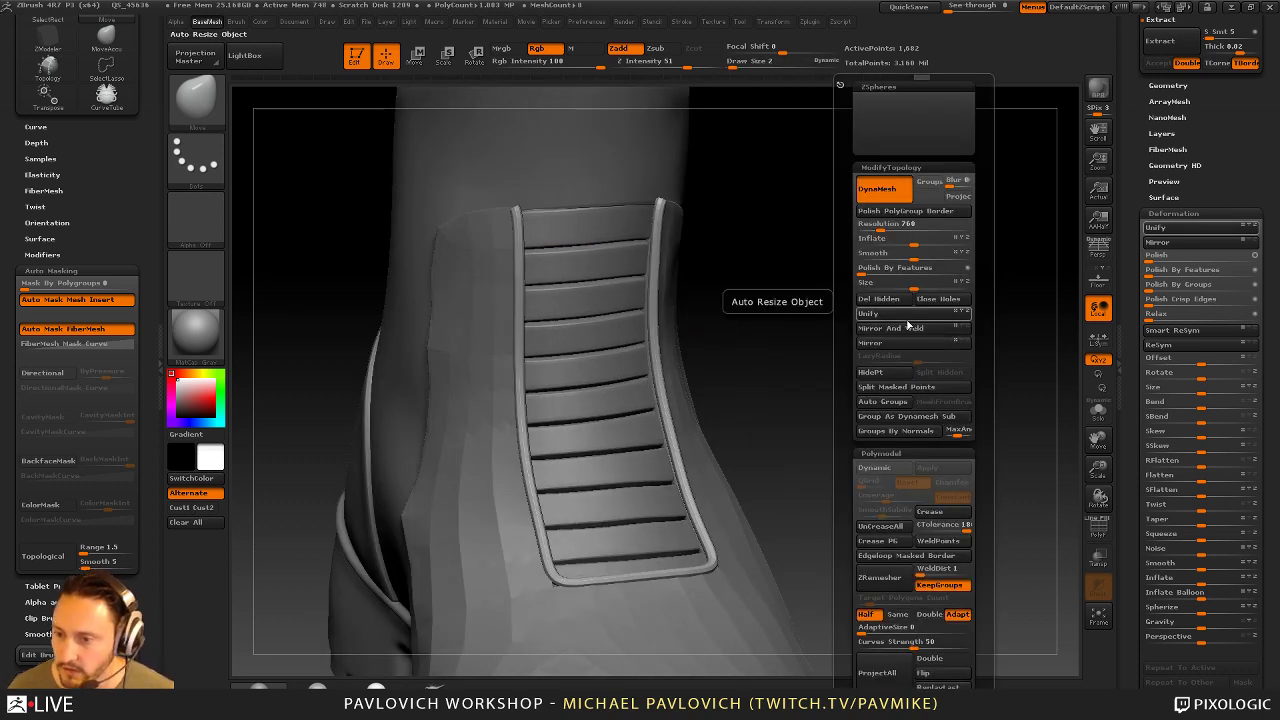
pyautogui.moveTo(915, 245); pyautogui.dragTo(920, 244)
pyautogui.hotkey('ctrl', 'z')
pyautogui.hotkey('ctrl', 'z')
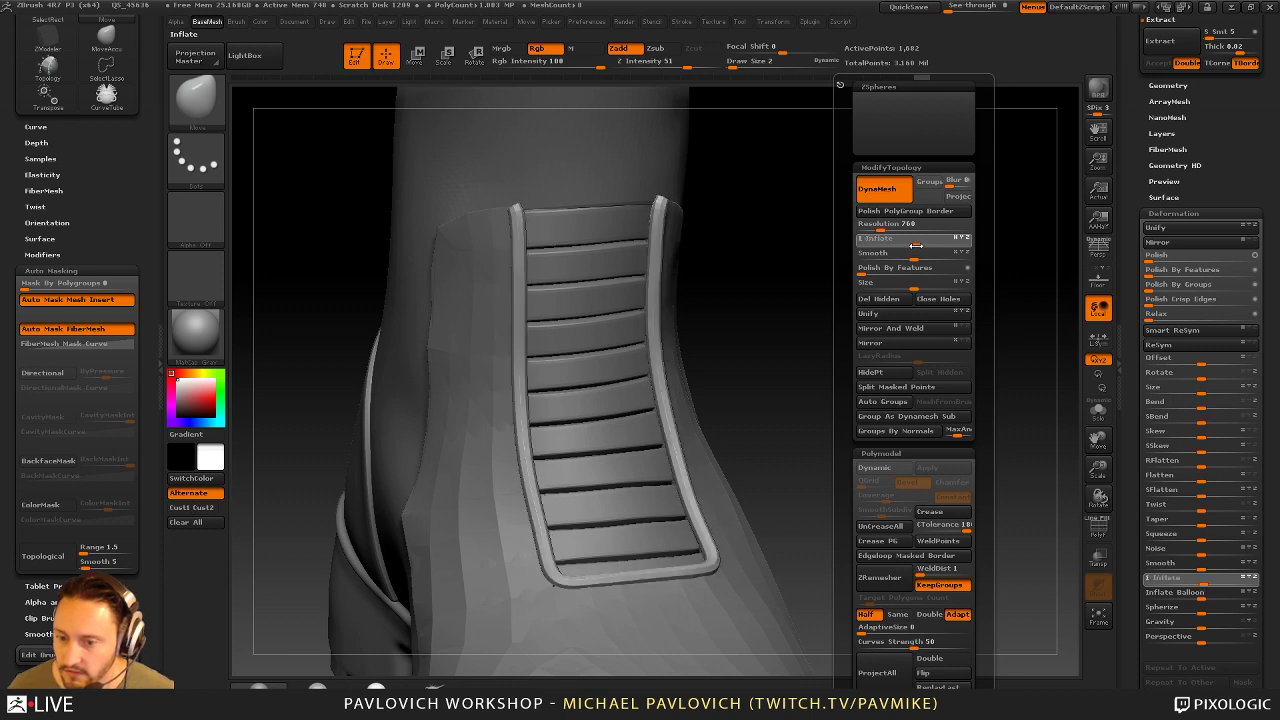
pyautogui.moveTo(777, 257); pyautogui.dragTo(783, 254)
pyautogui.press('2')
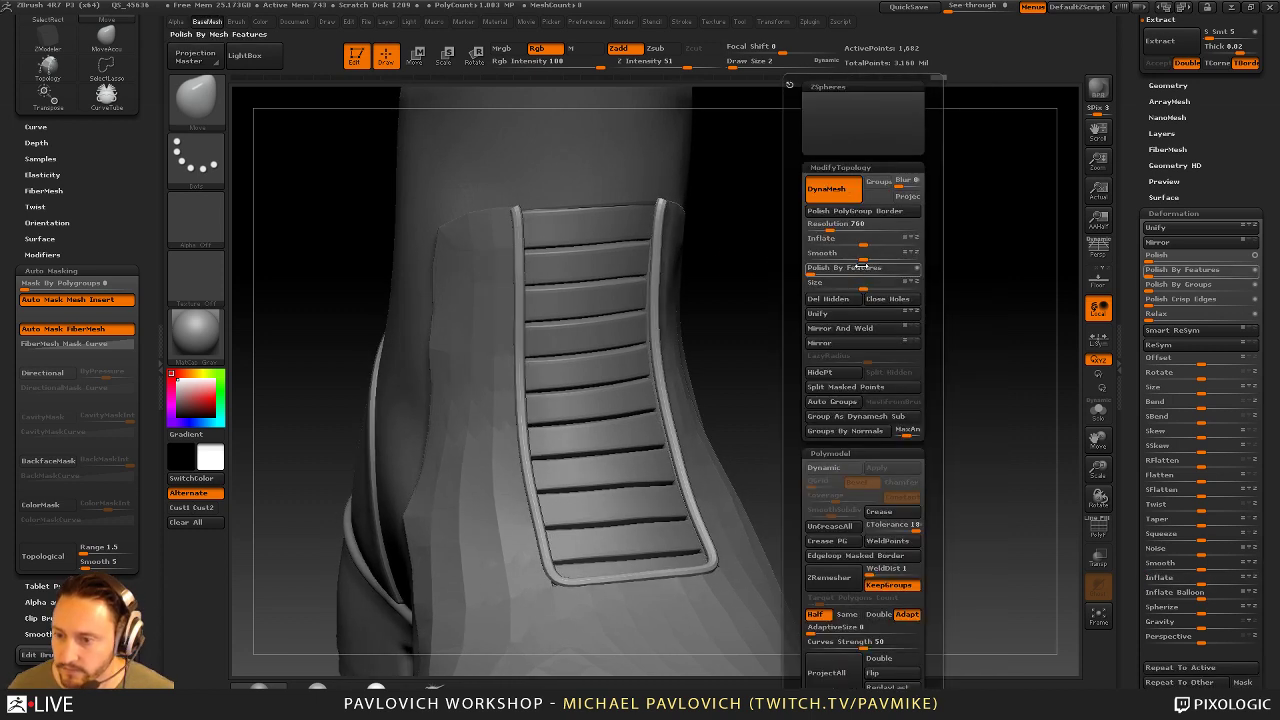
pyautogui.moveTo(861, 243); pyautogui.dragTo(865, 242)
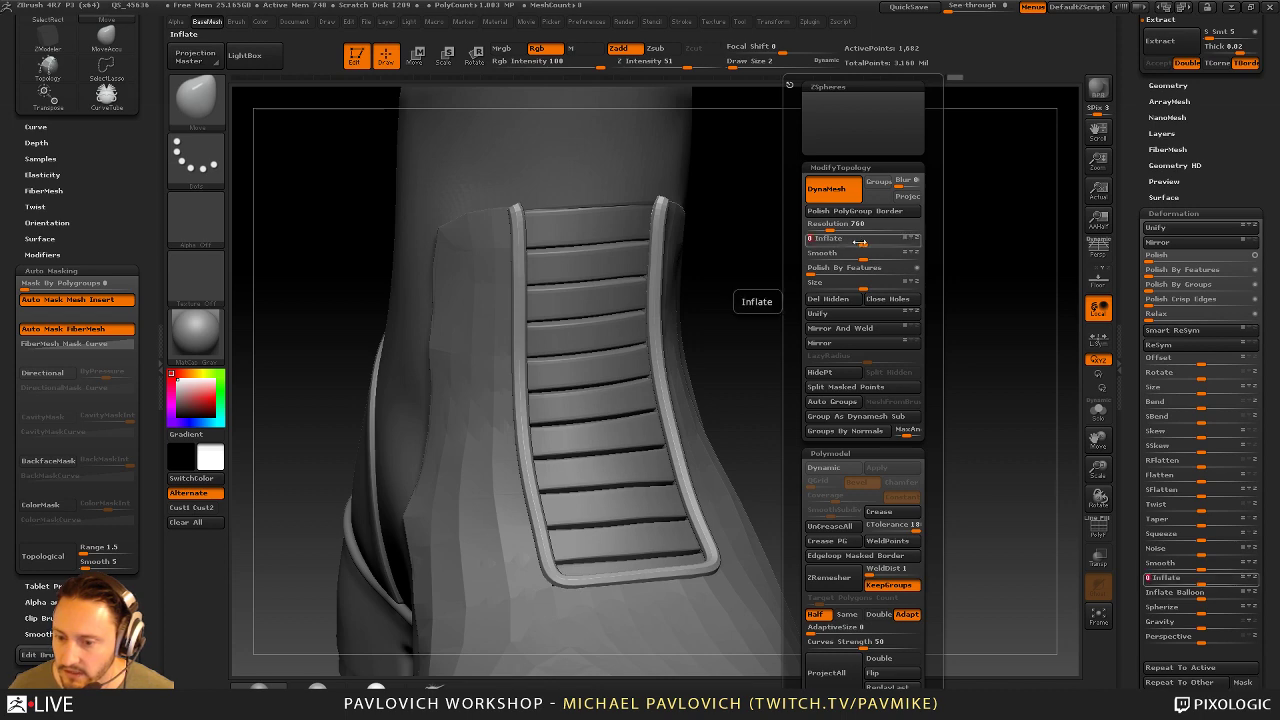
# Solo and delete the faceted duplicate of the boot's front shell, and show all the boot parts again
pyautogui.keyDown('alt'); pyautogui.moveTo(786, 240); pyautogui.dragTo(779, 223); pyautogui.keyUp('alt')
pyautogui.keyDown('alt'); pyautogui.moveTo(850, 283); pyautogui.dragTo(824, 302); pyautogui.keyUp('alt')
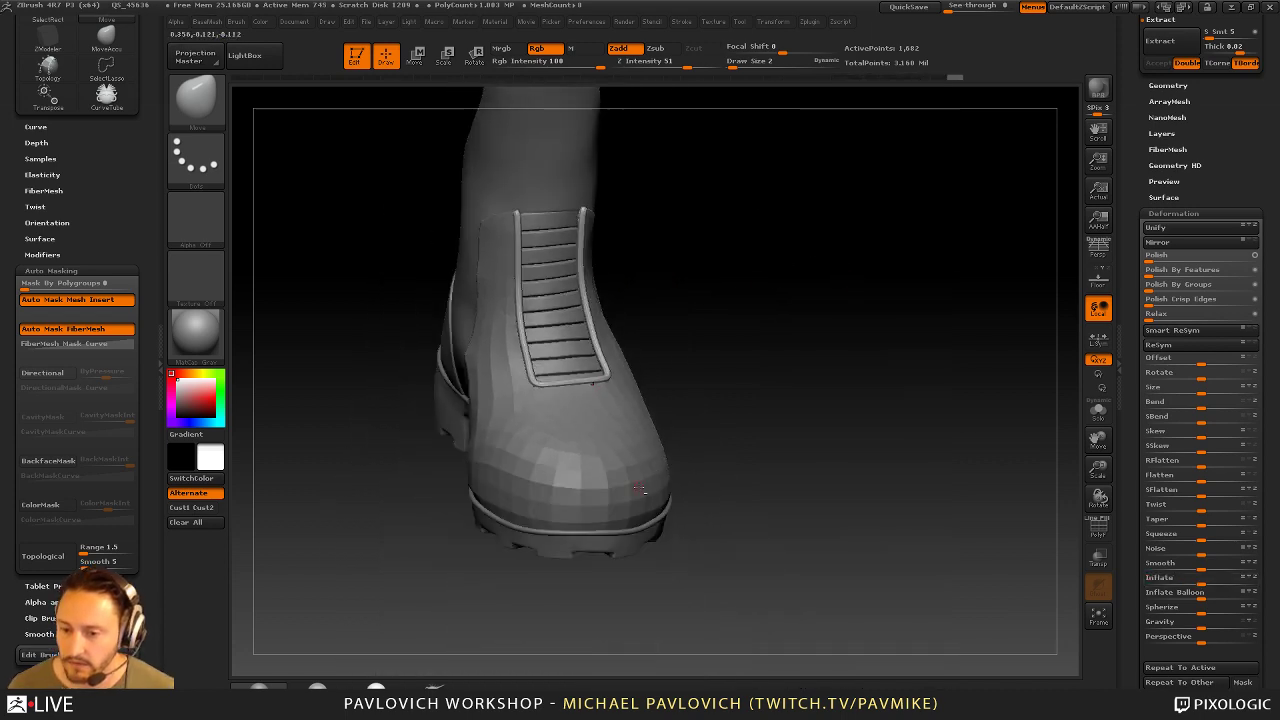
pyautogui.keyDown('alt'); pyautogui.click(622, 438); pyautogui.keyUp('alt')
pyautogui.moveTo(806, 423); pyautogui.dragTo(875, 319)
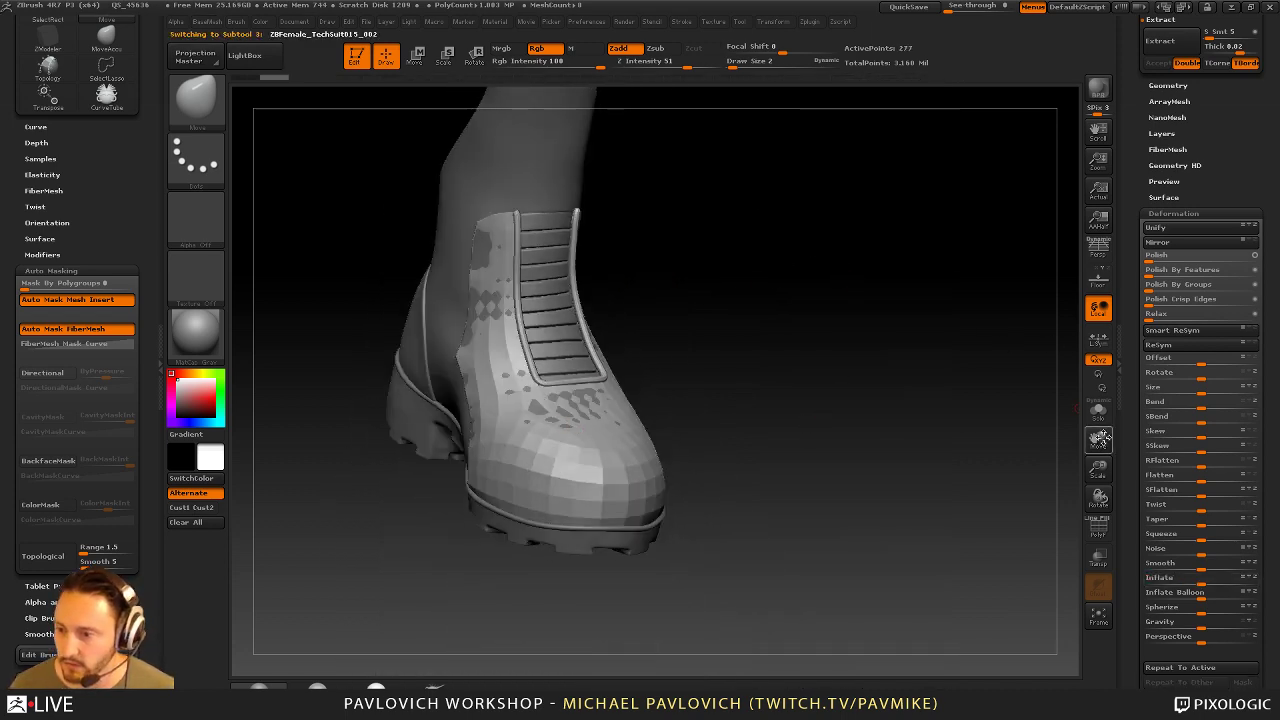
pyautogui.click(1098, 412)
pyautogui.keyDown('alt'); pyautogui.moveTo(995, 424); pyautogui.dragTo(1005, 440); pyautogui.keyUp('alt')
pyautogui.moveTo(1136, 406); pyautogui.dragTo(1126, 561)
pyautogui.click(1170, 494)
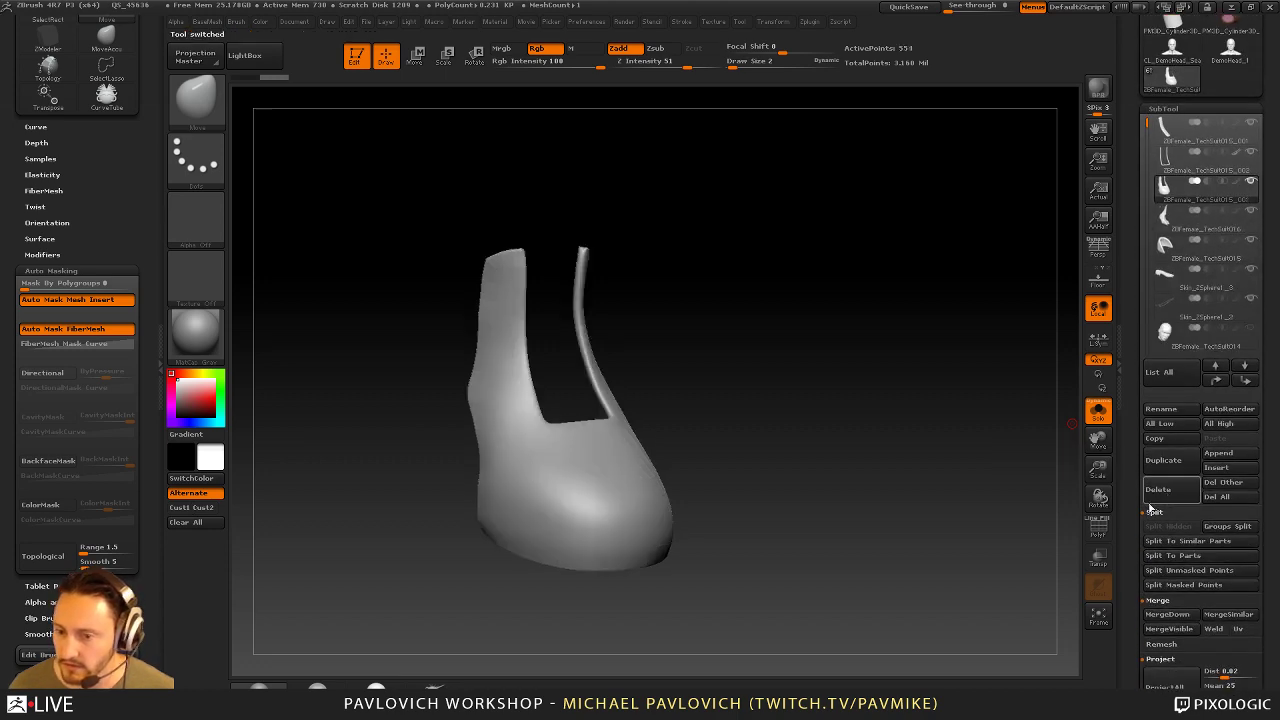
pyautogui.click(1086, 420)
pyautogui.moveTo(937, 388); pyautogui.dragTo(936, 417)
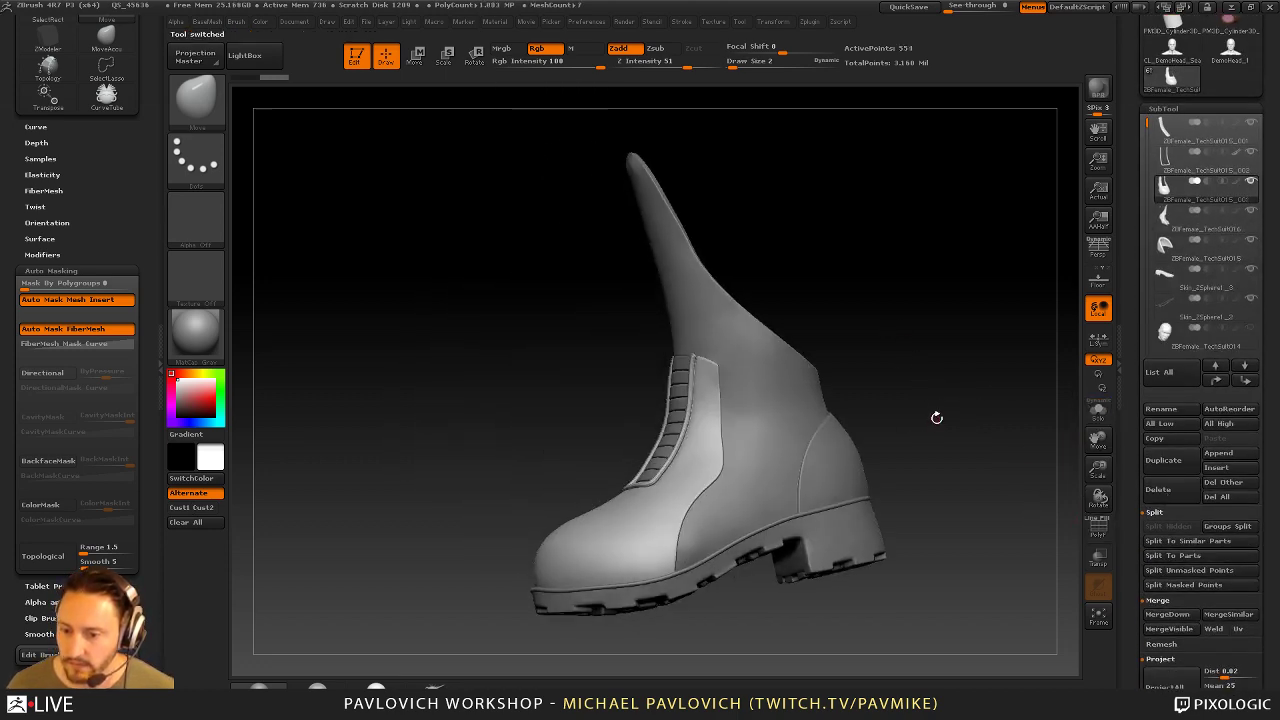
# Switch to the Standard brush and make the boot's upper shaft the active subtool
pyautogui.press('b')
pyautogui.press('s')
pyautogui.press('t')
pyautogui.press('s')
pyautogui.press('s')
pyautogui.moveTo(813, 437); pyautogui.dragTo(820, 437)
pyautogui.keyDown('alt'); pyautogui.click(807, 430); pyautogui.keyUp('alt')
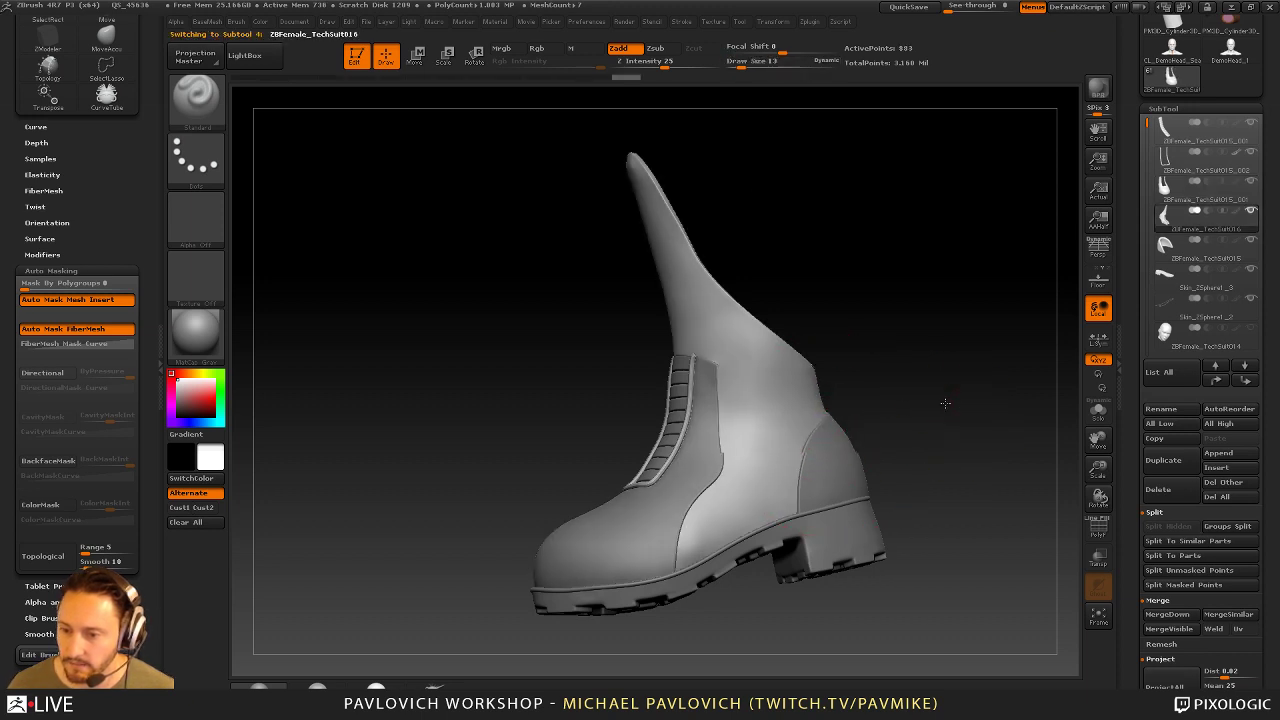
# Draw two parallel vertical curves down the back of the heel with the Topology brush, starting at the shaft opening's rim
pyautogui.moveTo(945, 403); pyautogui.dragTo(1006, 380)
pyautogui.moveTo(835, 345); pyautogui.dragTo(822, 356)
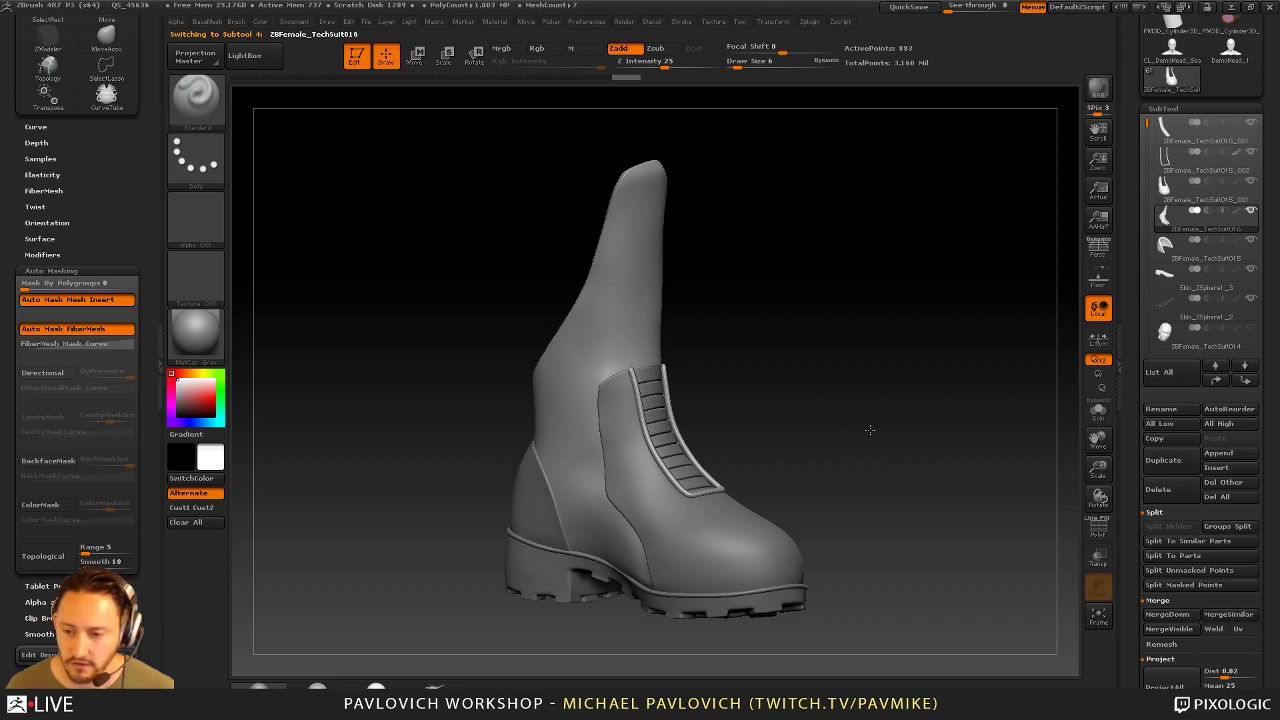
pyautogui.moveTo(870, 430); pyautogui.dragTo(883, 405)
pyautogui.press('s')
pyautogui.moveTo(883, 405); pyautogui.dragTo(940, 402)
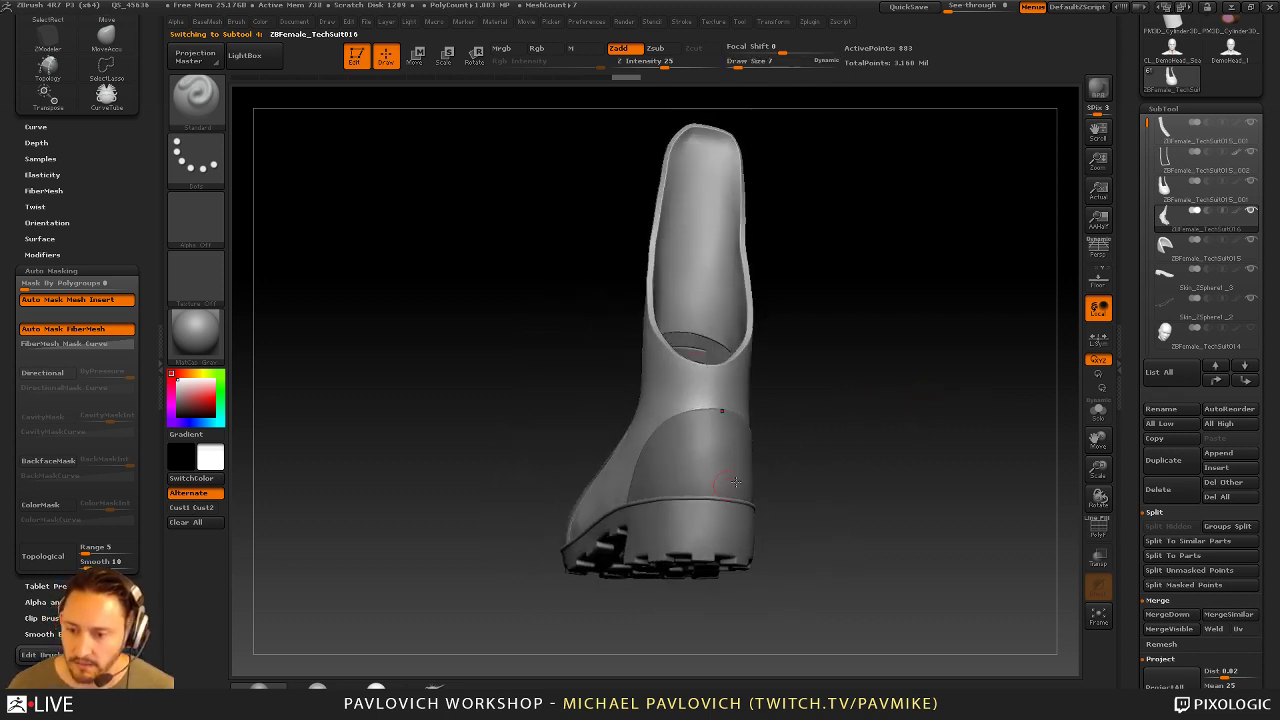
pyautogui.moveTo(735, 482); pyautogui.dragTo(857, 389)
pyautogui.press('b')
pyautogui.press('t')
pyautogui.press('o')
pyautogui.moveTo(857, 334); pyautogui.dragTo(608, 447)
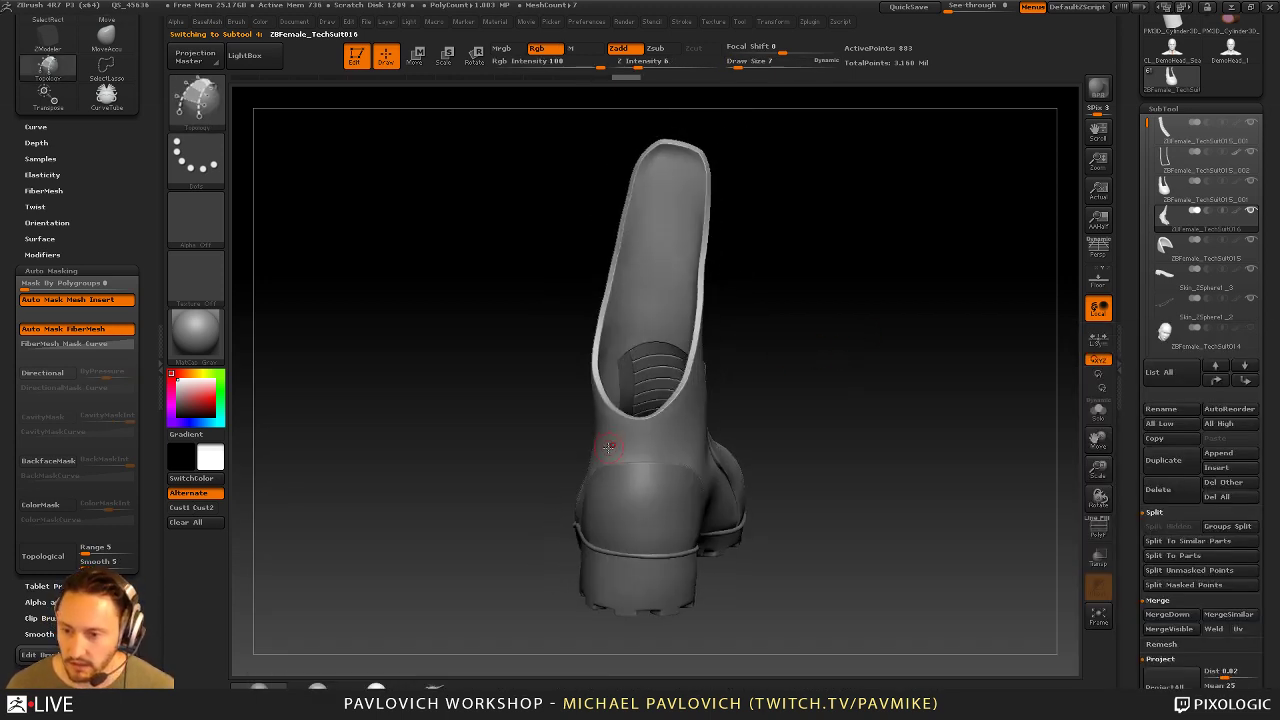
pyautogui.moveTo(667, 407); pyautogui.dragTo(674, 533)
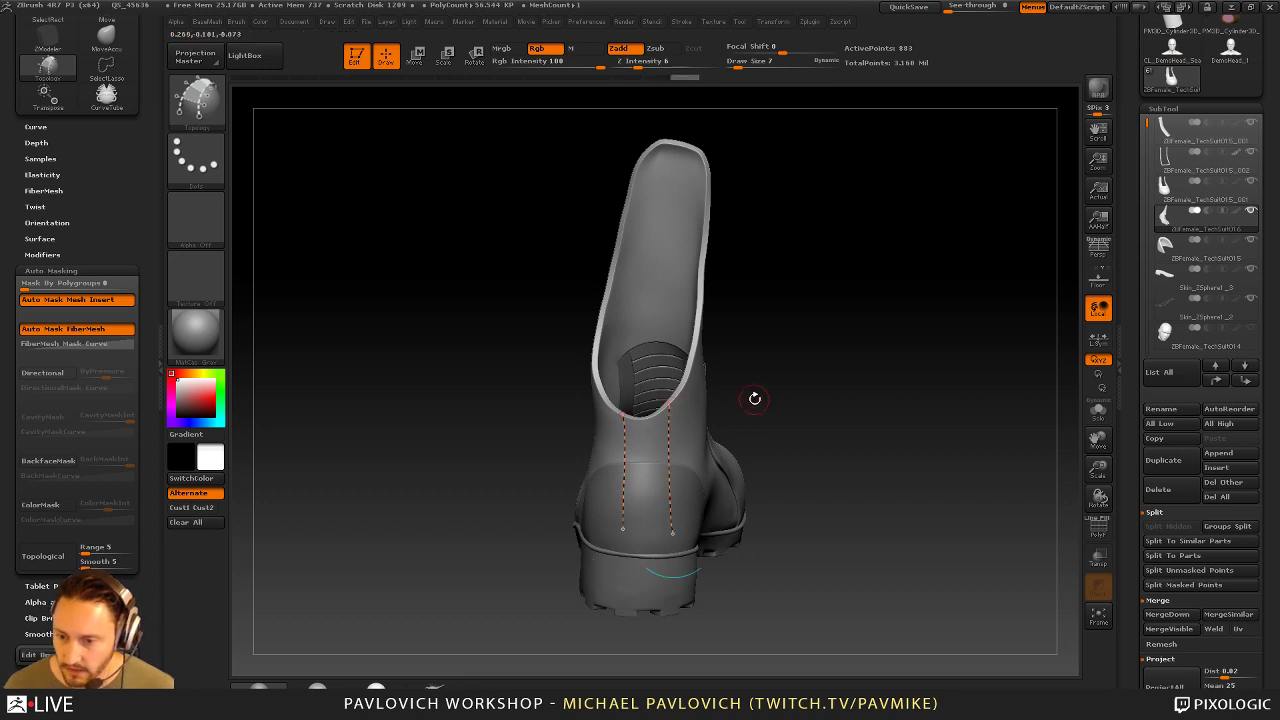
# Draw the cross curves between the two vertical curves at the heel and generate the strip's mesh from the grid
pyautogui.keyDown('alt'); pyautogui.moveTo(754, 400); pyautogui.dragTo(792, 414); pyautogui.keyUp('alt')
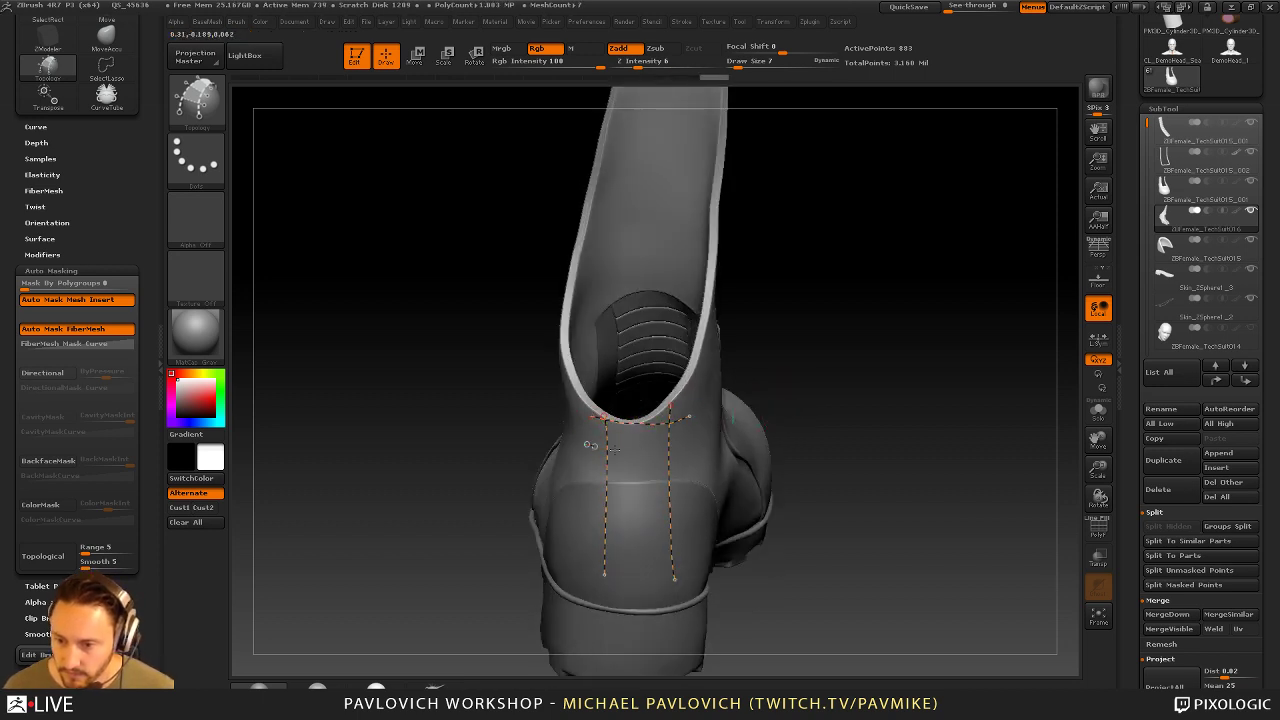
pyautogui.moveTo(614, 450); pyautogui.dragTo(692, 452)
pyautogui.moveTo(587, 480); pyautogui.dragTo(690, 485)
pyautogui.moveTo(590, 506); pyautogui.dragTo(692, 516)
pyautogui.moveTo(590, 530); pyautogui.dragTo(692, 539)
pyautogui.moveTo(800, 410)
pyautogui.mouseDown()
pyautogui.moveTo(895, 392)
pyautogui.moveTo(841, 437)
pyautogui.mouseUp()
pyautogui.click(650, 436)
pyautogui.press('2')
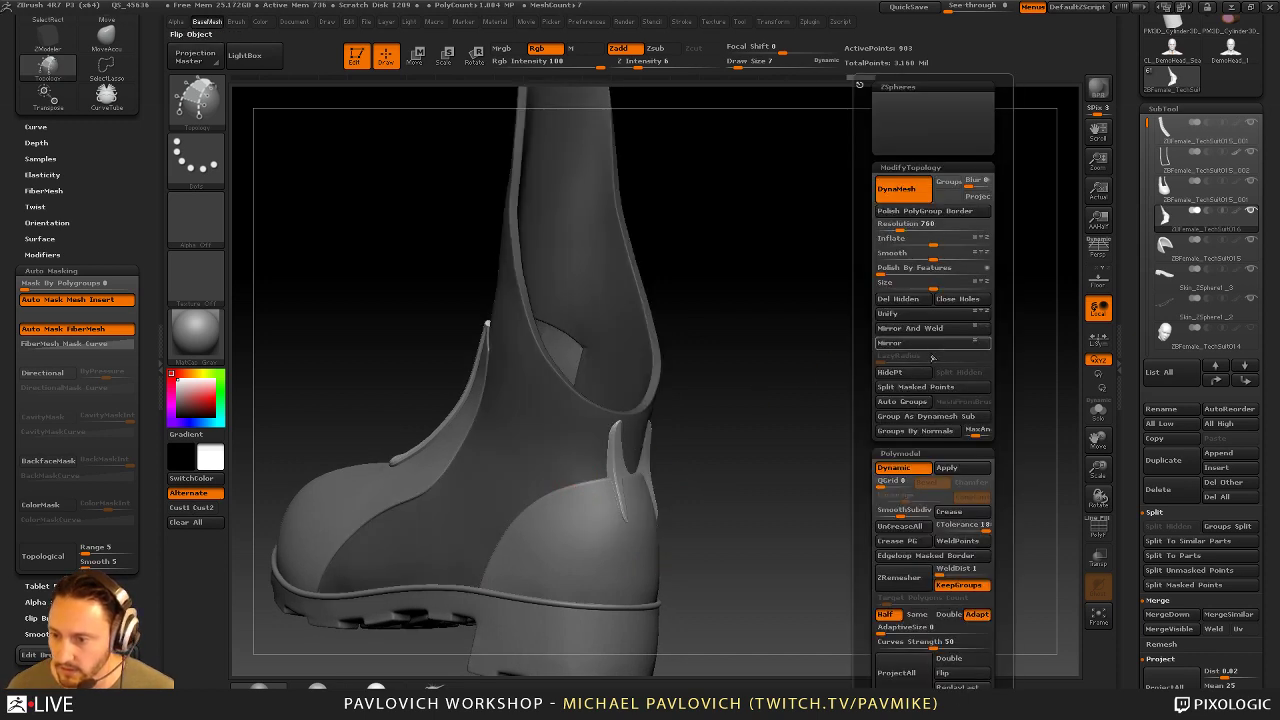
# Split the heel strip off as its own subtool with Split Masked Points and show its polyframe
pyautogui.click(917, 387)
pyautogui.moveTo(826, 414)
pyautogui.keyDown('alt'); pyautogui.mouseDown()
pyautogui.moveTo(980, 470)
pyautogui.moveTo(823, 383)
pyautogui.moveTo(945, 385)
pyautogui.mouseUp(); pyautogui.keyUp('alt')
pyautogui.hotkey('shift', 'f')
pyautogui.press('g')
# Insert an edge loop lengthwise down the middle of the heel strip using the ZModeler edge action Insert
pyautogui.press('b')
pyautogui.press('z')
pyautogui.press('m')
pyautogui.press('space')
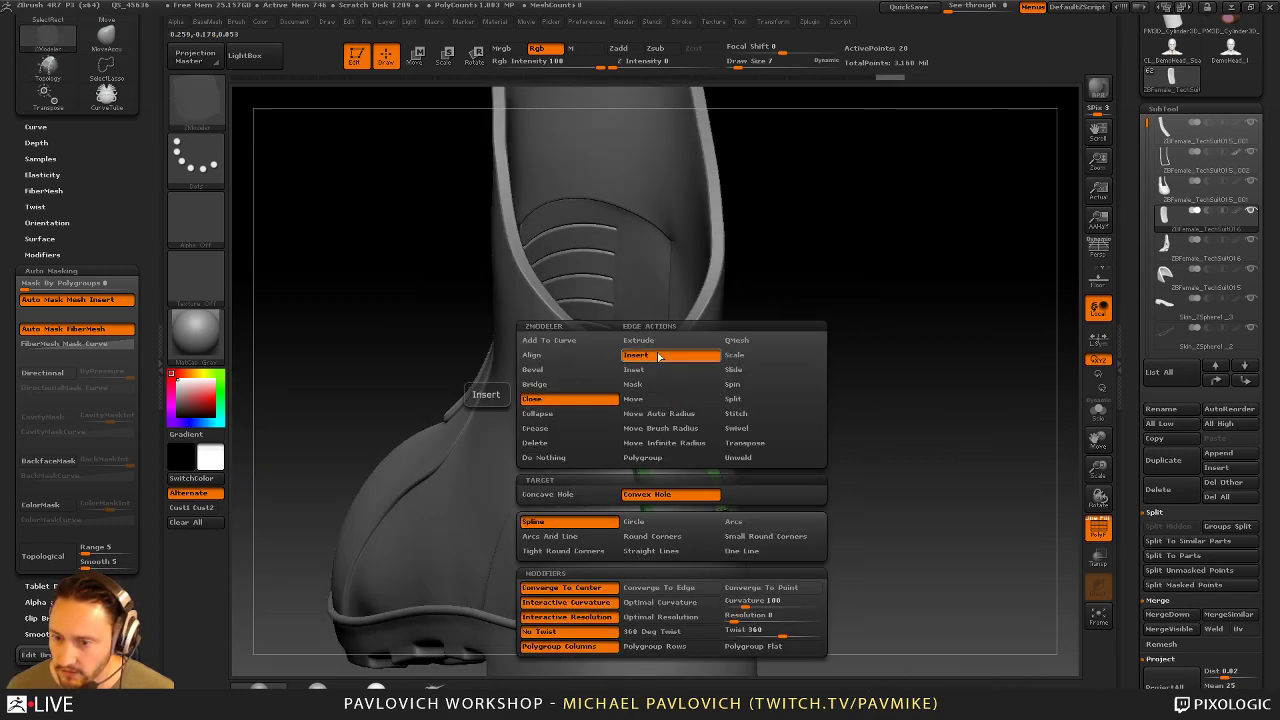
pyautogui.click(658, 357)
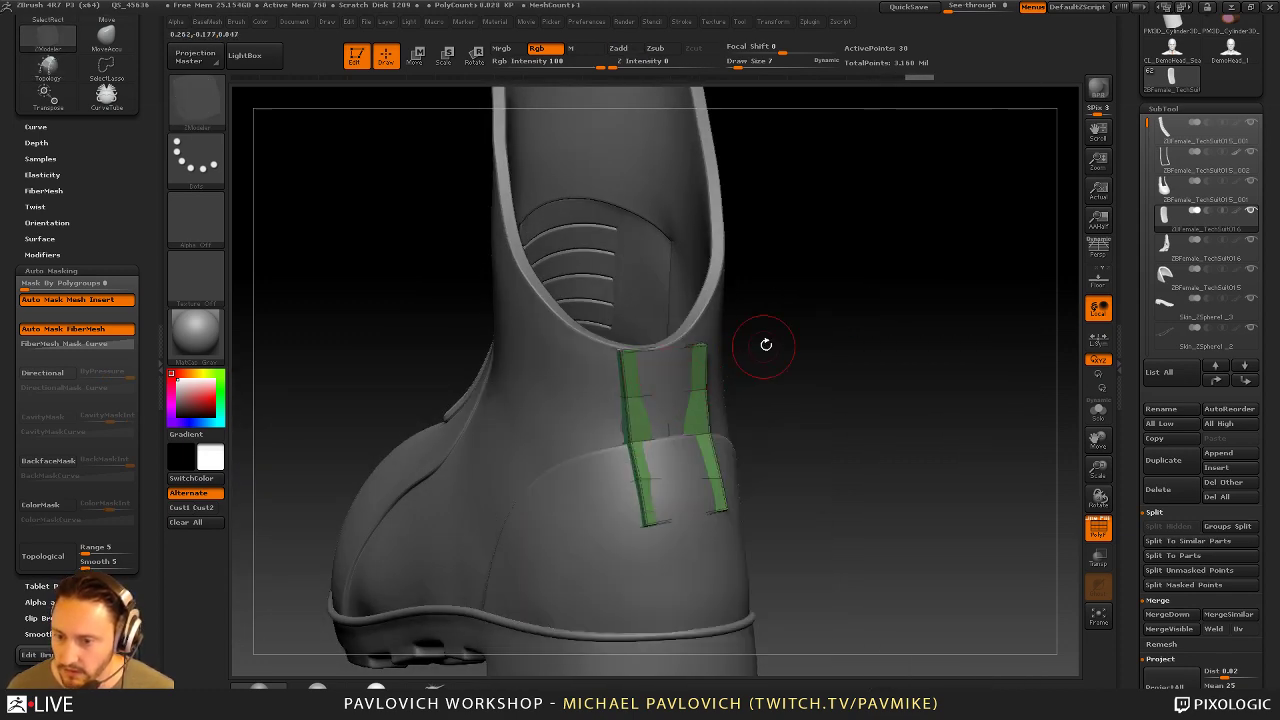
# Adjust the heel strip's fit against the back of the boot with the Move brush
pyautogui.moveTo(766, 345); pyautogui.dragTo(845, 378)
pyautogui.press('b')
pyautogui.press('m')
pyautogui.press('v')
pyautogui.moveTo(652, 388)
pyautogui.mouseDown()
pyautogui.moveTo(666, 392)
pyautogui.moveTo(656, 466)
pyautogui.mouseUp()
pyautogui.press('[')
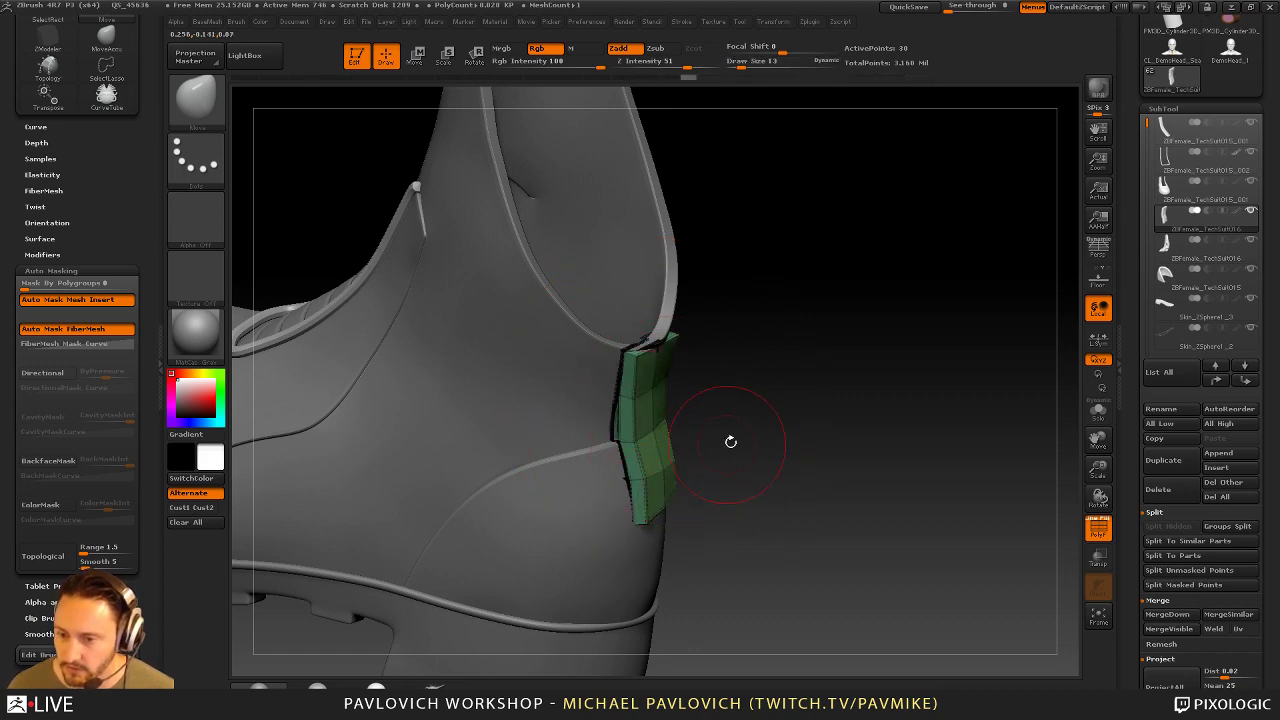
pyautogui.moveTo(730, 441); pyautogui.dragTo(748, 404)
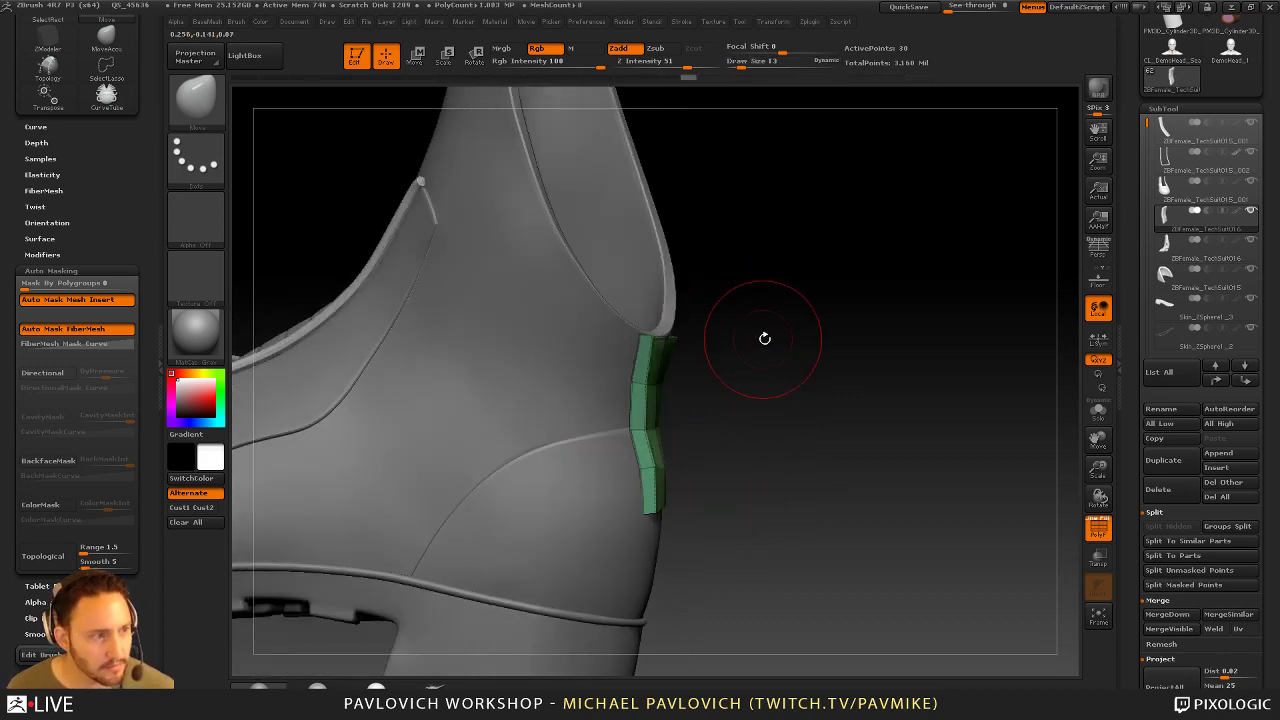
pyautogui.moveTo(764, 338)
pyautogui.mouseDown()
pyautogui.moveTo(866, 391)
pyautogui.moveTo(834, 400)
pyautogui.moveTo(828, 376)
pyautogui.mouseUp()
pyautogui.press('s')
pyautogui.moveTo(700, 384); pyautogui.dragTo(814, 407)
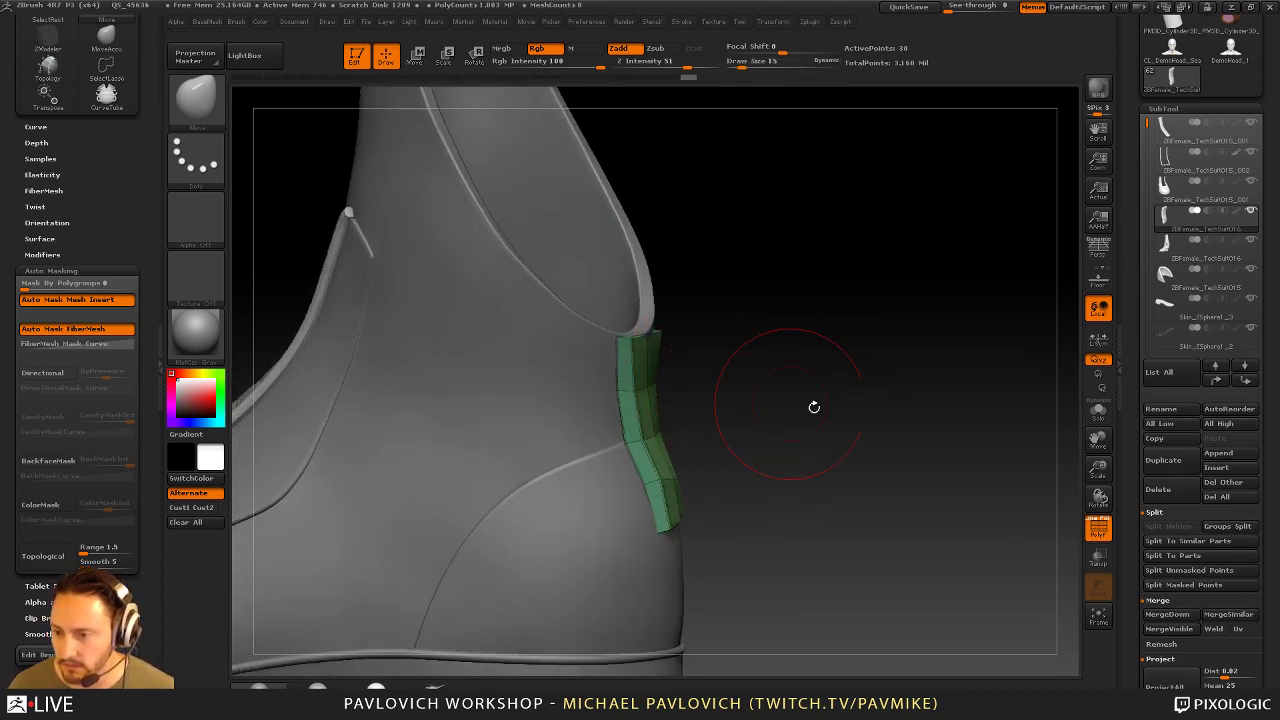
# Isolate the heel strip, thin it with ZModeler QMesh on Polygroup Island, and show the other boot parts again
pyautogui.click(1098, 410)
pyautogui.moveTo(1060, 397); pyautogui.dragTo(803, 371)
pyautogui.press('b')
pyautogui.press('z')
pyautogui.press('m')
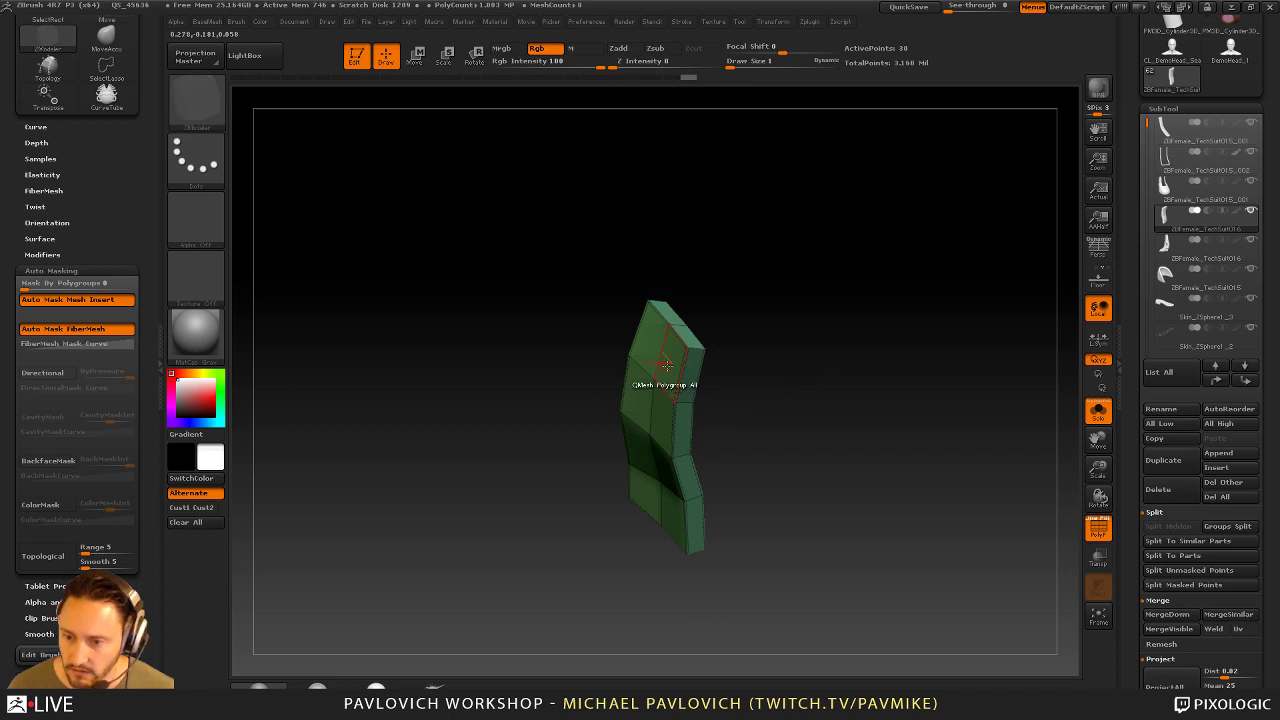
pyautogui.press('space')
pyautogui.press('space')
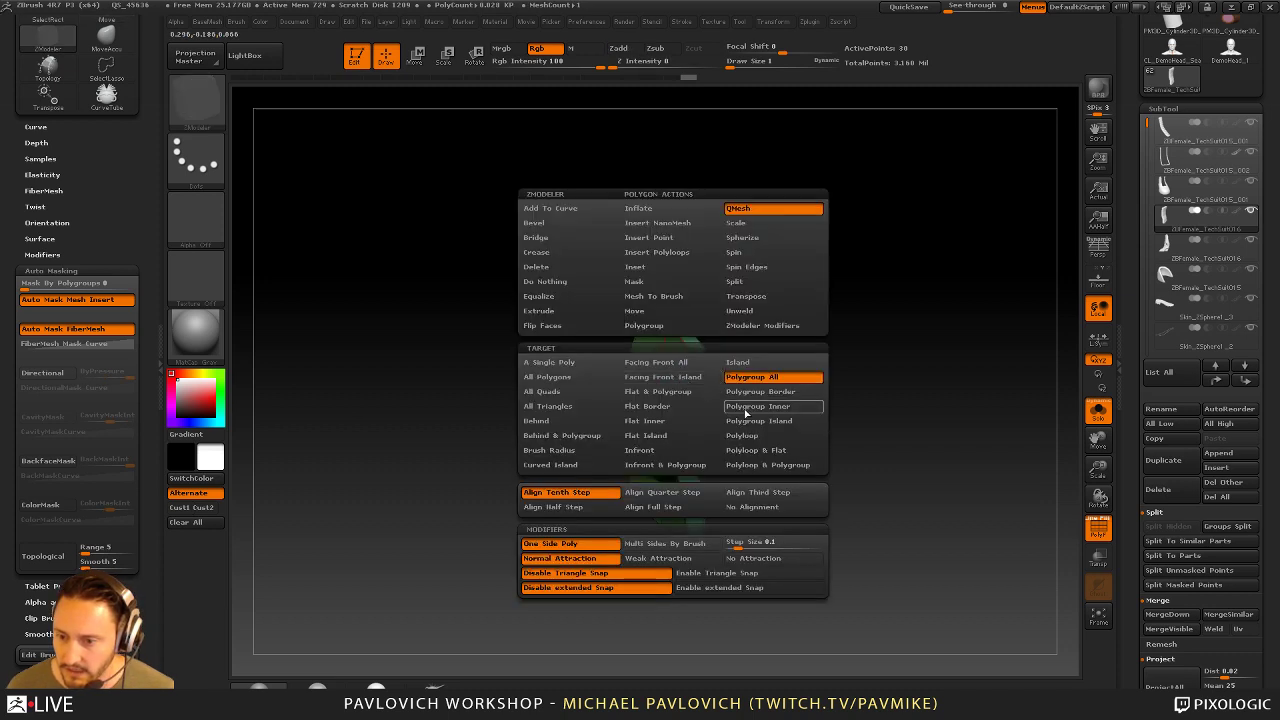
pyautogui.click(755, 420)
pyautogui.moveTo(673, 376); pyautogui.dragTo(690, 379)
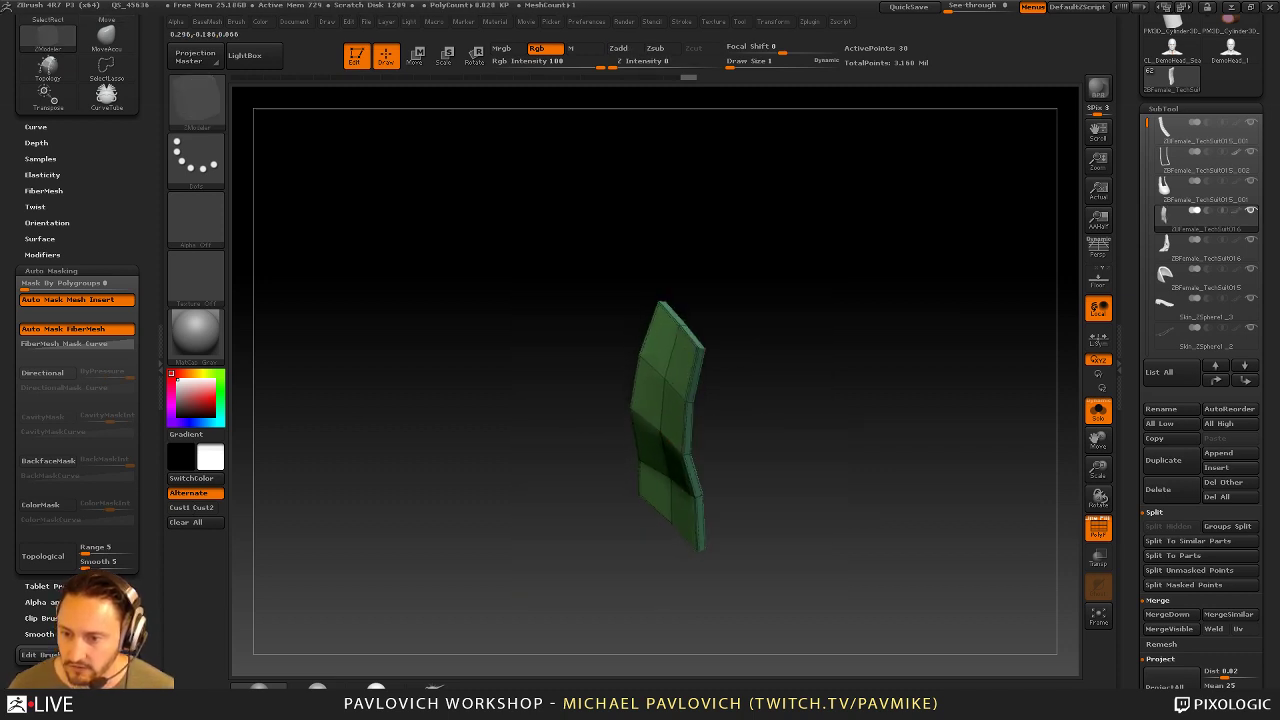
pyautogui.click(1098, 411)
pyautogui.moveTo(987, 415); pyautogui.dragTo(748, 481)
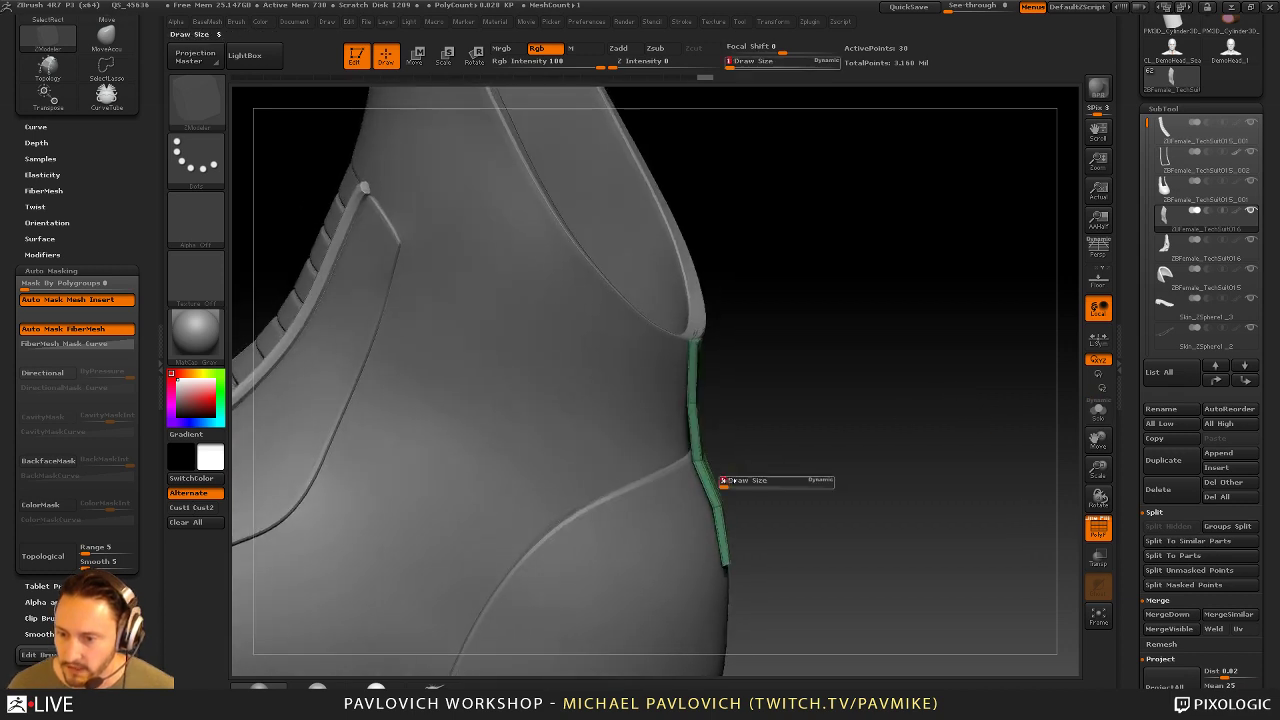
# Reshape the strip with the Move brush to follow the back of the shaft, tucking its lower end into the heel panel
pyautogui.hotkey('ctrl', 'z')
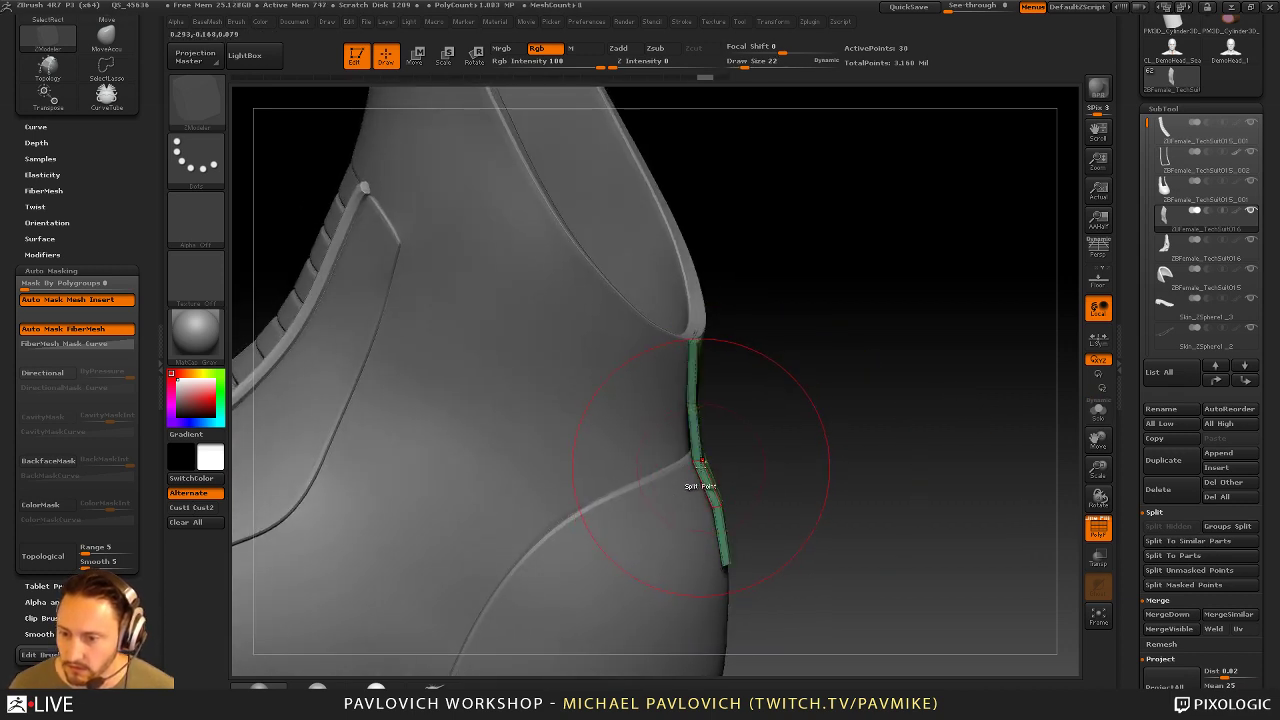
pyautogui.press('1')
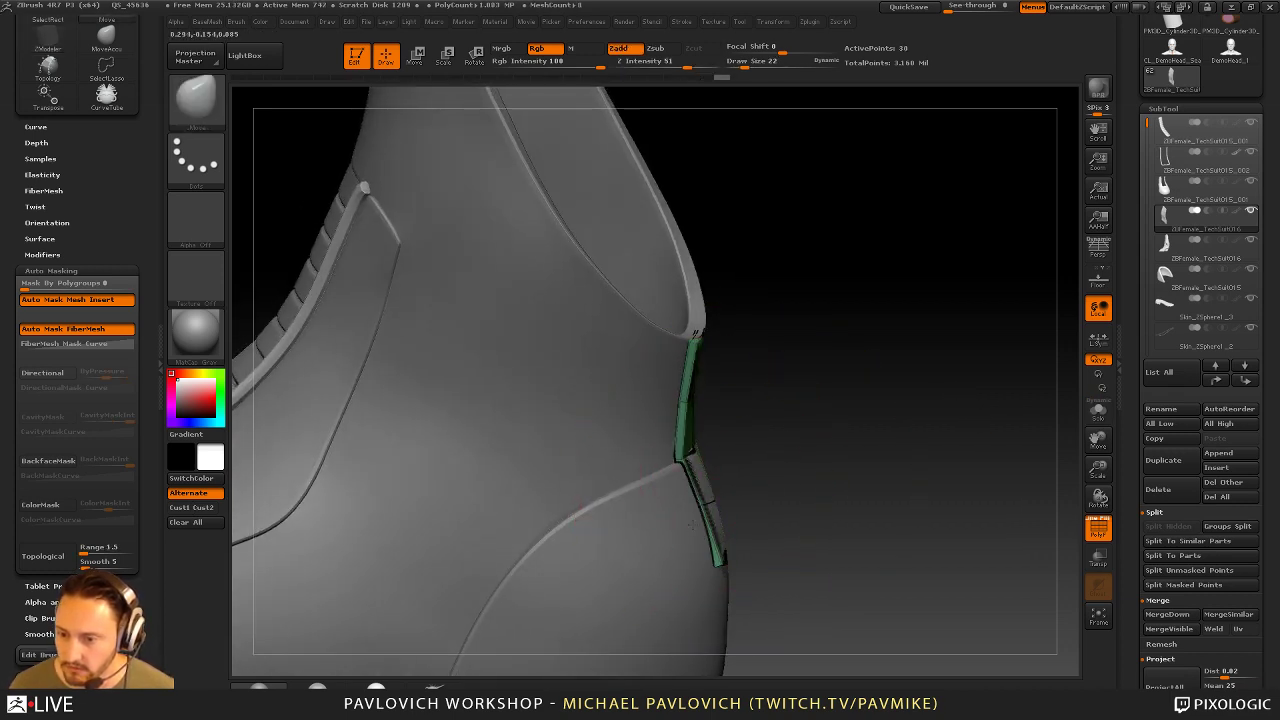
pyautogui.moveTo(812, 500); pyautogui.dragTo(727, 455)
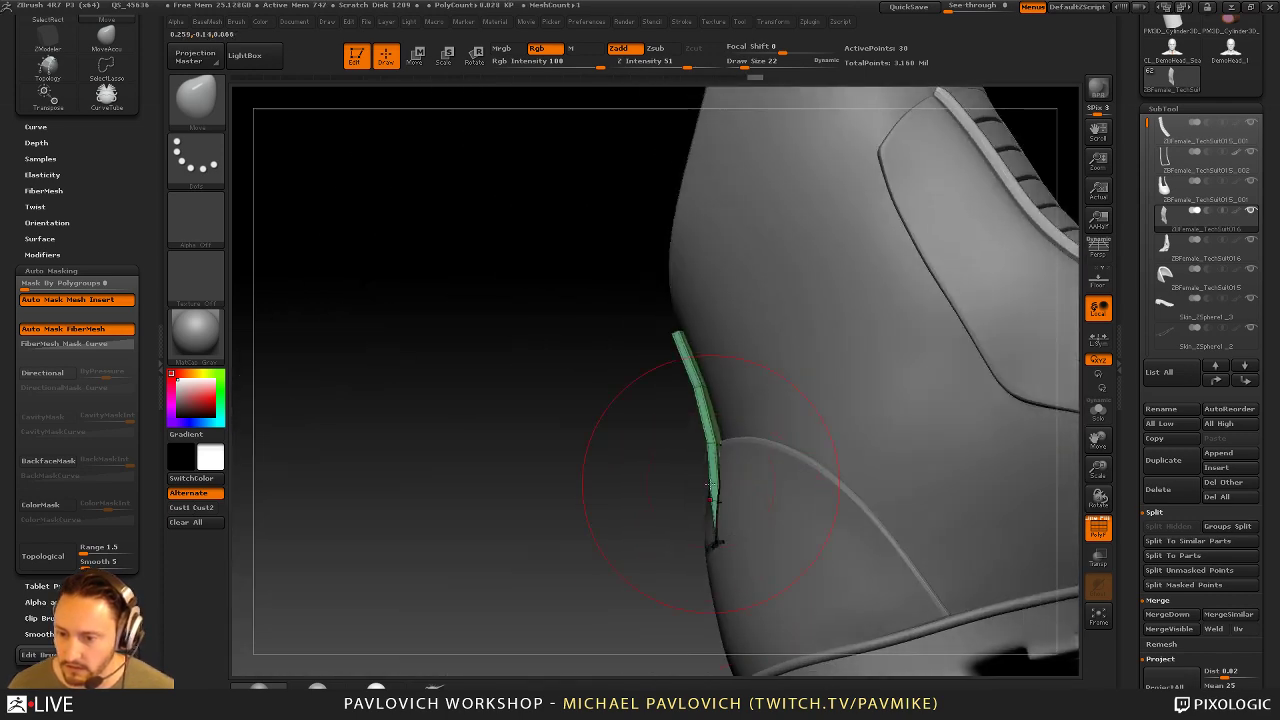
pyautogui.moveTo(641, 498)
pyautogui.mouseDown()
pyautogui.moveTo(794, 449)
pyautogui.moveTo(768, 447)
pyautogui.mouseUp()
pyautogui.press('s')
pyautogui.press('s')
pyautogui.moveTo(687, 461)
pyautogui.mouseDown()
pyautogui.moveTo(697, 464)
pyautogui.moveTo(699, 420)
pyautogui.mouseUp()
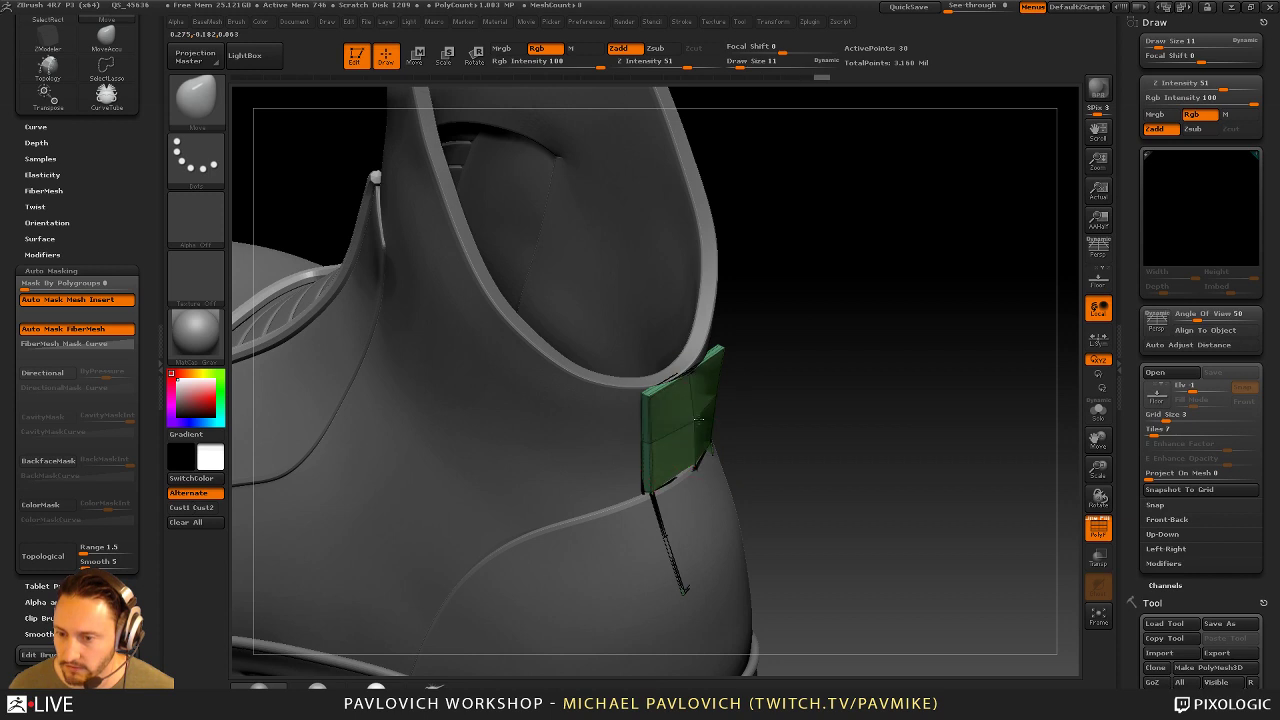
pyautogui.moveTo(778, 414); pyautogui.dragTo(673, 383)
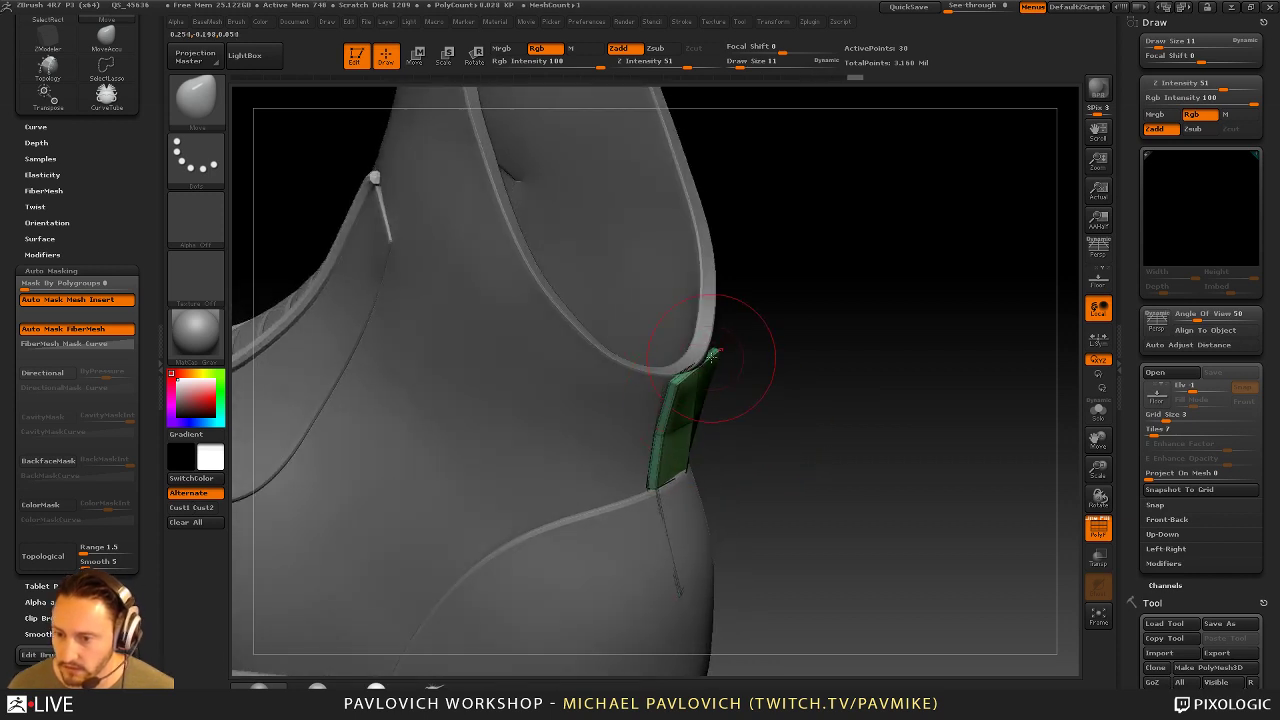
pyautogui.moveTo(795, 346); pyautogui.dragTo(824, 350)
pyautogui.press('s')
pyautogui.moveTo(824, 350)
pyautogui.mouseDown()
pyautogui.moveTo(786, 420)
pyautogui.moveTo(766, 403)
pyautogui.moveTo(790, 408)
pyautogui.mouseUp()
# Slide the strip's crosswise edge loop lower with ZModeler and insert another crosswise loop in the upper part
pyautogui.press('b')
pyautogui.press('z')
pyautogui.press('m')
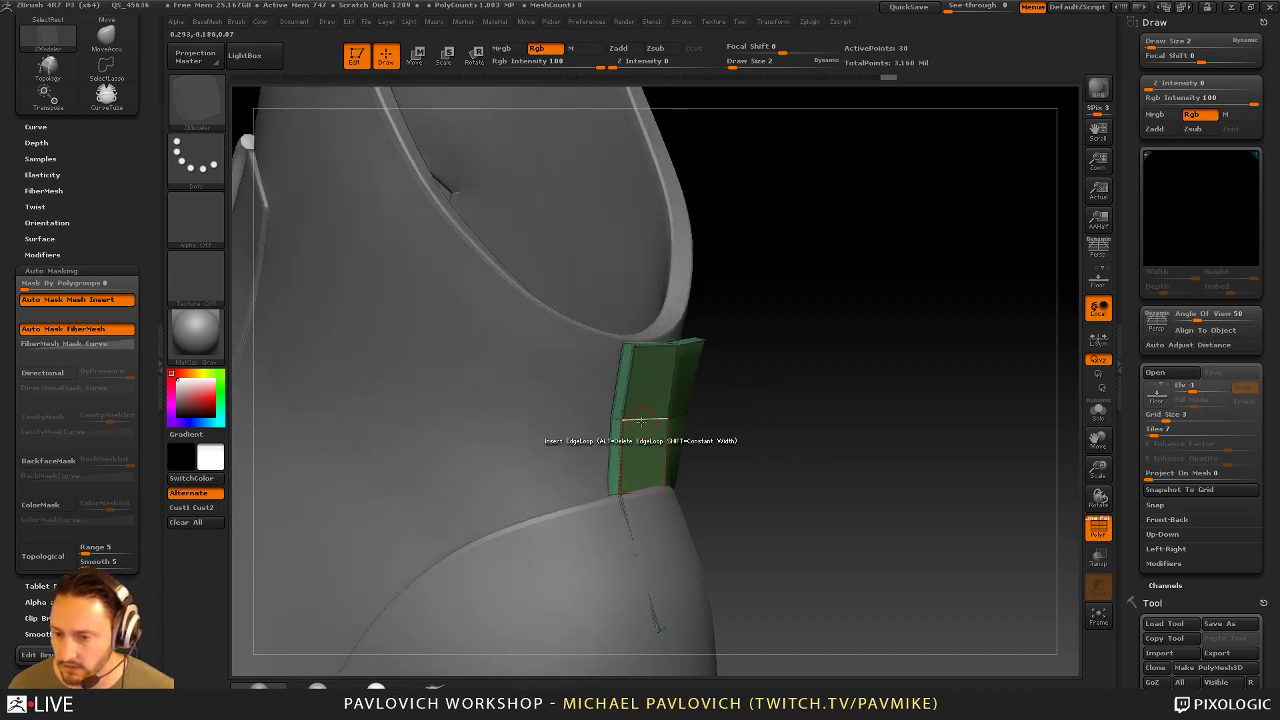
pyautogui.press('space')
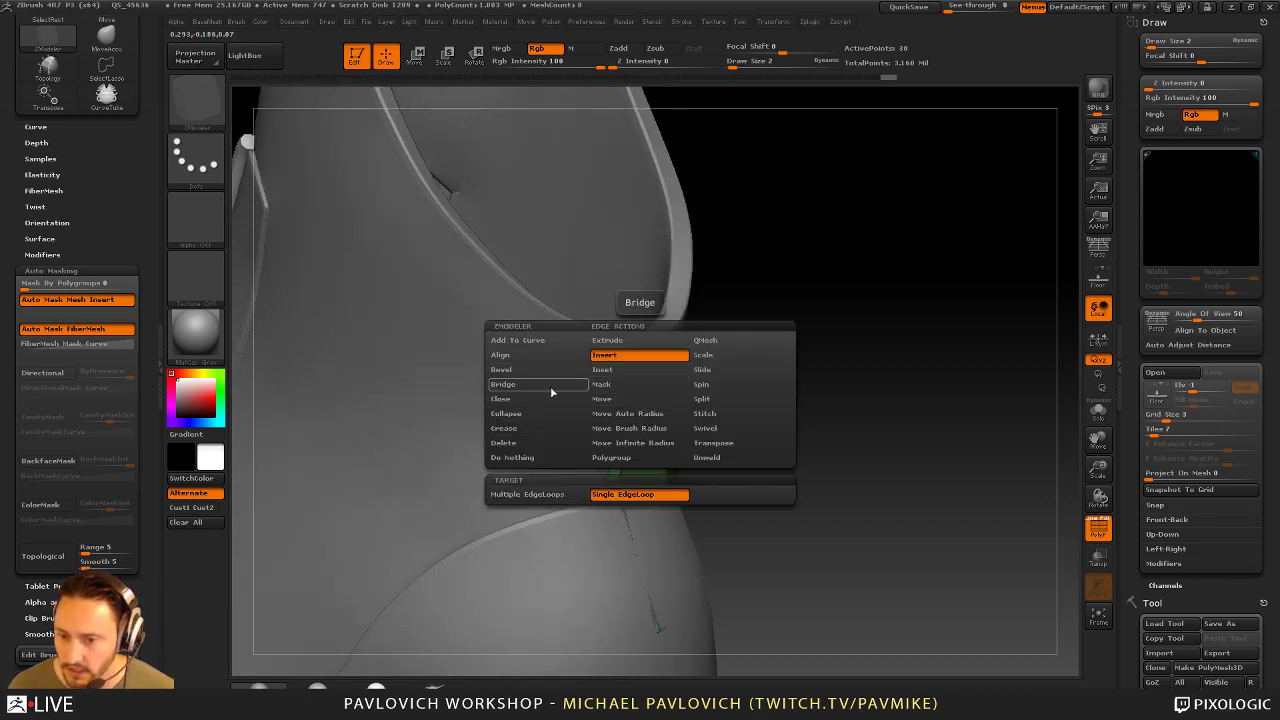
pyautogui.click(705, 370)
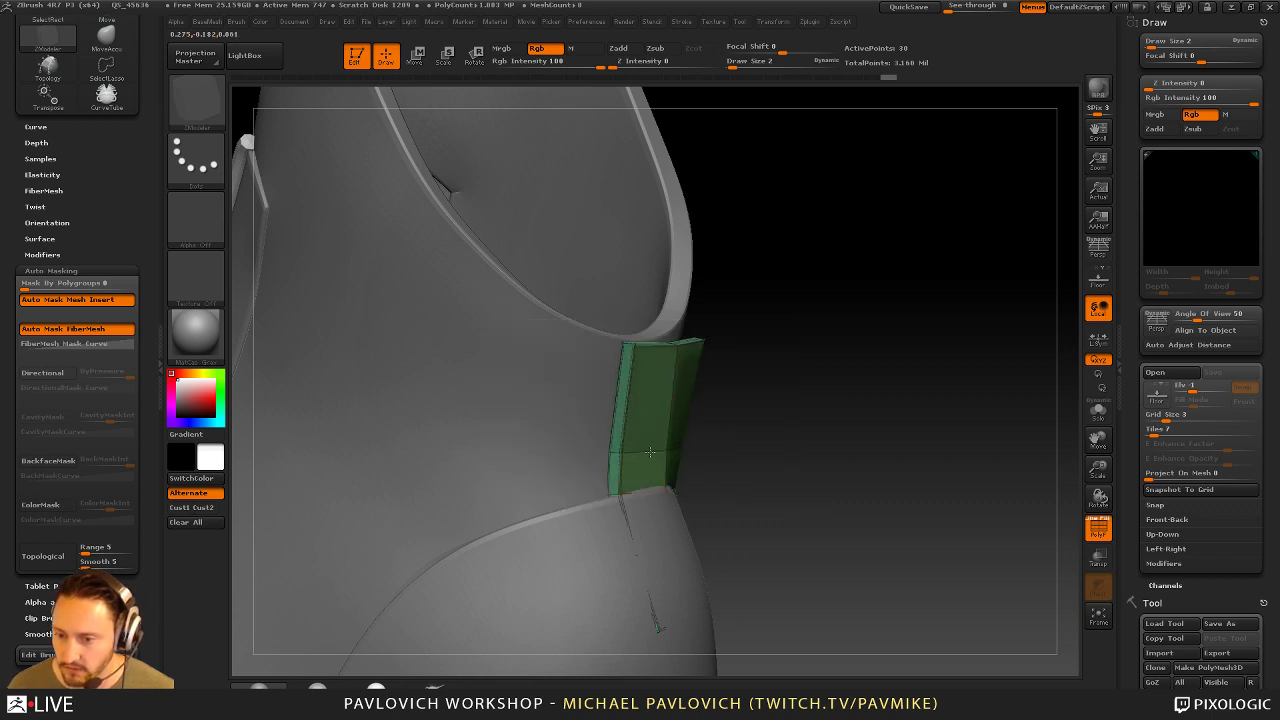
pyautogui.press('space')
pyautogui.click(673, 357)
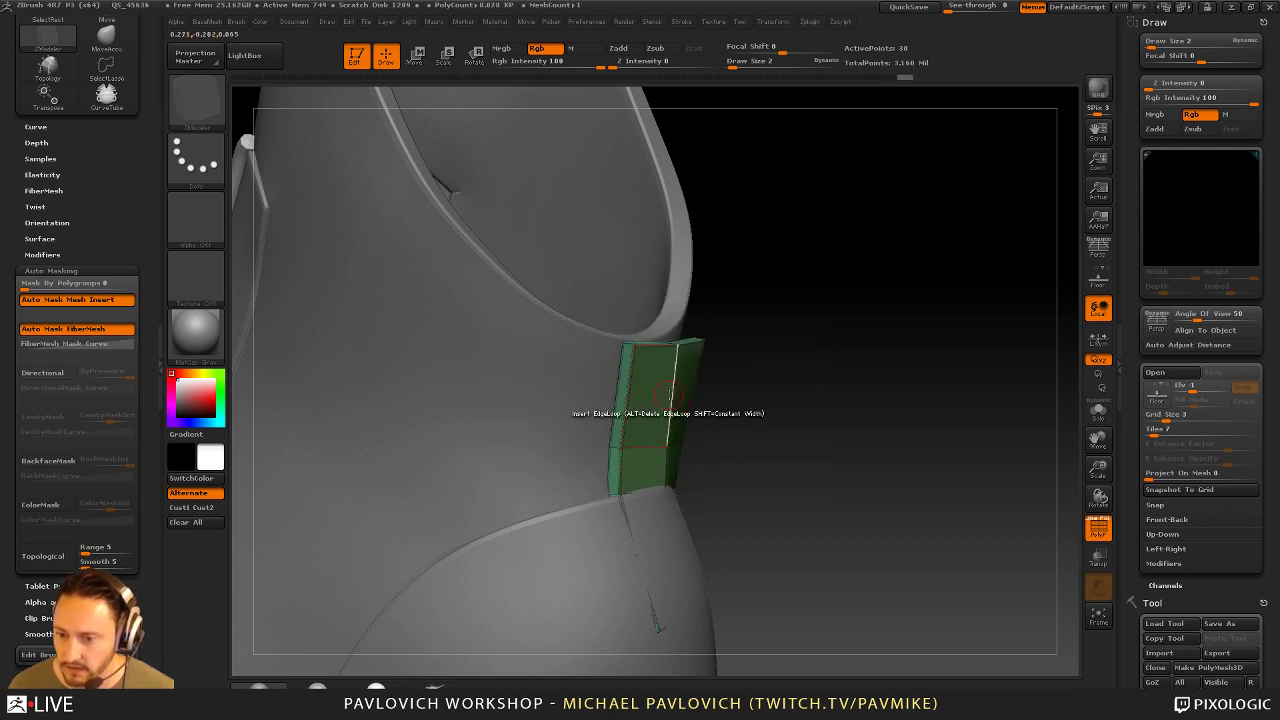
pyautogui.click(672, 389)
pyautogui.moveTo(705, 390)
pyautogui.mouseDown()
pyautogui.moveTo(739, 387)
pyautogui.moveTo(665, 425)
pyautogui.moveTo(711, 391)
pyautogui.mouseUp()
# Try extruding the heel strip's upper faces outward at different depths with QMesh, undoing the attempts
pyautogui.press('space')
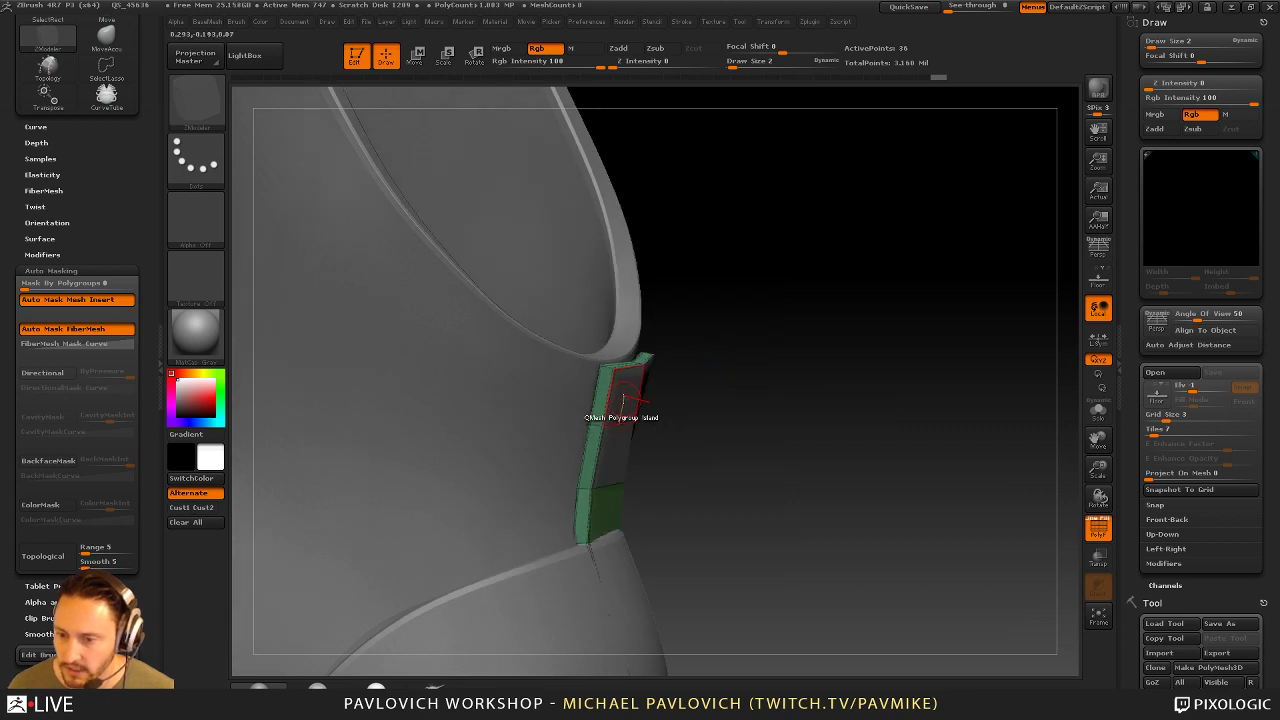
pyautogui.moveTo(624, 399); pyautogui.dragTo(640, 413)
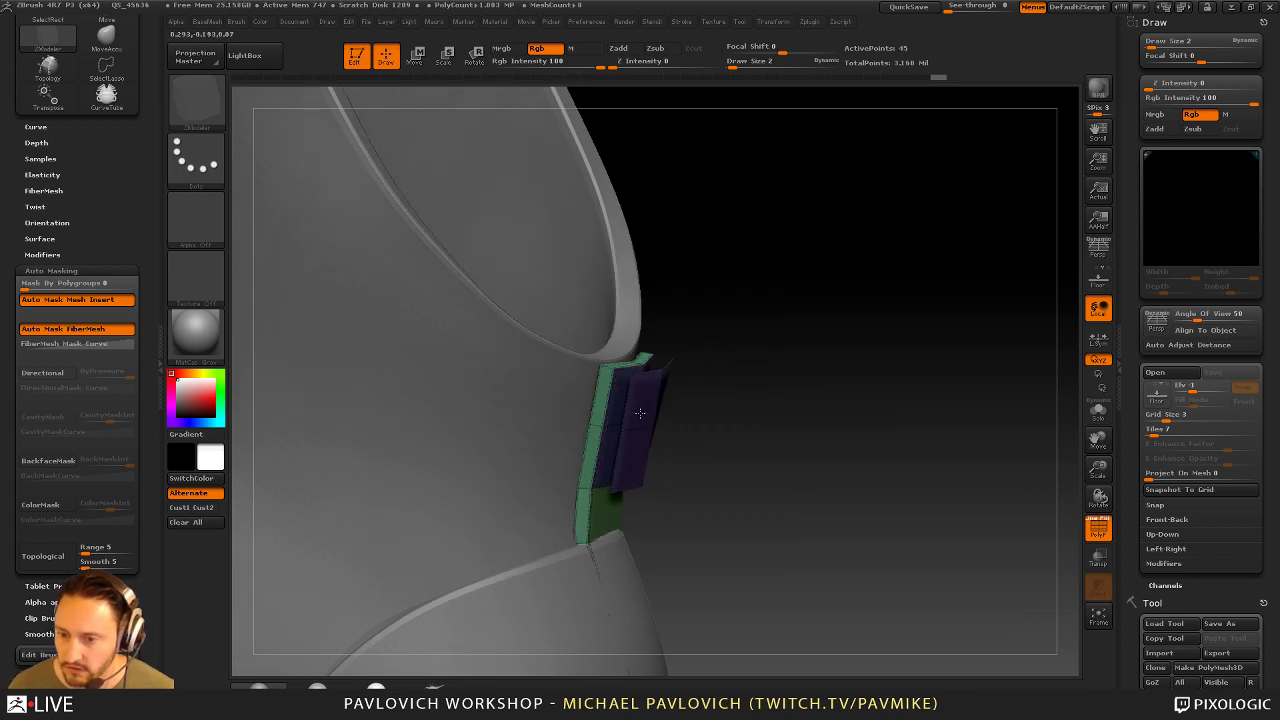
pyautogui.moveTo(744, 388)
pyautogui.keyDown('alt'); pyautogui.mouseDown()
pyautogui.moveTo(746, 403)
pyautogui.moveTo(766, 394)
pyautogui.moveTo(760, 369)
pyautogui.mouseUp(); pyautogui.keyUp('alt')
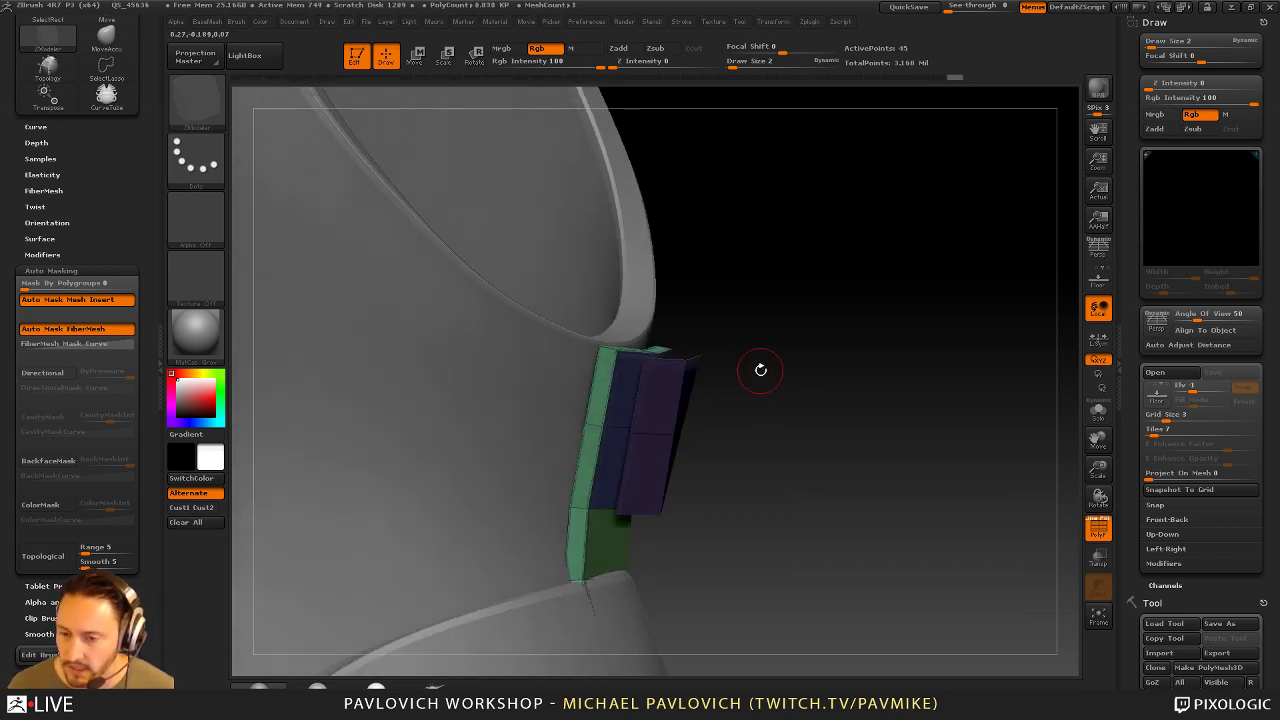
pyautogui.hotkey('ctrl', 'z')
pyautogui.moveTo(642, 405); pyautogui.dragTo(646, 385)
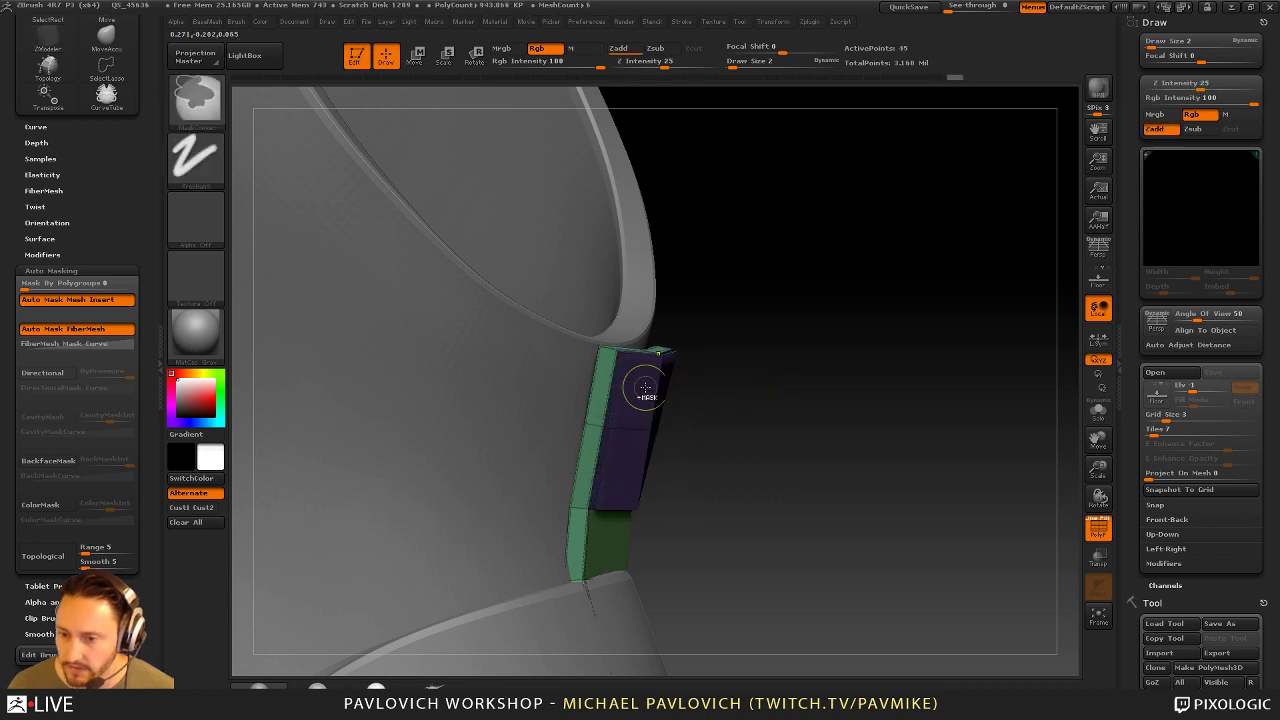
pyautogui.moveTo(716, 351); pyautogui.dragTo(634, 401)
pyautogui.hotkey('ctrl', 'z')
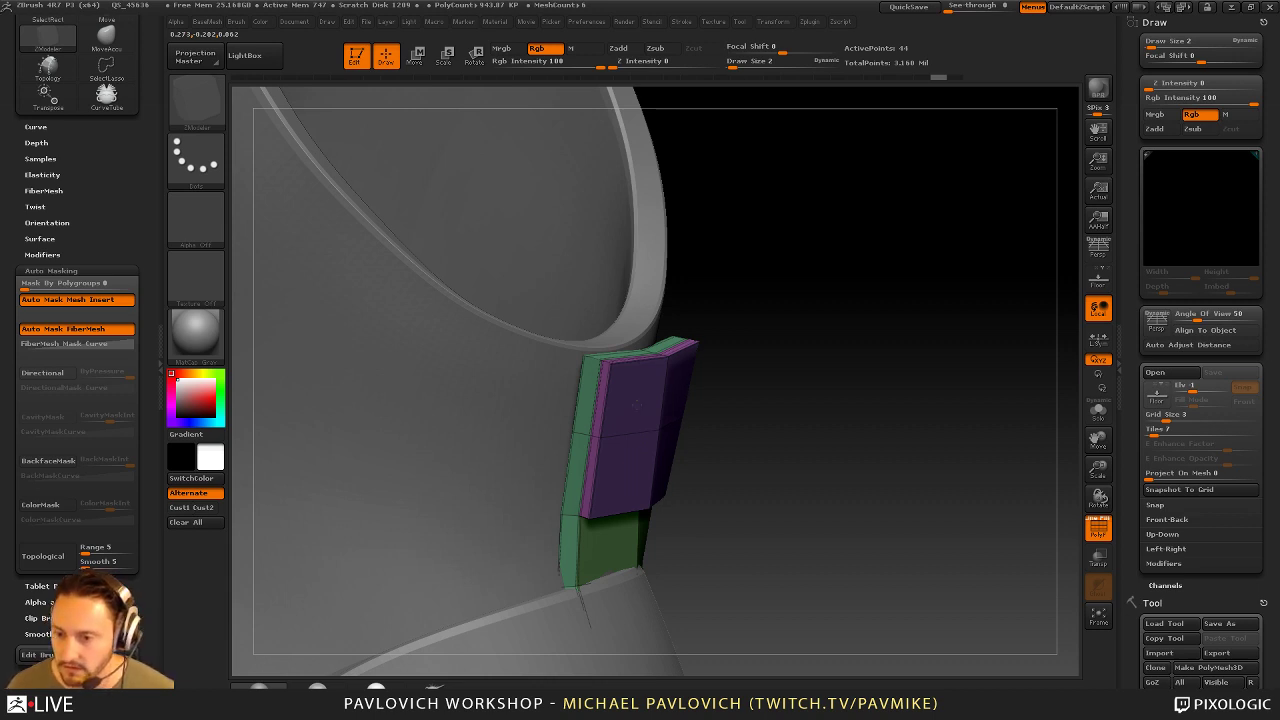
pyautogui.click(641, 407)
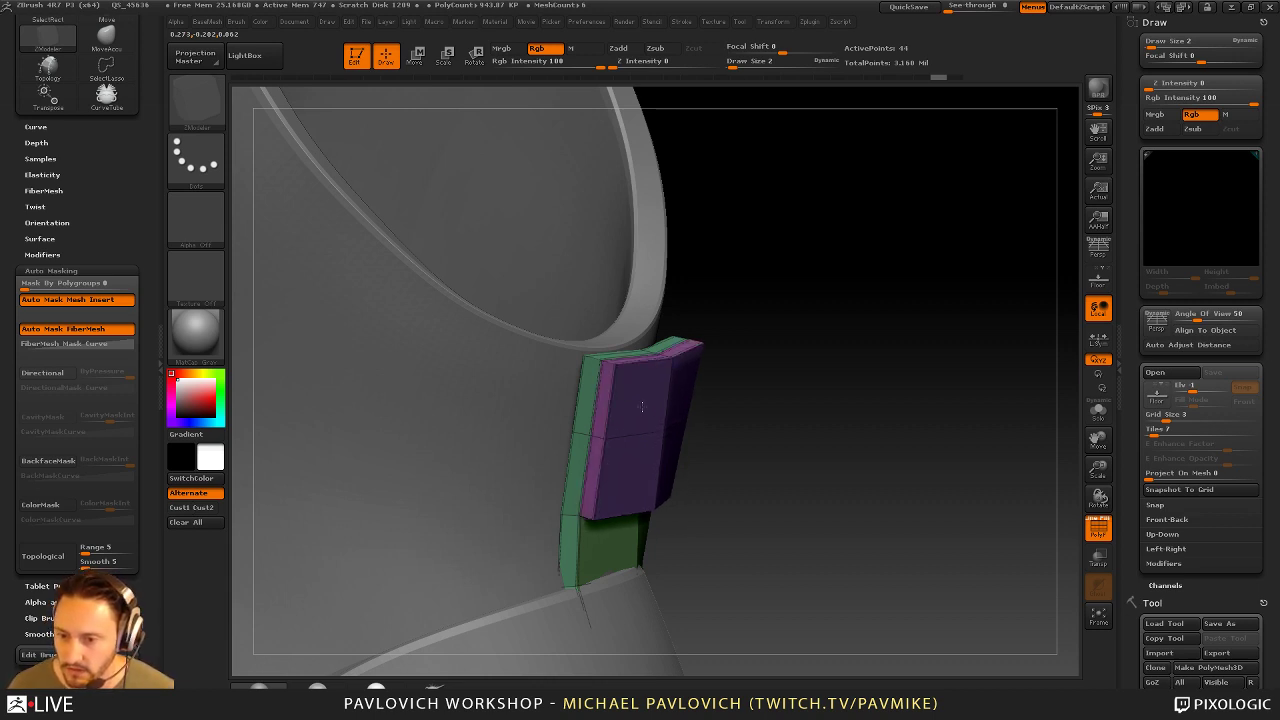
pyautogui.hotkey('ctrl', 'z')
pyautogui.hotkey('ctrl', 'z')
# Extrude the heel strip's upper faces slightly outward with QMesh on Polygroup Island
pyautogui.moveTo(634, 398); pyautogui.dragTo(642, 403)
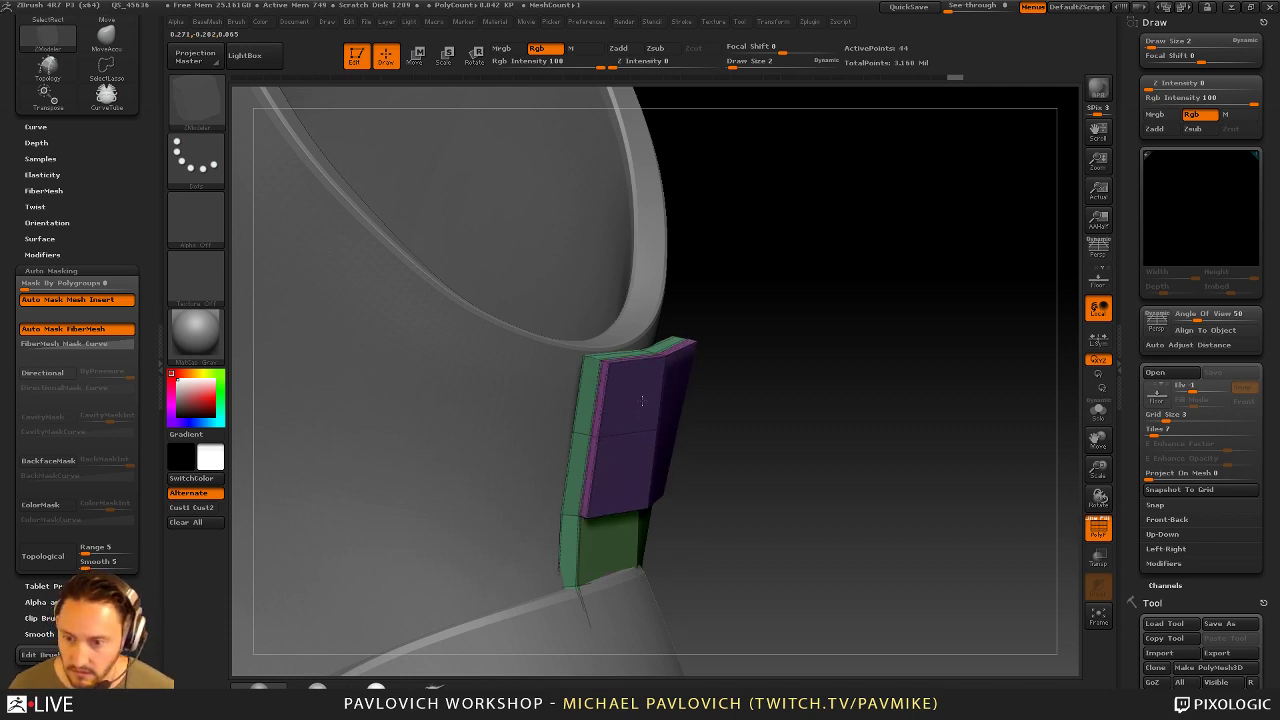
pyautogui.click(642, 402)
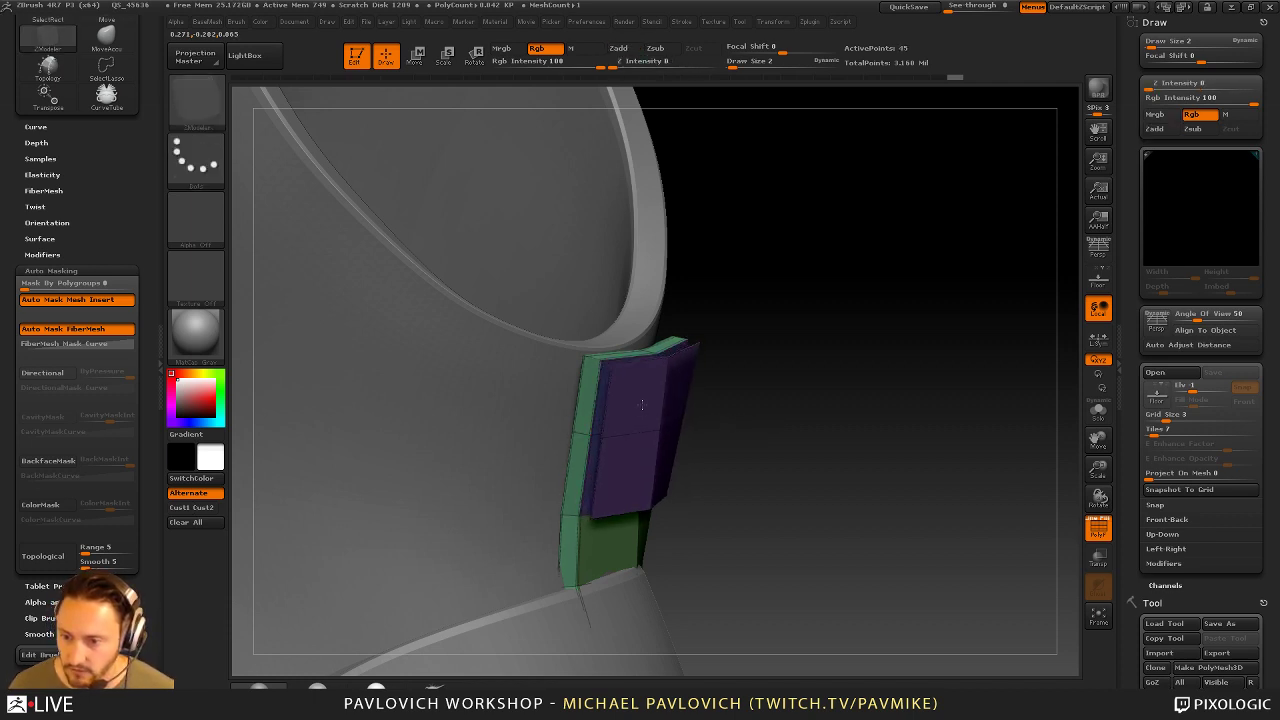
# Isolate the raised front faces, assign them a new polygroup, and extrude them into a second layer with the whole strip shown
pyautogui.keyDown('ctrl'); pyautogui.keyDown('shift'); pyautogui.click(663, 423); pyautogui.keyUp('shift'); pyautogui.keyUp('ctrl')
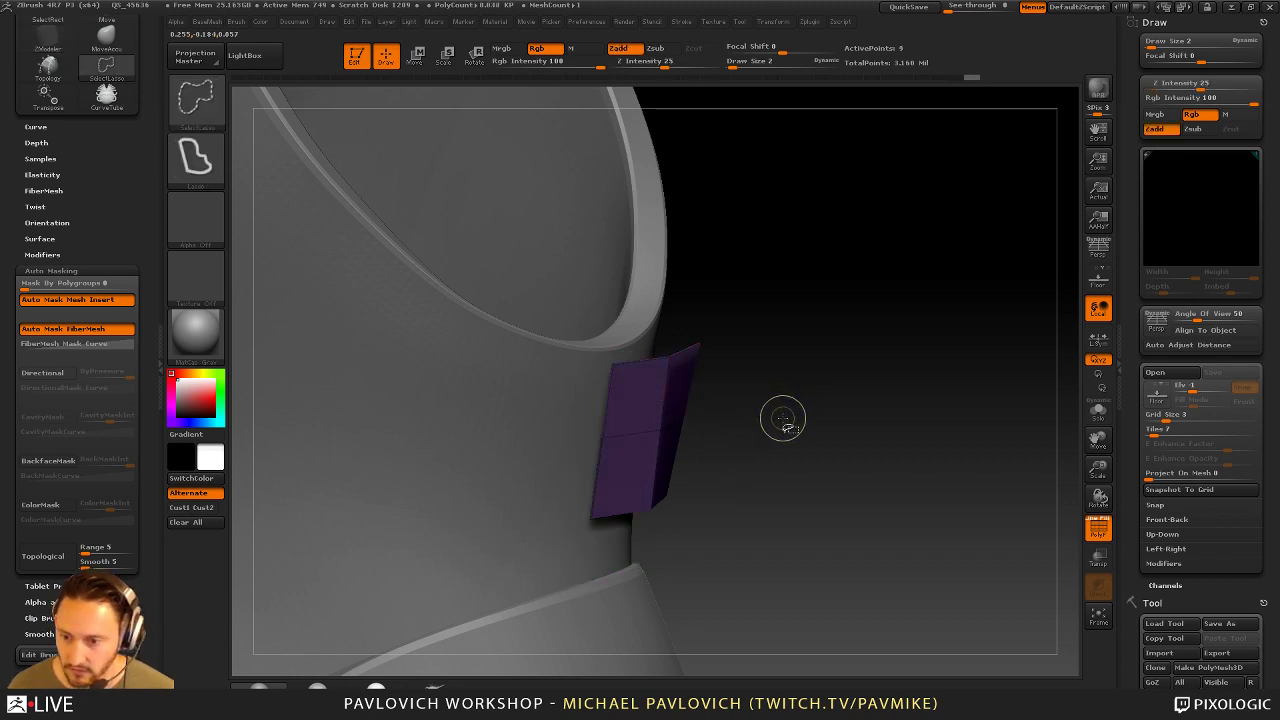
pyautogui.keyDown('ctrl'); pyautogui.keyDown('shift'); pyautogui.click(783, 418); pyautogui.keyUp('shift'); pyautogui.keyUp('ctrl')
pyautogui.keyDown('ctrl'); pyautogui.keyDown('shift'); pyautogui.click(673, 432); pyautogui.keyUp('shift'); pyautogui.keyUp('ctrl')
pyautogui.hotkey('ctrl', 'w')
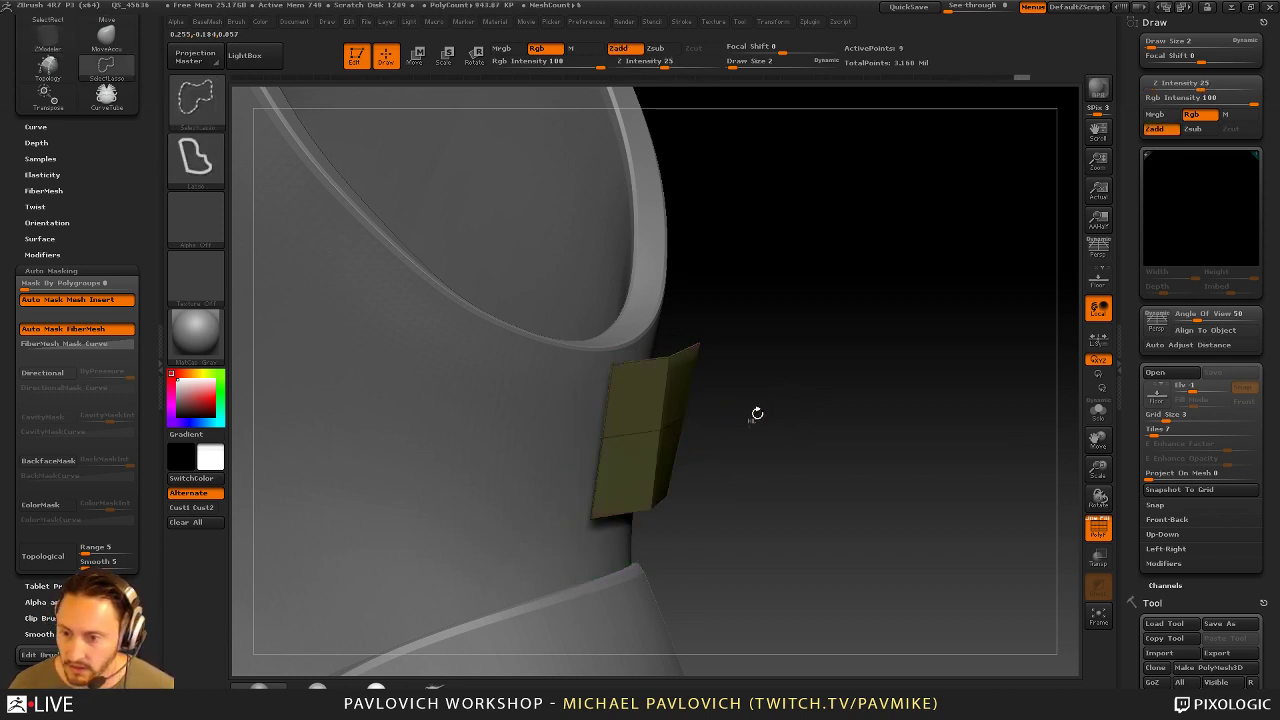
pyautogui.keyDown('ctrl'); pyautogui.keyDown('shift'); pyautogui.click(734, 401); pyautogui.keyUp('shift'); pyautogui.keyUp('ctrl')
pyautogui.moveTo(637, 398); pyautogui.dragTo(645, 402)
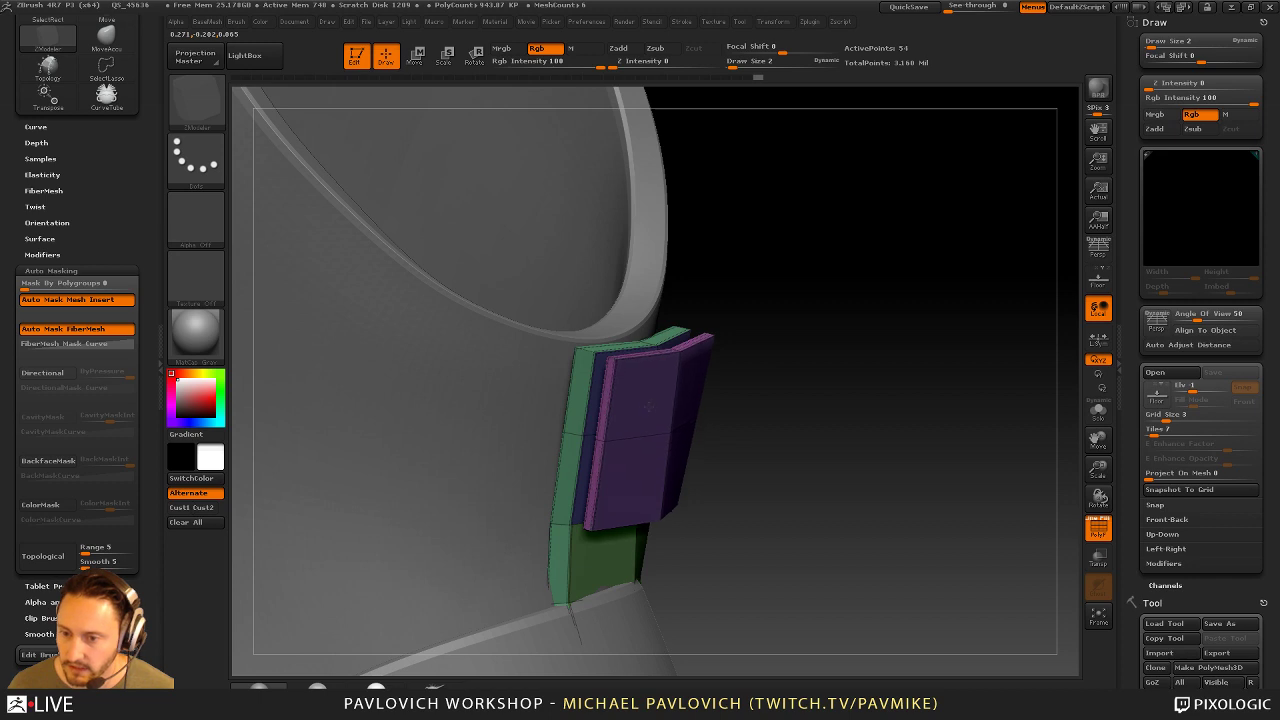
# Show only the heel strip with Solo and frame it for editing its two layers
pyautogui.moveTo(797, 391); pyautogui.dragTo(751, 406)
pyautogui.moveTo(766, 360); pyautogui.dragTo(844, 385)
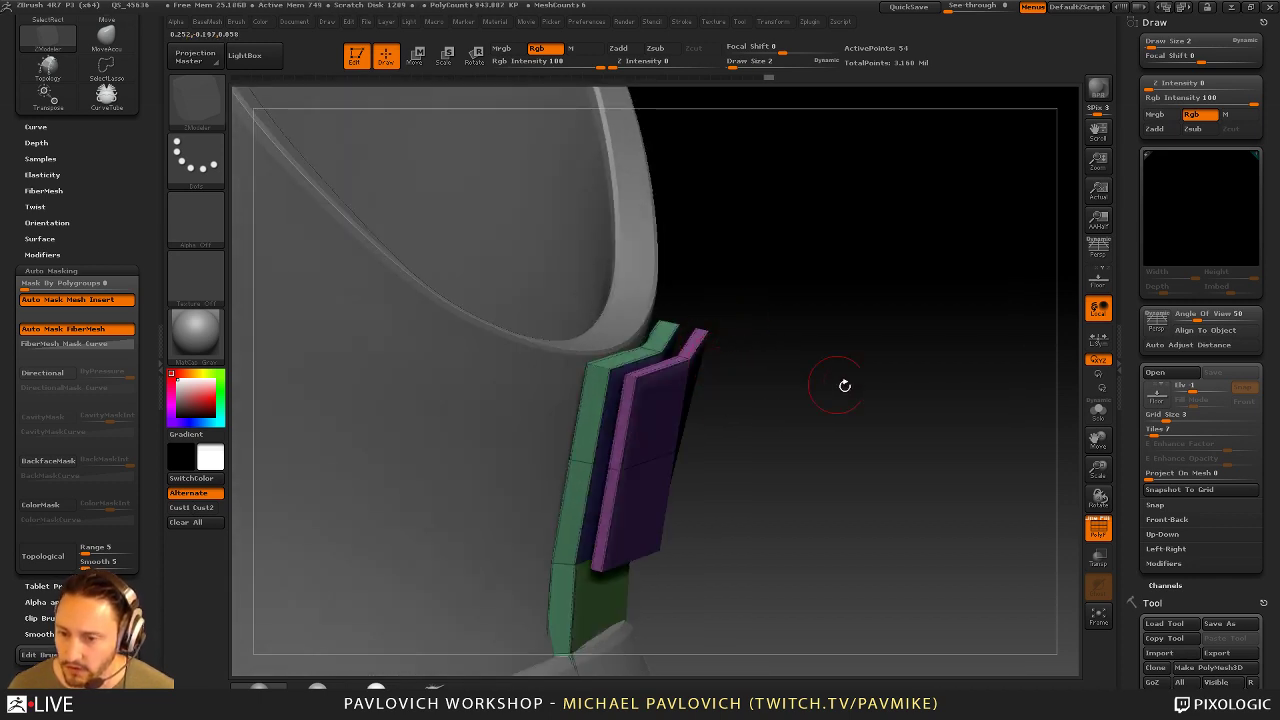
pyautogui.click(1098, 410)
pyautogui.press('f')
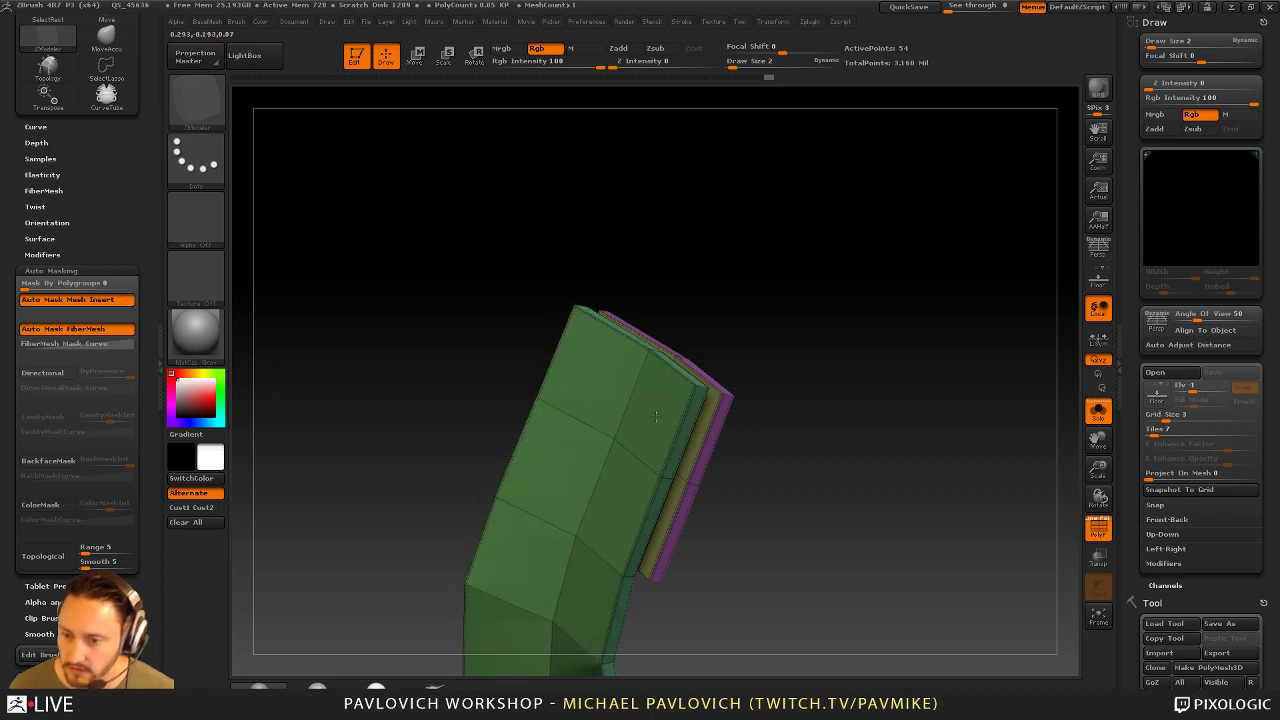
pyautogui.moveTo(656, 416); pyautogui.dragTo(842, 396)
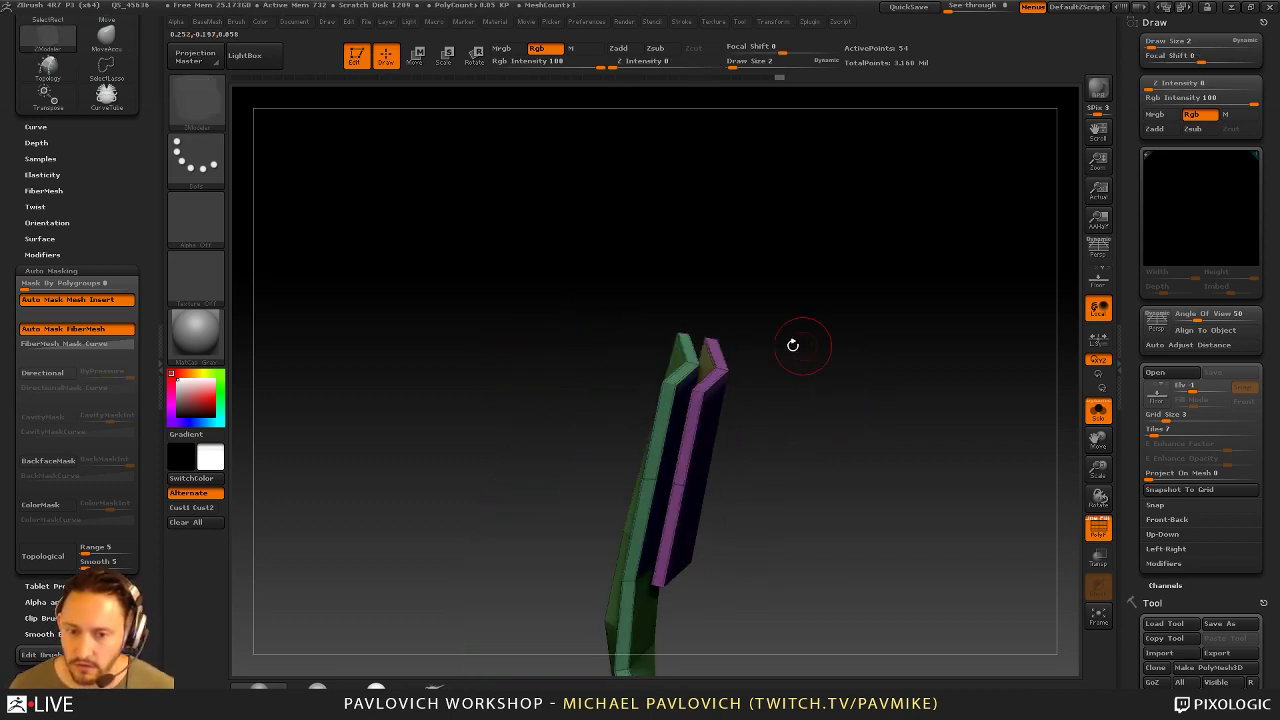
# Push the strip's outer layer closer to the base layer using the Move brush with Topological masking at draw size 1
pyautogui.press('b')
pyautogui.press('m')
pyautogui.press('v')
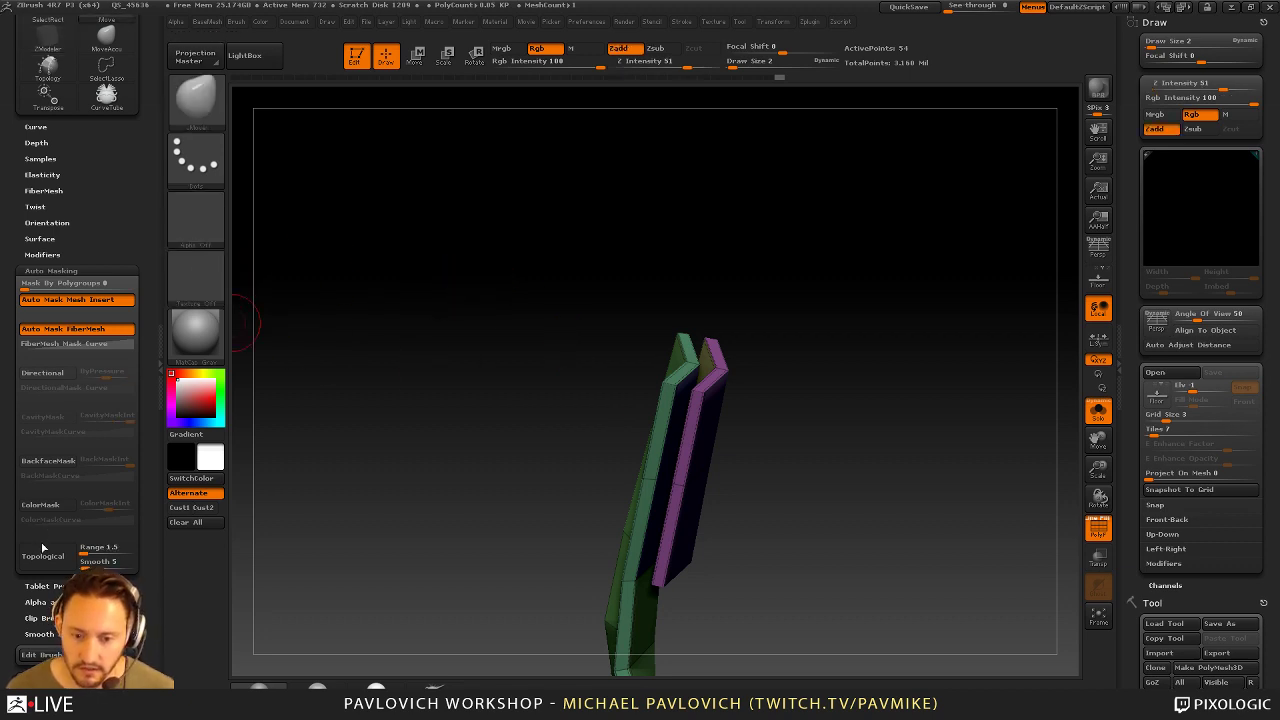
pyautogui.press('s')
pyautogui.moveTo(794, 349); pyautogui.dragTo(703, 366)
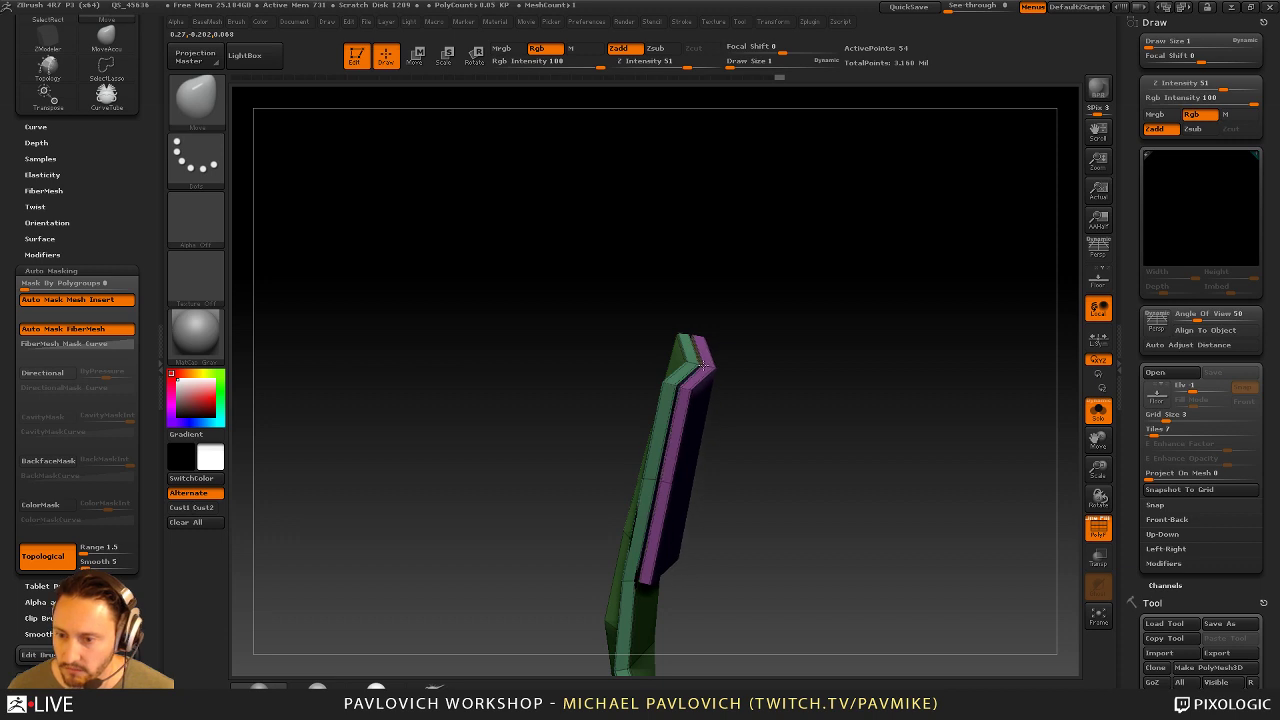
pyautogui.moveTo(826, 349)
pyautogui.mouseDown()
pyautogui.moveTo(800, 343)
pyautogui.moveTo(831, 343)
pyautogui.moveTo(817, 355)
pyautogui.mouseUp()
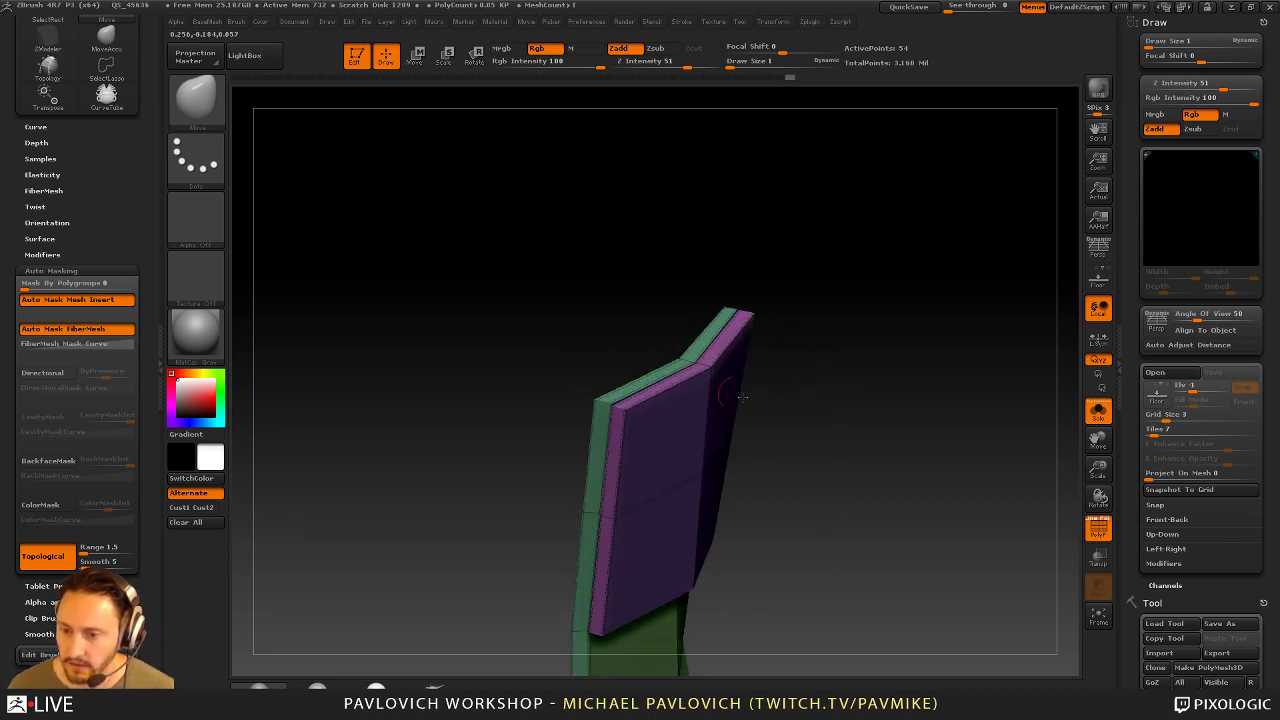
# Delete the narrow faces capping the upper ends of both strip layers with ZModeler's Delete on A Single Poly
pyautogui.press('b')
pyautogui.press('z')
pyautogui.press('m')
pyautogui.press('space')
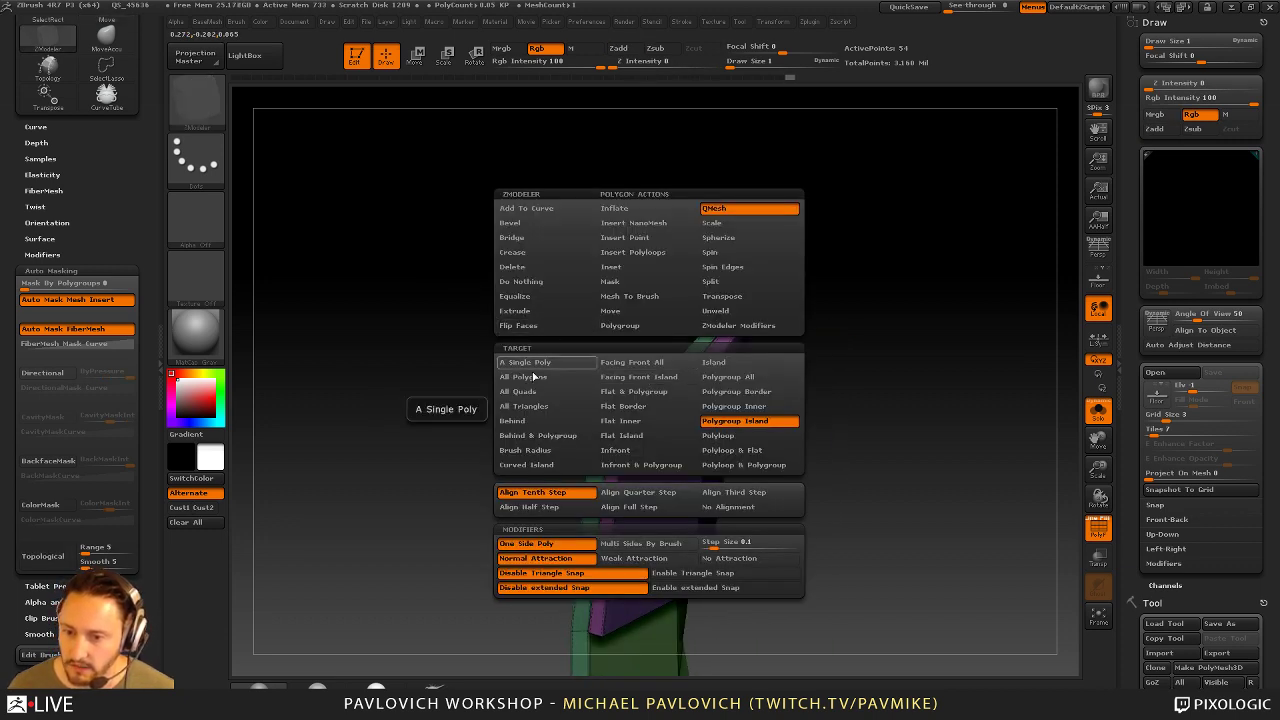
pyautogui.click(542, 267)
pyautogui.click(534, 366)
pyautogui.moveTo(802, 280); pyautogui.dragTo(809, 308)
pyautogui.click(622, 400)
pyautogui.click(650, 405)
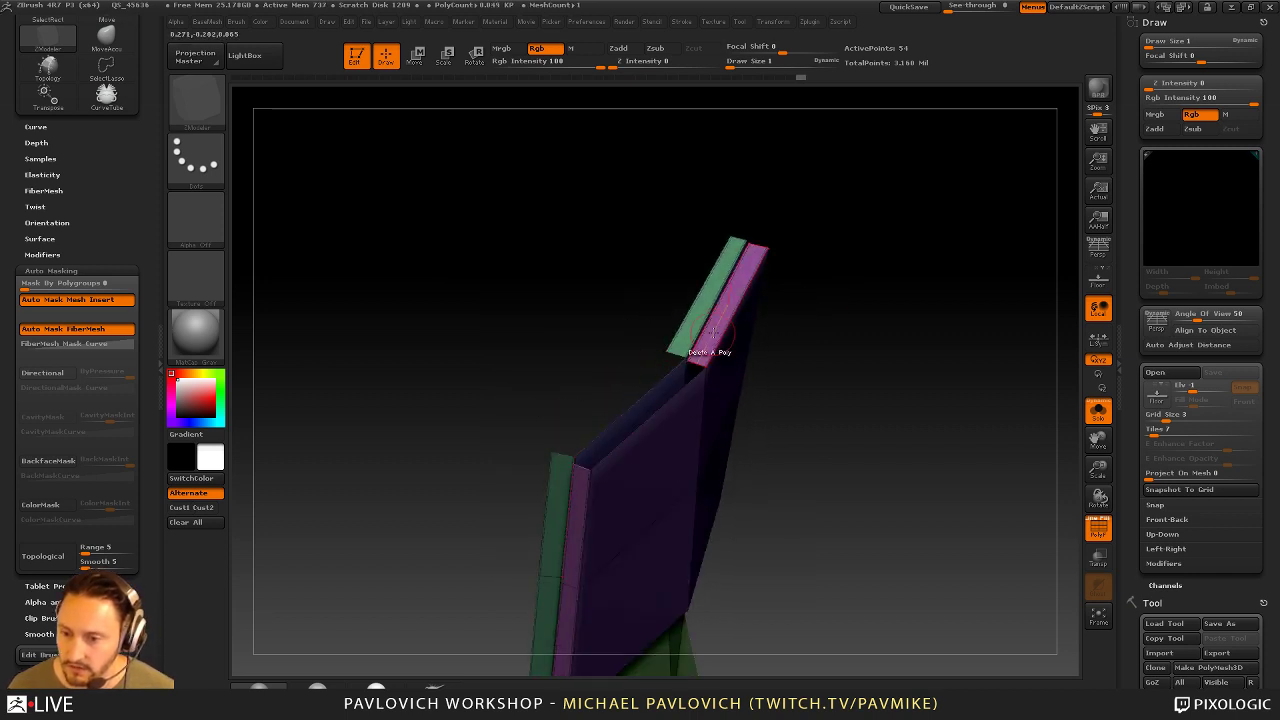
pyautogui.click(711, 334)
pyautogui.click(697, 318)
# Turn on double-sided display for the opened strip mesh
pyautogui.moveTo(903, 360); pyautogui.dragTo(929, 480)
pyautogui.press('2')
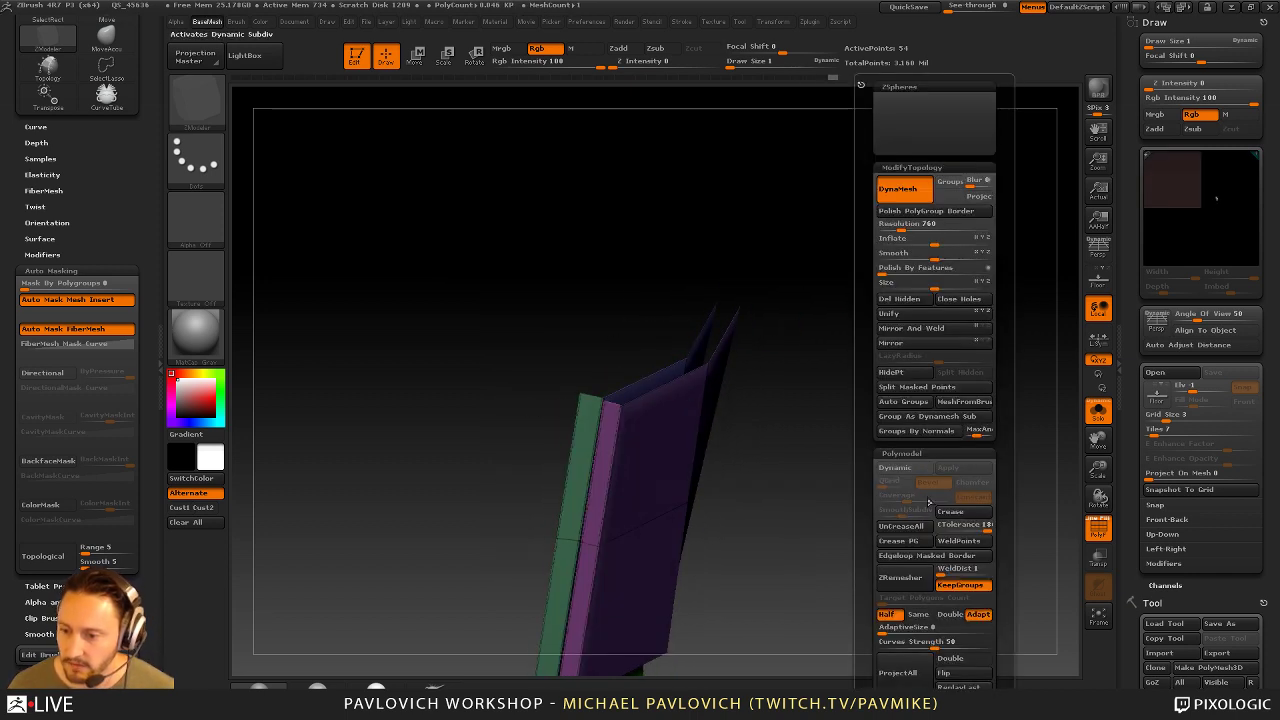
pyautogui.click(955, 675)
pyautogui.moveTo(1132, 576); pyautogui.dragTo(1139, 368)
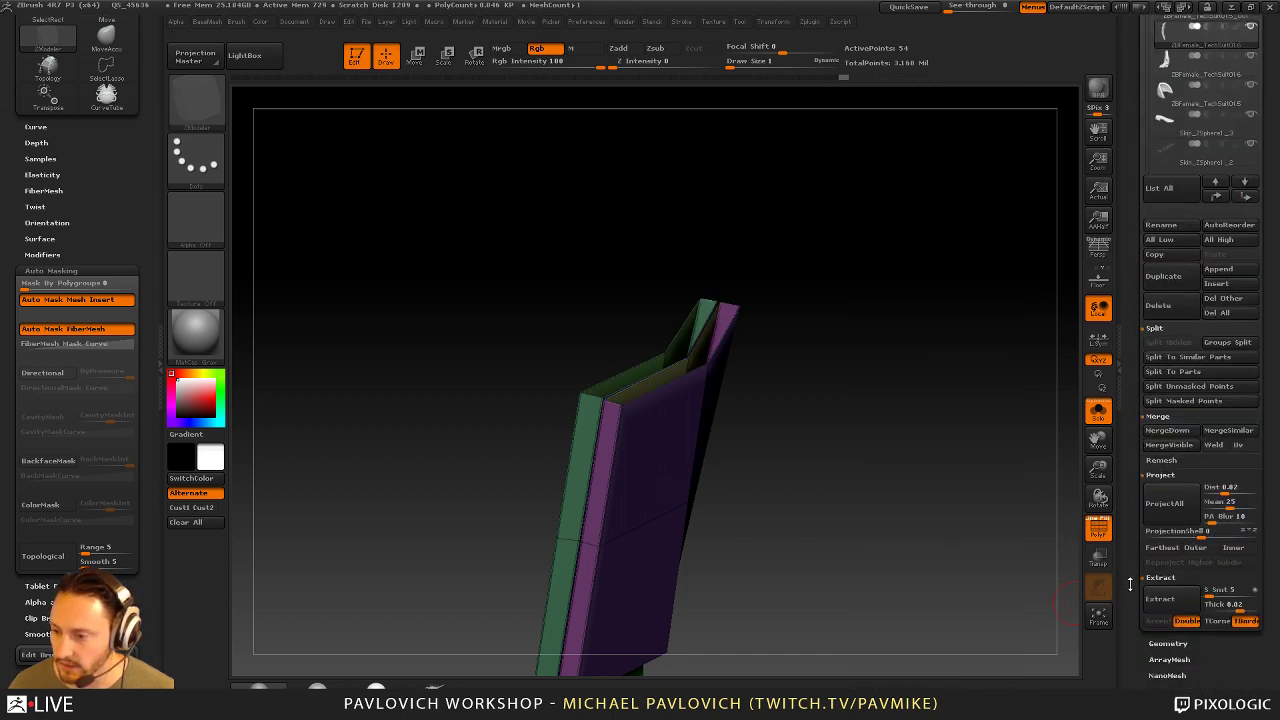
pyautogui.moveTo(1130, 584); pyautogui.dragTo(1129, 386)
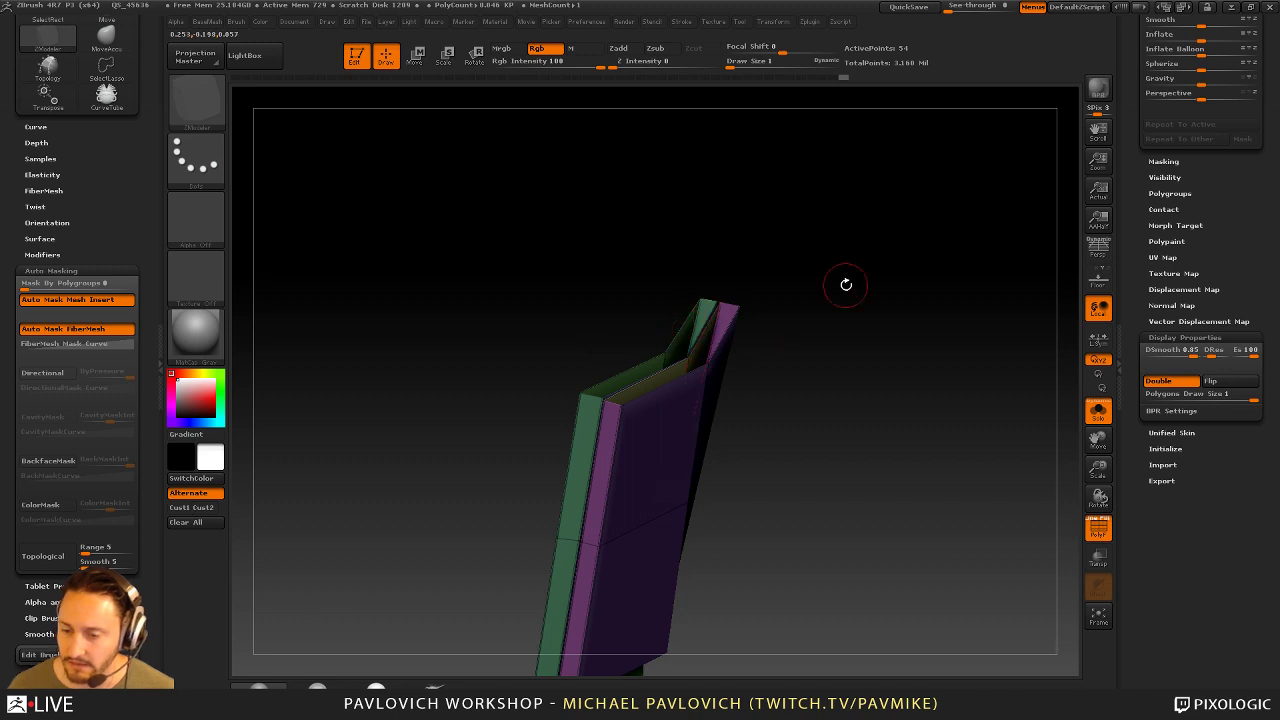
# Try bridging the two layers' open upper ends with ZModeler's Bridge on Two Holes, undoing the attempt
pyautogui.moveTo(845, 286); pyautogui.dragTo(838, 281)
pyautogui.press('space')
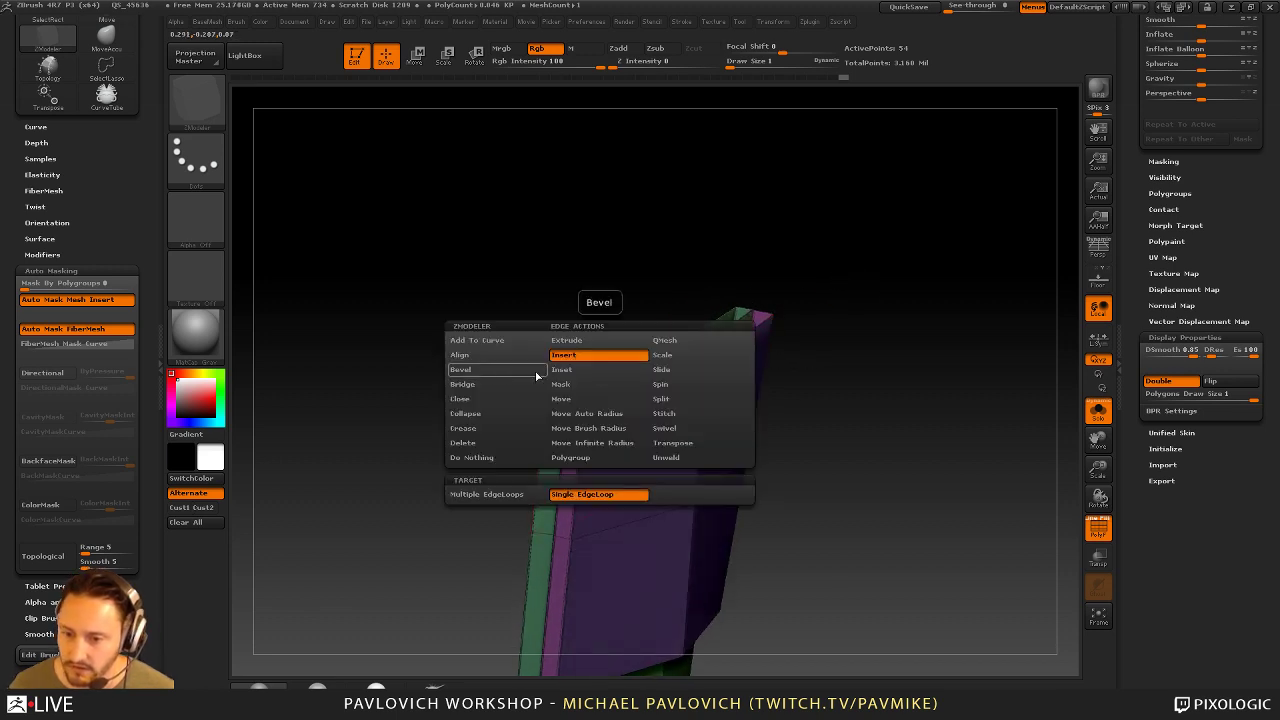
pyautogui.click(517, 385)
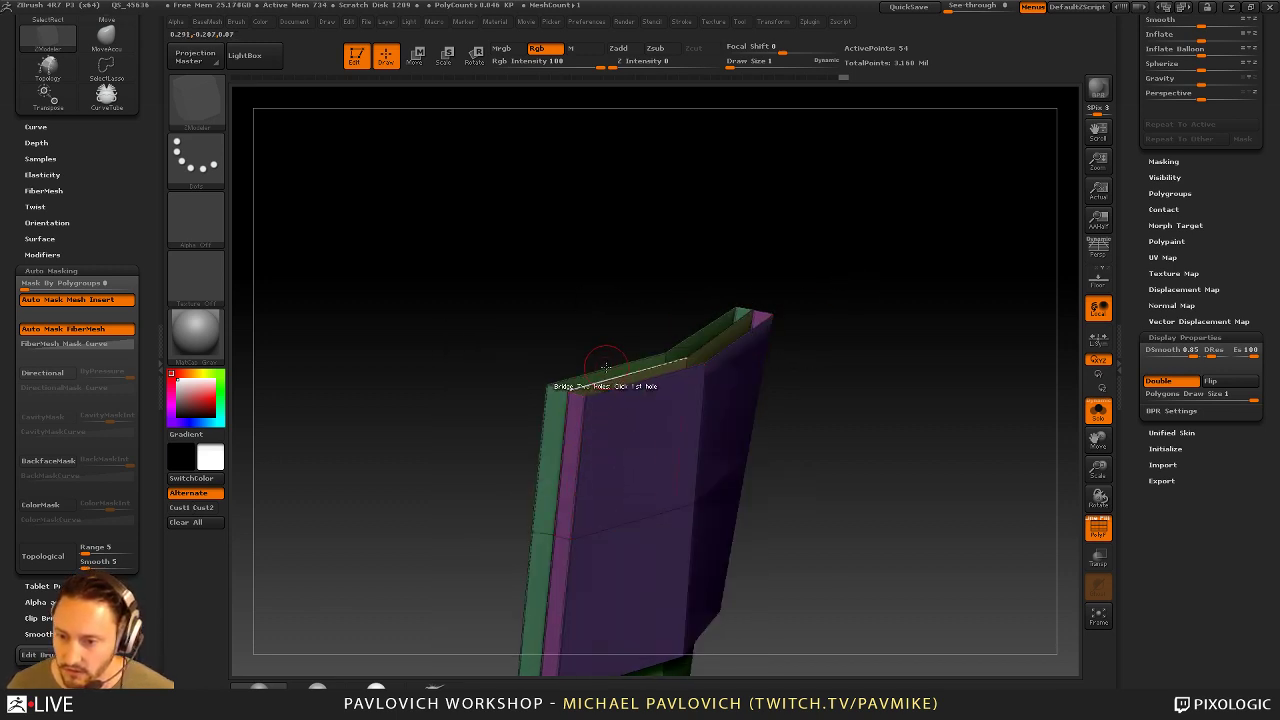
pyautogui.click(556, 378)
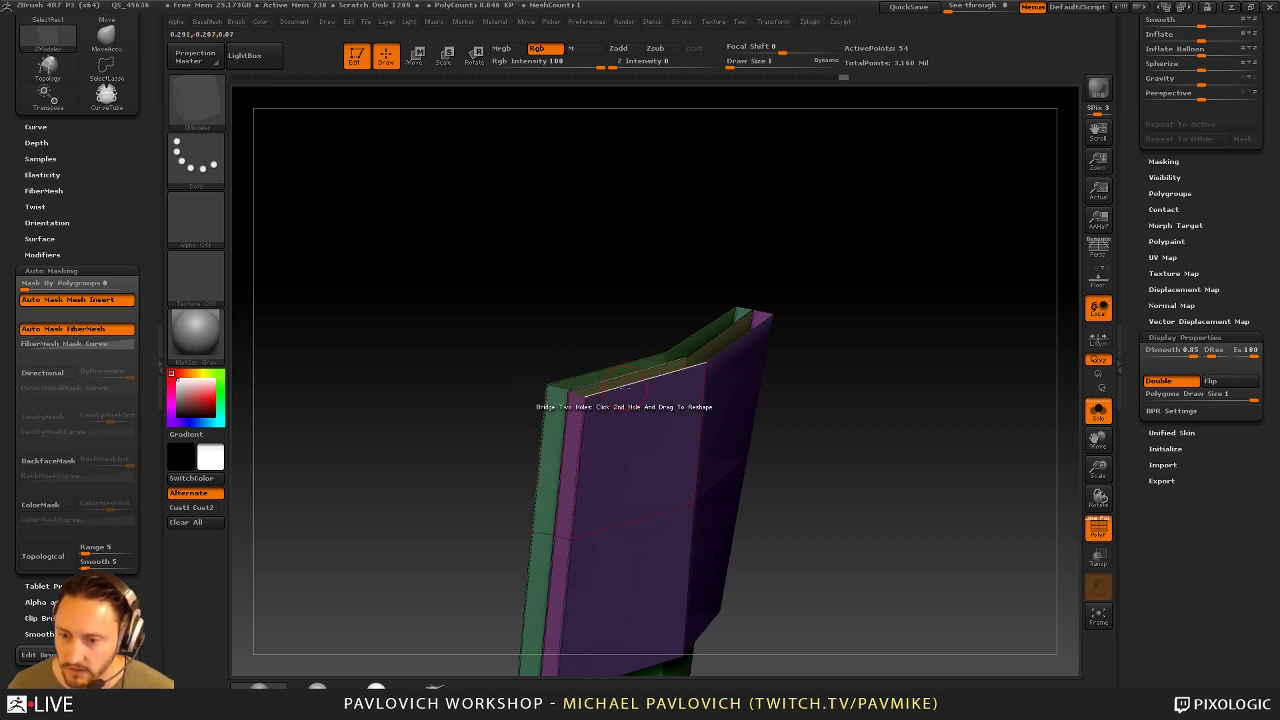
pyautogui.moveTo(588, 387); pyautogui.dragTo(849, 380)
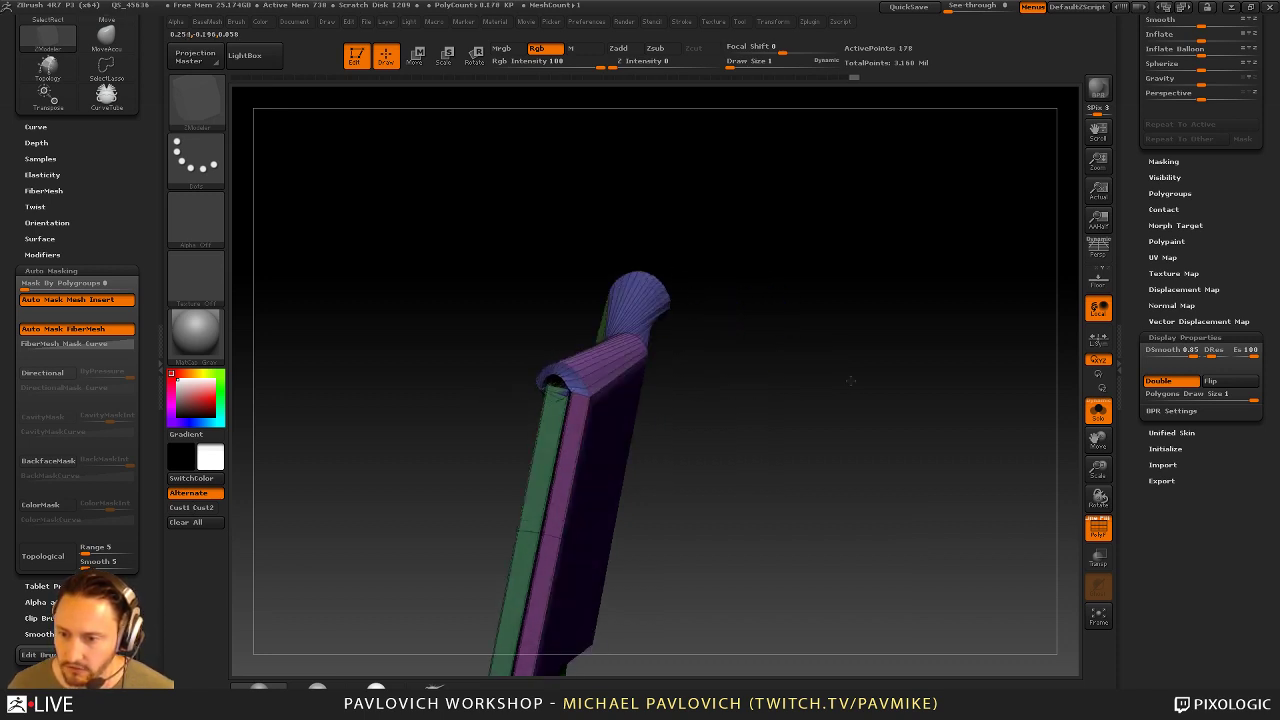
pyautogui.hotkey('ctrl', 'z')
# Try the Two Holes bridge again with Optimal Curvature and Optimal Resolution, undoing the result
pyautogui.press('space')
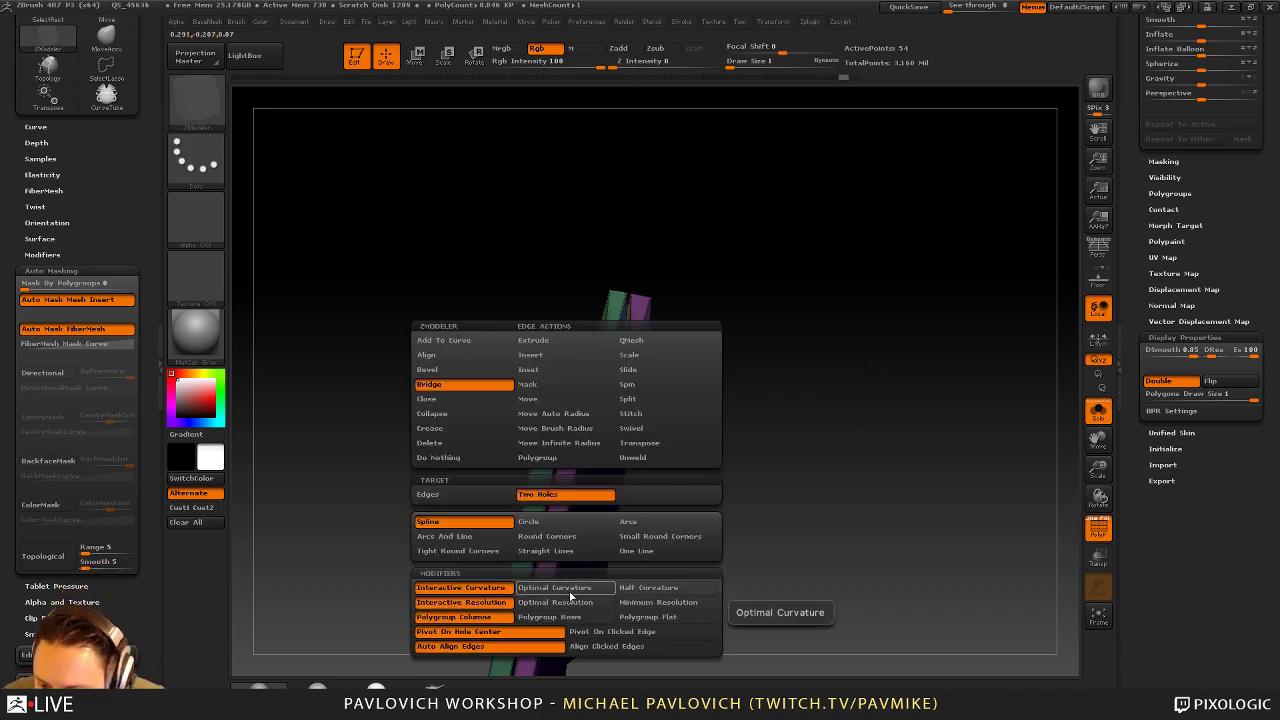
pyautogui.click(571, 589)
pyautogui.click(572, 603)
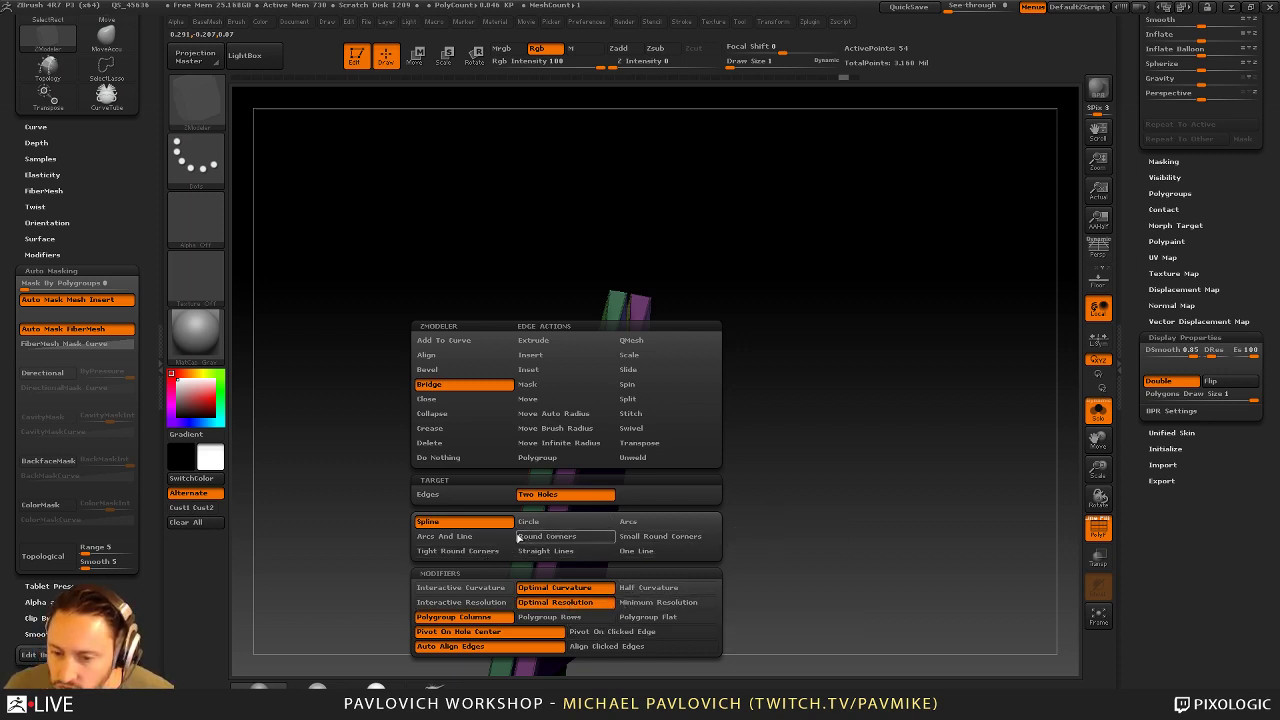
pyautogui.moveTo(740, 470); pyautogui.dragTo(765, 547)
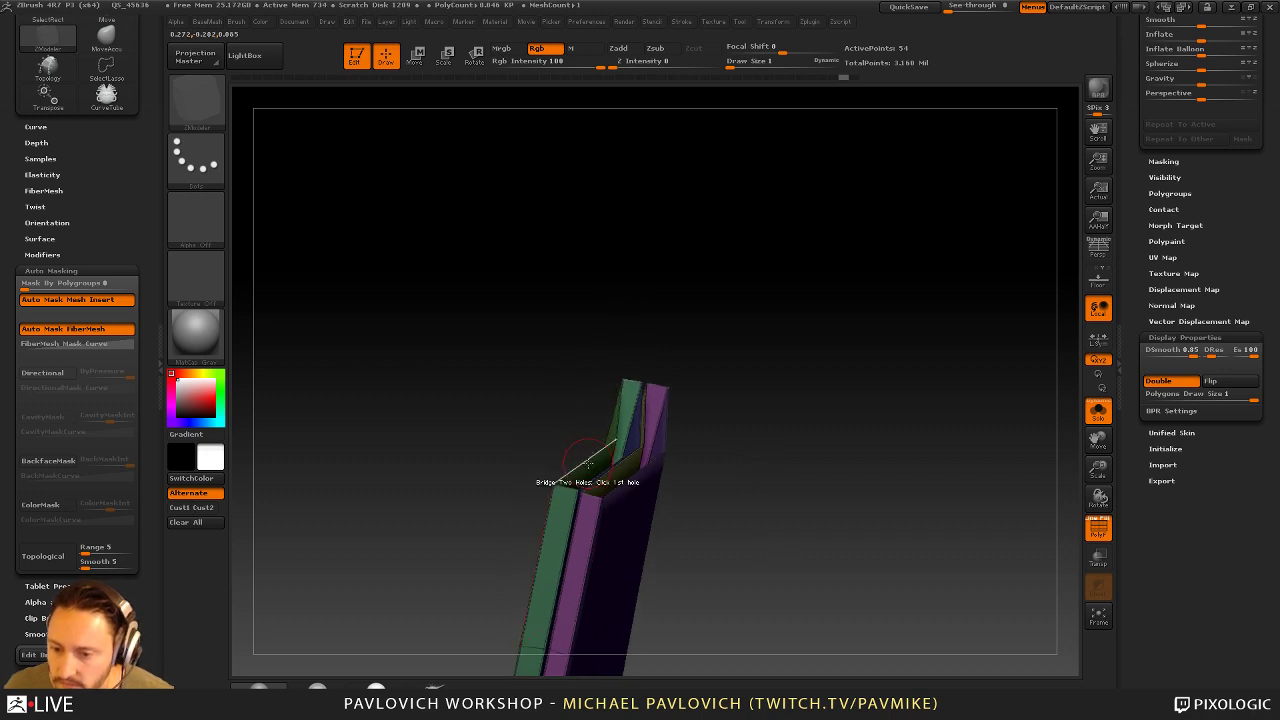
pyautogui.click(629, 484)
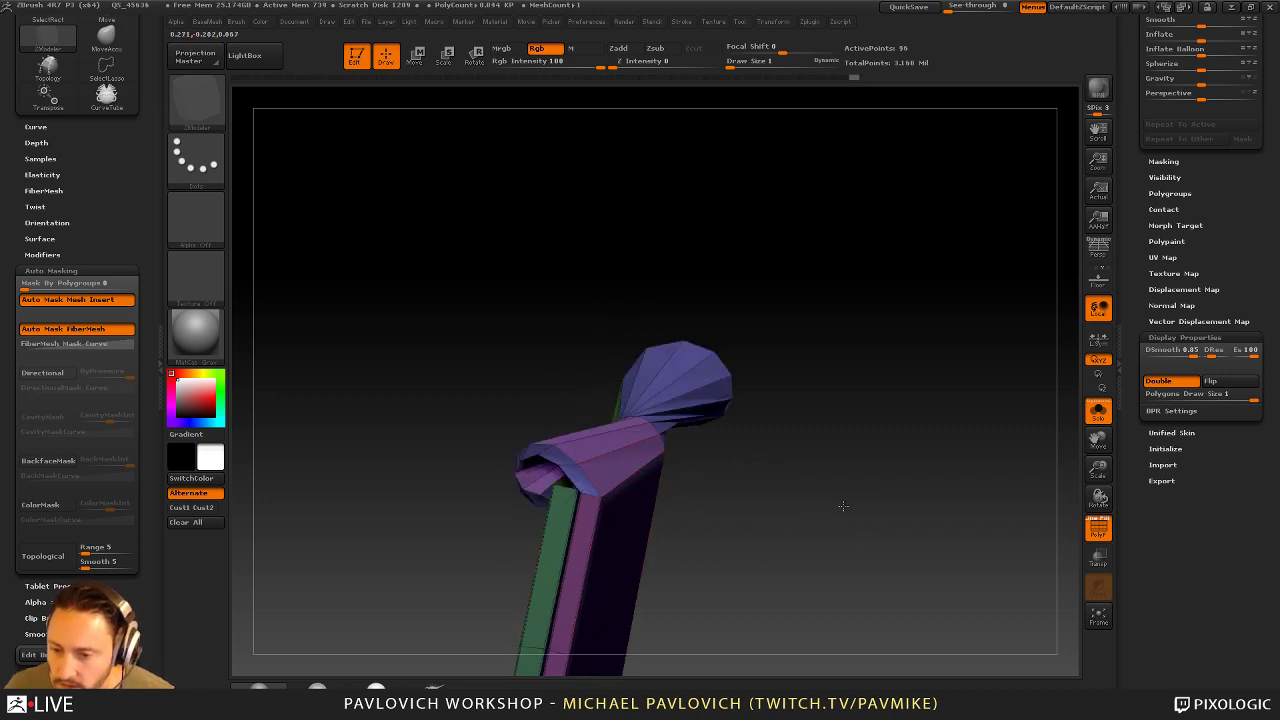
pyautogui.moveTo(843, 506); pyautogui.dragTo(883, 281)
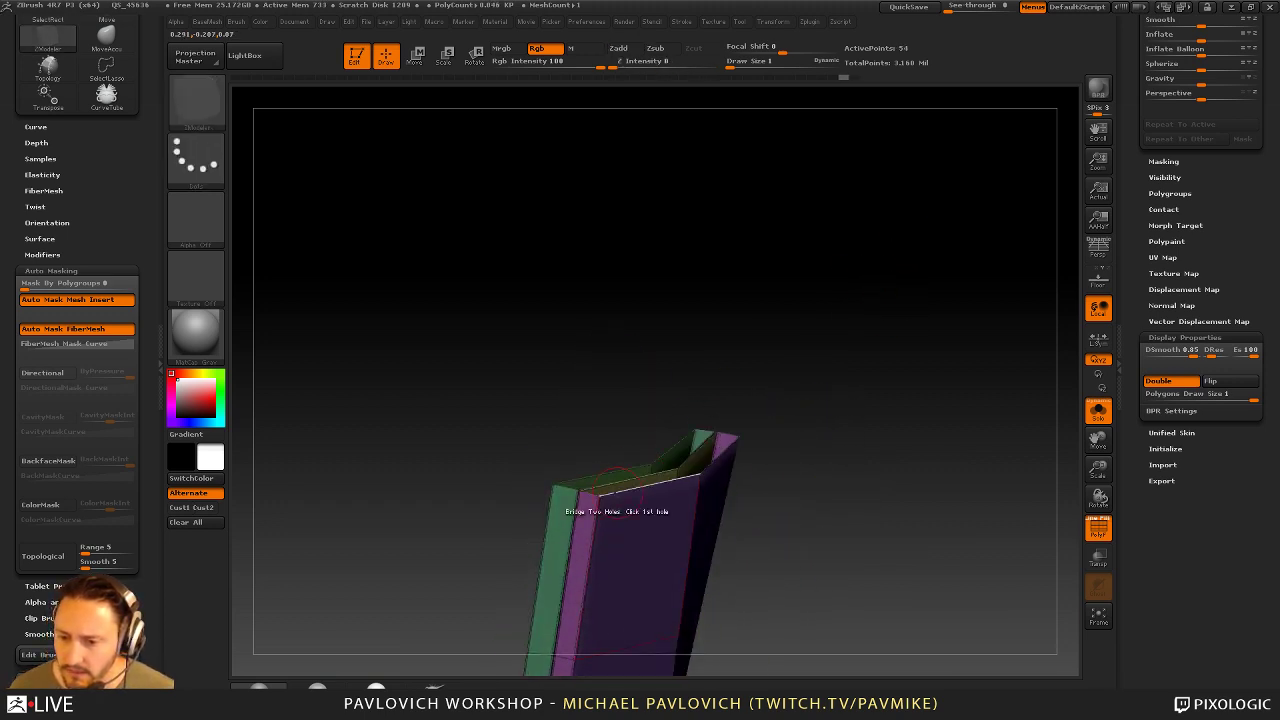
# Adjust the spacing between the two layers' open upper edges with the Move brush at a small draw size
pyautogui.press('s')
pyautogui.moveTo(612, 517)
pyautogui.mouseDown()
pyautogui.moveTo(627, 517)
pyautogui.moveTo(611, 517)
pyautogui.mouseUp()
pyautogui.press('1')
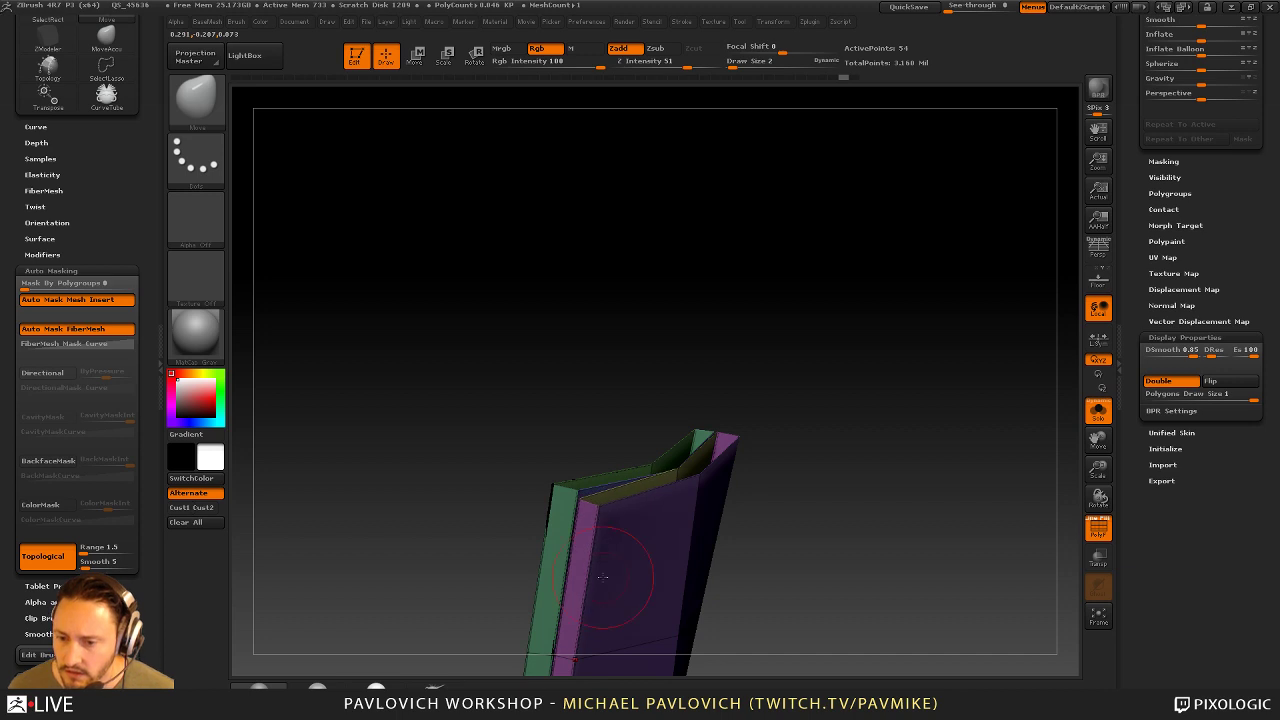
pyautogui.moveTo(603, 577); pyautogui.dragTo(806, 491, button='right')
pyautogui.press('s')
pyautogui.moveTo(806, 491)
pyautogui.mouseDown()
pyautogui.moveTo(822, 491)
pyautogui.moveTo(807, 490)
pyautogui.mouseUp()
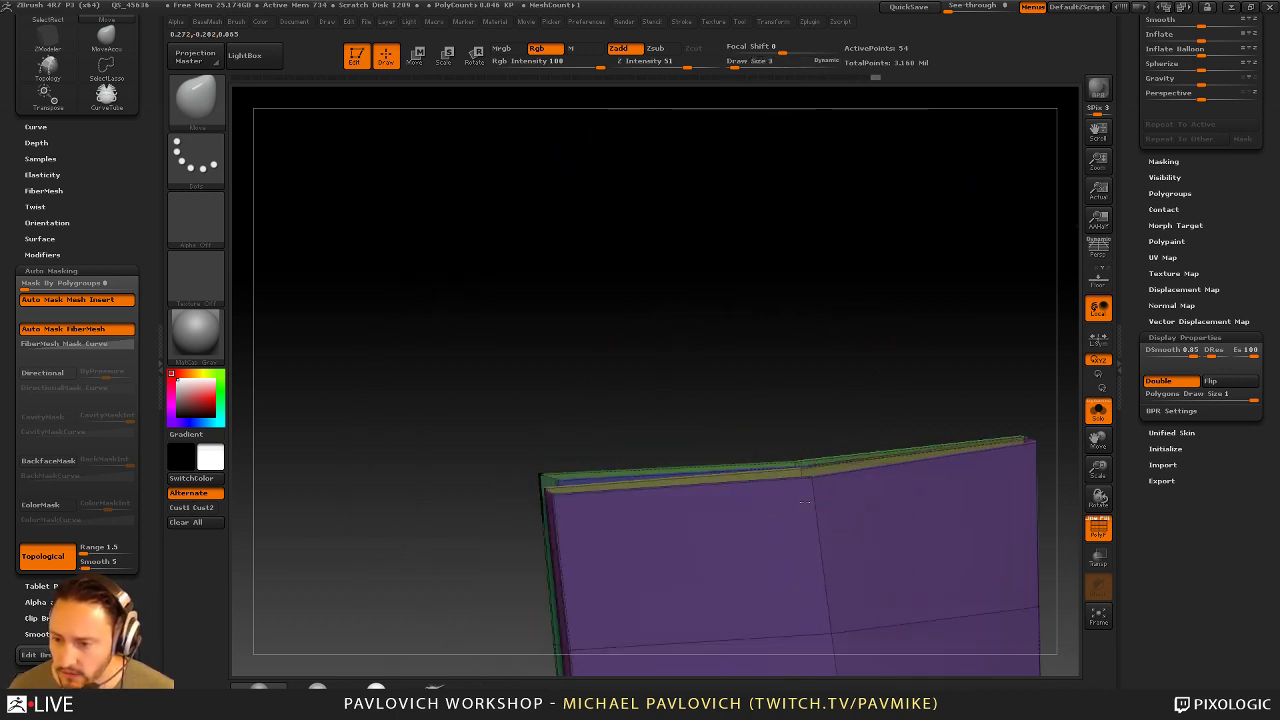
pyautogui.moveTo(810, 390); pyautogui.dragTo(880, 522)
pyautogui.moveTo(930, 455)
pyautogui.mouseDown()
pyautogui.moveTo(983, 434)
pyautogui.moveTo(920, 380)
pyautogui.moveTo(778, 487)
pyautogui.moveTo(712, 507)
pyautogui.moveTo(717, 495)
pyautogui.moveTo(765, 506)
pyautogui.mouseUp()
pyautogui.moveTo(874, 483); pyautogui.dragTo(962, 450)
pyautogui.moveTo(648, 437); pyautogui.dragTo(808, 454)
# Enlarge the Move brush and reshape the upper rims of both layers around the gap between them
pyautogui.press('s')
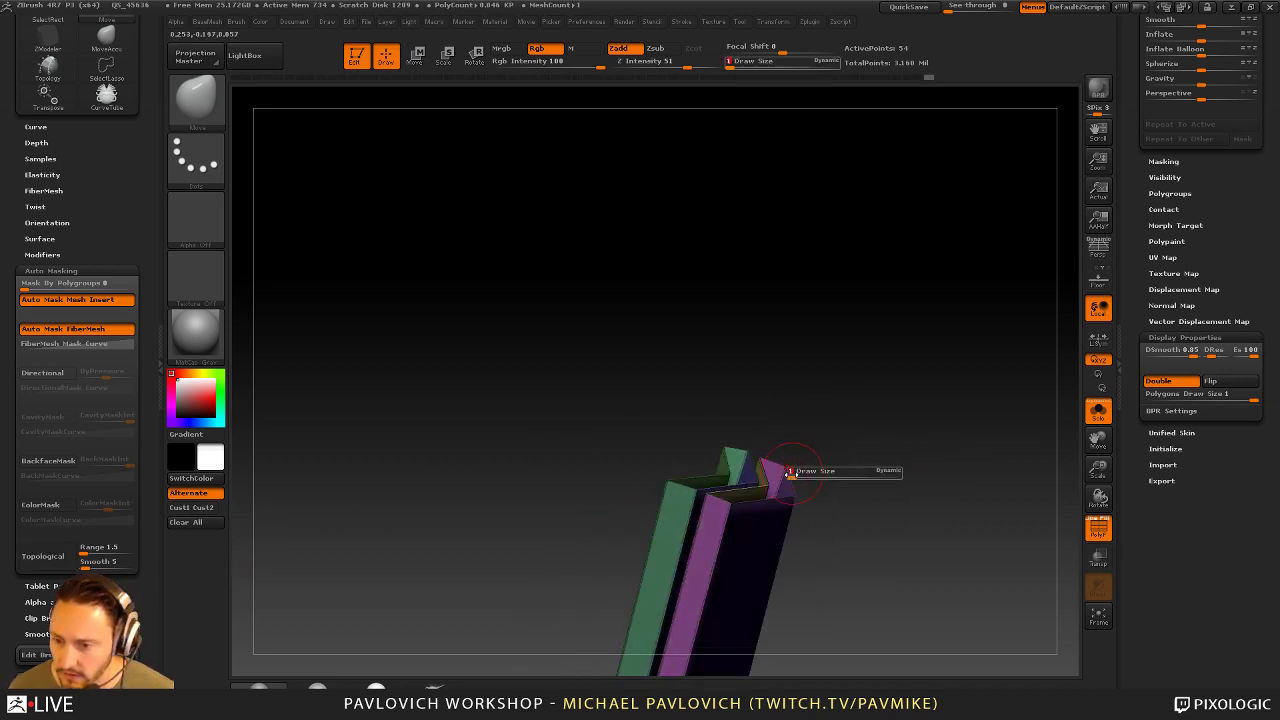
pyautogui.press('s')
pyautogui.moveTo(735, 505); pyautogui.dragTo(737, 486)
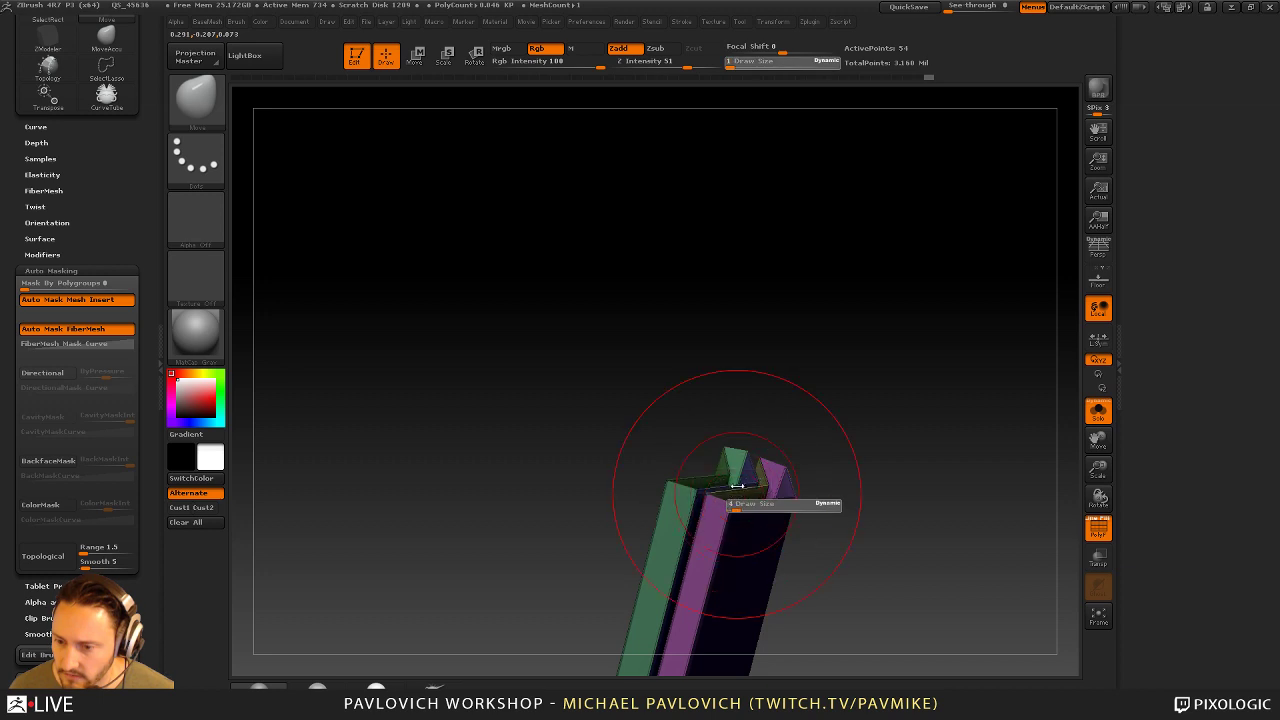
pyautogui.moveTo(846, 462); pyautogui.dragTo(616, 372)
pyautogui.moveTo(694, 425)
pyautogui.mouseDown()
pyautogui.moveTo(783, 360)
pyautogui.moveTo(907, 461)
pyautogui.moveTo(886, 423)
pyautogui.moveTo(986, 343)
pyautogui.moveTo(814, 337)
pyautogui.moveTo(708, 478)
pyautogui.moveTo(771, 405)
pyautogui.moveTo(1014, 363)
pyautogui.moveTo(695, 467)
pyautogui.moveTo(680, 410)
pyautogui.moveTo(549, 346)
pyautogui.moveTo(751, 323)
pyautogui.moveTo(740, 345)
pyautogui.mouseUp()
# Bridge the two open upper ends with a Spline using Interactive Curvature and Interactive Resolution to form a low cap
pyautogui.press('b')
pyautogui.press('z')
pyautogui.press('m')
pyautogui.press('space')
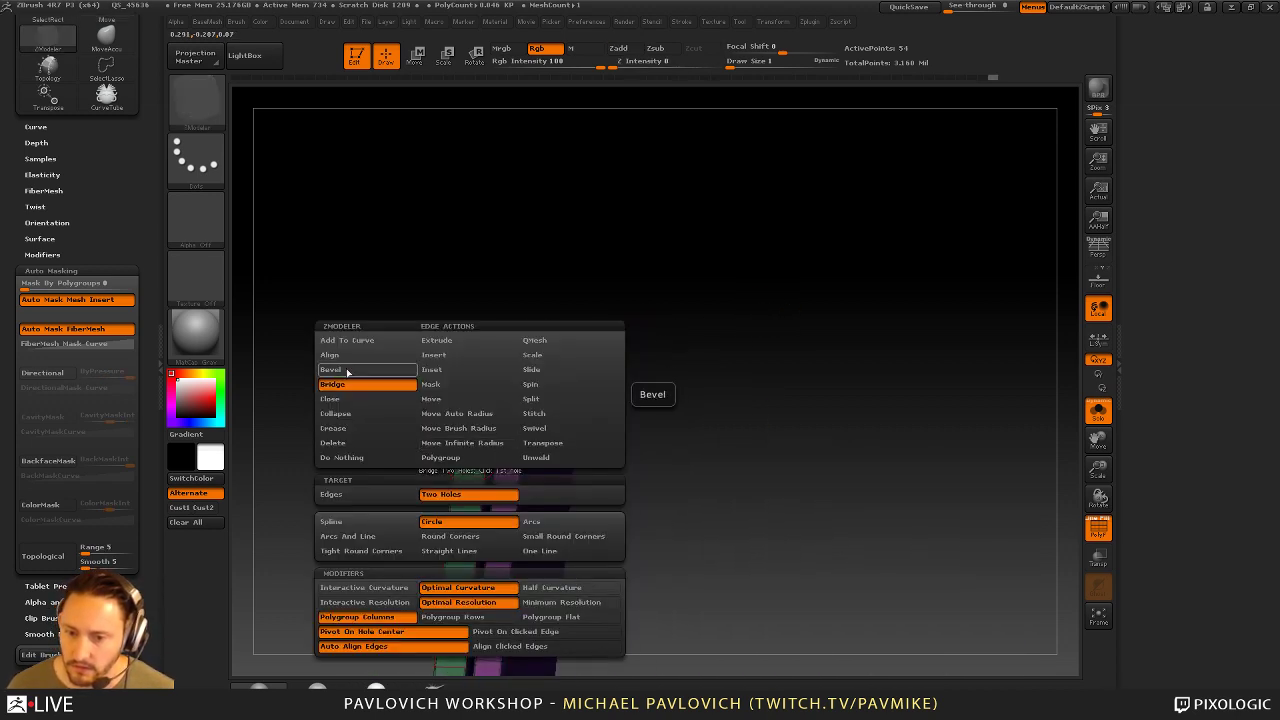
pyautogui.click(398, 525)
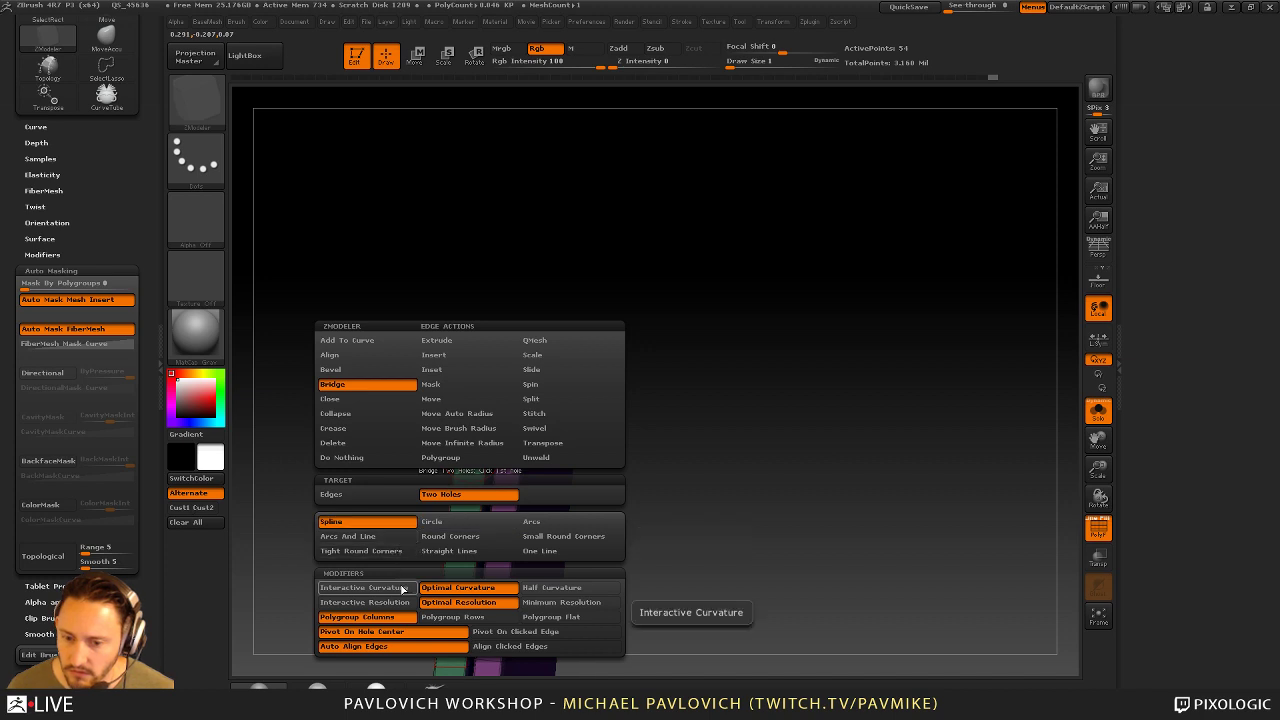
pyautogui.click(402, 589)
pyautogui.click(394, 601)
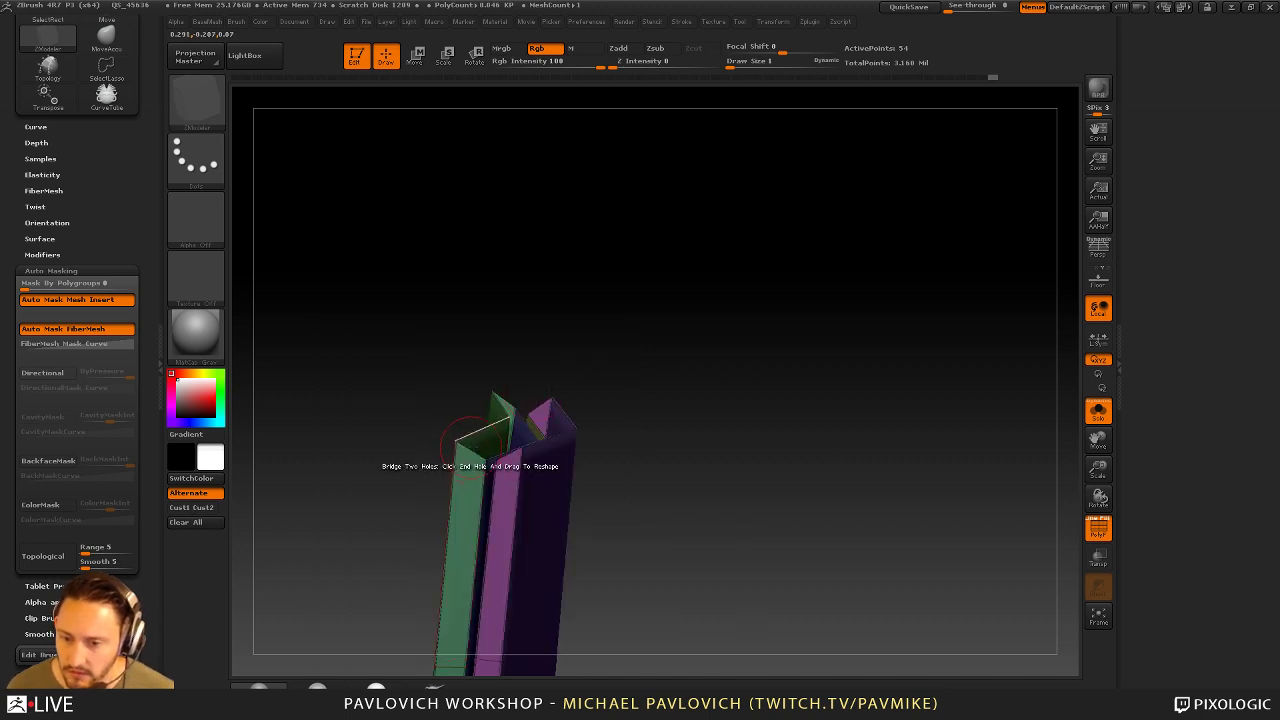
pyautogui.moveTo(512, 452); pyautogui.dragTo(544, 435)
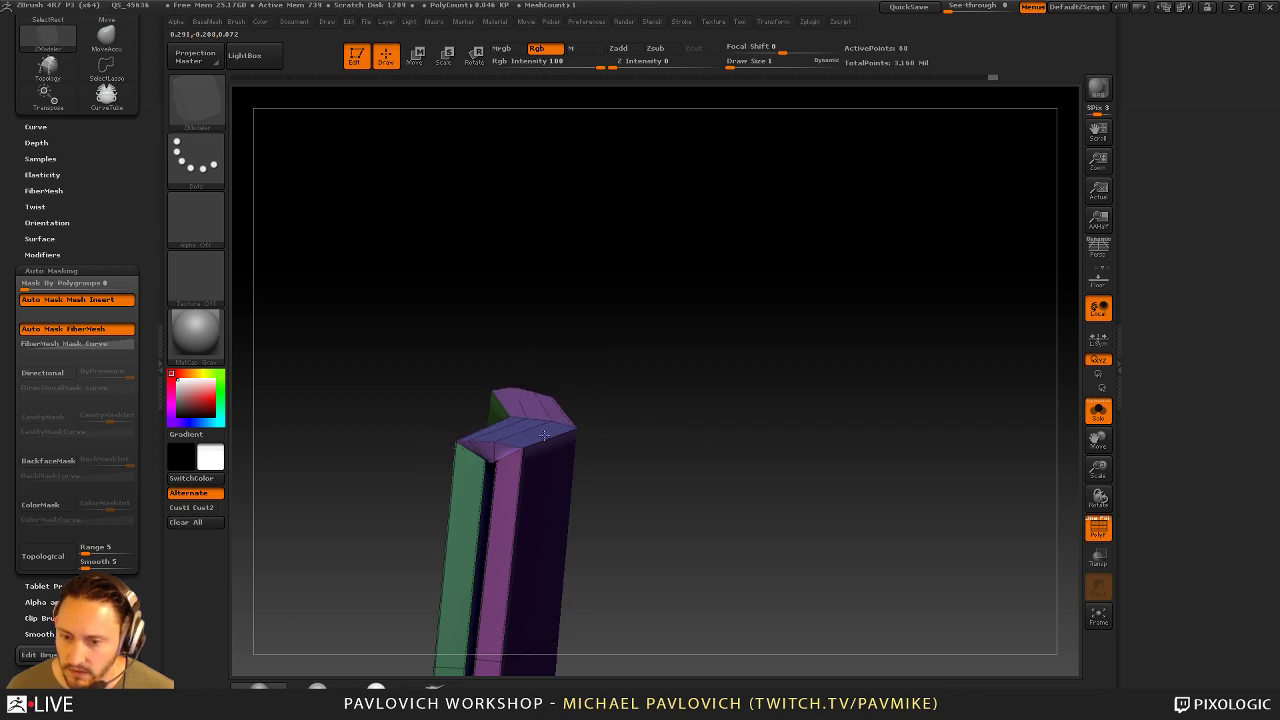
# Mask the bridge cap's middle edge loop with ZModeler's Mask on EdgeLoop Complete and invert the mask
pyautogui.moveTo(628, 360); pyautogui.dragTo(609, 457)
pyautogui.press('space')
pyautogui.click(543, 384)
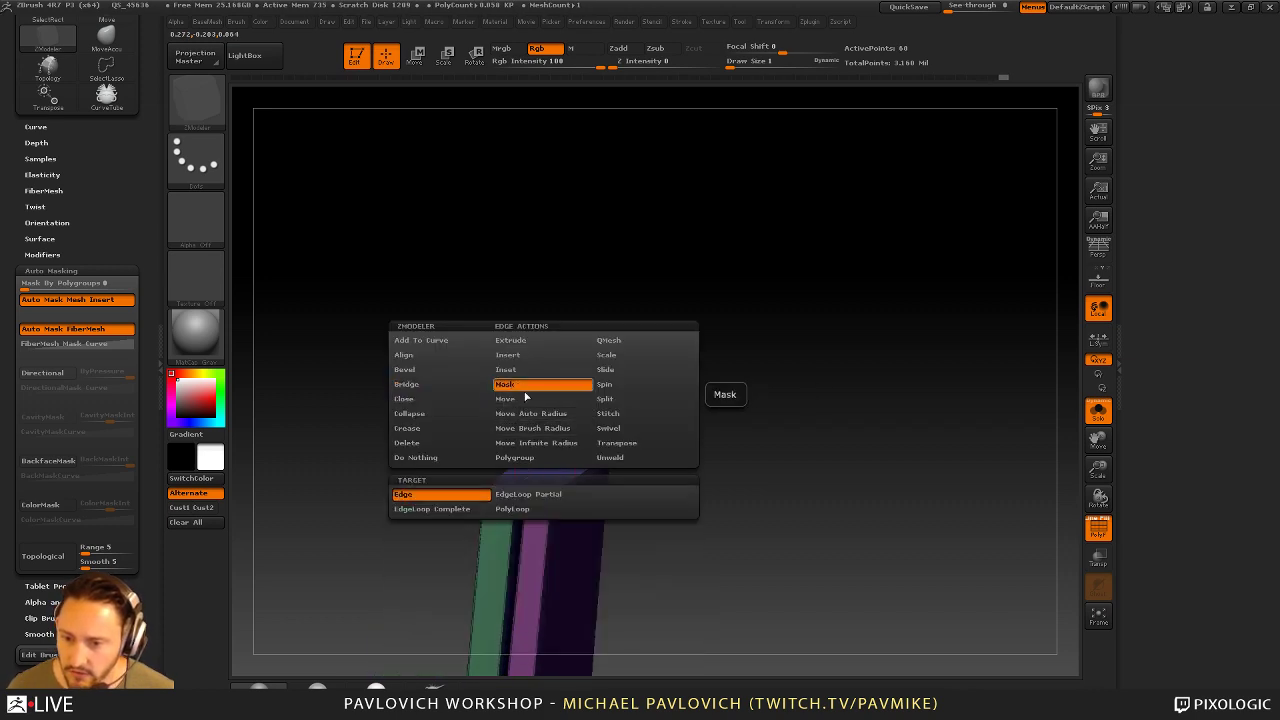
pyautogui.click(435, 509)
pyautogui.click(505, 511)
pyautogui.click(543, 468)
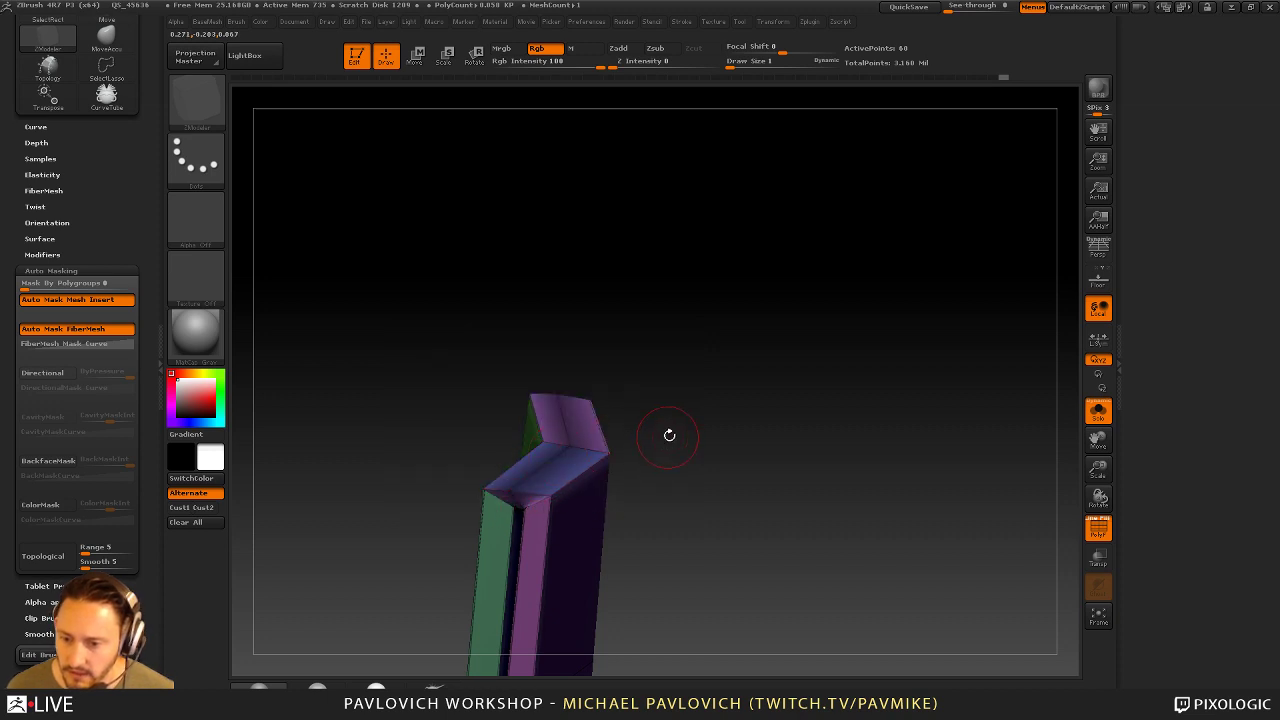
pyautogui.keyDown('ctrl'); pyautogui.click(669, 434); pyautogui.keyUp('ctrl')
# Reposition the cap's middle edge loop with Transpose Move and return to drawing mode
pyautogui.moveTo(686, 414); pyautogui.dragTo(640, 428)
pyautogui.press('w')
pyautogui.moveTo(547, 472)
pyautogui.mouseDown()
pyautogui.moveTo(543, 405)
pyautogui.moveTo(550, 424)
pyautogui.moveTo(614, 449)
pyautogui.moveTo(769, 376)
pyautogui.mouseUp()
pyautogui.press('q')
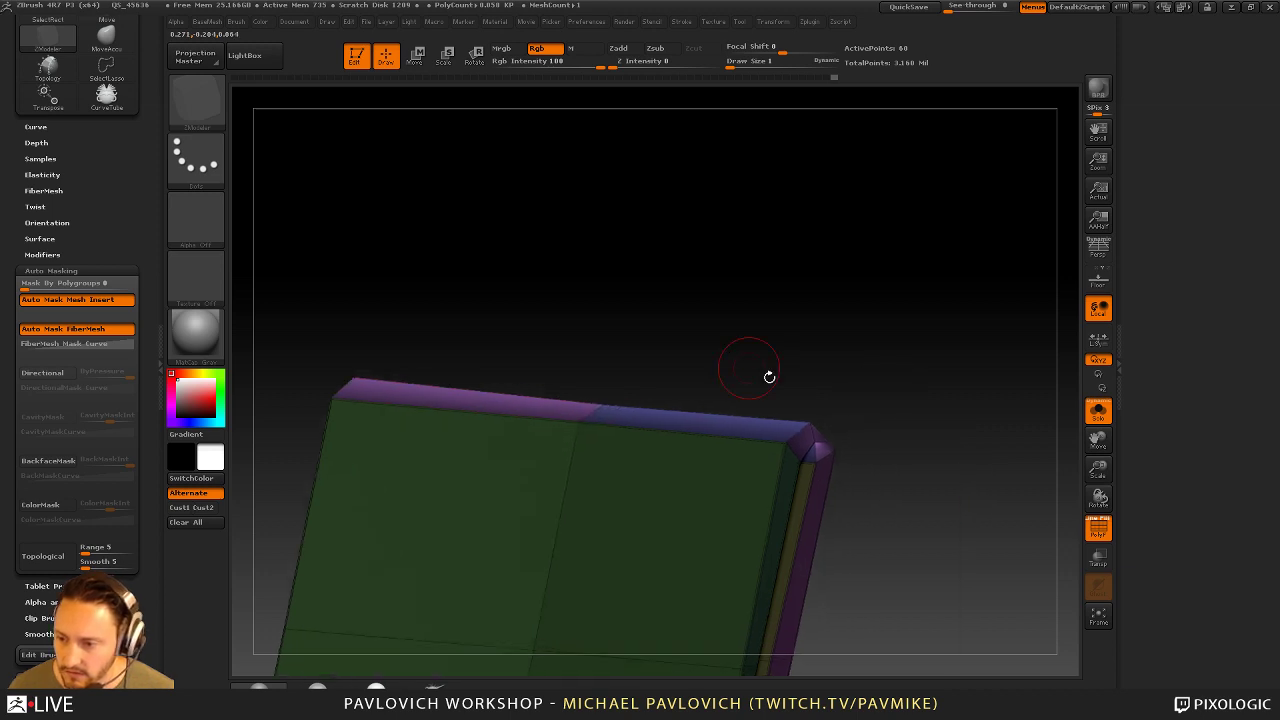
# Adjust the end corners of the bridged cap with the Move brush
pyautogui.press('b')
pyautogui.press('m')
pyautogui.press('v')
pyautogui.moveTo(861, 444); pyautogui.dragTo(519, 456)
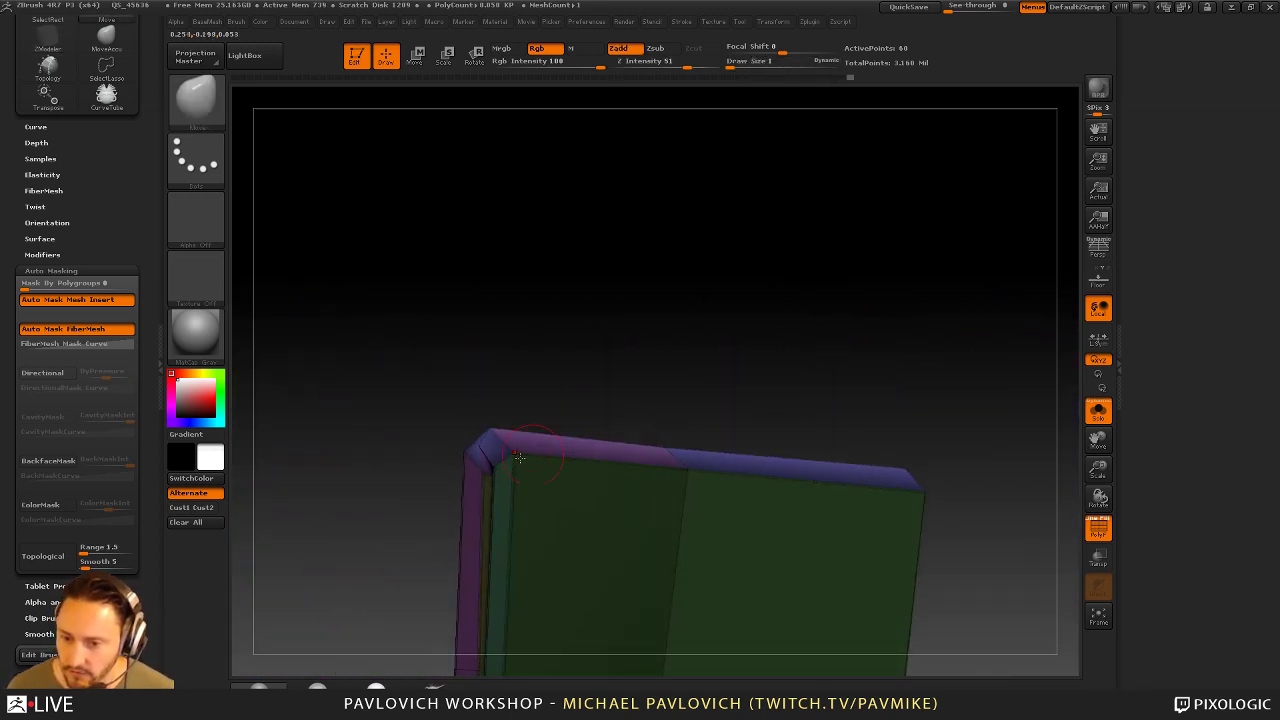
pyautogui.moveTo(560, 395)
pyautogui.mouseDown()
pyautogui.moveTo(603, 416)
pyautogui.moveTo(649, 404)
pyautogui.mouseUp()
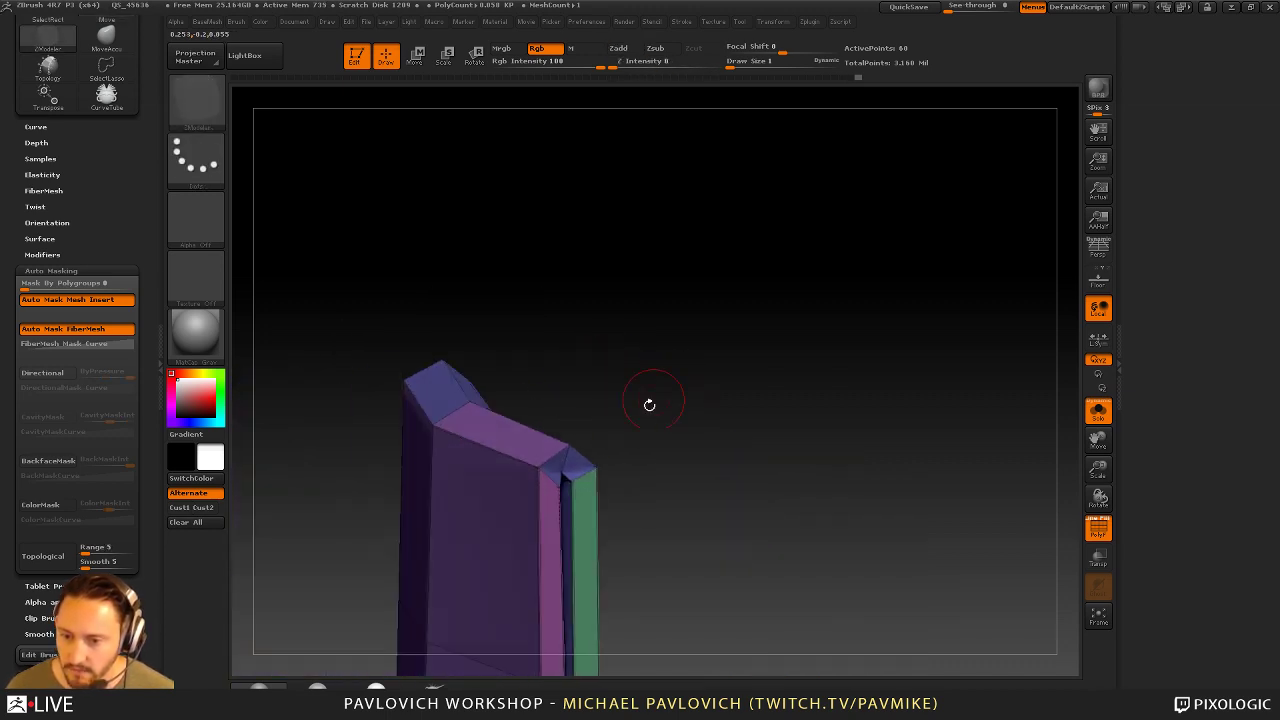
# Bevel the cap's middle ridge with ZModeler's Bevel on EdgeLoop Partial, using a single row
pyautogui.press('space')
pyautogui.click(462, 370)
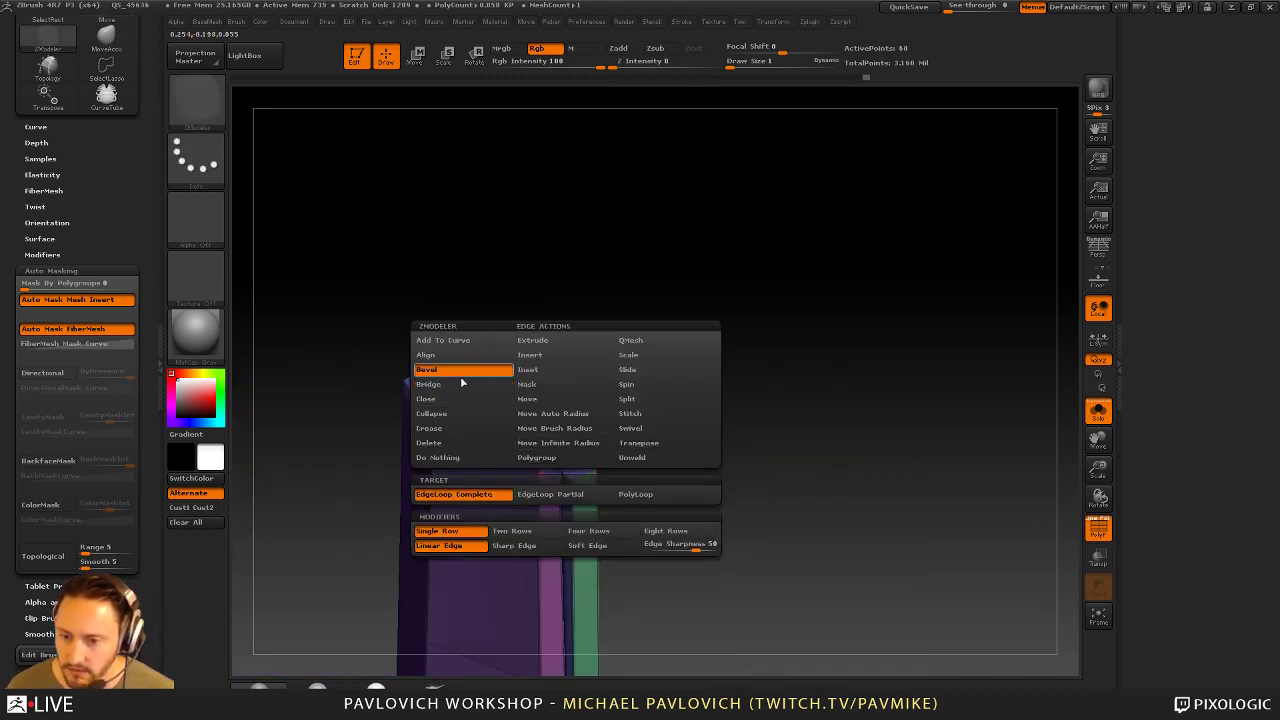
pyautogui.click(538, 494)
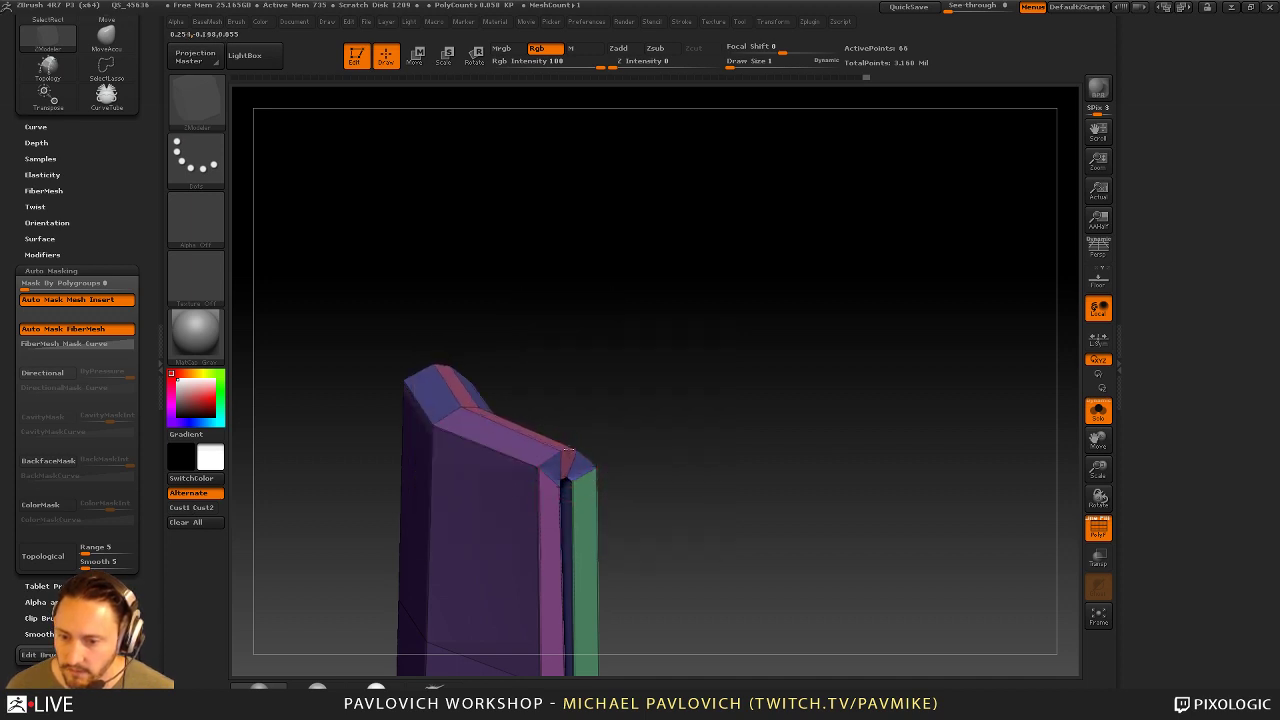
# Remove all existing creases from the bridged heel strip with UnCreaseAll
pyautogui.keyDown('alt'); pyautogui.moveTo(681, 434); pyautogui.dragTo(903, 390); pyautogui.keyUp('alt')
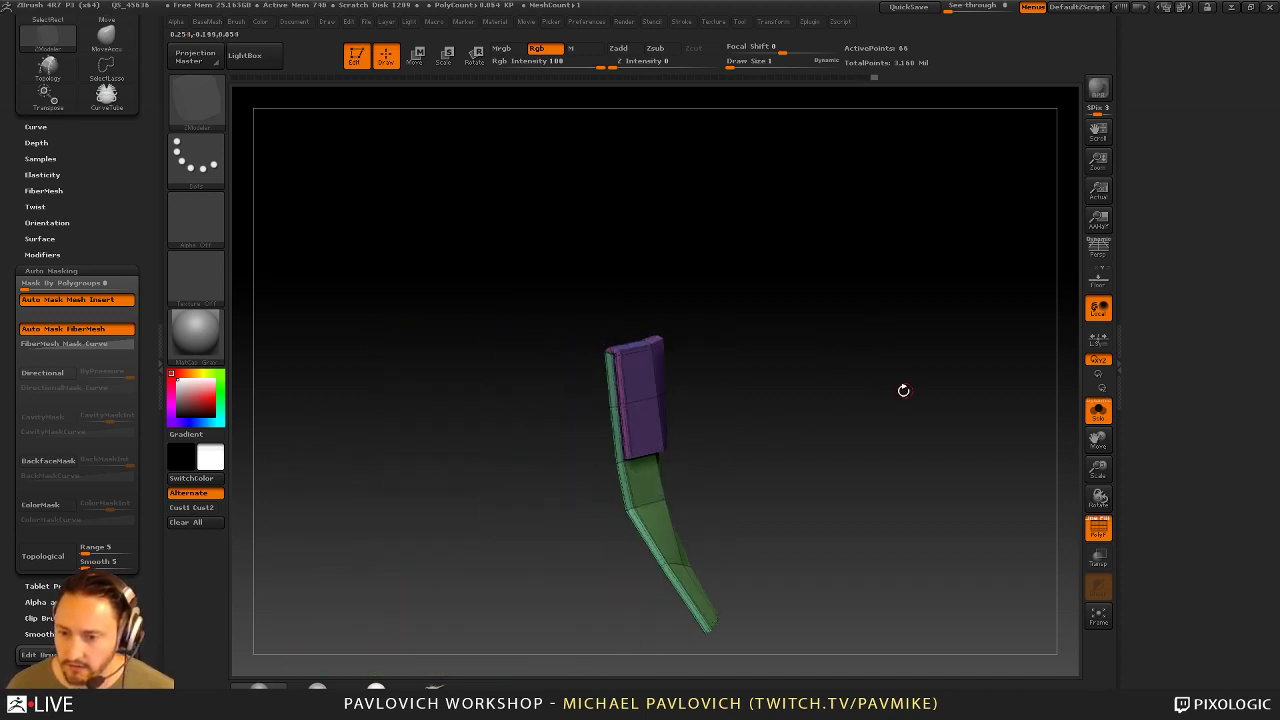
pyautogui.moveTo(753, 449); pyautogui.dragTo(881, 452)
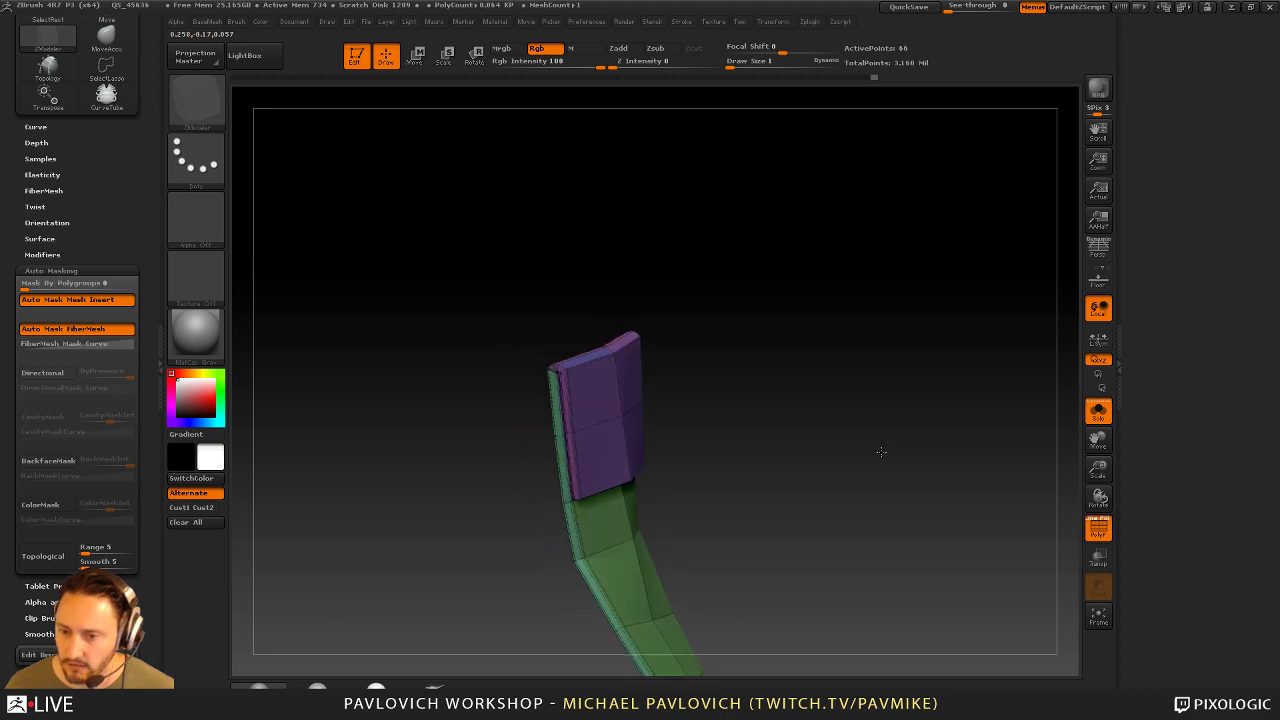
pyautogui.press('2')
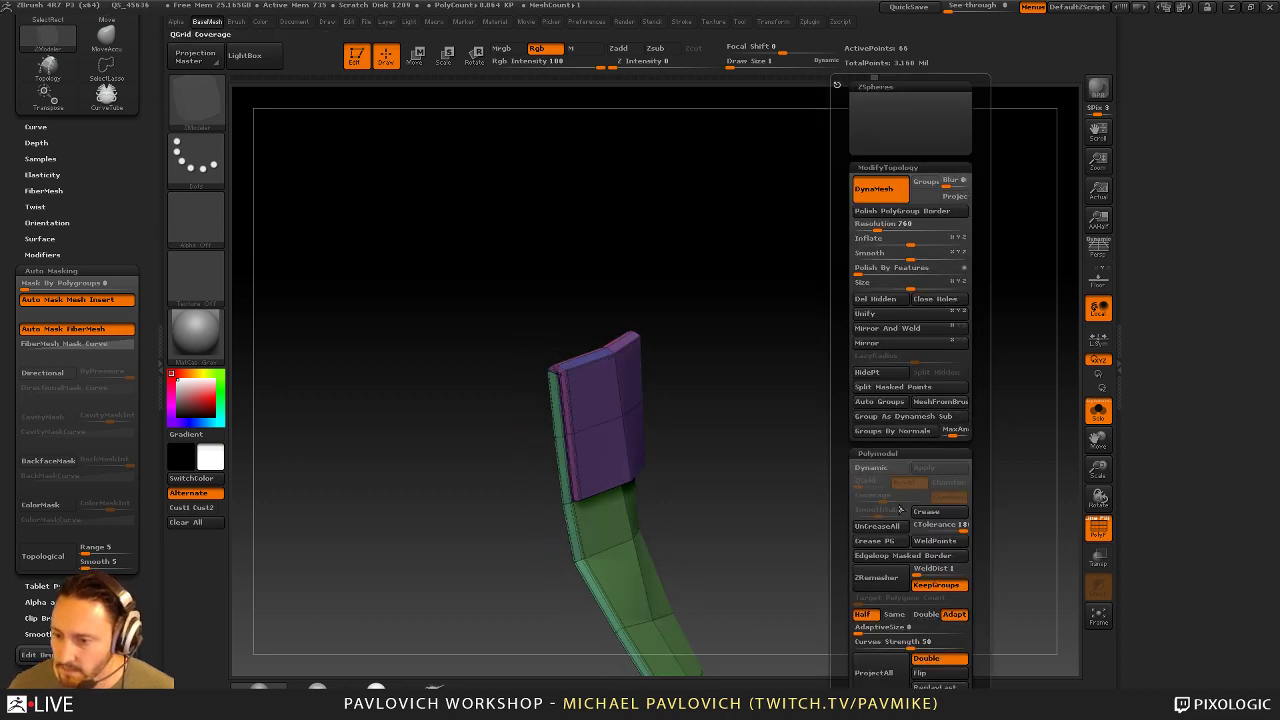
pyautogui.click(884, 532)
pyautogui.moveTo(822, 486)
pyautogui.mouseDown()
pyautogui.moveTo(780, 466)
pyautogui.moveTo(854, 443)
pyautogui.moveTo(847, 393)
pyautogui.mouseUp()
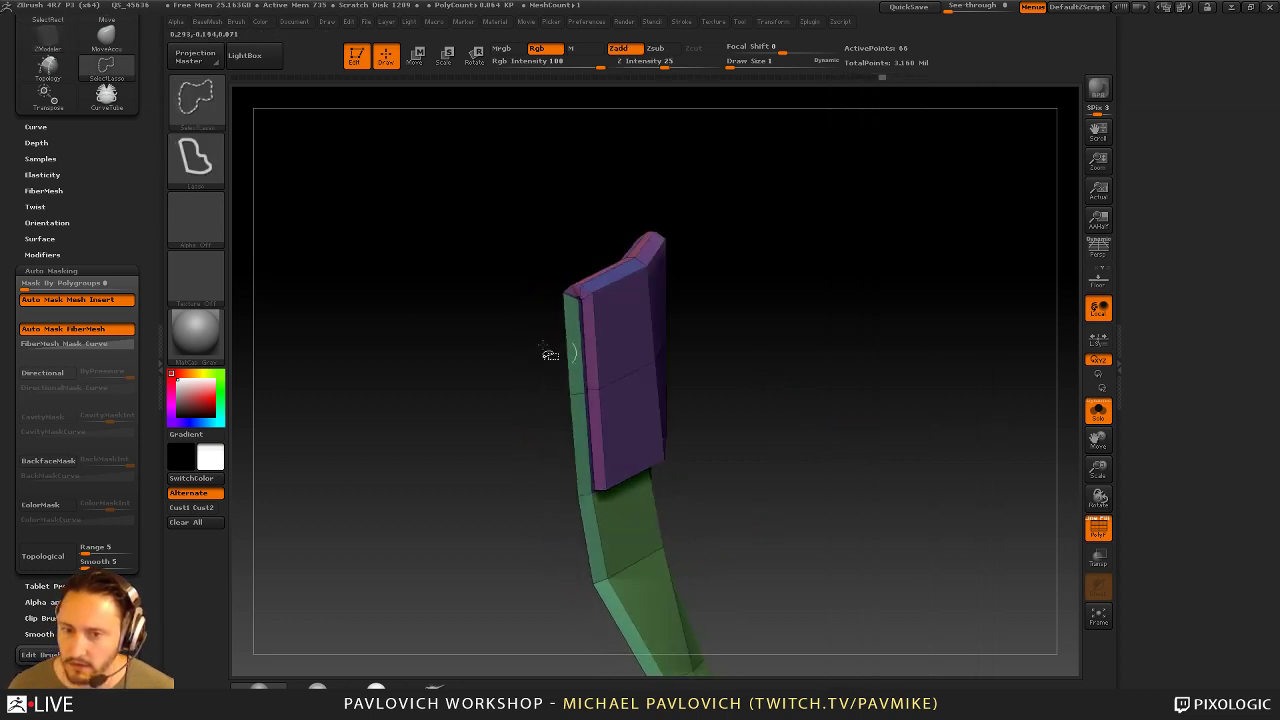
# Isolate the heel strip's side and edge faces and assign them to a single polygroup
pyautogui.keyDown('ctrl'); pyautogui.keyDown('shift'); pyautogui.click(604, 585); pyautogui.keyUp('shift'); pyautogui.keyUp('ctrl')
pyautogui.moveTo(811, 506)
pyautogui.mouseDown()
pyautogui.moveTo(766, 386)
pyautogui.moveTo(720, 383)
pyautogui.moveTo(733, 417)
pyautogui.moveTo(766, 358)
pyautogui.moveTo(800, 340)
pyautogui.moveTo(775, 350)
pyautogui.mouseUp()
pyautogui.keyDown('ctrl'); pyautogui.keyDown('shift'); pyautogui.moveTo(931, 283); pyautogui.dragTo(970, 396); pyautogui.keyUp('shift'); pyautogui.keyUp('ctrl')
pyautogui.hotkey('ctrl', 'w')
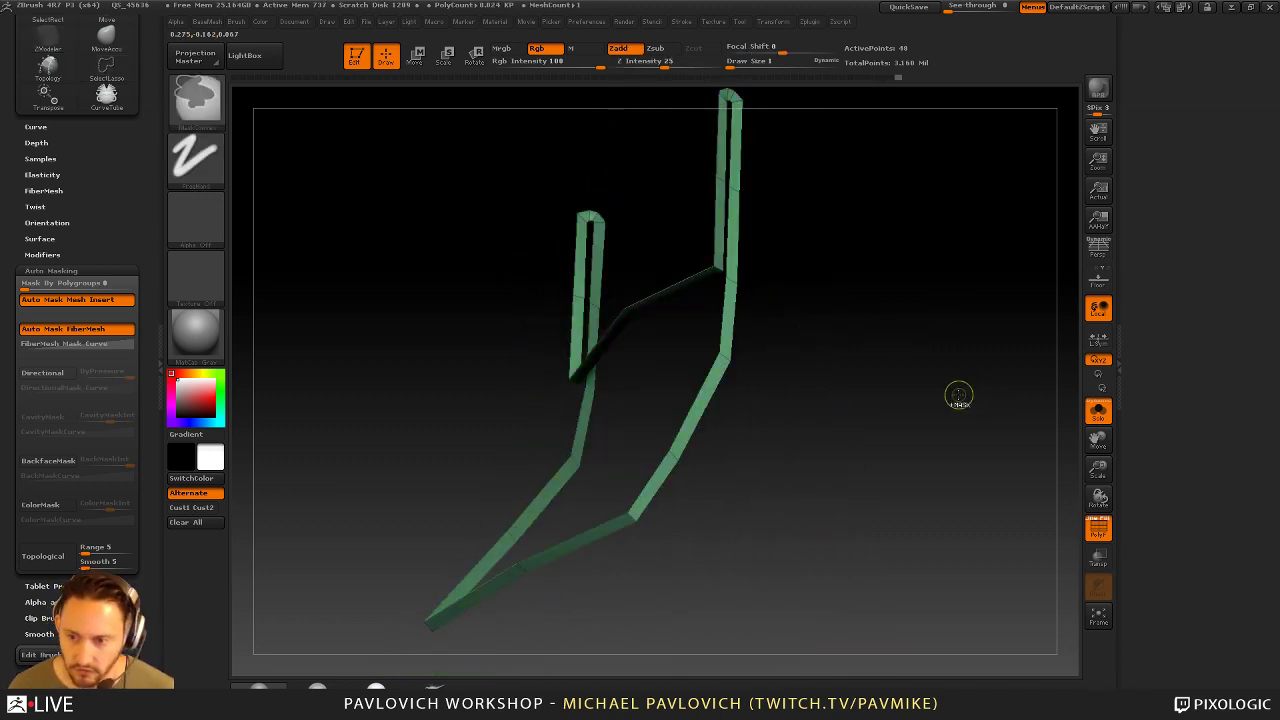
# Isolate the heel strip's remaining panels and split them into separate outer and inner polygroups with Auto Groups
pyautogui.keyDown('ctrl'); pyautogui.keyDown('shift'); pyautogui.click(944, 326); pyautogui.keyUp('shift'); pyautogui.keyUp('ctrl')
pyautogui.press('2')
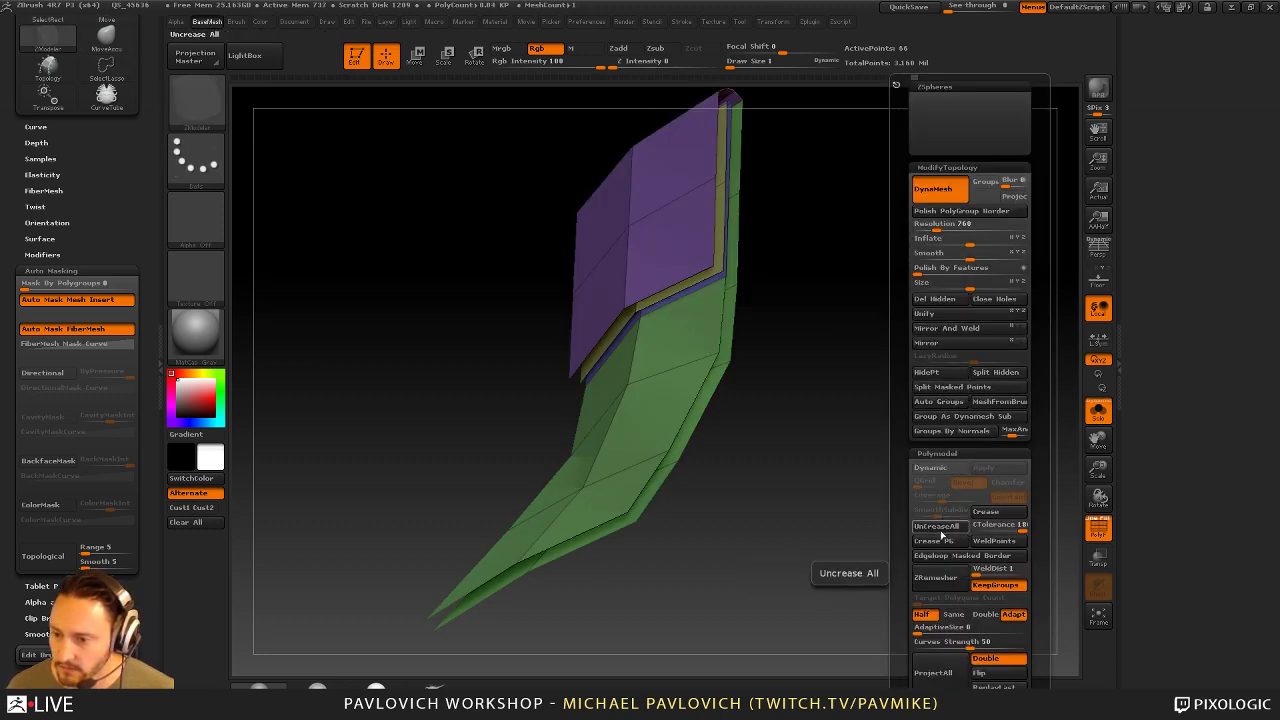
pyautogui.click(955, 404)
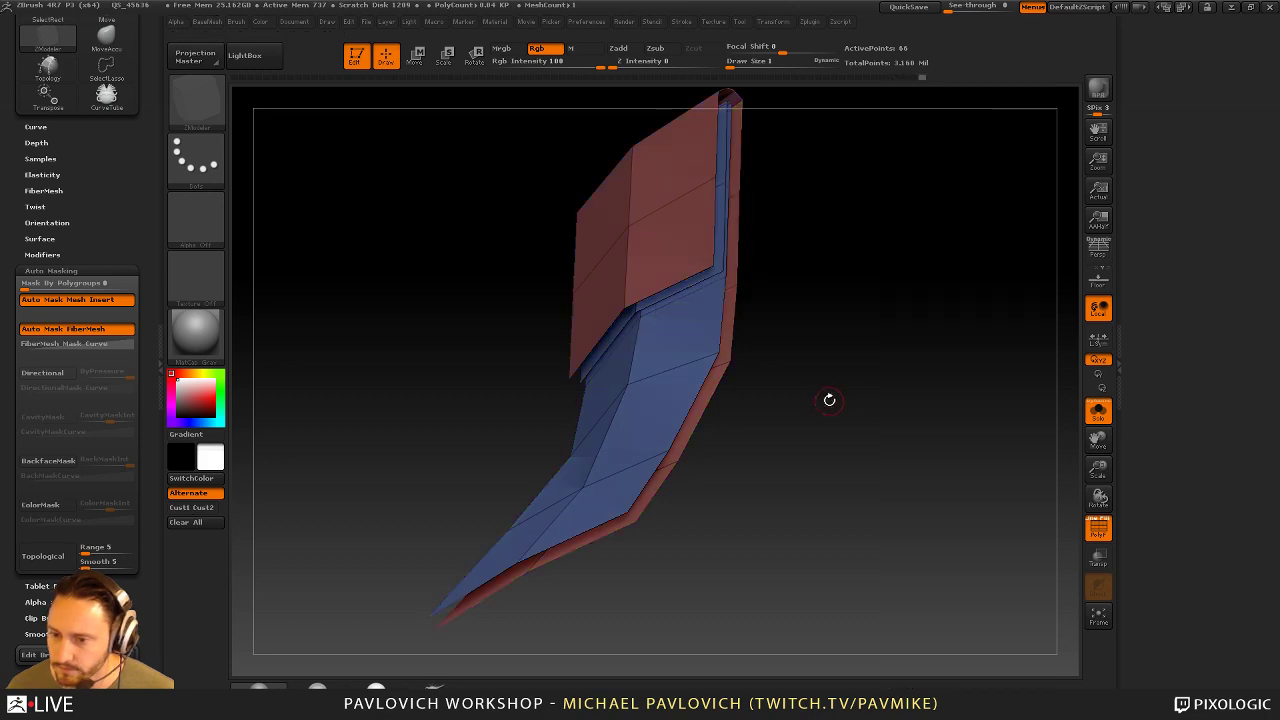
pyautogui.hotkey('ctrl', 'w')
pyautogui.moveTo(861, 344); pyautogui.dragTo(990, 357)
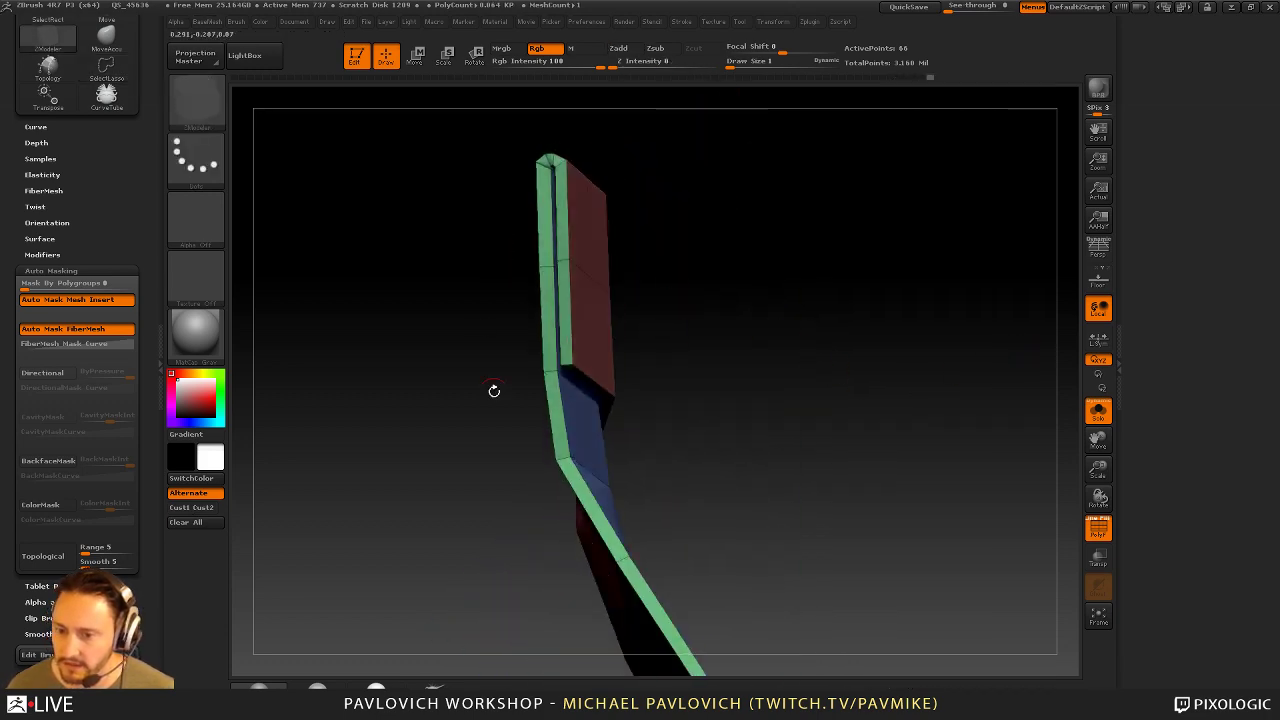
# Crease the heel strip along its polygroup borders with Crease PG and preview it smoothed with the polyframe off
pyautogui.moveTo(494, 391); pyautogui.dragTo(943, 352)
pyautogui.press('2')
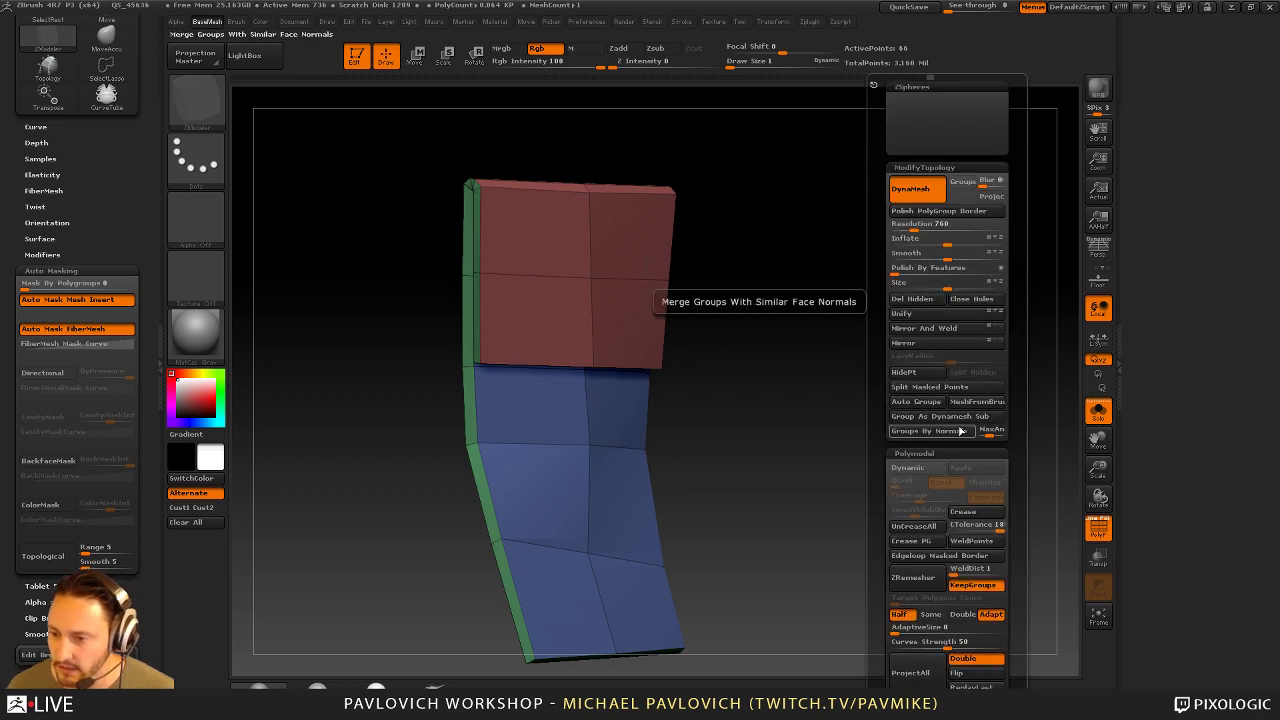
pyautogui.click(929, 541)
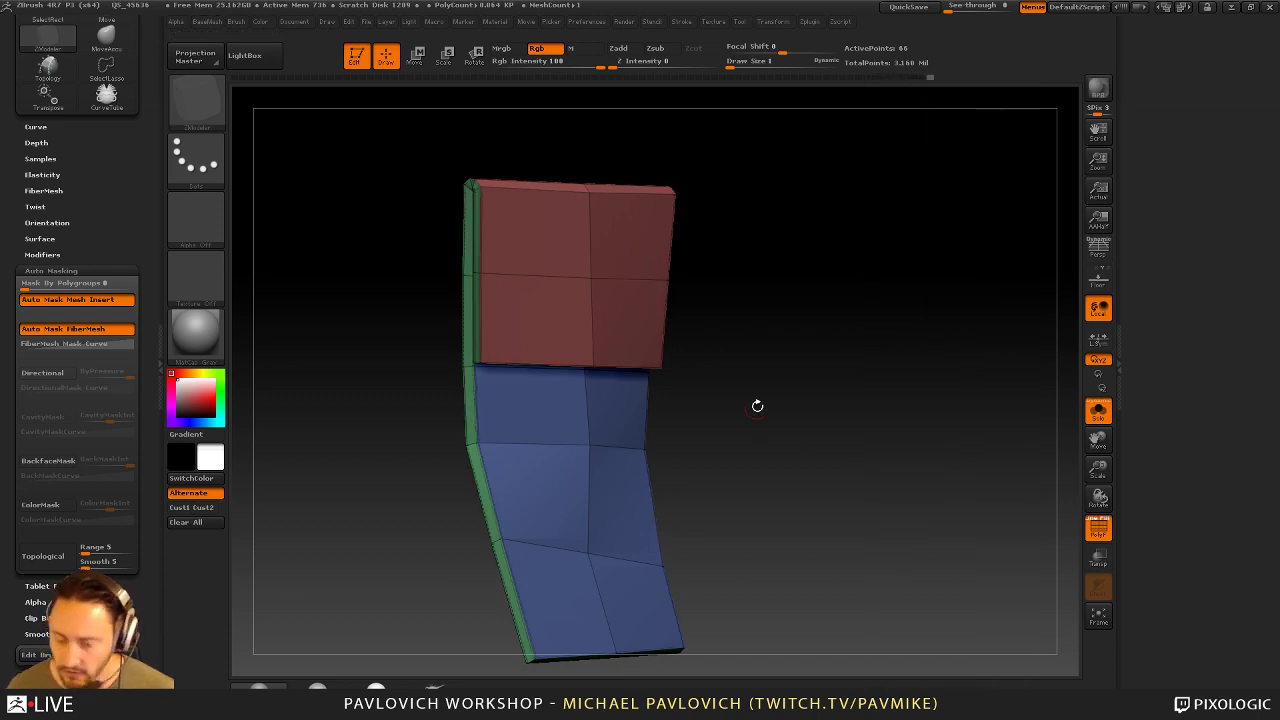
pyautogui.moveTo(754, 406); pyautogui.dragTo(848, 363)
pyautogui.press('d')
pyautogui.click(1099, 530)
pyautogui.moveTo(1168, 427); pyautogui.dragTo(1160, 520)
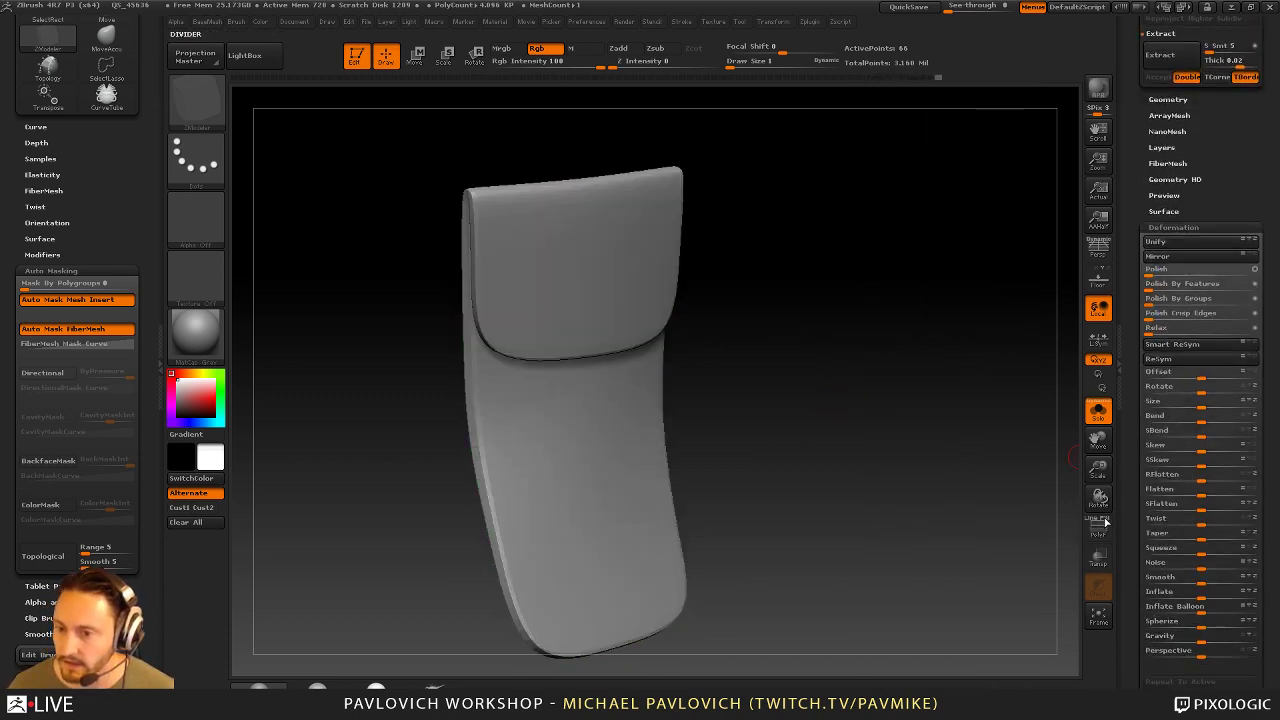
# Try inserting an edge loop across the heel strip's flap with ZModeler's Insert, and undo it
pyautogui.hotkey('shift', 'd')
pyautogui.press('space')
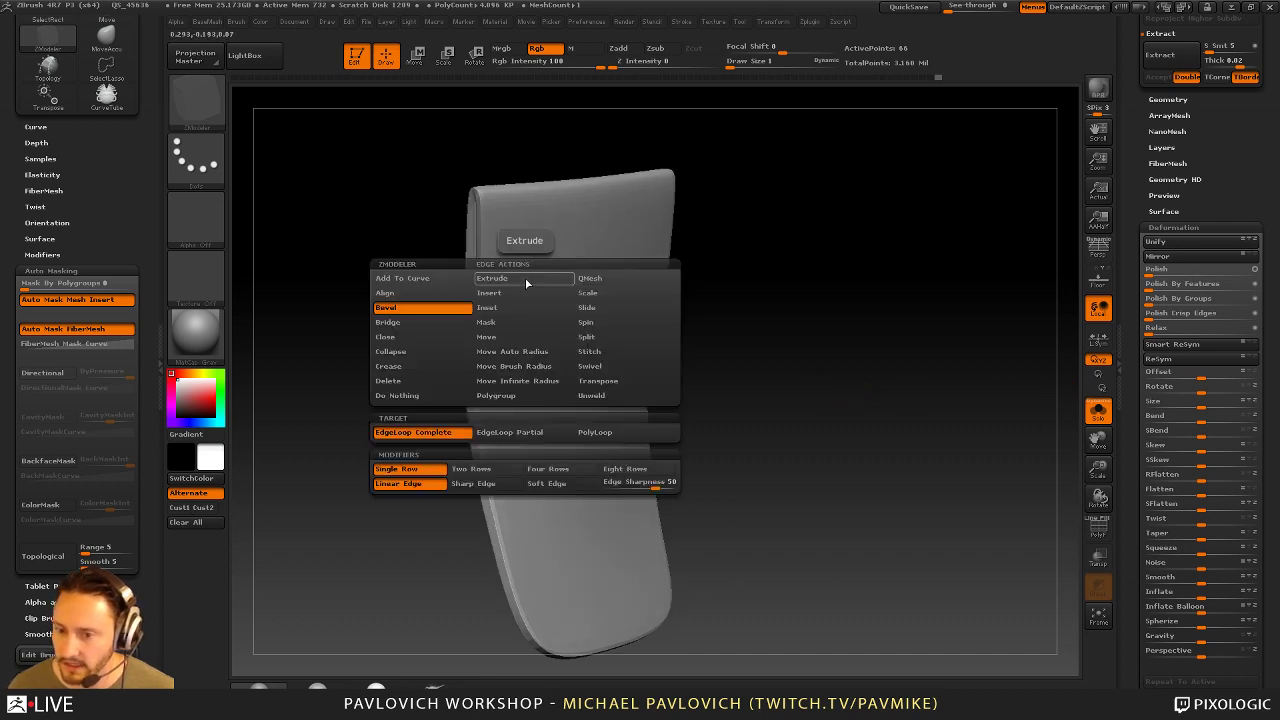
pyautogui.click(518, 292)
pyautogui.click(529, 282)
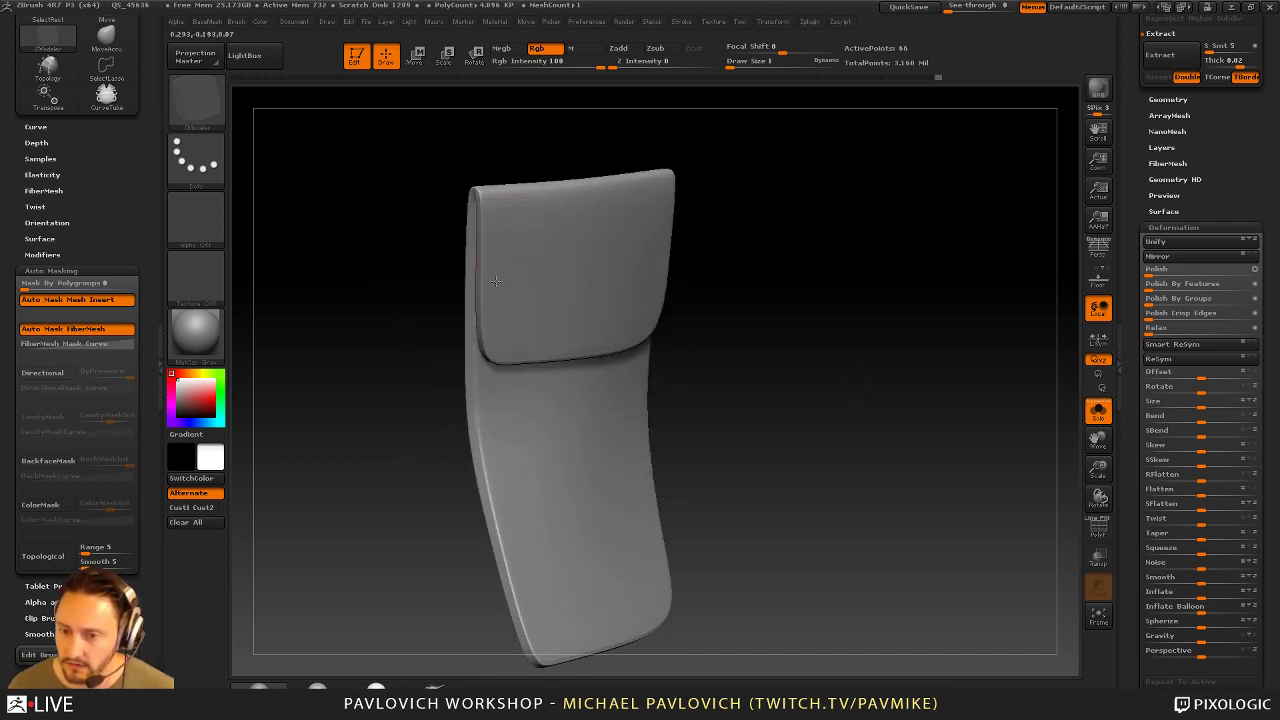
pyautogui.hotkey('ctrl', 'z')
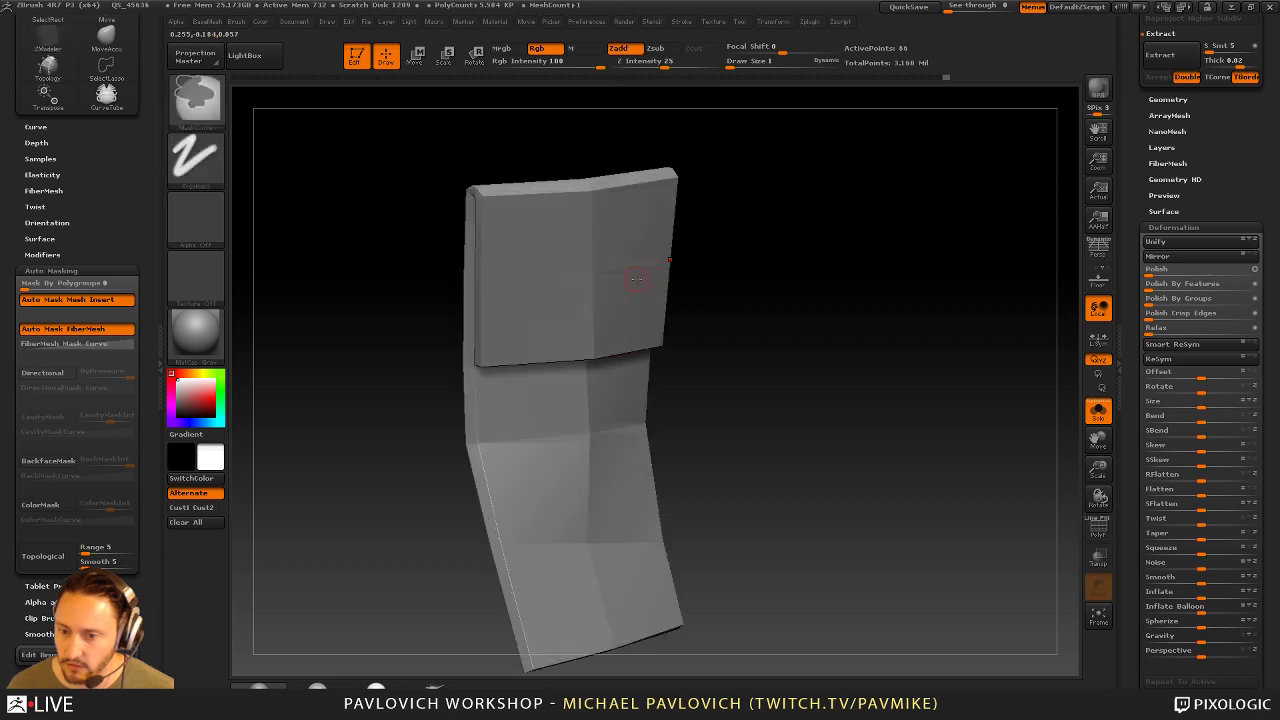
# Crease the corner edges of the flap and strip with ZModeler's Crease on Edge and preview the smoothed shape
pyautogui.moveTo(796, 358); pyautogui.dragTo(976, 338)
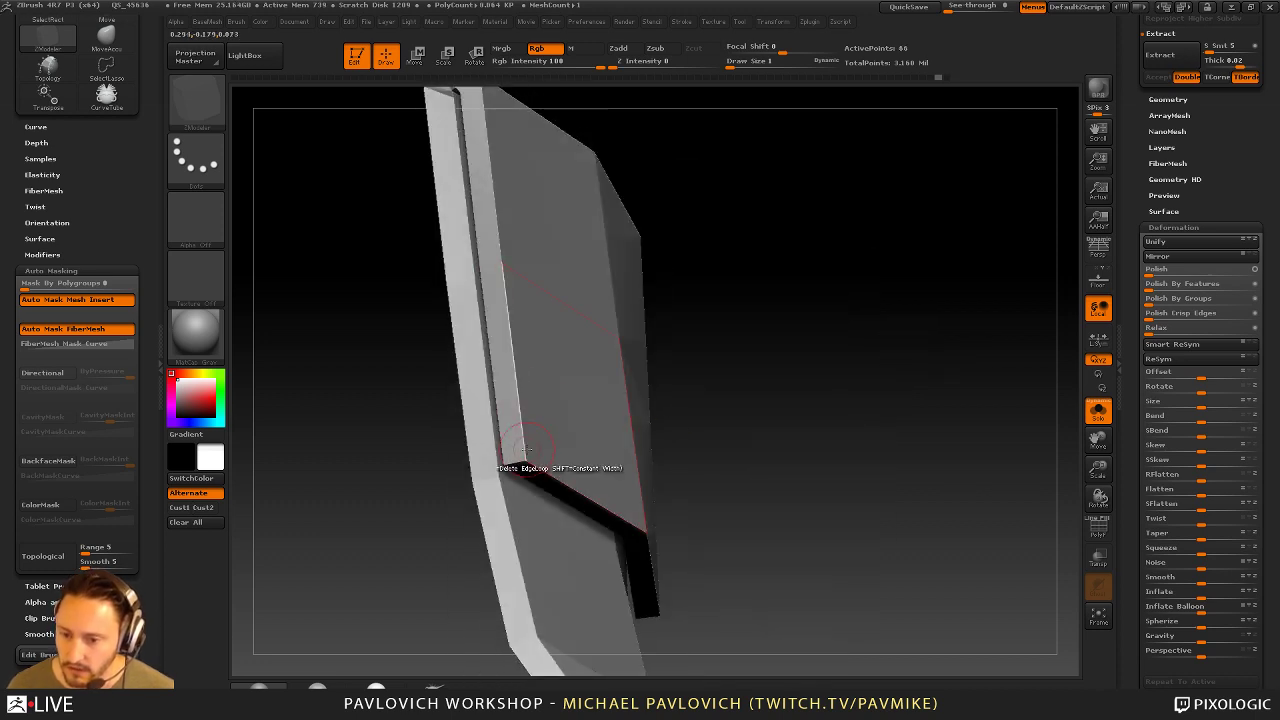
pyautogui.press('space')
pyautogui.click(385, 428)
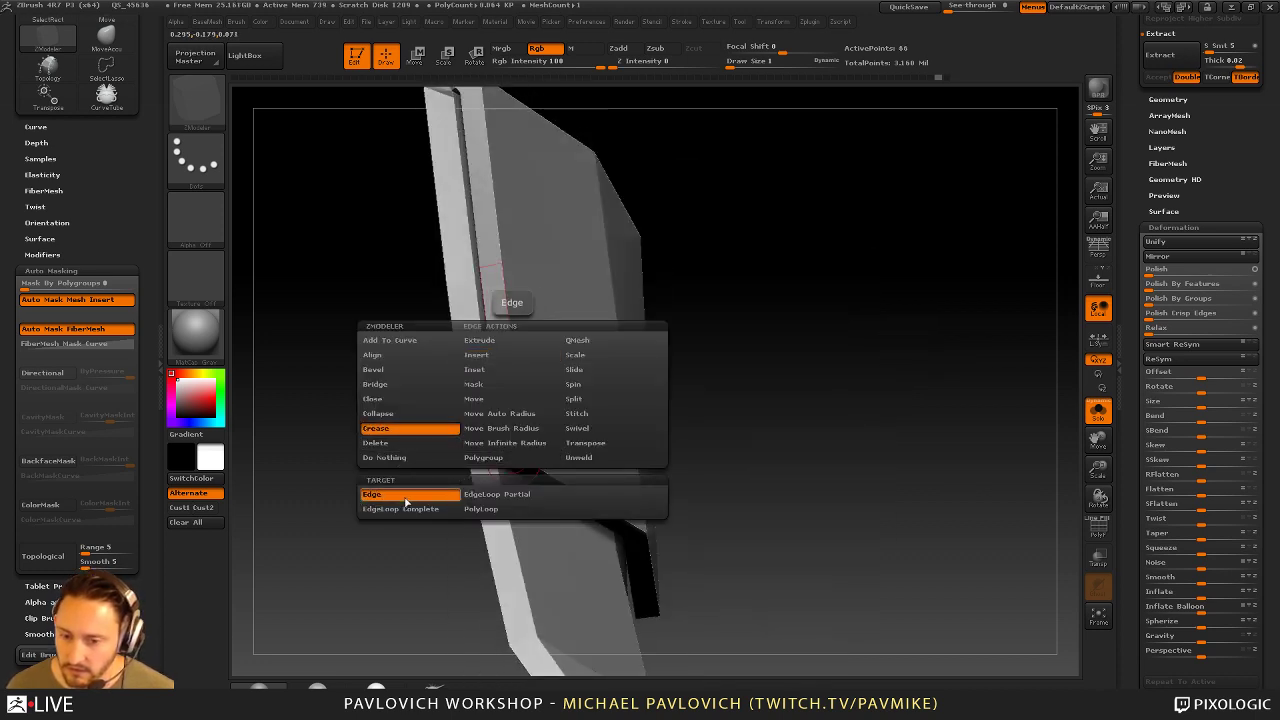
pyautogui.click(406, 498)
pyautogui.moveTo(805, 456); pyautogui.dragTo(694, 337)
pyautogui.moveTo(667, 549); pyautogui.dragTo(343, 362)
pyautogui.moveTo(343, 290)
pyautogui.mouseDown()
pyautogui.moveTo(346, 500)
pyautogui.moveTo(386, 529)
pyautogui.moveTo(343, 437)
pyautogui.moveTo(826, 461)
pyautogui.moveTo(1015, 509)
pyautogui.mouseUp()
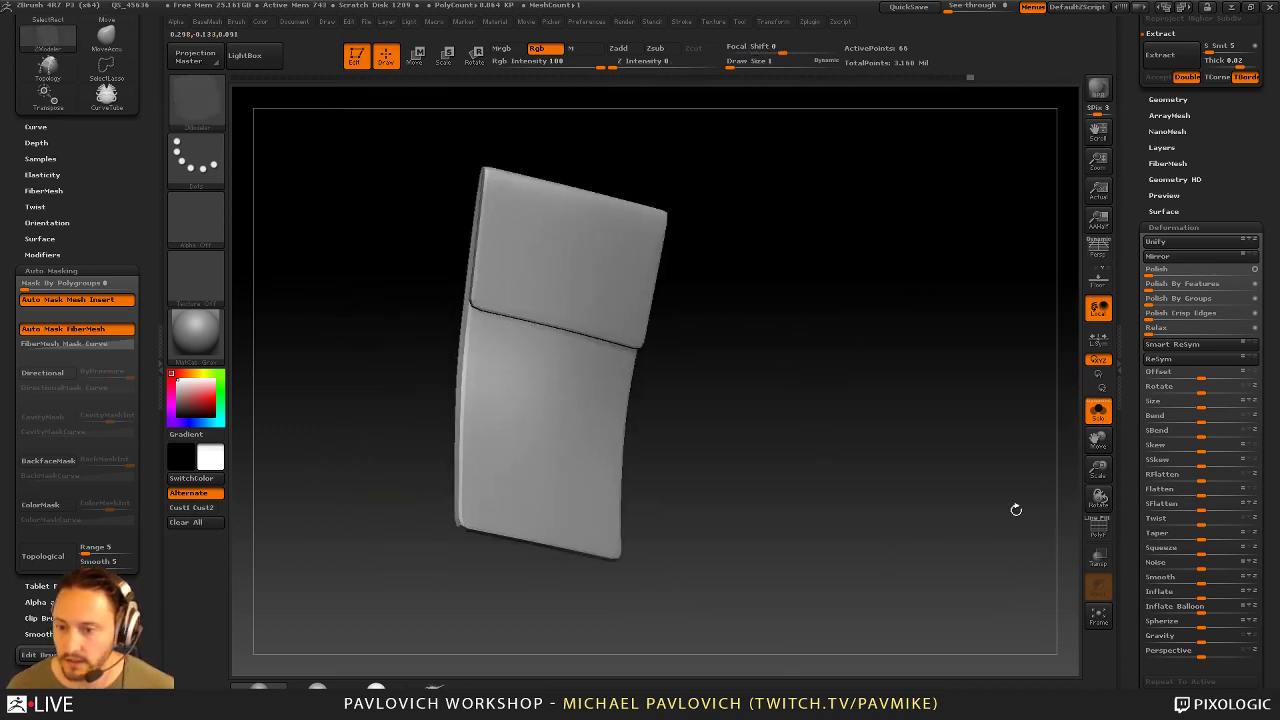
# Turn off Solo and fit the heel strip against the boot using a smaller Move brush
pyautogui.click(1097, 410)
pyautogui.press('s')
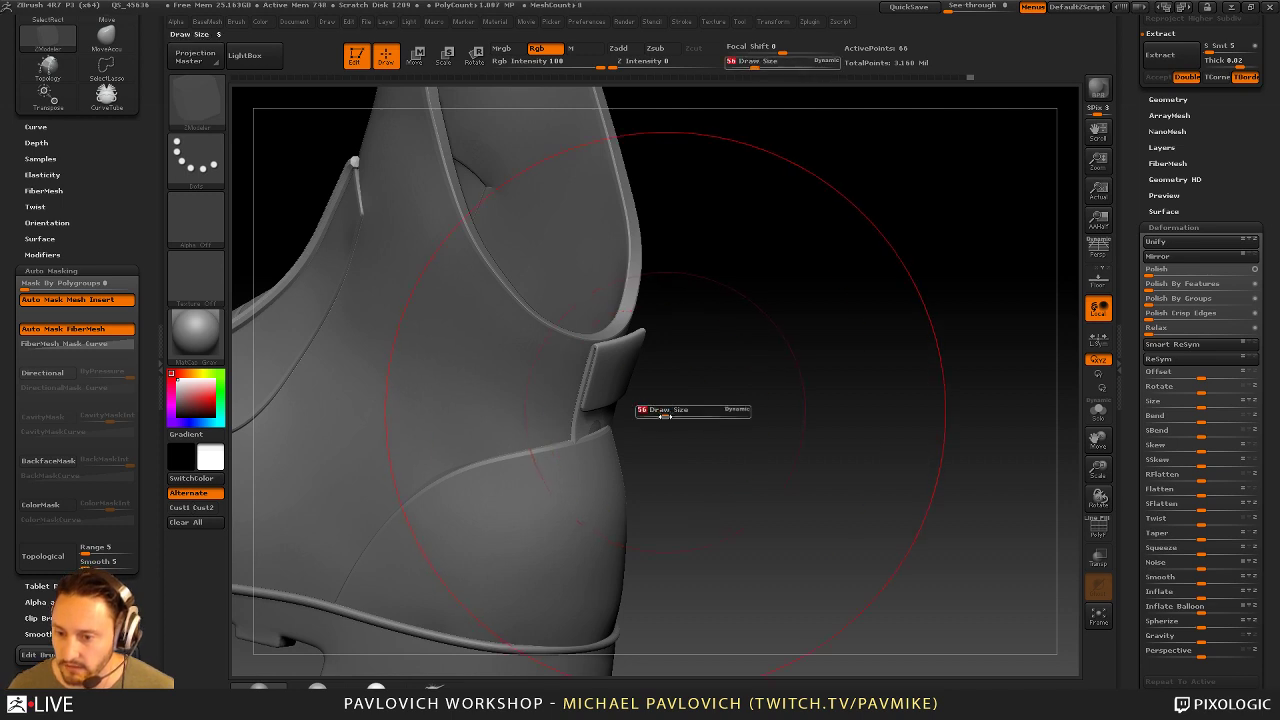
pyautogui.press('s')
pyautogui.moveTo(665, 416); pyautogui.dragTo(599, 446)
pyautogui.press('b')
pyautogui.press('m')
pyautogui.press('v')
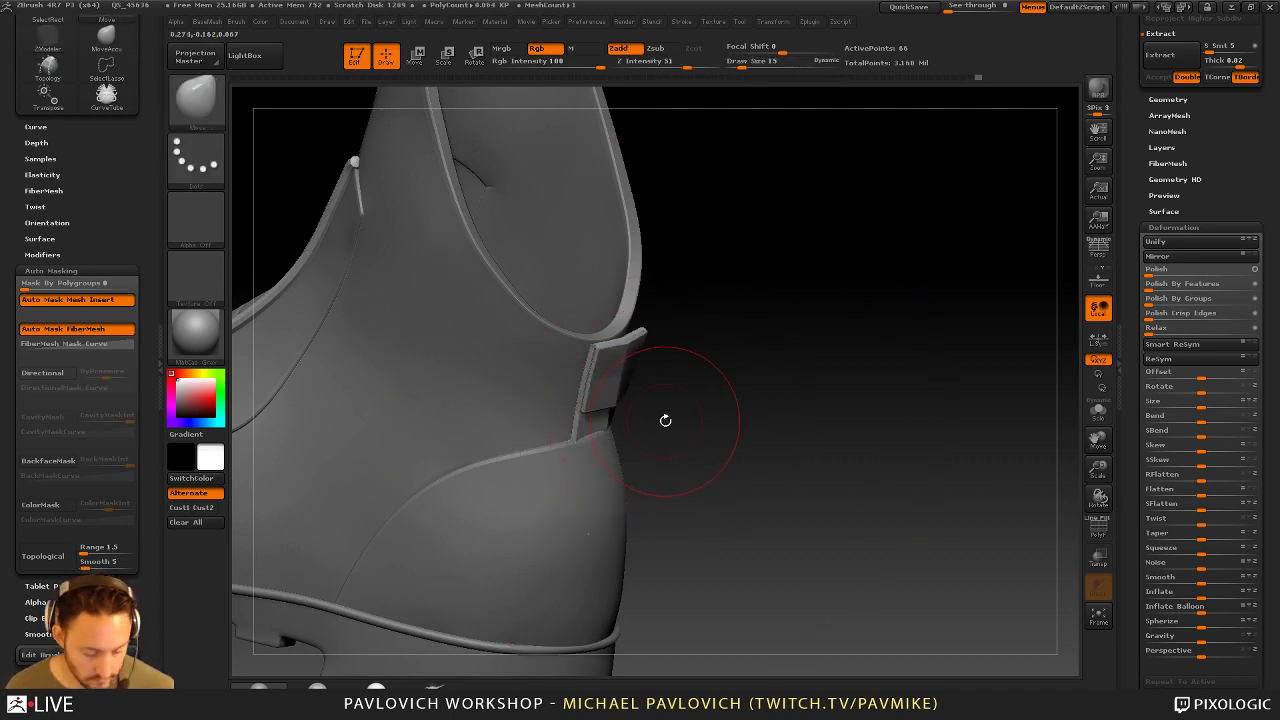
pyautogui.moveTo(669, 432)
pyautogui.mouseDown()
pyautogui.moveTo(600, 455)
pyautogui.moveTo(605, 430)
pyautogui.moveTo(586, 433)
pyautogui.mouseUp()
pyautogui.moveTo(478, 539); pyautogui.dragTo(440, 582)
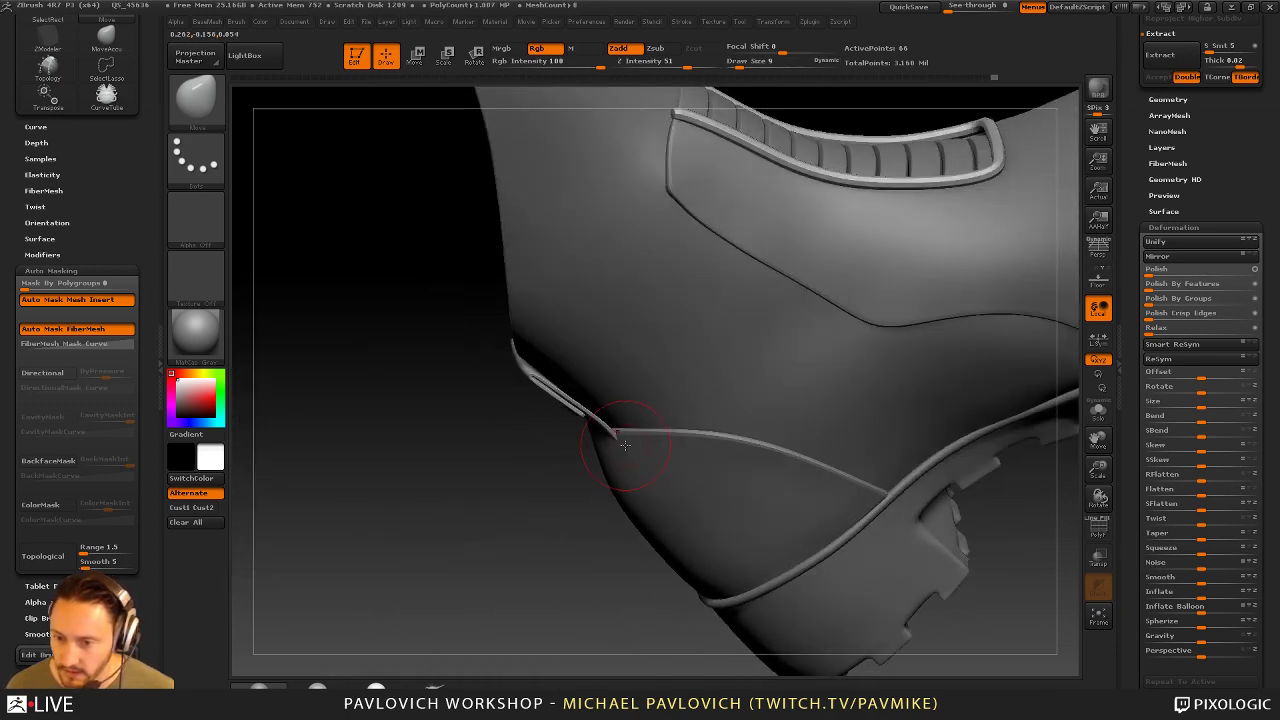
pyautogui.moveTo(550, 490)
pyautogui.mouseDown()
pyautogui.moveTo(760, 355)
pyautogui.moveTo(760, 397)
pyautogui.mouseUp()
# Try to extrude the flap's outer polygroup with ZModeler's Extrude on Polygroup All
pyautogui.press('b')
pyautogui.press('z')
pyautogui.press('m')
pyautogui.press('space')
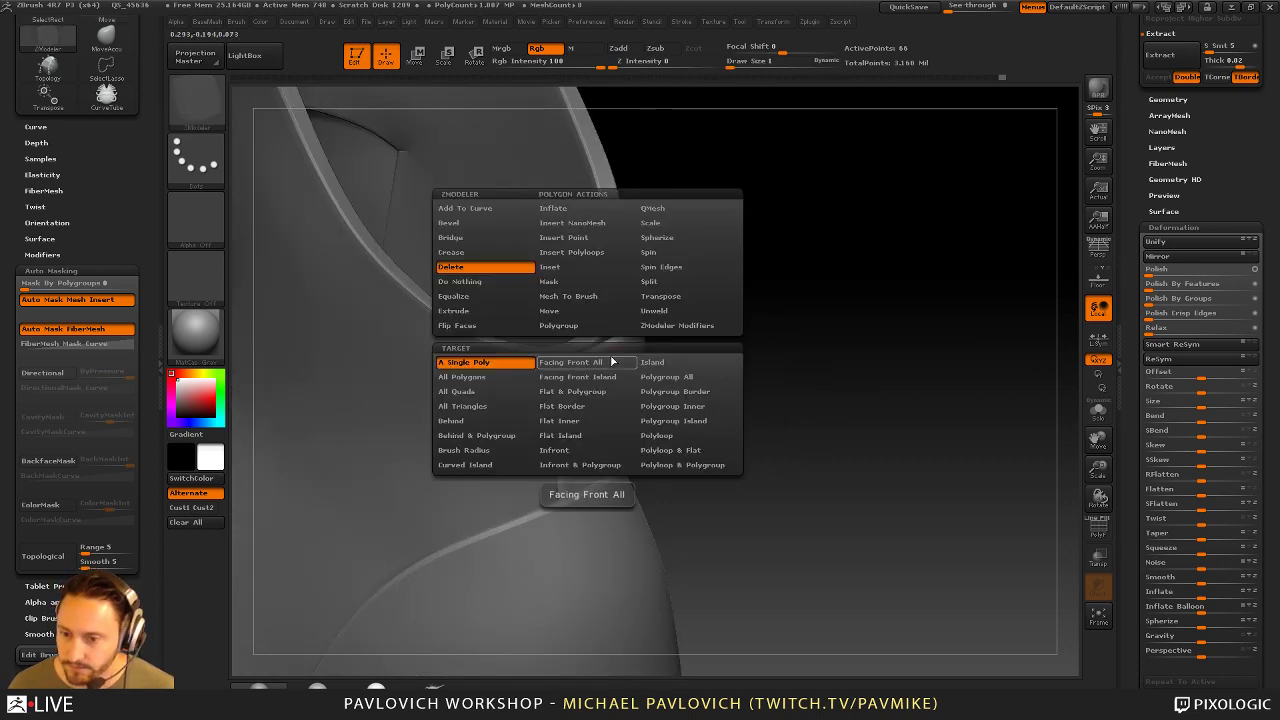
pyautogui.click(467, 315)
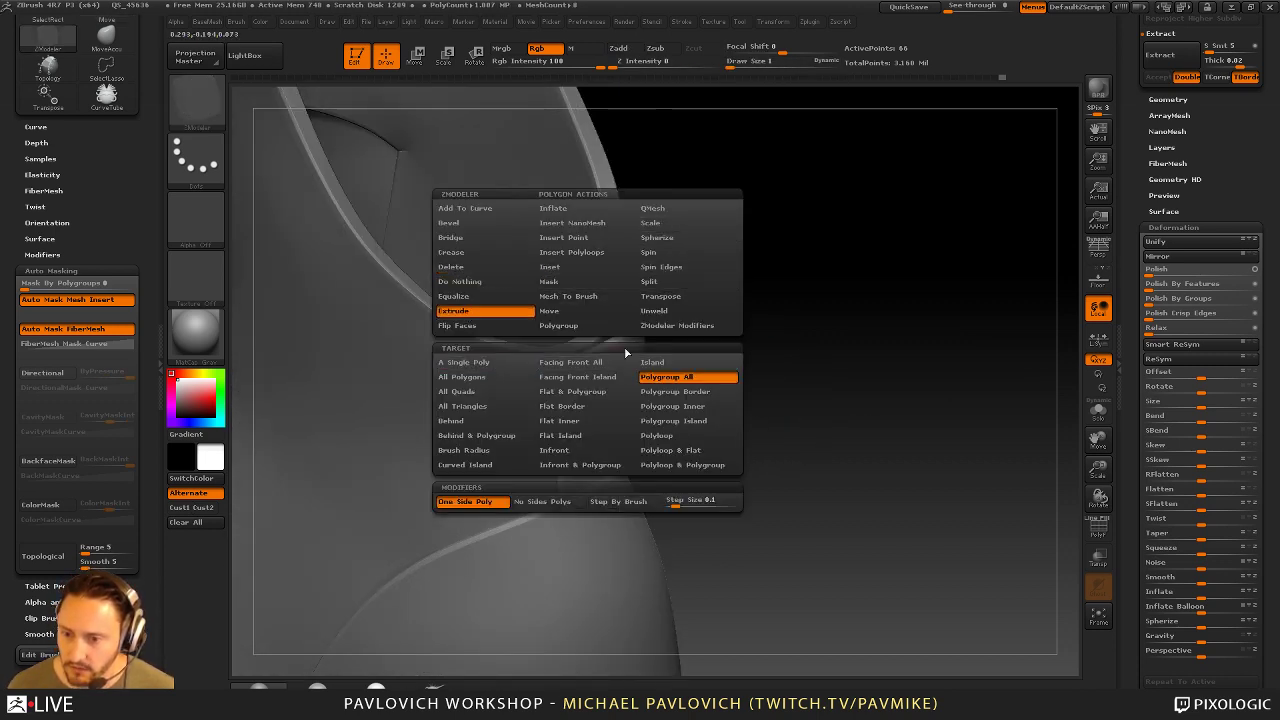
pyautogui.moveTo(800, 332); pyautogui.dragTo(770, 334)
pyautogui.moveTo(635, 348); pyautogui.dragTo(642, 349)
pyautogui.moveTo(786, 360)
pyautogui.keyDown('alt'); pyautogui.mouseDown()
pyautogui.moveTo(856, 348)
pyautogui.moveTo(814, 337)
pyautogui.moveTo(848, 334)
pyautogui.moveTo(632, 369)
pyautogui.mouseUp(); pyautogui.keyUp('alt')
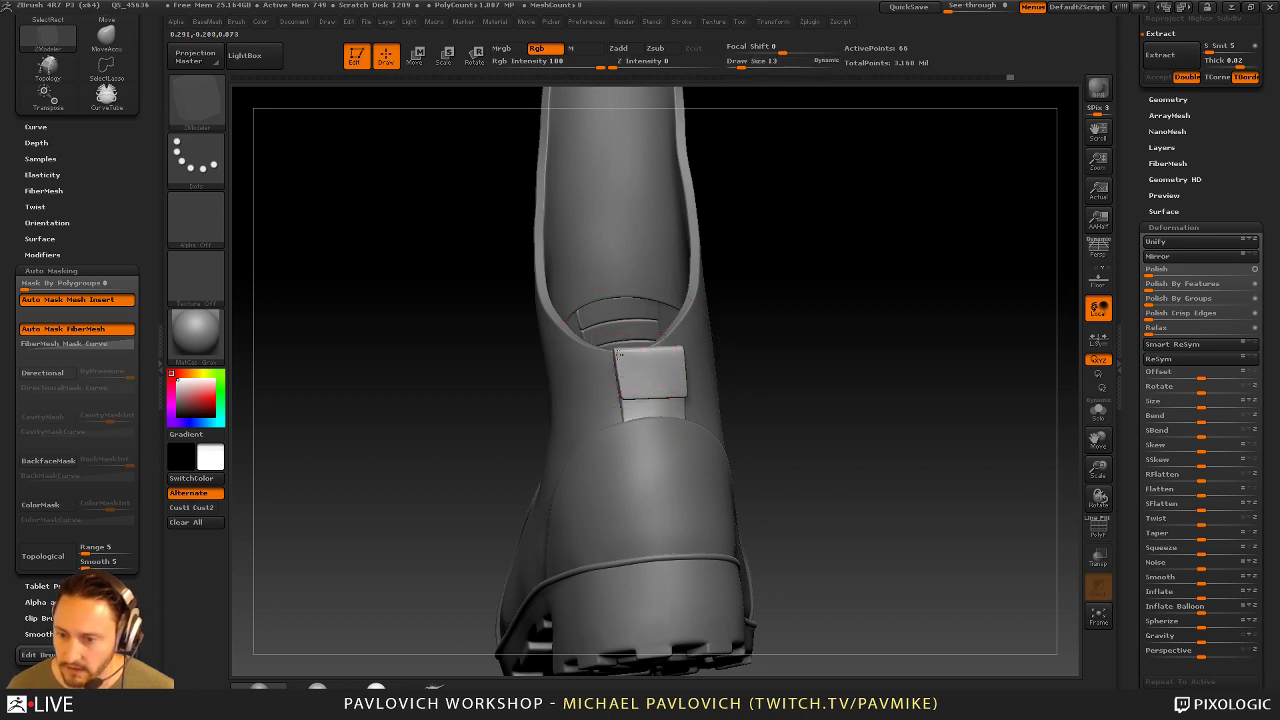
# Nudge the flap's upper corner with the Move brush, then reposition the strip with Transpose Move and return to drawing mode
pyautogui.moveTo(771, 326); pyautogui.dragTo(790, 324)
pyautogui.press('b')
pyautogui.press('m')
pyautogui.press('v')
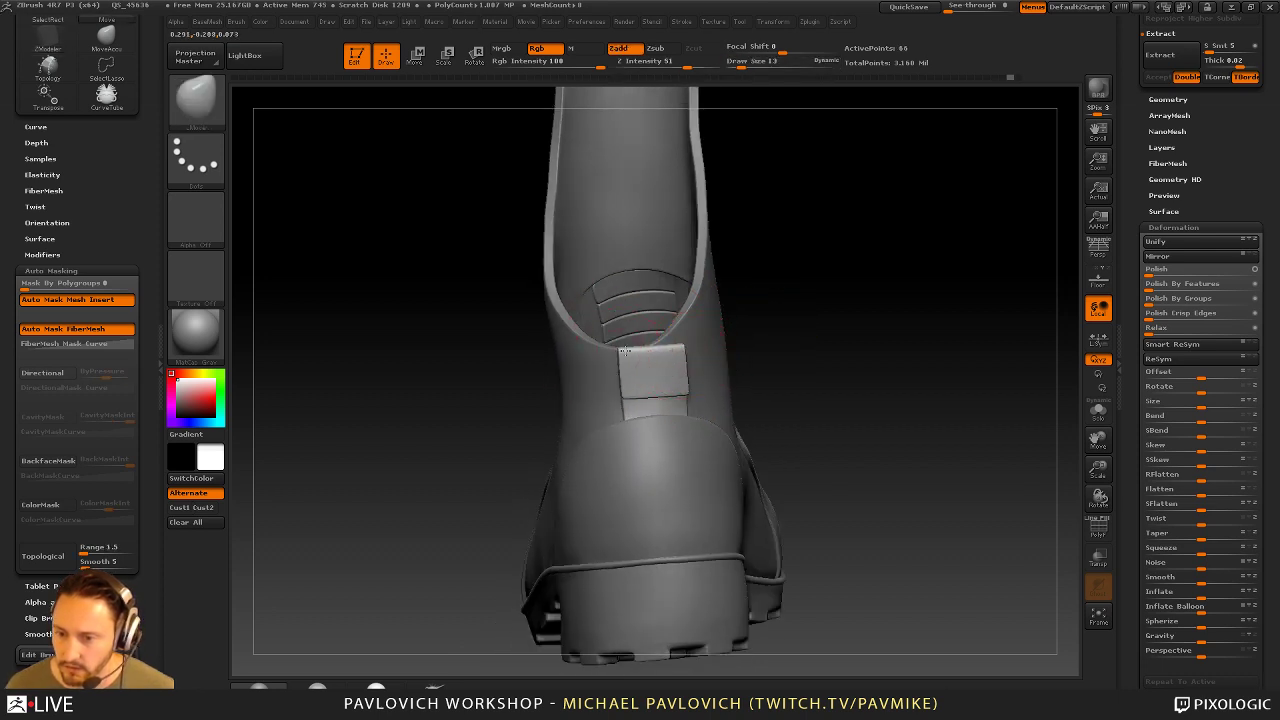
pyautogui.moveTo(625, 351); pyautogui.dragTo(622, 348)
pyautogui.moveTo(760, 340)
pyautogui.mouseDown()
pyautogui.moveTo(700, 352)
pyautogui.moveTo(730, 340)
pyautogui.mouseUp()
pyautogui.press('w')
pyautogui.moveTo(651, 437)
pyautogui.mouseDown()
pyautogui.moveTo(662, 501)
pyautogui.moveTo(934, 346)
pyautogui.moveTo(914, 349)
pyautogui.moveTo(977, 303)
pyautogui.moveTo(909, 303)
pyautogui.moveTo(985, 300)
pyautogui.moveTo(941, 292)
pyautogui.moveTo(914, 366)
pyautogui.moveTo(874, 363)
pyautogui.moveTo(894, 369)
pyautogui.mouseUp()
pyautogui.press('q')
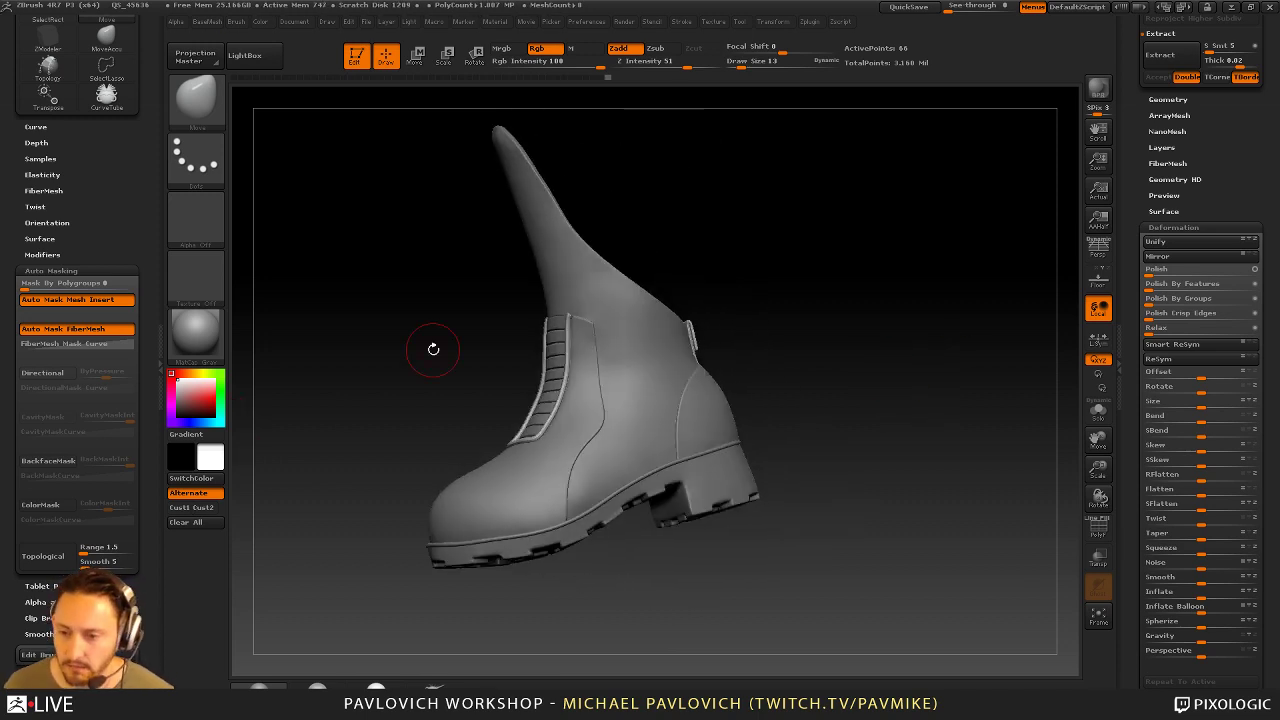
# Switch to the Standard brush with draw size 5 and make the boot's upper shell the active subtool
pyautogui.moveTo(857, 257); pyautogui.dragTo(786, 256)
pyautogui.press('b')
pyautogui.press('s')
pyautogui.press('t')
pyautogui.press('s')
pyautogui.moveTo(654, 384); pyautogui.dragTo(648, 384)
pyautogui.click(648, 385)
pyautogui.keyDown('alt'); pyautogui.click(648, 385); pyautogui.keyUp('alt')
pyautogui.moveTo(817, 311); pyautogui.dragTo(685, 376)
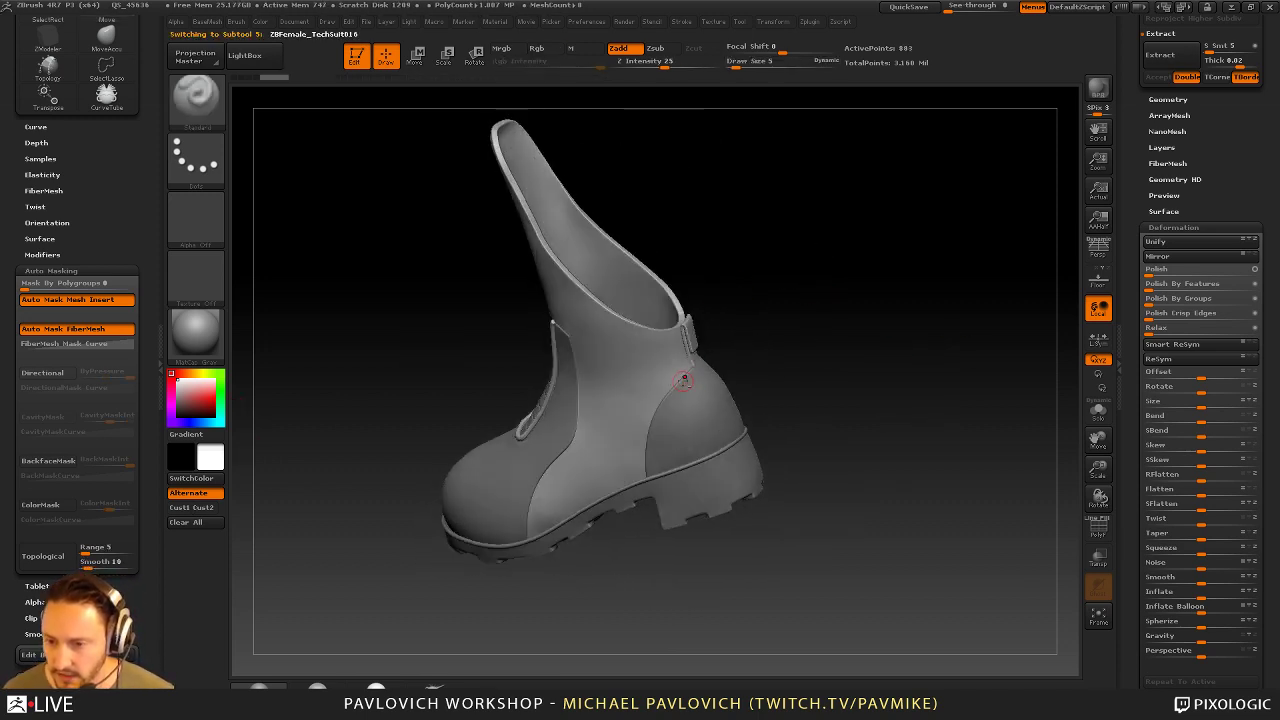
# Apply dynamic subdivision to the boot's upper shell and sculpt wrinkles in front of the heel strip
pyautogui.moveTo(799, 351); pyautogui.dragTo(893, 354)
pyautogui.press('1')
pyautogui.click(909, 468)
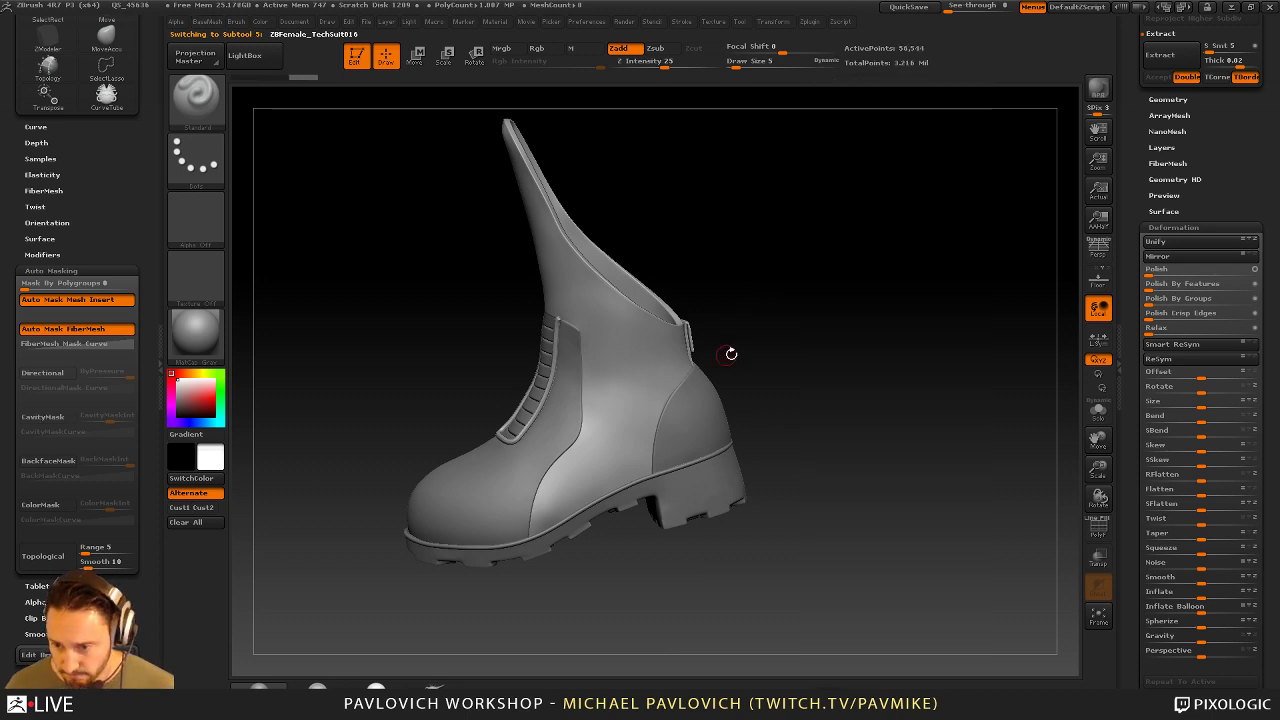
pyautogui.moveTo(731, 354); pyautogui.dragTo(660, 363)
pyautogui.moveTo(750, 350); pyautogui.dragTo(624, 406)
pyautogui.press('s')
pyautogui.moveTo(668, 368)
pyautogui.mouseDown()
pyautogui.moveTo(612, 404)
pyautogui.moveTo(609, 381)
pyautogui.moveTo(629, 368)
pyautogui.moveTo(653, 376)
pyautogui.mouseUp()
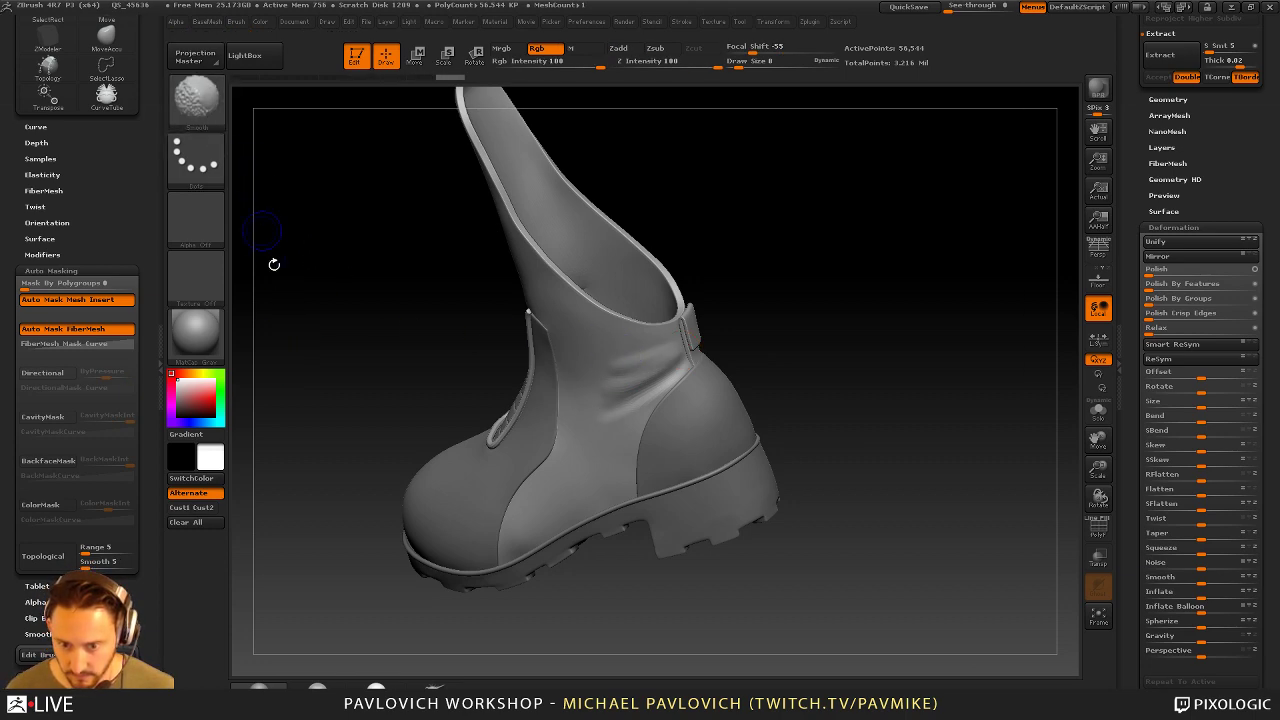
# Choose Smooth Stronger as the smoothing brush
pyautogui.press('b')
pyautogui.keyDown('shift'); pyautogui.click(333, 406); pyautogui.keyUp('shift')
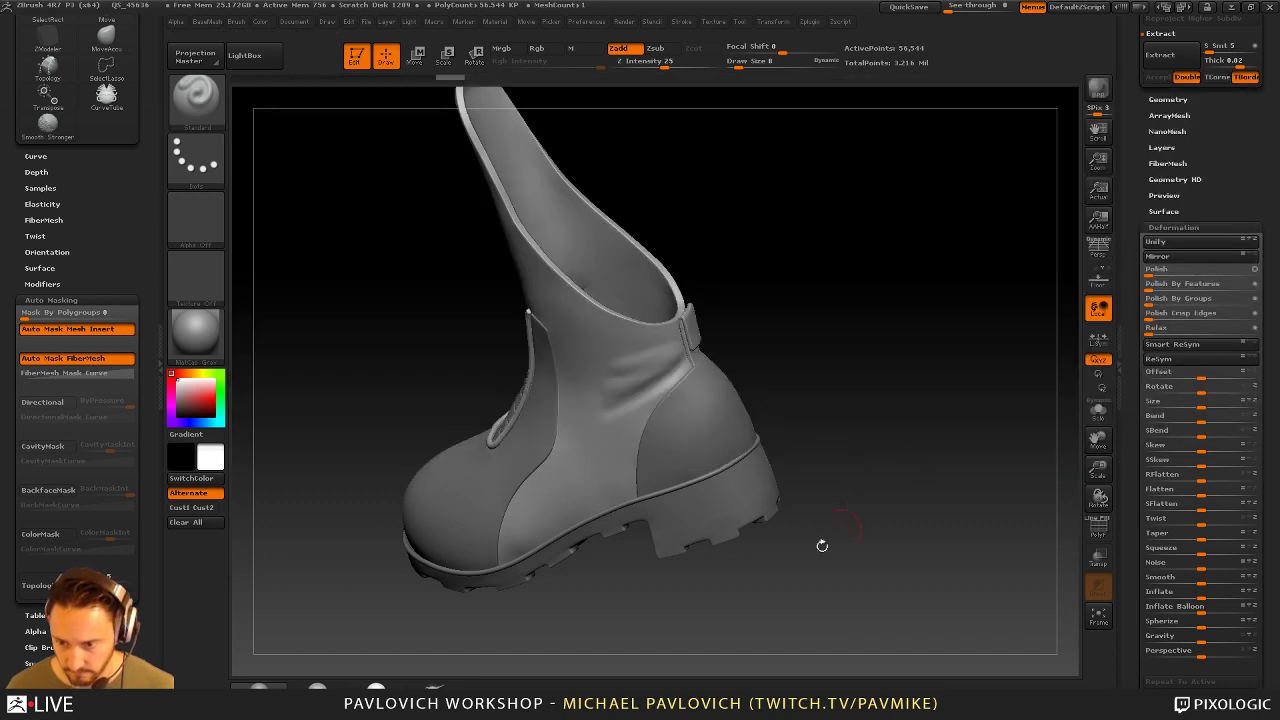
pyautogui.moveTo(823, 546); pyautogui.dragTo(858, 552)
# Try sculpting further wrinkles across the ankle of the upper shell with the Standard brush, and undo them
pyautogui.press('1')
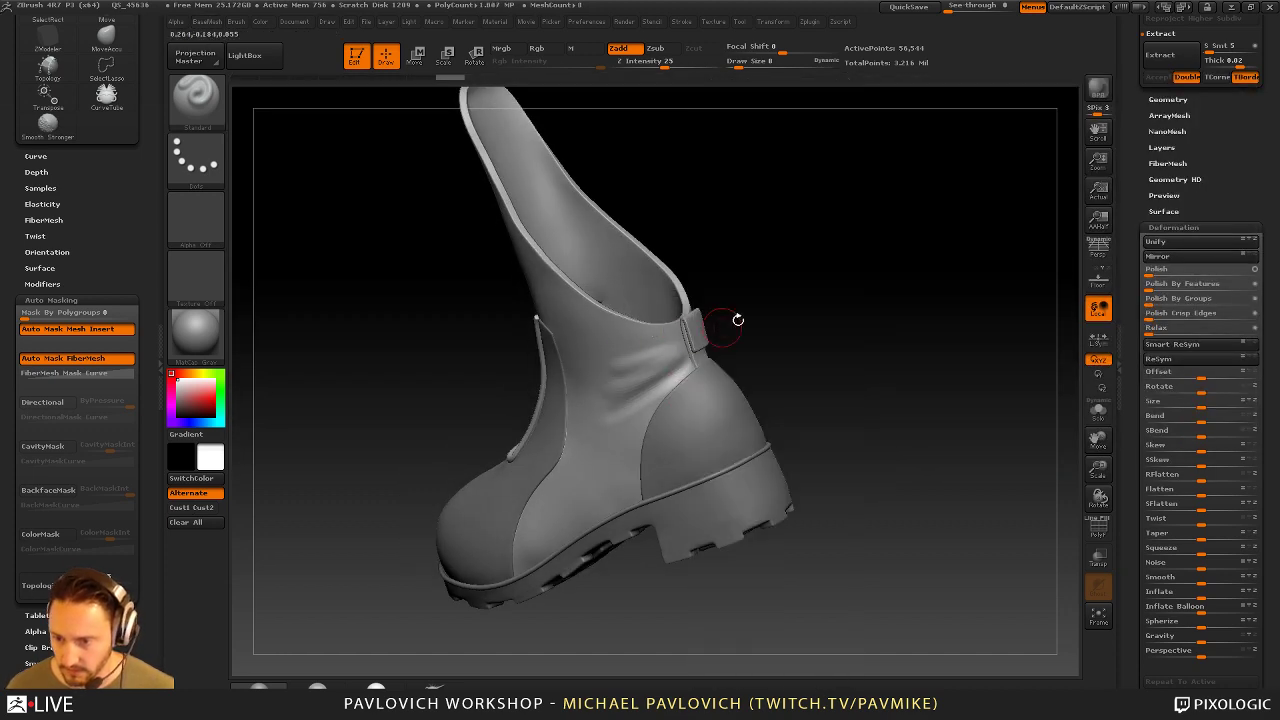
pyautogui.moveTo(737, 320); pyautogui.dragTo(609, 400)
pyautogui.moveTo(678, 346)
pyautogui.mouseDown()
pyautogui.moveTo(617, 377)
pyautogui.moveTo(617, 346)
pyautogui.mouseUp()
pyautogui.keyDown('alt'); pyautogui.click(563, 460); pyautogui.keyUp('alt')
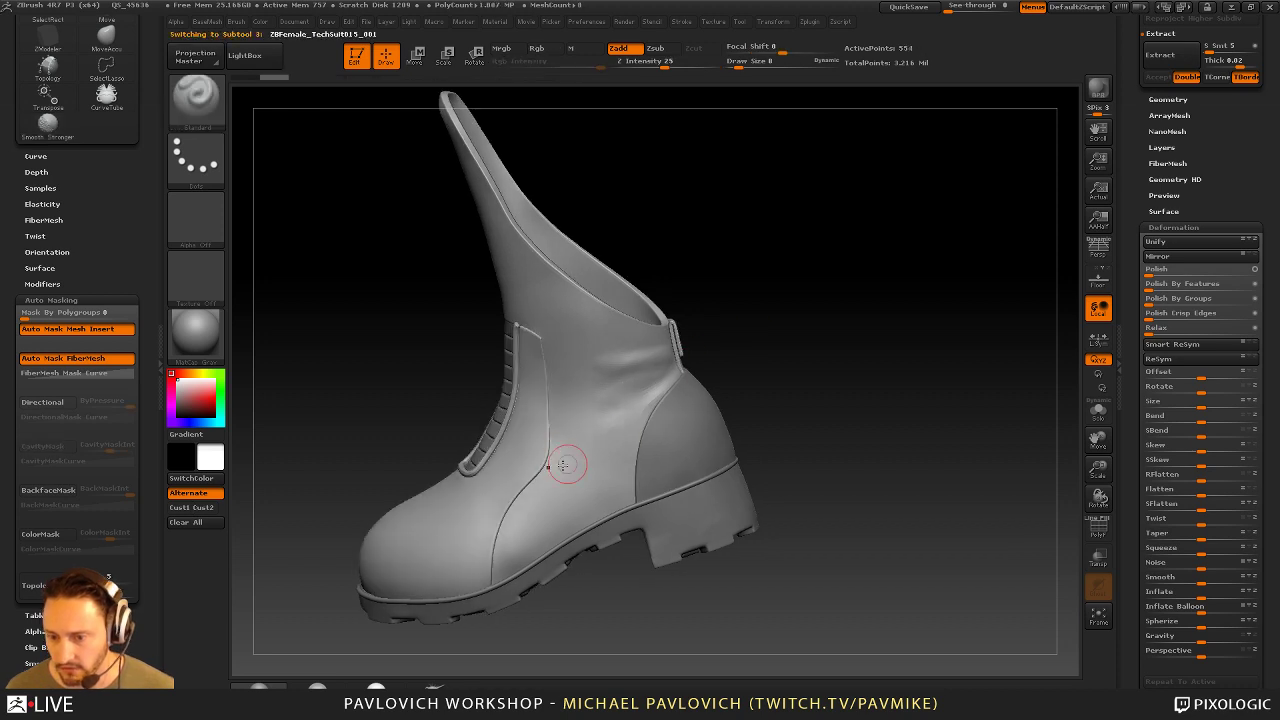
pyautogui.moveTo(846, 369)
pyautogui.mouseDown()
pyautogui.moveTo(820, 326)
pyautogui.moveTo(897, 354)
pyautogui.moveTo(933, 341)
pyautogui.moveTo(871, 331)
pyautogui.moveTo(800, 365)
pyautogui.mouseUp()
pyautogui.keyDown('alt'); pyautogui.click(637, 382); pyautogui.keyUp('alt')
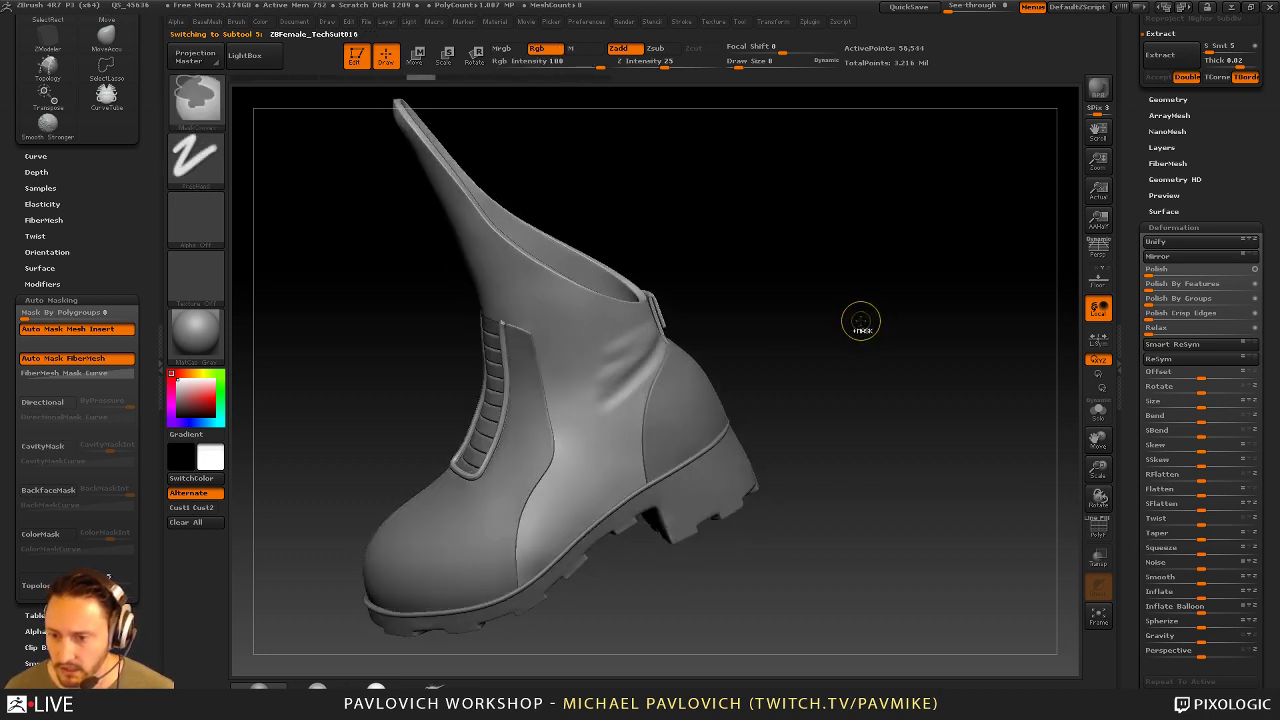
pyautogui.moveTo(859, 320); pyautogui.dragTo(854, 323)
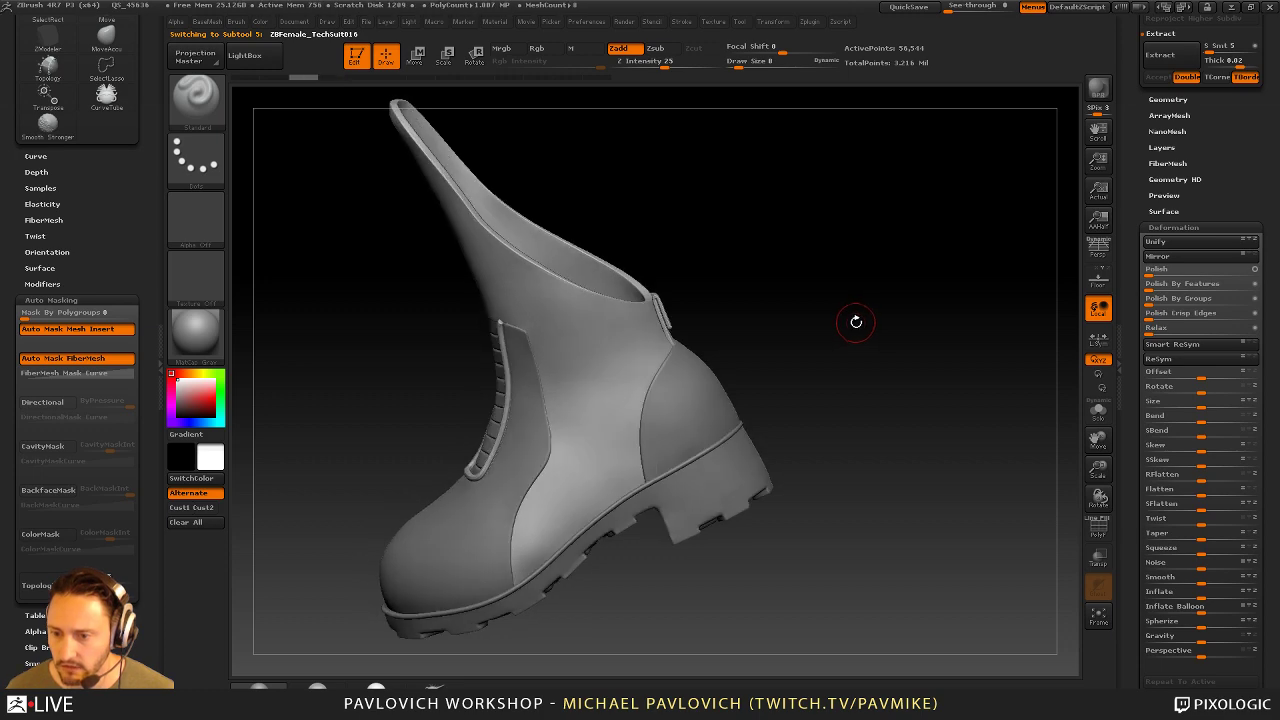
# Return the boot's upper shell to its low-resolution mesh and show its polygroup wireframe
pyautogui.hotkey('shift', 'd')
pyautogui.hotkey('shift', 'd')
pyautogui.hotkey('shift', 'd')
pyautogui.click(1103, 532)
pyautogui.press('2')
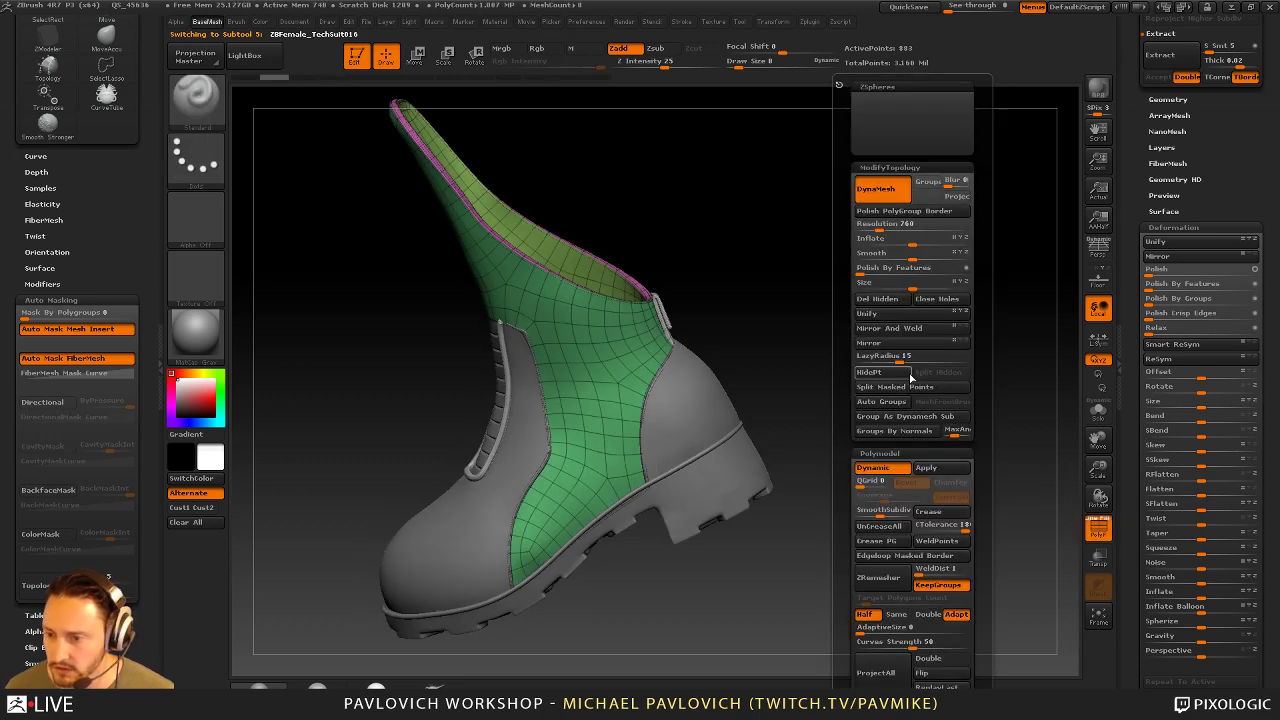
pyautogui.keyDown('alt'); pyautogui.moveTo(716, 430); pyautogui.dragTo(936, 369); pyautogui.keyUp('alt')
pyautogui.press('super')
pyautogui.press('super')
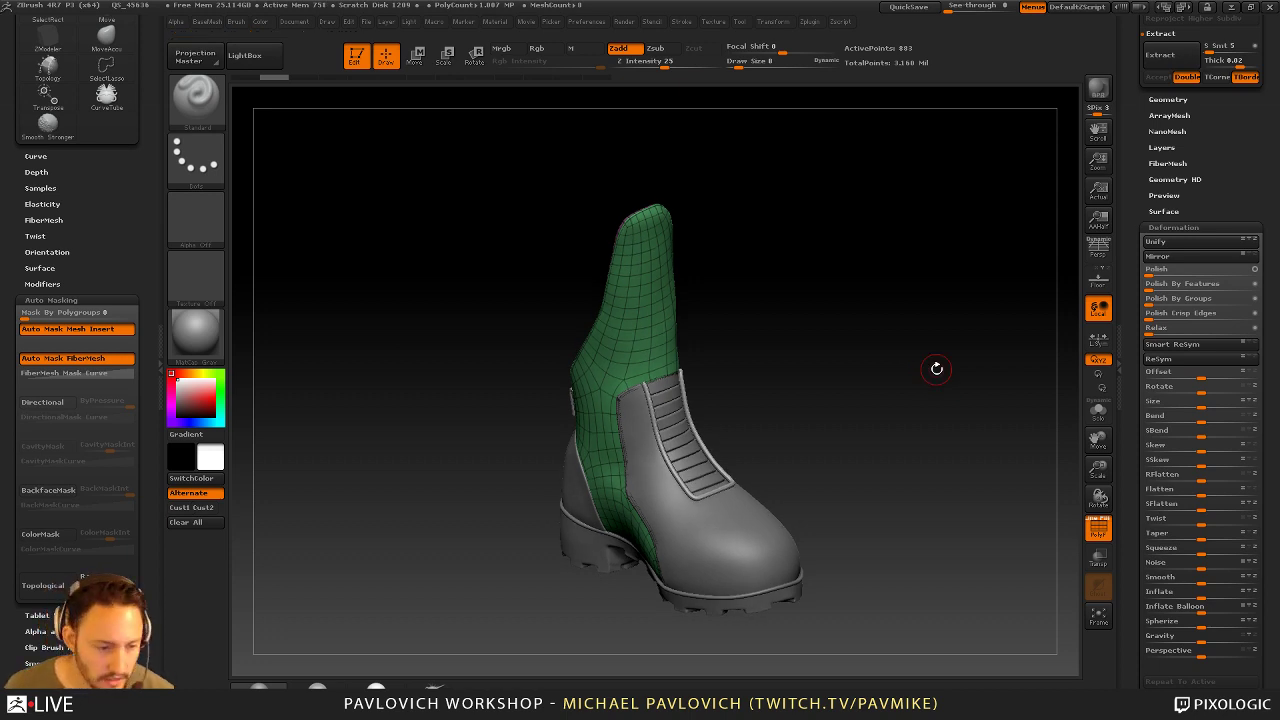